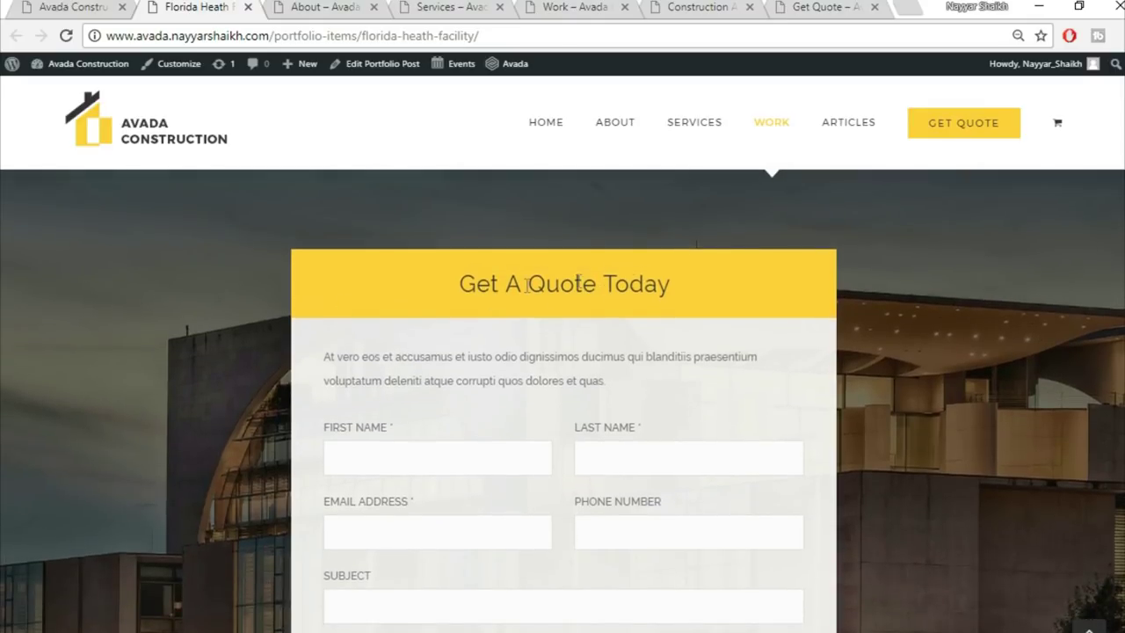
scroll(590, 391, down, 2)
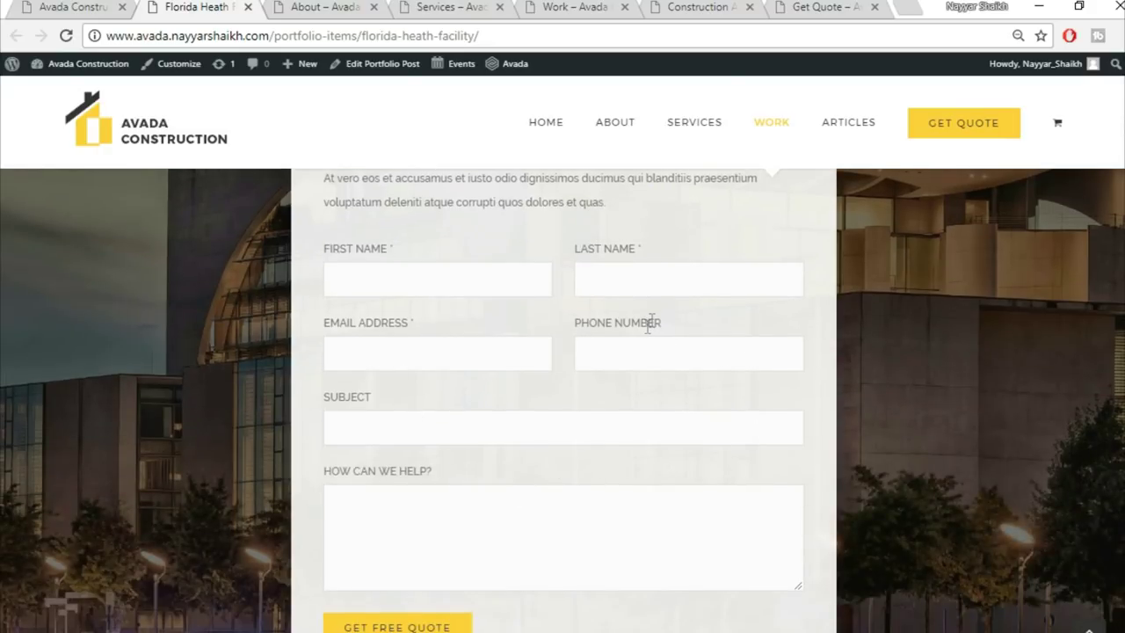
scroll(703, 427, down, 3)
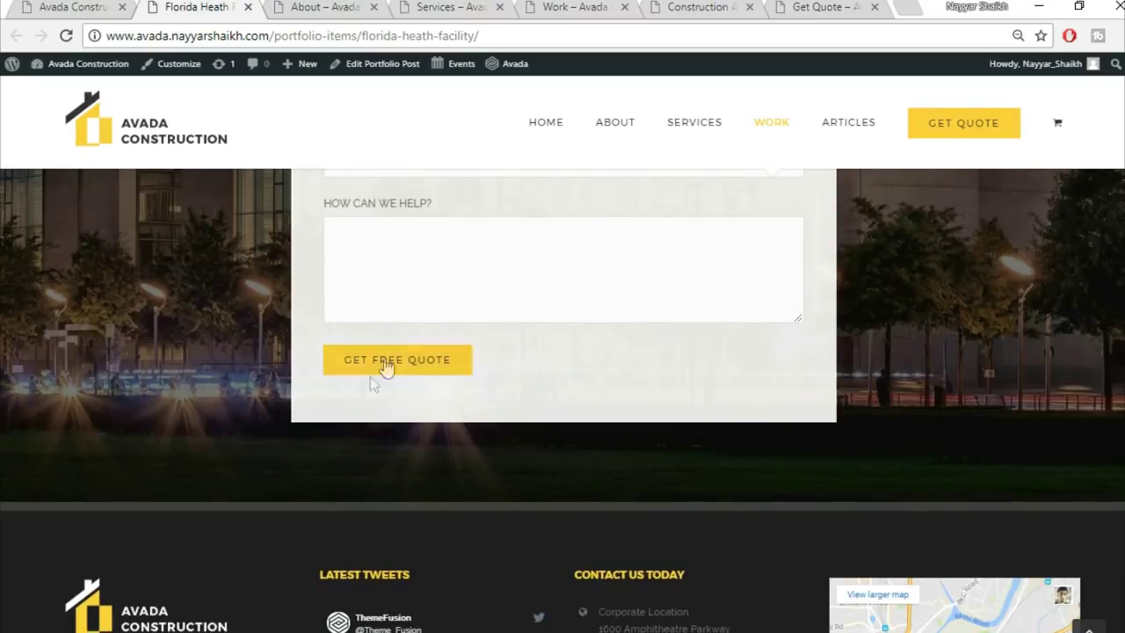
scroll(563, 401, up, 5)
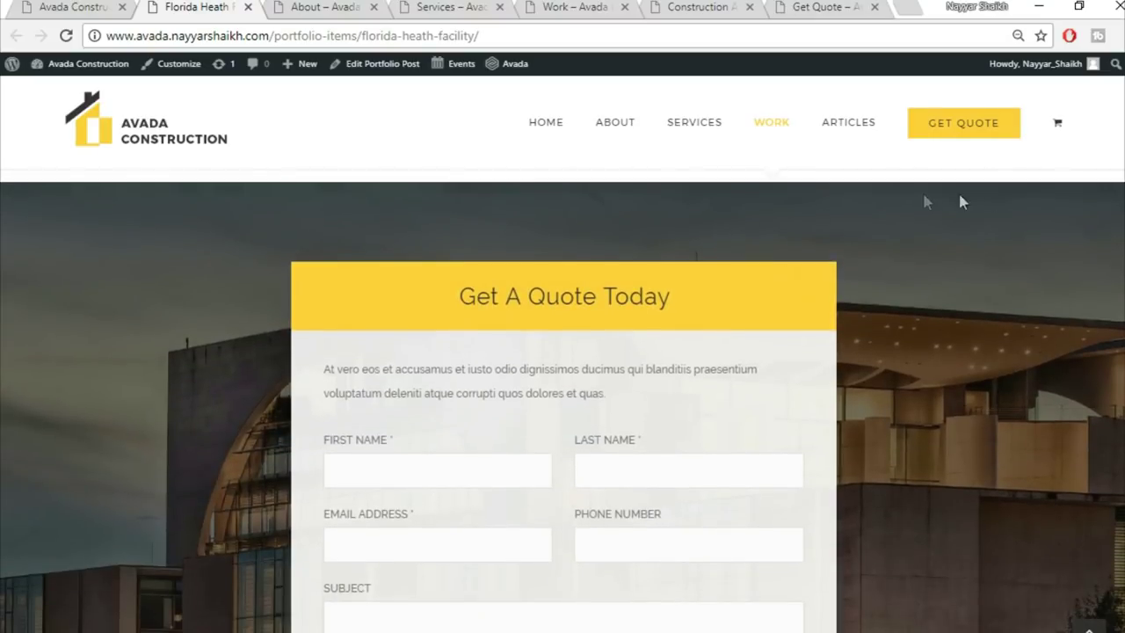
scroll(613, 420, down, 1)
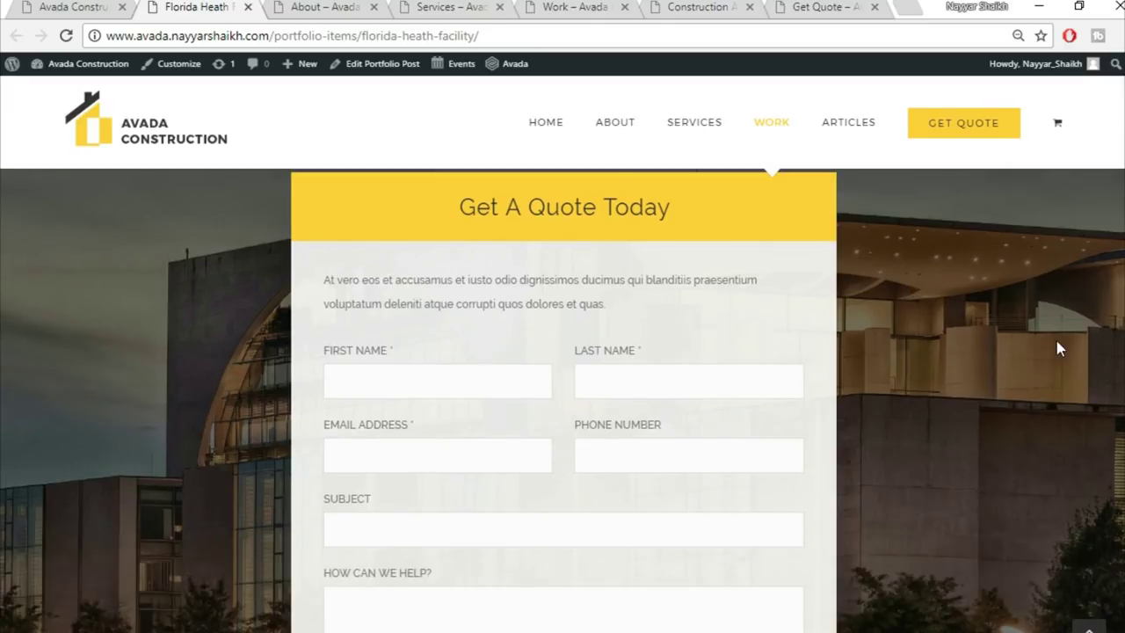
scroll(1060, 349, up, 1)
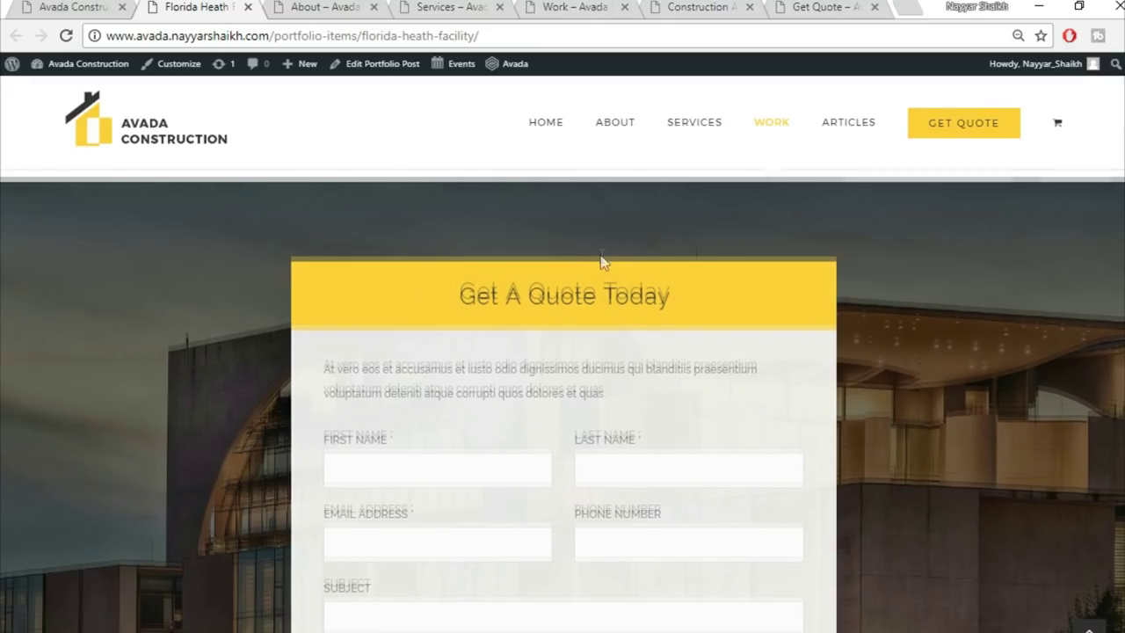
scroll(825, 500, down, 2)
scroll(736, 442, down, 3)
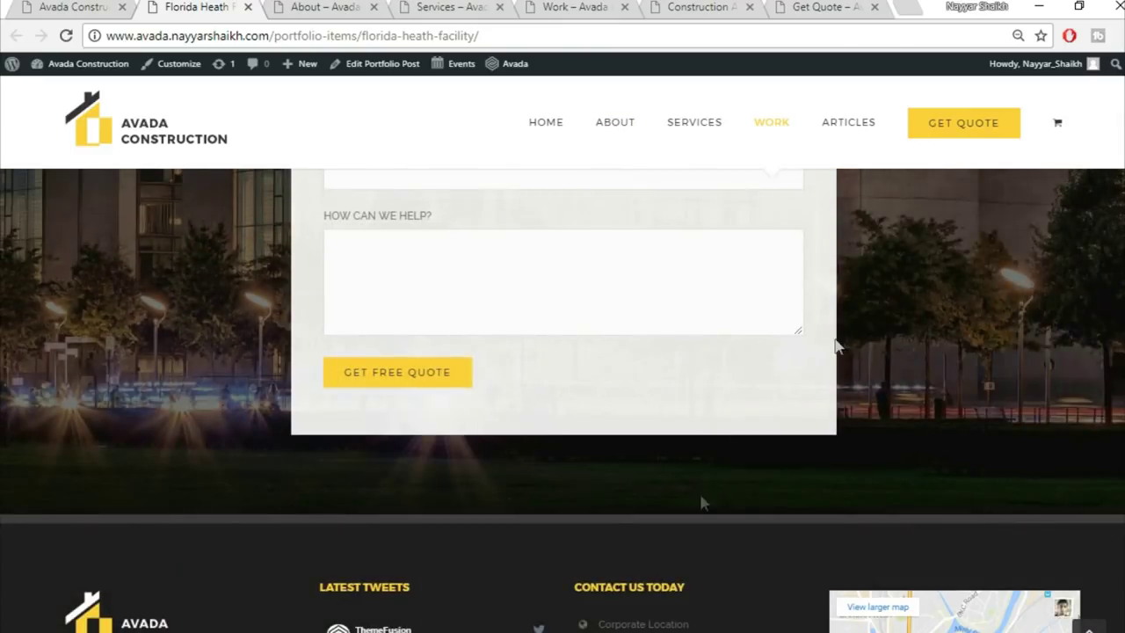
scroll(563, 352, up, 10)
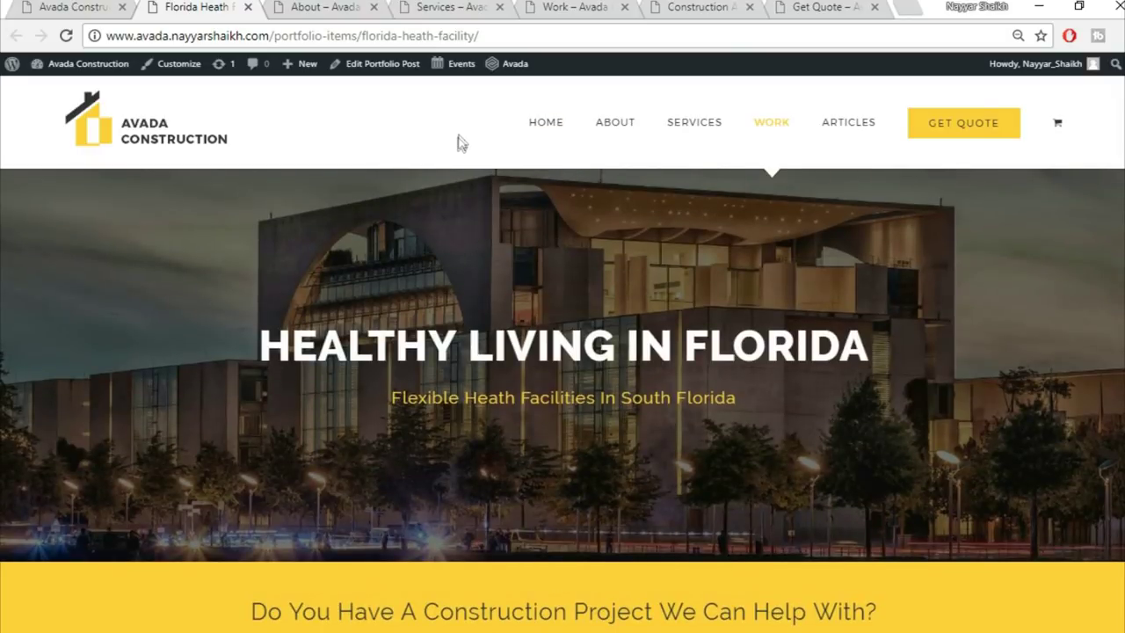
Switch to the About – Avada page and scroll through its sections to the footer and back
click(324, 7)
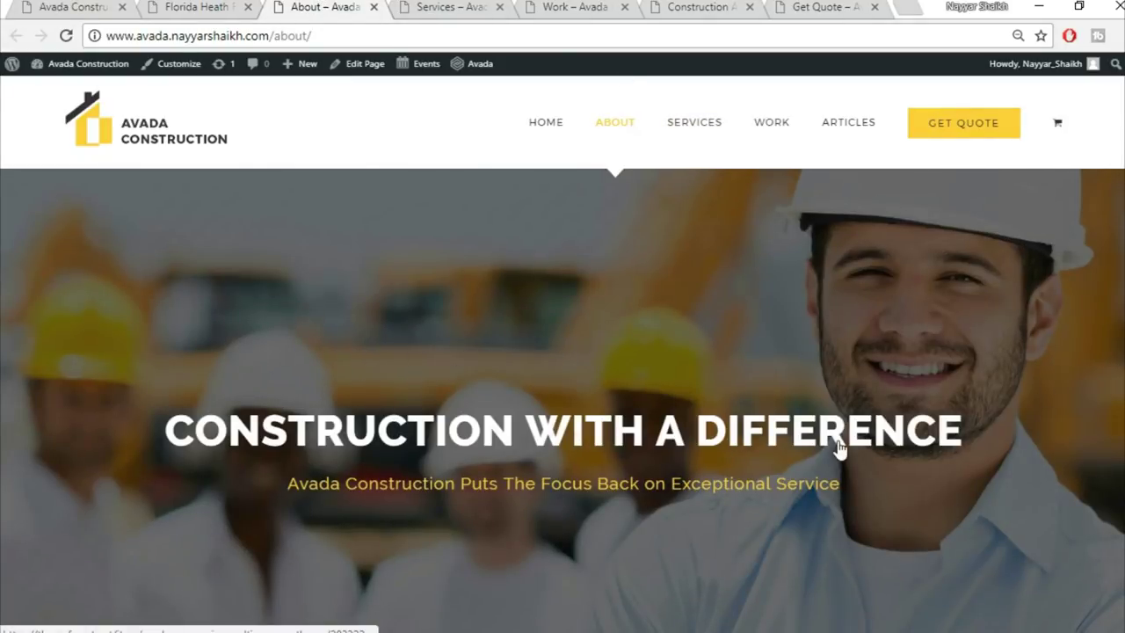
scroll(648, 512, down, 4)
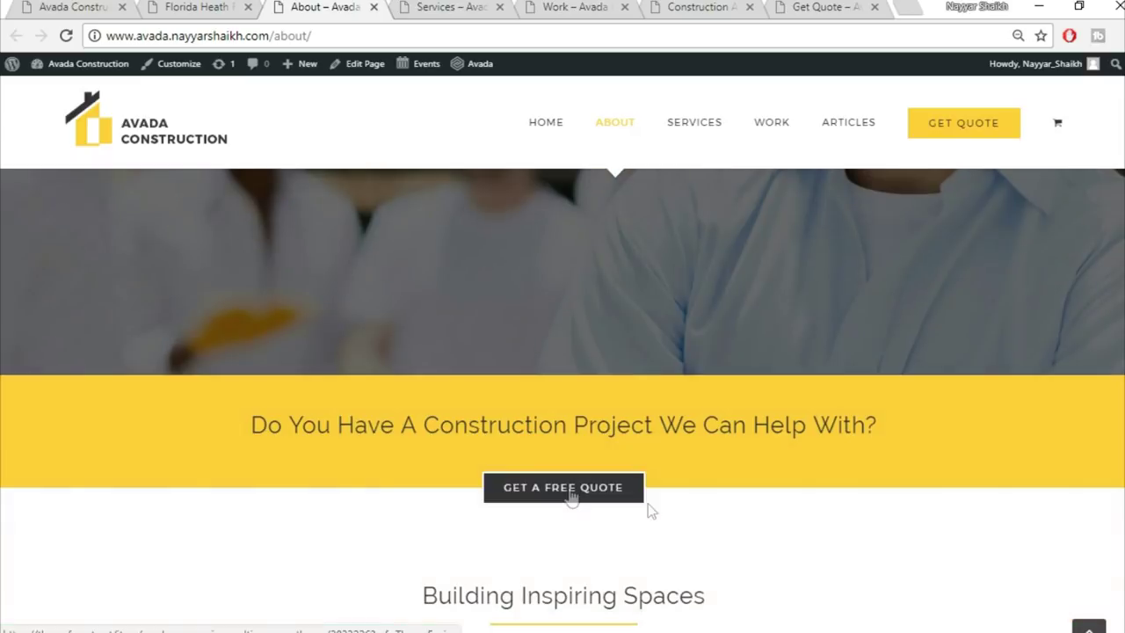
scroll(766, 489, down, 4)
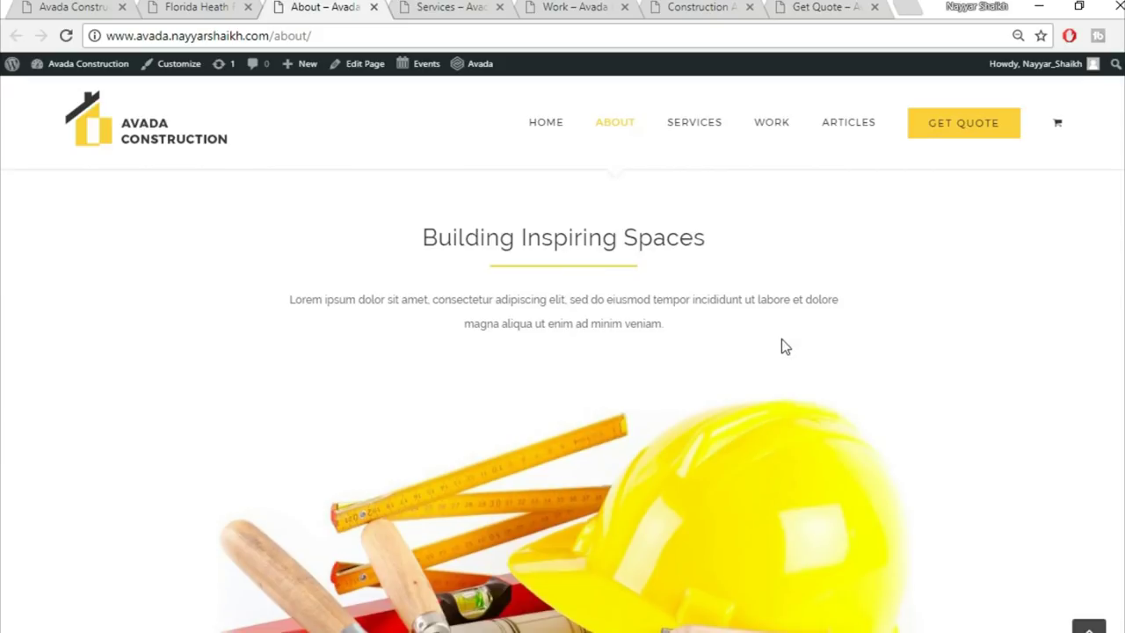
scroll(781, 339, down, 3)
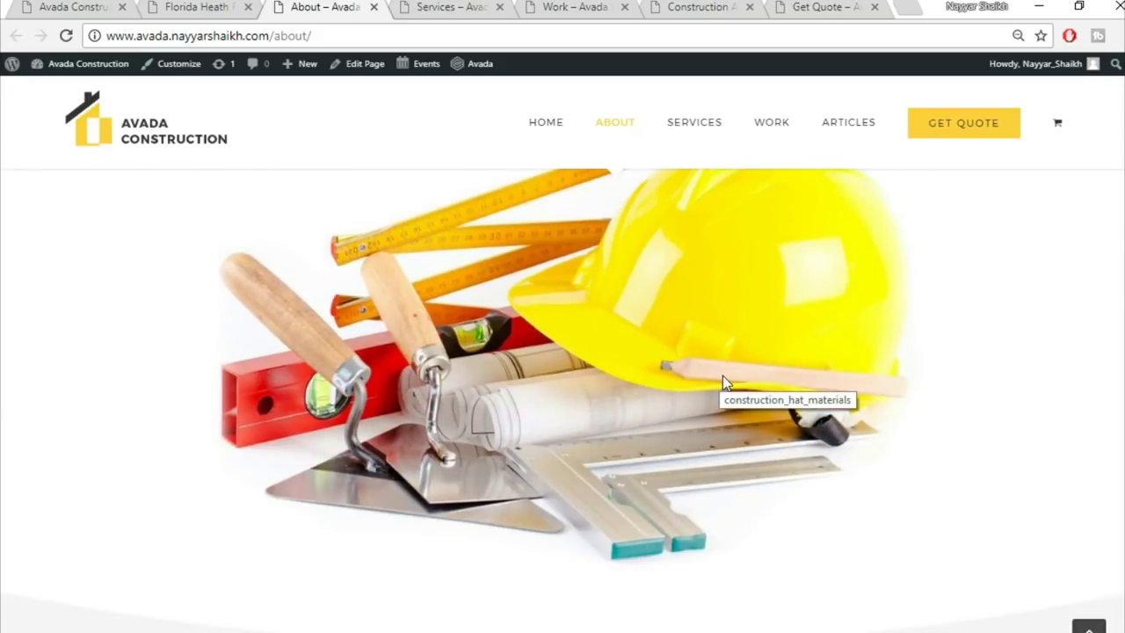
scroll(722, 375, down, 6)
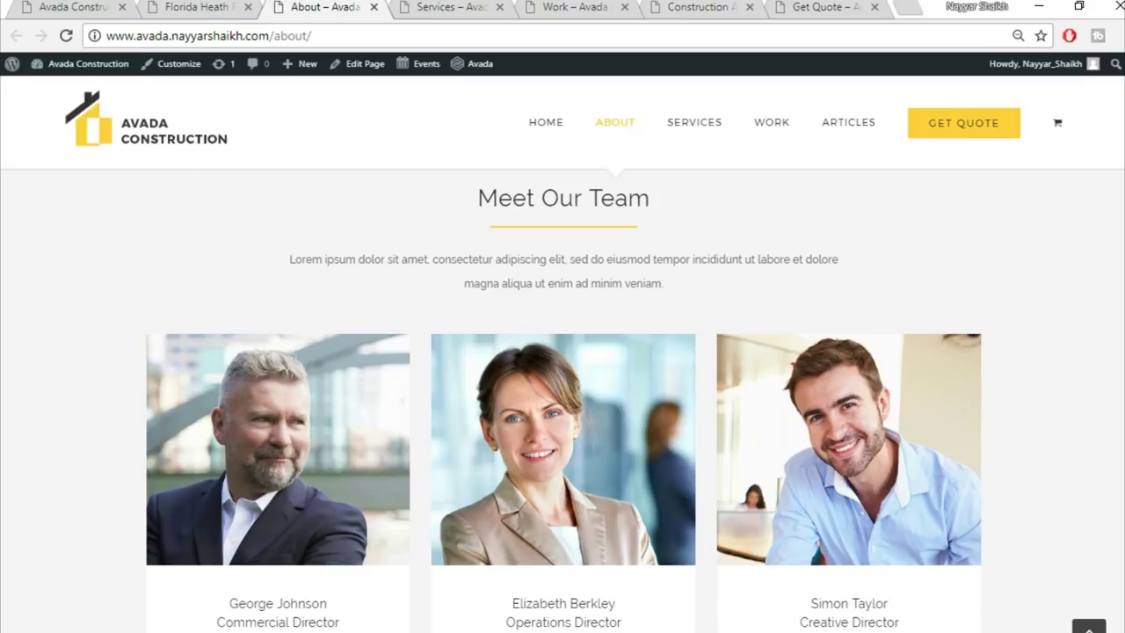
scroll(539, 438, down, 2)
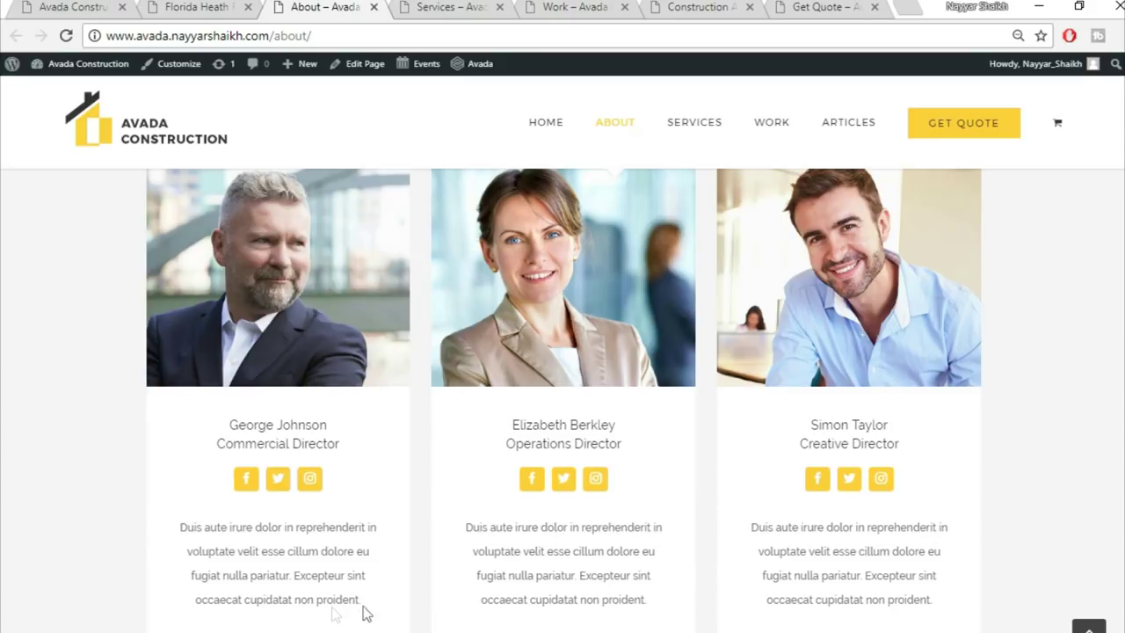
scroll(1080, 433, down, 6)
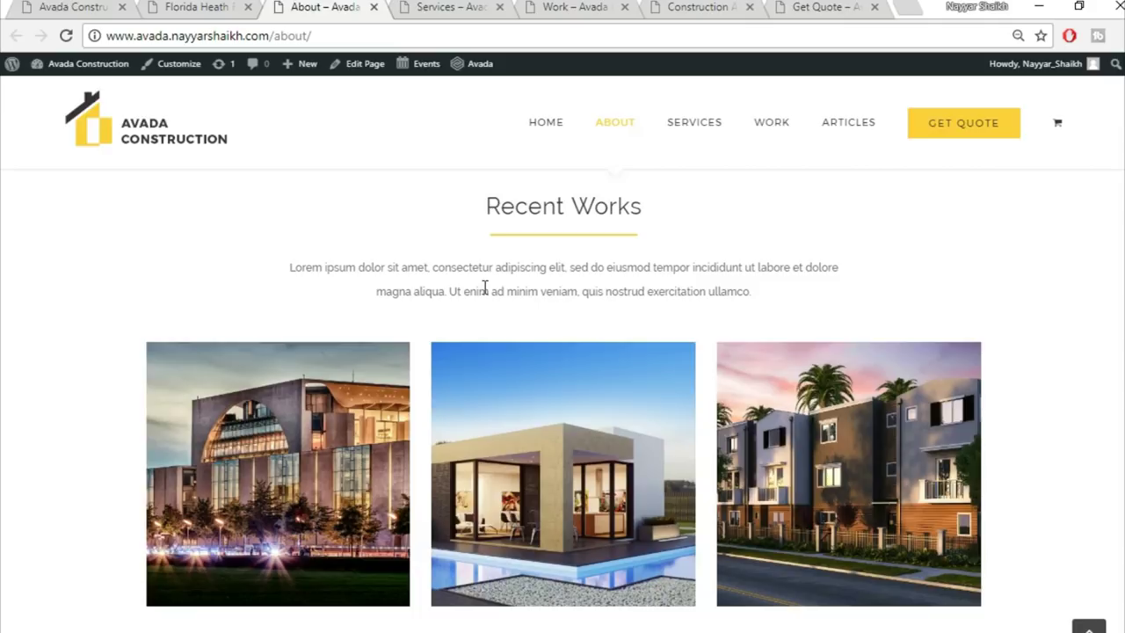
scroll(973, 375, down, 6)
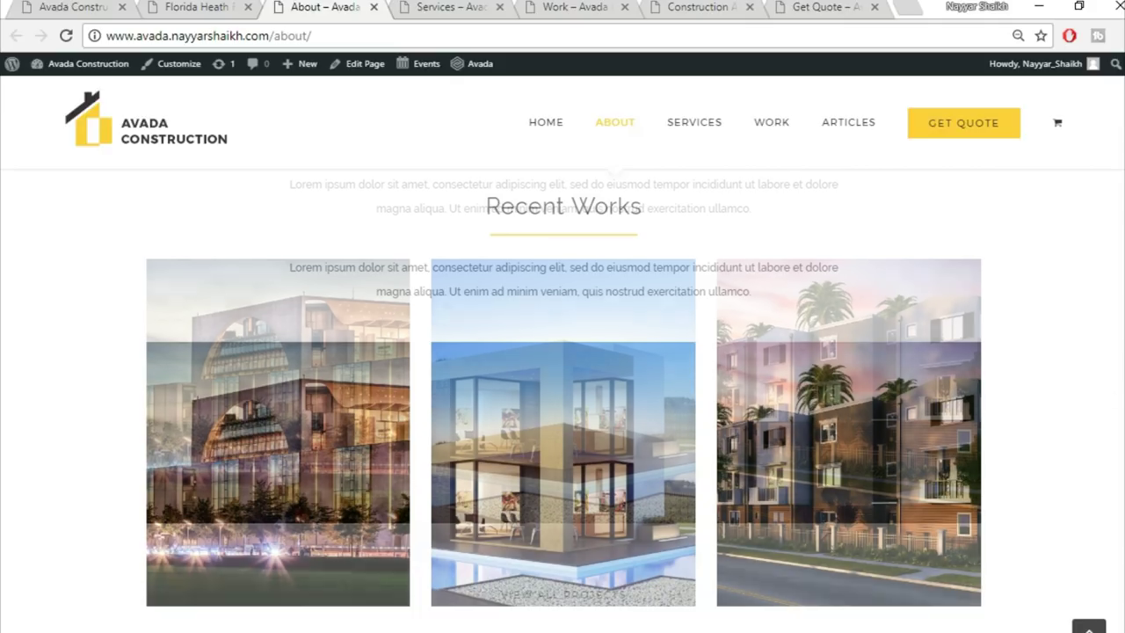
scroll(563, 400, down, 6)
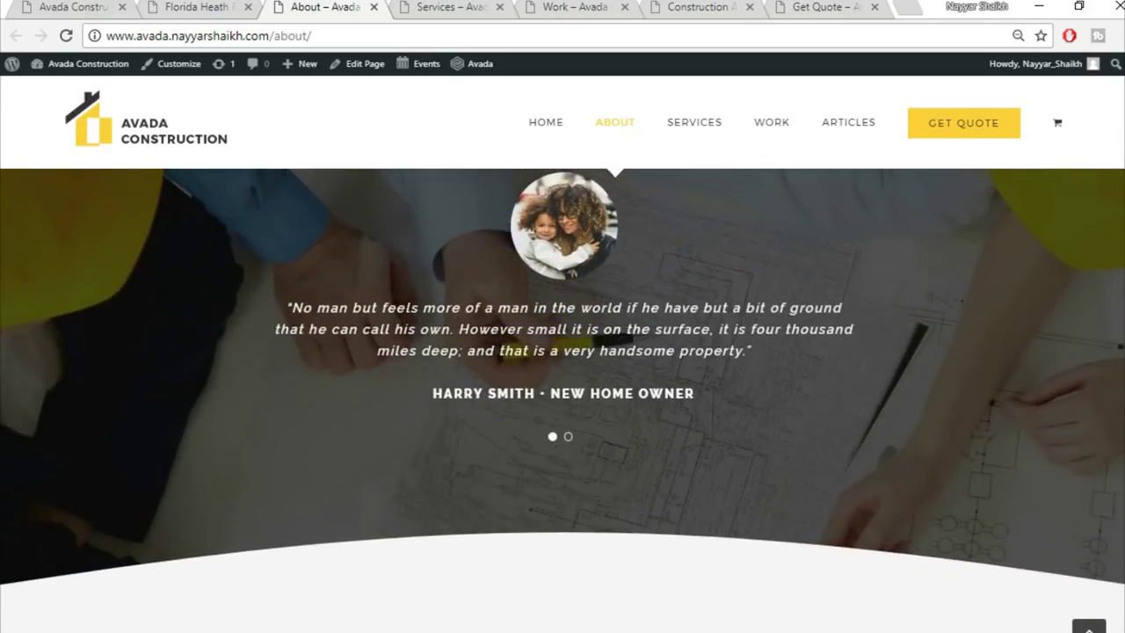
scroll(563, 400, down, 10)
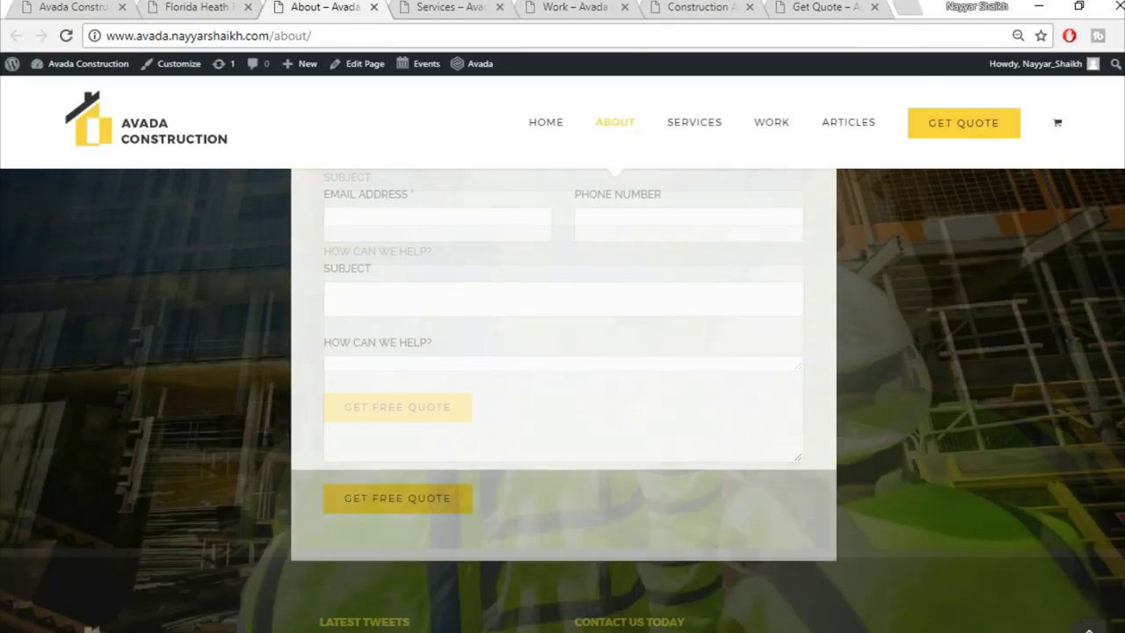
scroll(563, 400, up, 20)
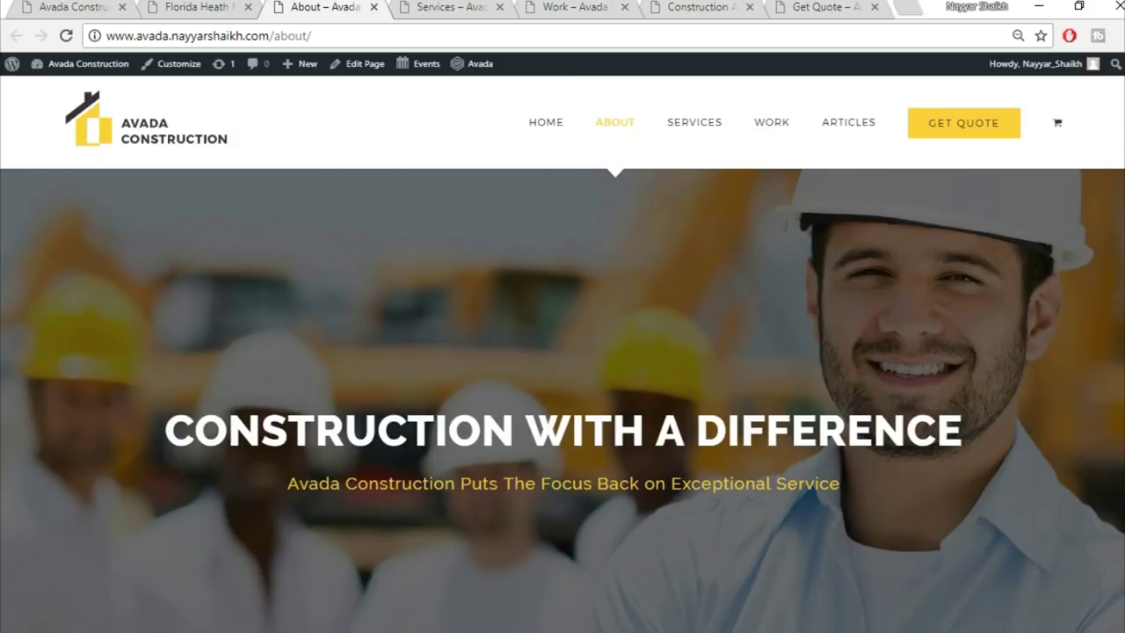
On the Services page, view New Homes, Complete Renovations and Commercial Projects, then switch to the Work page
click(431, 7)
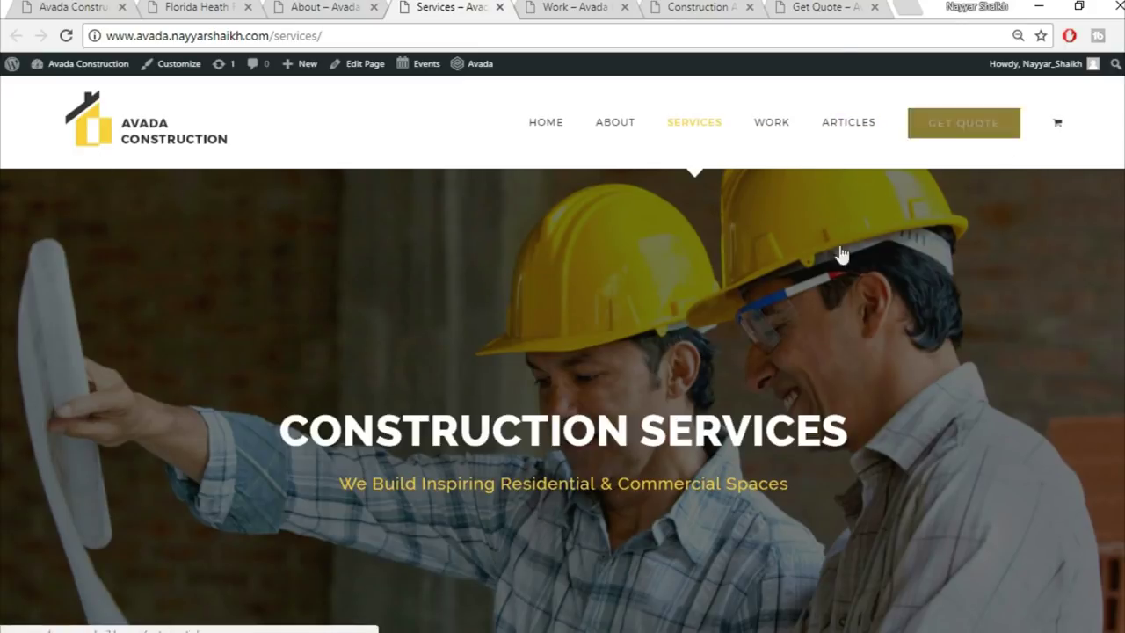
scroll(562, 395, down, 3)
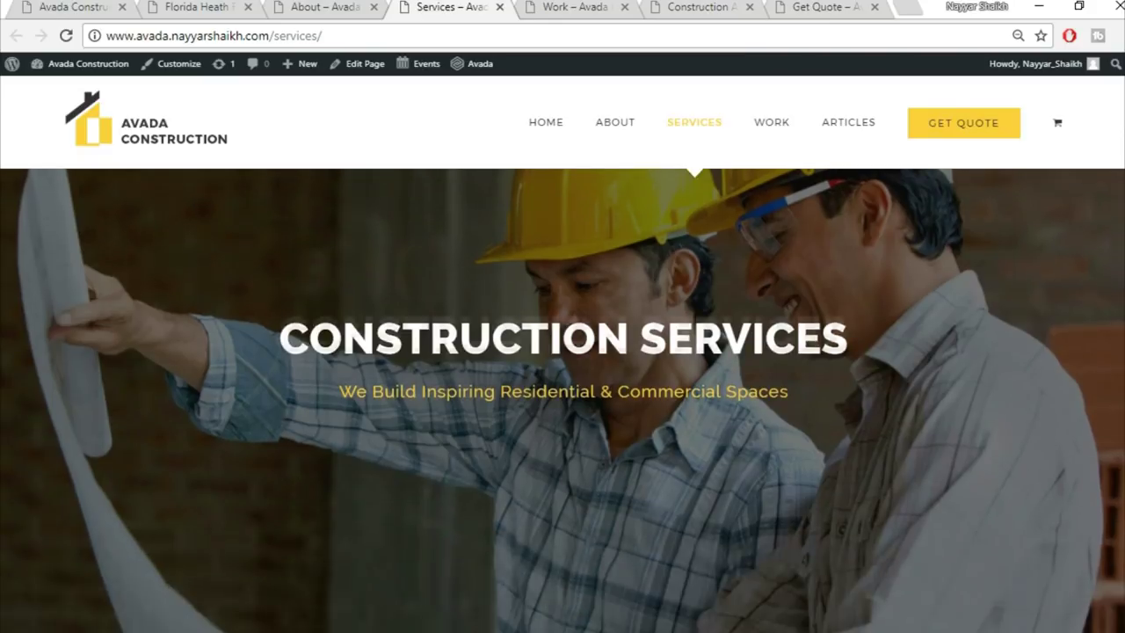
scroll(563, 396, down, 4)
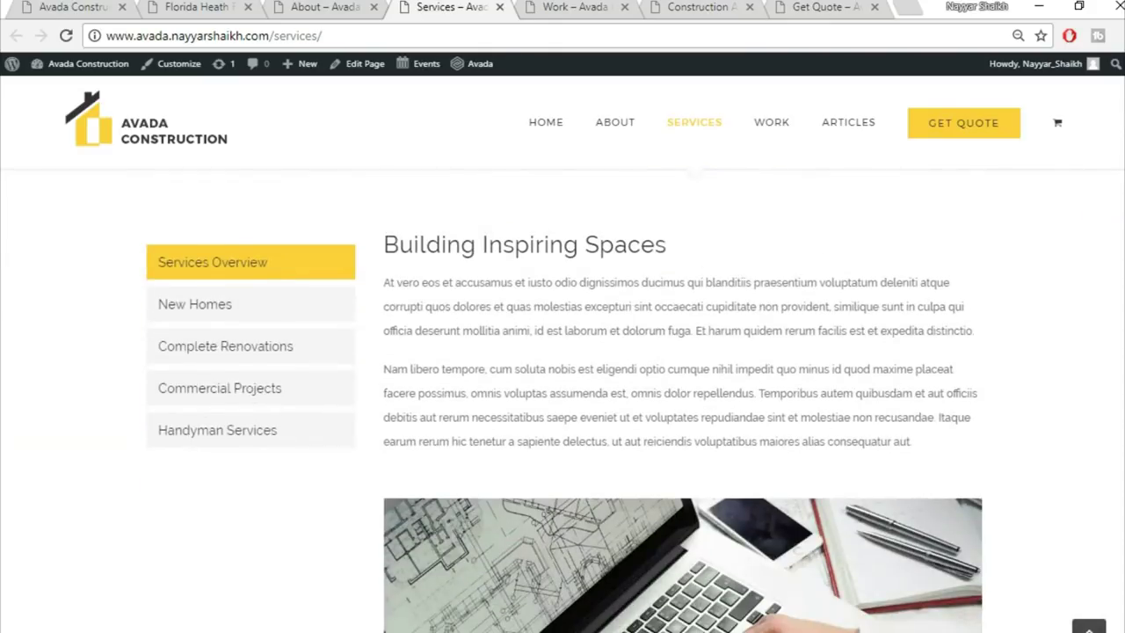
click(281, 294)
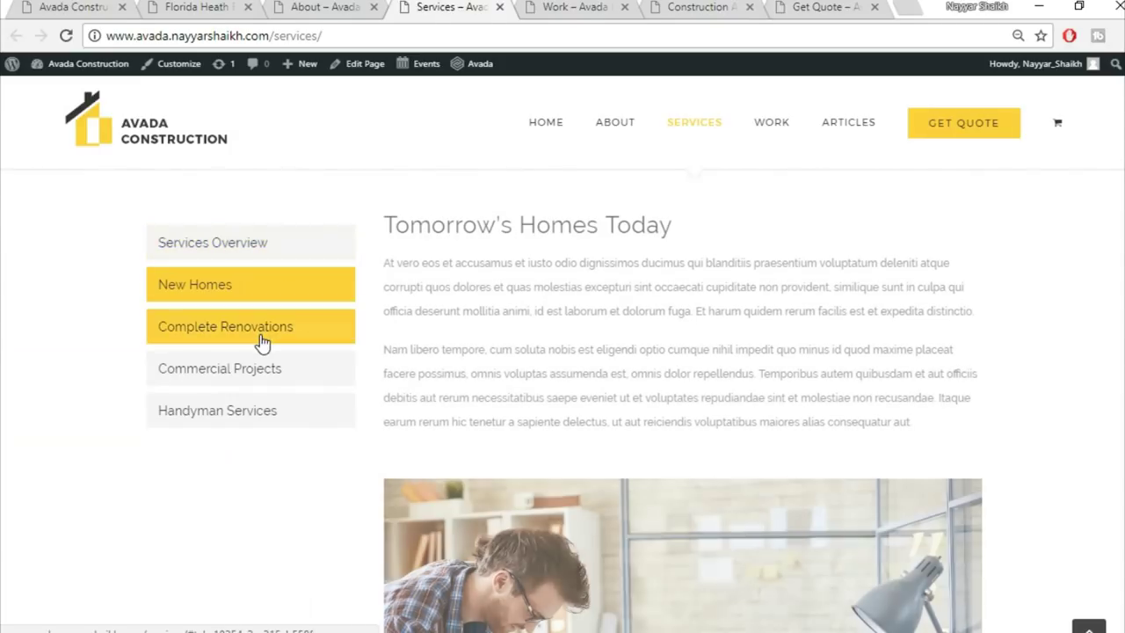
click(262, 345)
click(253, 384)
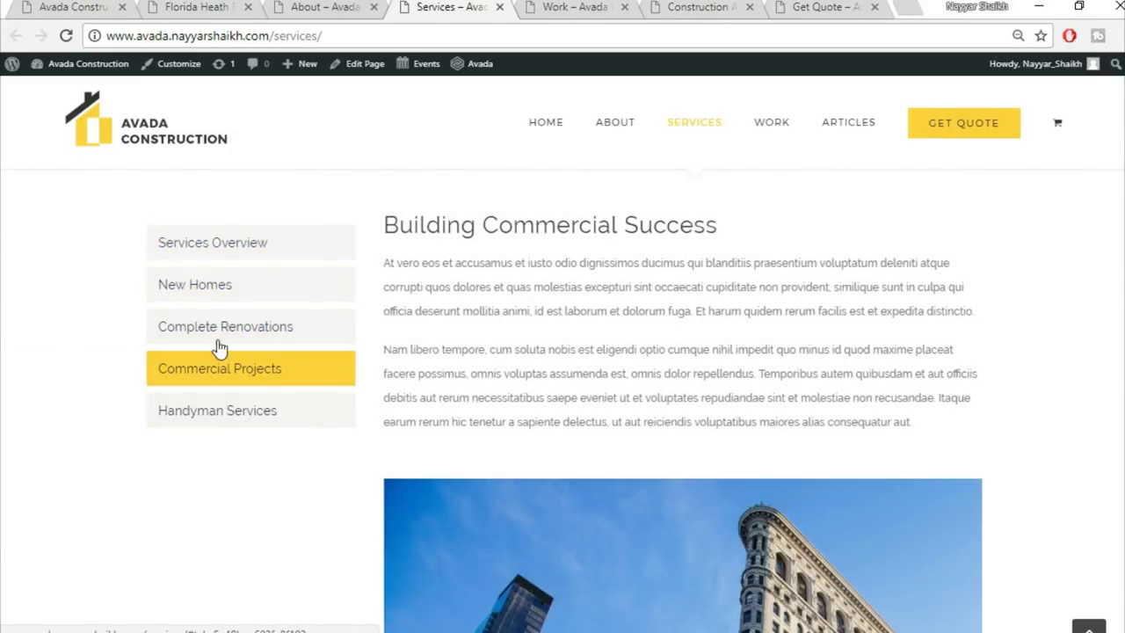
click(233, 328)
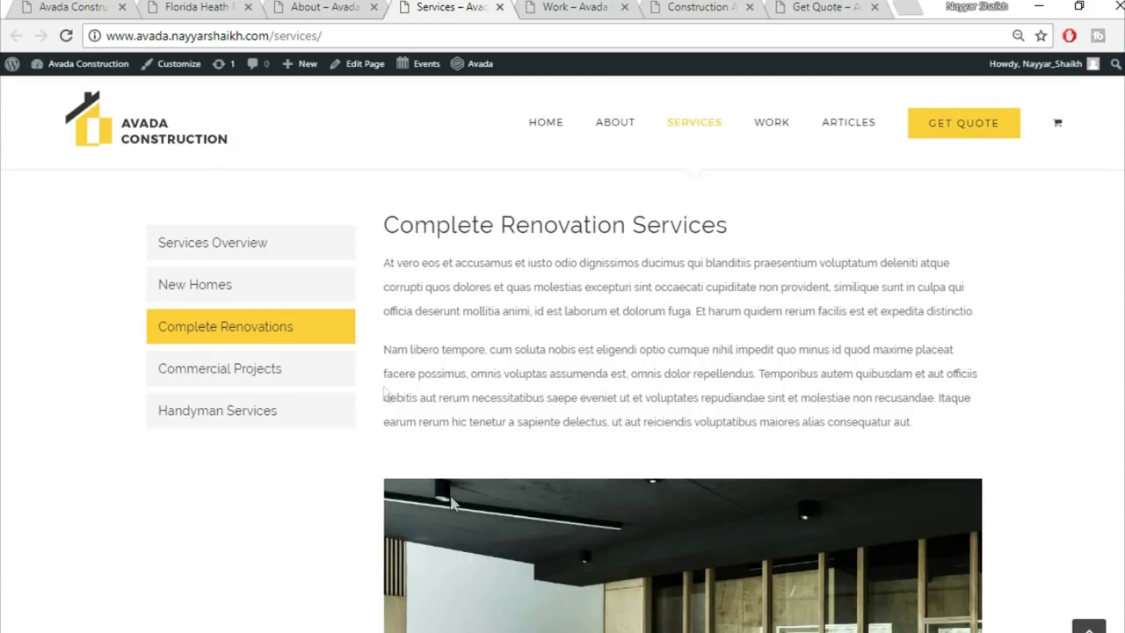
click(195, 299)
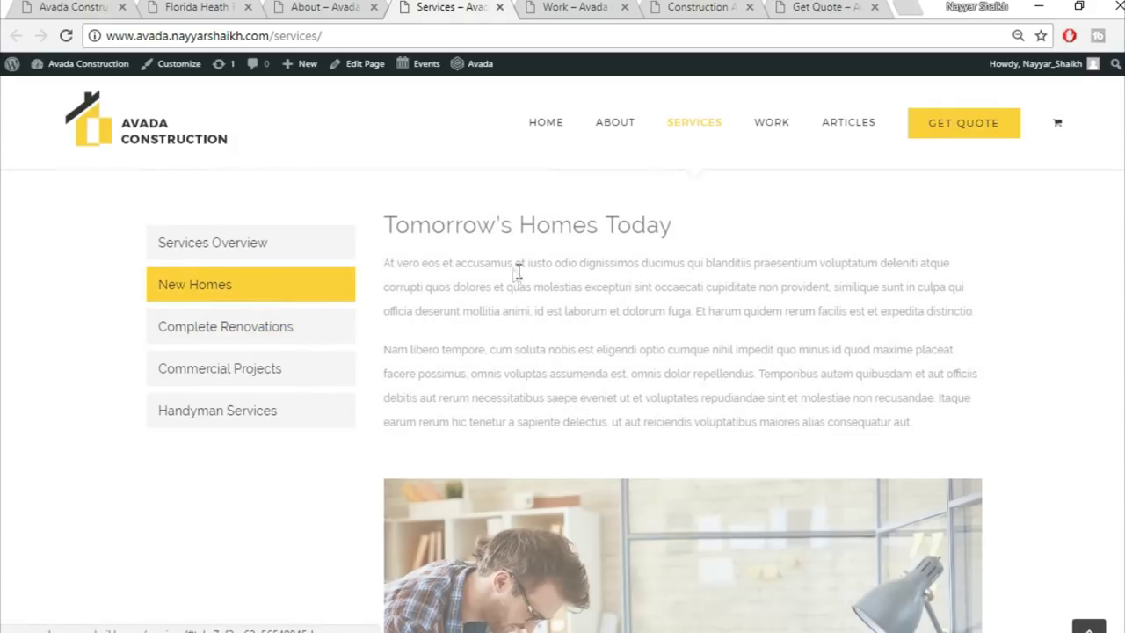
scroll(767, 409, down, 7)
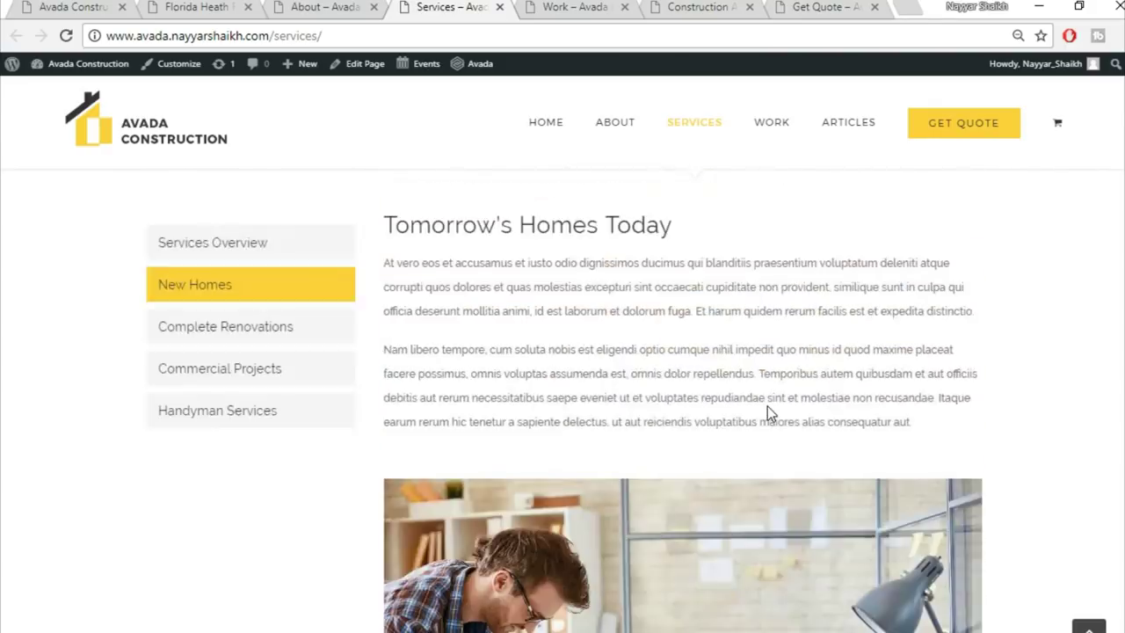
scroll(768, 409, up, 2)
click(575, 7)
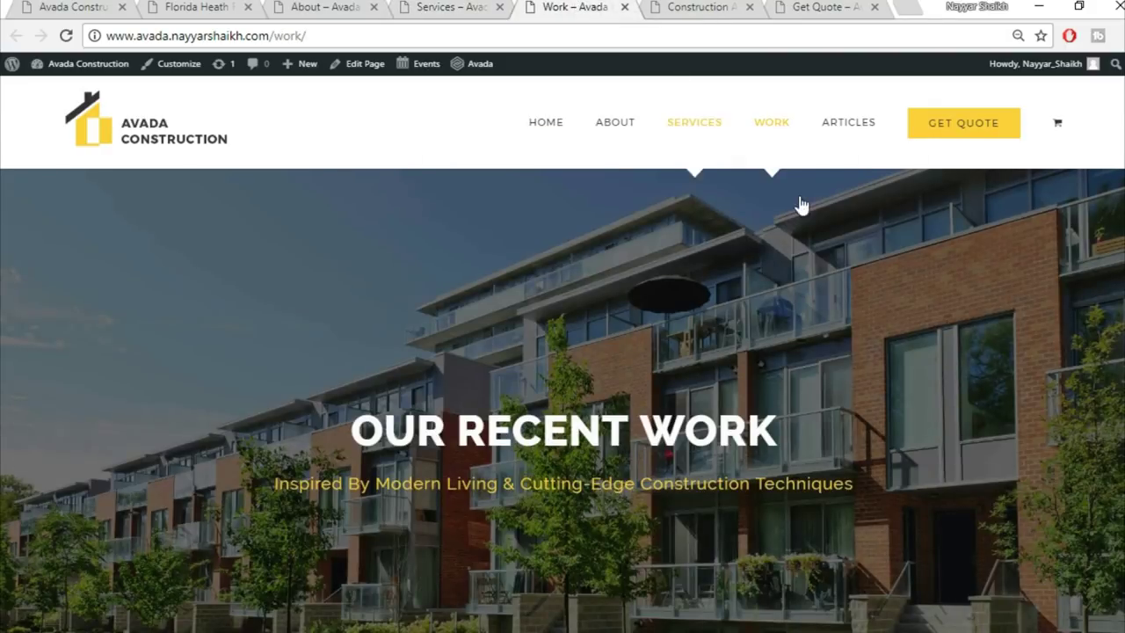
Scroll through the Work page's 'Our Recent Work' projects and back to the top
scroll(563, 401, down, 8)
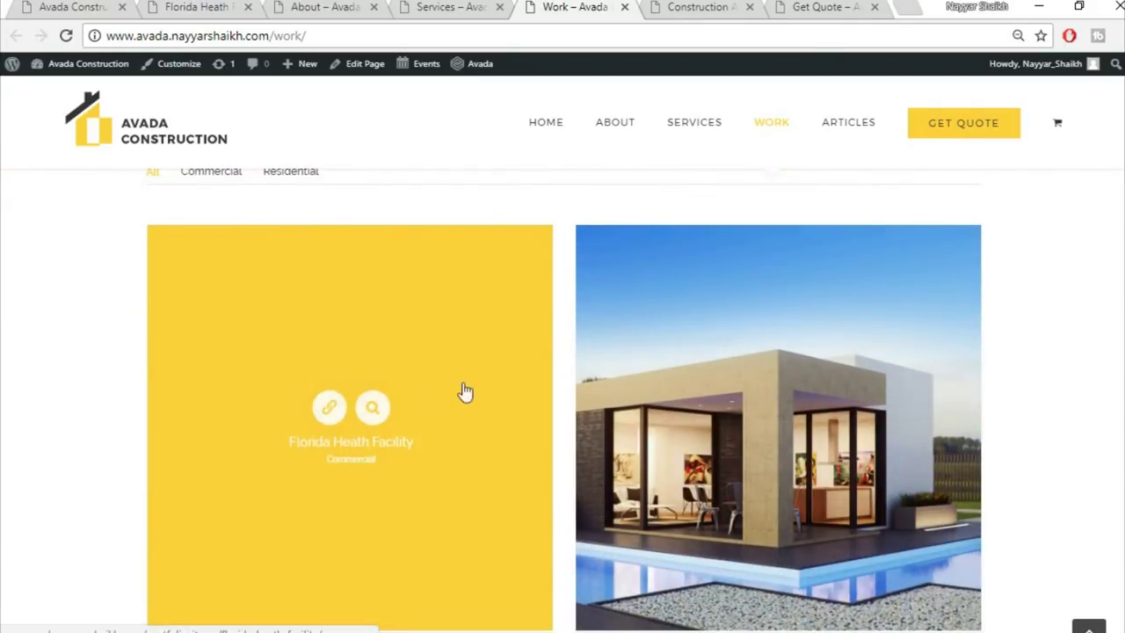
scroll(903, 355, down, 1)
scroll(630, 366, down, 3)
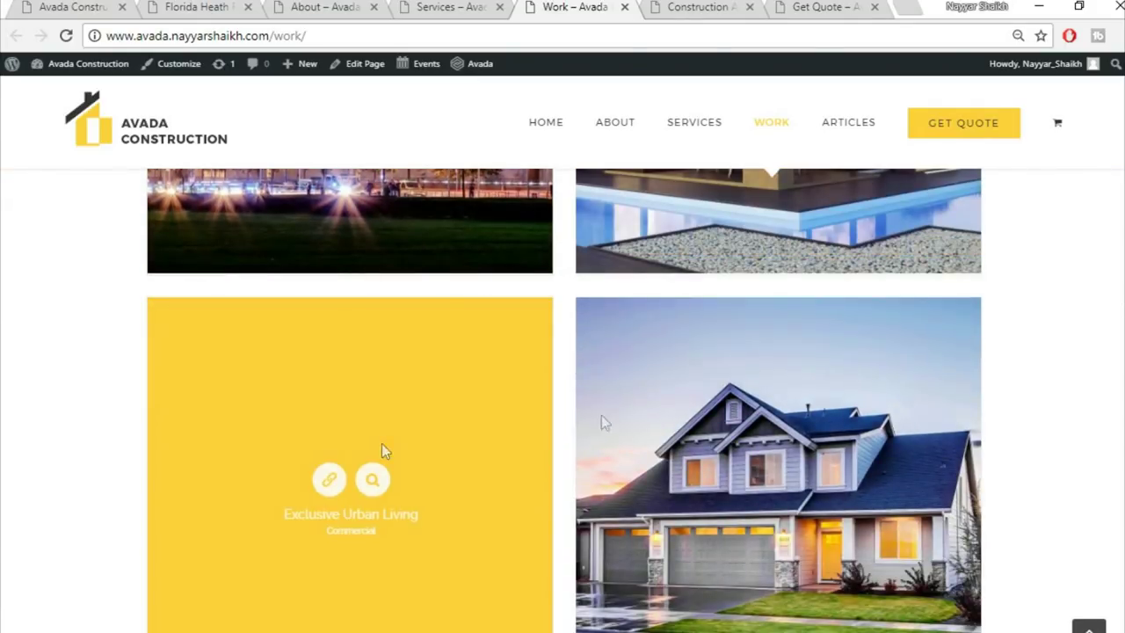
scroll(910, 434, down, 1)
scroll(910, 435, down, 3)
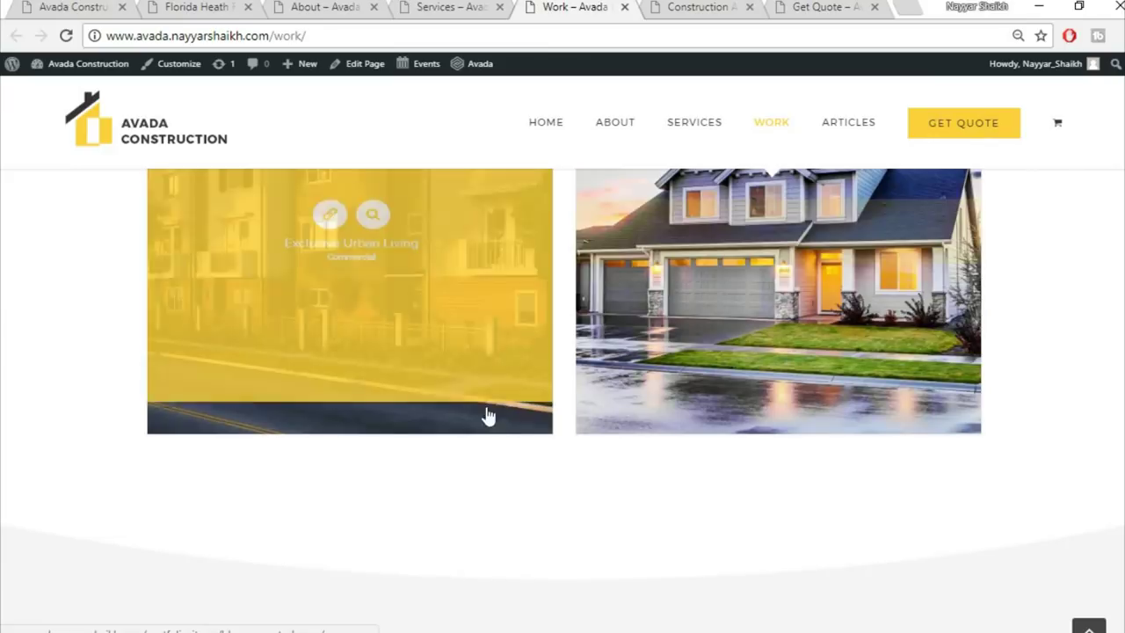
scroll(490, 414, up, 5)
scroll(489, 416, up, 1)
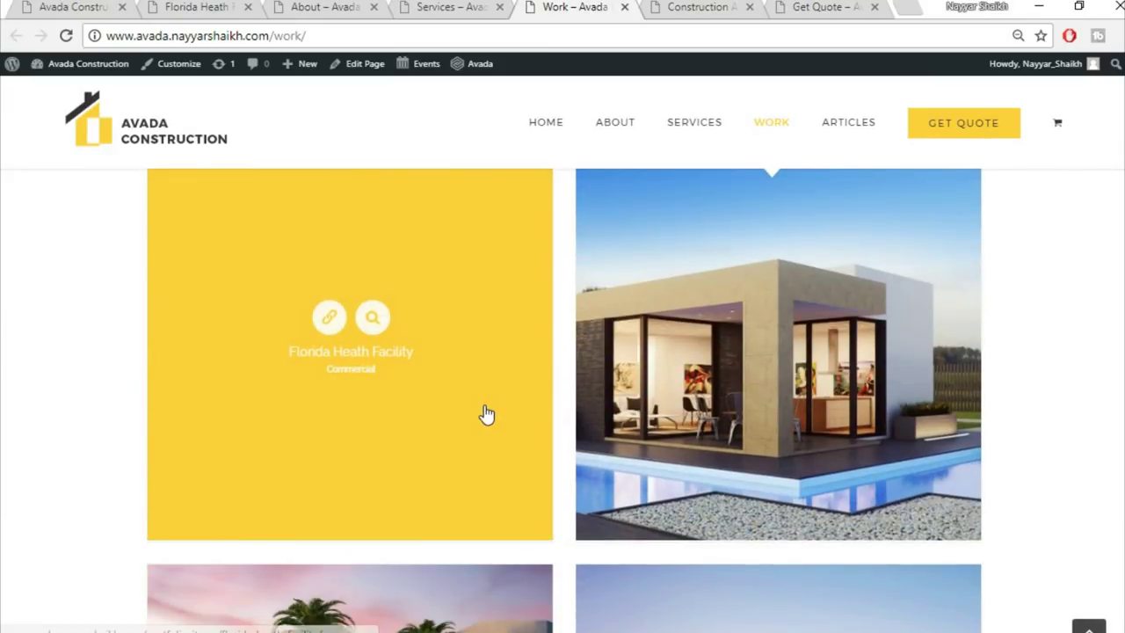
scroll(1037, 290, up, 5)
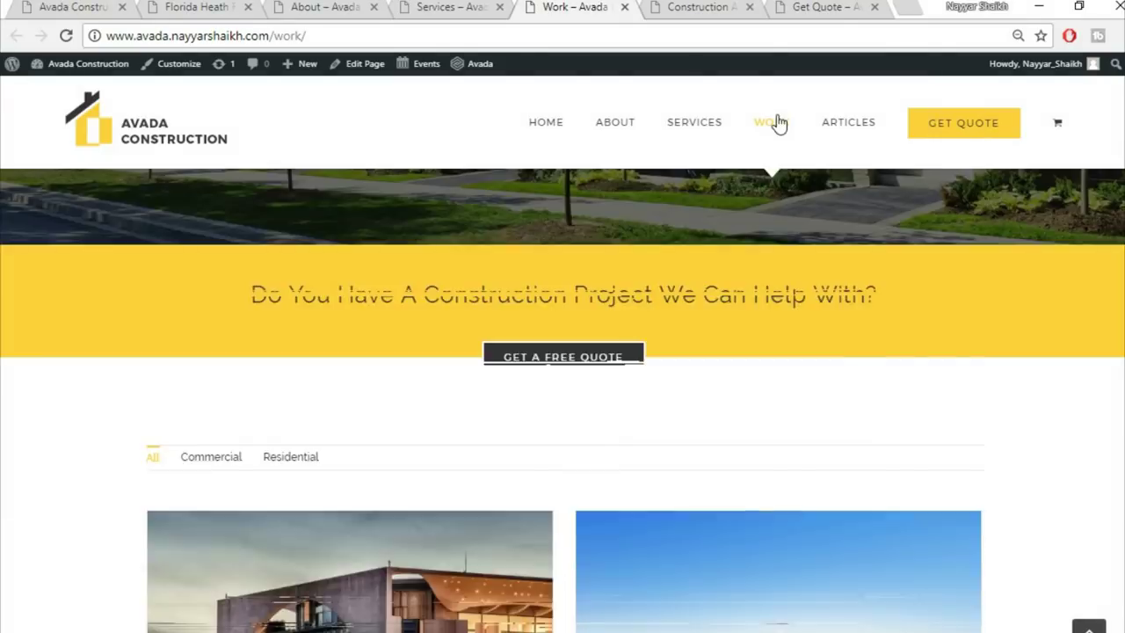
Open ARTICLES from the site menu, browse its posts, then switch to the Get Quote page
click(848, 122)
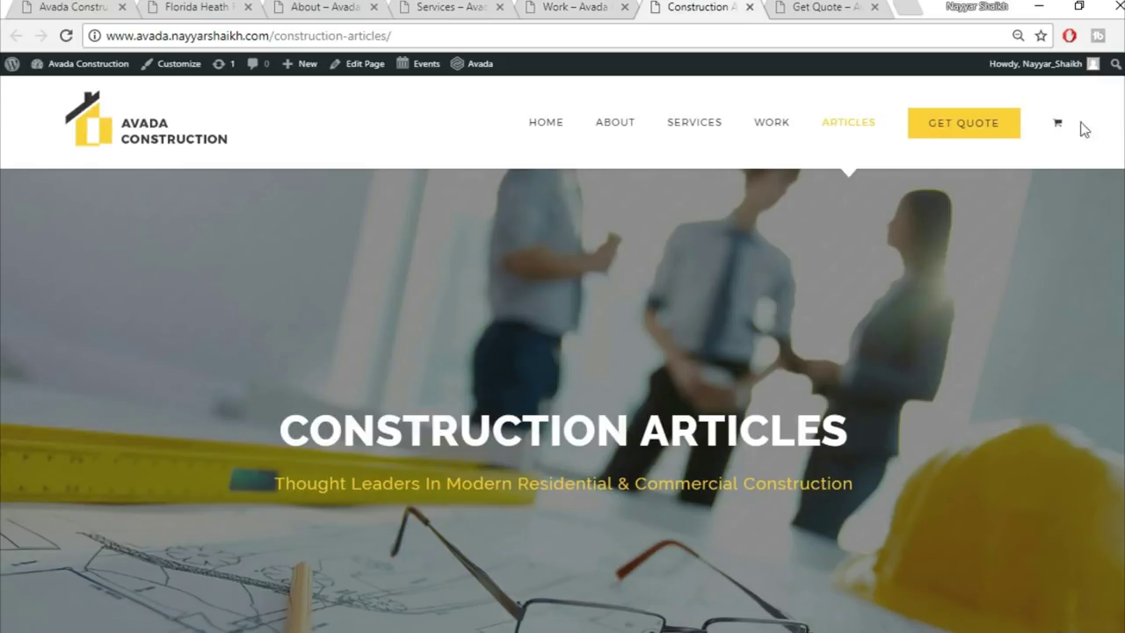
scroll(562, 400, down, 8)
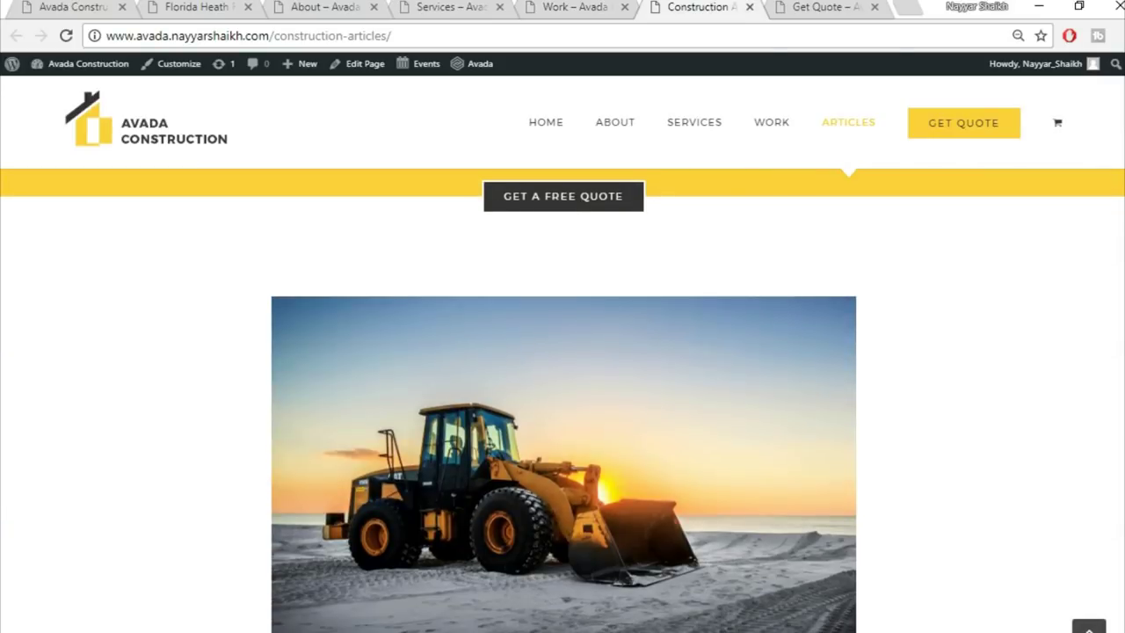
scroll(495, 442, down, 2)
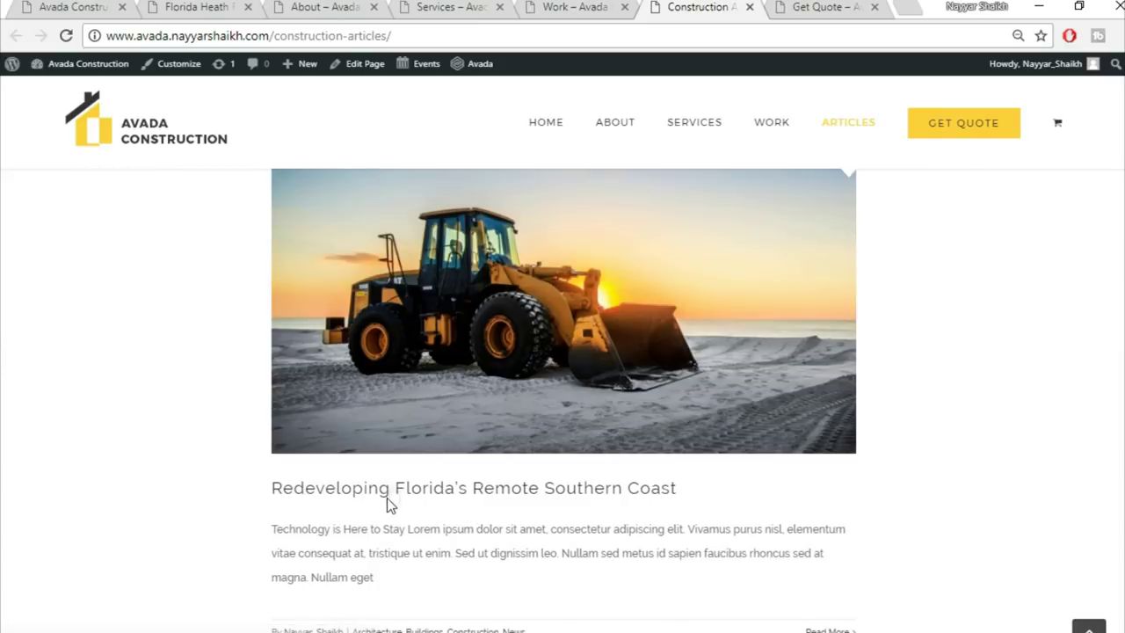
scroll(397, 498, down, 2)
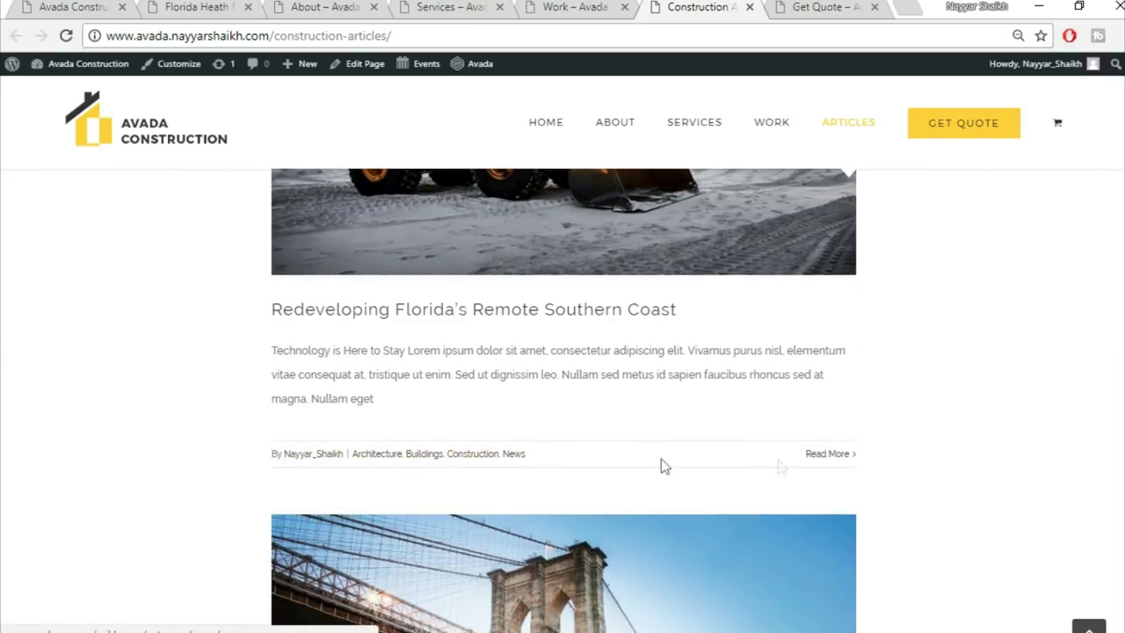
scroll(1122, 346, up, 3)
scroll(1121, 346, down, 8)
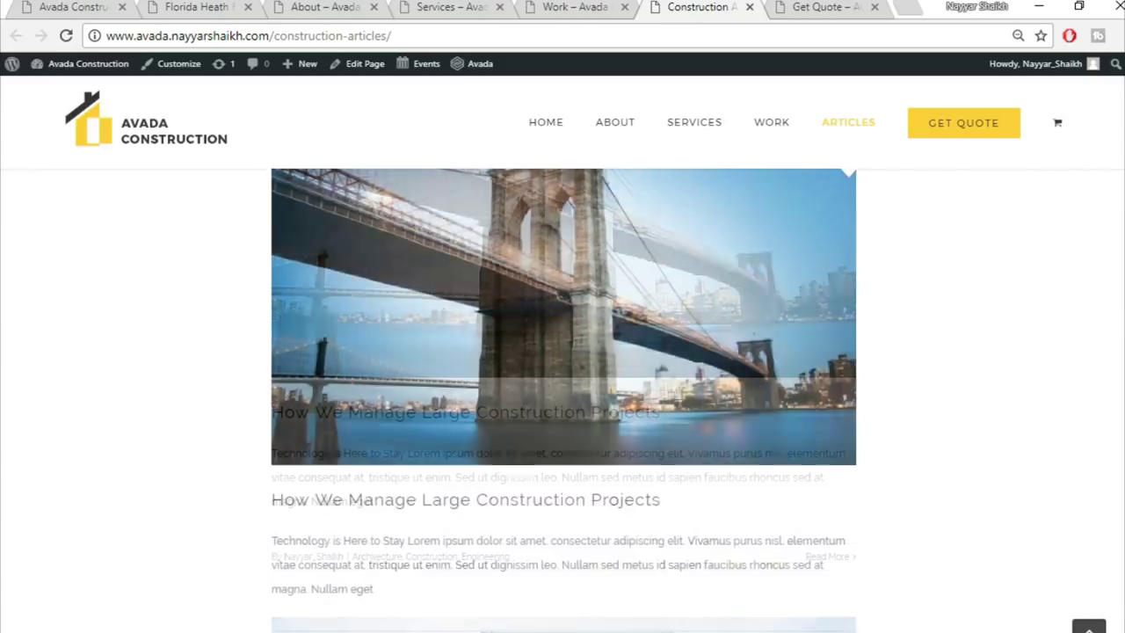
scroll(964, 352, down, 10)
scroll(964, 352, up, 15)
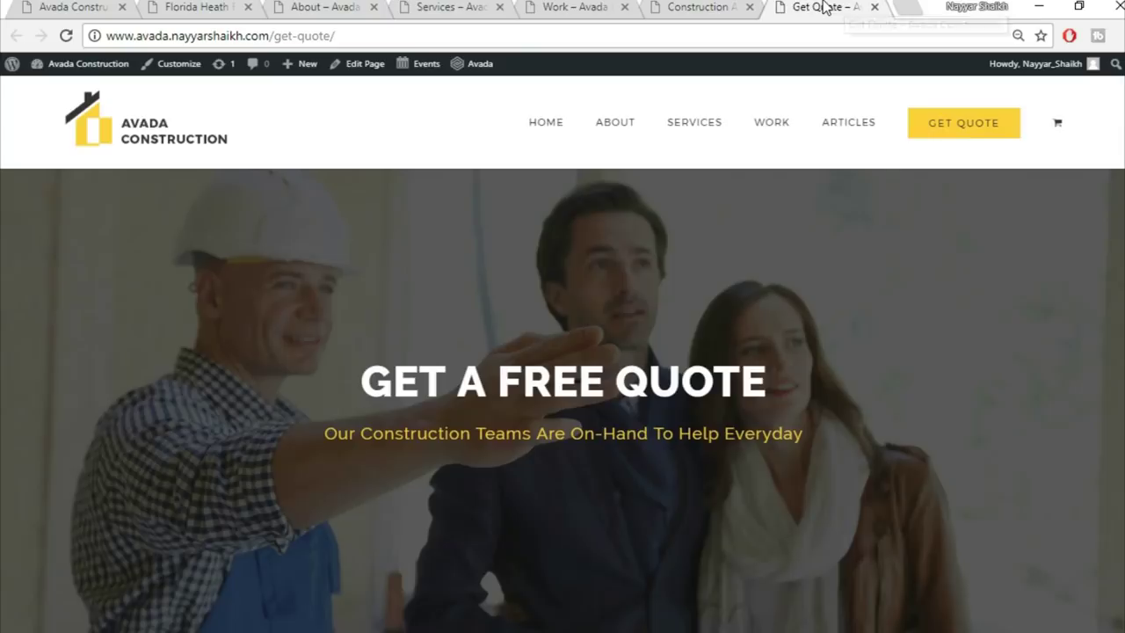
click(826, 8)
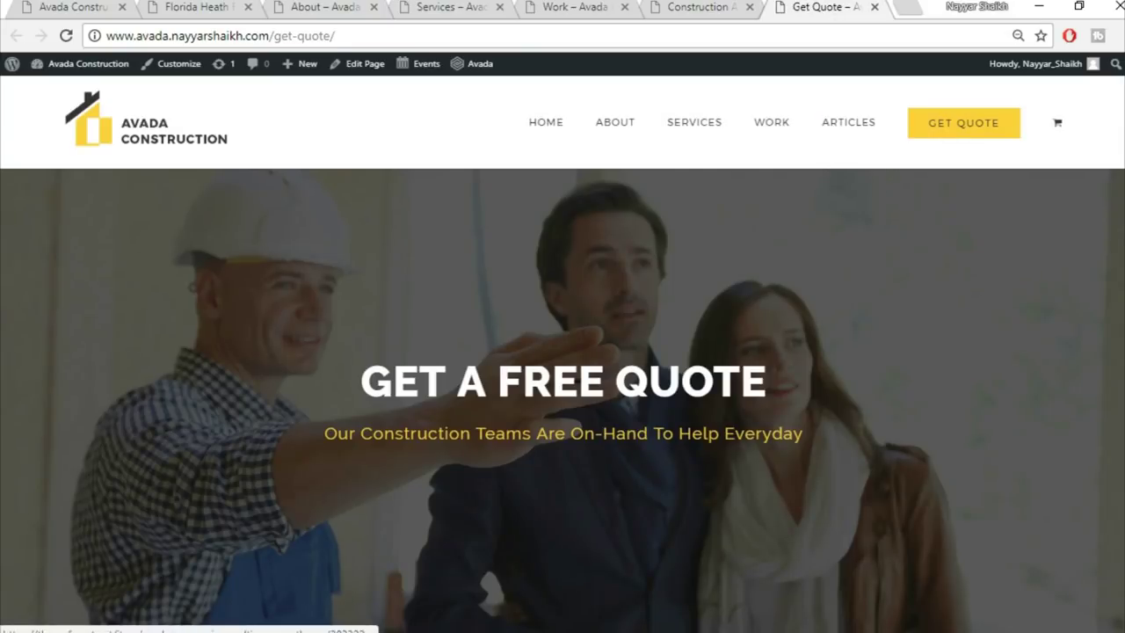
Scroll through the Get A Free Quote contact form to review its fields
scroll(1115, 188, down, 1)
scroll(562, 401, down, 6)
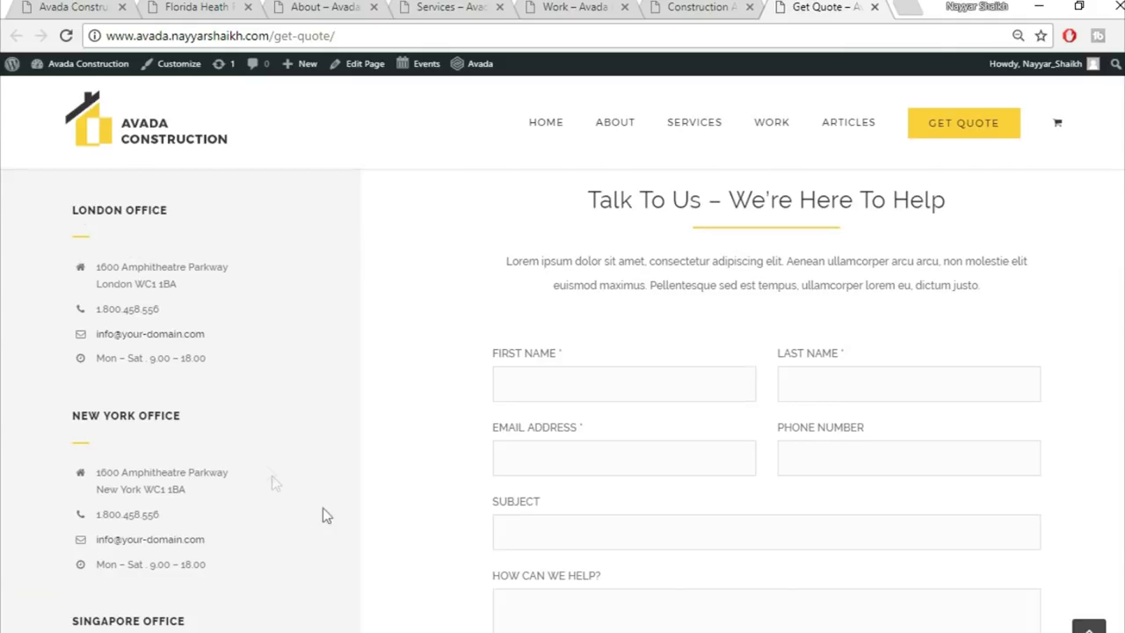
scroll(563, 400, down, 3)
scroll(563, 400, up, 4)
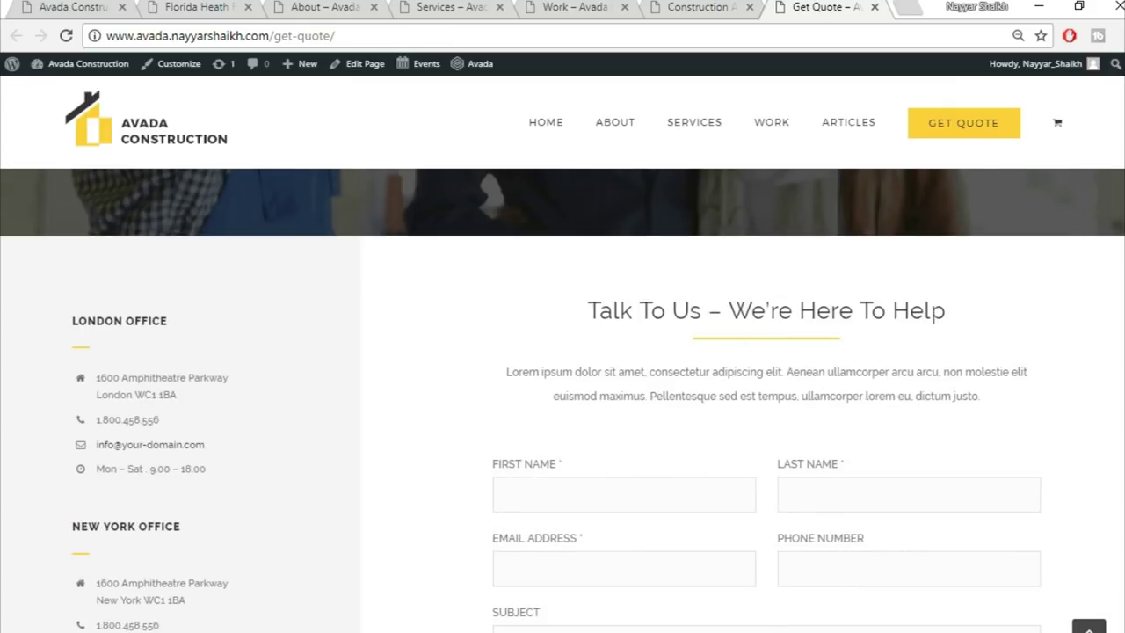
scroll(744, 338, down, 2)
scroll(752, 356, down, 1)
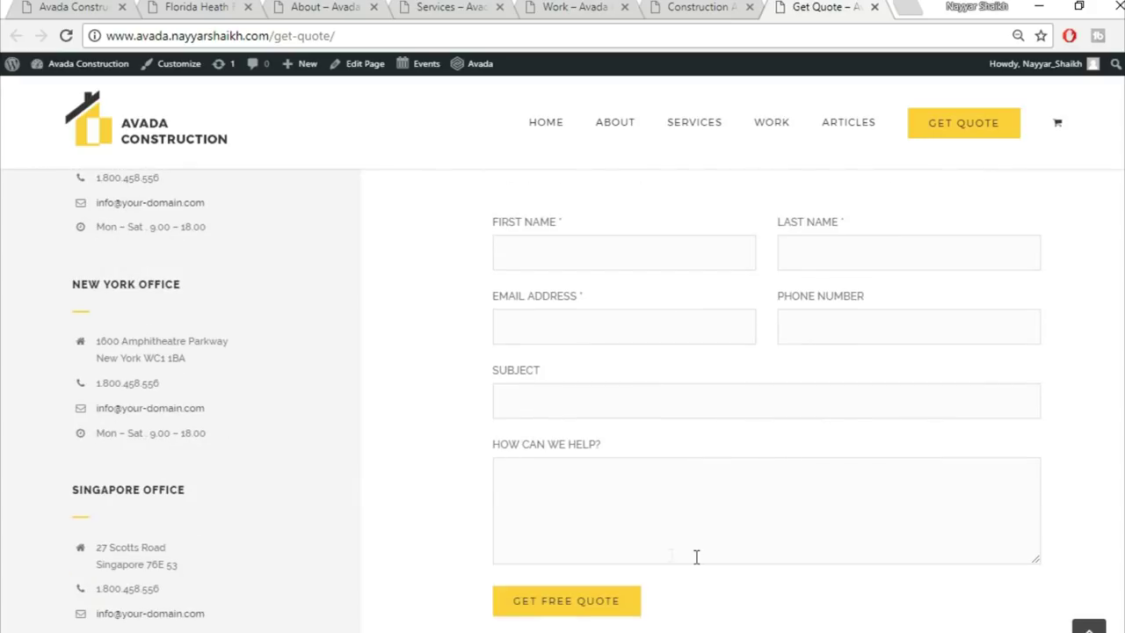
scroll(697, 556, down, 5)
scroll(728, 516, up, 20)
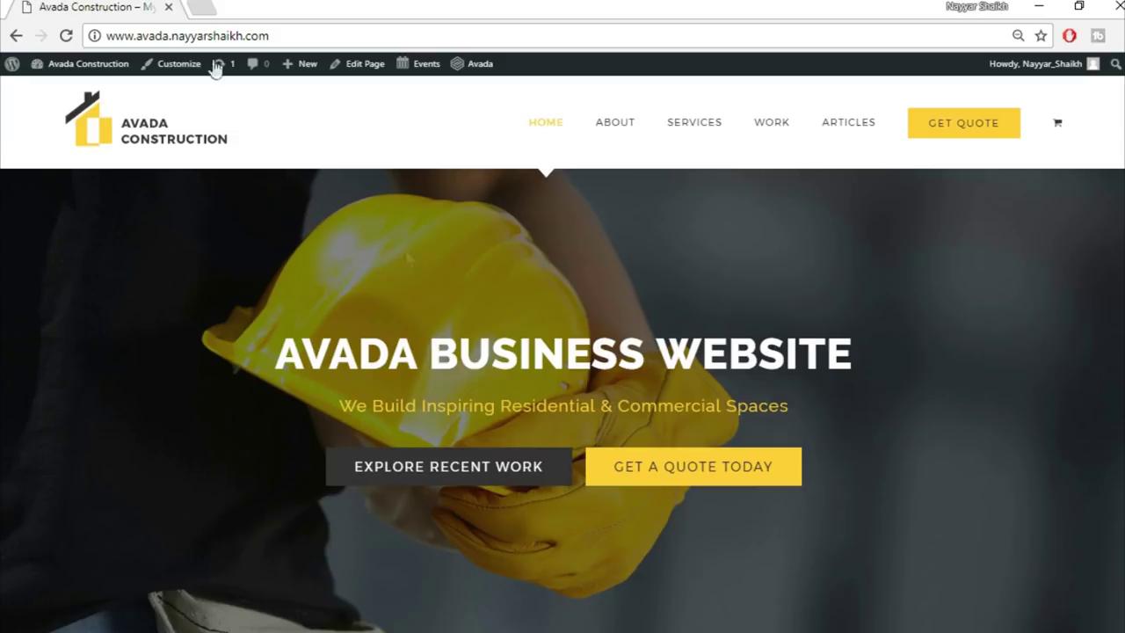
Load bloggdude.com/tmd in a new tab to reach TMDHosting's cloud hosting offer
click(201, 7)
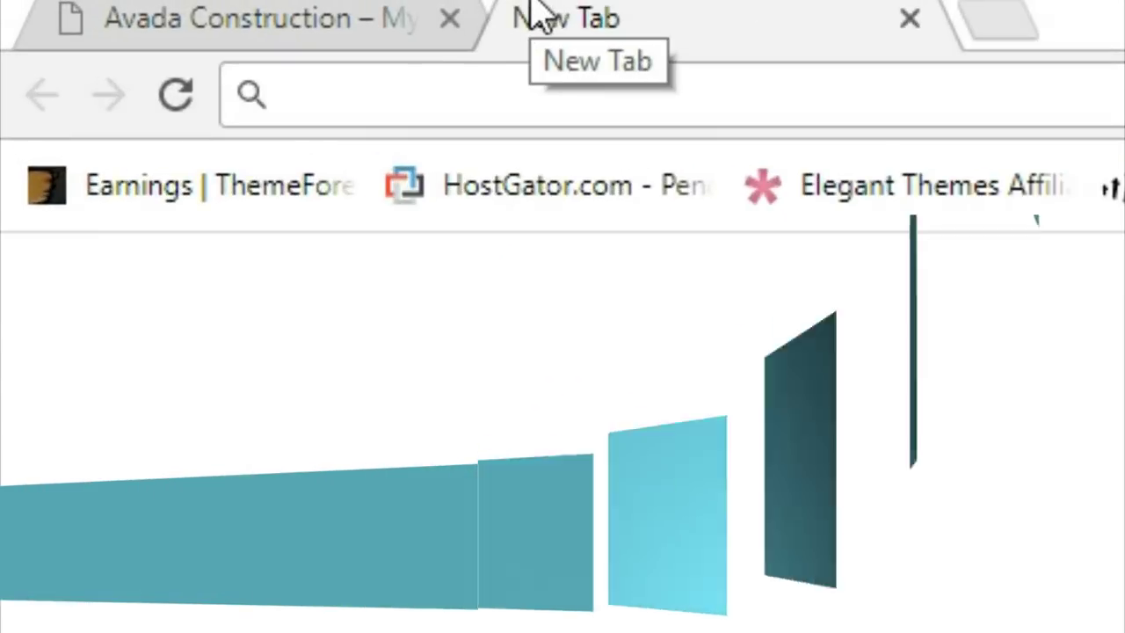
text(b)
key(Right)
text(/tmd)
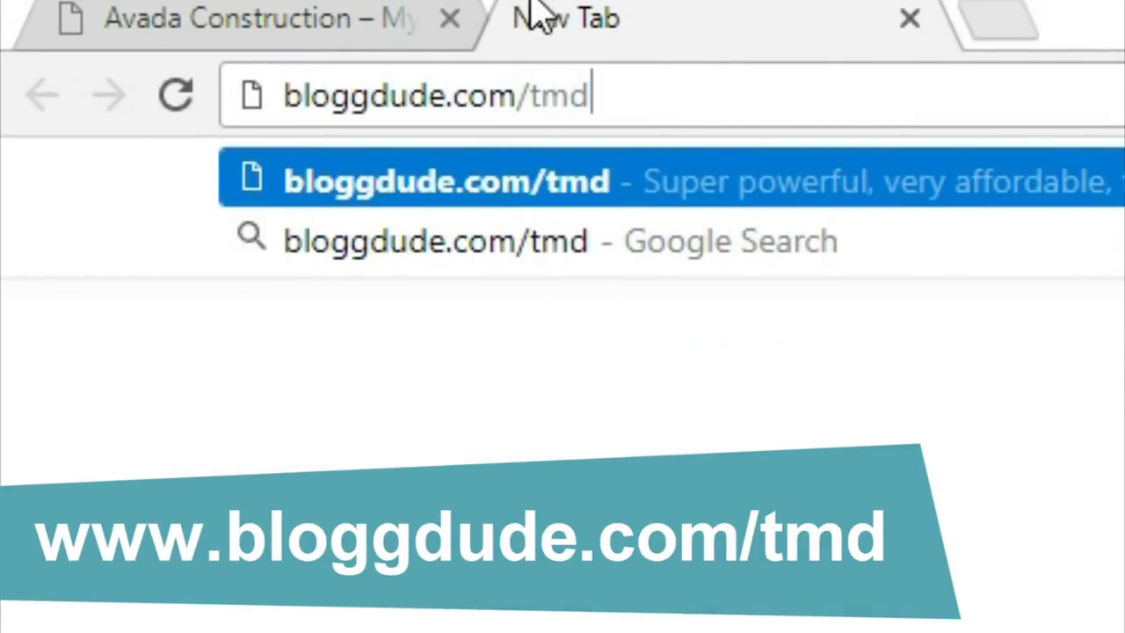
key(Return)
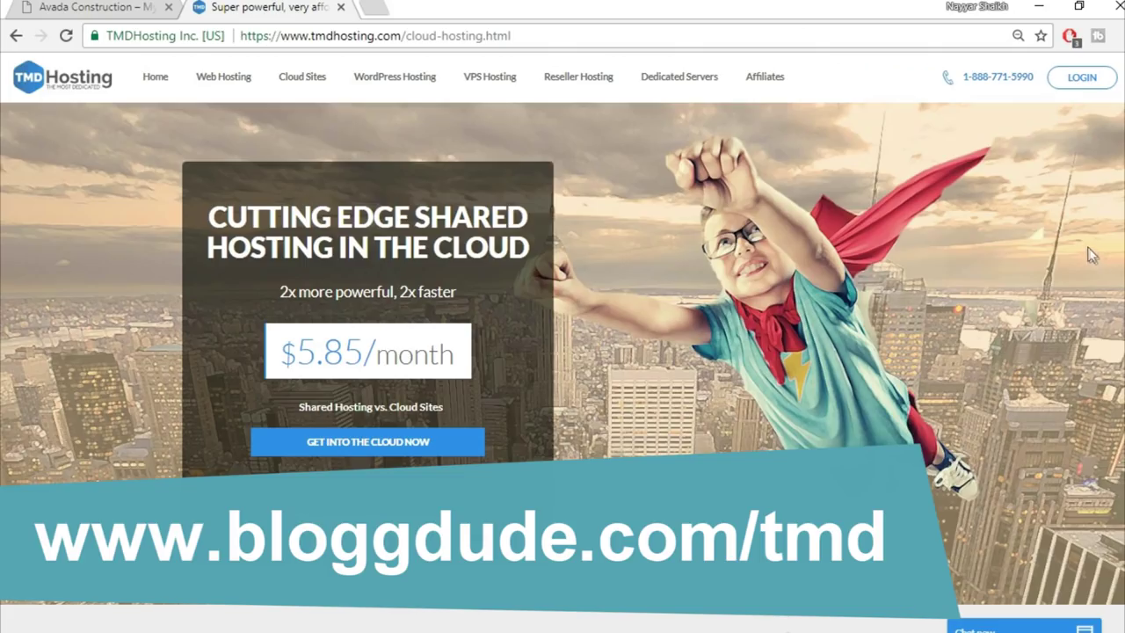
Scroll to the Summer, Rain and Storm Cloud pricing cards and highlight SSD in Storm Cloud's SSD Space row
scroll(562, 352, down, 15)
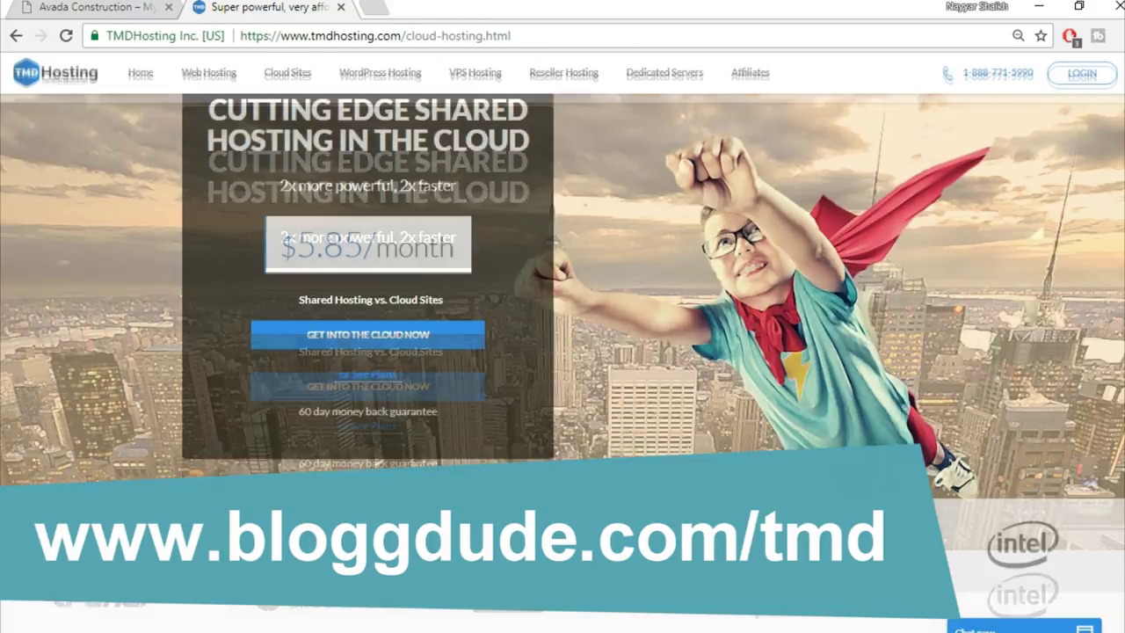
scroll(562, 352, down, 5)
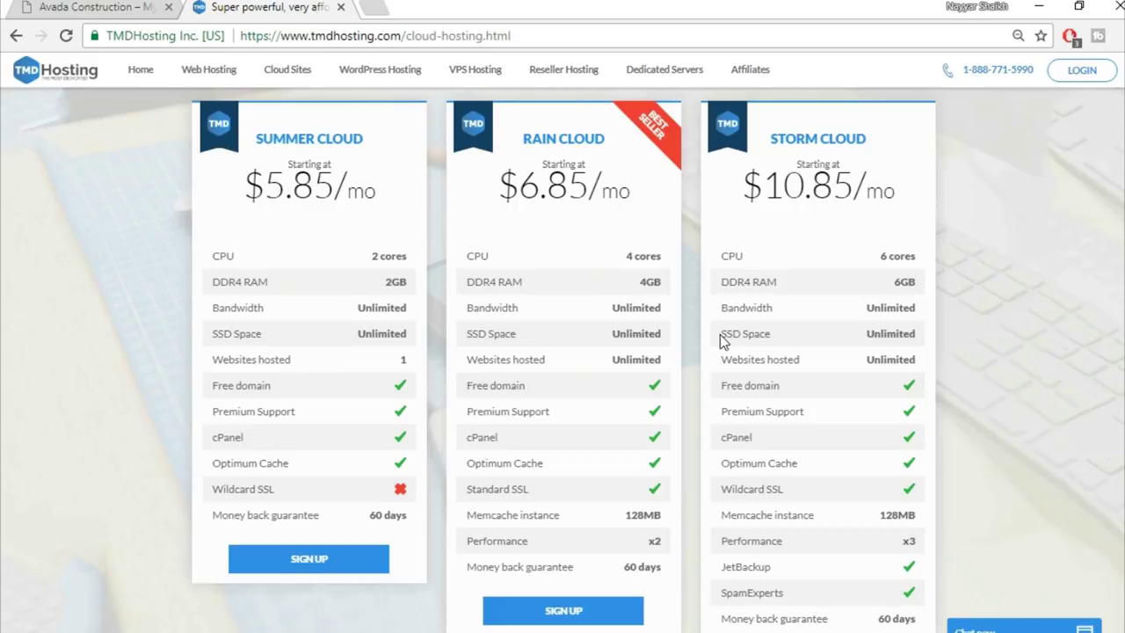
drag(722, 332, 741, 331)
click(375, 7)
Search images for 'ssd vs hdd web hosting' and enlarge the first SSD vs HDD speed, IOPS and latency chart
text(ssd)
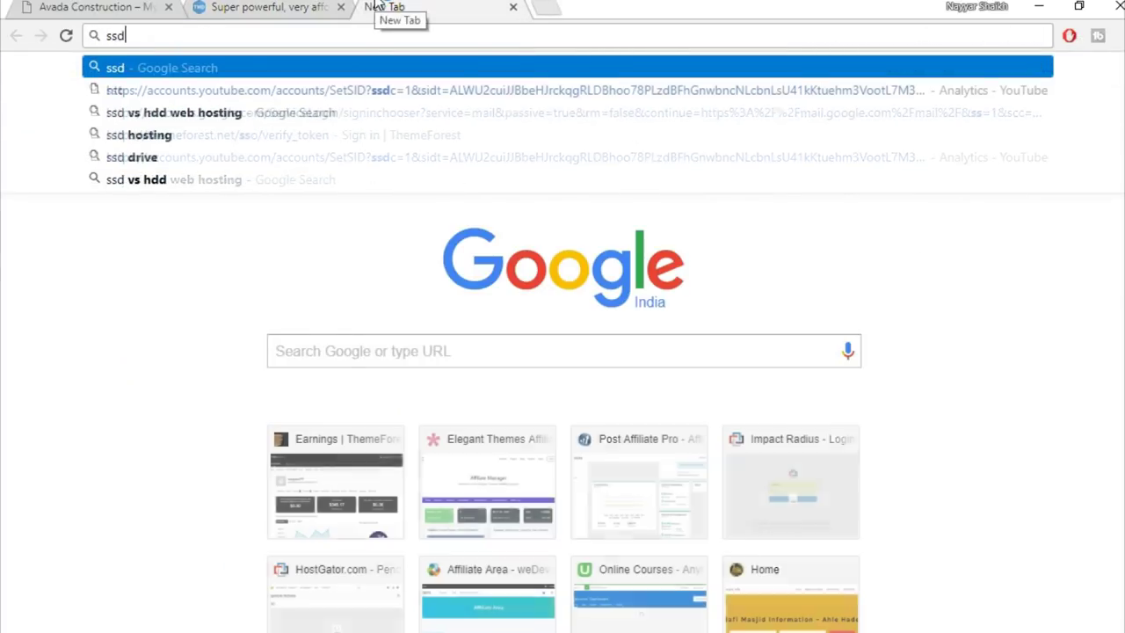
key(Down)
key(Down)
key(Down)
key(Return)
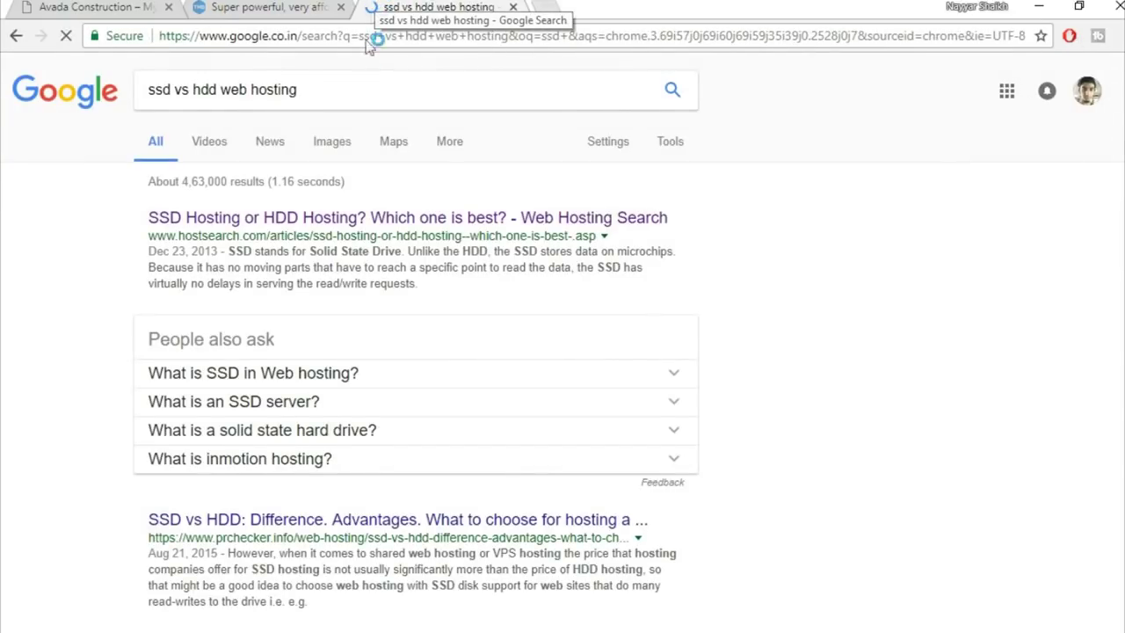
click(320, 154)
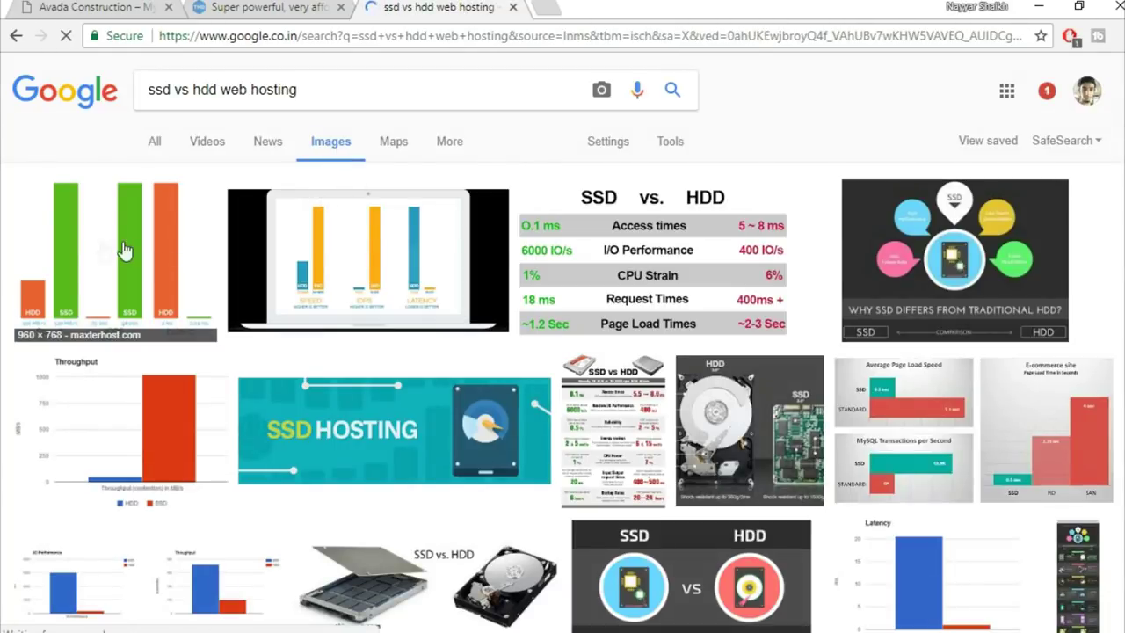
click(123, 250)
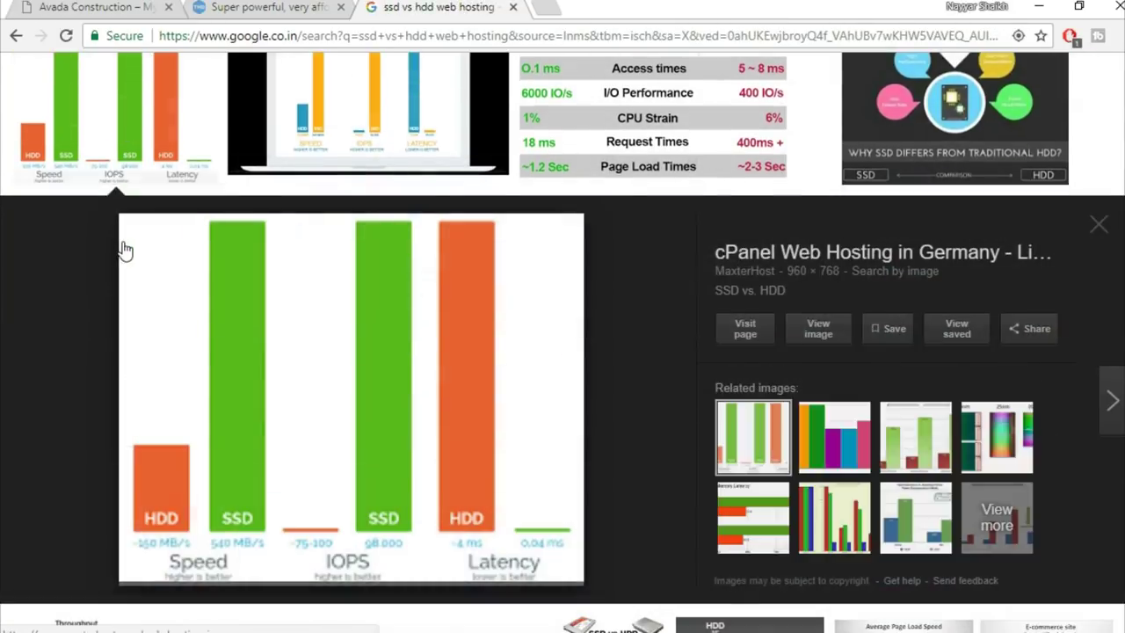
scroll(470, 448, down, 1)
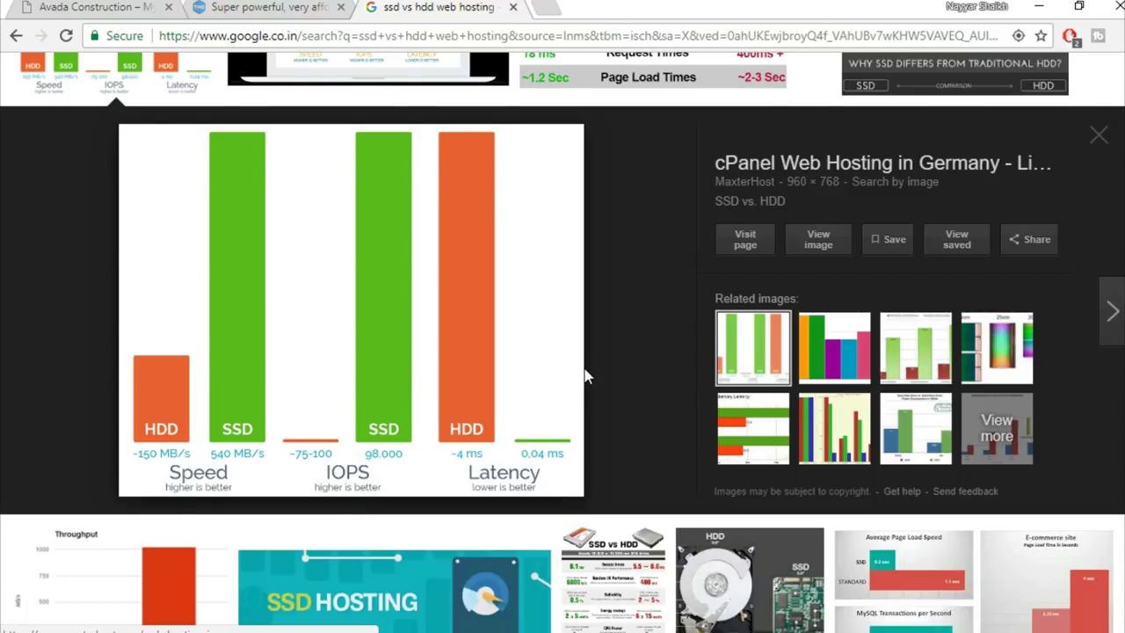
scroll(584, 374, up, 3)
Close the image search and compare the $5.85, $6.85 and $10.85/mo plan feature lists
click(514, 8)
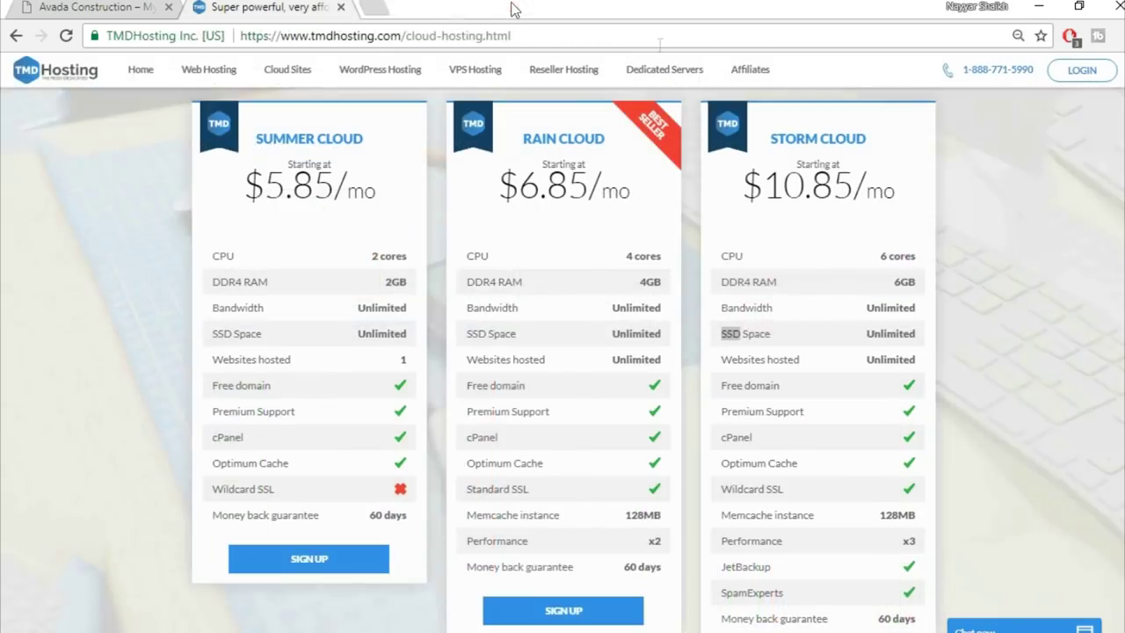
click(1059, 222)
drag(867, 341, 888, 330)
click(889, 330)
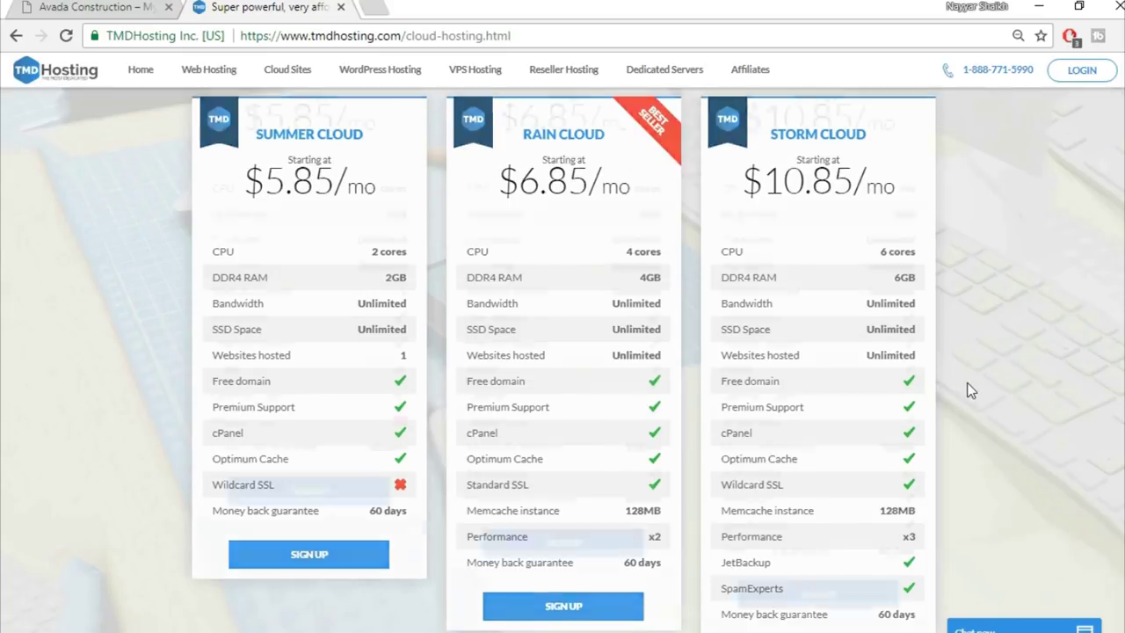
scroll(935, 346, down, 1)
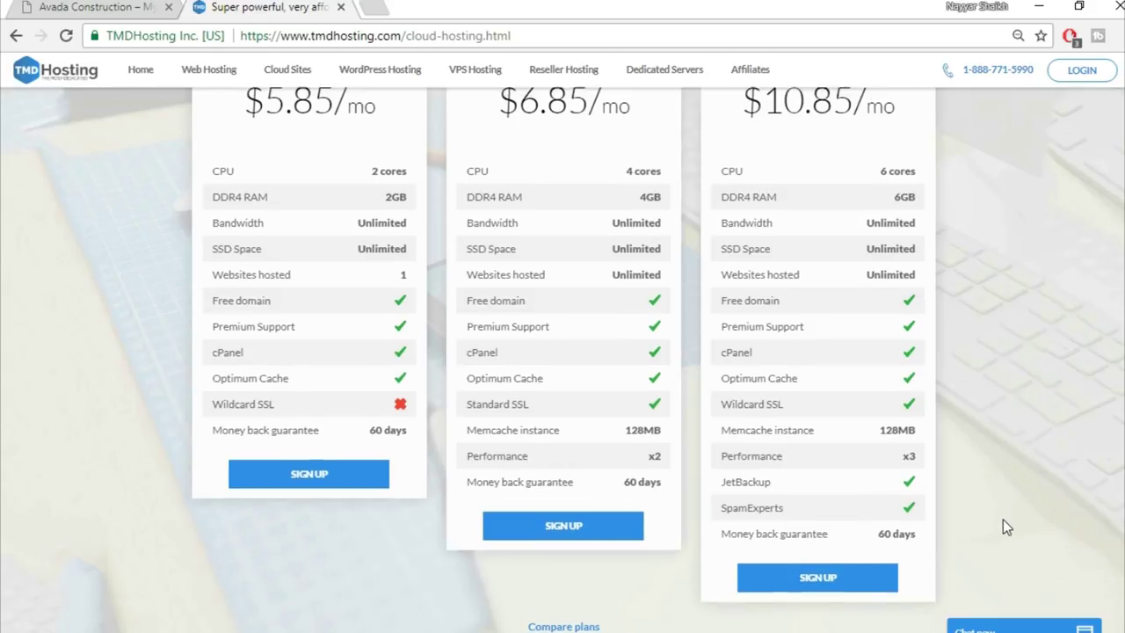
scroll(1005, 525, up, 1)
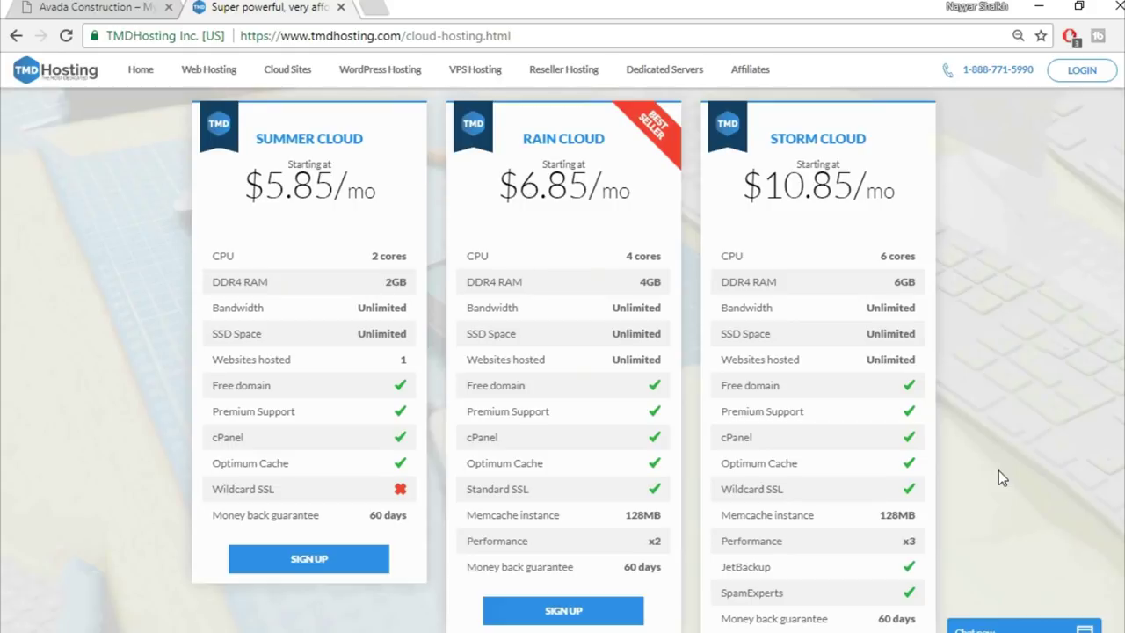
Scroll to the Storm Cloud $10.85/mo box listing 6 cores, 6GB RAM, JetBackup and SpamExperts
scroll(1082, 422, down, 1)
scroll(1082, 422, up, 2)
scroll(1082, 422, down, 1)
scroll(1034, 246, down, 2)
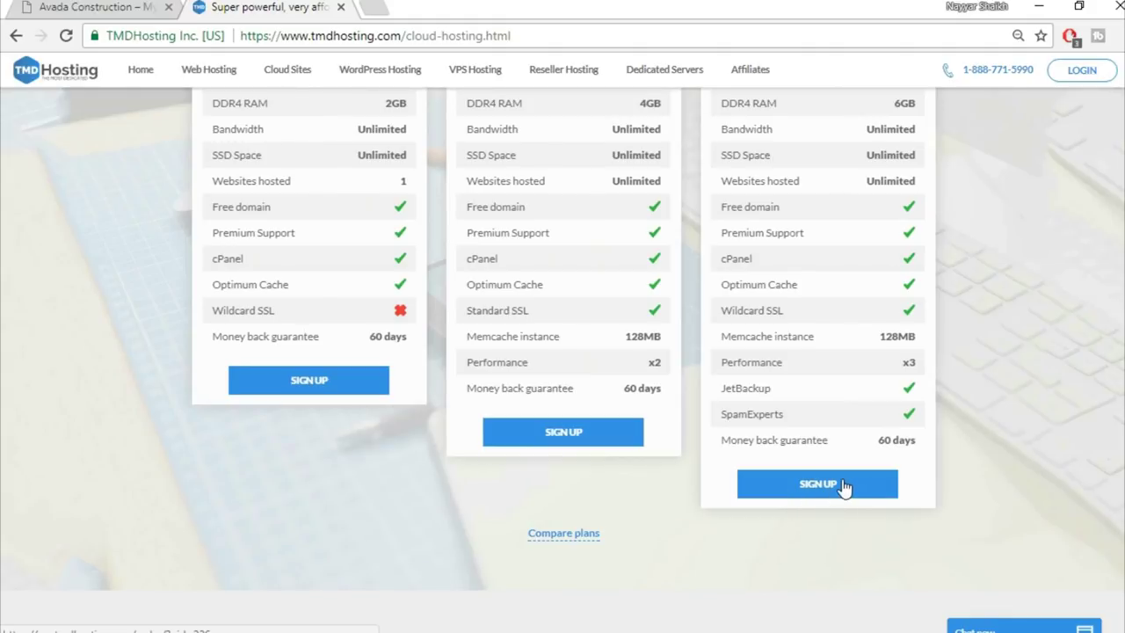
Sign up for the 6GB Storm Cloud plan, enter a new .com domain name, and proceed
click(842, 486)
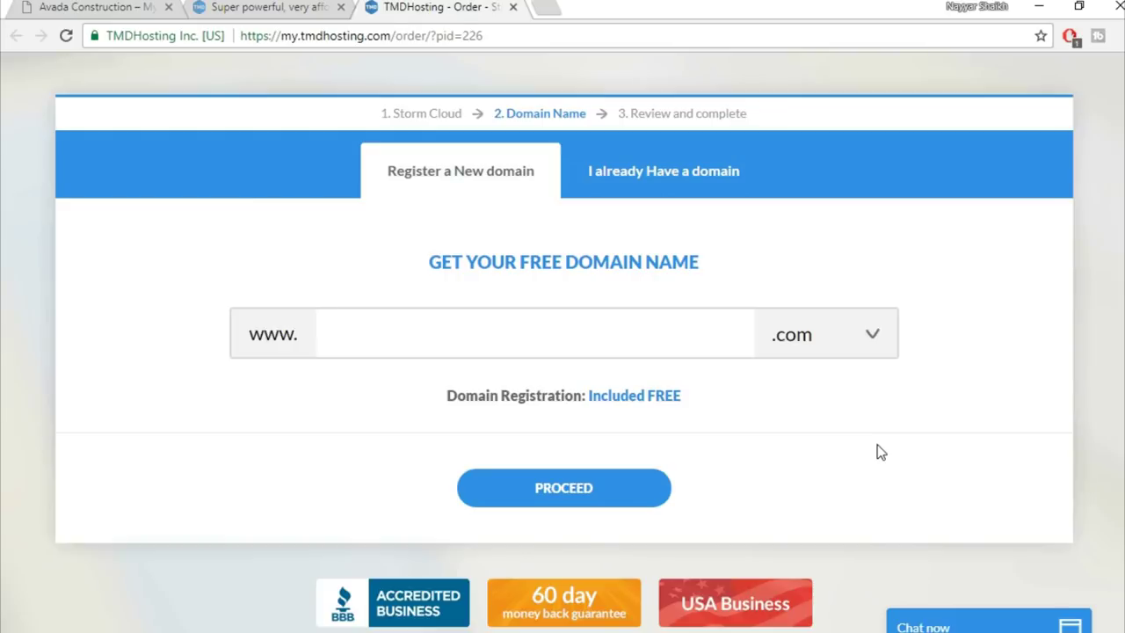
click(674, 329)
text(nayyarshaikh1)
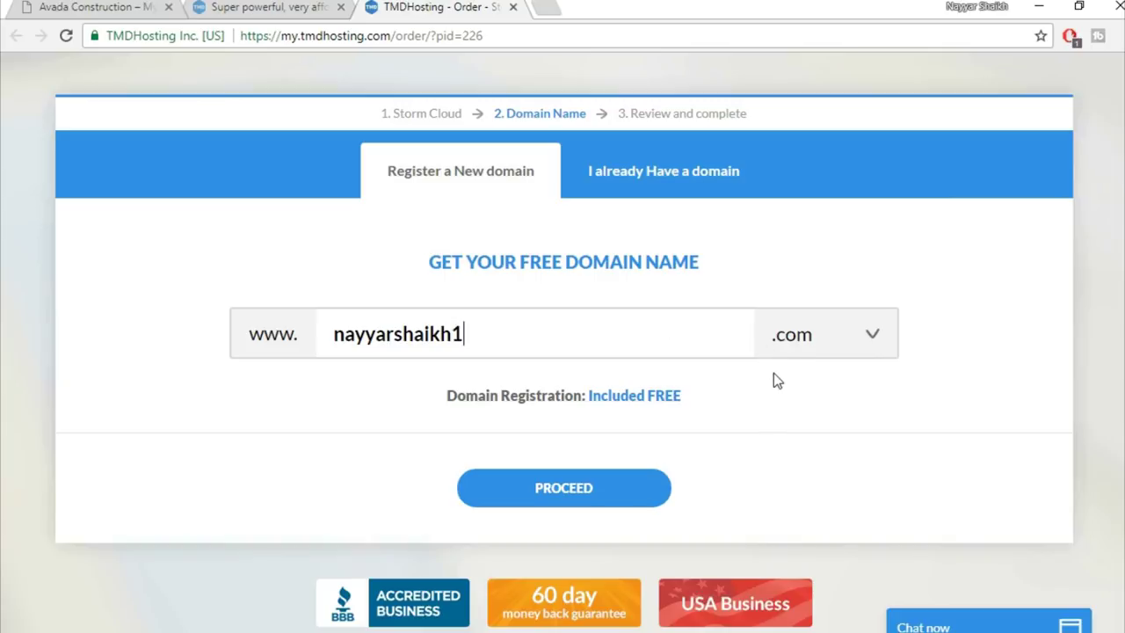
click(586, 497)
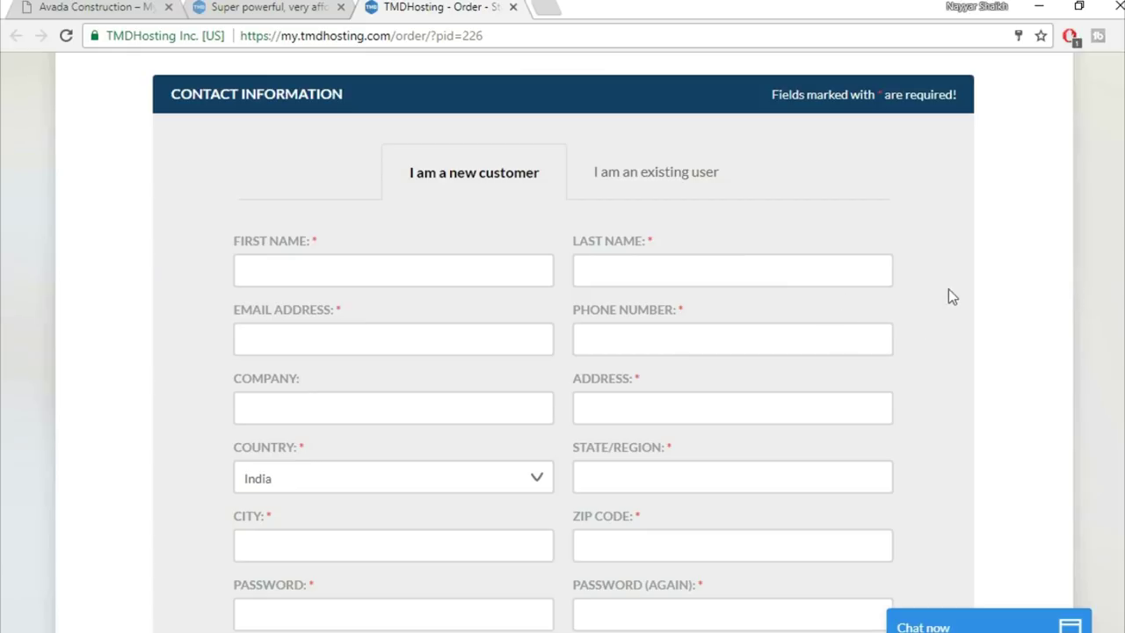
scroll(1089, 320, down, 1)
scroll(1089, 320, down, 6)
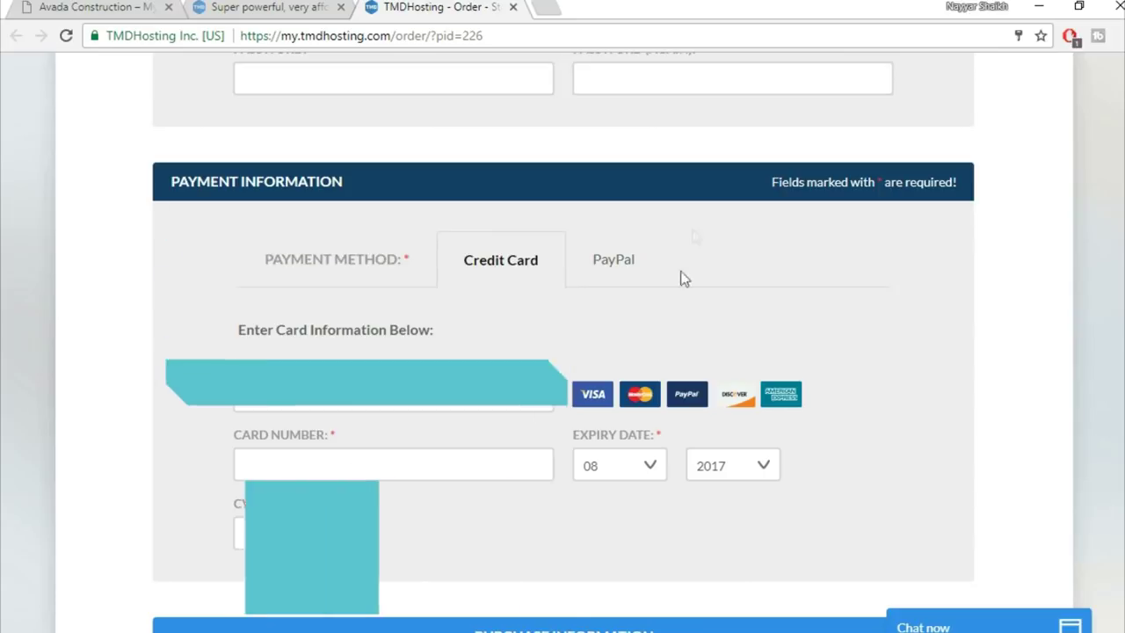
click(624, 264)
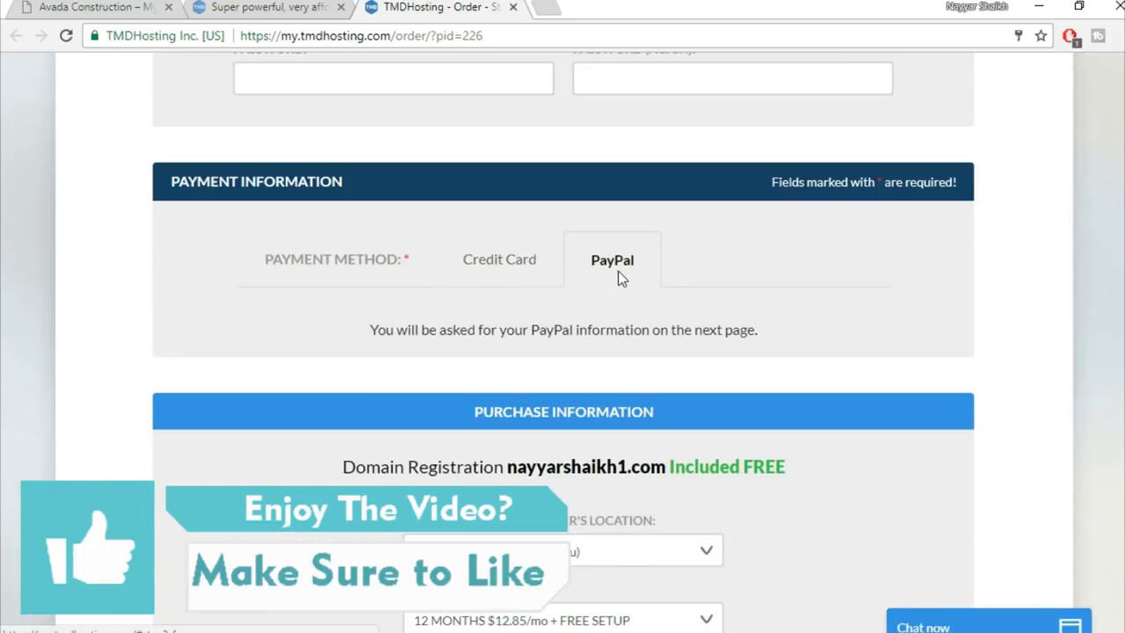
click(481, 272)
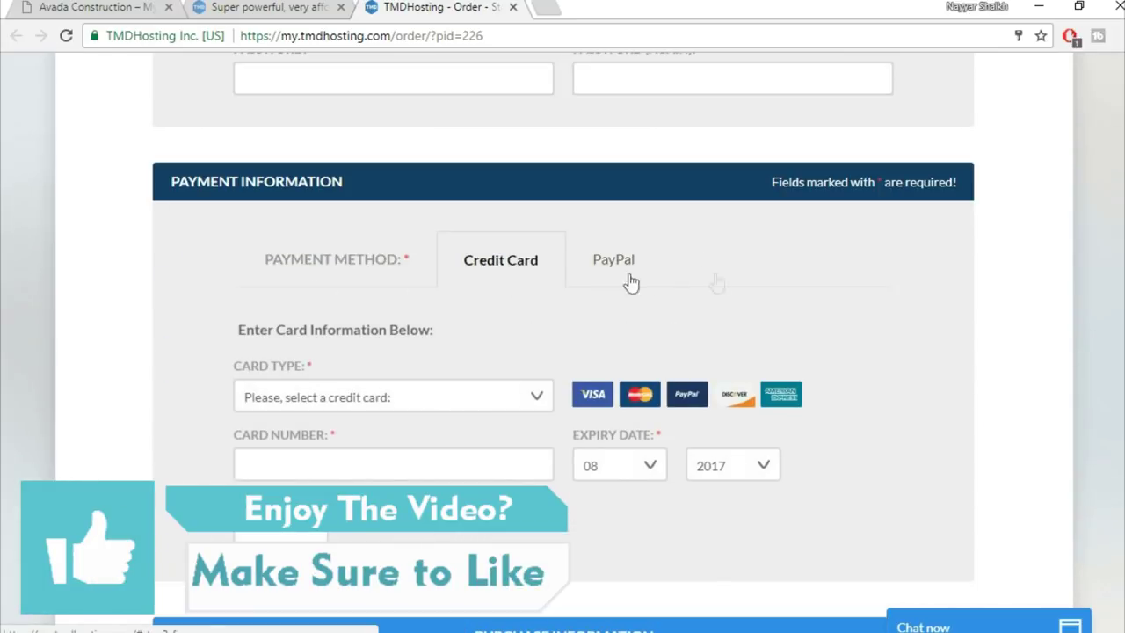
scroll(648, 281, down, 5)
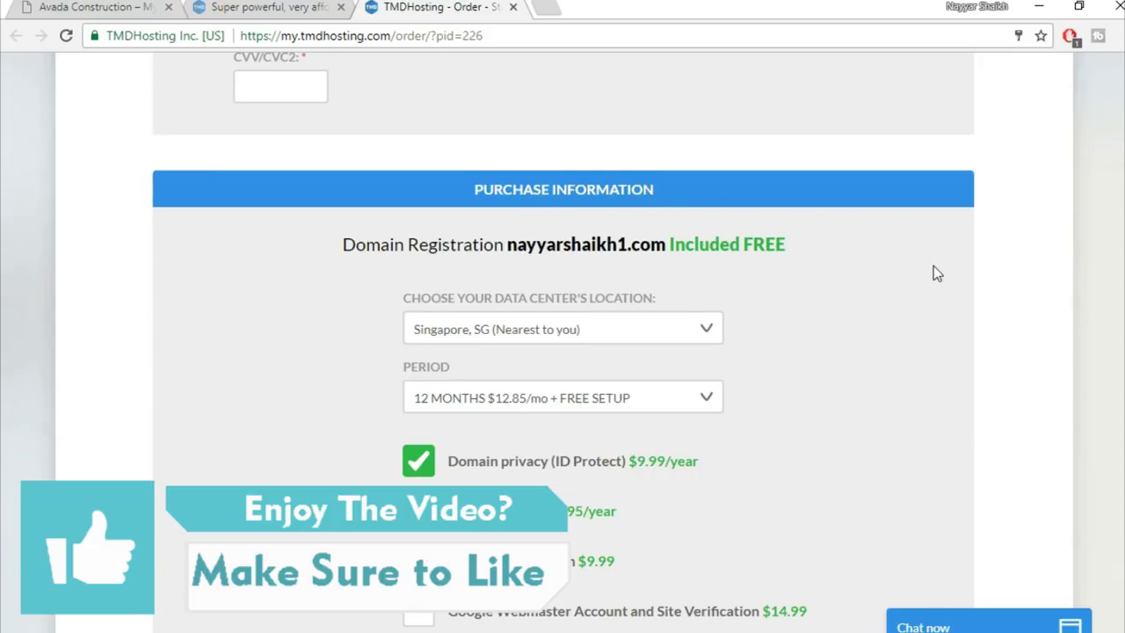
scroll(933, 266, down, 1)
Turn off the Domain privacy (ID Protect) add-on, leaving the order total at $154.20
click(420, 377)
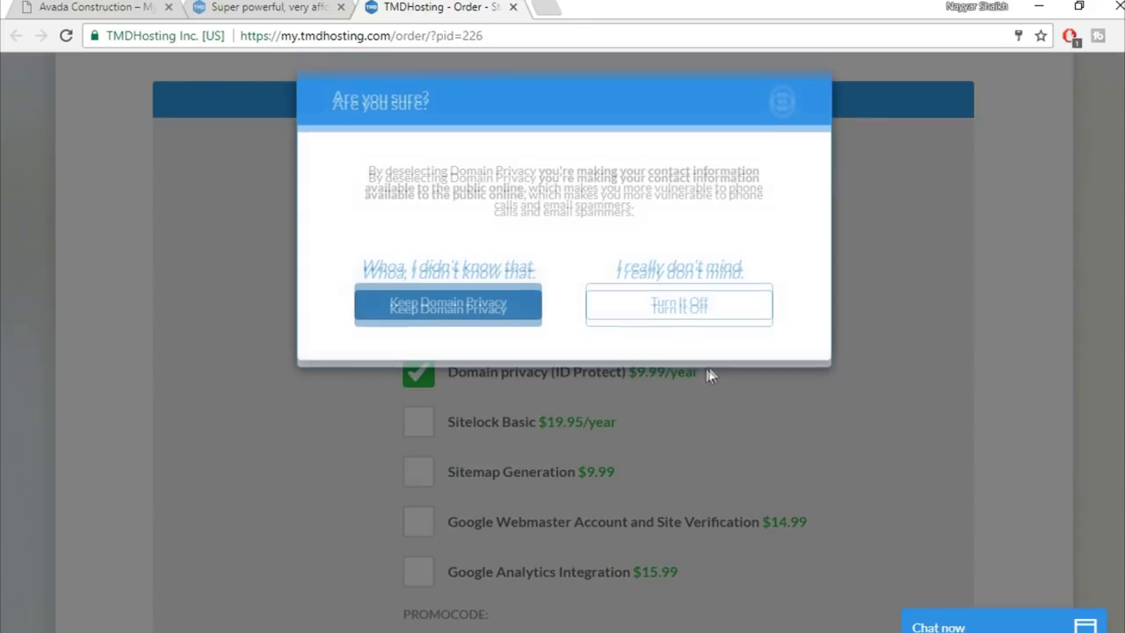
click(681, 309)
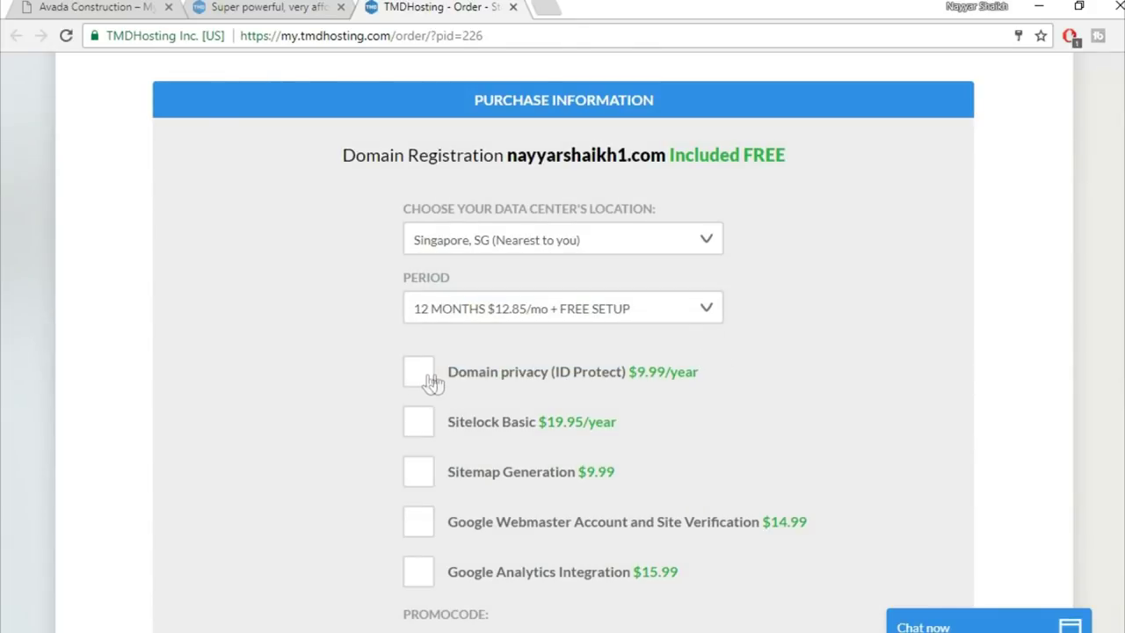
scroll(744, 394, down, 1)
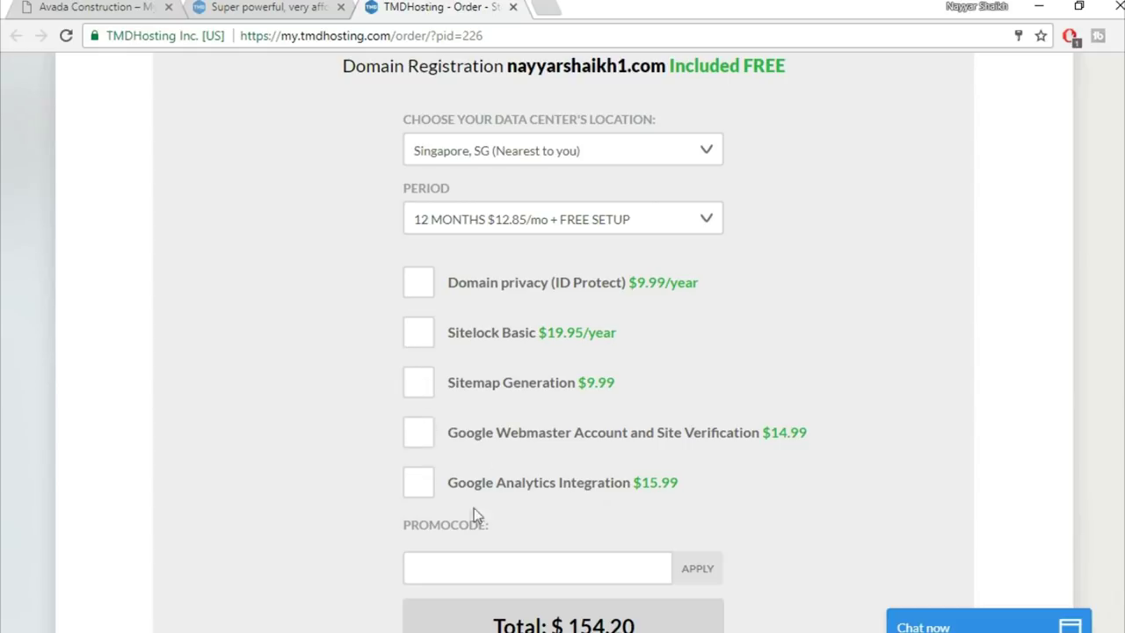
scroll(937, 352, down, 2)
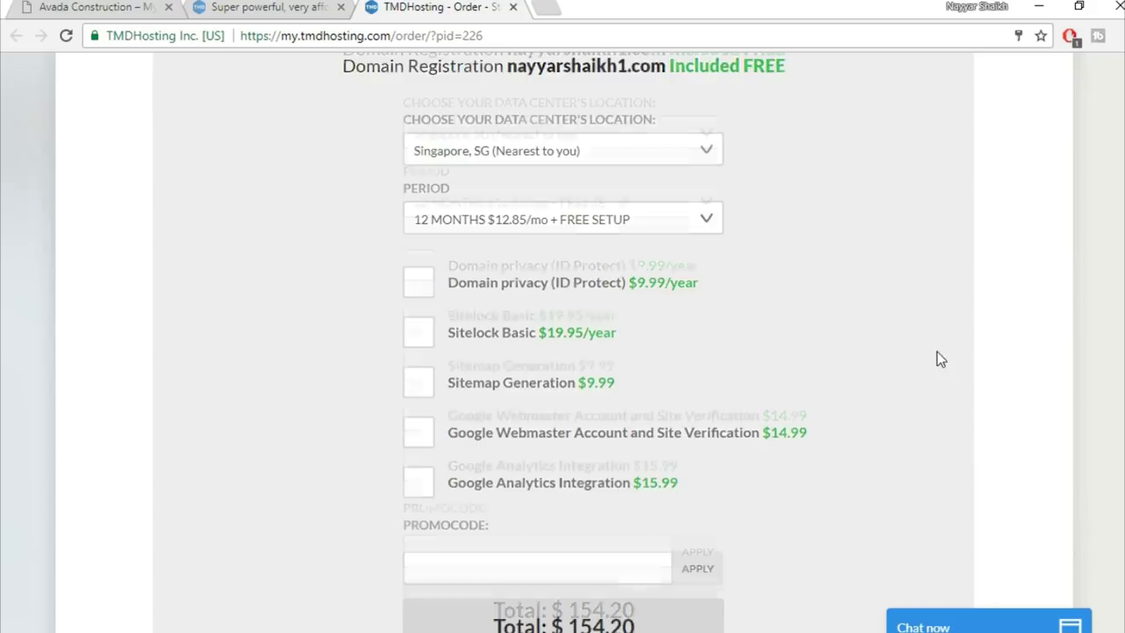
click(566, 401)
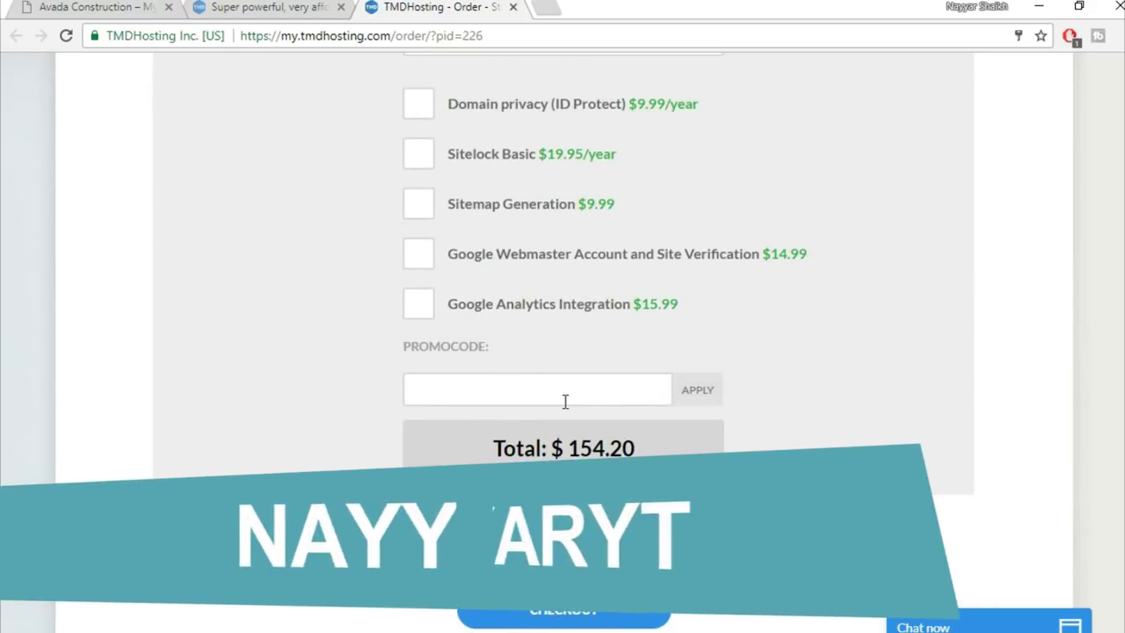
Apply the promo code for the 7% discount ($143.41 total) and accept the Terms of Service
text(nayyaryt)
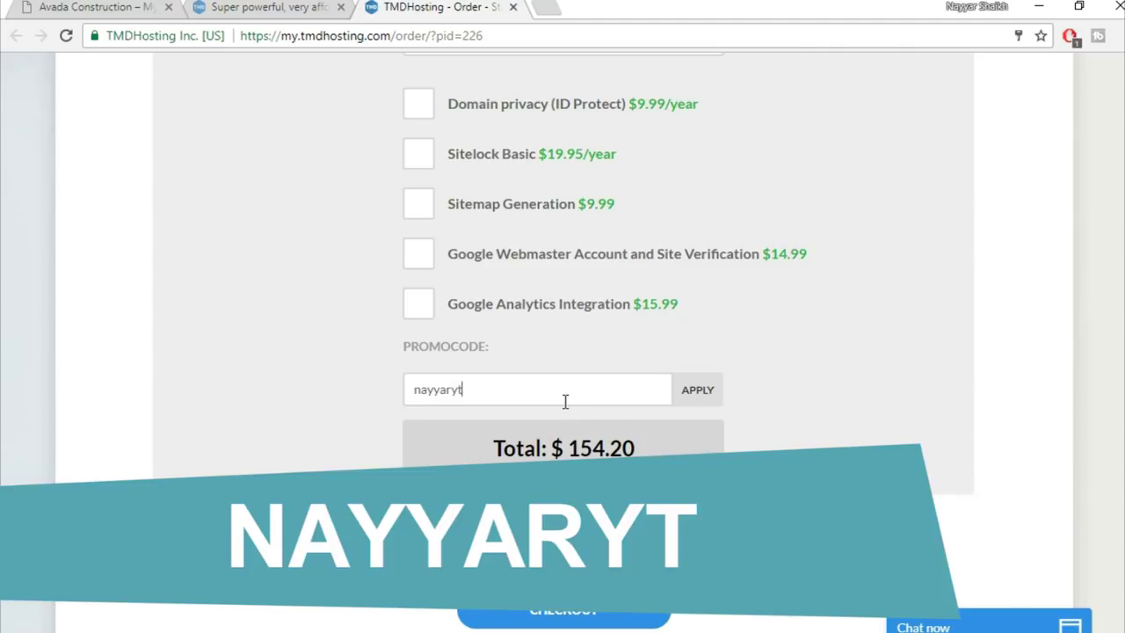
click(709, 395)
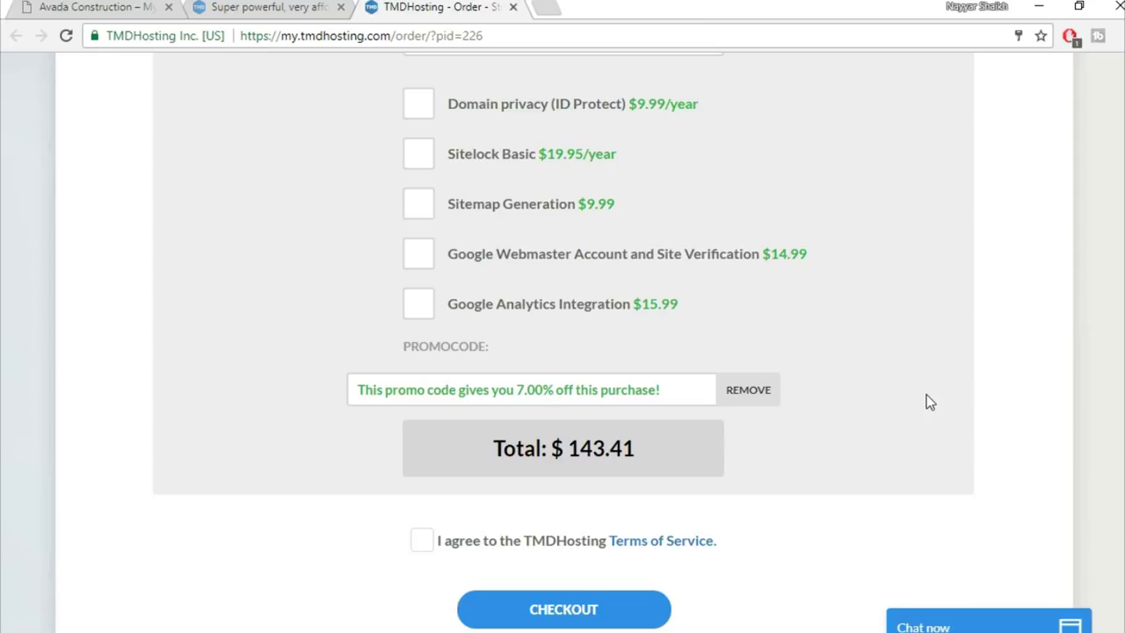
click(420, 545)
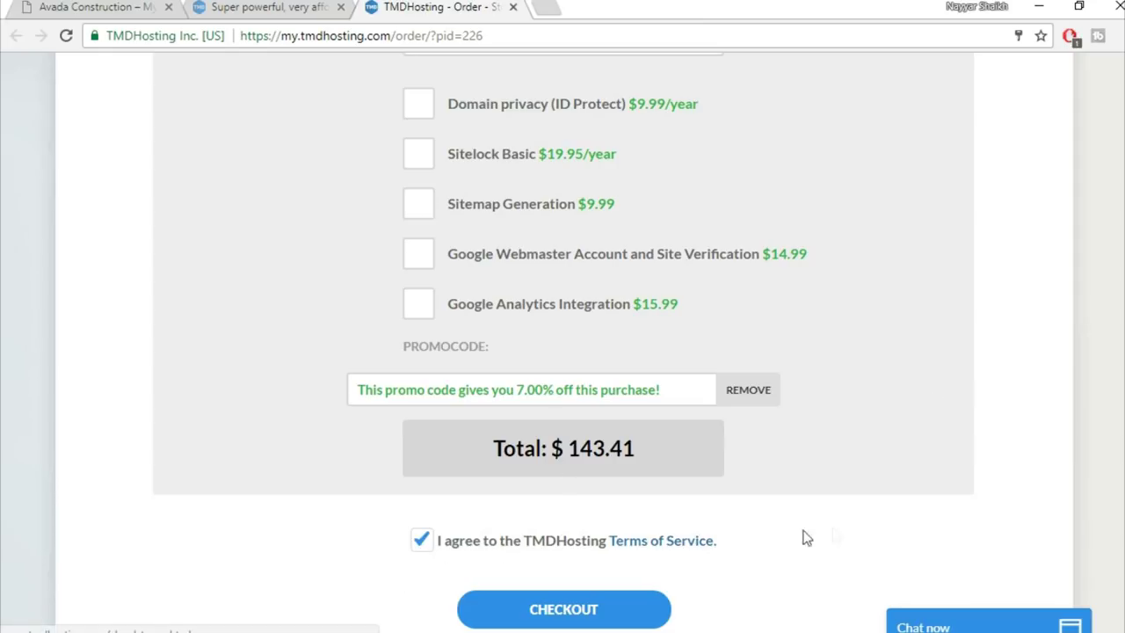
scroll(923, 526, down, 2)
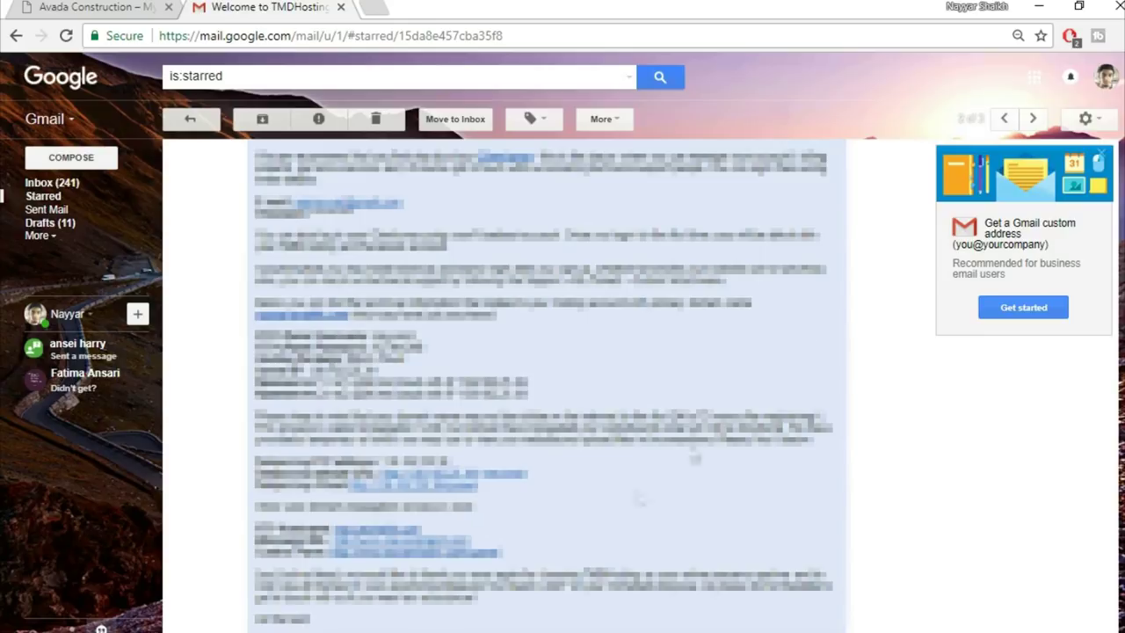
Open the welcome email's cPanel link in a new tab
right_click(414, 560)
click(510, 384)
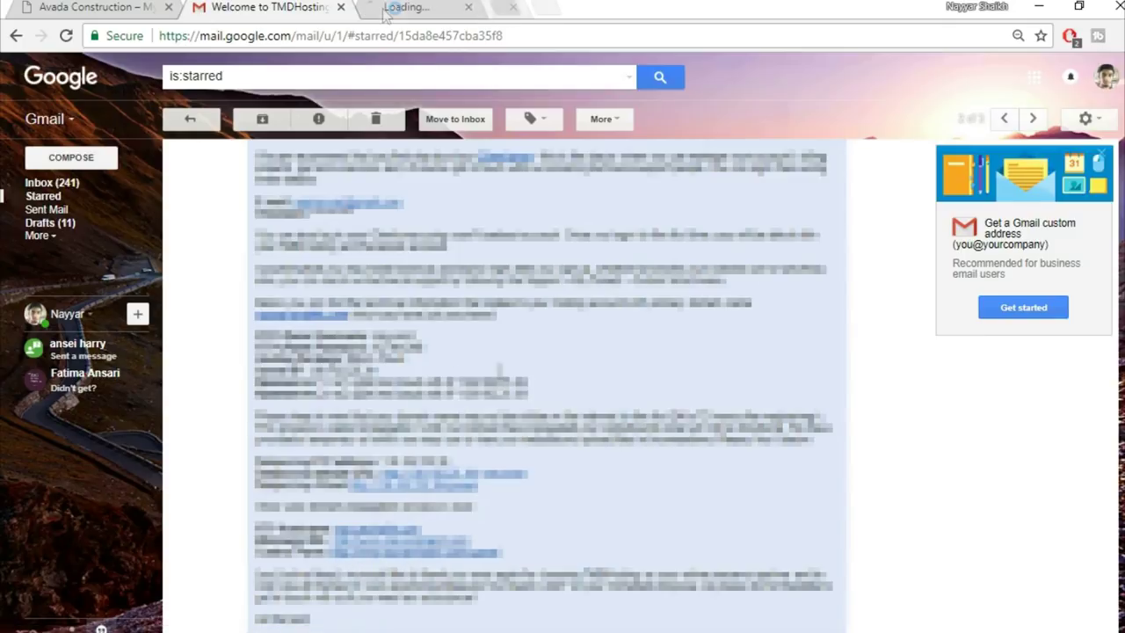
click(413, 7)
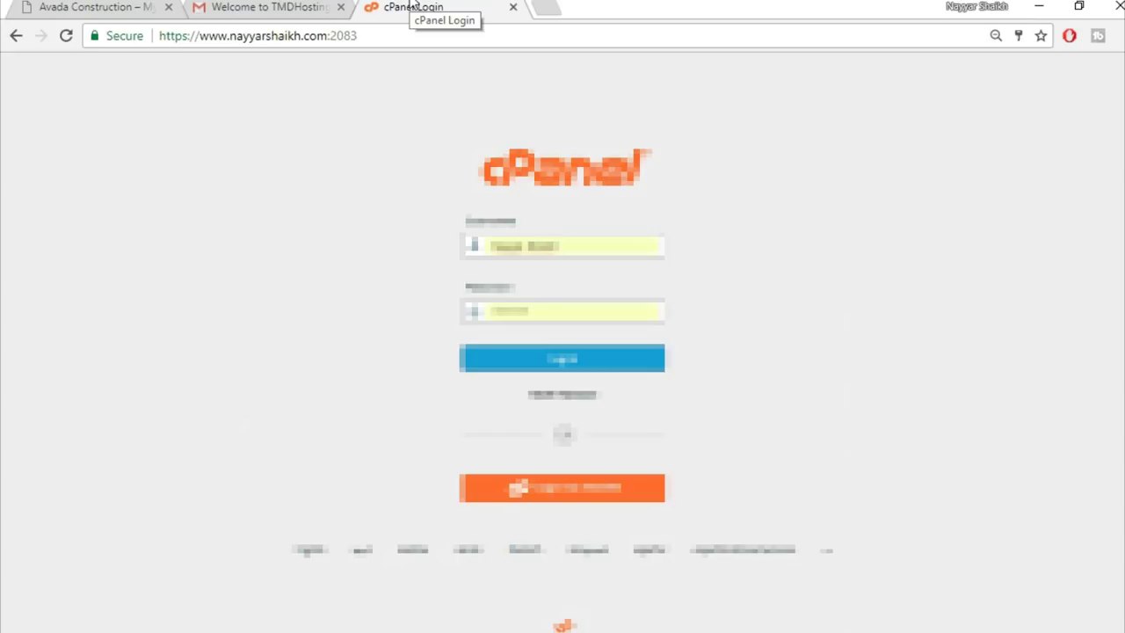
Paste the username copied from the welcome email into cPanel Login and log in
click(271, 6)
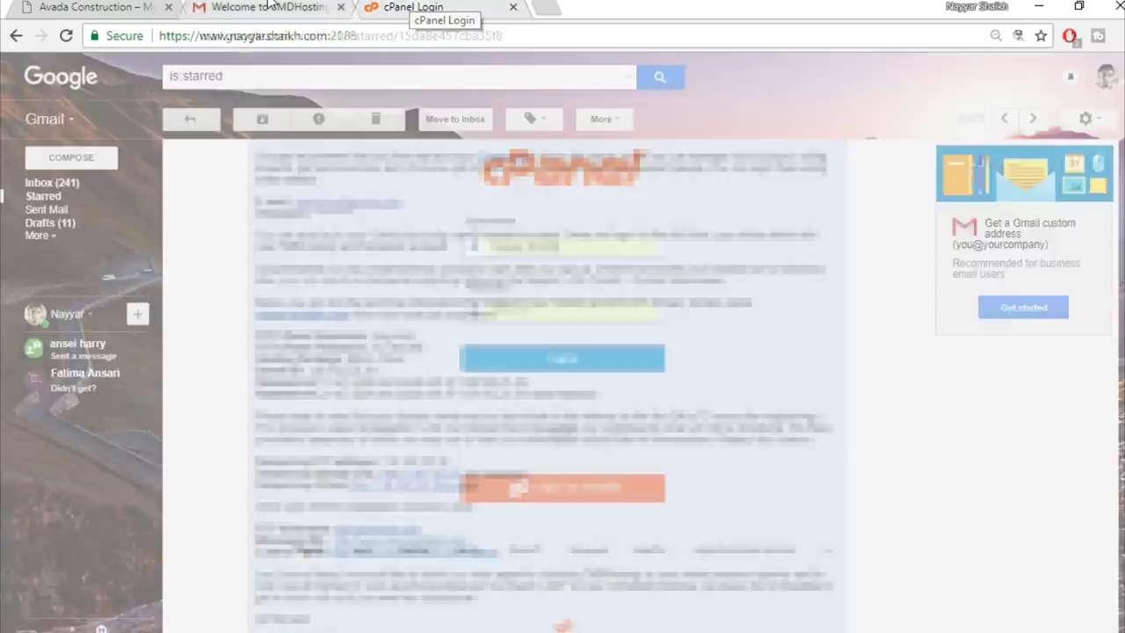
drag(419, 335, 373, 336)
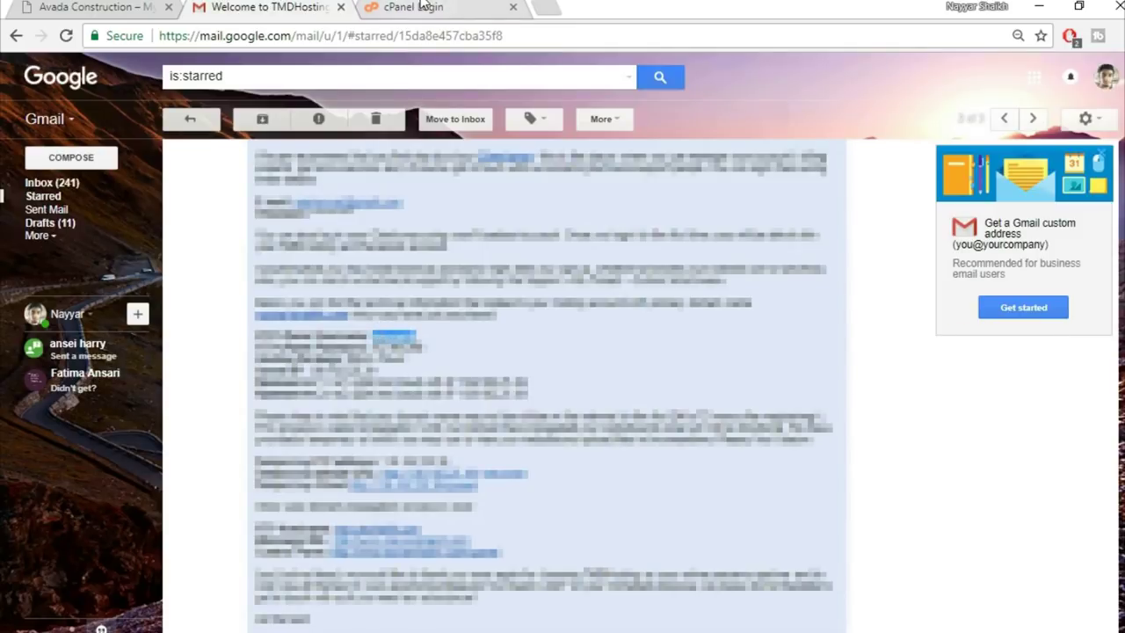
click(417, 7)
drag(615, 245, 407, 242)
key(ctrl+v)
drag(555, 261, 432, 249)
key(ctrl+v)
click(527, 268)
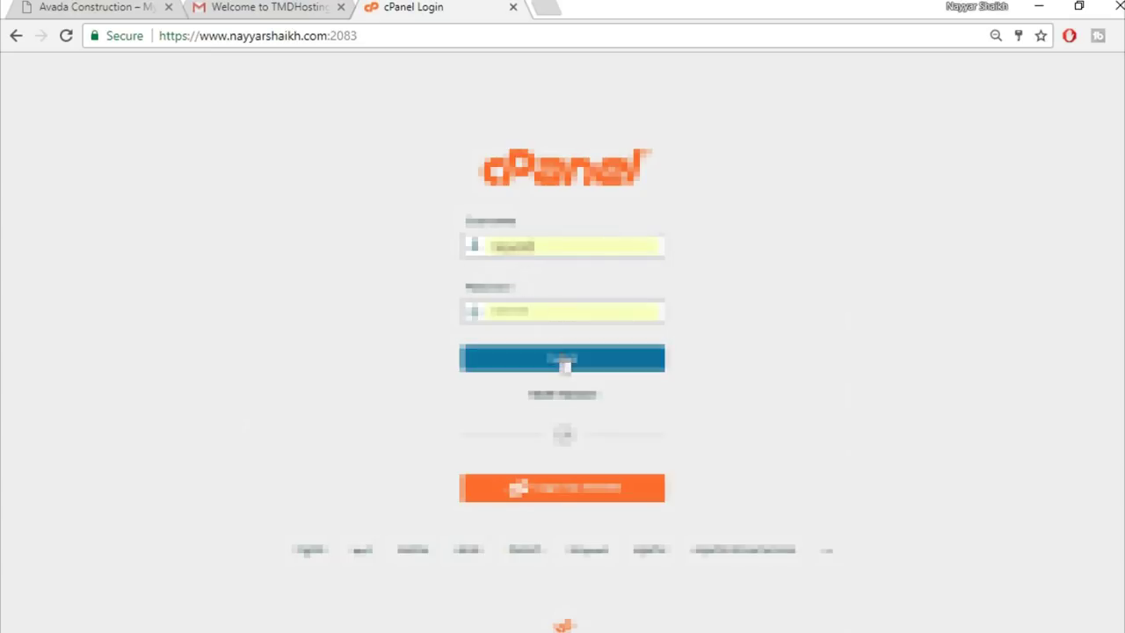
click(562, 358)
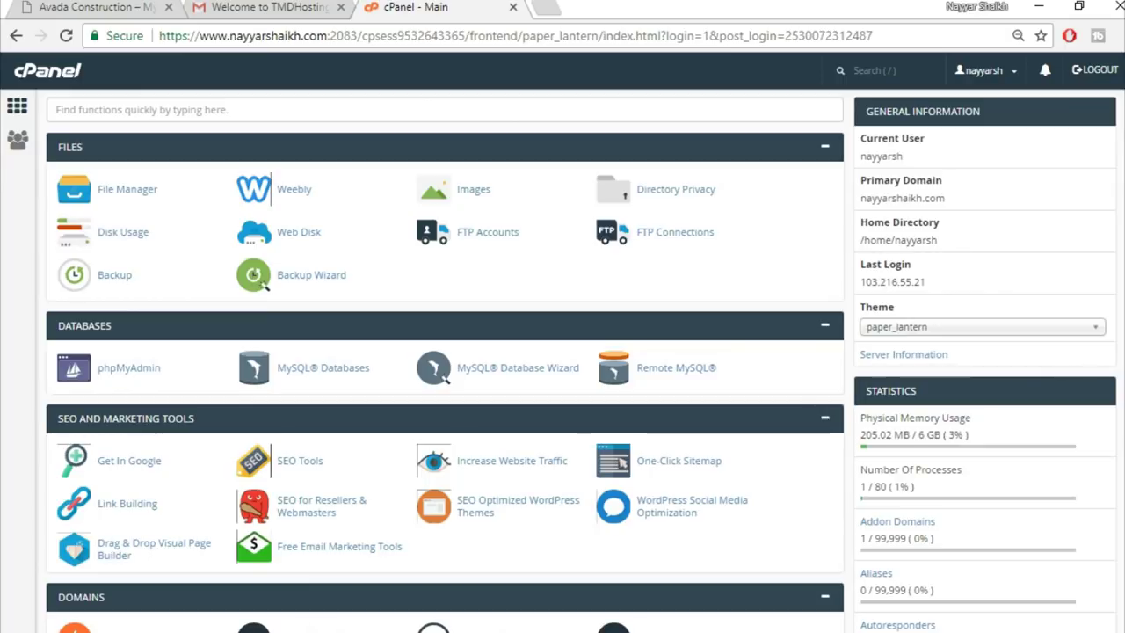
Launch the WordPress installer from Softaculous Apps Installer in cPanel
scroll(445, 361, down, 13)
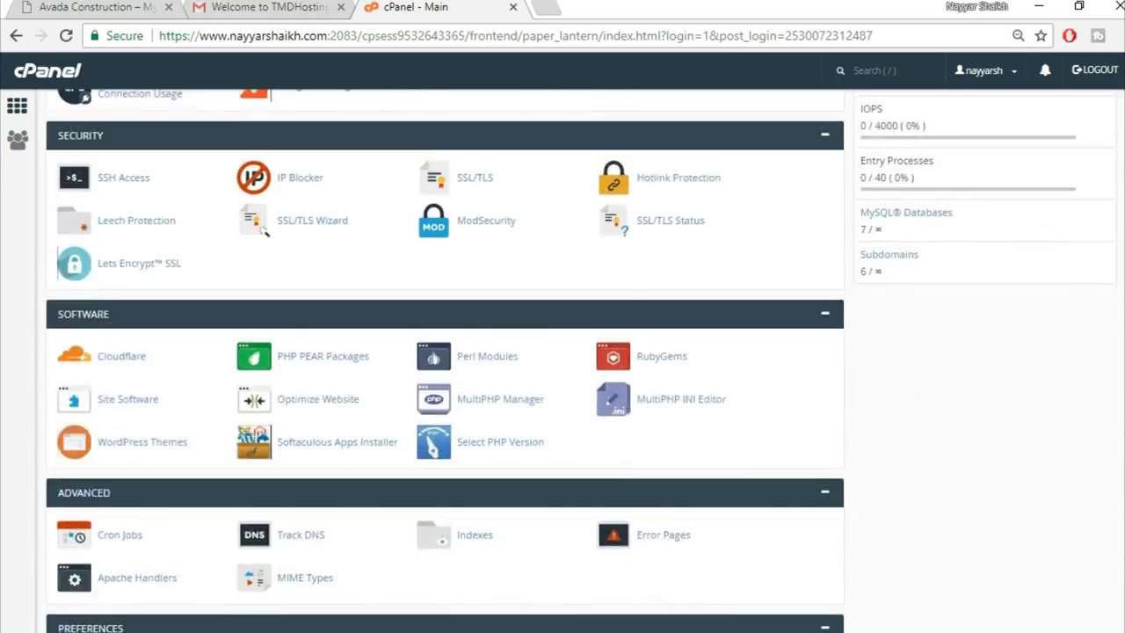
scroll(445, 360, down, 3)
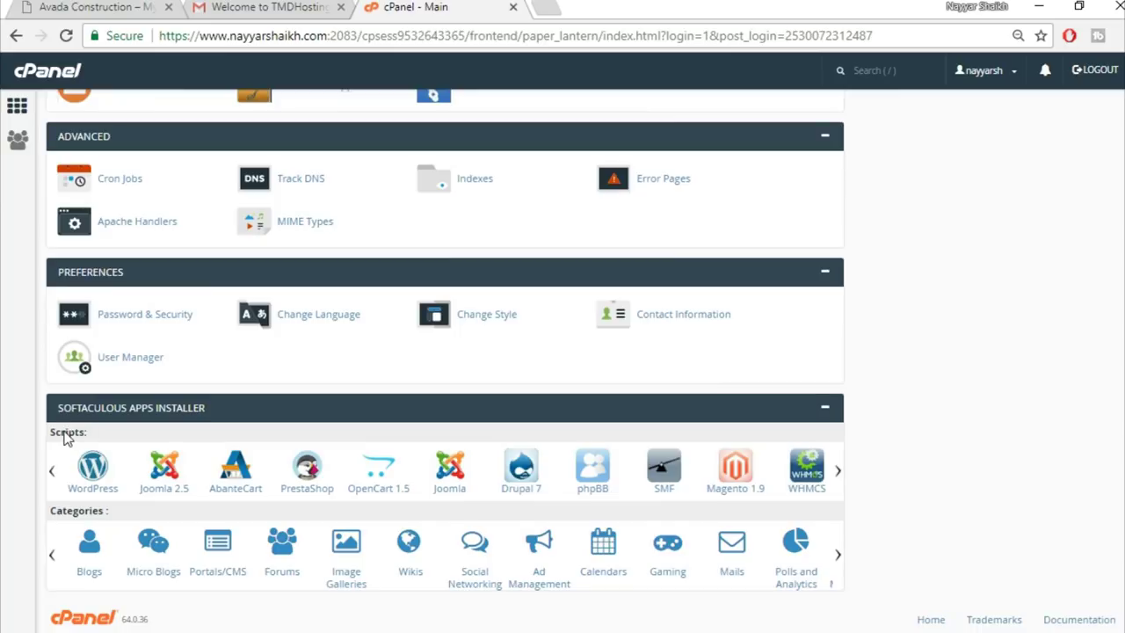
click(94, 480)
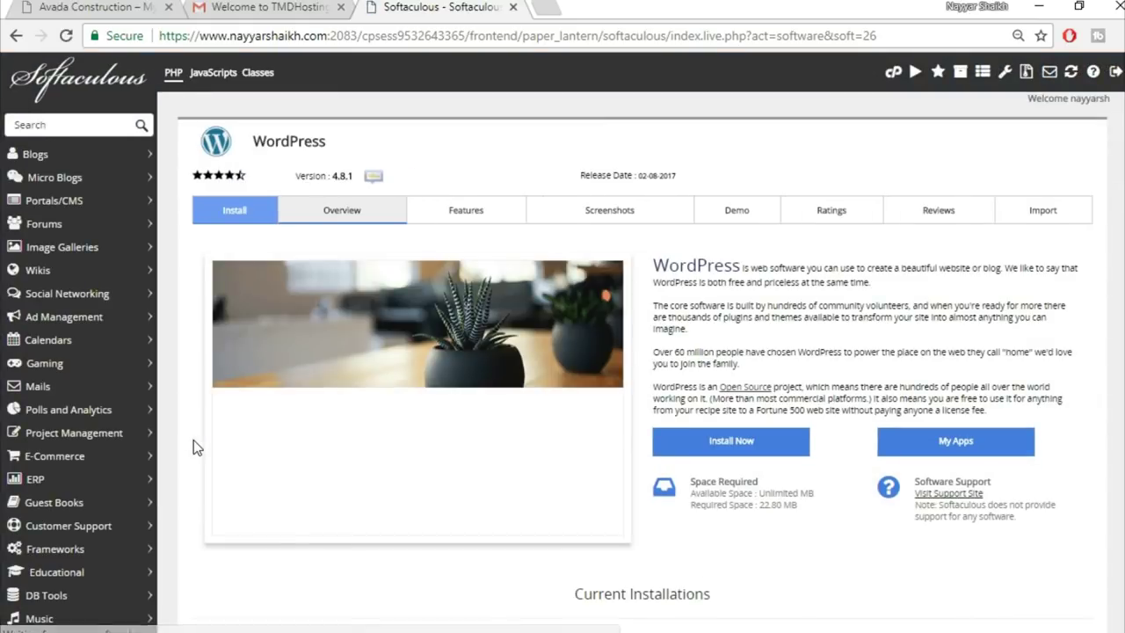
click(753, 451)
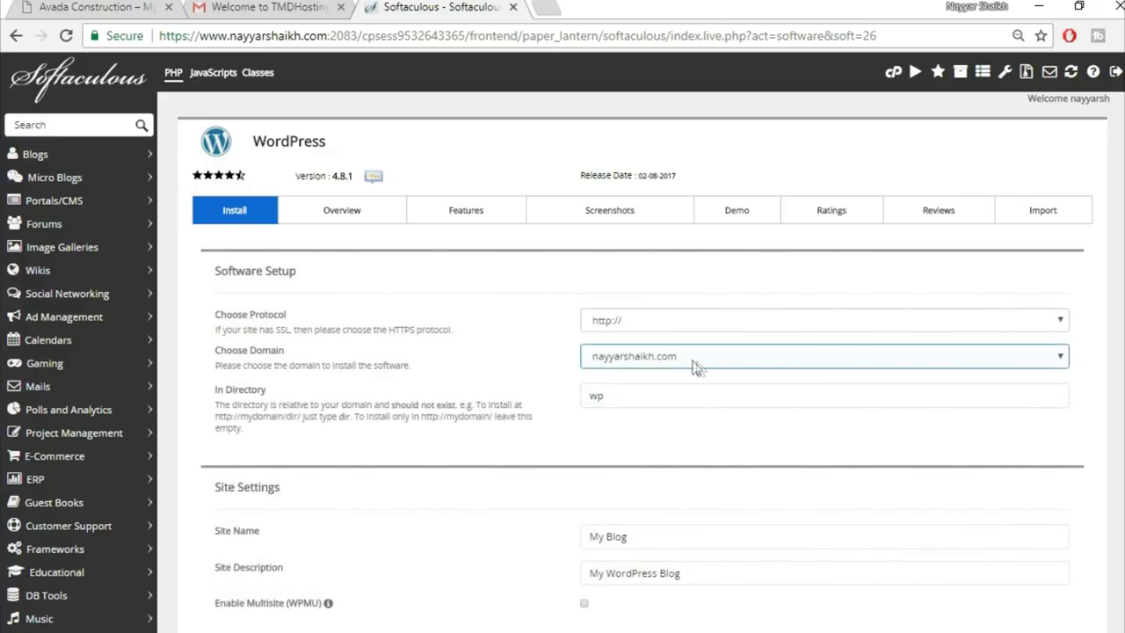
click(699, 362)
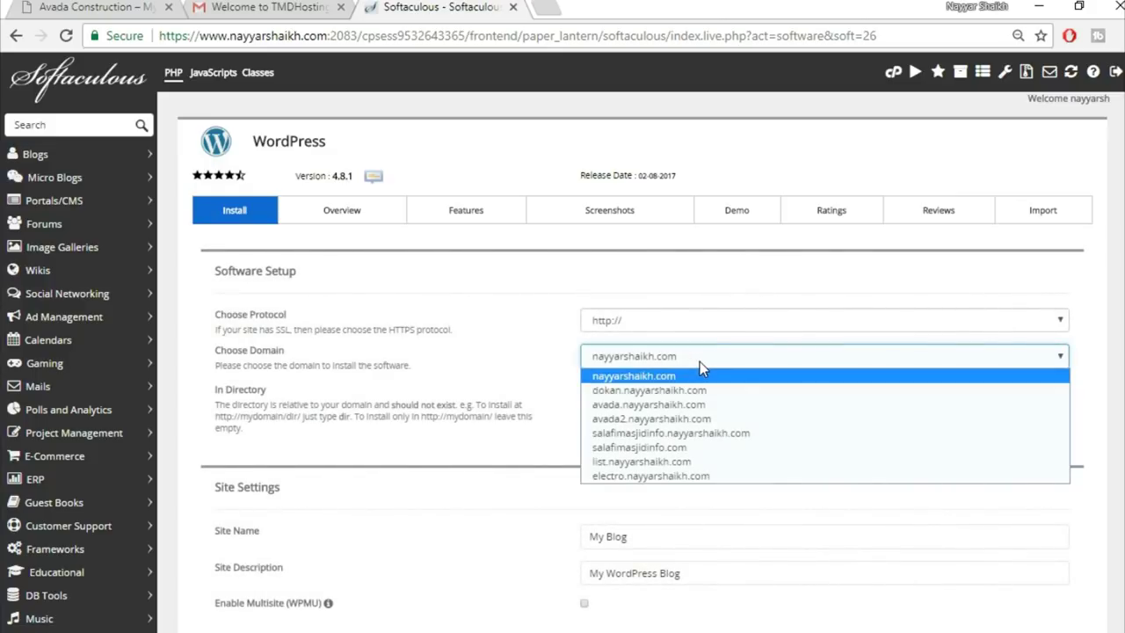
click(686, 420)
click(637, 395)
double_click(631, 396)
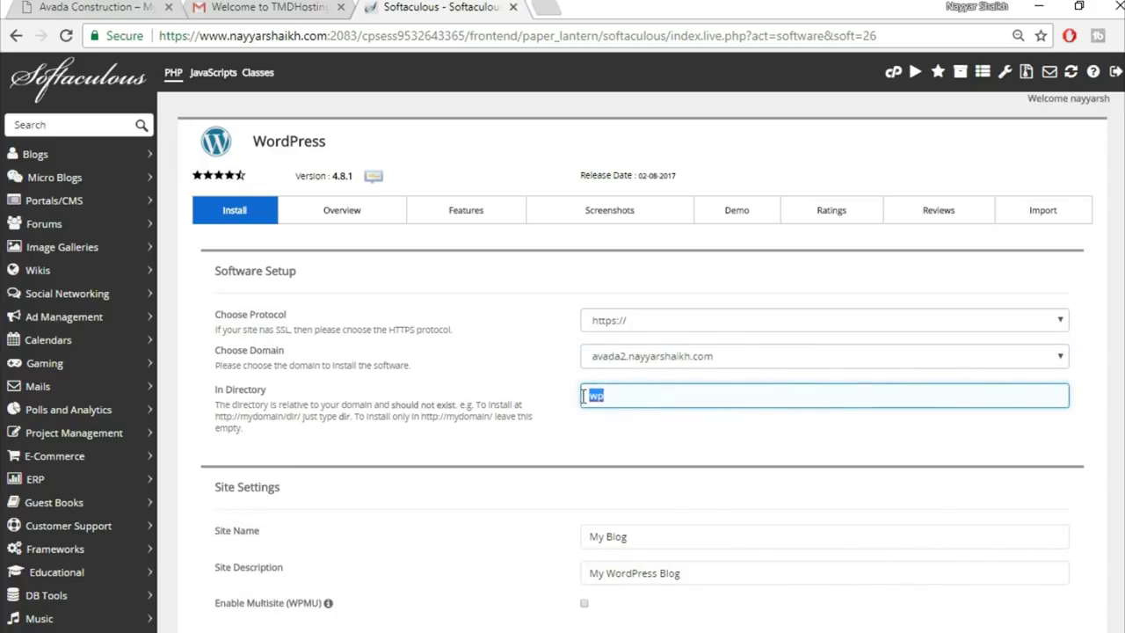
key(BackSpace)
scroll(771, 439, down, 1)
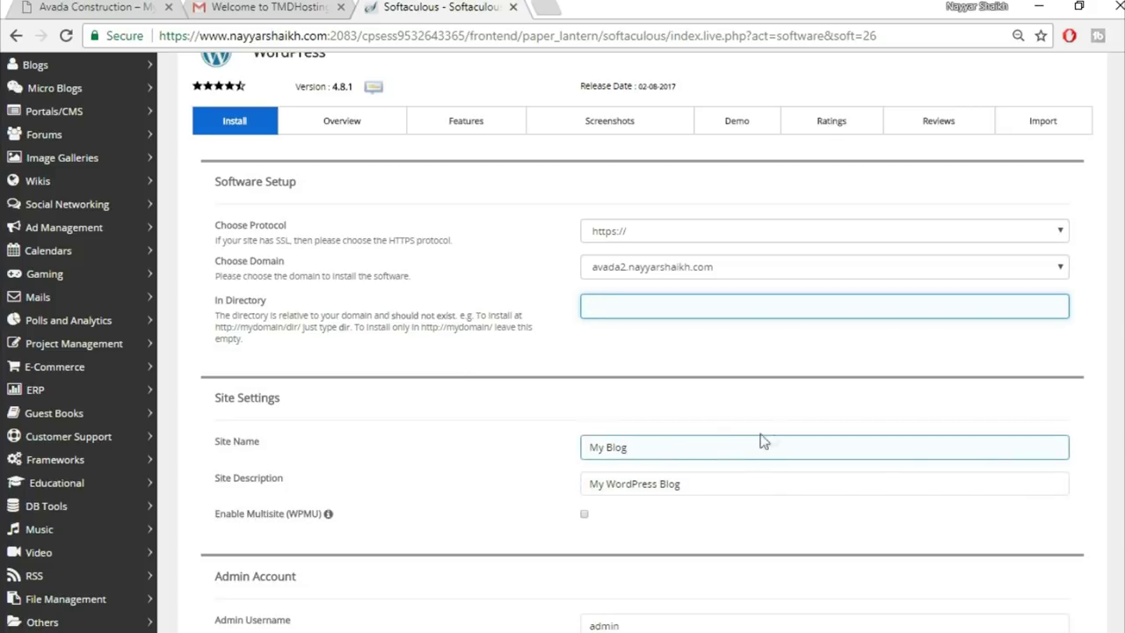
Replace the admin username and fill in the saved password and admin e-mail address
scroll(805, 481, down, 3)
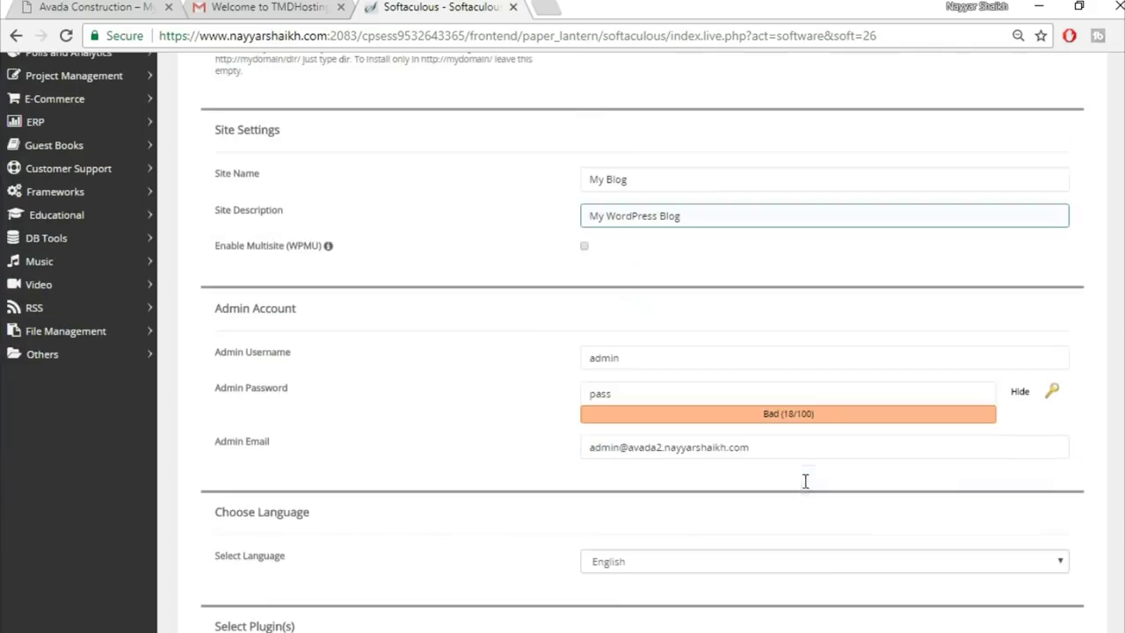
click(633, 357)
drag(664, 358, 557, 362)
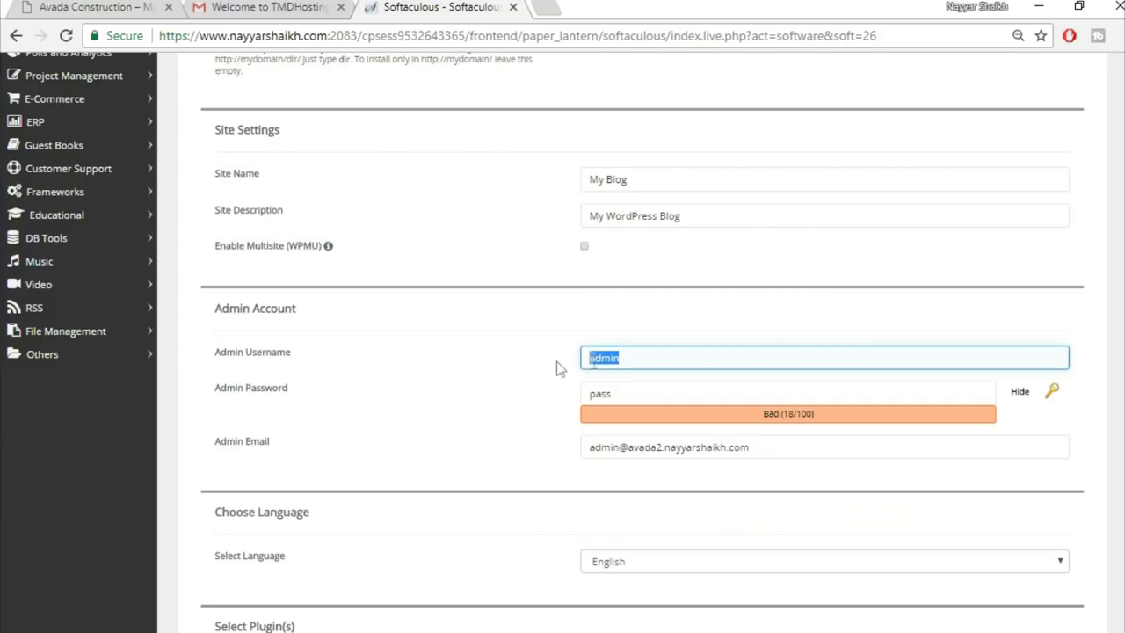
text(Na)
click(728, 381)
key(Tab)
key(Tab)
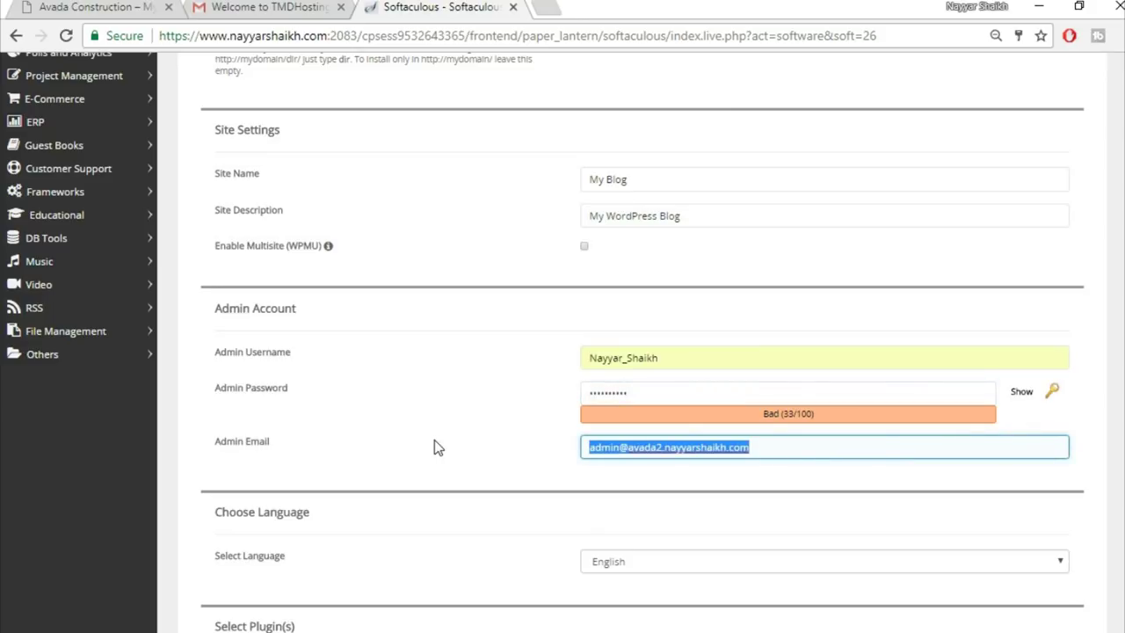
text(re)
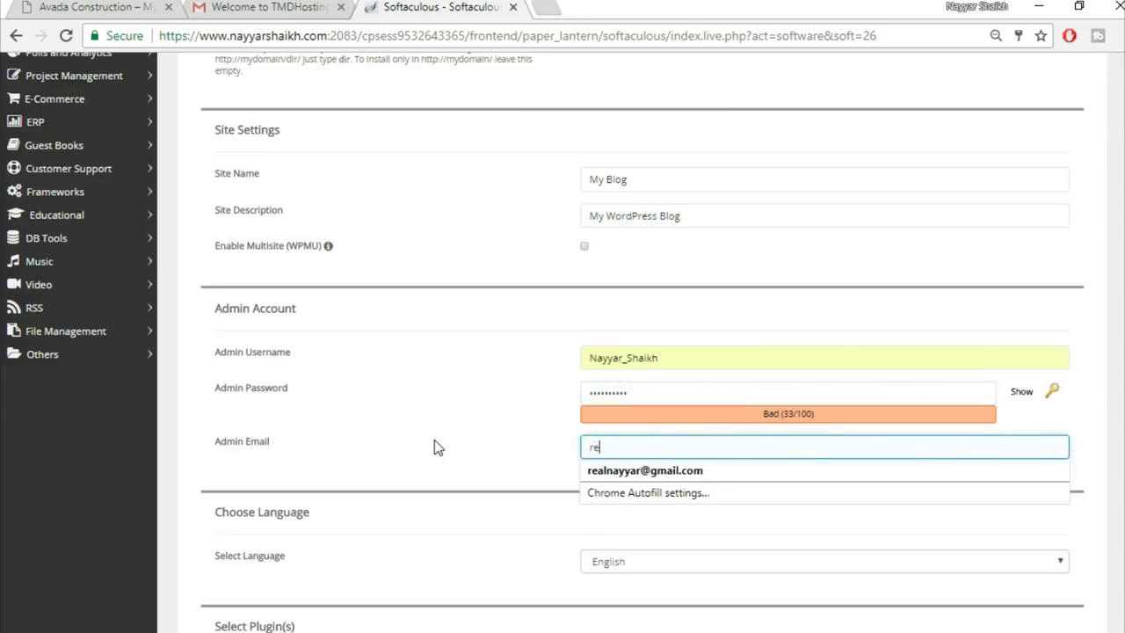
click(722, 471)
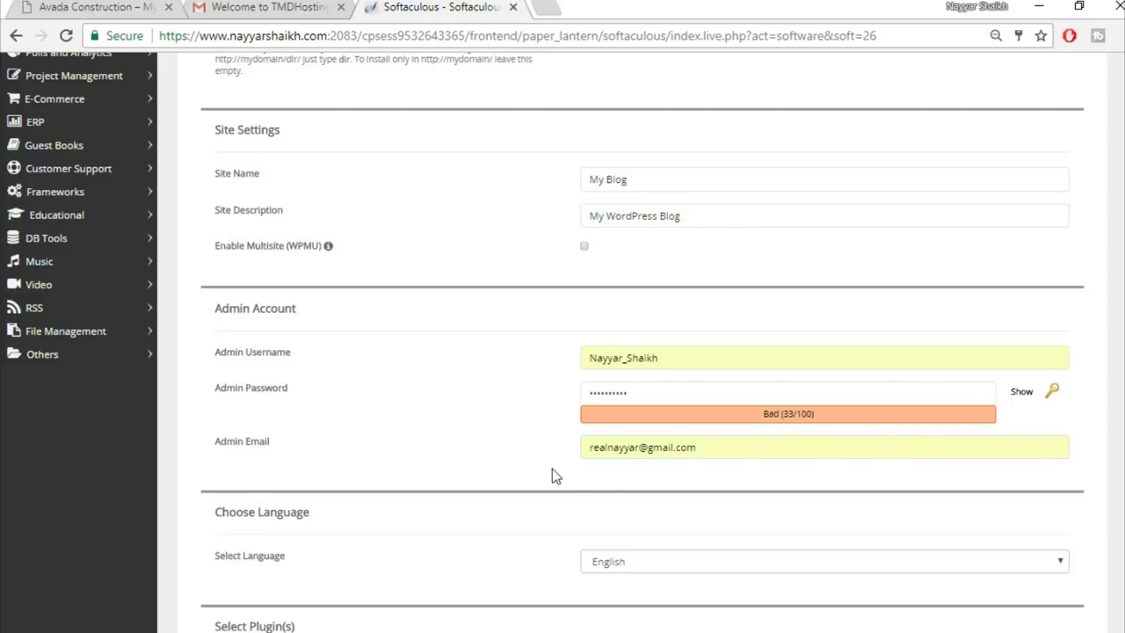
scroll(467, 471, down, 1)
Run the Softaculous install and open the new site's Administrative URL in a new tab
scroll(467, 471, down, 8)
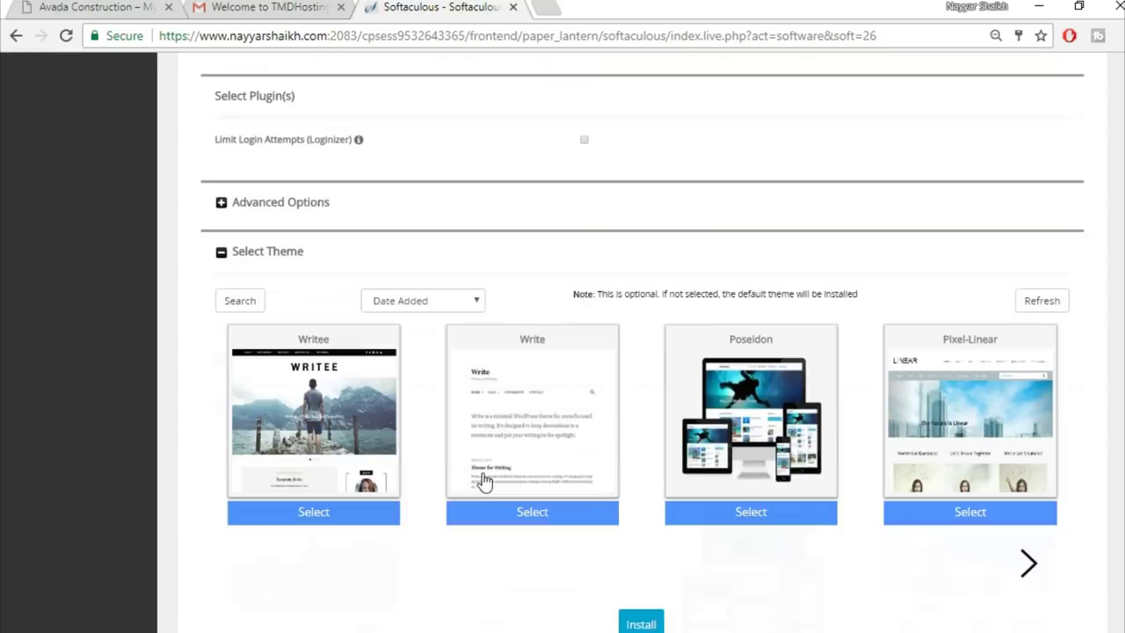
click(651, 475)
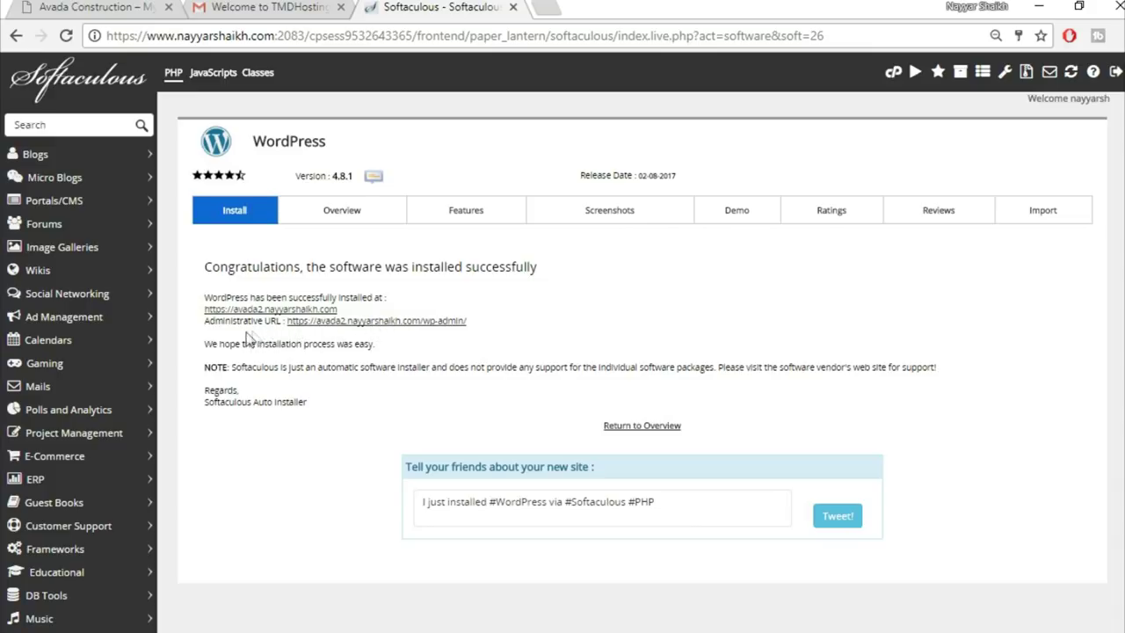
right_click(405, 324)
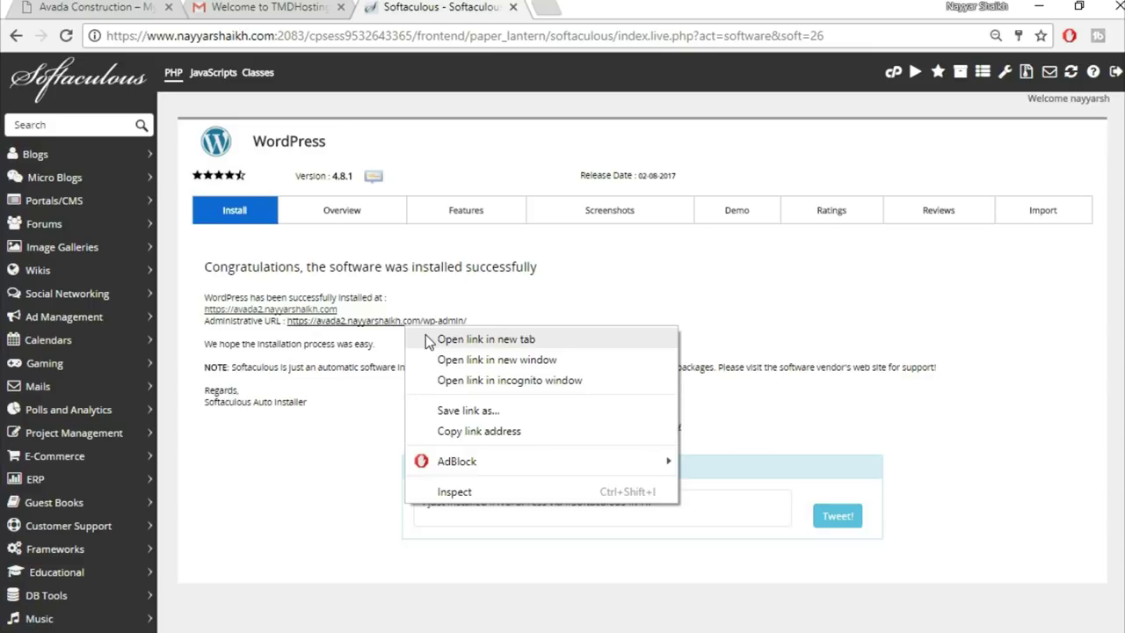
click(487, 340)
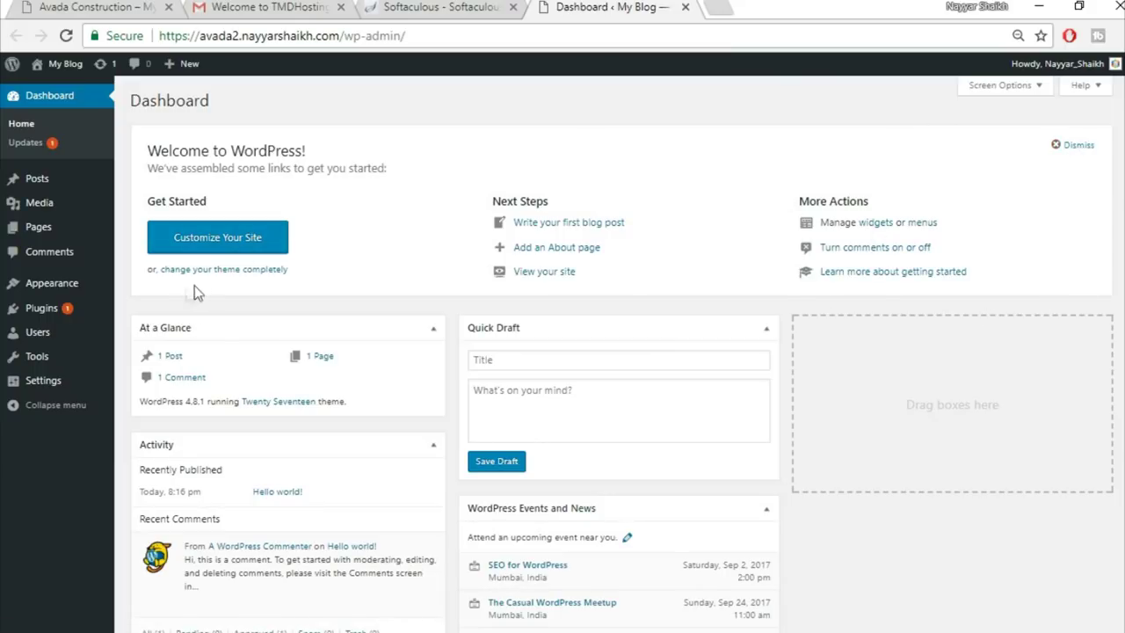
Bulk-deactivate, then bulk-delete the Akismet Anti-Spam and Hello Dolly plugins, confirming with OK
mouse_move(57, 309)
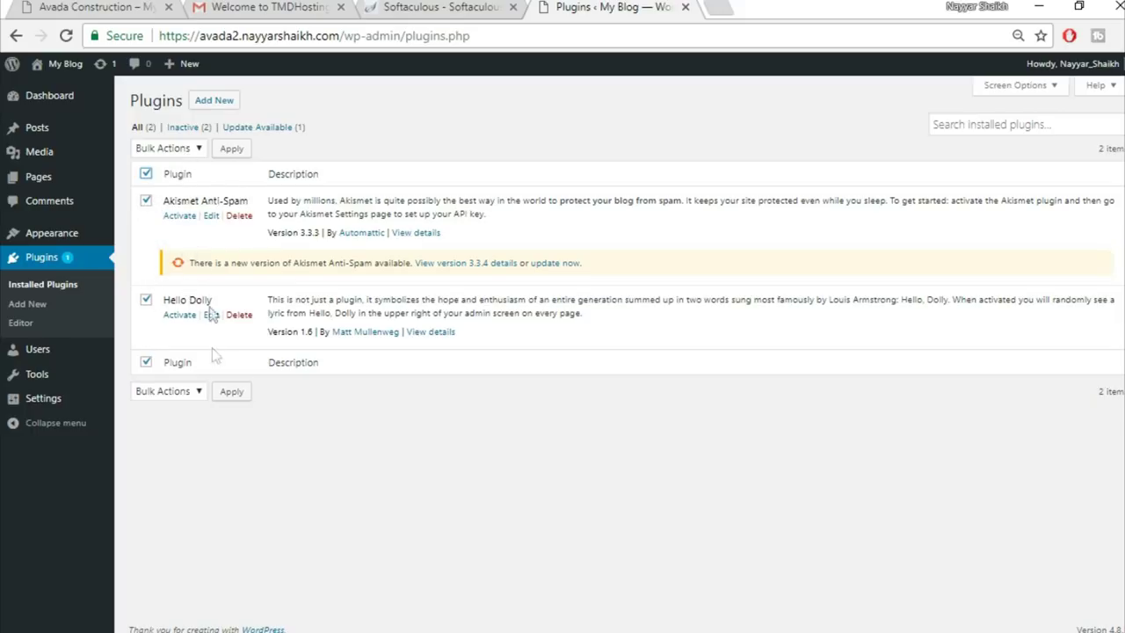
click(167, 149)
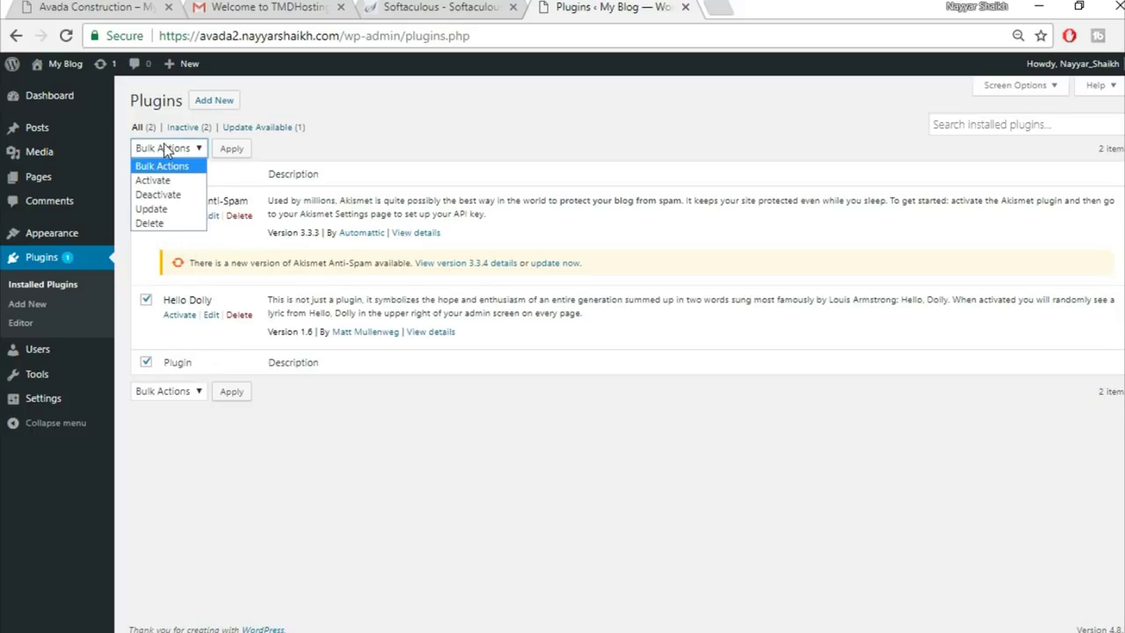
click(179, 195)
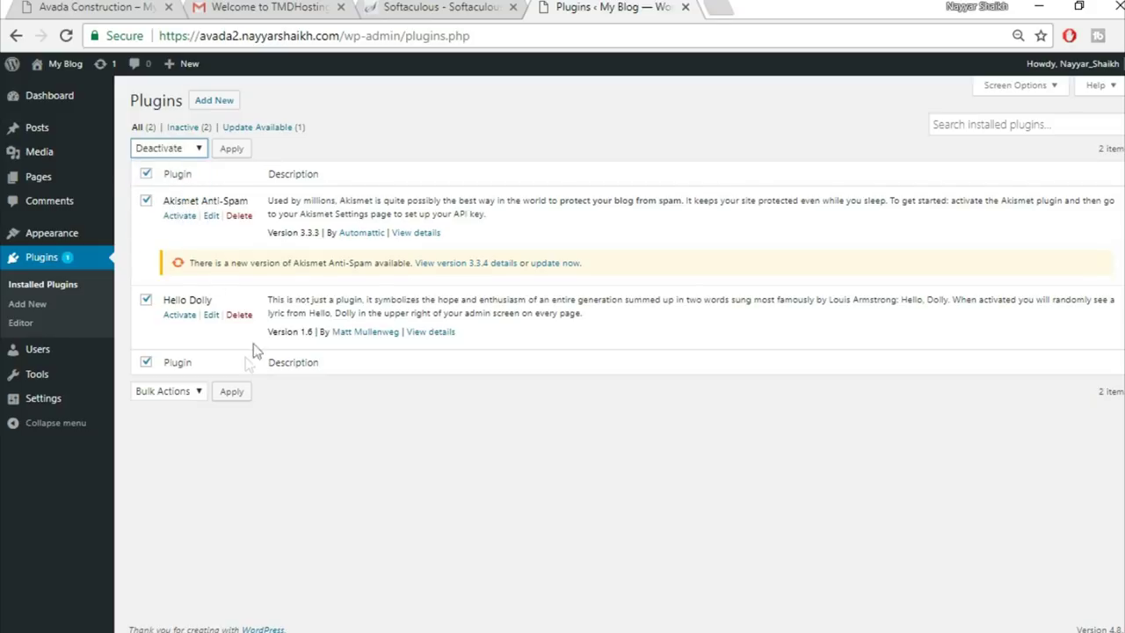
click(163, 151)
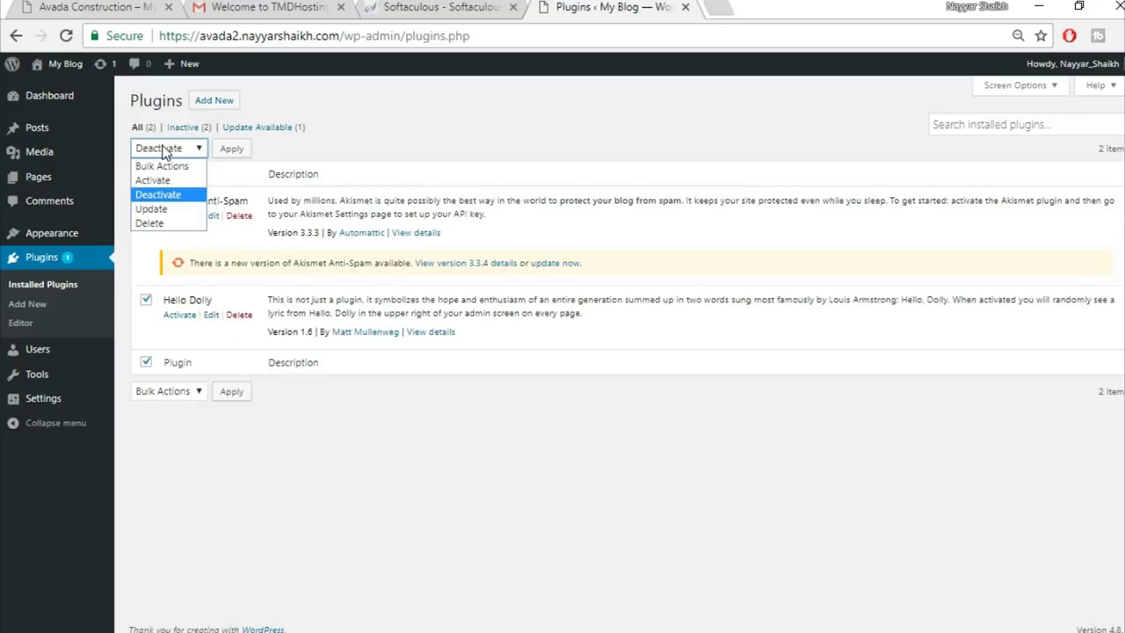
click(160, 226)
click(231, 152)
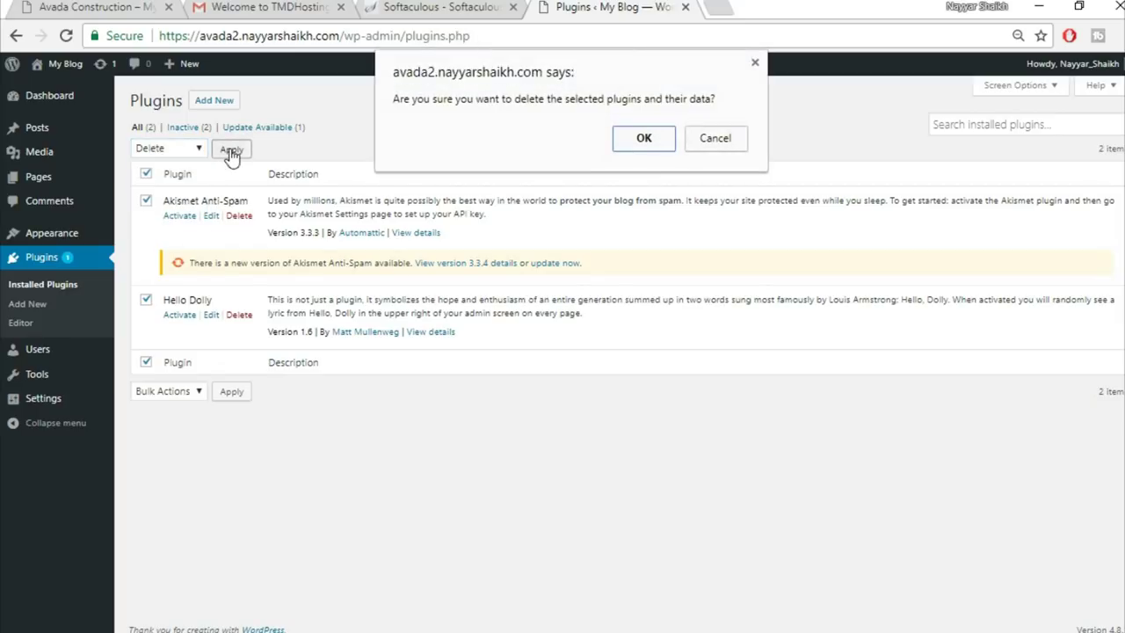
click(620, 146)
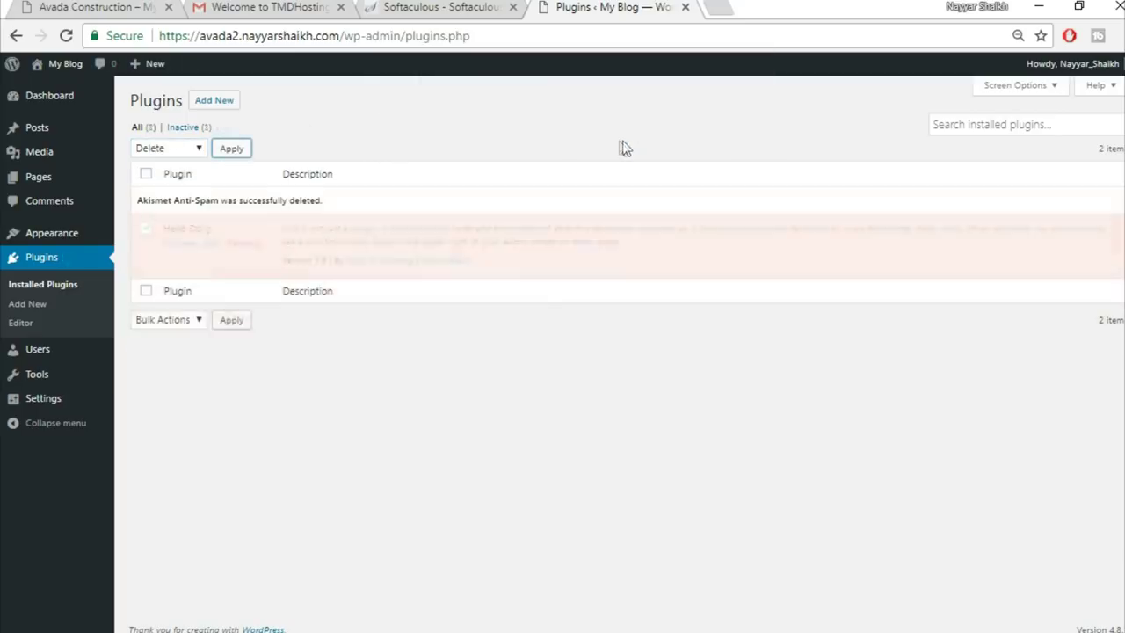
Delete the Twenty Fifteen theme from Appearance > Themes
click(46, 235)
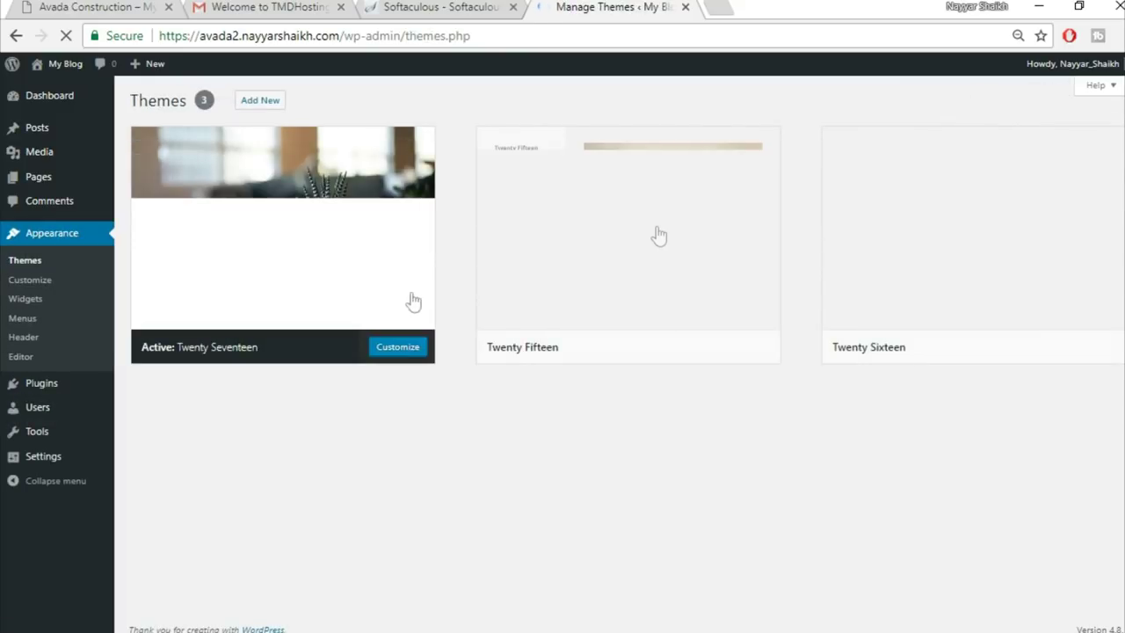
mouse_move(654, 234)
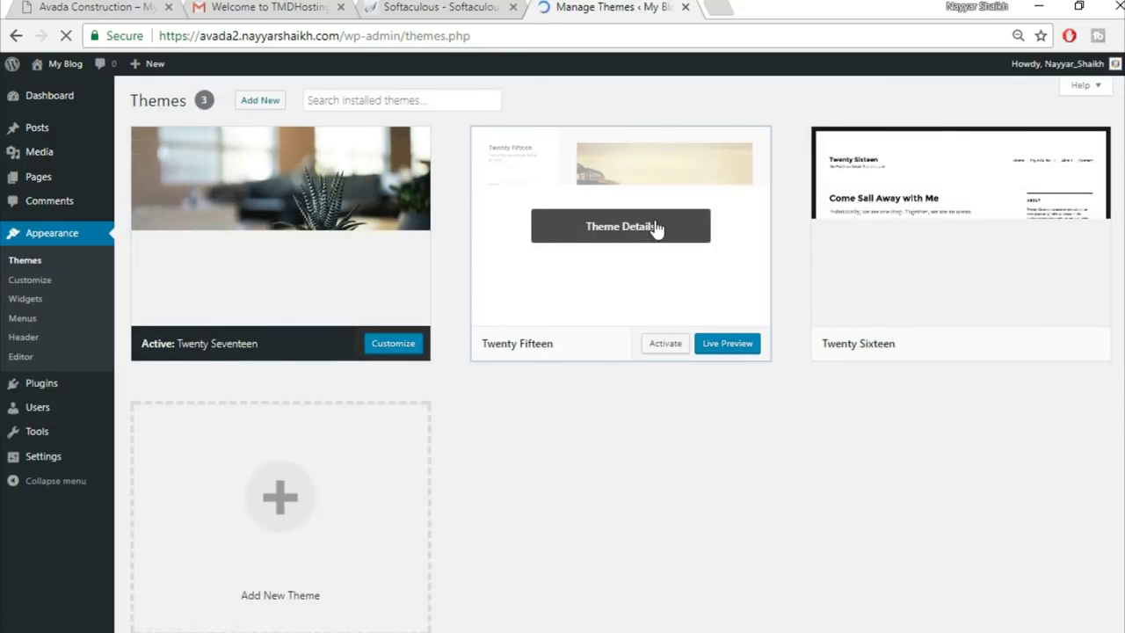
click(657, 230)
click(1087, 606)
click(653, 173)
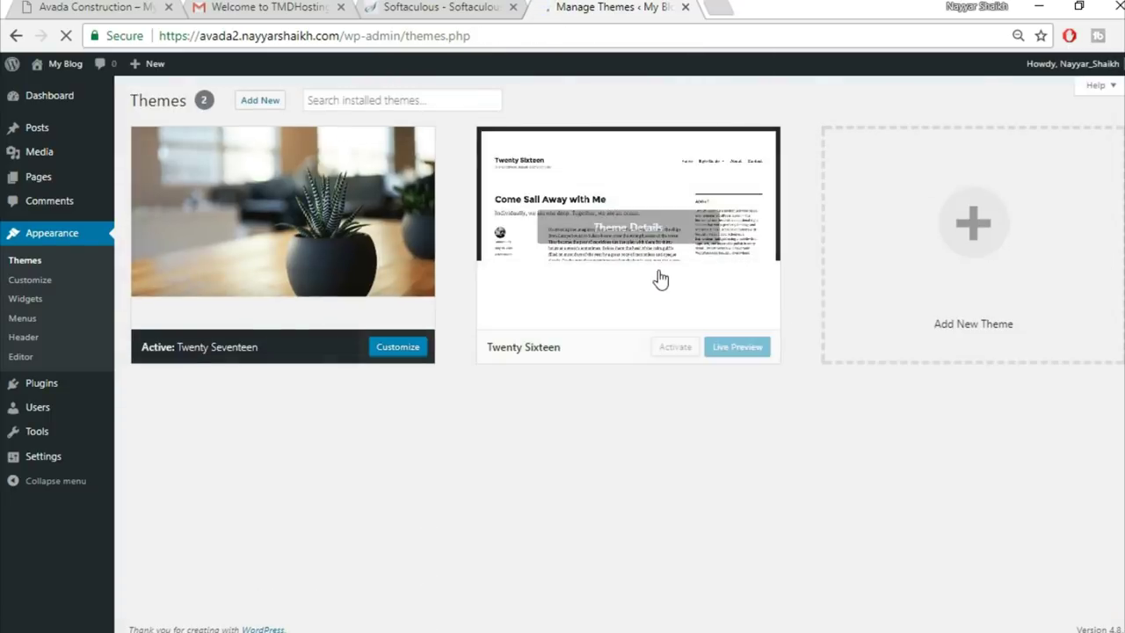
Delete the Twenty Sixteen theme as well, leaving only Twenty Seventeen
click(656, 272)
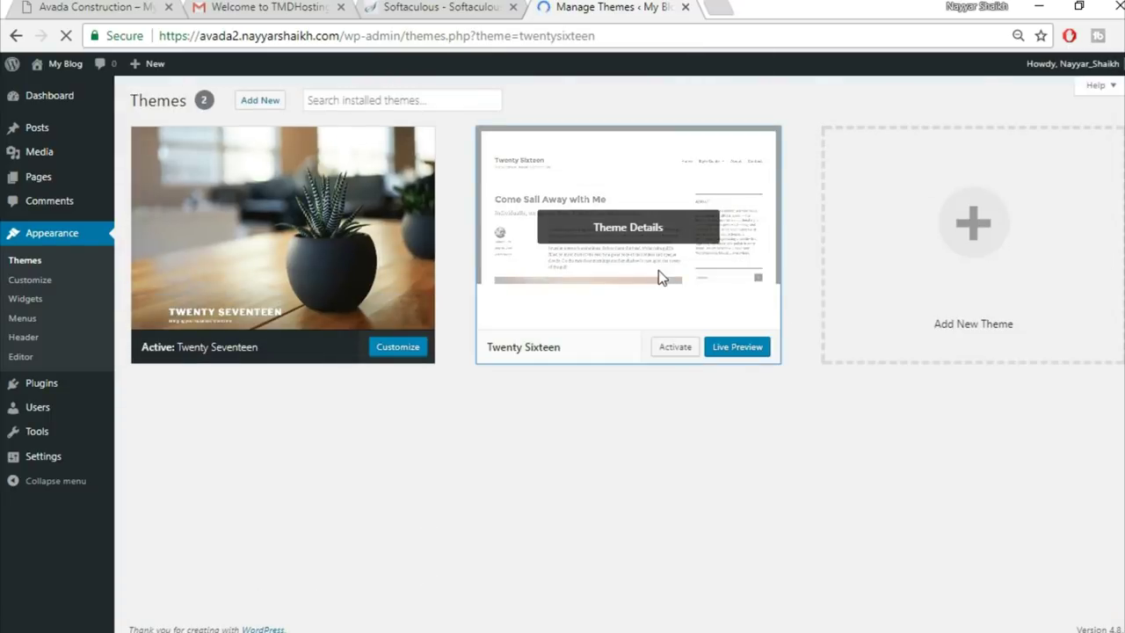
click(1087, 609)
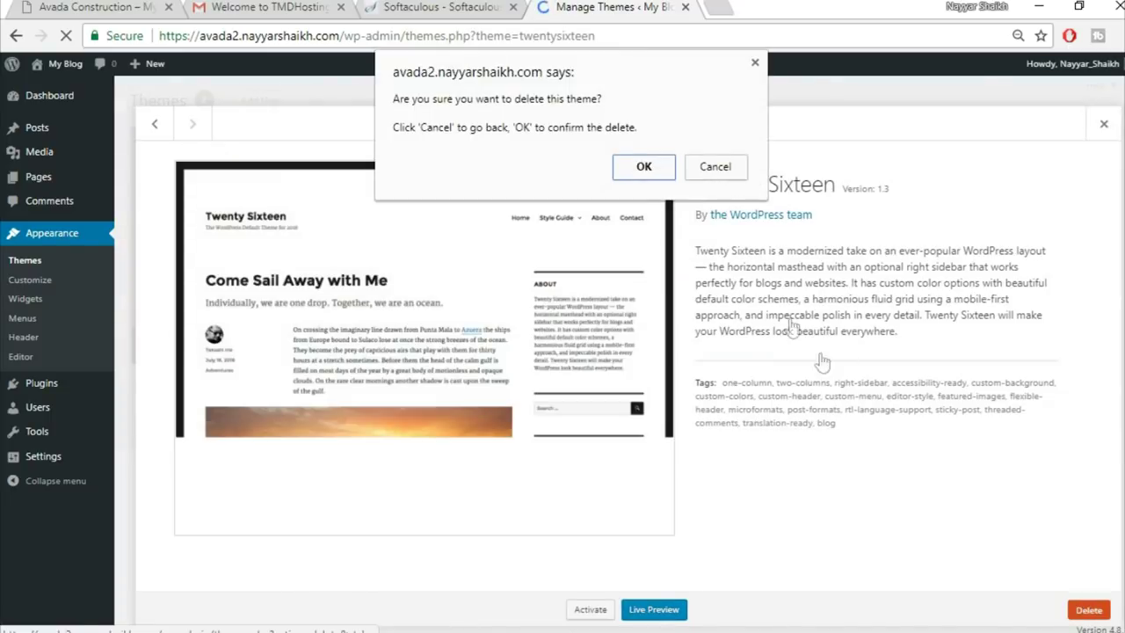
click(652, 179)
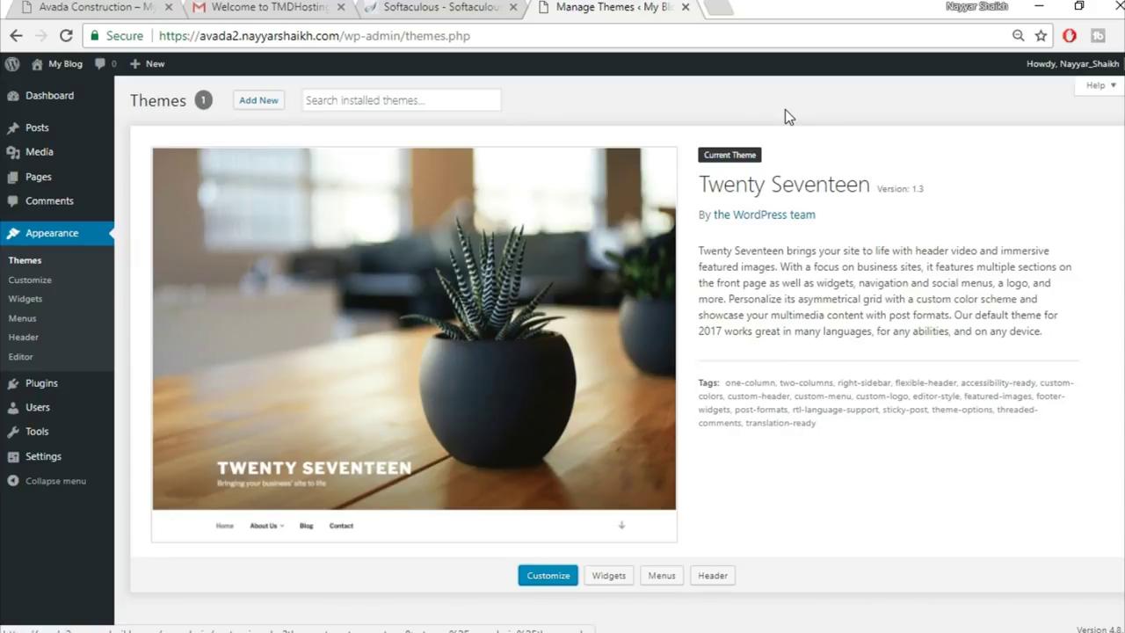
Load bloggdude.com/avada in a new tab and scroll through the Avada store page
click(719, 8)
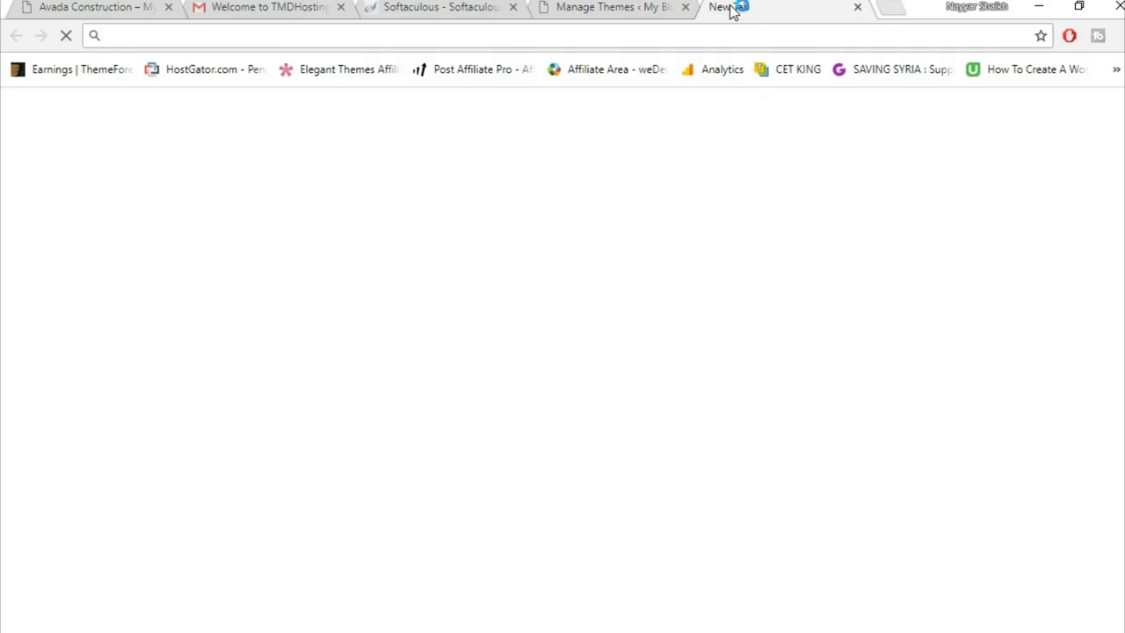
text(bloggdude.com/avada)
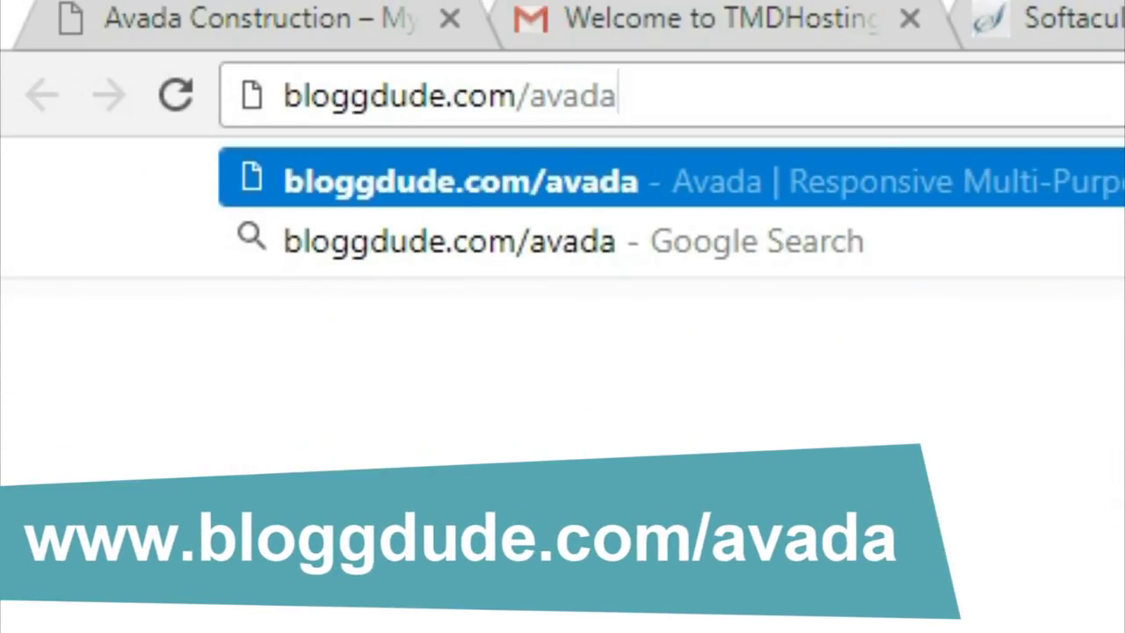
key(Return)
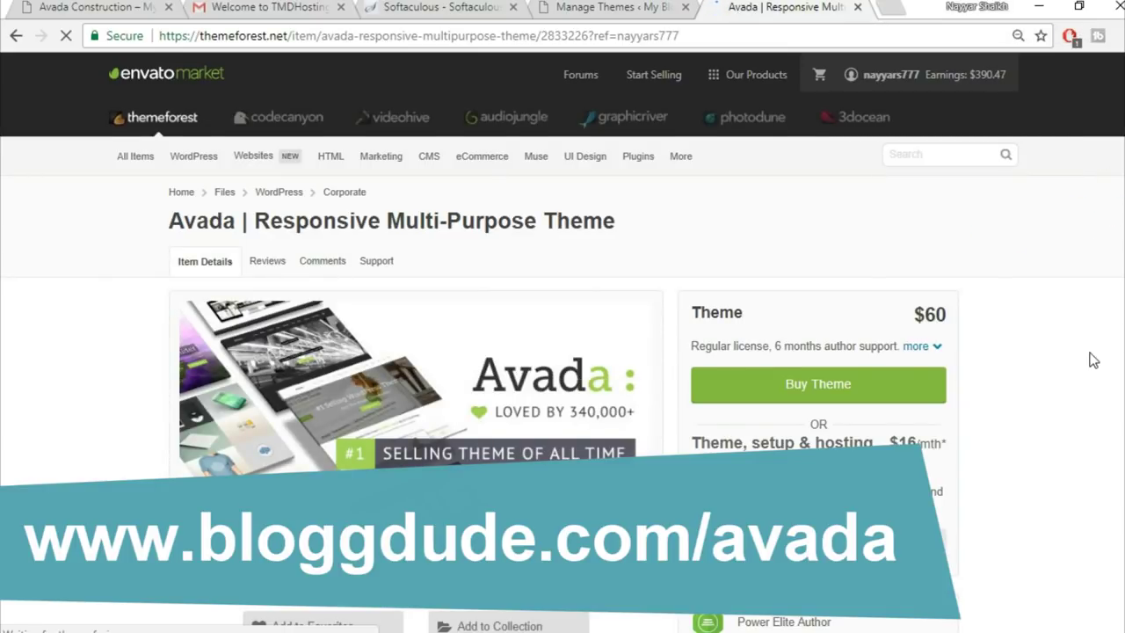
scroll(1093, 360, down, 1)
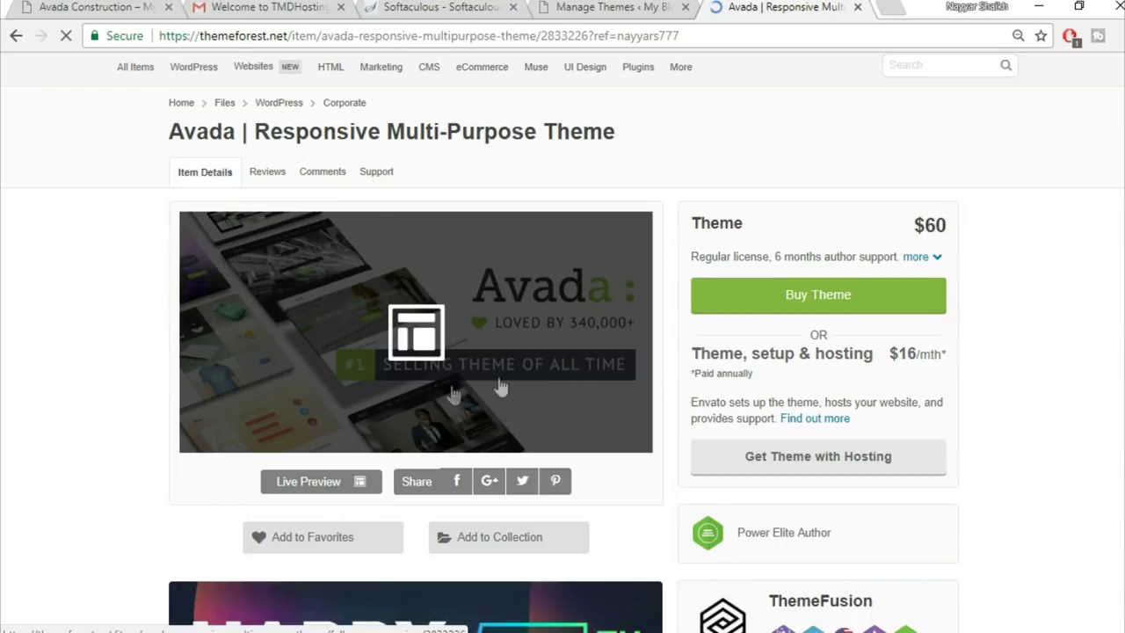
scroll(1105, 304, down, 4)
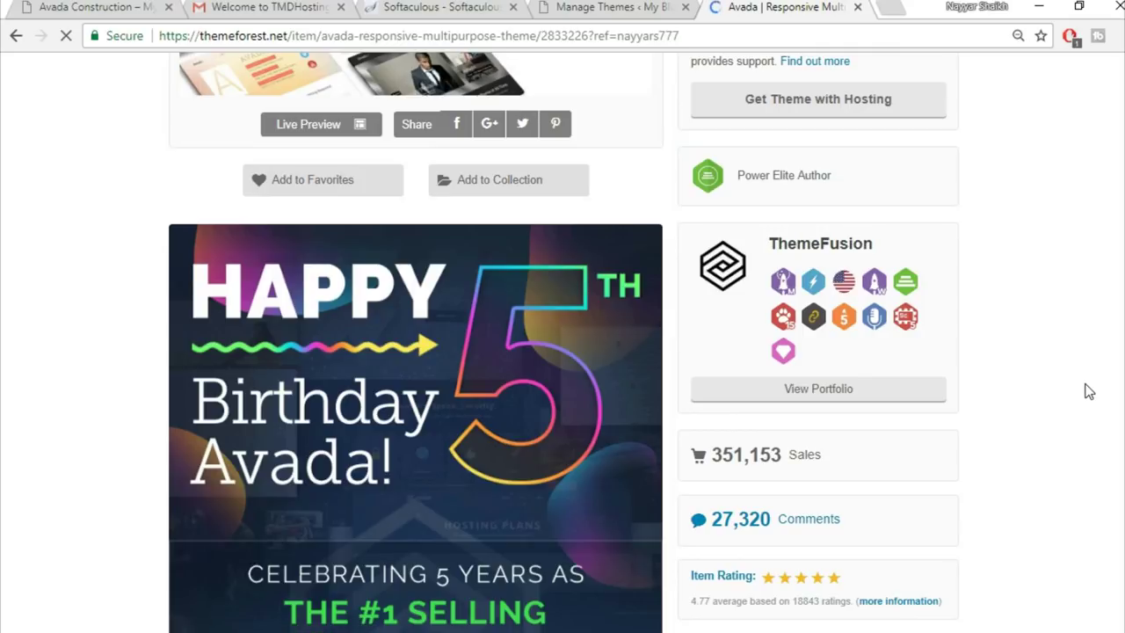
scroll(1108, 389, down, 2)
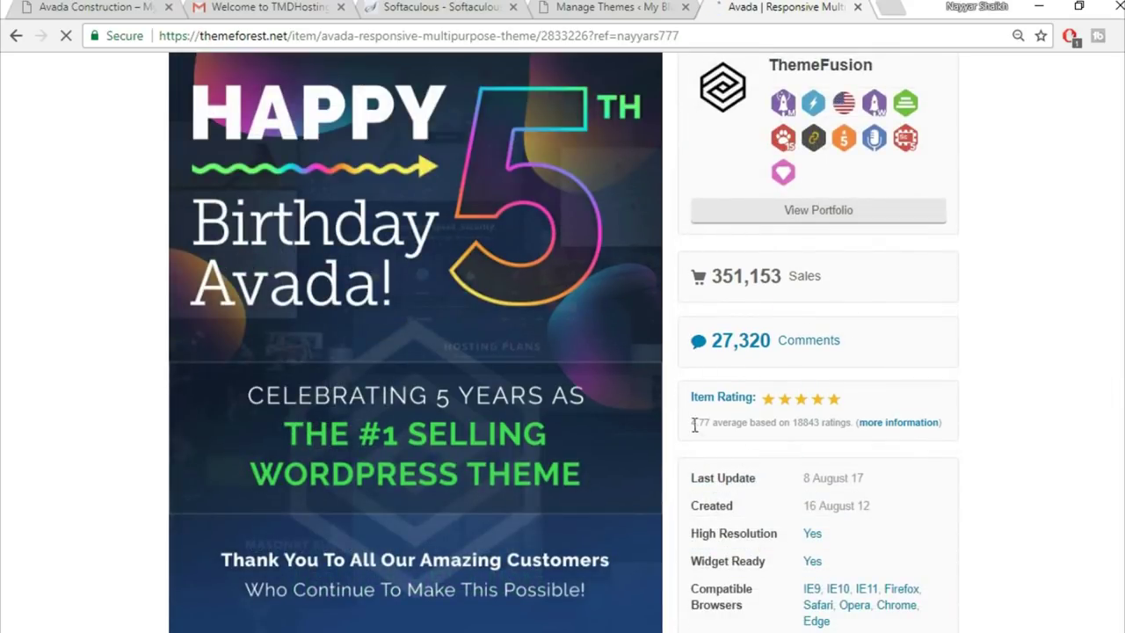
Check Avada's 4.77 average rating, then close the ThemeForest Avada tab
drag(691, 425, 712, 427)
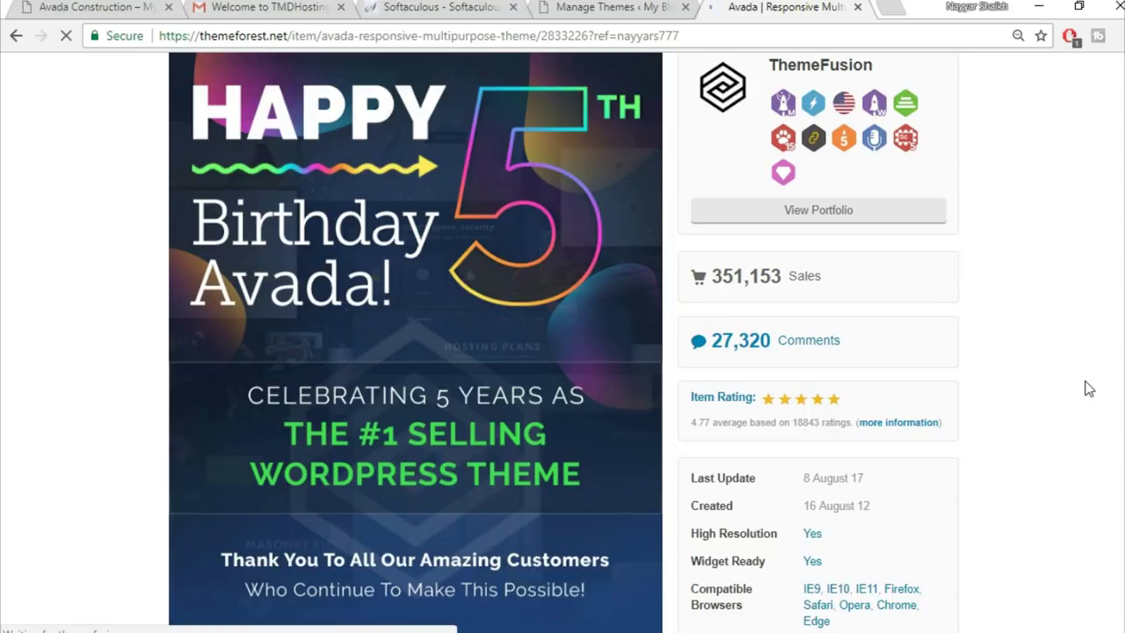
scroll(1087, 387, up, 2)
scroll(1089, 389, up, 3)
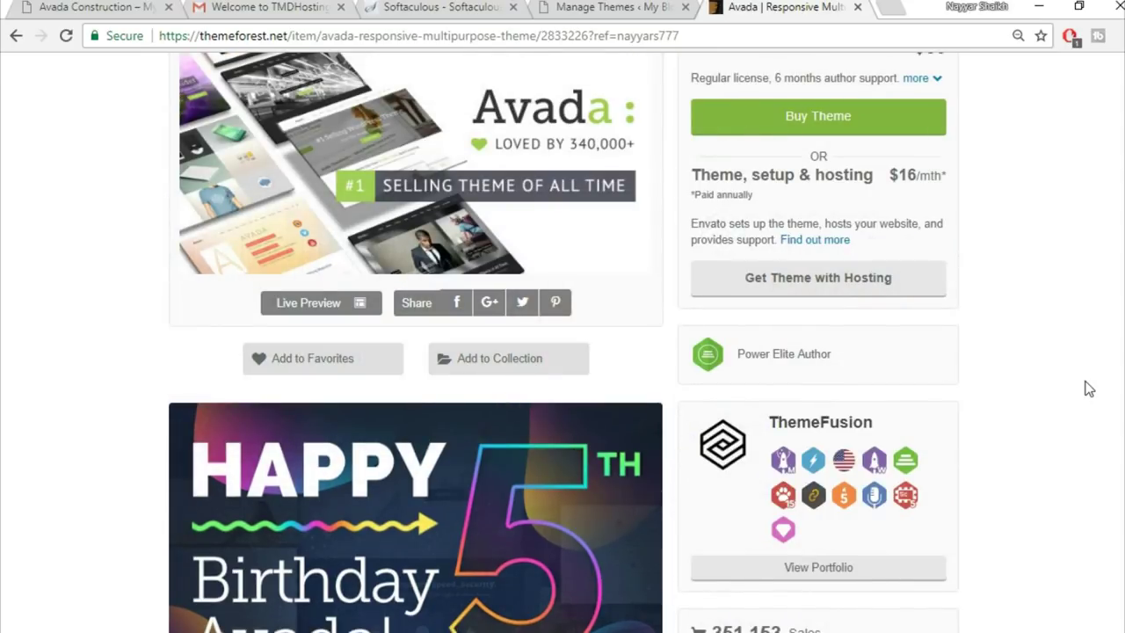
scroll(1089, 389, up, 3)
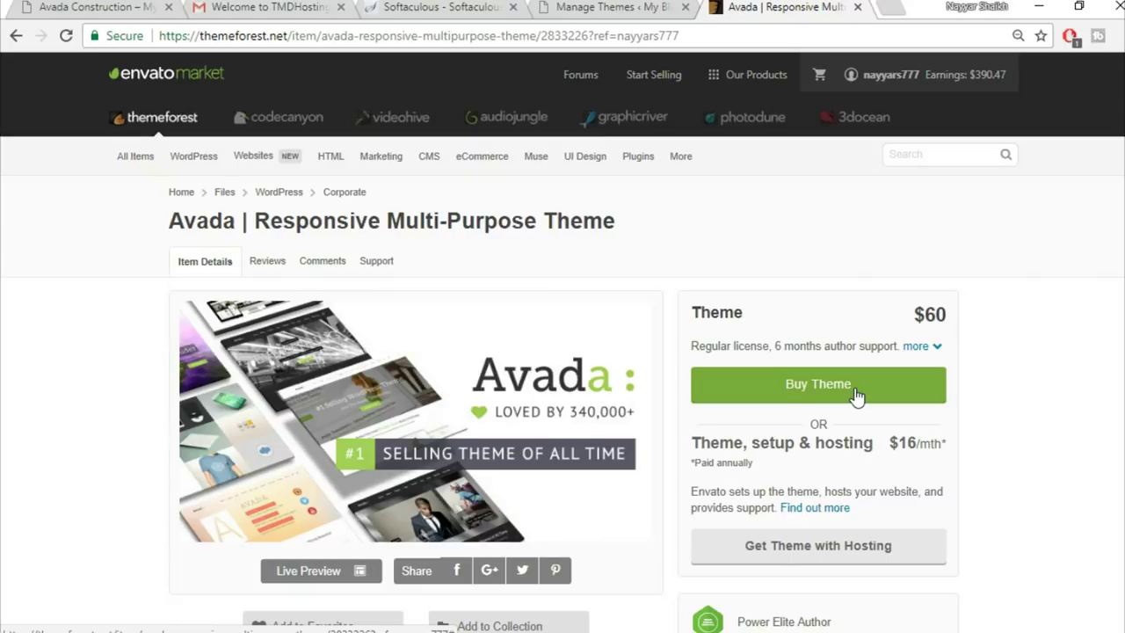
click(859, 8)
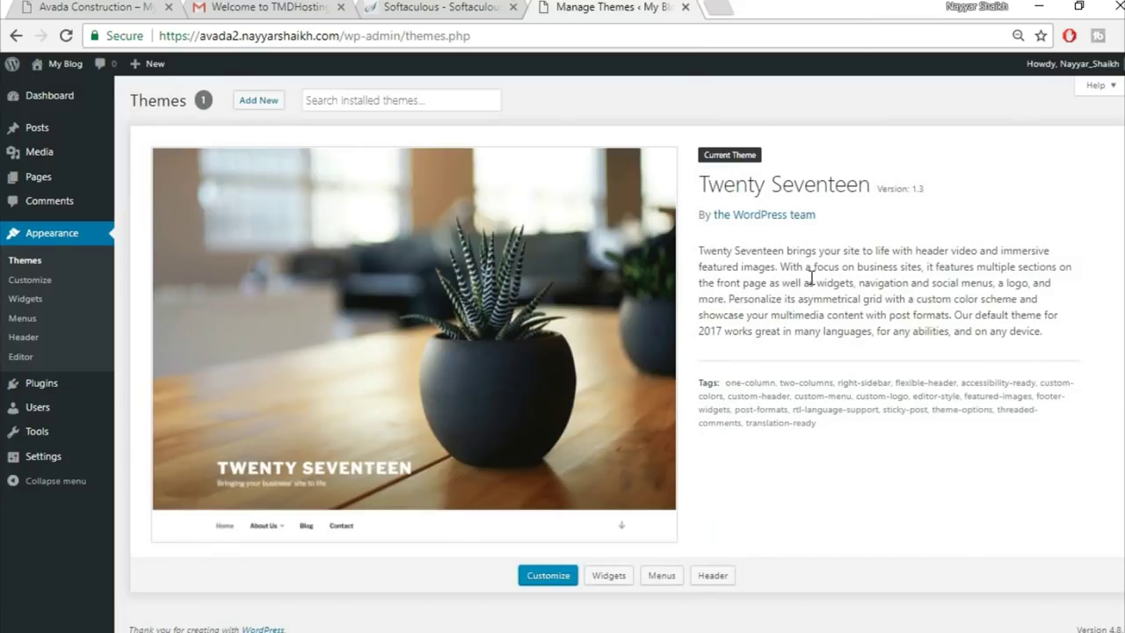
Extract the Avada v5.1.6 archive into Avada Course and open the extracted folder and its subfolder
key(alt+Tab)
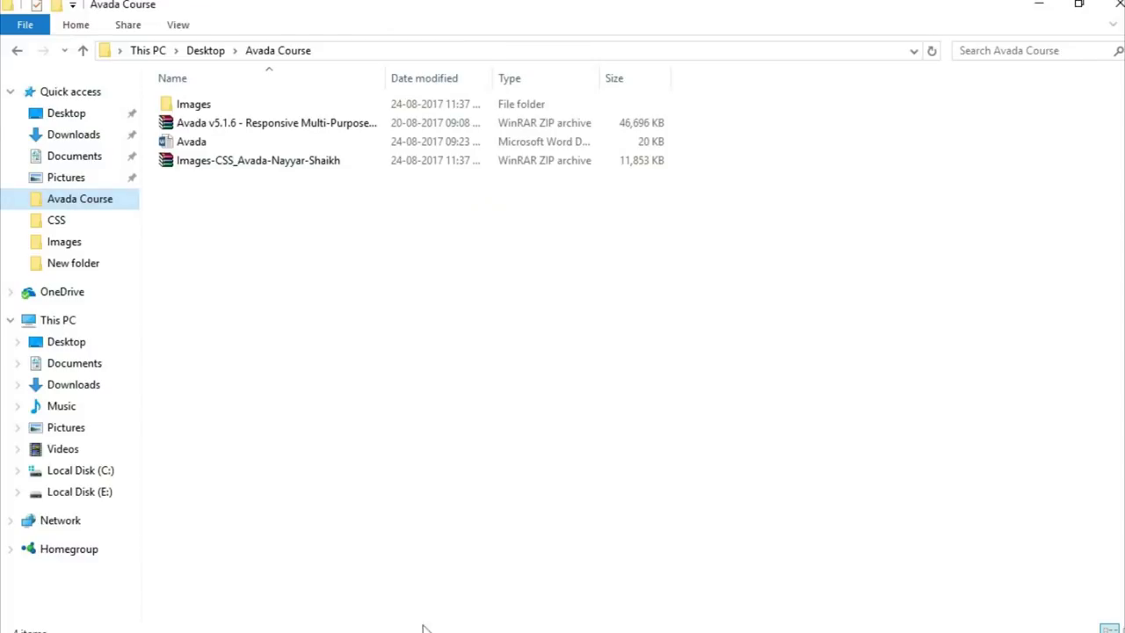
click(279, 124)
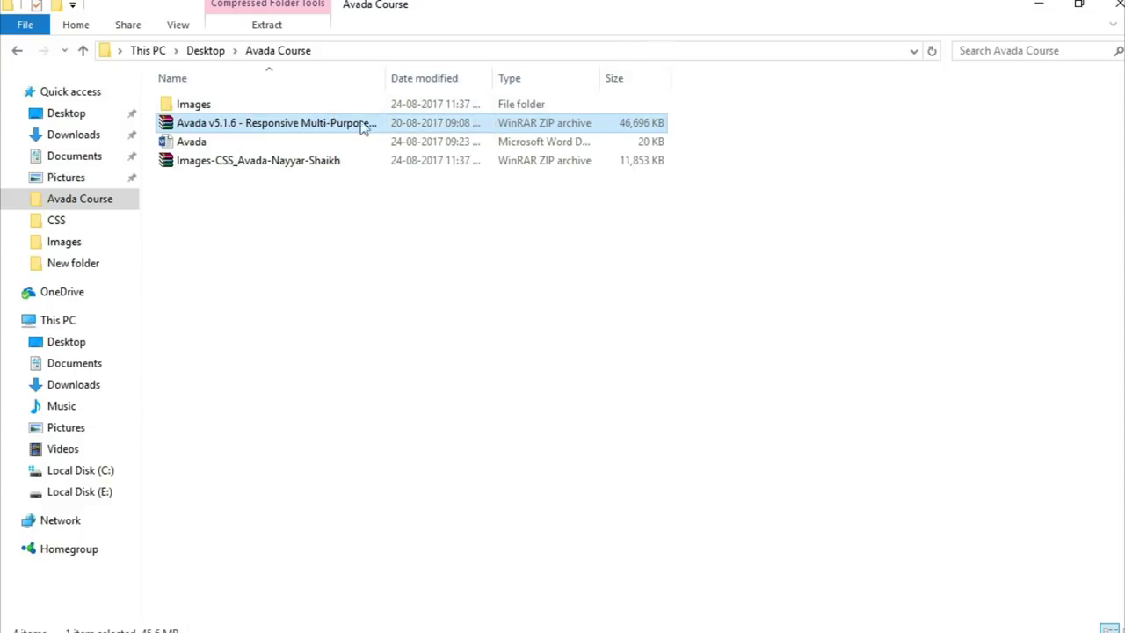
double_click(248, 125)
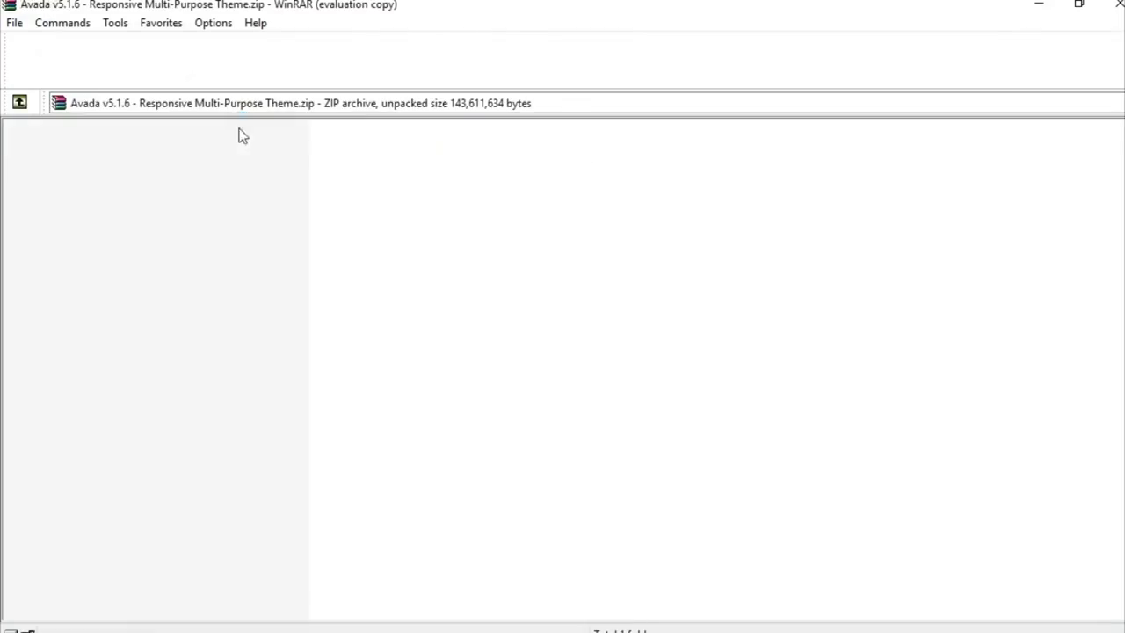
click(86, 62)
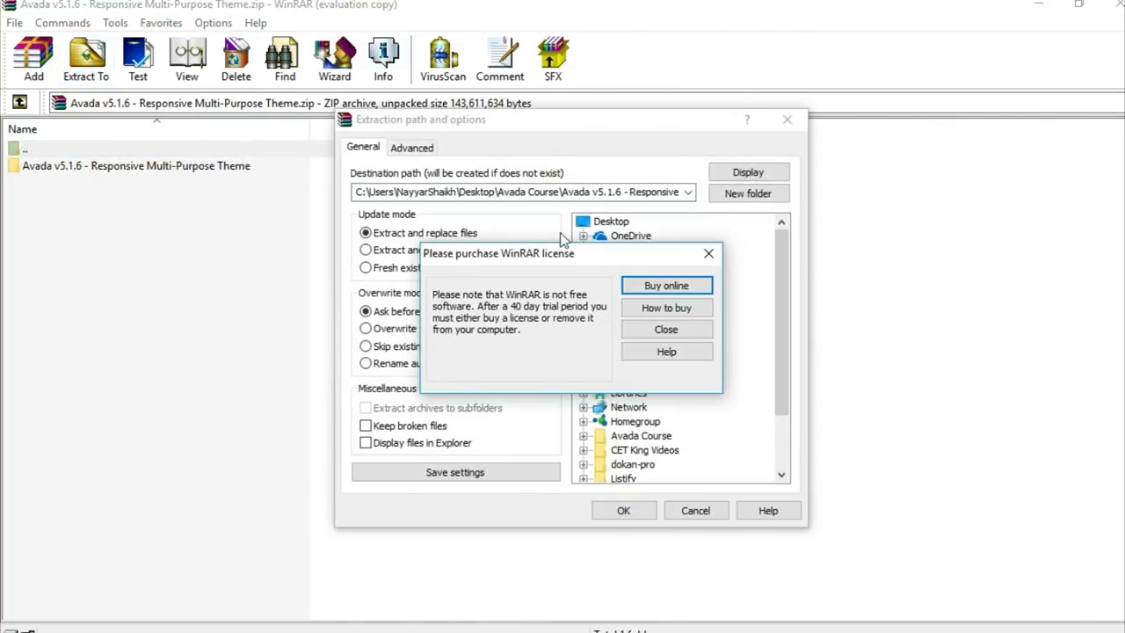
click(710, 254)
click(638, 513)
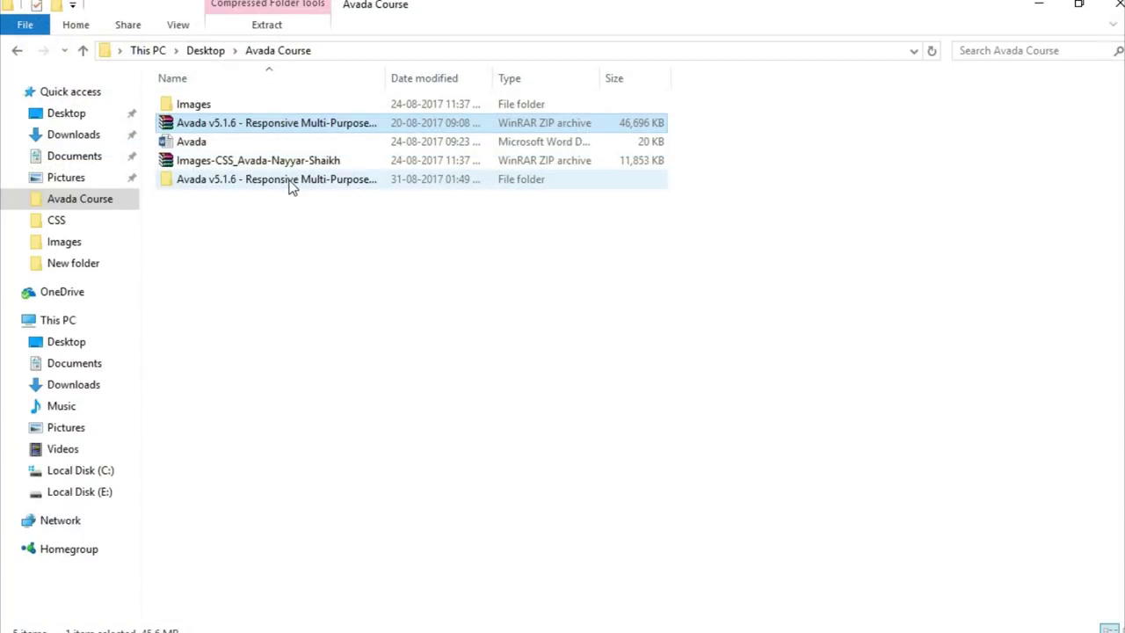
double_click(291, 185)
double_click(258, 106)
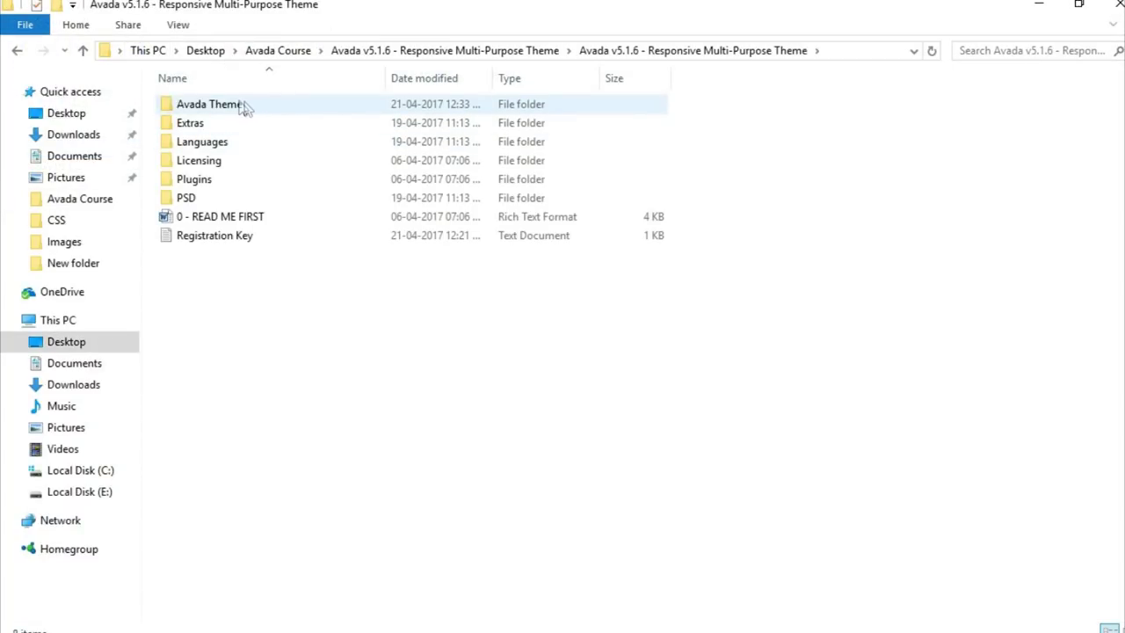
Compress the Avada folder into an Avada.zip archive in ZIP format inside Avada Theme
double_click(241, 106)
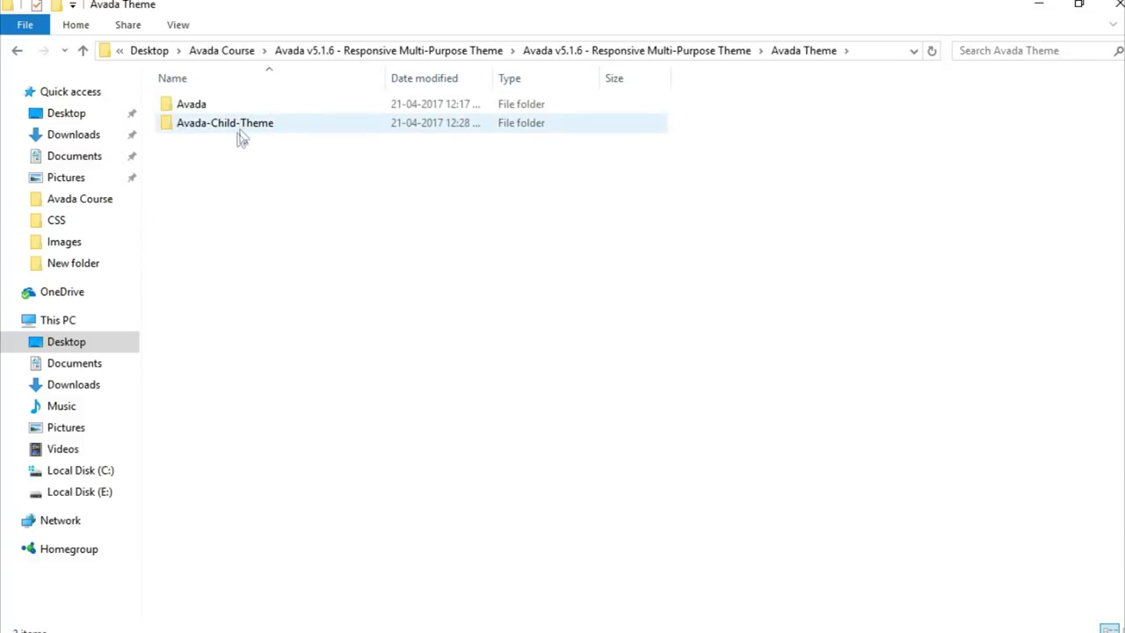
click(196, 111)
right_click(196, 111)
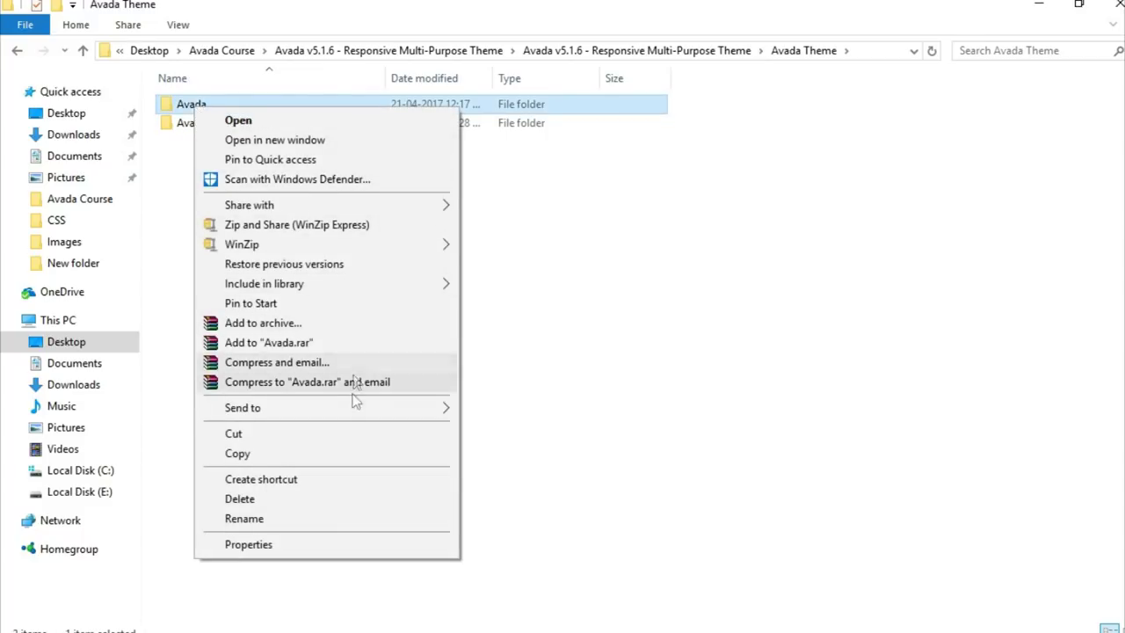
click(352, 323)
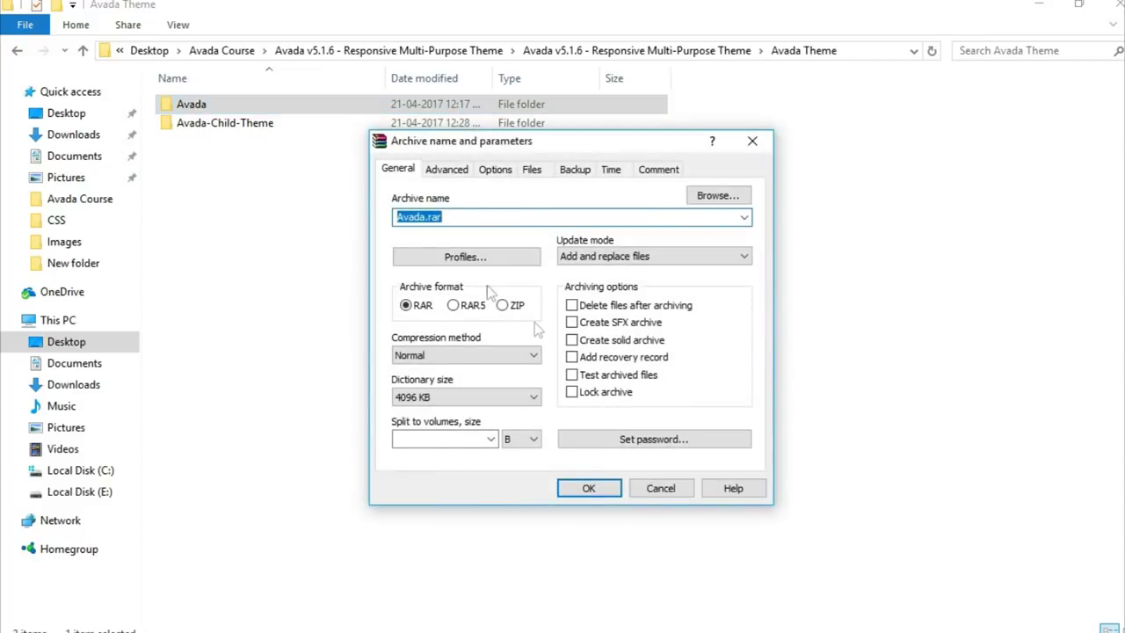
click(503, 305)
click(591, 486)
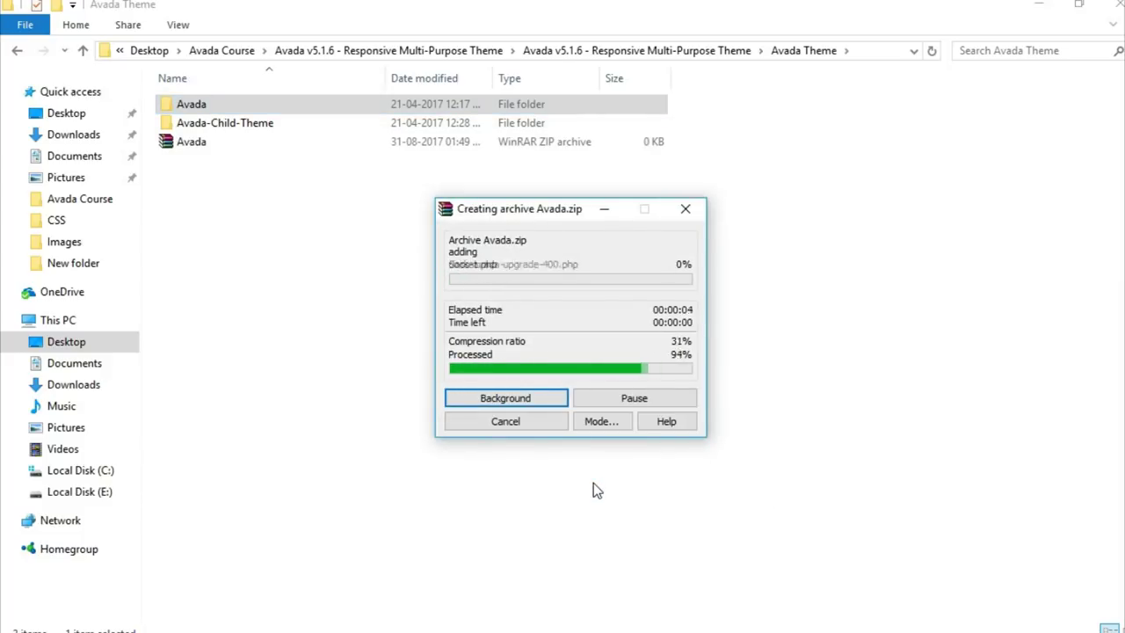
click(209, 142)
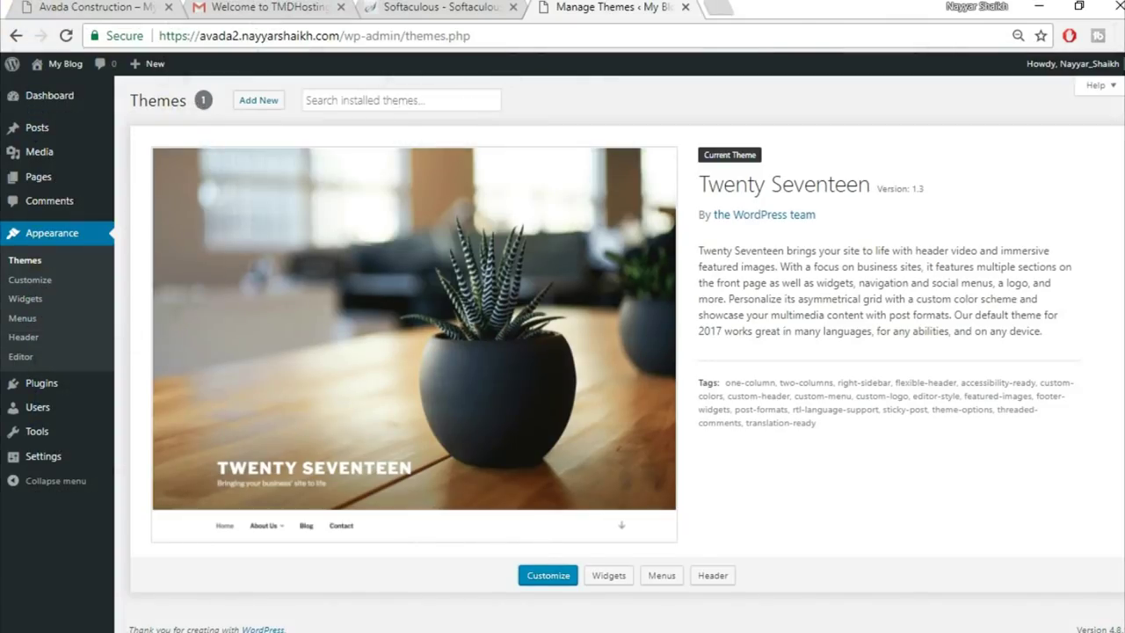
Upload Avada.zip from Avada Course\Avada v5.1.6\Avada Theme and install it as a new theme
click(268, 102)
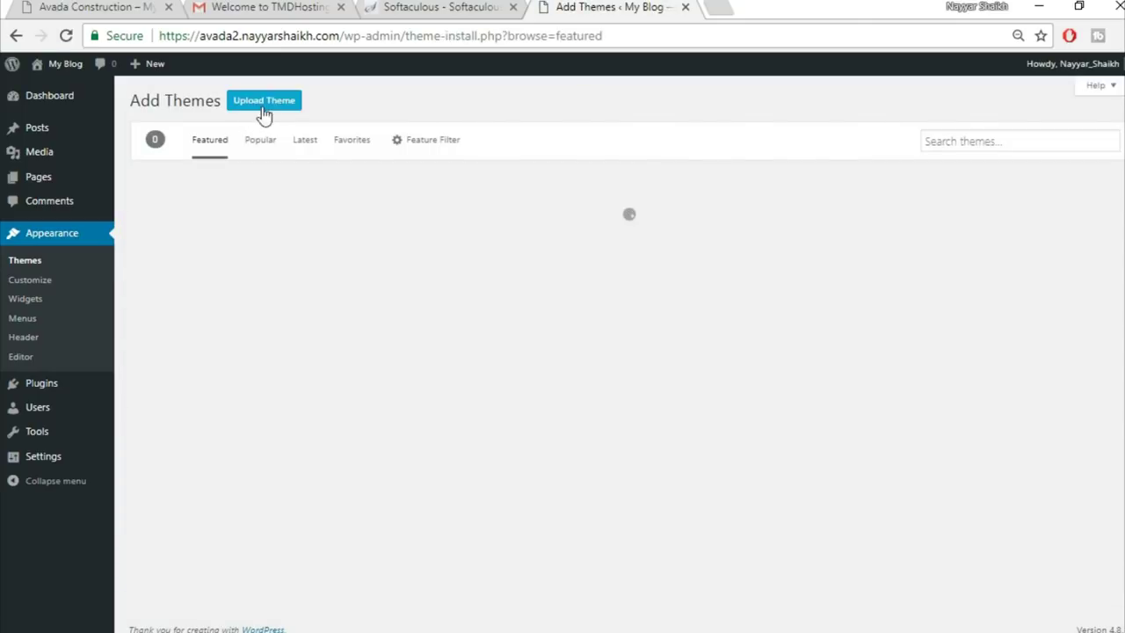
click(269, 112)
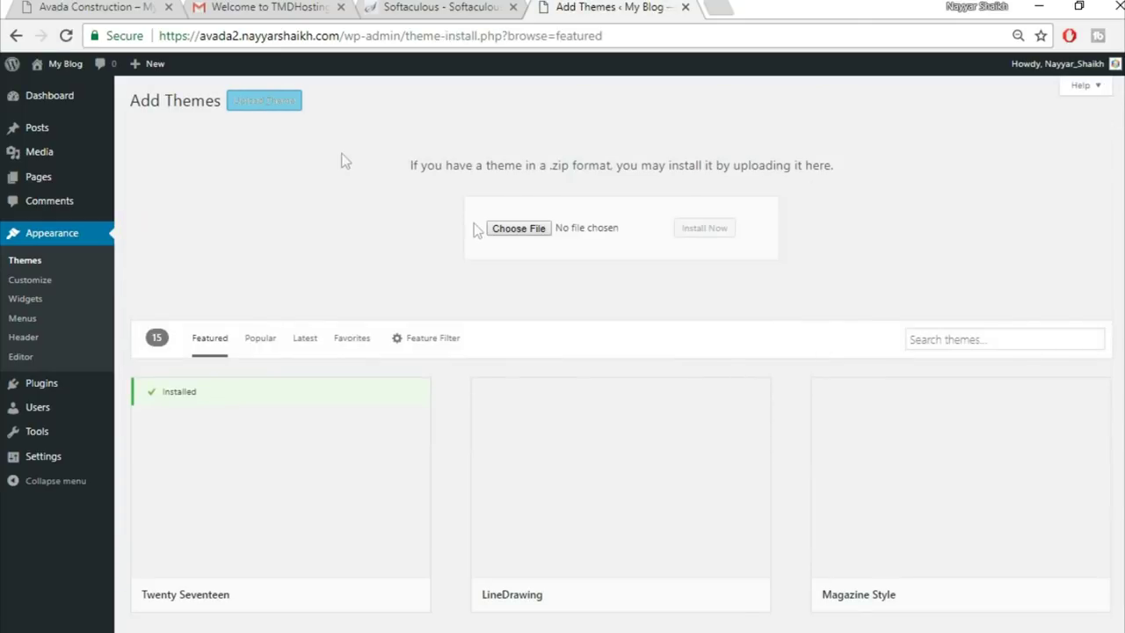
click(518, 229)
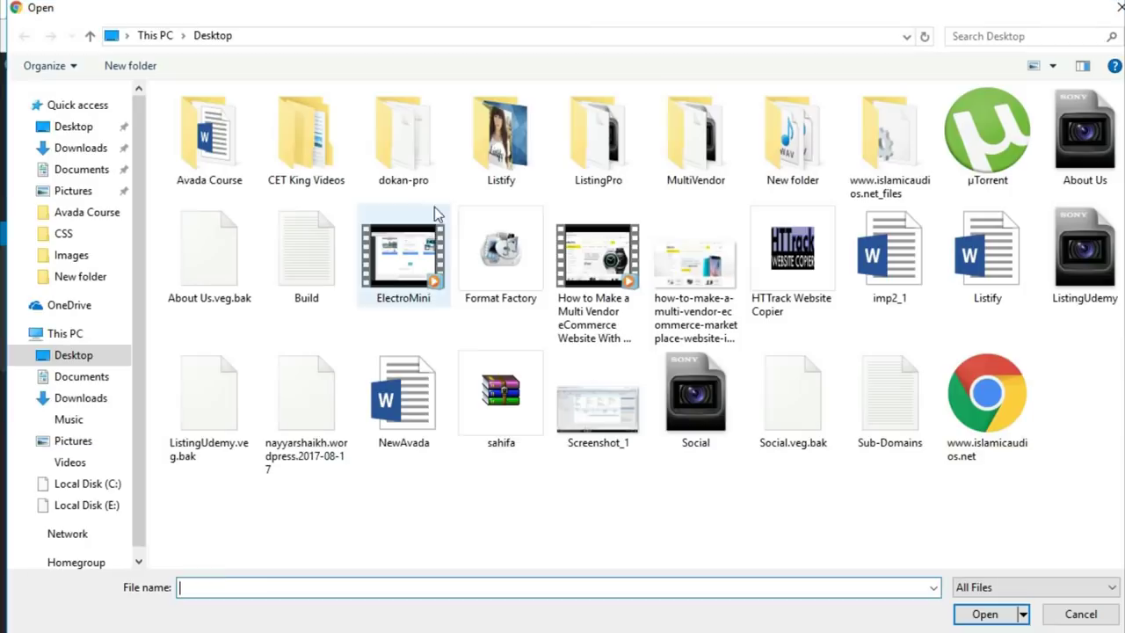
double_click(251, 159)
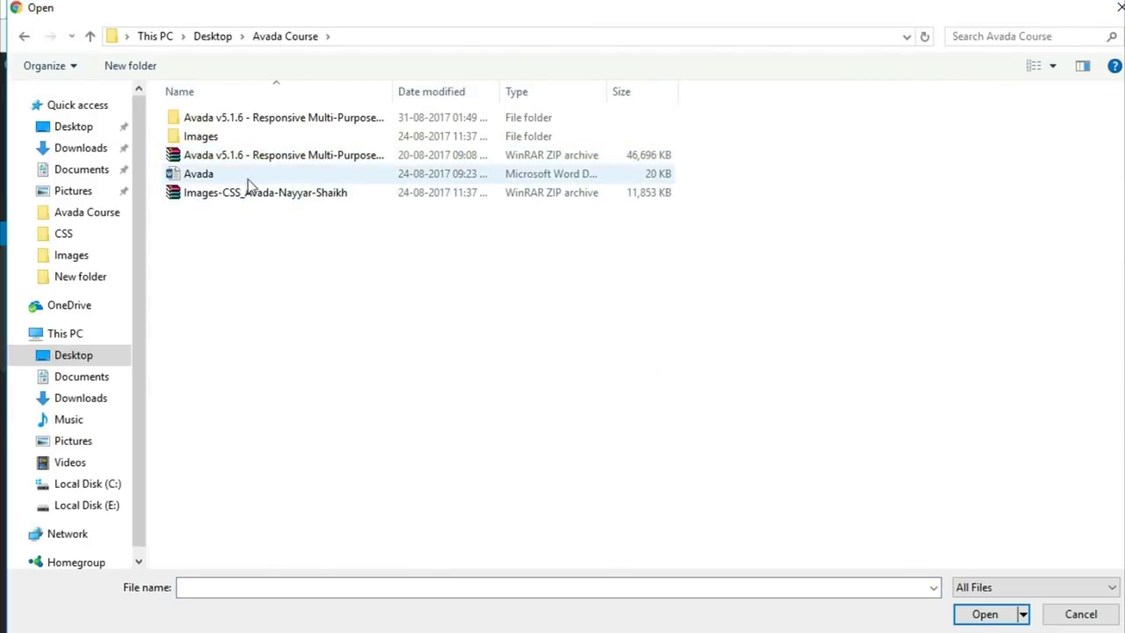
click(251, 119)
double_click(244, 123)
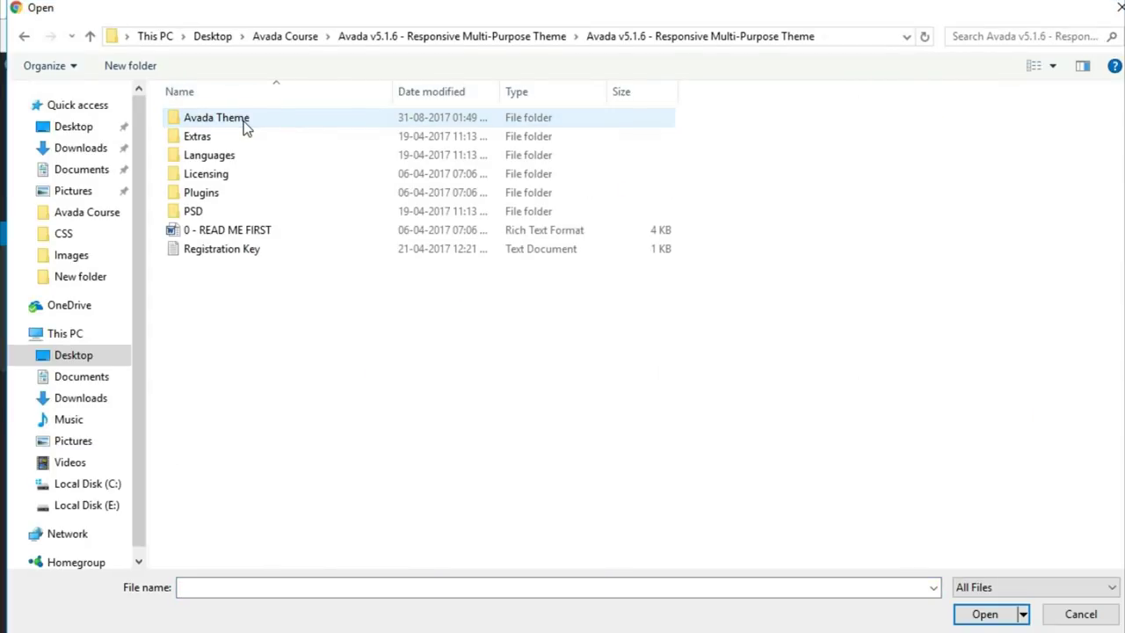
click(232, 124)
double_click(232, 124)
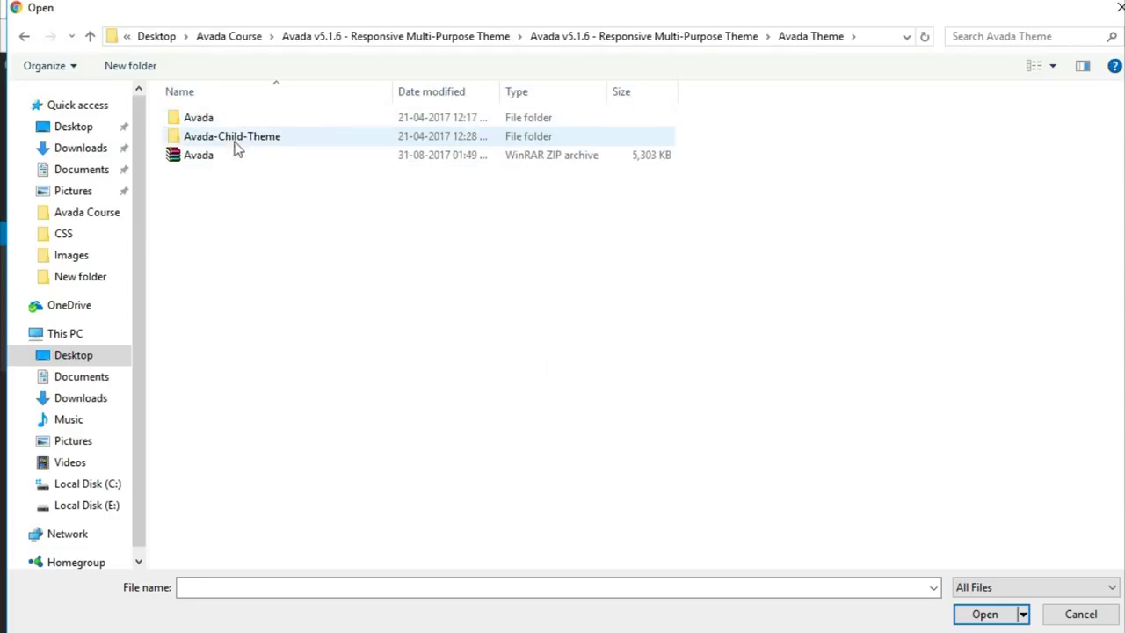
click(231, 156)
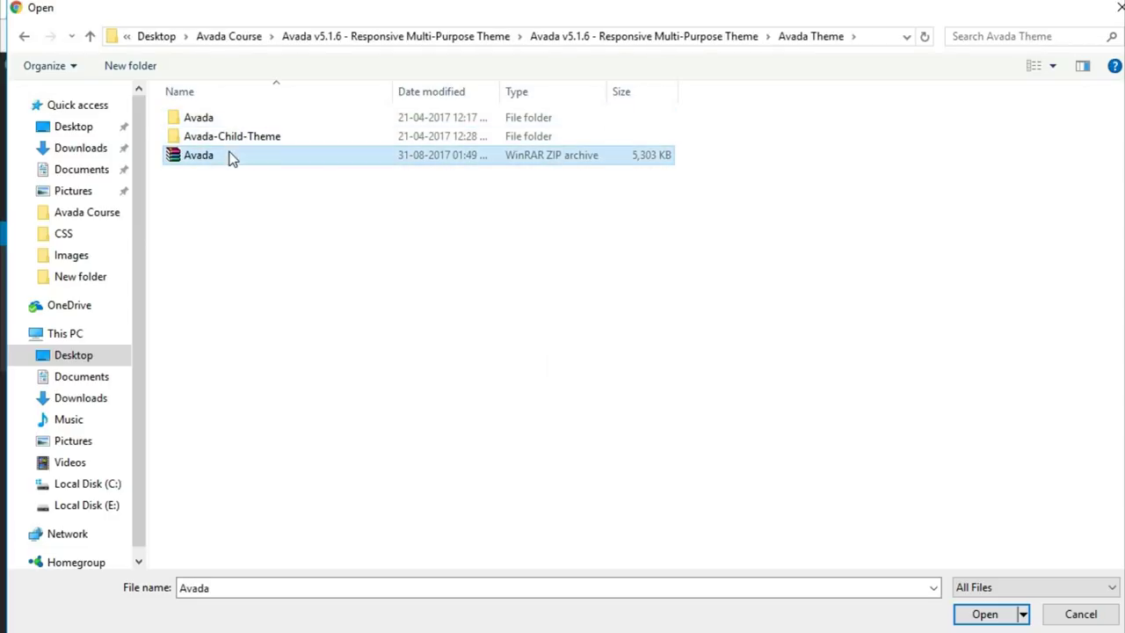
click(988, 619)
click(707, 228)
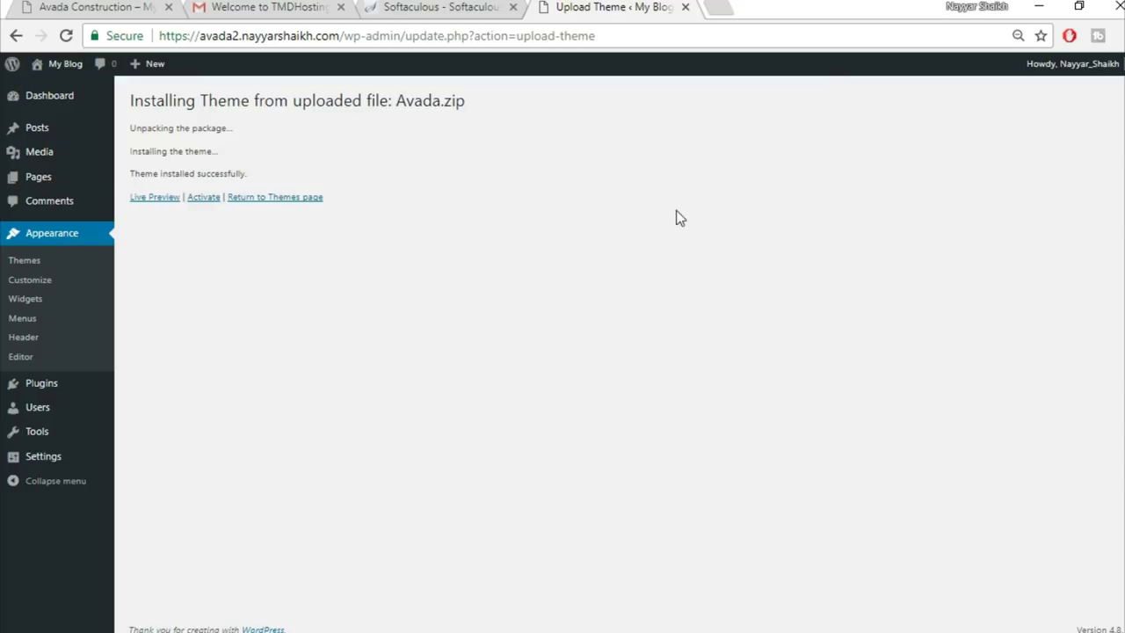
Activate Avada and verify the product-registered message on its Registration page, then view required plugins
click(201, 199)
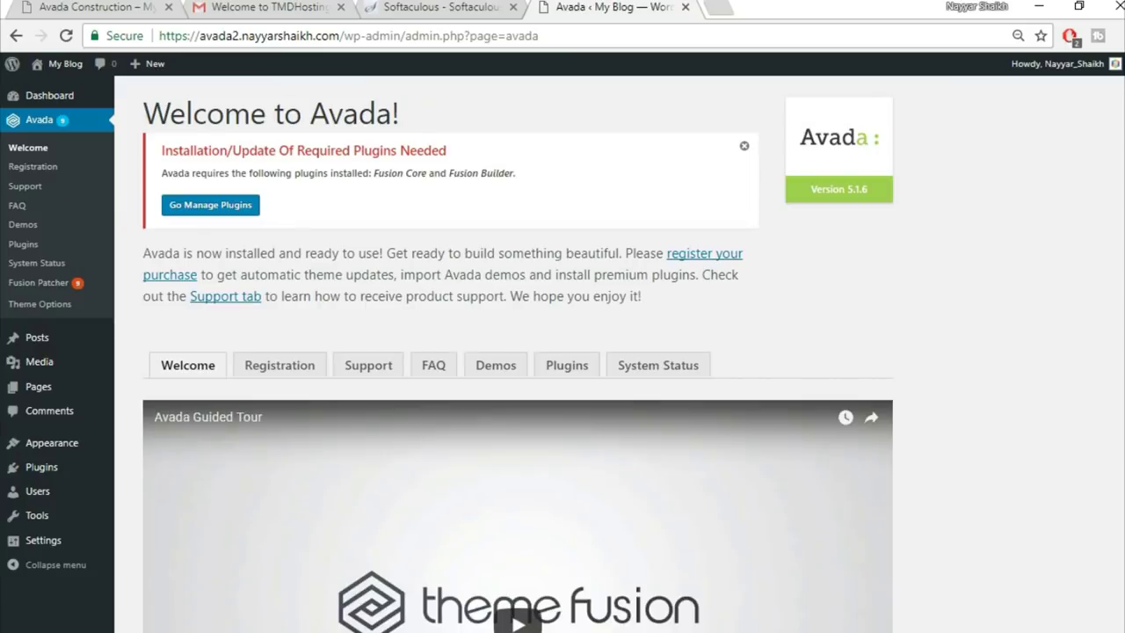
click(281, 375)
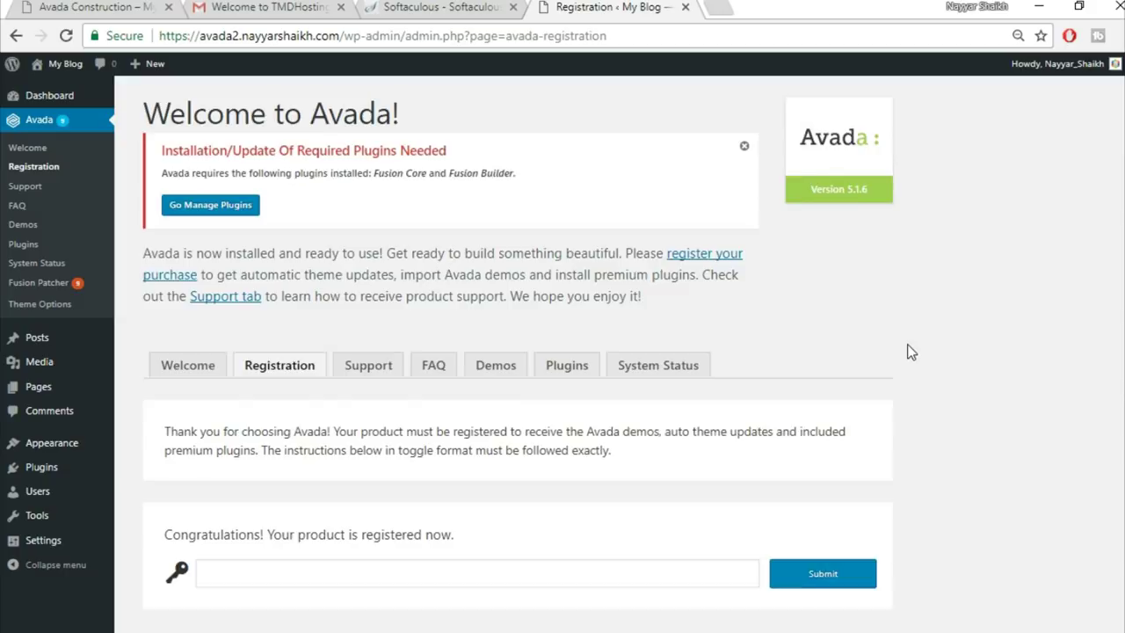
scroll(908, 354, down, 1)
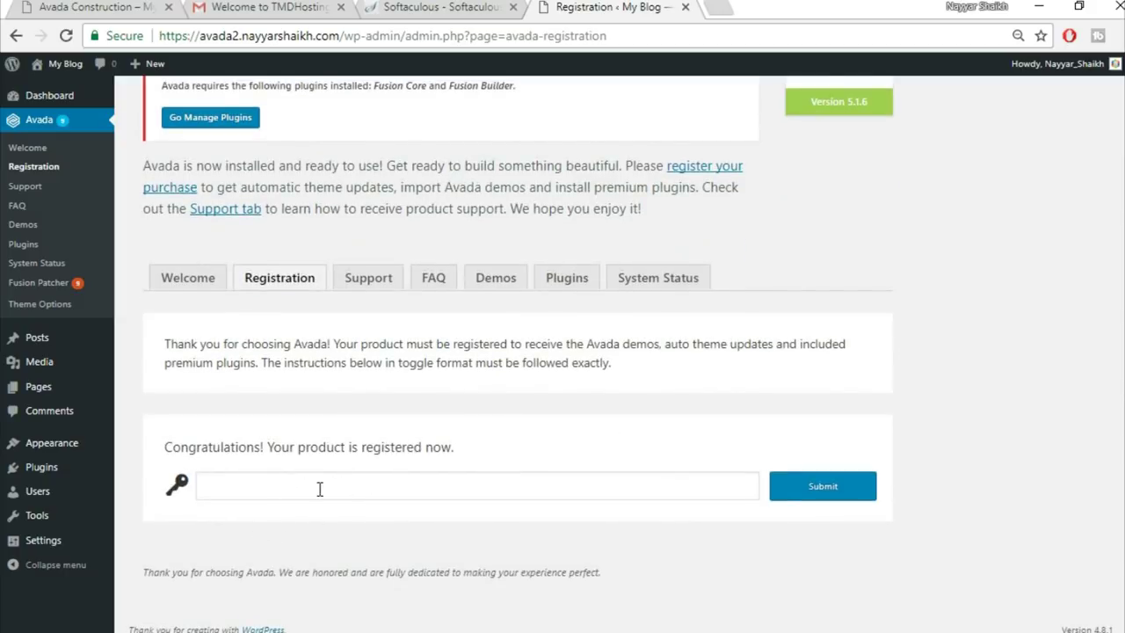
drag(153, 444, 490, 450)
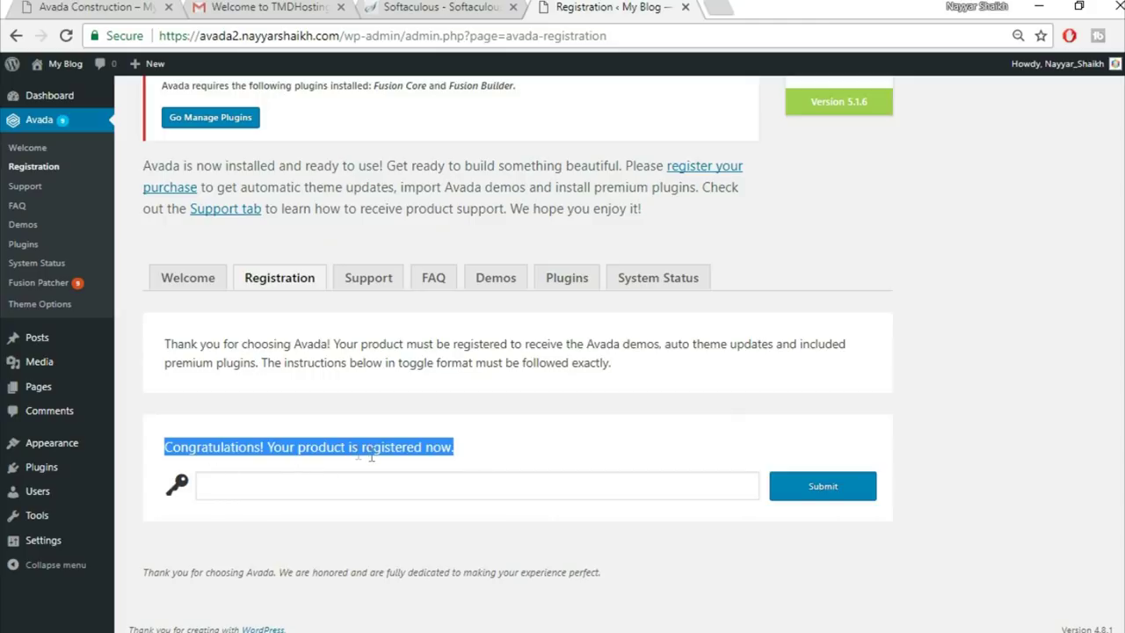
click(517, 456)
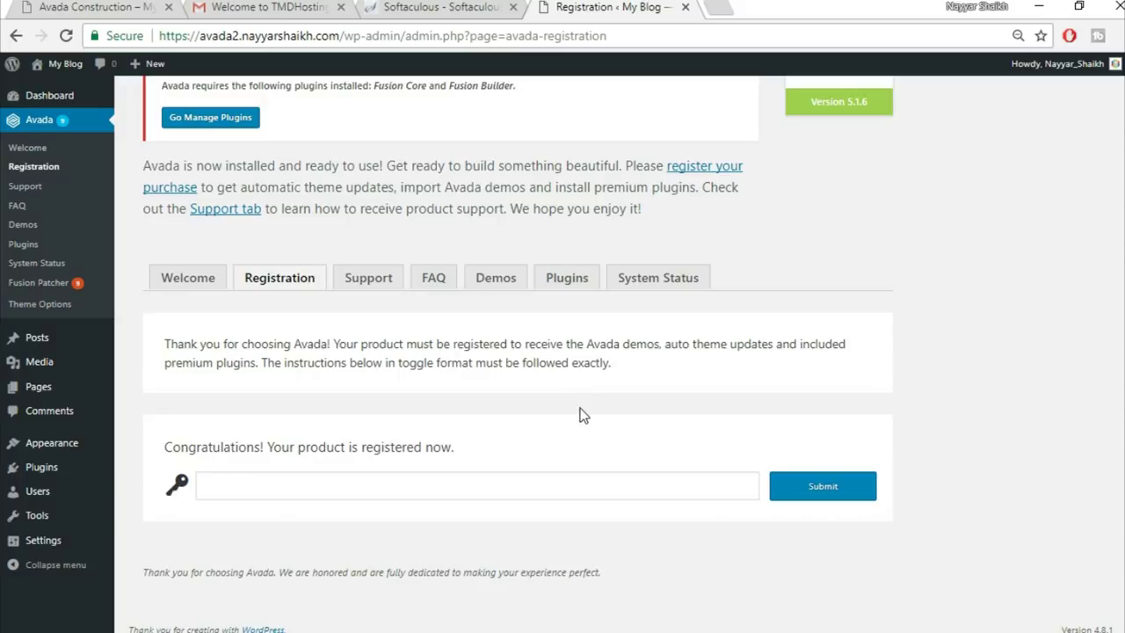
scroll(583, 414, up, 1)
click(574, 373)
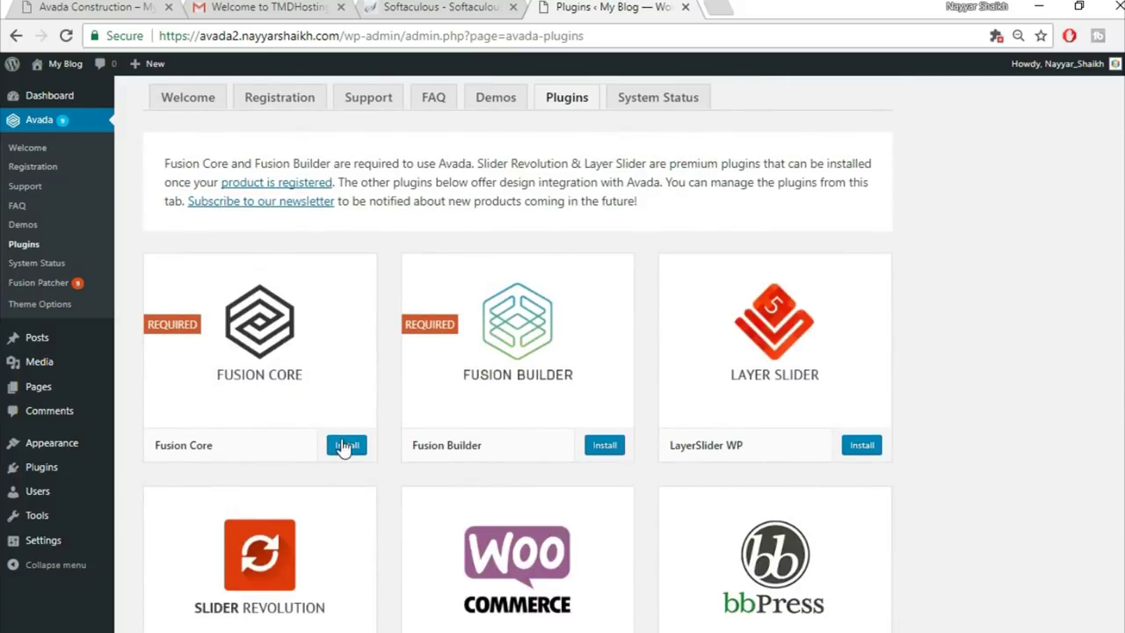
Install the Fusion Core plugin and review Avada's required plugins list again
click(346, 447)
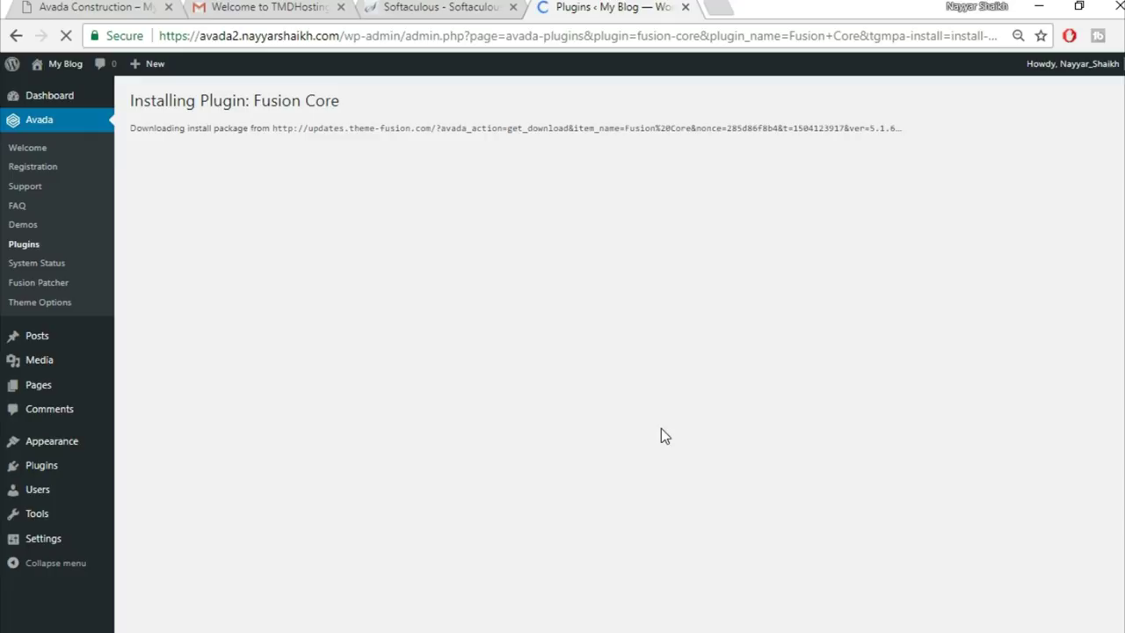
click(189, 245)
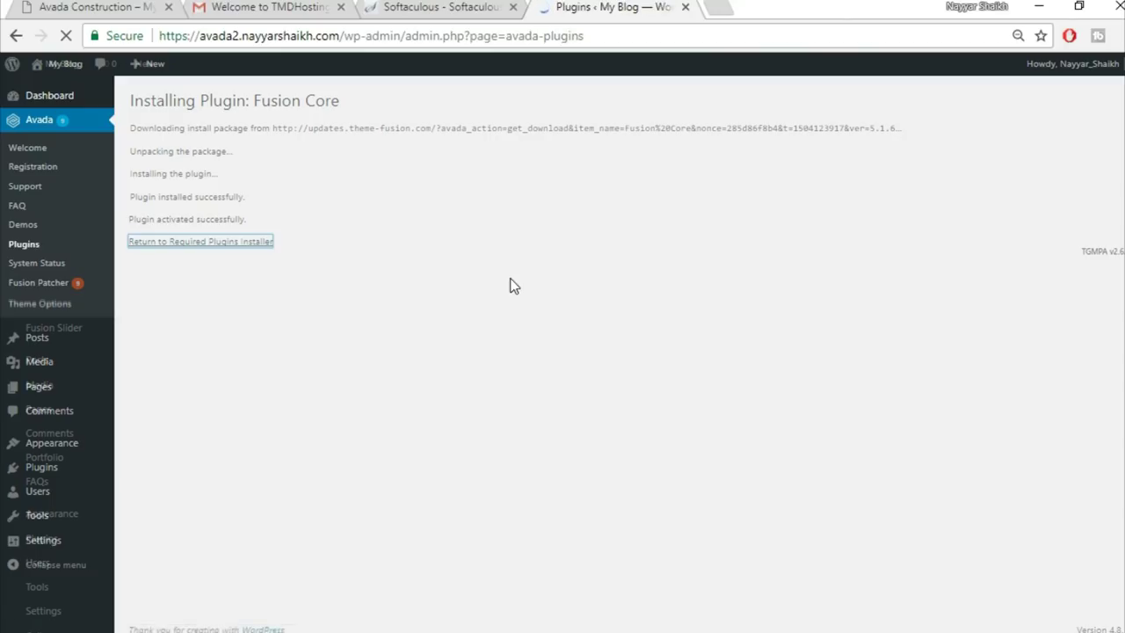
scroll(868, 302, down, 4)
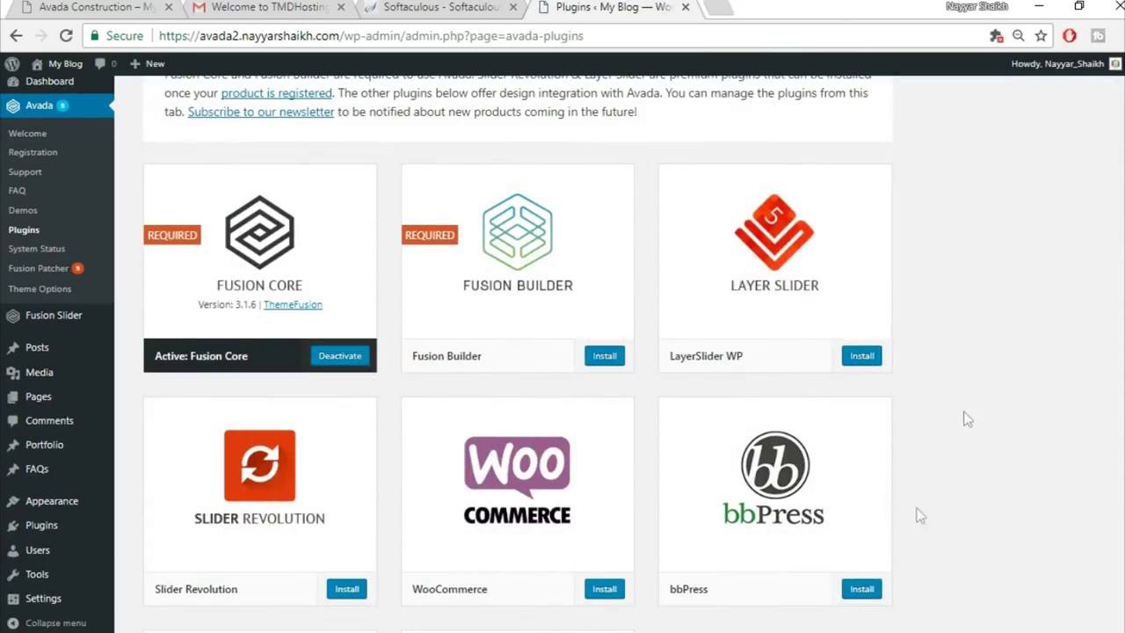
scroll(907, 466, down, 4)
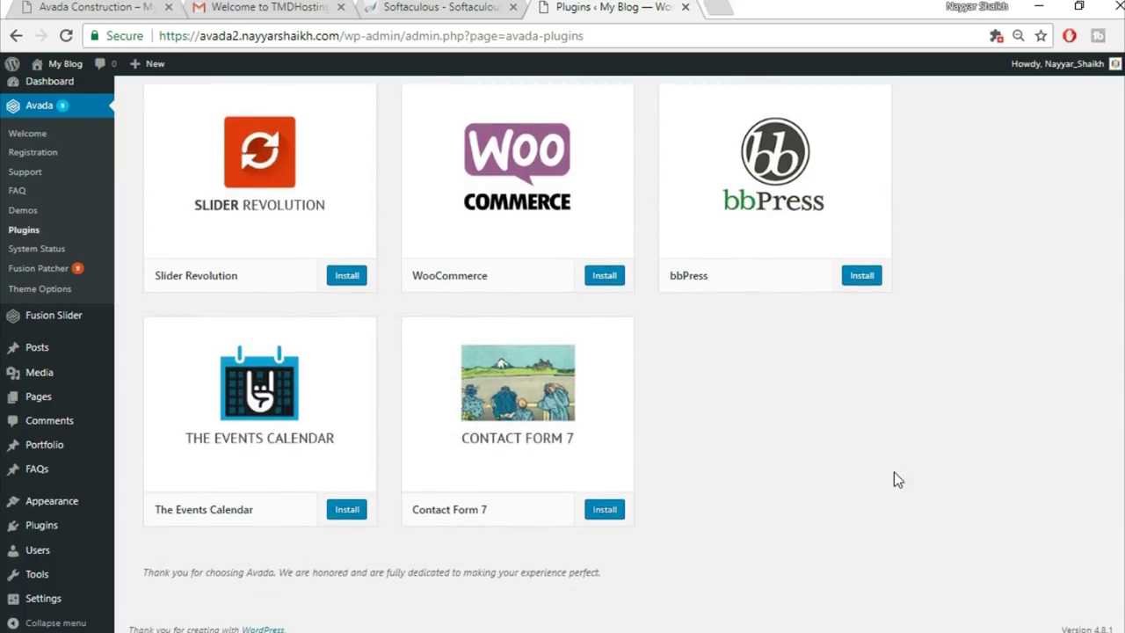
scroll(894, 472, up, 2)
scroll(894, 475, up, 2)
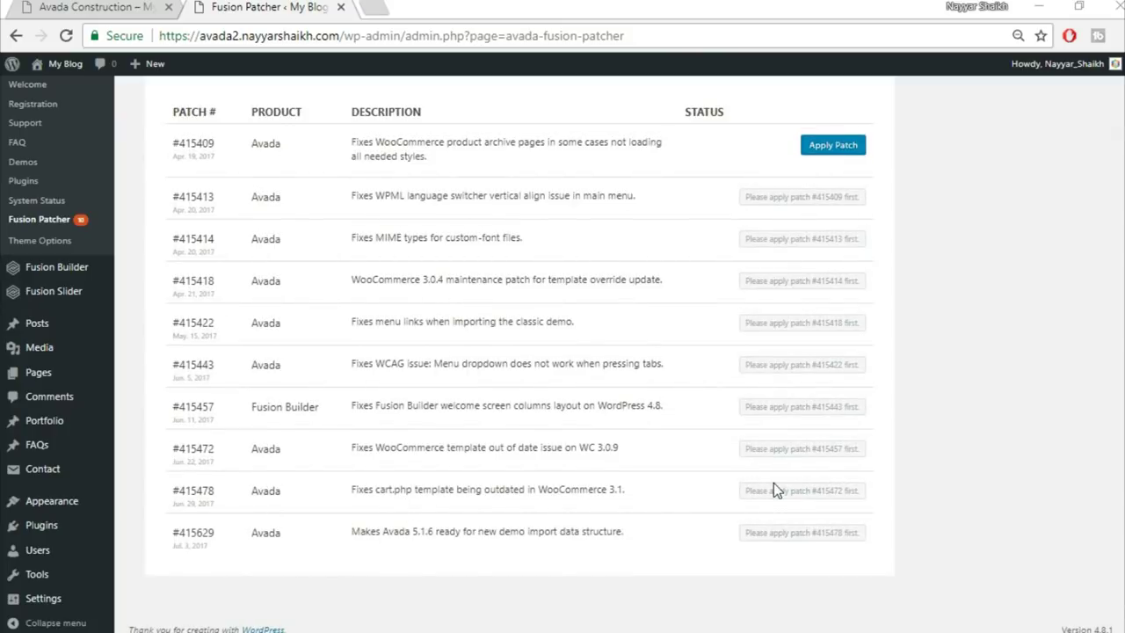
Apply the pending Avada 5.1.6 patches, including Fusion Builder's #415457, until all show Patch Applied
scroll(774, 484, up, 1)
click(833, 251)
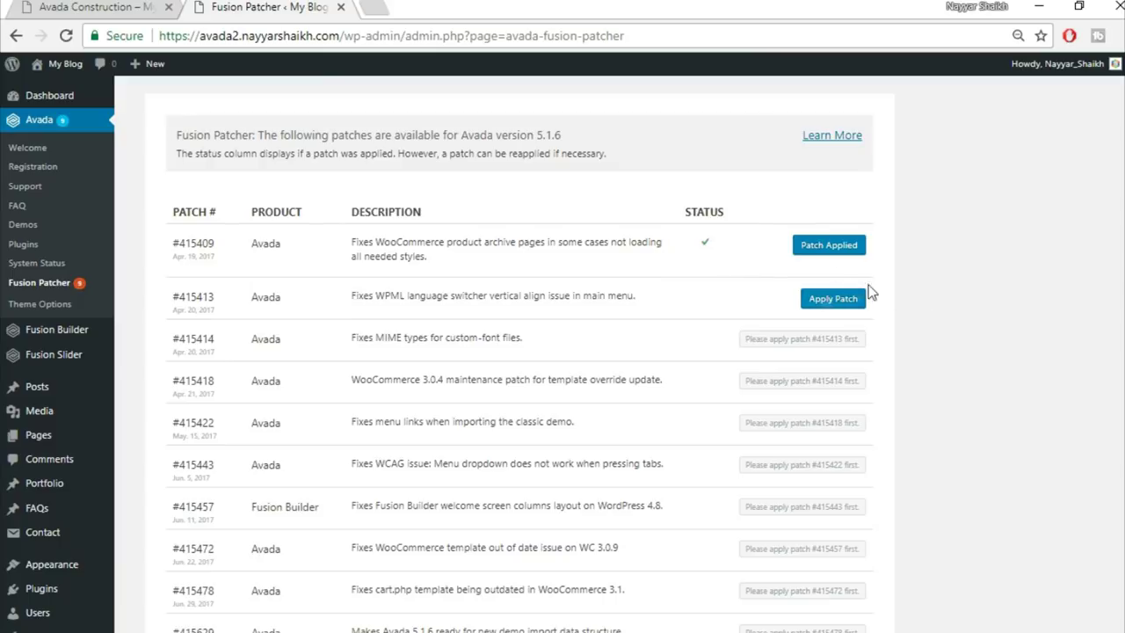
click(832, 300)
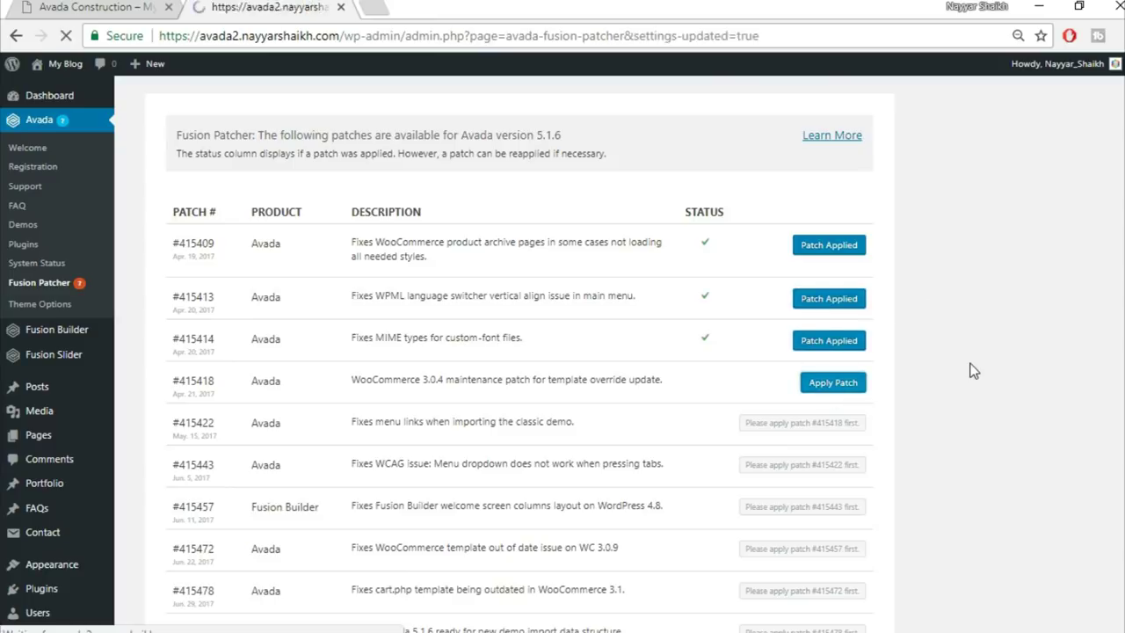
scroll(879, 361, down, 1)
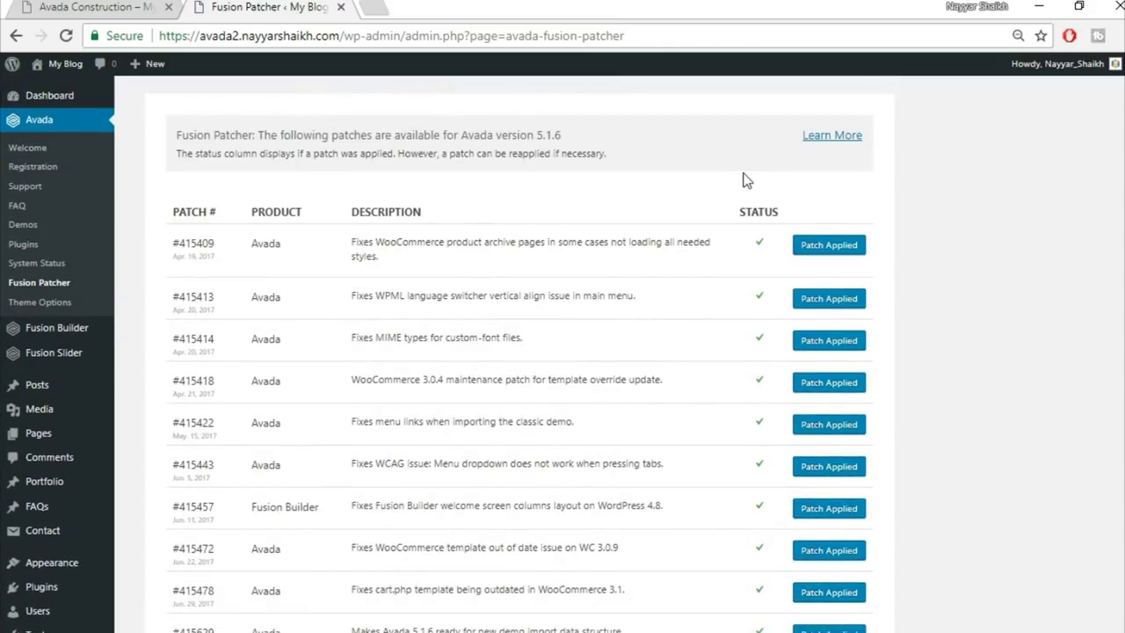
mouse_move(60, 65)
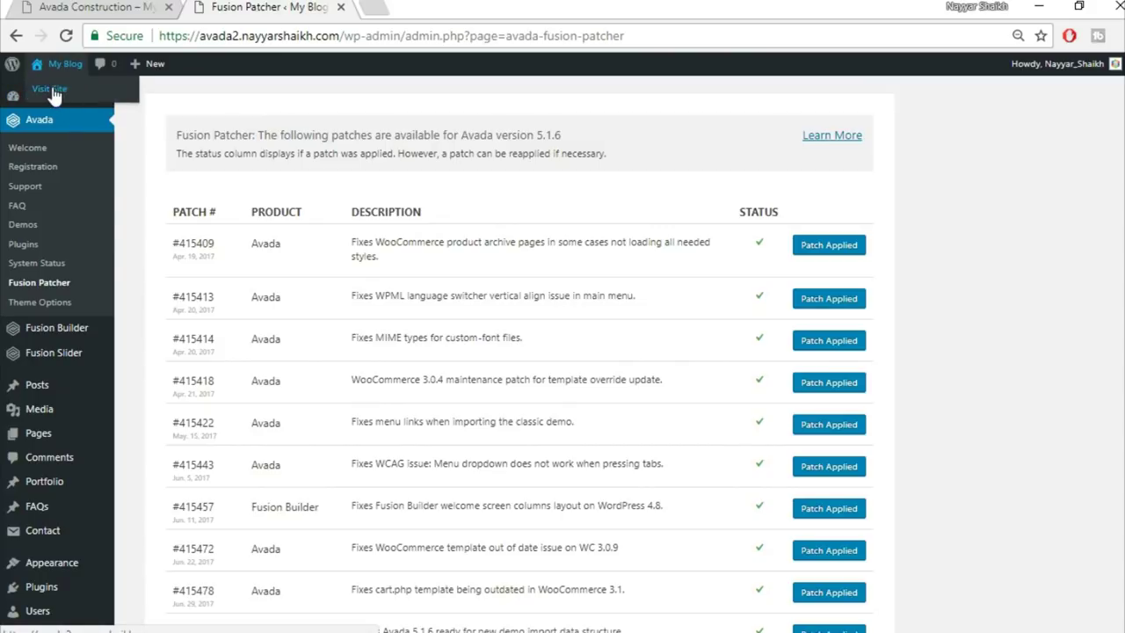
Open Visit Site in a new tab and compare the 'Hello world!' blog with the Construction demo
right_click(53, 89)
click(131, 101)
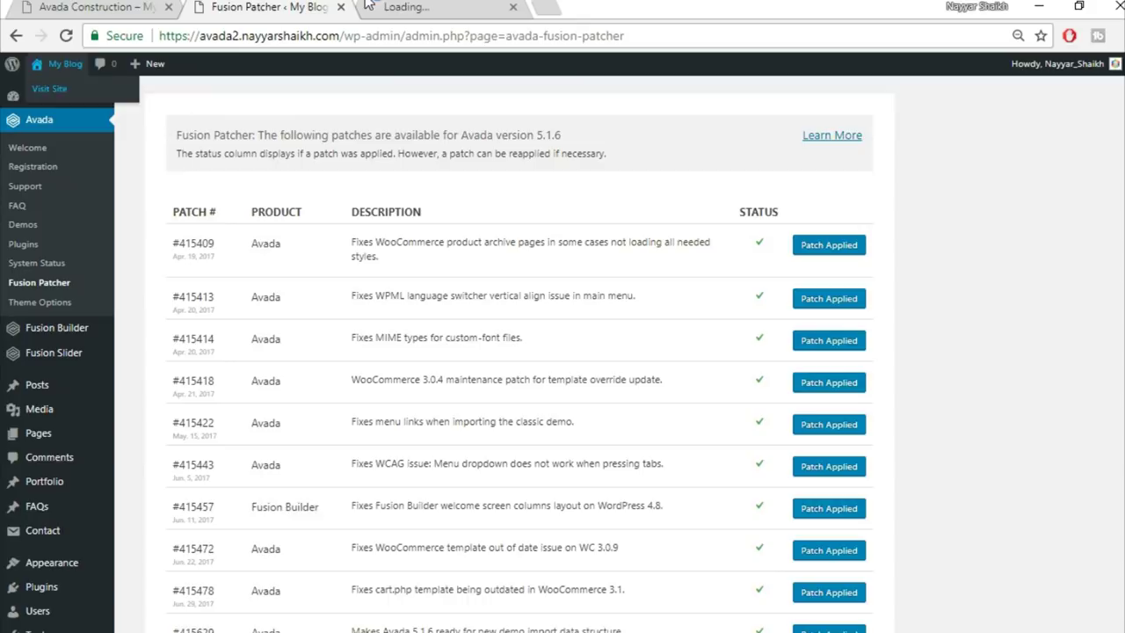
key(ctrl+Tab)
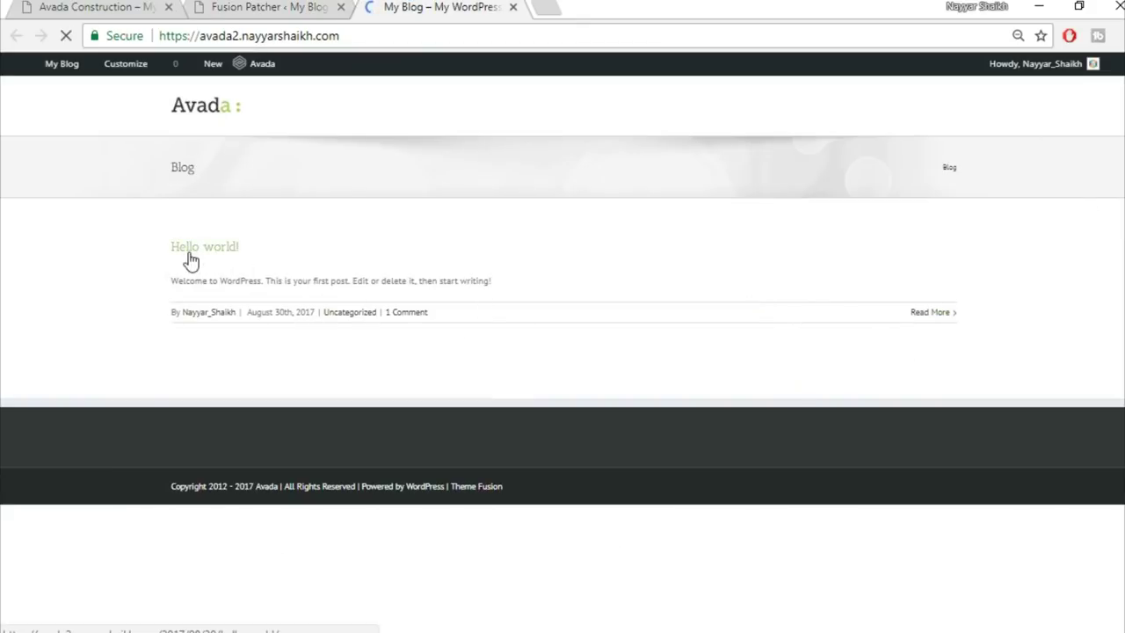
click(92, 7)
scroll(701, 446, down, 3)
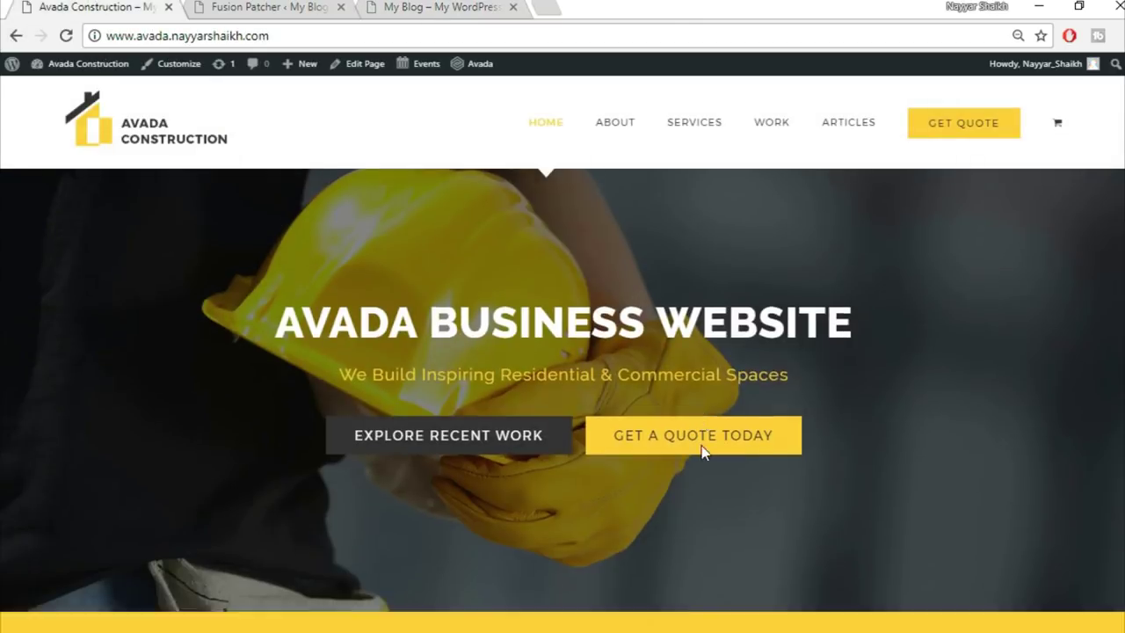
scroll(602, 567, up, 3)
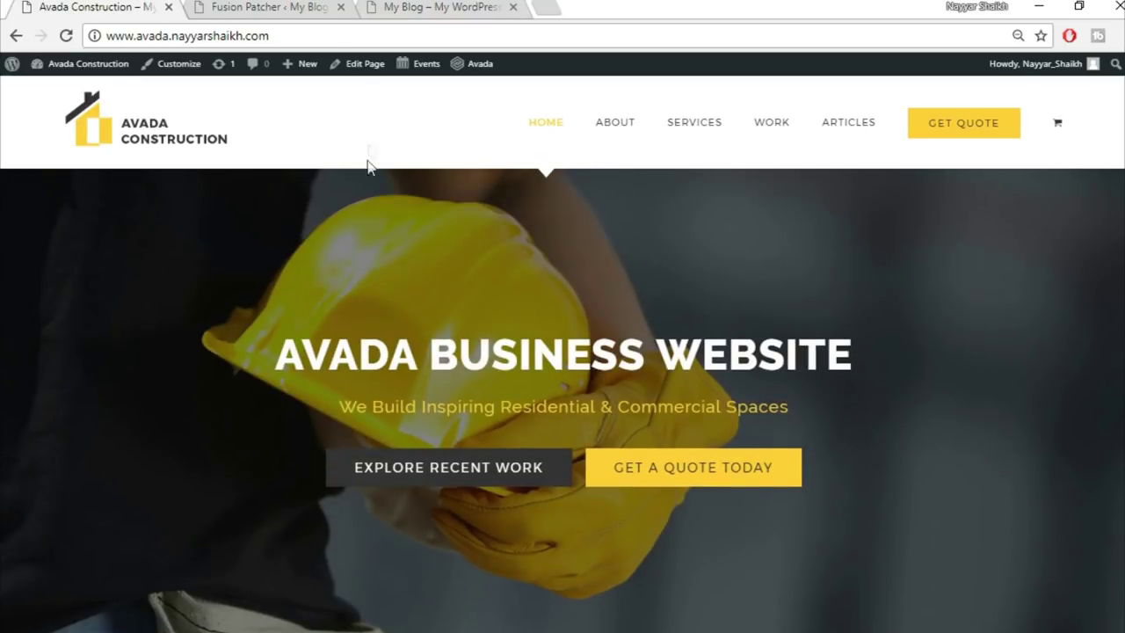
click(442, 8)
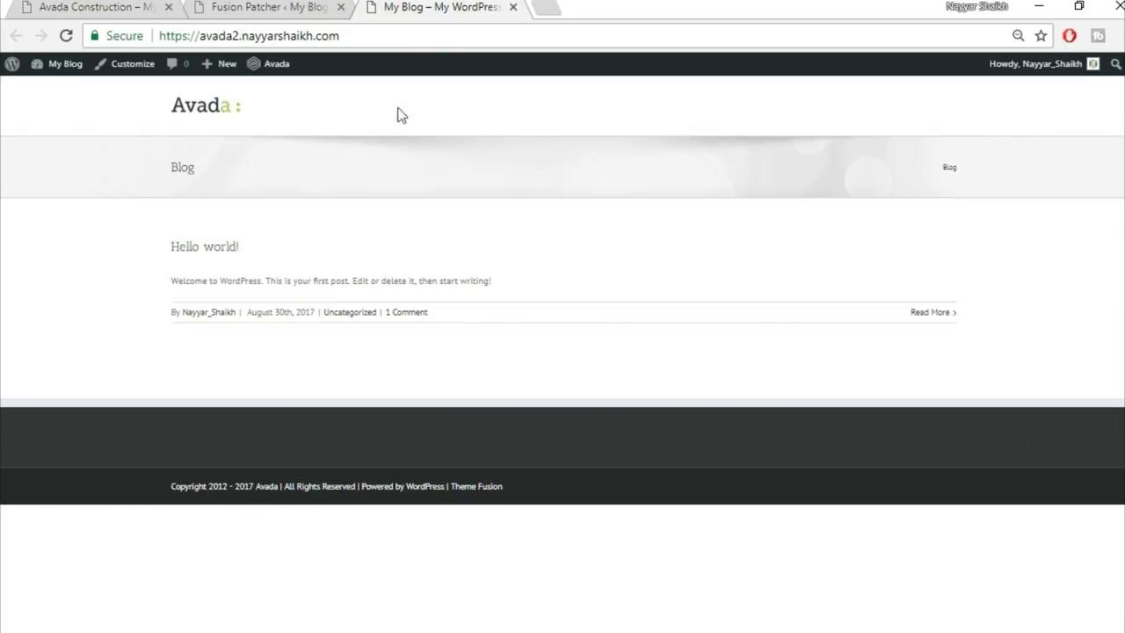
click(123, 7)
click(250, 6)
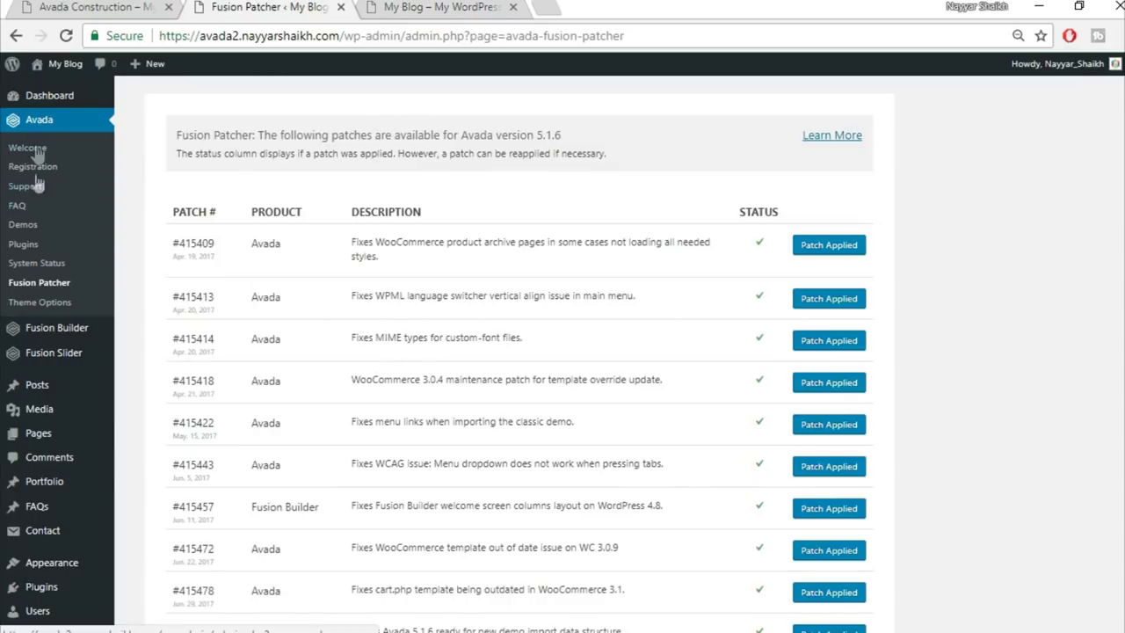
In Theme Options > Main Menu, set the menu height to 130px and highlight style to Arrow
click(40, 304)
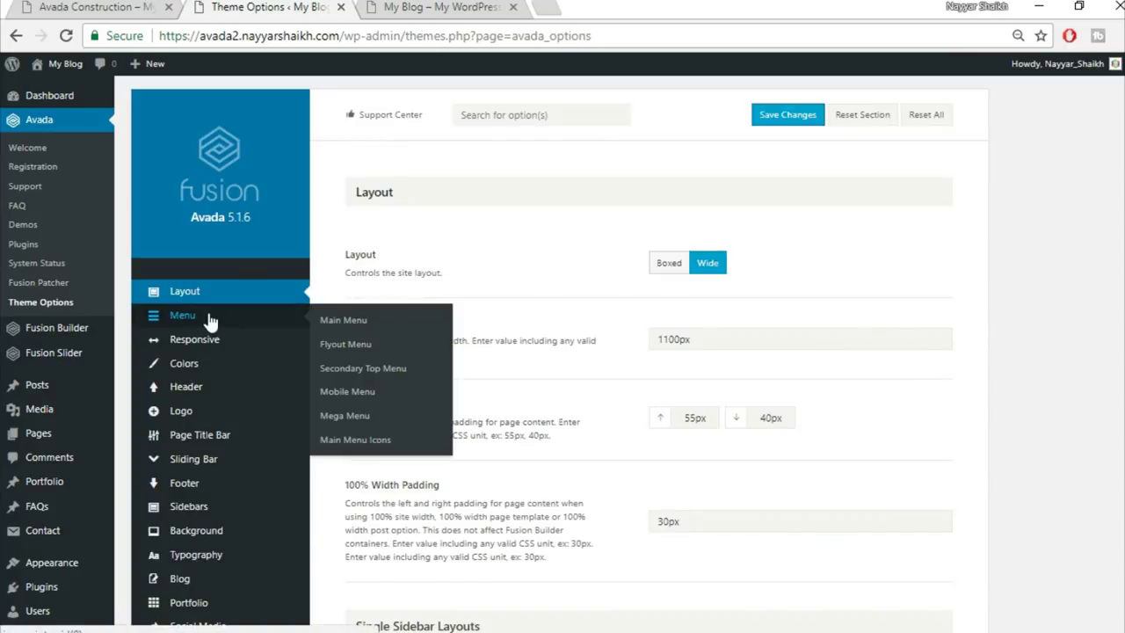
click(209, 321)
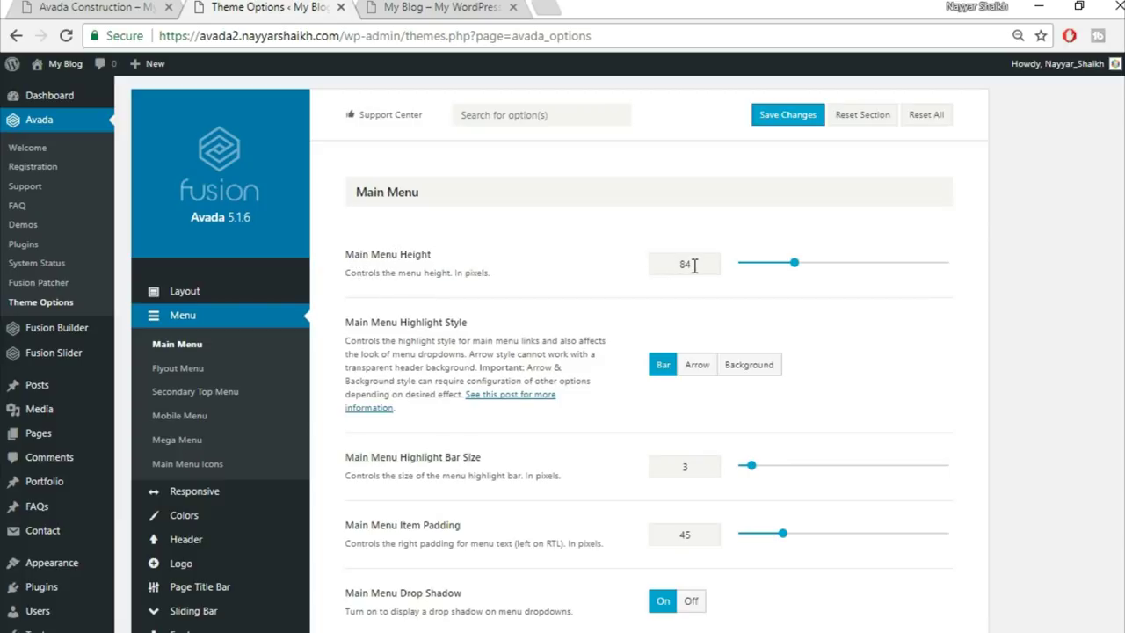
drag(698, 265, 628, 270)
click(697, 364)
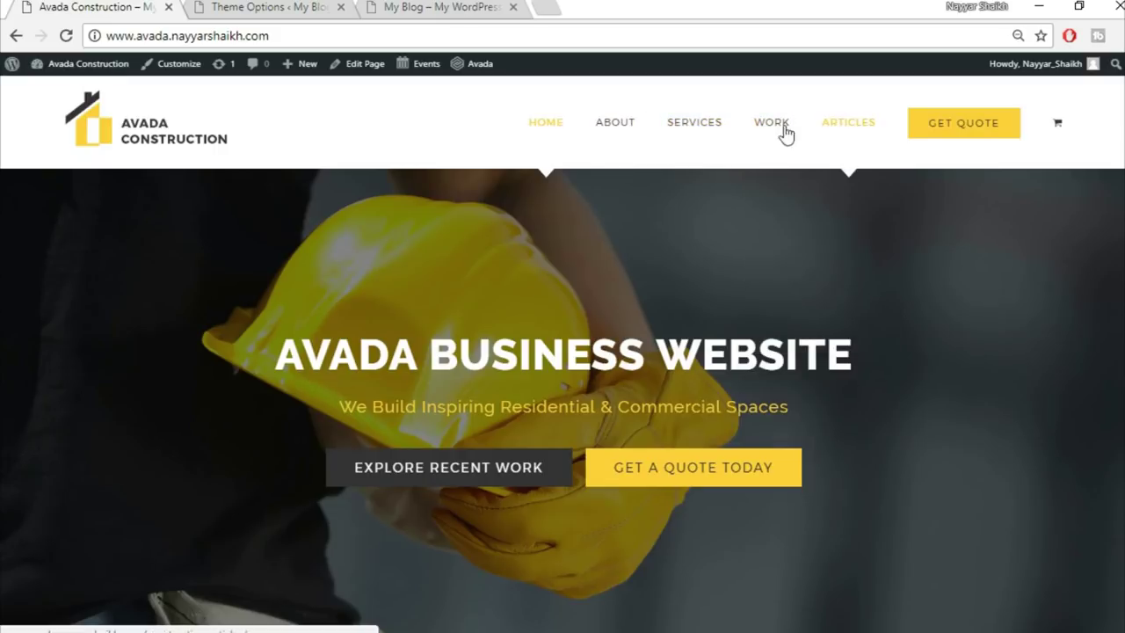
click(432, 6)
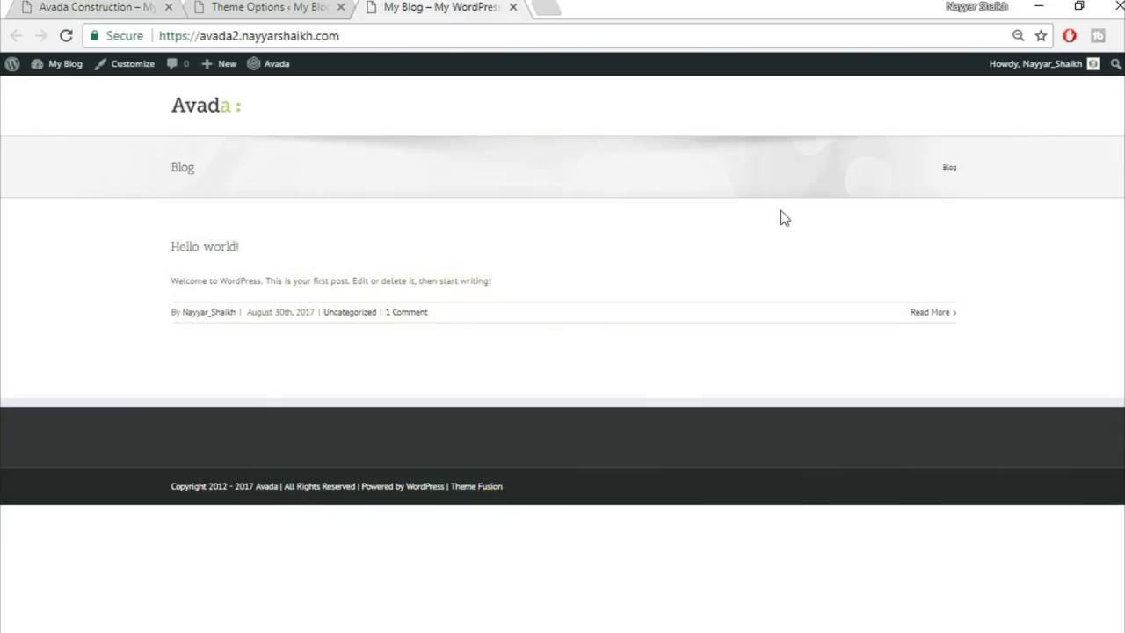
click(257, 6)
scroll(791, 387, down, 1)
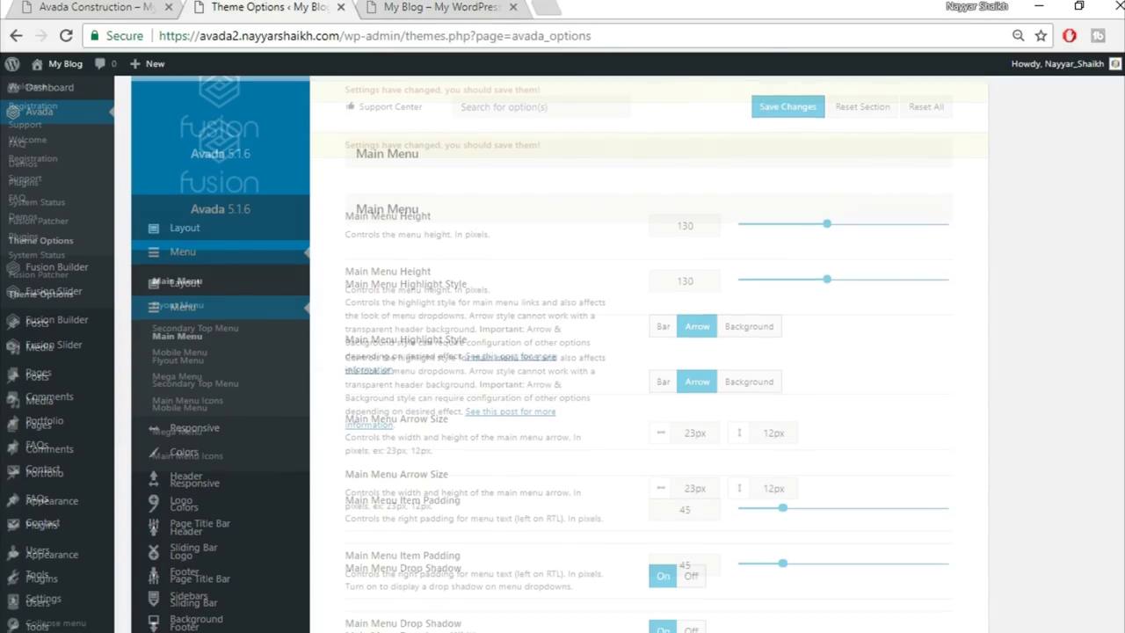
scroll(651, 352, down, 2)
scroll(650, 352, down, 5)
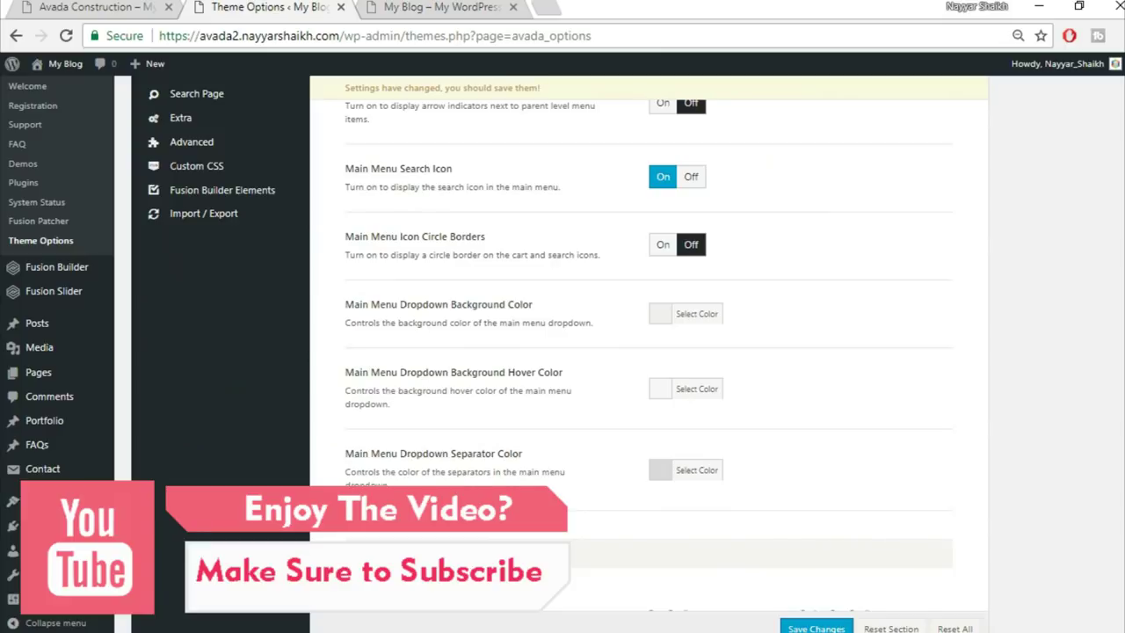
scroll(651, 352, down, 3)
scroll(351, 306, down, 1)
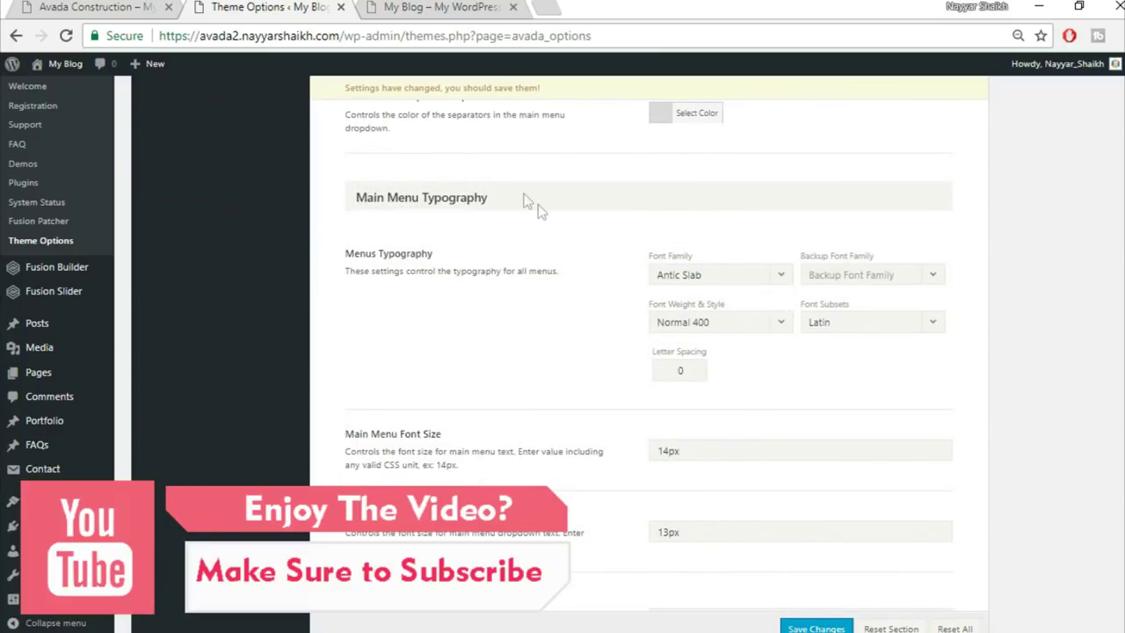
Set the menu font to Montserrat with Arial backup, 1px letter spacing and 14px dropdown size
click(717, 275)
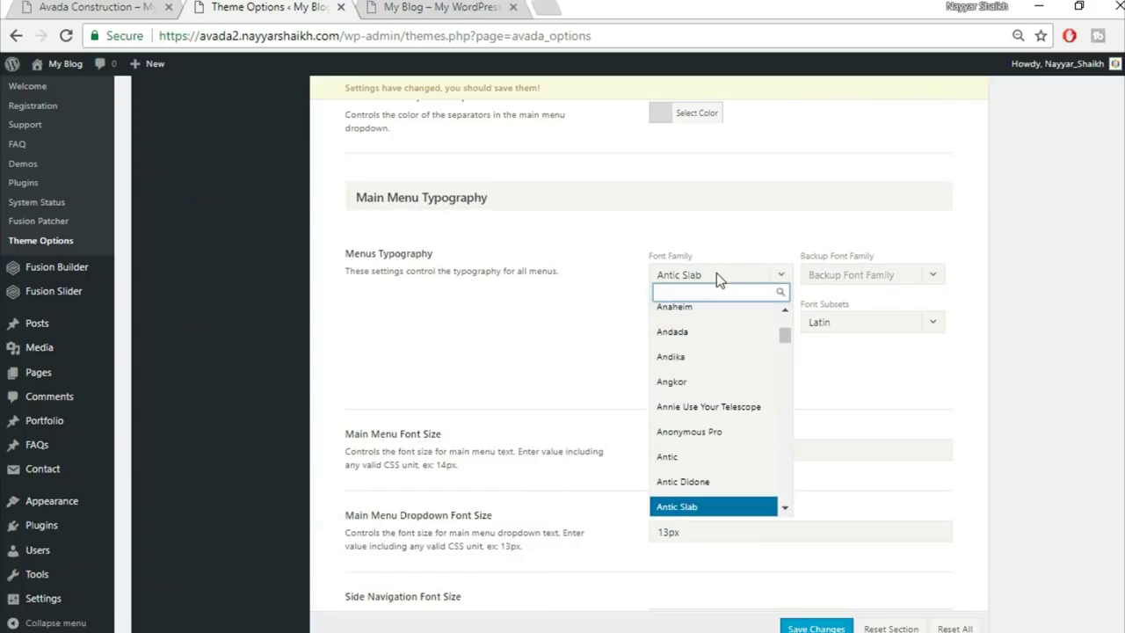
text(mo)
text(nr)
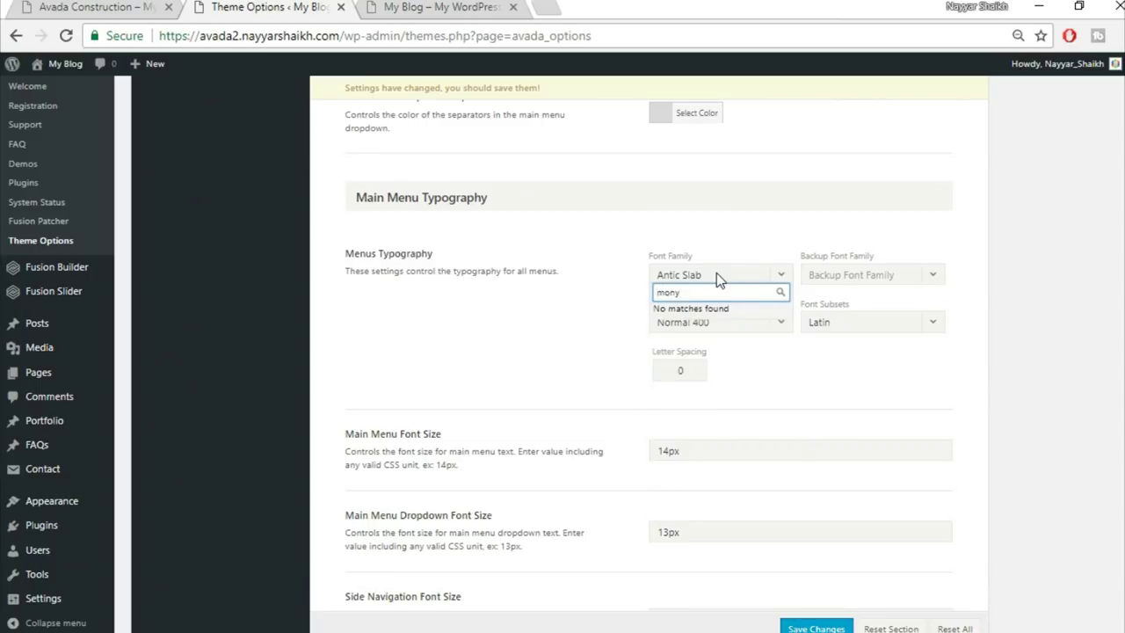
key(BackSpace)
text(t)
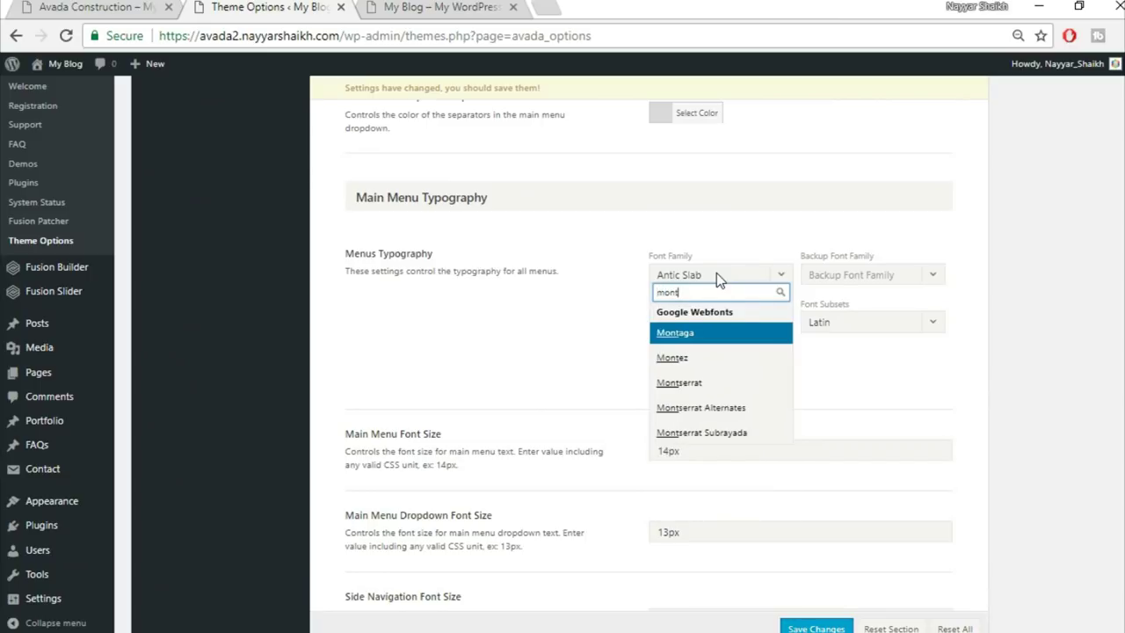
text(s)
click(722, 338)
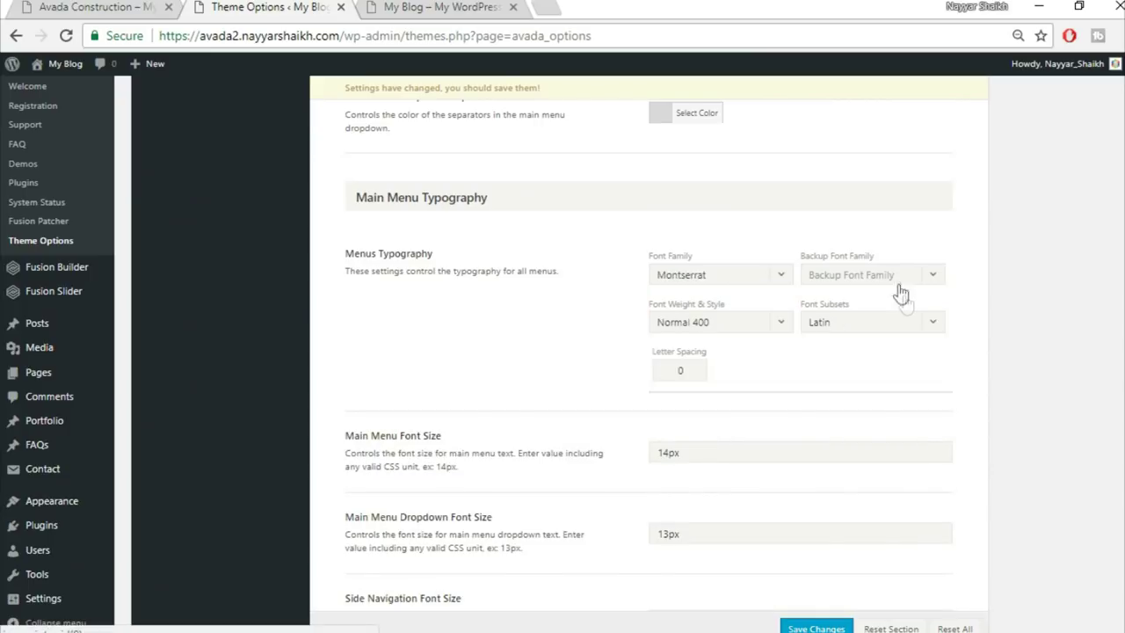
click(877, 281)
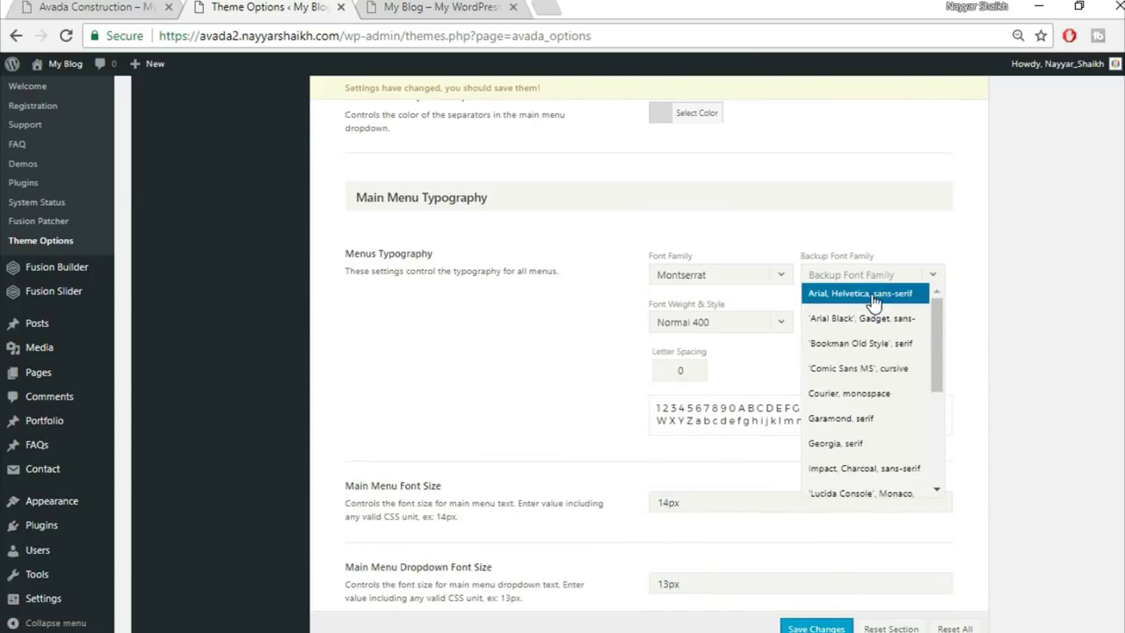
click(828, 302)
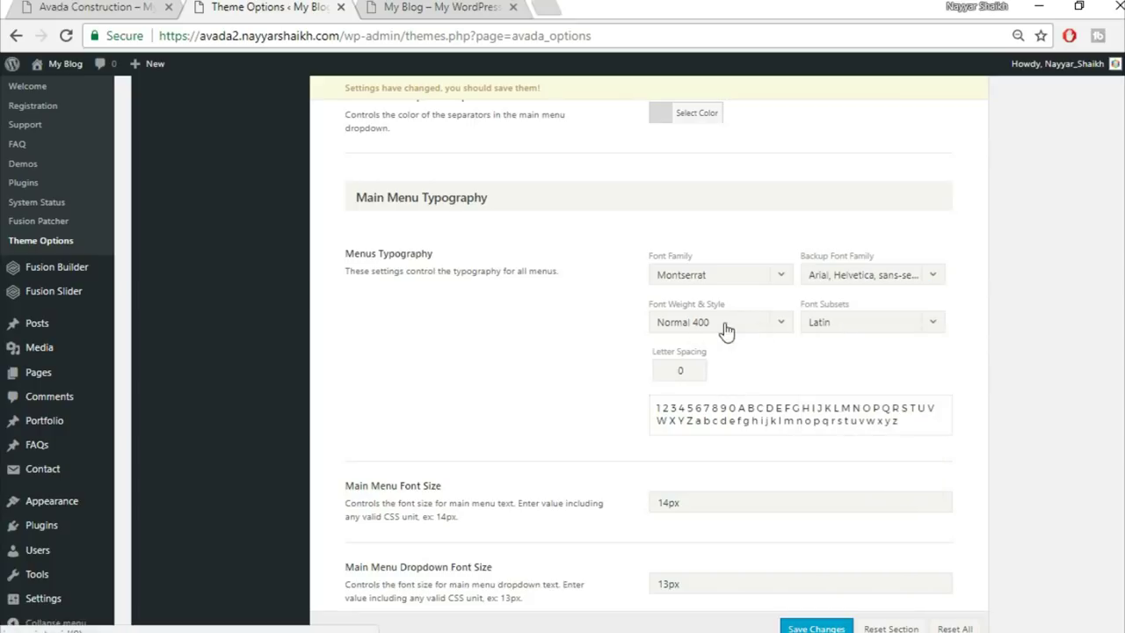
drag(695, 369, 628, 373)
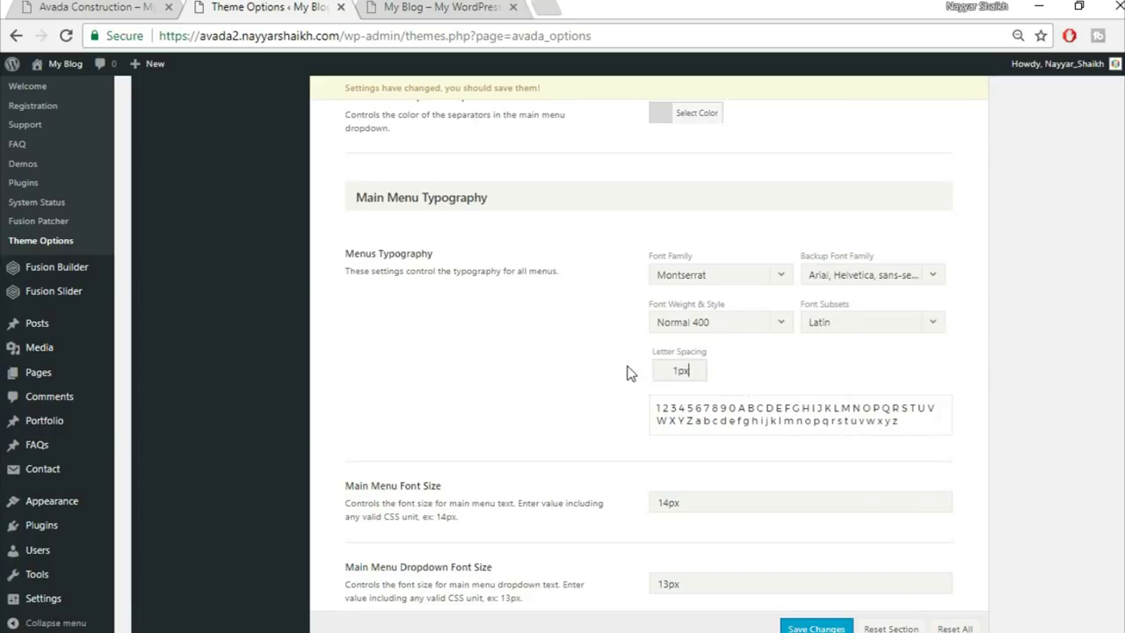
scroll(879, 455, down, 2)
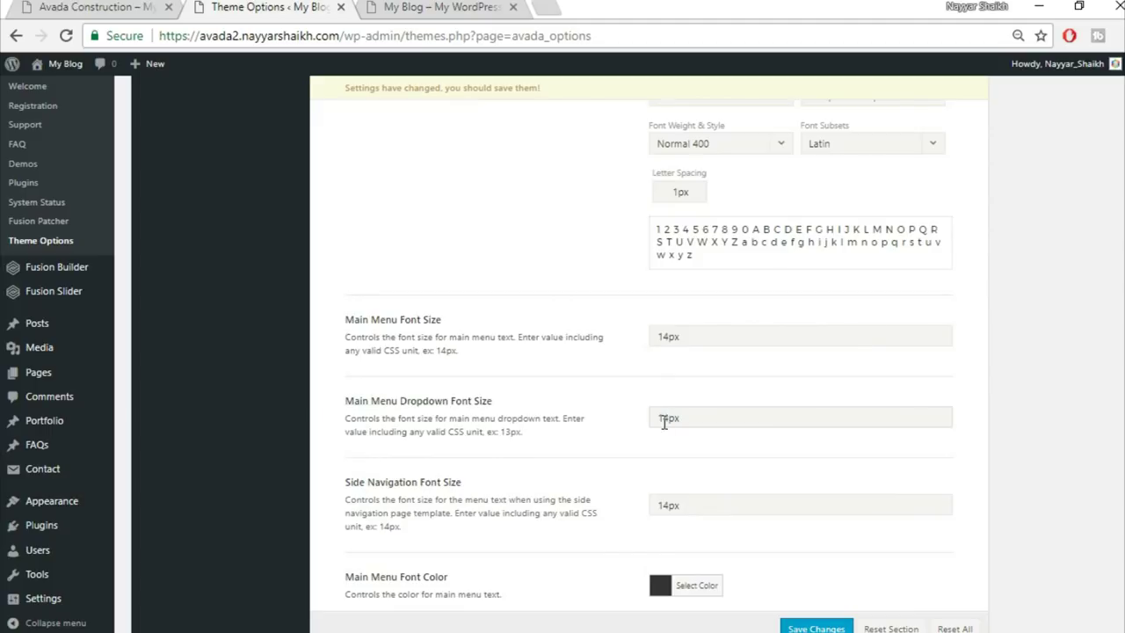
scroll(708, 452, down, 2)
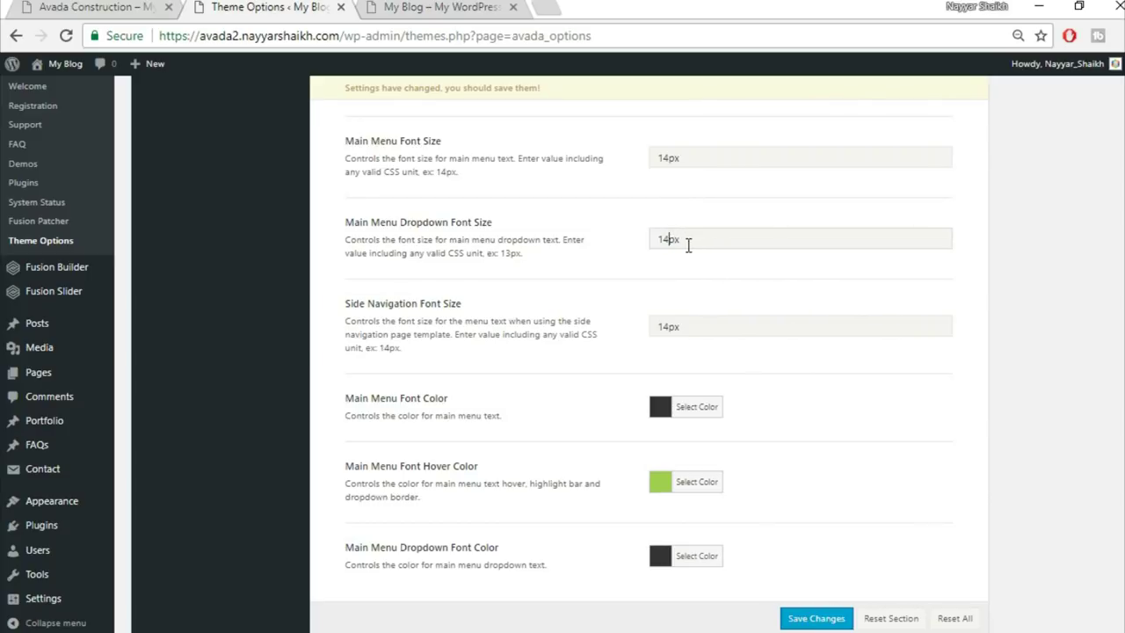
scroll(827, 347, down, 1)
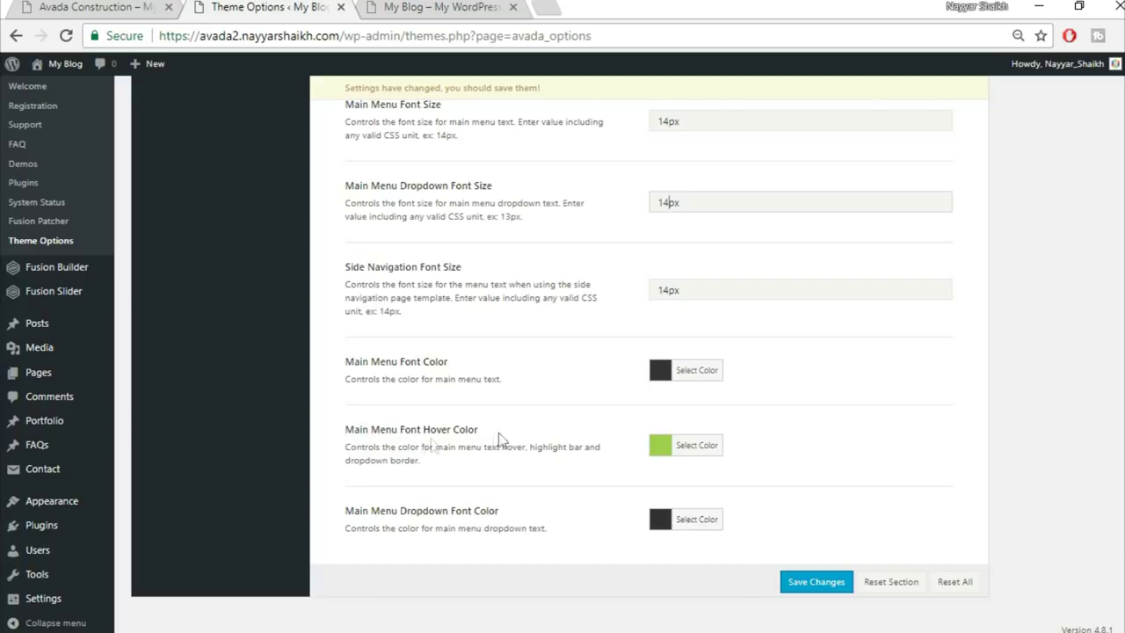
Compare the avada2 blog front page against the finished construction reference site
click(500, 6)
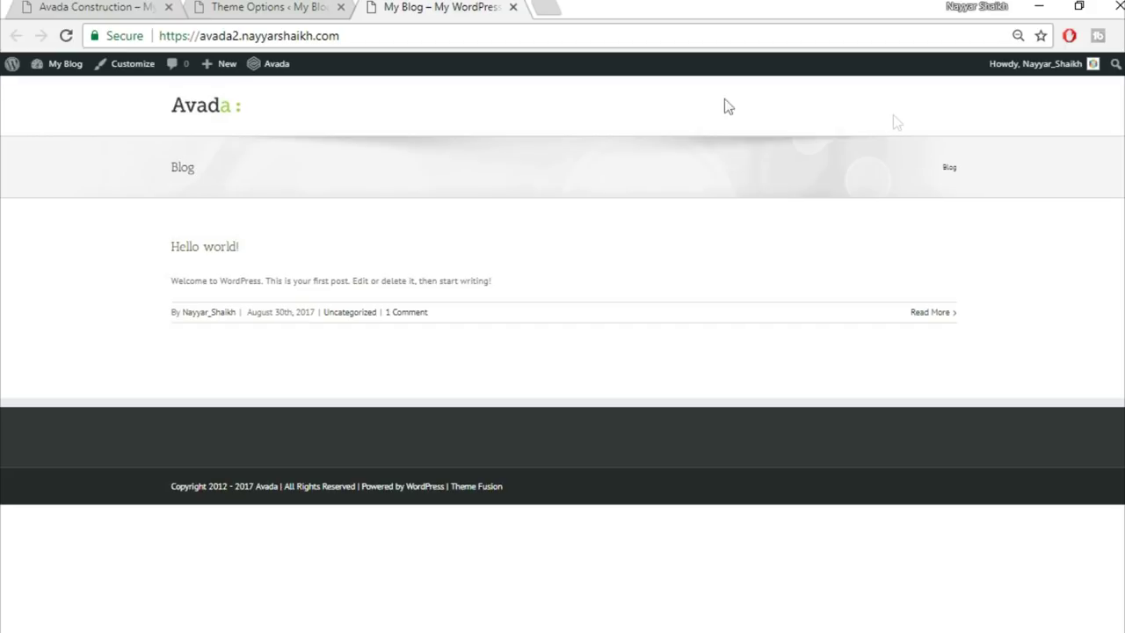
click(81, 4)
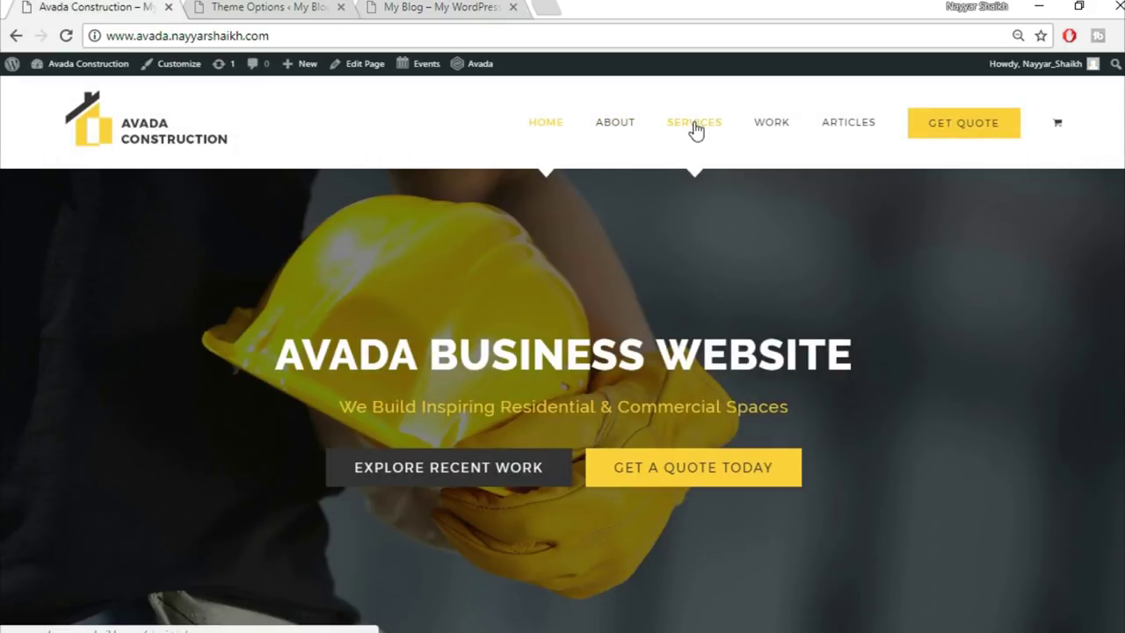
click(420, 6)
click(306, 4)
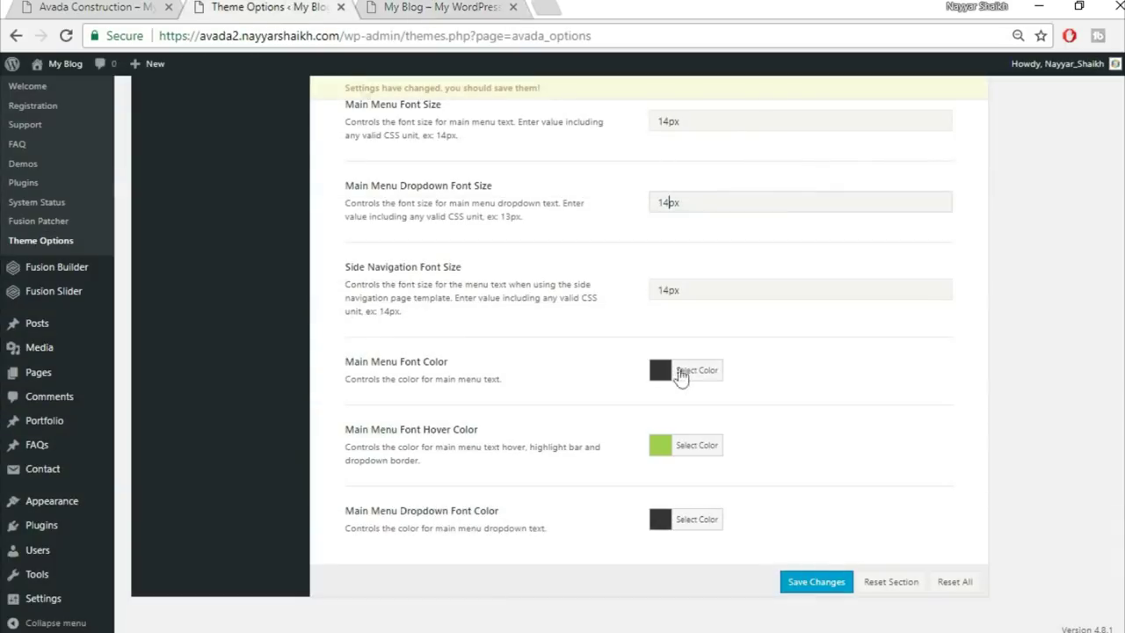
Change Main Menu Font Hover Color from #a8ce4e to #fed831 and save the theme options
click(697, 437)
drag(801, 434, 701, 432)
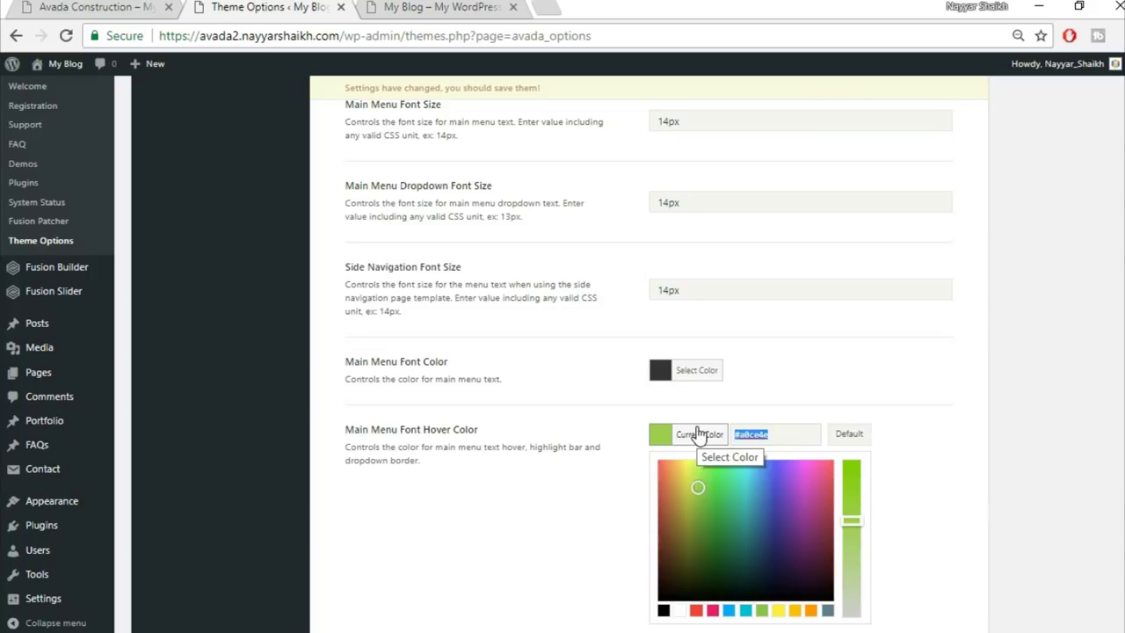
text(fe)
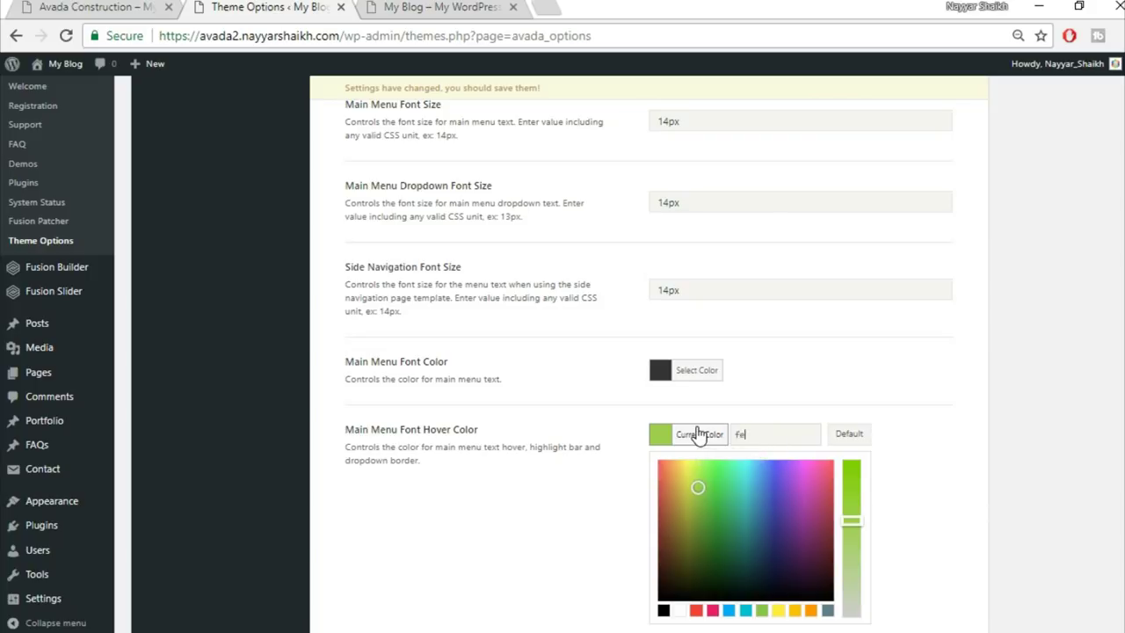
text(d831)
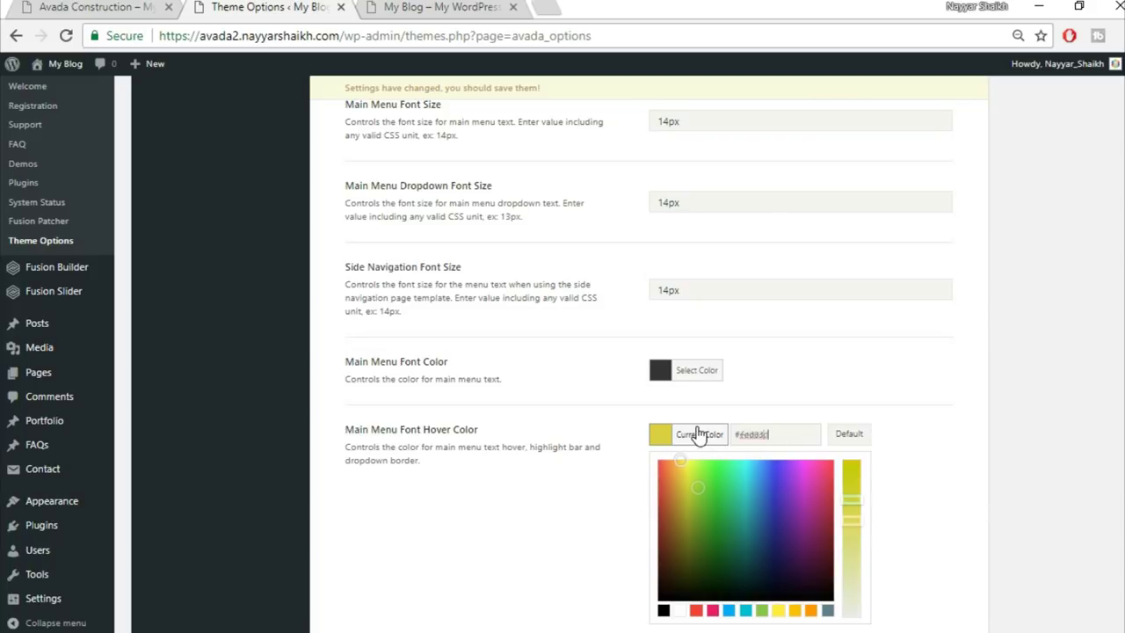
click(819, 329)
click(818, 585)
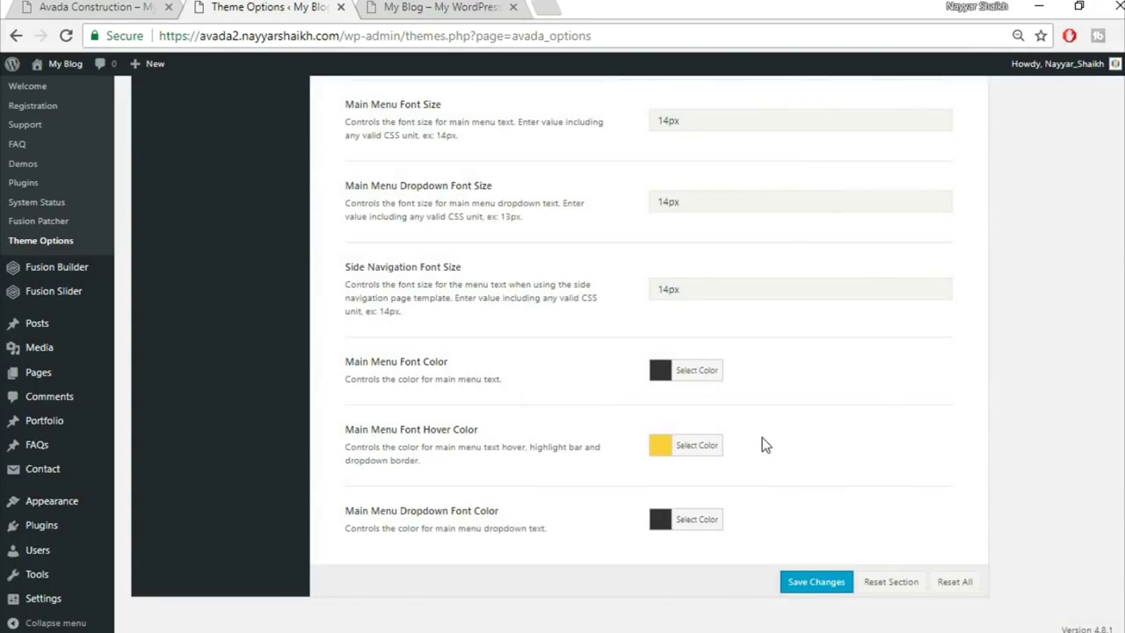
scroll(776, 458, up, 10)
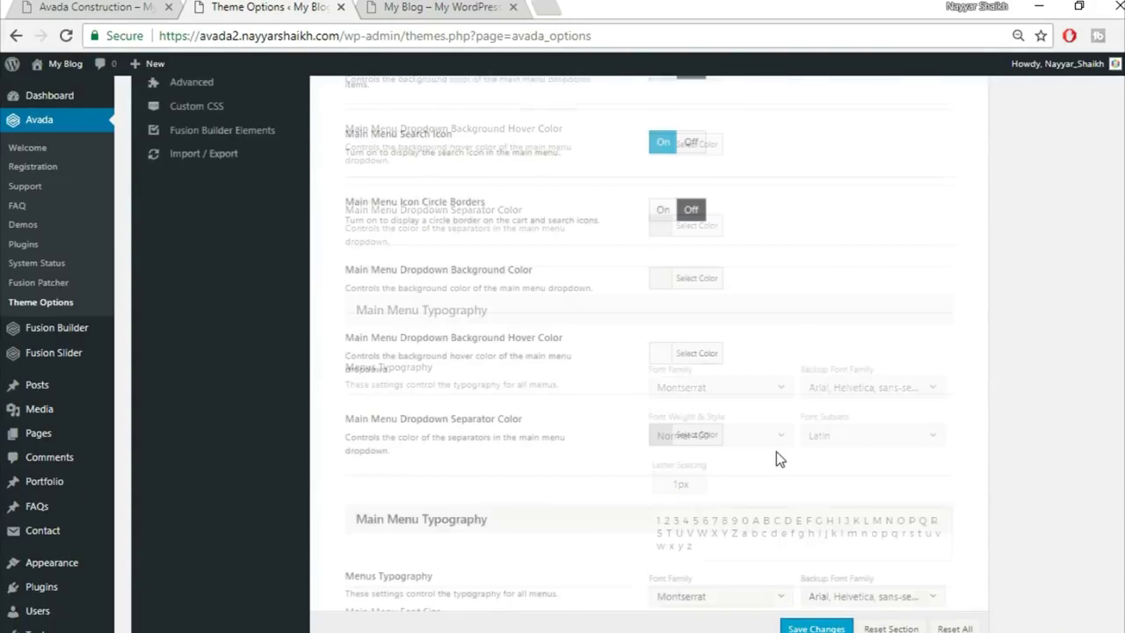
In the Colors options, set Primary Color to yellow #fed83d and save the changes
click(371, 7)
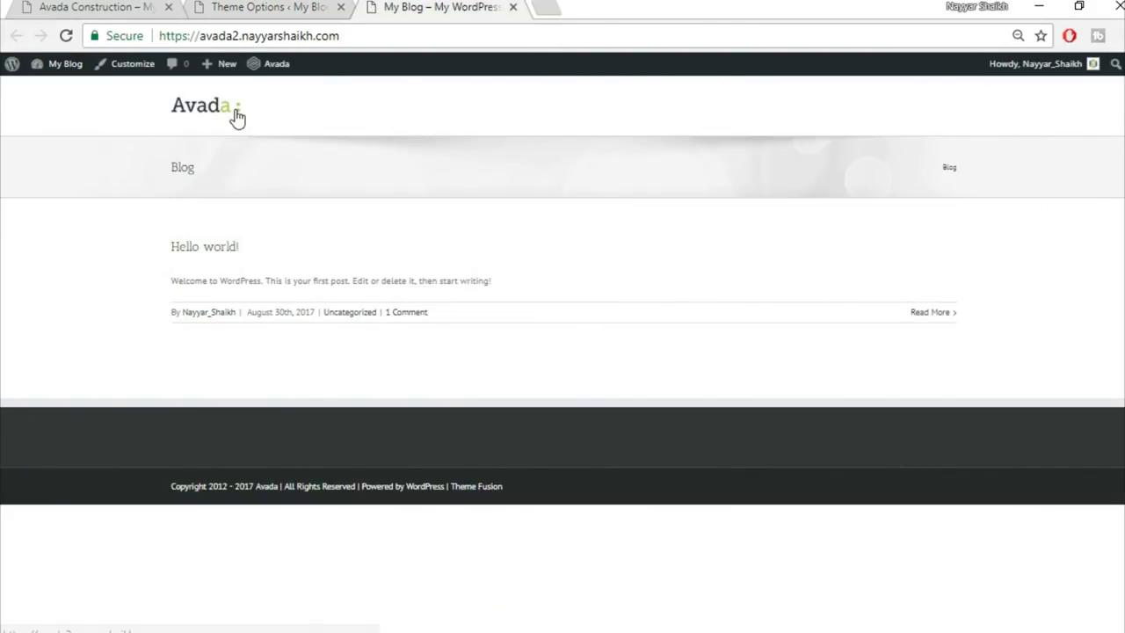
click(247, 8)
scroll(329, 332, up, 6)
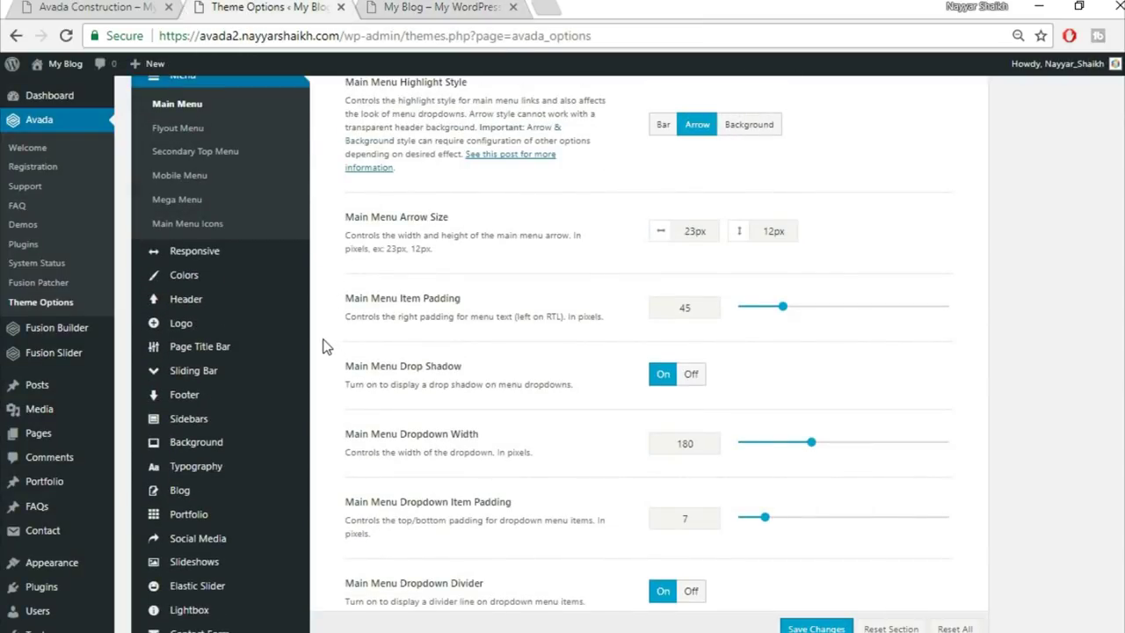
click(192, 278)
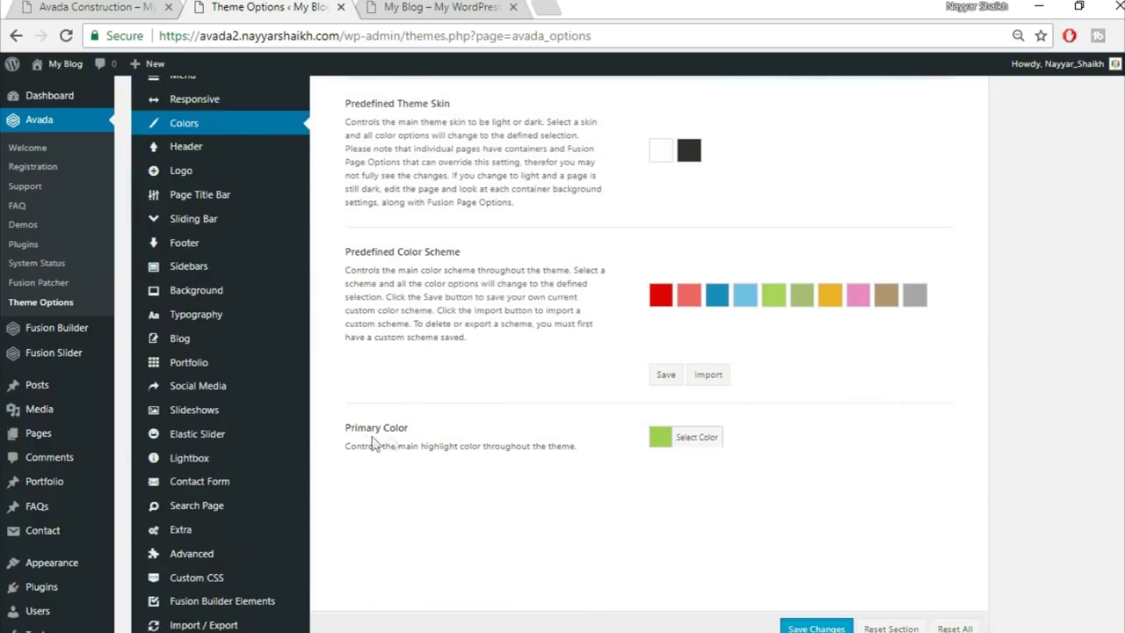
click(690, 439)
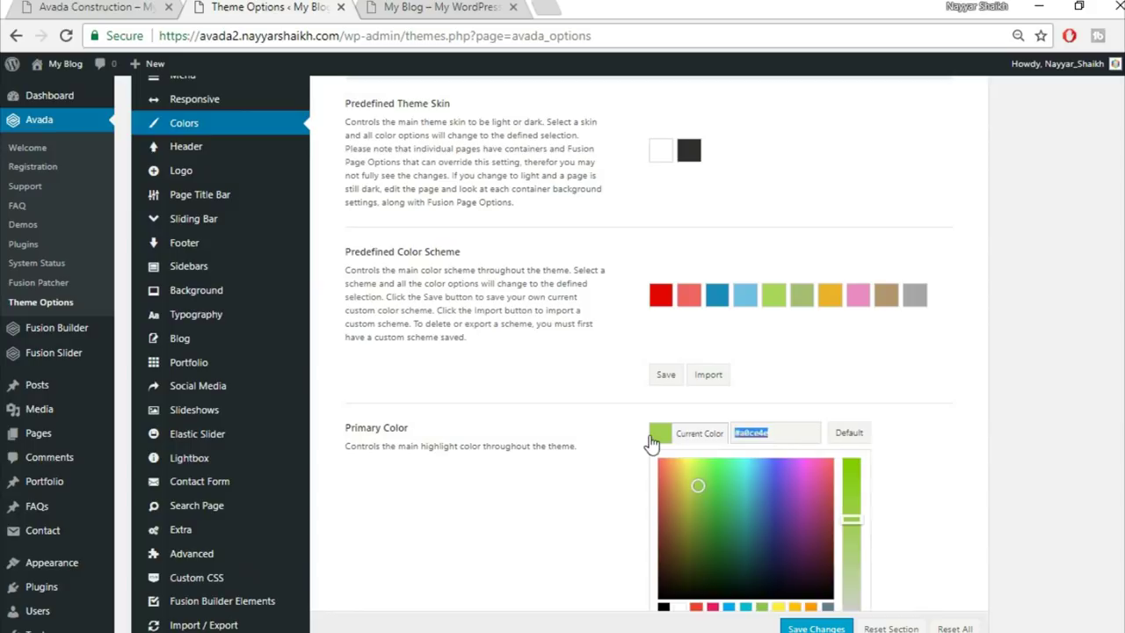
scroll(1050, 412, down, 1)
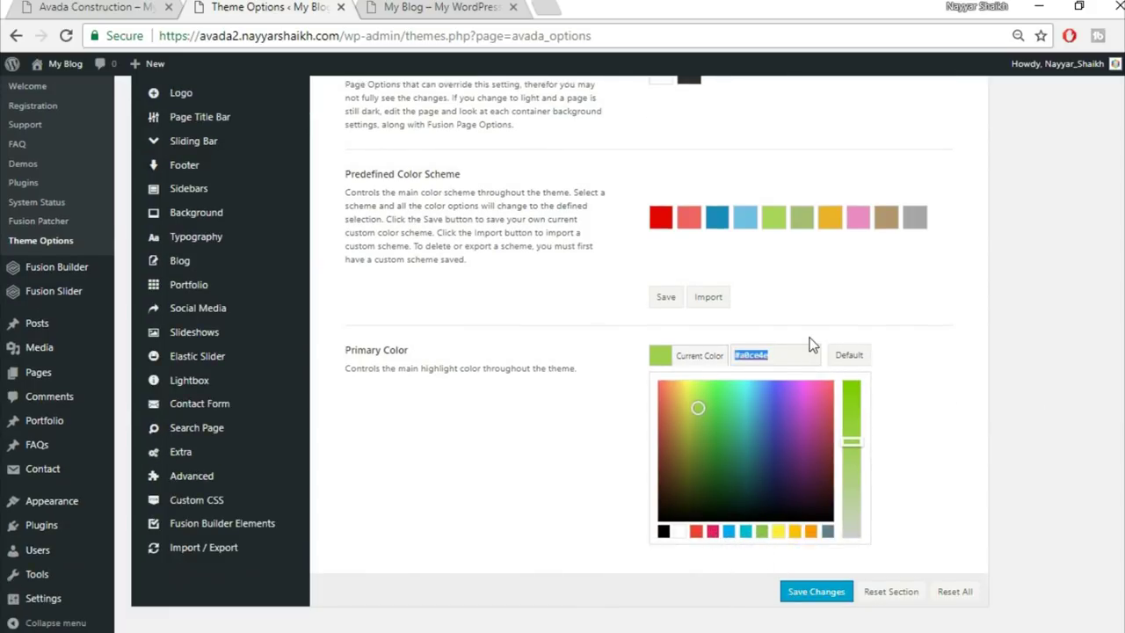
text(fe)
click(937, 347)
click(816, 595)
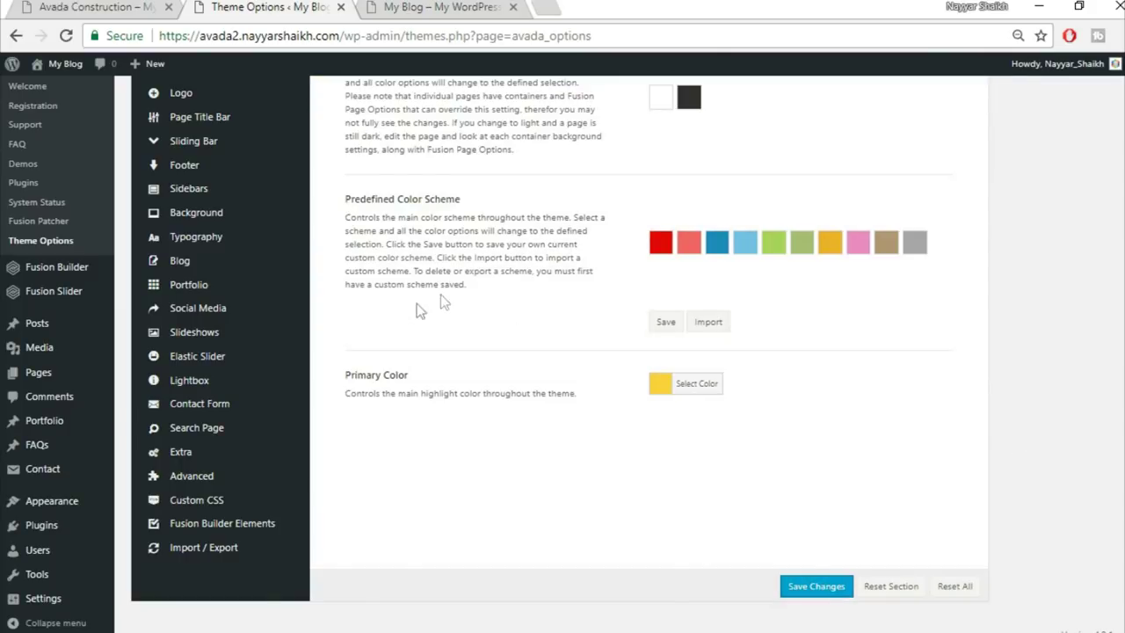
scroll(405, 321, up, 4)
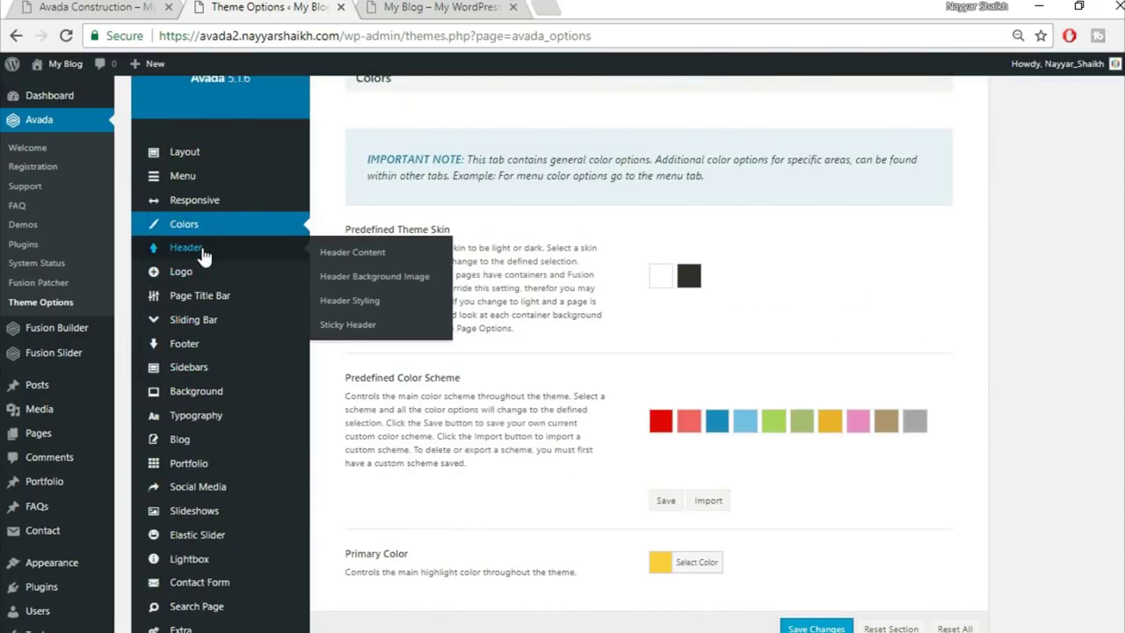
Open the Header Content options and compare against the construction reference site's header
click(201, 254)
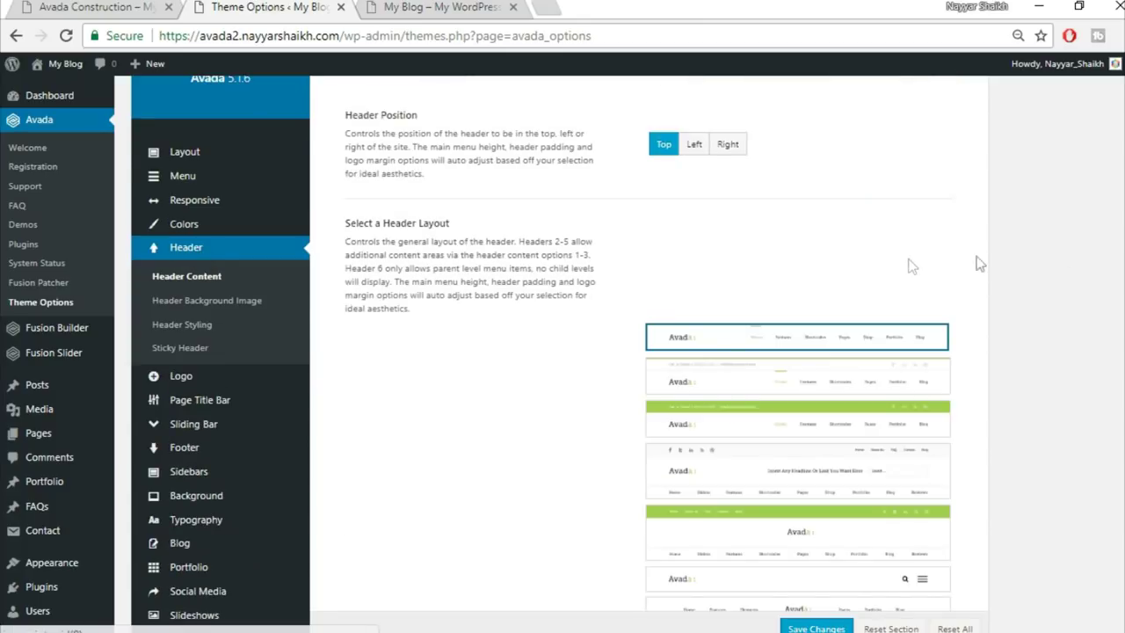
scroll(915, 262, up, 3)
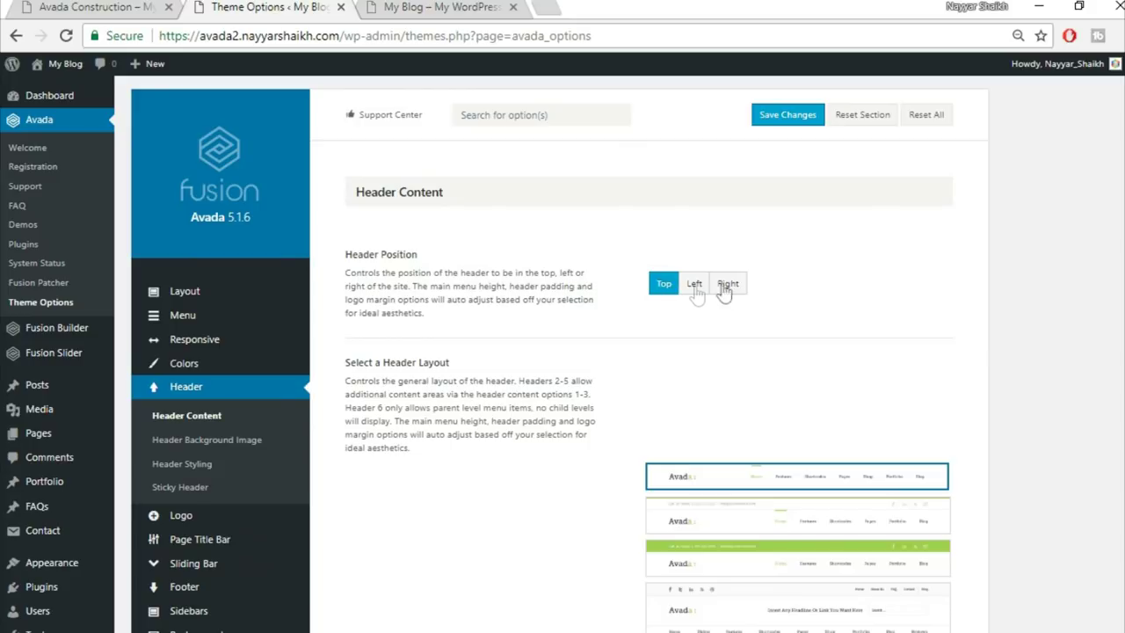
click(440, 7)
click(84, 6)
scroll(1048, 367, down, 1)
Keep header position Top and the first header layout, and save the header settings
mouse_move(797, 397)
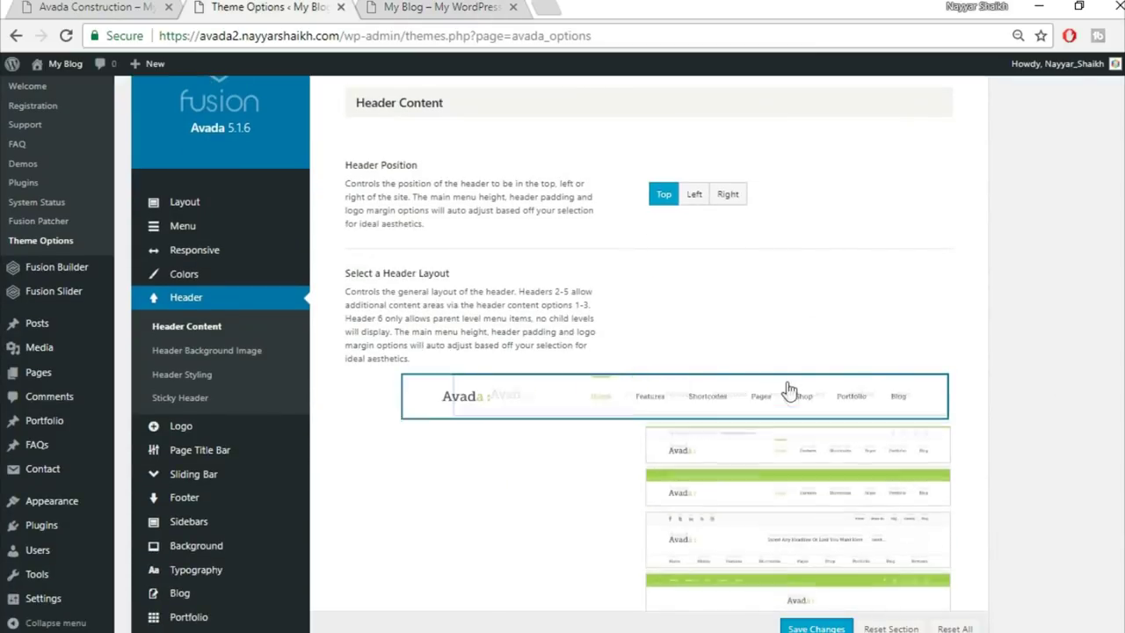
mouse_move(783, 590)
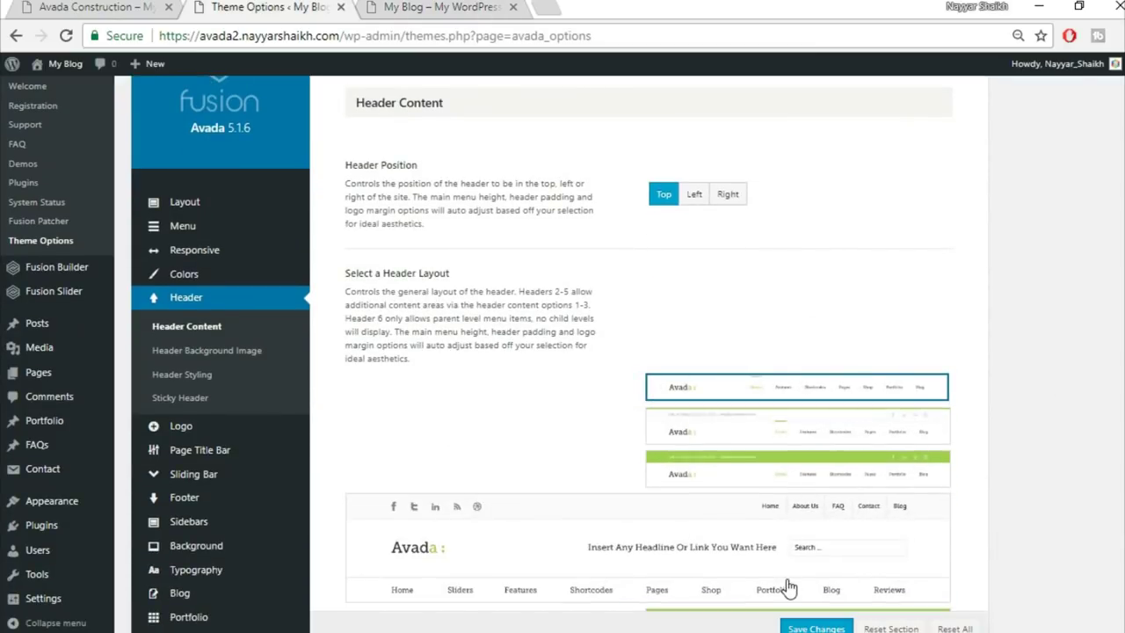
scroll(789, 587, down, 1)
scroll(789, 587, down, 1)
mouse_move(735, 219)
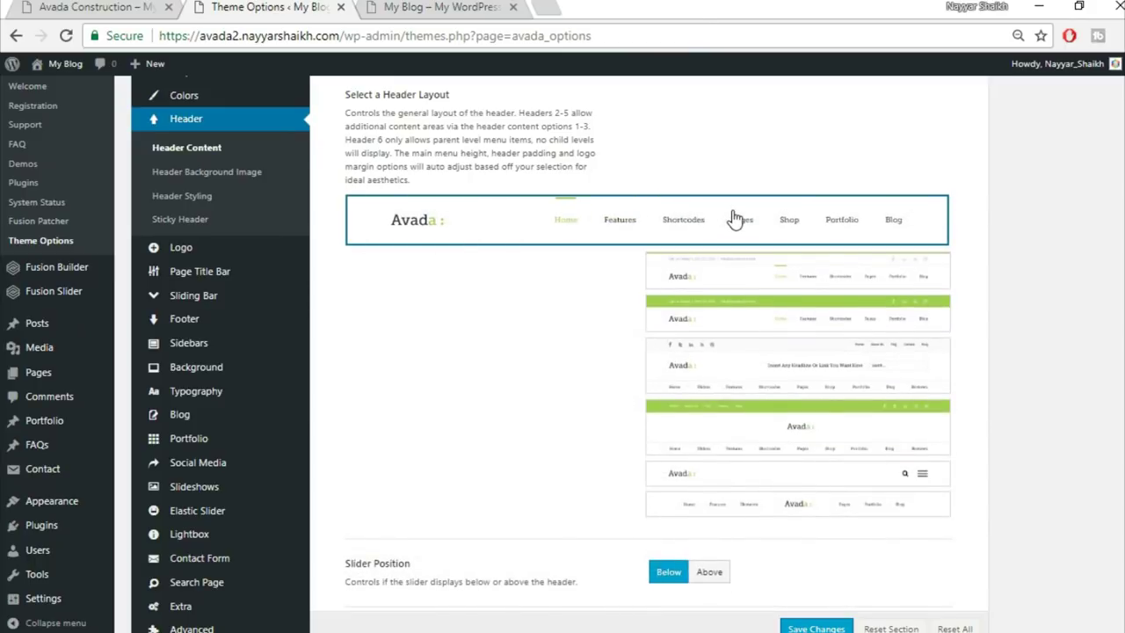
scroll(746, 220, down, 1)
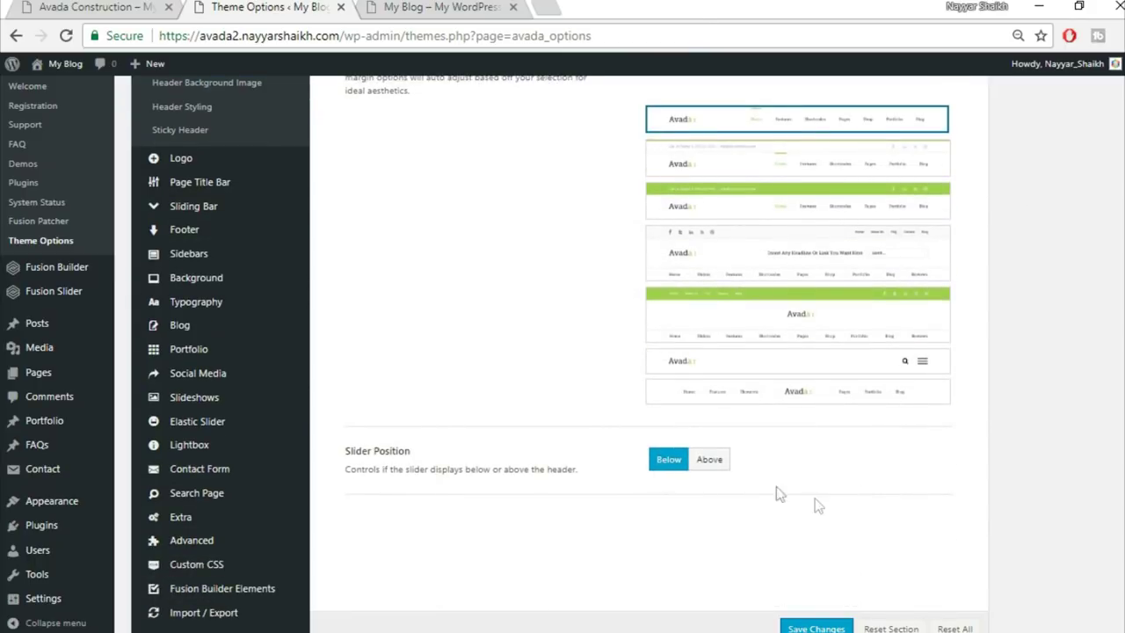
scroll(867, 527, down, 1)
click(818, 582)
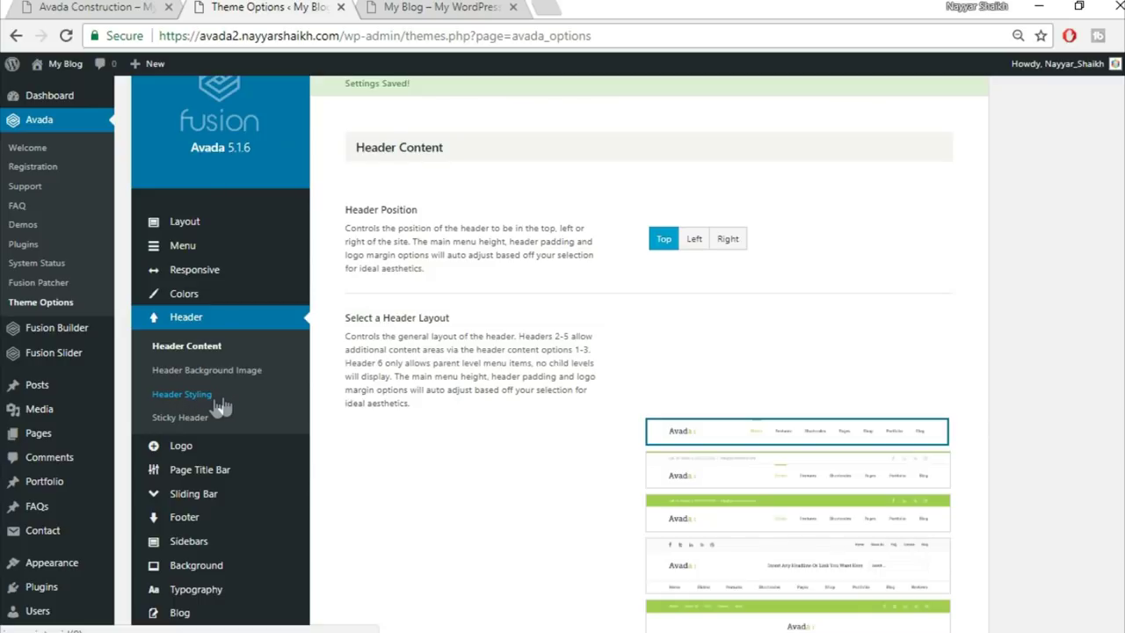
Open Avada's Header Styling options, compare the blog front page and reference construction site, then return
click(212, 401)
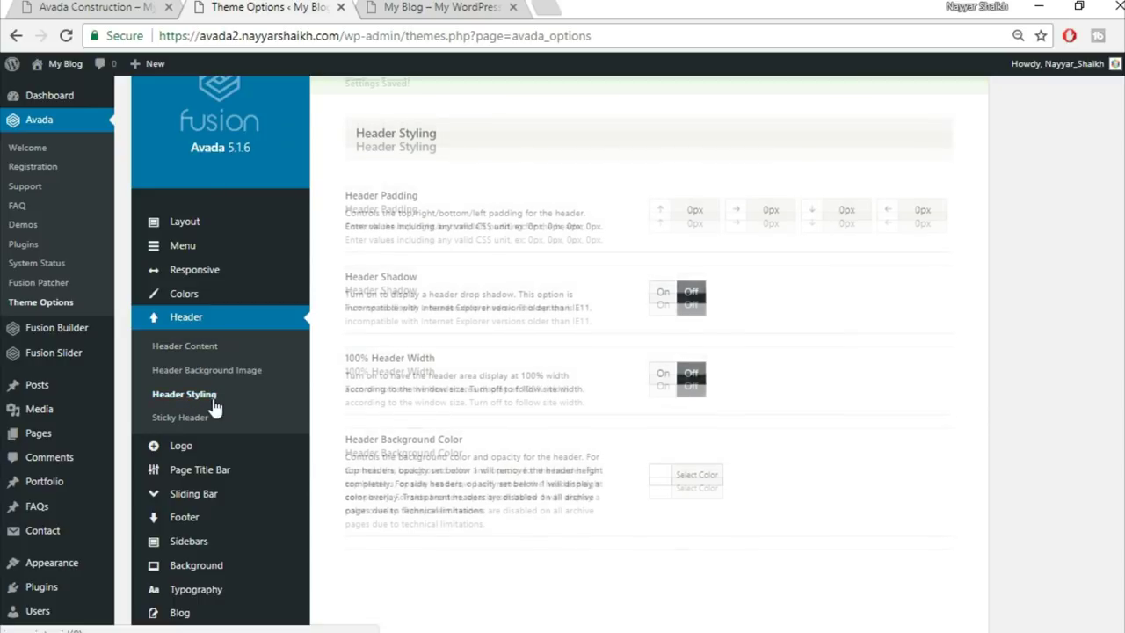
click(393, 6)
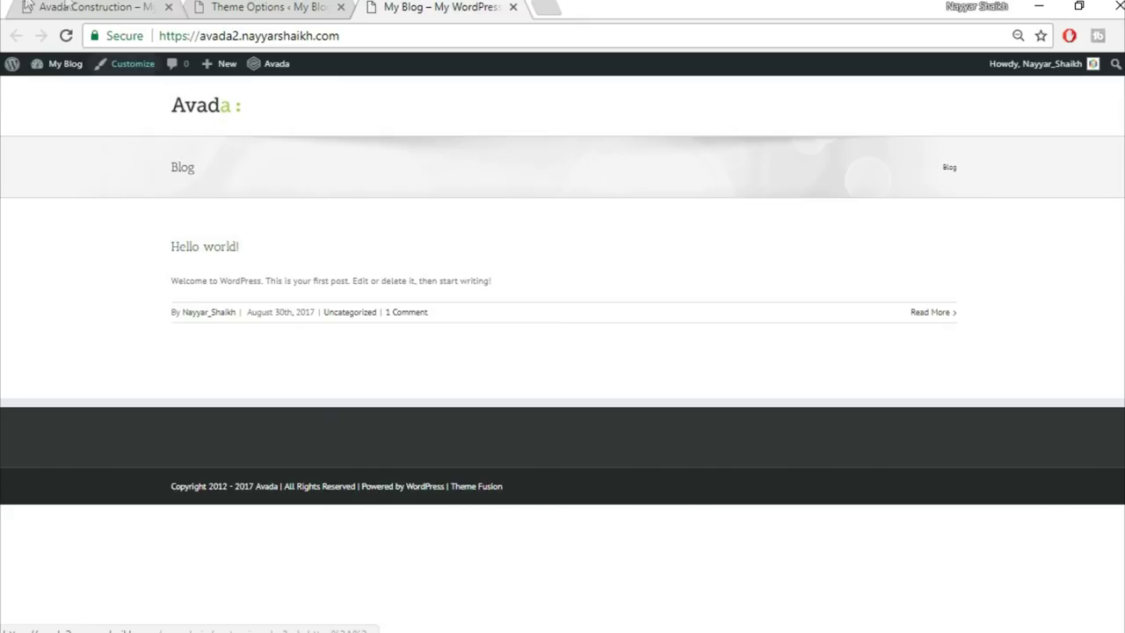
click(88, 6)
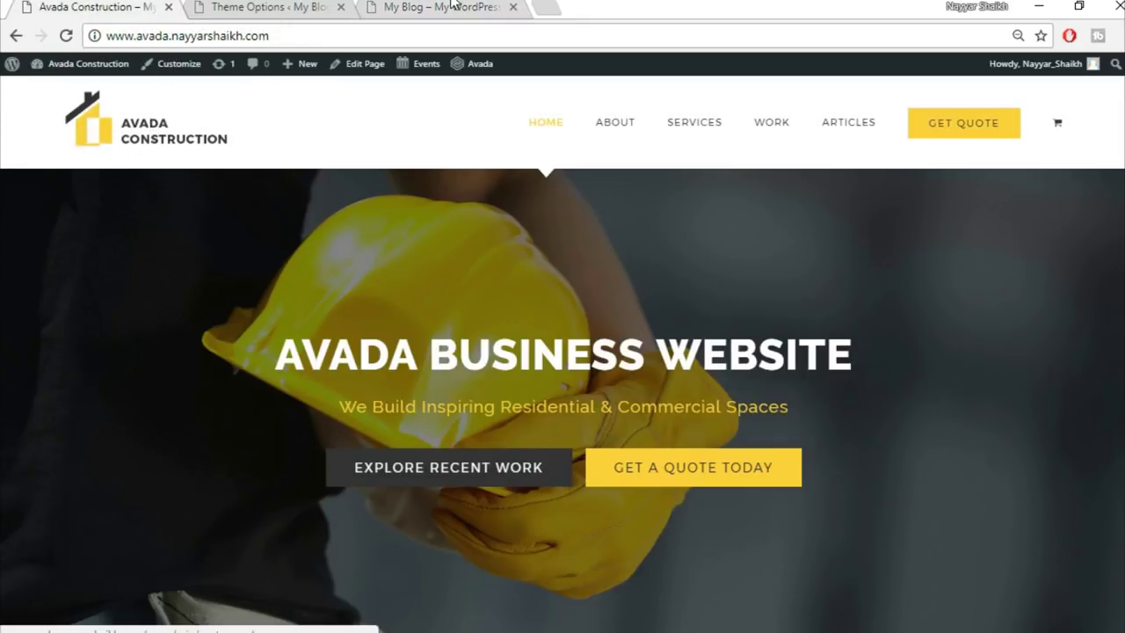
key(ctrl+3)
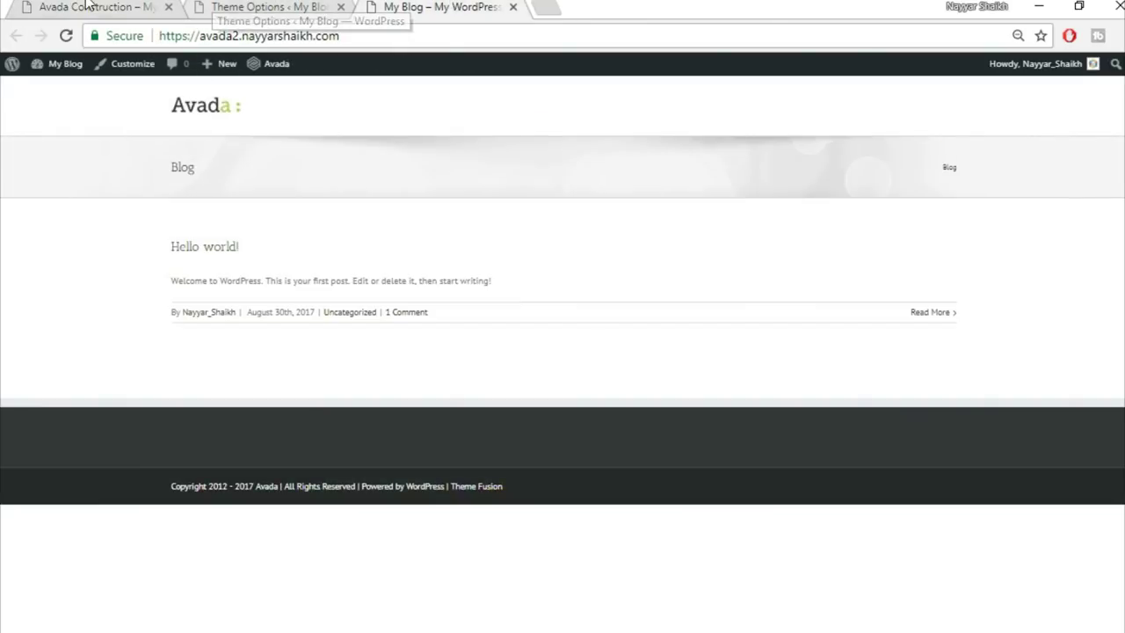
key(ctrl+1)
click(278, 7)
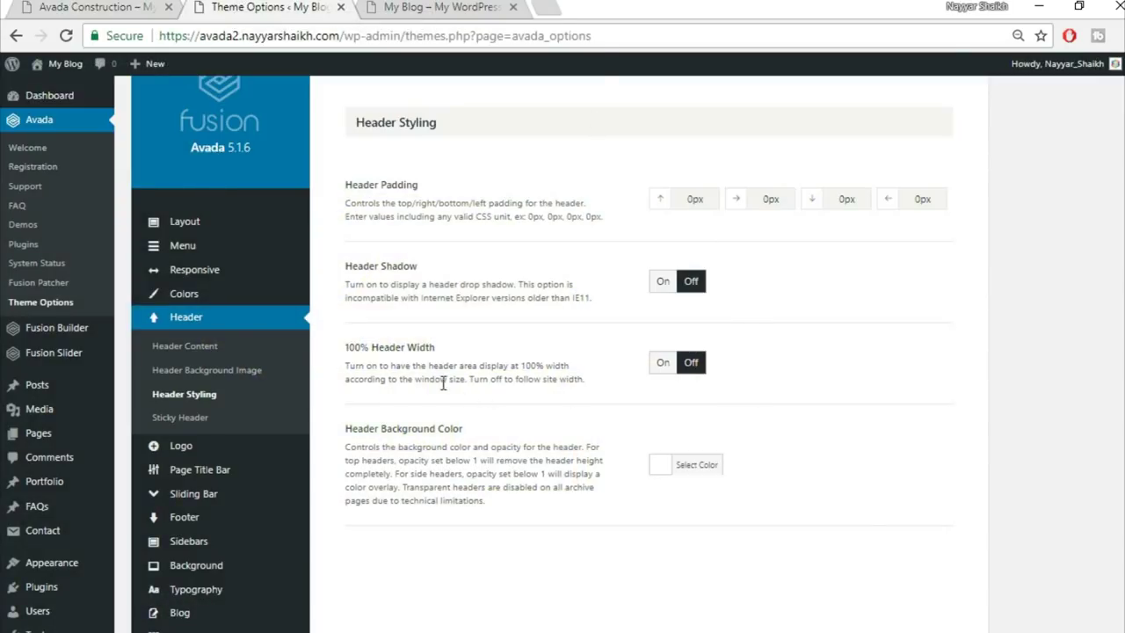
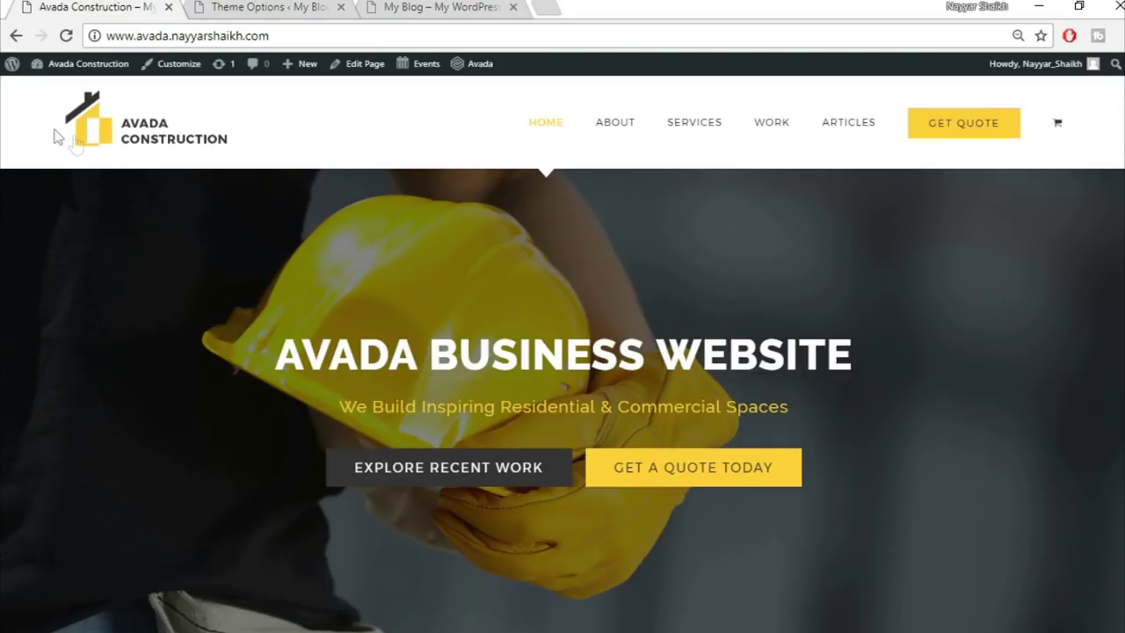
Save the header styling changes: 0px top/bottom and 4% left/right padding, 100% header width
click(437, 6)
click(242, 6)
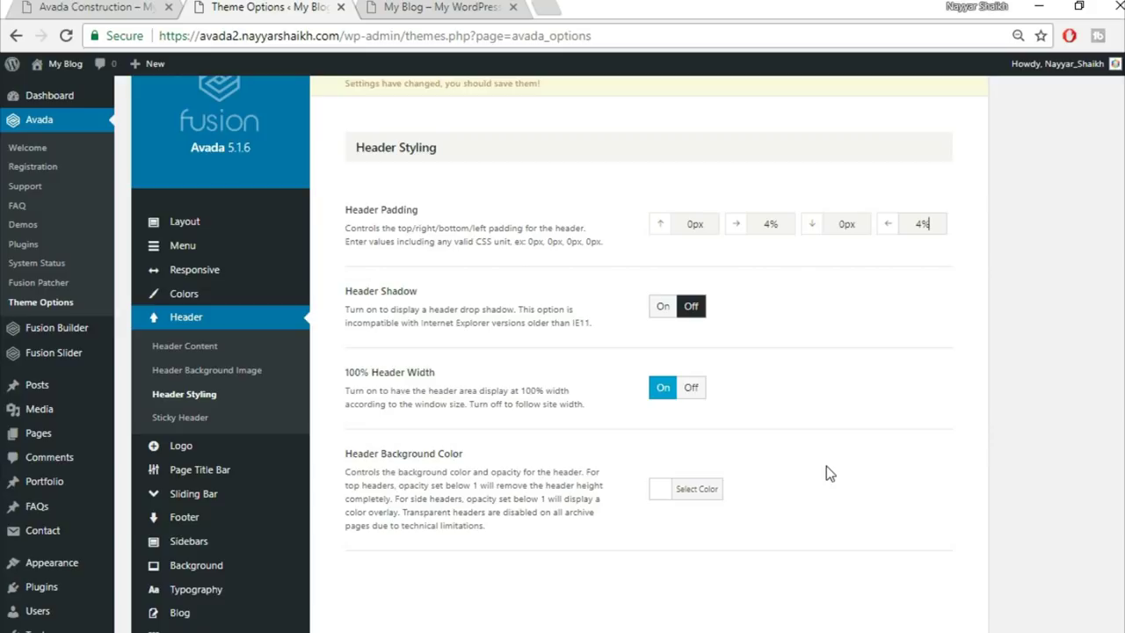
scroll(827, 466, down, 3)
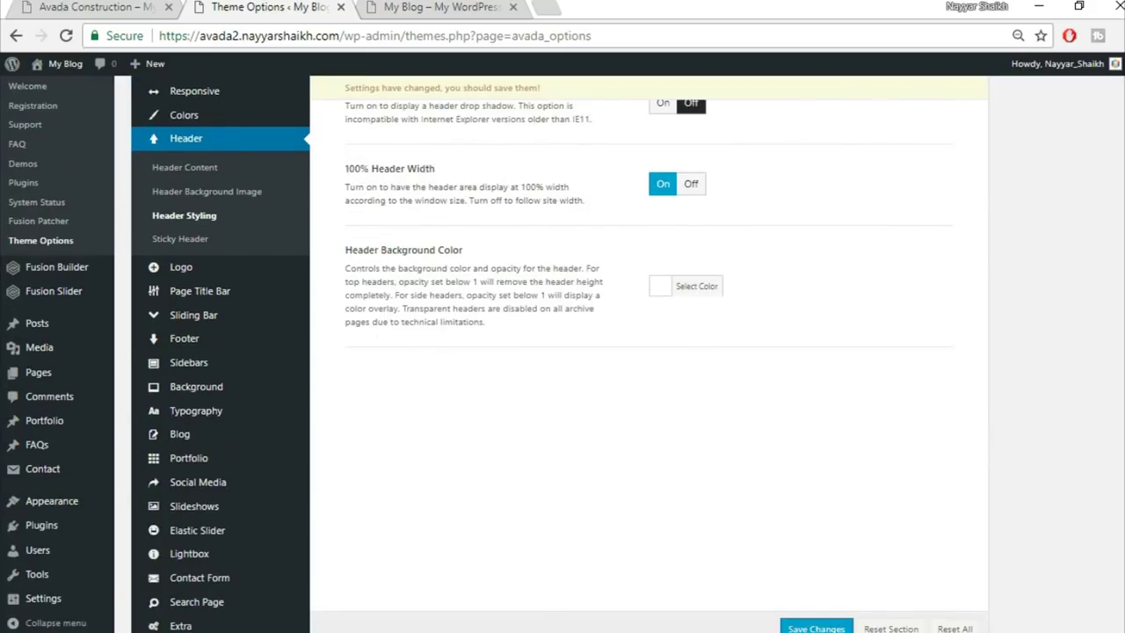
click(816, 628)
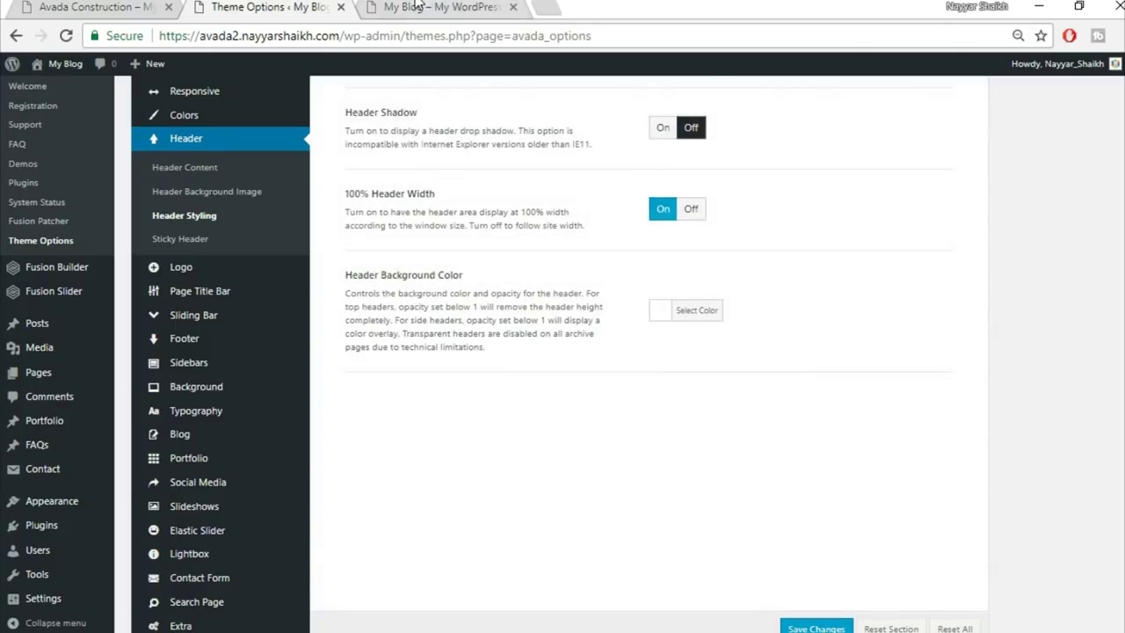
Check the new header on the blog front page, then go to the Logo settings
click(411, 7)
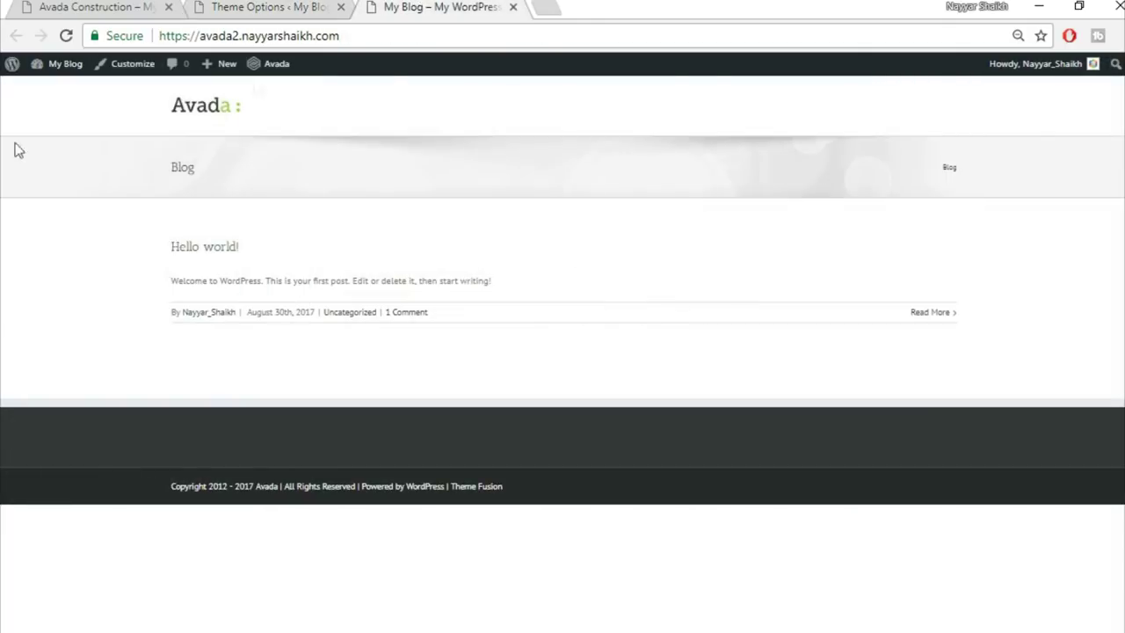
click(247, 6)
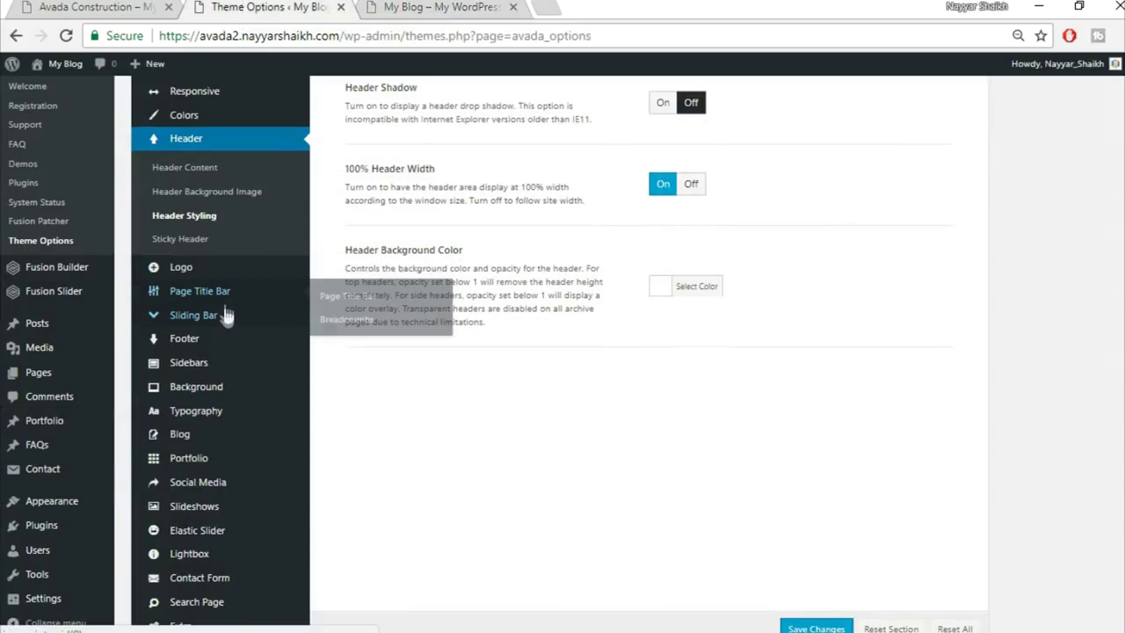
scroll(264, 347, down, 1)
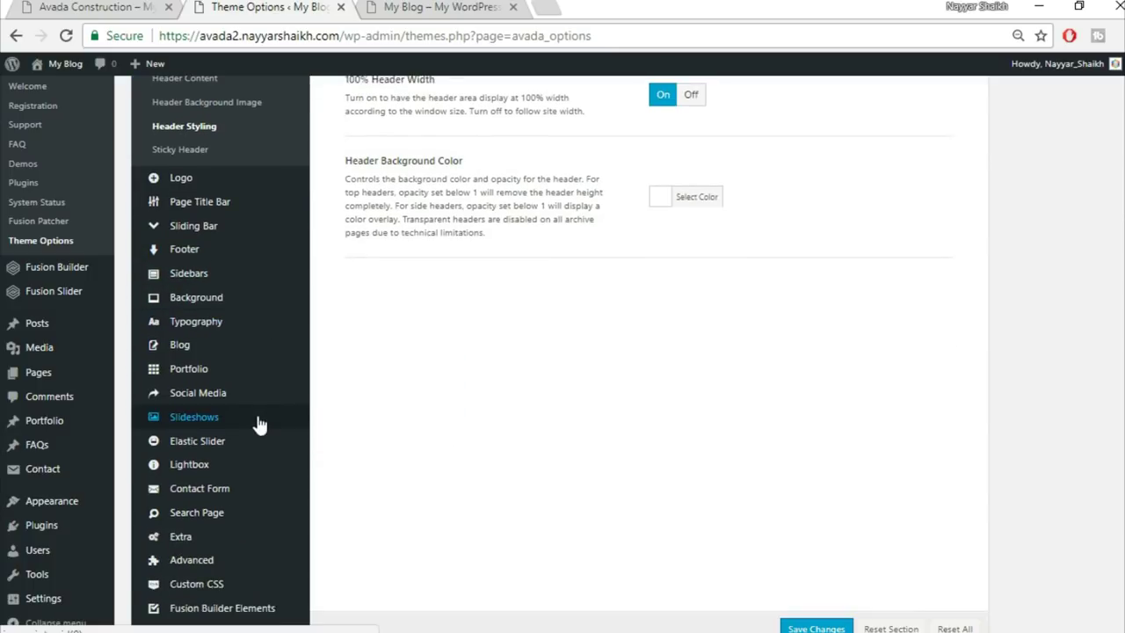
mouse_move(194, 188)
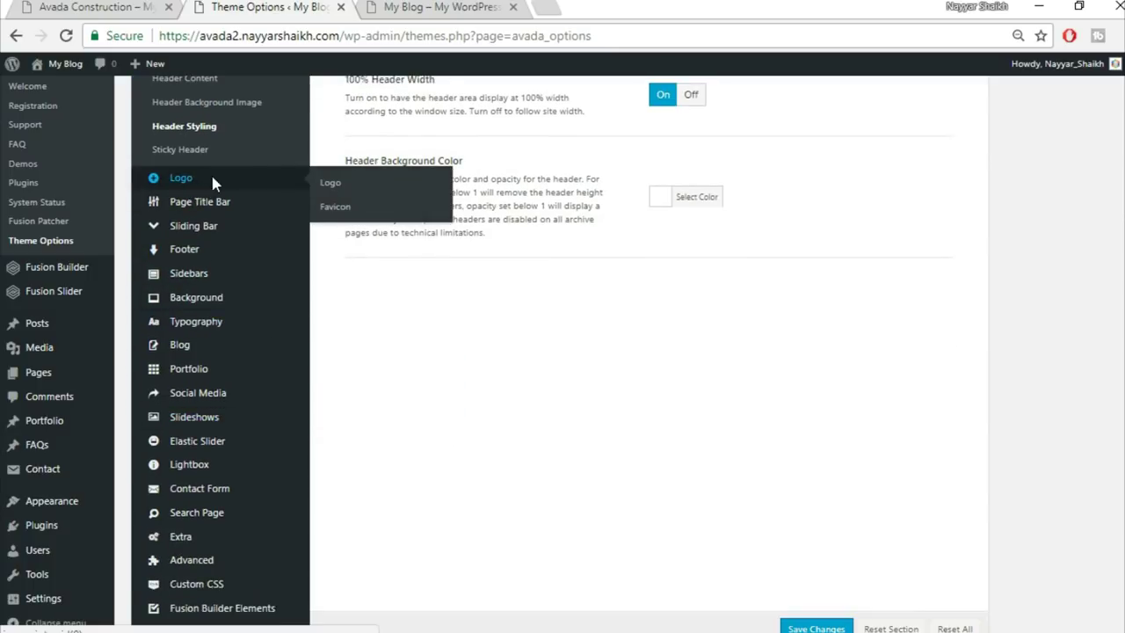
click(212, 180)
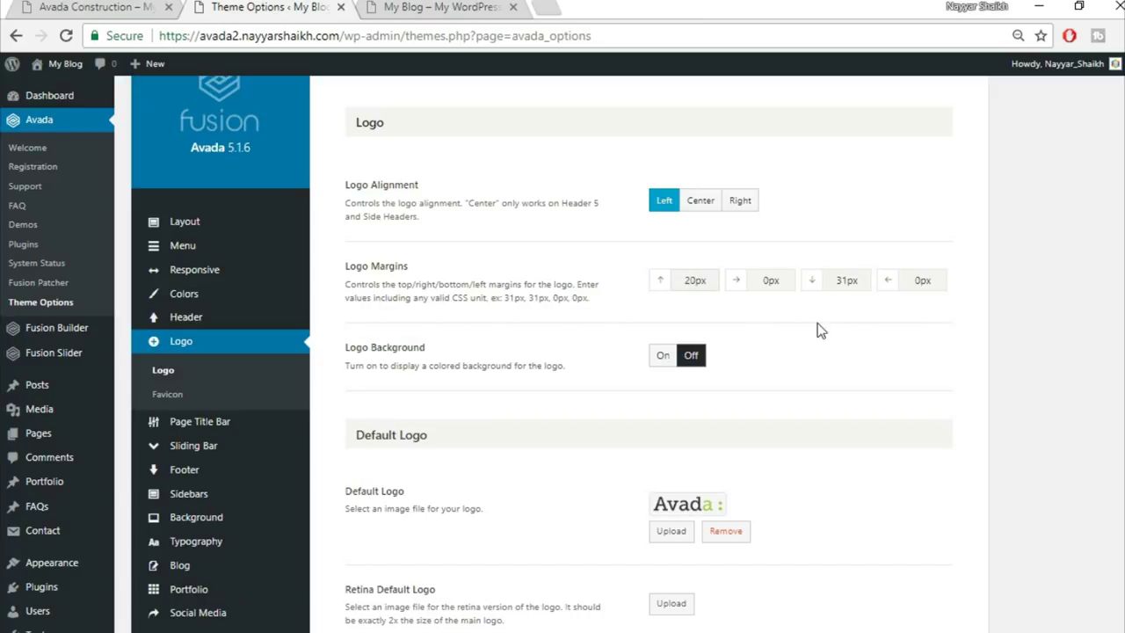
Change the logo bottom margin from 31px to 20px and check the blog front page
double_click(839, 287)
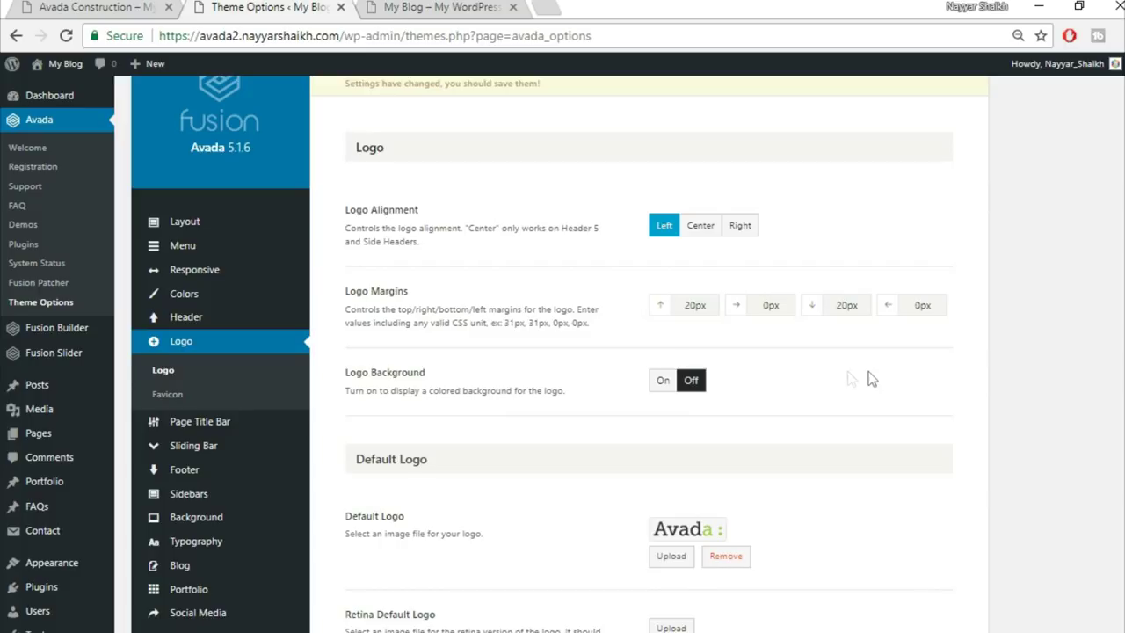
scroll(871, 376, down, 1)
scroll(870, 377, down, 3)
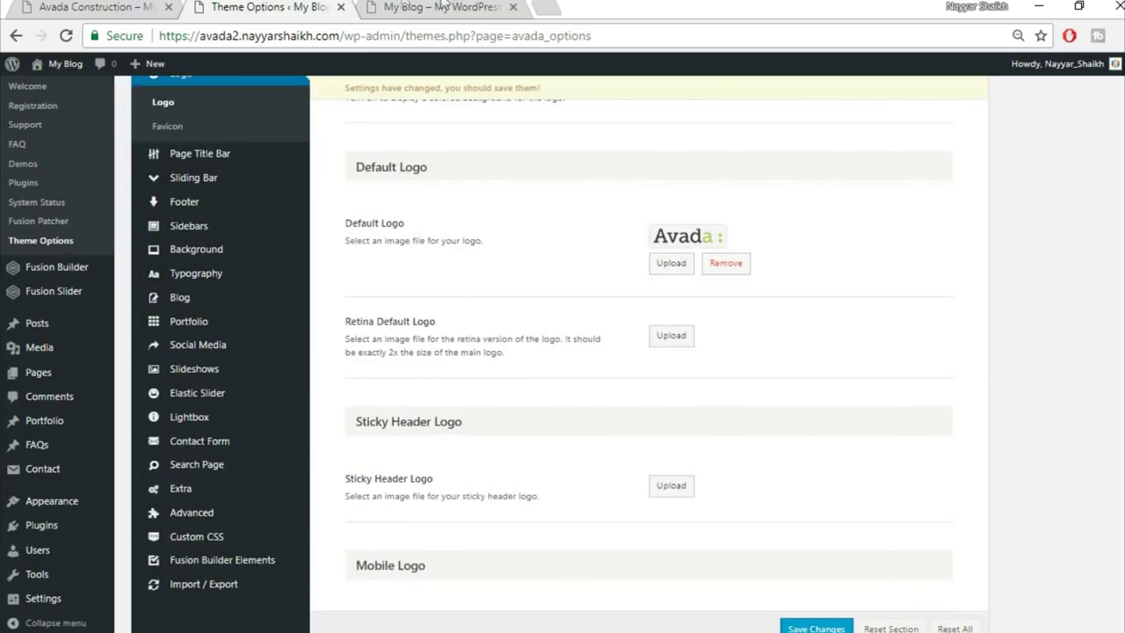
click(405, 6)
click(246, 6)
Remove the current default logo and start choosing a replacement image
click(728, 194)
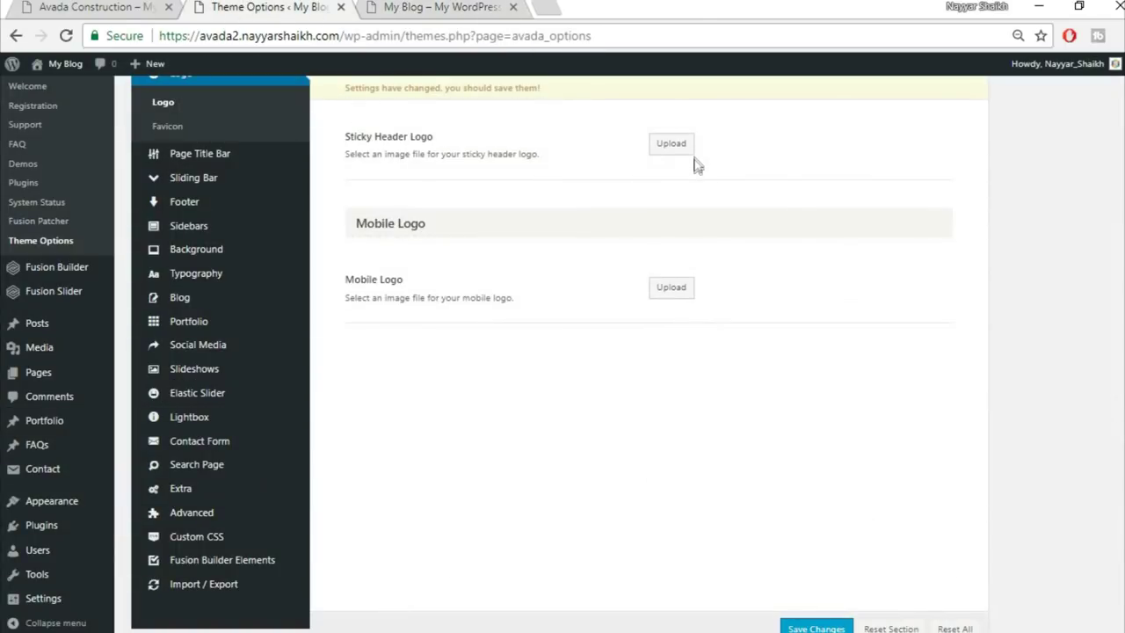
scroll(729, 251, up, 3)
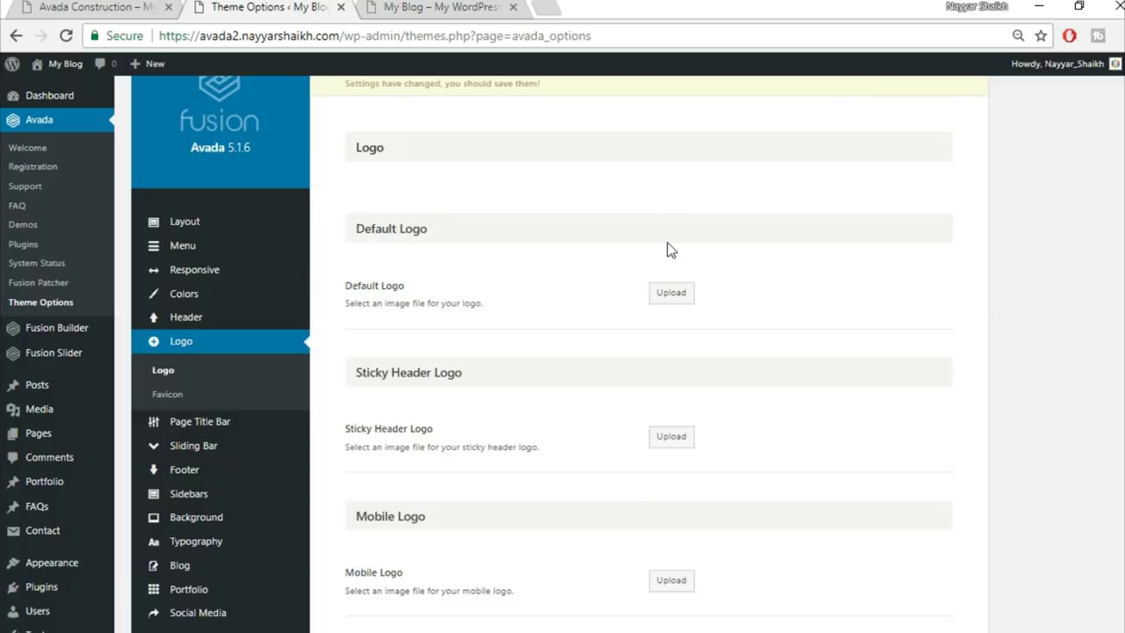
click(672, 294)
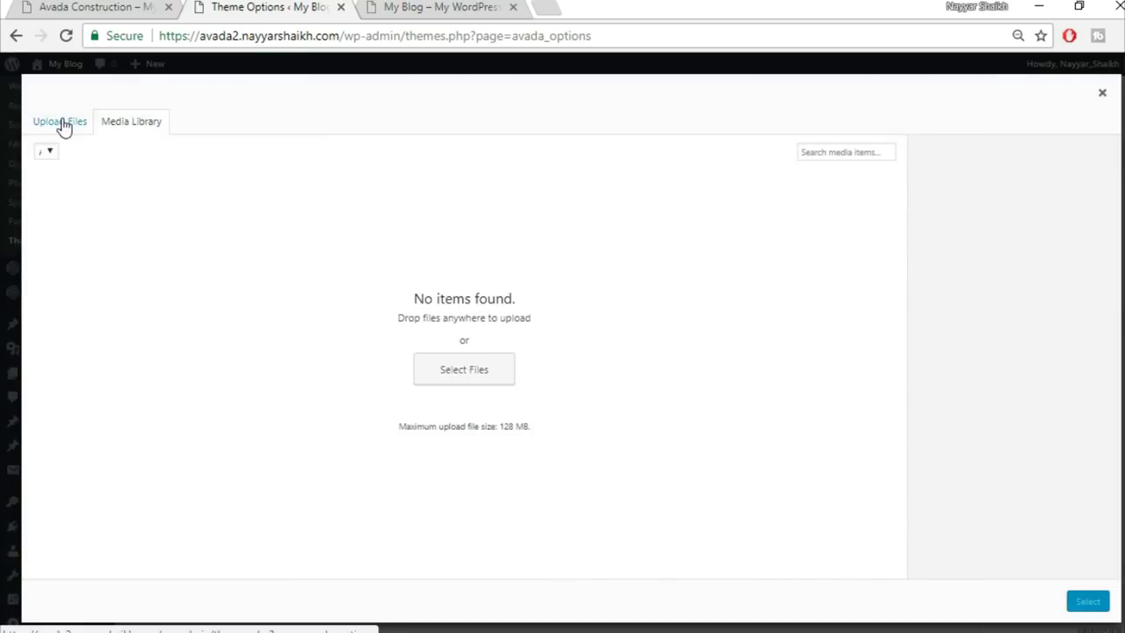
Scroll through the Avada Construction demo home page for reference
click(97, 7)
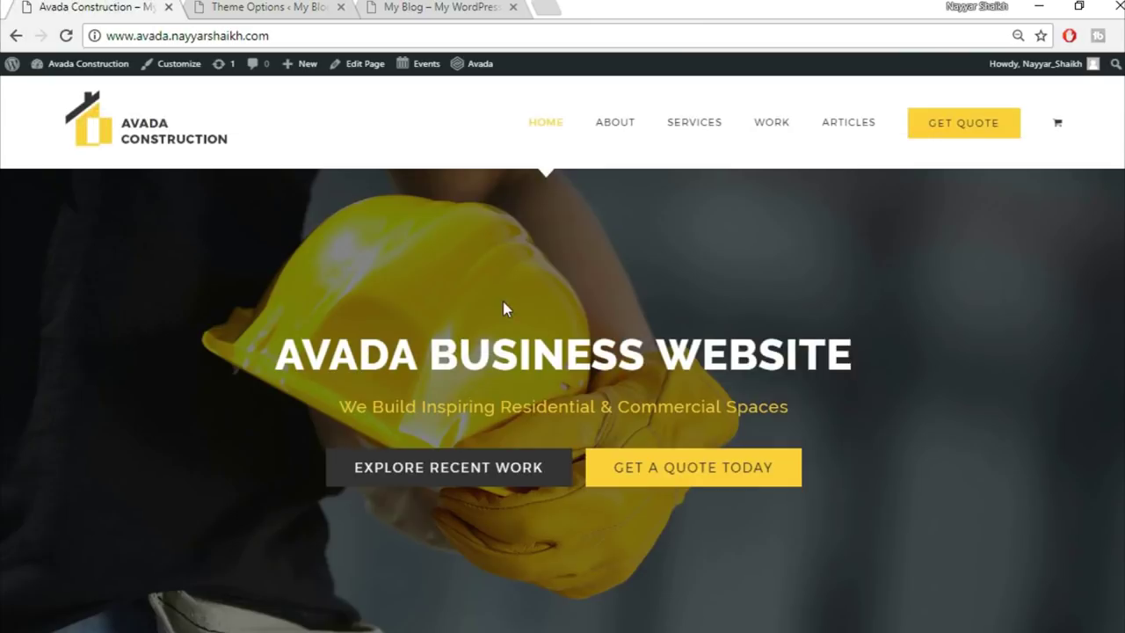
scroll(868, 439, down, 10)
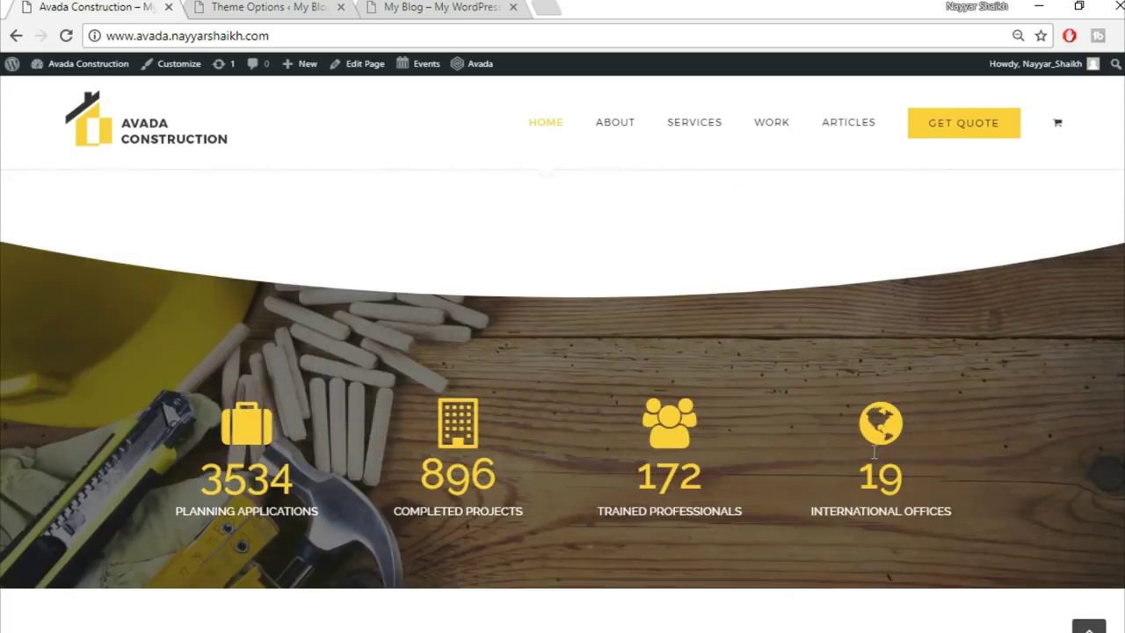
scroll(875, 456, down, 3)
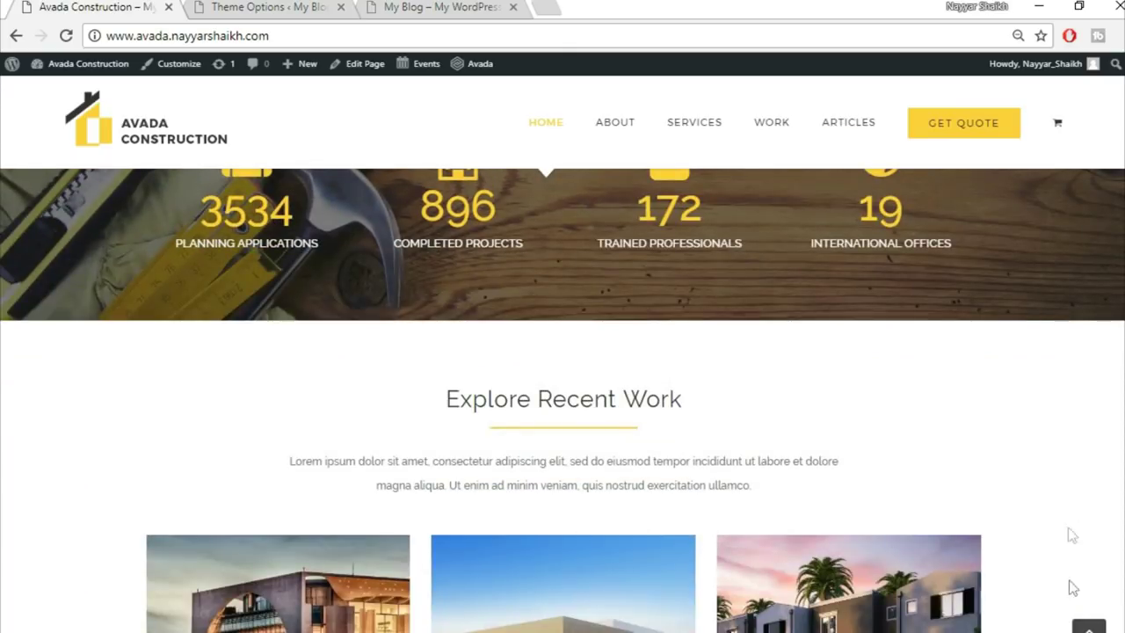
click(1089, 626)
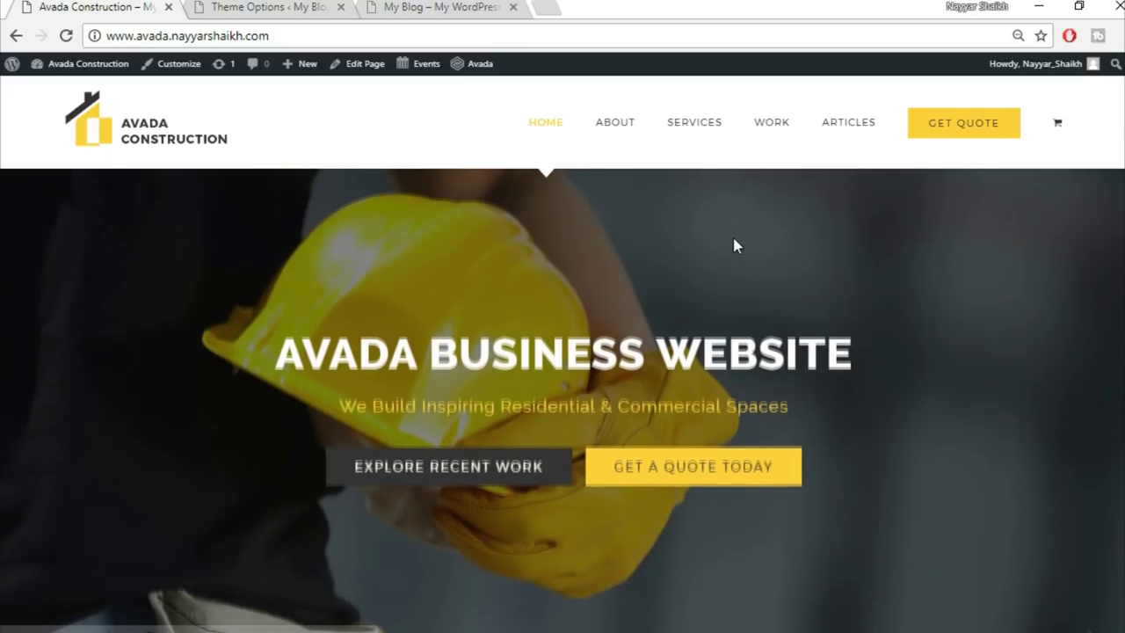
click(545, 7)
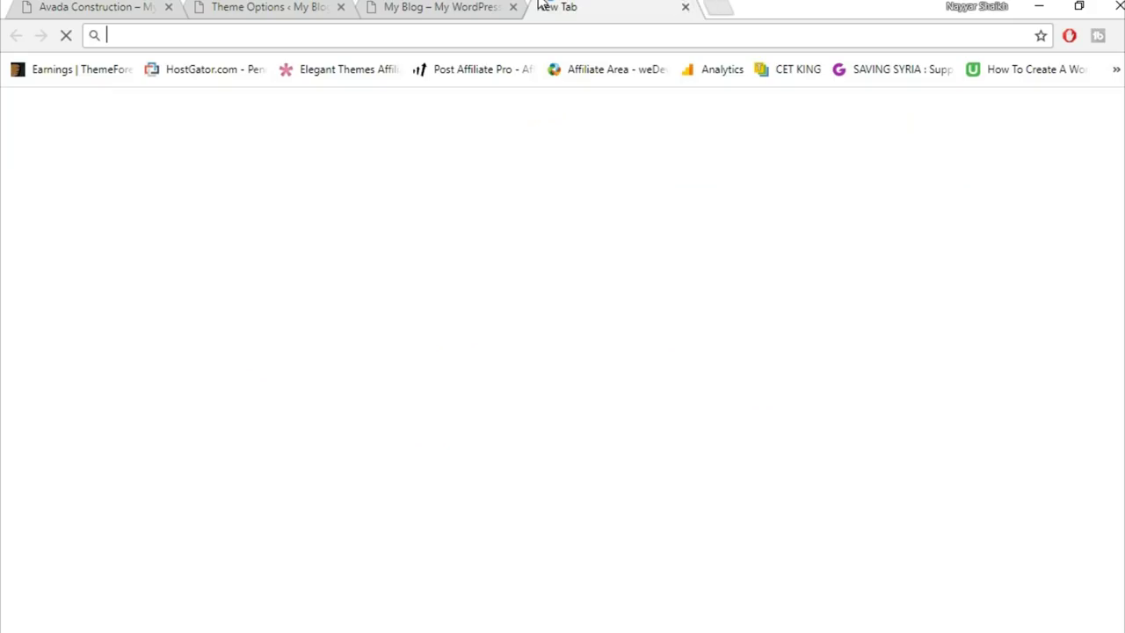
Load bloggdude.com and open the Avada Theme Tutorial post's download links section
text(bl)
key(Return)
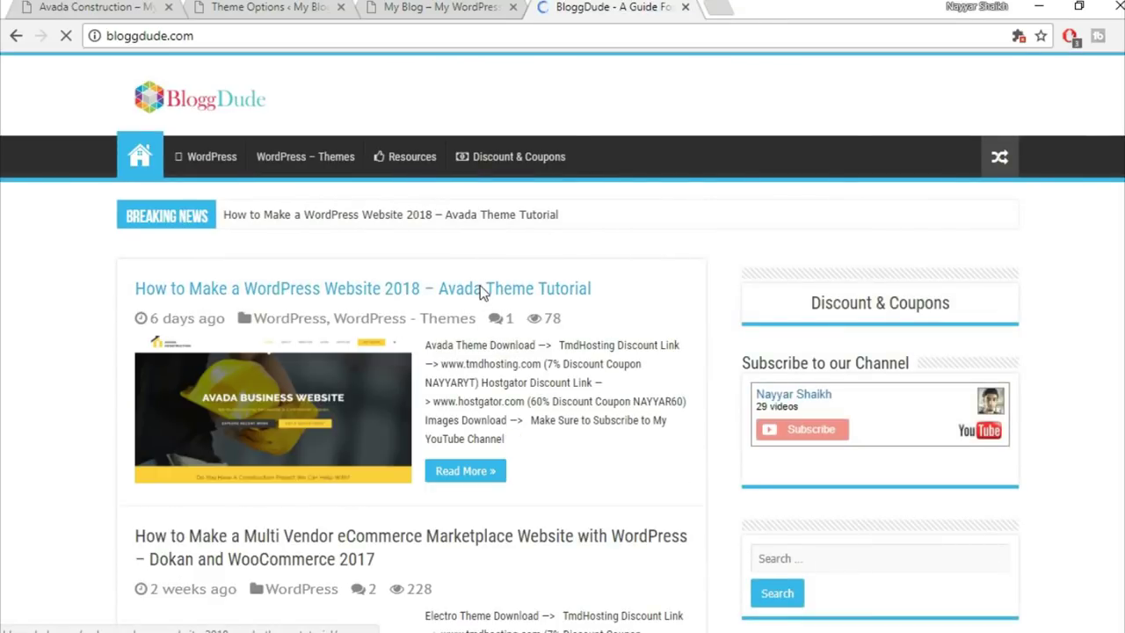
click(537, 293)
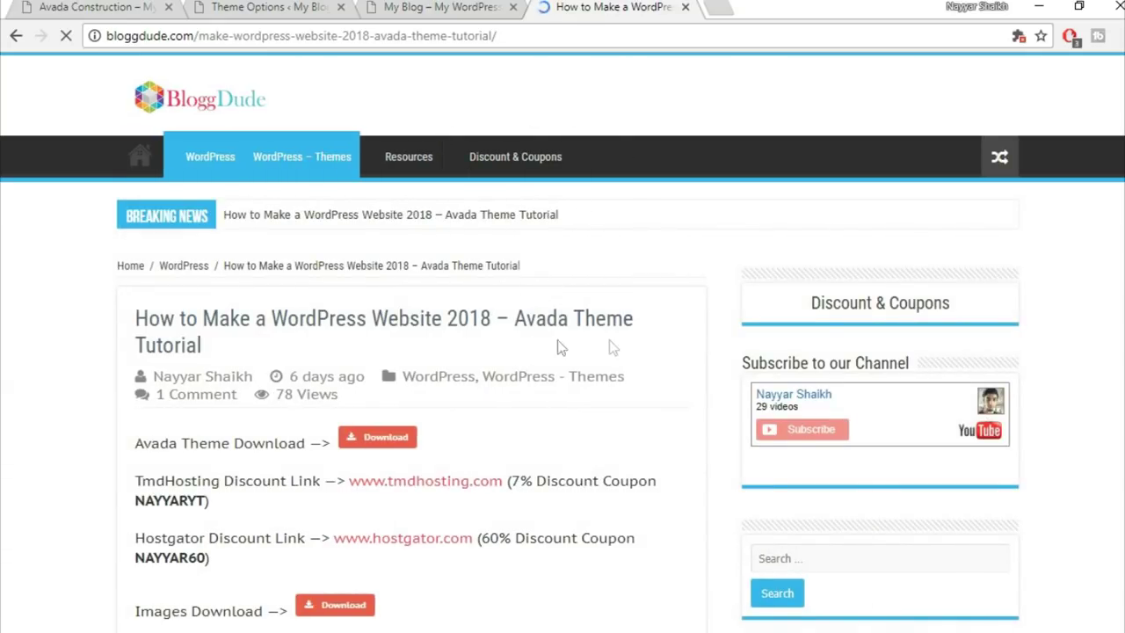
scroll(614, 347, down, 4)
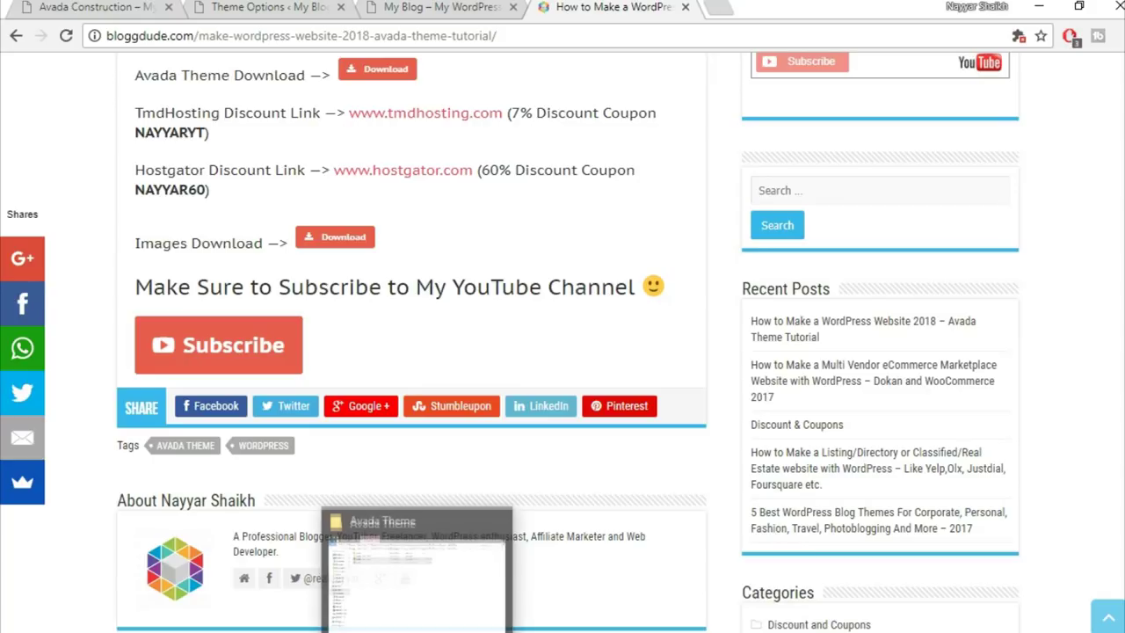
click(422, 607)
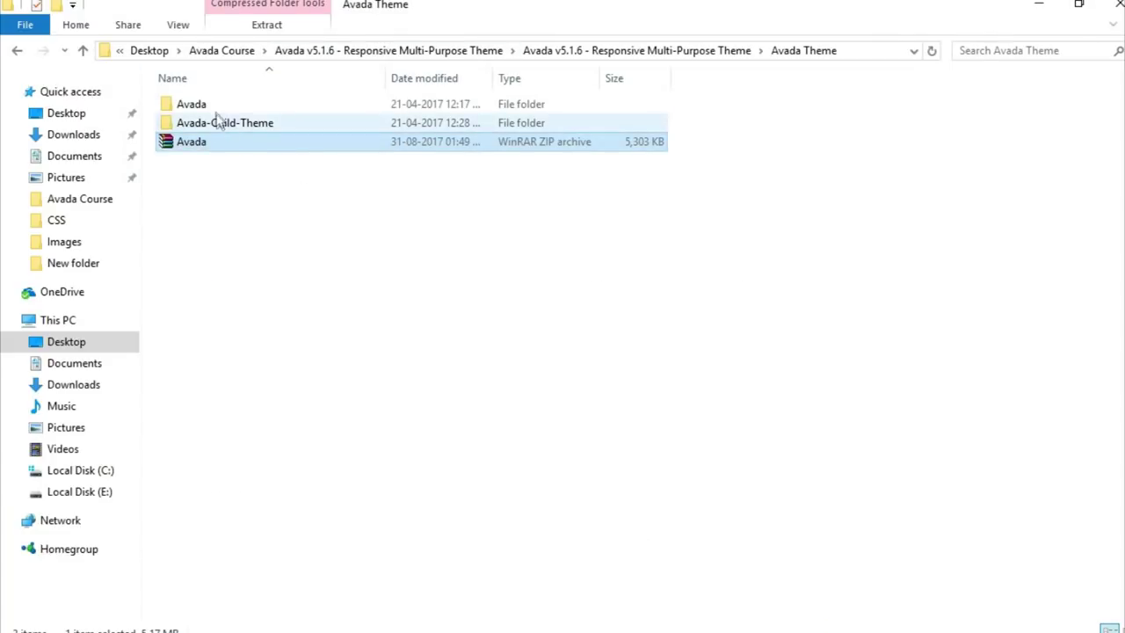
Go up to the Avada Course folder and open its Images folder
click(237, 54)
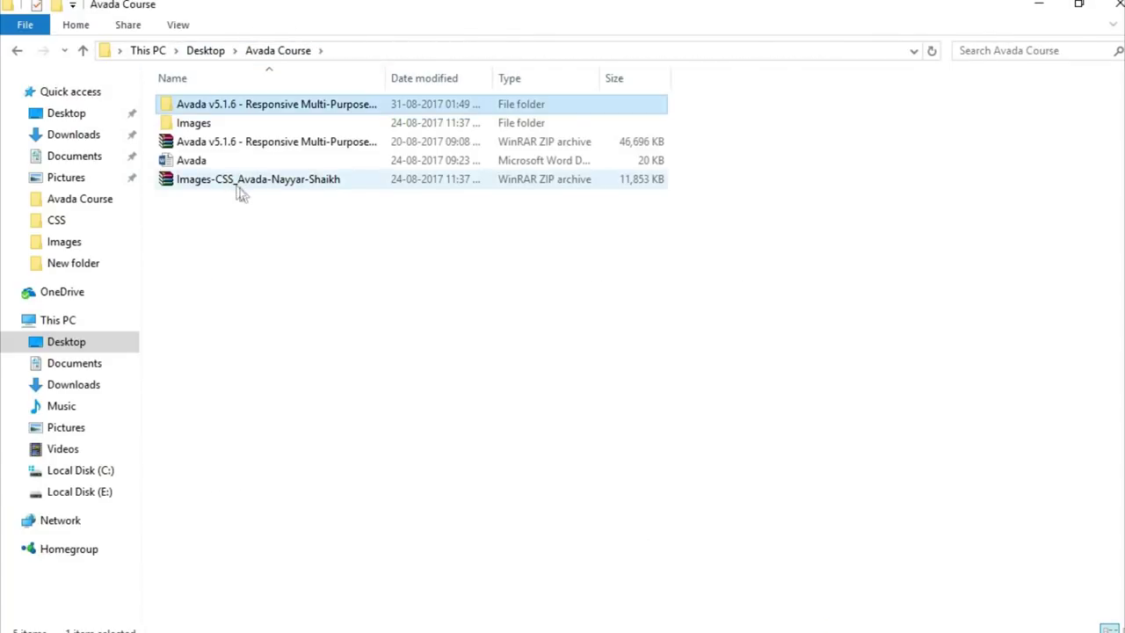
click(267, 190)
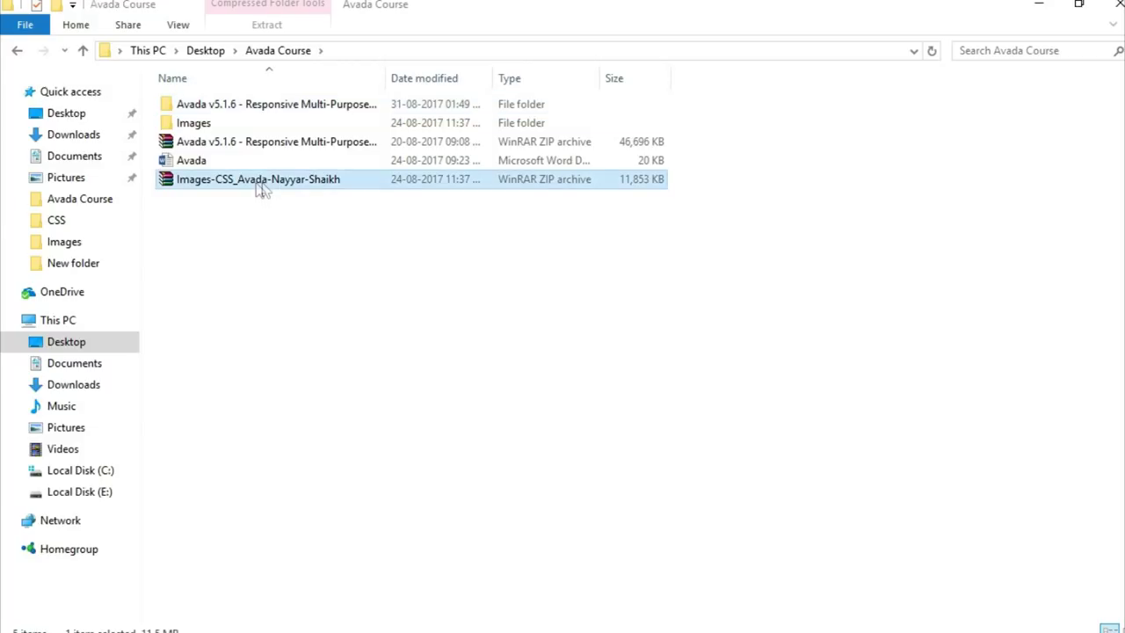
double_click(229, 130)
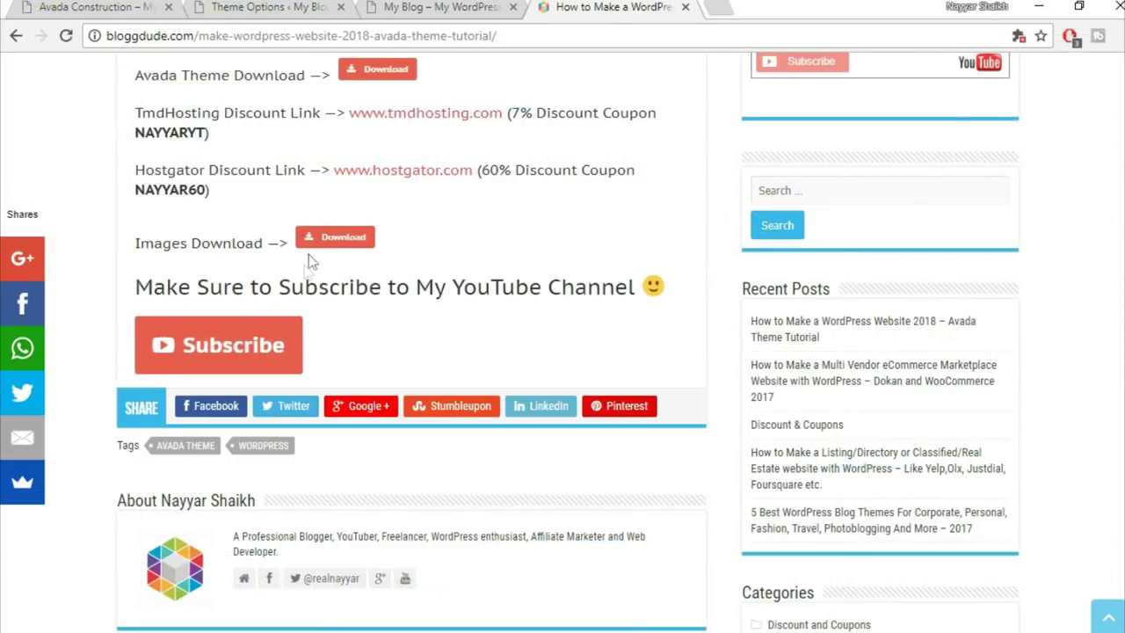
Highlight the first hosting discount coupon code, then return to the Theme Options logo media library
scroll(304, 264, up, 2)
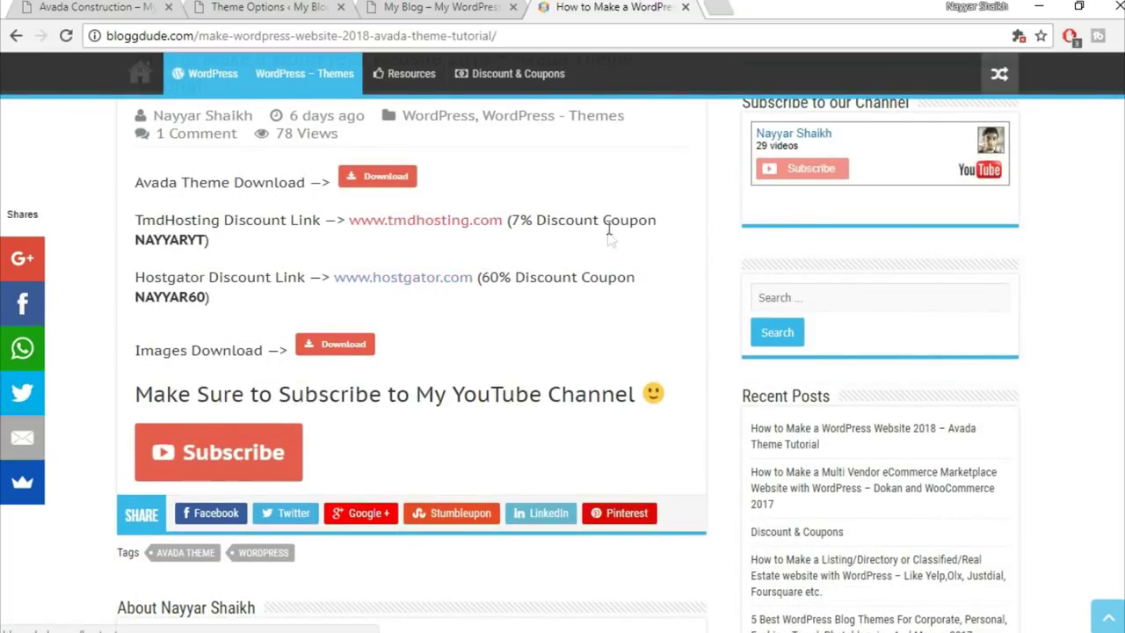
drag(136, 239, 209, 240)
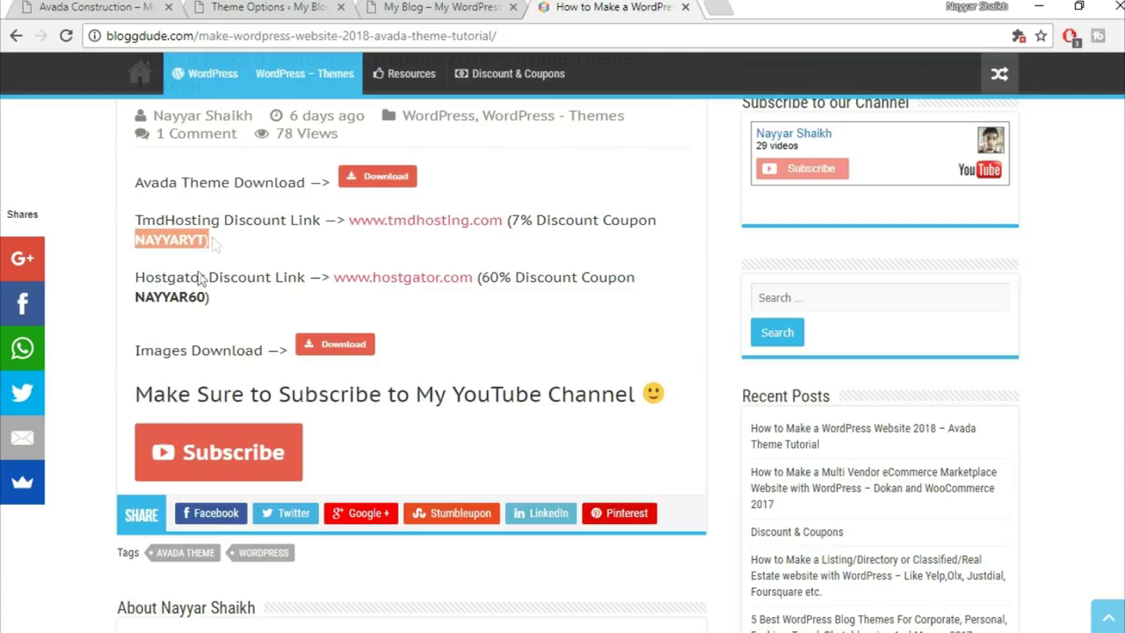
click(277, 202)
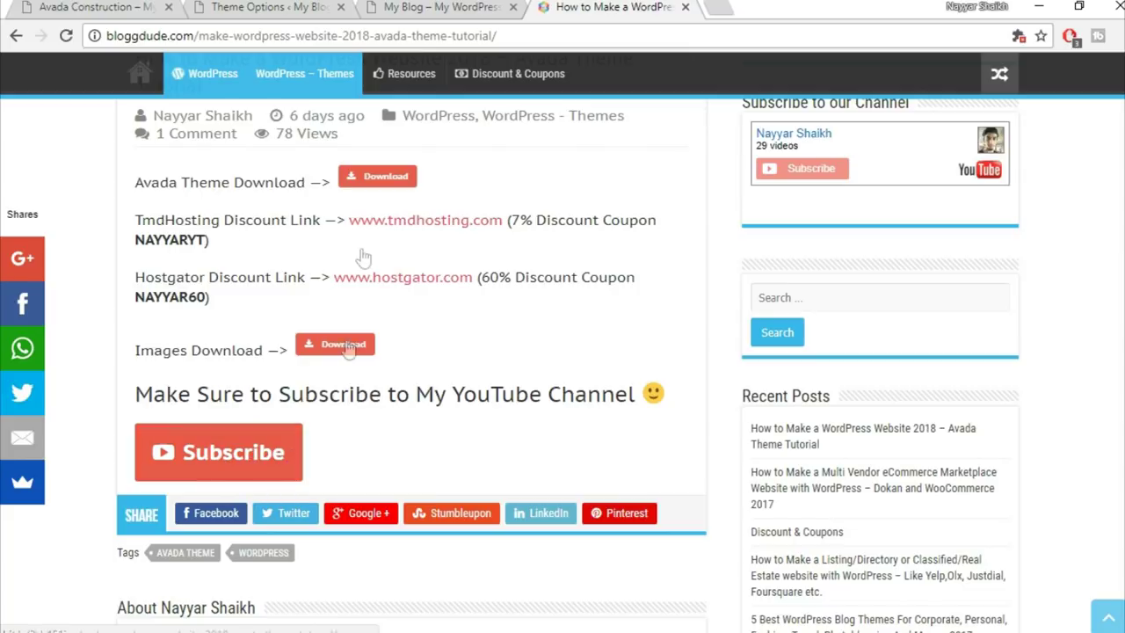
click(427, 6)
click(222, 6)
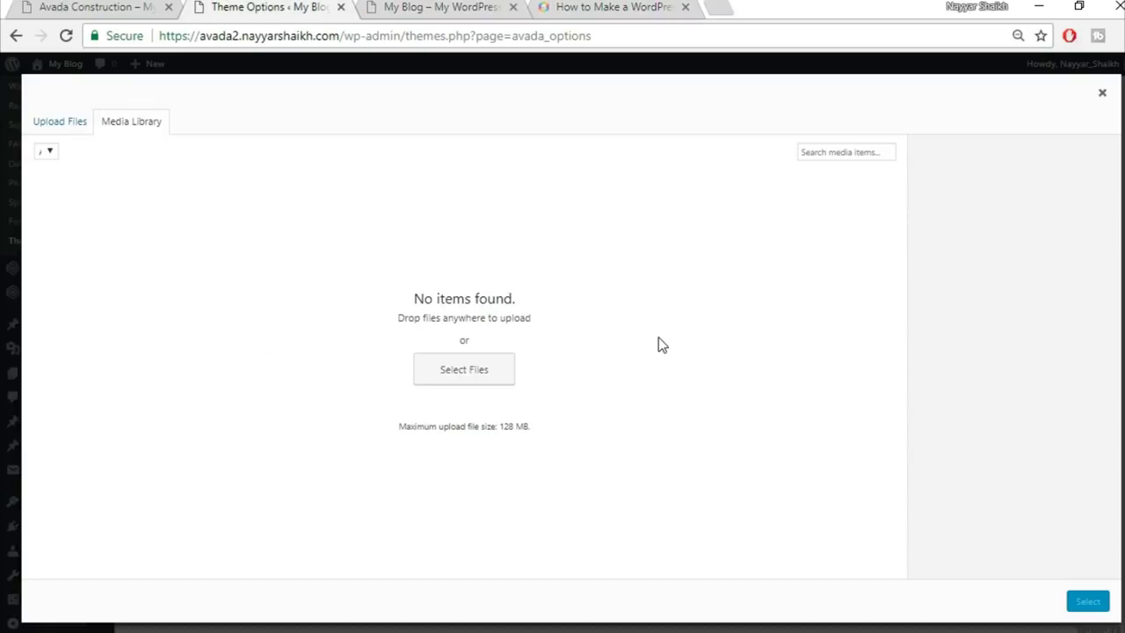
Upload construction_logo from Avada Course > Images and select it as the Default Logo
click(79, 127)
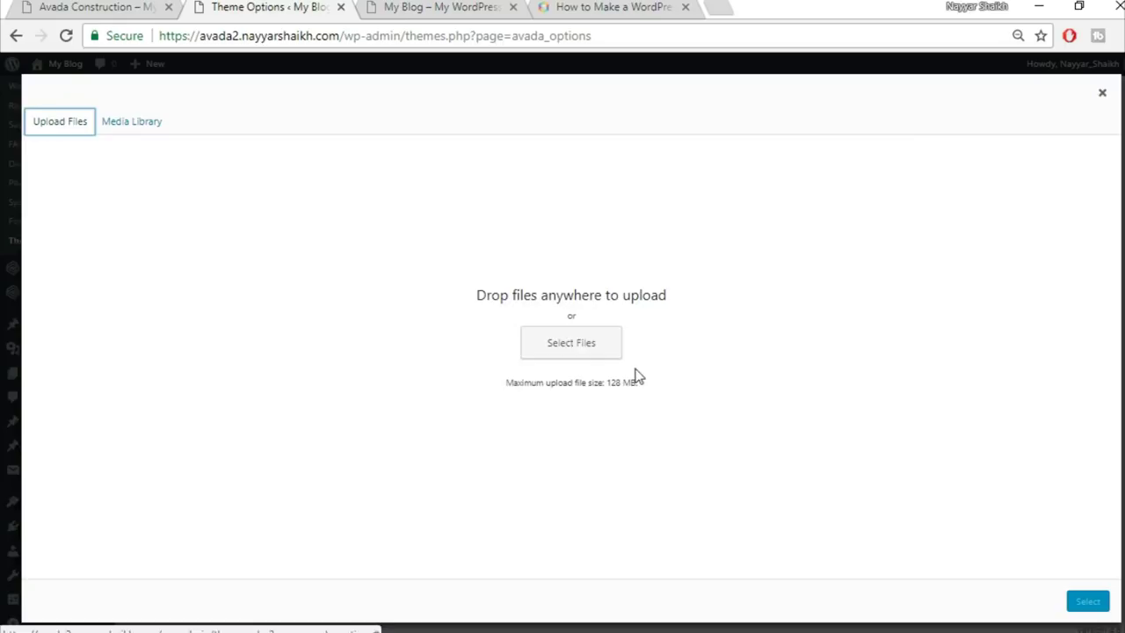
click(565, 343)
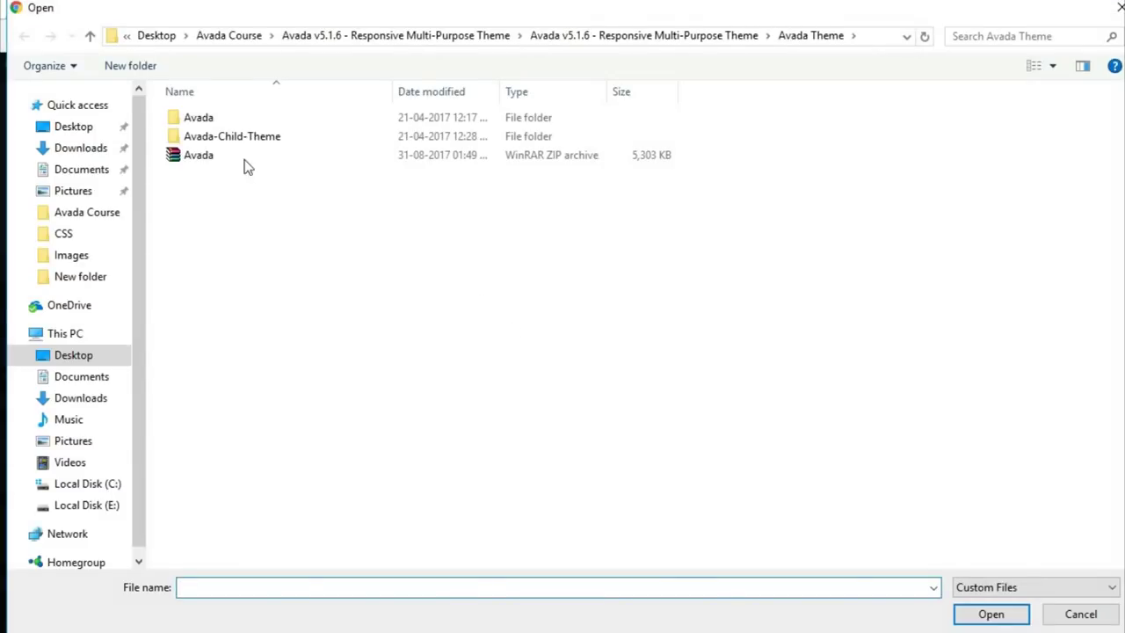
click(240, 39)
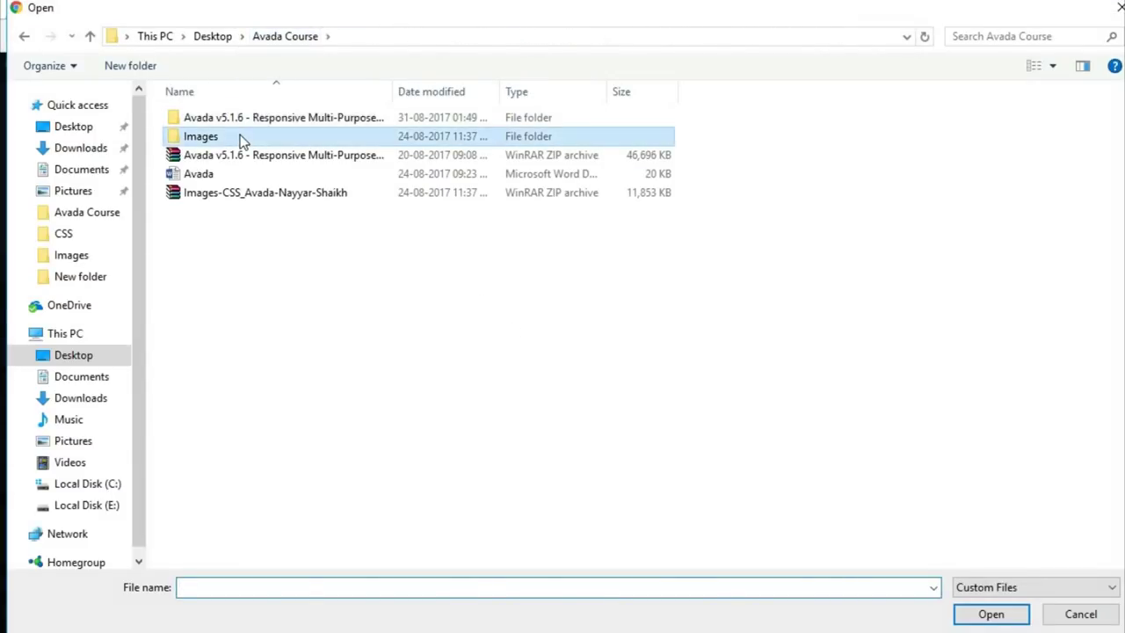
double_click(243, 139)
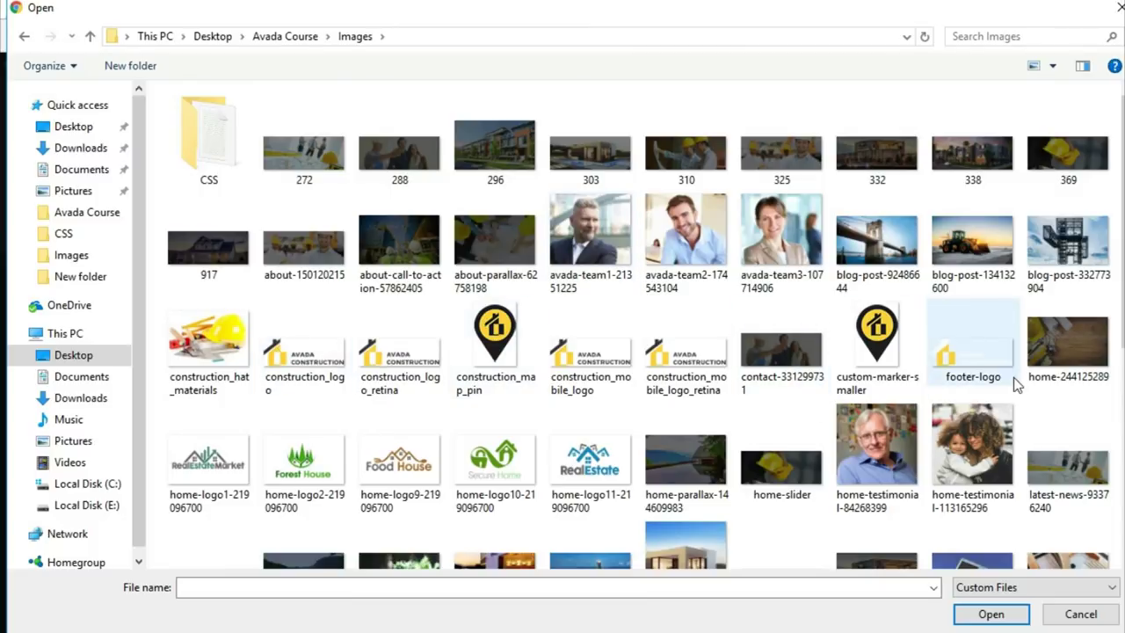
click(303, 387)
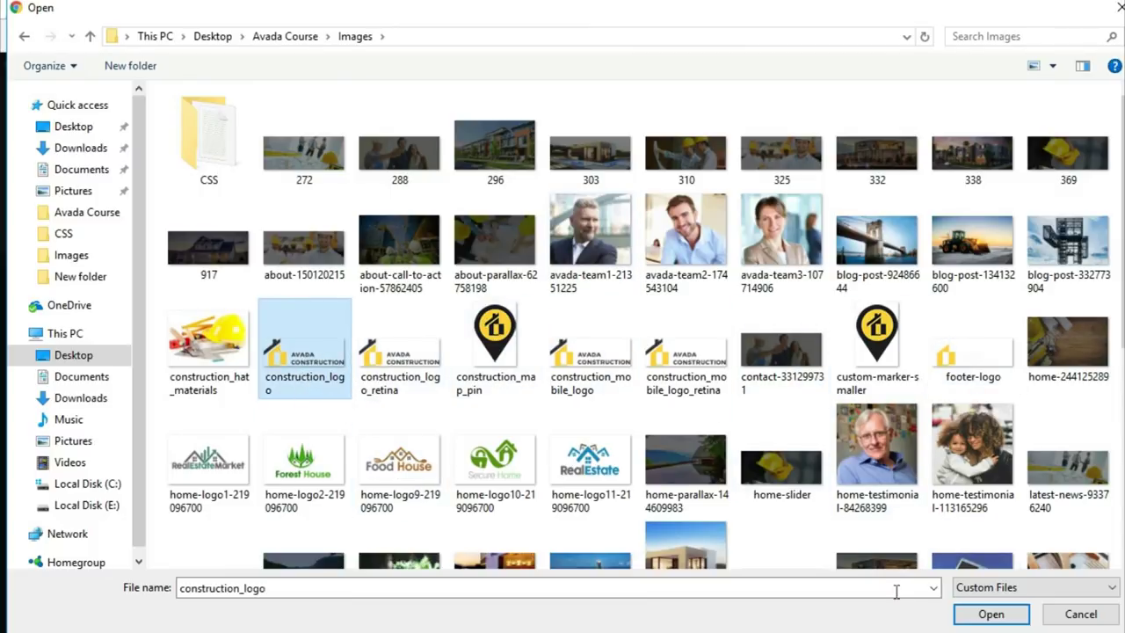
click(975, 614)
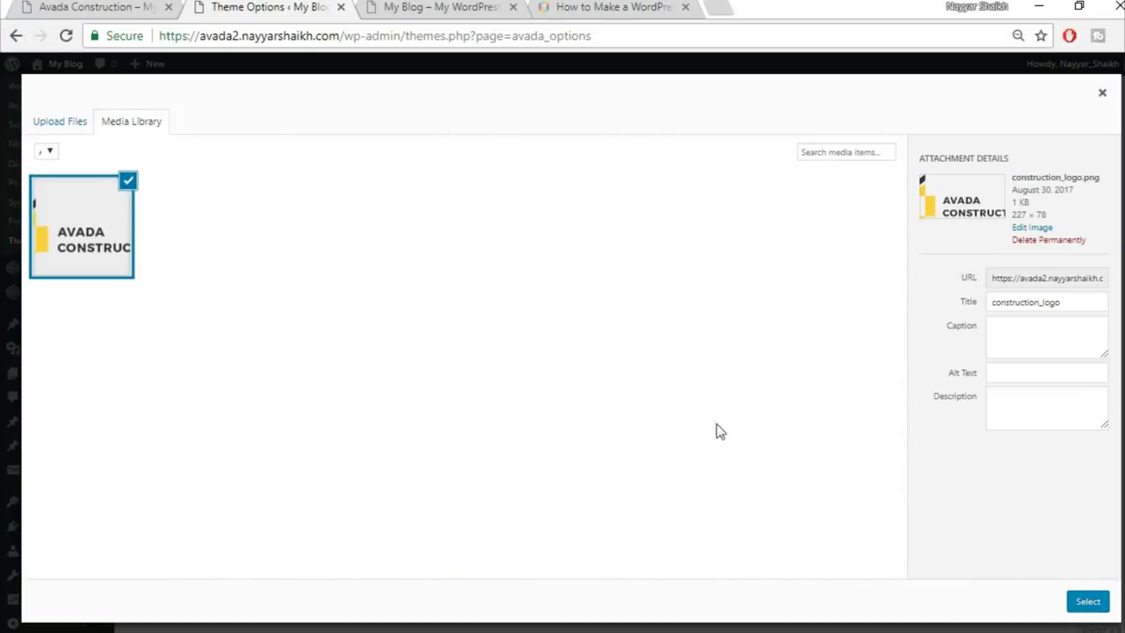
click(1088, 603)
scroll(1044, 492, down, 4)
scroll(1044, 489, down, 2)
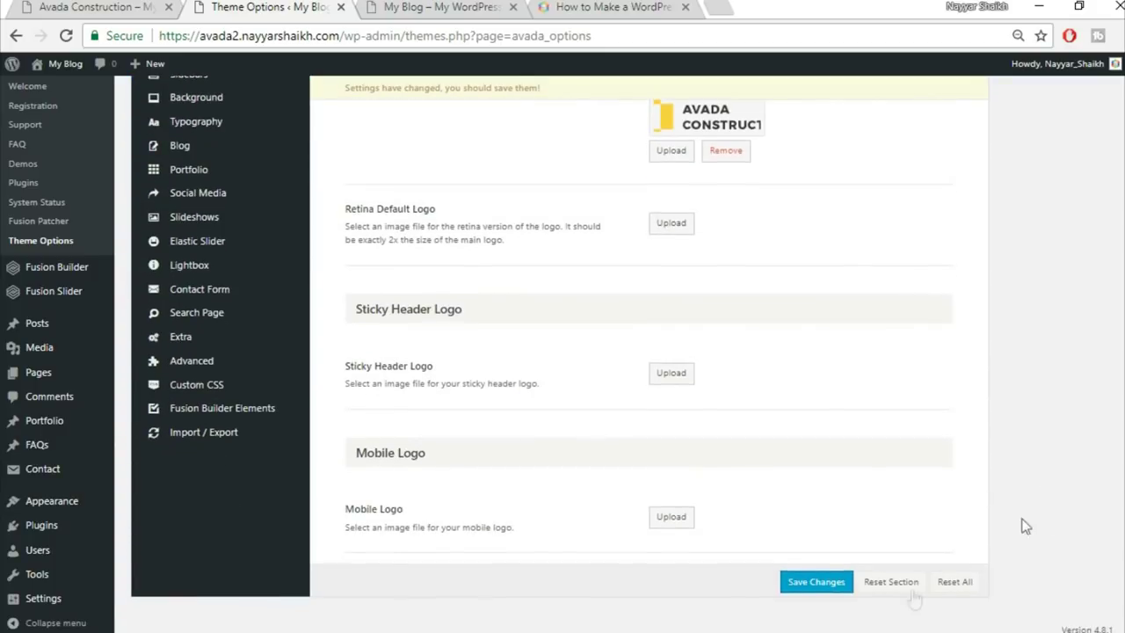
Save the new default logo, open Favicon settings, and glance at the BloggDude tutorial
click(817, 582)
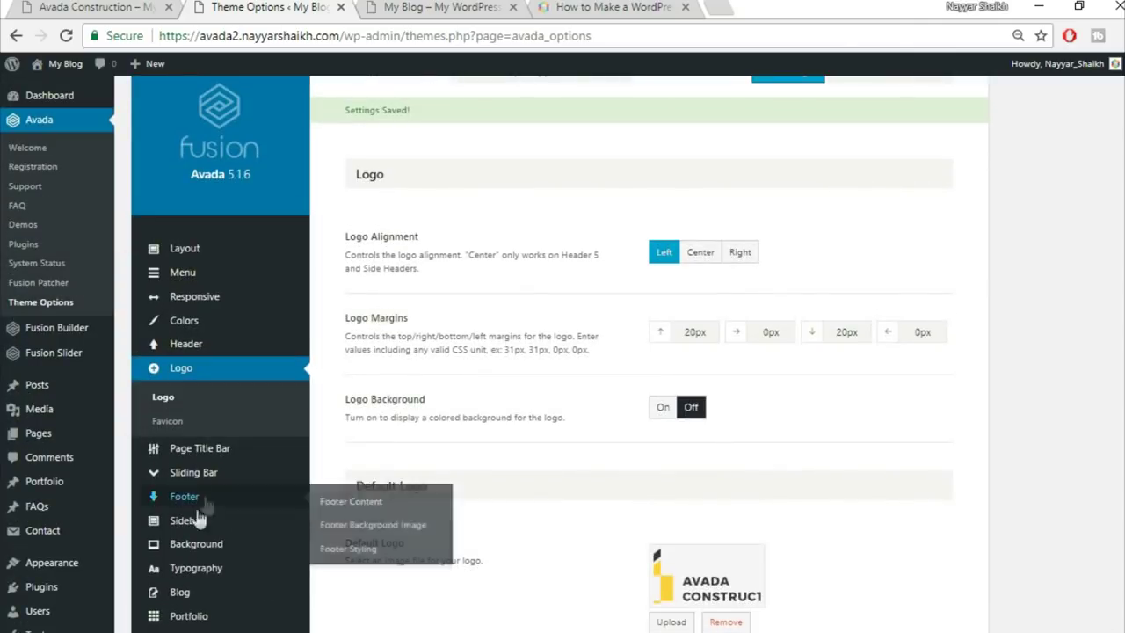
click(197, 425)
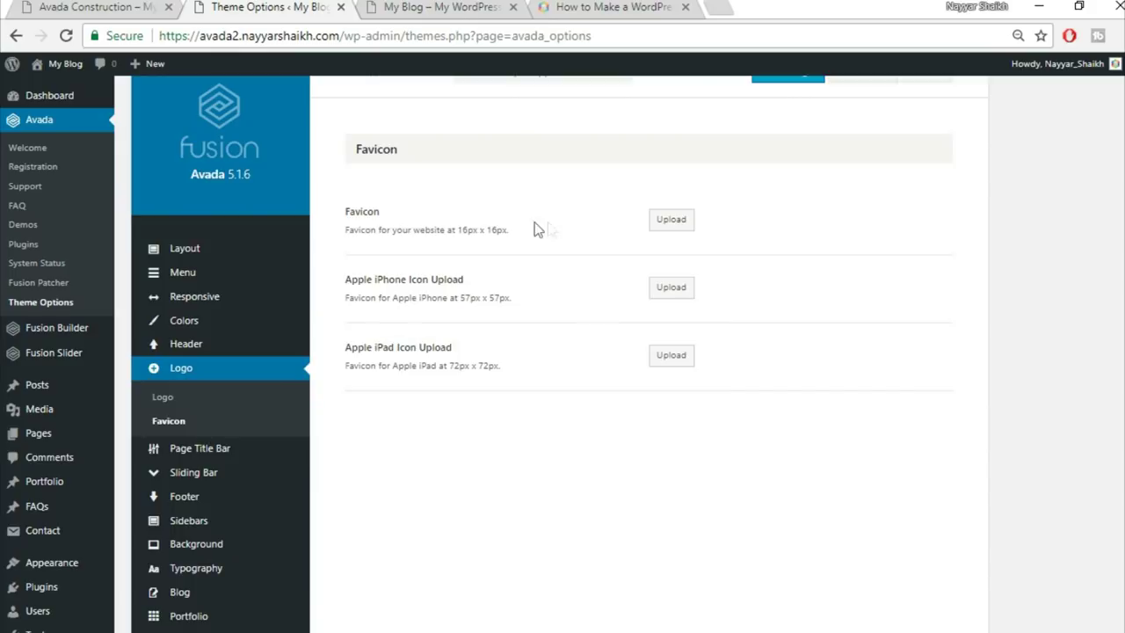
click(615, 7)
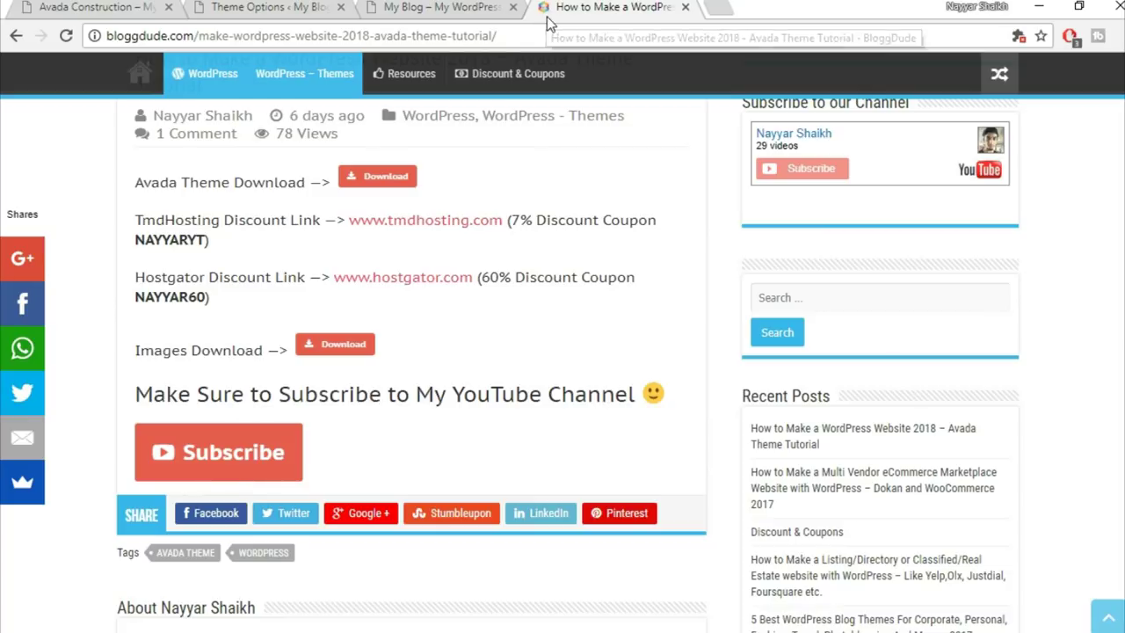
click(257, 9)
Recheck the BloggDude tutorial, then start choosing a favicon image
click(639, 7)
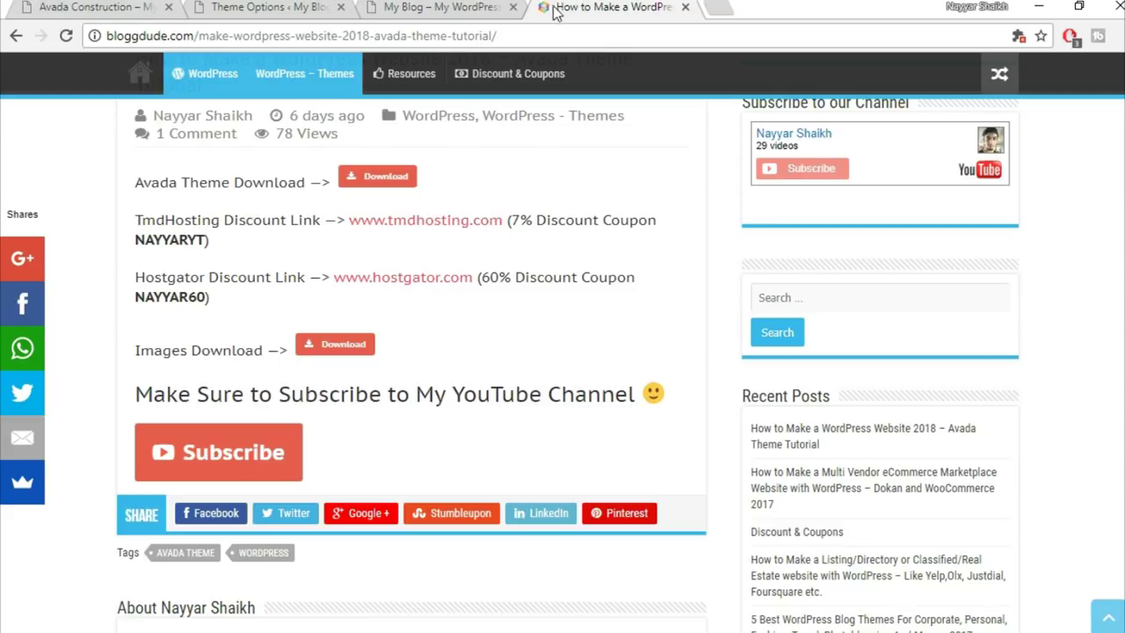
click(257, 9)
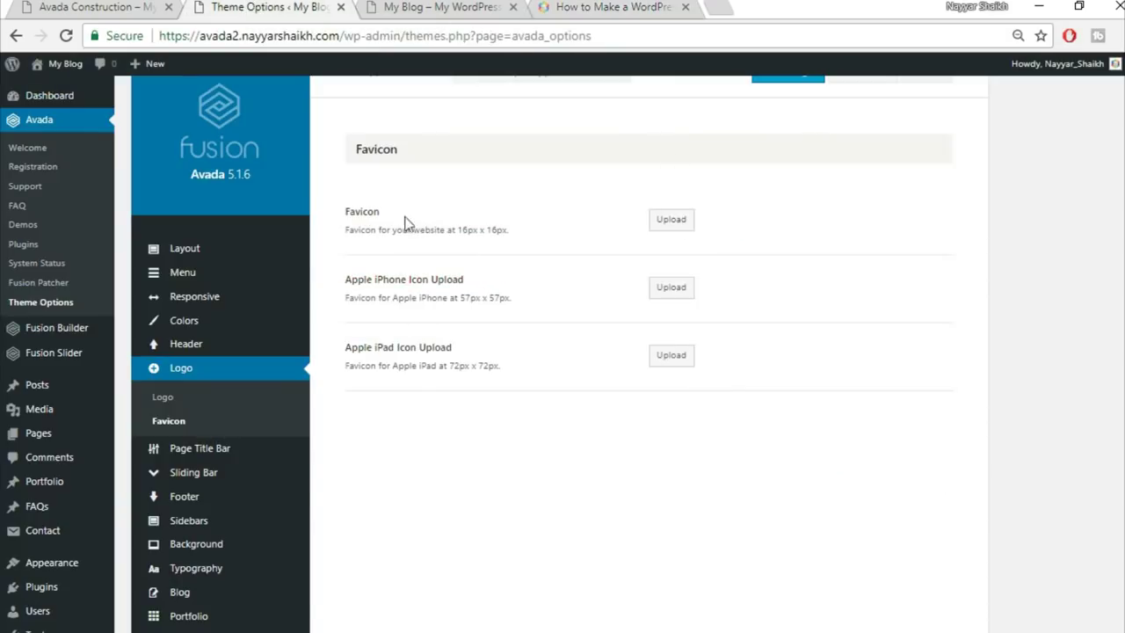
click(665, 221)
Upload construction_map_pin, set it as the favicon, and save the theme options
click(73, 122)
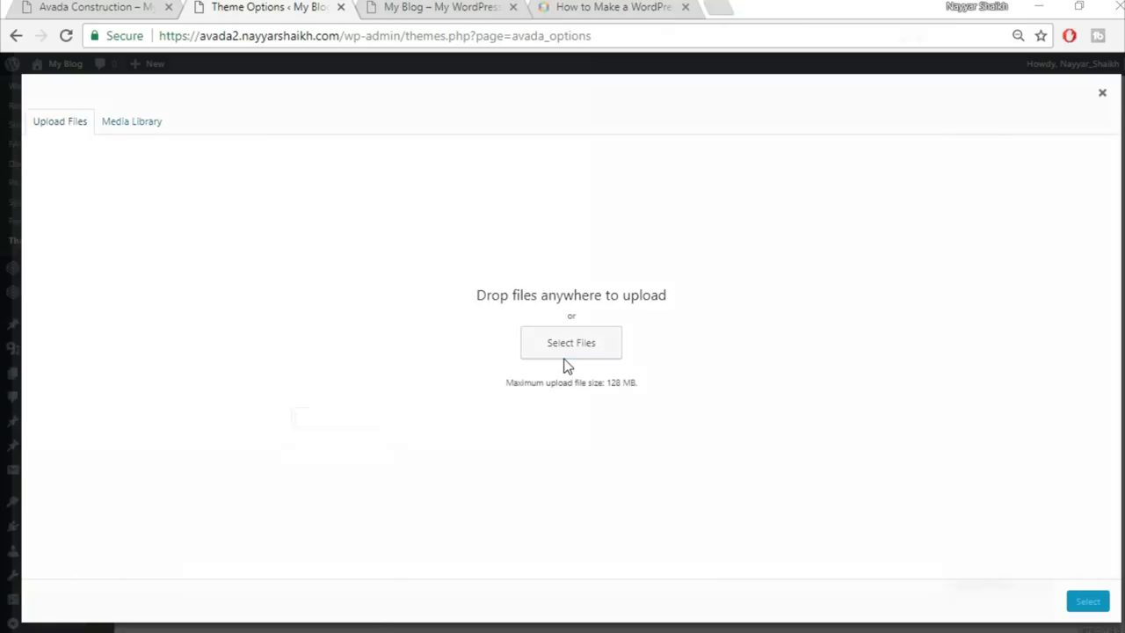
click(563, 357)
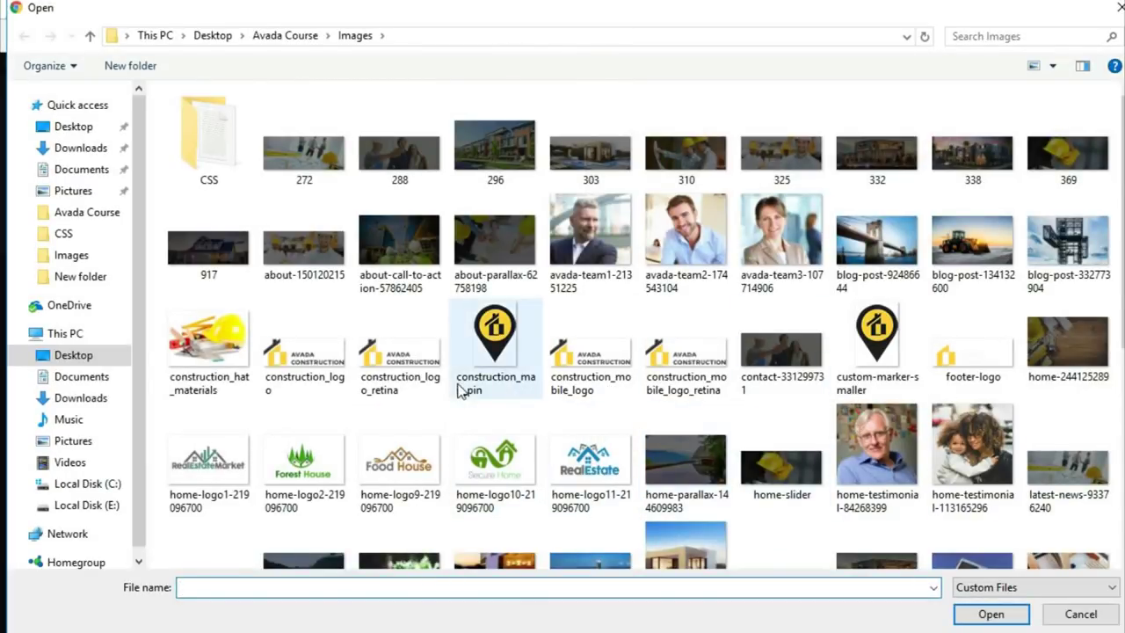
click(505, 393)
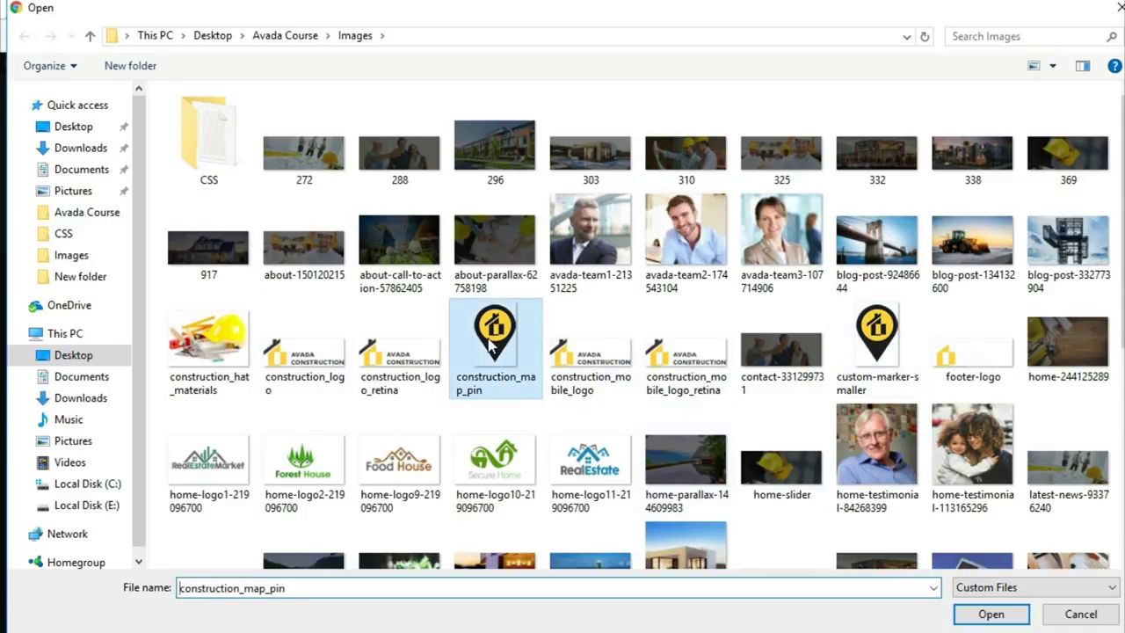
click(1003, 615)
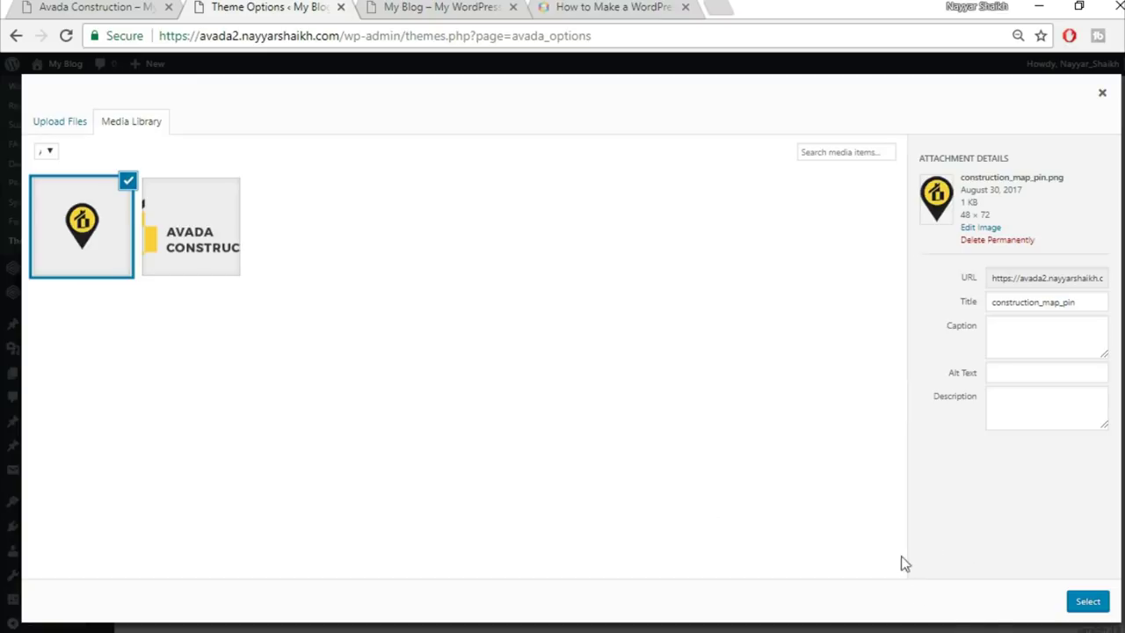
click(1087, 602)
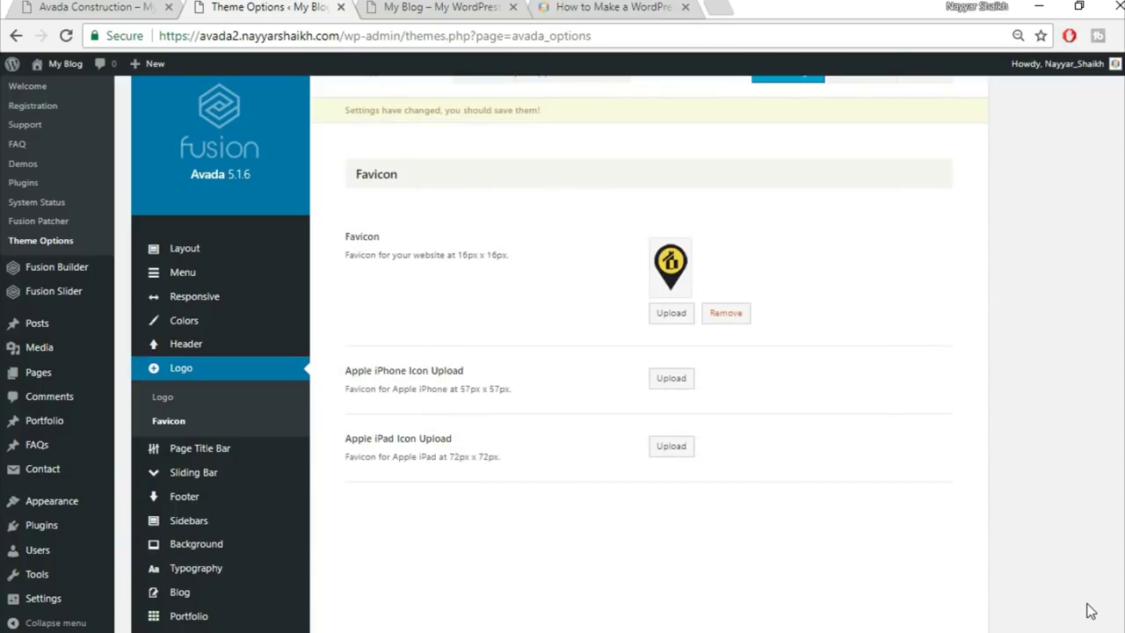
scroll(877, 425, up, 1)
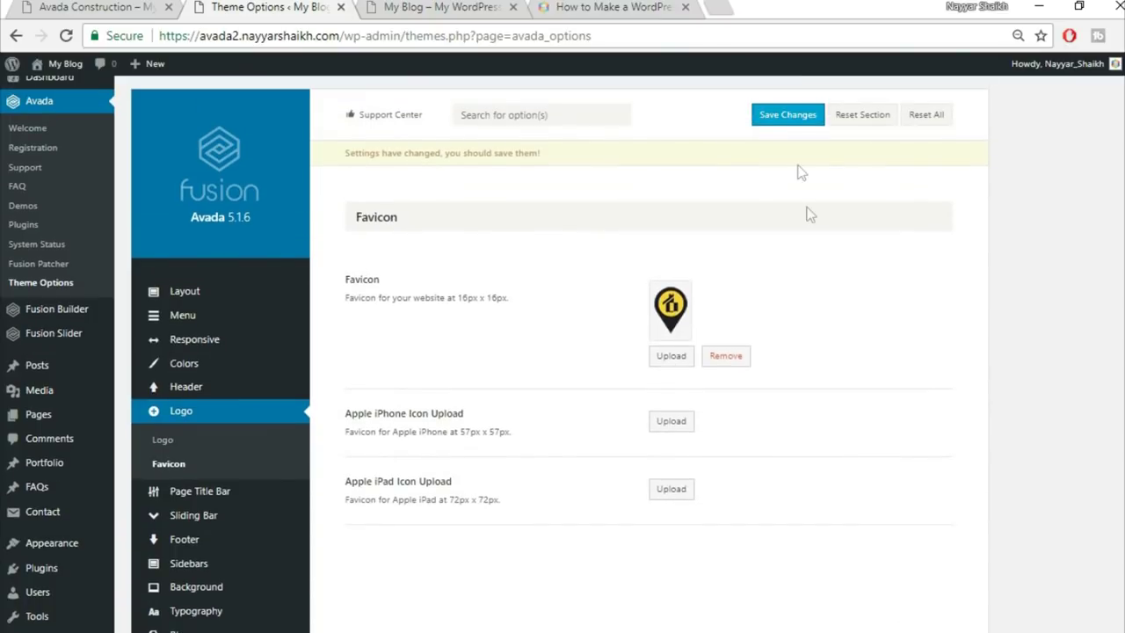
click(787, 116)
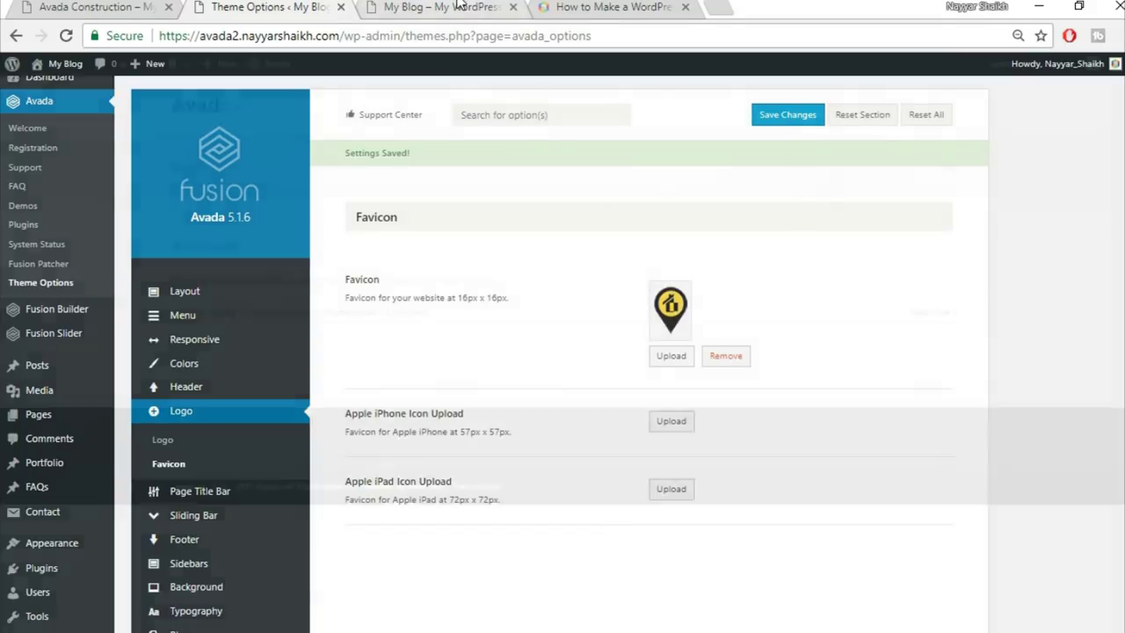
click(459, 7)
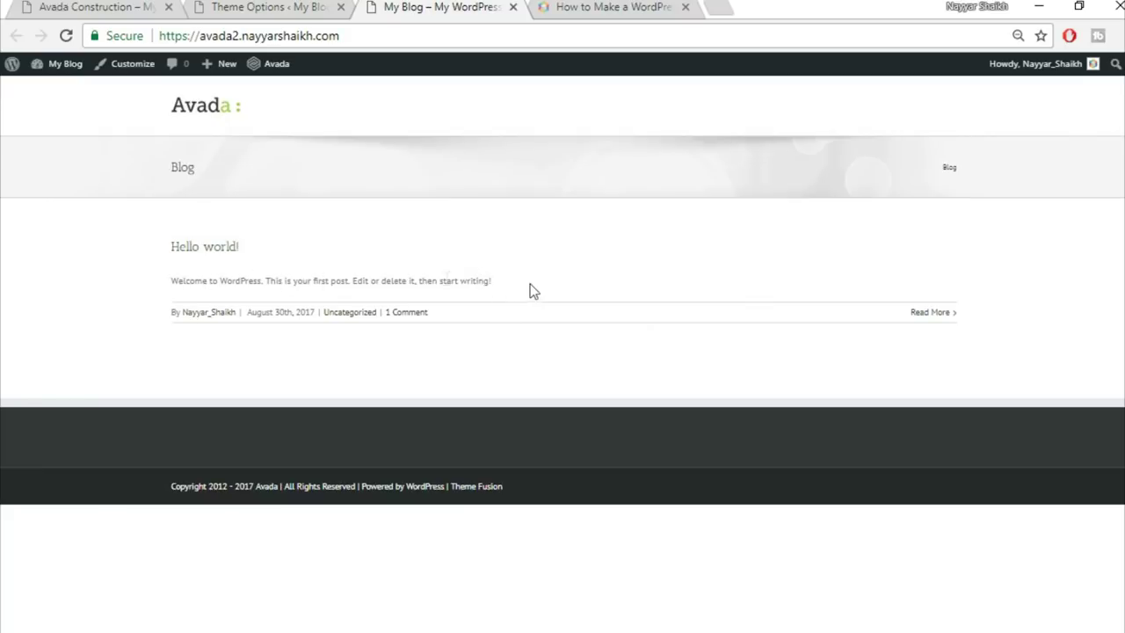
Compare the Avada Construction demo homepage with the blog, then return to Favicon options
click(88, 6)
scroll(441, 320, down, 5)
key(ctrl+Tab)
key(ctrl+Tab)
click(88, 6)
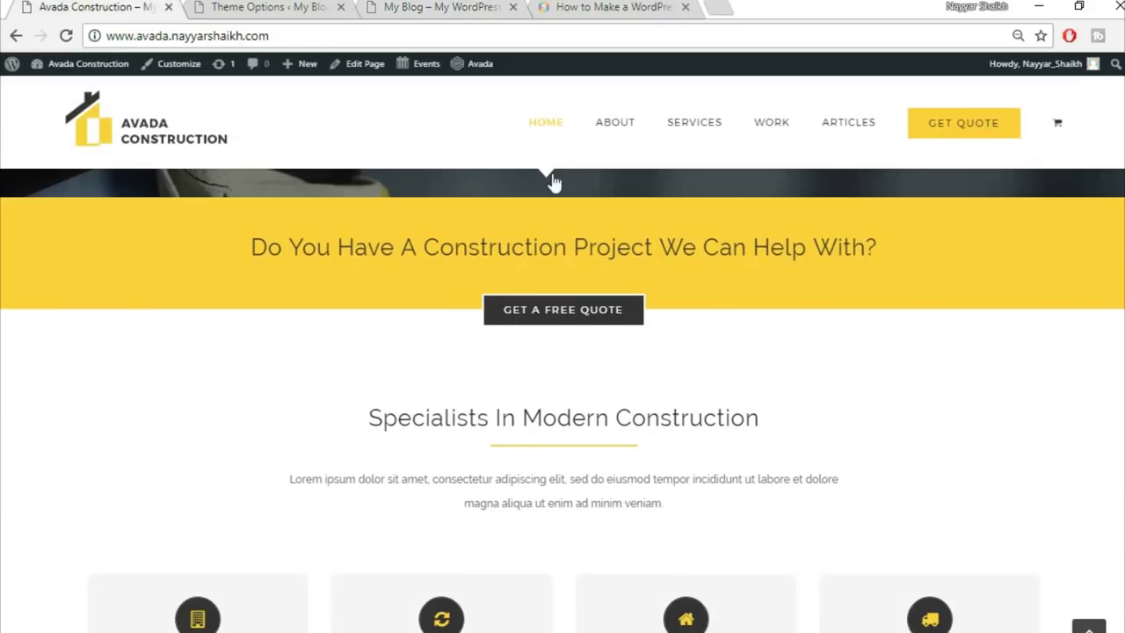
scroll(528, 464, down, 3)
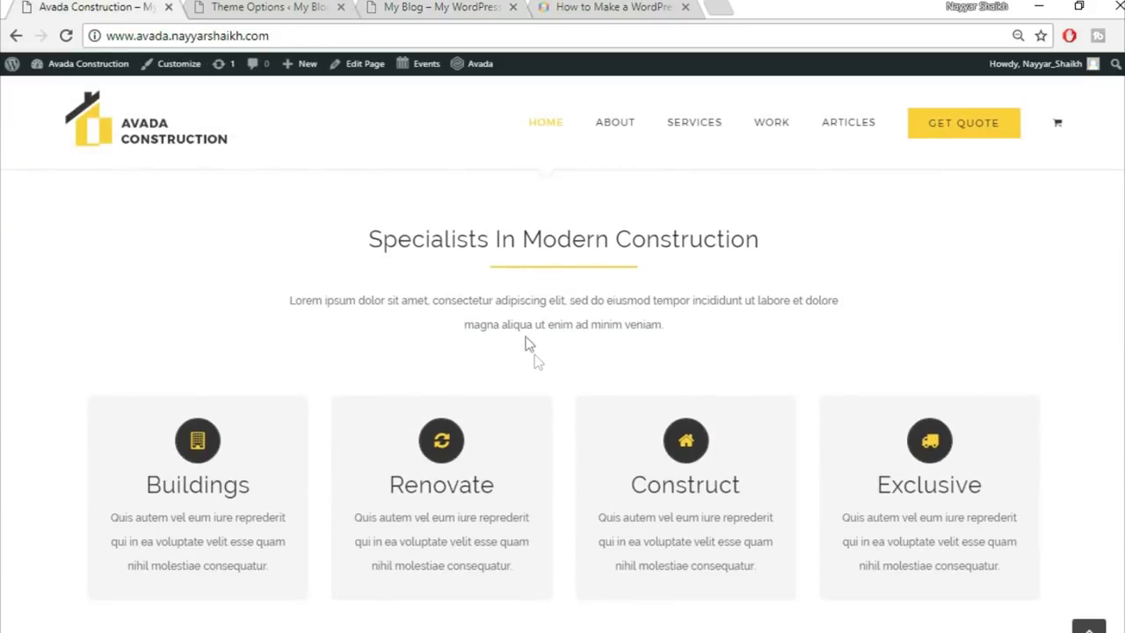
scroll(577, 389, down, 1)
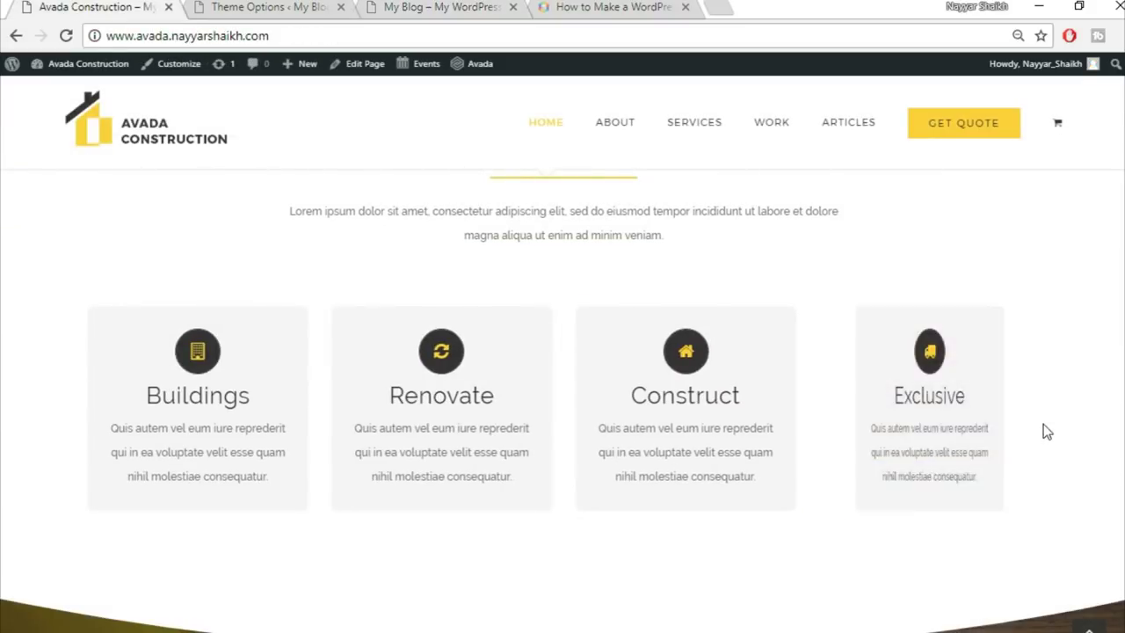
scroll(1044, 431, up, 5)
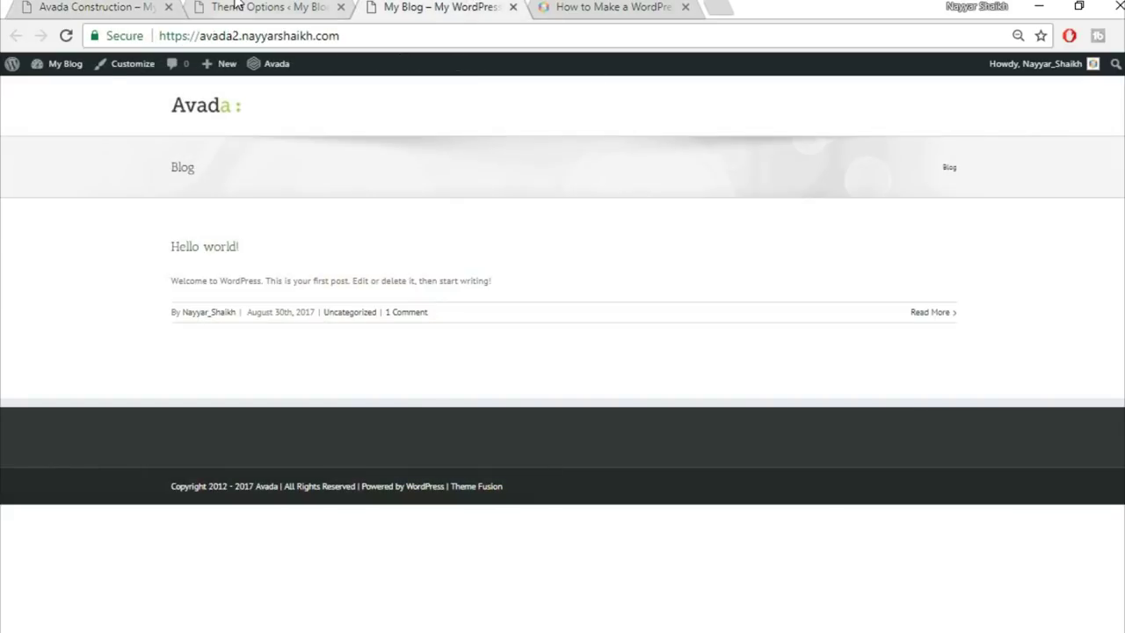
click(272, 7)
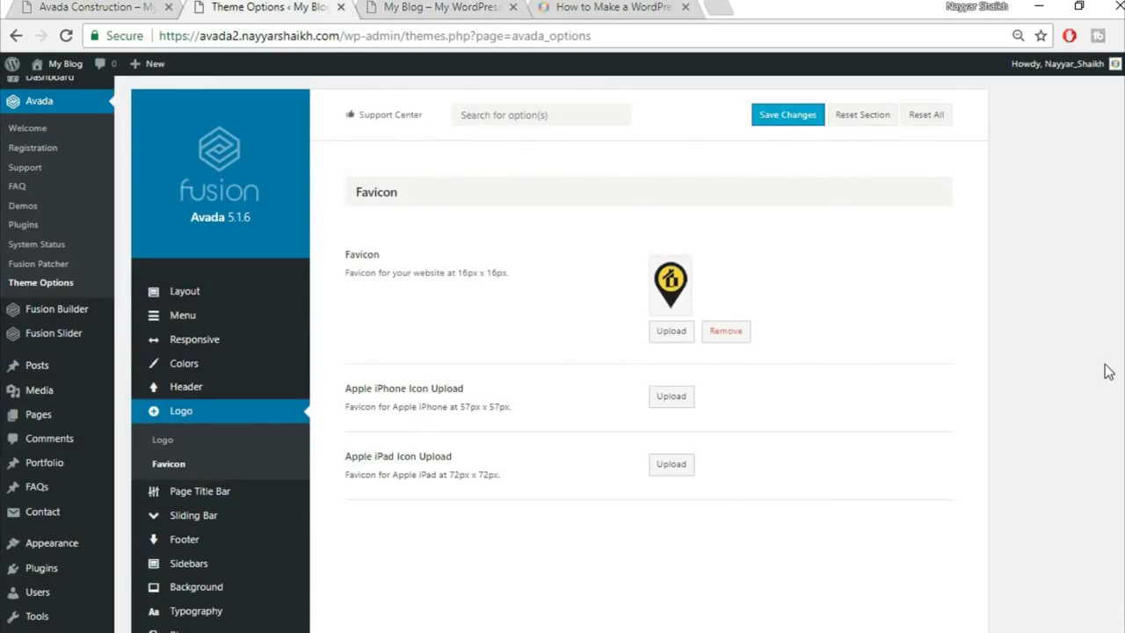
Set the body font to Raleway with an Arial, Helvetica, sans-serif fallback
scroll(1105, 372, down, 3)
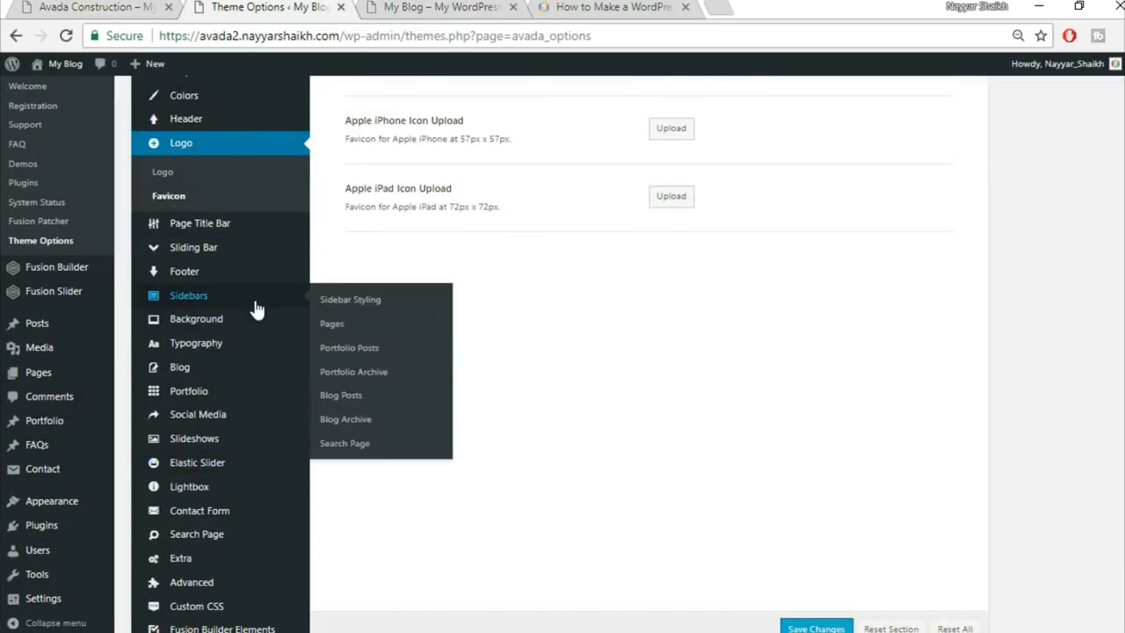
click(224, 344)
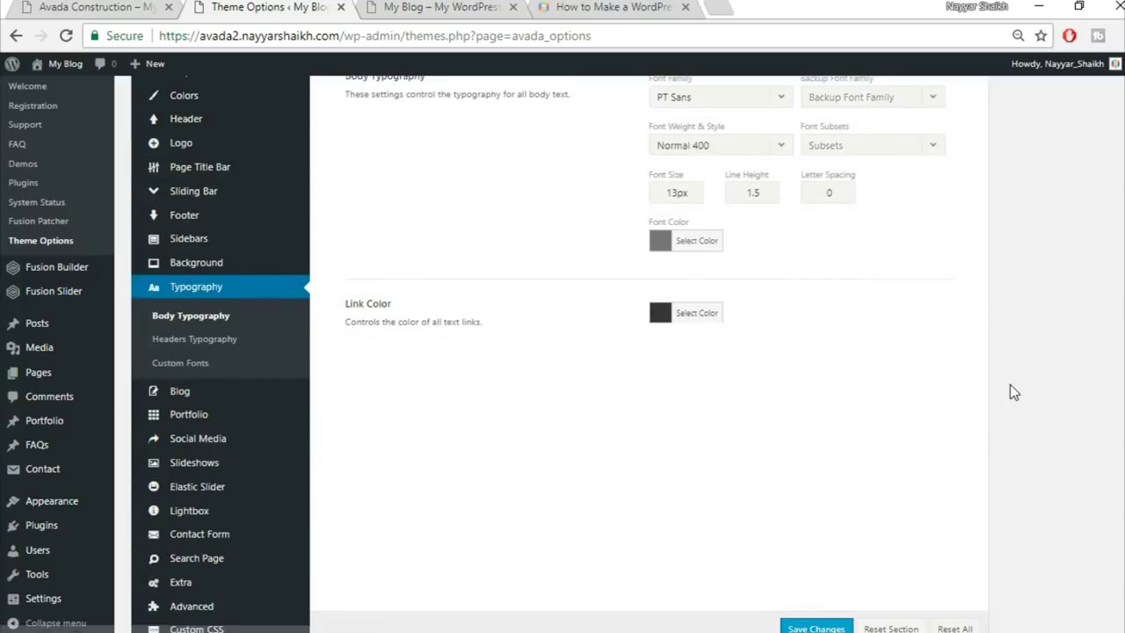
scroll(1011, 384, up, 1)
scroll(1010, 387, up, 1)
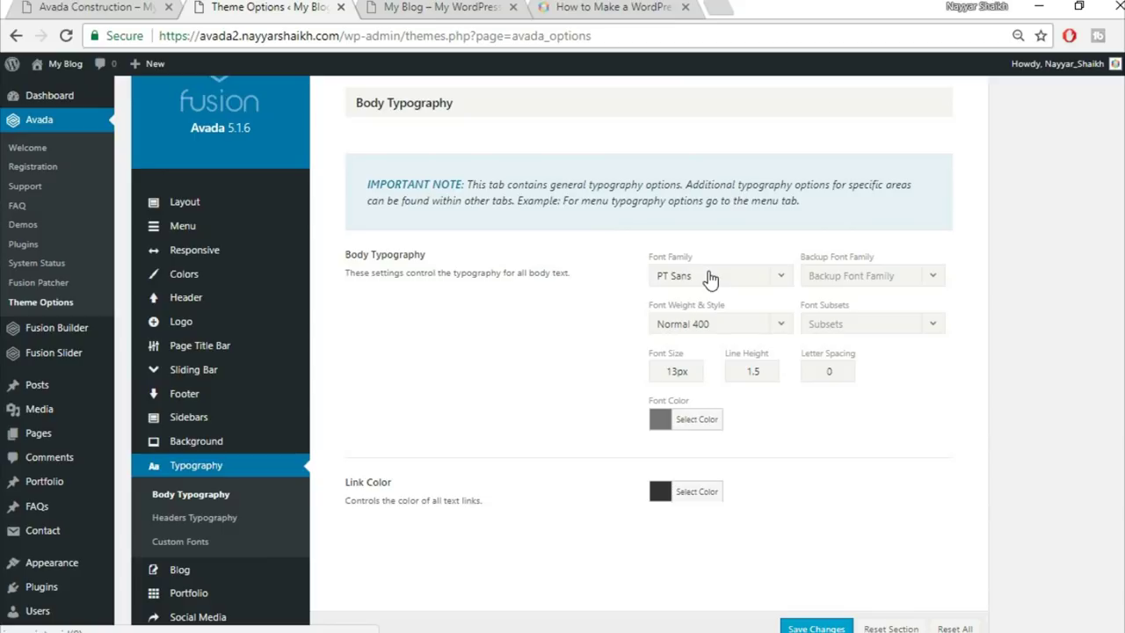
click(756, 280)
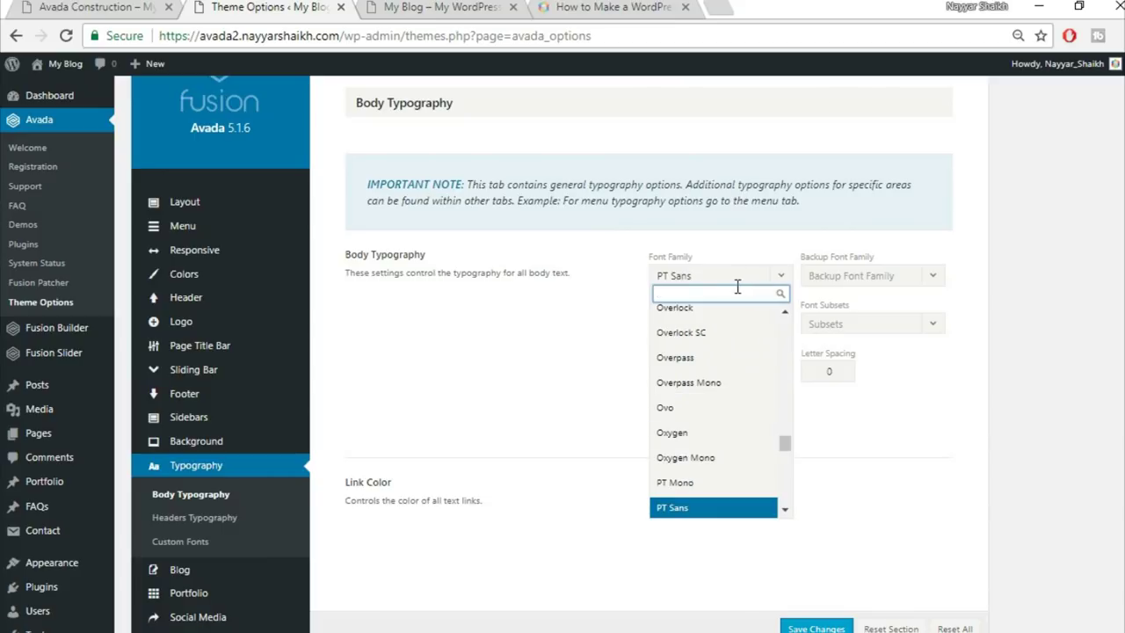
text(r)
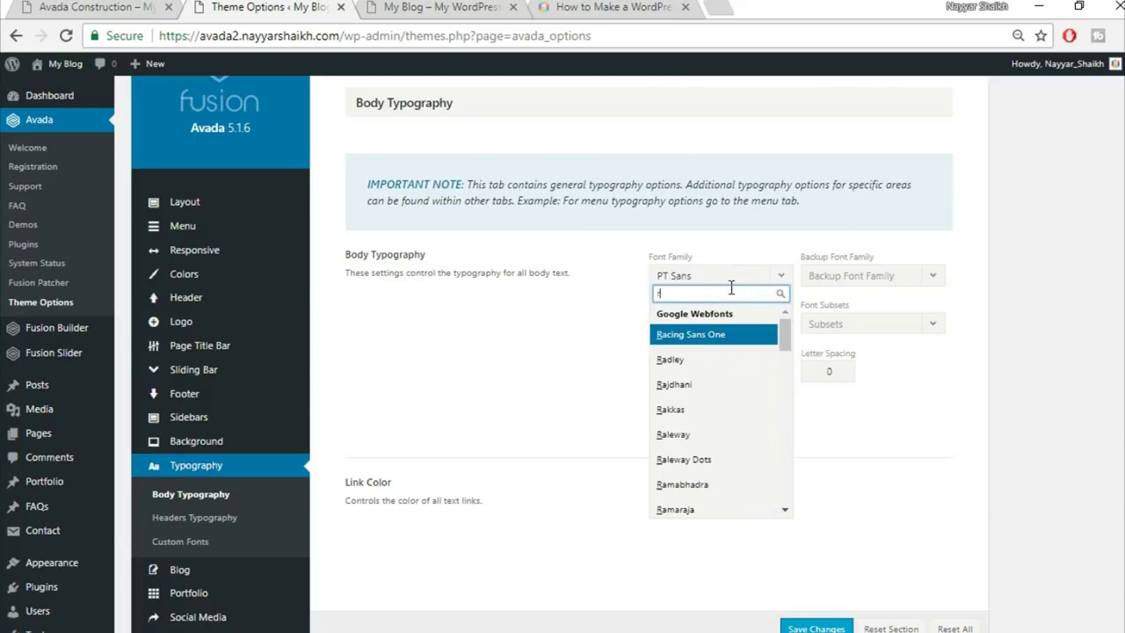
text(ail)
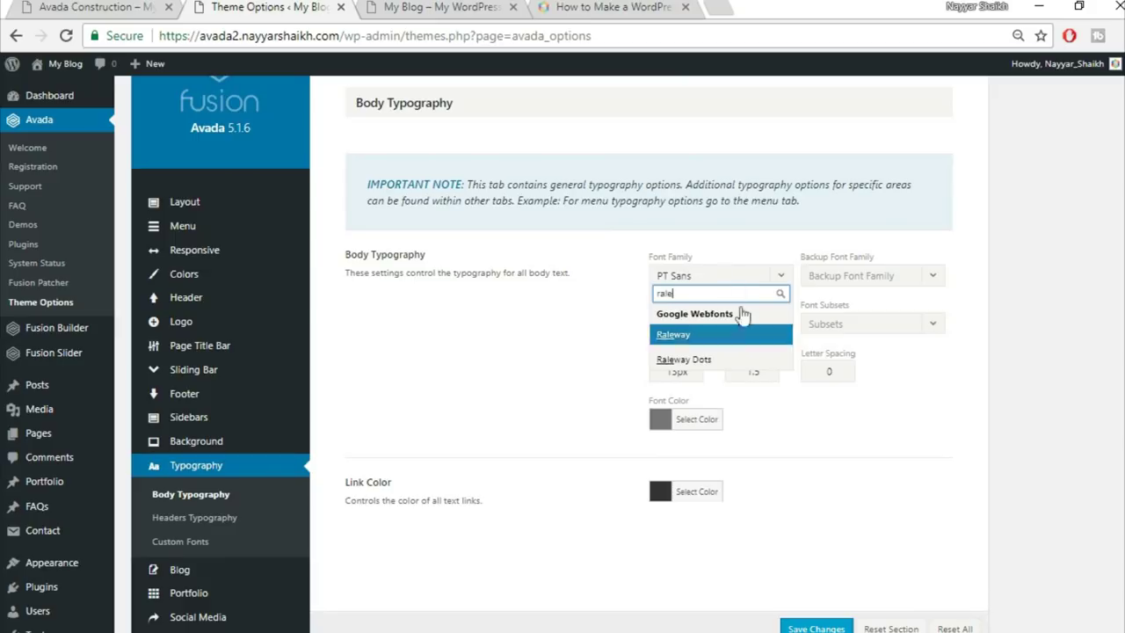
click(716, 335)
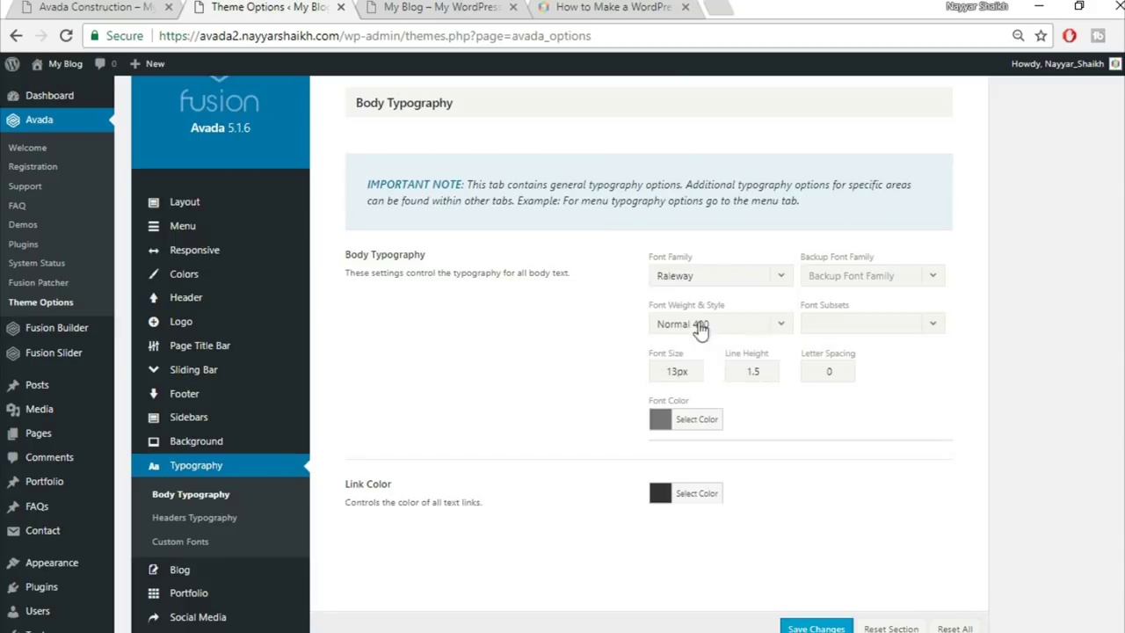
click(855, 283)
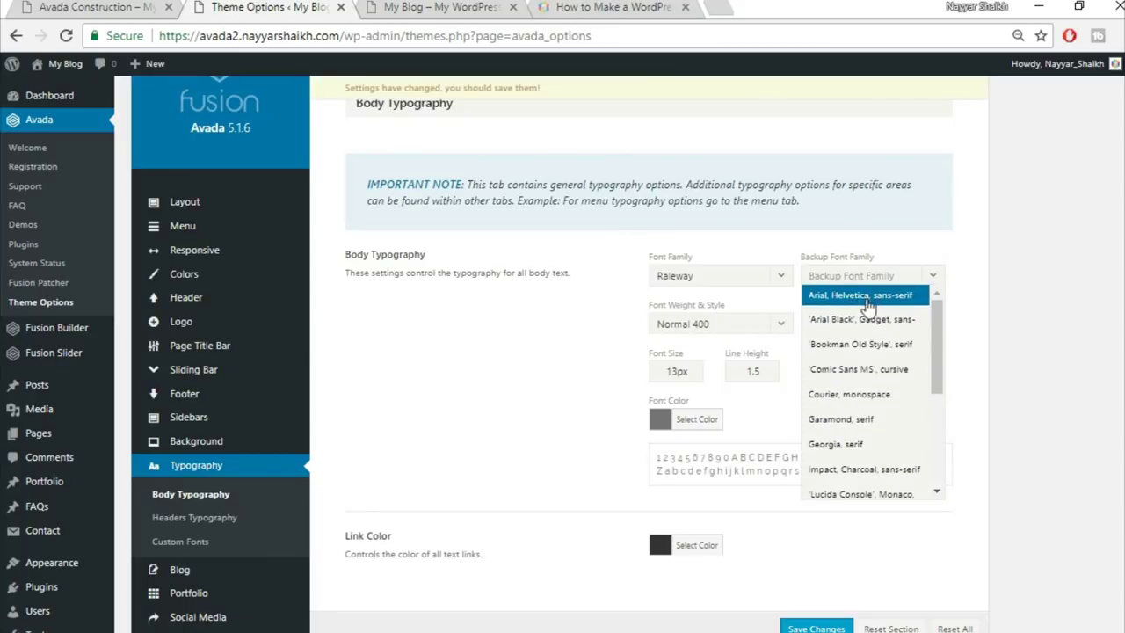
click(860, 297)
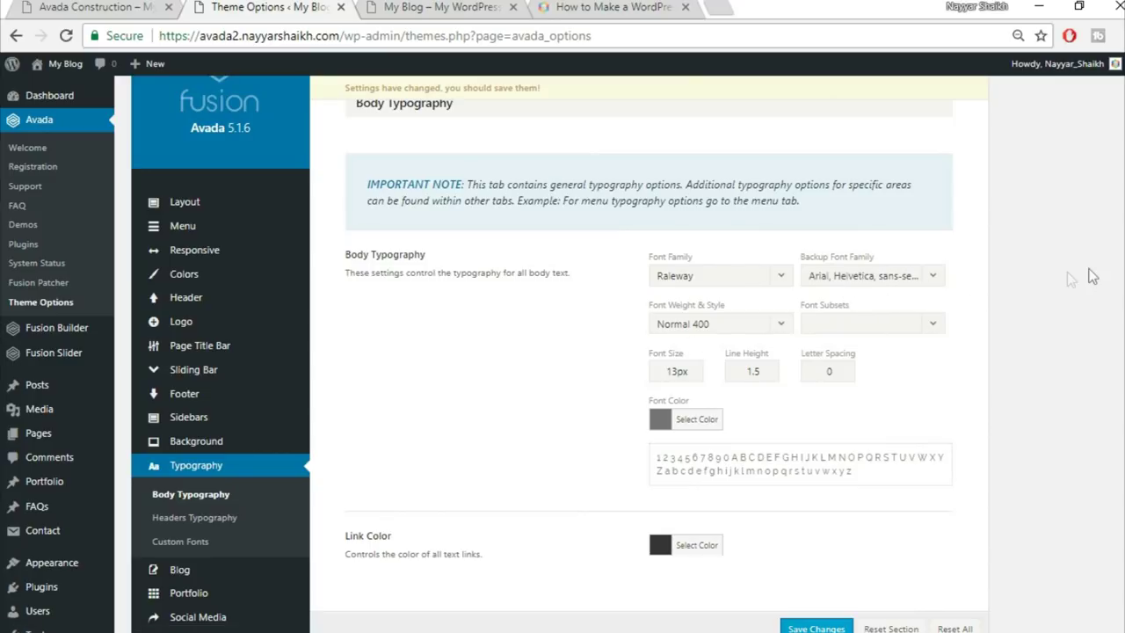
Give body text weight Medium 500, size 15px and line height 2.27
click(739, 332)
scroll(743, 457, down, 1)
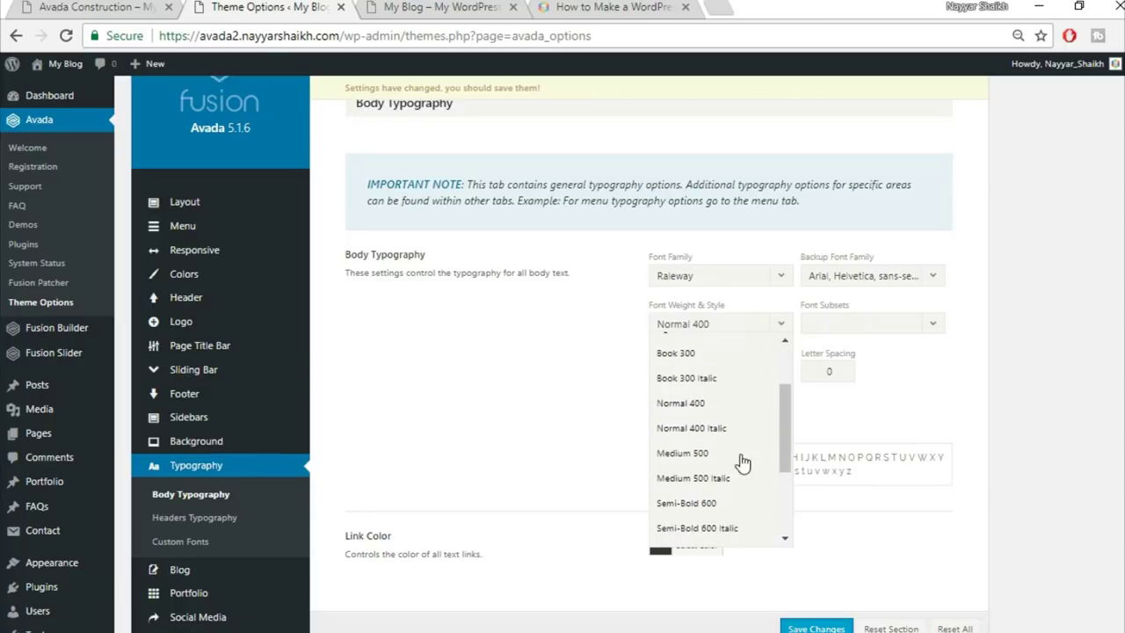
click(730, 456)
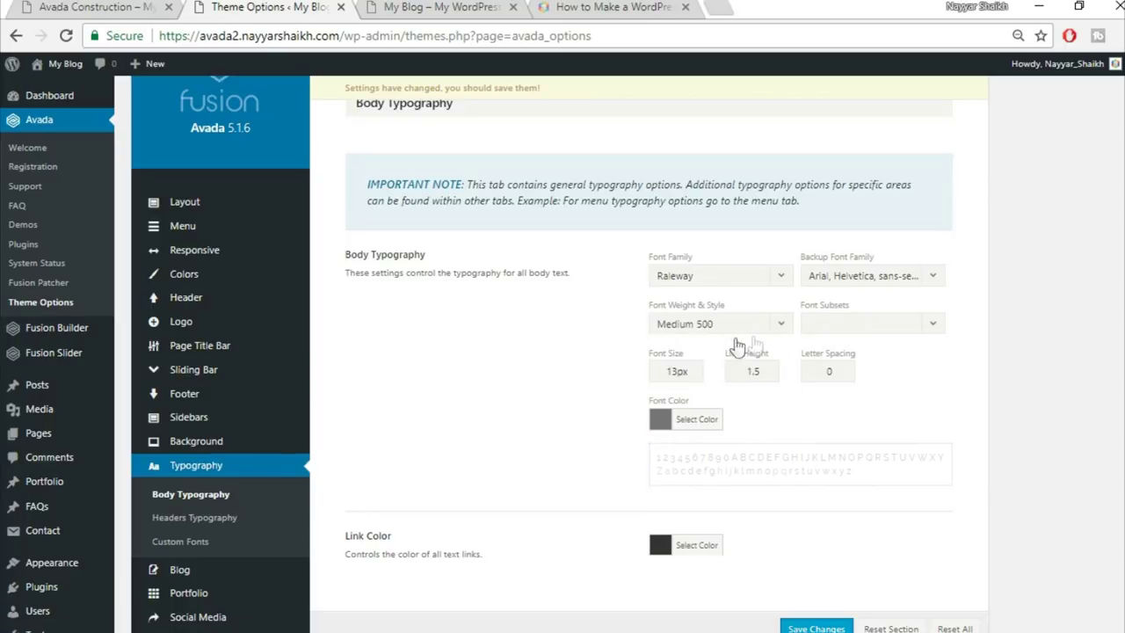
click(675, 375)
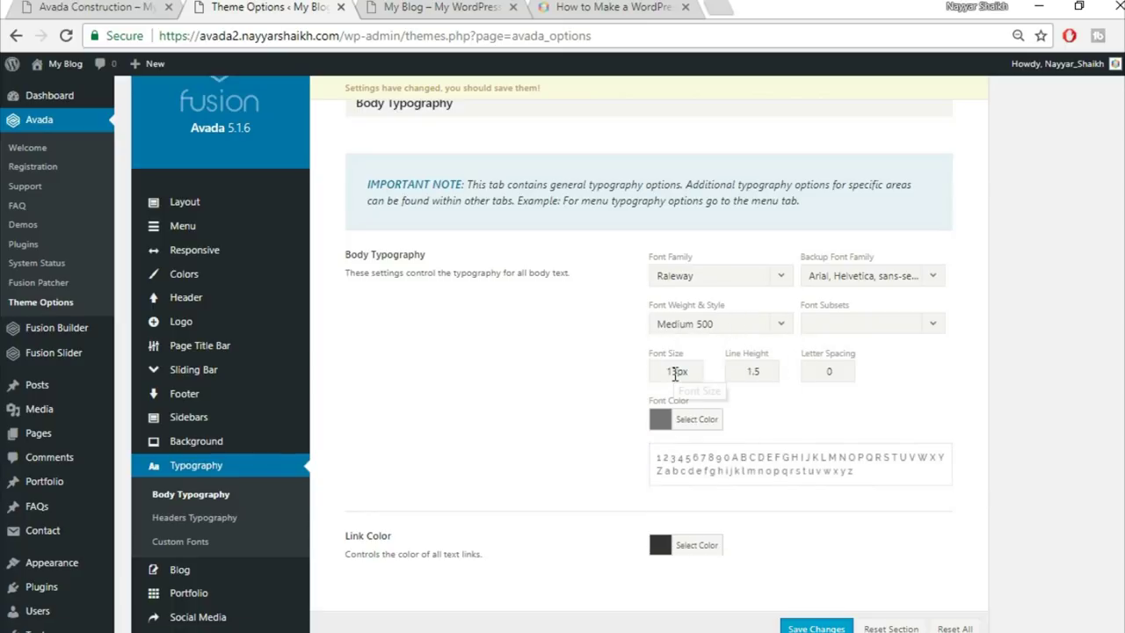
key(BackSpace)
text(5)
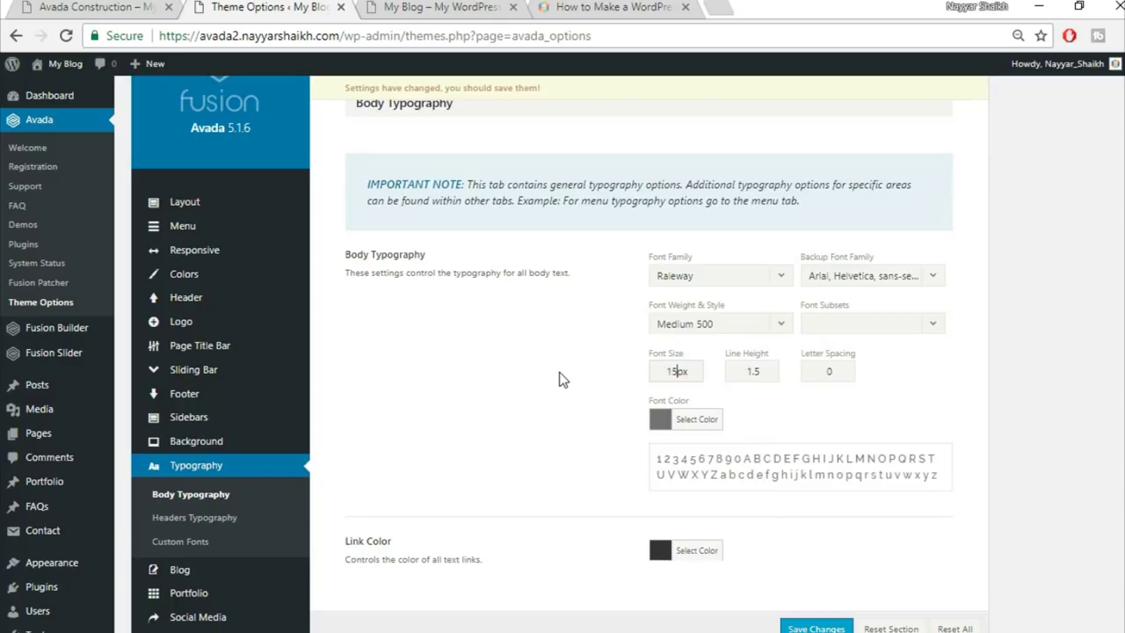
click(774, 371)
double_click(747, 373)
text(2)
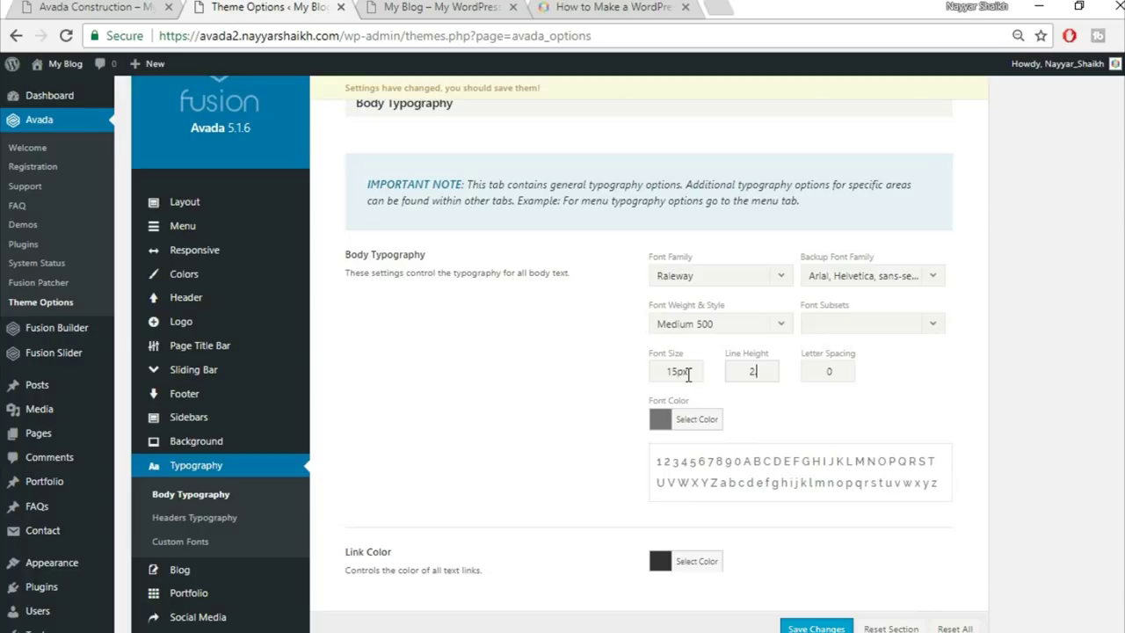
text(.27)
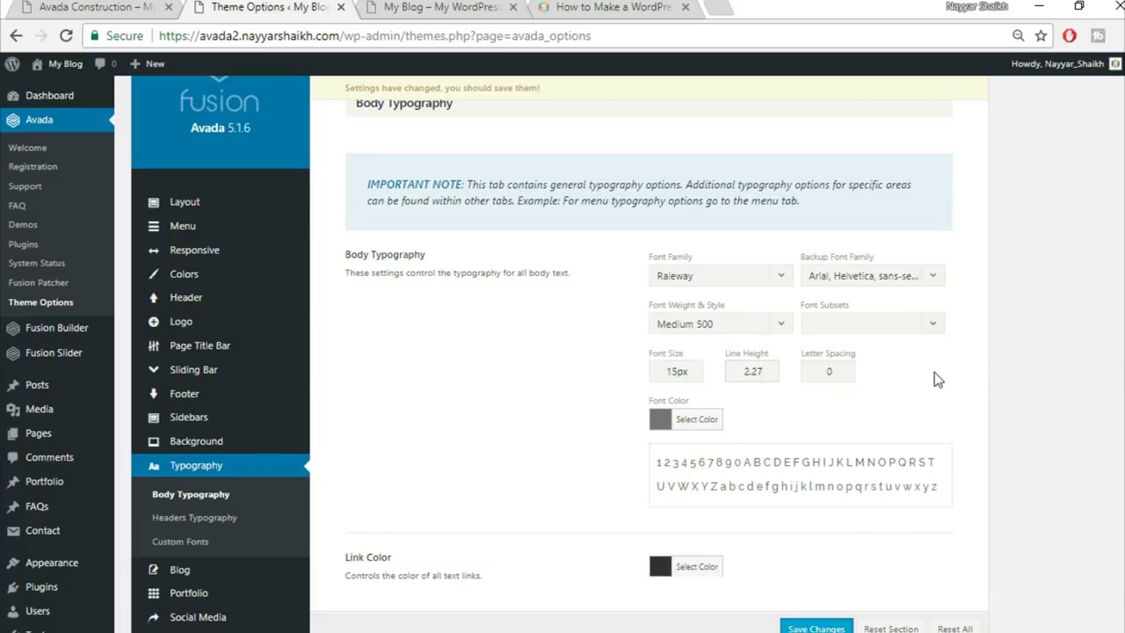
Compare against the live Avada Construction site, then return to the typography settings
click(103, 6)
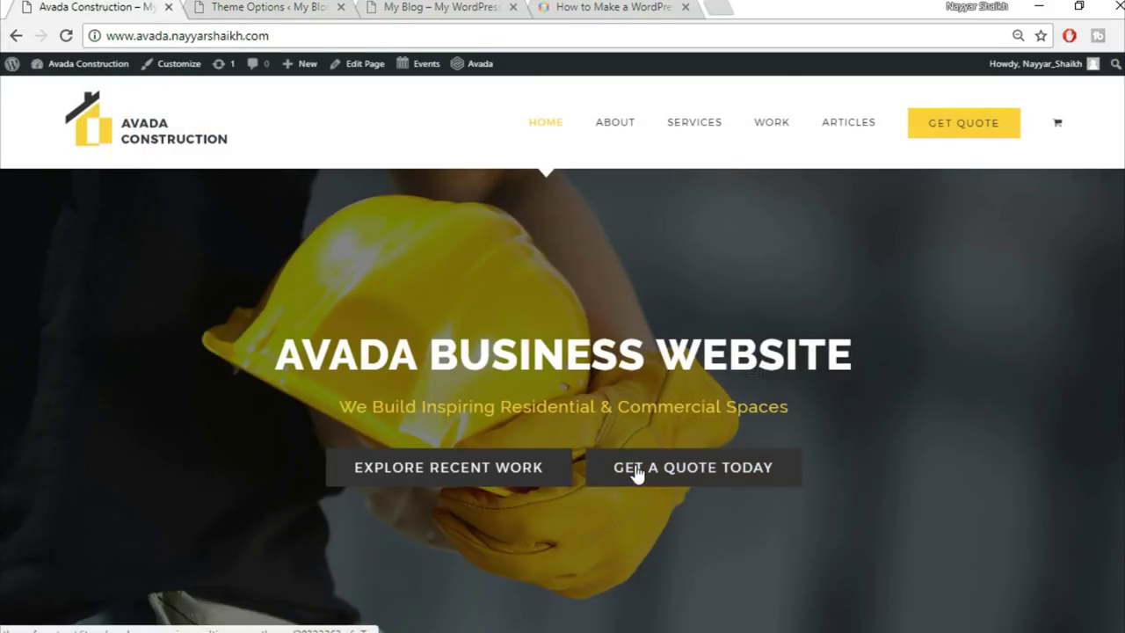
scroll(638, 475, down, 8)
scroll(639, 481, up, 3)
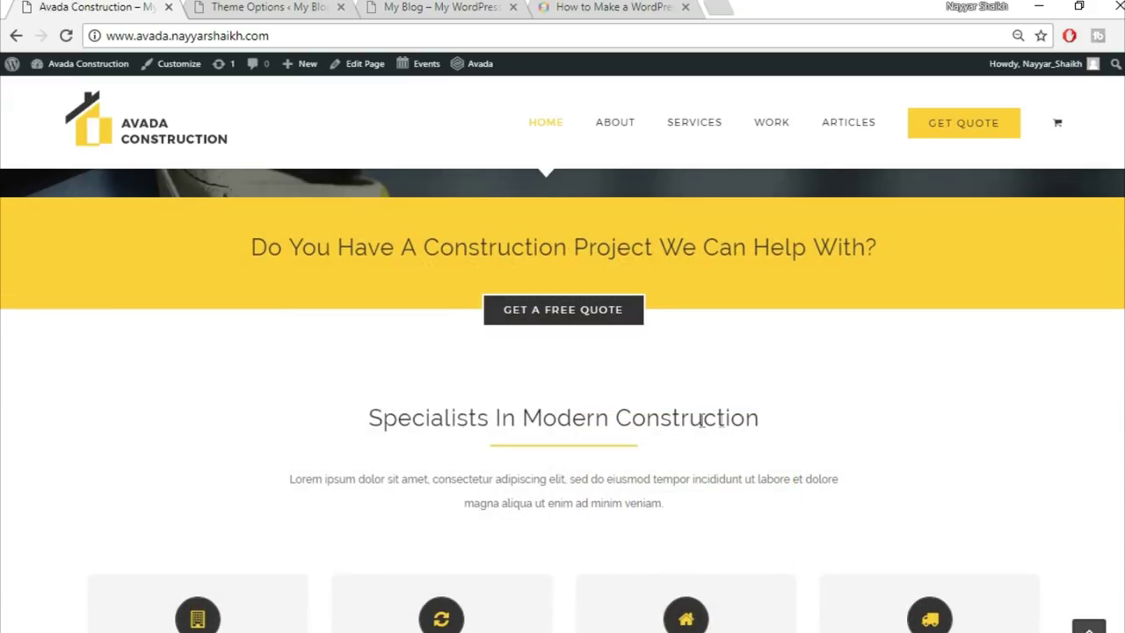
scroll(753, 431, down, 2)
scroll(698, 365, up, 2)
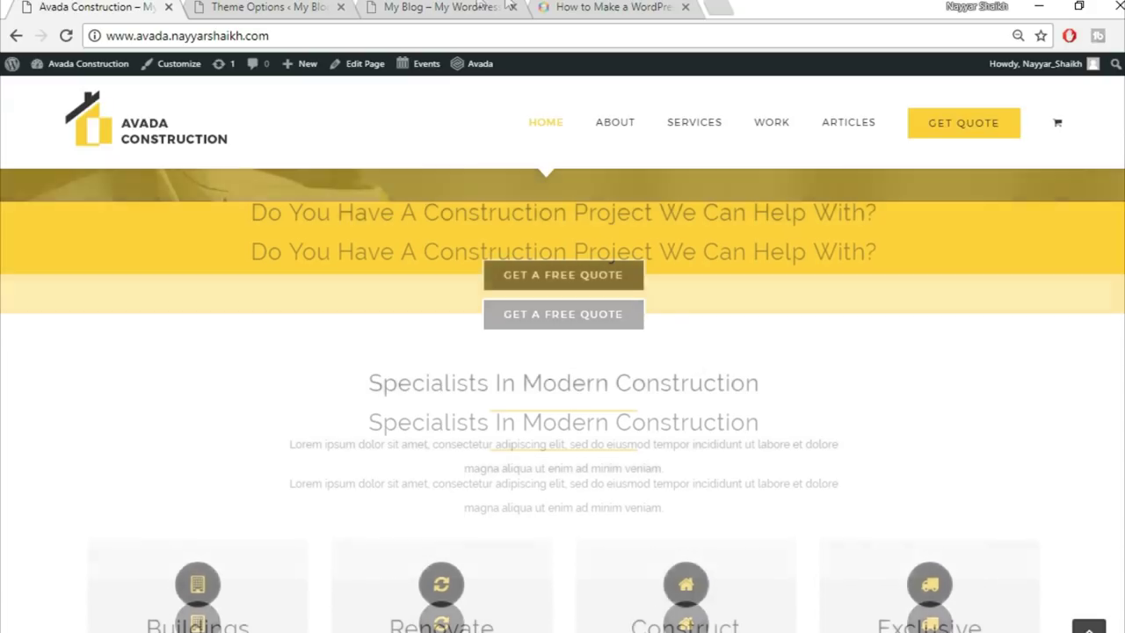
click(439, 7)
click(264, 7)
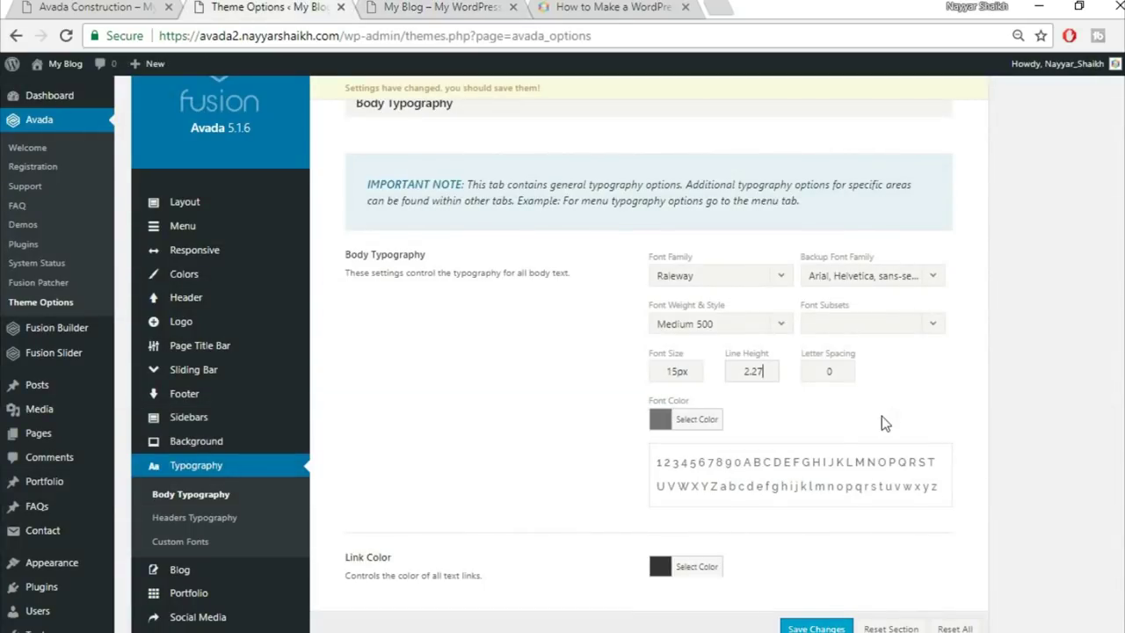
Save the body typography settings in Avada Theme Options
scroll(985, 416, down, 2)
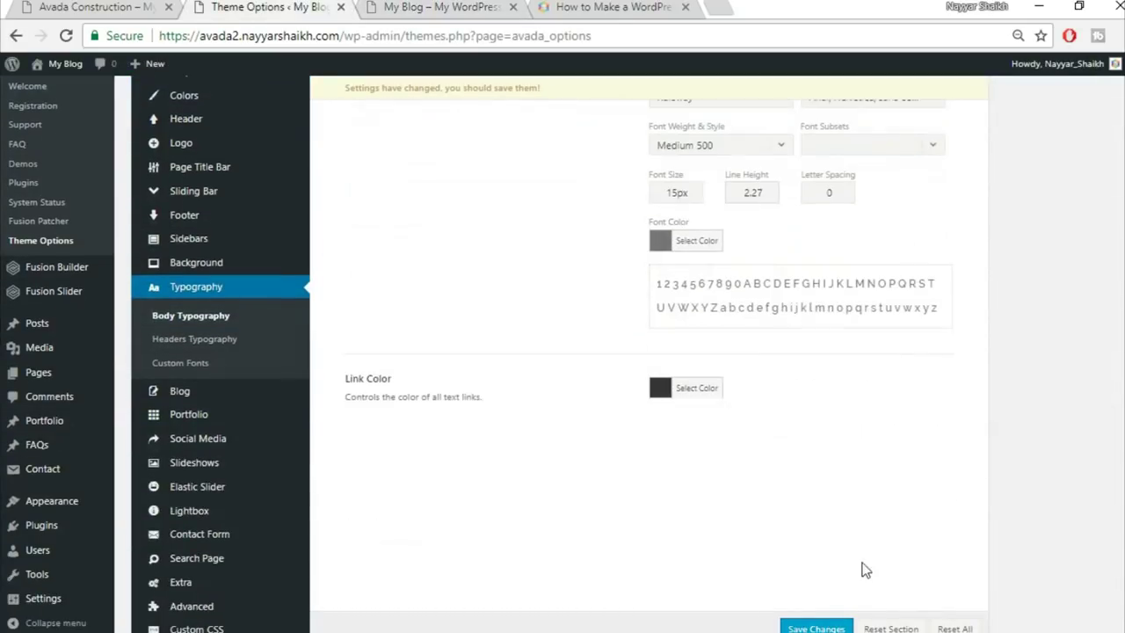
scroll(831, 492, up, 2)
click(824, 626)
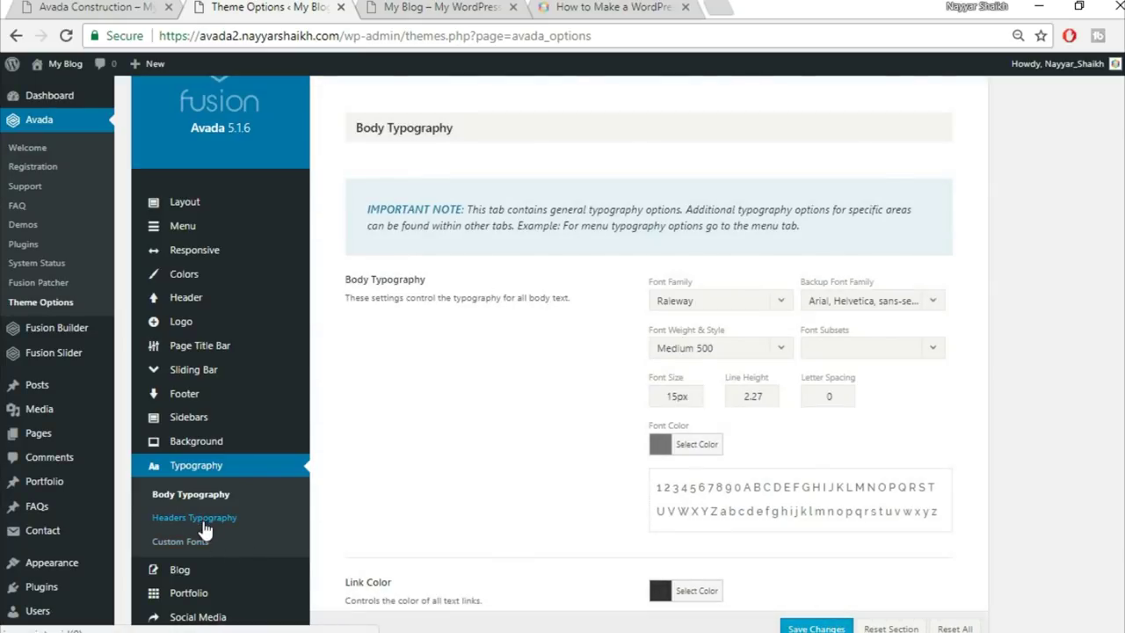
Set H1 headers to Raleway Extra-Bold 800, Arial fallback, 2px letter spacing
click(203, 521)
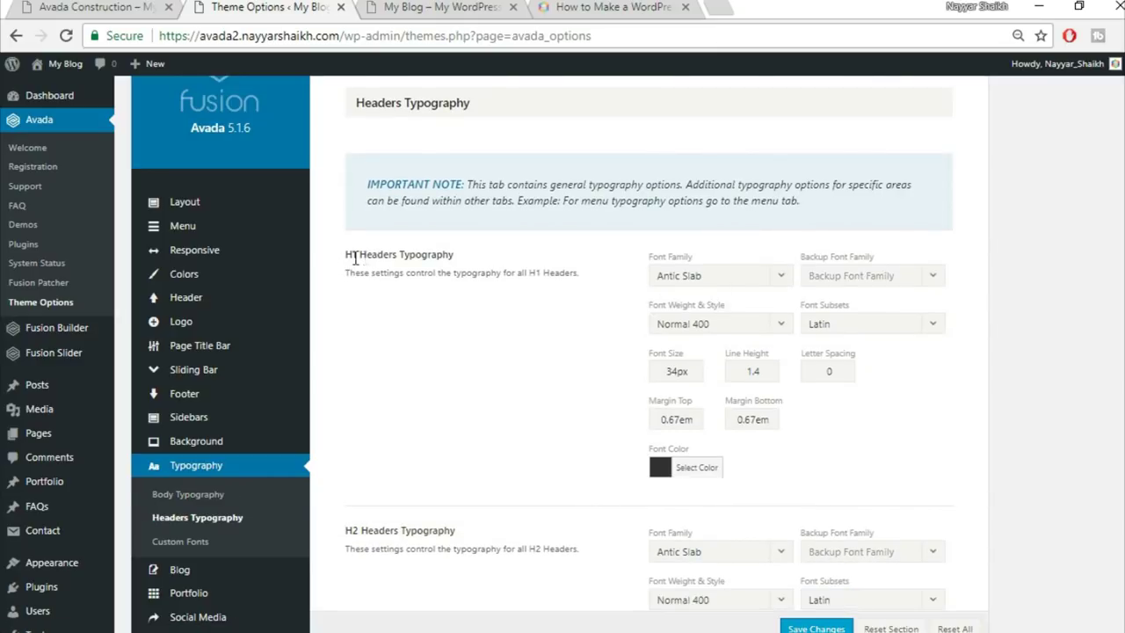
click(723, 279)
text(rale)
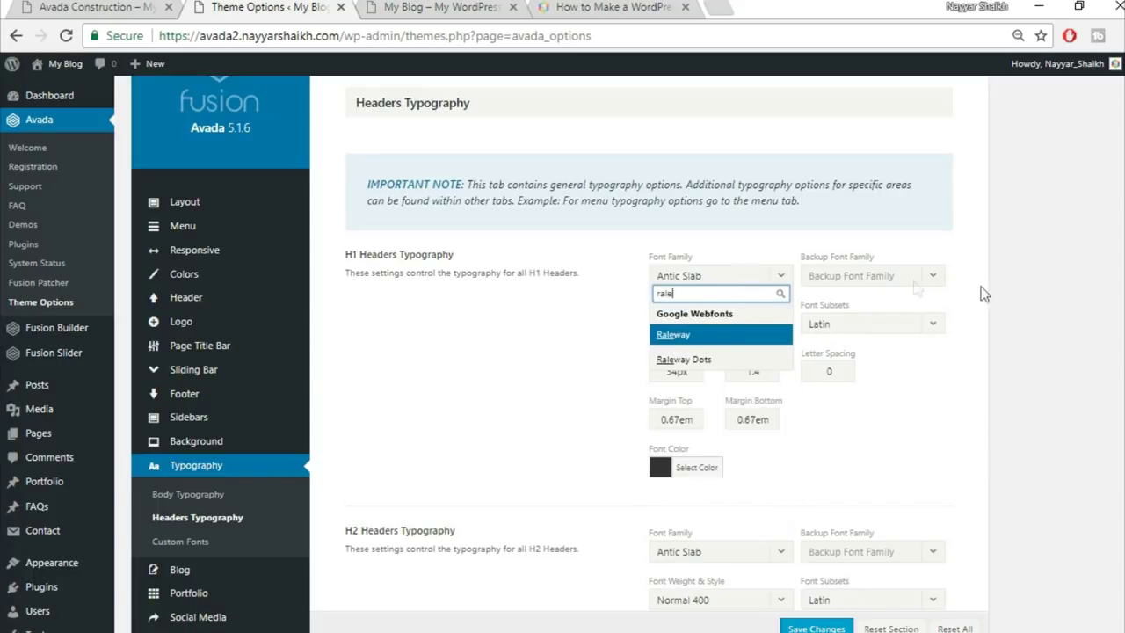
key(Return)
click(857, 278)
click(903, 297)
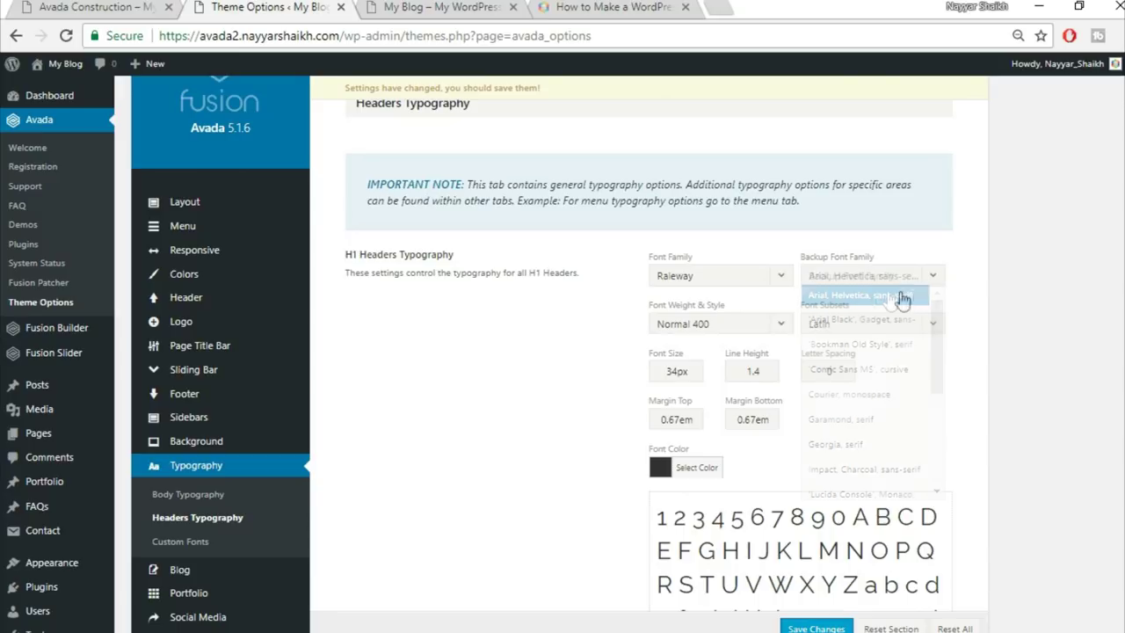
click(727, 325)
scroll(729, 397, down, 1)
scroll(730, 397, down, 5)
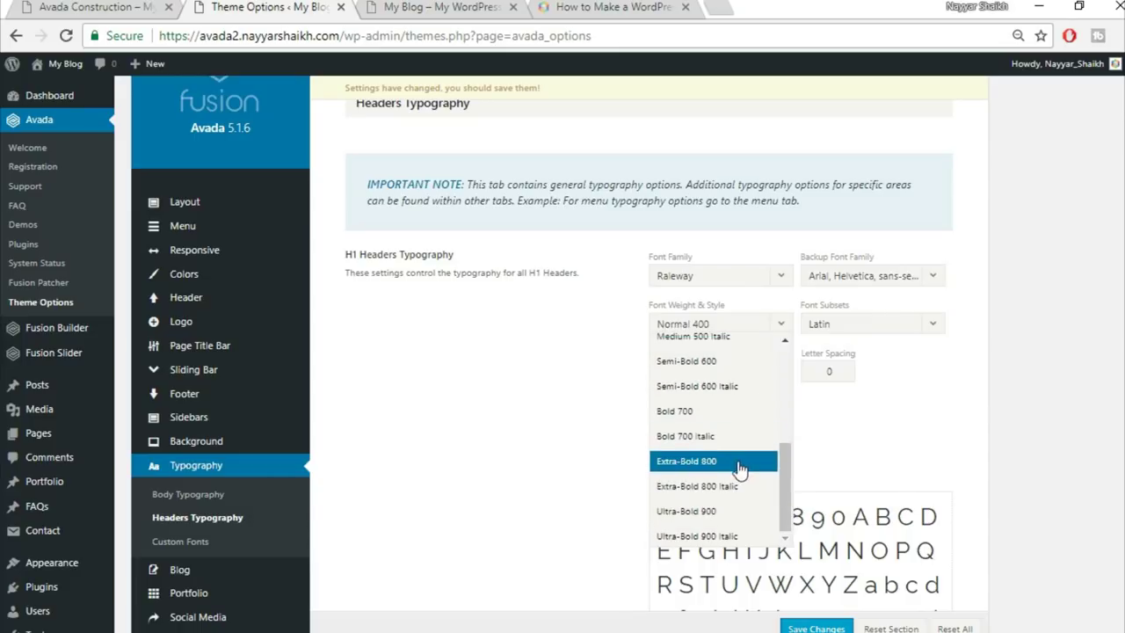
click(739, 470)
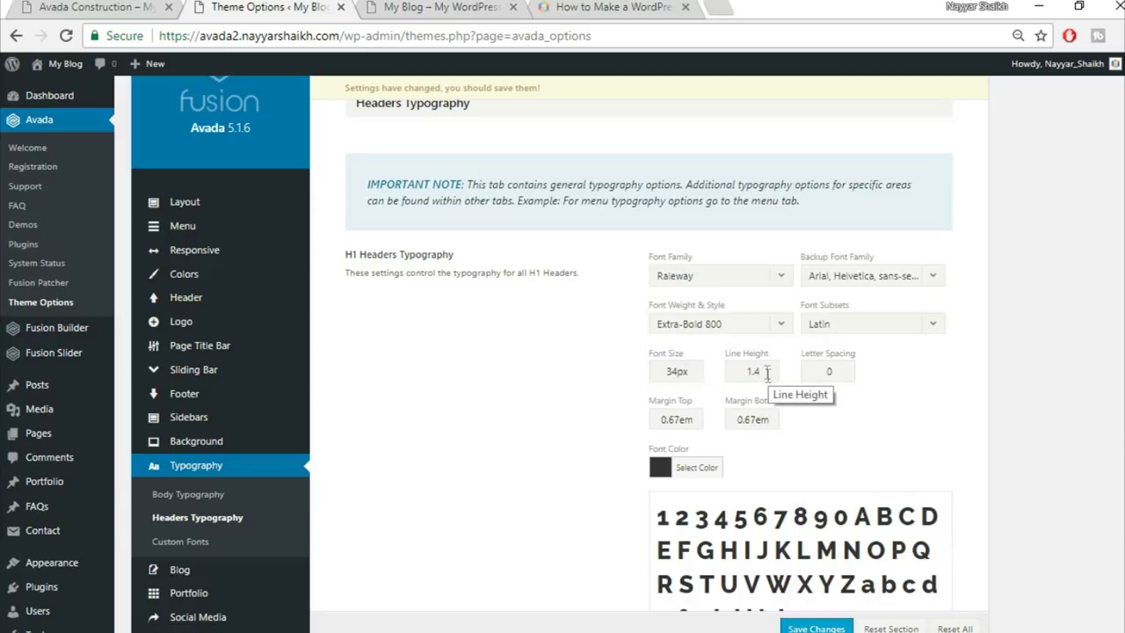
double_click(838, 371)
text(2px)
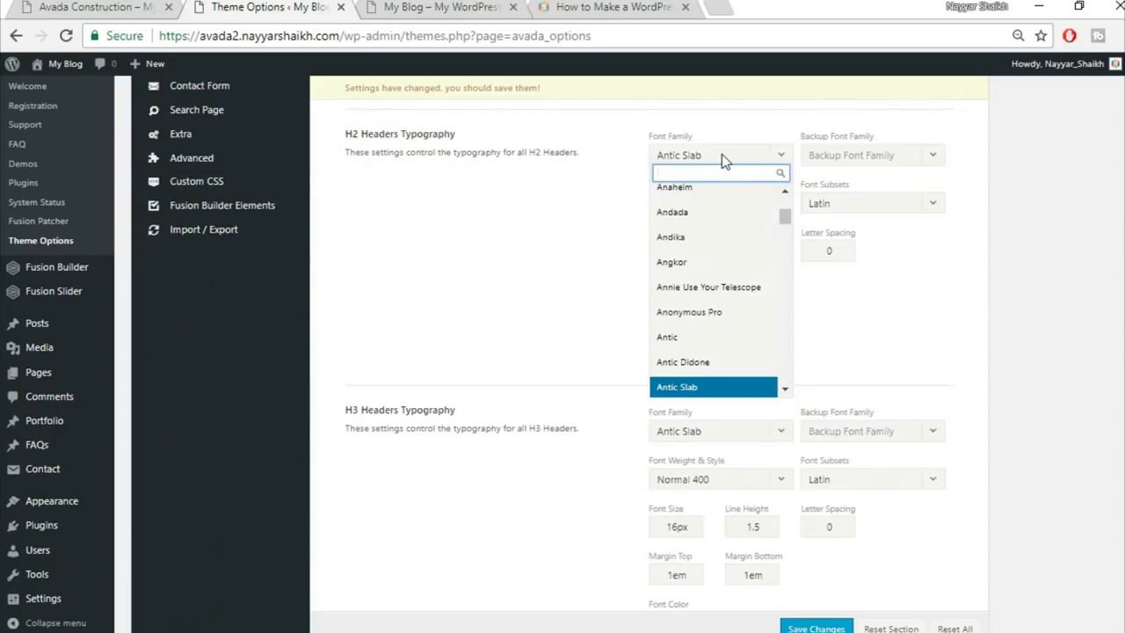
Set the H2 font to Raleway with an Arial, Helvetica, sans-serif backup
text(ra)
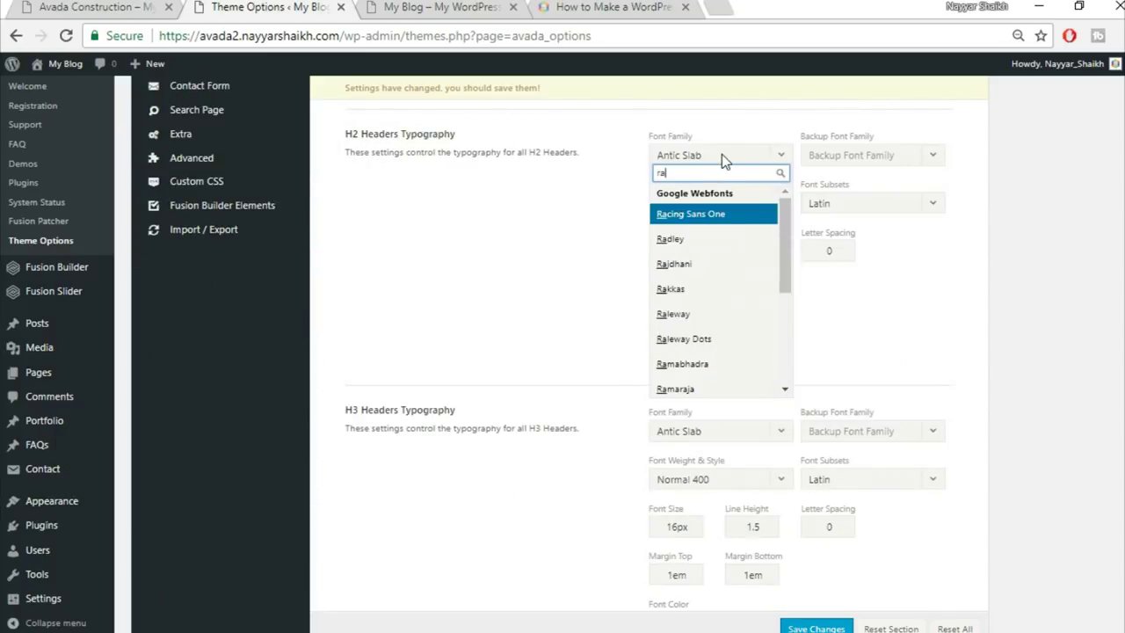
text(le)
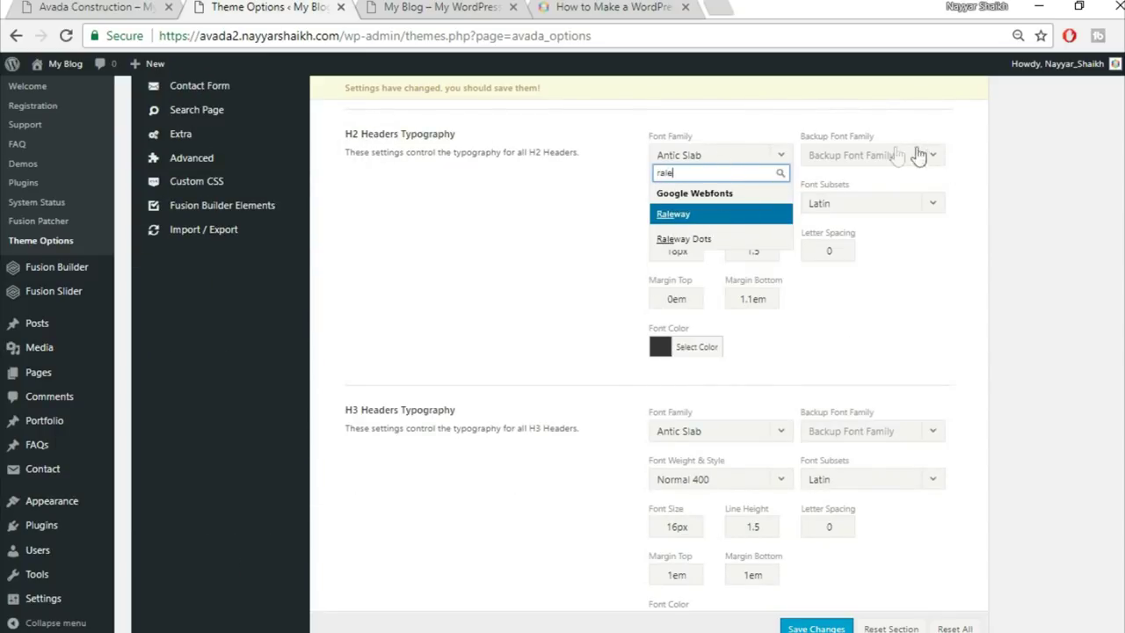
key(Return)
click(881, 154)
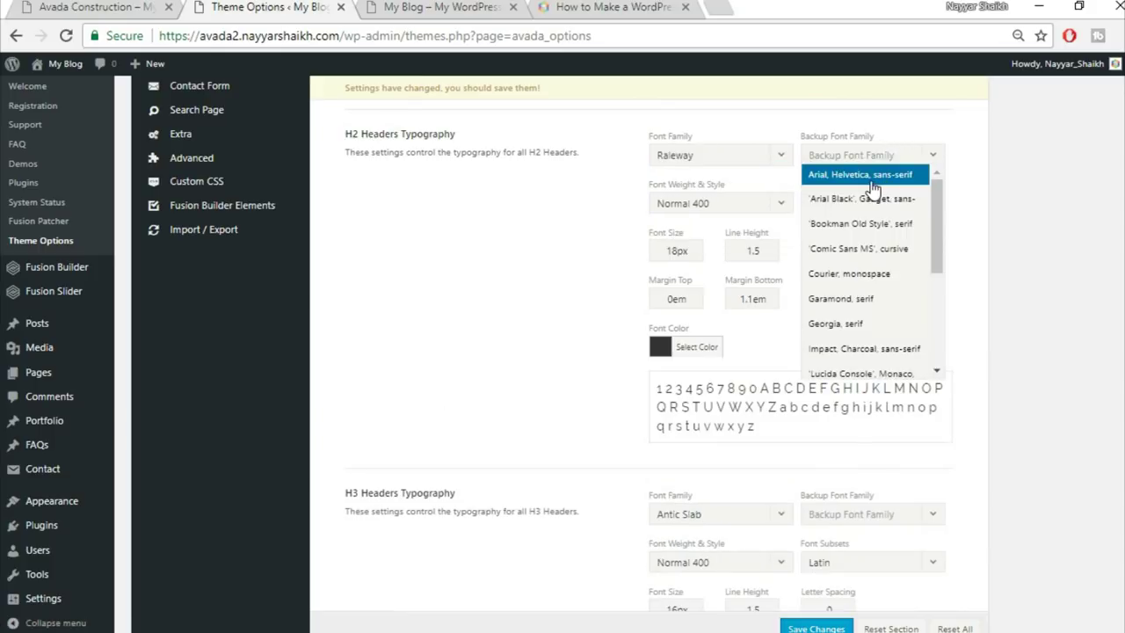
click(870, 176)
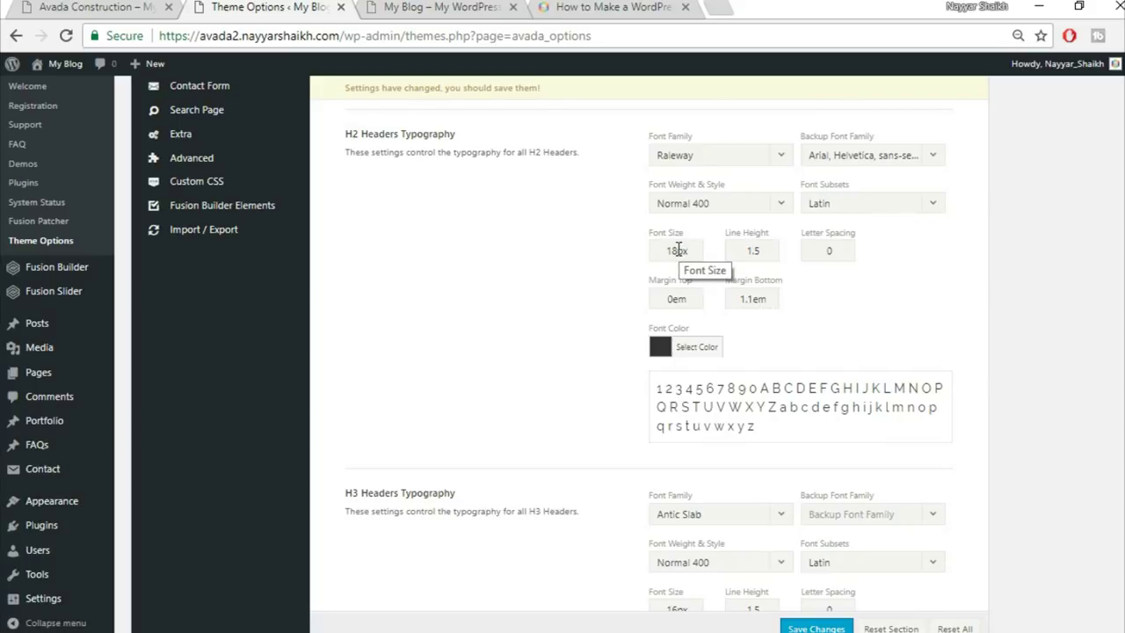
Give H2 headers 32px size, line height 1.3 and a 0.5em bottom margin
drag(680, 251, 619, 249)
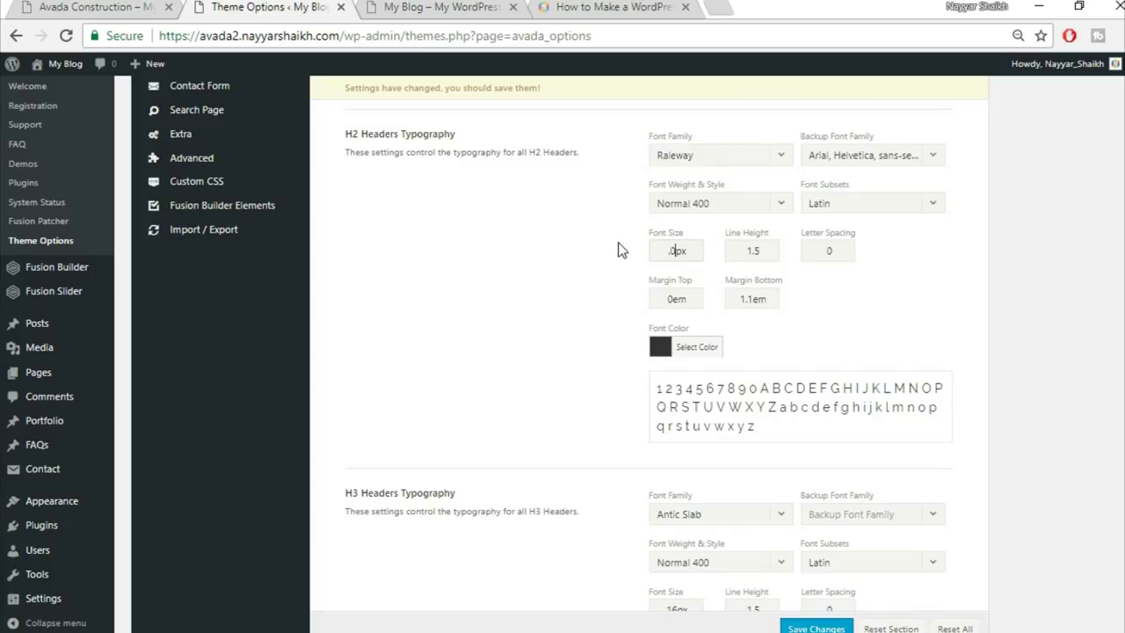
drag(674, 251, 545, 246)
text(32)
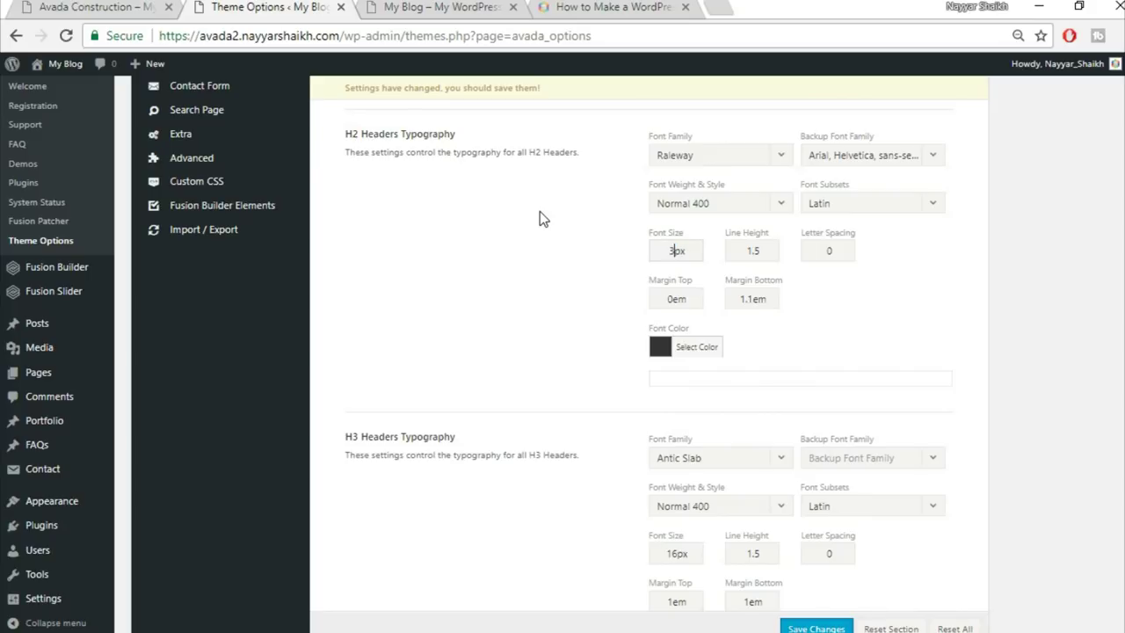
key(Tab)
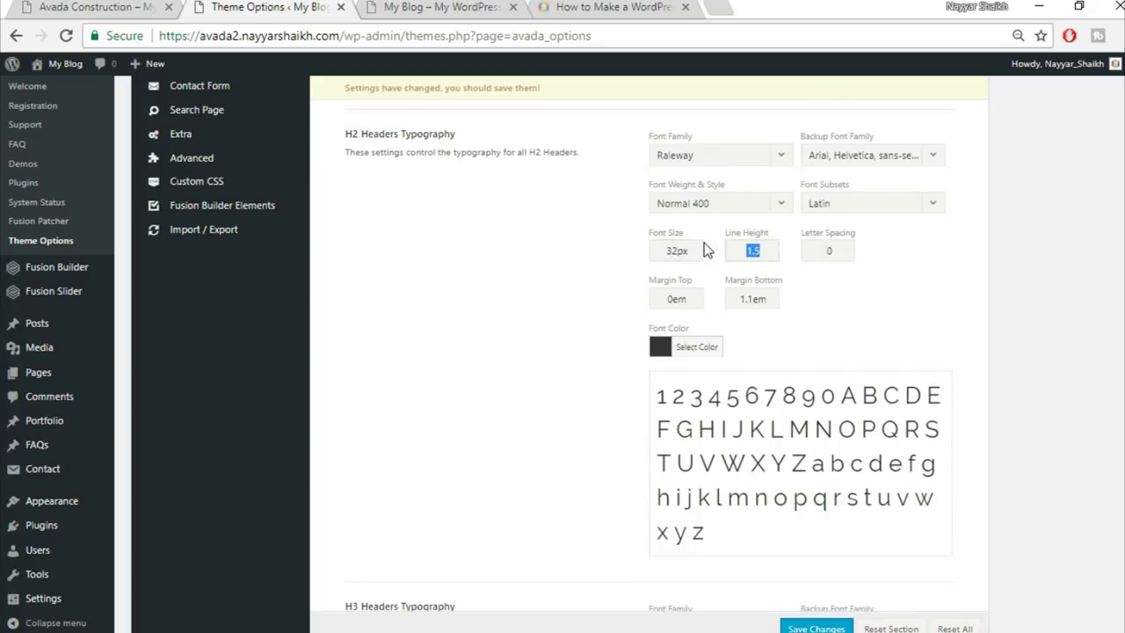
text(1.3)
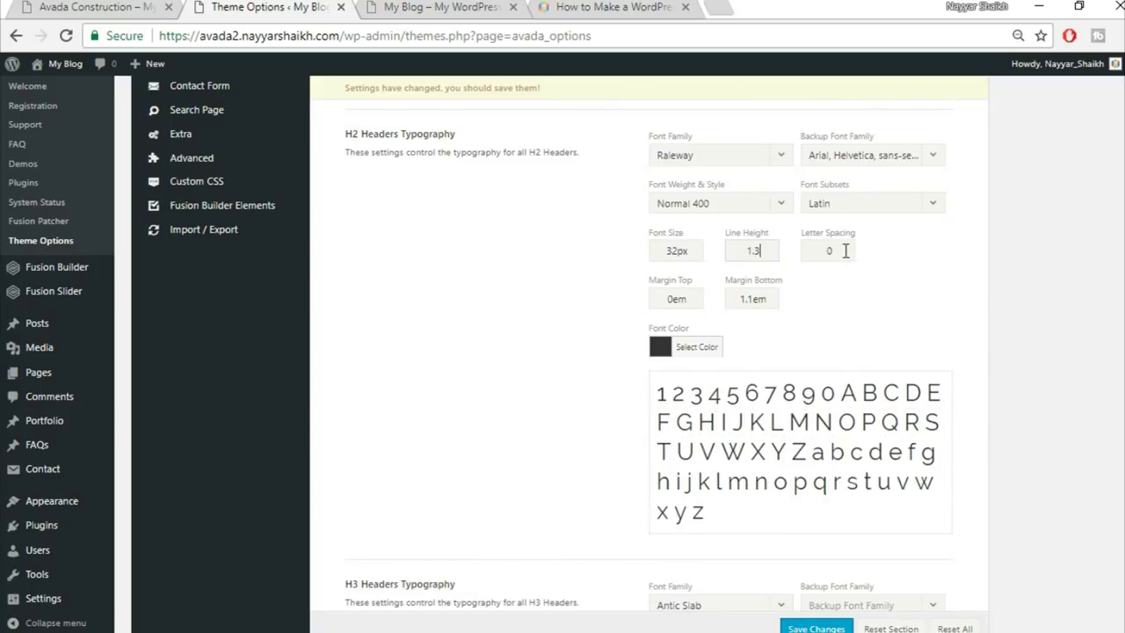
text(1px)
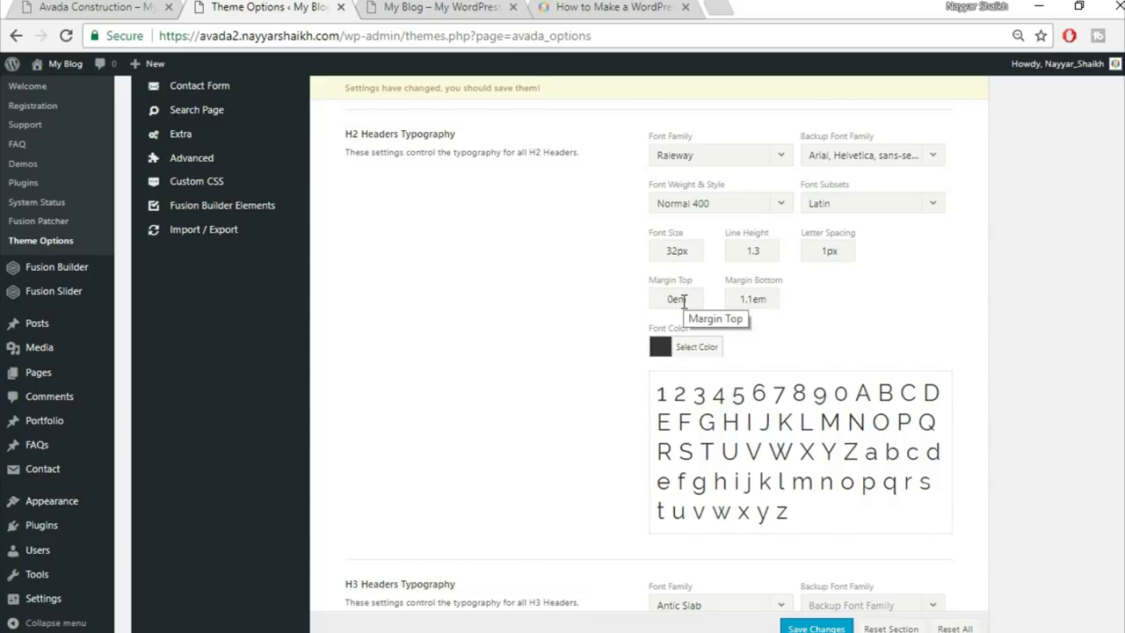
drag(754, 299, 662, 298)
text(0)
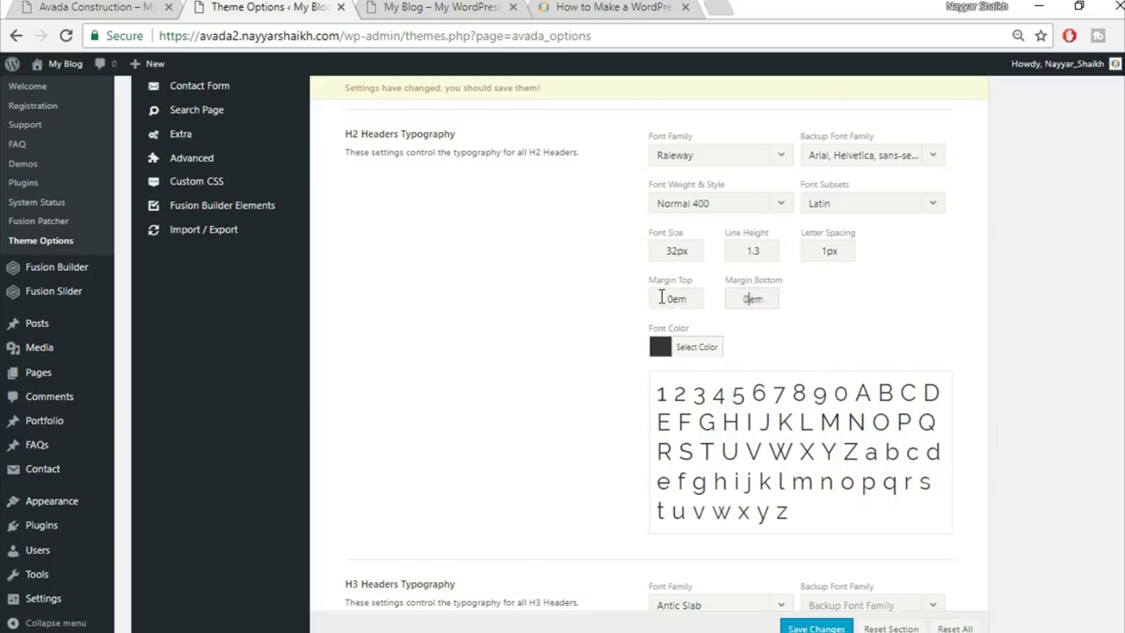
text(.5)
scroll(877, 313, down, 3)
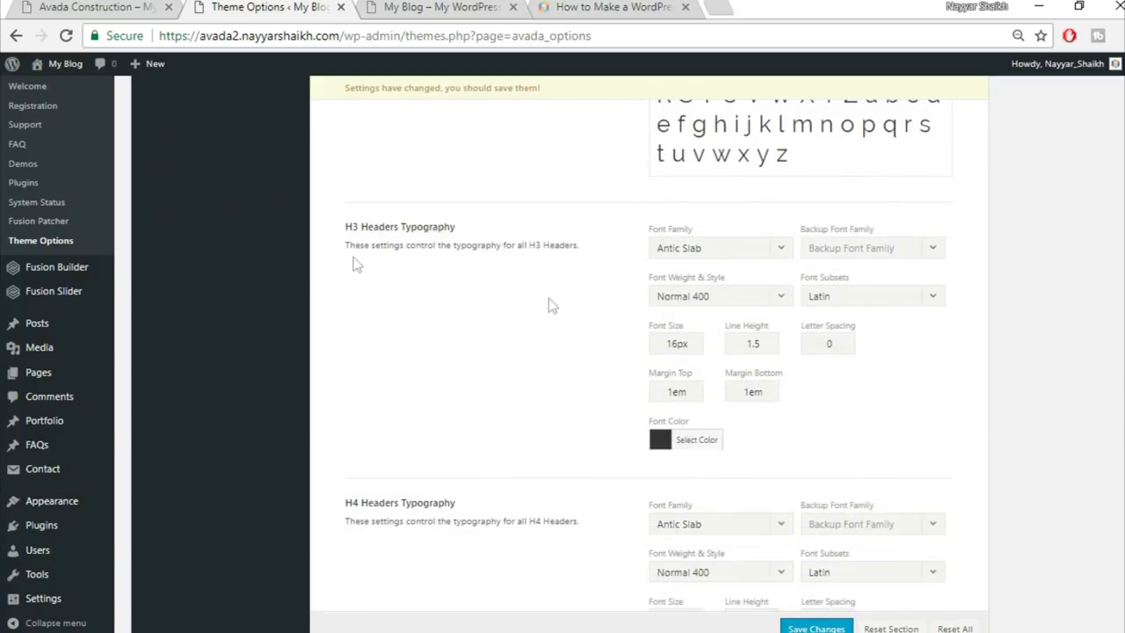
Set the H3 font to Raleway with an Arial, Helvetica, sans-serif backup
scroll(466, 262, down, 1)
click(723, 160)
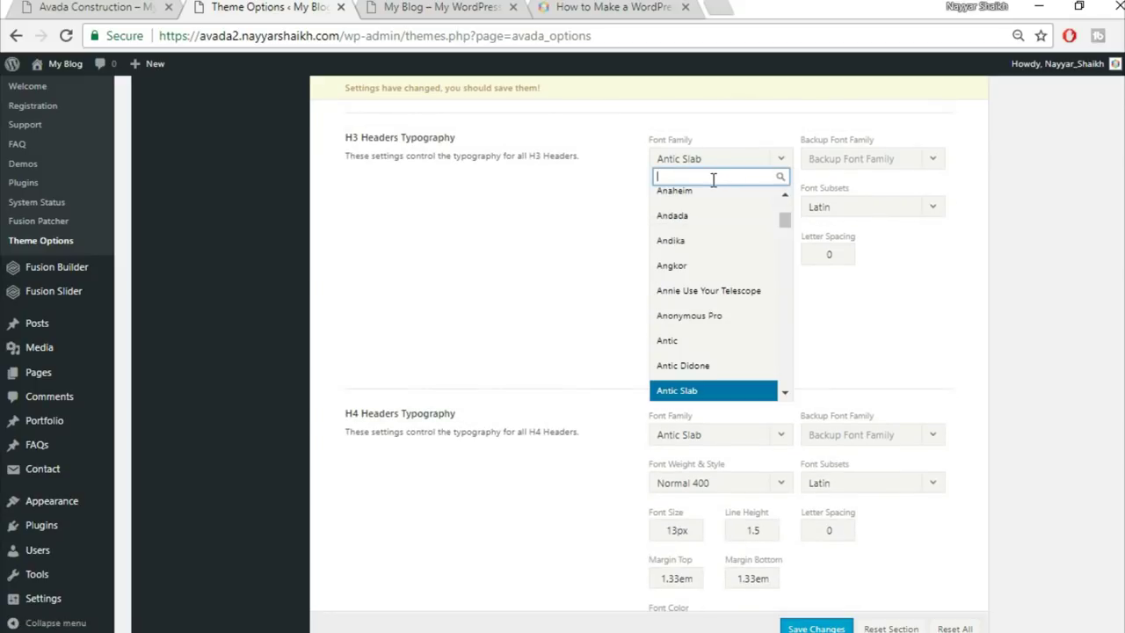
text(rale)
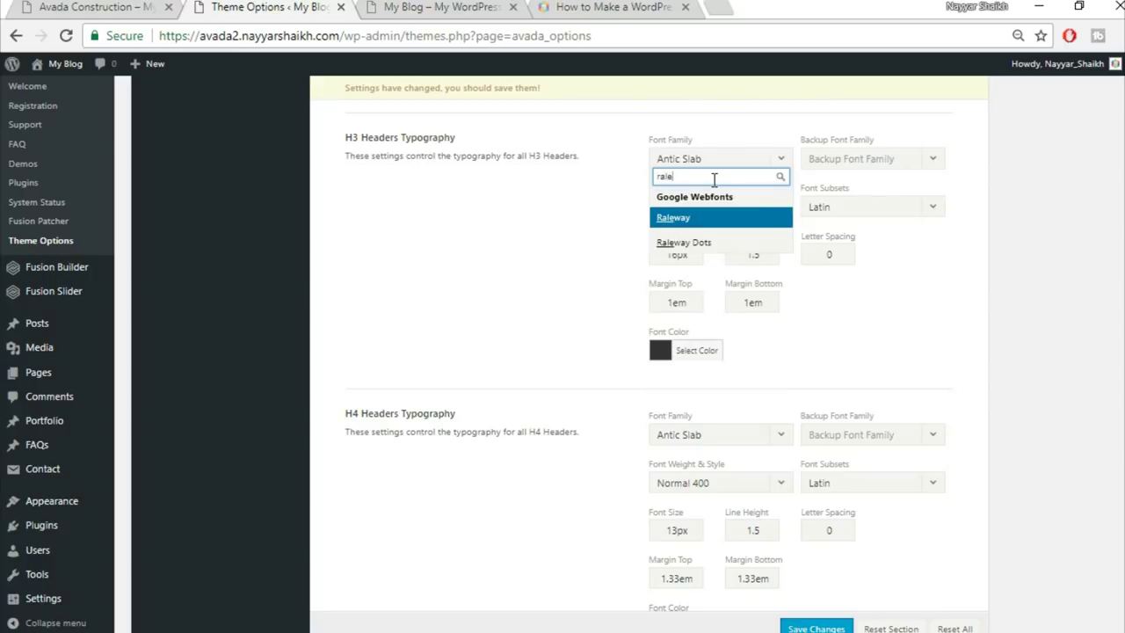
key(Return)
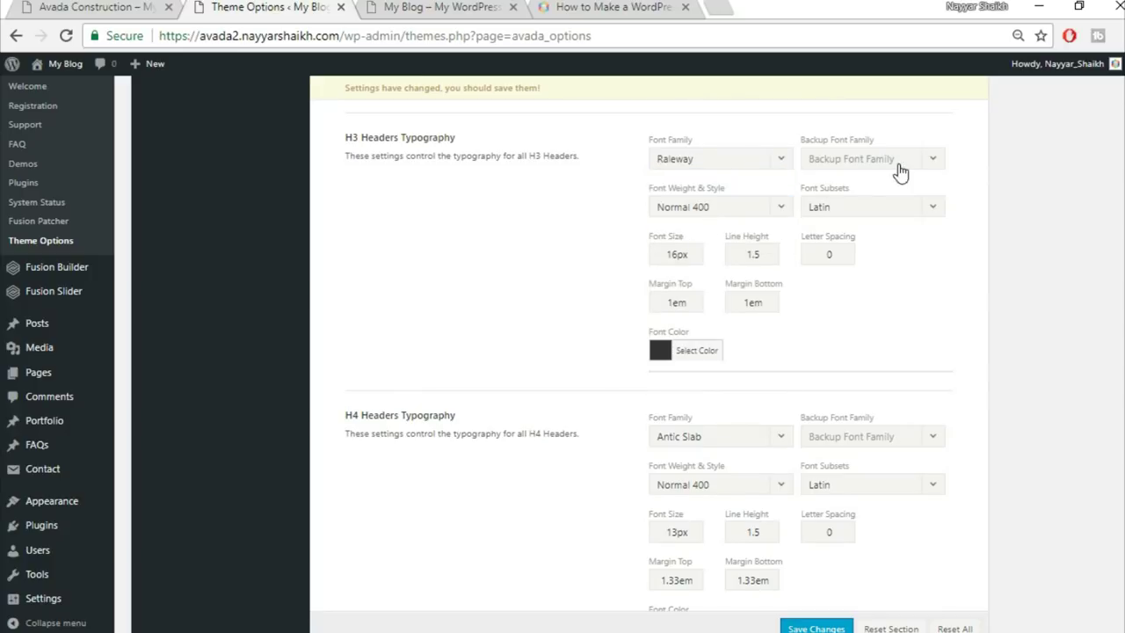
click(899, 170)
click(818, 177)
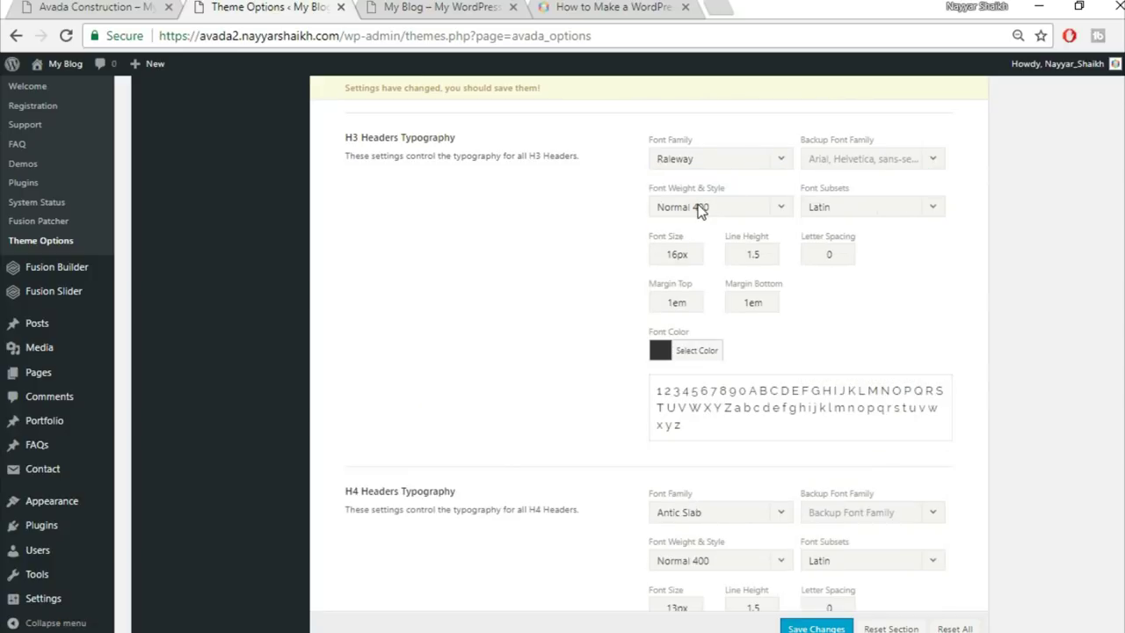
Change the H3 font size from 16 to 20px and letter spacing to 1px
drag(677, 257, 627, 256)
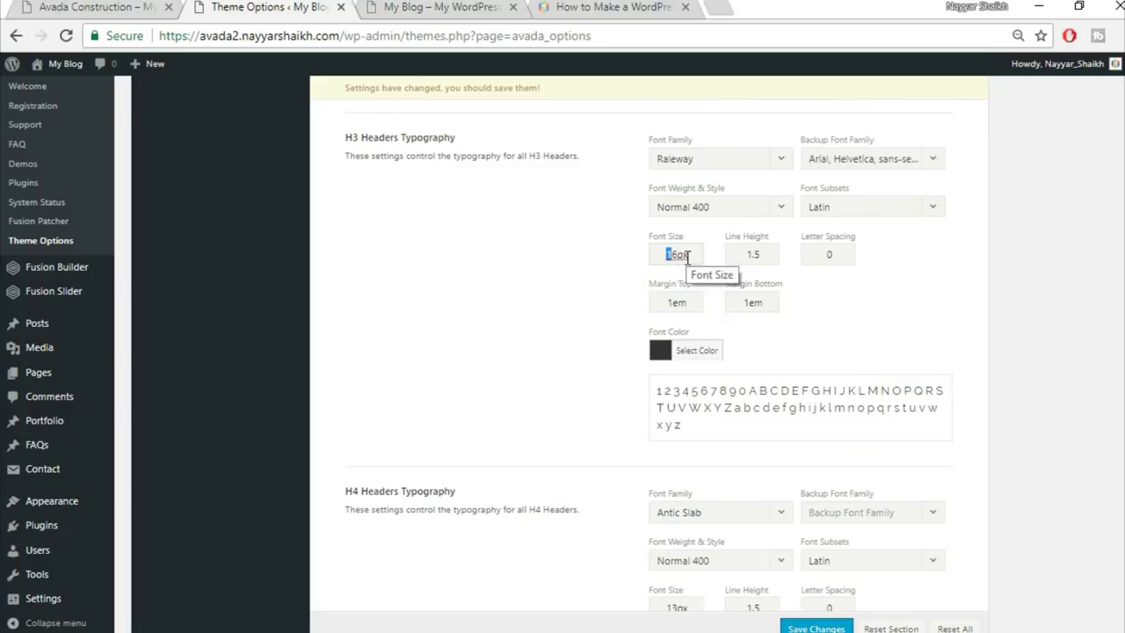
key(BackSpace)
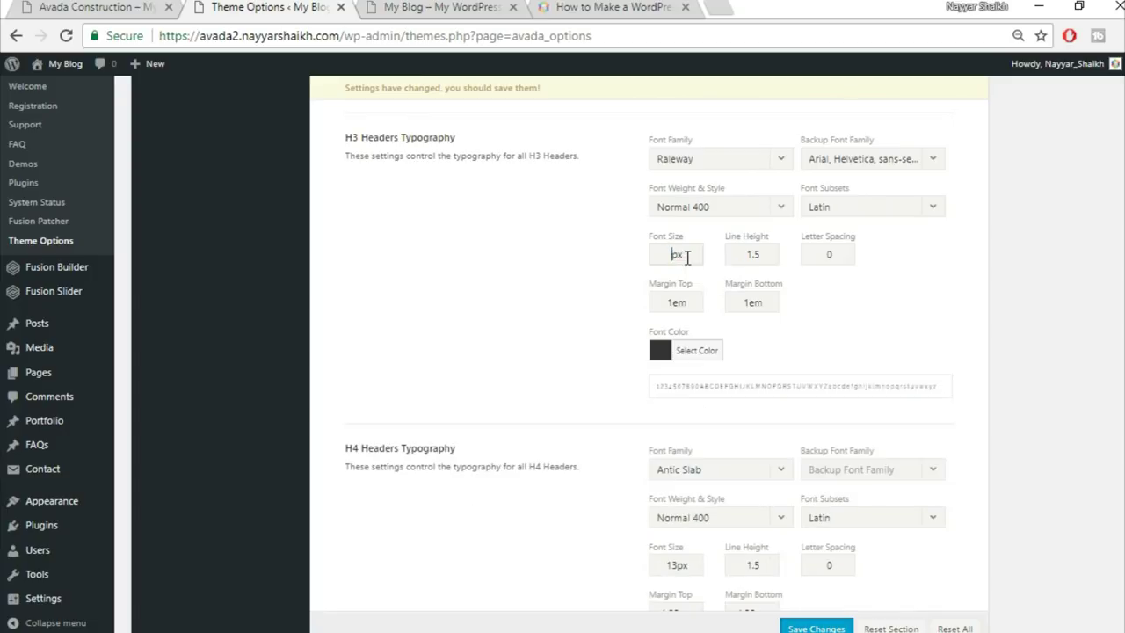
text(20)
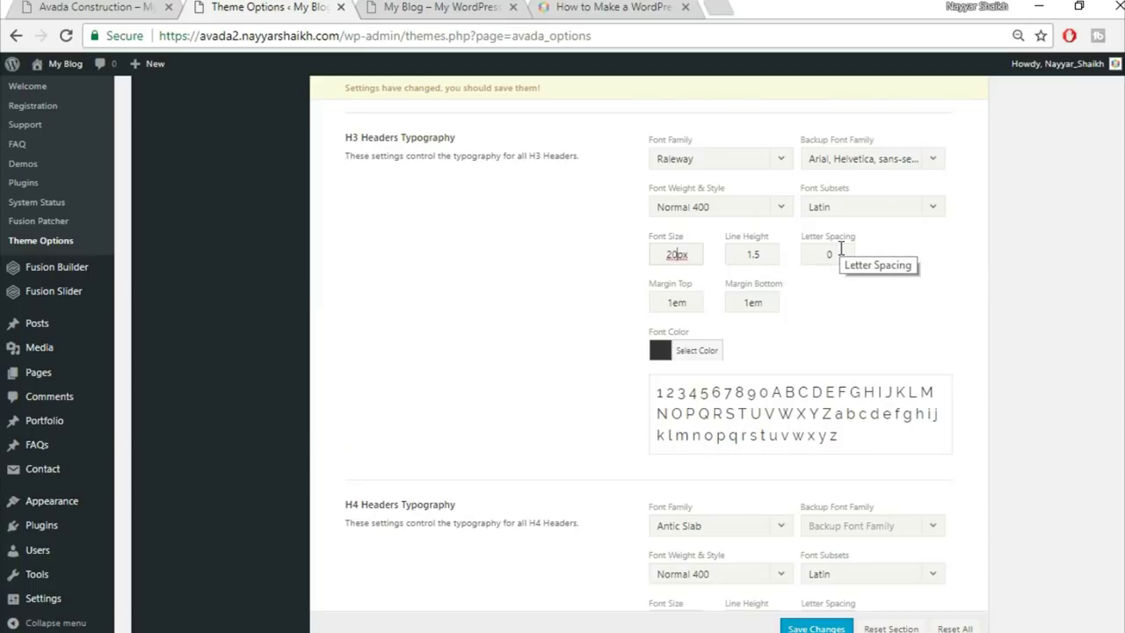
drag(841, 250, 783, 250)
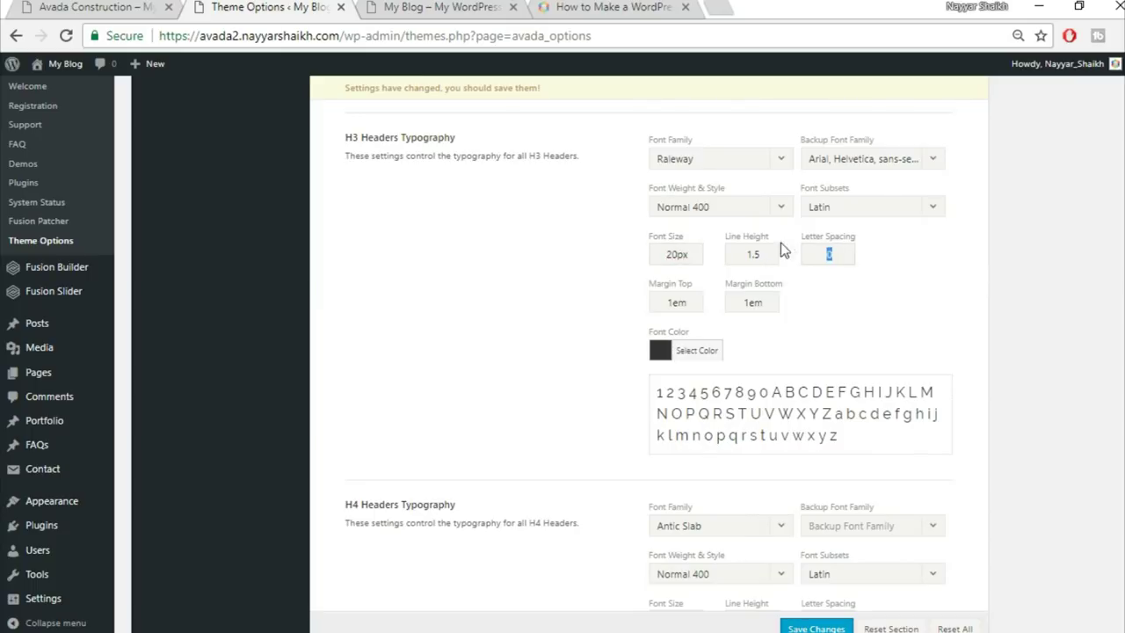
text(1px)
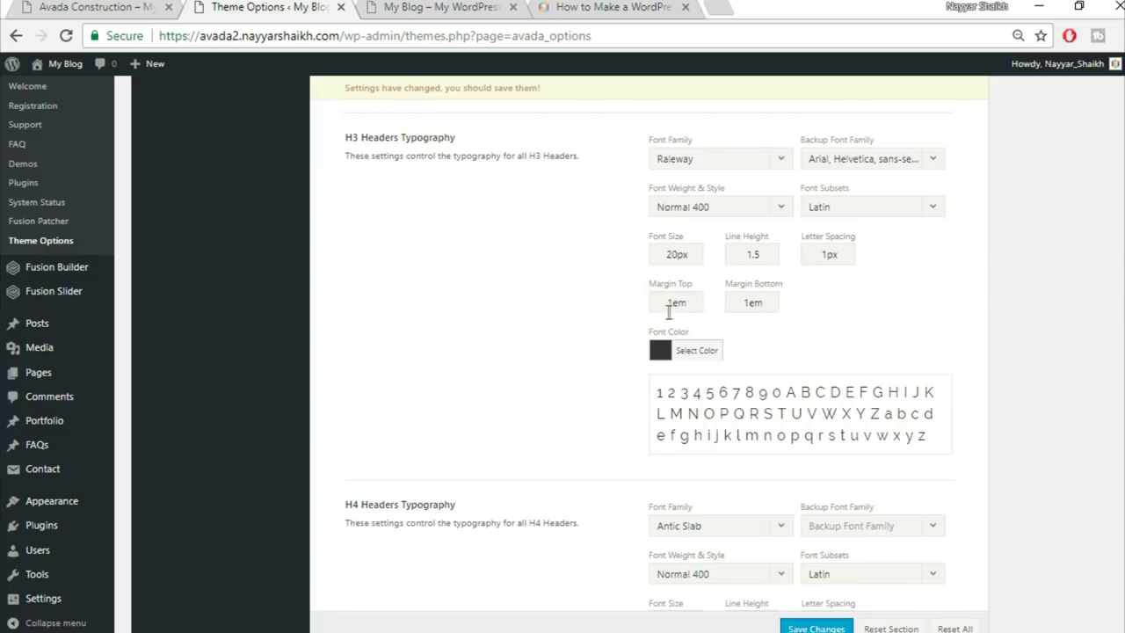
scroll(953, 340, down, 1)
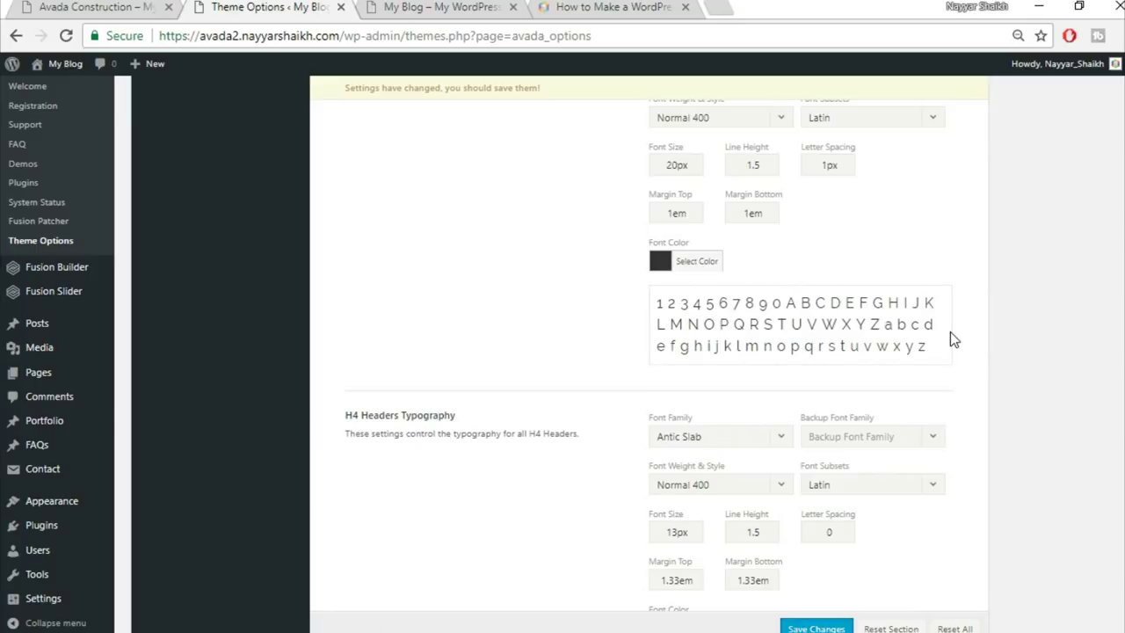
Switch H4 headers from 13px to Raleway 18px with an Arial, Helvetica, sans-serif backup
scroll(951, 332, down, 2)
click(729, 257)
text(rale)
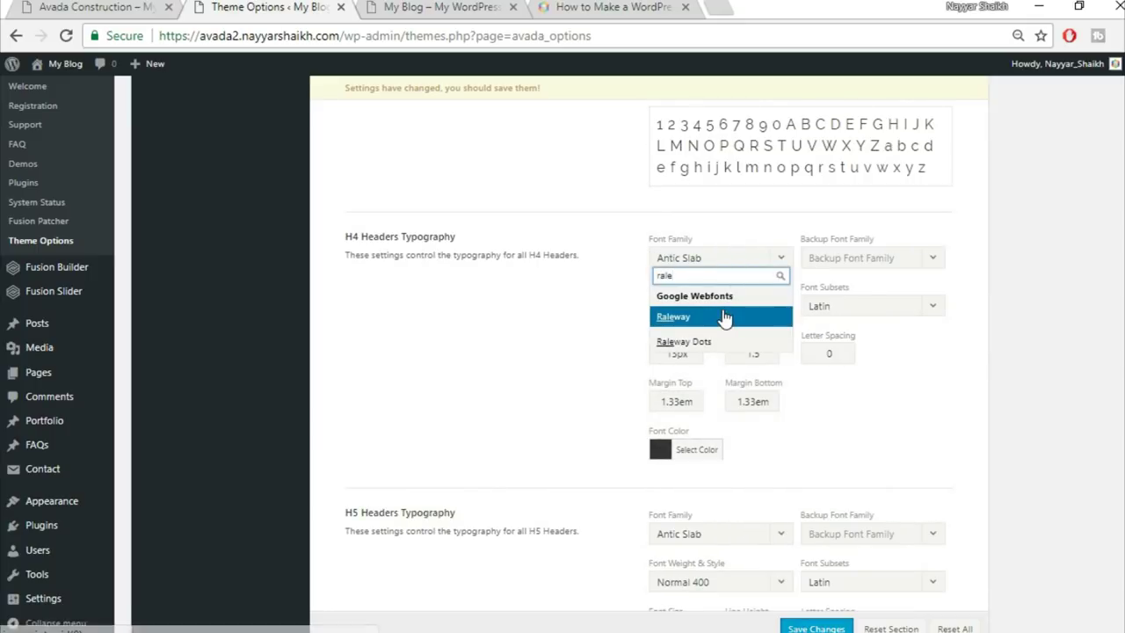
key(Return)
click(897, 259)
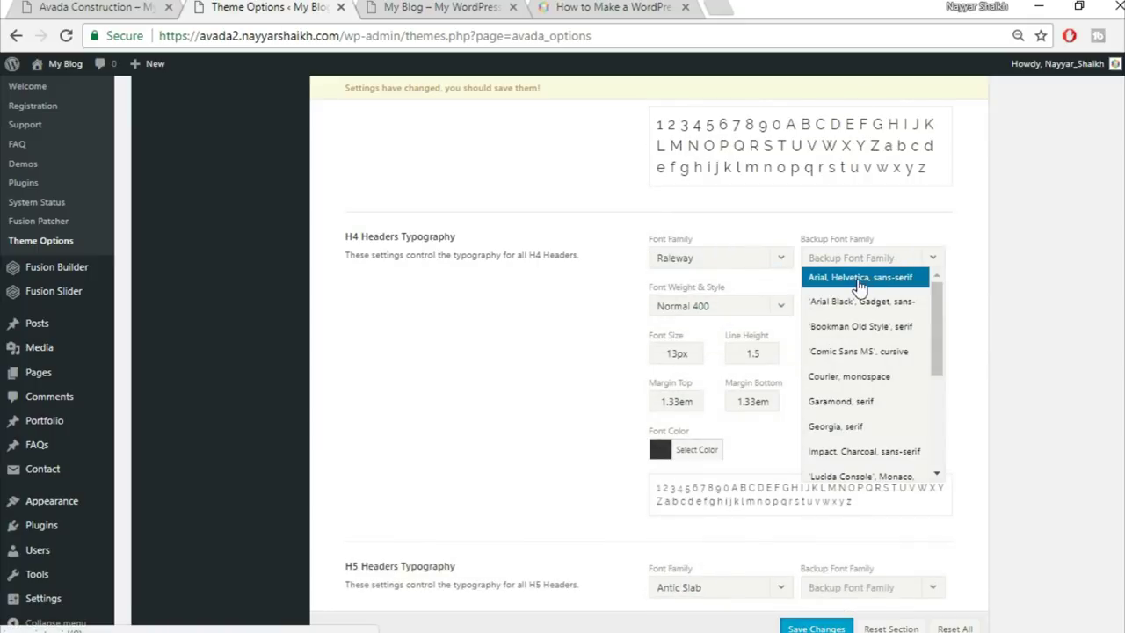
click(811, 280)
drag(678, 356, 603, 346)
text(18)
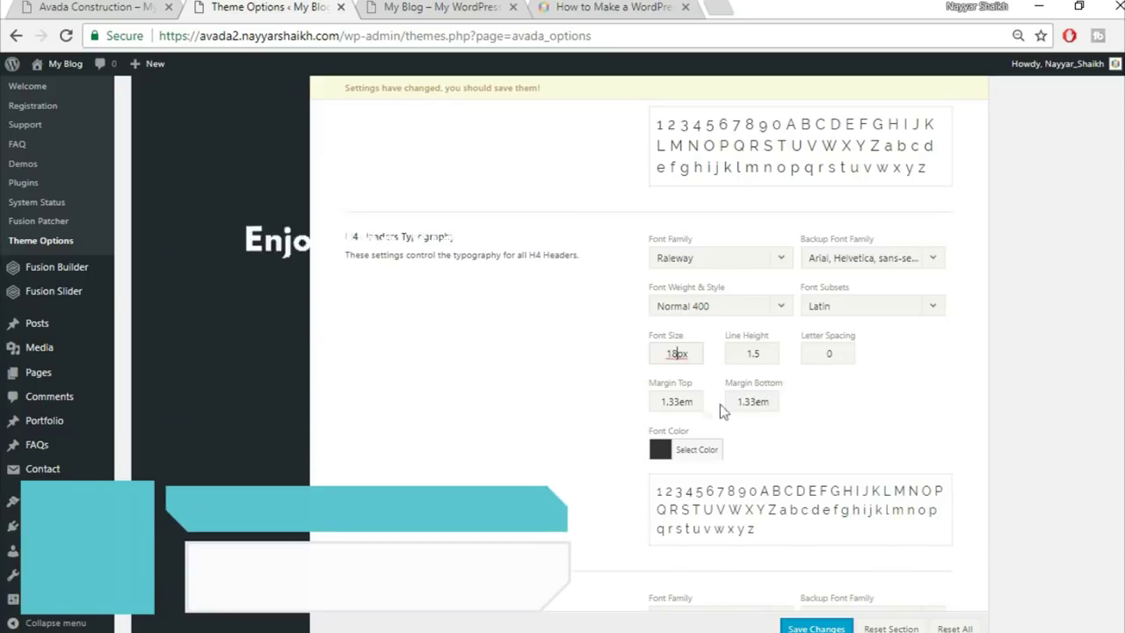
scroll(825, 381, down, 4)
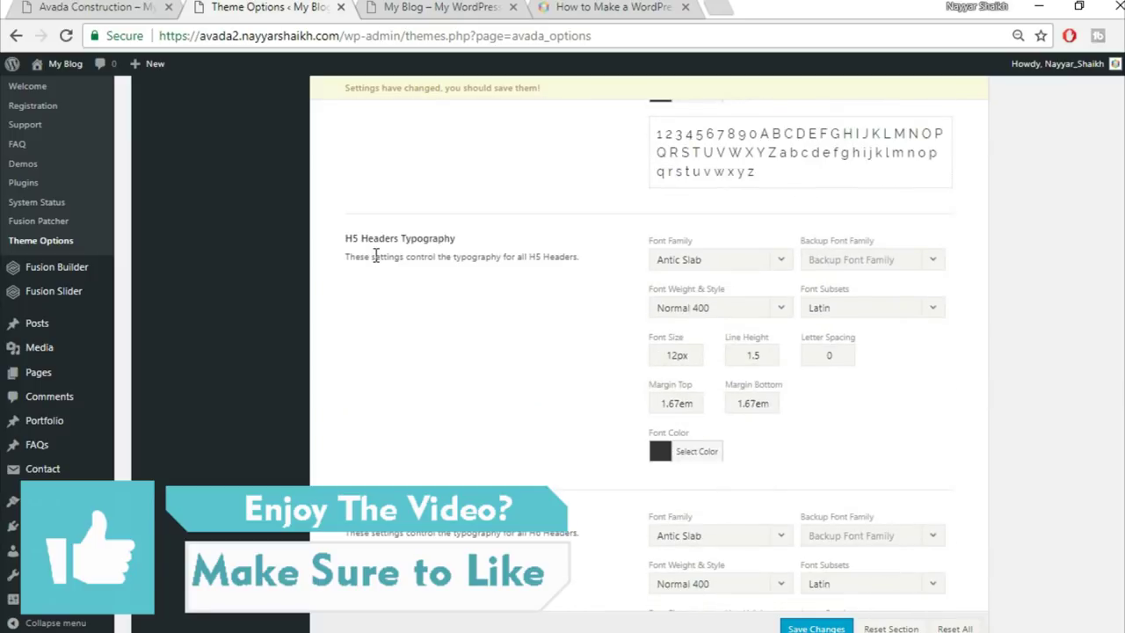
Set the H5 font to Raleway with an Arial, Helvetica, sans-serif backup
click(702, 260)
text(rale)
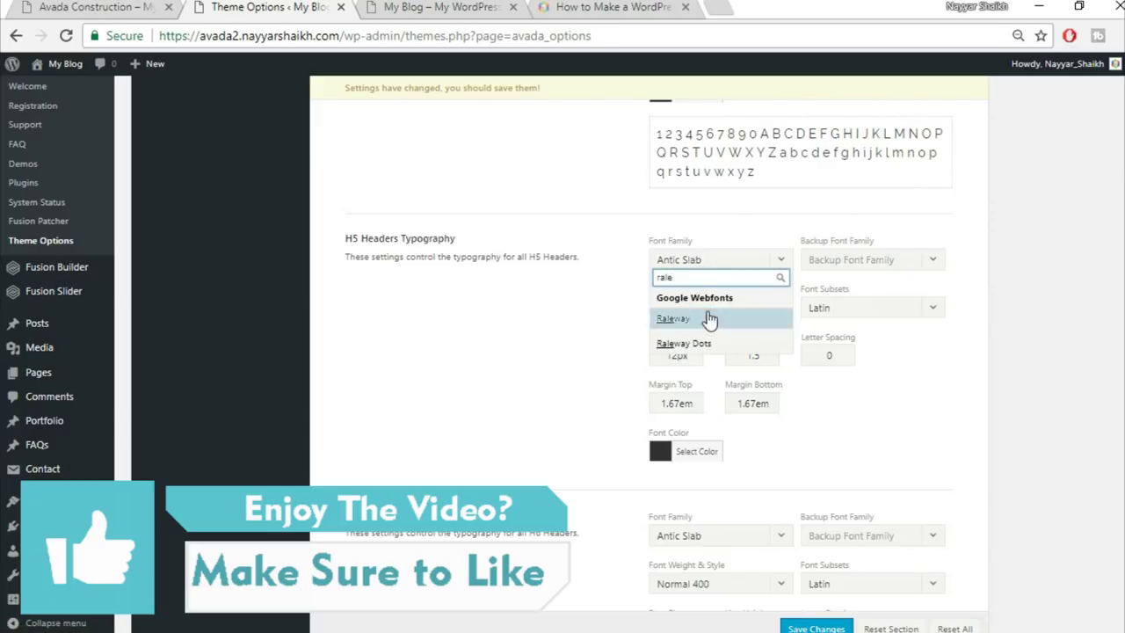
key(Return)
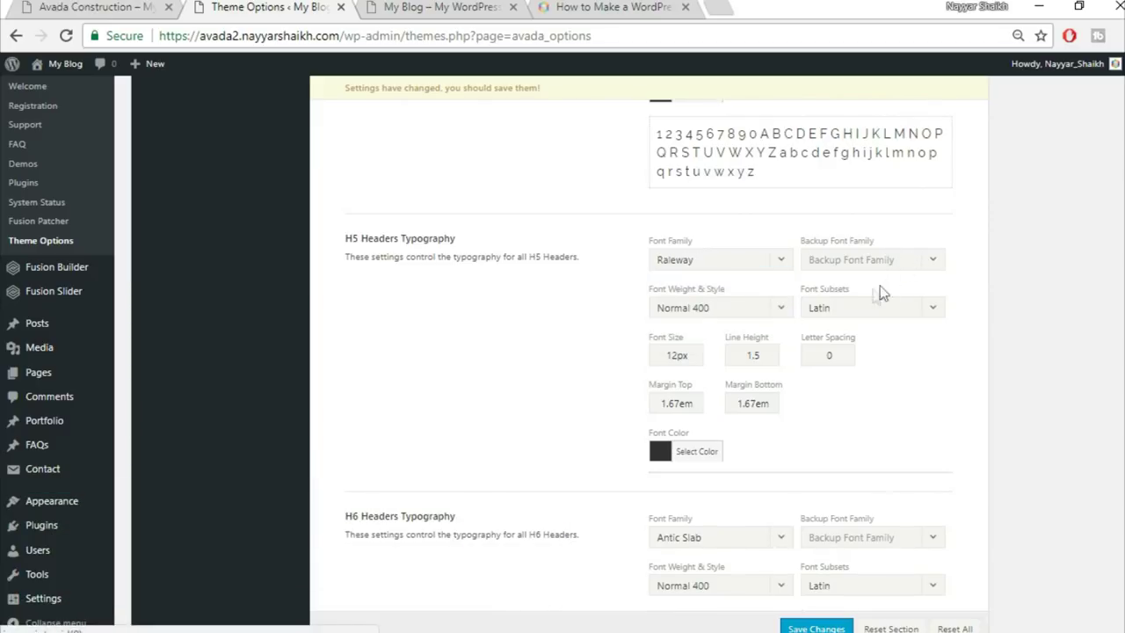
click(883, 262)
click(677, 355)
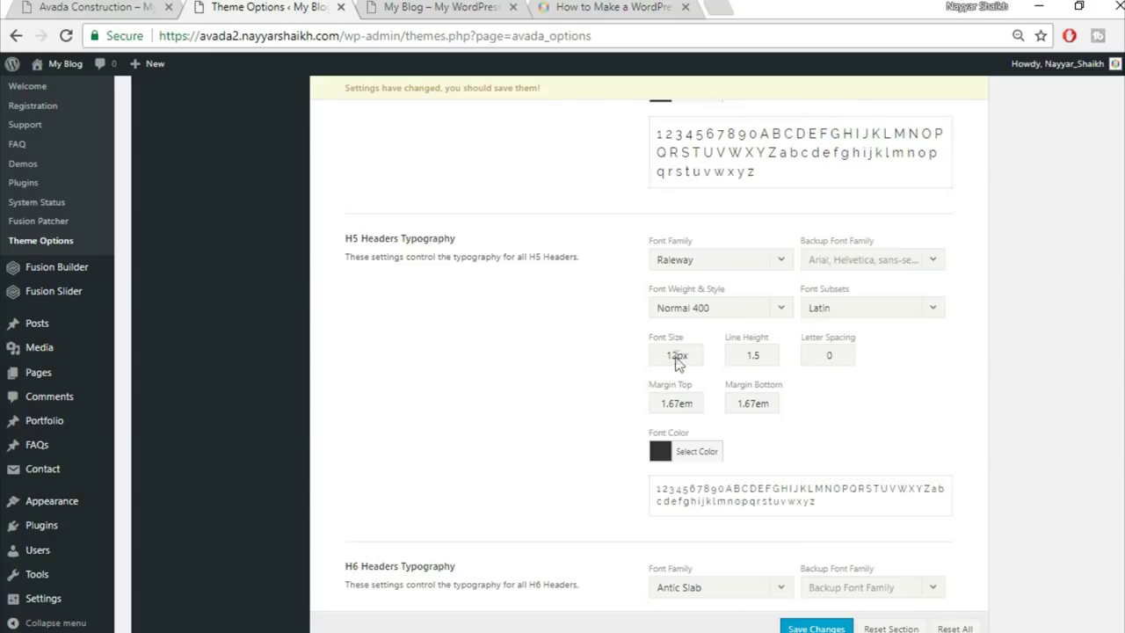
Change the H5 font size from 12 to 16px and line height to 1.4
drag(676, 355, 618, 362)
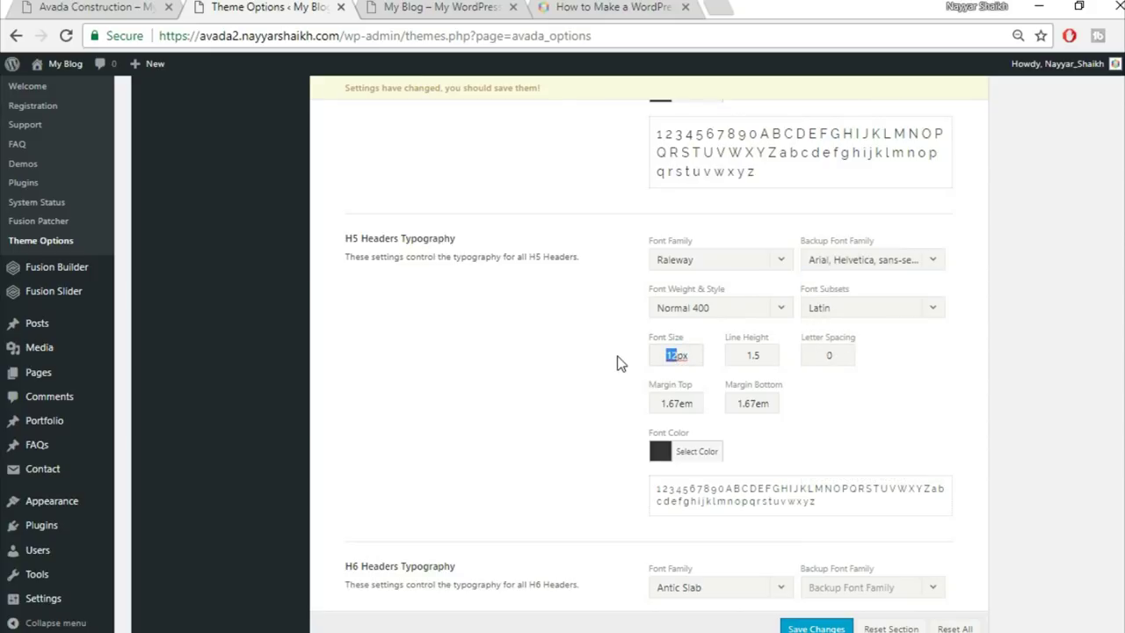
text(16)
click(763, 356)
key(BackSpace)
key(BackSpace)
text(.4)
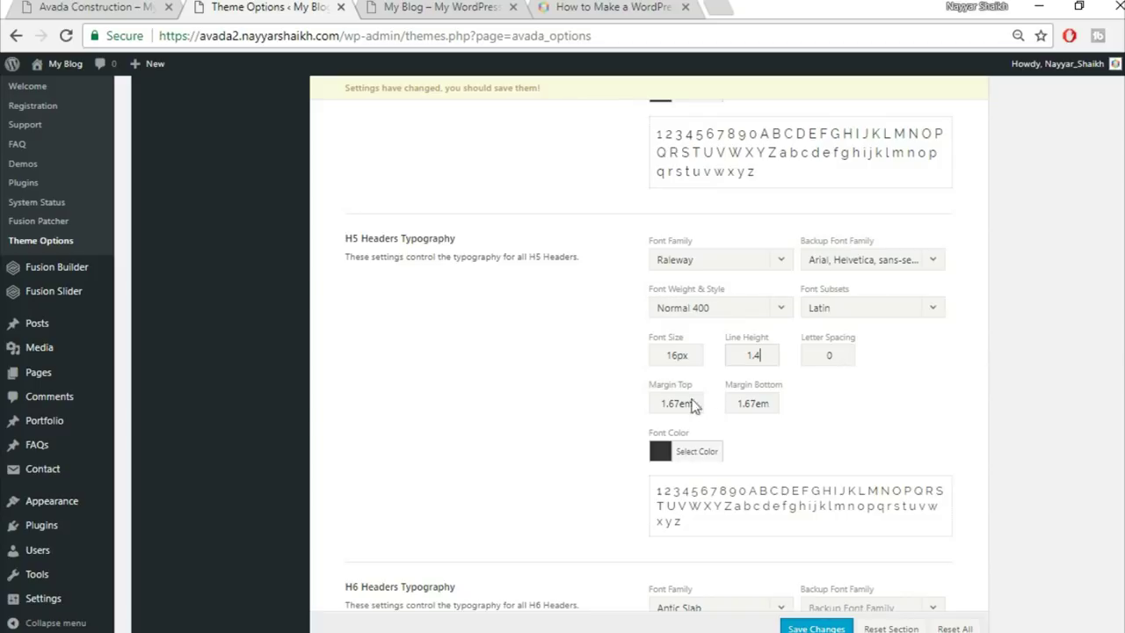
scroll(1024, 390, down, 4)
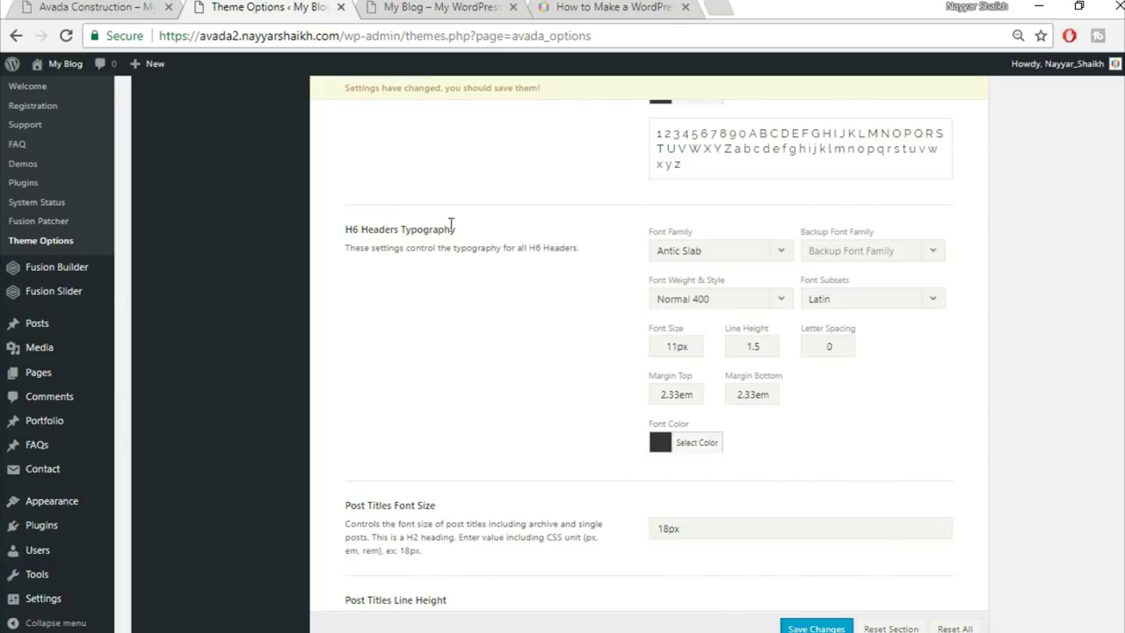
Set the H6 font to Raleway with an Arial, Helvetica, sans-serif backup
click(715, 251)
text(rale)
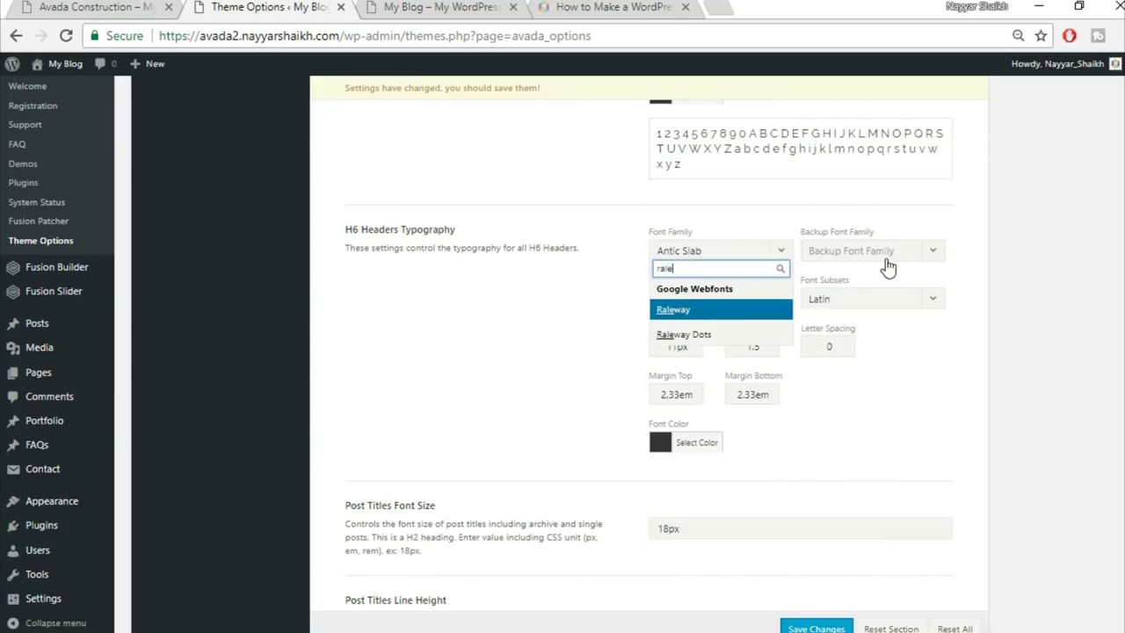
click(684, 310)
click(851, 252)
key(Return)
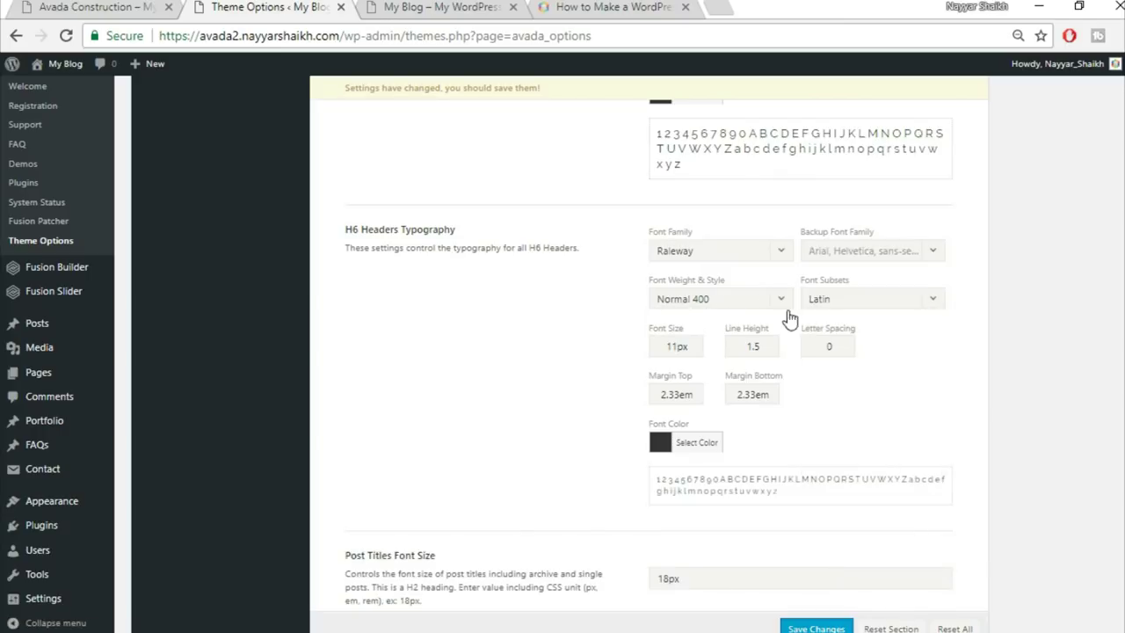
Give H6 headers 12px size, 1.2 line height, 1px letter spacing and 0.4em top margin
drag(677, 346, 576, 354)
text(1)
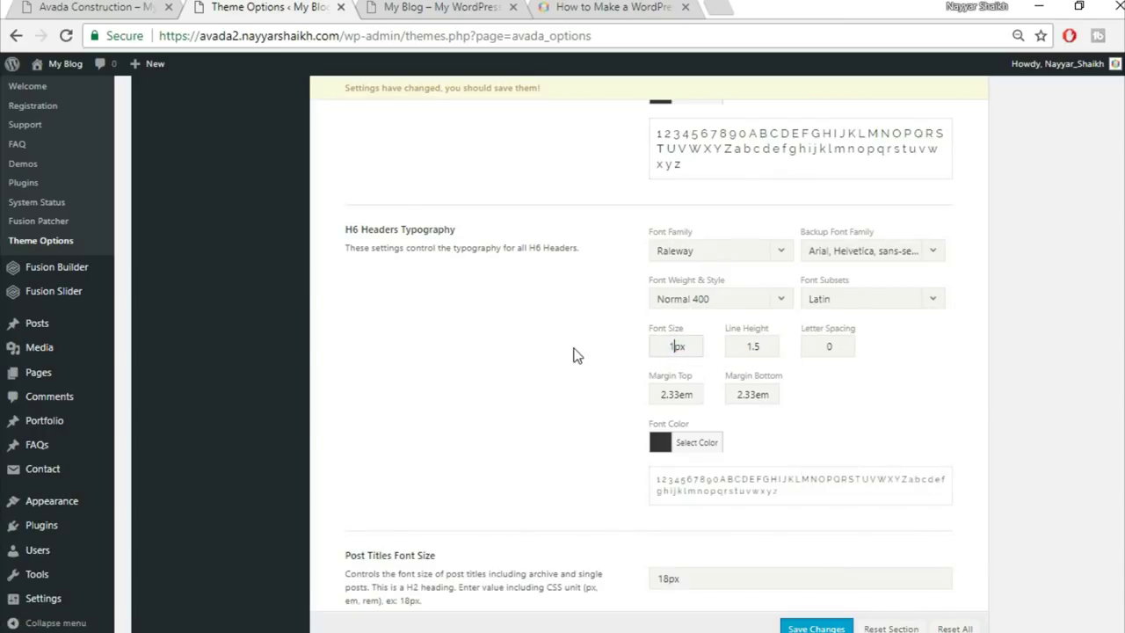
text(2)
drag(764, 348, 756, 349)
text(2)
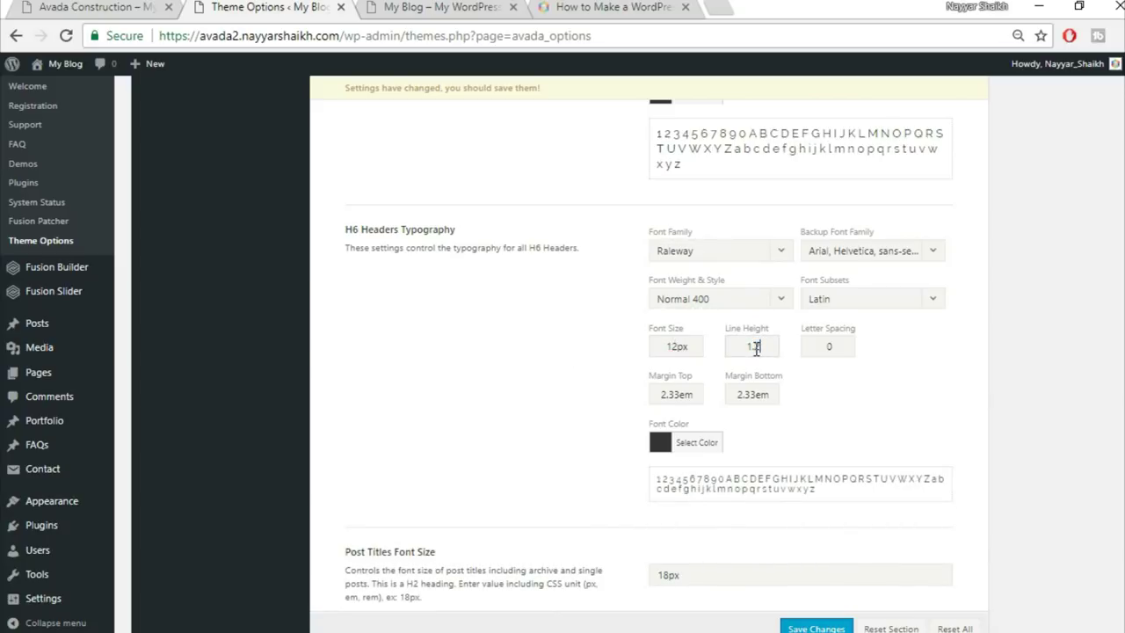
key(Tab)
text(1px)
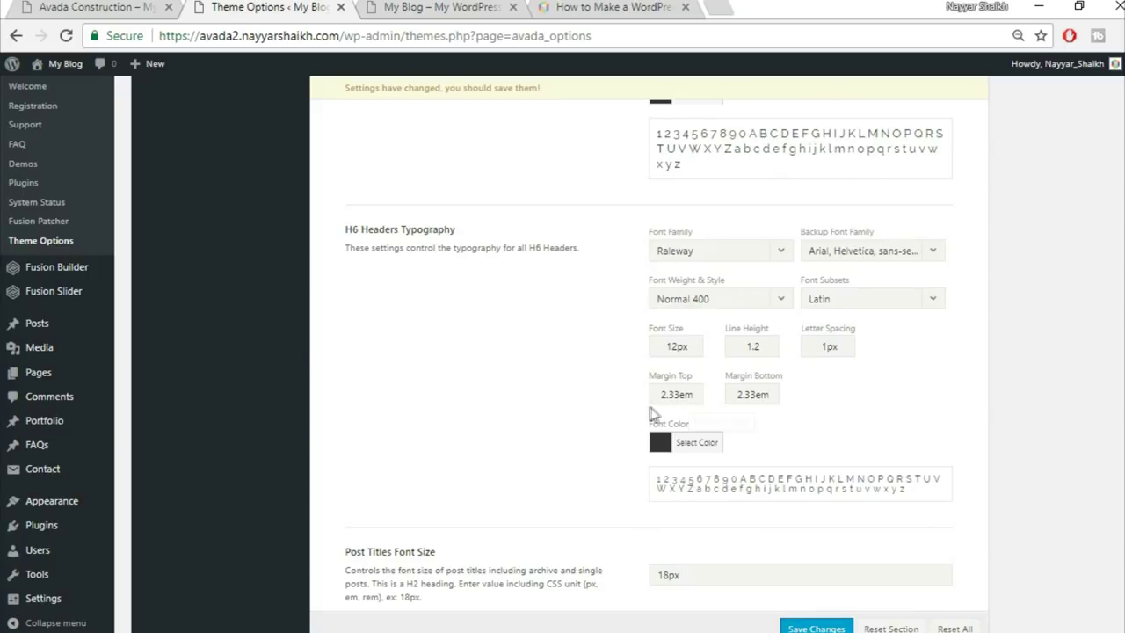
drag(681, 393, 544, 385)
text(0)
text(.4)
text(0)
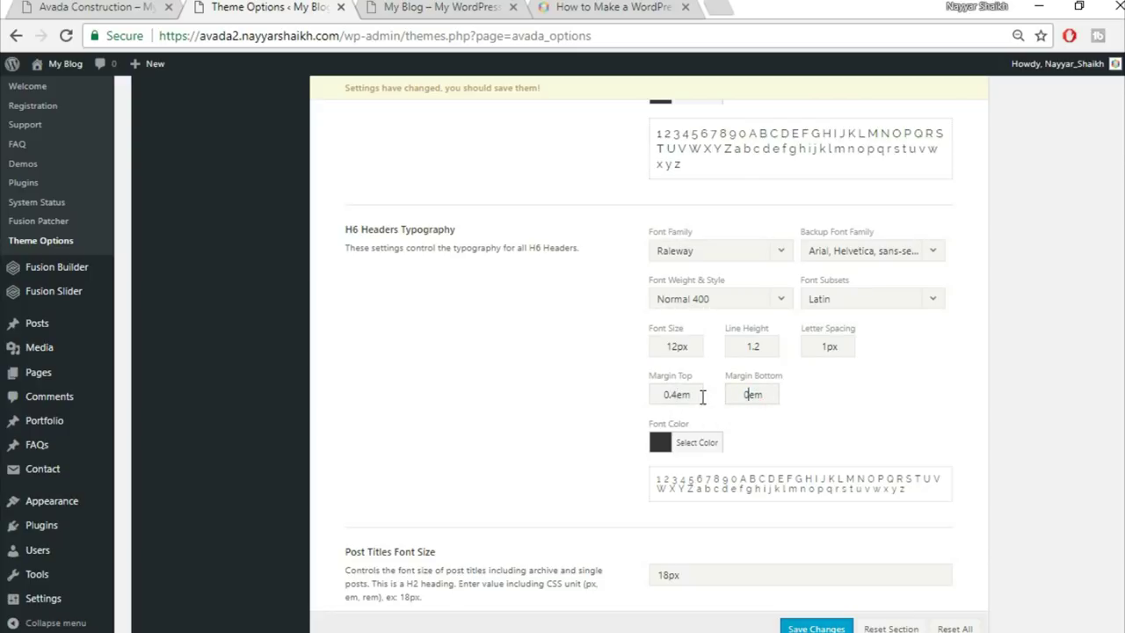
Look over the live Avada Construction homepage and blog page, then return to Theme Options
click(151, 7)
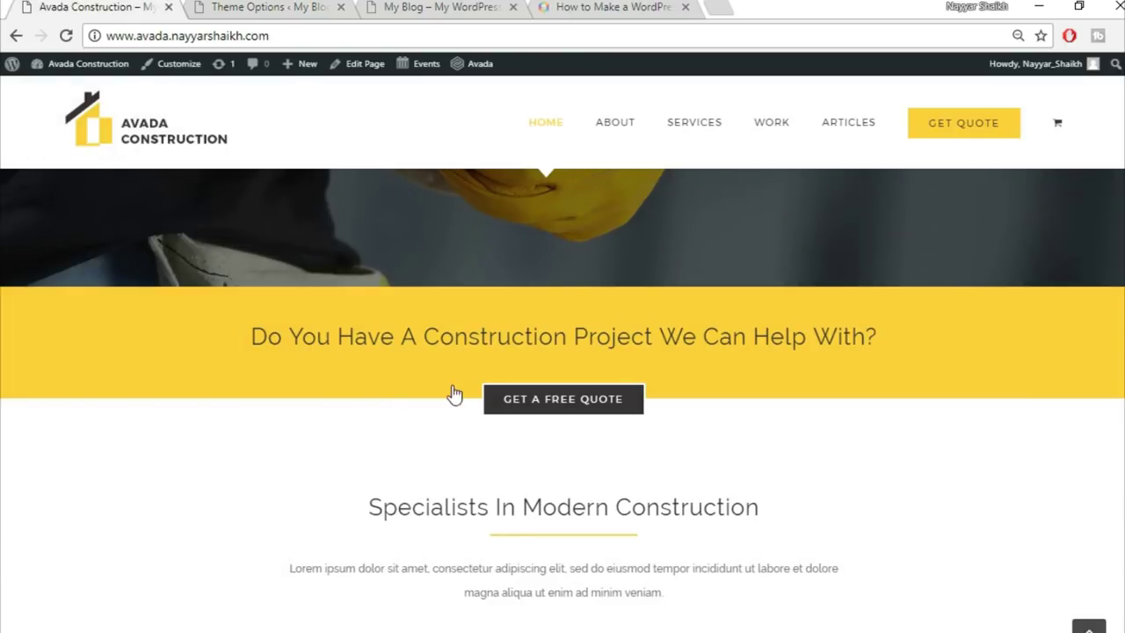
scroll(641, 410, up, 5)
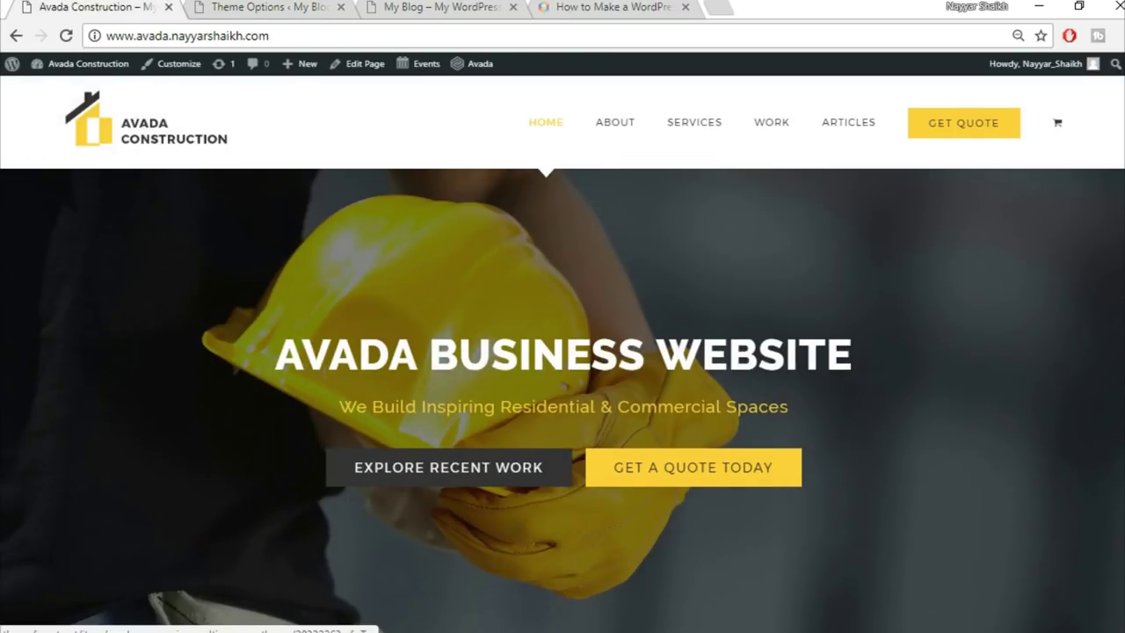
scroll(879, 390, down, 10)
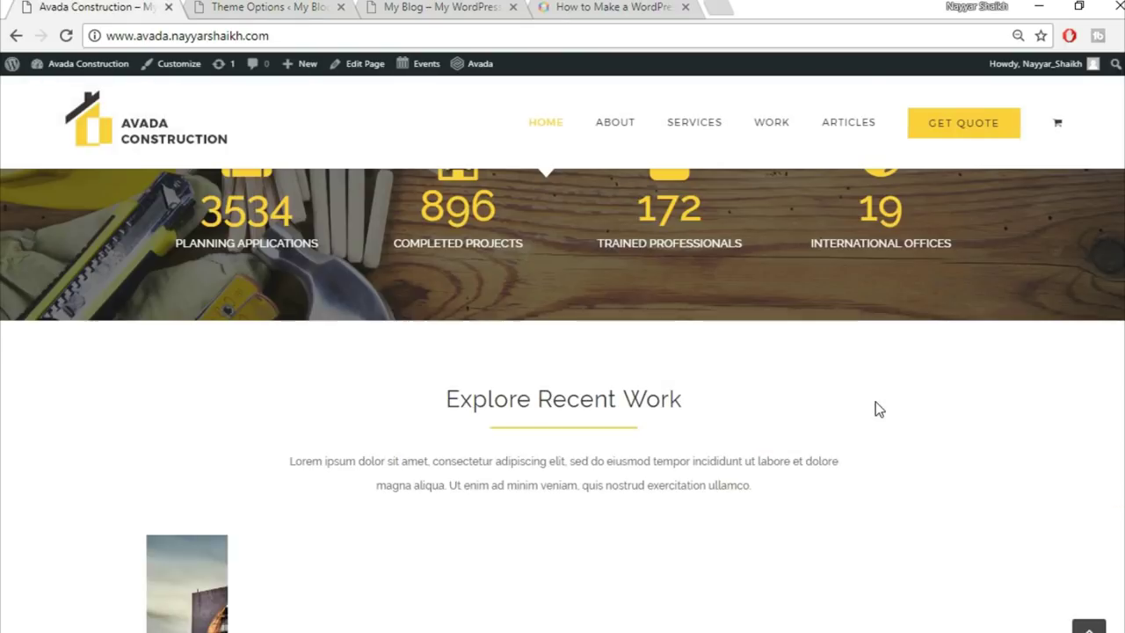
scroll(876, 401, up, 10)
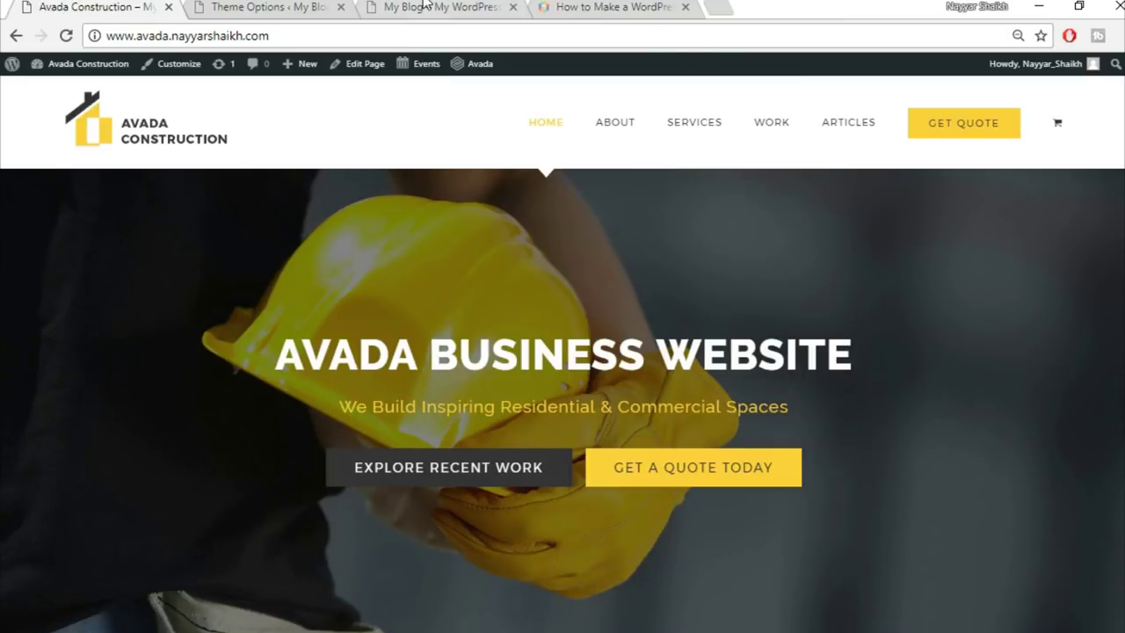
click(425, 5)
click(250, 6)
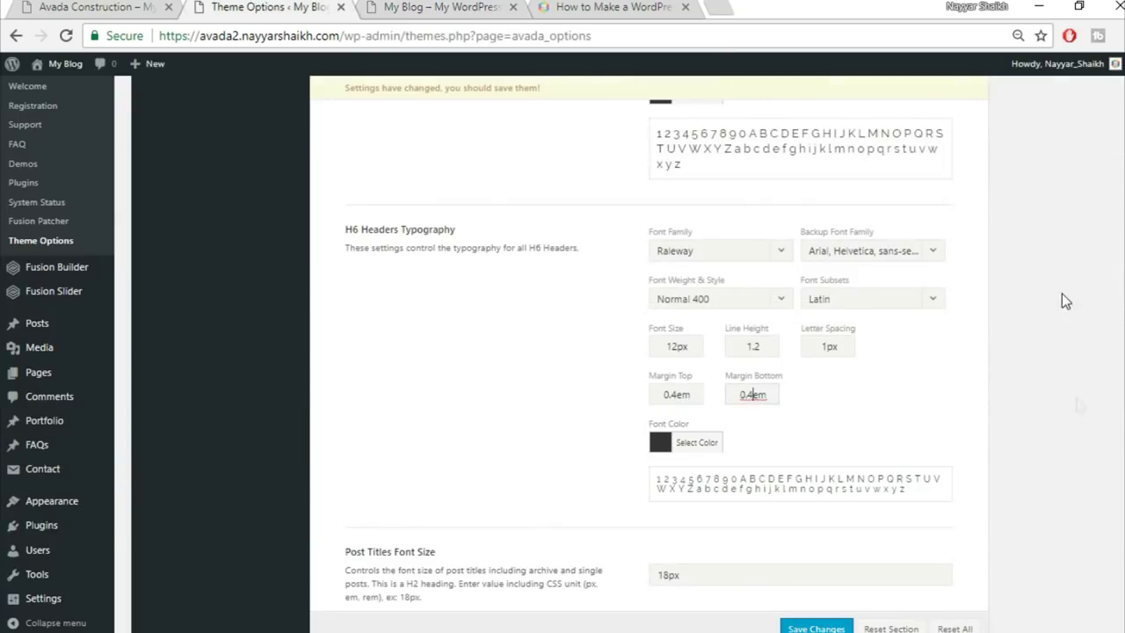
scroll(1079, 413, down, 4)
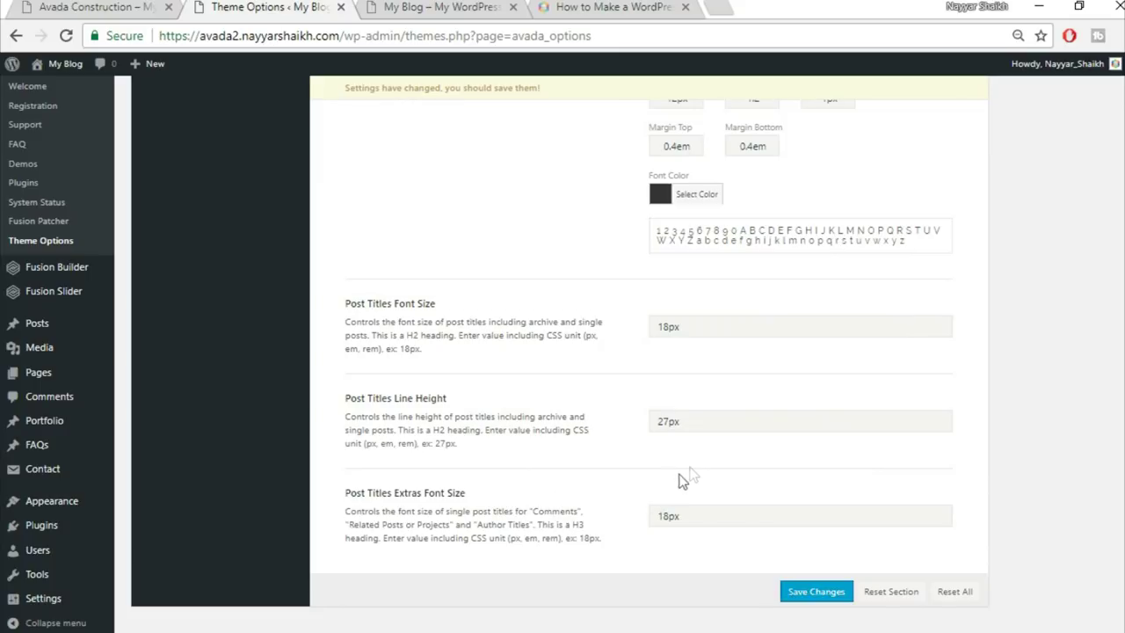
Set Post Titles to 24px, clear its line height, Extras to 30px, and save
drag(681, 326, 644, 321)
text(24px)
drag(666, 422, 628, 423)
key(BackSpace)
key(Delete)
drag(671, 516, 550, 501)
text(30)
click(830, 595)
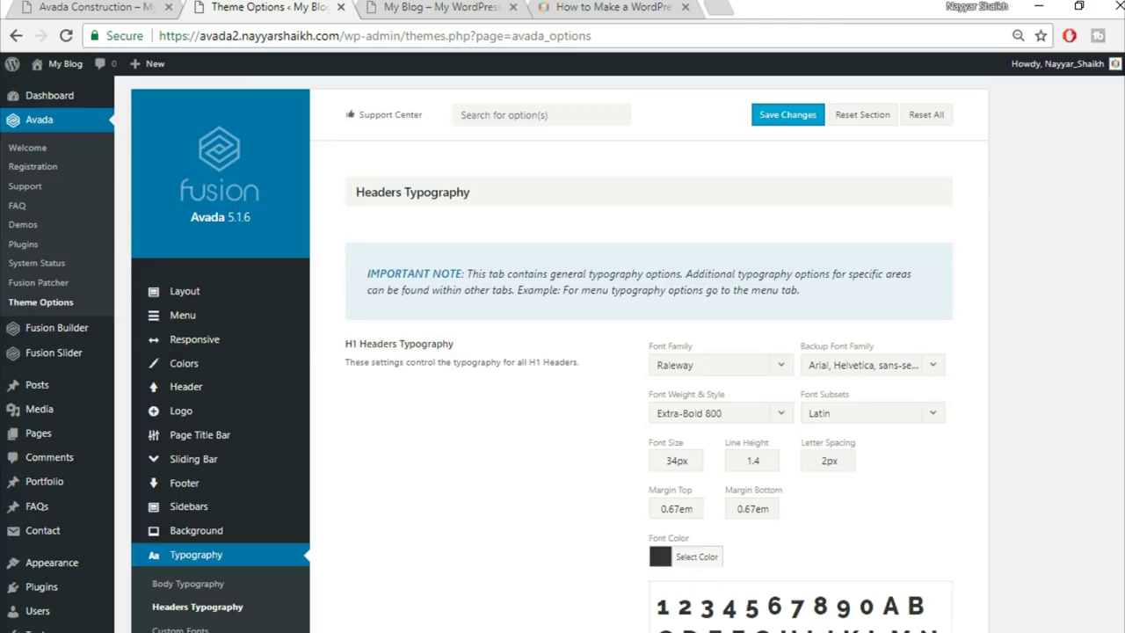
Glance at the demo construction homepage, then go to Fusion Slider's Add or Edit Sliders page
click(88, 7)
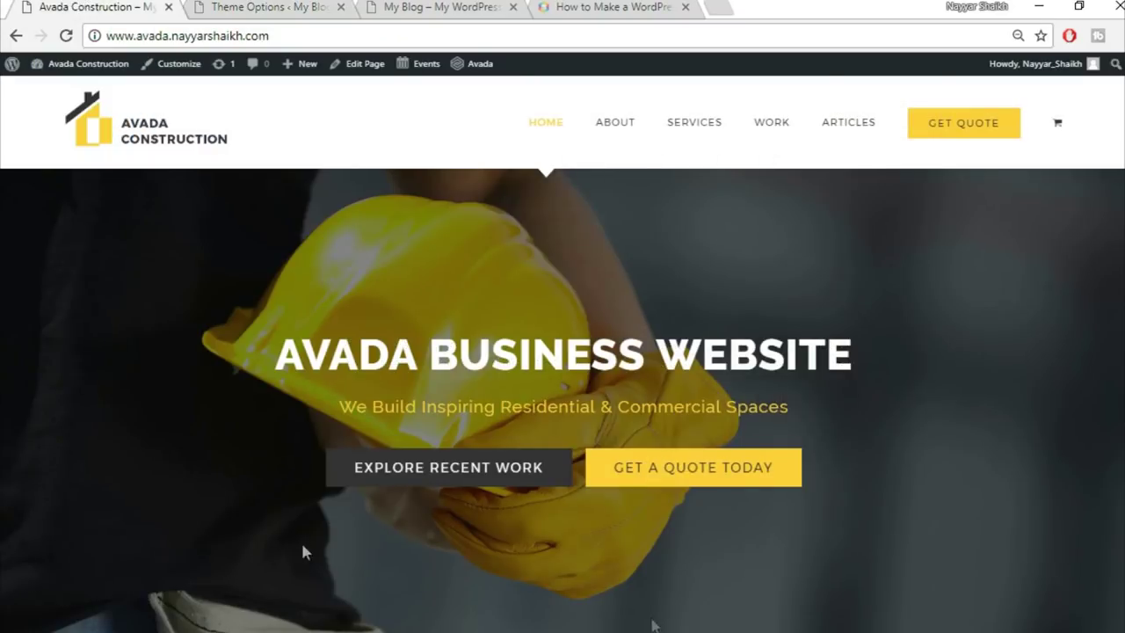
click(317, 7)
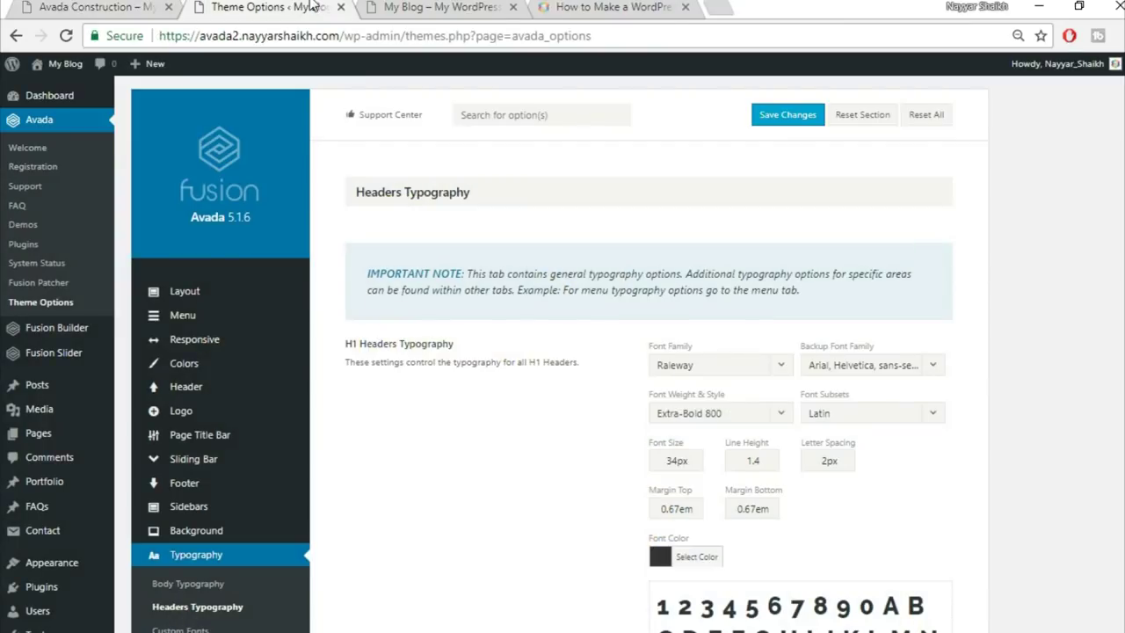
mouse_move(39, 359)
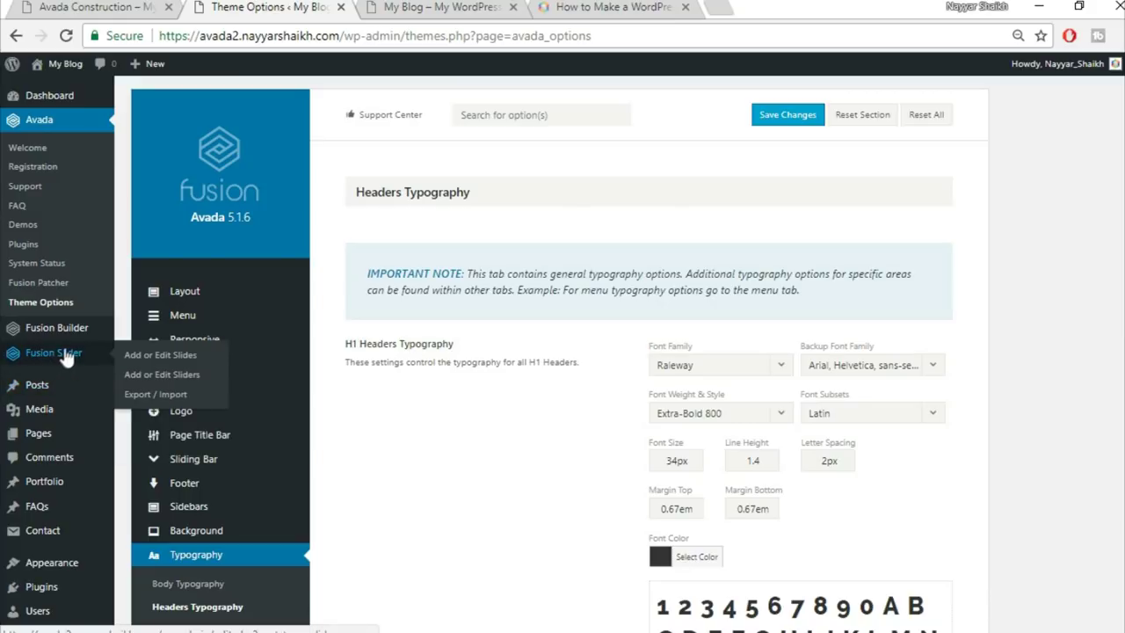
click(169, 383)
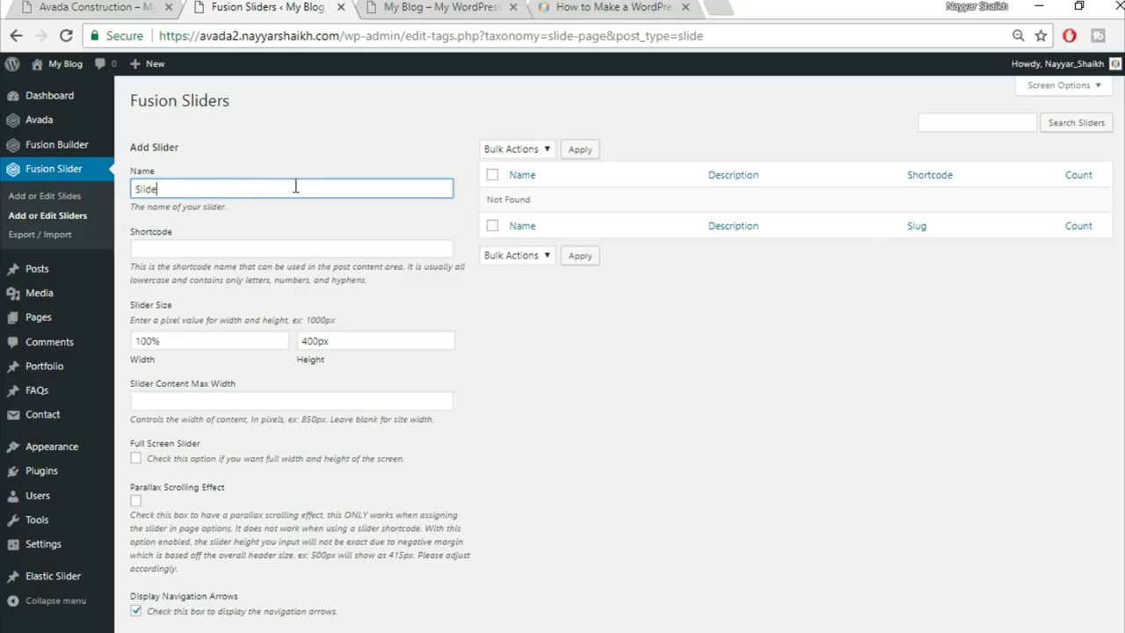
Change the new slider's height to 500px and add it to the sliders list
scroll(513, 299, down, 1)
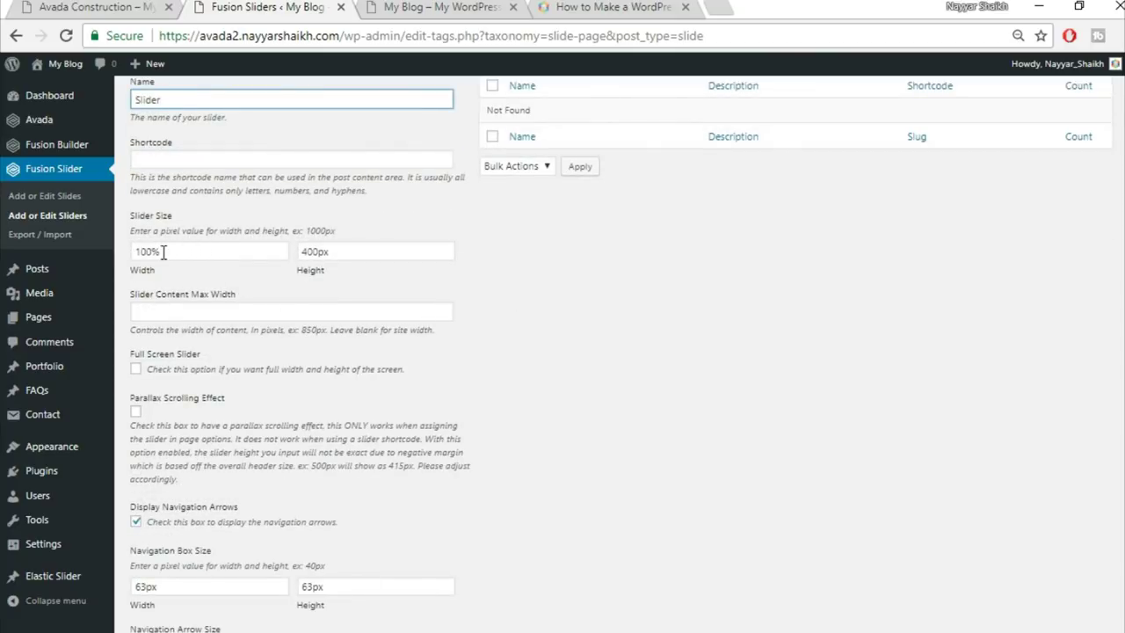
drag(319, 253, 255, 244)
text(5)
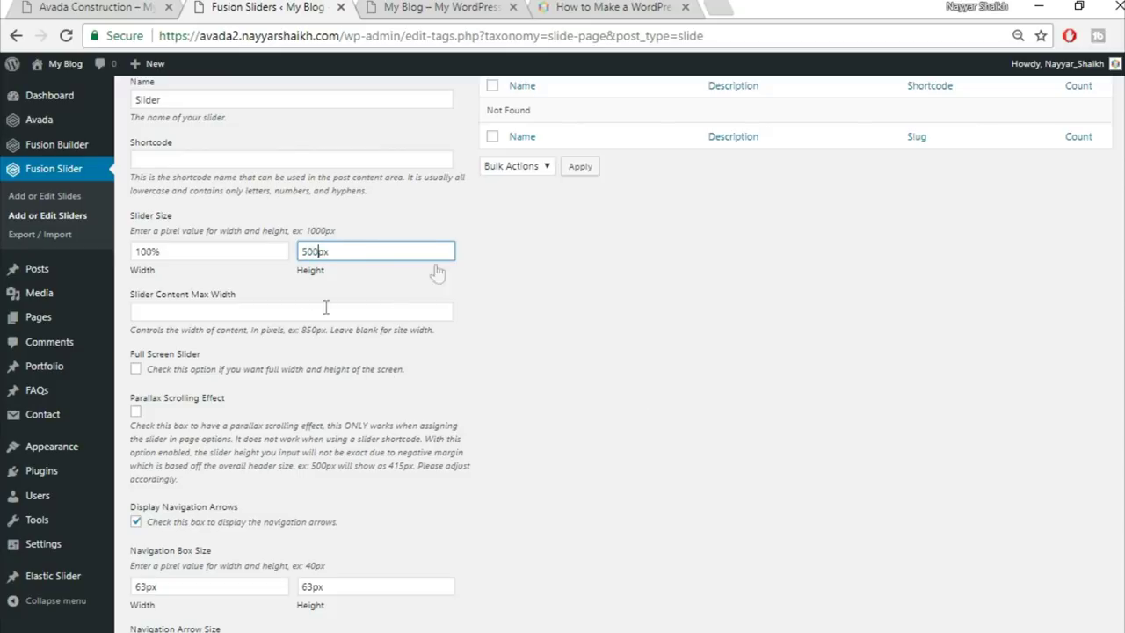
scroll(686, 400, down, 3)
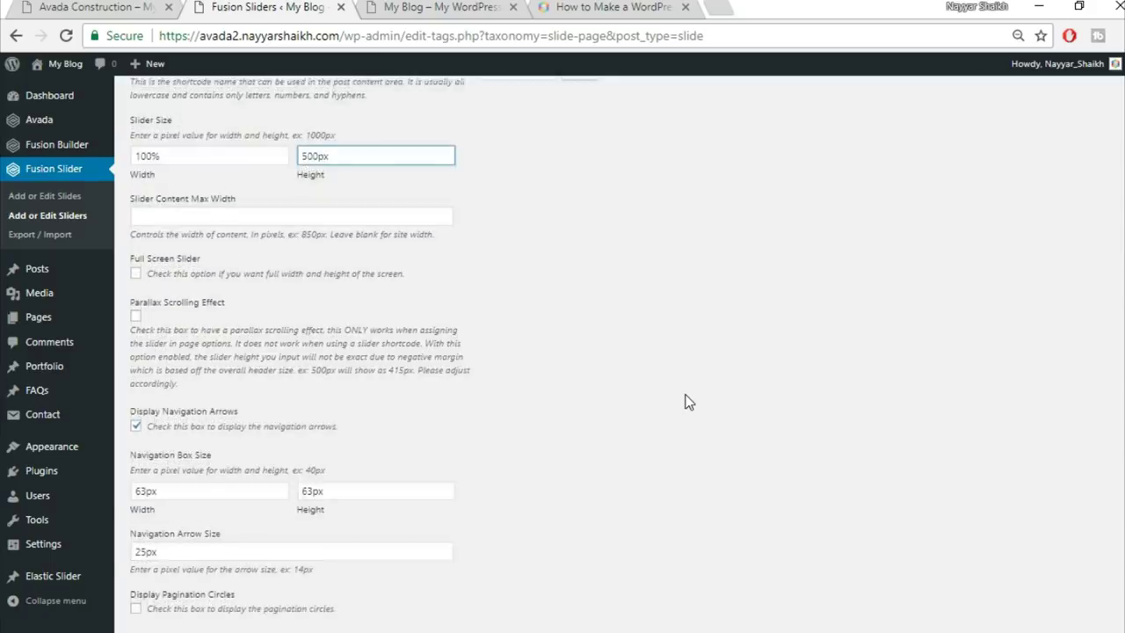
scroll(686, 400, down, 3)
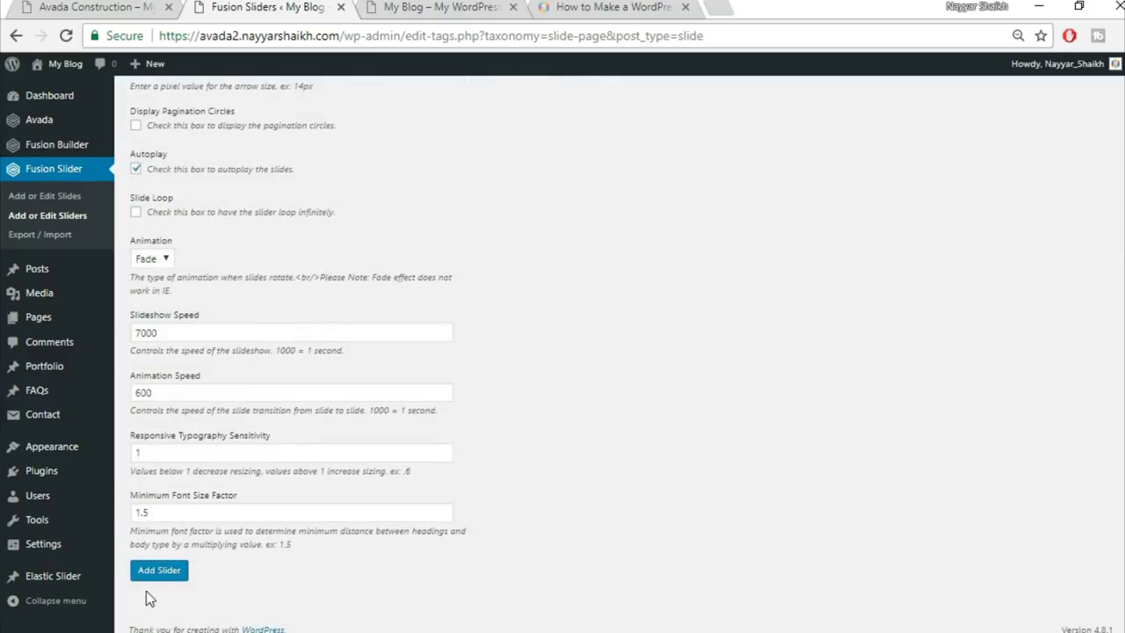
click(174, 578)
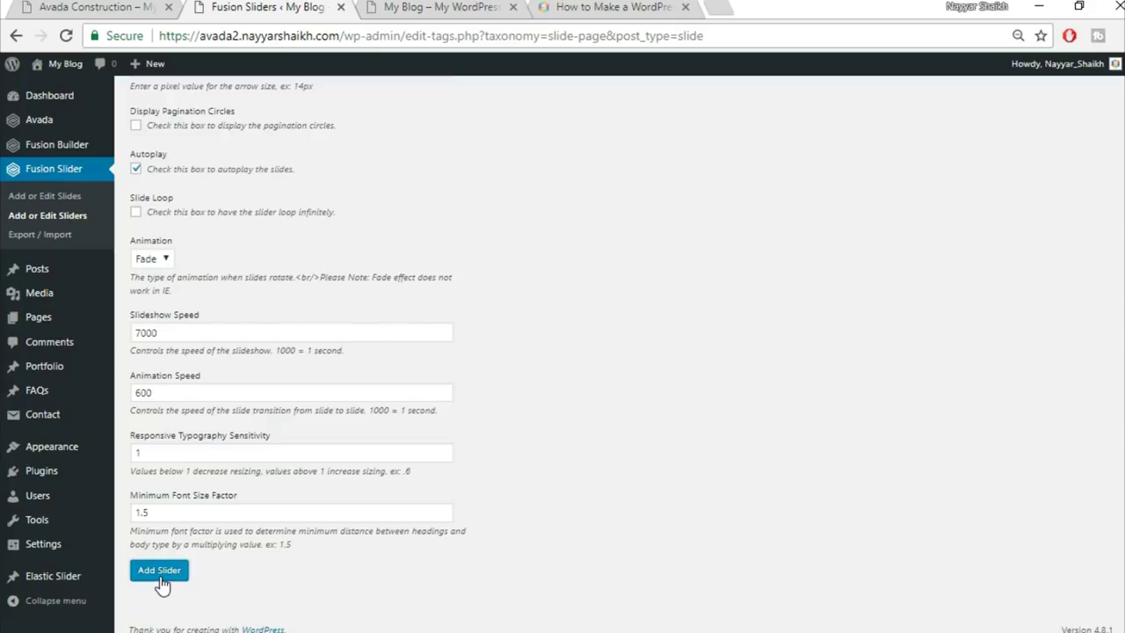
scroll(478, 544, up, 10)
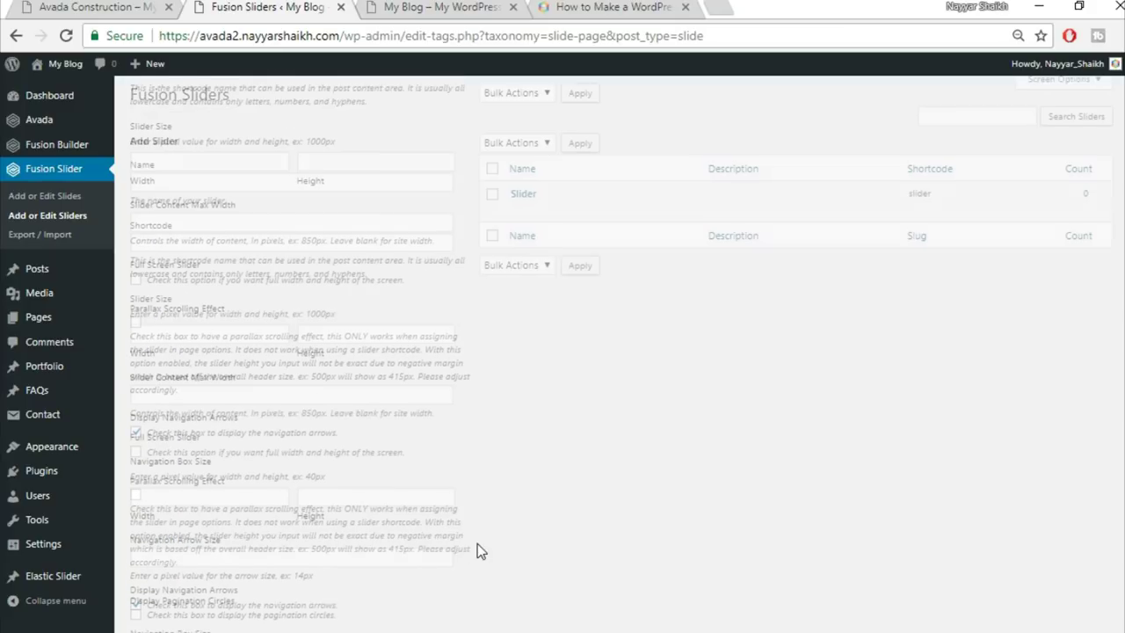
mouse_move(524, 205)
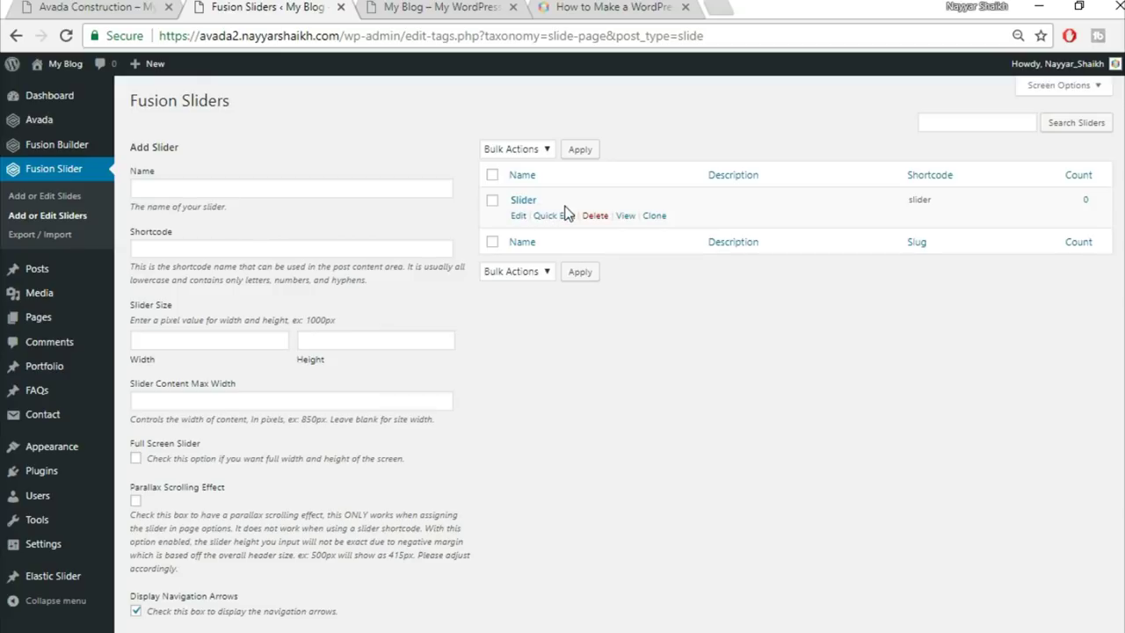
Start a new Fusion slide titled 'Slide1', comparing against the demo homepage
click(71, 201)
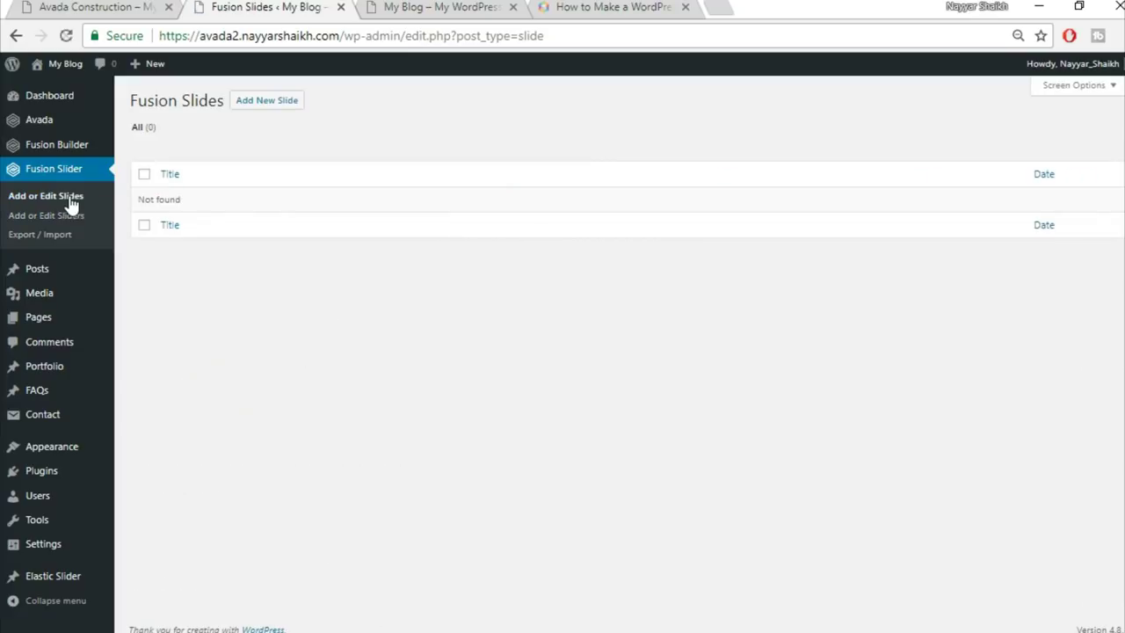
click(274, 108)
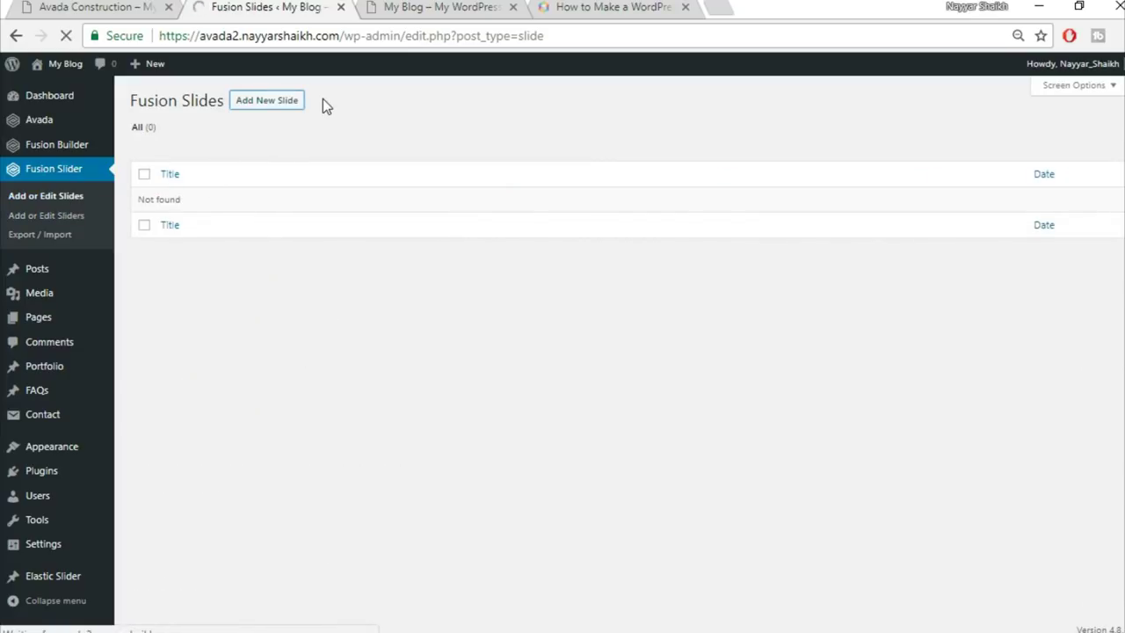
click(34, 6)
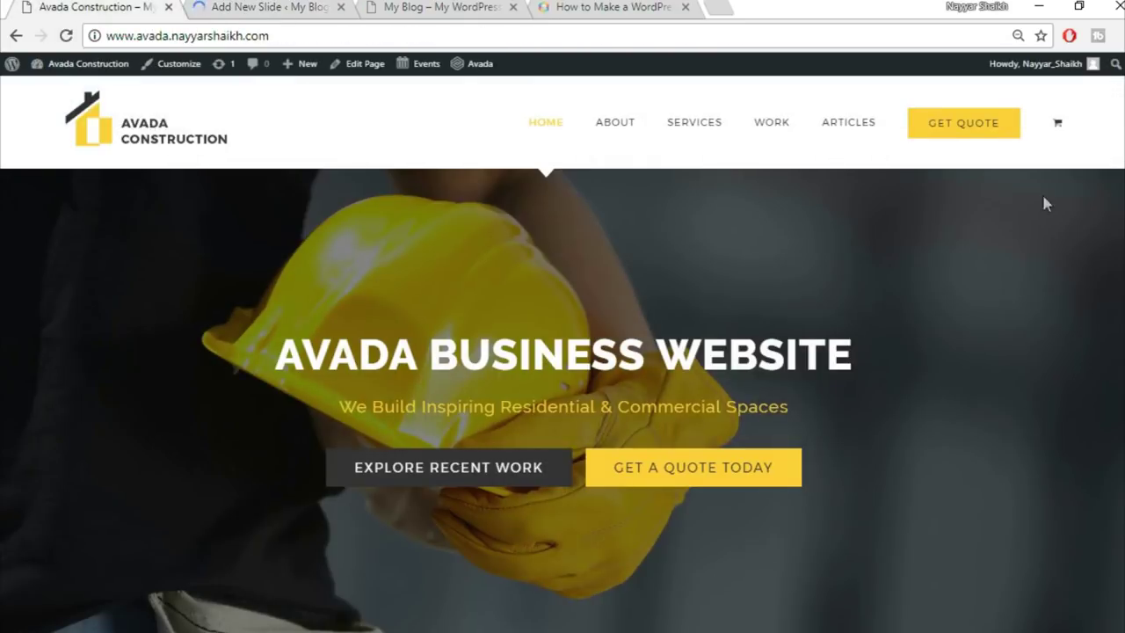
click(253, 5)
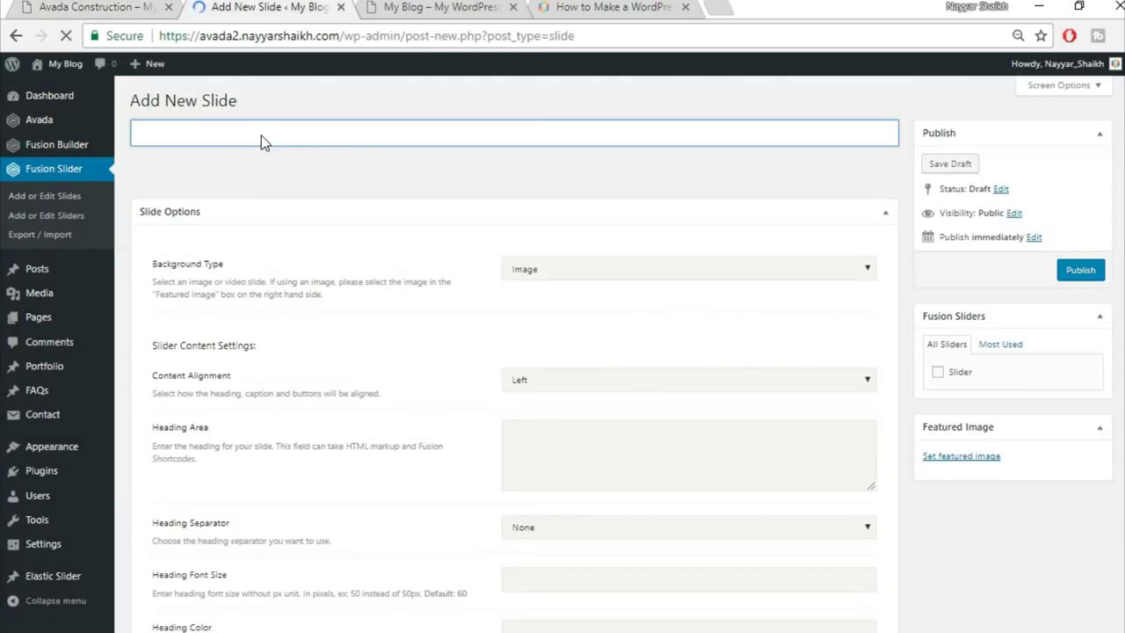
text(Slide1)
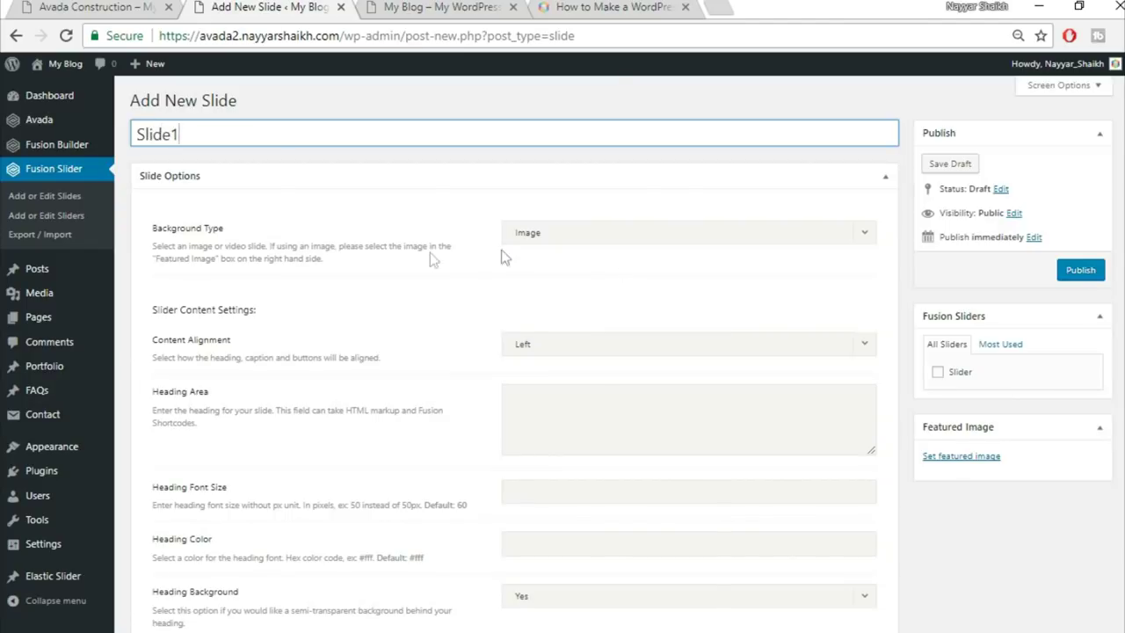
click(26, 6)
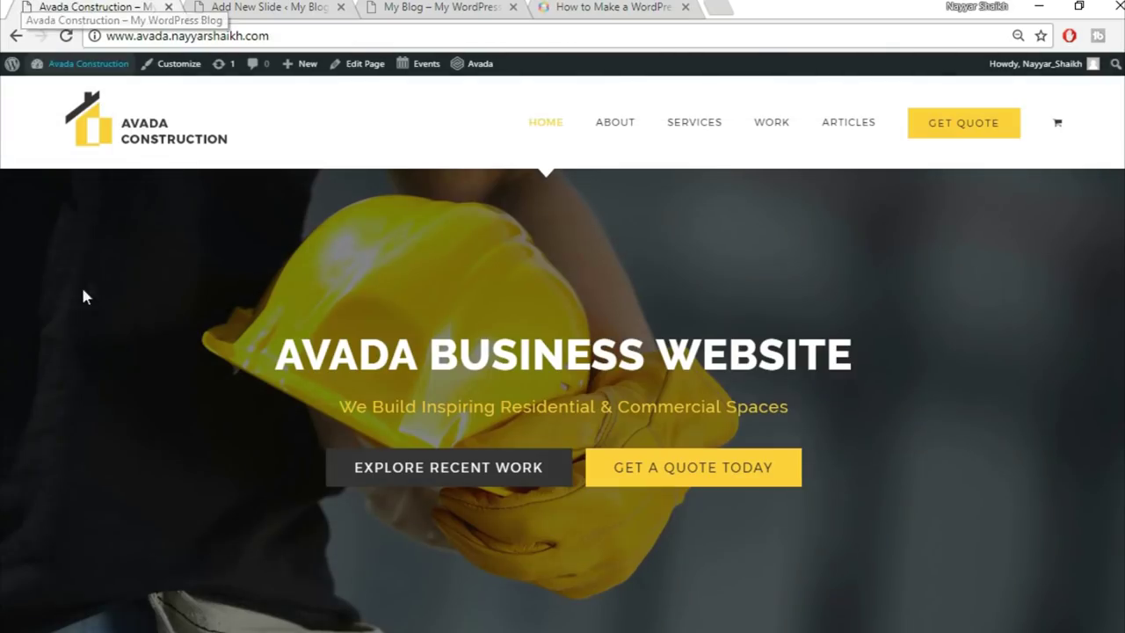
click(302, 6)
Select the AVADA BUSINESS WEBSITE heading on the demo homepage, then open the slide's content alignment choices
scroll(367, 251, down, 1)
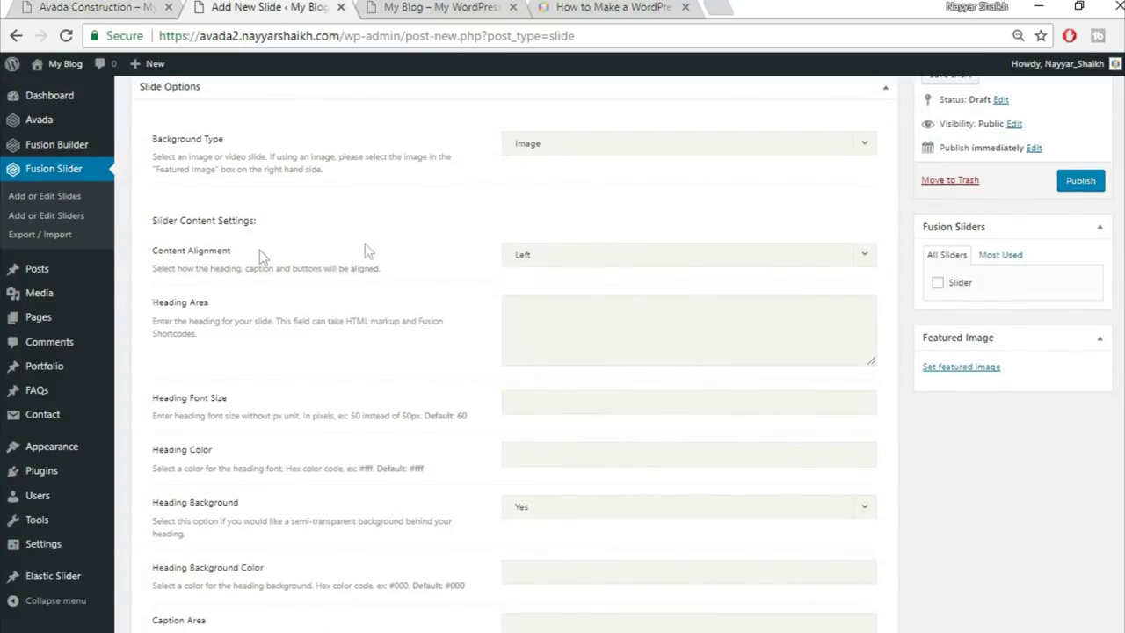
click(102, 6)
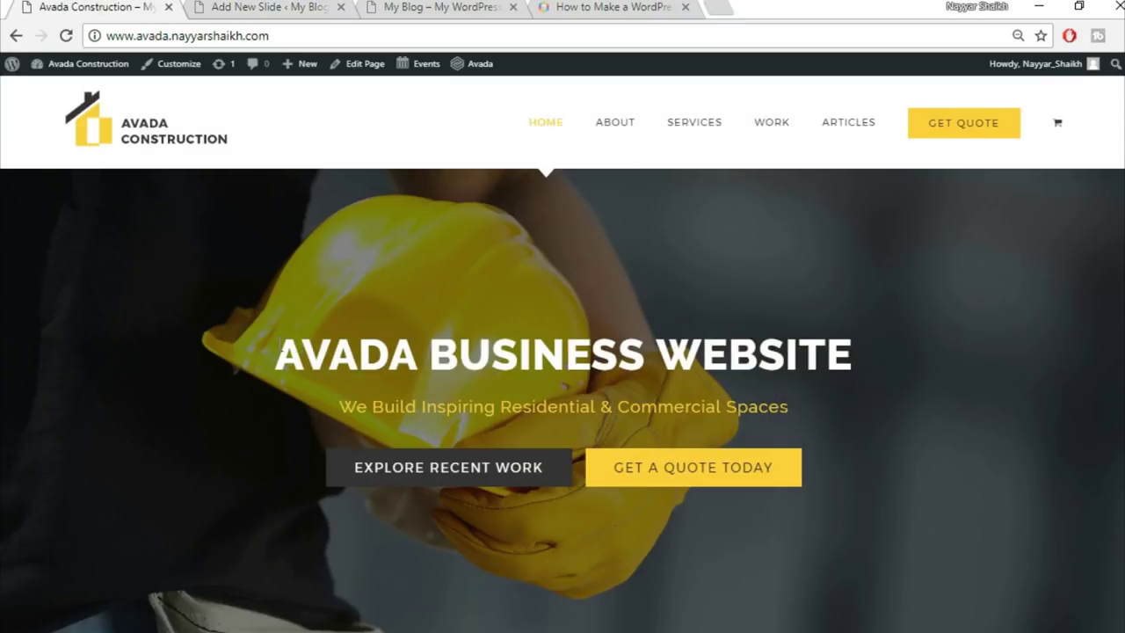
drag(274, 354, 865, 352)
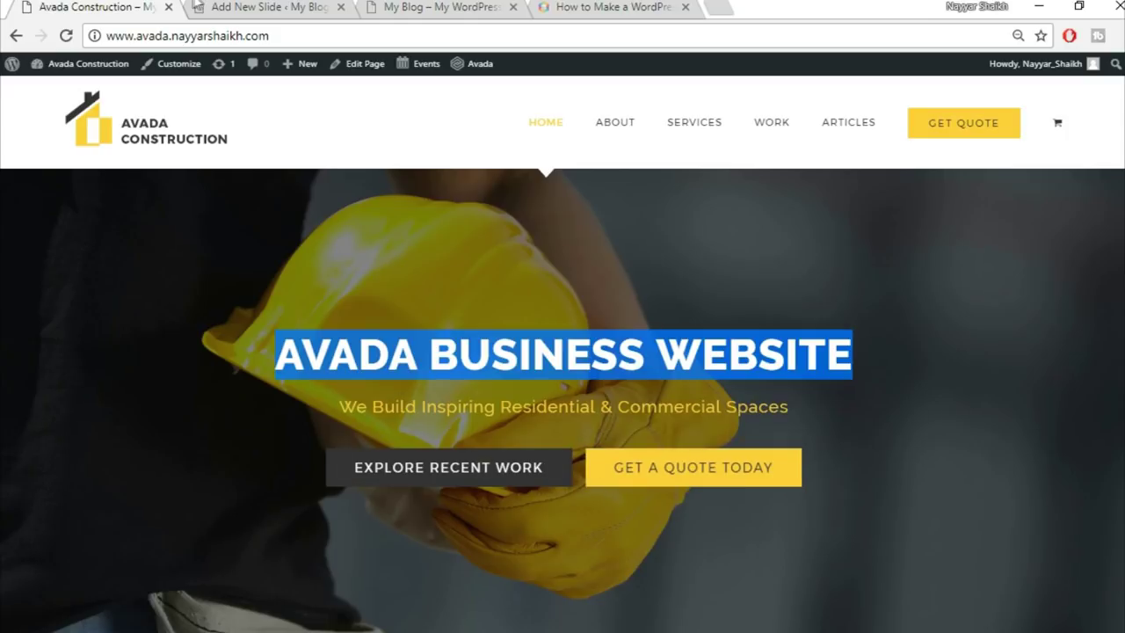
click(284, 9)
click(613, 260)
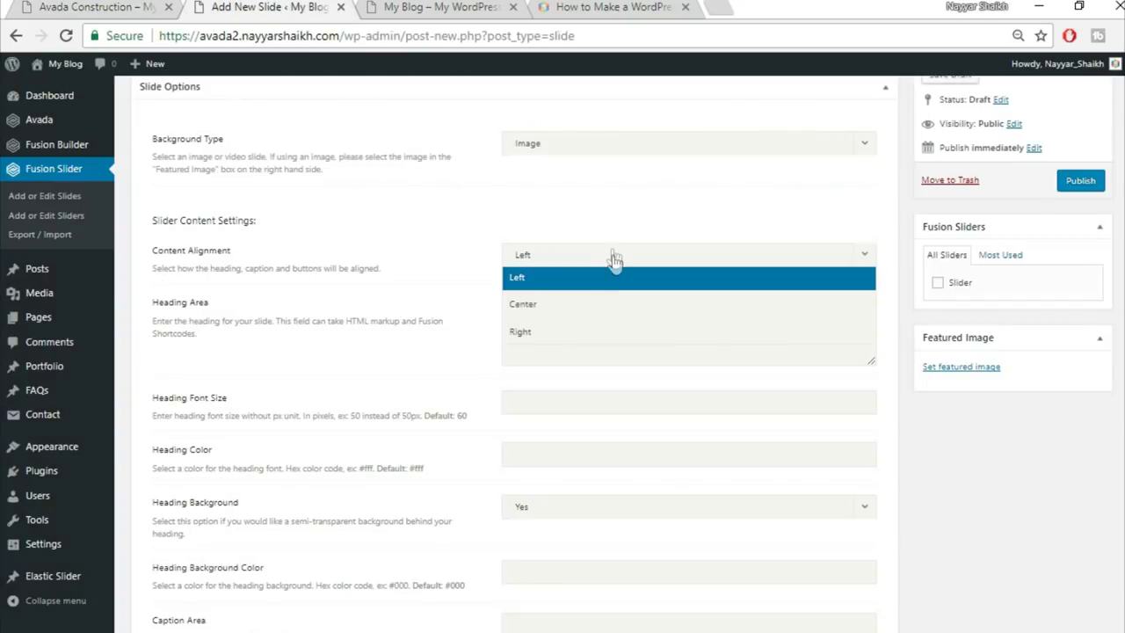
Center-align the slide and paste the AVADA BUSINESS WEBSITE heading, wrapped in <strong>
click(601, 308)
click(53, 6)
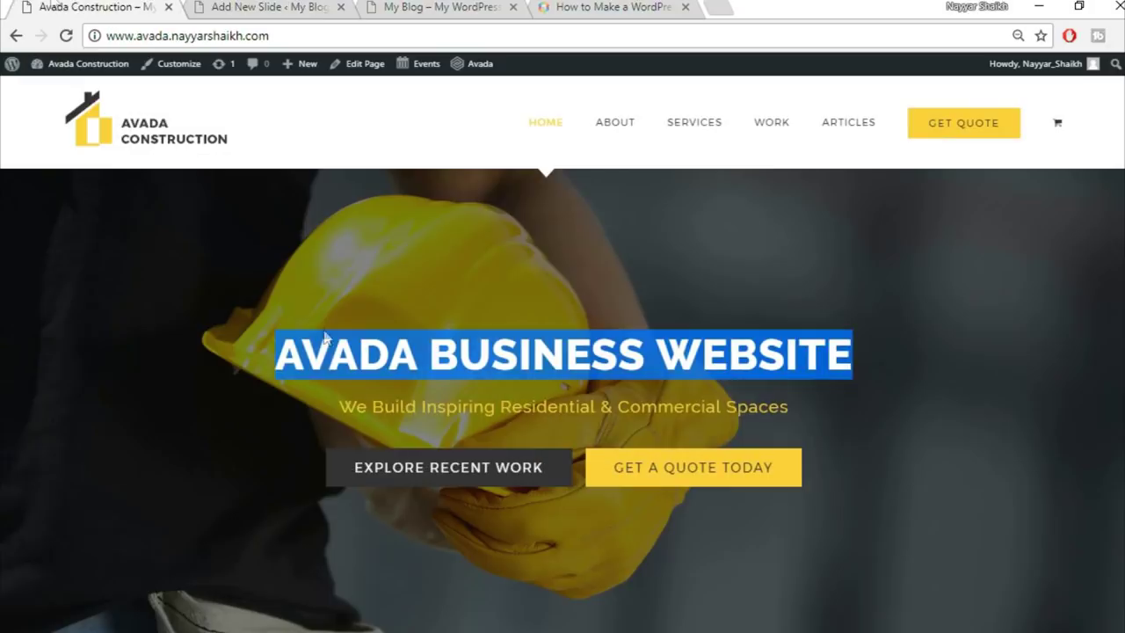
drag(277, 356, 871, 334)
key(ctrl+c)
click(268, 6)
click(588, 312)
key(ctrl+v)
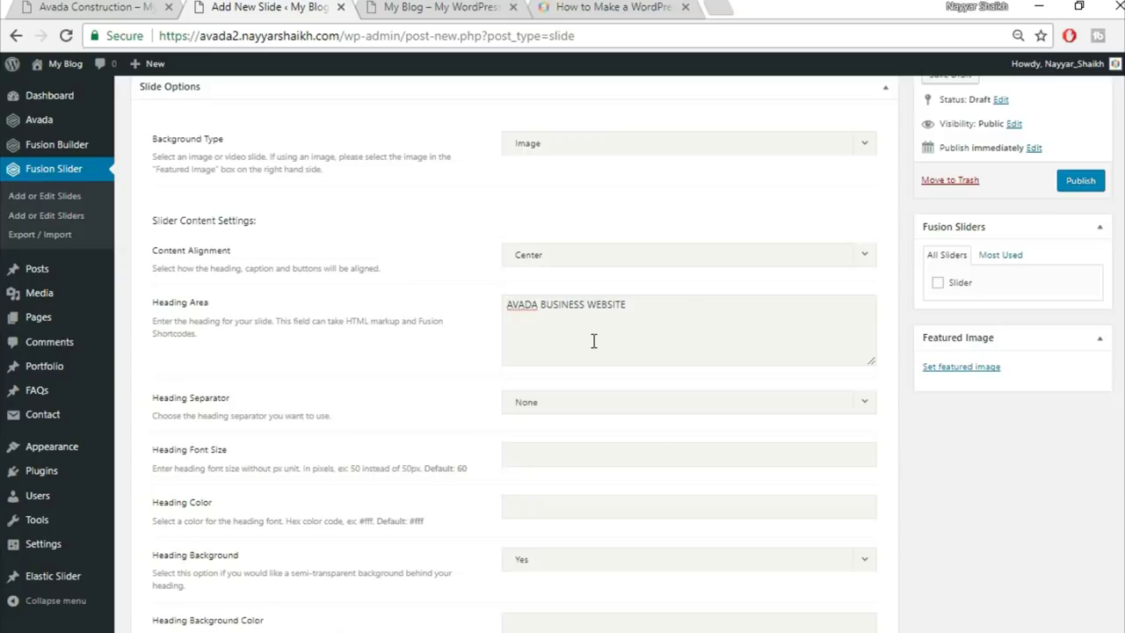
text(<str)
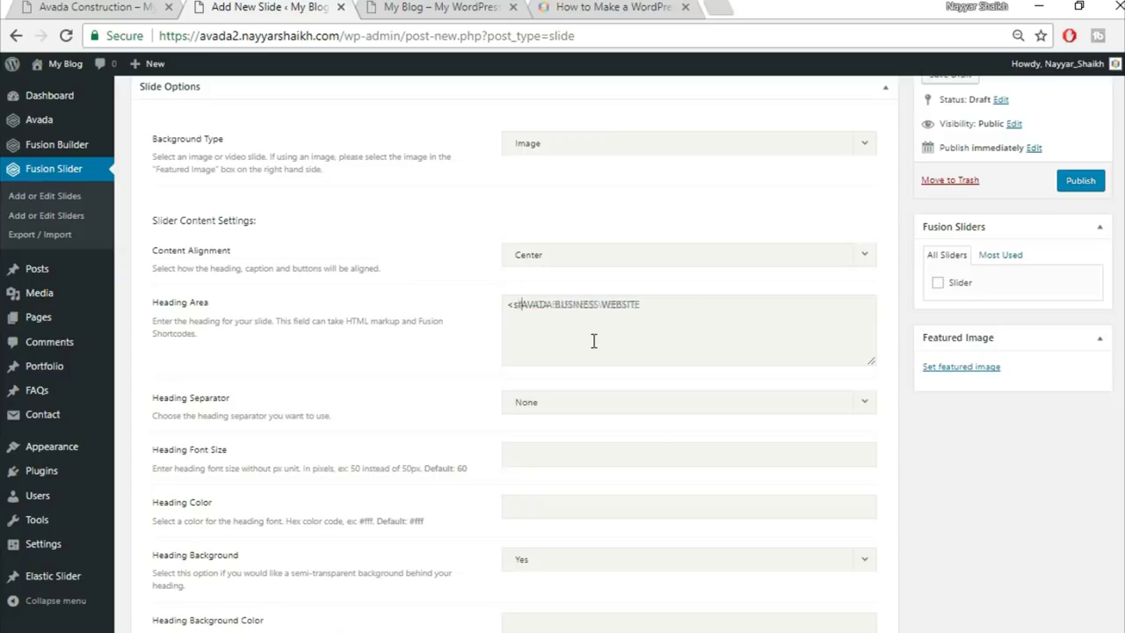
text(ong>)
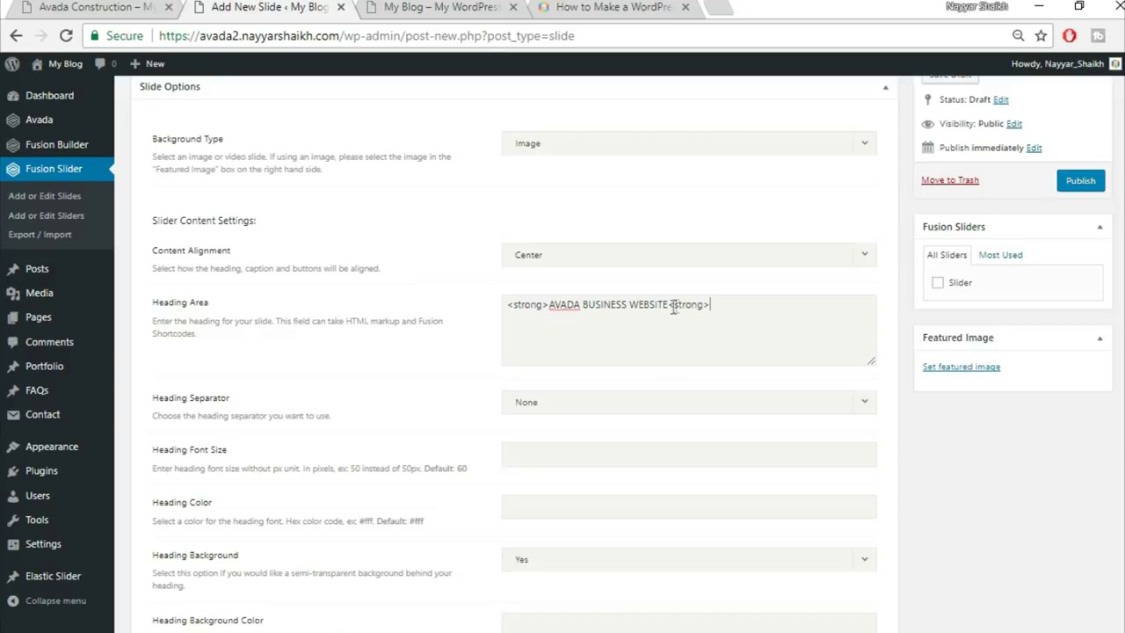
Check the live site's heading, then enter #fff as the Heading Color
click(132, 7)
click(400, 369)
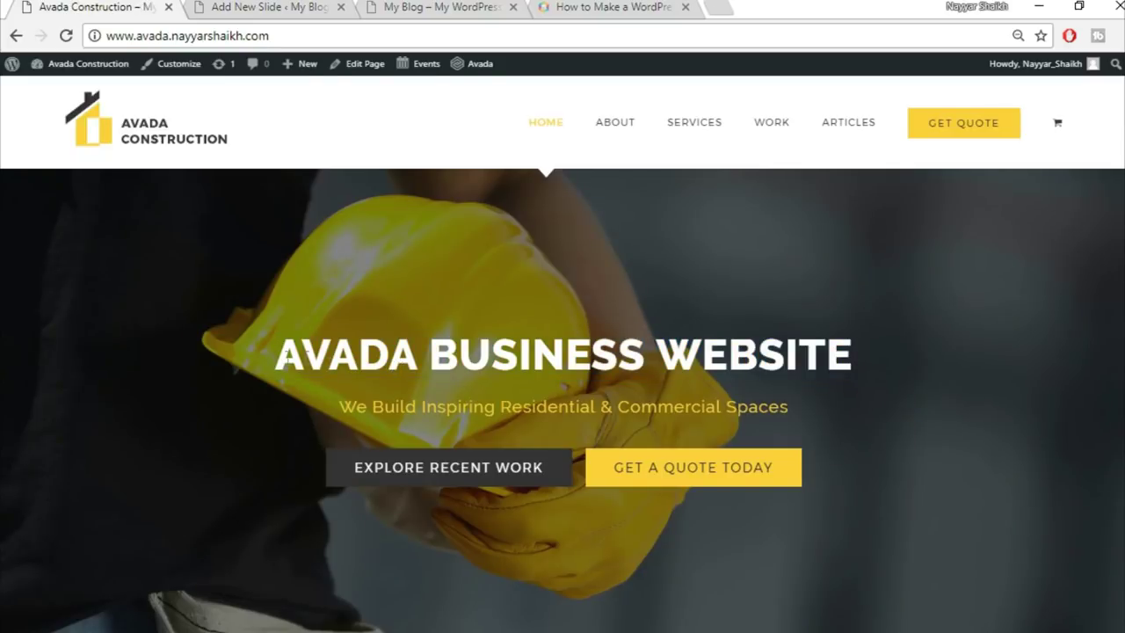
drag(278, 362, 912, 357)
click(913, 357)
click(304, 6)
scroll(717, 413, down, 1)
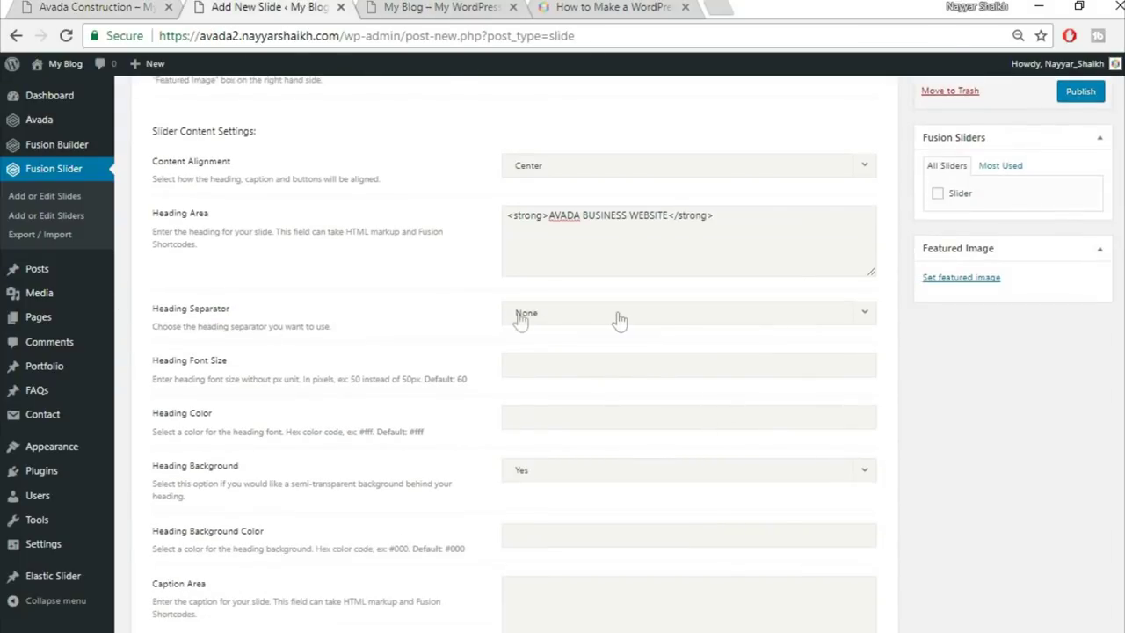
scroll(673, 347, down, 1)
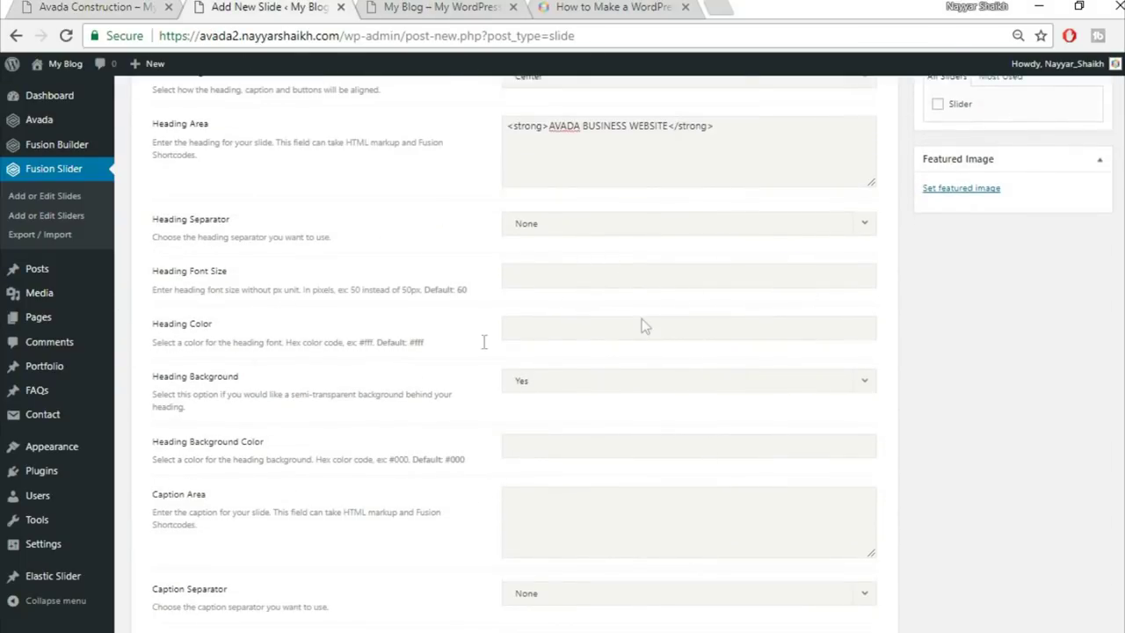
click(97, 6)
text(#fff)
Set Heading Background to No
scroll(413, 444, down, 2)
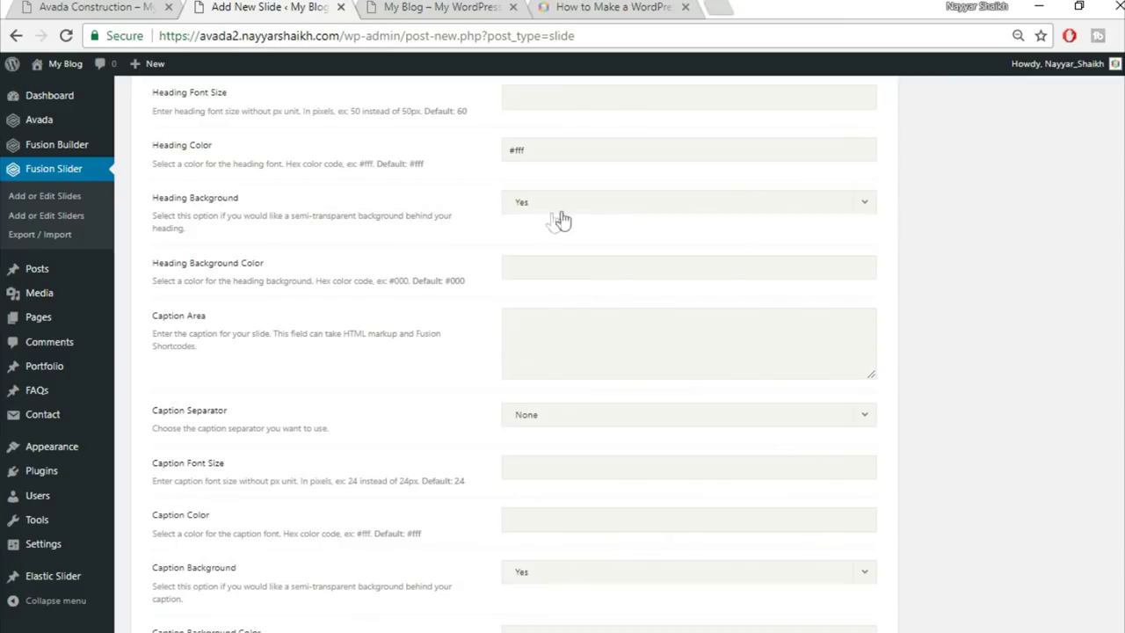
click(607, 219)
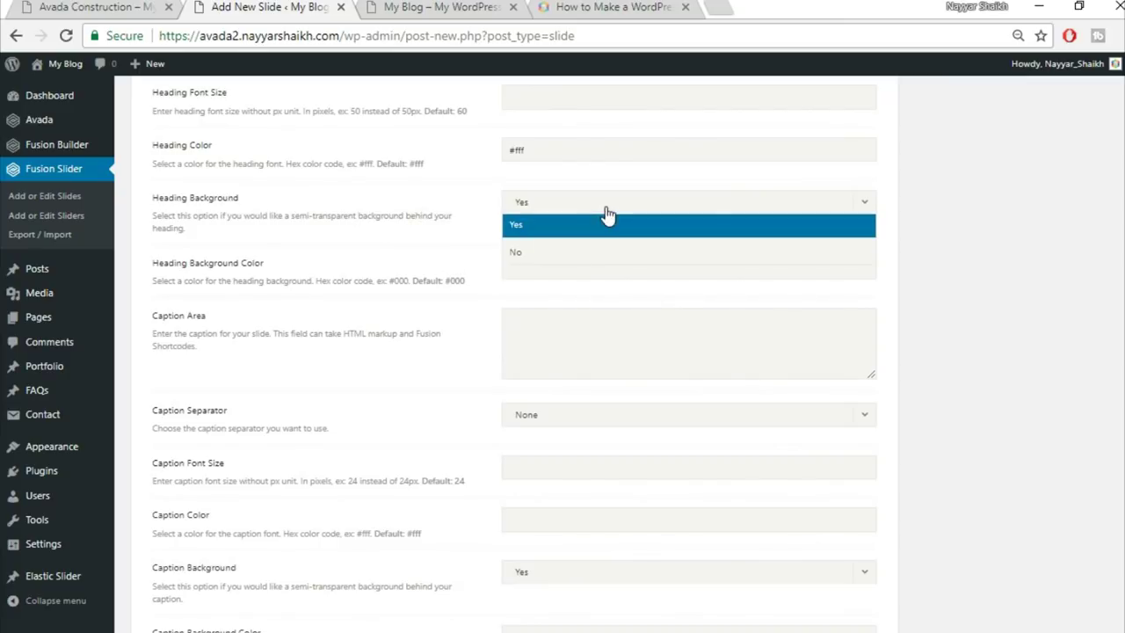
click(595, 254)
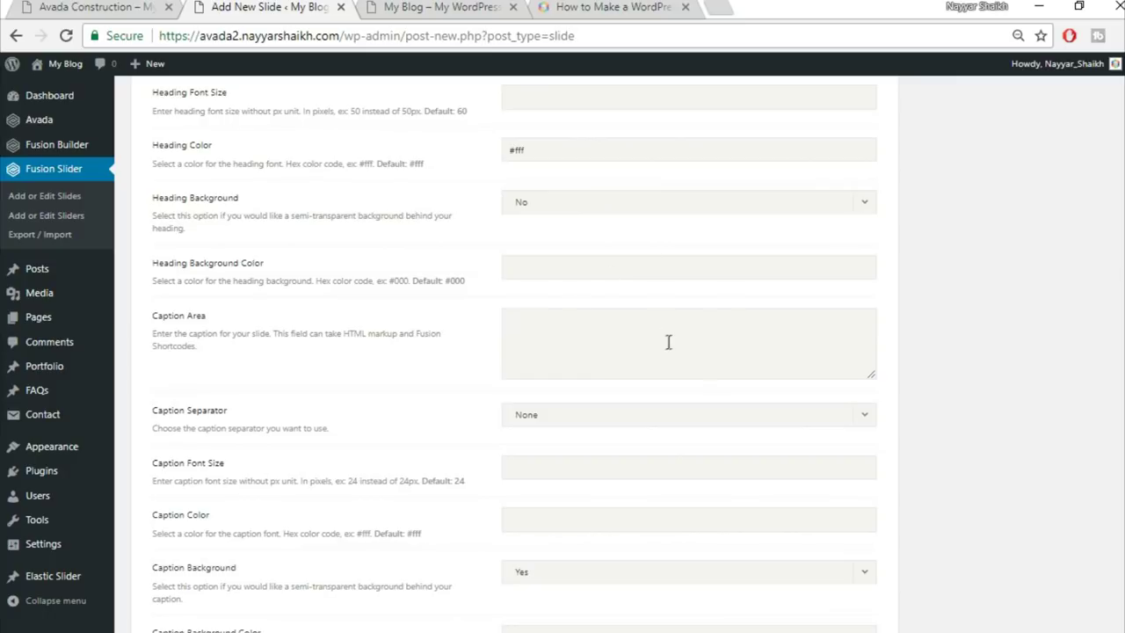
Copy the live site's subtitle 'We Build Inspiring Residential & Commercial Spaces' into the Caption Area
click(134, 6)
drag(341, 406, 787, 393)
key(ctrl+c)
click(255, 6)
key(ctrl+v)
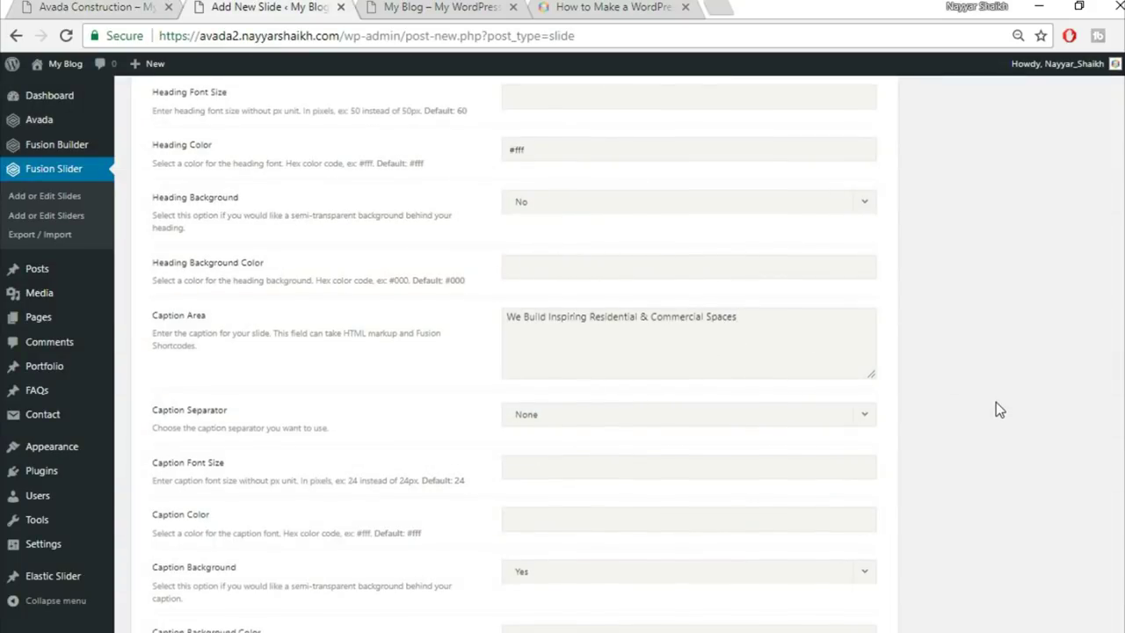
scroll(996, 402, down, 2)
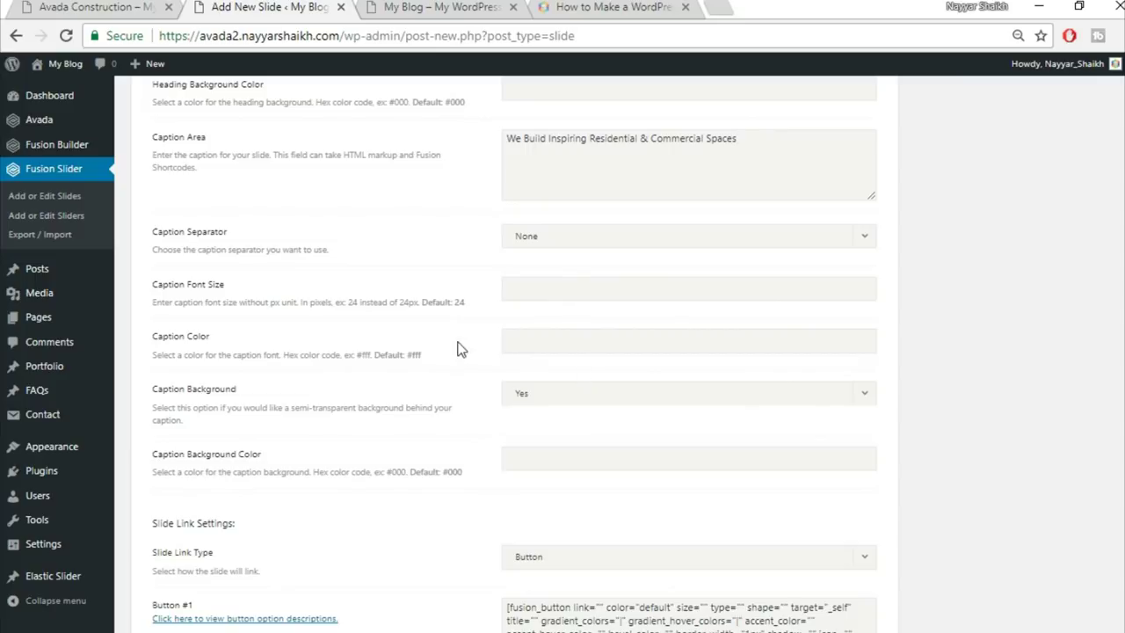
Set the Caption Color to #fed03d
click(66, 11)
click(517, 412)
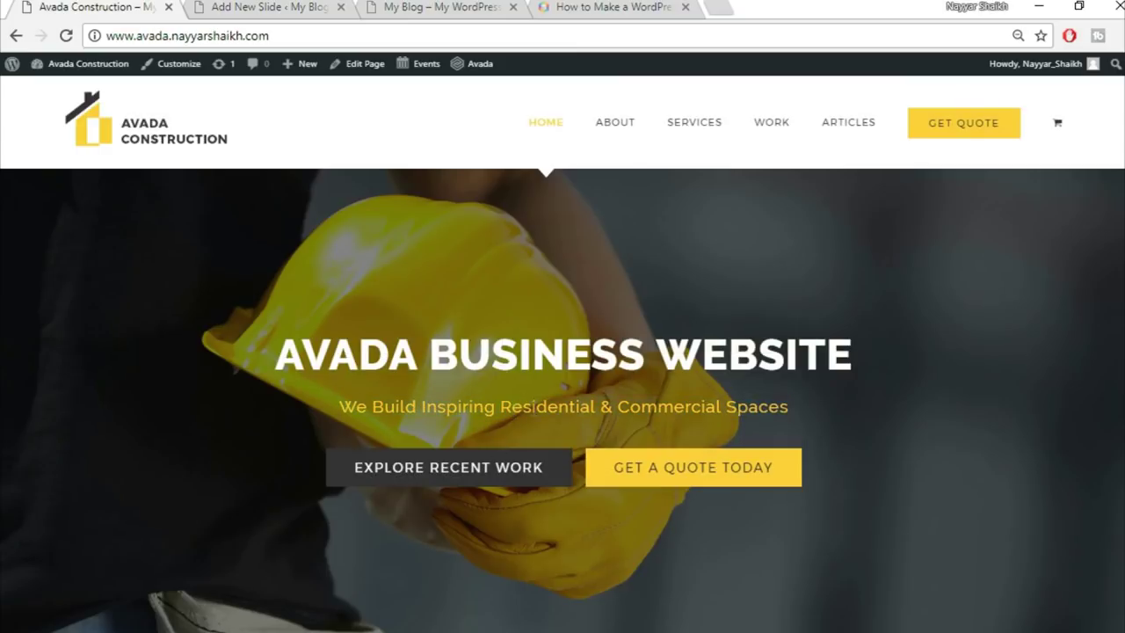
click(264, 7)
click(585, 348)
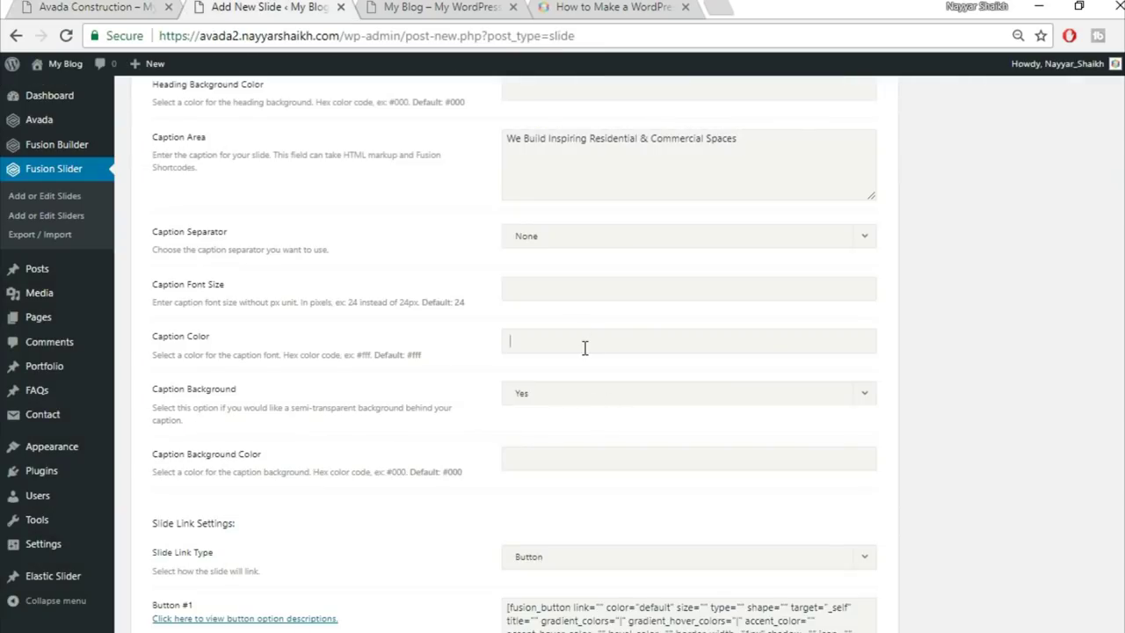
text(#)
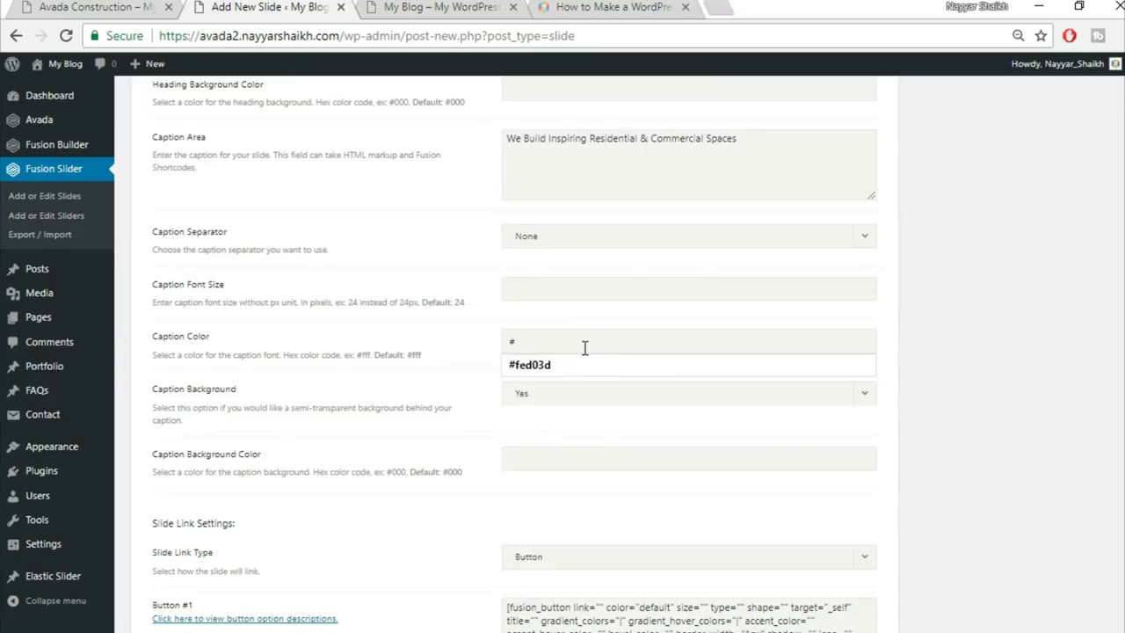
text(fed03d)
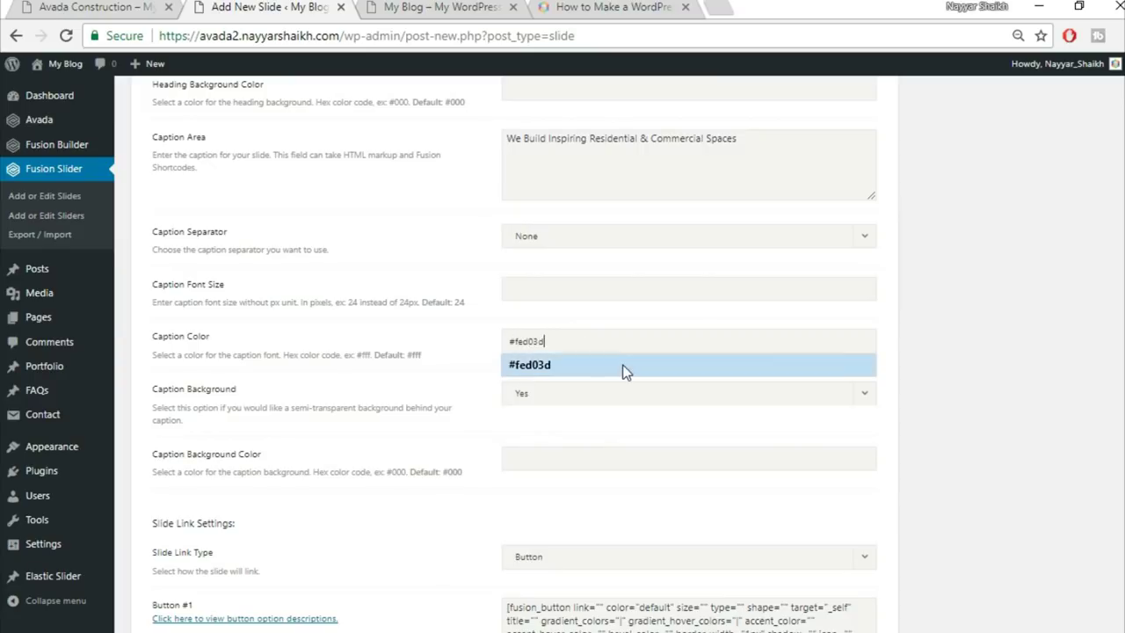
click(932, 361)
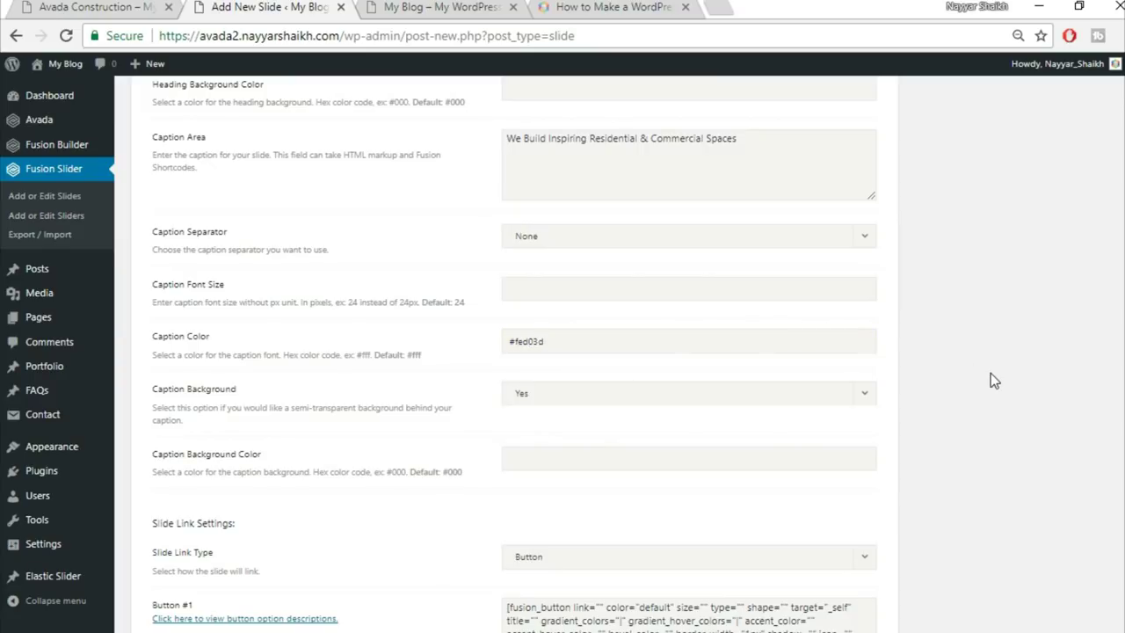
Set Caption Background to No
scroll(991, 372, down, 1)
click(606, 304)
click(586, 360)
scroll(1063, 368, down, 1)
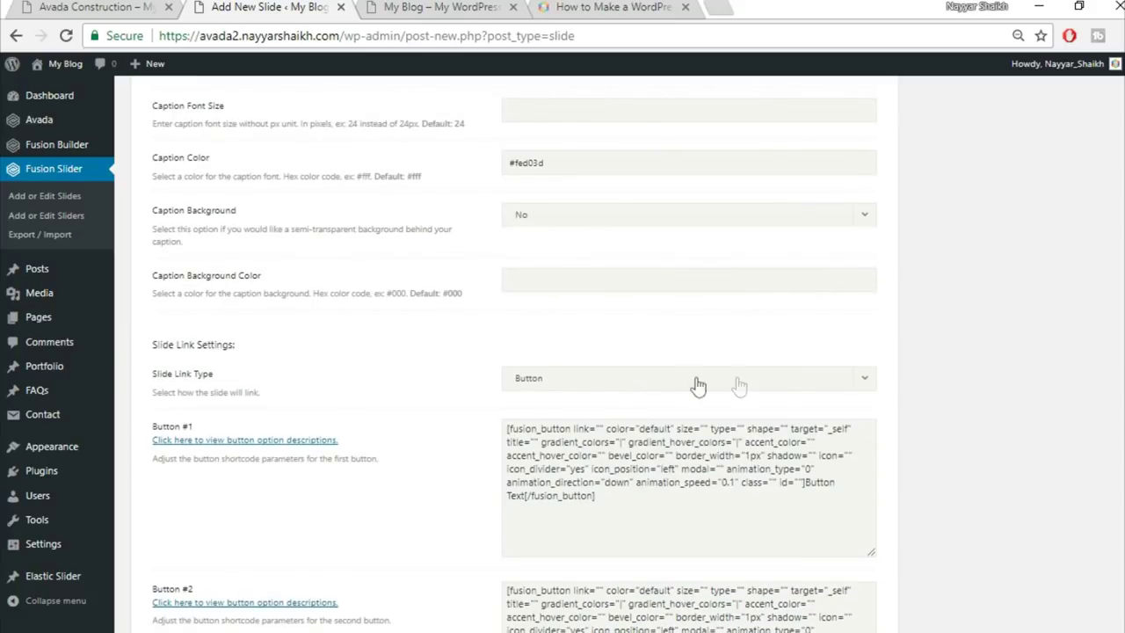
Give Button #1 the link # and change its color from default to custom
scroll(985, 414, down, 2)
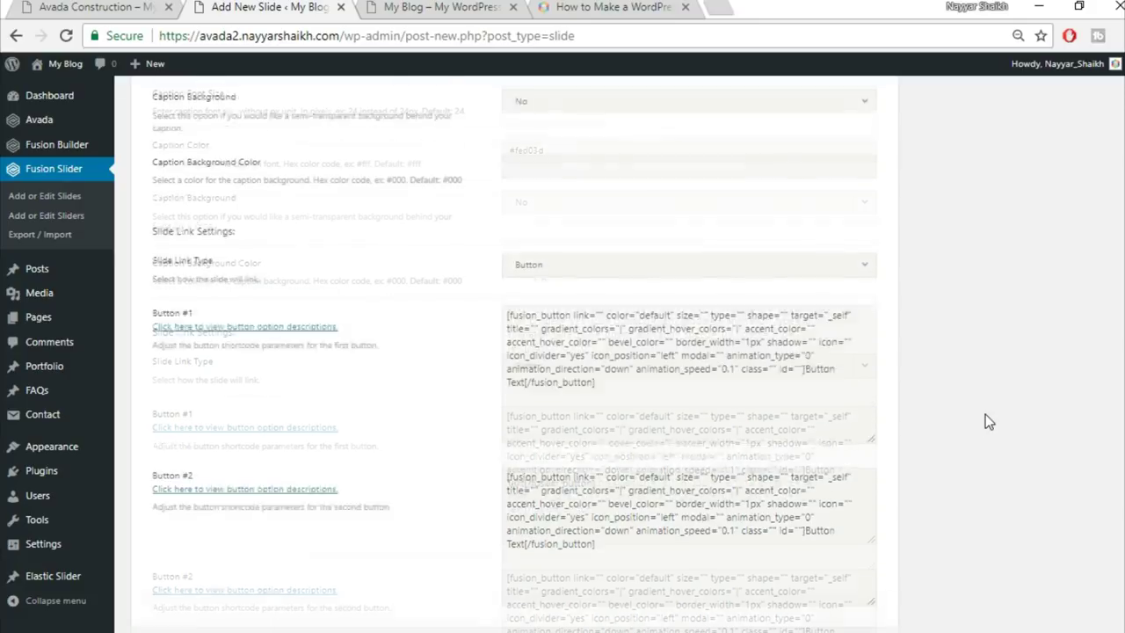
click(112, 6)
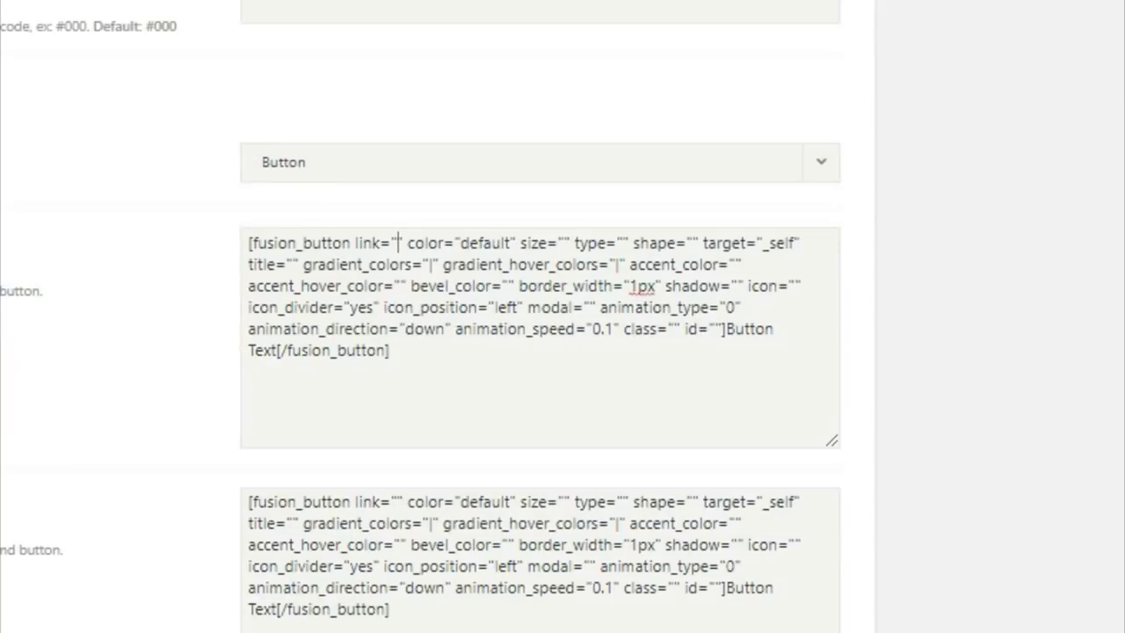
text(#)
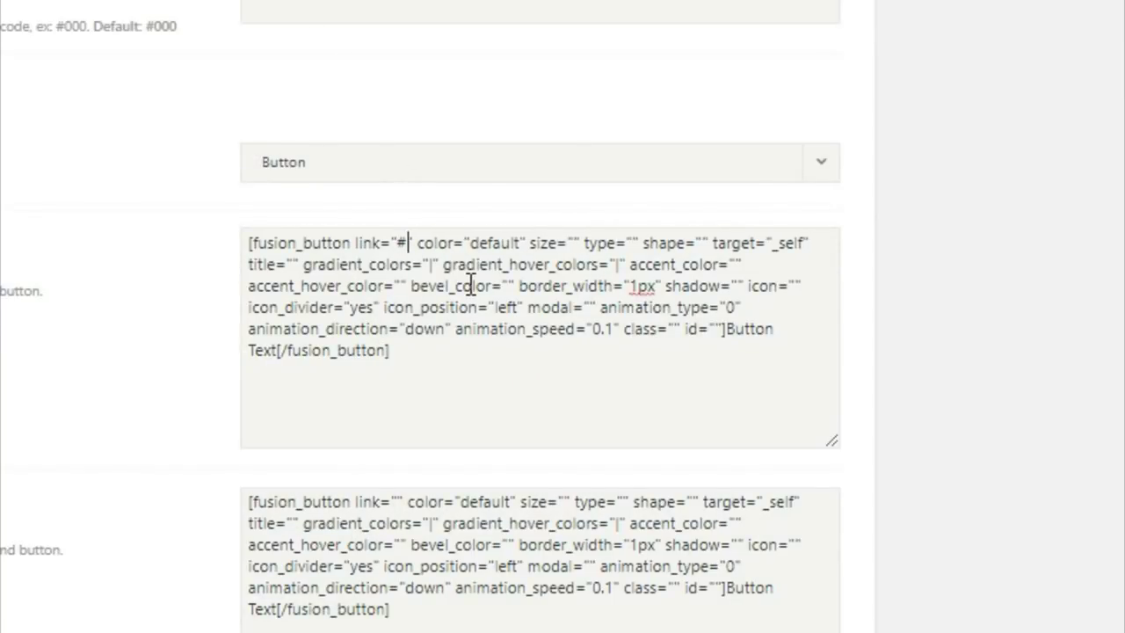
double_click(400, 244)
drag(471, 244, 520, 244)
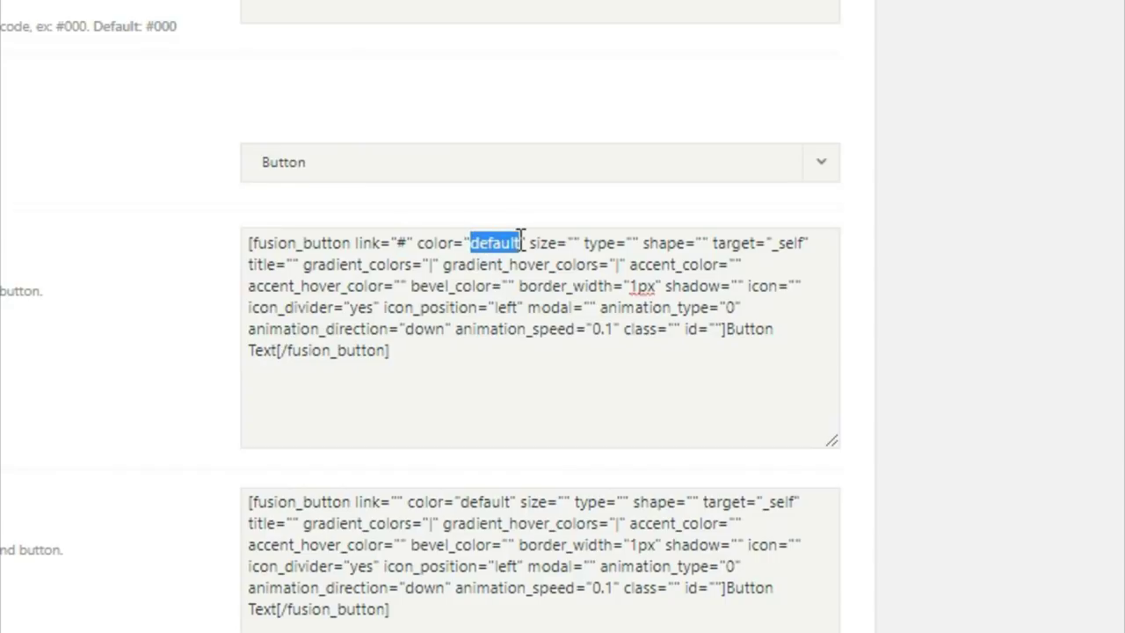
key(BackSpace)
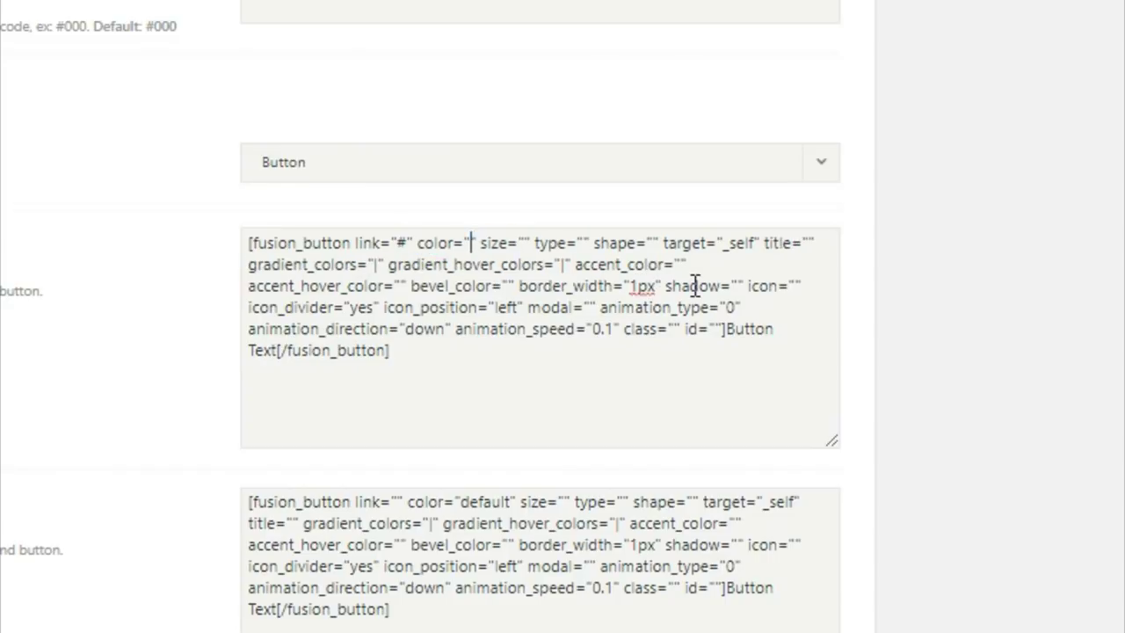
text(custo)
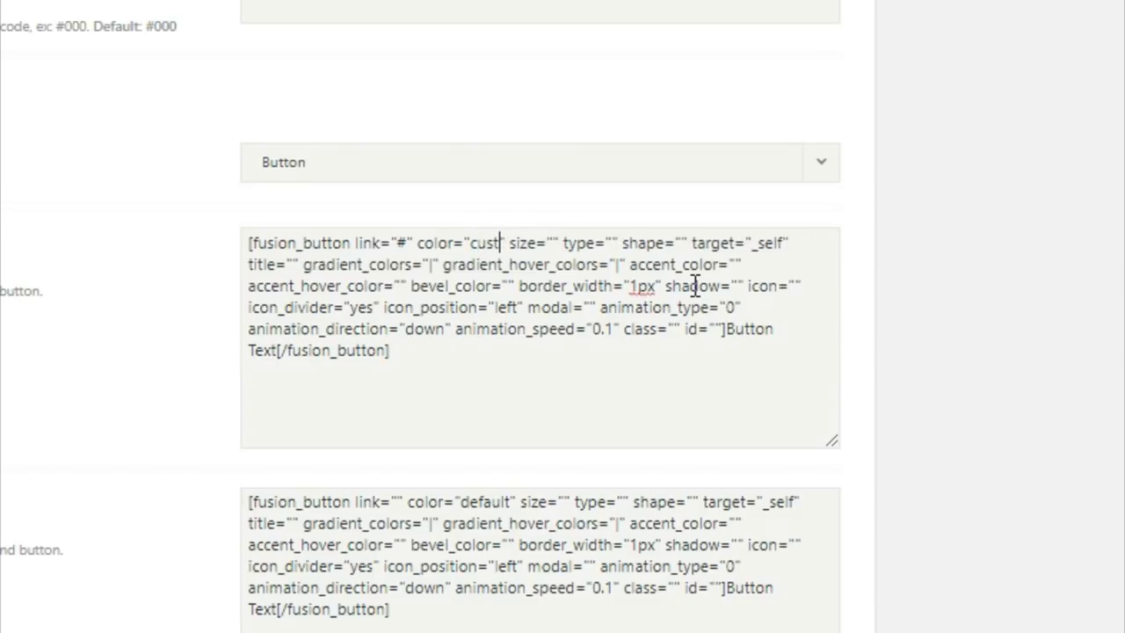
text(m)
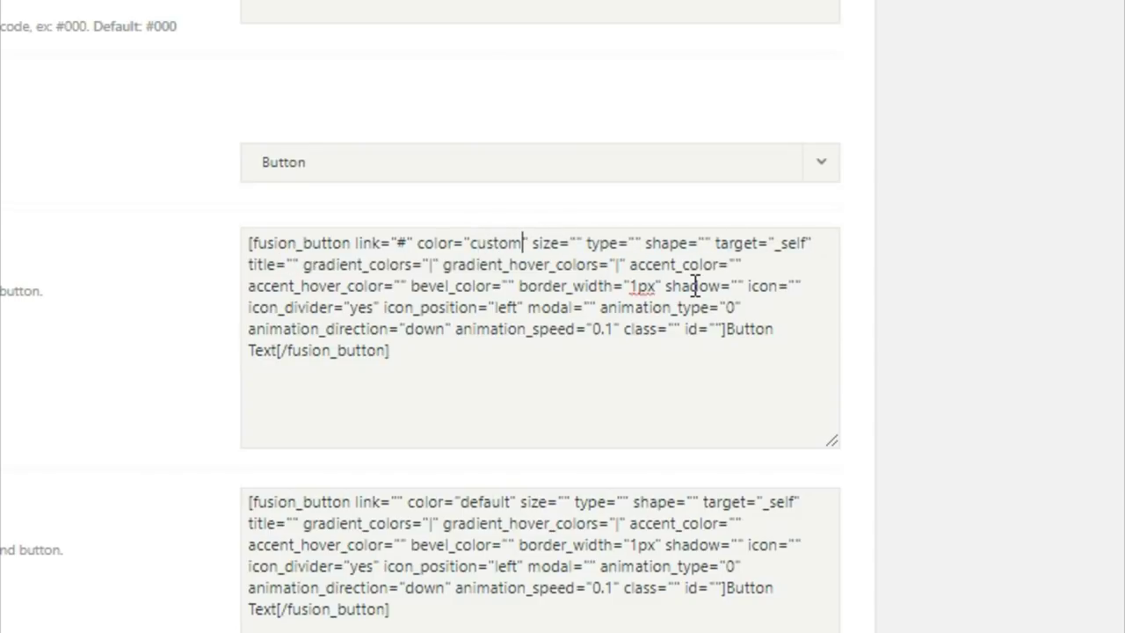
Set Button #1 size to xlarge and replace the gradient placeholder with #333
click(572, 243)
text(xlarge)
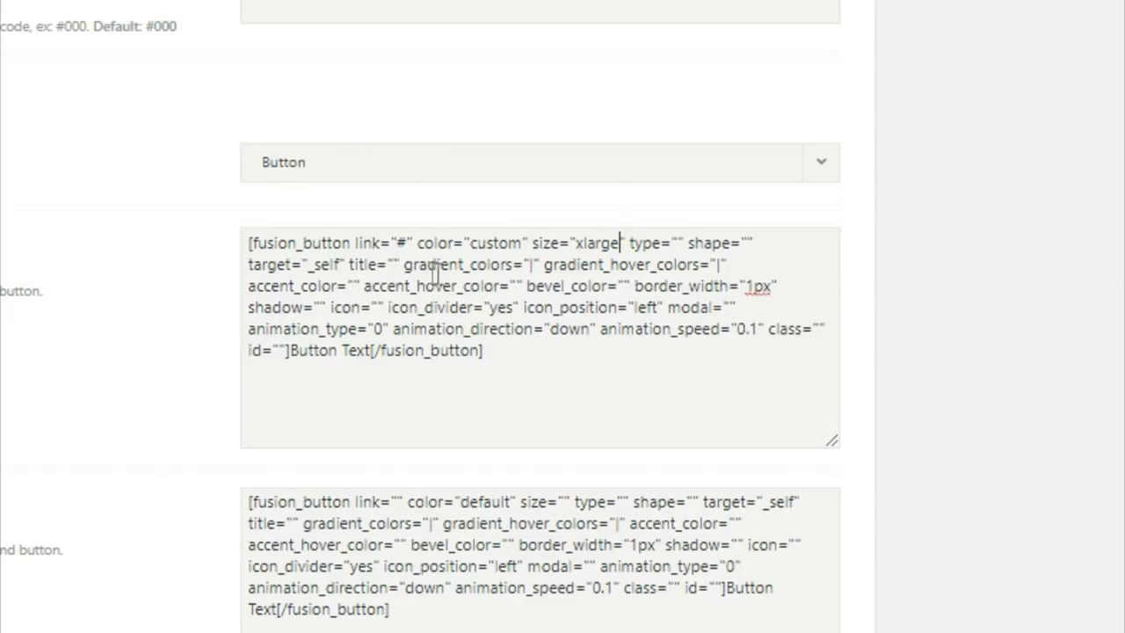
double_click(531, 265)
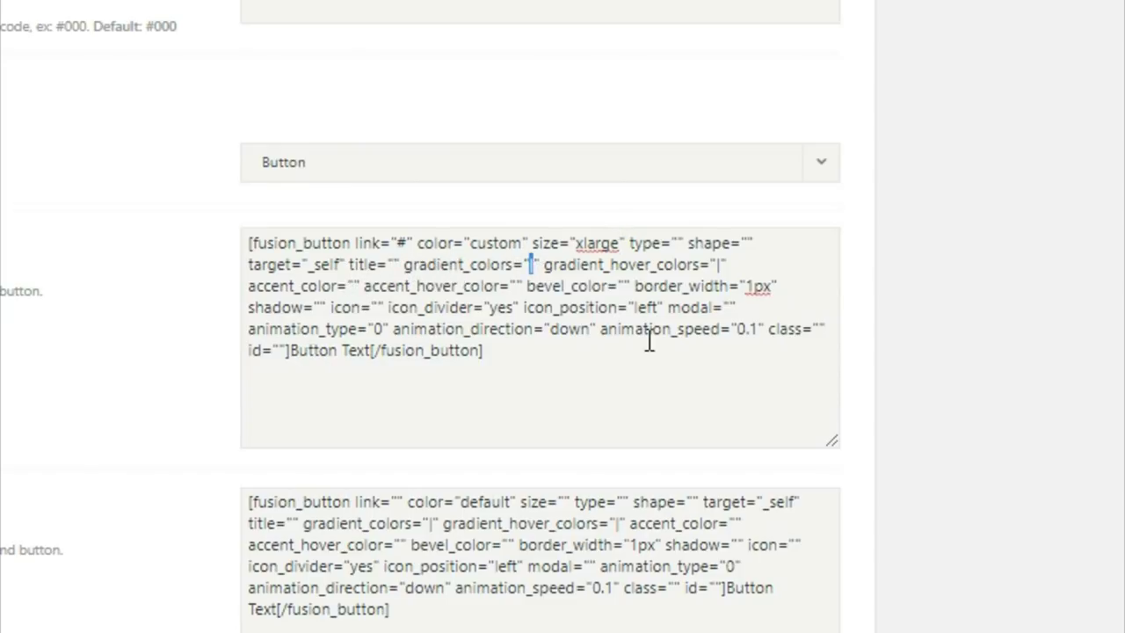
key(BackSpace)
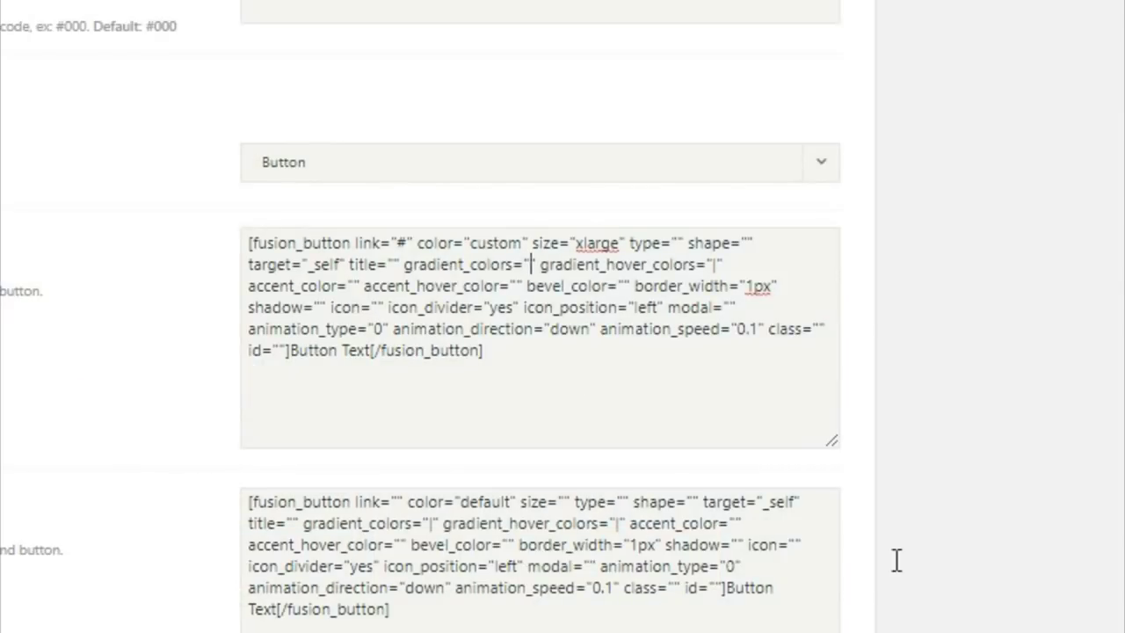
text(#333)
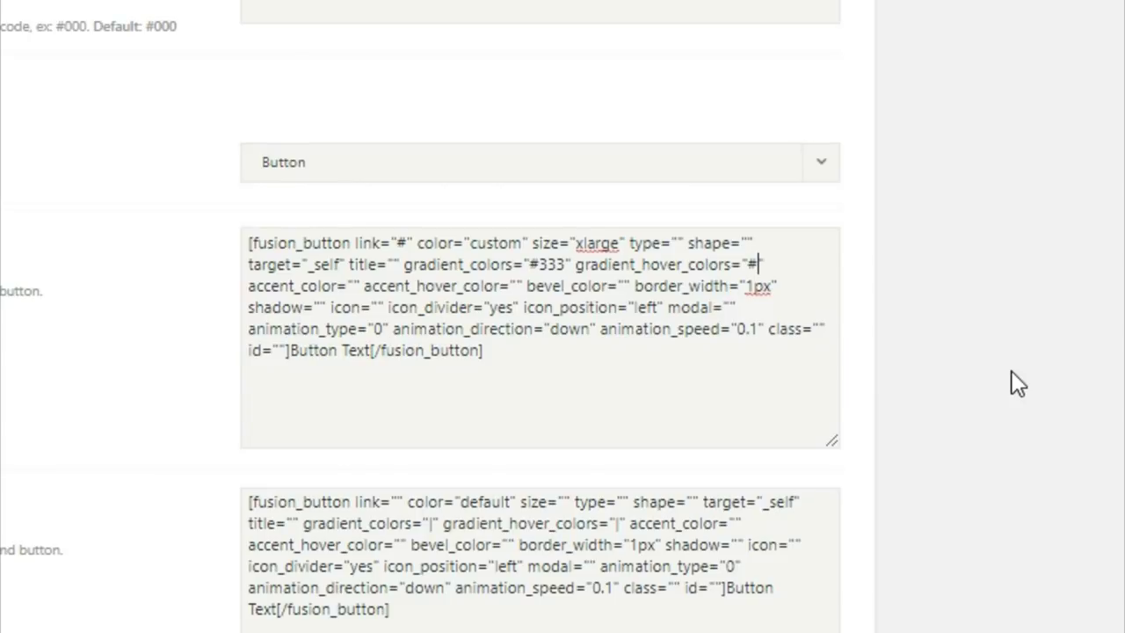
Give Button #1 hover gradient #fed03d, accents #fff/#333, 0px border, and label EXPLORE RECENT WORK
text(ed03d)
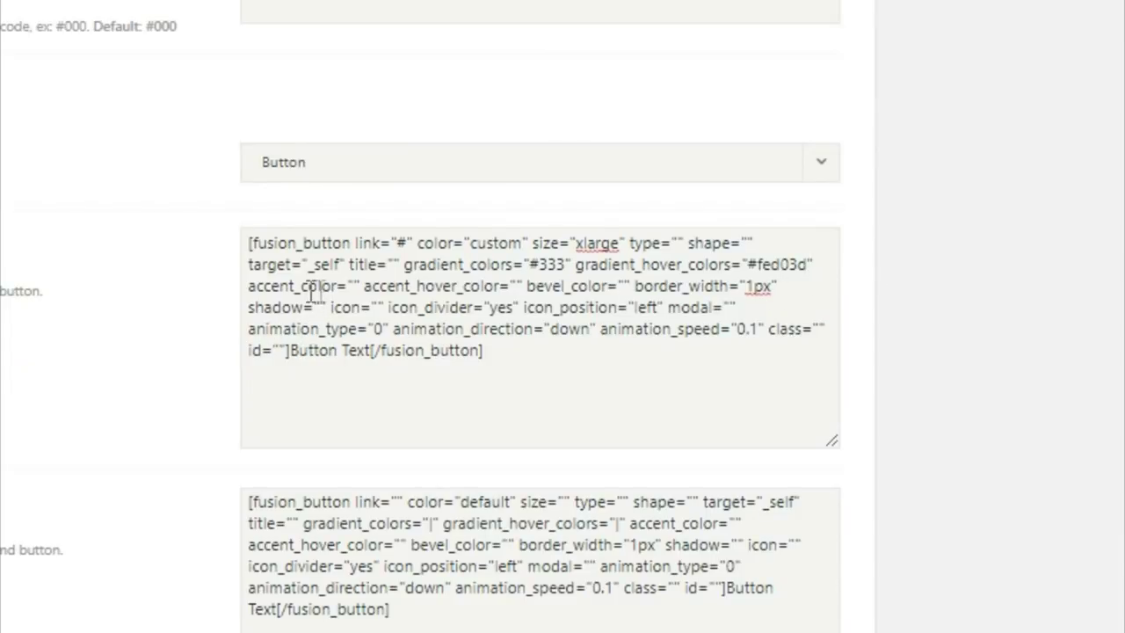
click(361, 286)
text(#fff)
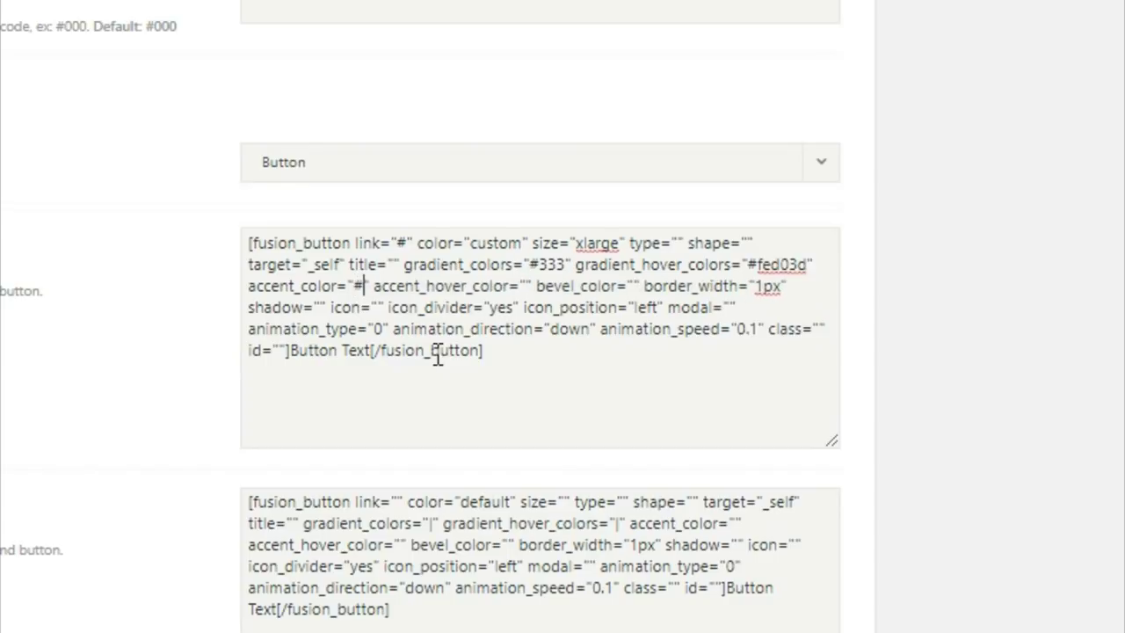
click(543, 285)
text(#333)
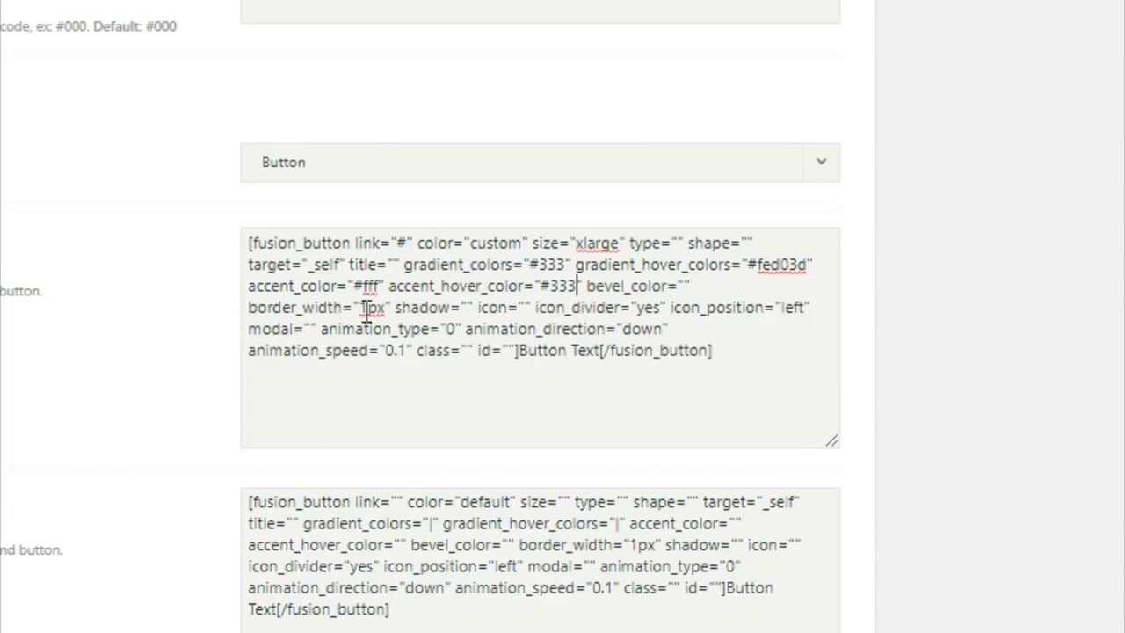
drag(360, 310, 366, 310)
drag(518, 351, 602, 355)
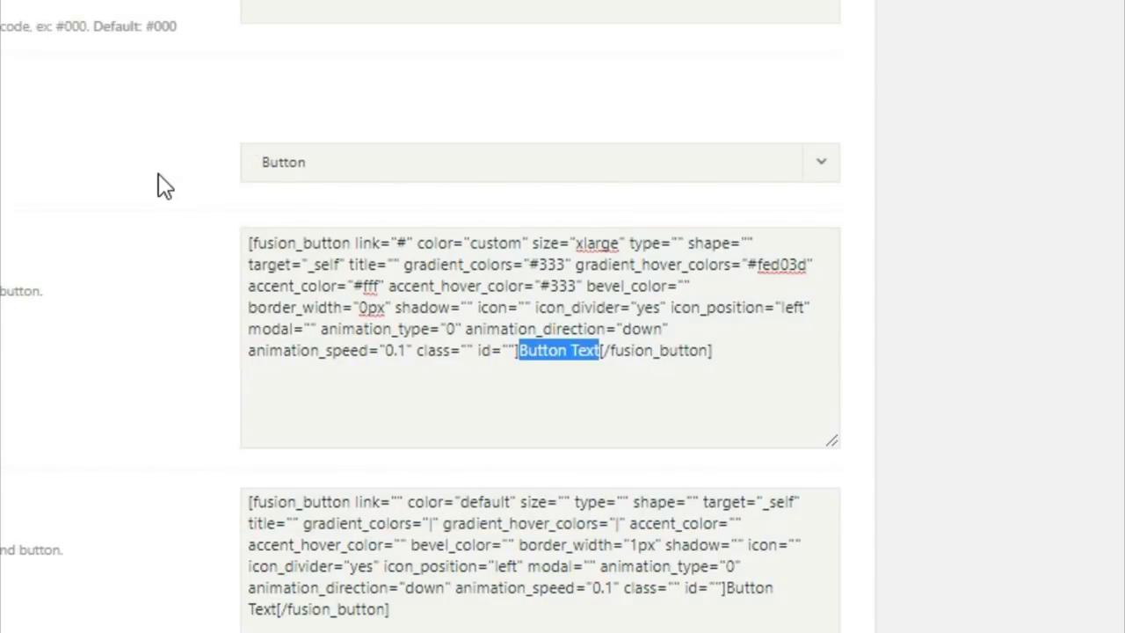
text(EXPLORE )
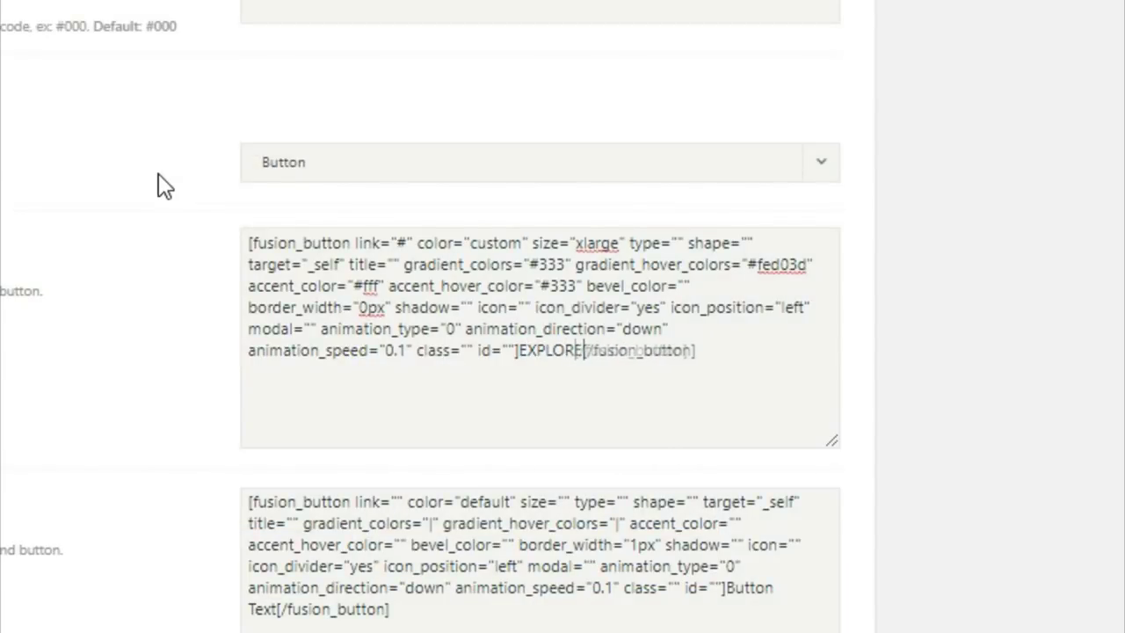
text(RECENT W)
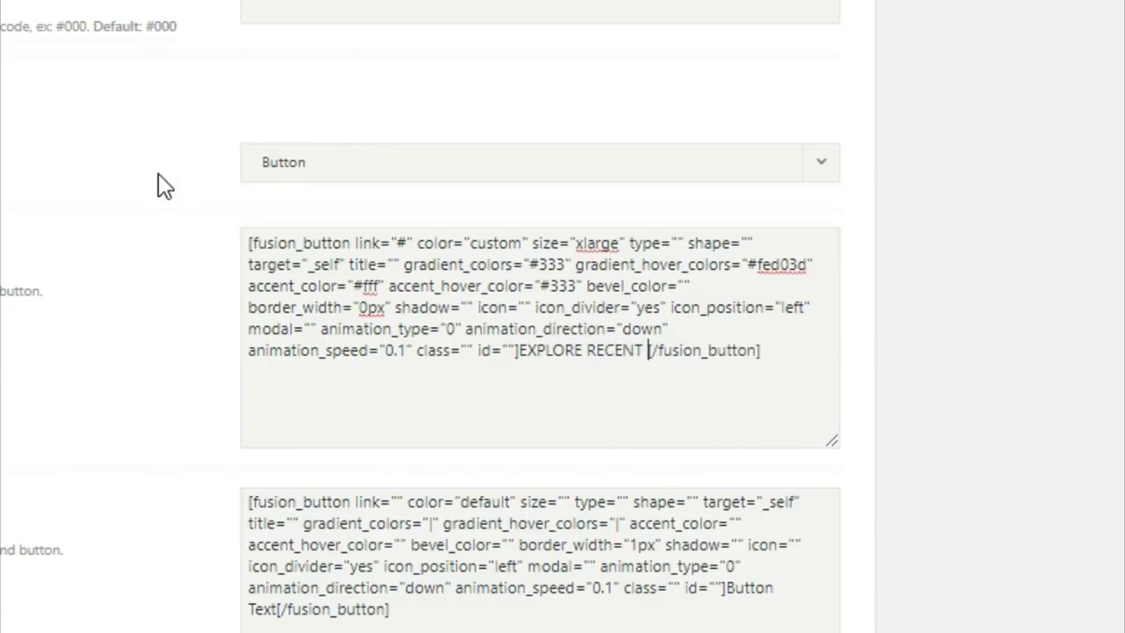
text(ORK)
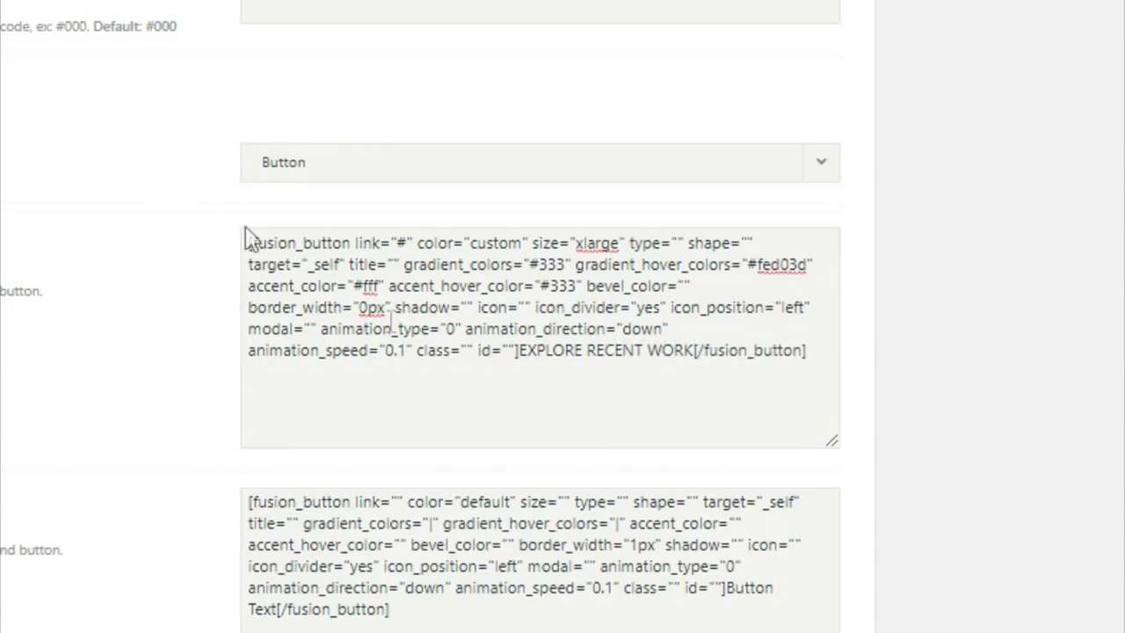
Give Button #2 link #, custom color and xlarge size
click(397, 501)
text(#)
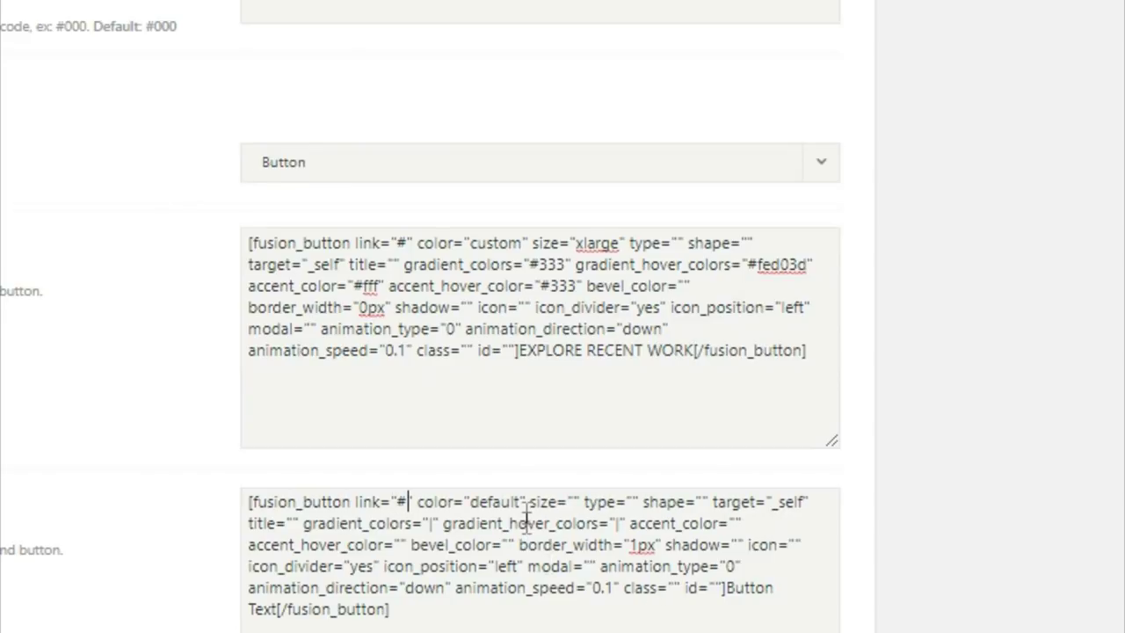
drag(517, 502, 488, 508)
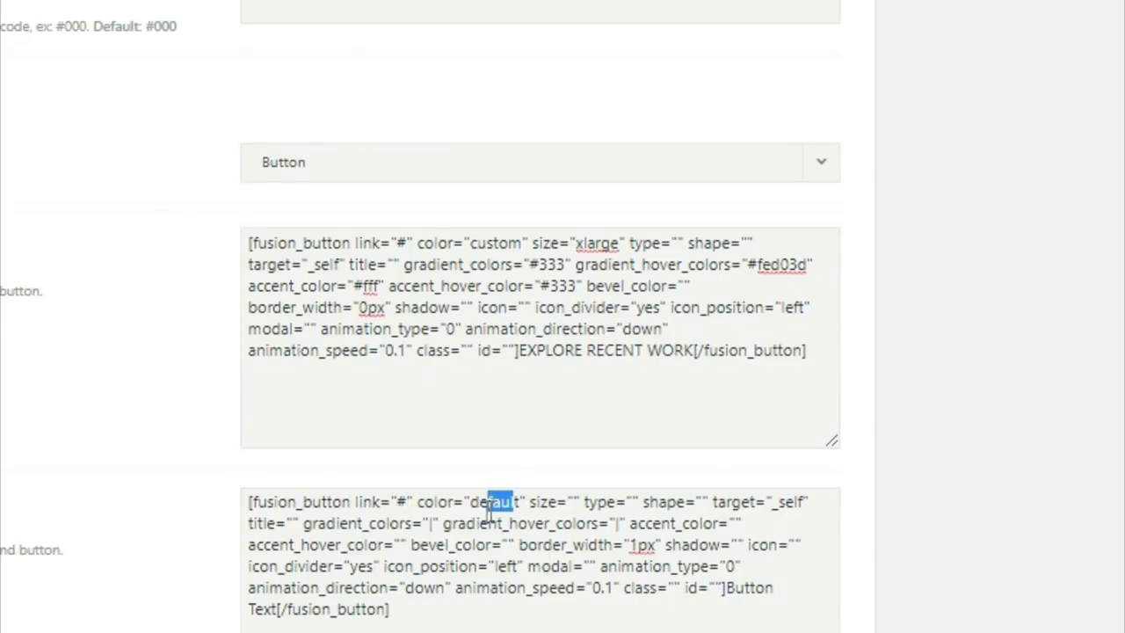
key(BackSpace)
key(BackSpace)
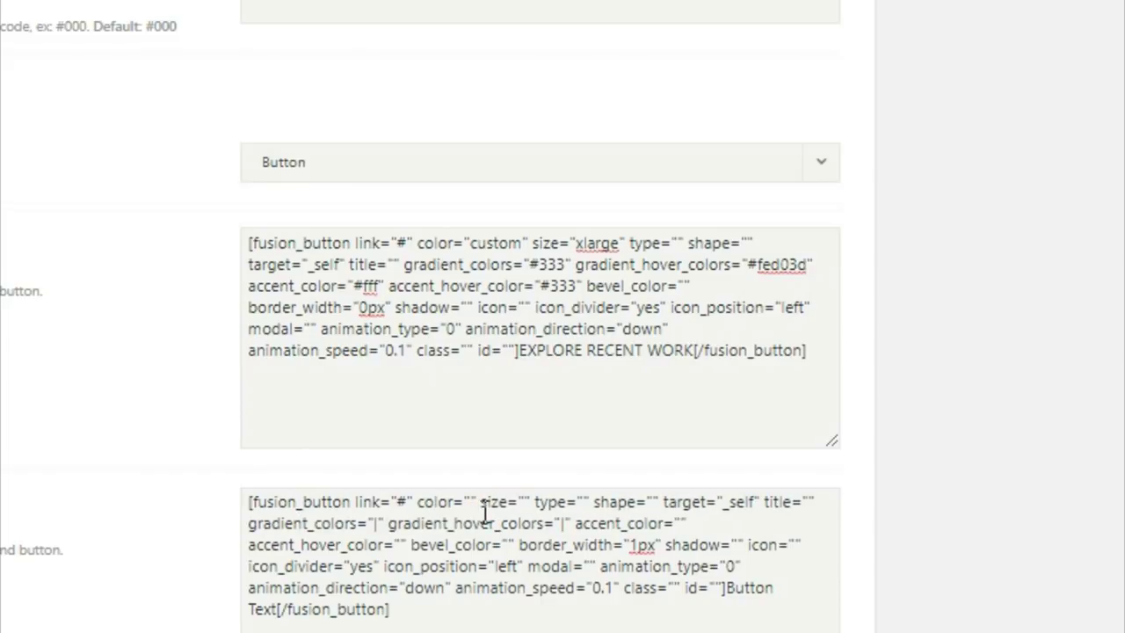
text(custom)
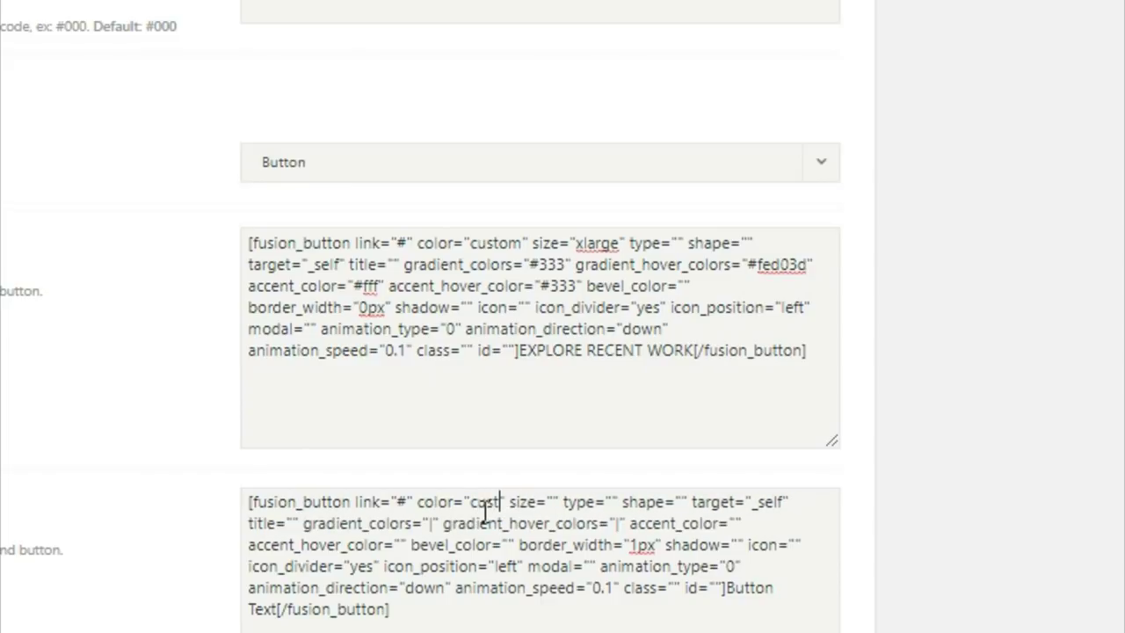
click(577, 502)
text(xlarge)
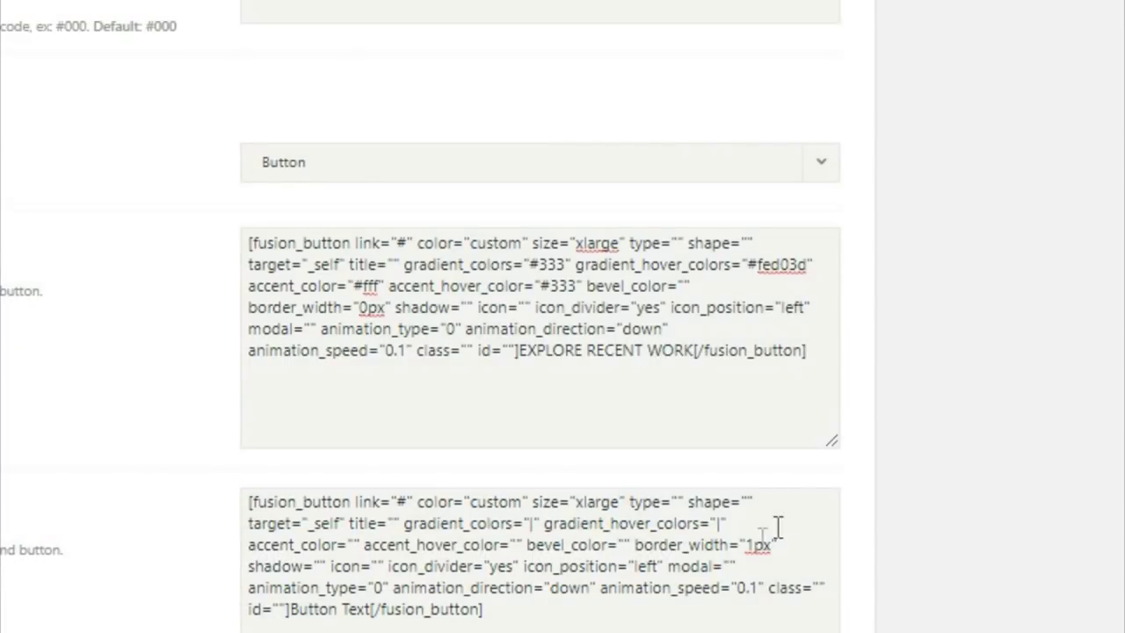
Set Button #2 gradient colours to #fed03d with #333 on hover
click(527, 523)
double_click(530, 524)
text(F)
key(BackSpace)
text(#fe)
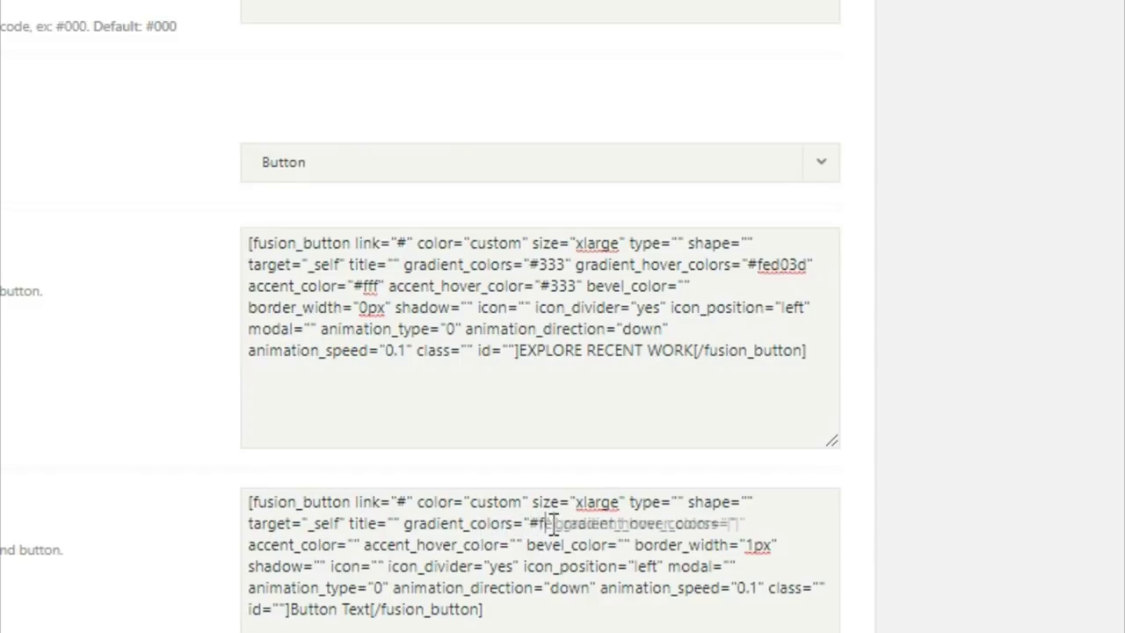
text(d03d)
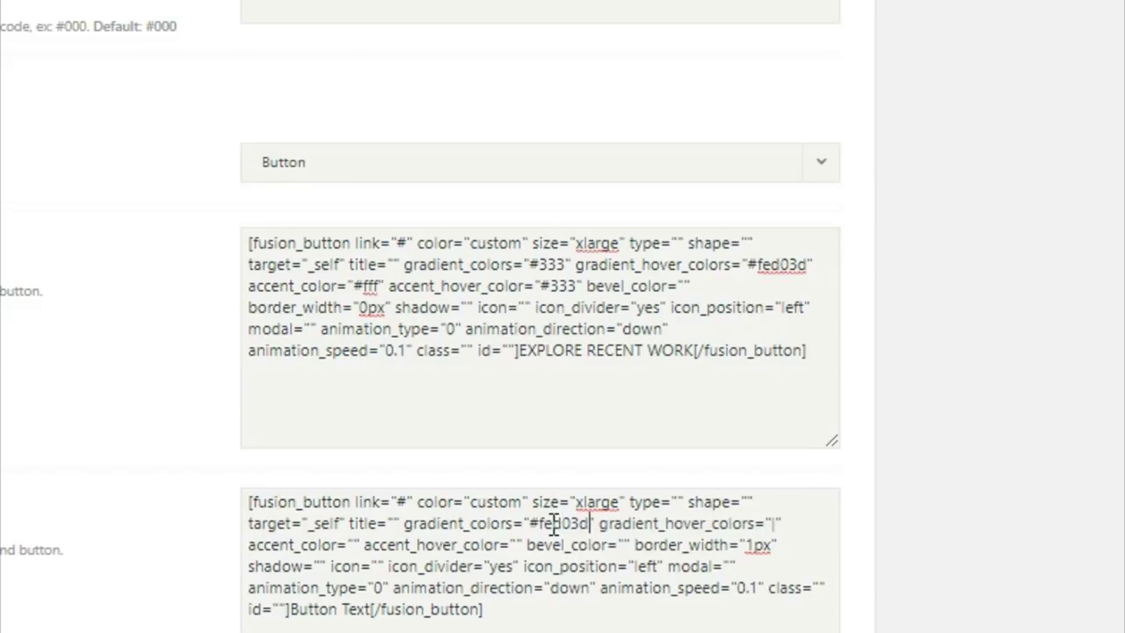
double_click(776, 524)
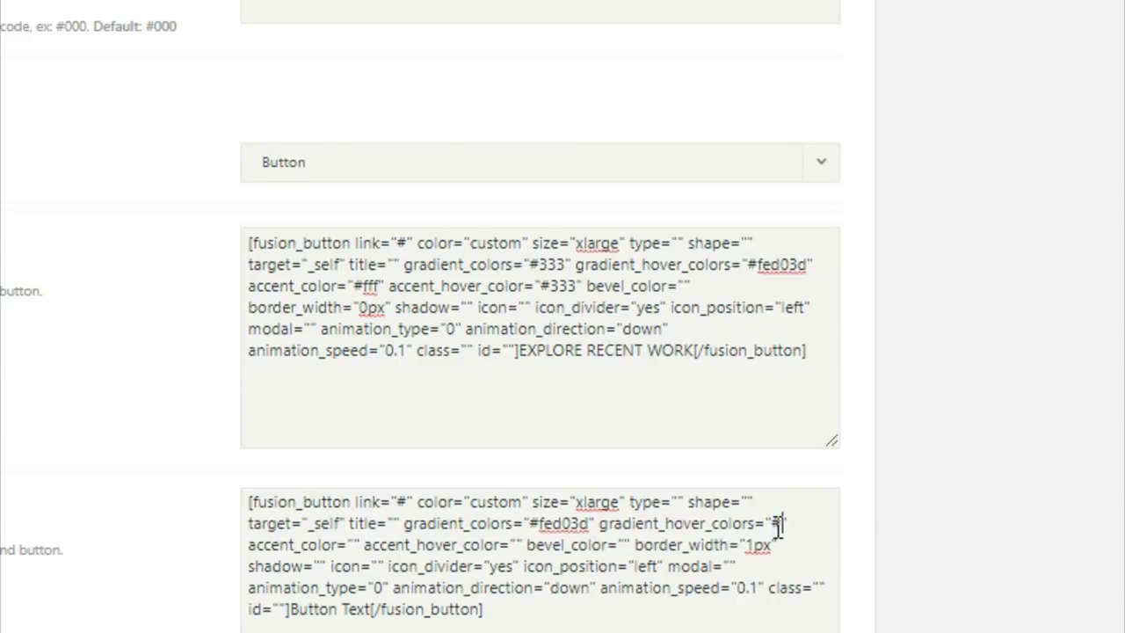
text(#333)
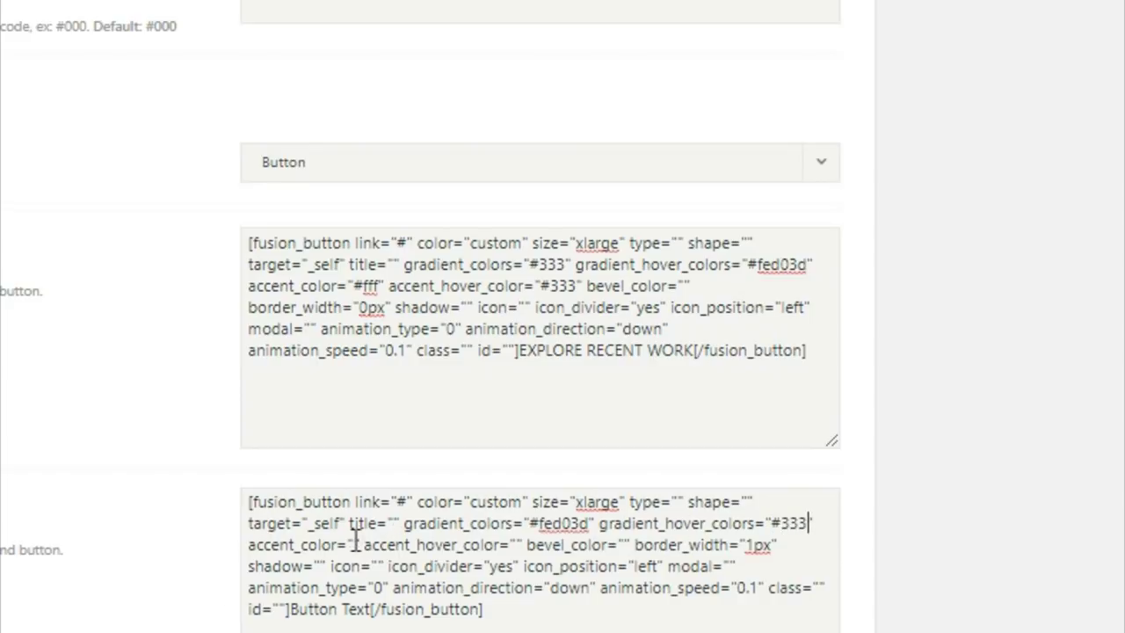
text(#333)
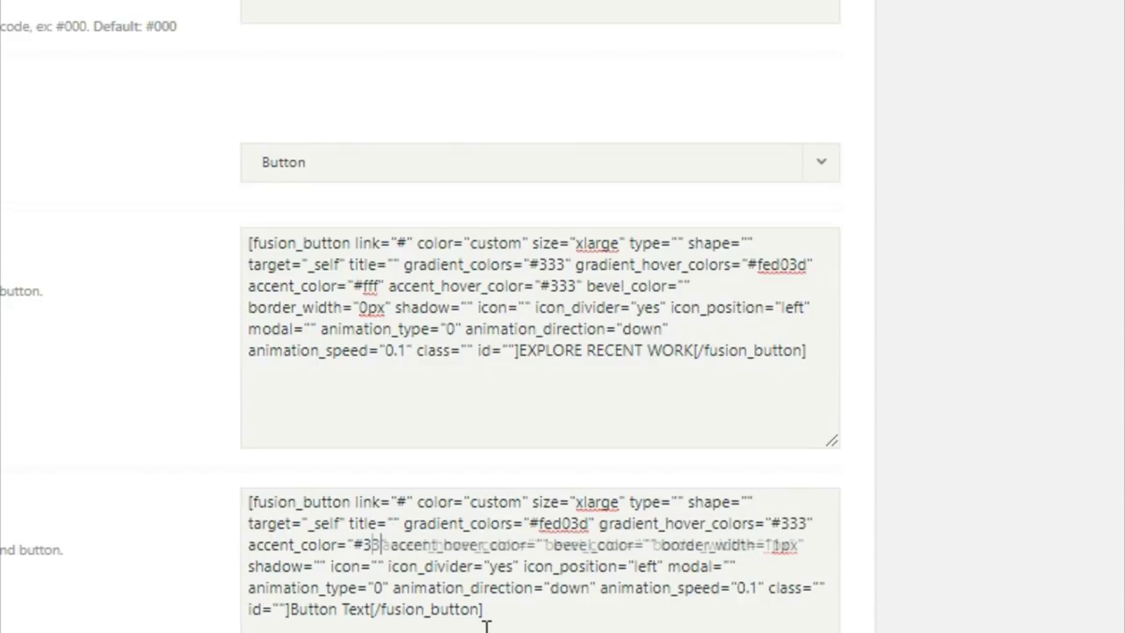
Set Button #2 accent hover #fff and 0px border, and label it GET A QUOTE TODAY
double_click(548, 545)
text(#fff)
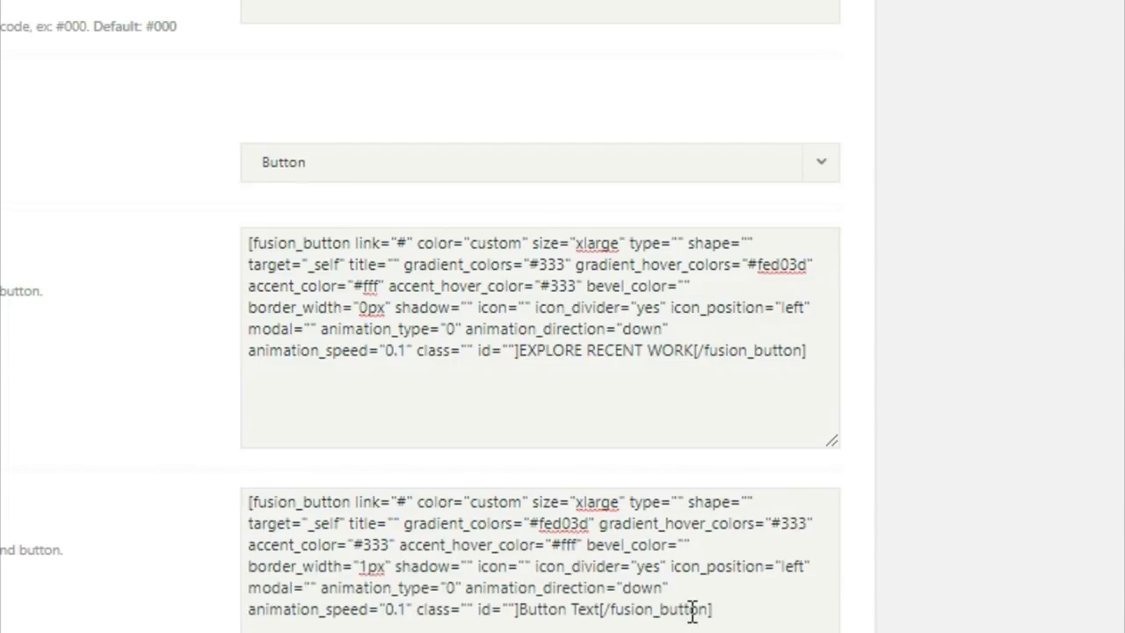
drag(369, 566, 378, 566)
key(BackSpace)
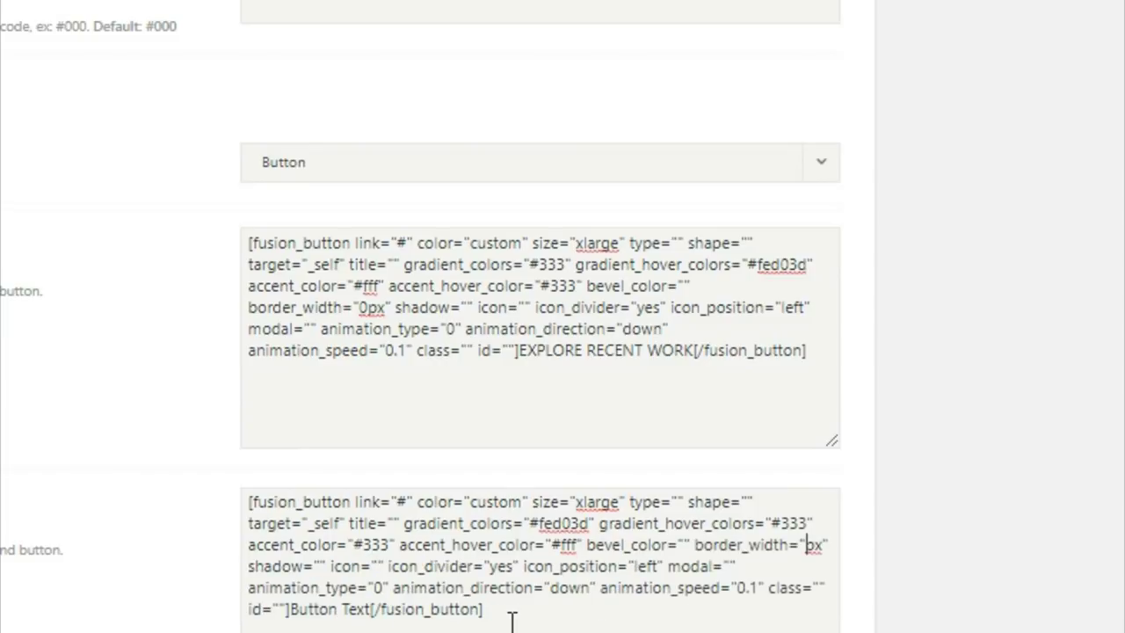
text(0)
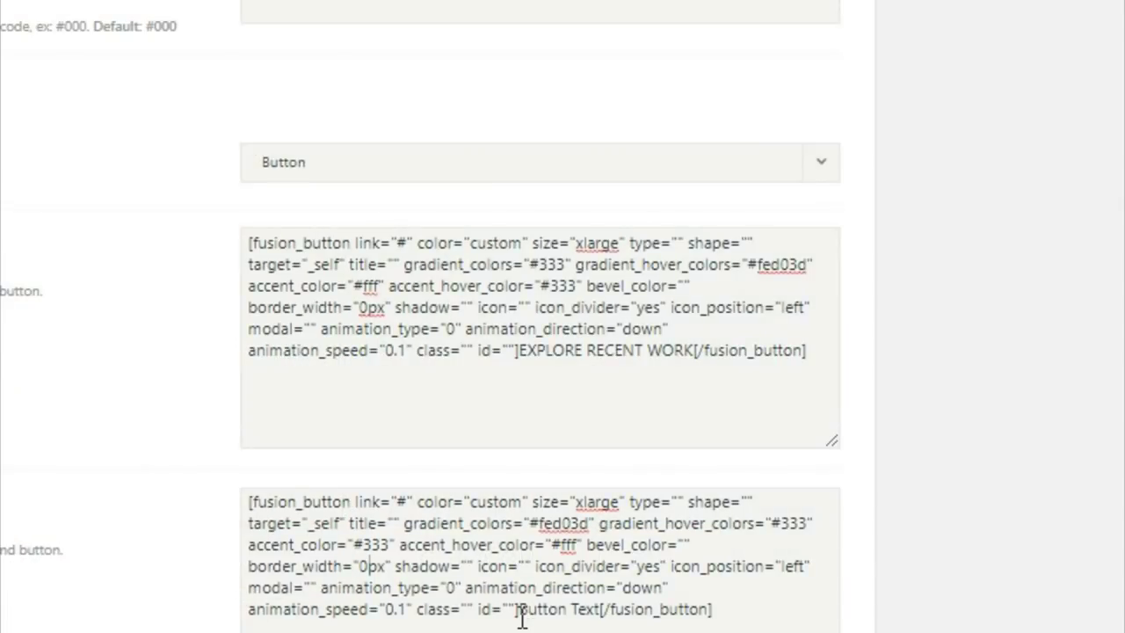
drag(520, 614, 613, 619)
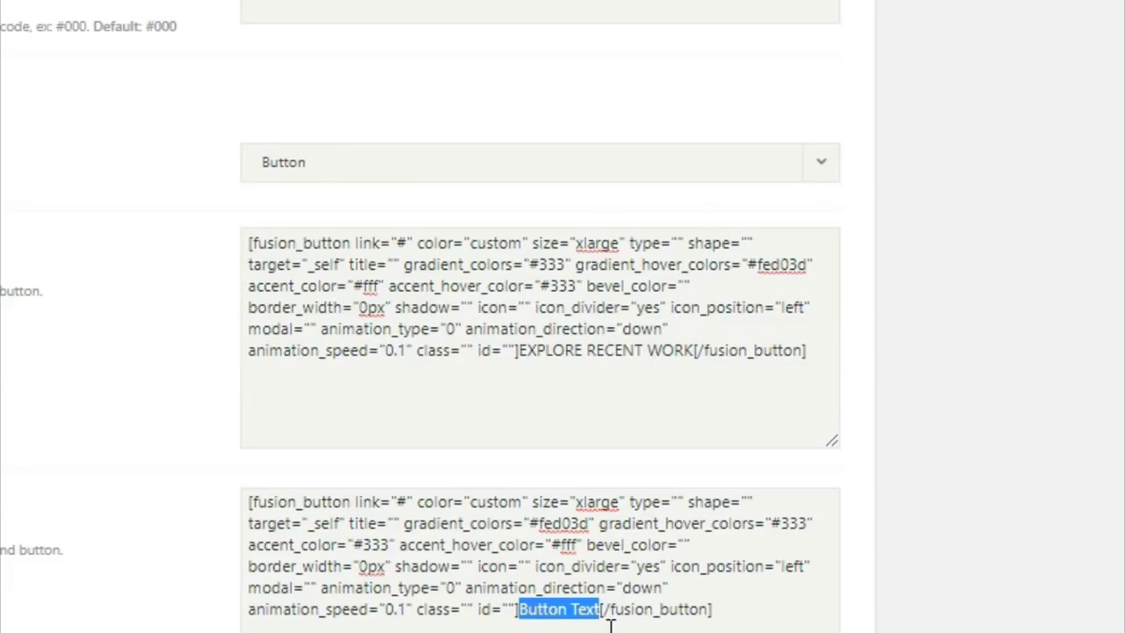
text(GET A)
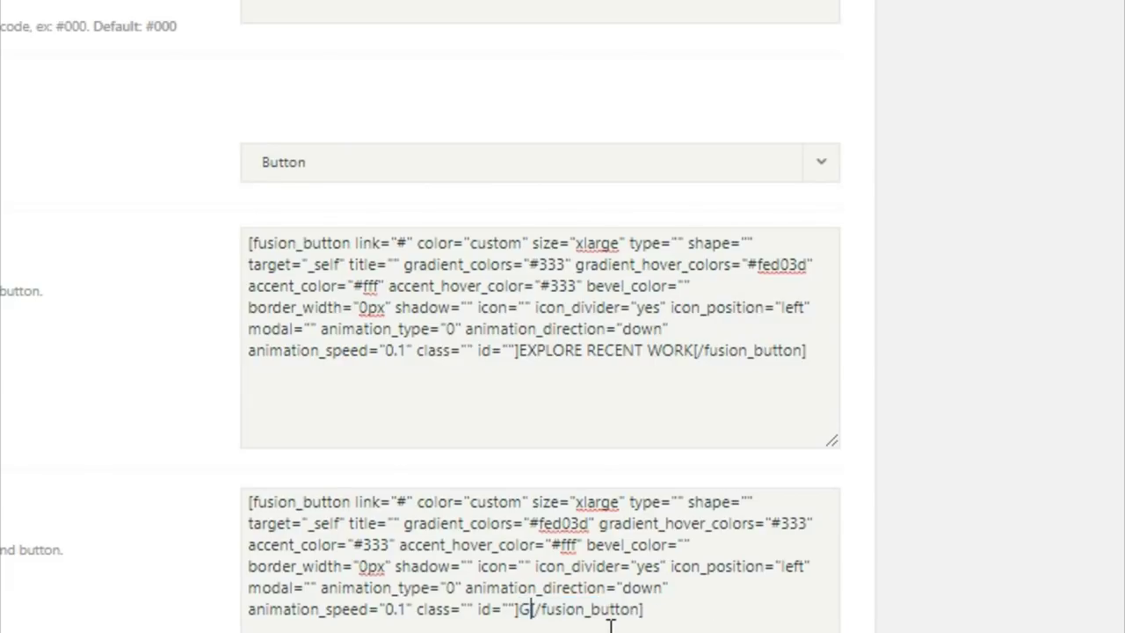
text( Q)
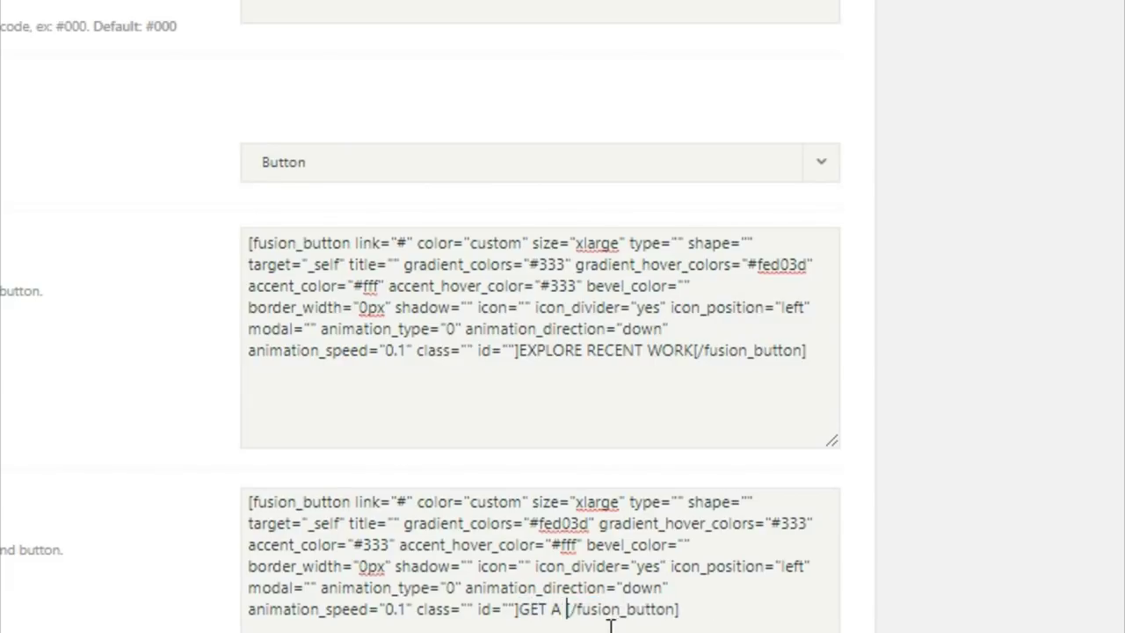
text(UOTE TDA)
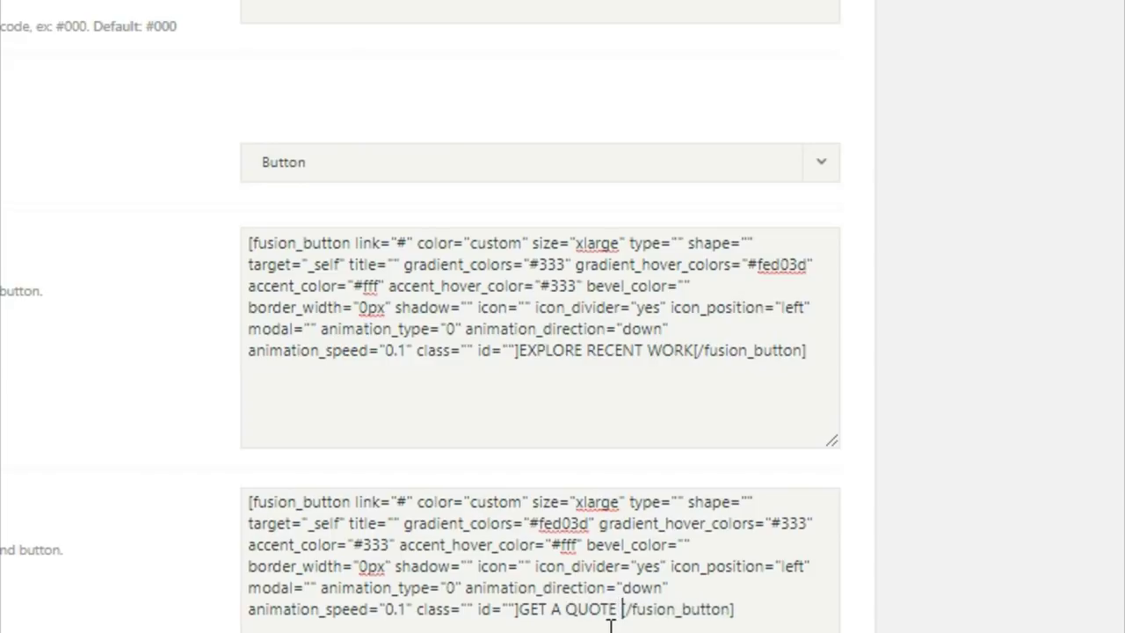
text(Y)
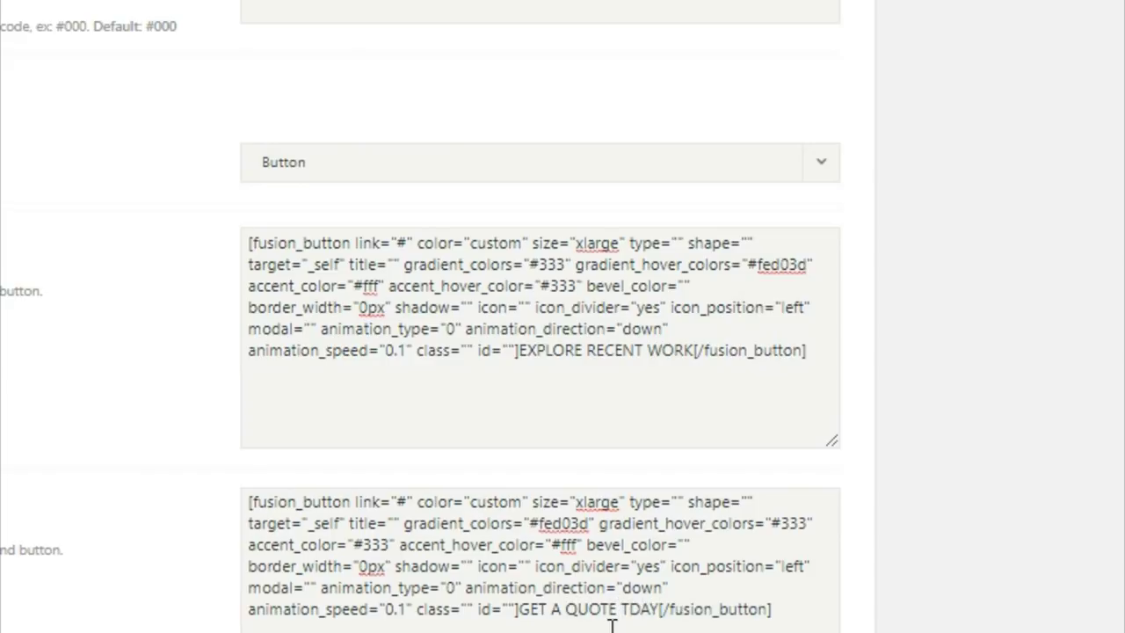
click(629, 609)
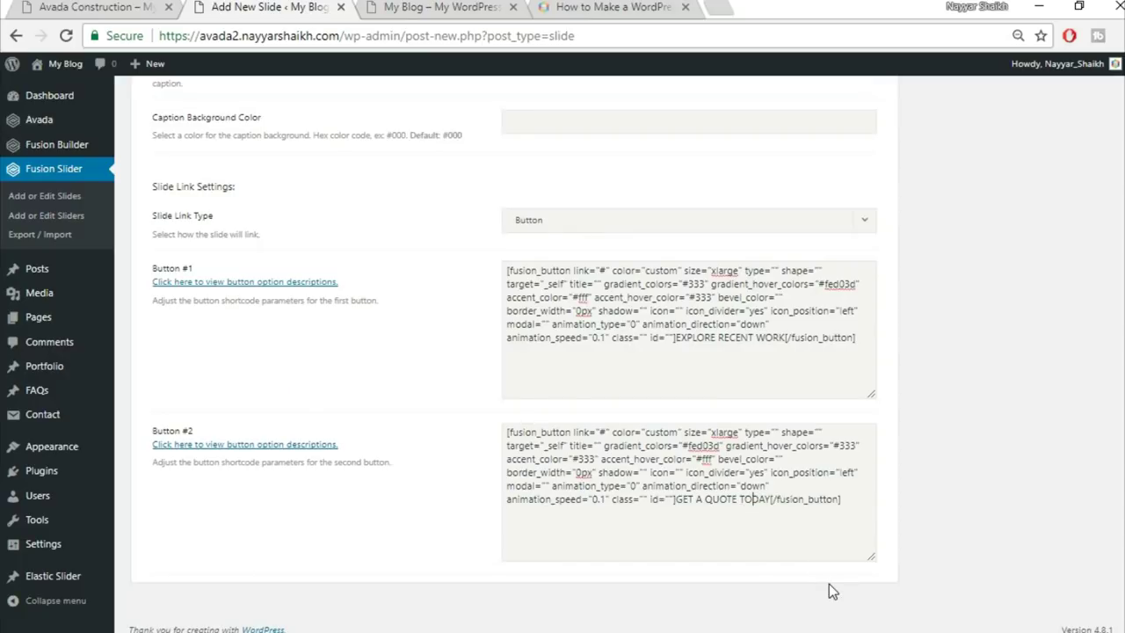
Assign the slide to the Slider group
scroll(935, 469, up, 10)
scroll(948, 474, up, 1)
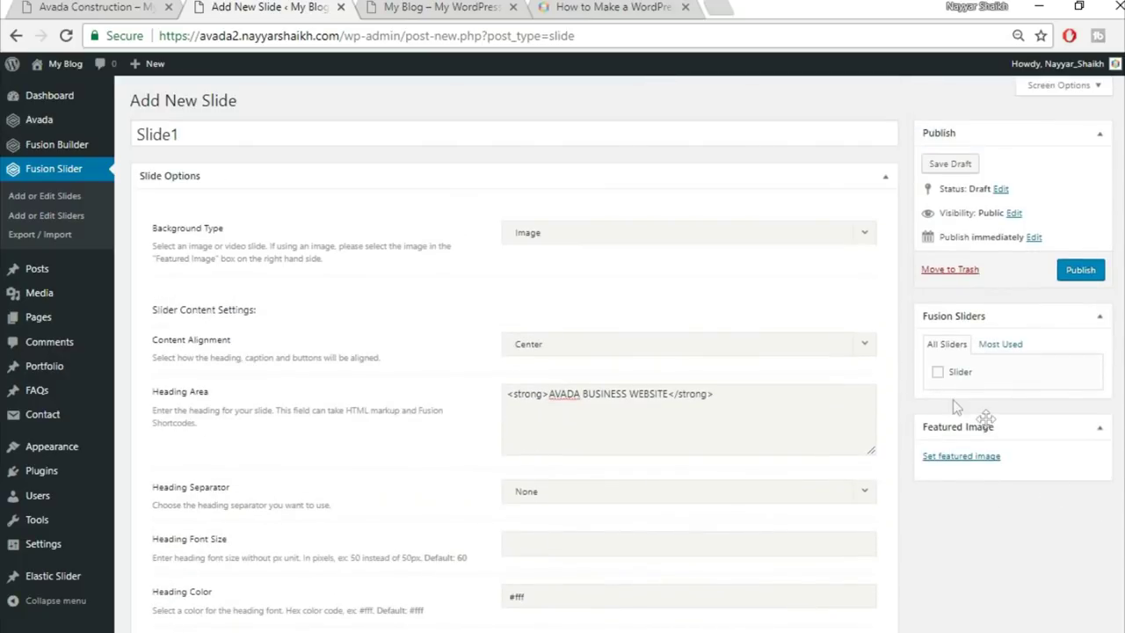
click(963, 374)
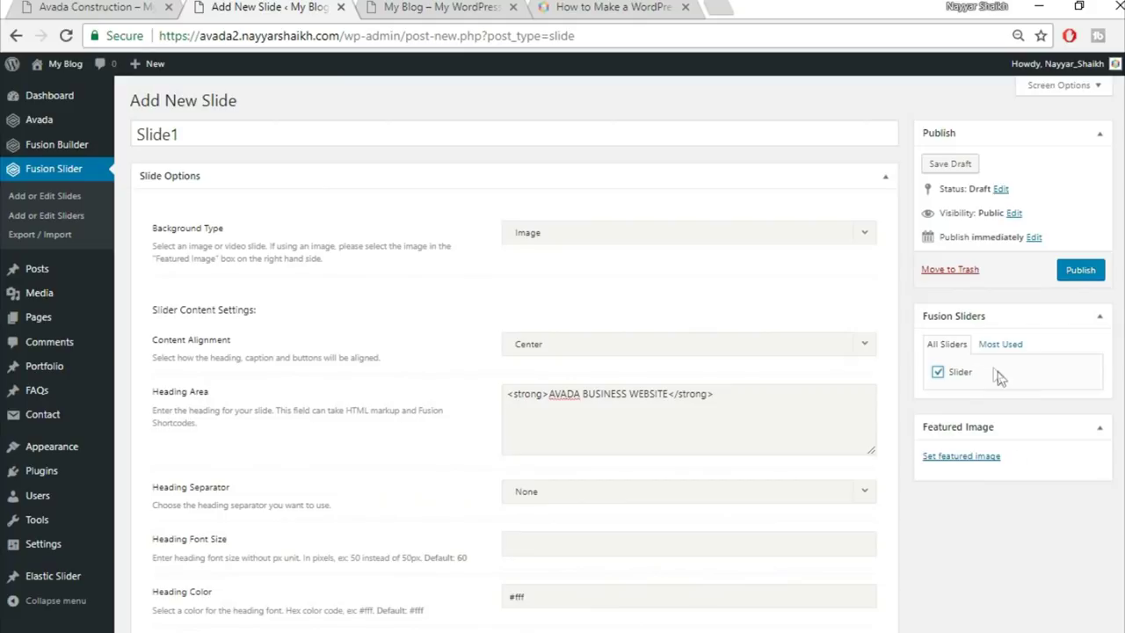
Upload home-slider.jpg and set it as the slide's featured image
click(958, 458)
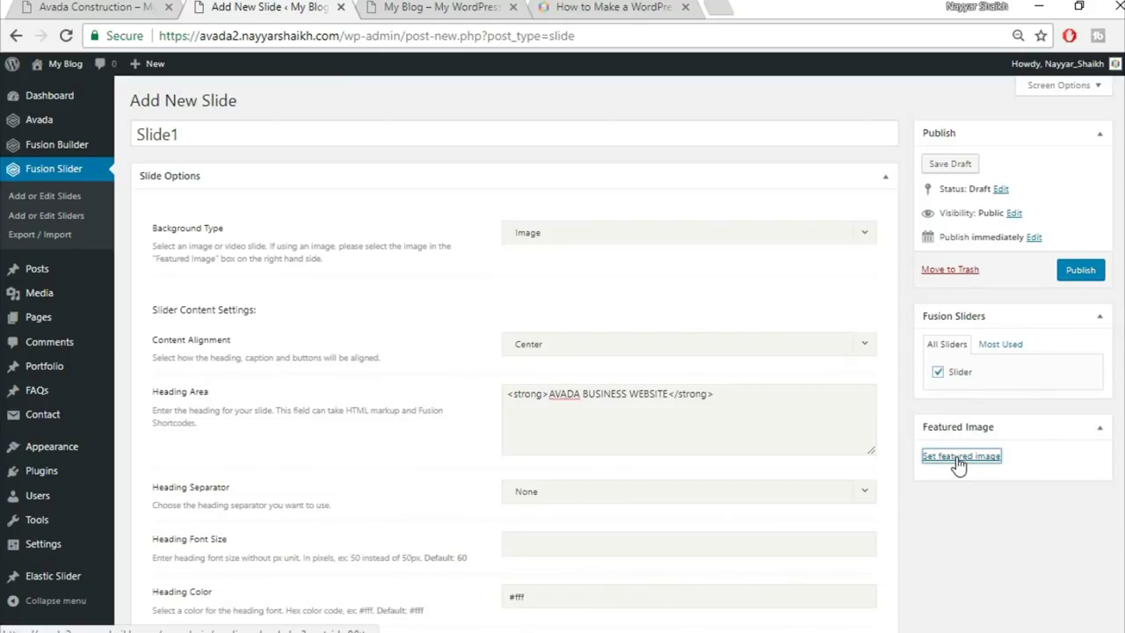
click(58, 123)
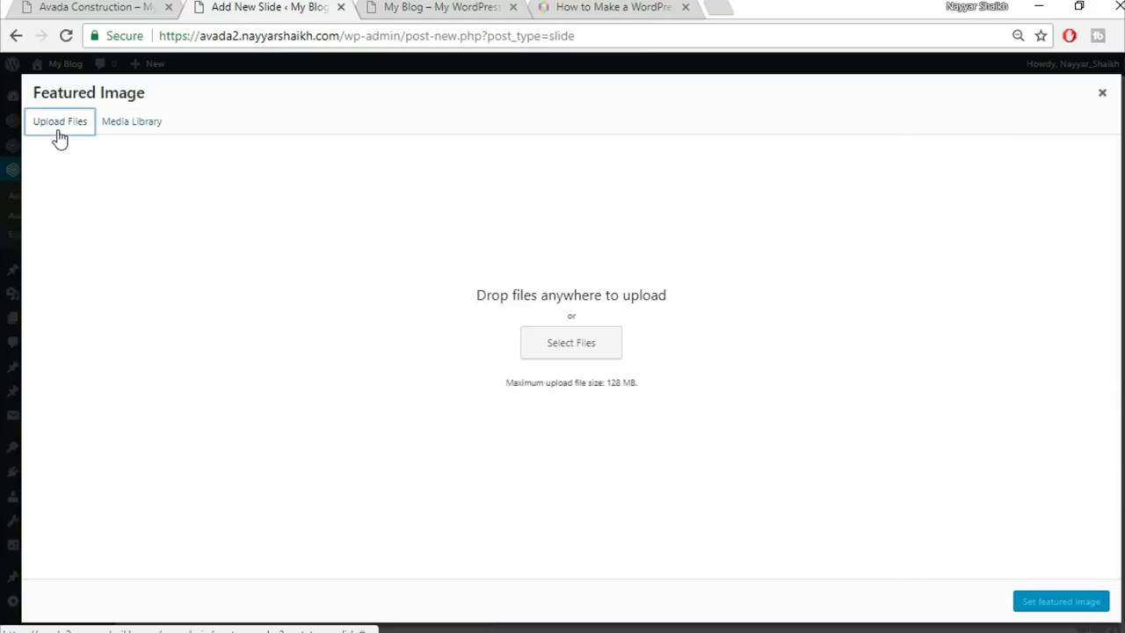
click(563, 343)
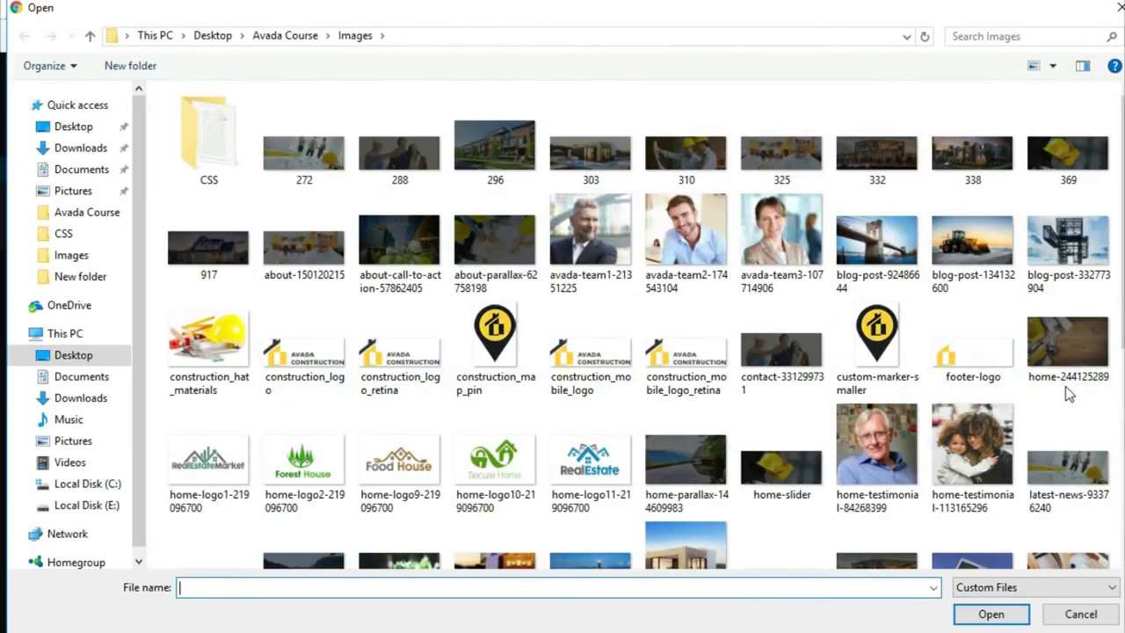
scroll(1066, 386, down, 5)
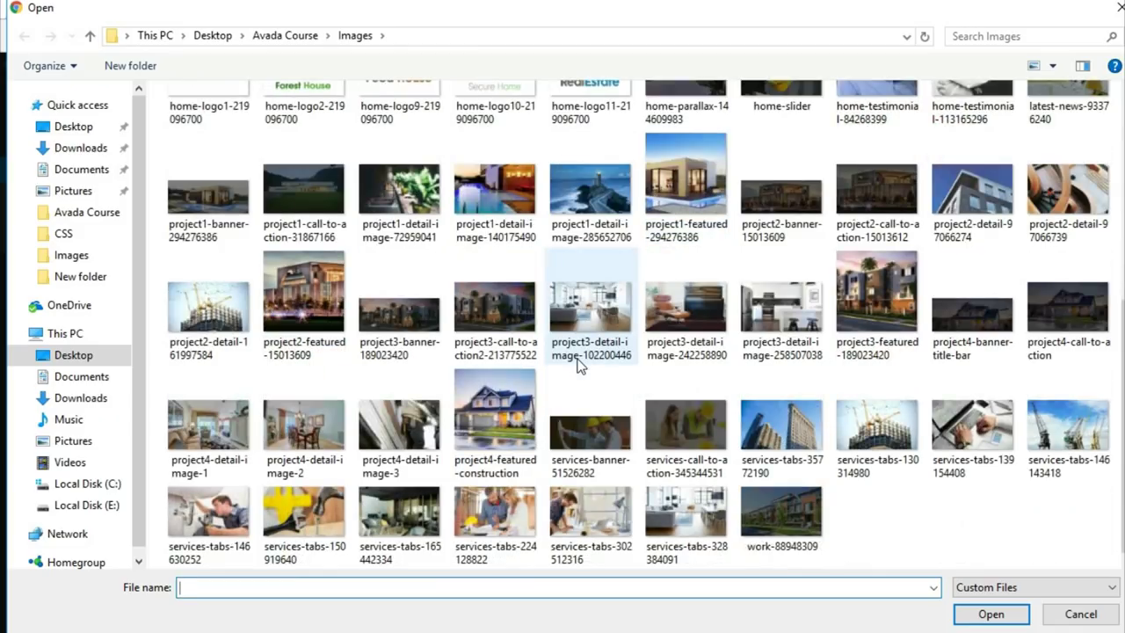
text(h)
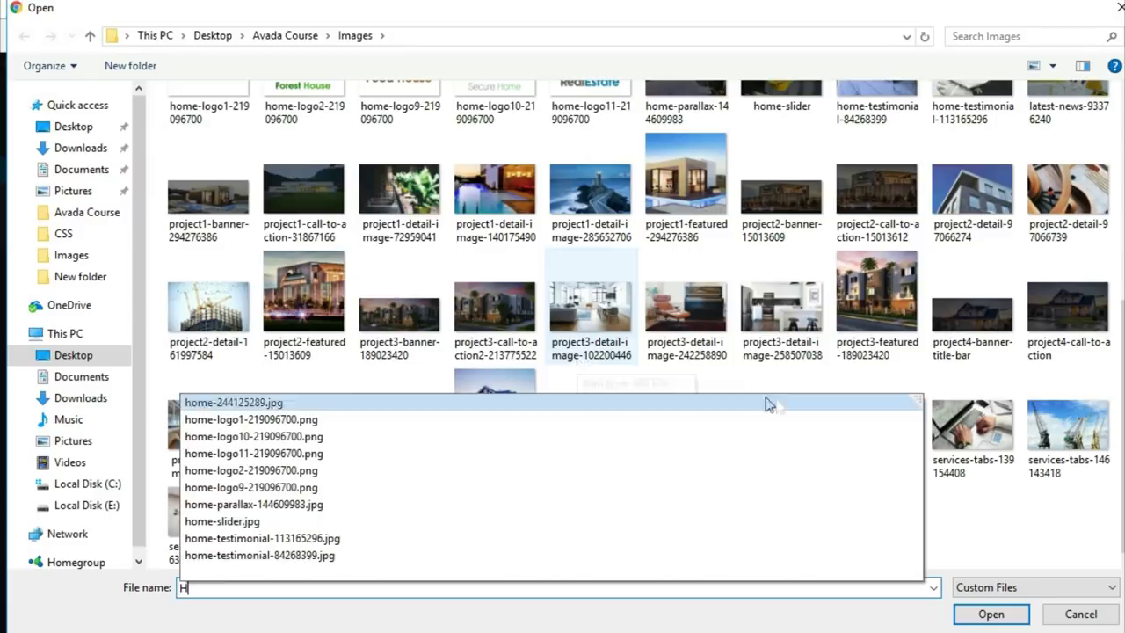
click(270, 527)
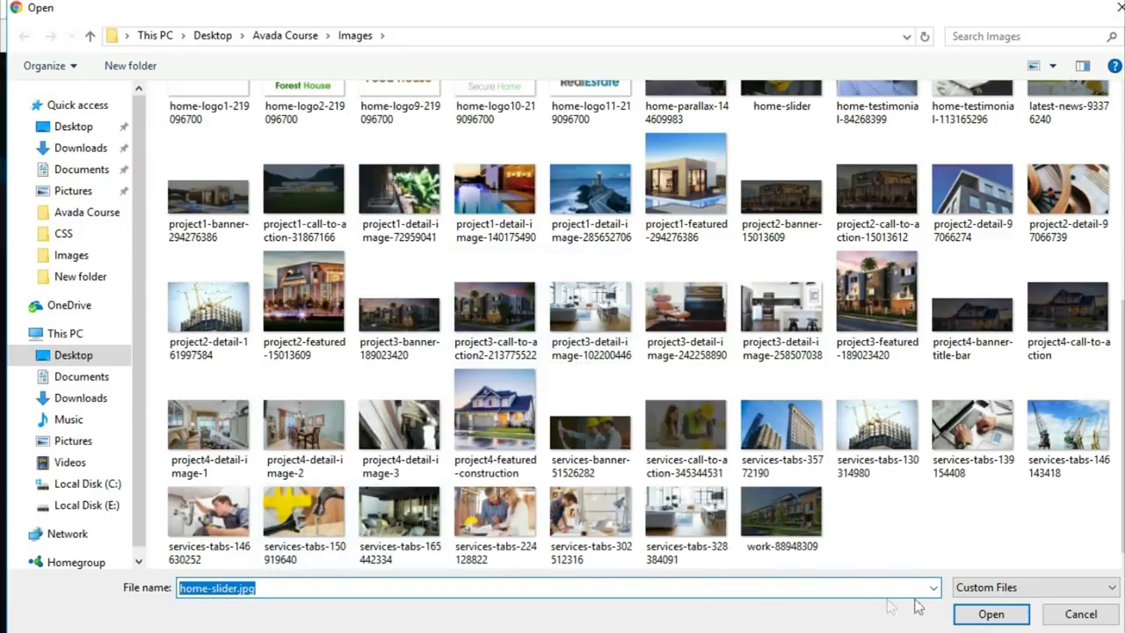
click(999, 615)
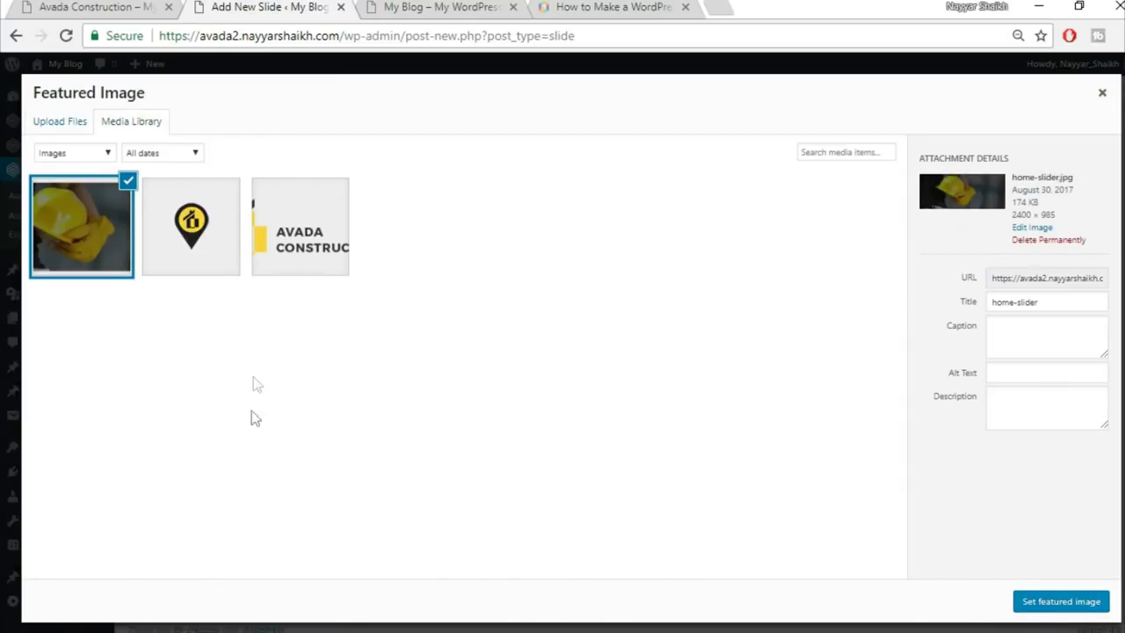
click(1064, 603)
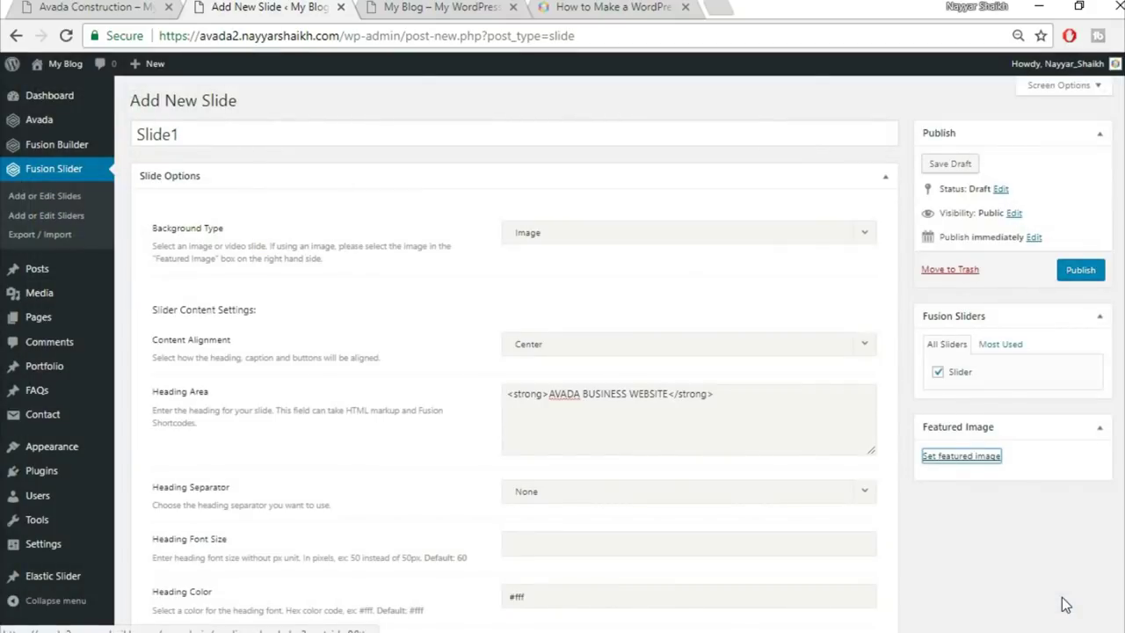
Publish Slide1, check the hard-hat slide on the live homepage, and return to its editor
click(1078, 273)
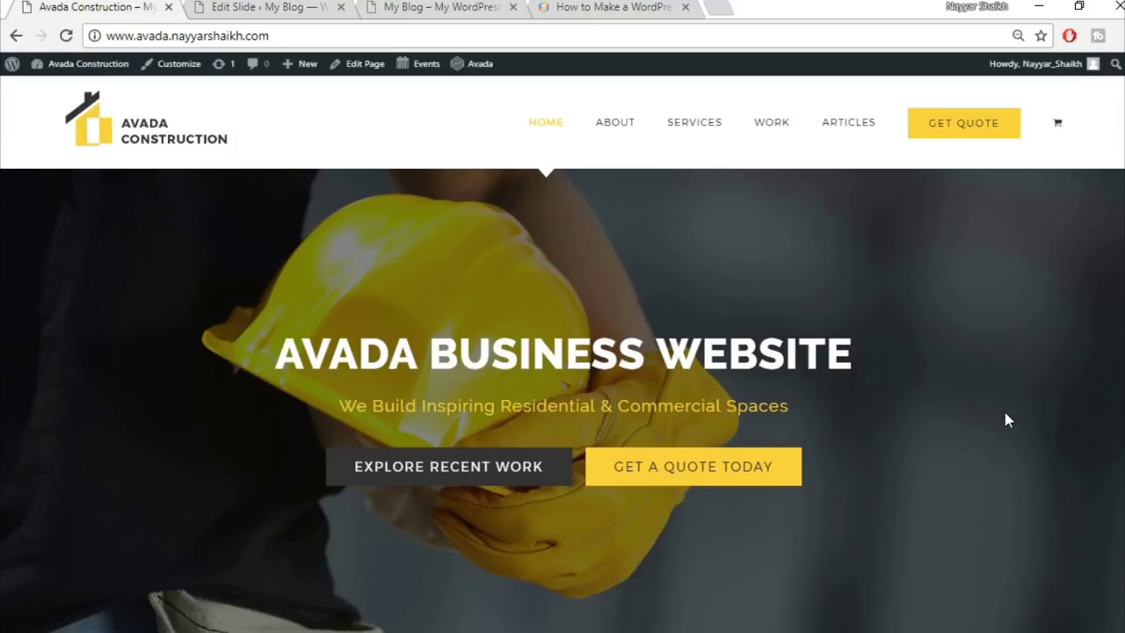
scroll(601, 388, down, 3)
scroll(603, 387, down, 1)
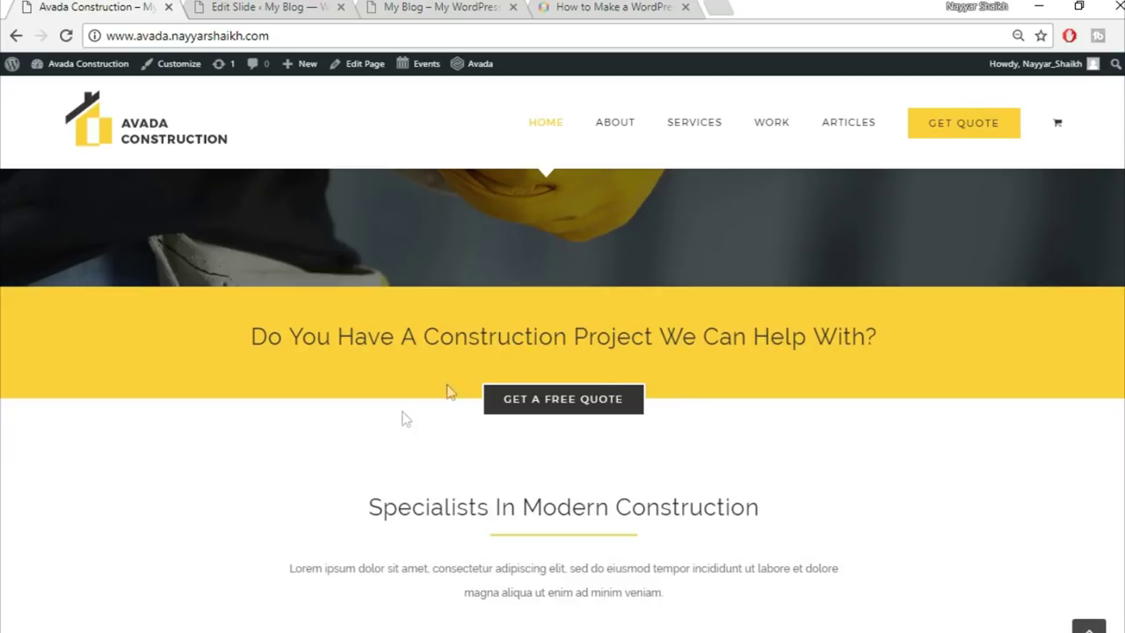
scroll(774, 526, down, 3)
scroll(773, 525, up, 10)
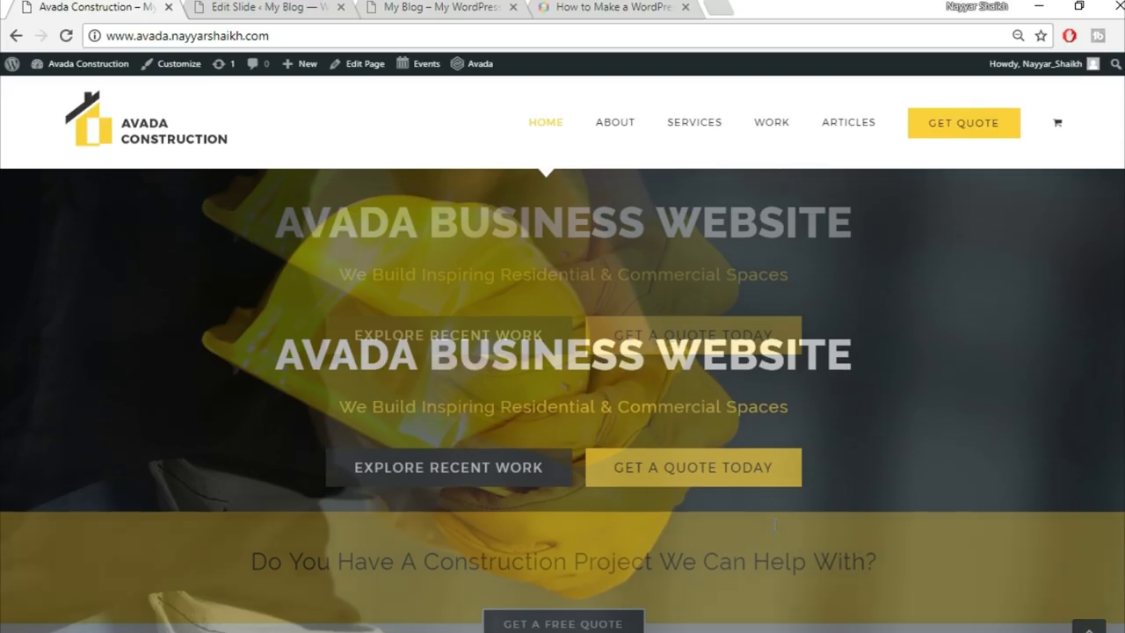
click(239, 7)
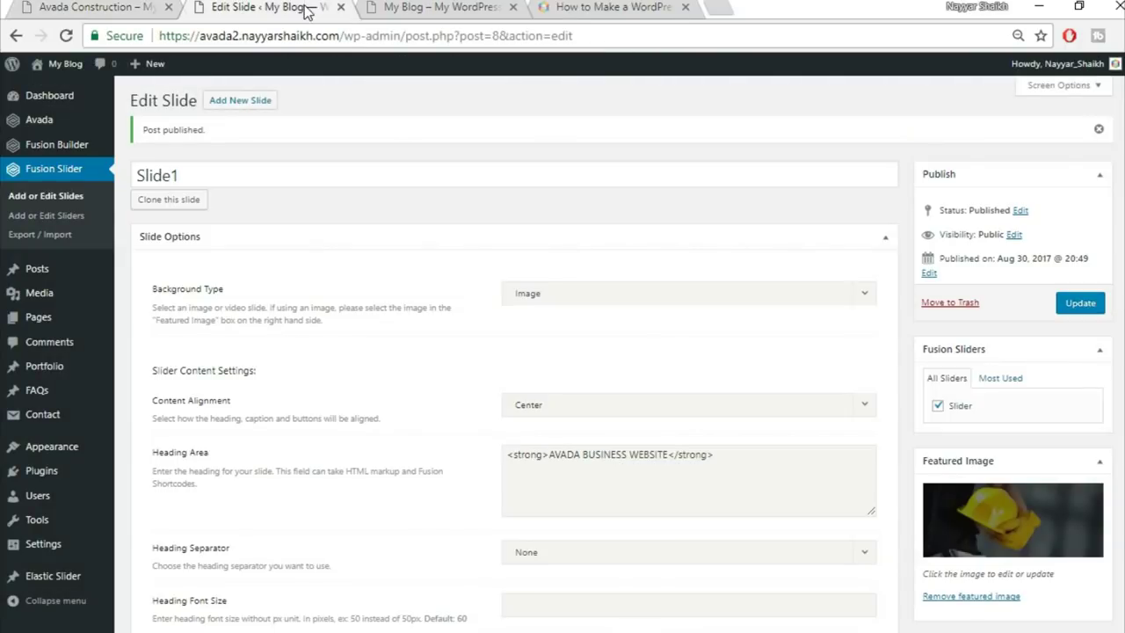
Create a draft page titled 'Home Page' using the 100% Width template
mouse_move(49, 332)
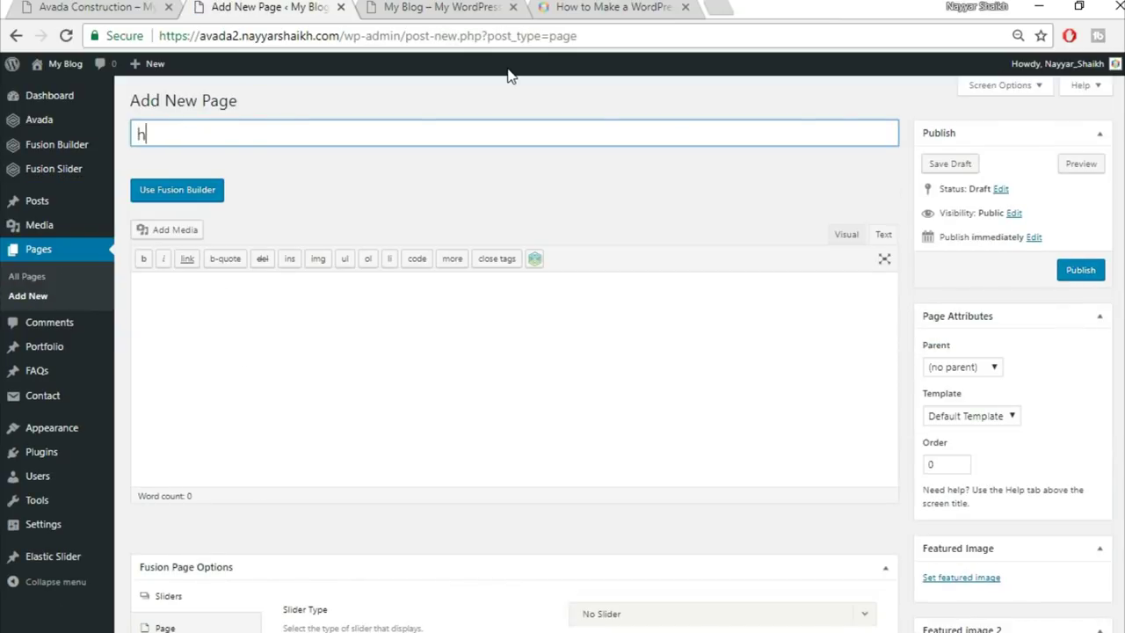
key(BackSpace)
key(BackSpace)
key(BackSpace)
key(BackSpace)
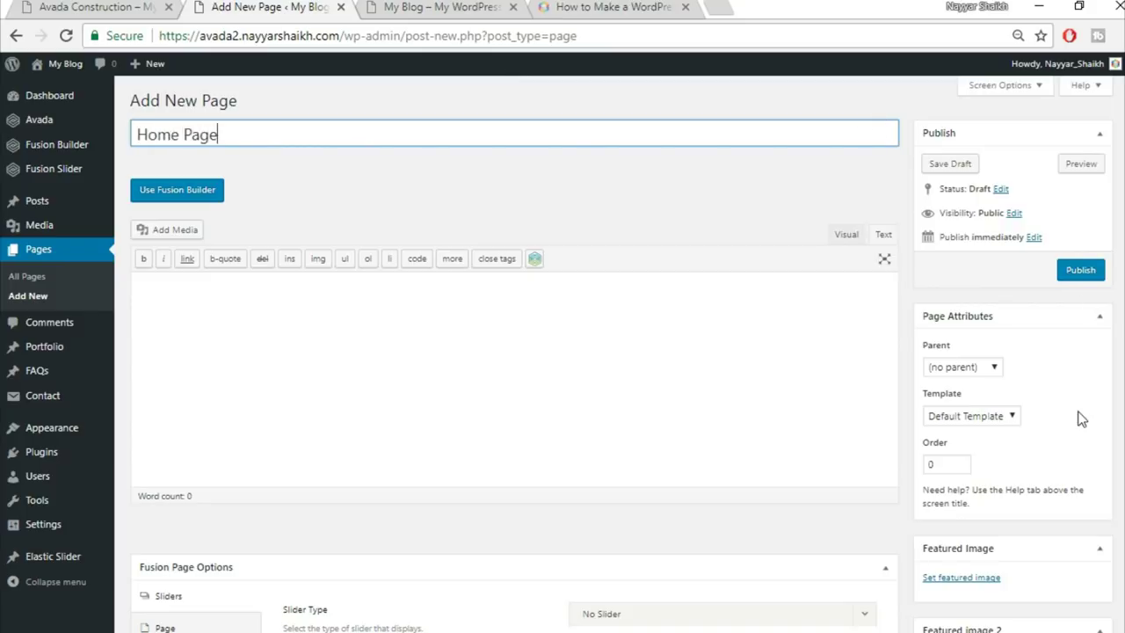
click(955, 419)
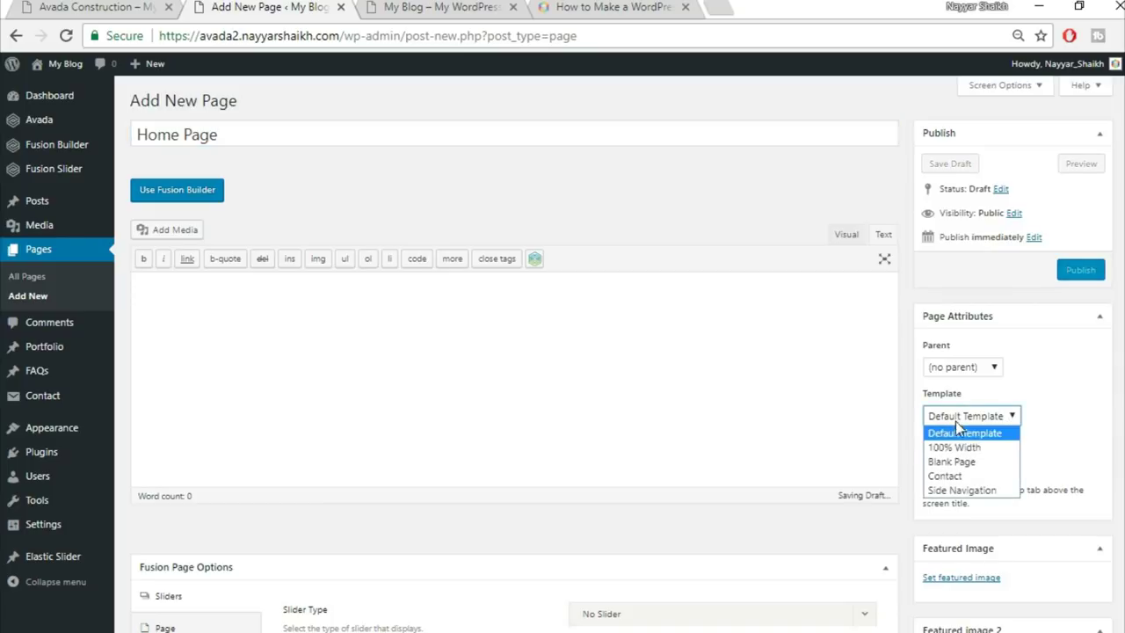
click(963, 446)
scroll(1011, 457, down, 4)
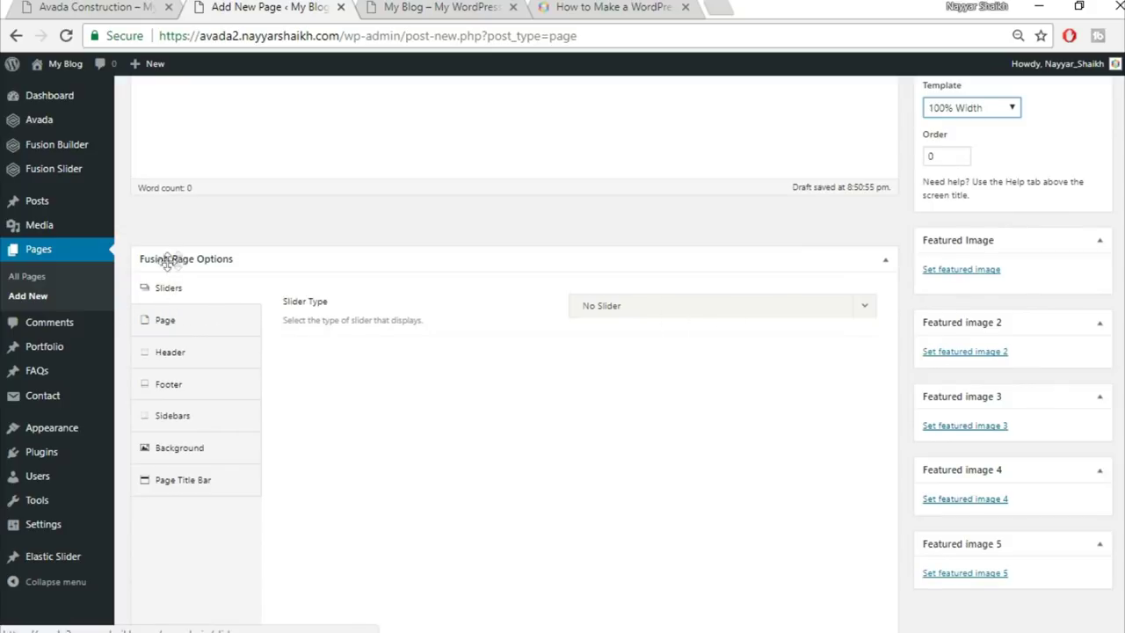
Set the page's slider type to Fusion Slider and choose the slider named Slider
click(642, 307)
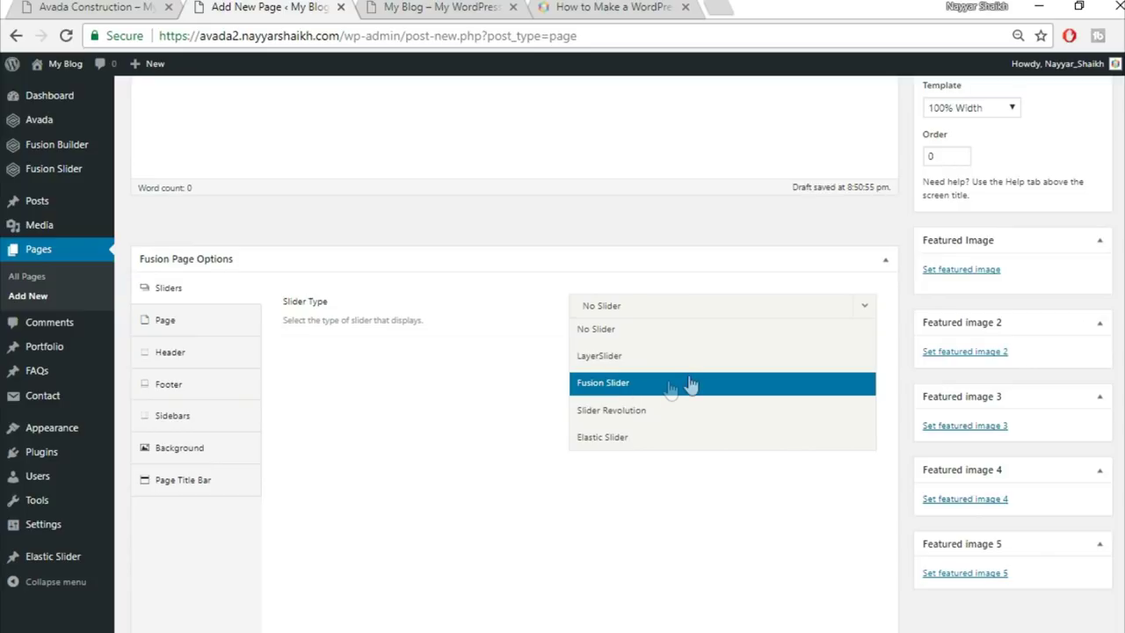
click(635, 387)
click(673, 365)
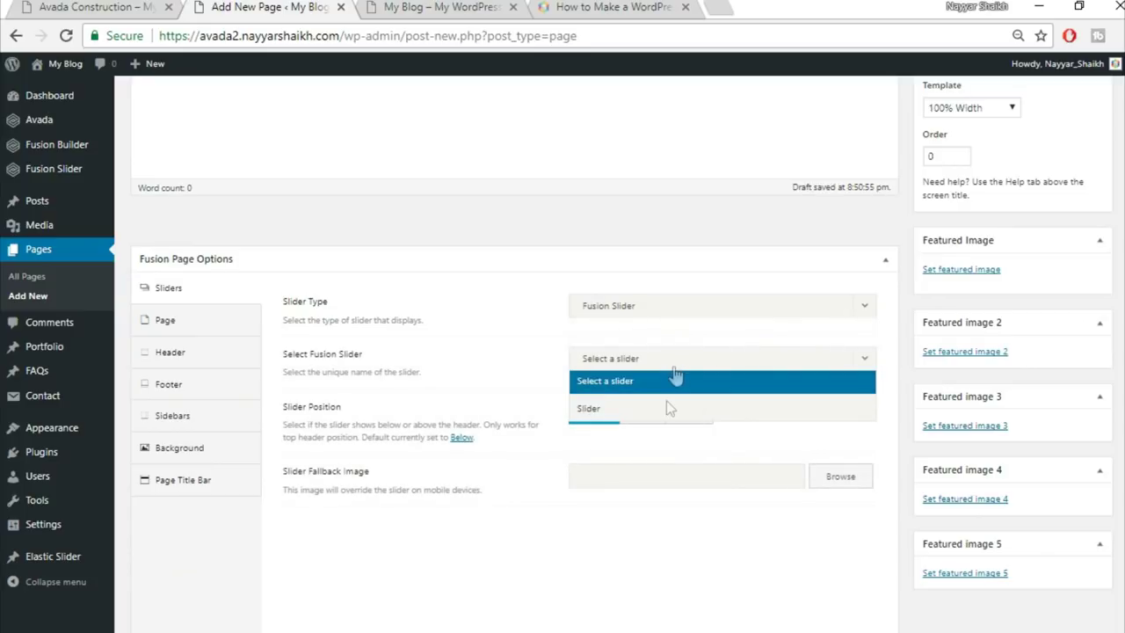
click(660, 411)
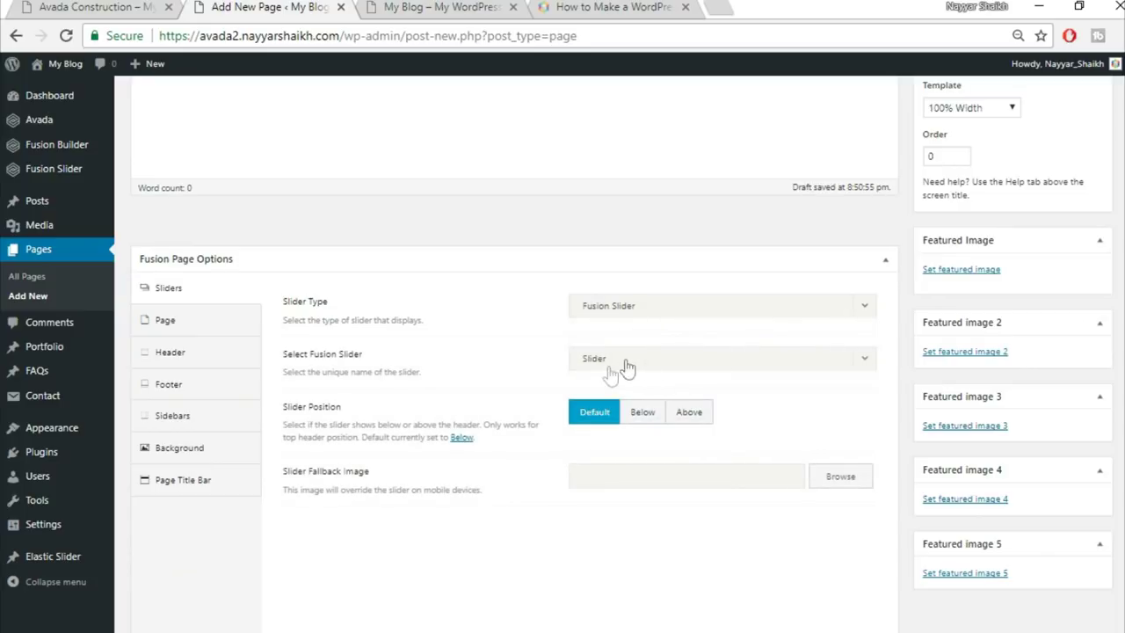
Set the page's top and bottom content padding to 0
click(186, 337)
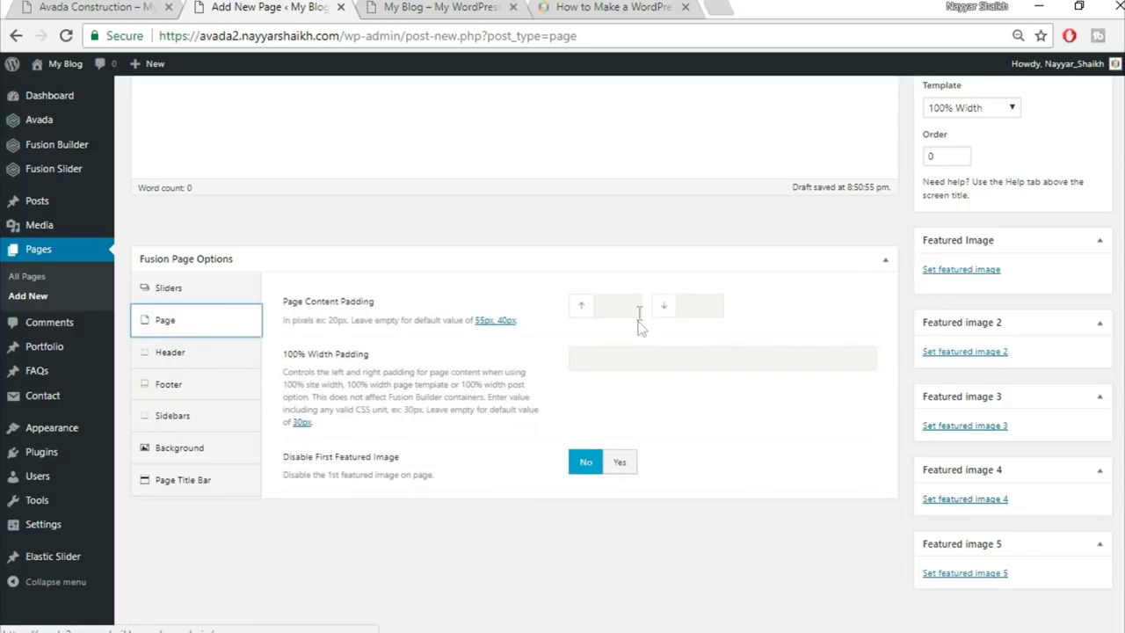
text(0)
key(Tab)
text(0)
click(637, 332)
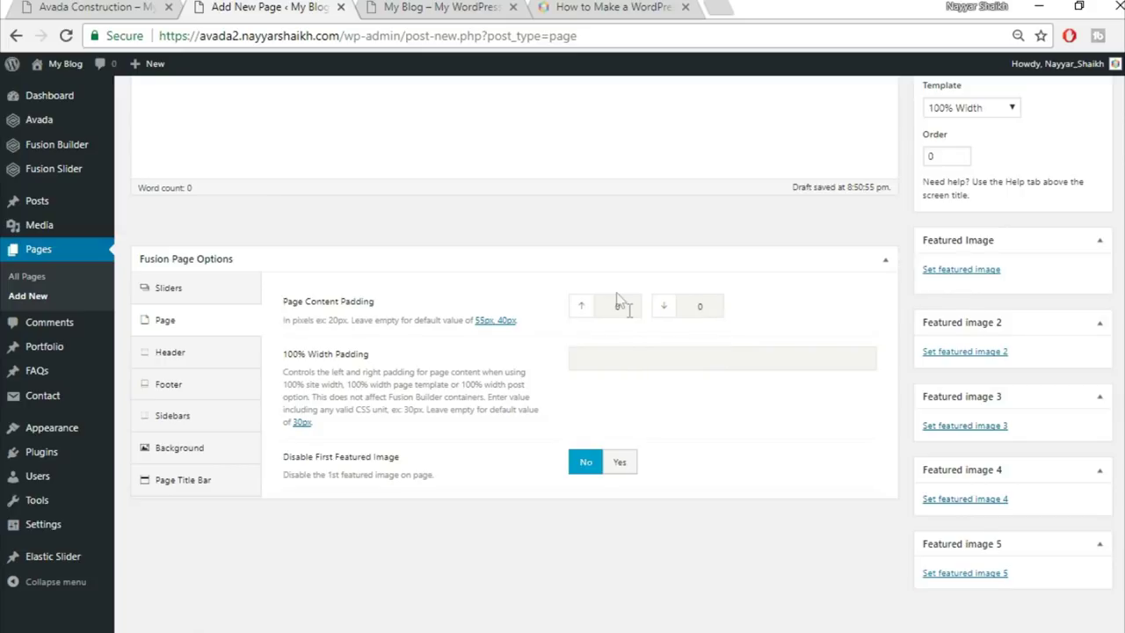
Hide the page title bar, then view the live homepage
click(186, 490)
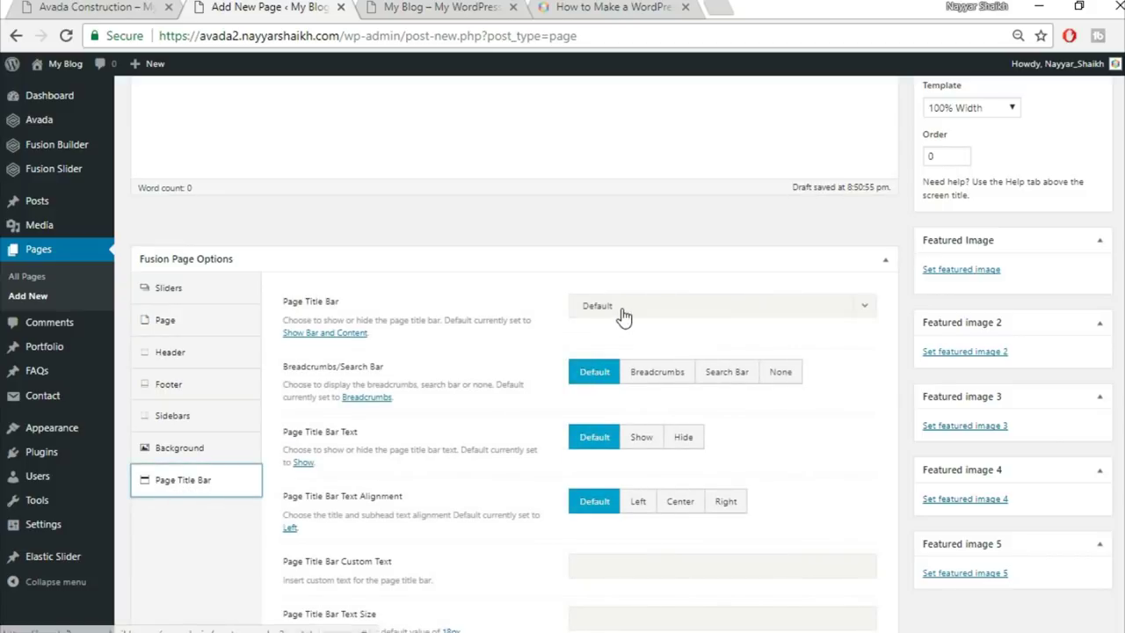
click(620, 309)
click(621, 410)
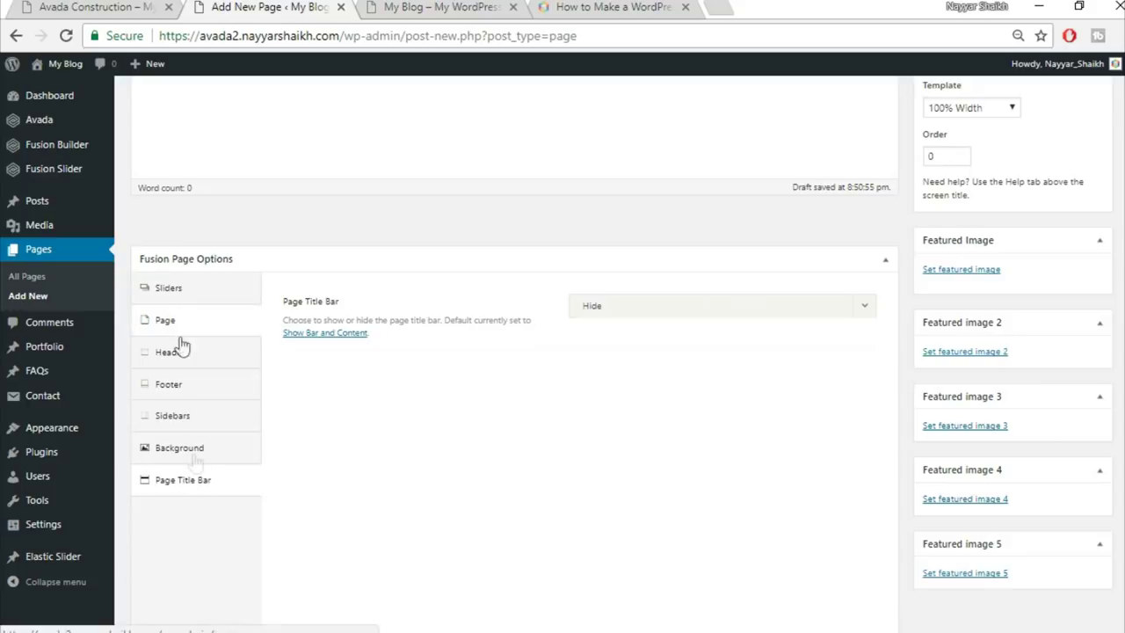
click(211, 296)
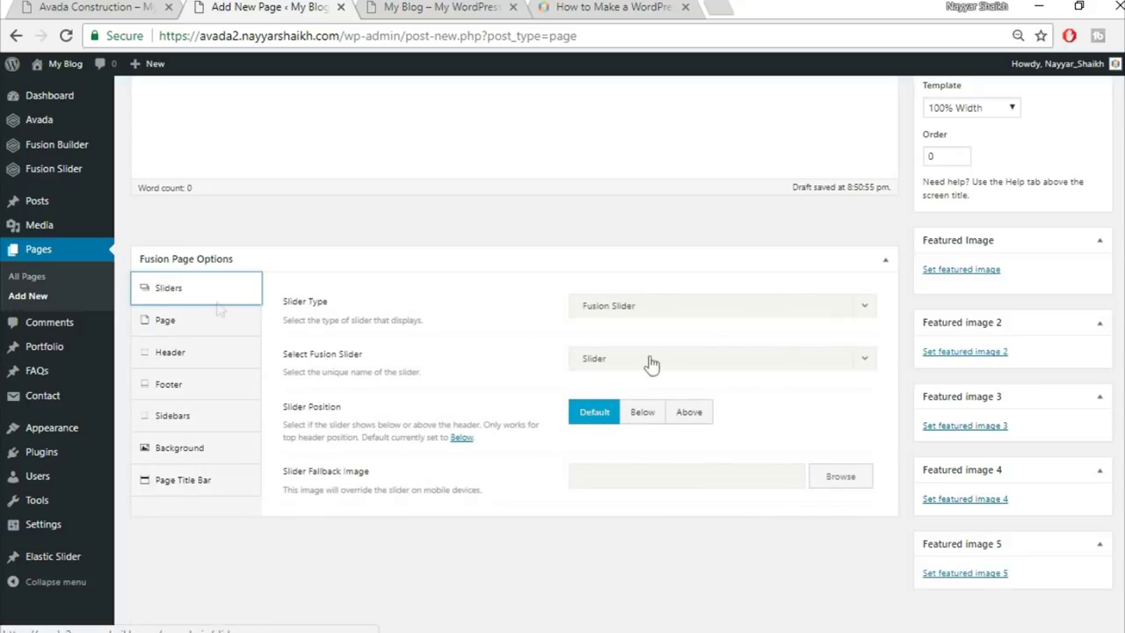
key(ctrl+1)
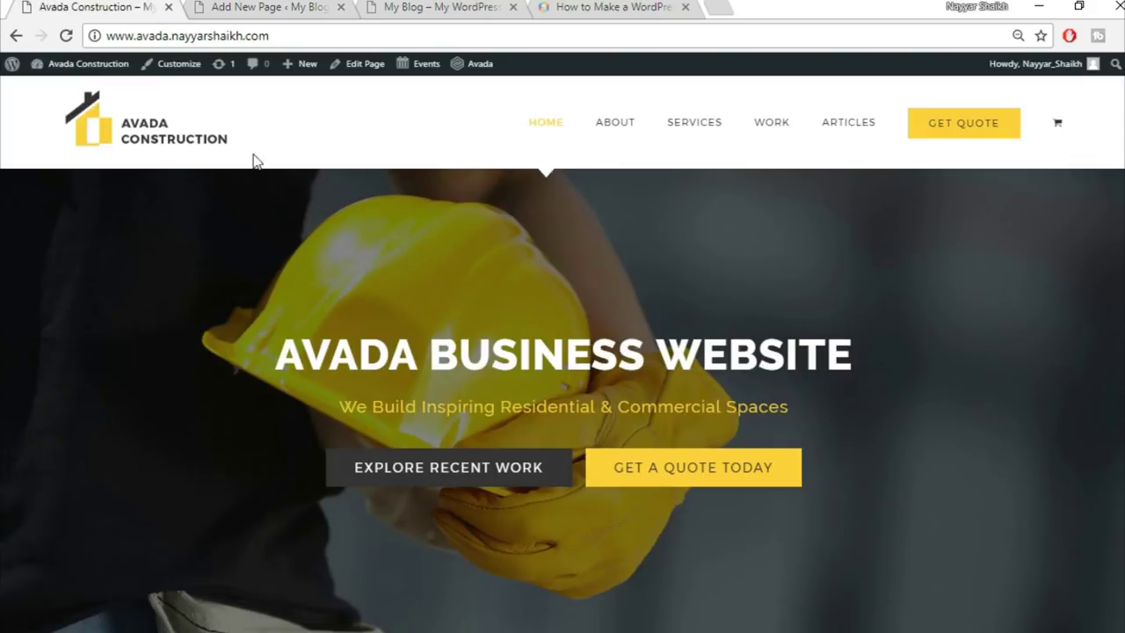
click(200, 6)
click(230, 322)
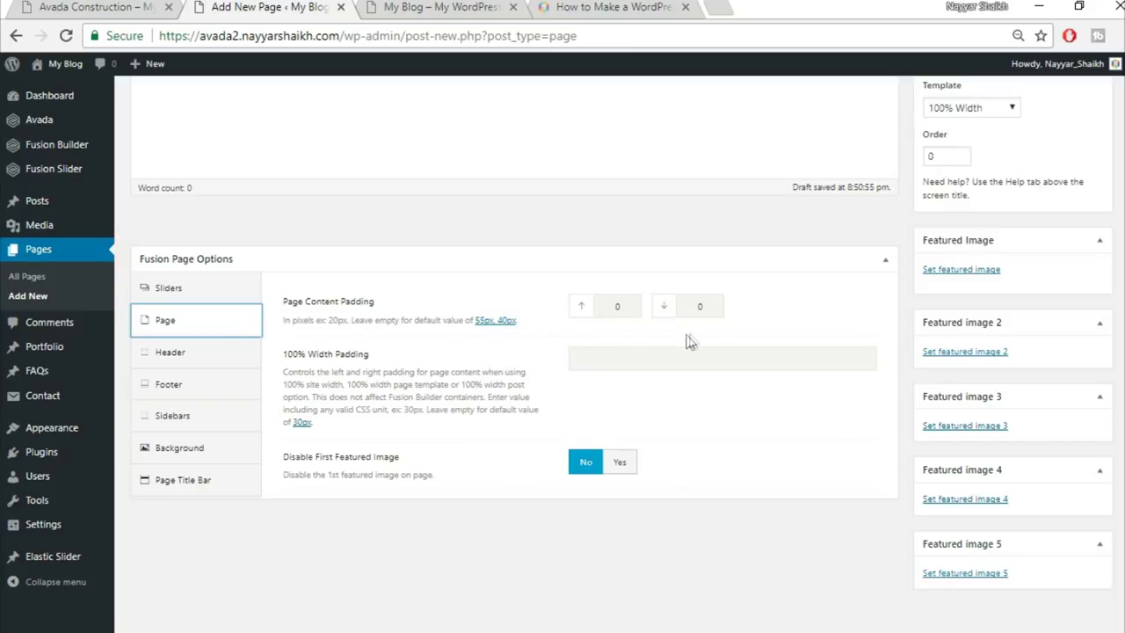
click(109, 6)
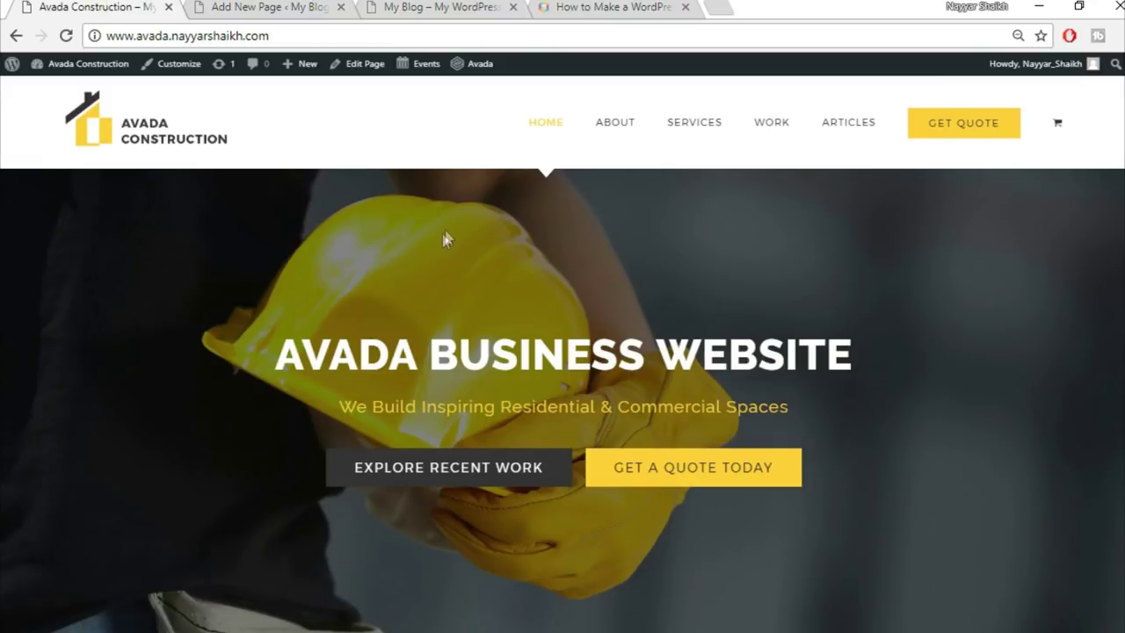
click(268, 7)
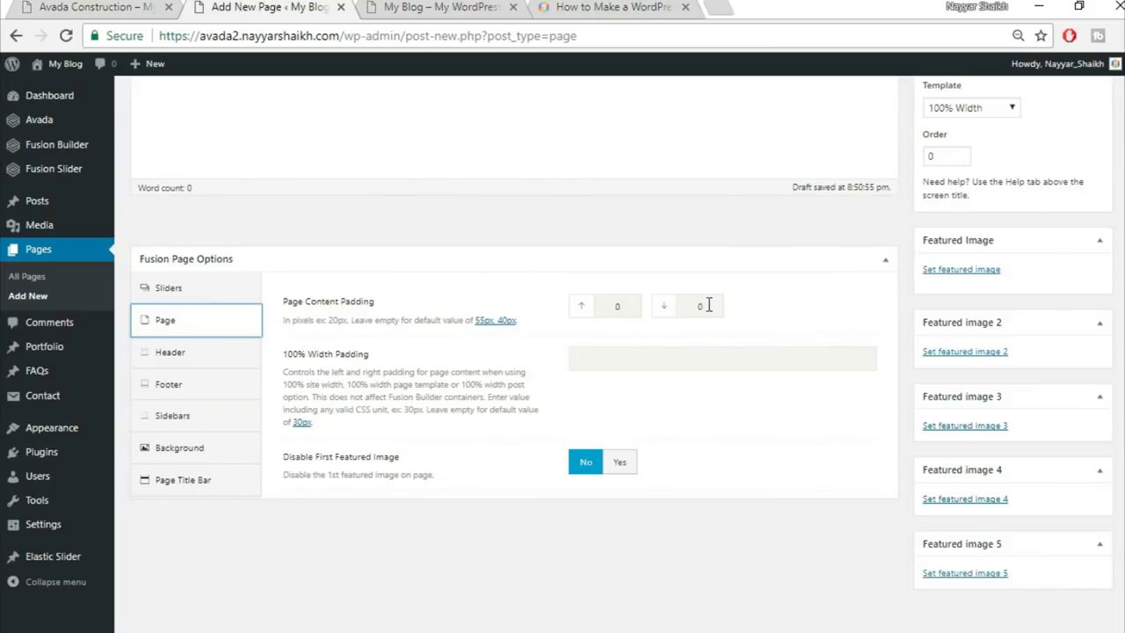
click(201, 483)
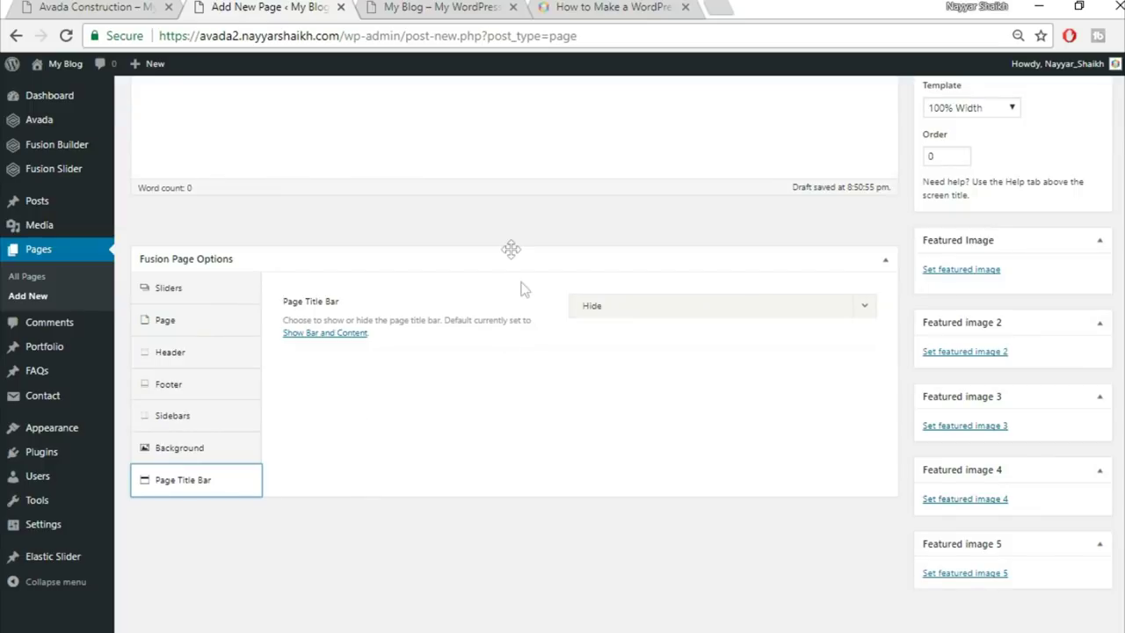
scroll(1120, 307, up, 1)
scroll(1120, 308, up, 3)
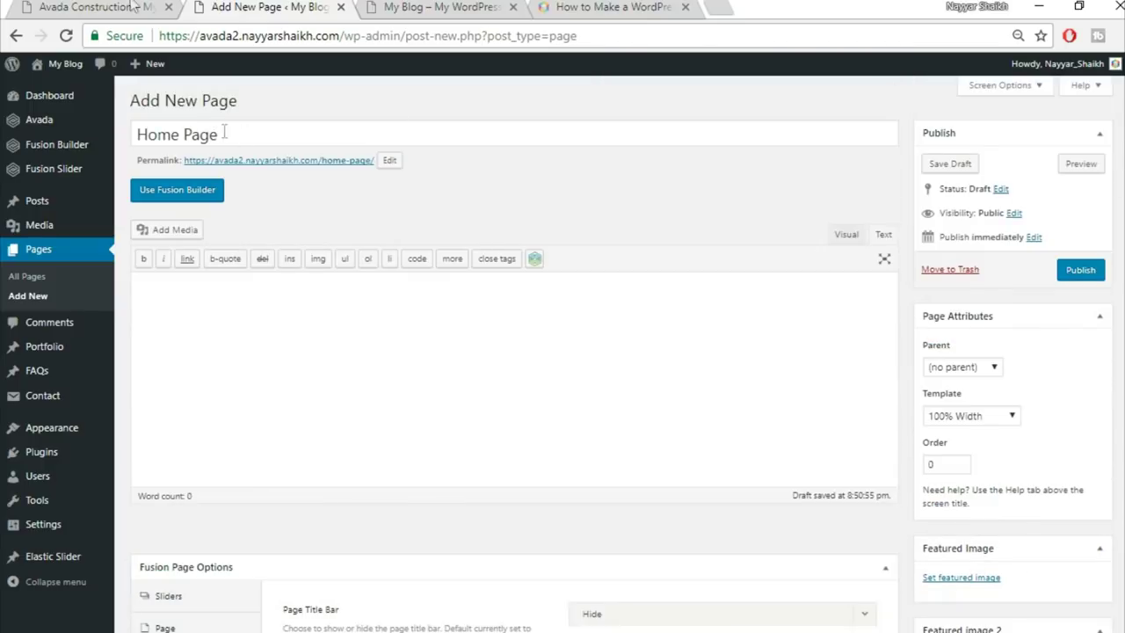
click(97, 6)
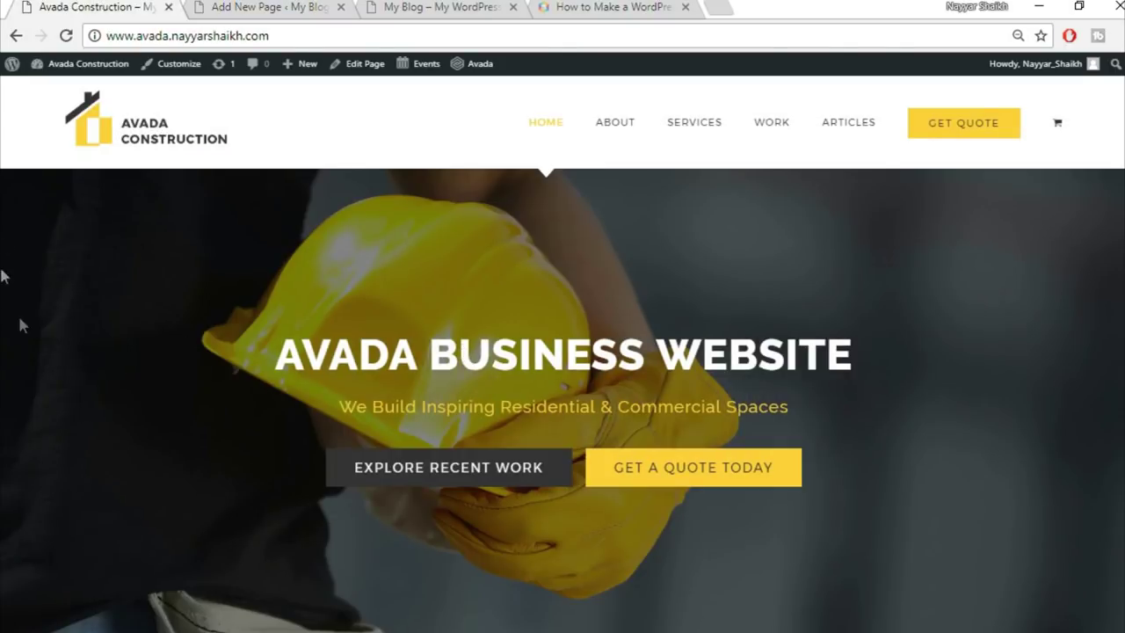
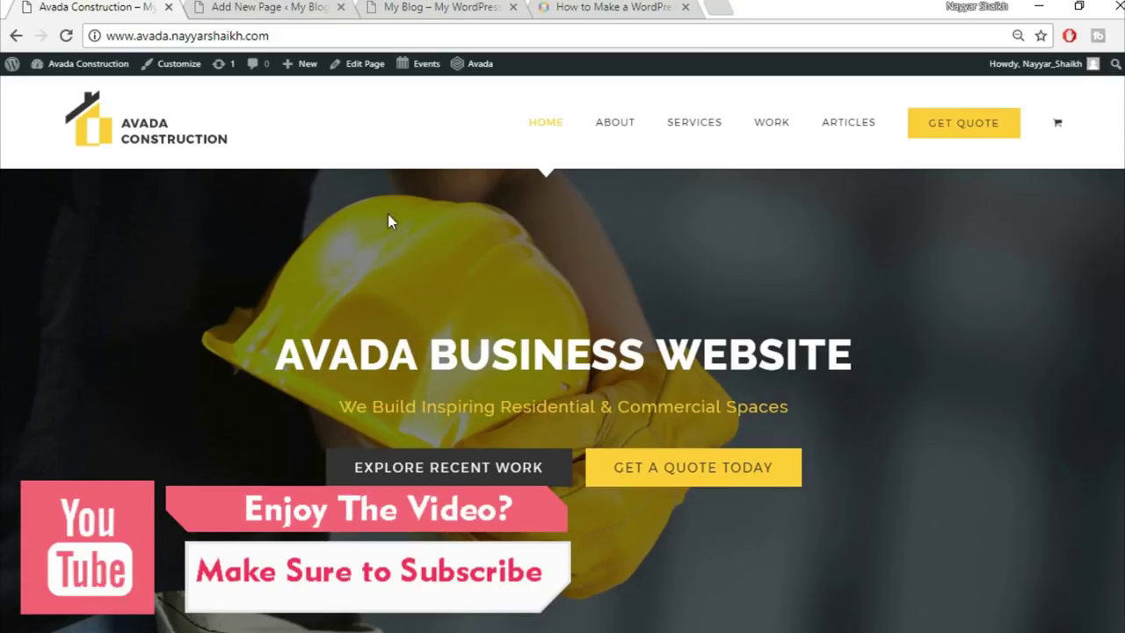
Enable the Fusion Builder editor on the new Home Page draft
click(262, 7)
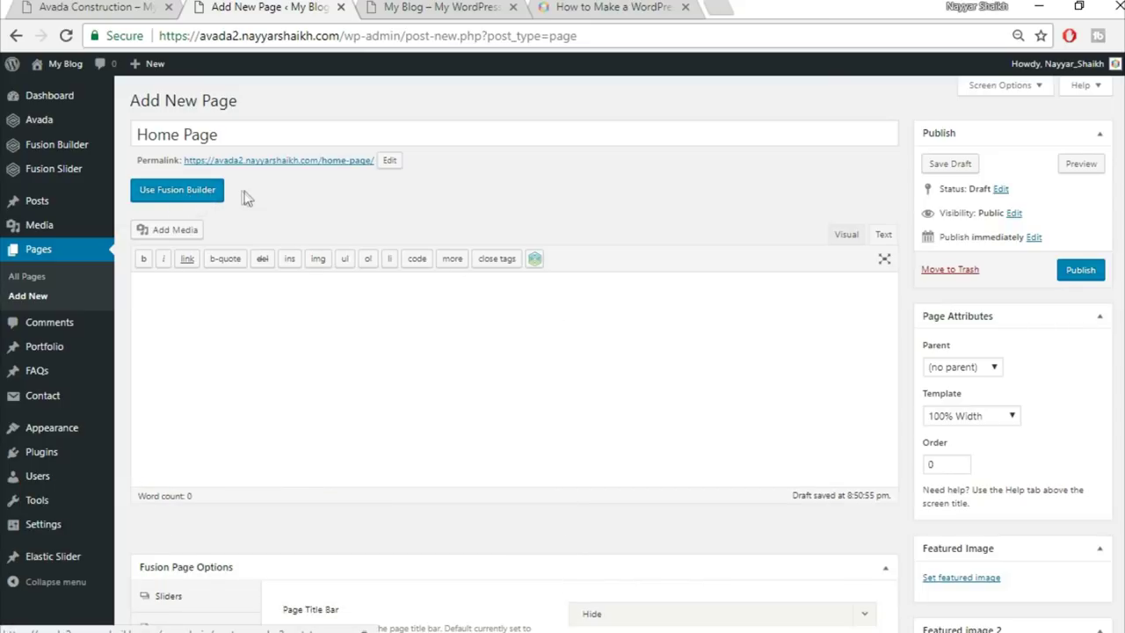
click(197, 194)
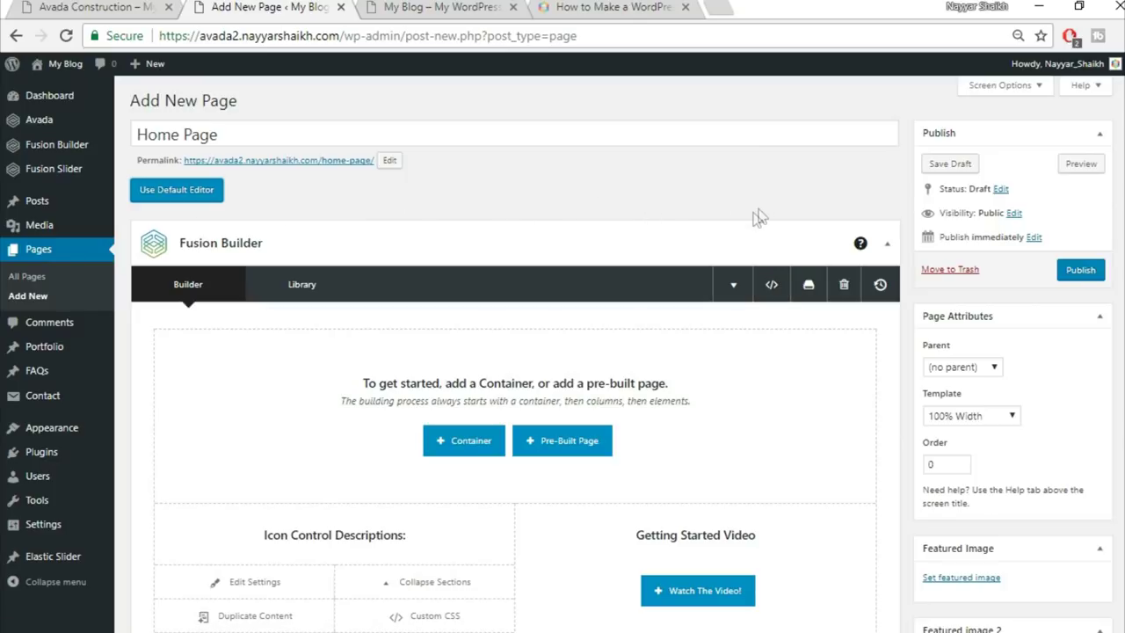
Browse the live Avada Construction demo site, comparing it with the Home Page editor
scroll(703, 276, down, 1)
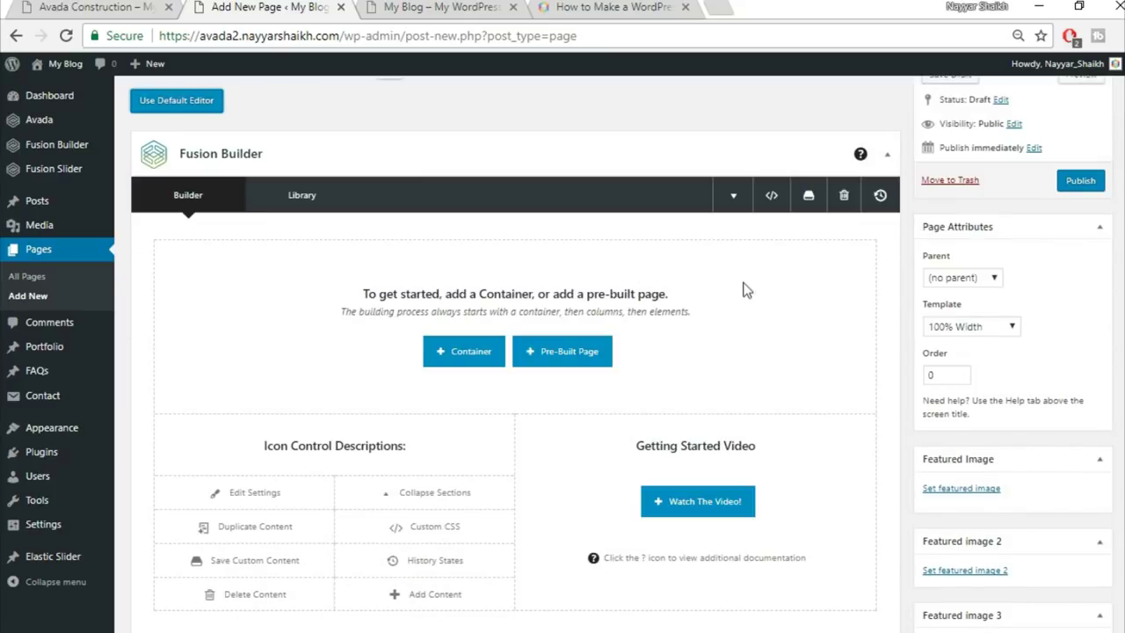
click(107, 7)
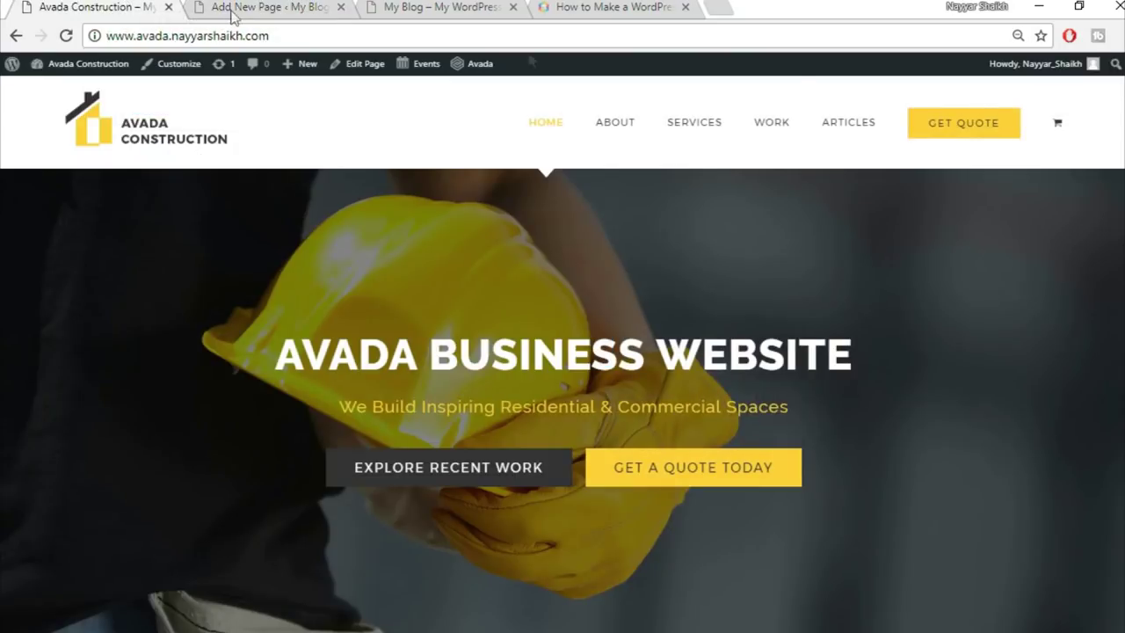
scroll(907, 264, down, 4)
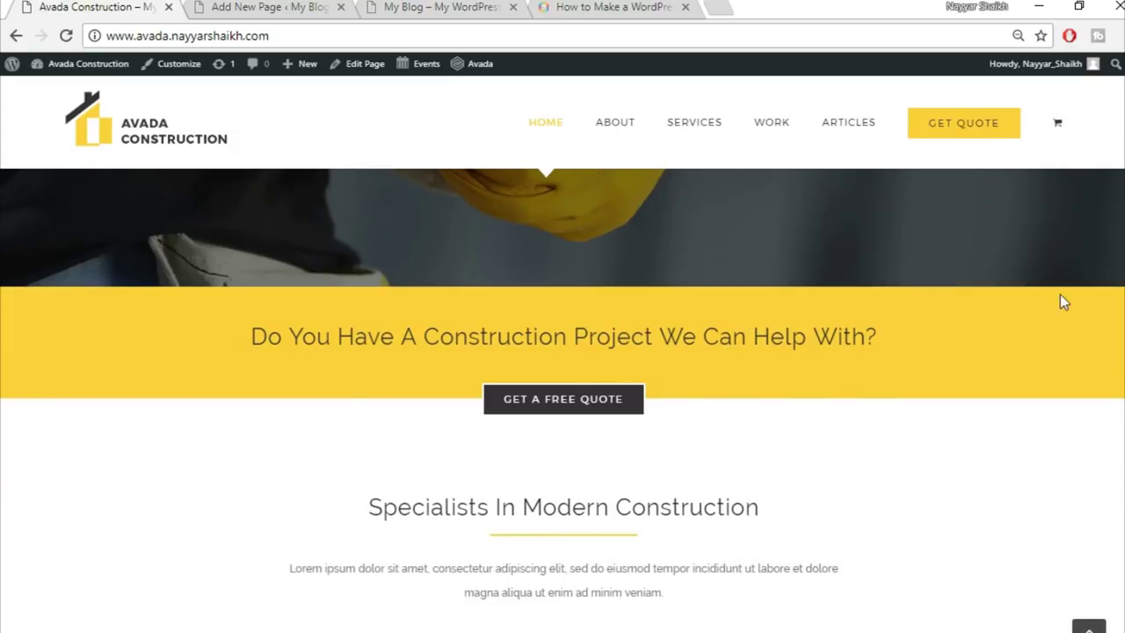
click(251, 6)
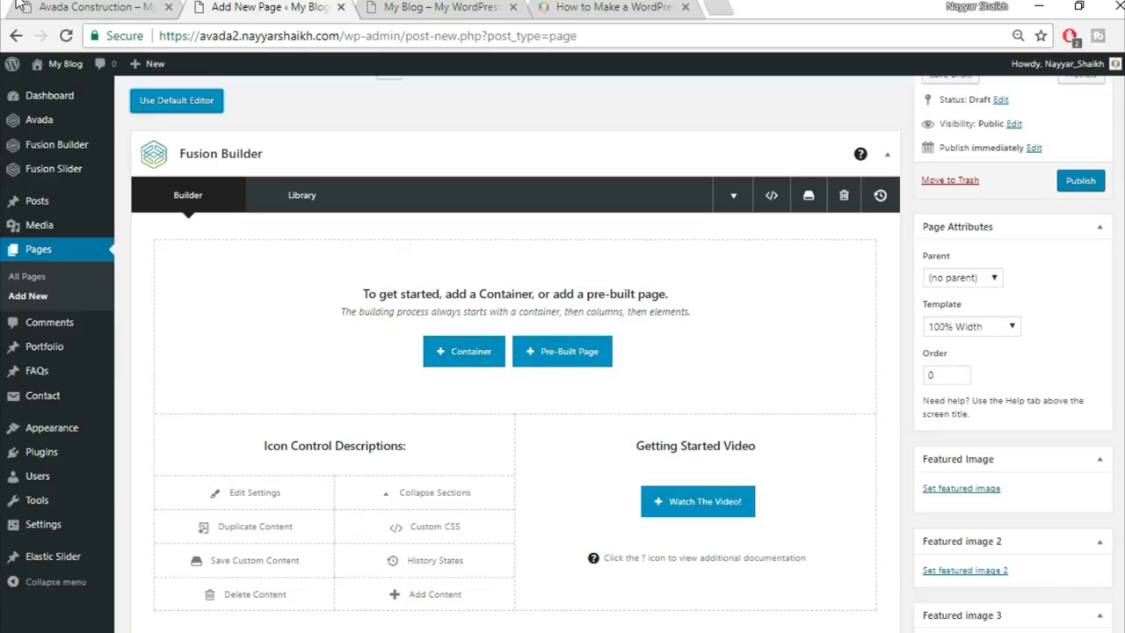
click(97, 7)
click(259, 6)
click(97, 6)
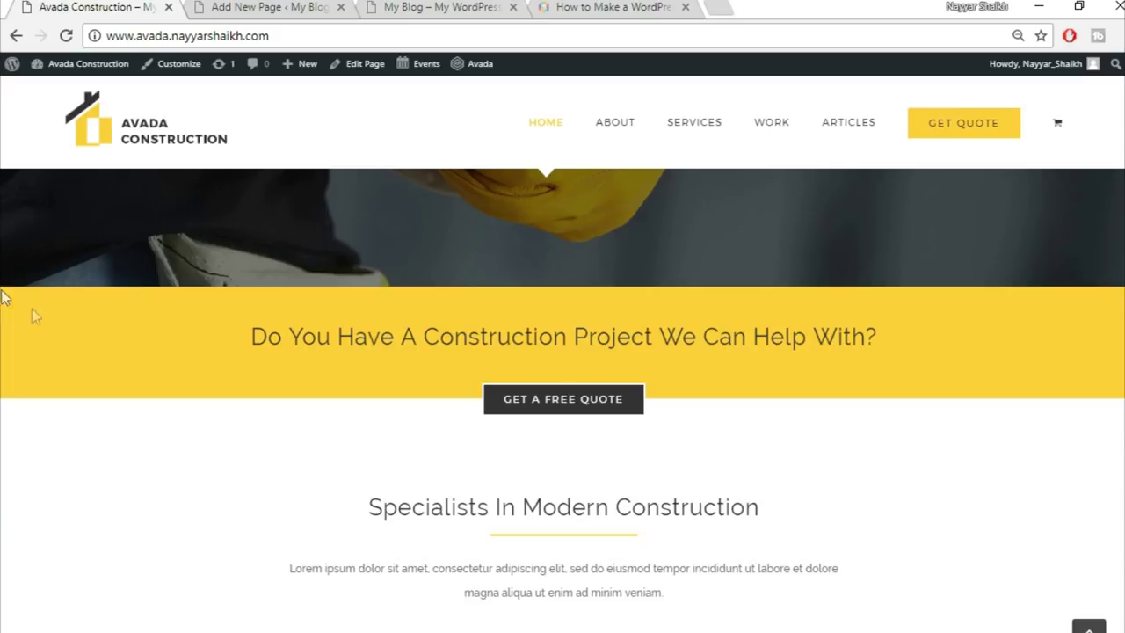
scroll(102, 384, up, 5)
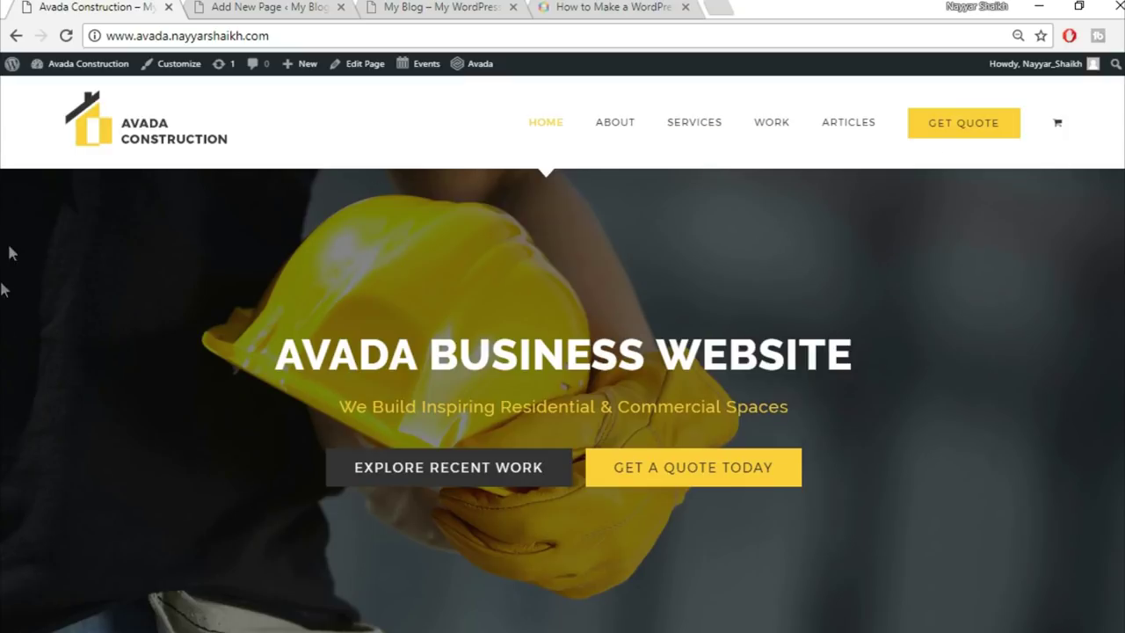
Study the demo's hero text and sections, then start a new container on the Home Page
triple_click(730, 273)
click(731, 279)
scroll(873, 411, down, 10)
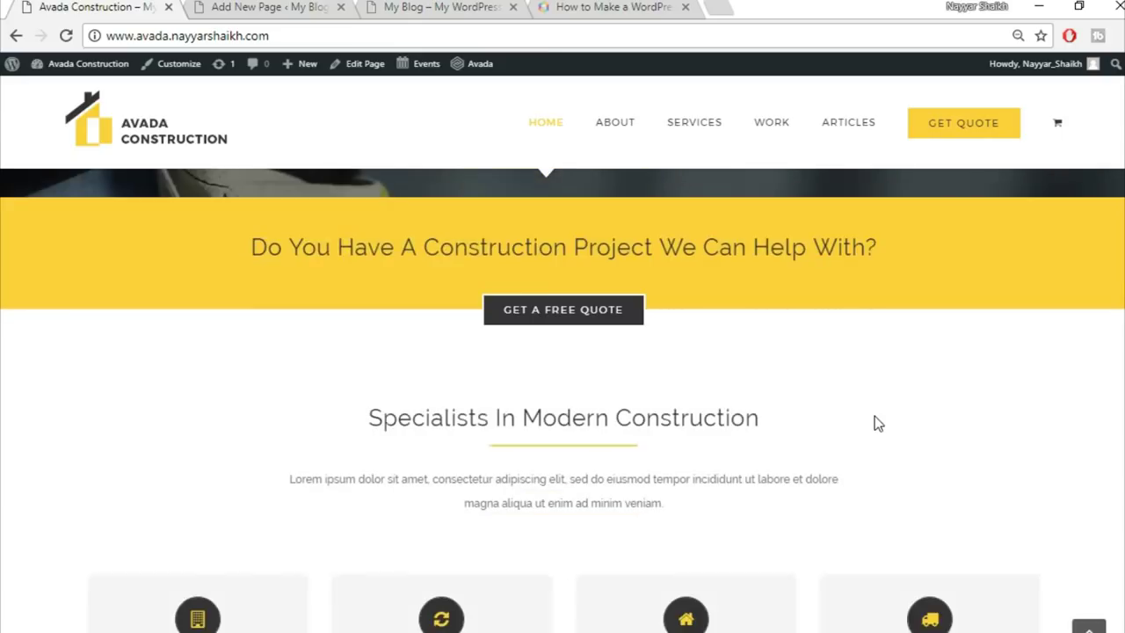
scroll(875, 423, down, 3)
scroll(874, 423, up, 5)
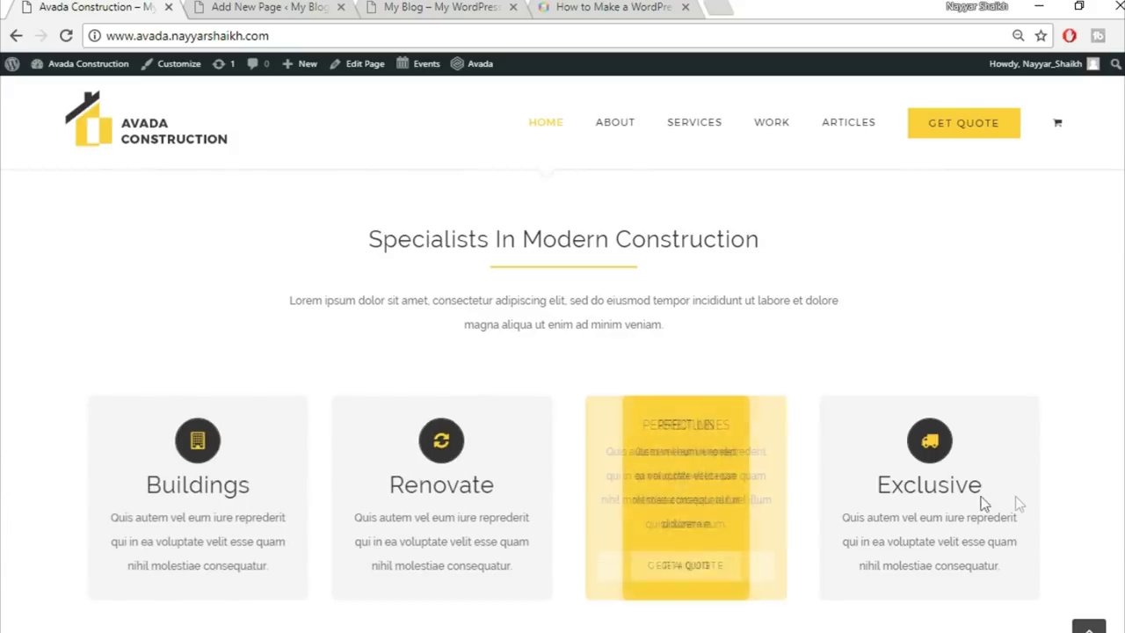
scroll(891, 360, up, 1)
scroll(891, 360, up, 5)
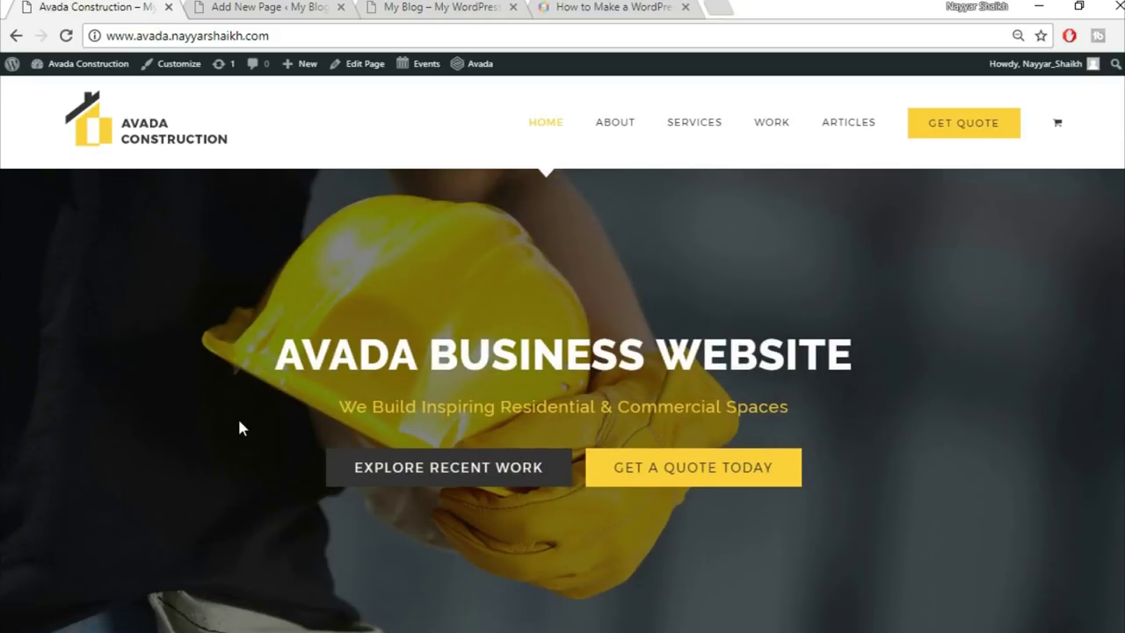
click(320, 7)
click(475, 356)
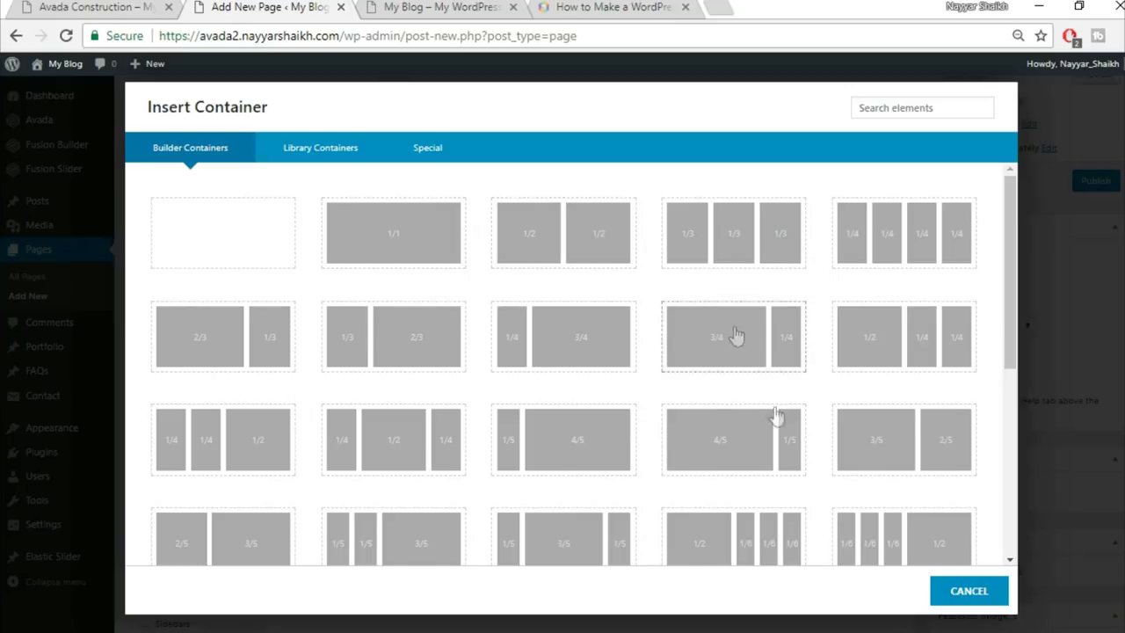
Insert a 1/1 container and copy the demo's yellow-band quote heading
click(401, 250)
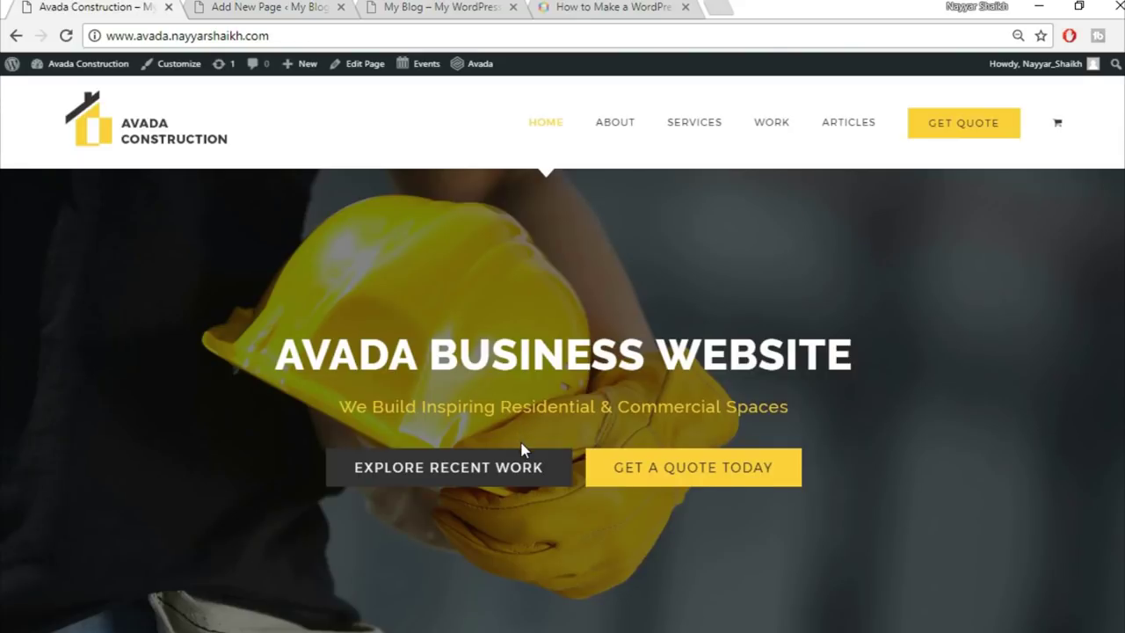
scroll(334, 359, down, 4)
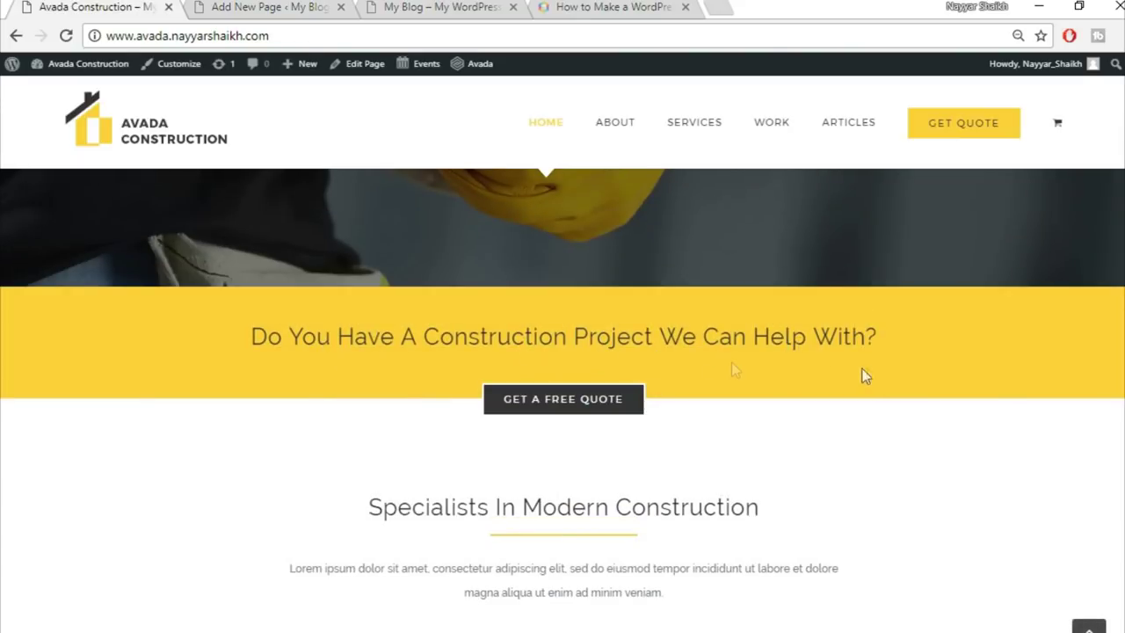
drag(251, 340, 886, 341)
key(ctrl+c)
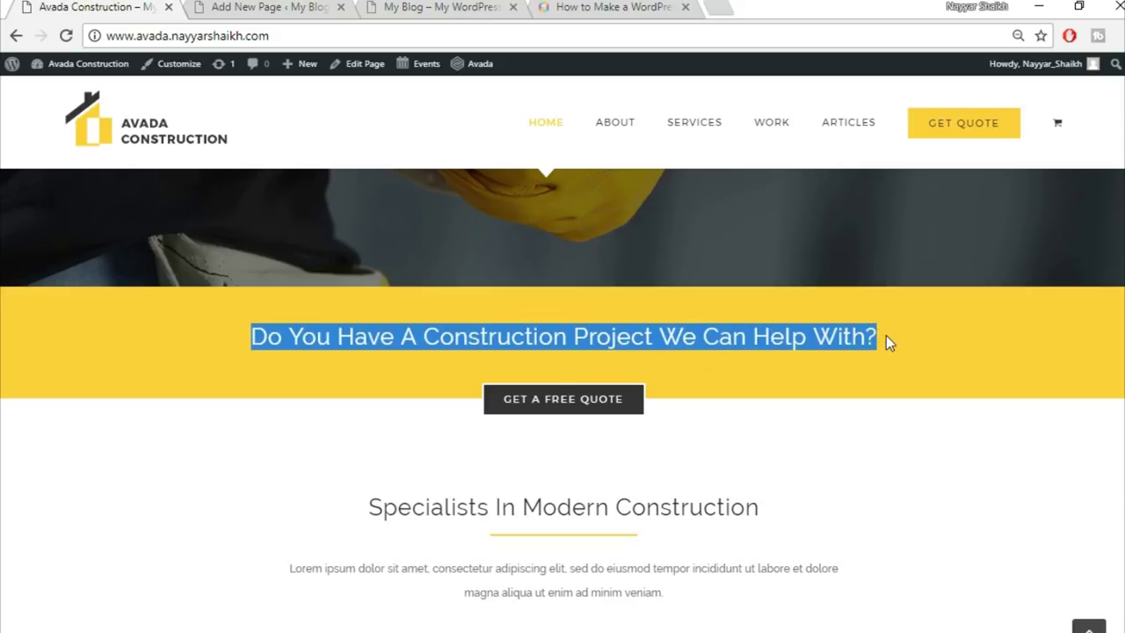
click(881, 365)
click(280, 7)
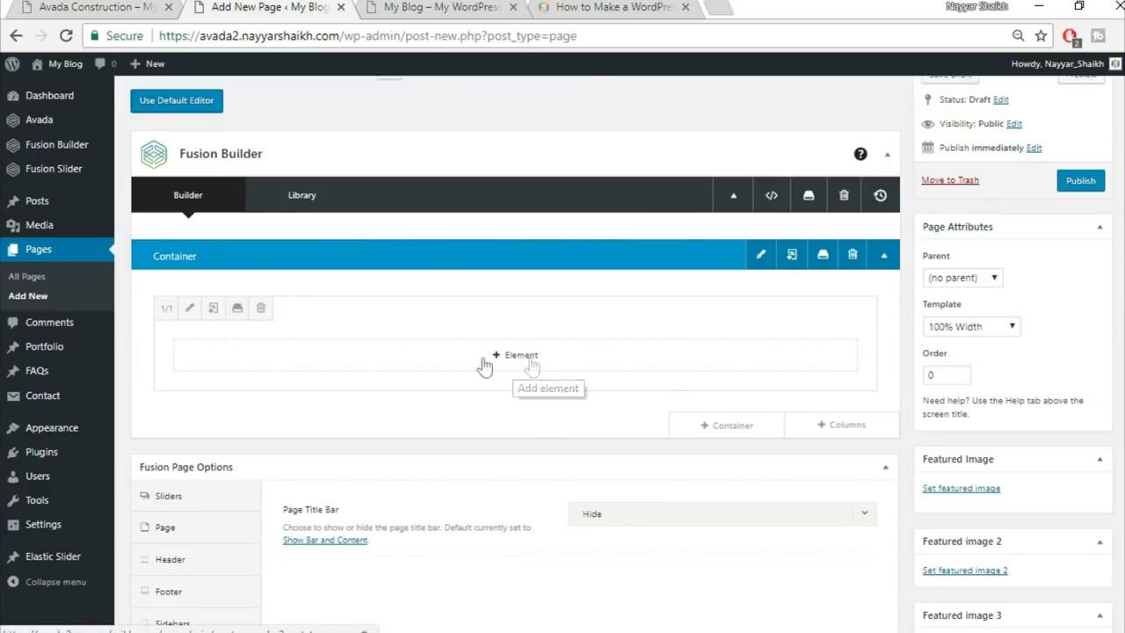
key(ctrl+shift+Tab)
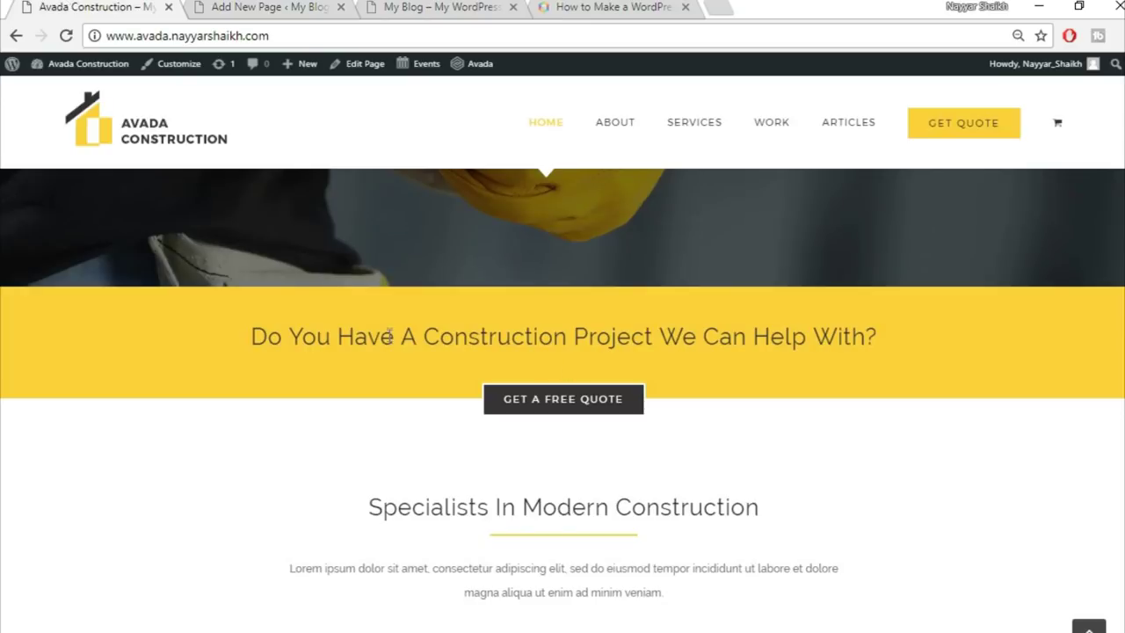
click(251, 8)
Add a Text Block and paste in 'Do You Have A Construction Project We Can Help With?'
click(526, 356)
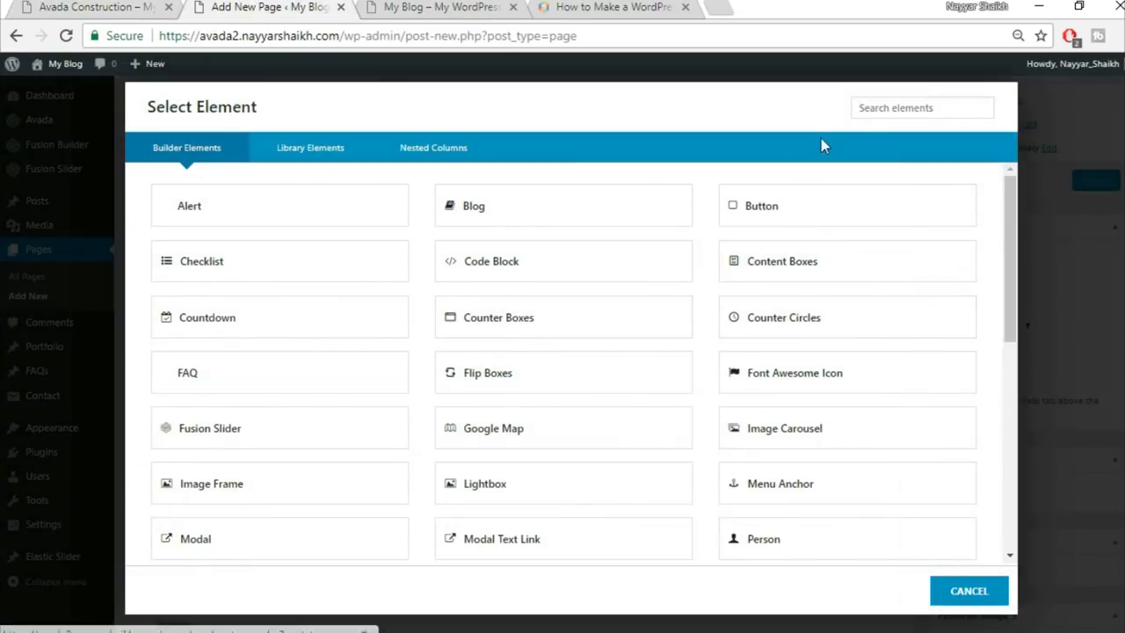
click(892, 110)
text(text)
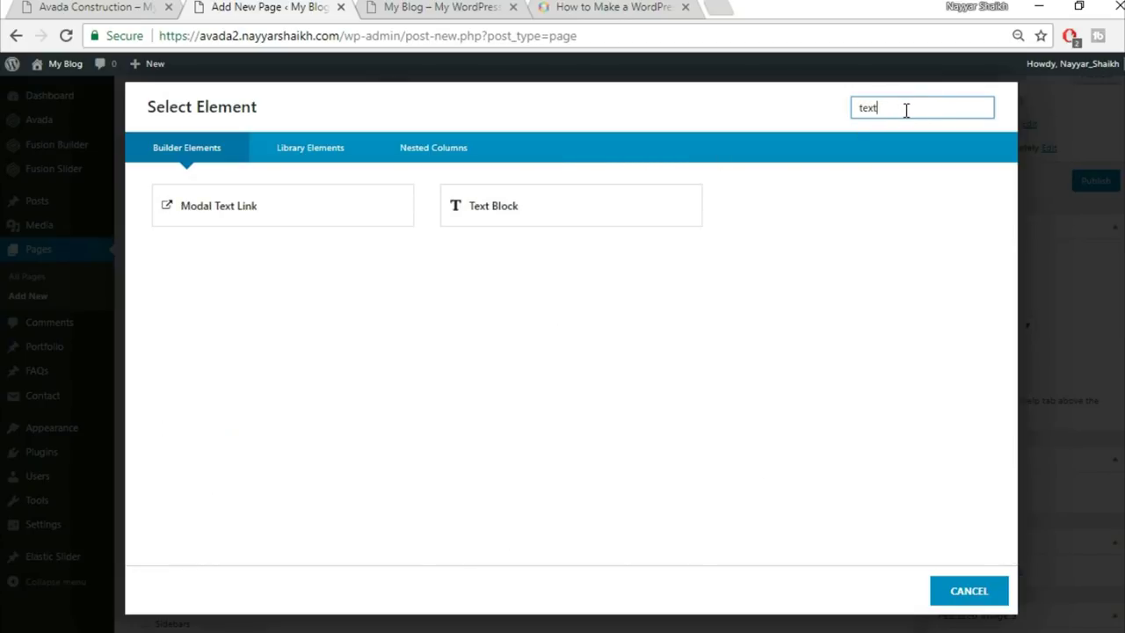
click(559, 208)
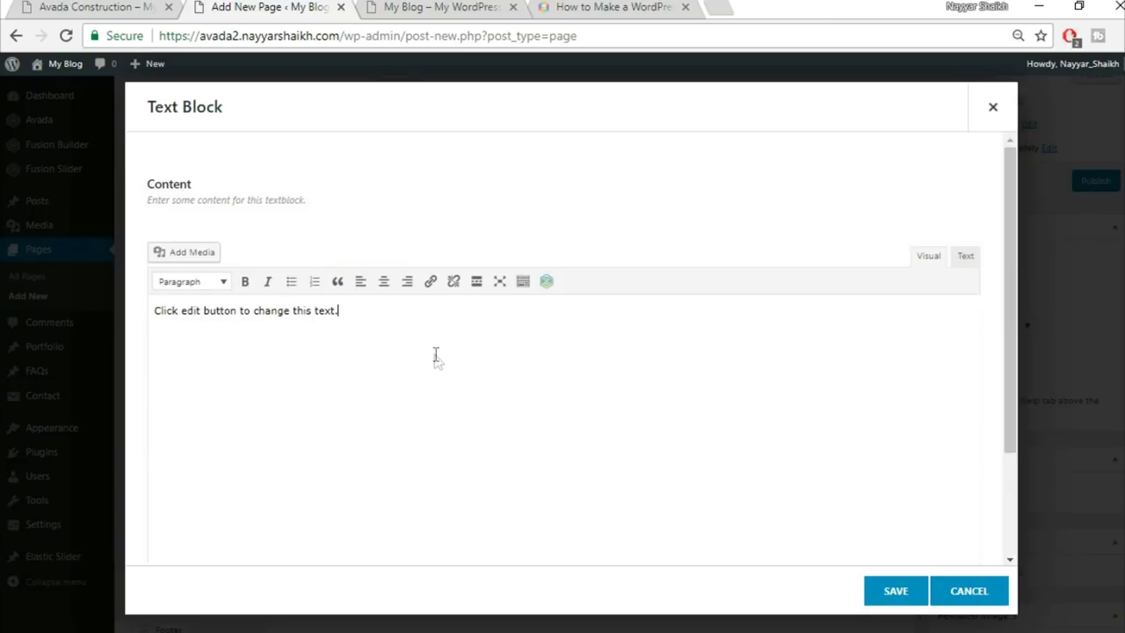
key(ctrl+a)
key(ctrl+v)
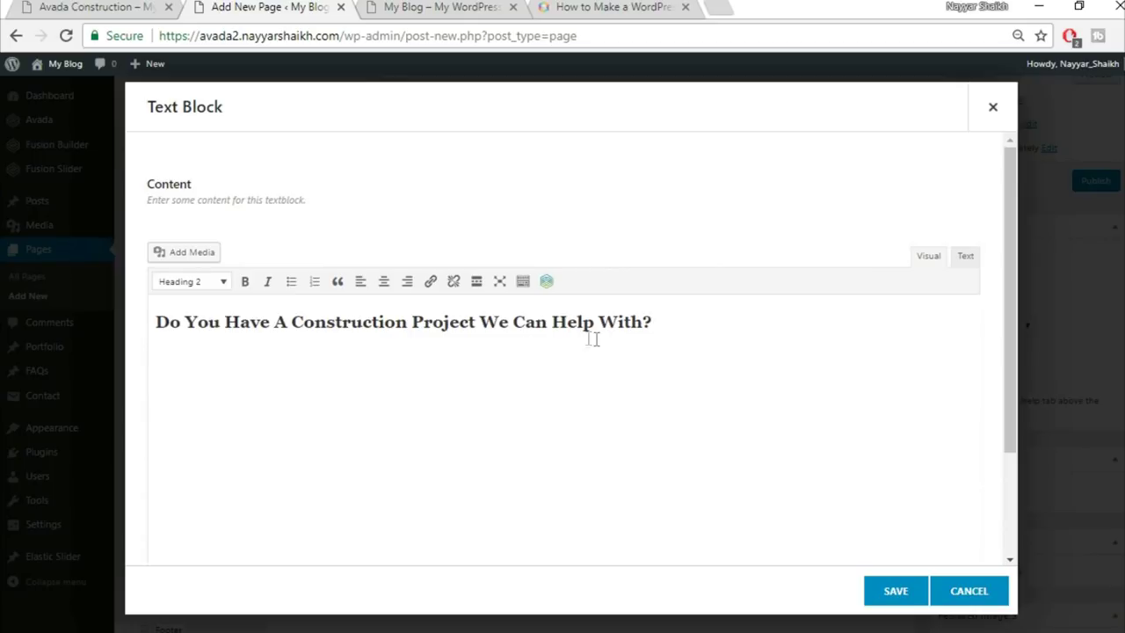
Centre-align the pasted Heading 2 and save the Text Block
key(ctrl+a)
click(383, 281)
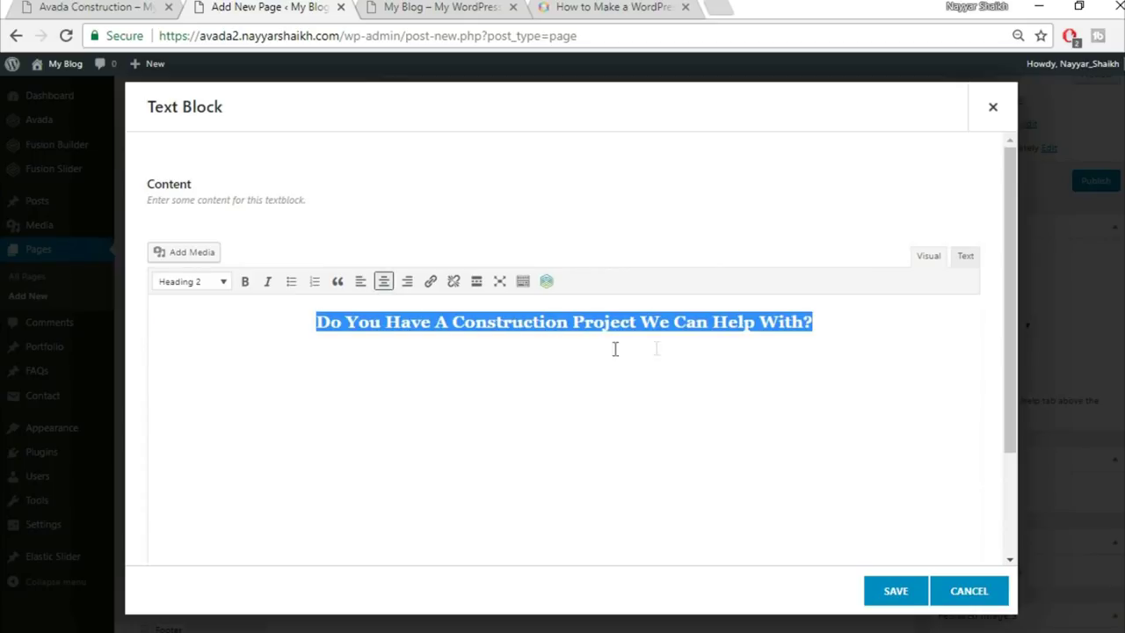
click(133, 6)
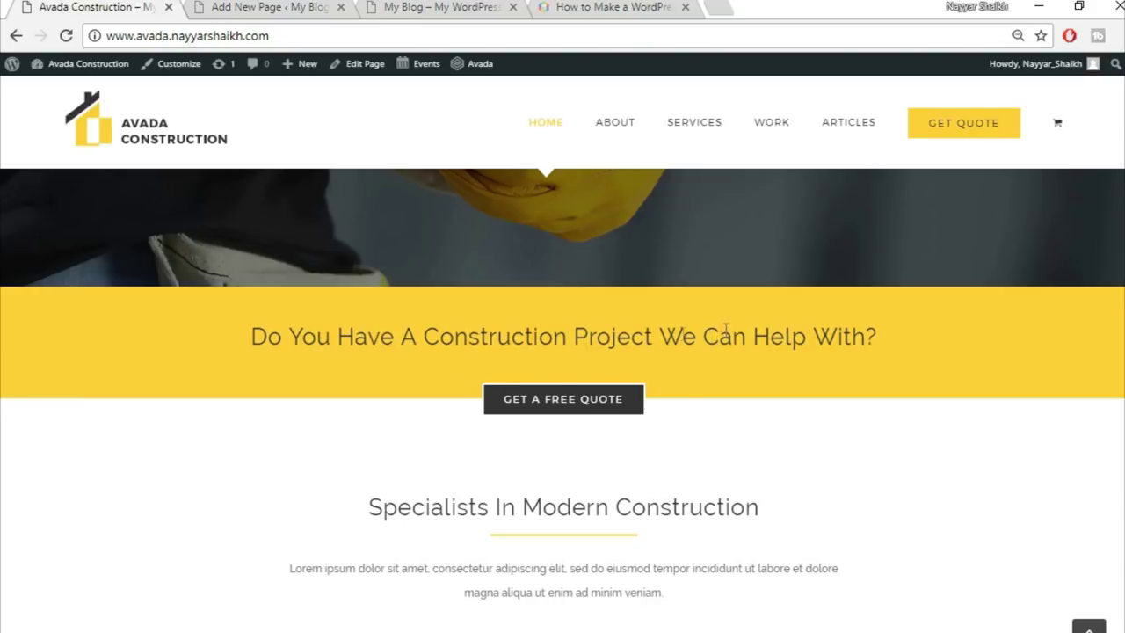
click(264, 7)
click(896, 594)
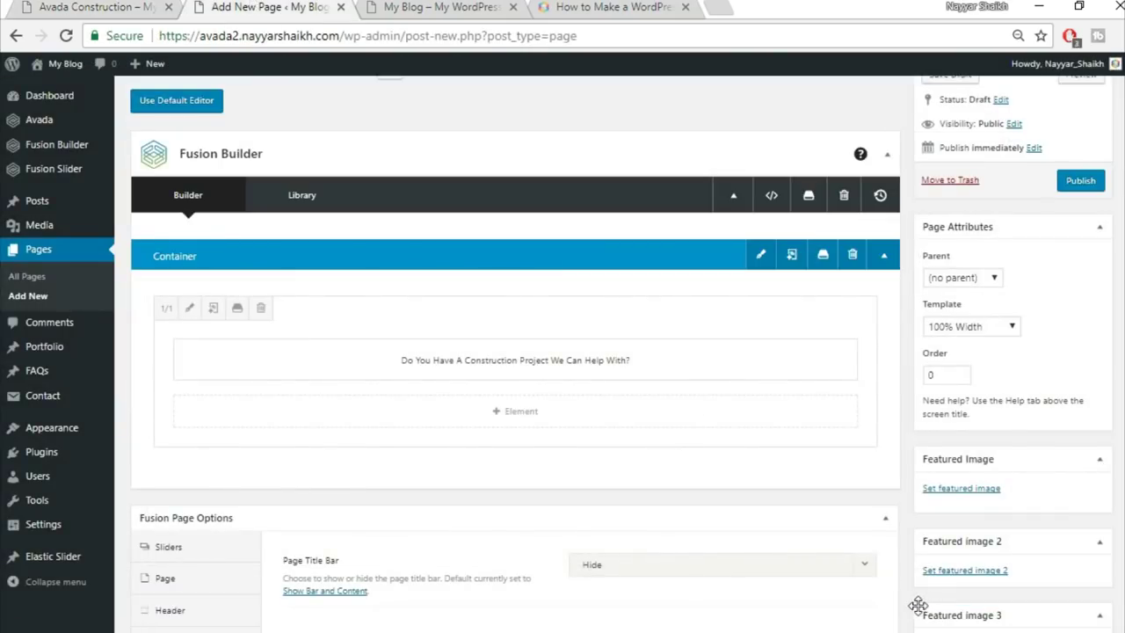
key(ctrl+shift+Tab)
click(263, 8)
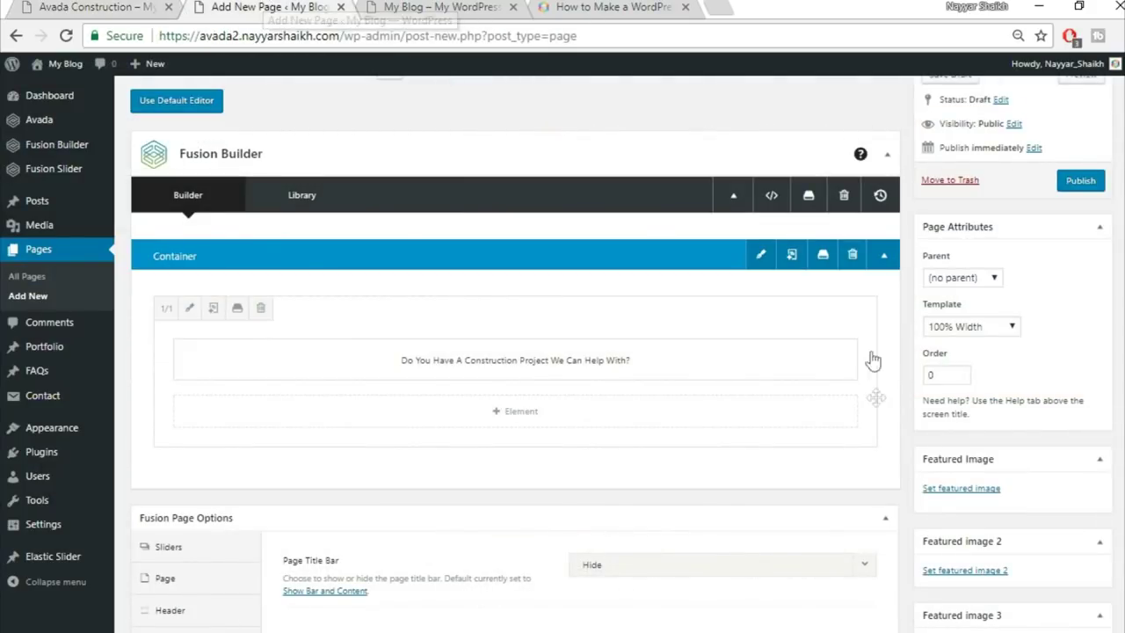
Add a second 1/1 container holding a Button element
click(747, 481)
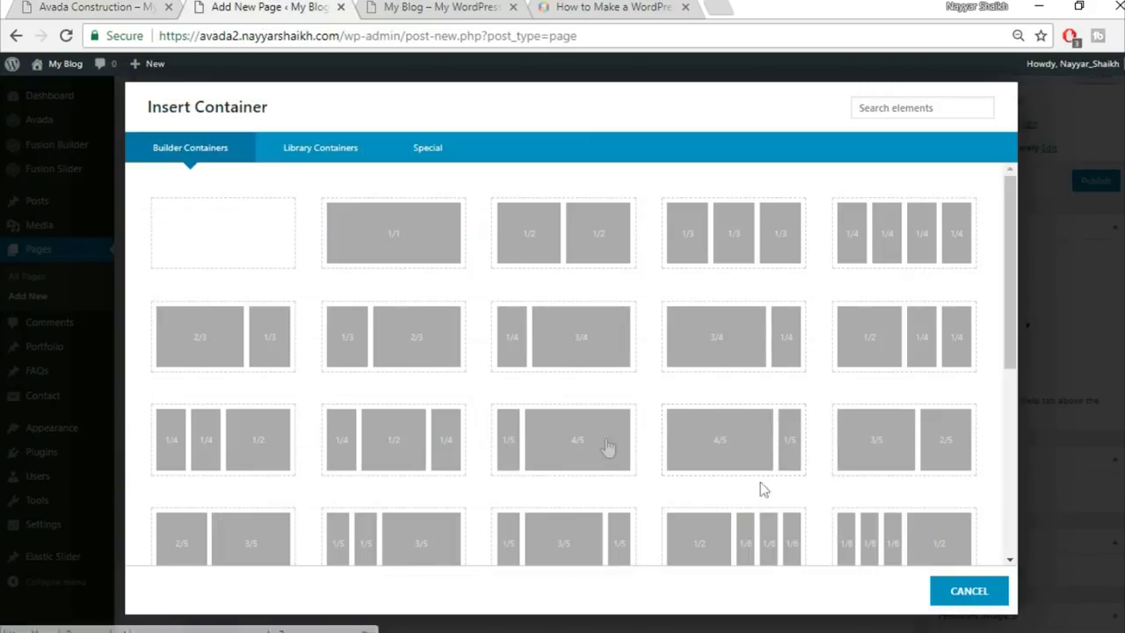
click(410, 238)
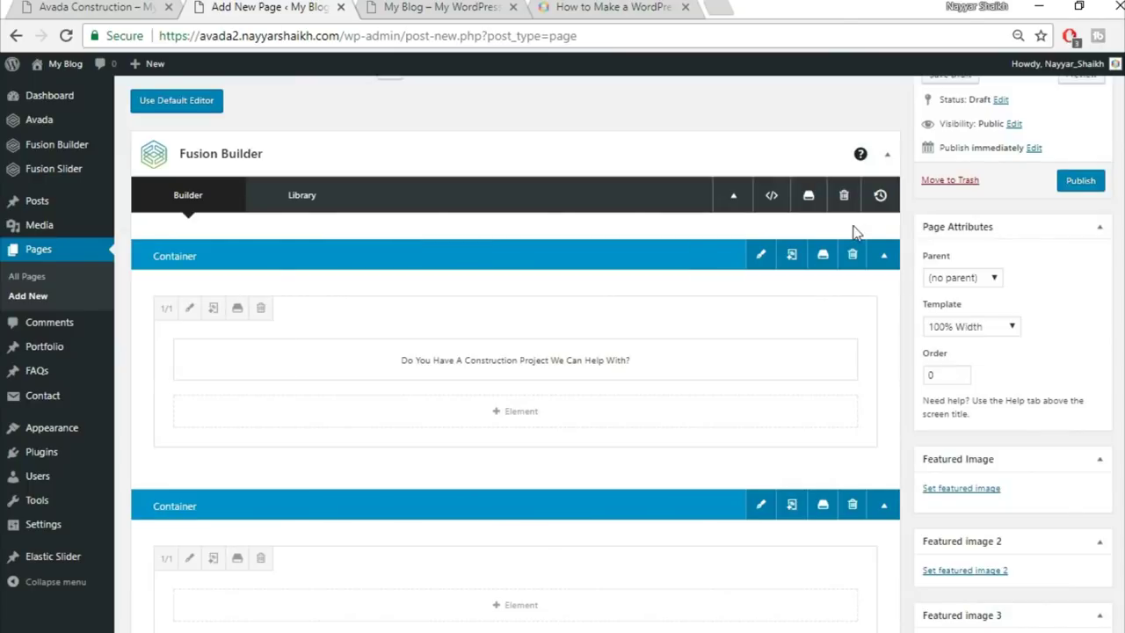
scroll(562, 444, down, 3)
click(548, 433)
click(914, 110)
text(butt)
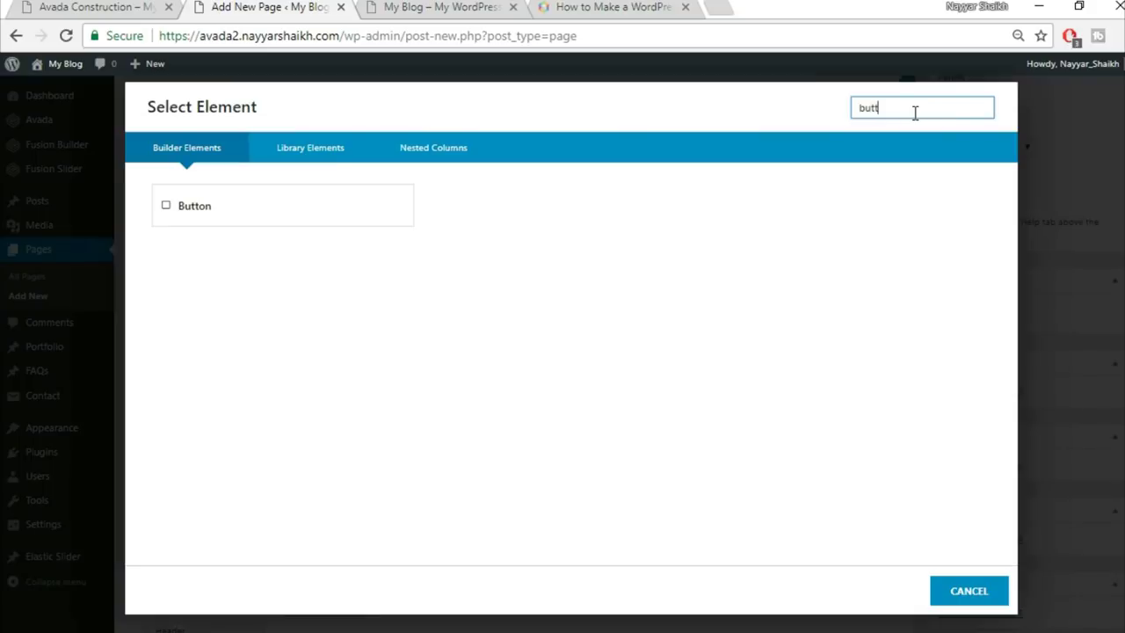
click(296, 223)
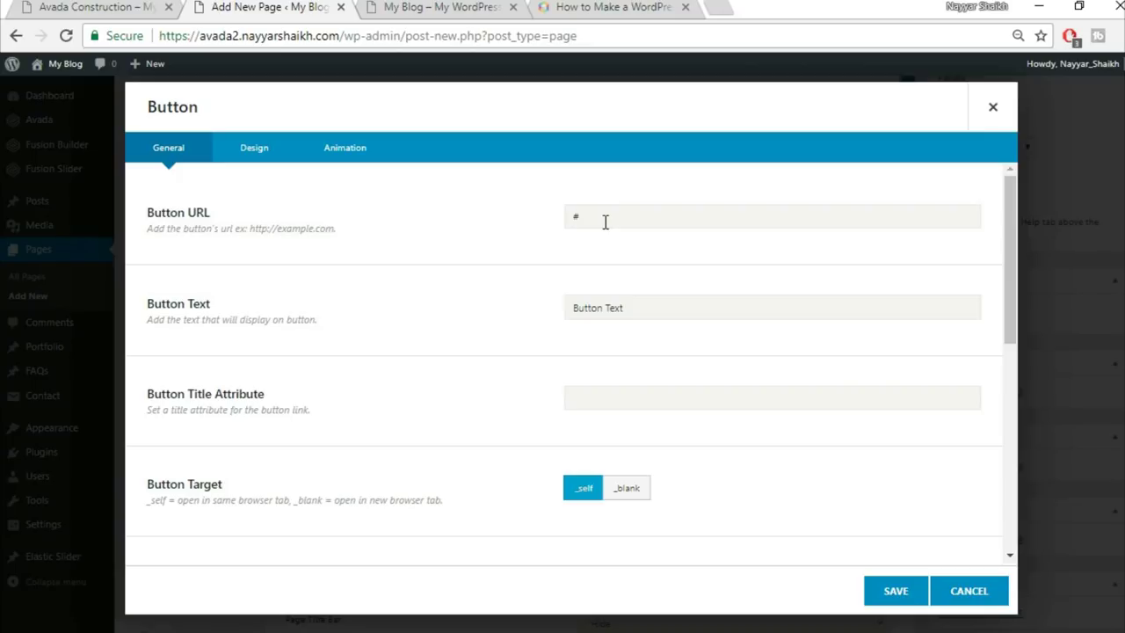
Set the Button Text to GET A FREE QUOTE and its Alignment to Center
right_click(11, 7)
click(97, 7)
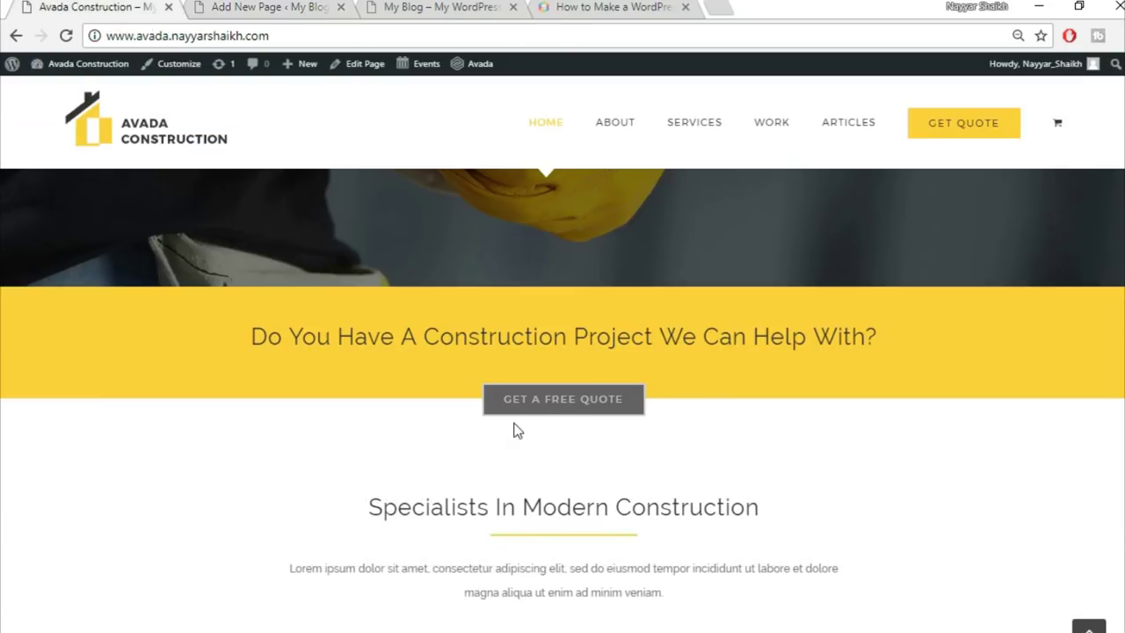
click(264, 9)
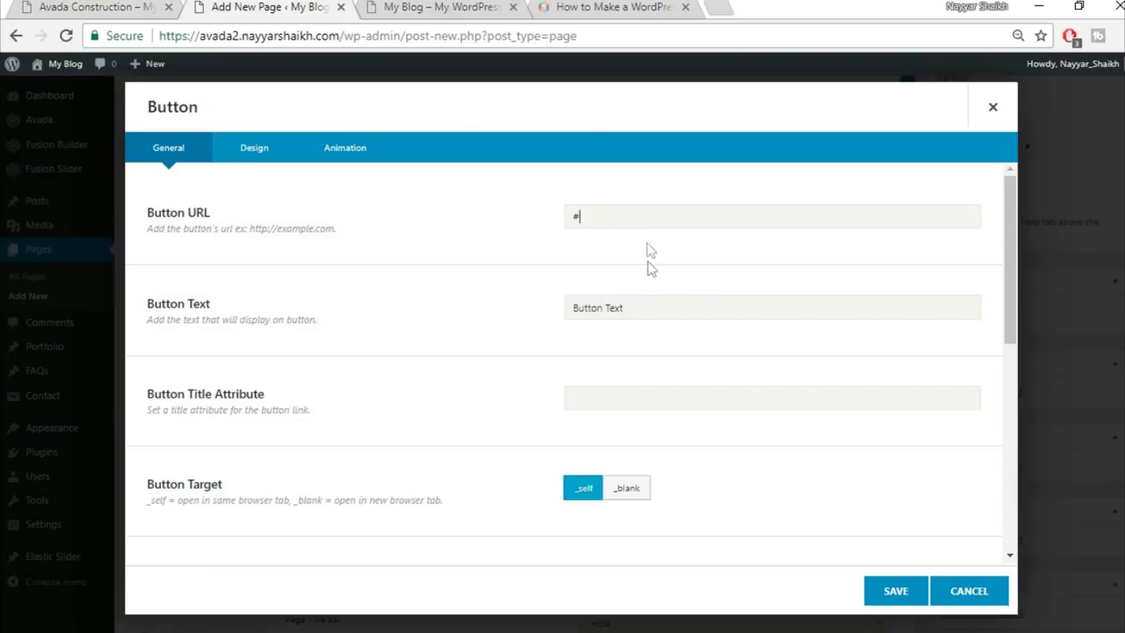
drag(645, 313, 525, 325)
text(GET A FREE QUOTE)
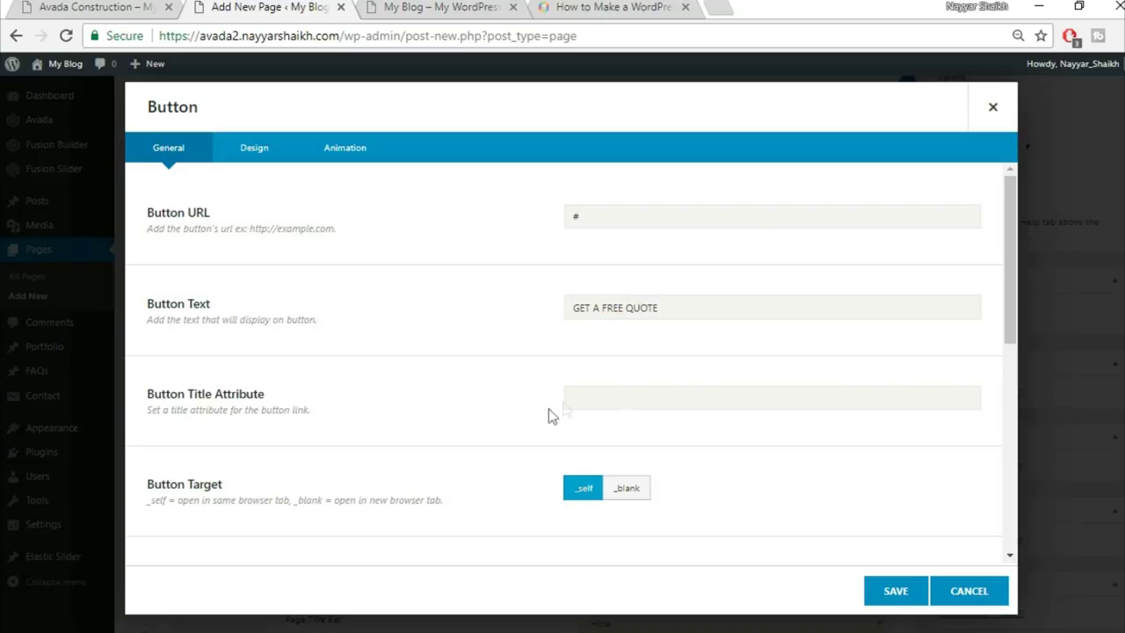
scroll(756, 389, down, 2)
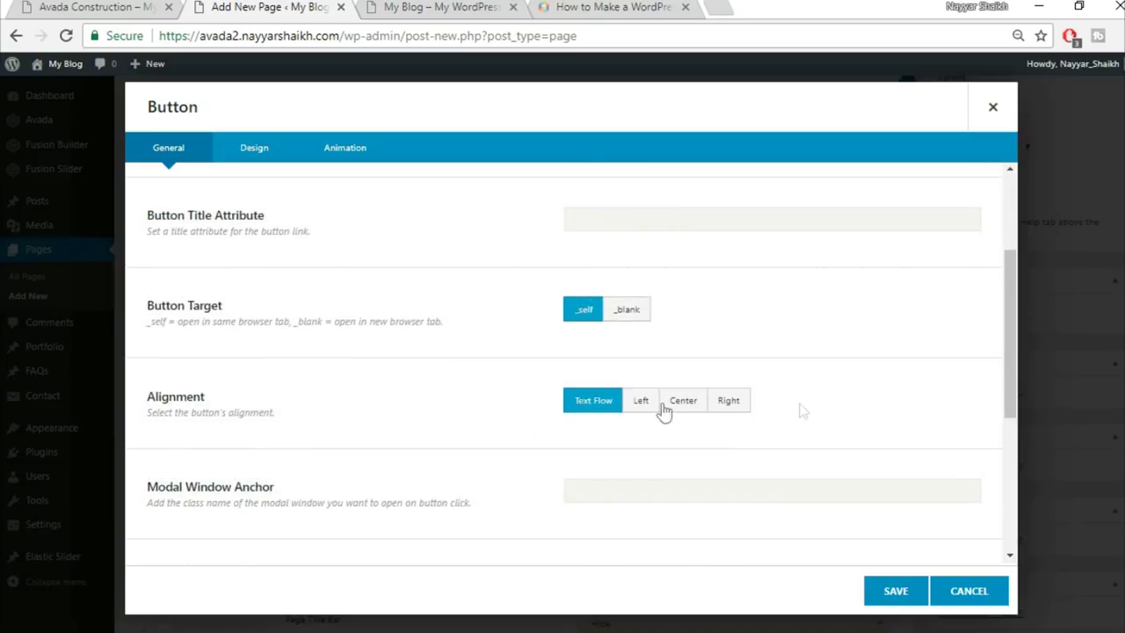
click(685, 406)
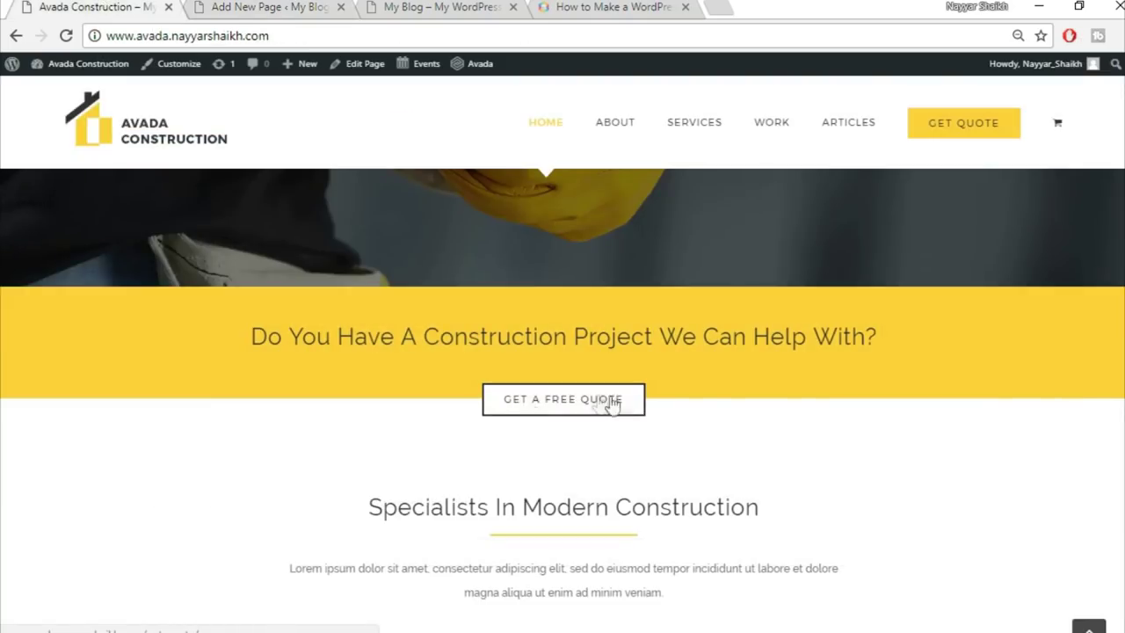
click(255, 7)
scroll(818, 344, down, 5)
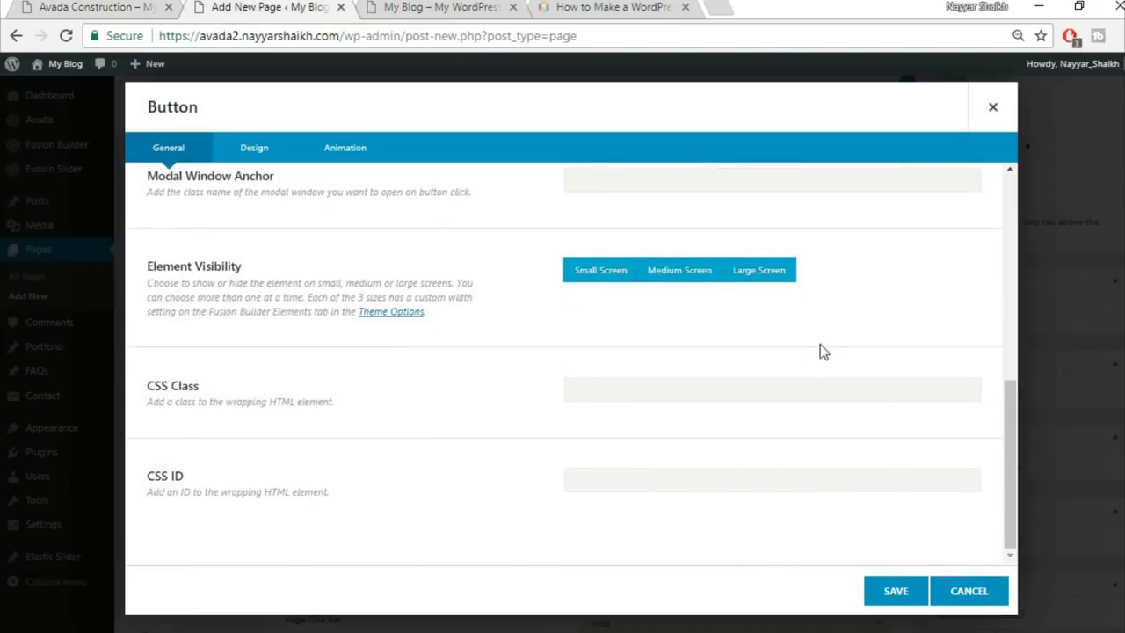
scroll(812, 365, up, 4)
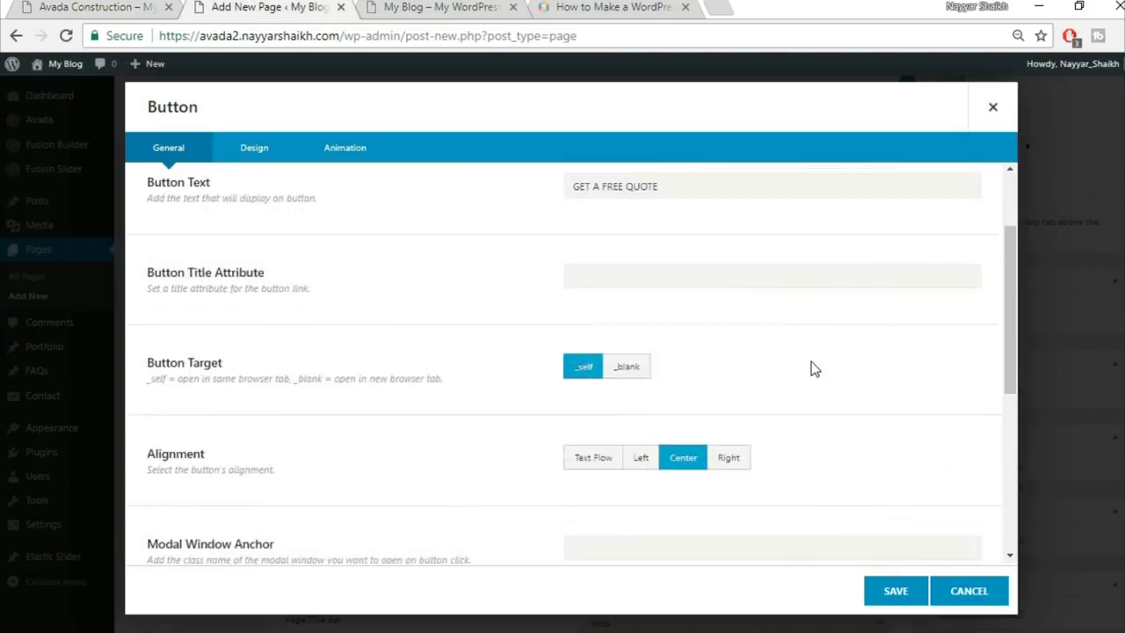
Set the button's Design style to Custom
click(261, 156)
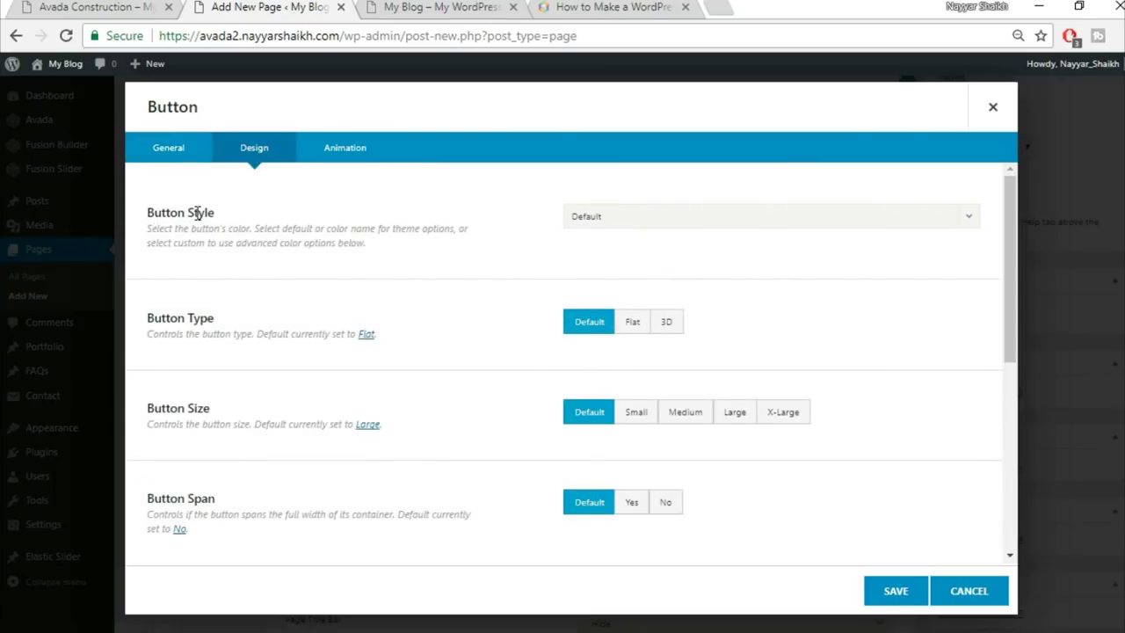
click(603, 220)
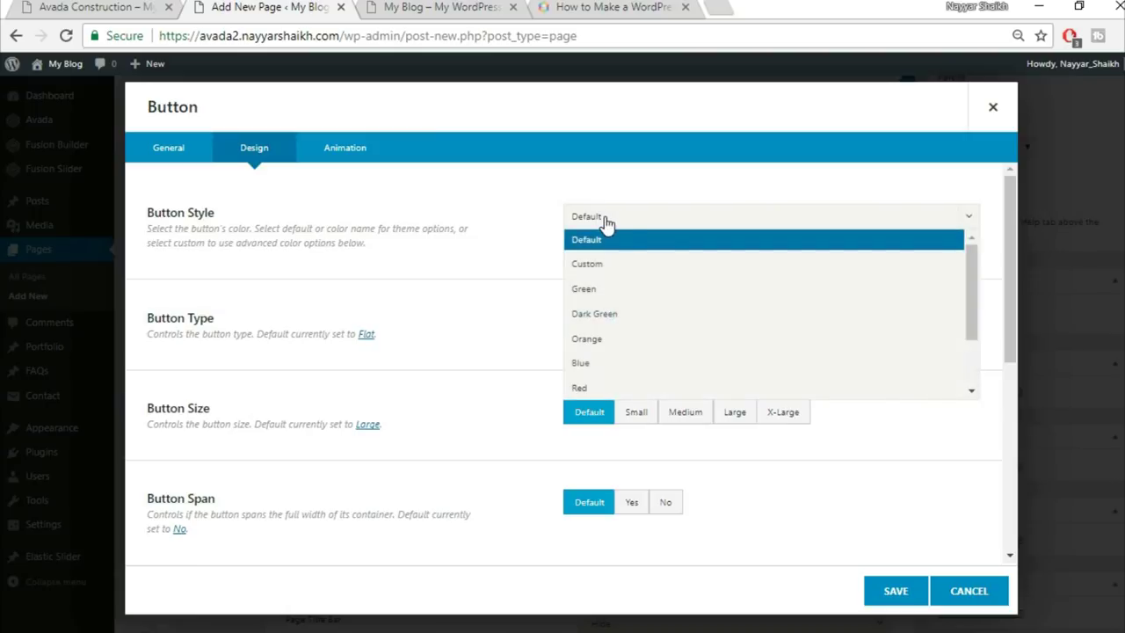
click(647, 267)
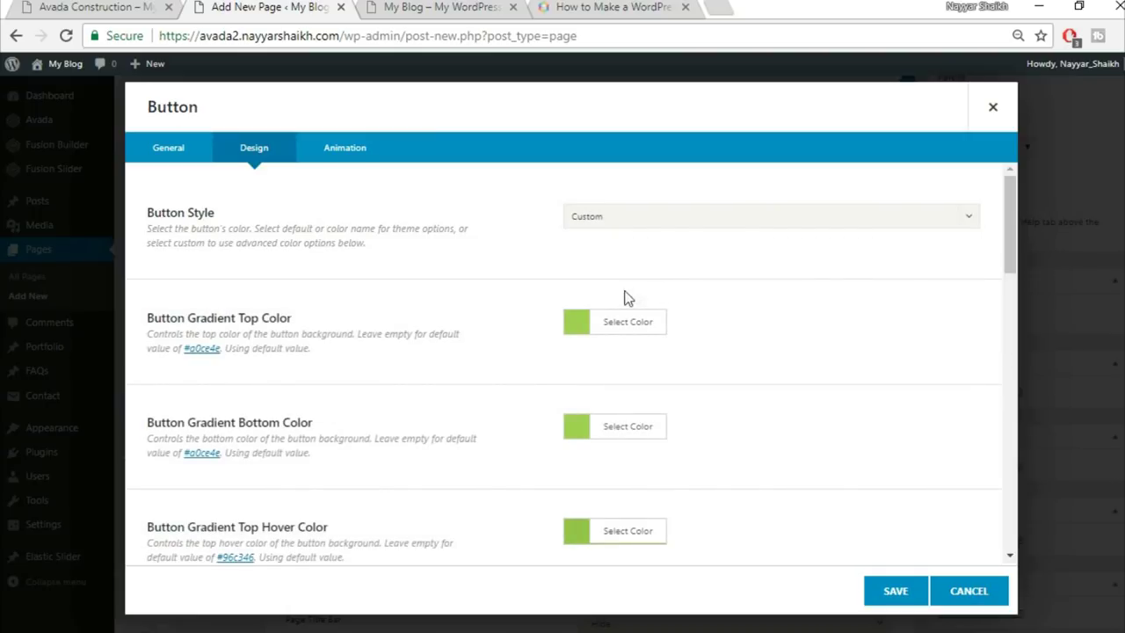
click(156, 6)
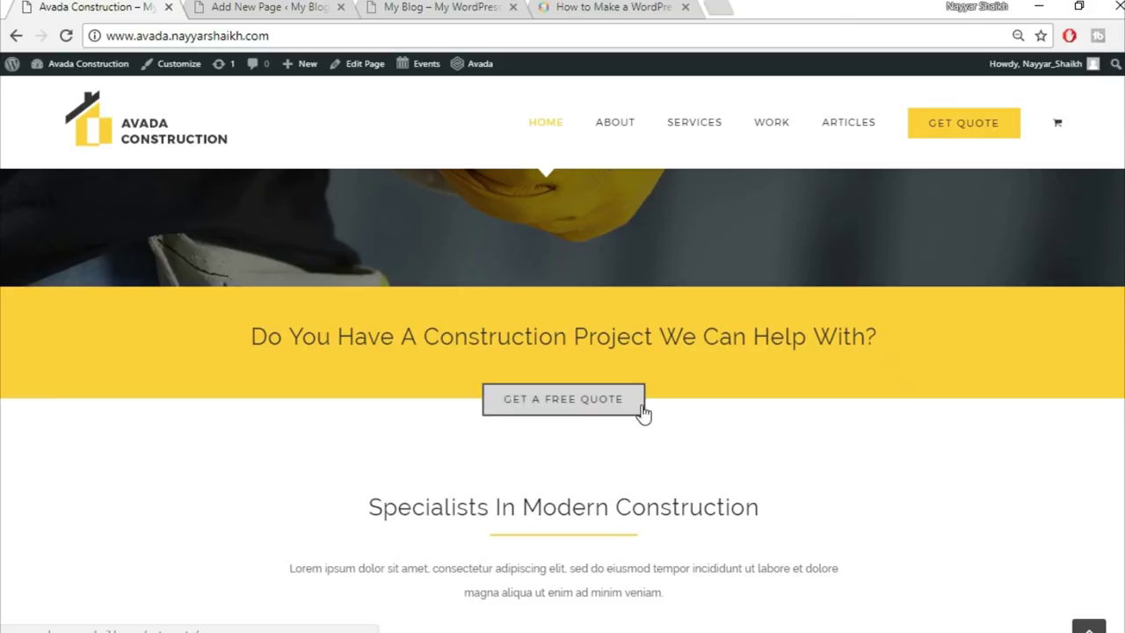
click(271, 7)
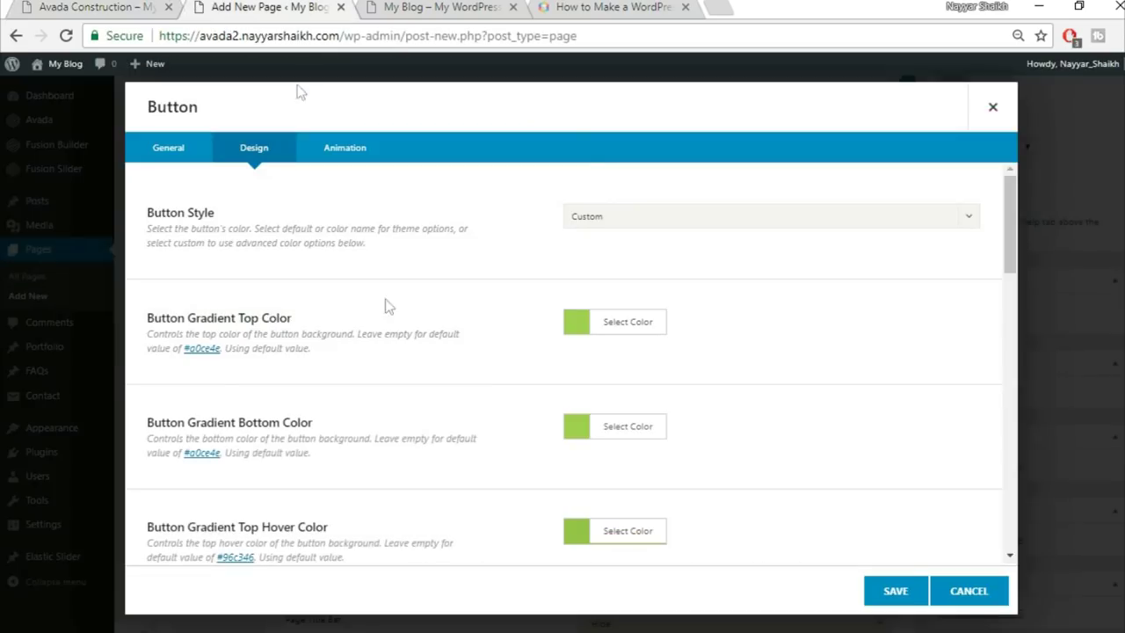
Set both gradient top and bottom colours to #333333
click(634, 327)
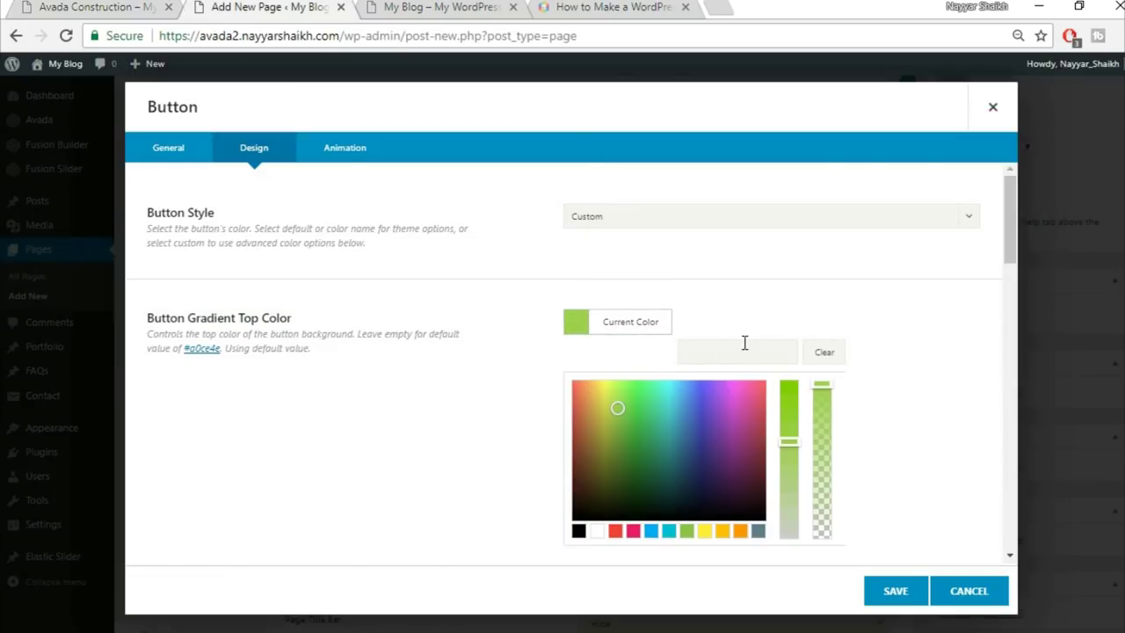
click(745, 344)
text(#333333)
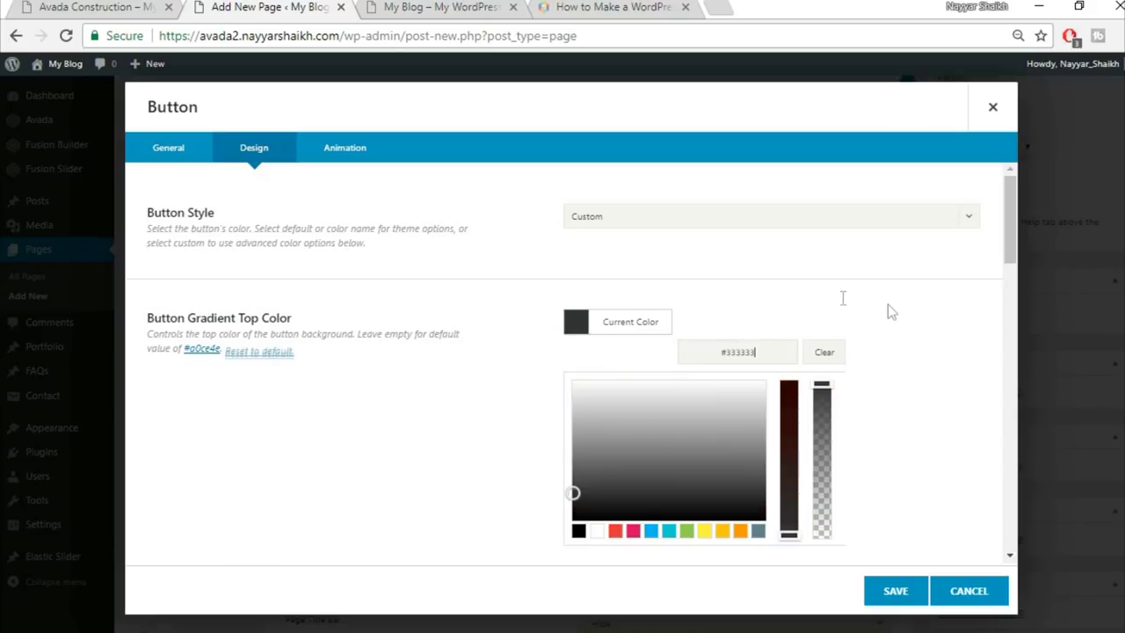
click(890, 308)
click(613, 428)
click(732, 453)
text(#333333)
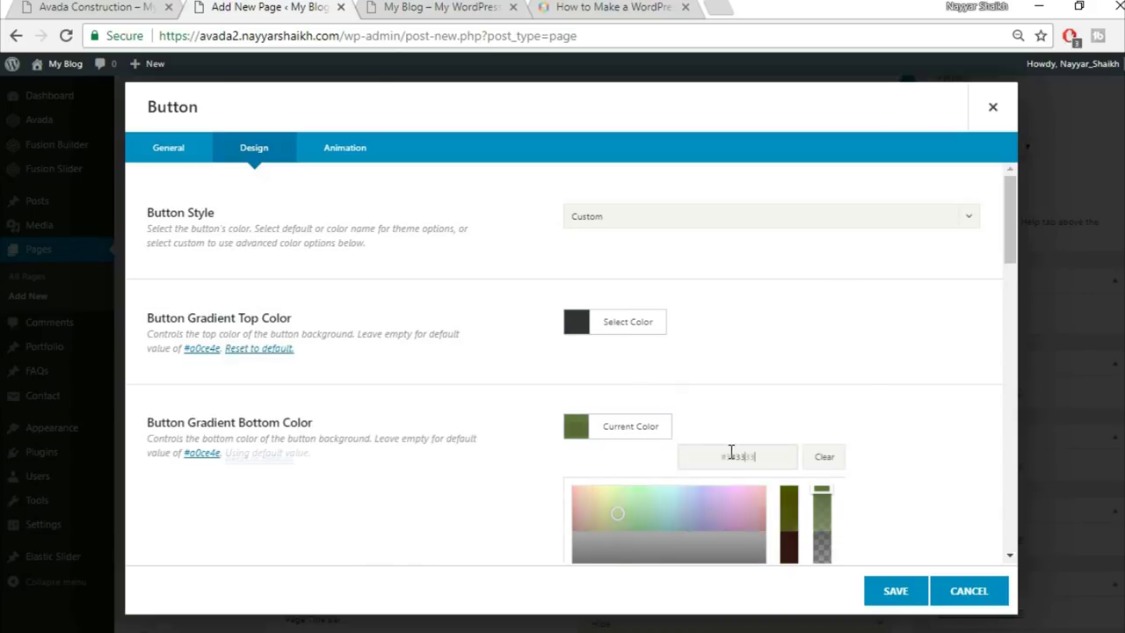
click(864, 394)
Set the gradient top and bottom hover colours to white
scroll(864, 395, down, 1)
scroll(864, 394, down, 2)
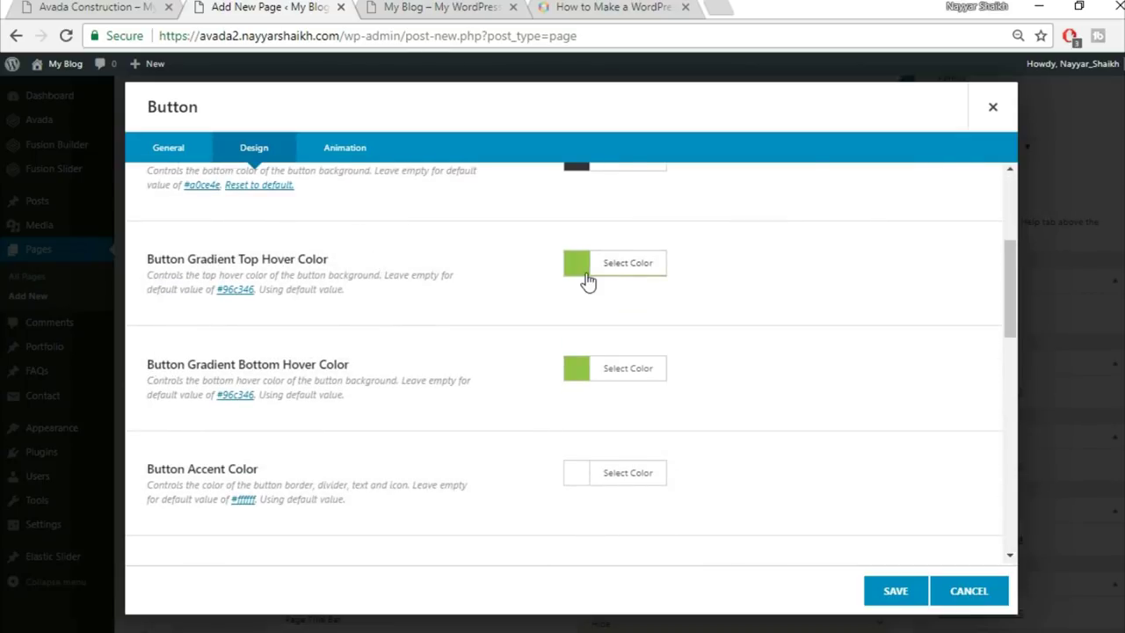
click(133, 6)
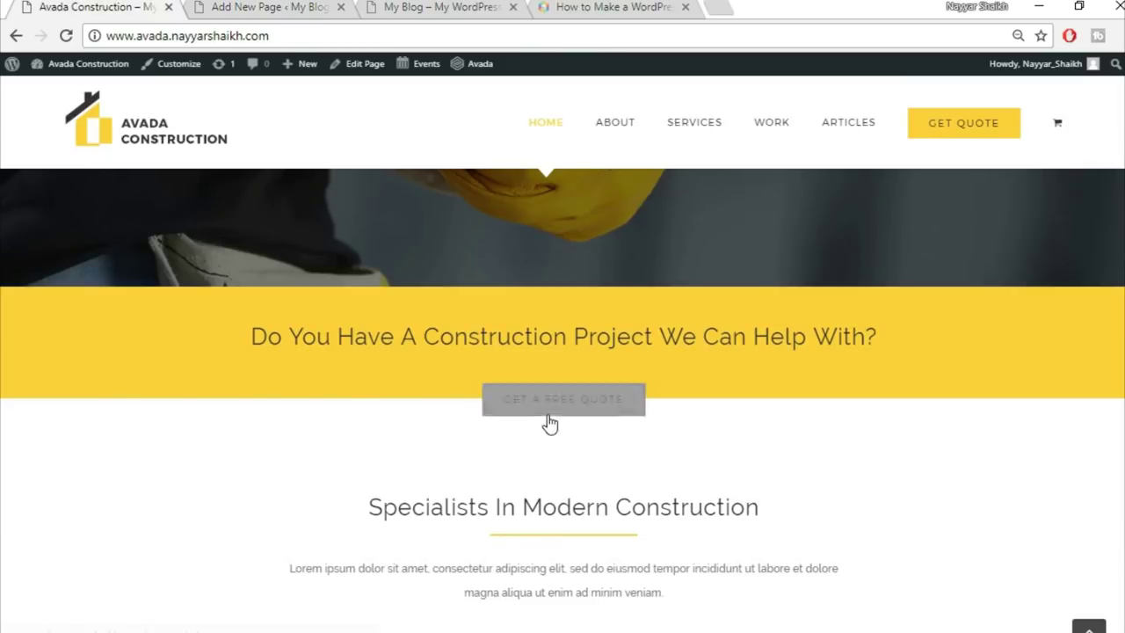
click(321, 7)
click(632, 264)
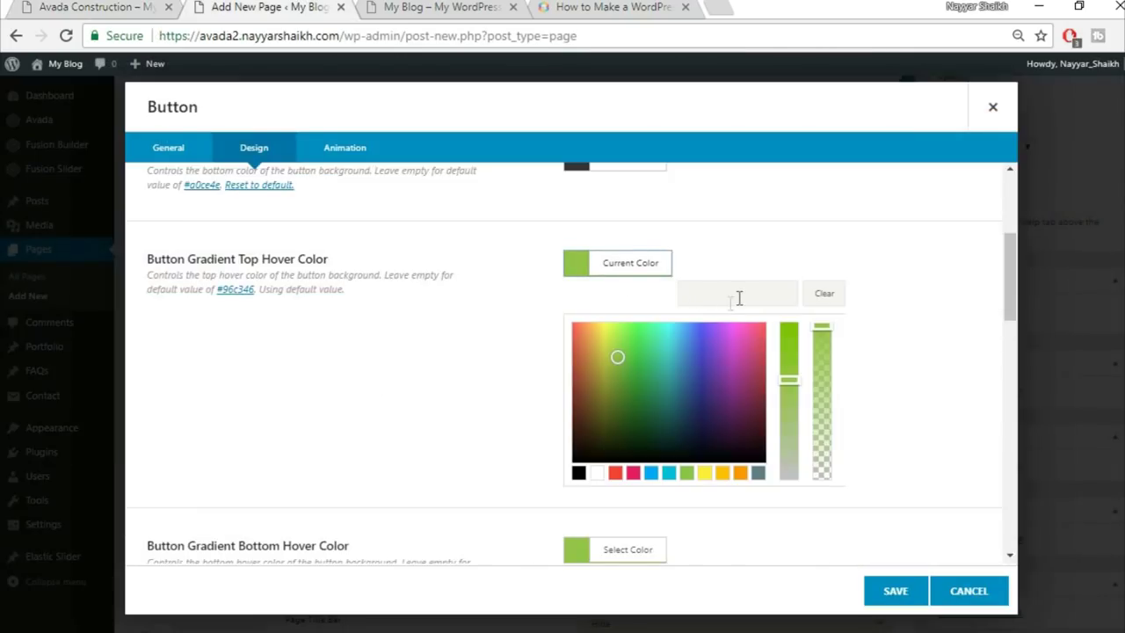
click(597, 474)
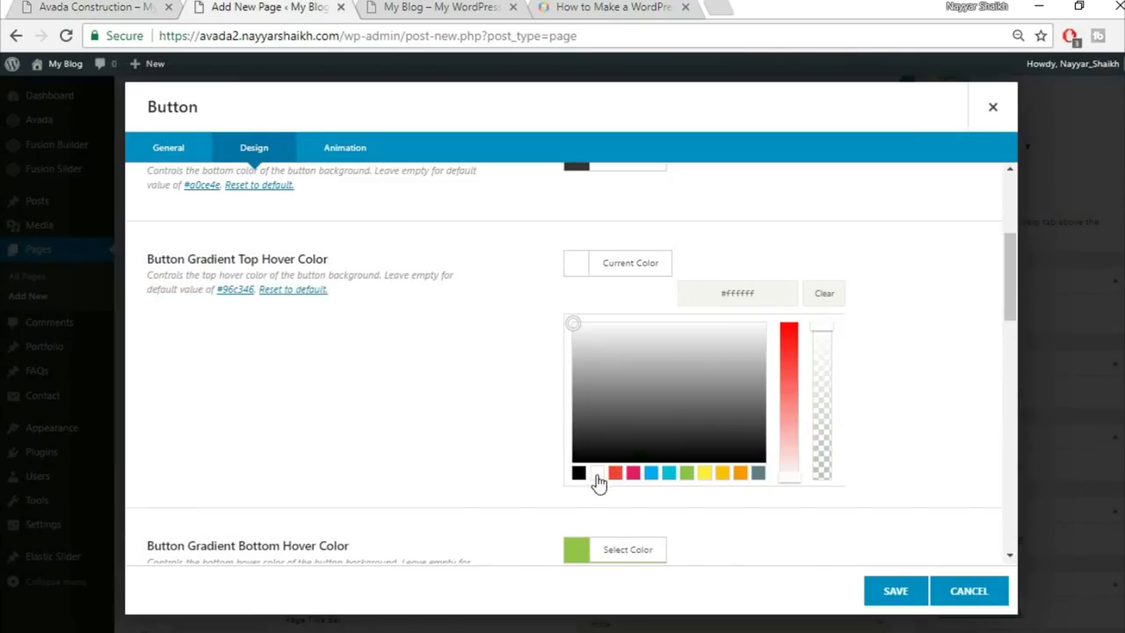
click(894, 411)
click(648, 369)
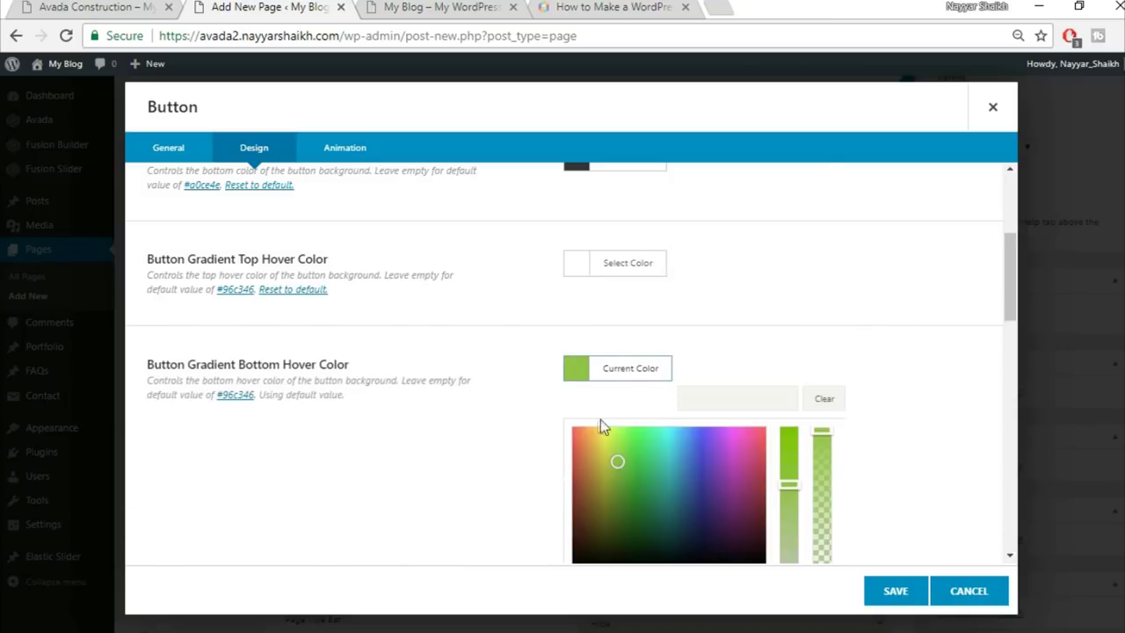
scroll(935, 402, down, 1)
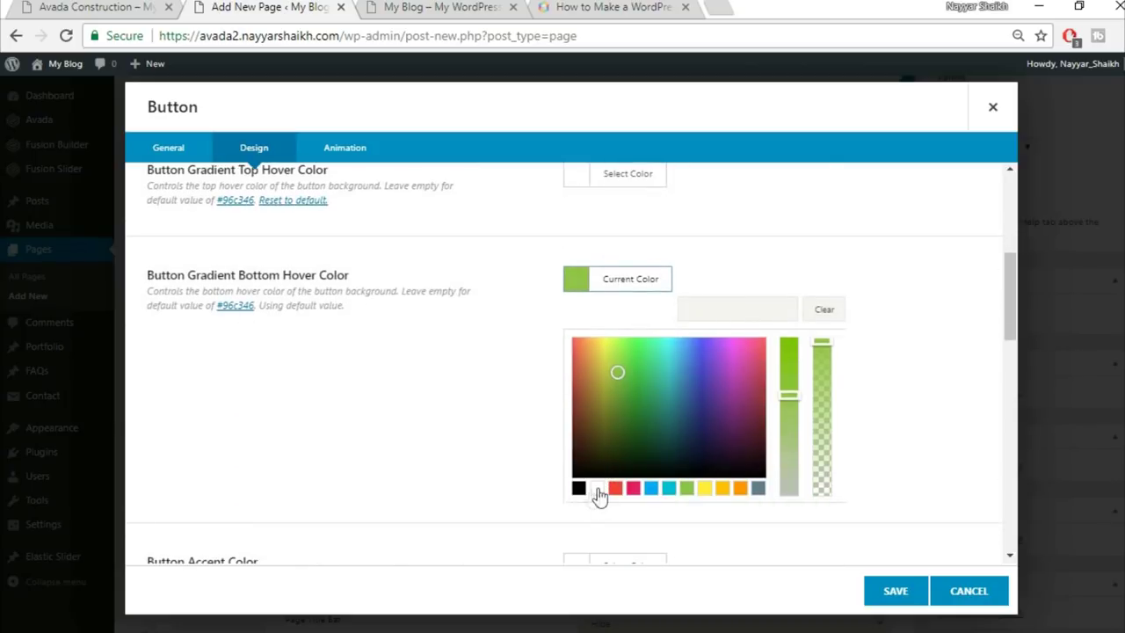
click(597, 491)
click(952, 308)
Set the Accent Hover Color to black, leaving the accent colour unchanged
scroll(945, 313, down, 1)
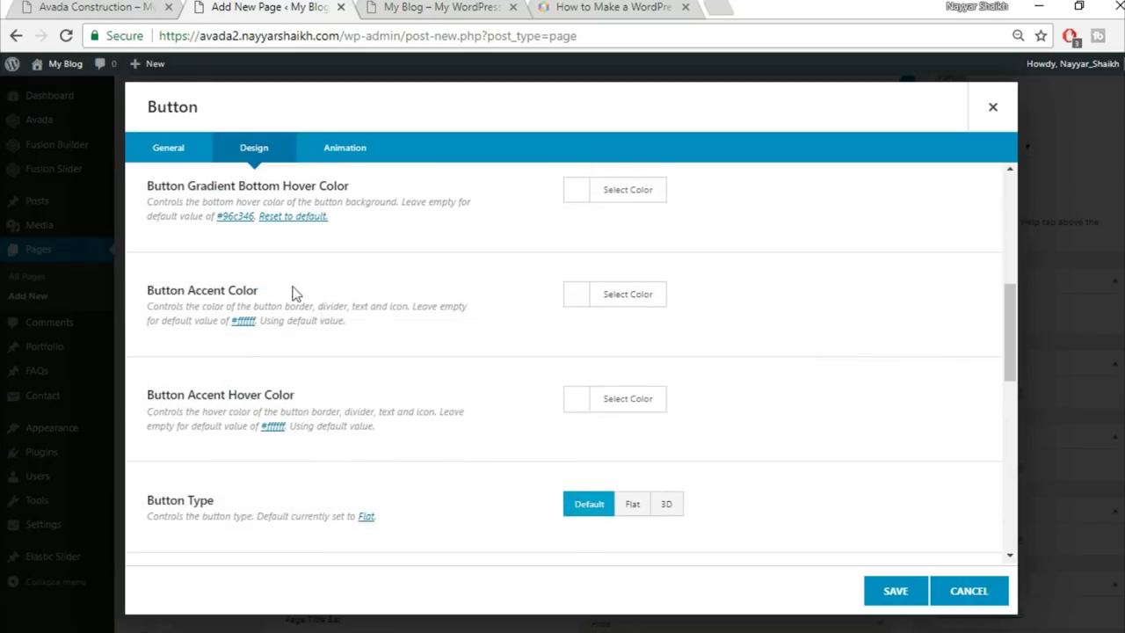
click(114, 7)
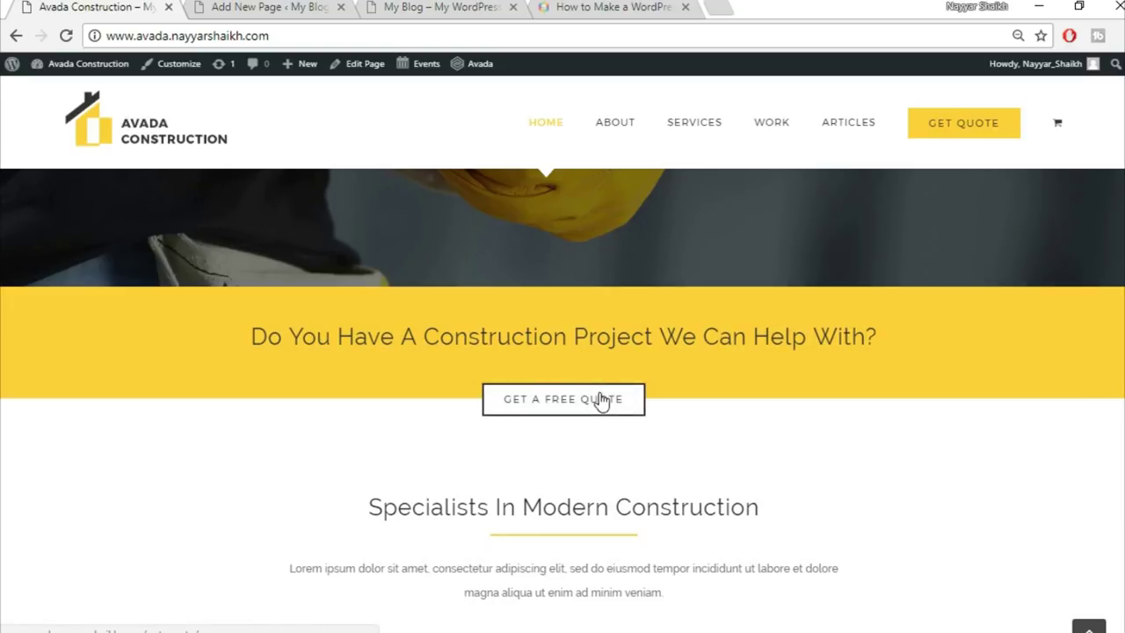
click(287, 7)
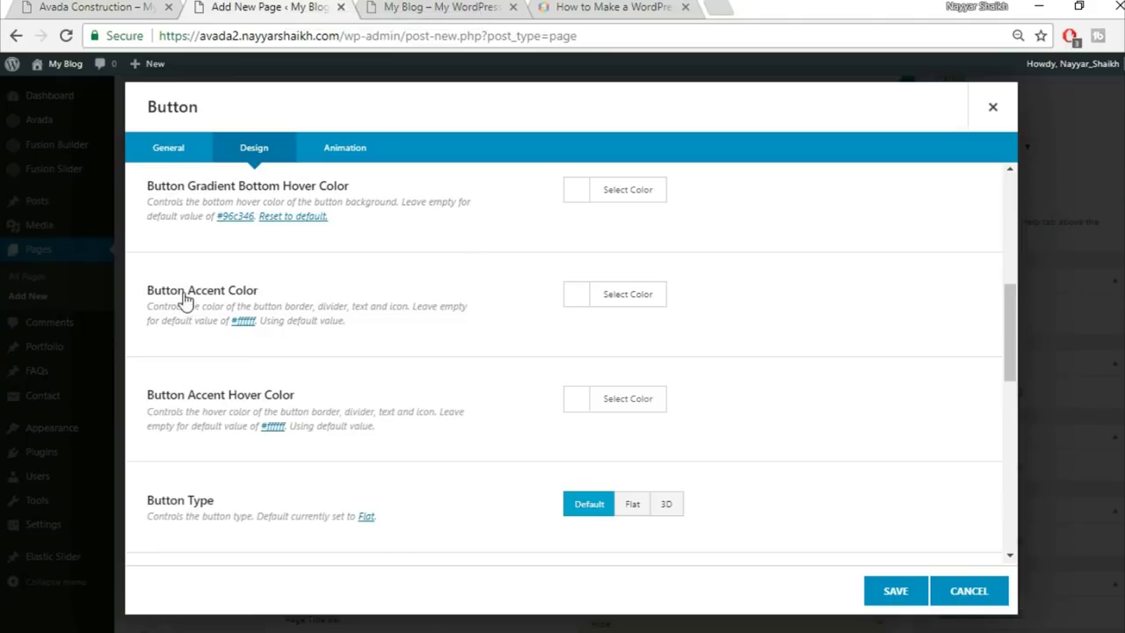
click(621, 295)
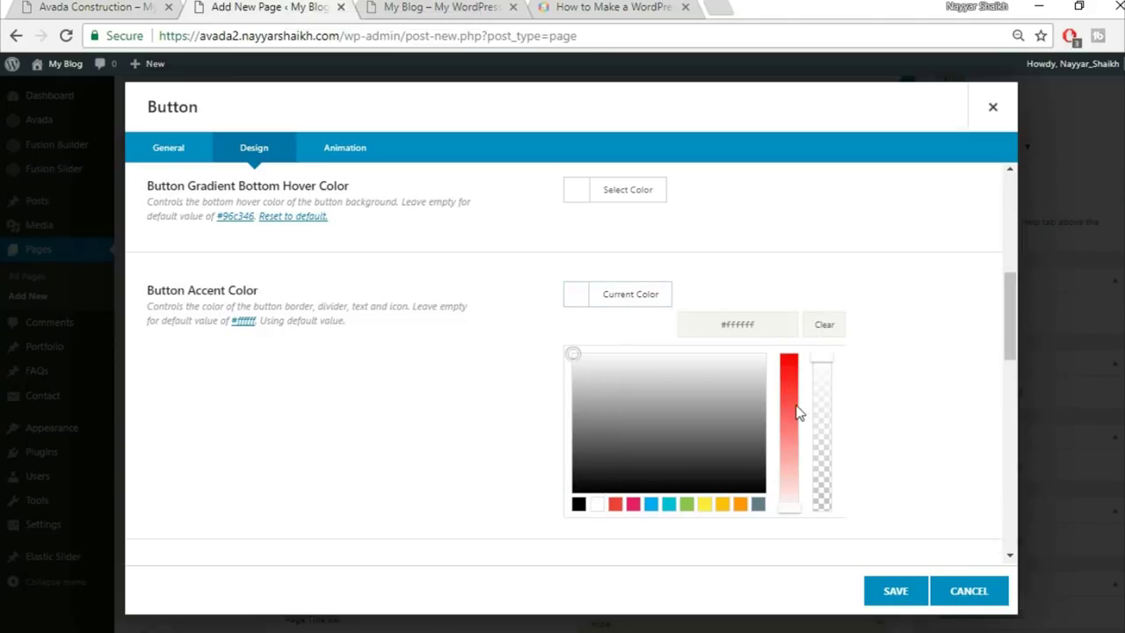
click(894, 316)
click(650, 401)
scroll(853, 414, down, 2)
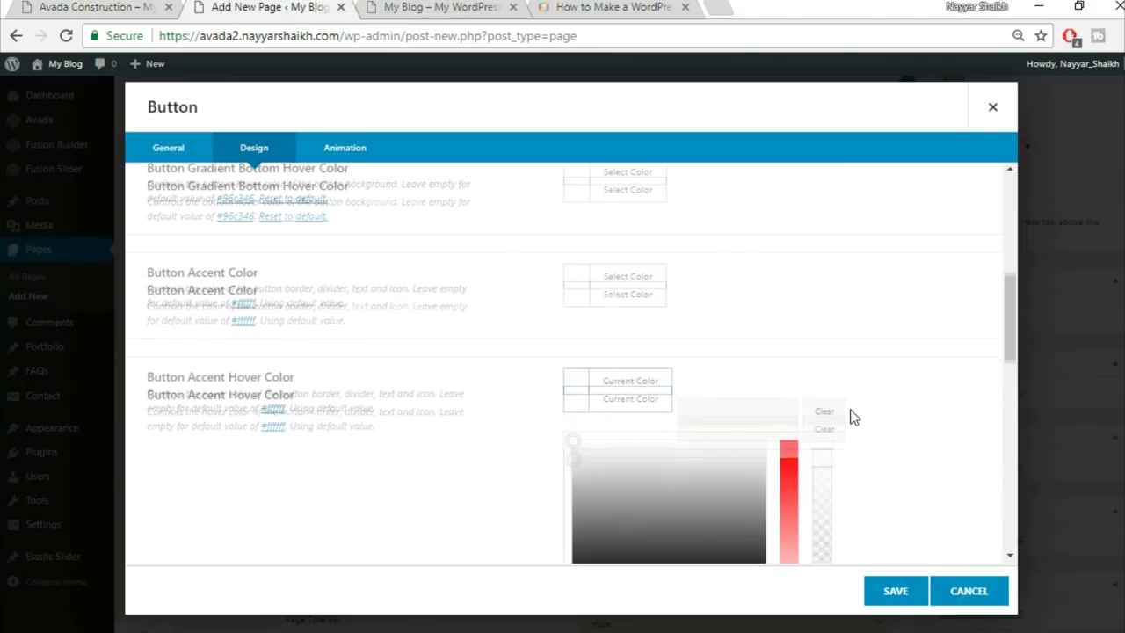
click(578, 430)
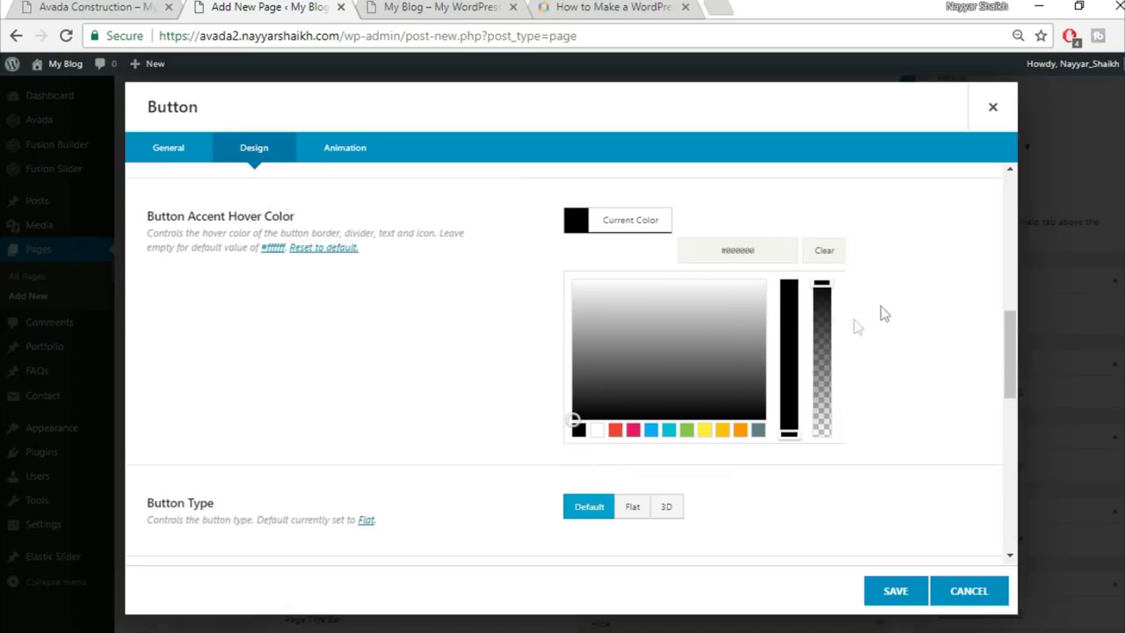
click(884, 306)
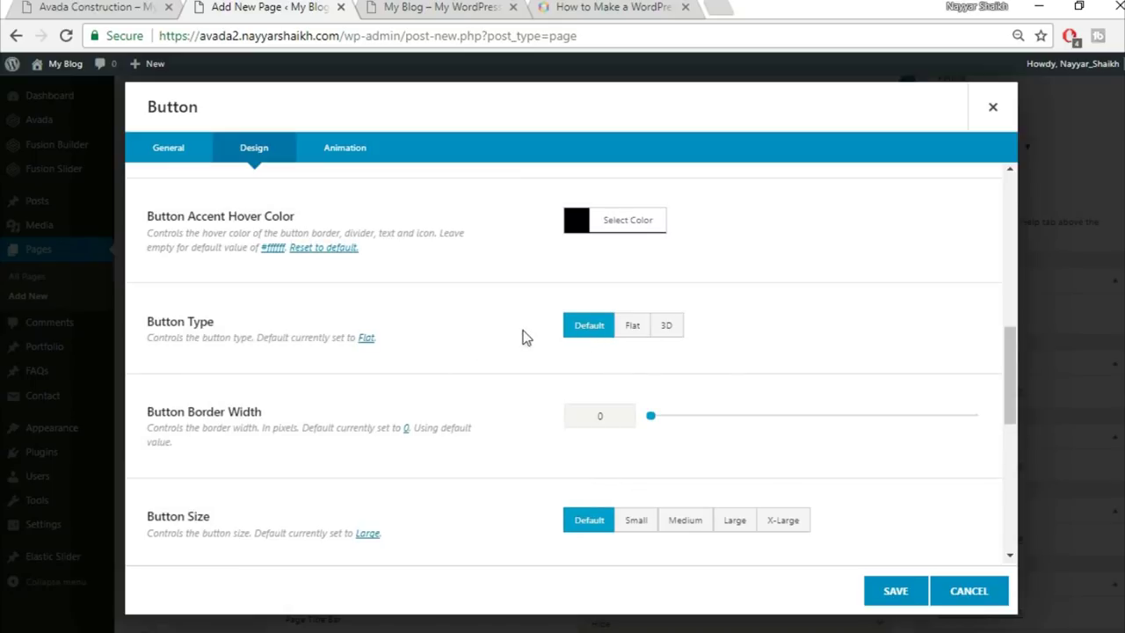
Compare with the demo's Get A Free Quote button and set Button Size to X-Large
scroll(851, 322, down, 1)
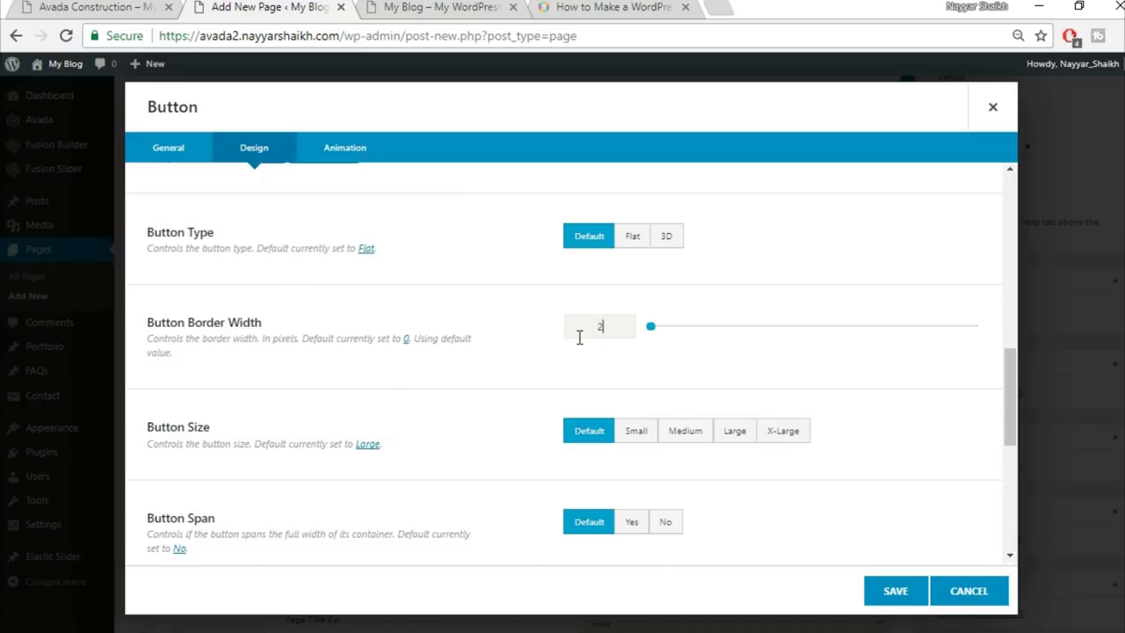
click(150, 5)
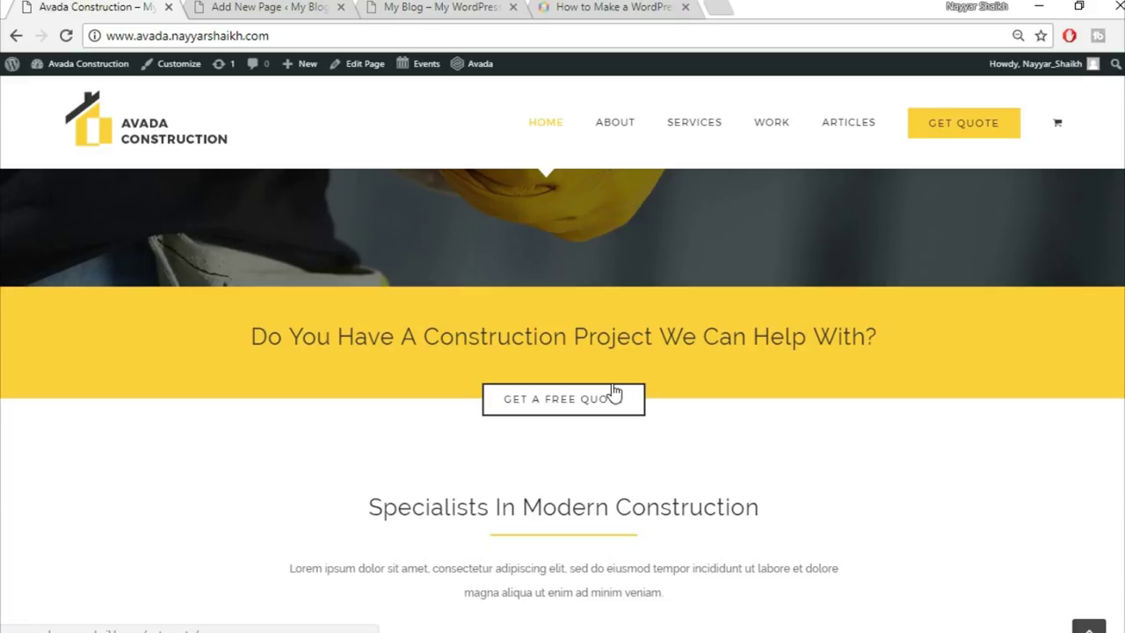
key(ctrl+Tab)
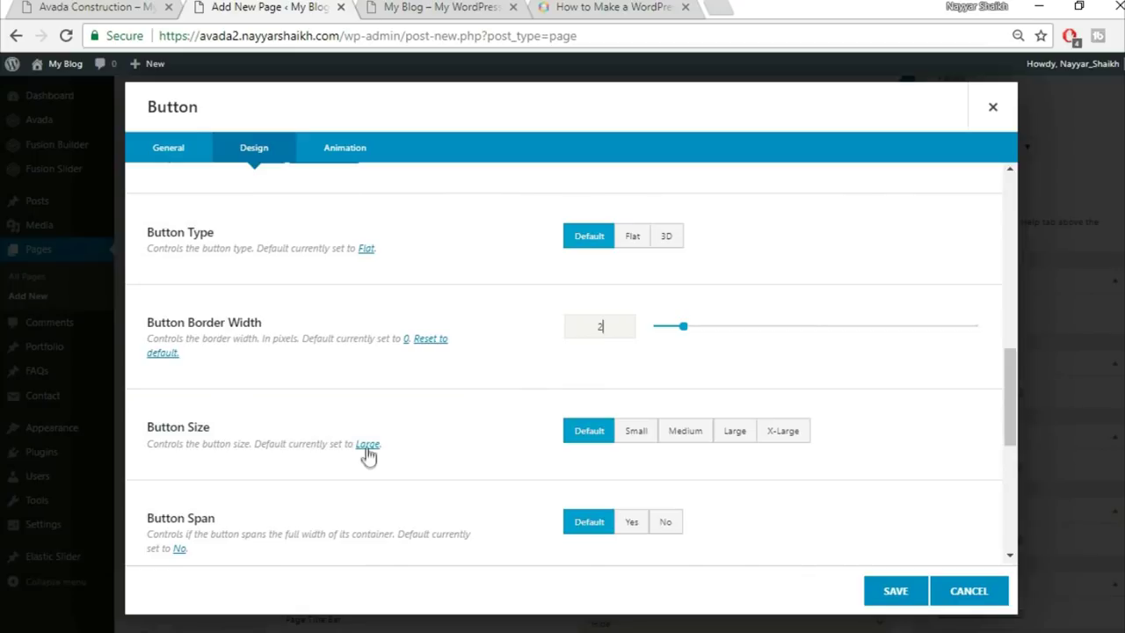
click(784, 432)
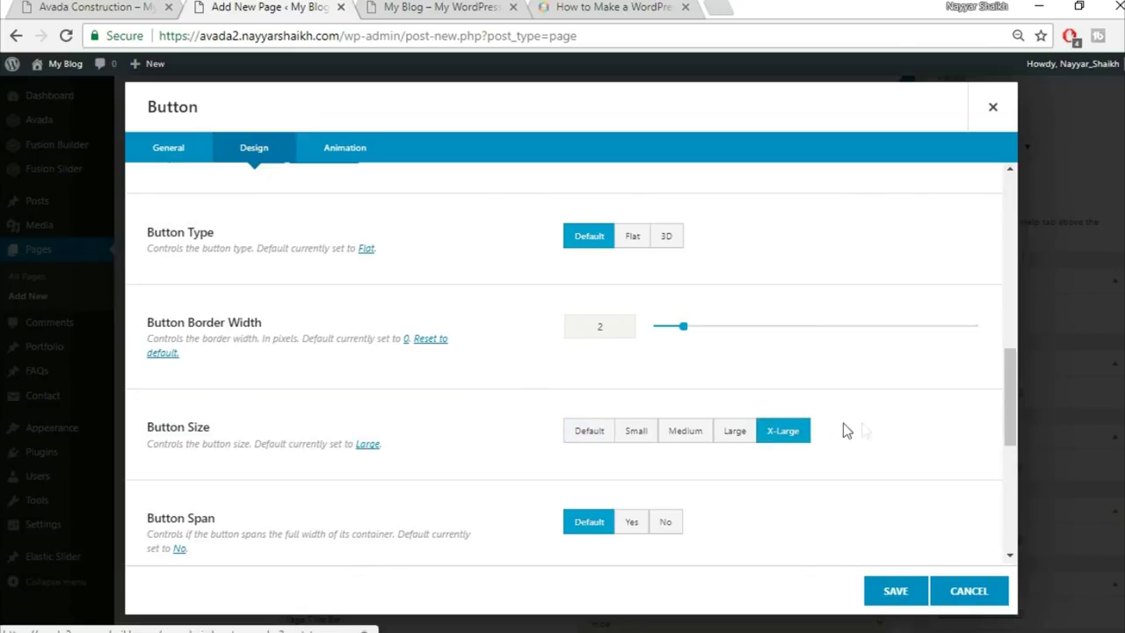
scroll(866, 431, down, 3)
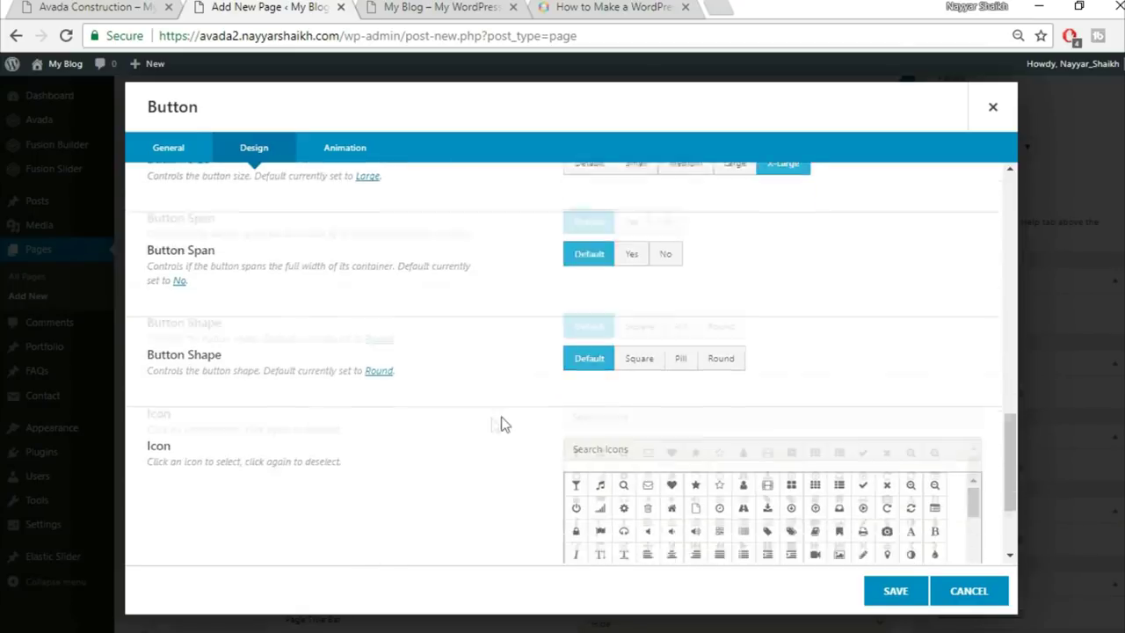
scroll(492, 428, down, 2)
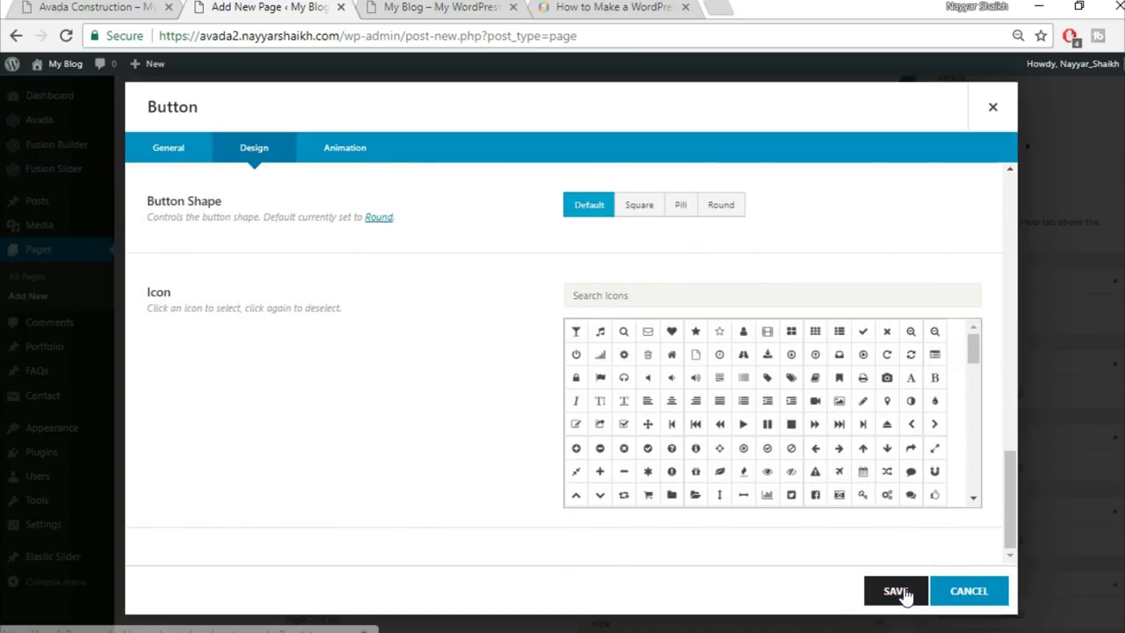
Set the button's Animation Type to Fade and save the button
click(344, 149)
click(642, 218)
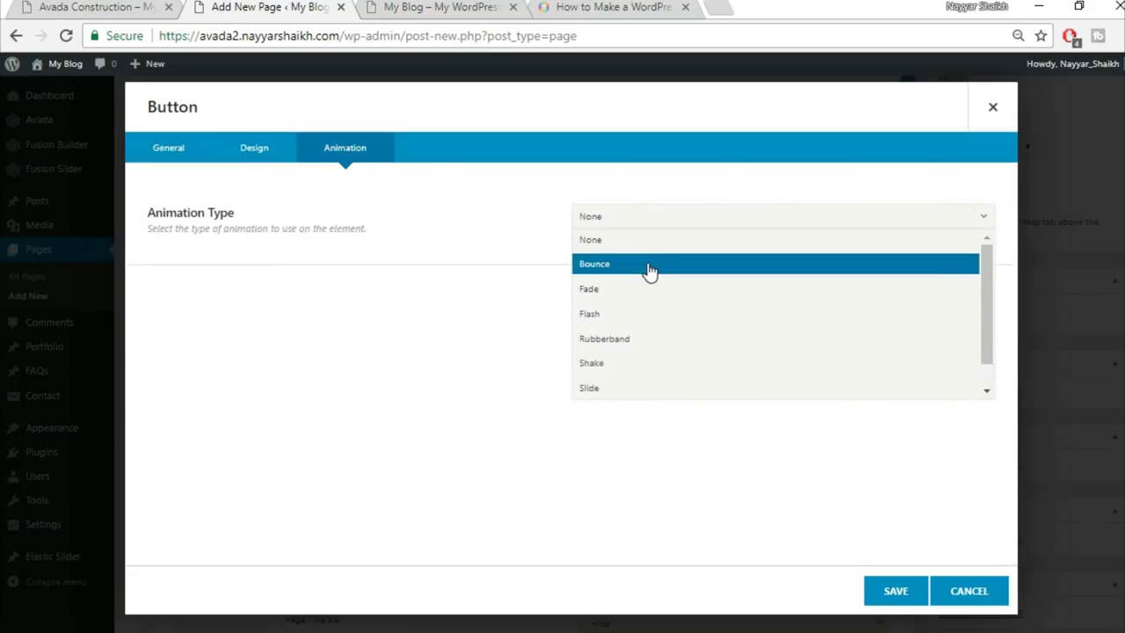
click(673, 293)
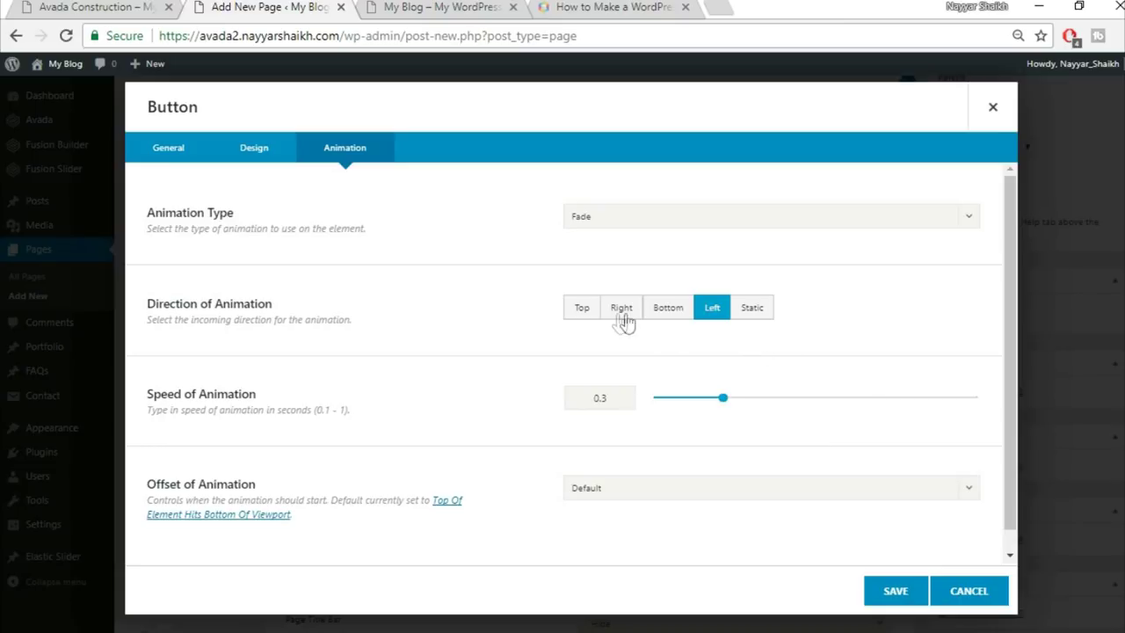
scroll(527, 447, down, 1)
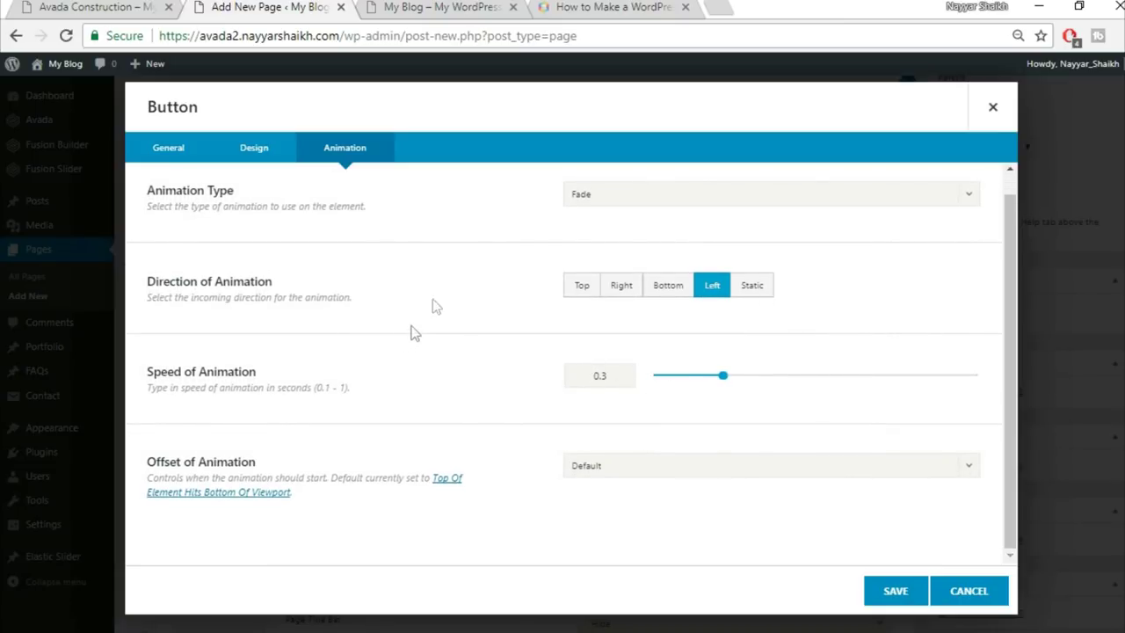
scroll(255, 176, up, 1)
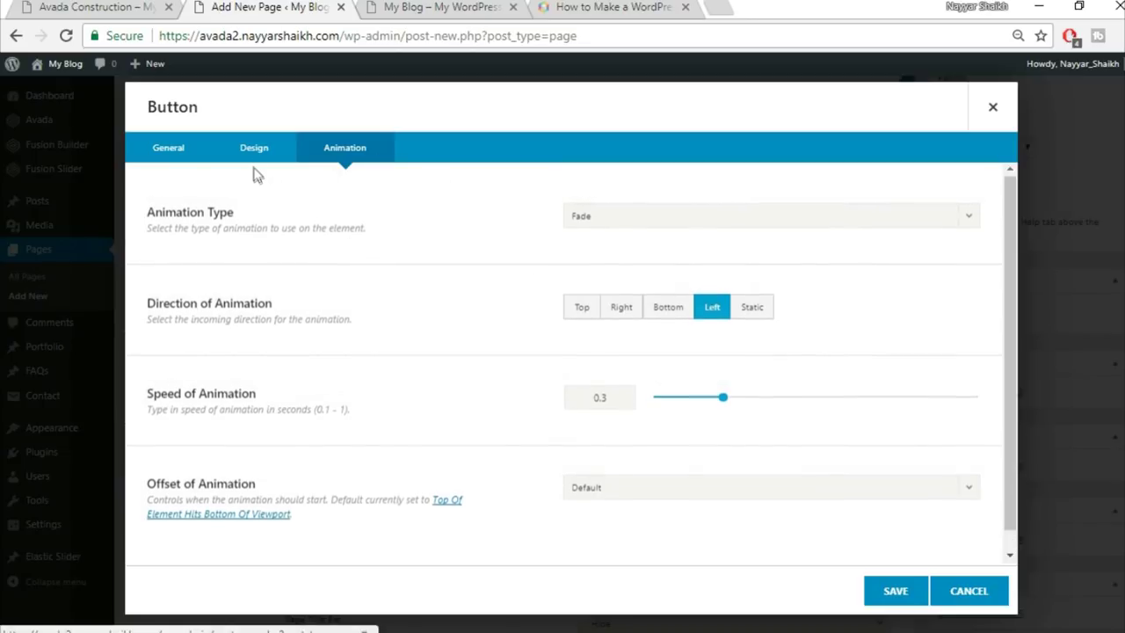
click(254, 163)
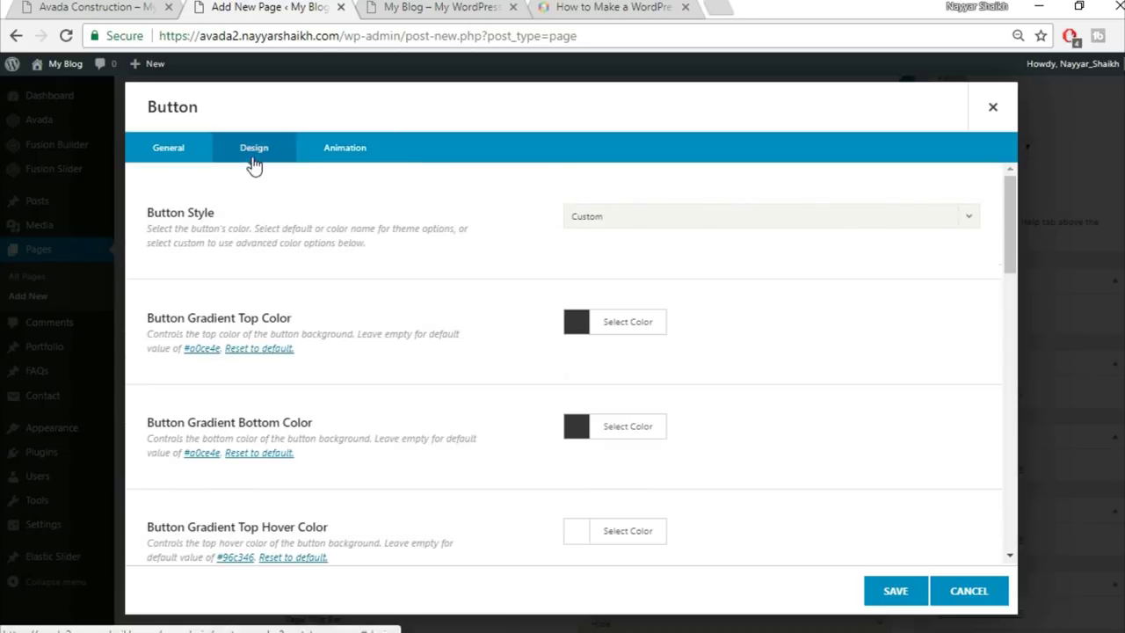
click(896, 592)
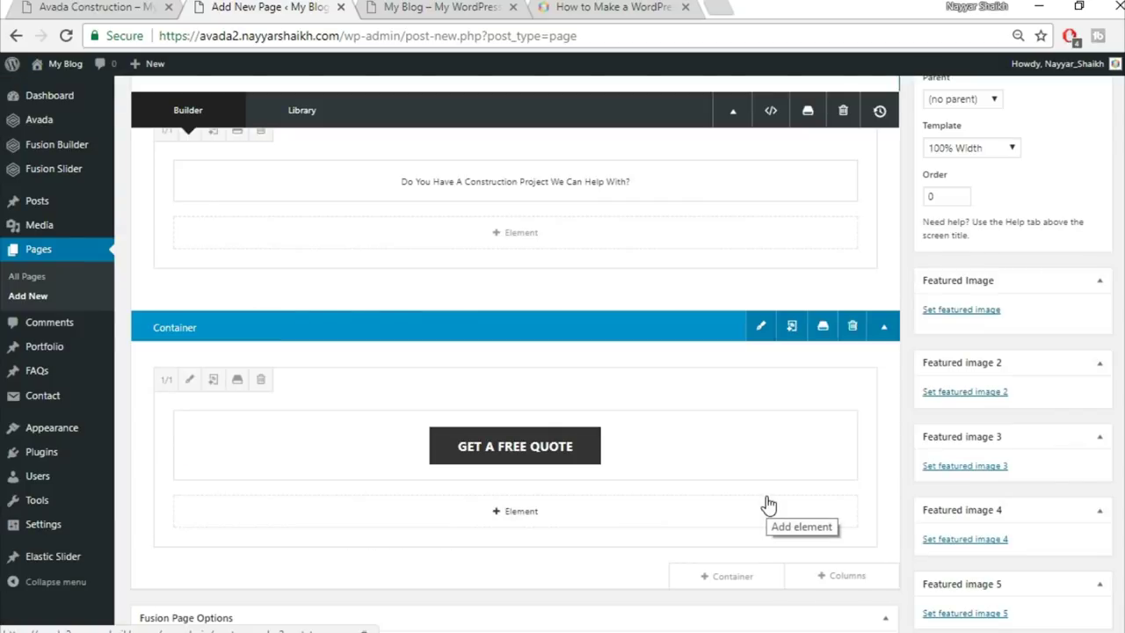
Publish the Home Page
scroll(767, 504, up, 1)
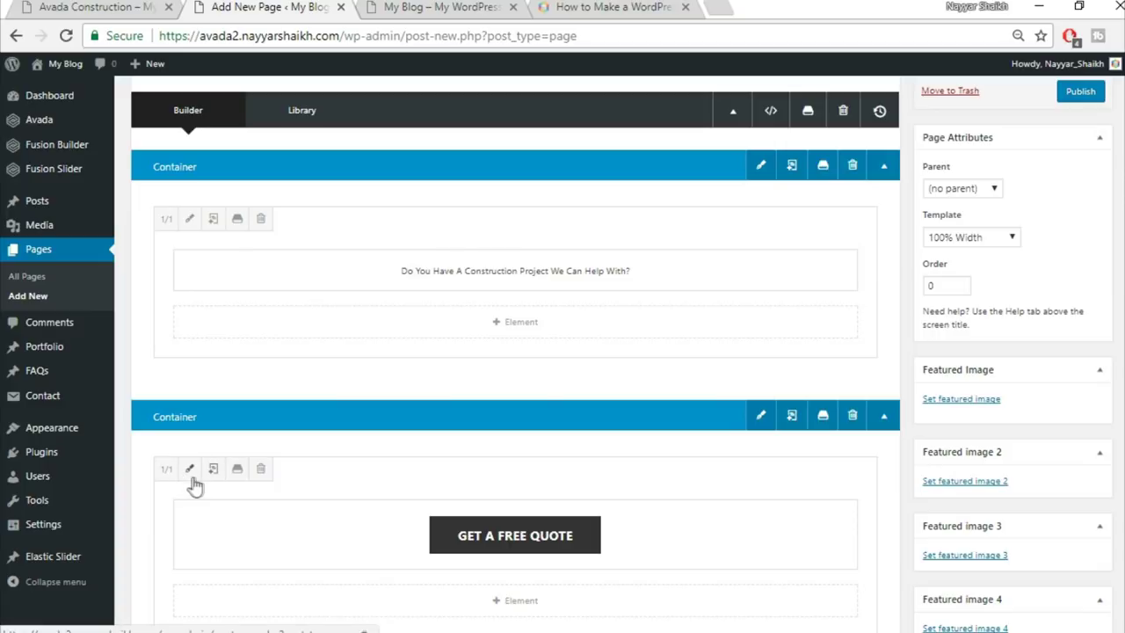
scroll(879, 439, up, 2)
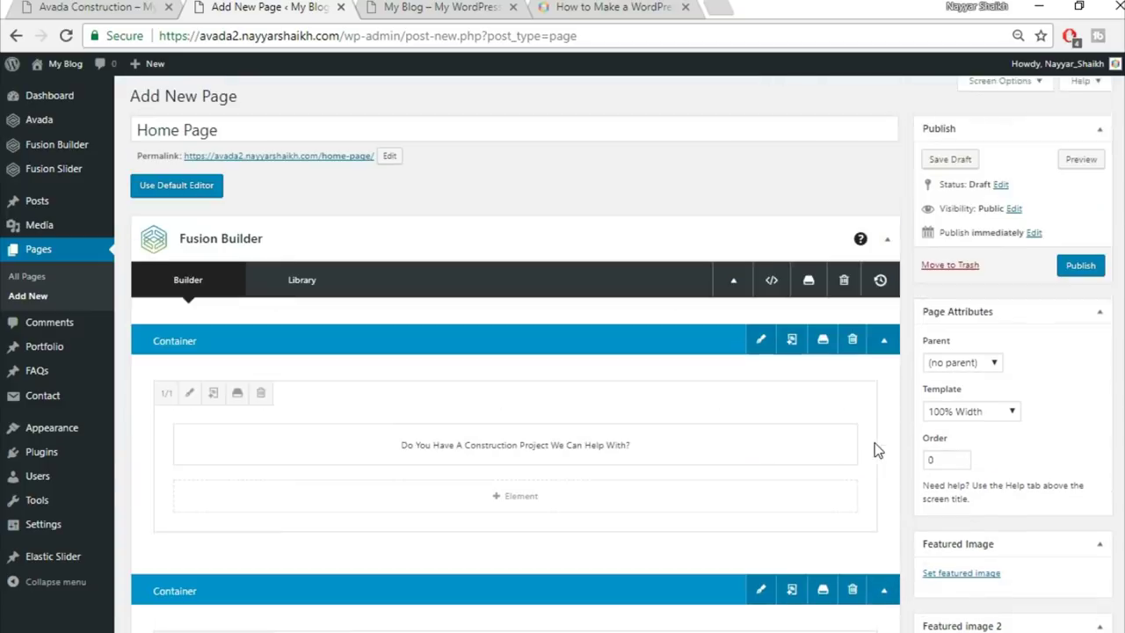
click(1081, 274)
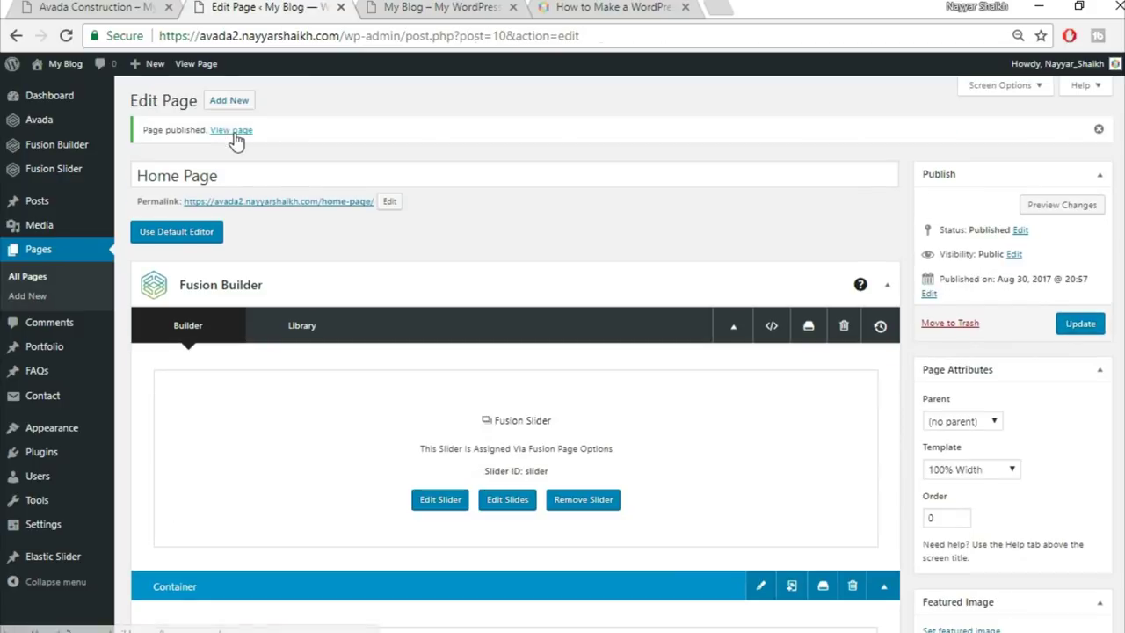
Open the published Home Page in a new tab, check it against the demo, then return to editing
right_click(233, 132)
click(317, 147)
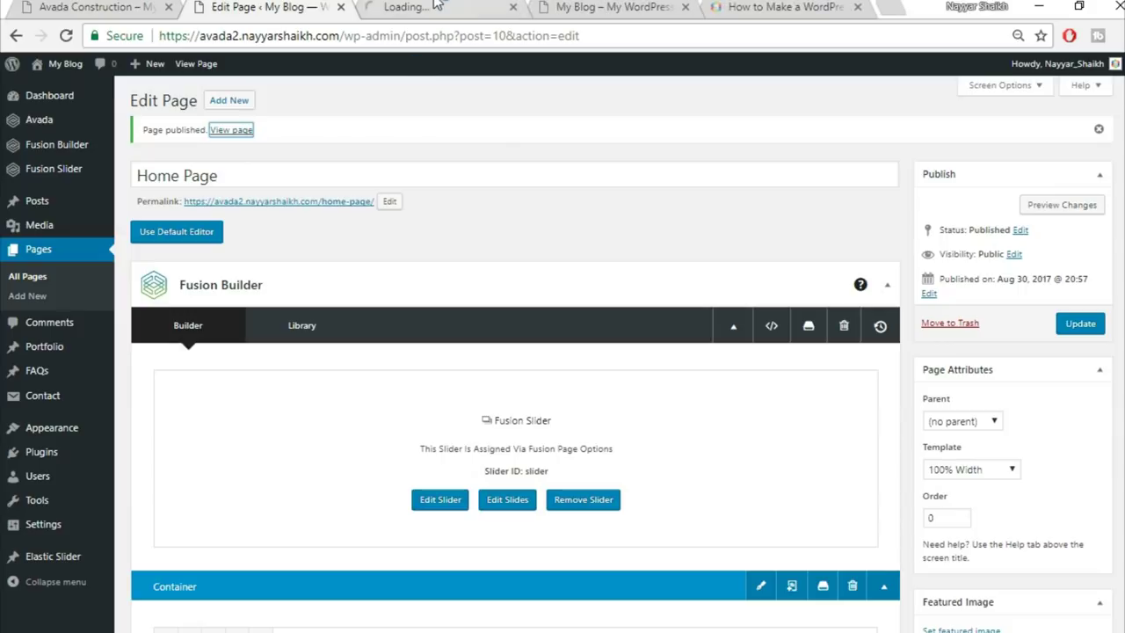
key(ctrl+Tab)
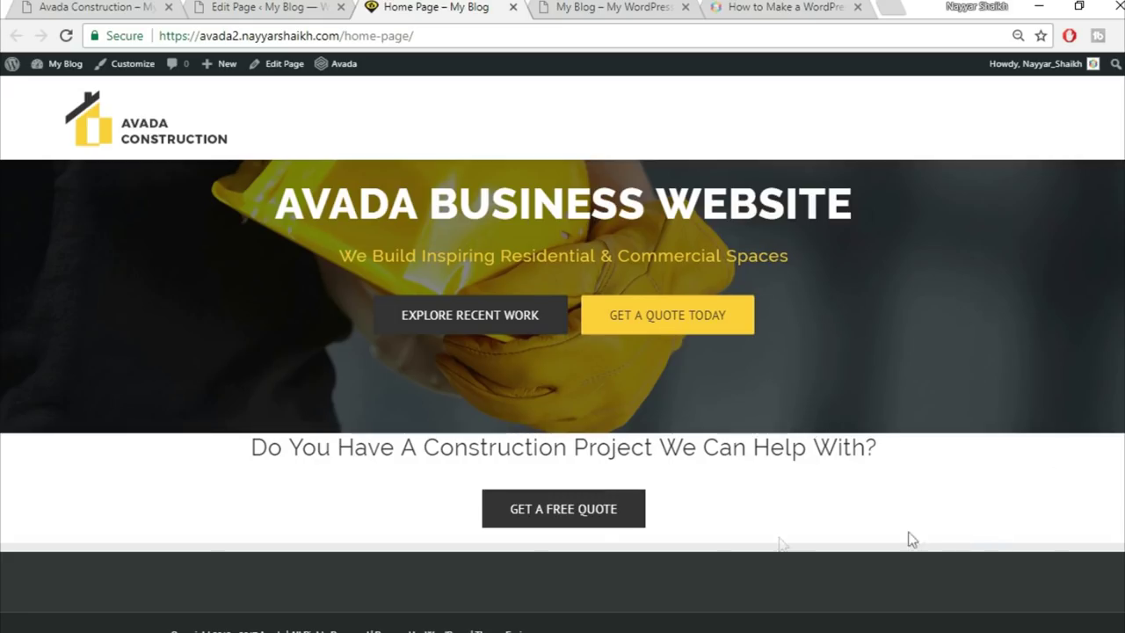
click(75, 7)
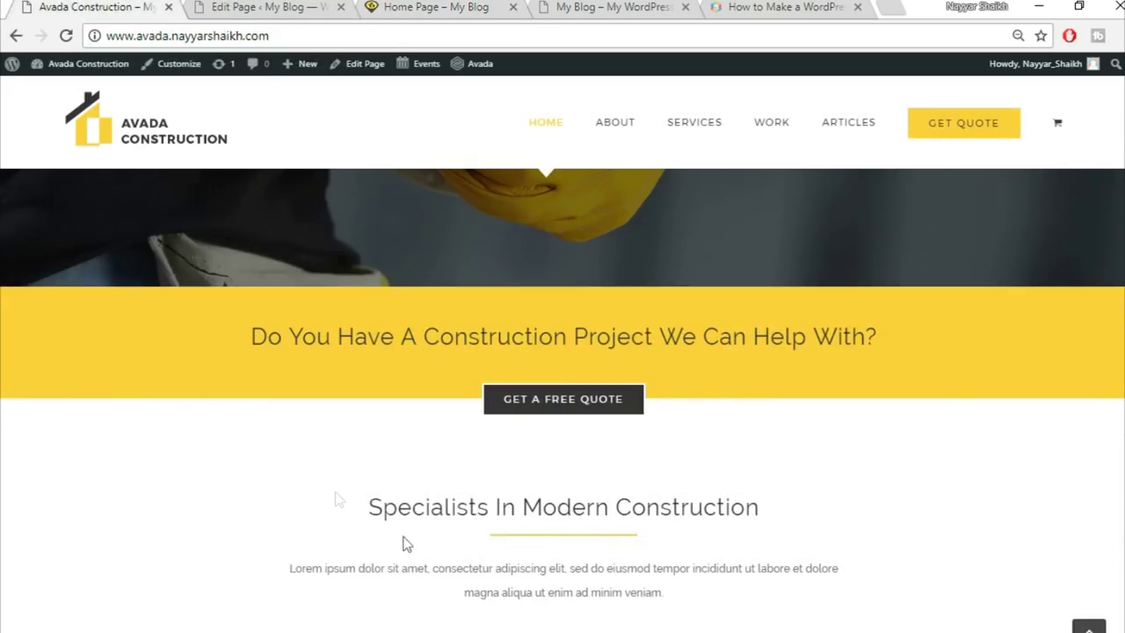
click(253, 5)
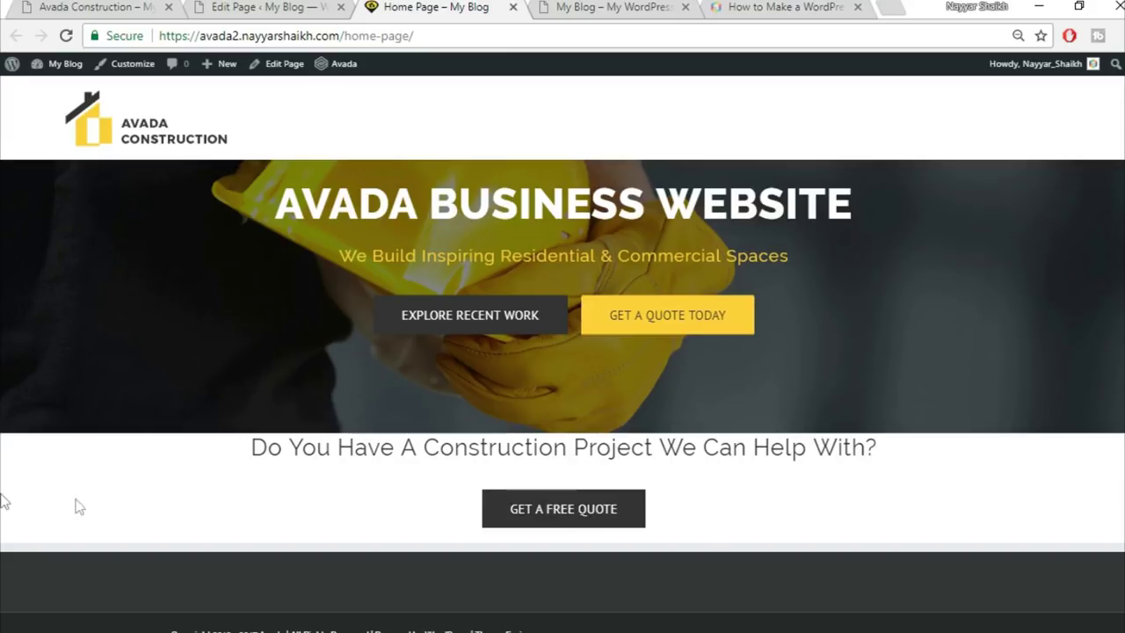
click(274, 4)
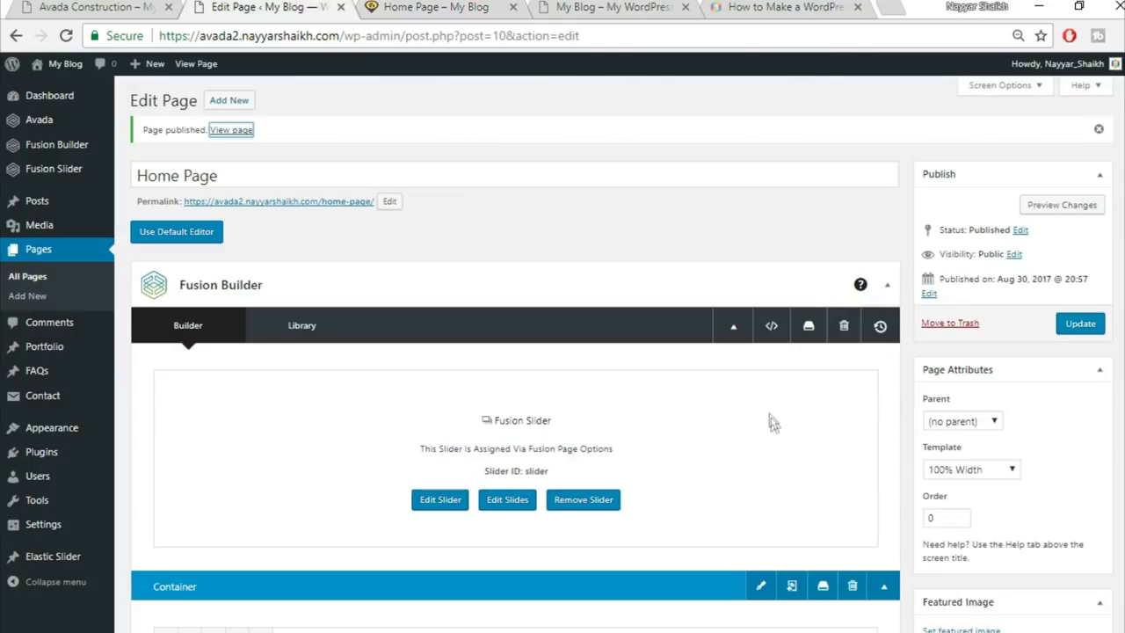
Set the quote container's background colour to #fed83d and save the container
scroll(772, 419, down, 3)
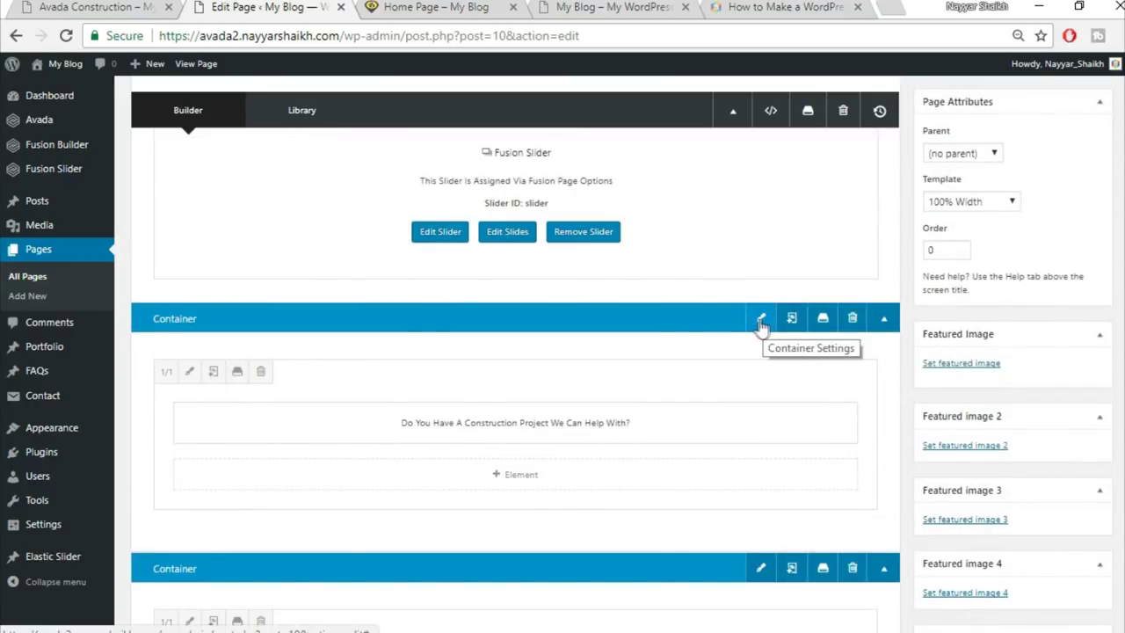
click(759, 327)
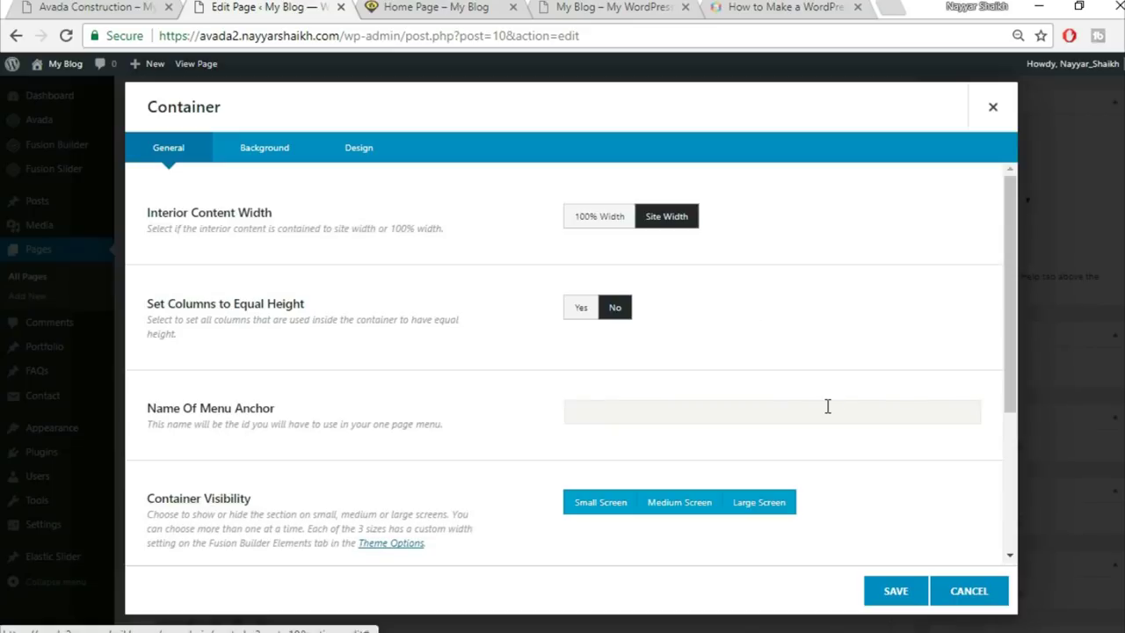
click(264, 150)
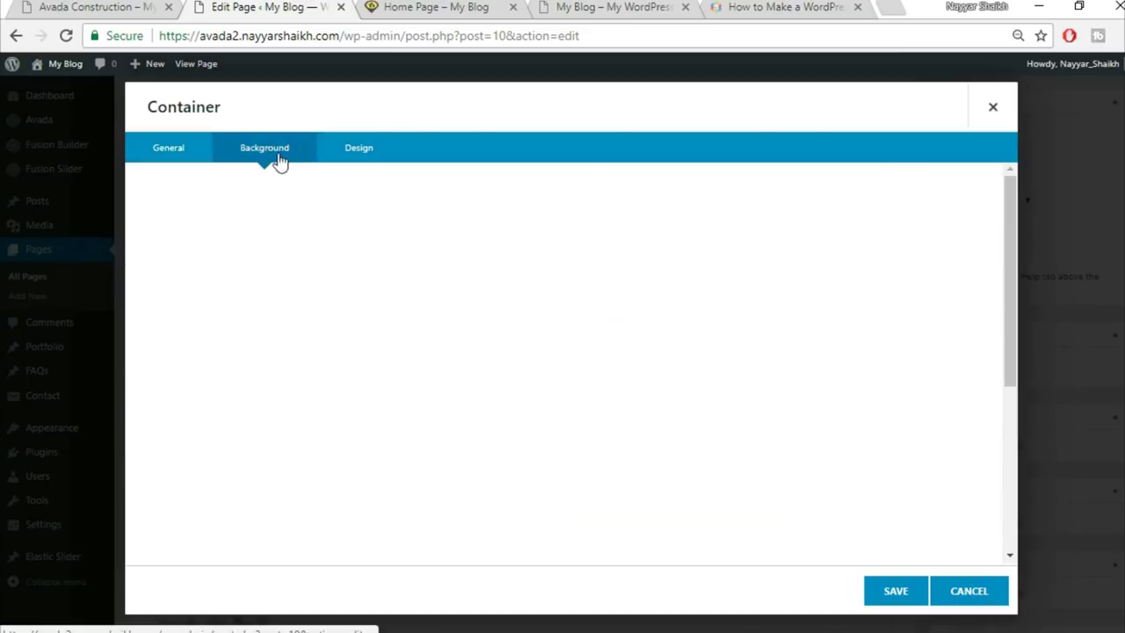
click(611, 217)
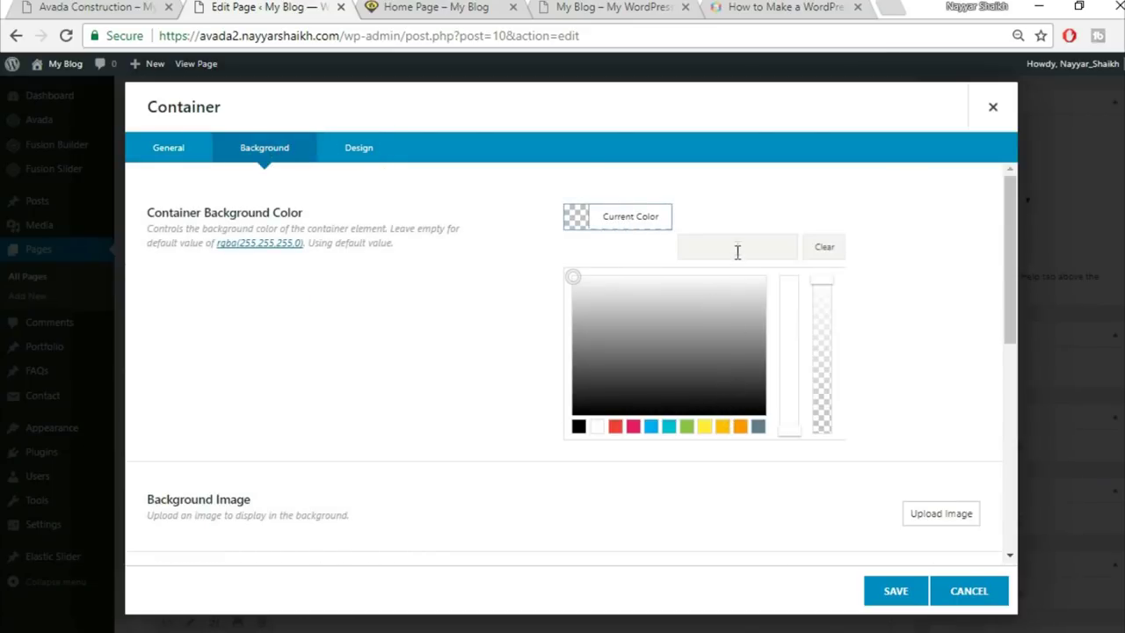
click(738, 248)
text(fed83d)
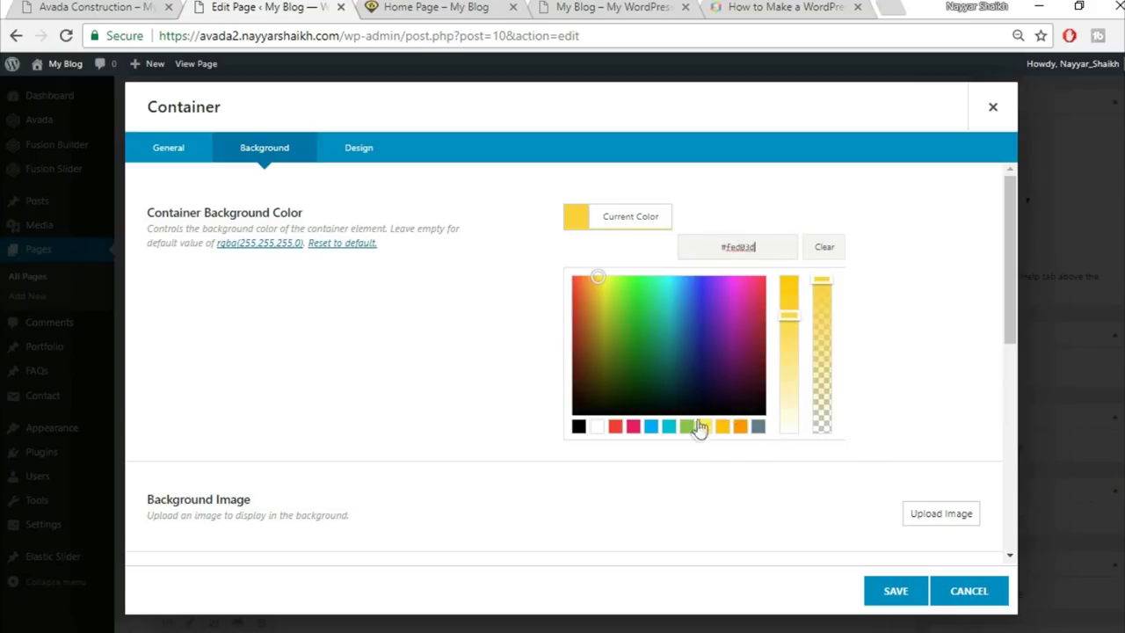
click(683, 487)
scroll(765, 492, down, 4)
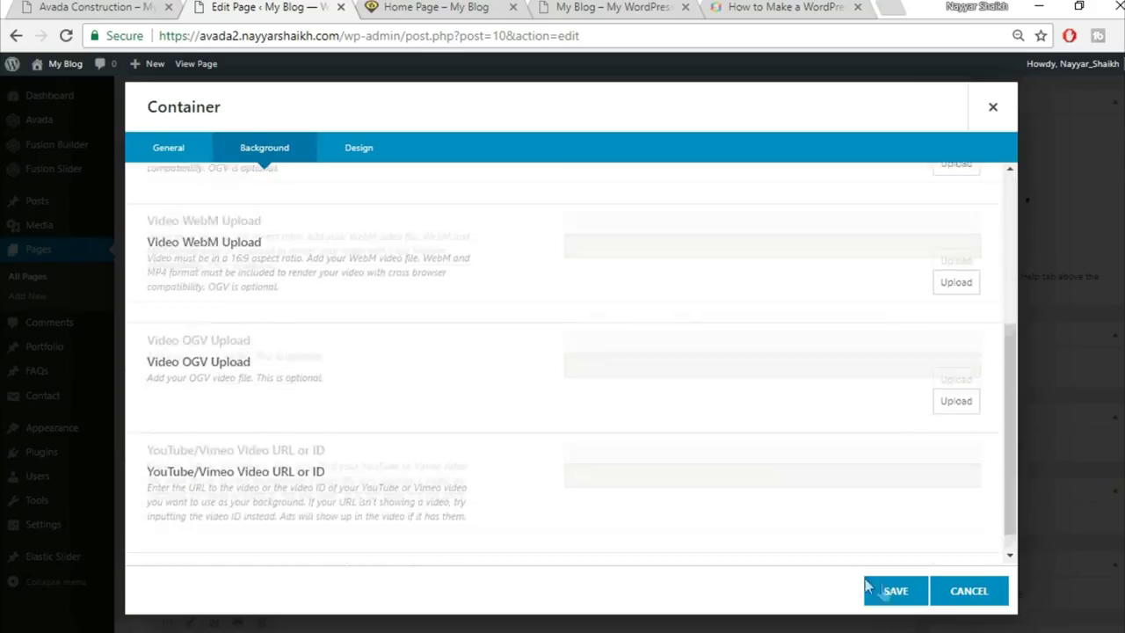
click(896, 592)
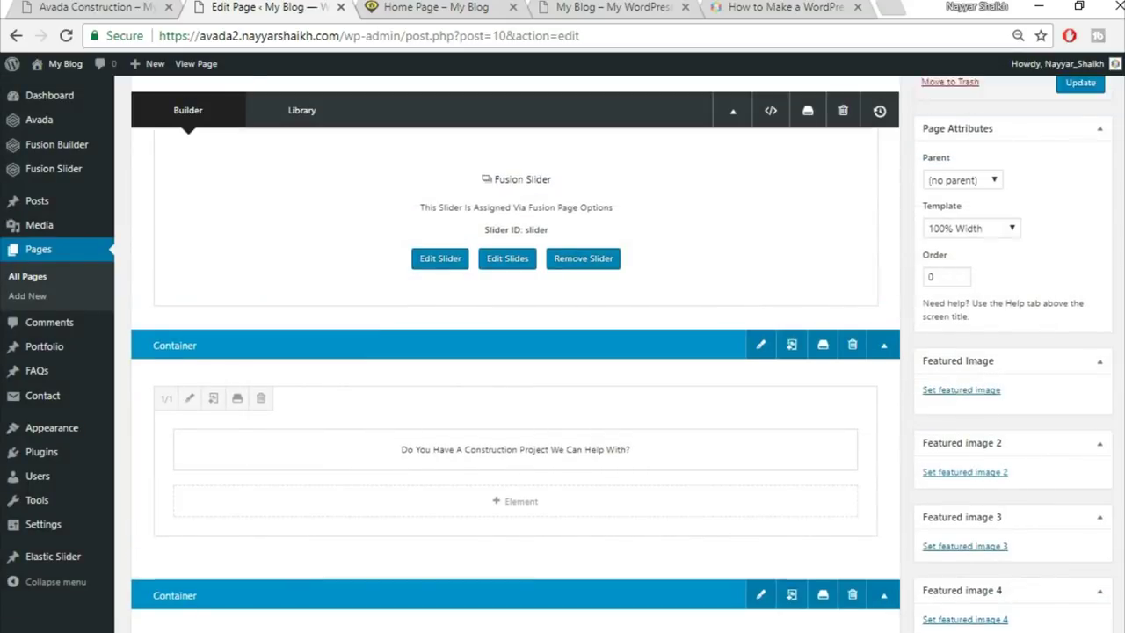
Update the published Home Page
scroll(1055, 264, up, 3)
click(1081, 325)
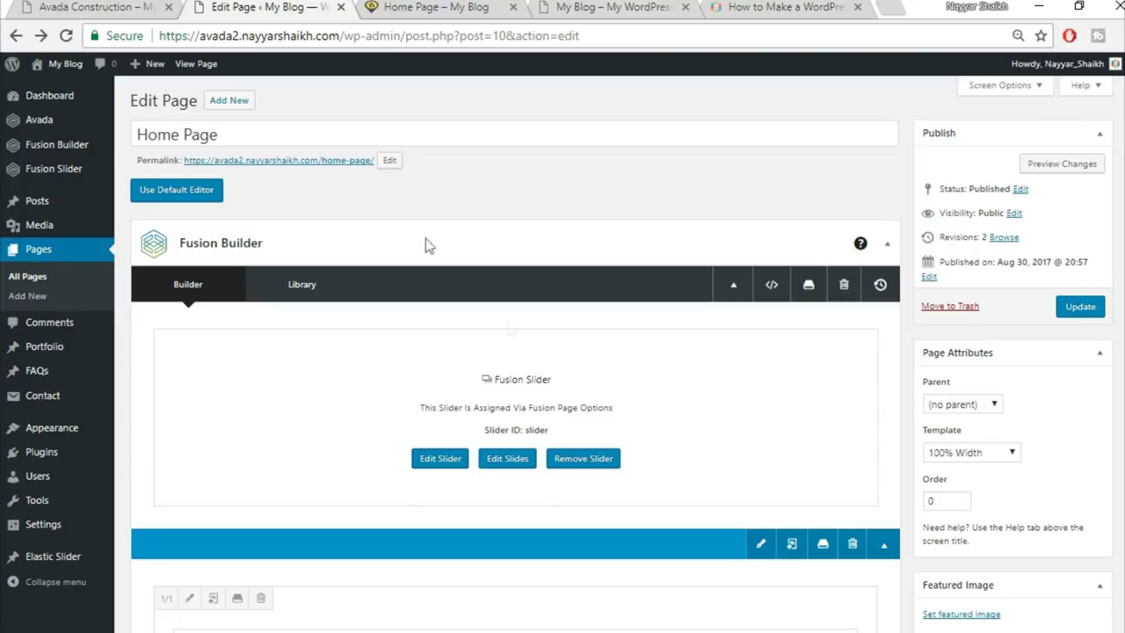
mouse_move(18, 168)
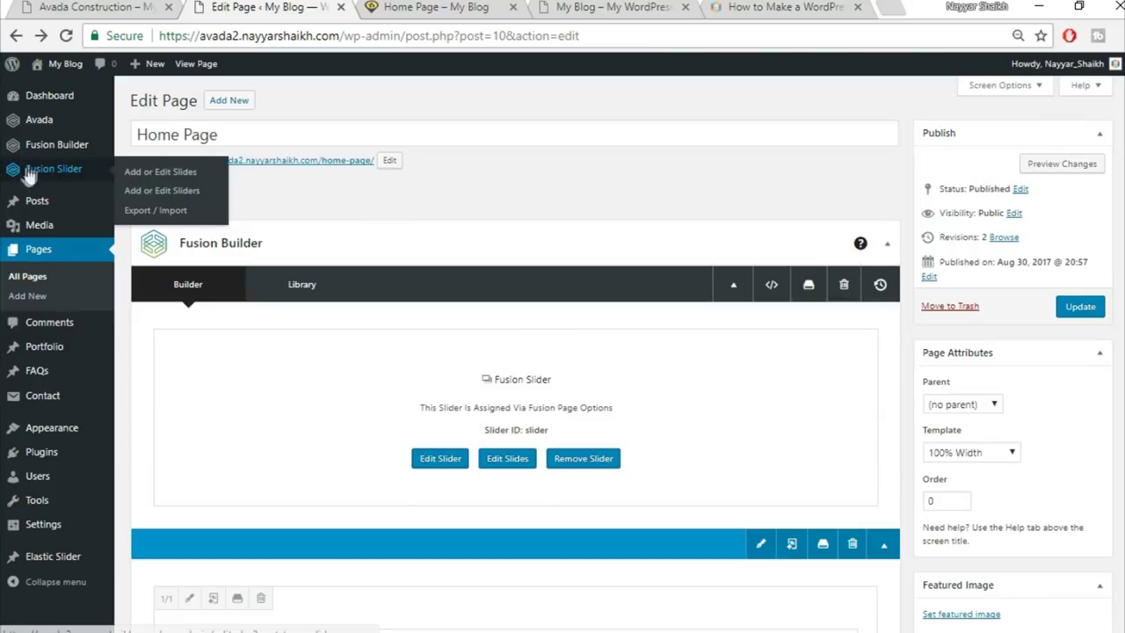
Edit the existing Fusion Slider and save it with full screen and 500px height
click(177, 194)
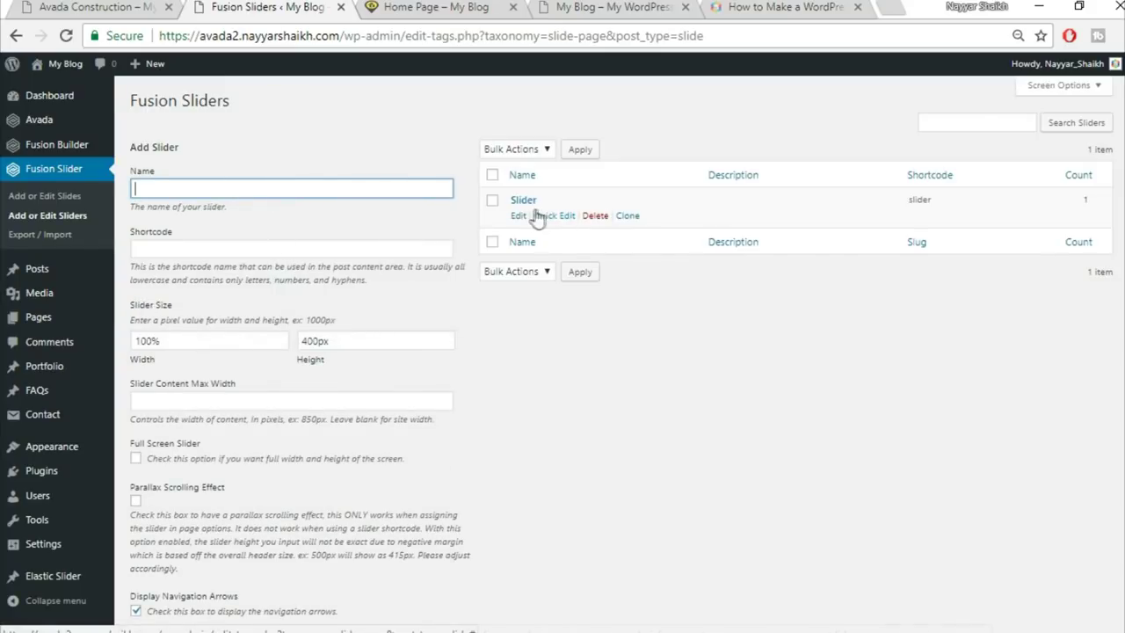
click(519, 217)
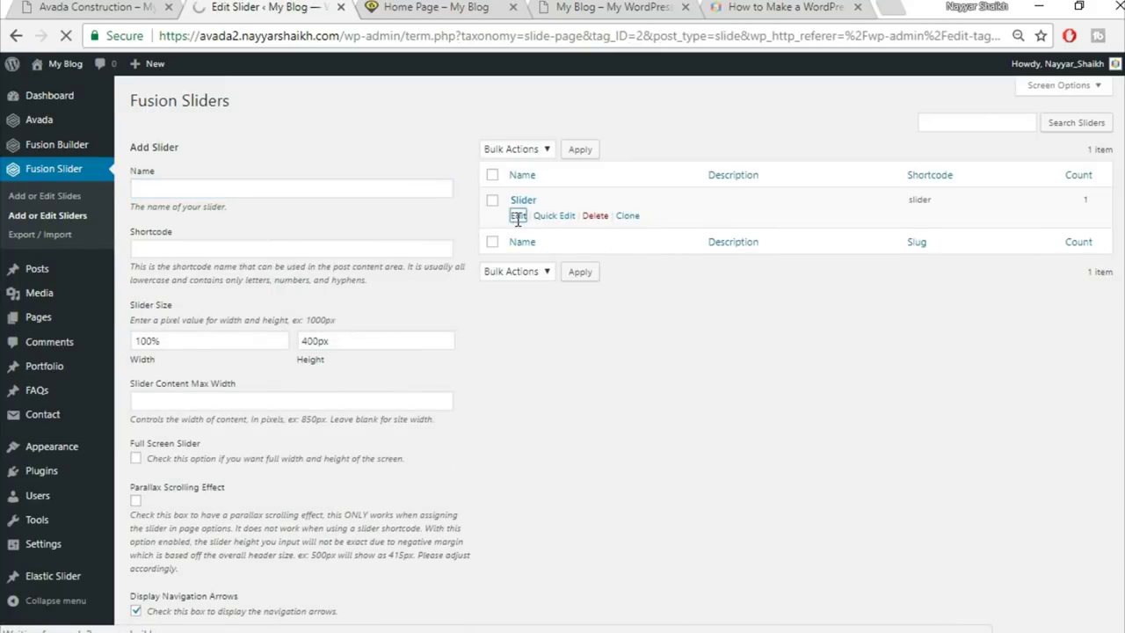
scroll(712, 342, down, 1)
scroll(709, 341, down, 4)
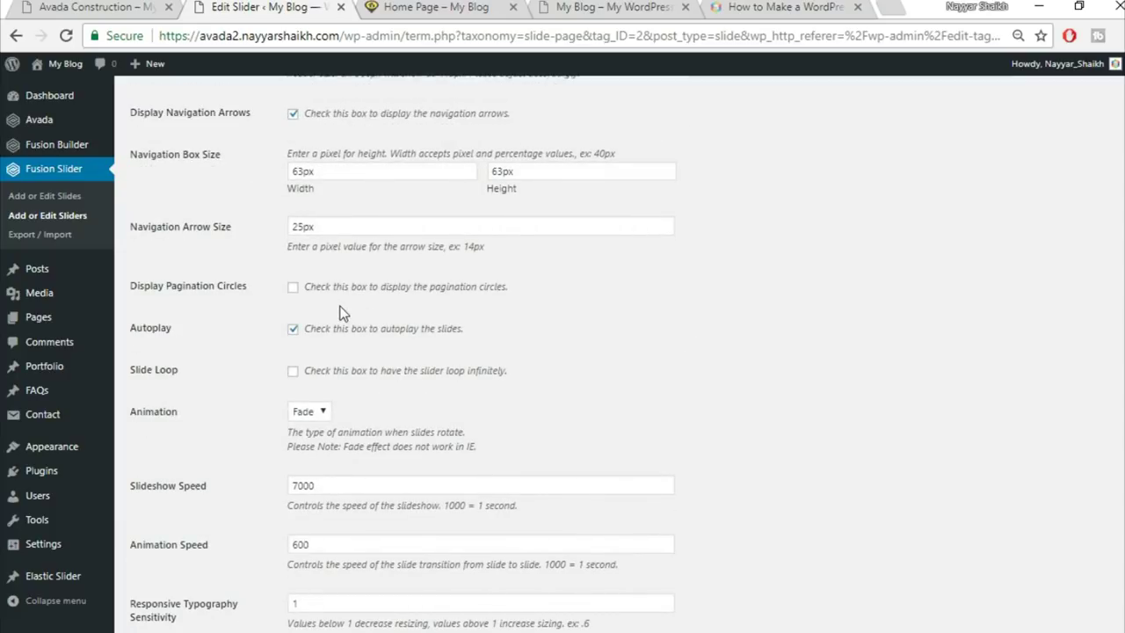
scroll(560, 299, down, 2)
scroll(560, 299, up, 1)
scroll(556, 301, up, 3)
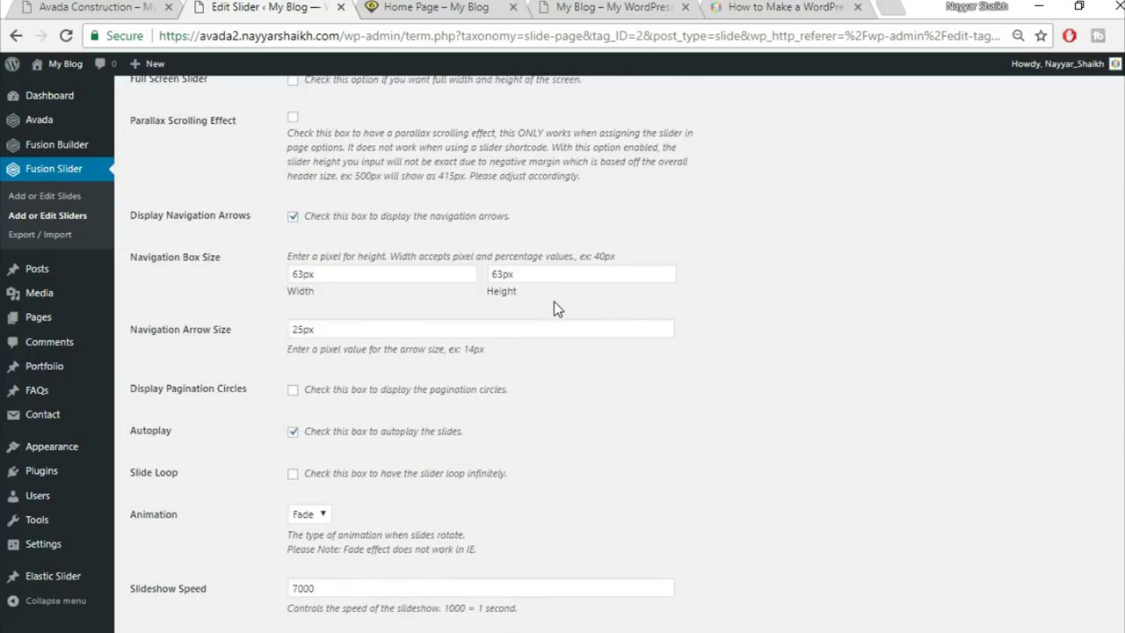
scroll(554, 302, up, 1)
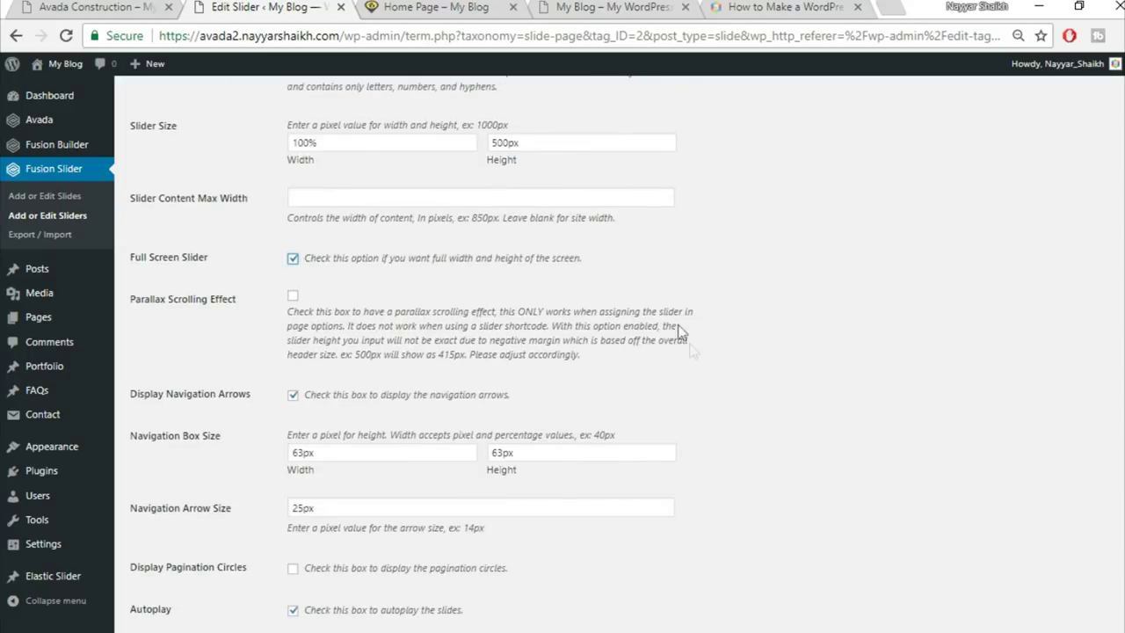
scroll(691, 355, down, 5)
click(153, 585)
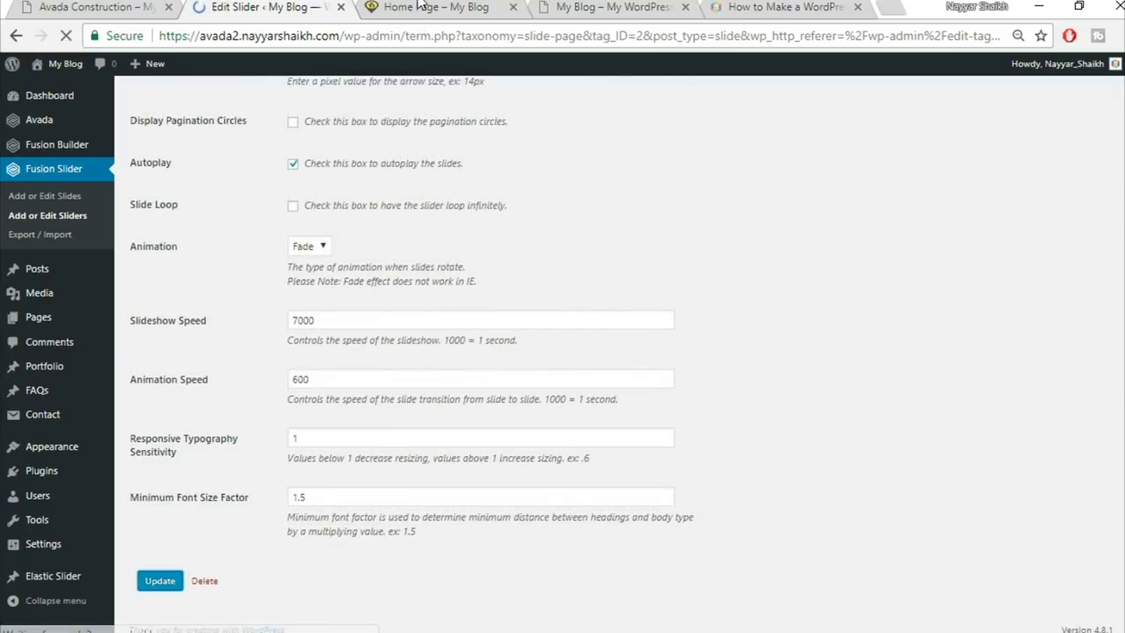
Reload the live Home Page to view the updated slider
click(437, 22)
click(441, 29)
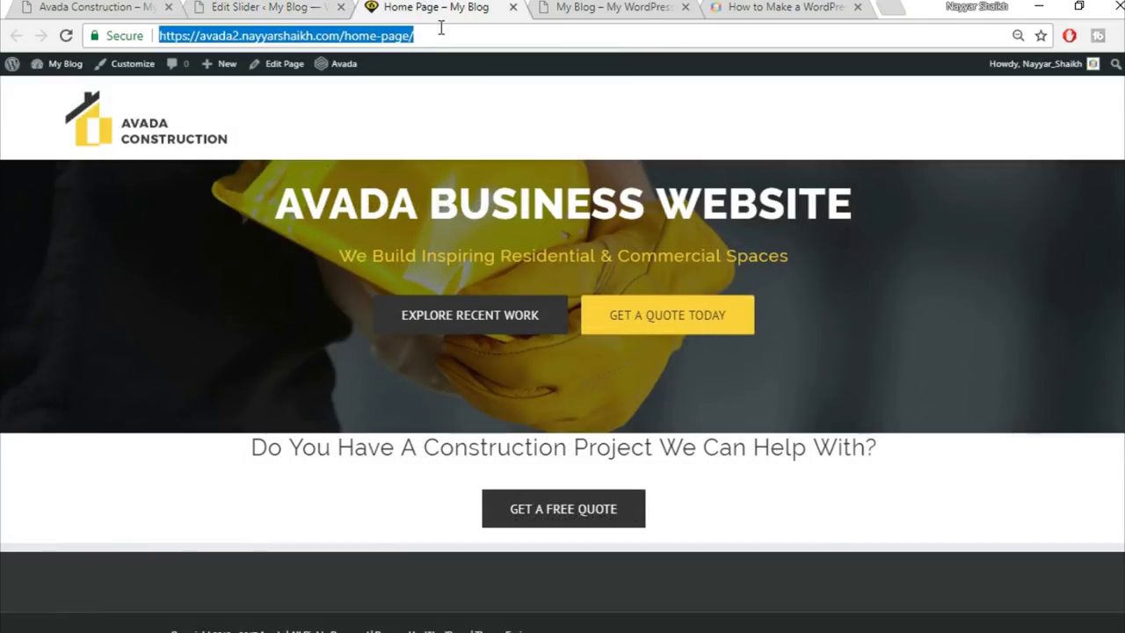
key(Return)
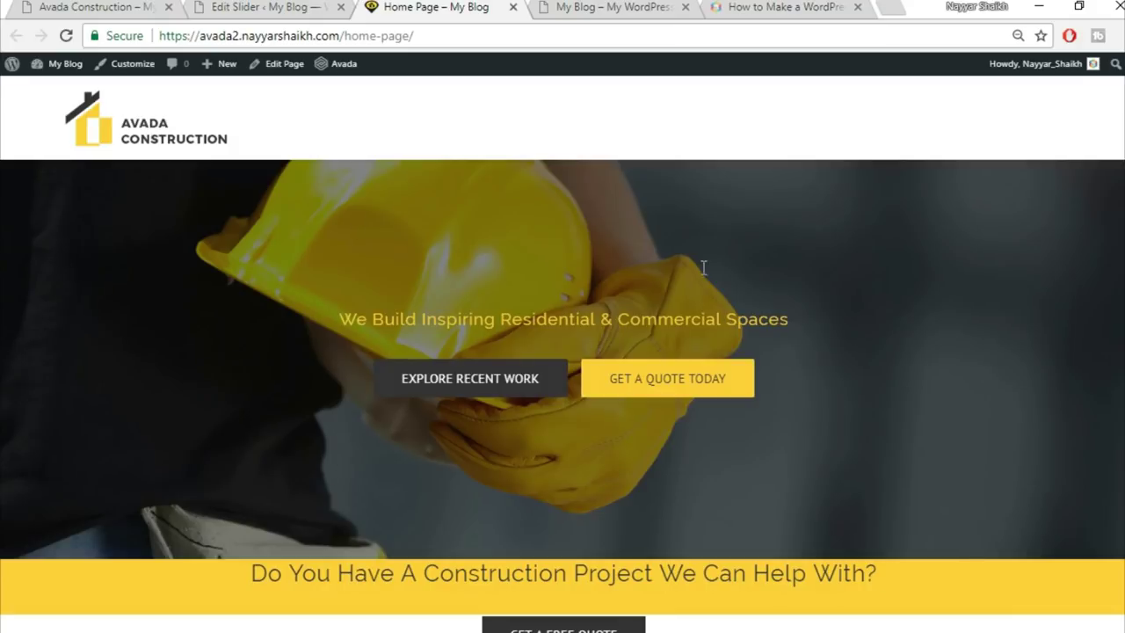
Compare the rebuilt AVADA BUSINESS WEBSITE slider with the original demo and the slider settings
scroll(567, 528, down, 2)
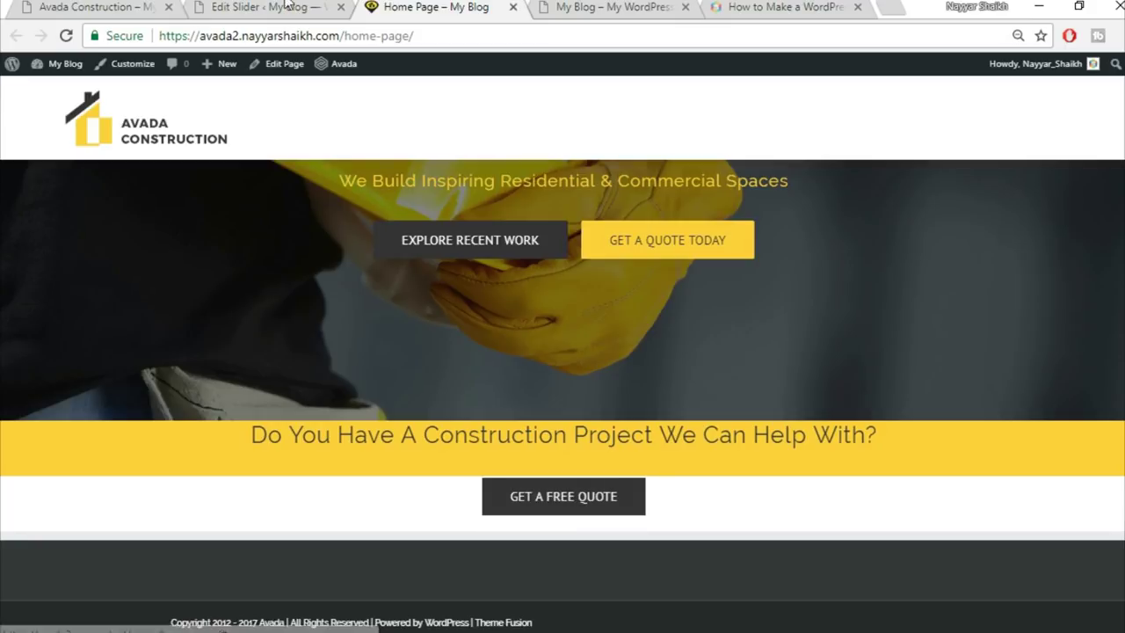
click(132, 7)
scroll(716, 483, up, 2)
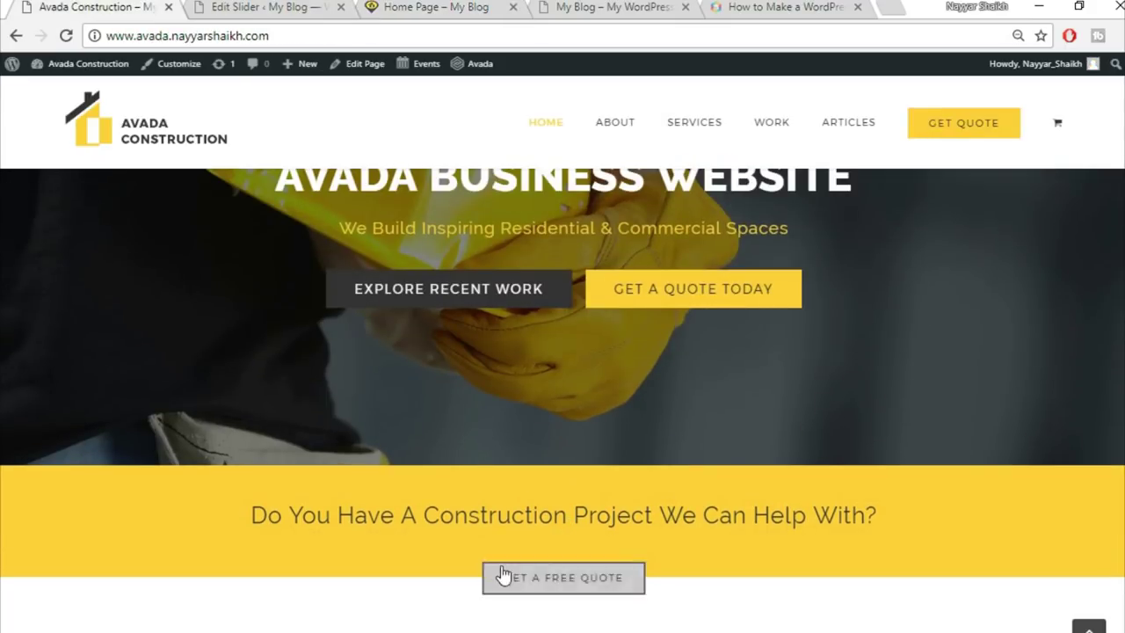
click(400, 6)
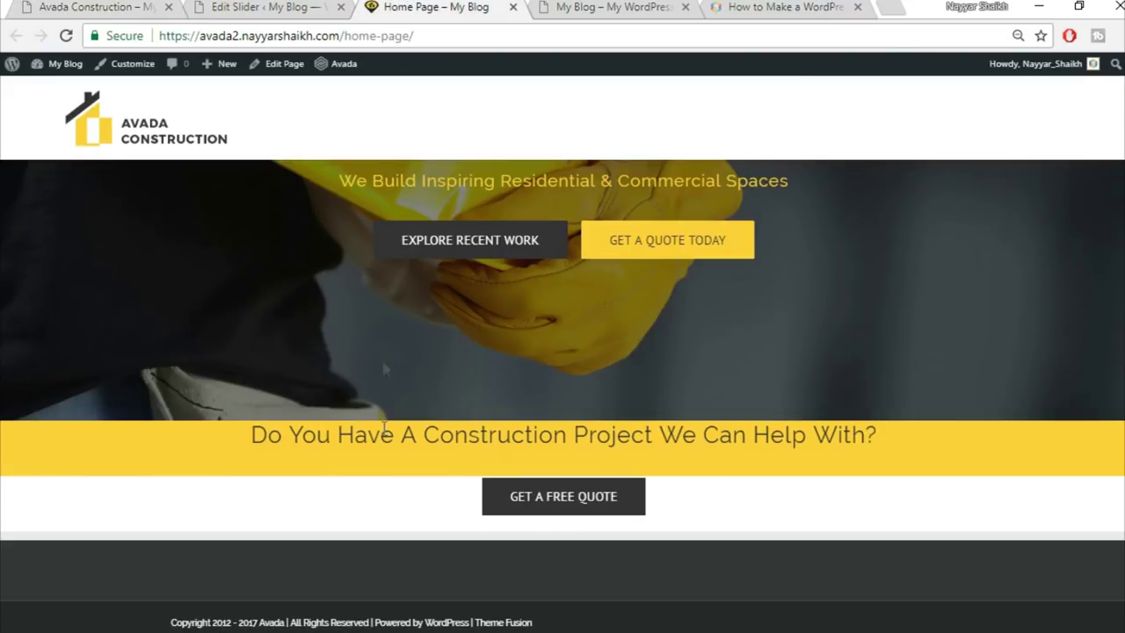
click(296, 6)
key(ctrl+1)
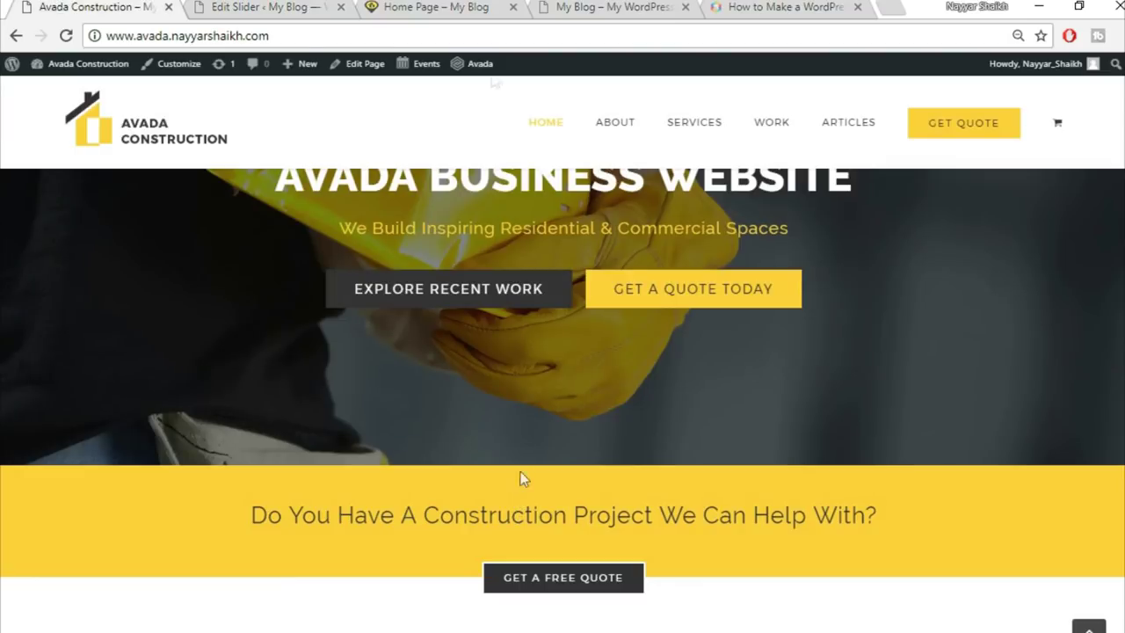
key(ctrl+3)
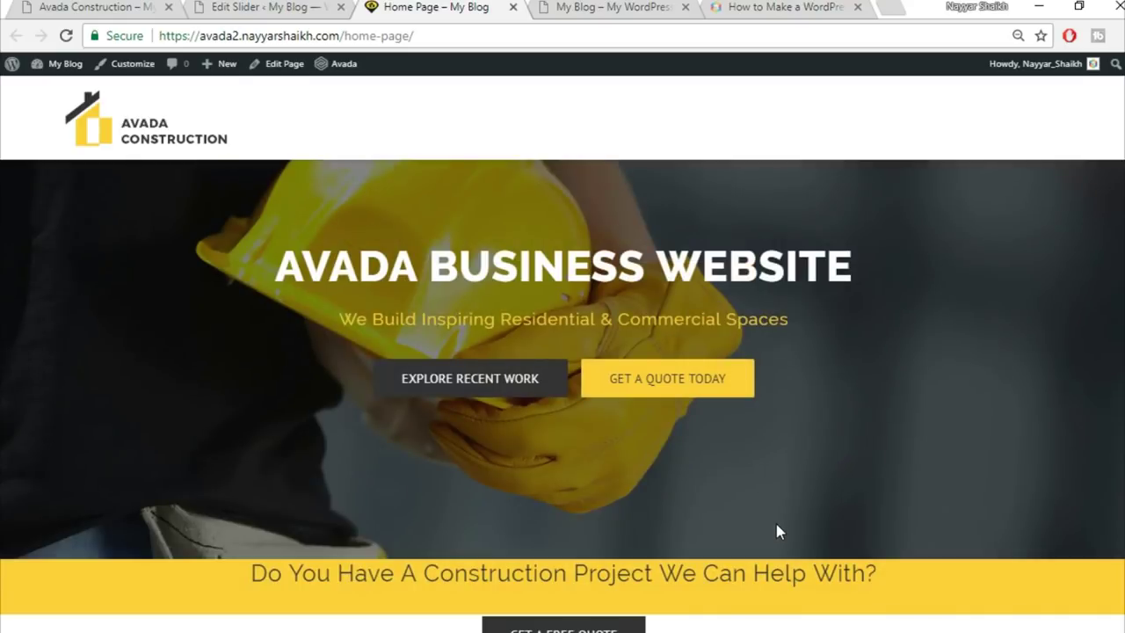
key(ctrl+2)
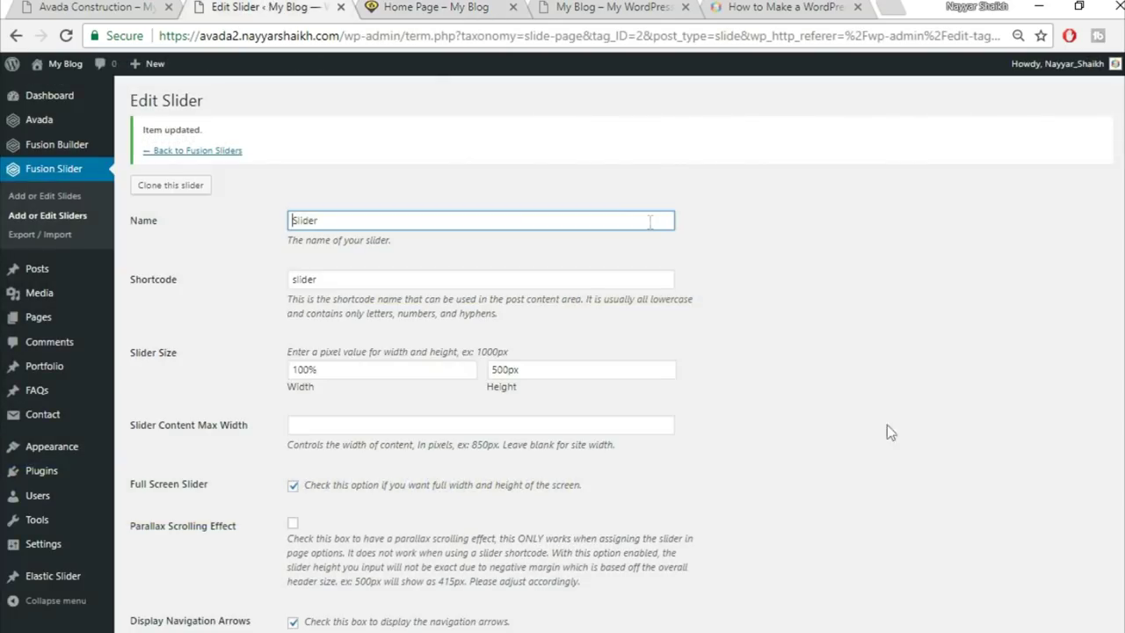
click(391, 7)
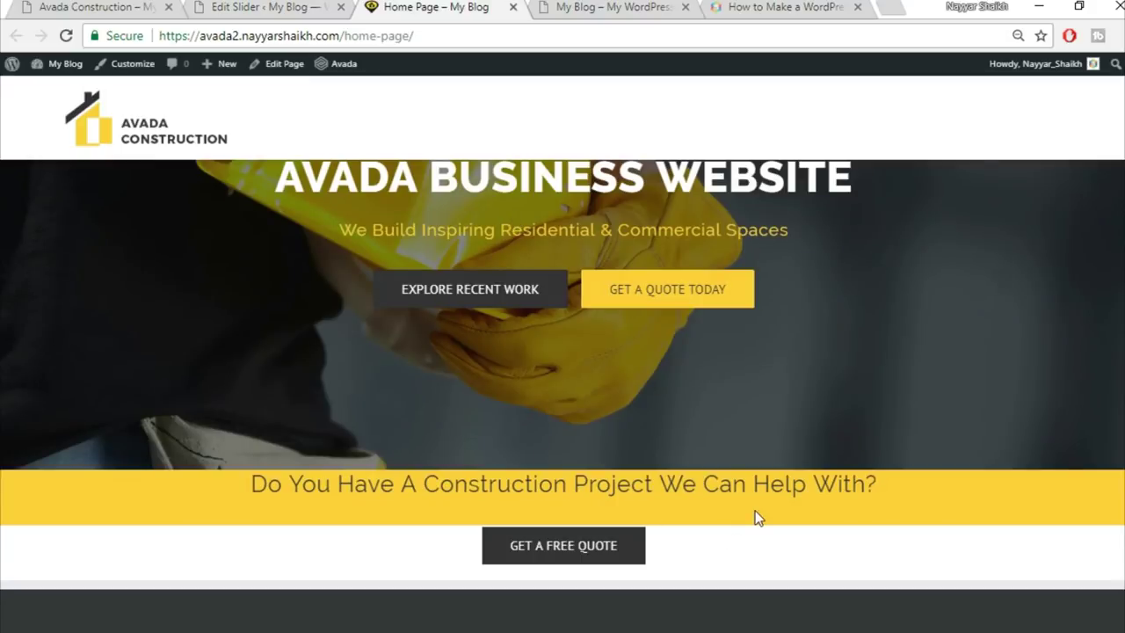
click(144, 8)
scroll(741, 379, down, 10)
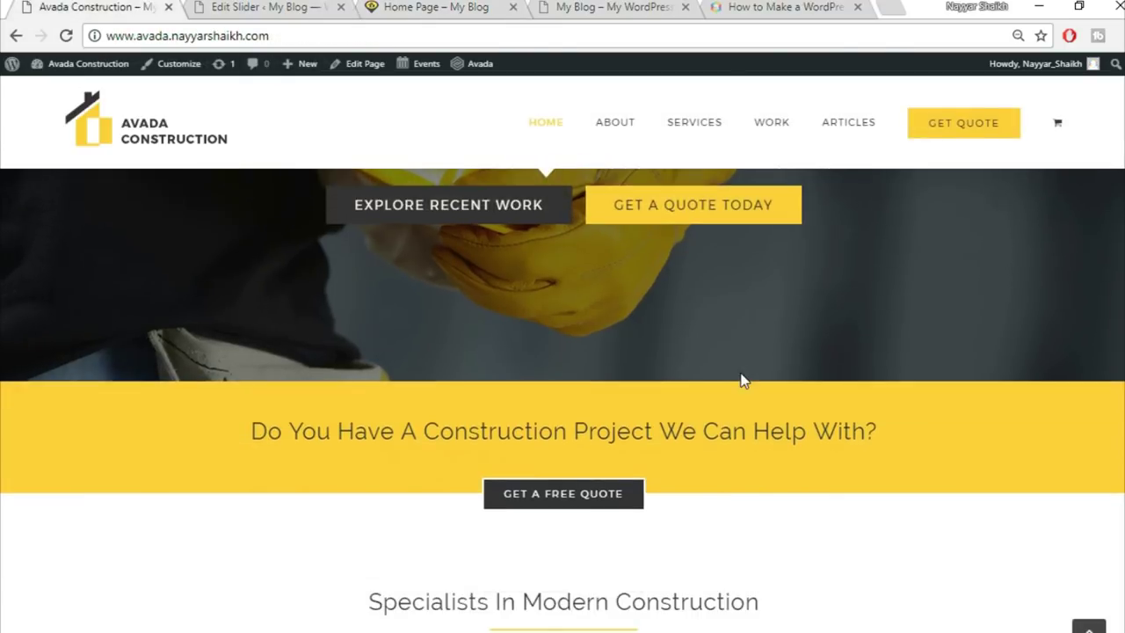
scroll(741, 454, up, 10)
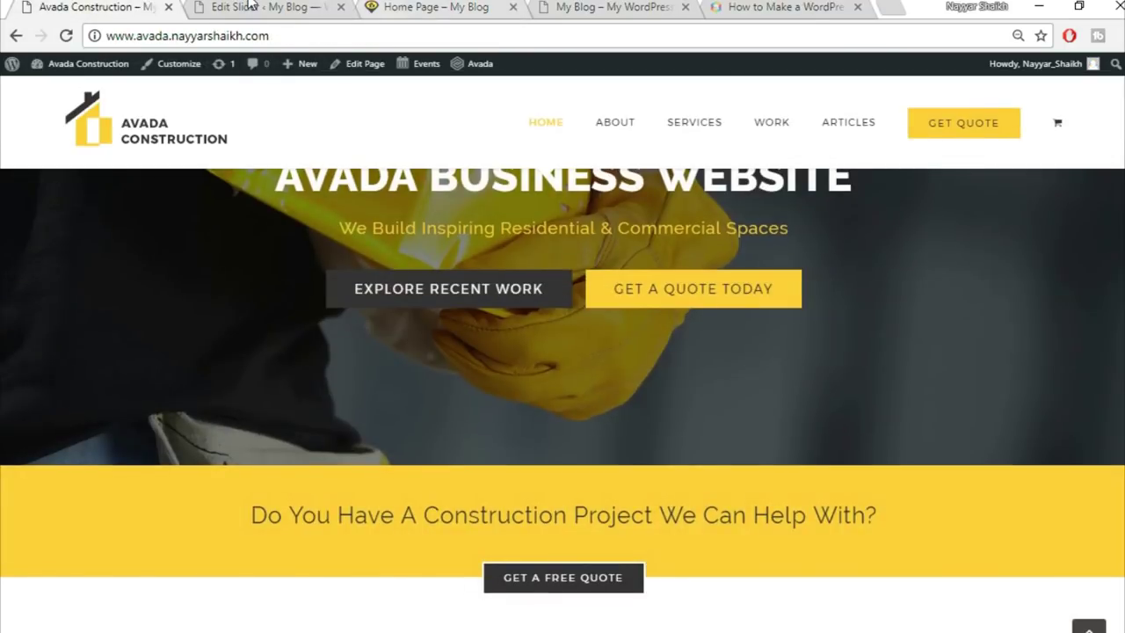
key(ctrl+Tab)
click(451, 6)
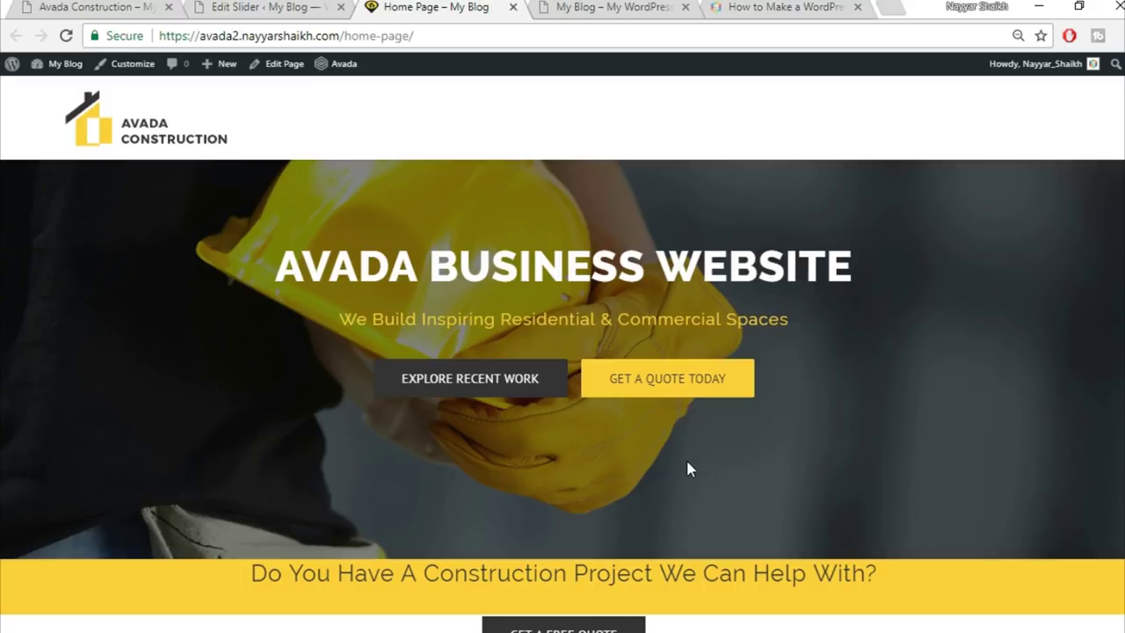
Open the Home Page's Edit Page link in a new browser tab
scroll(748, 528, down, 1)
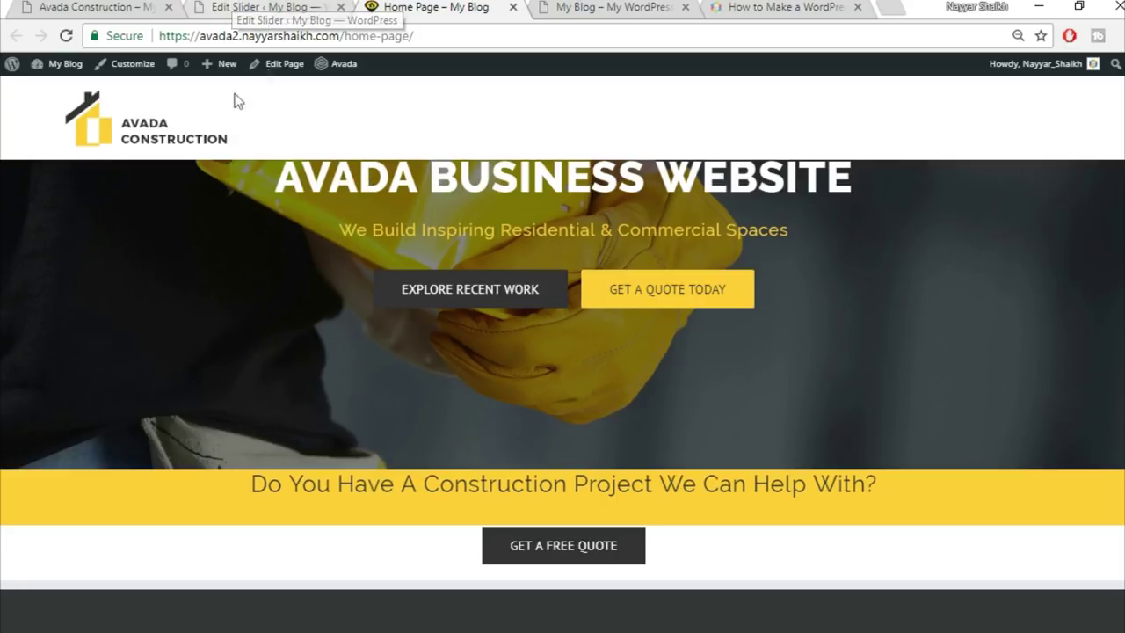
right_click(284, 78)
click(301, 83)
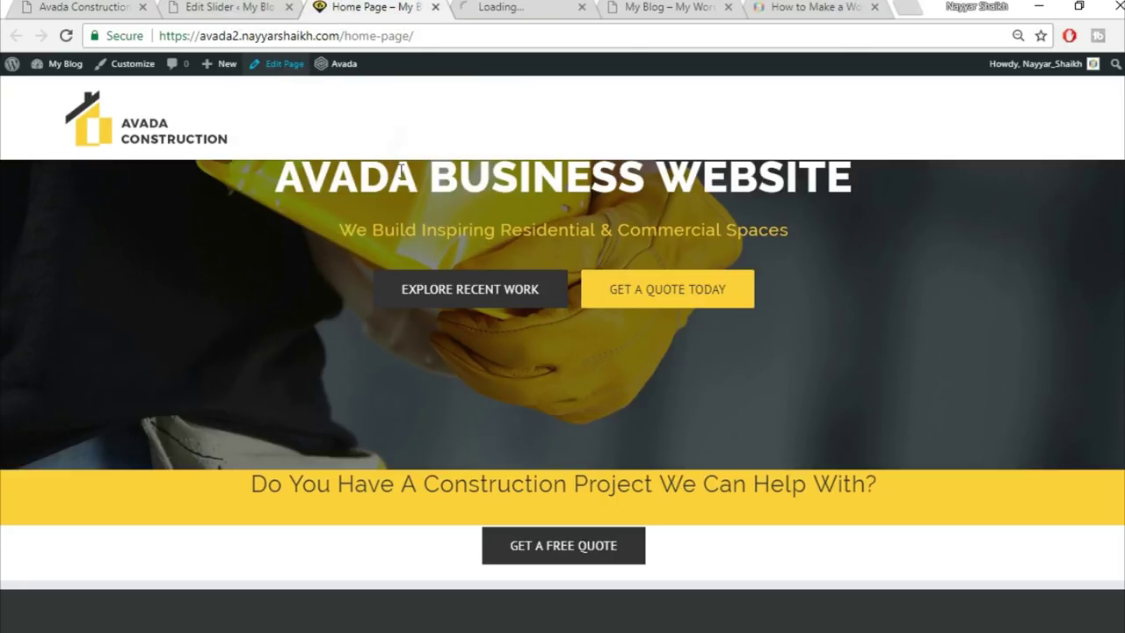
Close the Edit Slider tab and review the demo's Specialists heading and flip boxes
click(272, 7)
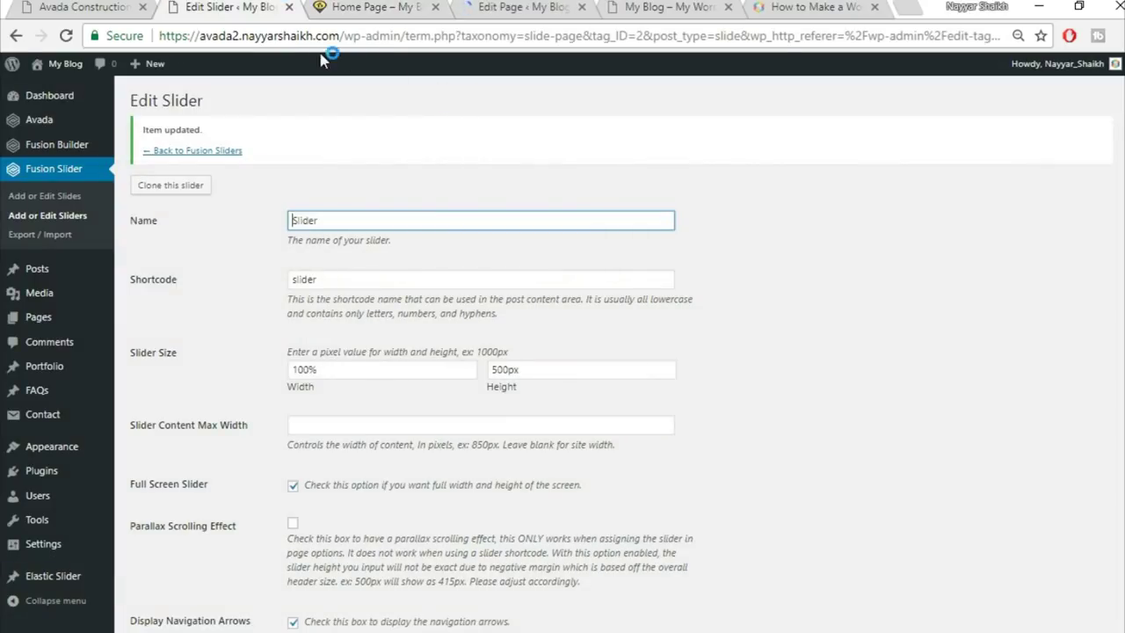
click(289, 7)
click(138, 5)
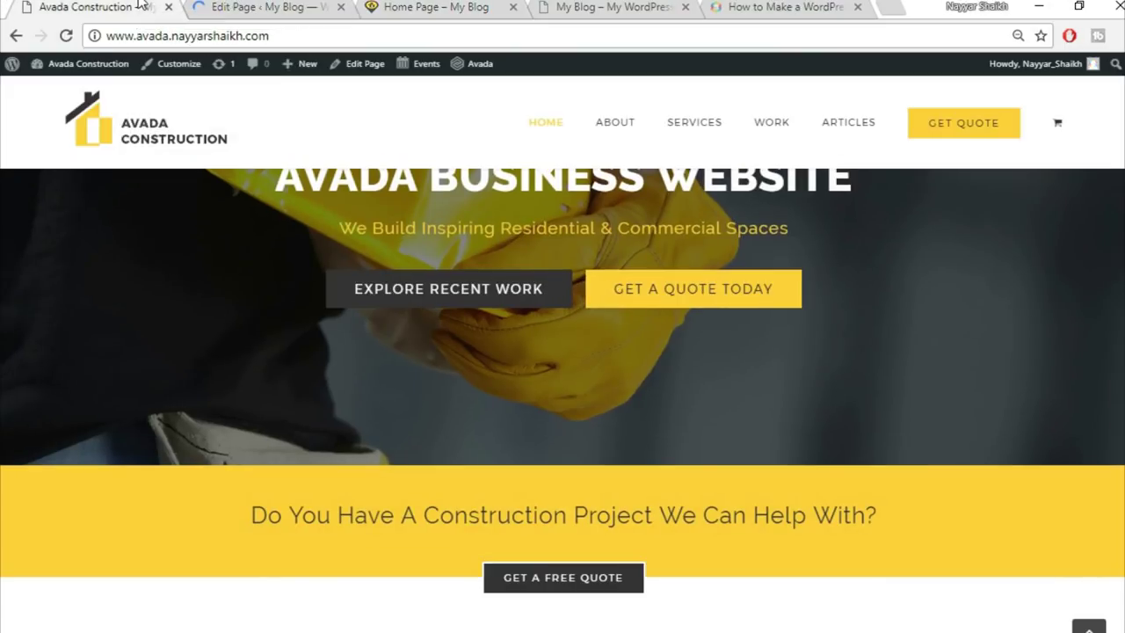
scroll(762, 450, down, 3)
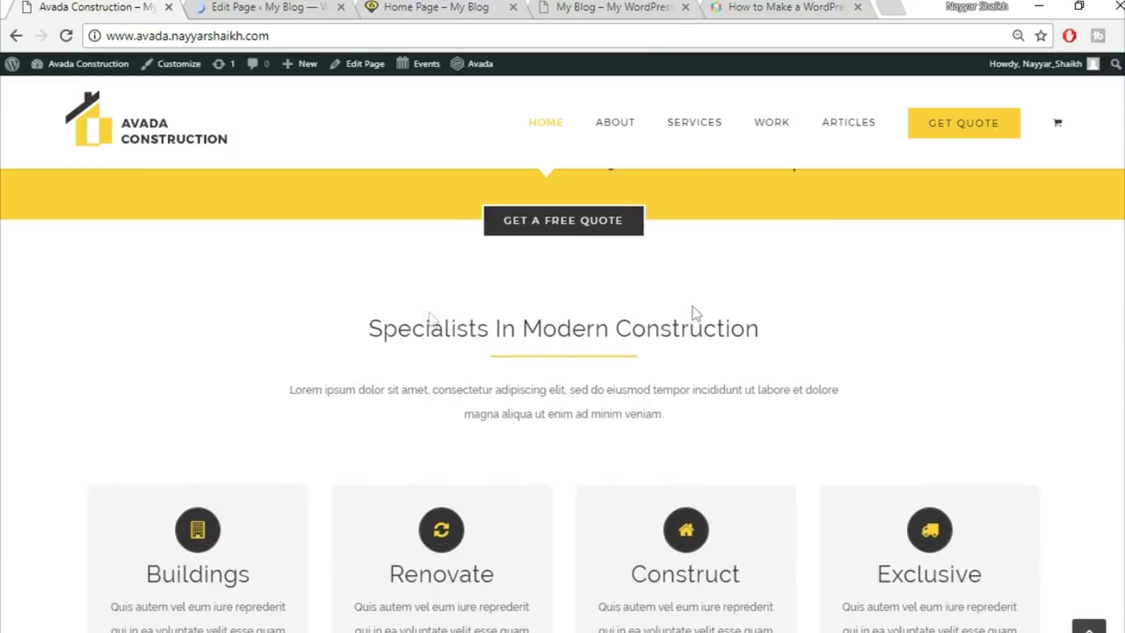
scroll(967, 480, down, 3)
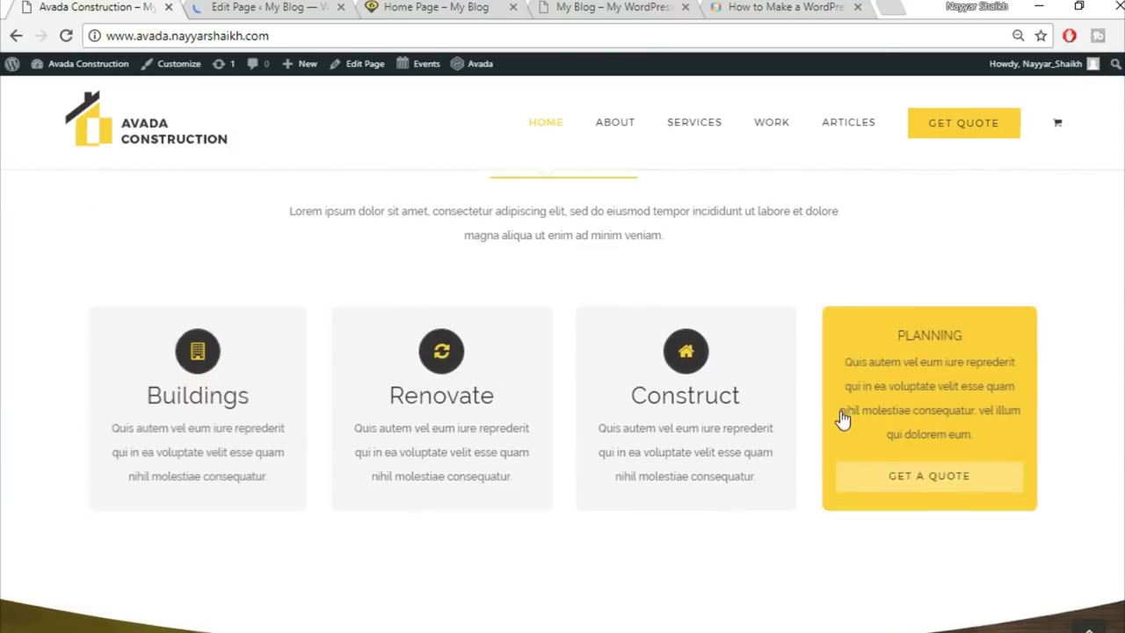
scroll(648, 364, up, 2)
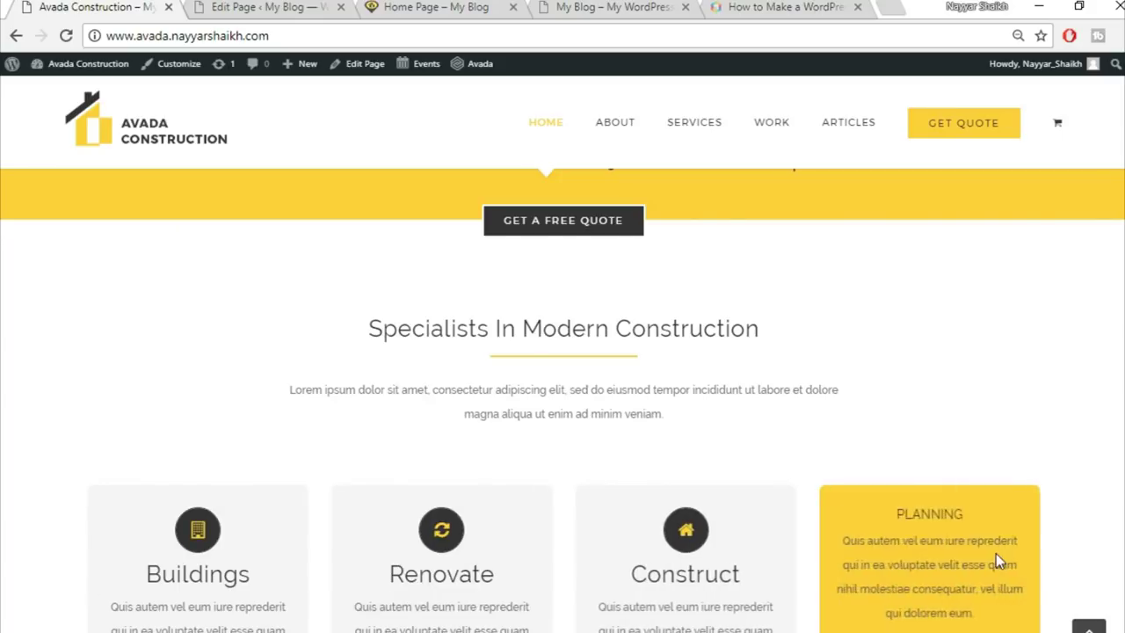
scroll(1000, 560, down, 2)
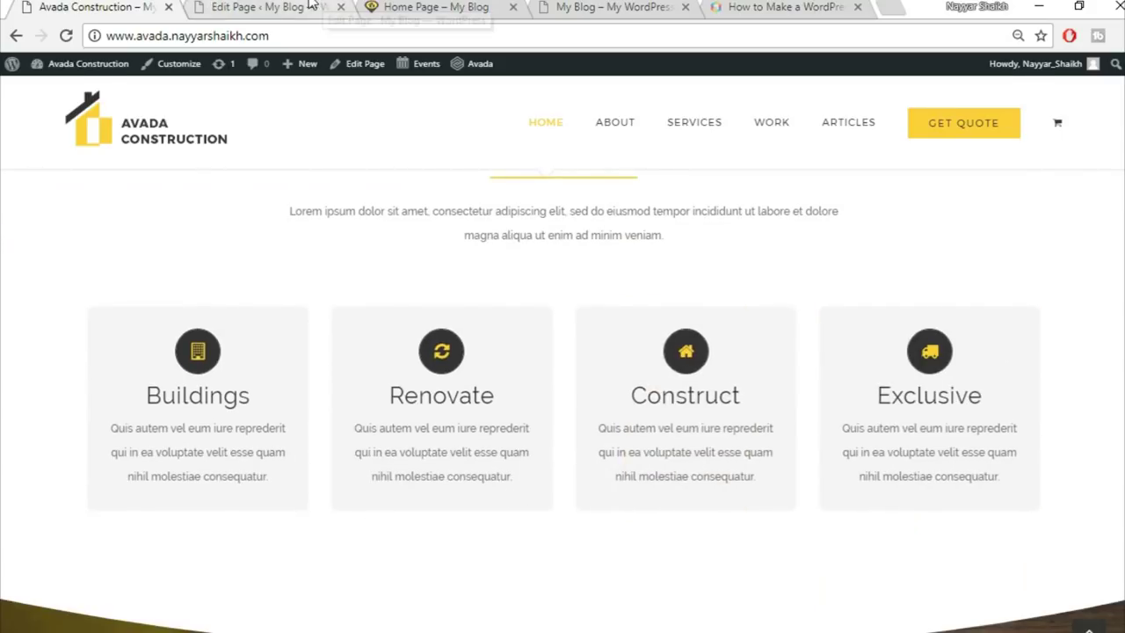
Scroll the Home Page editor to the slider, quote and button containers
click(241, 7)
scroll(771, 479, down, 3)
scroll(771, 479, down, 2)
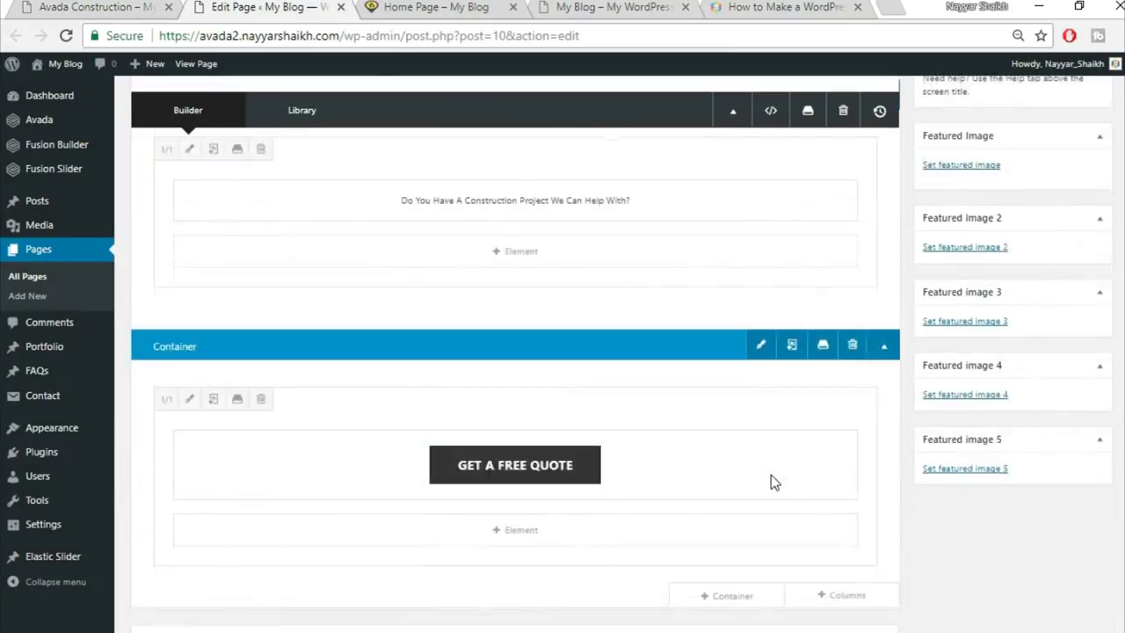
scroll(771, 479, up, 3)
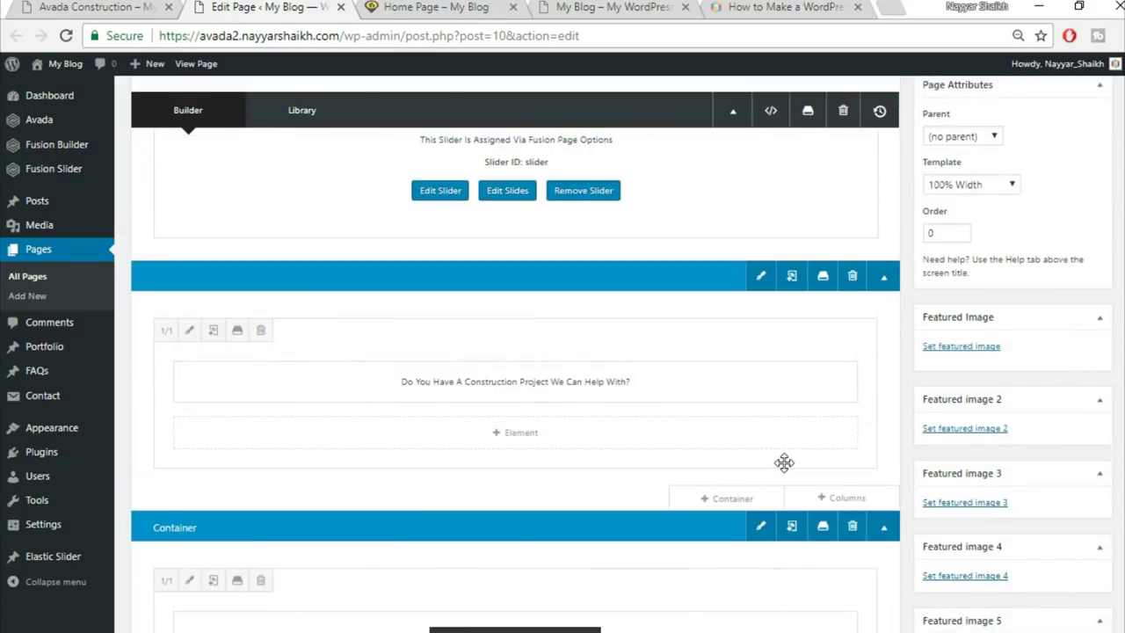
scroll(784, 462, up, 1)
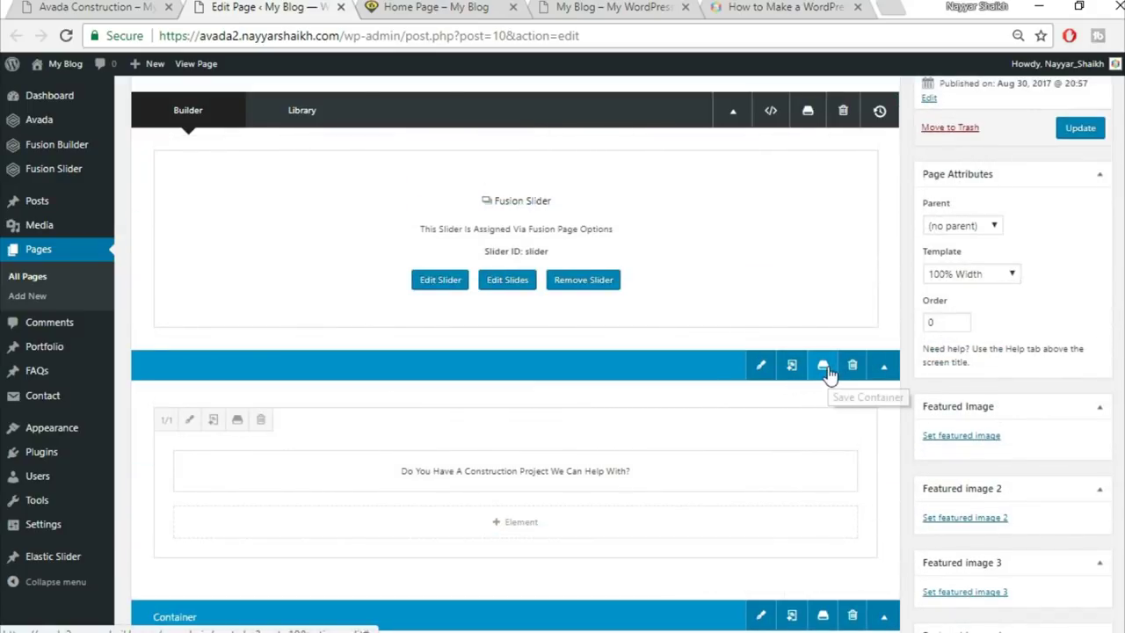
Save the construction-project quote container to the library as 'Top1'
click(824, 375)
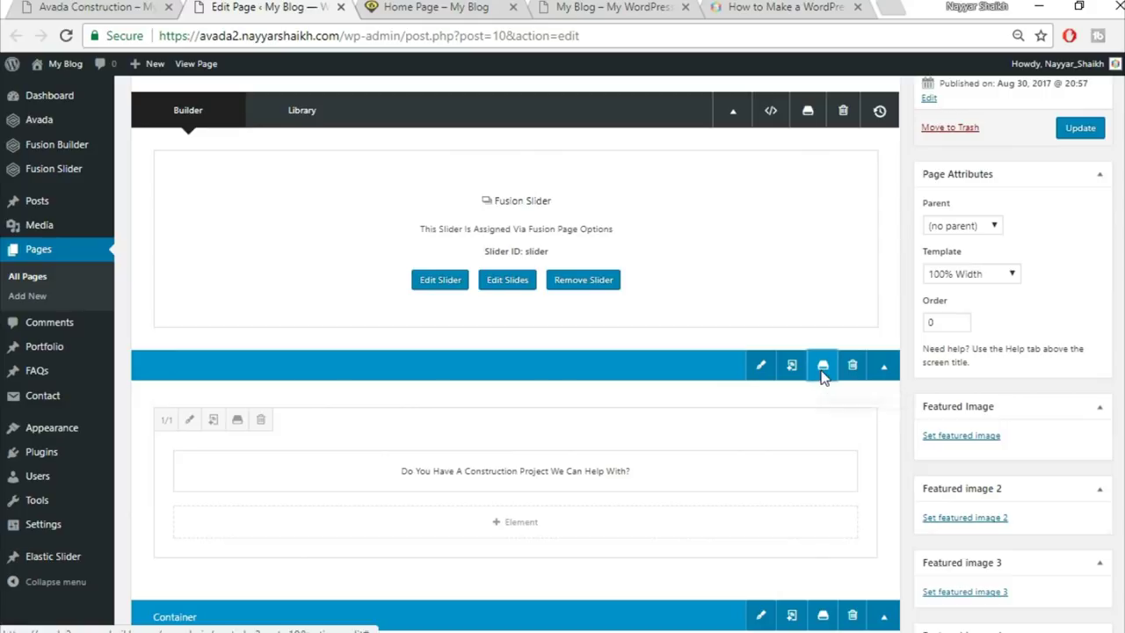
click(379, 204)
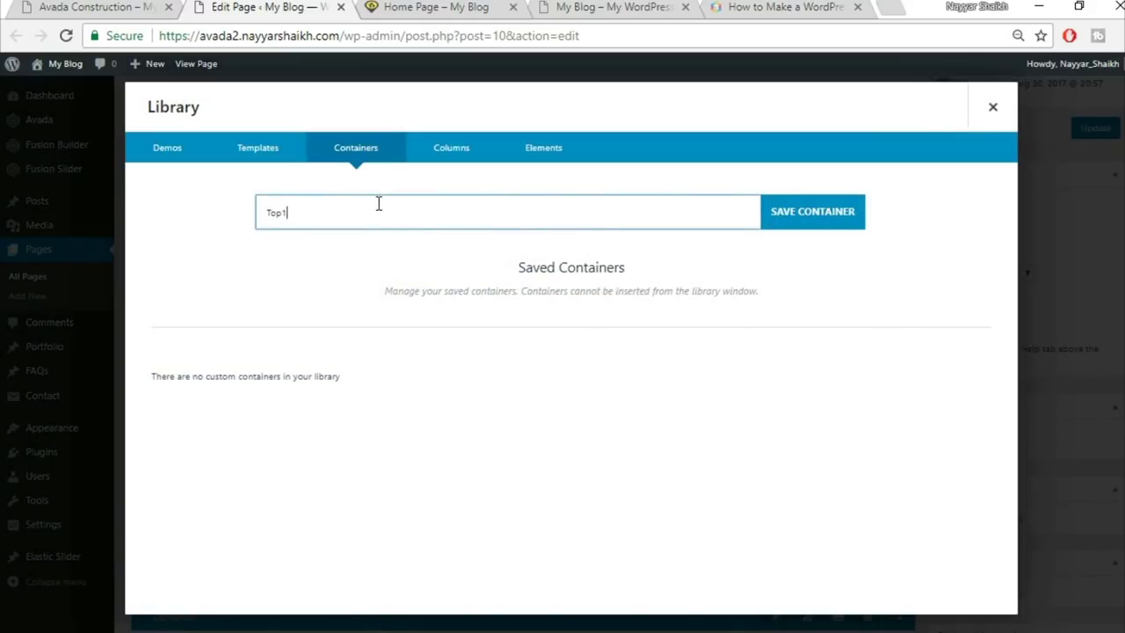
click(842, 216)
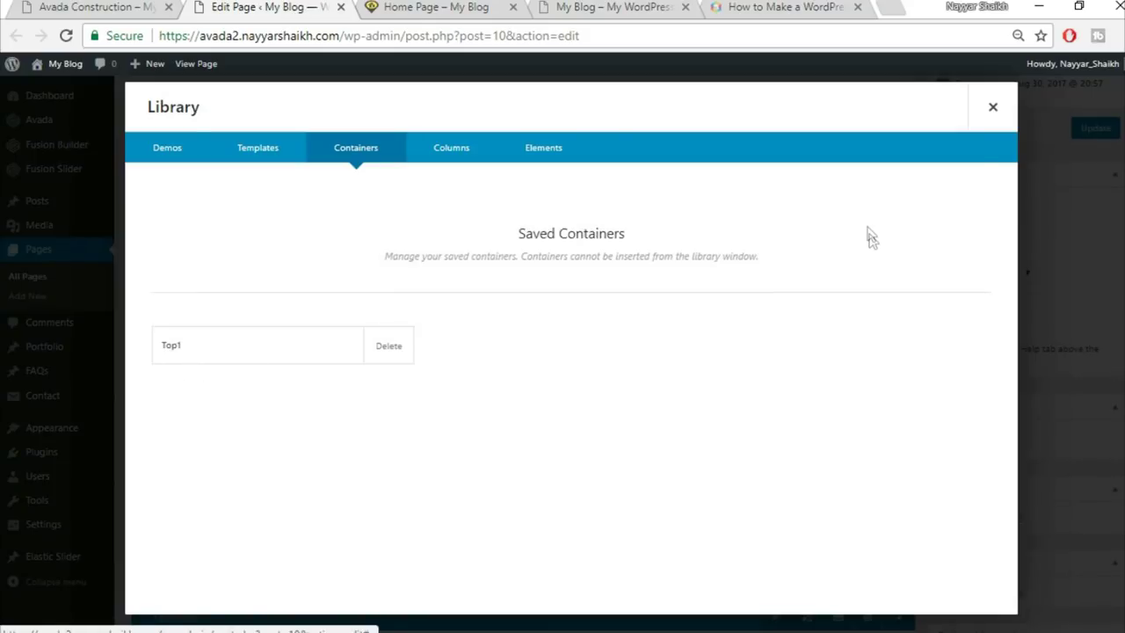
click(992, 114)
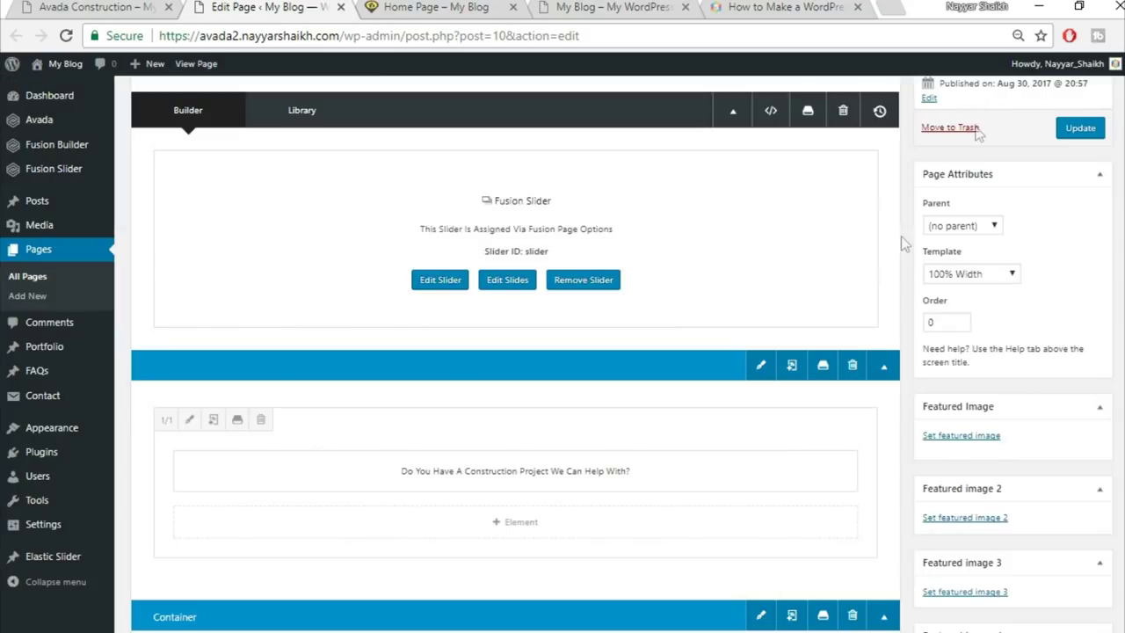
Save the Get a Free Quote container to the library as 'Top2'
scroll(844, 396, down, 2)
click(824, 440)
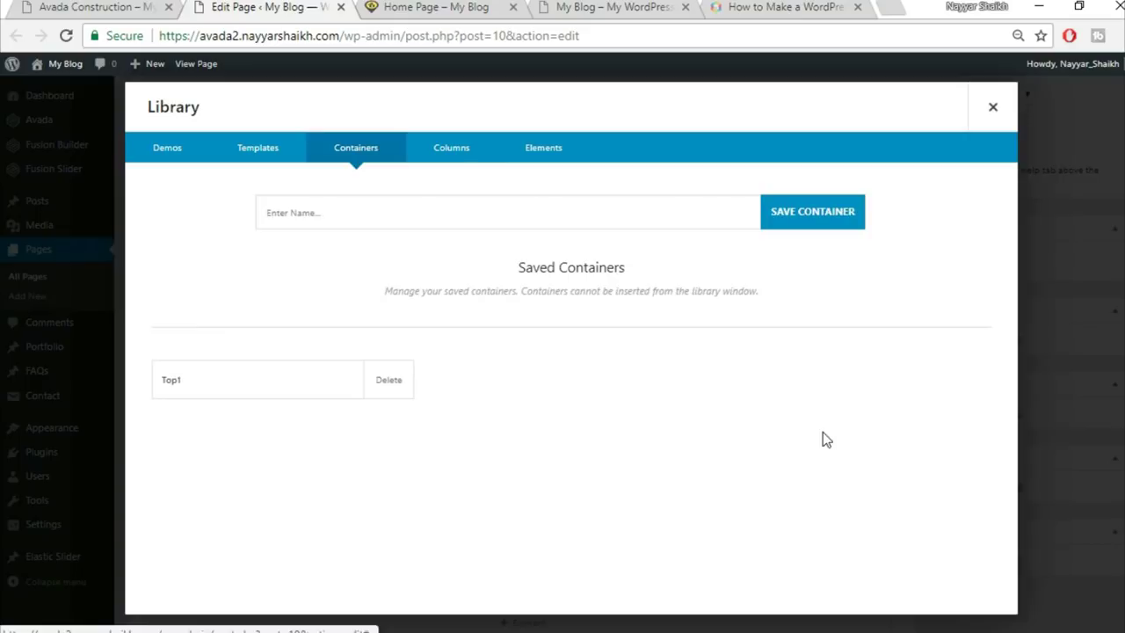
click(568, 214)
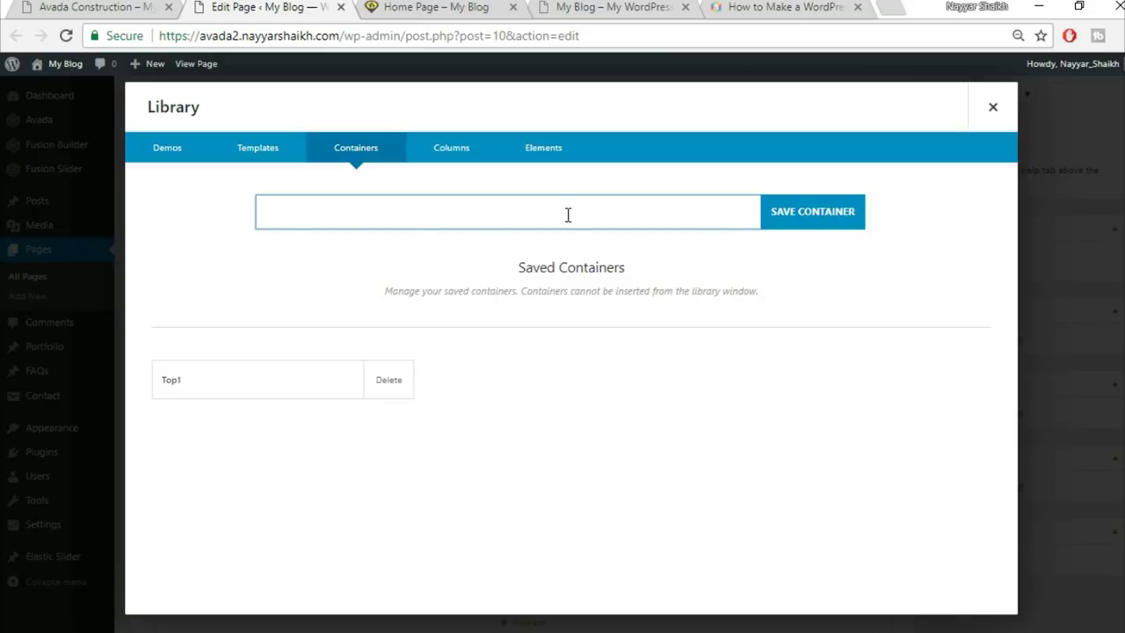
click(987, 118)
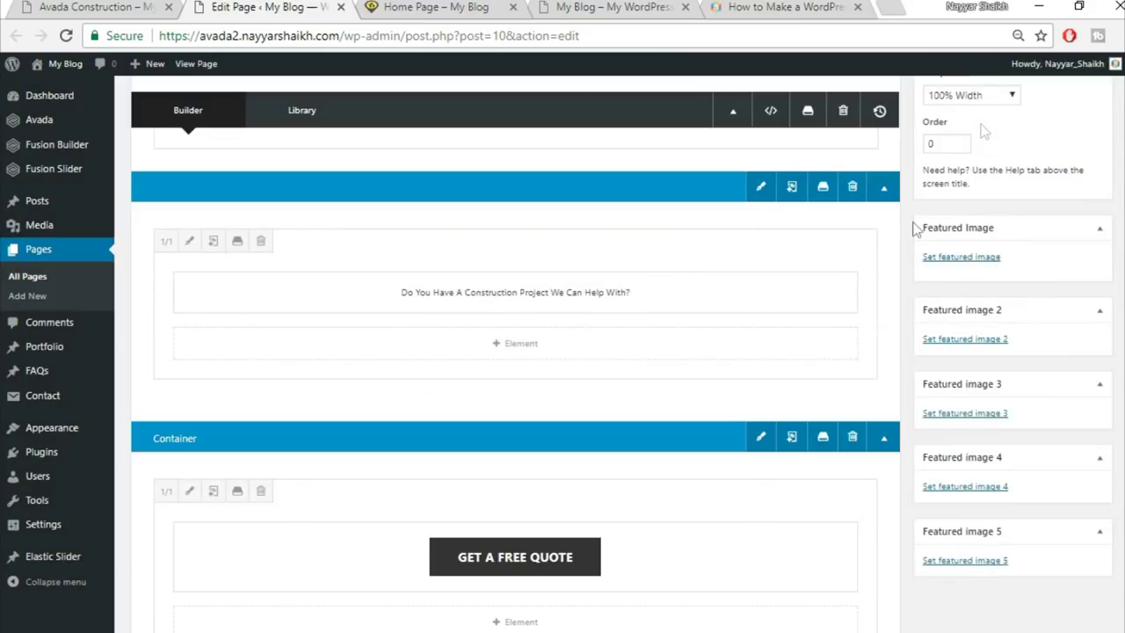
click(824, 444)
click(406, 220)
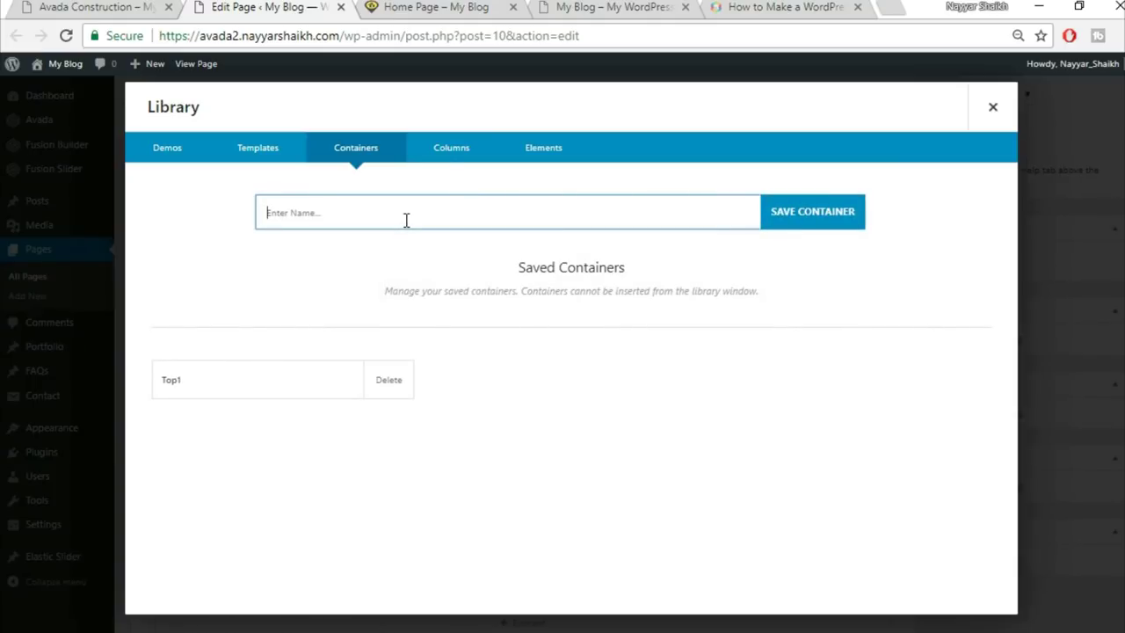
text(Top2)
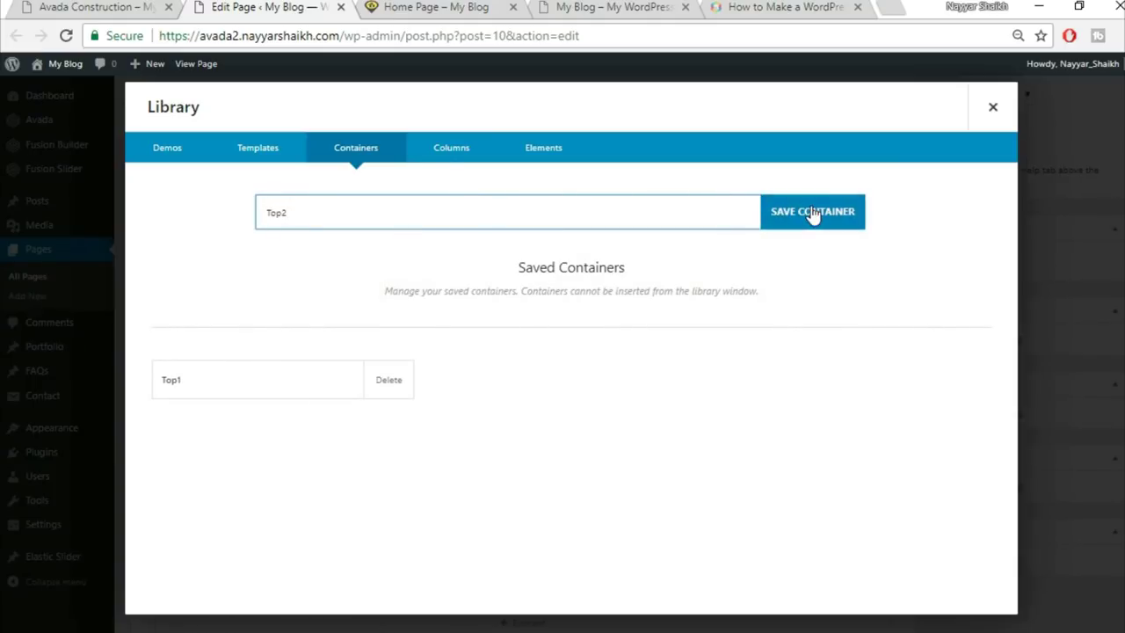
click(813, 211)
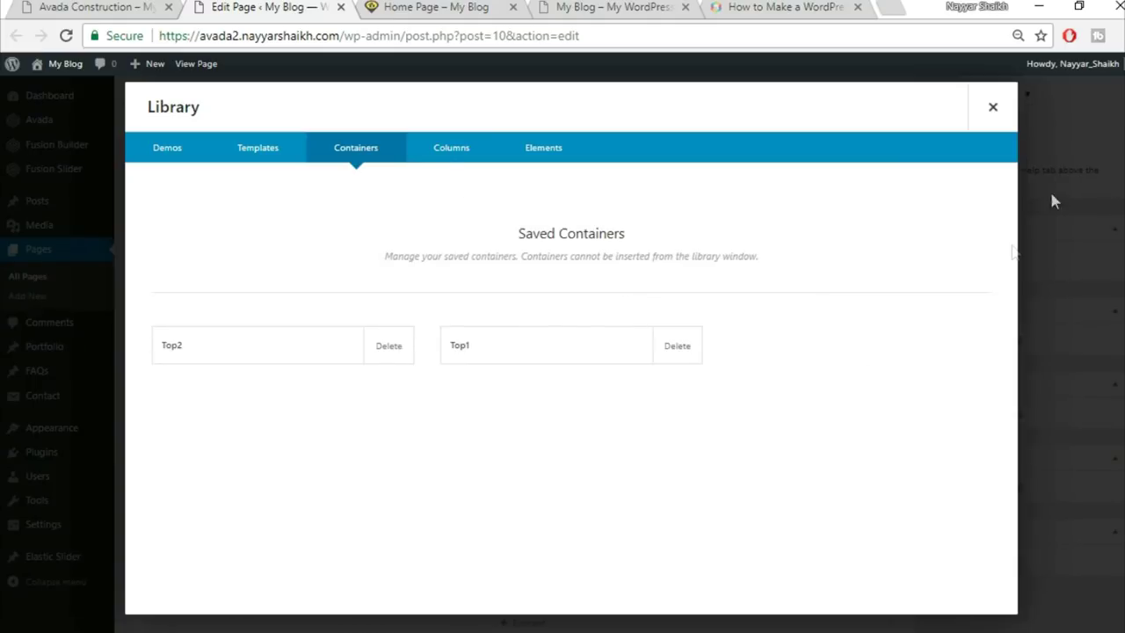
click(995, 117)
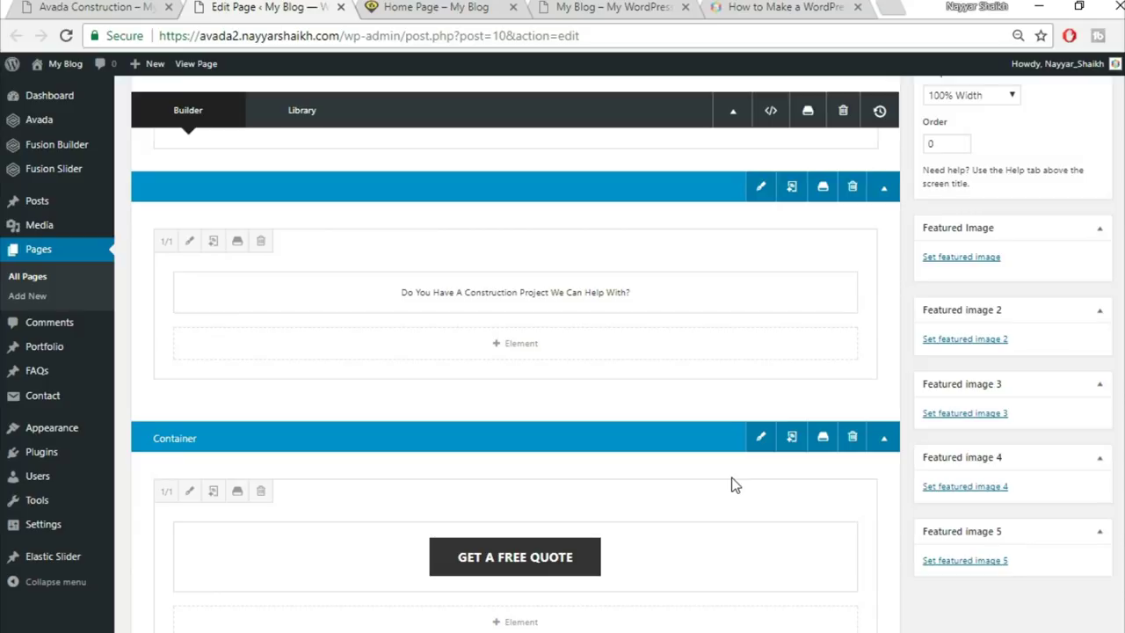
Compare the live Avada Construction site with the builder layout
key(ctrl+Page_Up)
scroll(580, 467, up, 5)
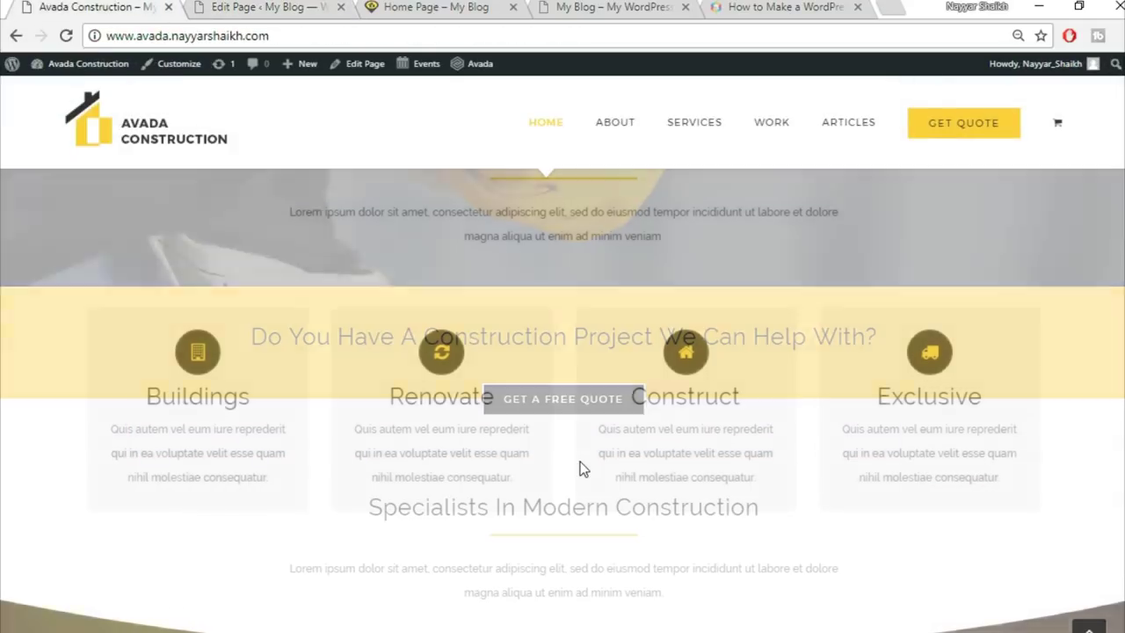
scroll(580, 467, down, 3)
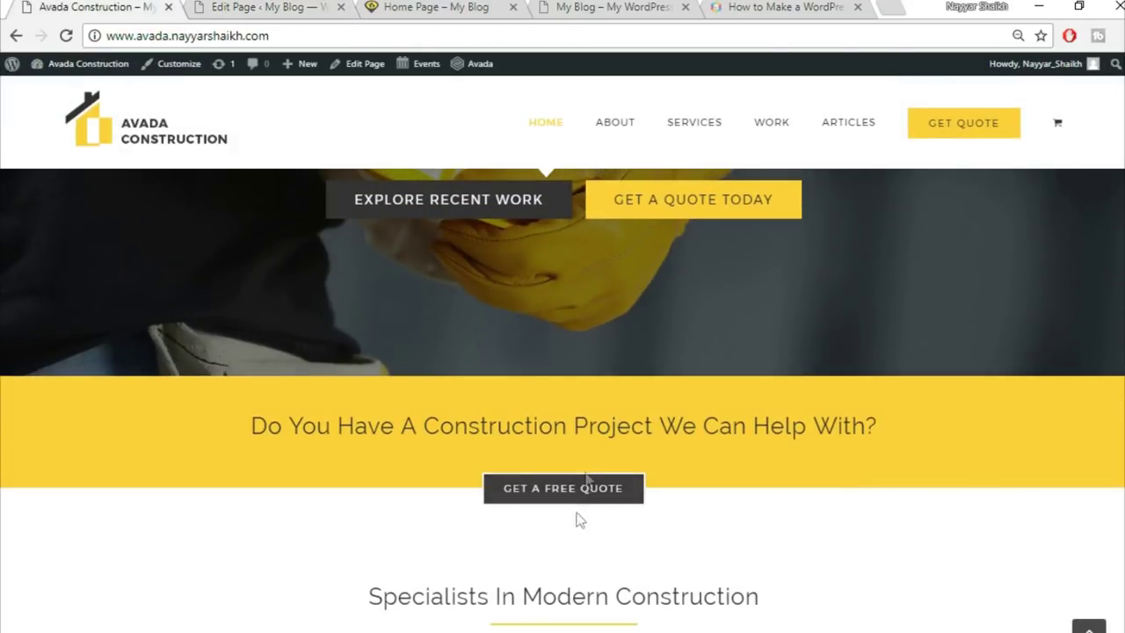
click(273, 8)
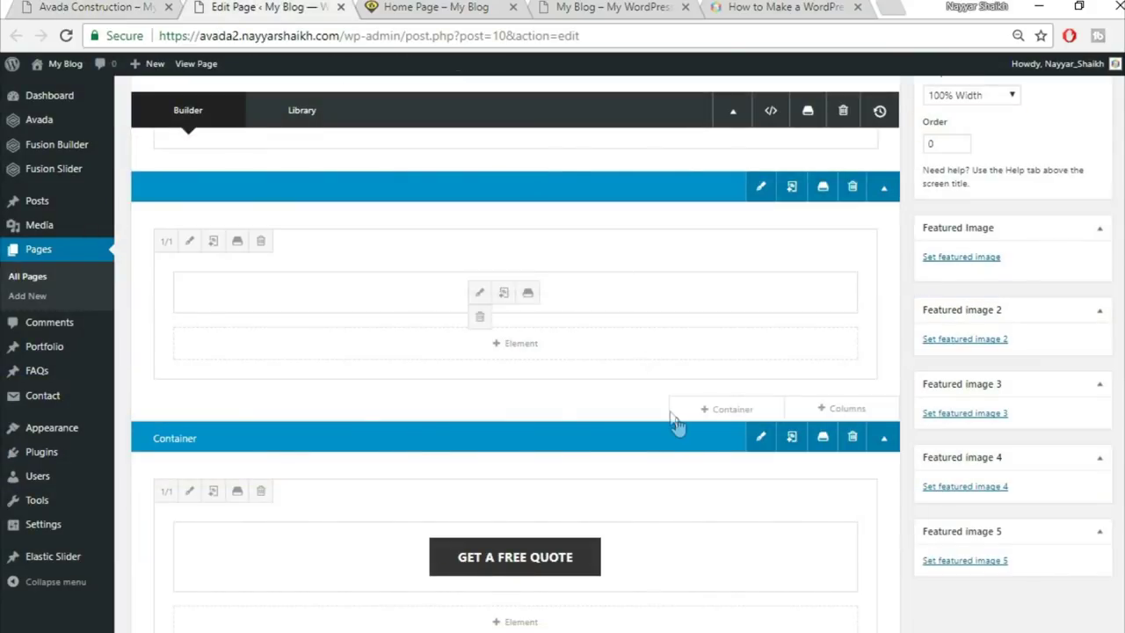
key(ctrl+Page_Up)
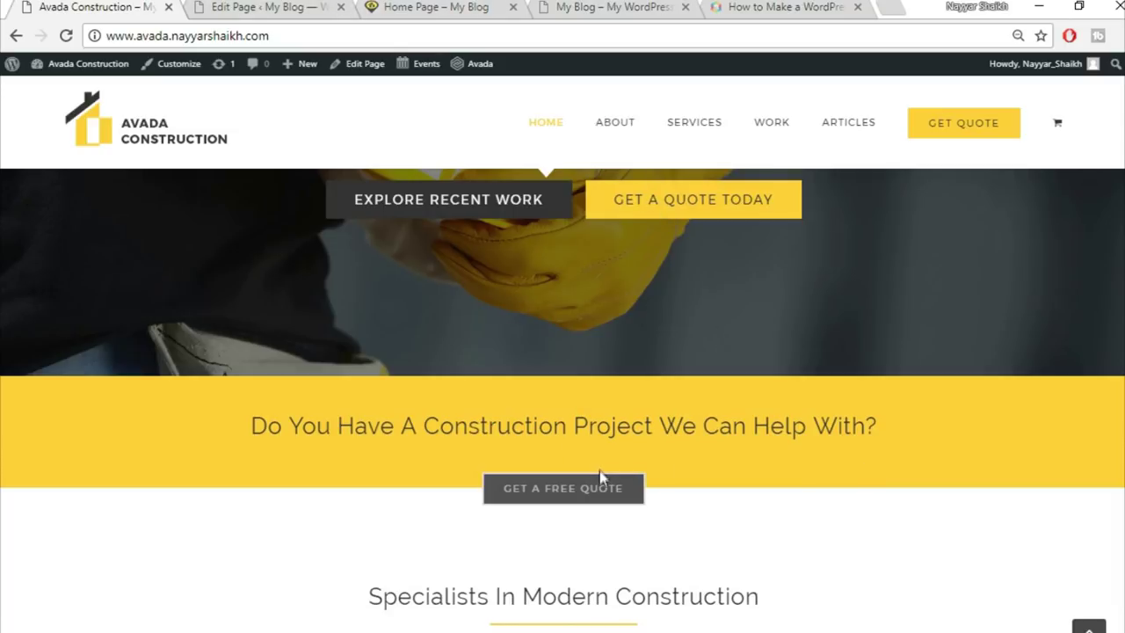
click(268, 7)
scroll(735, 471, up, 2)
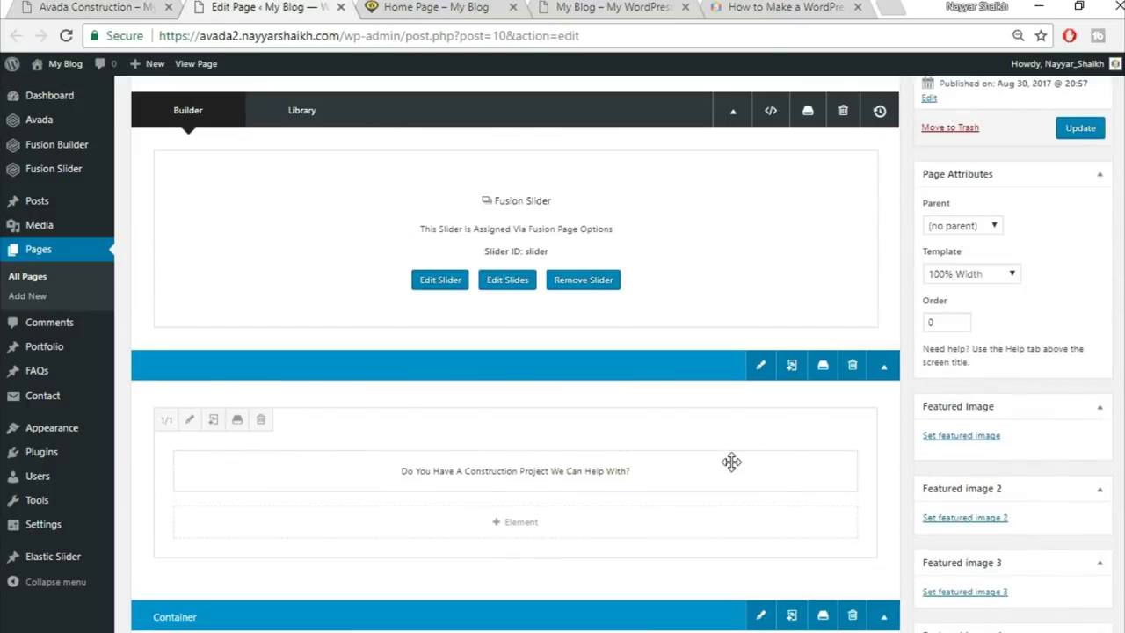
scroll(731, 461, down, 3)
scroll(731, 475, down, 2)
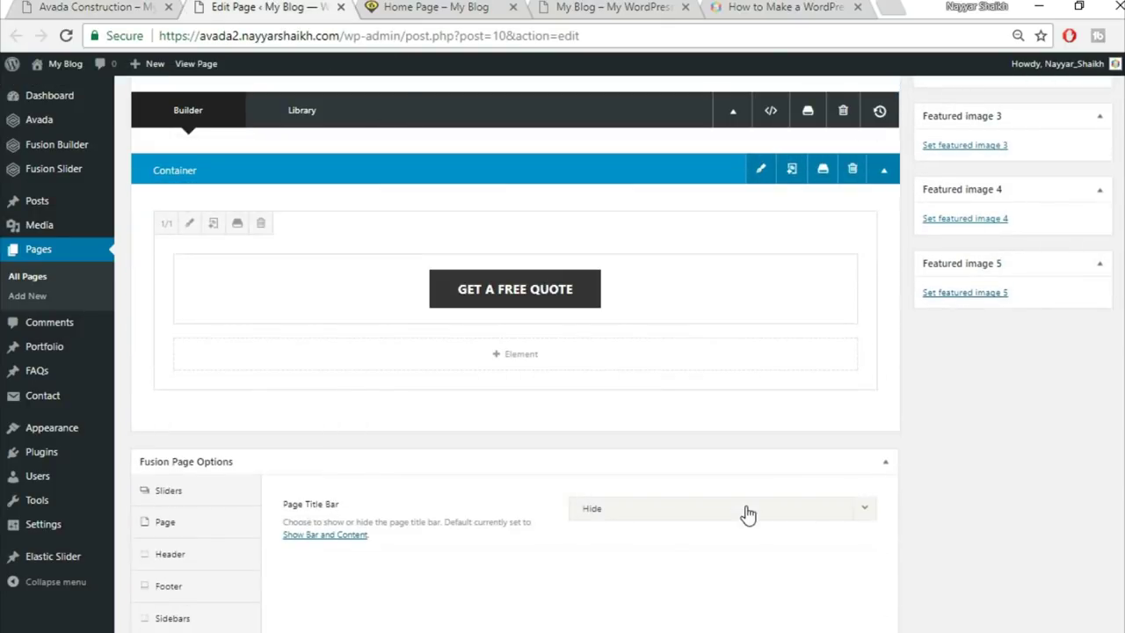
Check the demo's Specialists heading, then start a new container below the last one
key(ctrl+1)
drag(444, 328, 794, 428)
click(794, 429)
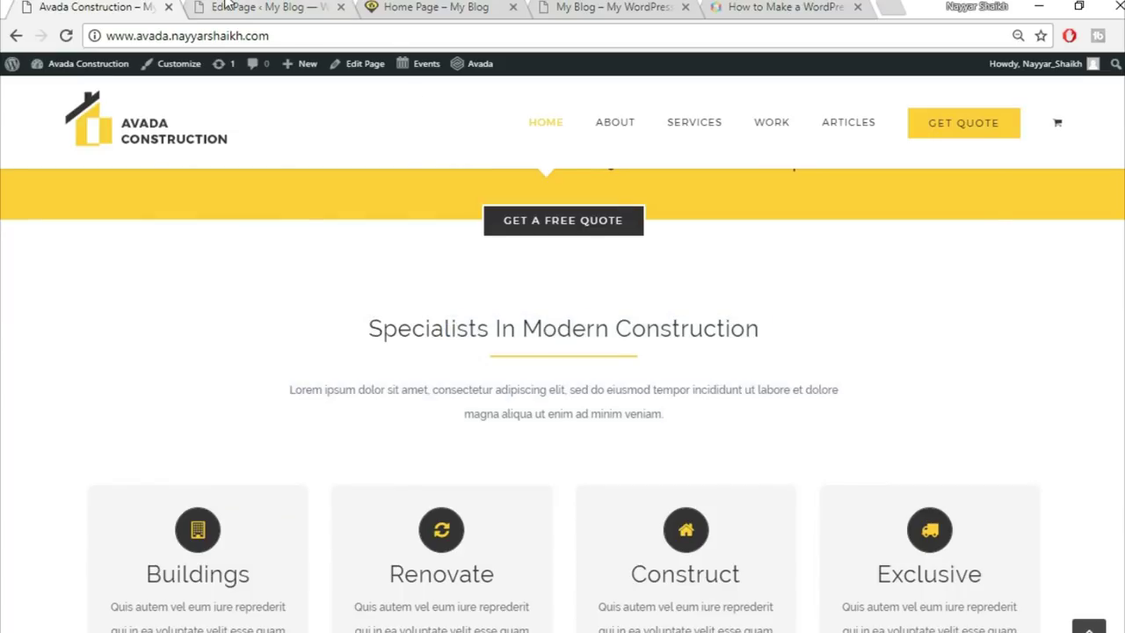
key(ctrl+2)
click(754, 420)
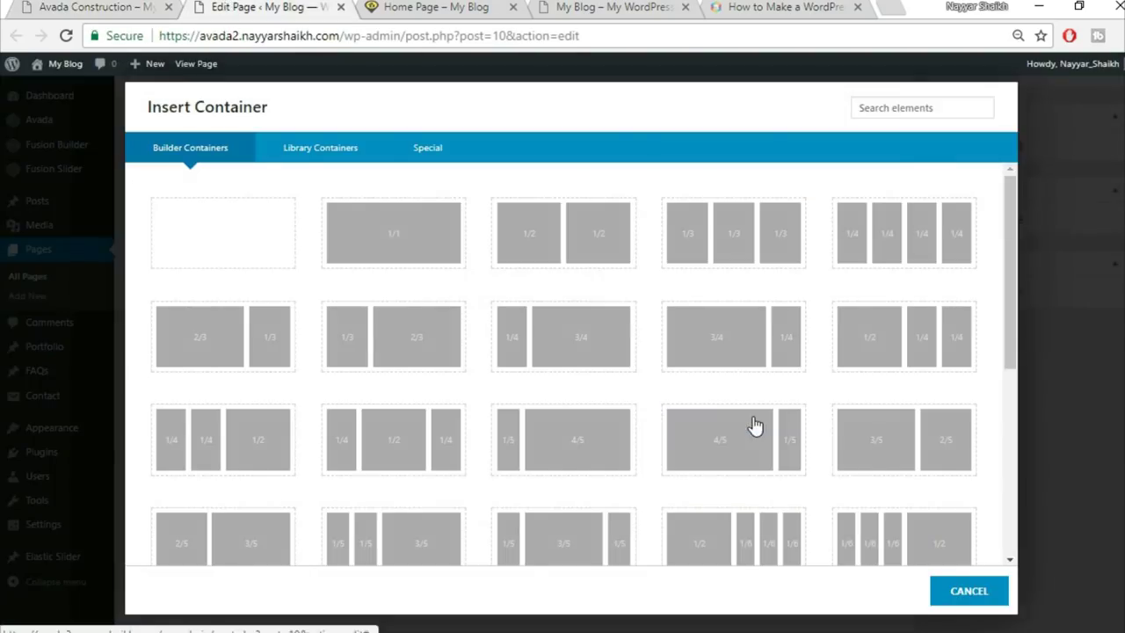
Create a full-width 1/1 container and start adding an element to it
click(54, 6)
key(ctrl+2)
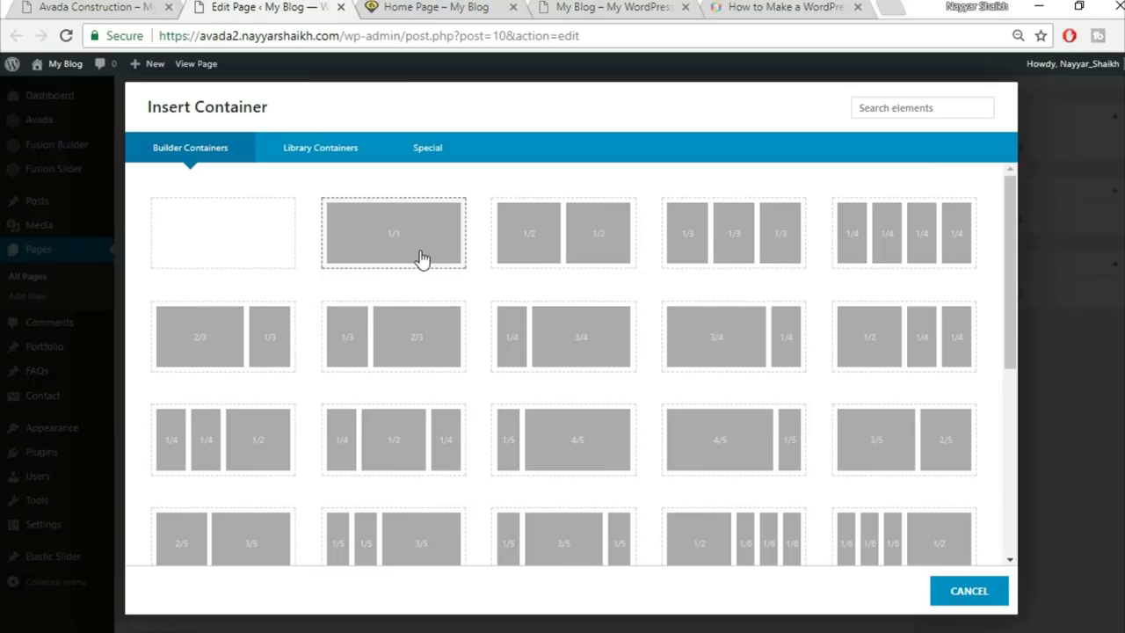
click(422, 256)
scroll(888, 466, down, 1)
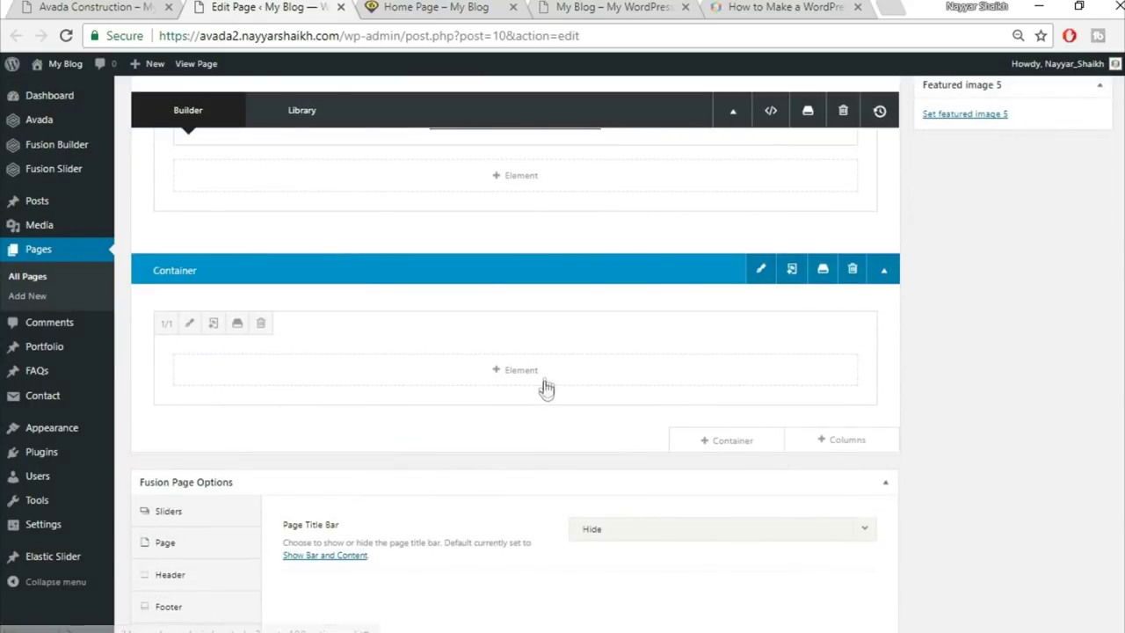
click(530, 369)
Add a Text Block with the pasted, centred heading 'Specialists In Modern Construction'
click(105, 4)
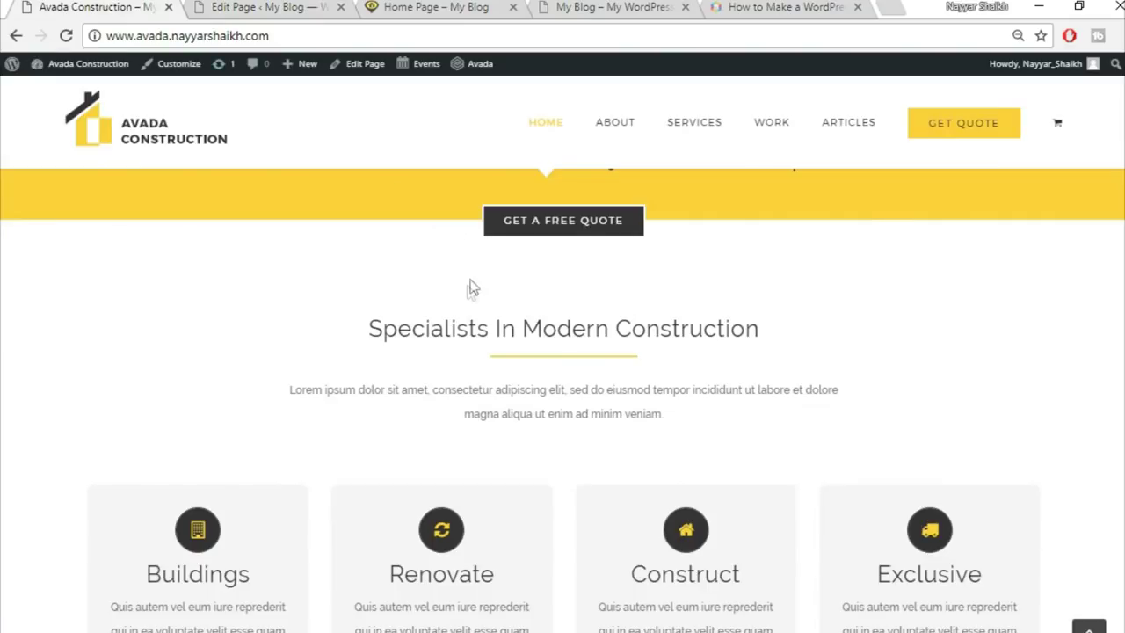
drag(359, 333, 818, 334)
key(ctrl+c)
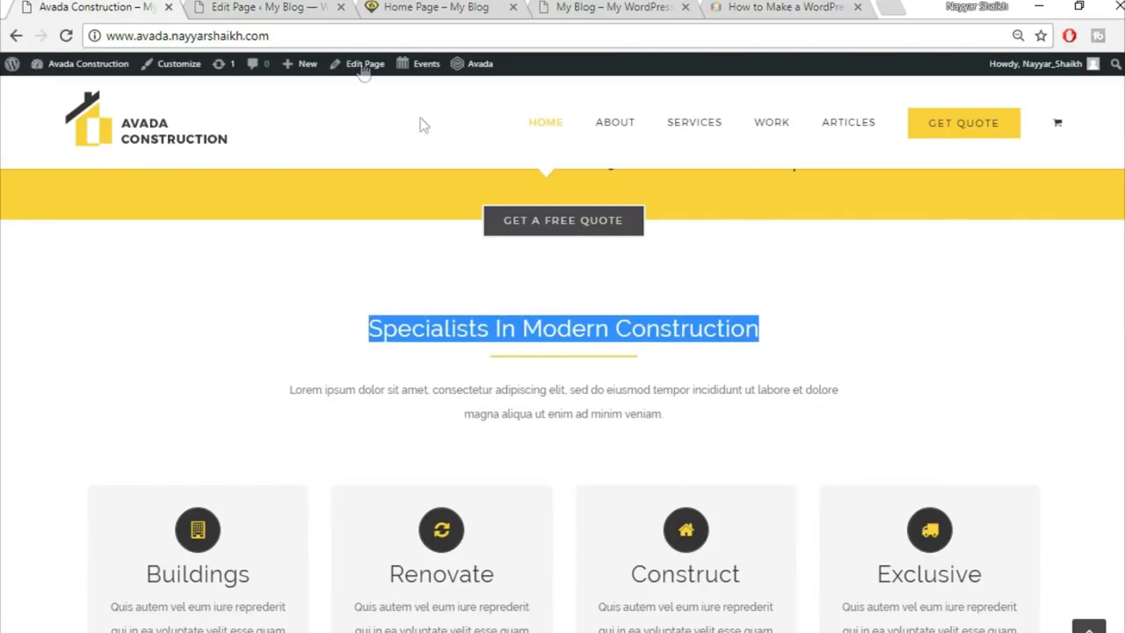
click(303, 6)
click(911, 108)
text(tex)
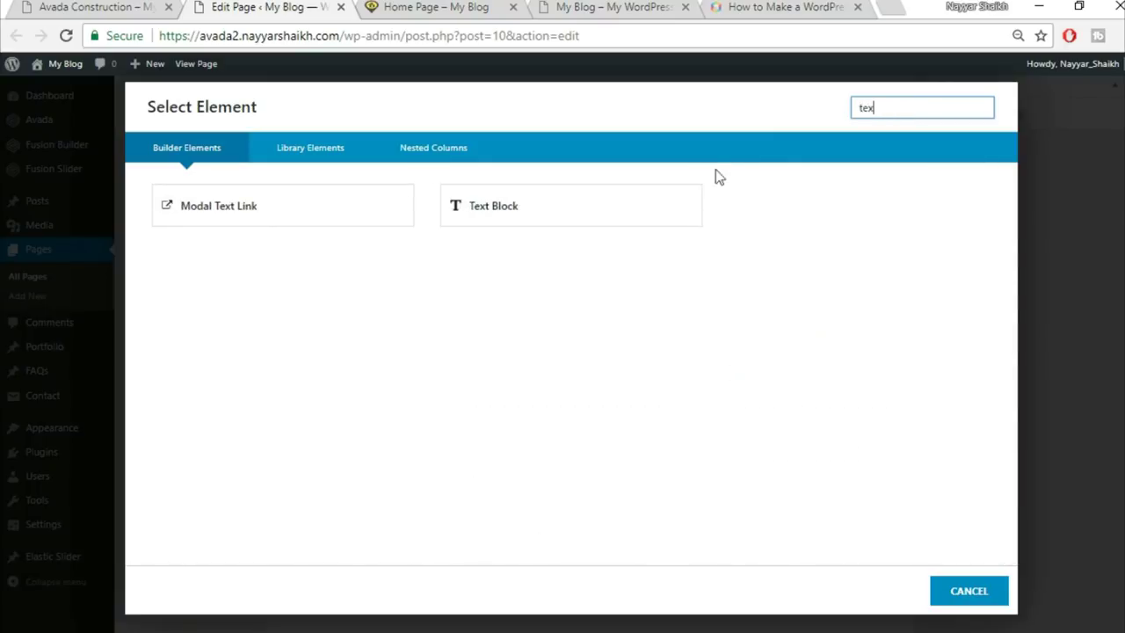
click(540, 219)
key(ctrl+a)
key(BackSpace)
key(ctrl+v)
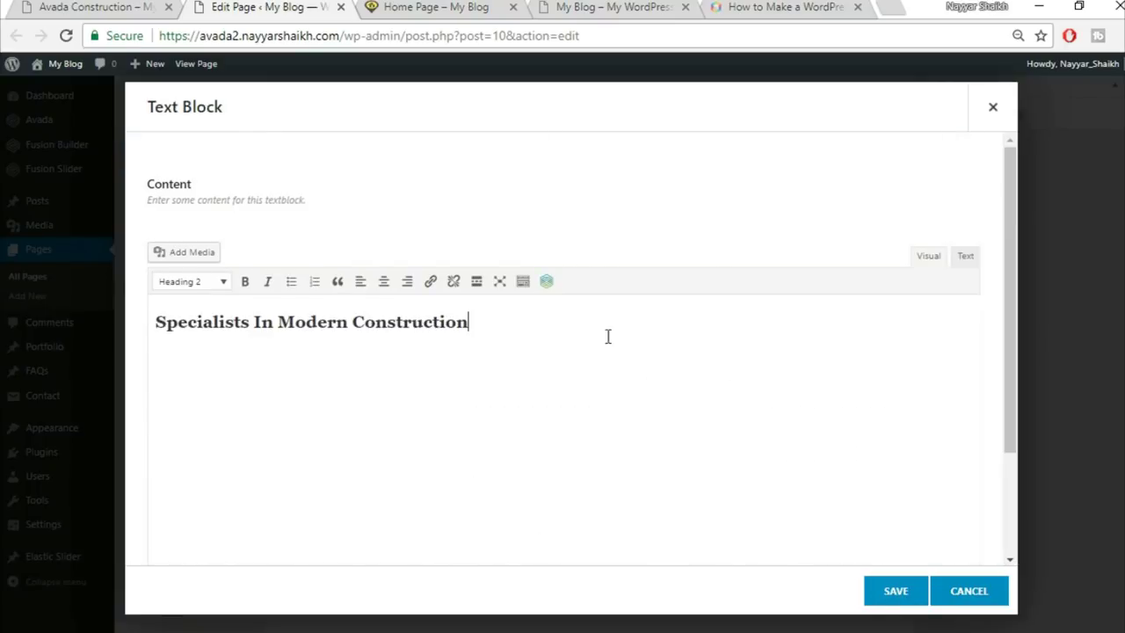
key(ctrl+a)
click(393, 289)
Save the heading text block and add a Separator element below it
click(891, 594)
click(162, 6)
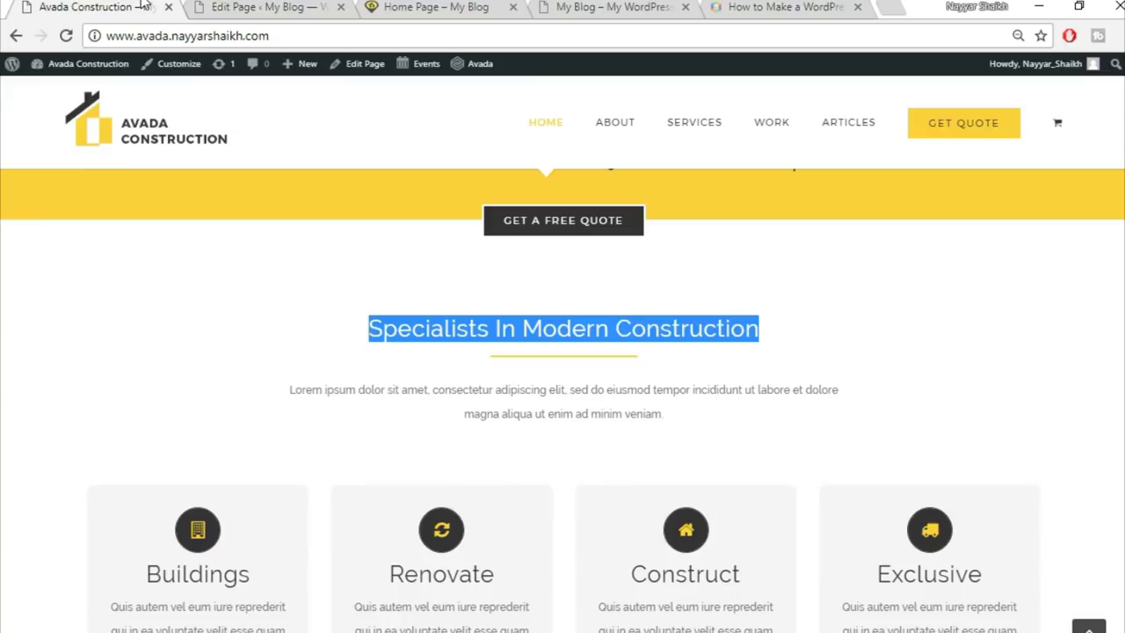
click(264, 7)
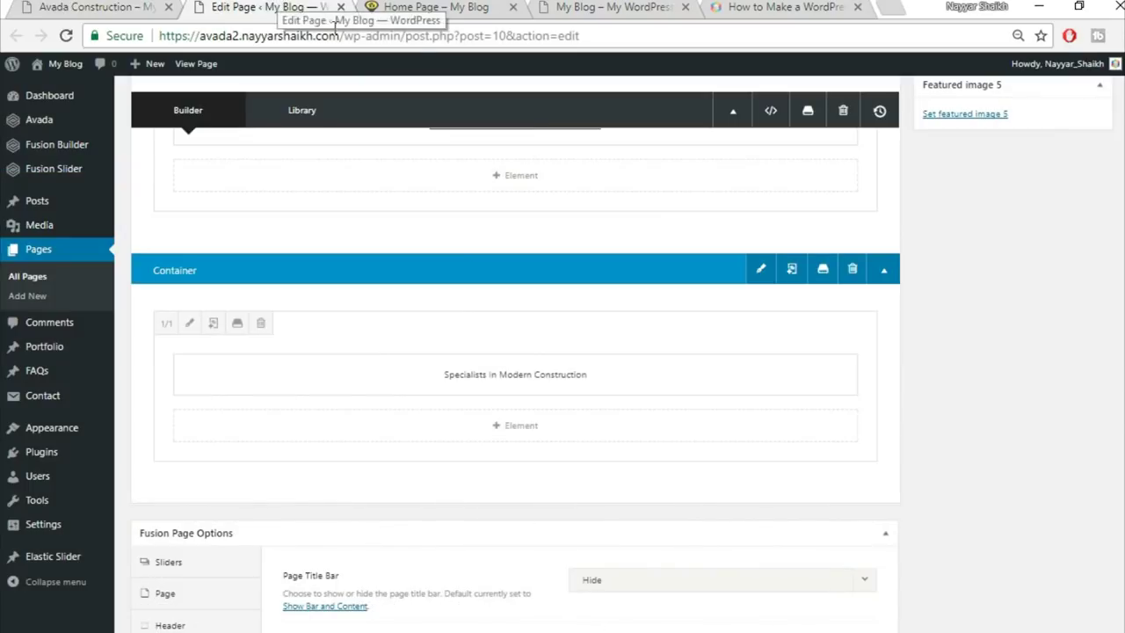
click(521, 425)
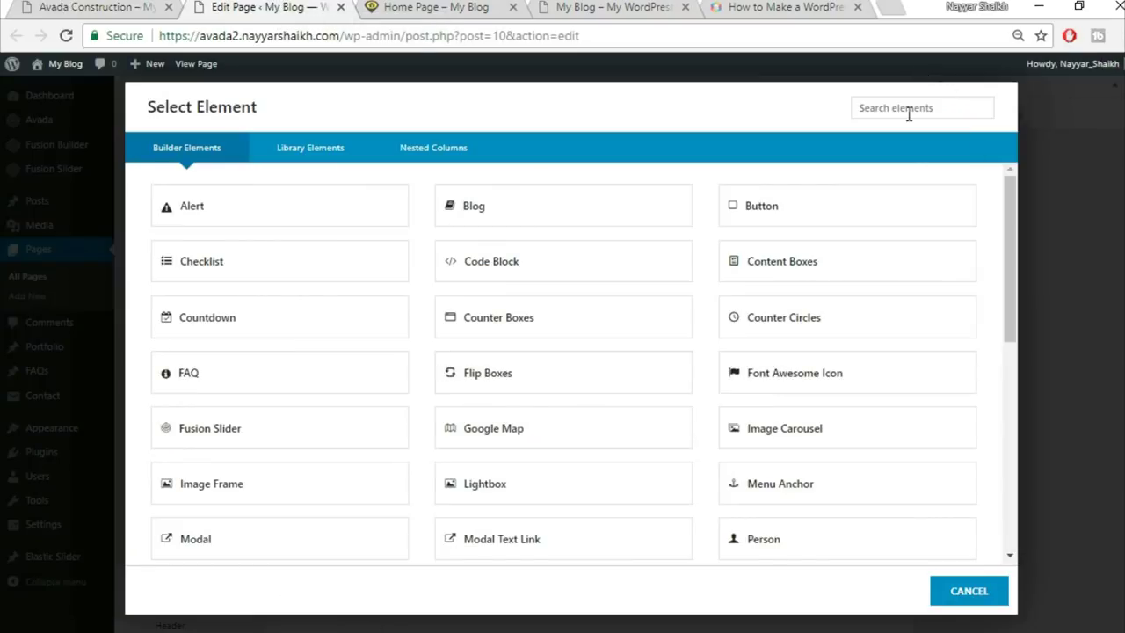
click(909, 115)
text(sep)
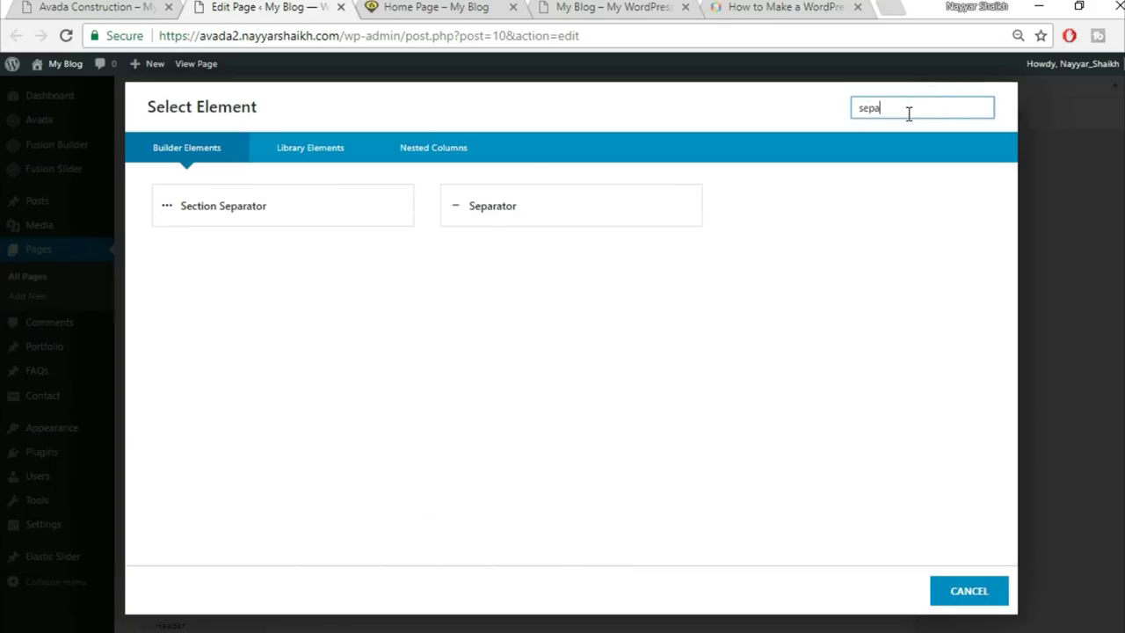
text(a)
click(635, 201)
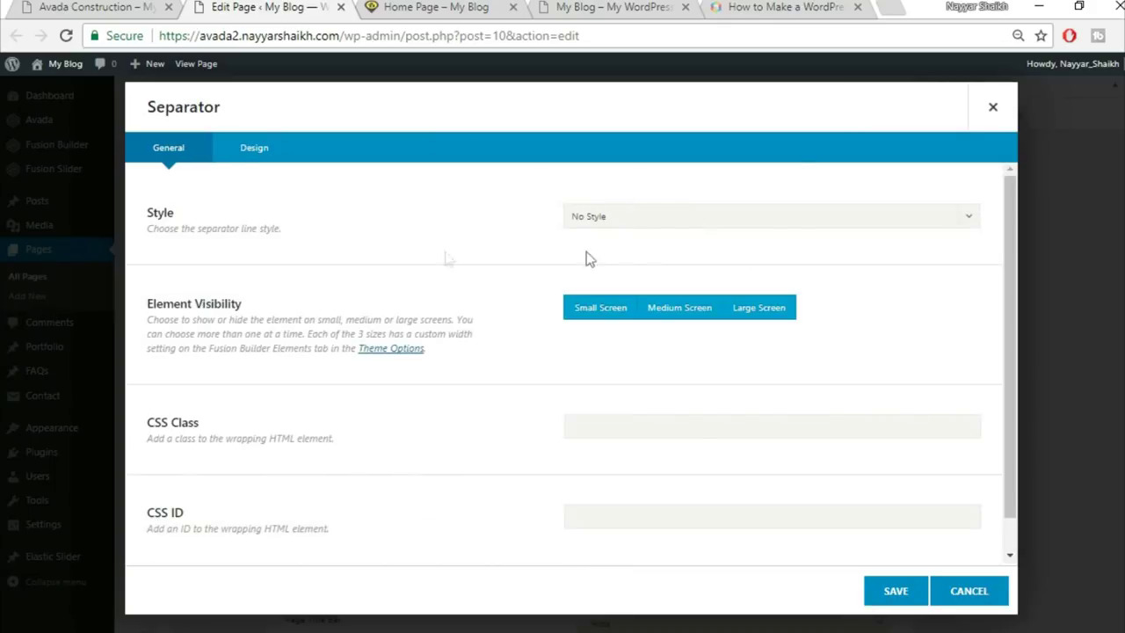
Set the separator style to Single Border Solid, referencing the demo's separator
click(645, 220)
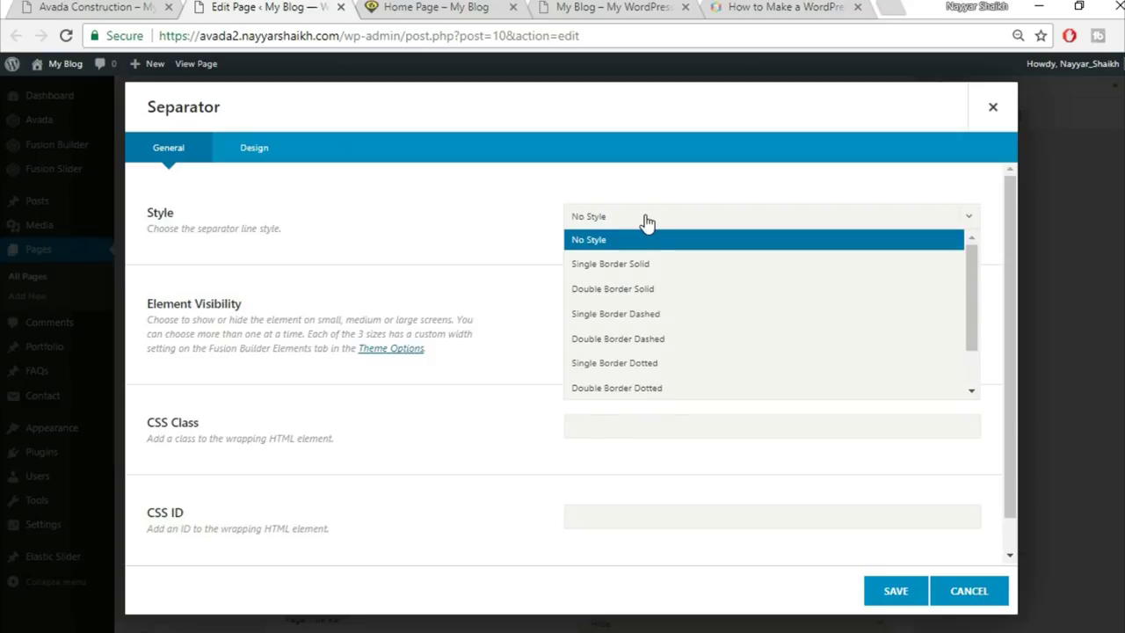
click(654, 264)
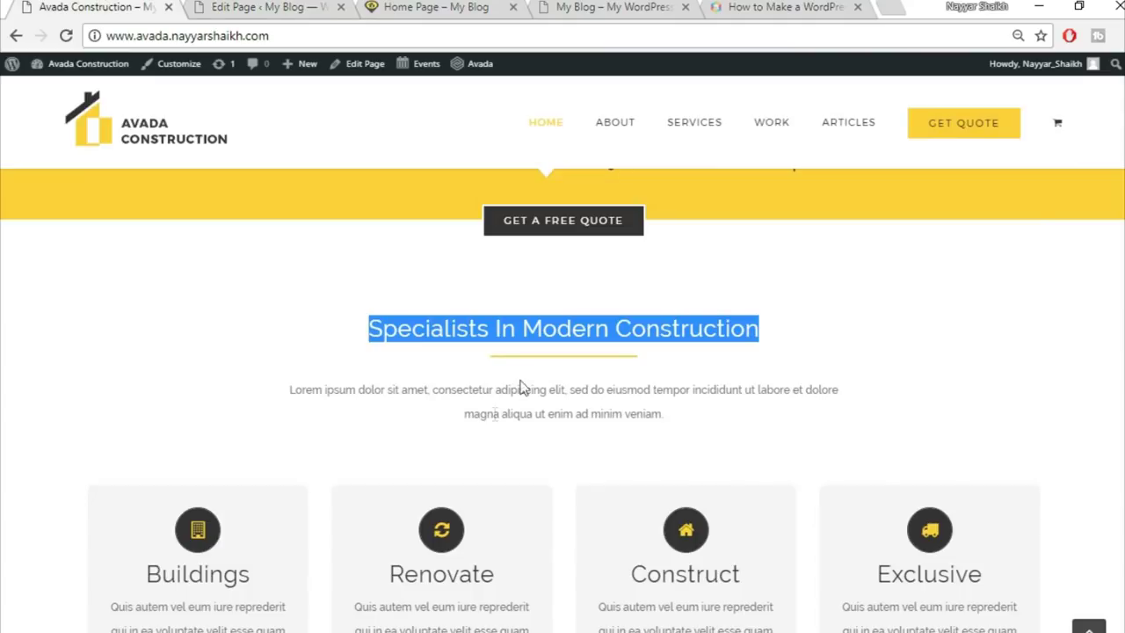
click(524, 376)
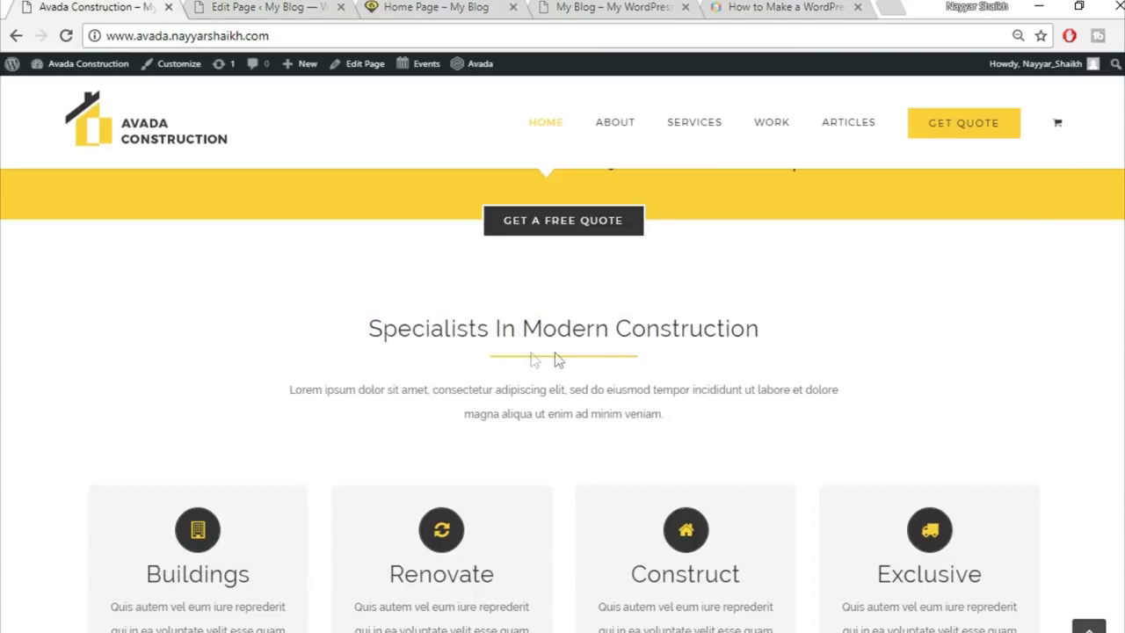
click(248, 12)
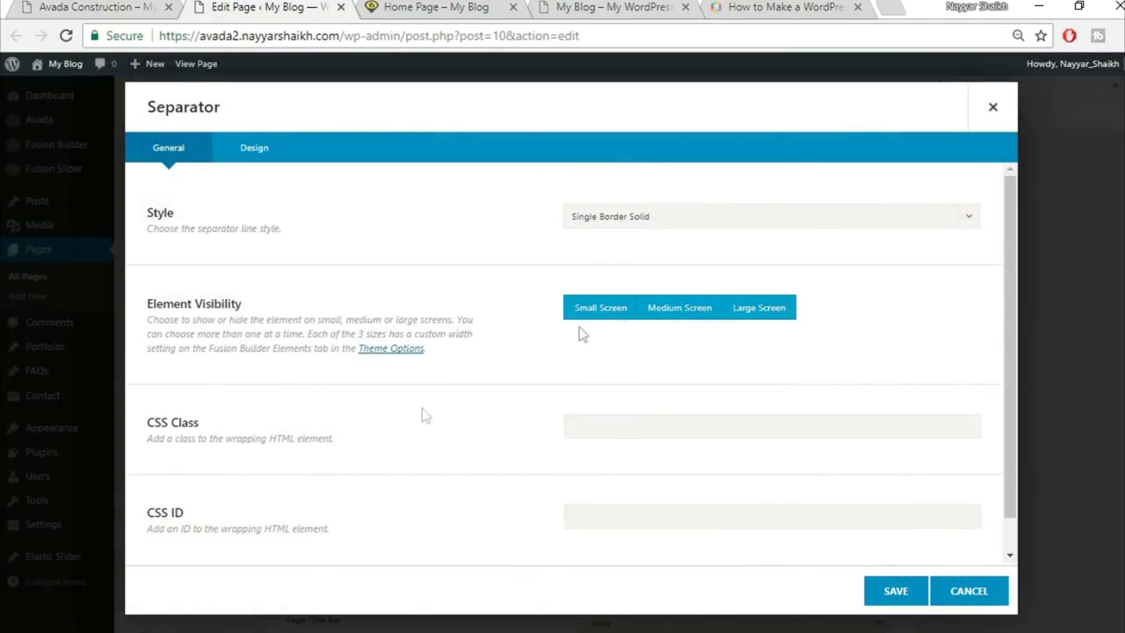
scroll(401, 445, down, 1)
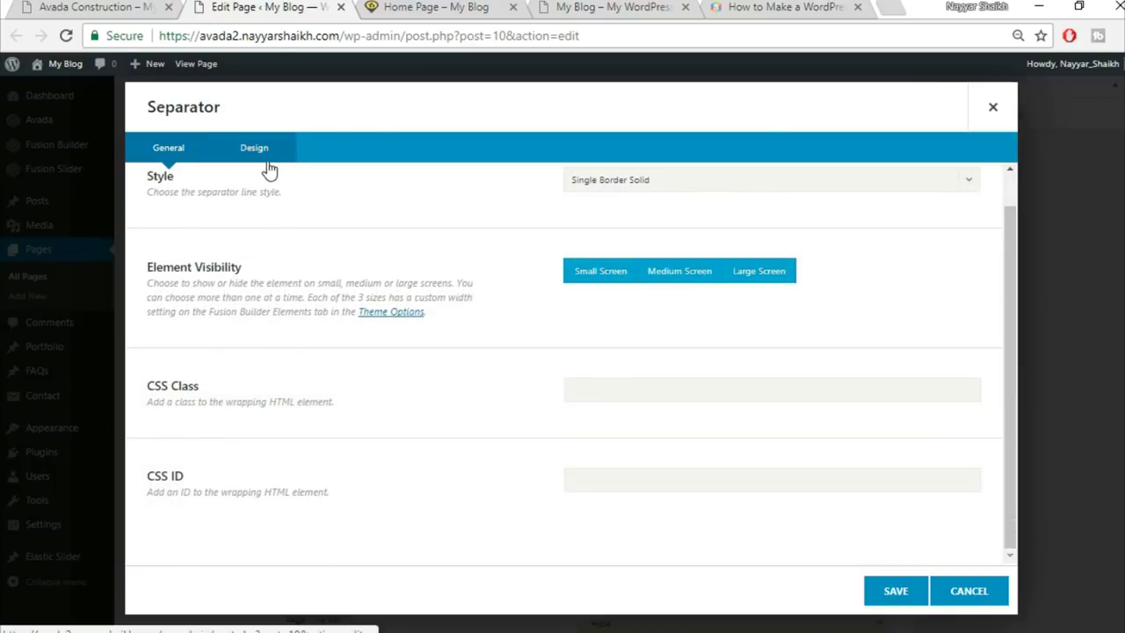
Set the separator colour to the pasted yellow hex value
click(264, 154)
scroll(622, 259, up, 1)
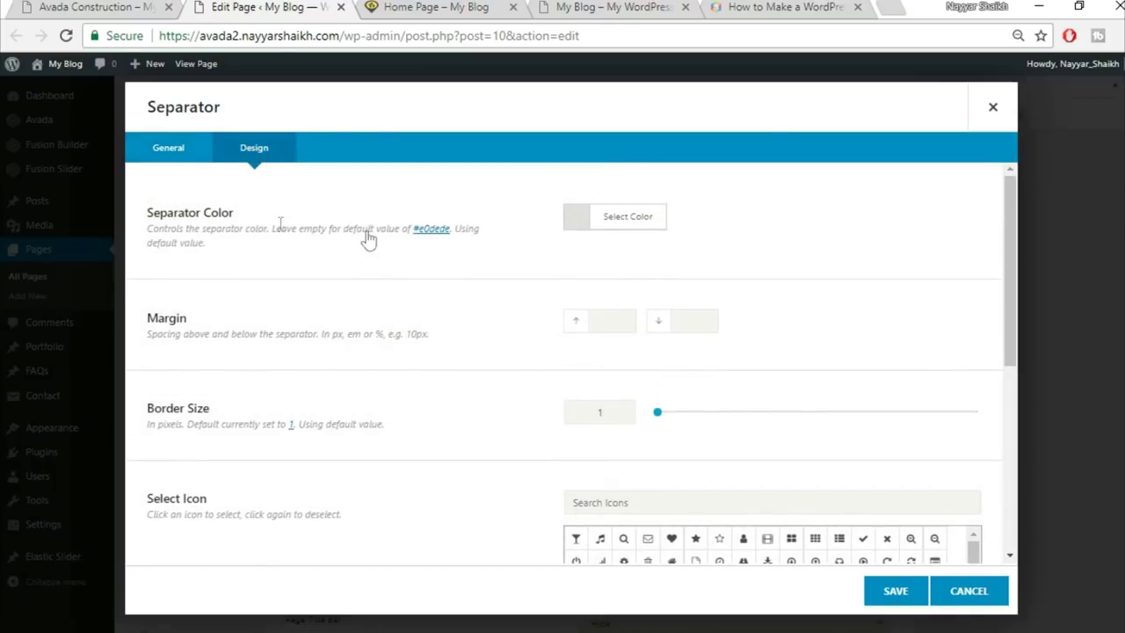
click(648, 221)
click(733, 242)
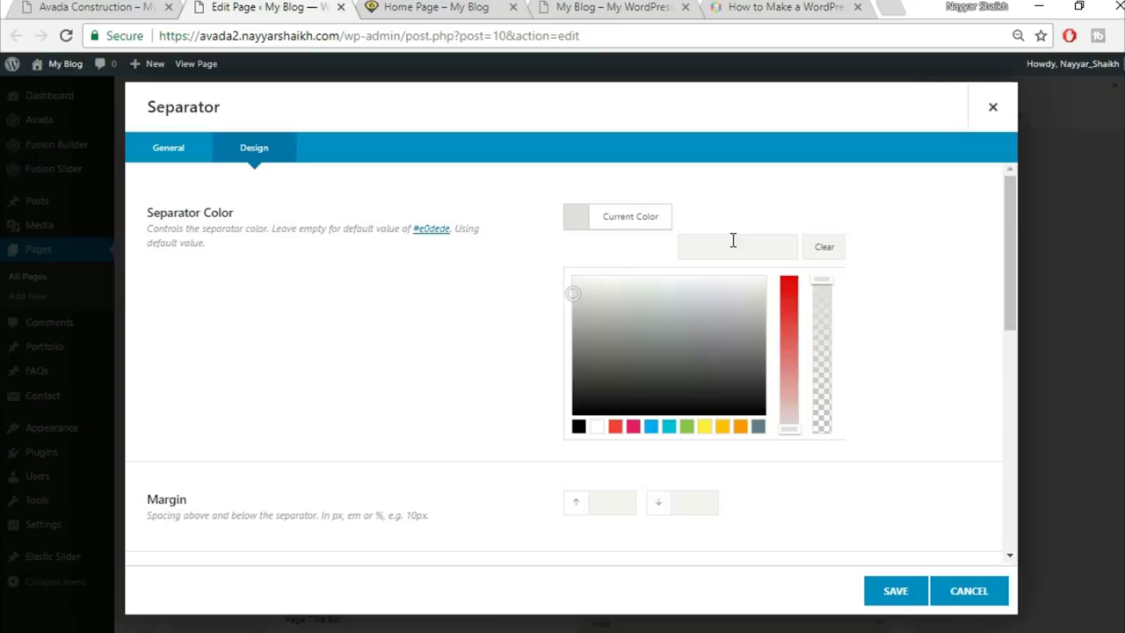
key(ctrl+v)
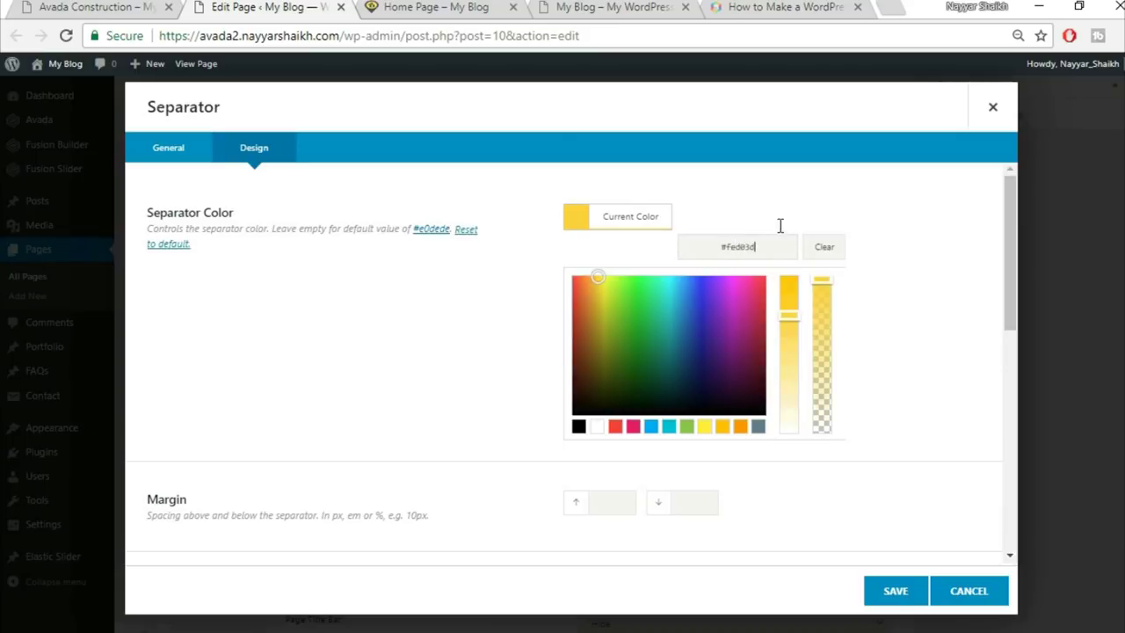
scroll(929, 279, down, 1)
click(929, 280)
scroll(925, 279, down, 1)
scroll(925, 278, up, 1)
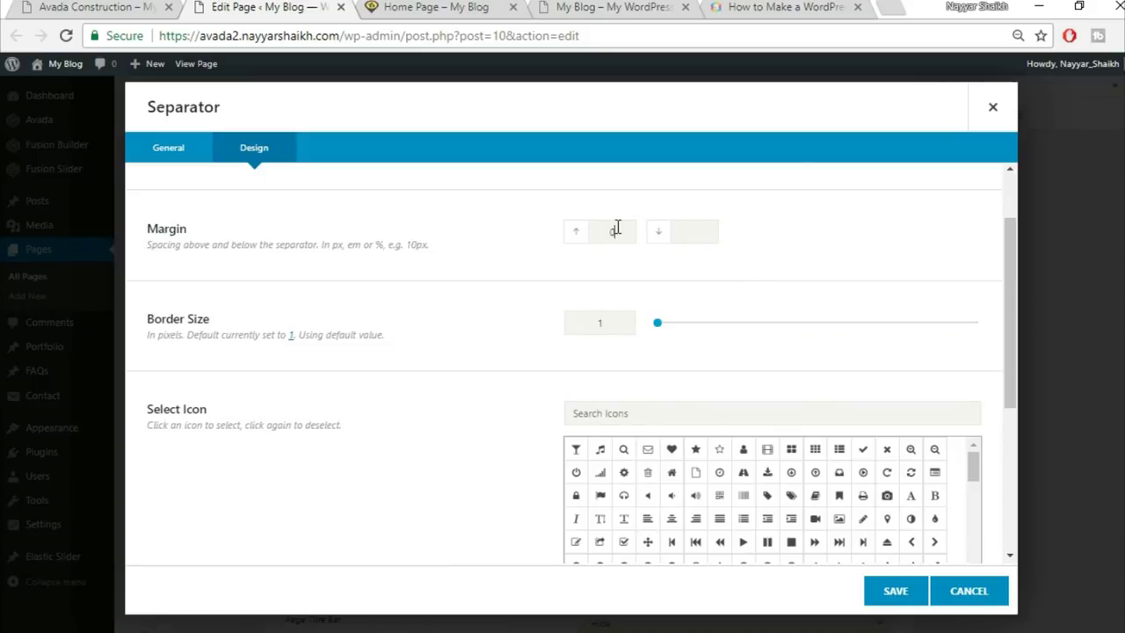
Match the demo spacing with margins 0 top and 30 bottom and border size 2
click(137, 6)
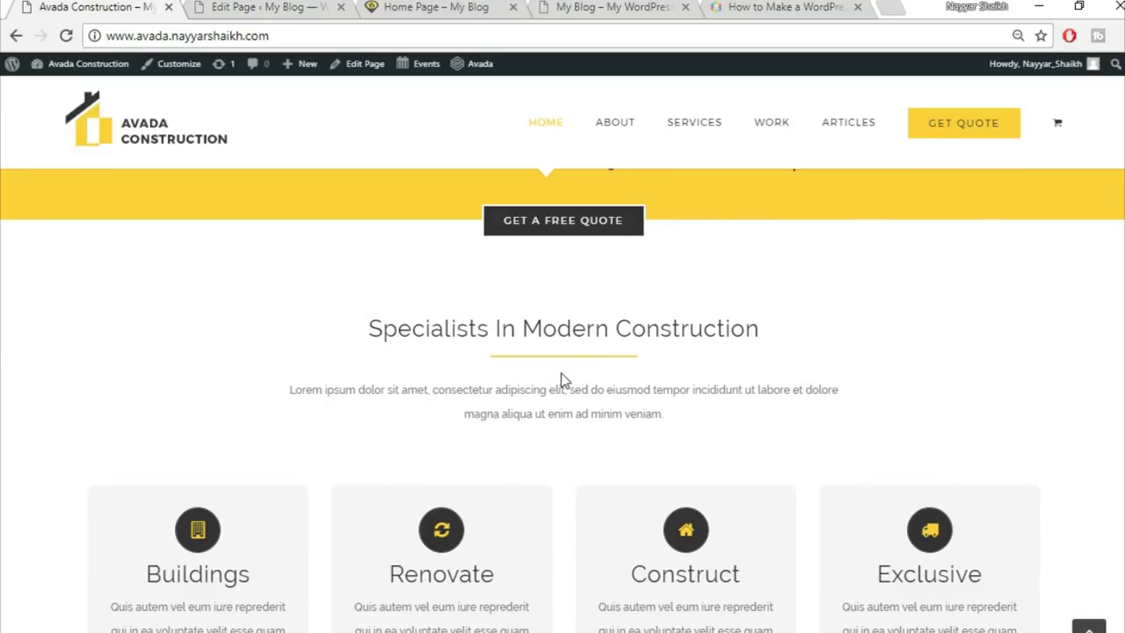
click(216, 6)
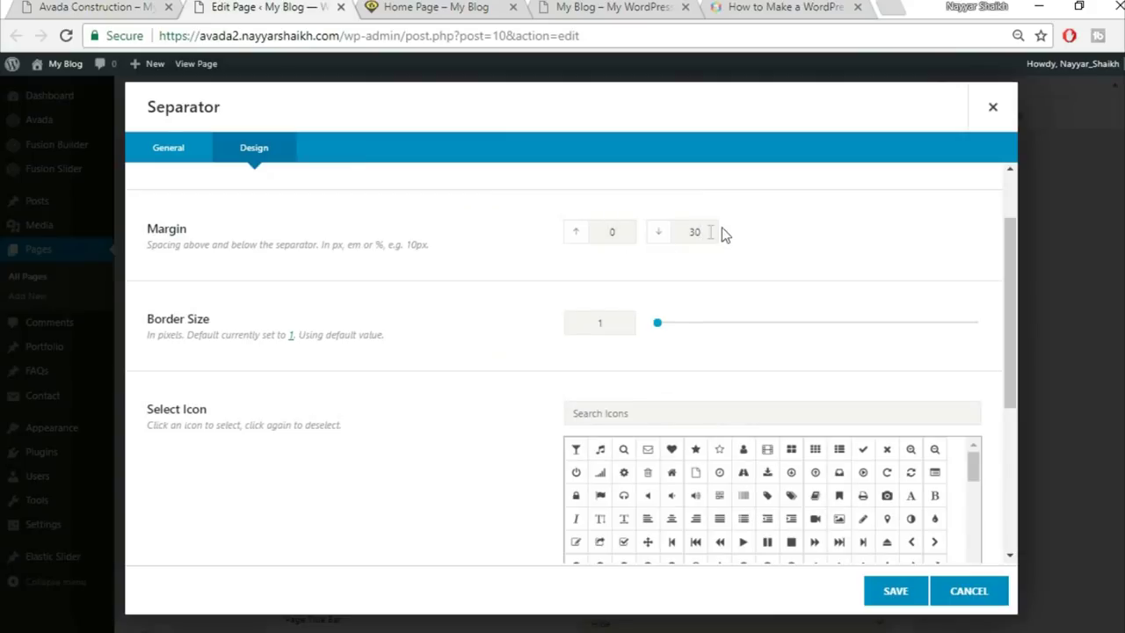
click(618, 326)
text(1)
double_click(615, 317)
text(2)
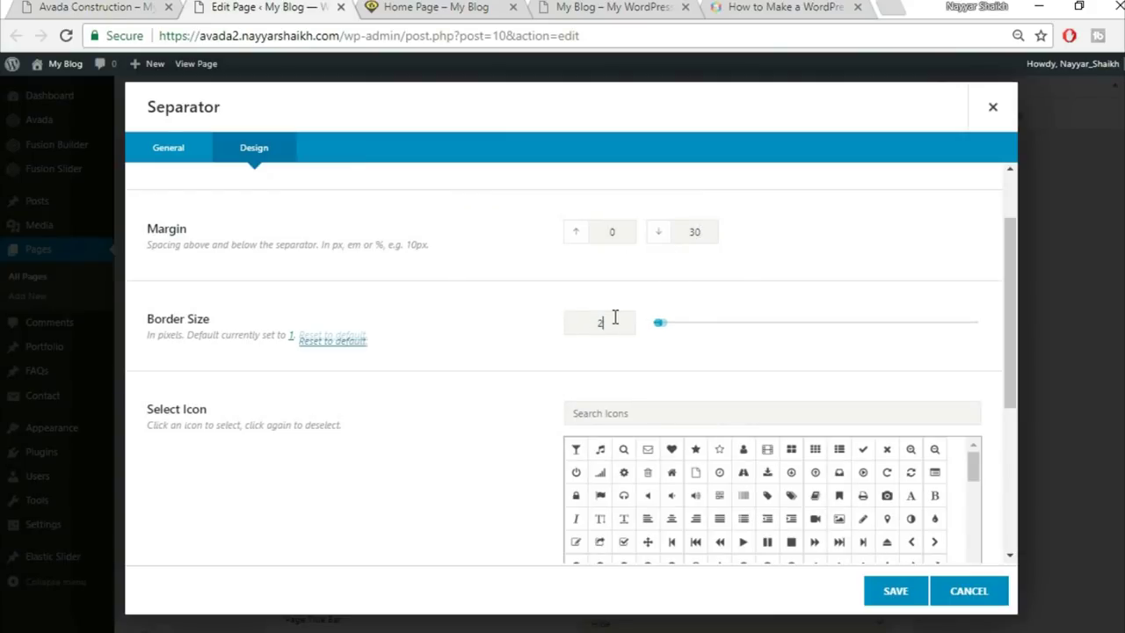
Set the separator width to 200px, checking it against the demo, and save
click(126, 6)
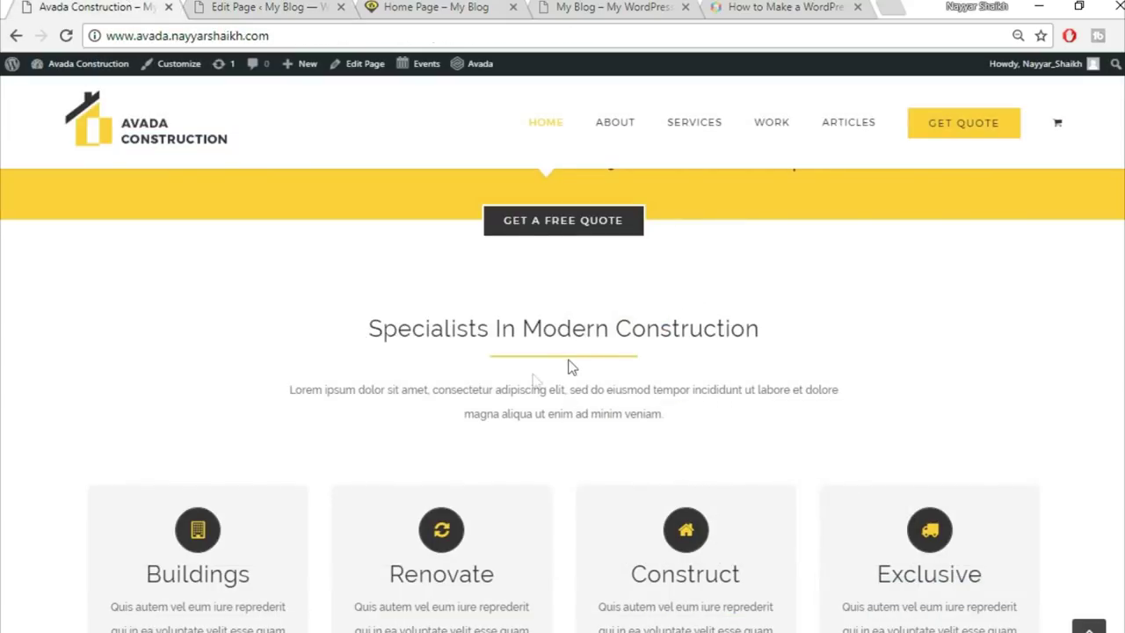
click(271, 6)
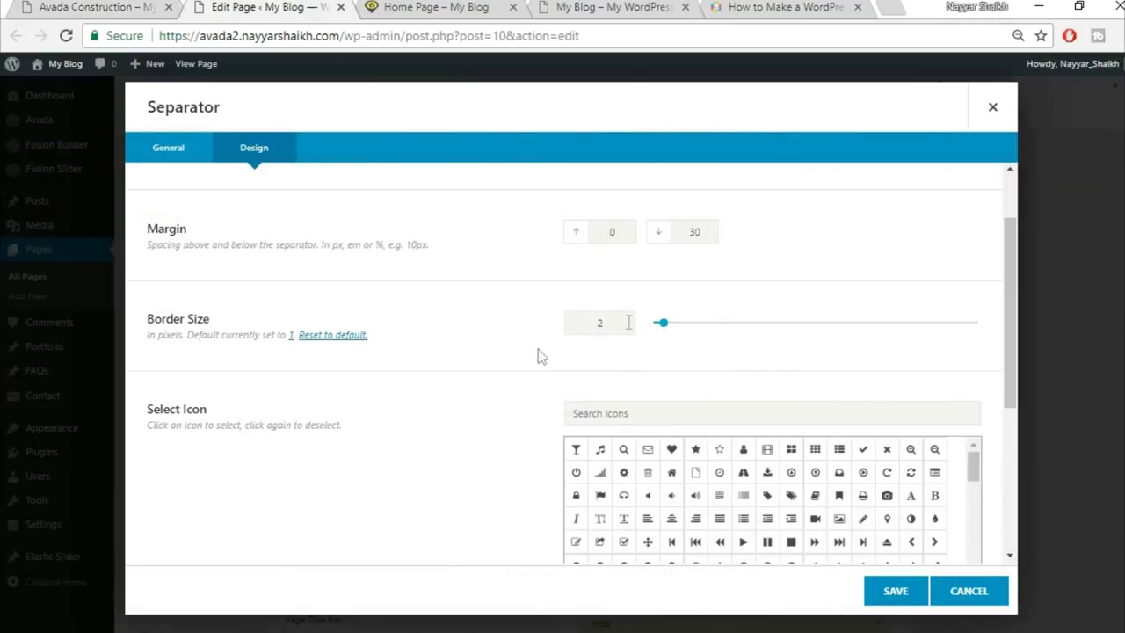
scroll(442, 420, down, 4)
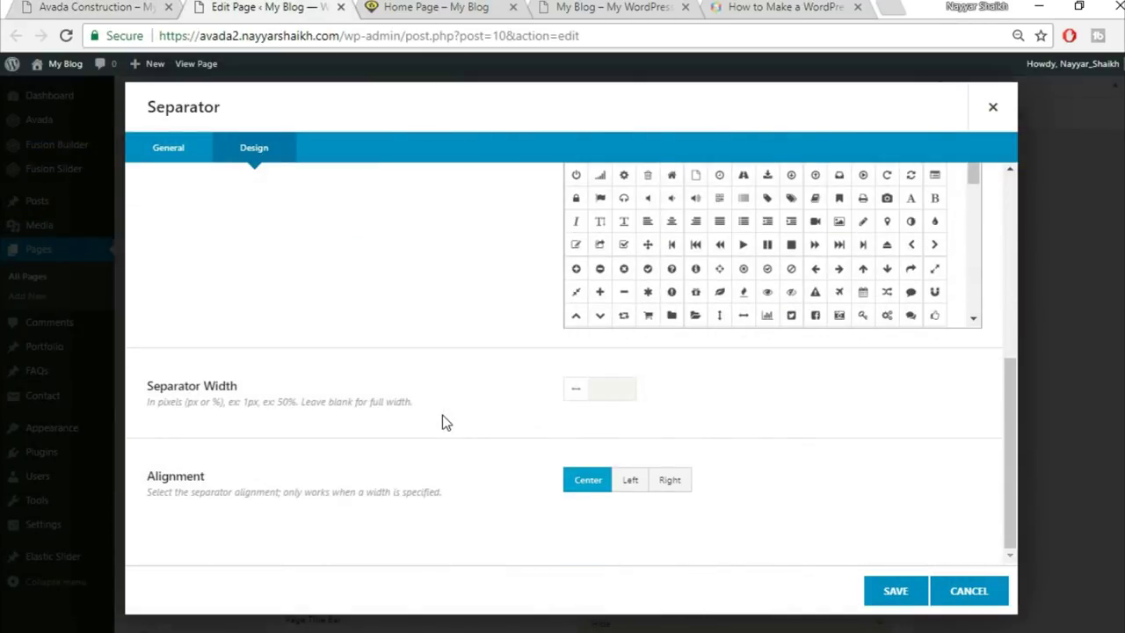
click(163, 6)
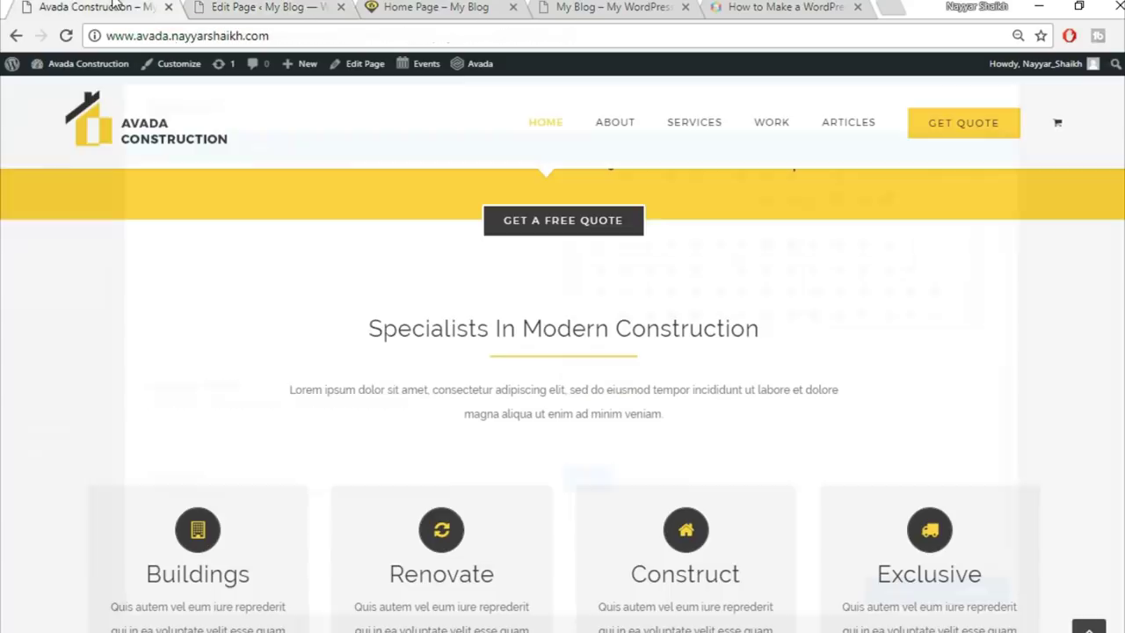
click(261, 7)
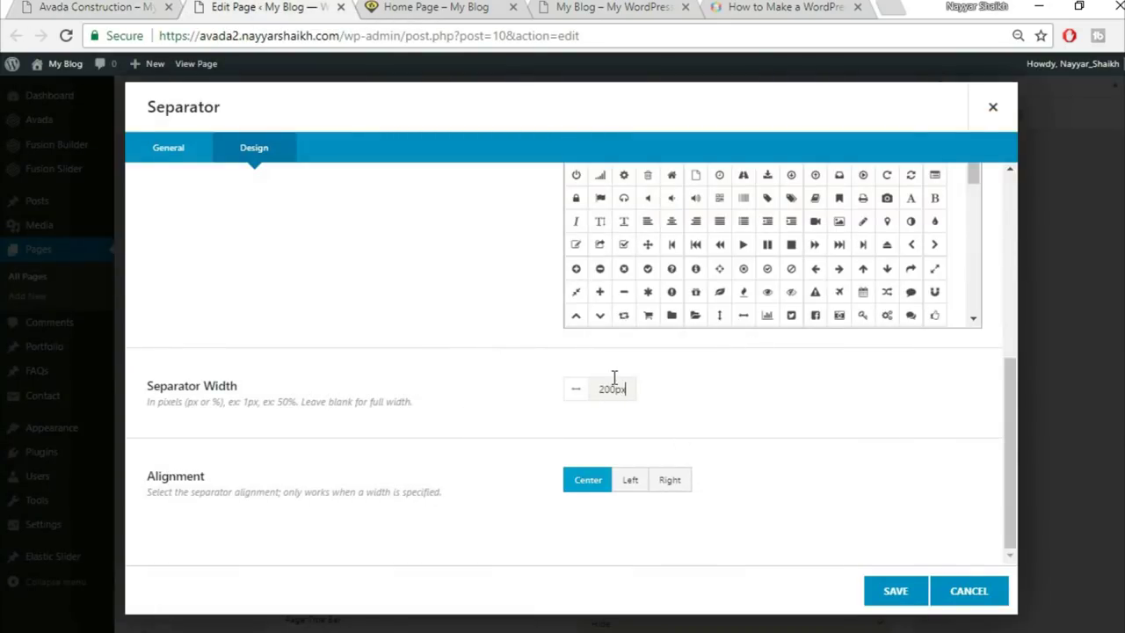
click(98, 6)
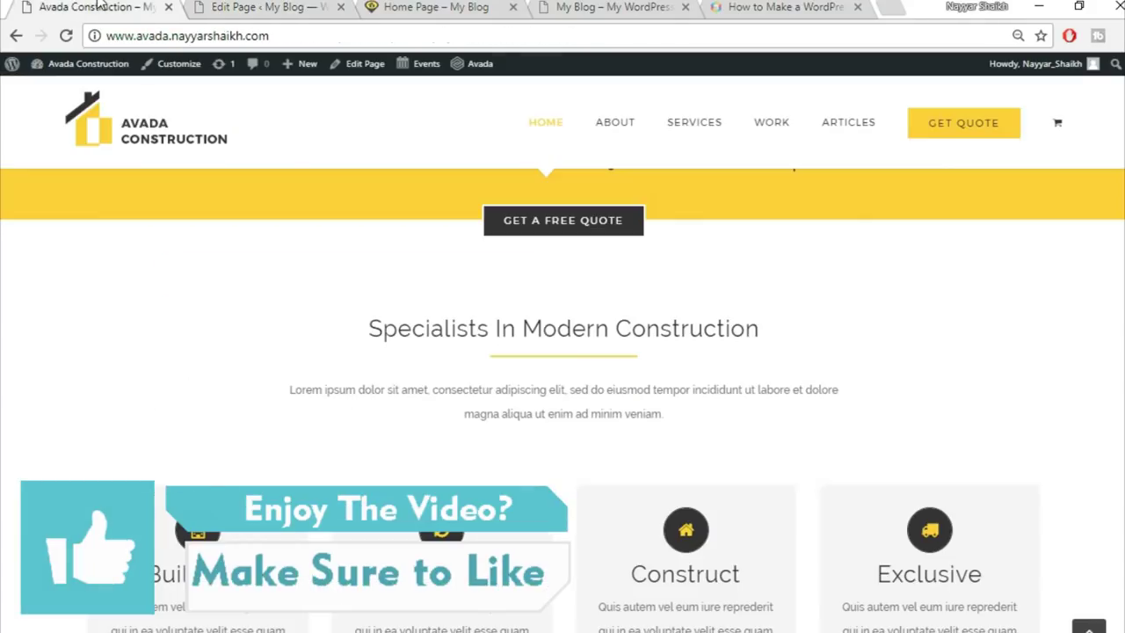
click(220, 6)
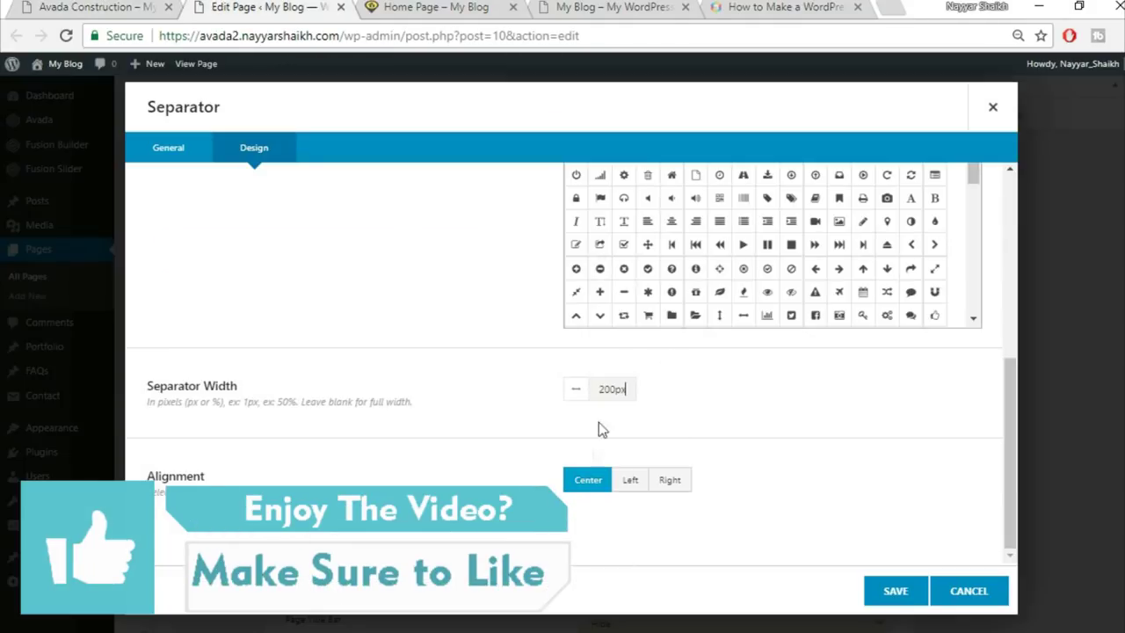
click(894, 592)
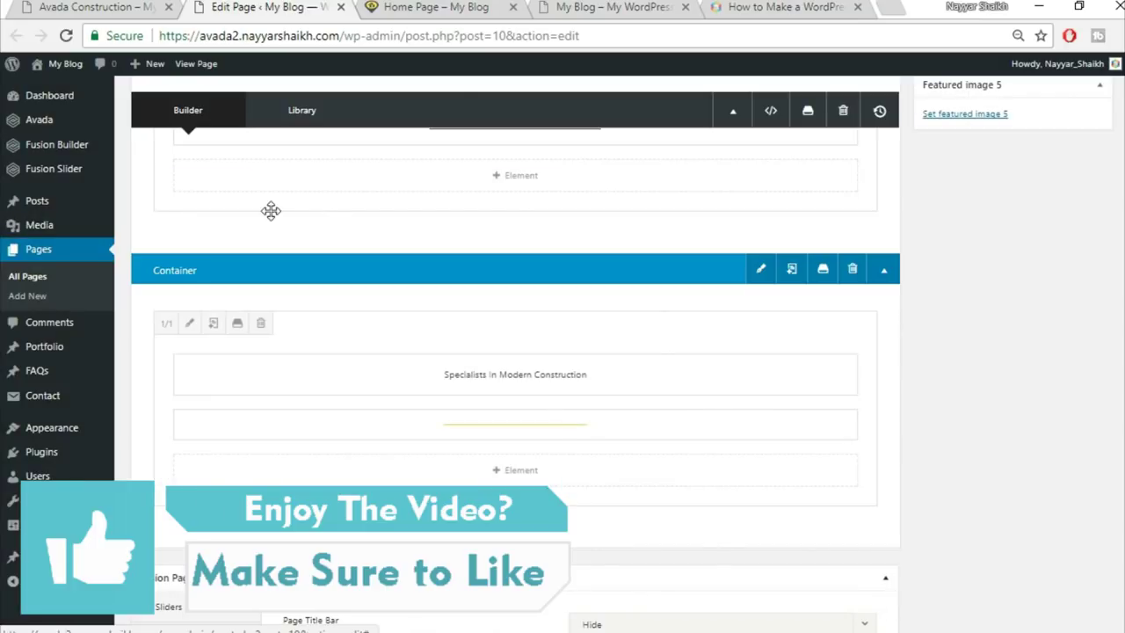
Copy the demo's lorem ipsum paragraph and add a Text Block below the separator
key(ctrl+Page_Up)
drag(292, 390, 806, 417)
key(ctrl+c)
click(275, 6)
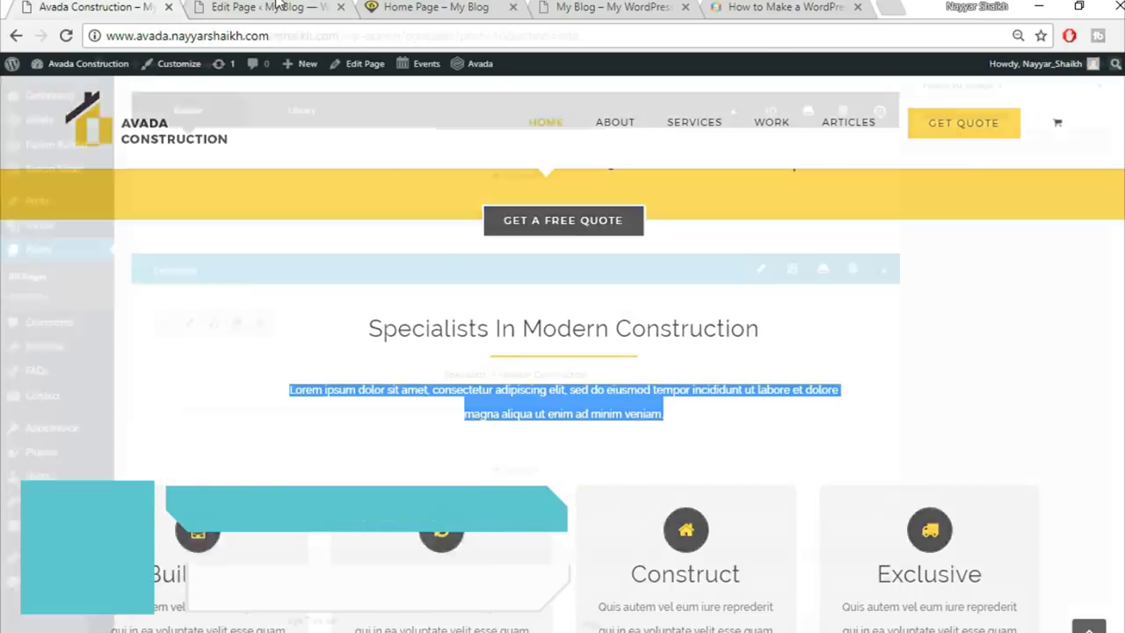
click(538, 473)
click(902, 99)
text(tex)
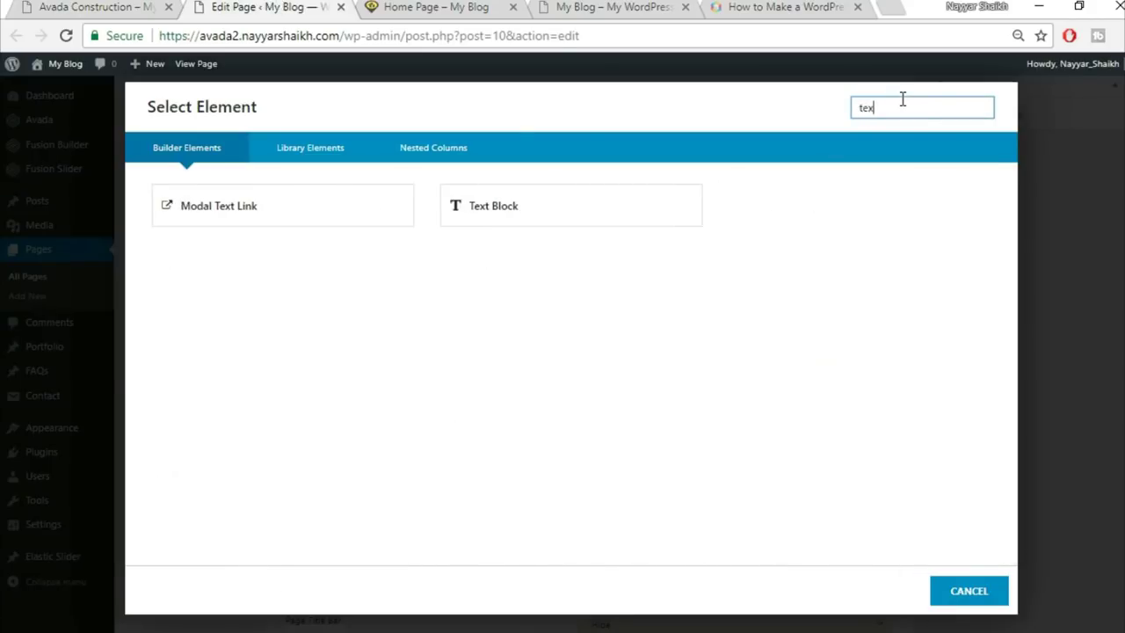
click(648, 219)
Replace the placeholder with the pasted paragraph, centre it and save the block
key(ctrl+a)
key(Delete)
click(970, 256)
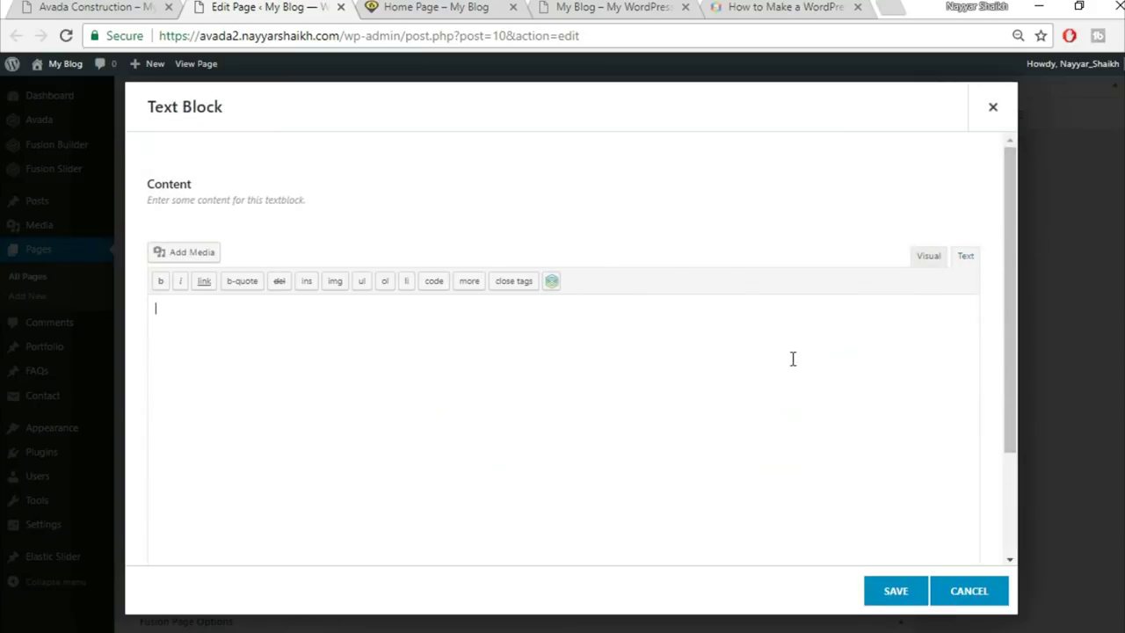
key(ctrl+v)
click(928, 256)
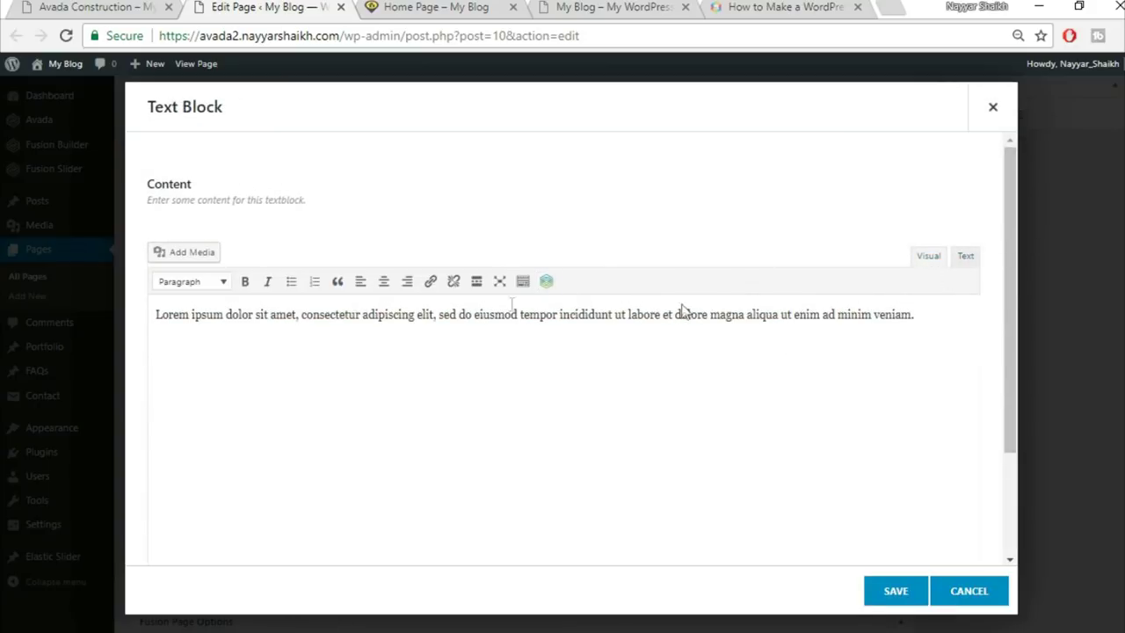
click(383, 288)
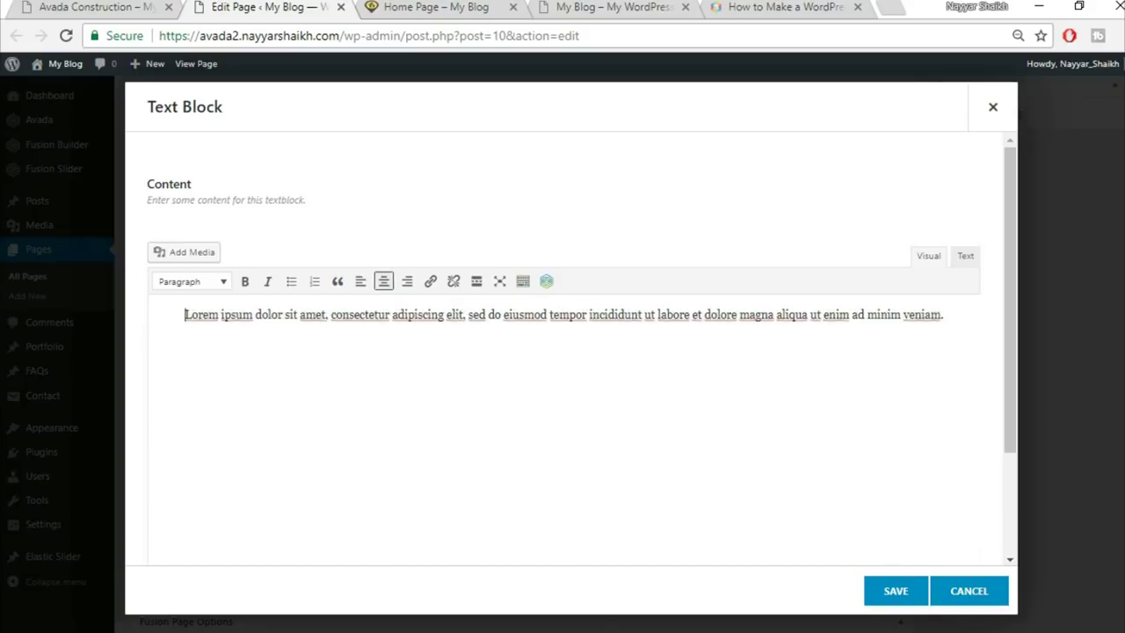
click(893, 591)
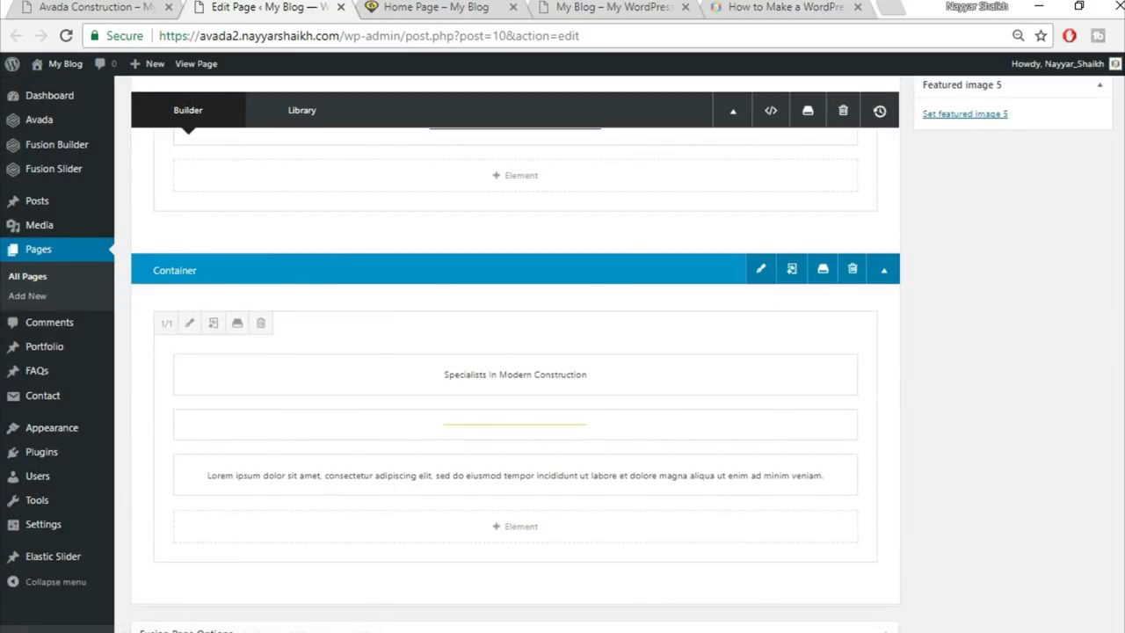
Compare the paragraph with the demo and update the Home Page
click(96, 7)
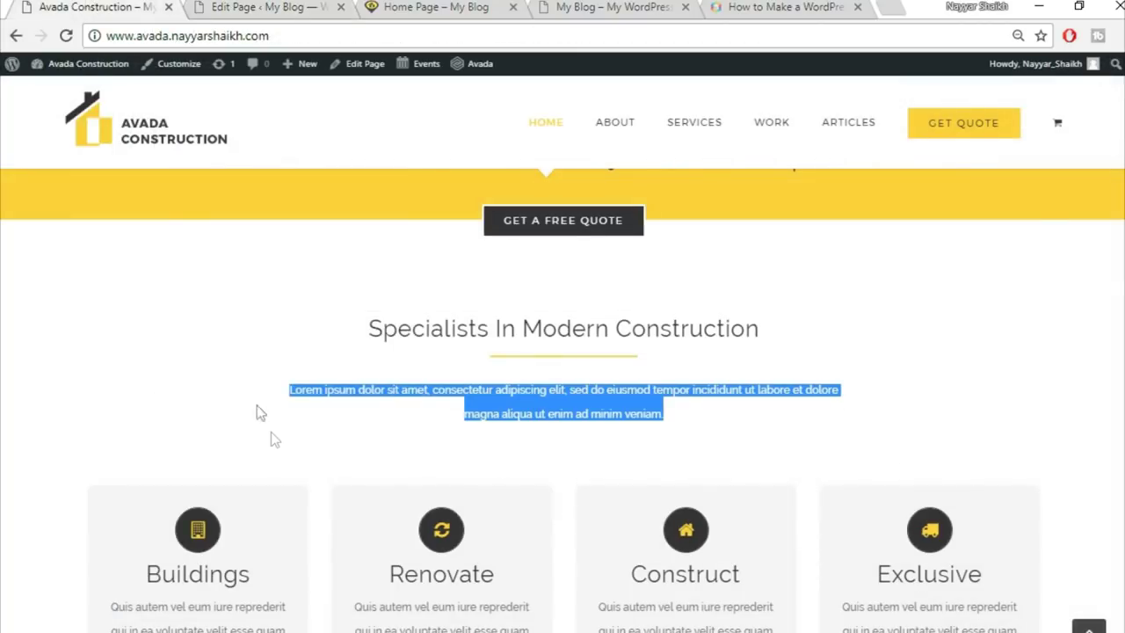
click(244, 7)
scroll(1099, 474, up, 7)
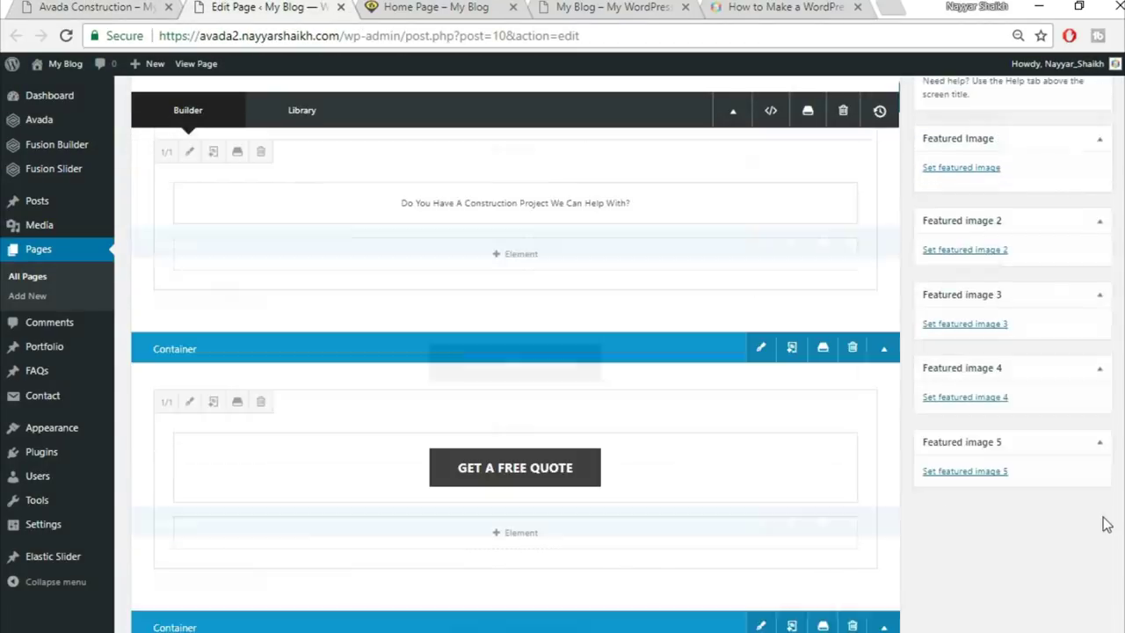
scroll(1105, 523, up, 3)
click(1080, 306)
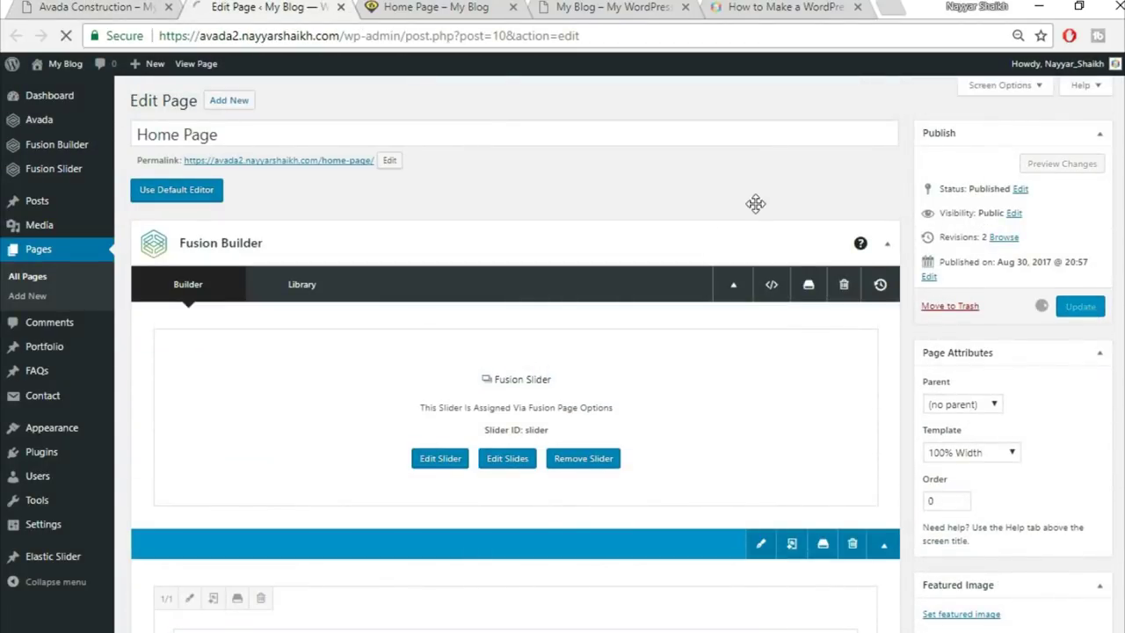
Reload the live Home Page to verify the Specialists section against the demo's paragraph
click(423, 6)
click(441, 32)
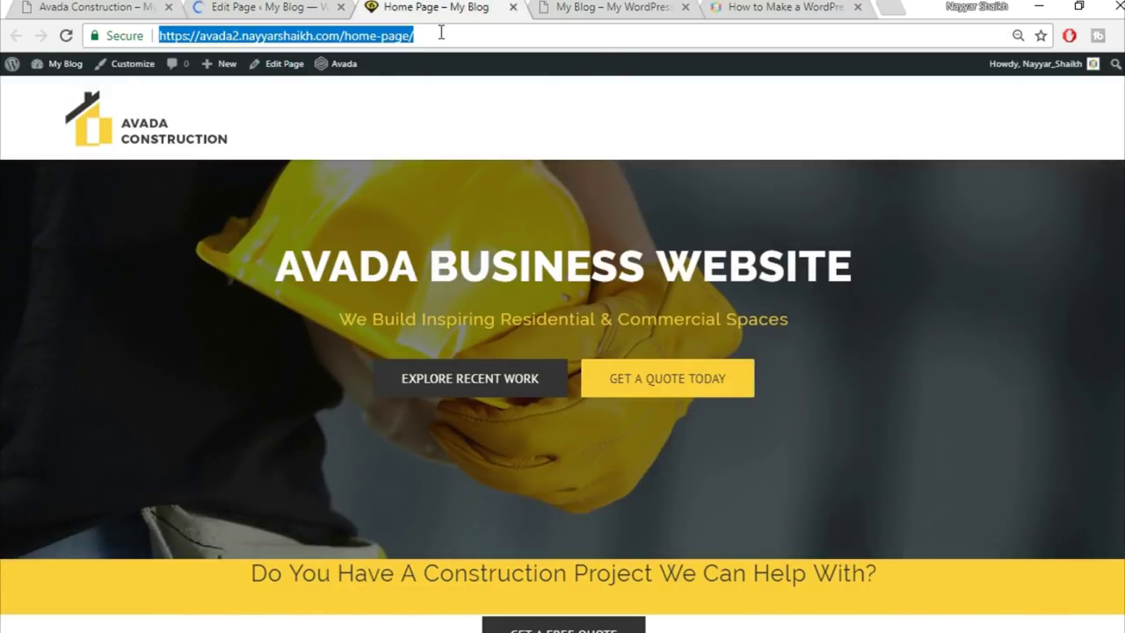
key(Return)
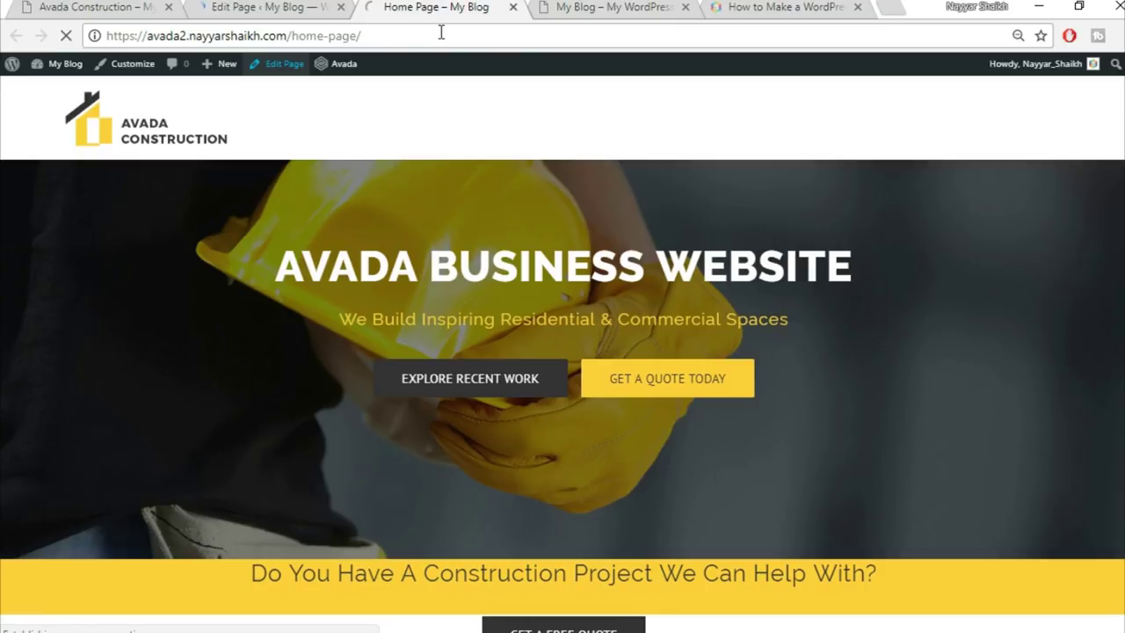
scroll(869, 401, down, 3)
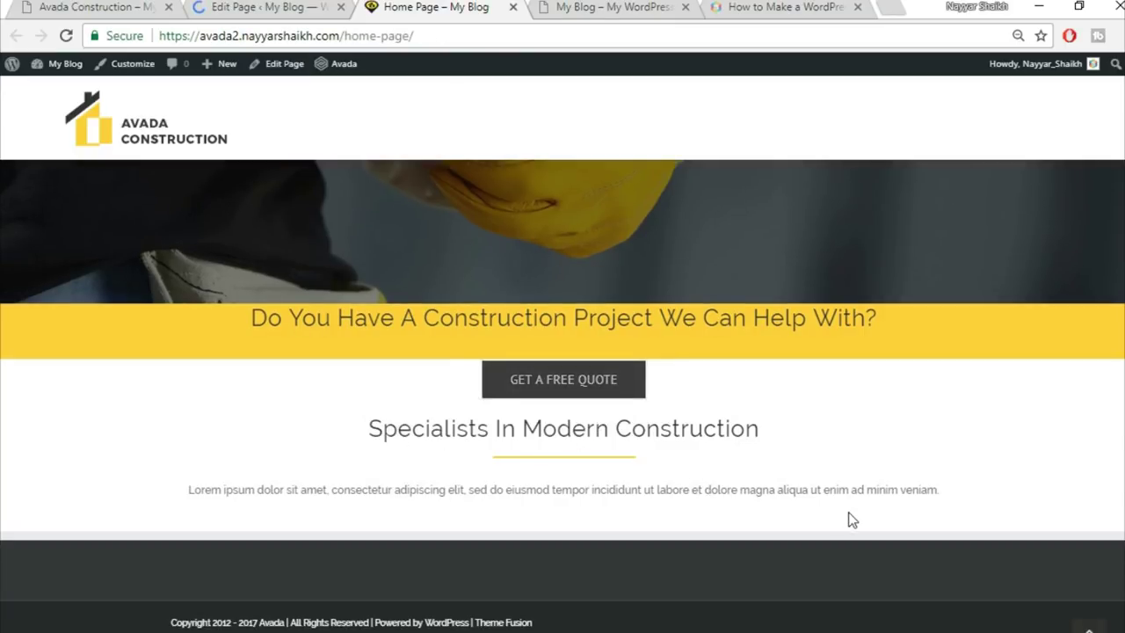
scroll(733, 297, up, 3)
scroll(814, 487, down, 3)
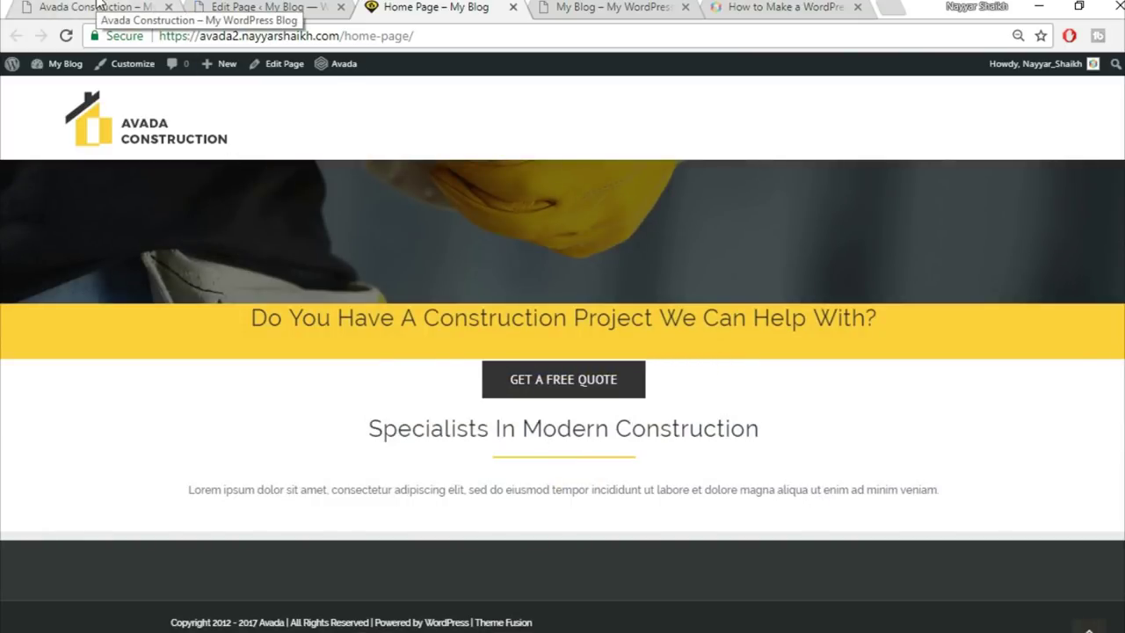
click(98, 5)
drag(290, 391, 671, 415)
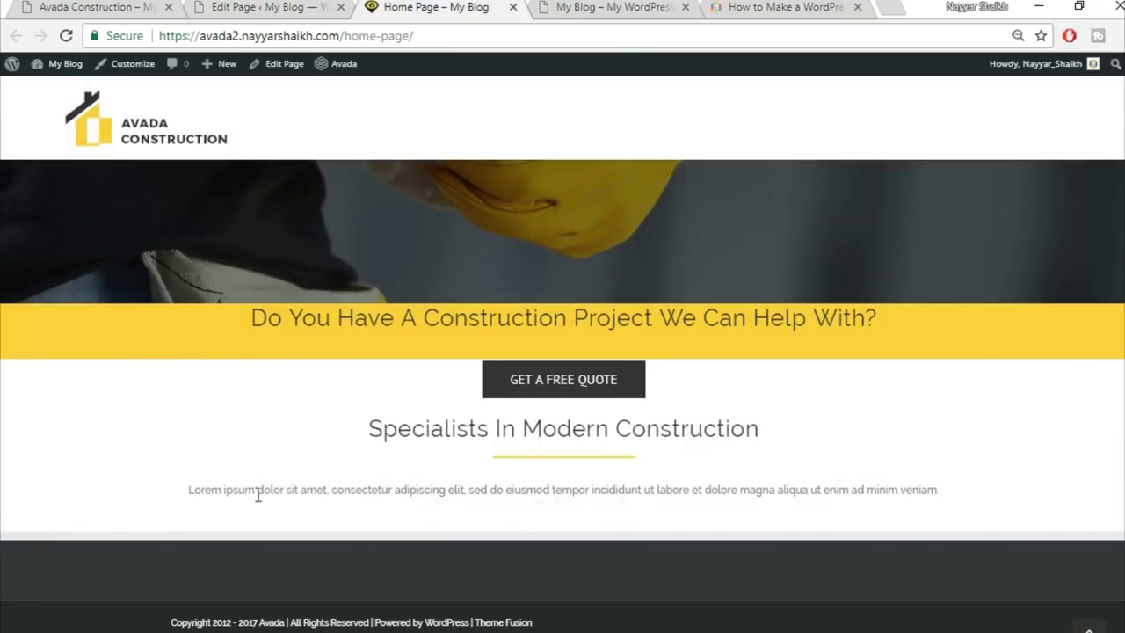
Check the Lorem ipsum paragraph, scroll the builder, then view the demo's four flip boxes
drag(202, 489, 897, 494)
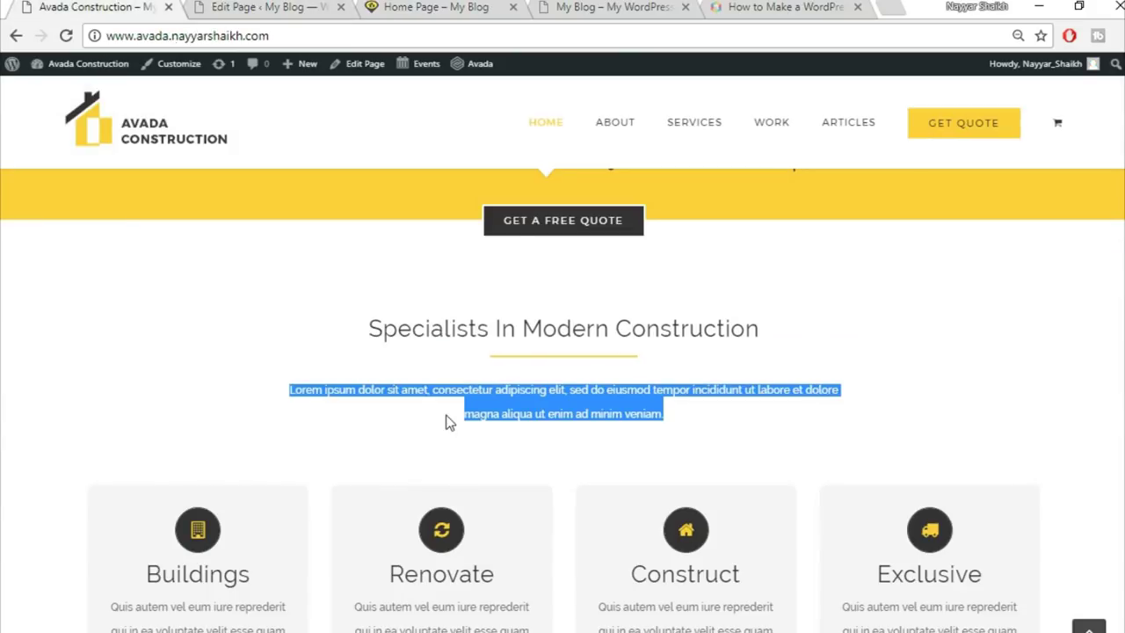
click(327, 396)
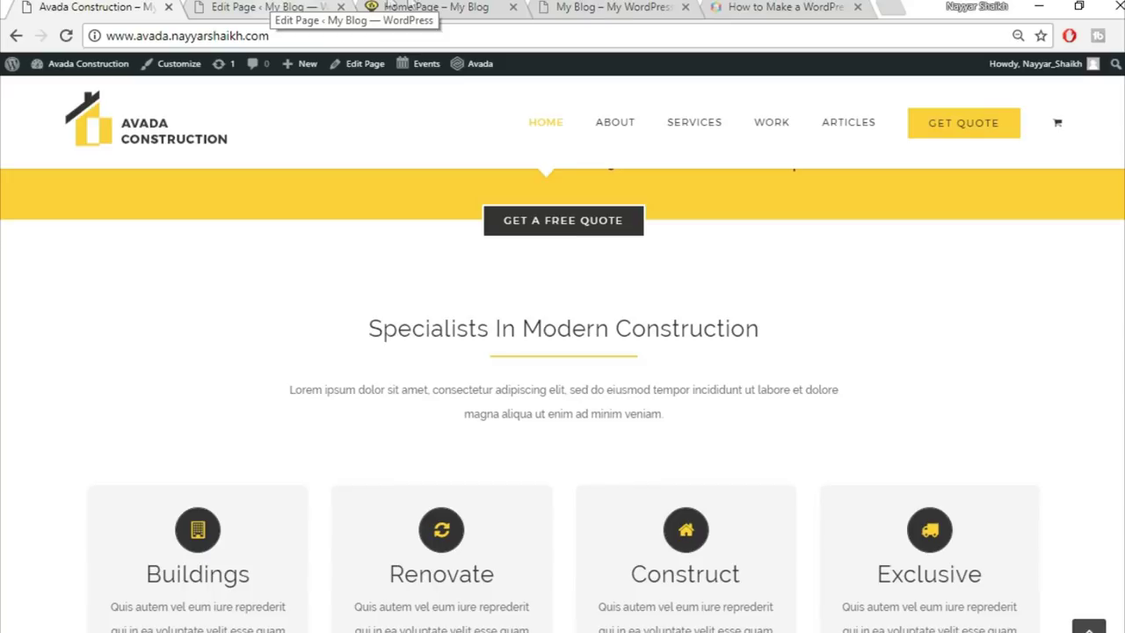
click(269, 6)
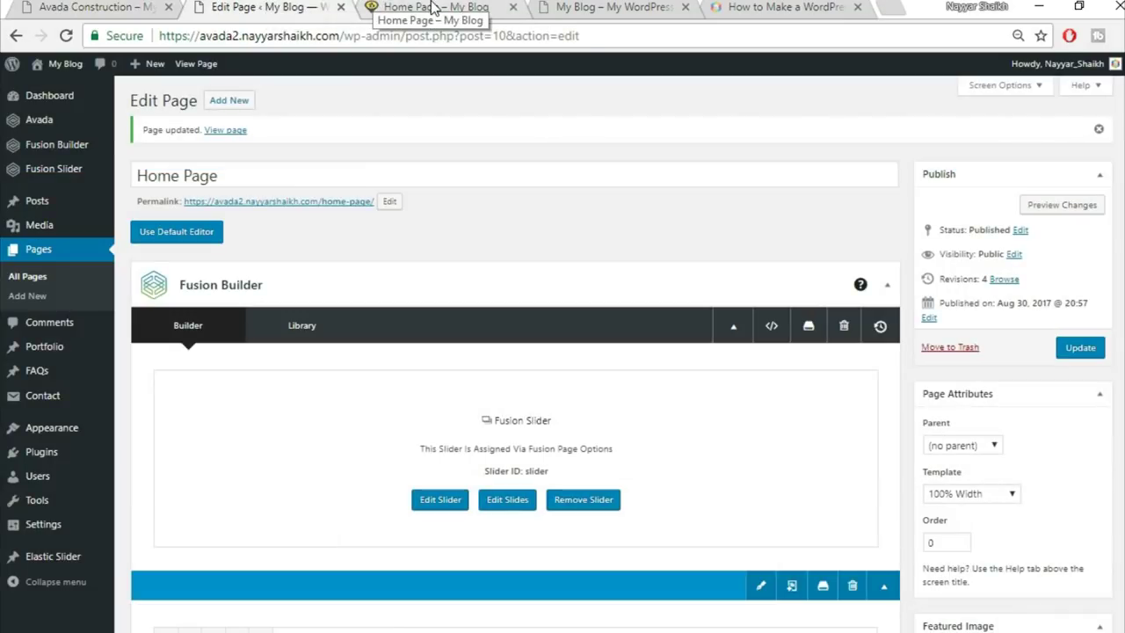
scroll(695, 396, down, 4)
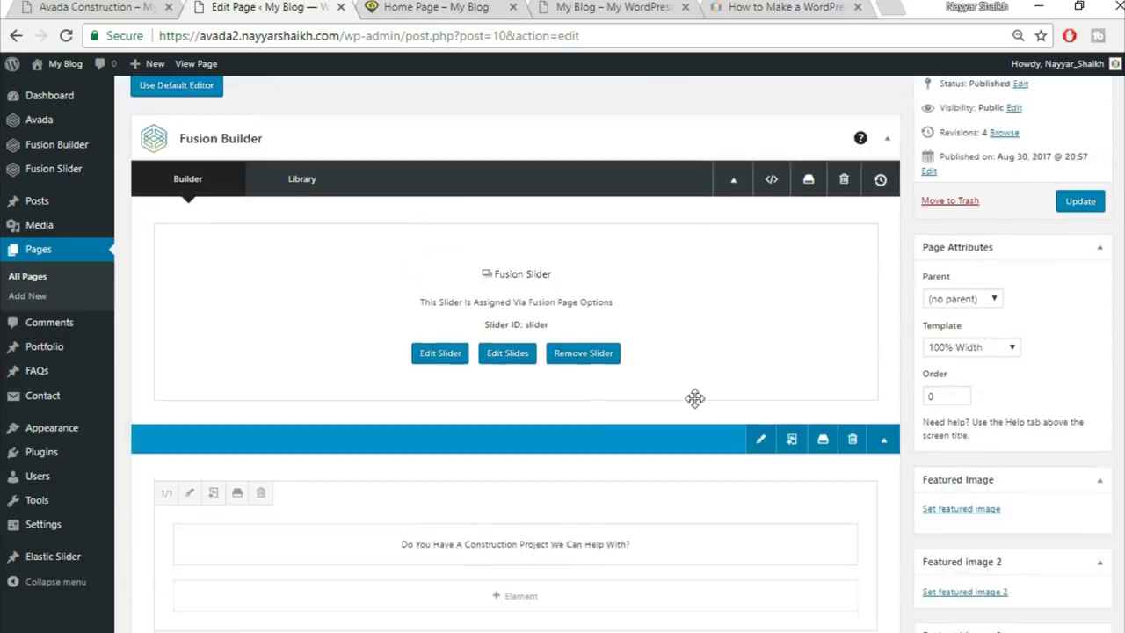
scroll(695, 406, down, 4)
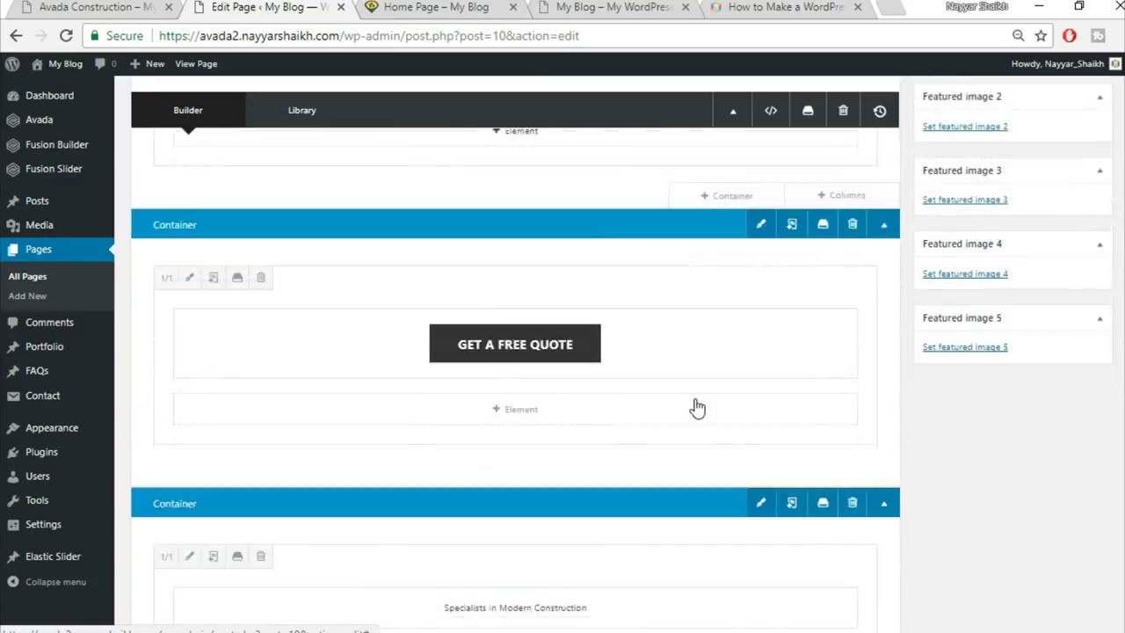
scroll(694, 397, down, 1)
scroll(696, 398, down, 3)
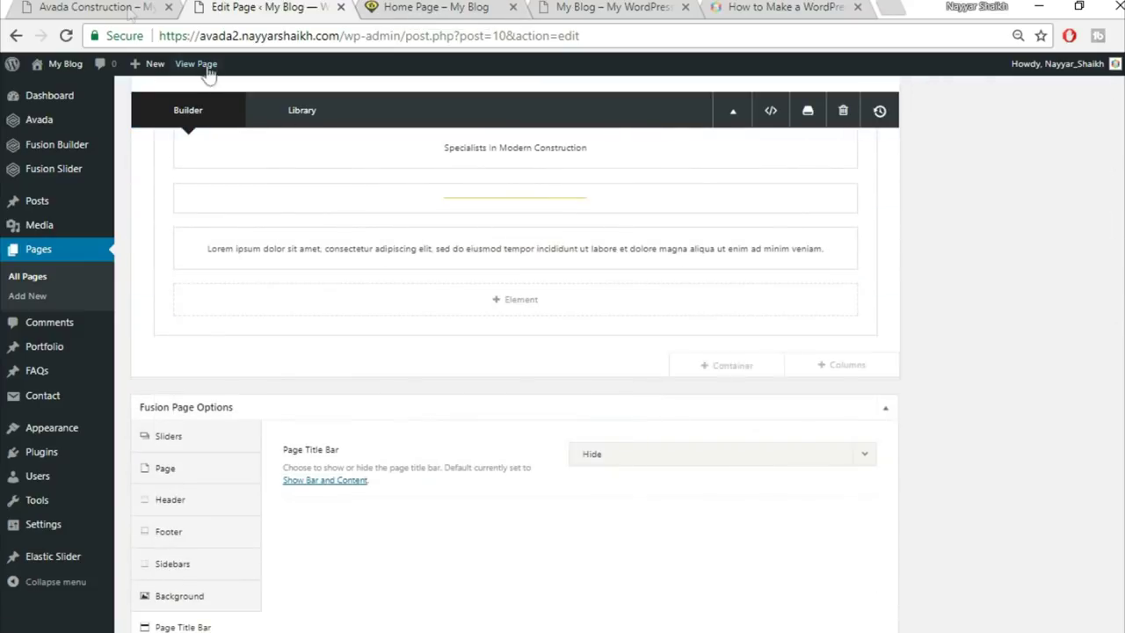
click(96, 6)
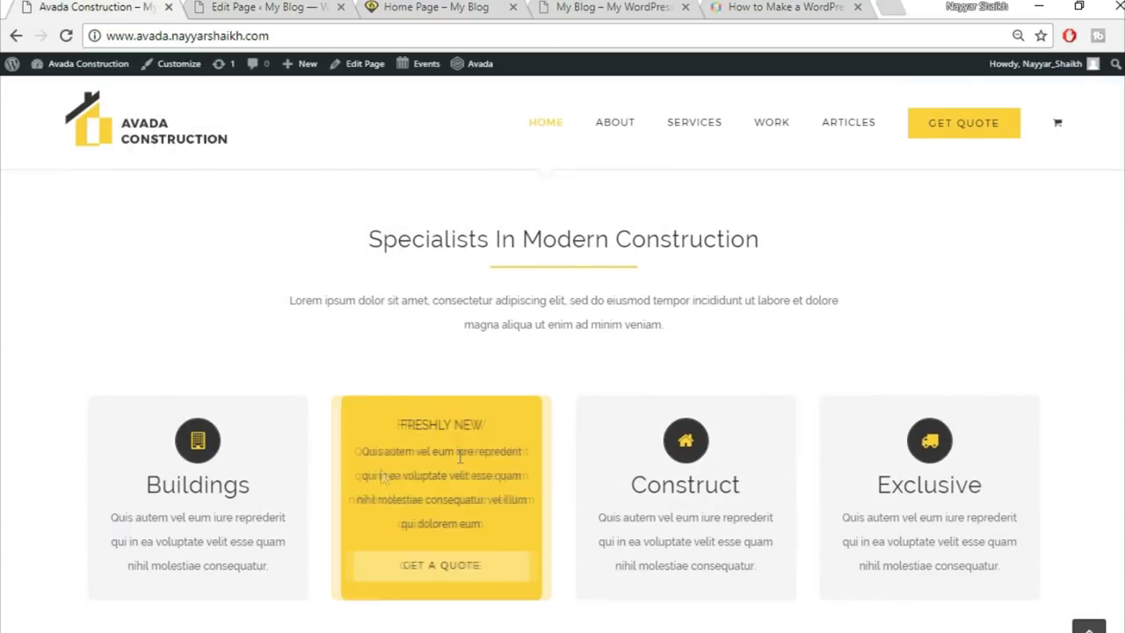
mouse_move(506, 494)
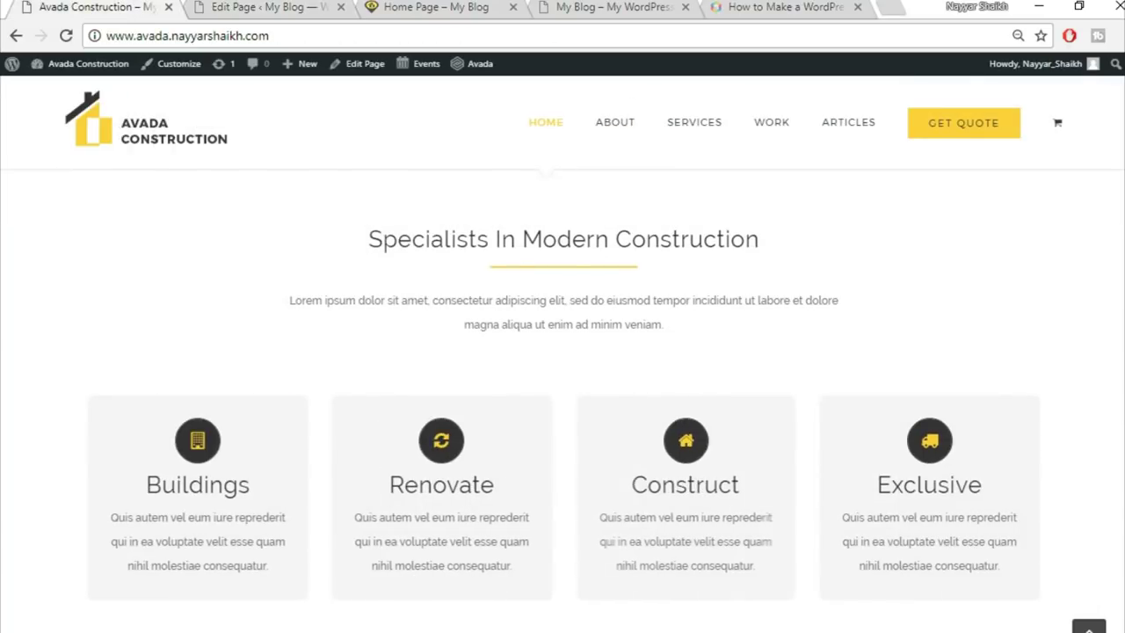
Add a 1/1 container below the Specialists section holding a Flip Boxes element
click(263, 6)
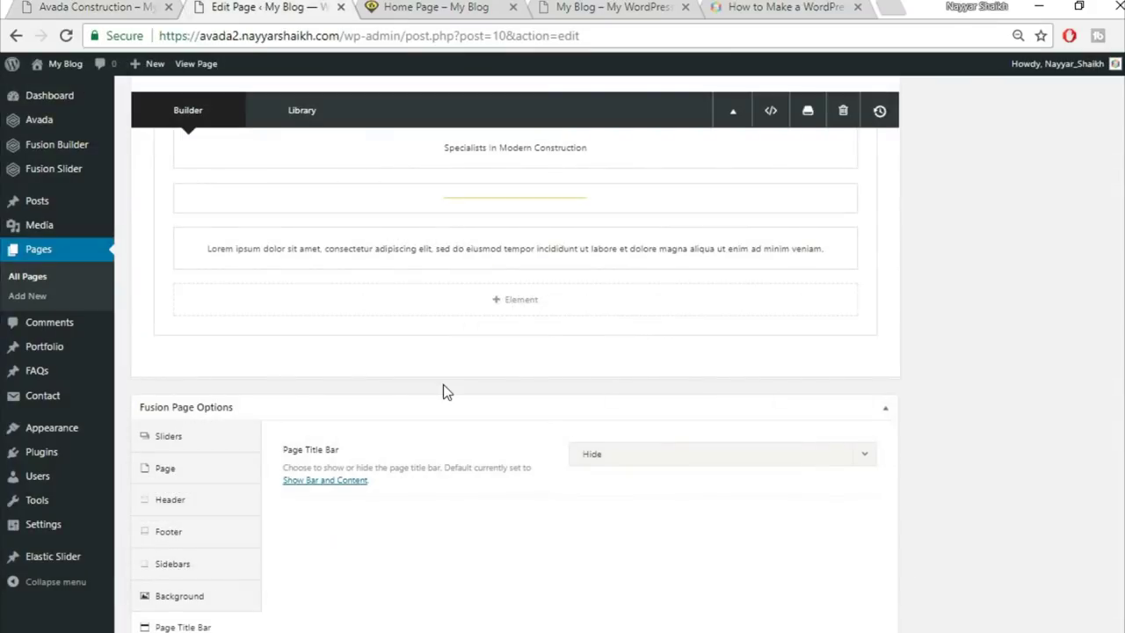
click(716, 372)
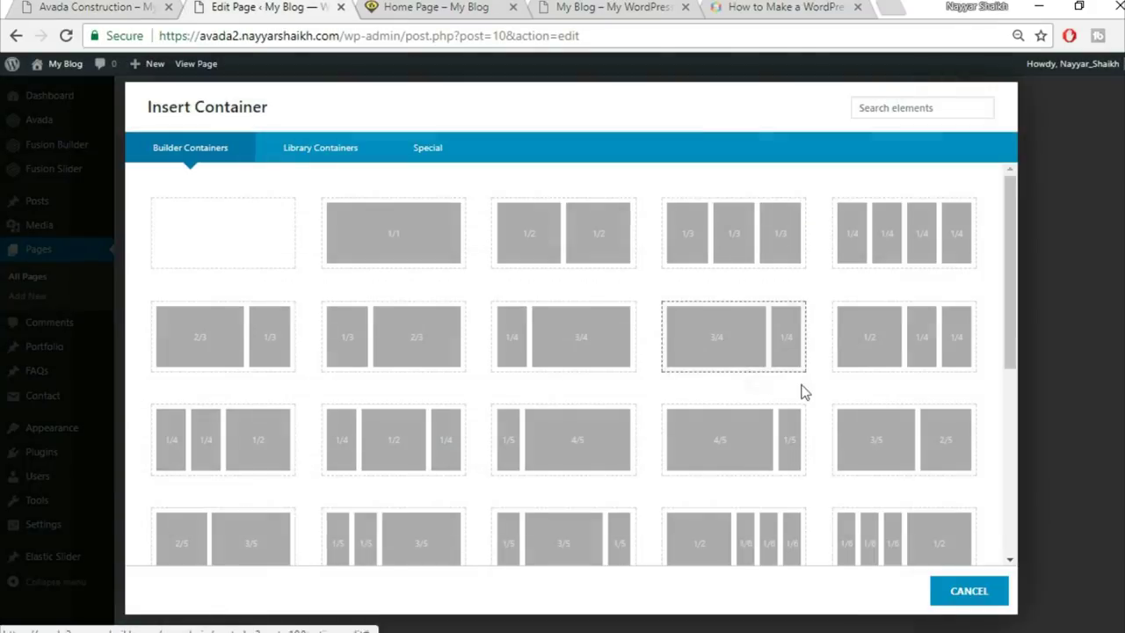
click(374, 241)
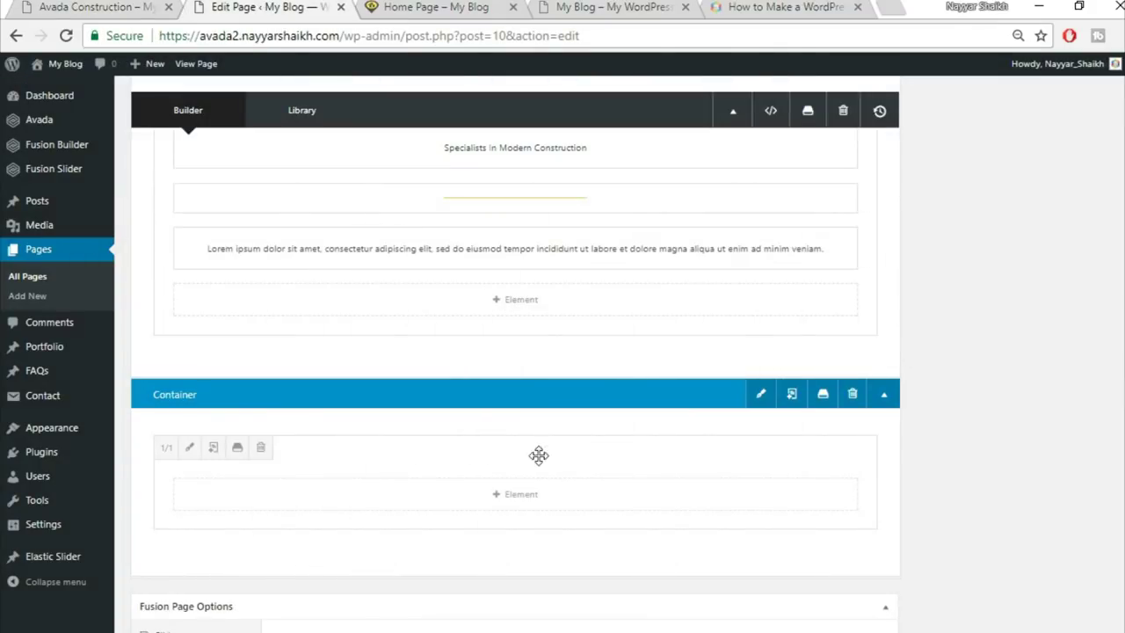
click(515, 415)
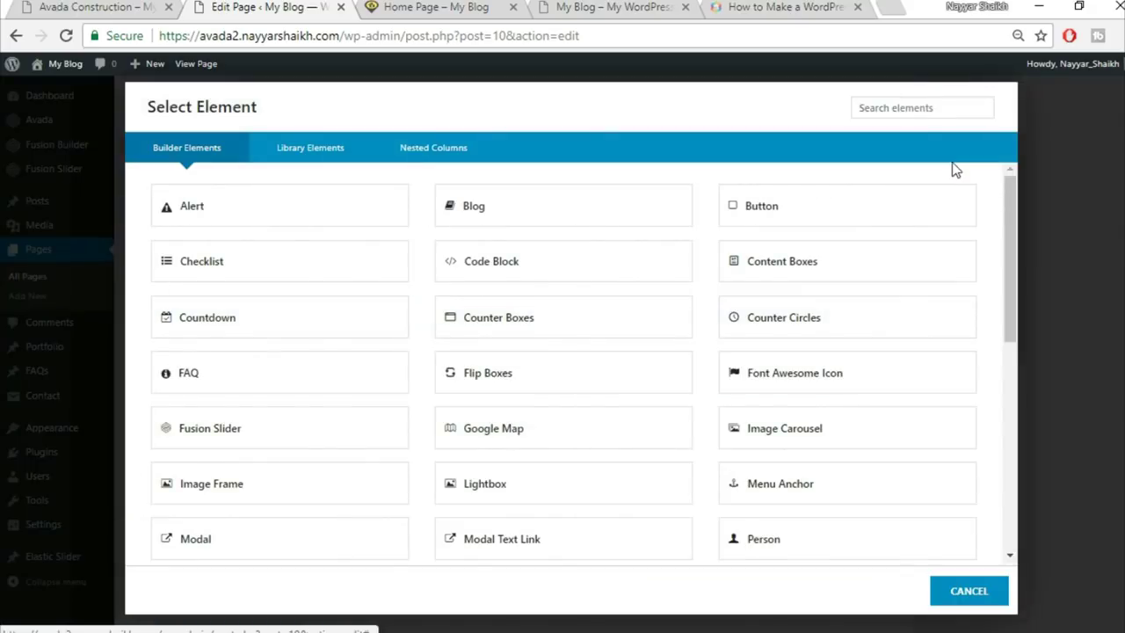
click(925, 115)
text(fl)
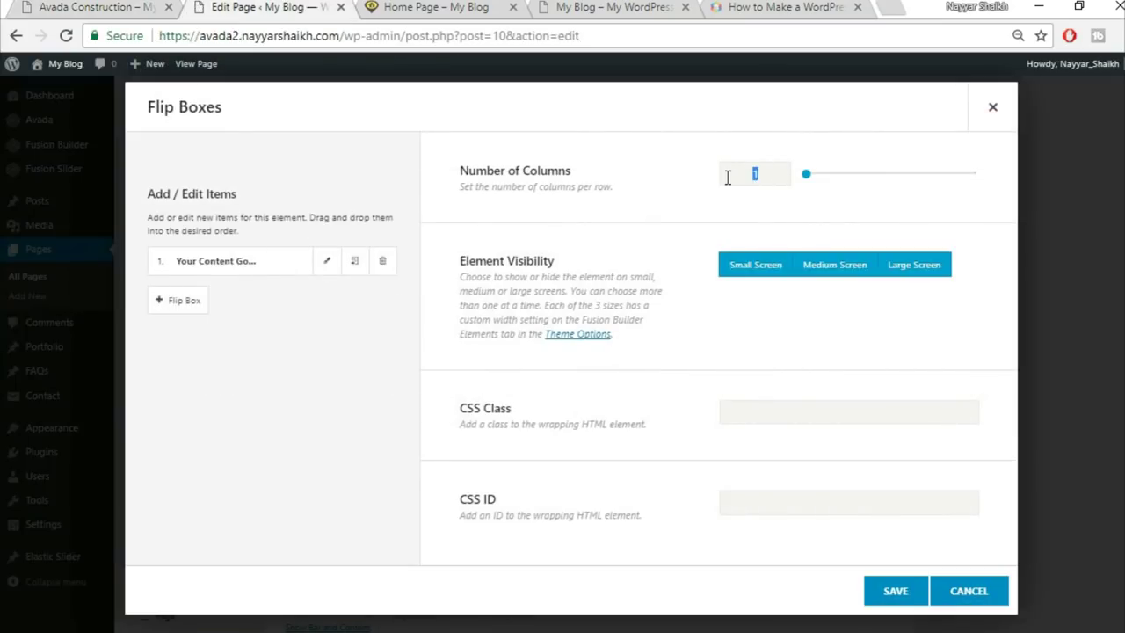
Set the Flip Boxes element to 4 columns, matching the demo's layout
text(4)
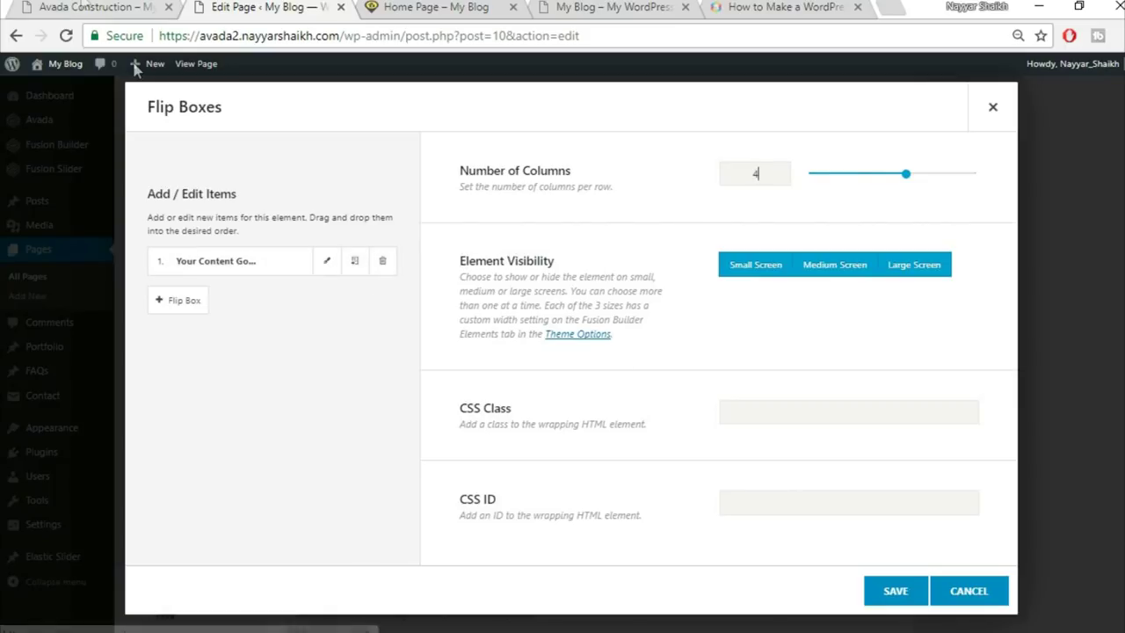
click(95, 7)
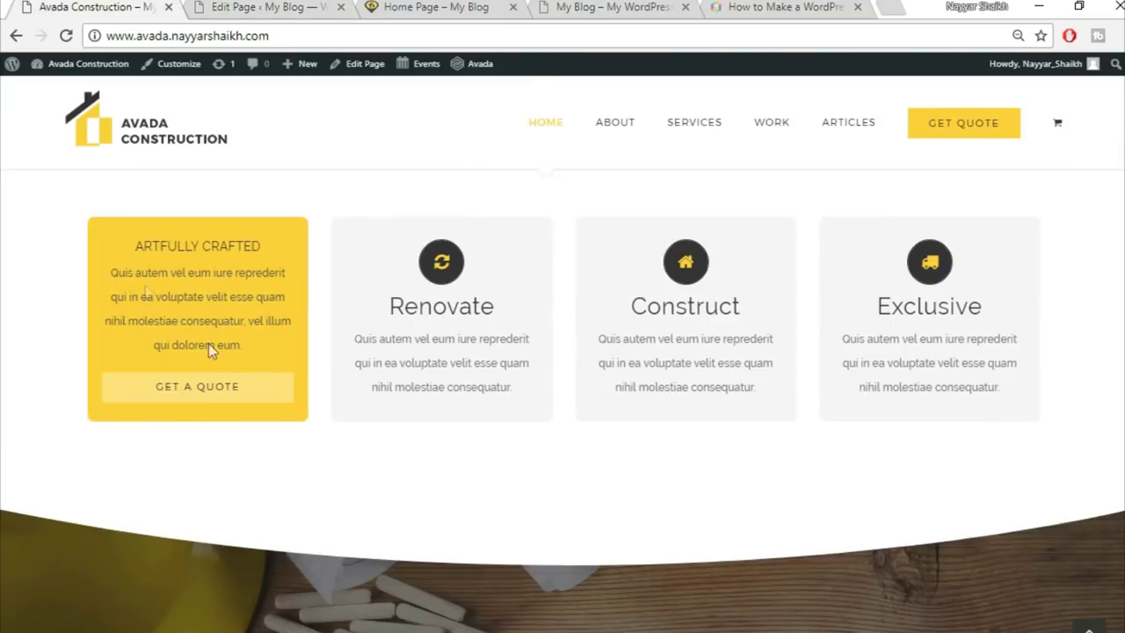
click(215, 7)
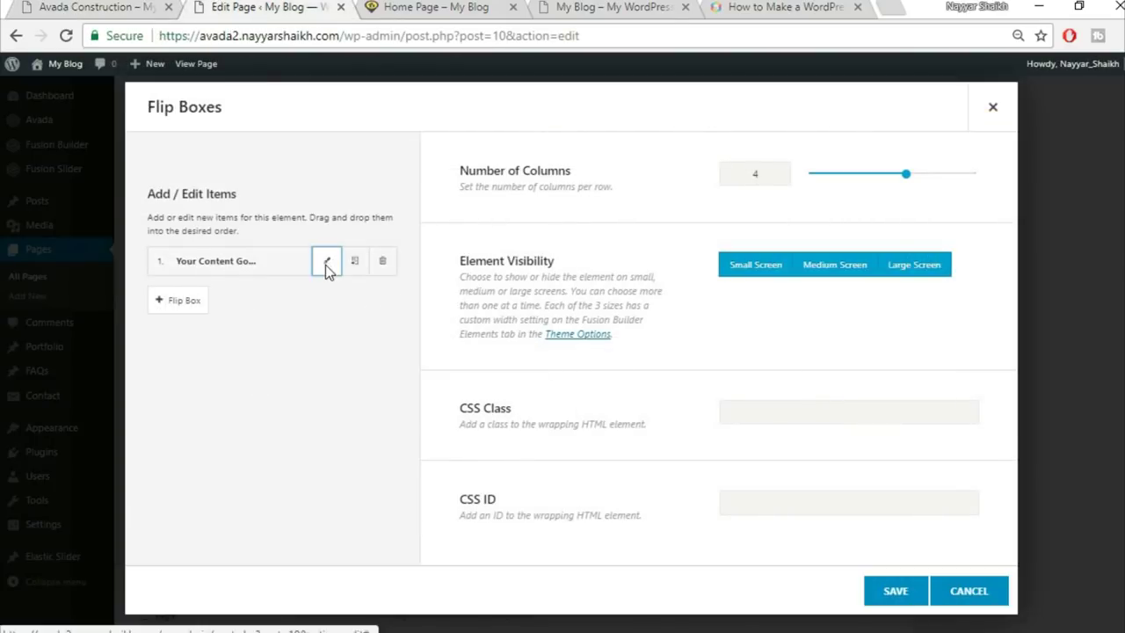
Open the first flip box item and clear its placeholder frontside heading
click(327, 262)
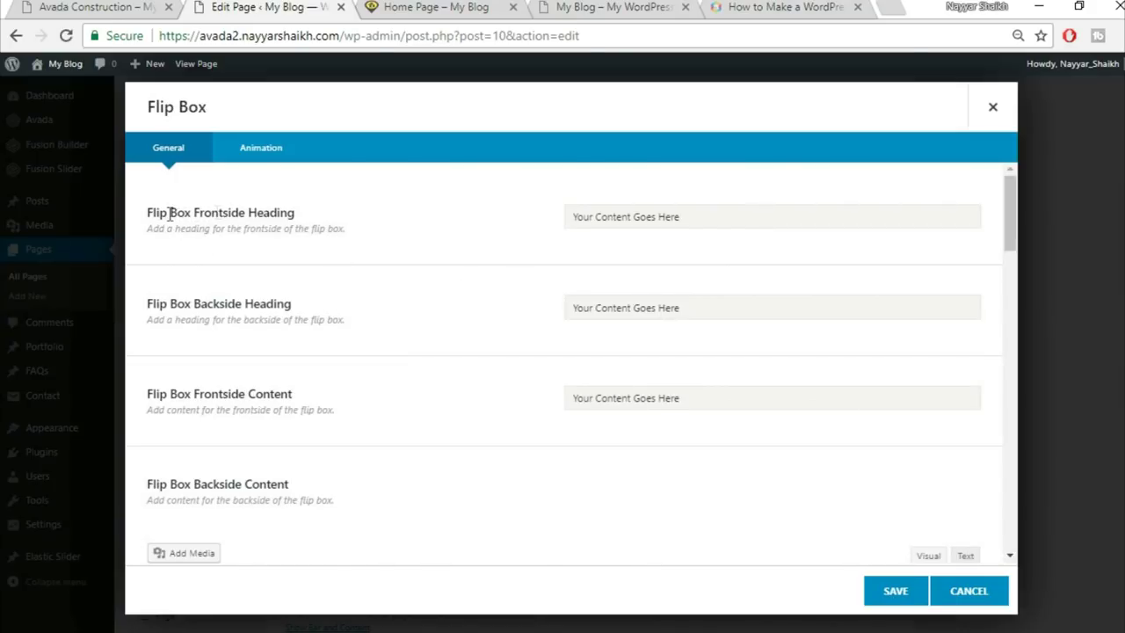
click(140, 7)
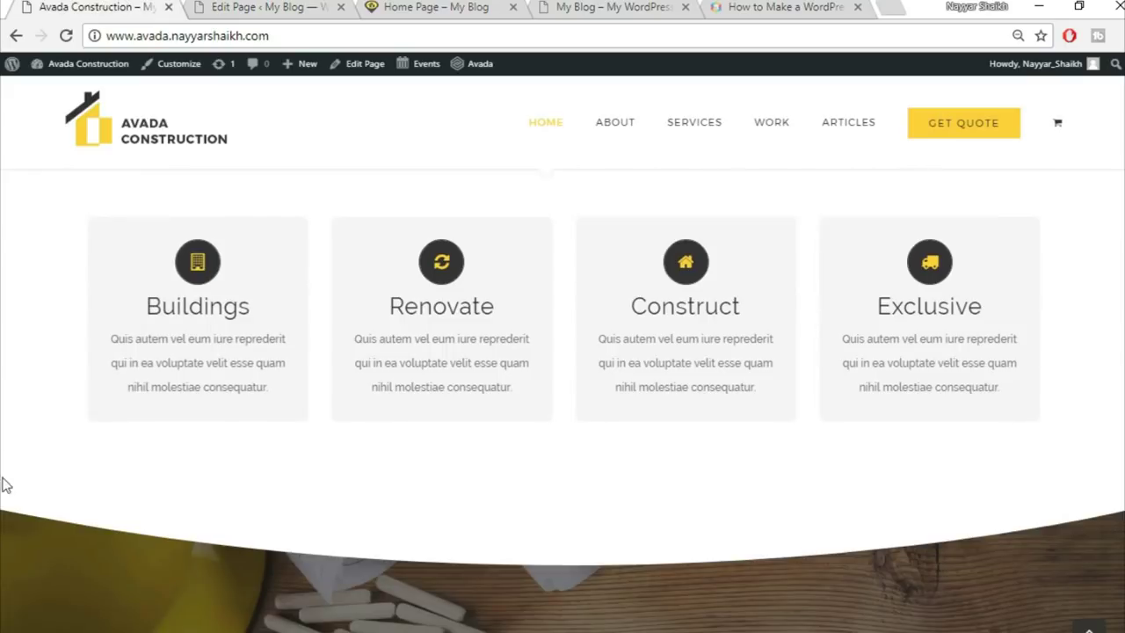
mouse_move(158, 295)
click(292, 7)
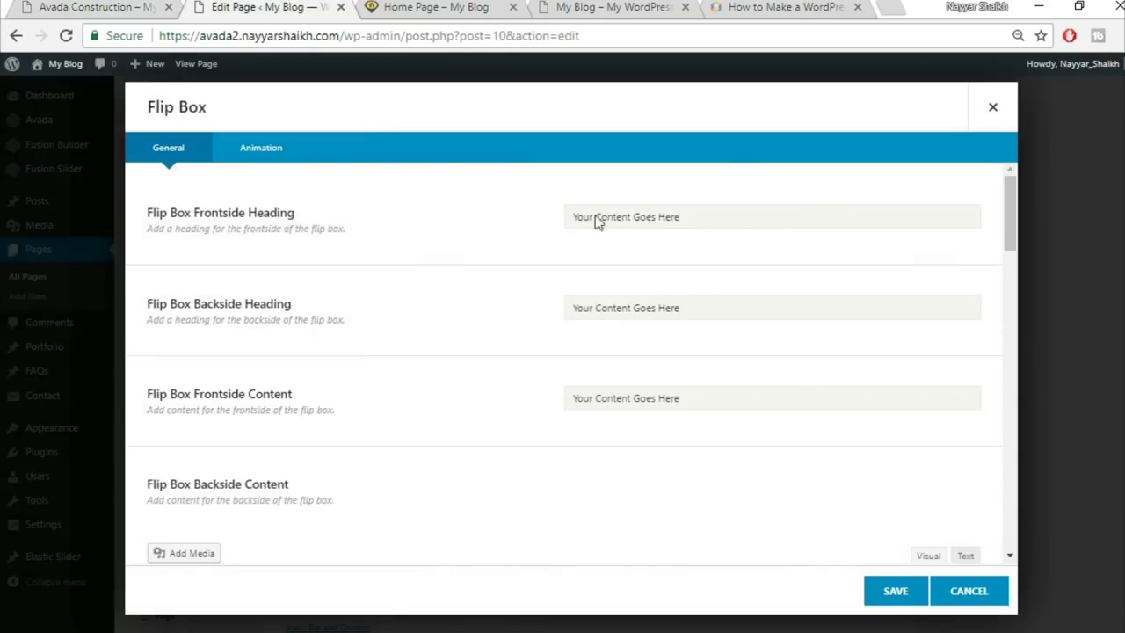
triple_click(678, 217)
key(BackSpace)
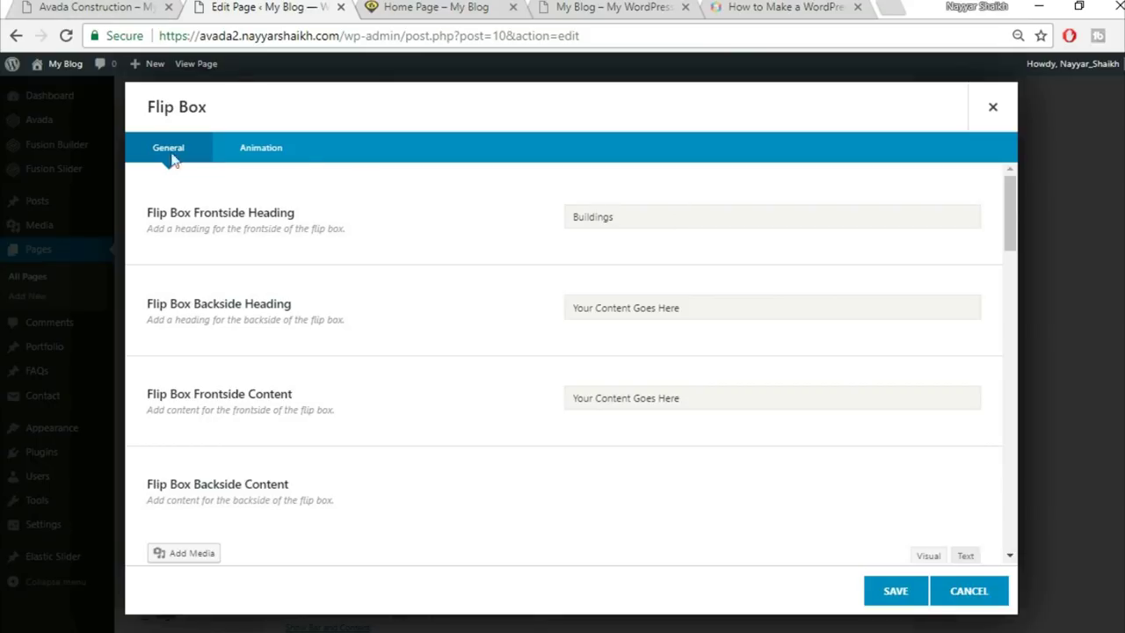
Copy 'ARTFULLY CRAFTED' from the demo's Buildings card into the backside heading
click(65, 5)
mouse_move(174, 342)
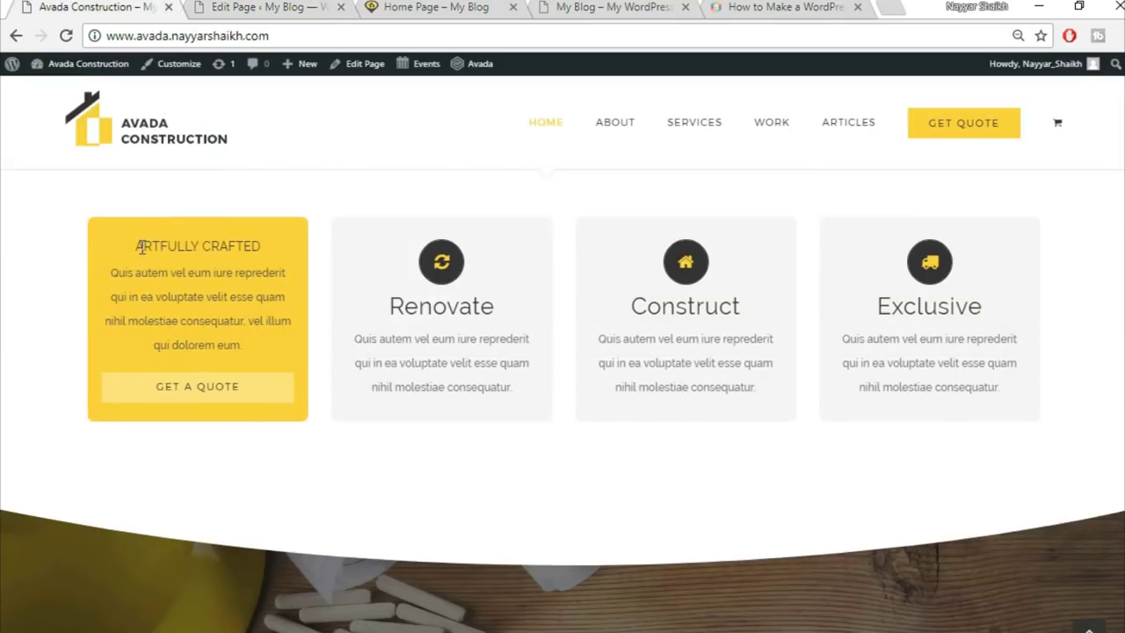
drag(138, 247, 281, 244)
key(ctrl+c)
click(220, 7)
triple_click(677, 306)
key(ctrl+v)
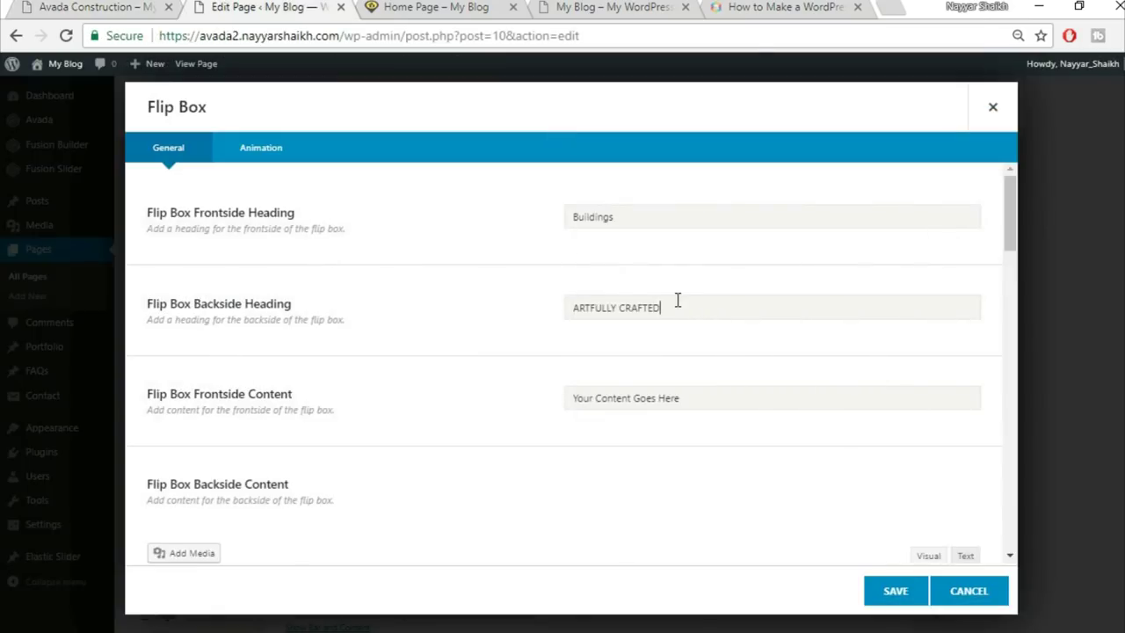
scroll(431, 384, down, 1)
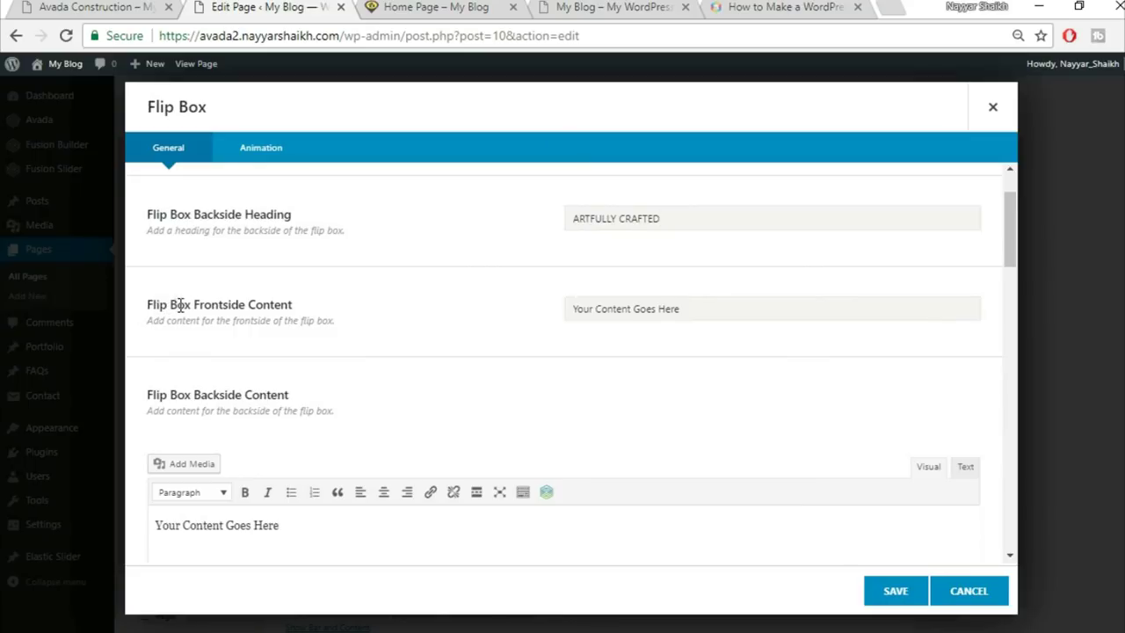
Copy the Buildings card's back paragraph and paste it as the frontside content
click(79, 5)
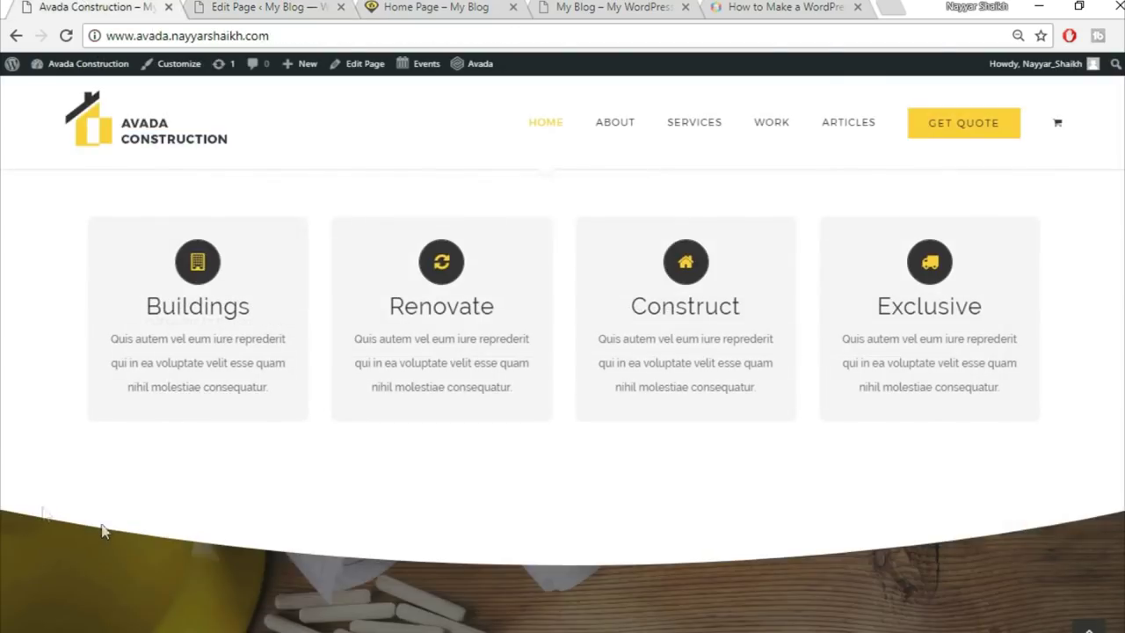
mouse_move(115, 411)
mouse_move(164, 369)
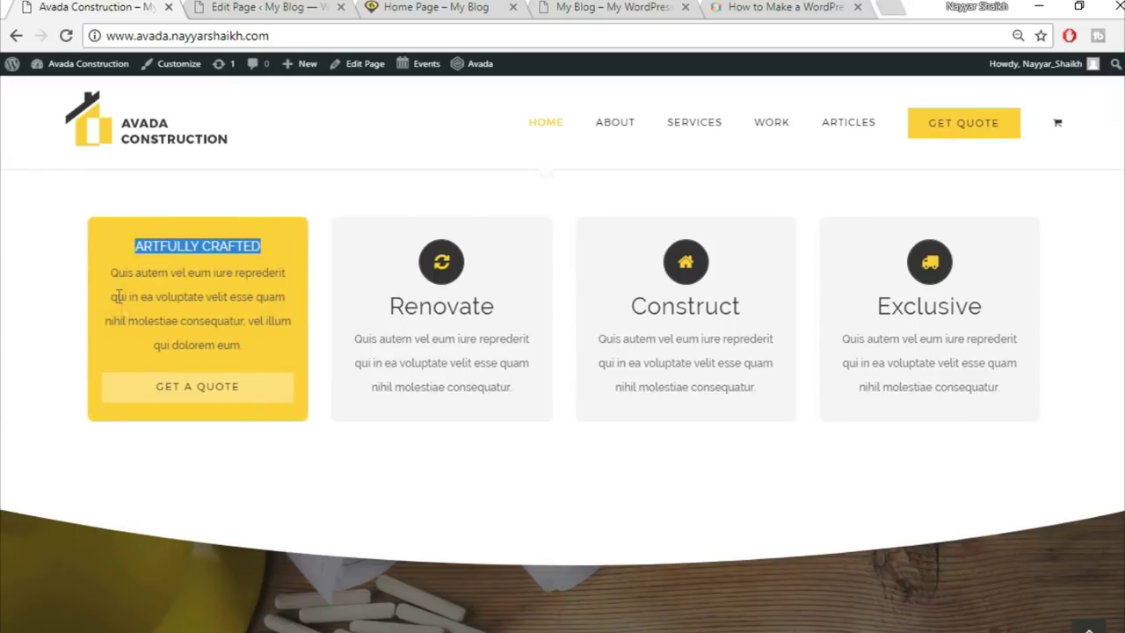
drag(110, 273, 282, 344)
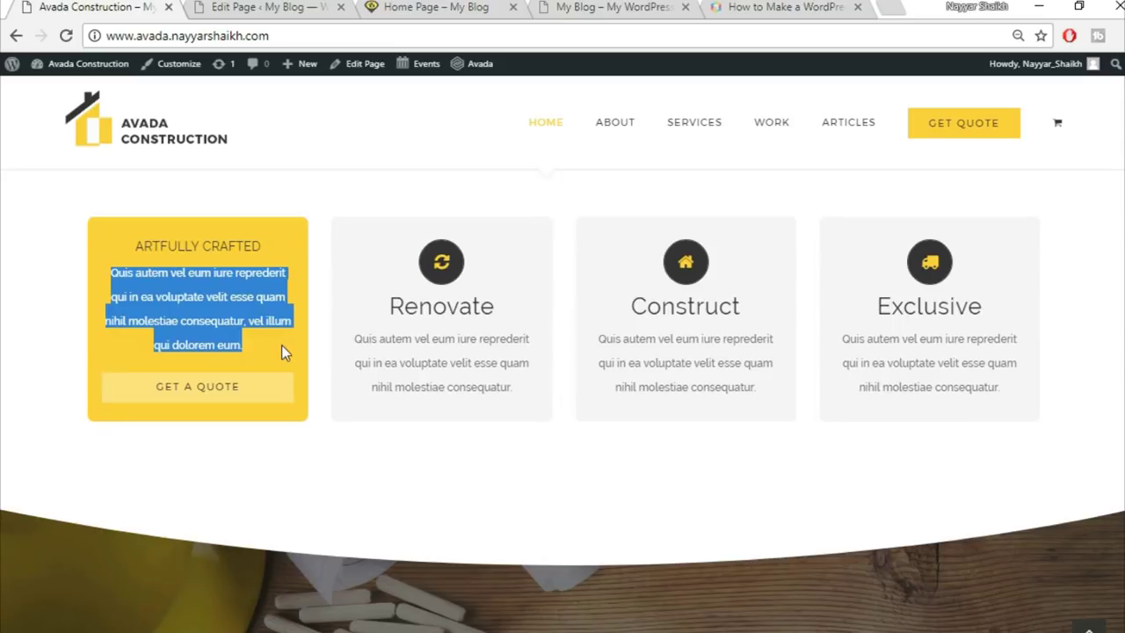
click(264, 7)
click(651, 308)
key(ctrl+a)
key(BackSpace)
key(ctrl+v)
Replace the backside content placeholder with the same paragraph through the Text tab
scroll(666, 474, down, 2)
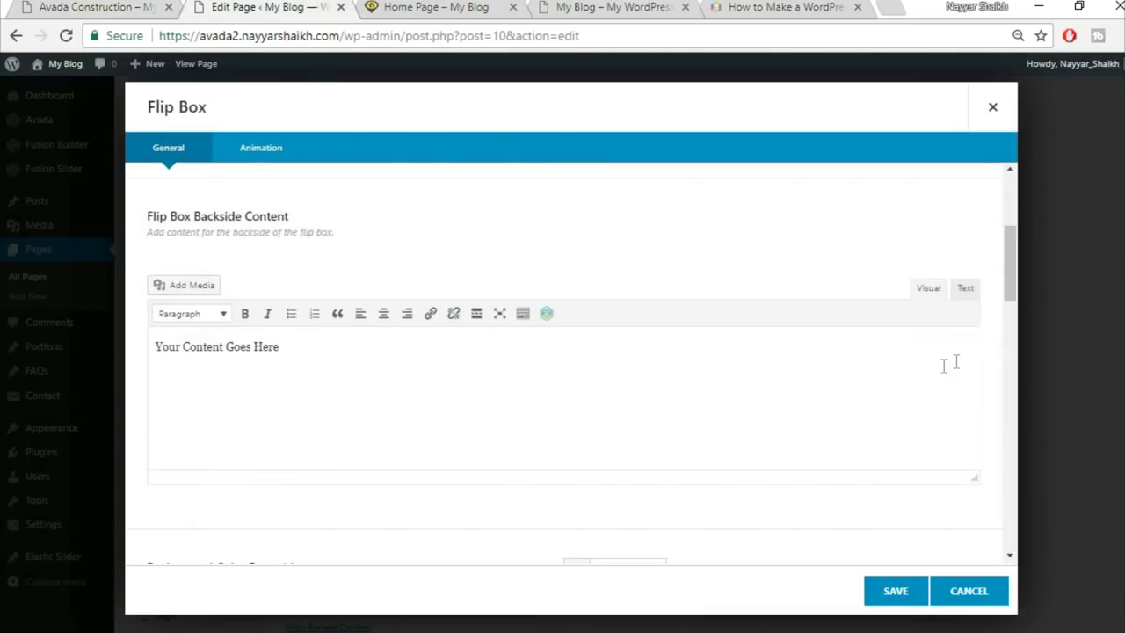
click(881, 385)
key(ctrl+a)
key(BackSpace)
click(967, 289)
key(ctrl+v)
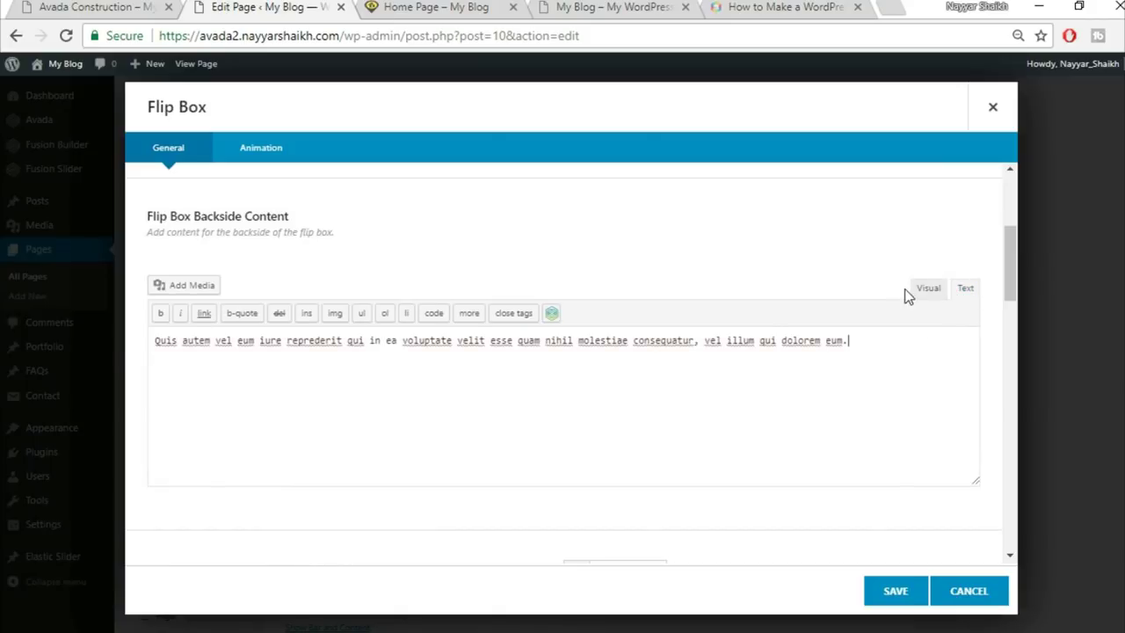
click(916, 294)
scroll(789, 454, down, 3)
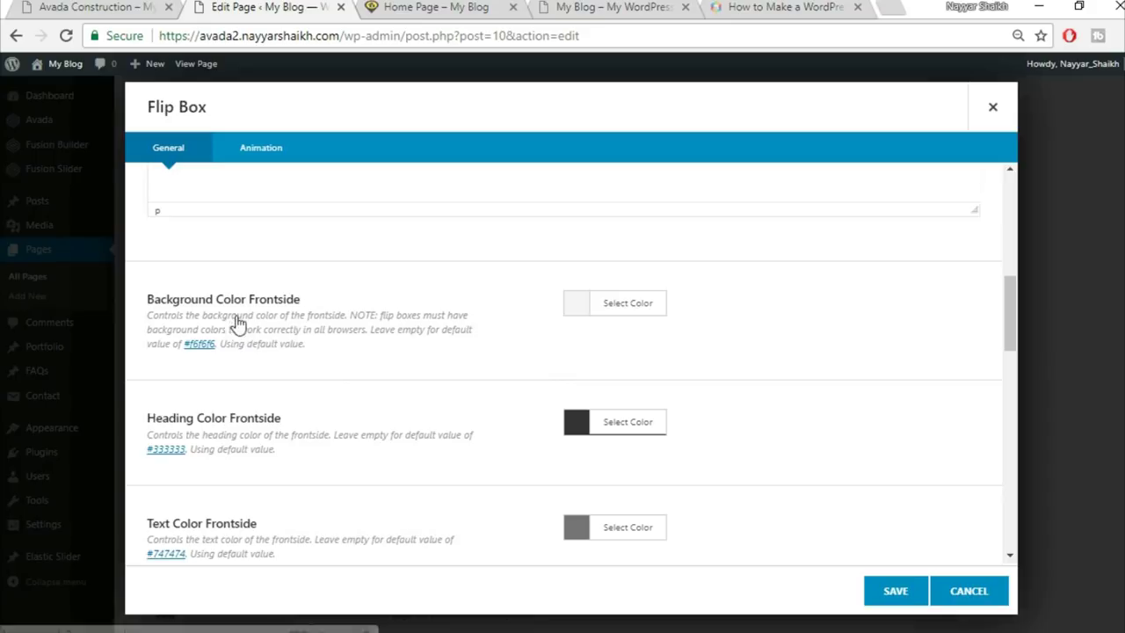
Compare the flip box settings against the demo's Buildings card
click(88, 7)
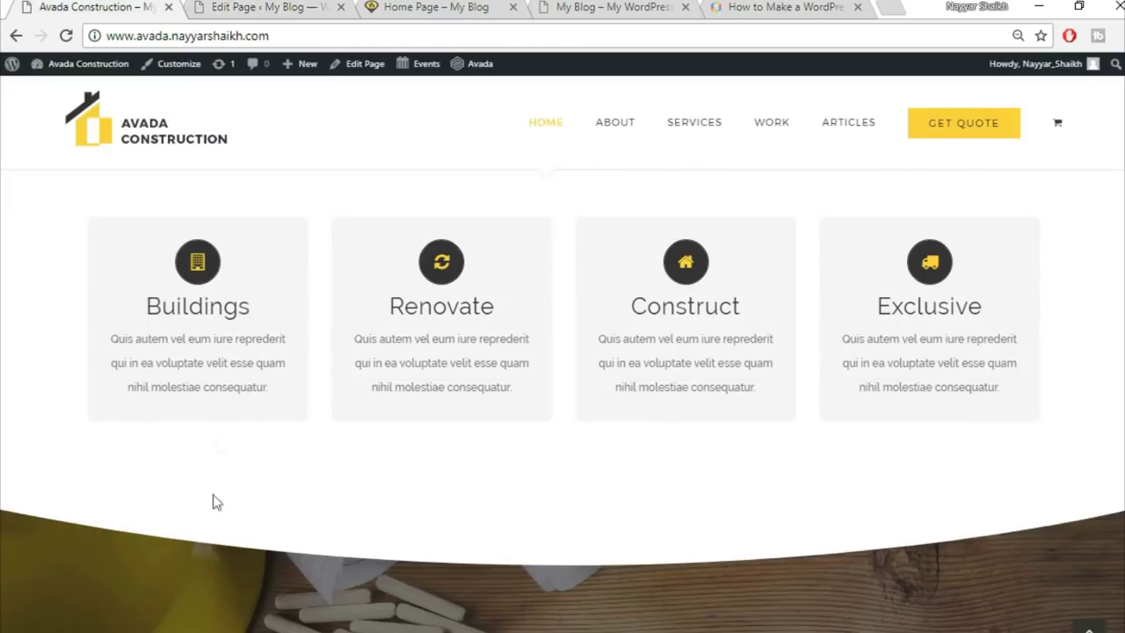
click(255, 7)
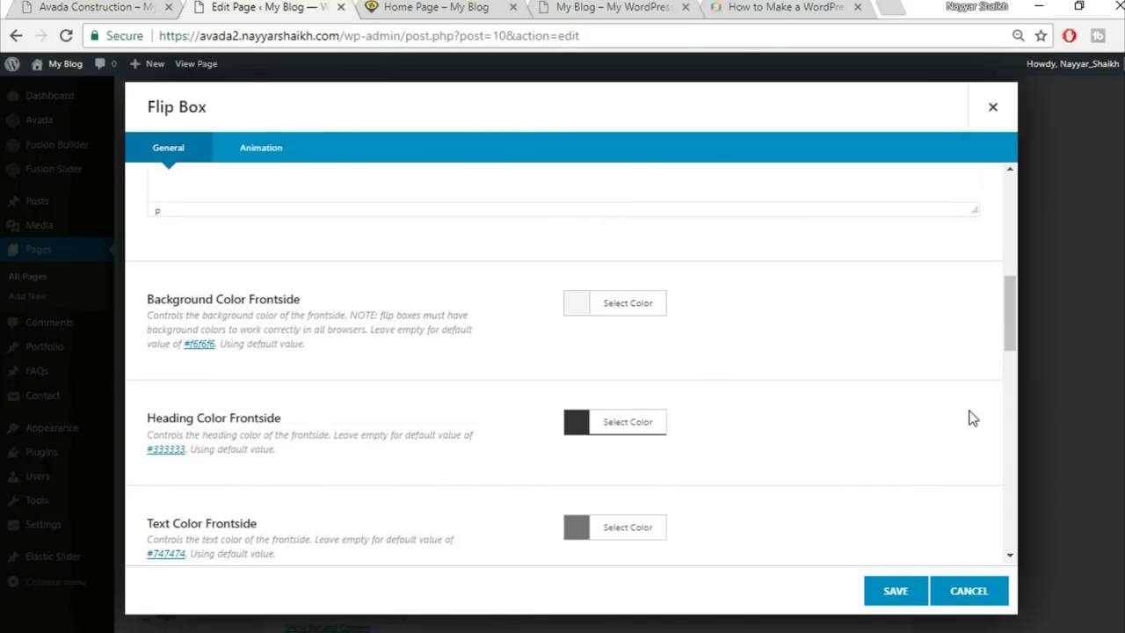
scroll(973, 418, down, 1)
click(90, 6)
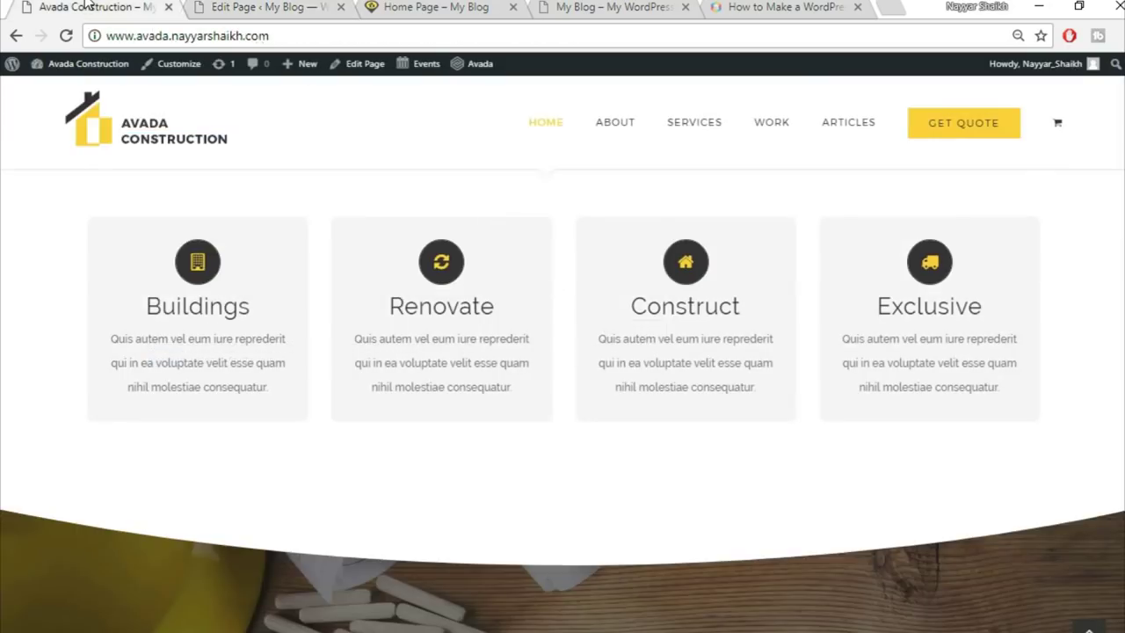
click(255, 7)
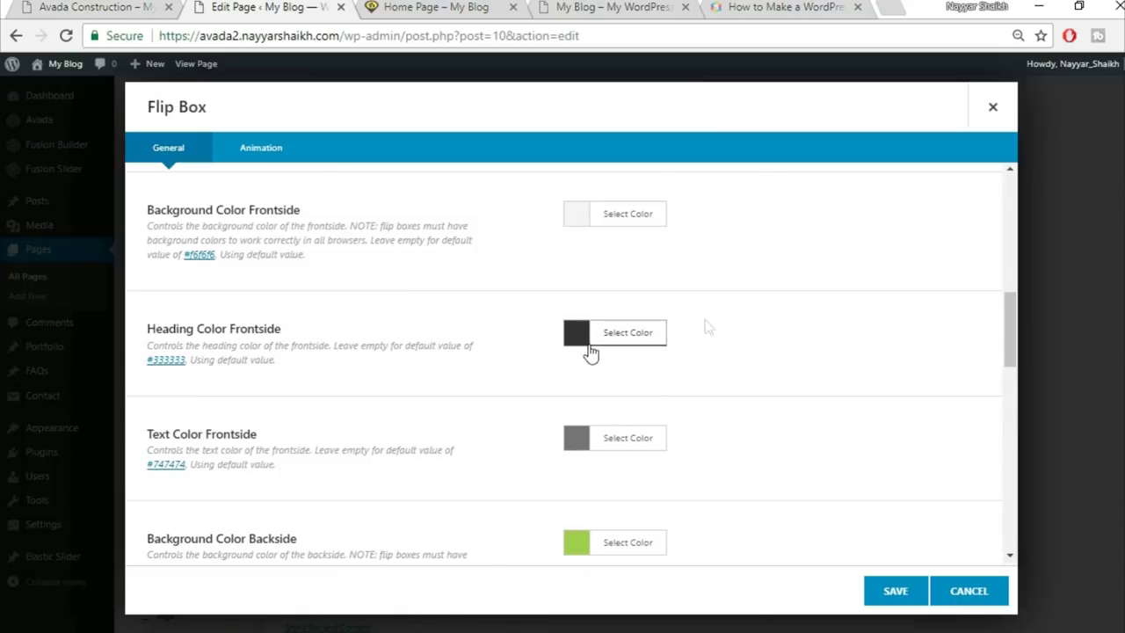
scroll(226, 322, down, 2)
scroll(347, 329, up, 1)
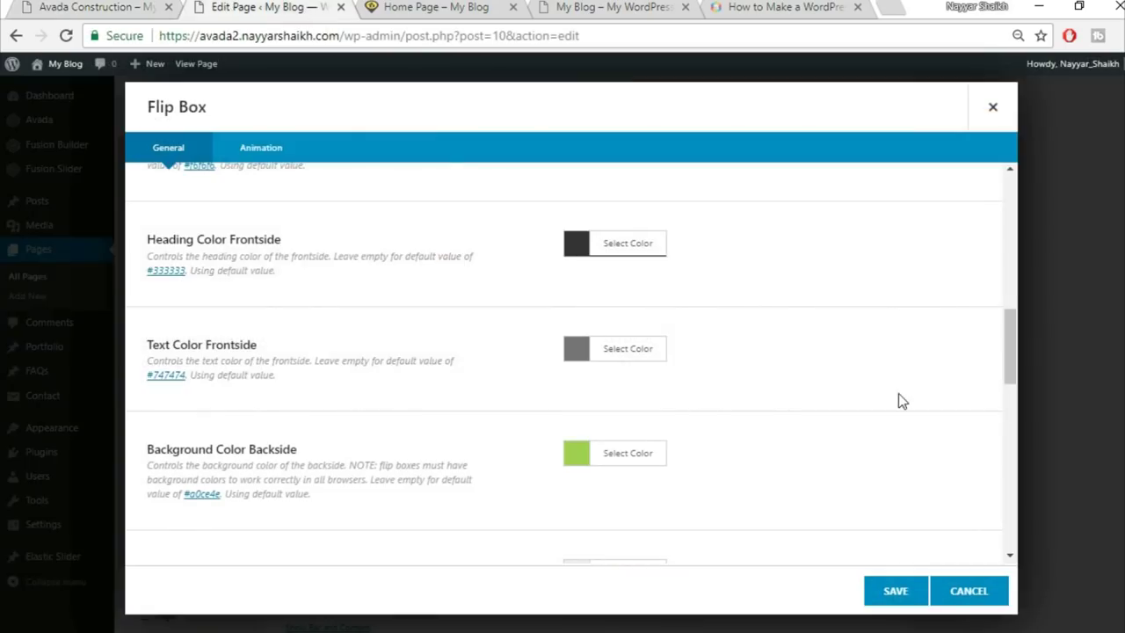
scroll(899, 400, down, 1)
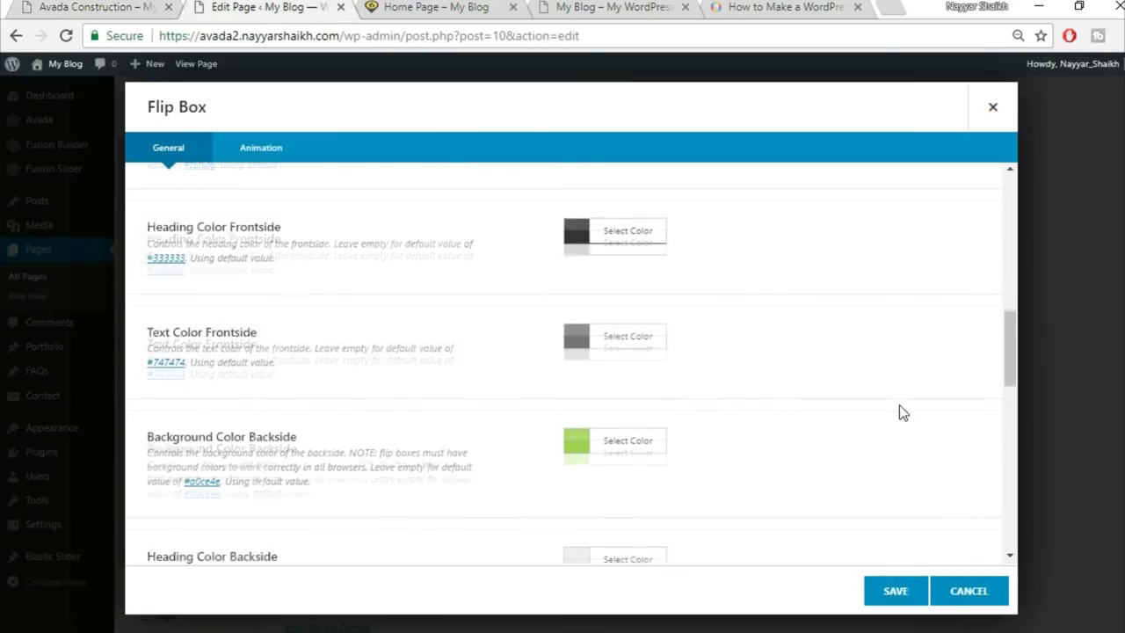
click(161, 7)
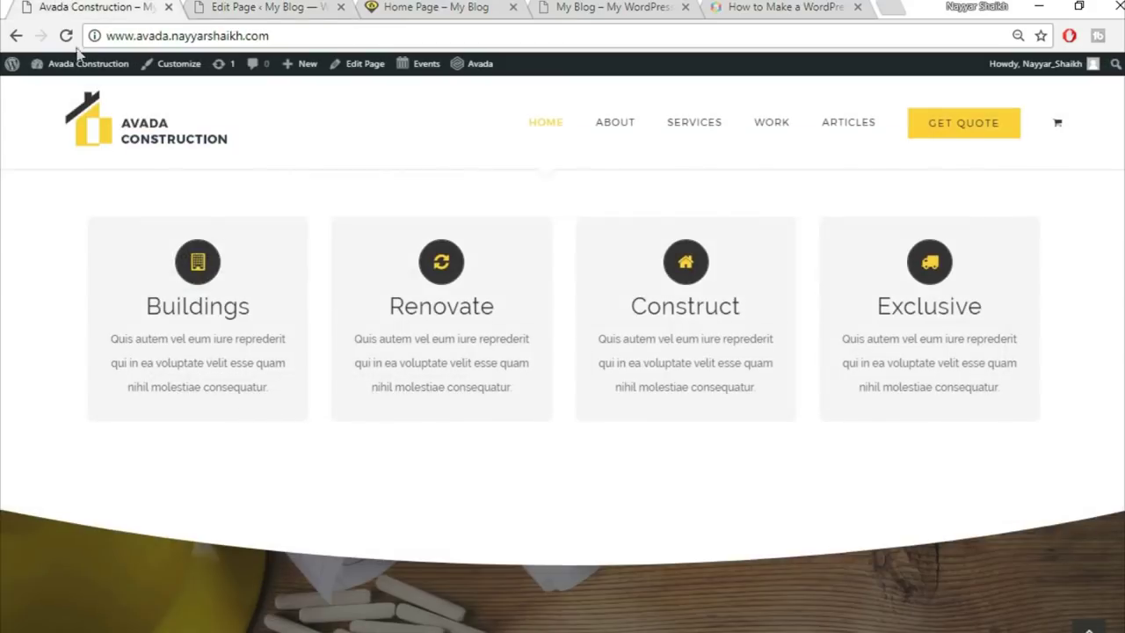
click(159, 264)
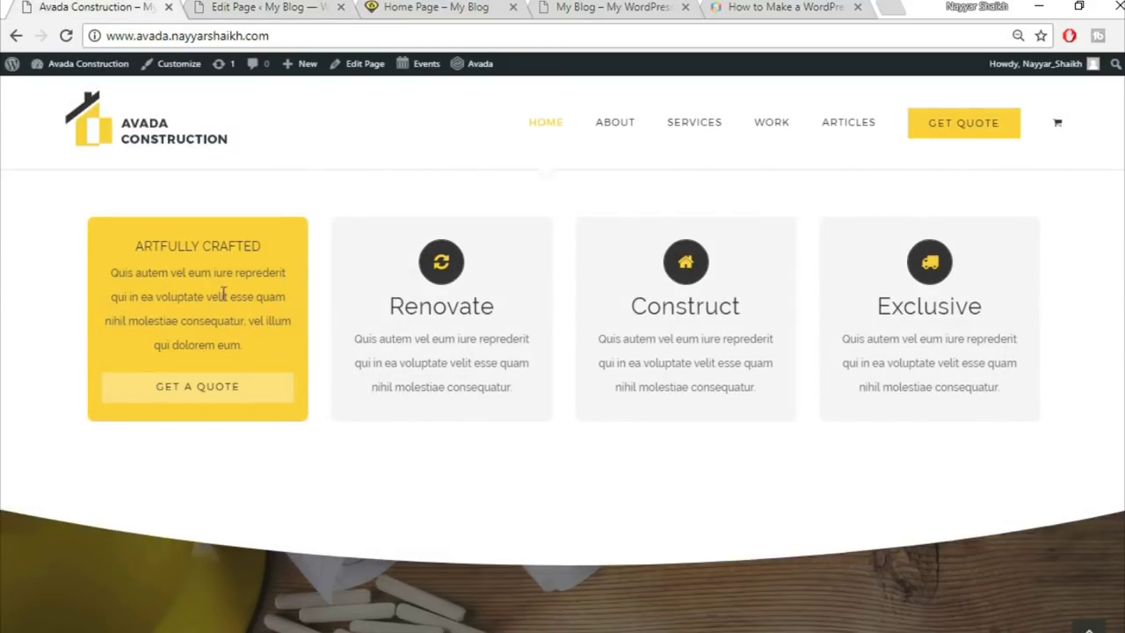
click(242, 7)
Set the backside background colour to yellow, matching the demo
click(633, 377)
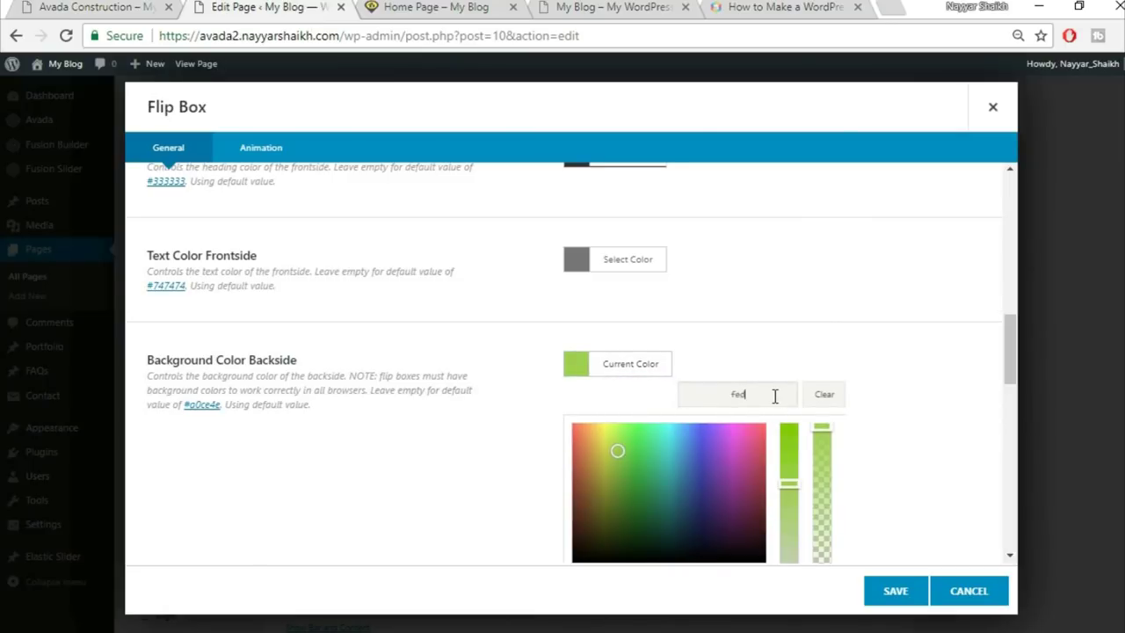
text(3)
click(845, 336)
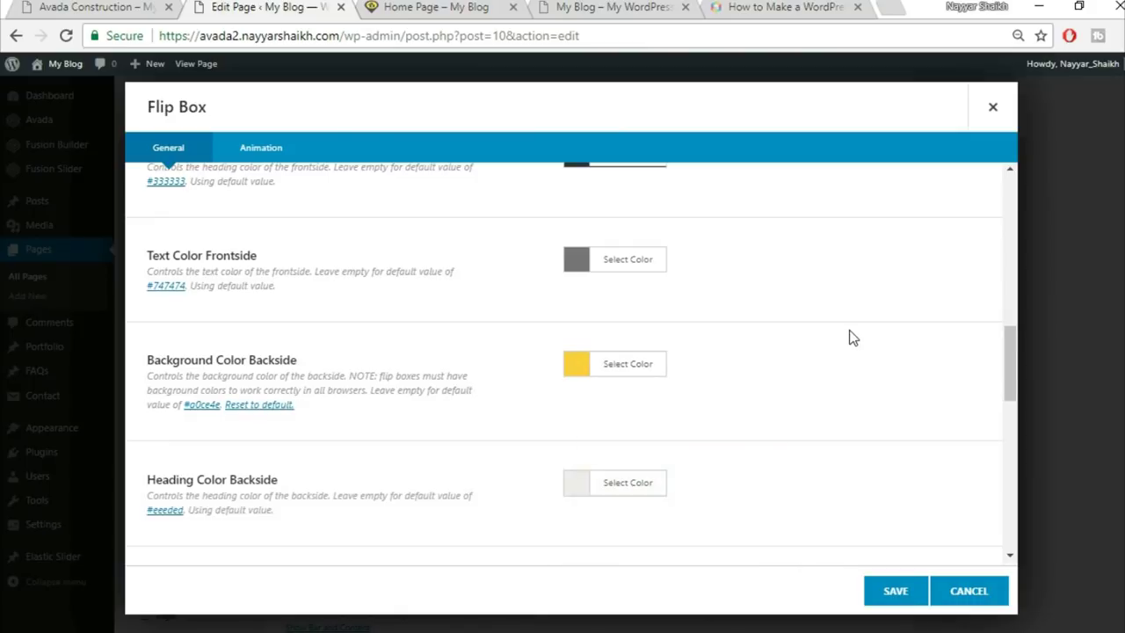
scroll(849, 334, down, 2)
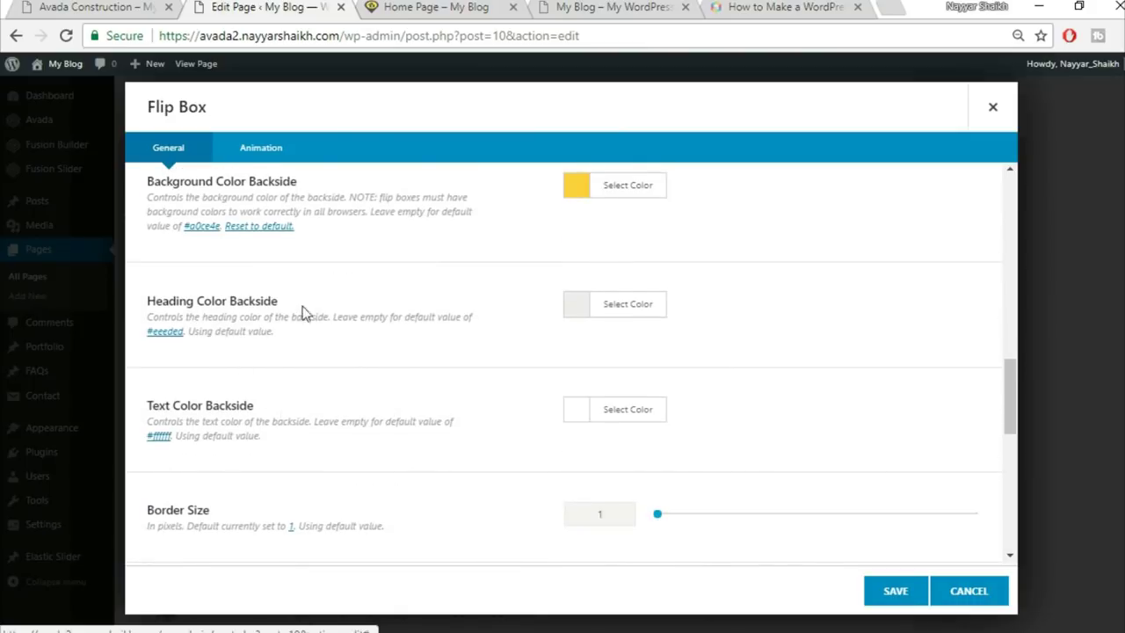
click(75, 8)
mouse_move(185, 374)
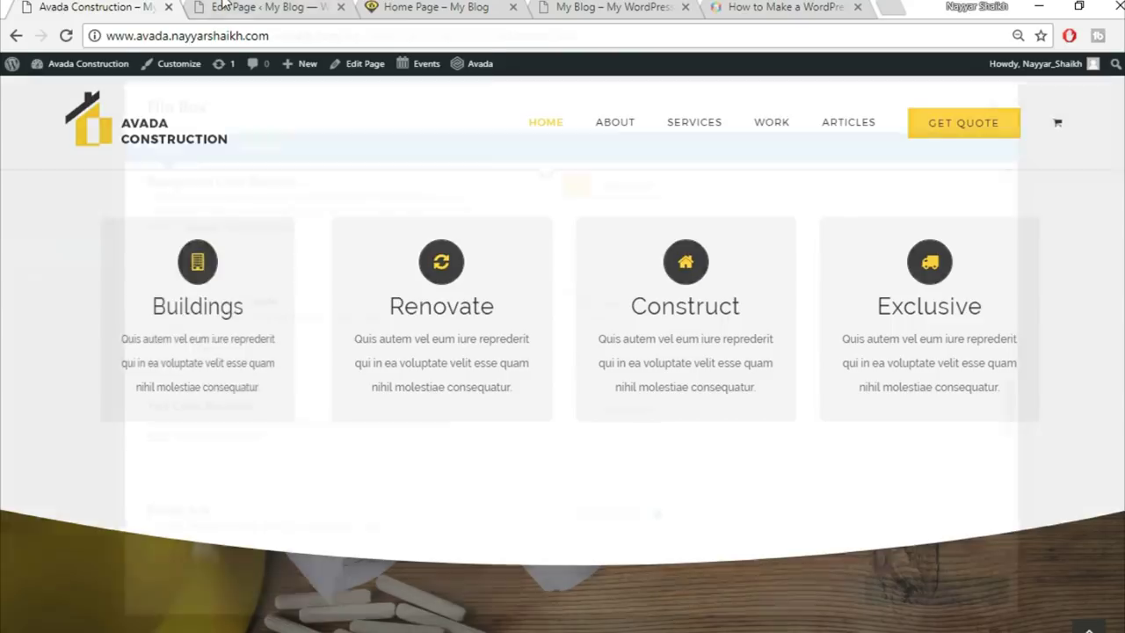
click(227, 7)
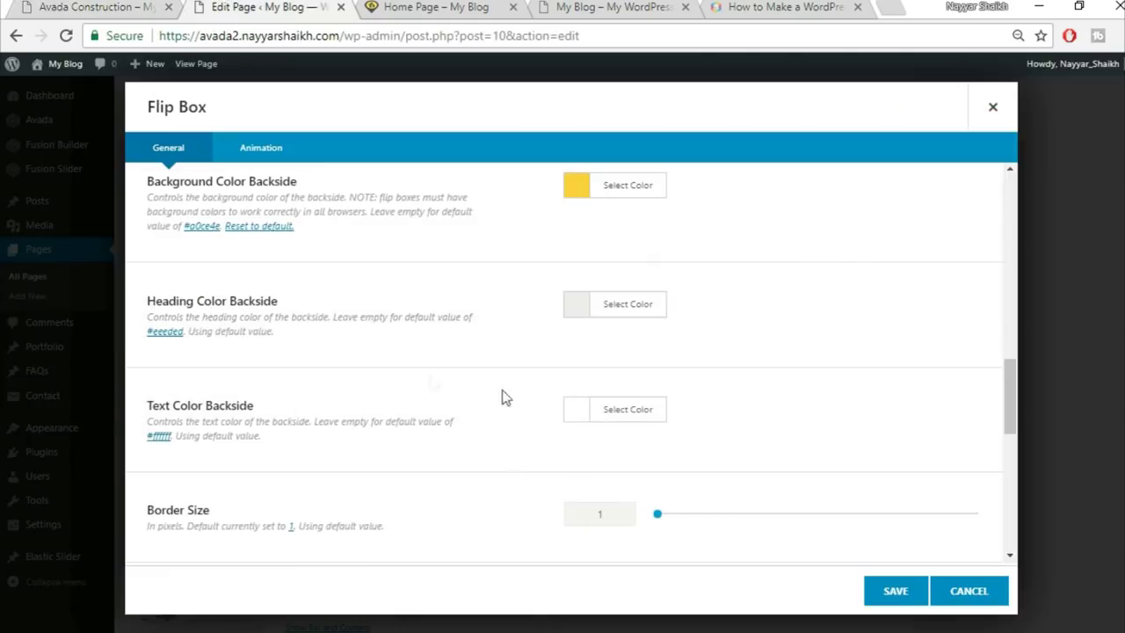
Make the backside heading colour black
click(615, 322)
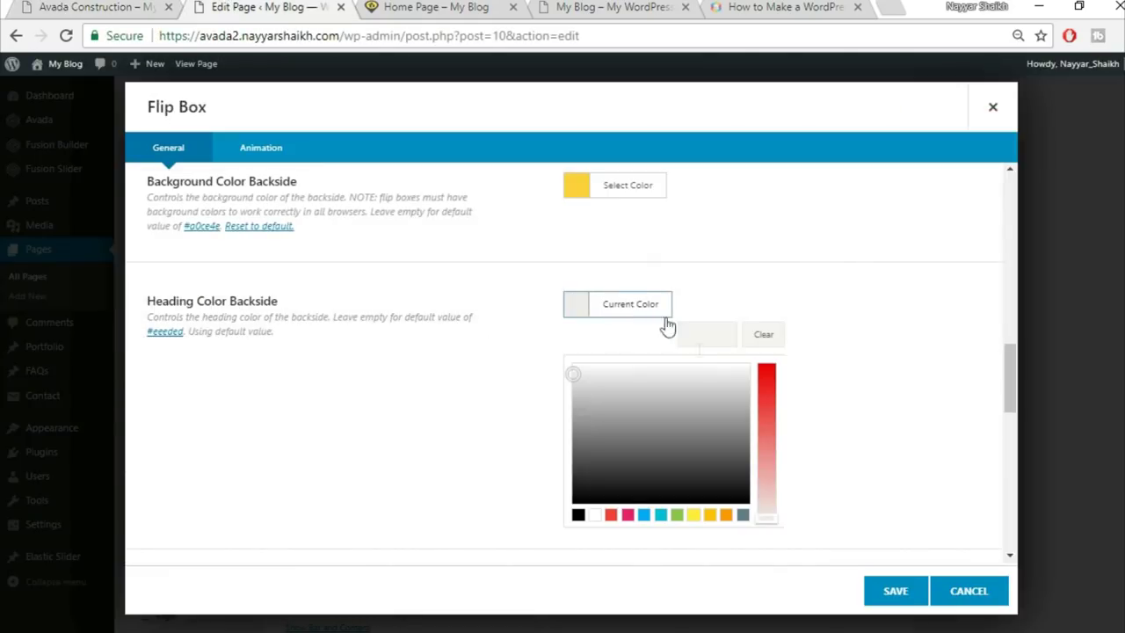
click(578, 515)
click(788, 276)
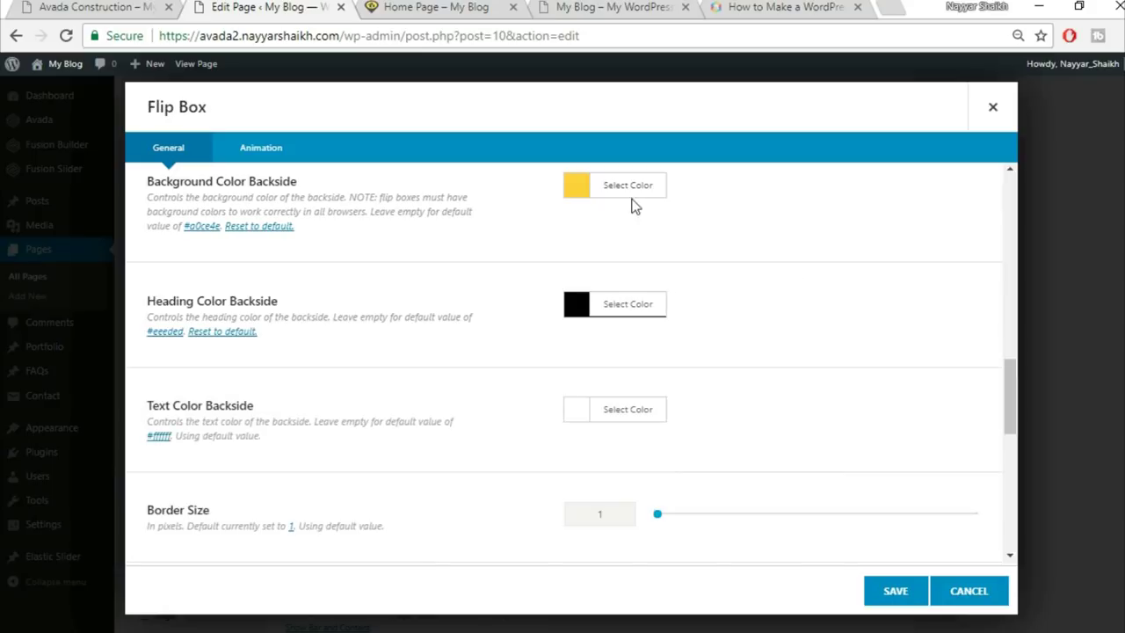
click(54, 7)
click(342, 3)
scroll(715, 353, down, 2)
click(88, 7)
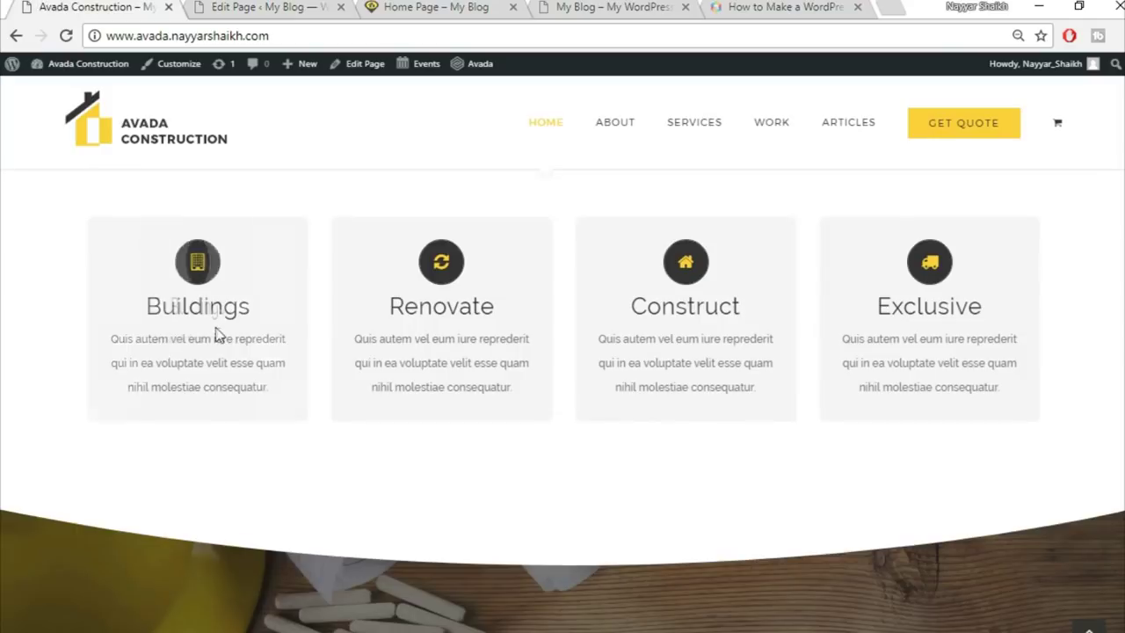
click(263, 8)
Set the backside text colour to #333333 and the border size to 0
click(666, 320)
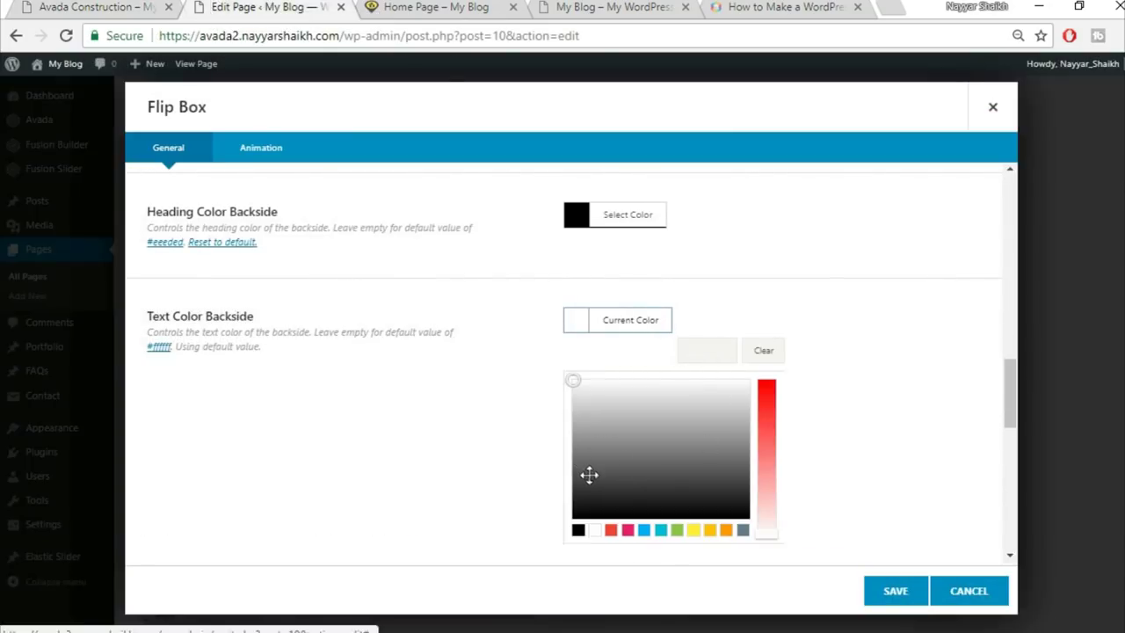
click(592, 476)
click(586, 491)
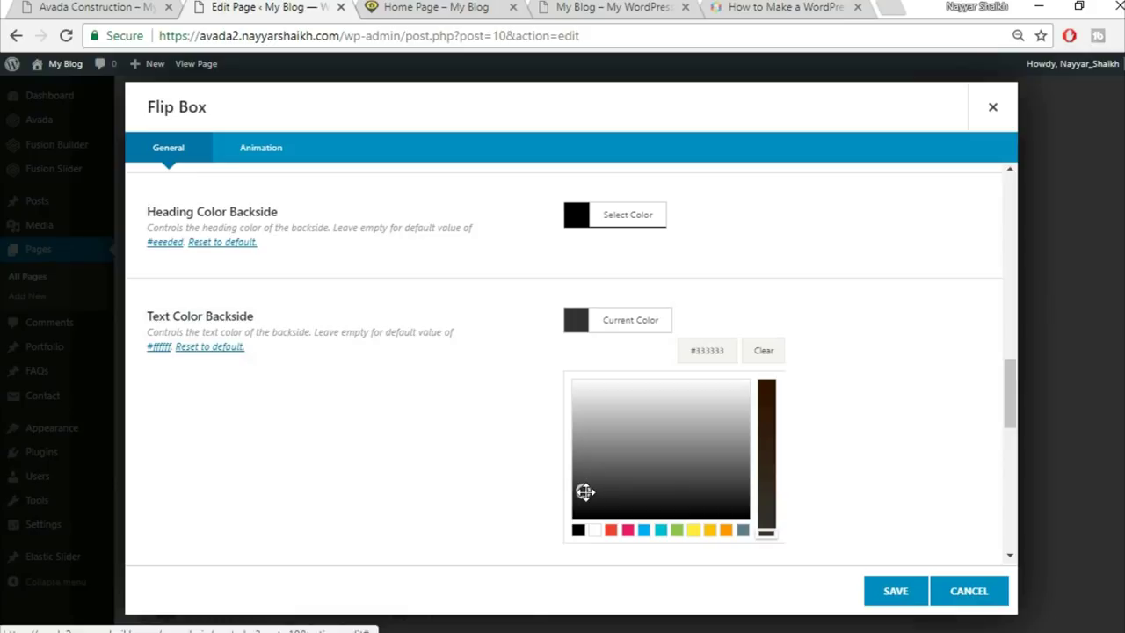
click(819, 426)
scroll(820, 426, down, 1)
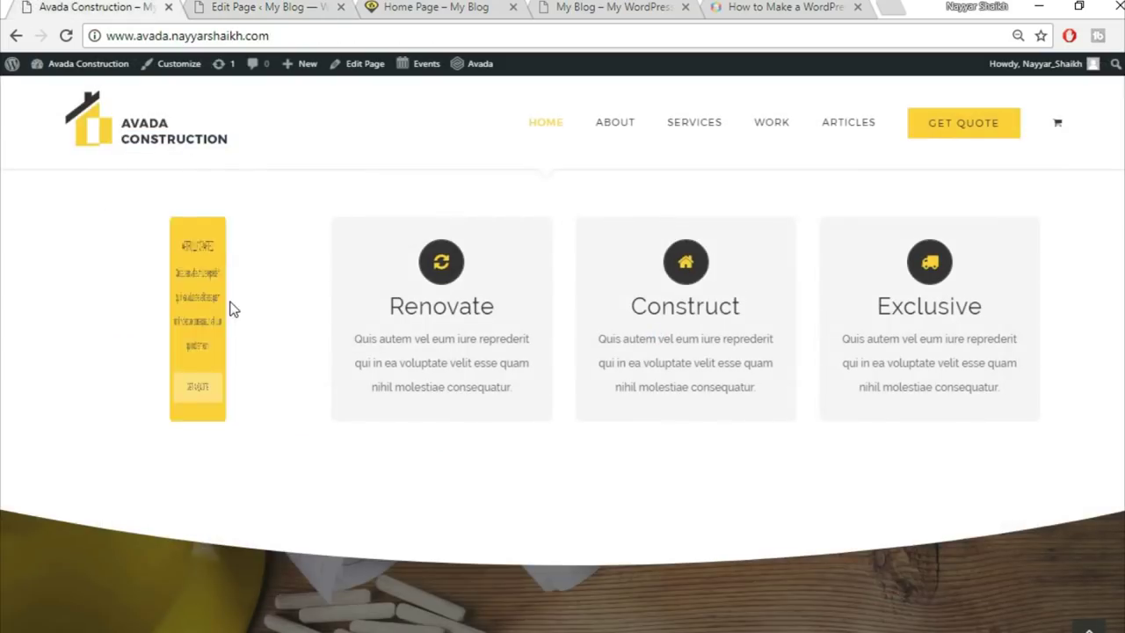
mouse_move(239, 369)
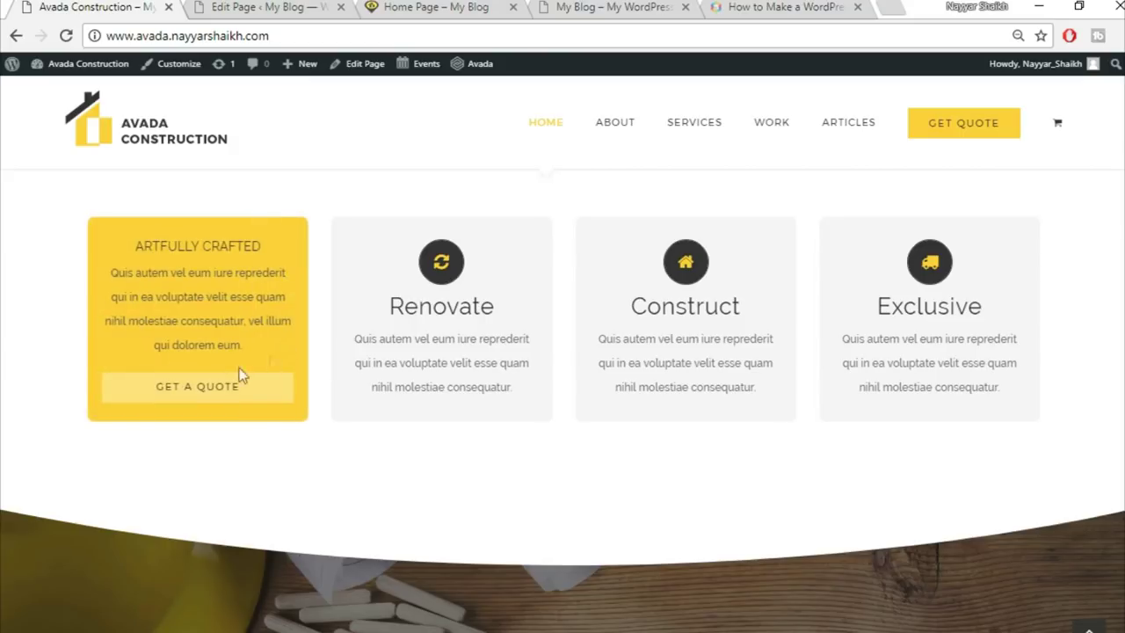
click(209, 6)
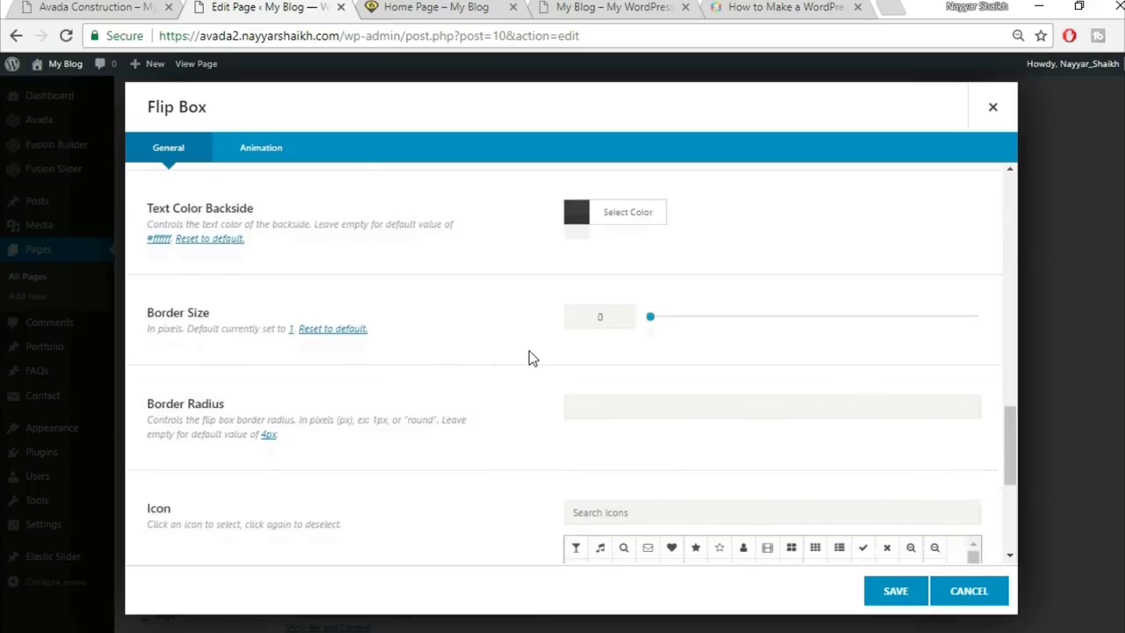
scroll(529, 357, down, 3)
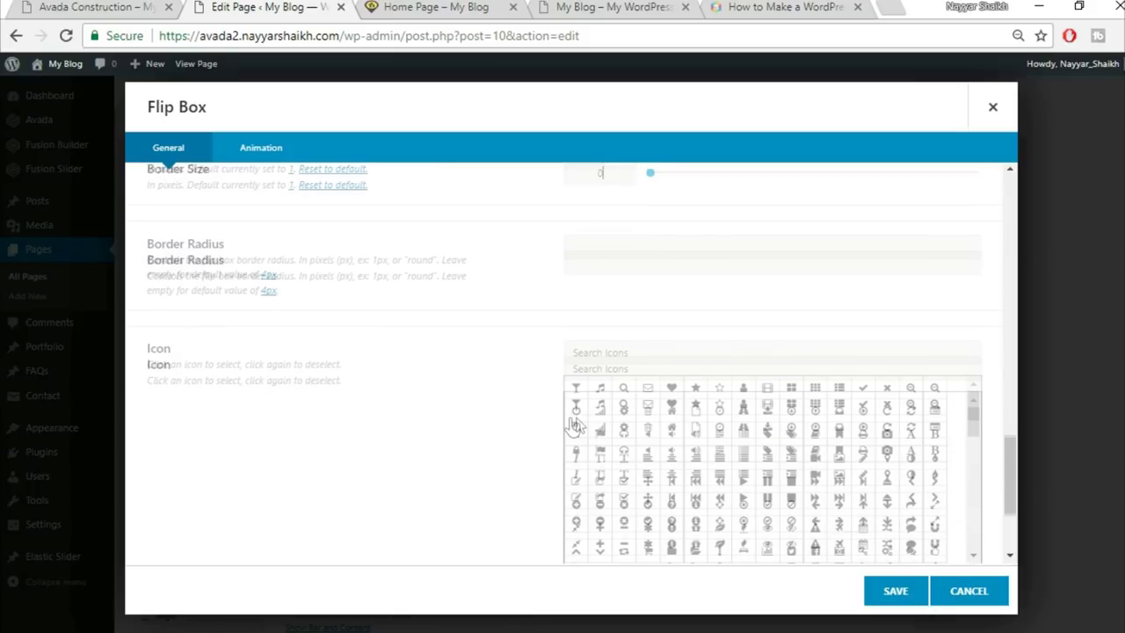
click(626, 351)
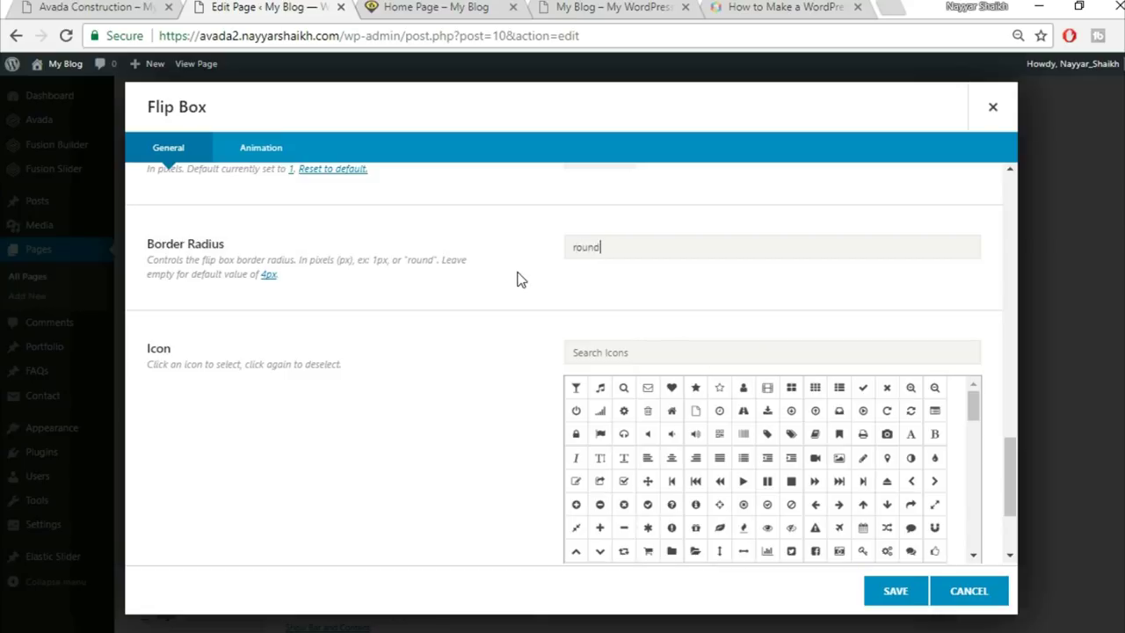
Search the icons for 'bu' and pick the building icon for the flip box
click(88, 6)
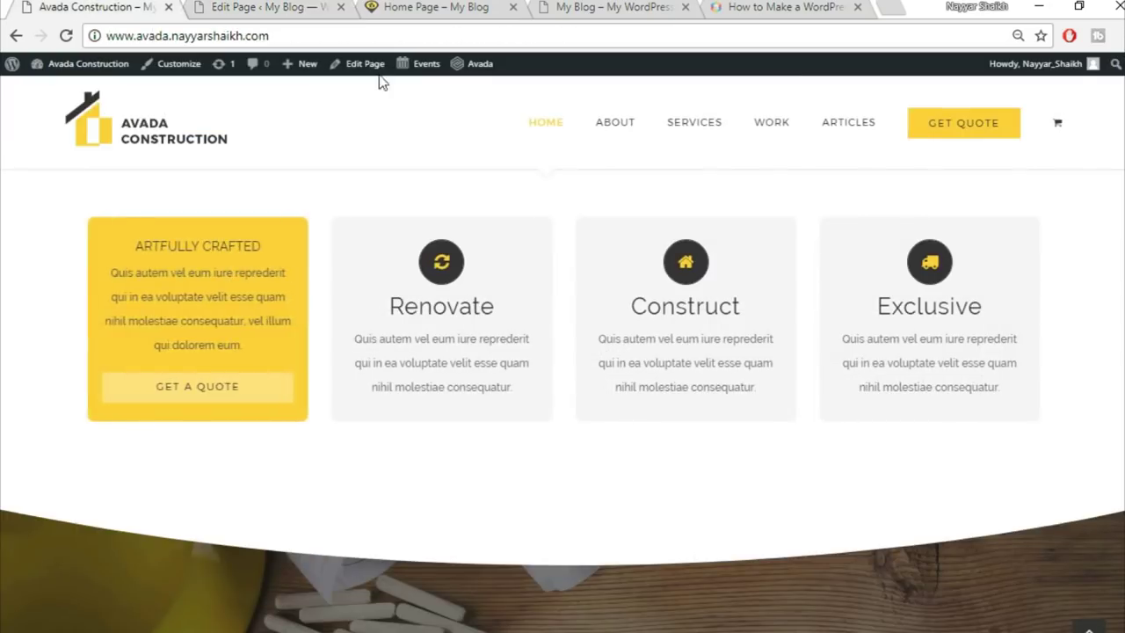
click(225, 7)
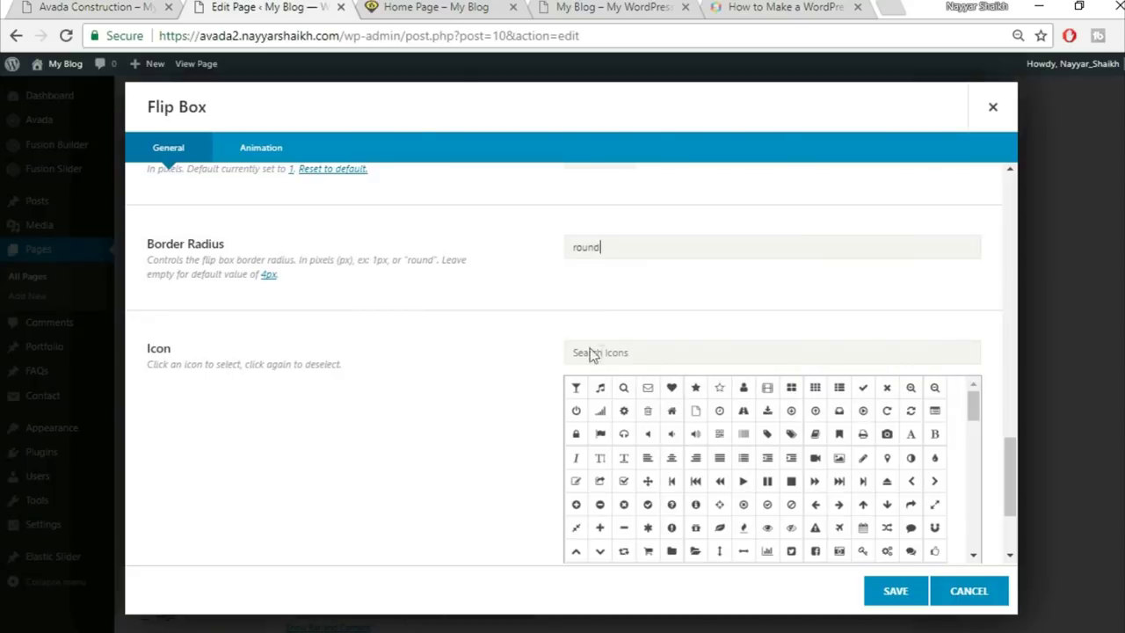
click(138, 6)
click(712, 356)
text(bu)
click(573, 393)
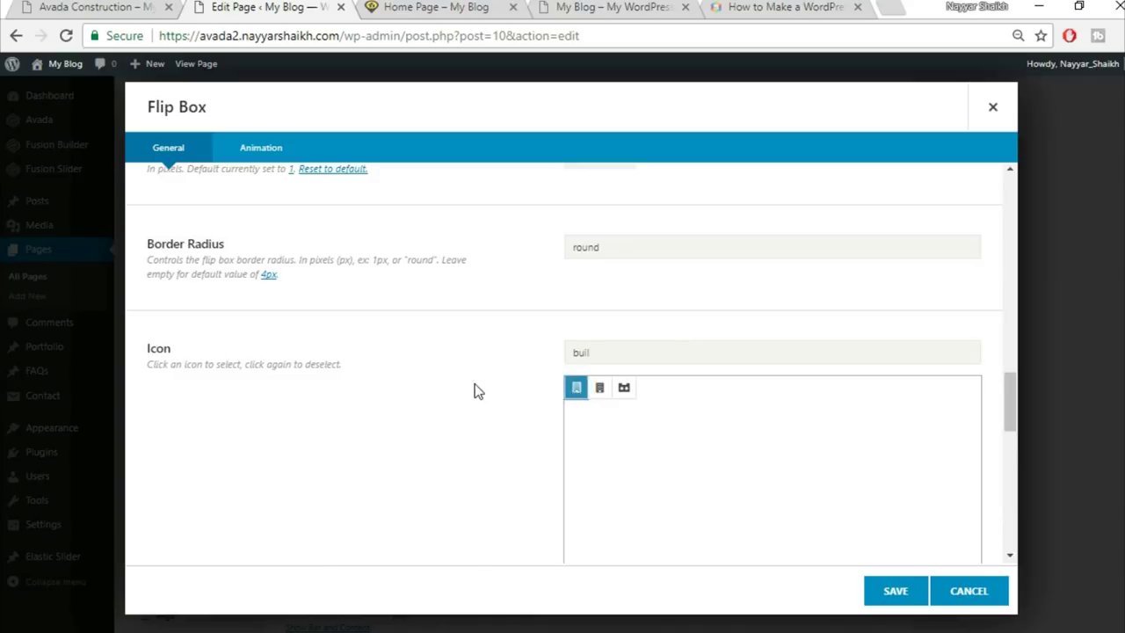
Set the flip box icon colour to yellow by pasting its hex value
scroll(474, 392, down, 7)
scroll(475, 392, up, 3)
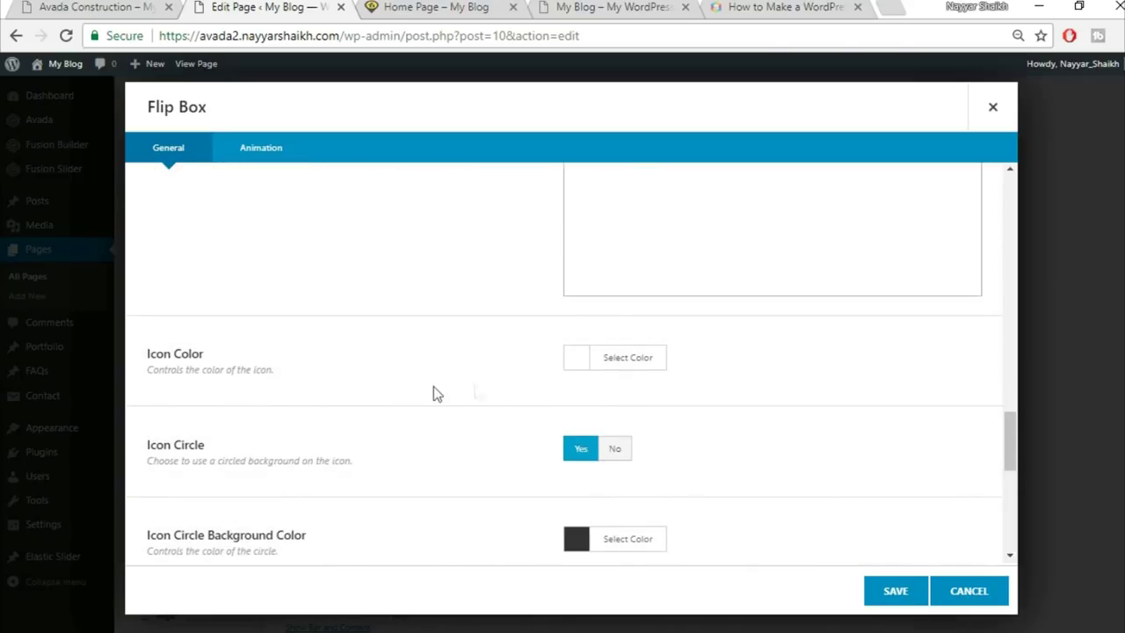
key(ctrl+shift+Tab)
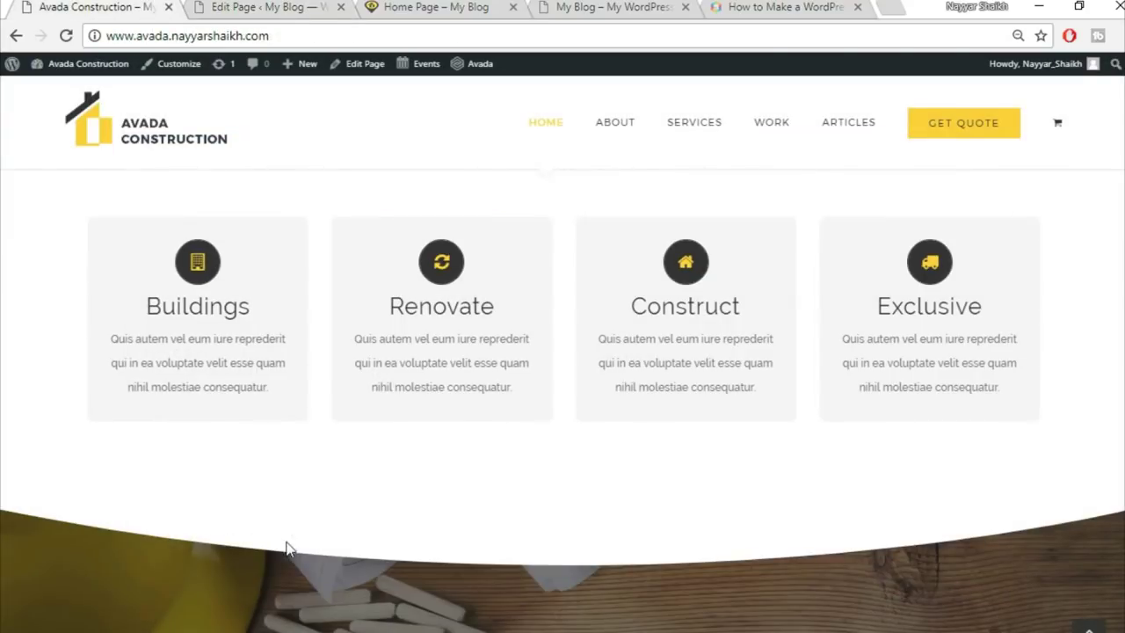
key(ctrl+Tab)
click(651, 358)
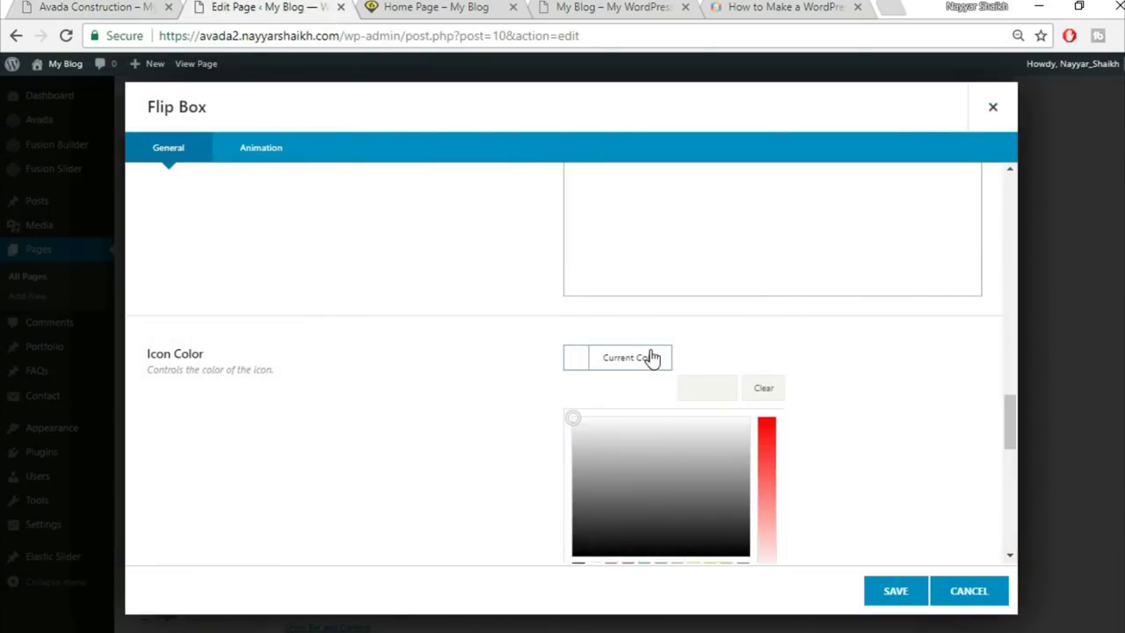
click(725, 395)
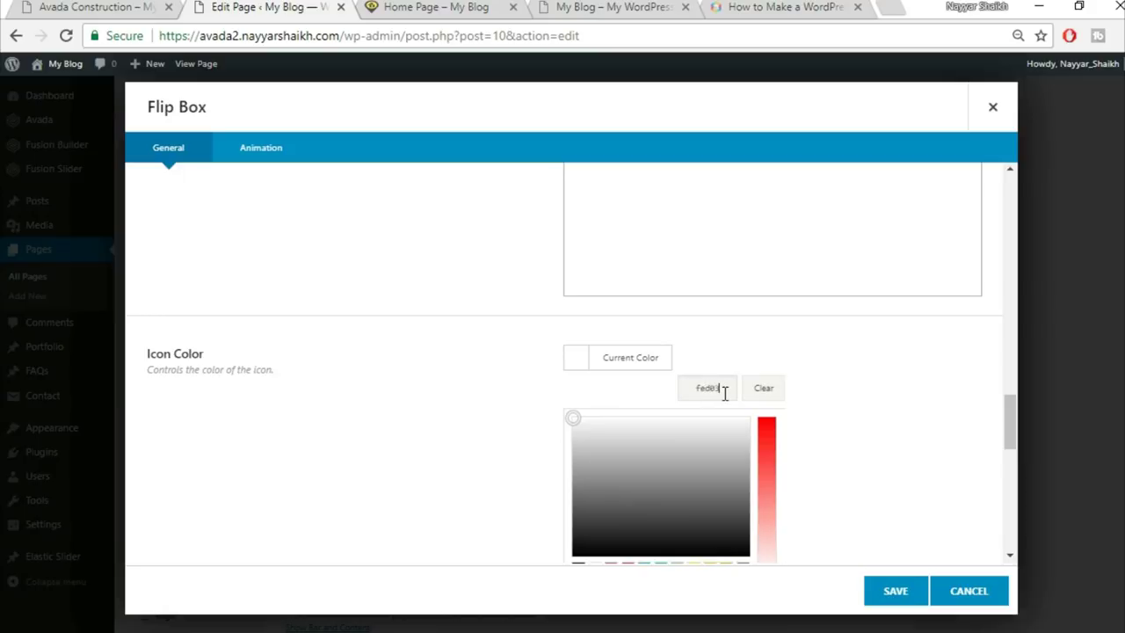
key(ctrl+v)
click(861, 386)
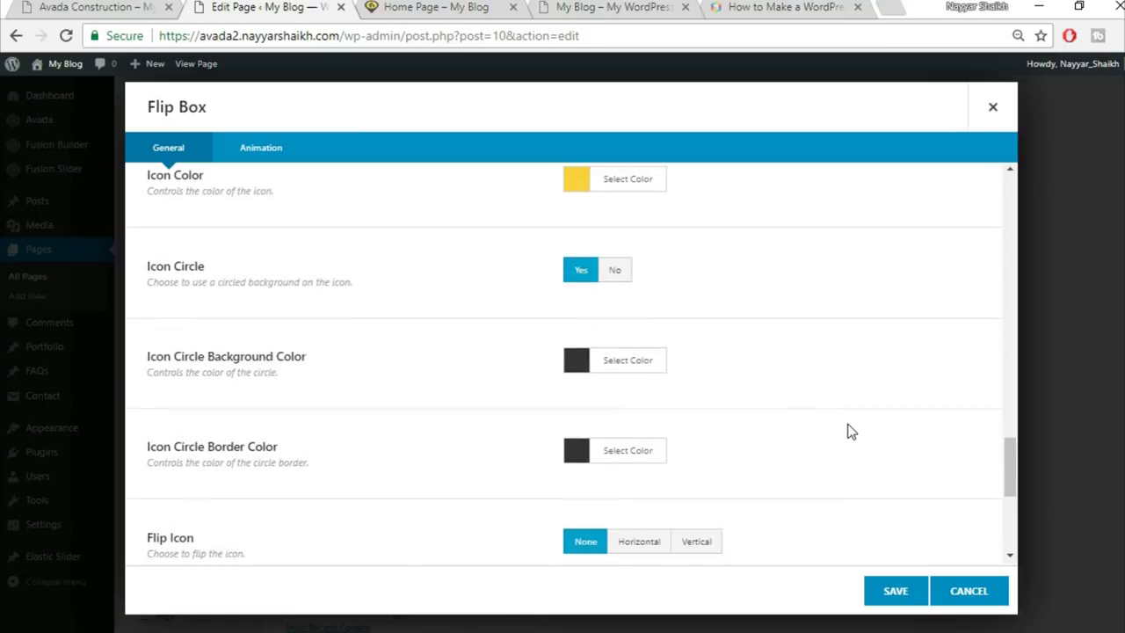
scroll(839, 427, up, 3)
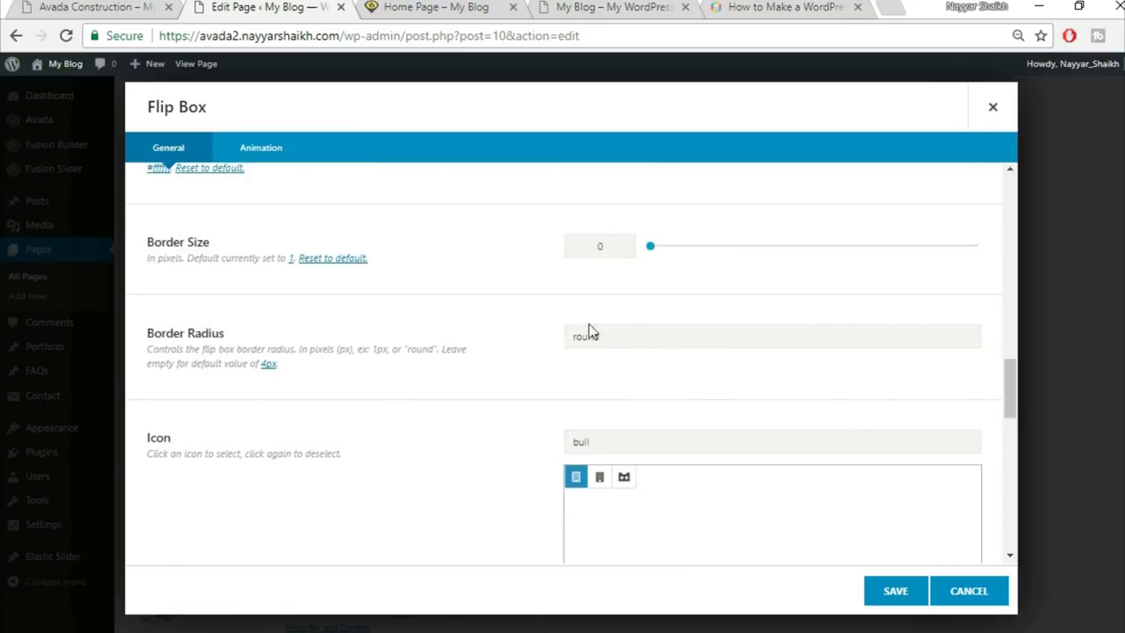
Delete the 'round' value from the flip box's Border Radius
drag(626, 342, 530, 351)
key(BackSpace)
scroll(493, 380, down, 6)
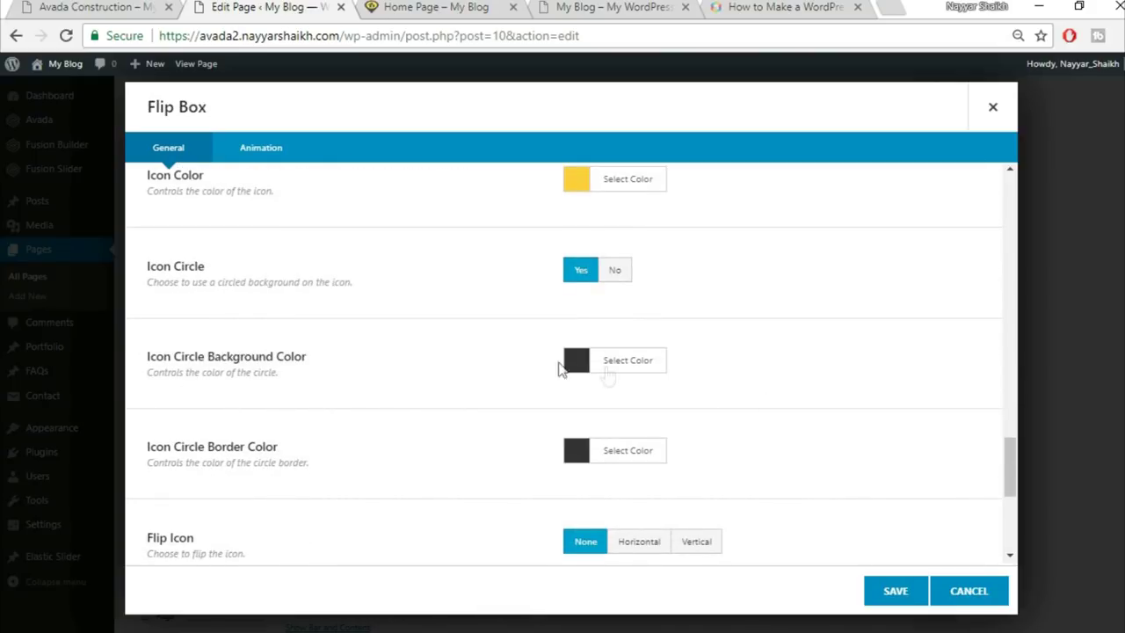
Review the Animation settings, then save the Buildings flip box item
click(97, 8)
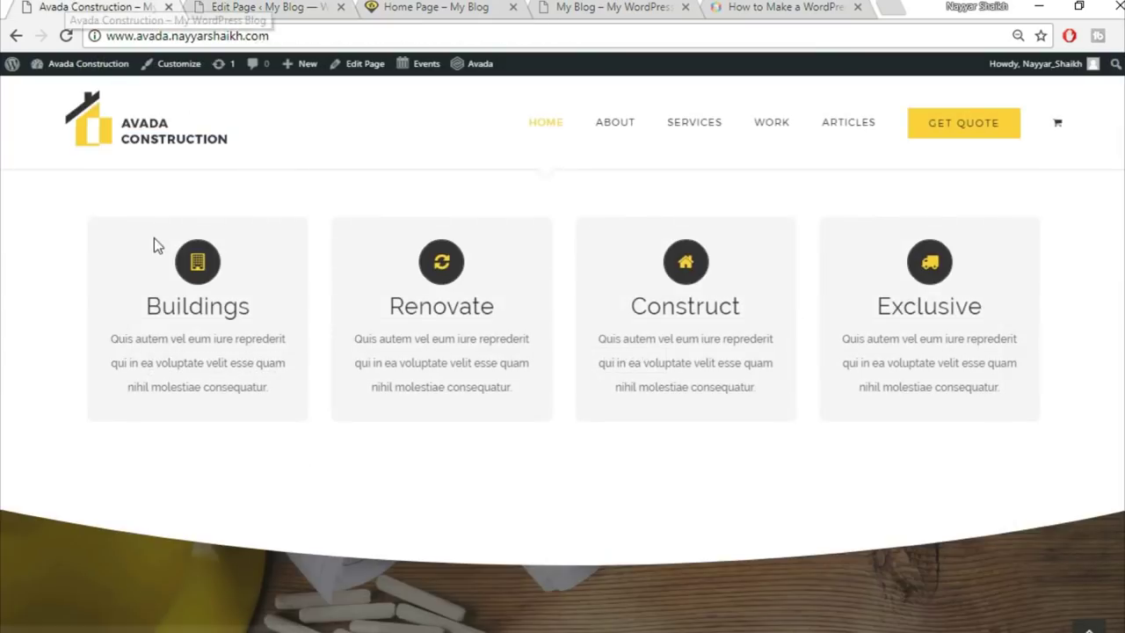
click(260, 7)
scroll(765, 363, down, 2)
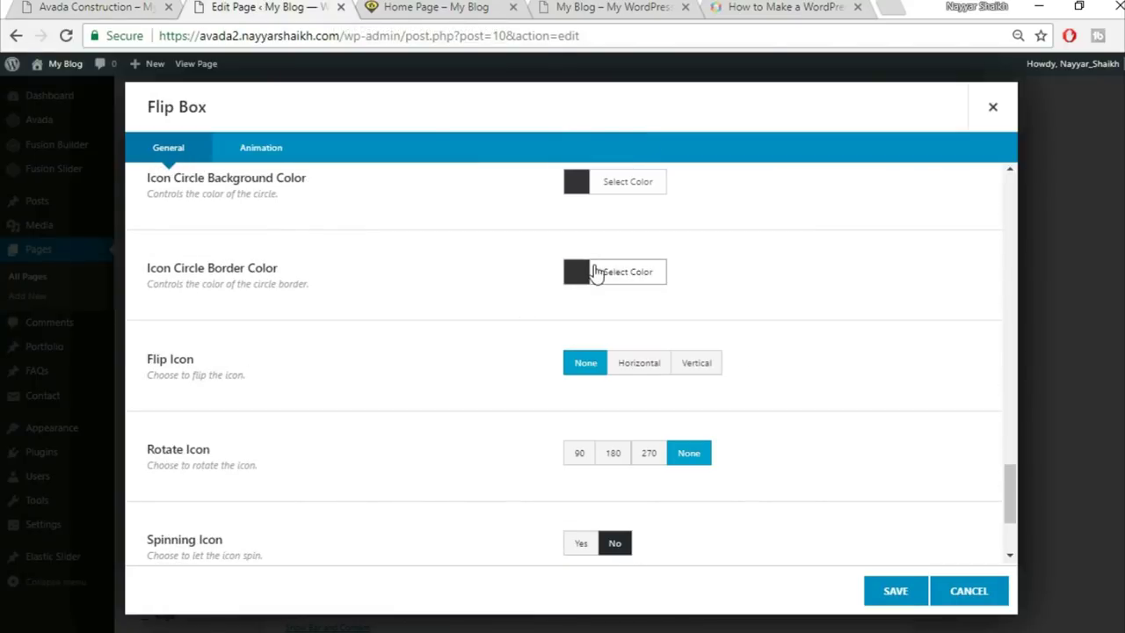
scroll(795, 317, down, 1)
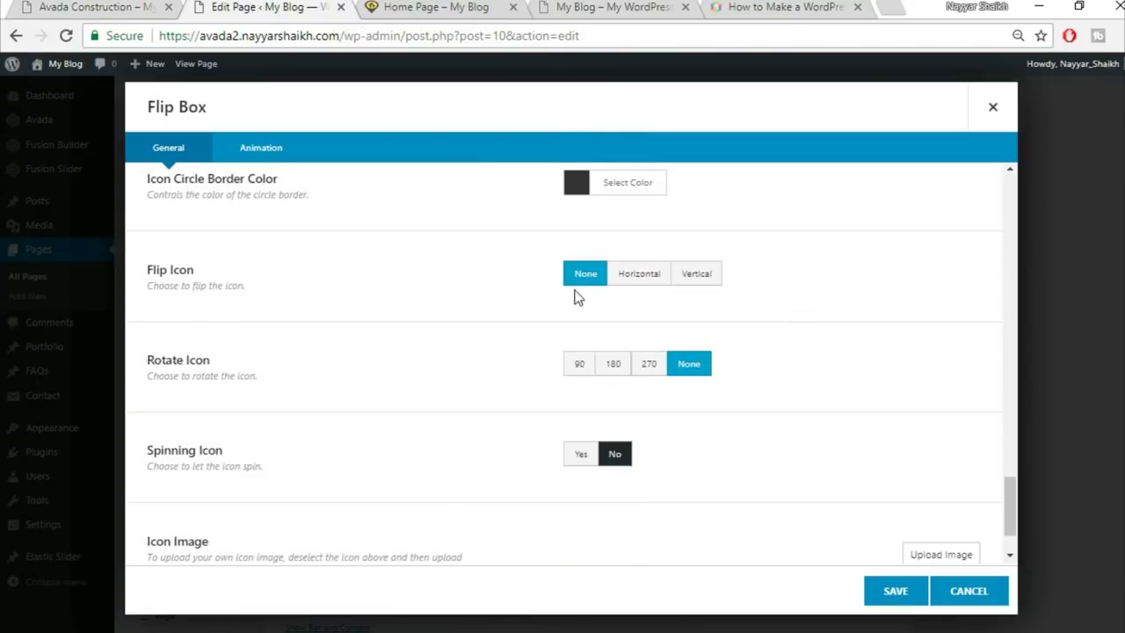
scroll(756, 457, down, 1)
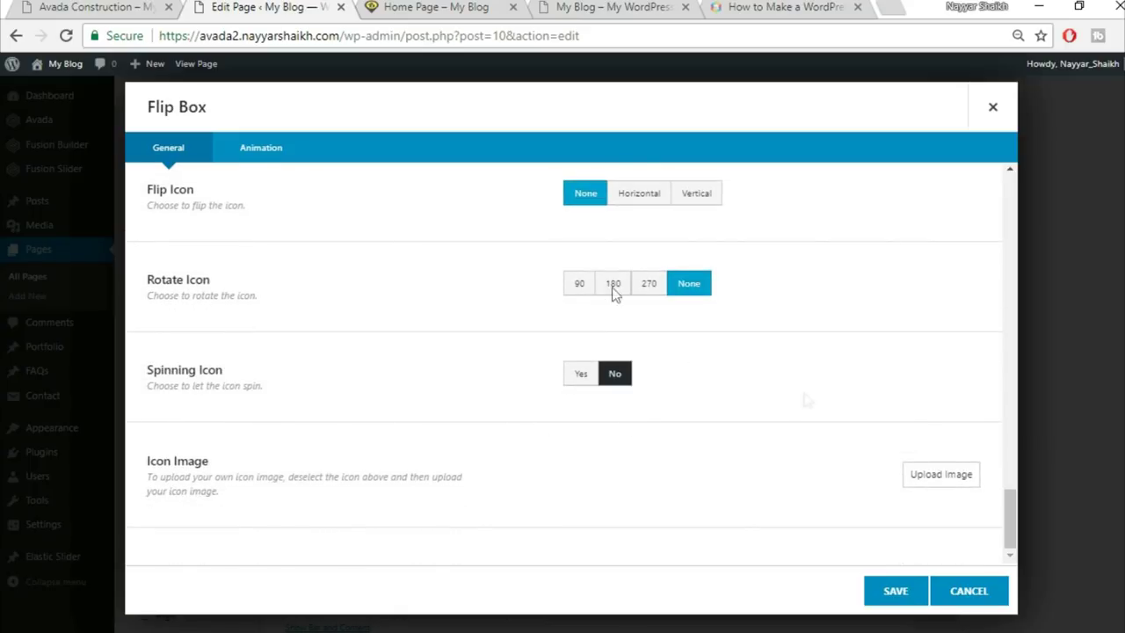
click(289, 161)
click(176, 151)
click(888, 598)
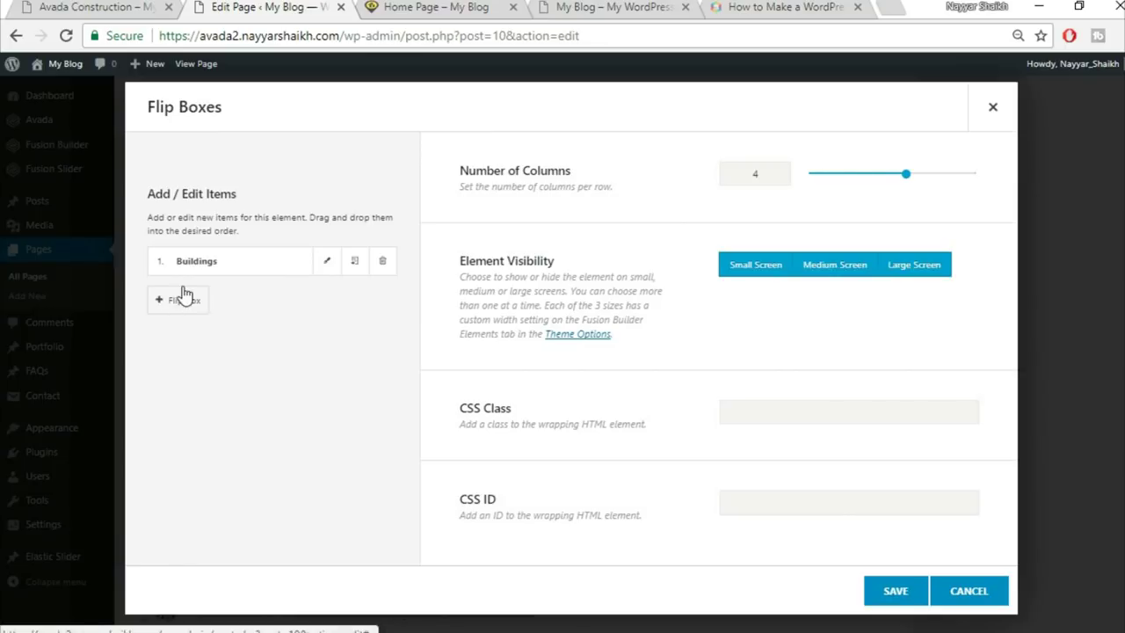
Clone the Buildings item three times and save the four-item Flip Boxes element
click(99, 7)
click(240, 8)
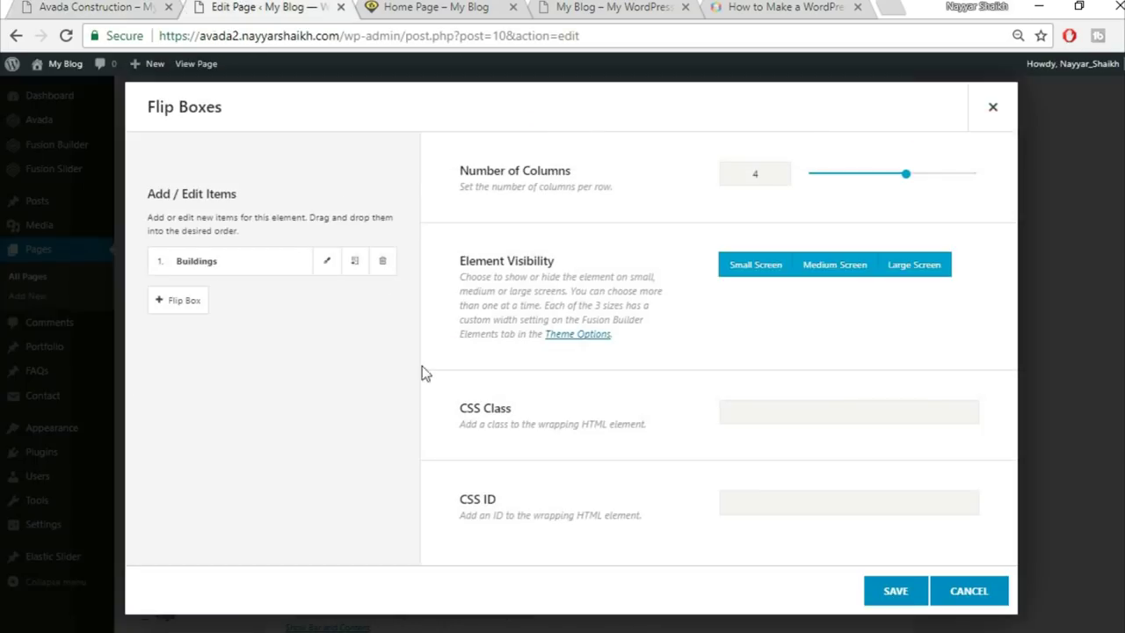
click(354, 261)
click(354, 261)
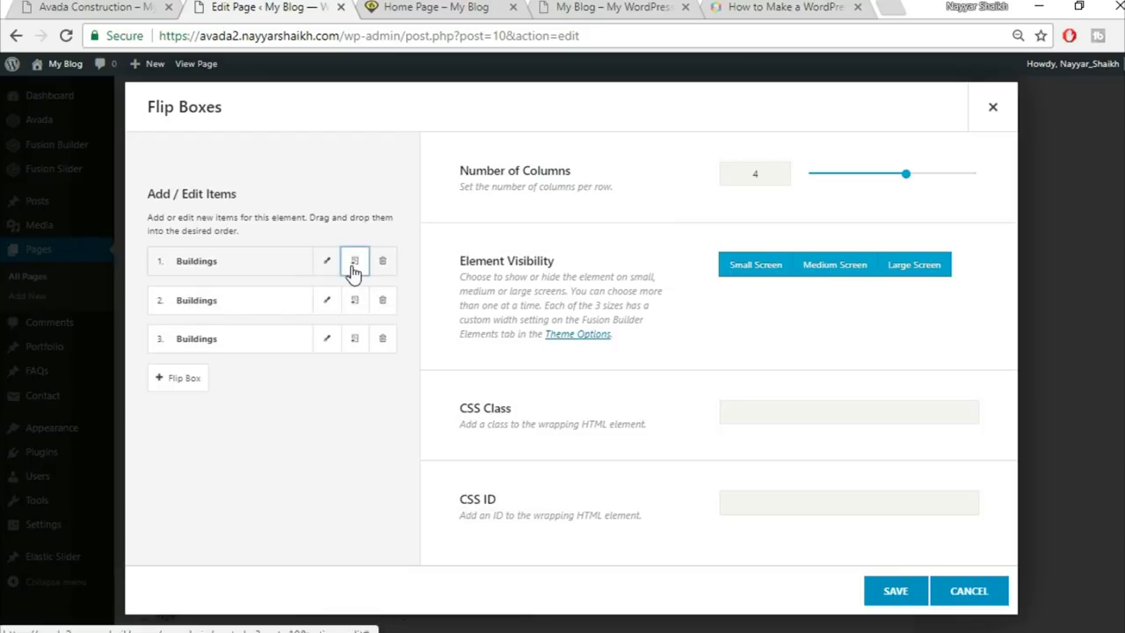
click(354, 261)
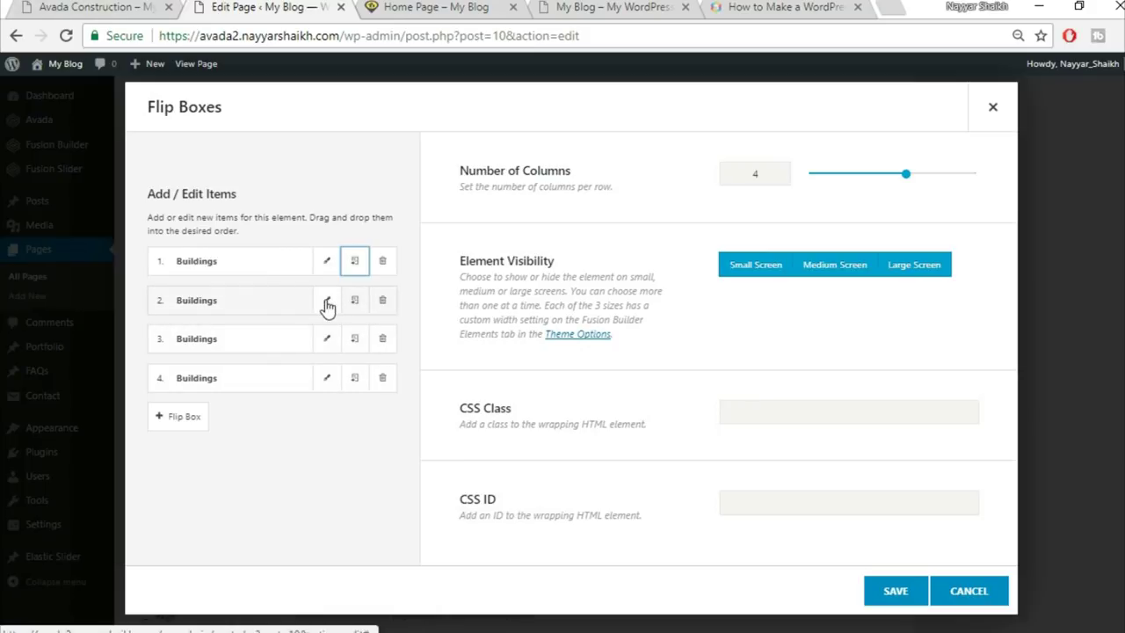
key(ctrl+1)
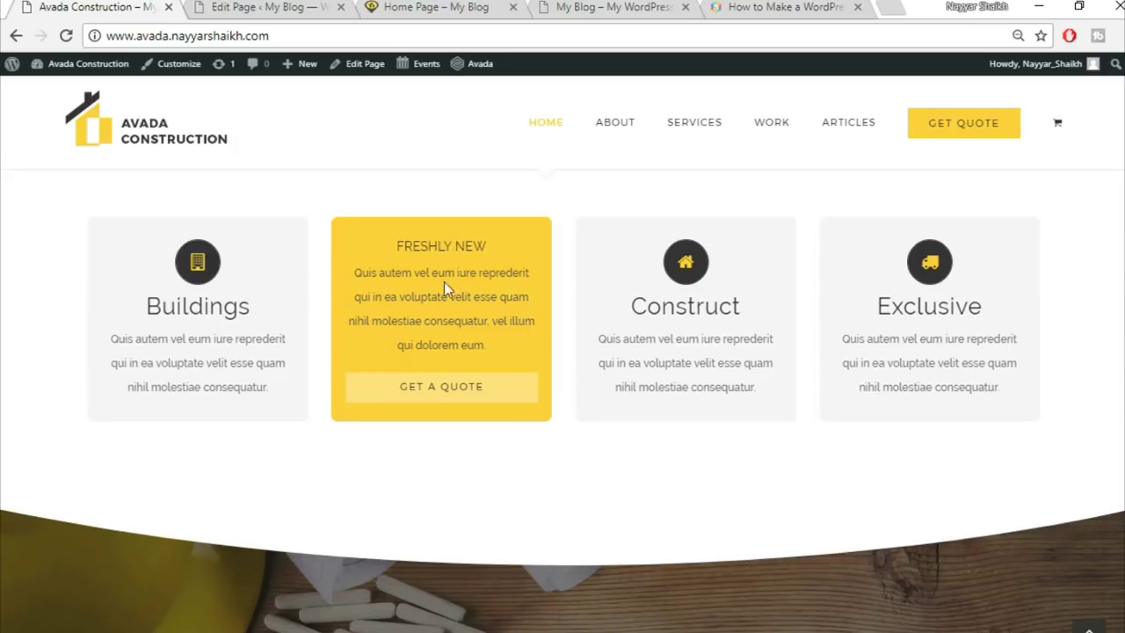
click(263, 7)
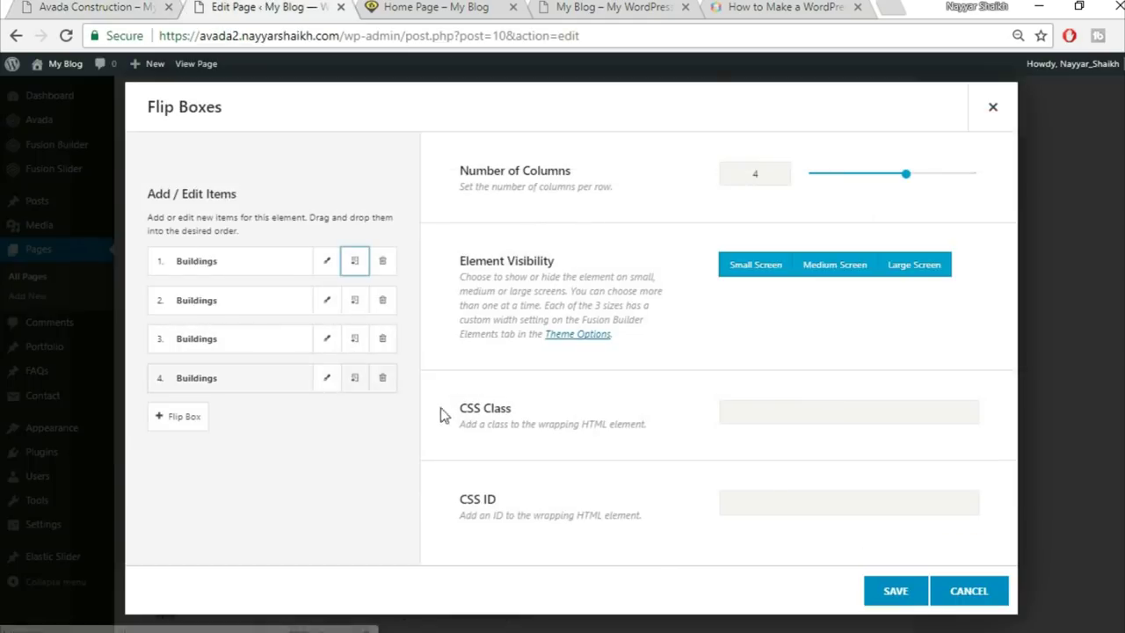
click(894, 591)
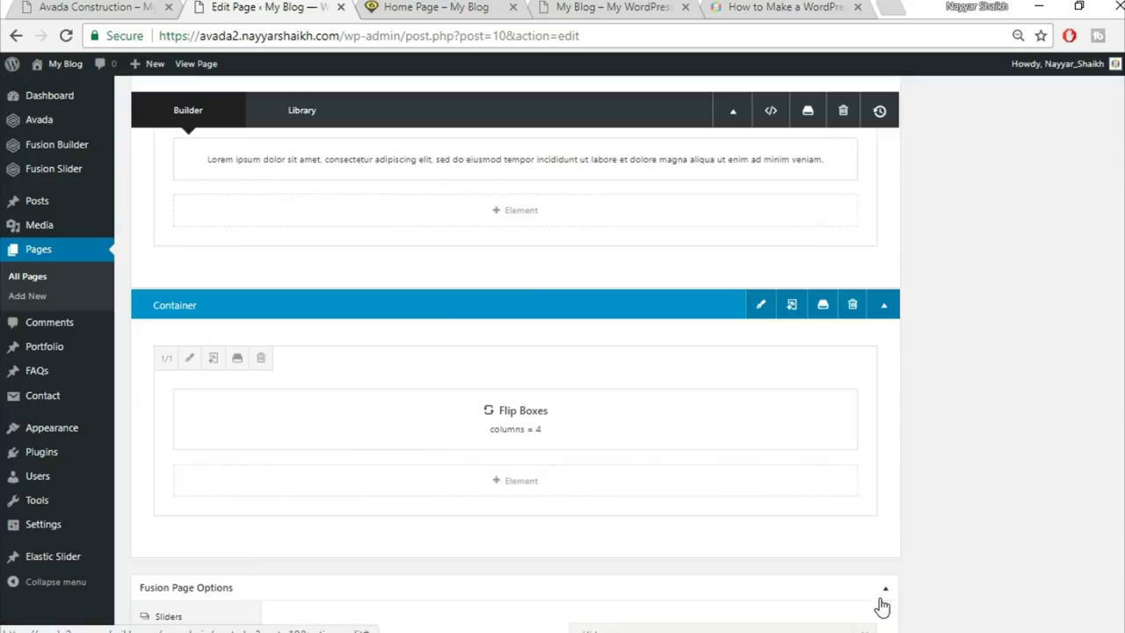
Update the home page with the new flip boxes
scroll(880, 604, up, 5)
scroll(1055, 264, up, 5)
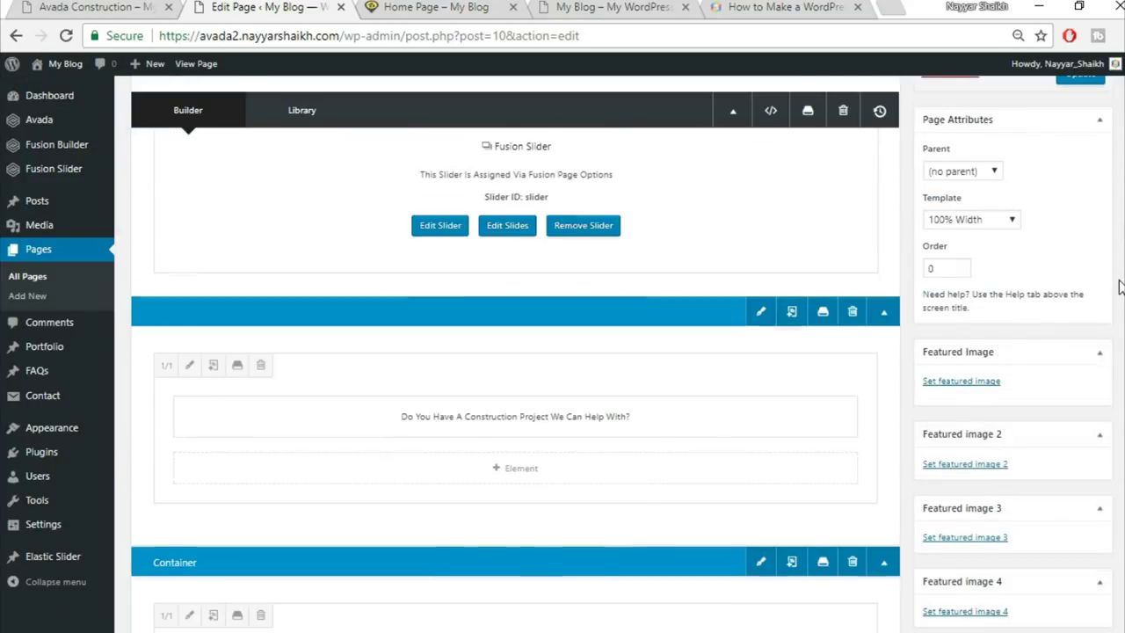
click(1080, 164)
Reload the live home page to confirm the four Buildings flip boxes, then view the demo site
click(444, 9)
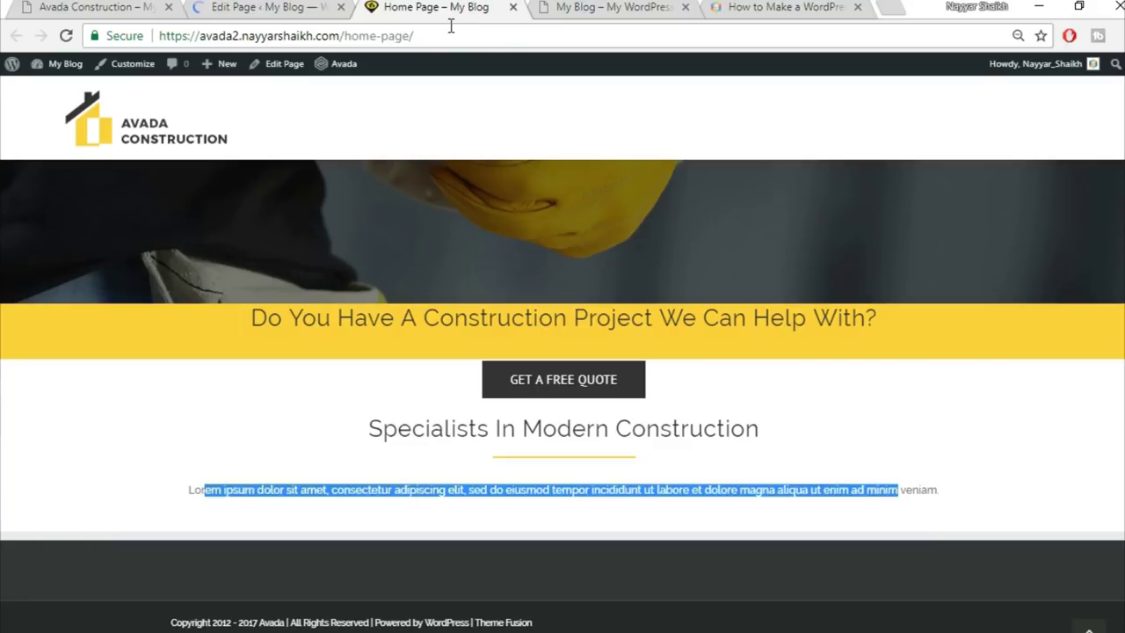
click(451, 28)
click(1053, 205)
scroll(1053, 206, down, 3)
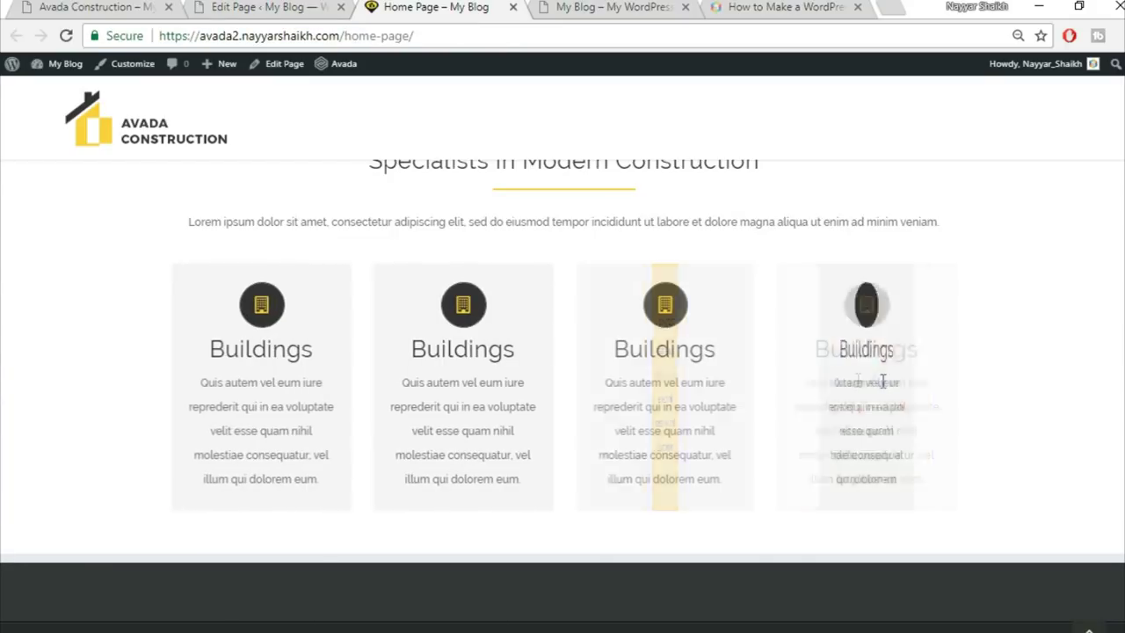
scroll(802, 432, up, 2)
scroll(783, 440, down, 2)
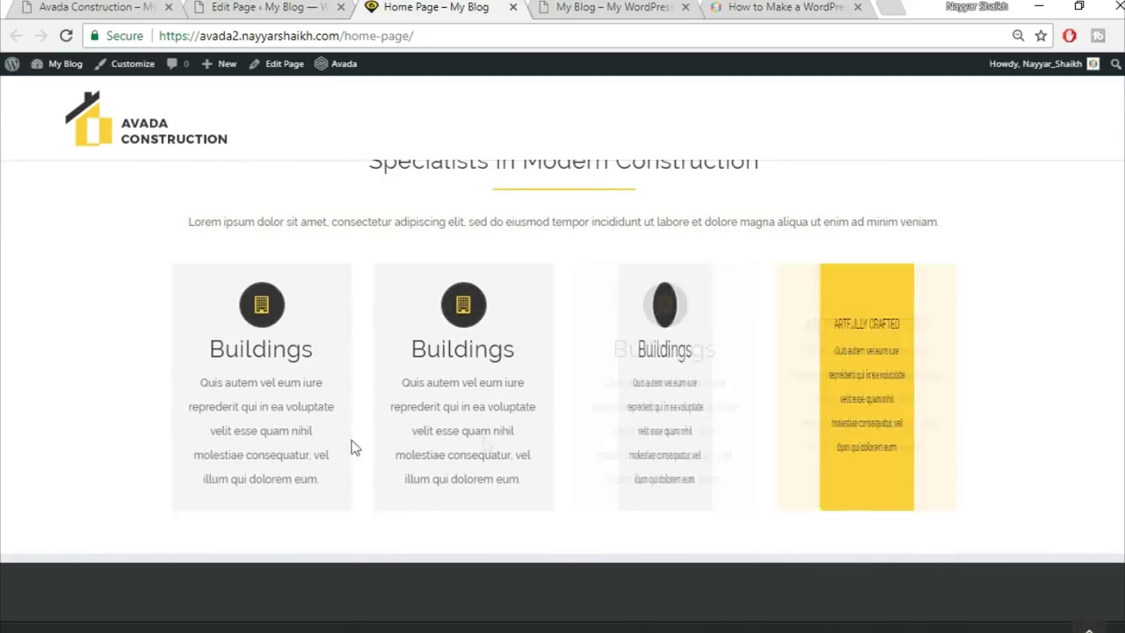
click(97, 7)
scroll(1098, 315, down, 3)
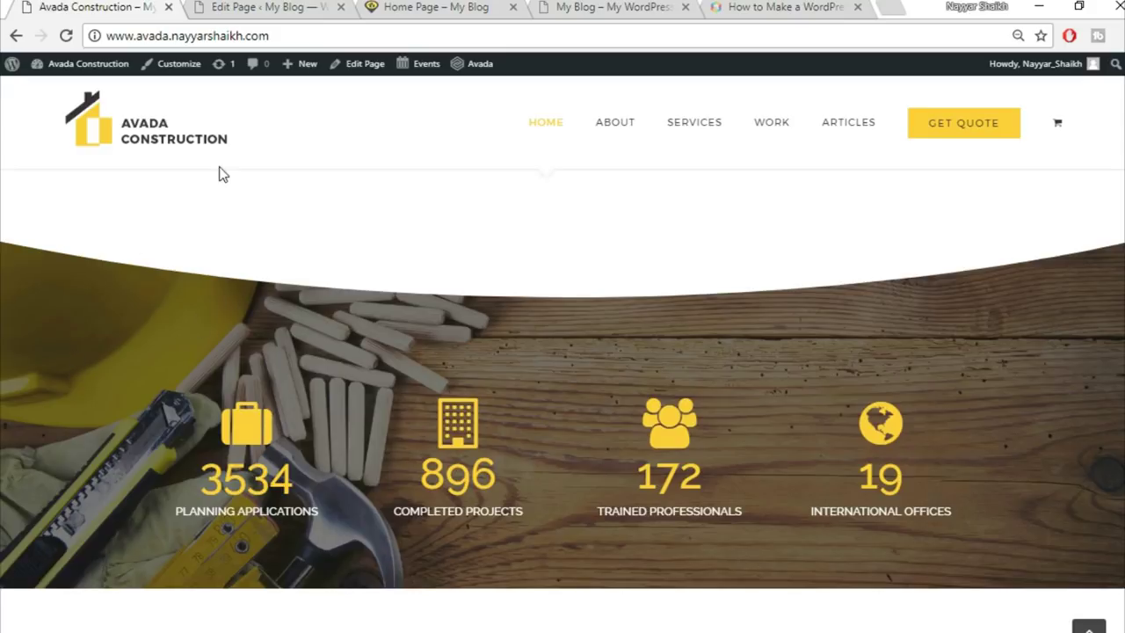
Add a new 1/1 container below the Flip Boxes
click(238, 8)
scroll(725, 378, down, 1)
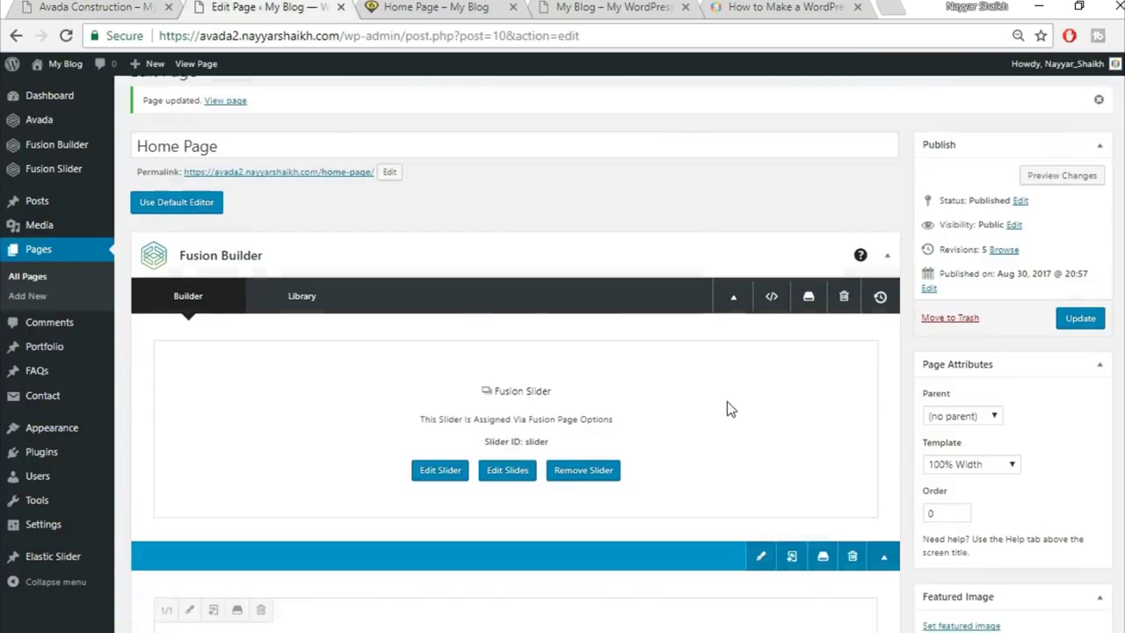
scroll(727, 405, down, 15)
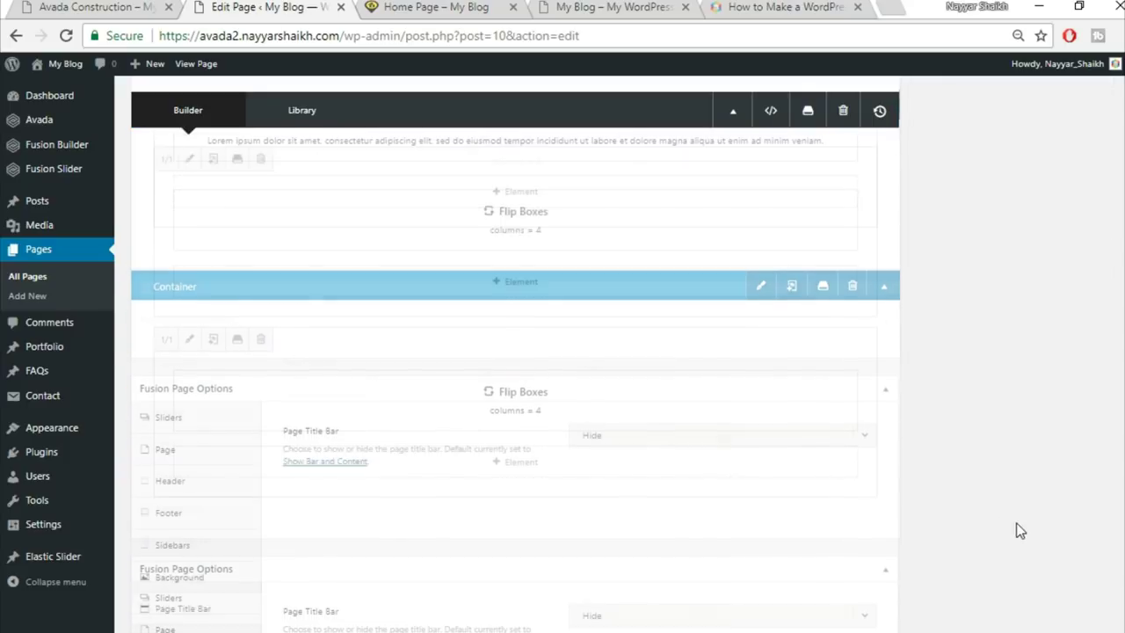
click(730, 282)
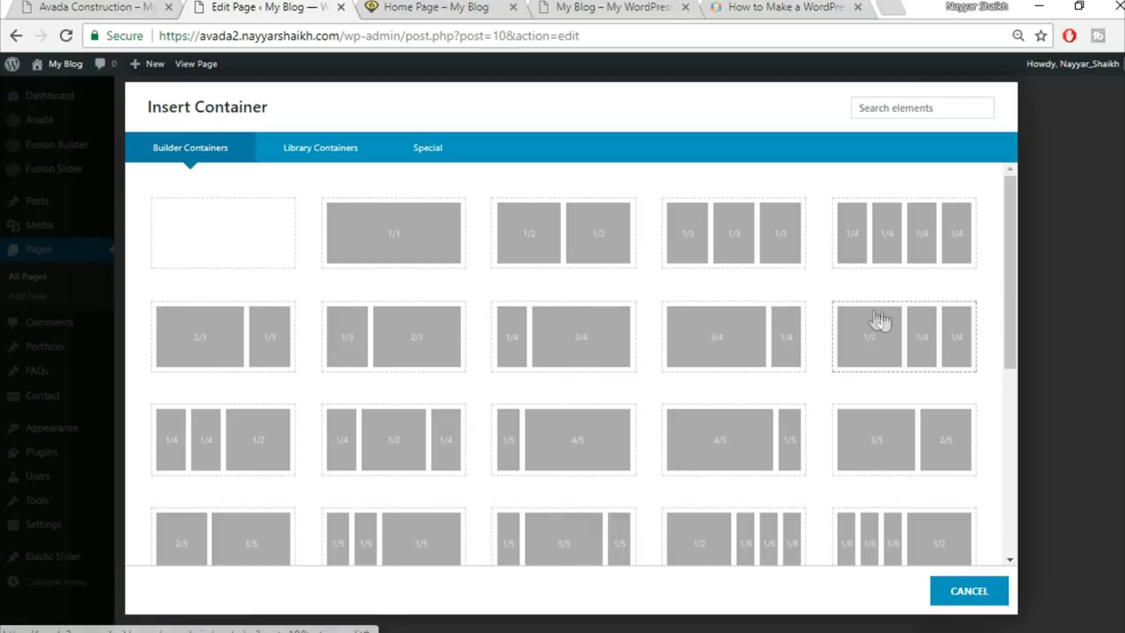
click(419, 253)
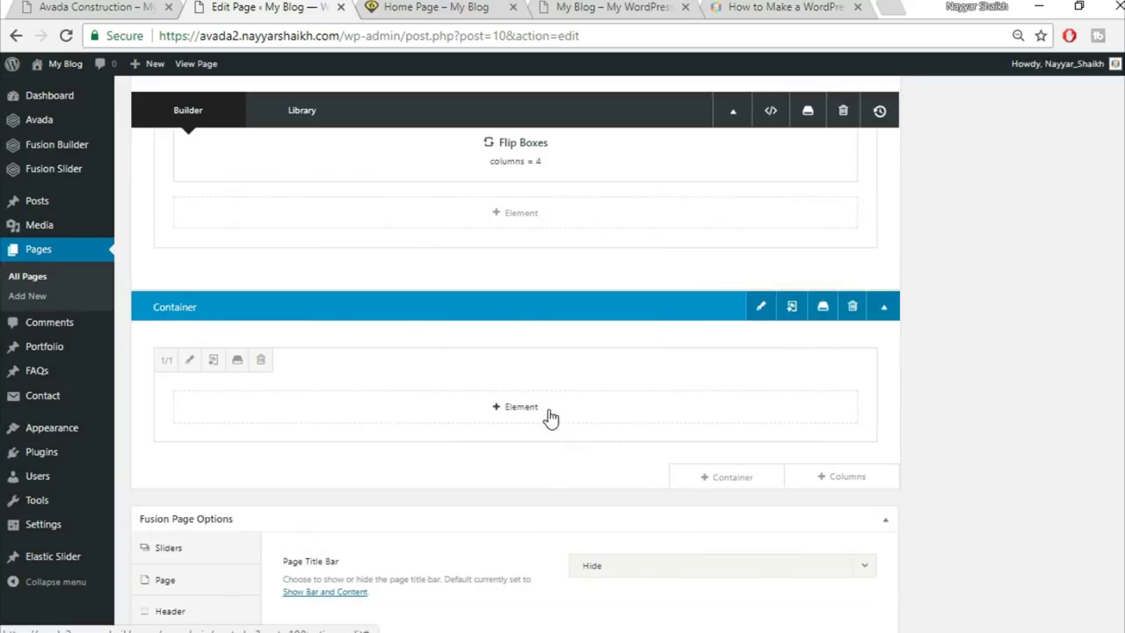
Open the new column's element list and search for 'sec'
click(520, 407)
click(97, 7)
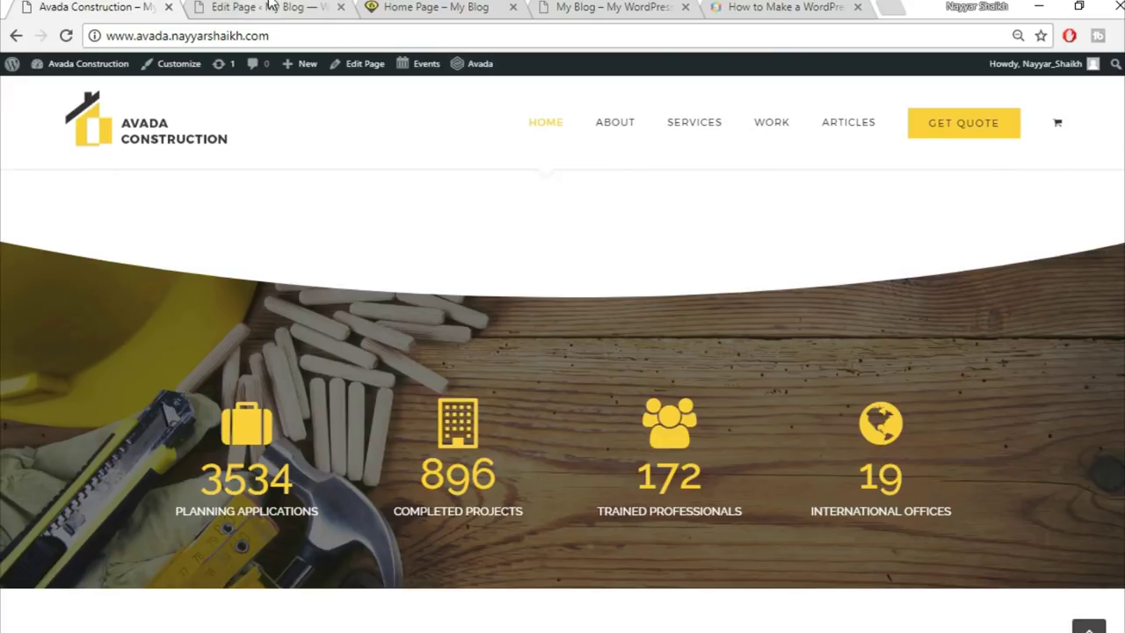
click(268, 7)
click(917, 108)
text(sec)
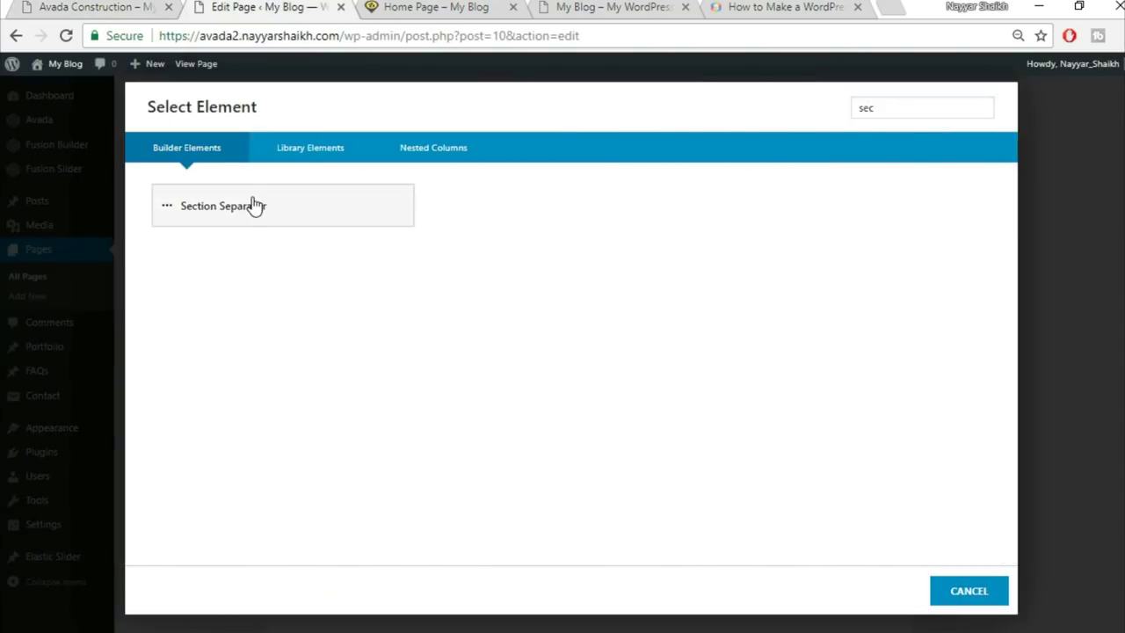
Insert a Section Separator with Big Half Circle style at the Bottom position
click(255, 205)
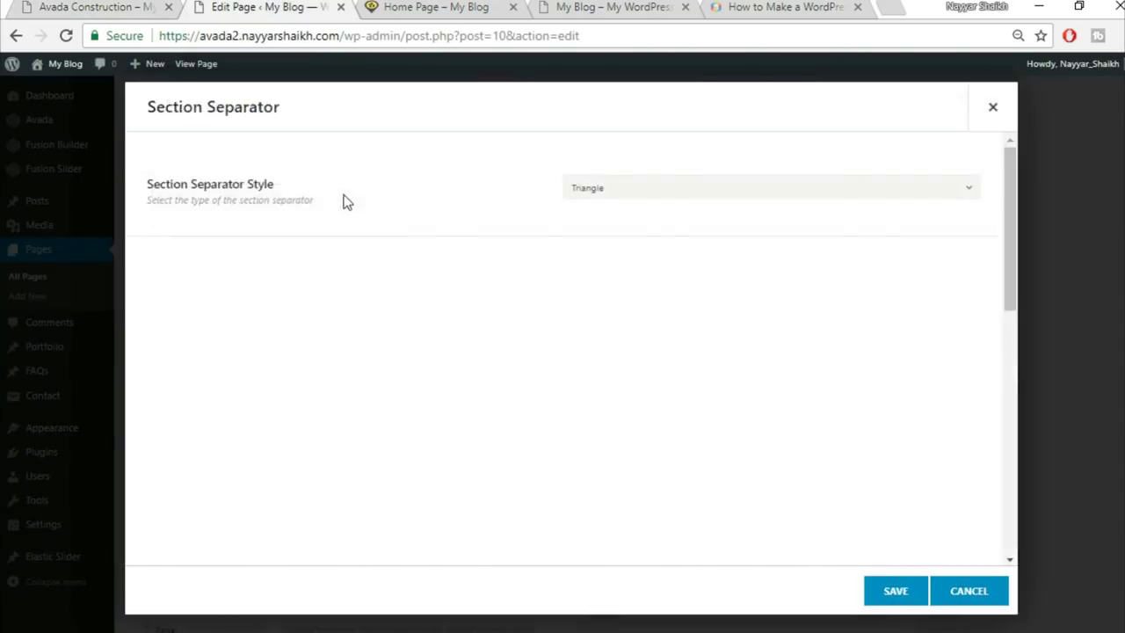
click(673, 184)
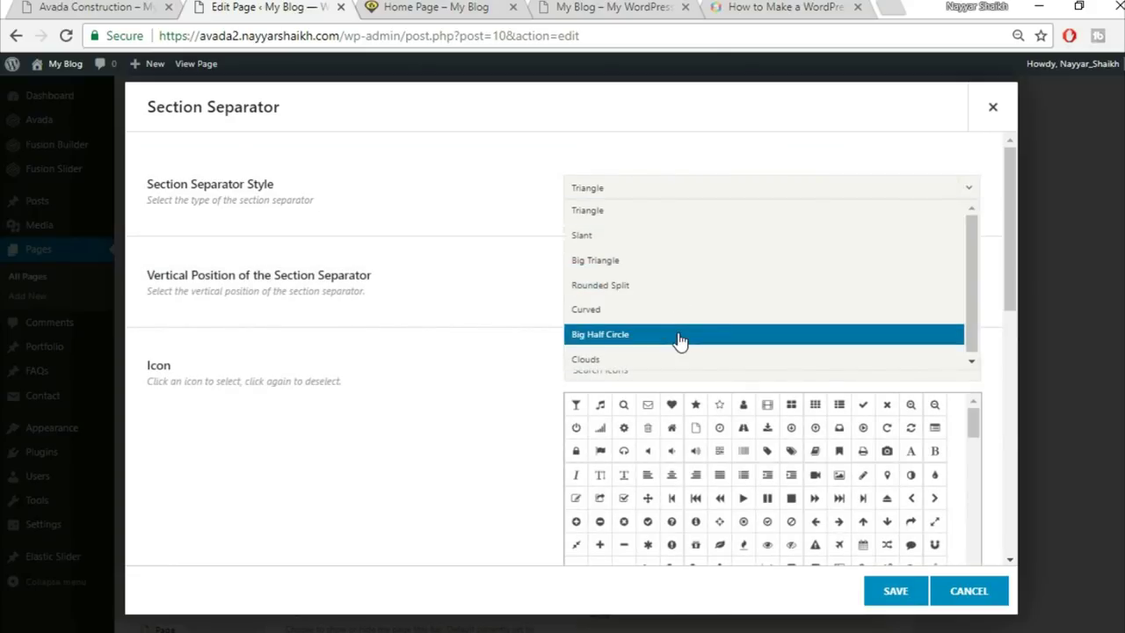
click(680, 339)
click(626, 280)
click(114, 6)
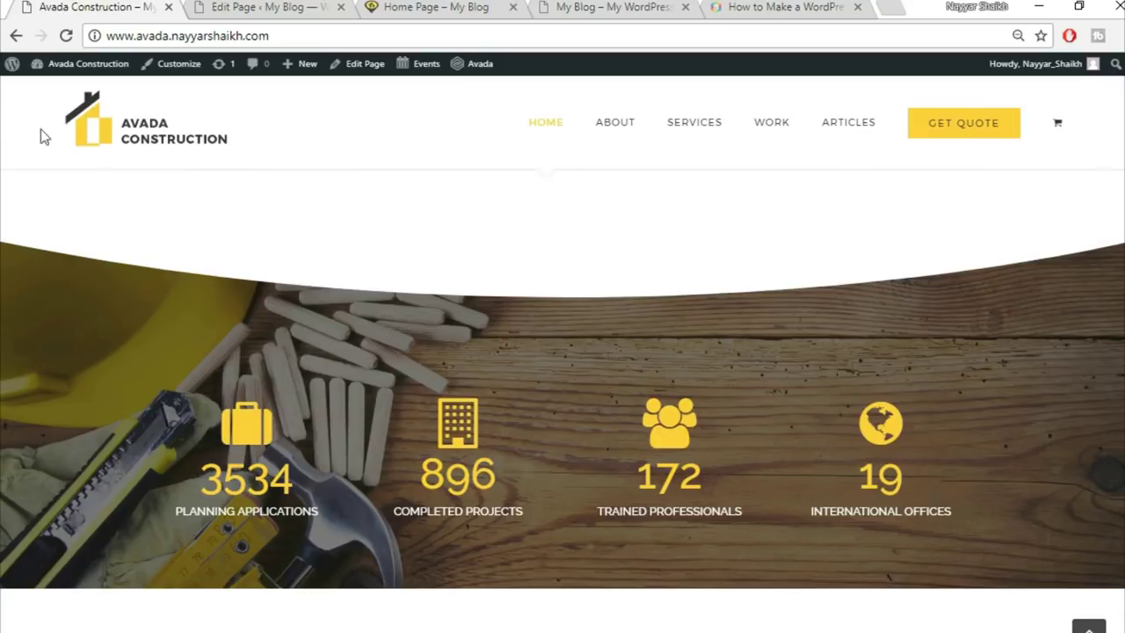
click(255, 6)
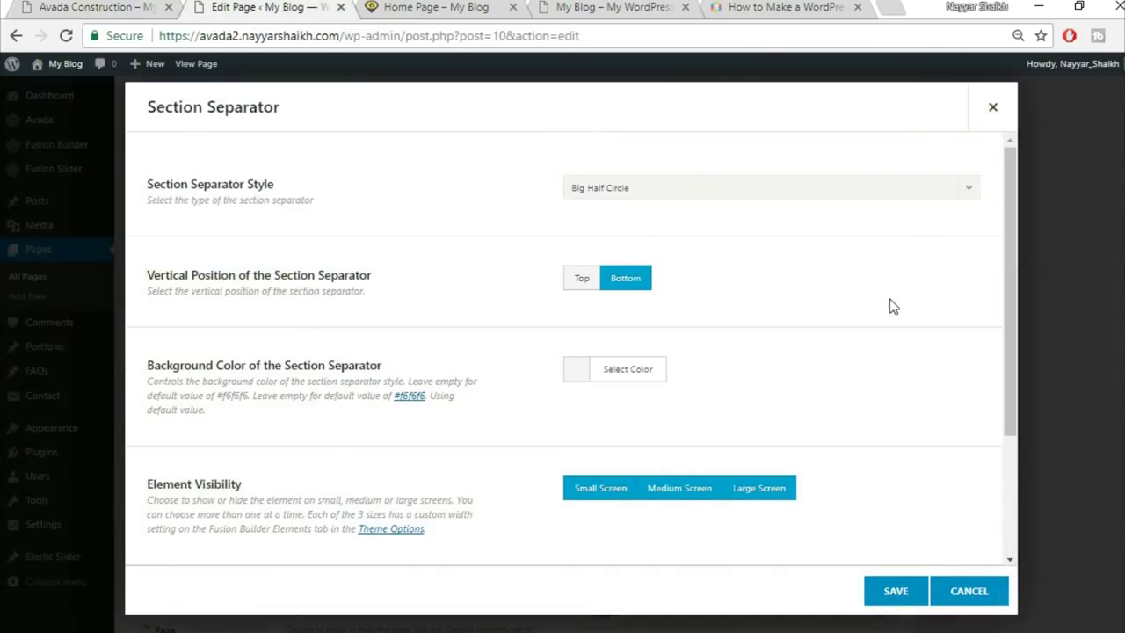
scroll(889, 300, down, 1)
Give the separator a white background and save it
click(584, 290)
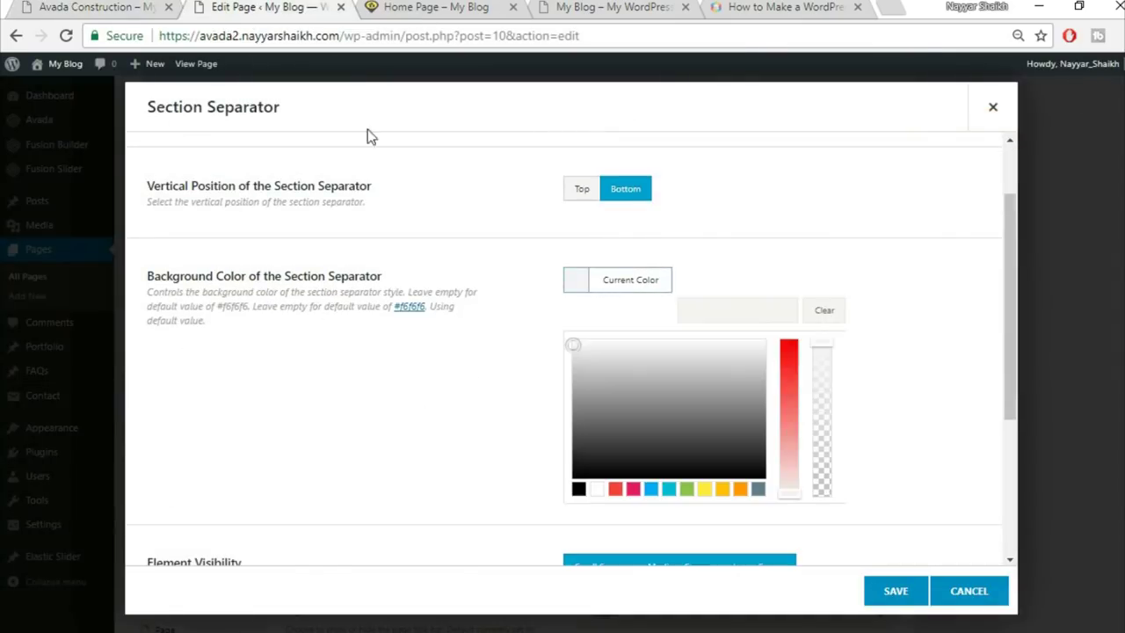
click(596, 490)
click(888, 172)
click(96, 7)
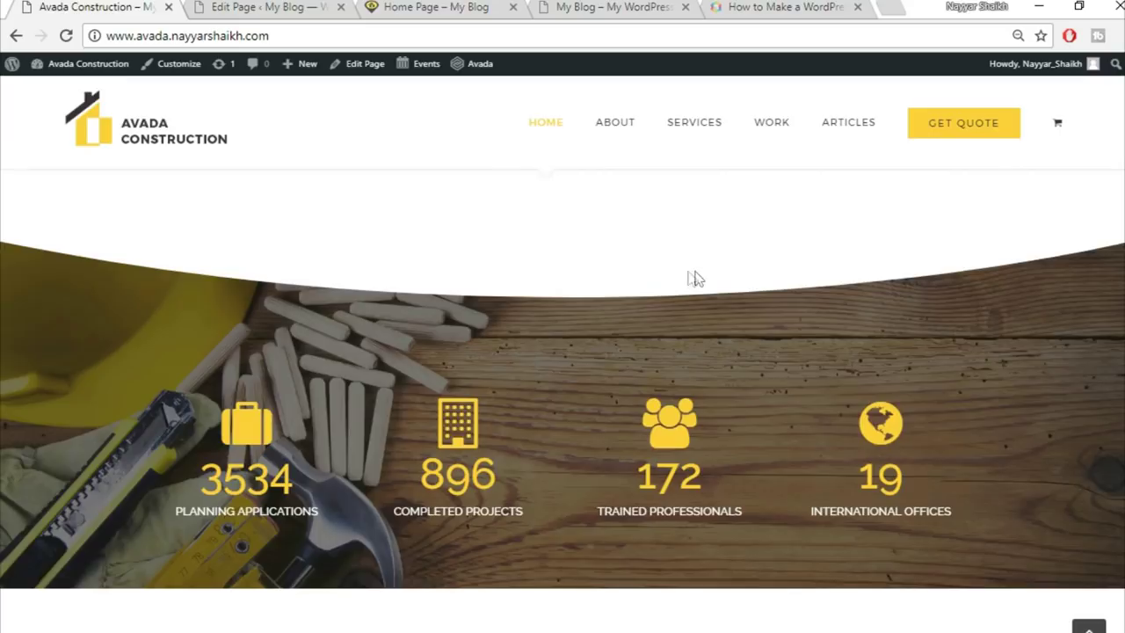
click(286, 7)
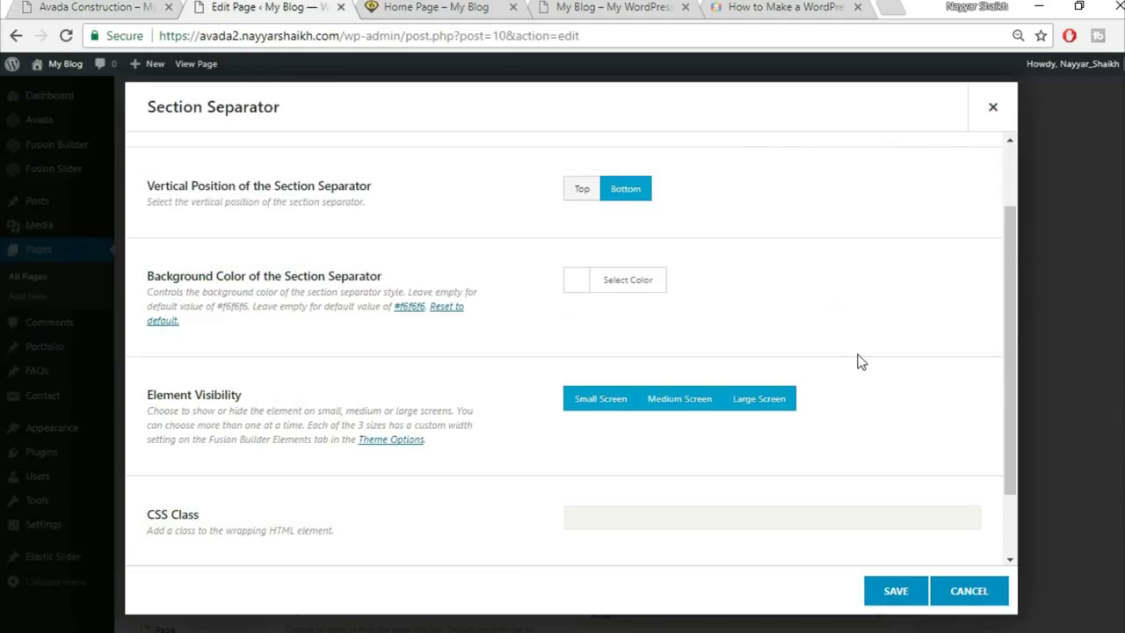
scroll(879, 422, down, 1)
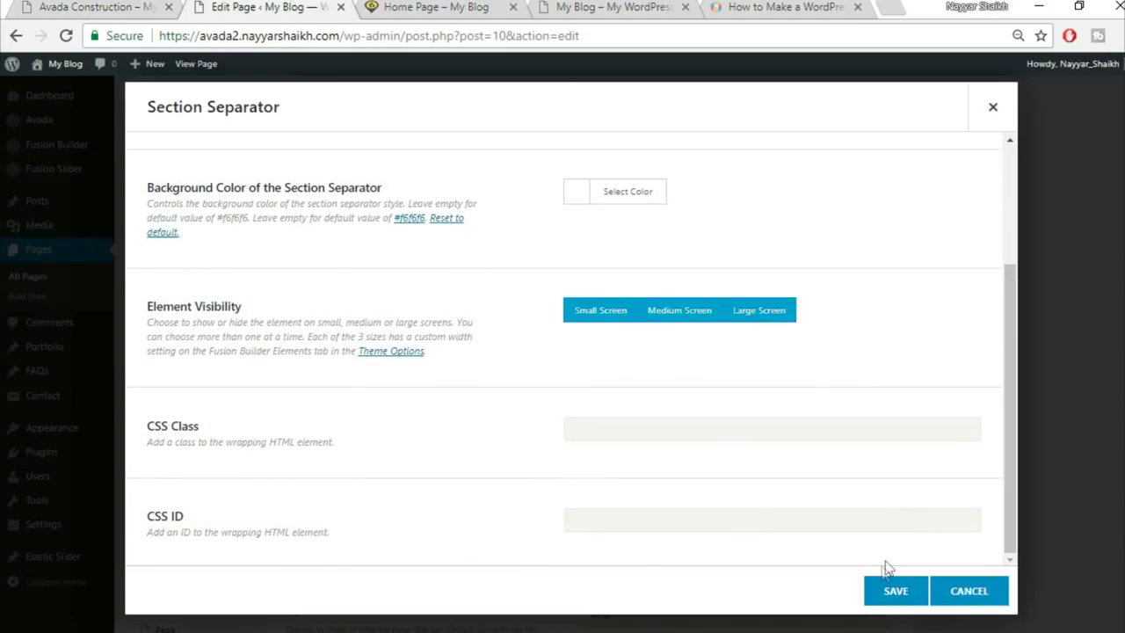
scroll(885, 568, up, 2)
click(894, 590)
key(ctrl+shift+Tab)
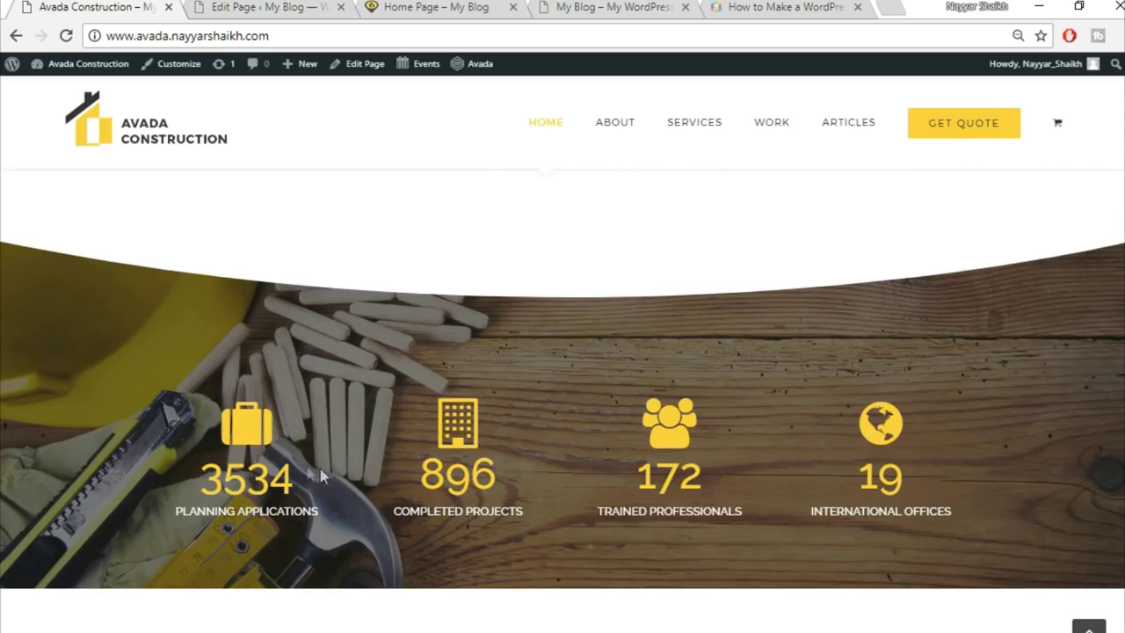
click(285, 6)
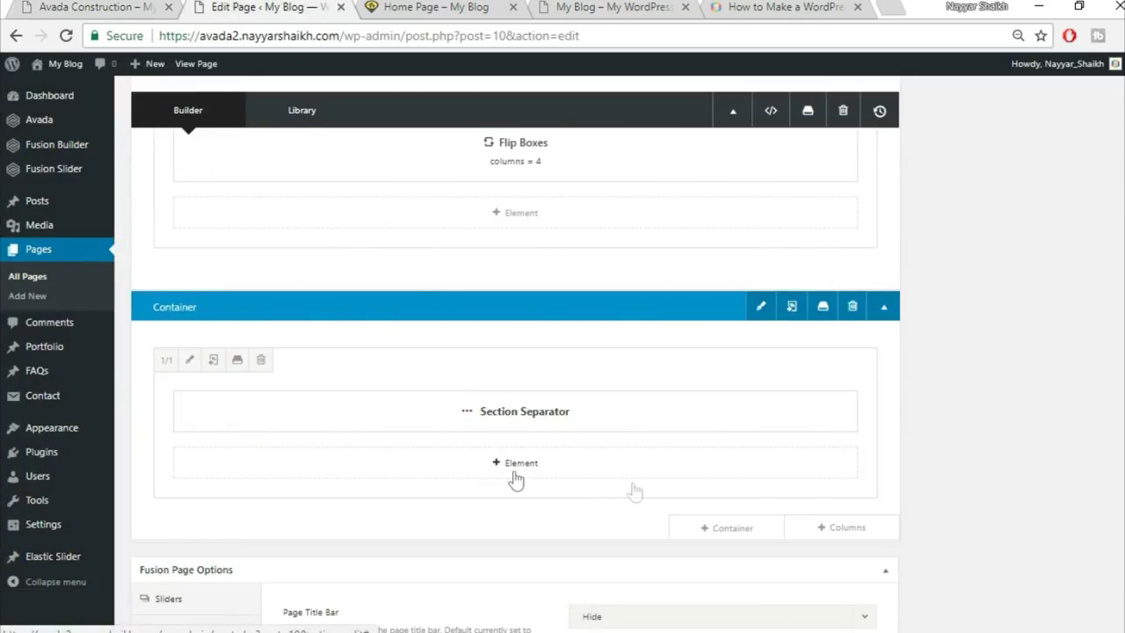
scroll(832, 532, down, 1)
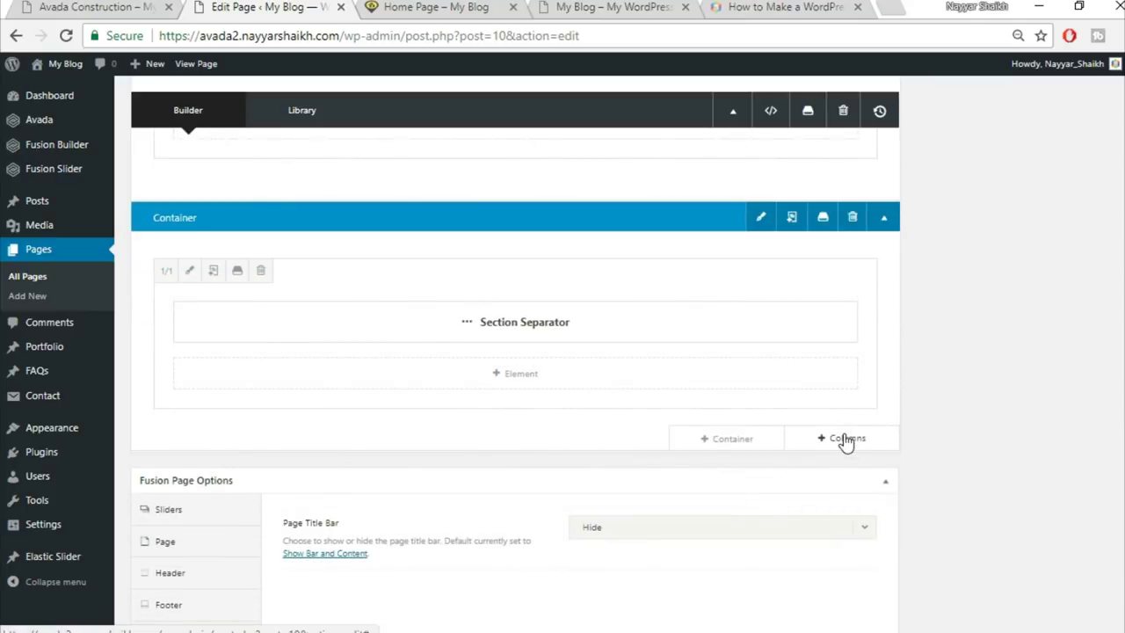
Add a second 1/1 column below the Section Separator
click(843, 440)
click(227, 245)
click(60, 7)
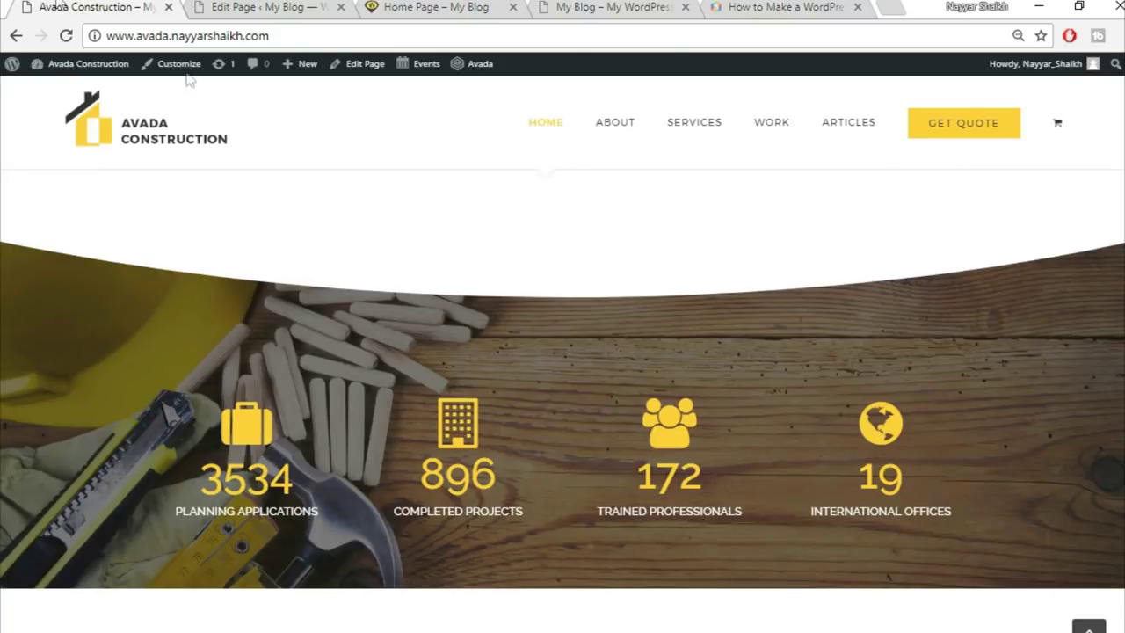
click(270, 7)
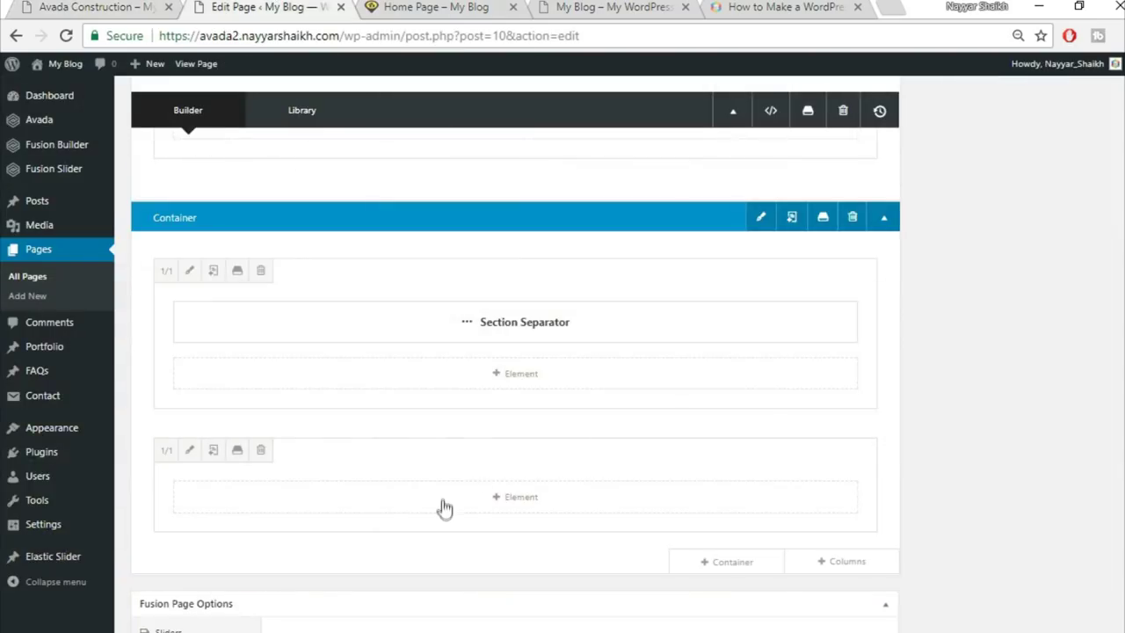
Search elements for 'cou' and insert Counter Boxes into the new column
click(523, 505)
click(899, 111)
text(cou)
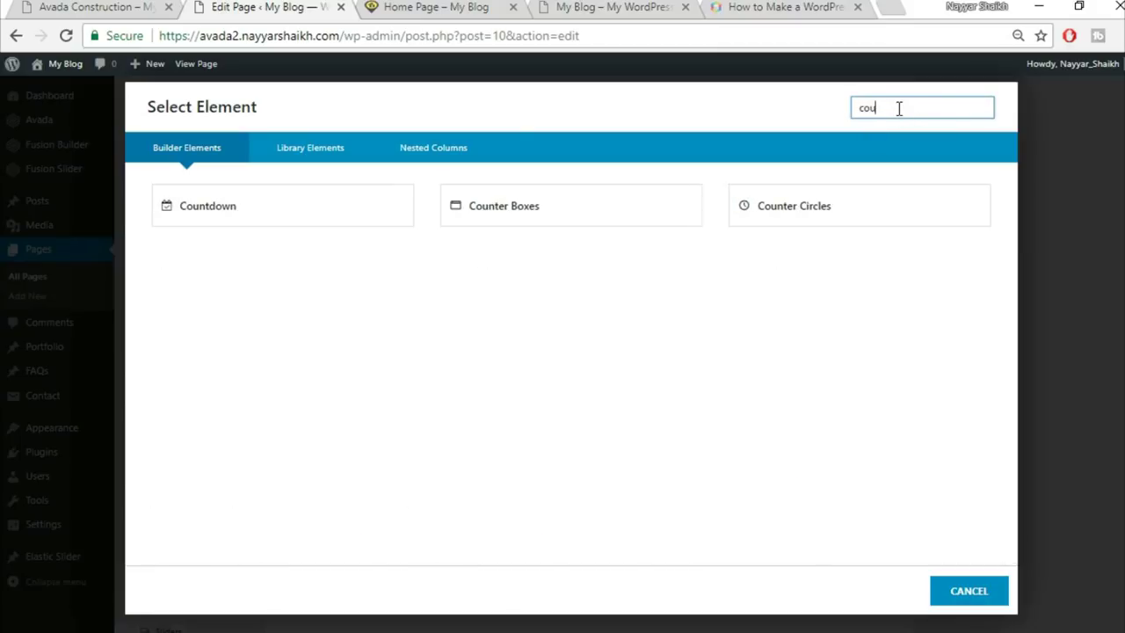
click(599, 214)
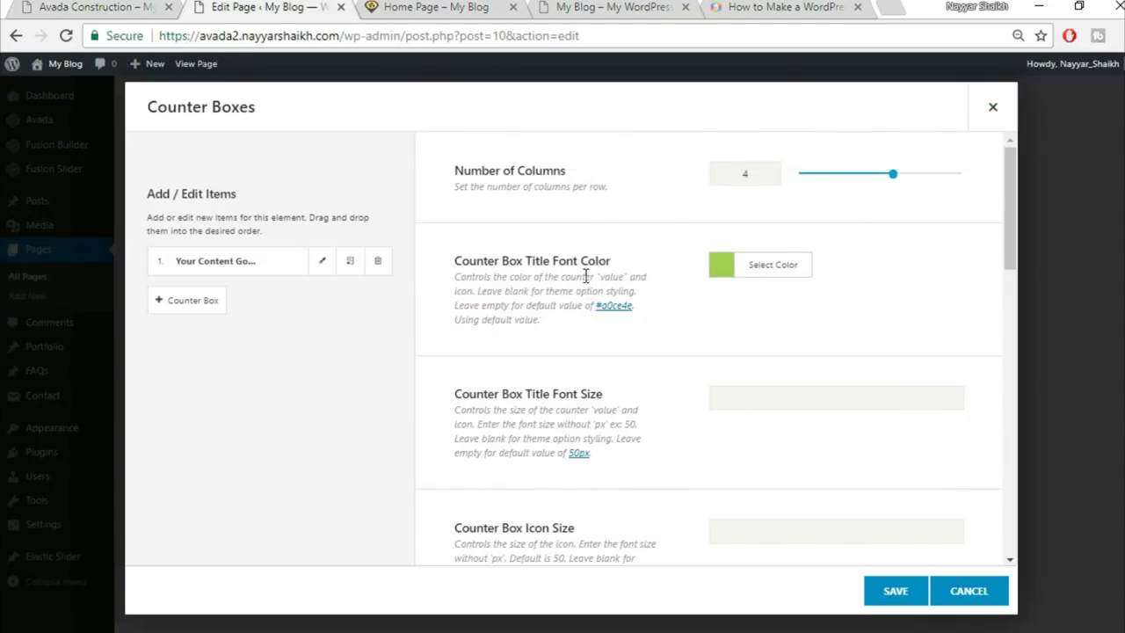
Set the counter title colour to yellow by pasting its hex value
click(145, 5)
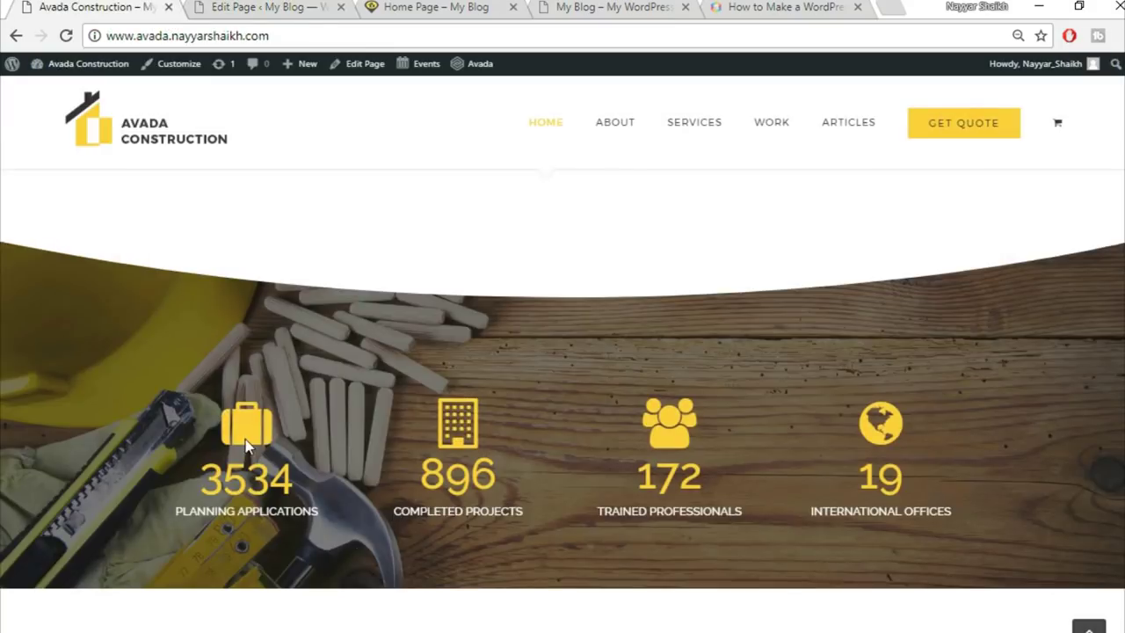
click(275, 6)
click(773, 267)
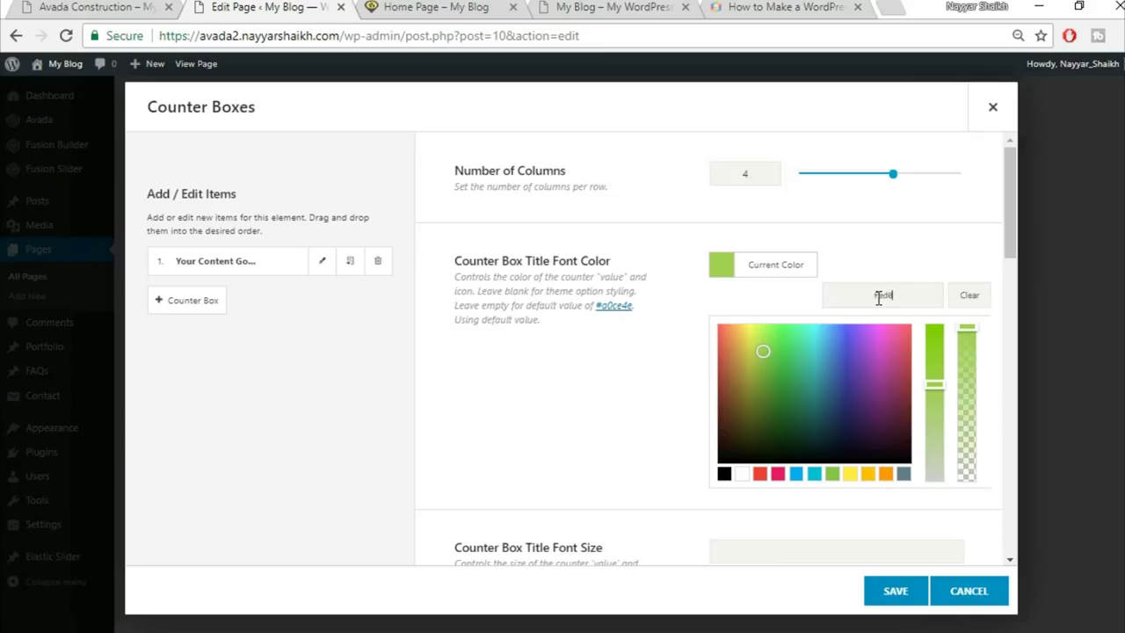
key(ctrl+v)
click(897, 257)
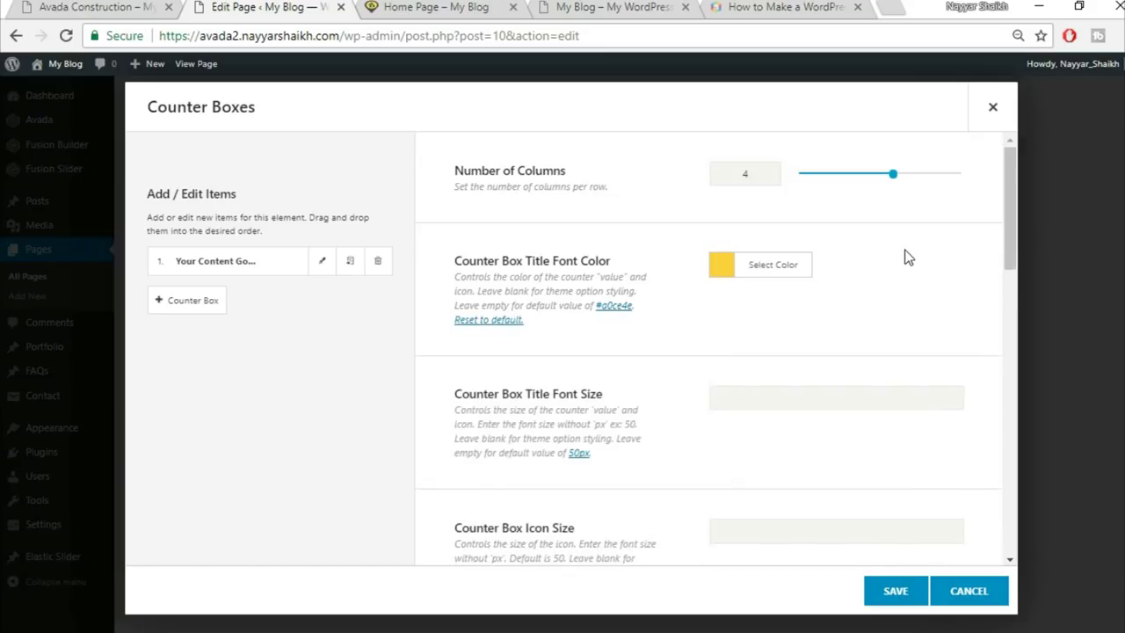
scroll(671, 312, down, 2)
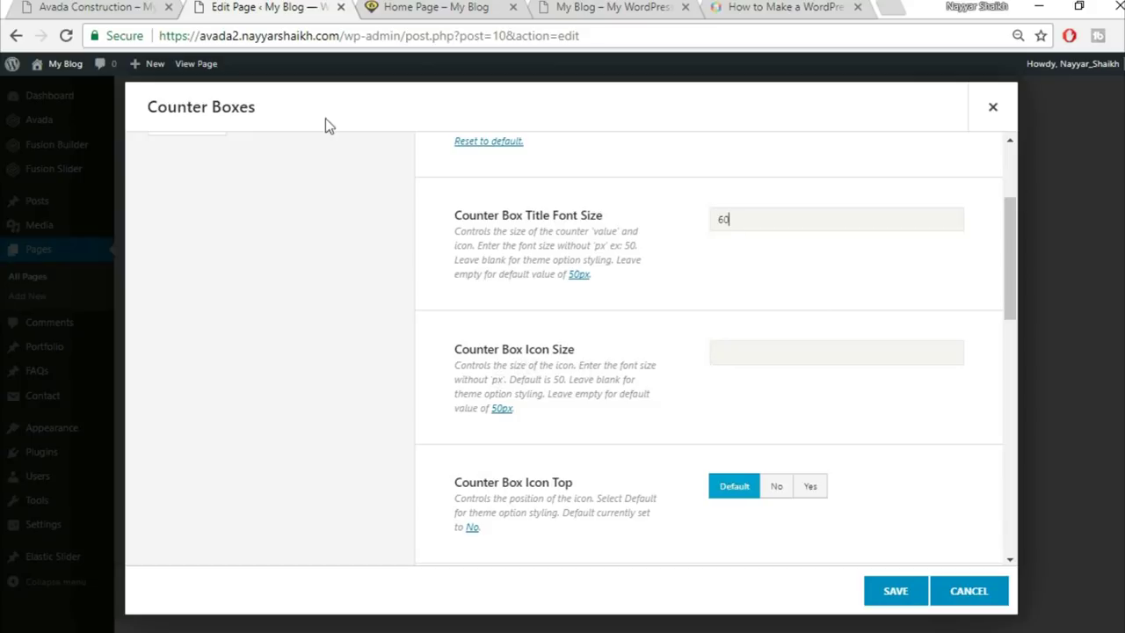
Place the counter icons above the numbers
click(134, 6)
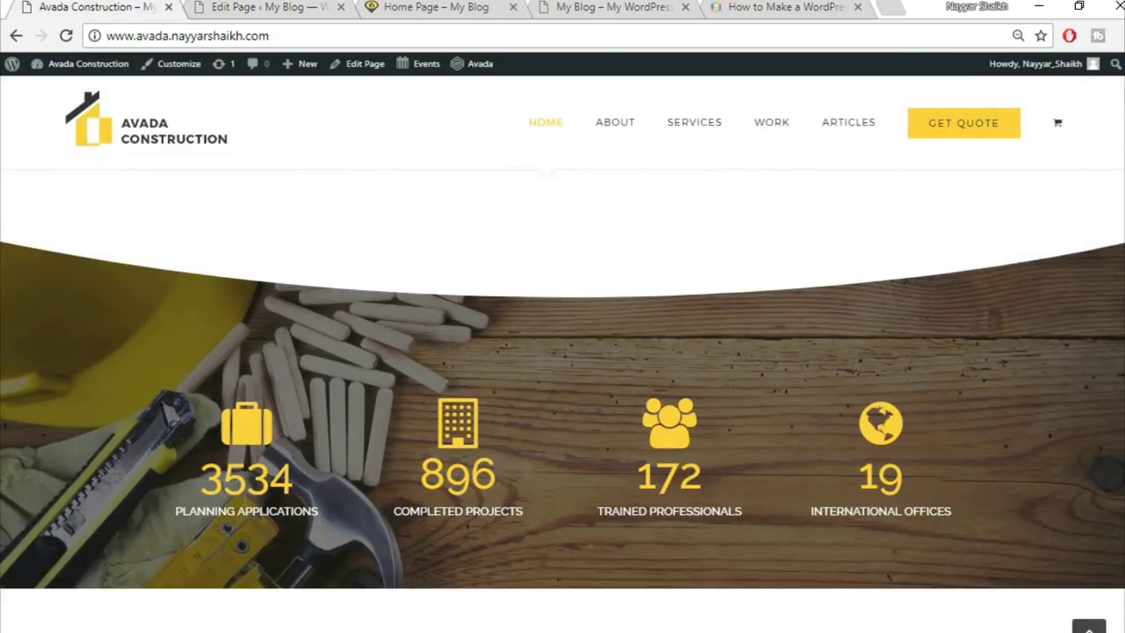
click(264, 6)
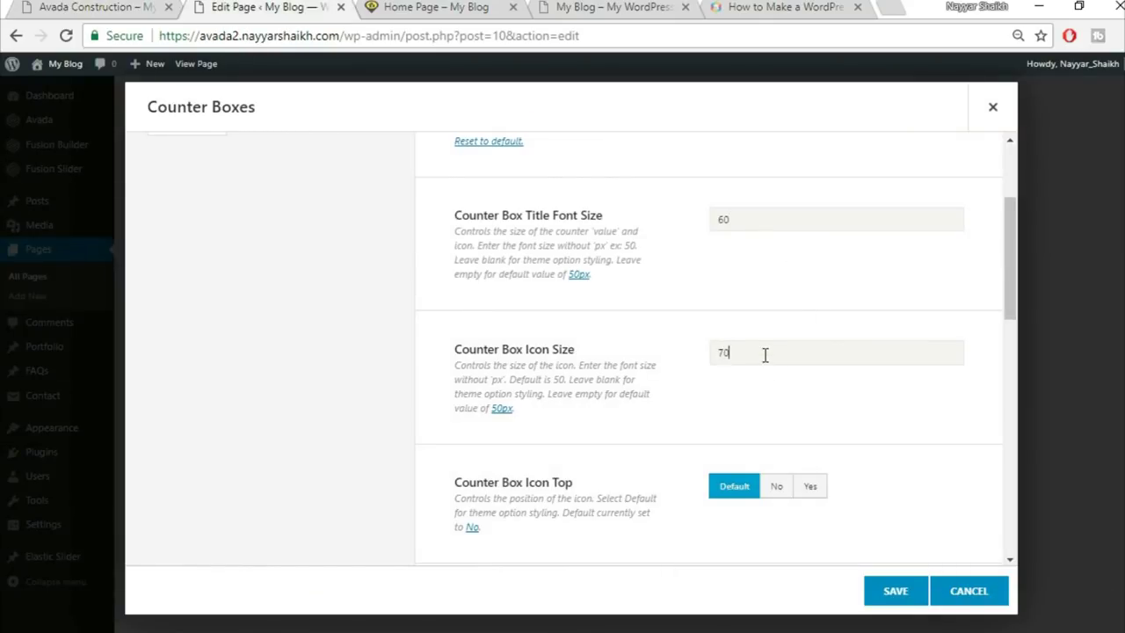
scroll(896, 425, down, 1)
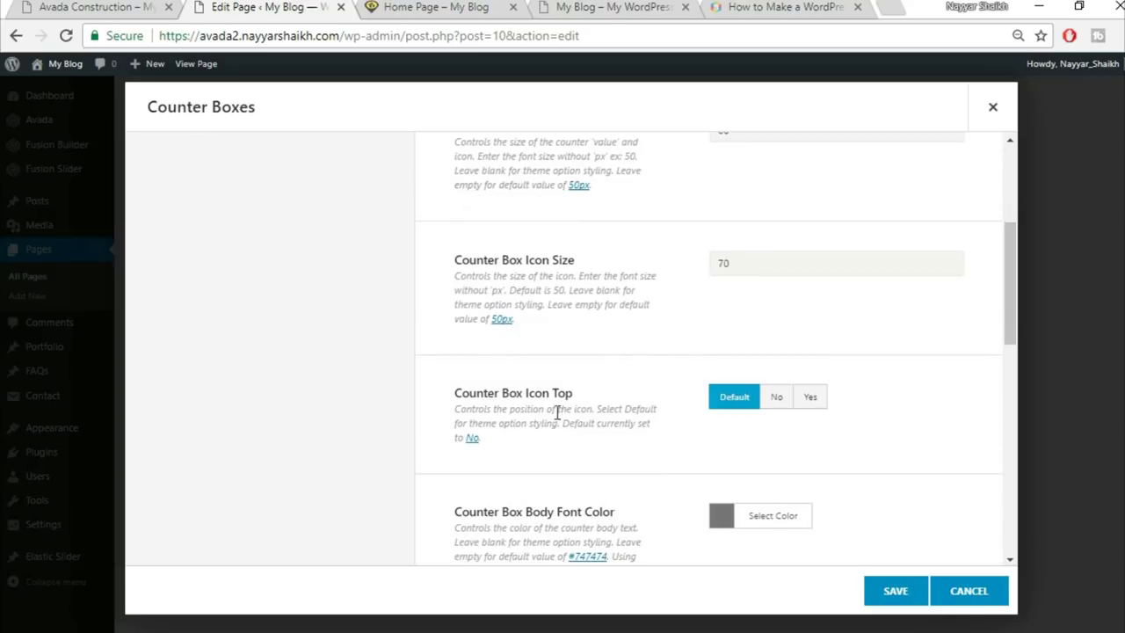
click(44, 6)
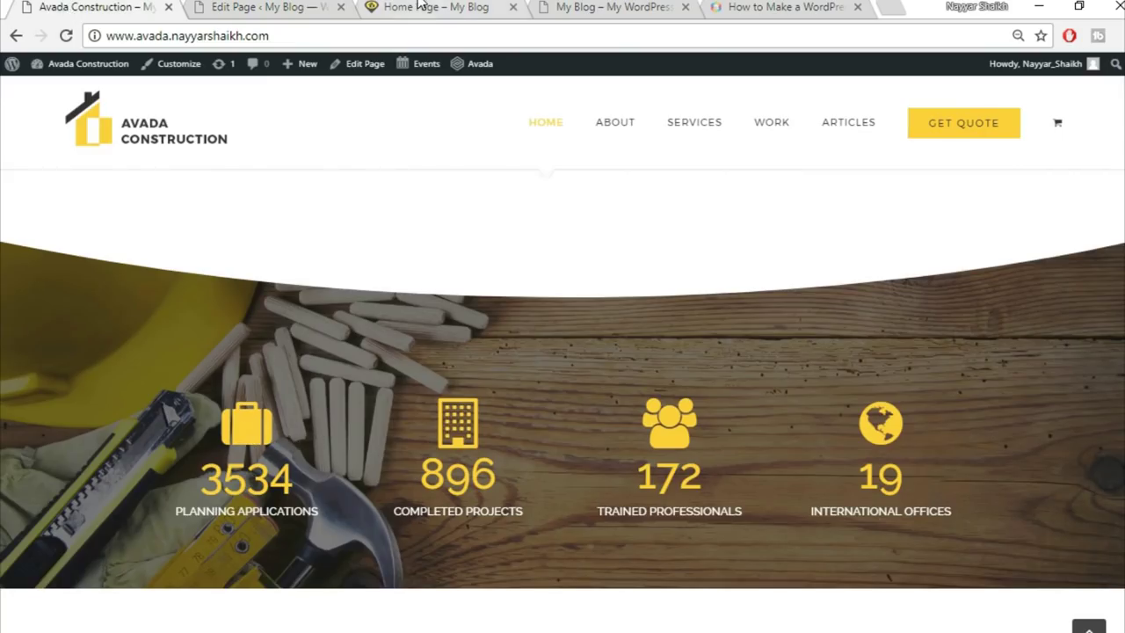
click(295, 6)
click(811, 400)
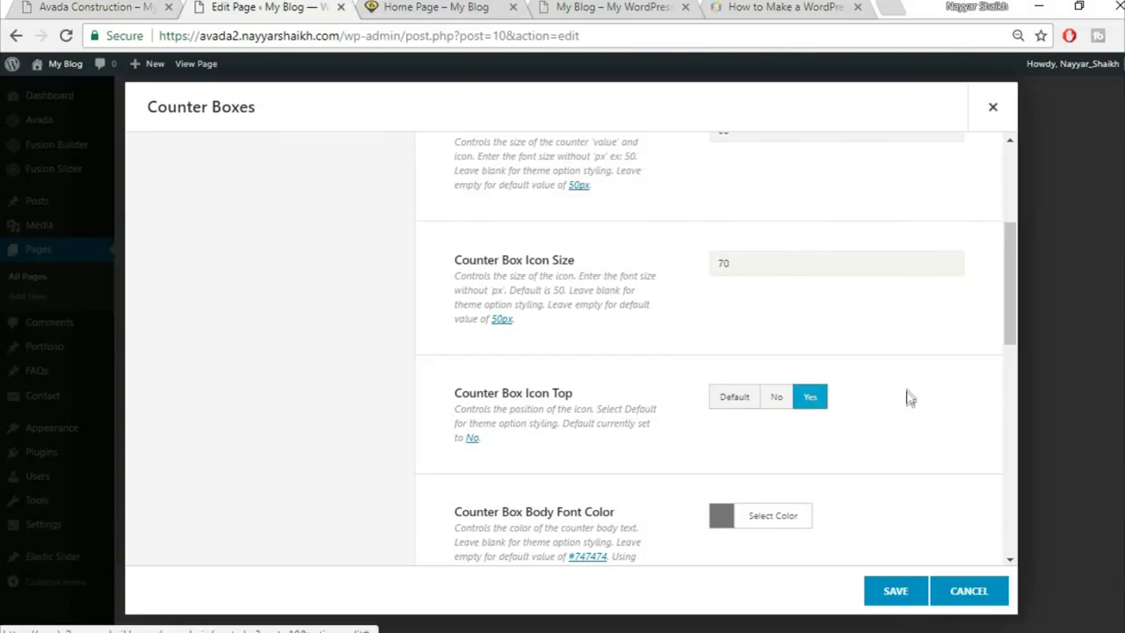
scroll(907, 396, down, 1)
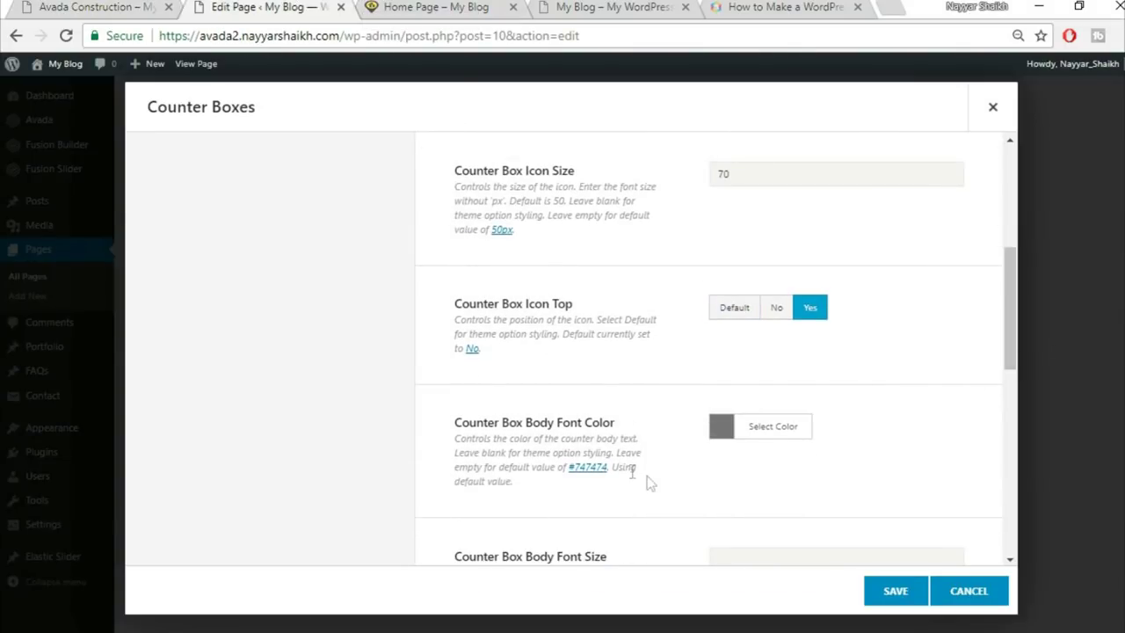
Make the counter body text white using the white swatch
click(138, 6)
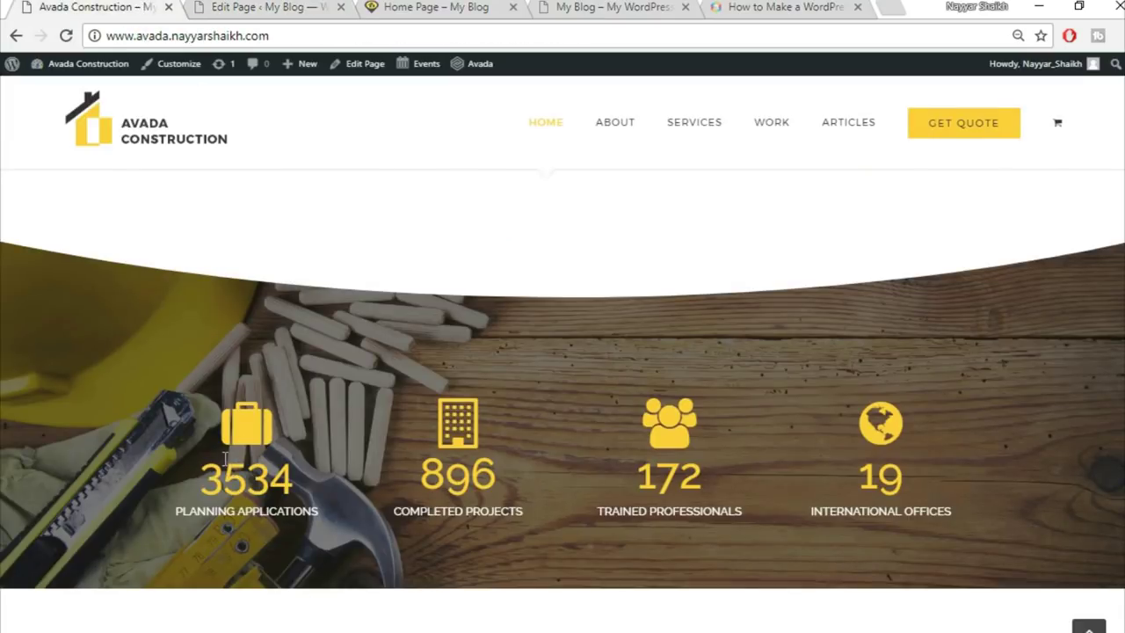
drag(177, 517, 333, 523)
click(329, 525)
click(249, 6)
click(779, 429)
scroll(884, 418, down, 3)
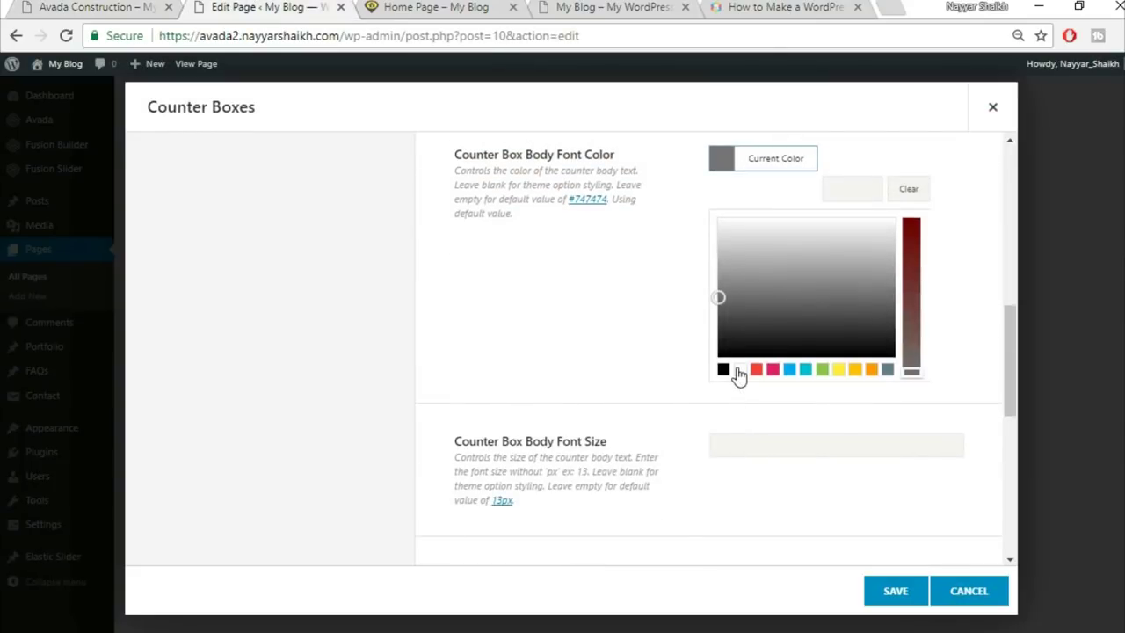
click(740, 372)
click(584, 315)
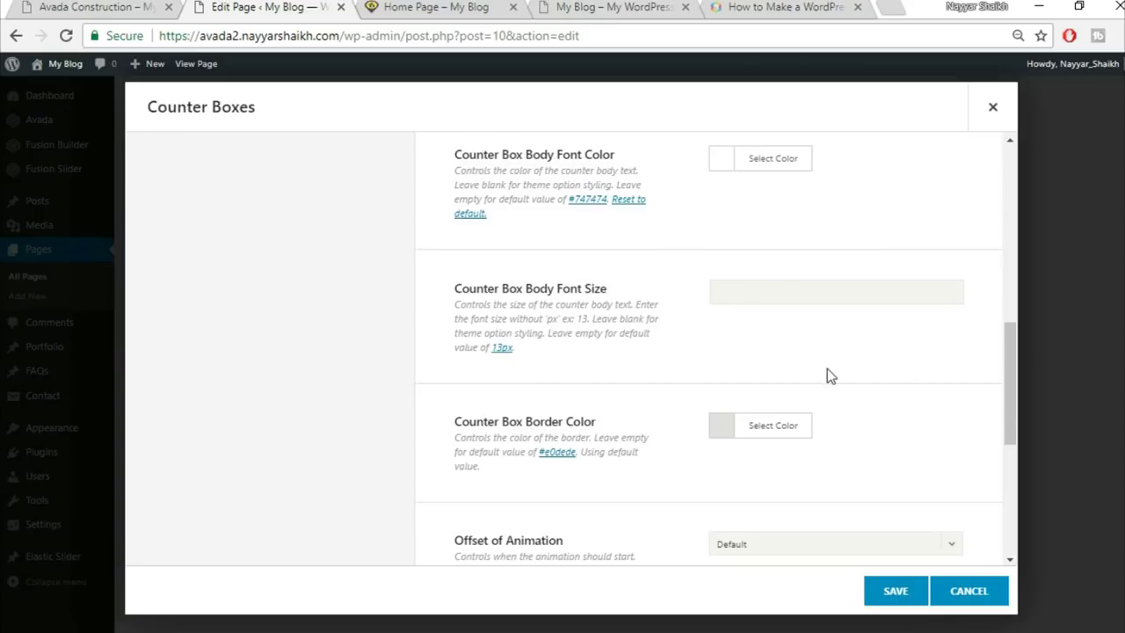
scroll(954, 390, down, 1)
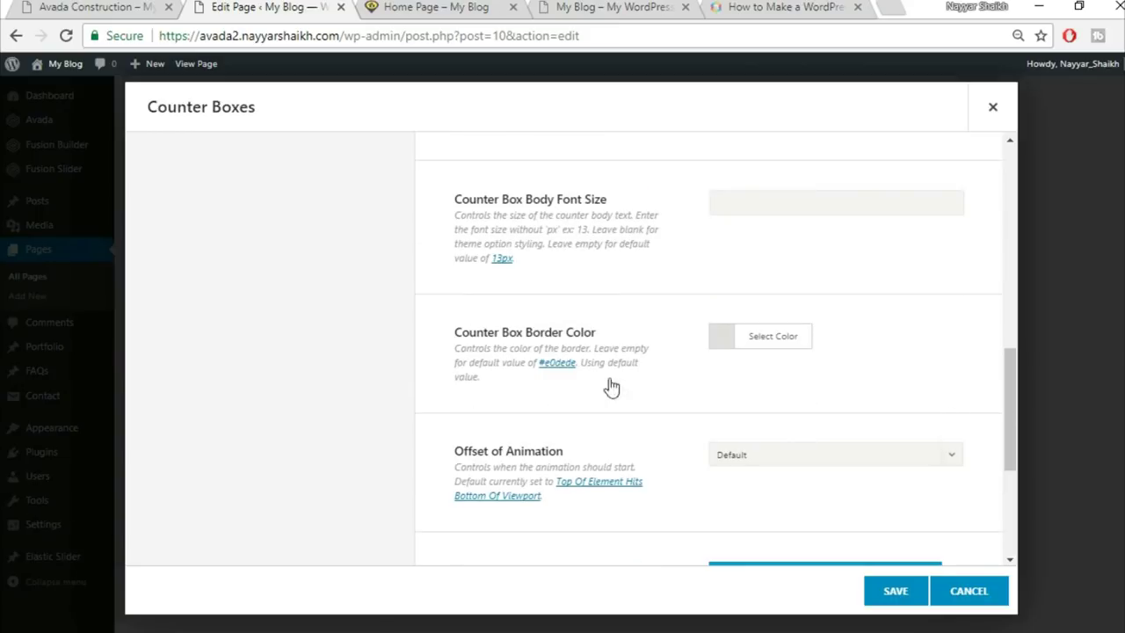
Drag the border colour opacity to 0 so the counter border is fully transparent
click(762, 345)
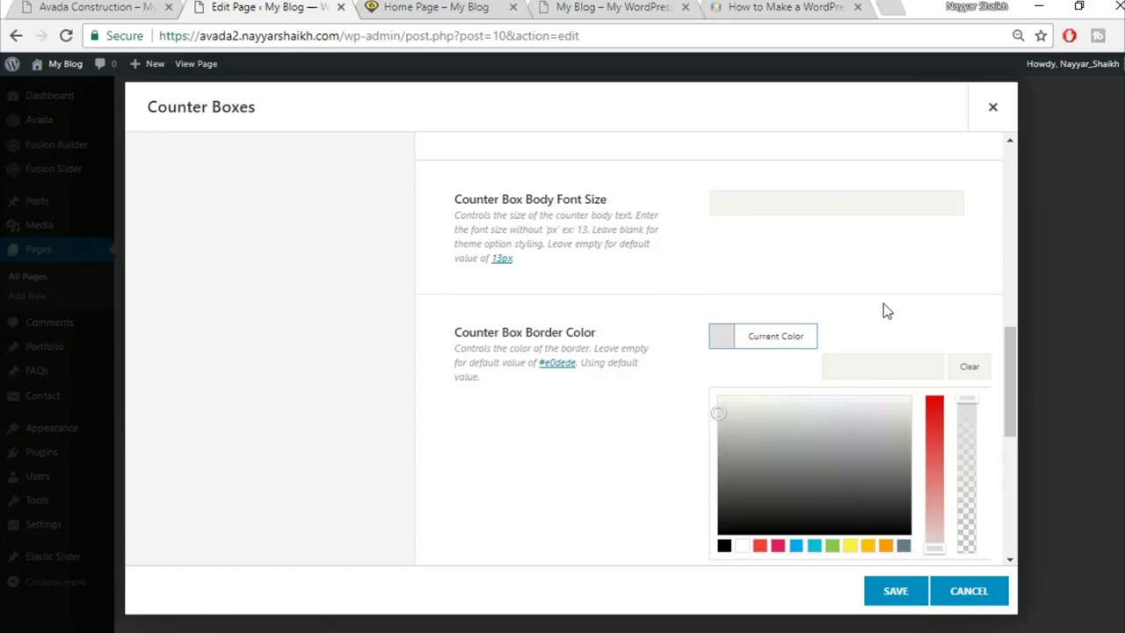
scroll(883, 307, down, 1)
drag(967, 312, 970, 475)
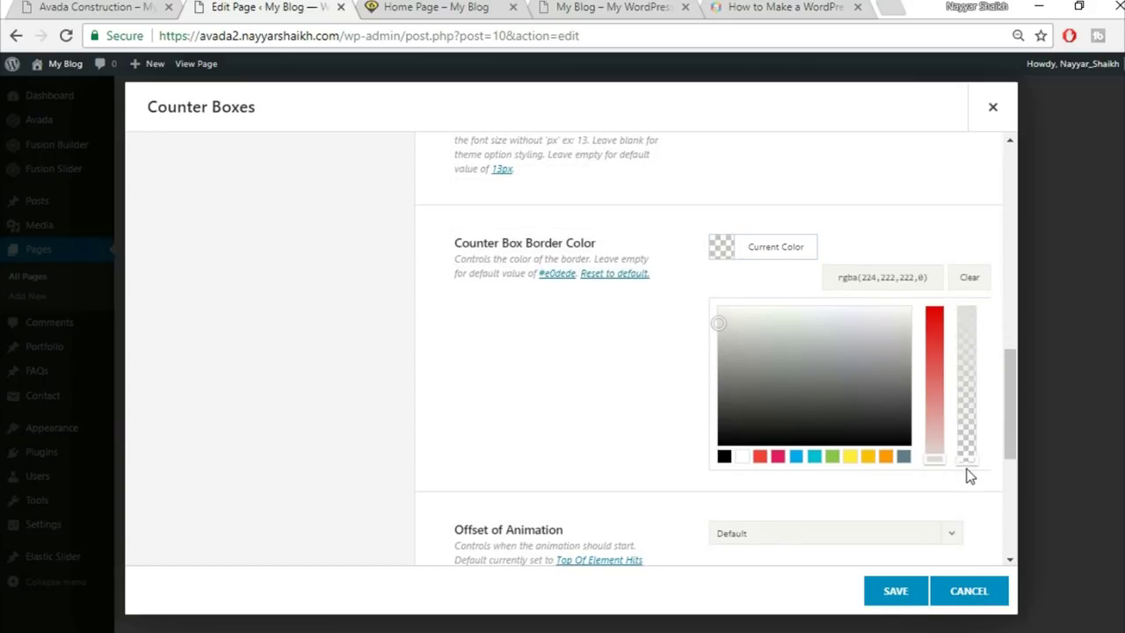
click(956, 501)
scroll(761, 378, down, 1)
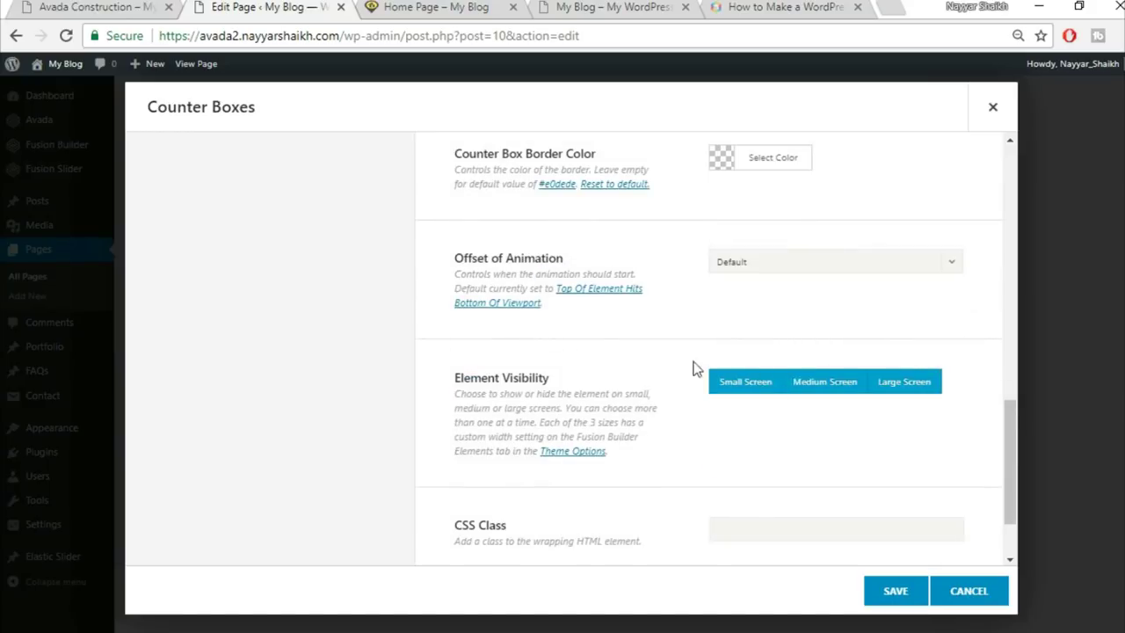
scroll(623, 375, down, 1)
scroll(626, 378, up, 10)
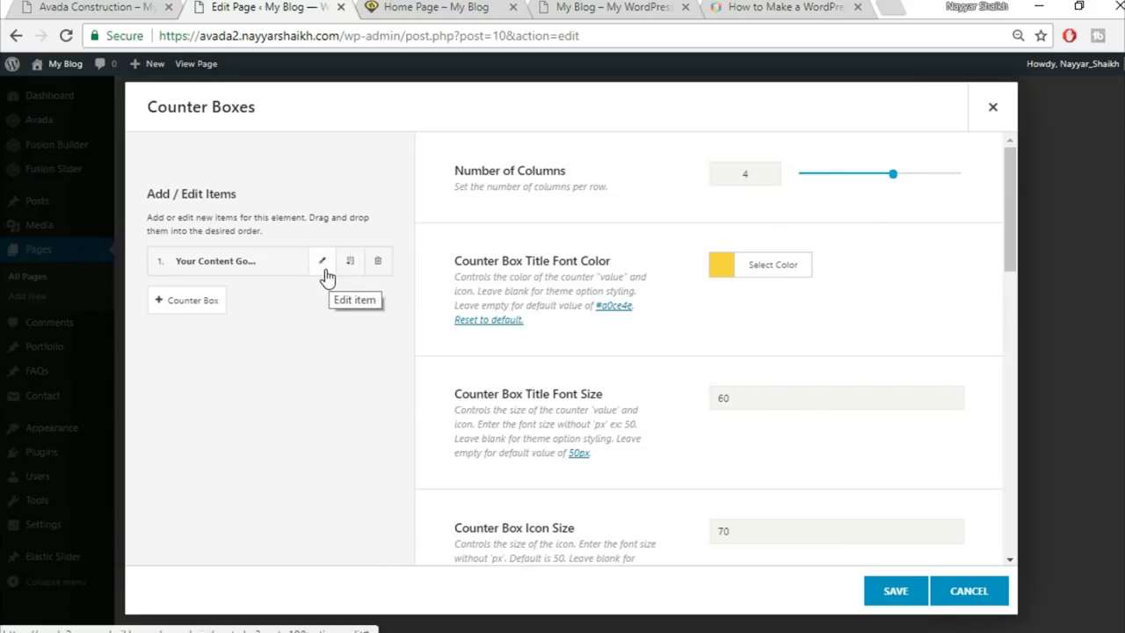
Set the first counter item's value to 3534, copied from the demo site
click(323, 268)
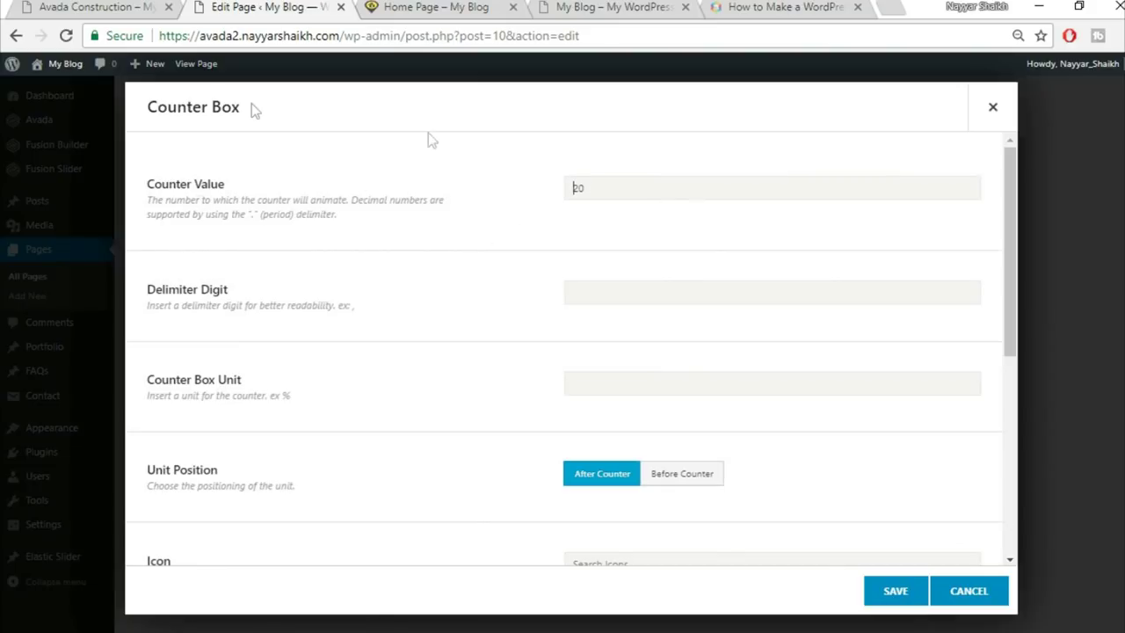
click(104, 8)
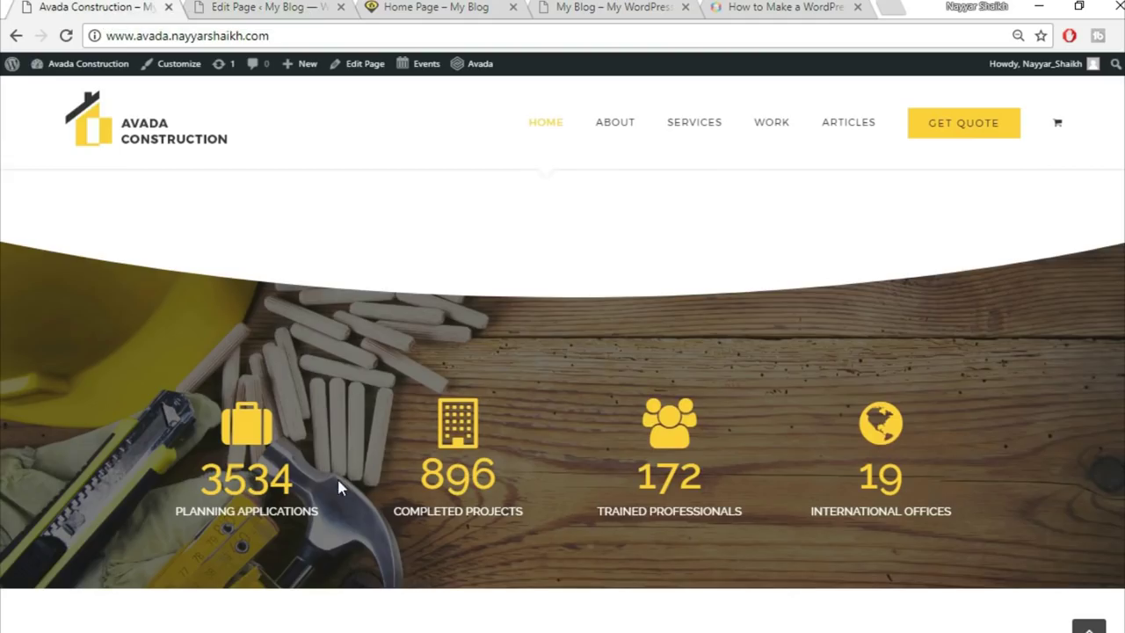
drag(198, 479, 349, 484)
key(ctrl+c)
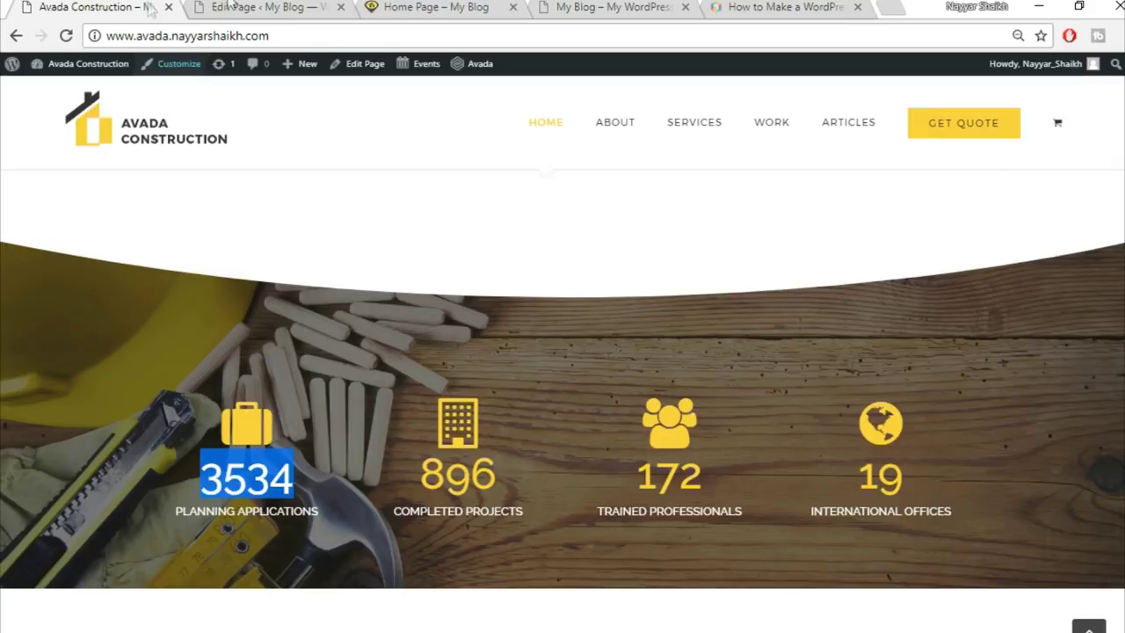
click(263, 7)
drag(636, 185, 530, 193)
key(ctrl+v)
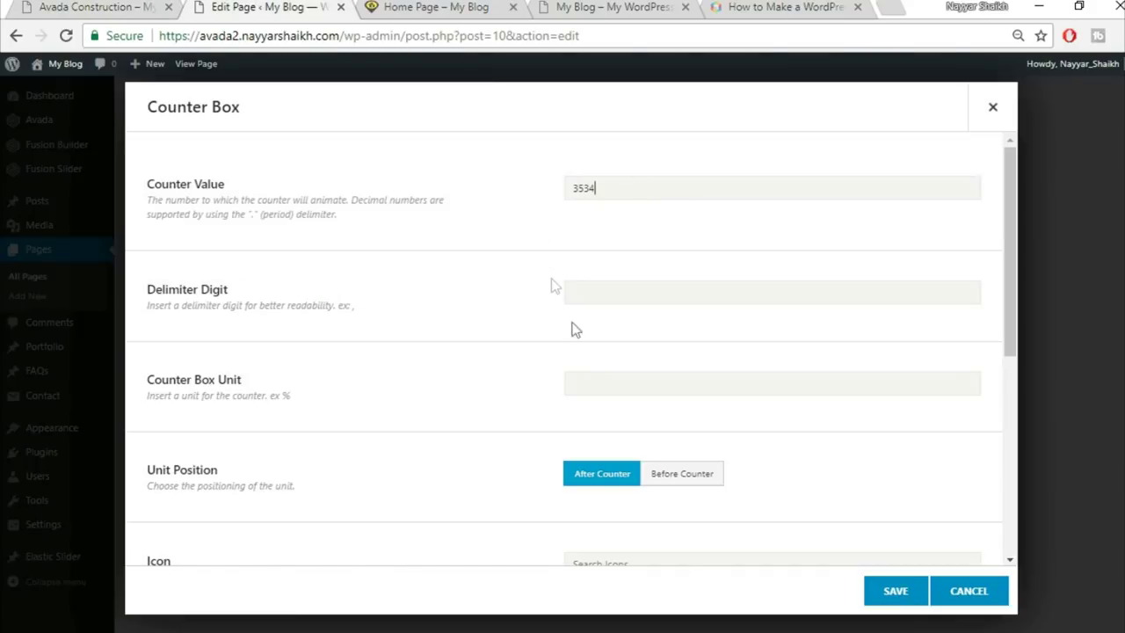
scroll(543, 407, down, 3)
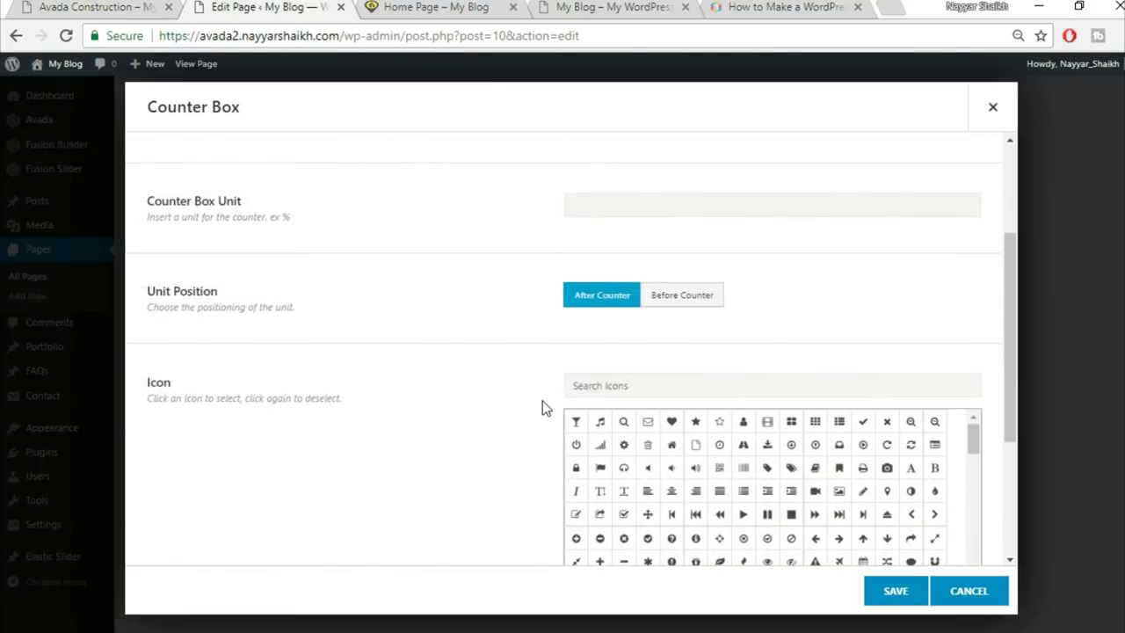
scroll(543, 400, up, 2)
scroll(542, 401, down, 4)
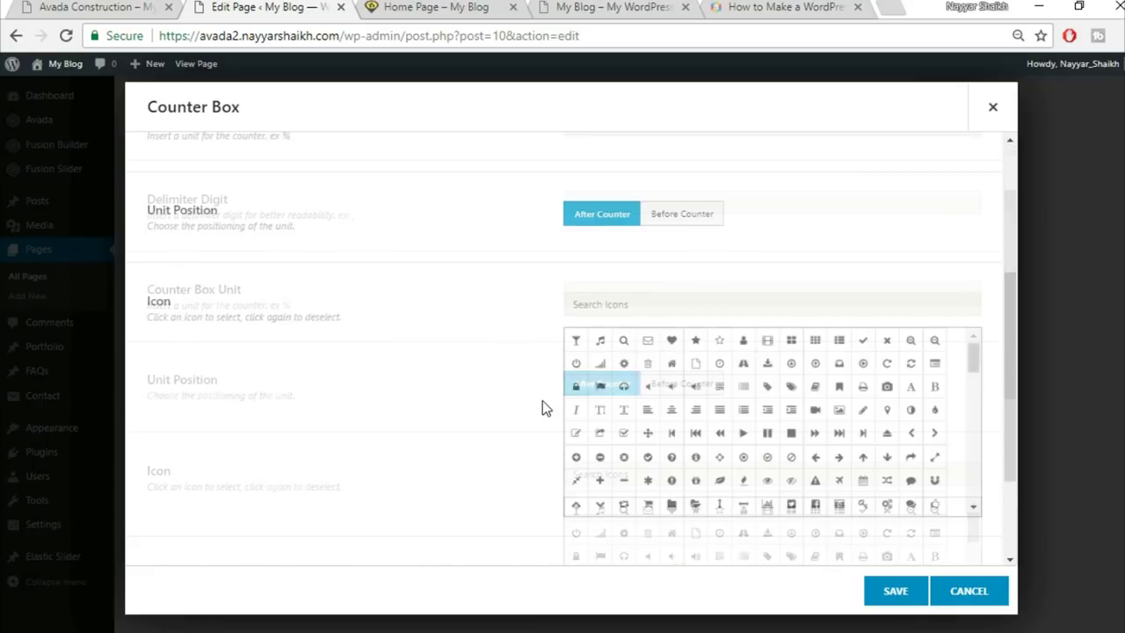
Search icons for 'b' and pick the briefcase icon for the counter
click(97, 7)
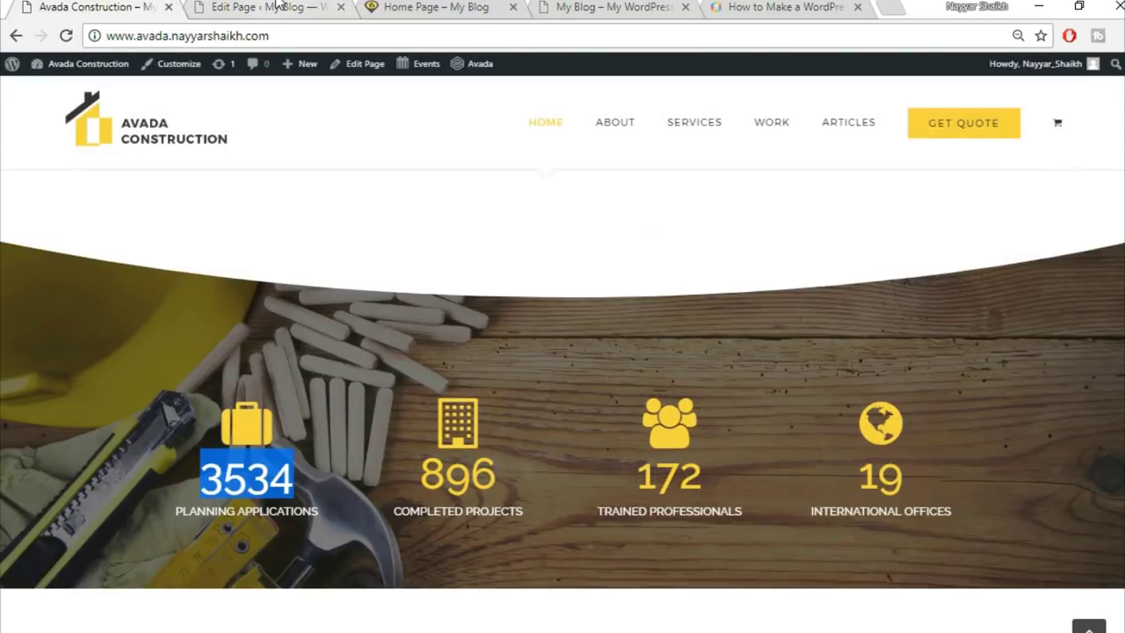
key(ctrl+Tab)
click(703, 203)
text(brie)
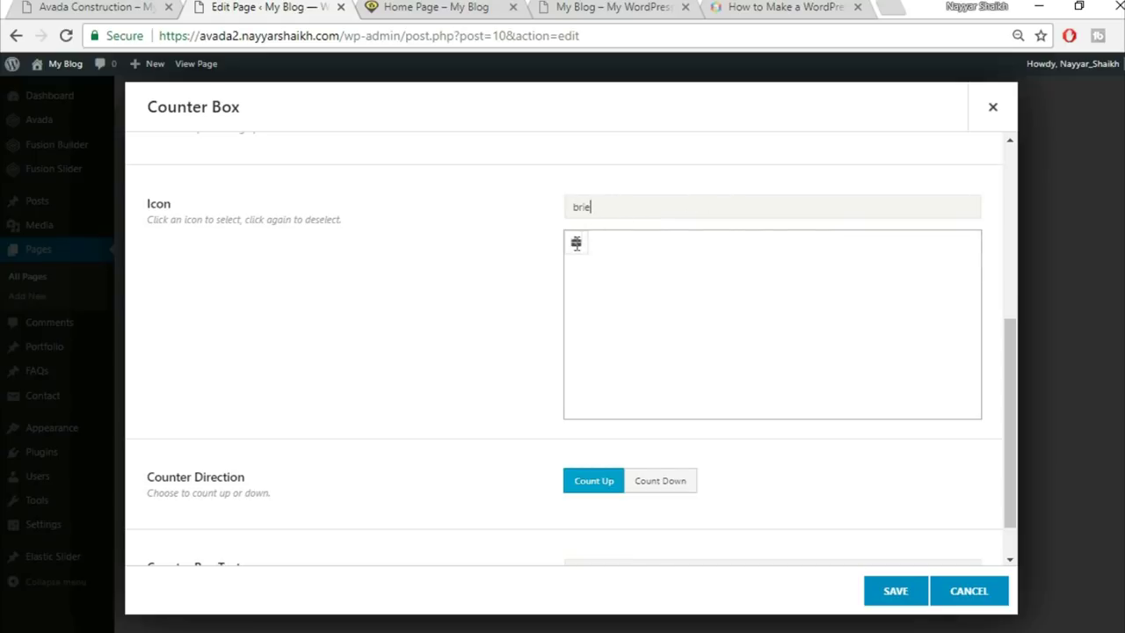
click(576, 248)
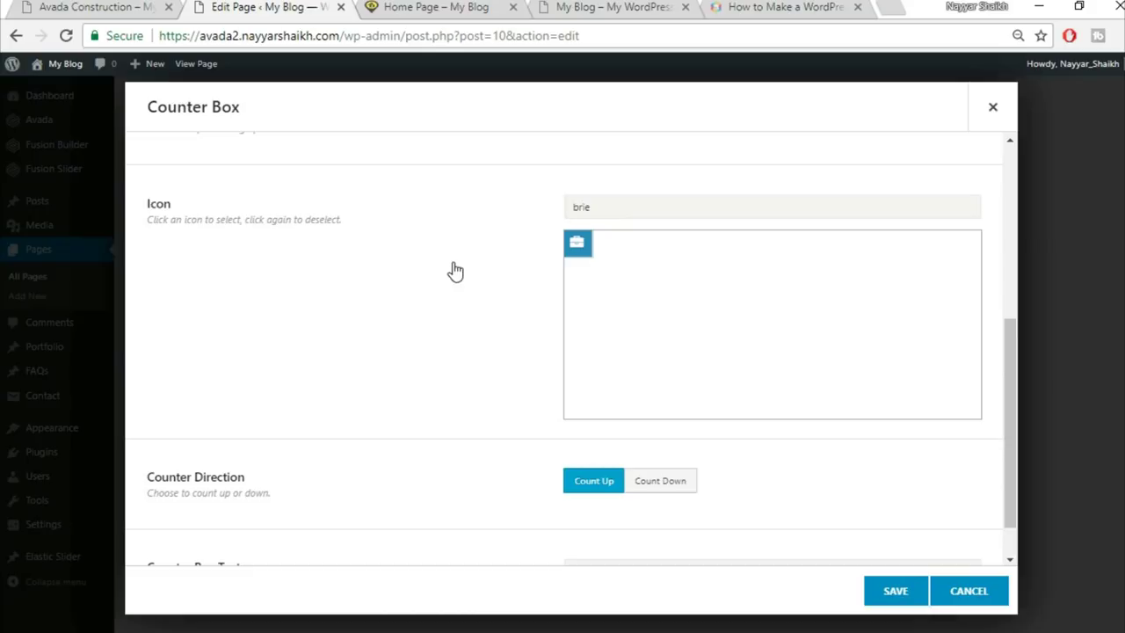
scroll(455, 312, down, 1)
scroll(454, 311, up, 3)
click(583, 374)
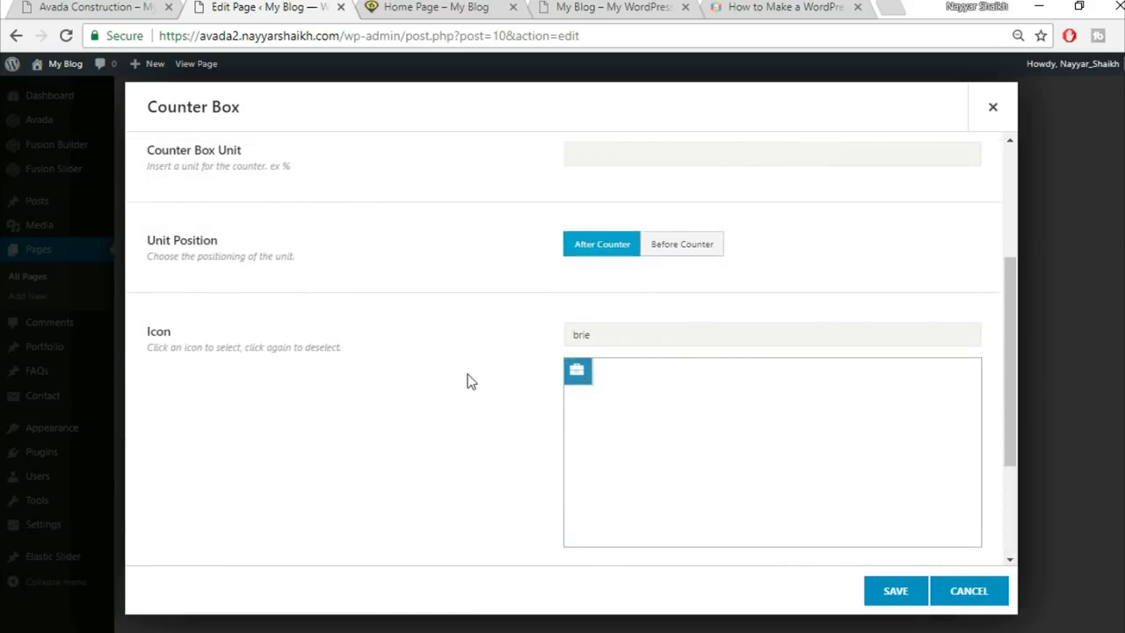
scroll(467, 381, down, 2)
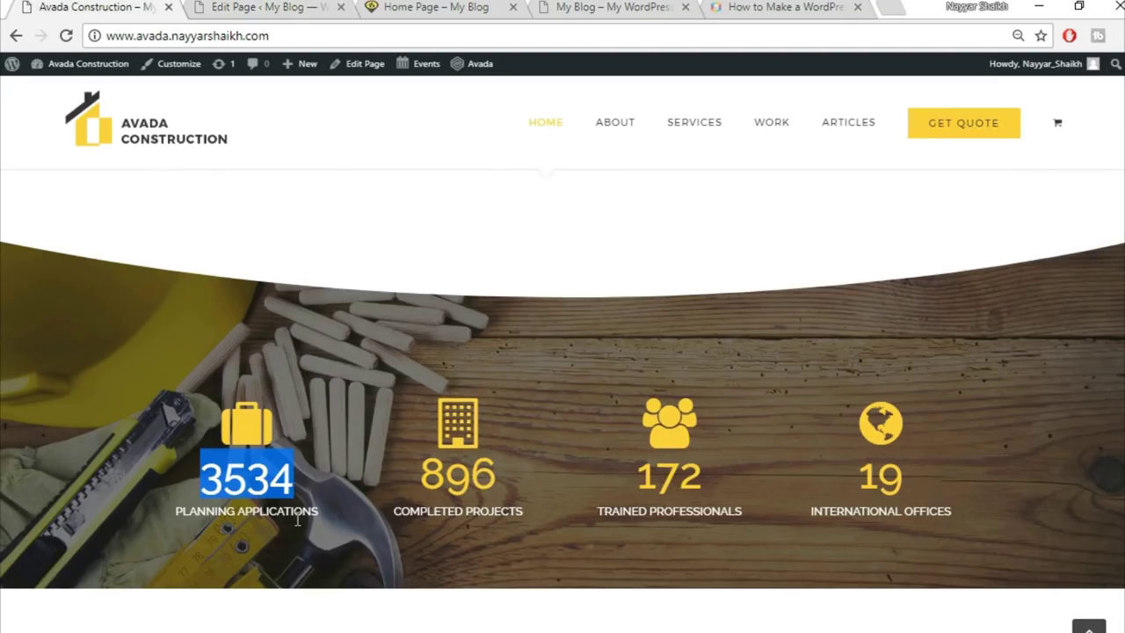
Replace the counter text with PLANNING APPLICATIONS and save the item
click(257, 573)
drag(311, 517, 334, 508)
key(ctrl+c)
click(271, 6)
triple_click(703, 519)
key(BackSpace)
key(ctrl+v)
click(895, 591)
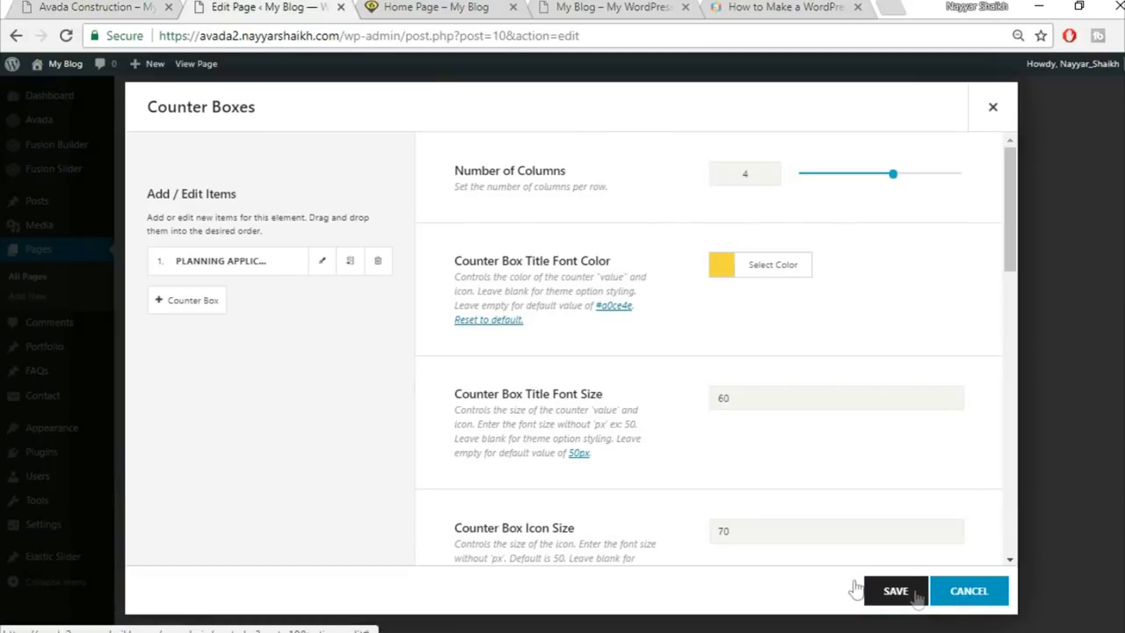
Clone the counter three times and save the four-counter Counter Boxes element
click(351, 262)
click(351, 262)
click(351, 262)
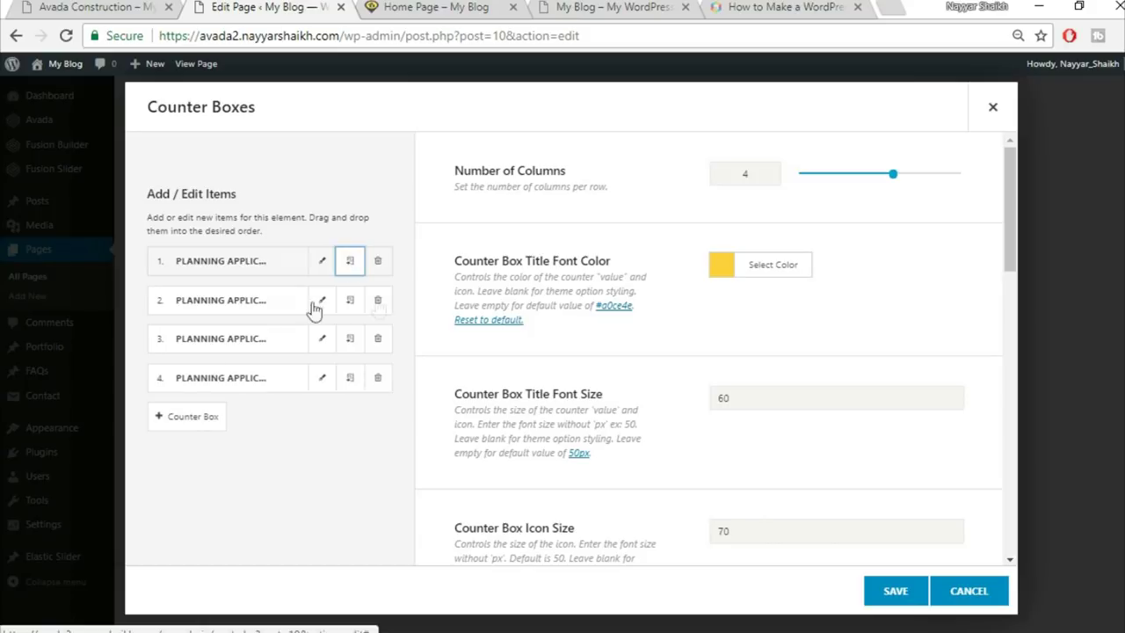
click(892, 591)
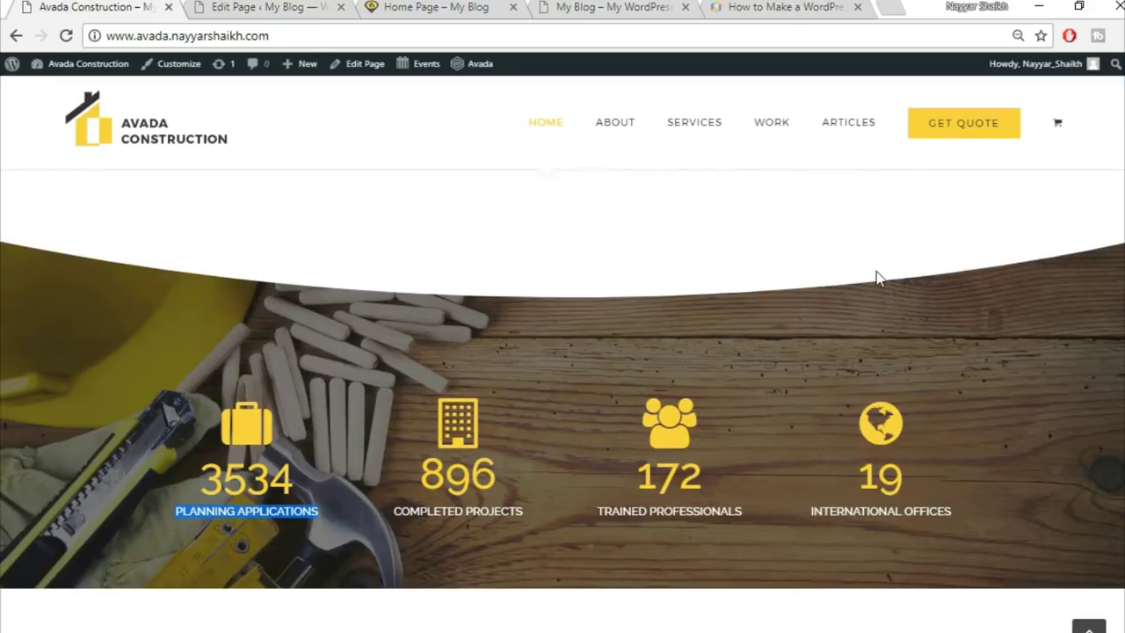
click(274, 7)
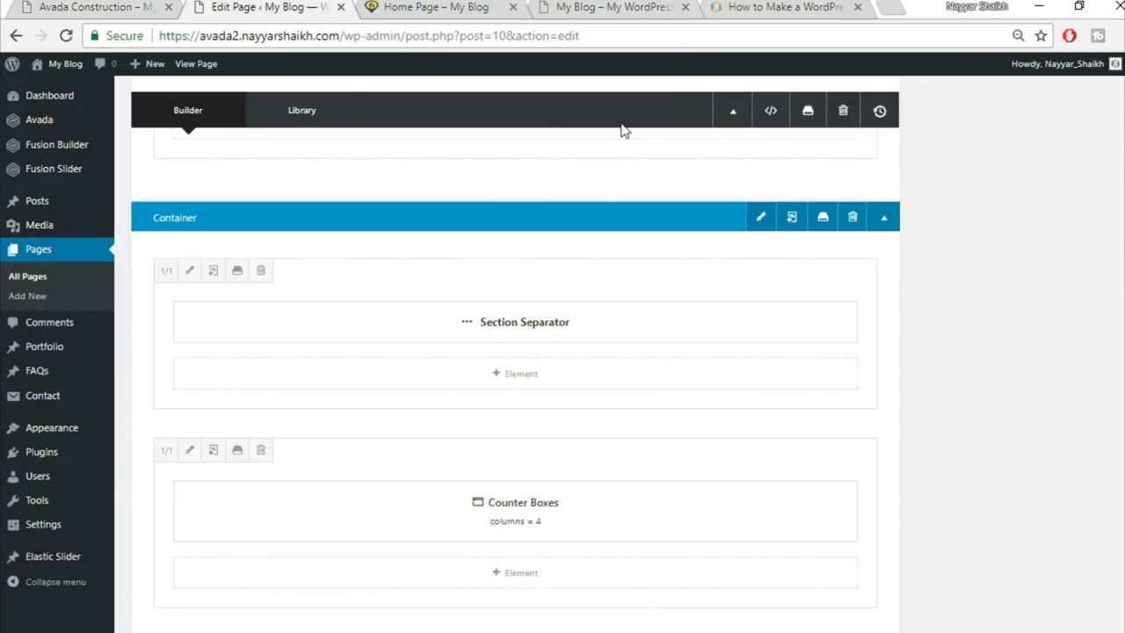
Upload the home-244125289 image and set it as the counters container's background image
click(762, 218)
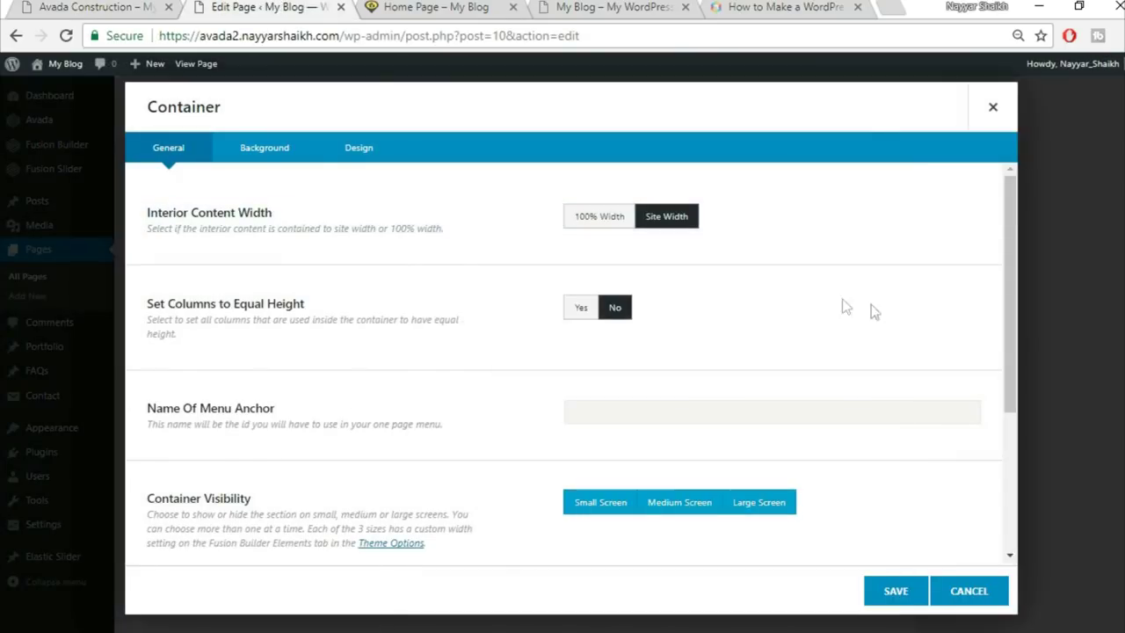
click(254, 146)
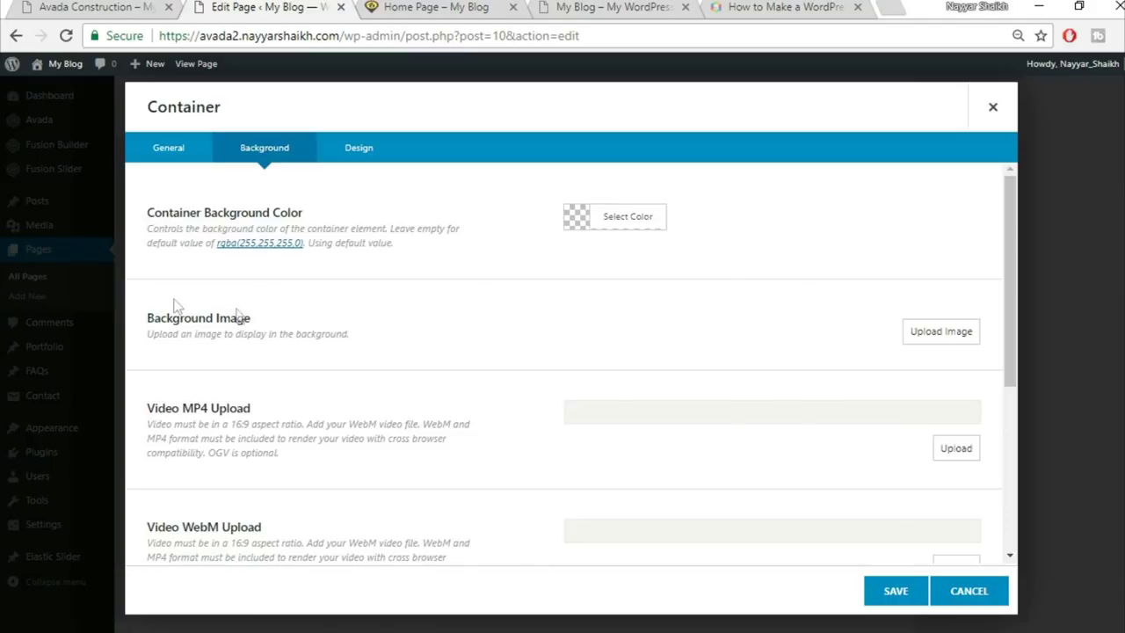
click(937, 335)
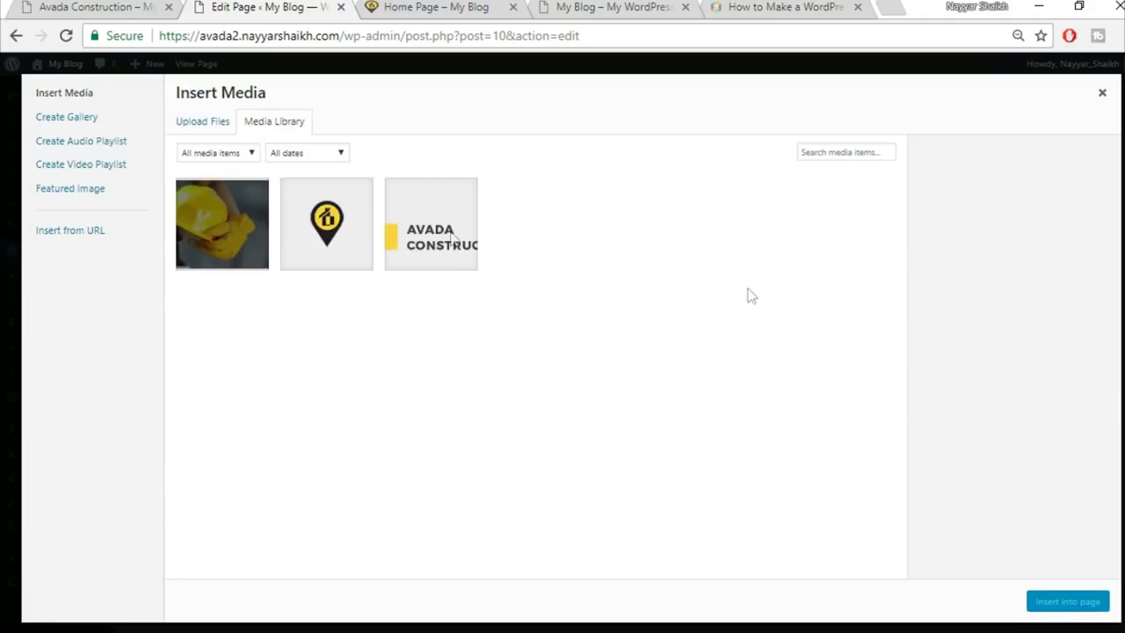
click(222, 126)
click(661, 341)
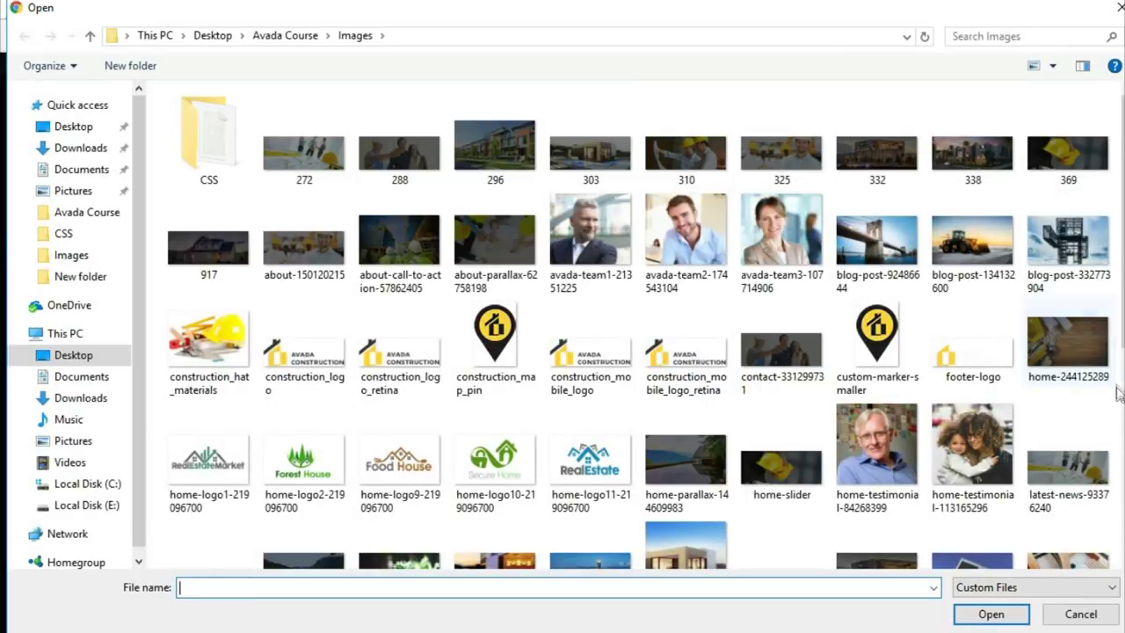
click(1067, 345)
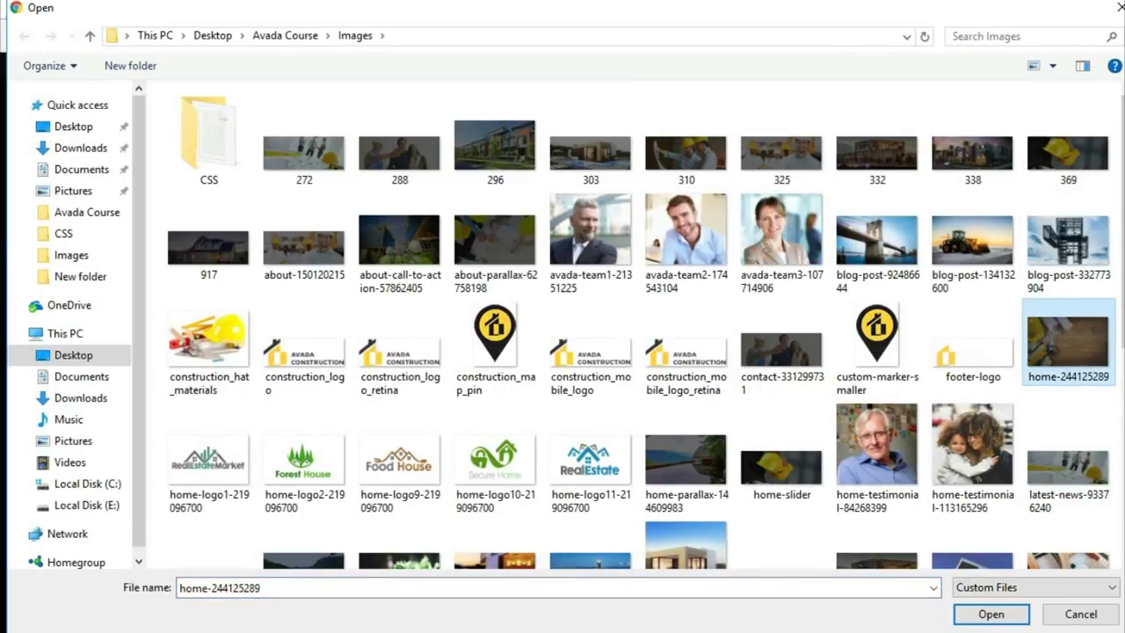
click(994, 617)
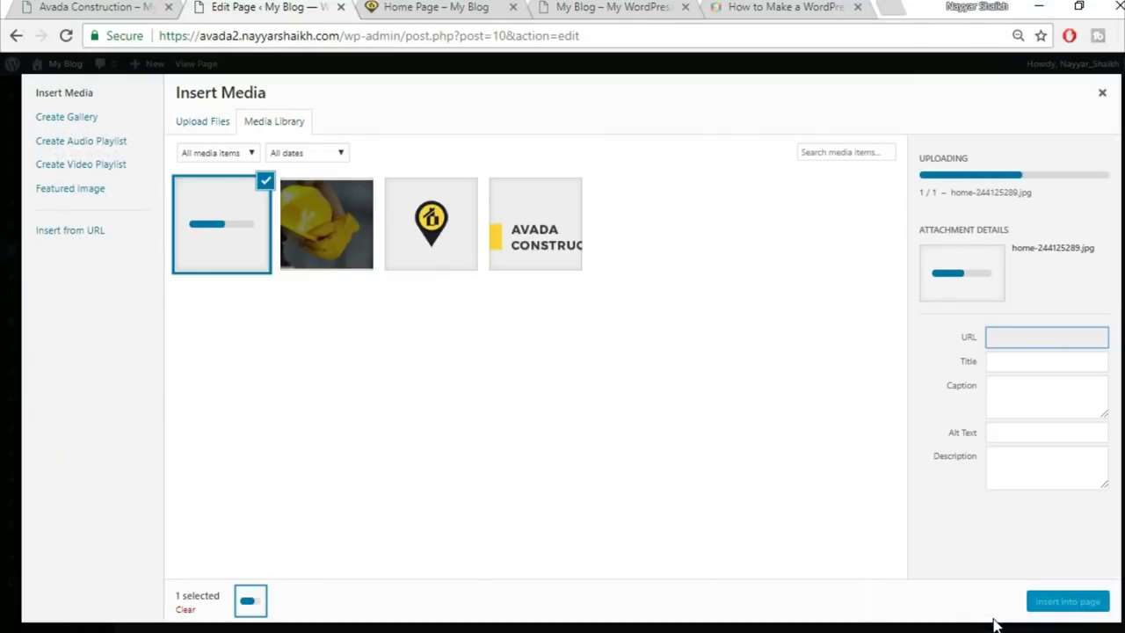
click(1070, 604)
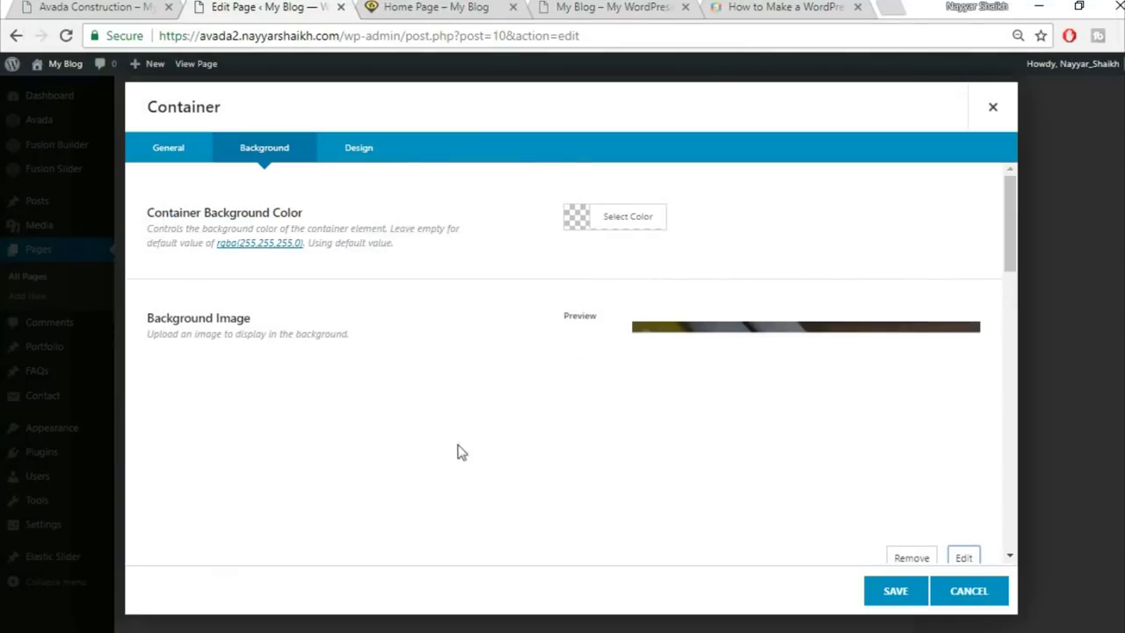
Save the container's background settings and update the Home Page
scroll(464, 449, down, 3)
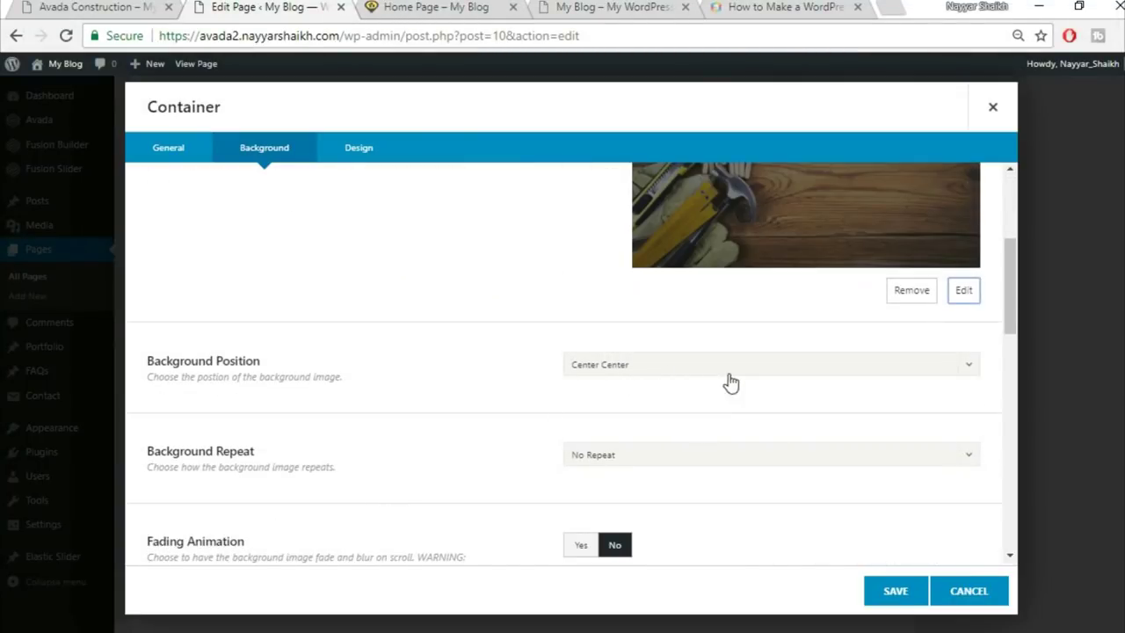
scroll(731, 384, down, 1)
scroll(764, 422, down, 3)
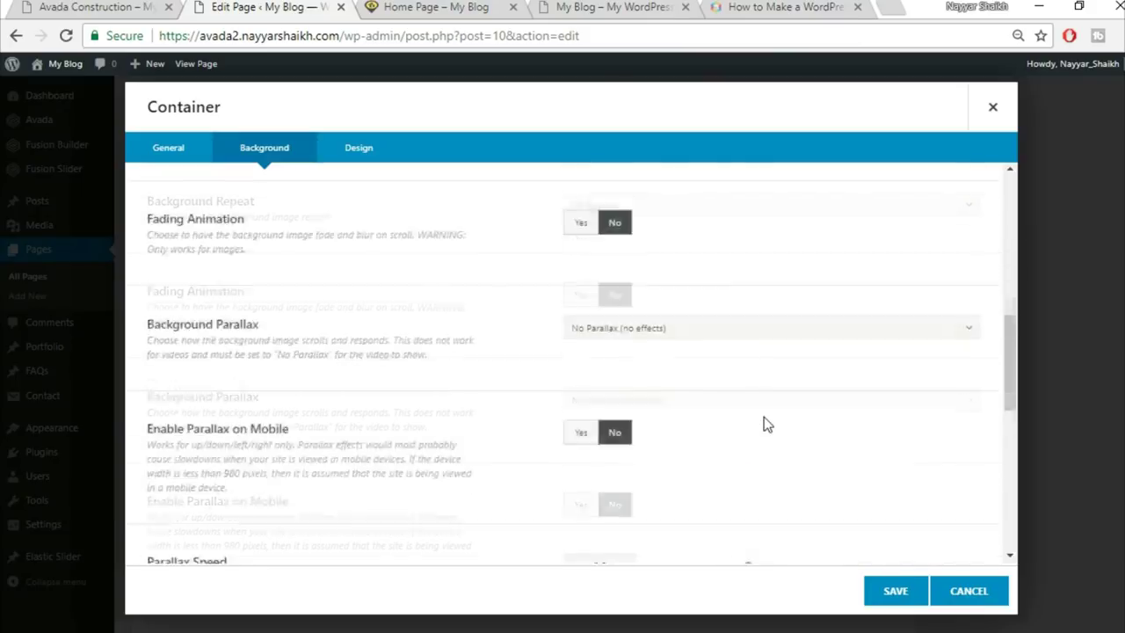
scroll(764, 422, down, 5)
click(905, 596)
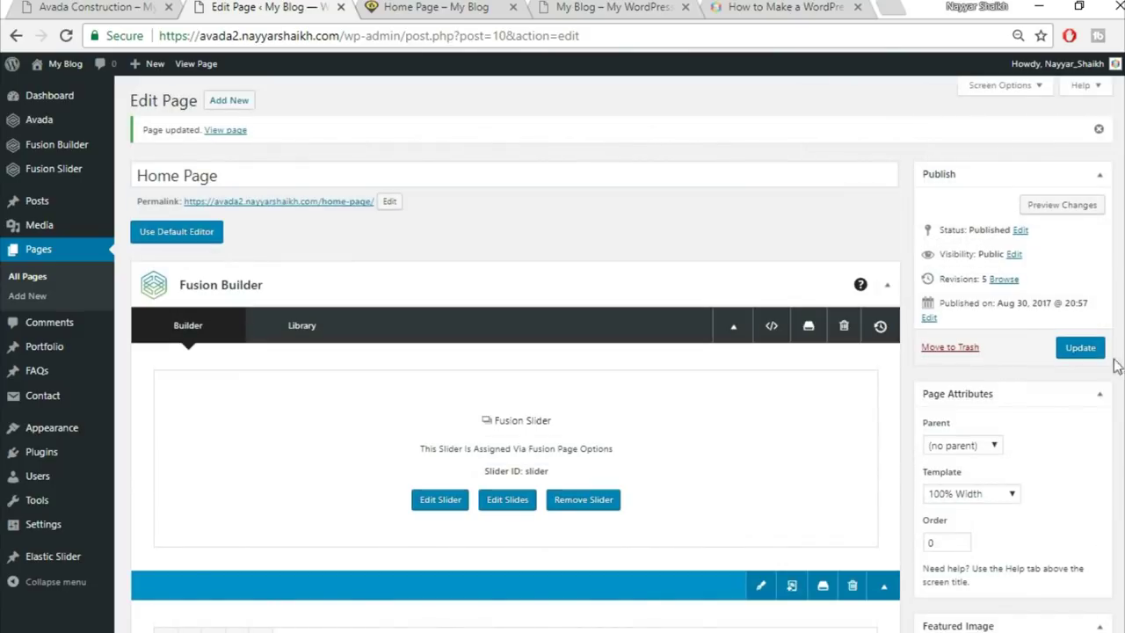
click(1081, 348)
Reload the live home page and scroll down to the new counters section
click(436, 7)
click(66, 35)
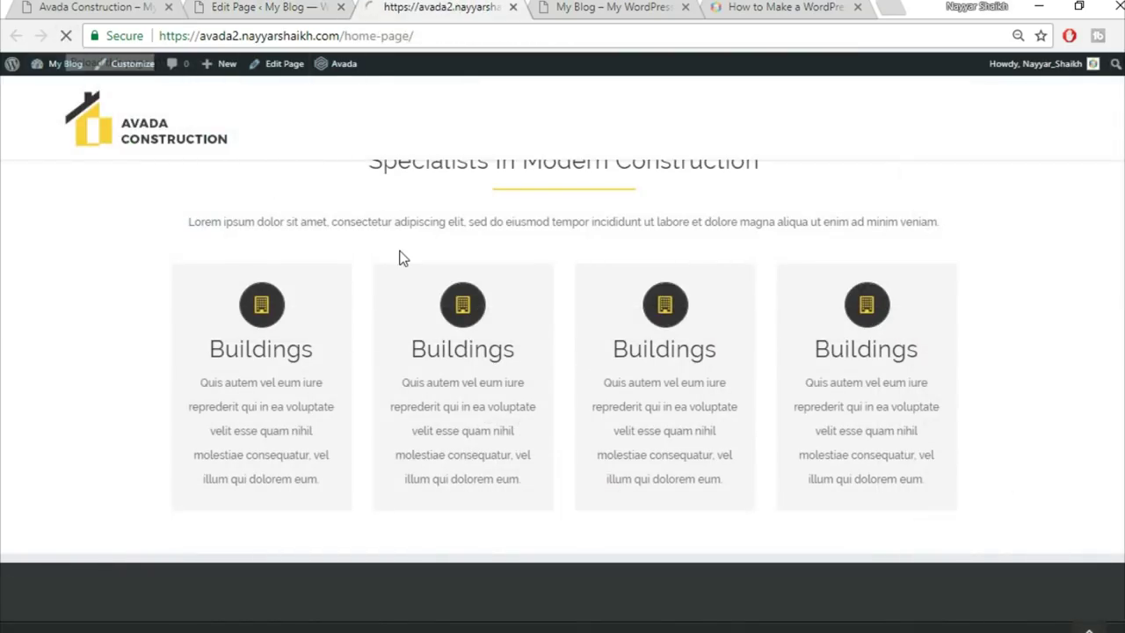
scroll(853, 387, down, 3)
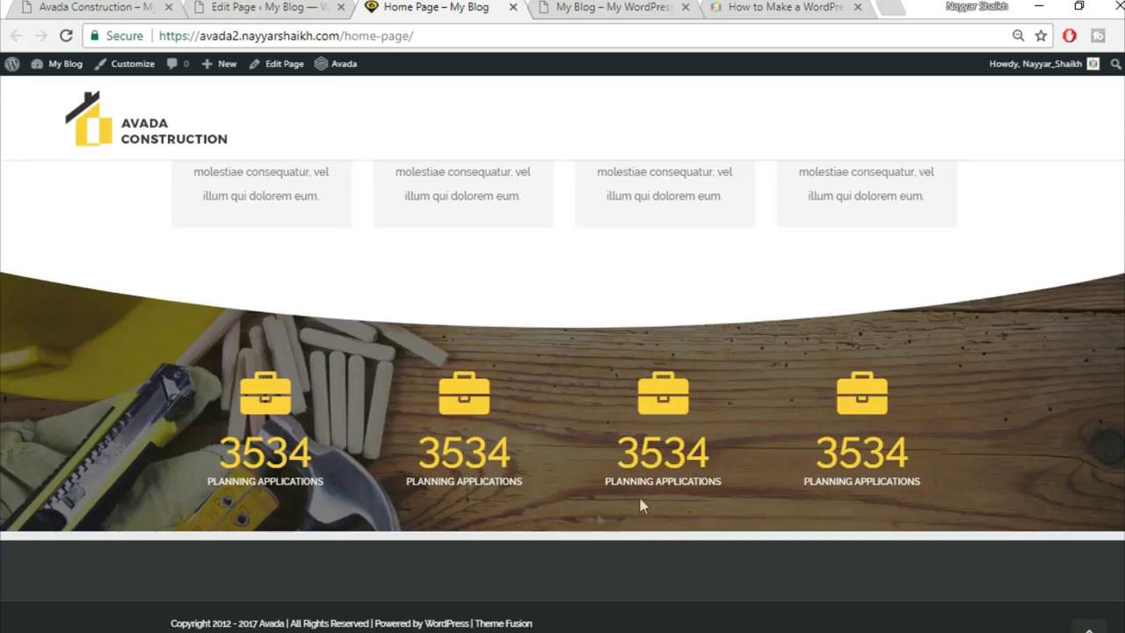
Scroll through the original Avada Construction demo's Explore Recent Work section for comparison
click(132, 7)
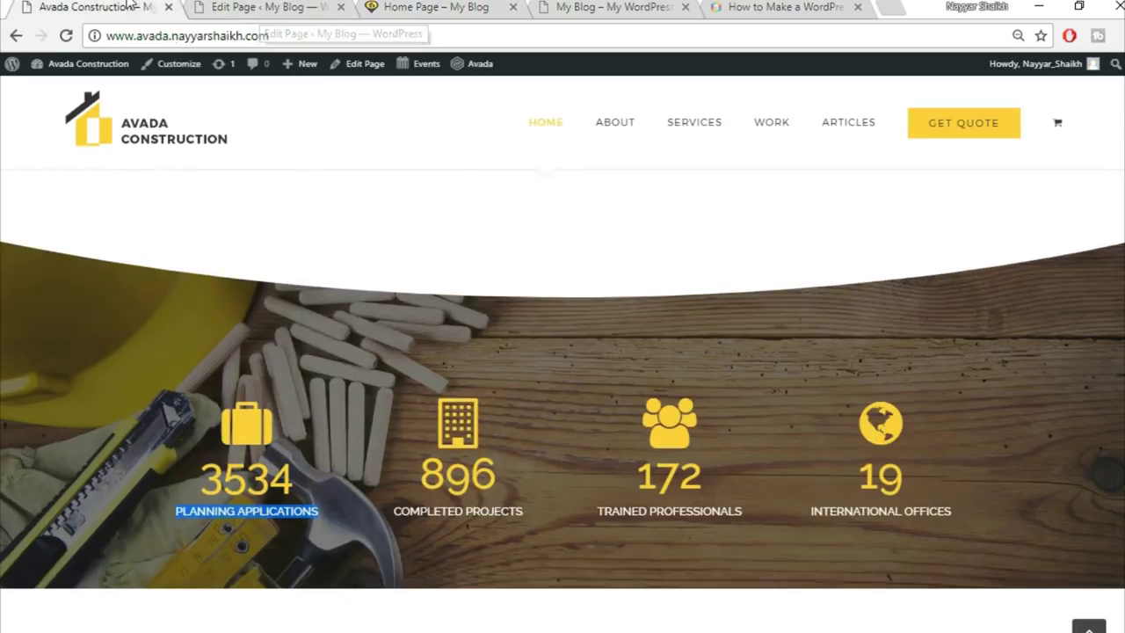
scroll(733, 343, down, 5)
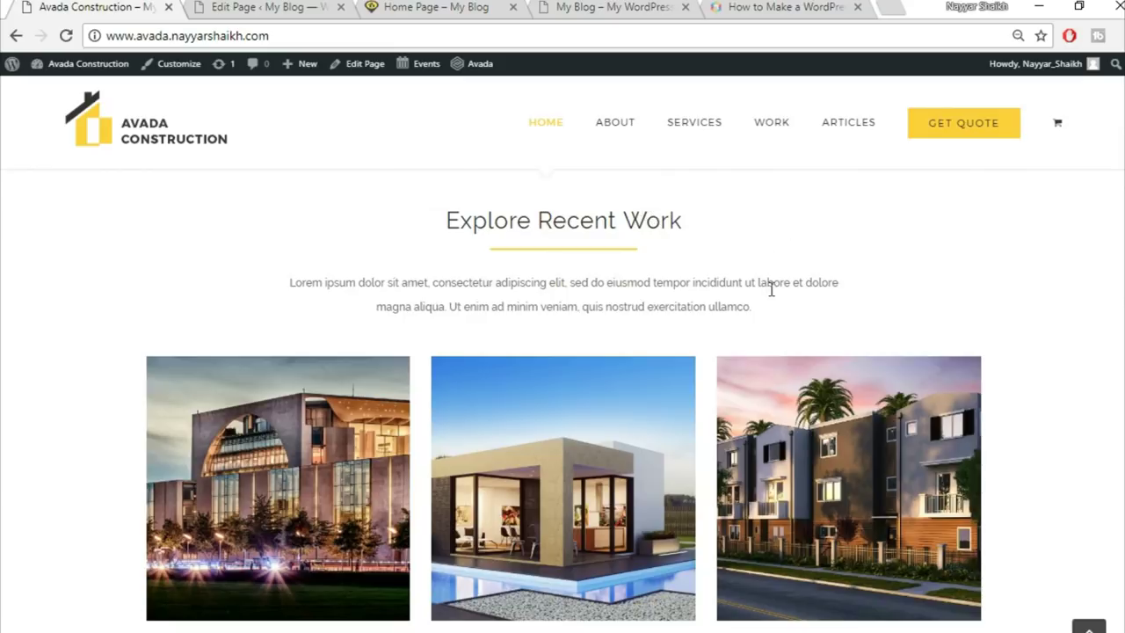
scroll(772, 289, down, 2)
scroll(592, 409, up, 2)
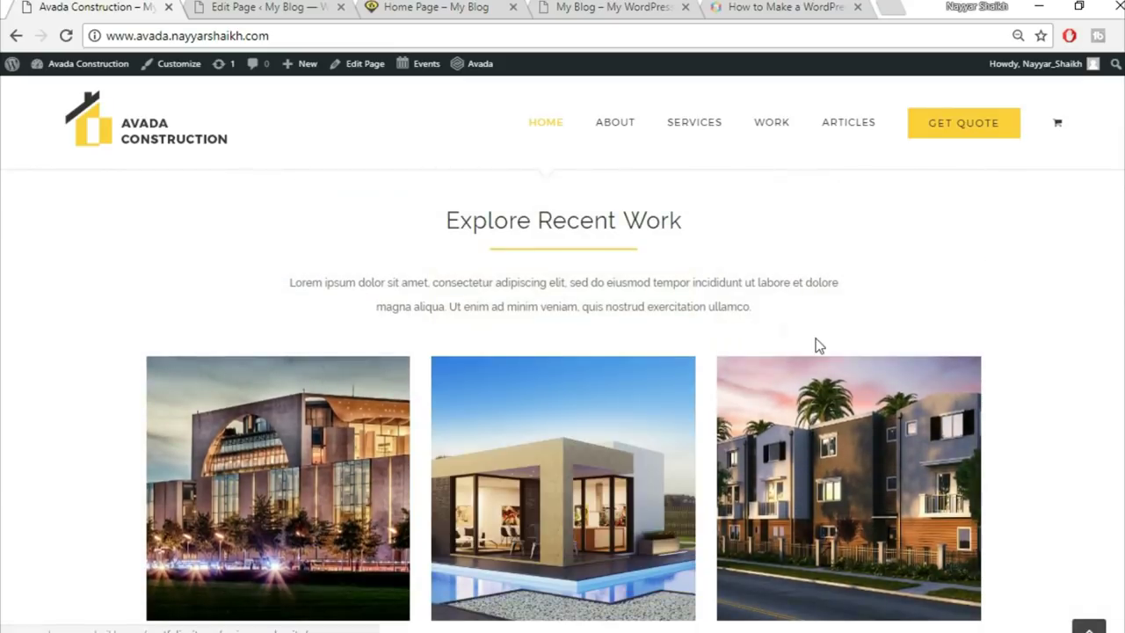
scroll(818, 346, down, 1)
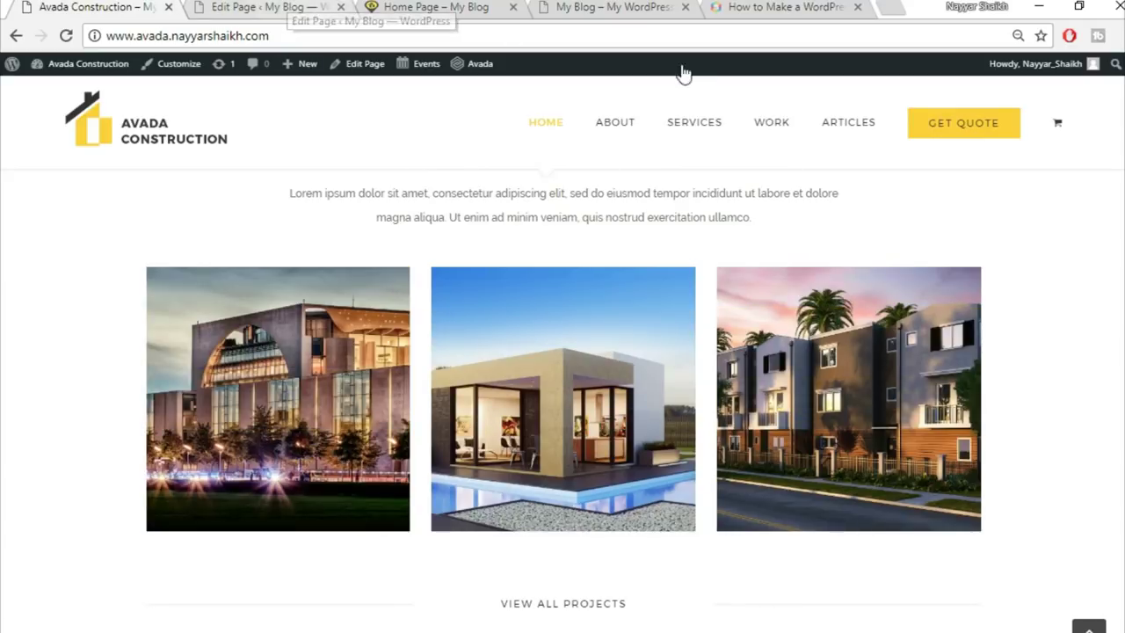
click(268, 7)
click(400, 6)
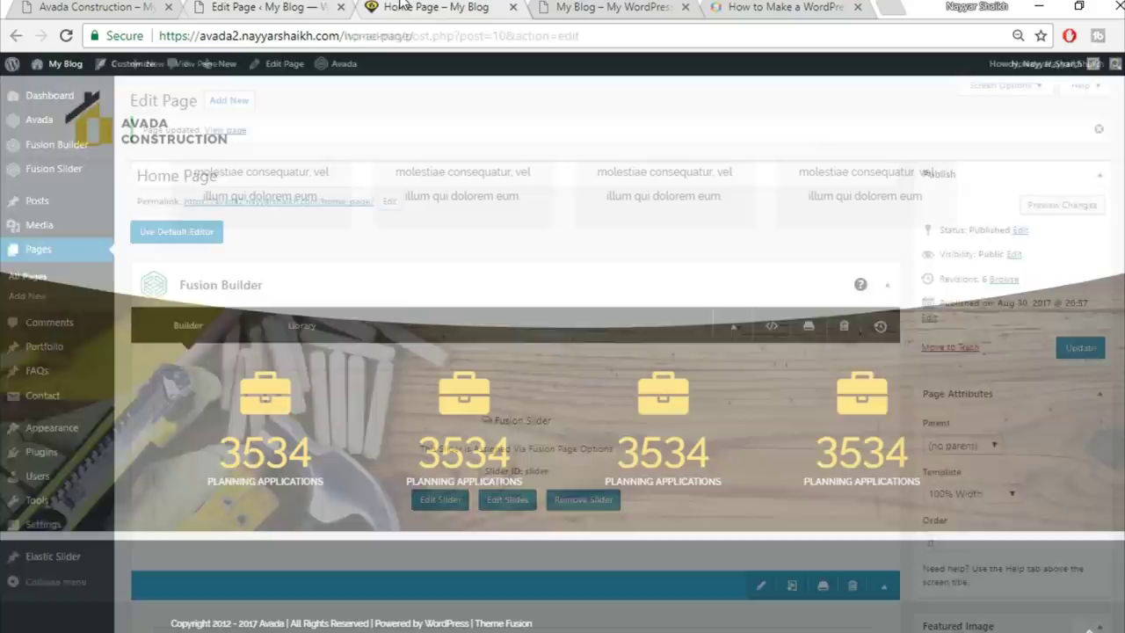
Scroll the live page back to the hero, then bring the editor to the construction-project heading container
scroll(563, 396, up, 10)
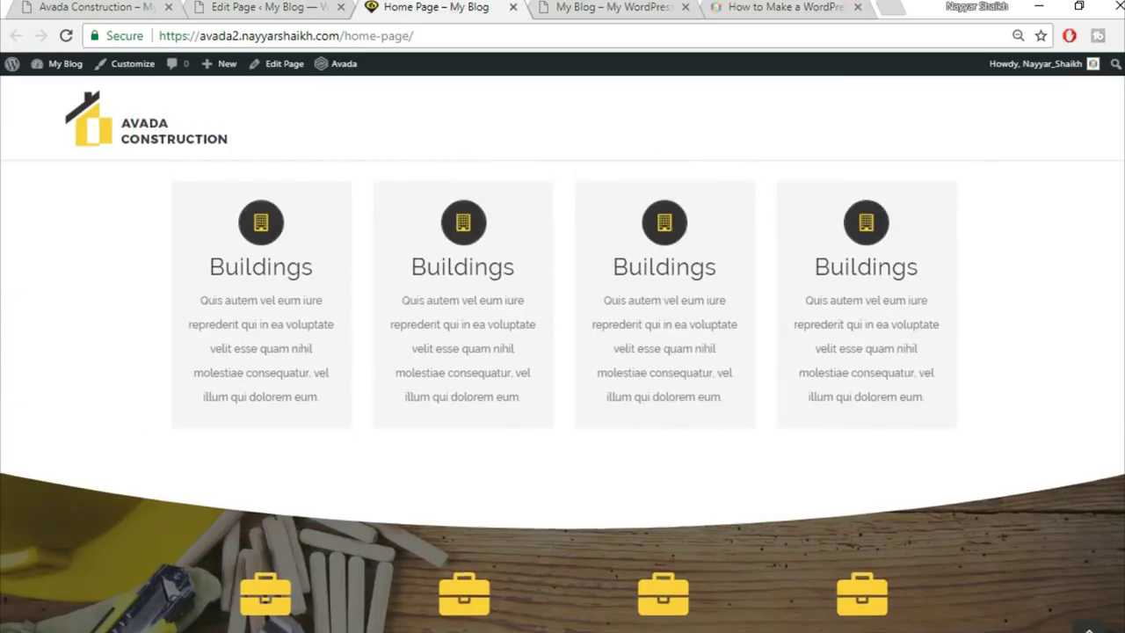
scroll(1081, 215, up, 1)
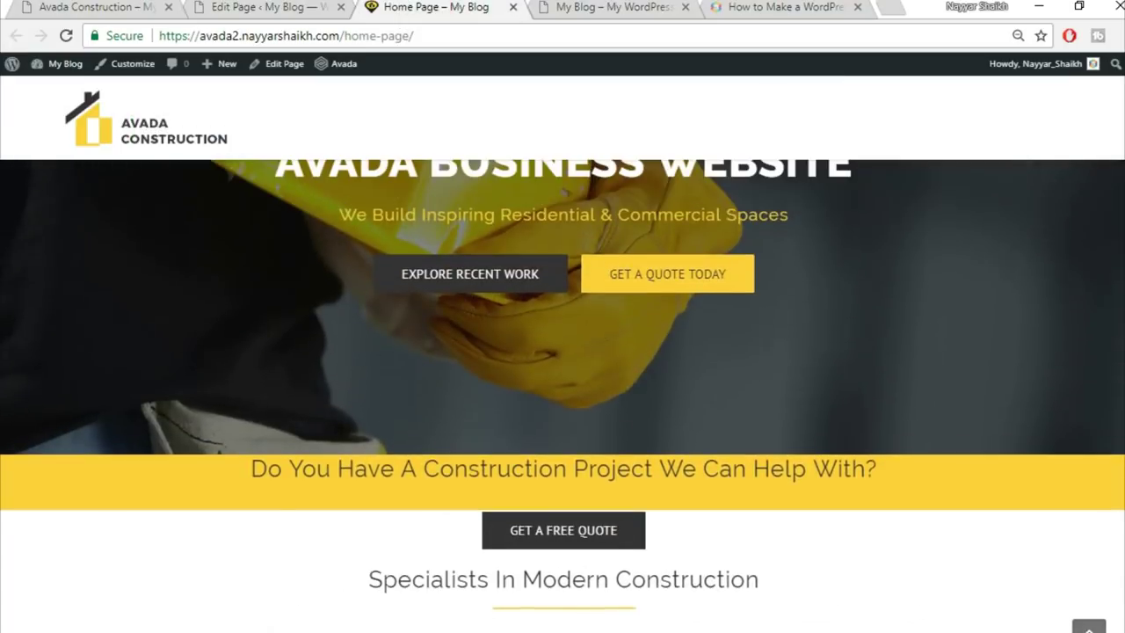
scroll(972, 381, up, 1)
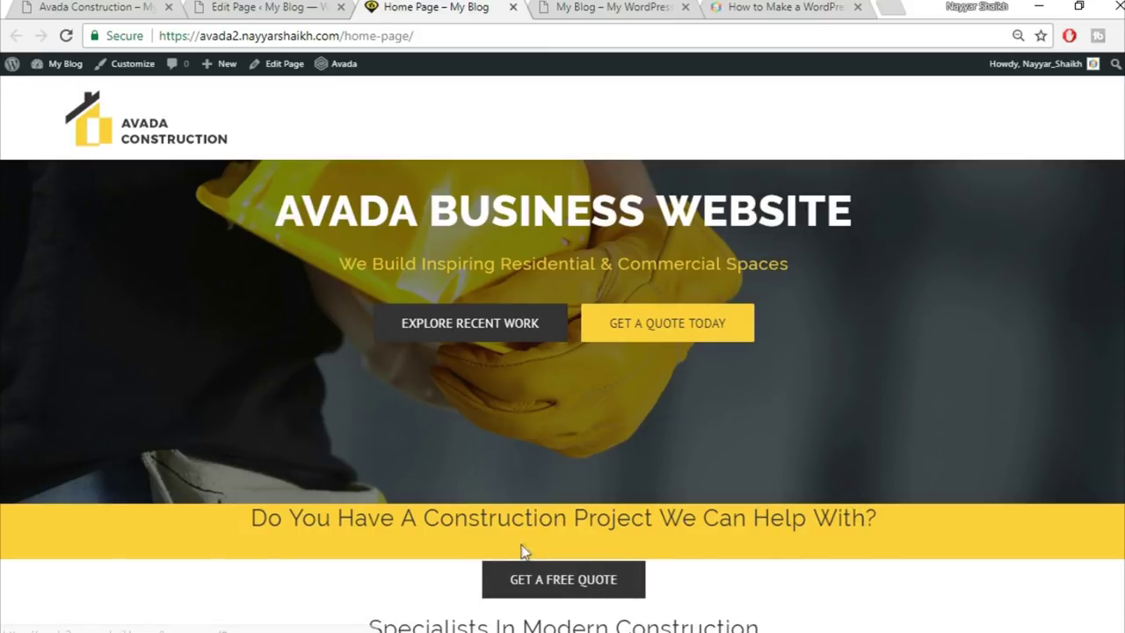
scroll(929, 500, up, 1)
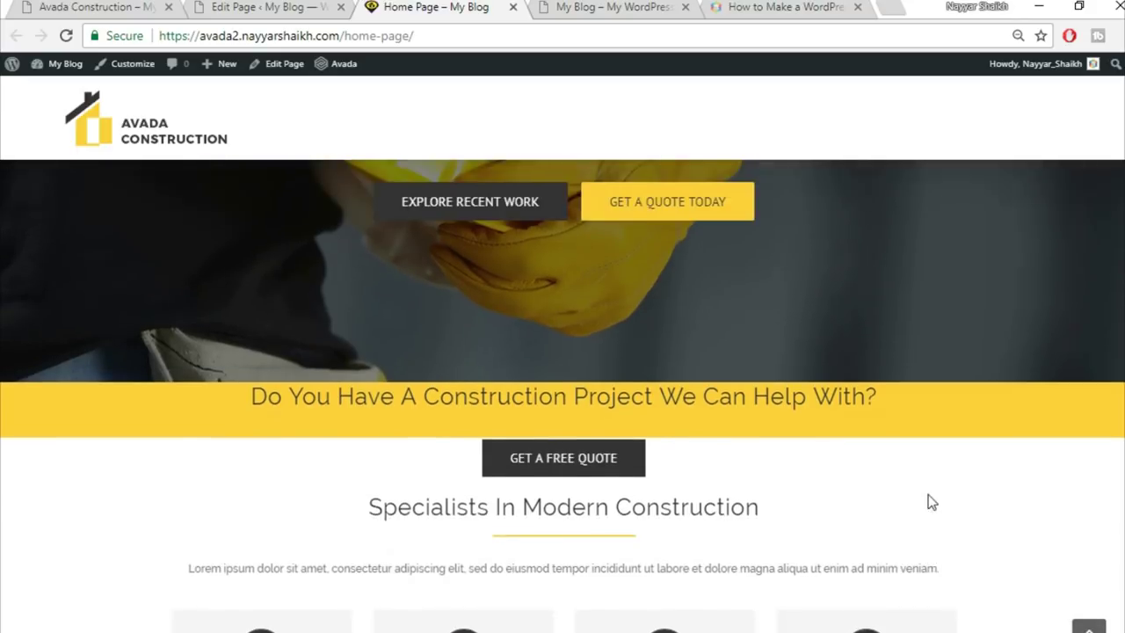
click(256, 6)
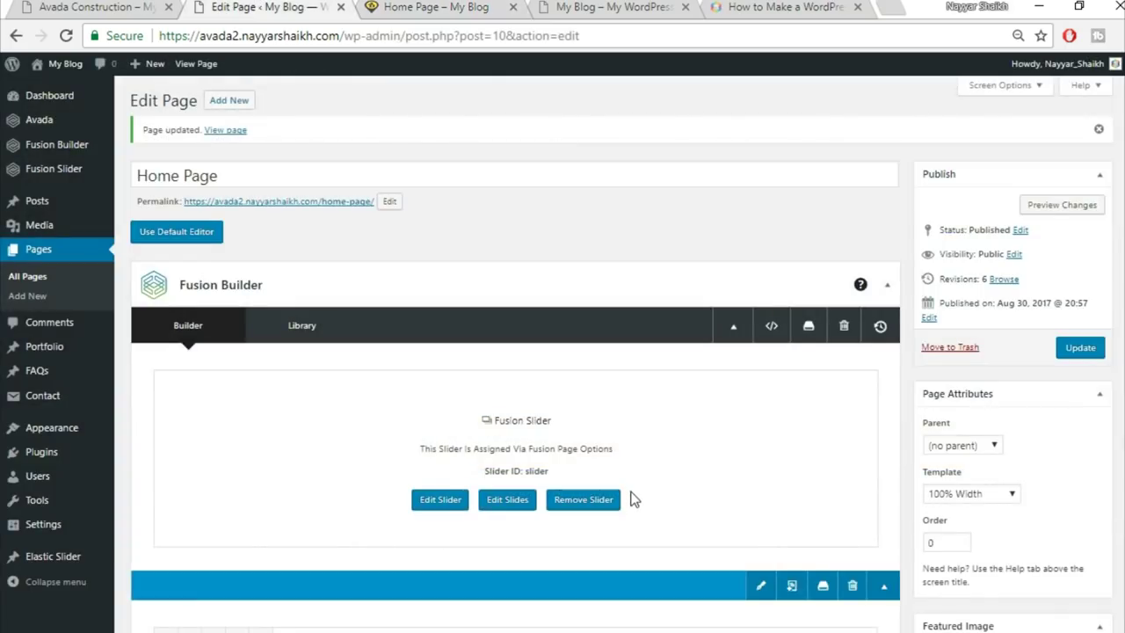
scroll(634, 499, down, 4)
key(ctrl+Tab)
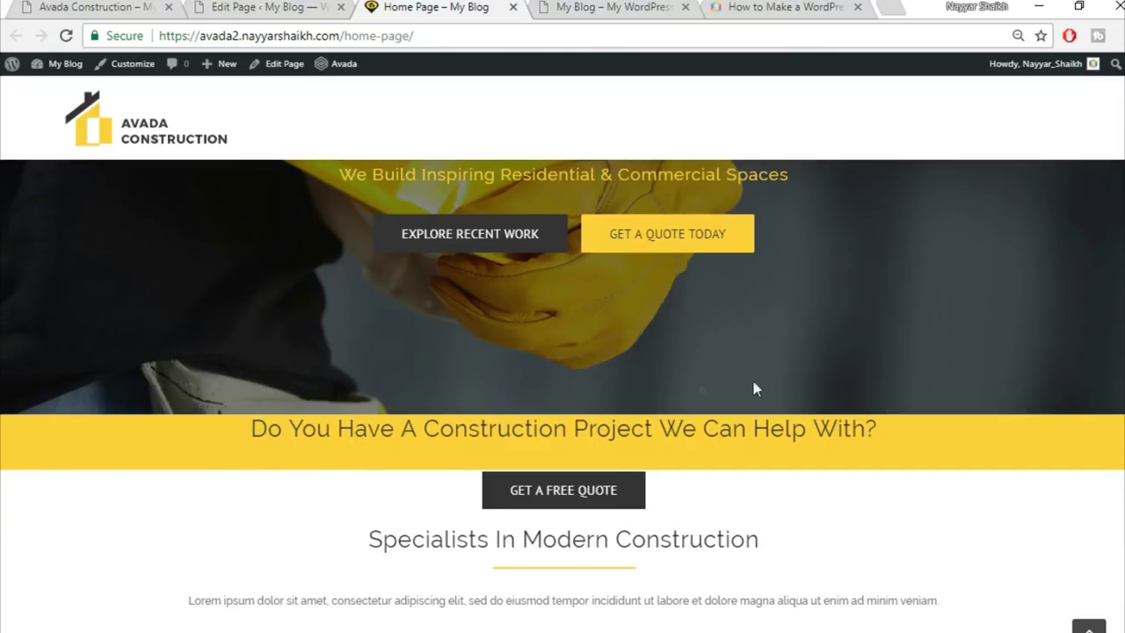
click(246, 7)
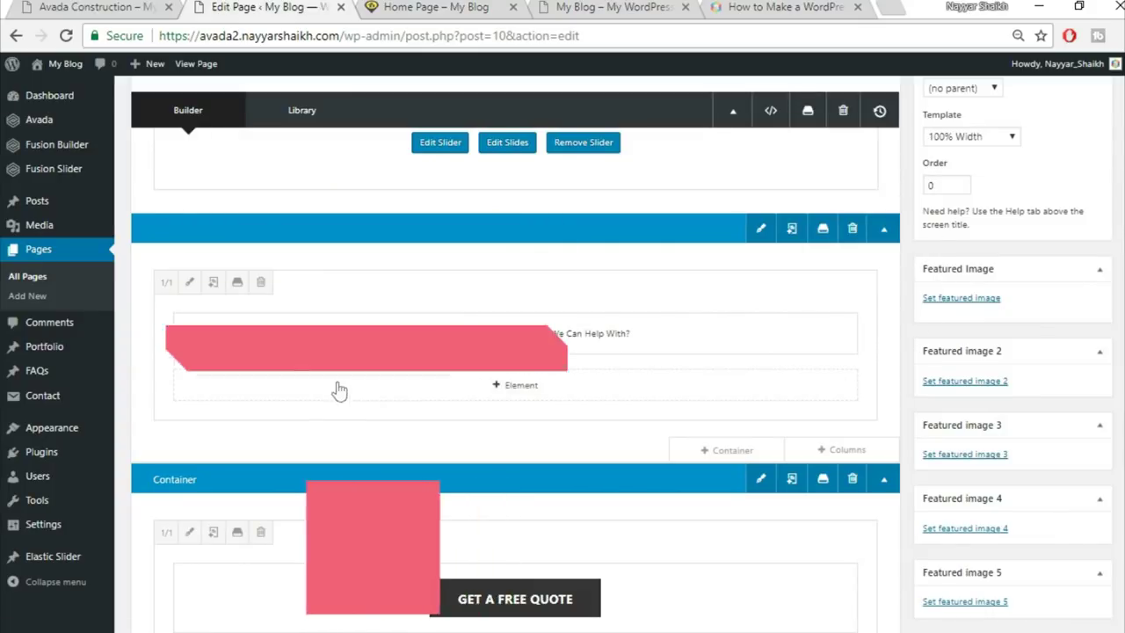
Set the yellow banner column's top padding to 50 px and save it
click(191, 283)
click(255, 147)
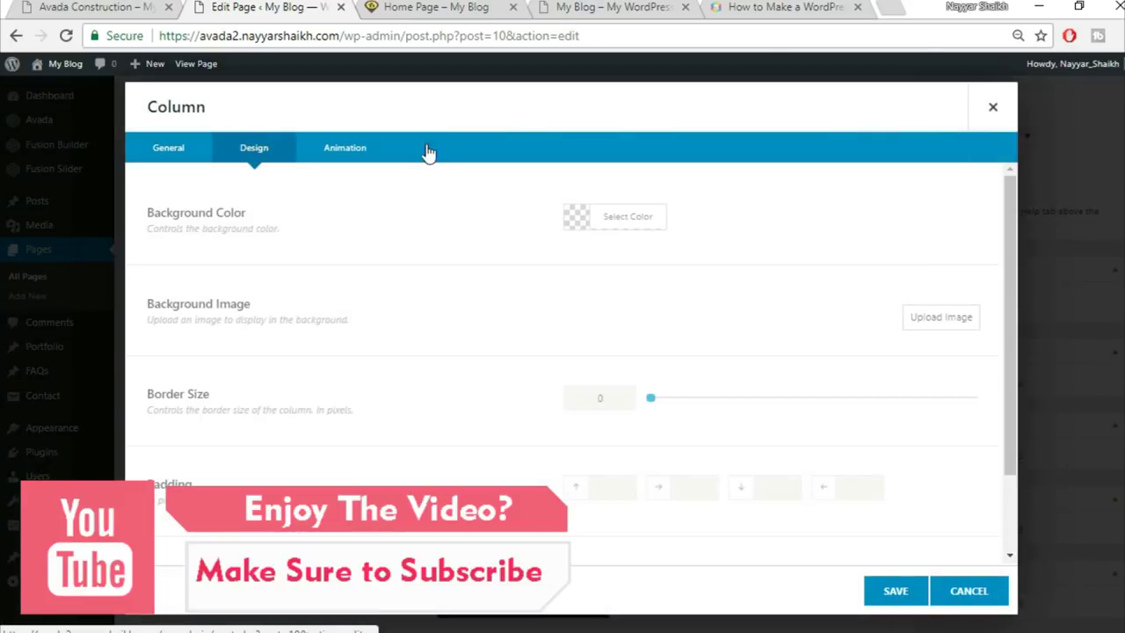
scroll(712, 448, down, 2)
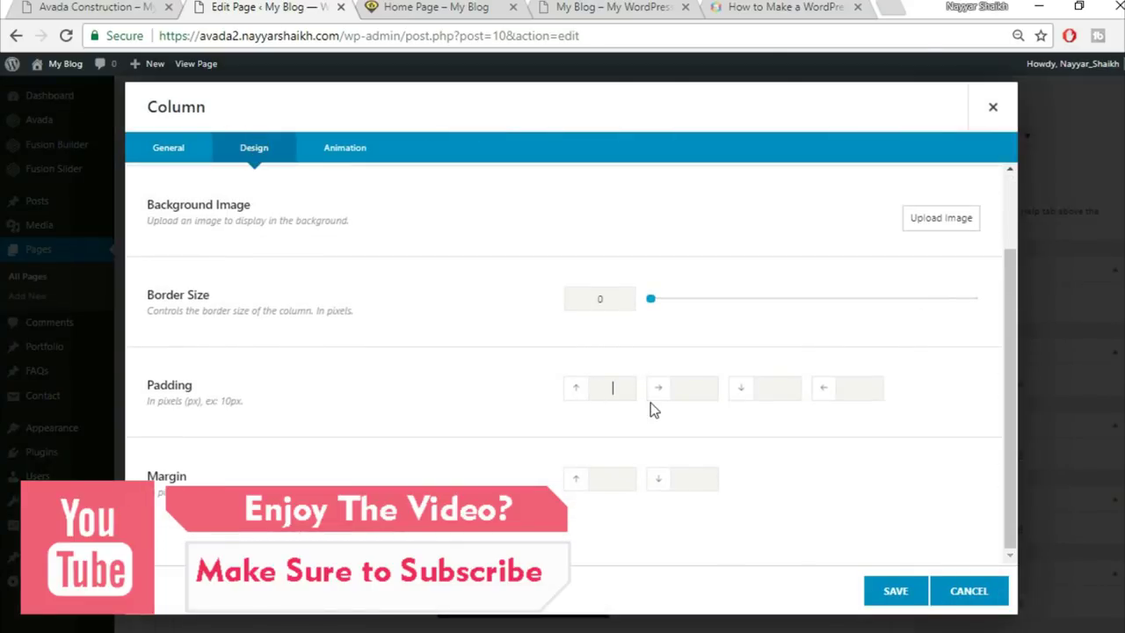
text(50)
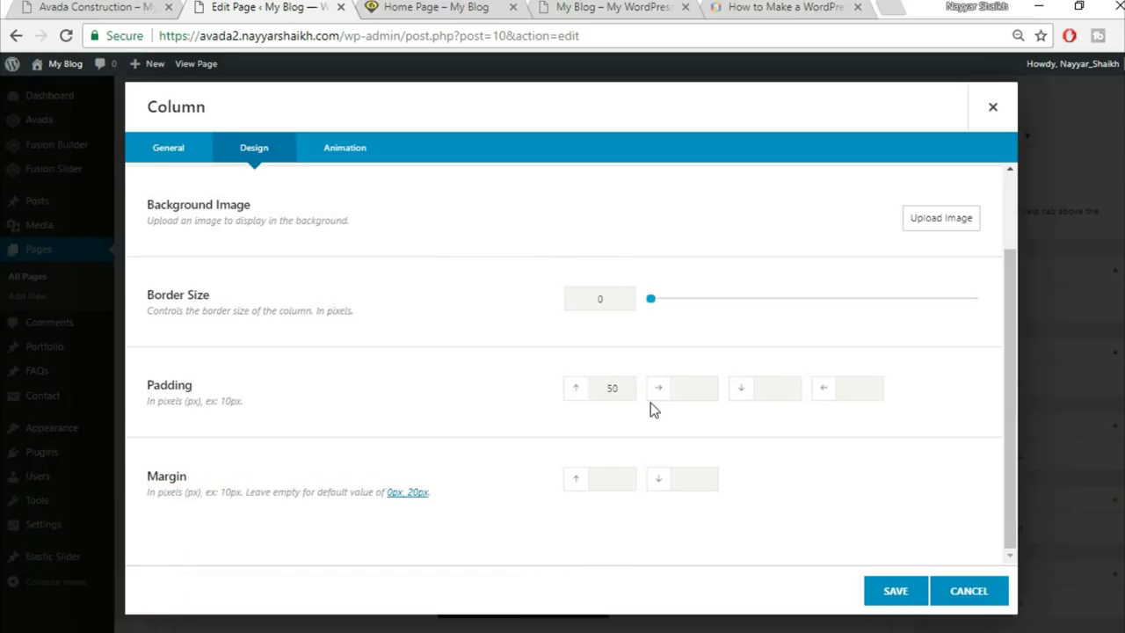
click(894, 593)
Check the banner heading on the live page, then update the Home Page
click(430, 10)
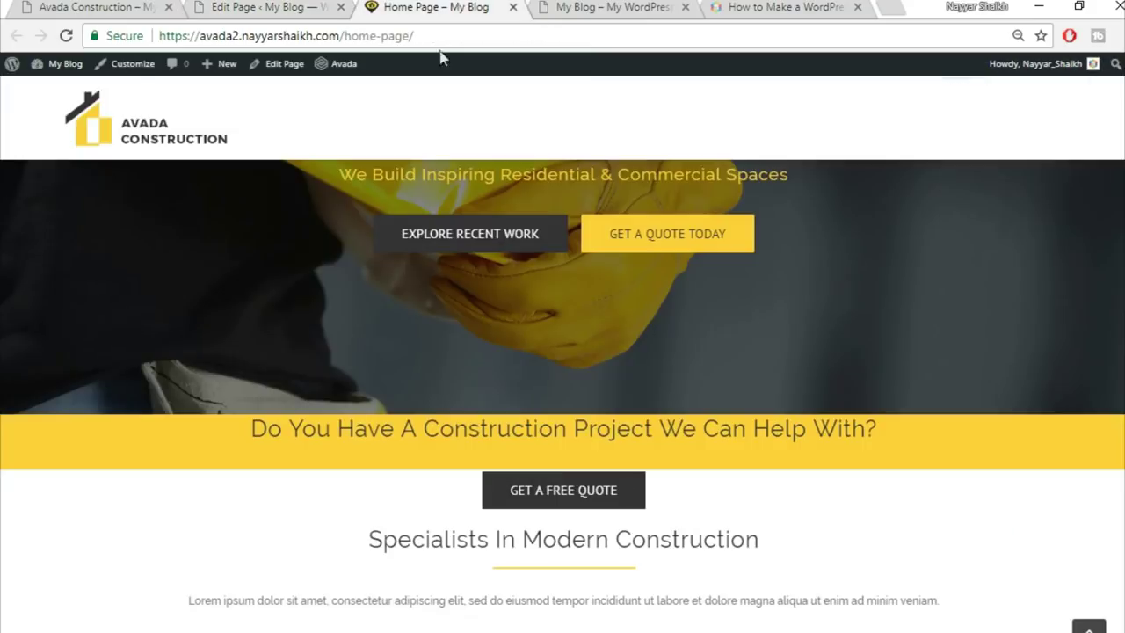
drag(254, 429, 873, 460)
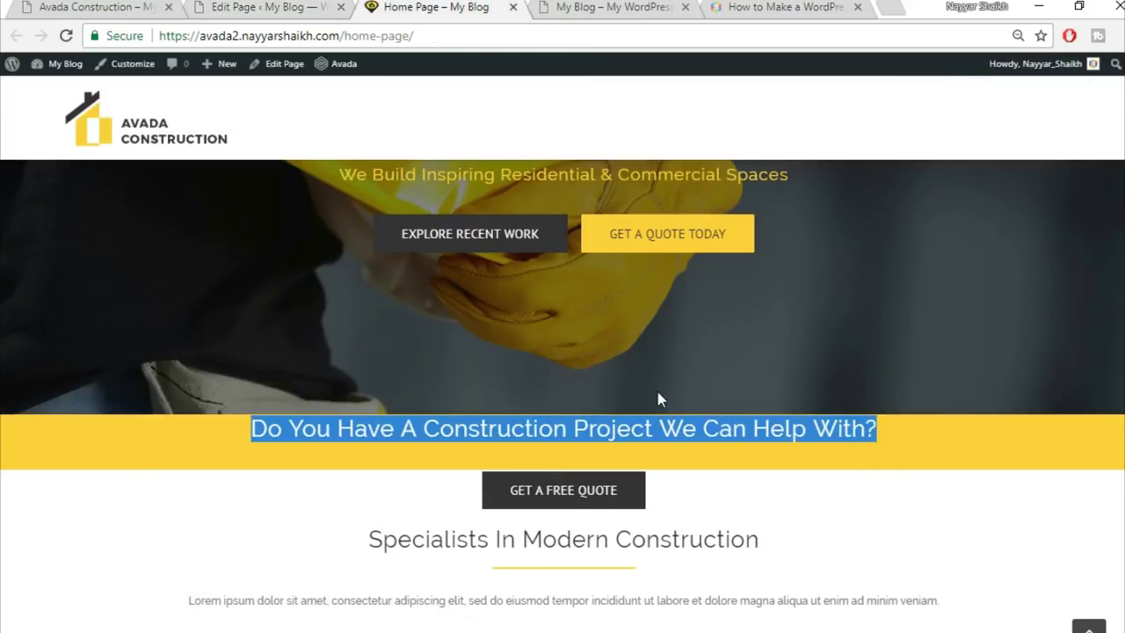
click(706, 458)
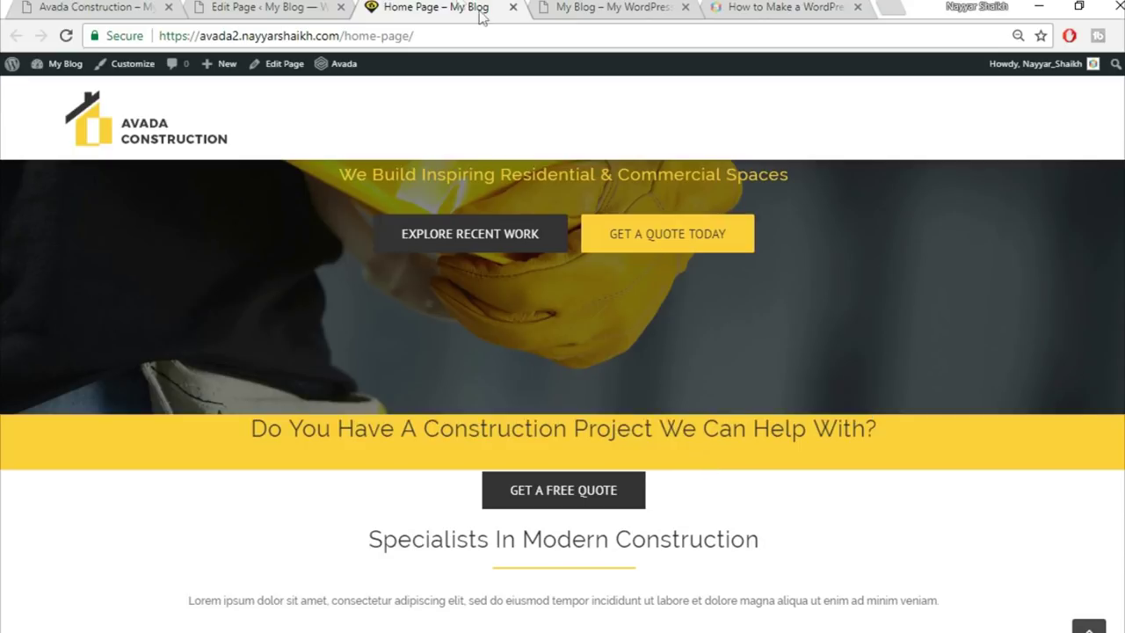
click(308, 8)
scroll(1011, 264, up, 3)
click(1081, 259)
Reload the live home page to see the taller yellow banner, then return to the editor
click(442, 6)
click(446, 33)
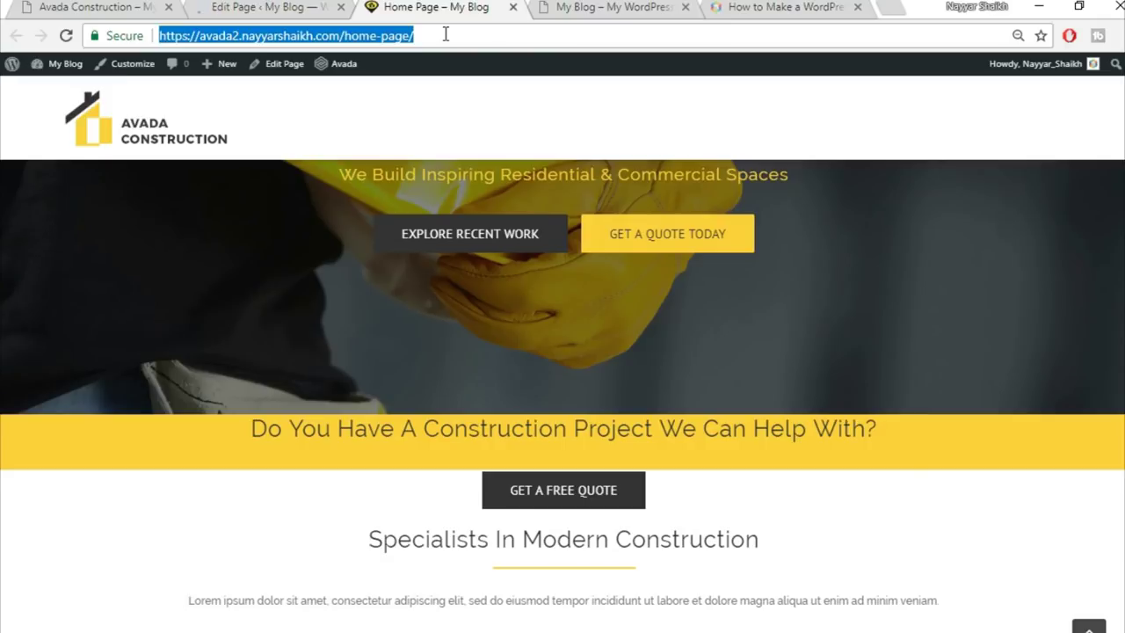
key(Return)
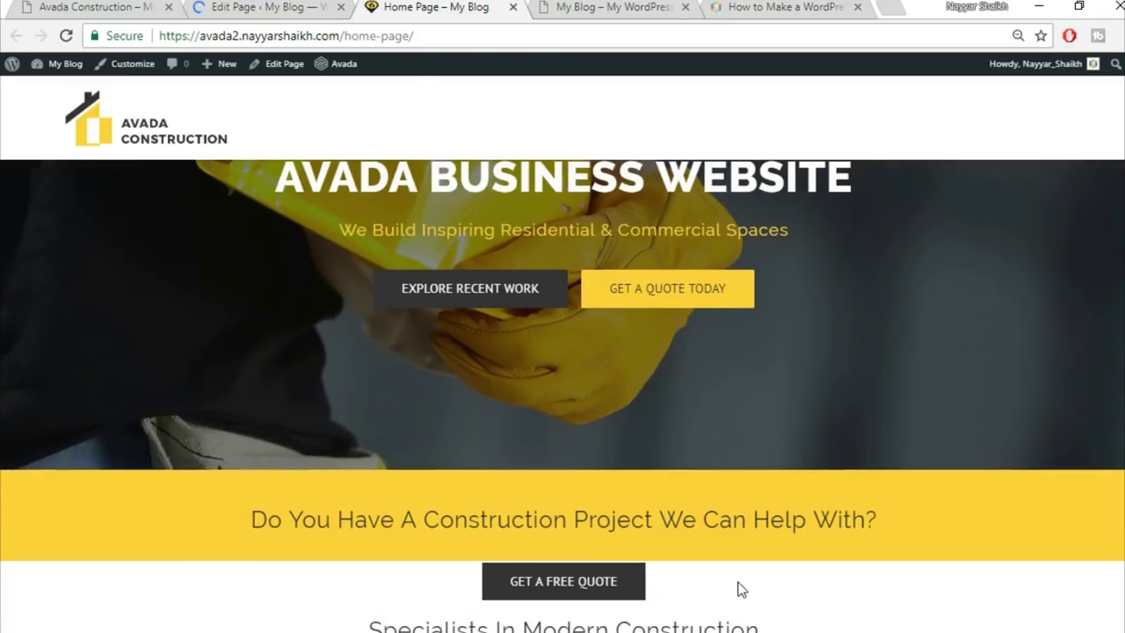
scroll(803, 562, down, 1)
scroll(576, 525, down, 2)
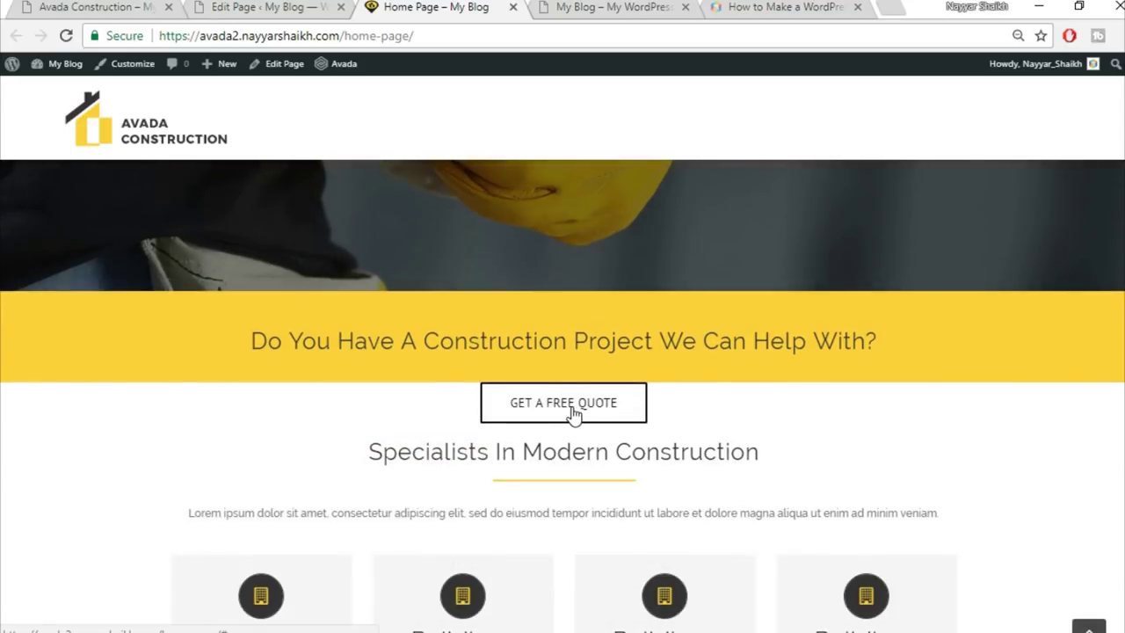
click(260, 7)
scroll(675, 317, down, 8)
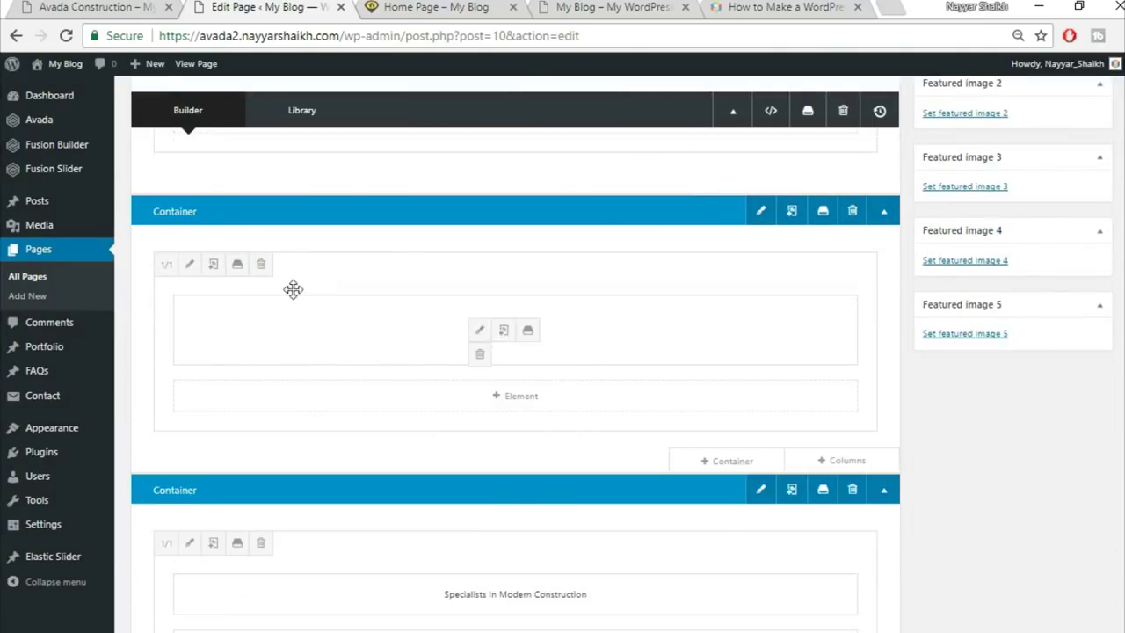
Set the GET A FREE QUOTE column's top margin to -22 px and save it
click(190, 265)
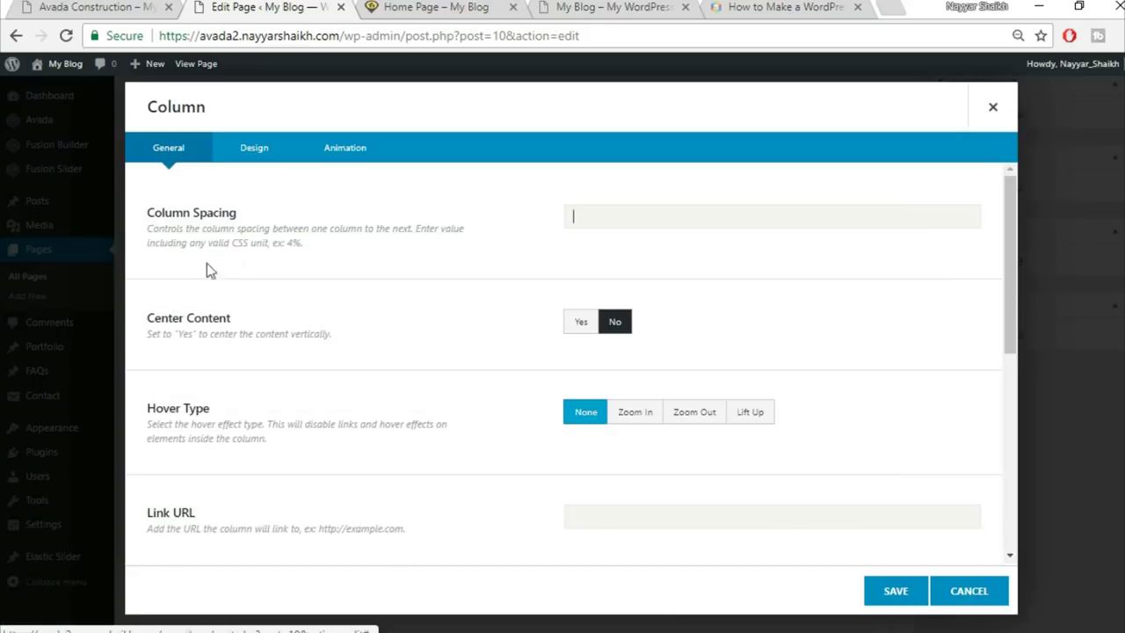
click(252, 155)
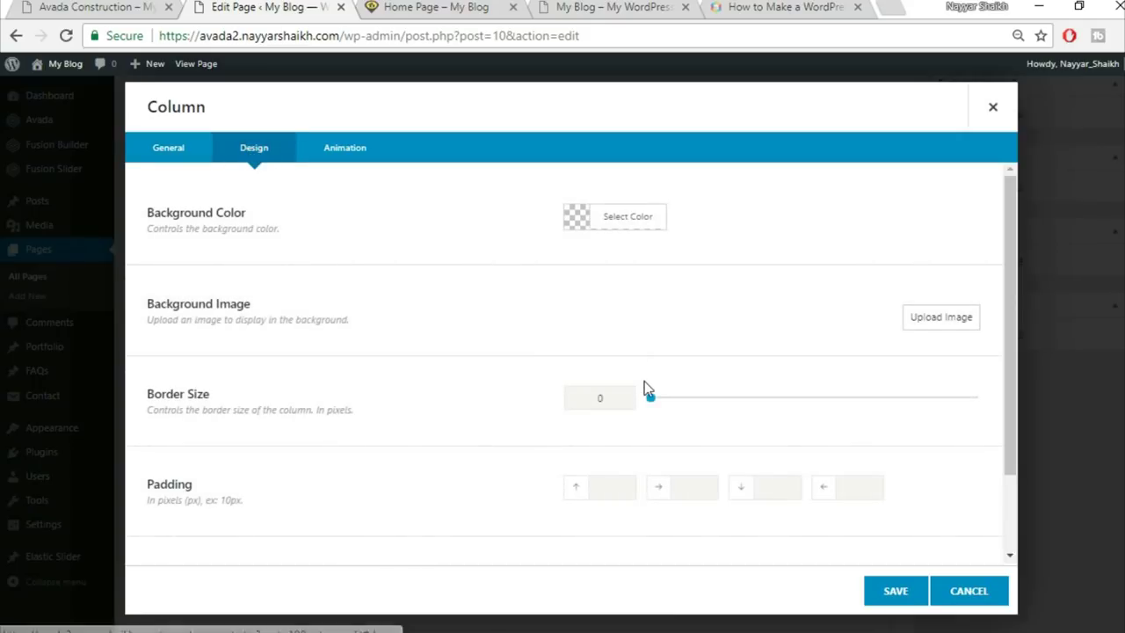
scroll(645, 390, down, 1)
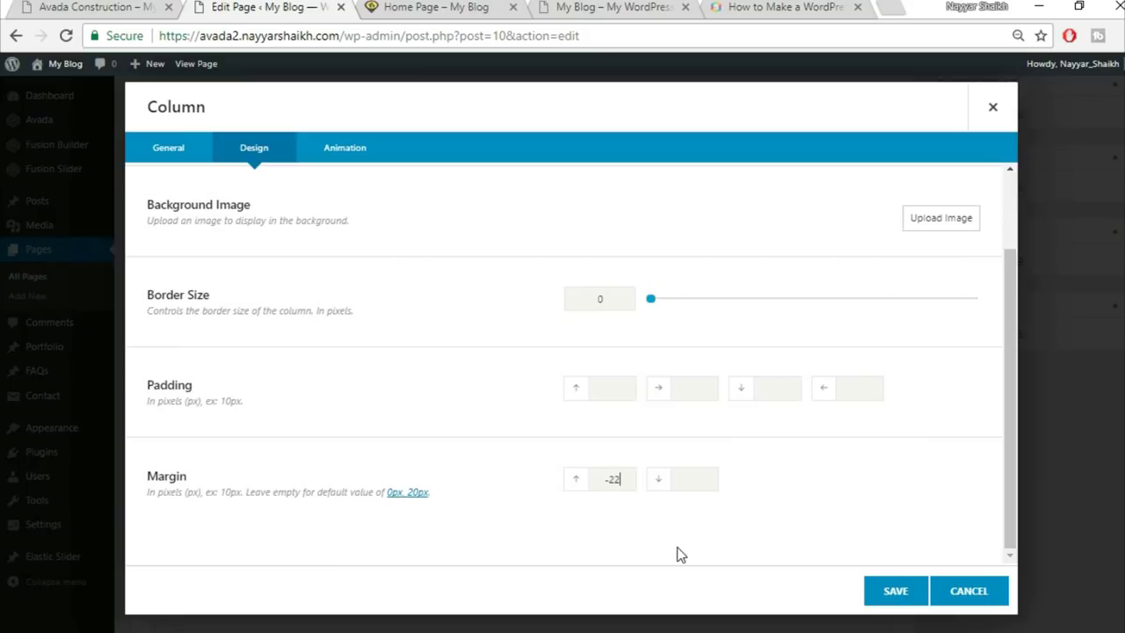
click(444, 11)
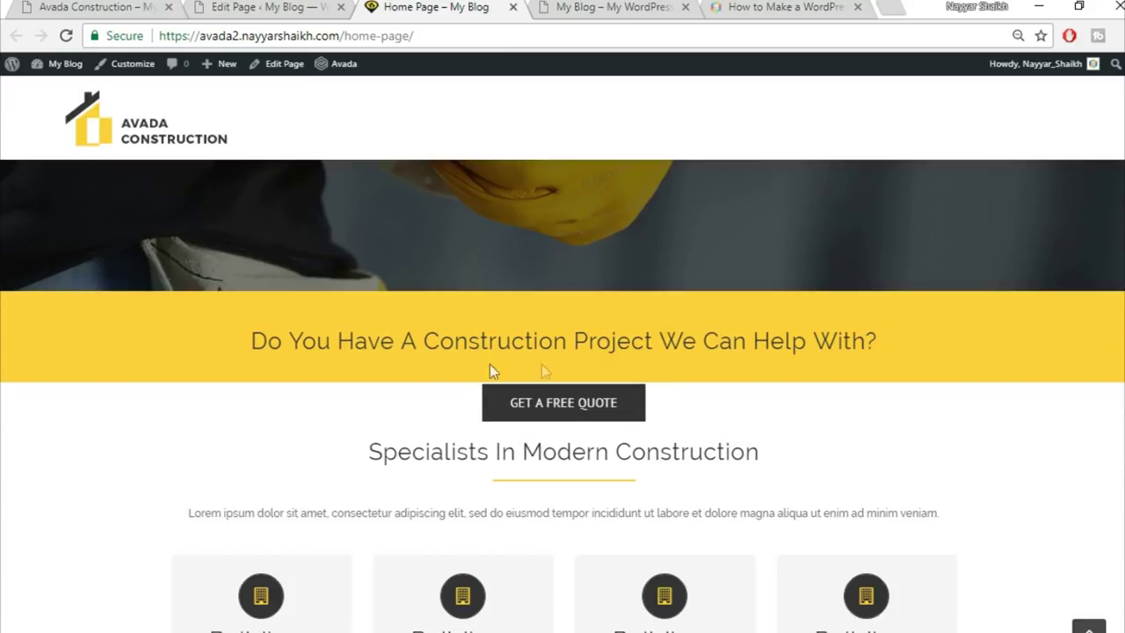
click(312, 5)
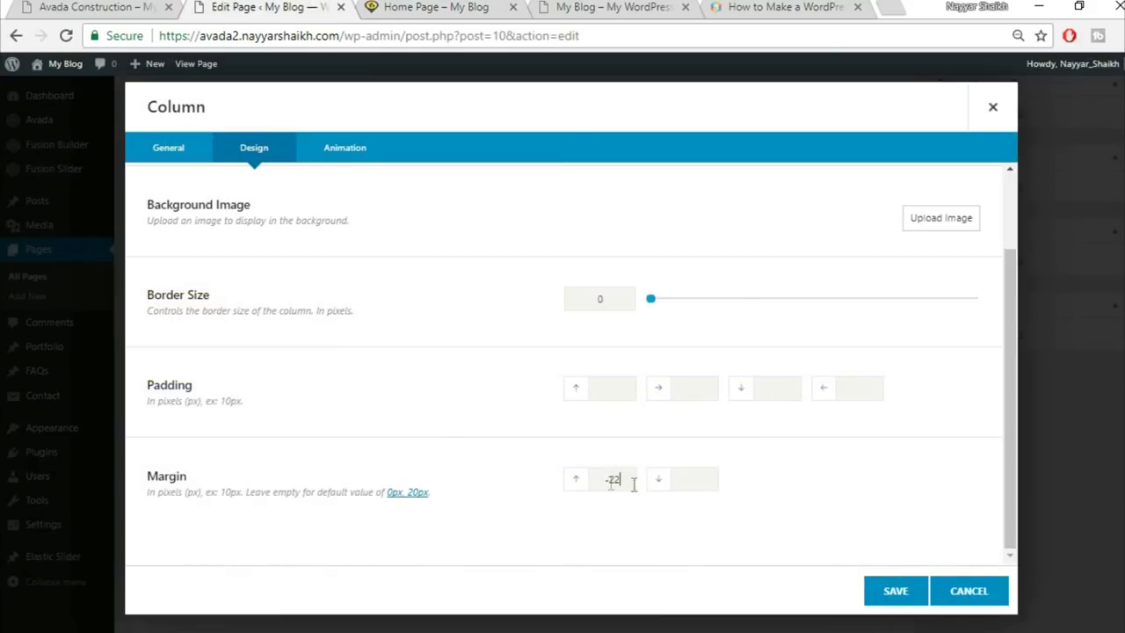
click(909, 599)
Update the Home Page and reload the live page to view the raised button
scroll(951, 551, up, 5)
scroll(951, 551, up, 1)
click(1081, 258)
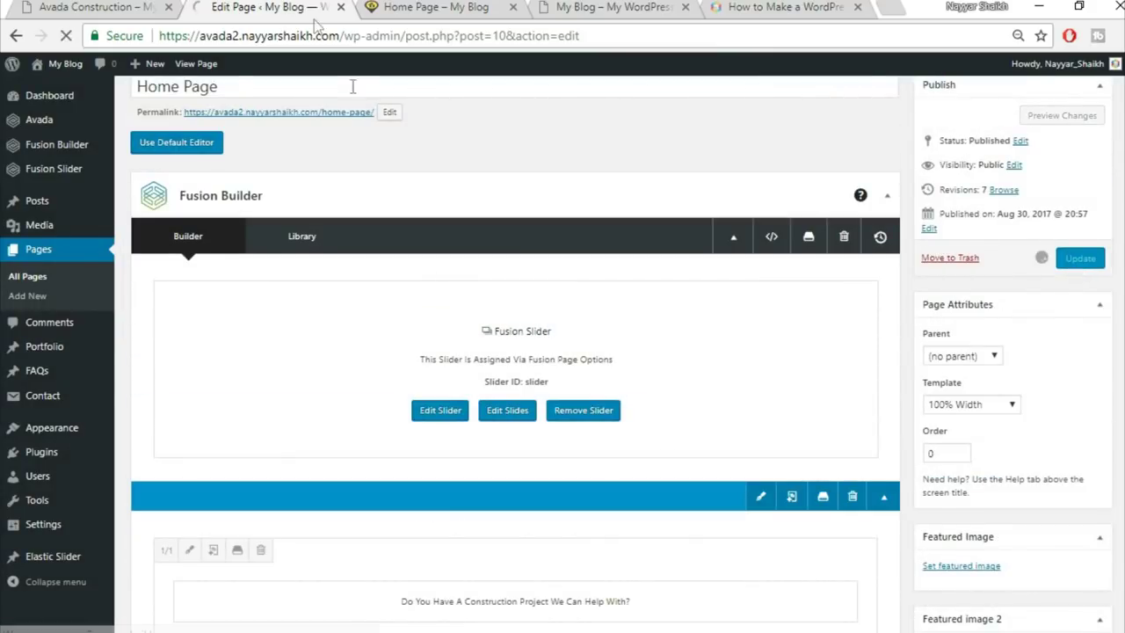
click(456, 4)
key(F5)
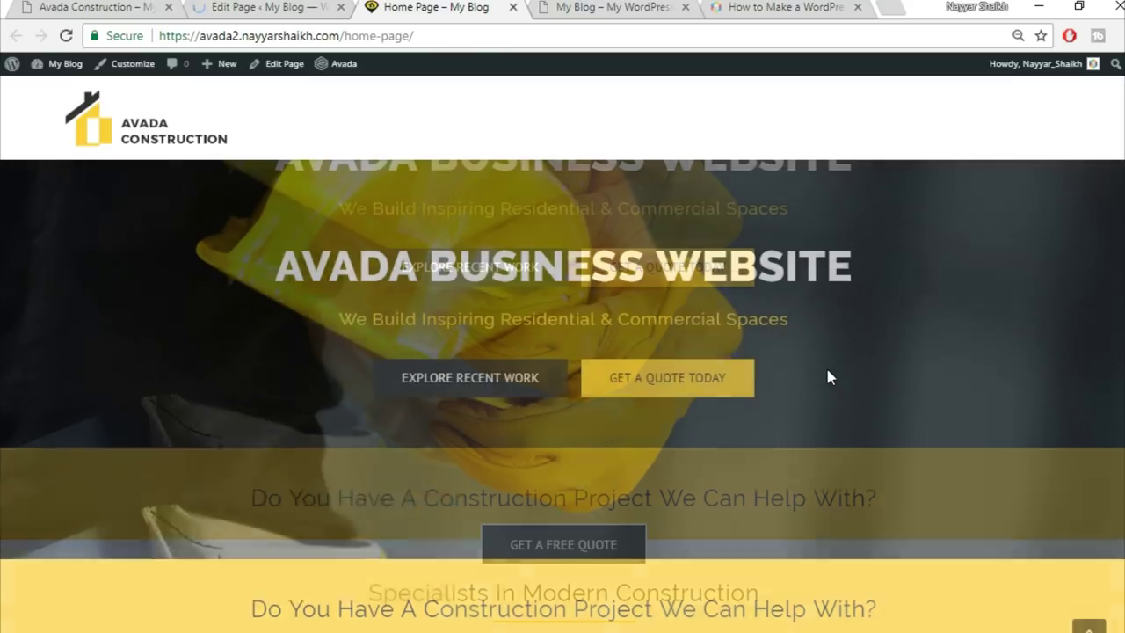
scroll(826, 365, down, 2)
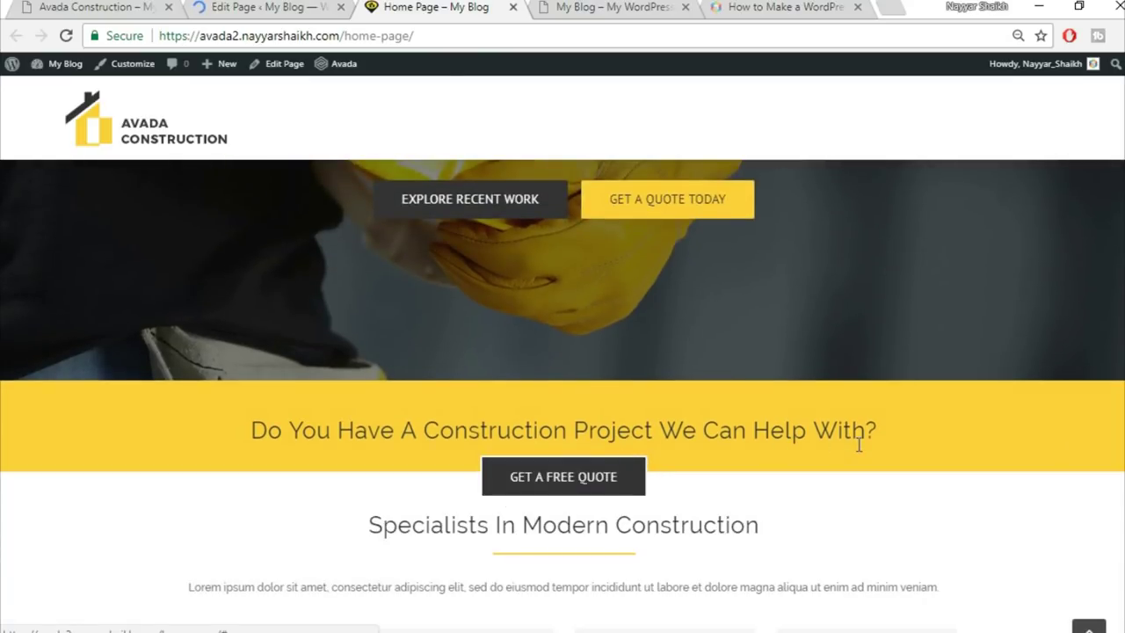
scroll(859, 445, down, 2)
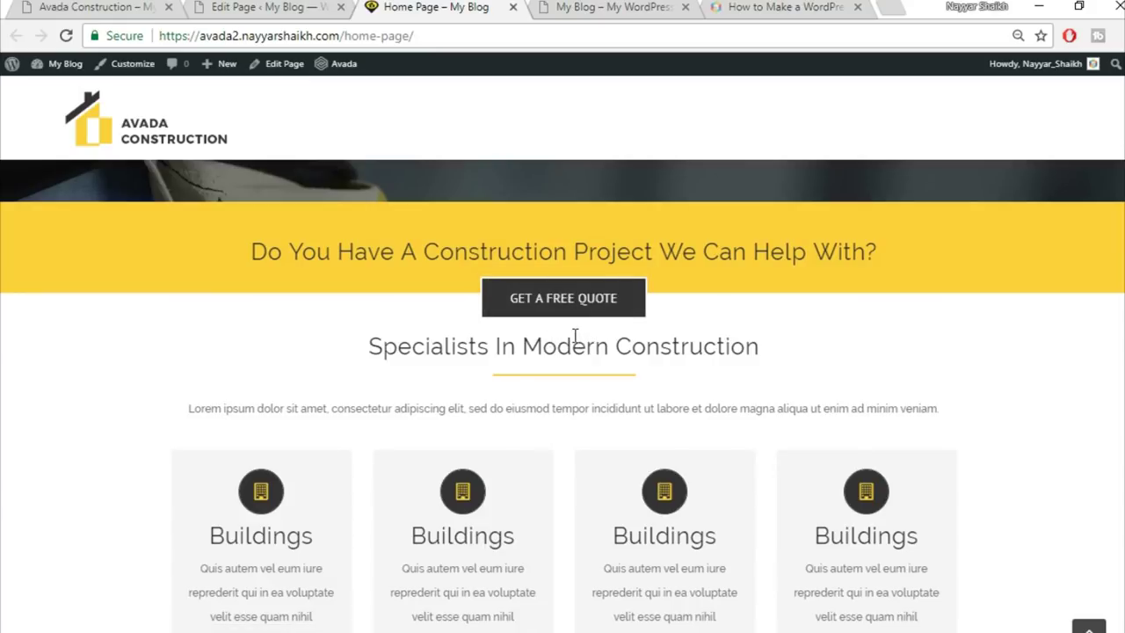
Compare the banner and Get A Free Quote button between the editor and live page
click(293, 6)
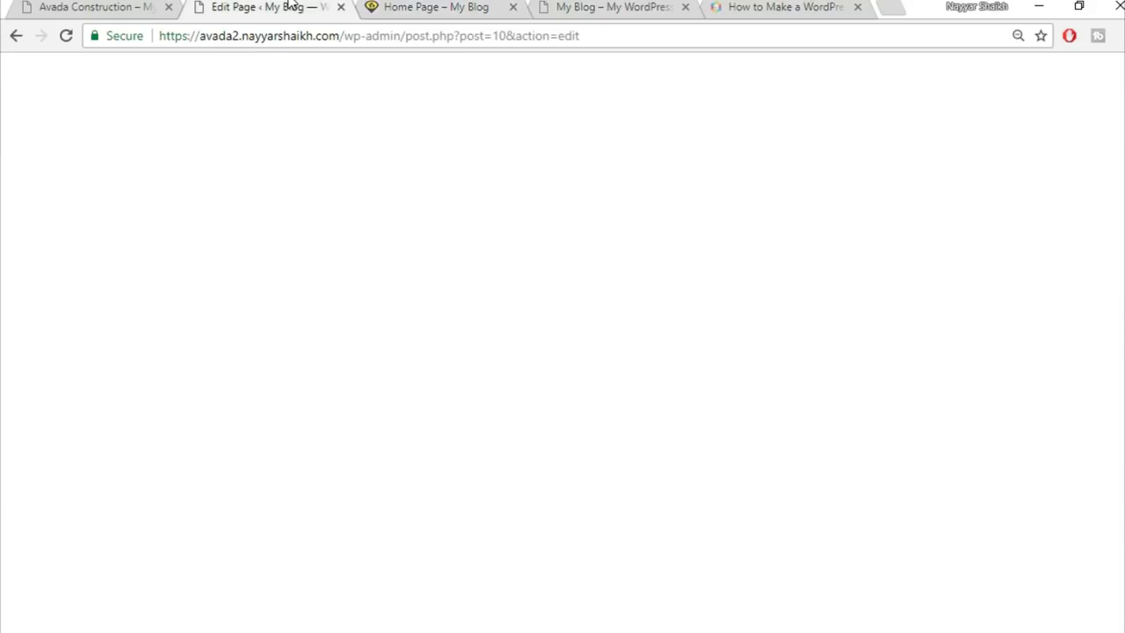
scroll(818, 299, down, 4)
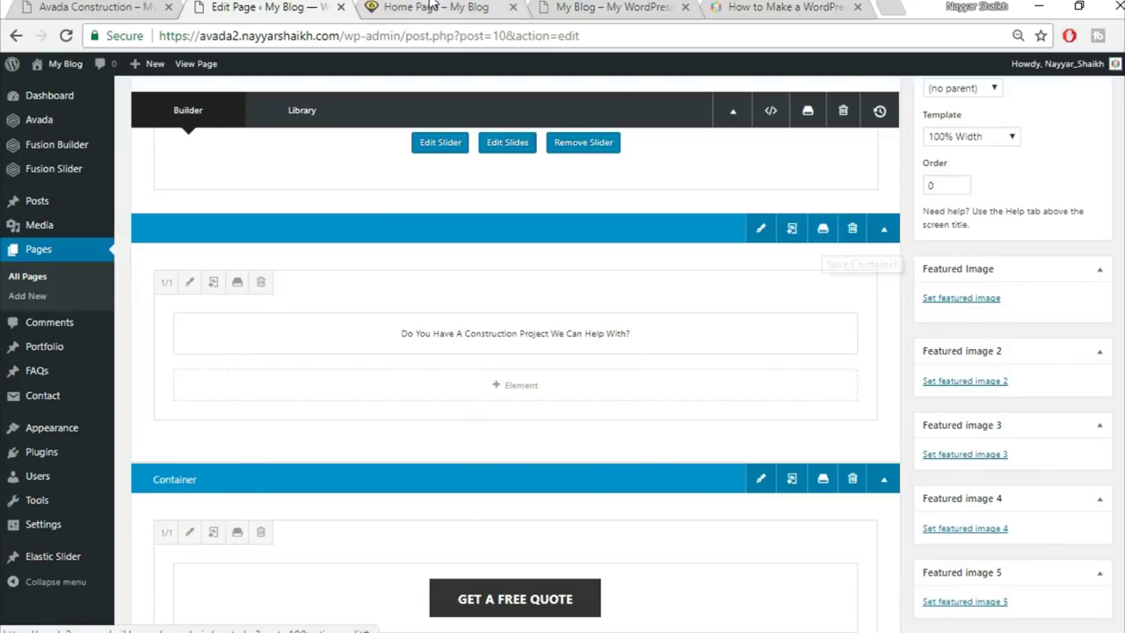
key(ctrl+Tab)
scroll(825, 359, up, 2)
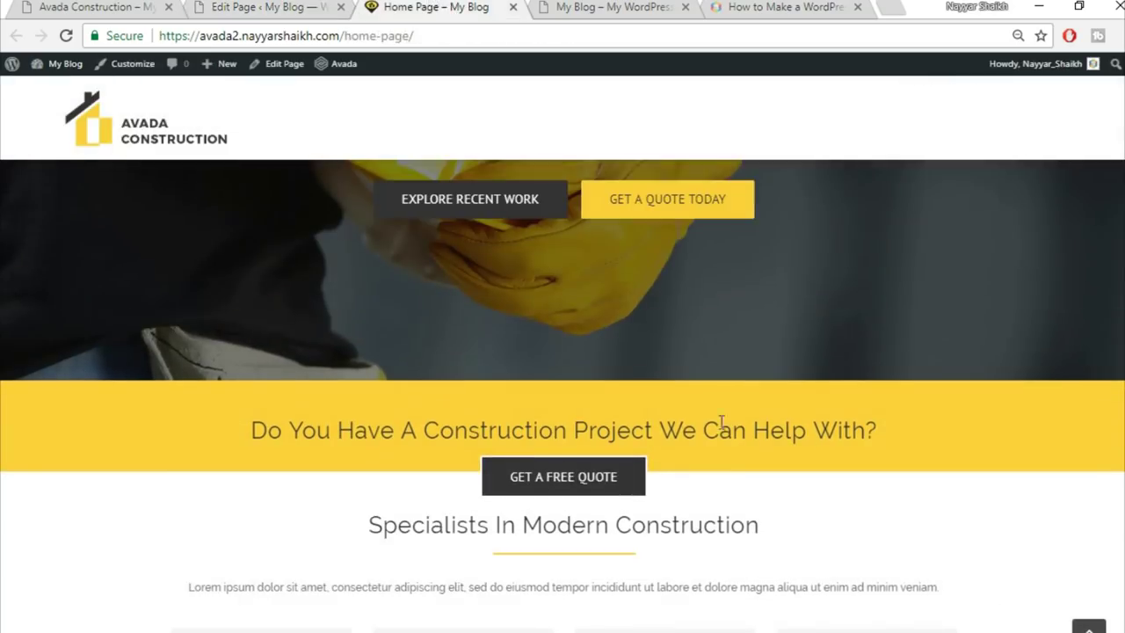
click(289, 7)
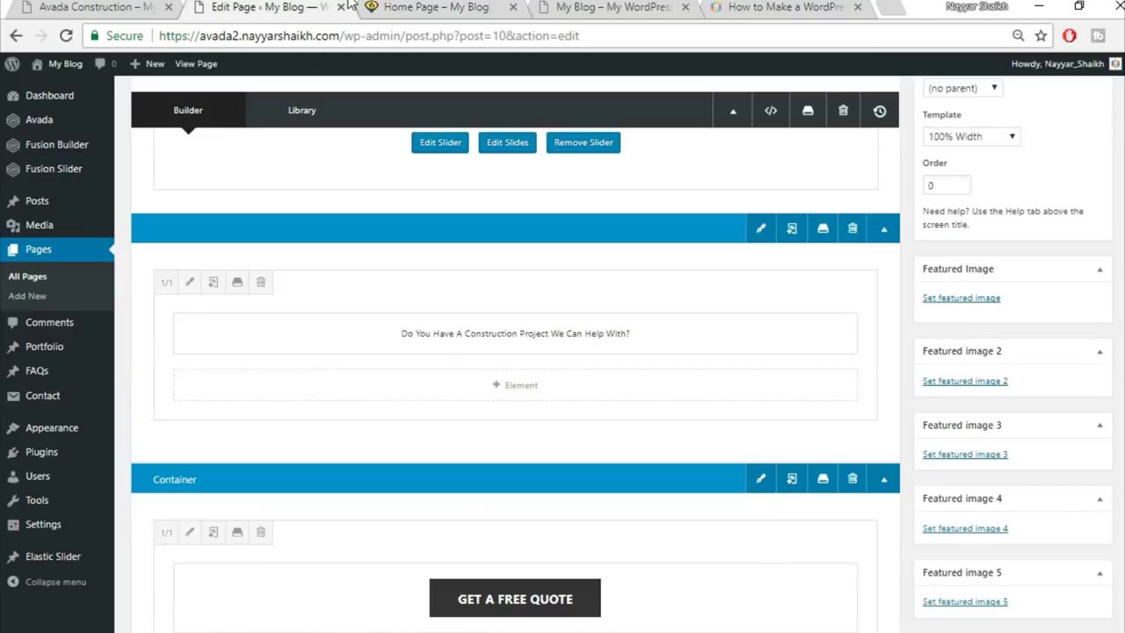
click(407, 5)
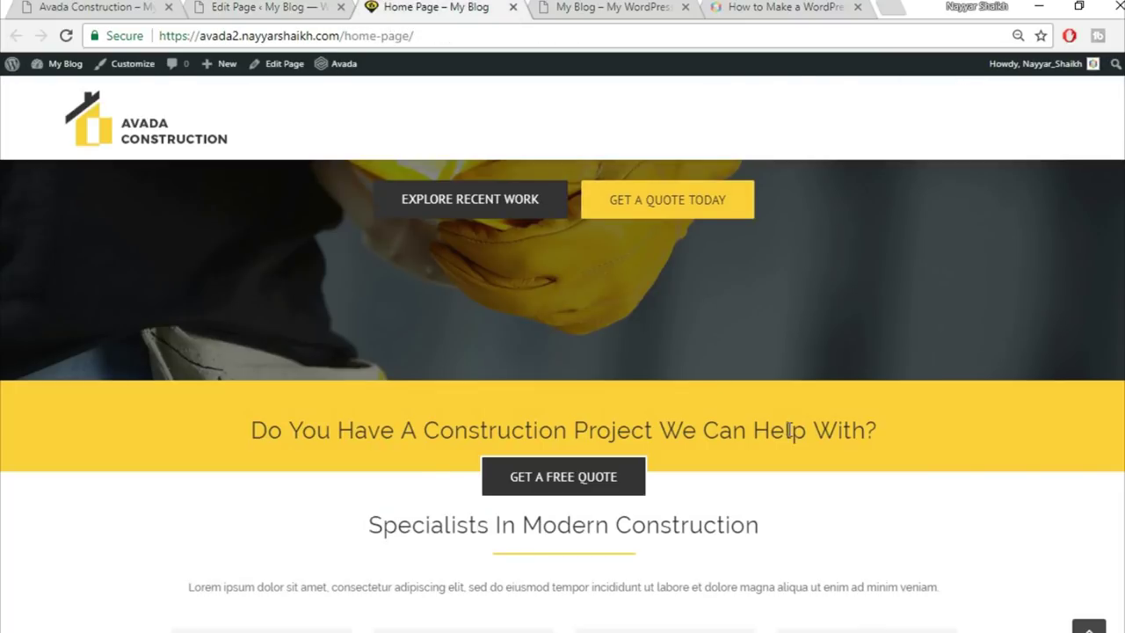
scroll(789, 430, down, 2)
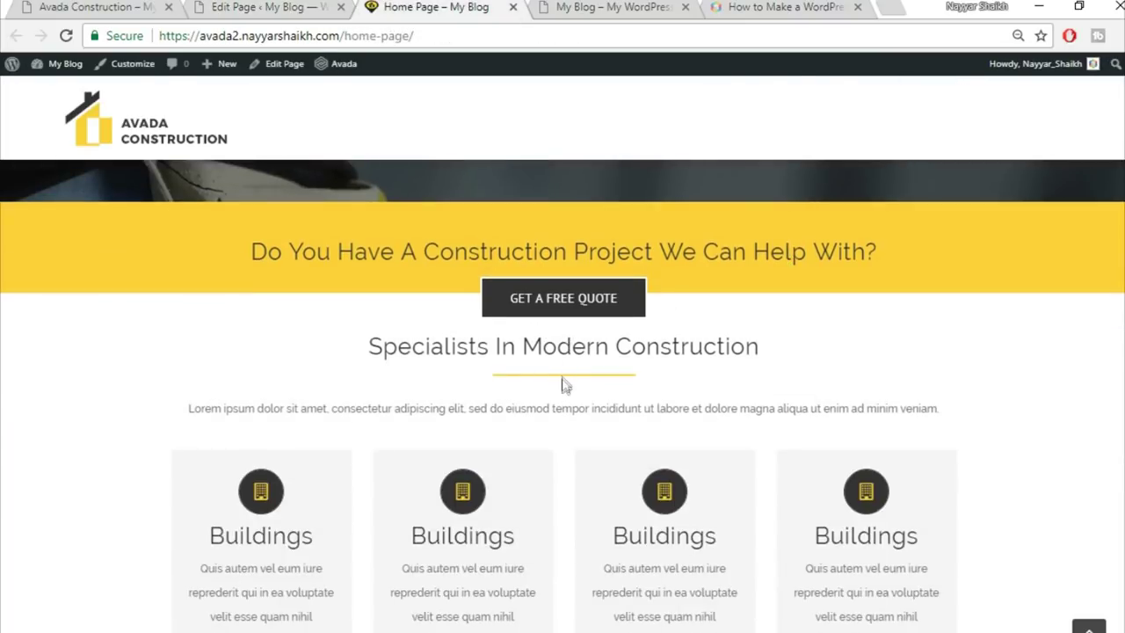
Give the Specialists In Modern Construction column 50 px top padding and save it
drag(382, 347, 758, 347)
click(584, 339)
click(308, 6)
scroll(640, 284, down, 4)
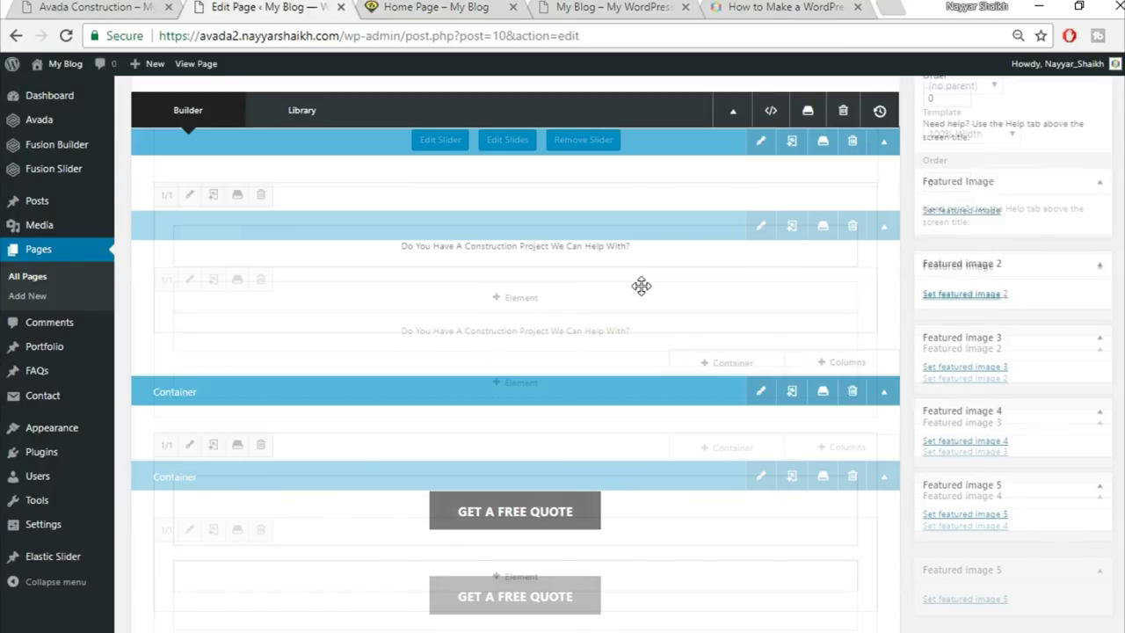
scroll(675, 313, down, 2)
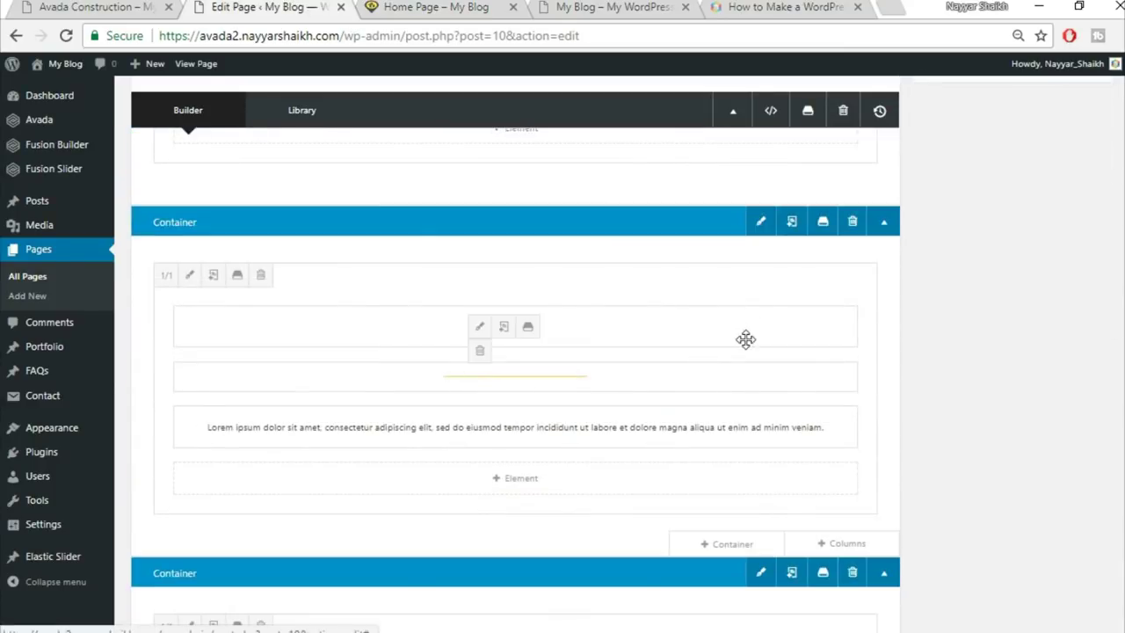
click(188, 276)
click(259, 150)
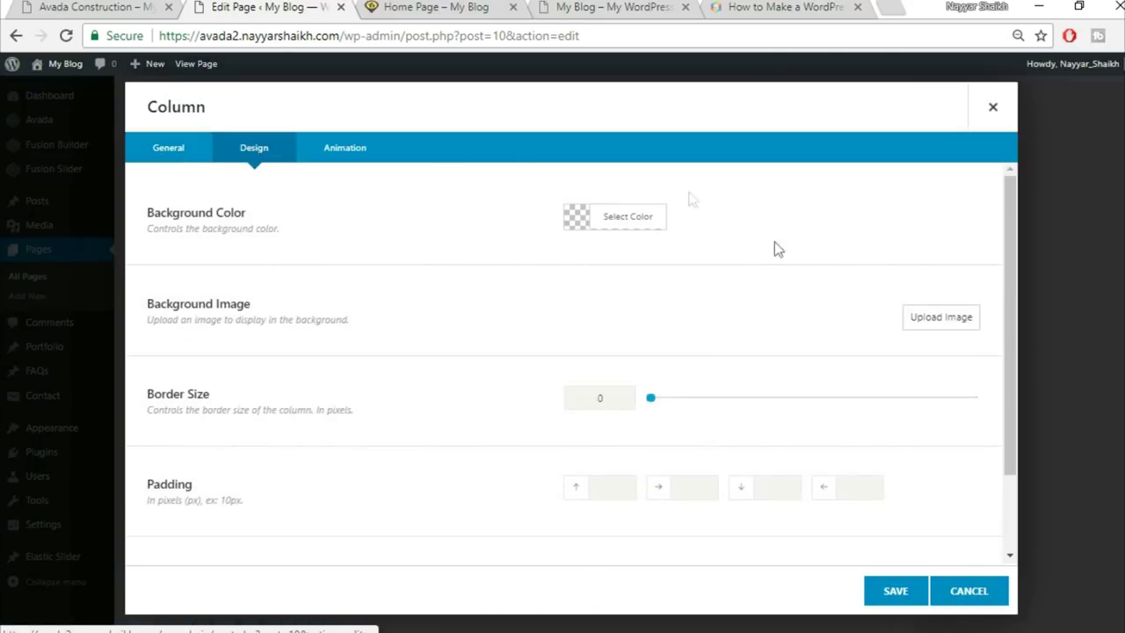
scroll(703, 356, down, 2)
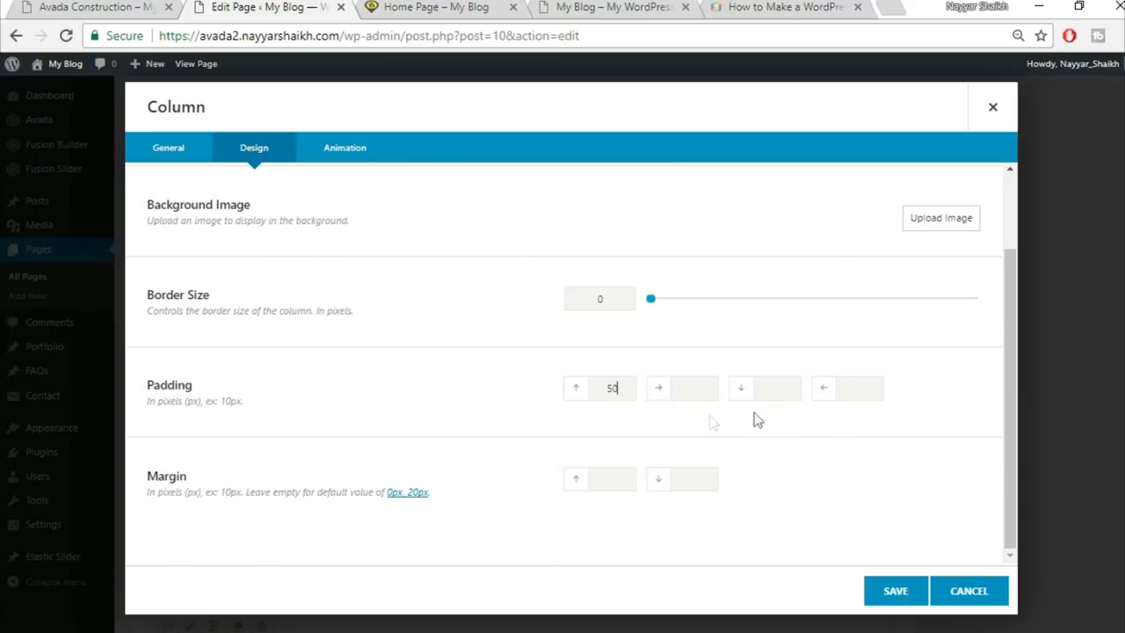
click(896, 594)
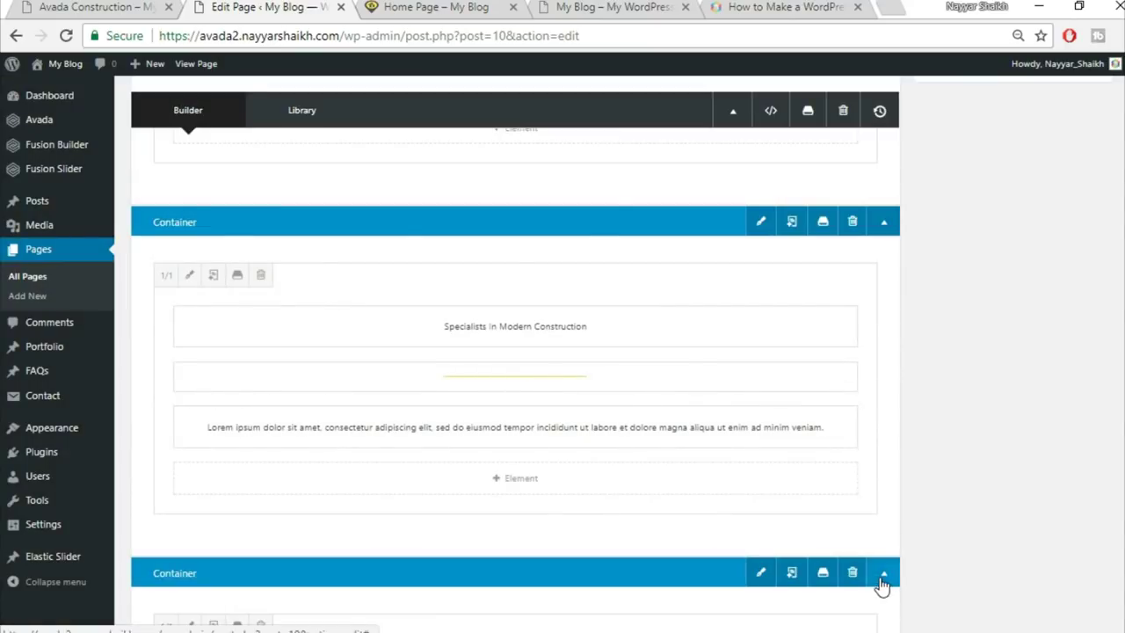
Update the Home Page and reload the live home page
scroll(882, 586, up, 2)
scroll(883, 586, up, 5)
click(1069, 350)
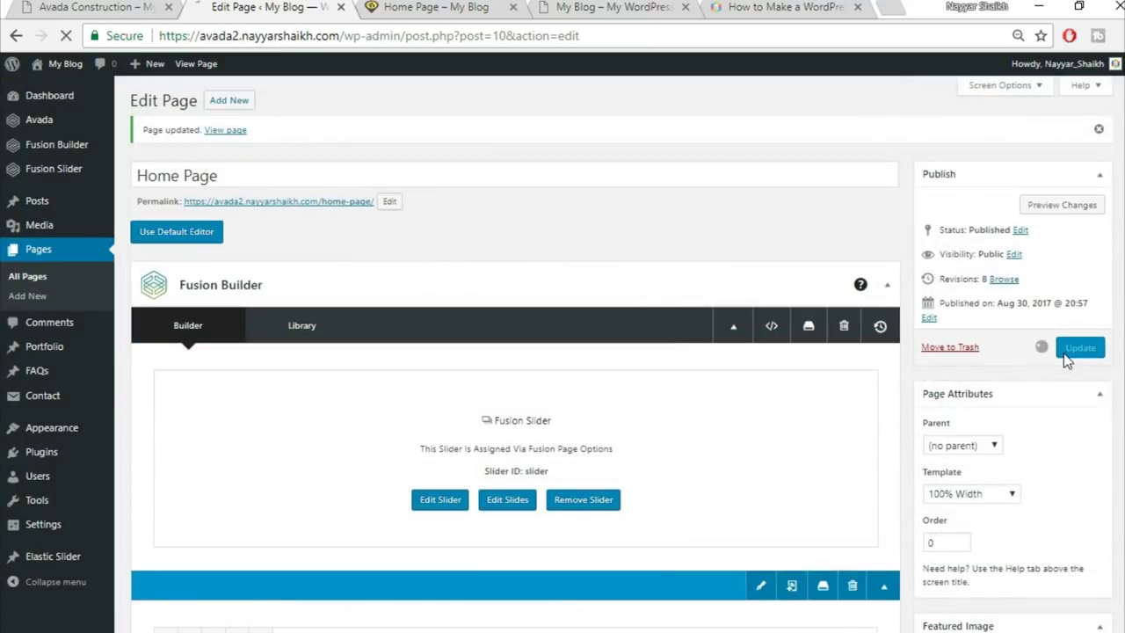
click(462, 8)
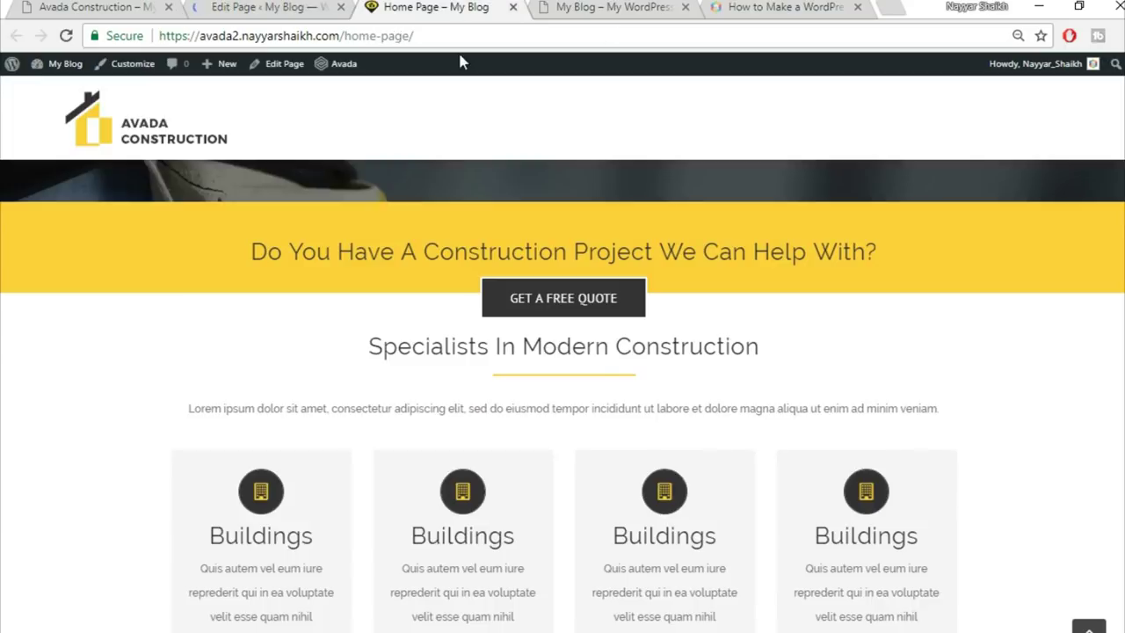
click(464, 36)
key(Return)
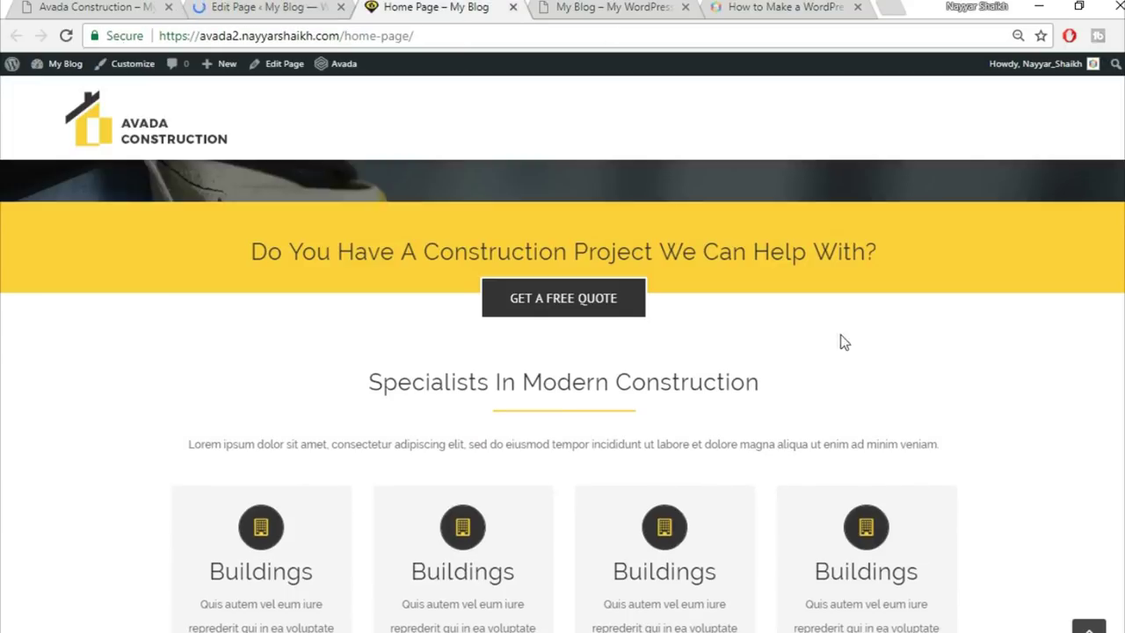
scroll(699, 417, down, 2)
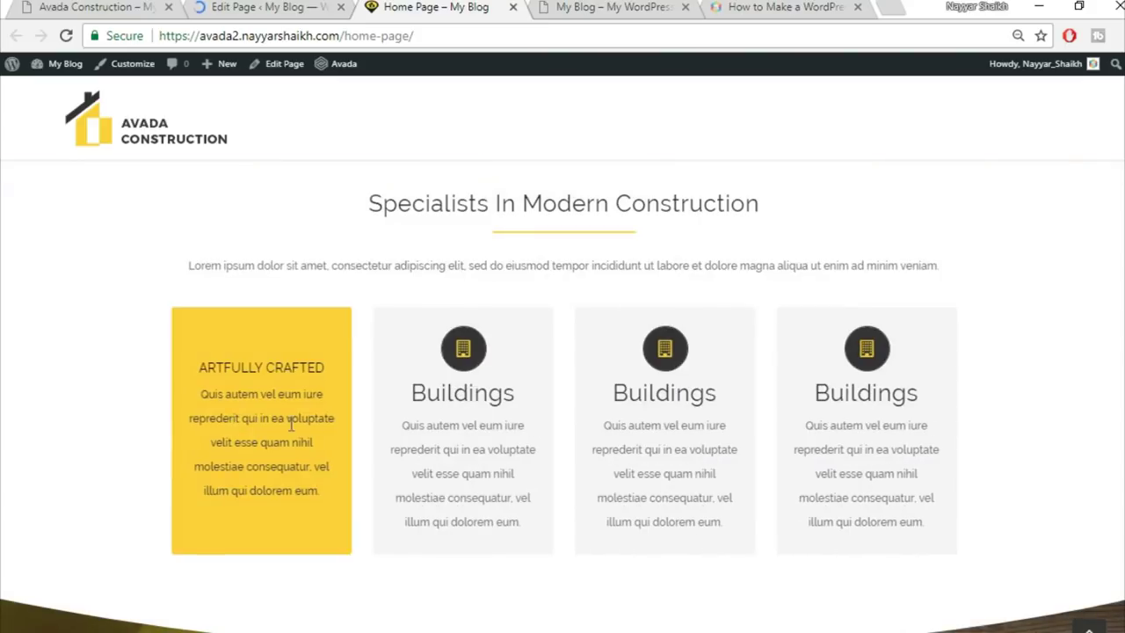
Compare the live flip boxes with the original Avada Construction demo, then return to the editor
click(106, 6)
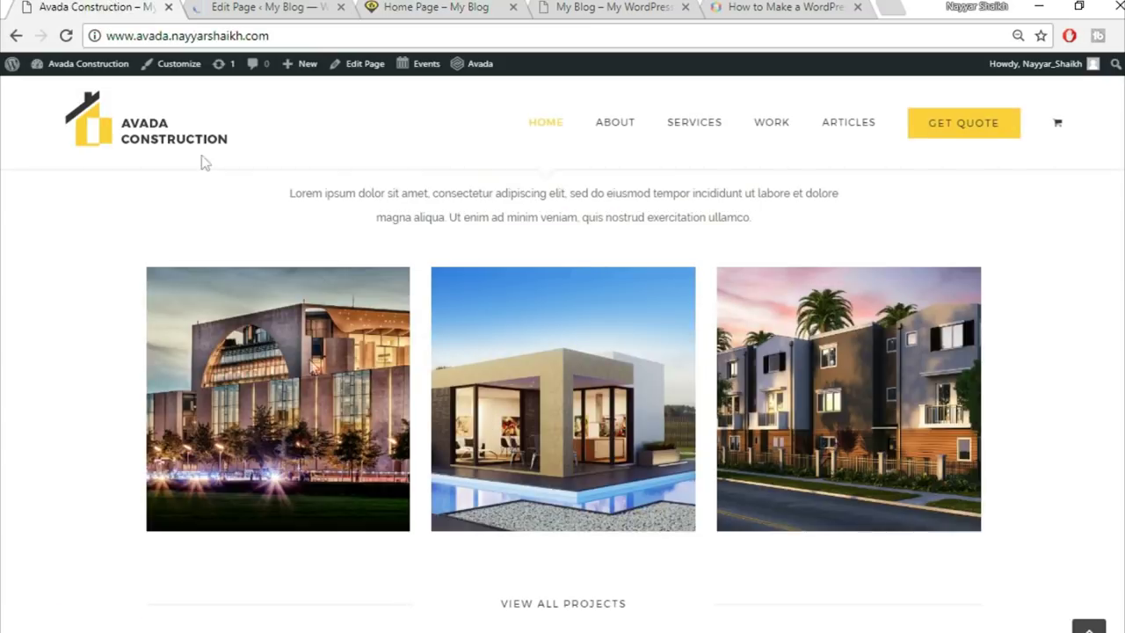
scroll(311, 365, up, 6)
scroll(312, 365, up, 2)
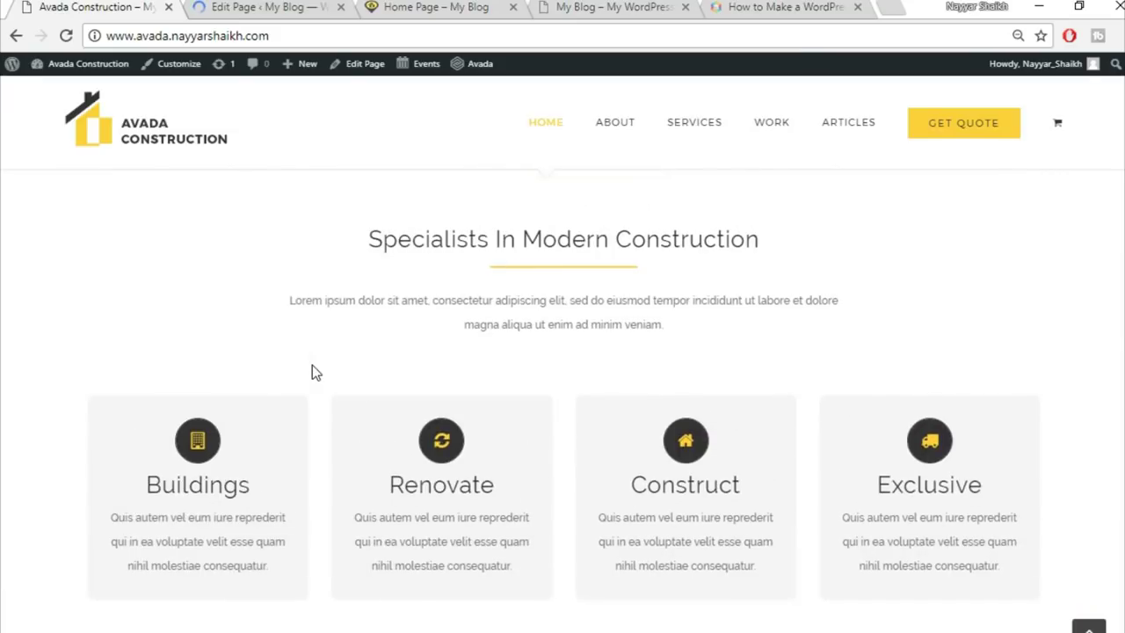
scroll(264, 440, down, 1)
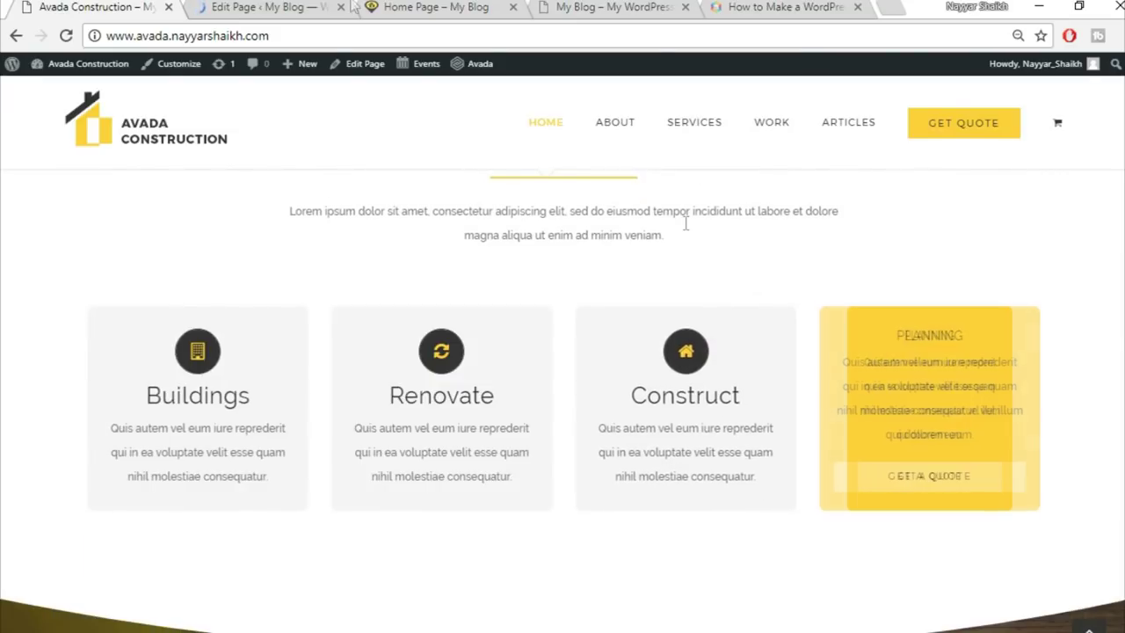
click(269, 6)
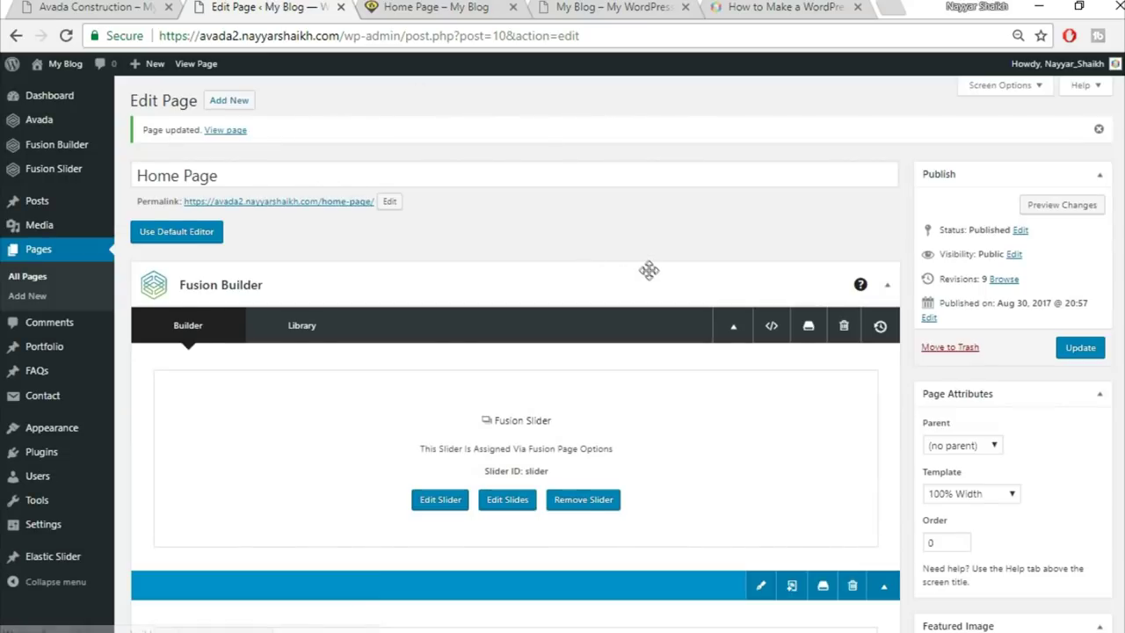
Keep the flip boxes column's 8% side padding and save the column
scroll(648, 269, down, 2)
scroll(650, 271, down, 15)
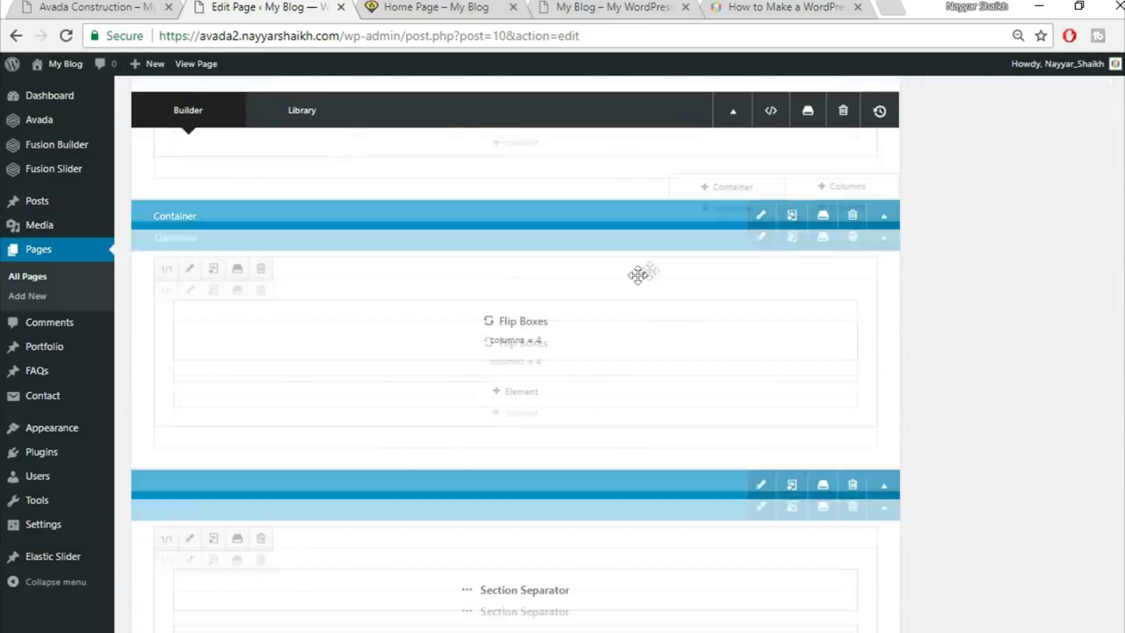
click(189, 268)
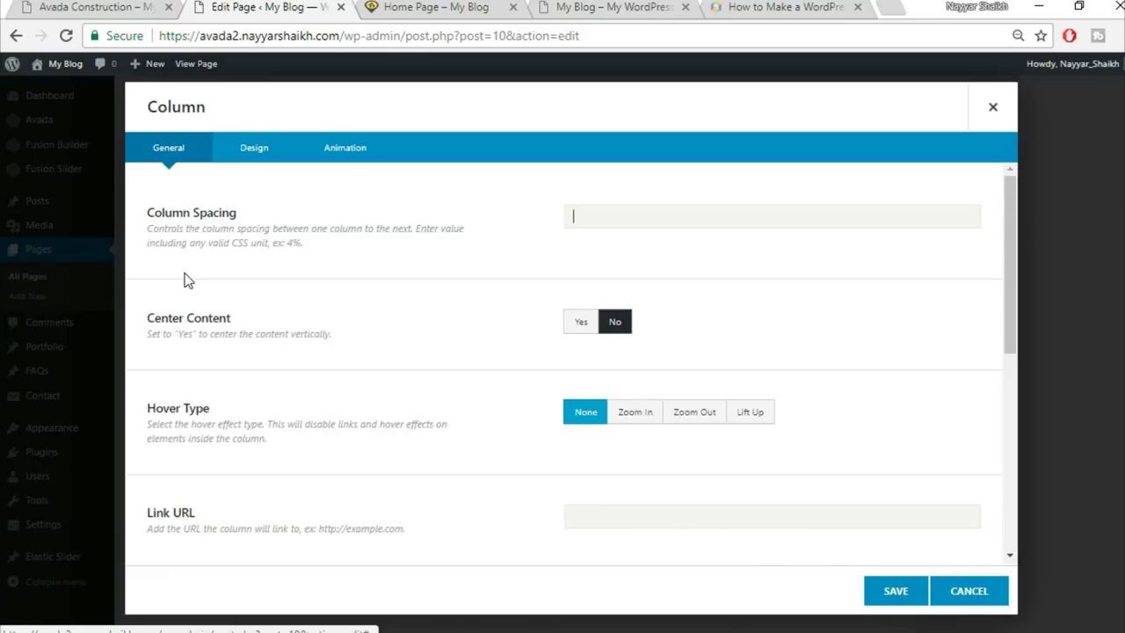
click(253, 157)
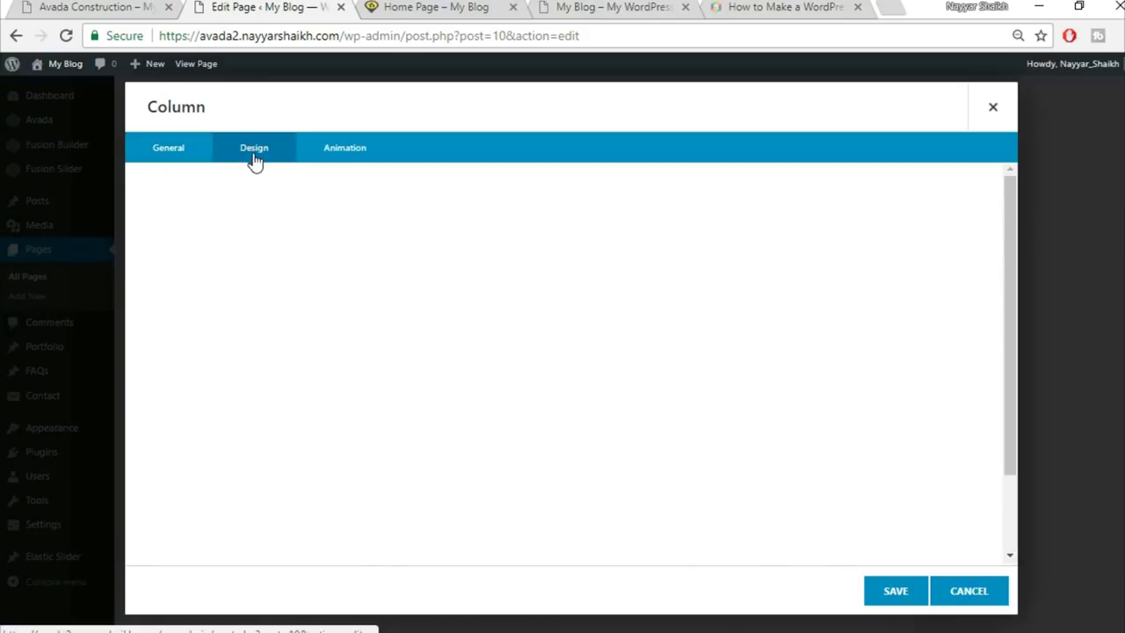
scroll(794, 459, down, 2)
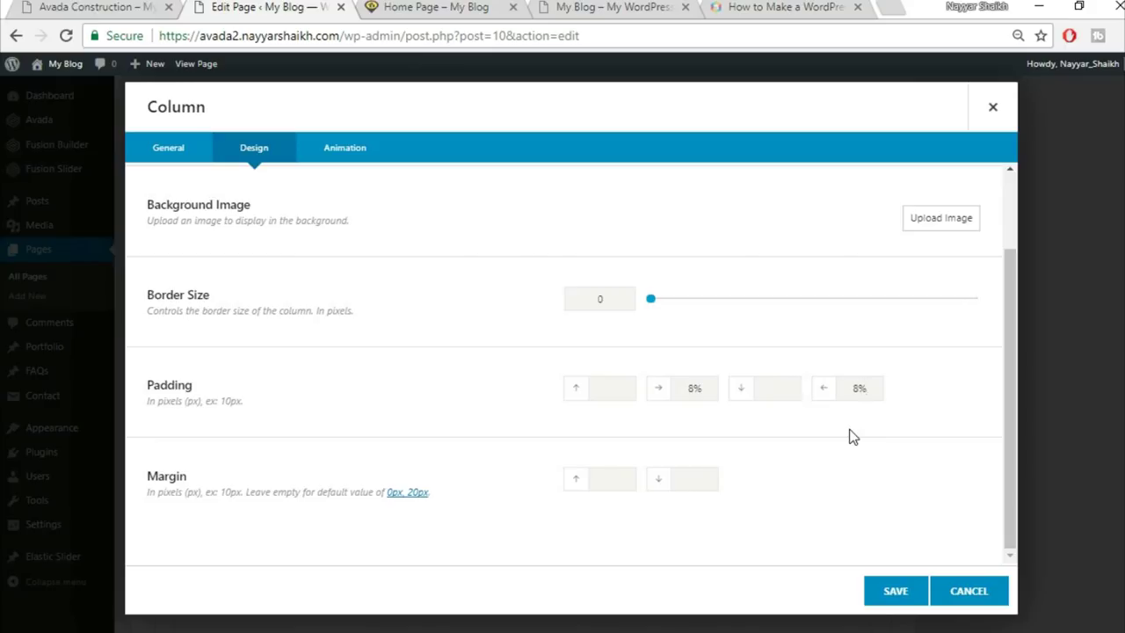
click(891, 595)
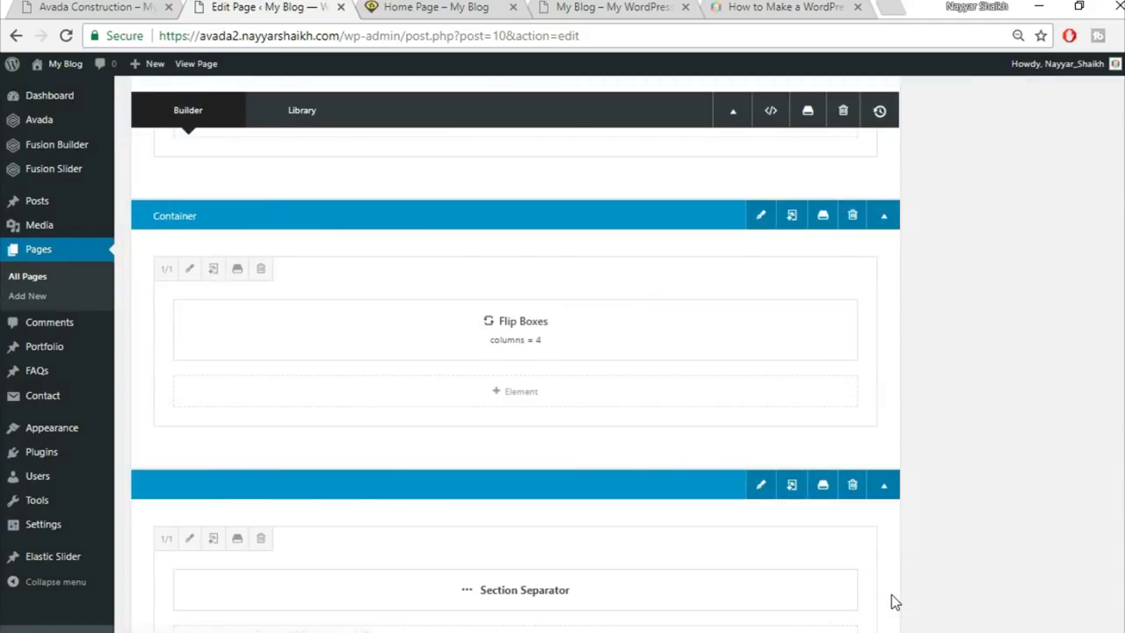
Make the Flip Boxes container 100% width with equal-height columns, then update the page
click(761, 218)
click(601, 220)
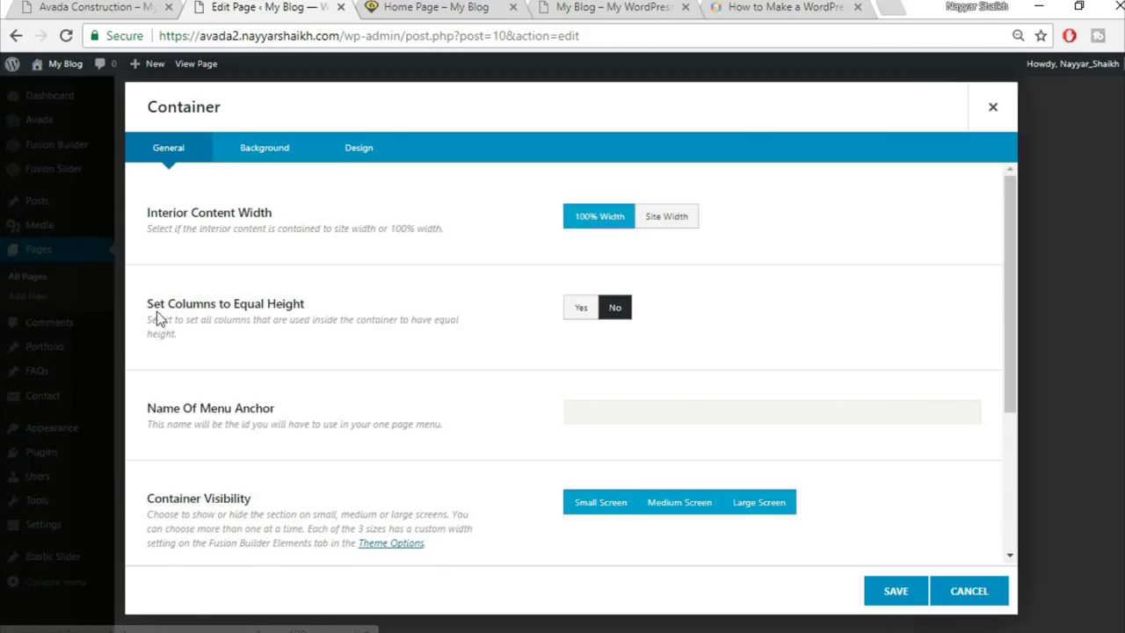
click(579, 308)
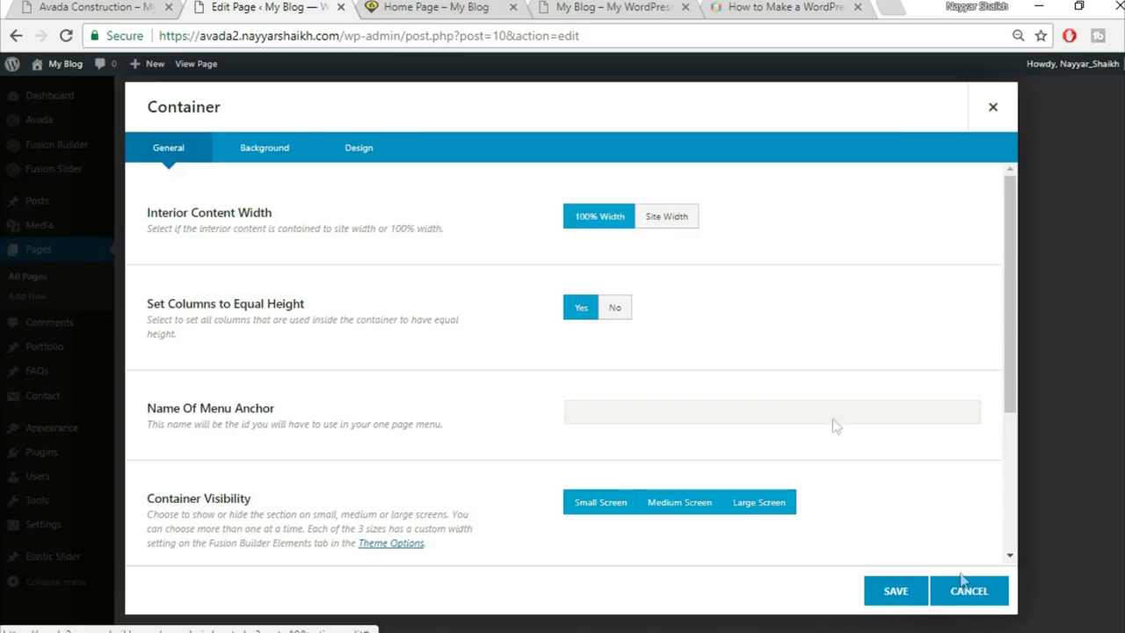
click(898, 592)
scroll(907, 599, up, 5)
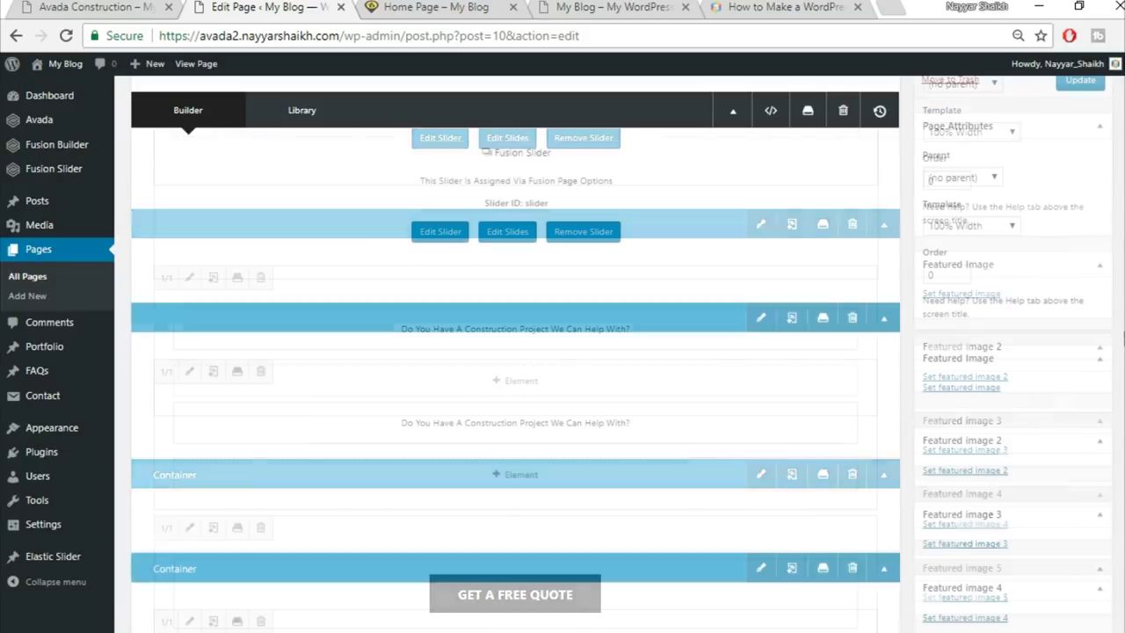
click(1081, 81)
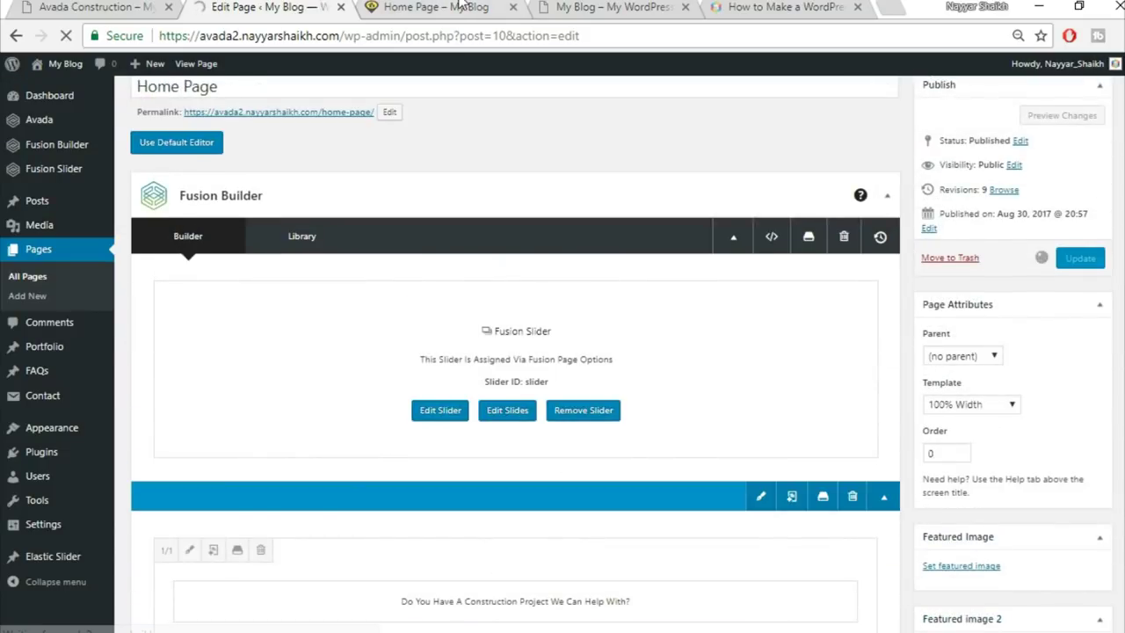
click(459, 4)
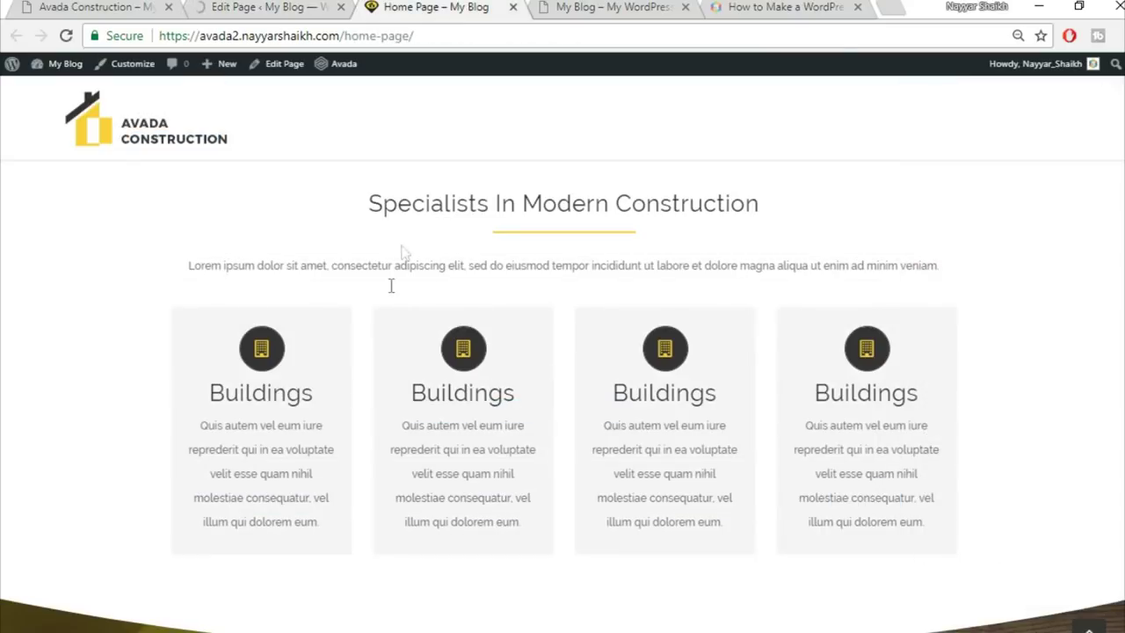
Reload the live page, scroll past the wider flip boxes to the counters, then return to the editor
mouse_move(181, 398)
click(66, 35)
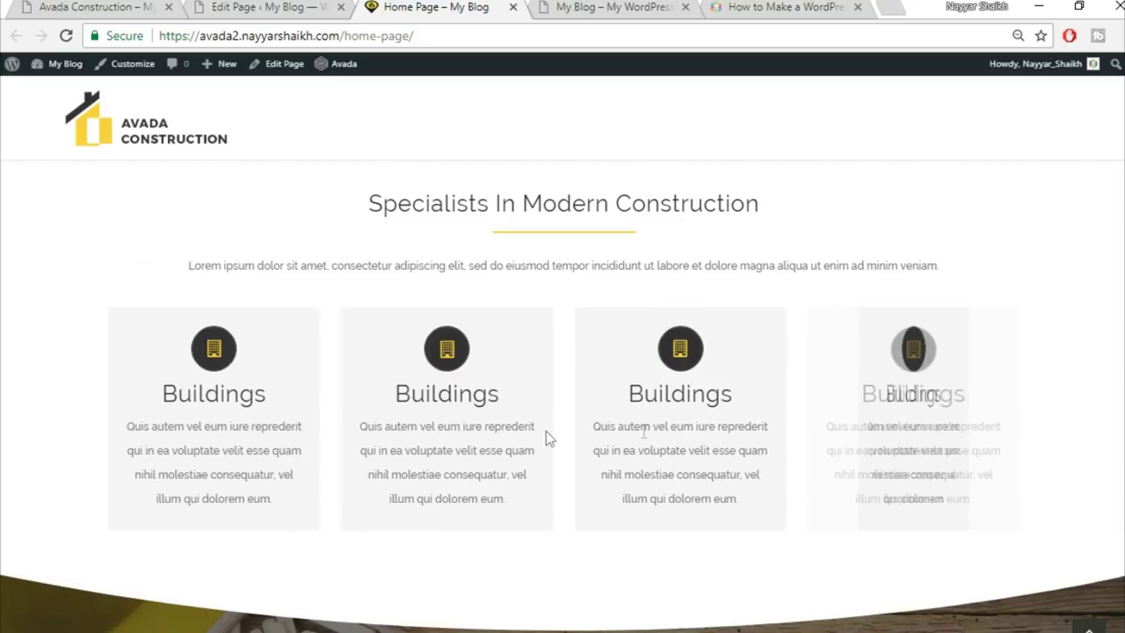
scroll(1113, 427, down, 1)
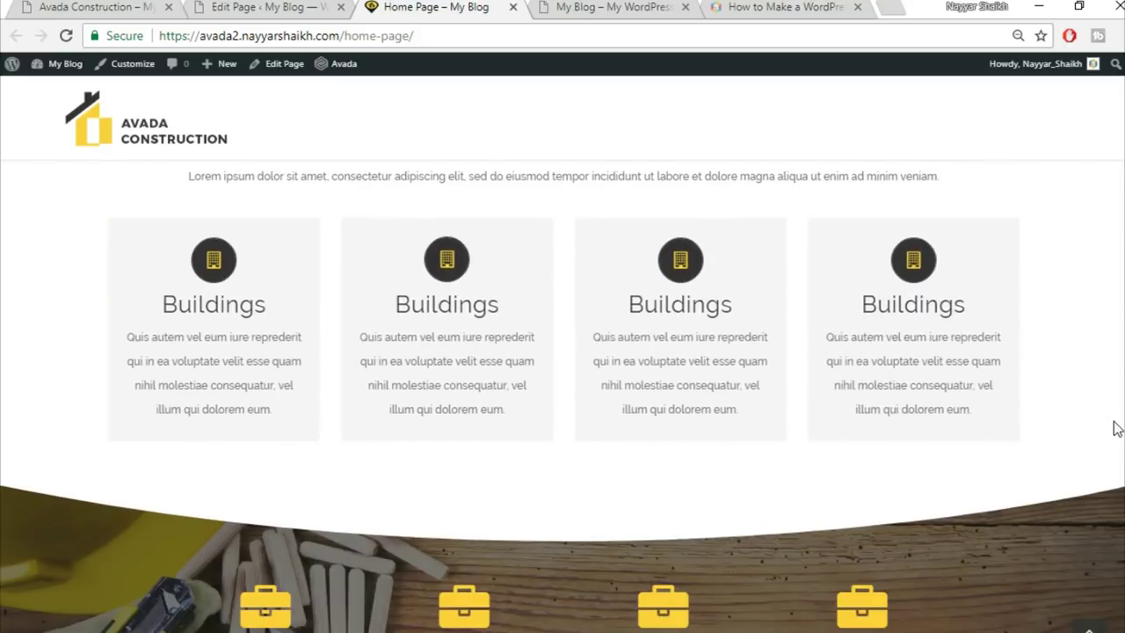
scroll(571, 409, down, 2)
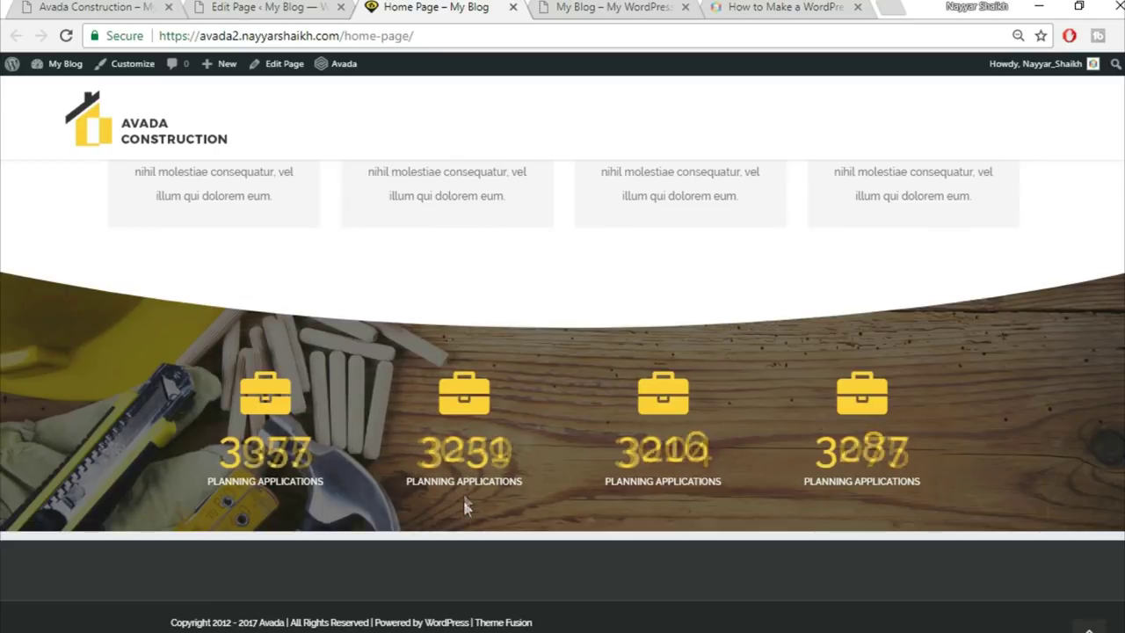
click(295, 9)
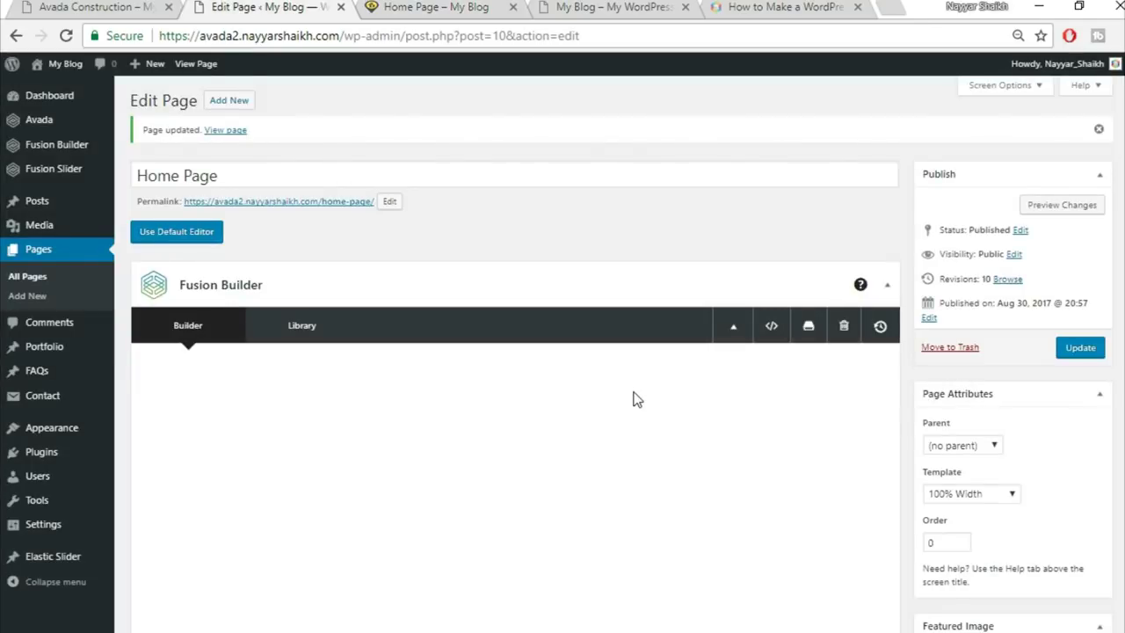
Give the Counter Boxes column 90 top and 50 bottom padding and save it
scroll(634, 394, down, 10)
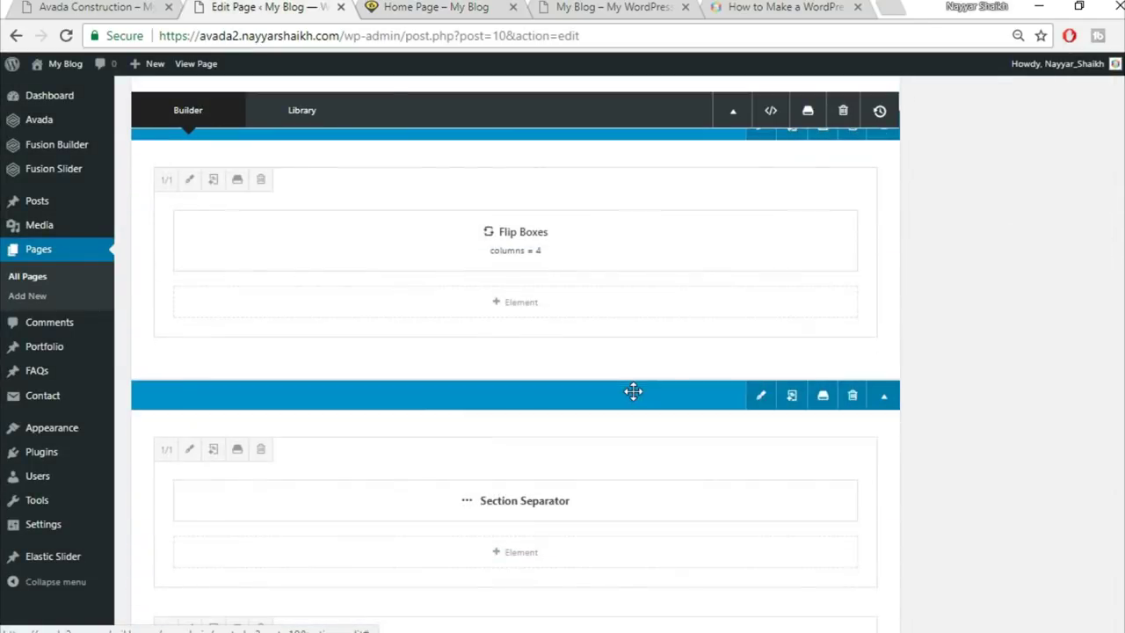
scroll(634, 391, down, 5)
scroll(634, 391, up, 2)
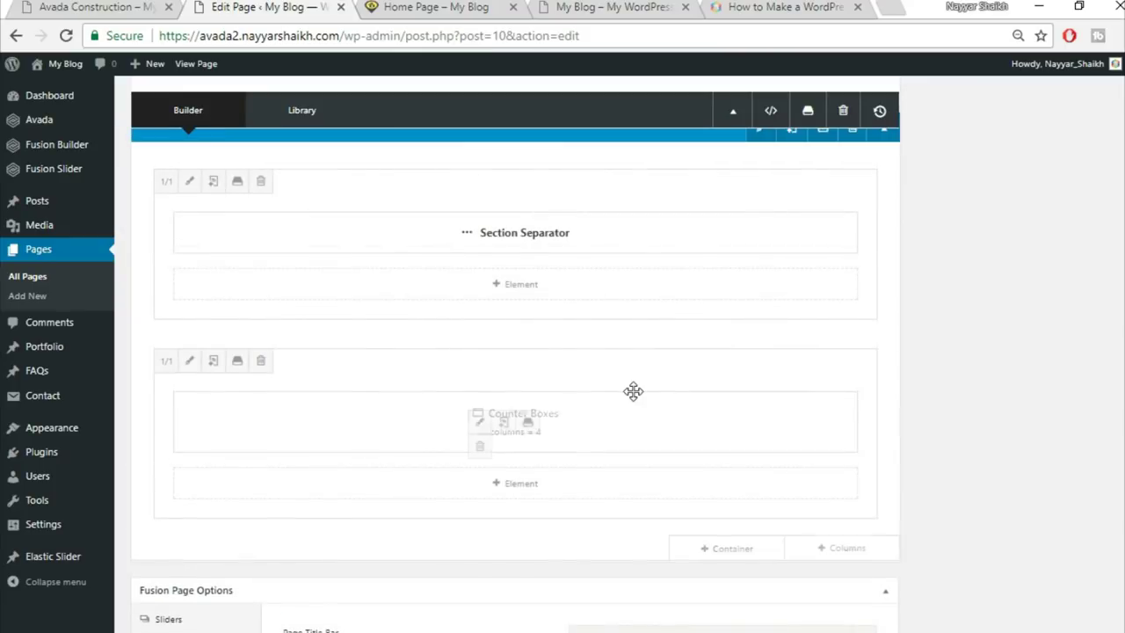
scroll(508, 319, up, 1)
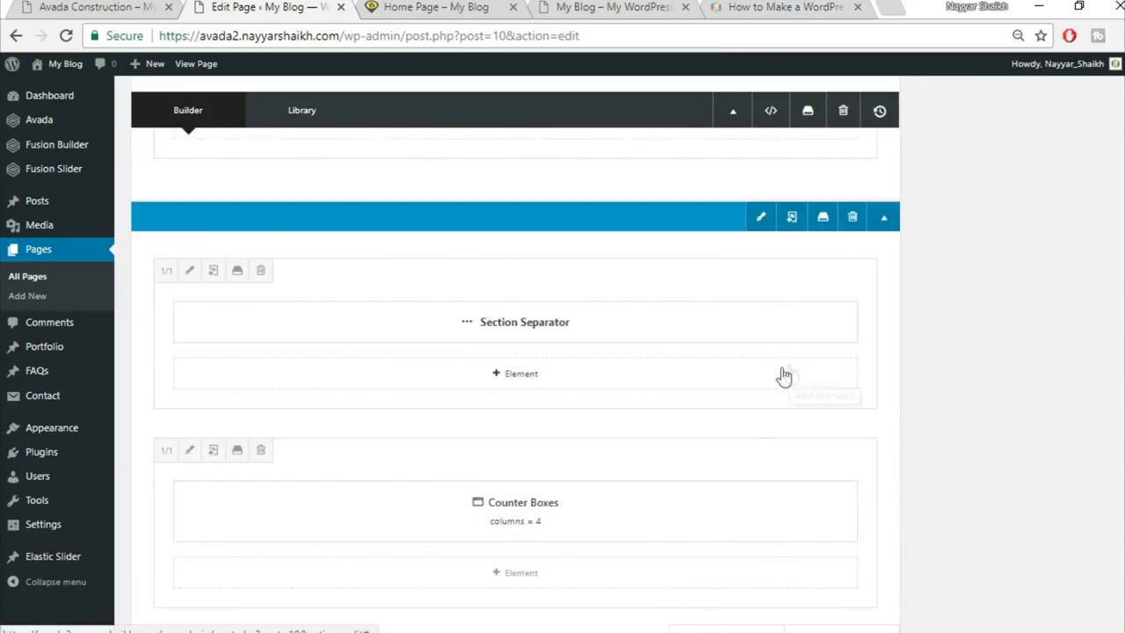
click(189, 450)
click(396, 7)
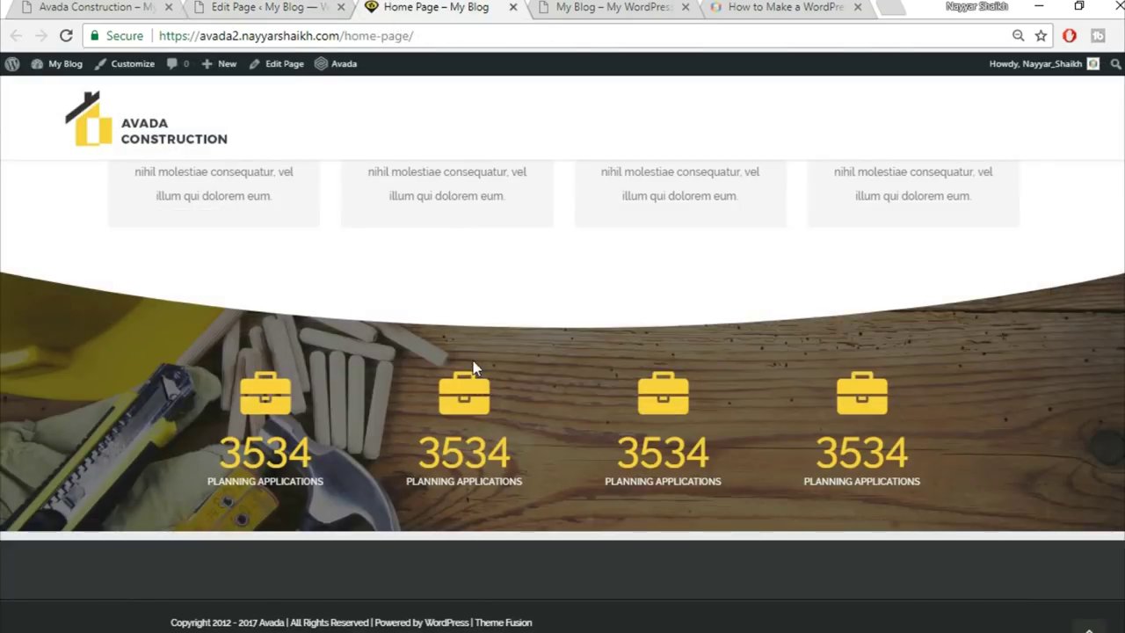
click(329, 9)
click(240, 150)
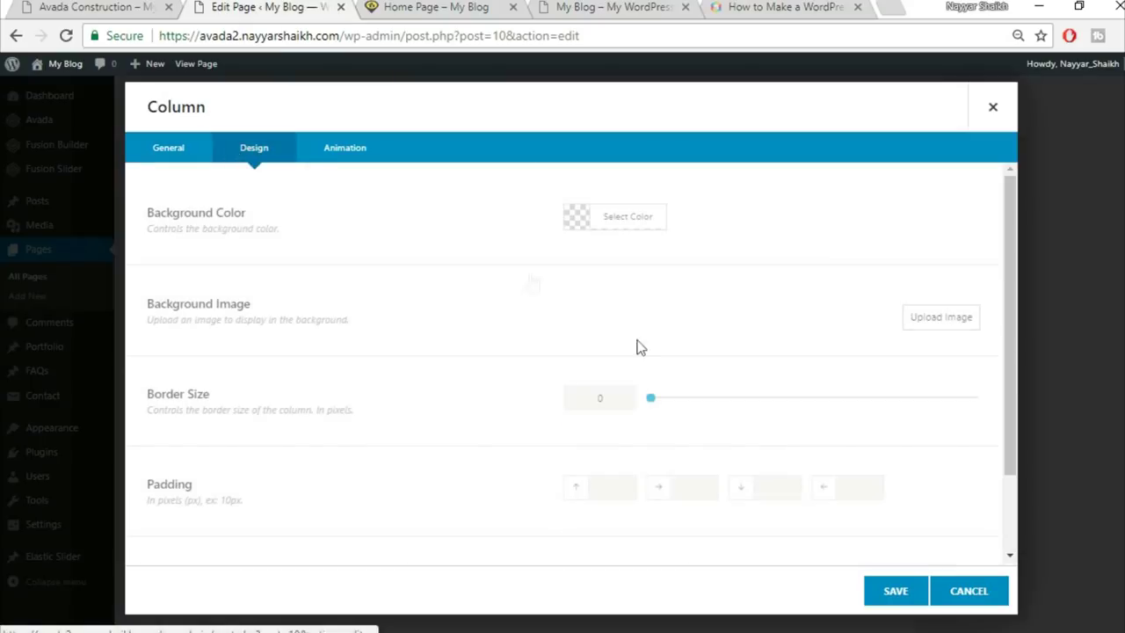
scroll(591, 482, down, 1)
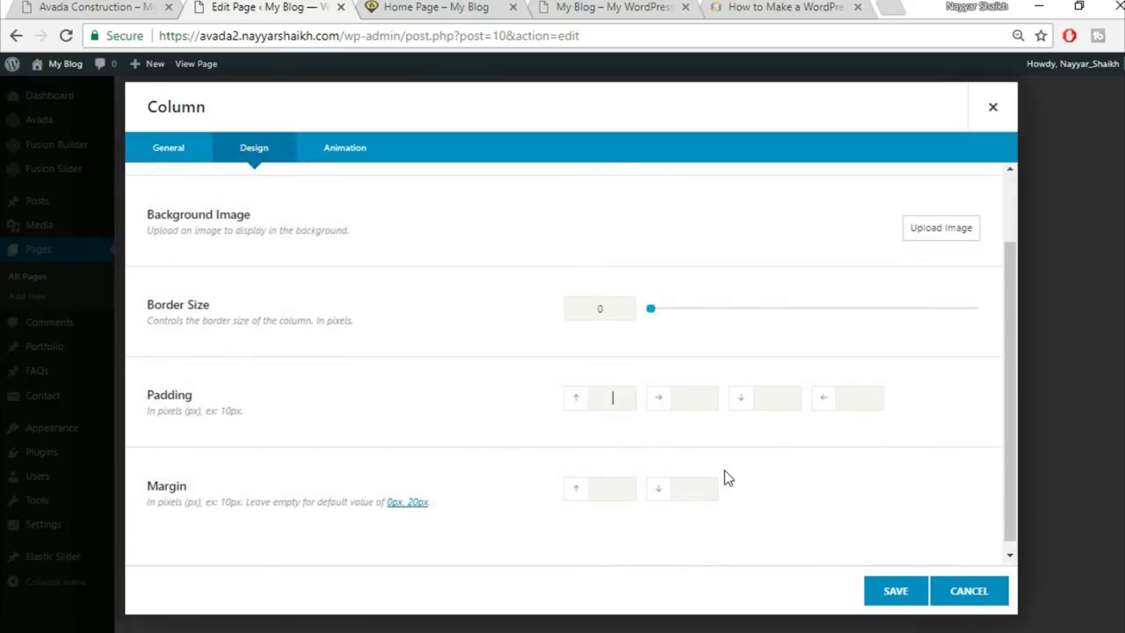
text(90)
text(50)
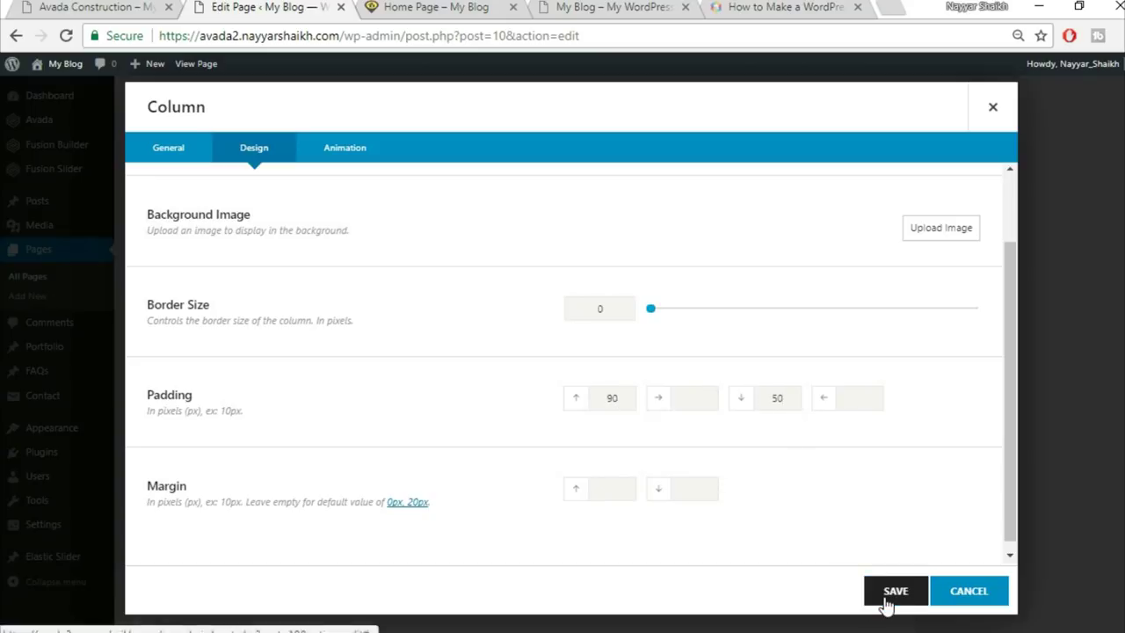
click(888, 598)
Update the page and reload the live home page
scroll(955, 544, up, 15)
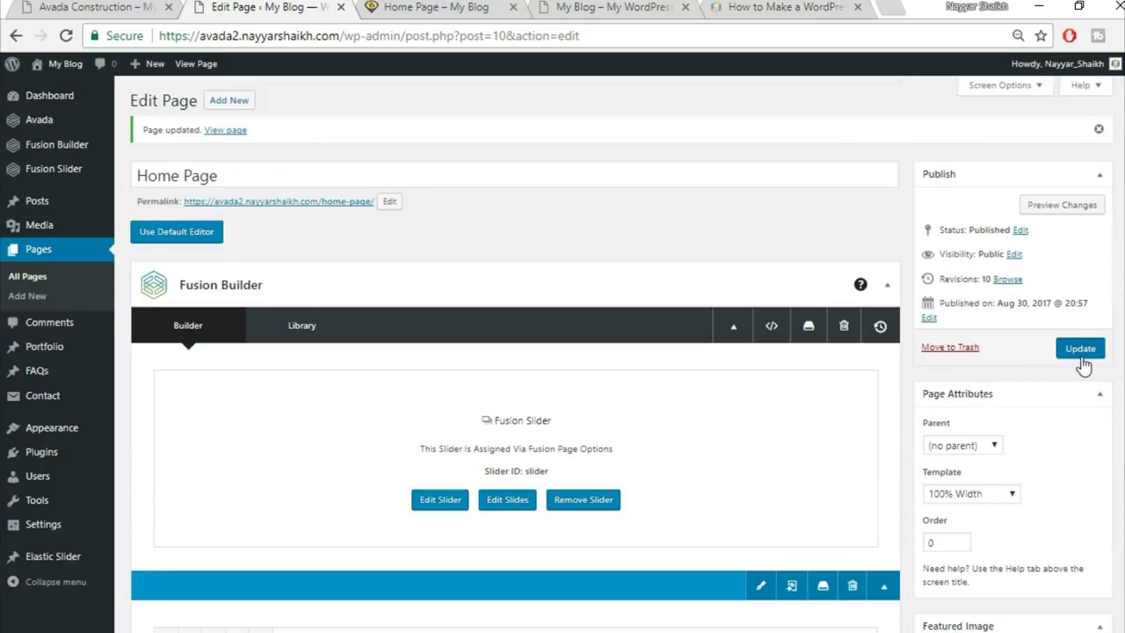
click(1081, 349)
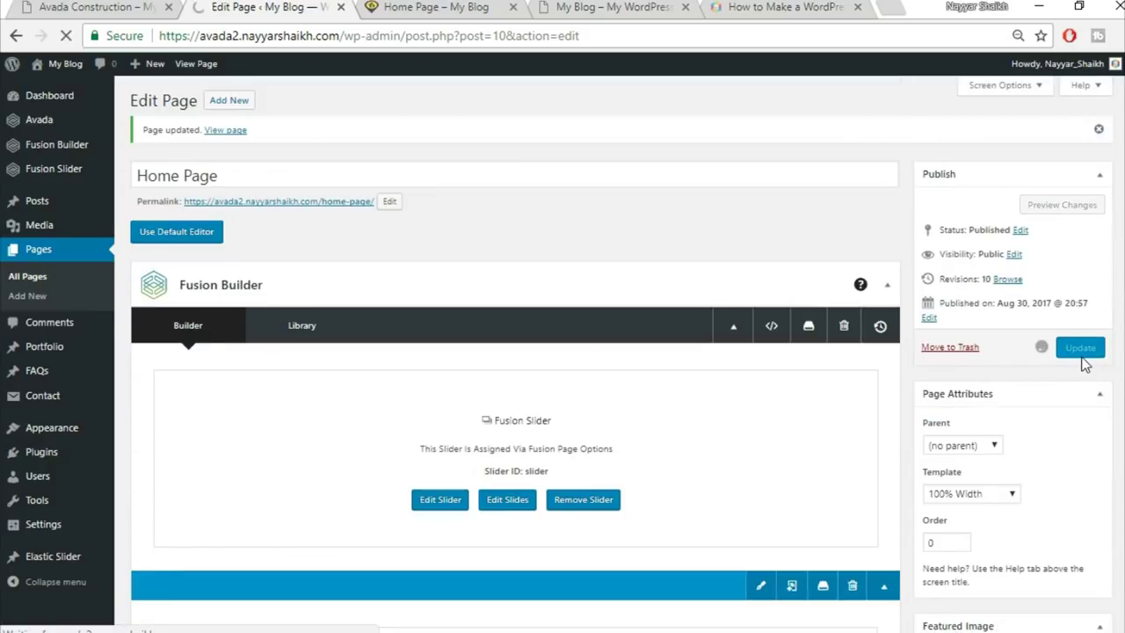
click(433, 6)
click(465, 38)
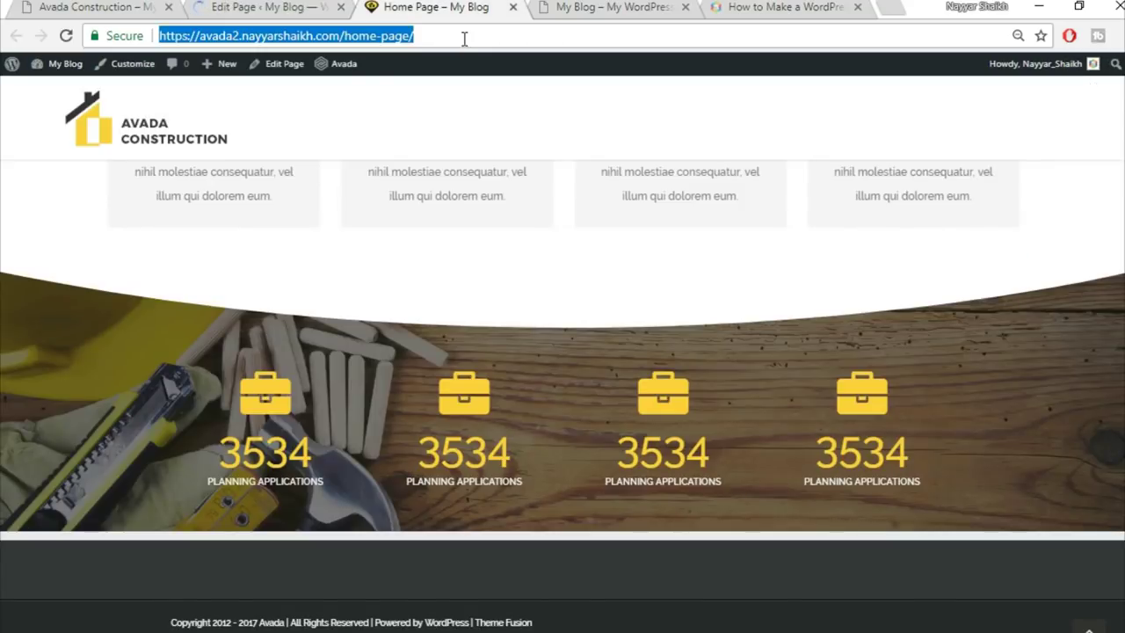
key(Return)
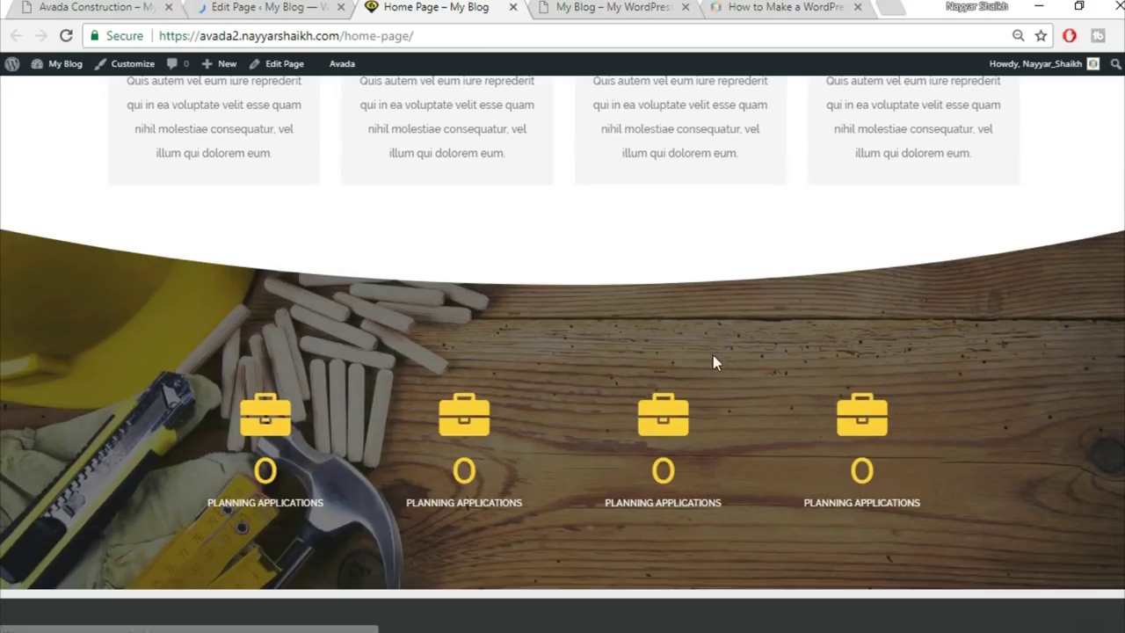
Review the live counters and flip boxes, then compare them with the Avada Construction demo
scroll(871, 450, down, 2)
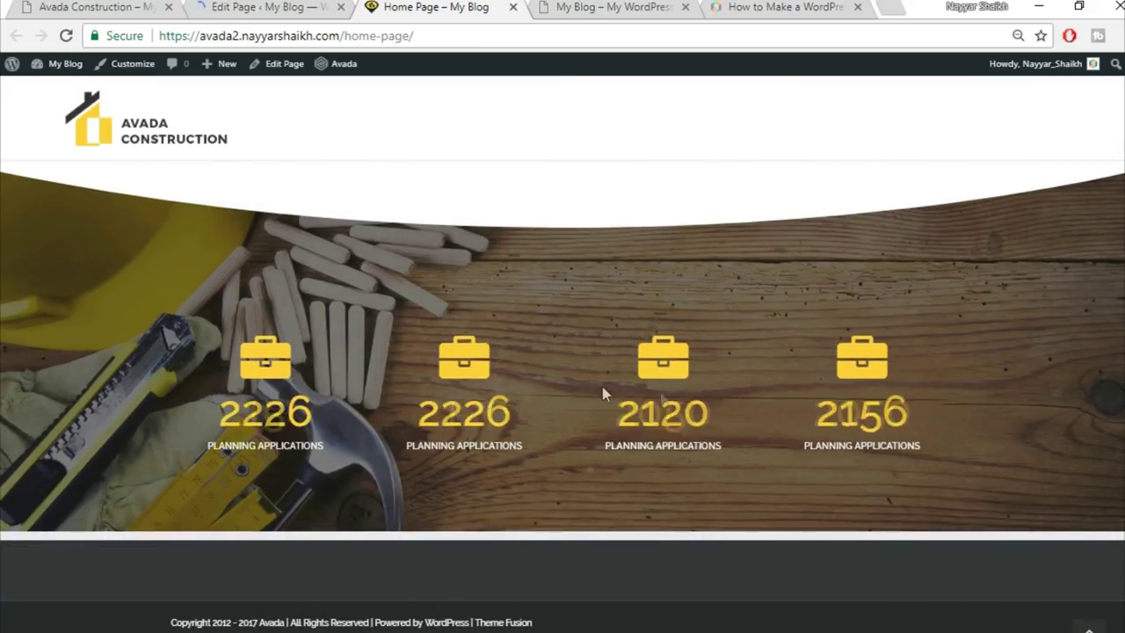
scroll(663, 377, up, 10)
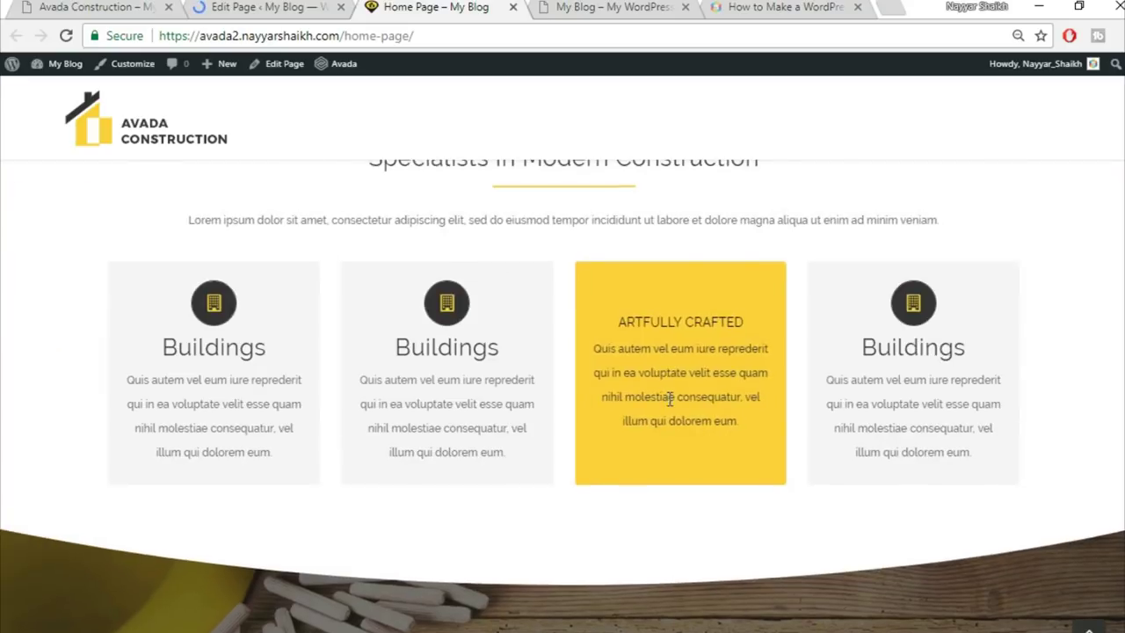
scroll(840, 435, up, 2)
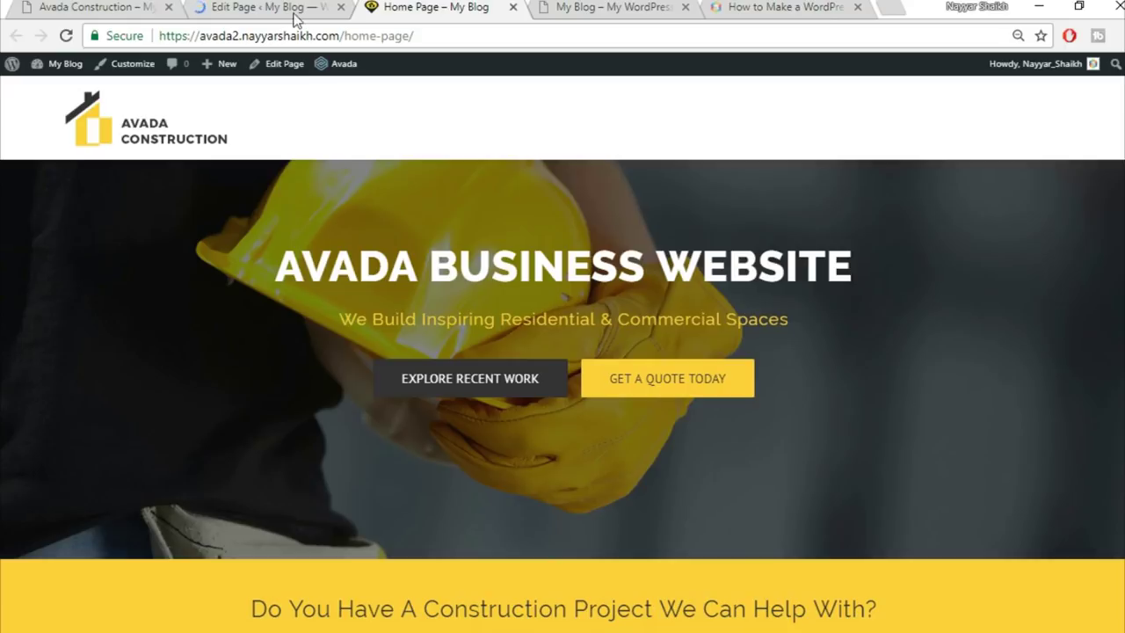
click(96, 6)
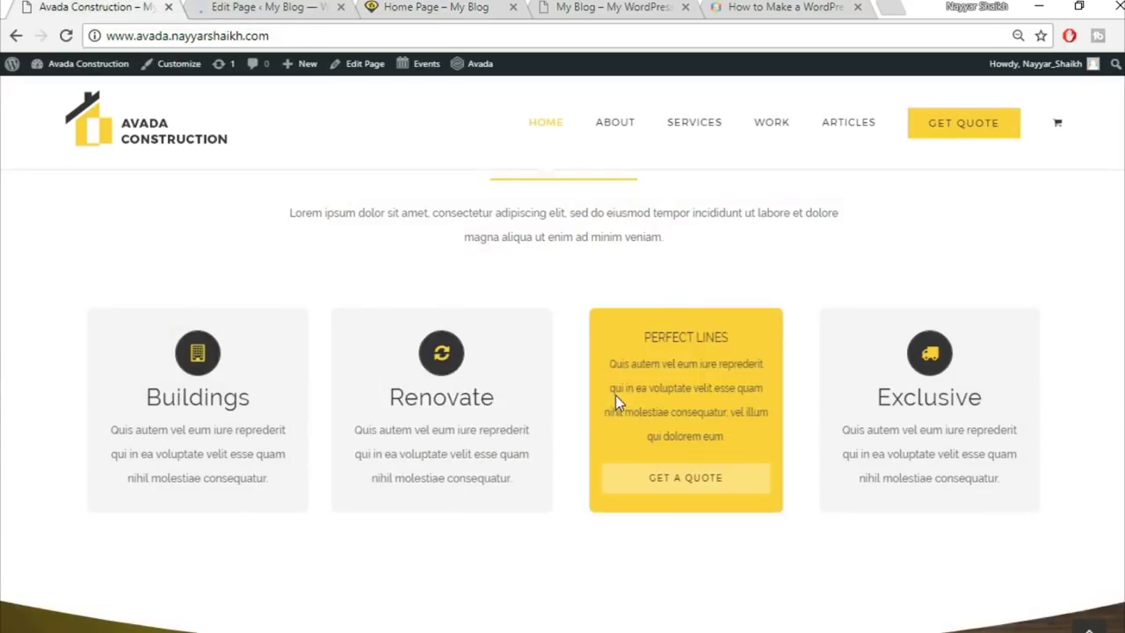
scroll(617, 395, down, 2)
scroll(617, 396, down, 10)
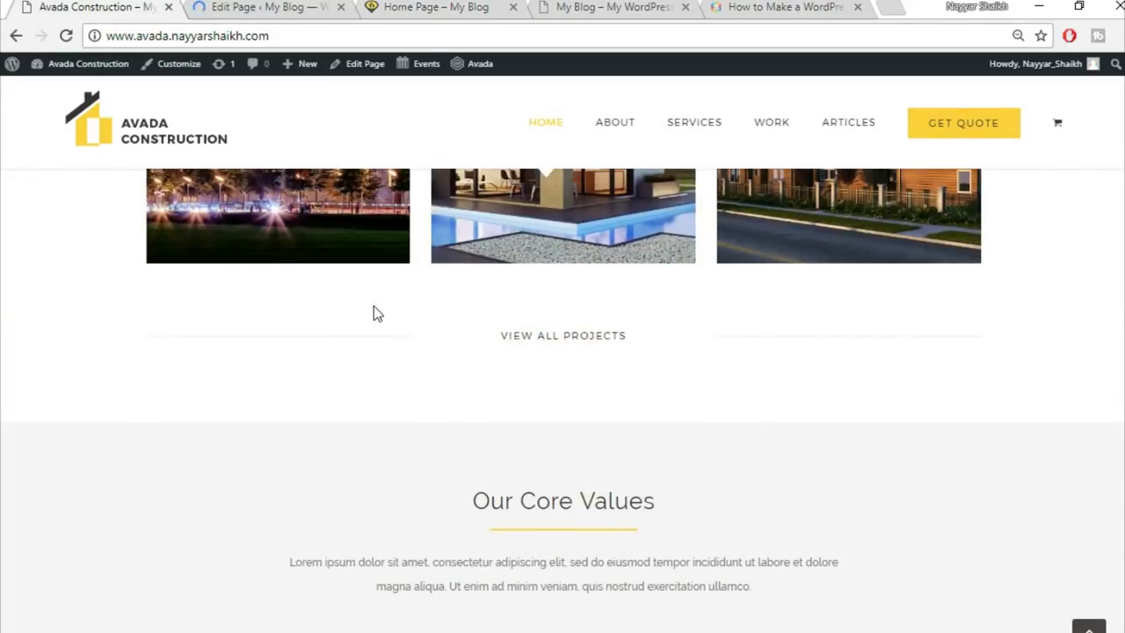
Return to the editor and open Portfolio > Portfolio Categories from the admin sidebar
scroll(374, 314, up, 3)
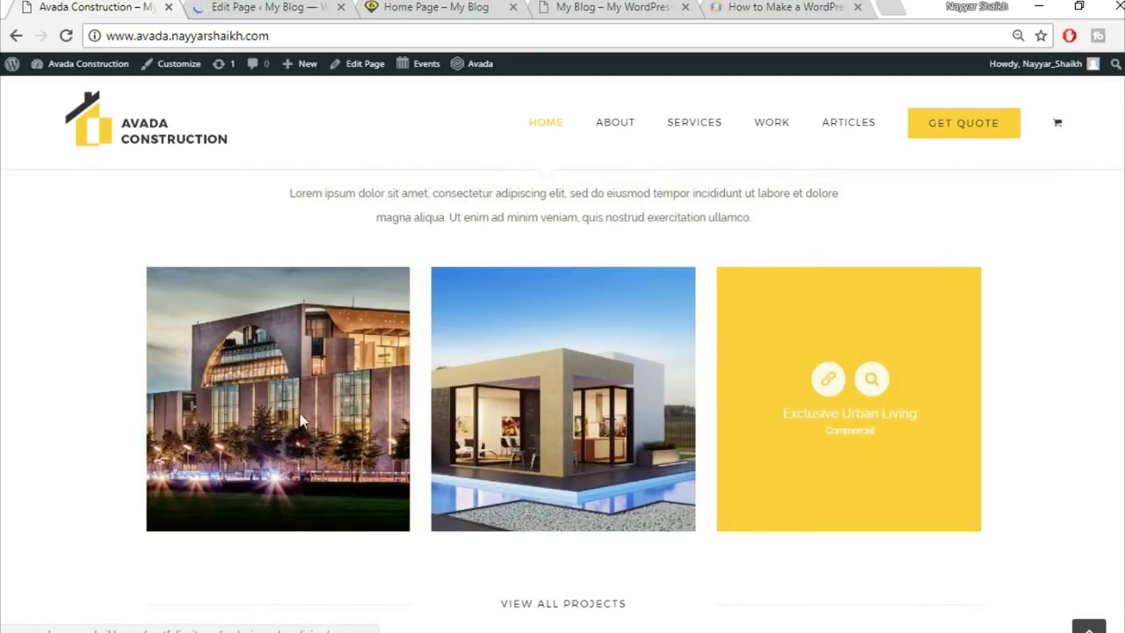
click(270, 6)
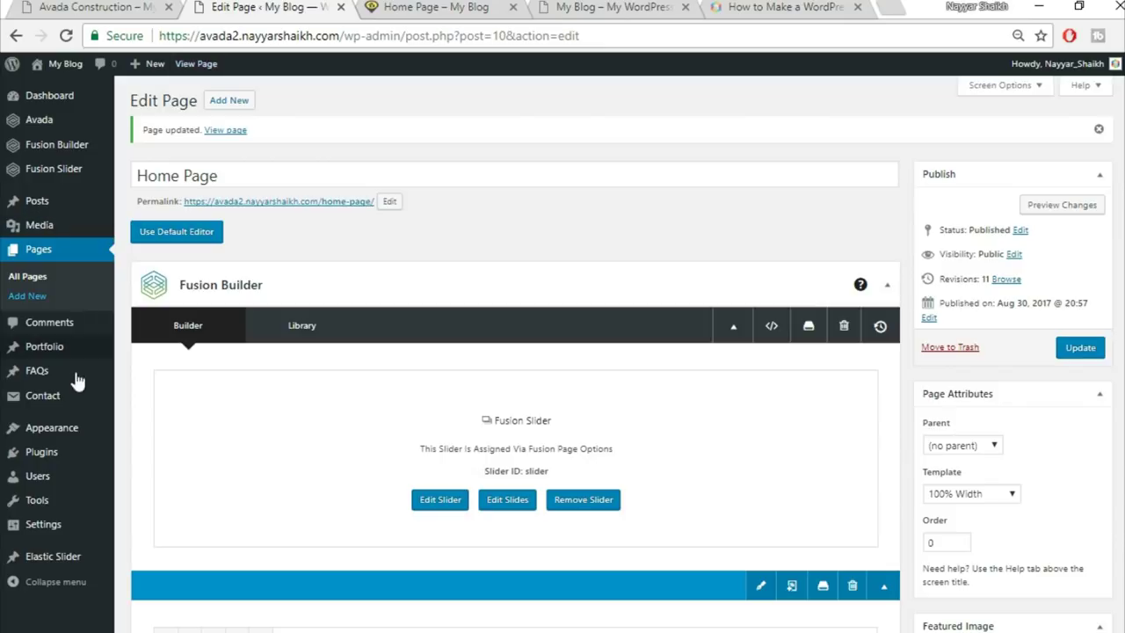
mouse_move(55, 362)
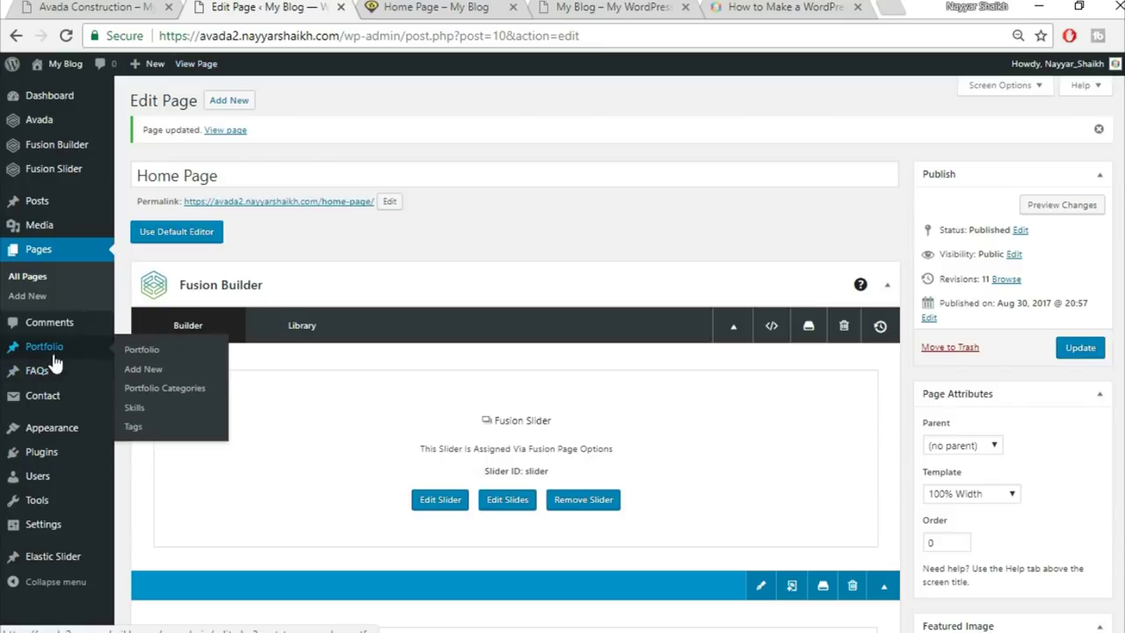
click(179, 391)
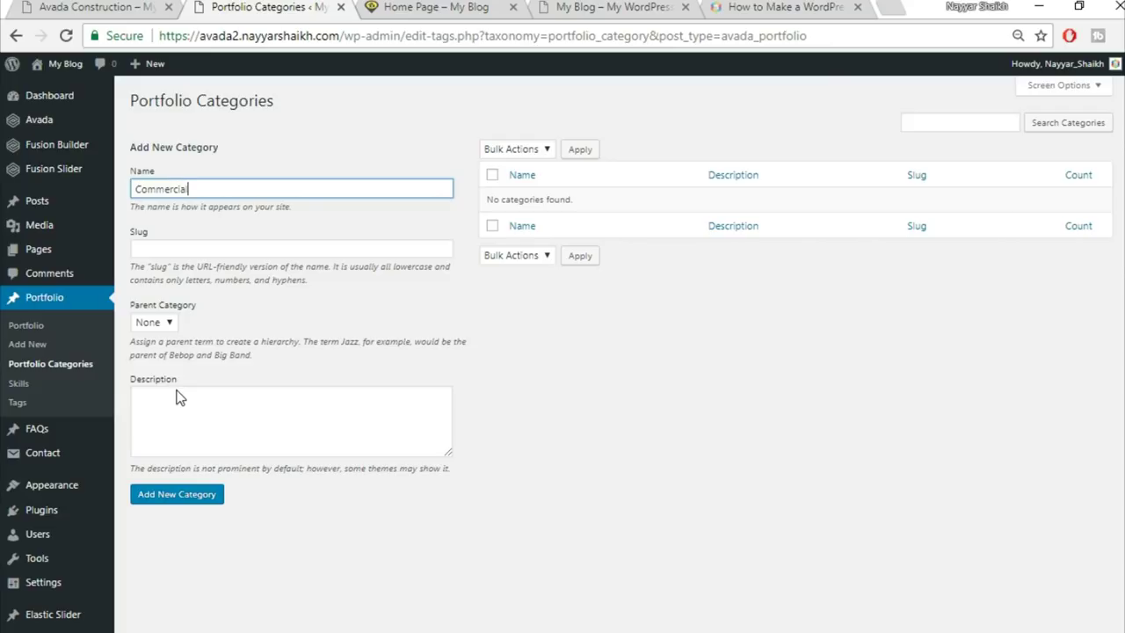
Add a Commercial portfolio category, then begin a new portfolio post
click(204, 500)
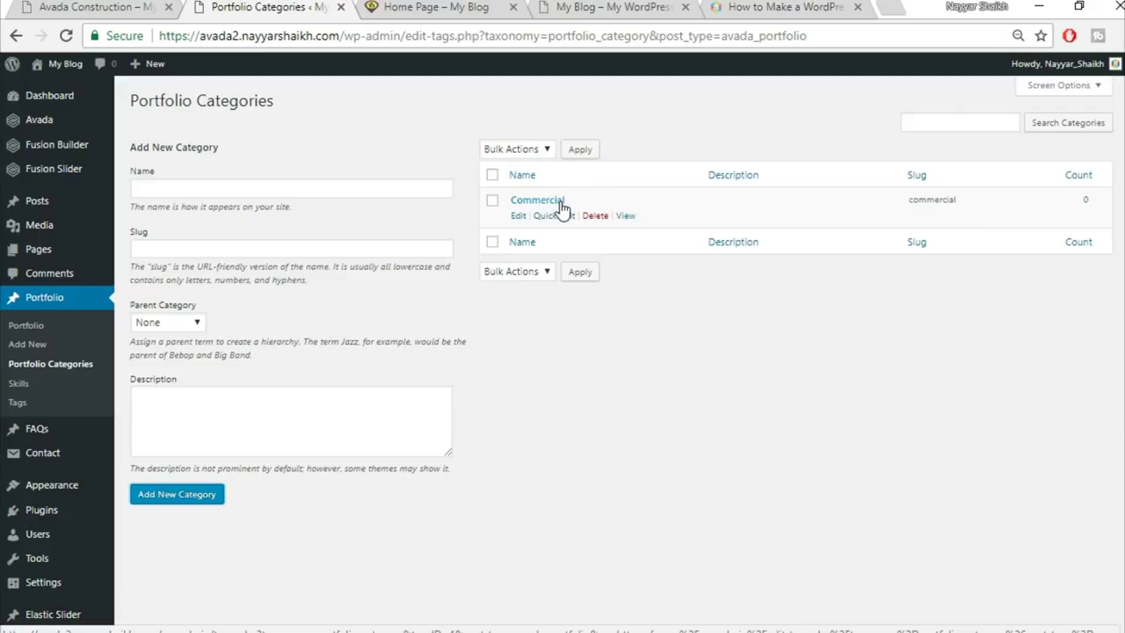
click(30, 350)
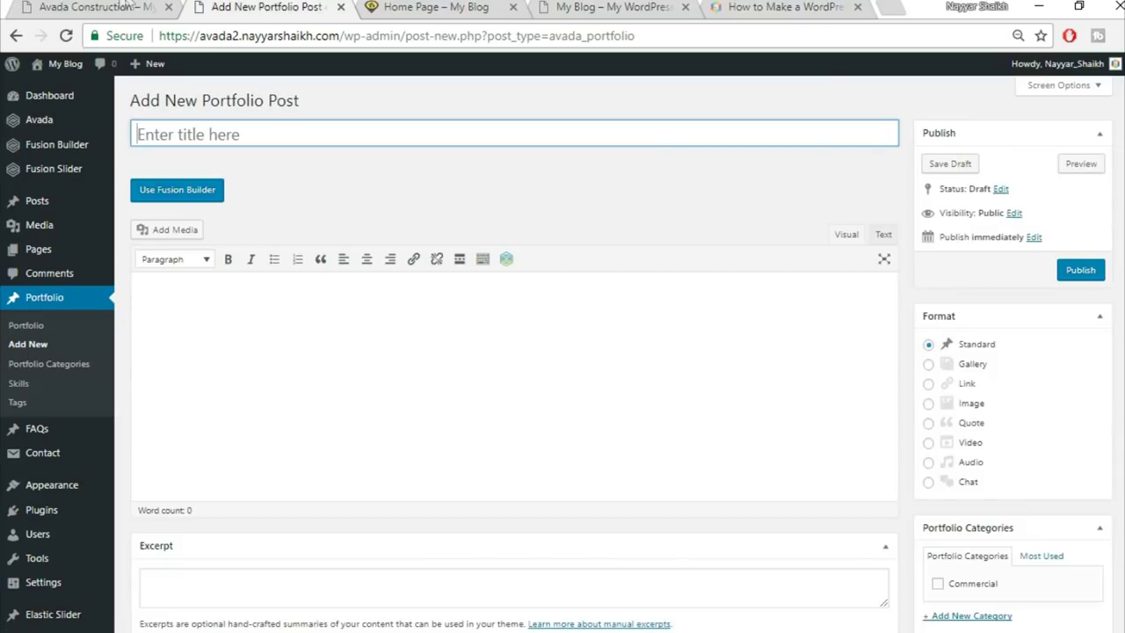
Browse the demo's Florida Heath Facility project page, then return to the new post editor
click(125, 6)
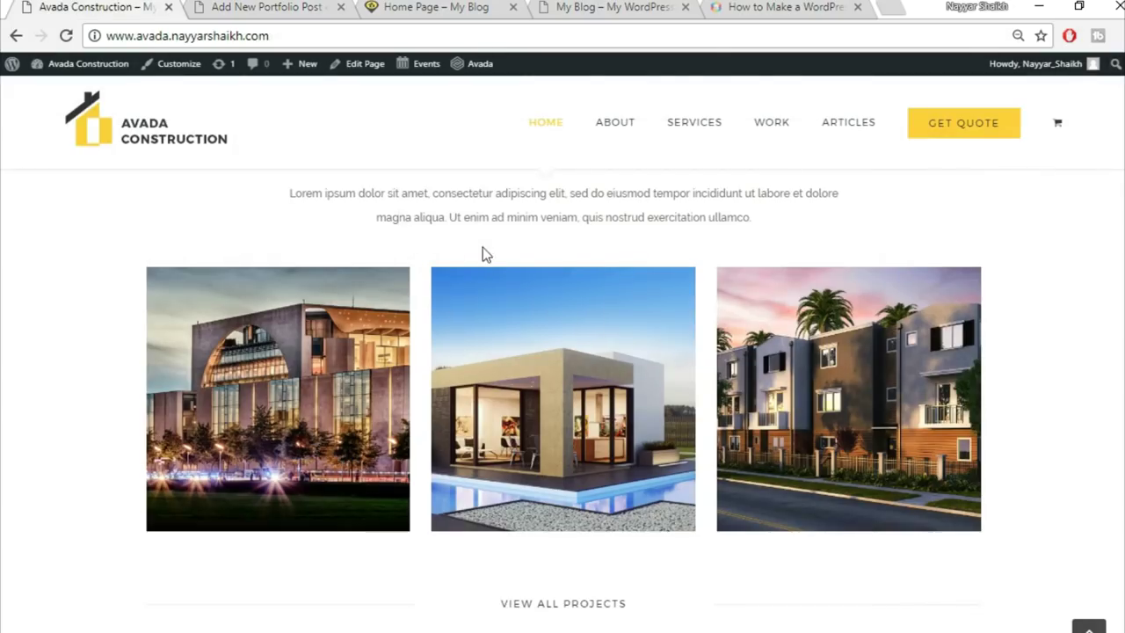
click(359, 322)
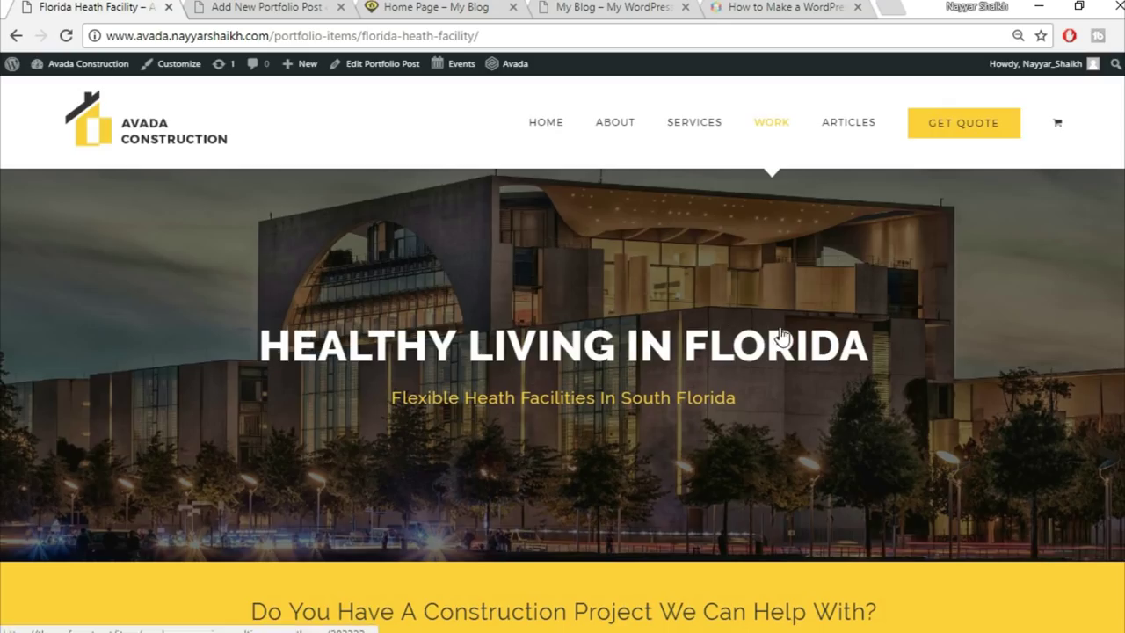
scroll(782, 337, down, 3)
scroll(519, 469, down, 4)
scroll(773, 420, down, 10)
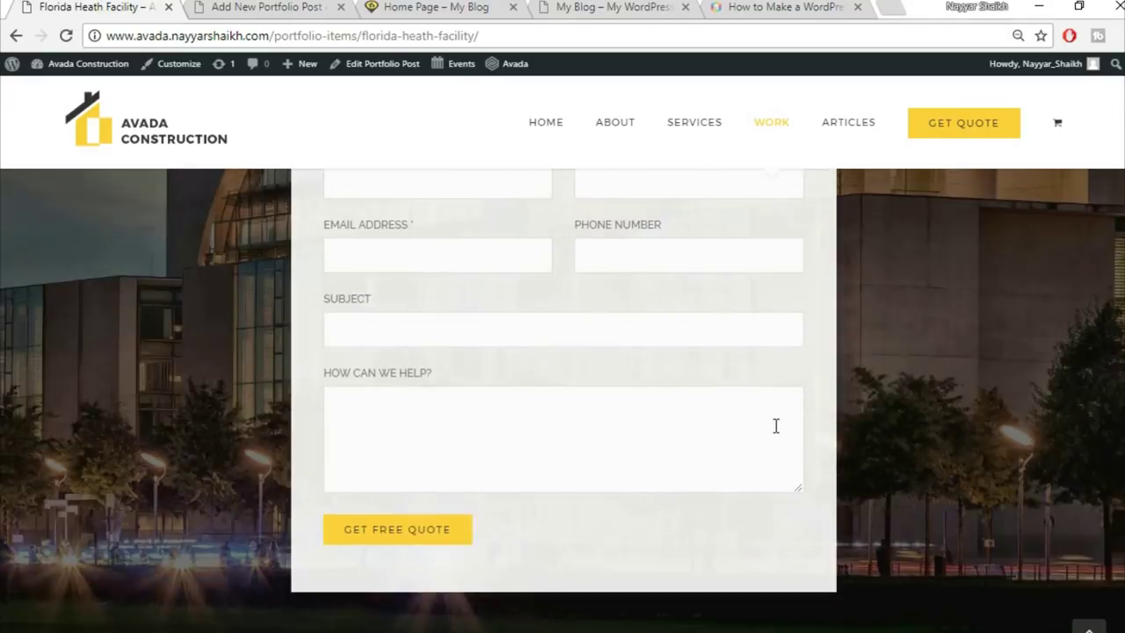
scroll(775, 426, up, 15)
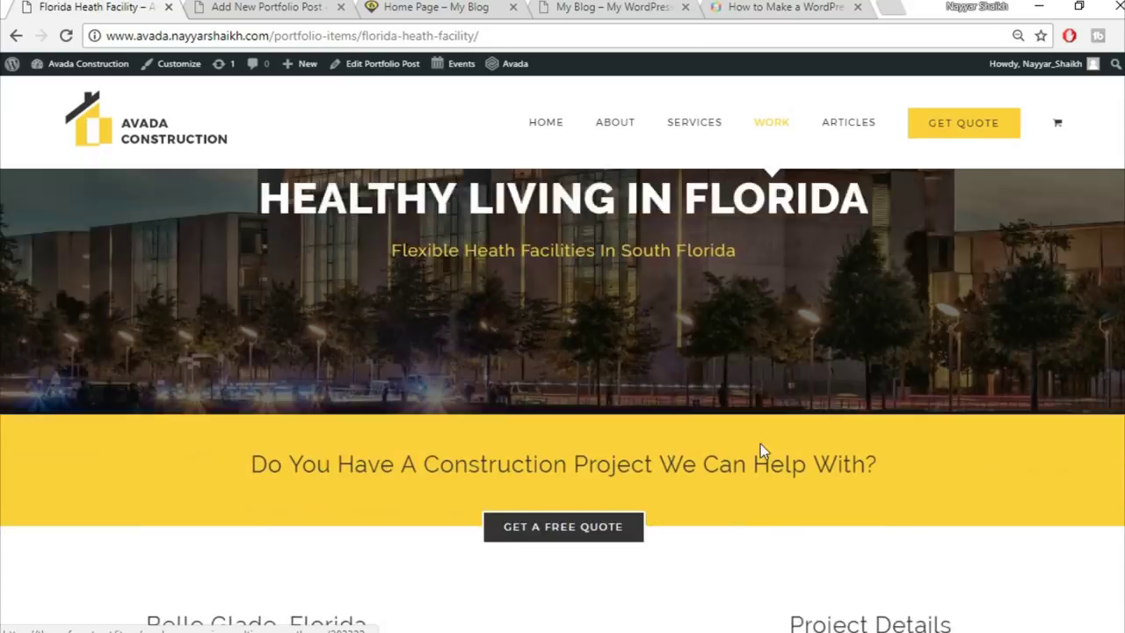
scroll(760, 447, down, 1)
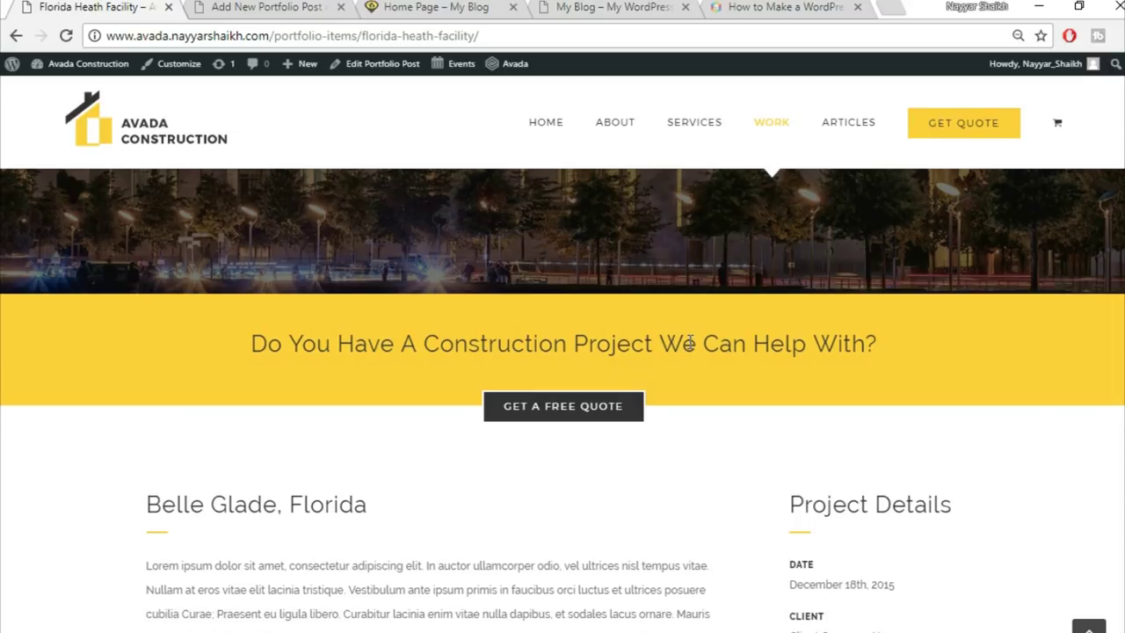
scroll(576, 378, up, 3)
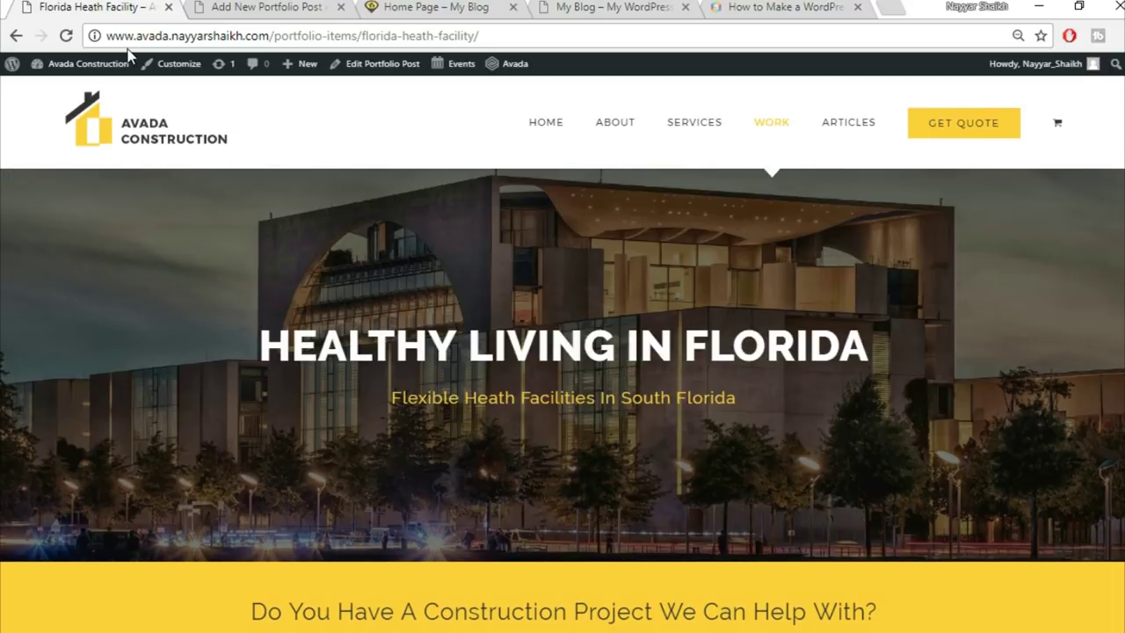
click(305, 5)
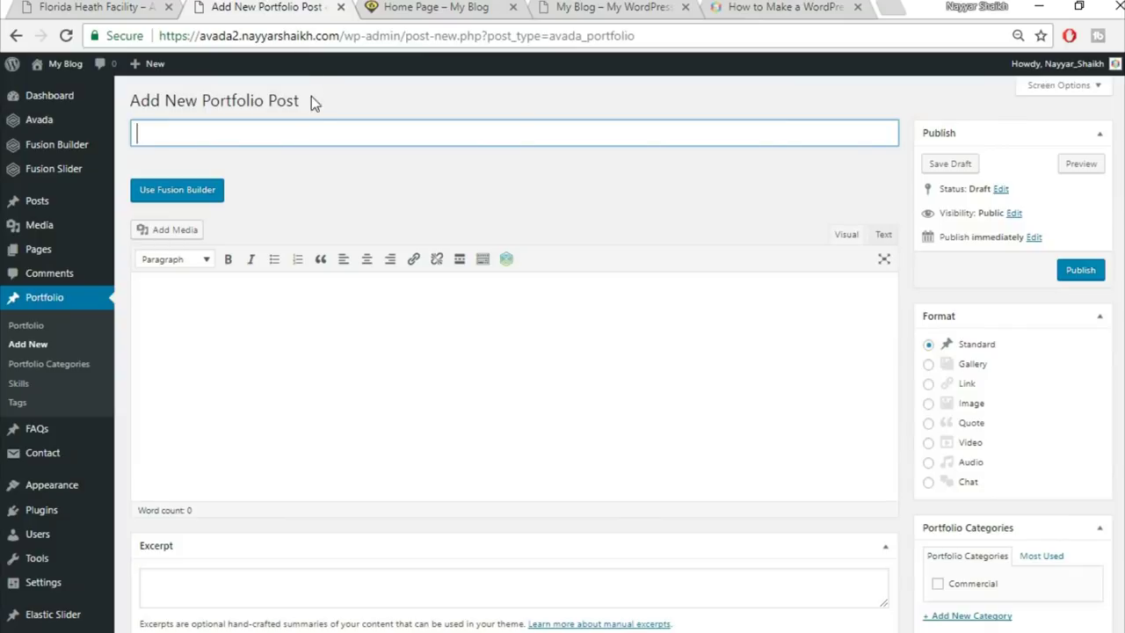
Title the post 'Florida Health Facility' and tick the Commercial portfolio category
text(Florida Hea)
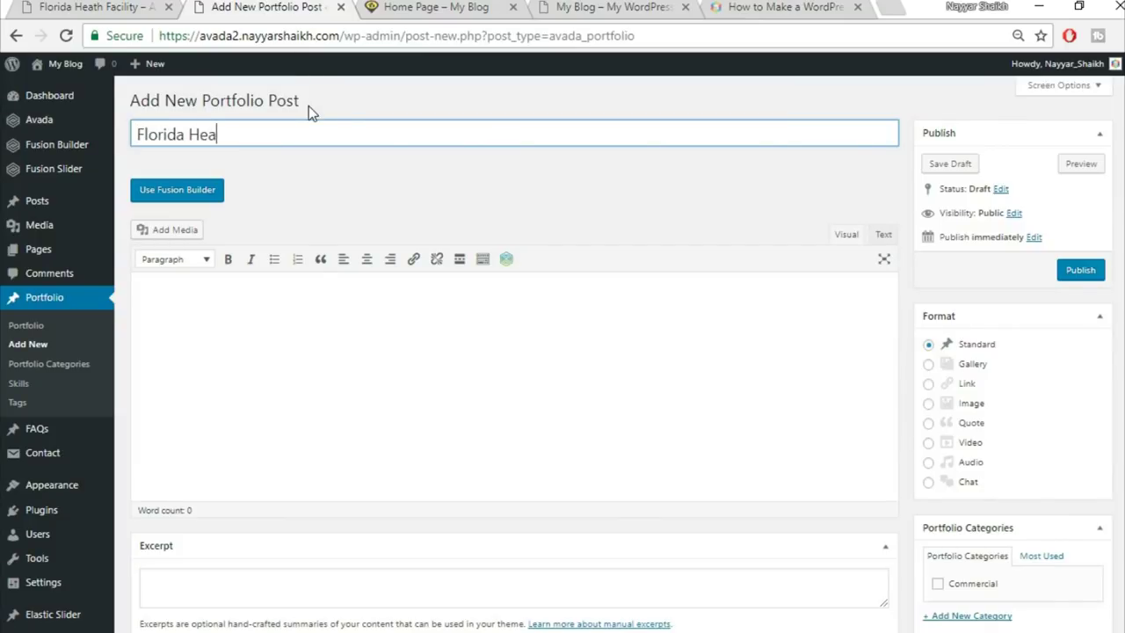
text(lth Facility)
scroll(971, 417, down, 2)
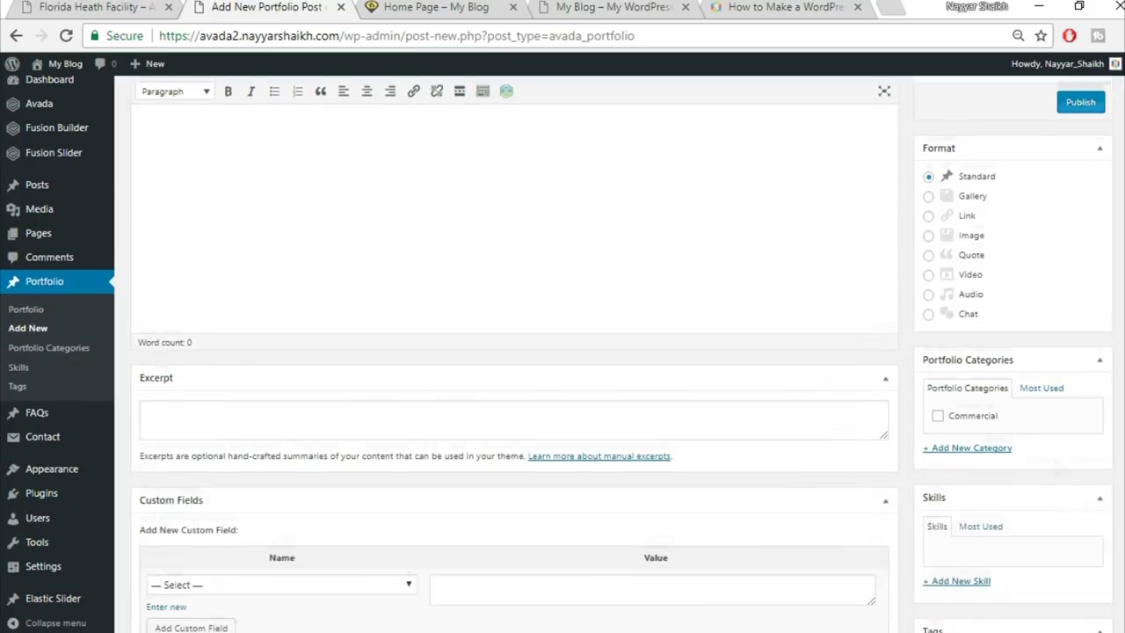
click(971, 410)
scroll(1065, 411, down, 2)
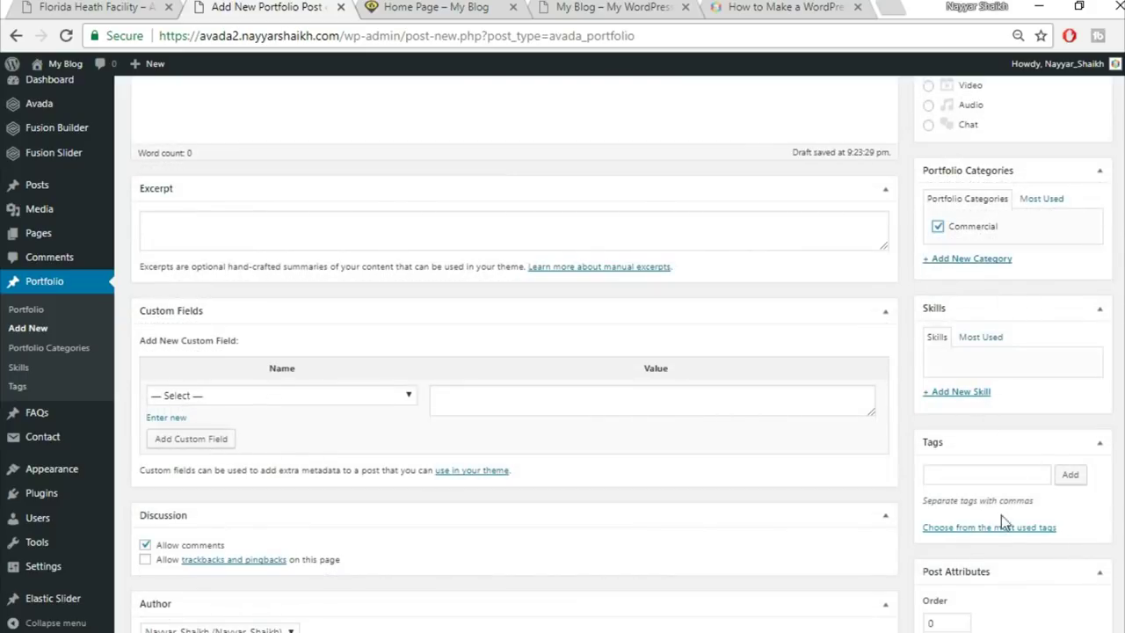
scroll(1087, 473, down, 5)
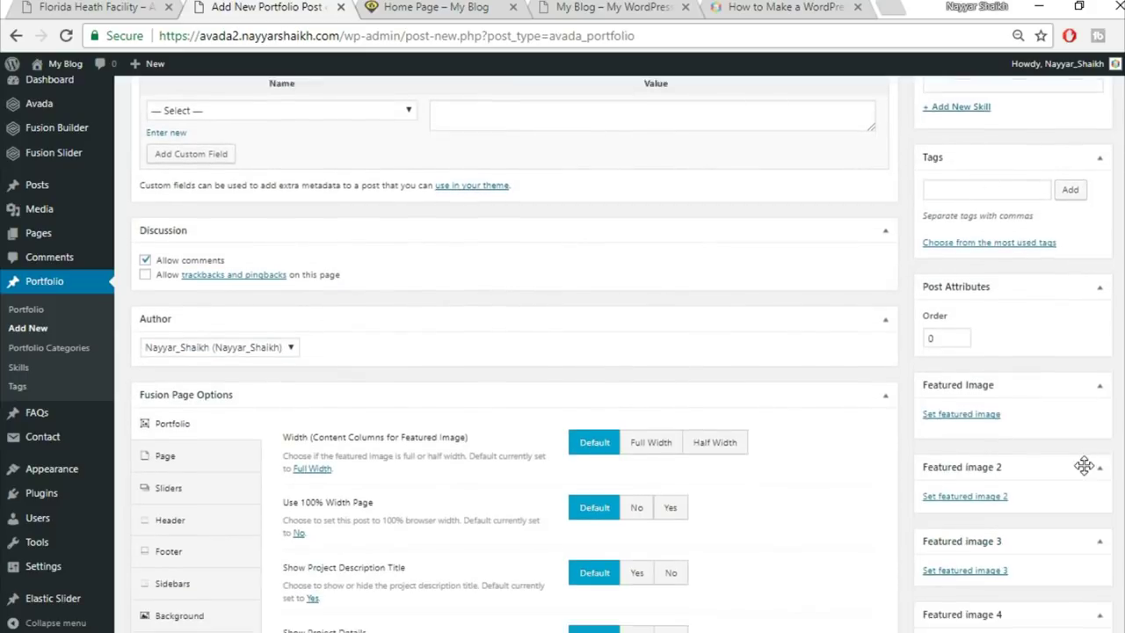
scroll(232, 346, up, 1)
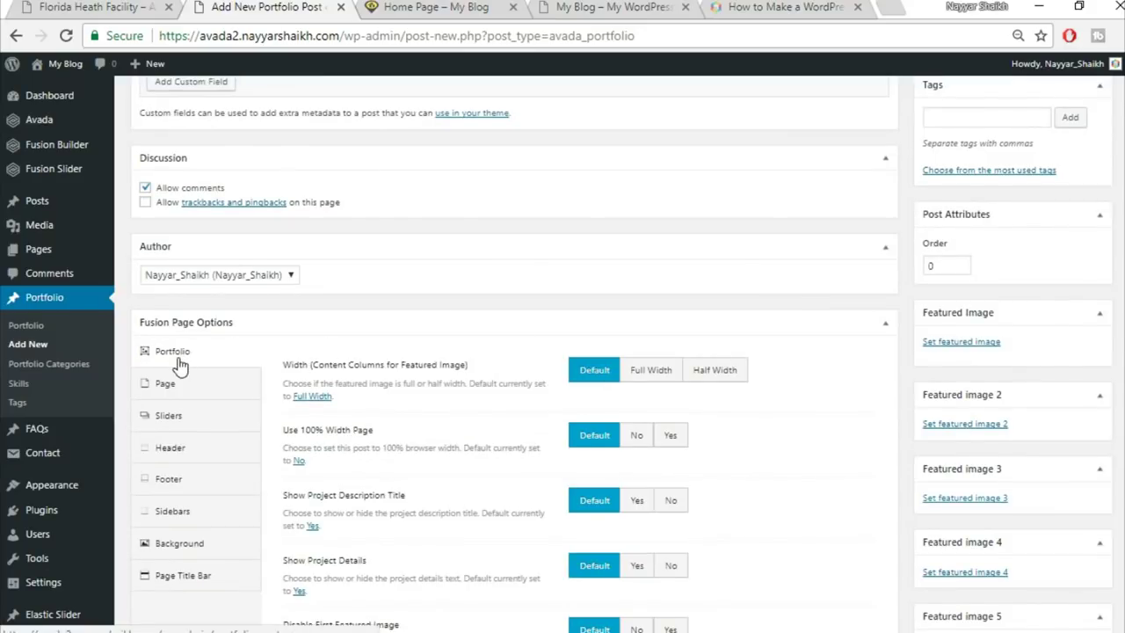
scroll(900, 372, up, 4)
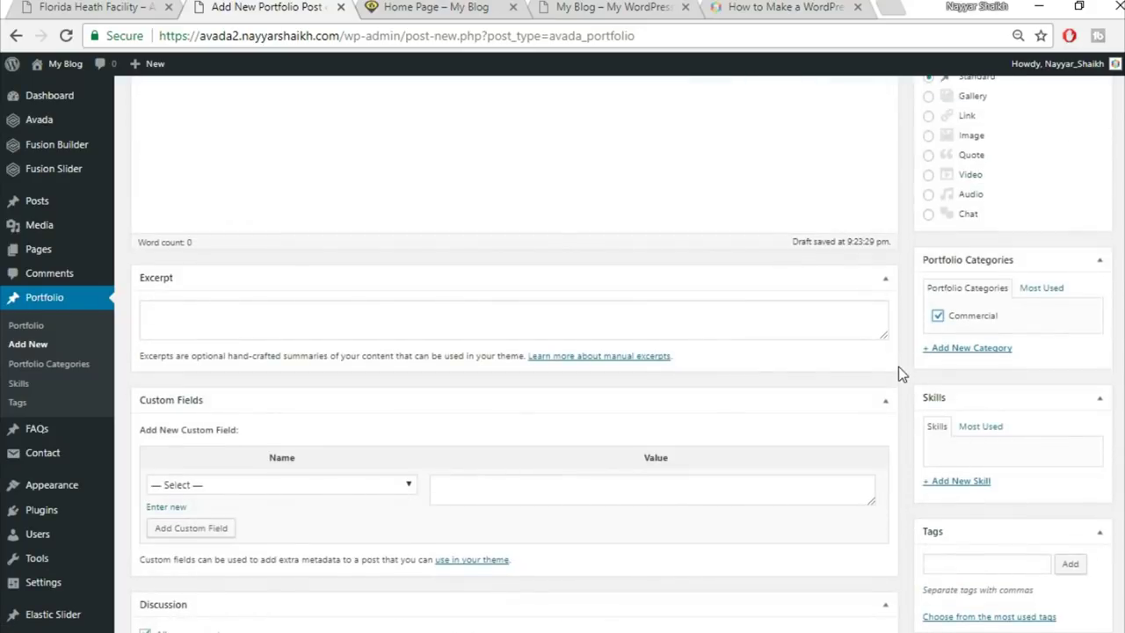
scroll(899, 372, down, 6)
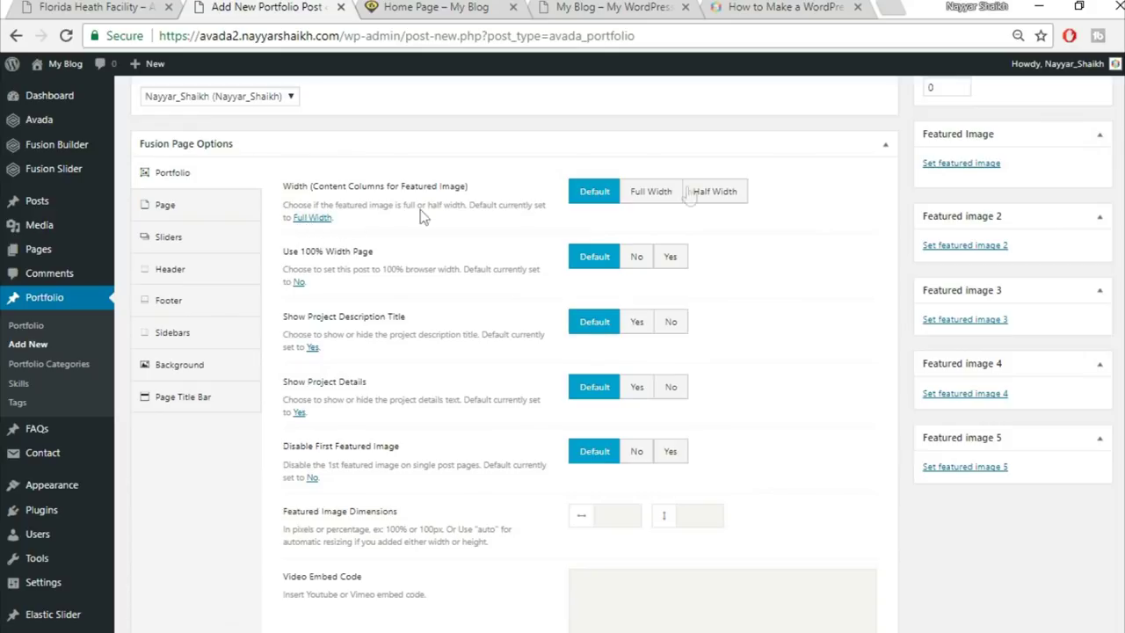
Make the featured image and project page 100% width, and hide the description title and project details
click(650, 195)
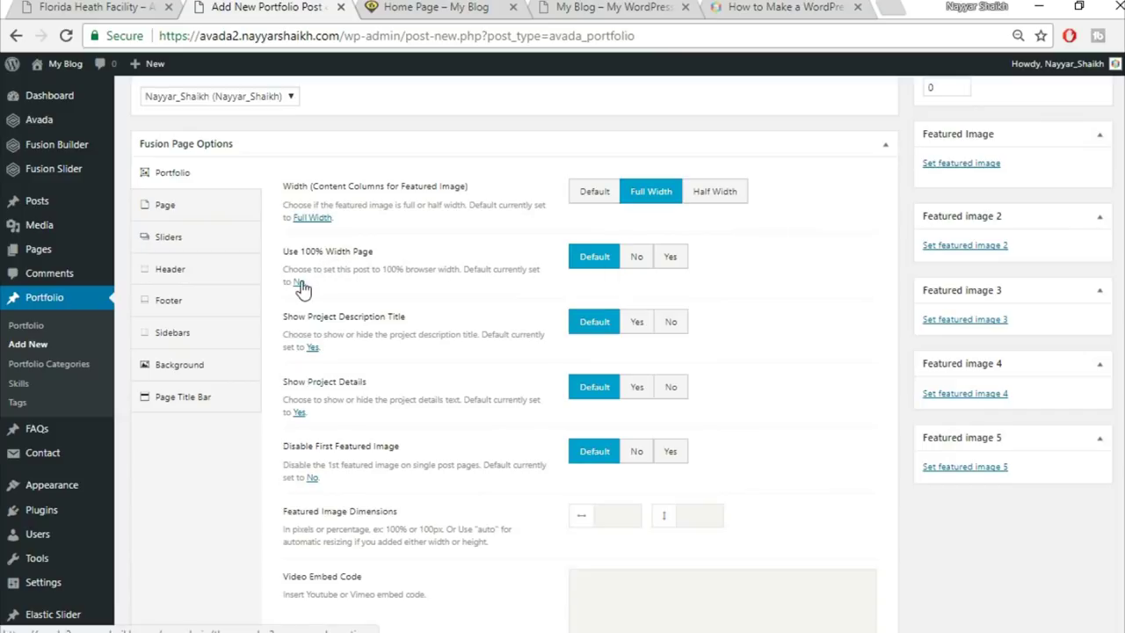
click(673, 256)
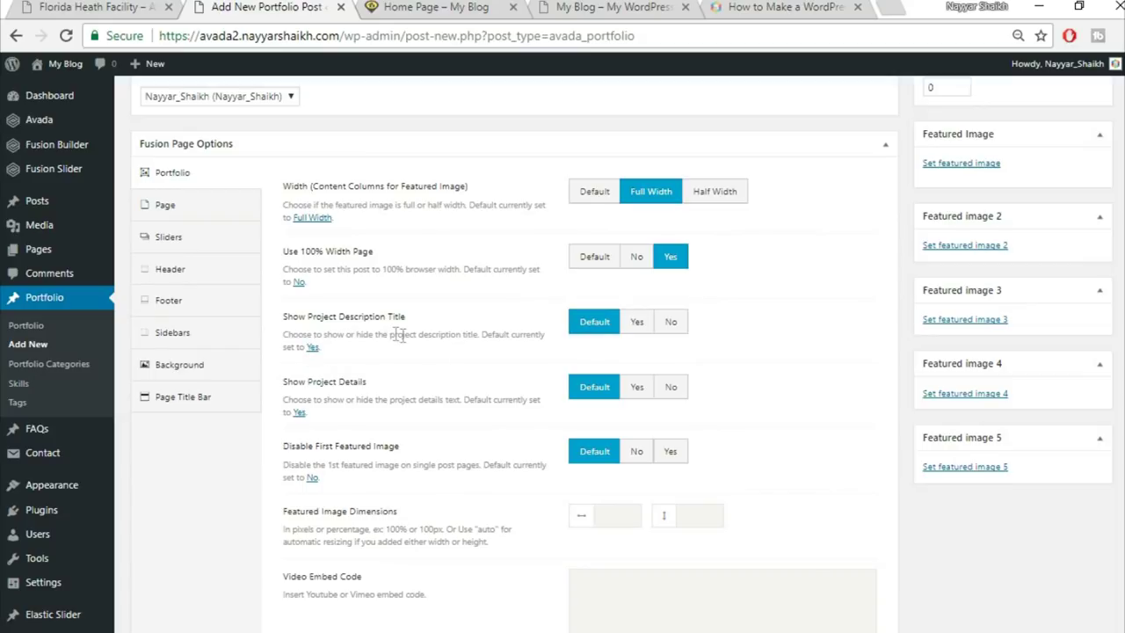
click(672, 321)
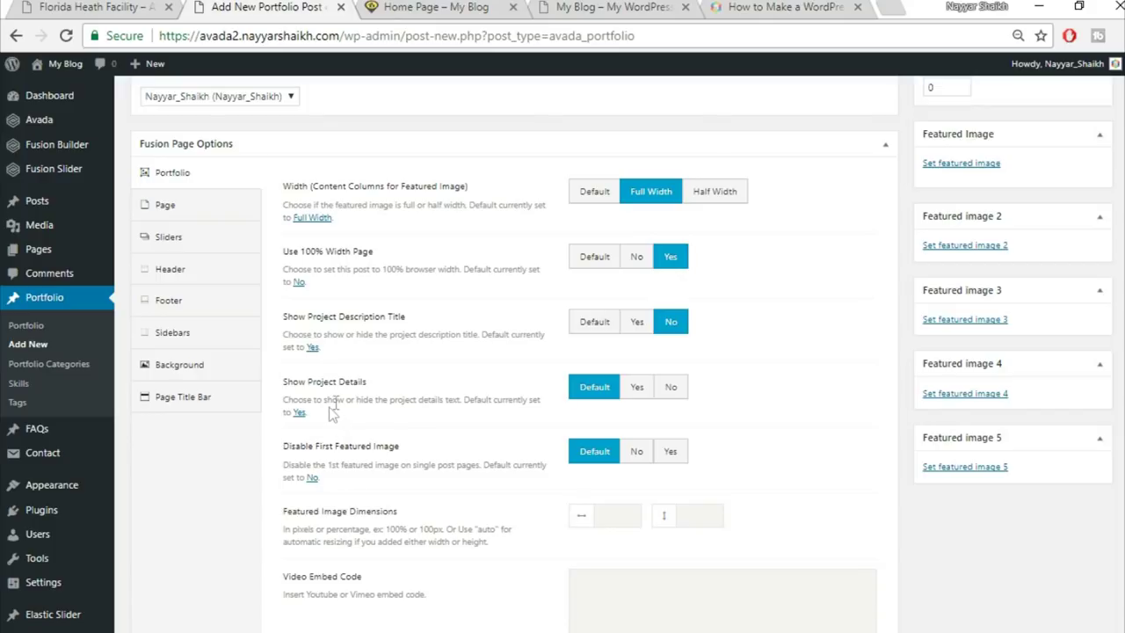
click(672, 388)
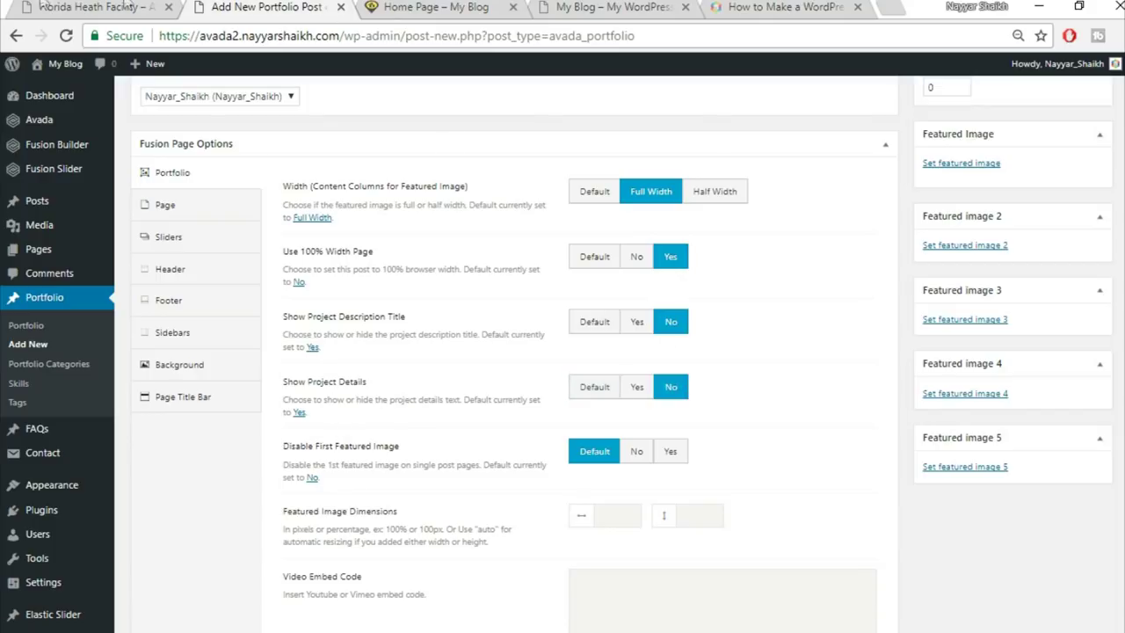
Compare against the live sample project, then disable the post's first featured image
click(55, 7)
scroll(396, 452, down, 5)
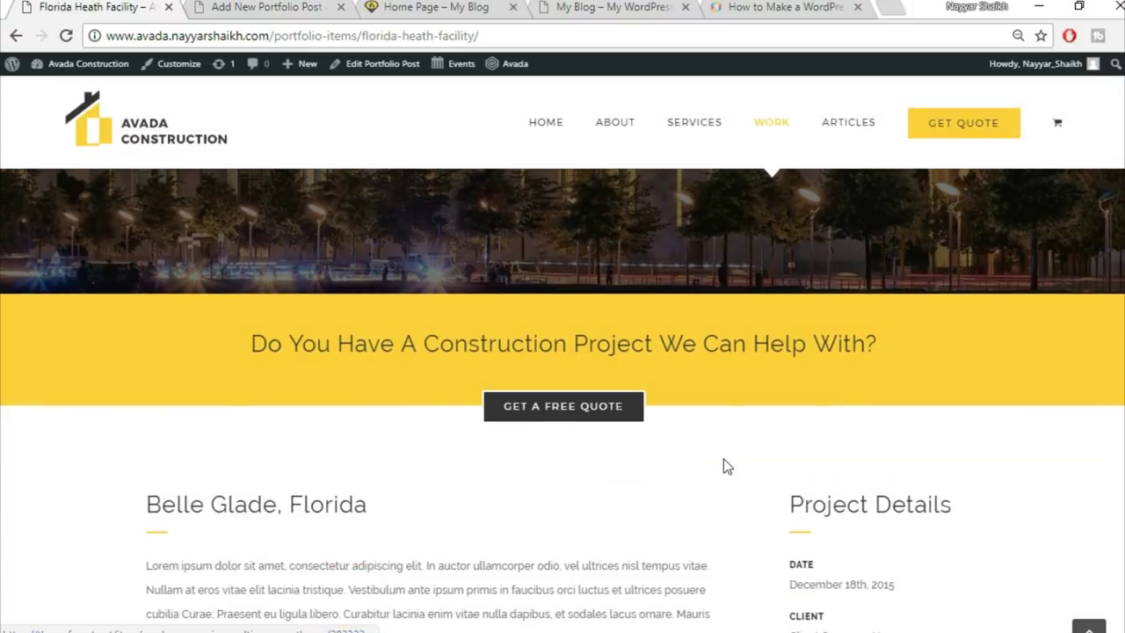
scroll(423, 371, down, 2)
key(ctrl+Tab)
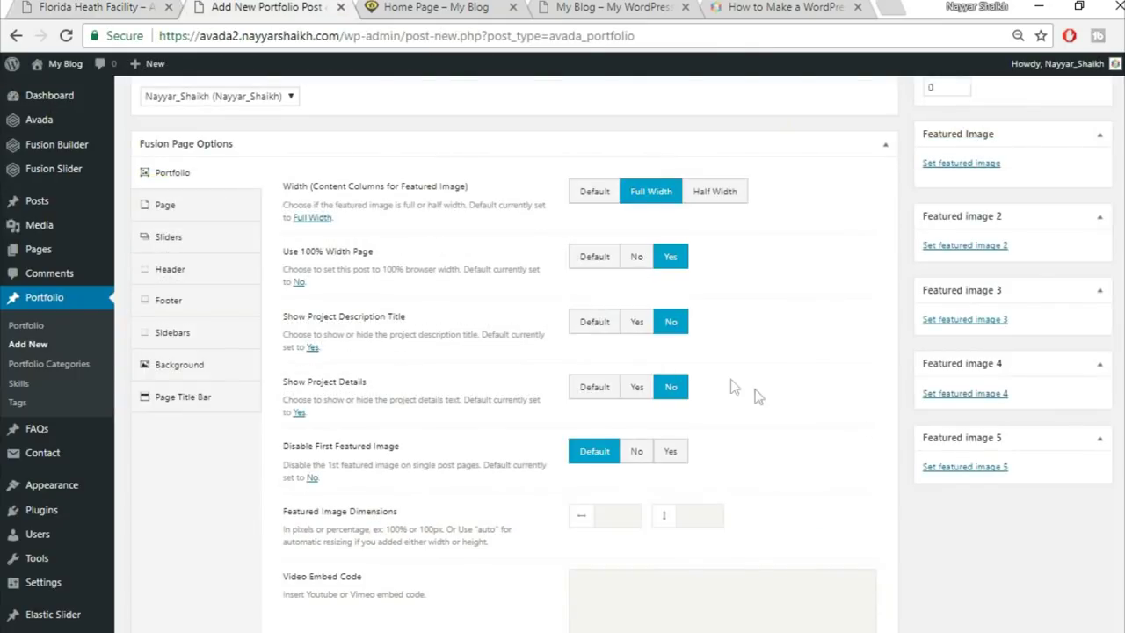
scroll(871, 427, down, 1)
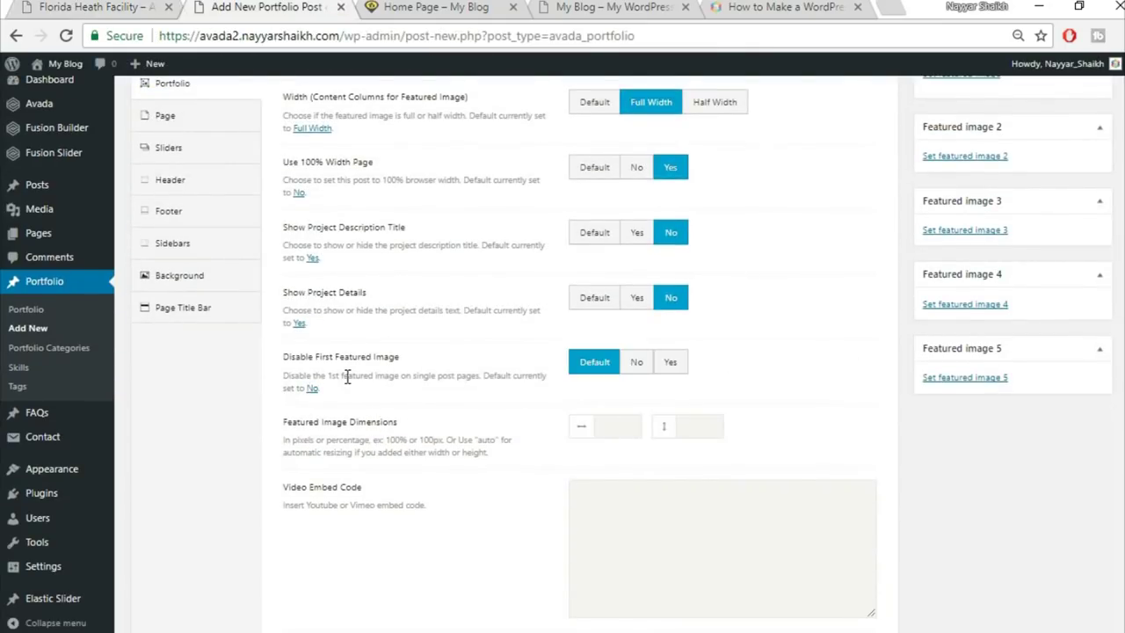
click(676, 366)
scroll(794, 400, down, 3)
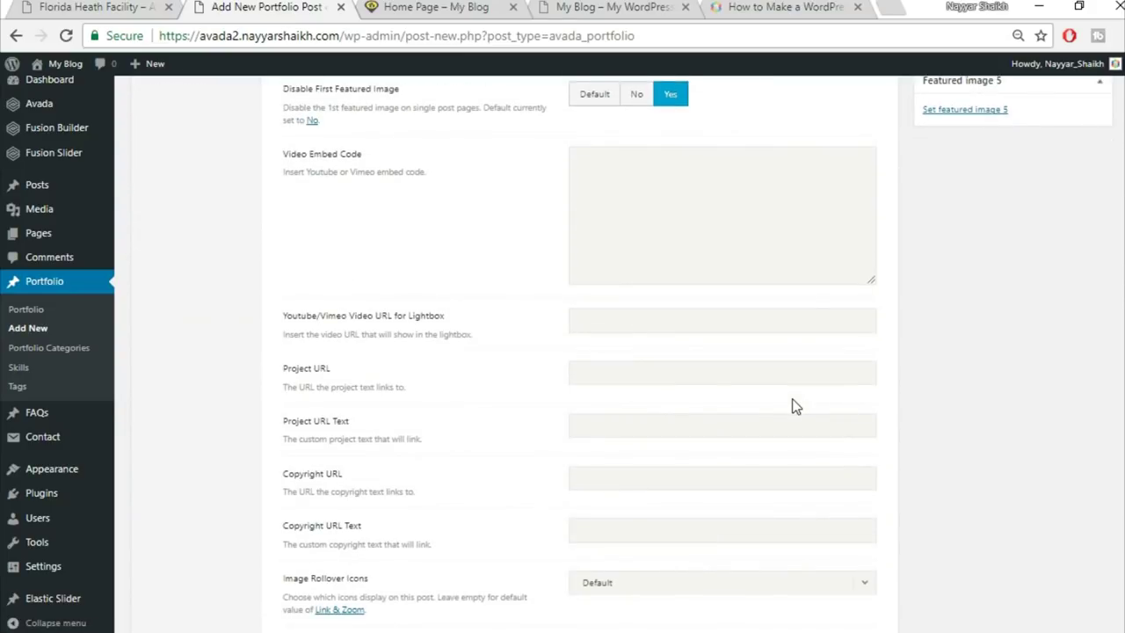
scroll(794, 406, down, 4)
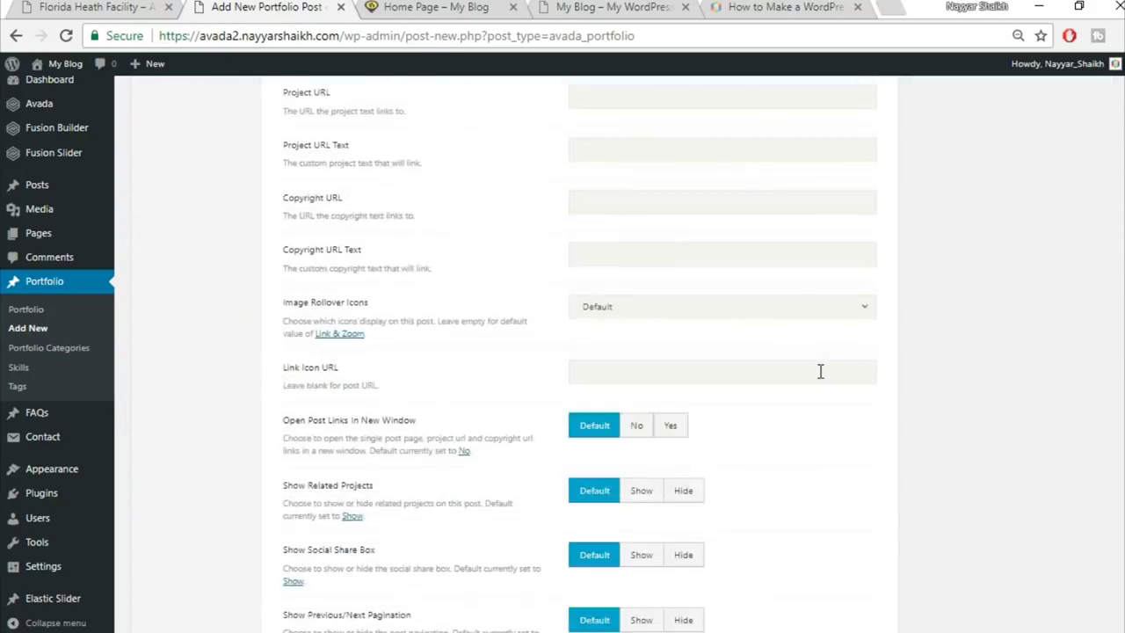
scroll(823, 379, down, 1)
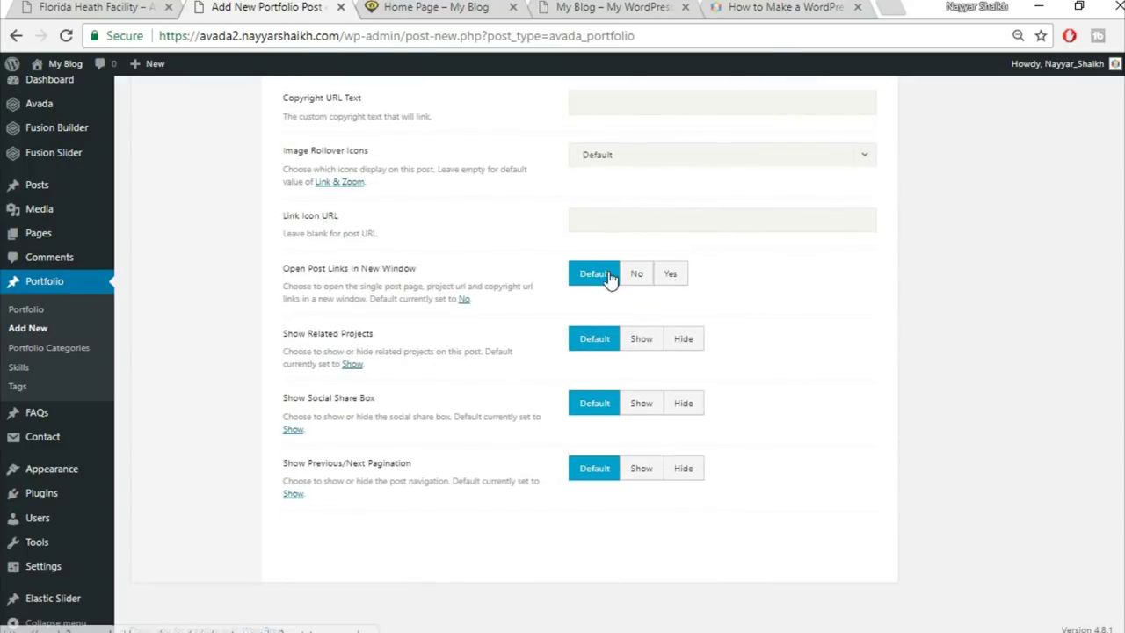
Open project links in a new window and hide related projects, social share box and previous/next pagination
click(668, 276)
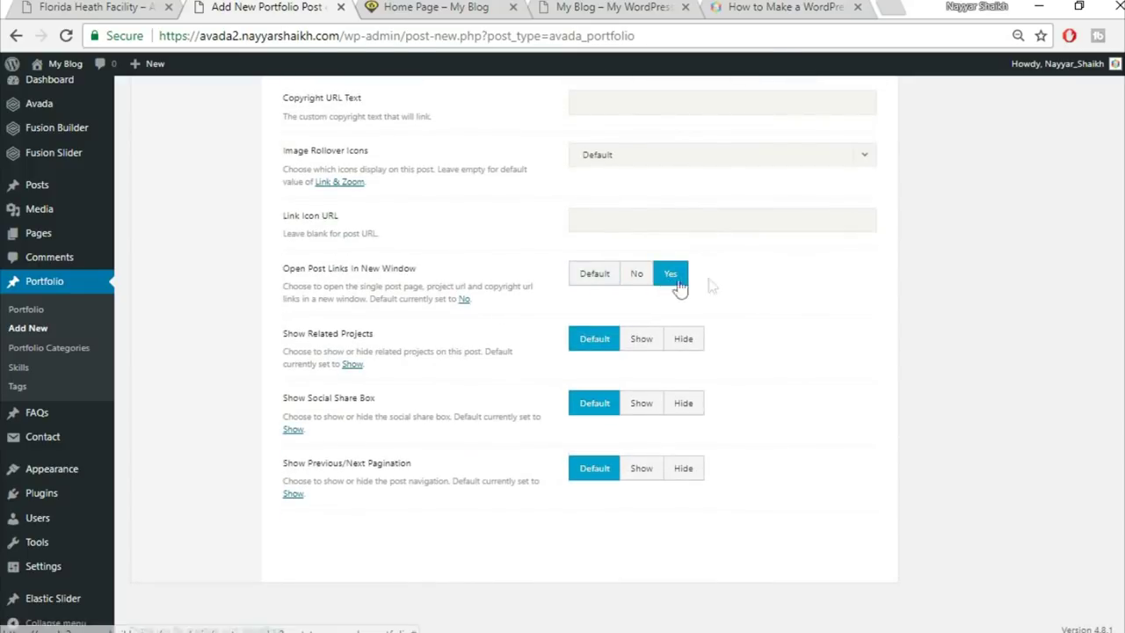
click(693, 347)
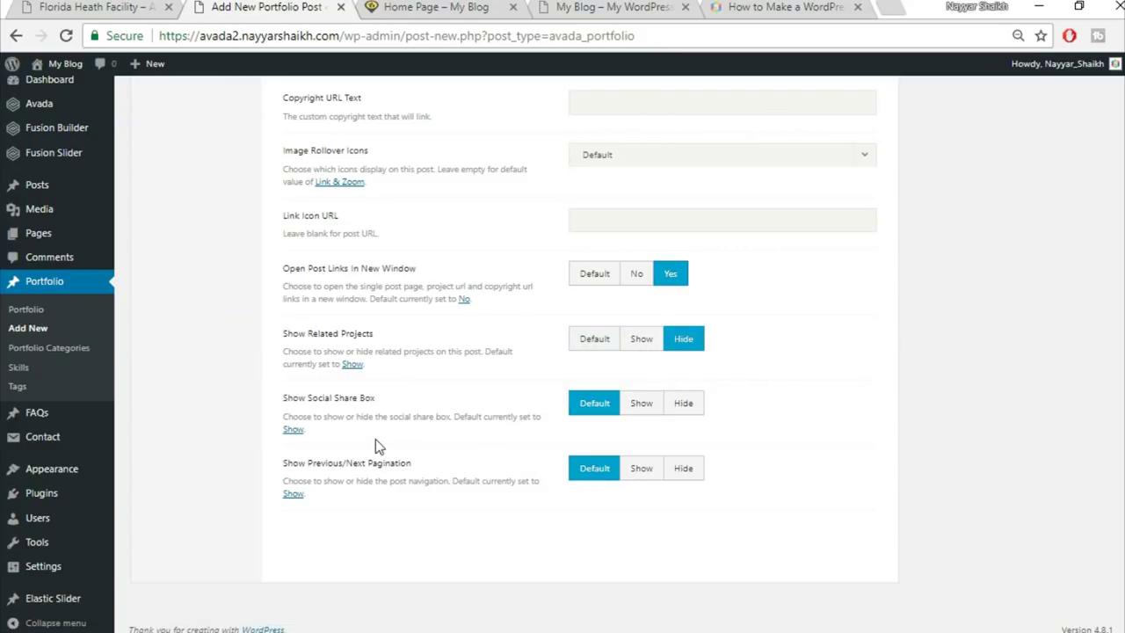
click(685, 406)
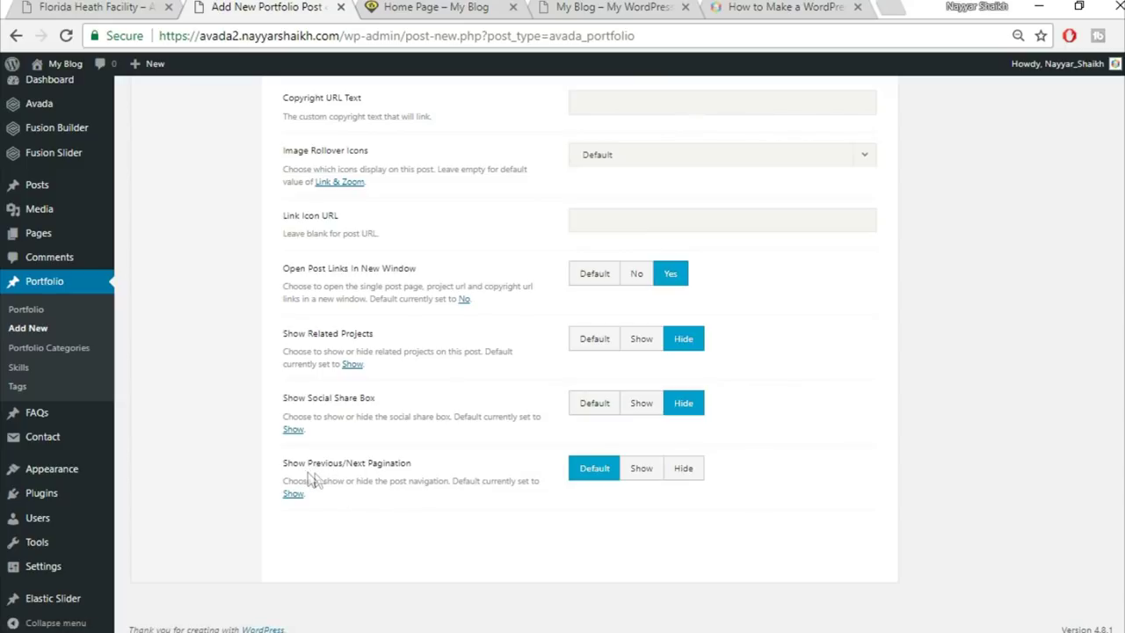
click(696, 476)
scroll(791, 485, up, 5)
scroll(791, 483, up, 10)
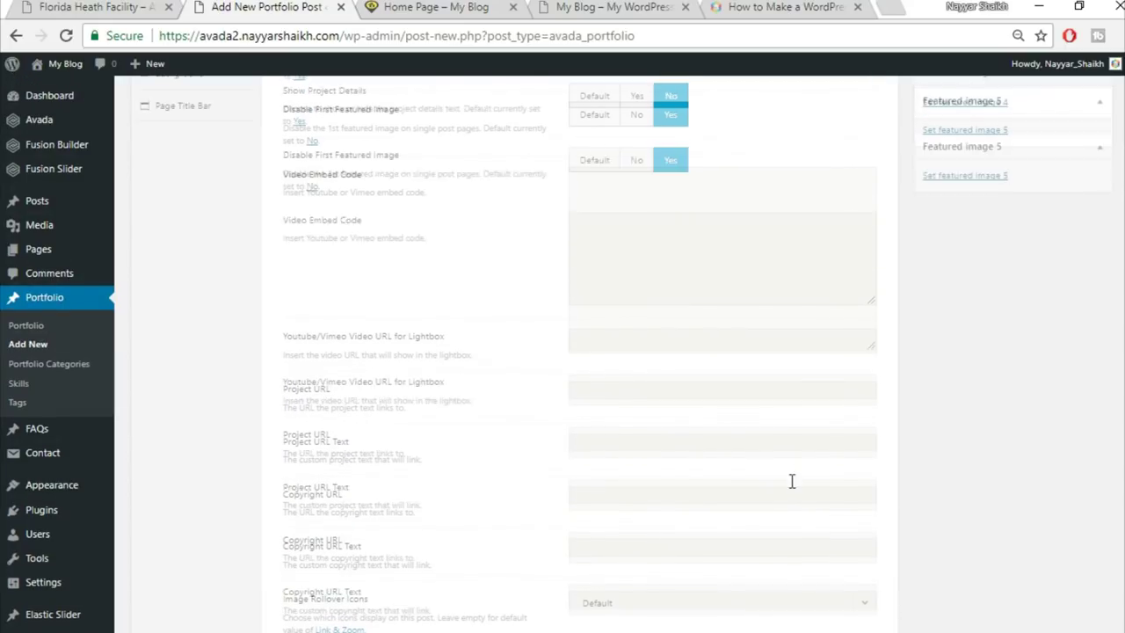
click(99, 6)
Set the post's top and bottom page content padding to 0
scroll(583, 332, up, 3)
click(254, 7)
click(175, 223)
click(626, 284)
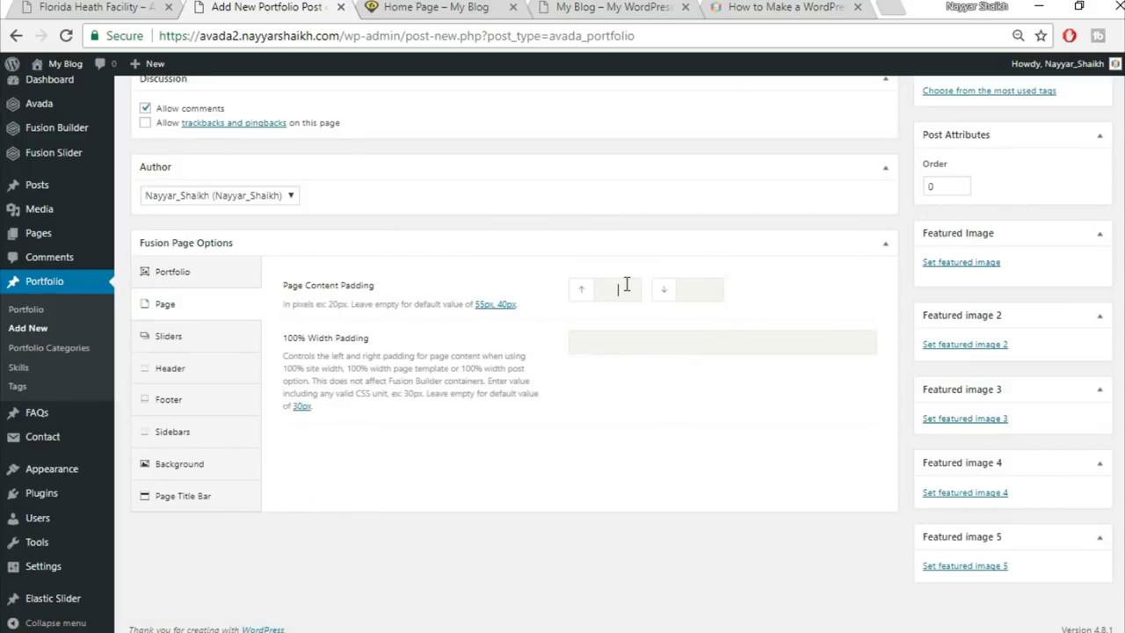
text(0)
key(Tab)
text(0)
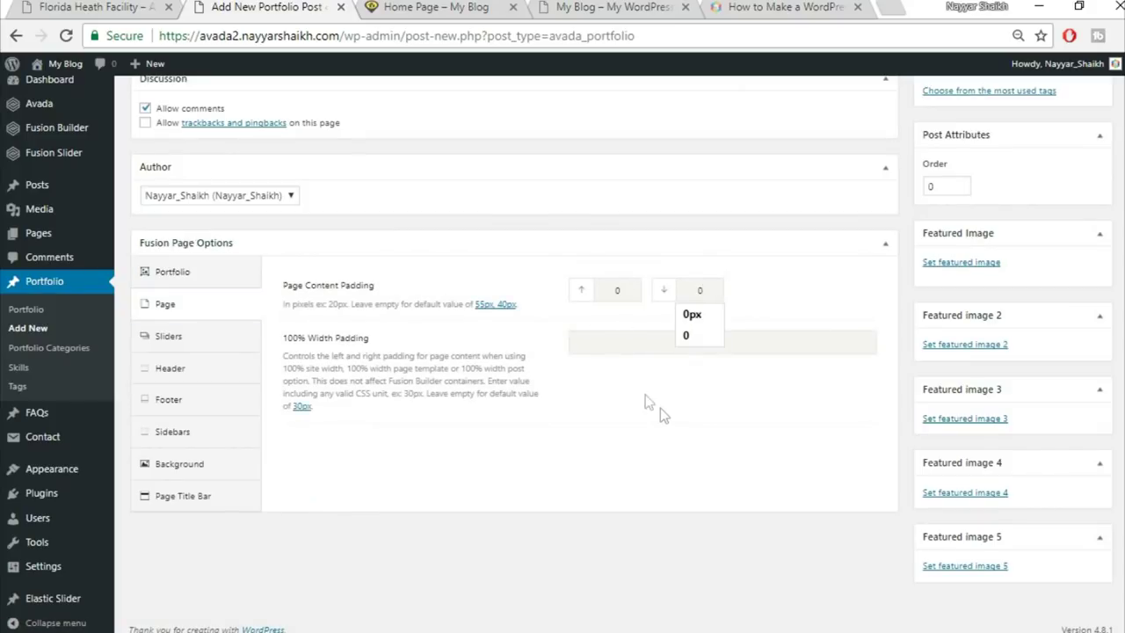
Hide the page title bar and publish the portfolio post
click(234, 499)
scroll(216, 475, down, 1)
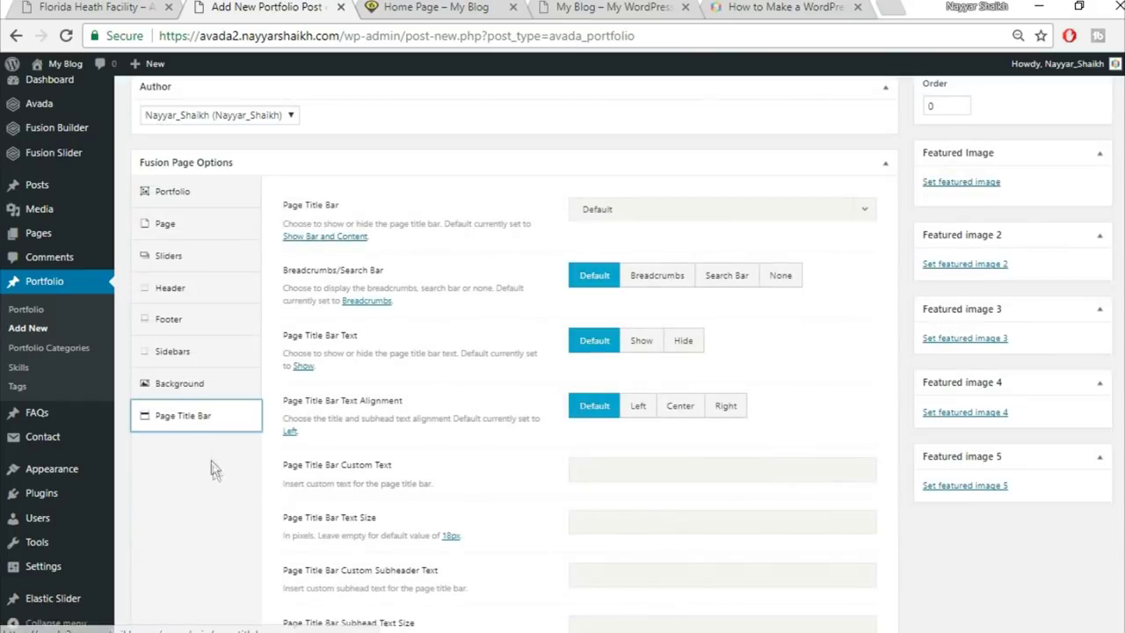
click(668, 209)
click(678, 319)
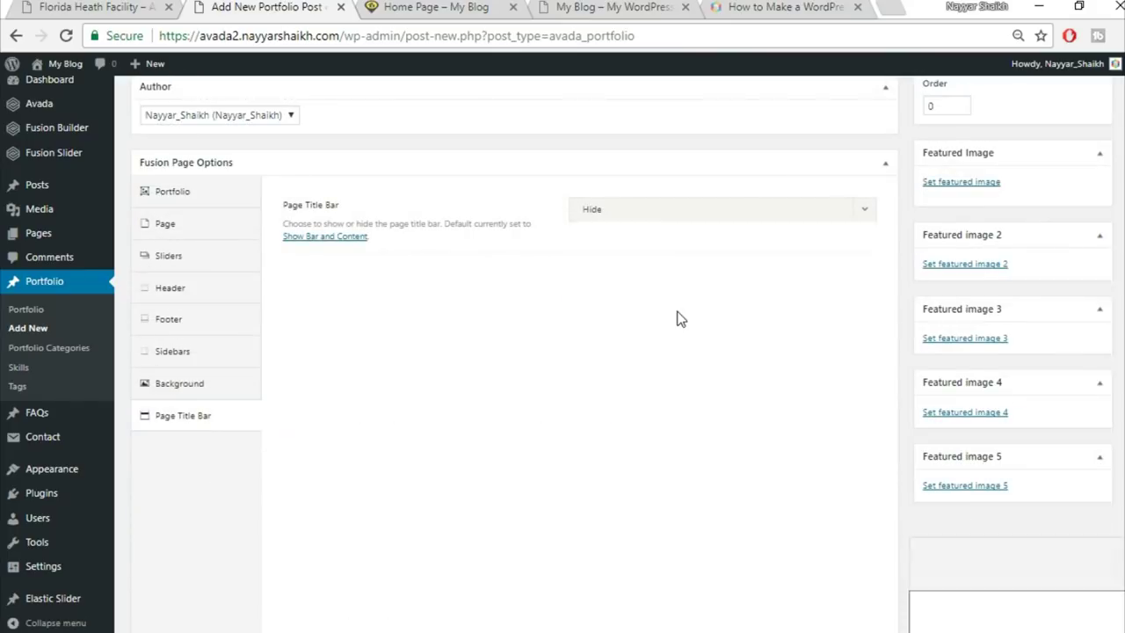
scroll(829, 469, up, 10)
click(1085, 274)
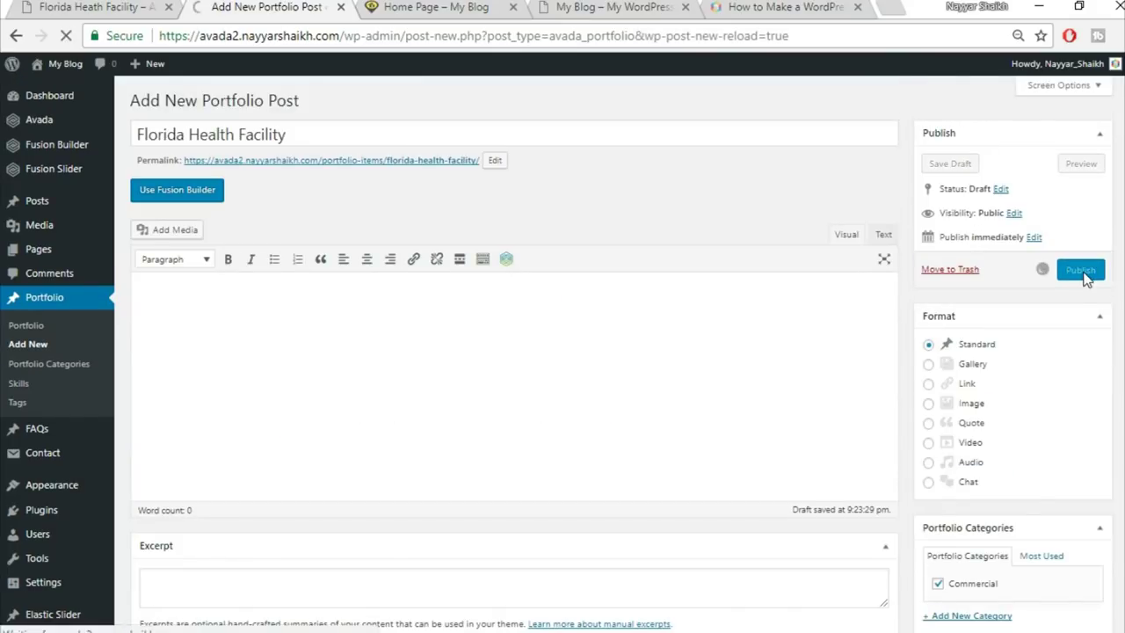
click(371, 7)
scroll(690, 400, down, 2)
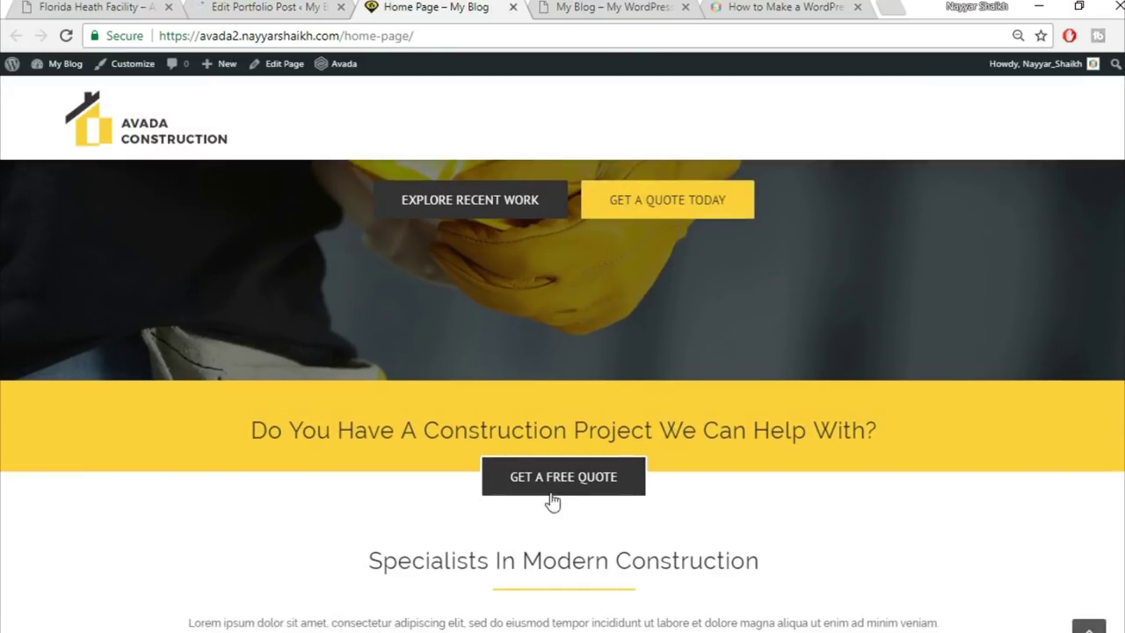
scroll(548, 392, down, 3)
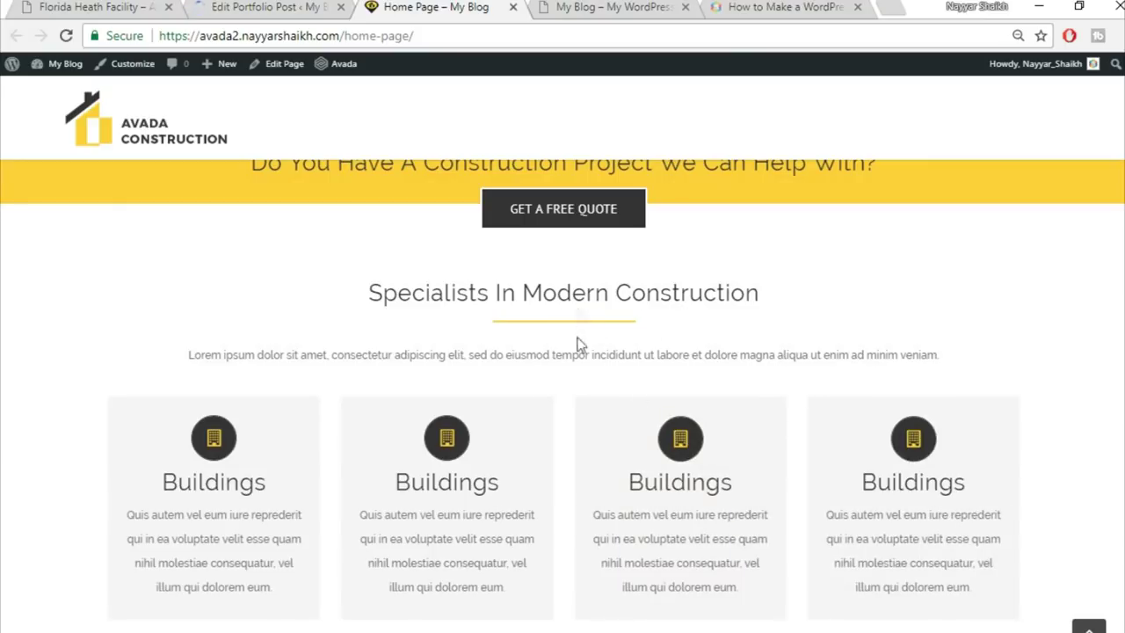
click(275, 7)
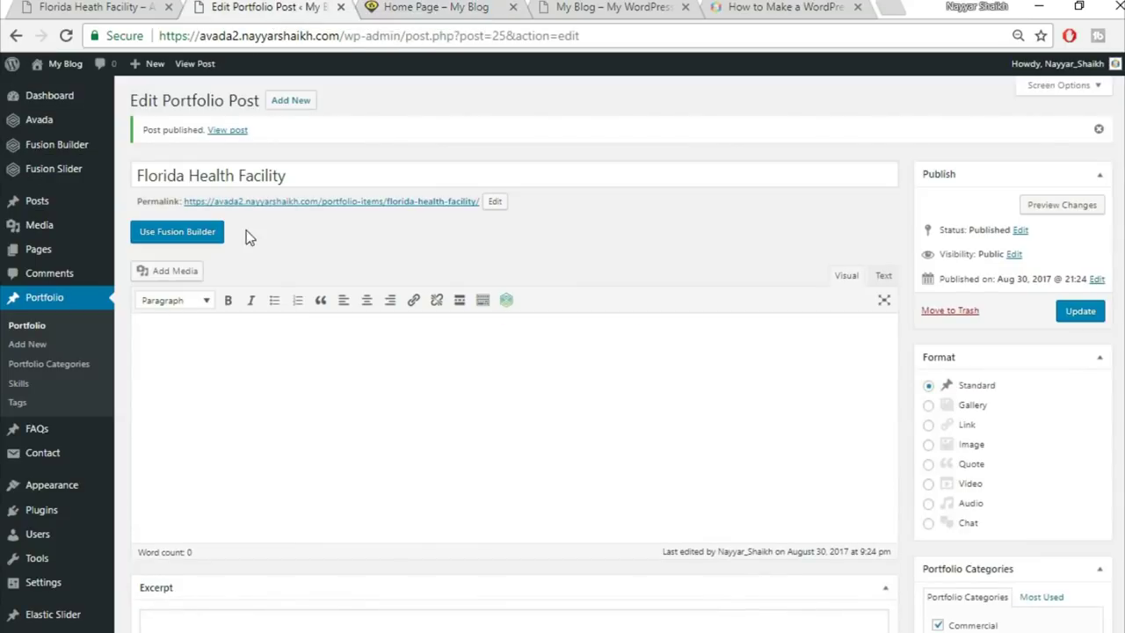
mouse_move(52, 253)
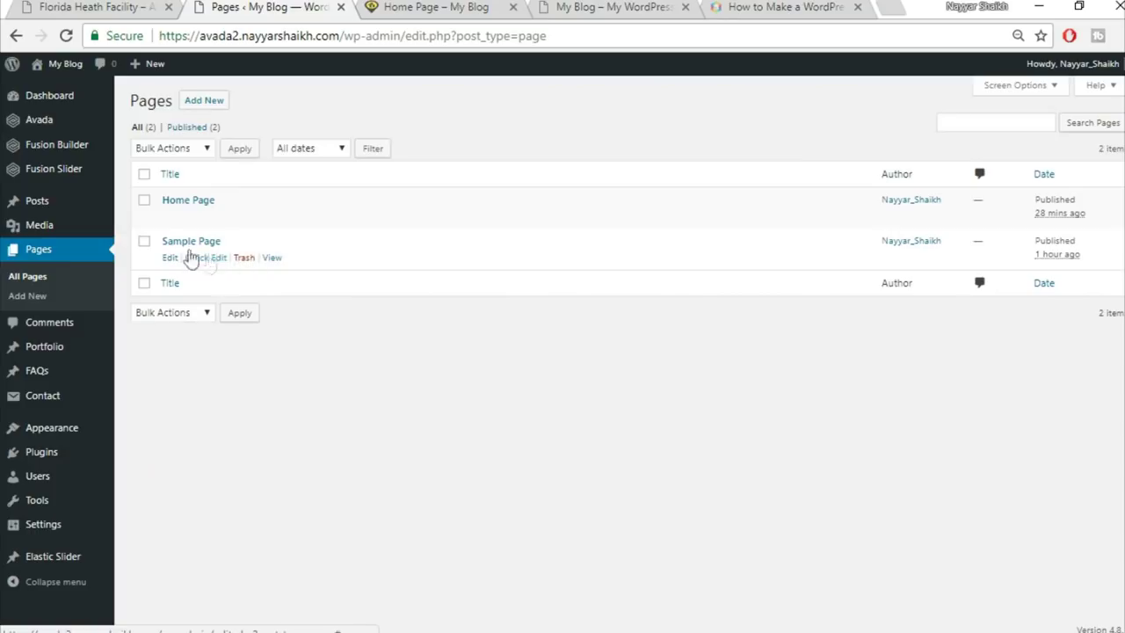
Trash the Sample Page and open the Home Page in the builder
click(245, 259)
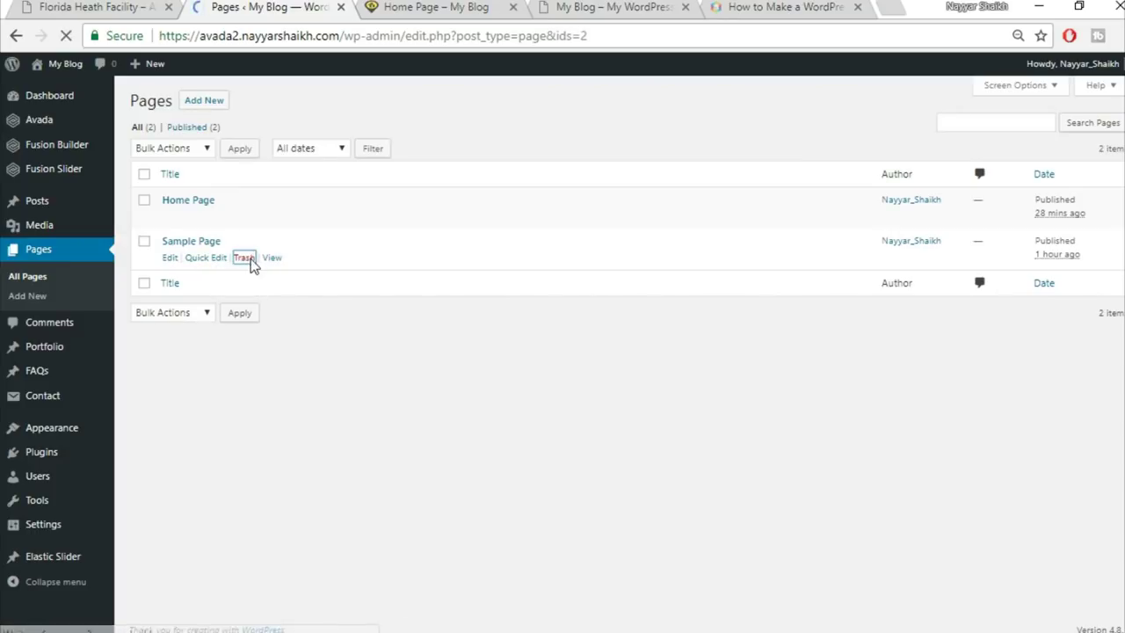
mouse_move(171, 254)
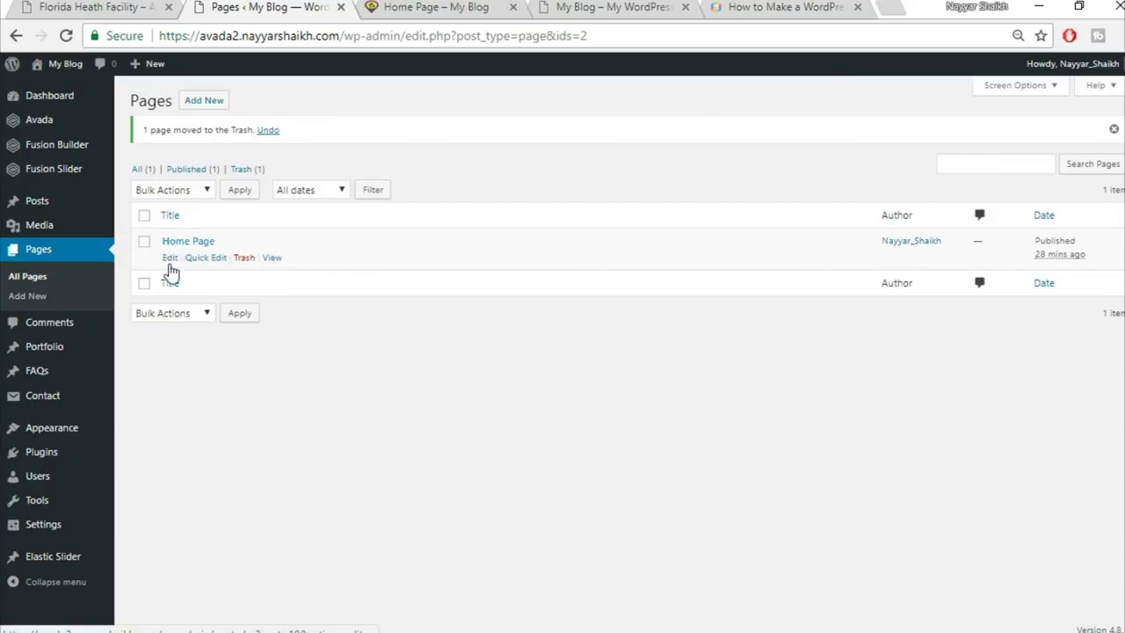
click(170, 262)
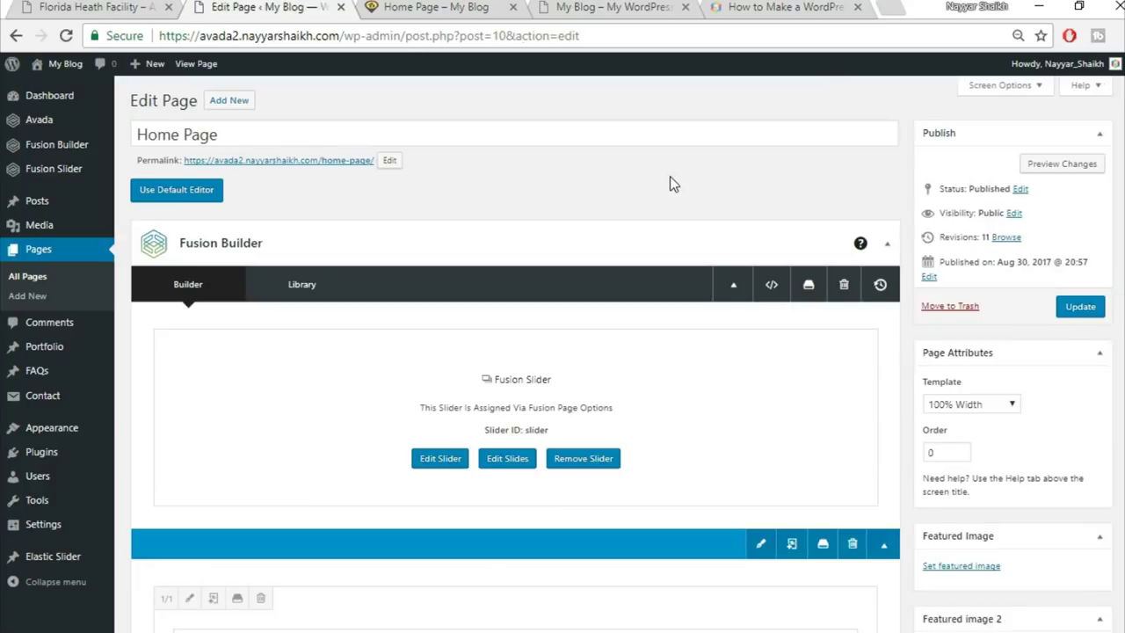
scroll(670, 176, down, 5)
scroll(674, 185, up, 2)
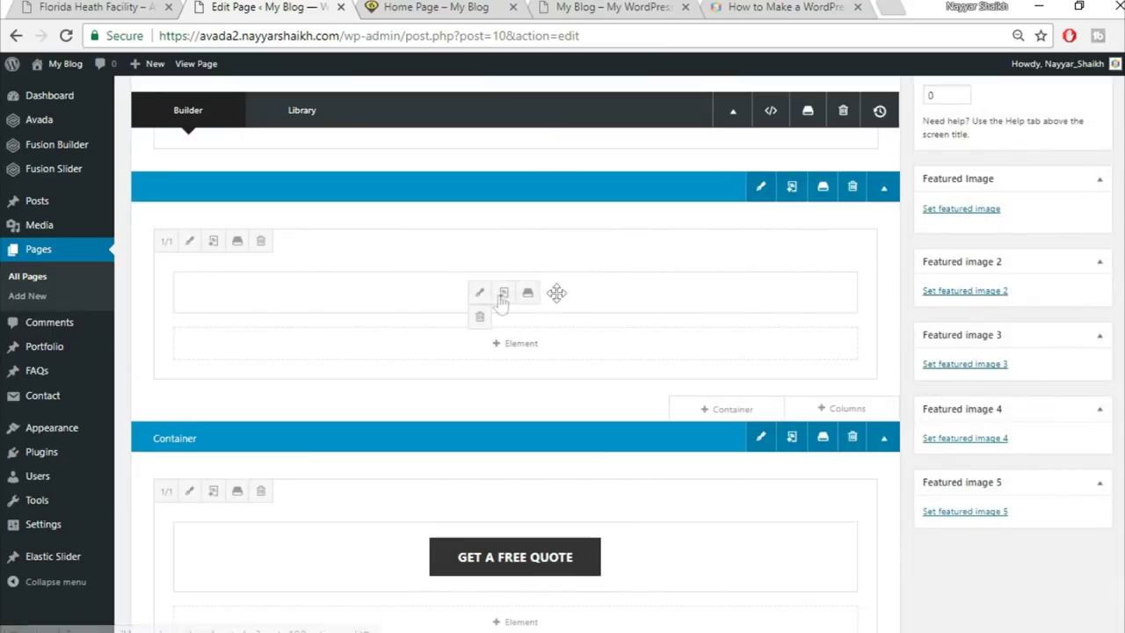
Delete the old Top2 and Top1 saved containers and save the first container as Top1
click(824, 189)
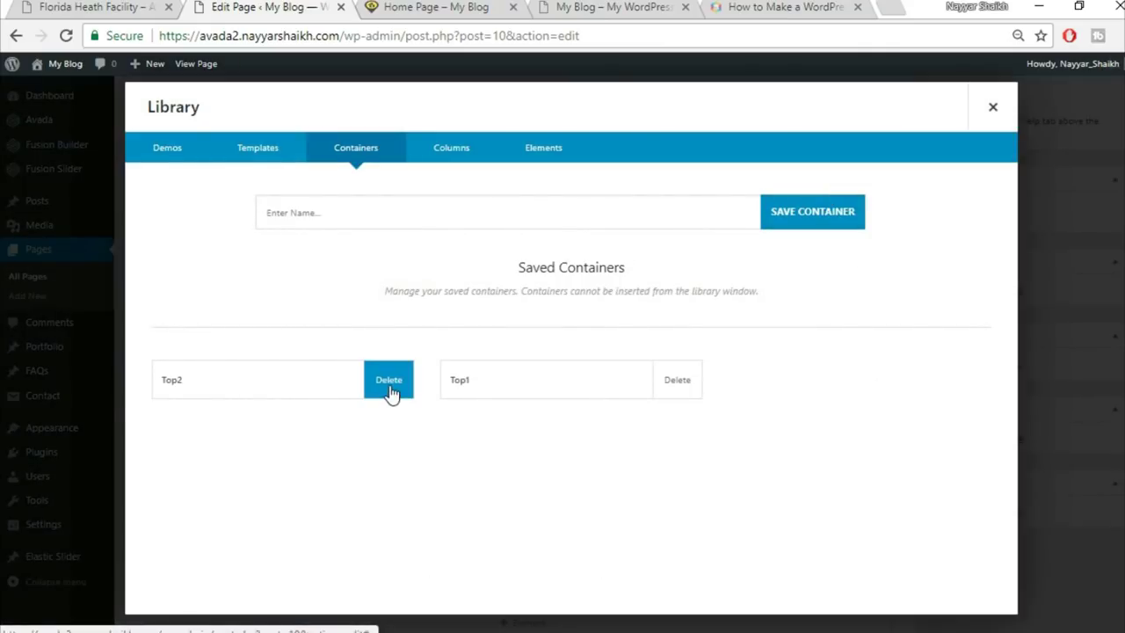
click(389, 380)
click(643, 141)
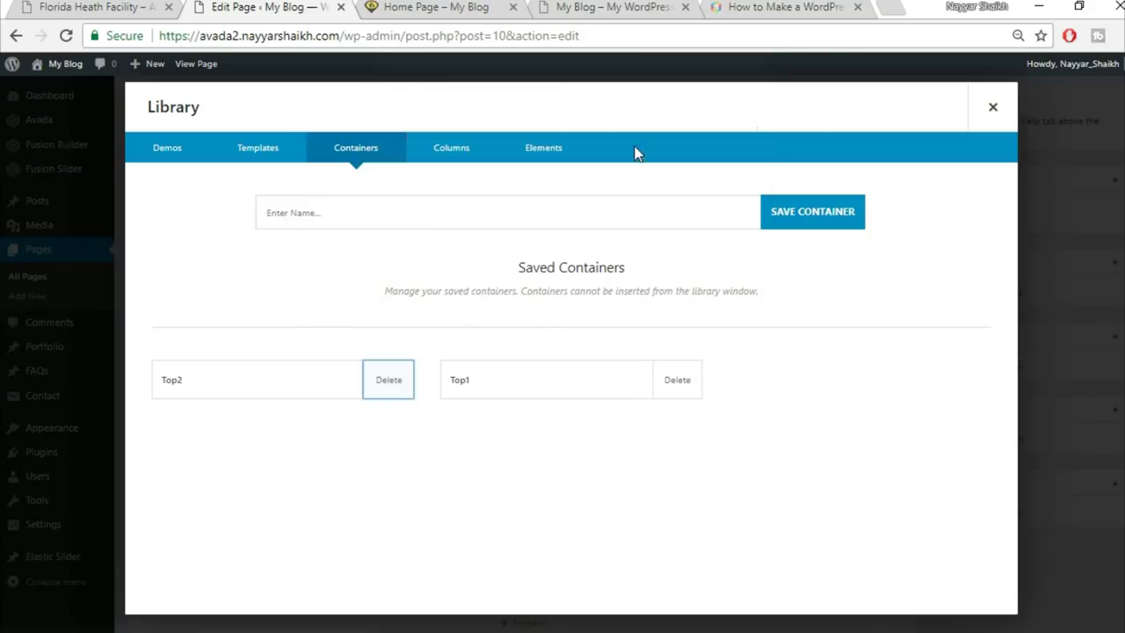
click(386, 401)
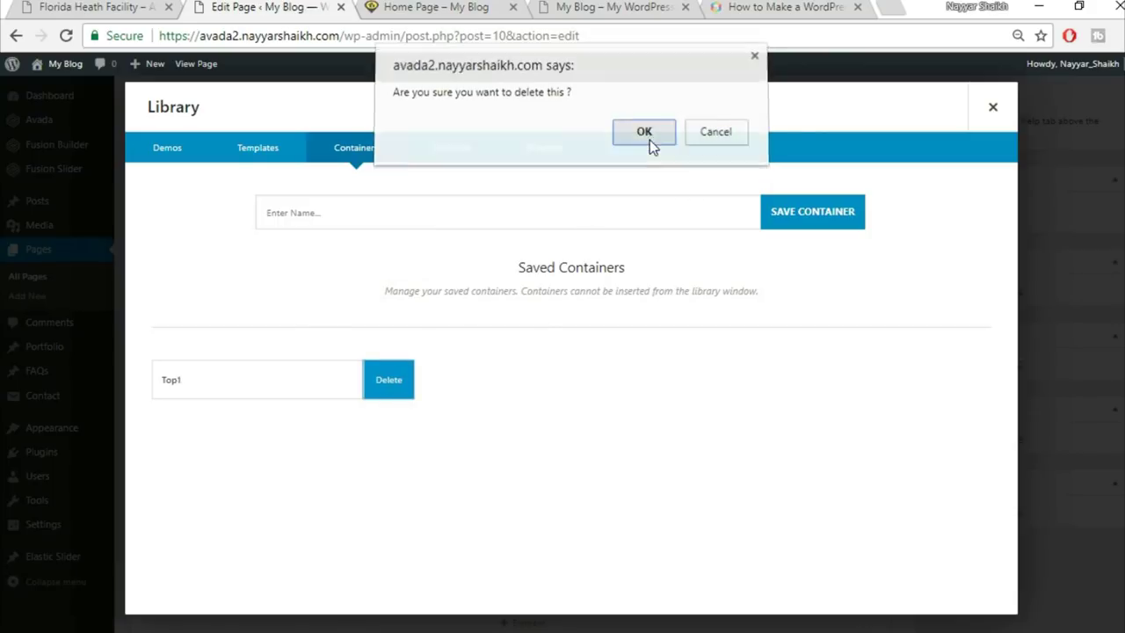
click(648, 140)
click(467, 220)
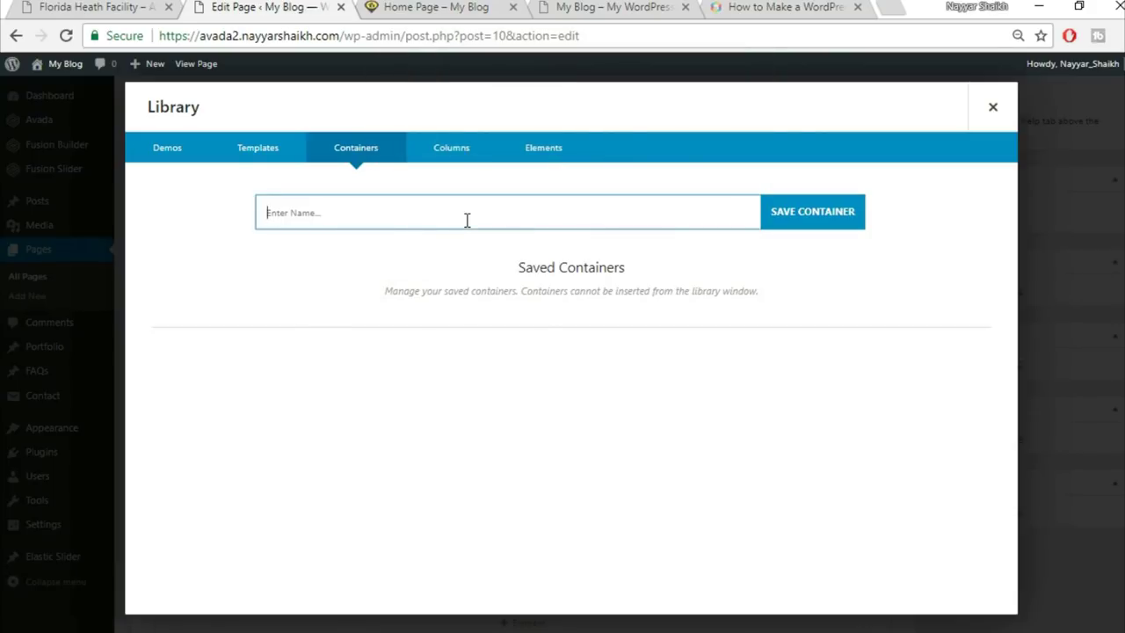
click(825, 205)
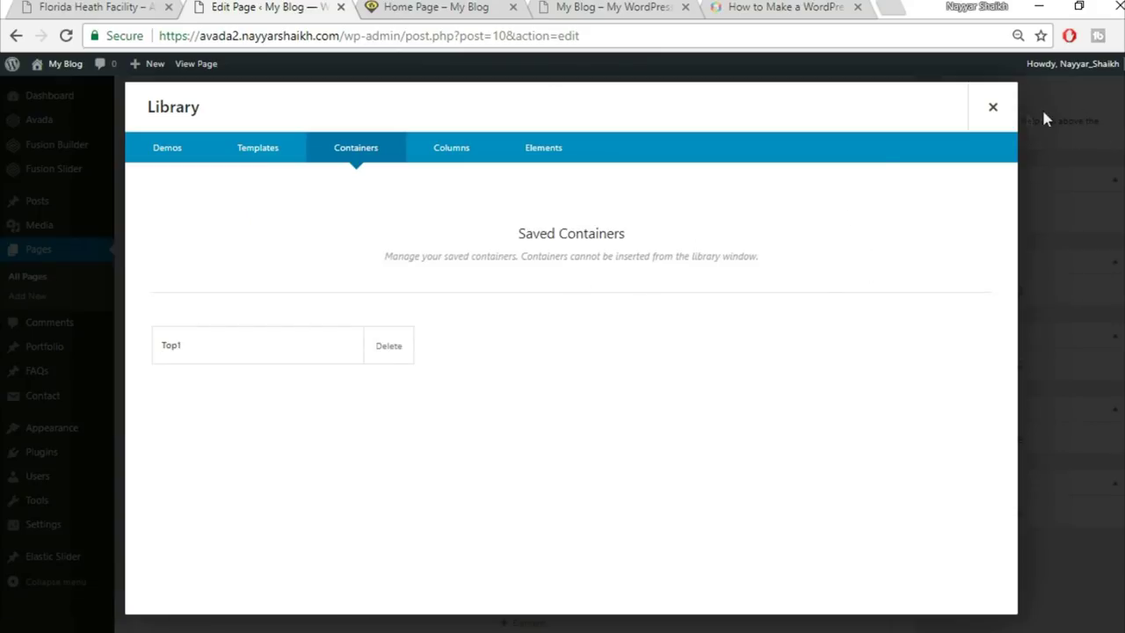
click(1015, 119)
Save the second container to the library as Top2
scroll(857, 368, down, 1)
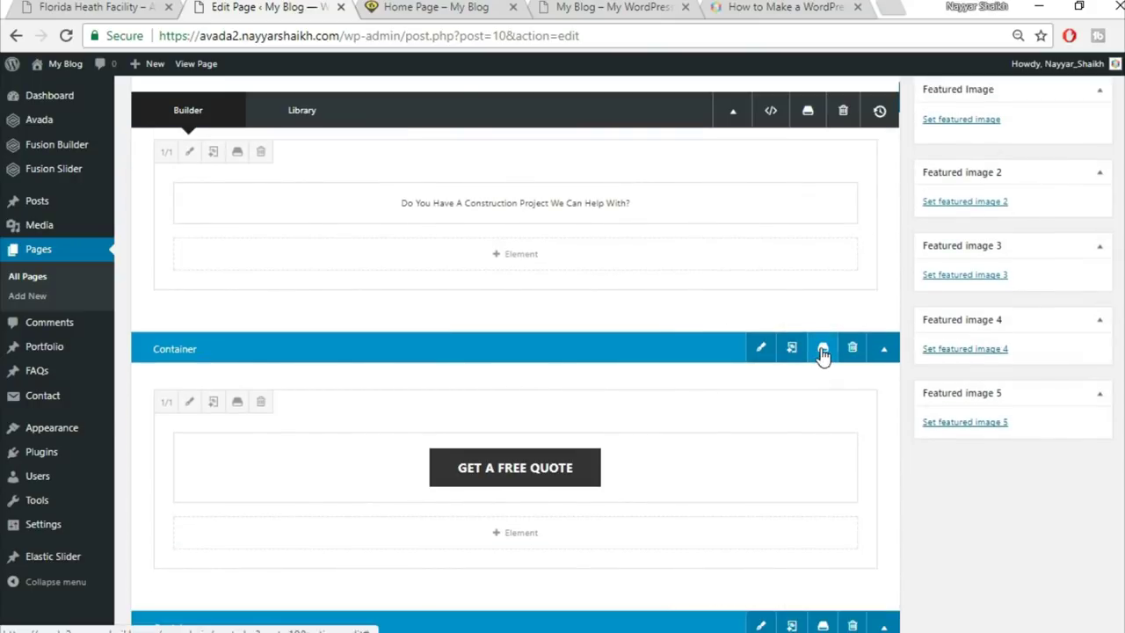
click(823, 348)
click(535, 212)
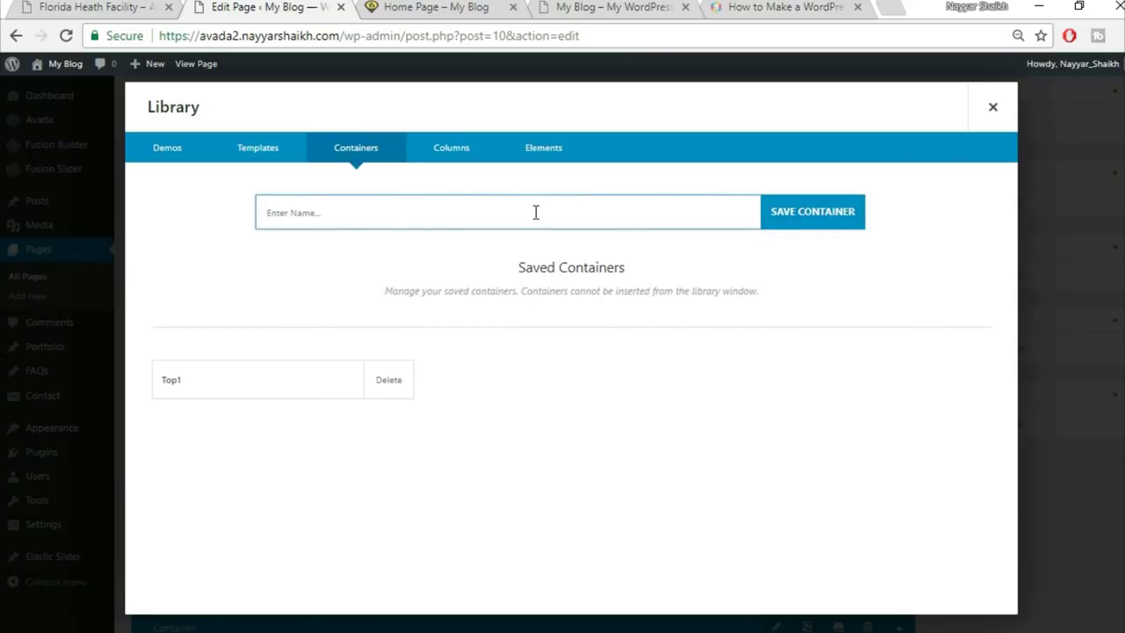
click(831, 213)
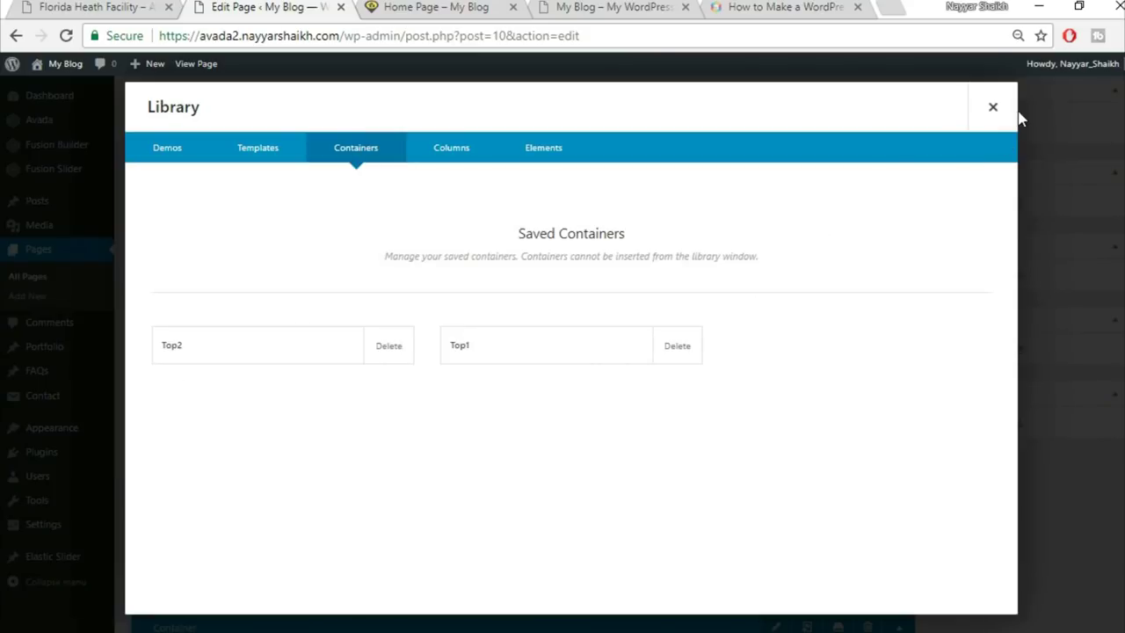
click(1007, 111)
Save a third container as Top3 and view the live home page
scroll(778, 337, down, 1)
scroll(778, 336, down, 3)
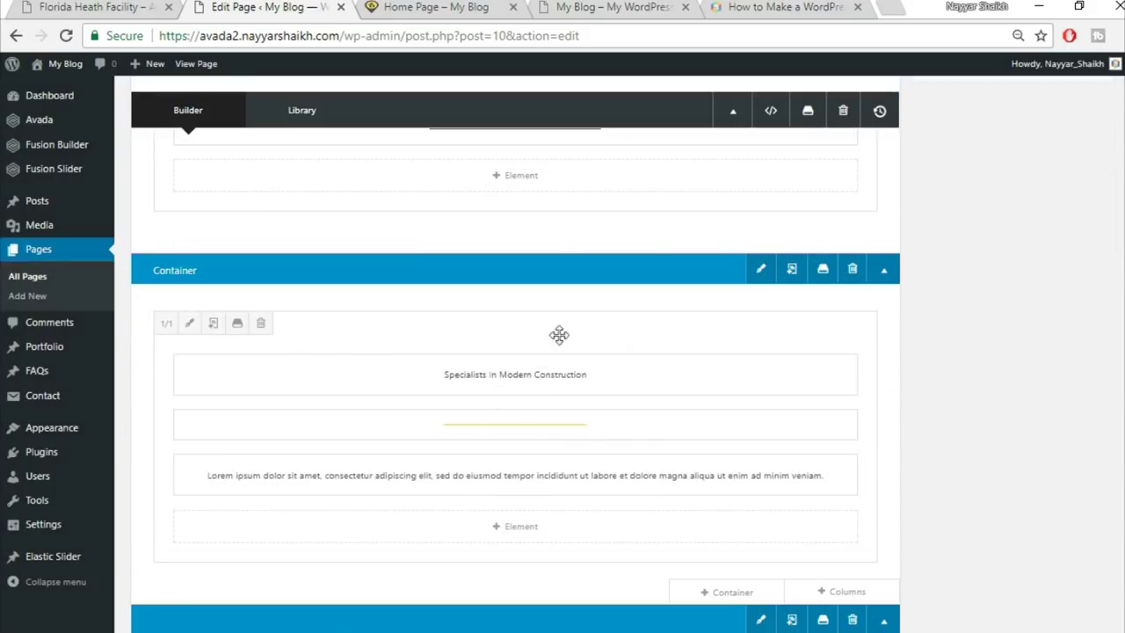
click(825, 273)
click(501, 211)
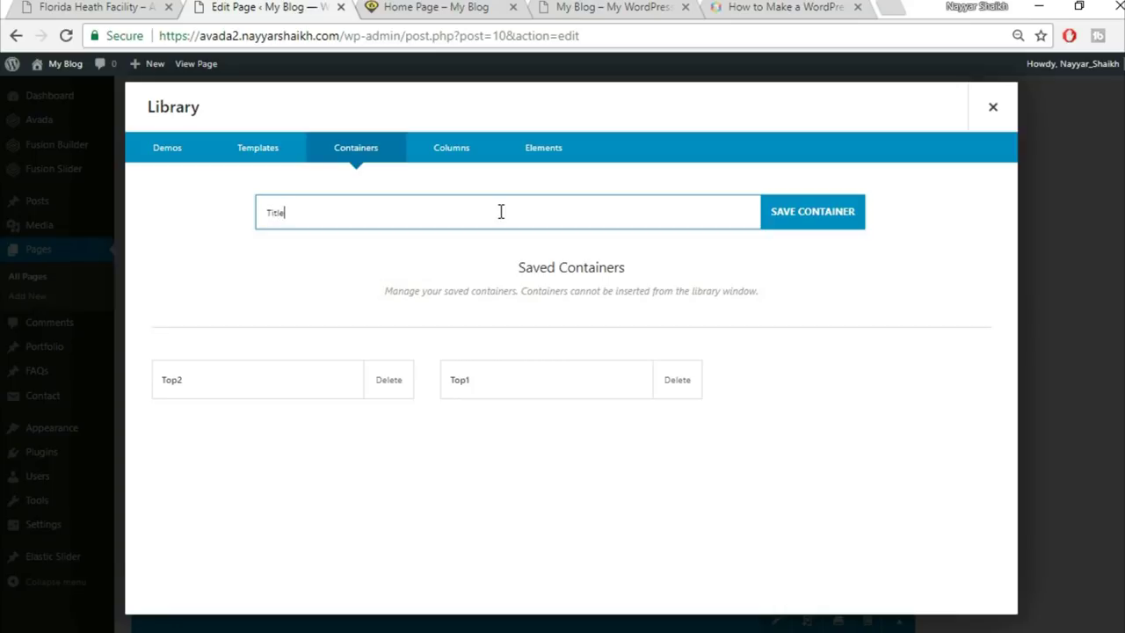
text(Top3)
click(842, 215)
click(457, 7)
scroll(475, 330, down, 1)
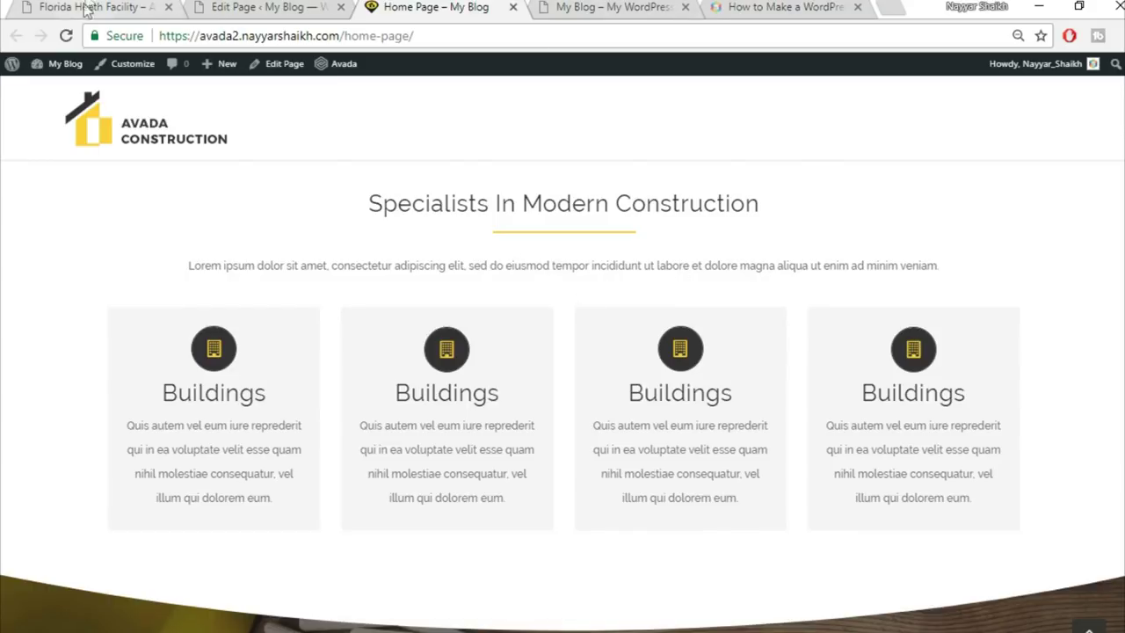
Check the Florida Heath Facility reference page, then go to the demo's home page
key(ctrl+1)
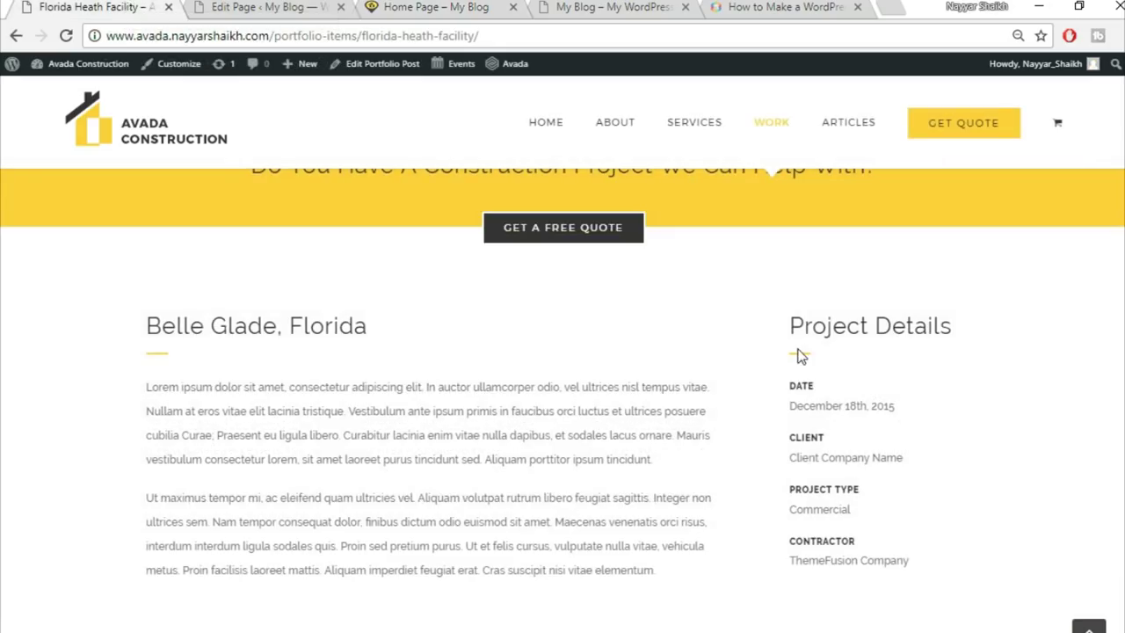
scroll(798, 355, down, 10)
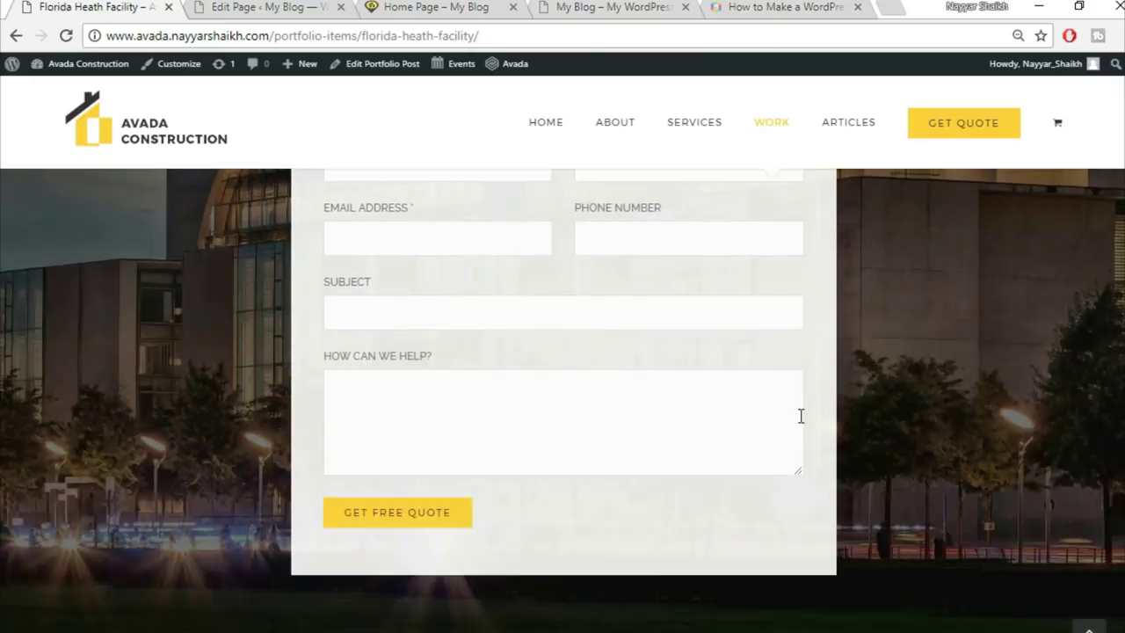
scroll(800, 415, up, 15)
click(152, 130)
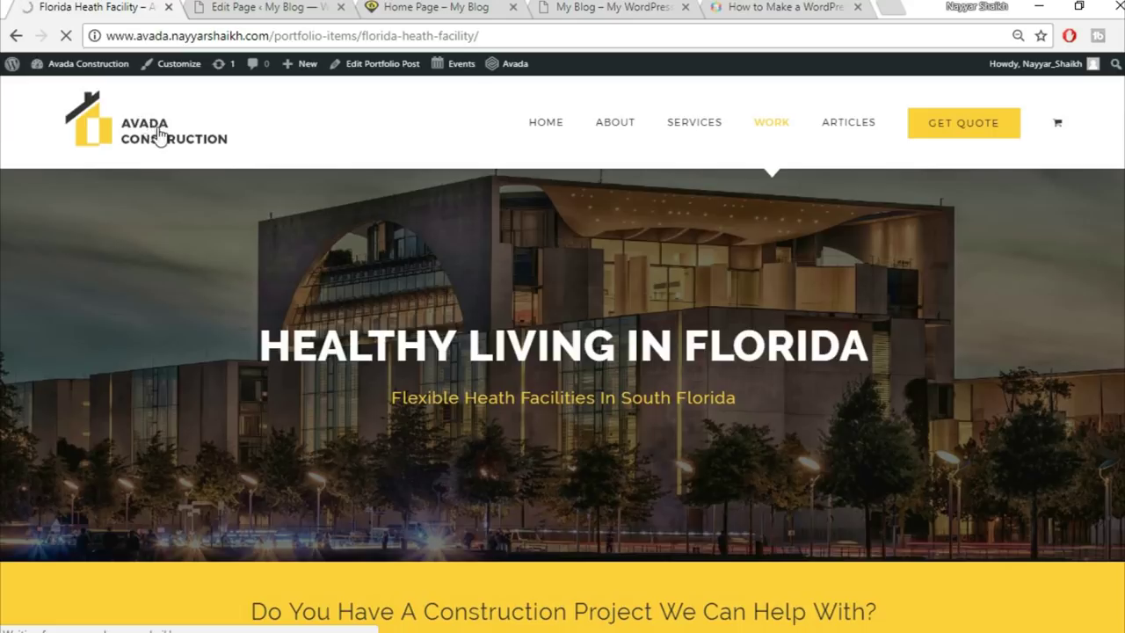
Examine the demo's Specialists heading and intro paragraph, then return to the Home Page editor
scroll(310, 211, down, 6)
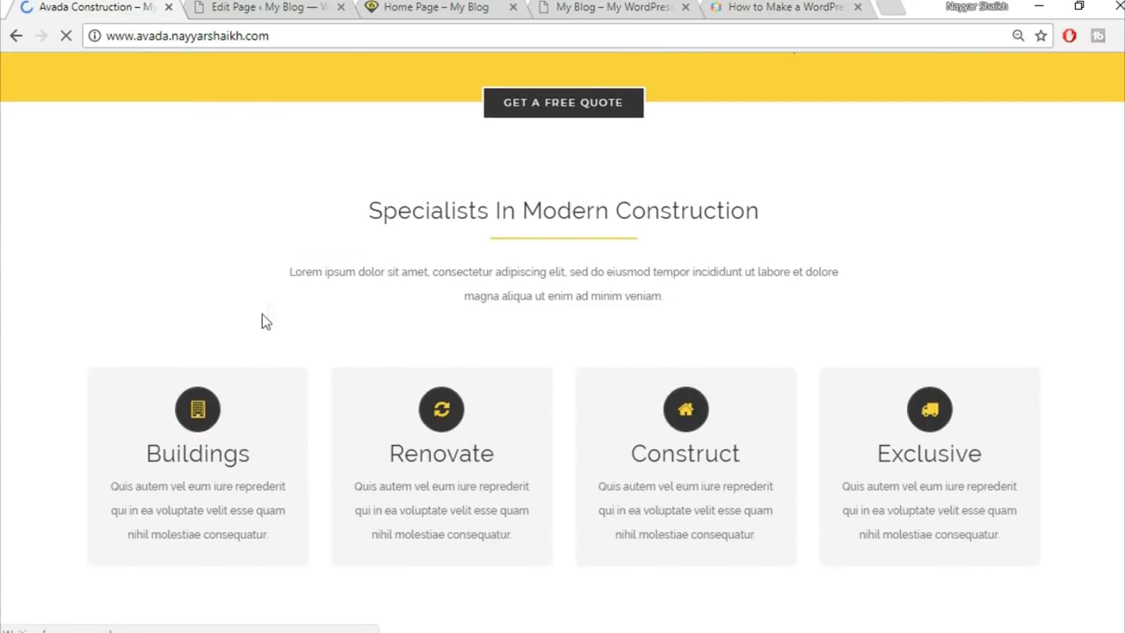
drag(291, 271, 698, 299)
click(88, 293)
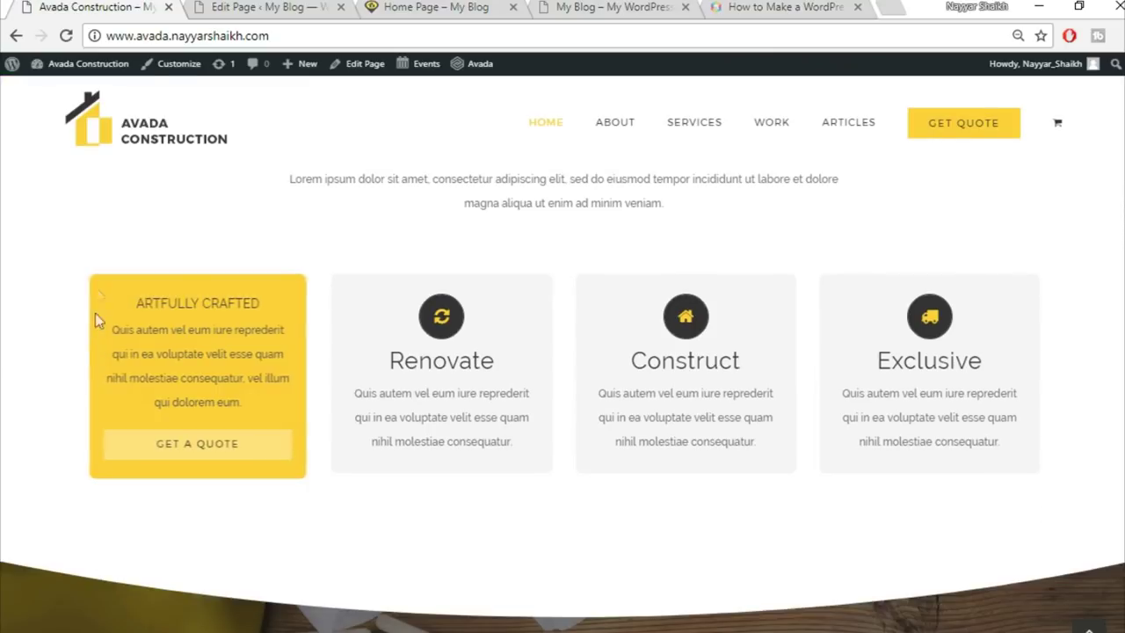
scroll(160, 336, up, 1)
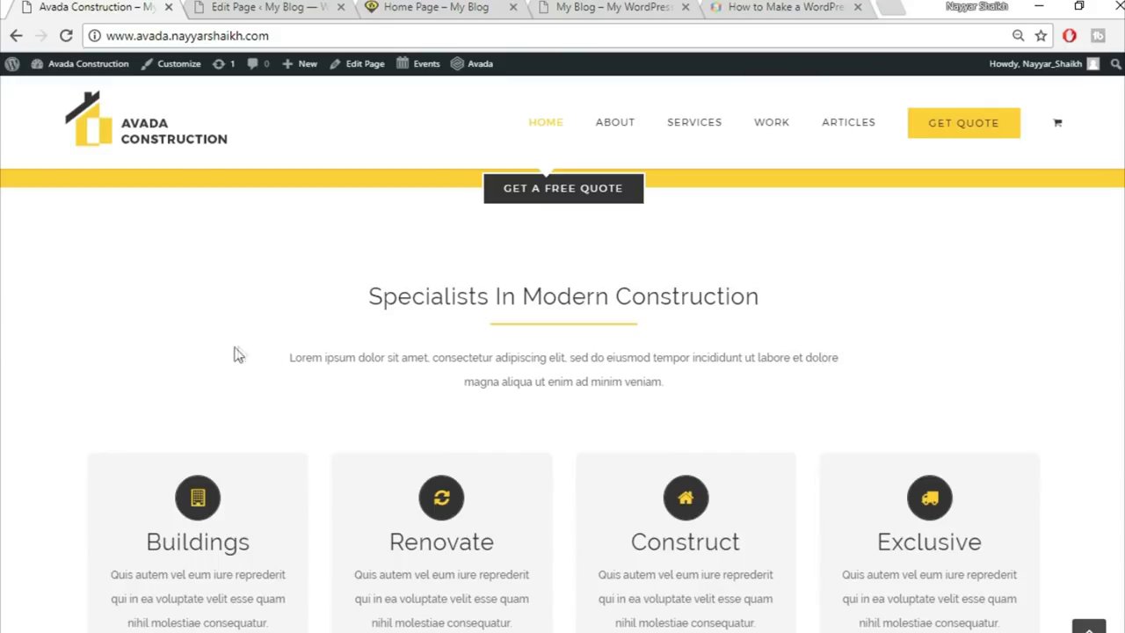
drag(262, 195, 756, 430)
click(754, 427)
click(378, 9)
click(326, 13)
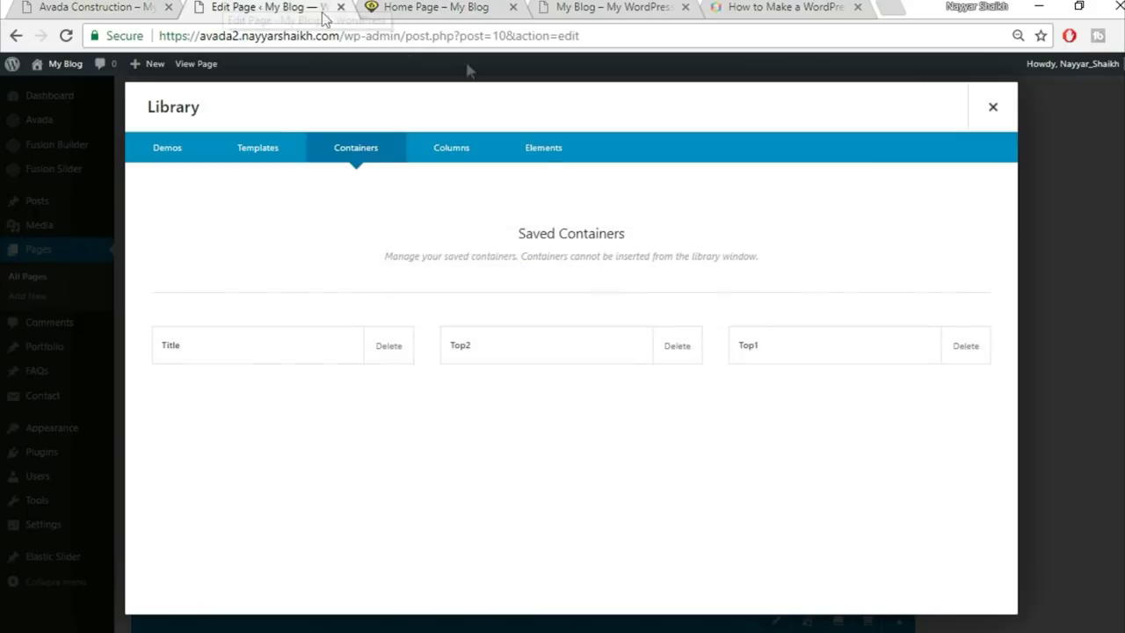
Delete the saved Title container from the library
click(392, 361)
click(646, 142)
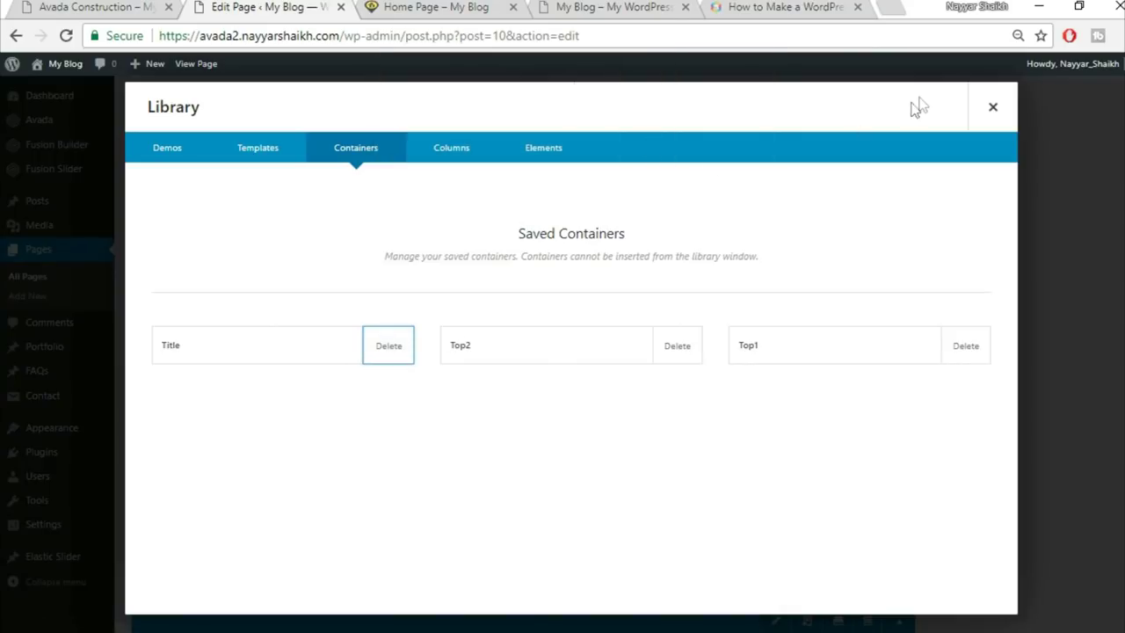
click(985, 108)
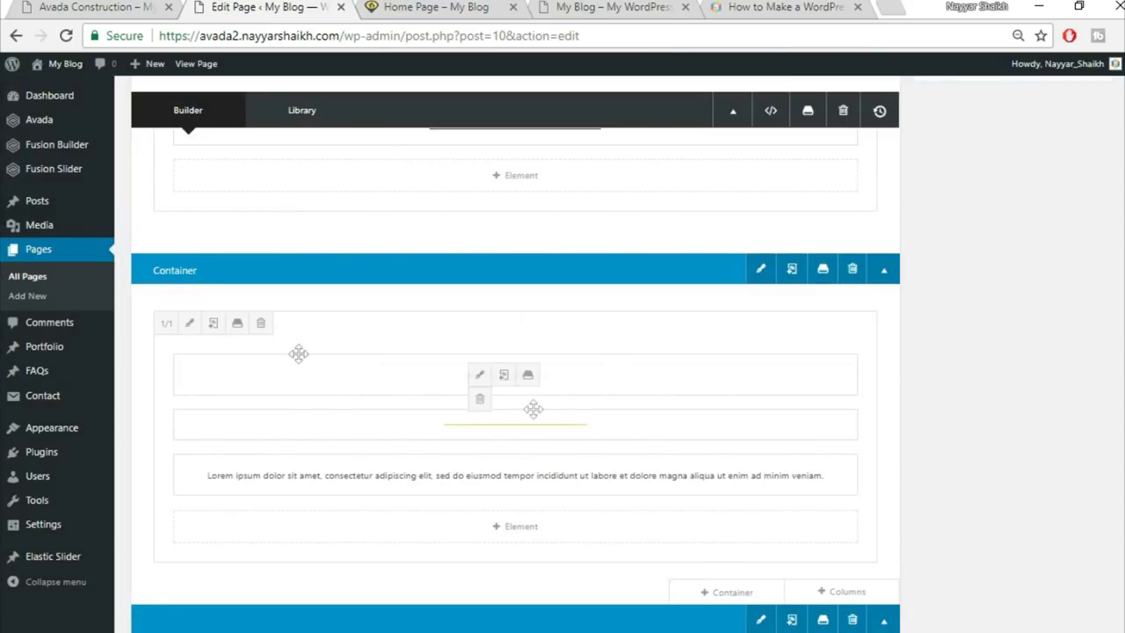
Set the Specialists column padding to 50 top and 15% sides, then update the Home Page
click(191, 323)
click(268, 158)
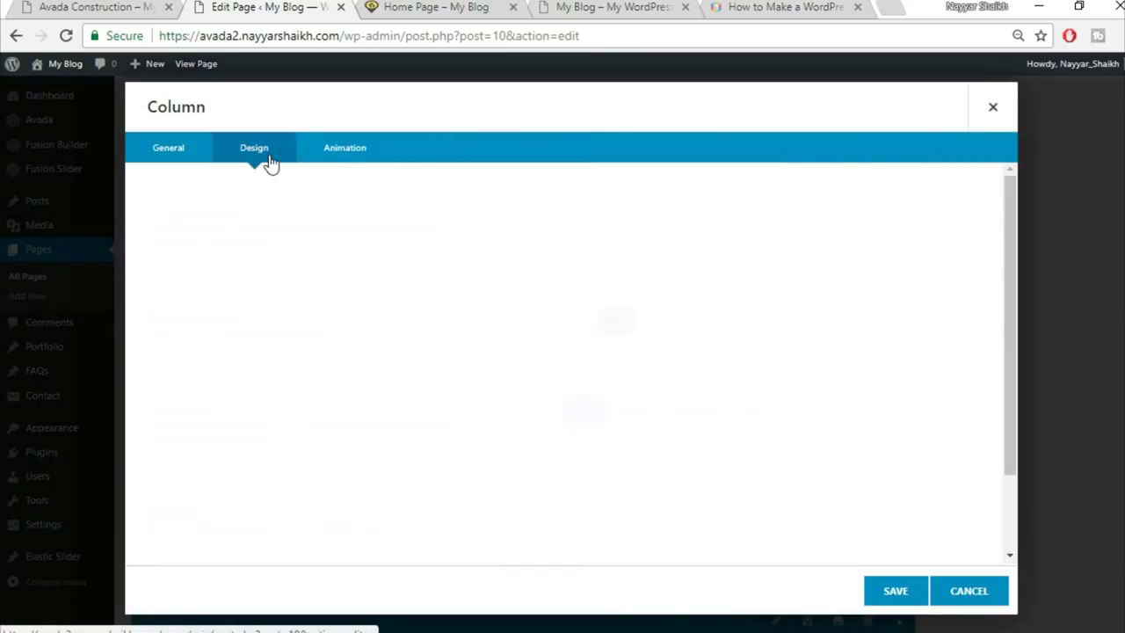
scroll(835, 359, down, 1)
scroll(837, 360, down, 1)
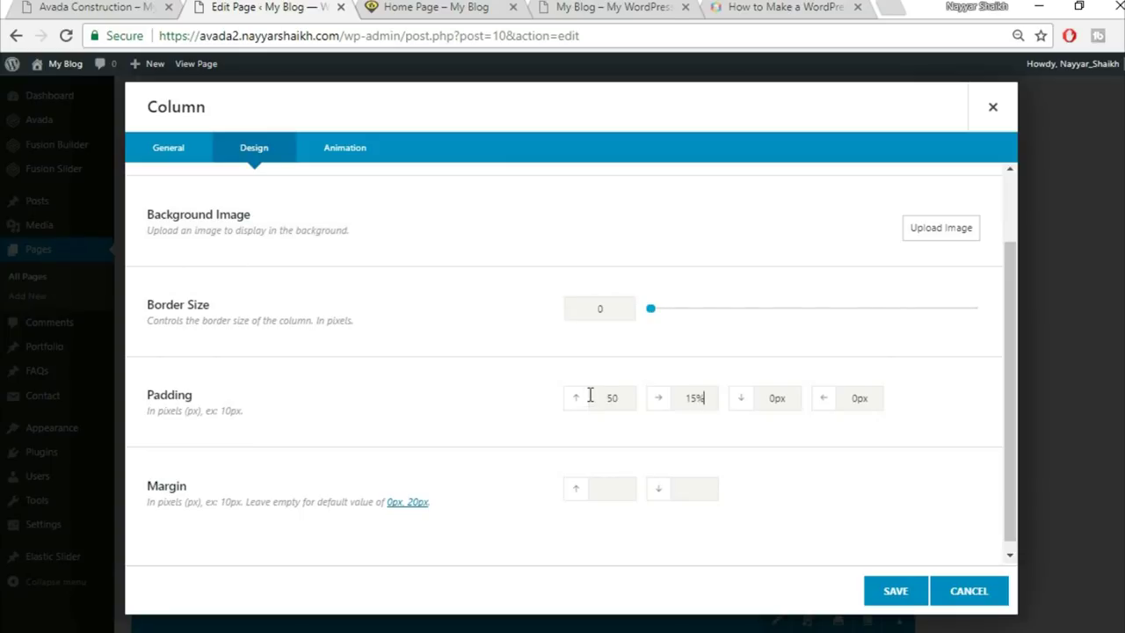
drag(883, 398, 807, 400)
click(896, 591)
scroll(1121, 350, up, 10)
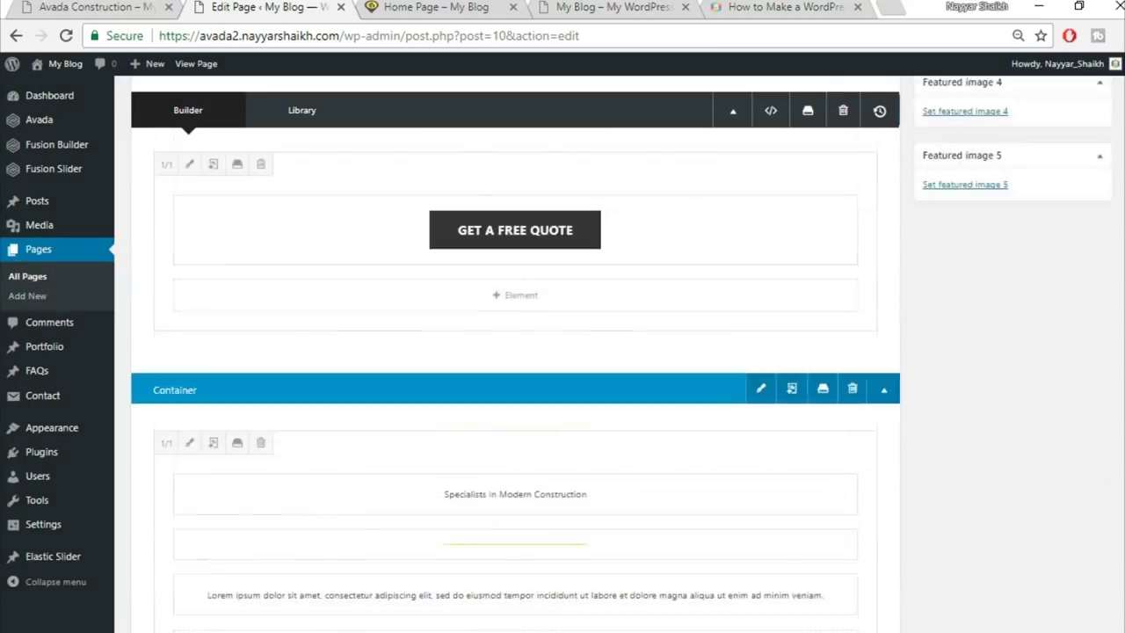
click(1093, 313)
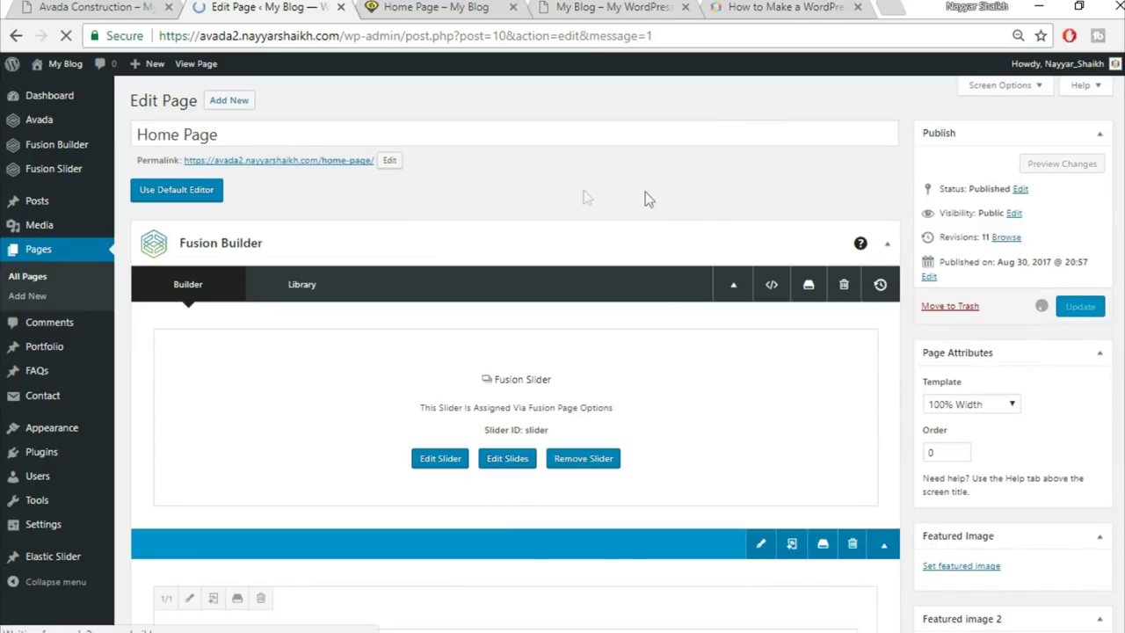
click(422, 9)
Reload the live Home Page to check the narrowed Specialists paragraph, then return to the editor
click(423, 32)
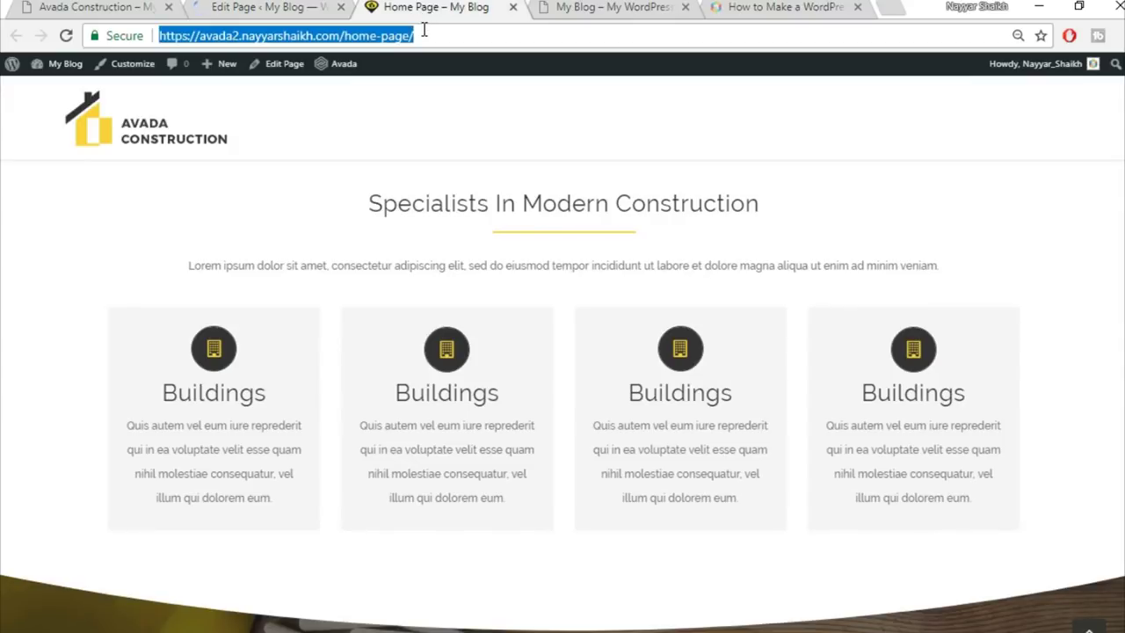
key(Return)
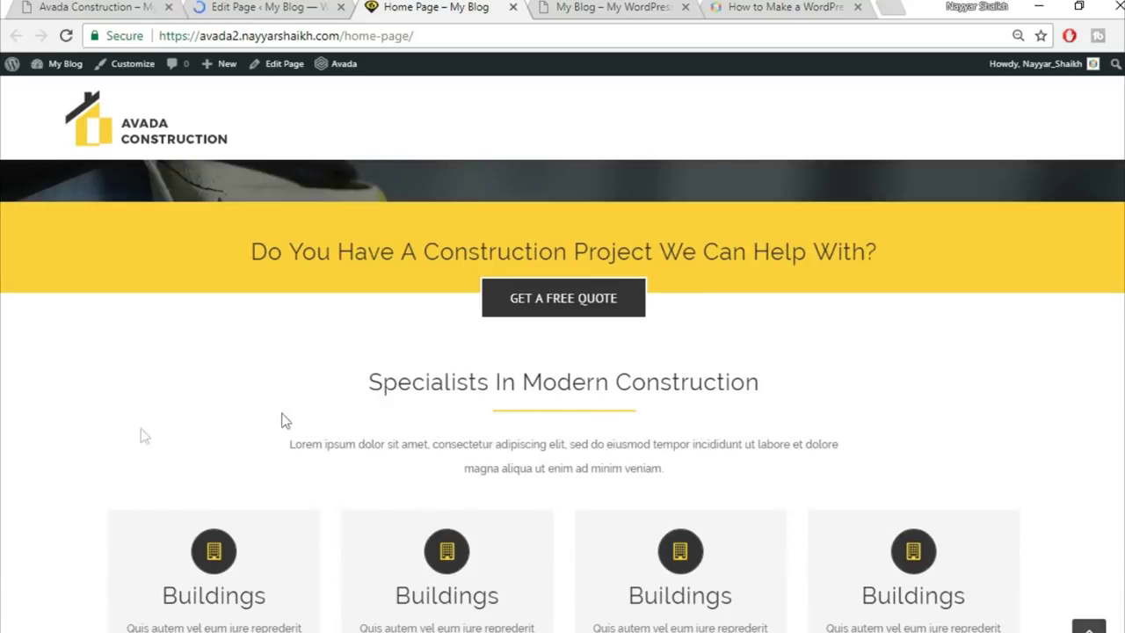
scroll(1011, 391, down, 1)
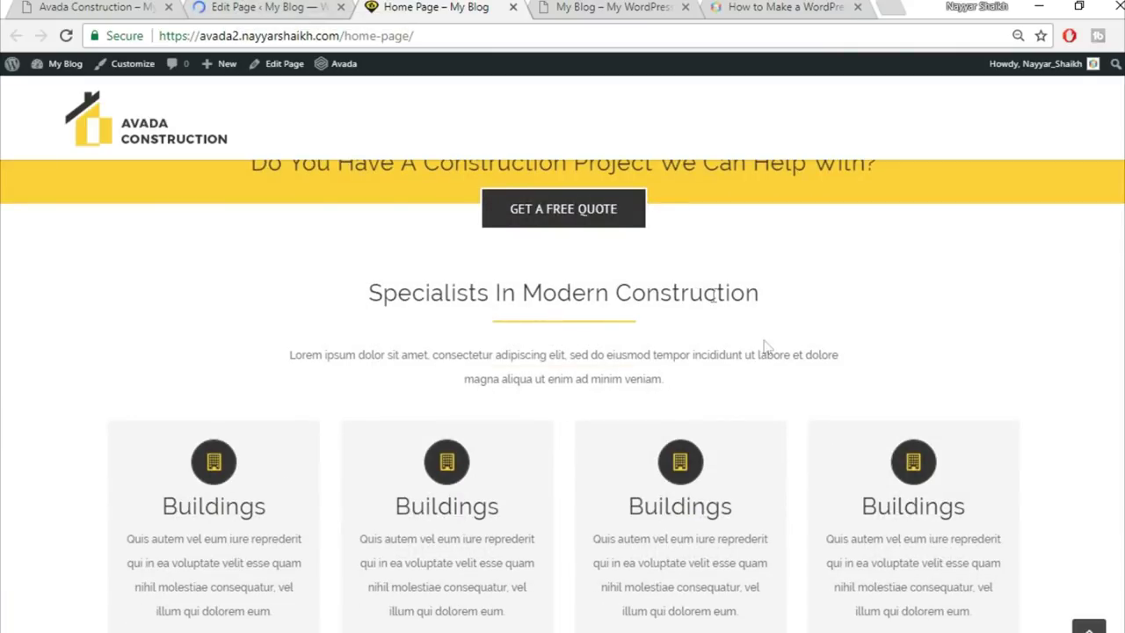
click(264, 6)
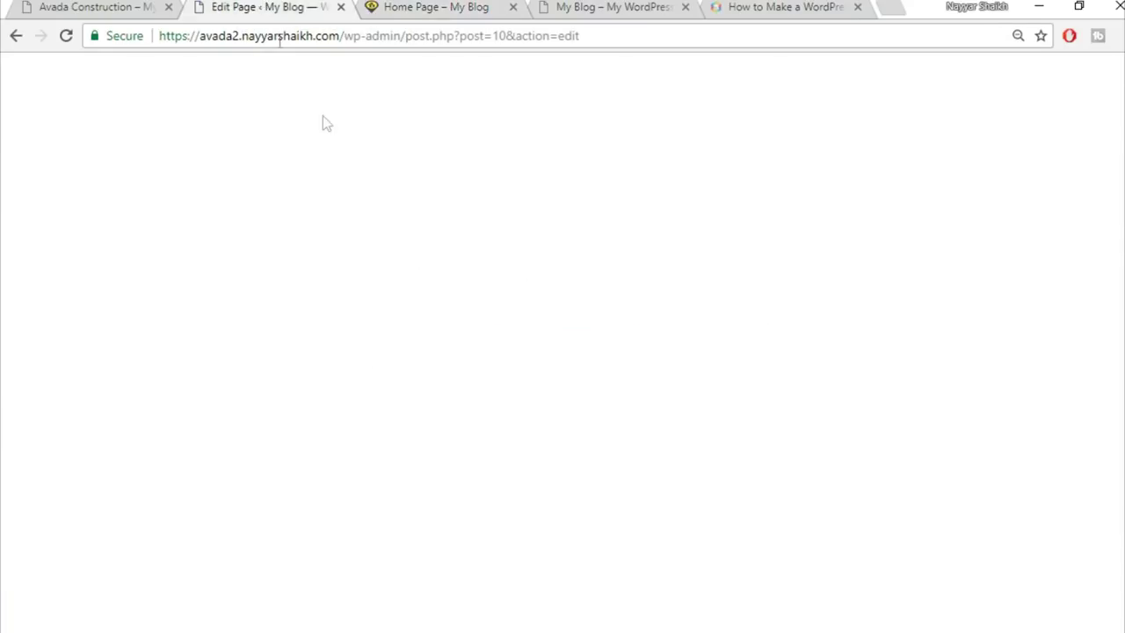
Save the Specialists container to the library as Title
scroll(417, 289, down, 8)
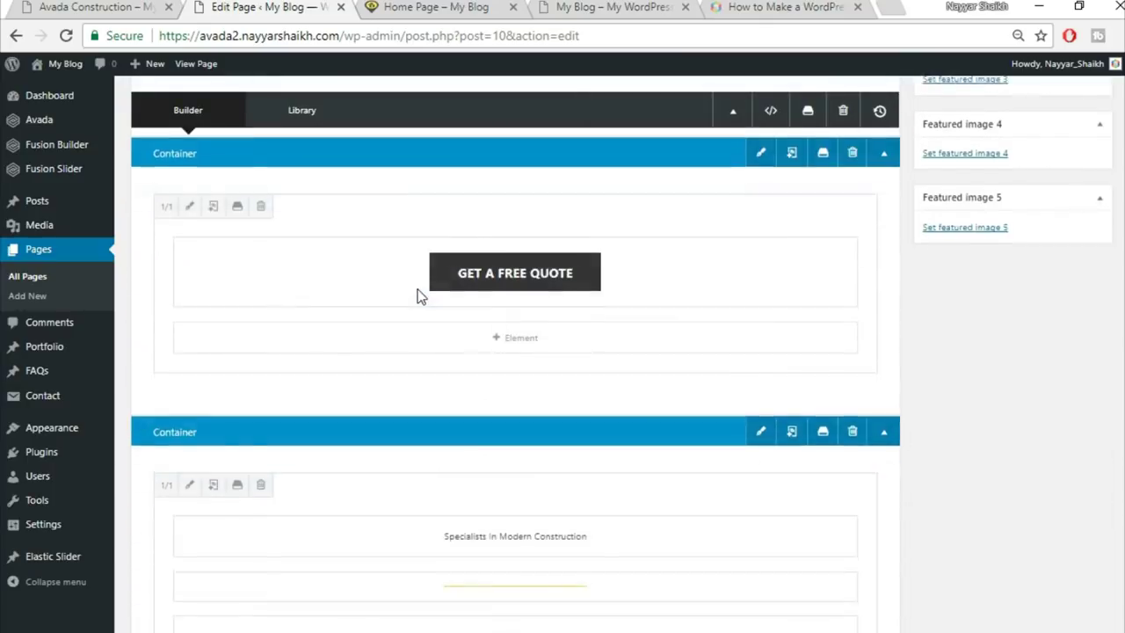
scroll(756, 281, up, 1)
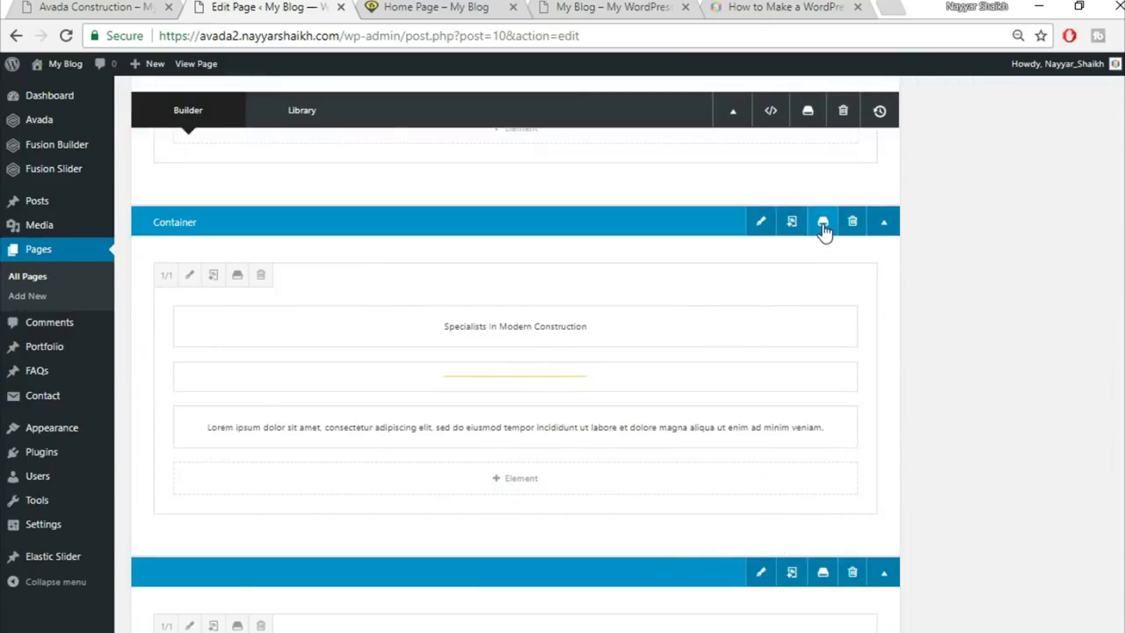
click(823, 224)
click(519, 214)
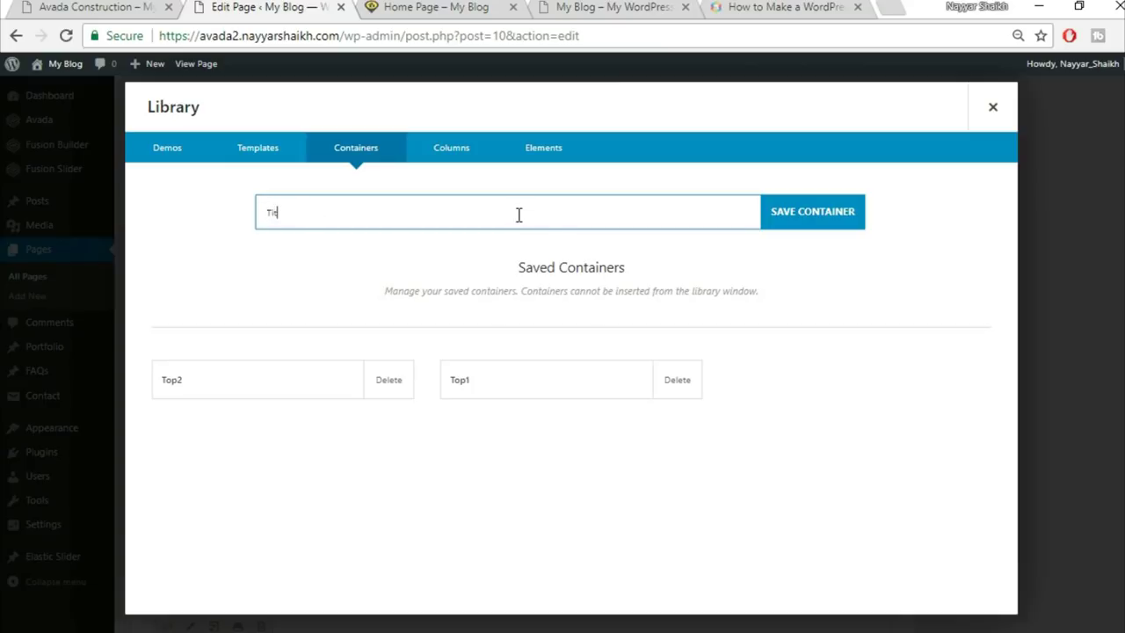
click(805, 227)
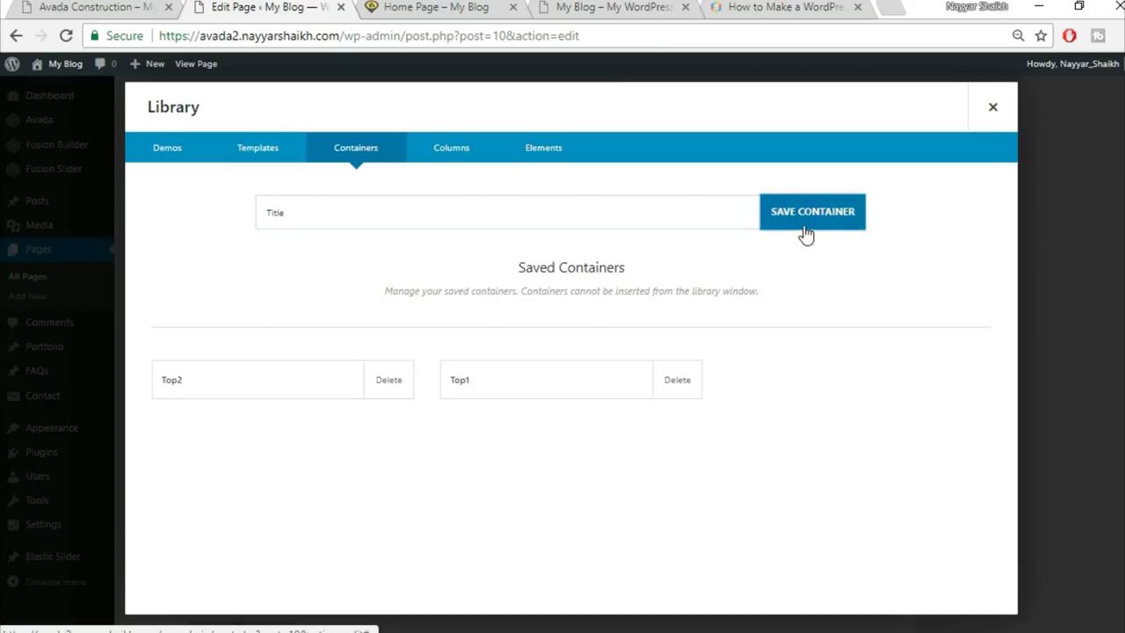
click(993, 106)
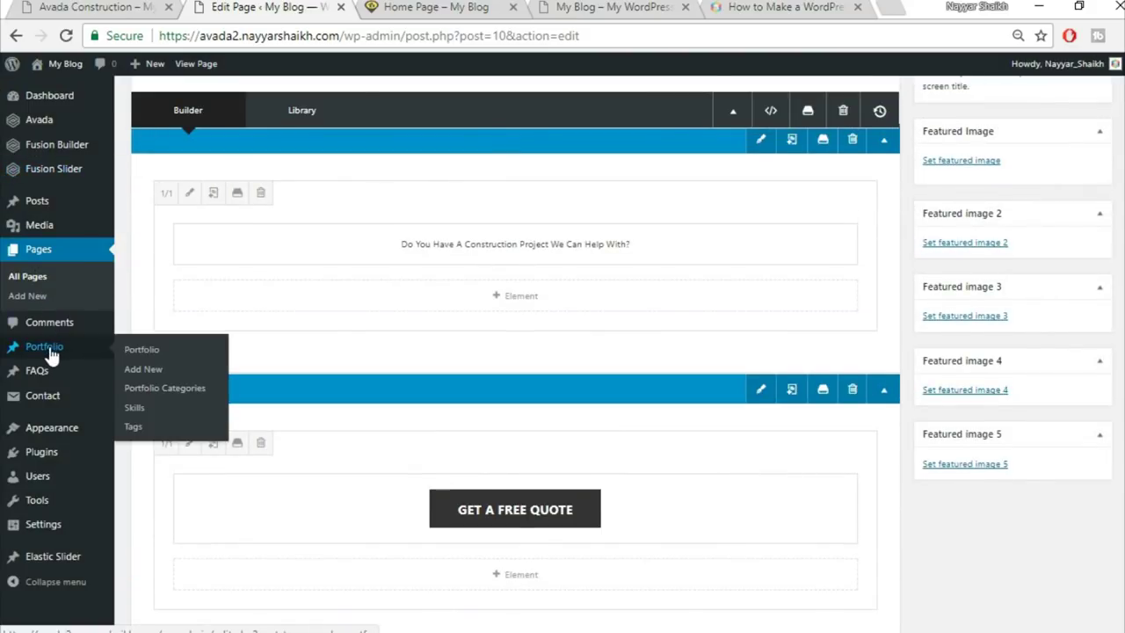
Edit the Florida Health Facility portfolio post and view the demo's Florida Heath Facility page
click(50, 350)
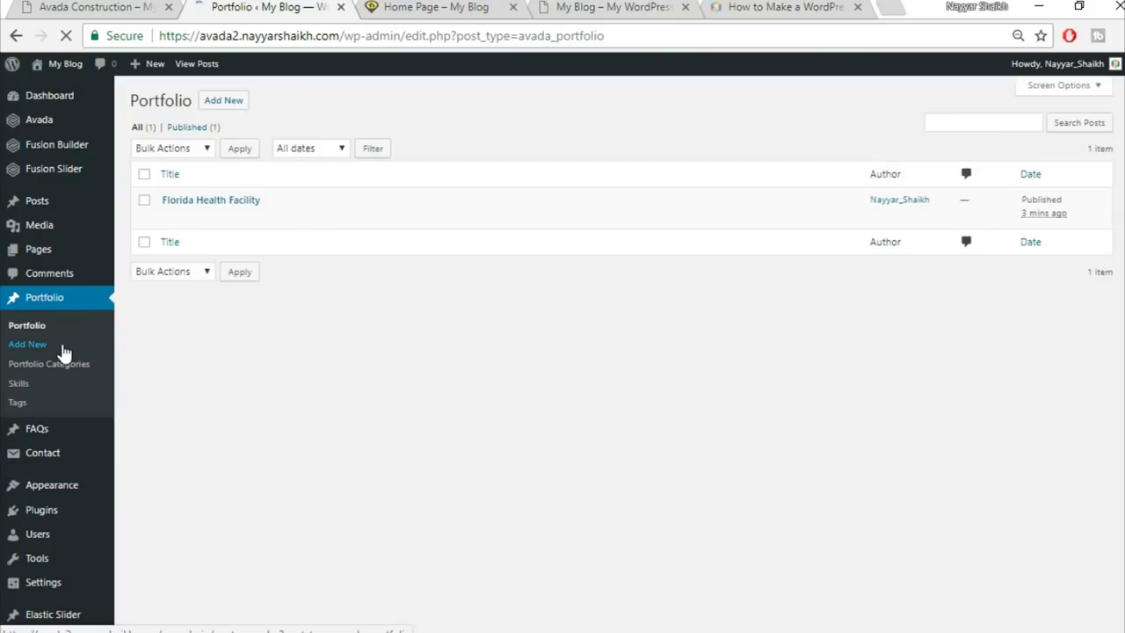
click(172, 219)
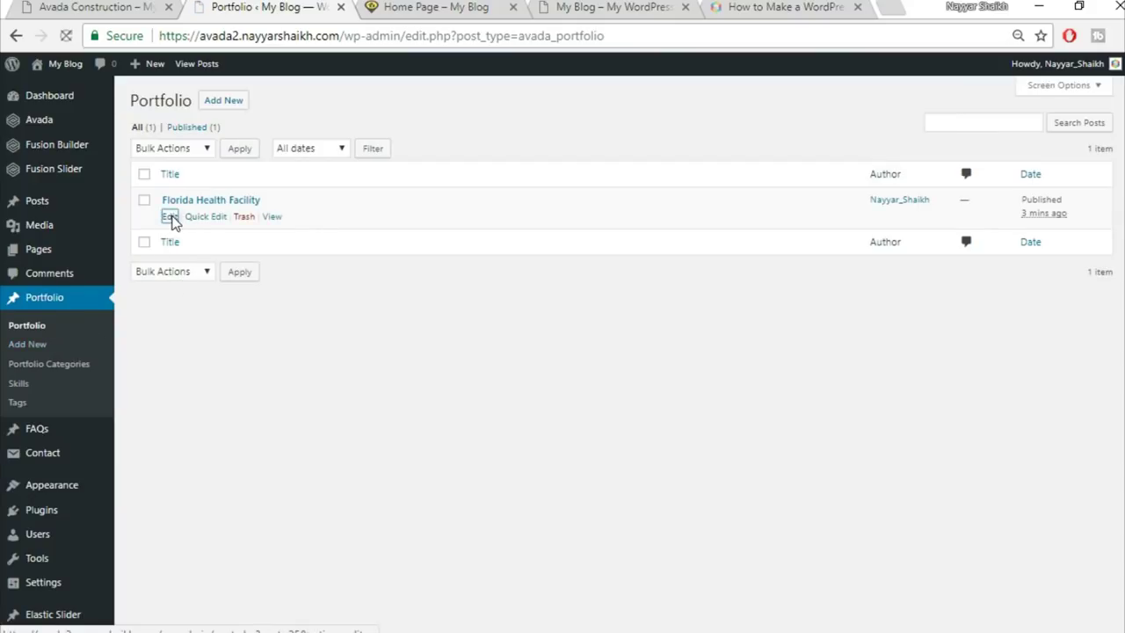
click(70, 5)
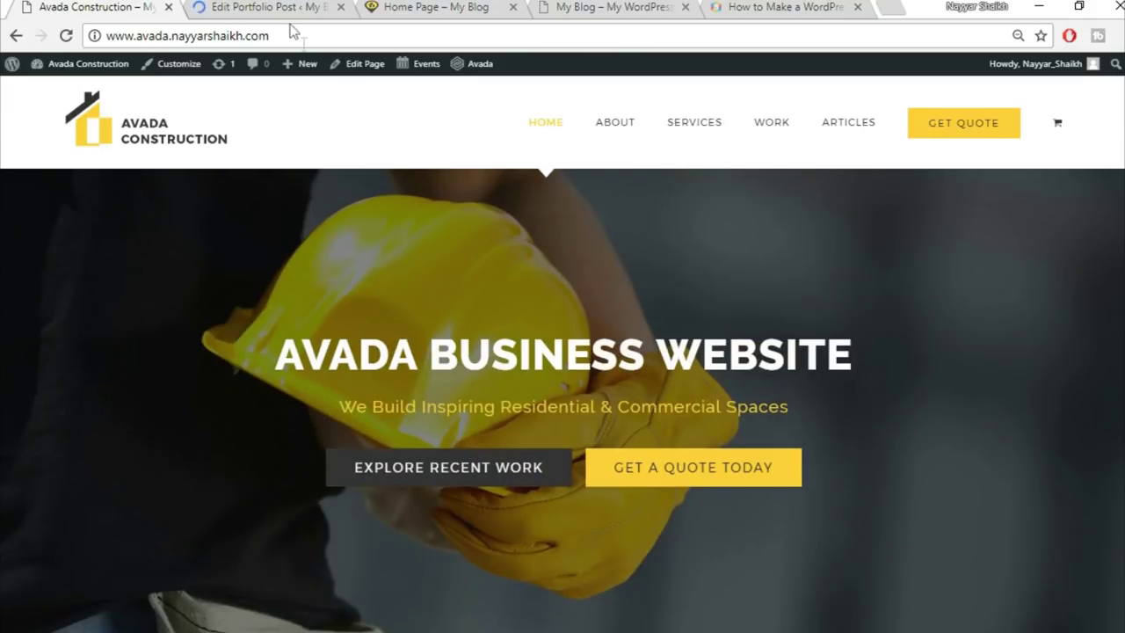
click(280, 5)
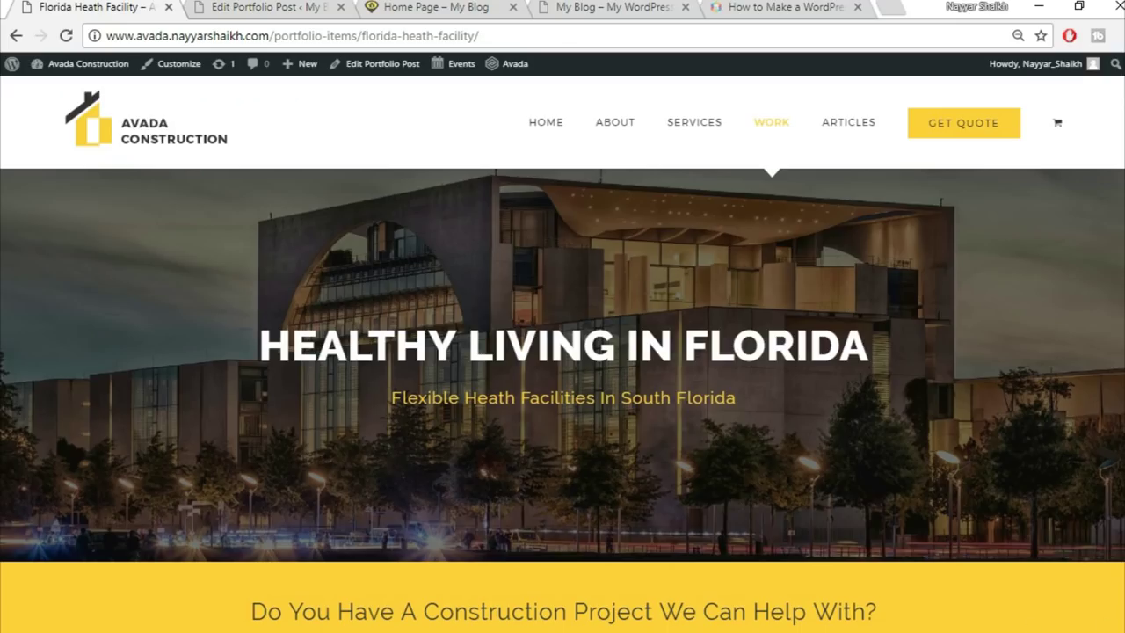
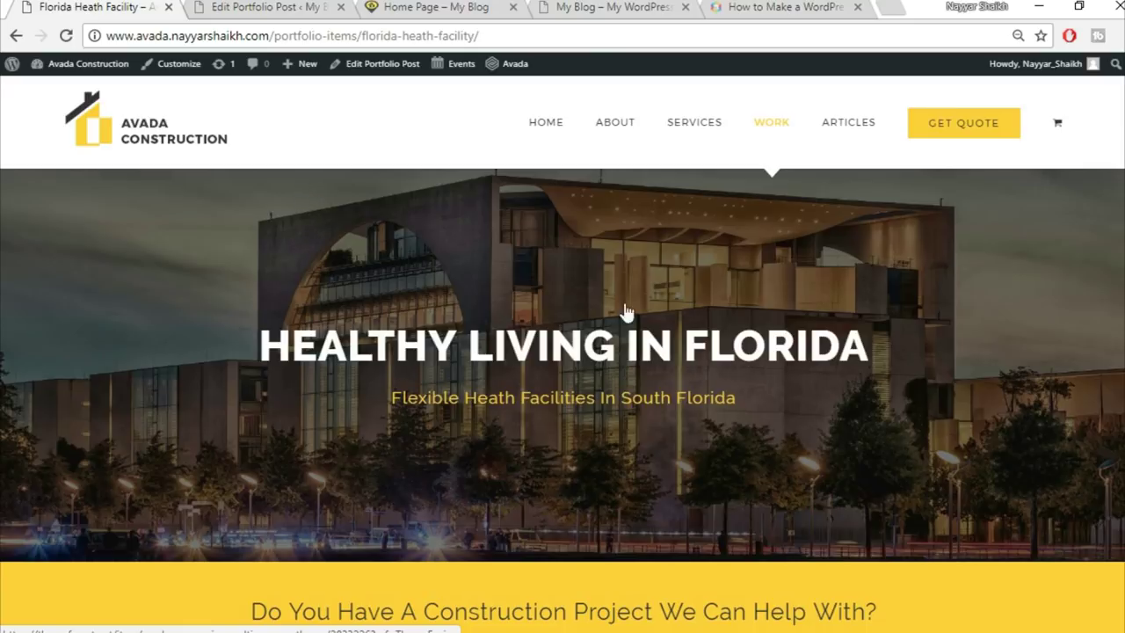
Switch the post to Fusion Builder and collapse the Custom Fields, Excerpt, Comments and Discussion boxes
click(233, 6)
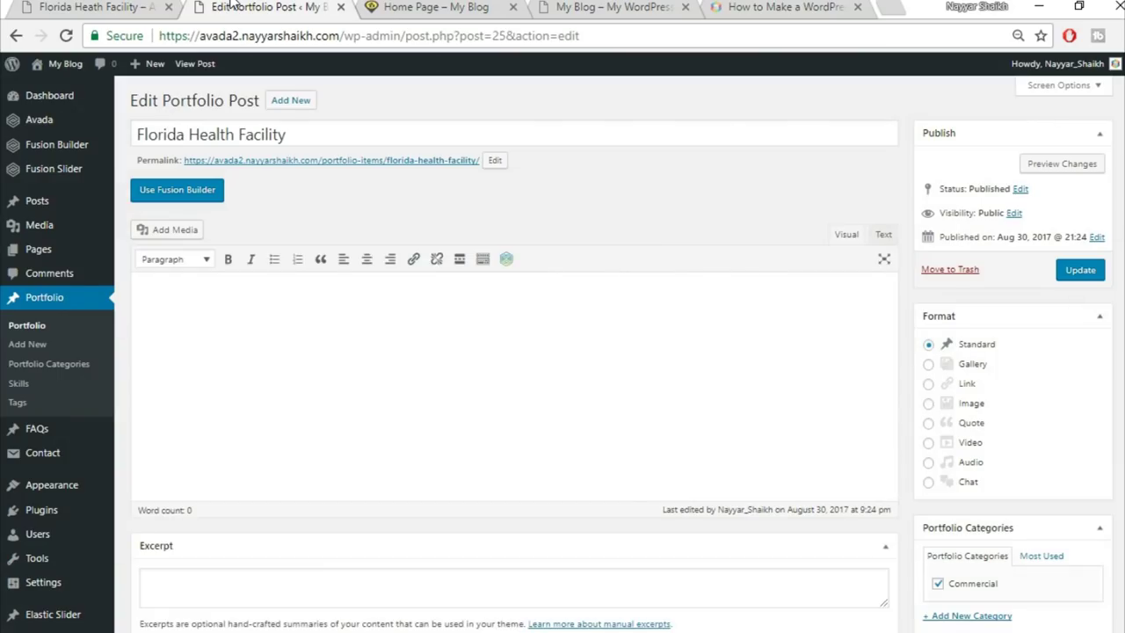
click(183, 194)
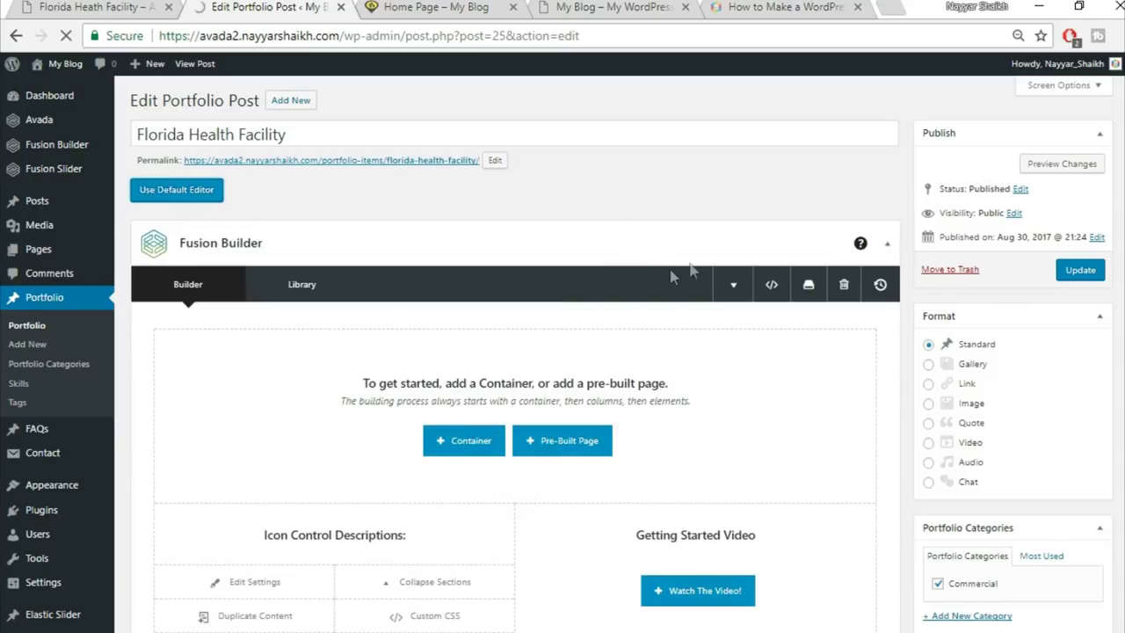
click(884, 284)
scroll(896, 313, down, 6)
scroll(897, 320, down, 6)
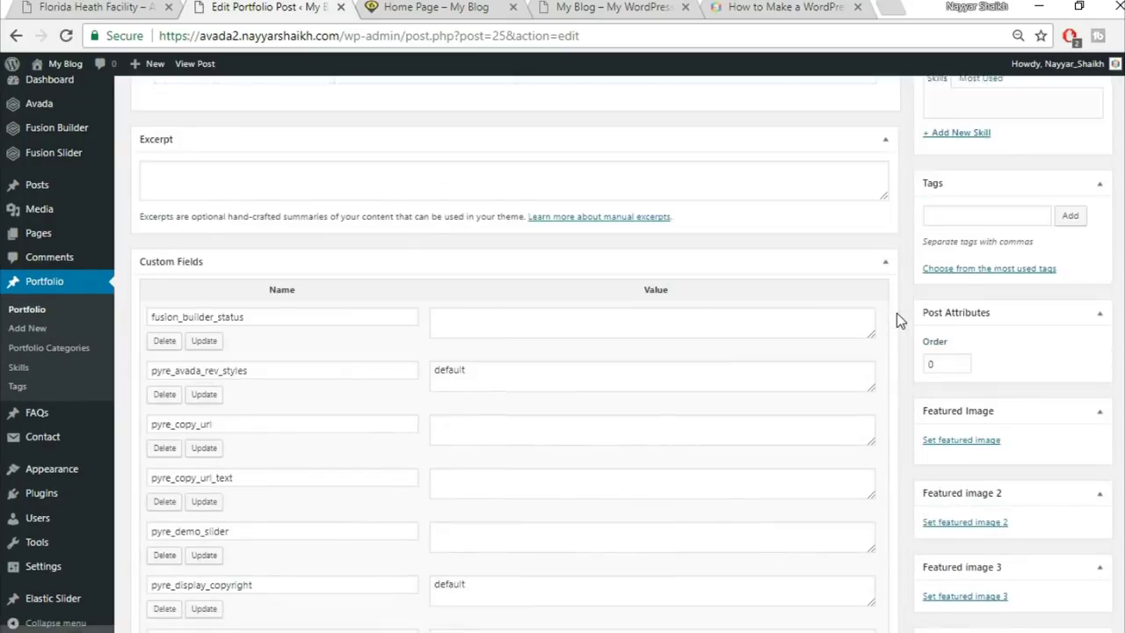
scroll(896, 320, up, 6)
click(883, 343)
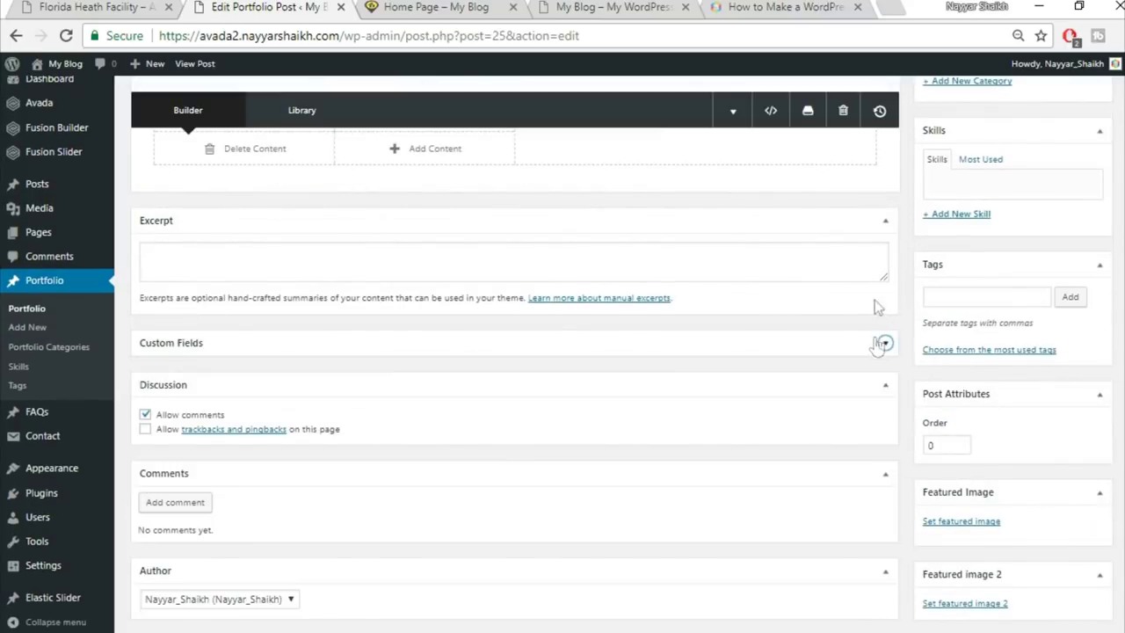
click(883, 234)
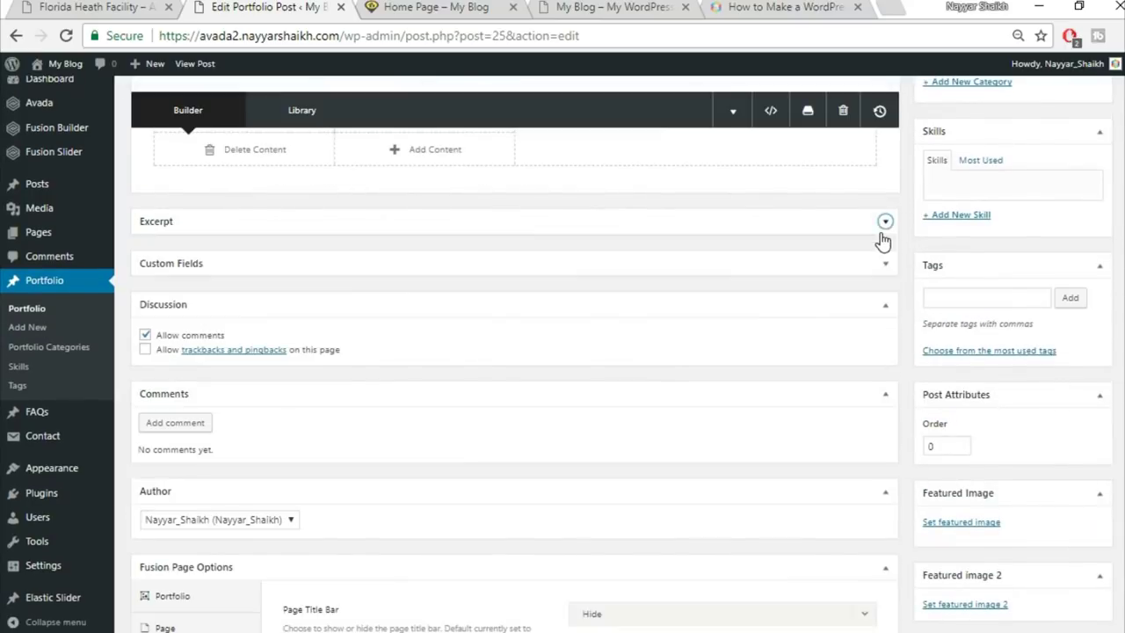
click(884, 403)
click(870, 306)
scroll(791, 431, down, 1)
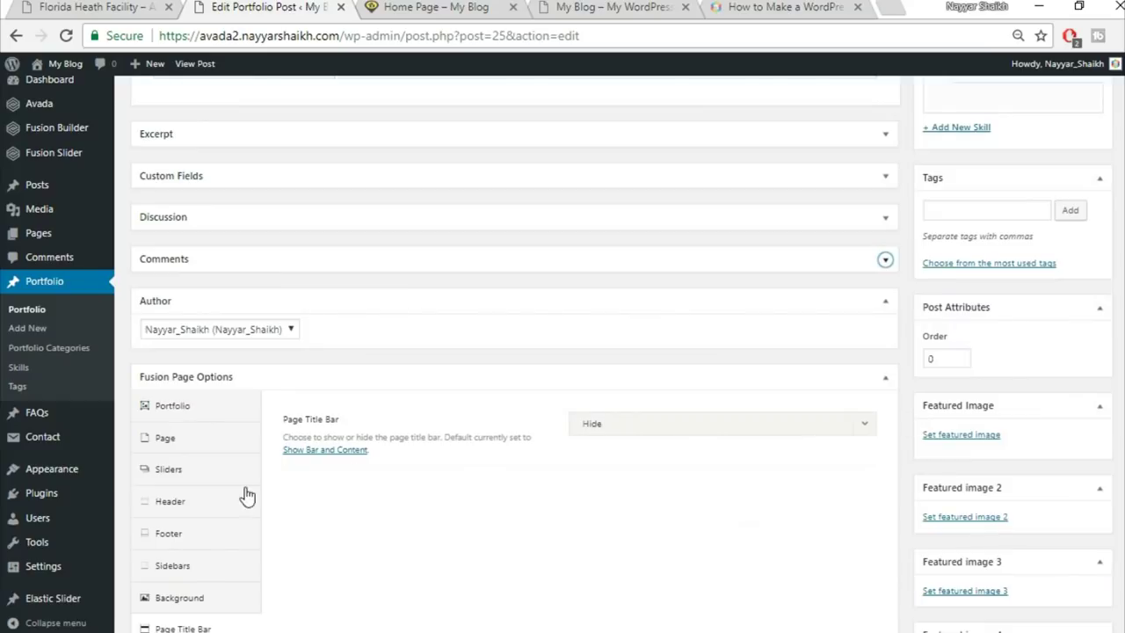
In the Sliders page options, set Slider Type to Fusion Slider and select 'Slider'
click(185, 468)
click(695, 437)
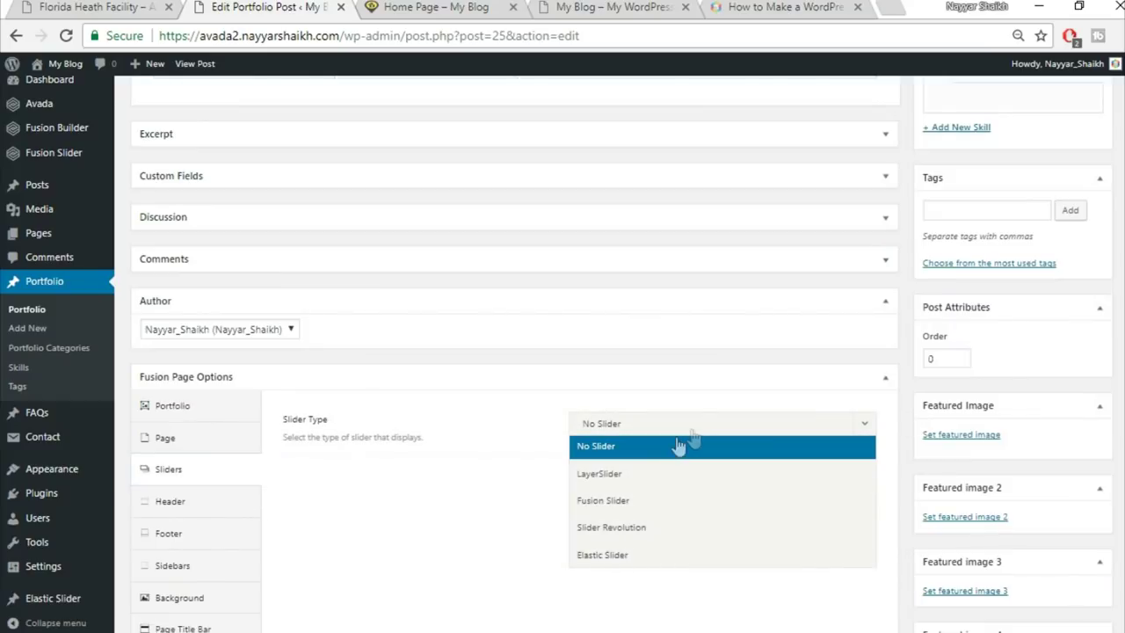
click(648, 500)
click(652, 482)
click(639, 527)
scroll(747, 497, up, 1)
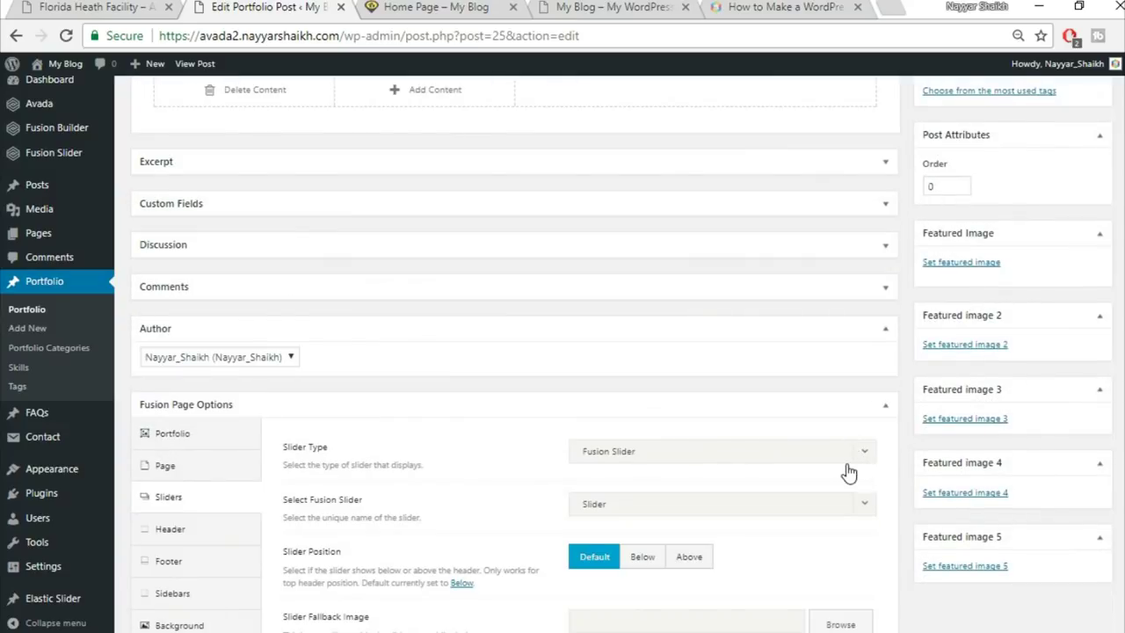
scroll(848, 473, up, 5)
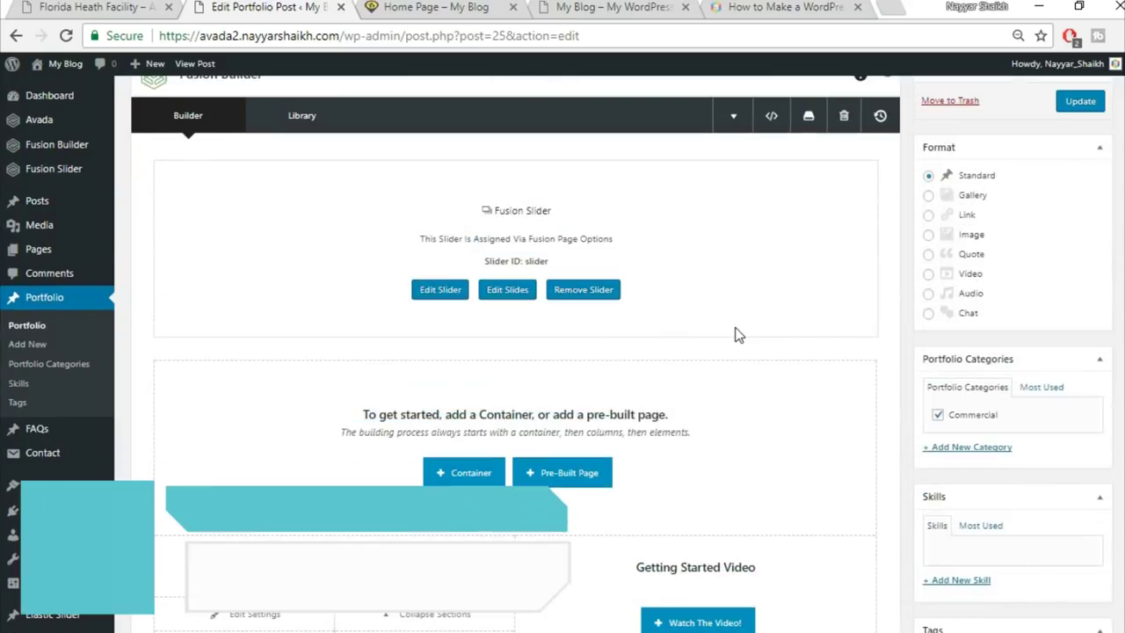
Insert the saved Top1 library container into the post
key(ctrl+shift+Tab)
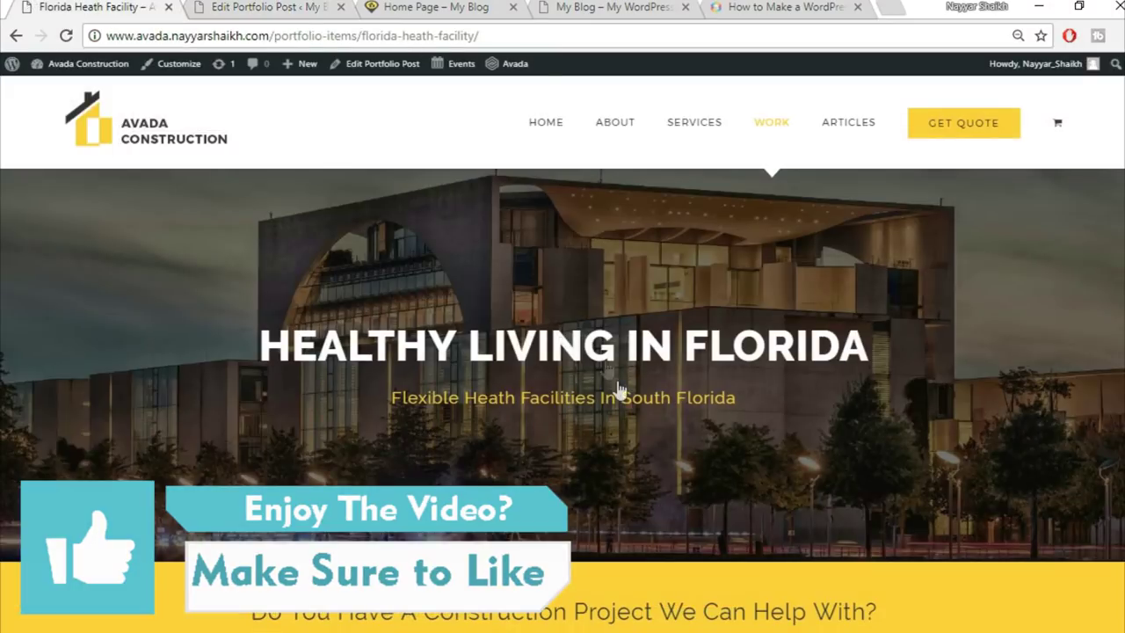
scroll(607, 369, down, 4)
scroll(592, 358, up, 1)
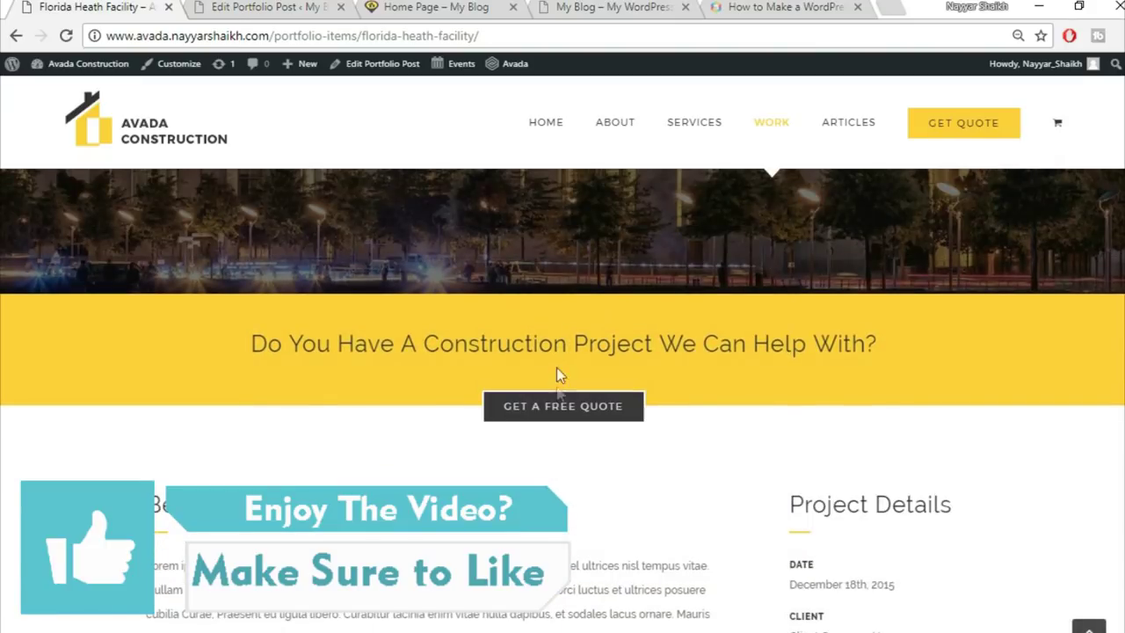
click(261, 6)
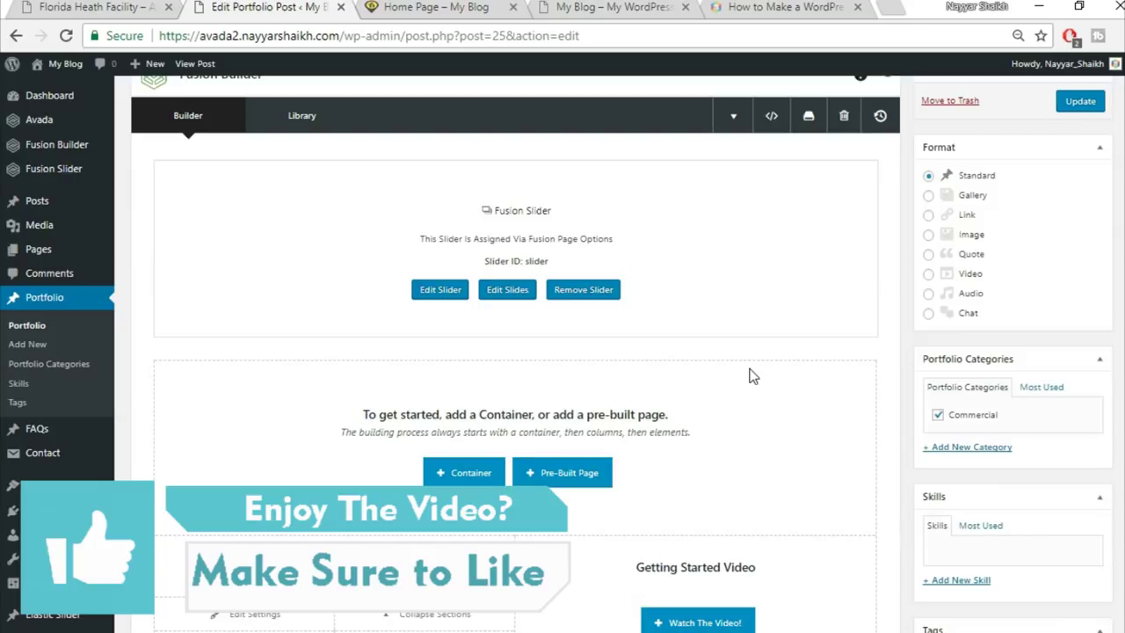
click(461, 483)
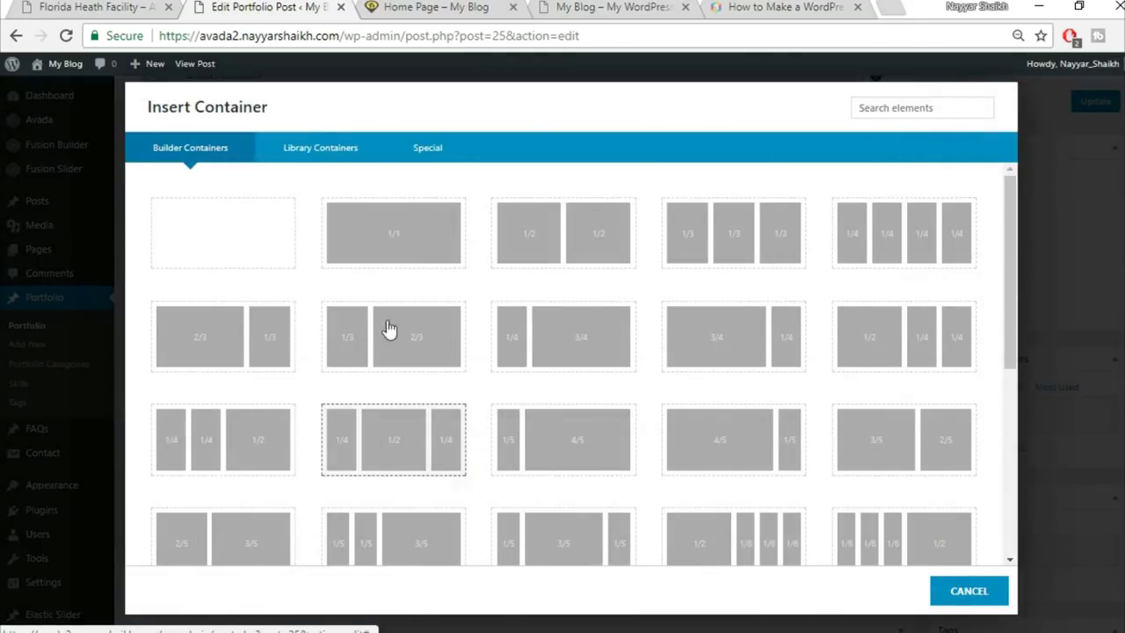
click(318, 157)
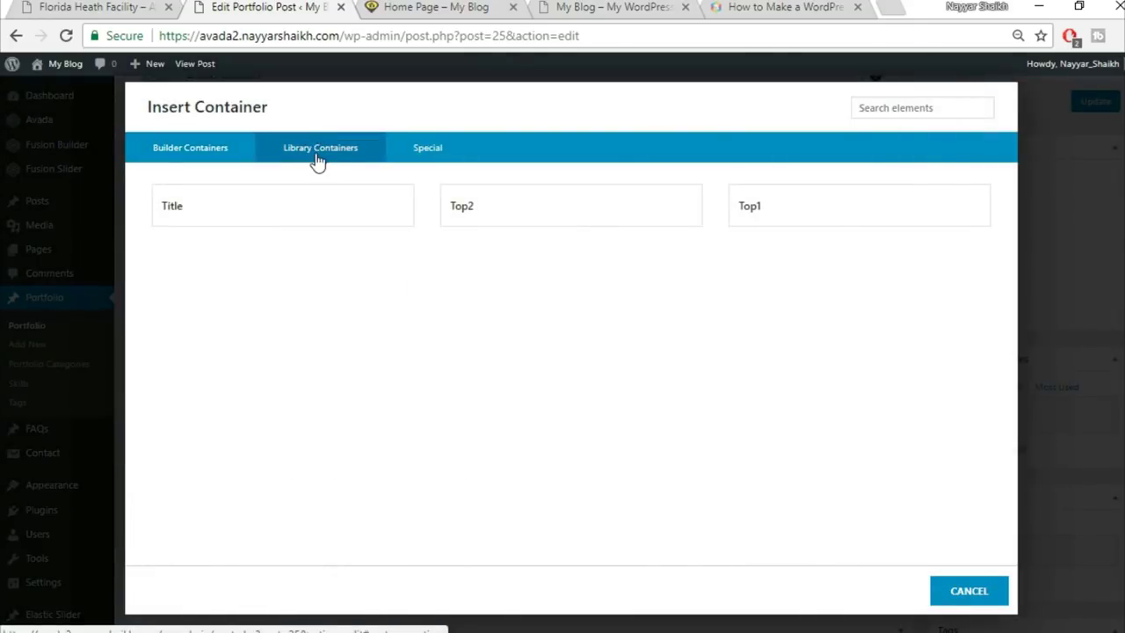
click(799, 204)
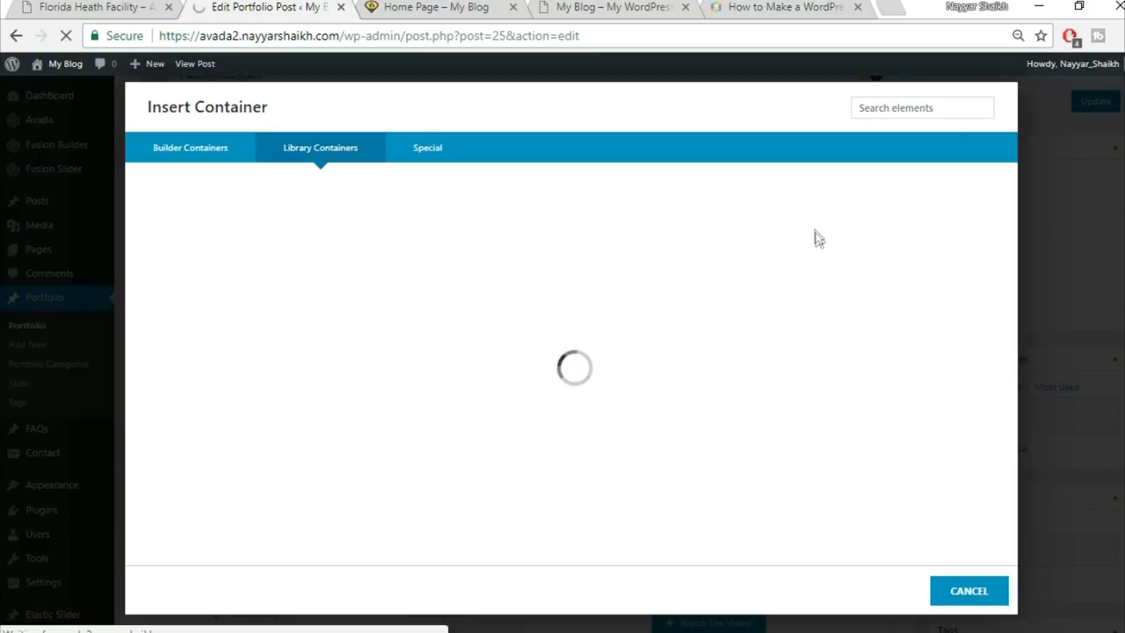
Insert the saved Top2 library container below it and update the post
scroll(767, 278, down, 3)
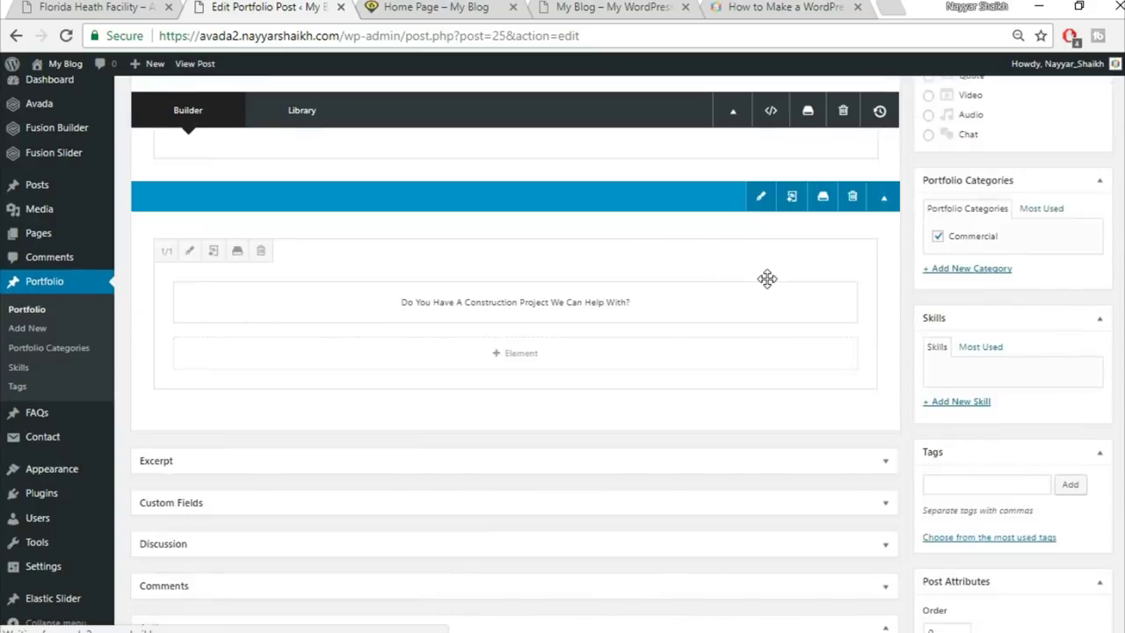
click(724, 335)
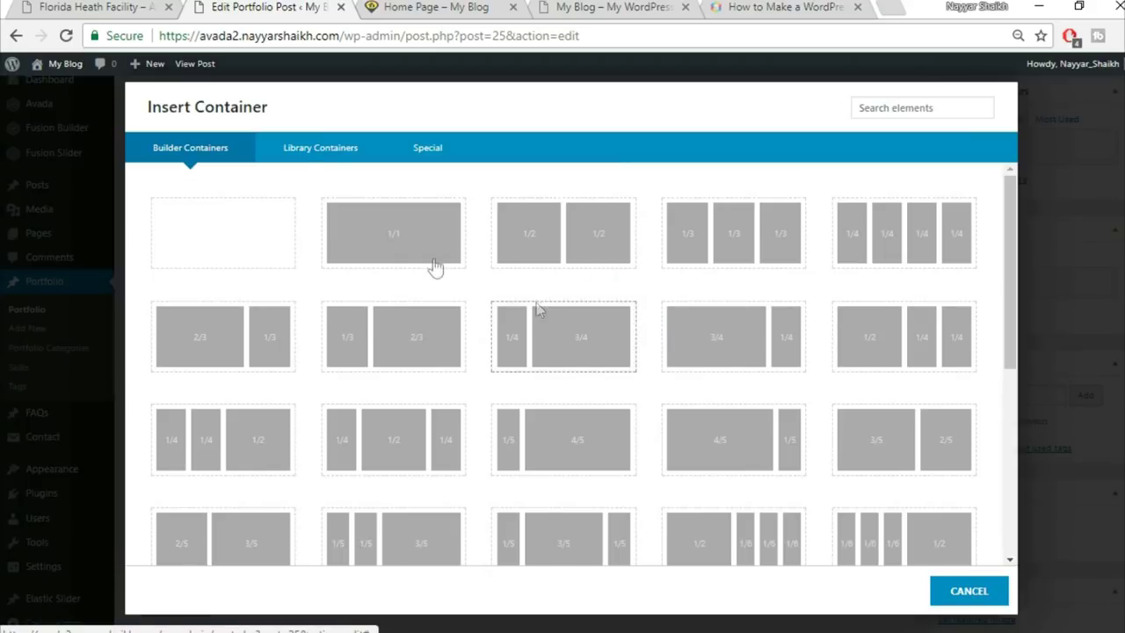
click(327, 149)
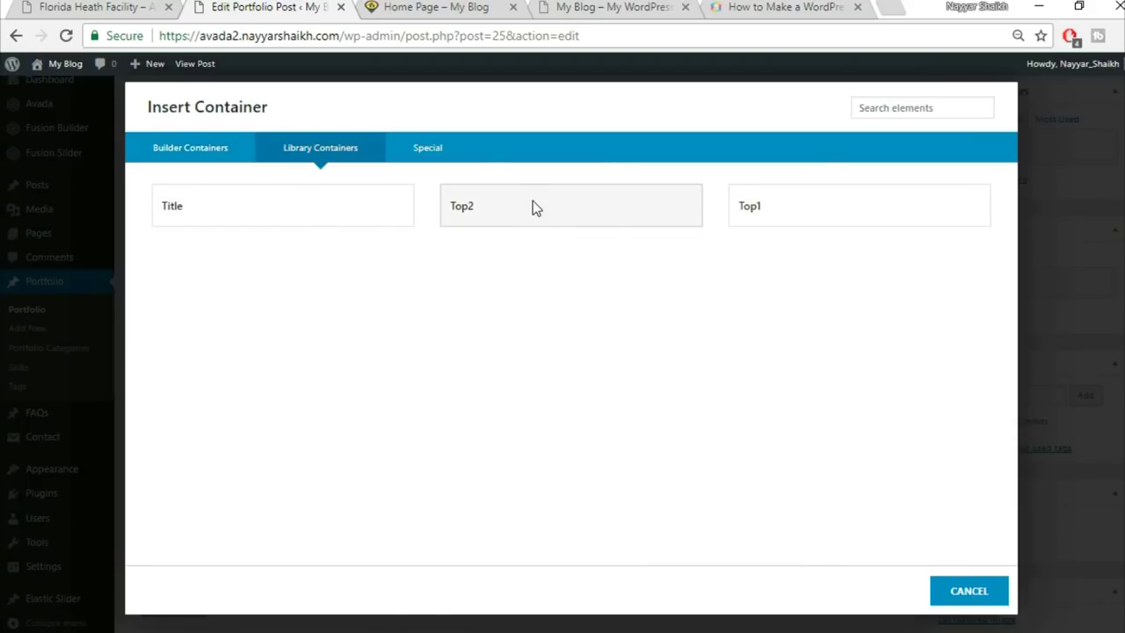
click(533, 202)
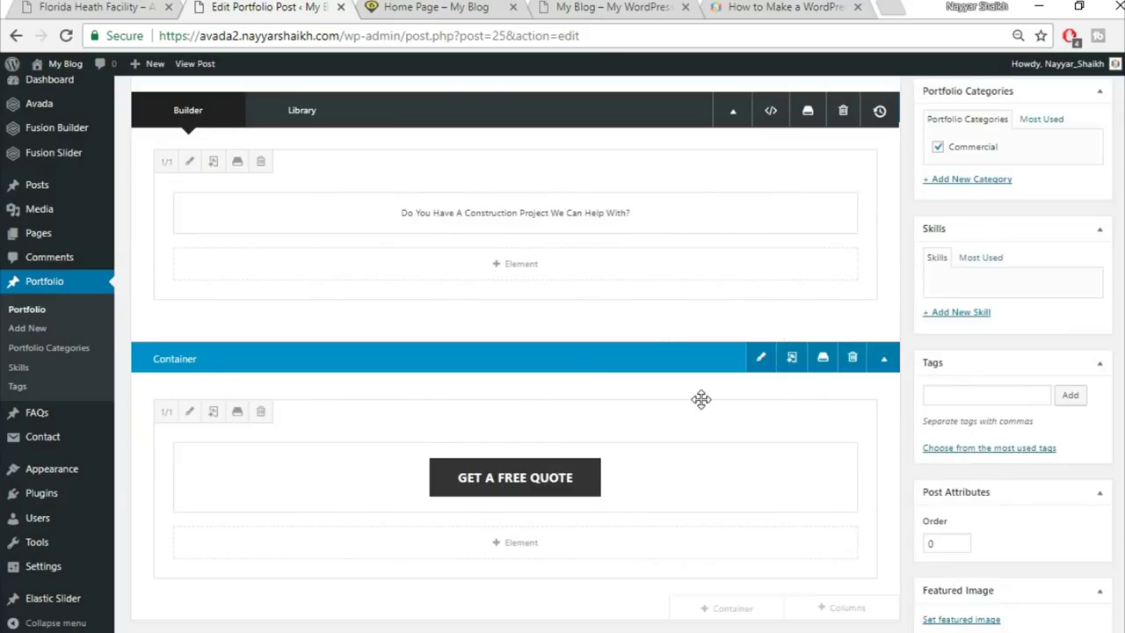
scroll(701, 400, up, 3)
click(1102, 277)
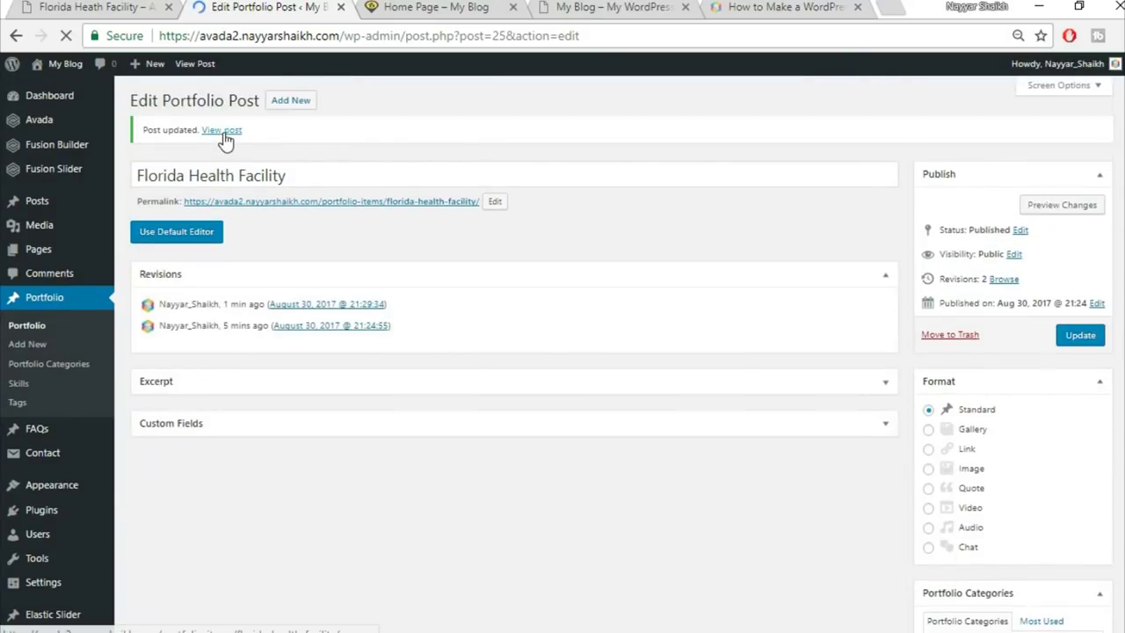
Open the published portfolio post in a new tab to view it
right_click(223, 132)
click(251, 146)
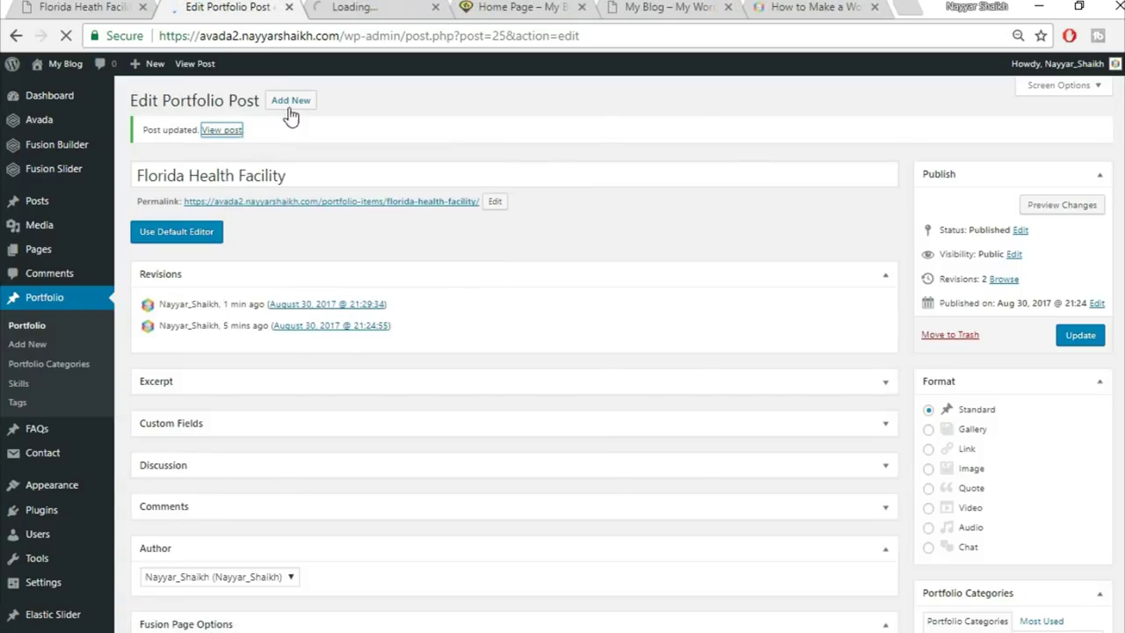
click(392, 7)
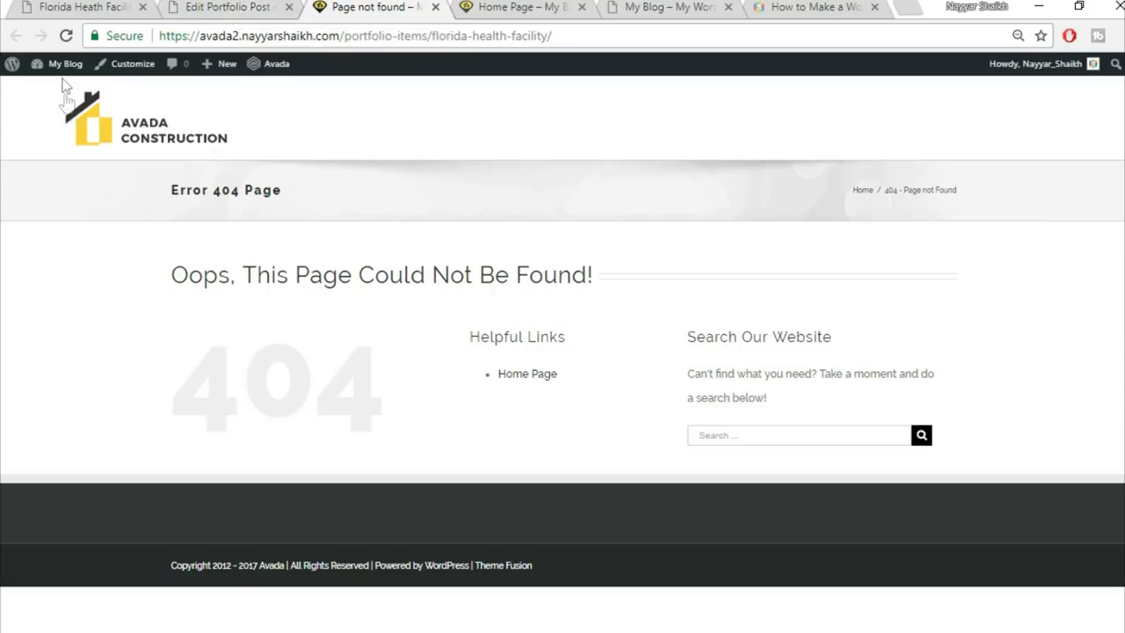
Set the permalink structure to Post name in Settings > Permalinks and save
mouse_move(53, 76)
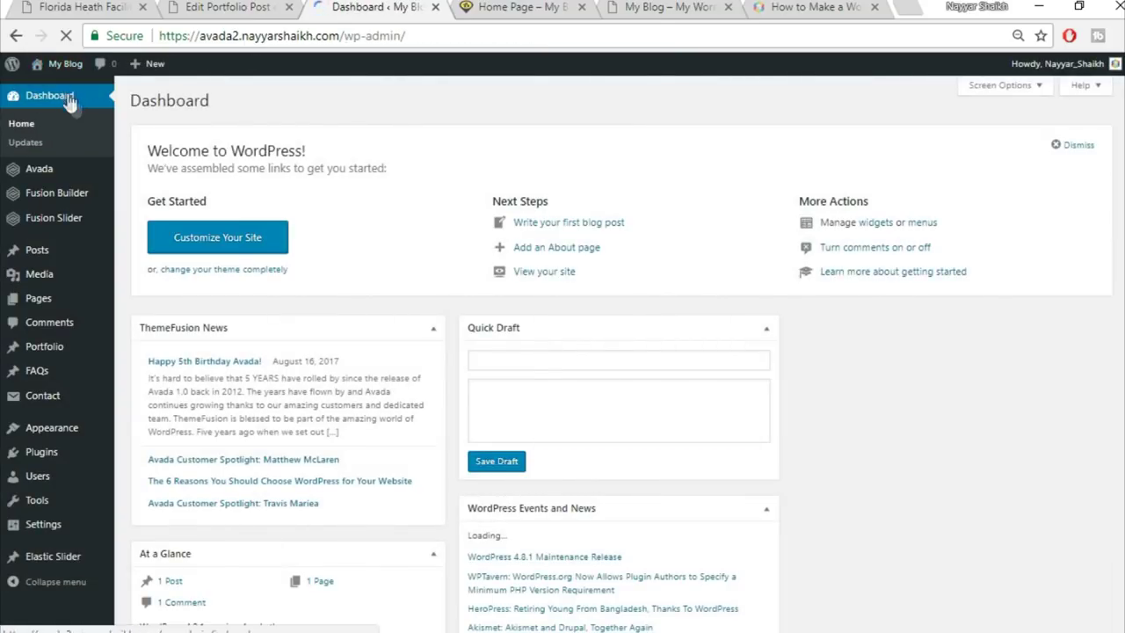
mouse_move(49, 533)
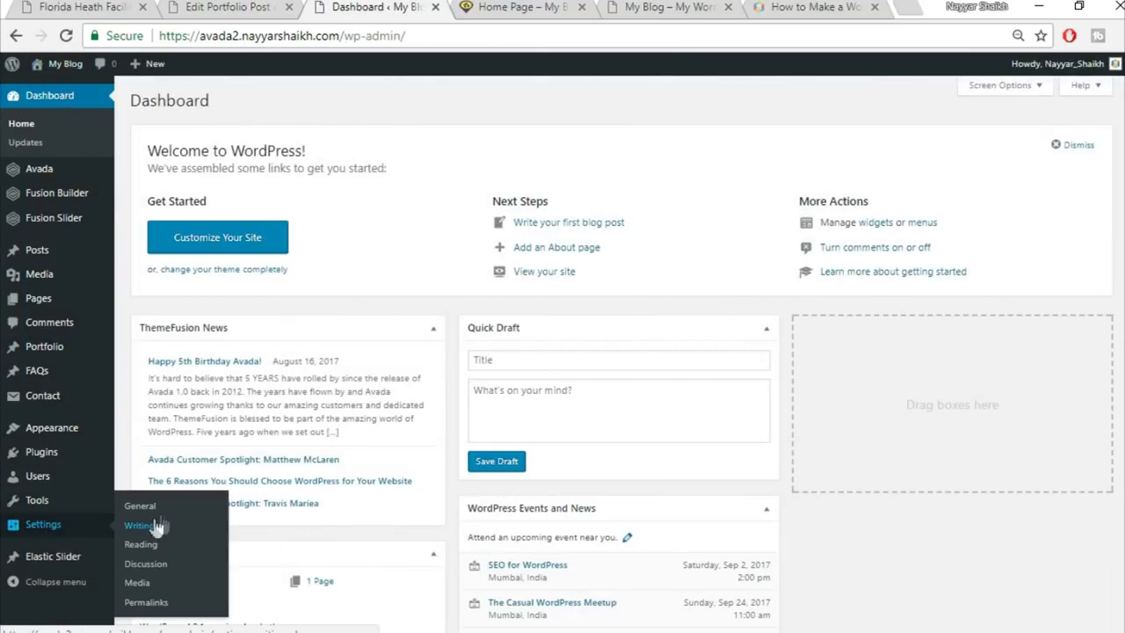
scroll(165, 525, down, 1)
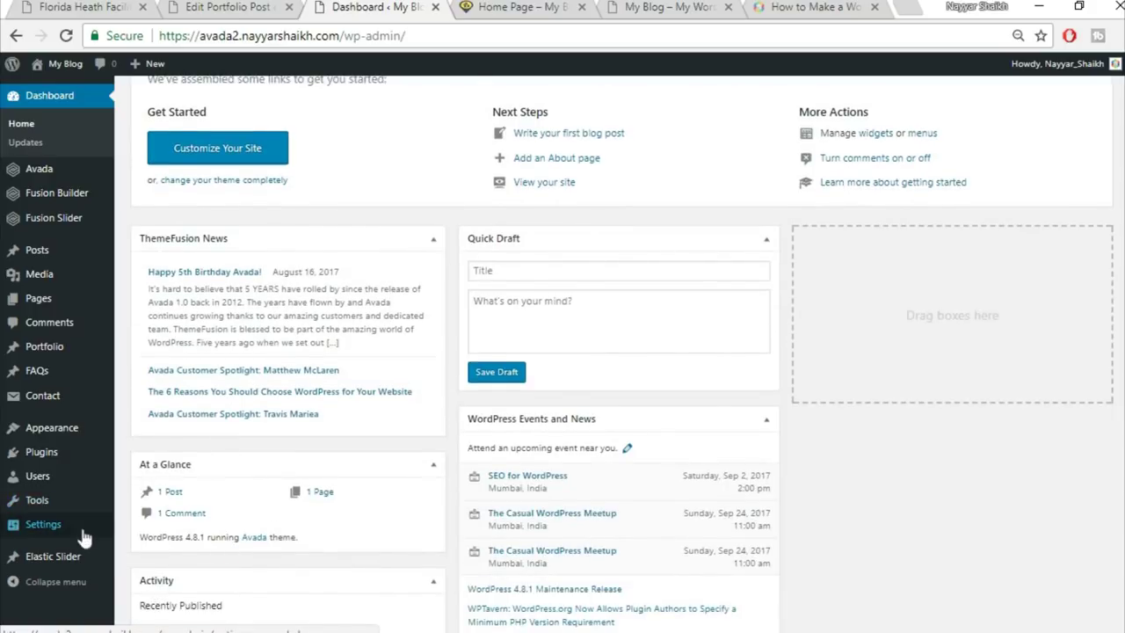
click(155, 606)
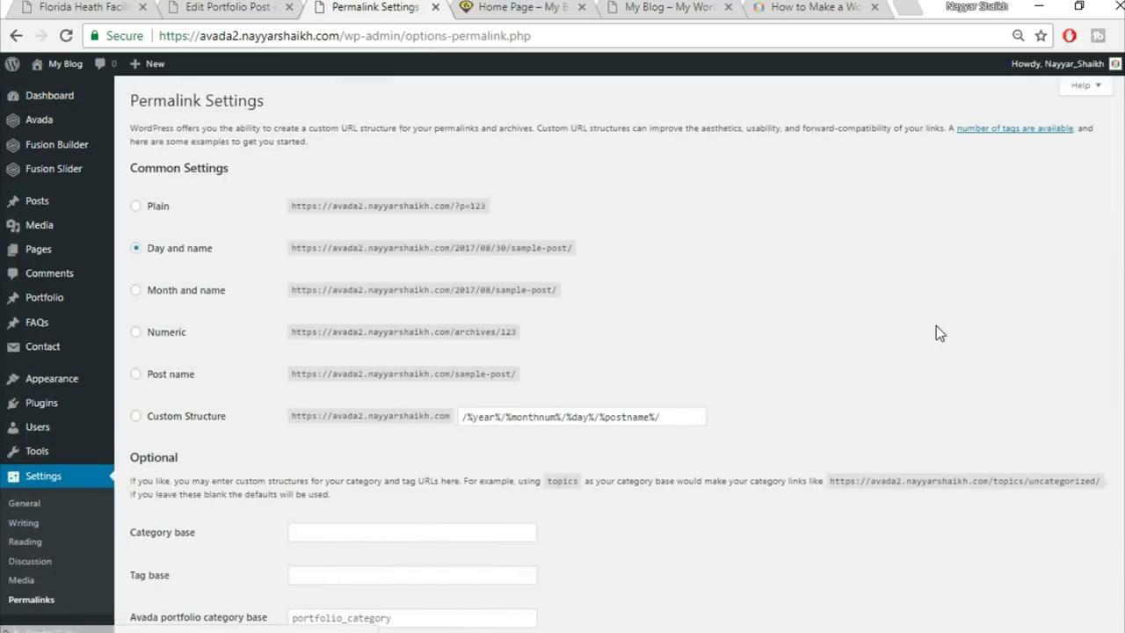
scroll(937, 327, down, 1)
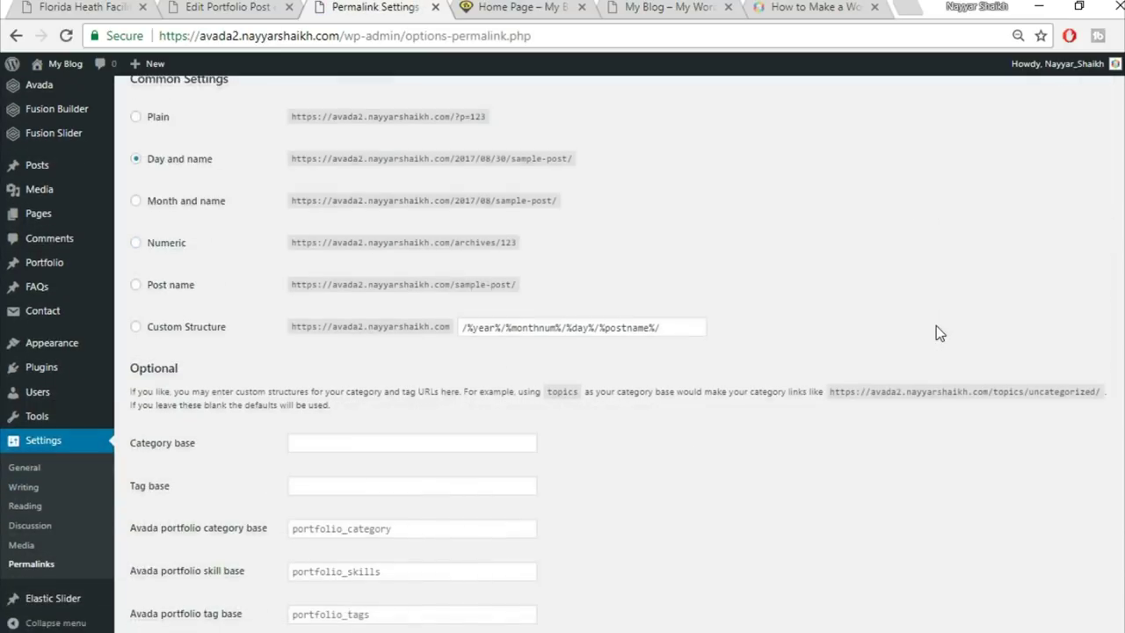
click(175, 290)
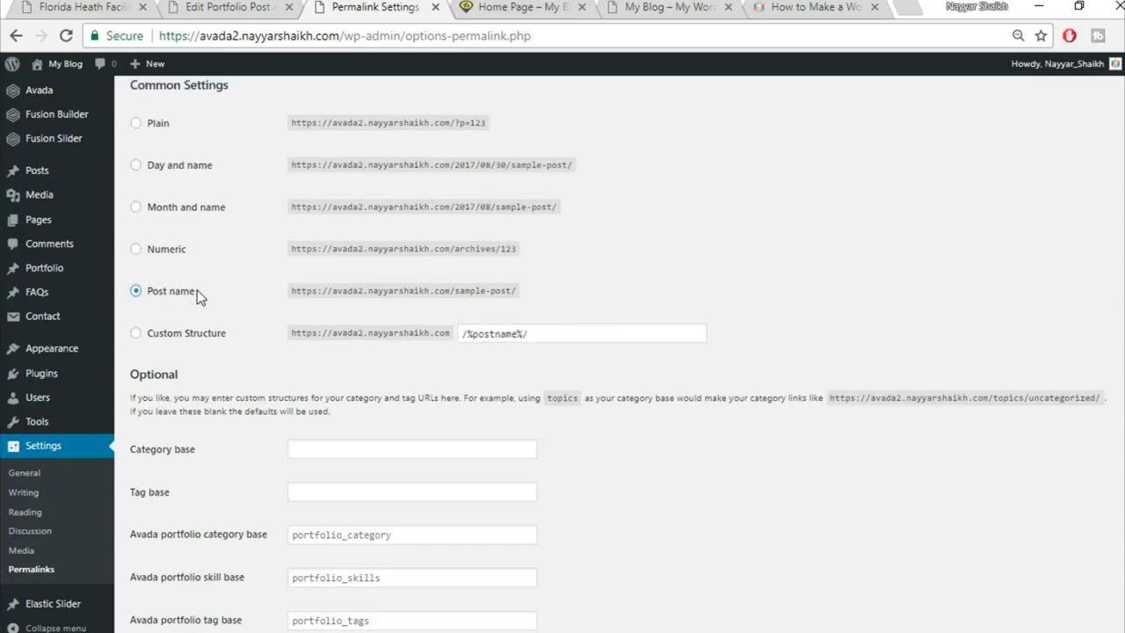
scroll(164, 216, up, 1)
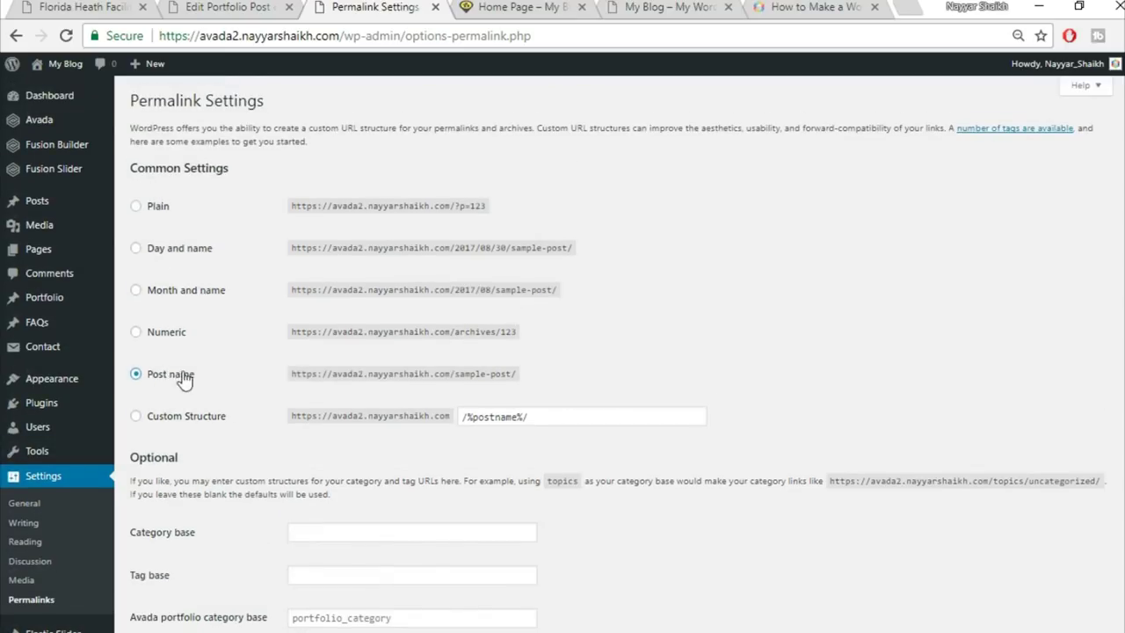
scroll(707, 393, down, 2)
click(166, 572)
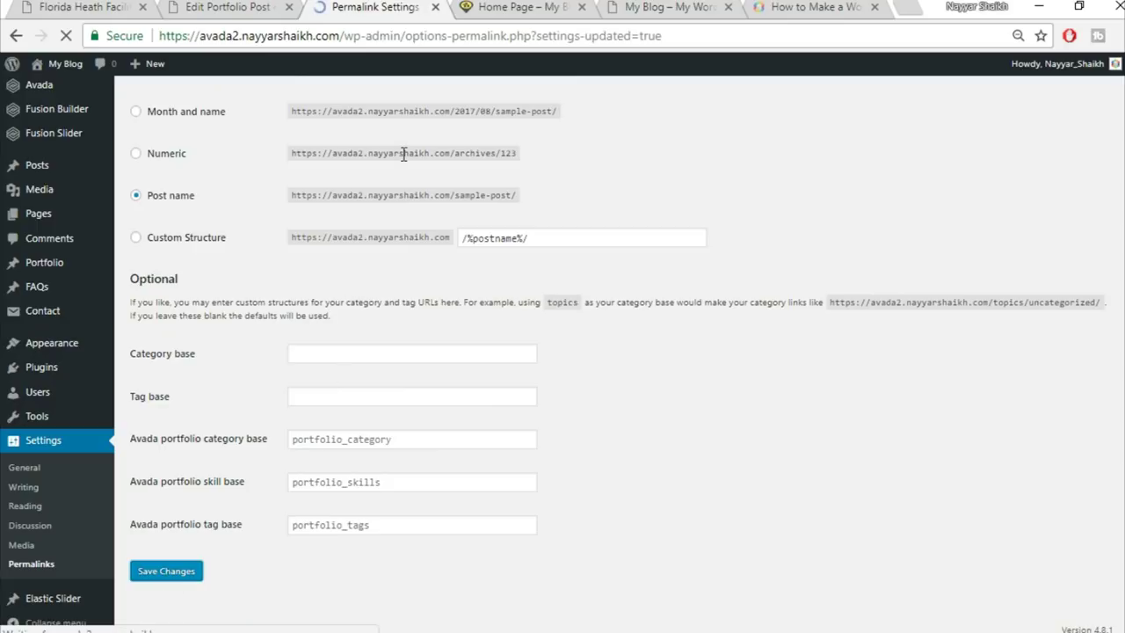
click(436, 7)
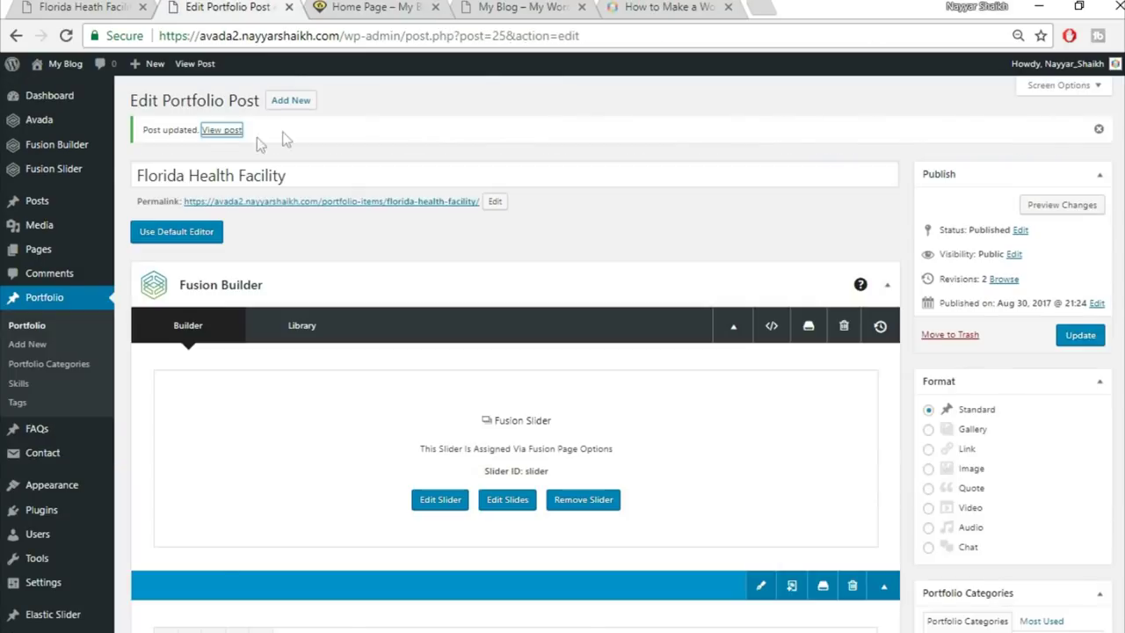
Open the live post in a new tab and compare its slider and GET A FREE QUOTE section with the demo
right_click(216, 132)
click(289, 144)
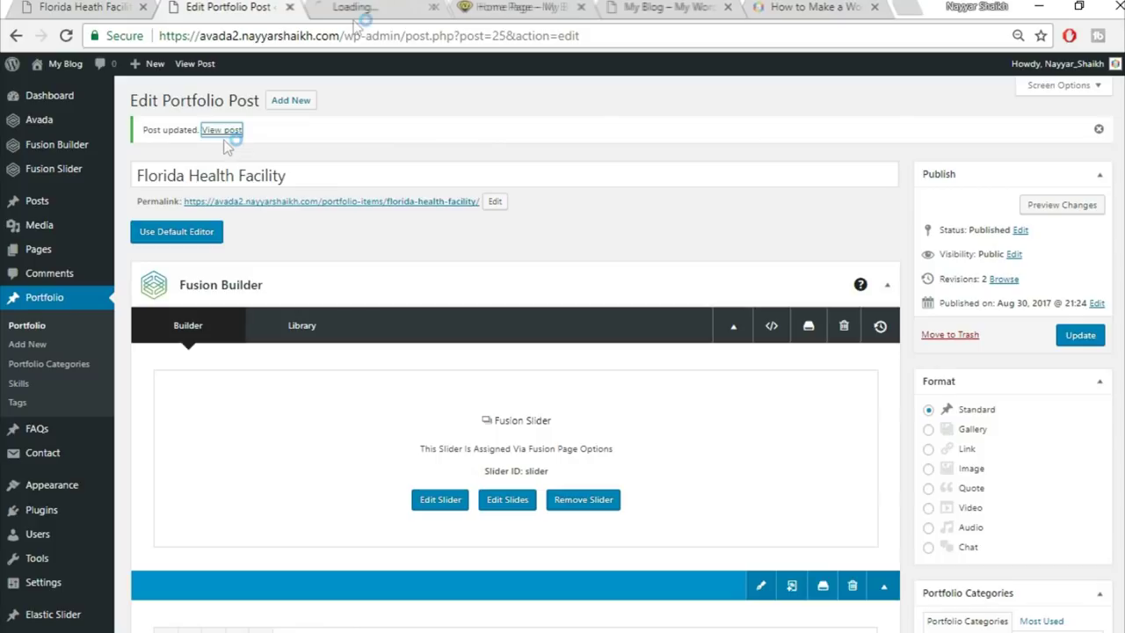
click(378, 7)
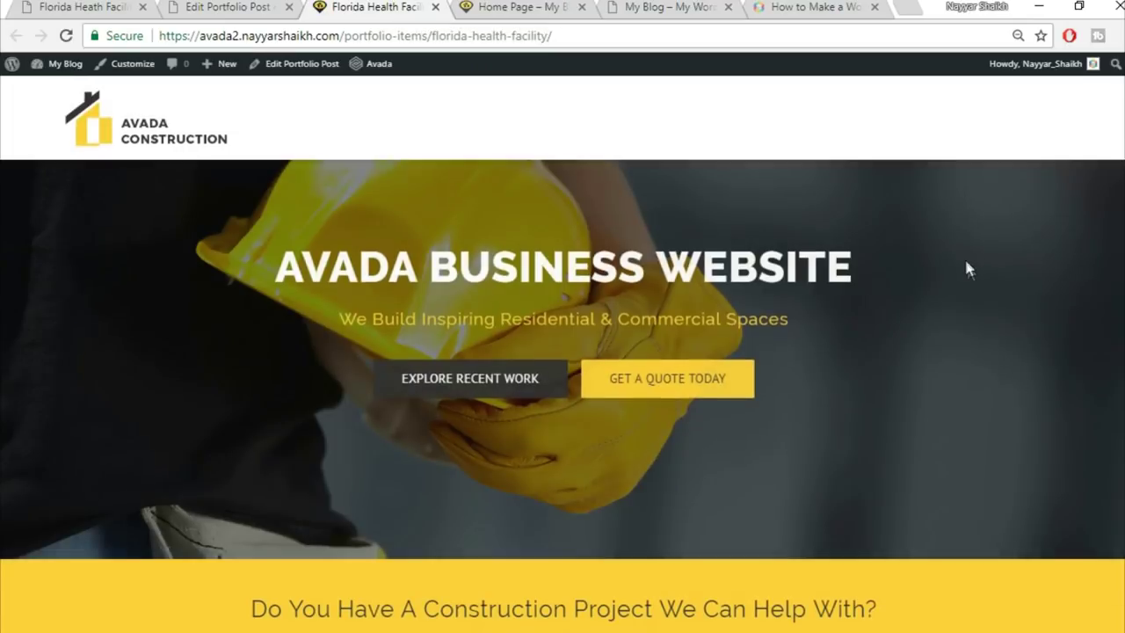
scroll(604, 450, down, 3)
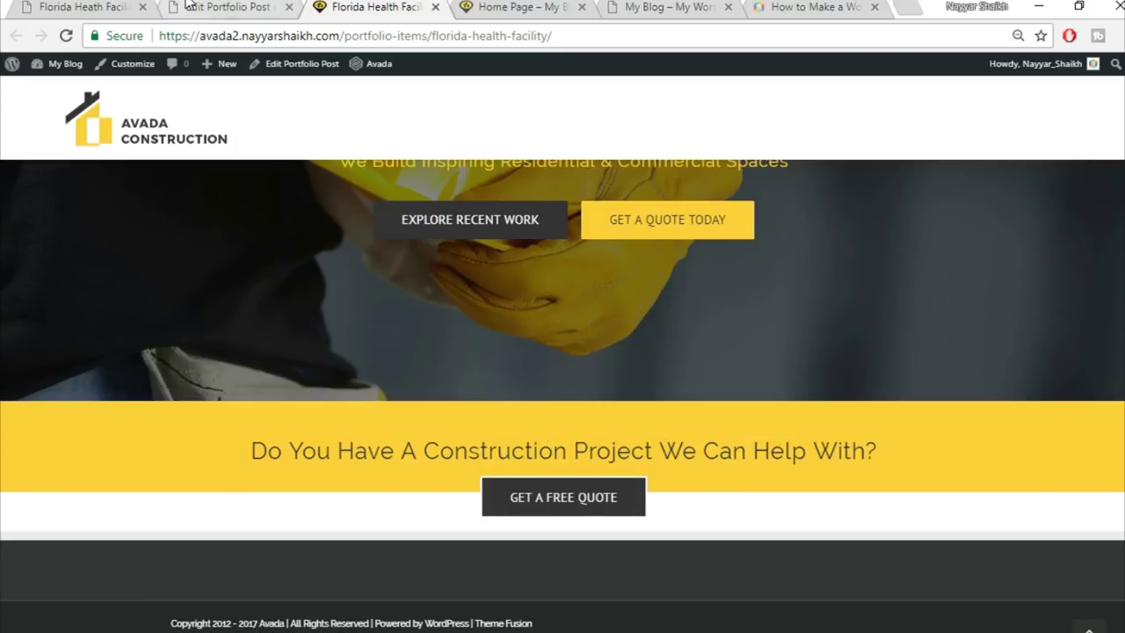
click(227, 7)
click(83, 8)
scroll(553, 233, down, 3)
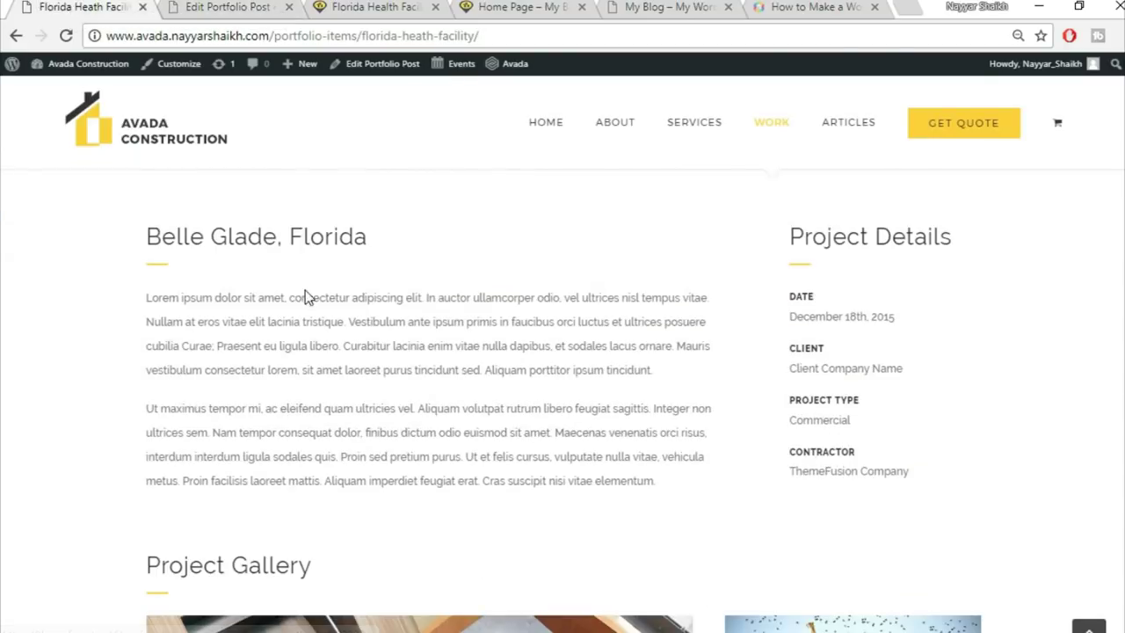
scroll(264, 308, up, 1)
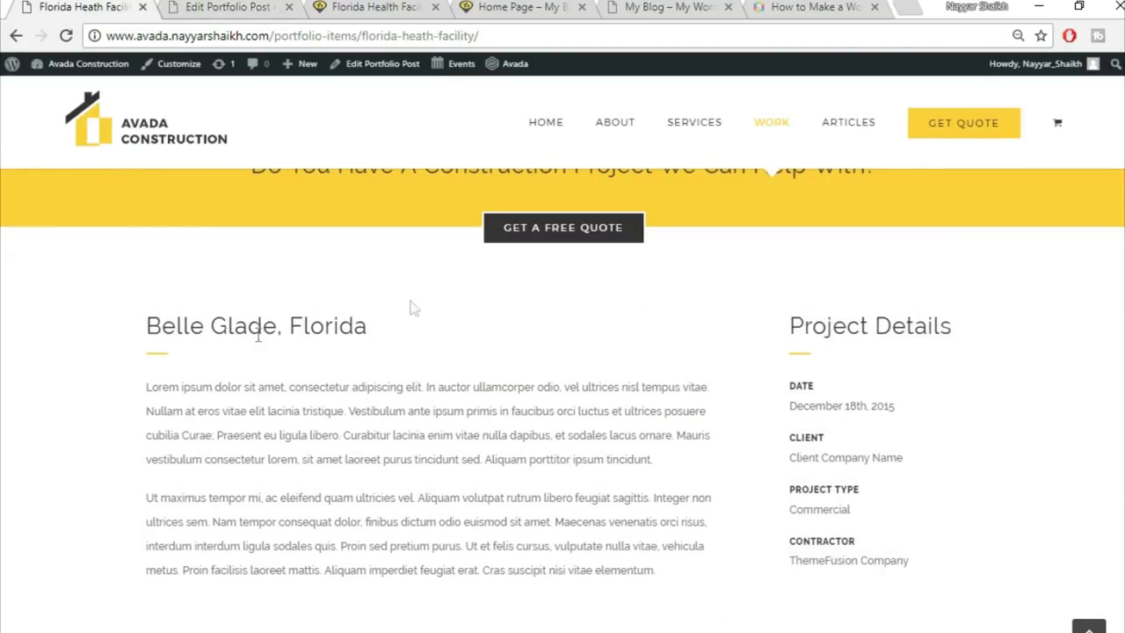
scroll(726, 352, up, 1)
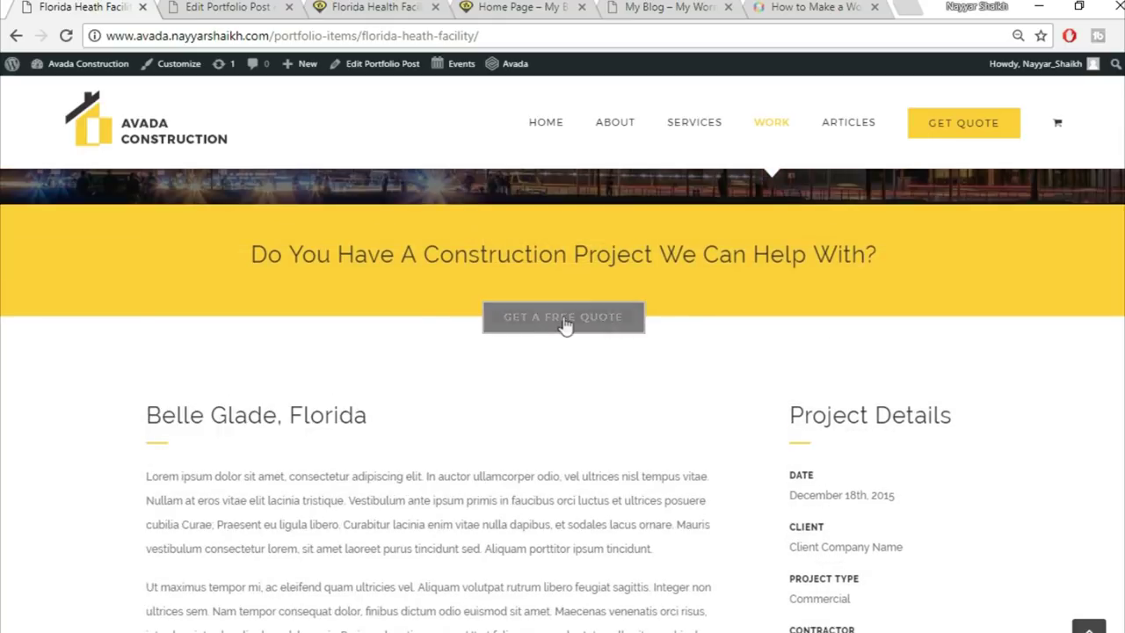
scroll(736, 369, down, 1)
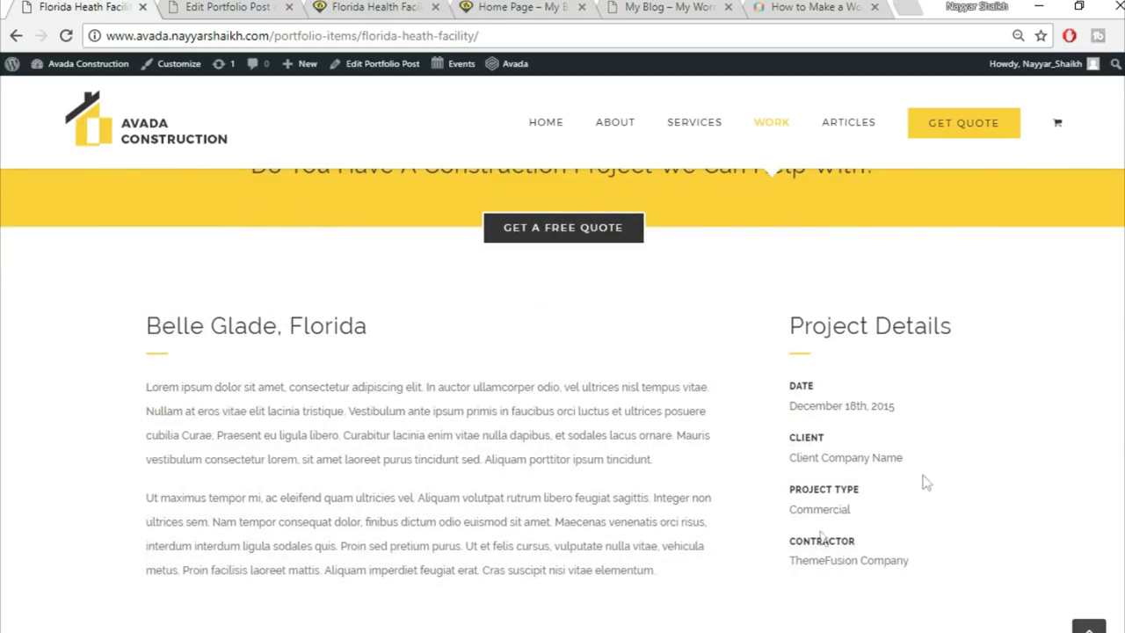
click(190, 5)
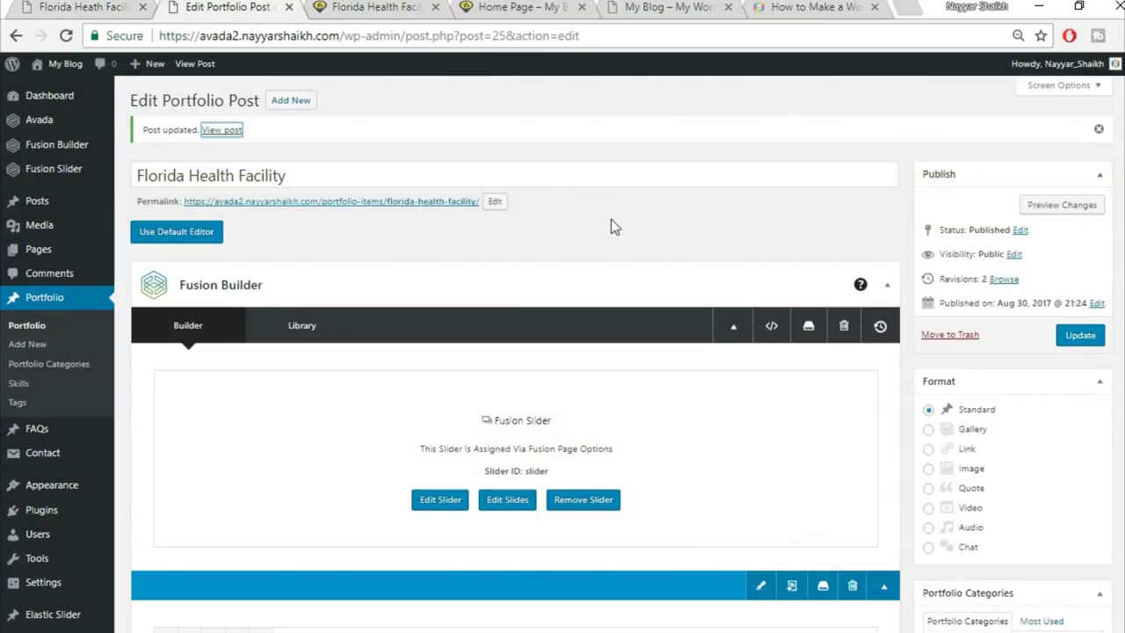
Insert a 3/4 – 1/4 column container and select the Belle Glade, Florida heading on the demo page
scroll(659, 322, down, 10)
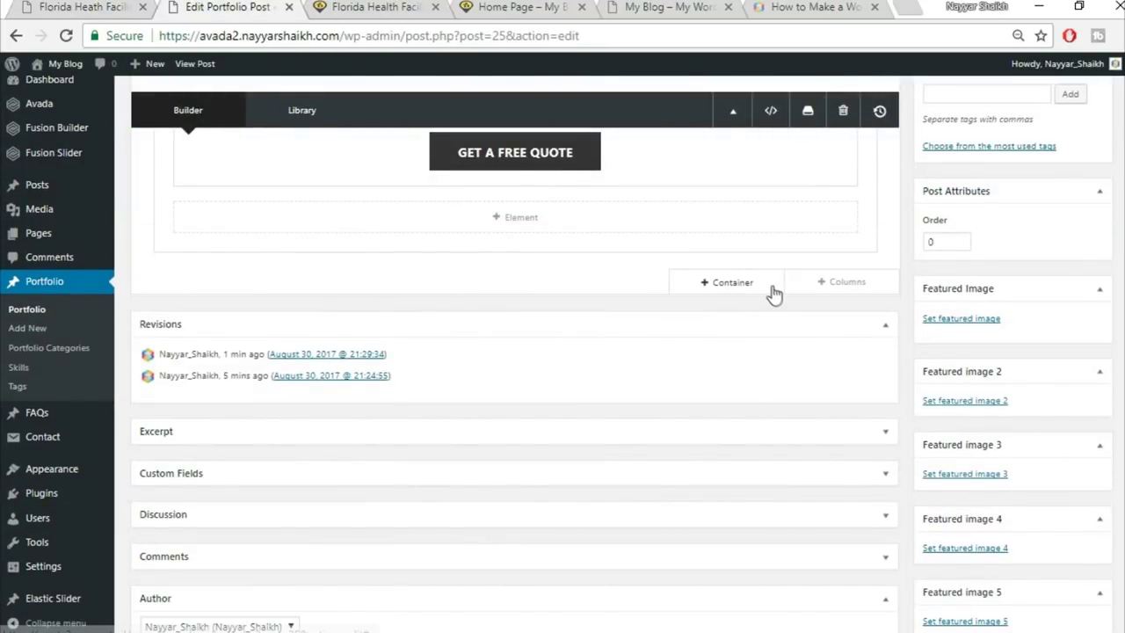
click(745, 286)
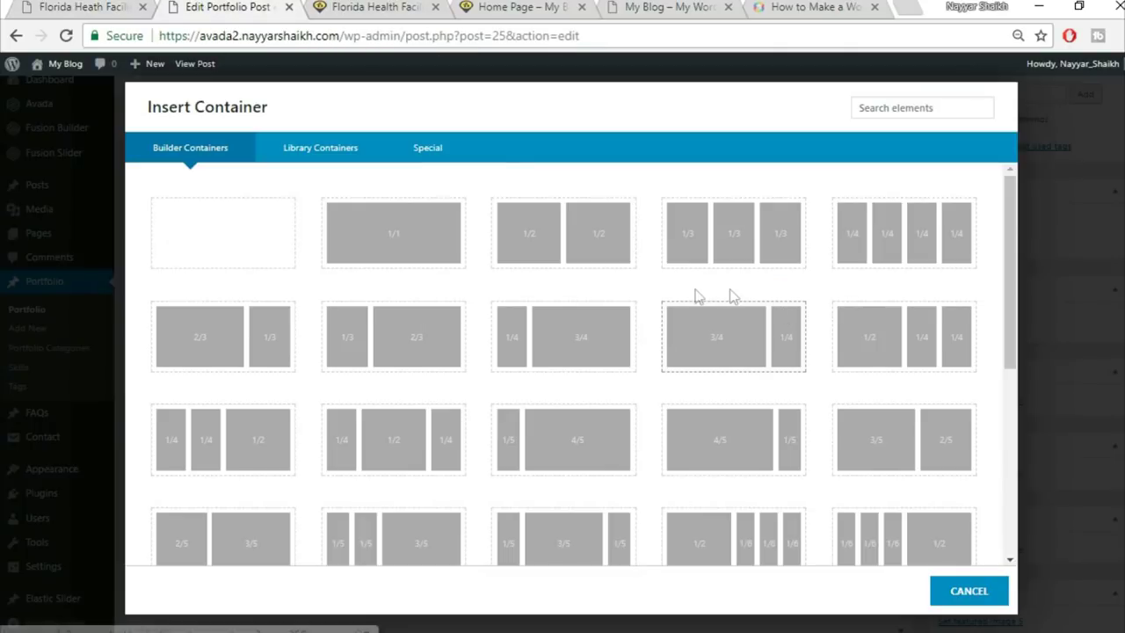
click(54, 7)
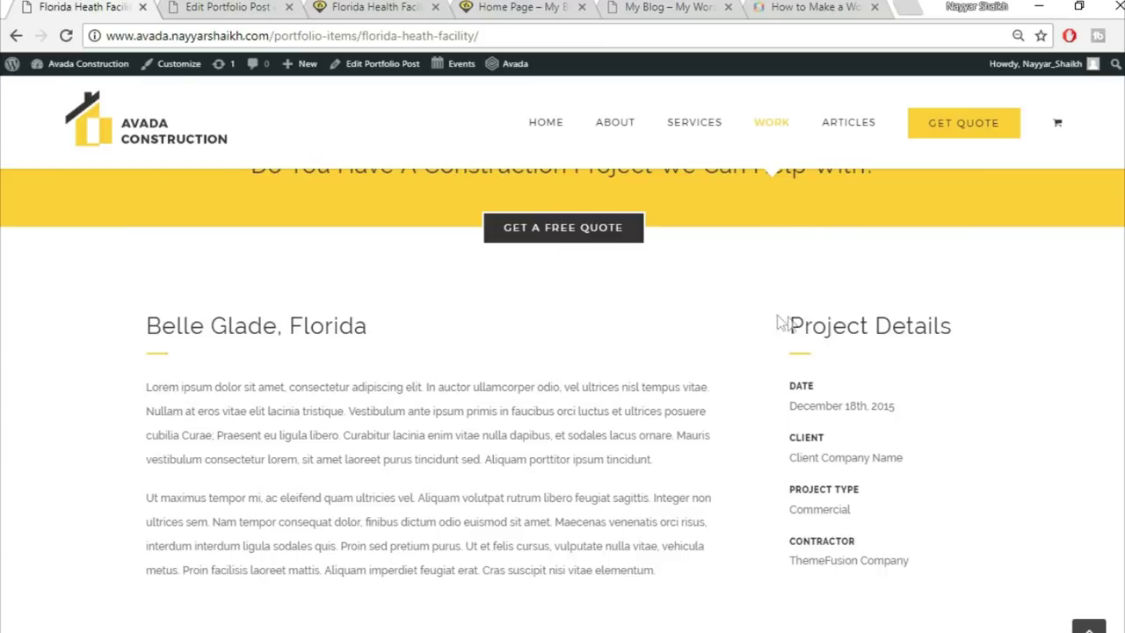
click(227, 7)
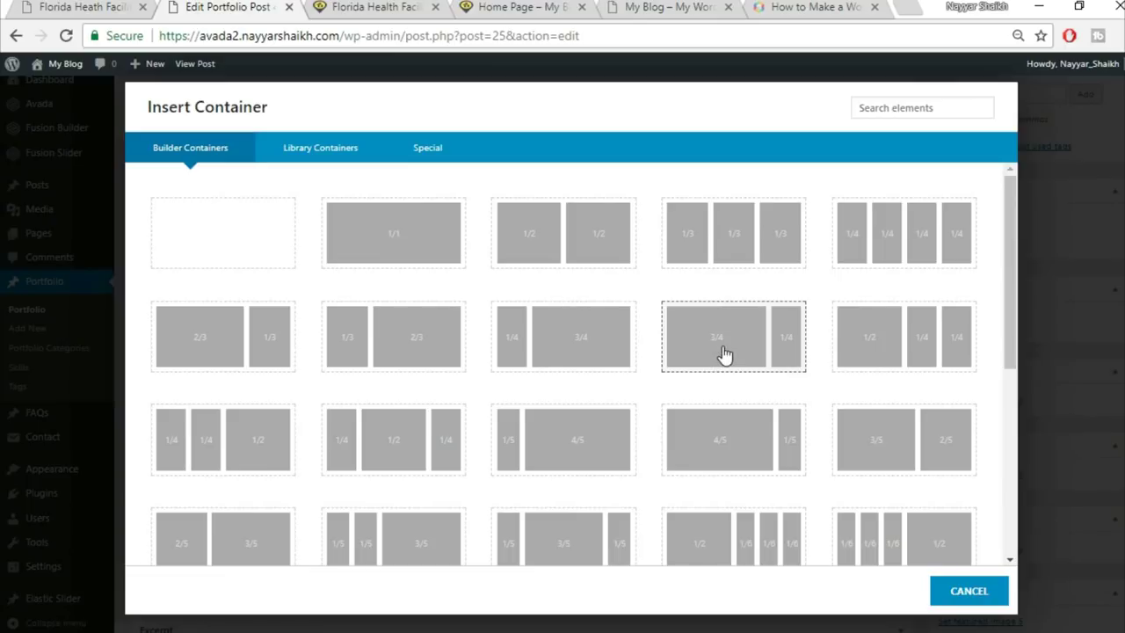
click(723, 352)
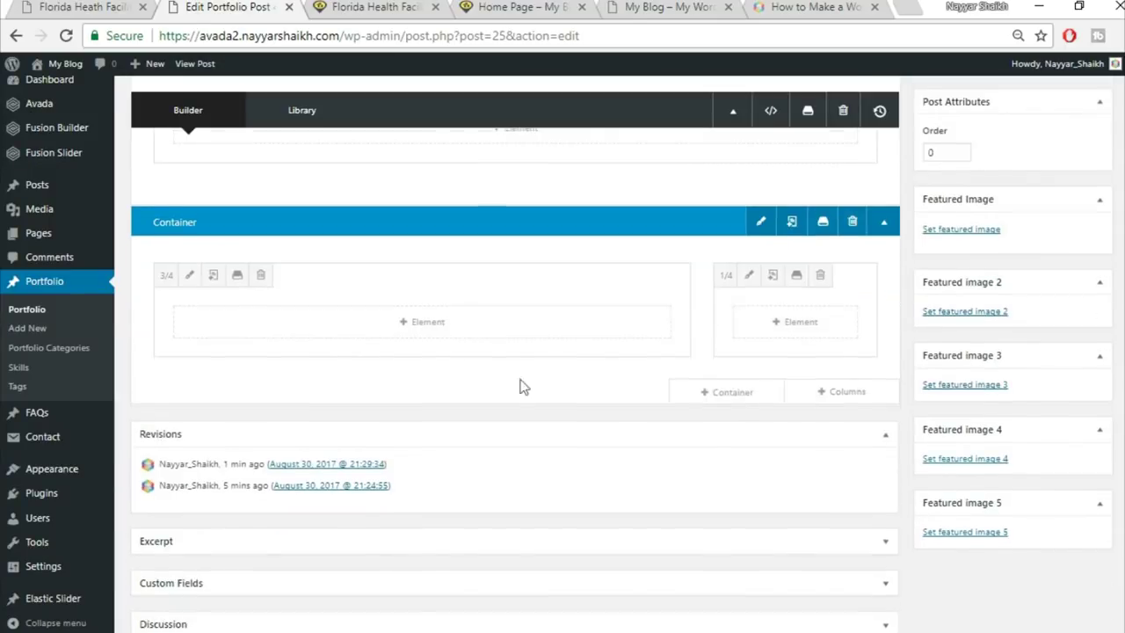
click(121, 6)
drag(136, 339, 432, 332)
key(ctrl+c)
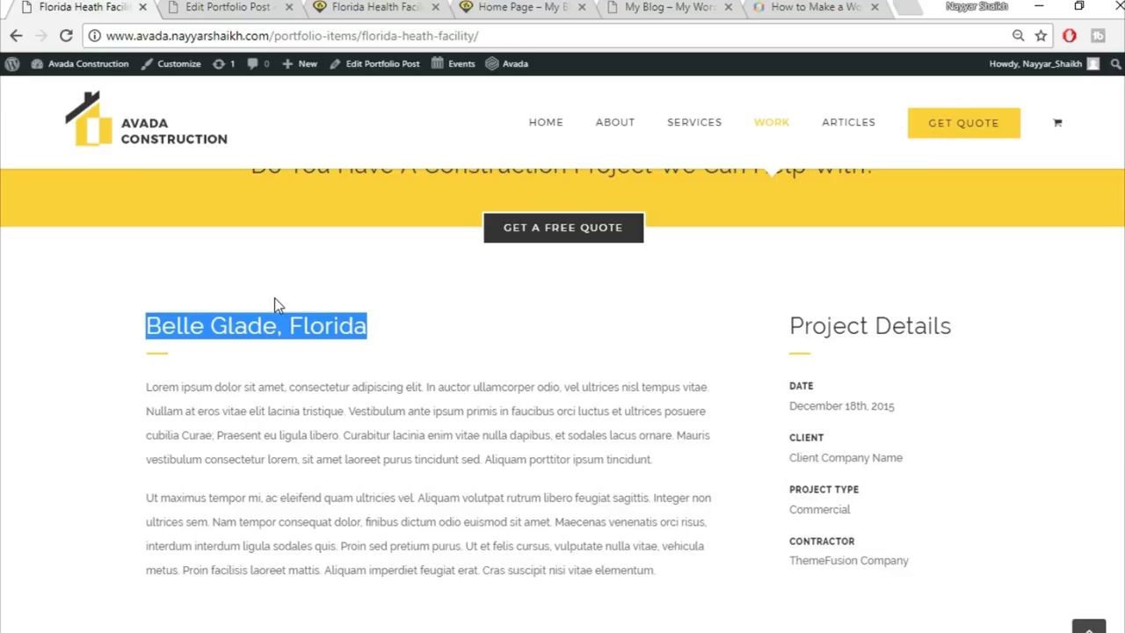
click(231, 7)
Add a Text Block to the 3/4 column with the pasted Heading 2 'Belle Glade, Florida'
click(428, 323)
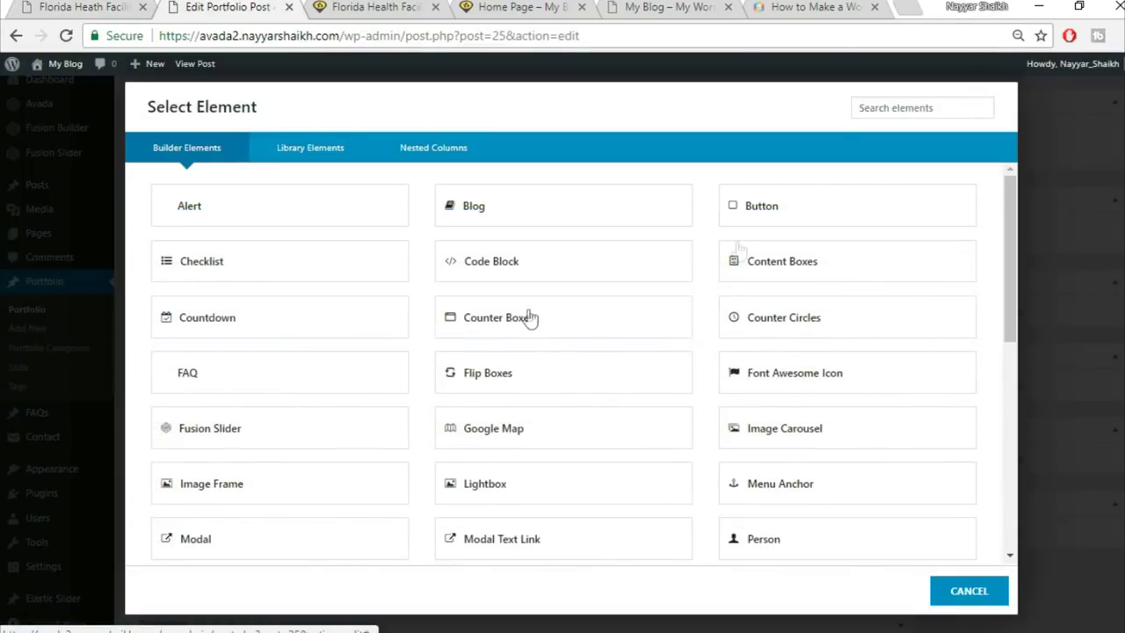
click(886, 112)
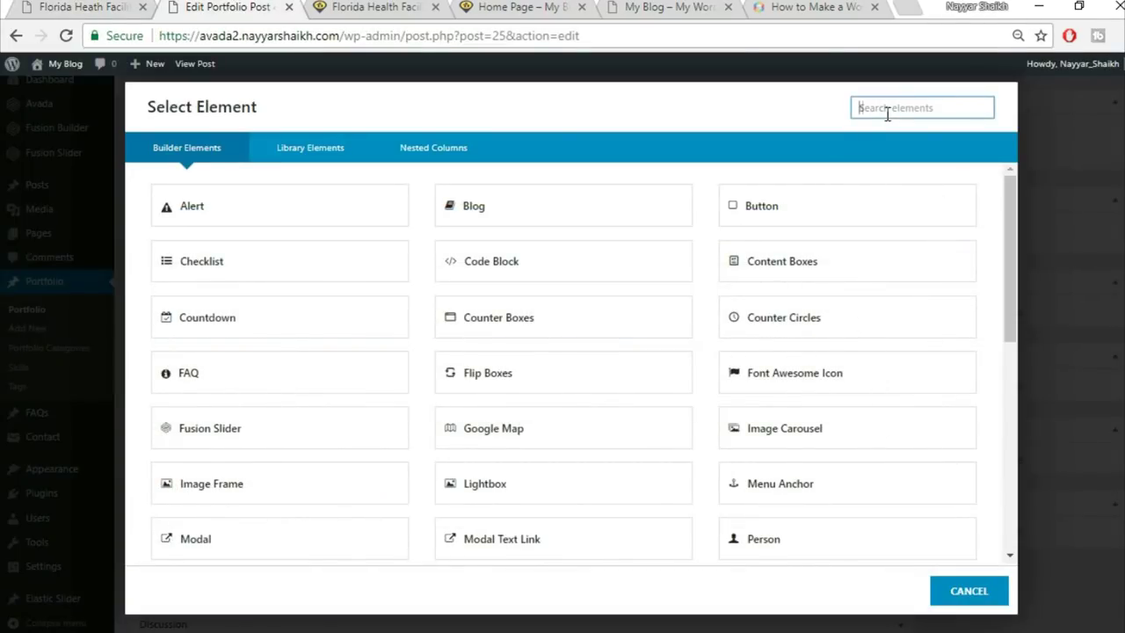
text(tex)
click(626, 201)
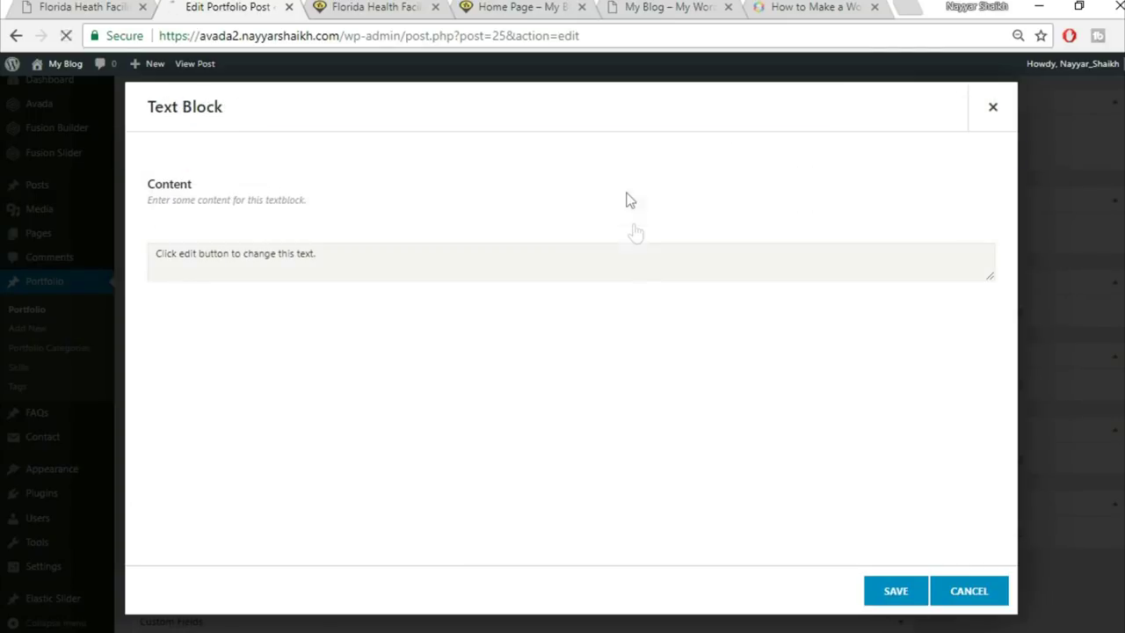
click(598, 384)
key(ctrl+a)
key(Delete)
key(ctrl+v)
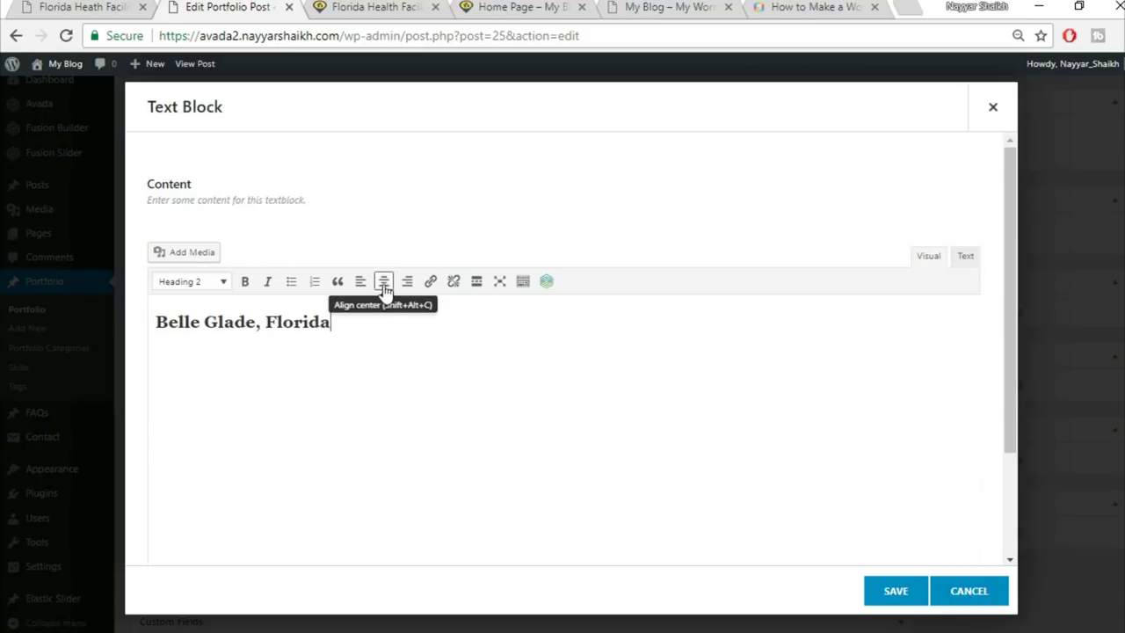
click(896, 591)
key(ctrl+shift+Tab)
click(259, 352)
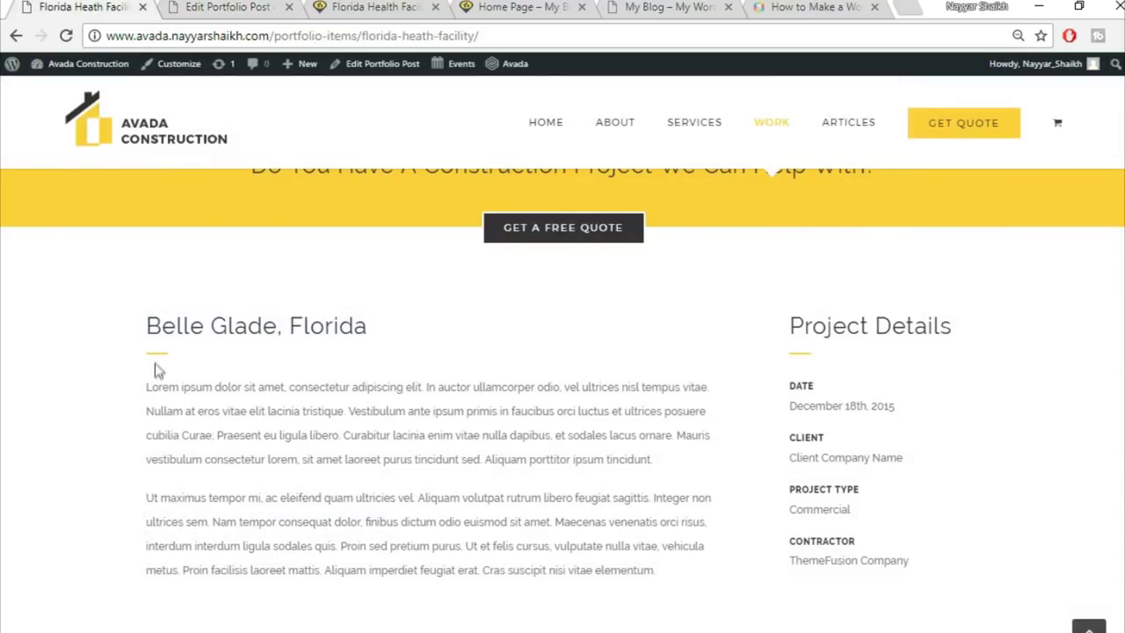
click(175, 6)
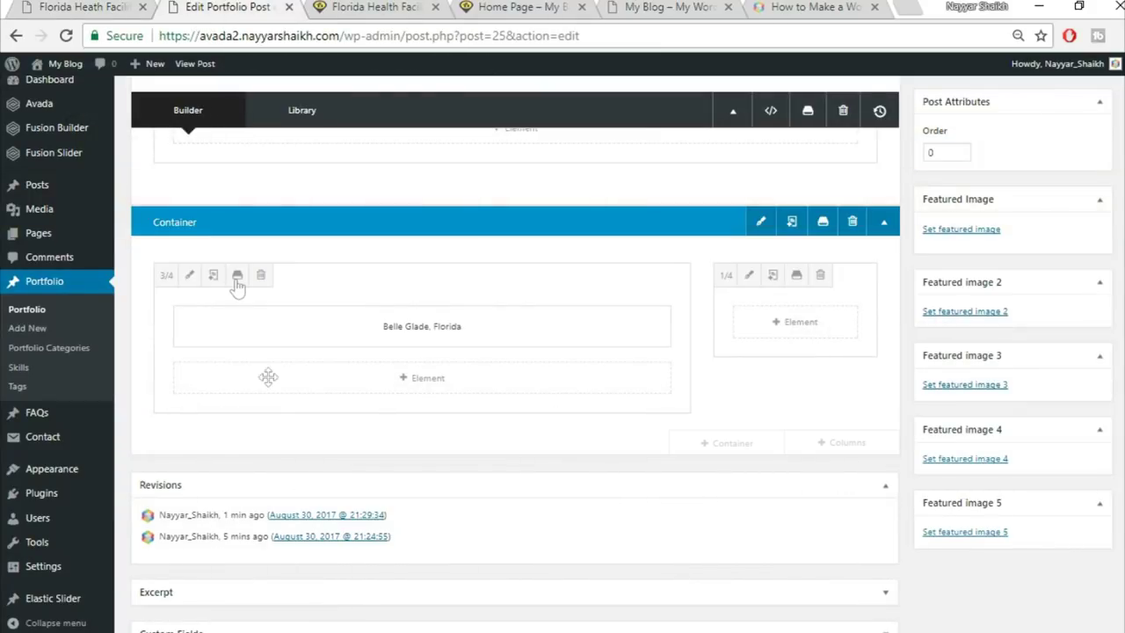
Add a Separator element below the heading with Single Border Solid style
click(415, 386)
click(867, 106)
text(sepa)
click(695, 211)
click(701, 235)
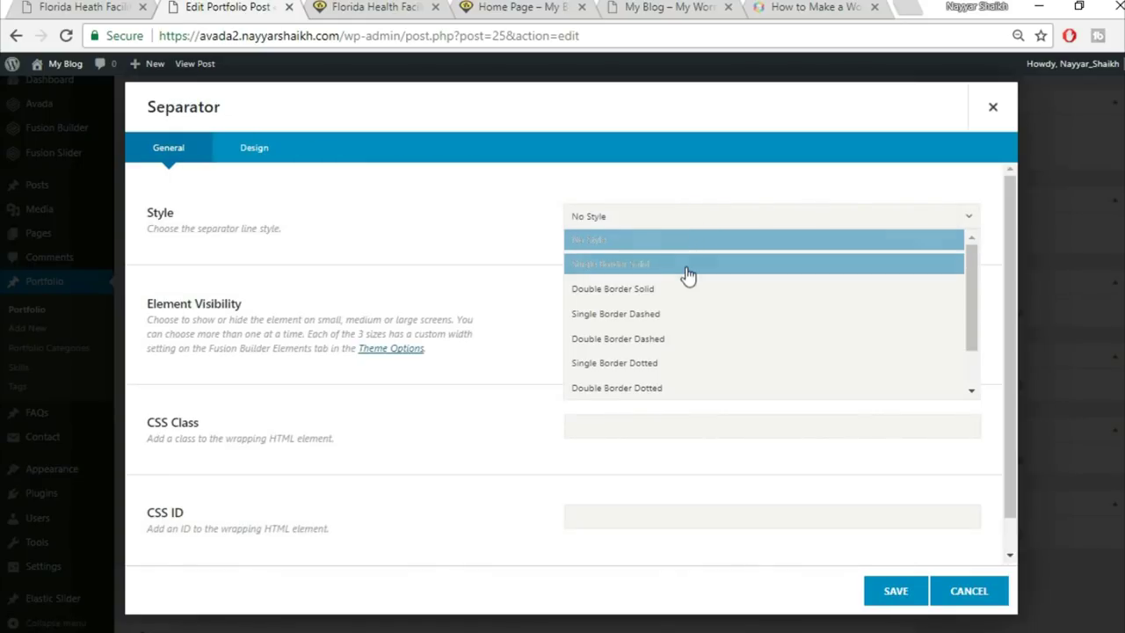
click(644, 262)
scroll(597, 347, down, 1)
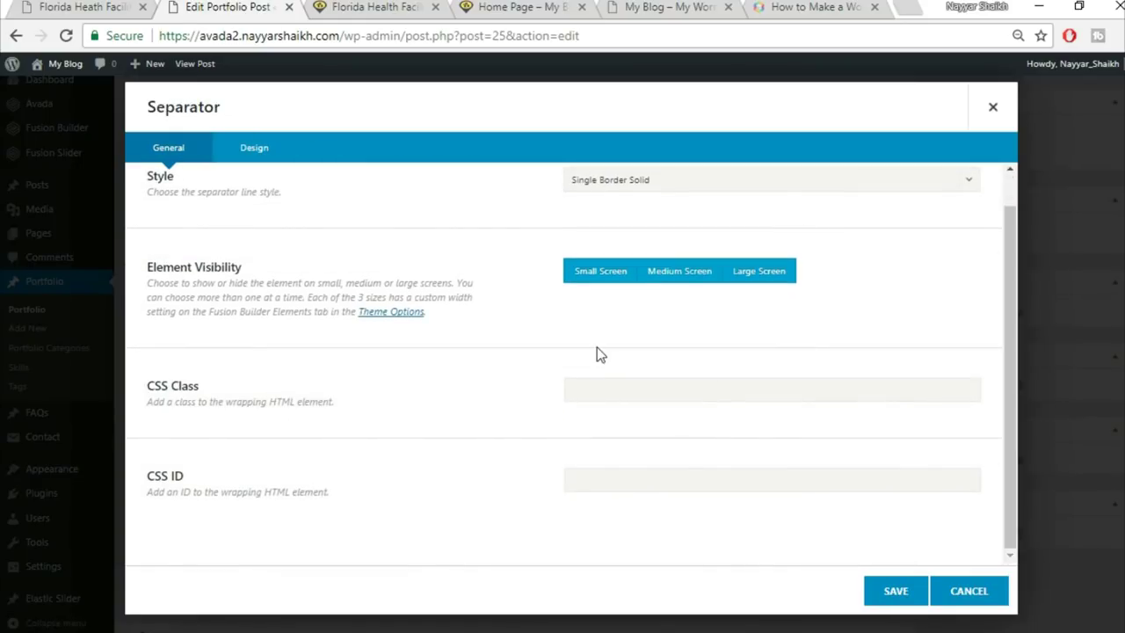
Give the separator colour fed83d, bottom margin 30, width 30px and left alignment, then save
click(254, 147)
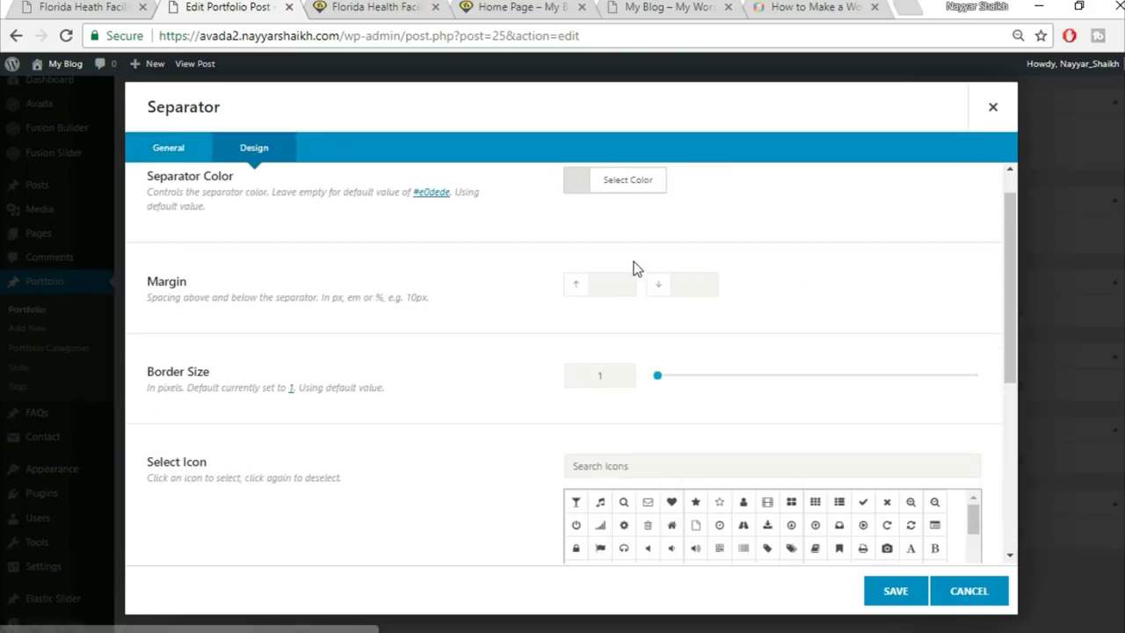
scroll(631, 265, up, 1)
click(628, 220)
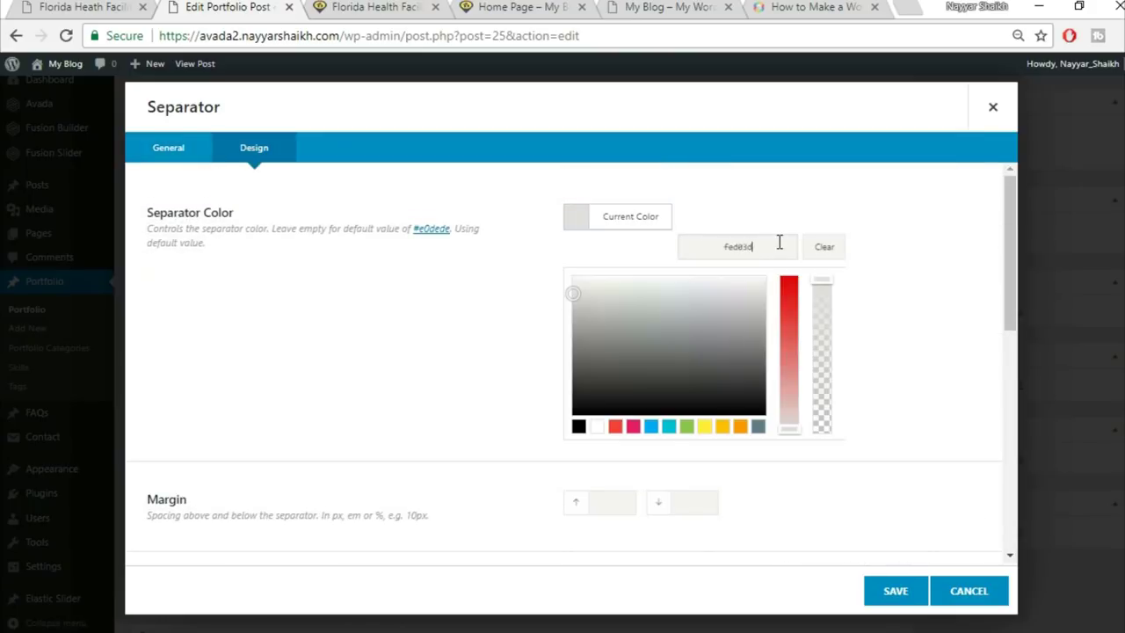
click(810, 206)
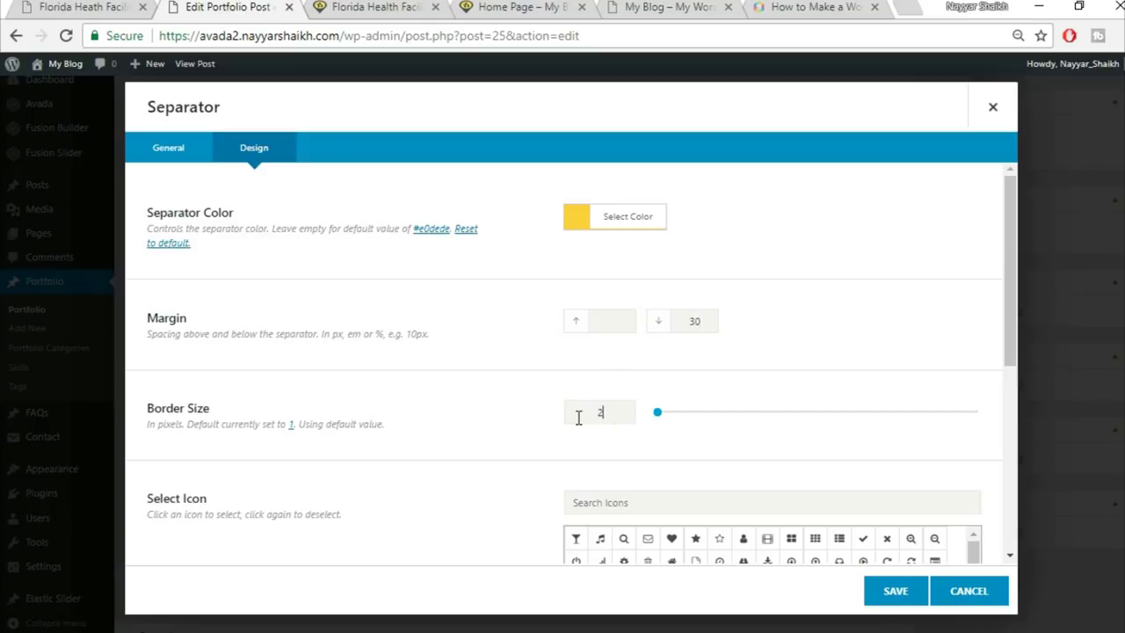
scroll(467, 369, down, 5)
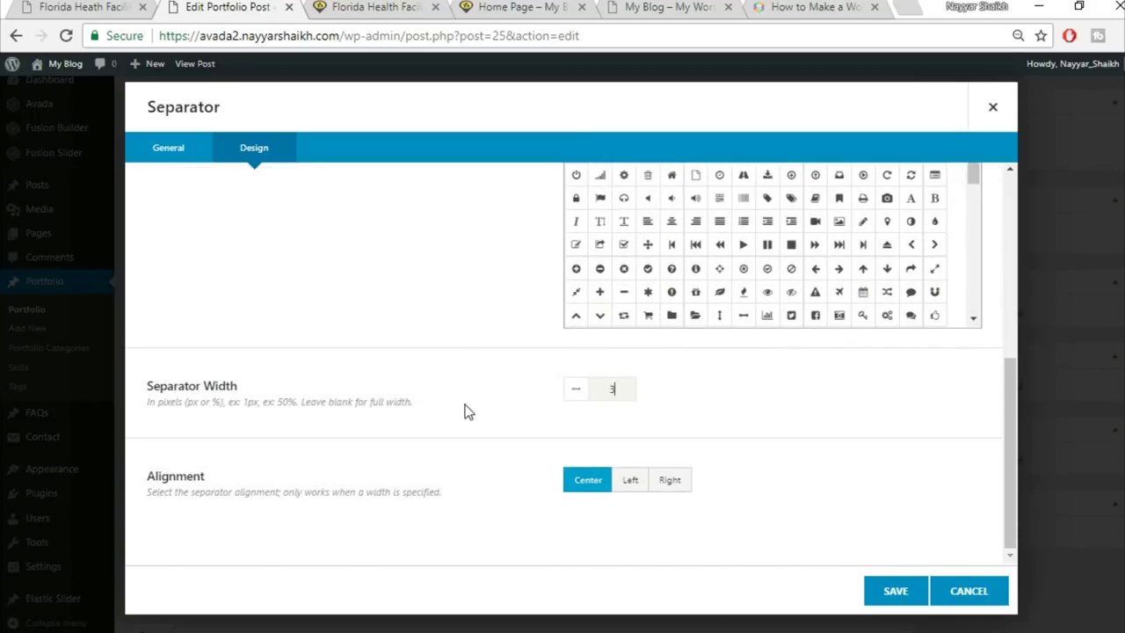
click(118, 6)
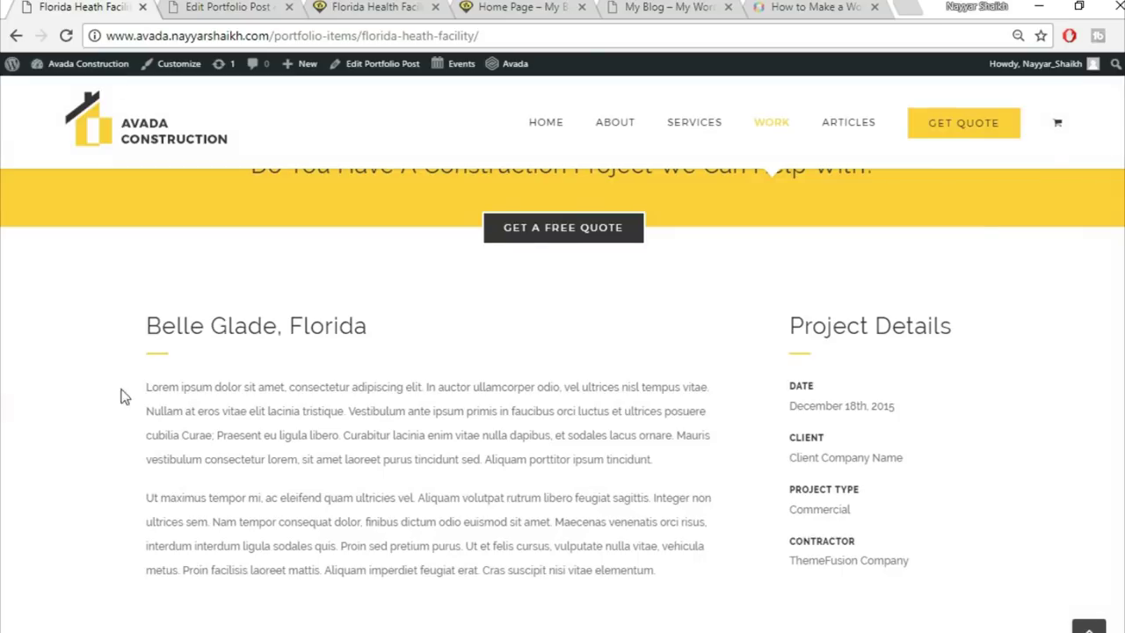
click(195, 6)
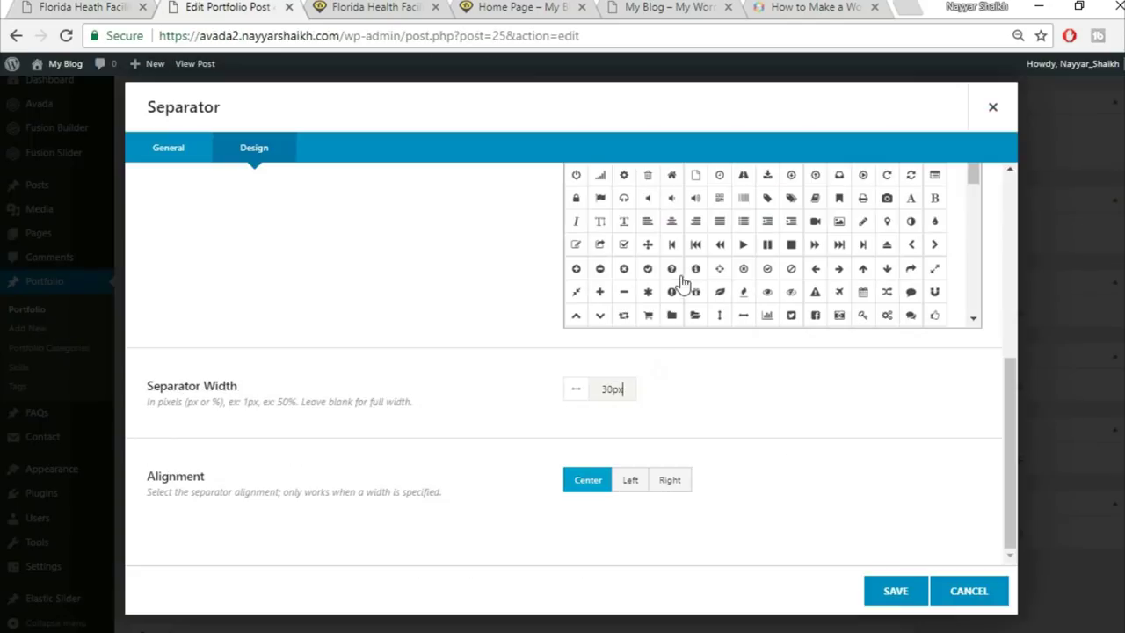
click(630, 482)
click(896, 595)
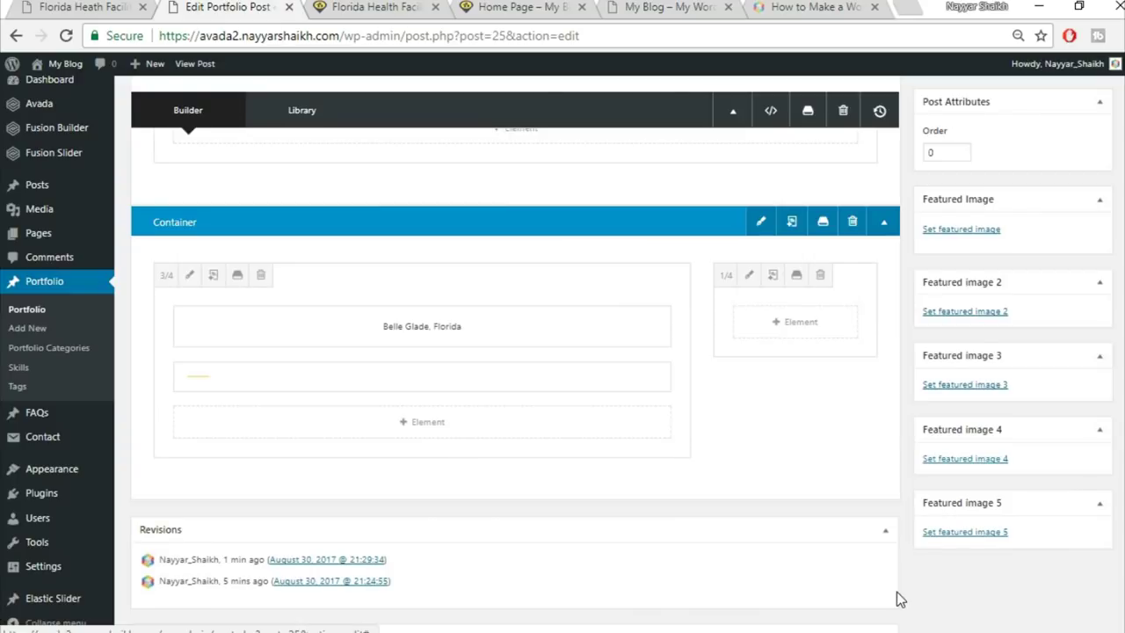
Copy the two Lorem ipsum paragraphs from the live page into a new Text Block below the separator
click(414, 431)
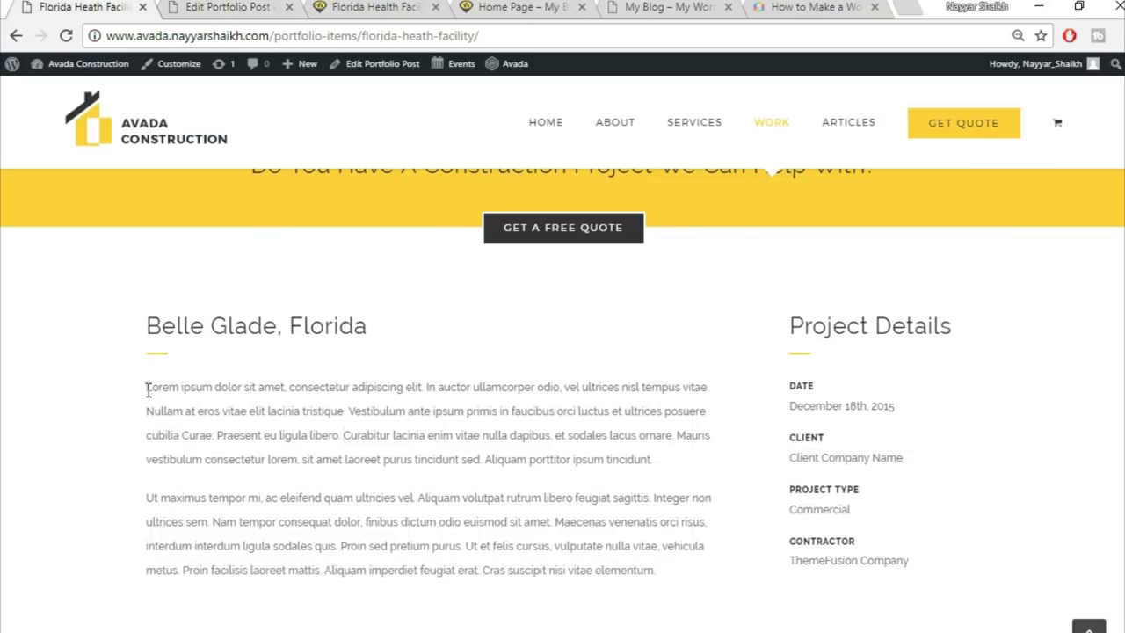
drag(148, 389, 686, 570)
key(ctrl+c)
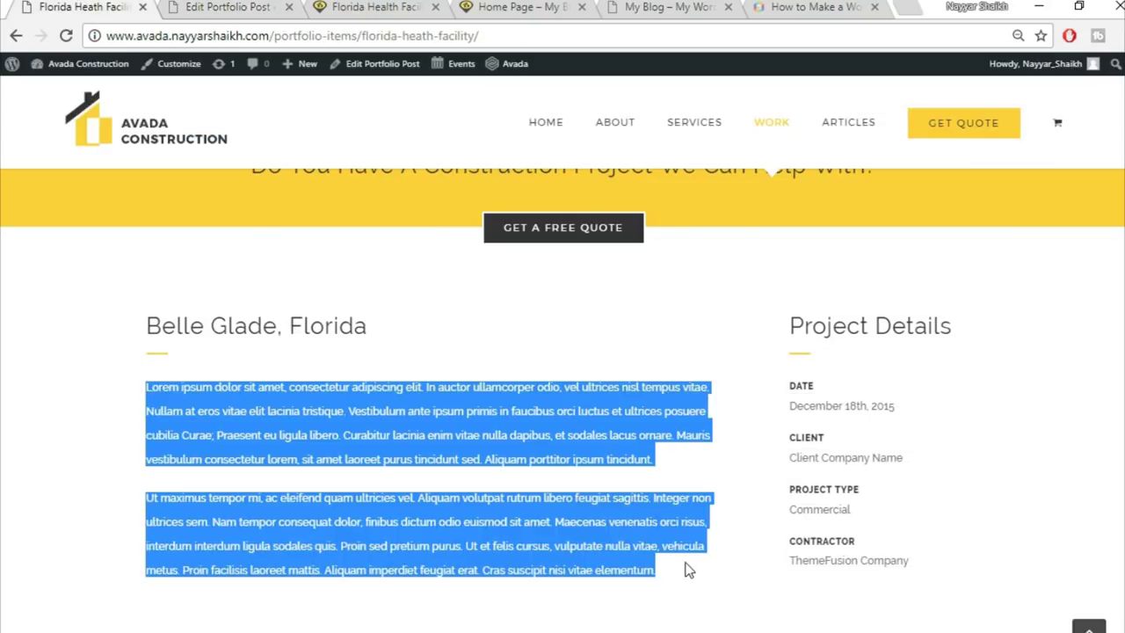
click(263, 6)
click(886, 108)
text(tex)
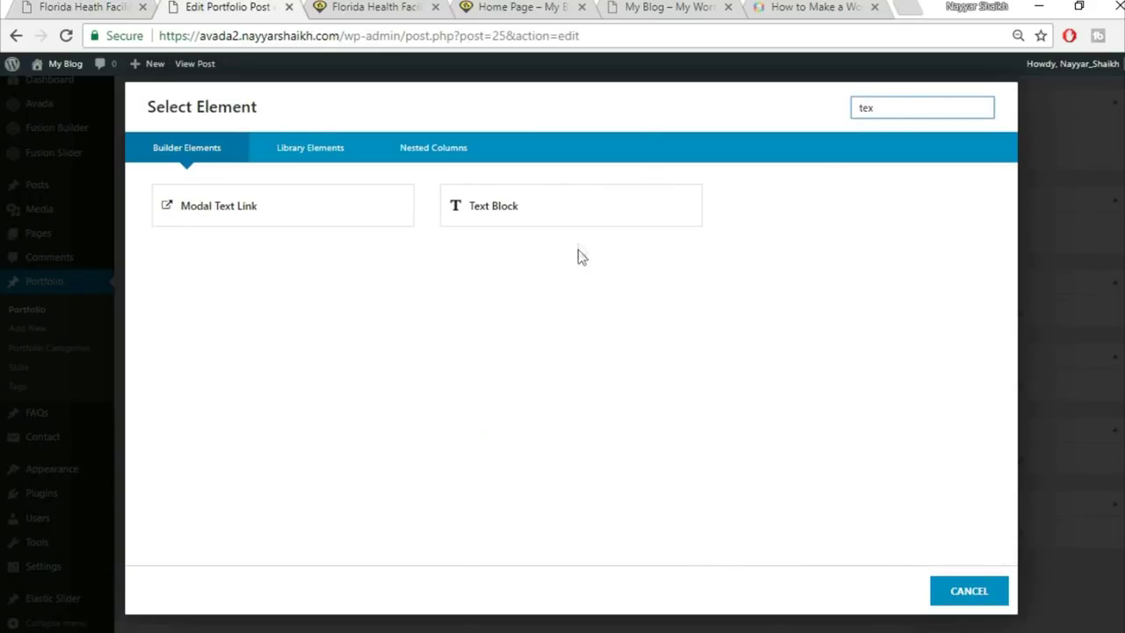
click(568, 231)
click(659, 404)
key(ctrl+a)
key(ctrl+v)
click(897, 594)
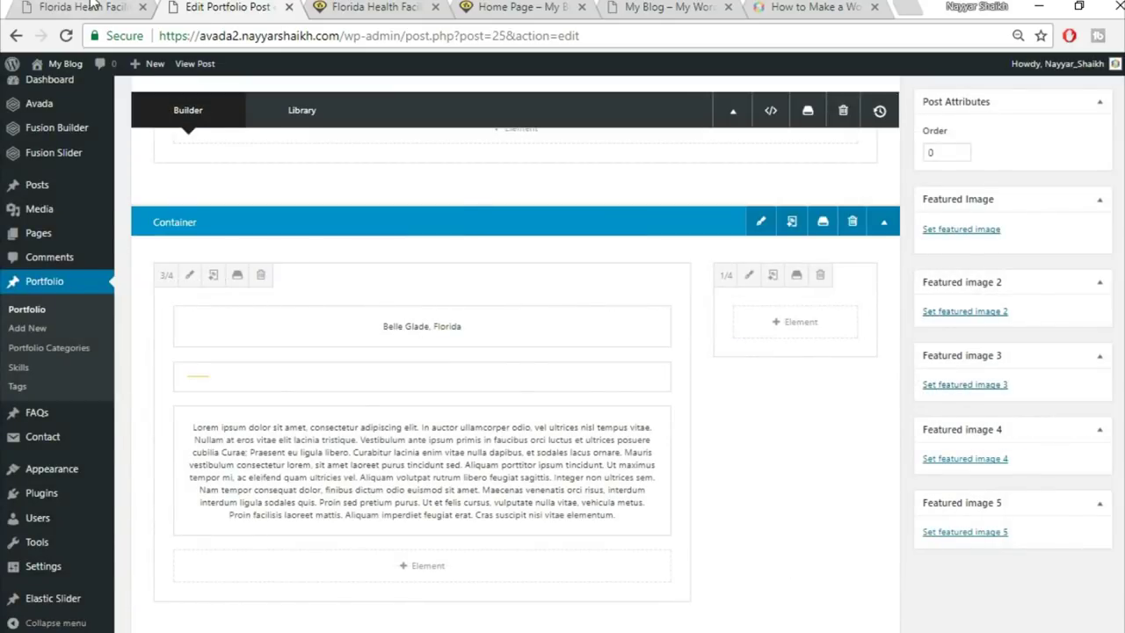
click(94, 6)
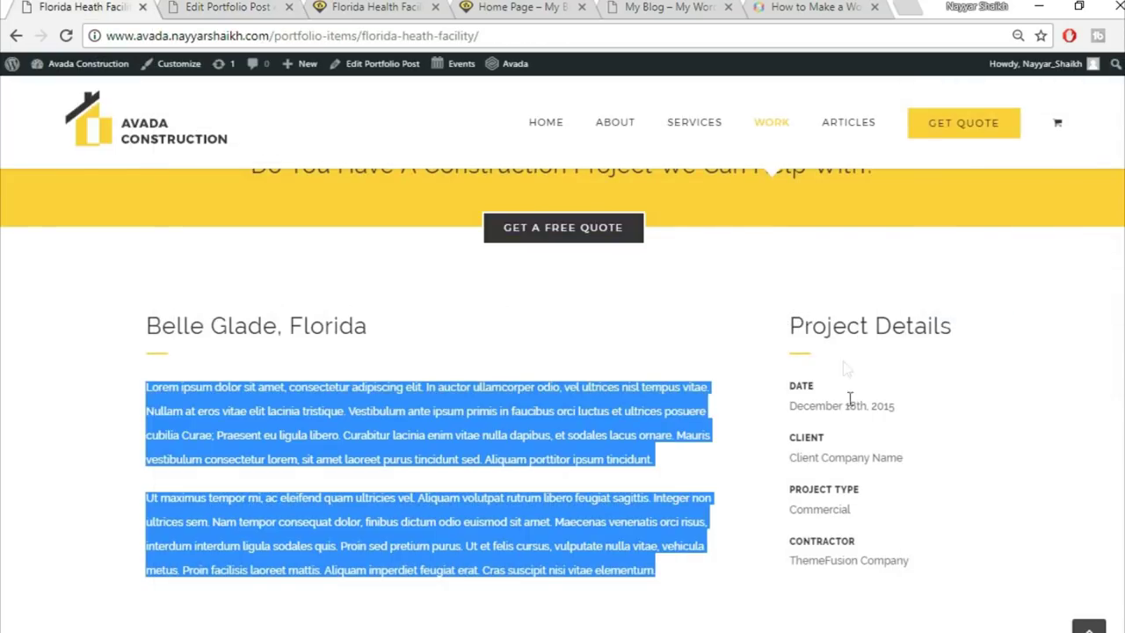
click(217, 6)
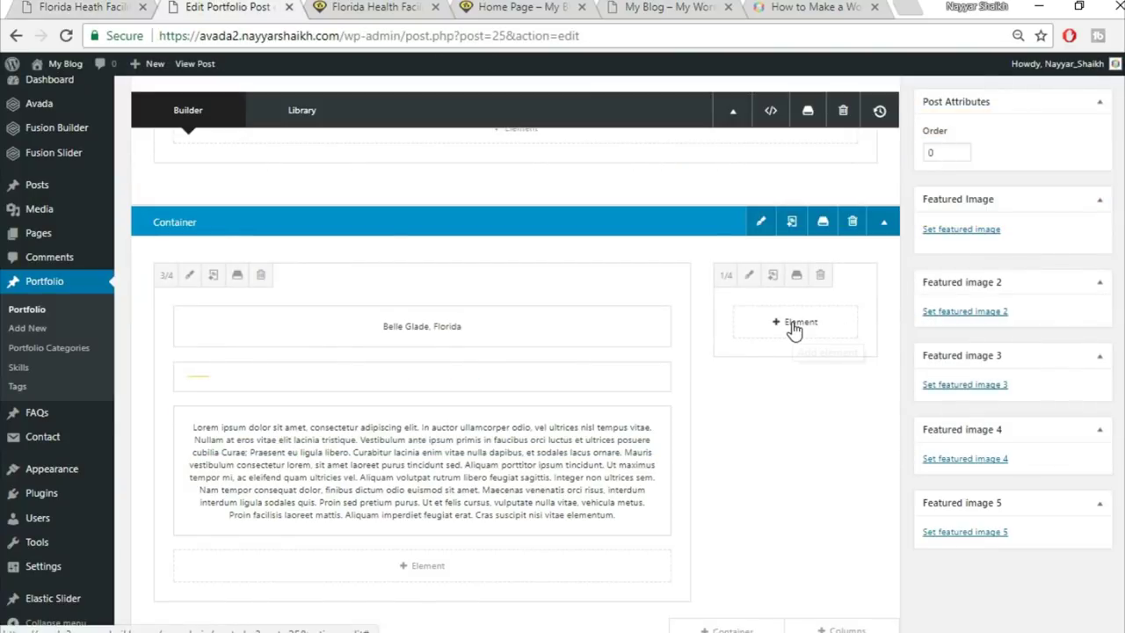
Add a Text Block to the 1/4 column containing the 'Project Details' heading copied from the live page
click(793, 325)
click(898, 109)
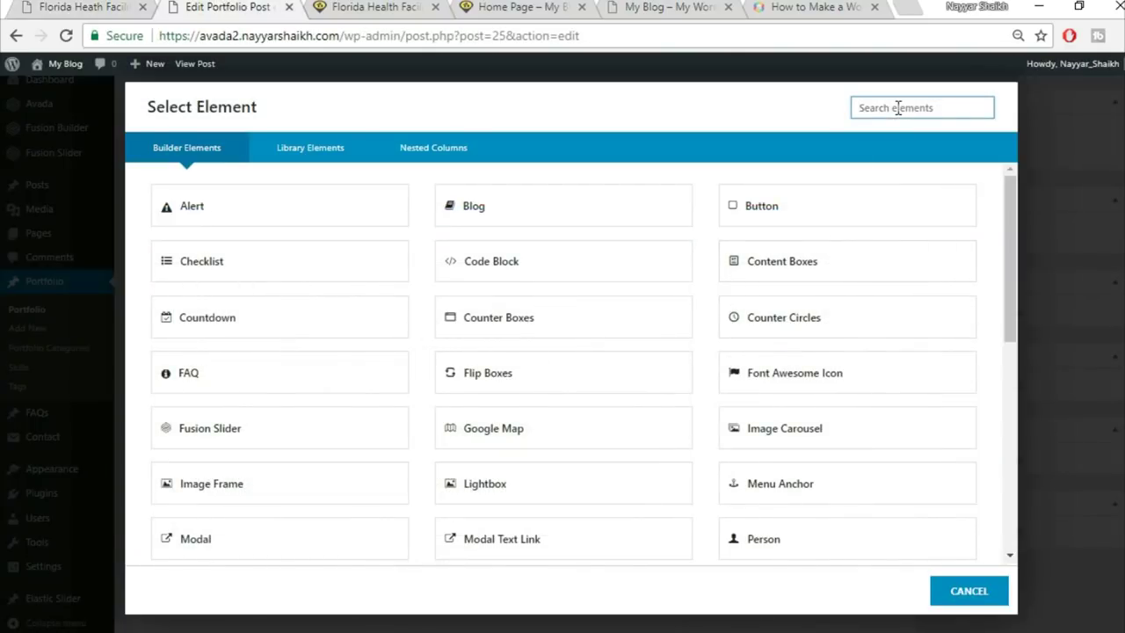
text(text)
click(462, 206)
click(190, 36)
click(88, 7)
drag(795, 325, 967, 307)
key(ctrl+c)
click(610, 376)
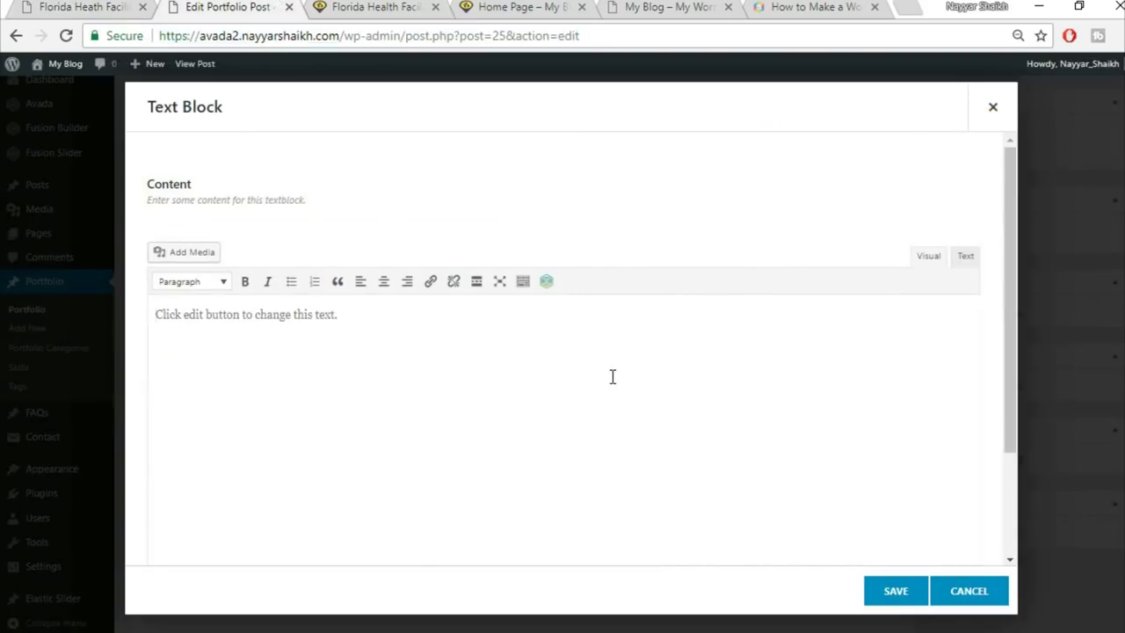
key(ctrl+a)
key(ctrl+v)
click(894, 592)
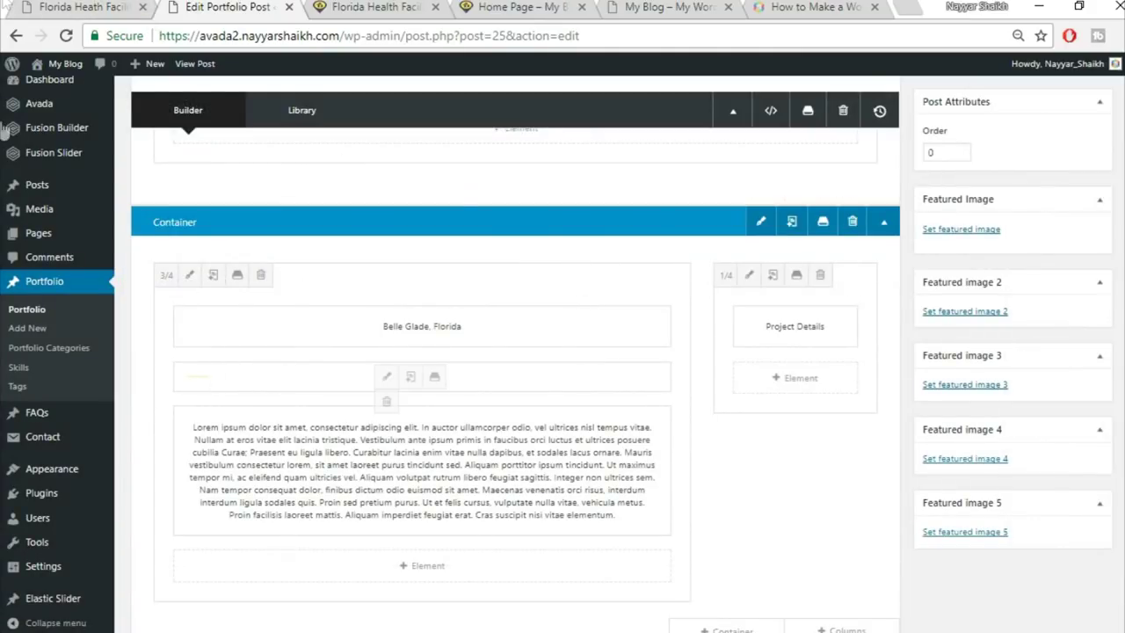
Clone the yellow separator and move the copy under Project Details
key(ctrl+shift+Tab)
click(220, 7)
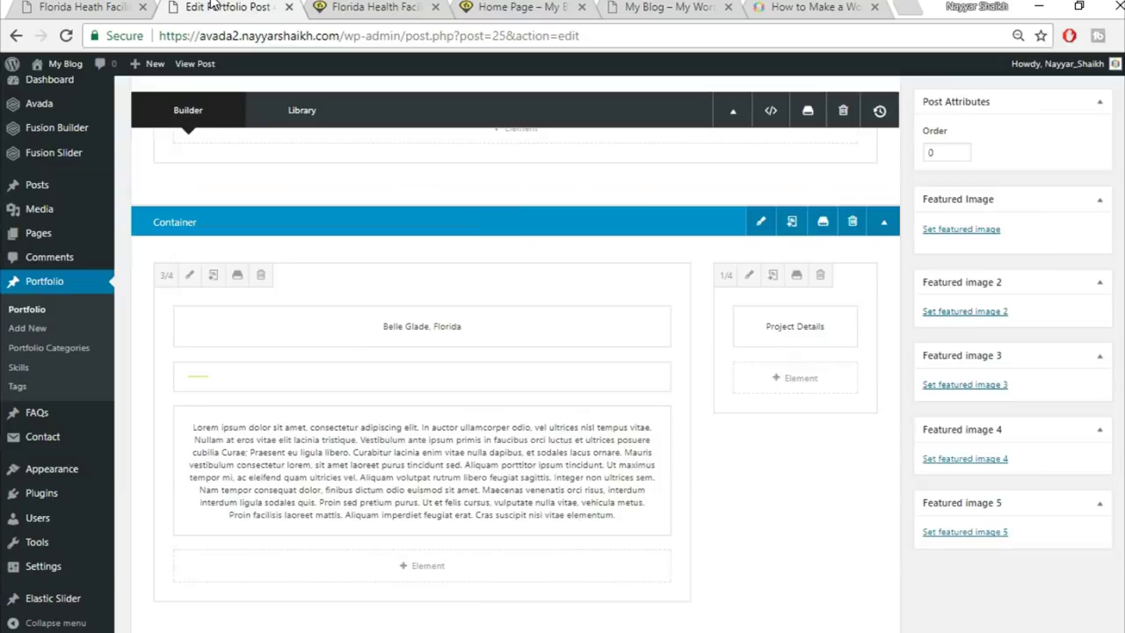
mouse_move(394, 398)
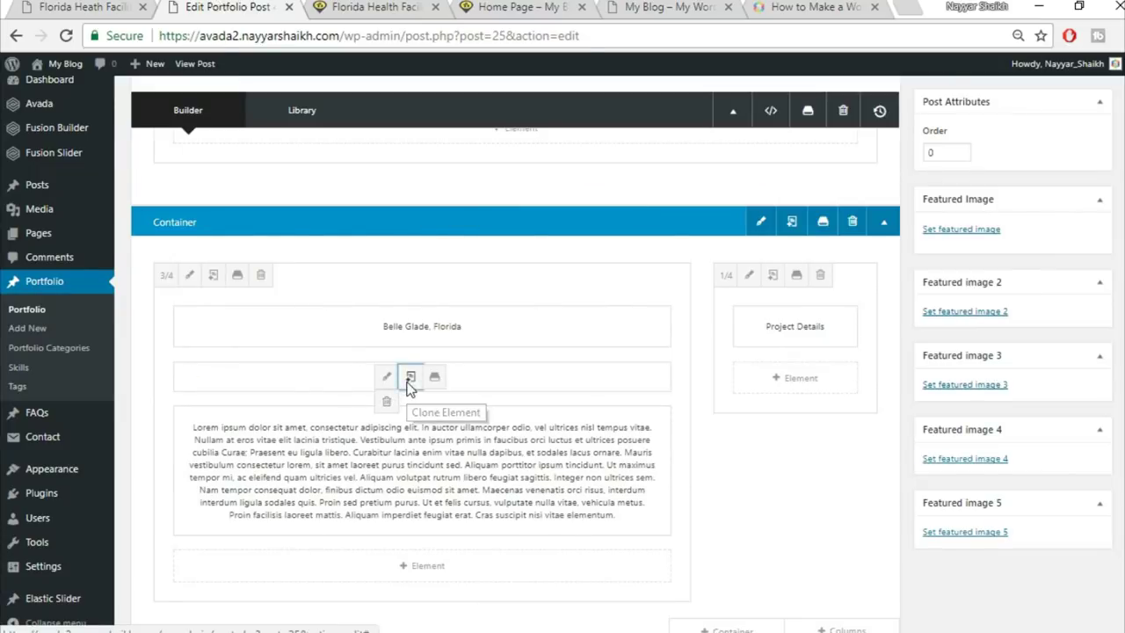
click(410, 378)
mouse_move(284, 385)
mouse_down()
mouse_move(556, 353)
mouse_move(779, 357)
mouse_move(803, 412)
mouse_move(839, 425)
mouse_up()
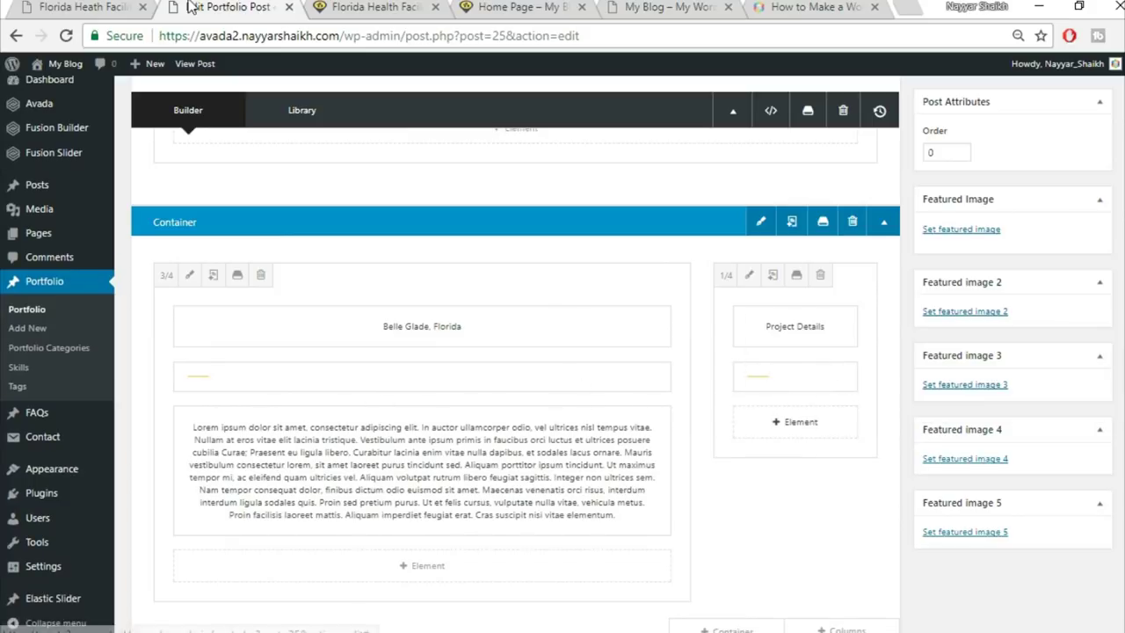
key(ctrl+shift+Tab)
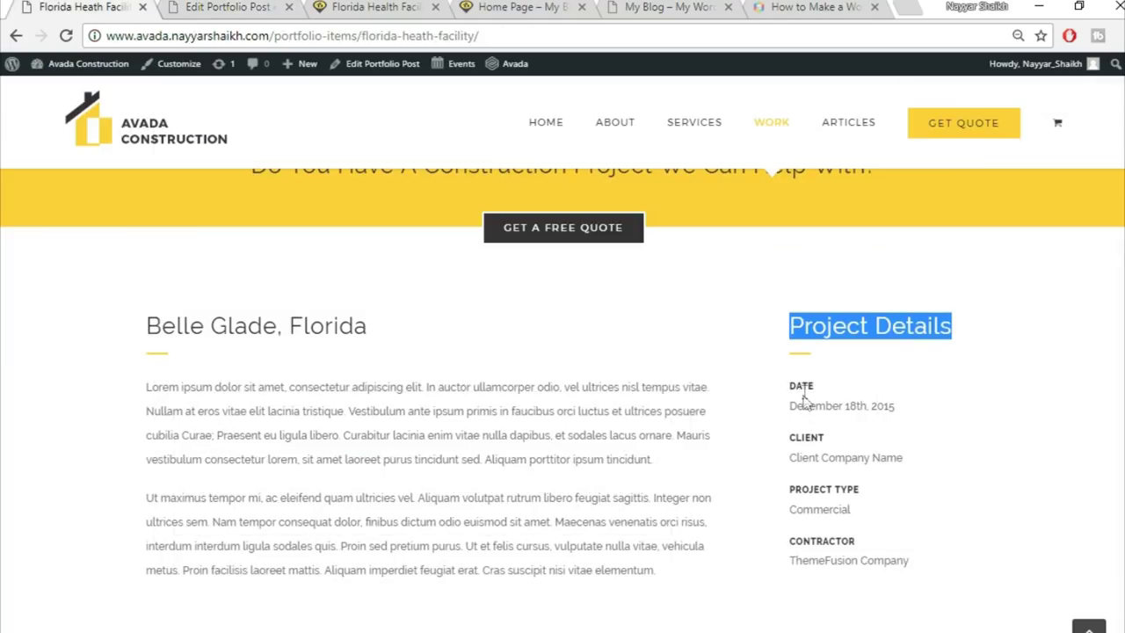
Add a Text Block element below the narrow column's divider
click(236, 6)
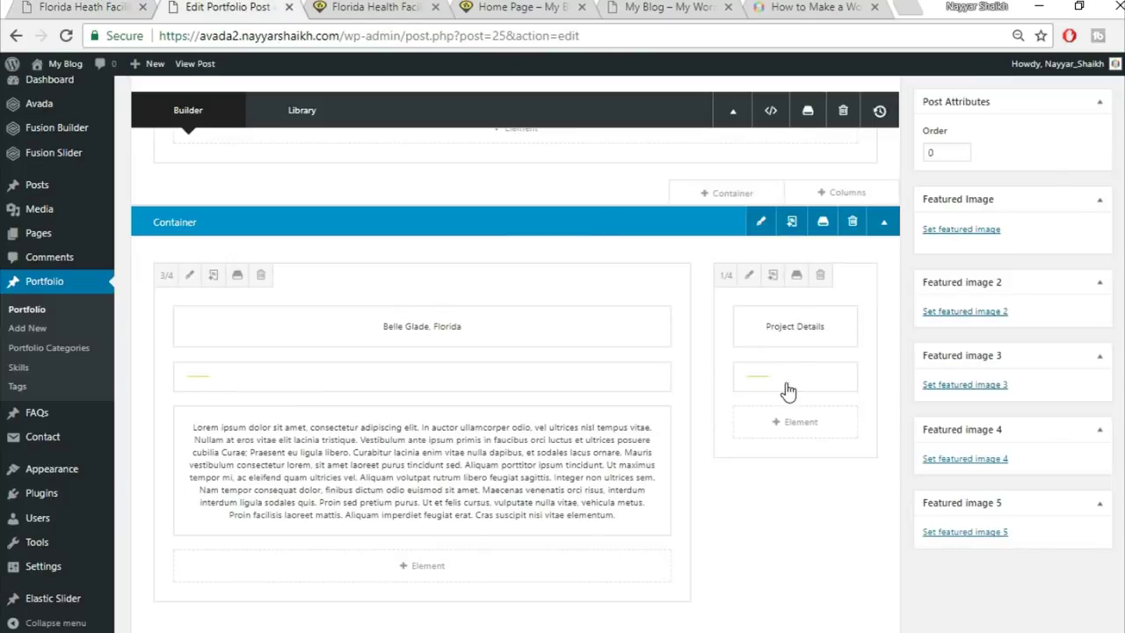
click(826, 437)
click(923, 108)
text(tex)
click(633, 211)
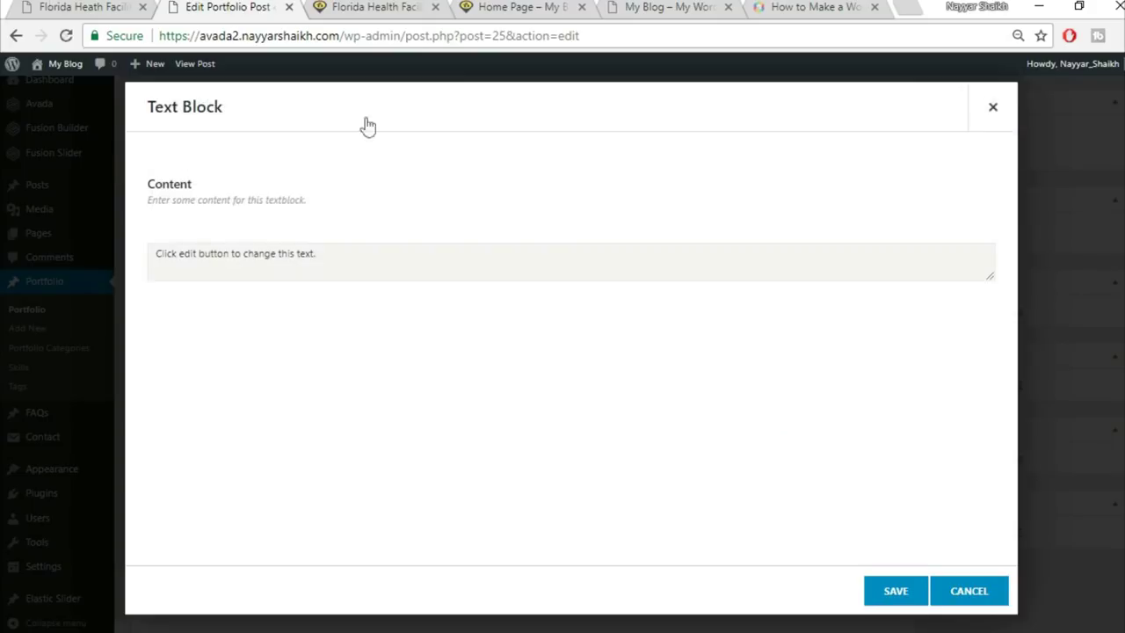
Copy the DATE label and December 18th, 2015 from the live page into the text block
key(alt+space)
key(ctrl+1)
drag(782, 398, 948, 406)
key(ctrl+c)
click(263, 7)
key(ctrl+a)
key(ctrl+v)
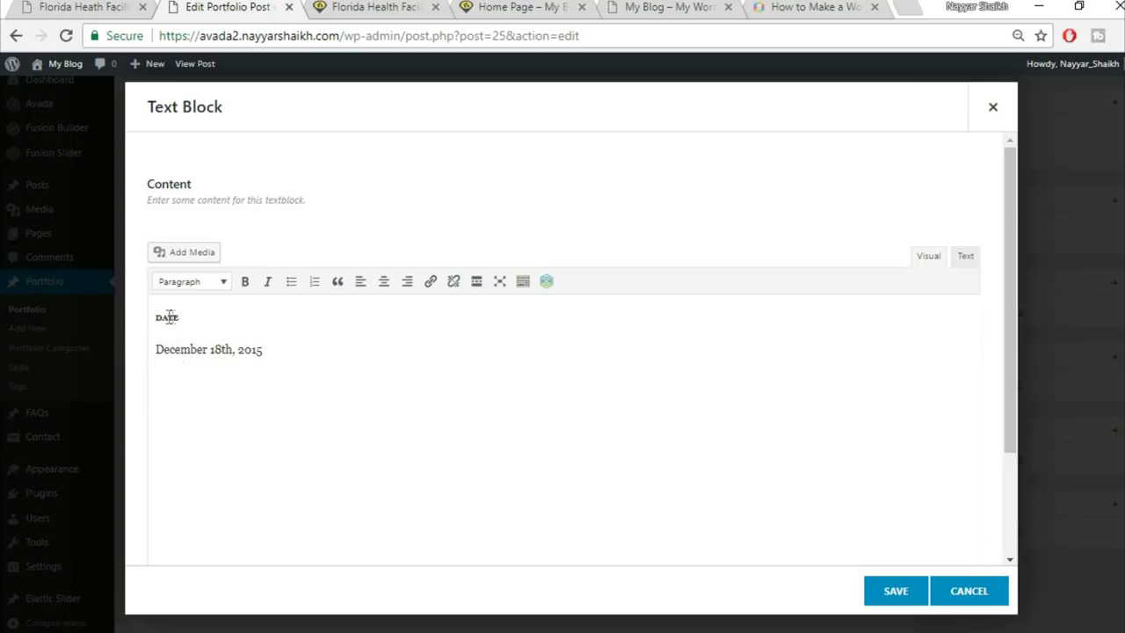
Strip the font-size and line-height attributes from its HTML, save it, and clone the block
drag(184, 318, 153, 318)
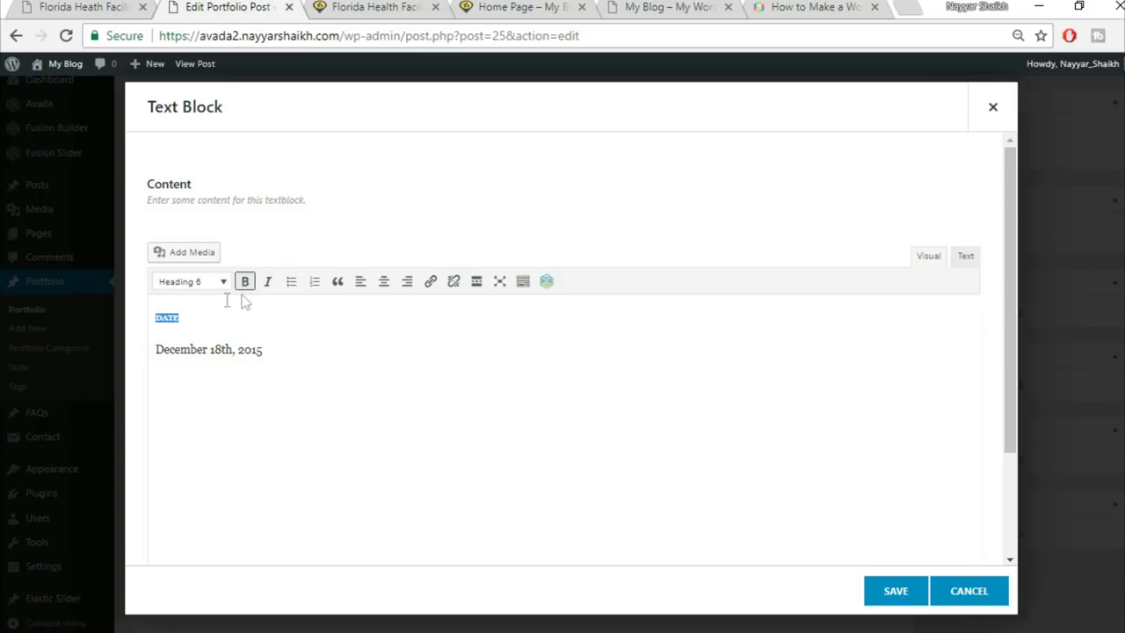
click(207, 291)
click(211, 313)
click(965, 260)
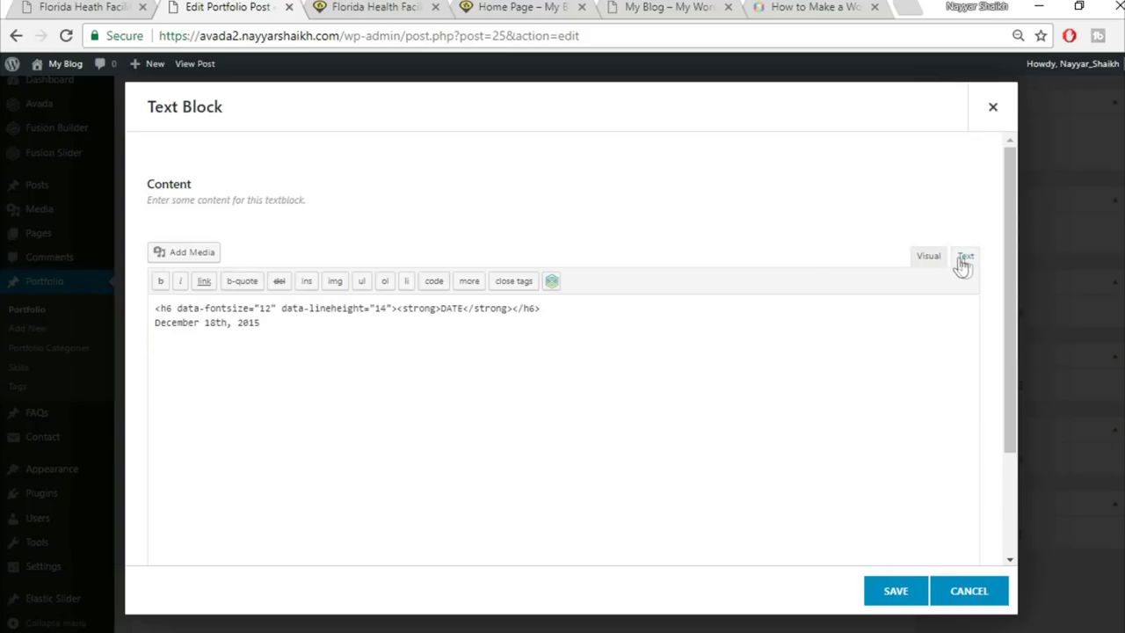
drag(176, 310, 389, 302)
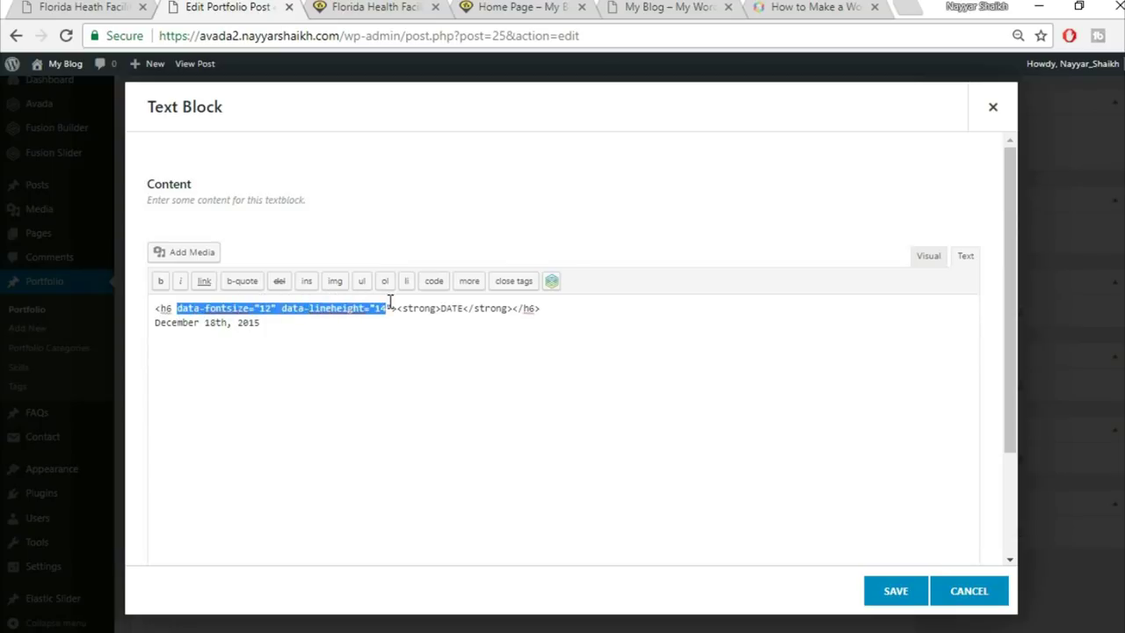
key(BackSpace)
key(BackSpace)
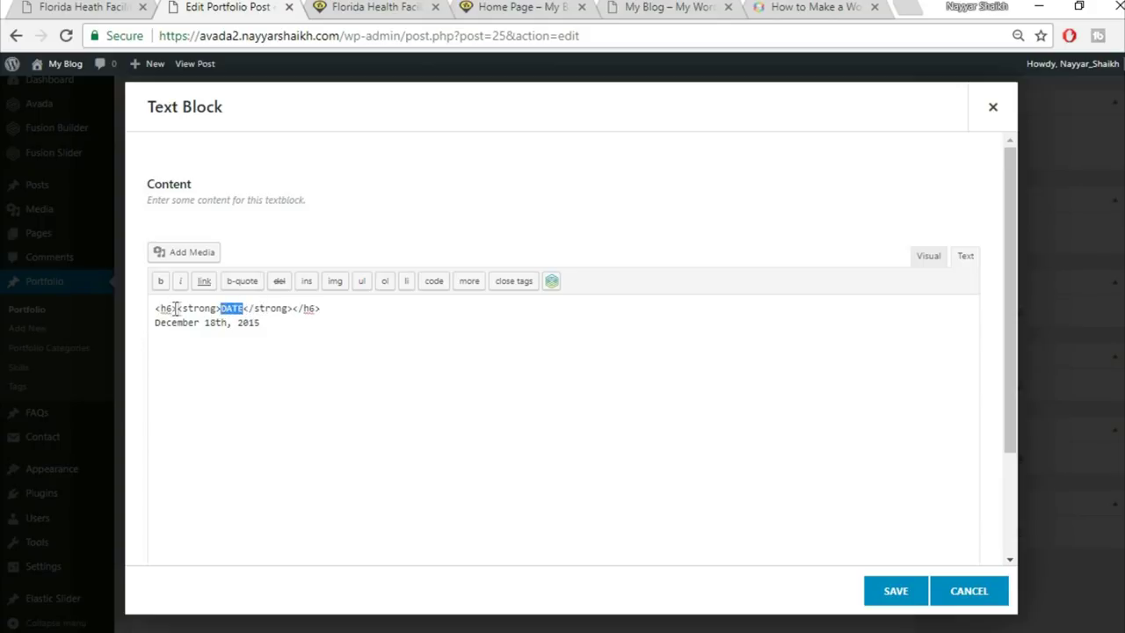
drag(178, 310, 156, 308)
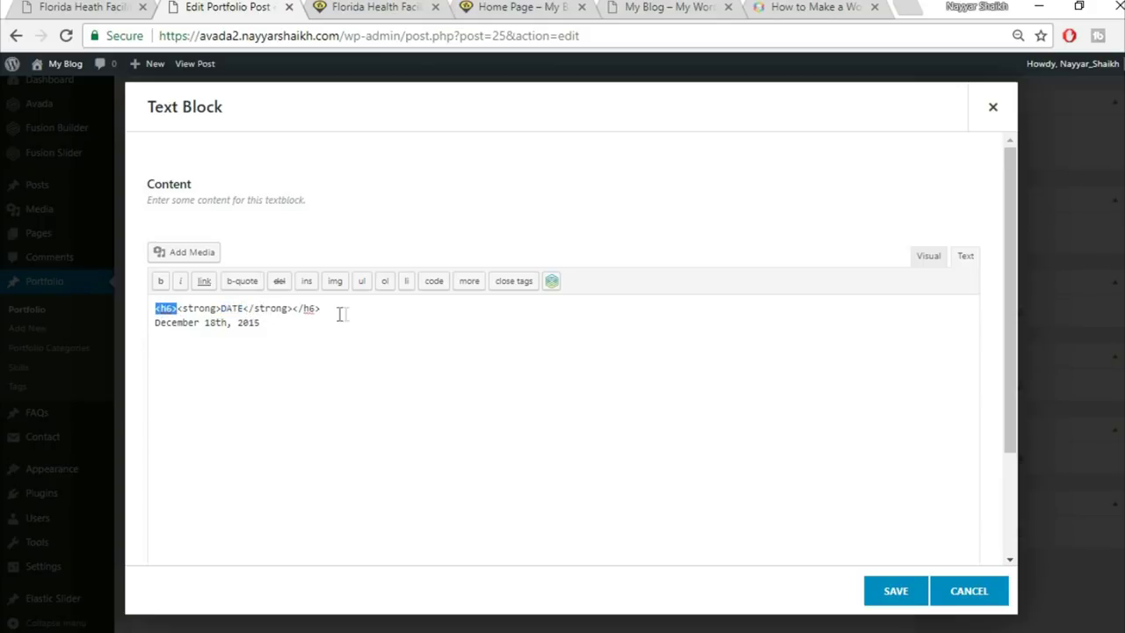
drag(325, 312, 295, 315)
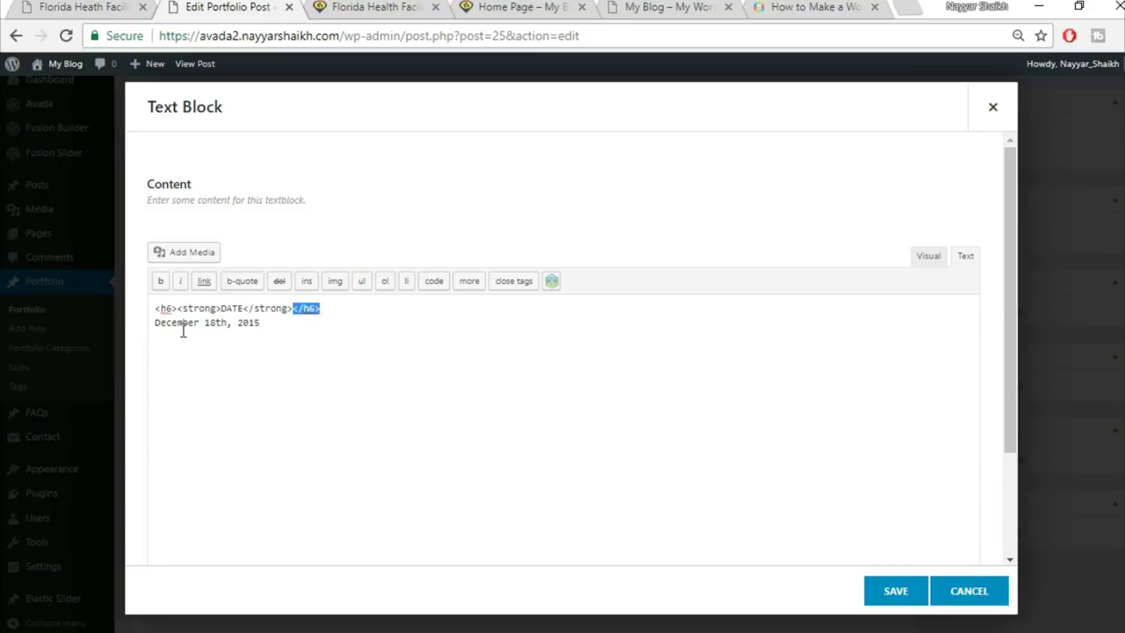
click(930, 256)
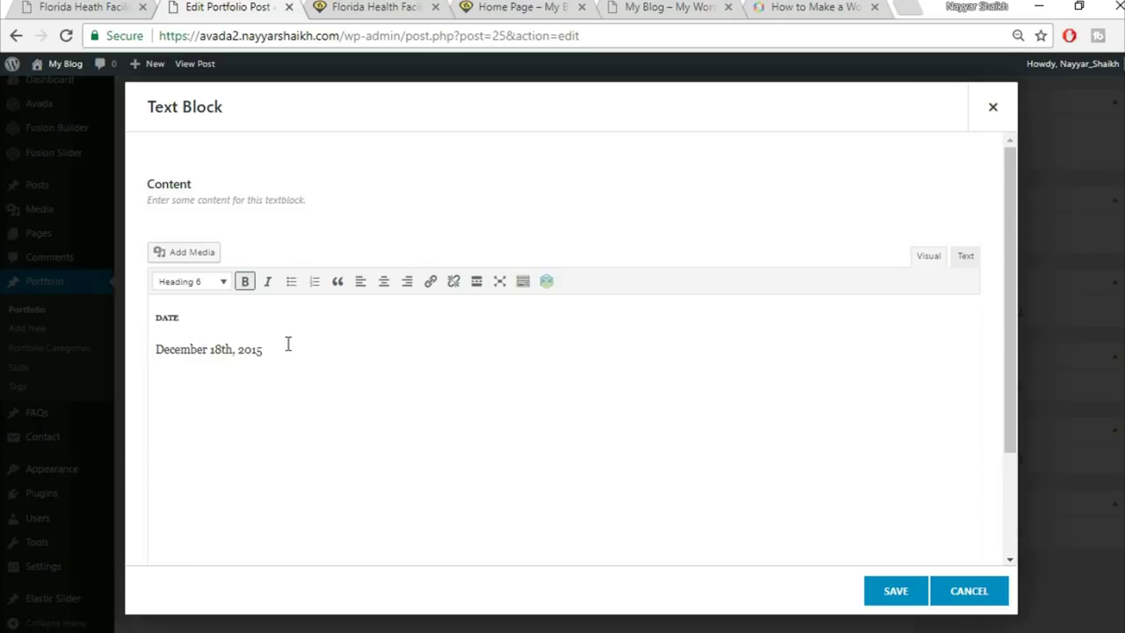
drag(288, 343, 155, 349)
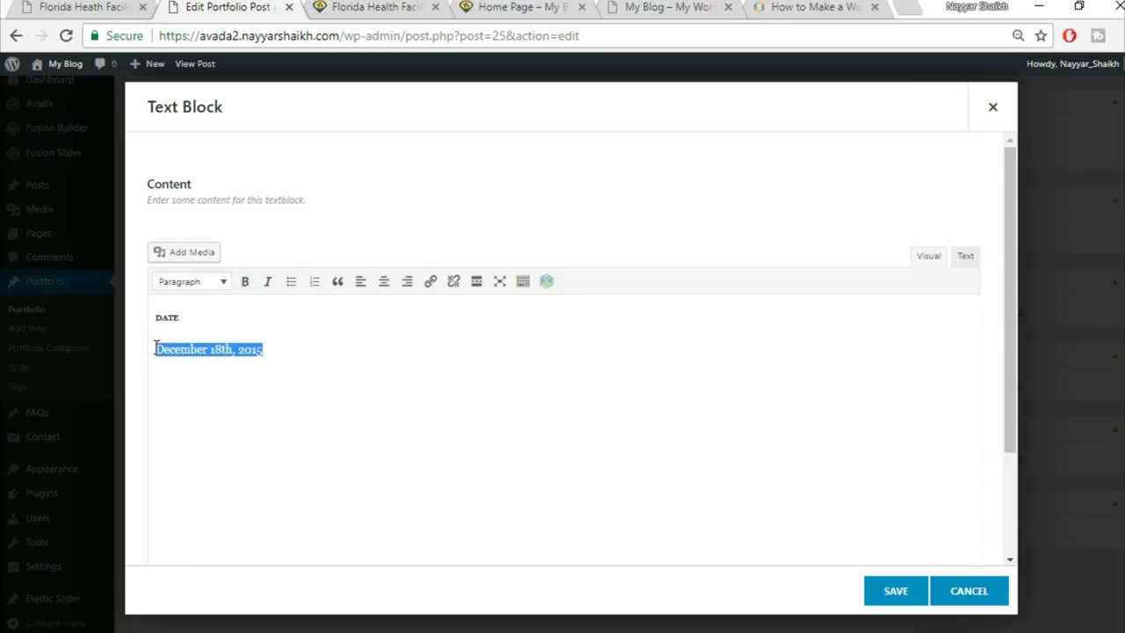
click(896, 594)
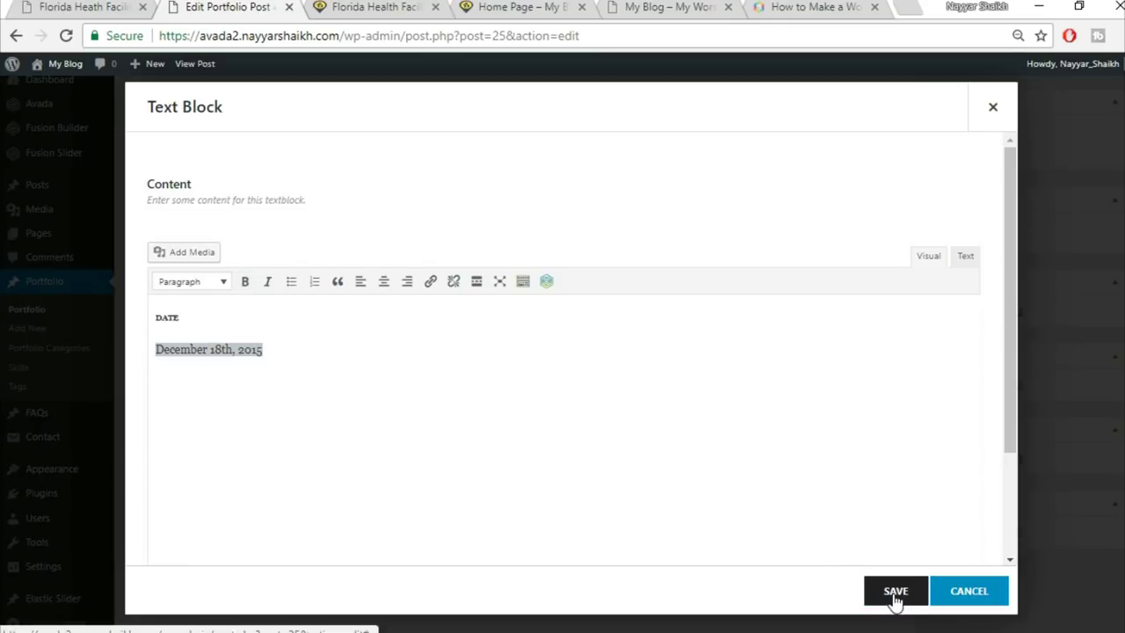
click(785, 433)
Update the portfolio post with the new DATE text blocks
scroll(890, 496, down, 2)
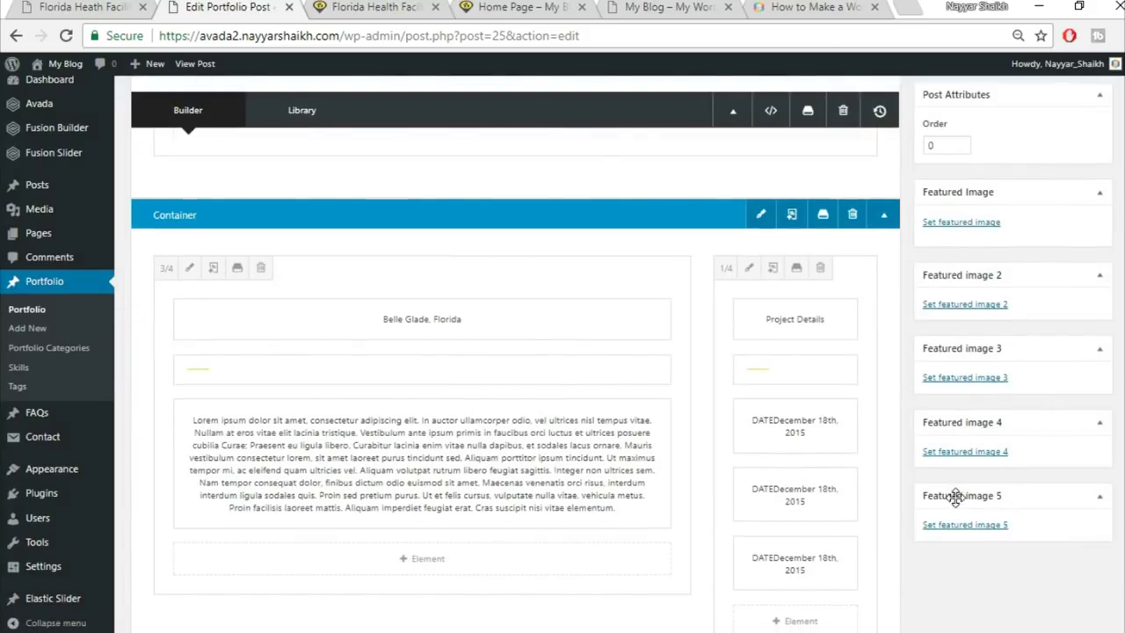
scroll(337, 146, up, 5)
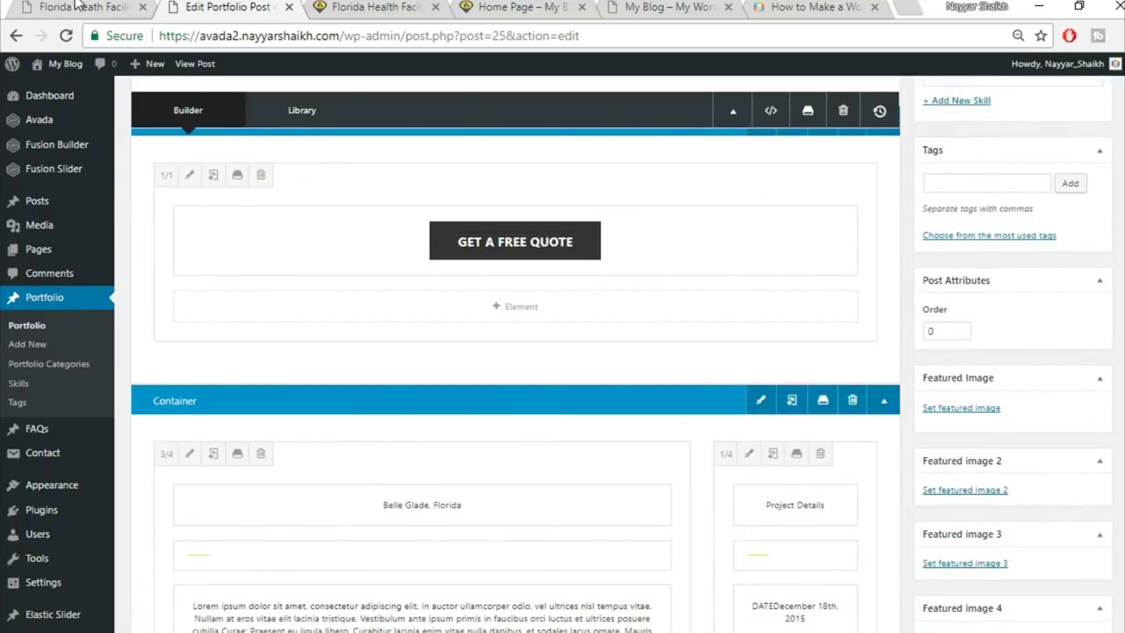
click(83, 7)
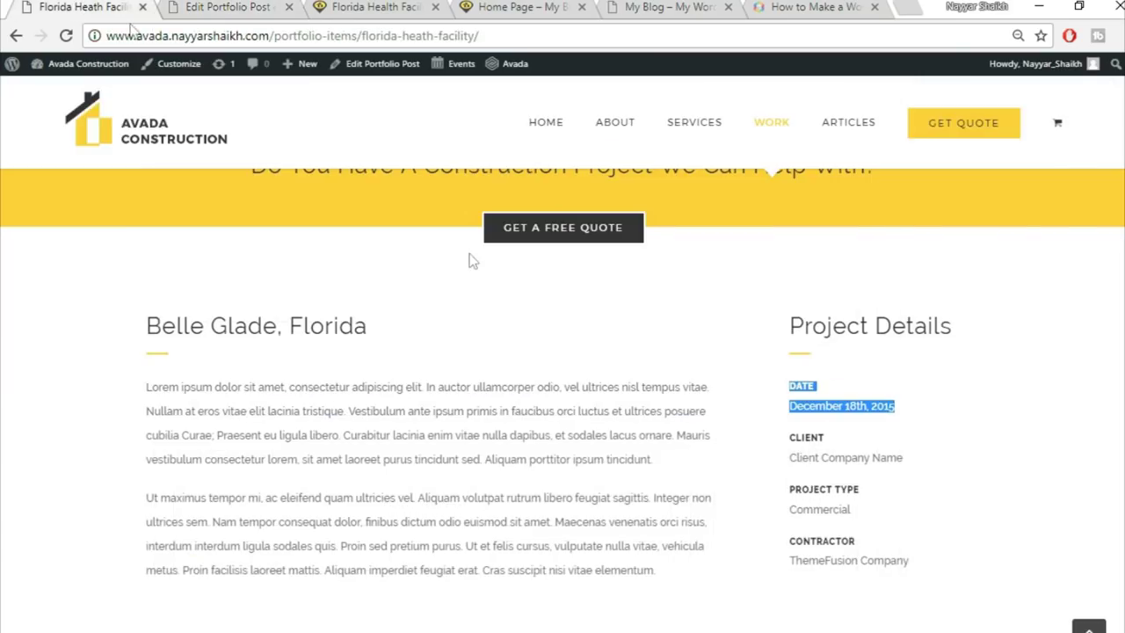
click(227, 7)
scroll(515, 352, up, 5)
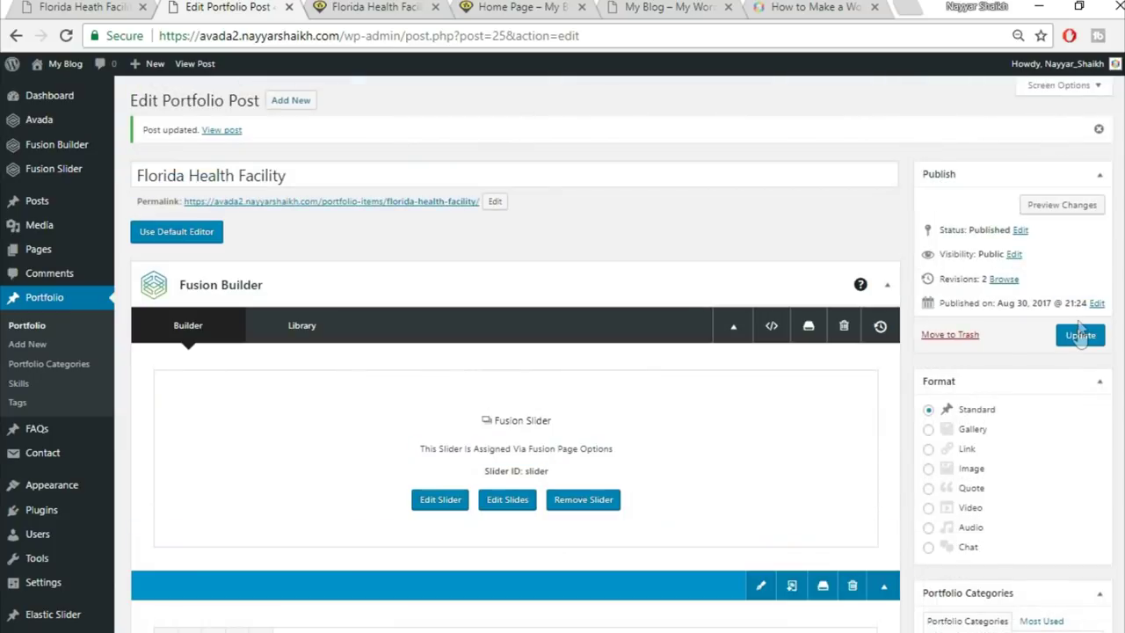
click(1080, 334)
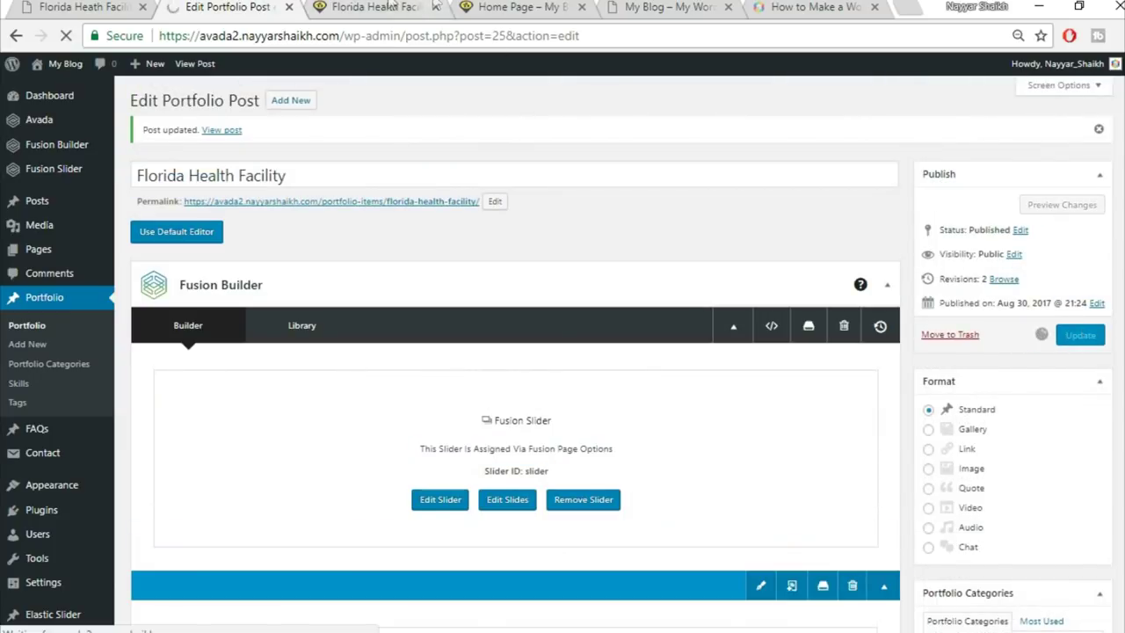
Reload the live Florida Health Facility page and compare it with the demo's project page
click(84, 7)
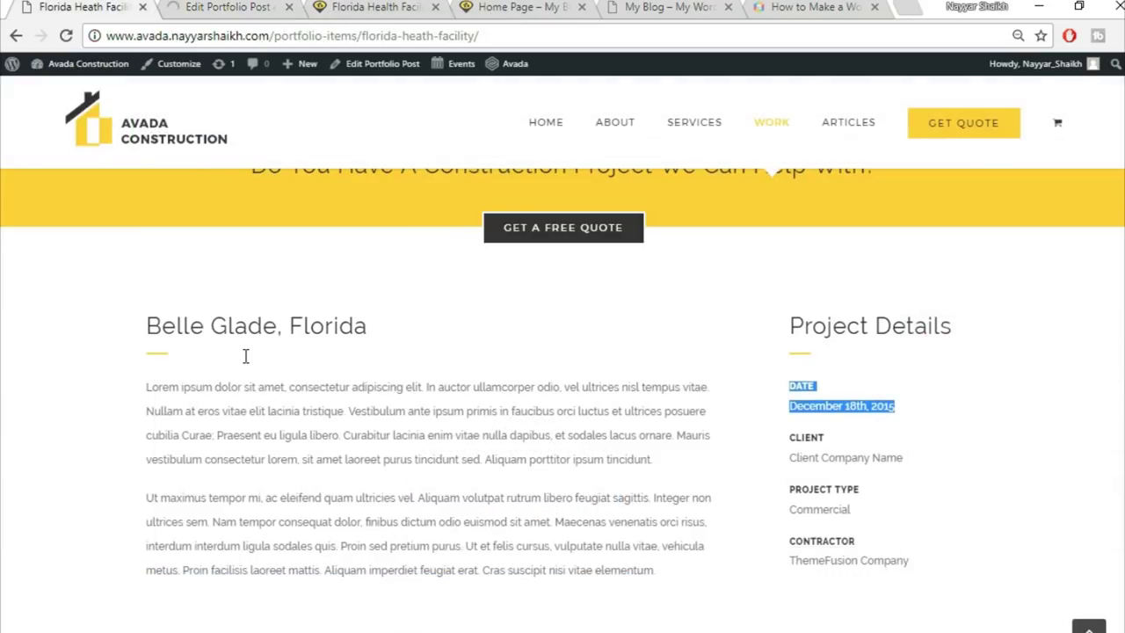
click(406, 8)
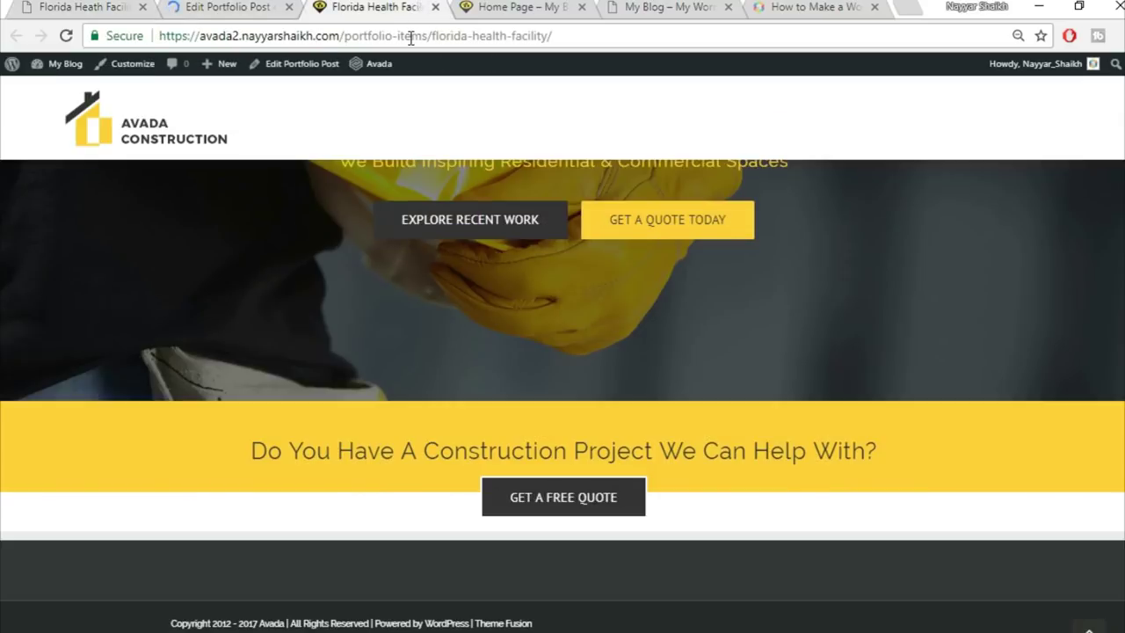
click(410, 37)
key(Return)
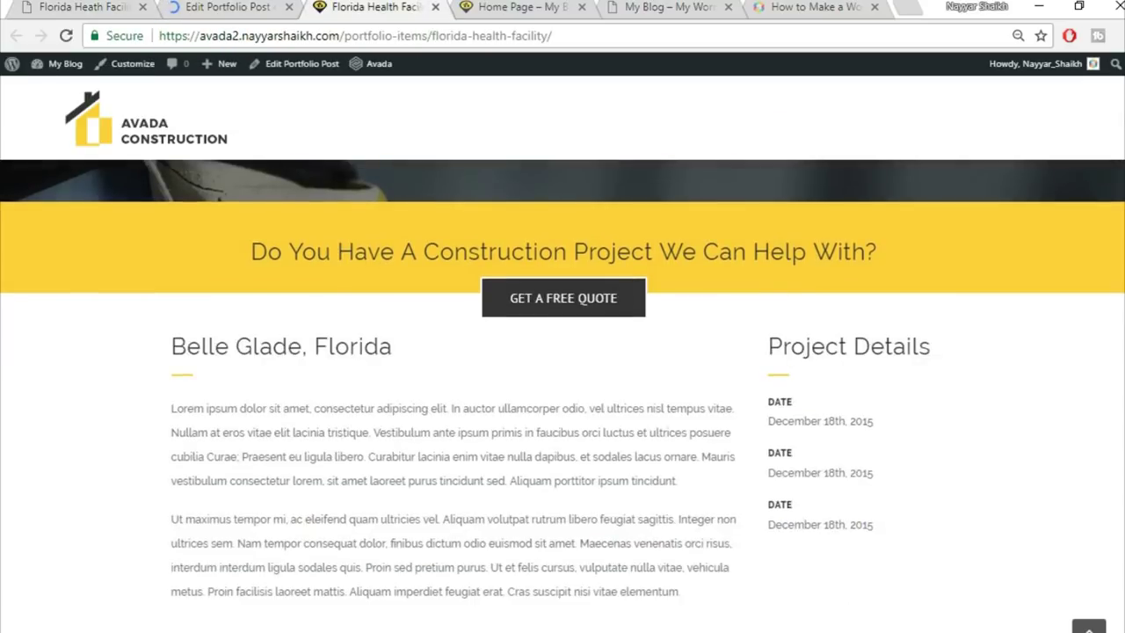
scroll(1075, 414, down, 2)
scroll(1075, 414, up, 2)
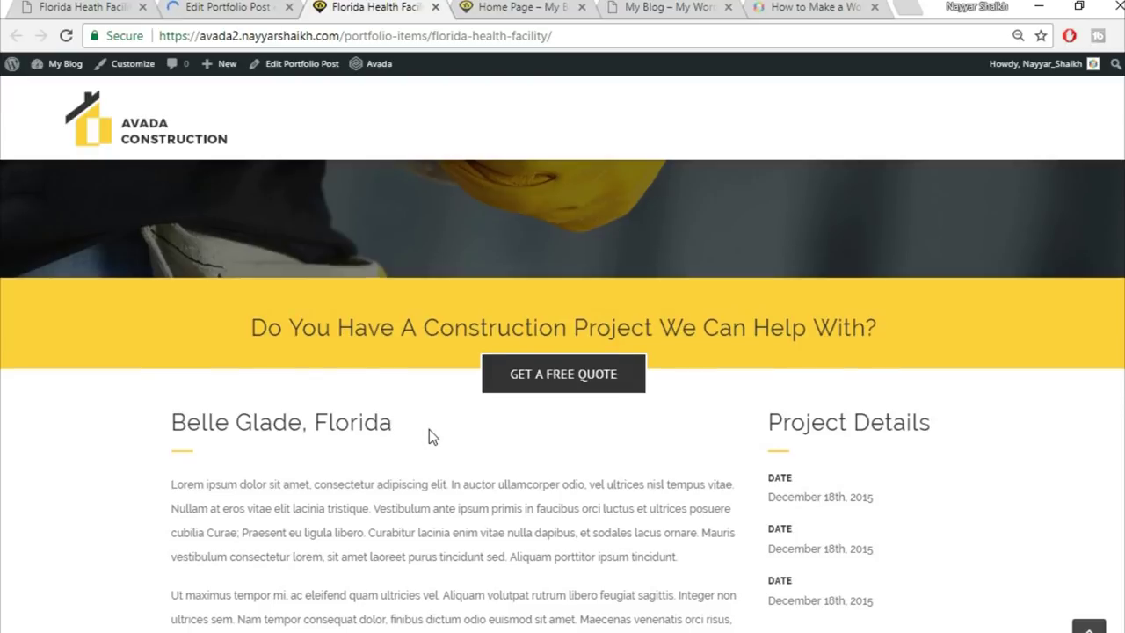
scroll(429, 429, down, 1)
click(133, 7)
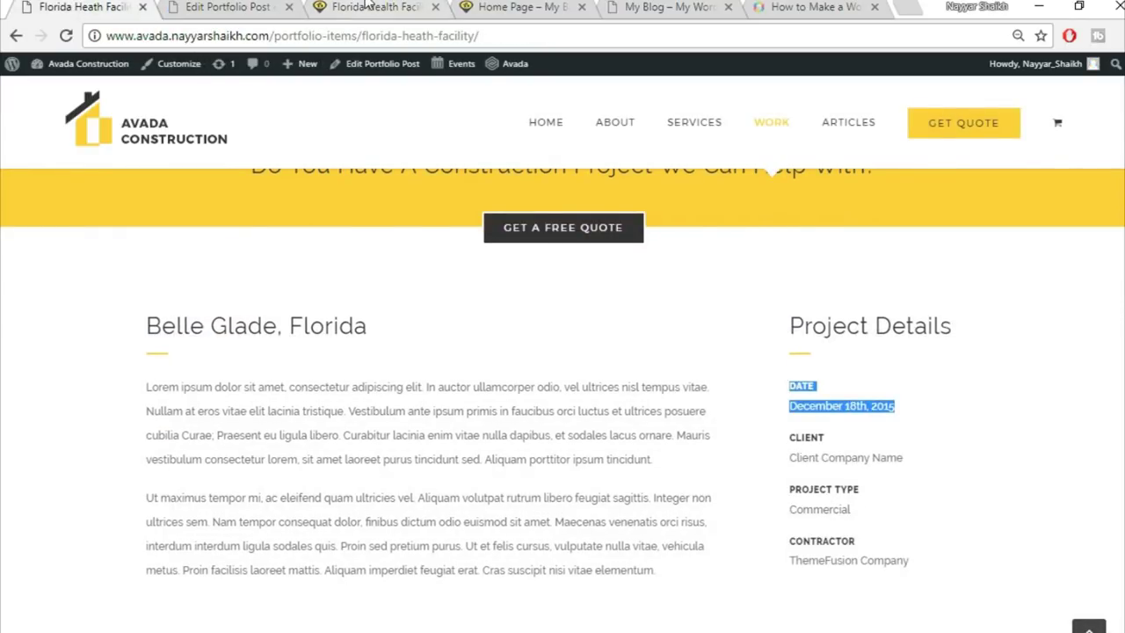
click(429, 14)
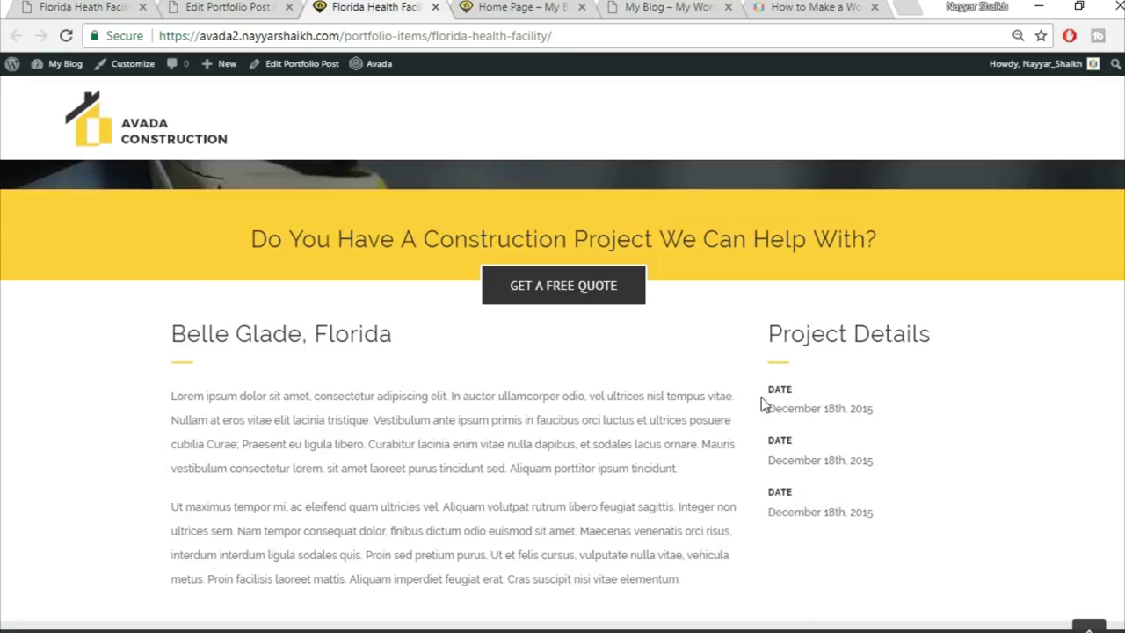
click(243, 6)
scroll(691, 434, down, 8)
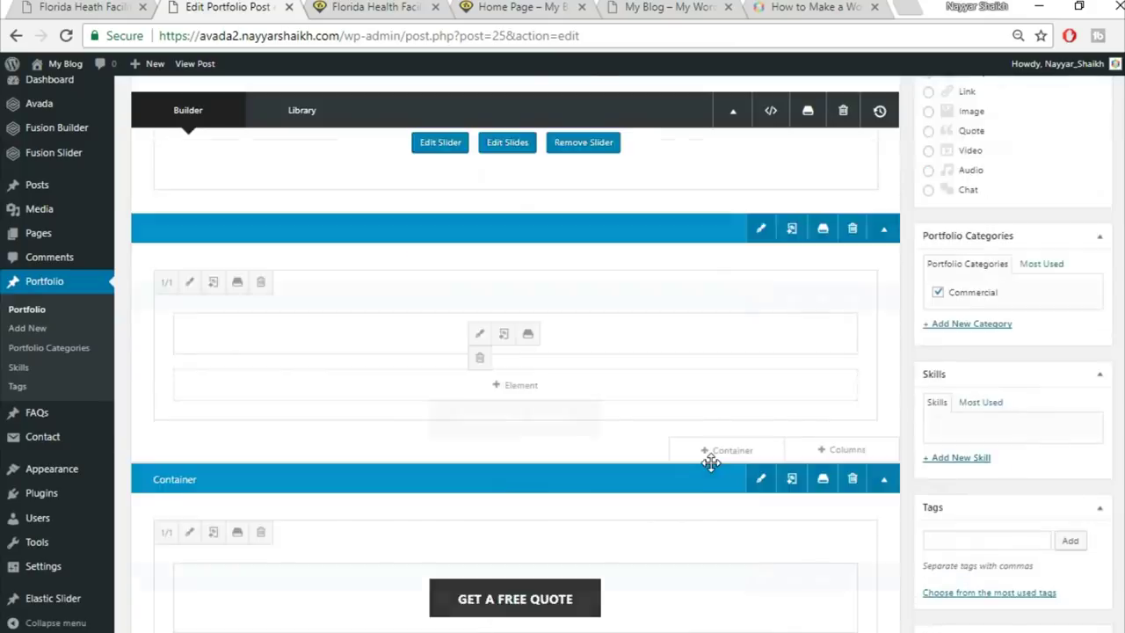
Set the Belle Glade 3/4 column's padding to 30 px top and 20 px right
scroll(712, 463, down, 2)
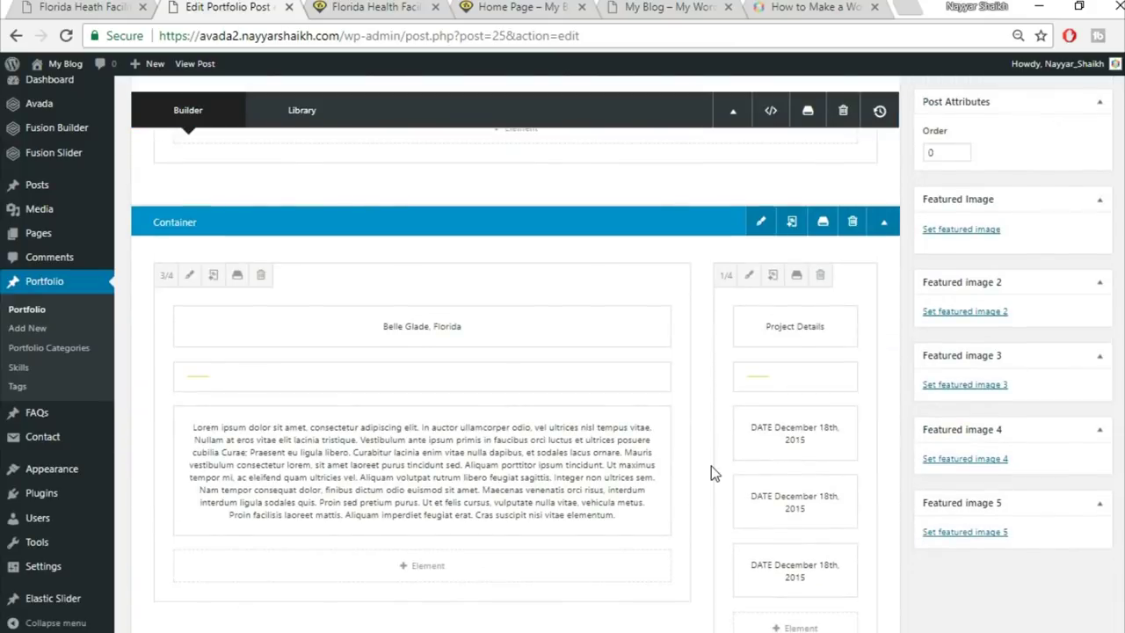
click(189, 276)
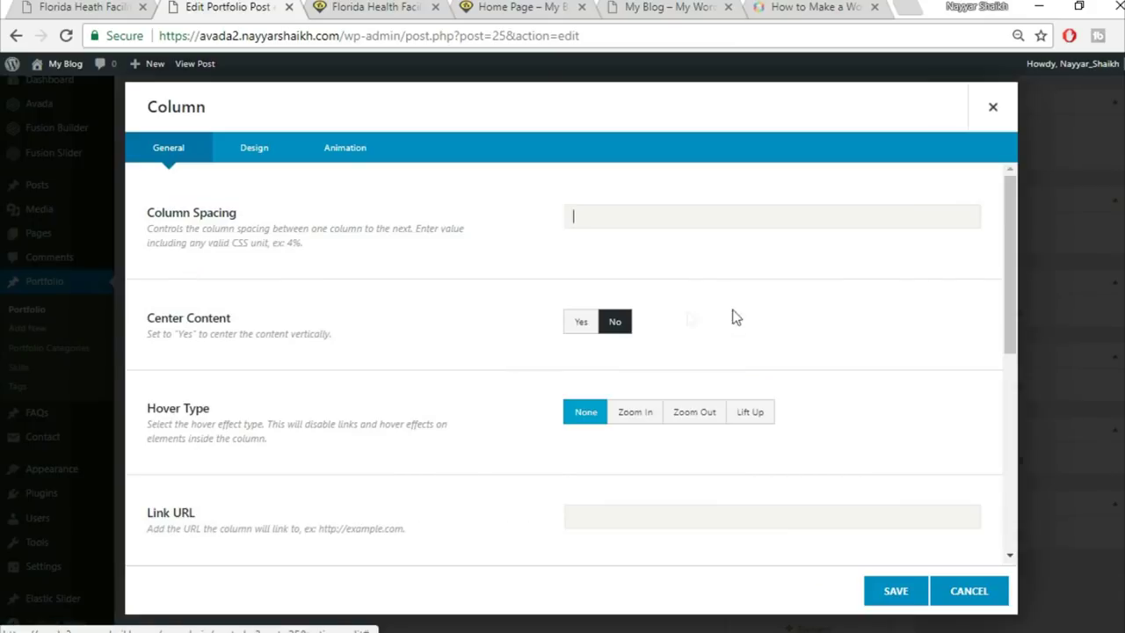
click(254, 150)
scroll(711, 482, down, 1)
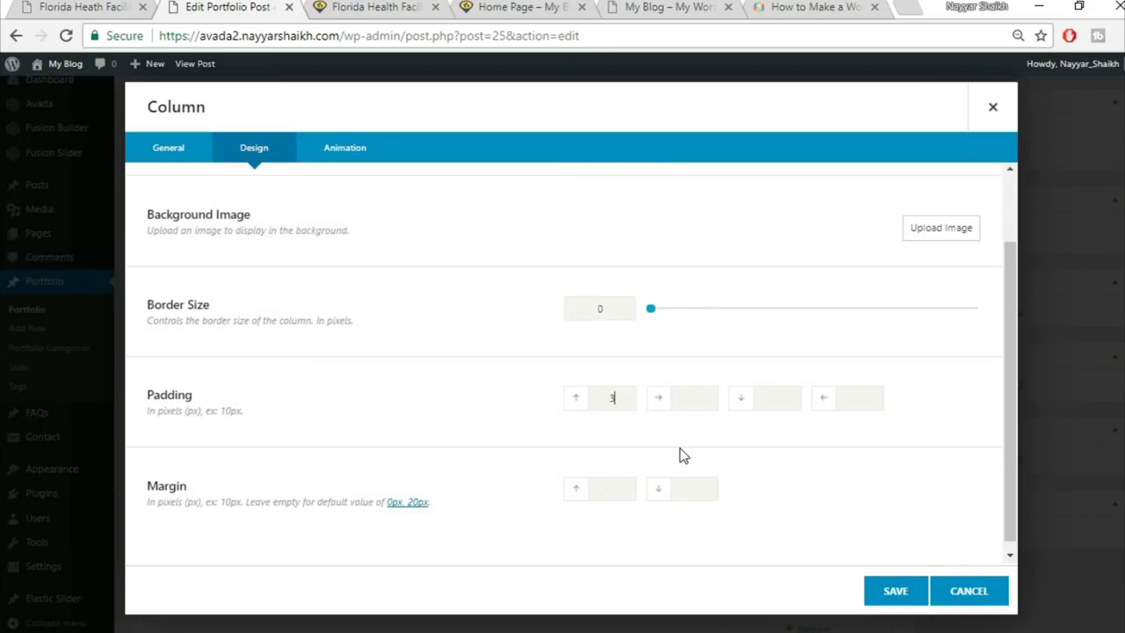
click(39, 7)
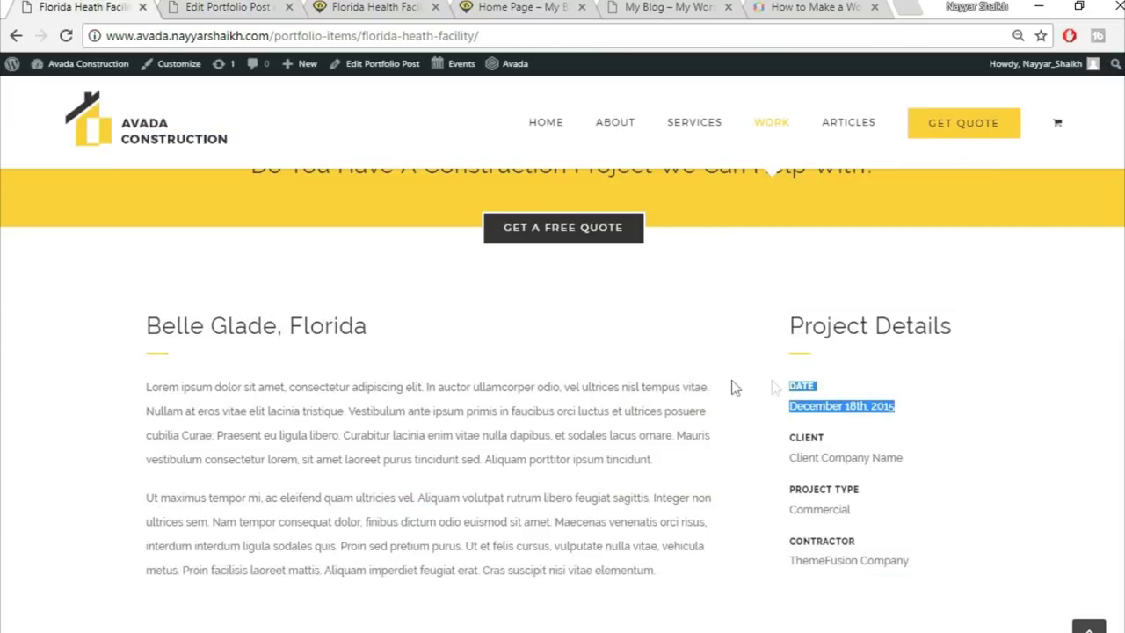
click(286, 4)
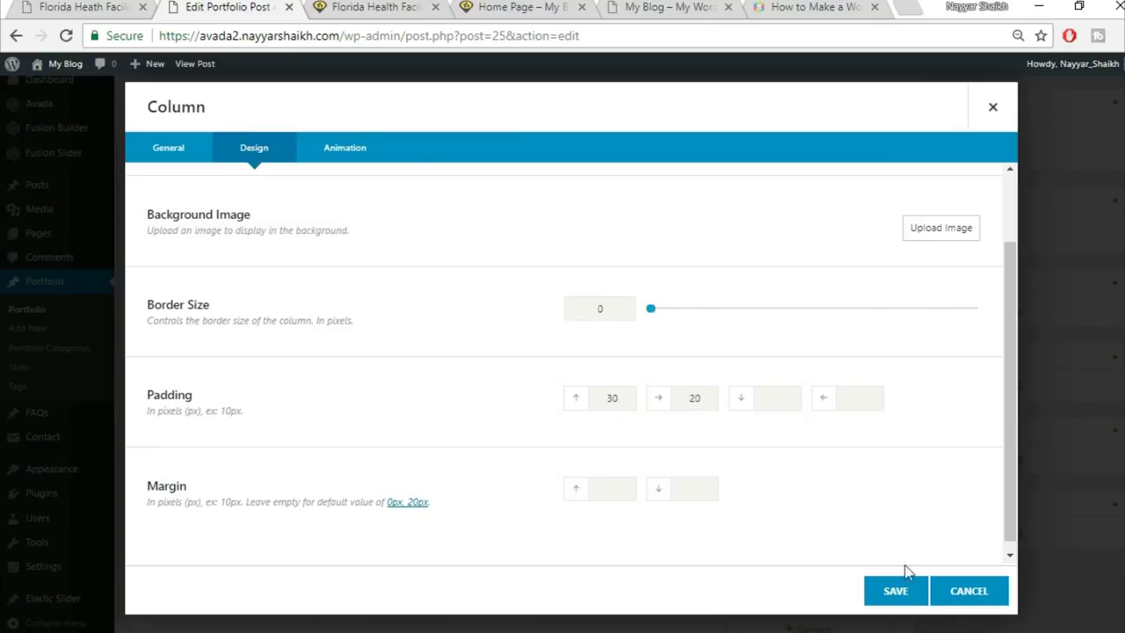
click(894, 593)
Update the portfolio post to apply the new column padding
scroll(891, 597, up, 4)
scroll(893, 598, up, 5)
mouse_move(783, 485)
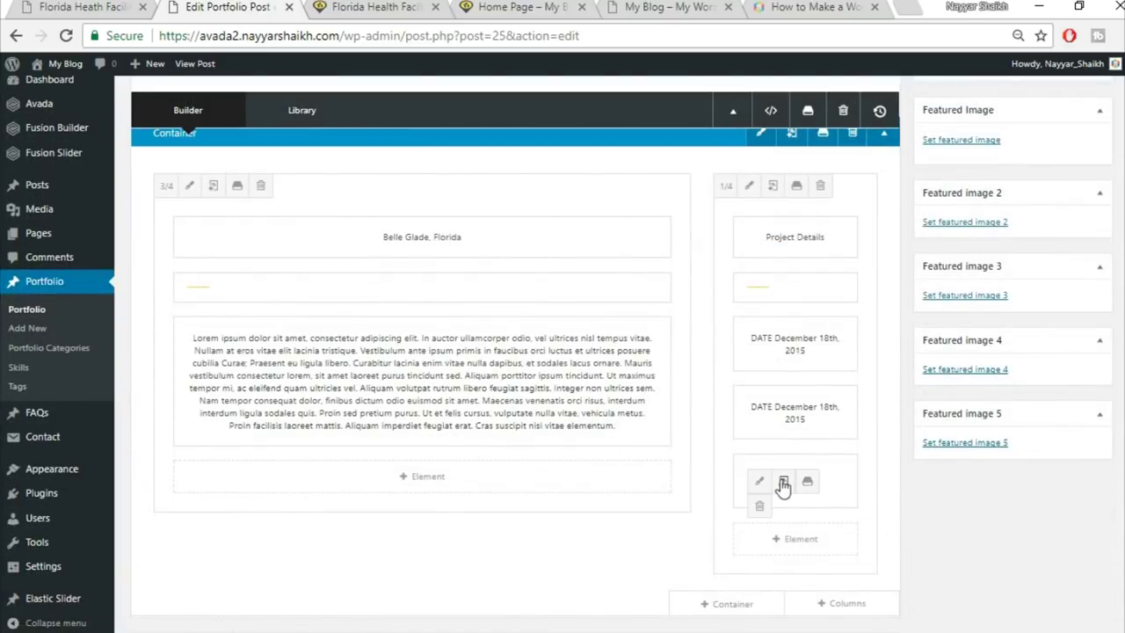
scroll(979, 472, up, 10)
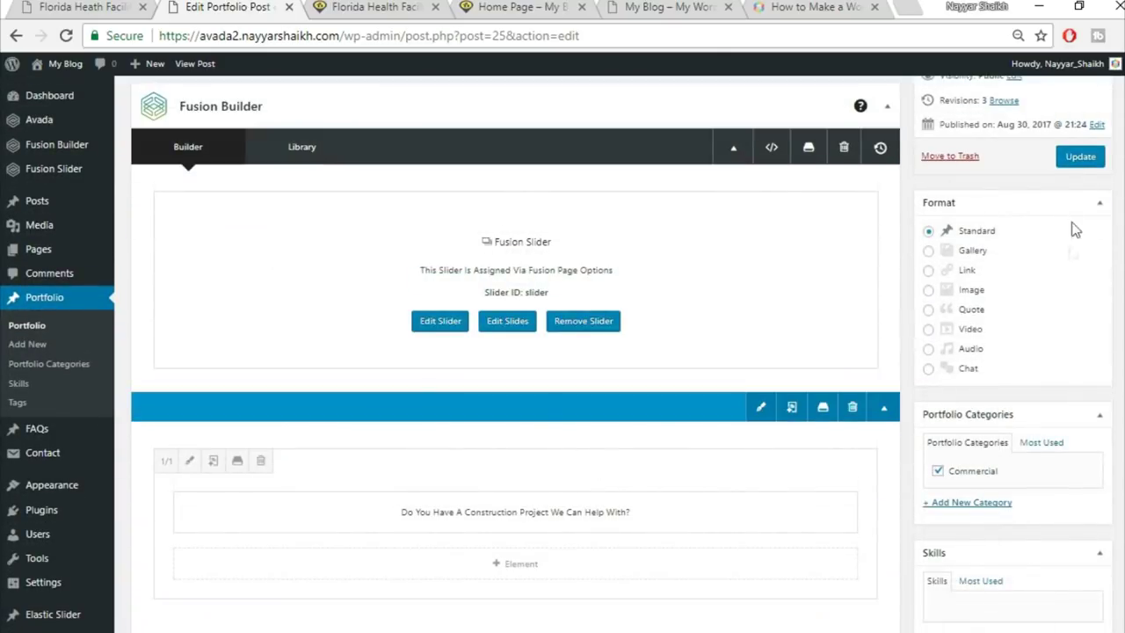
click(1081, 156)
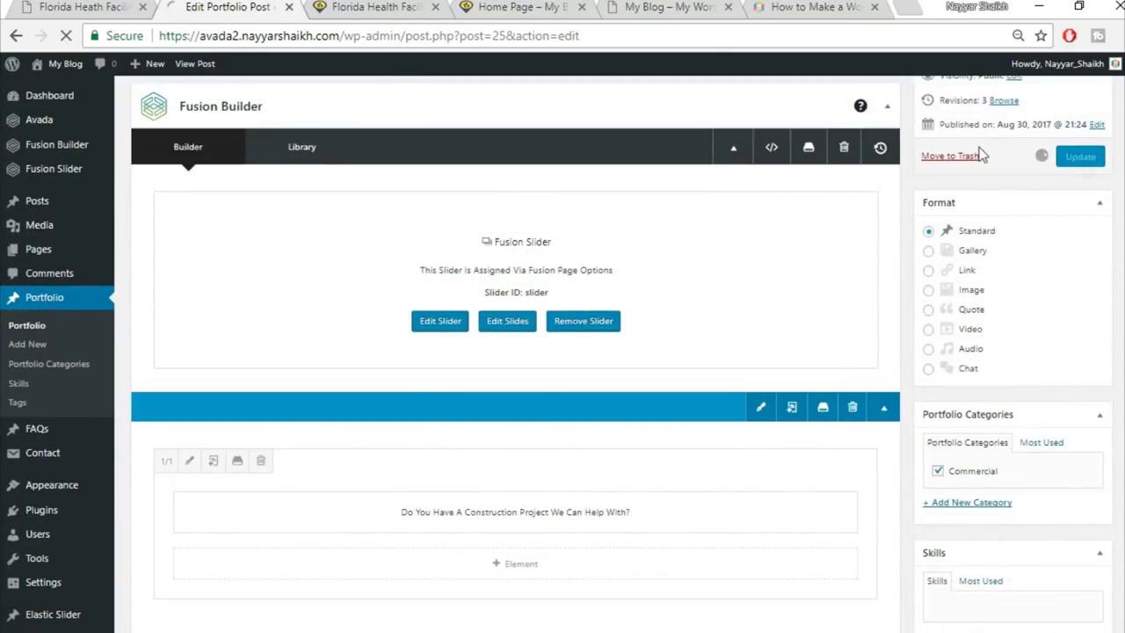
Reload the live page and check where the Belle Glade, Florida heading sits
click(358, 7)
click(368, 36)
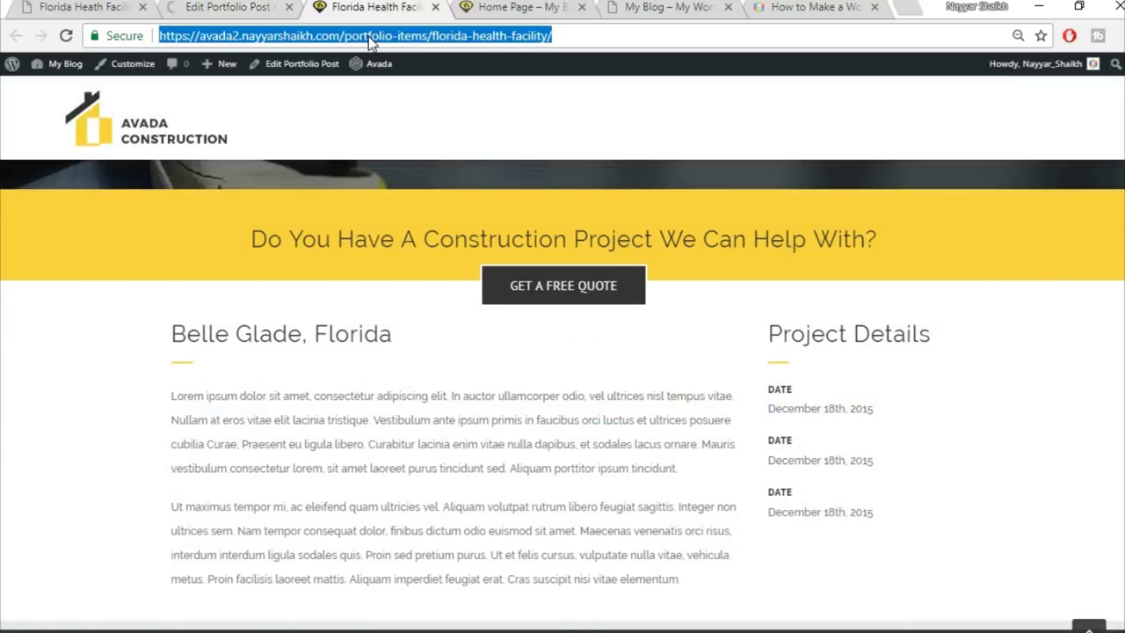
key(Return)
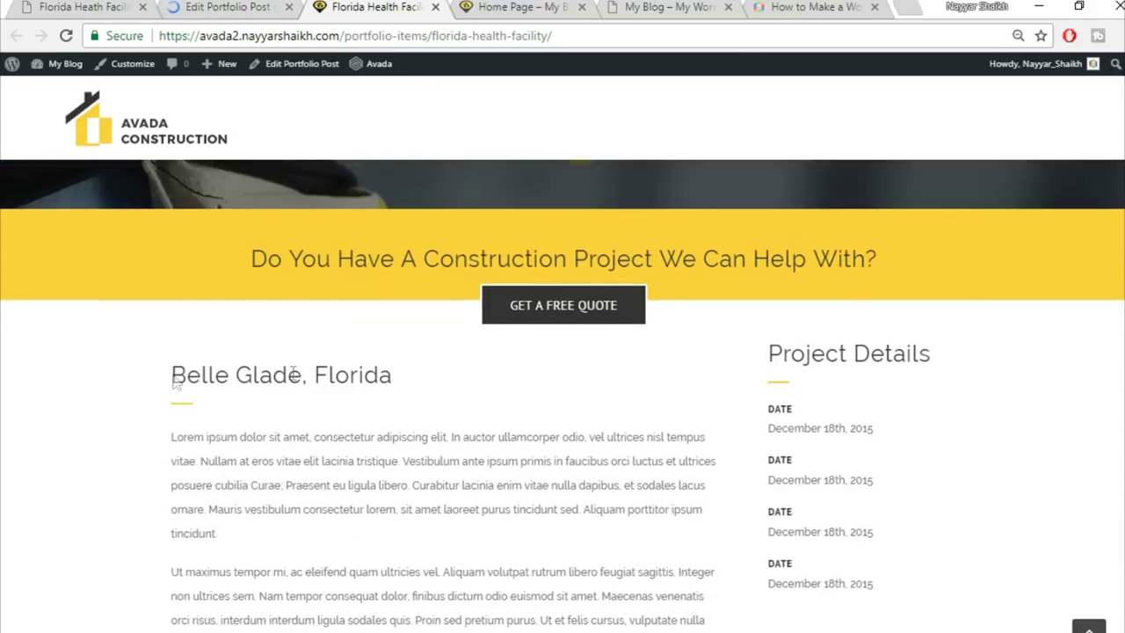
drag(172, 375, 433, 372)
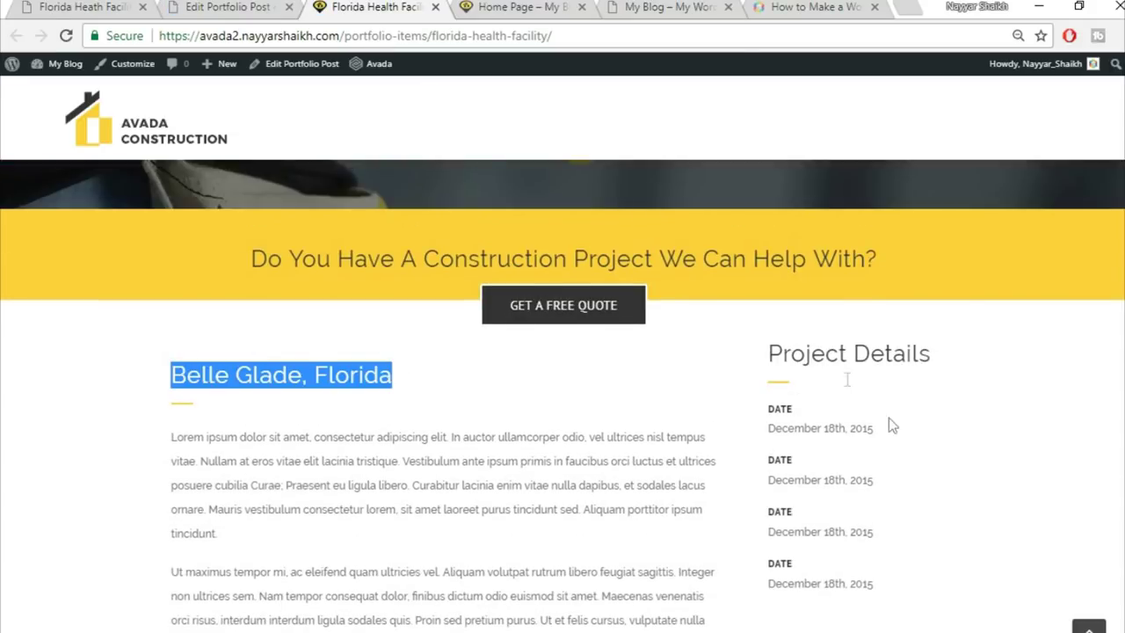
scroll(847, 379, down, 1)
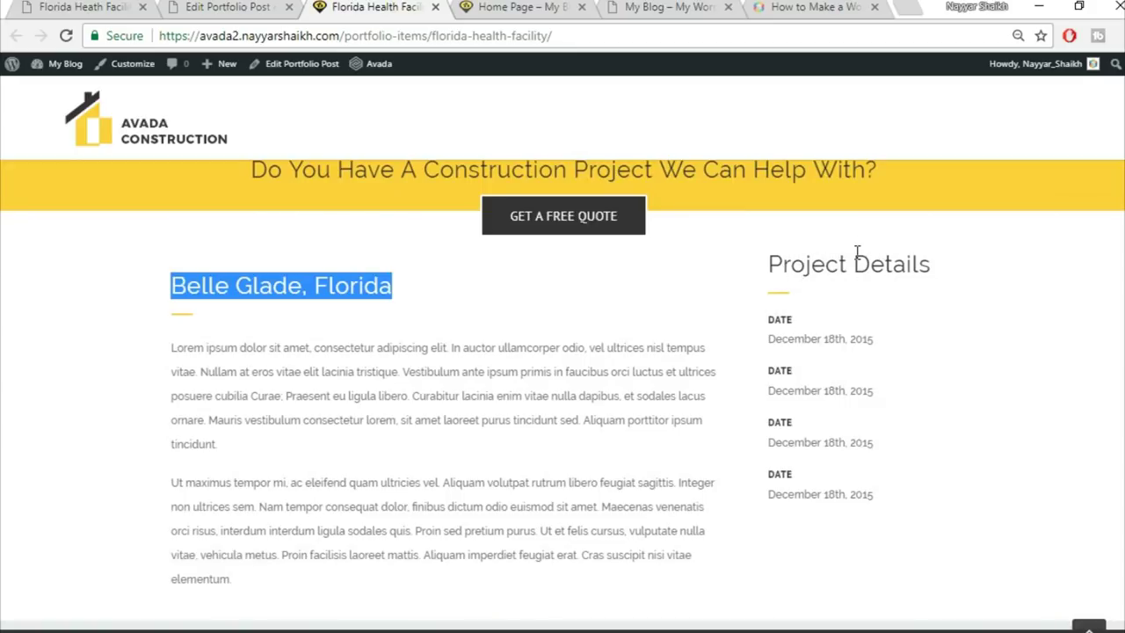
click(857, 268)
Add top padding to the Project Details 1/4 column and update the post
click(236, 6)
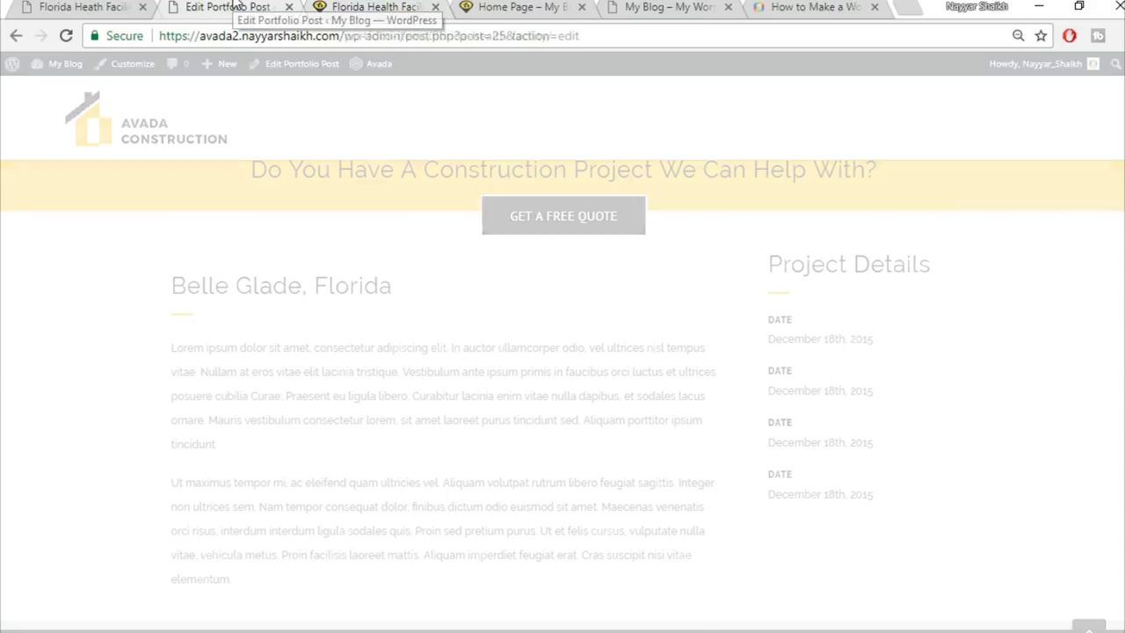
scroll(589, 356, down, 5)
scroll(589, 356, down, 5)
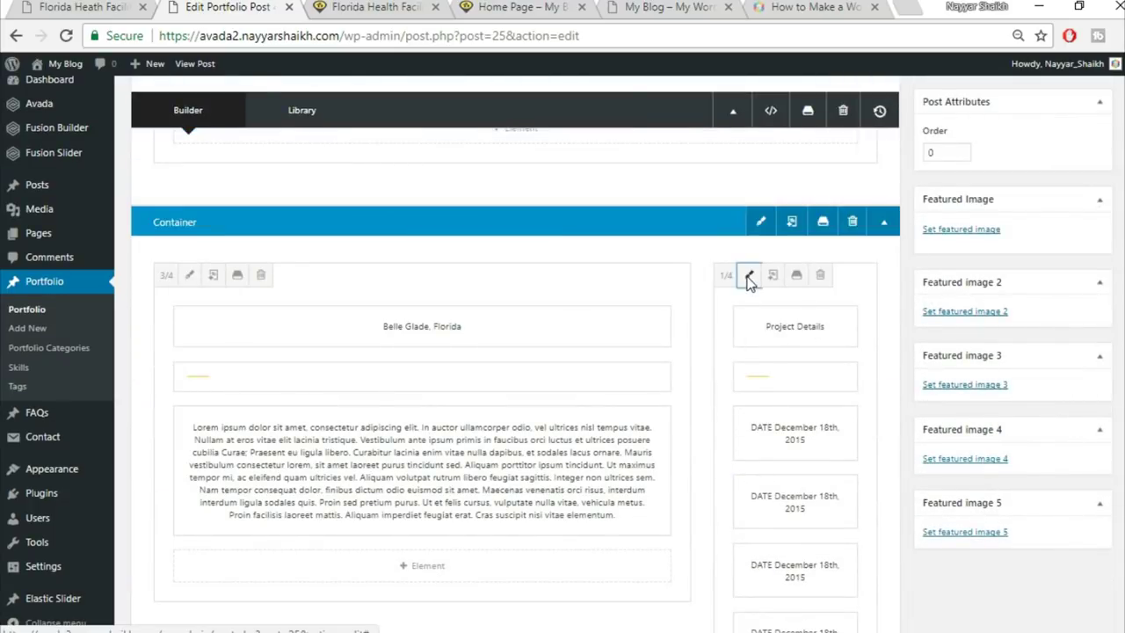
click(749, 278)
click(254, 149)
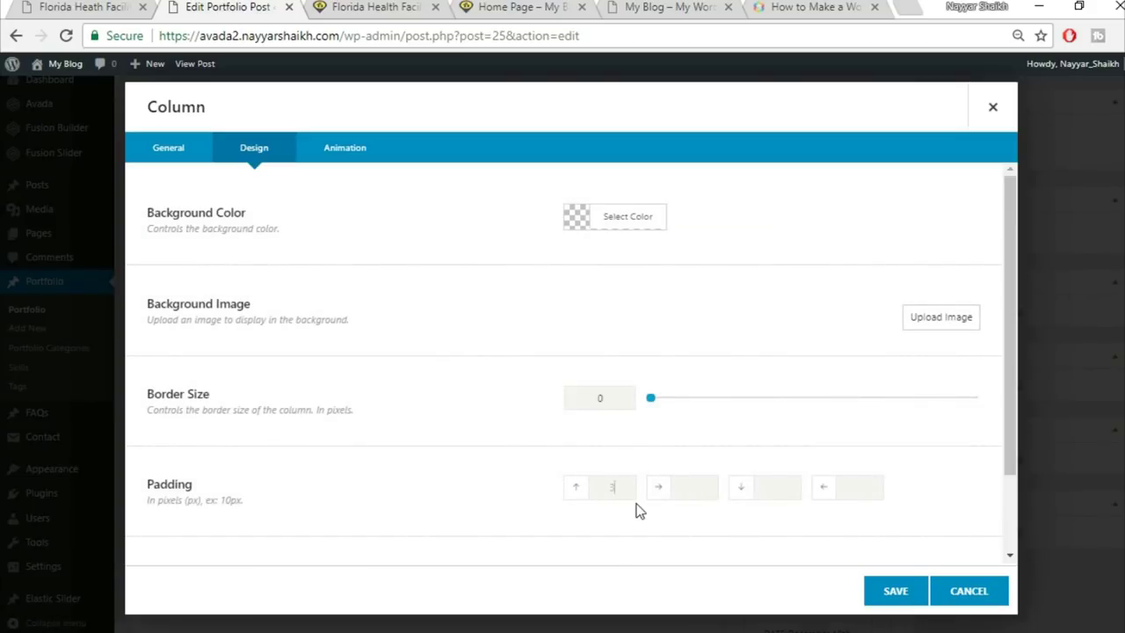
click(878, 595)
scroll(876, 592, up, 5)
click(1080, 338)
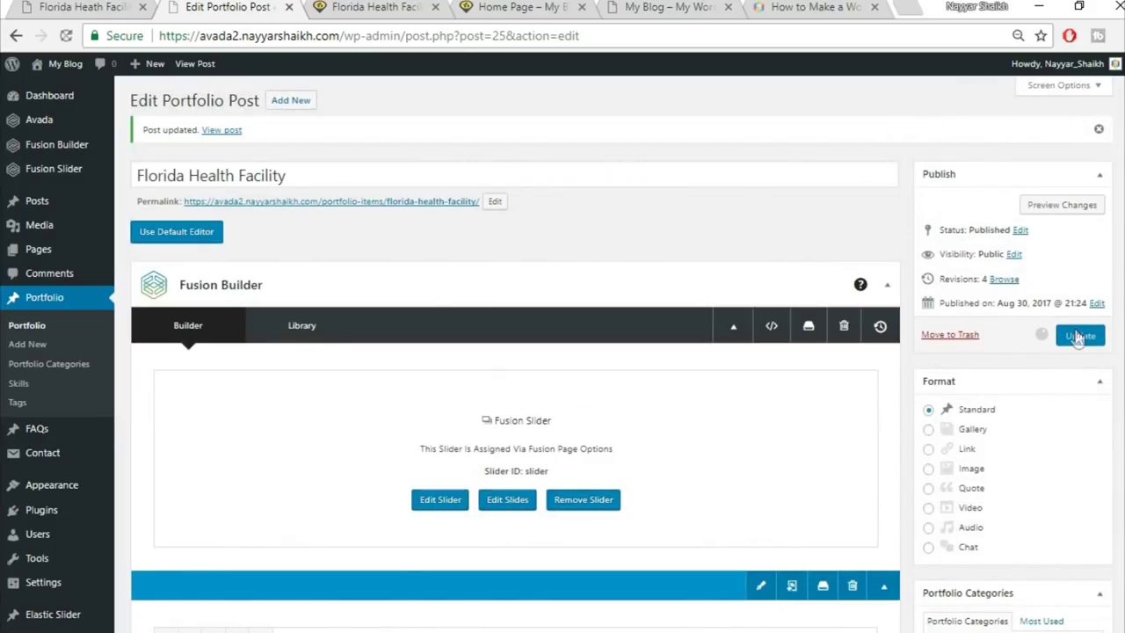
Reload the live page to confirm Project Details now lines up with Belle Glade
click(384, 6)
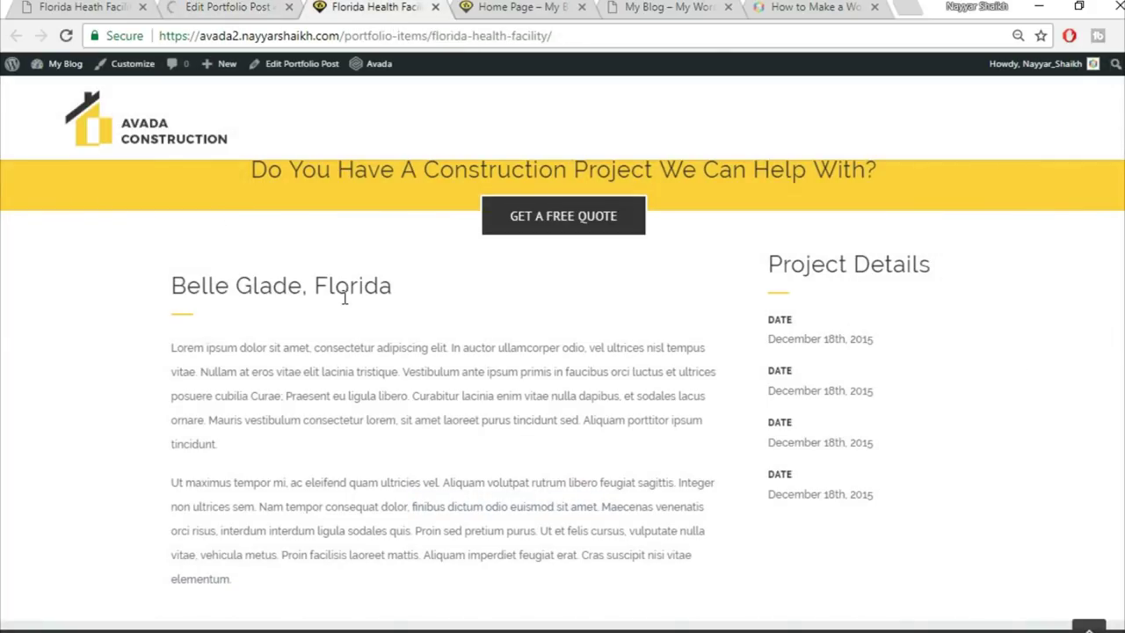
click(427, 35)
key(Return)
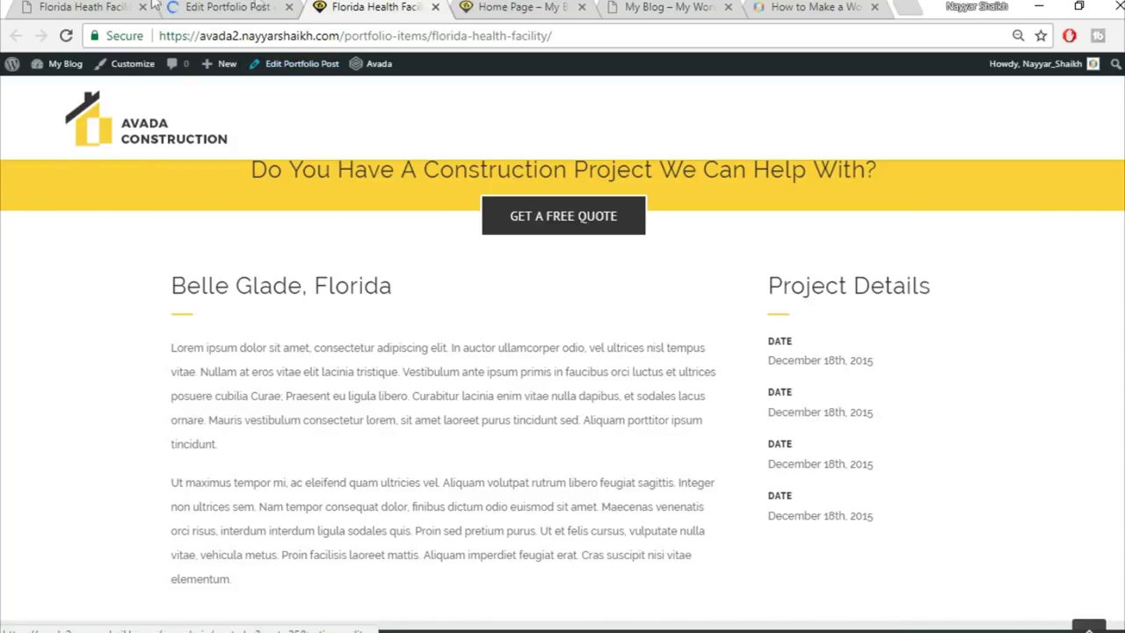
drag(958, 314, 1048, 400)
scroll(1048, 405, down, 5)
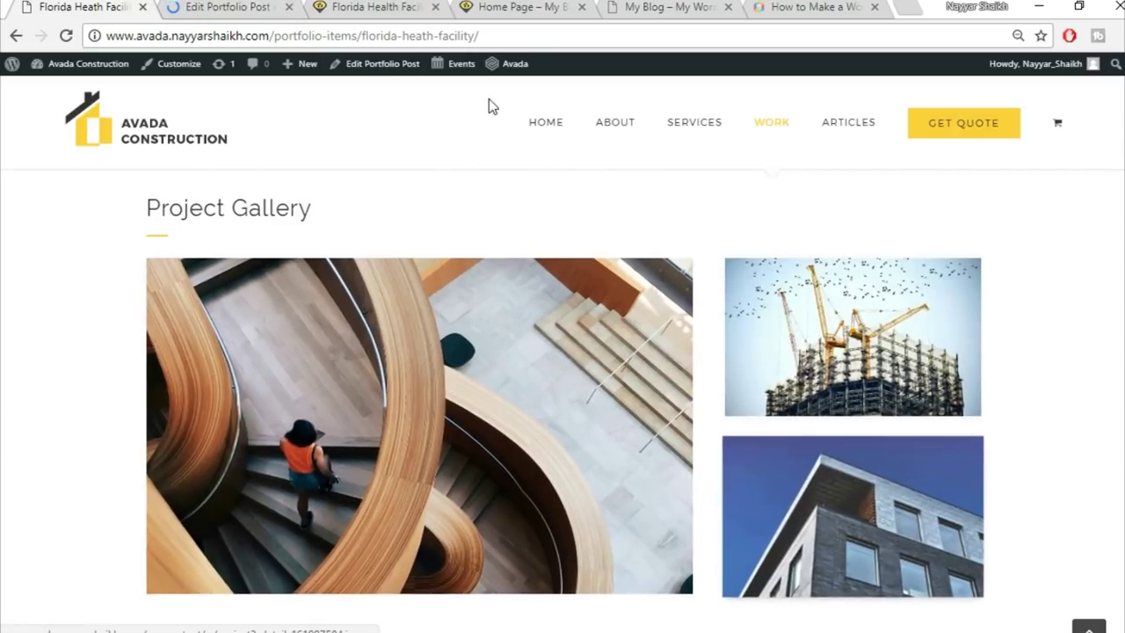
click(223, 7)
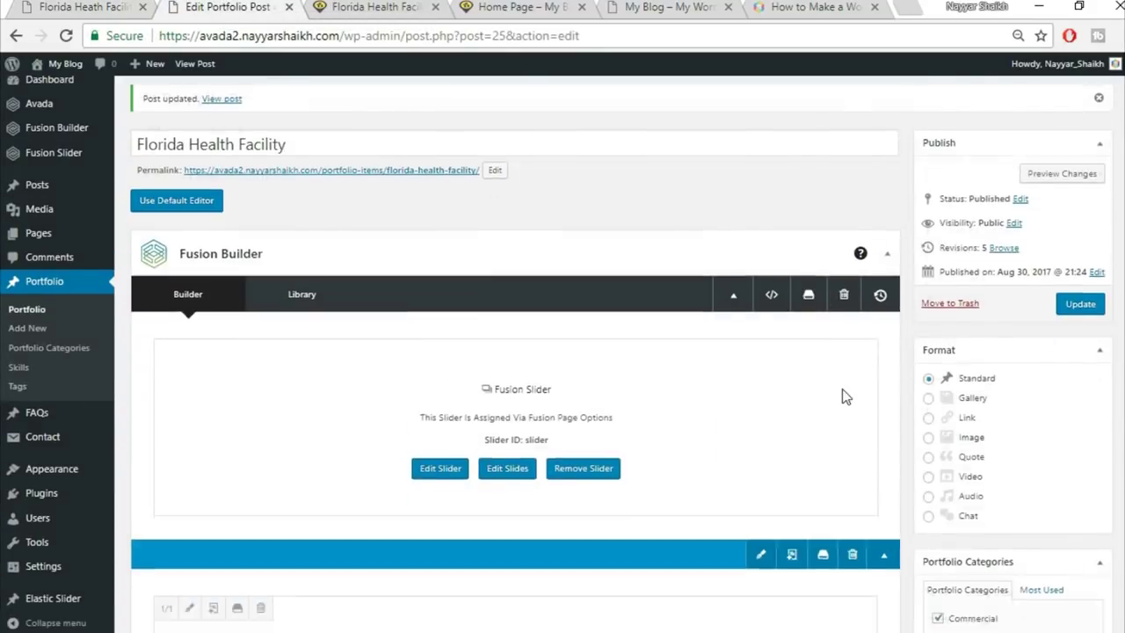
Add a new container with a single full-width column below the project details
scroll(844, 395, down, 10)
click(84, 6)
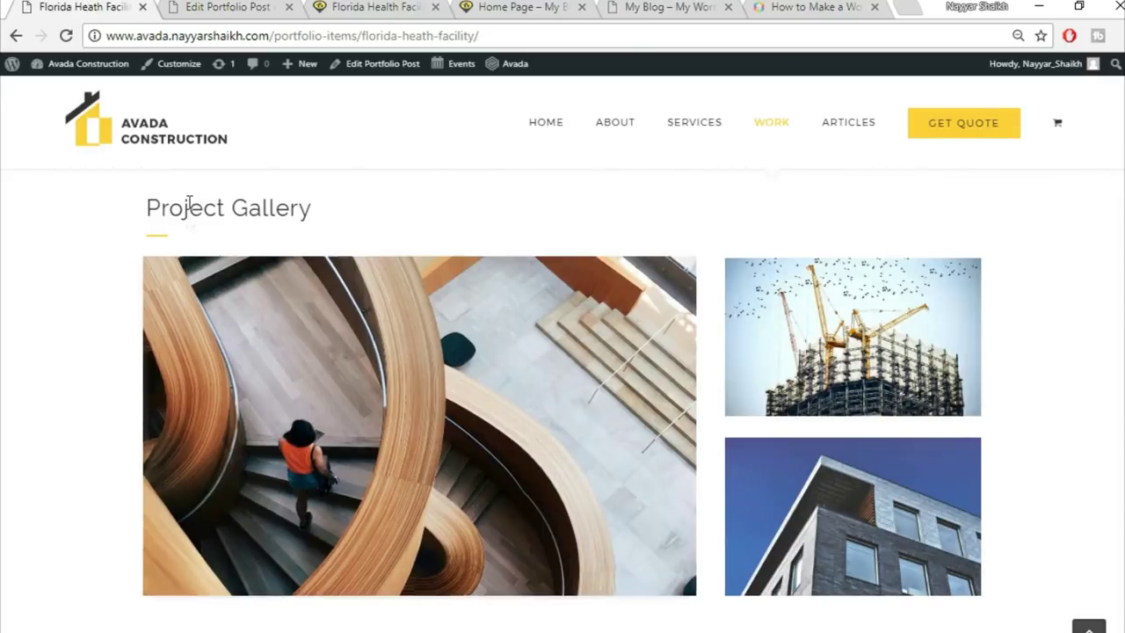
drag(138, 214, 339, 211)
key(ctrl+c)
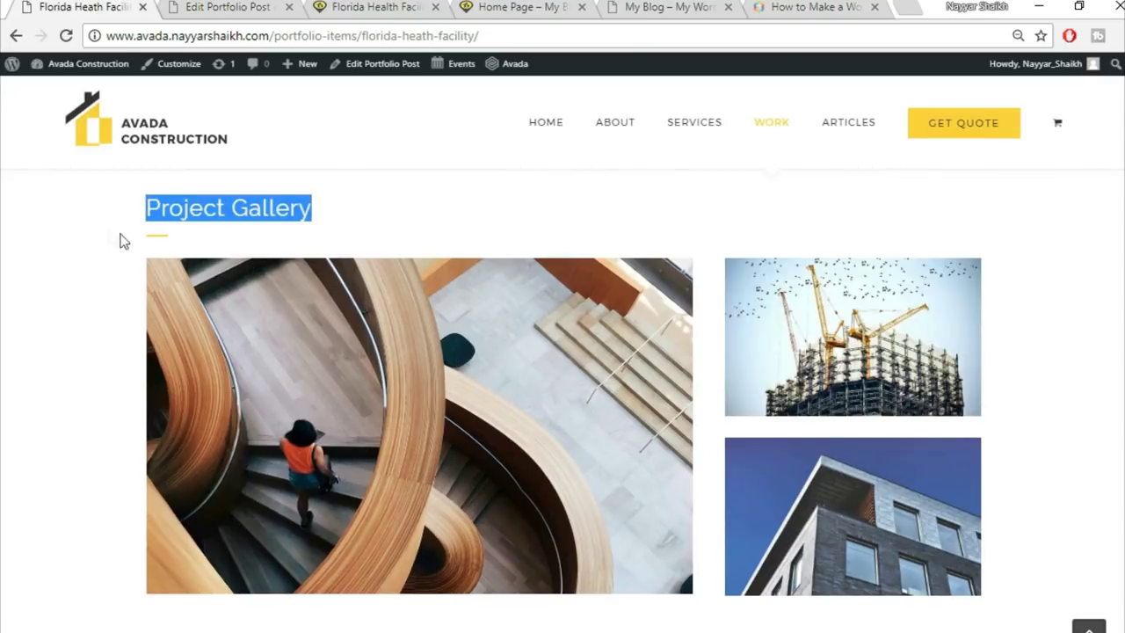
click(236, 7)
scroll(641, 369, down, 3)
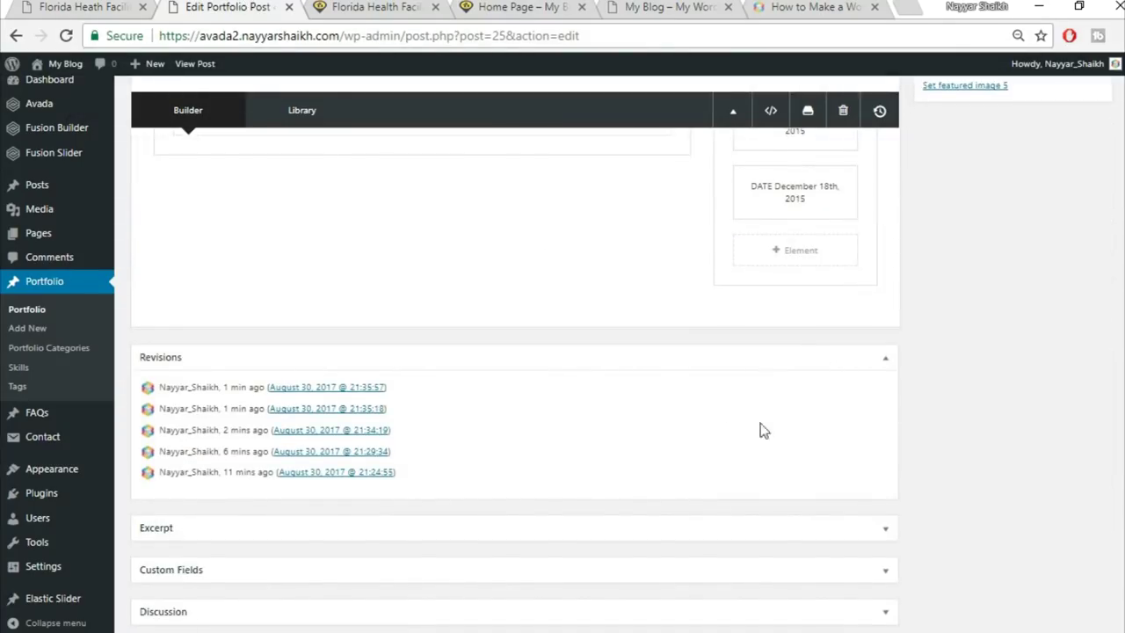
click(746, 322)
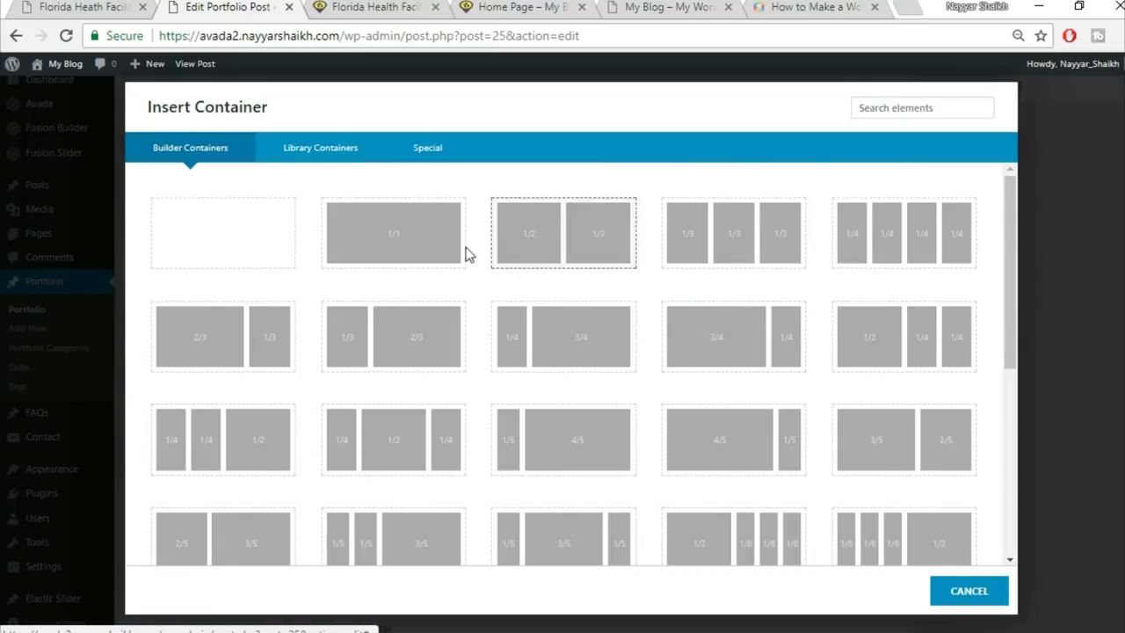
click(431, 254)
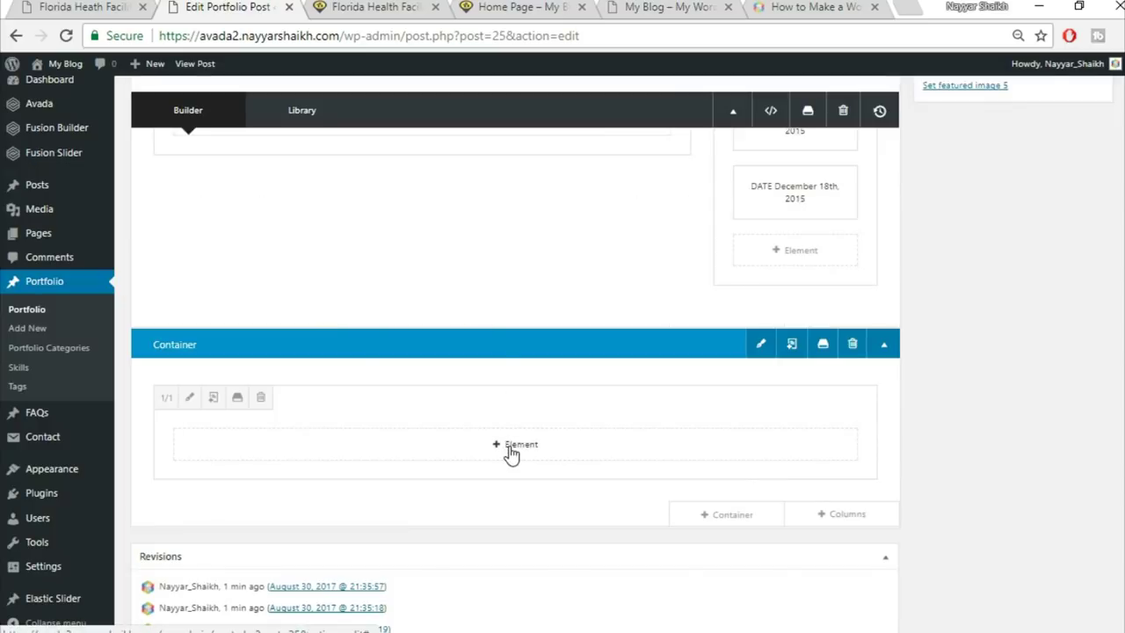
Add a Text Block with the 'Project Gallery' heading, save it, and view the live page
click(513, 448)
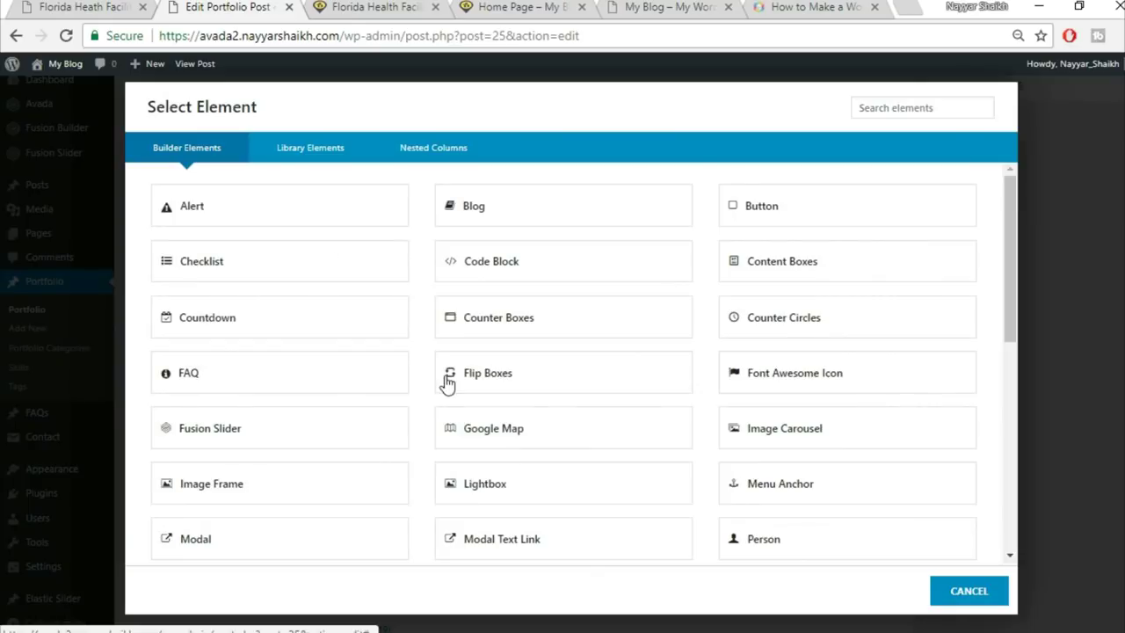
click(890, 104)
text(tee)
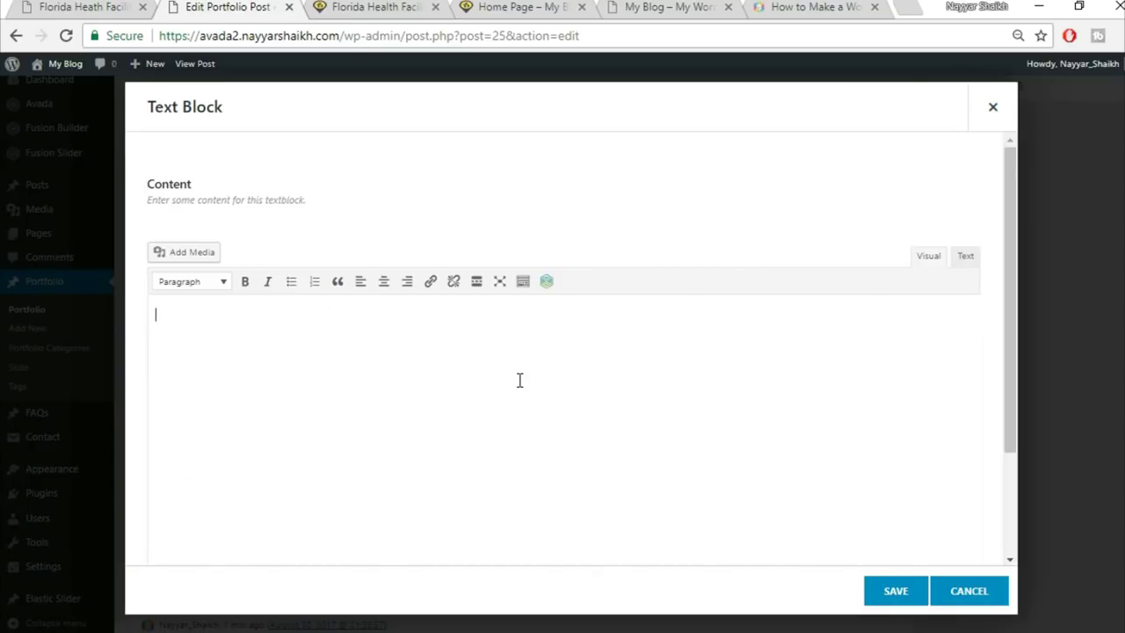
key(ctrl+v)
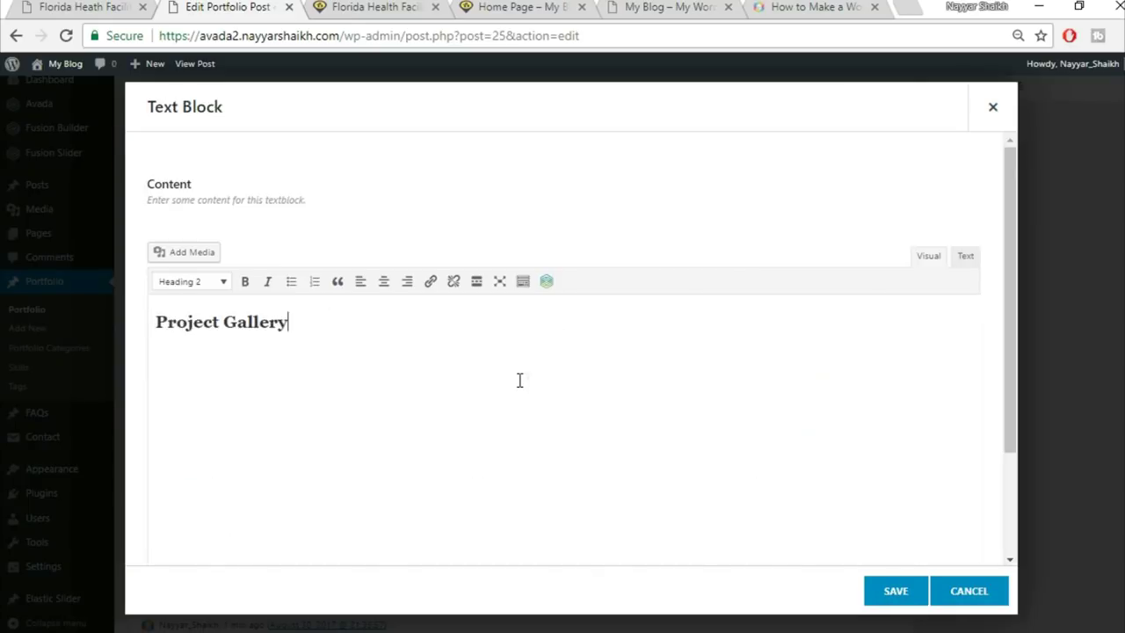
click(895, 591)
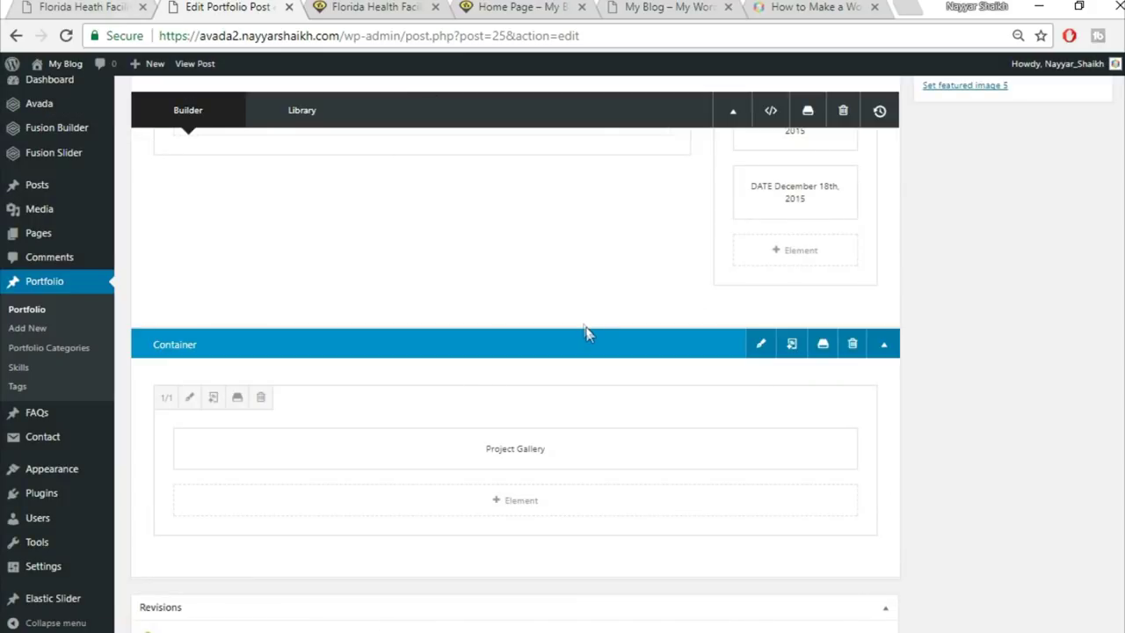
scroll(586, 328, up, 5)
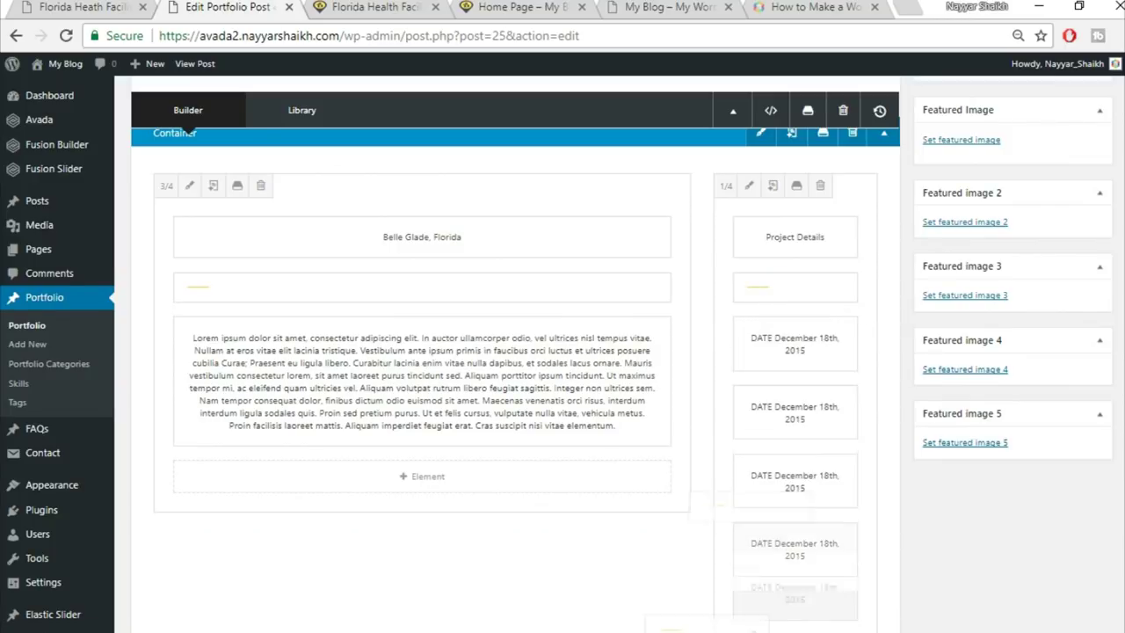
scroll(845, 327, down, 3)
scroll(636, 620, down, 1)
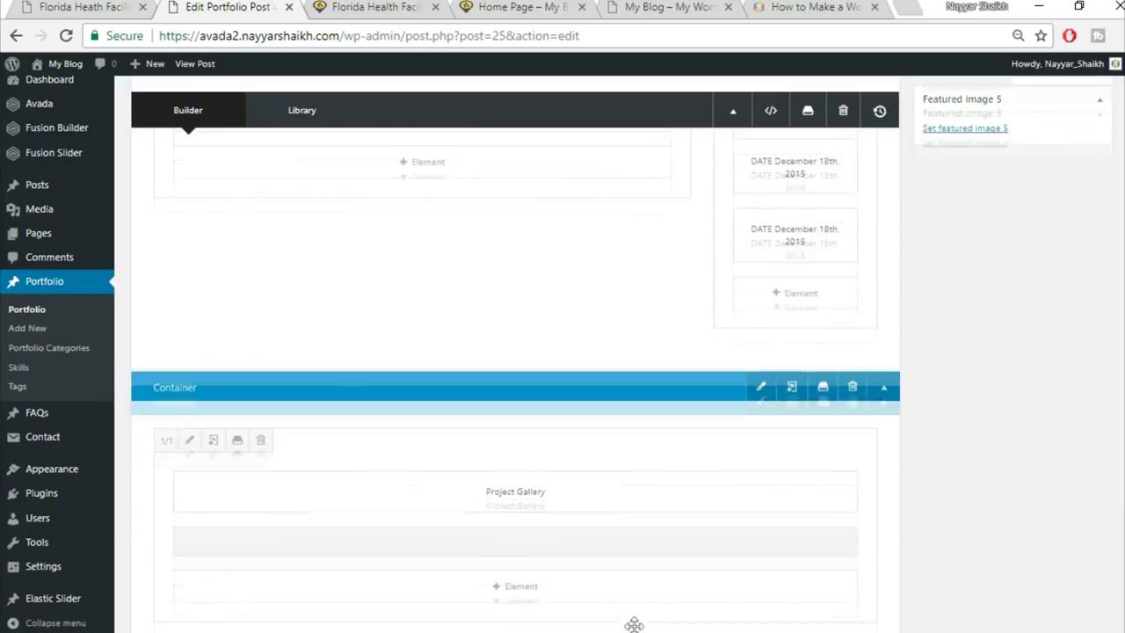
click(79, 7)
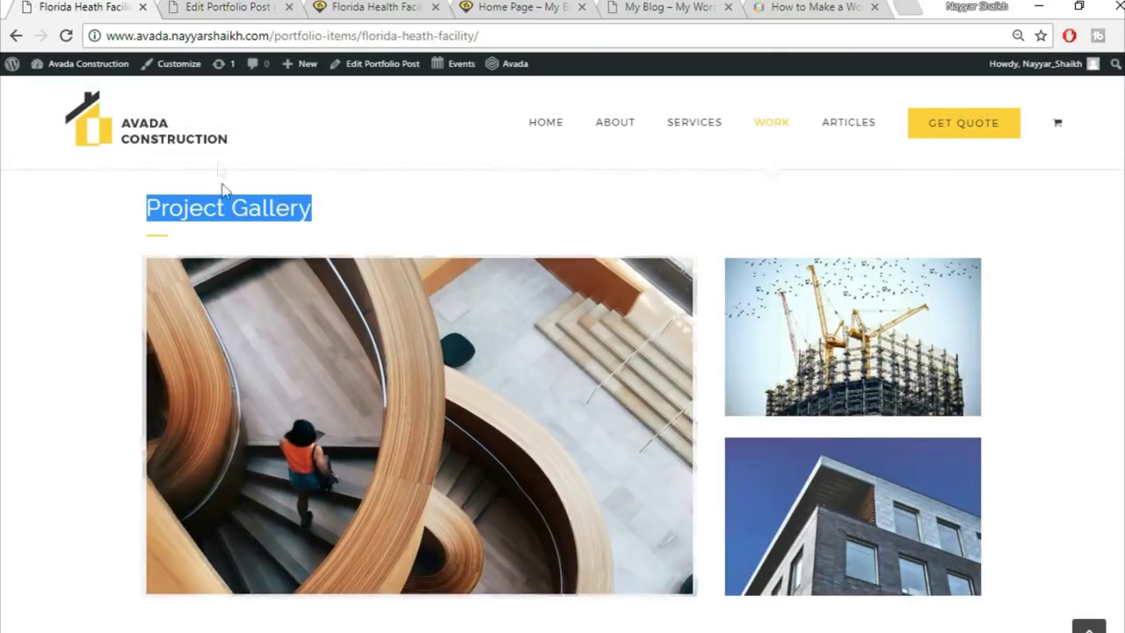
Insert a two-thirds plus one-third column row below the Project Gallery heading
click(193, 237)
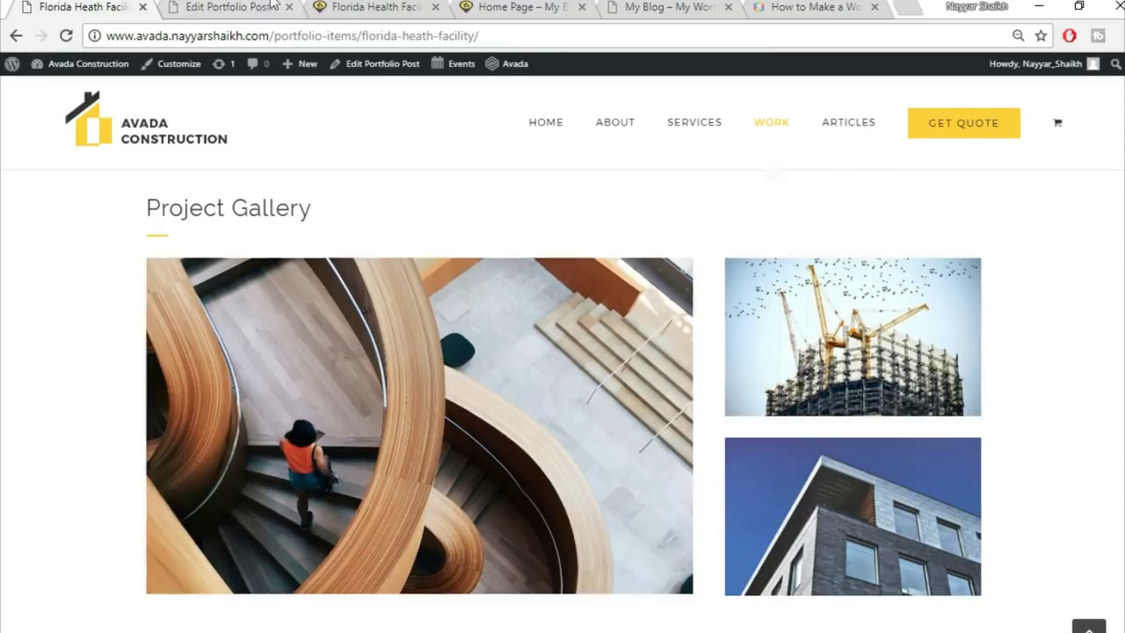
click(198, 6)
scroll(768, 484, down, 3)
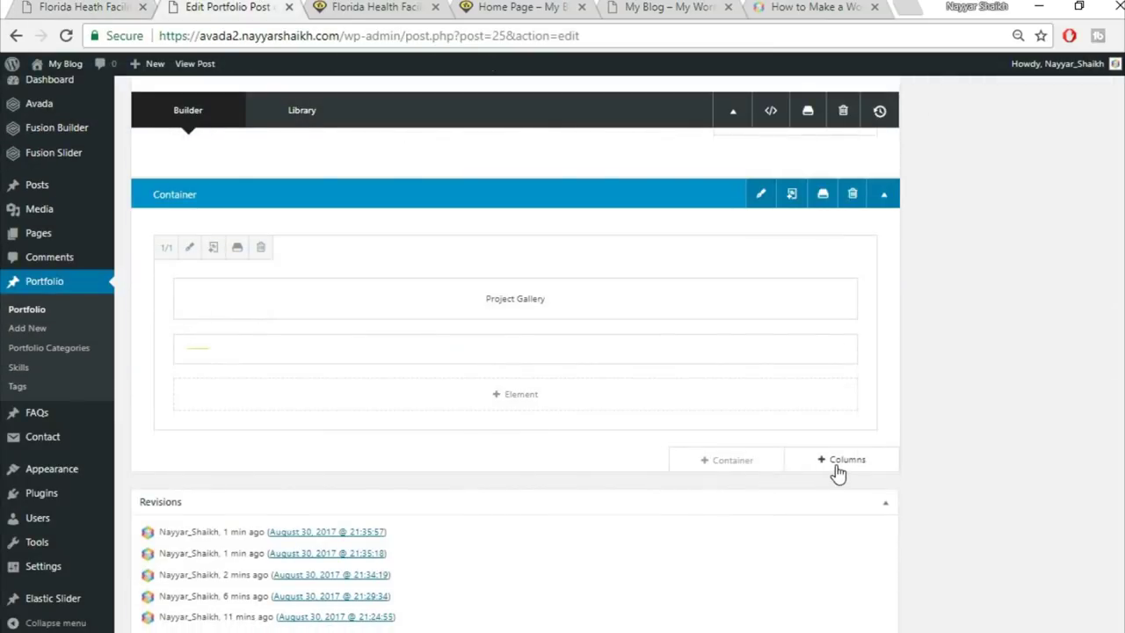
click(840, 466)
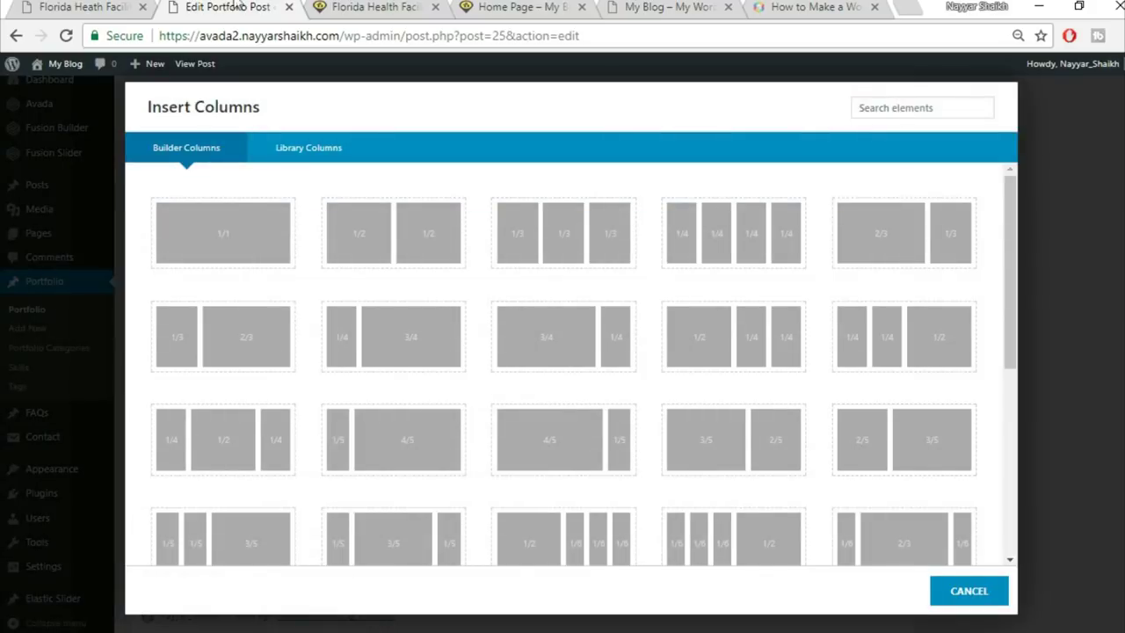
click(123, 7)
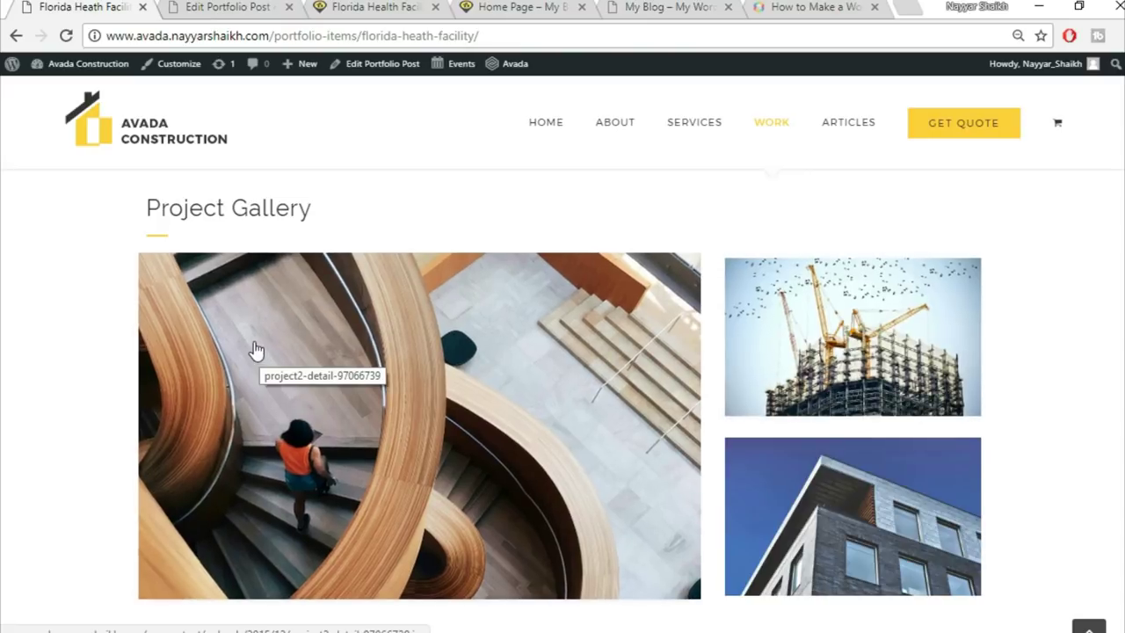
key(ctrl+Tab)
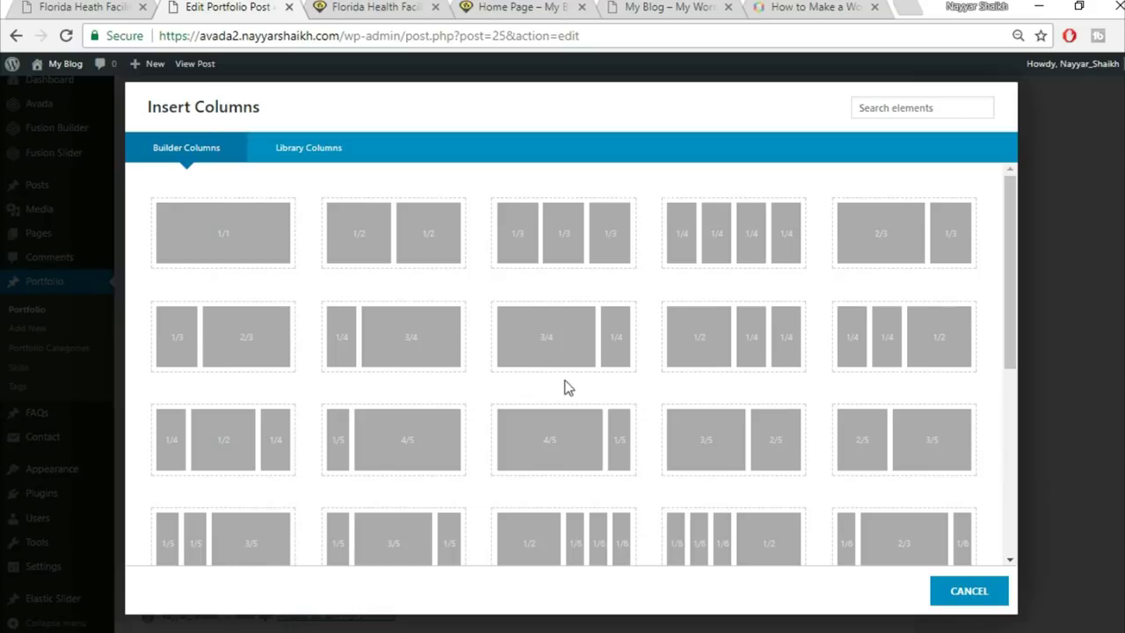
click(894, 248)
Start adding an element to the 2/3 column, searching the list for 'ima'
scroll(1055, 314, down, 5)
key(ctrl+shift+Tab)
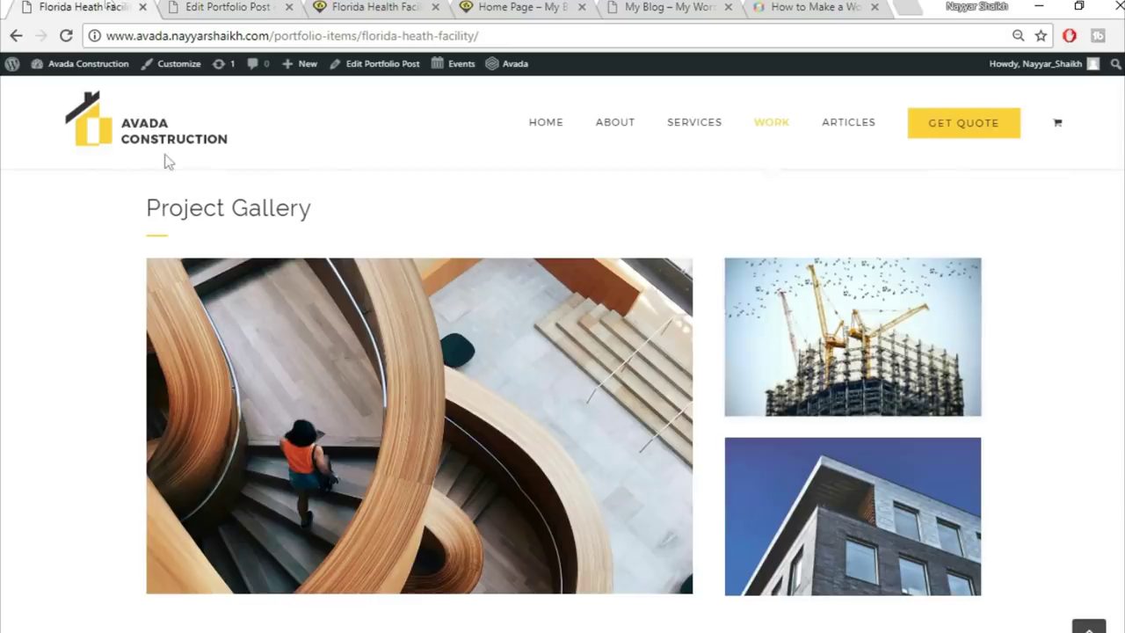
key(ctrl+Tab)
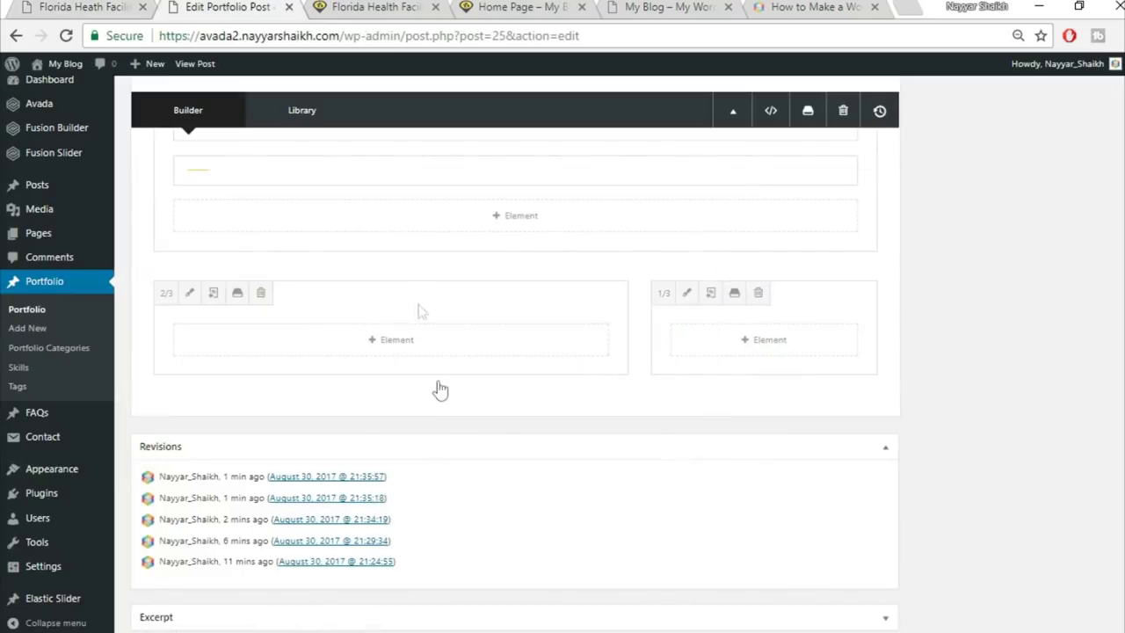
click(397, 340)
click(911, 106)
text(ima)
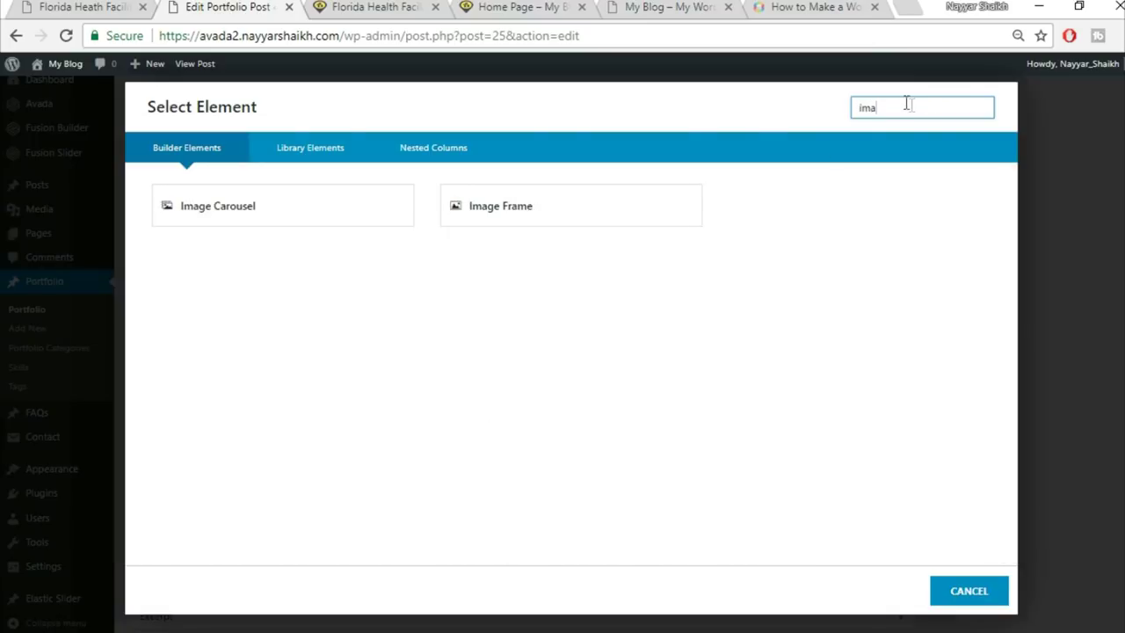
Add an Image Frame and upload the project2-detail-97066739 image
click(617, 211)
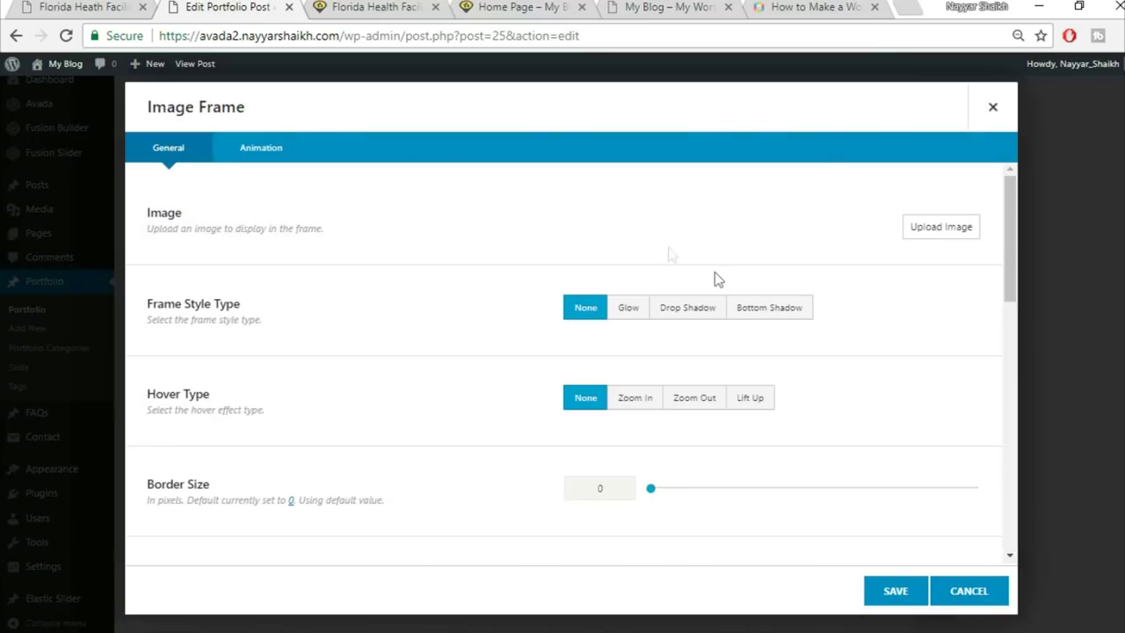
click(919, 228)
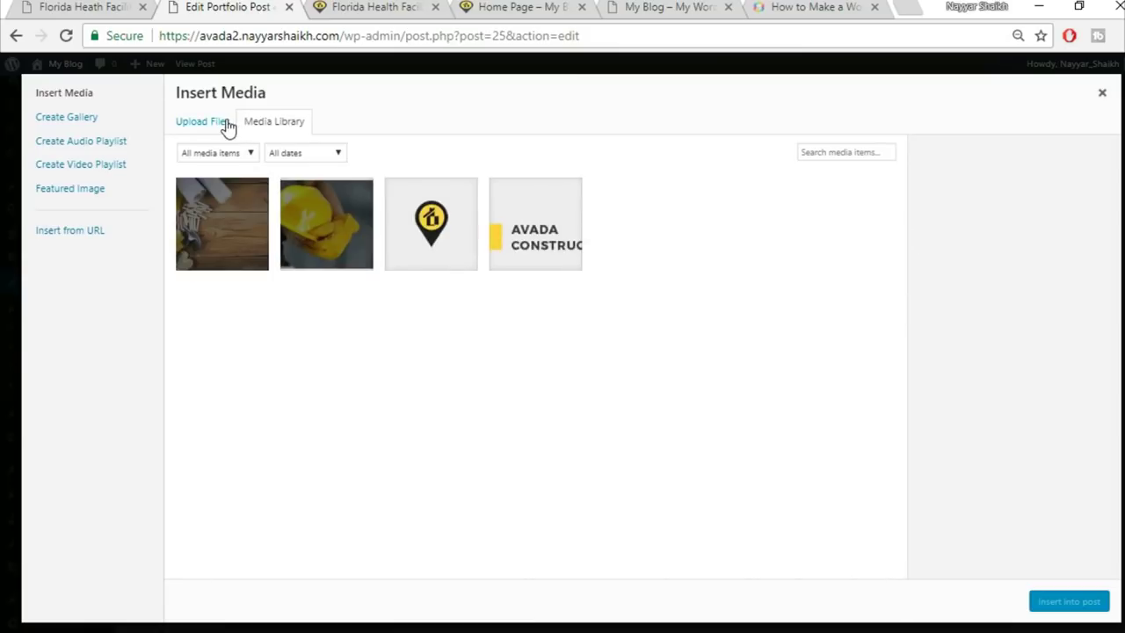
click(224, 123)
click(643, 343)
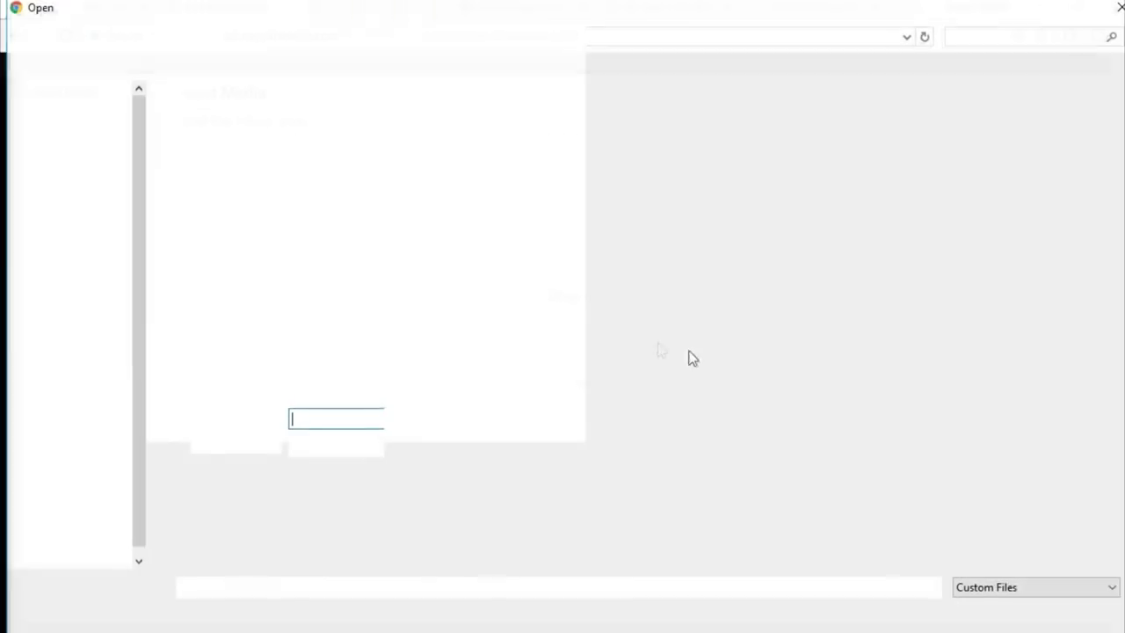
scroll(853, 361, down, 3)
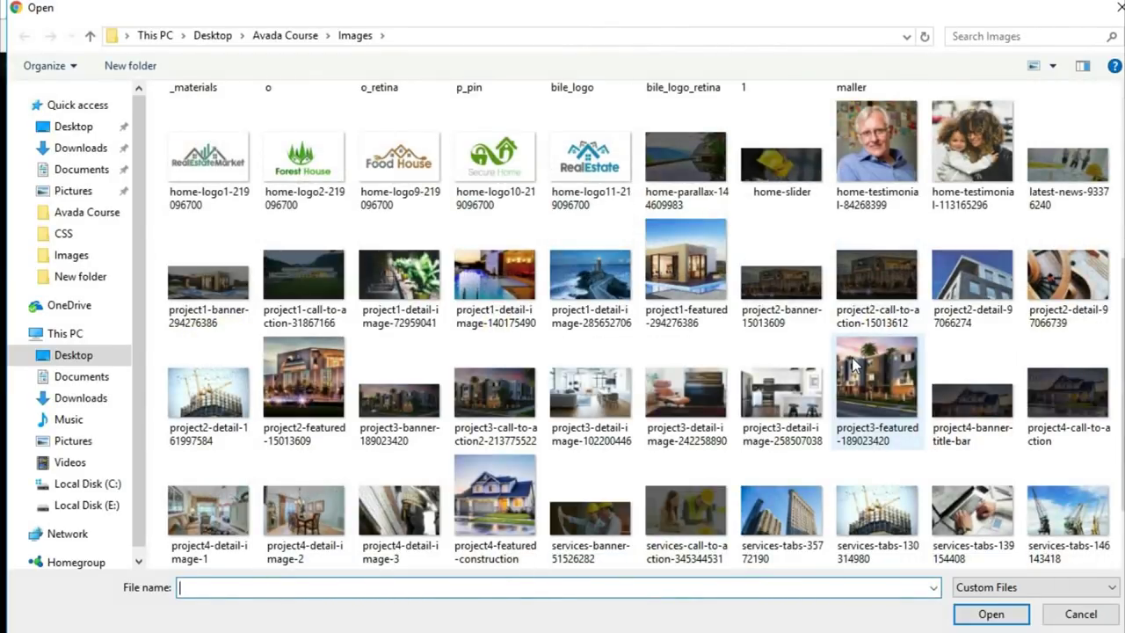
click(1086, 262)
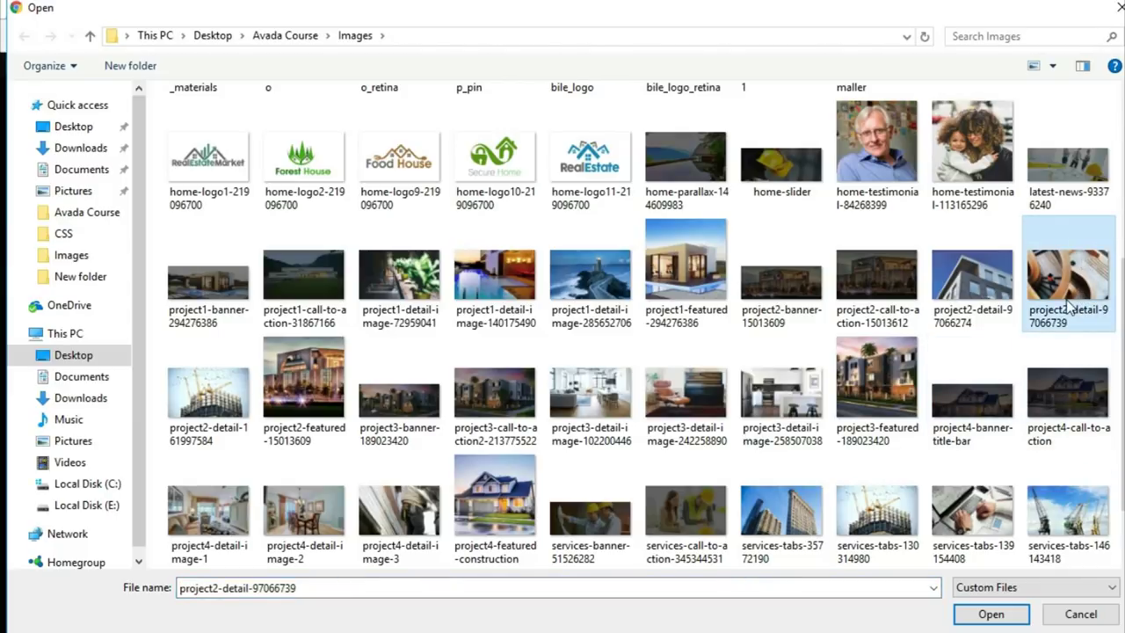
click(990, 615)
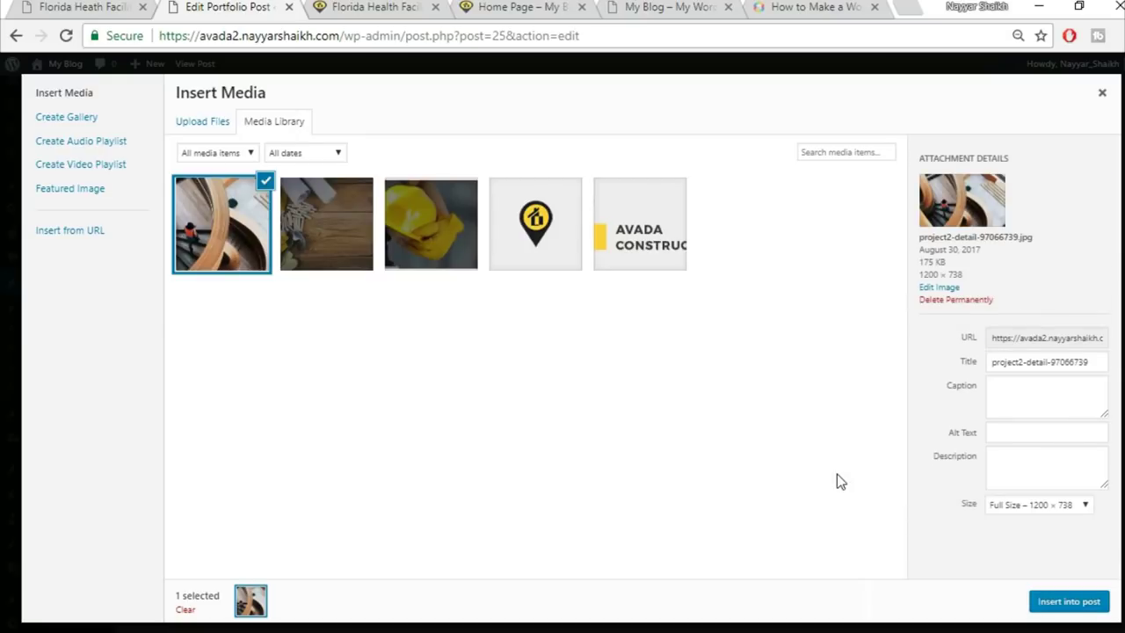
Insert the uploaded image into the frame at full size 1200 × 738
click(1029, 507)
click(1034, 563)
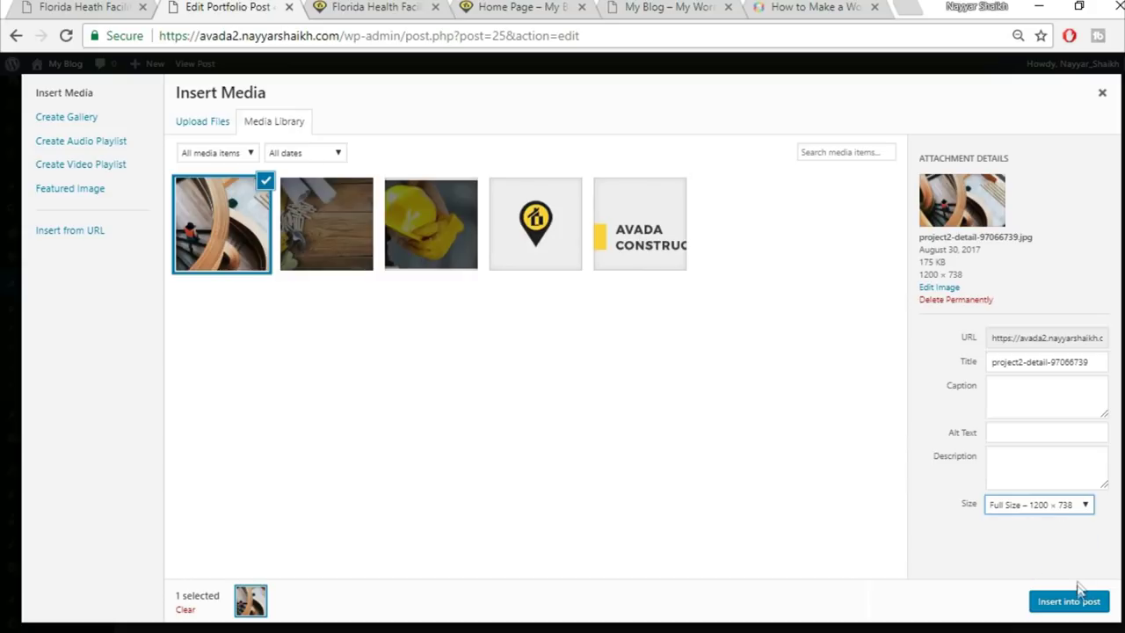
click(1065, 603)
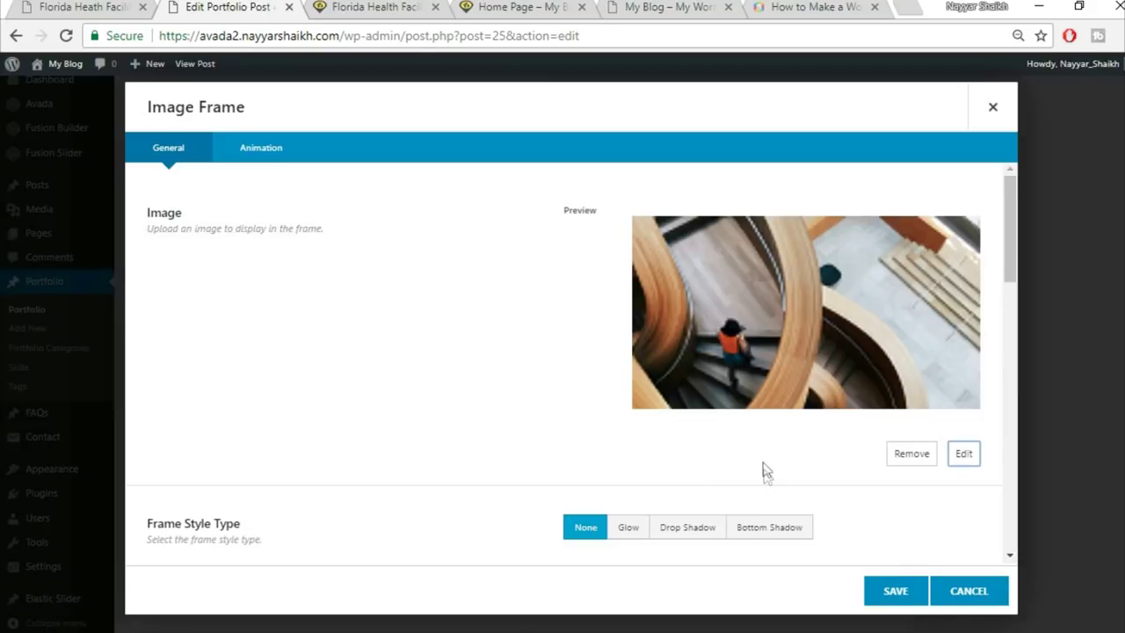
scroll(762, 463, down, 2)
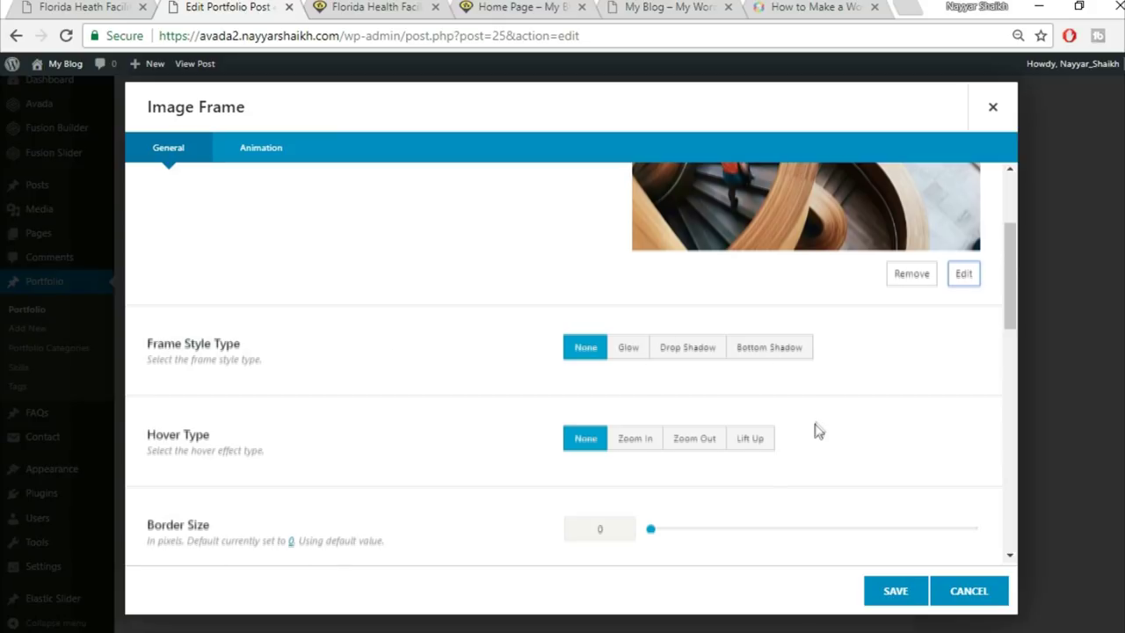
scroll(817, 431, down, 1)
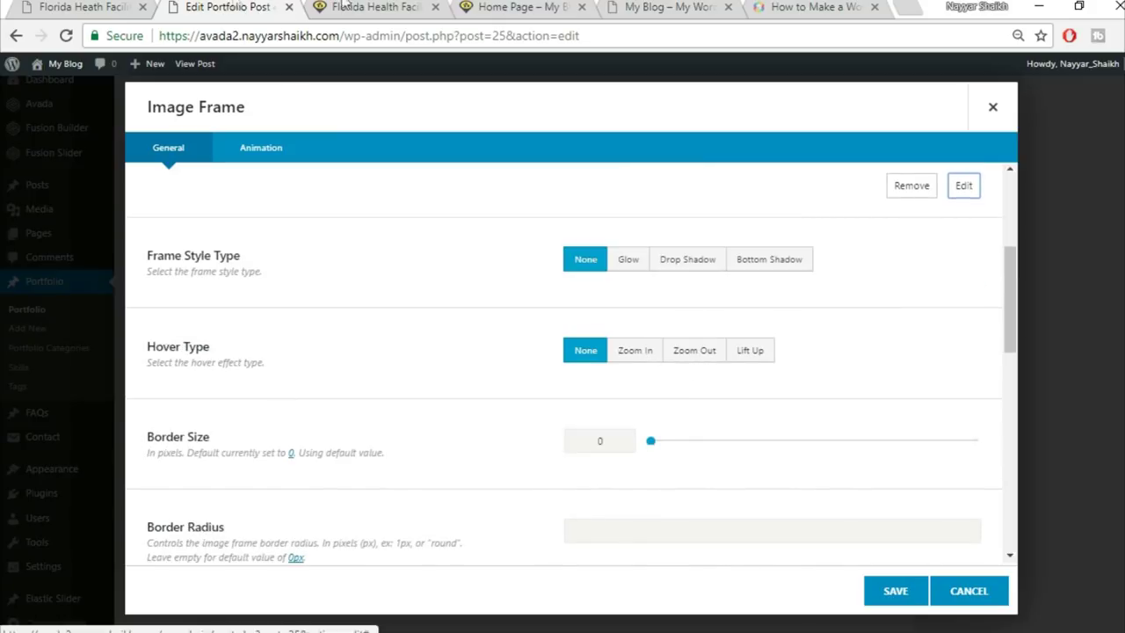
click(85, 7)
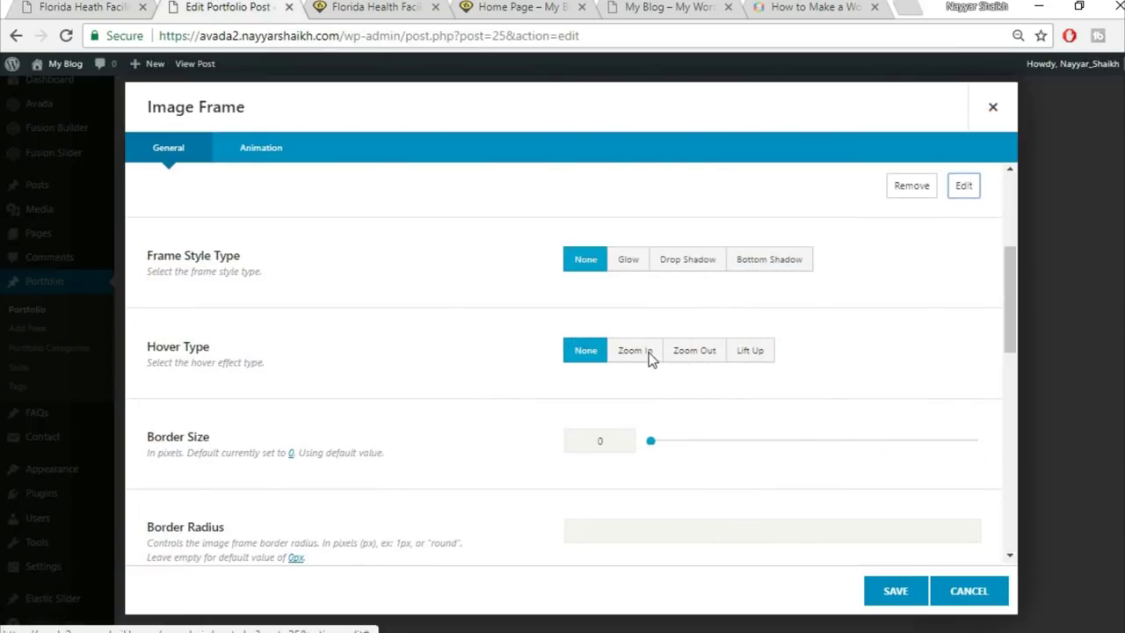
Set the image frame's hover effect to Lift Up and save it
click(651, 354)
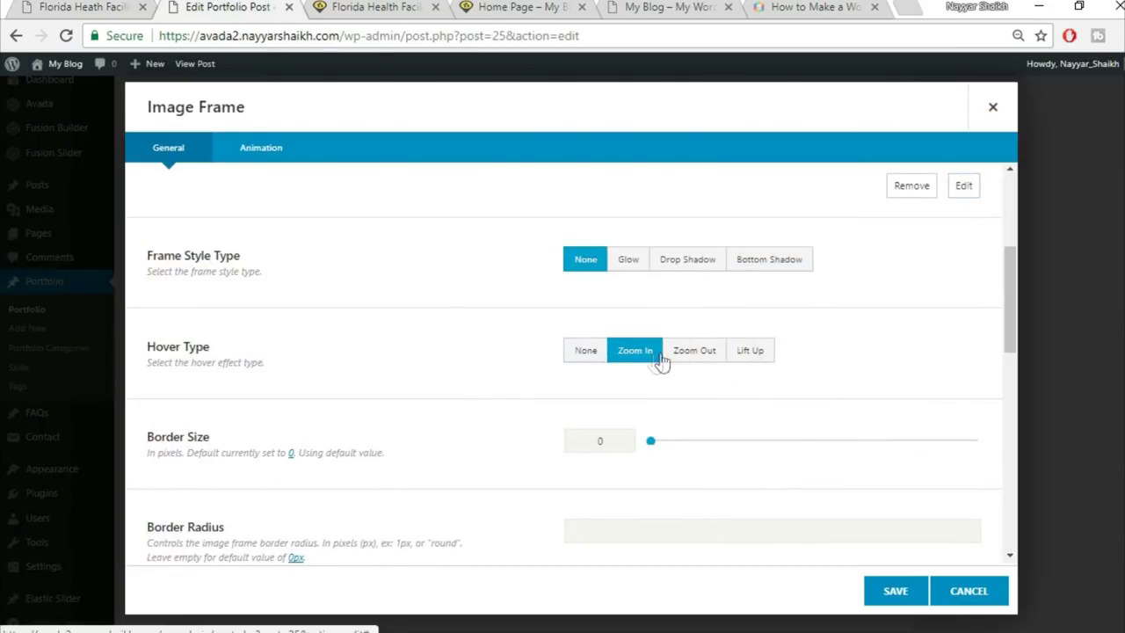
click(746, 355)
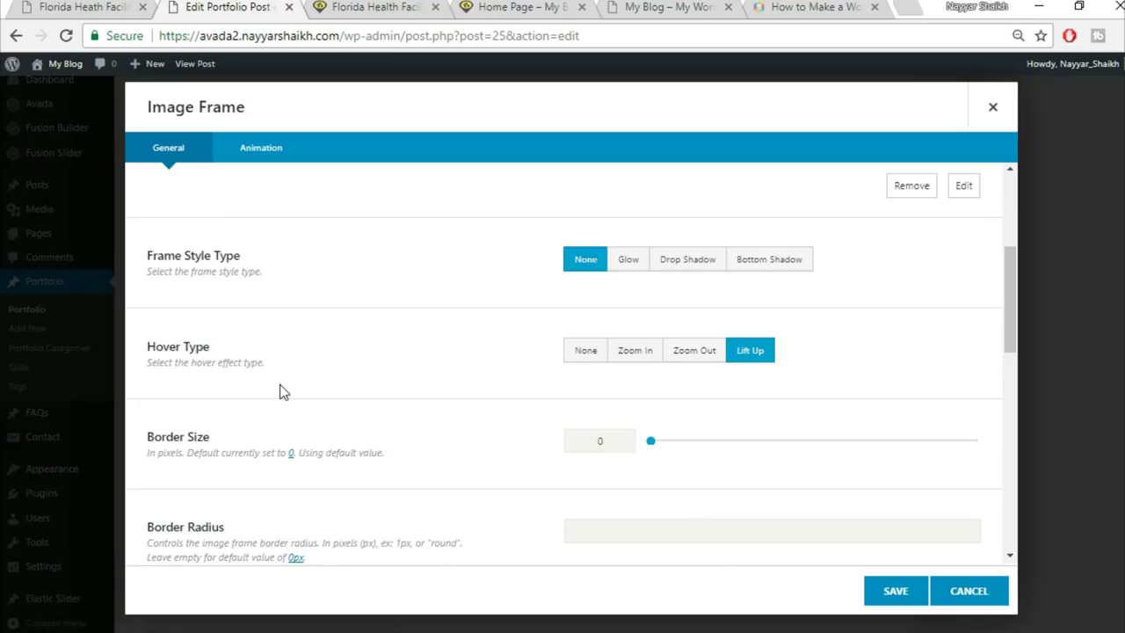
scroll(283, 392, down, 1)
scroll(811, 320, down, 1)
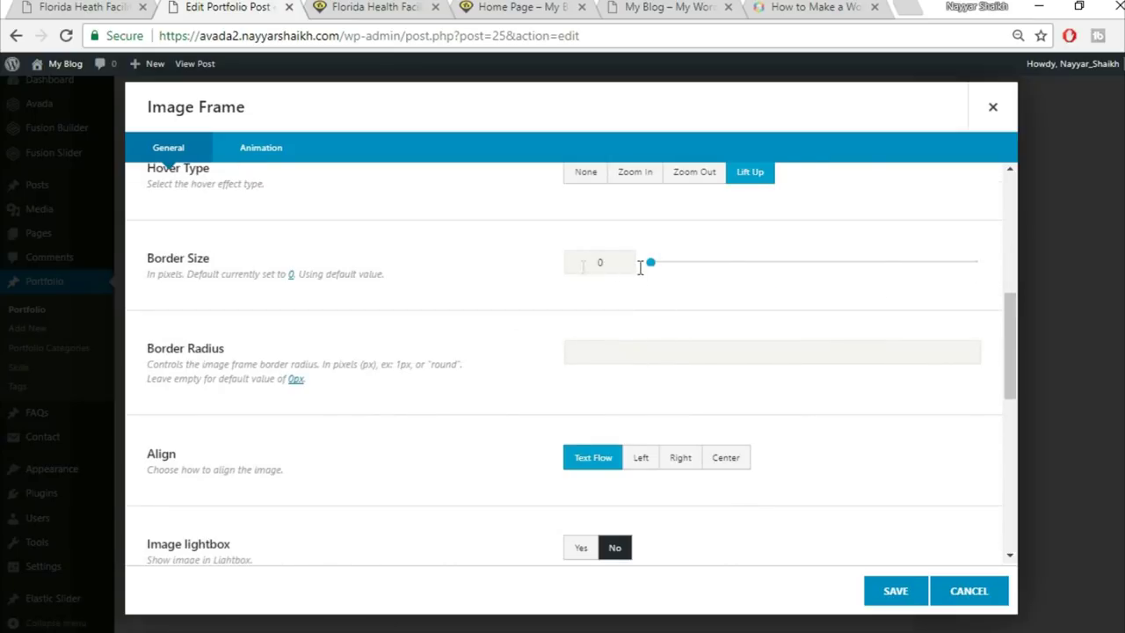
click(63, 7)
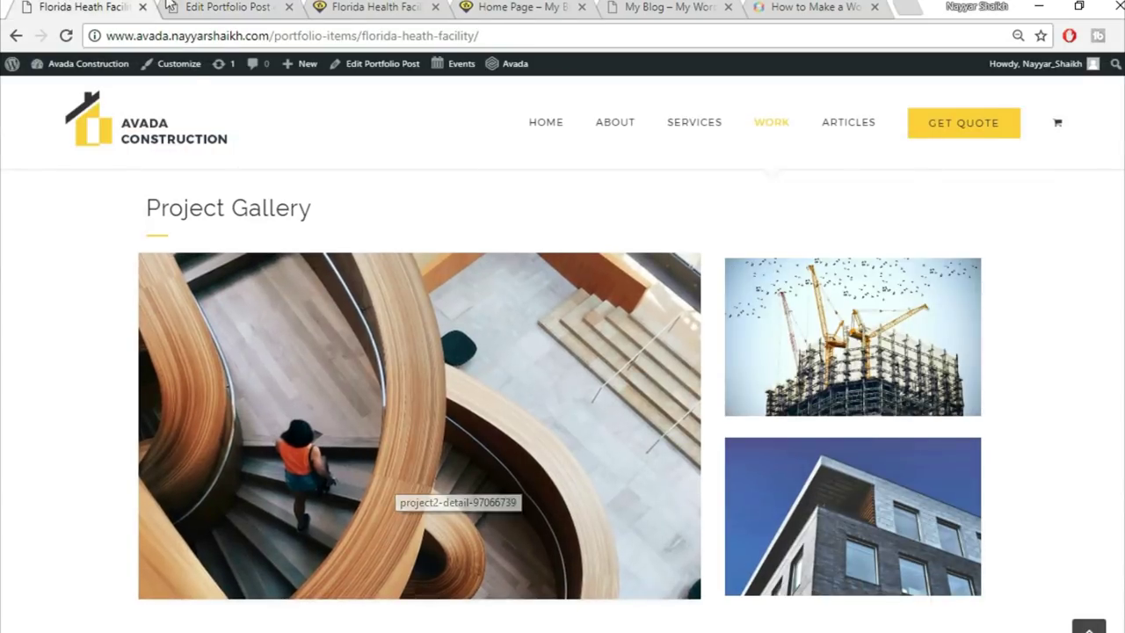
click(170, 6)
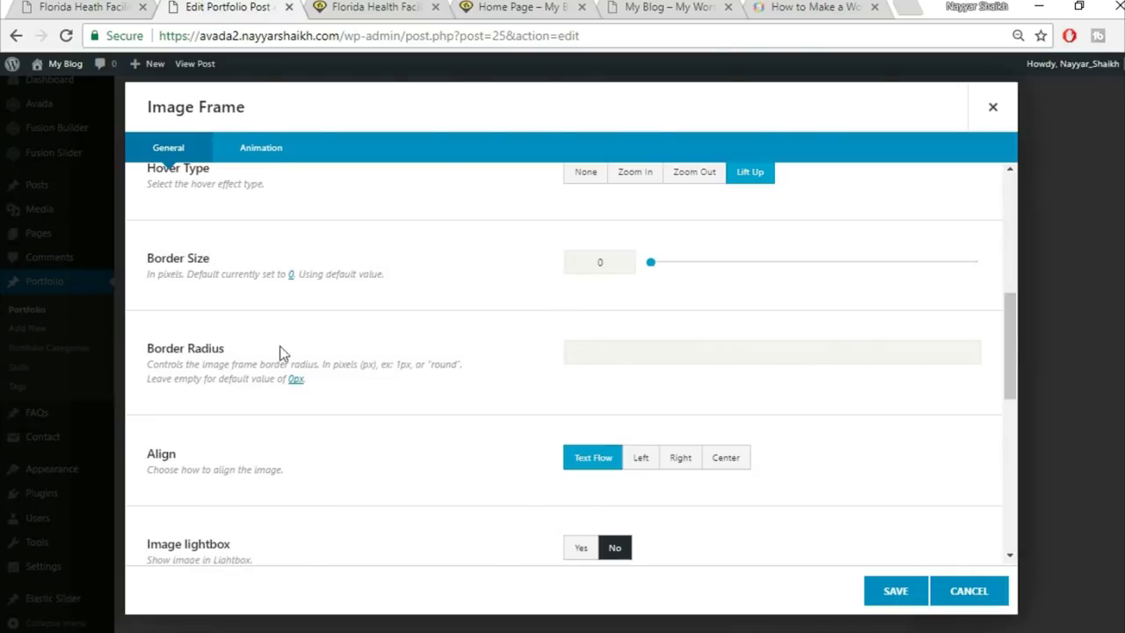
click(38, 6)
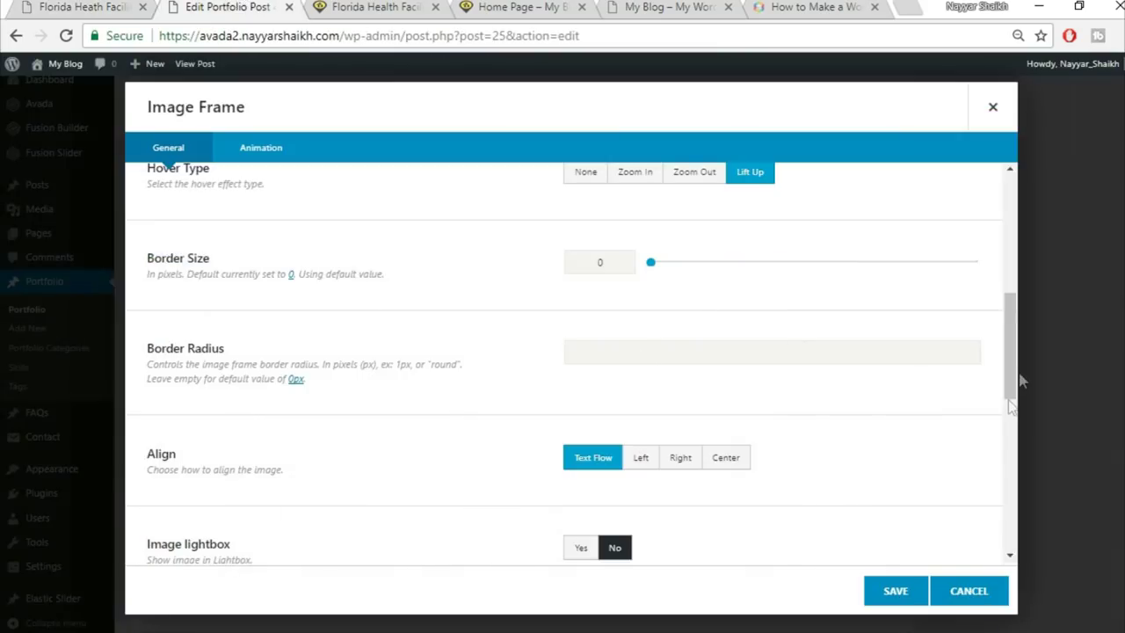
scroll(999, 452, down, 1)
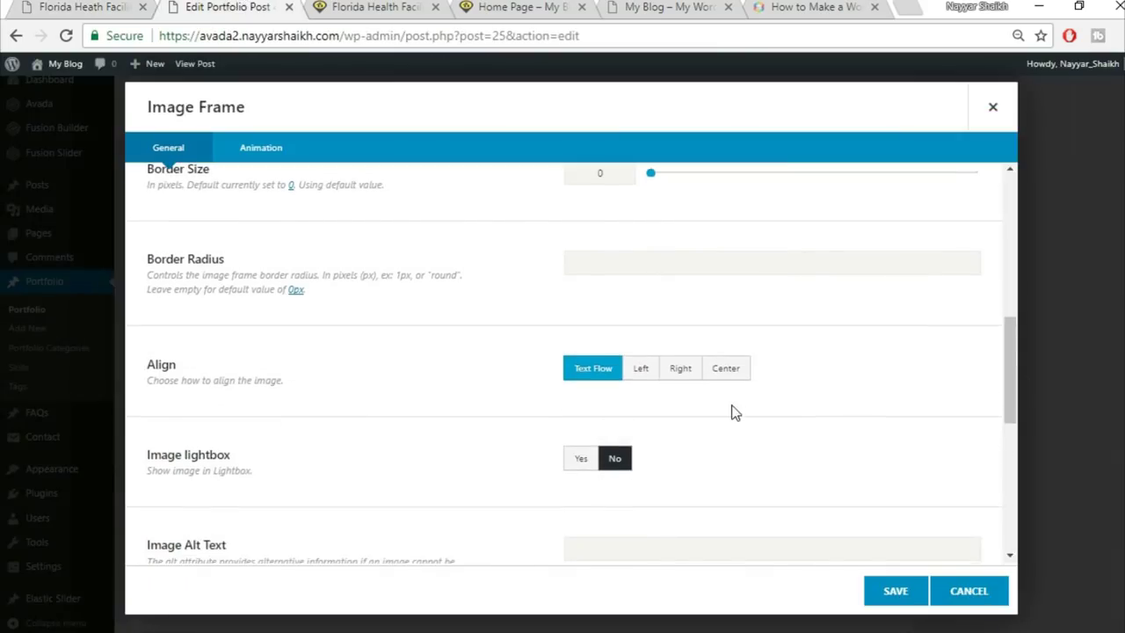
scroll(830, 450, down, 5)
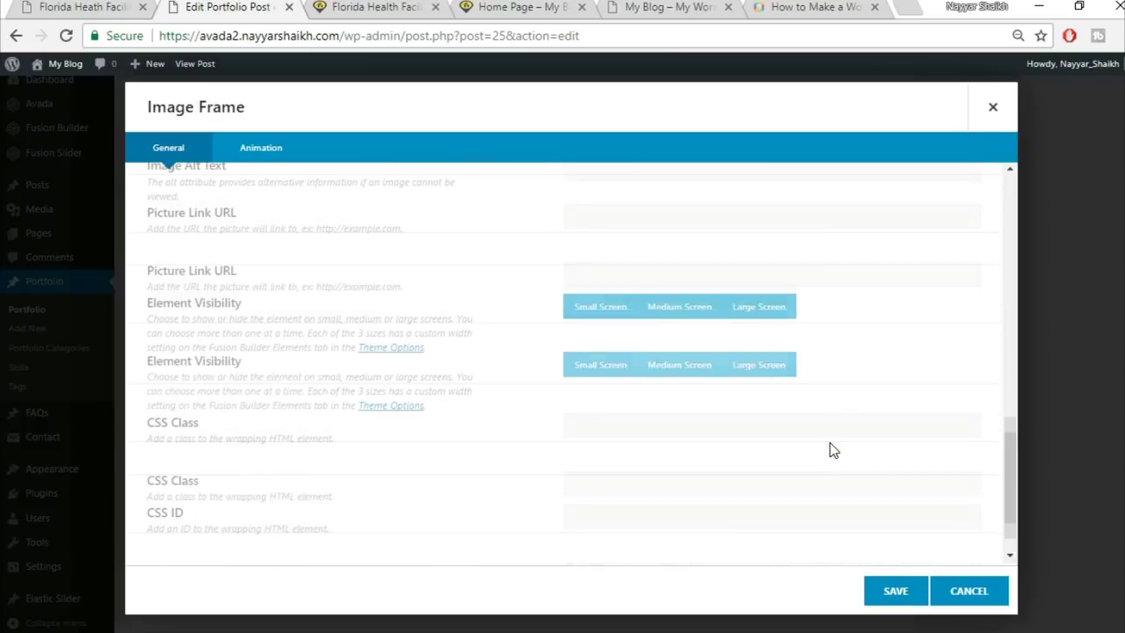
click(888, 603)
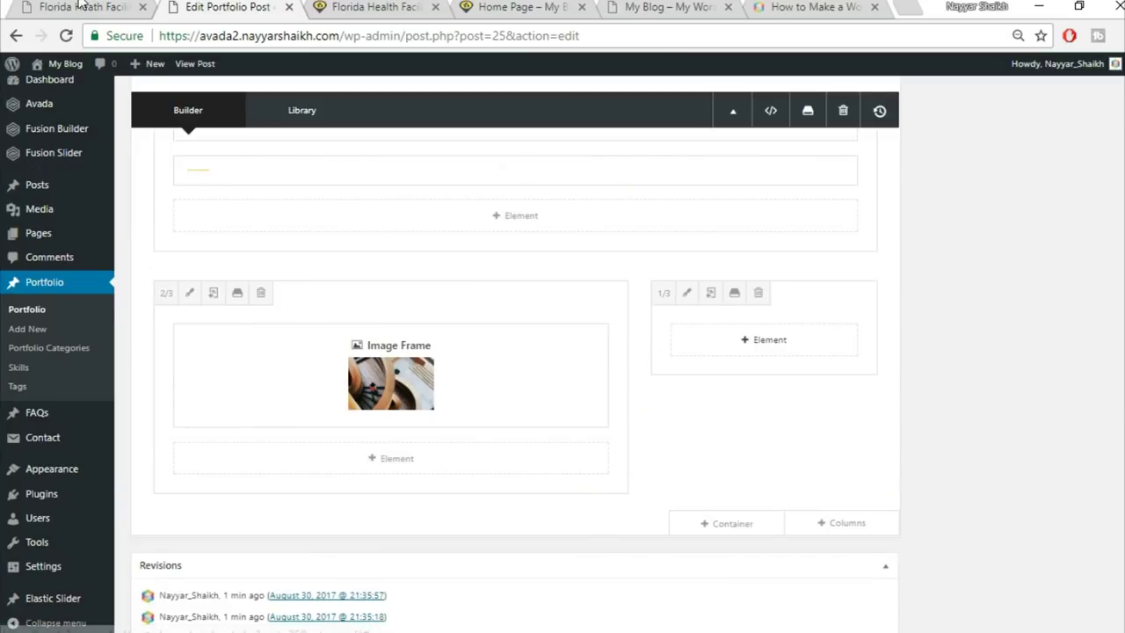
click(50, 5)
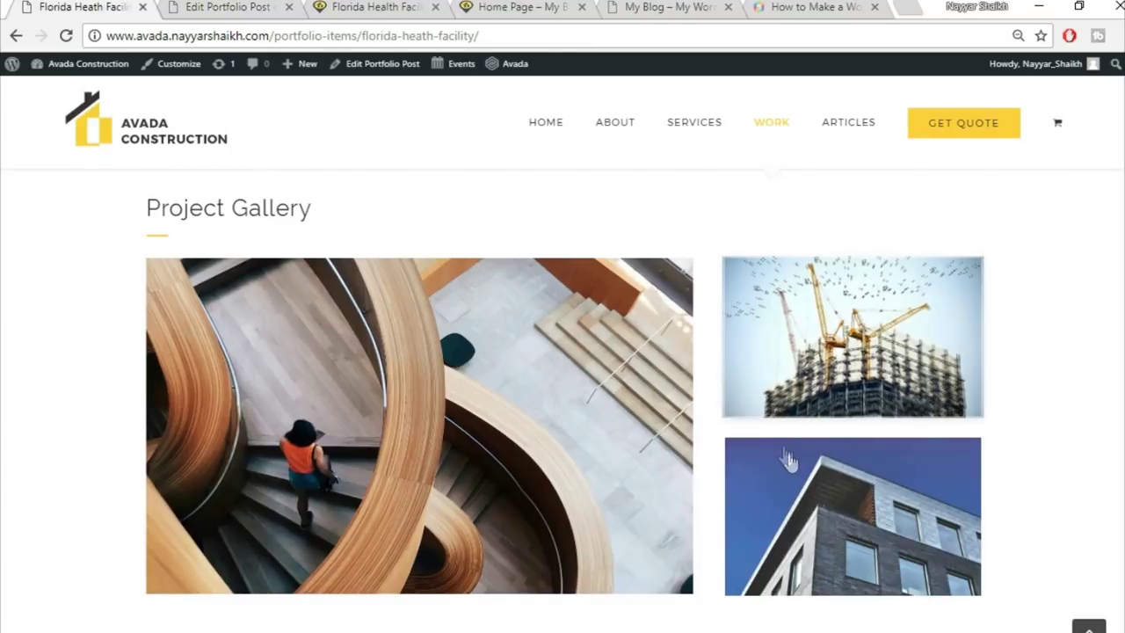
Add an Image Frame element to the one-third column by searching 'ima'
click(230, 7)
click(761, 342)
click(884, 107)
text(ima)
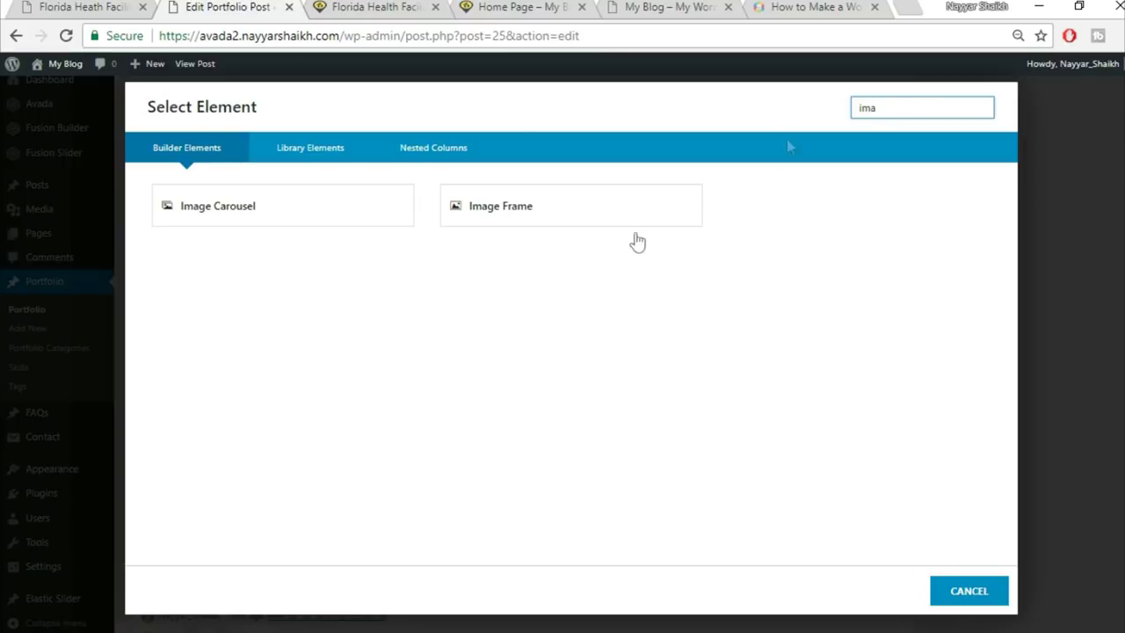
click(584, 223)
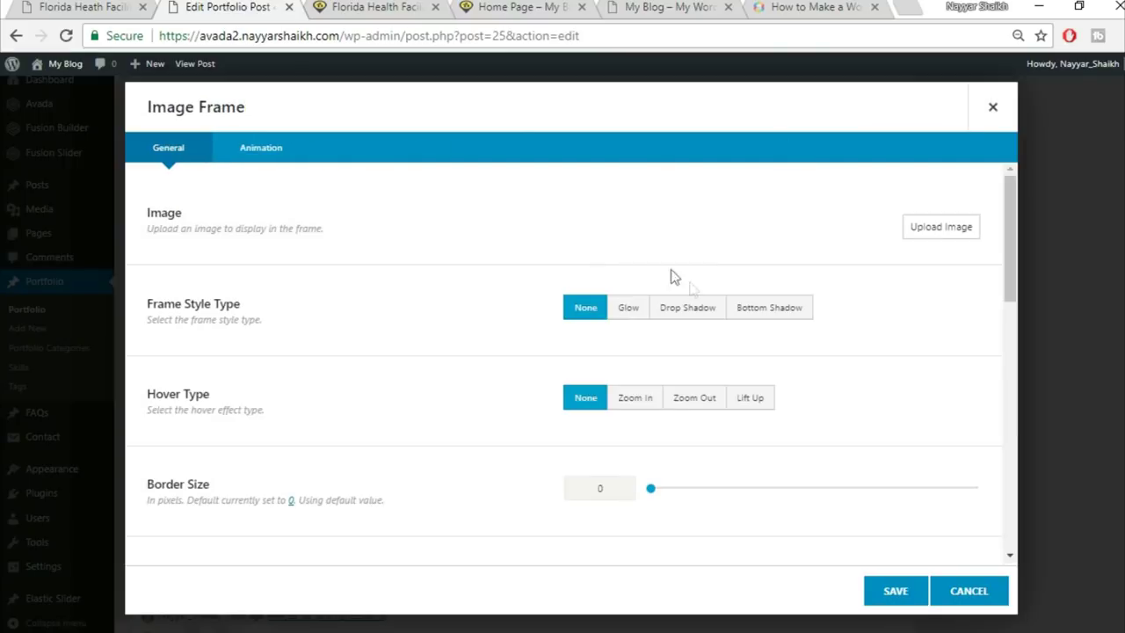
click(937, 234)
Upload the project2-detail-97066274 building photo and insert it into the frame
click(31, 7)
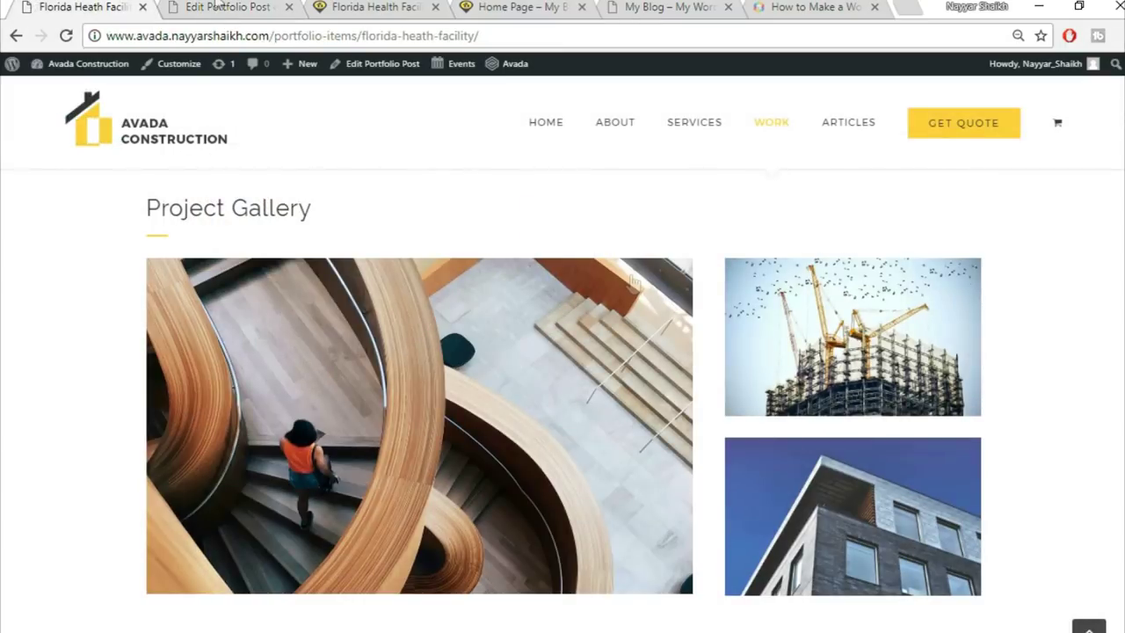
click(220, 7)
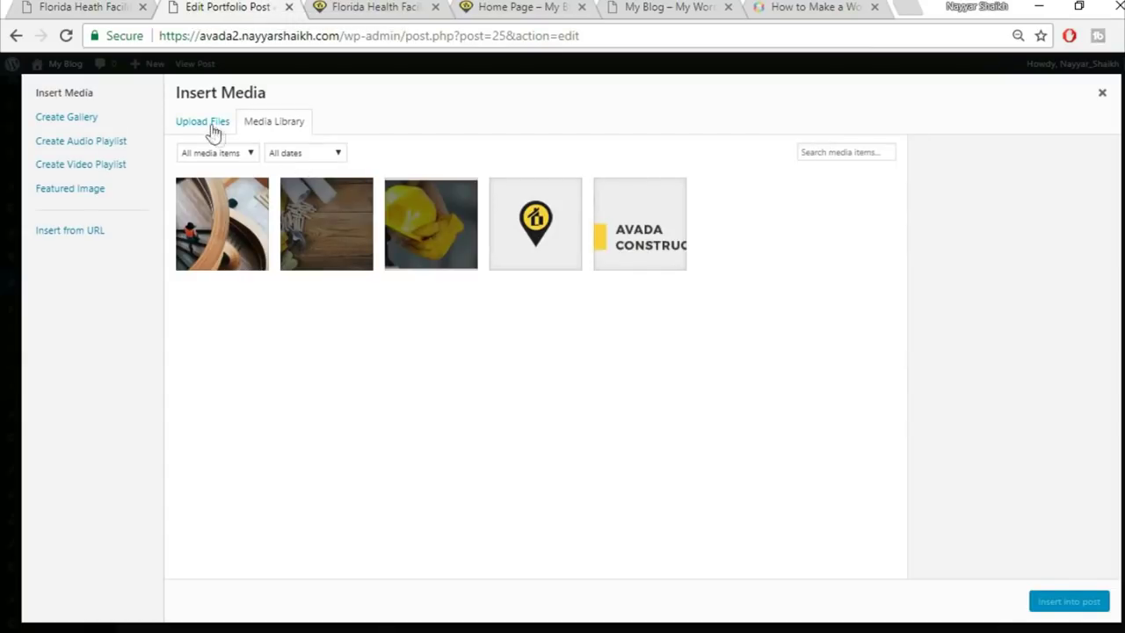
click(213, 124)
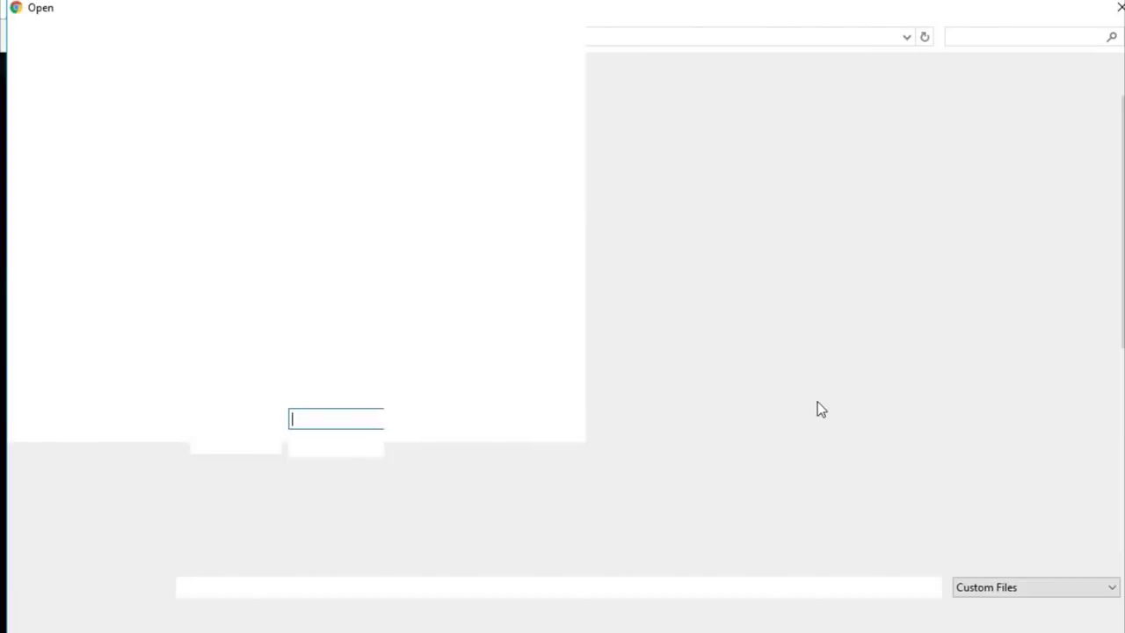
scroll(992, 437, down, 5)
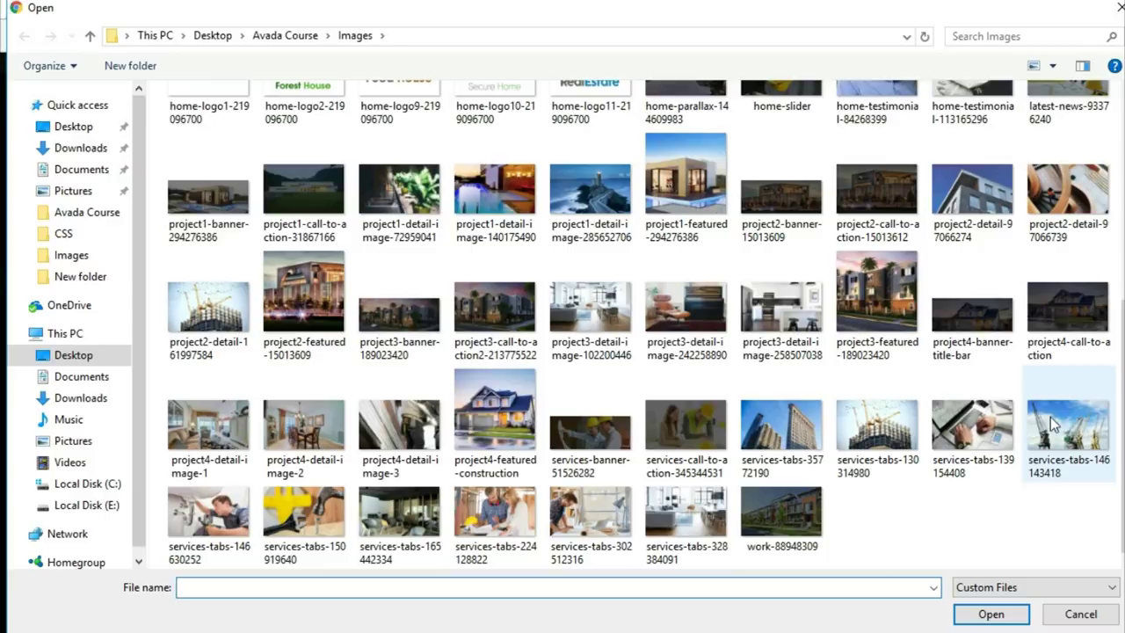
scroll(1060, 422, up, 4)
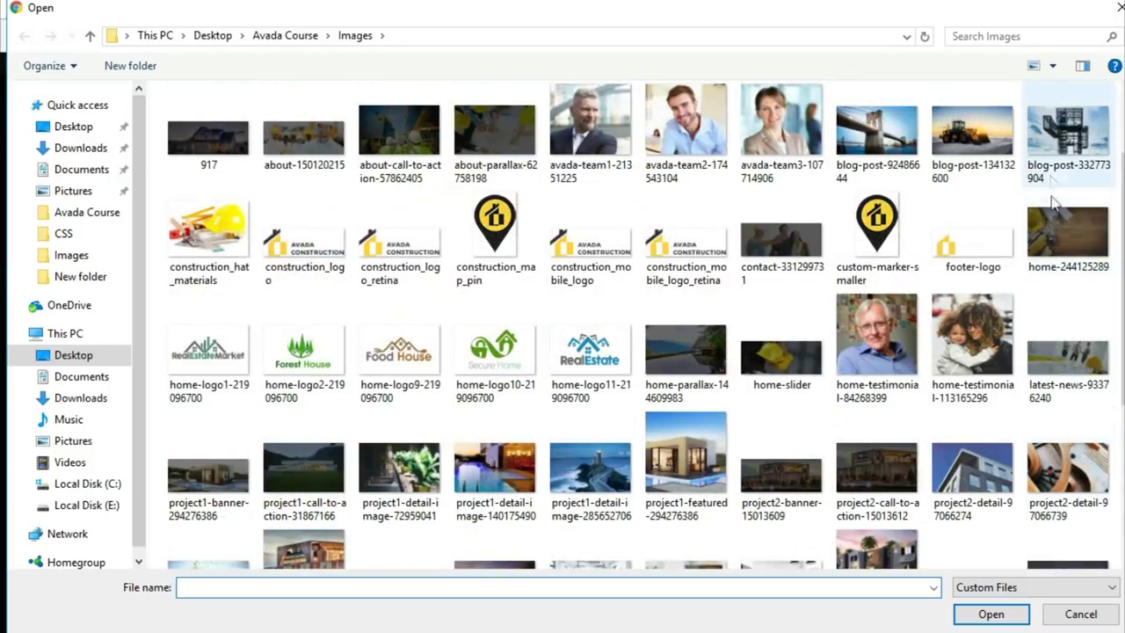
click(990, 499)
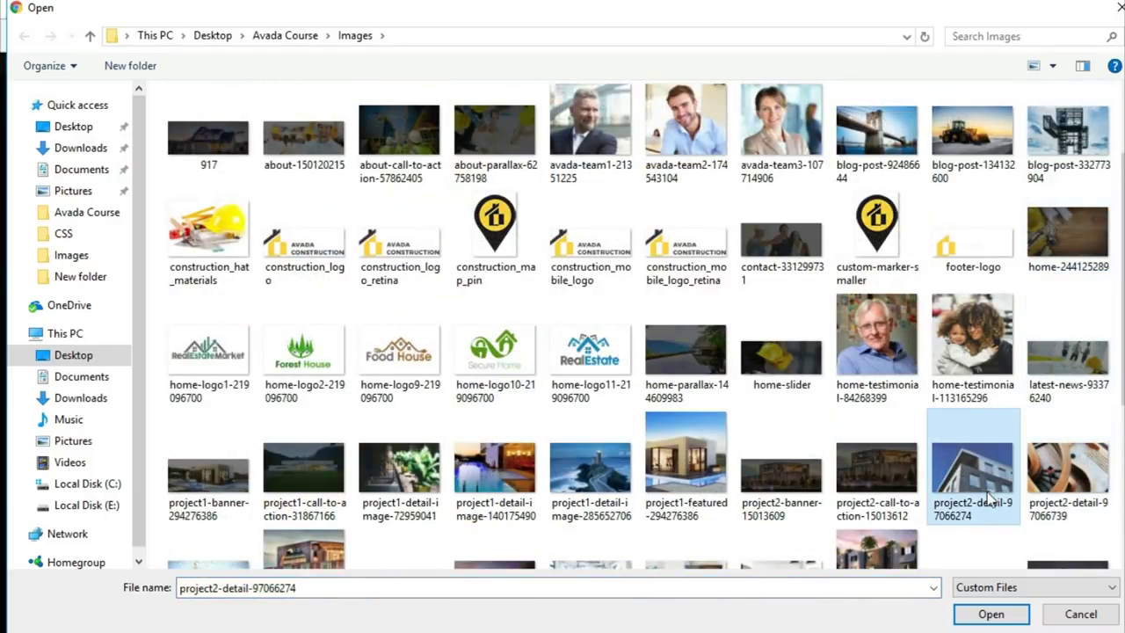
click(989, 614)
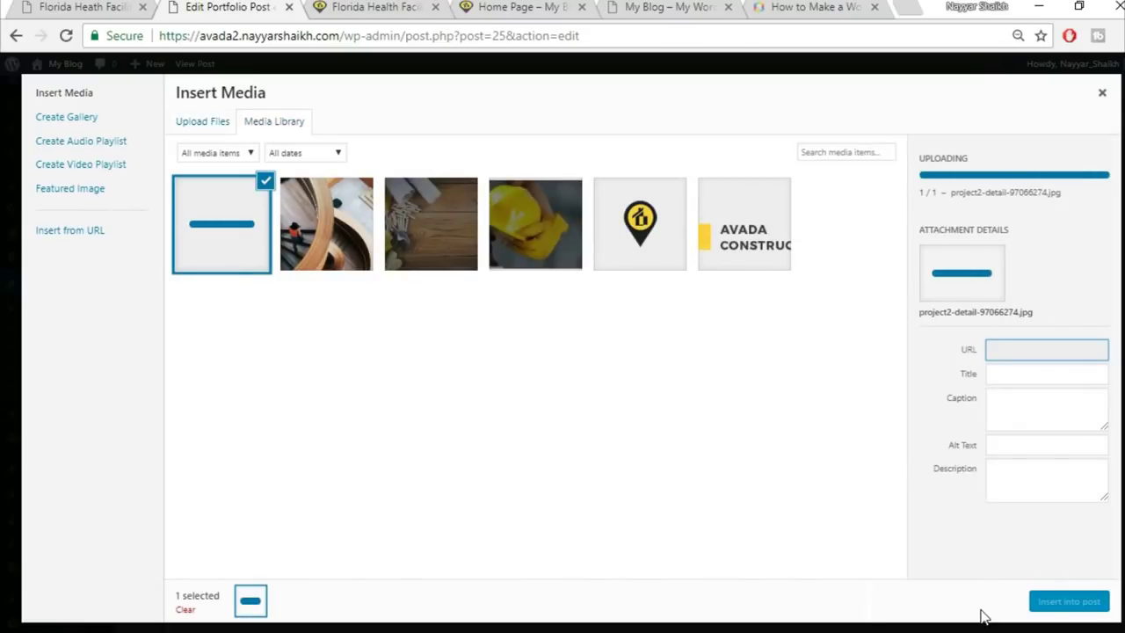
click(1064, 603)
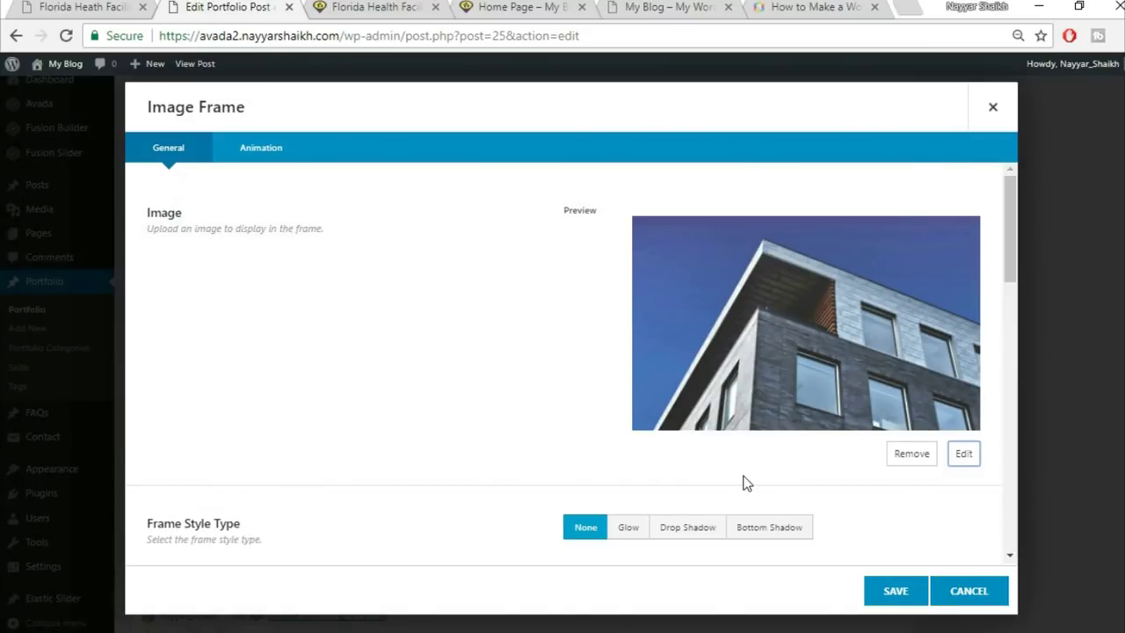
Set the frame's Hover Type to Lift Up and save it
scroll(743, 483, down, 1)
scroll(745, 483, down, 1)
click(749, 445)
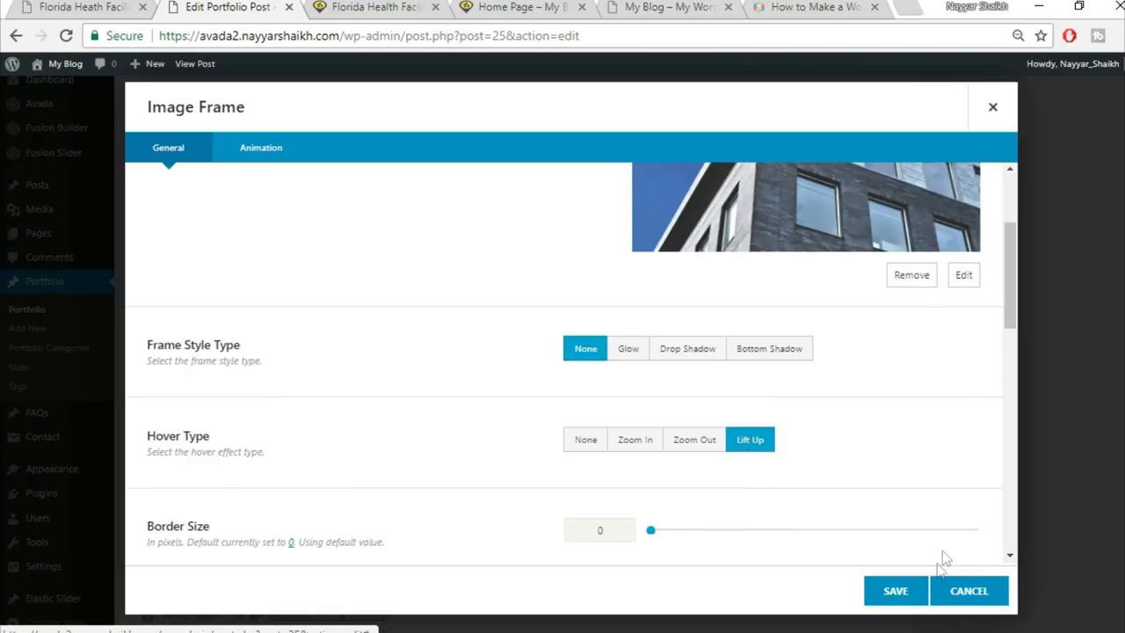
click(895, 591)
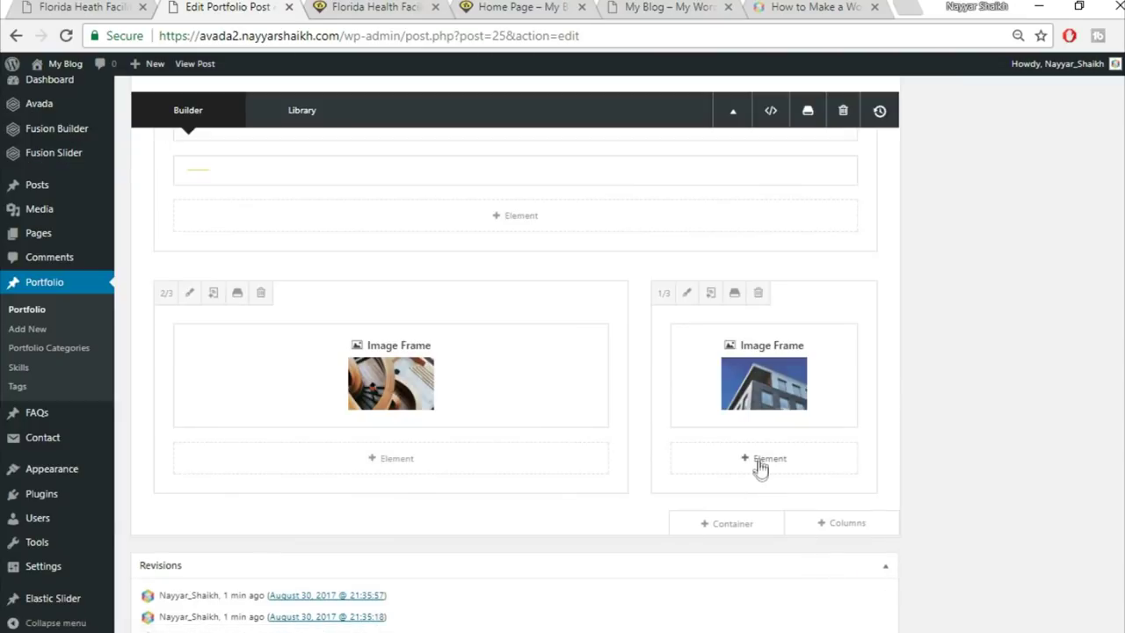
click(760, 459)
Add a Separator with a 28 bottom margin beneath the building image and save it
click(914, 107)
text(sepa)
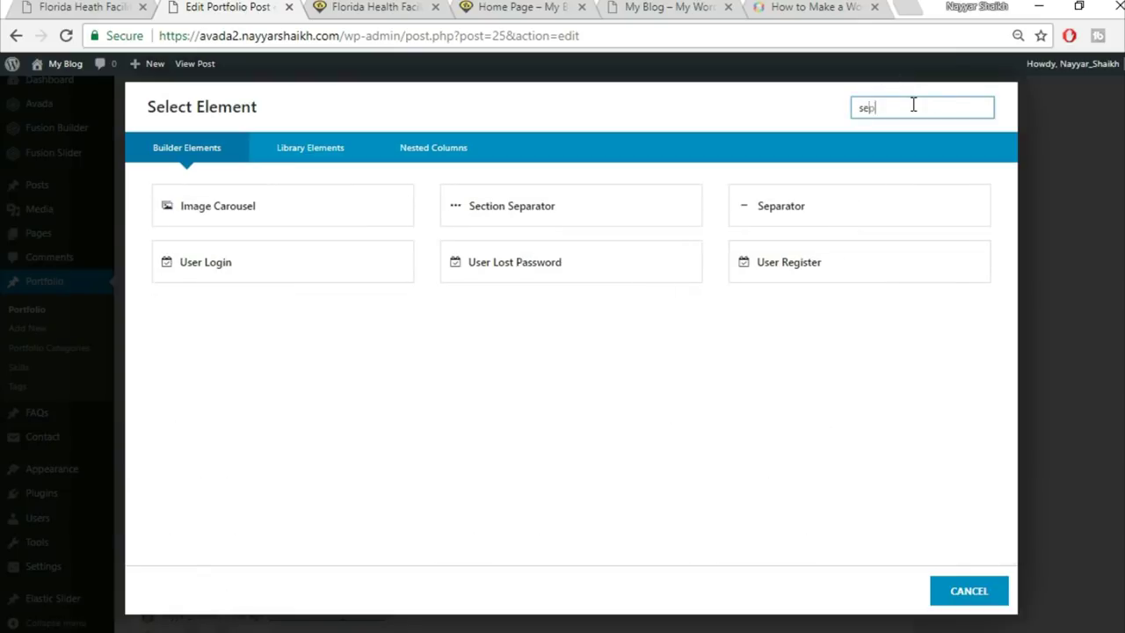
click(527, 190)
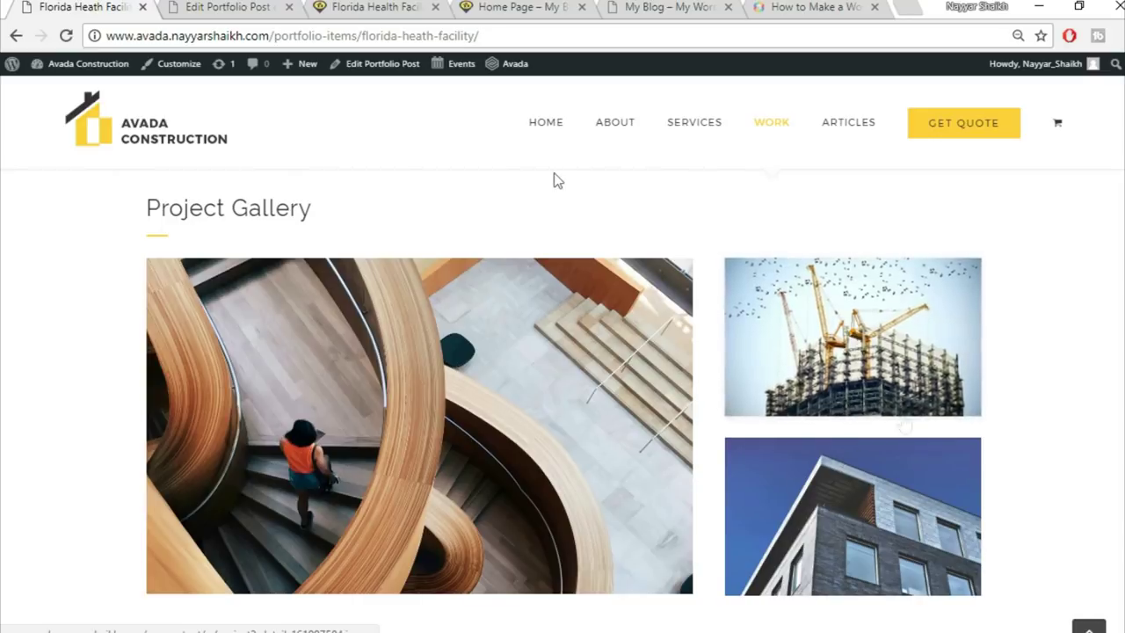
click(245, 7)
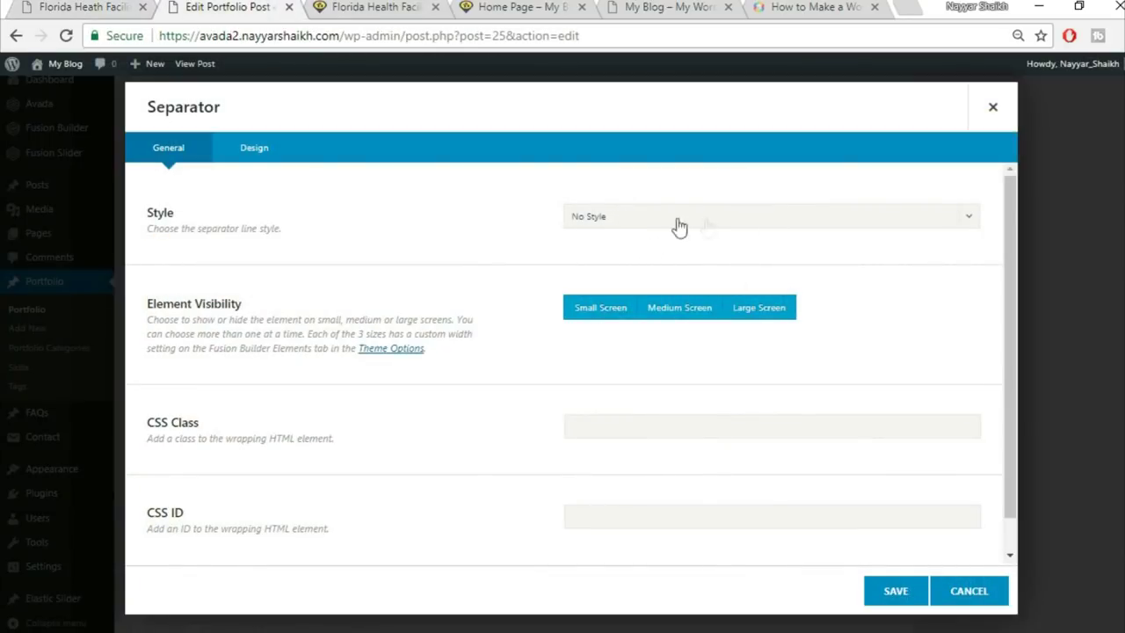
click(274, 164)
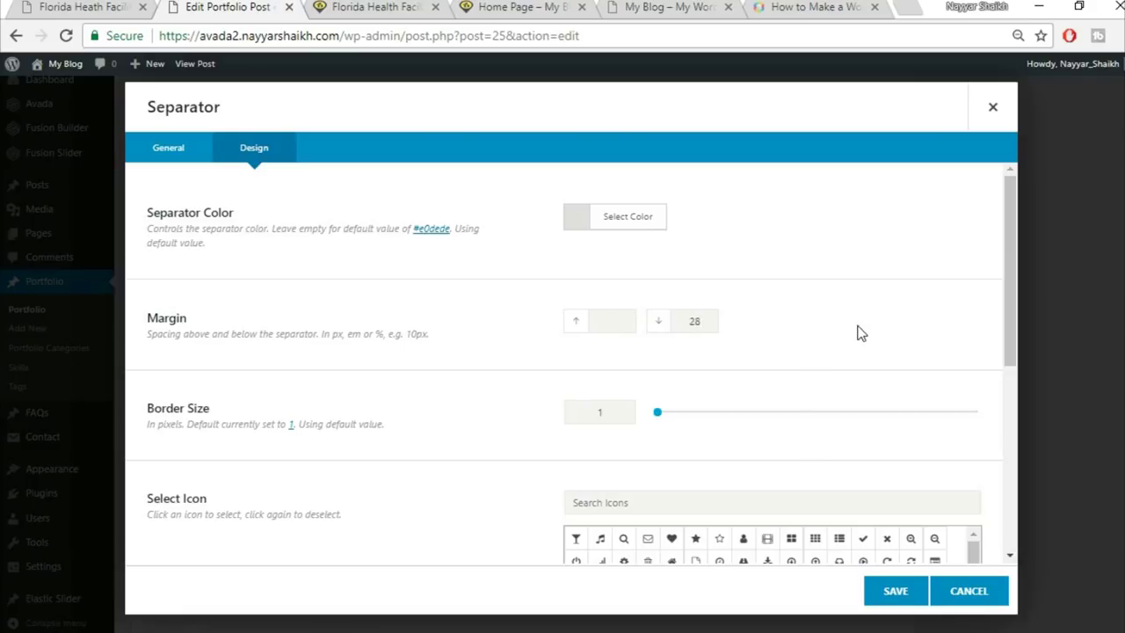
scroll(463, 369, down, 5)
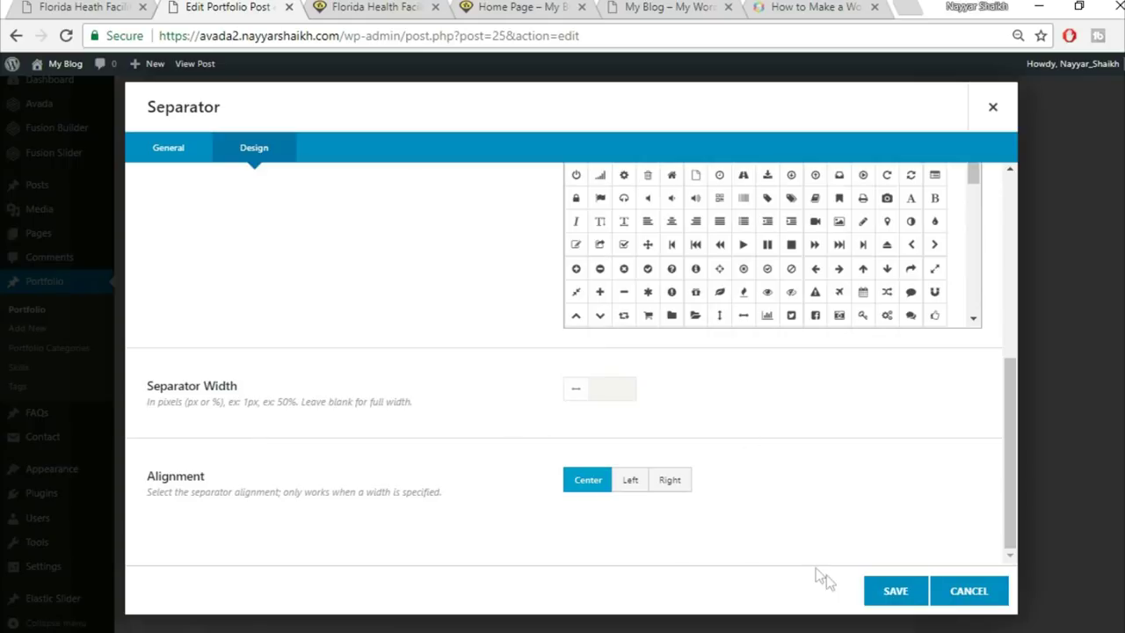
click(915, 599)
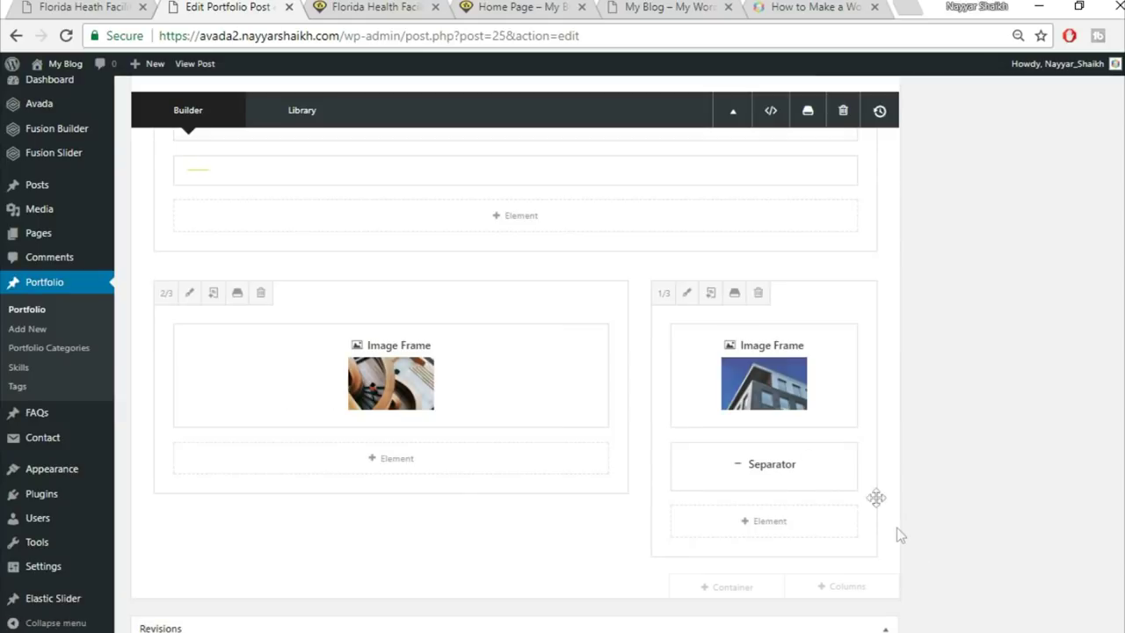
click(778, 526)
Add a third Image Frame holding the uploaded project2-detail-161997584 crane photo
click(882, 102)
text(ima)
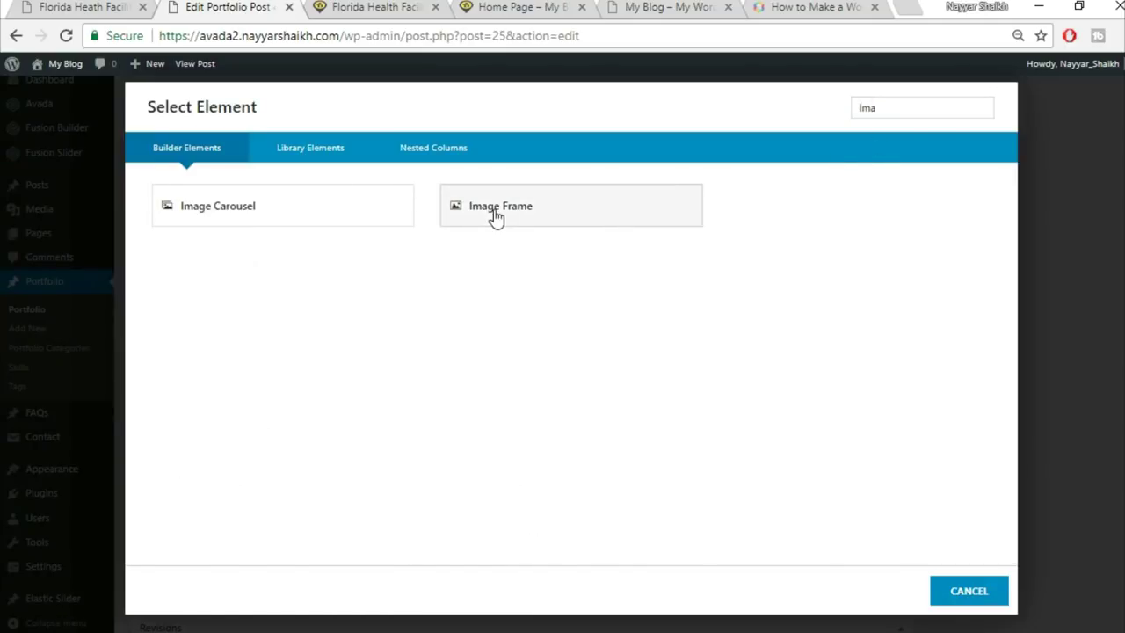
click(495, 219)
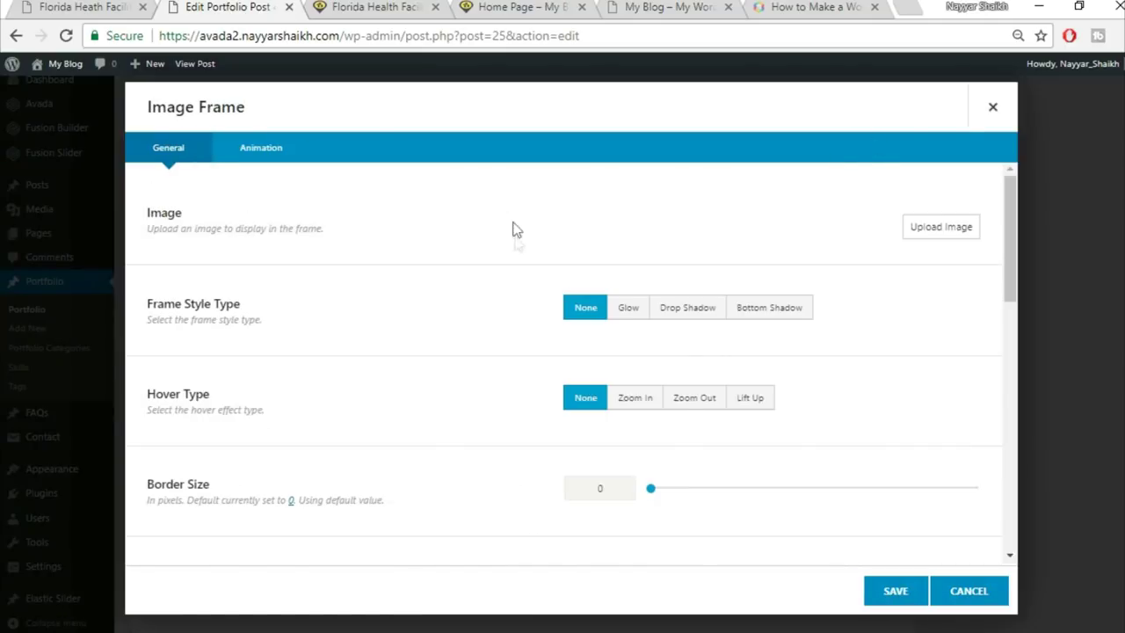
click(939, 229)
click(188, 117)
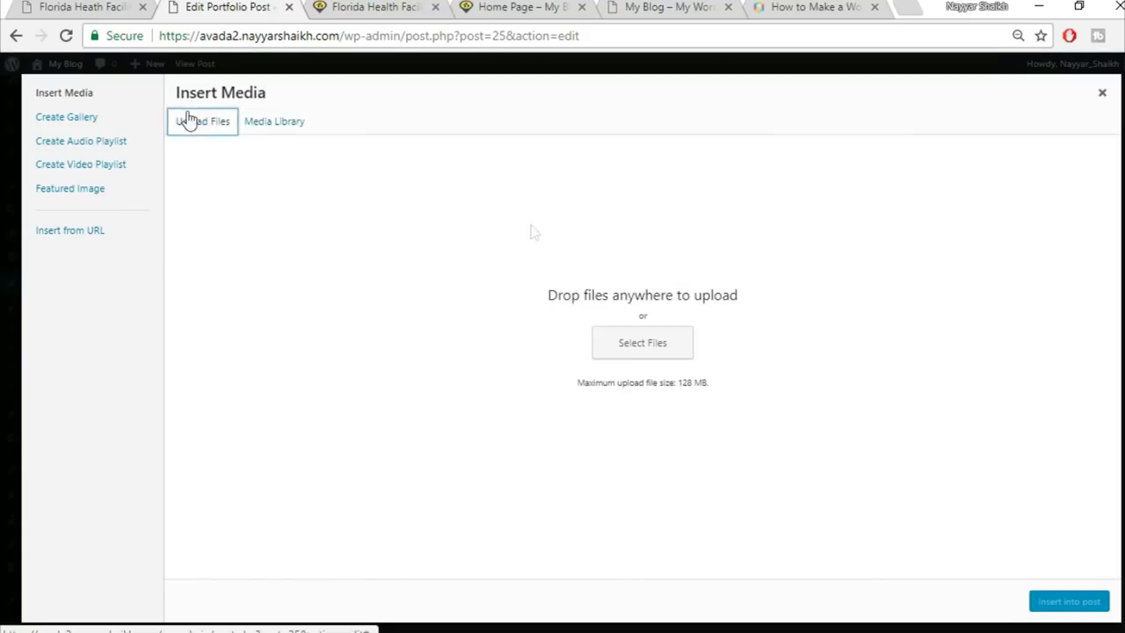
click(658, 349)
scroll(882, 413, down, 5)
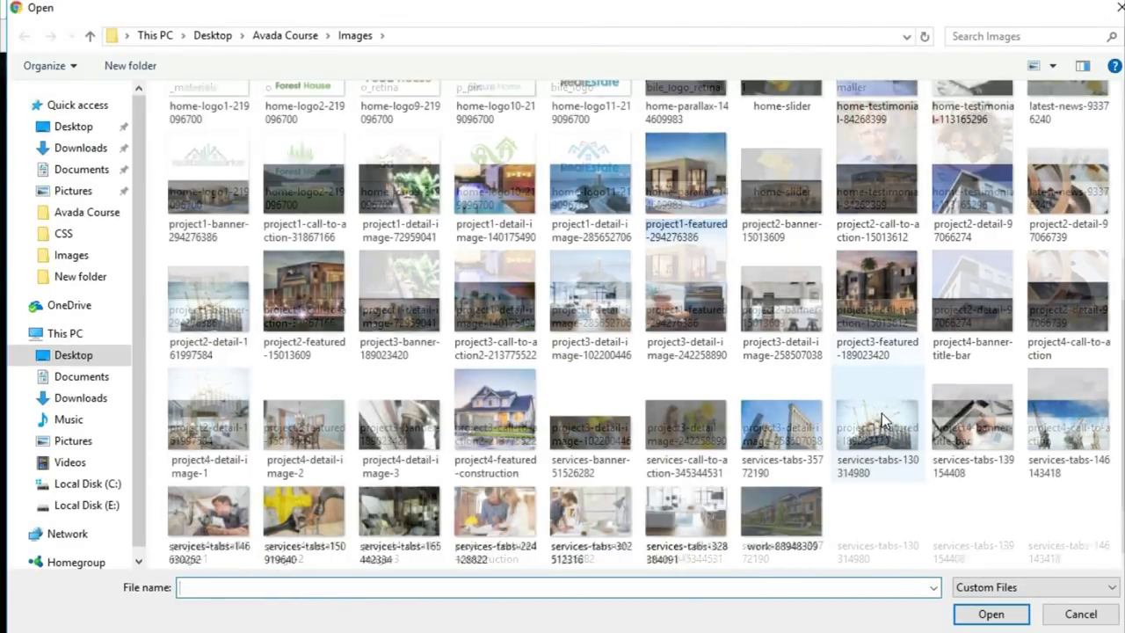
click(209, 308)
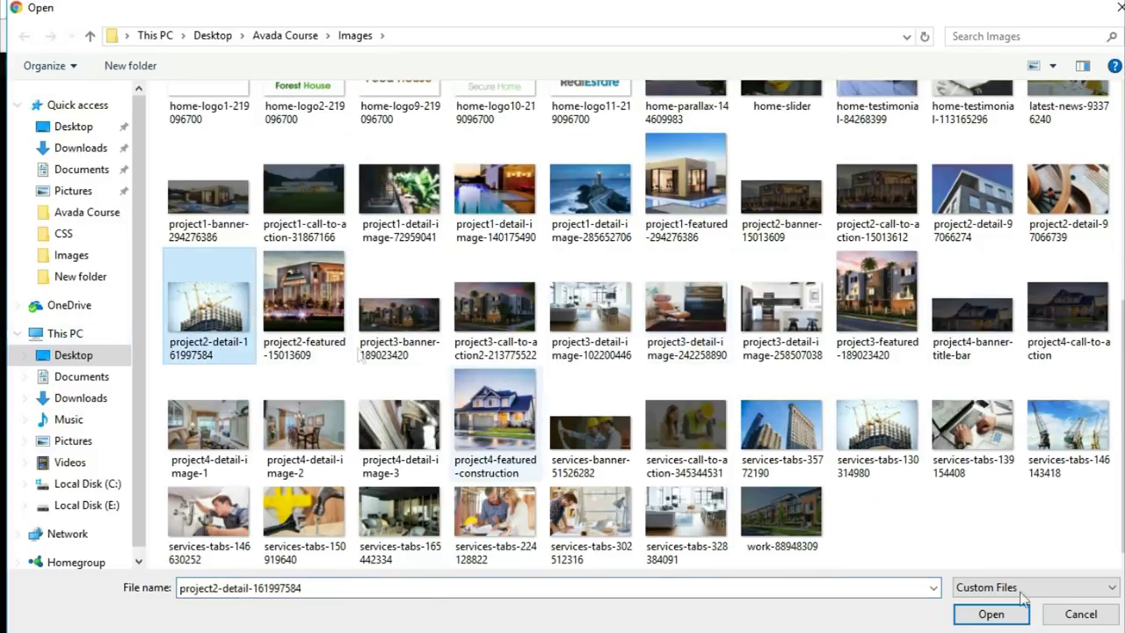
click(972, 620)
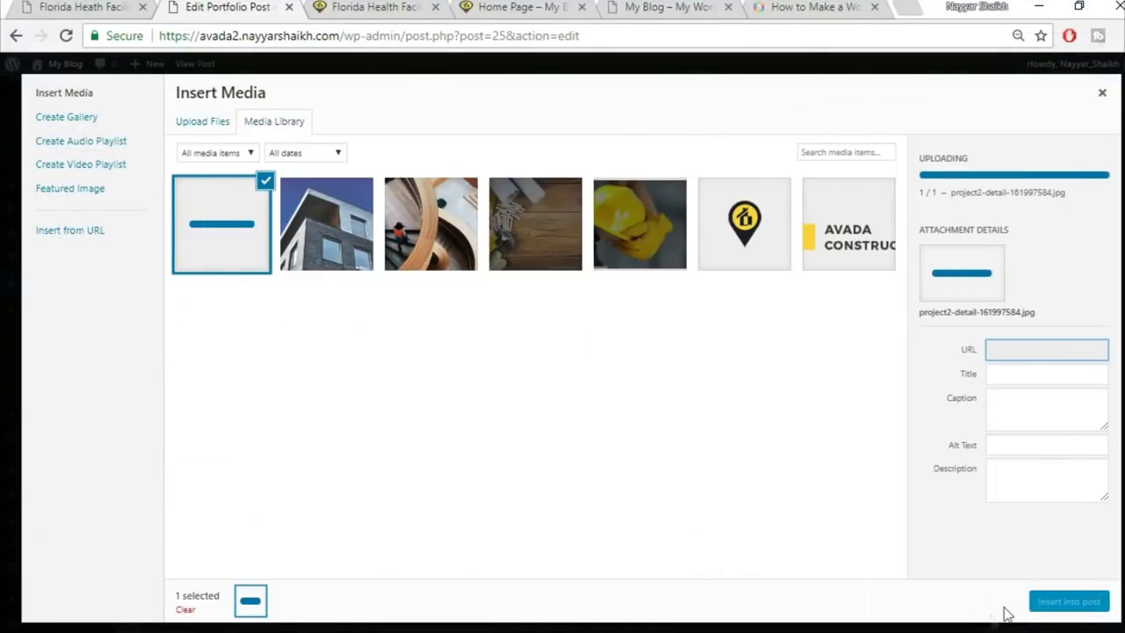
click(1058, 605)
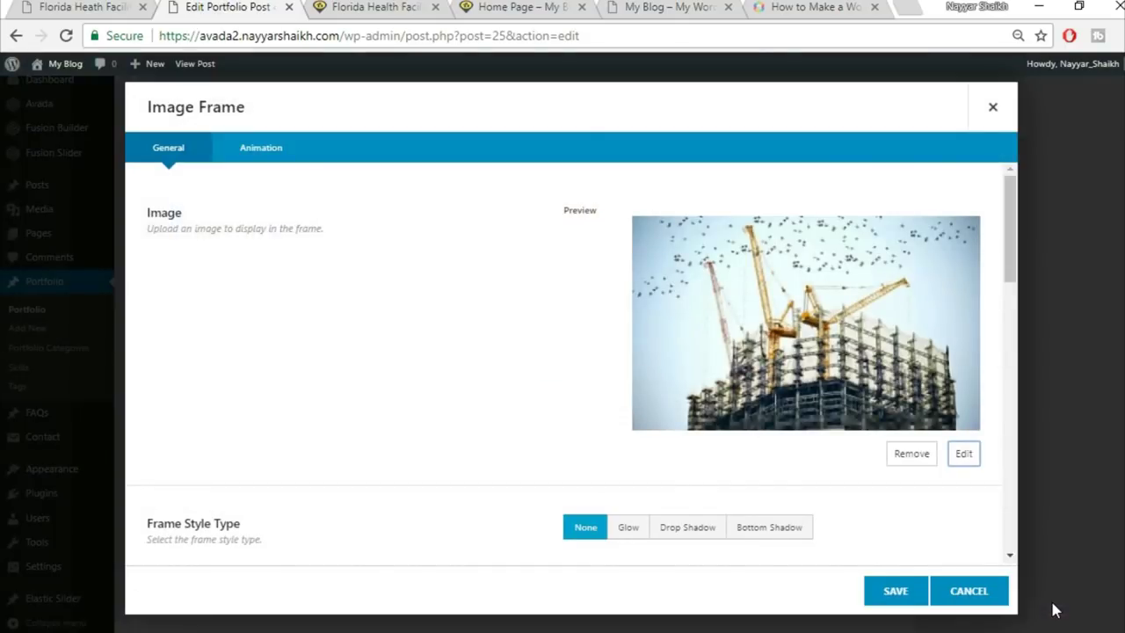
Give the crane Image Frame a Lift Up hover effect and save it
click(901, 596)
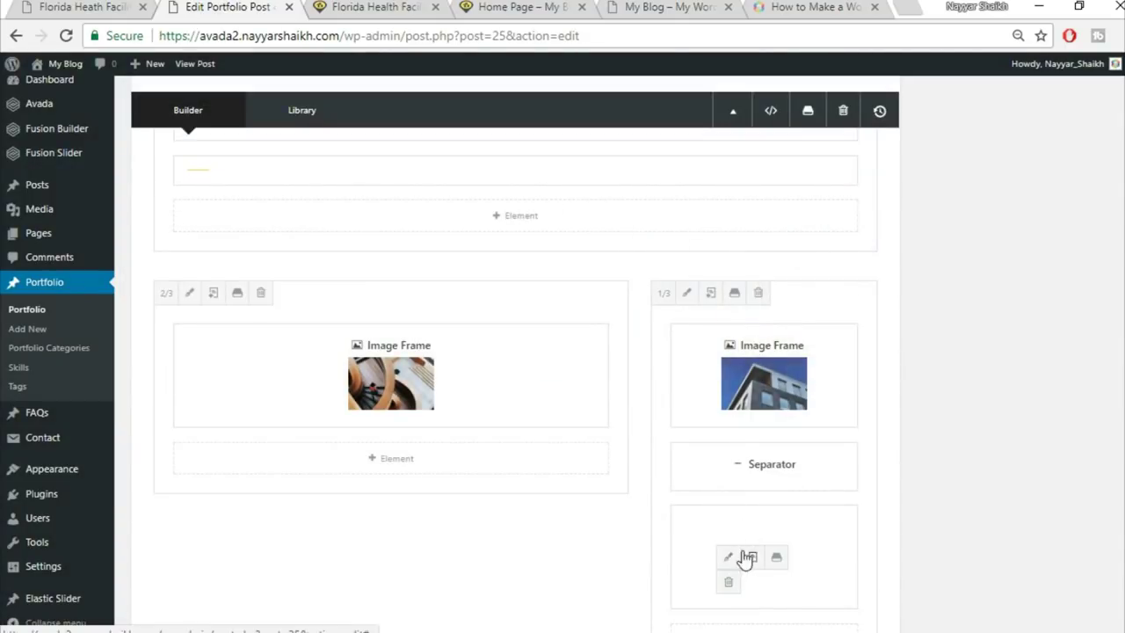
click(728, 557)
scroll(721, 454, down, 2)
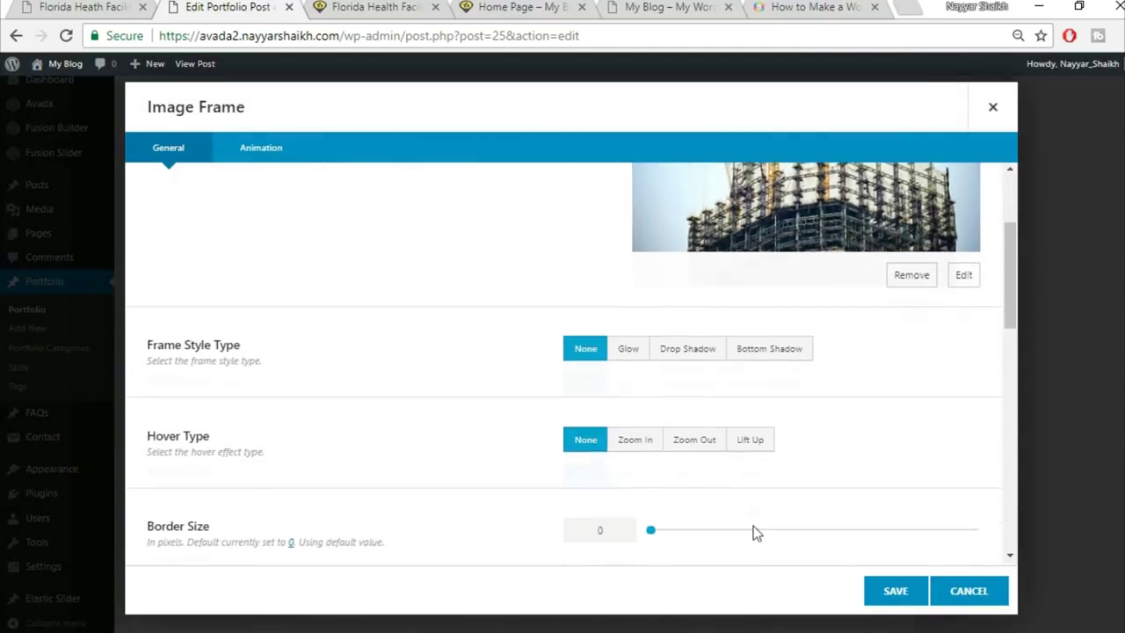
click(750, 439)
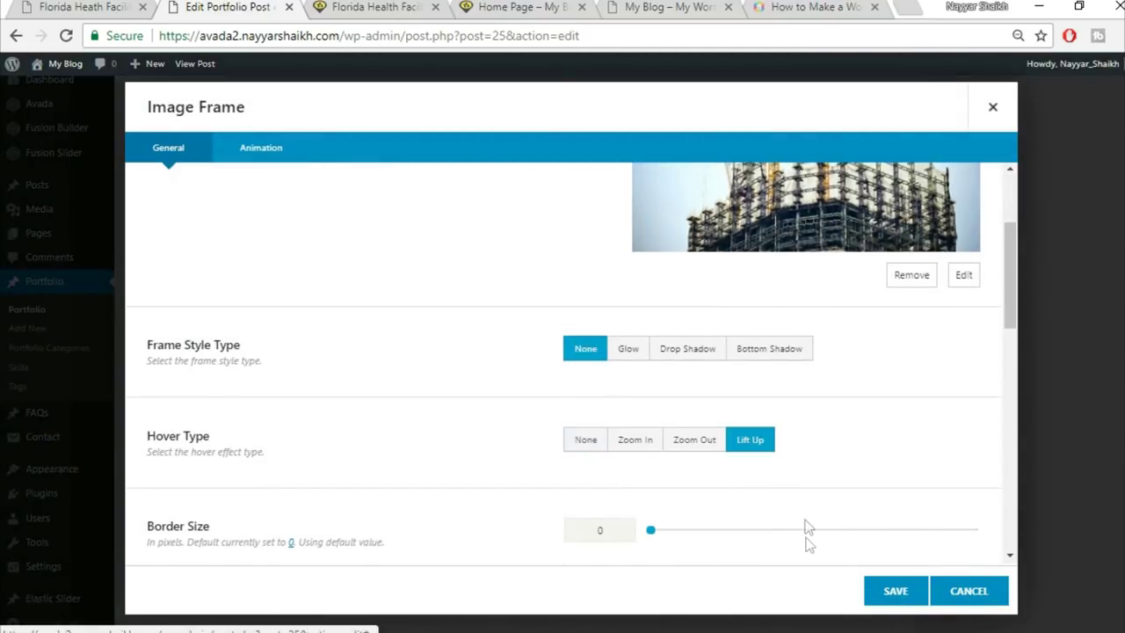
click(895, 591)
Update the portfolio post and select the live page's address for reloading
scroll(1072, 527, up, 15)
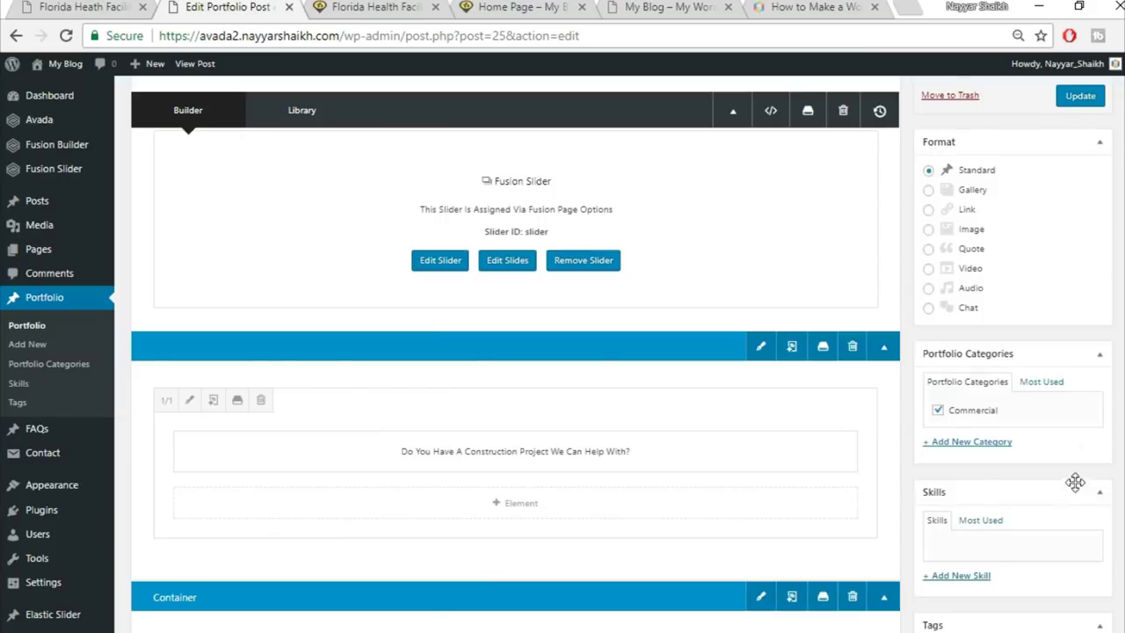
click(1077, 101)
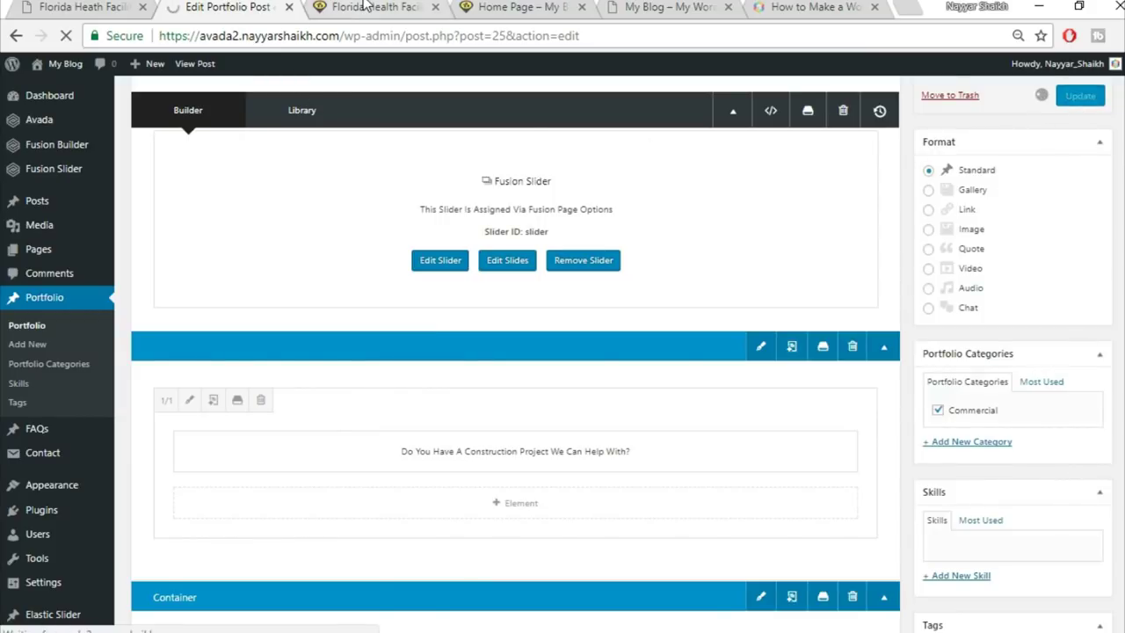
click(365, 6)
click(390, 36)
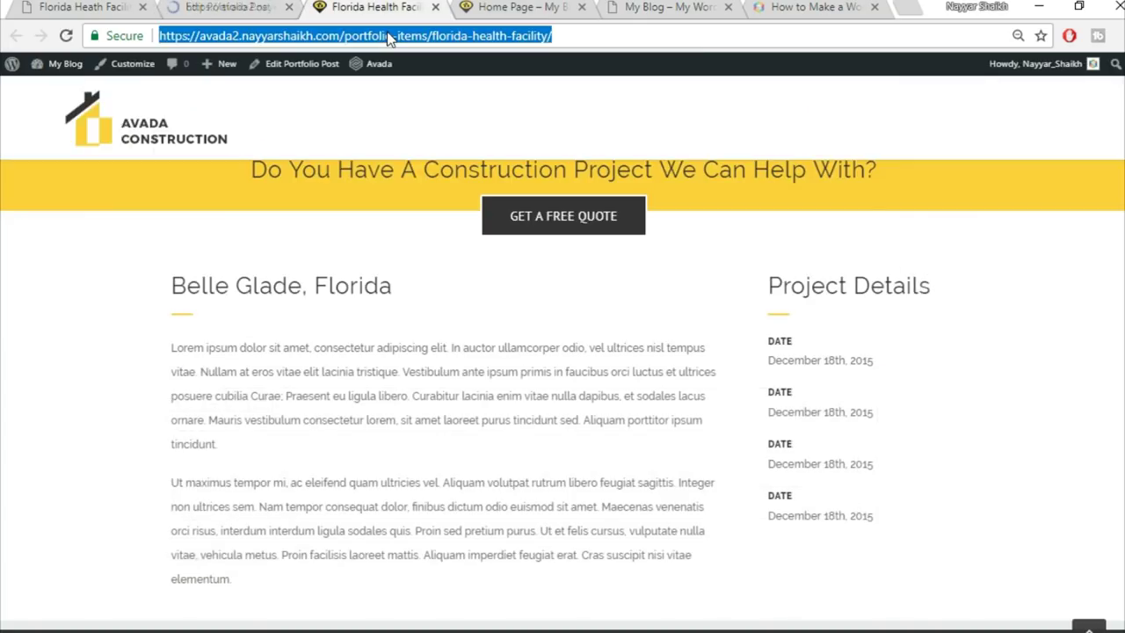
Reload the live page to see all three photos, then scroll the demo's Get A Quote Today form
key(Return)
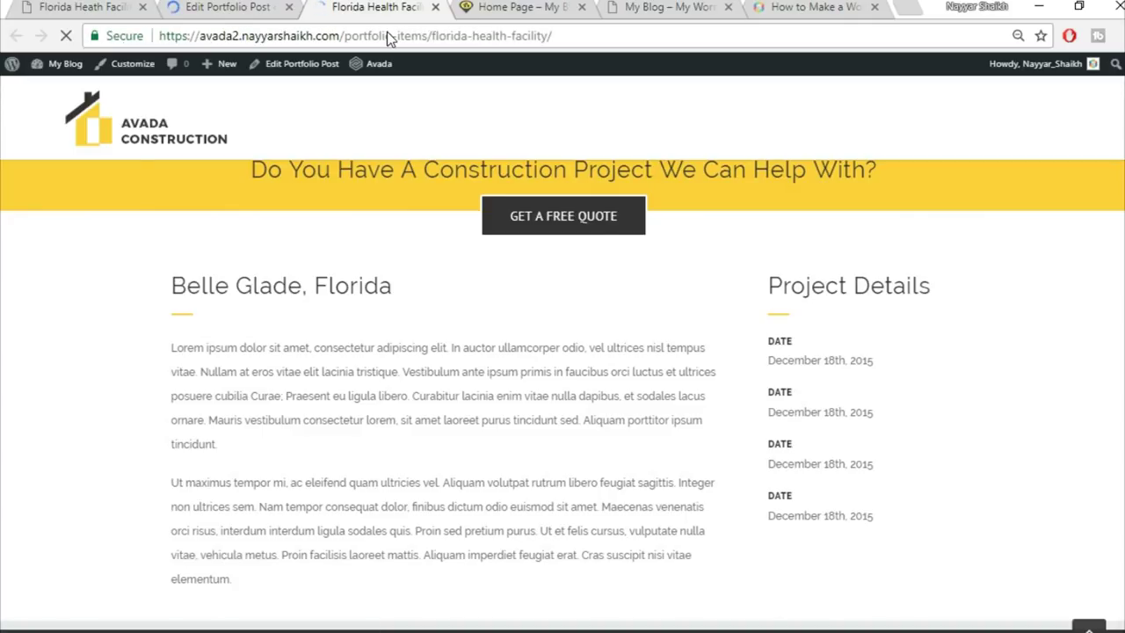
scroll(996, 360, down, 5)
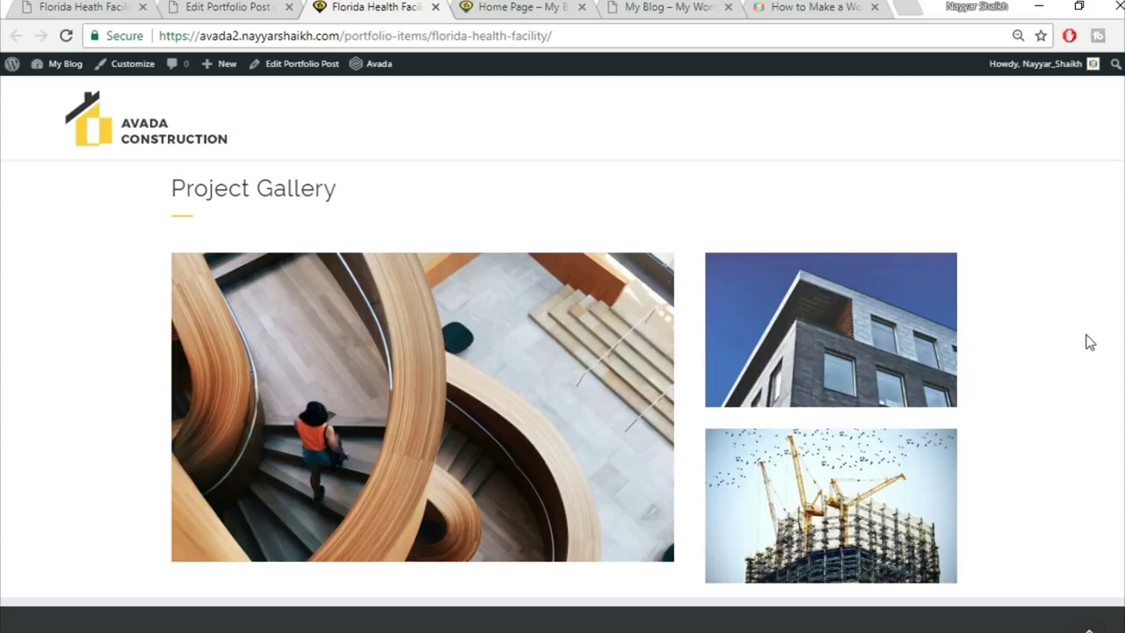
click(139, 6)
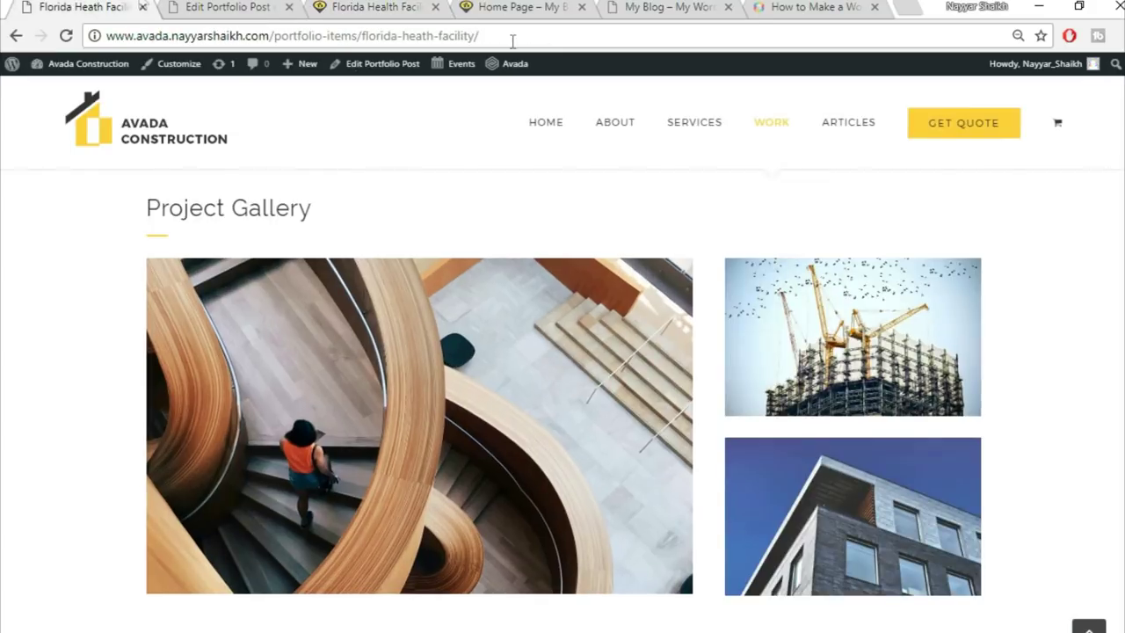
scroll(1037, 341, down, 6)
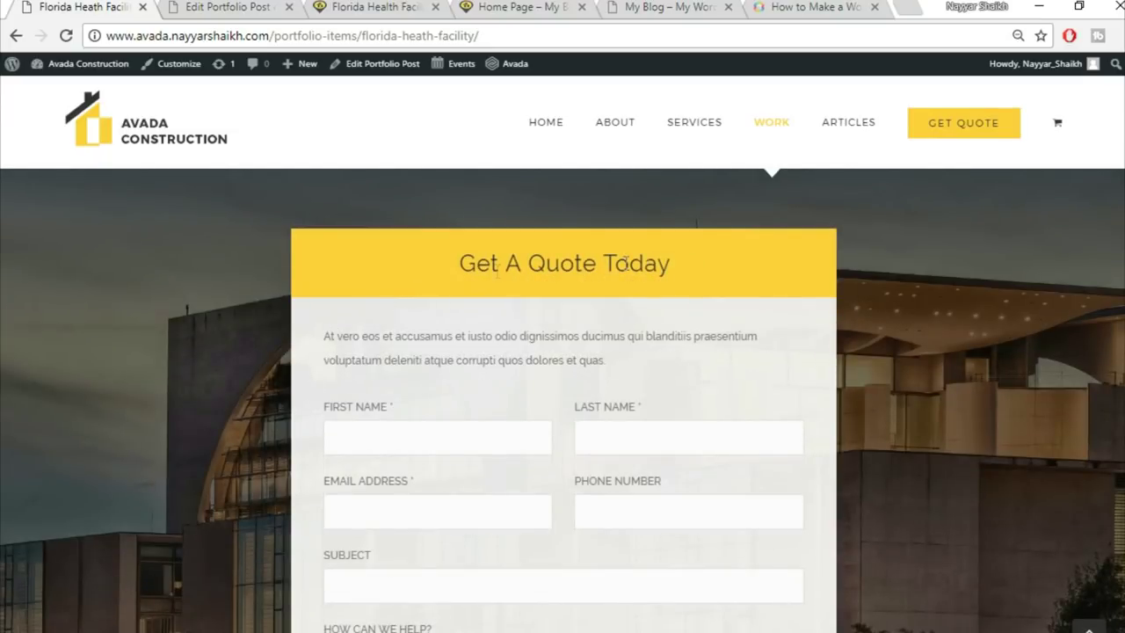
scroll(691, 278, down, 1)
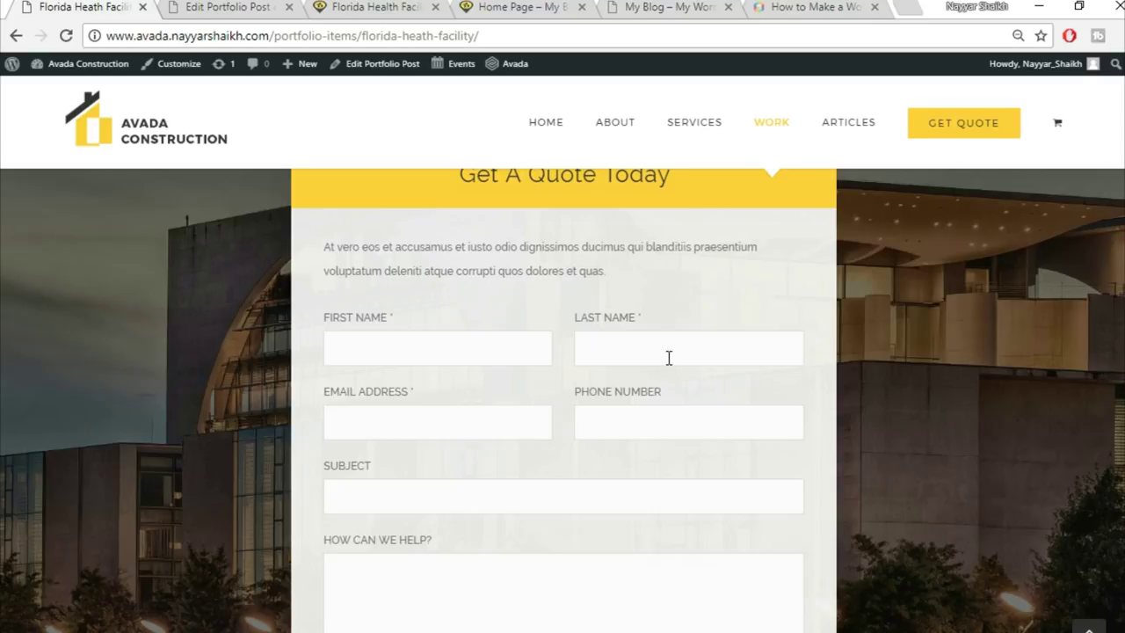
scroll(346, 307, down, 2)
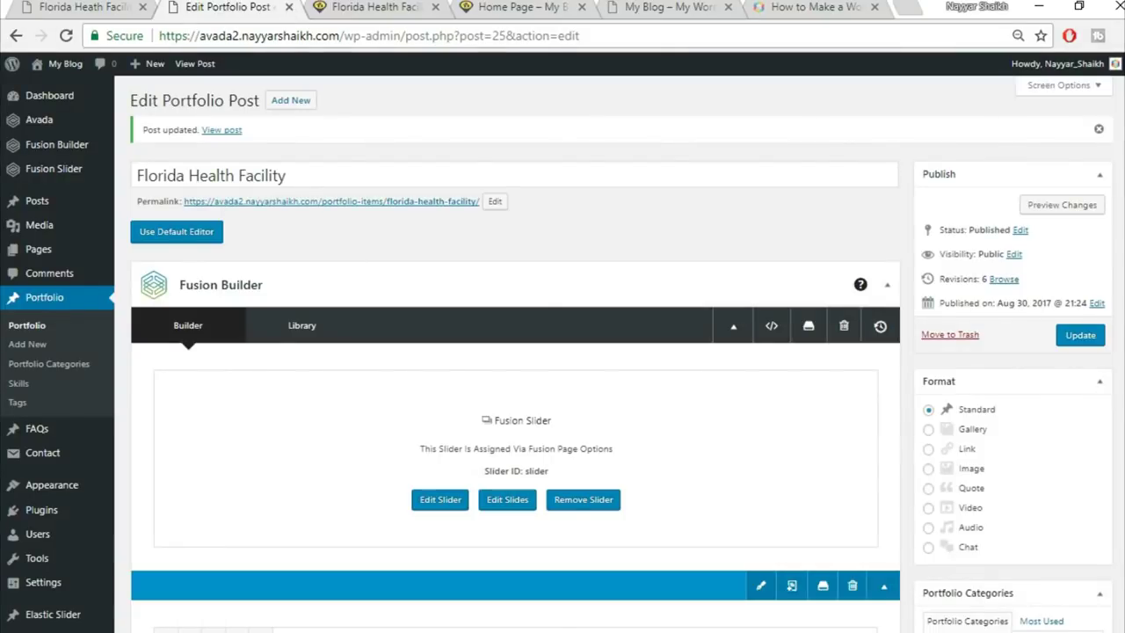
Open Contact > Add New in a new browser tab and switch to it
mouse_move(53, 457)
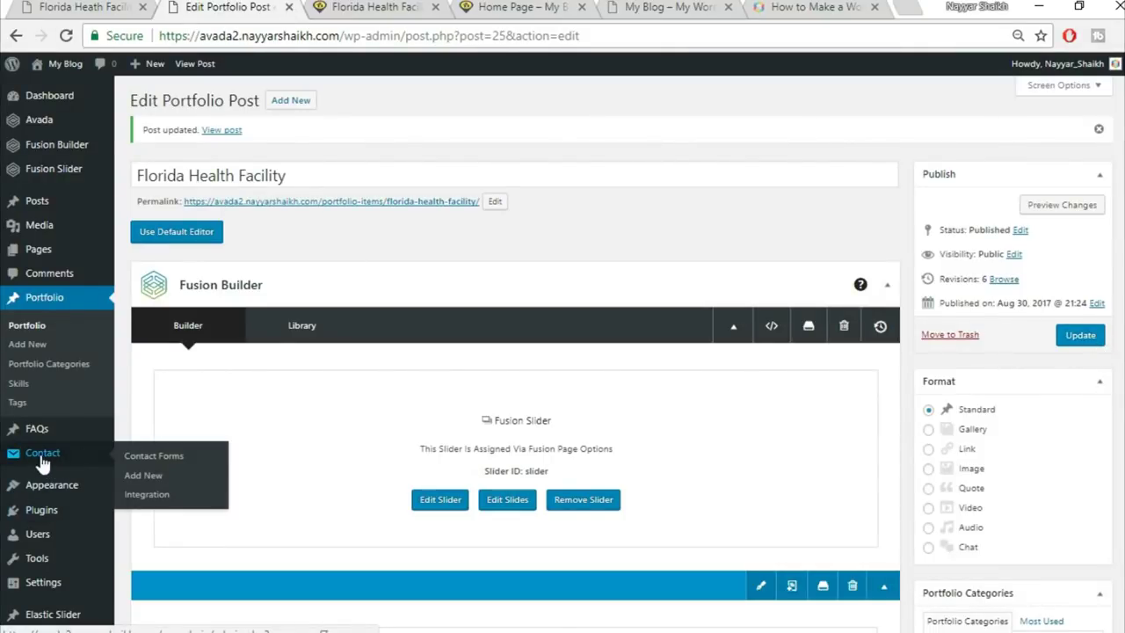
right_click(154, 484)
click(224, 306)
click(346, 7)
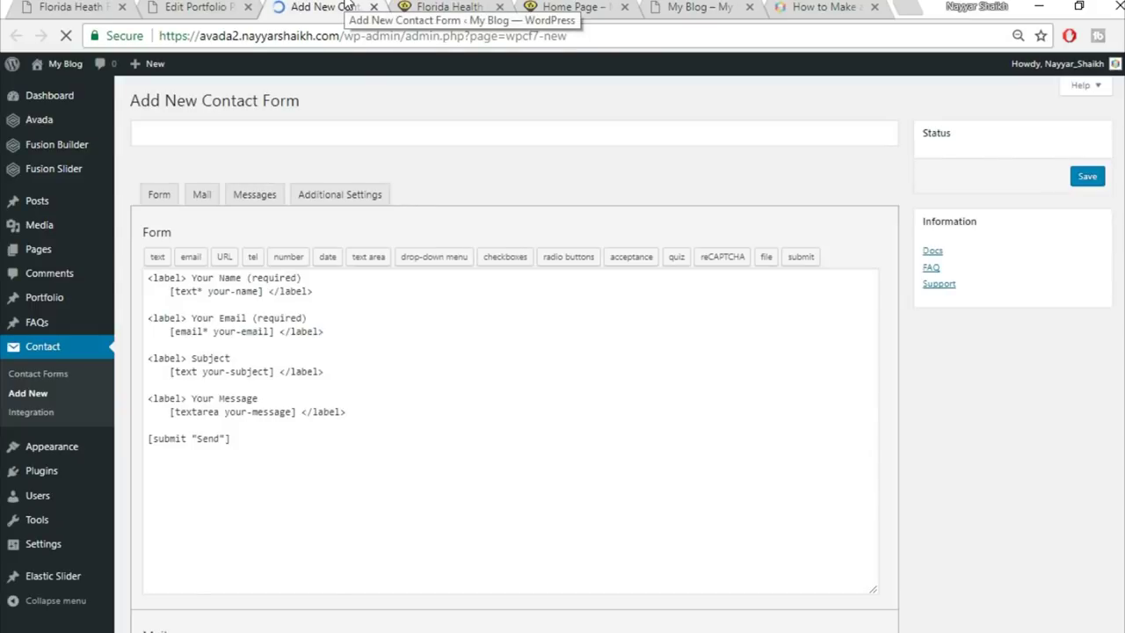
Open CSS.txt from the CSS folder in a maximized Notepad window
key(alt+Tab)
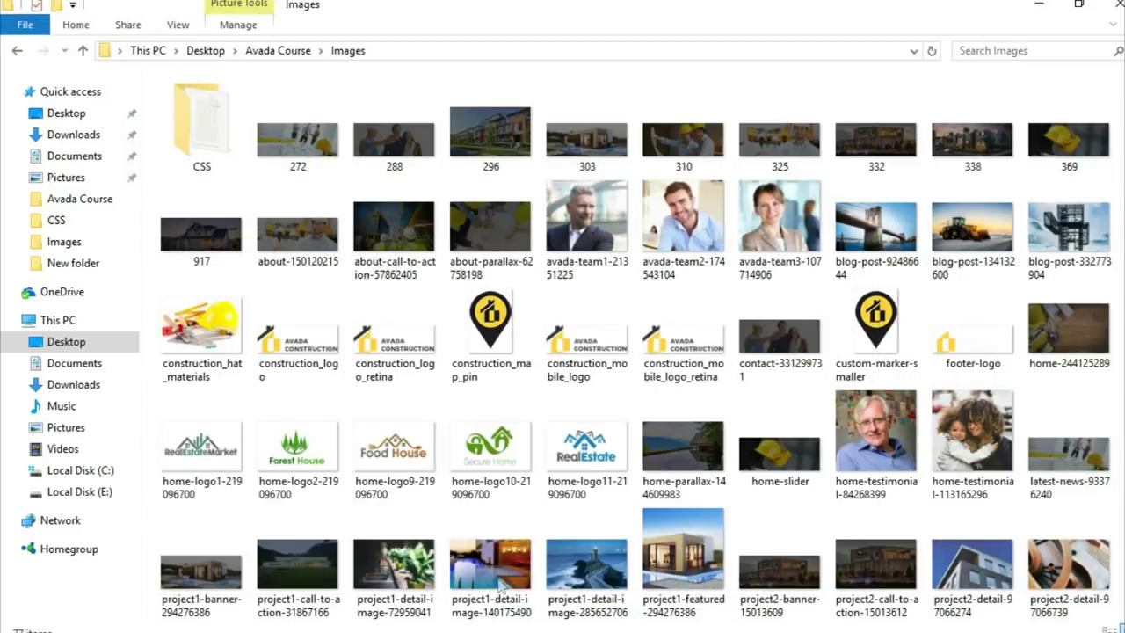
double_click(208, 129)
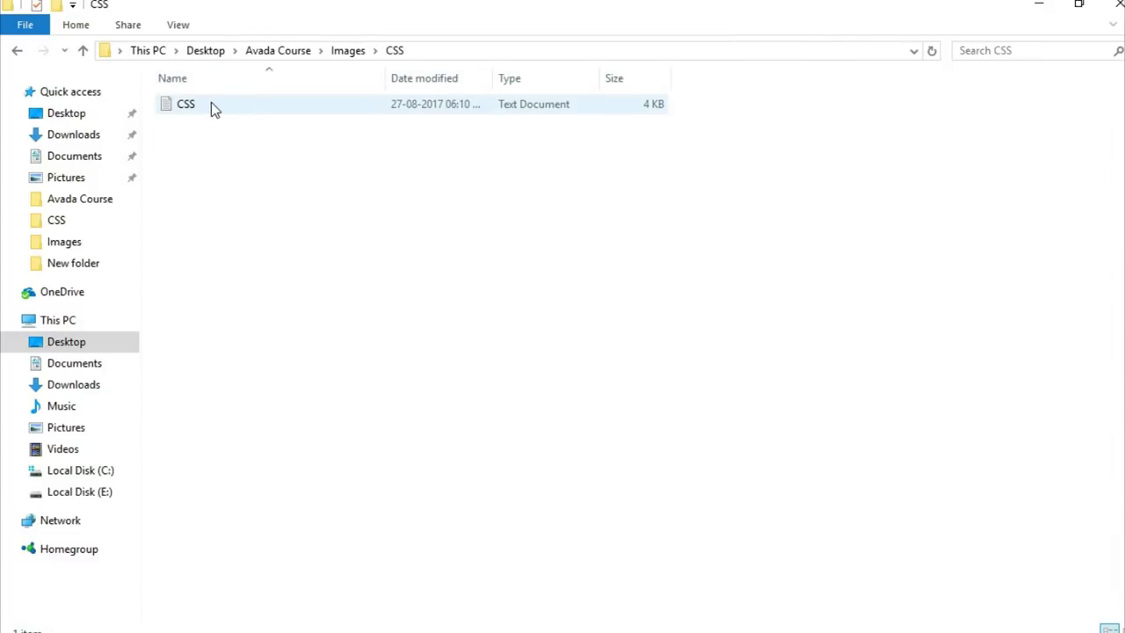
double_click(211, 104)
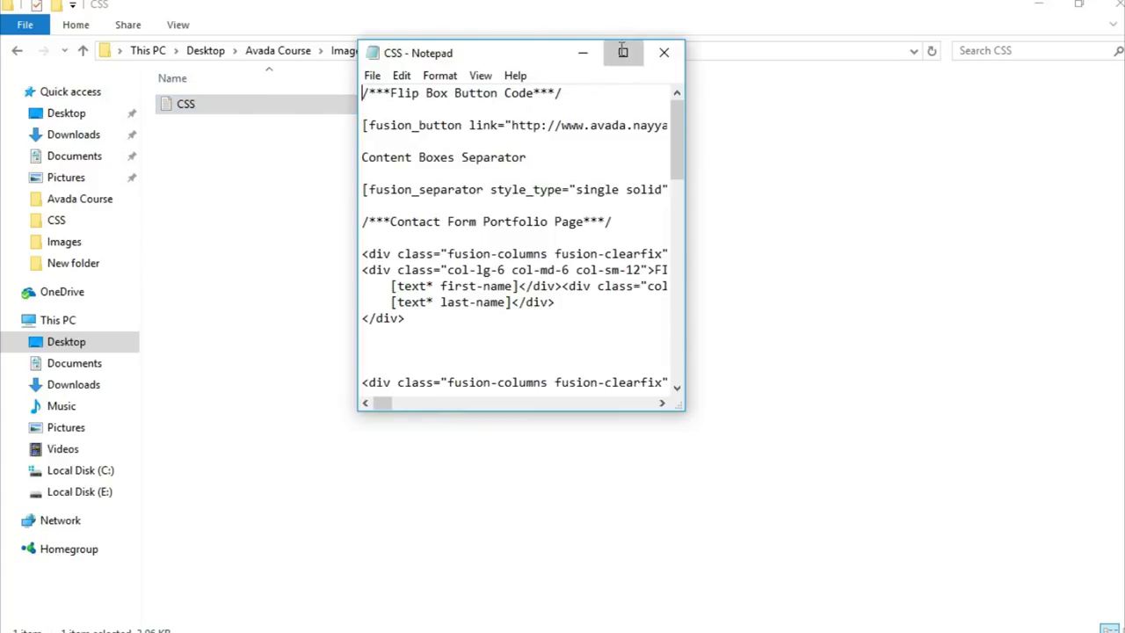
click(624, 52)
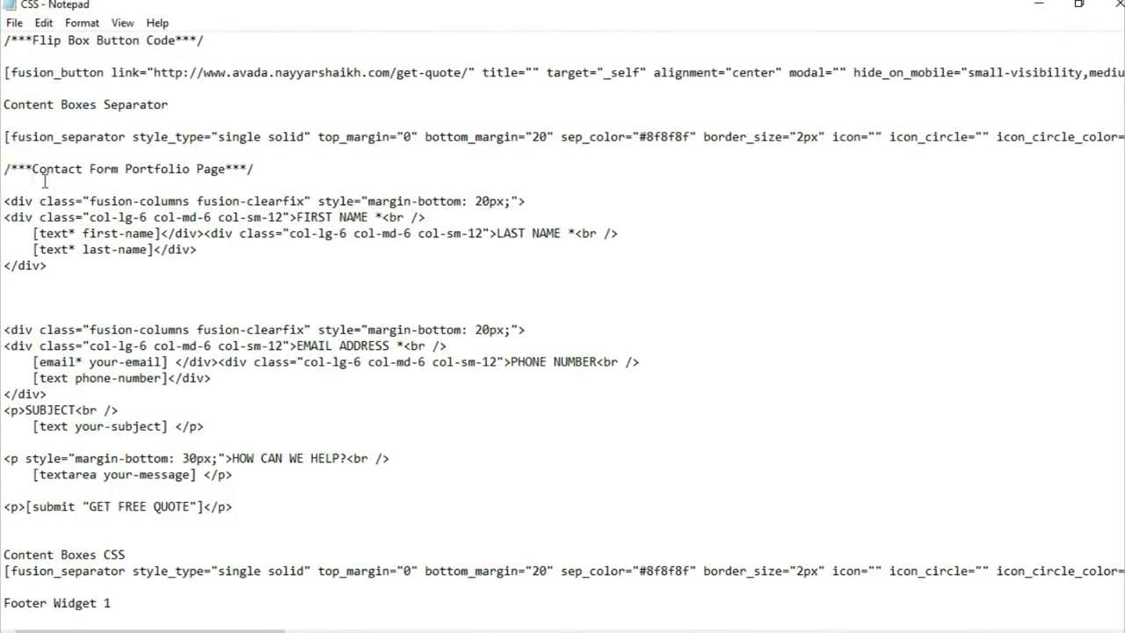
Copy the Contact Form Portfolio Page code block from Notepad and return to the browser
drag(4, 195, 310, 512)
key(ctrl+c)
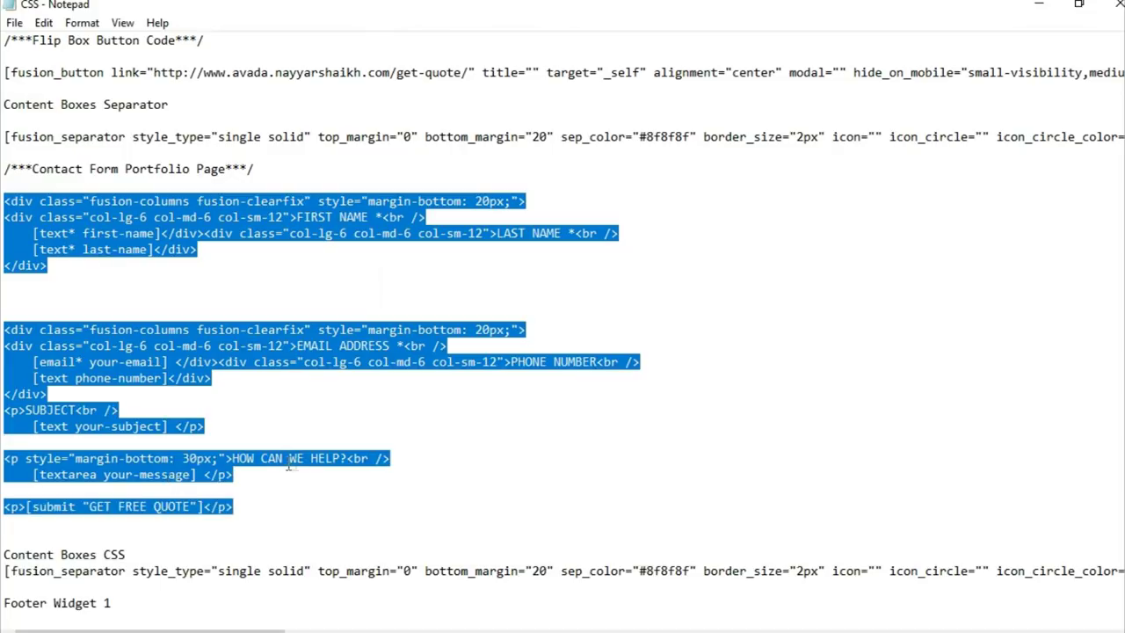
key(alt+Tab)
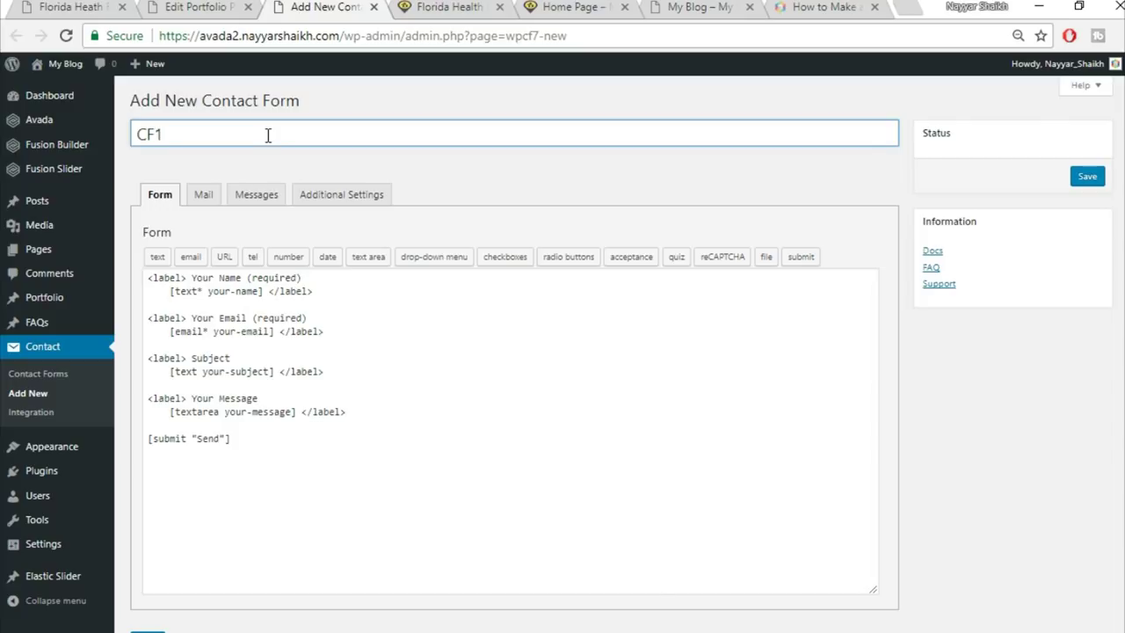
Replace CF1's default form code with the pasted quote-form markup and save the form
click(275, 398)
key(ctrl+a)
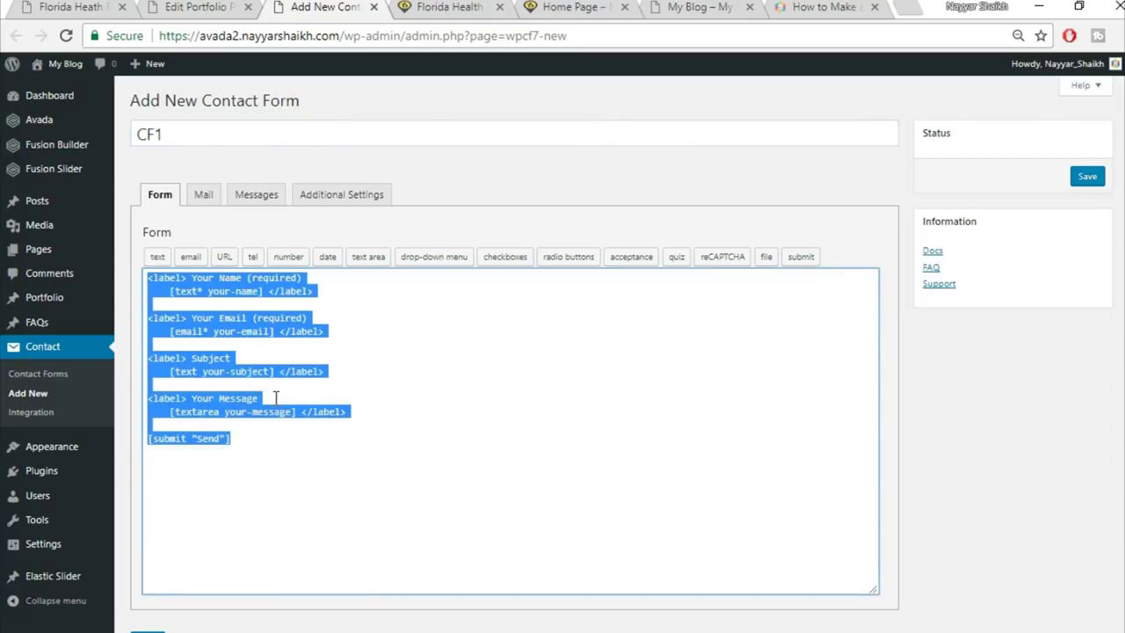
key(BackSpace)
key(ctrl+v)
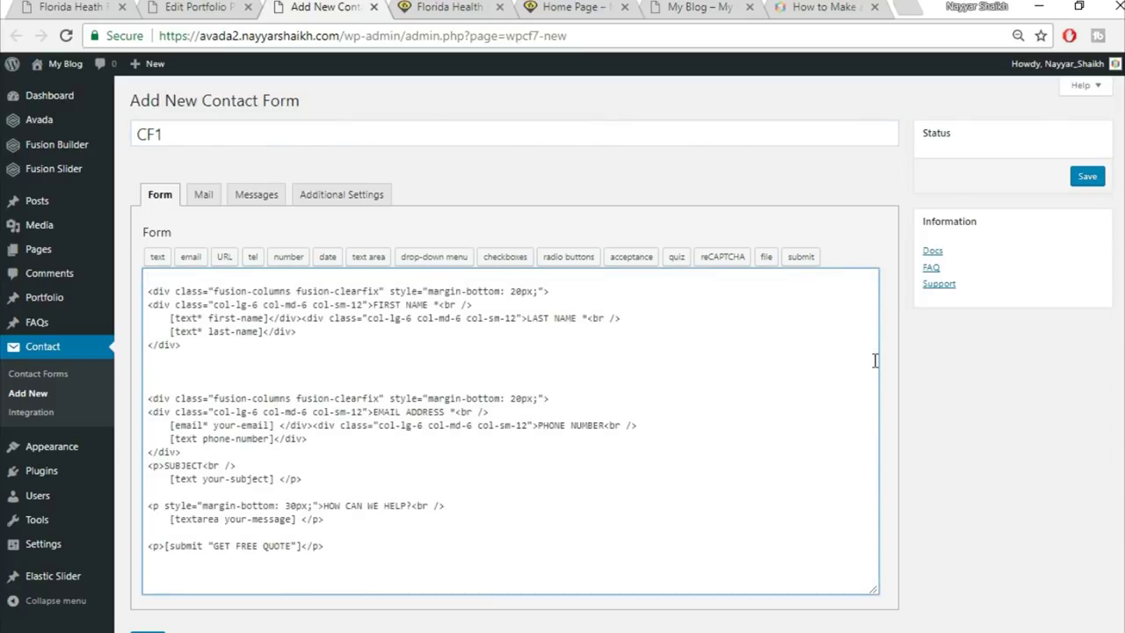
scroll(875, 360, down, 1)
click(148, 573)
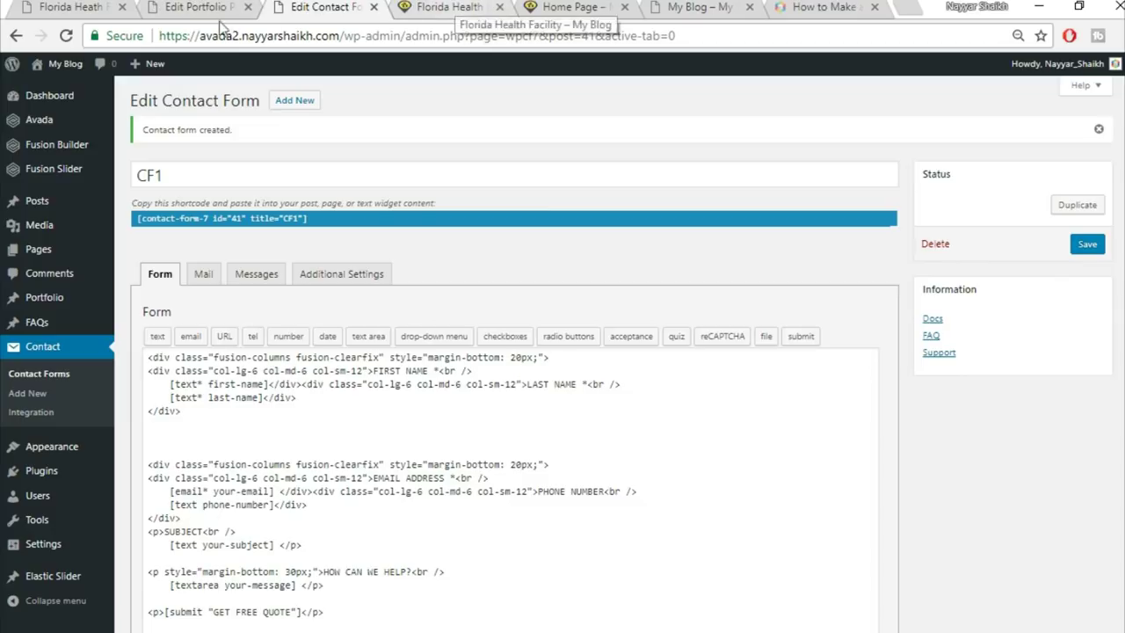
Scroll the portfolio post editor and the demo page's quote section for reference
click(191, 16)
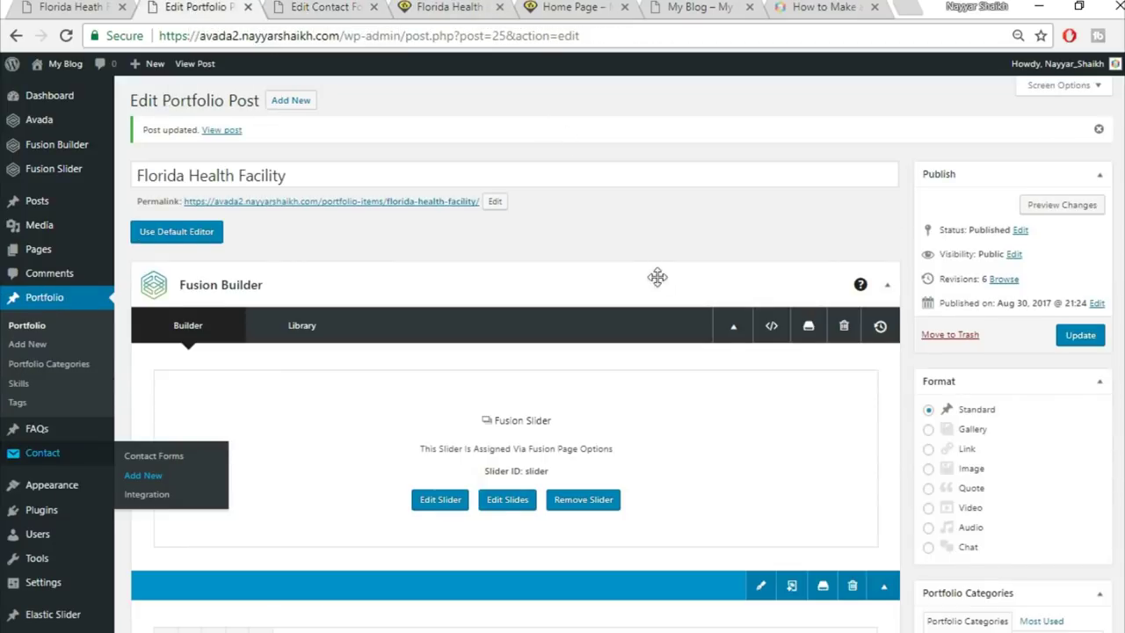
scroll(721, 372, down, 6)
scroll(721, 381, down, 4)
click(70, 7)
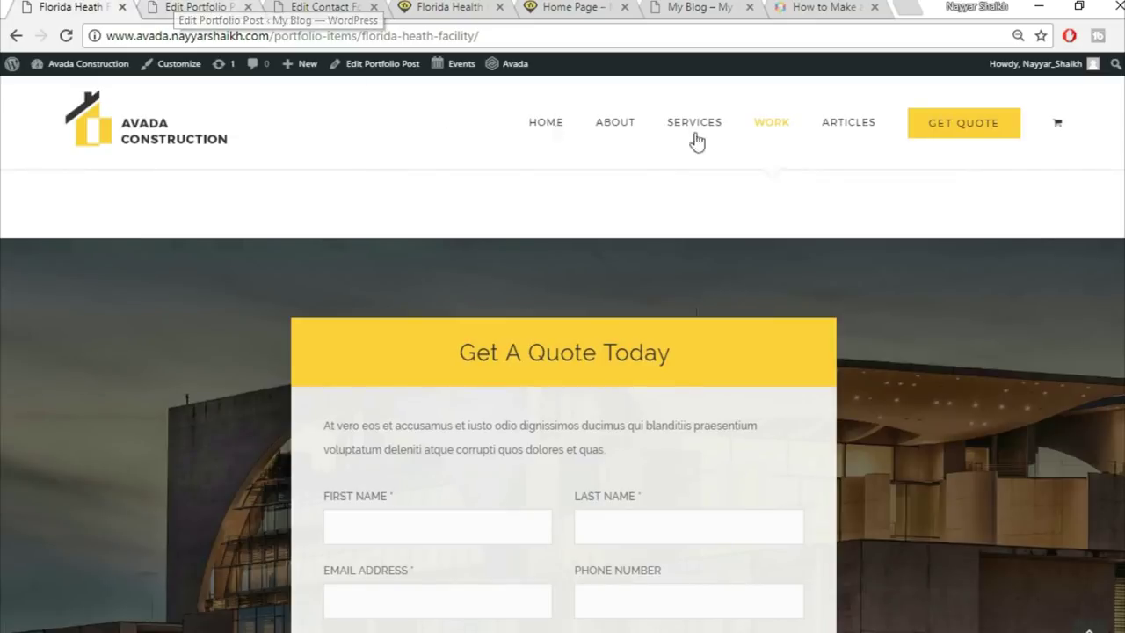
scroll(914, 299, down, 2)
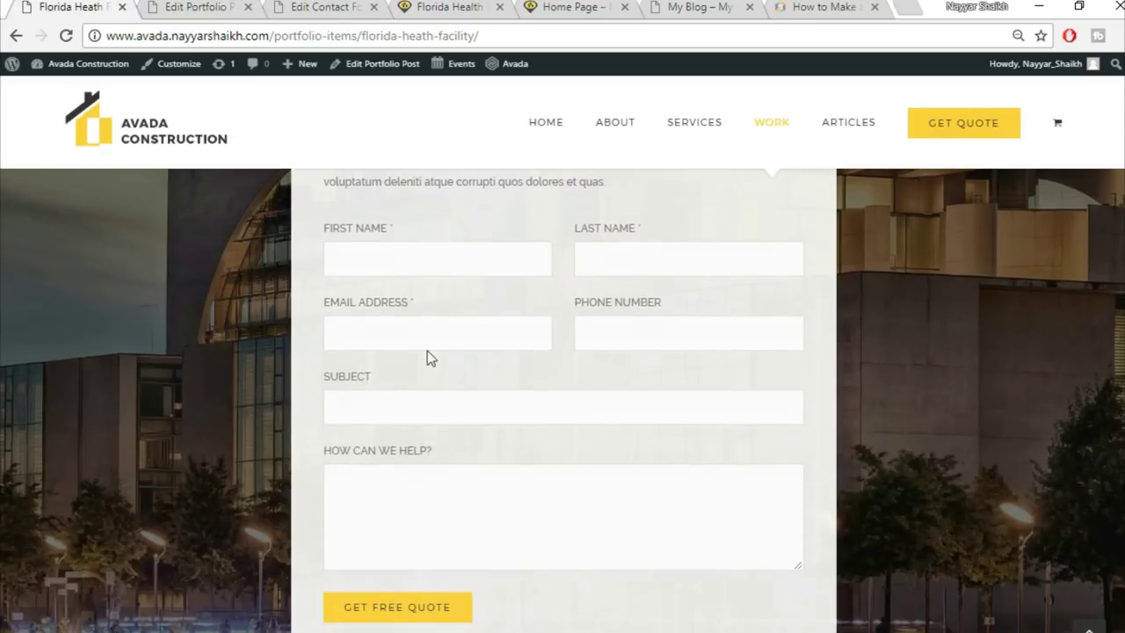
scroll(645, 555, up, 2)
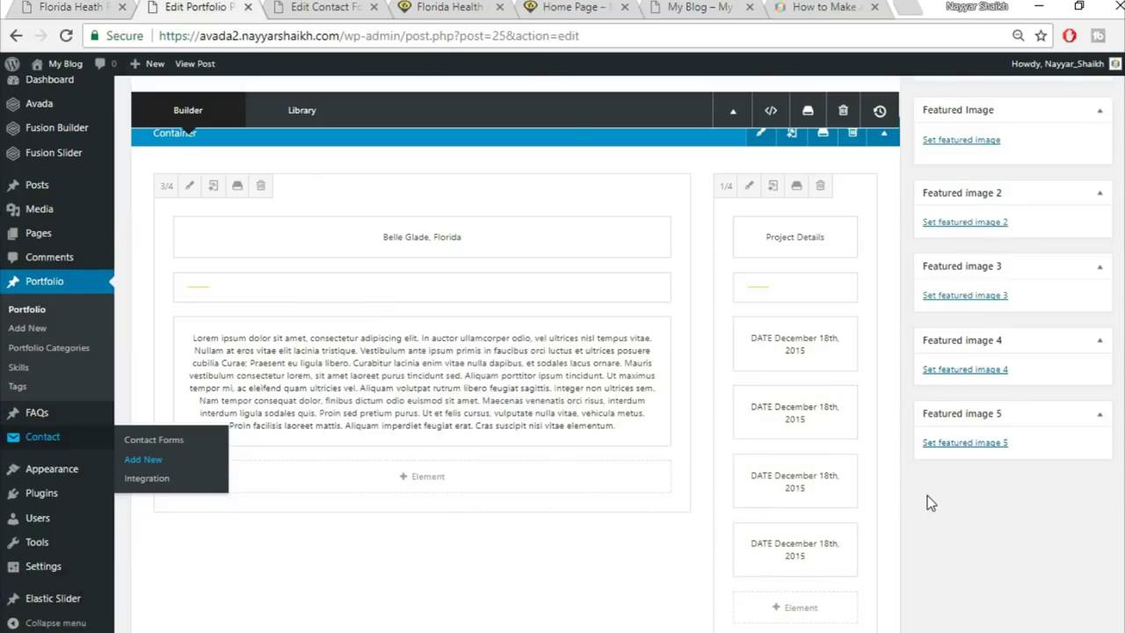
scroll(935, 516, down, 10)
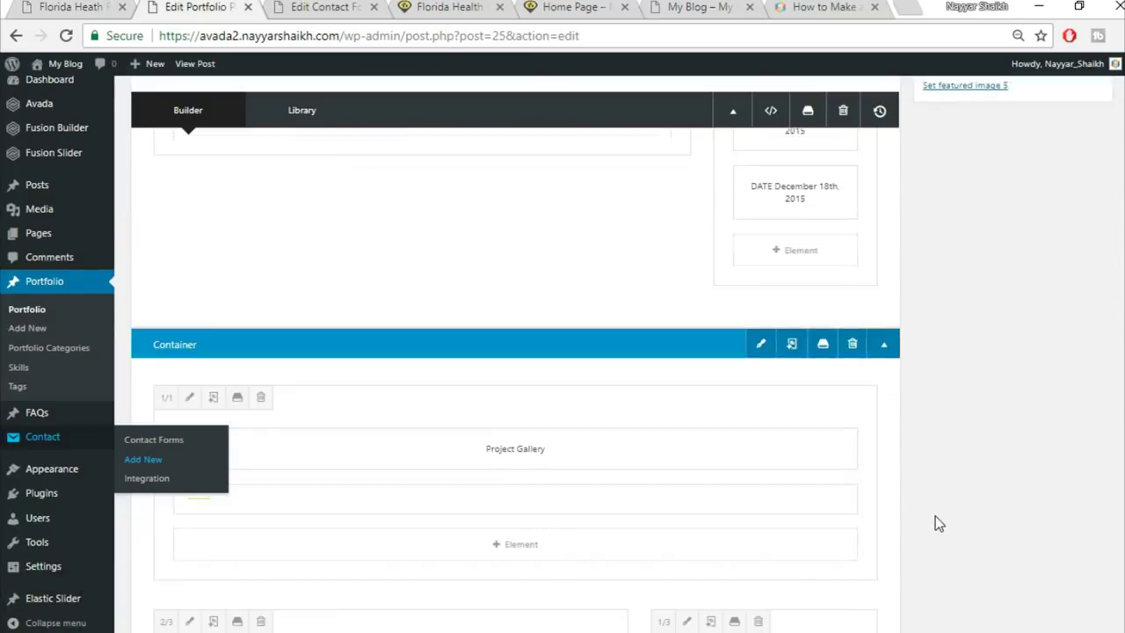
scroll(1062, 513, down, 5)
scroll(1062, 517, up, 5)
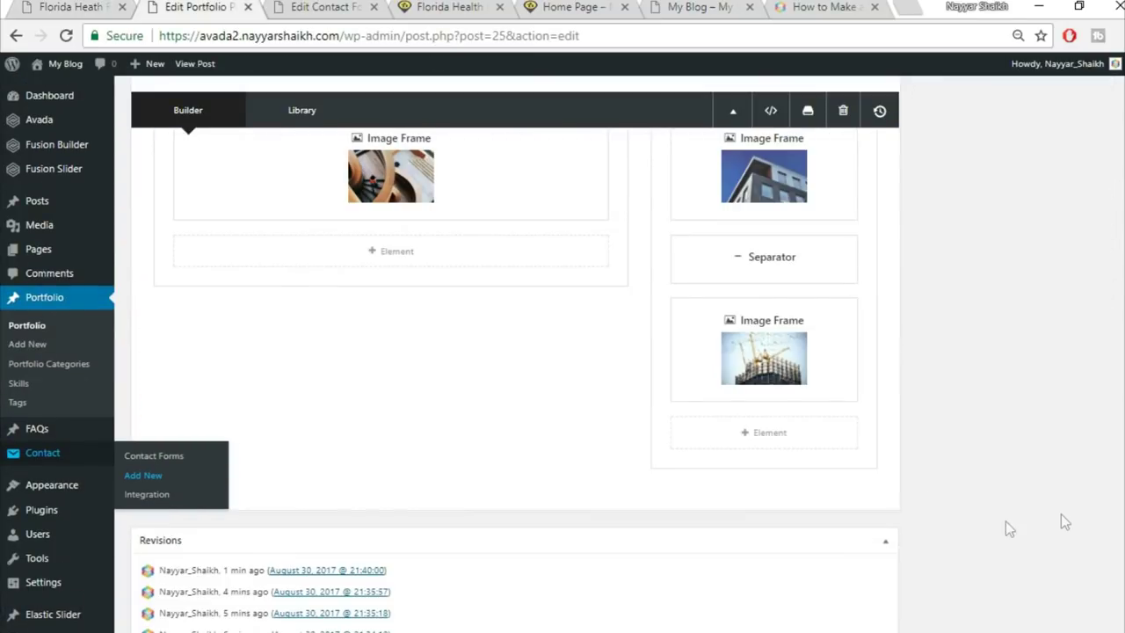
Insert a new container with 1/6, 2/3 and 1/6 columns at the bottom of the post
click(711, 493)
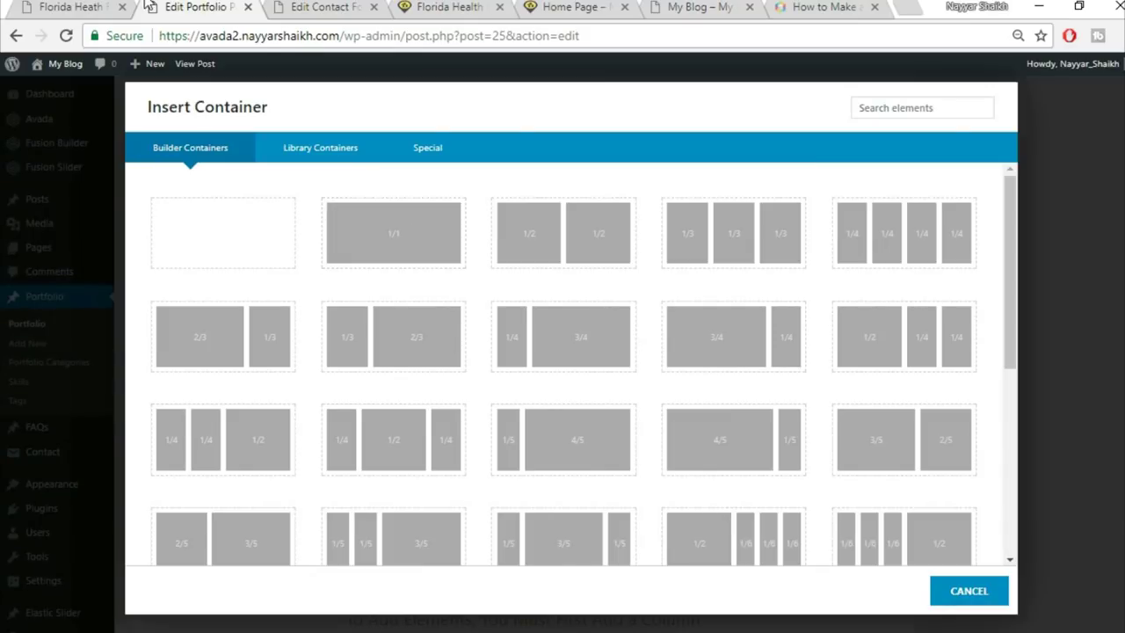
click(52, 7)
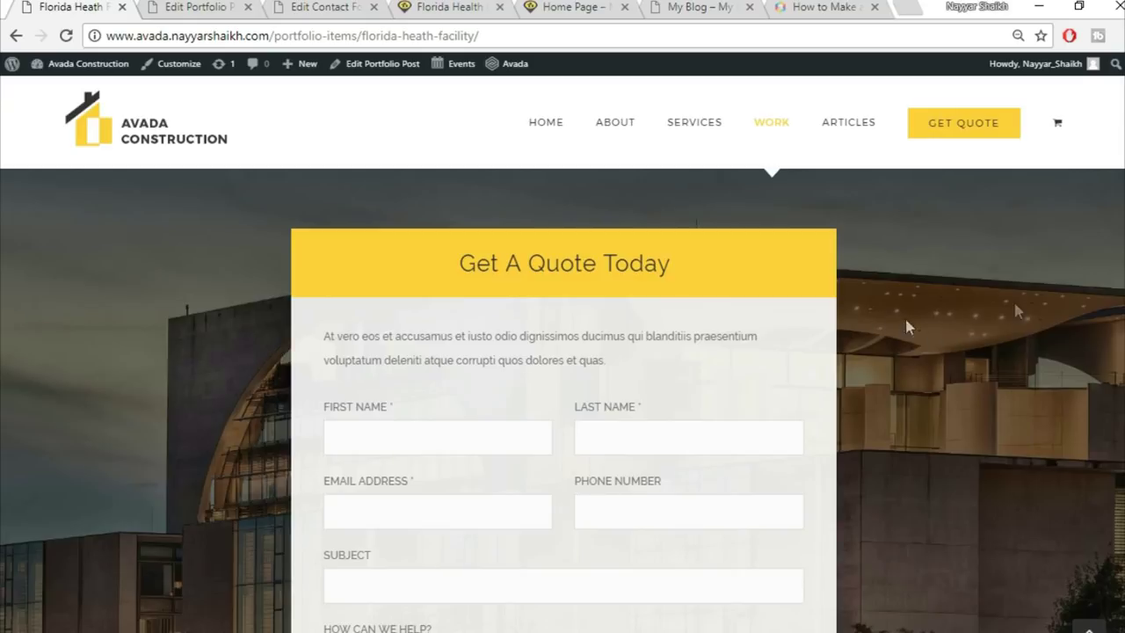
click(200, 8)
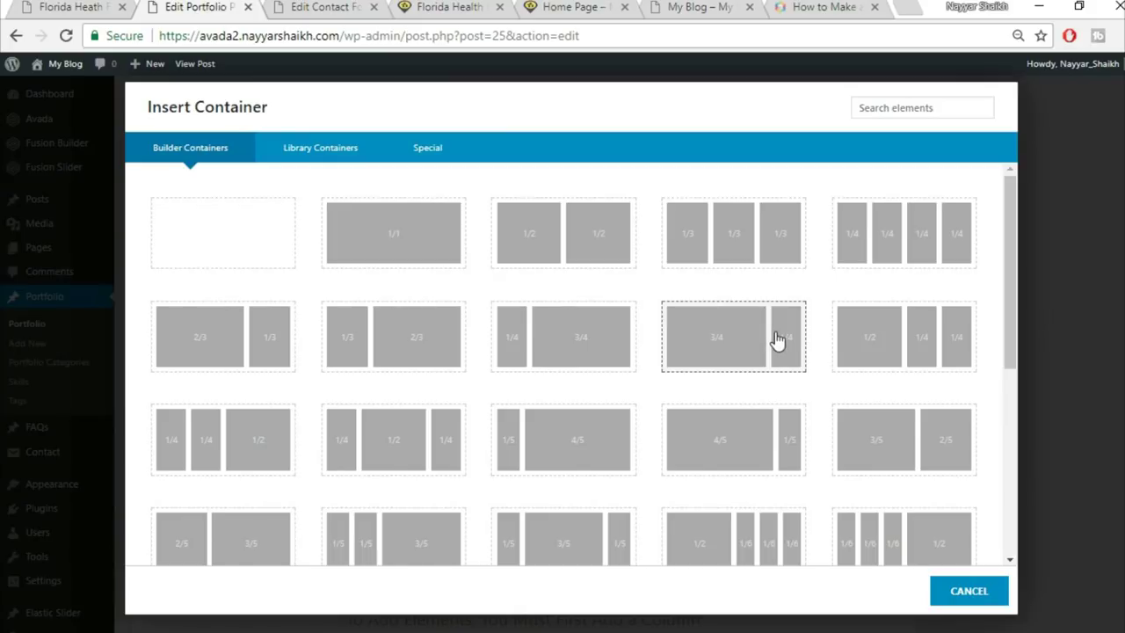
scroll(715, 355, down, 3)
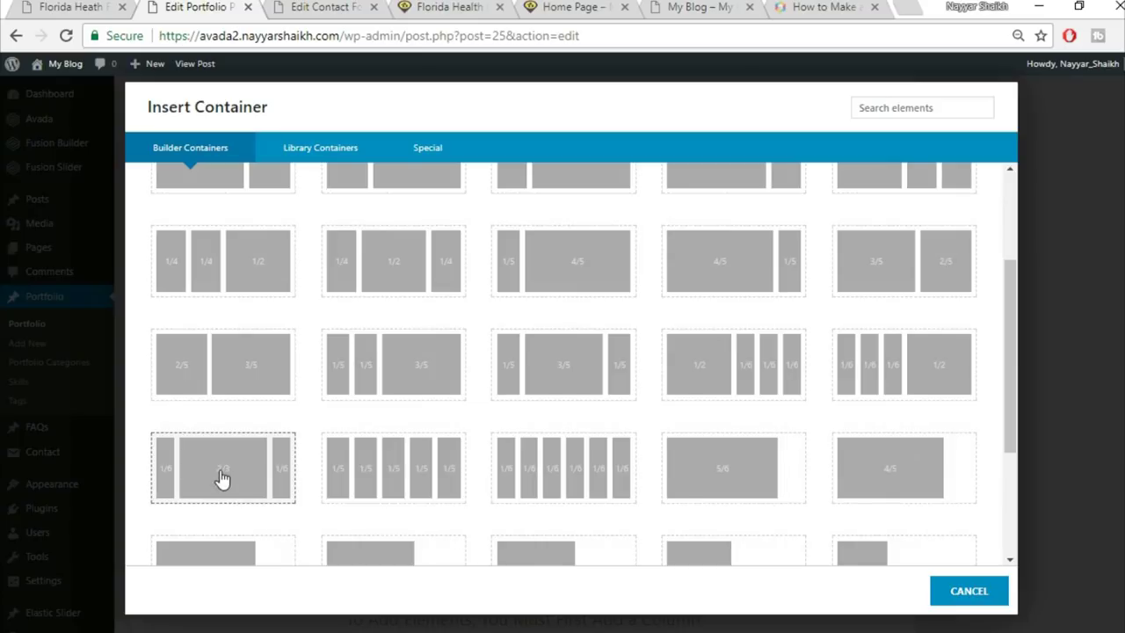
click(220, 475)
scroll(971, 385, down, 6)
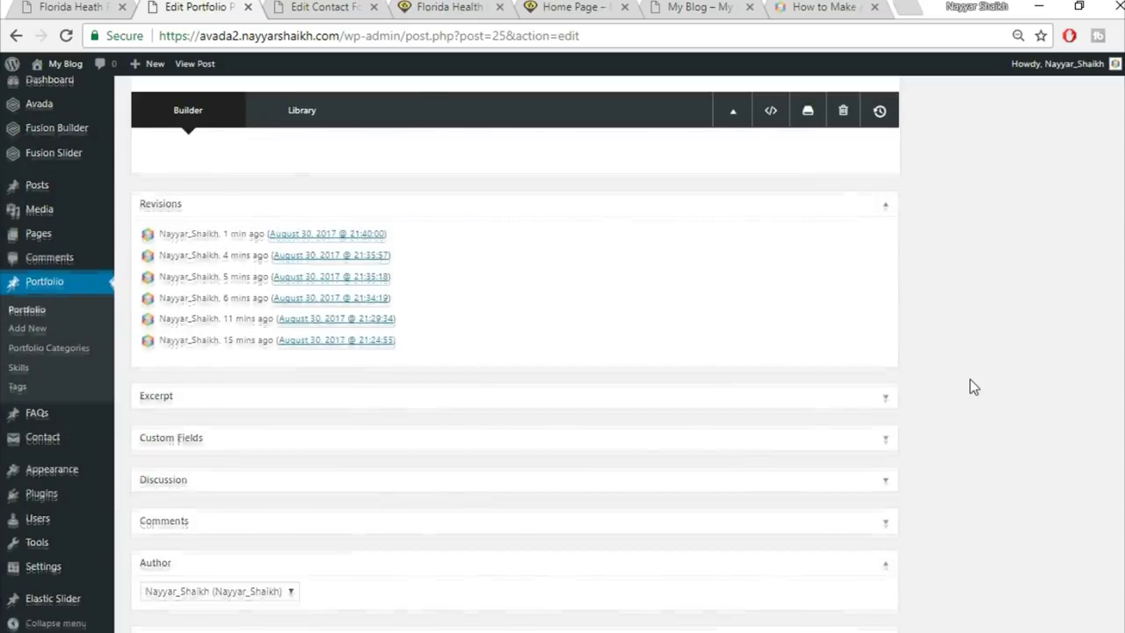
scroll(971, 384, up, 3)
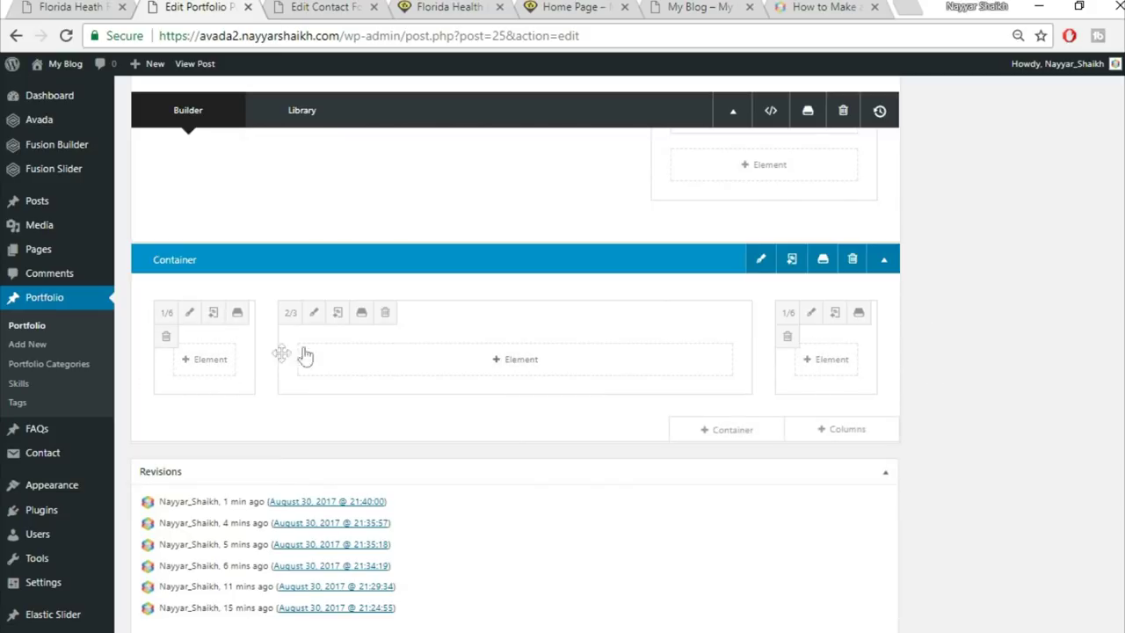
click(60, 7)
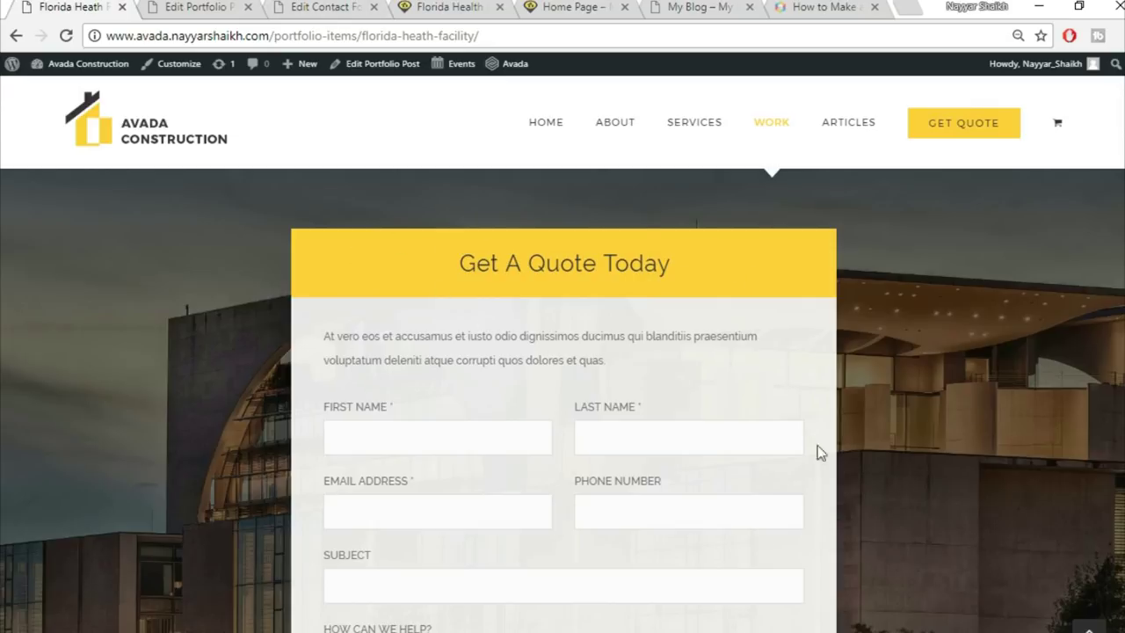
click(194, 7)
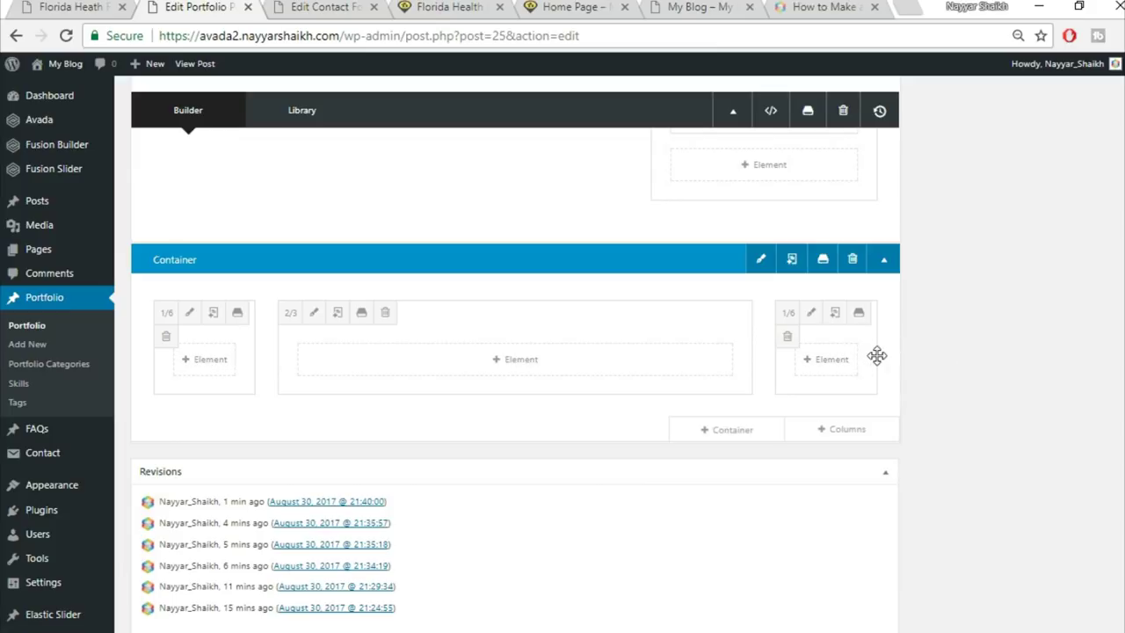
Add a Tagline Box element to the container's middle 2/3 column
click(519, 361)
click(35, 7)
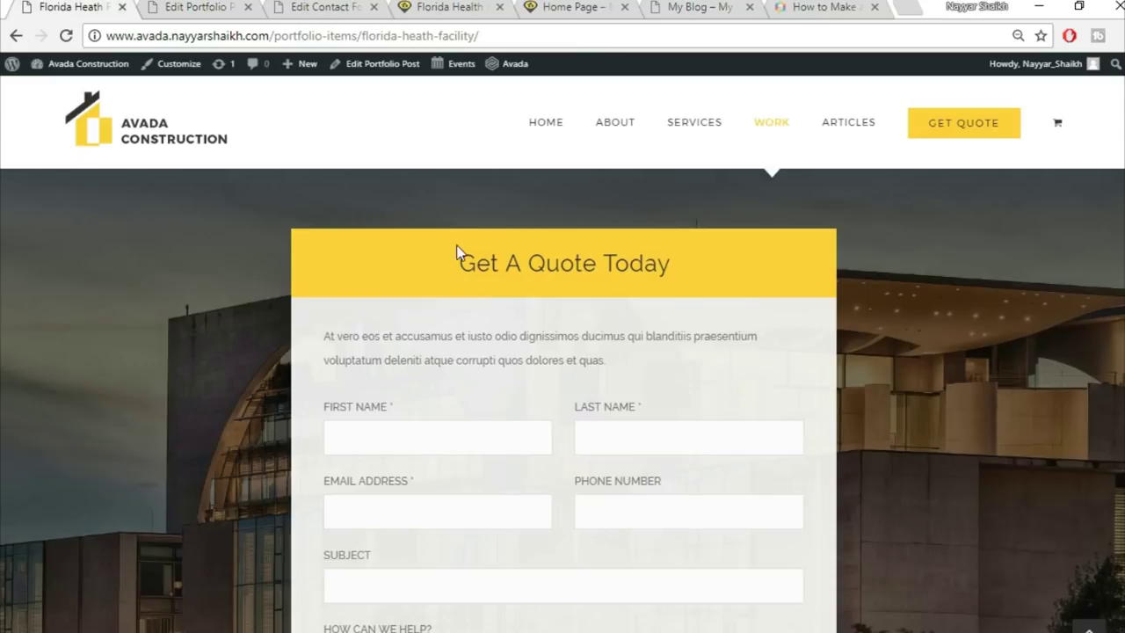
drag(433, 267, 724, 250)
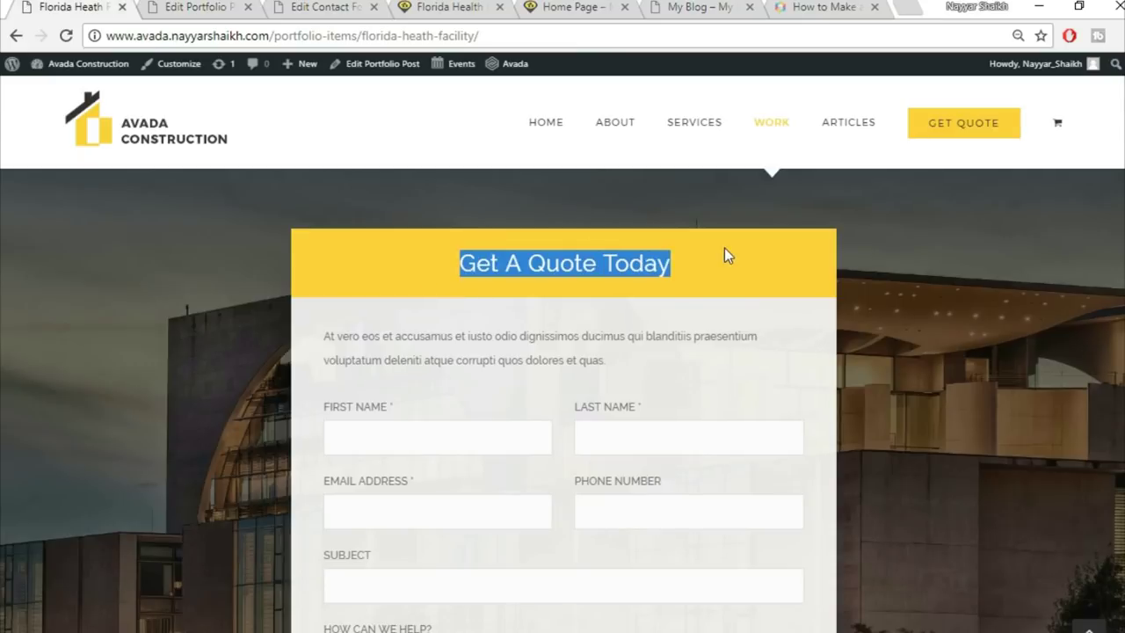
click(220, 7)
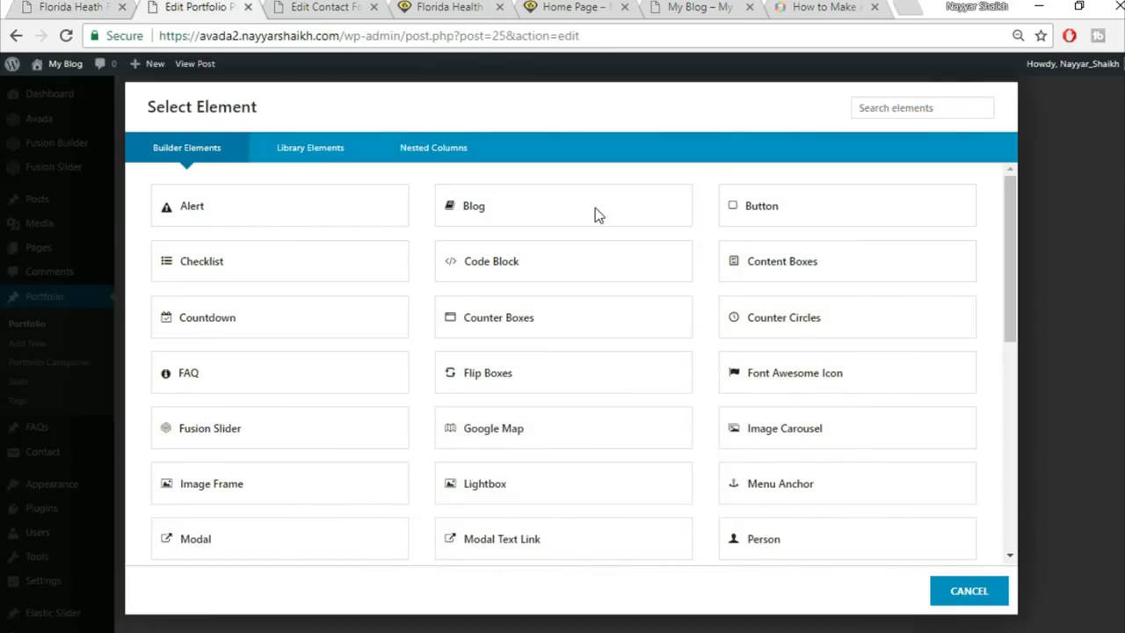
click(894, 108)
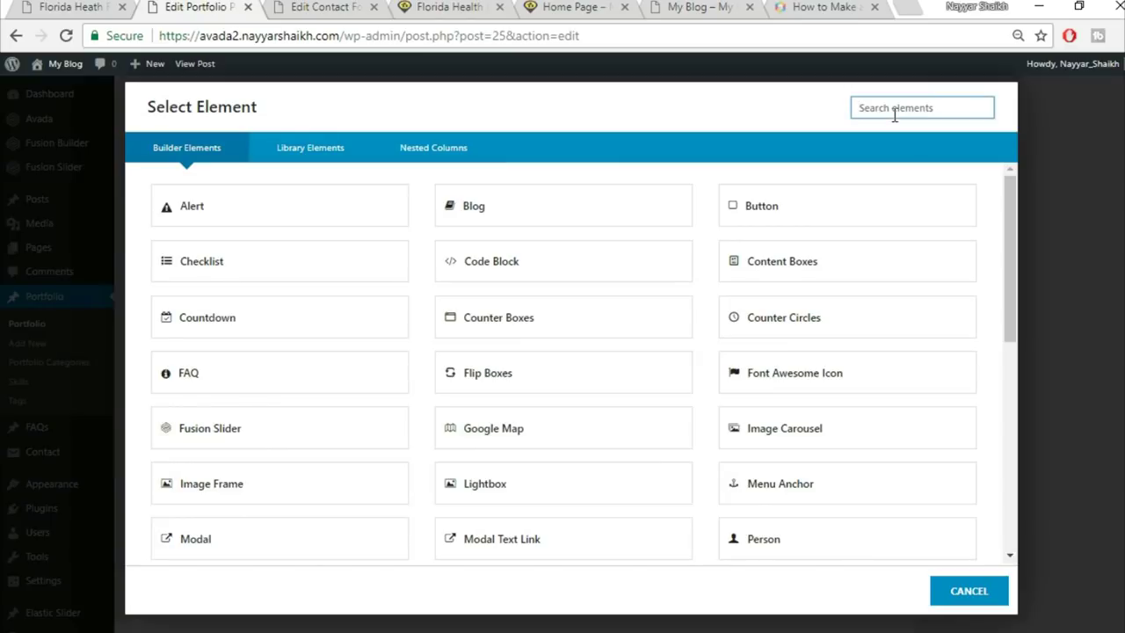
text(tag)
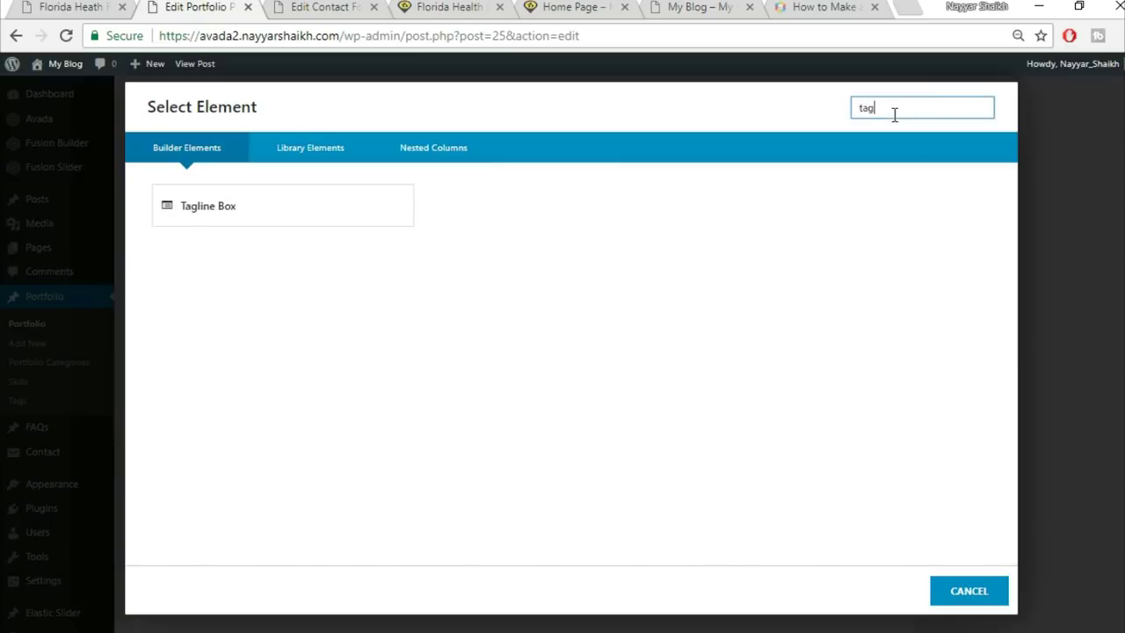
click(314, 211)
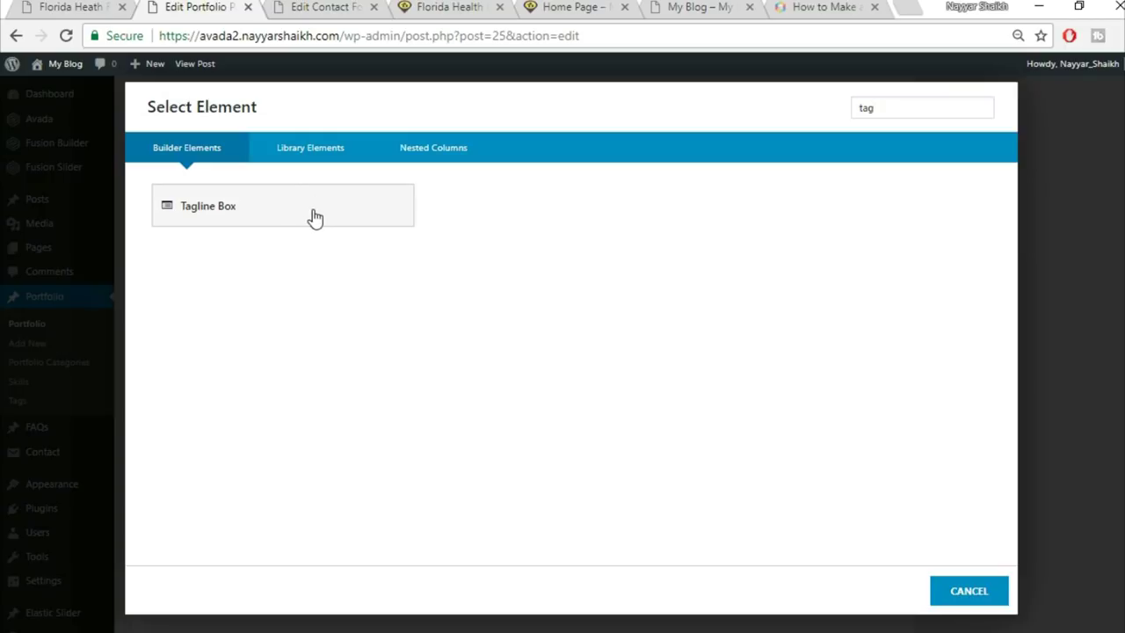
Give the tagline box a yellow background, border size 0 and centred content
click(643, 224)
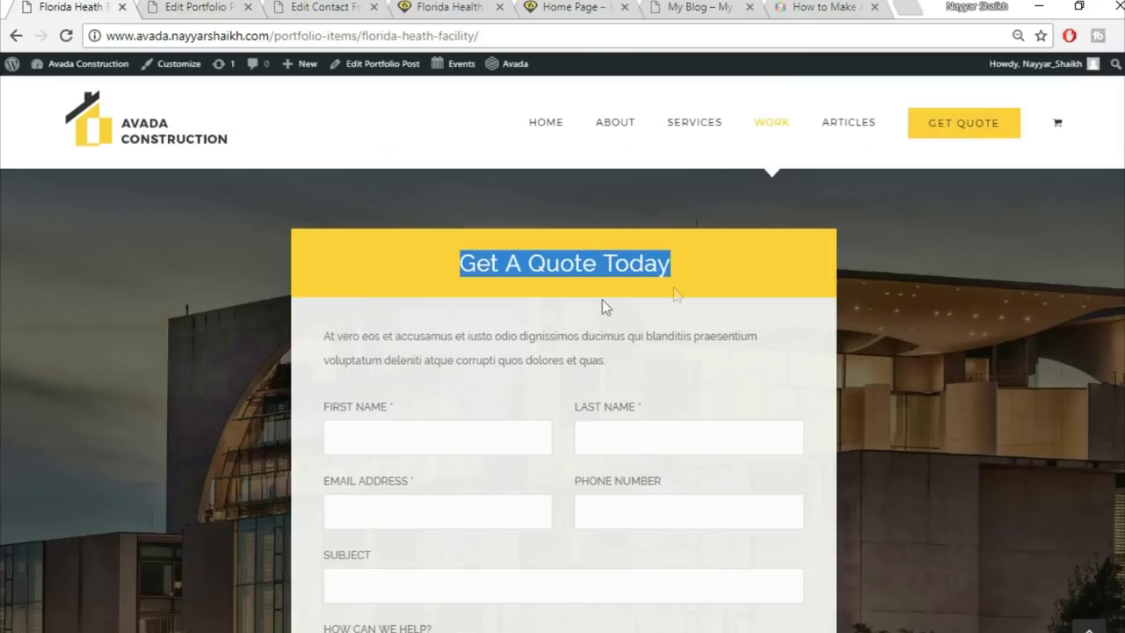
click(759, 258)
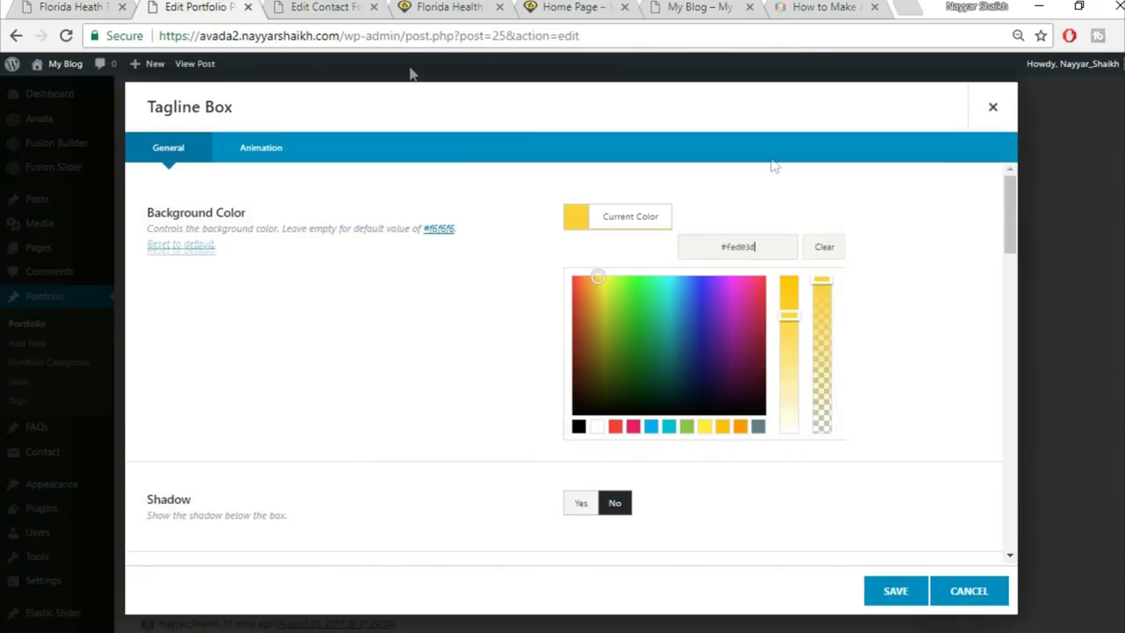
click(902, 203)
scroll(627, 291, down, 2)
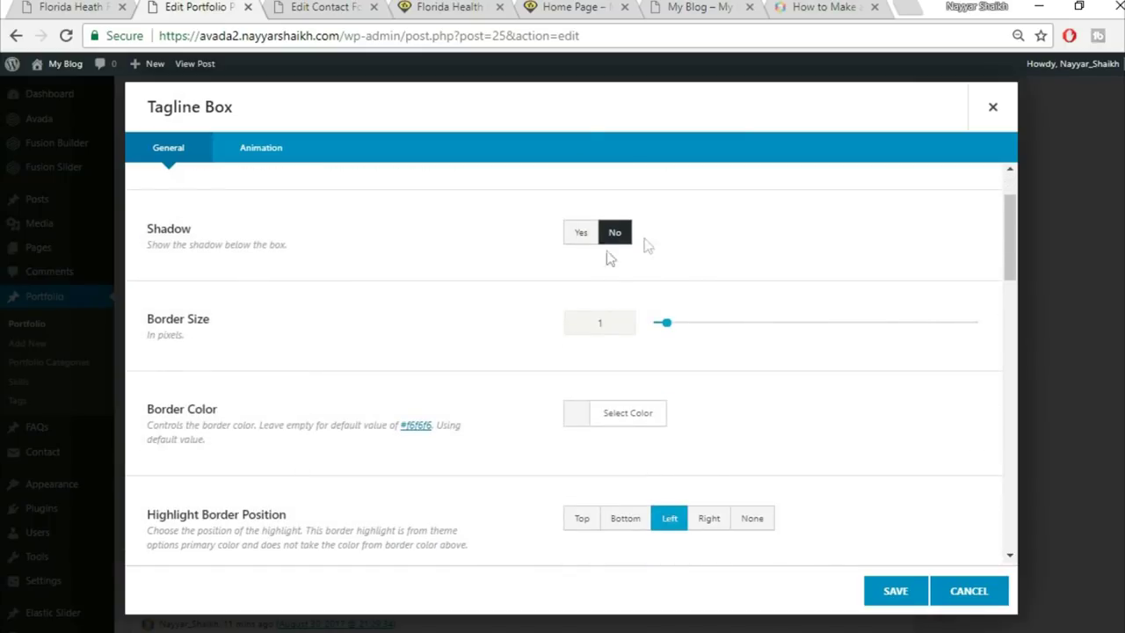
drag(622, 322, 513, 330)
text(0)
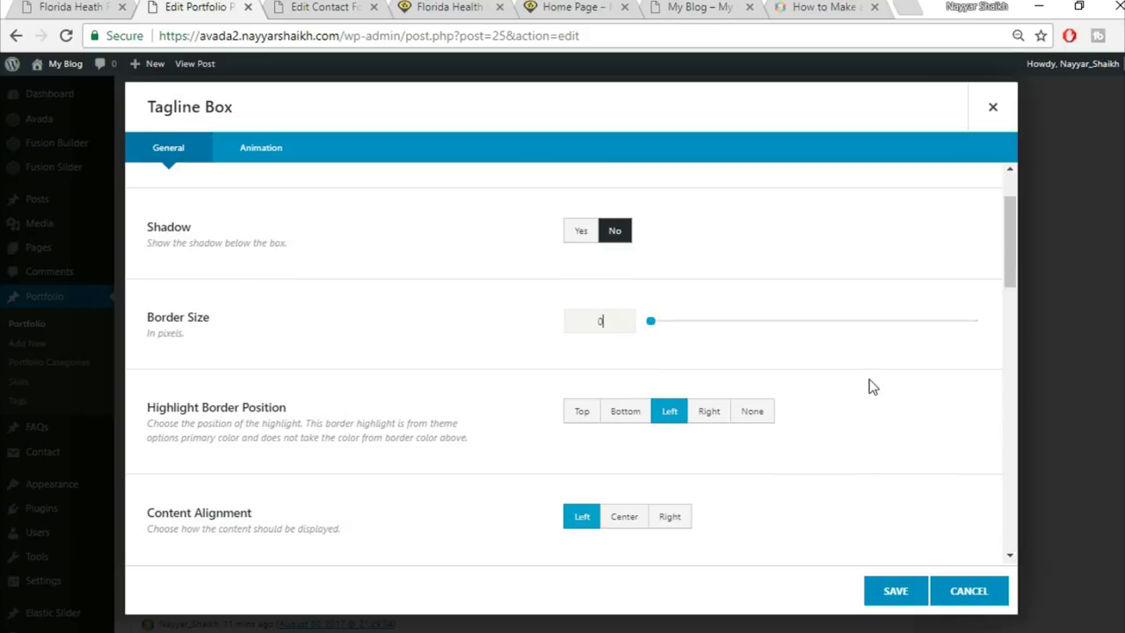
scroll(869, 387, down, 1)
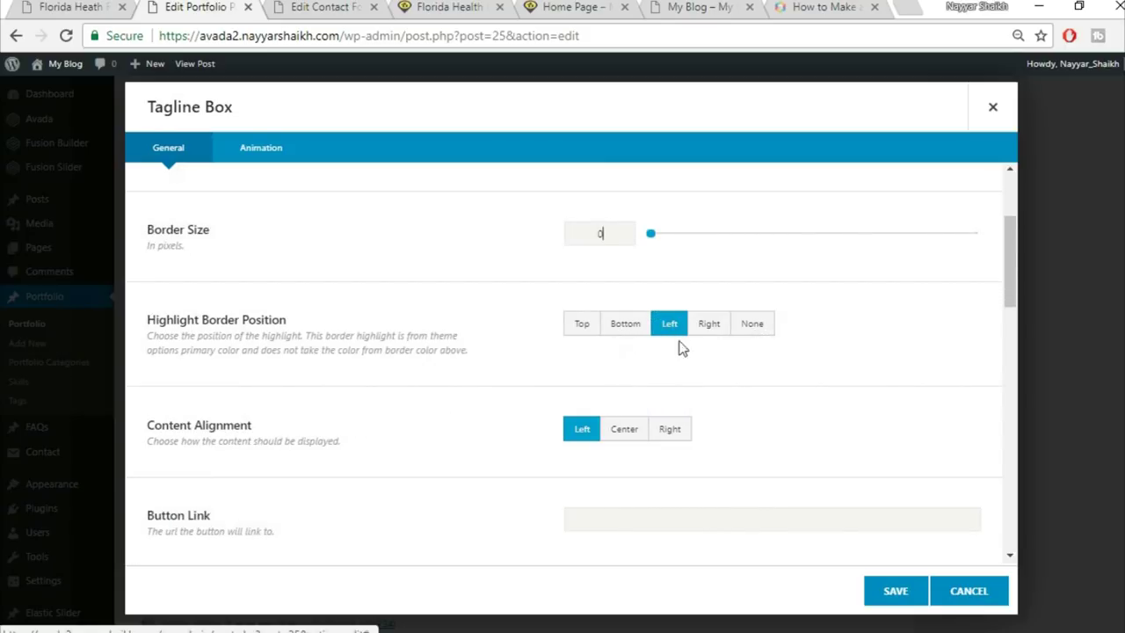
scroll(789, 349, down, 2)
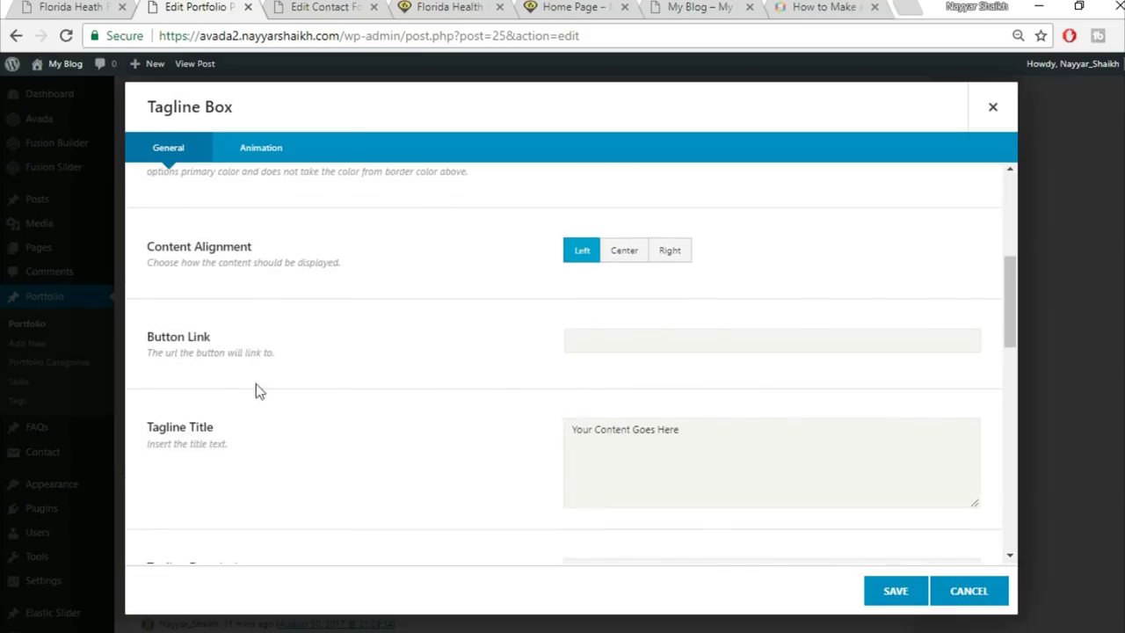
click(626, 256)
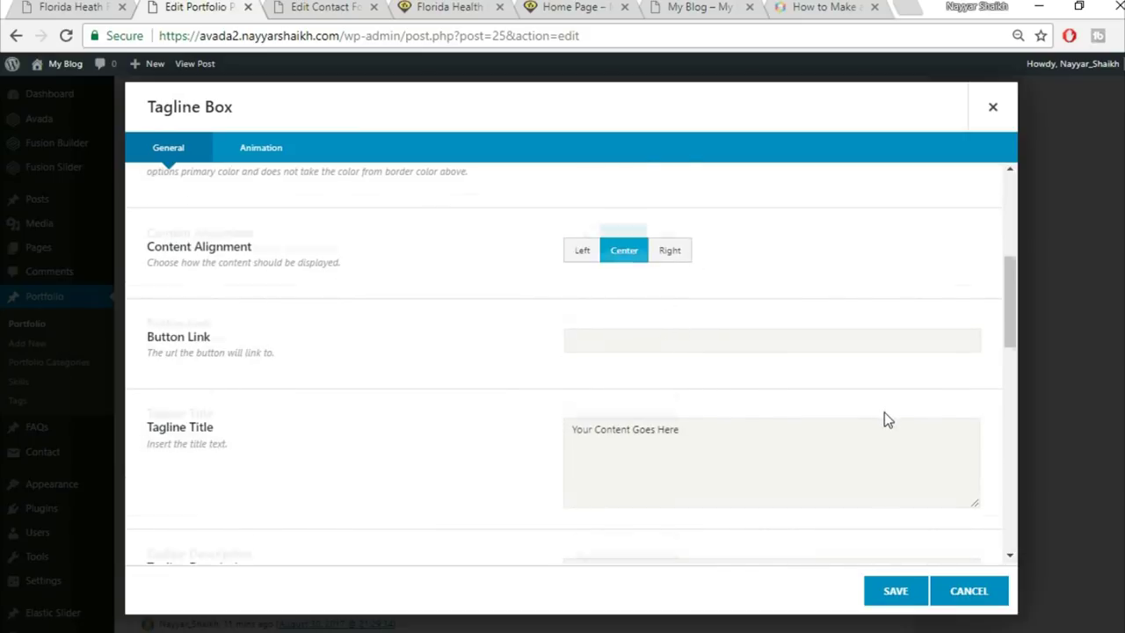
Title the tagline box 'Get A Quote Today'
scroll(885, 413, down, 1)
click(729, 368)
text(Get A Quote Today)
click(20, 7)
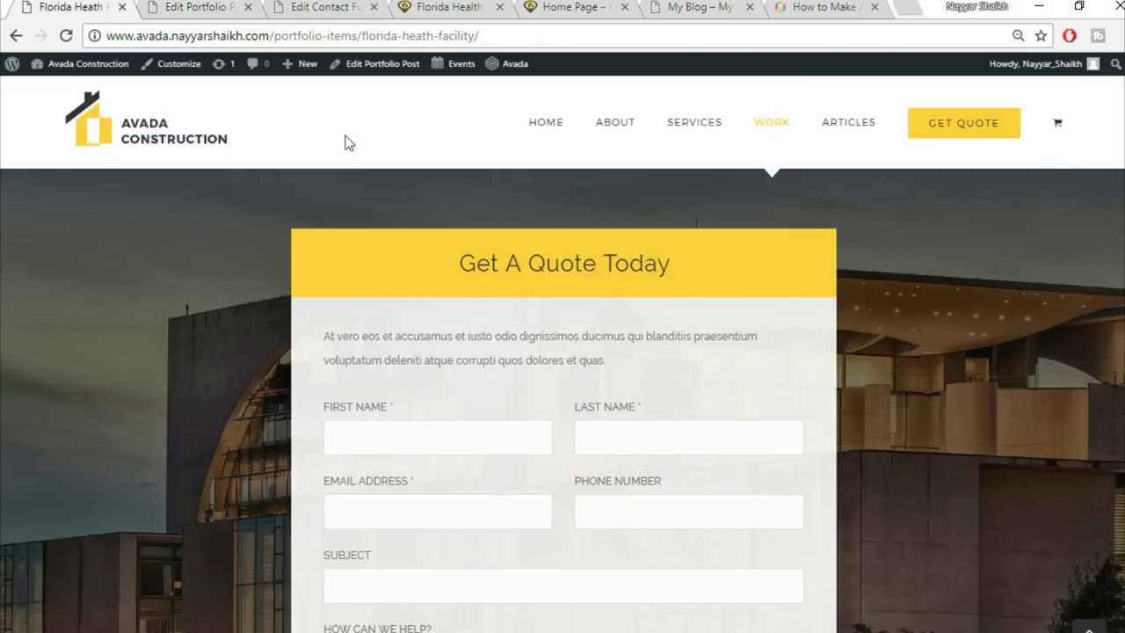
click(259, 12)
Clear the placeholder description and additional content from the tagline box
triple_click(778, 502)
key(BackSpace)
scroll(187, 369, down, 2)
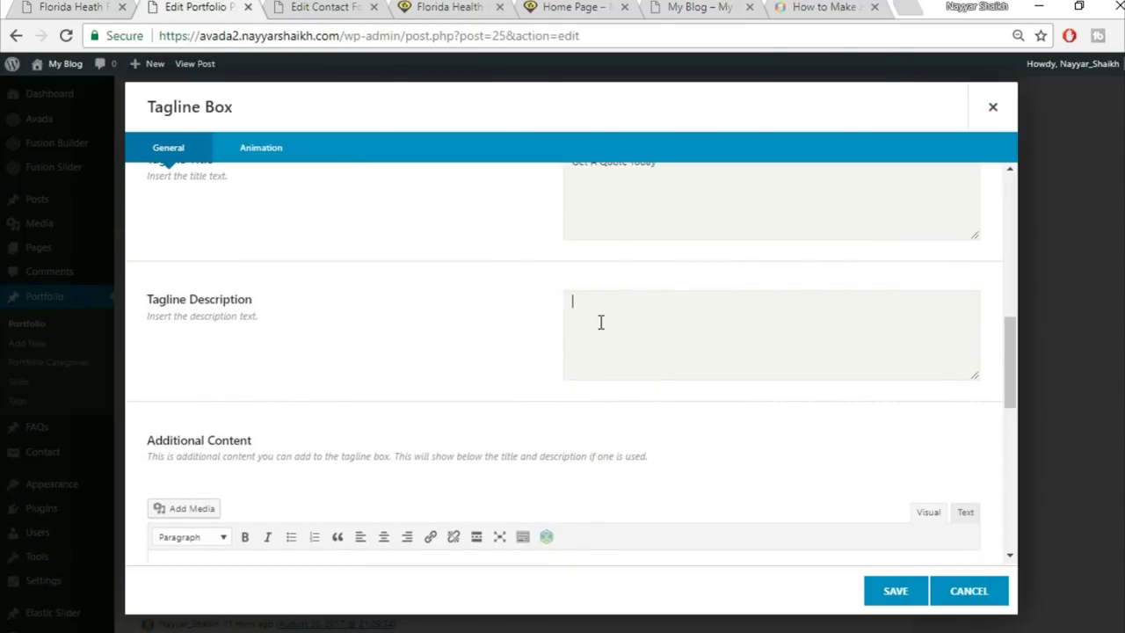
scroll(625, 364, down, 3)
triple_click(448, 424)
key(BackSpace)
Set the tagline box margins to 0 and save it
scroll(532, 395, down, 2)
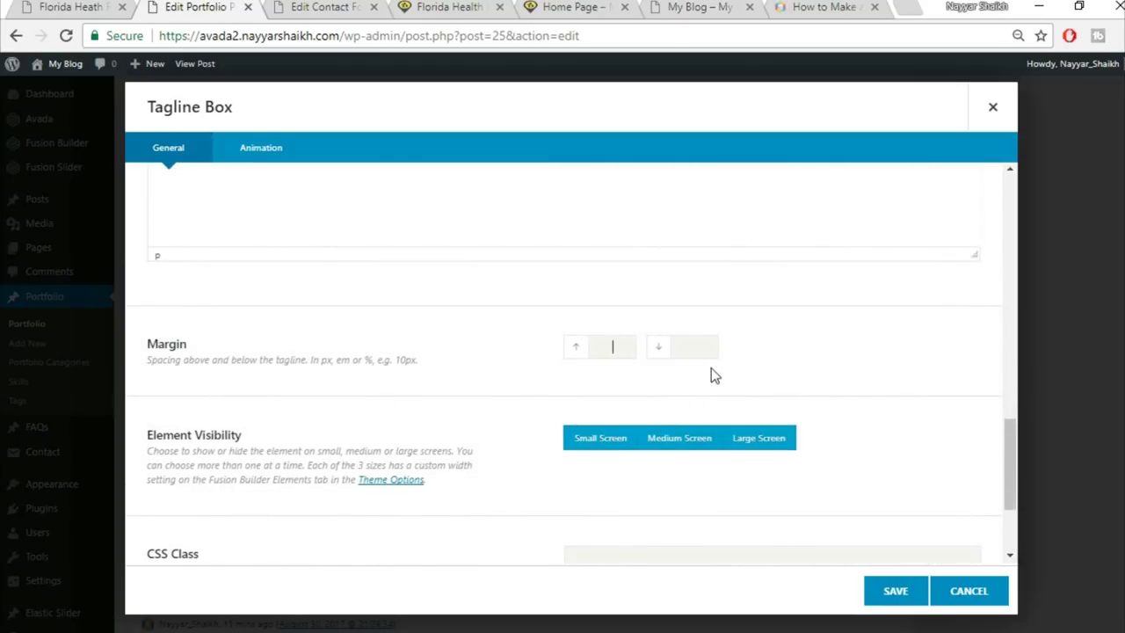
text(0)
key(Tab)
click(119, 6)
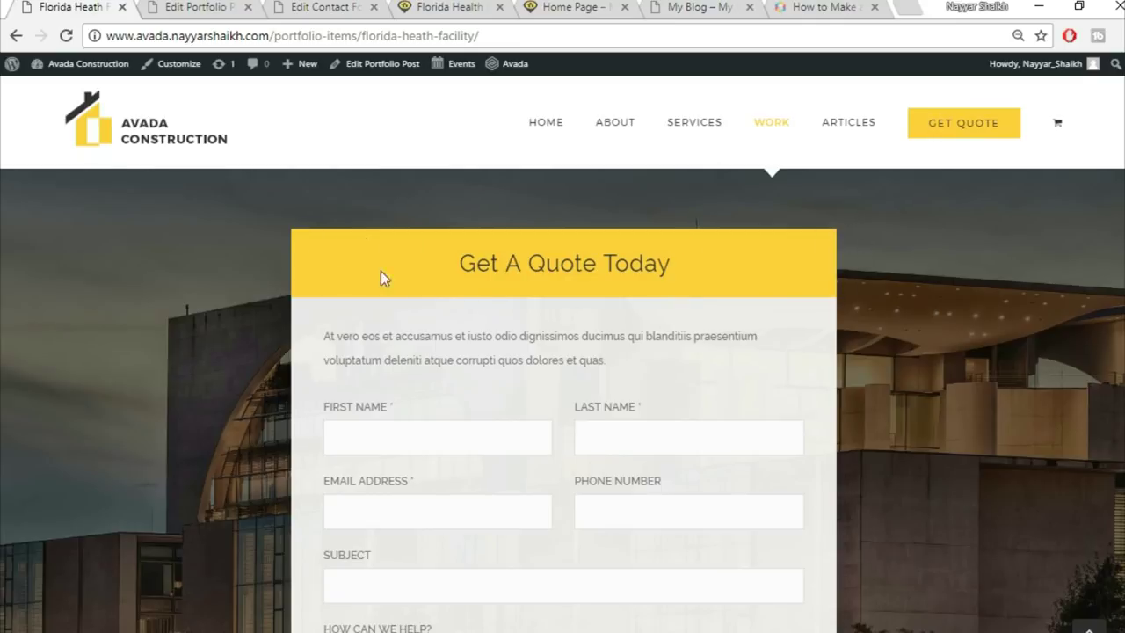
scroll(382, 276, down, 1)
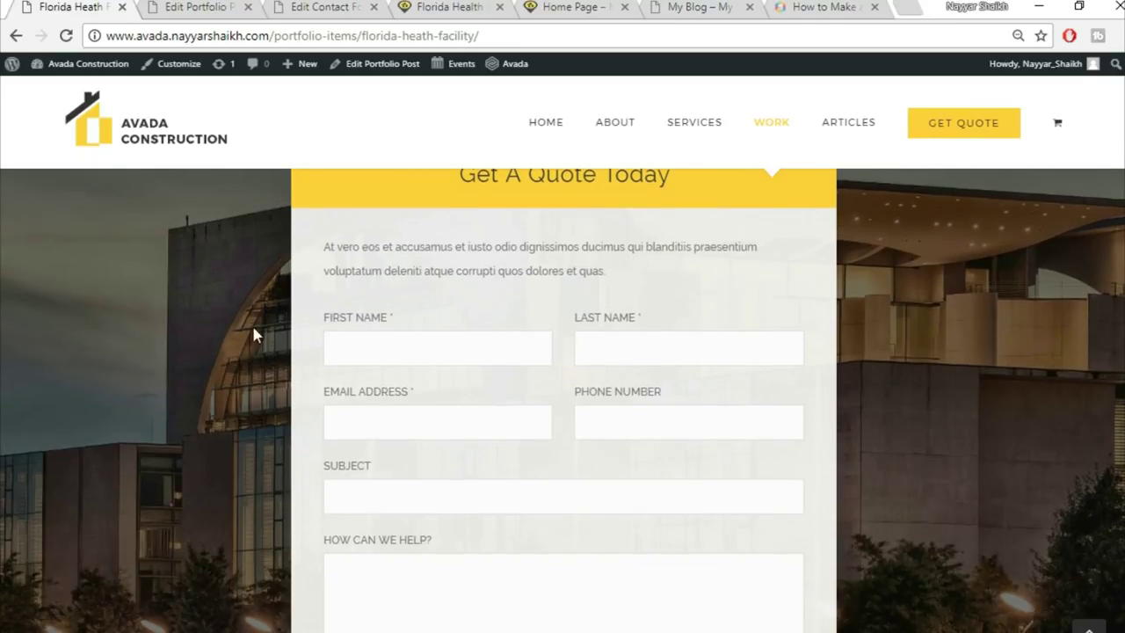
click(211, 6)
drag(623, 339, 565, 351)
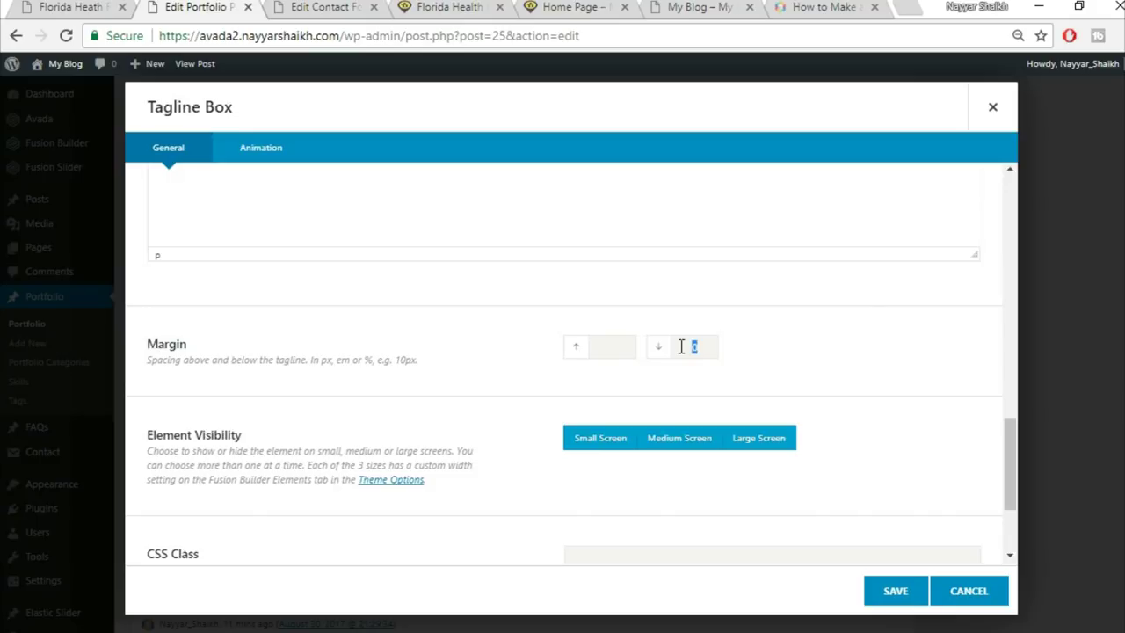
scroll(938, 415, down, 3)
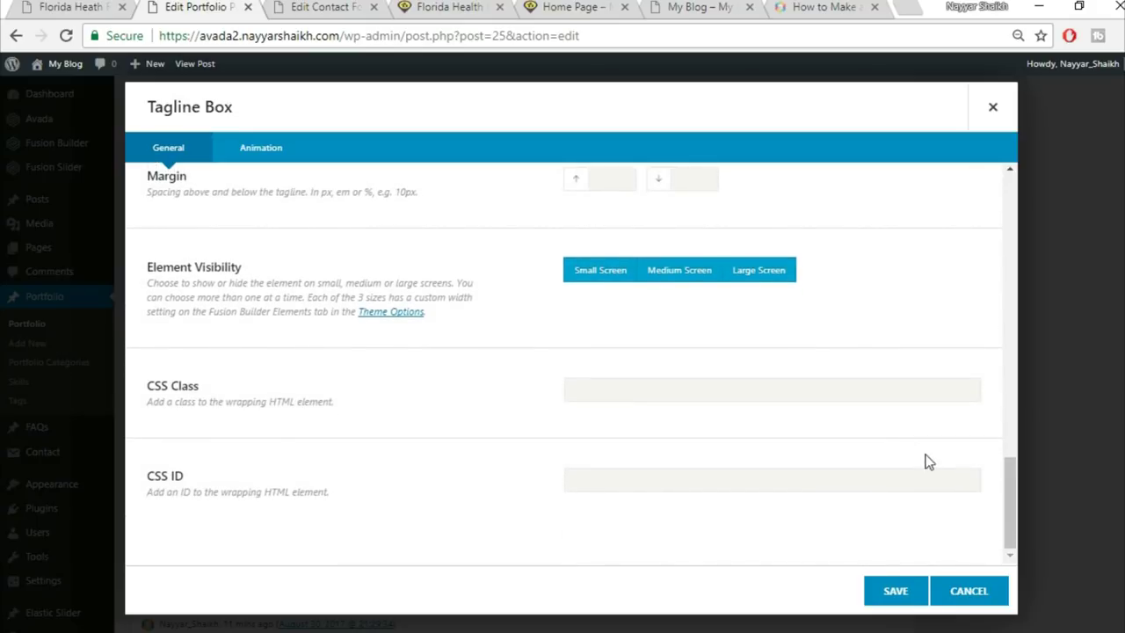
click(894, 593)
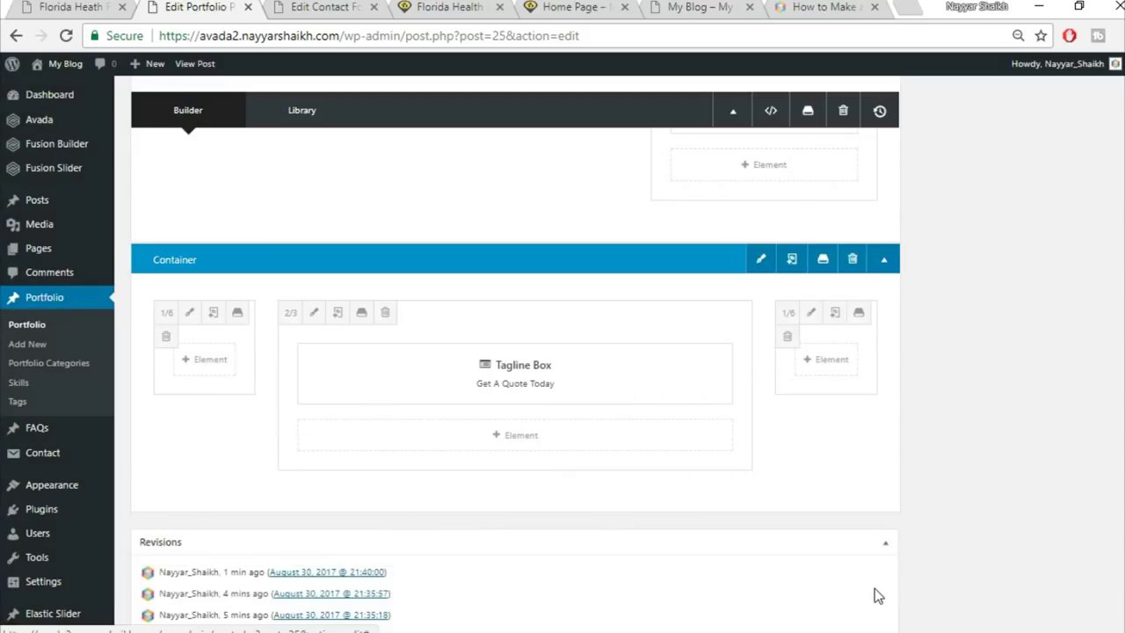
Insert a single full-width nested column below the tagline box and open it for editing
click(540, 440)
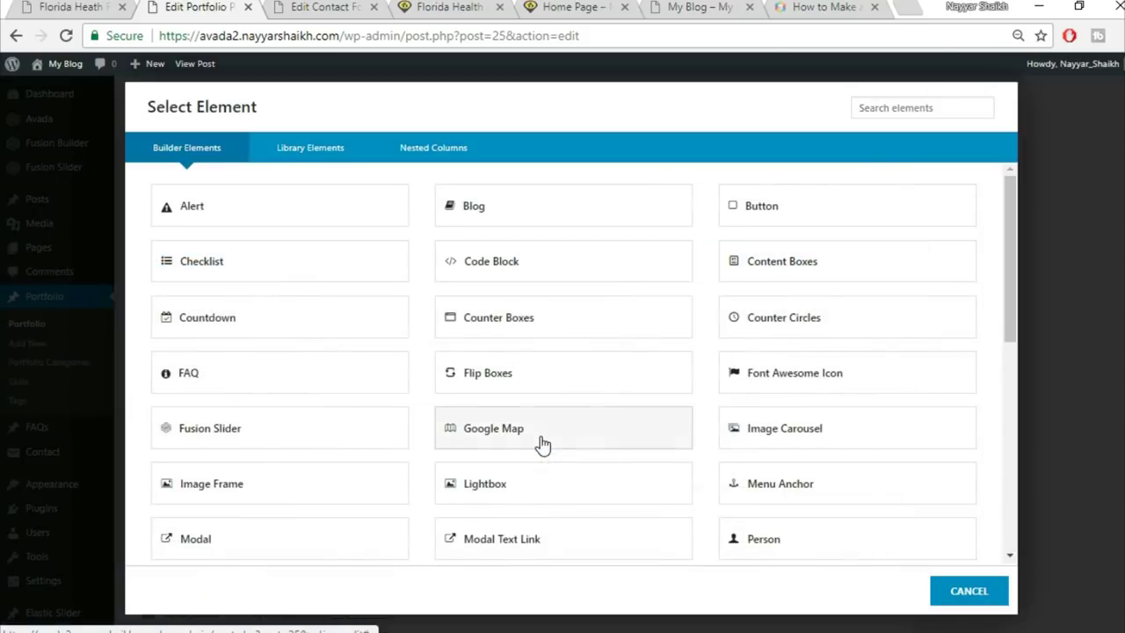
click(466, 150)
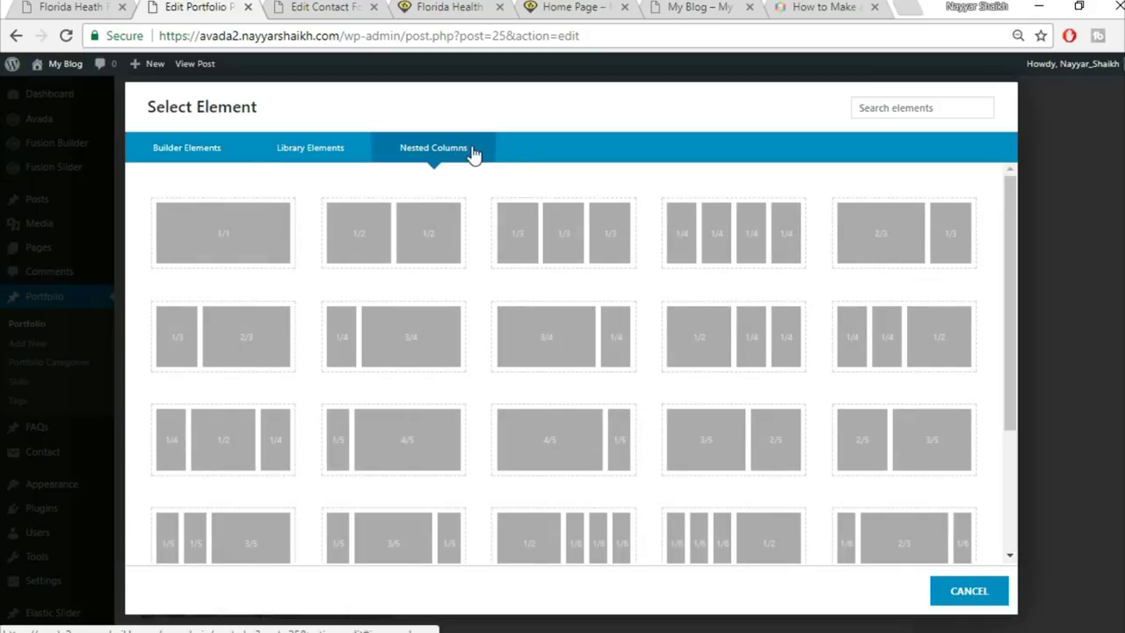
click(214, 248)
scroll(783, 352, down, 1)
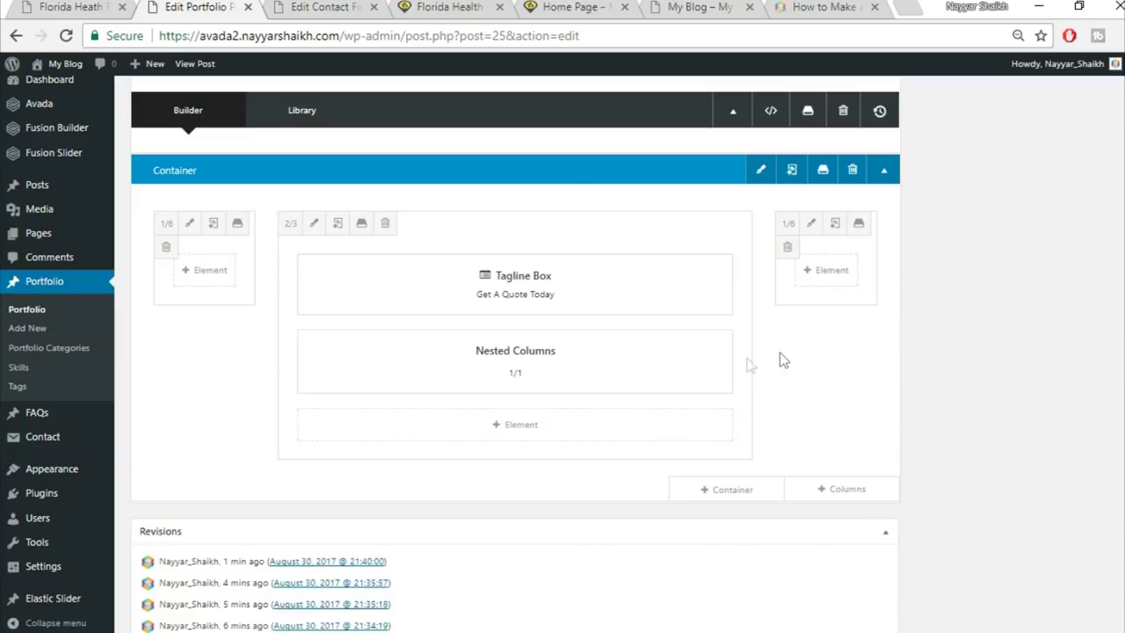
mouse_move(533, 381)
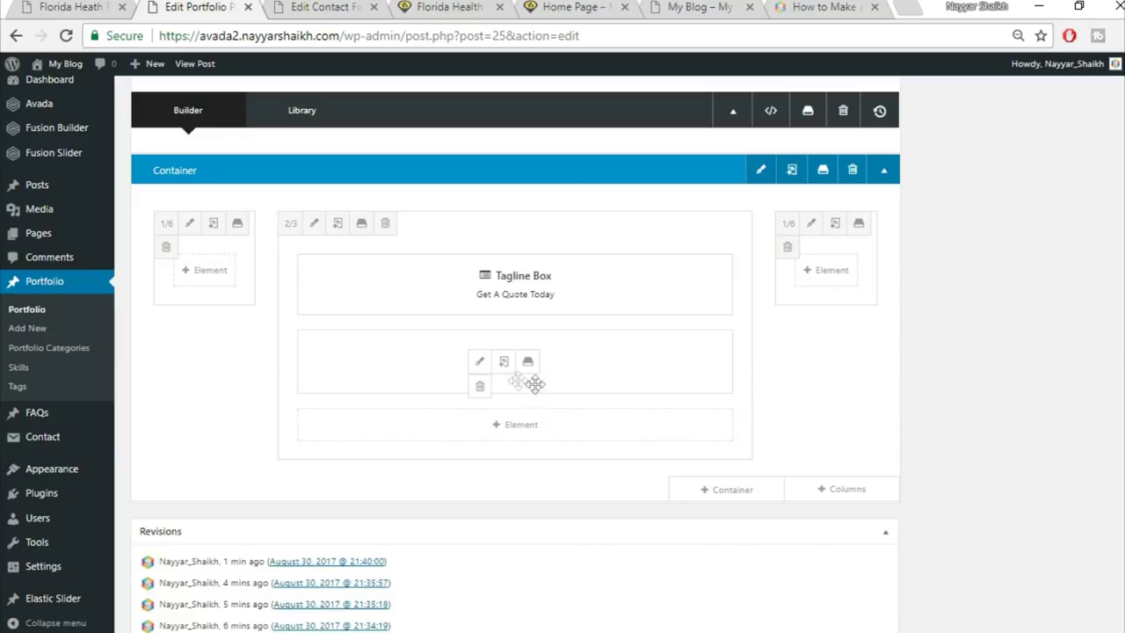
click(480, 368)
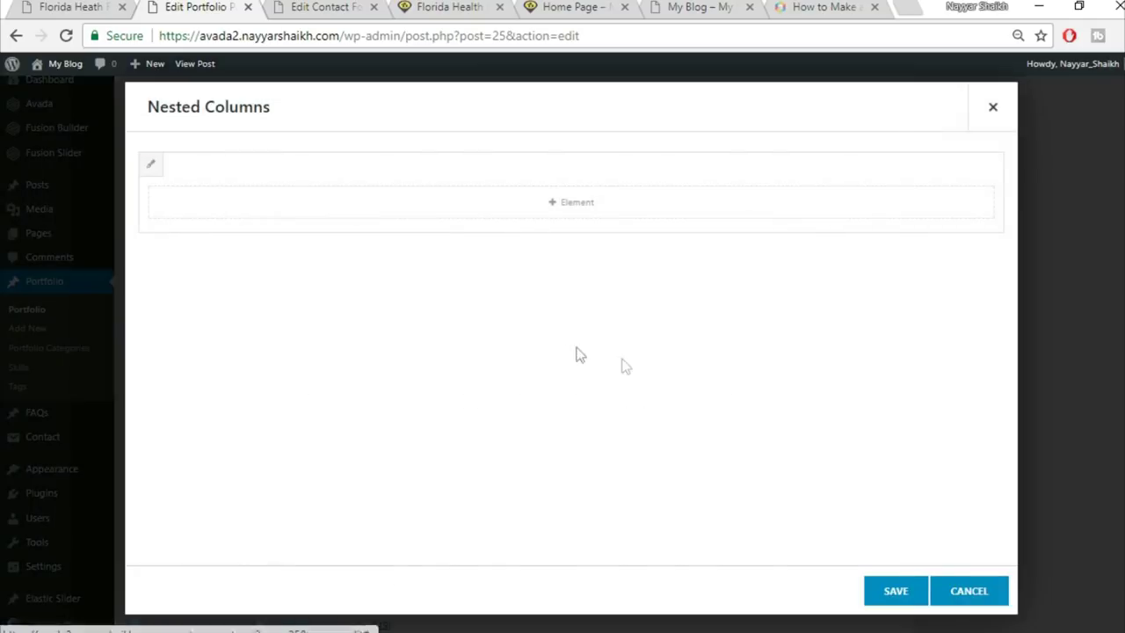
Copy the live page's intro paragraph into a new Text Block in Text mode and save it
click(88, 7)
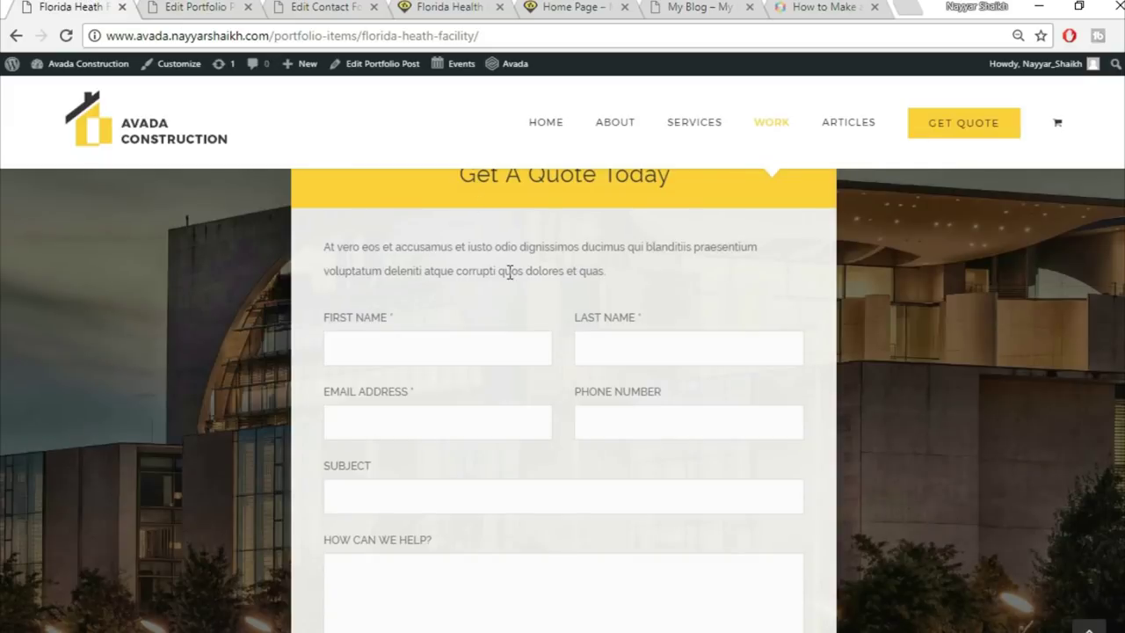
scroll(509, 273, up, 1)
drag(320, 335, 647, 360)
key(ctrl+Tab)
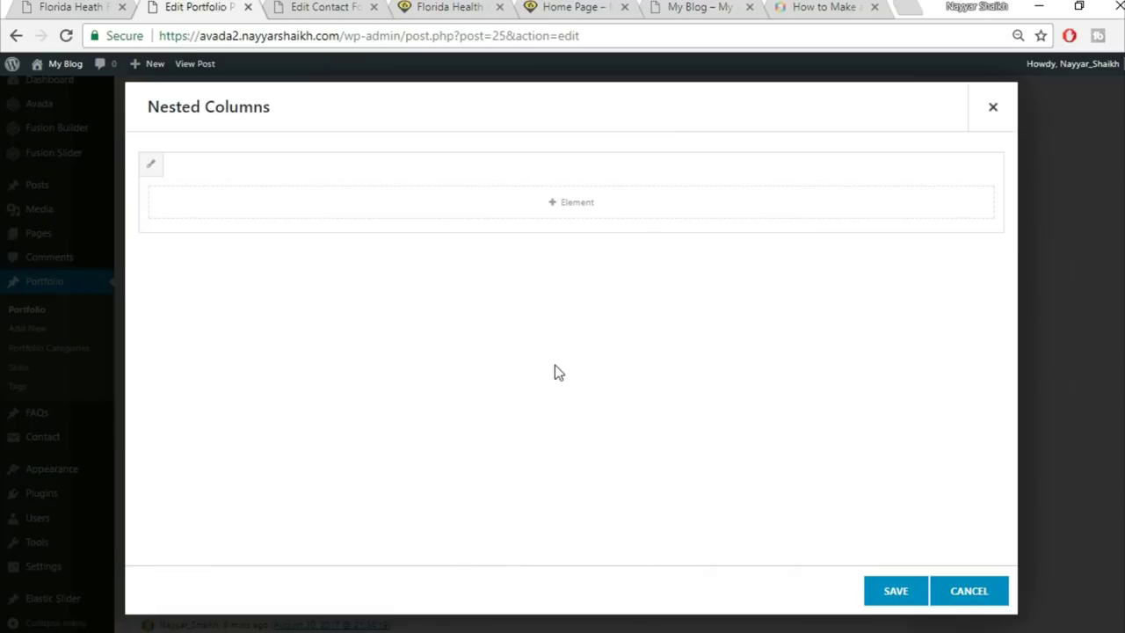
click(644, 208)
click(893, 108)
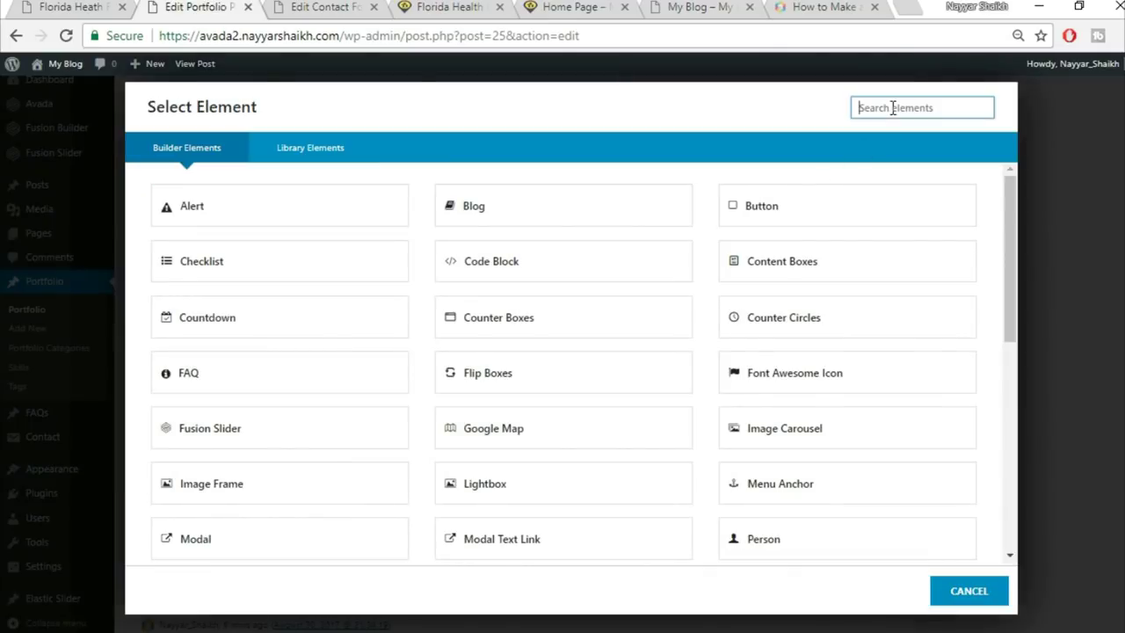
text(tex)
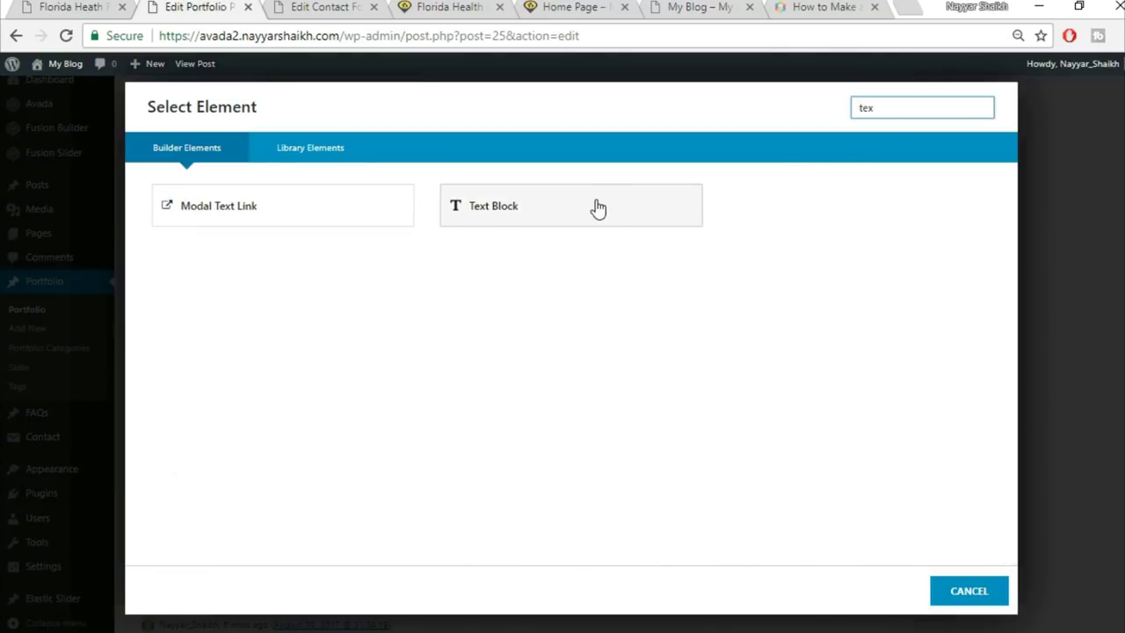
click(597, 206)
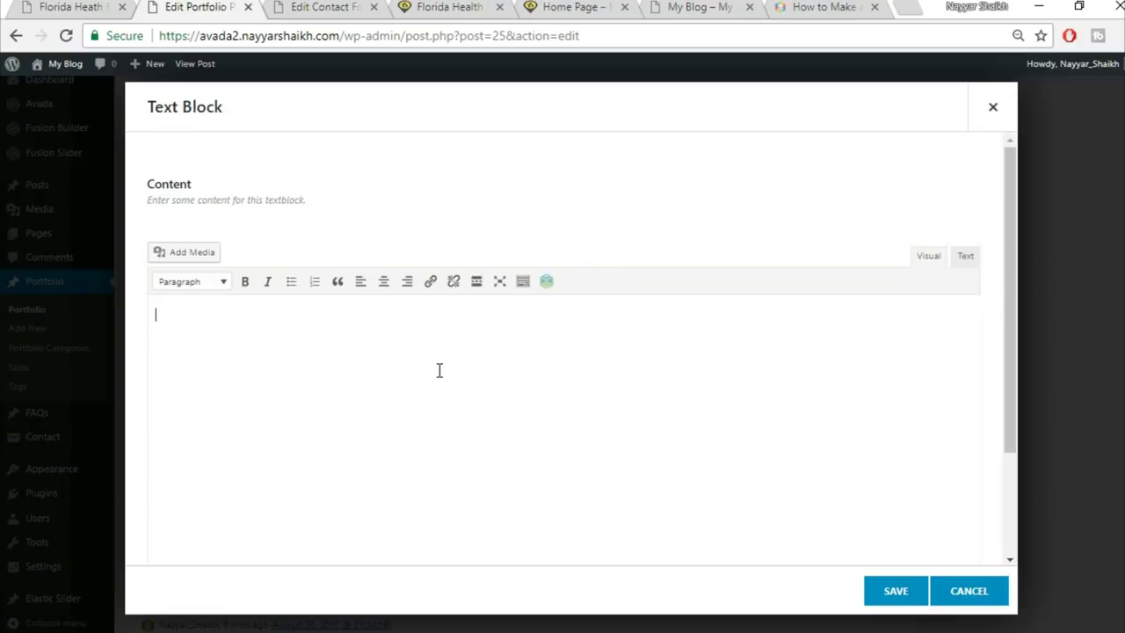
click(967, 257)
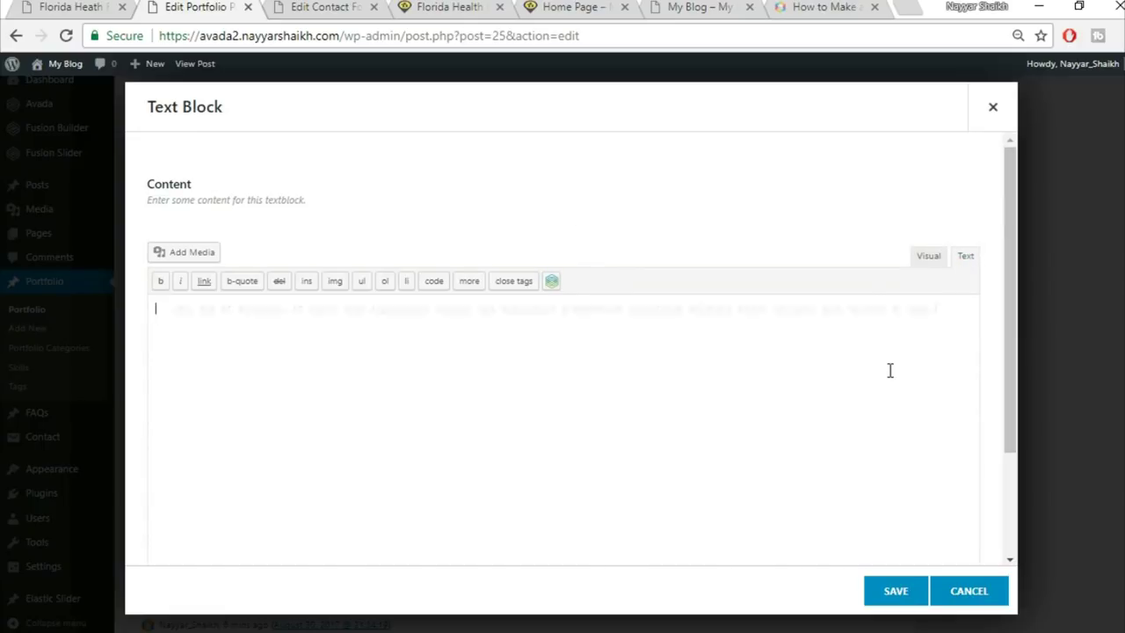
click(898, 591)
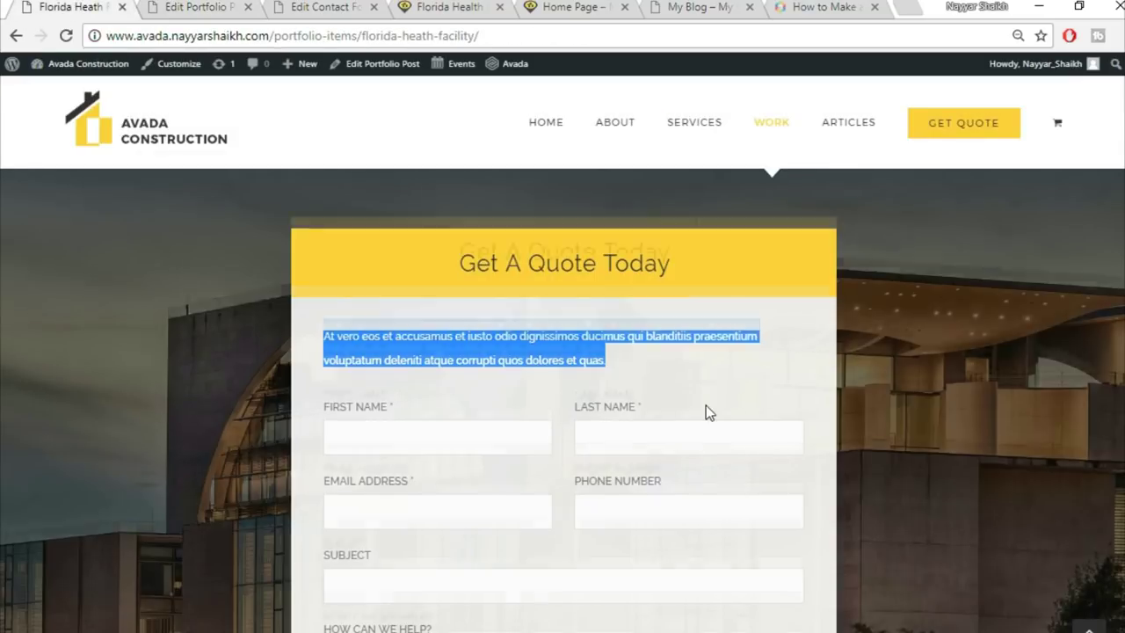
scroll(704, 410, down, 2)
Add a Code Block below the paragraph holding the copied CF1 contact form shortcode
click(176, 6)
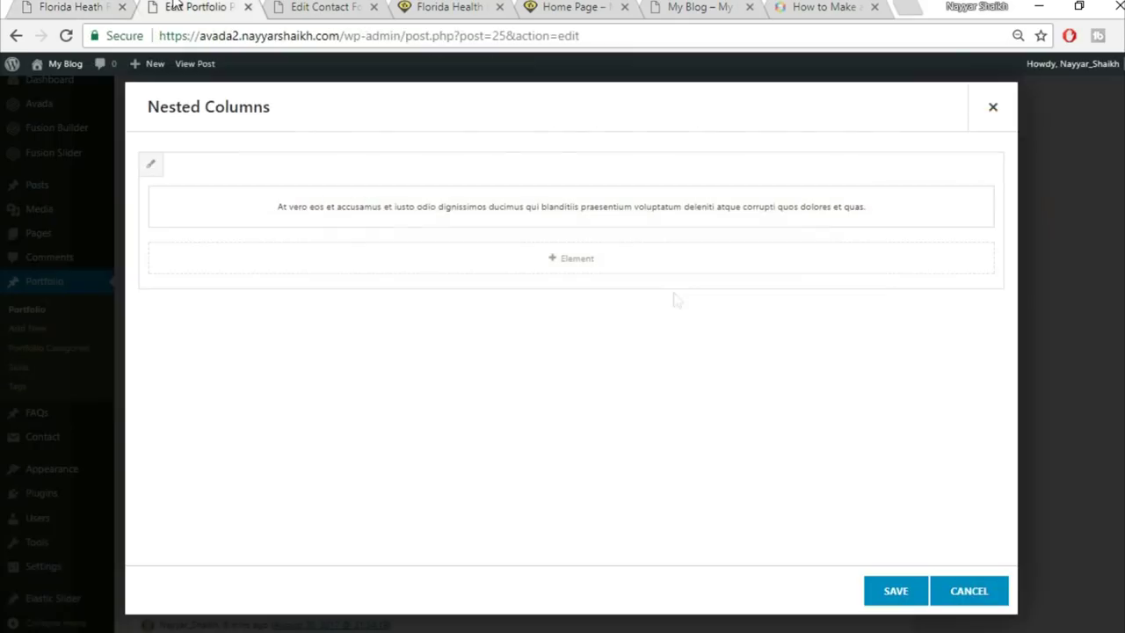
click(608, 266)
click(896, 100)
text(cod)
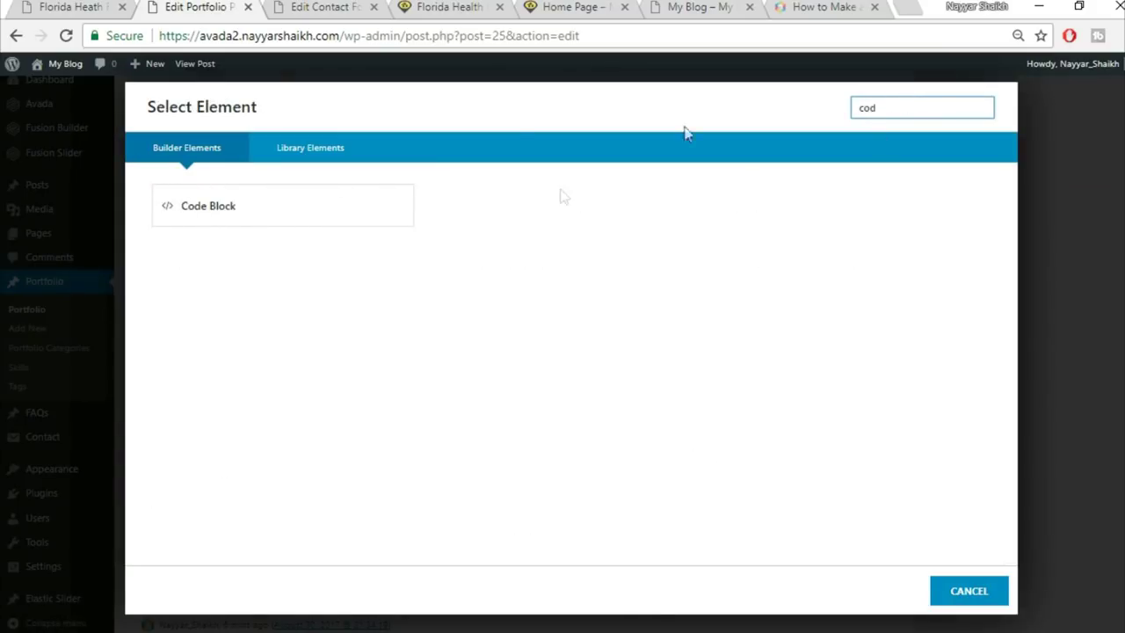
click(324, 221)
click(320, 7)
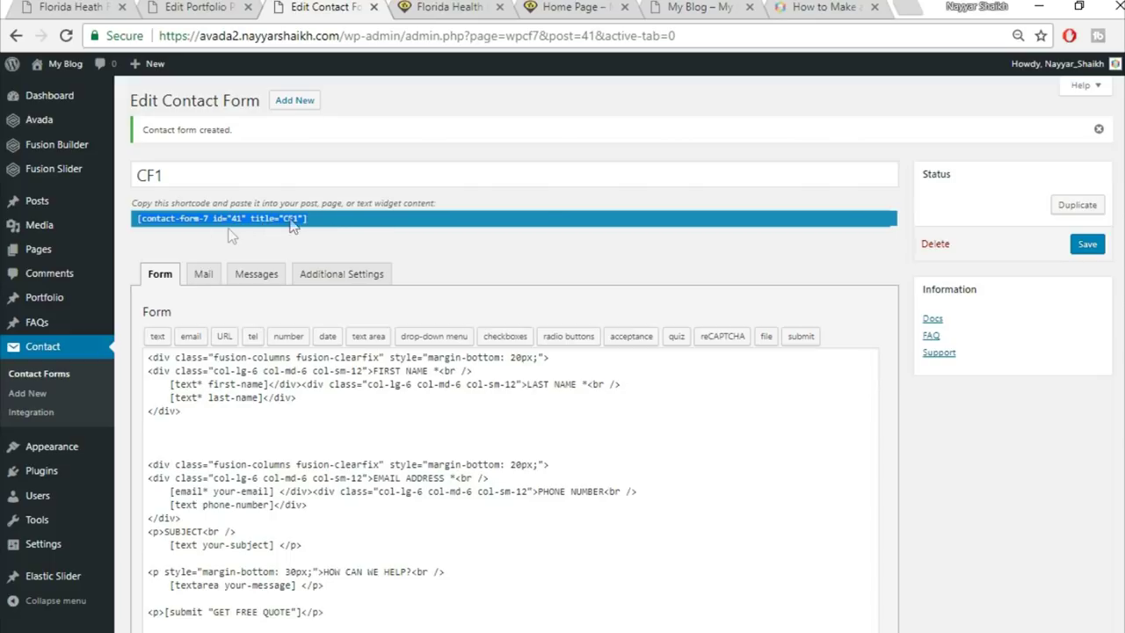
key(ctrl+c)
click(198, 7)
click(675, 296)
key(ctrl+v)
Save the code block and nested columns, then view the live portfolio page
click(890, 593)
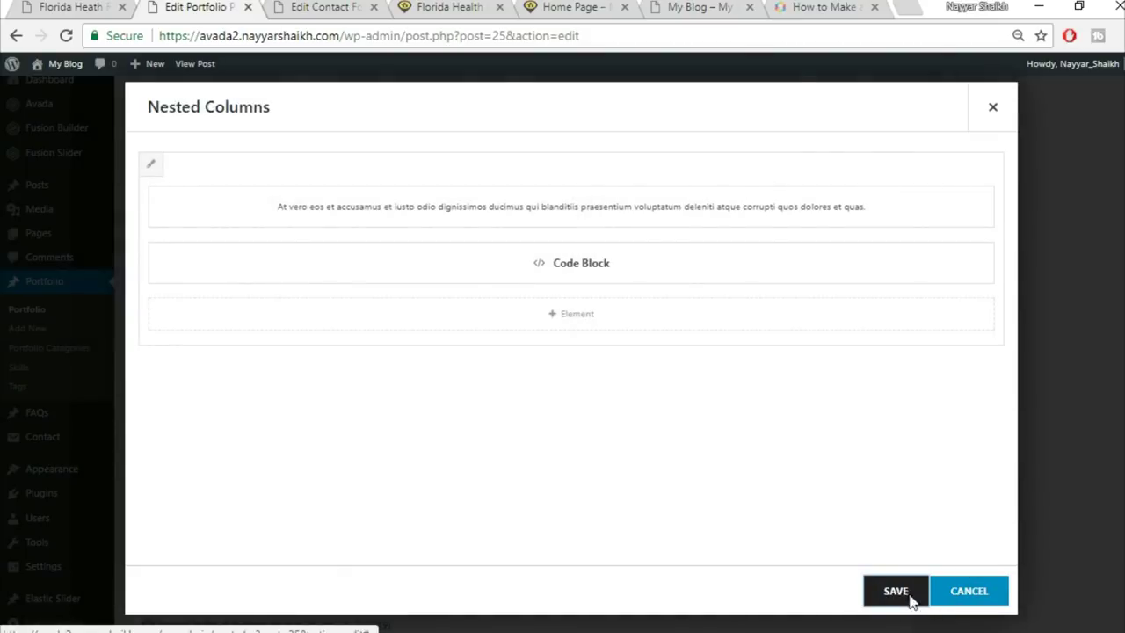
click(909, 596)
key(ctrl+1)
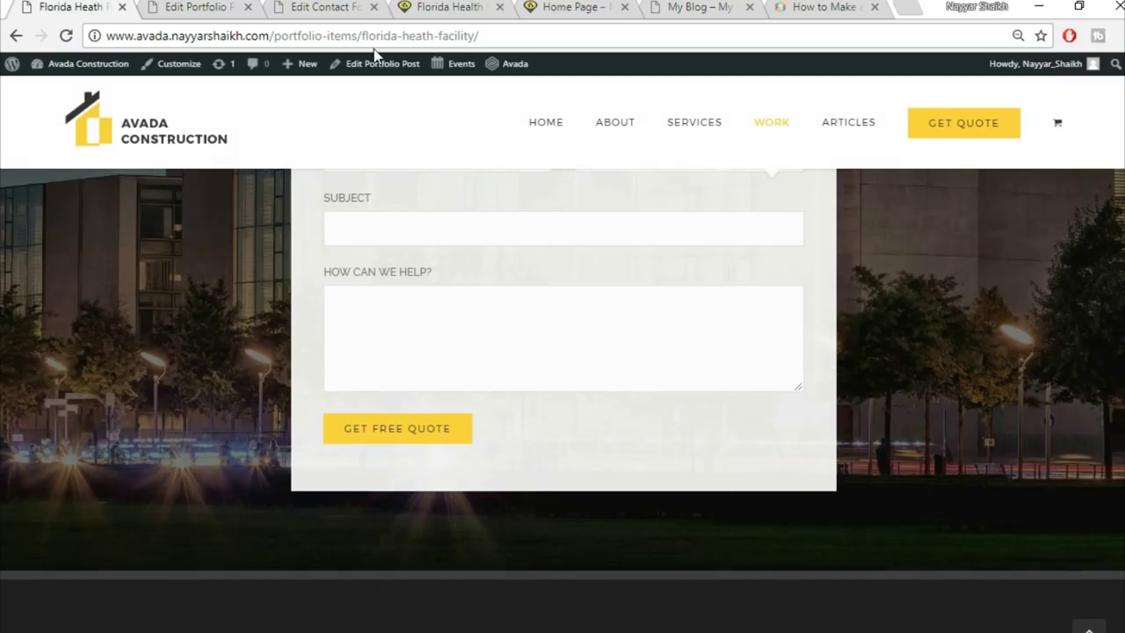
Scroll through the live quote form, then go back to the Edit Portfolio editor
scroll(595, 359, up, 8)
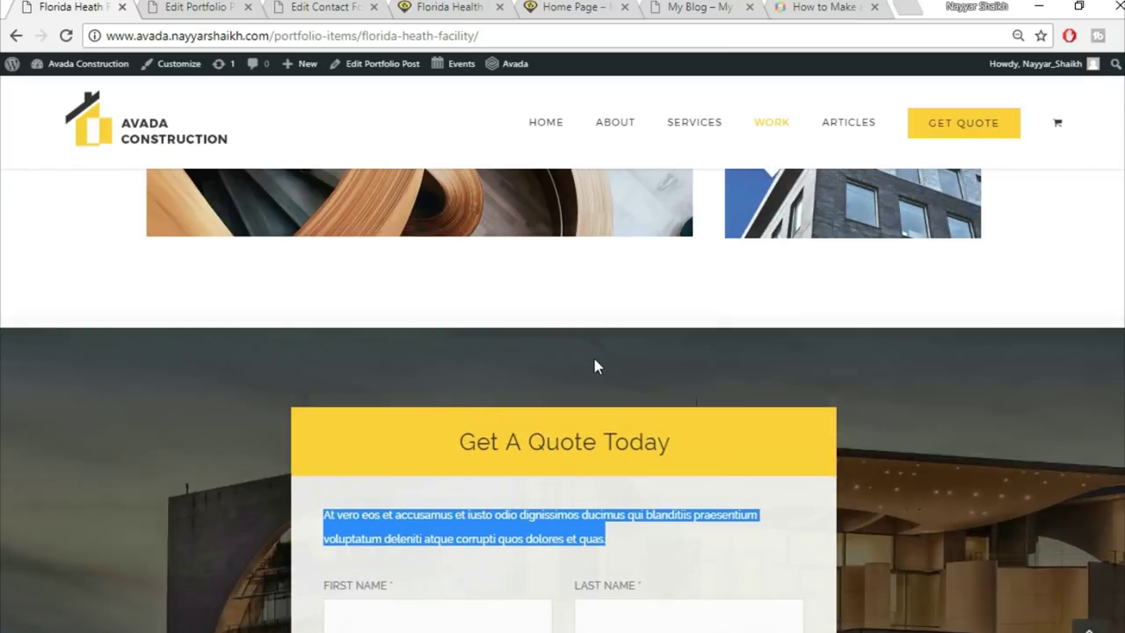
scroll(607, 382, down, 4)
scroll(616, 393, up, 4)
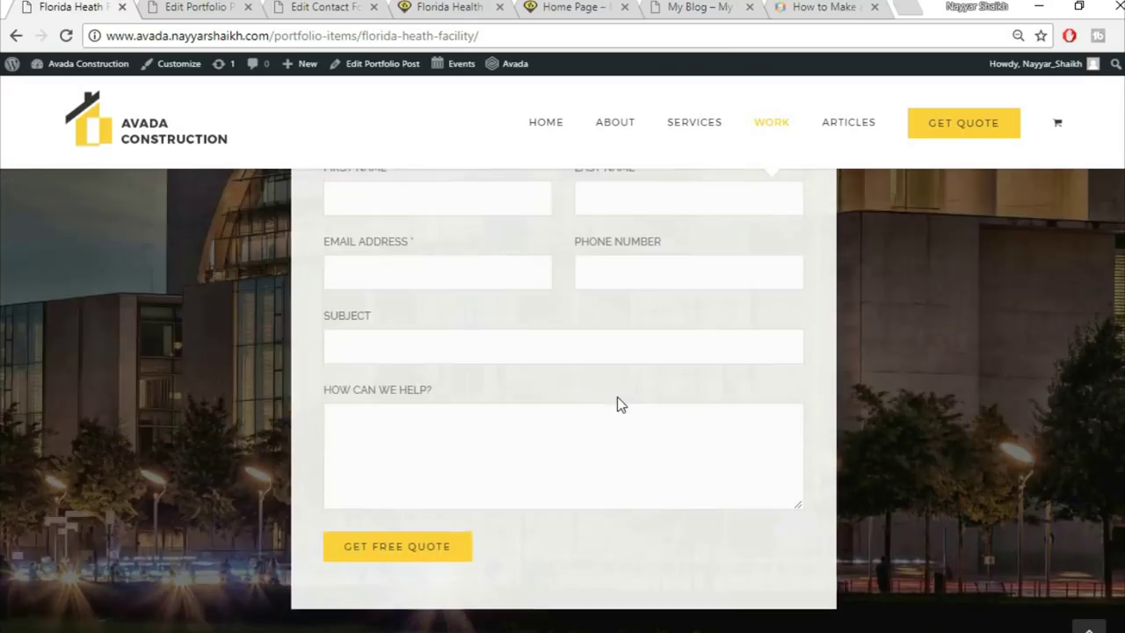
scroll(618, 396, up, 3)
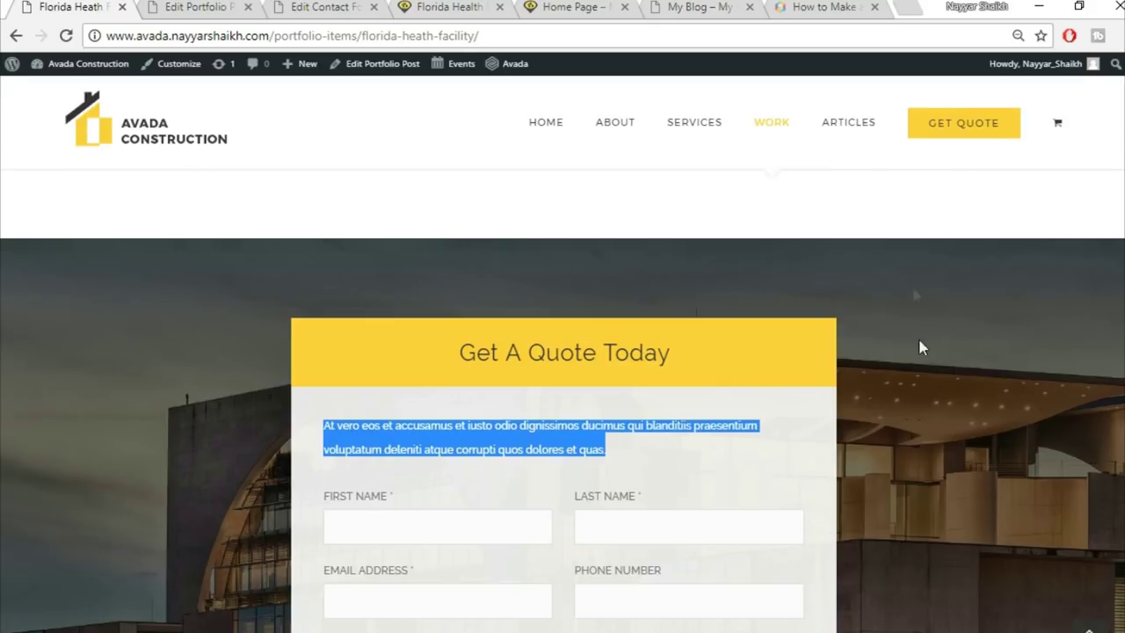
click(686, 465)
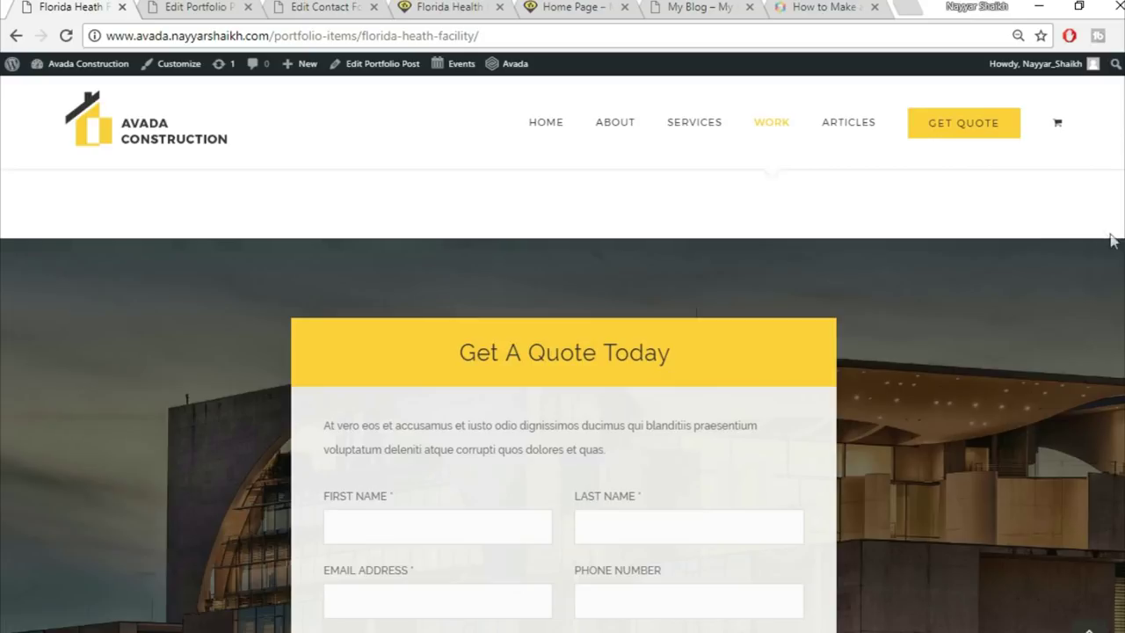
scroll(1043, 370, down, 5)
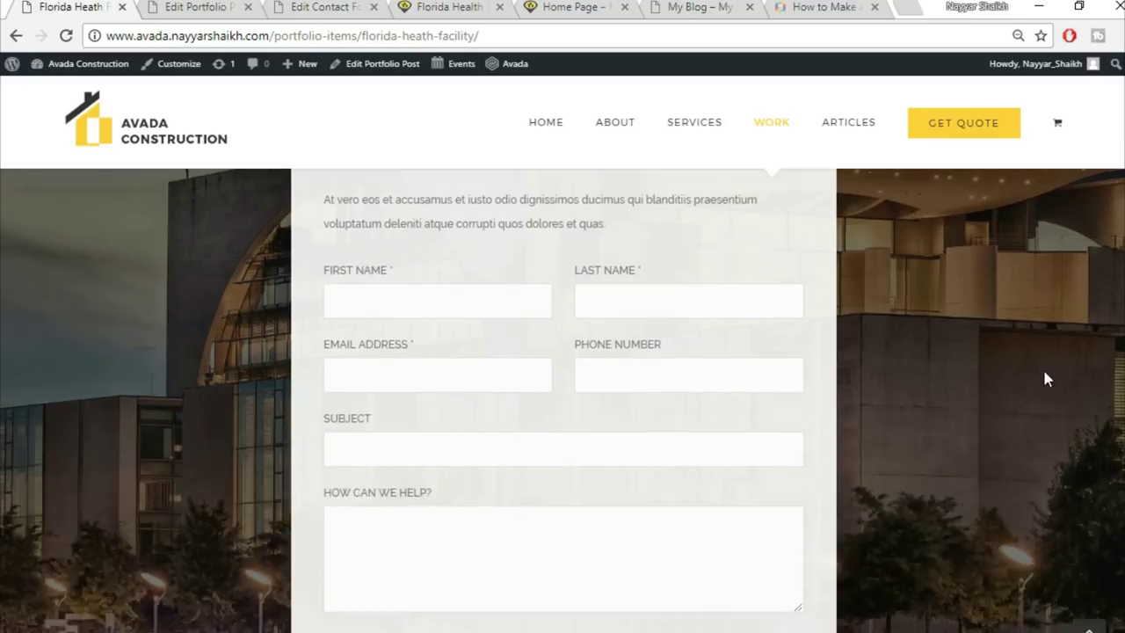
click(198, 7)
scroll(848, 334, up, 1)
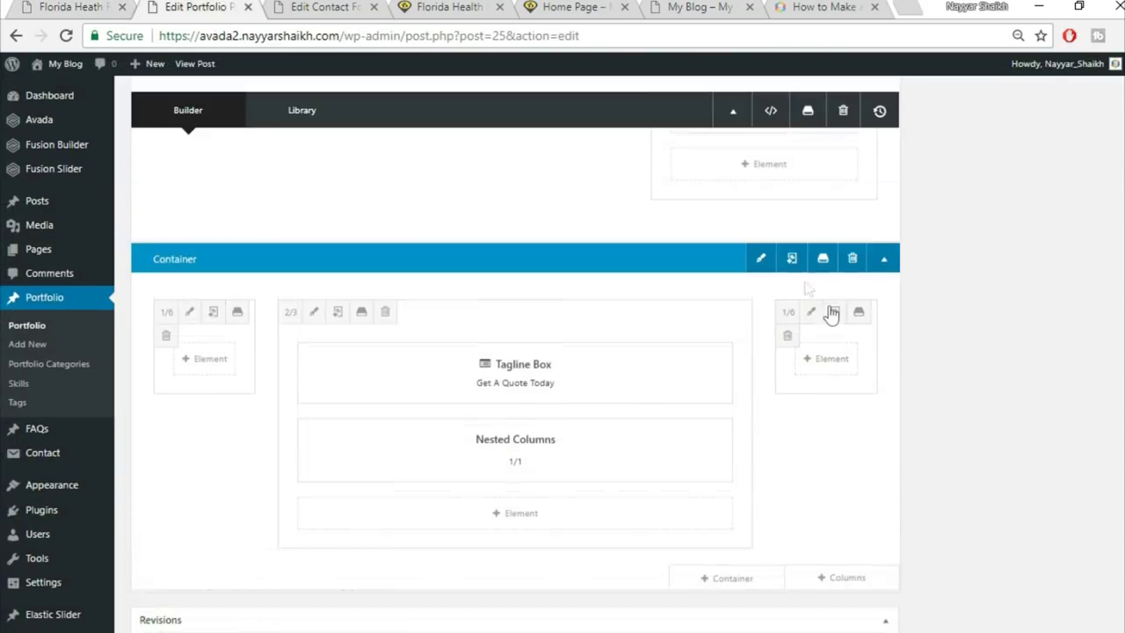
Upload 332.jpg as the quote container's background image, save, and reload the live page
click(762, 257)
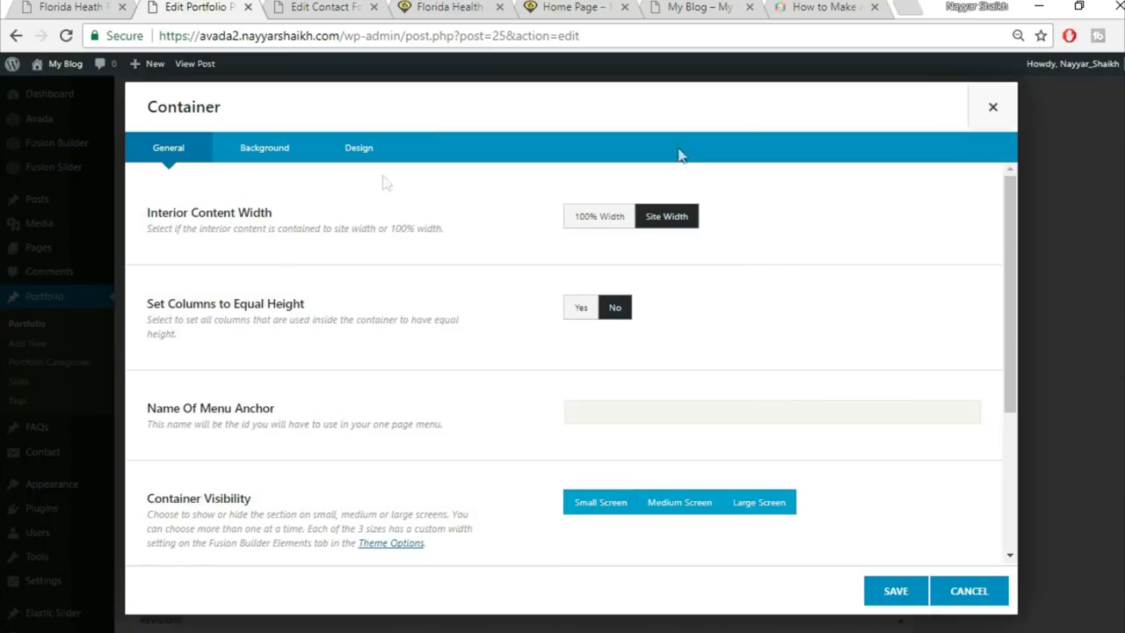
click(266, 149)
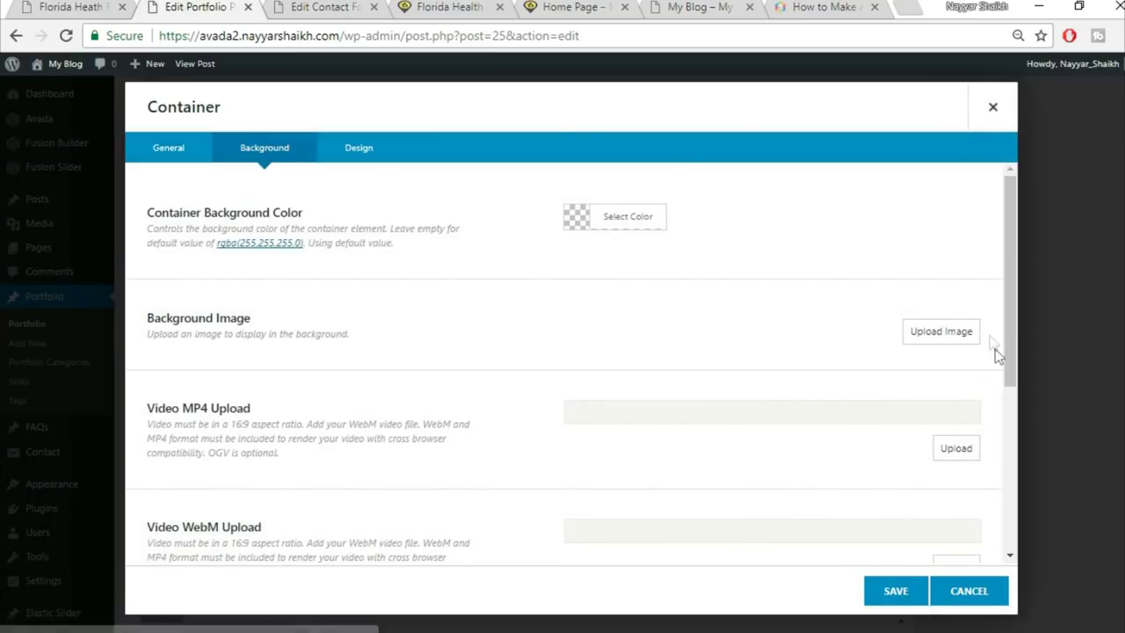
click(941, 332)
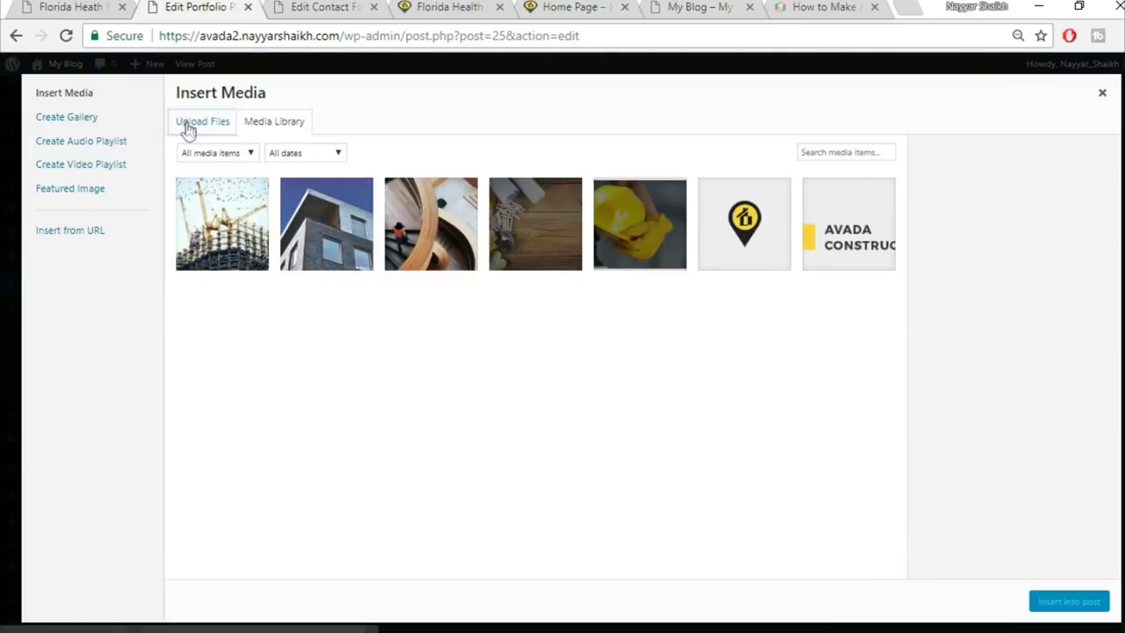
click(185, 125)
click(638, 342)
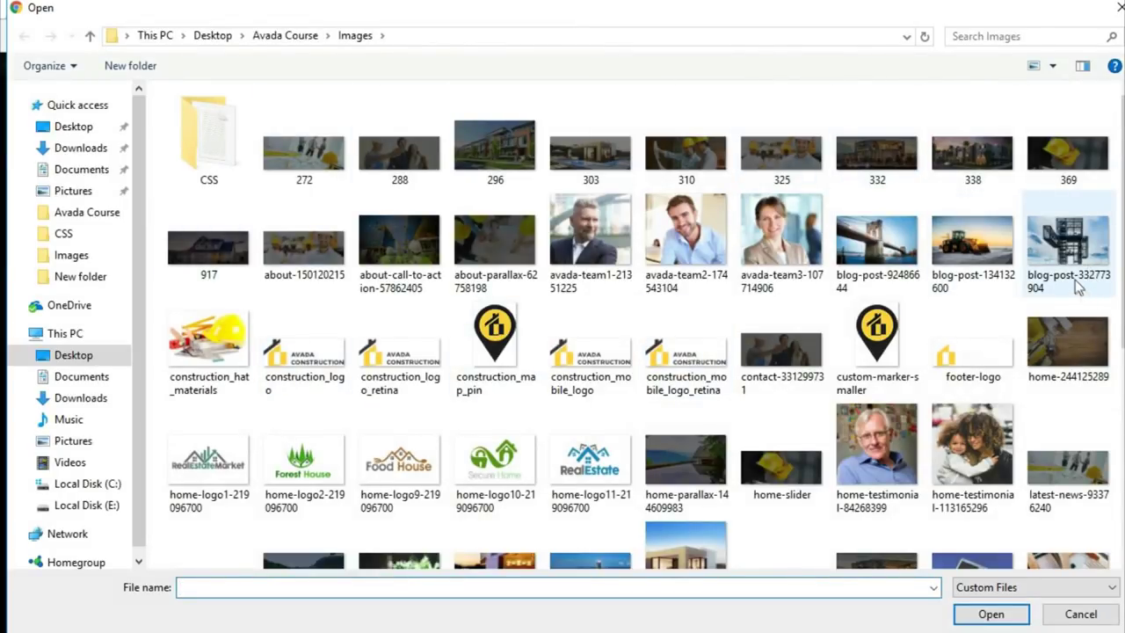
click(899, 175)
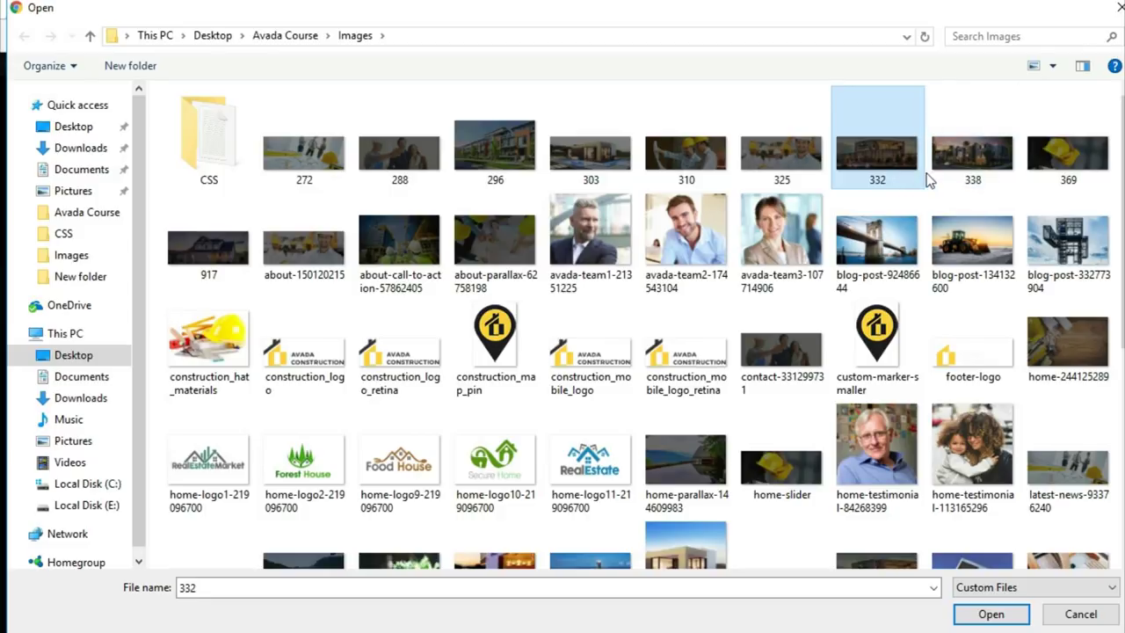
click(992, 614)
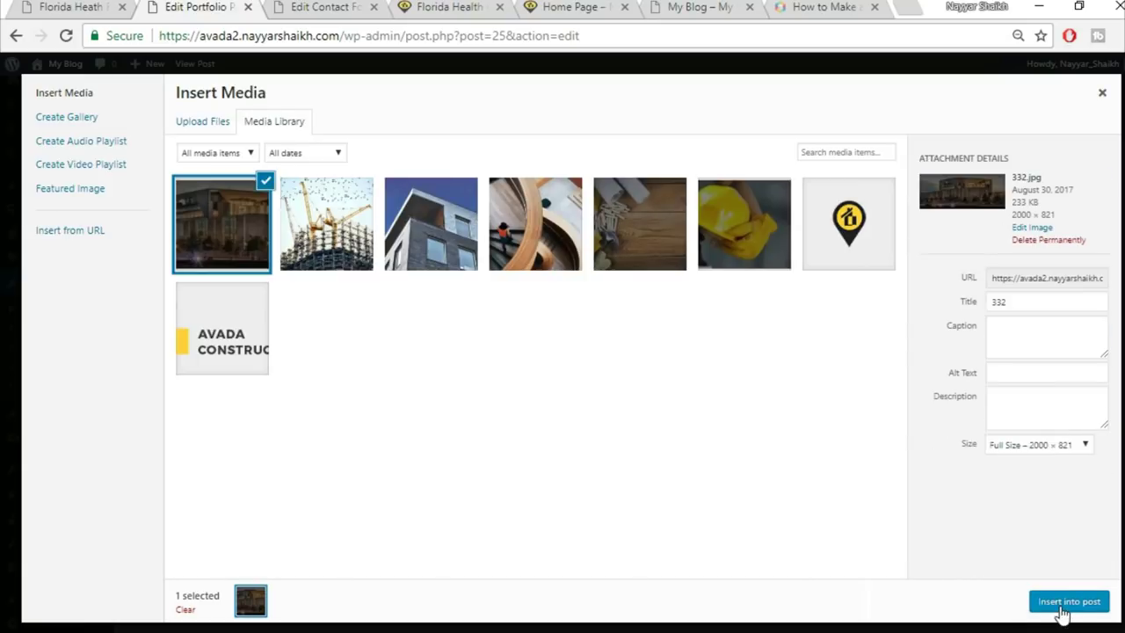
click(1068, 603)
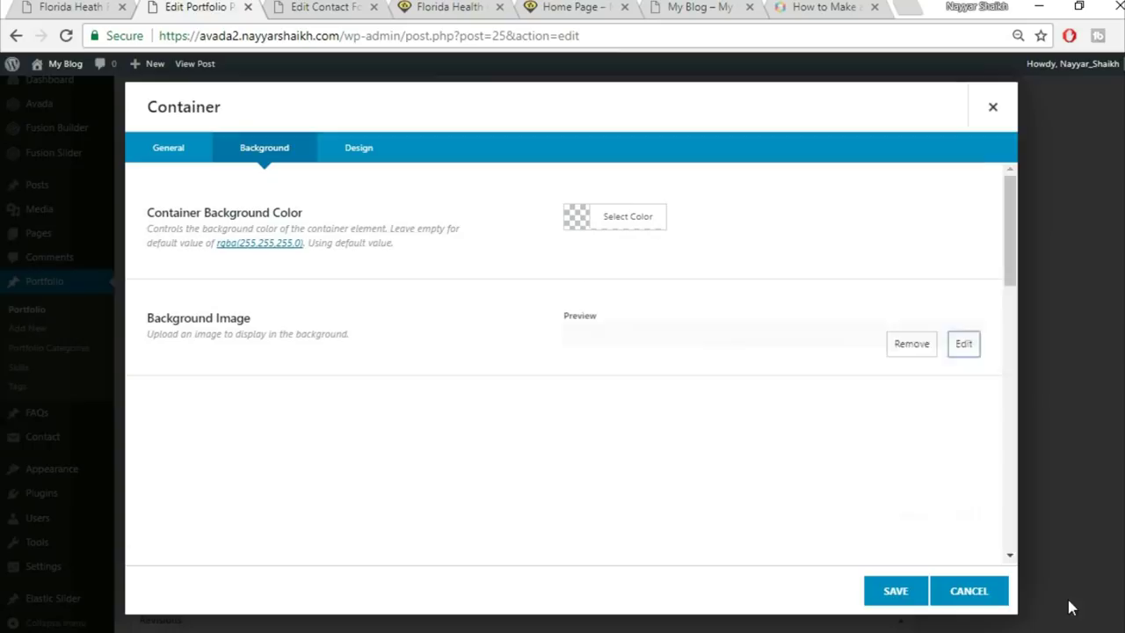
click(894, 596)
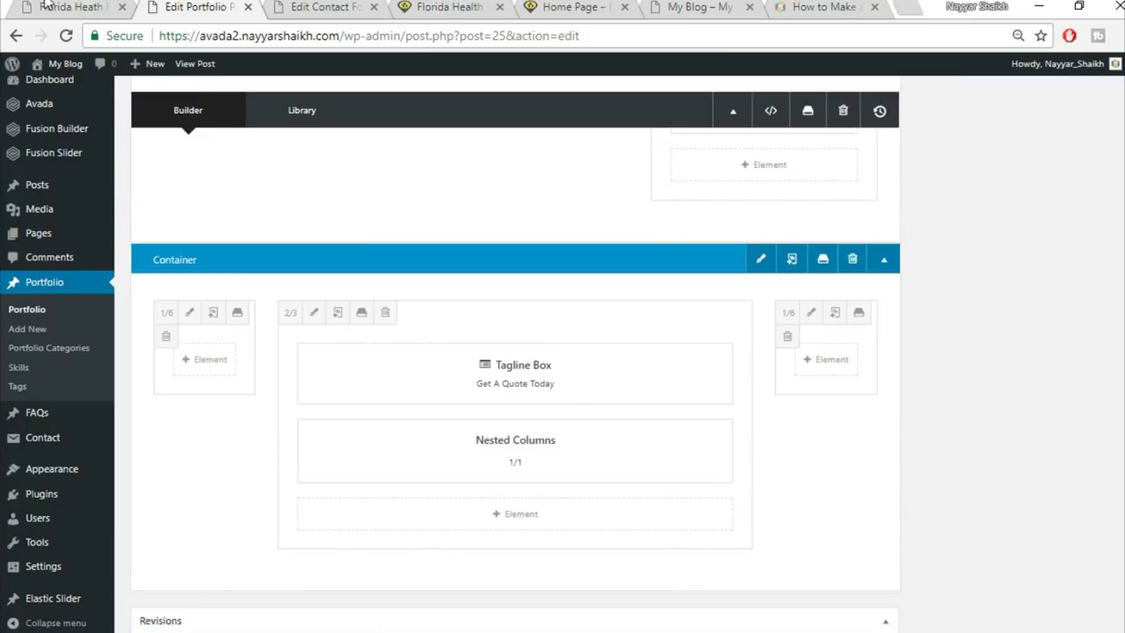
key(ctrl+shift+Tab)
key(F5)
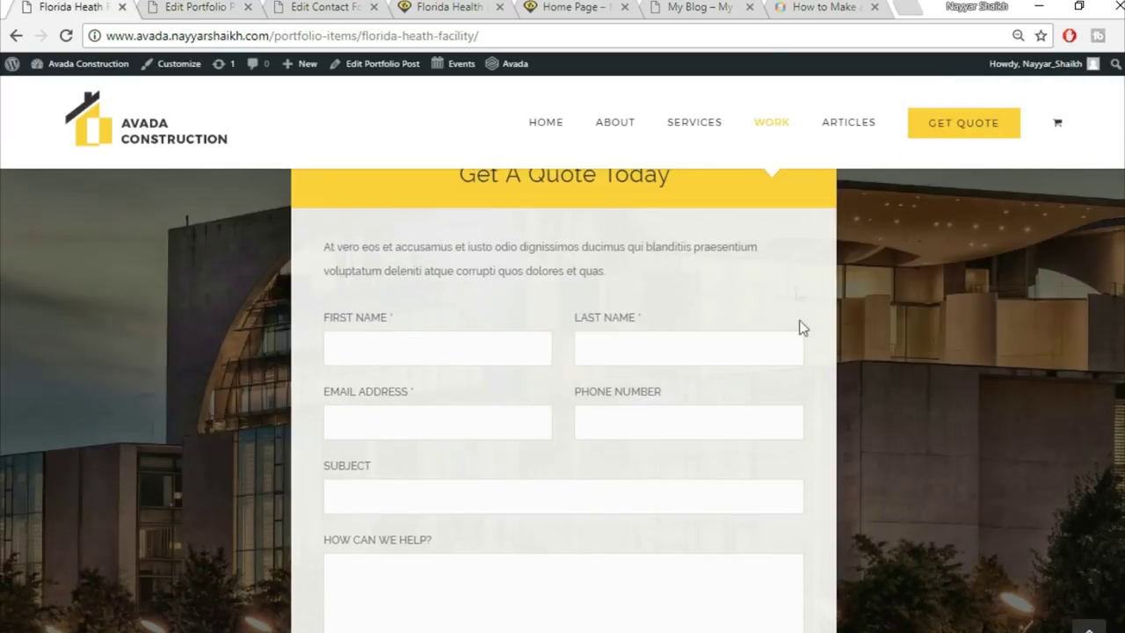
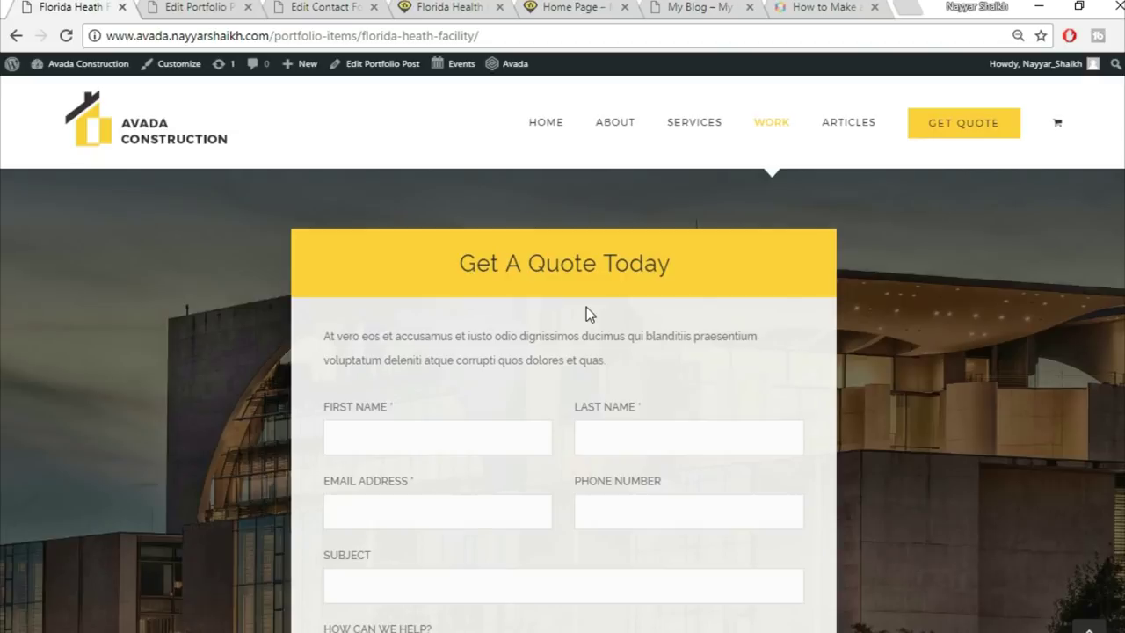
Save the Florida Health Facility portfolio post with Update
click(219, 9)
scroll(872, 442, down, 5)
scroll(885, 490, up, 15)
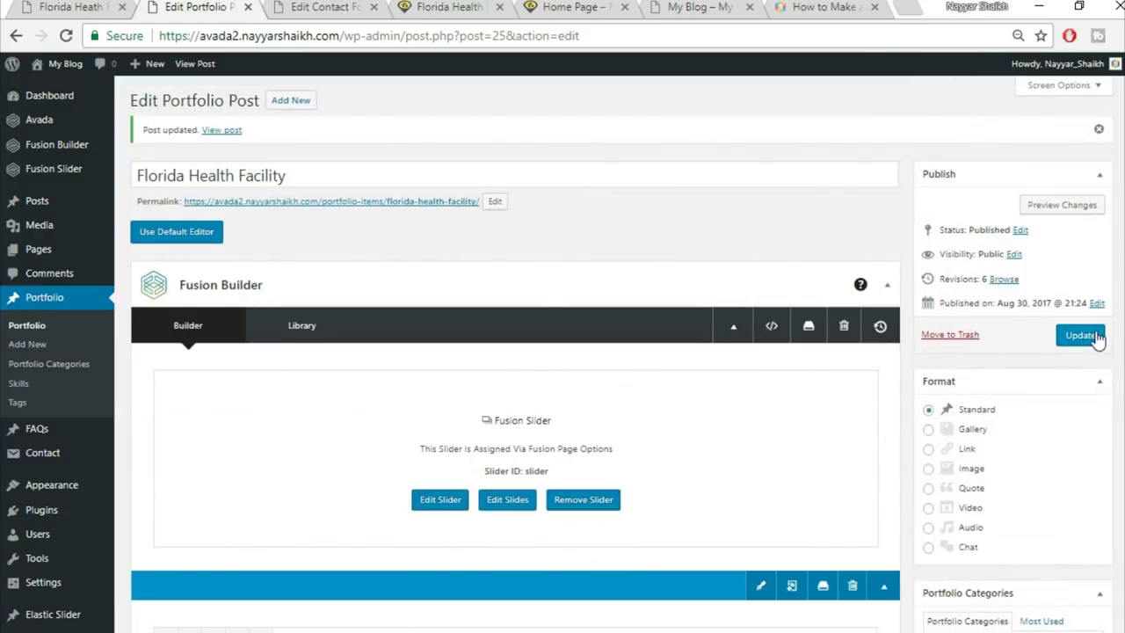
click(1097, 338)
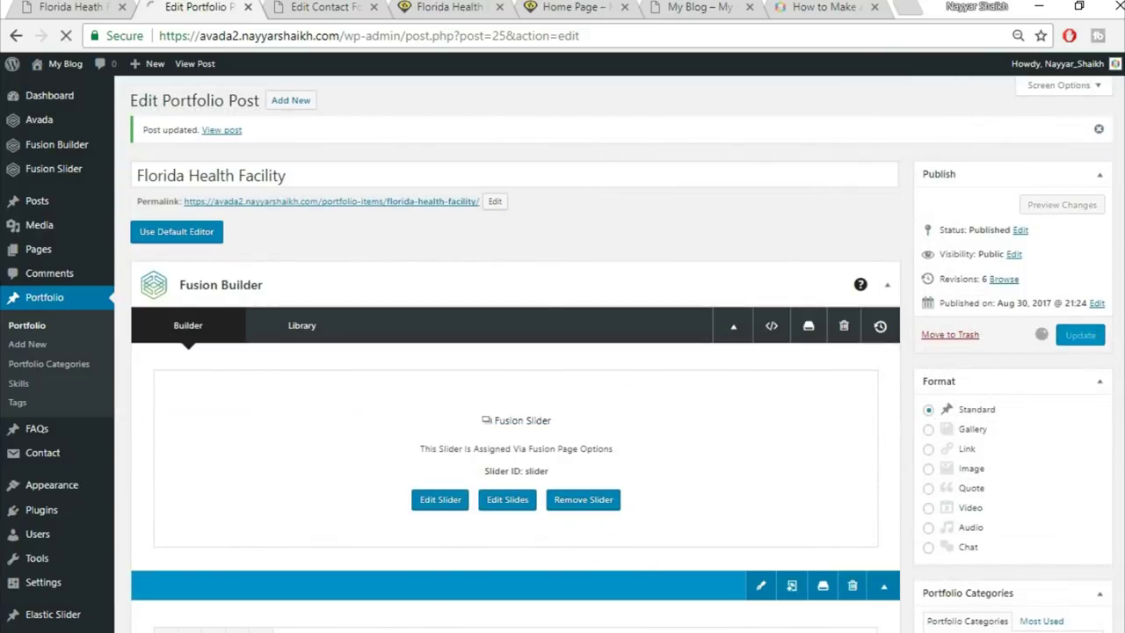
Move the contact form tab to the end and bring up the live Florida Health Facility page
click(323, 6)
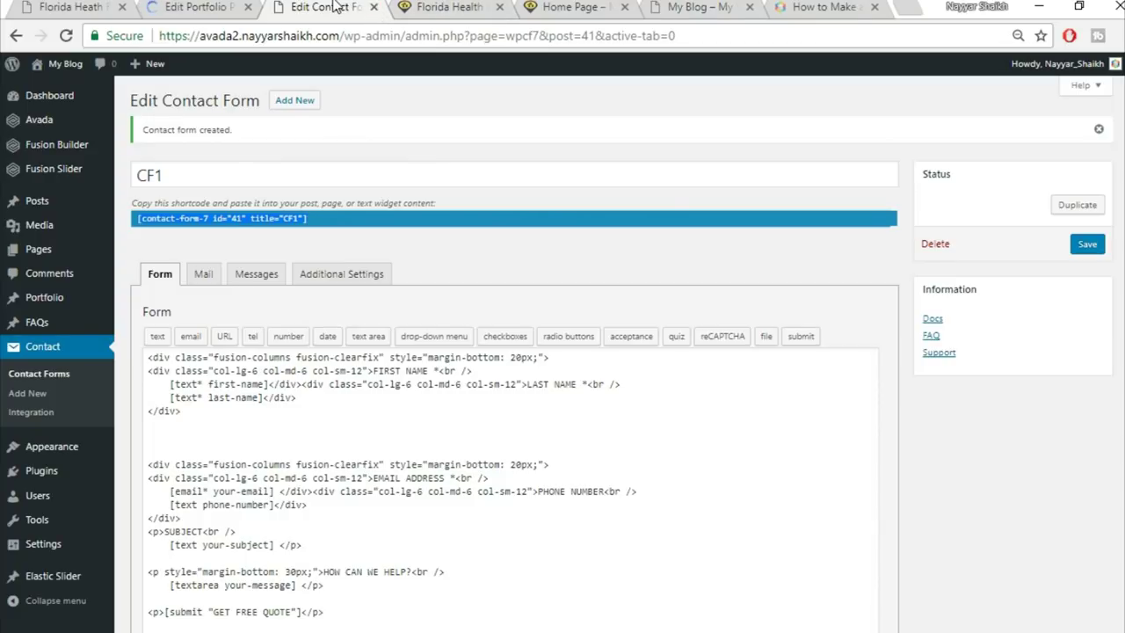
drag(326, 8, 897, 7)
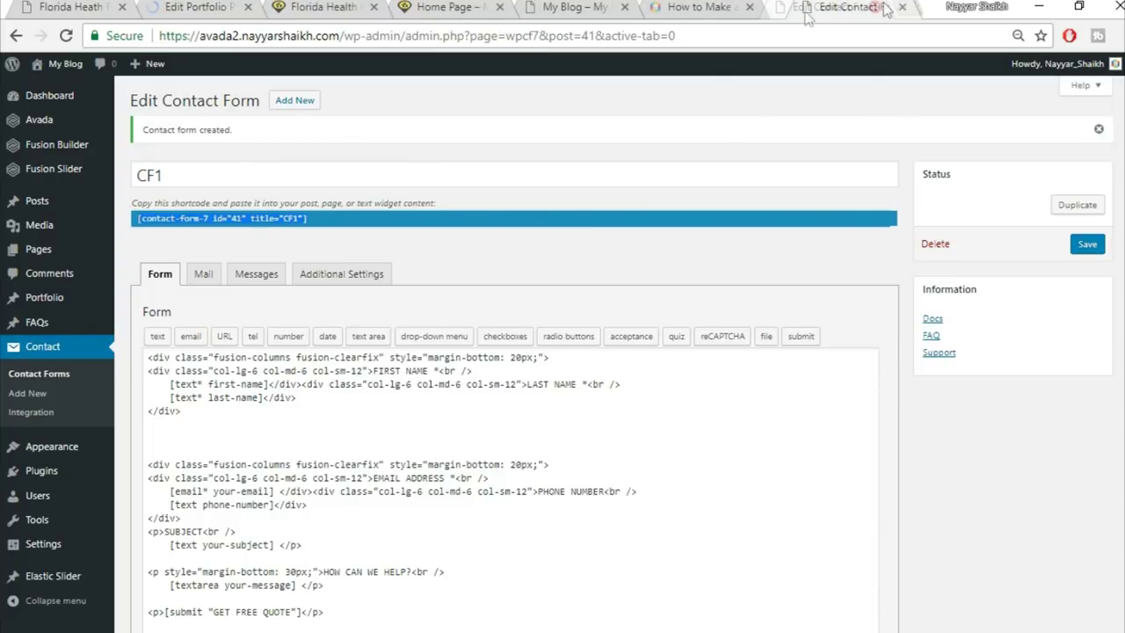
click(316, 11)
click(343, 35)
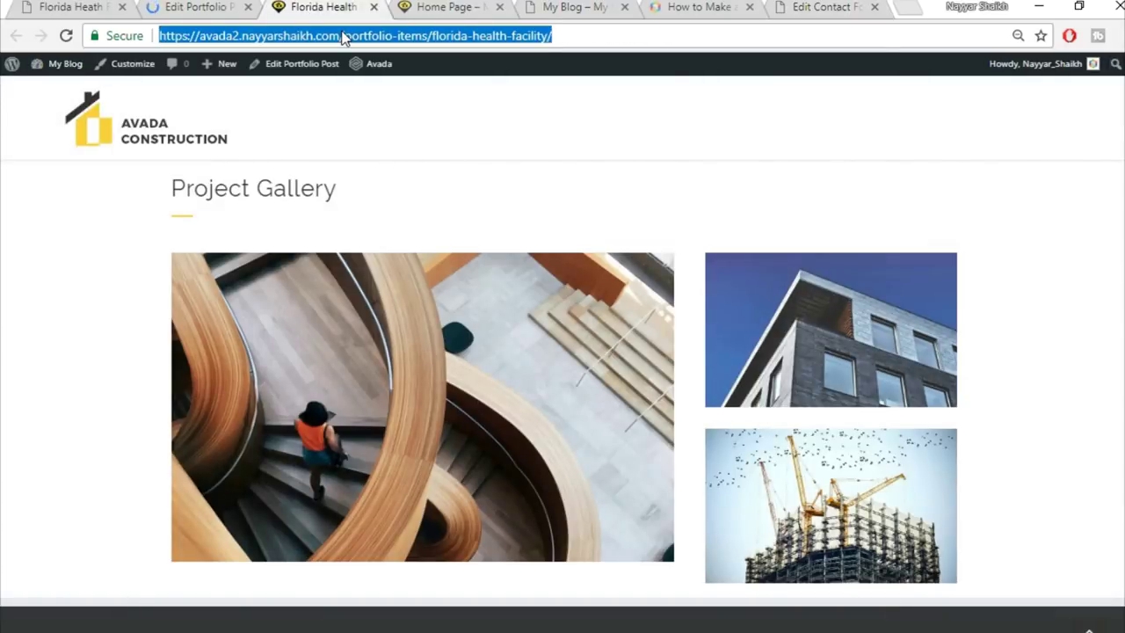
Reload the live Florida Health Facility page and review its quote form
click(343, 35)
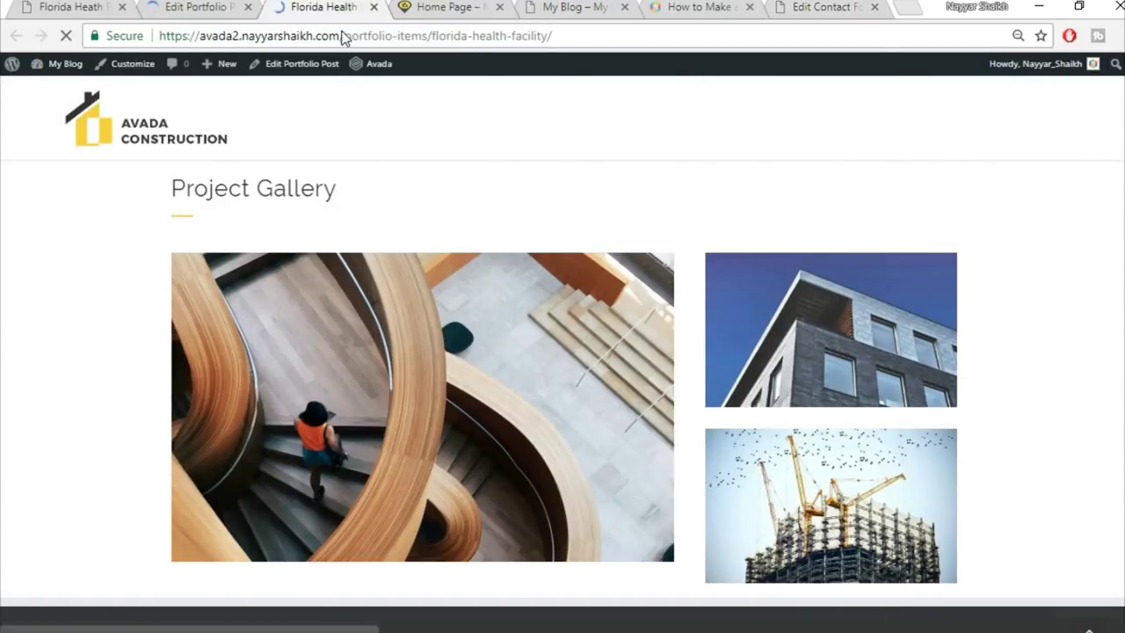
scroll(1097, 327, down, 3)
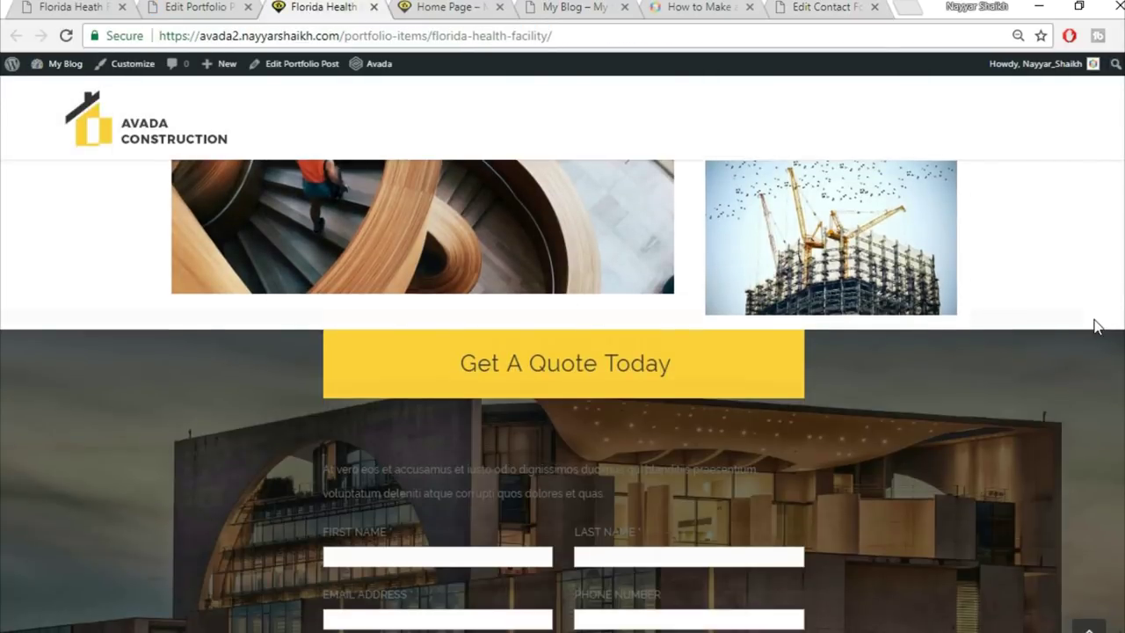
scroll(1097, 327, down, 1)
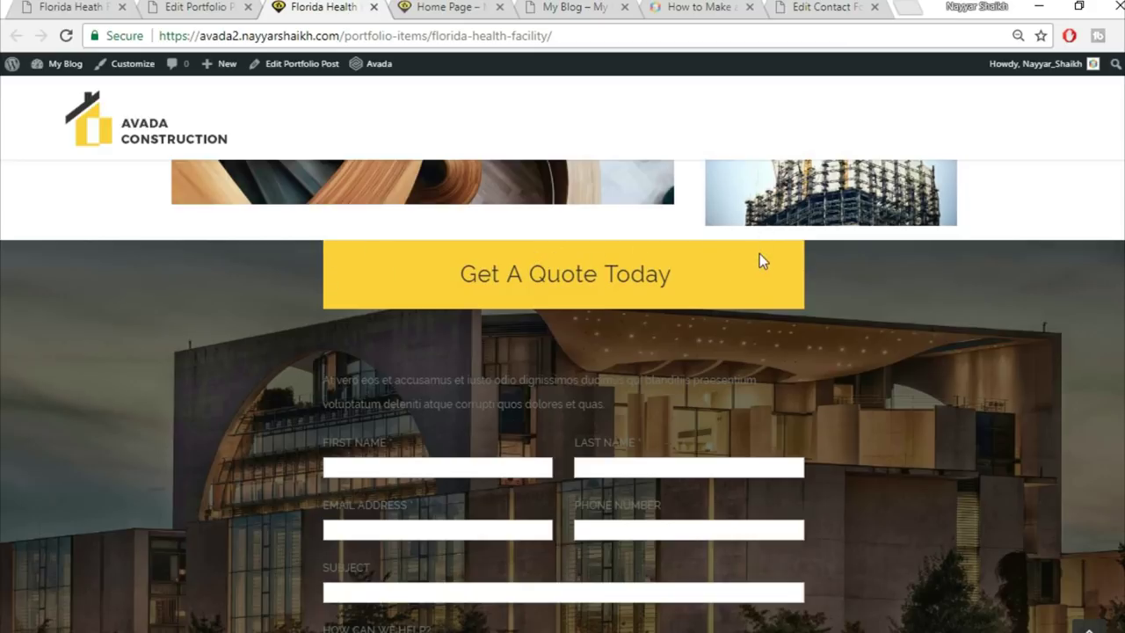
scroll(791, 352, down, 2)
scroll(763, 373, up, 2)
Compare the demo's quote form with the builder's Get A Quote Today tagline box and nested columns
click(187, 8)
scroll(873, 450, down, 10)
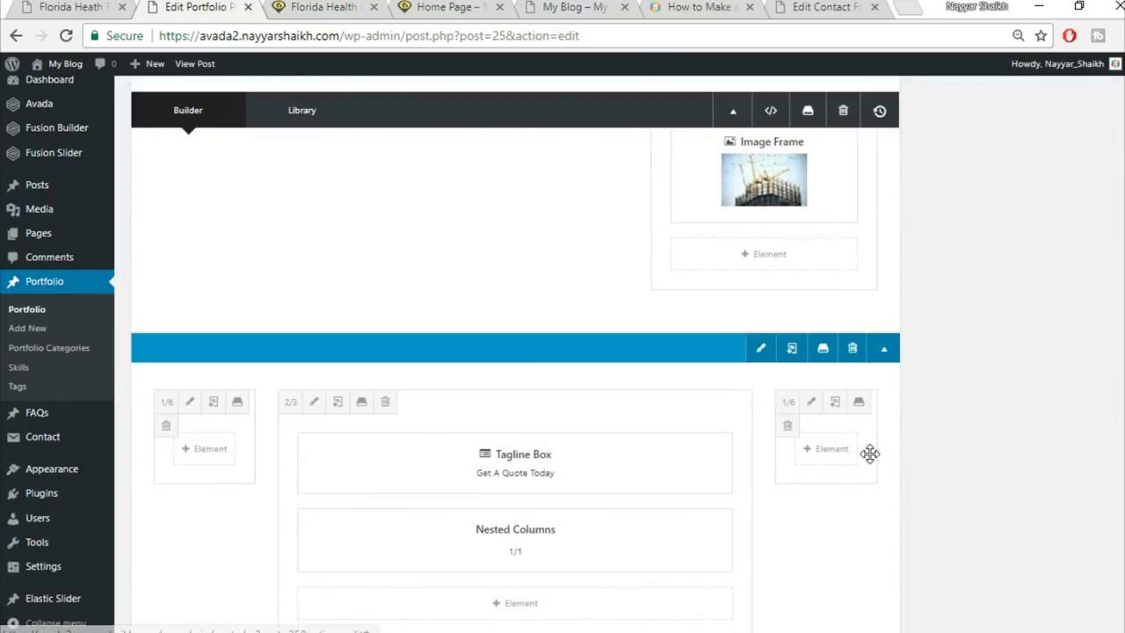
scroll(870, 453, down, 1)
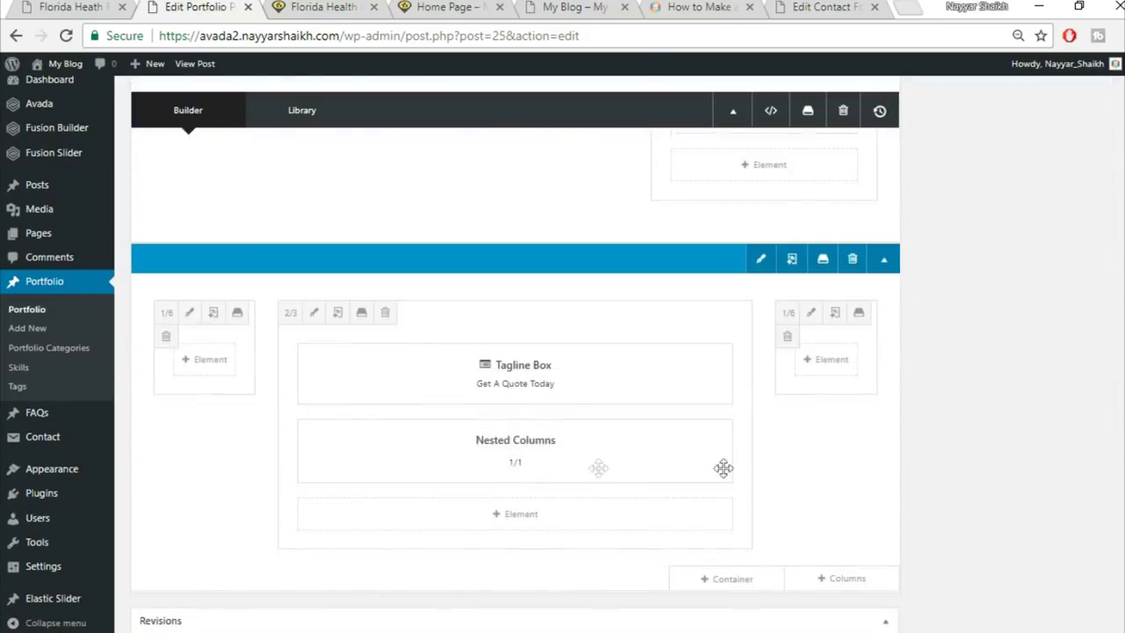
click(46, 7)
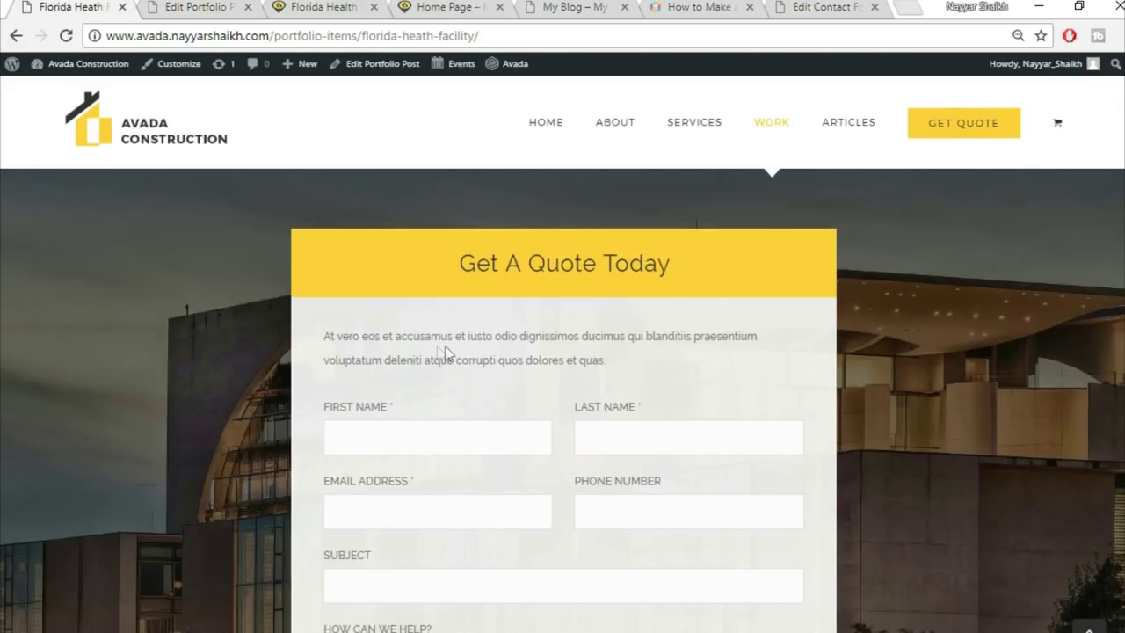
drag(330, 336, 568, 336)
click(502, 443)
click(158, 6)
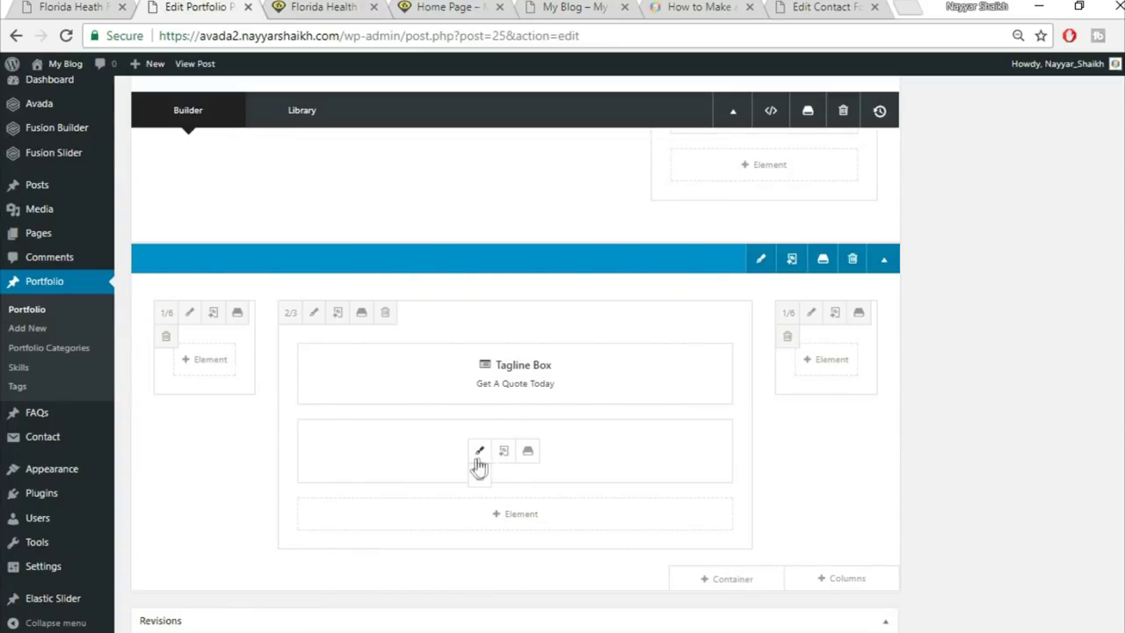
click(79, 7)
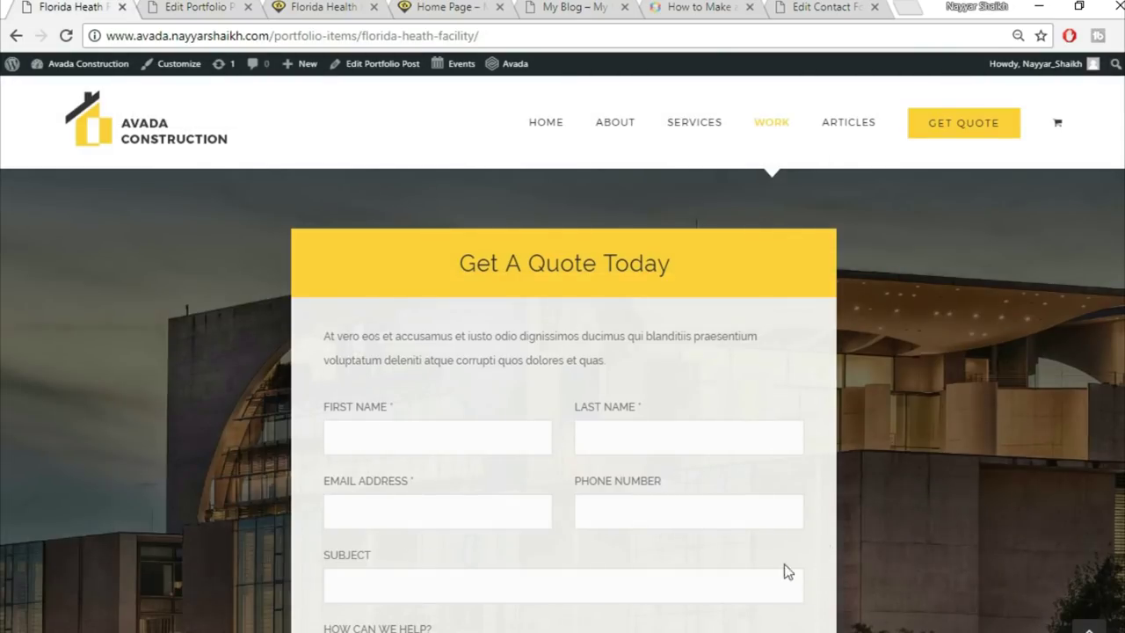
click(205, 7)
mouse_move(476, 461)
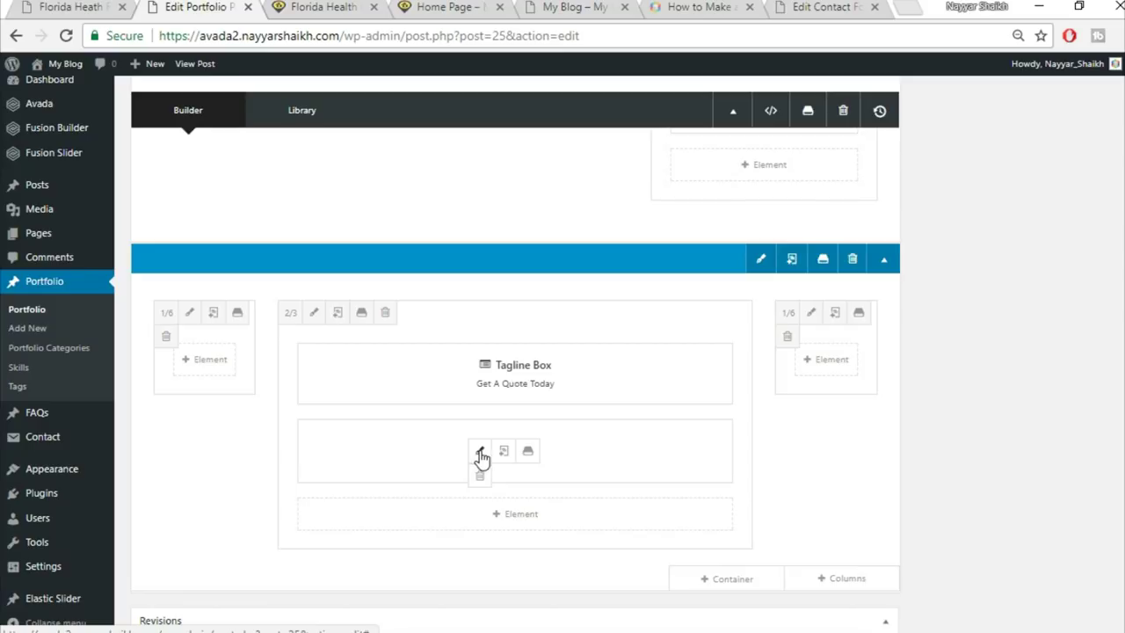
Set the quote form's nested column background to #f5f5f5, save both dialogs and update the post
click(480, 452)
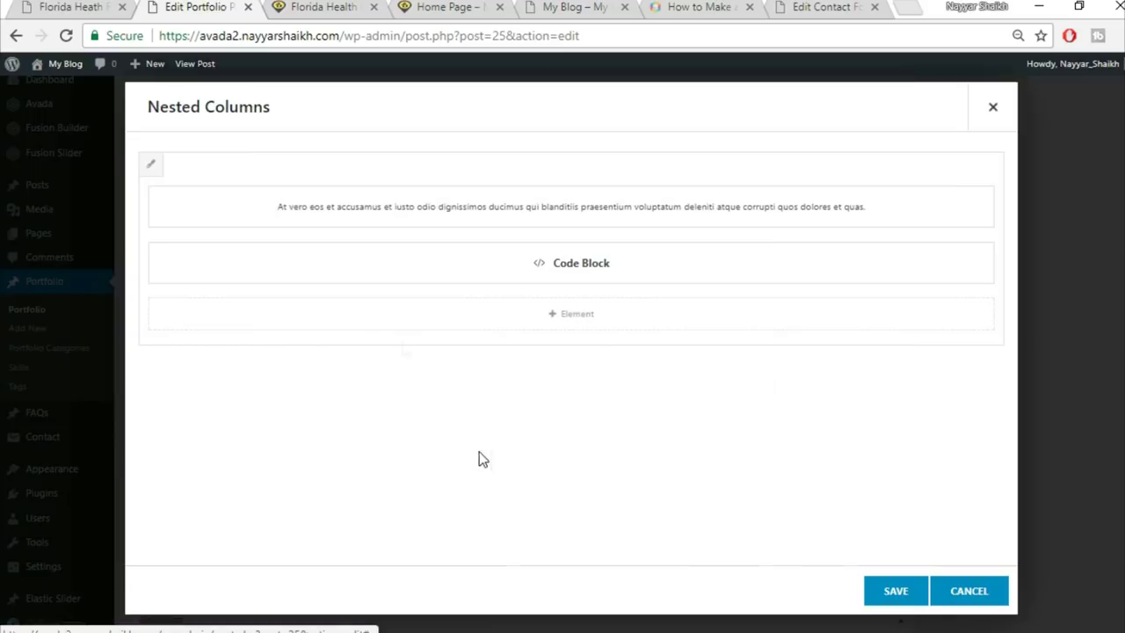
click(151, 168)
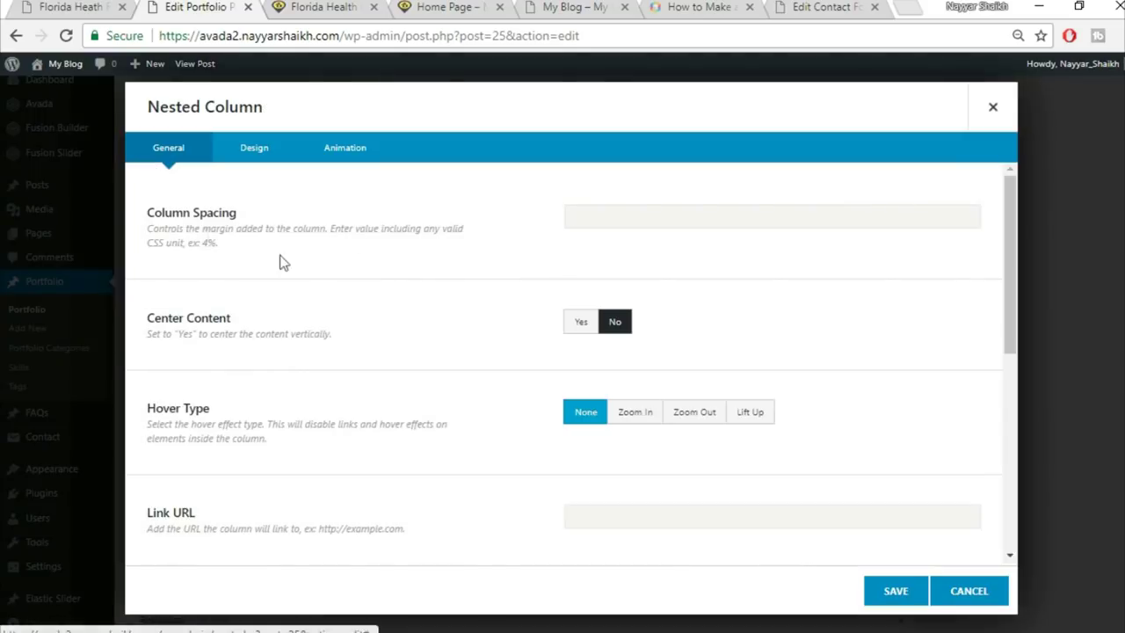
click(254, 169)
click(635, 218)
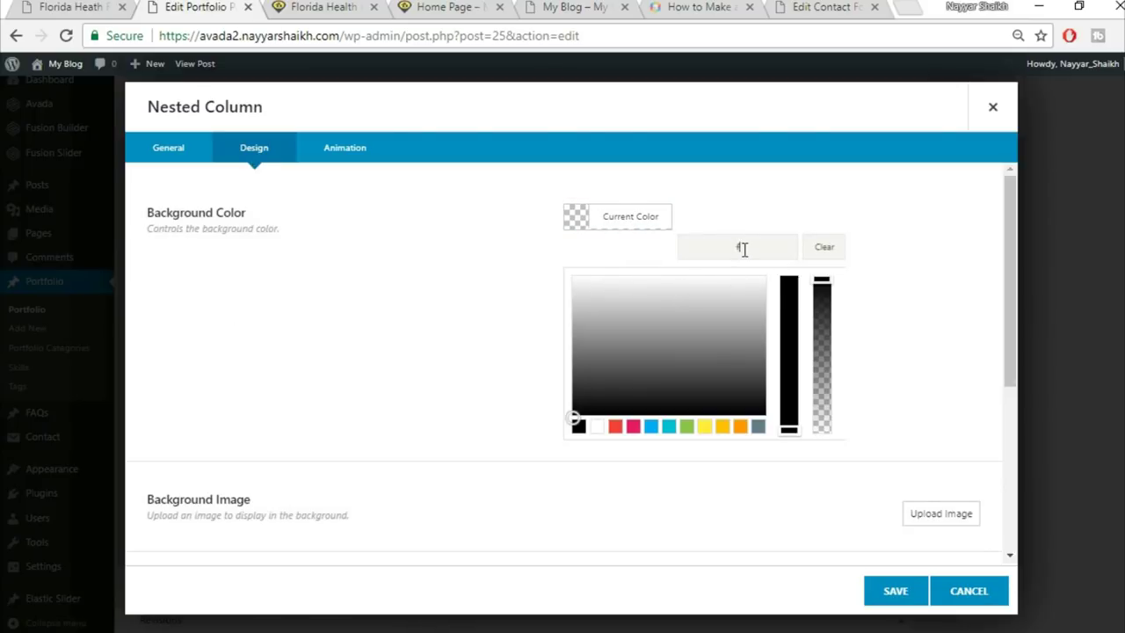
text(f5f5f5)
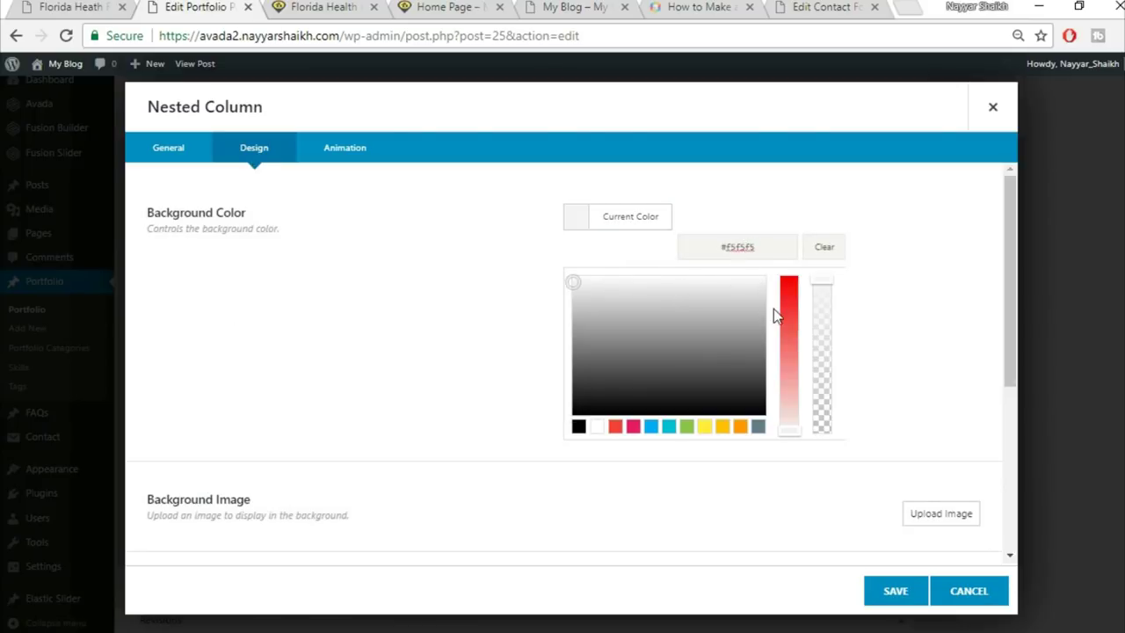
click(893, 594)
click(895, 592)
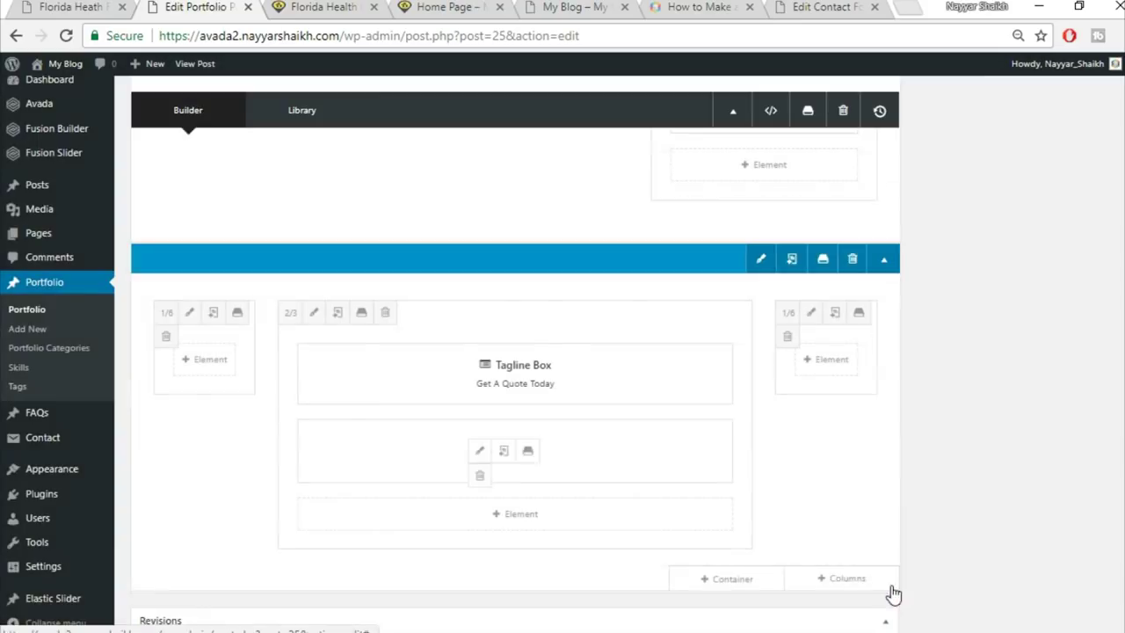
scroll(1055, 351, up, 10)
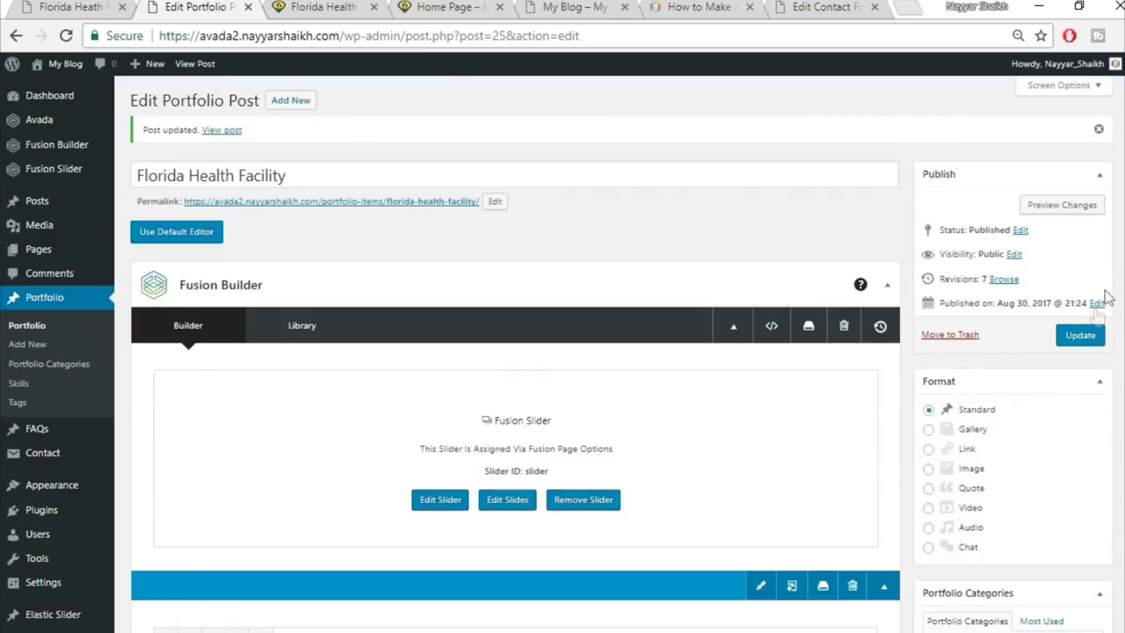
click(1081, 336)
Reload the live Florida Health Facility page and inspect the quote form's light grey panel
click(333, 7)
click(334, 41)
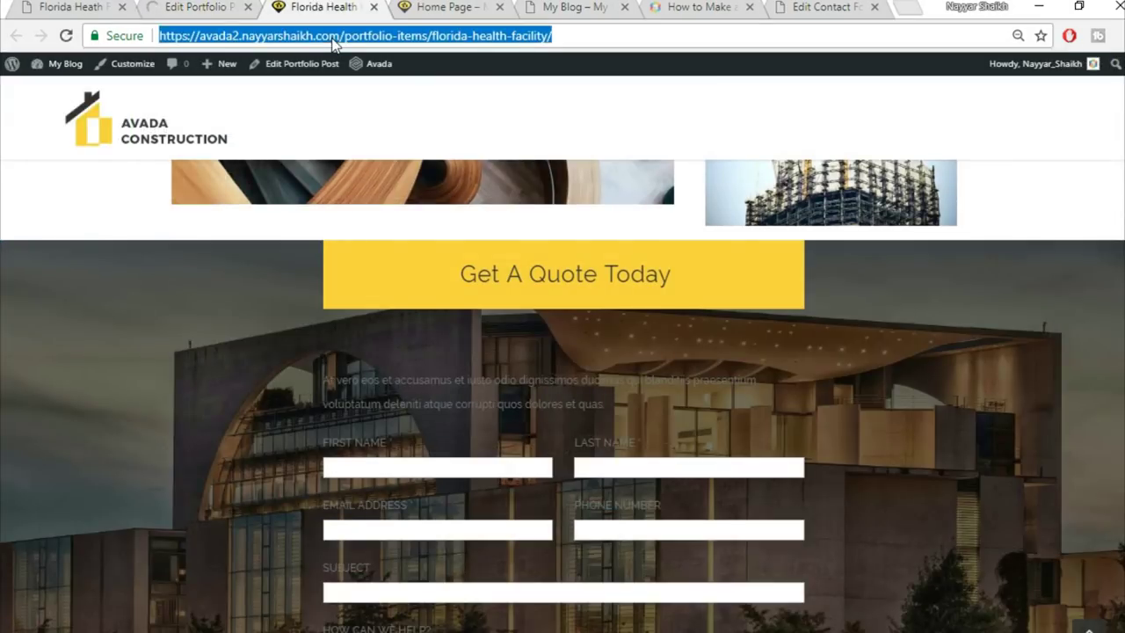
key(Return)
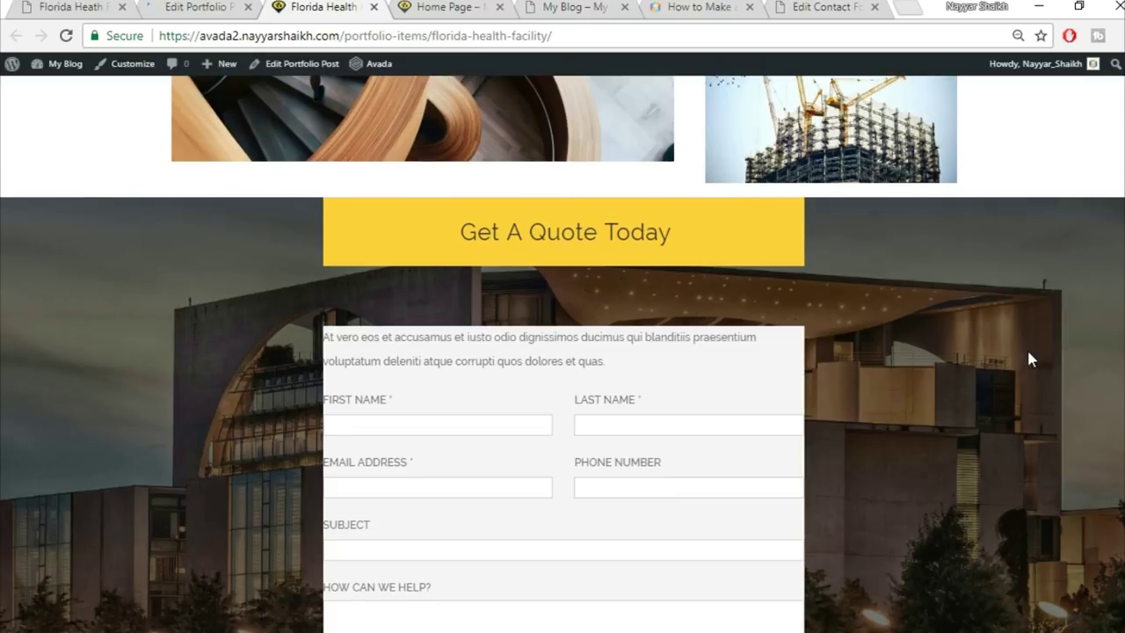
scroll(1027, 353, down, 1)
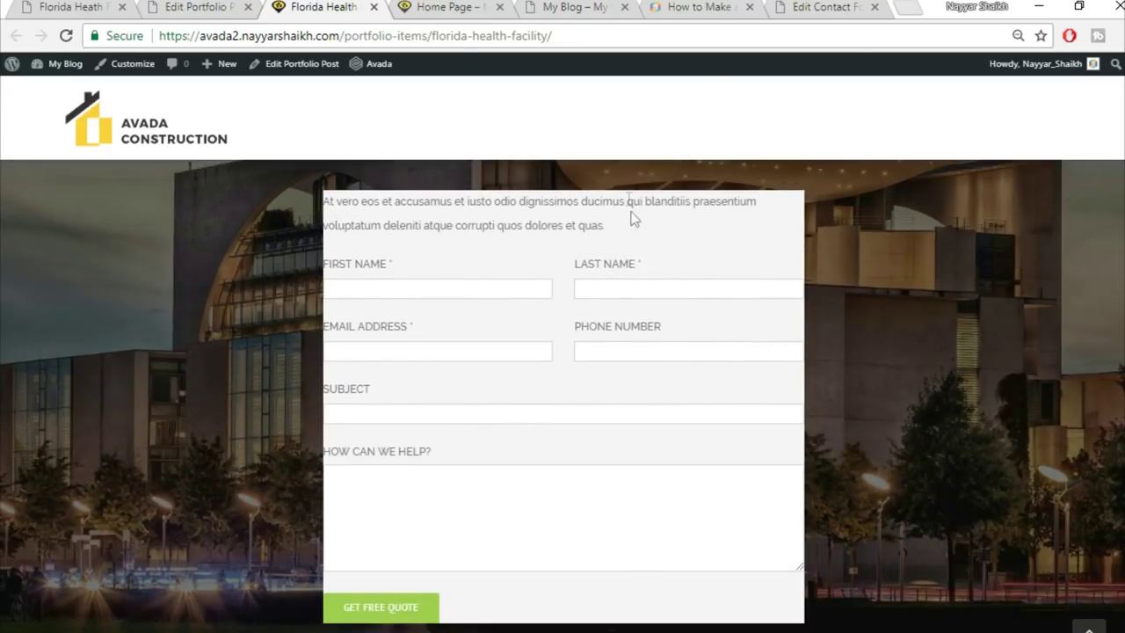
scroll(690, 337, up, 2)
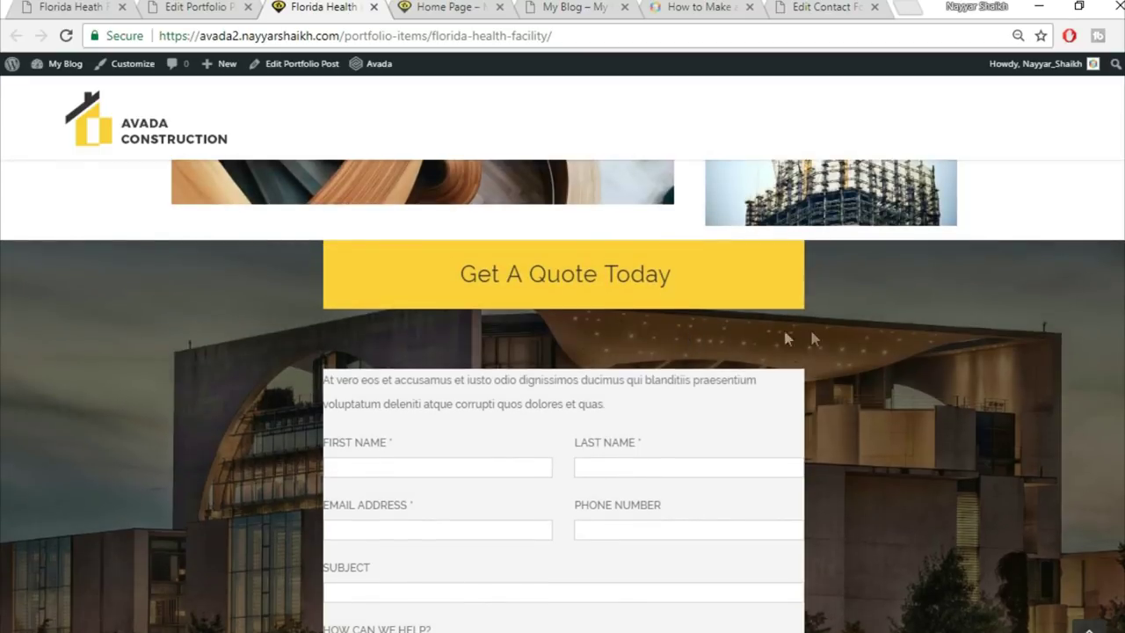
scroll(923, 355, down, 3)
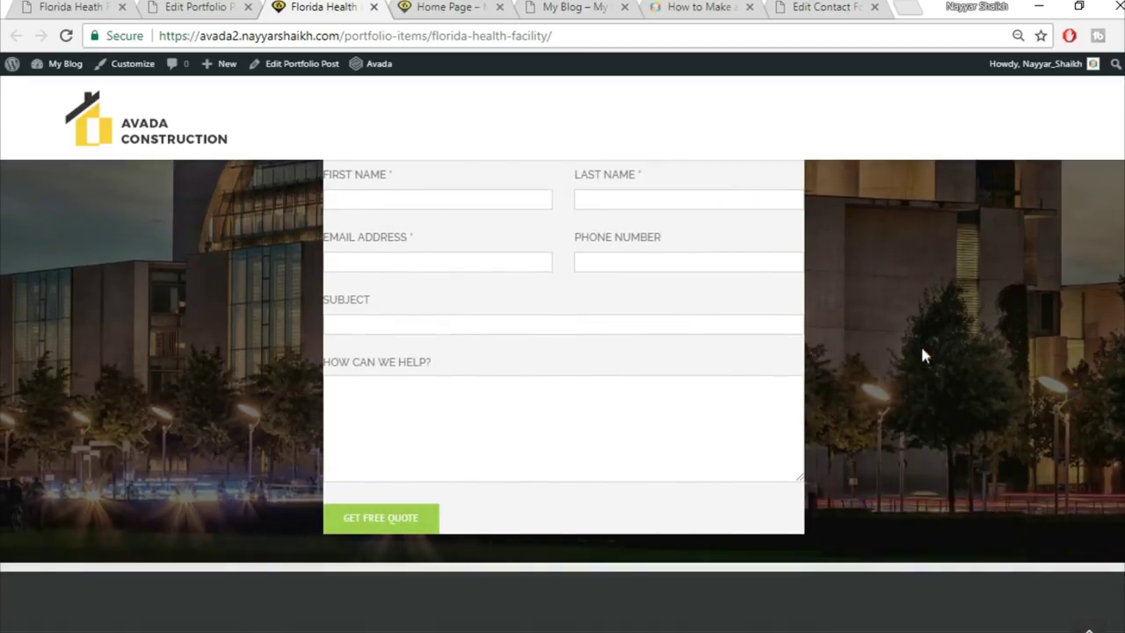
scroll(859, 382, up, 3)
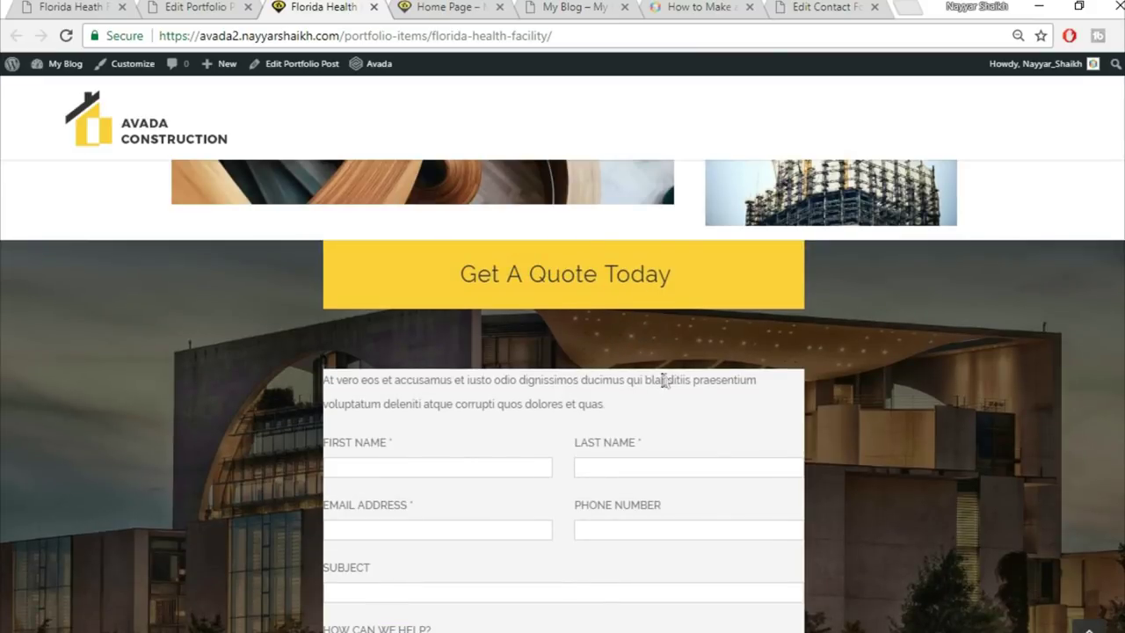
Compare the grey quote panel with the demo page, then return to the post editor
scroll(682, 379, down, 1)
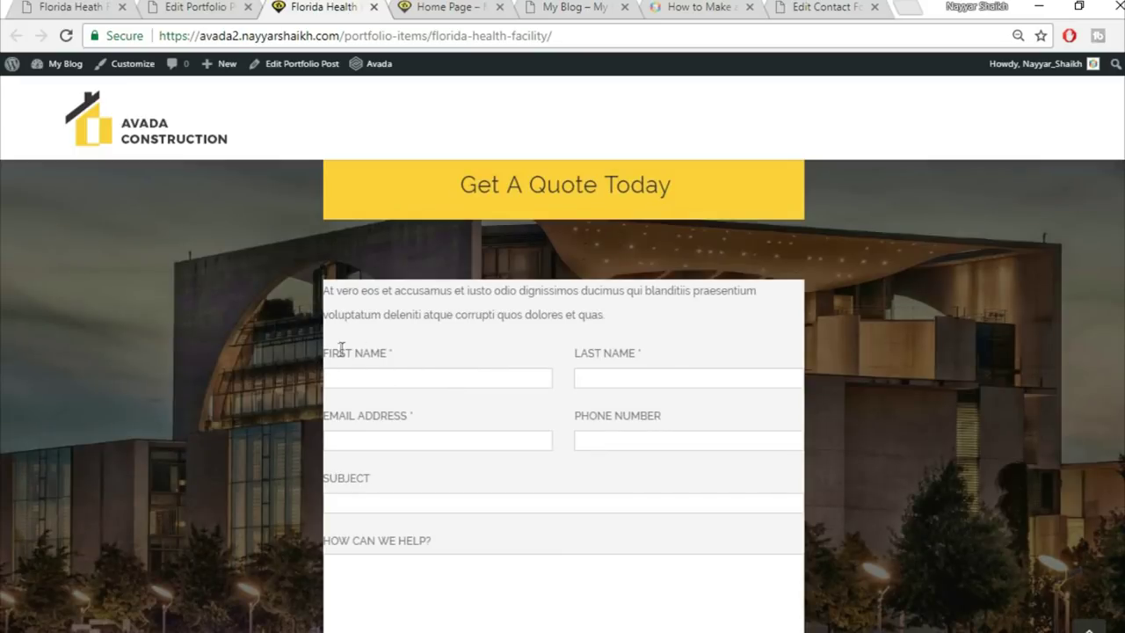
scroll(938, 371, up, 1)
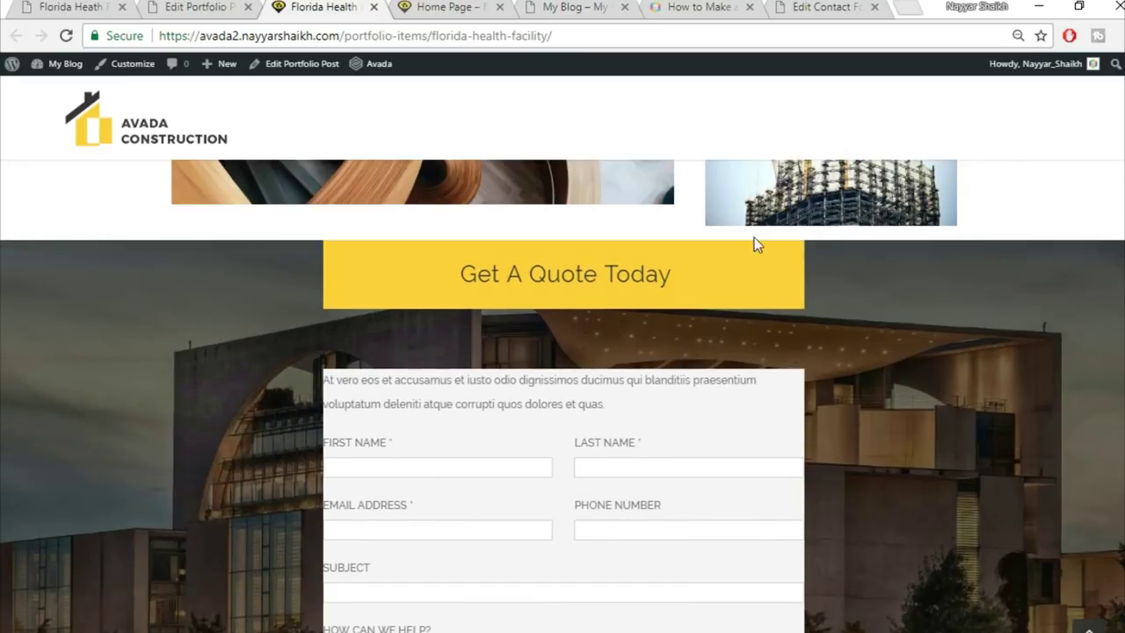
click(37, 6)
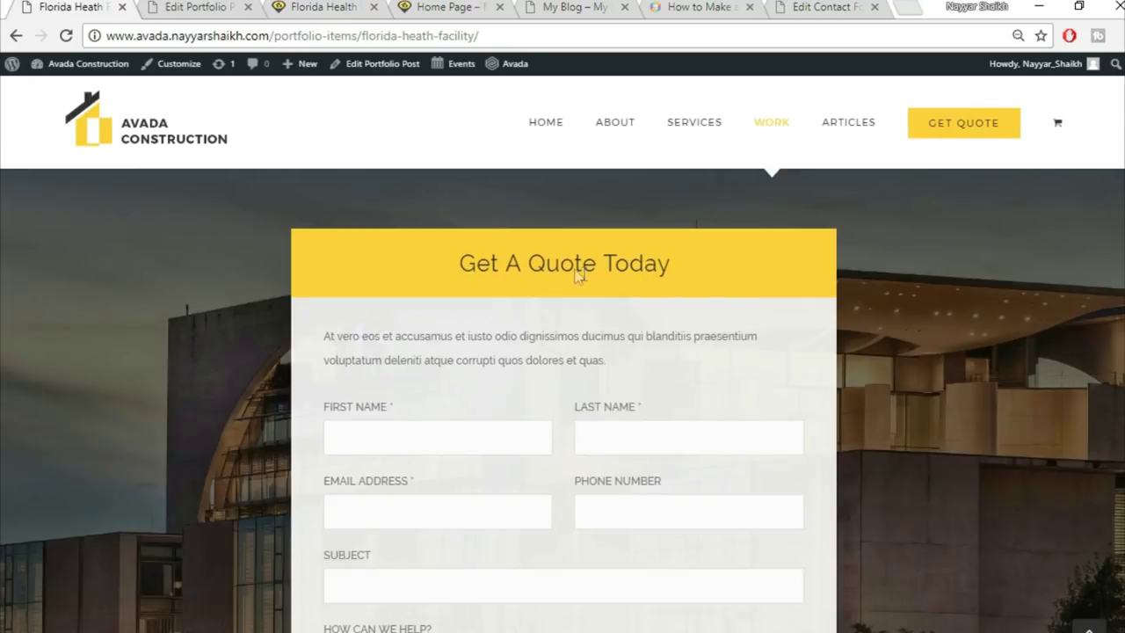
scroll(583, 282, up, 2)
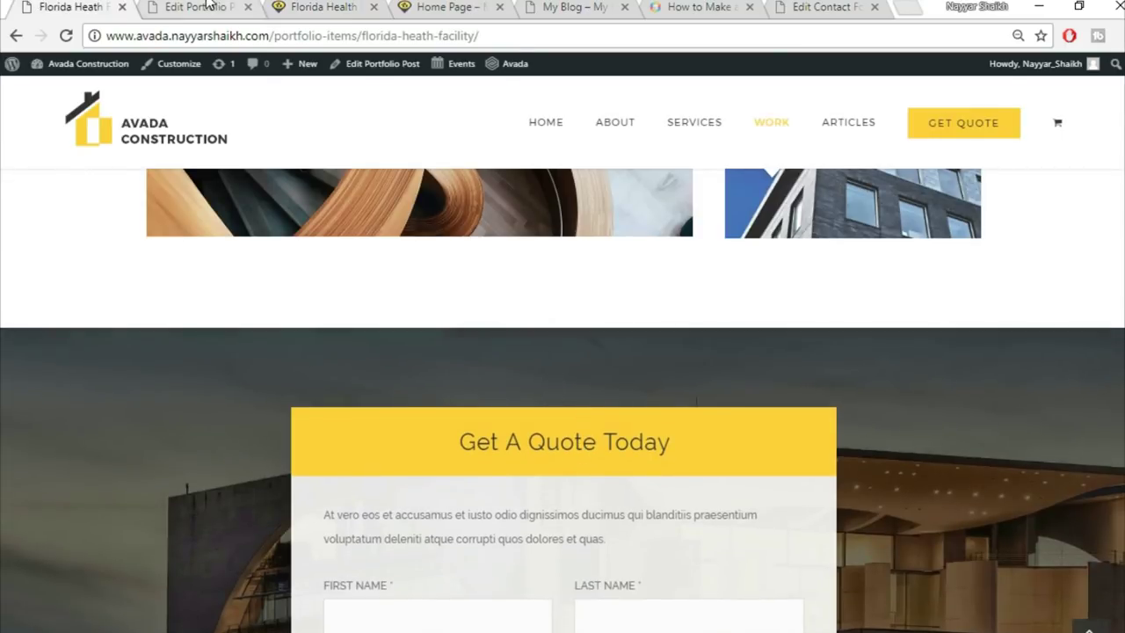
key(ctrl+Tab)
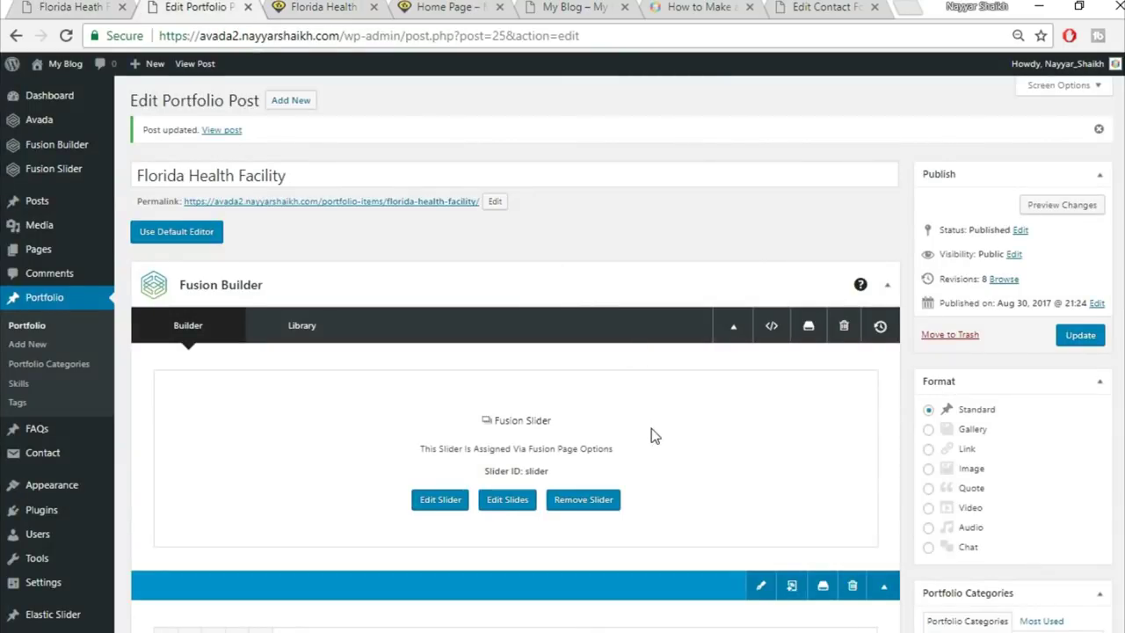
Set the Get A Quote Today tagline box's top margin to 0 and save it
scroll(651, 428, down, 5)
scroll(652, 441, down, 5)
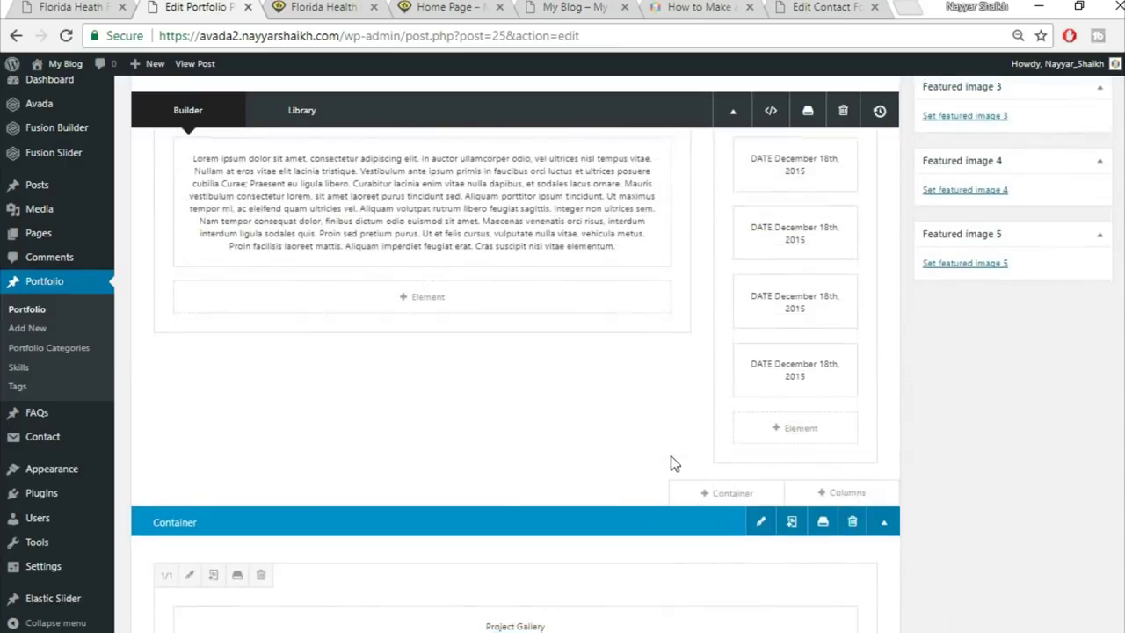
scroll(671, 455, down, 10)
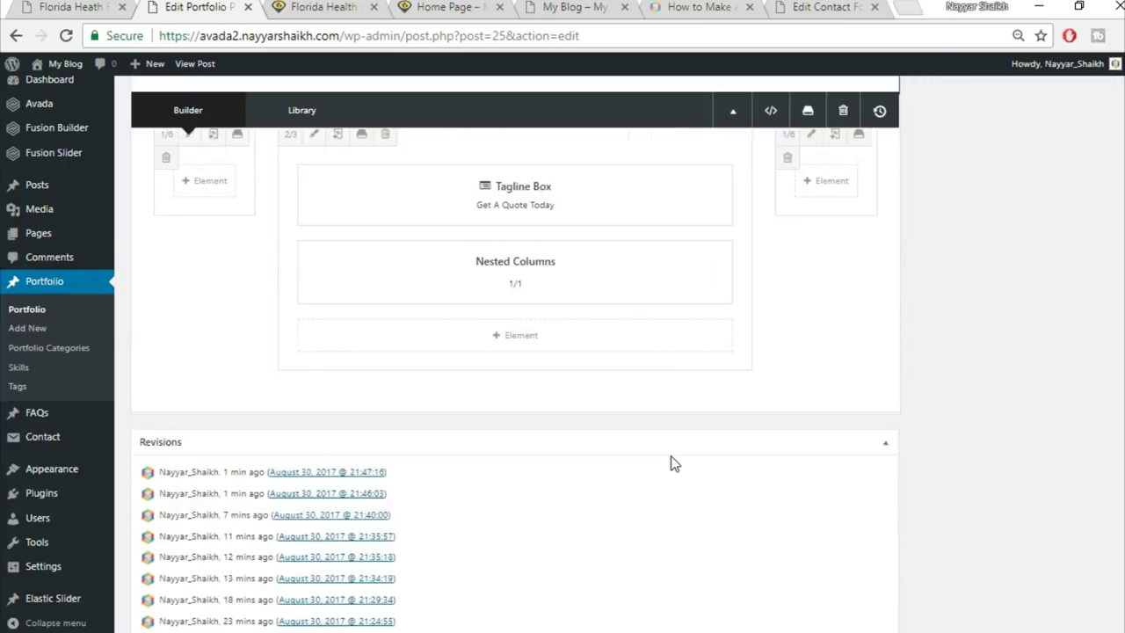
scroll(675, 458, up, 5)
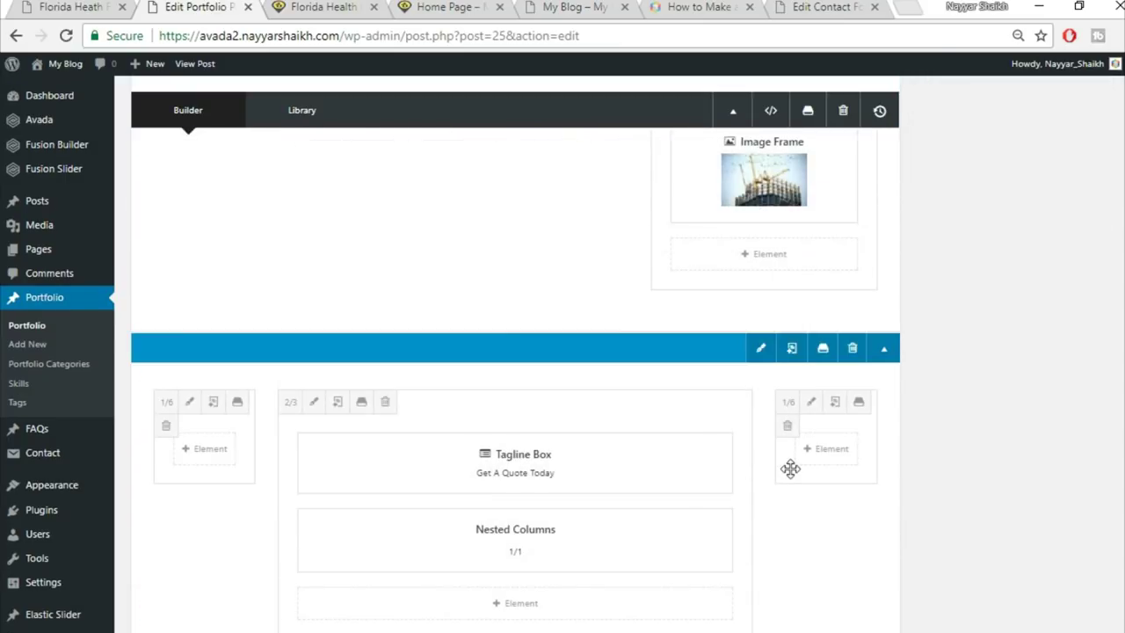
scroll(772, 478, down, 1)
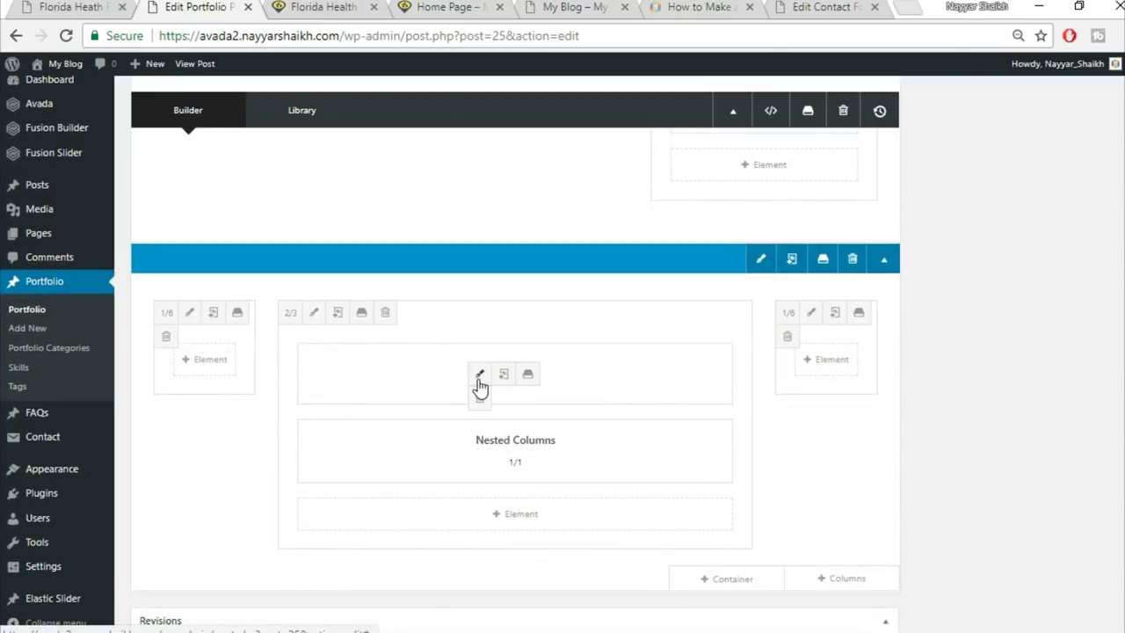
click(478, 379)
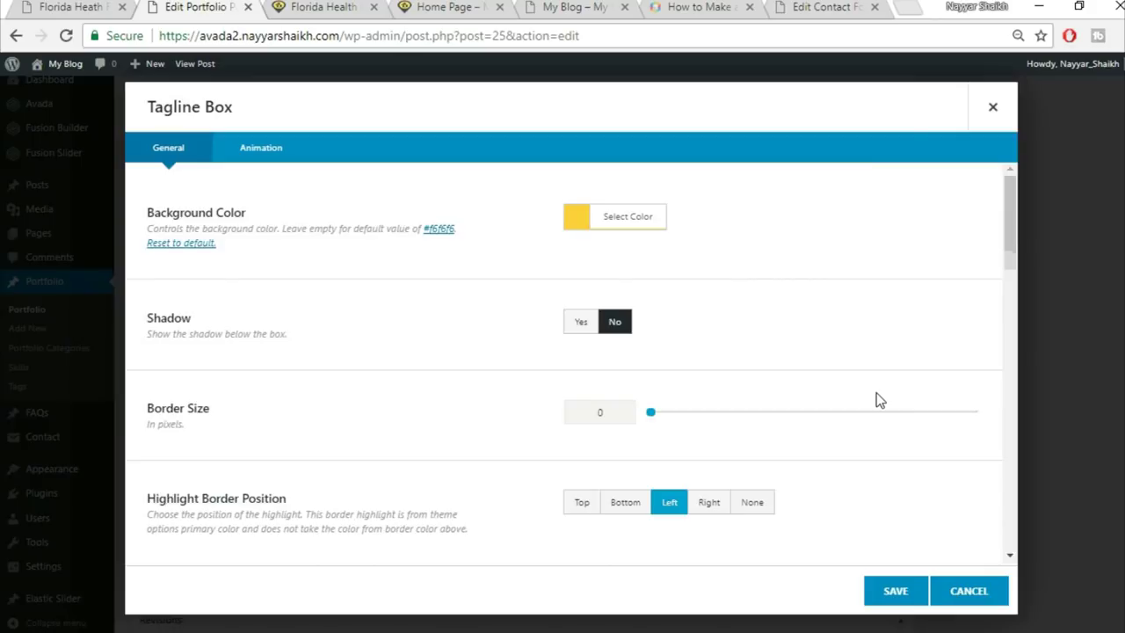
scroll(880, 400, down, 5)
scroll(866, 395, down, 2)
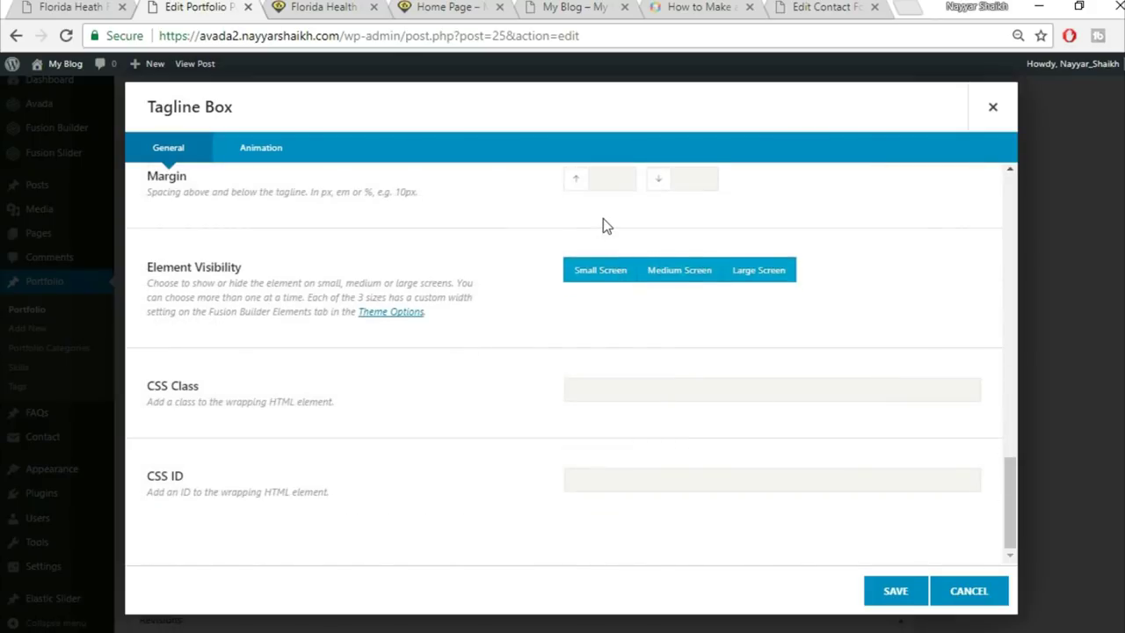
scroll(607, 229, up, 1)
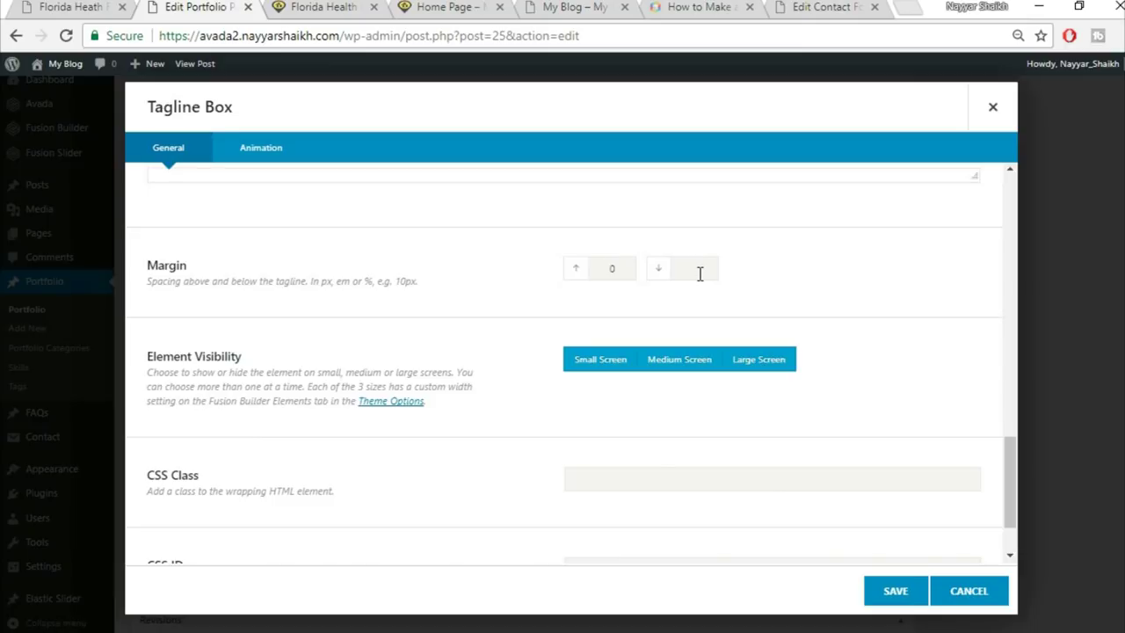
click(919, 591)
click(342, 5)
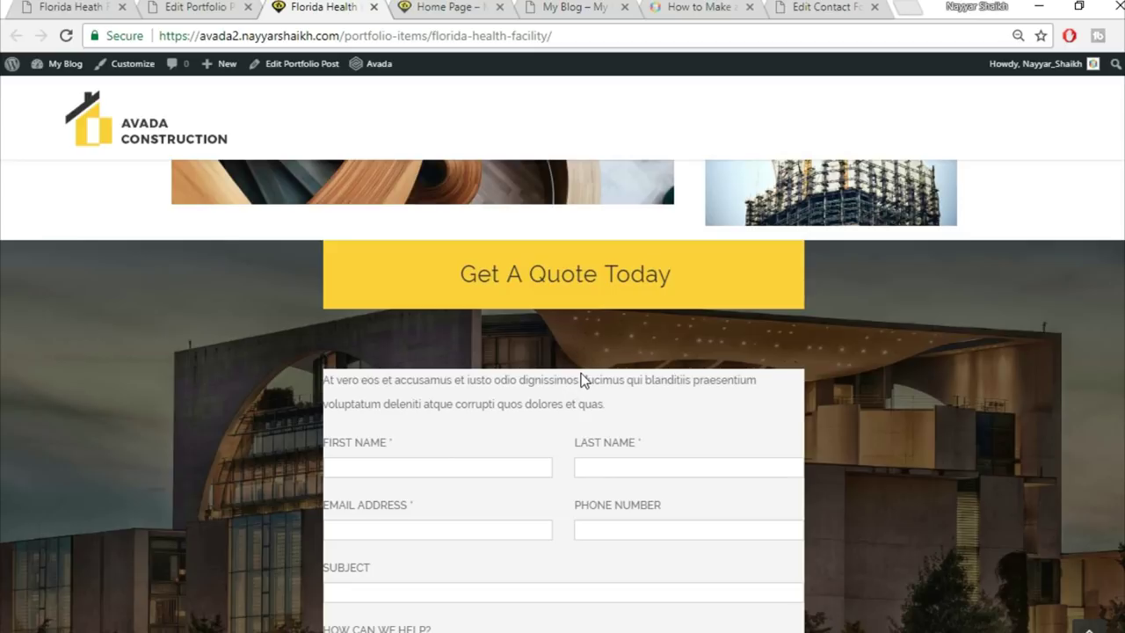
Open the design settings of the quote form's inner column in Nested Columns
click(215, 5)
mouse_move(538, 465)
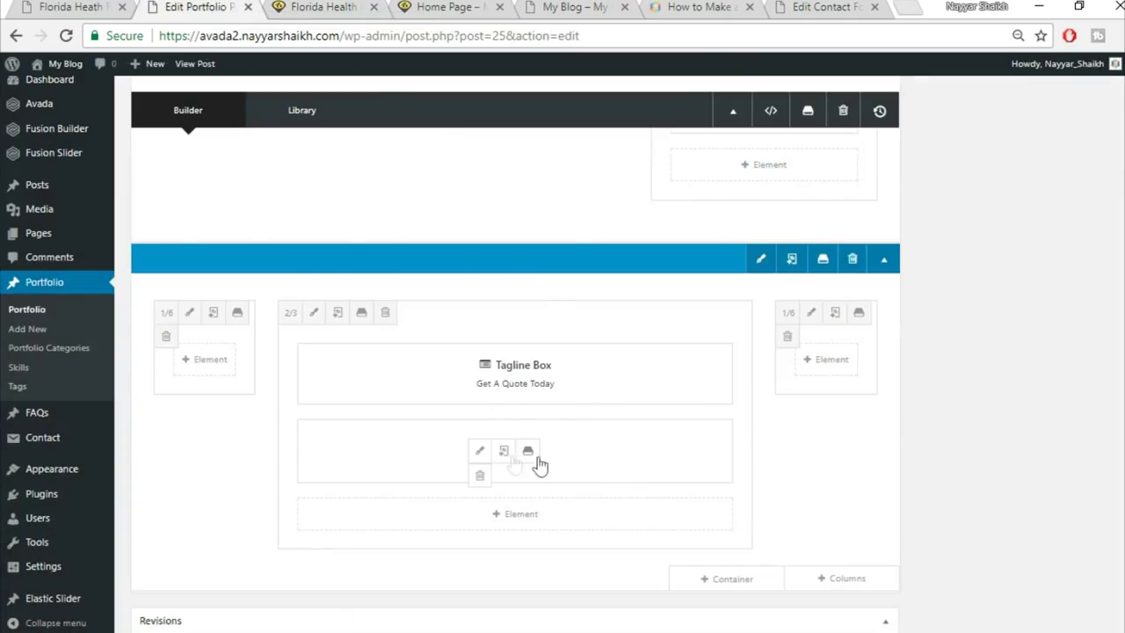
click(478, 452)
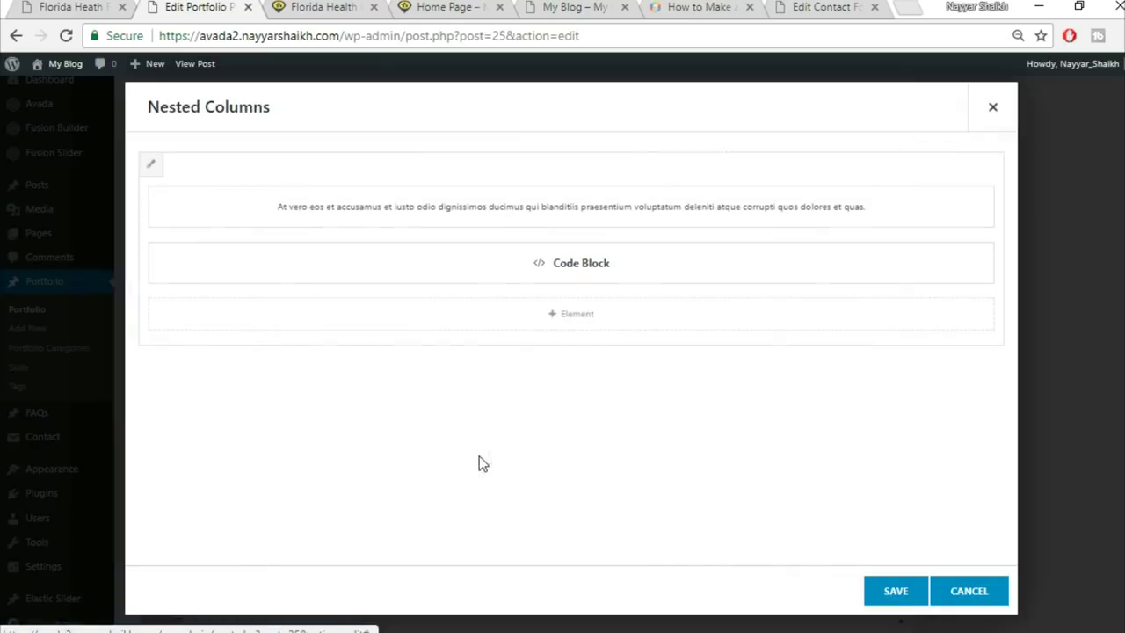
click(151, 166)
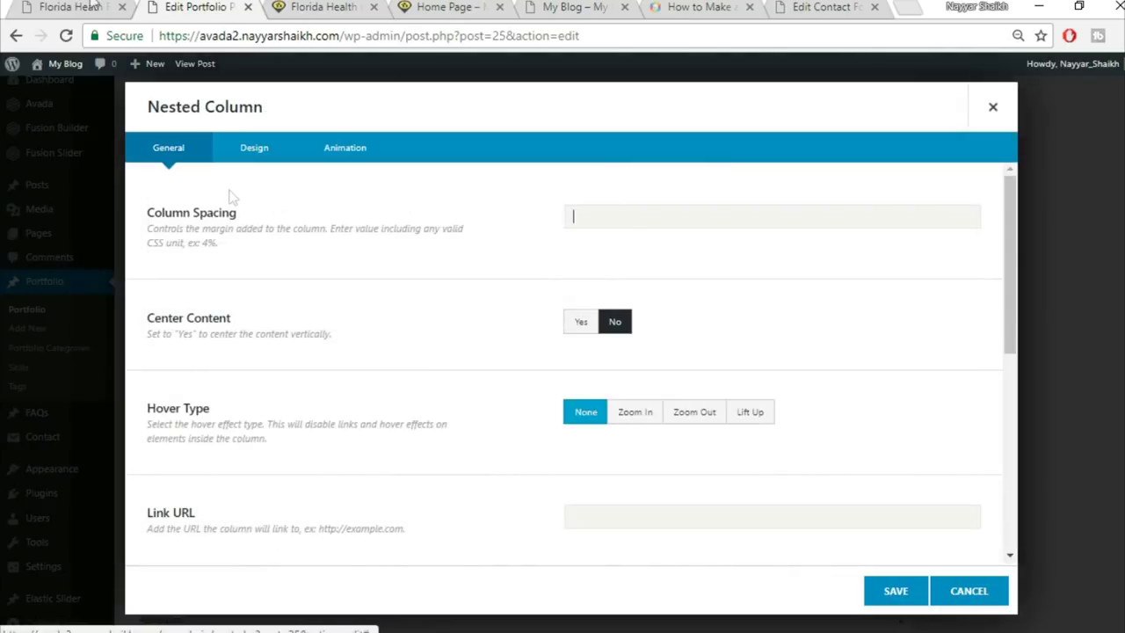
click(265, 148)
scroll(631, 404, down, 1)
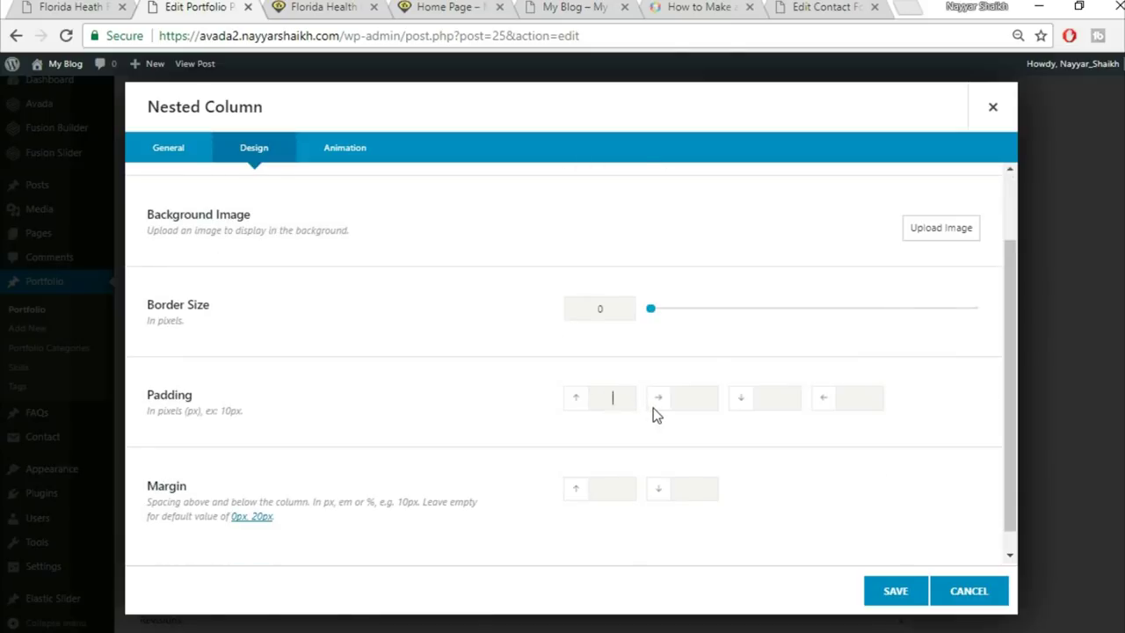
Give the column 6% padding on all four sides and 0 top and bottom margins, then save
text(6%6%)
key(Tab)
text(6%)
key(Tab)
text(6)
text(0)
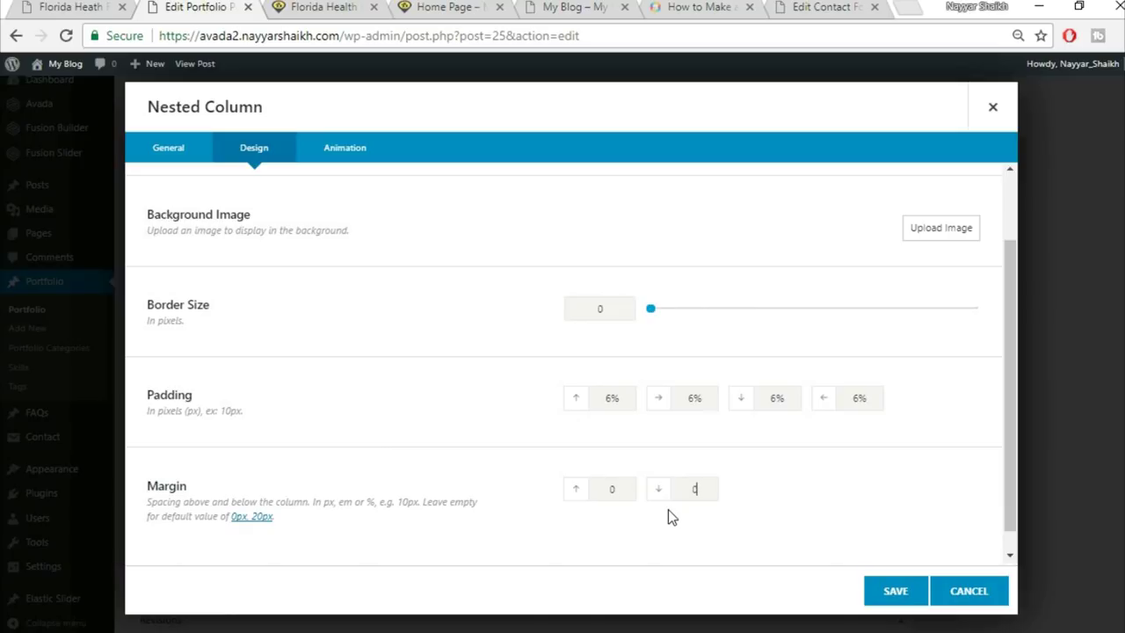
click(360, 6)
click(886, 595)
click(903, 601)
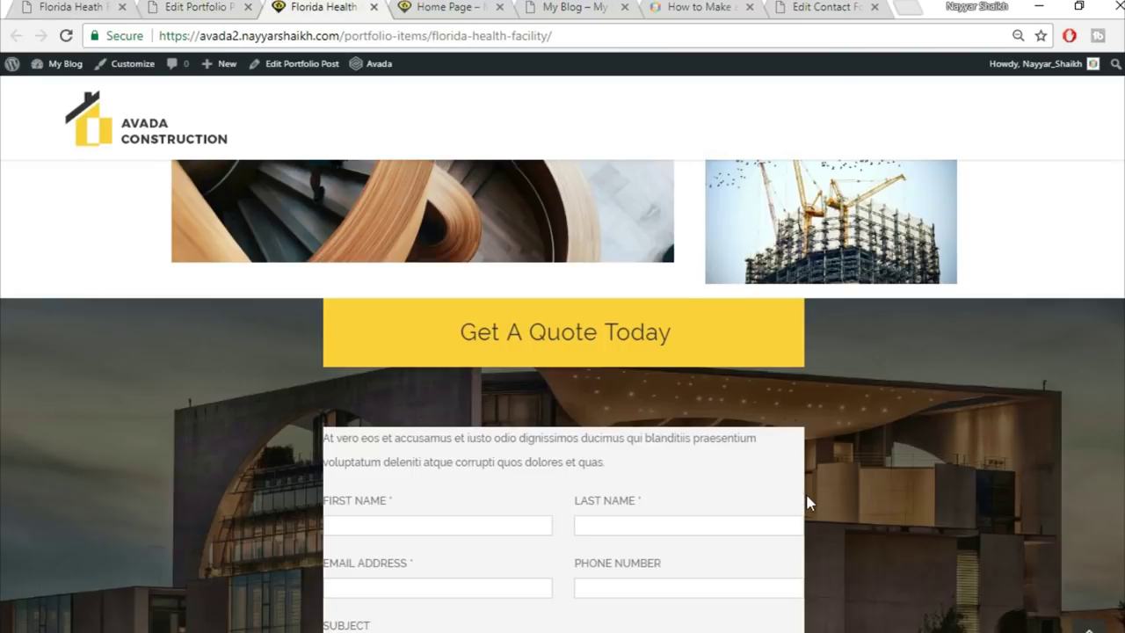
Give the quote section's container 6% spacing and update the portfolio post
scroll(804, 500, down, 4)
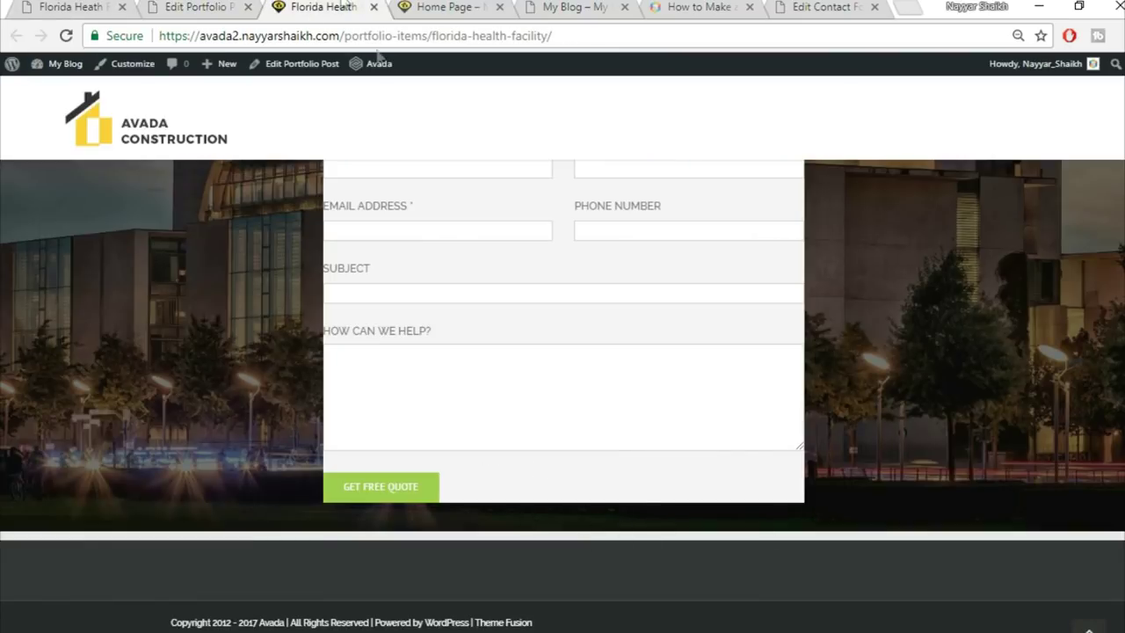
click(233, 7)
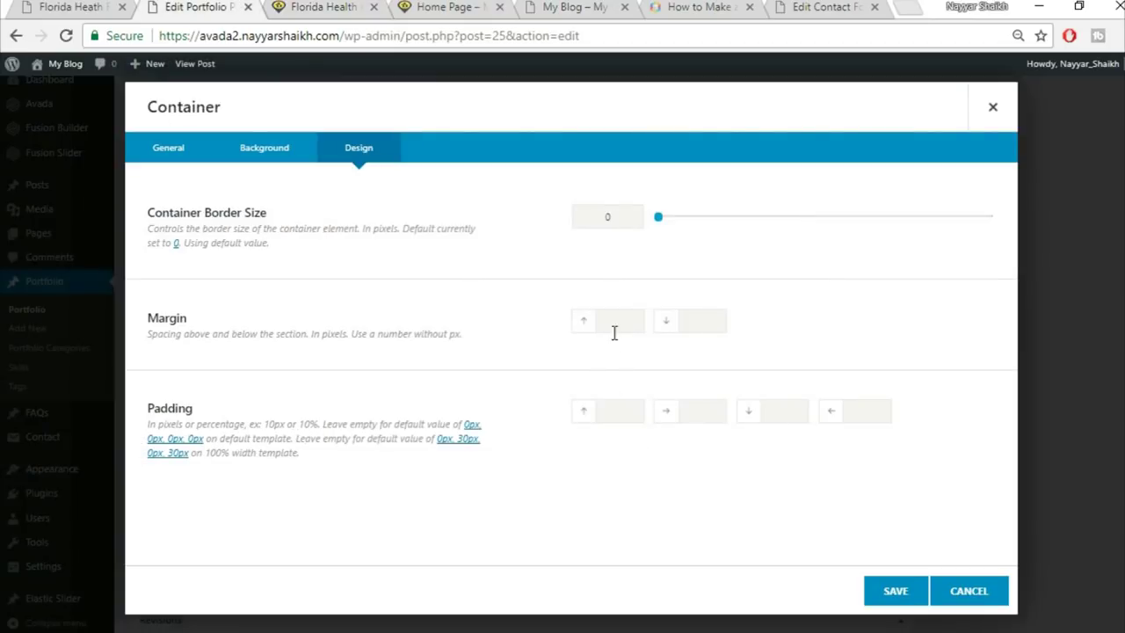
click(623, 412)
text(6%)
click(893, 593)
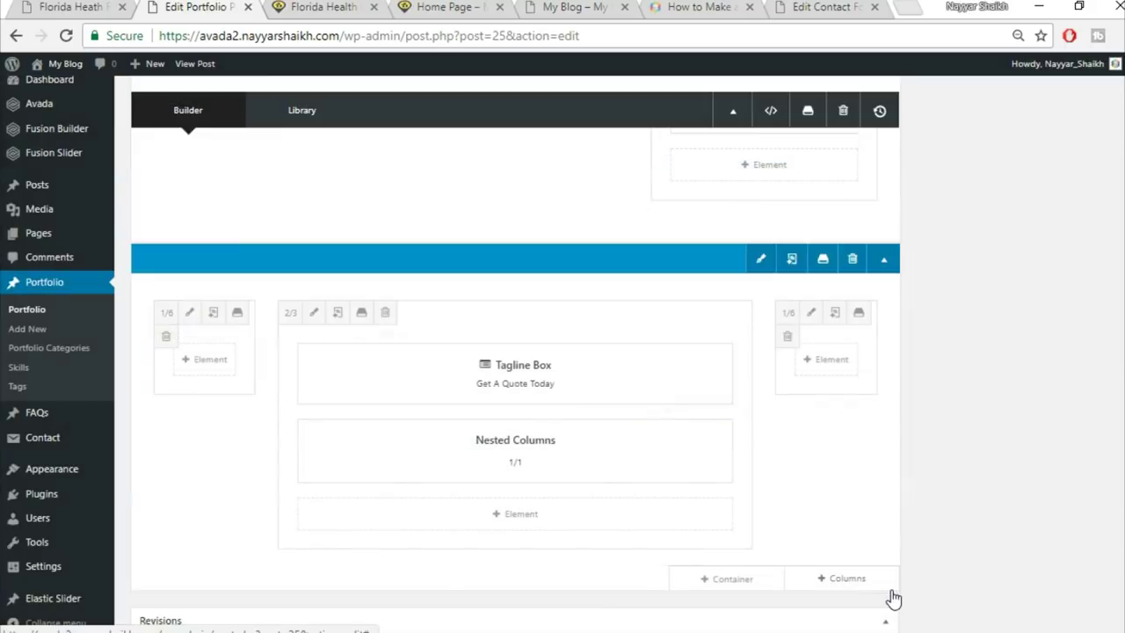
scroll(954, 532, up, 10)
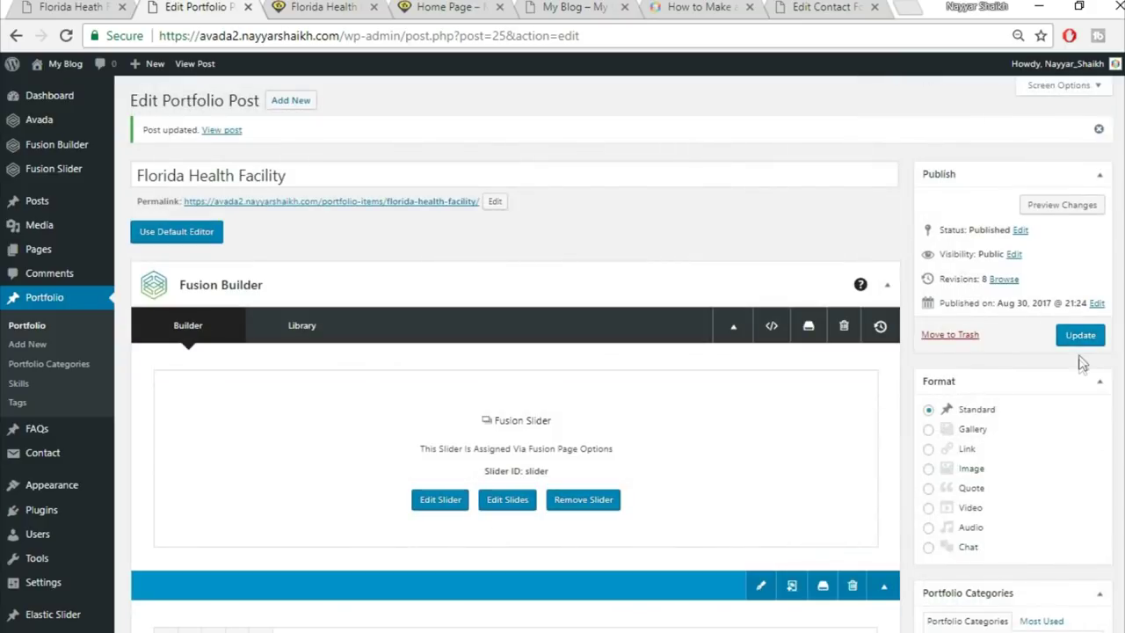
click(1080, 338)
Reload the live Florida Health Facility page to see the new spacing
click(351, 7)
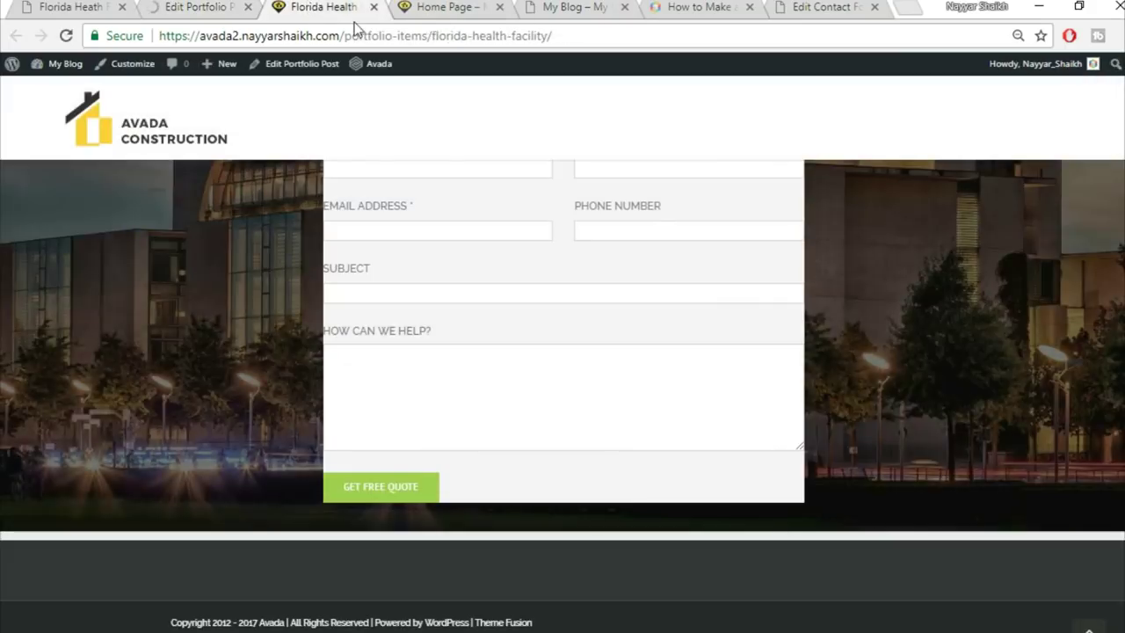
click(361, 36)
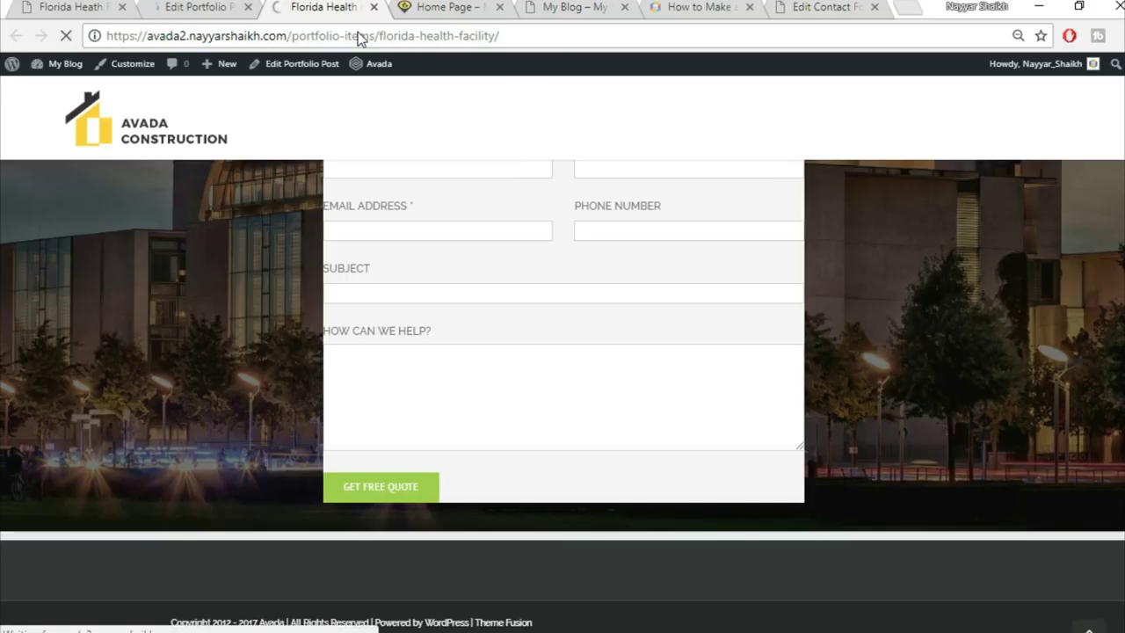
key(Return)
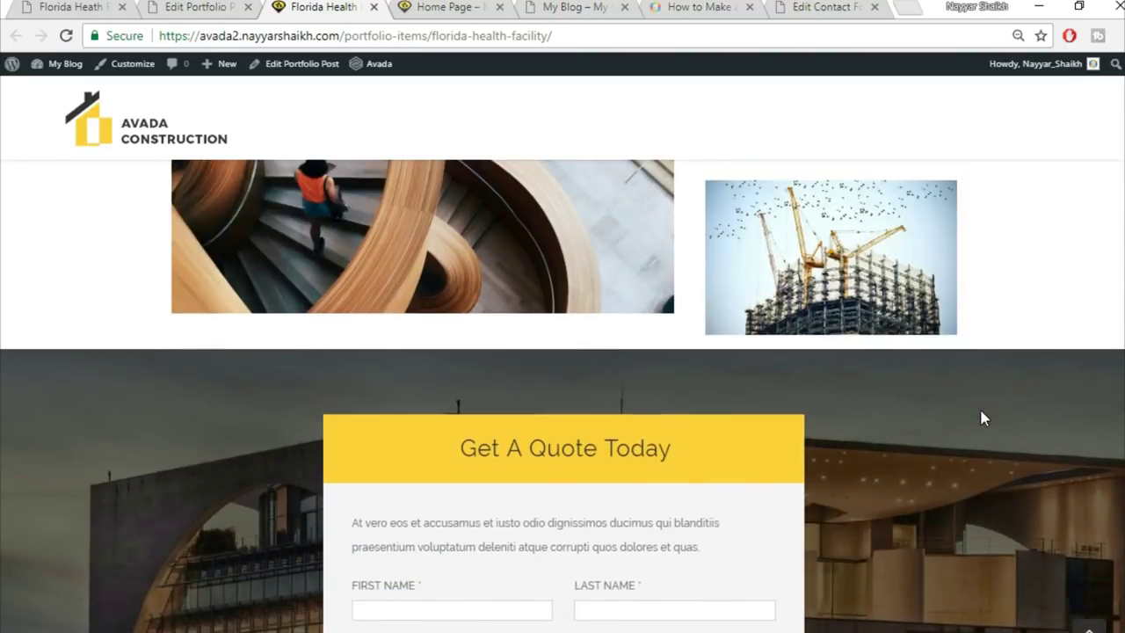
Inspect the padded quote section on the live page, then return to the post editor
scroll(982, 416, up, 10)
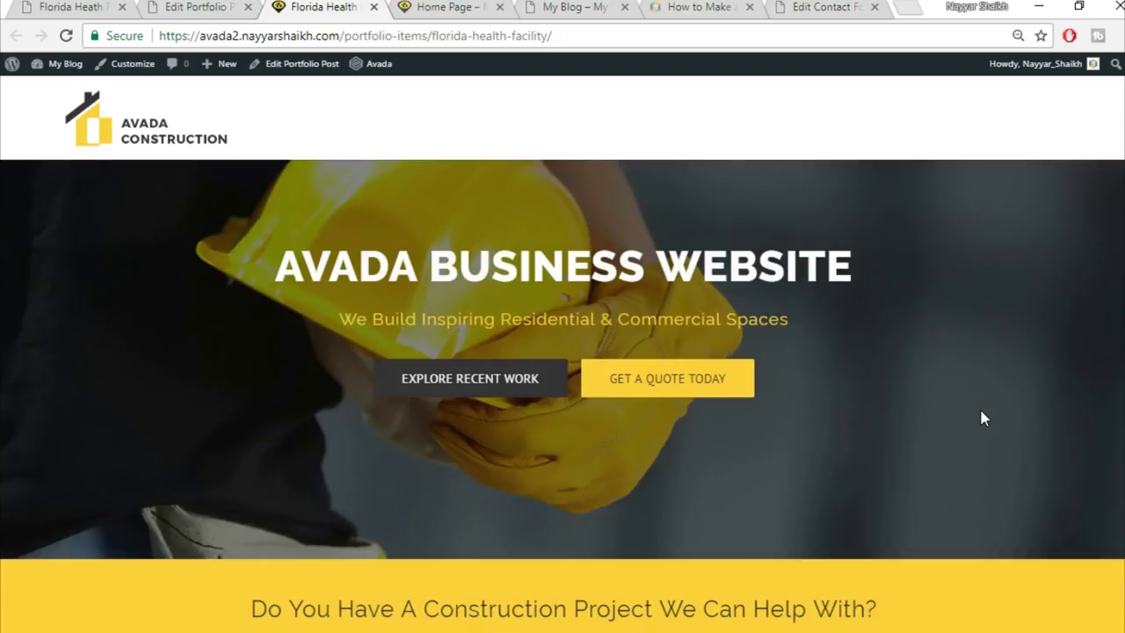
scroll(563, 395, down, 15)
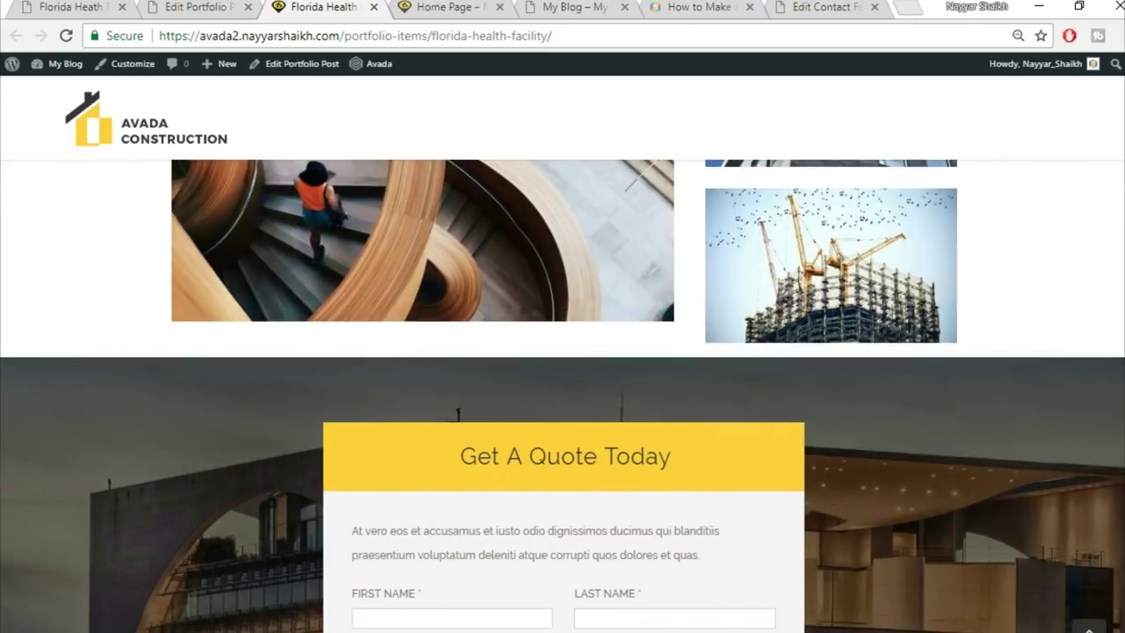
scroll(562, 395, down, 3)
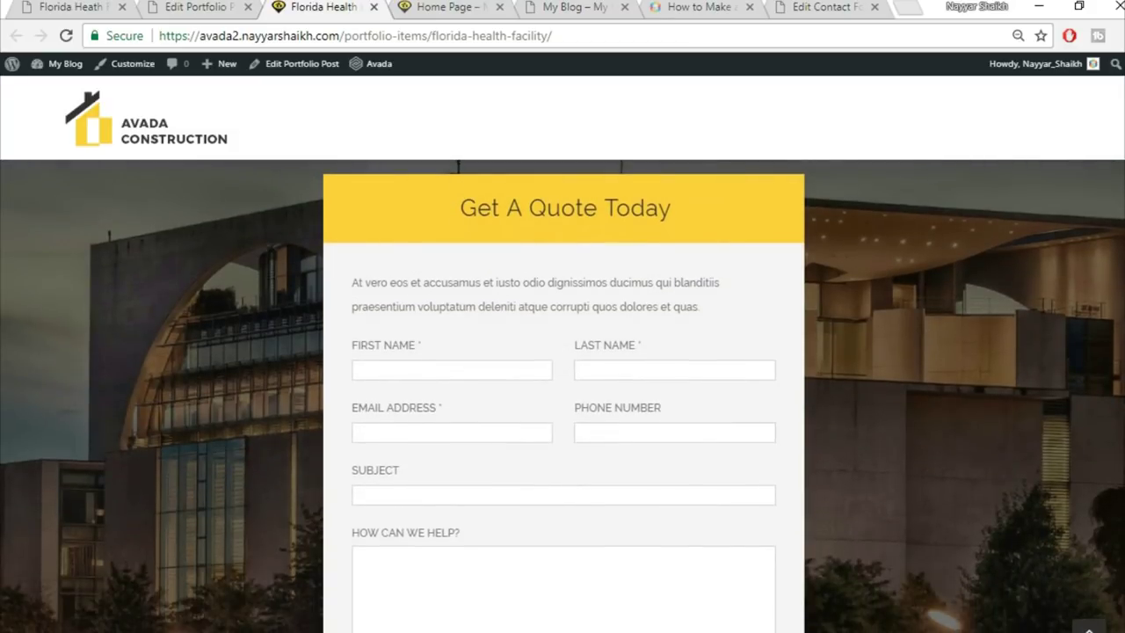
scroll(563, 395, down, 1)
scroll(563, 395, down, 2)
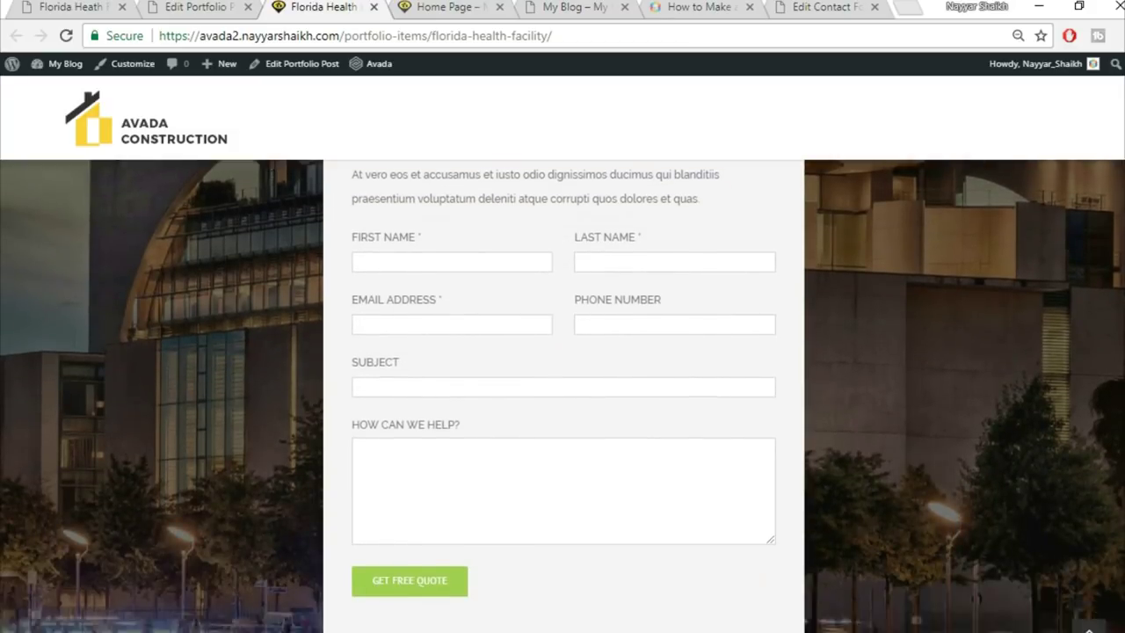
scroll(563, 396, up, 3)
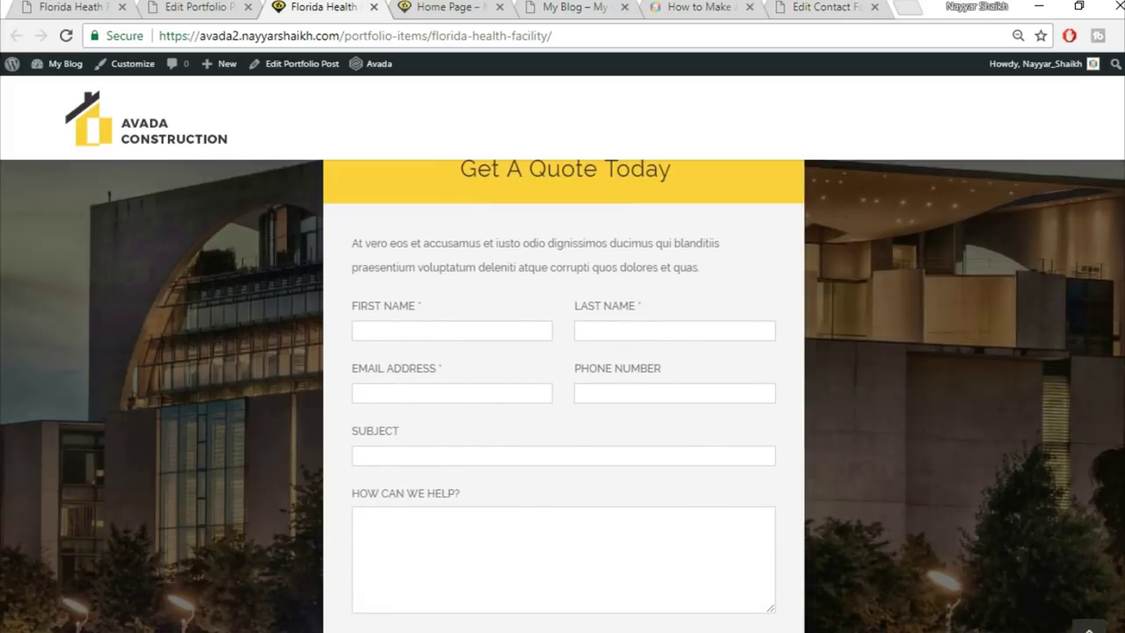
scroll(563, 396, up, 1)
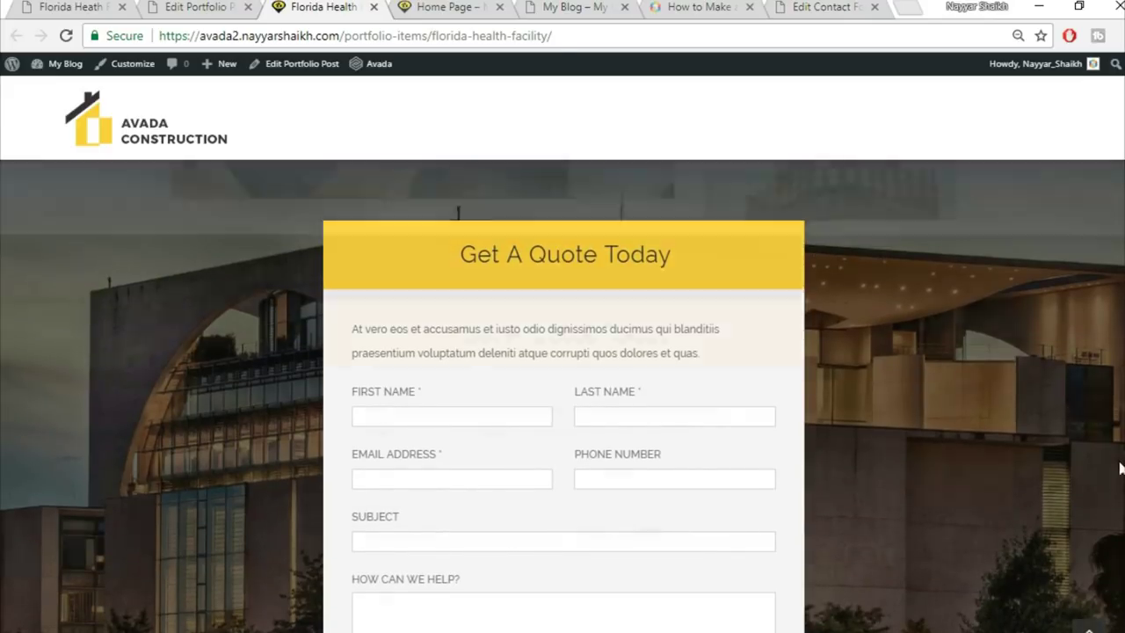
scroll(1121, 464, up, 10)
click(41, 5)
scroll(381, 355, down, 8)
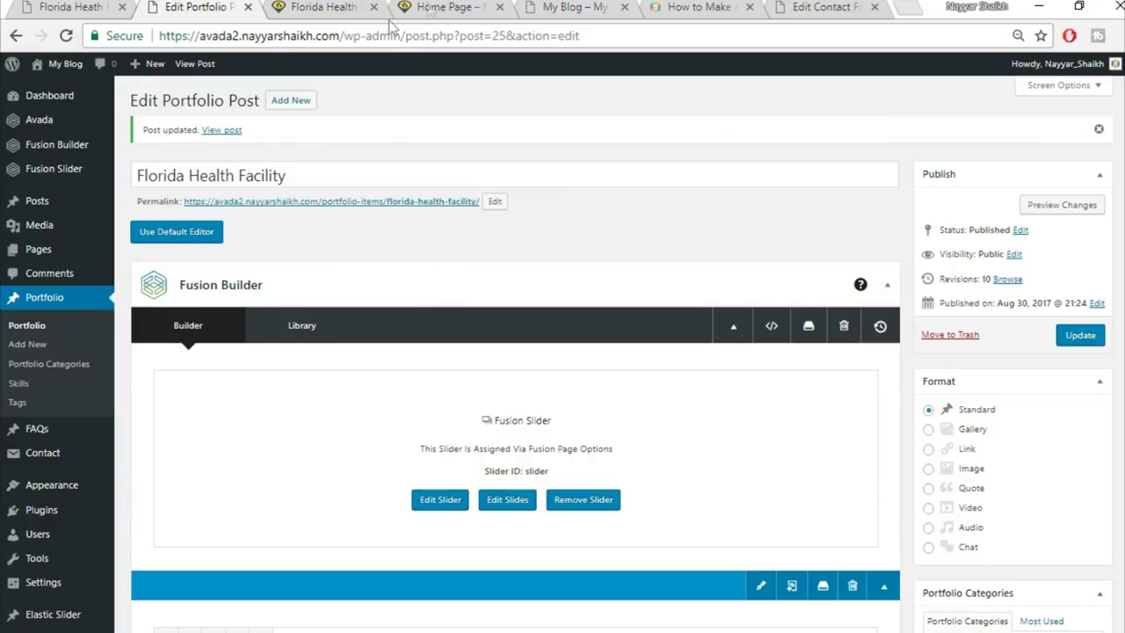
Close the duplicate Florida Health Facility tabs and the portfolio post editor
click(444, 8)
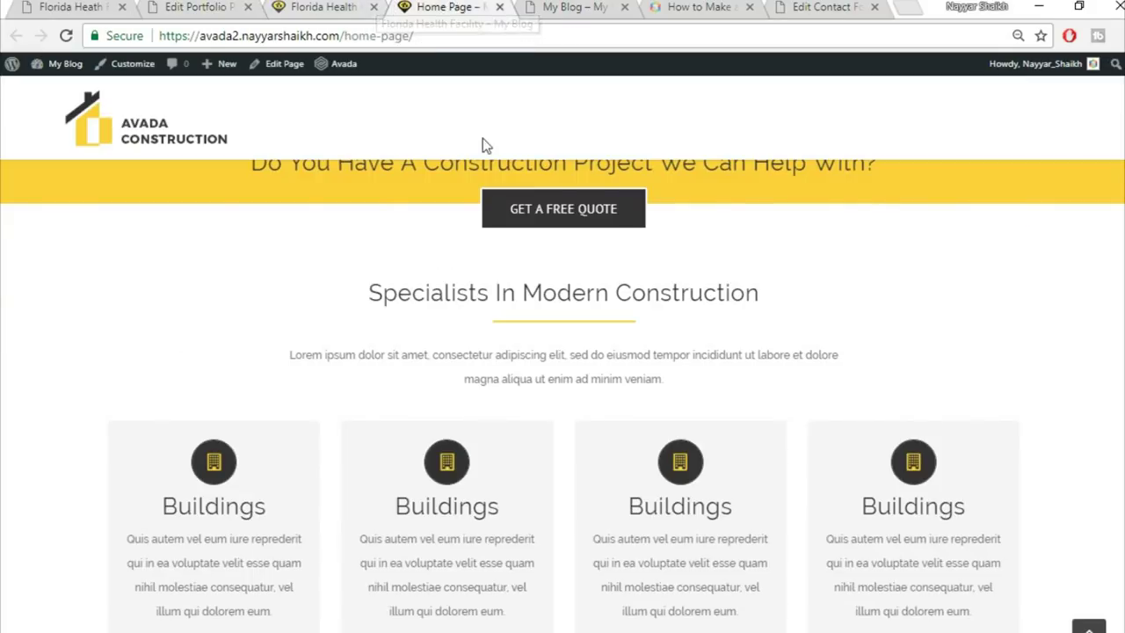
scroll(533, 284, up, 5)
click(374, 9)
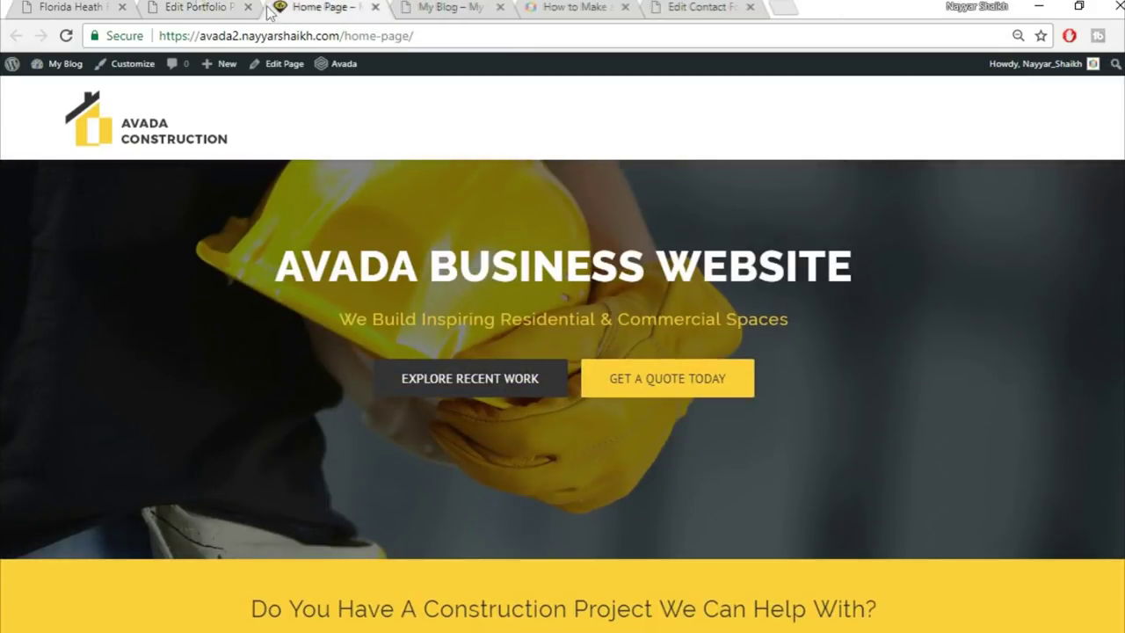
click(83, 7)
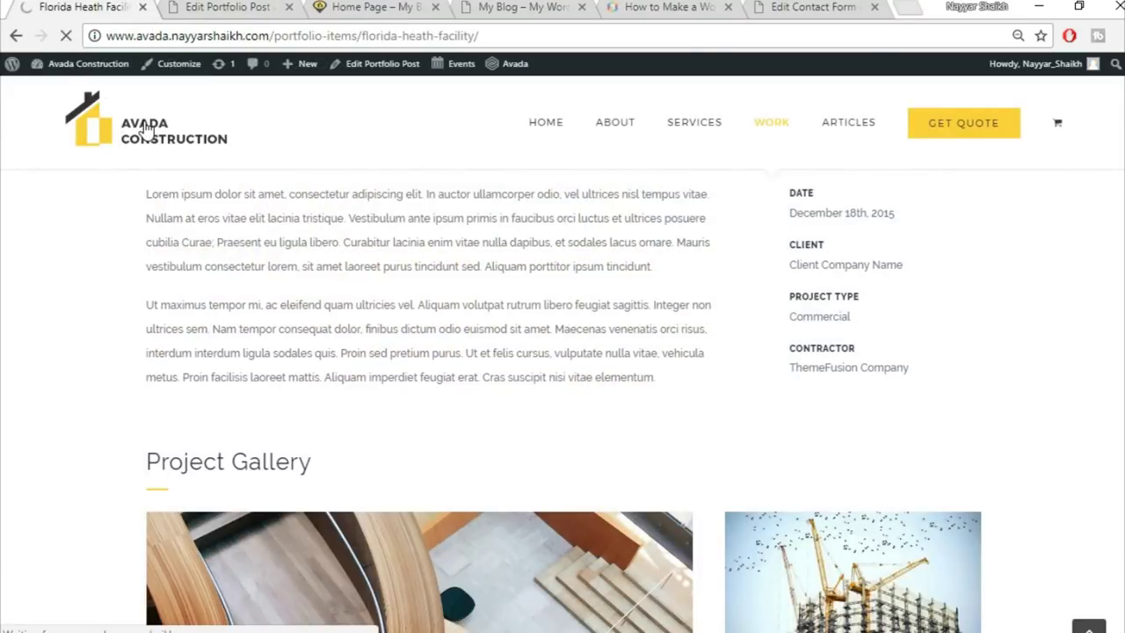
click(210, 7)
click(288, 8)
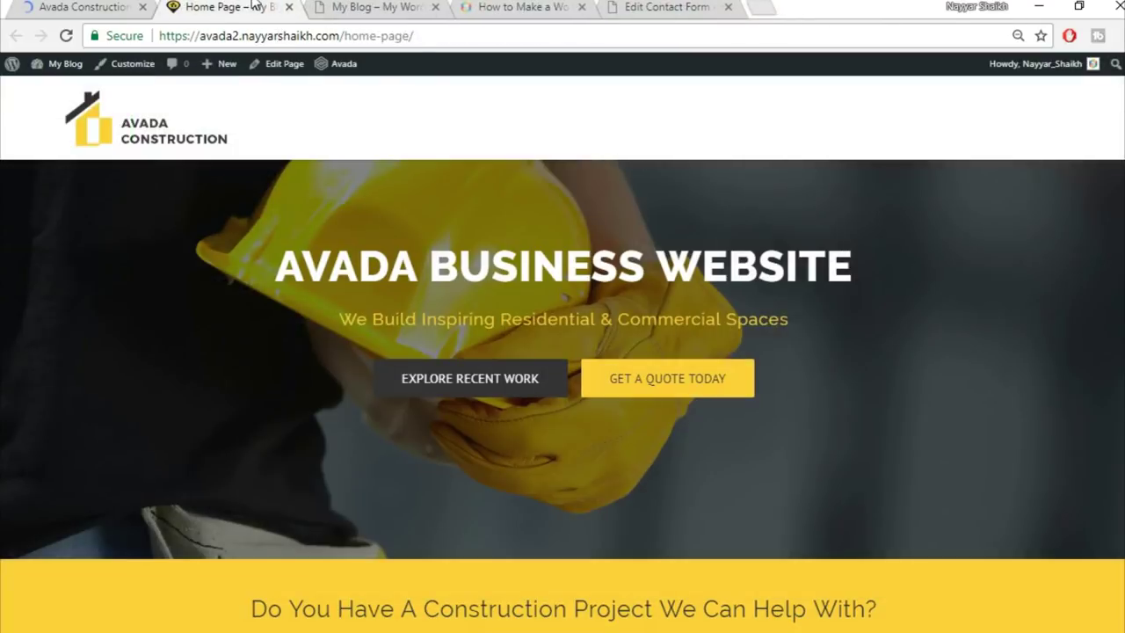
Open the Home Page's Edit Page link in a new tab placed beside the others
right_click(272, 75)
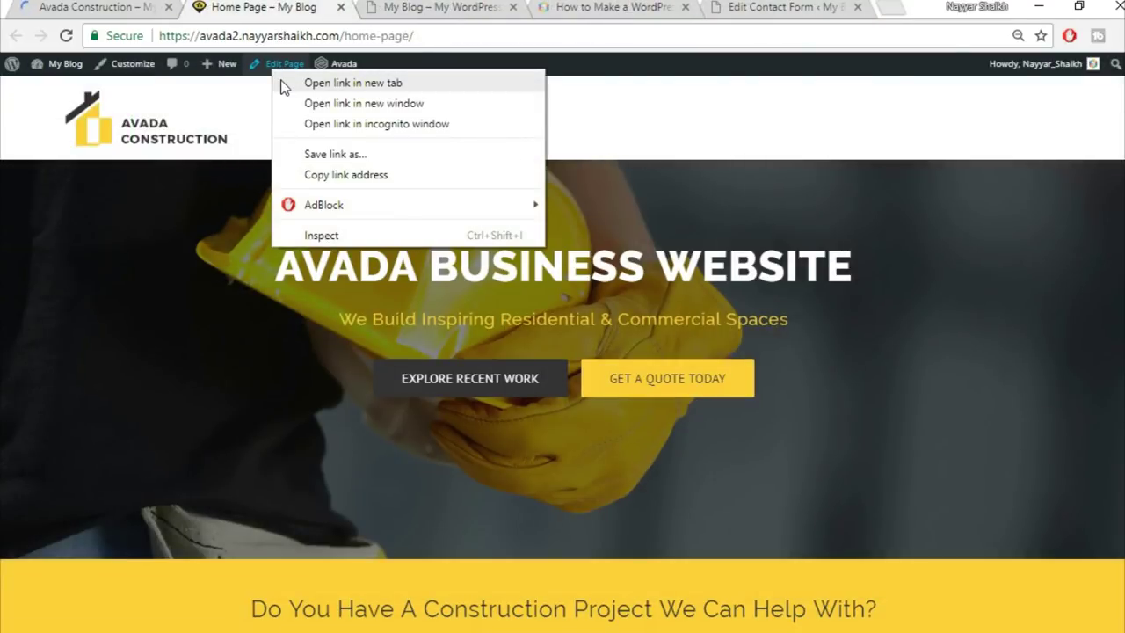
click(281, 83)
drag(397, 11, 242, 16)
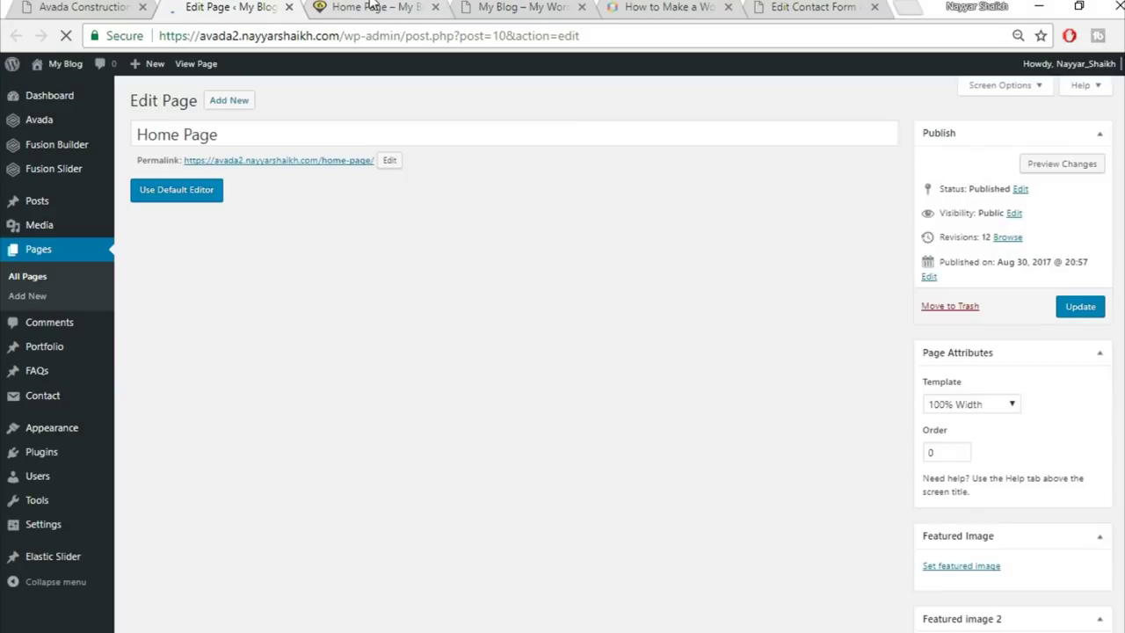
Review the demo's Explore Recent Work section against the live home page
click(373, 8)
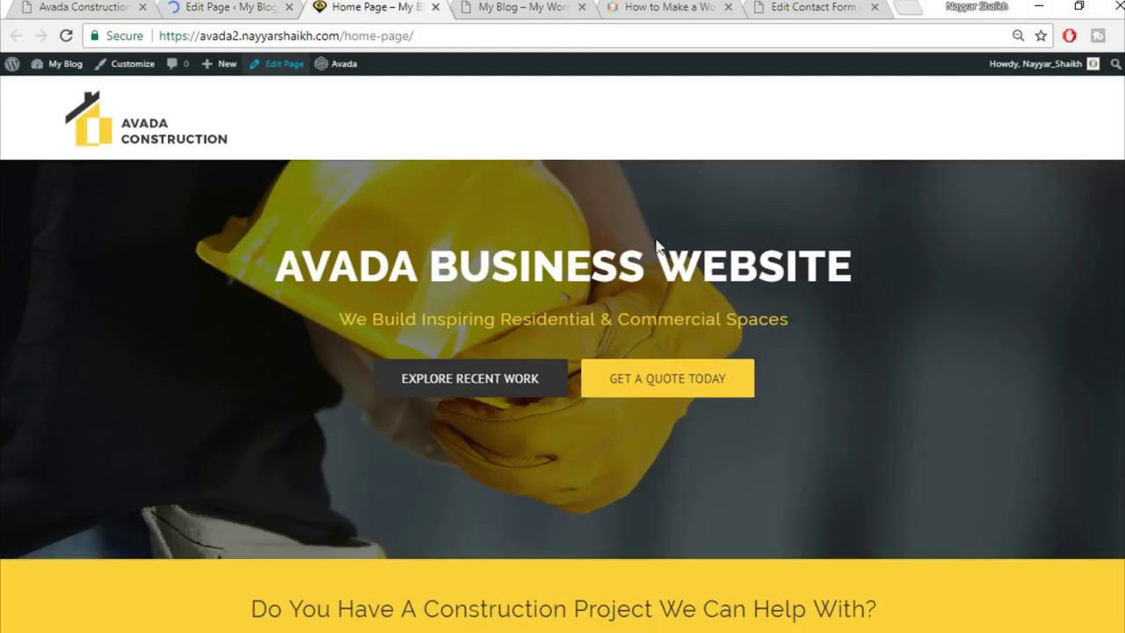
scroll(811, 367, down, 10)
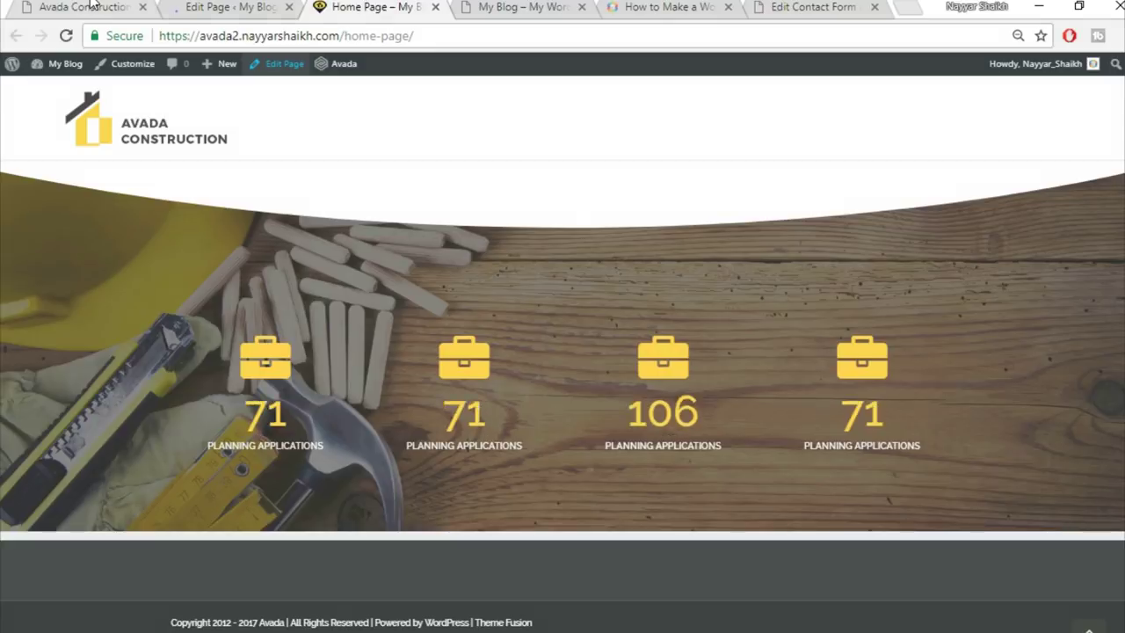
click(92, 7)
scroll(580, 202, down, 6)
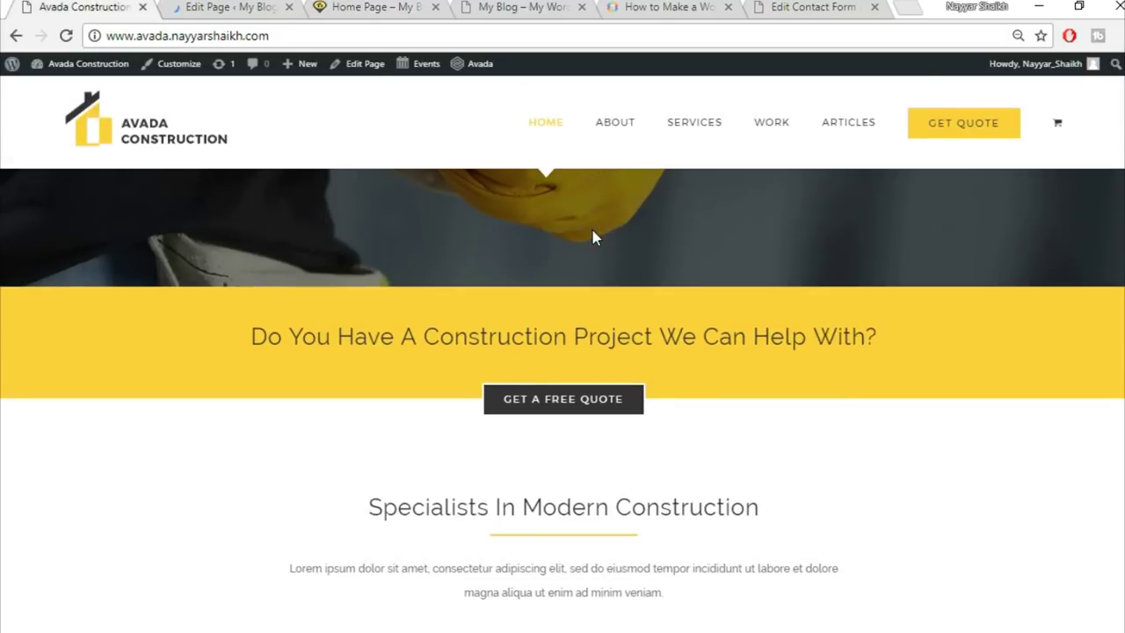
scroll(595, 231, down, 4)
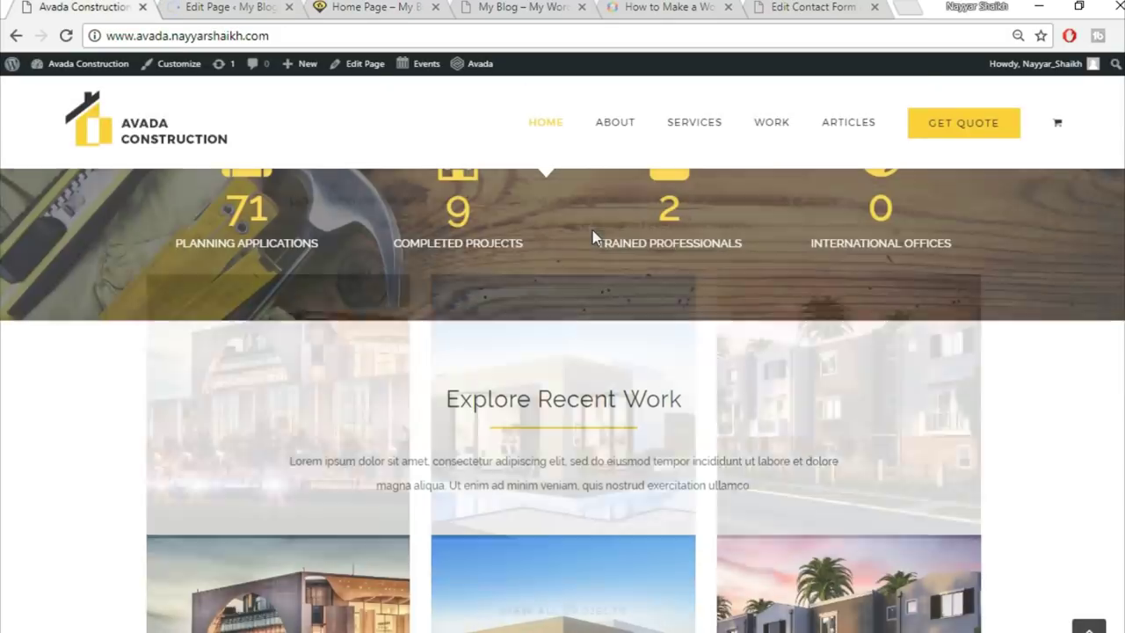
scroll(599, 293, up, 1)
scroll(467, 314, up, 1)
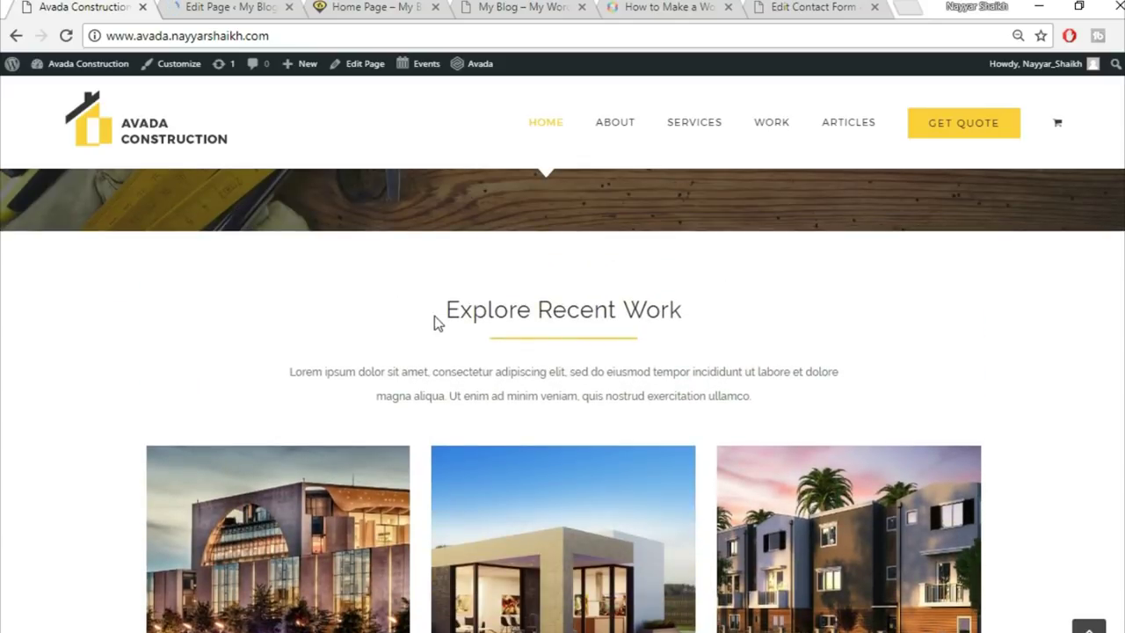
scroll(603, 393, down, 4)
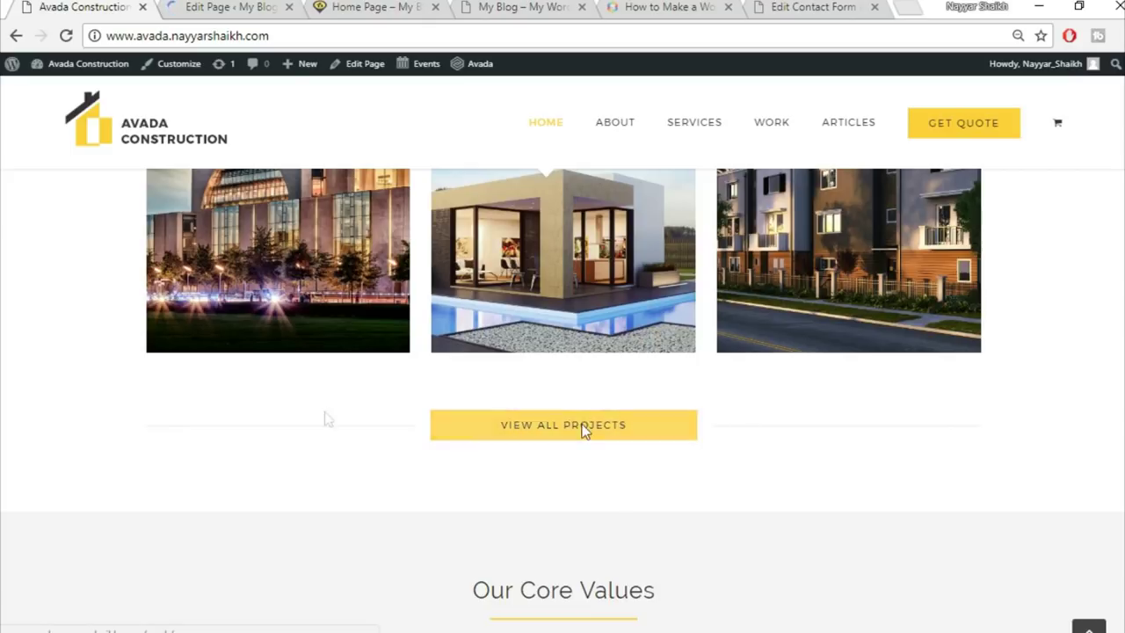
scroll(738, 463, up, 2)
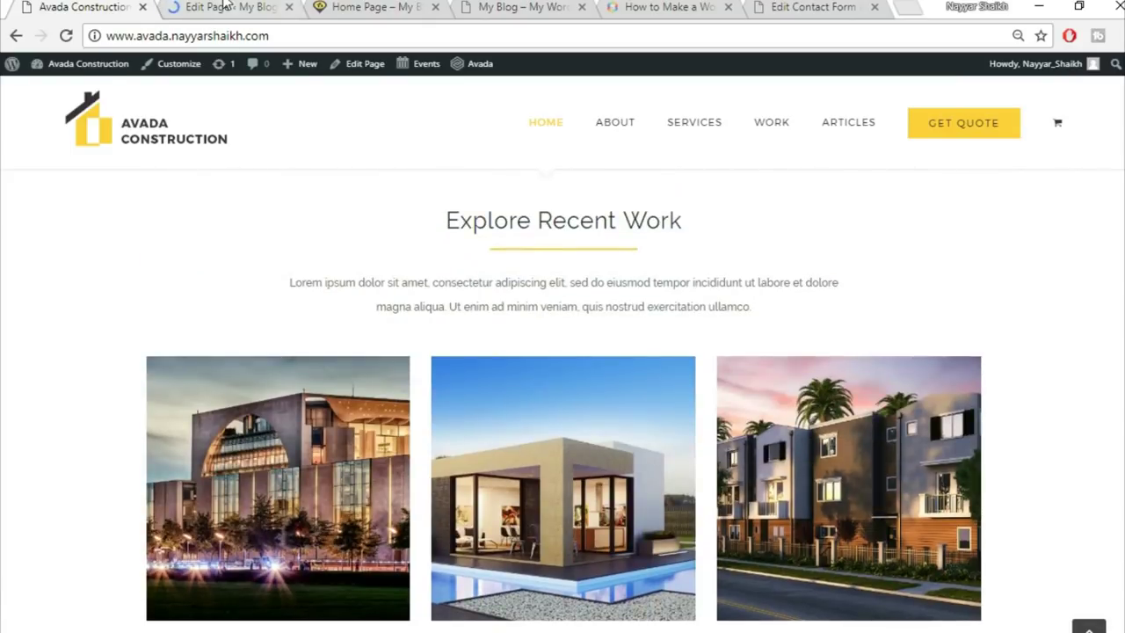
click(225, 6)
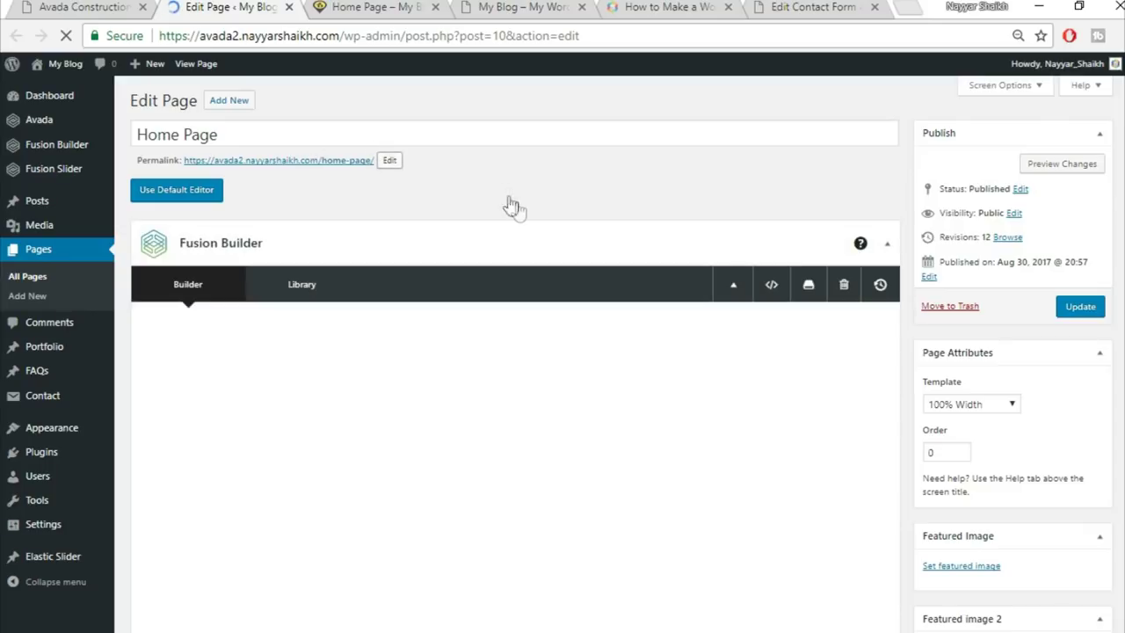
Check the demo's Explore Recent Work section once more before editing
scroll(776, 231, down, 10)
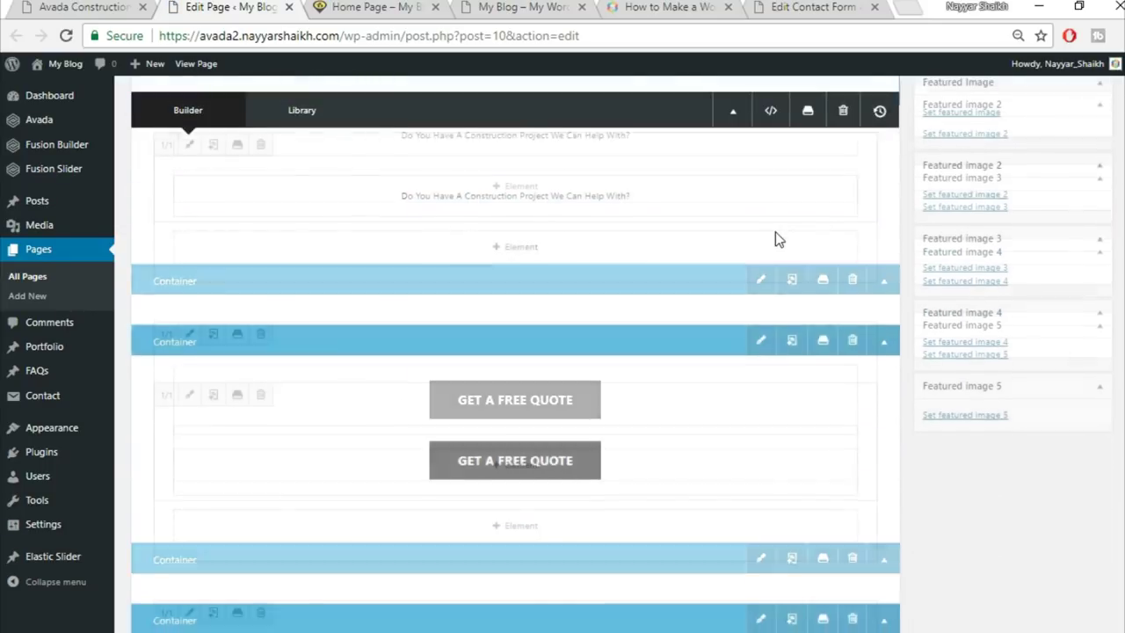
scroll(775, 231, down, 9)
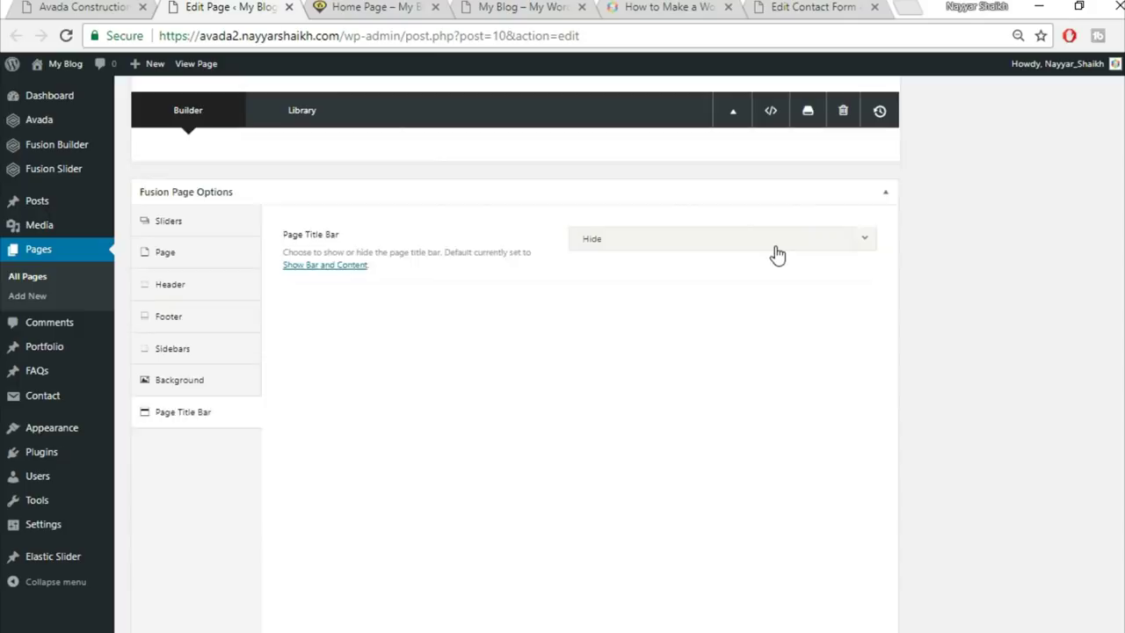
scroll(779, 252, up, 3)
click(83, 7)
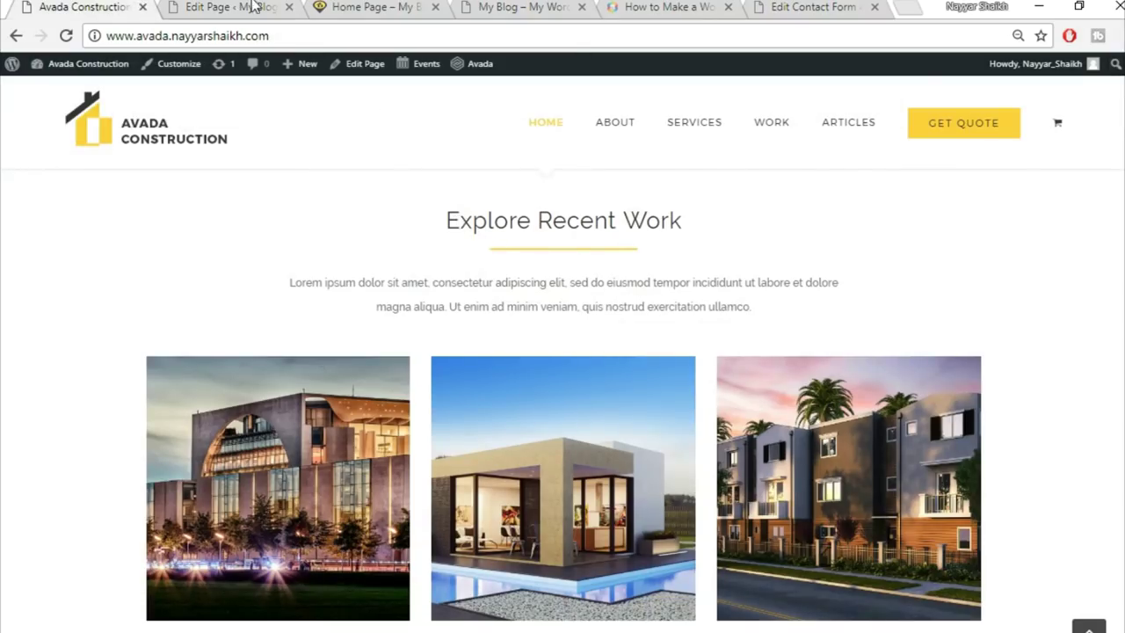
click(236, 7)
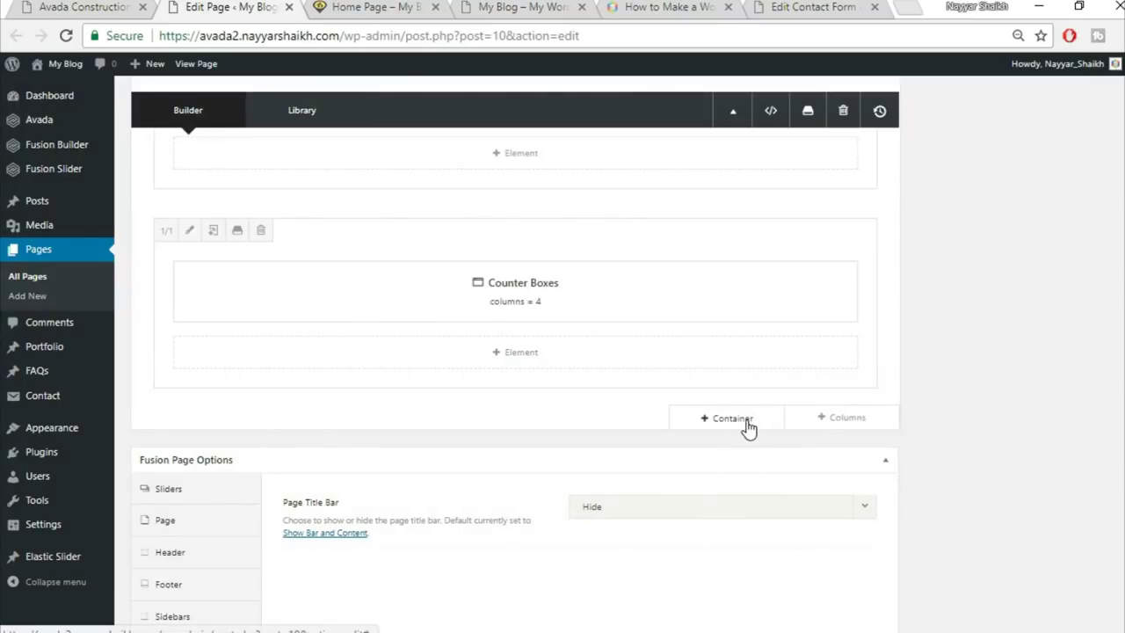
Insert the saved Title library container at the bottom of the Home Page layout
click(748, 422)
click(316, 151)
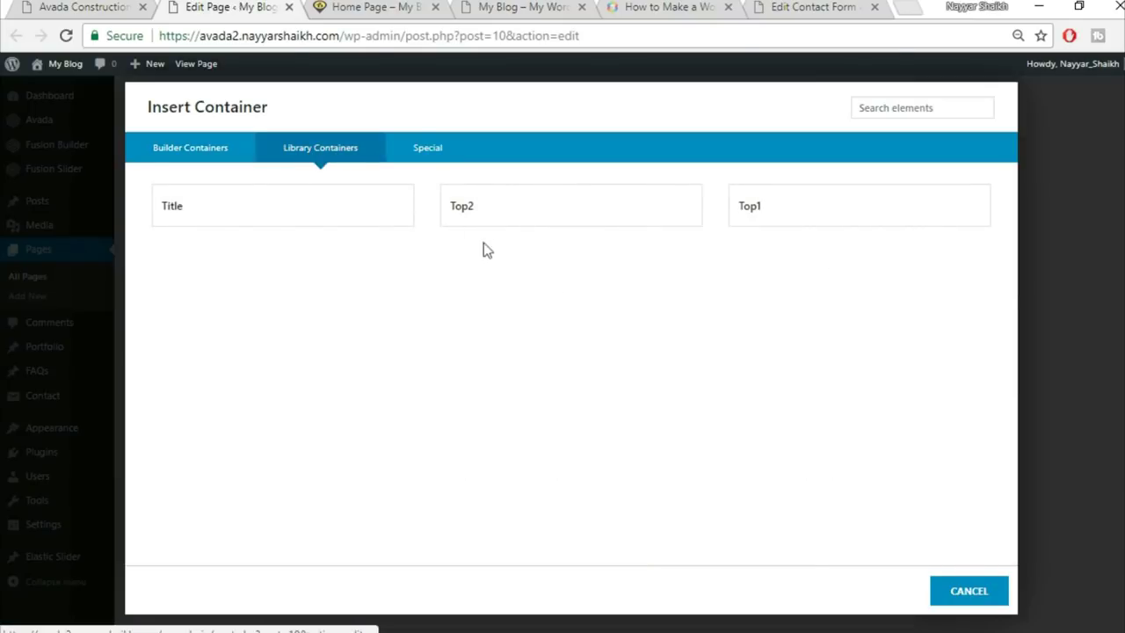
click(219, 221)
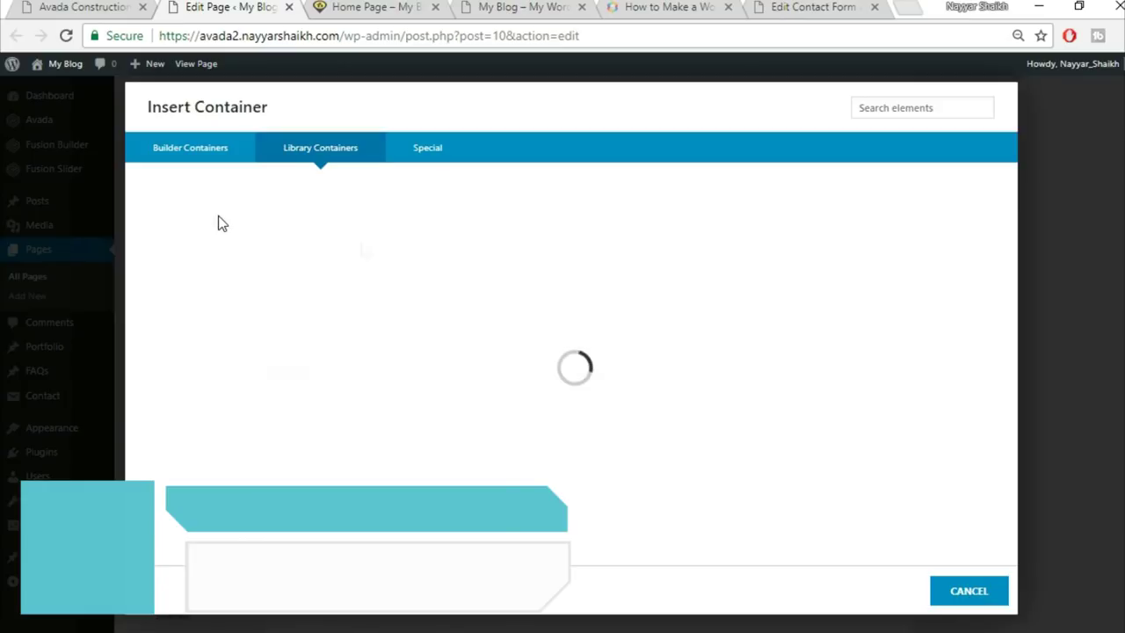
scroll(533, 364, down, 2)
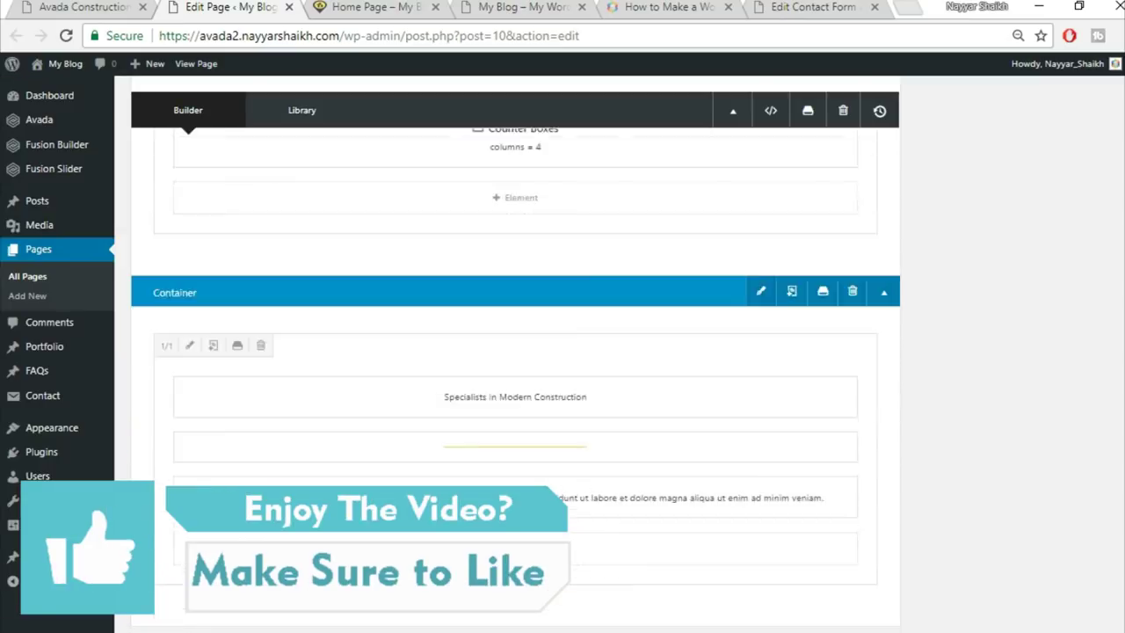
scroll(598, 484, down, 2)
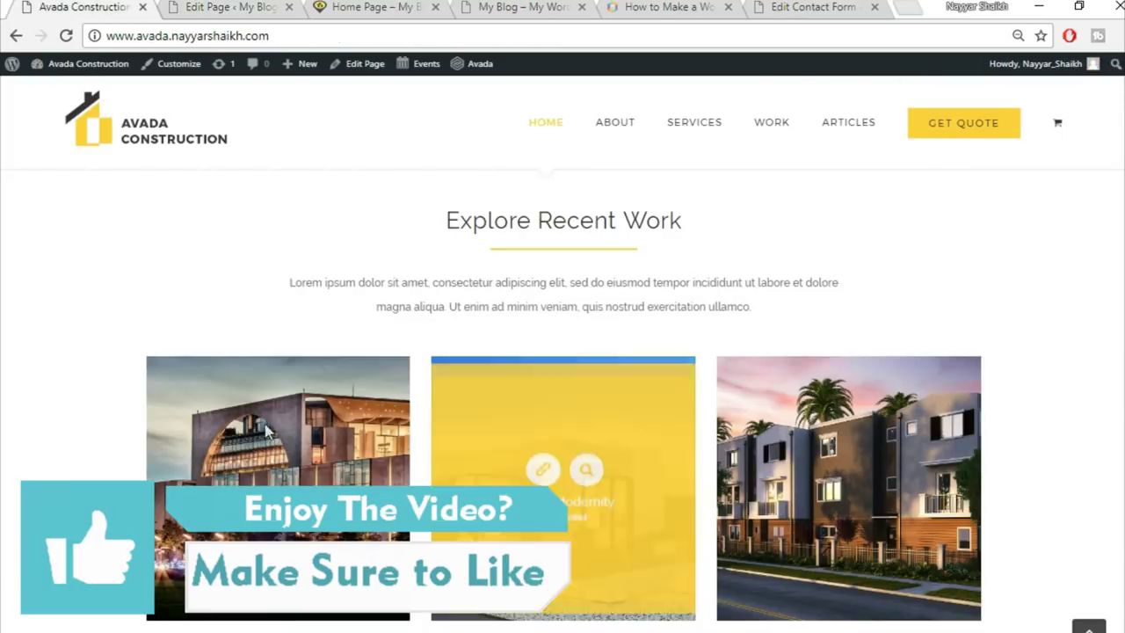
scroll(844, 422, down, 1)
click(232, 7)
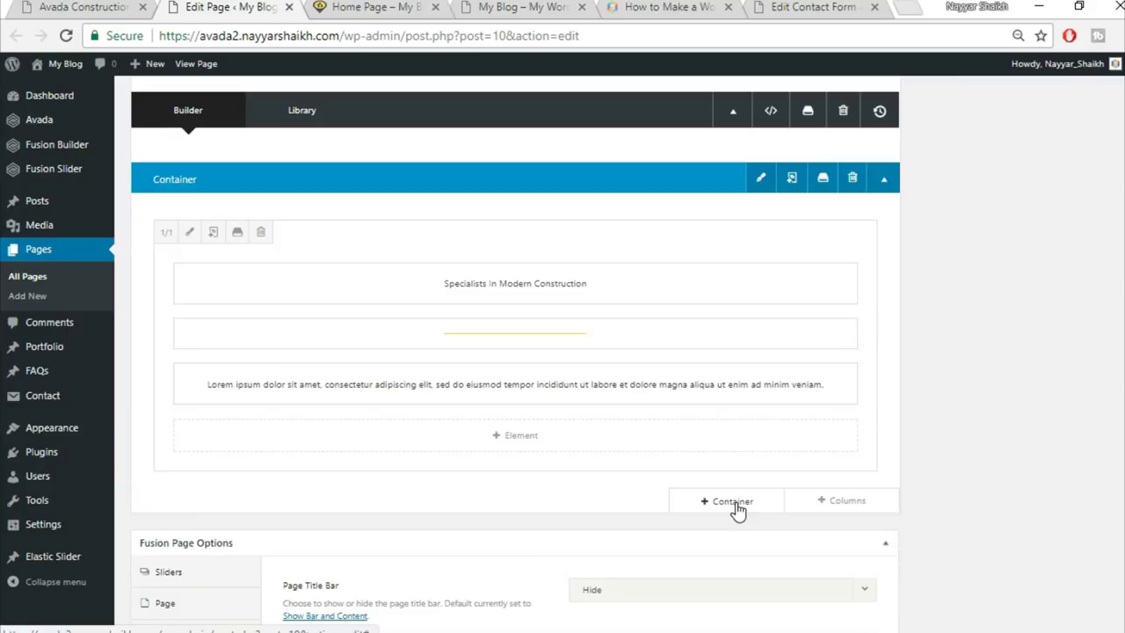
Add a full-width column row below and place a Portfolio element in it
click(846, 505)
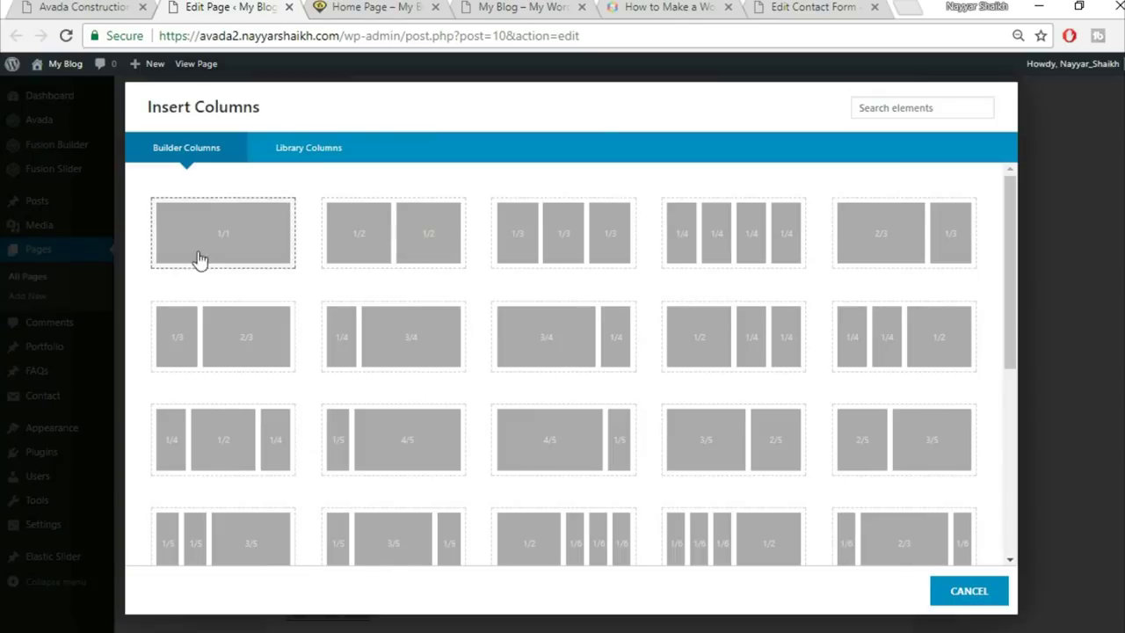
click(226, 245)
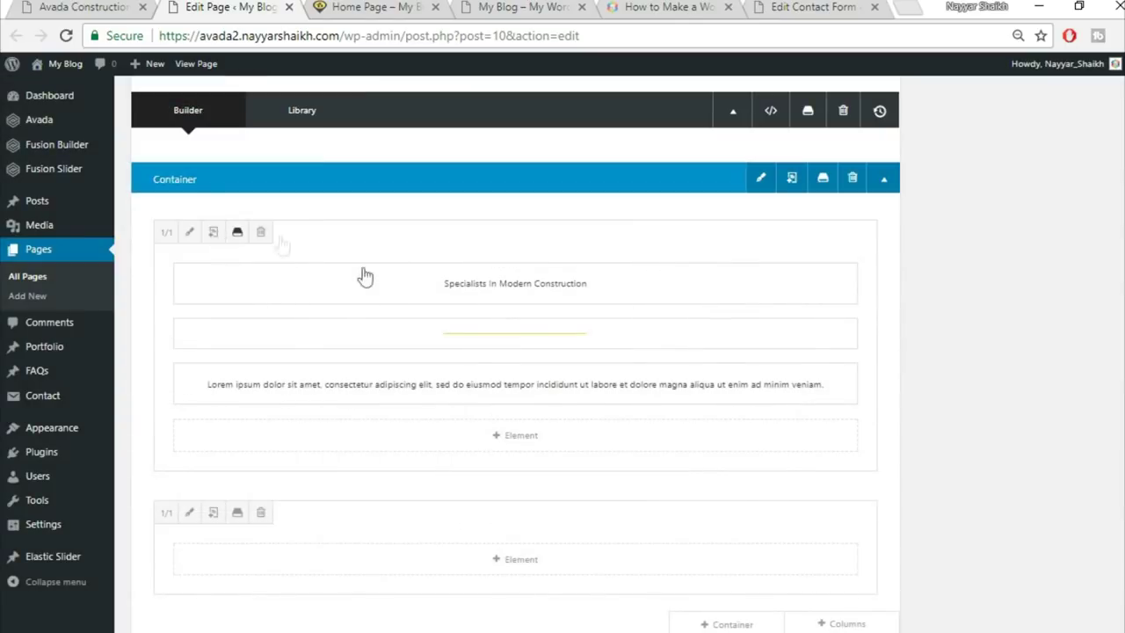
click(528, 564)
scroll(616, 534, down, 2)
click(878, 106)
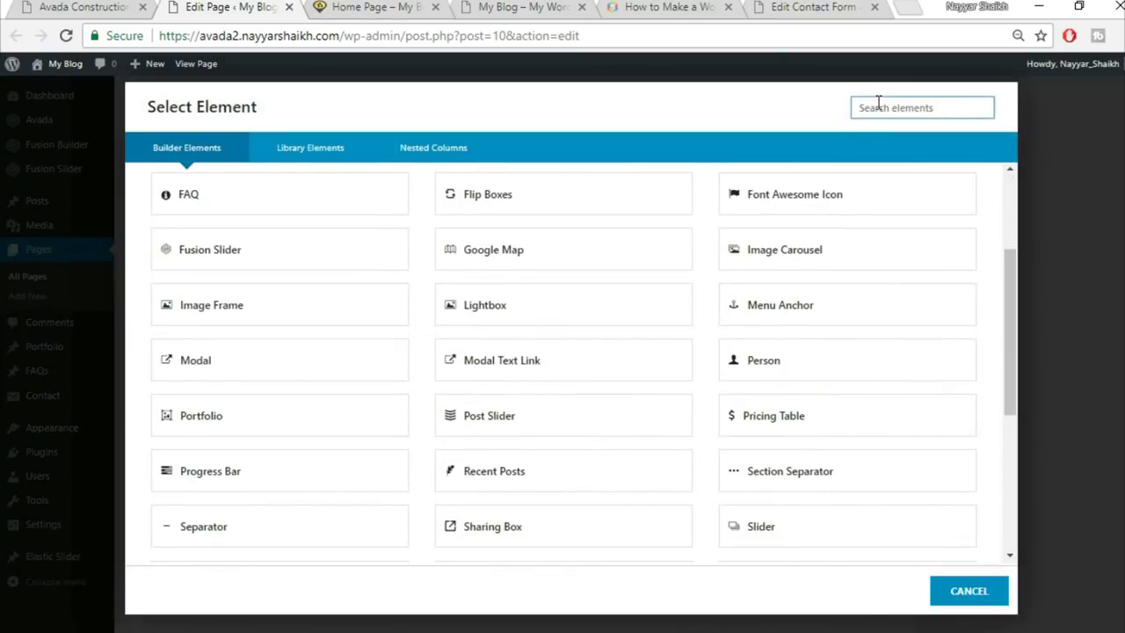
text(por)
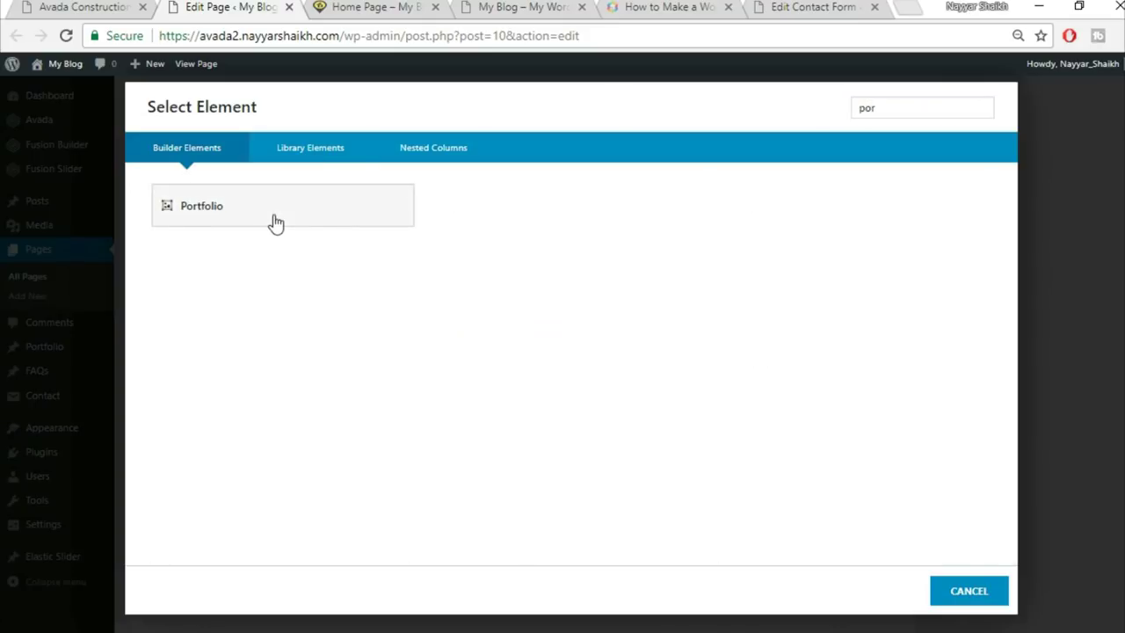
click(276, 223)
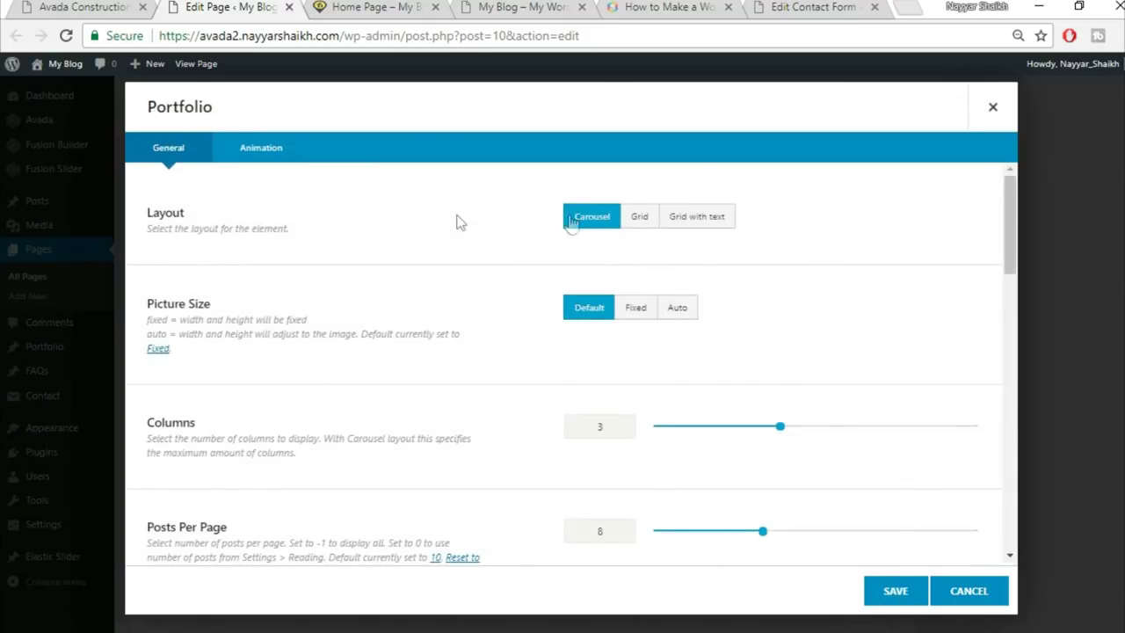
Set the portfolio layout to Grid with automatic picture size and a value of 30
click(639, 218)
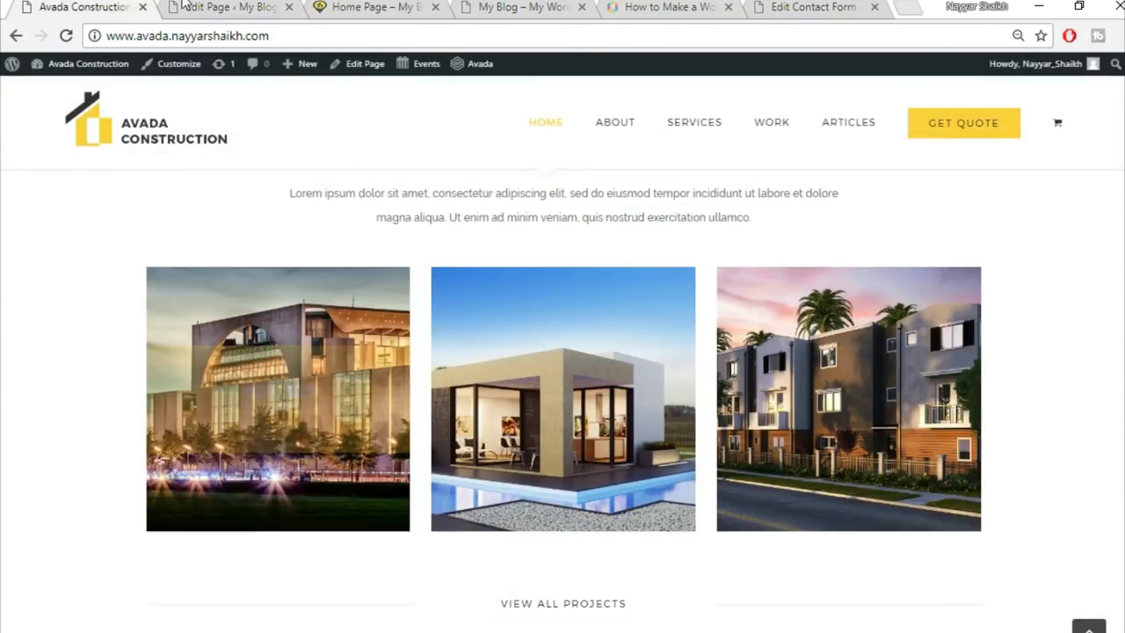
click(224, 7)
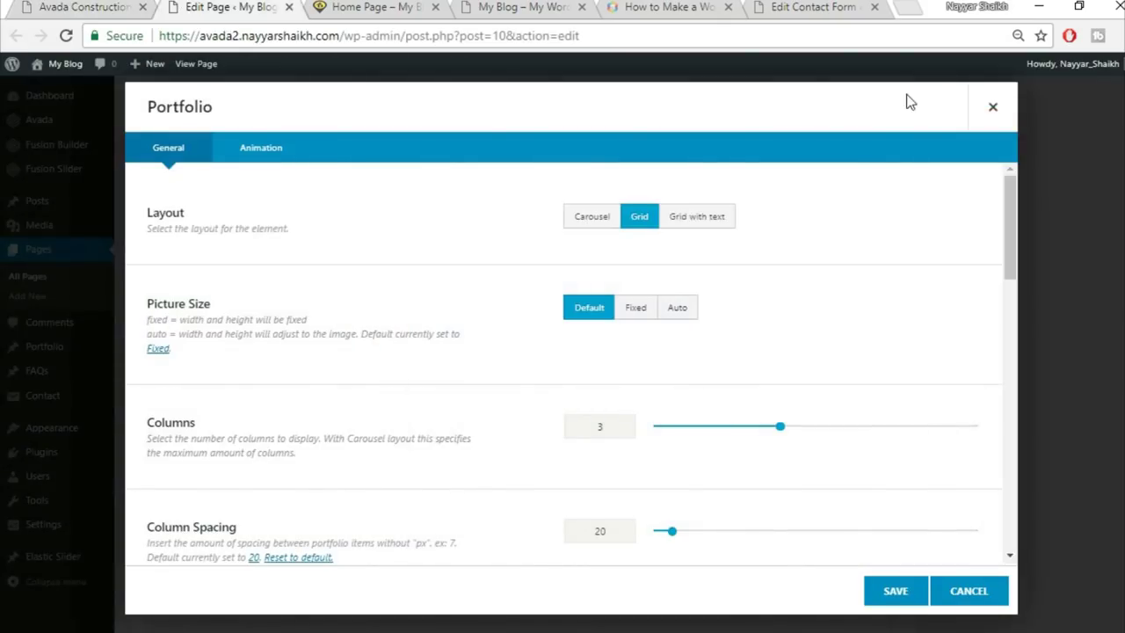
click(691, 311)
scroll(942, 343, down, 1)
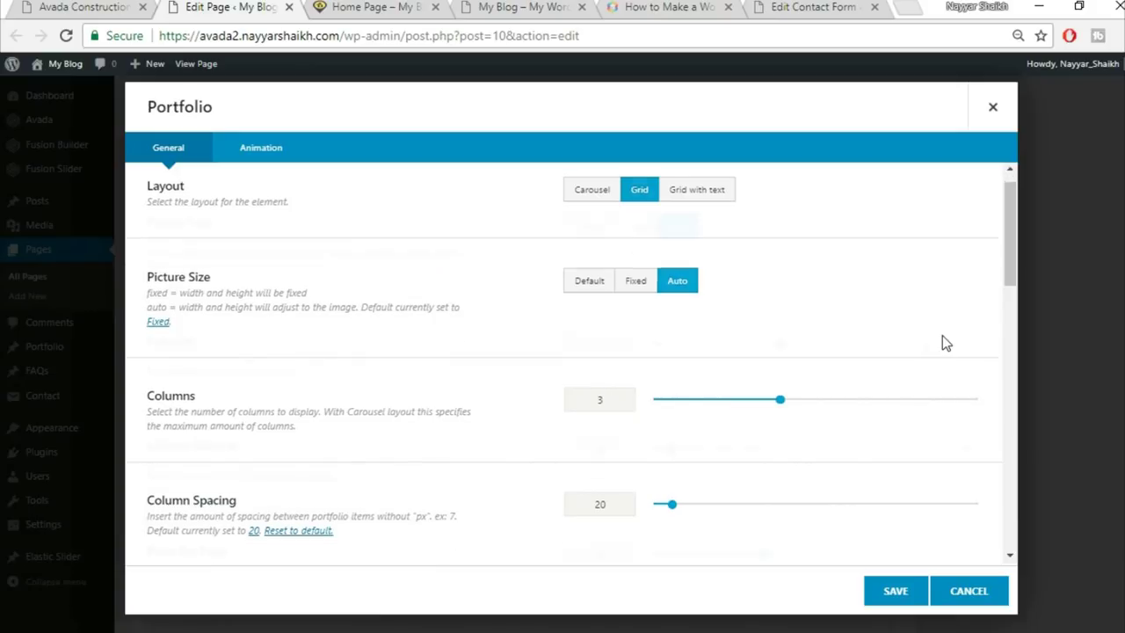
scroll(942, 337, down, 2)
text(30)
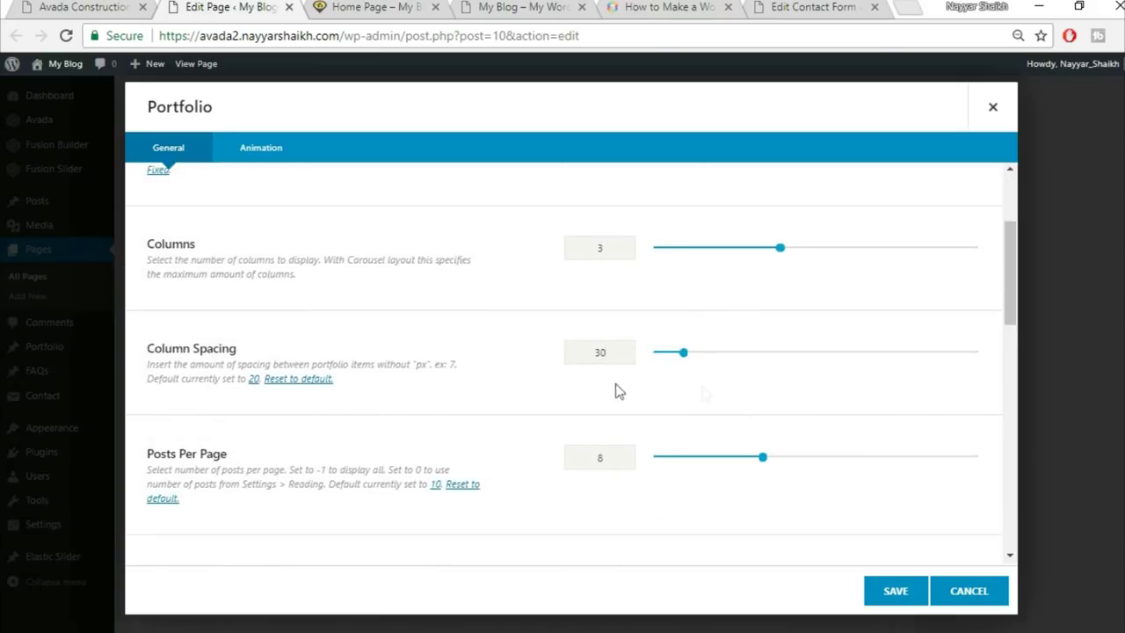
scroll(529, 421, down, 1)
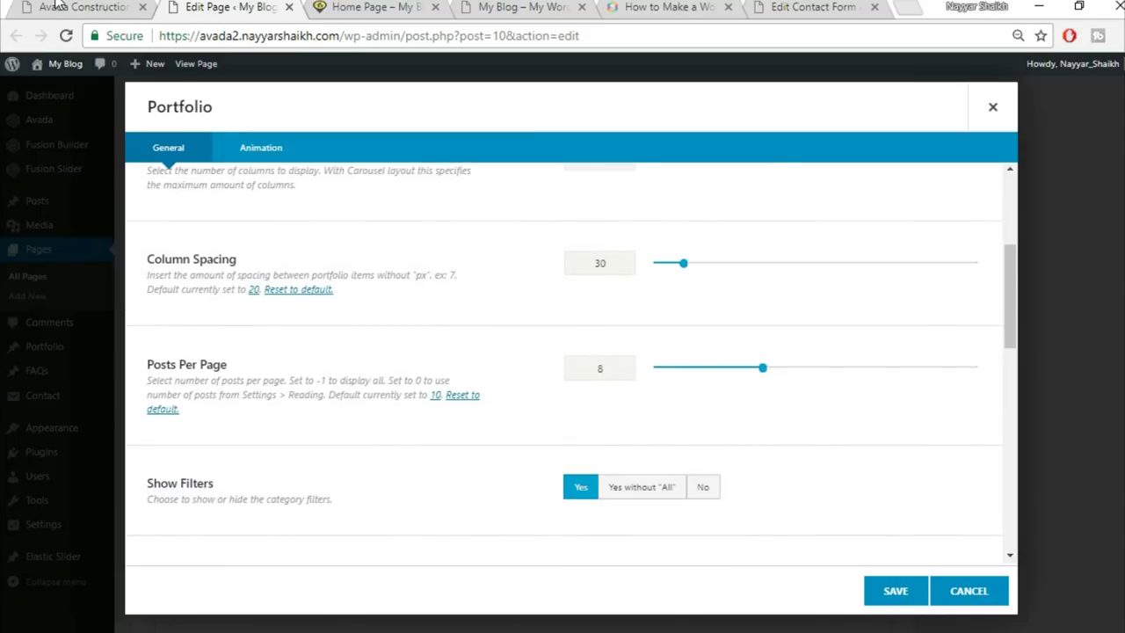
Set Show Filters to No, save the Portfolio element, and view the live home page
click(57, 6)
click(227, 7)
scroll(579, 372, down, 2)
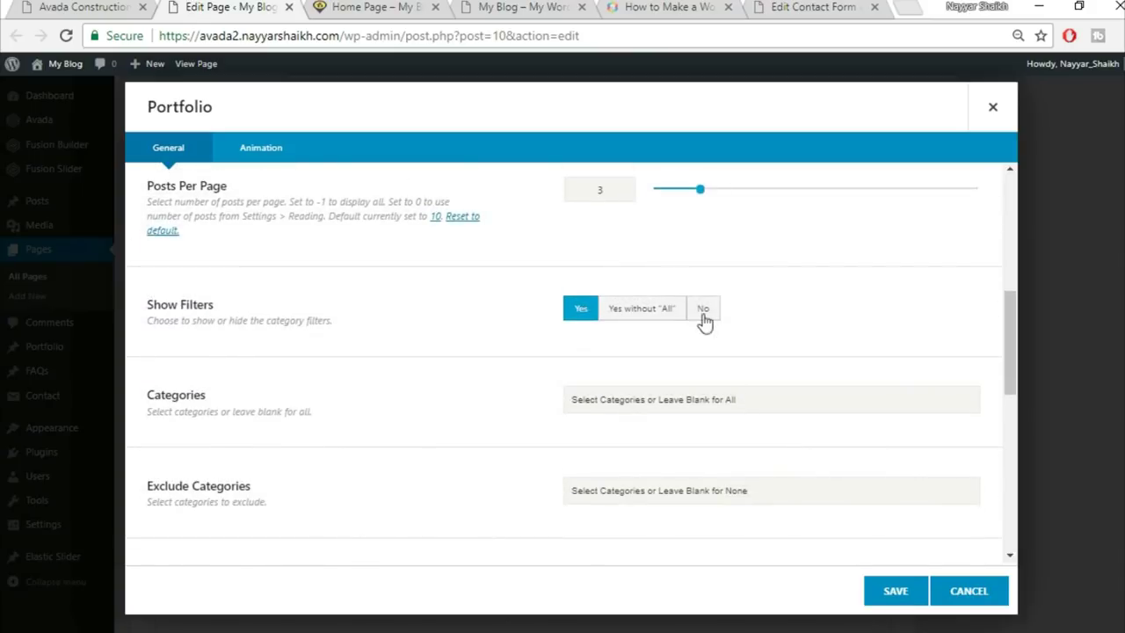
click(704, 313)
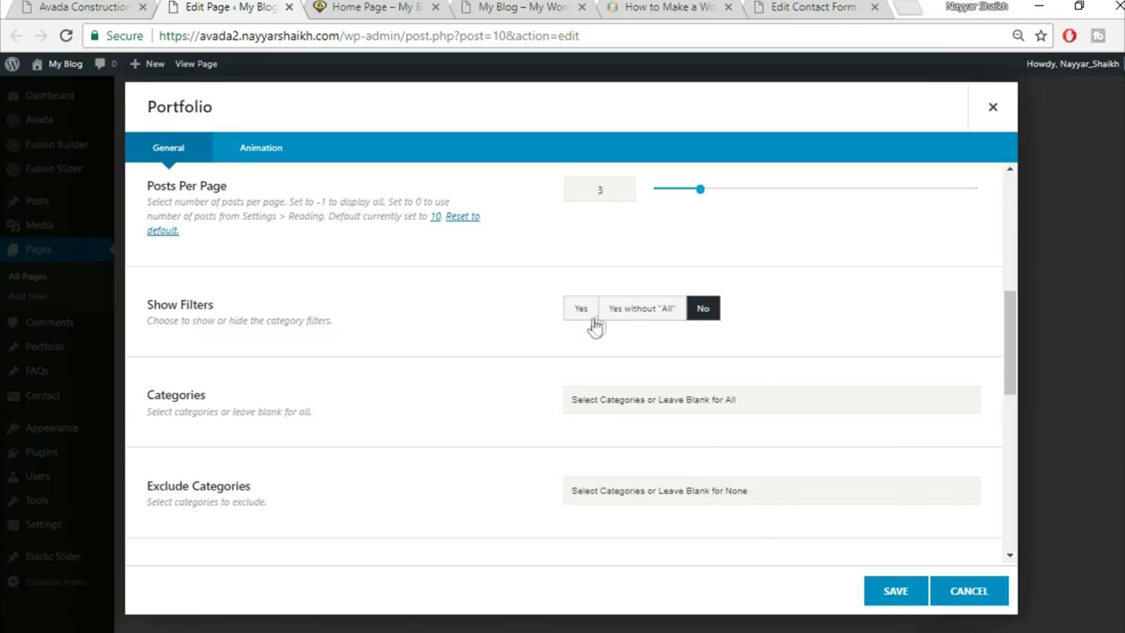
scroll(520, 417, down, 3)
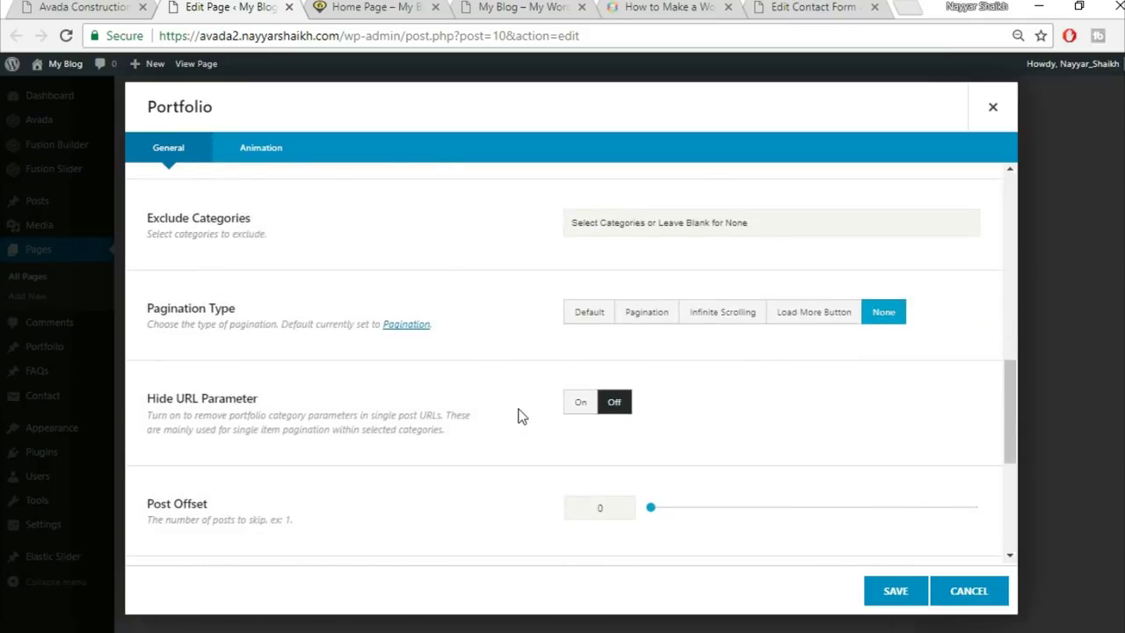
scroll(796, 430, down, 2)
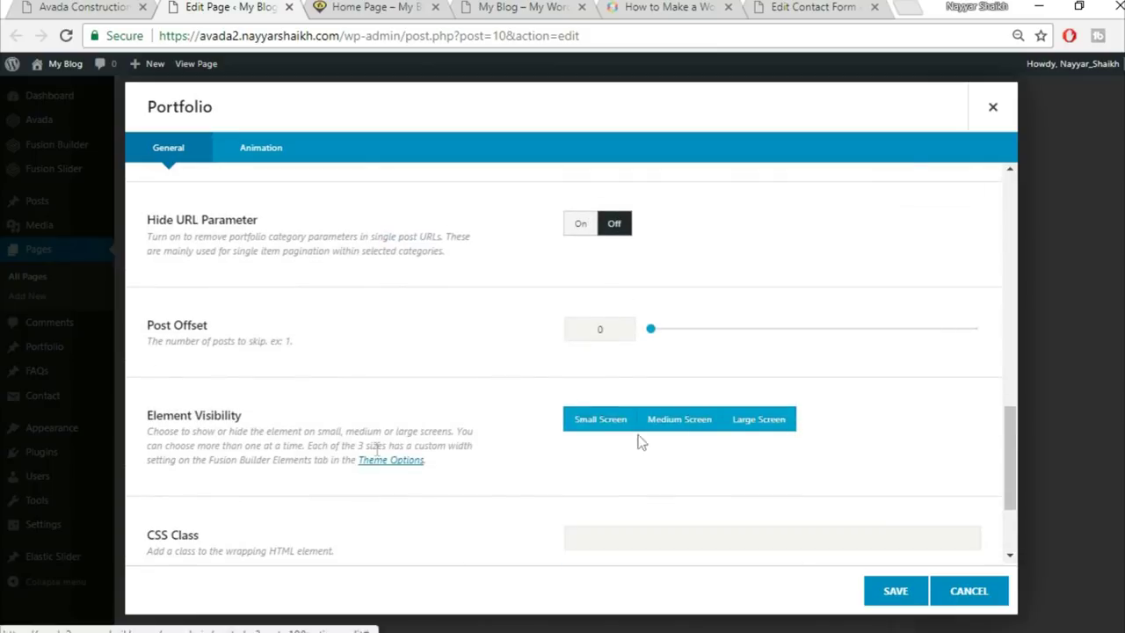
scroll(326, 471, down, 2)
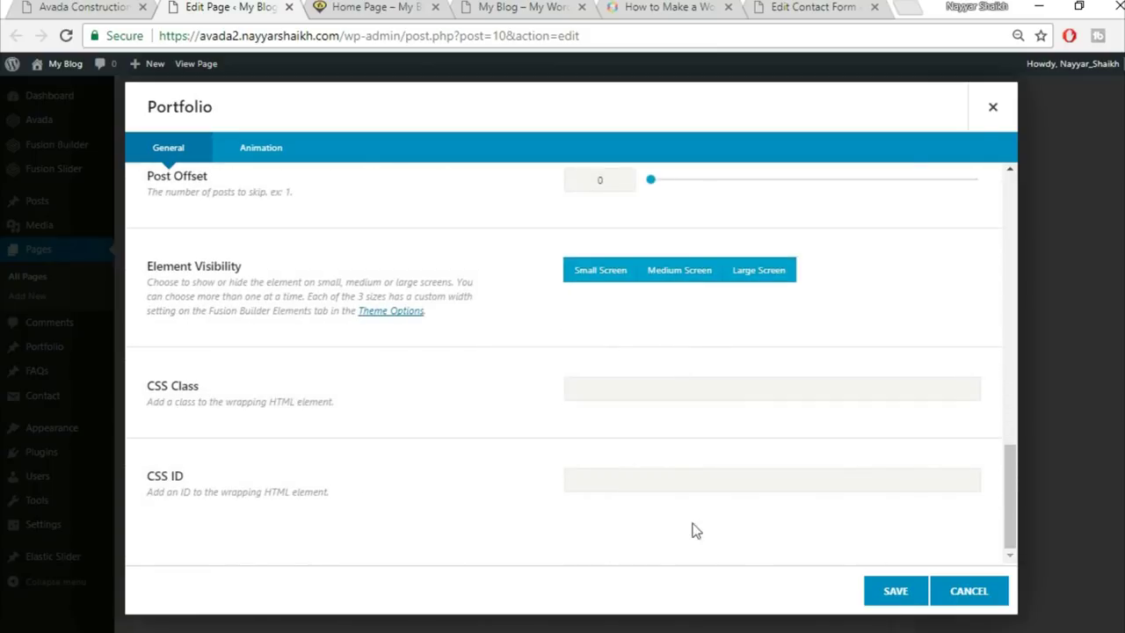
click(895, 594)
click(91, 6)
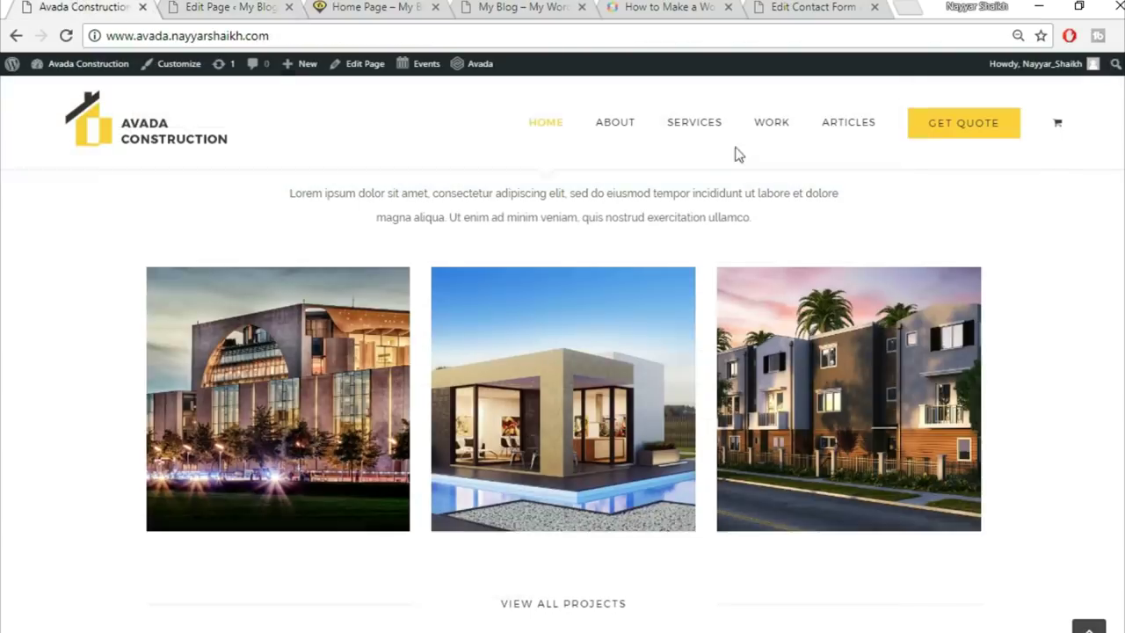
Add a 1/3 1/3 1/3 column row below the Portfolio
scroll(921, 397, down, 3)
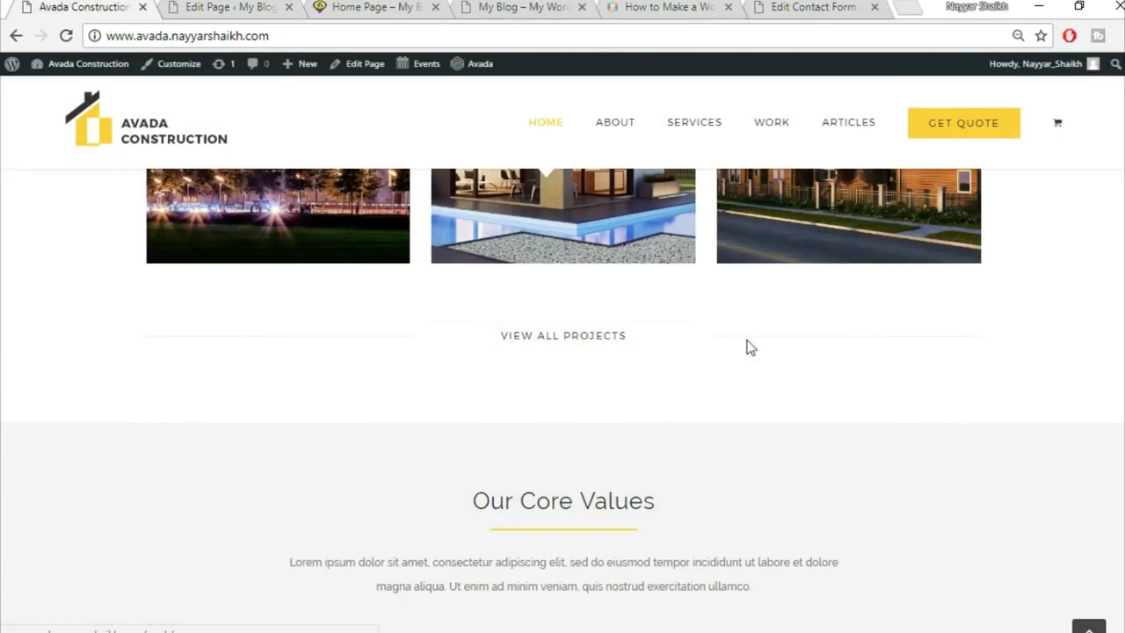
click(280, 6)
scroll(685, 474, down, 4)
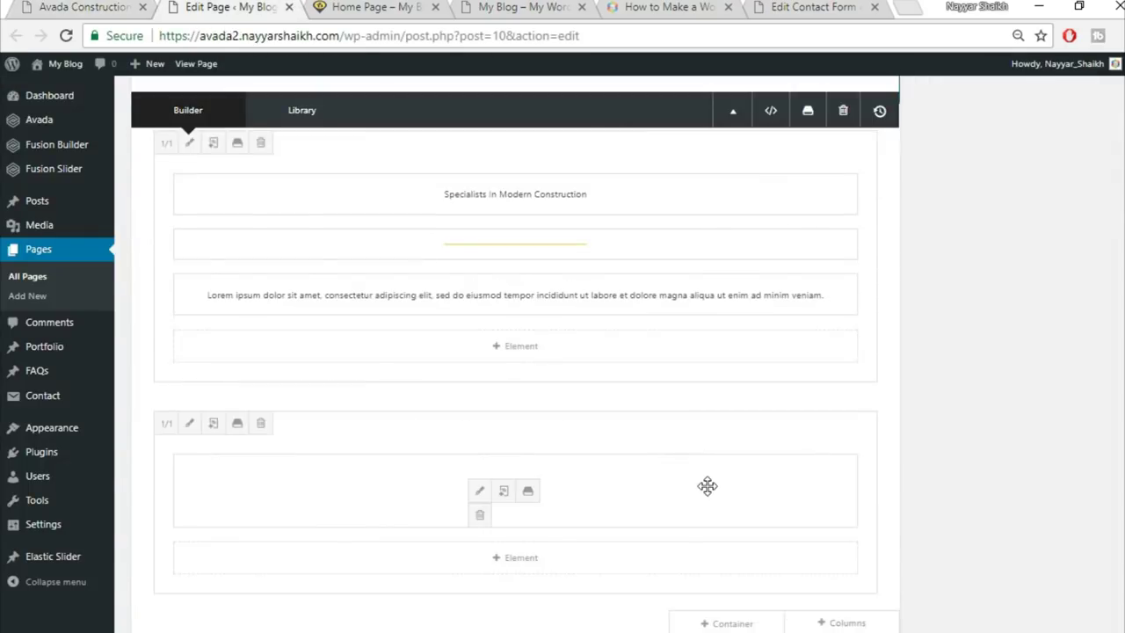
click(836, 447)
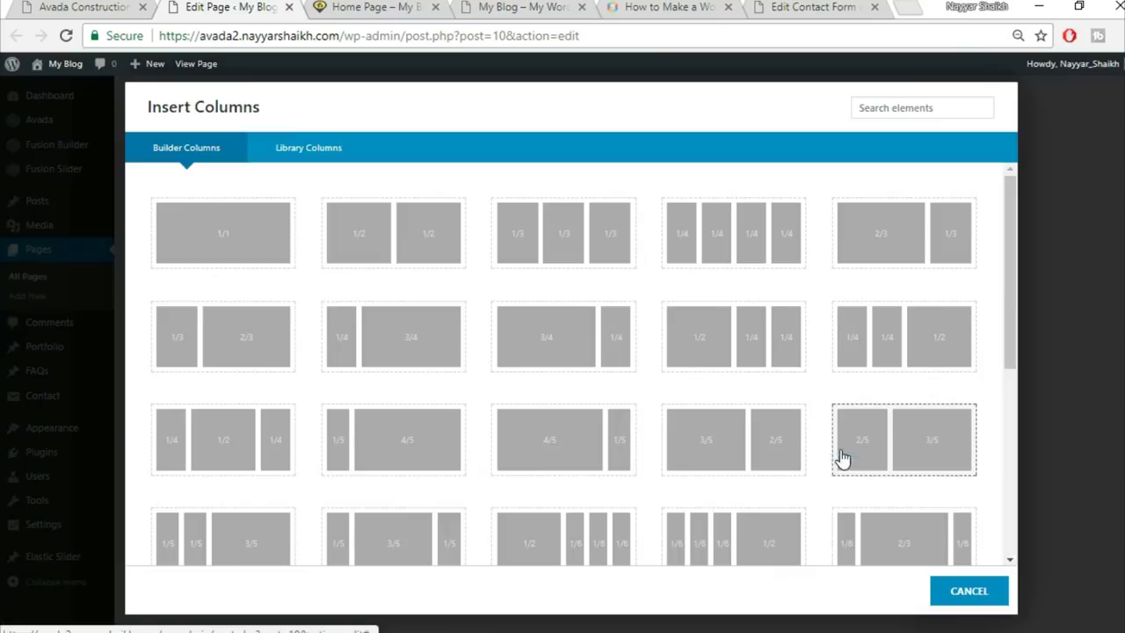
click(578, 250)
Insert a Separator element into the first one-third column
click(287, 513)
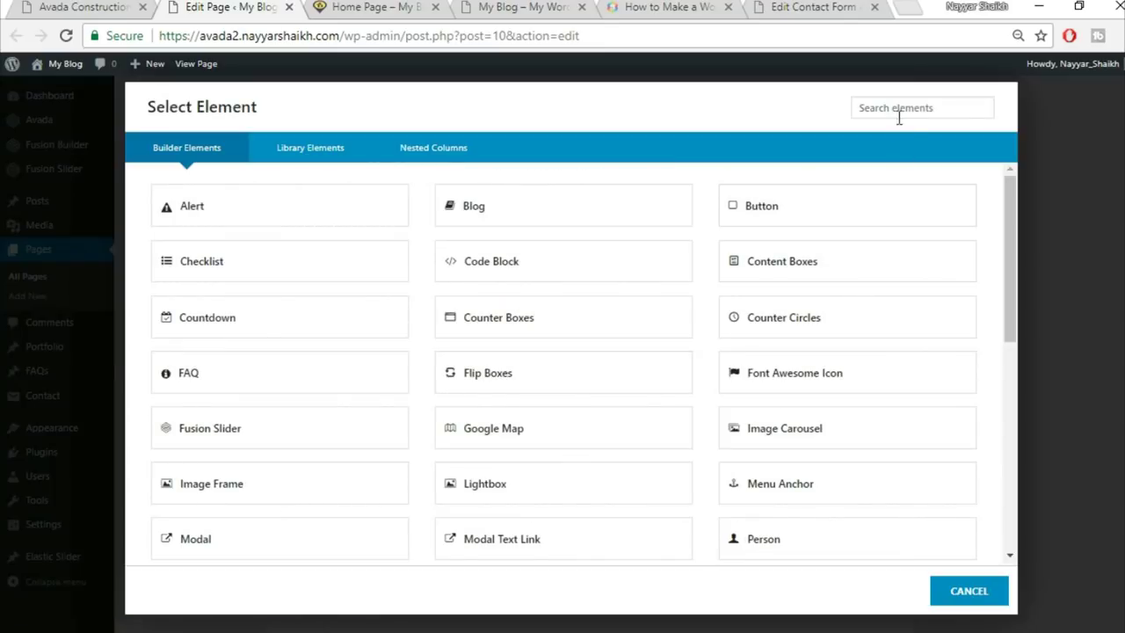
click(899, 111)
text(sep)
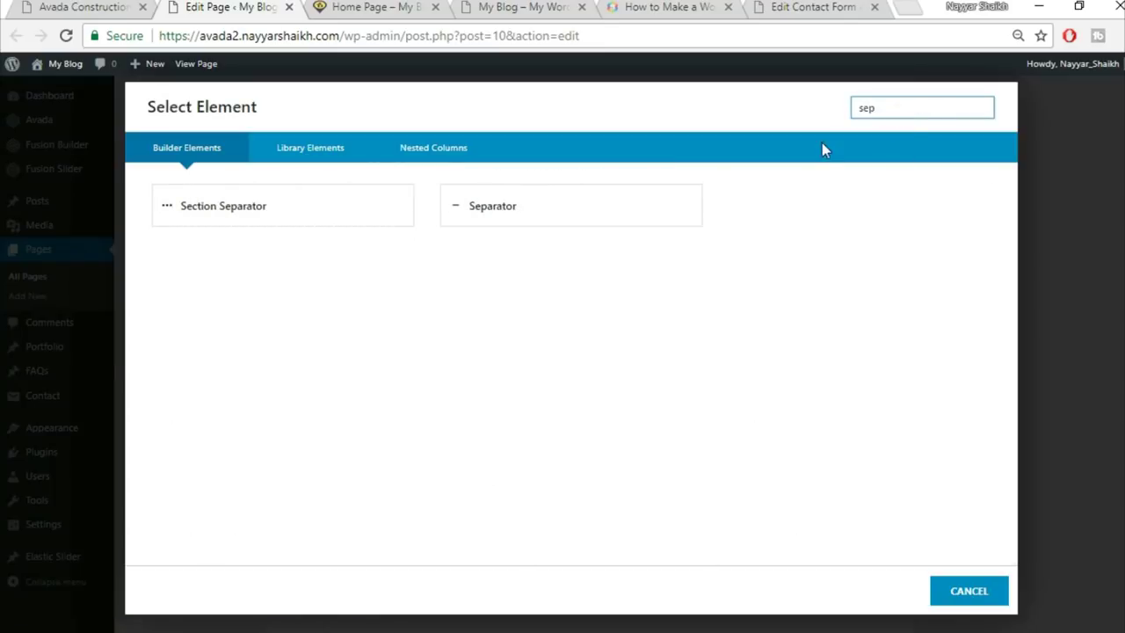
click(538, 220)
click(117, 6)
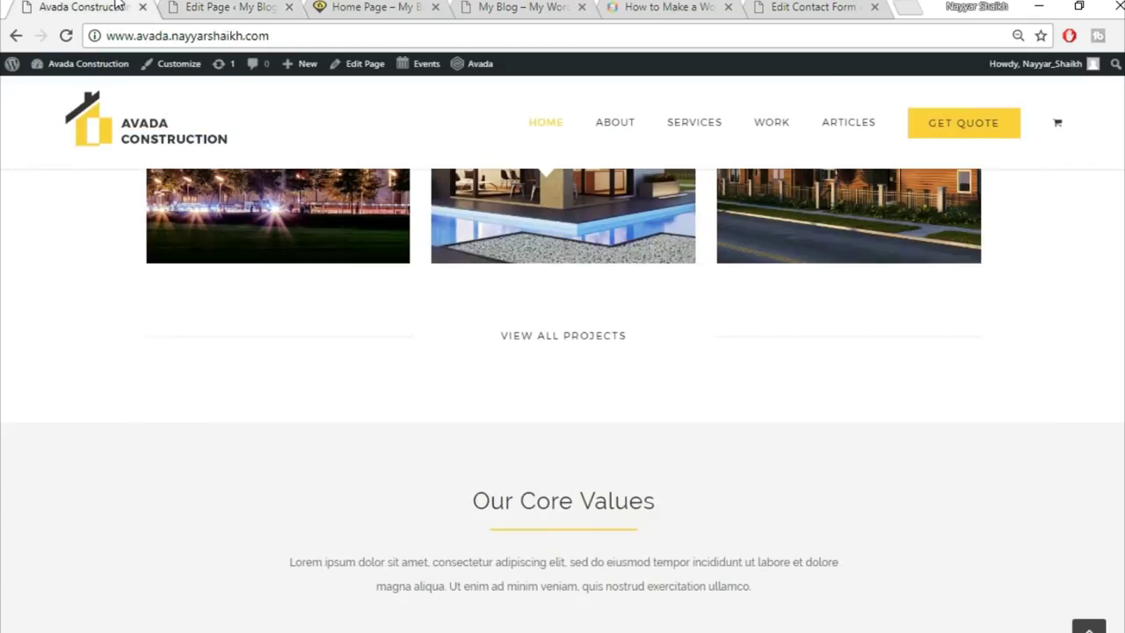
scroll(514, 236, down, 2)
scroll(479, 316, up, 2)
click(264, 6)
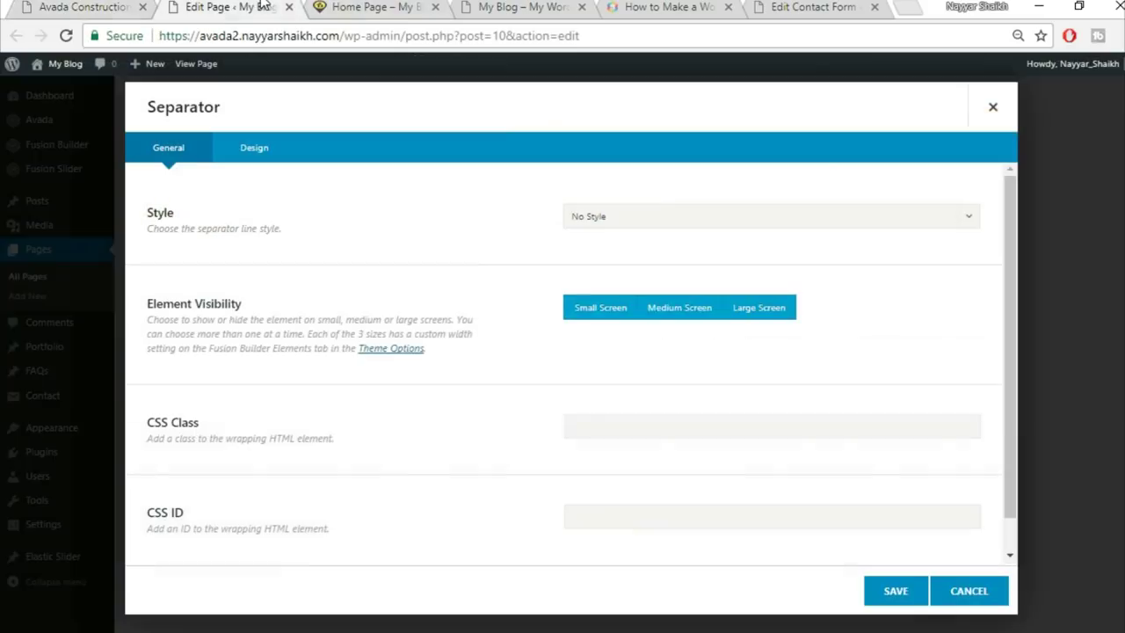
Make the separator a Single Border Solid line coloured #F5F5F5
click(658, 224)
click(659, 264)
scroll(477, 377, down, 1)
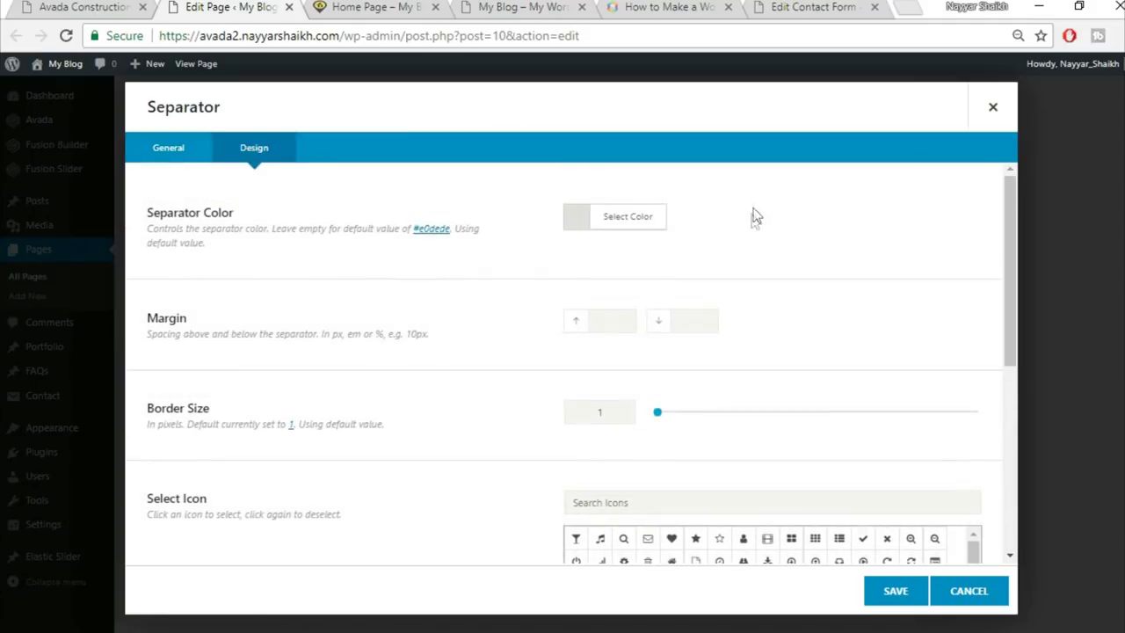
click(635, 227)
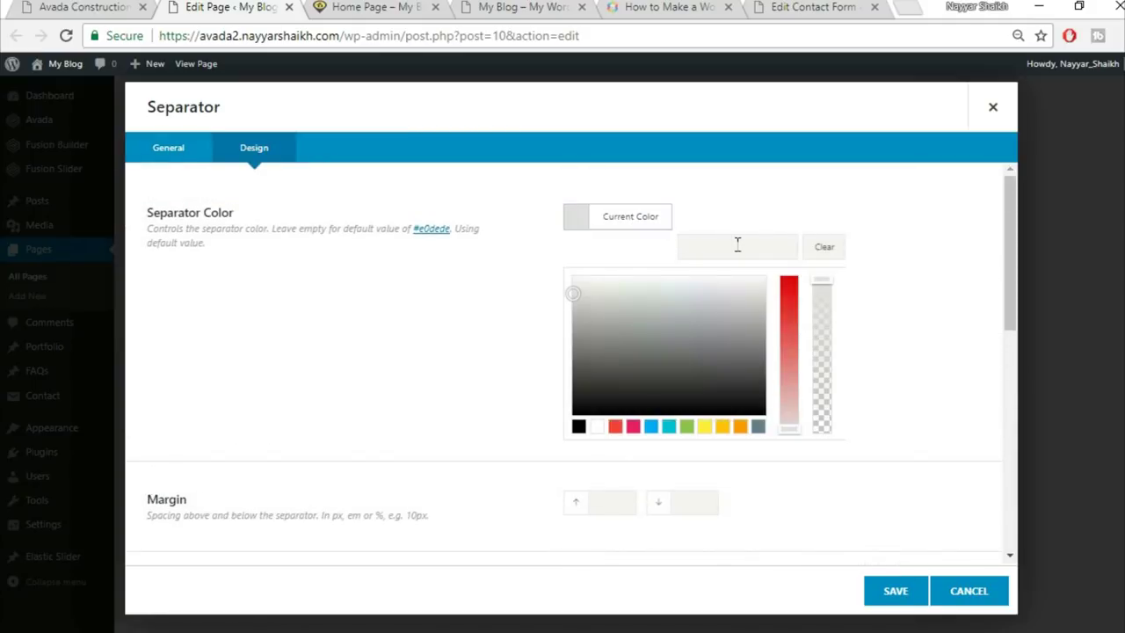
click(738, 245)
text(f5f5f5)
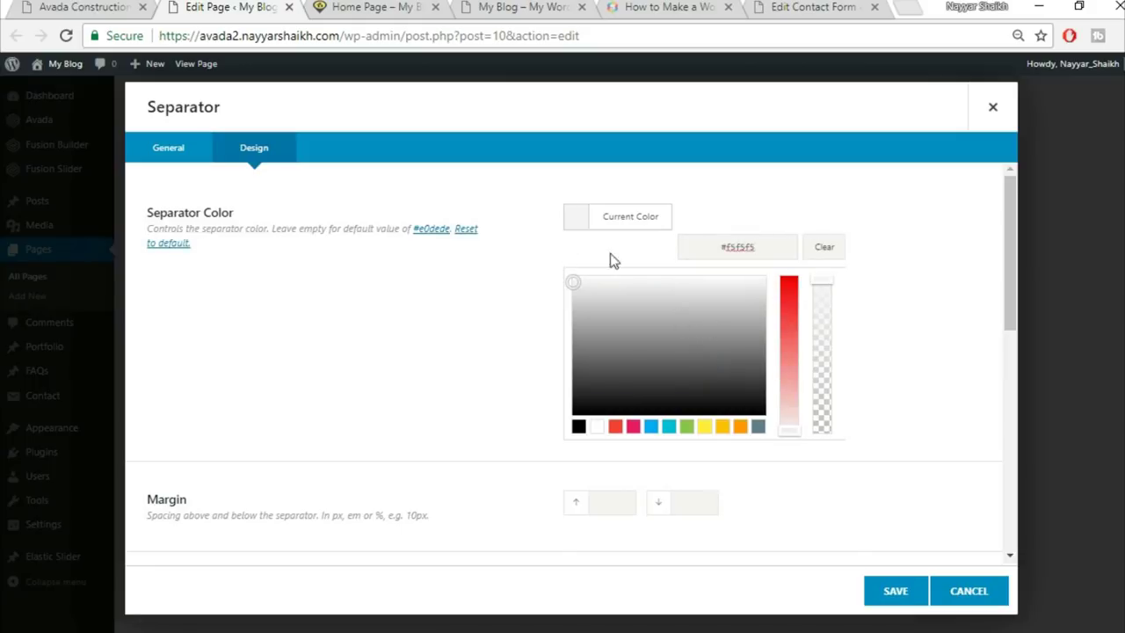
click(473, 293)
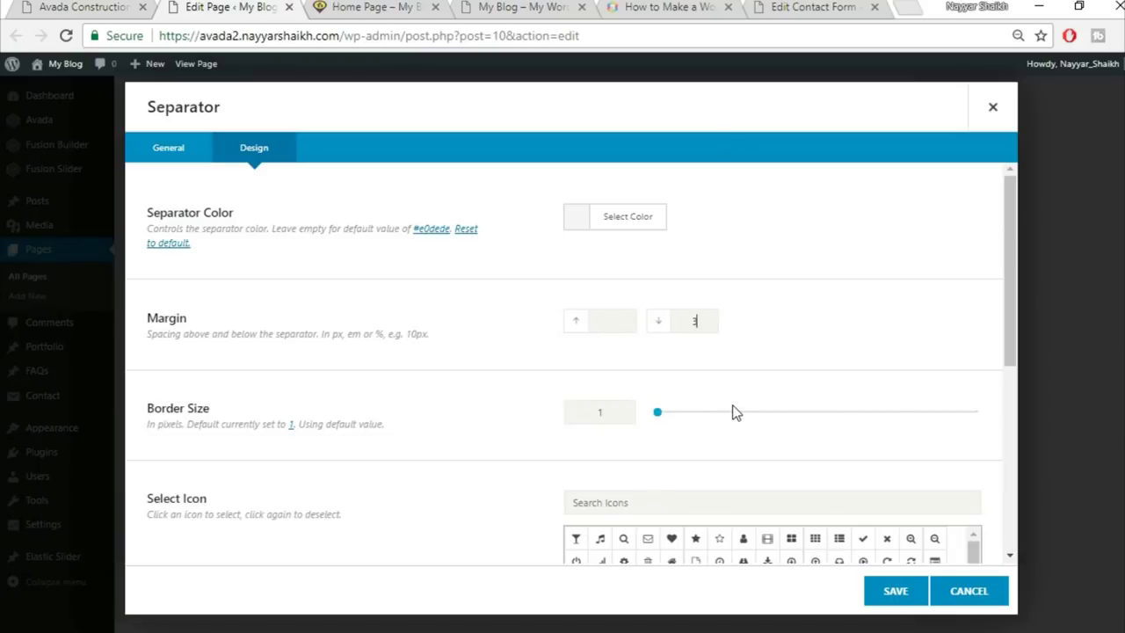
Set the separator border size to 2 and width to 100%, then save it
scroll(468, 394, down, 1)
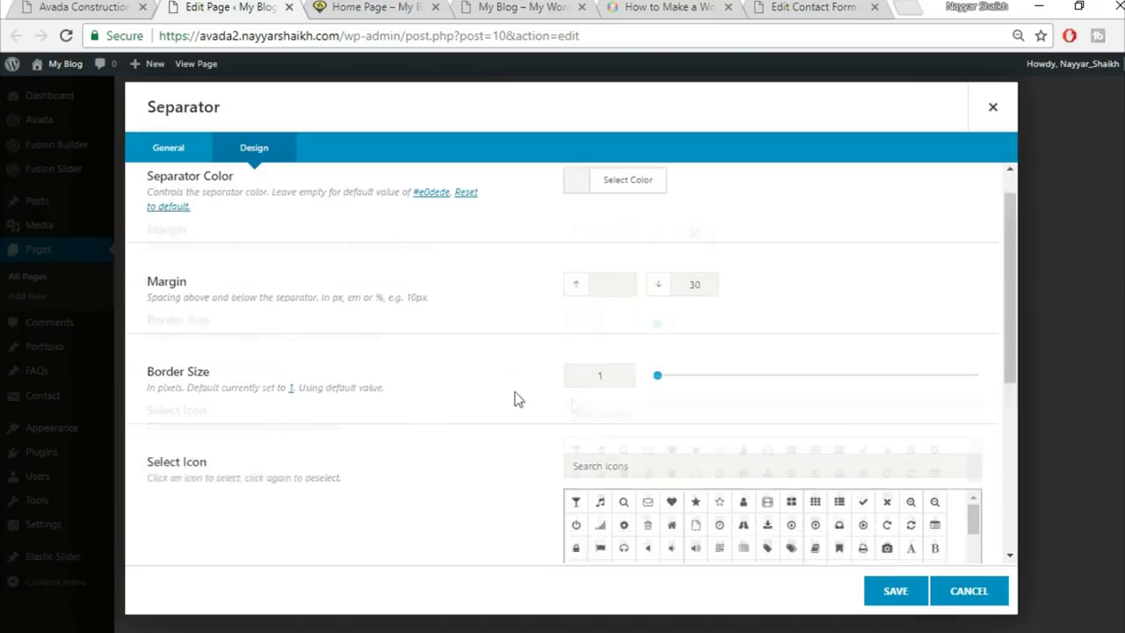
text(2)
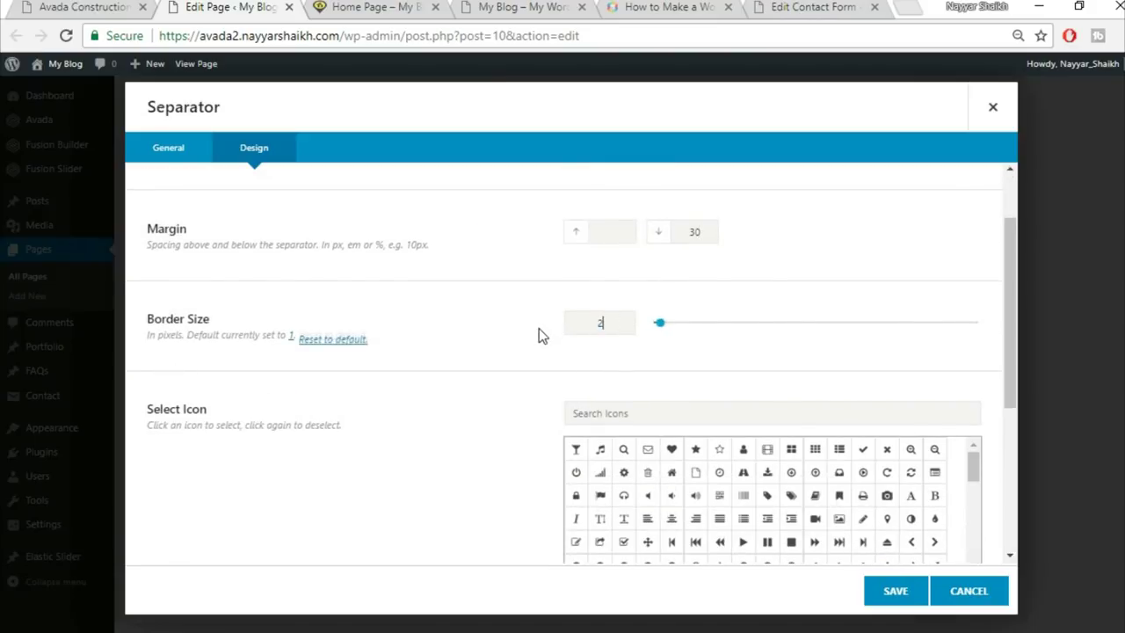
scroll(490, 415, down, 3)
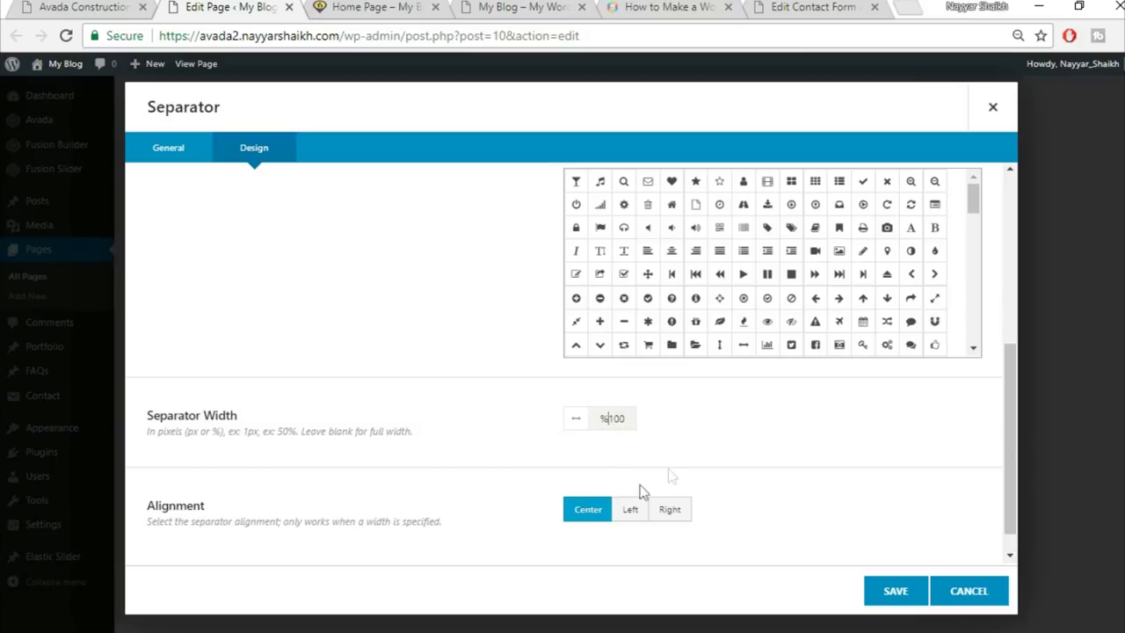
key(BackSpace)
key(ctrl+a)
key(BackSpace)
text(100%)
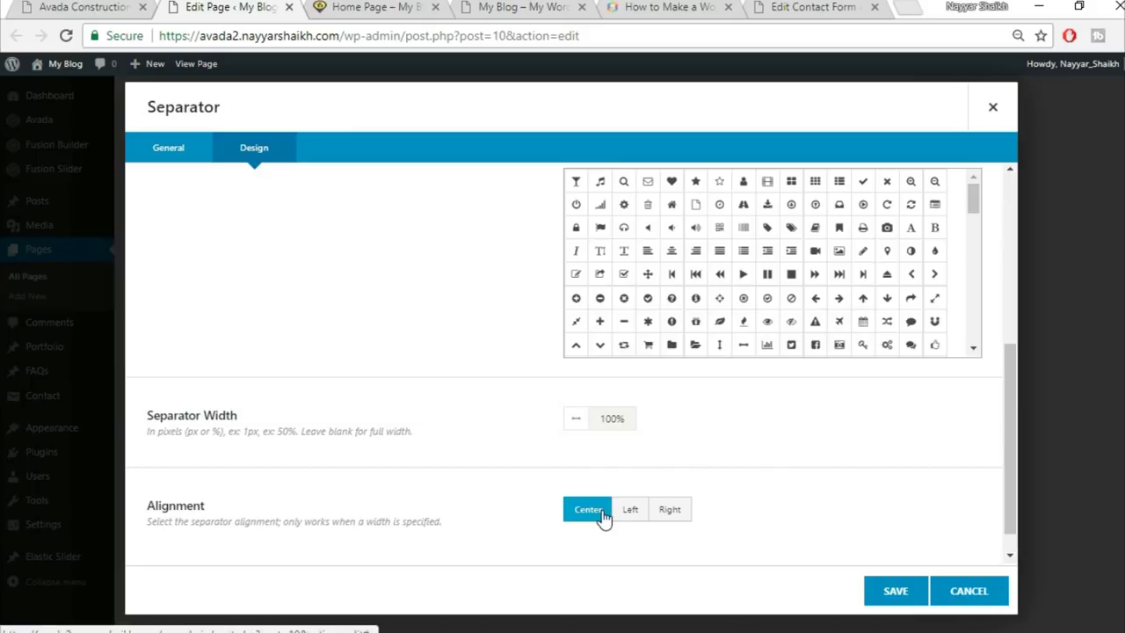
click(884, 596)
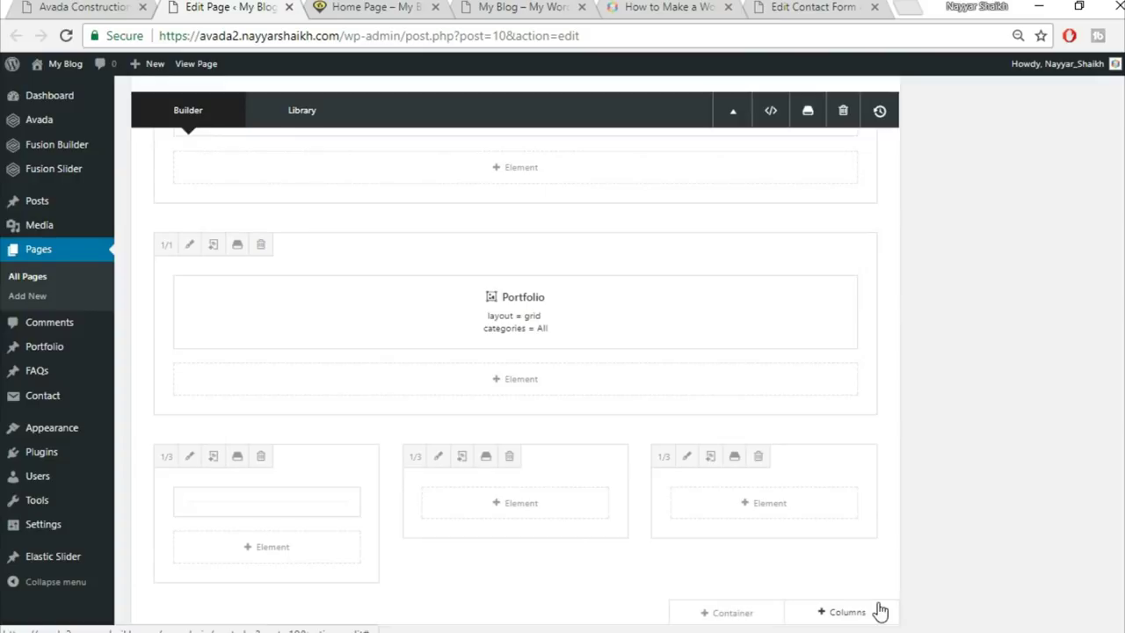
Duplicate the separator and move the copy into the third column
click(255, 501)
drag(333, 502, 812, 512)
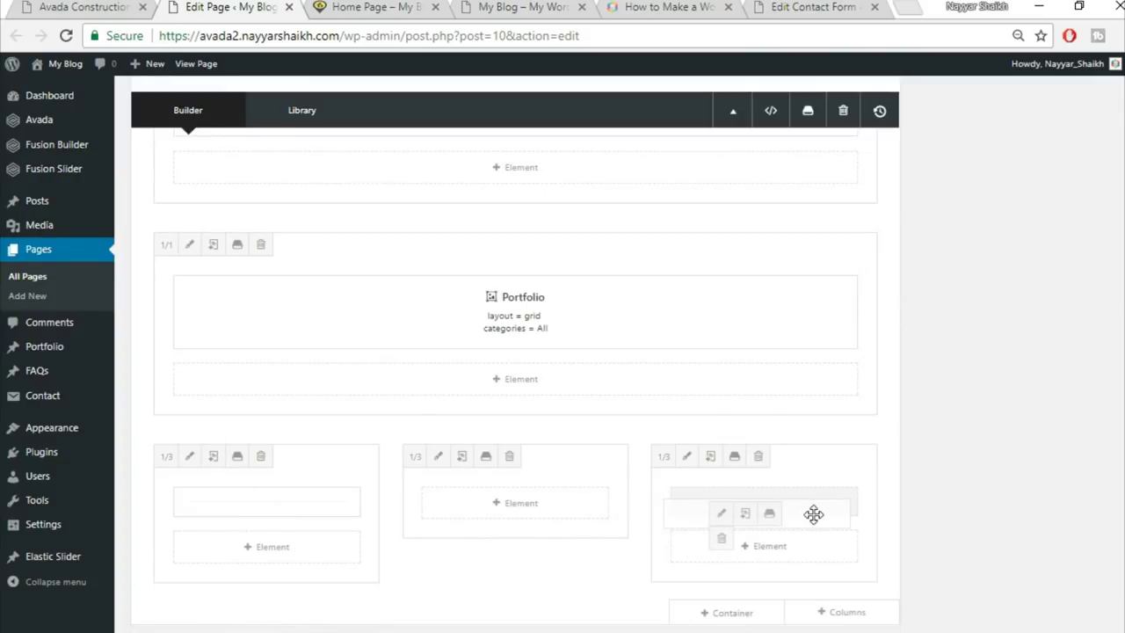
scroll(1030, 515, down, 2)
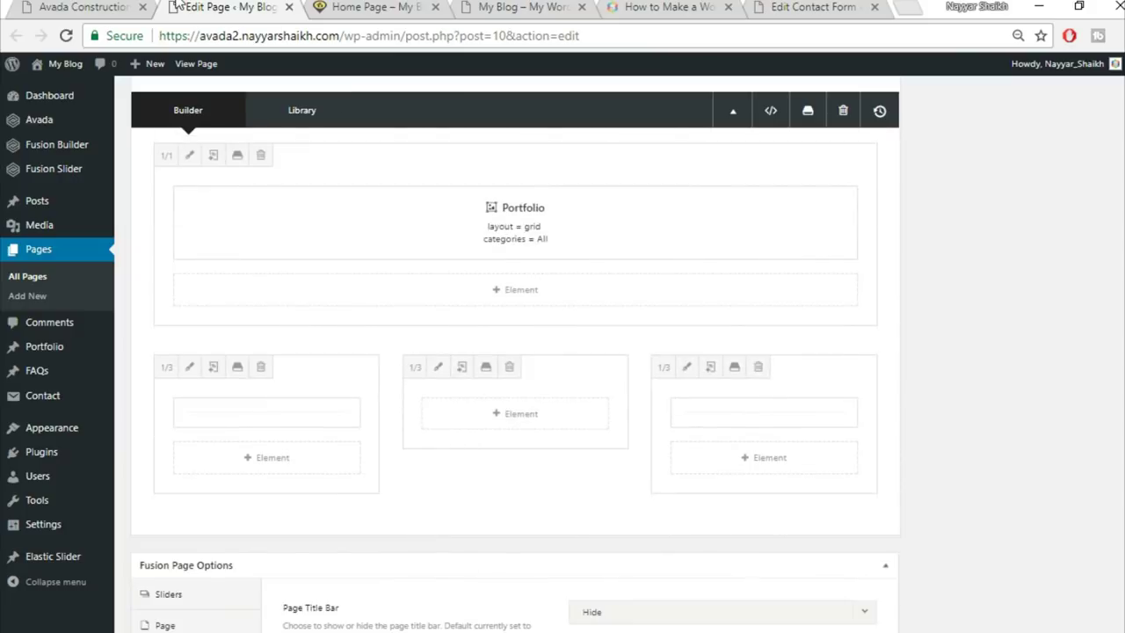
click(123, 7)
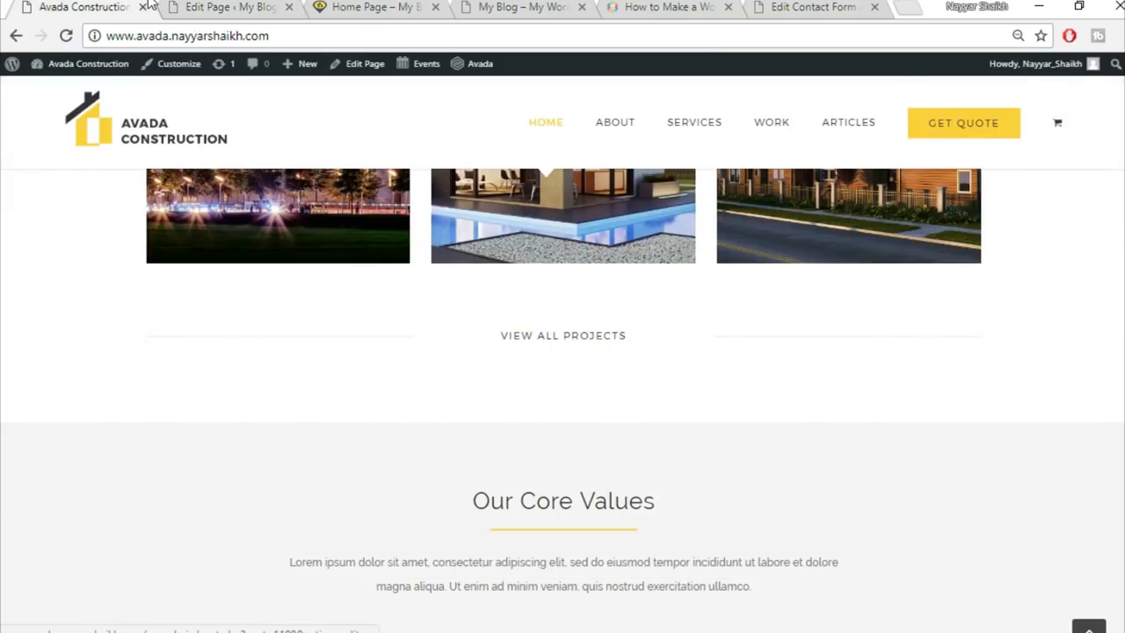
click(211, 7)
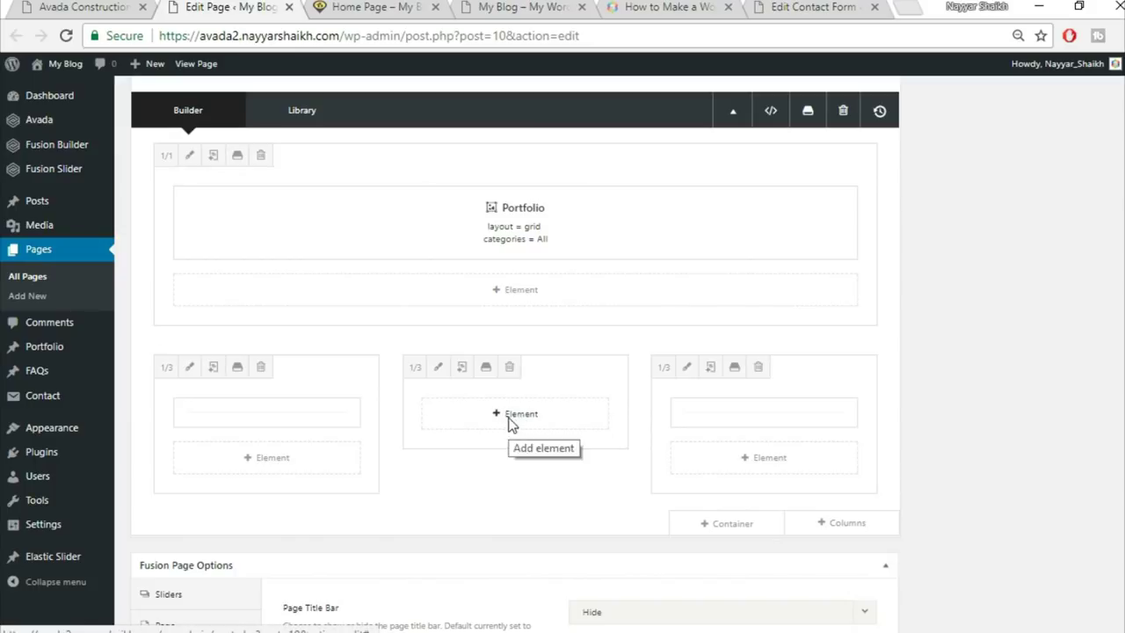
Add a Button to the middle column with link '#' and its button text entered
click(514, 420)
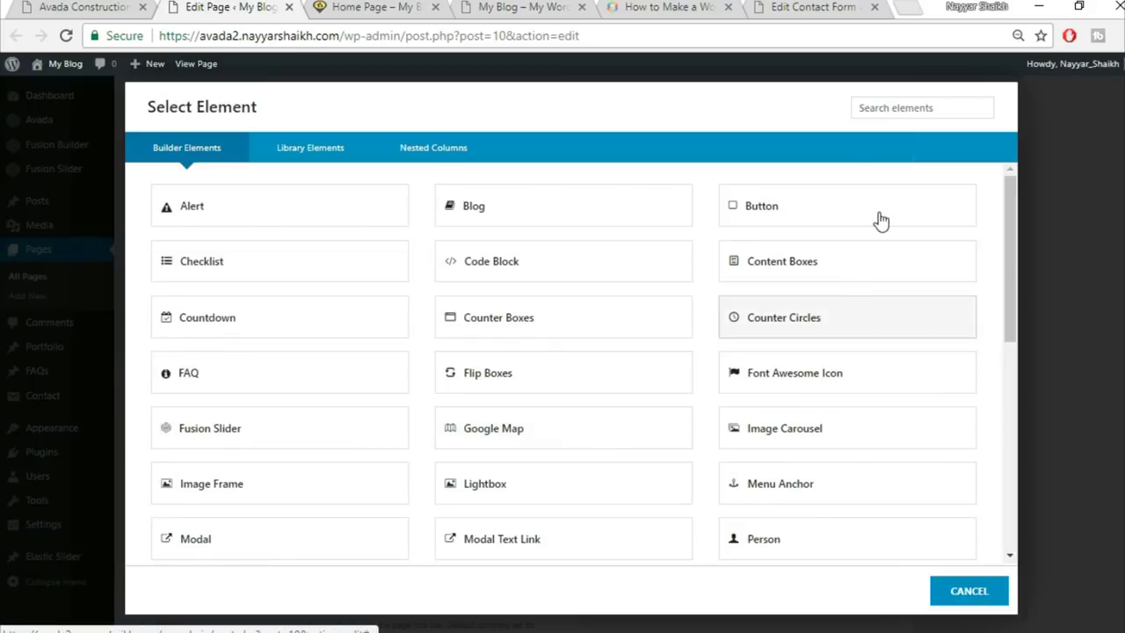
click(814, 218)
text(#)
key(Tab)
click(105, 6)
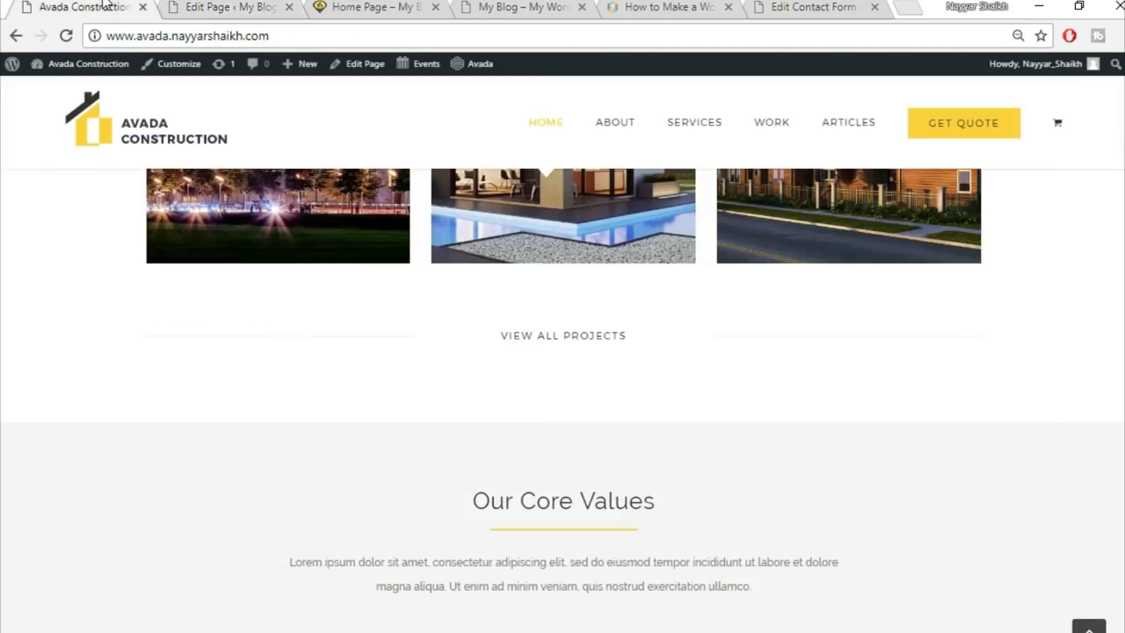
click(280, 6)
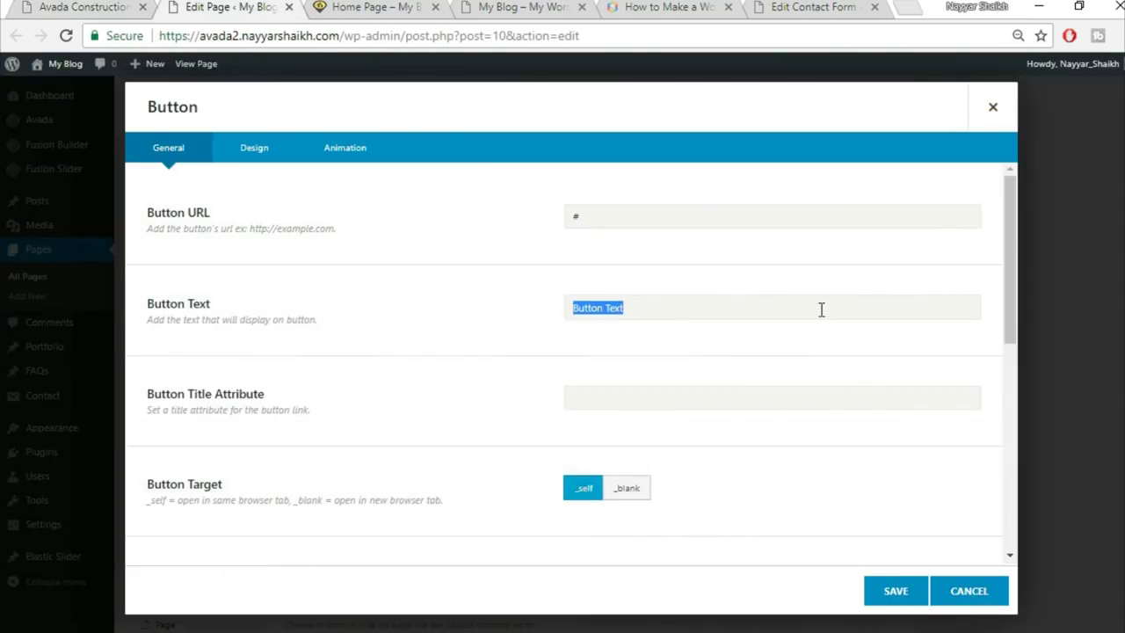
text(VIEW ALL PROJECTS)
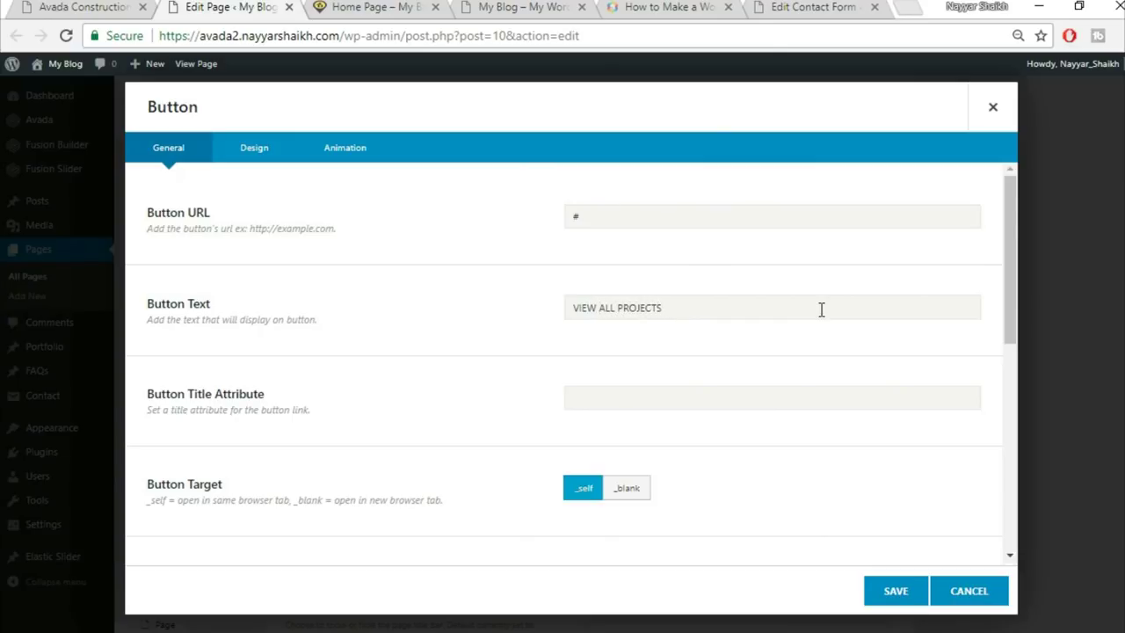
scroll(775, 333, down, 4)
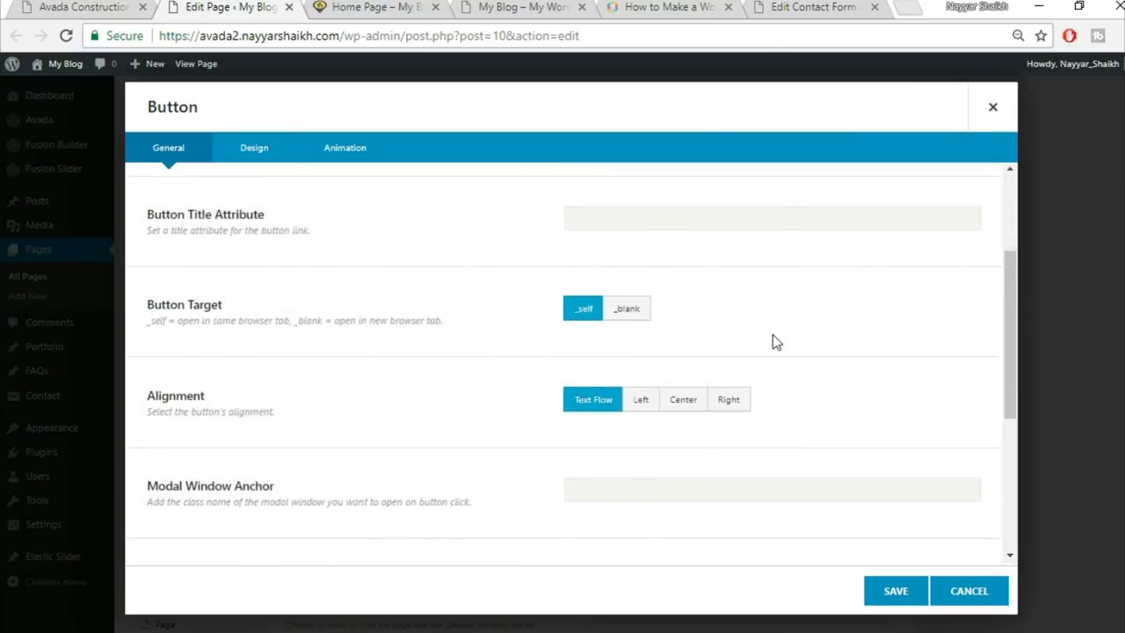
scroll(297, 404, down, 2)
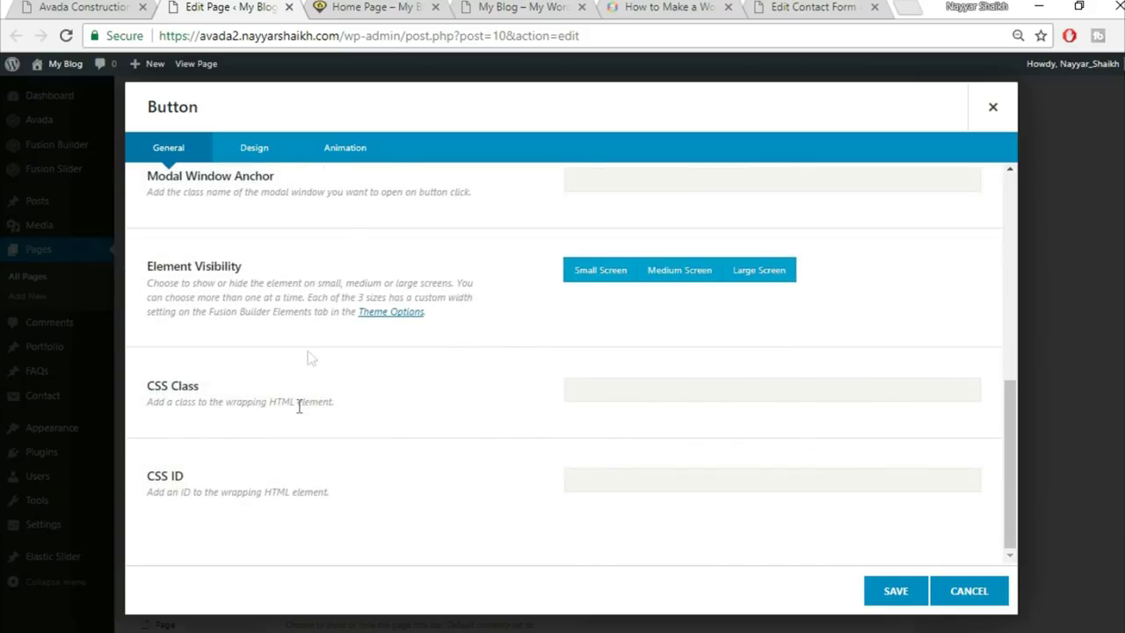
Set the button style to Custom on the Design tab
click(260, 149)
scroll(757, 248, up, 5)
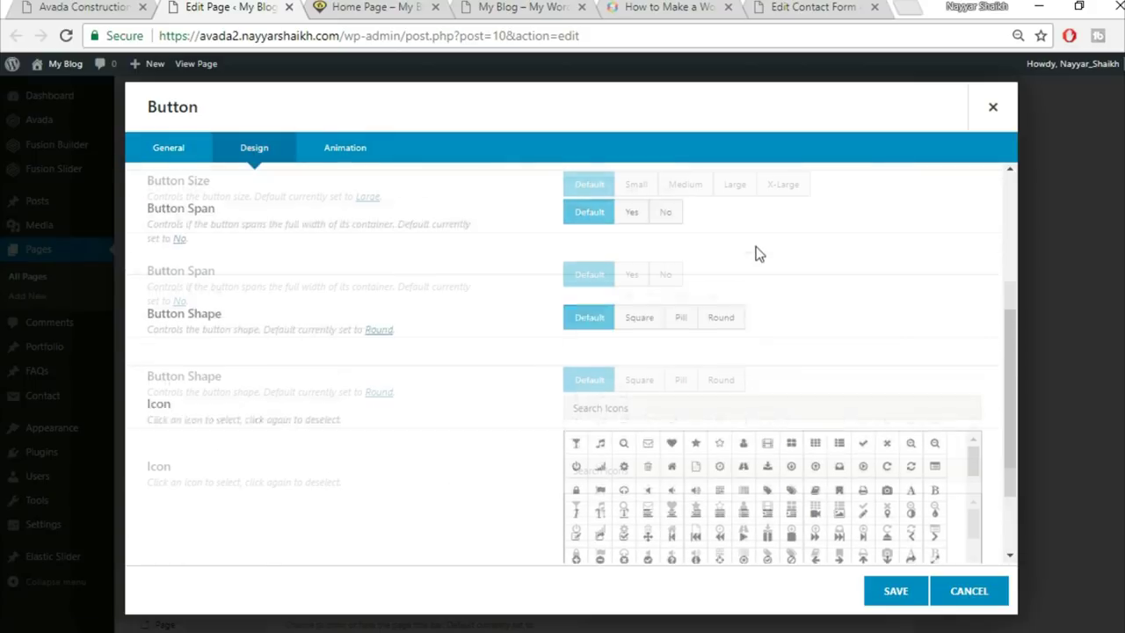
click(689, 226)
click(677, 263)
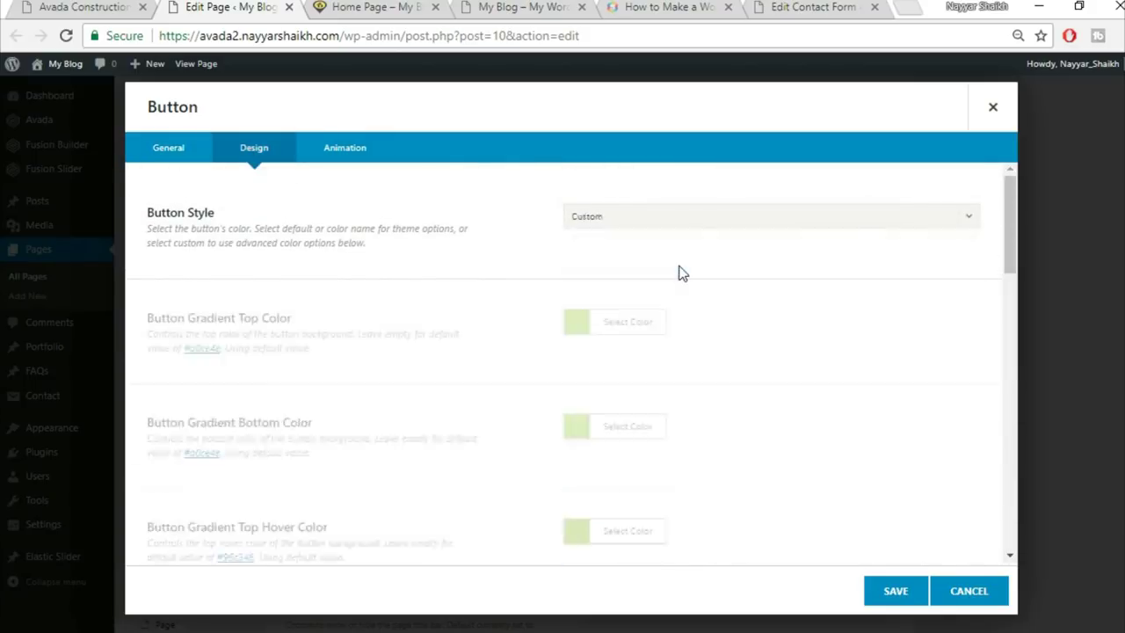
click(61, 6)
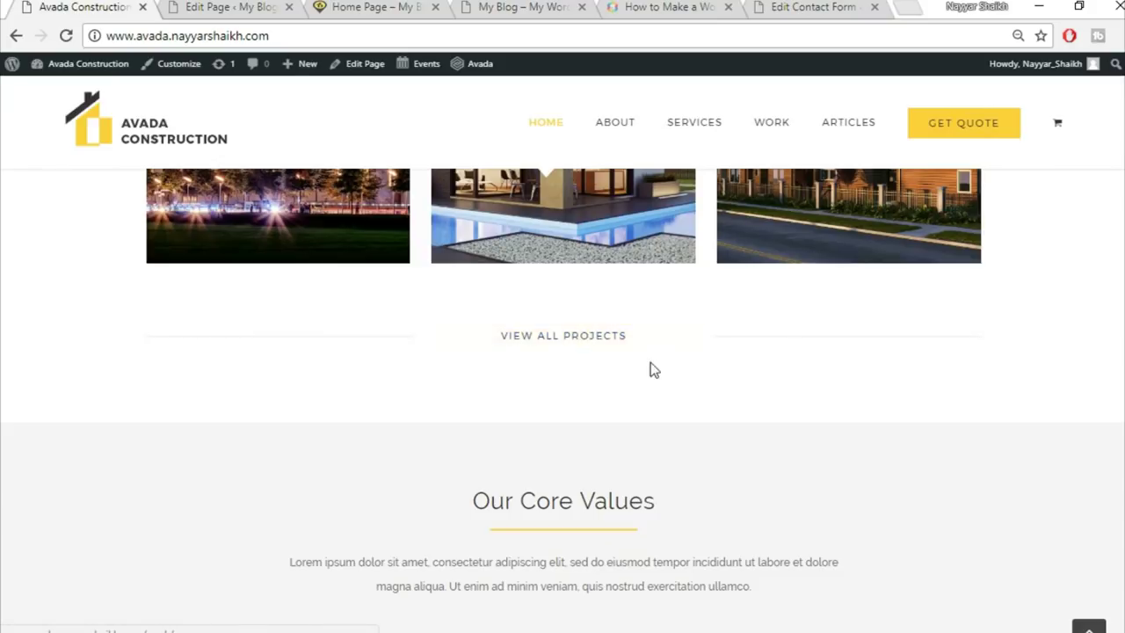
click(185, 7)
Make both button gradient colours, top and bottom, white
click(644, 337)
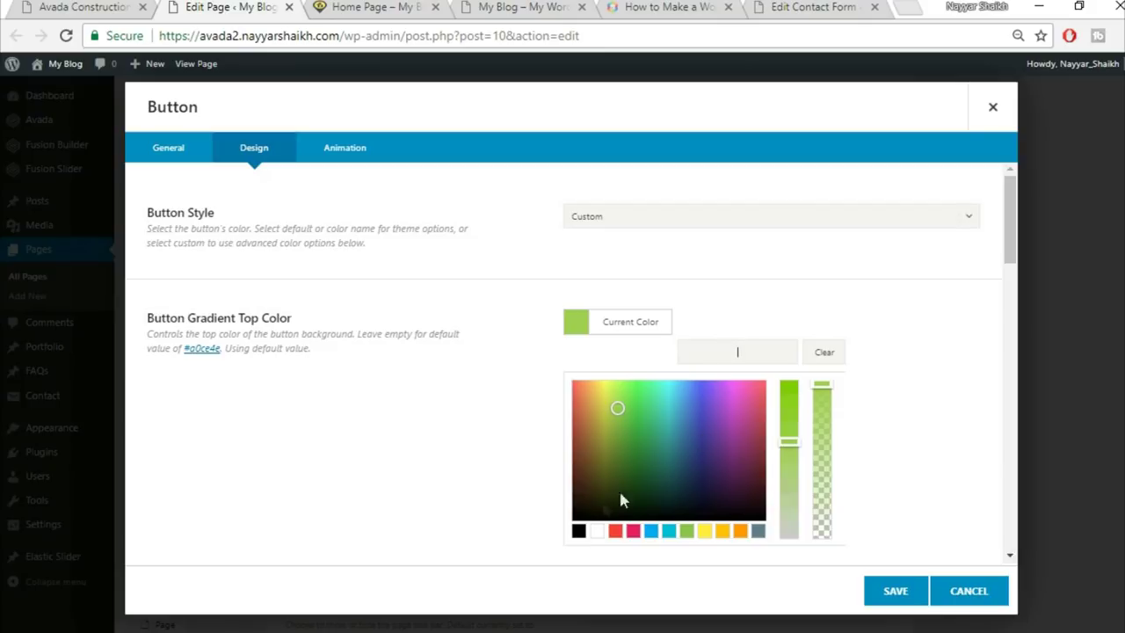
click(597, 531)
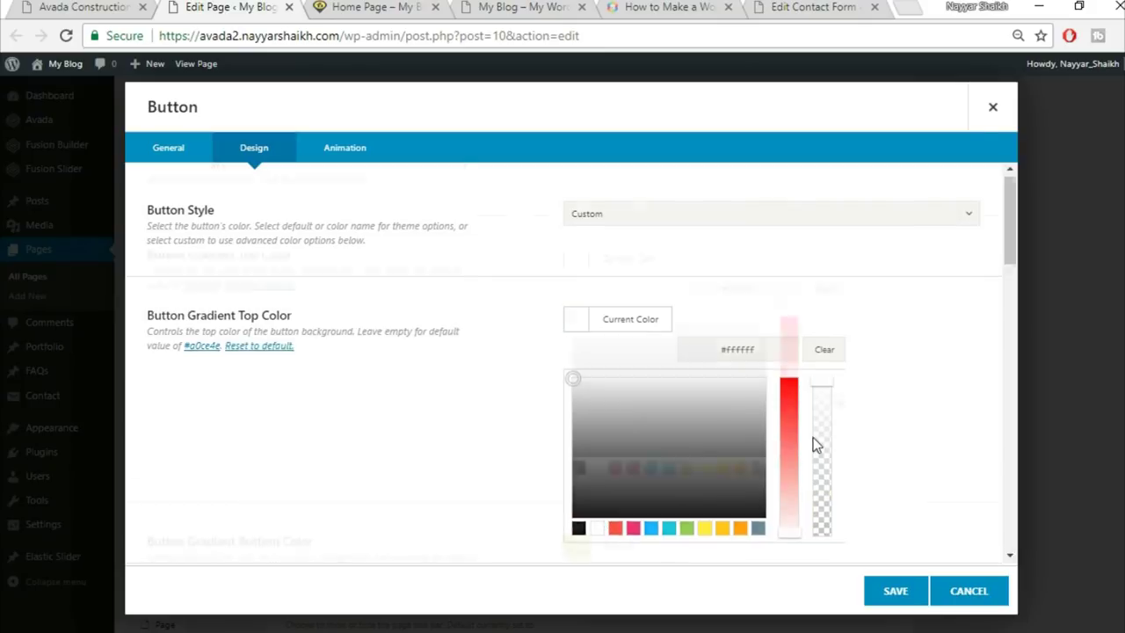
scroll(813, 437, down, 2)
click(881, 364)
click(641, 352)
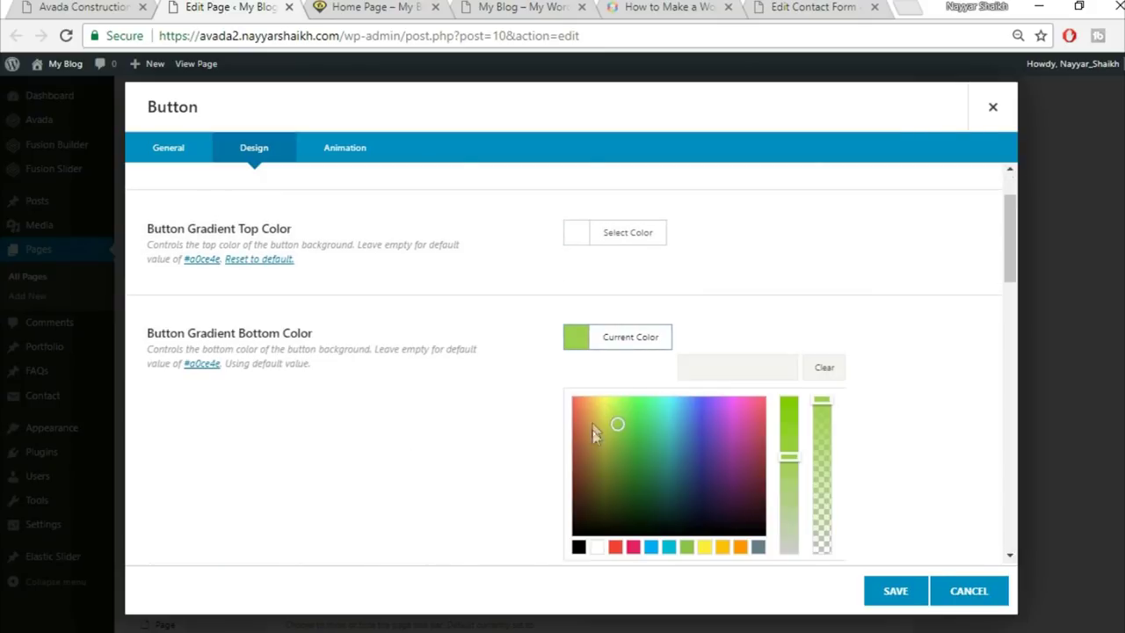
click(597, 546)
scroll(882, 407, down, 3)
click(874, 366)
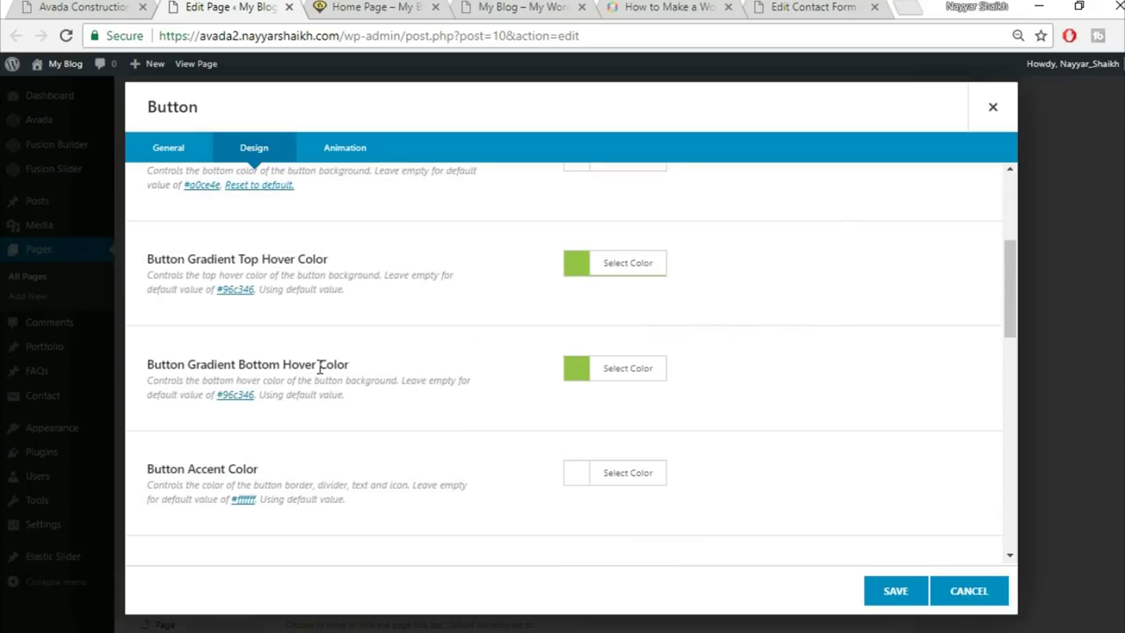
scroll(623, 329, up, 1)
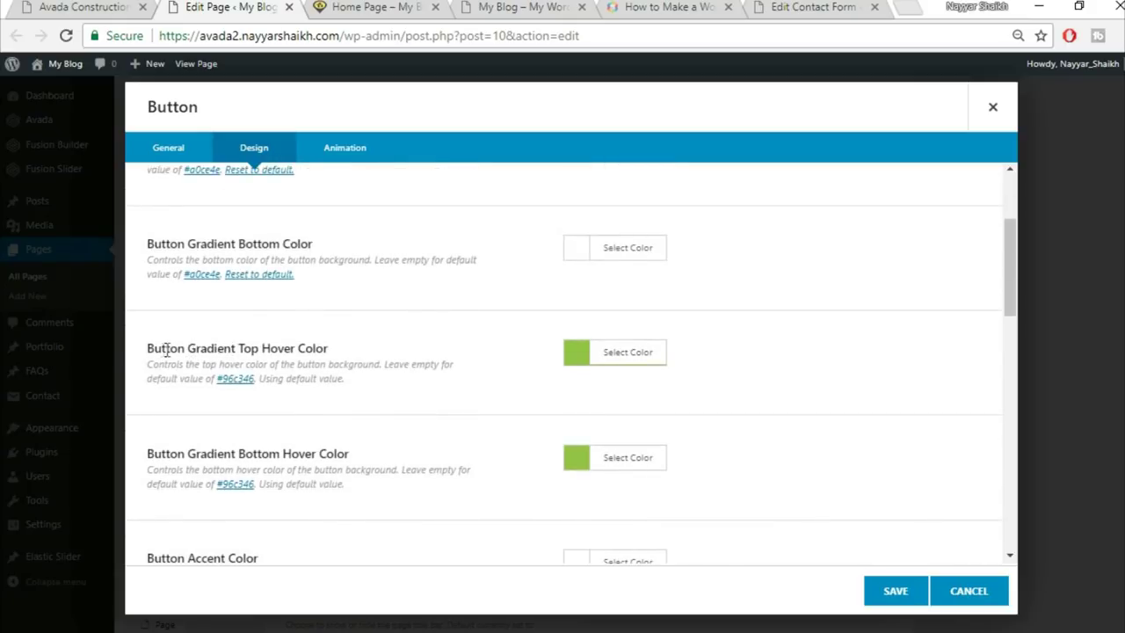
drag(179, 348, 356, 347)
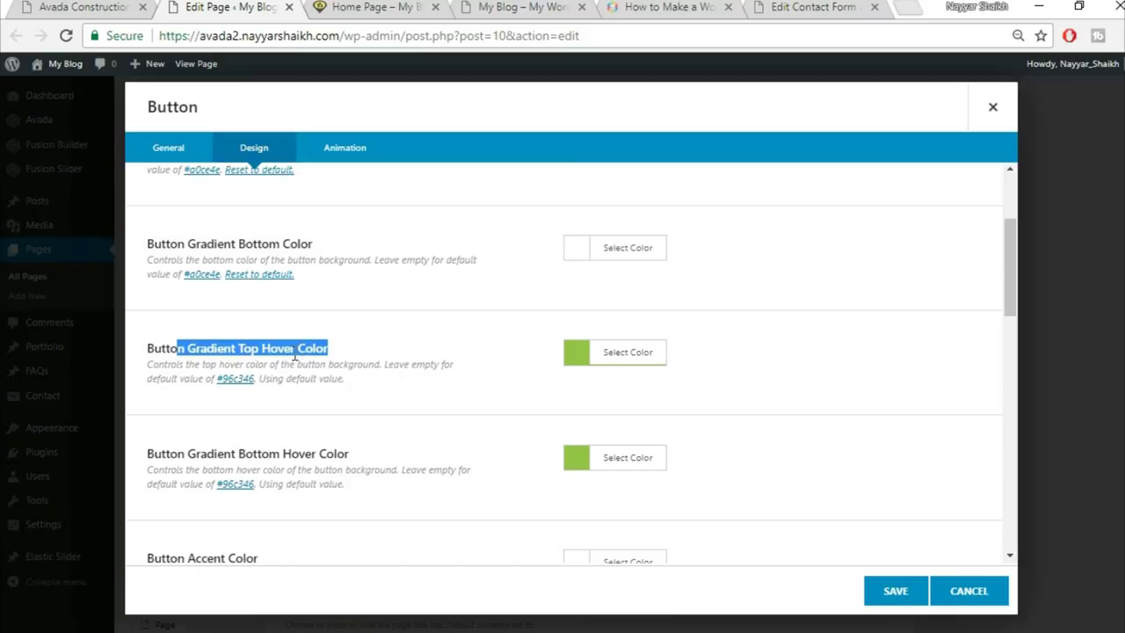
Set the top and bottom hover gradient colours to yellow #FDD835
click(653, 354)
click(734, 382)
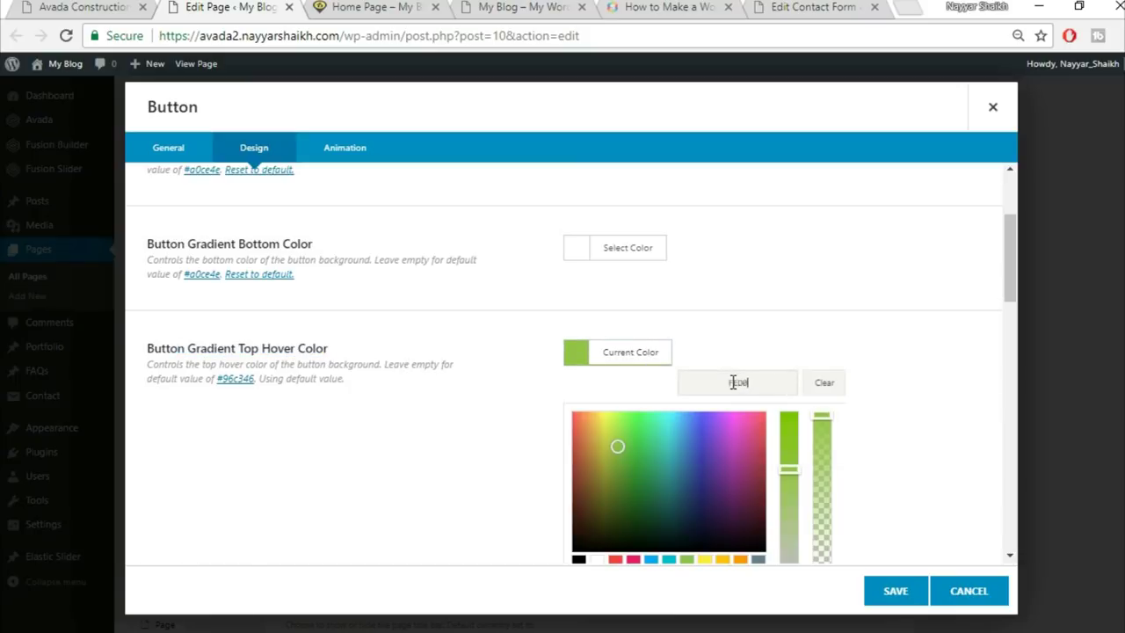
scroll(831, 353, down, 1)
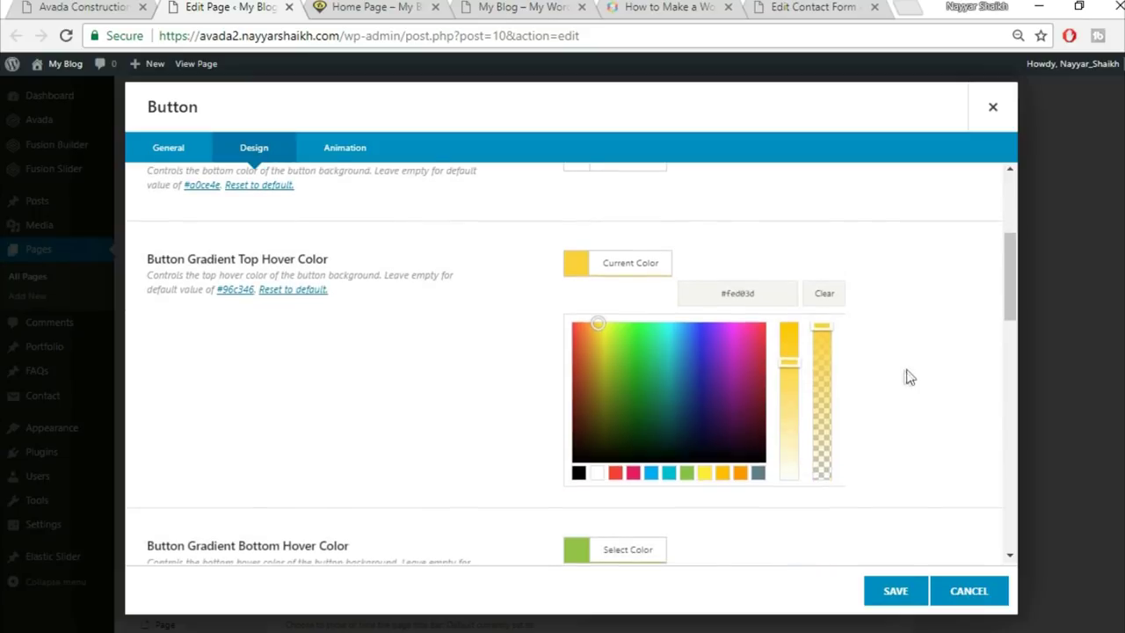
click(909, 378)
click(641, 369)
click(769, 403)
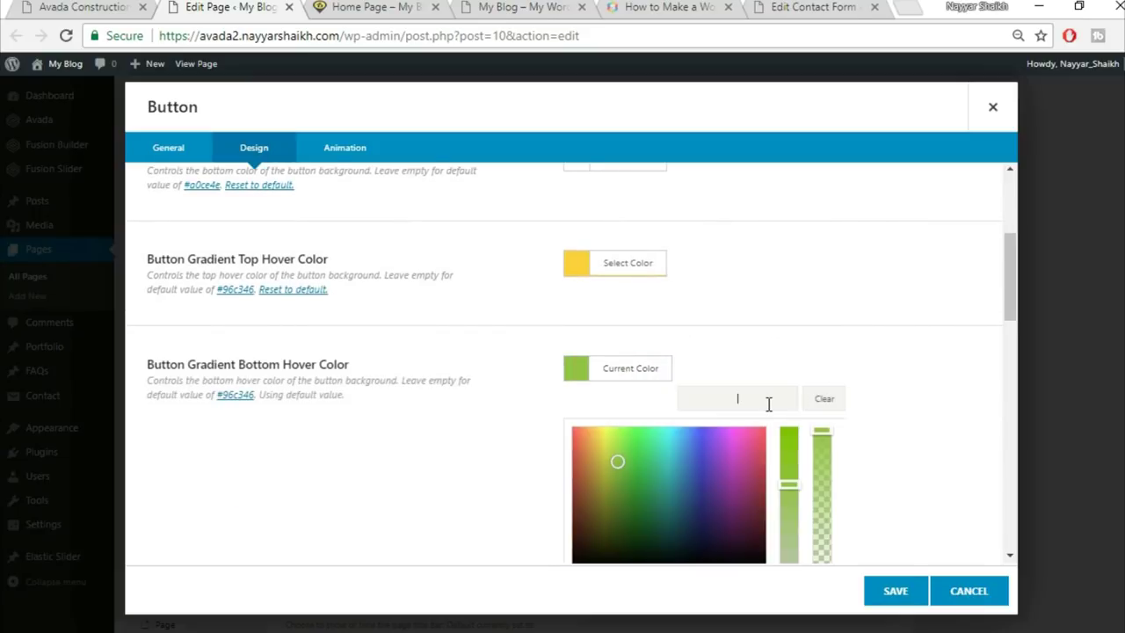
text(FDD835)
click(844, 331)
scroll(862, 347, down, 1)
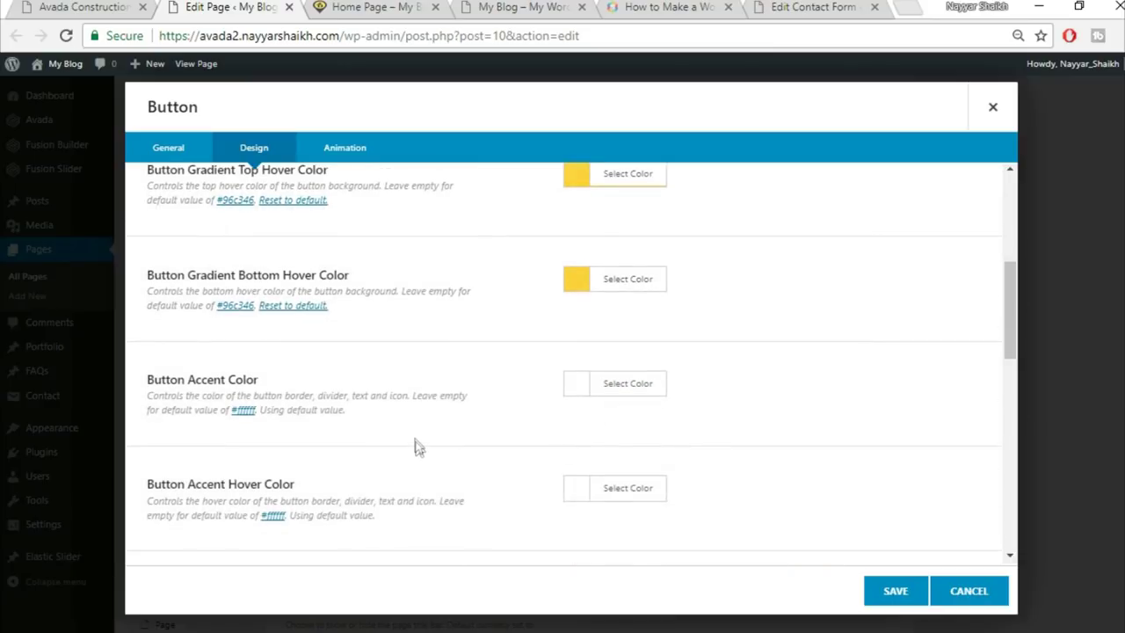
click(114, 7)
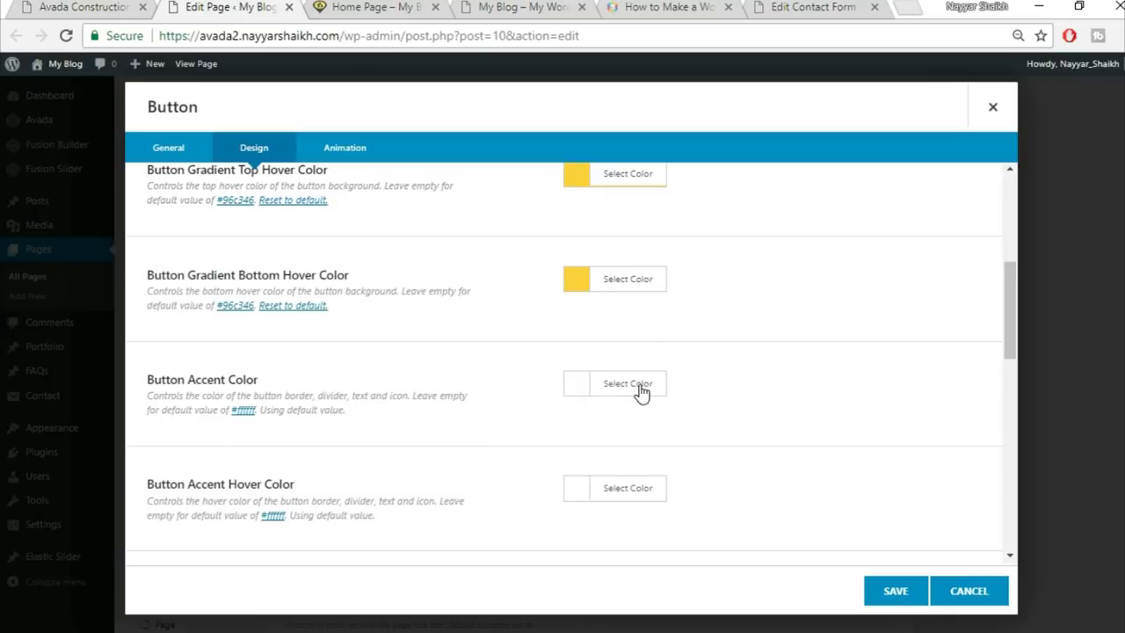
Make the button's accent colour and accent hover colour black
click(640, 387)
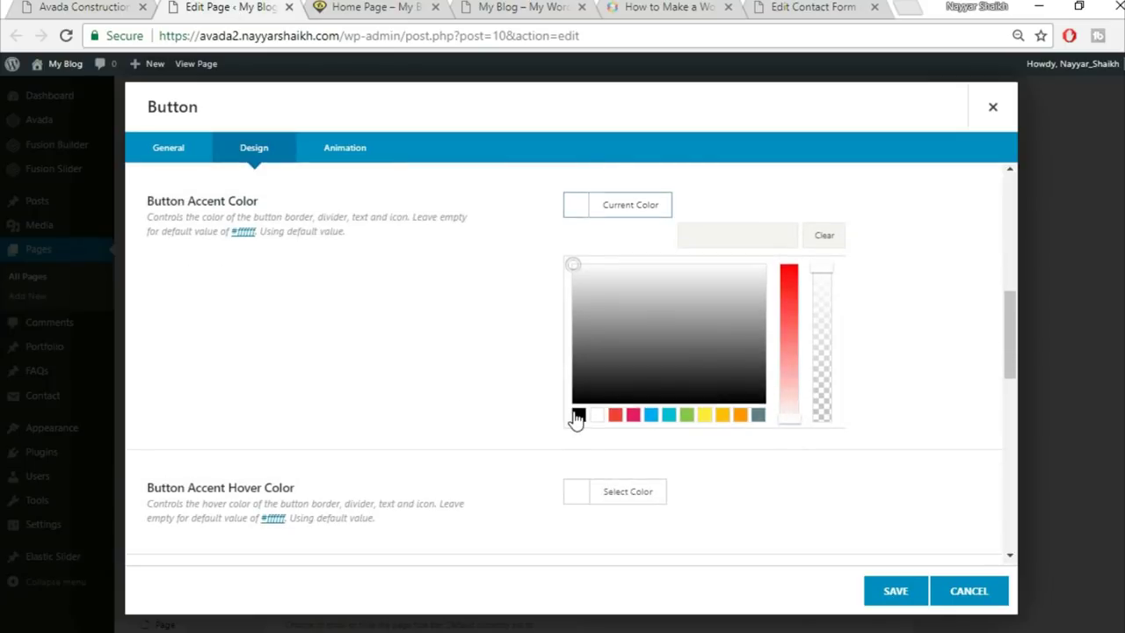
click(579, 414)
click(403, 402)
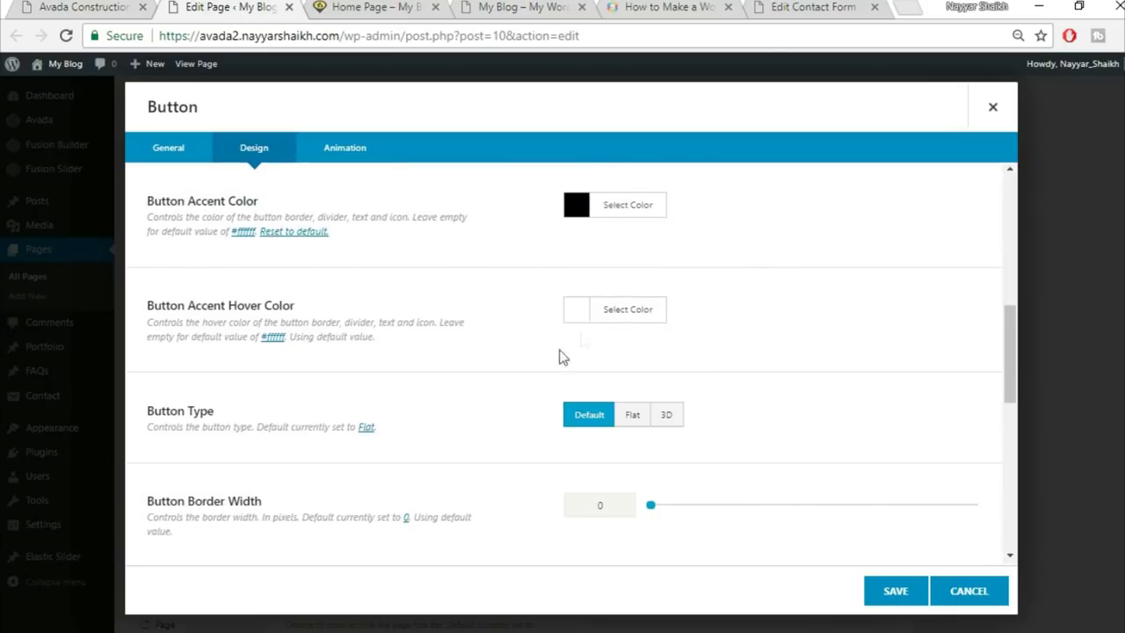
click(599, 317)
click(578, 517)
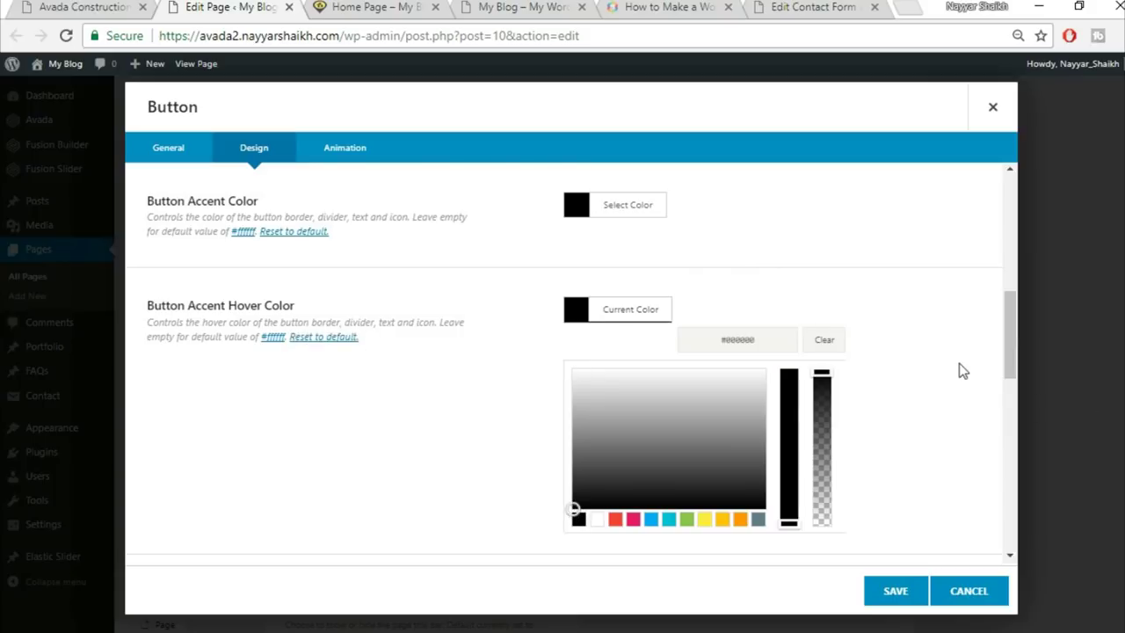
click(960, 369)
Set the button size to X-Large and save the button
scroll(766, 369, down, 2)
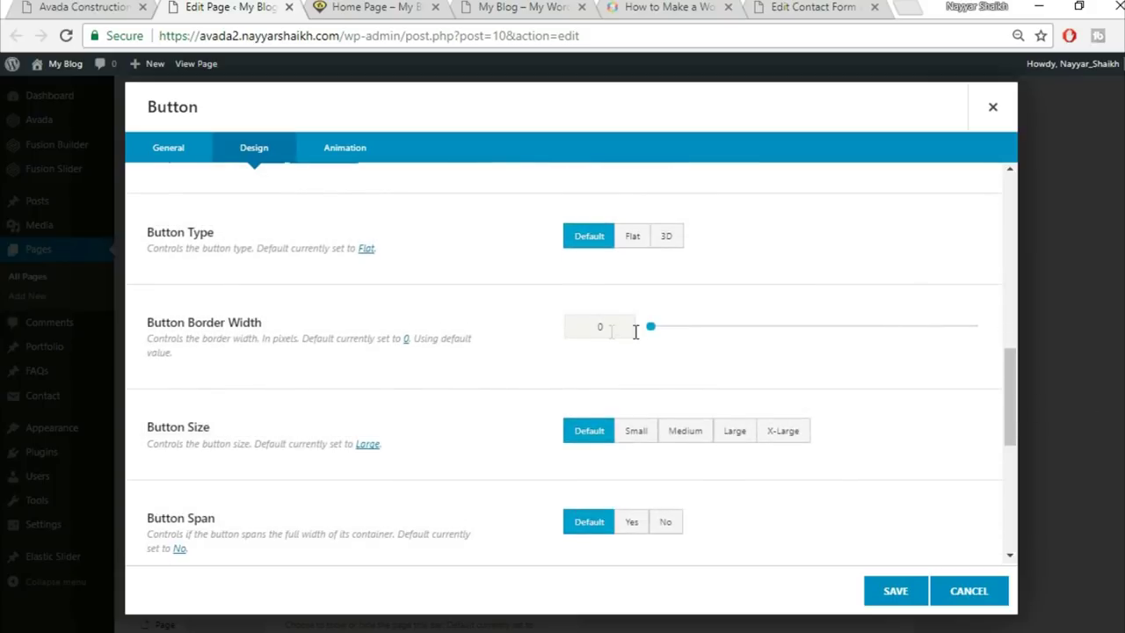
scroll(929, 350, down, 1)
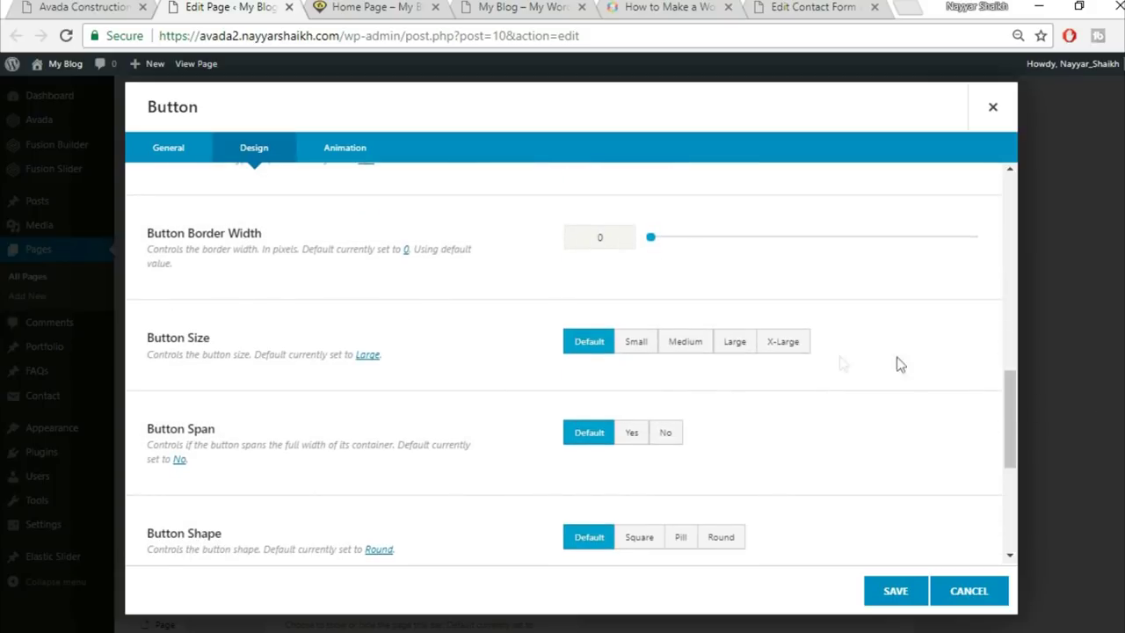
click(802, 347)
scroll(934, 346, down, 4)
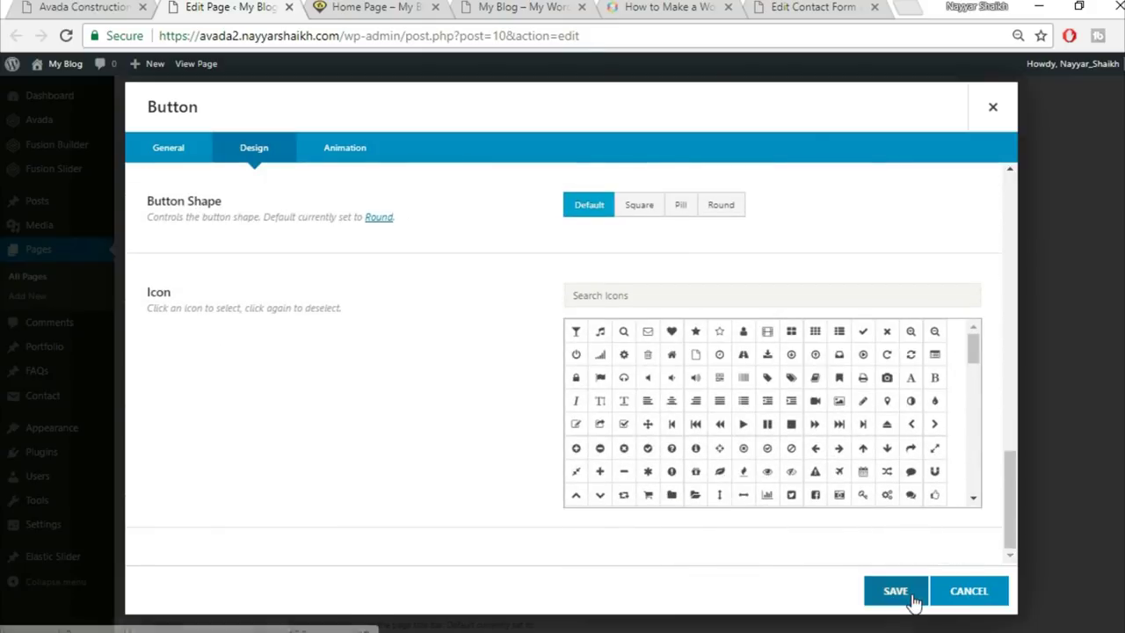
click(915, 598)
scroll(1043, 284, up, 10)
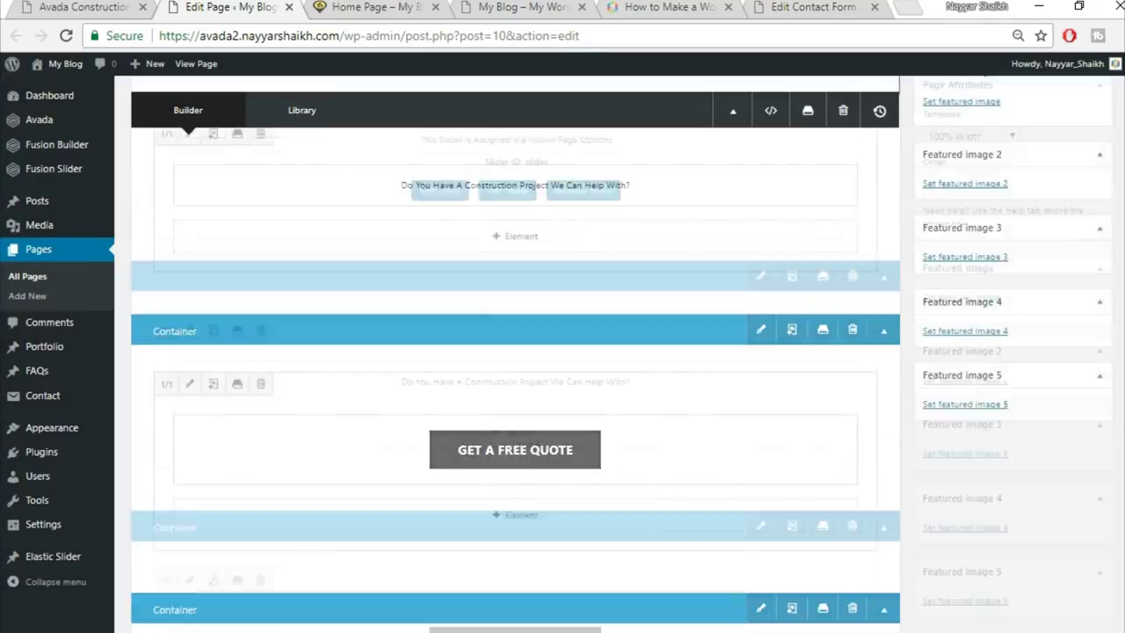
Update the page and reload the home page to check the changes
click(1080, 241)
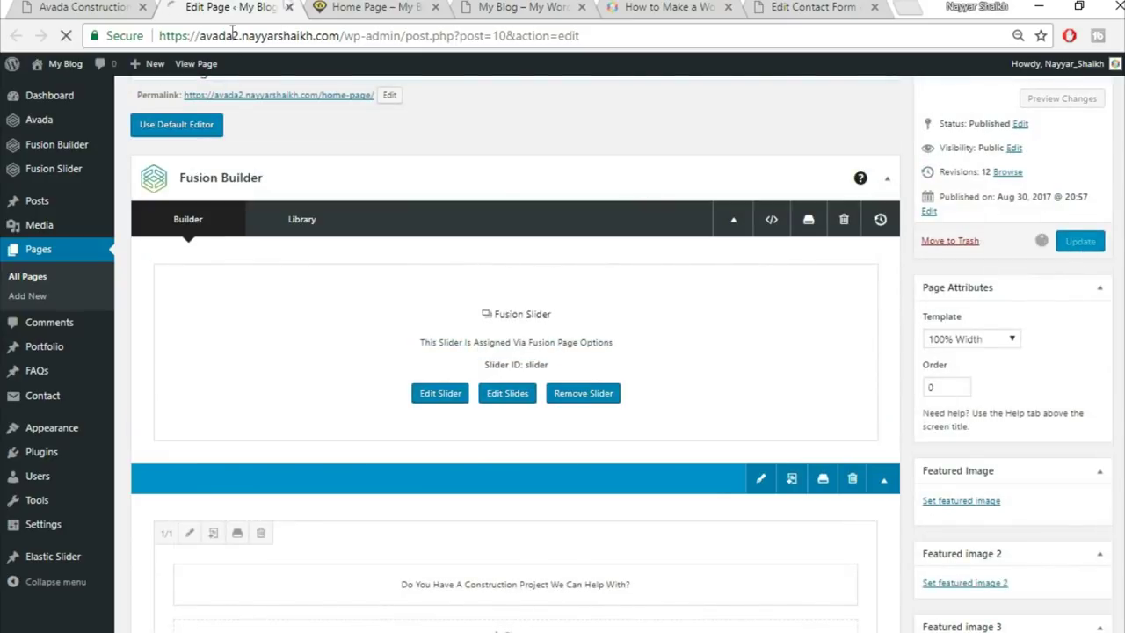
click(370, 7)
click(392, 35)
key(Return)
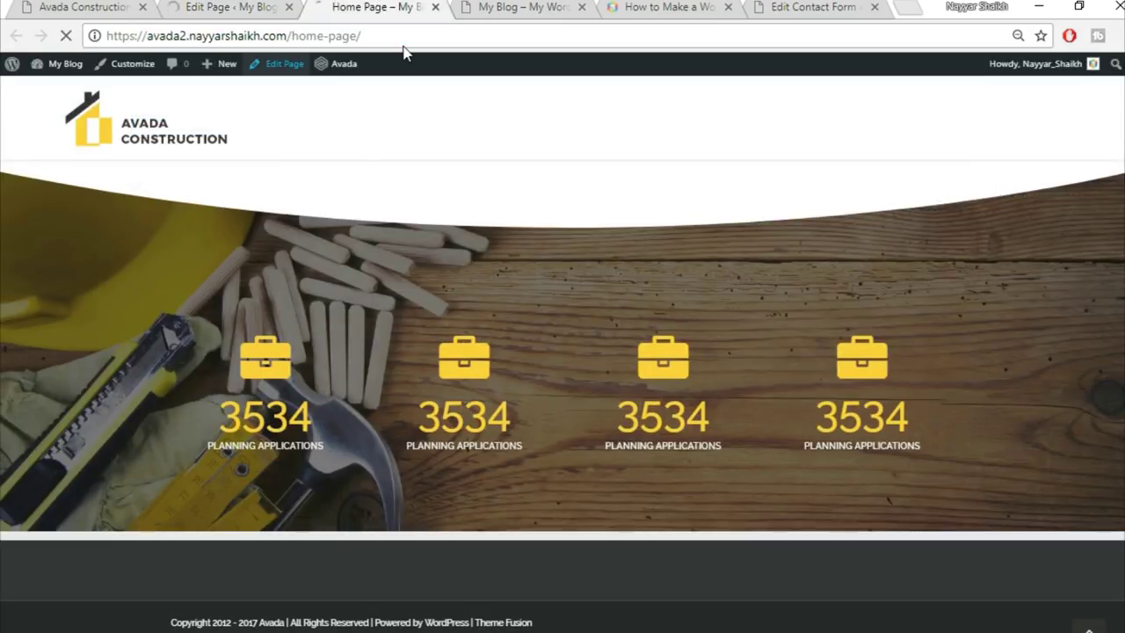
scroll(367, 471, down, 4)
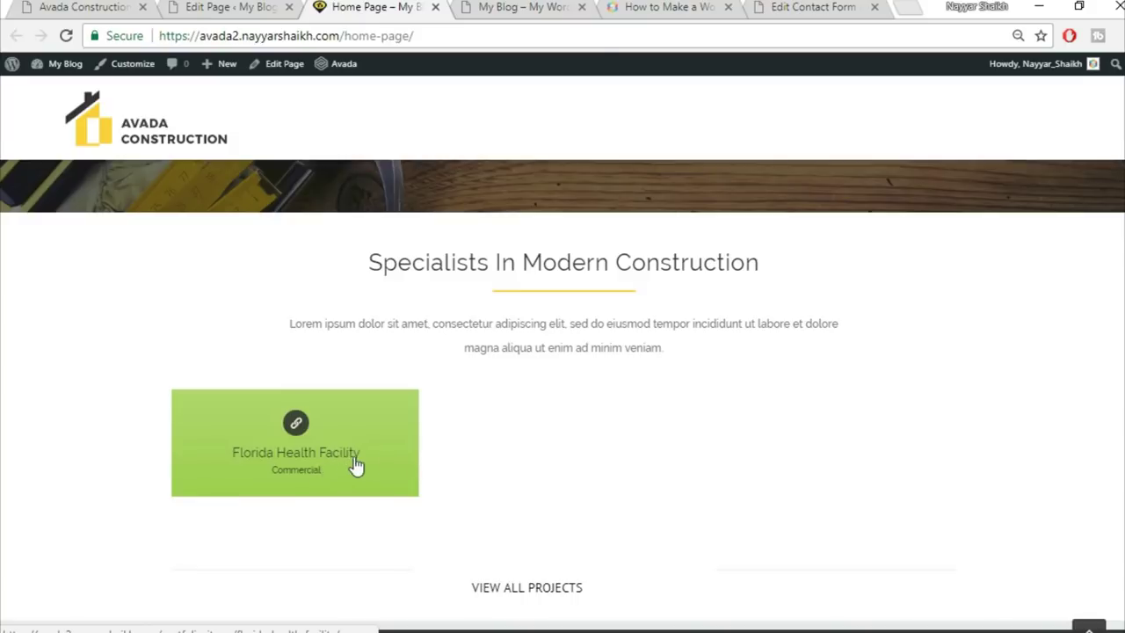
mouse_move(313, 482)
Compare with the reference site, then open the Portfolio posts list in a new tab
click(88, 6)
scroll(345, 310, up, 2)
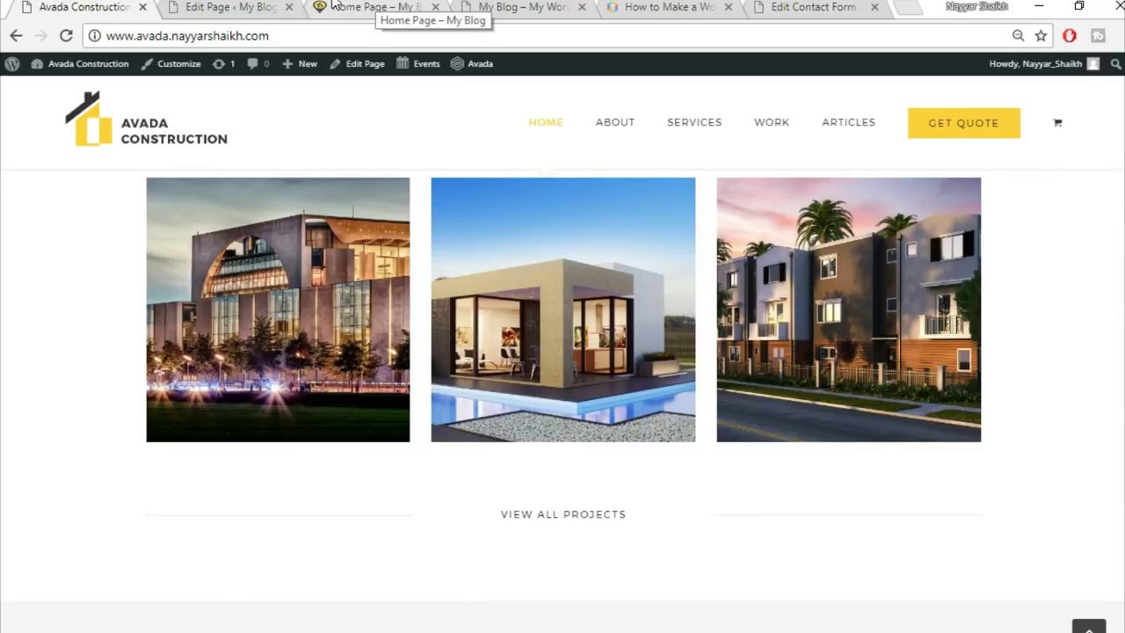
click(253, 6)
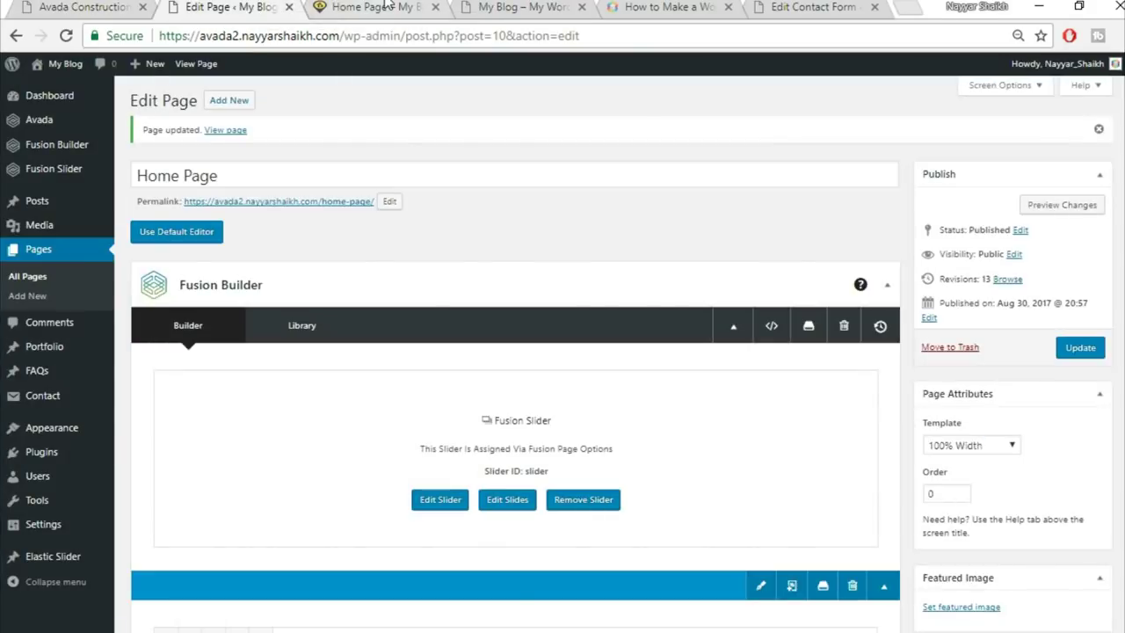
click(378, 6)
click(220, 6)
right_click(56, 348)
click(137, 364)
click(348, 5)
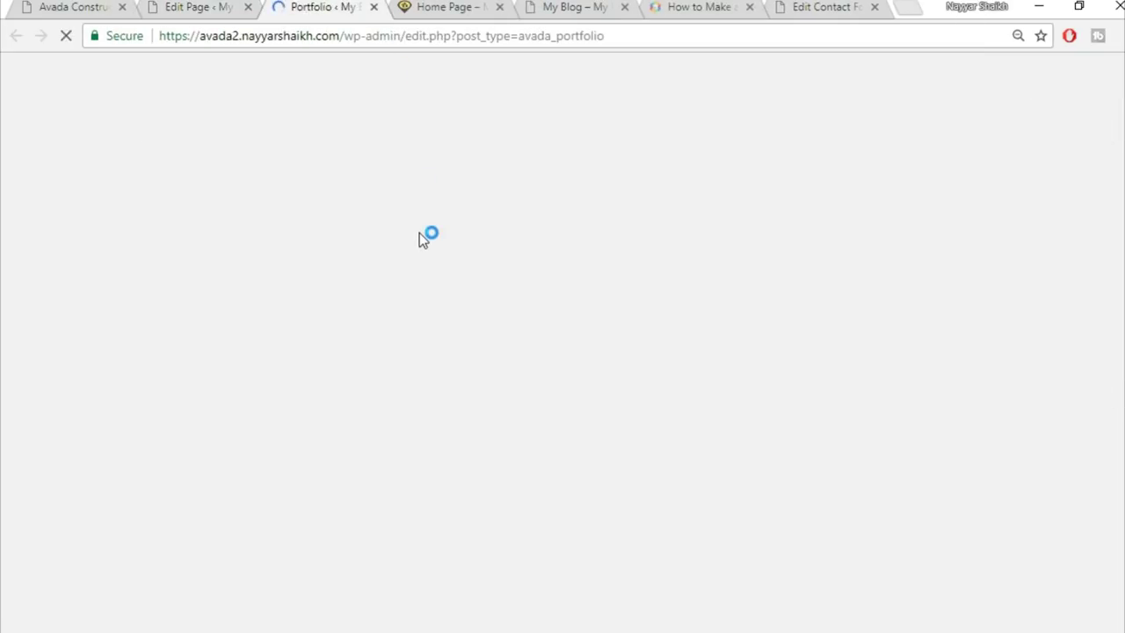
Upload project2-featured as a new image for the Florida Health Facility post
mouse_move(168, 220)
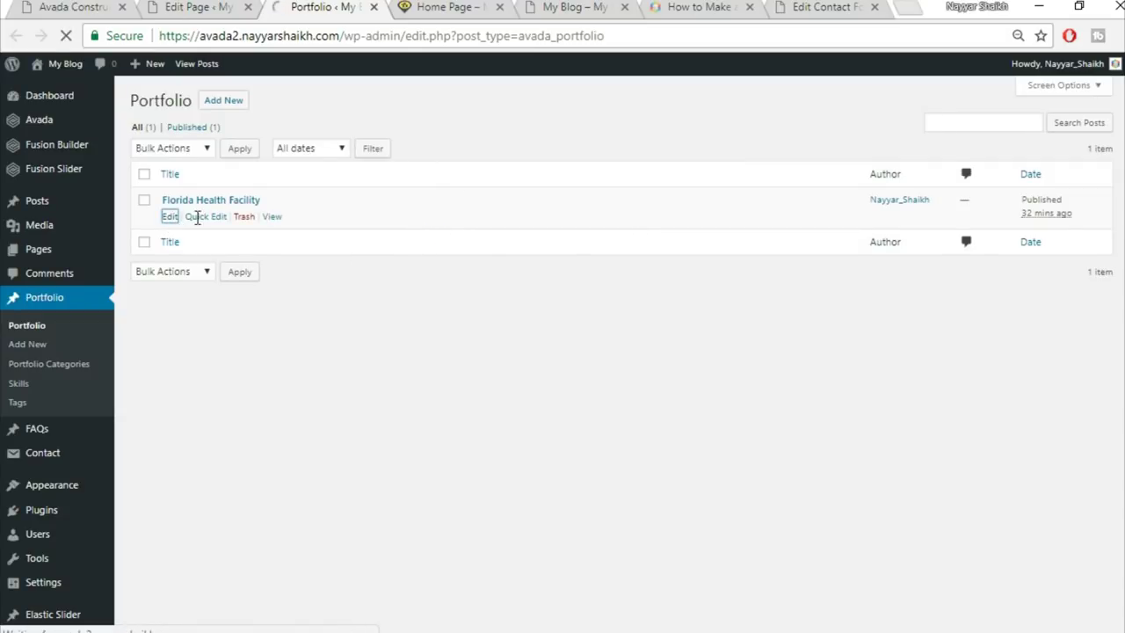
scroll(1119, 334, down, 3)
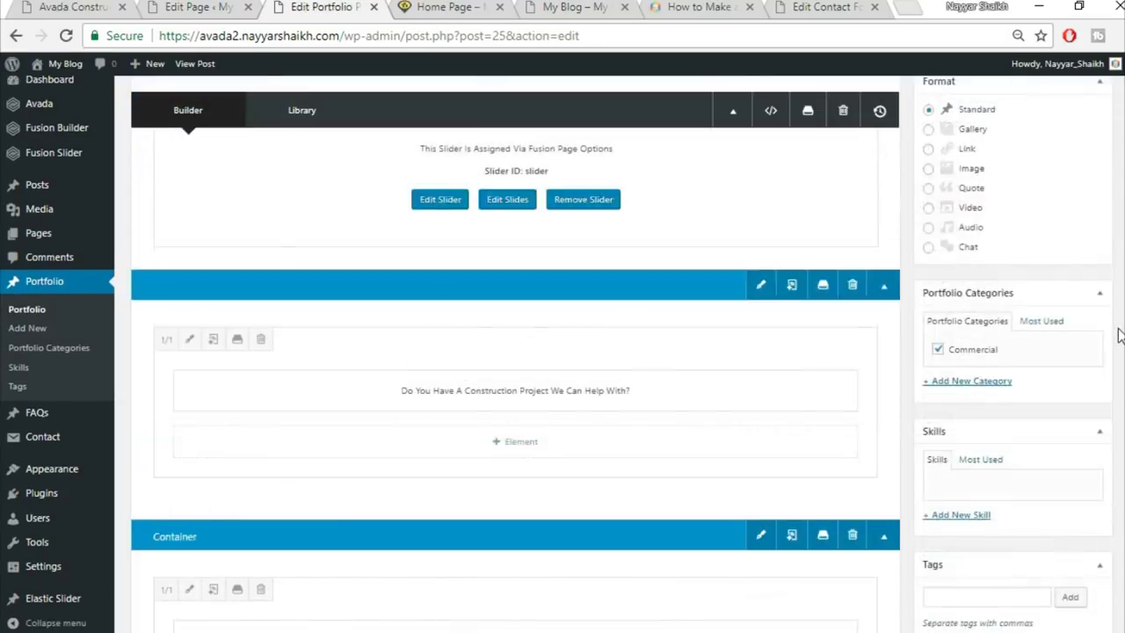
scroll(1119, 334, down, 5)
scroll(1119, 334, up, 4)
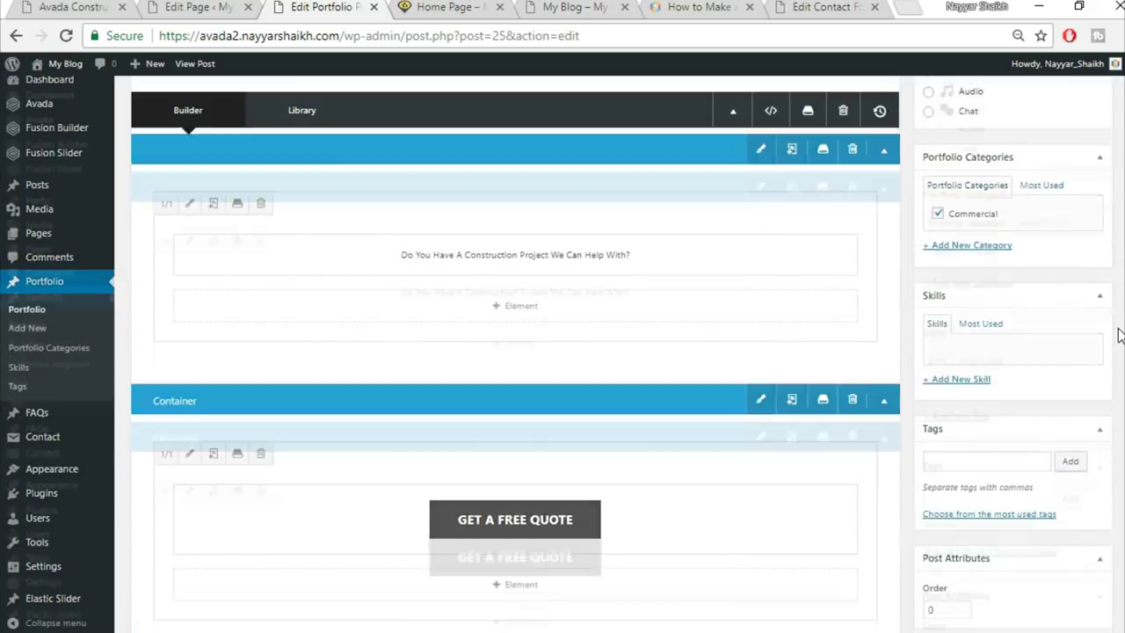
scroll(1119, 334, down, 5)
click(978, 279)
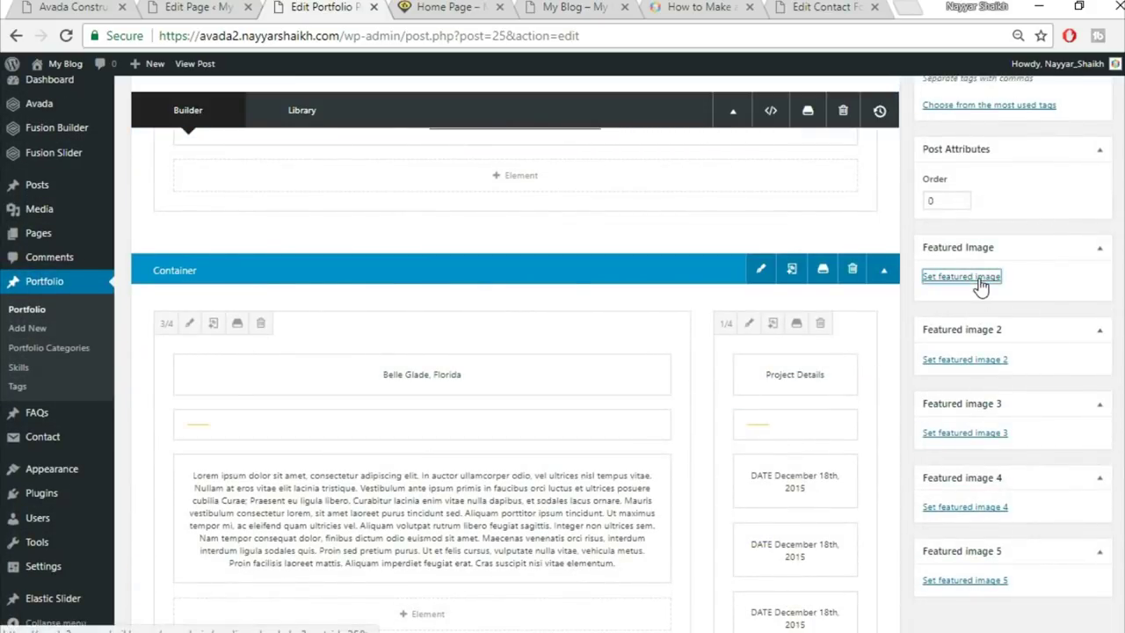
click(60, 120)
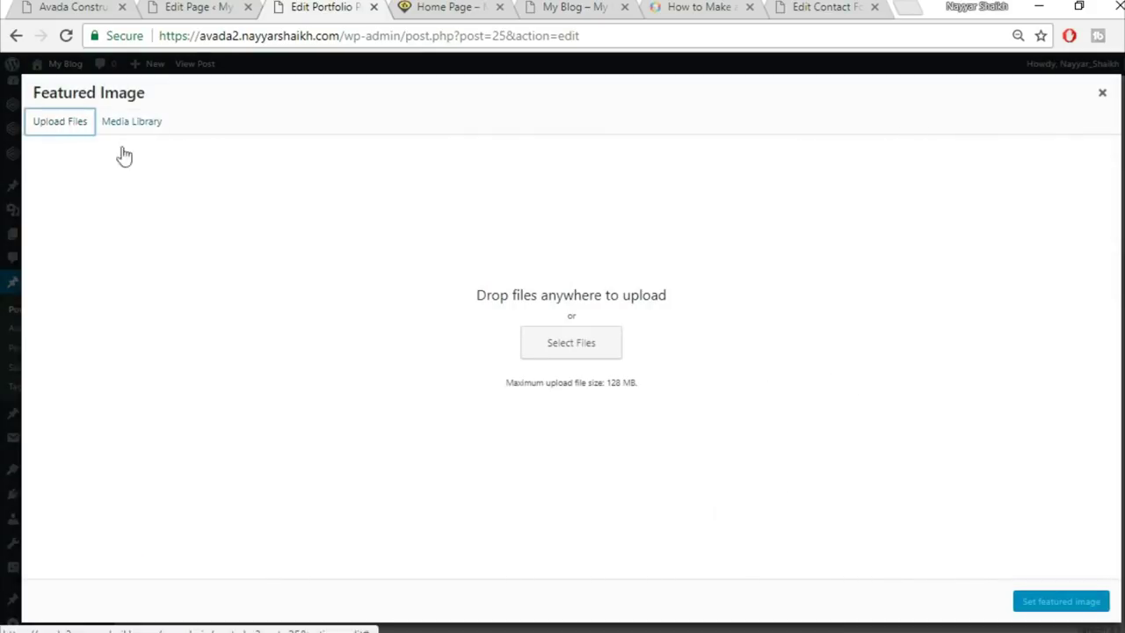
click(532, 340)
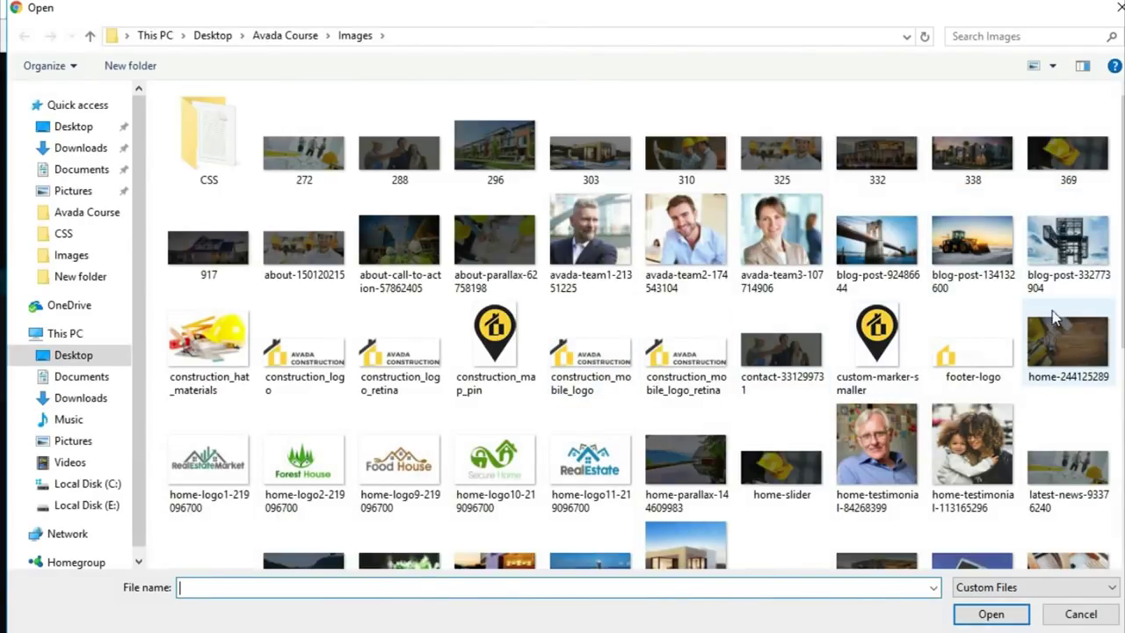
scroll(1055, 320, down, 4)
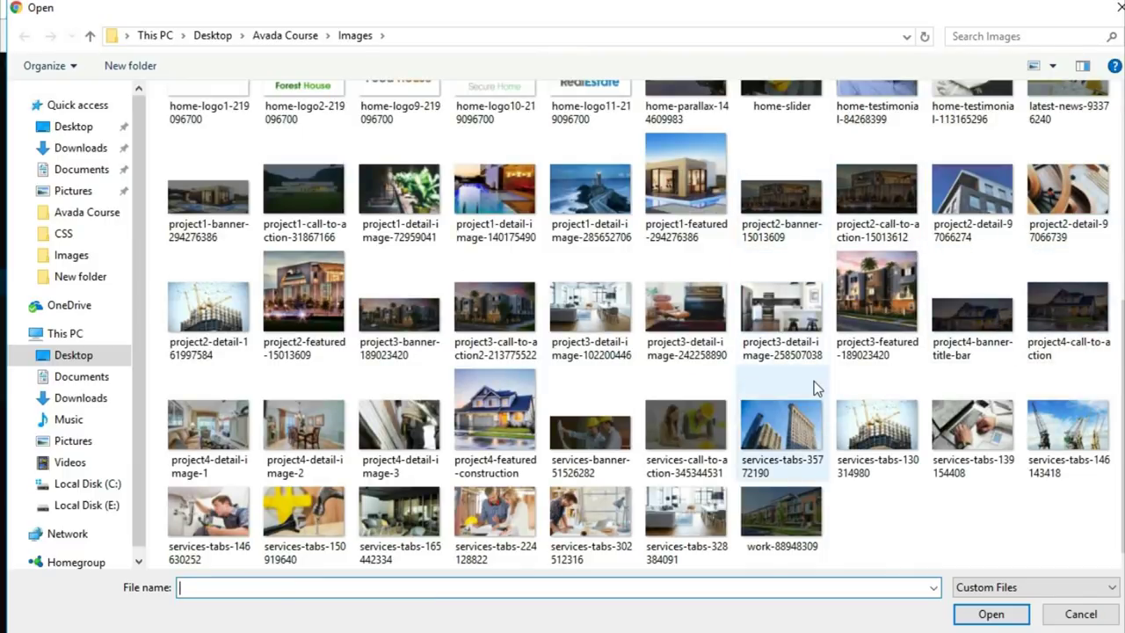
click(303, 294)
click(978, 616)
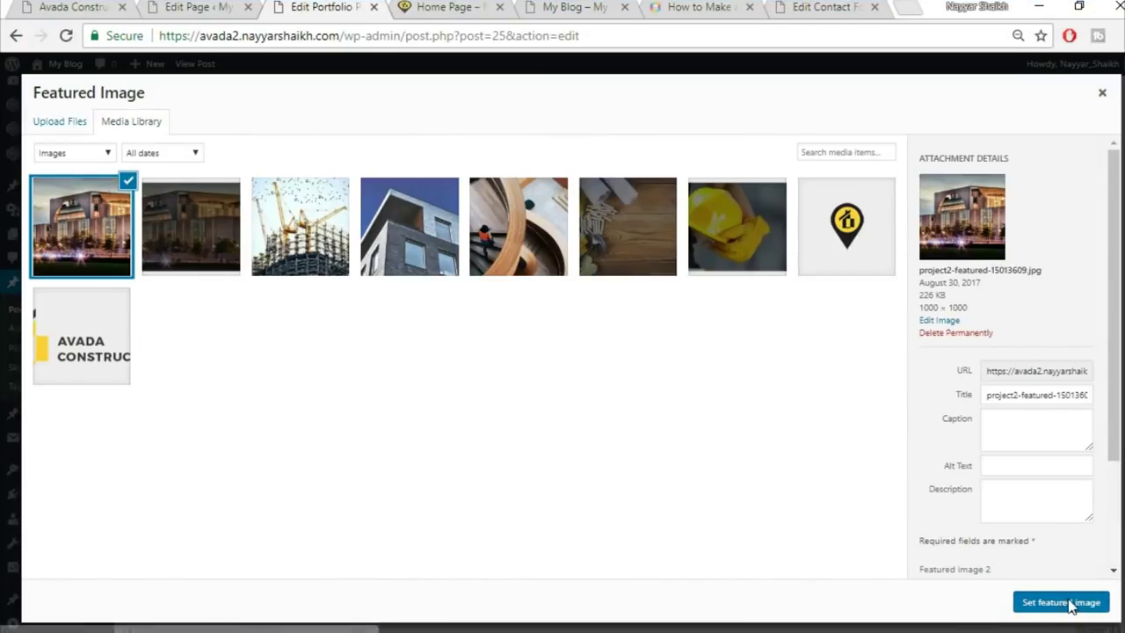
Set it as the featured image, update the post, and return to the home page
click(1062, 602)
scroll(1067, 600, up, 10)
click(1075, 302)
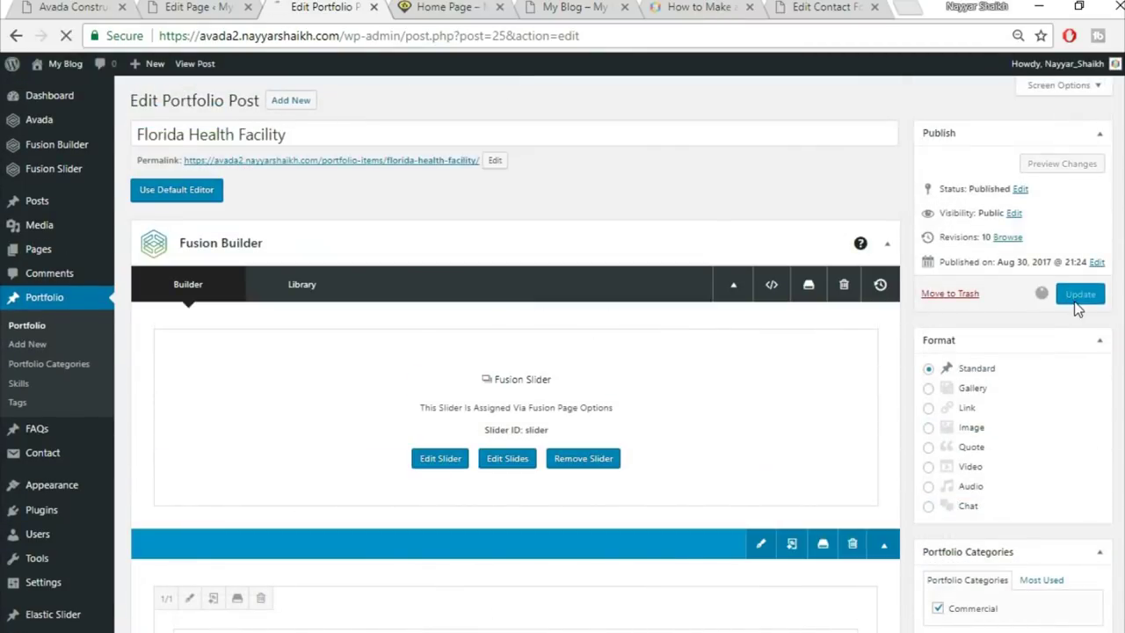
click(429, 7)
click(427, 35)
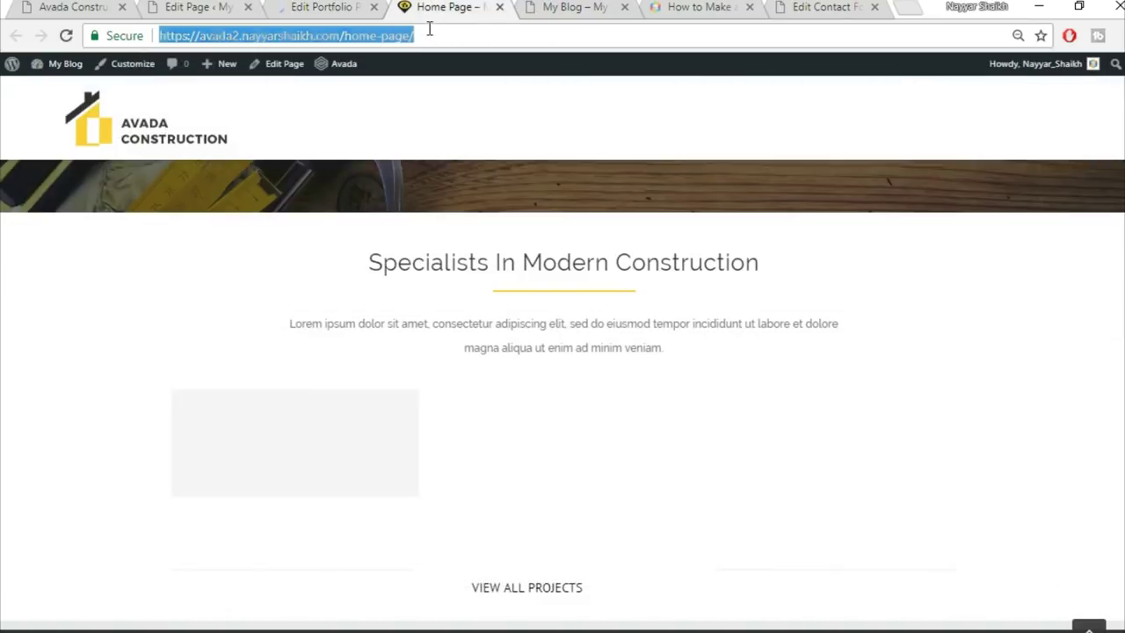
Reload the live home page and check the portfolio grid now shows the building photo
key(Return)
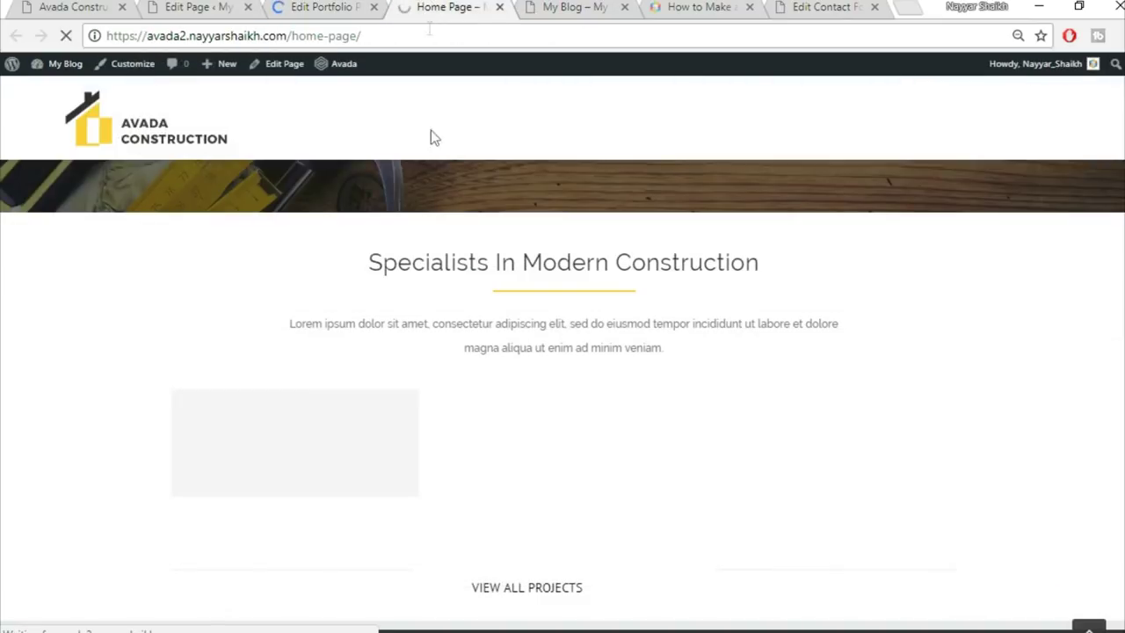
scroll(465, 343, down, 1)
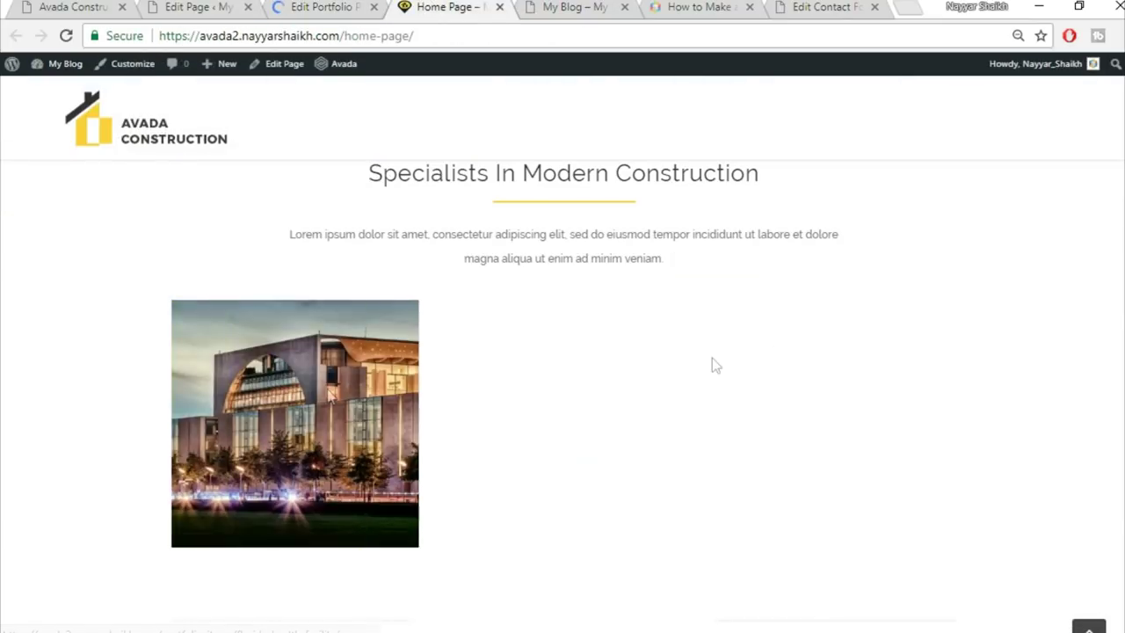
scroll(844, 410, up, 2)
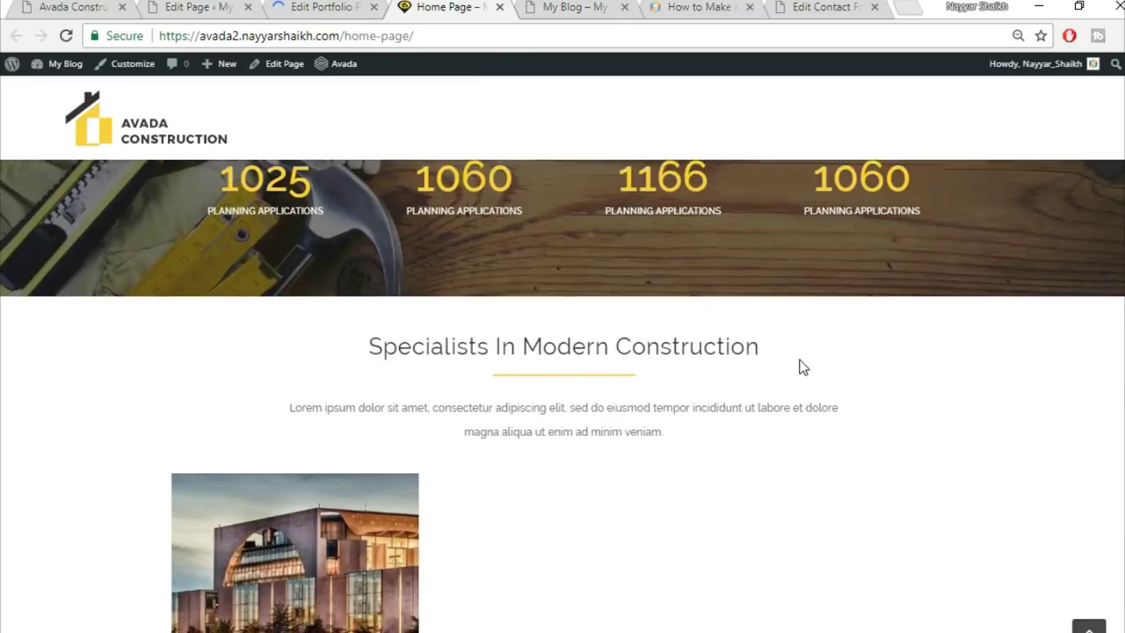
scroll(799, 367, down, 4)
scroll(796, 372, up, 1)
scroll(794, 377, down, 1)
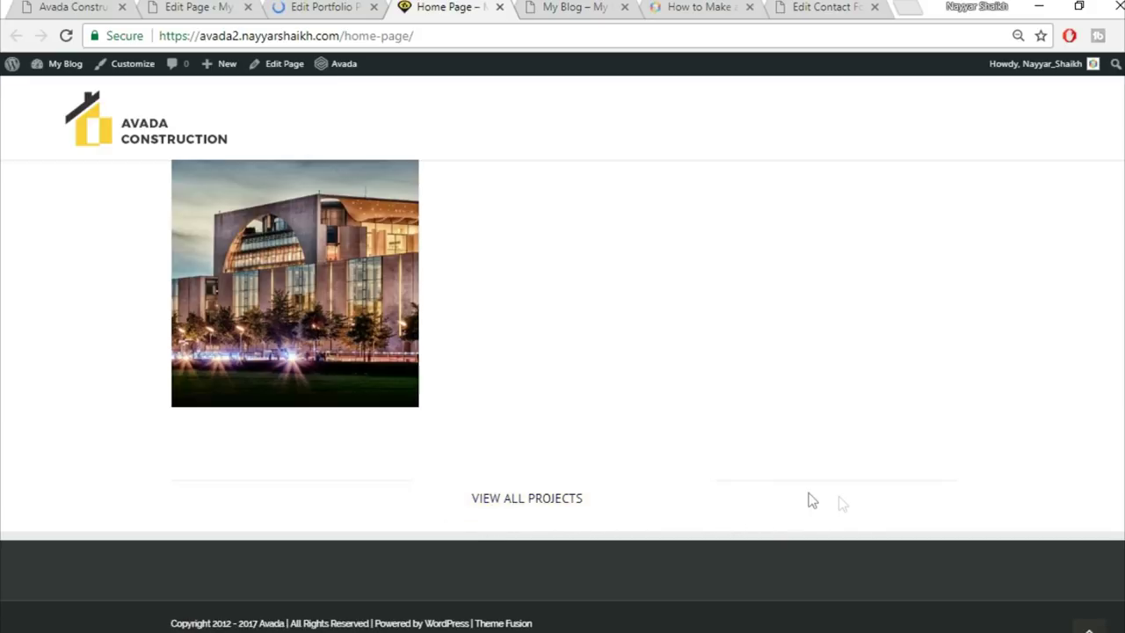
scroll(897, 517, up, 1)
scroll(936, 523, down, 1)
Compare with the Avada Construction demo site, then go back to the Home Page editor
click(85, 6)
scroll(985, 381, down, 4)
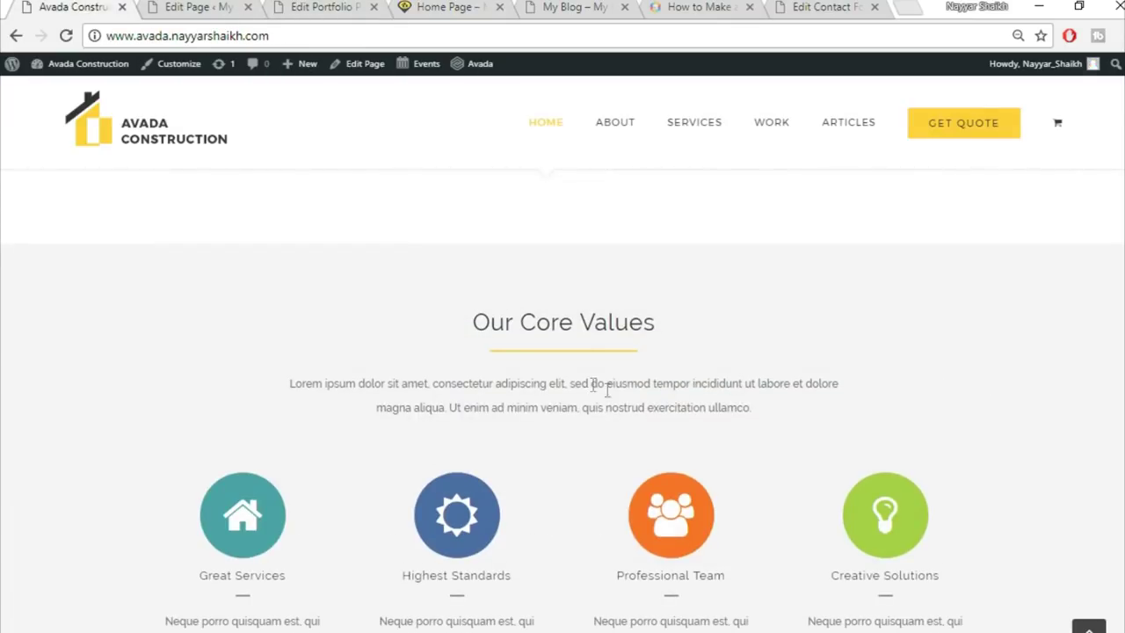
scroll(608, 393, up, 2)
scroll(686, 414, down, 2)
scroll(778, 316, up, 1)
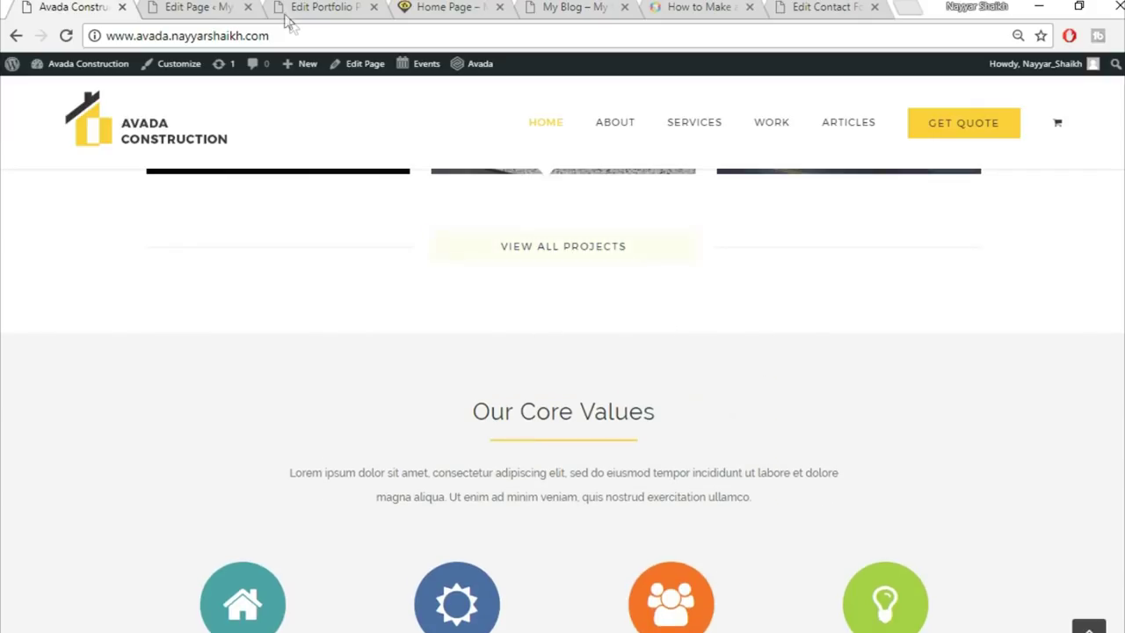
click(196, 7)
Open the Specialists In Modern Construction container's settings at its border and spacing options
scroll(704, 431, down, 15)
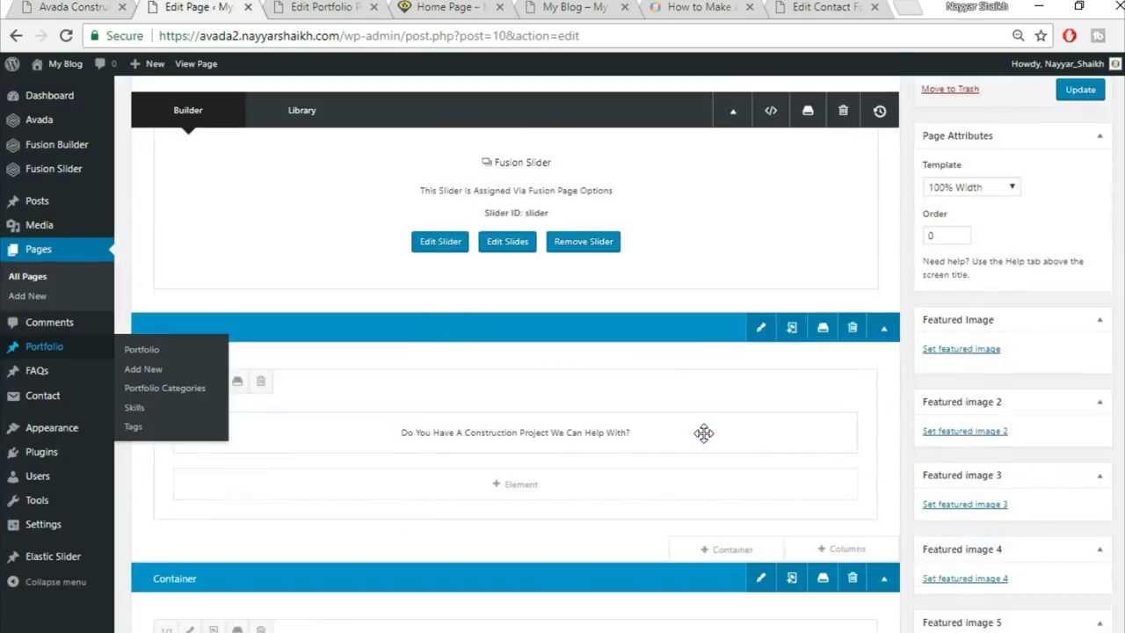
scroll(710, 439, down, 10)
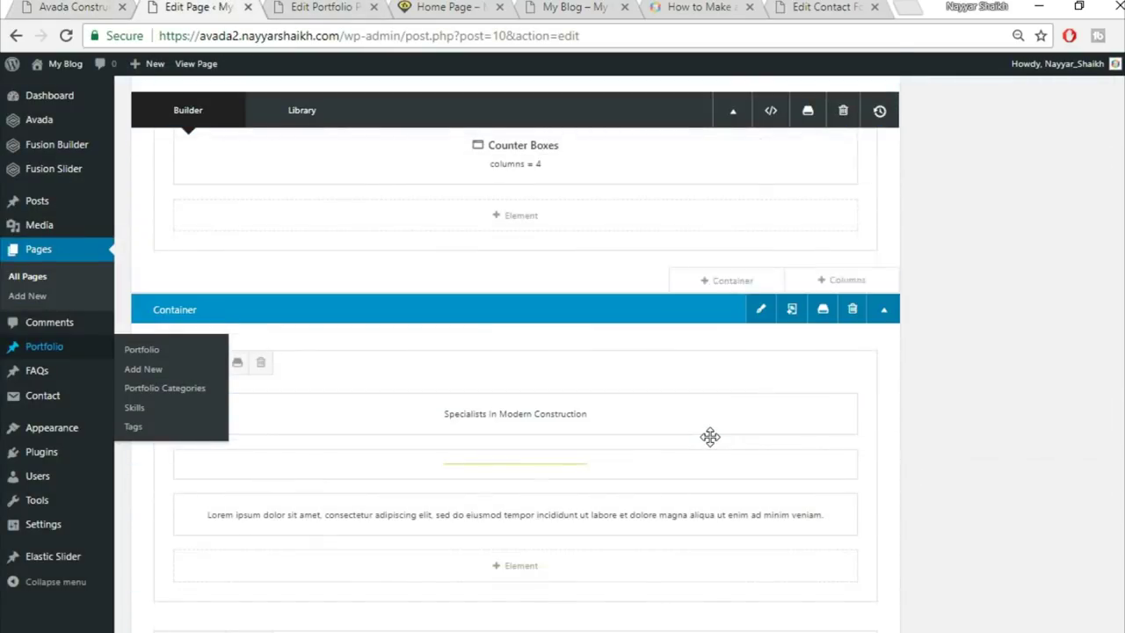
scroll(710, 437, down, 1)
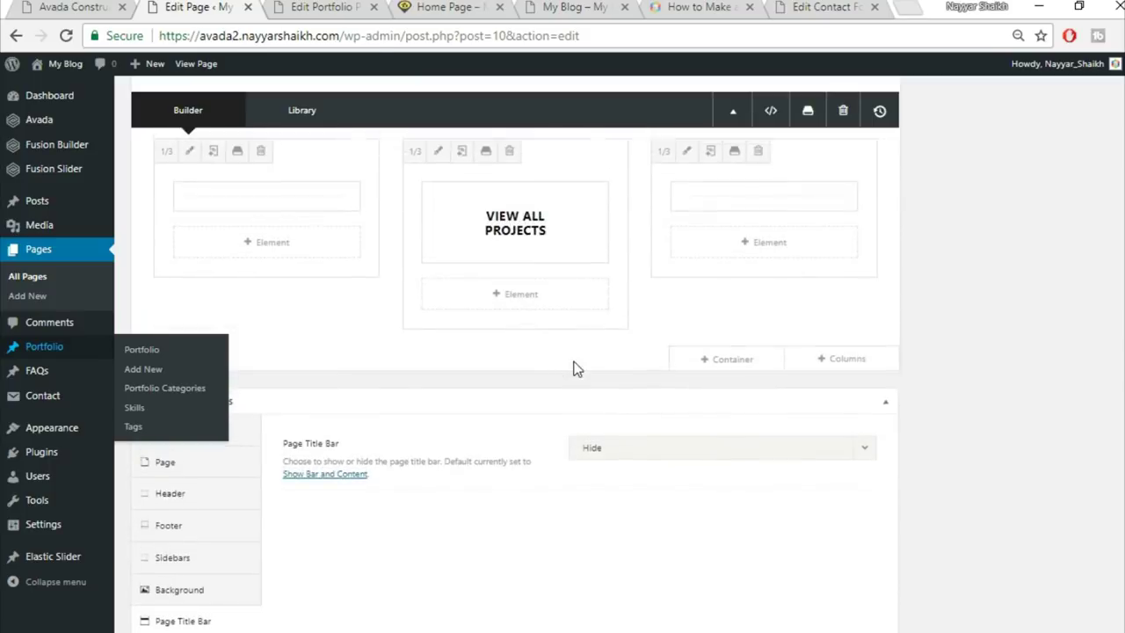
scroll(578, 369, up, 2)
scroll(924, 356, up, 8)
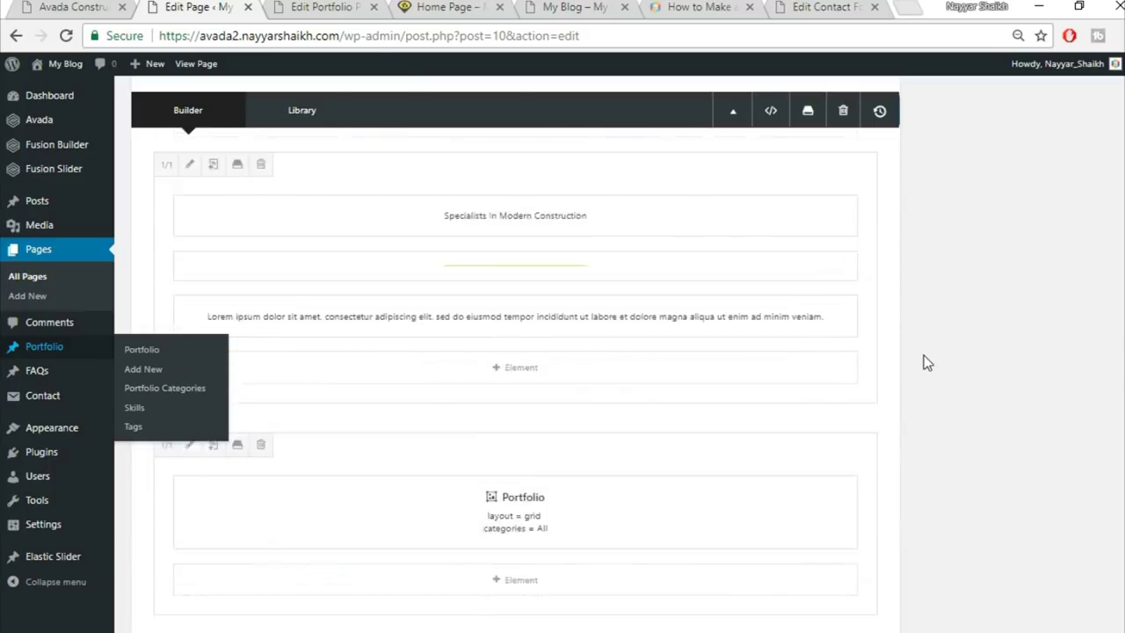
scroll(920, 366, down, 1)
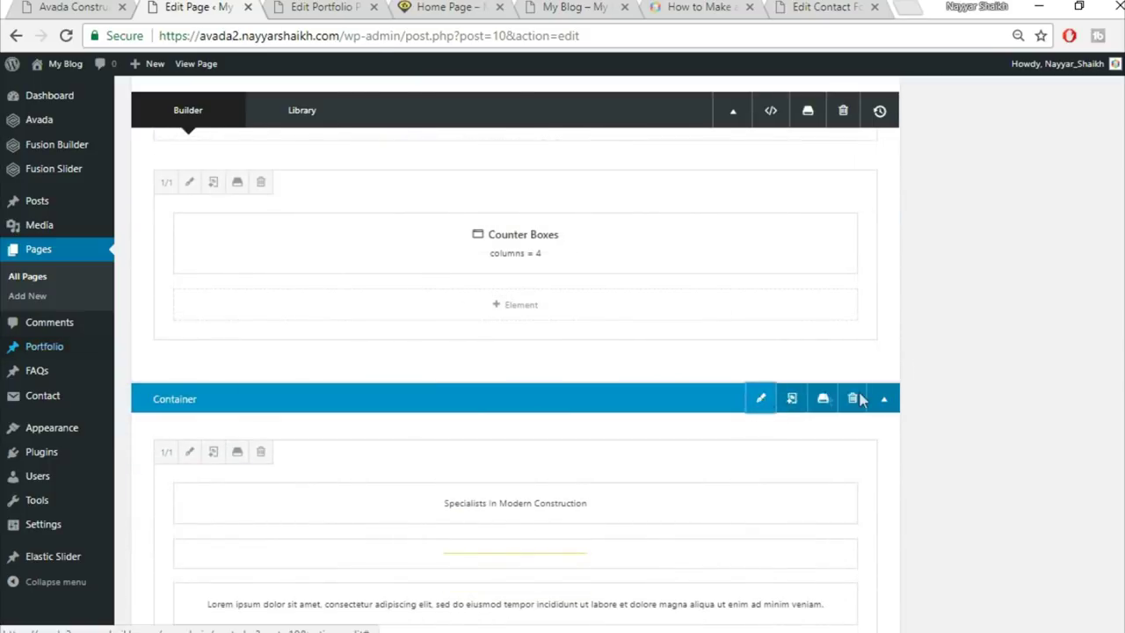
click(762, 401)
click(292, 150)
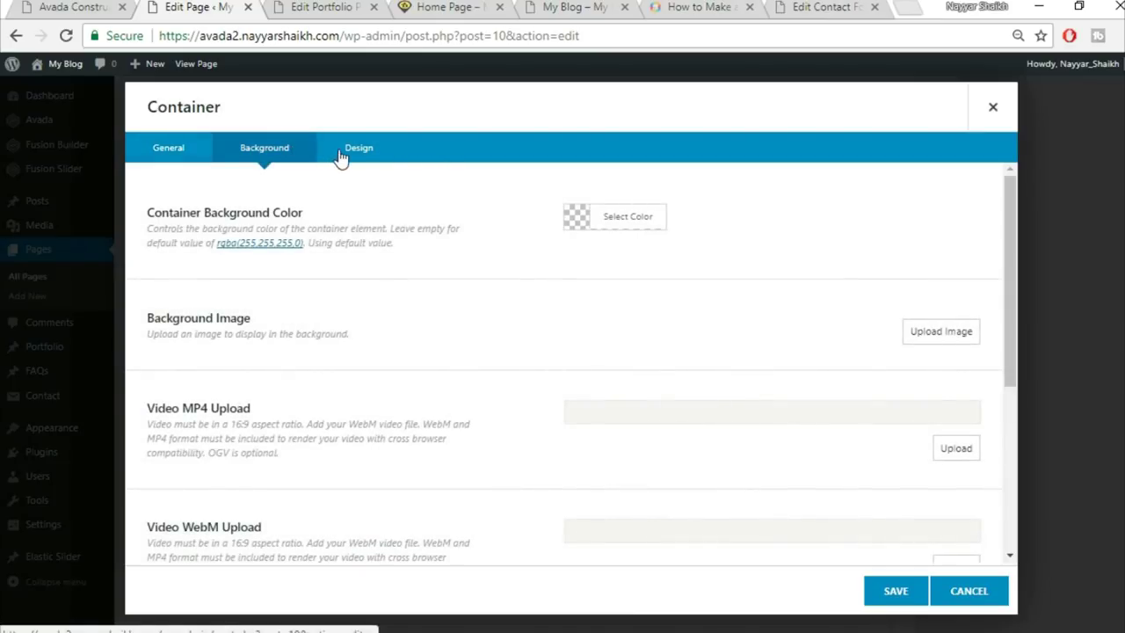
click(357, 149)
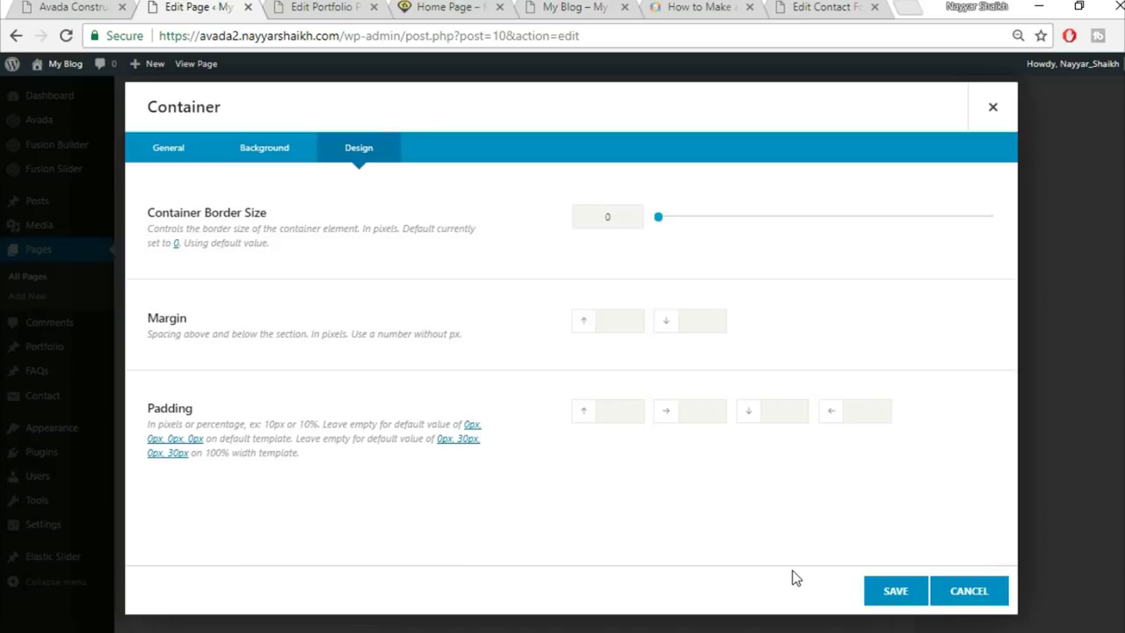
Give the container 30 px top and 50 px bottom padding, save, and update the page
click(447, 6)
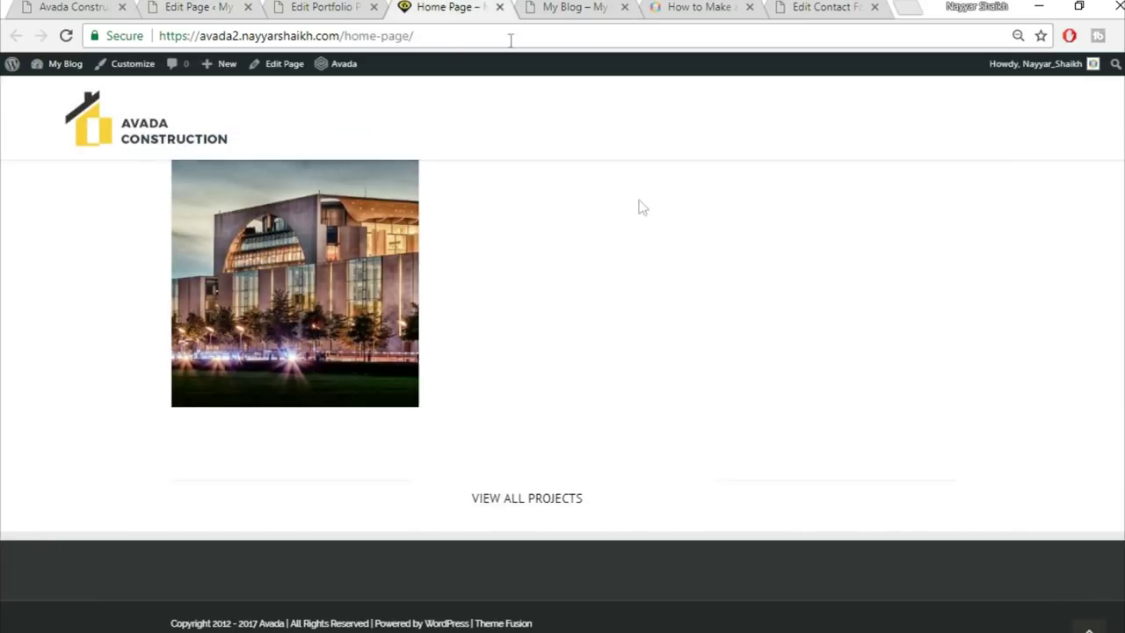
scroll(686, 331, up, 4)
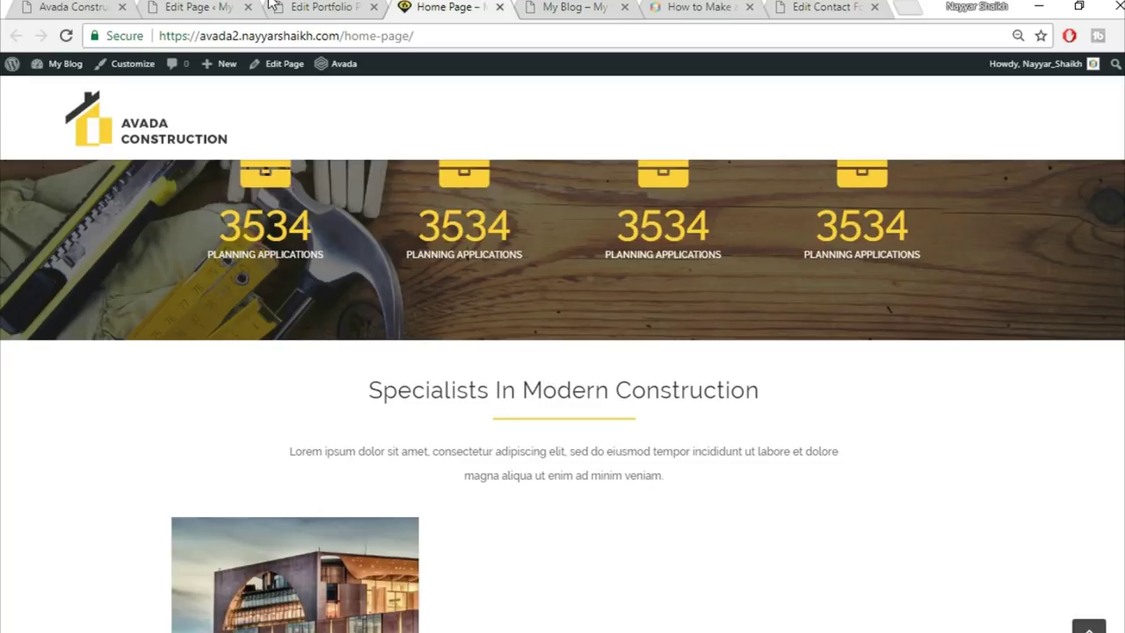
click(226, 6)
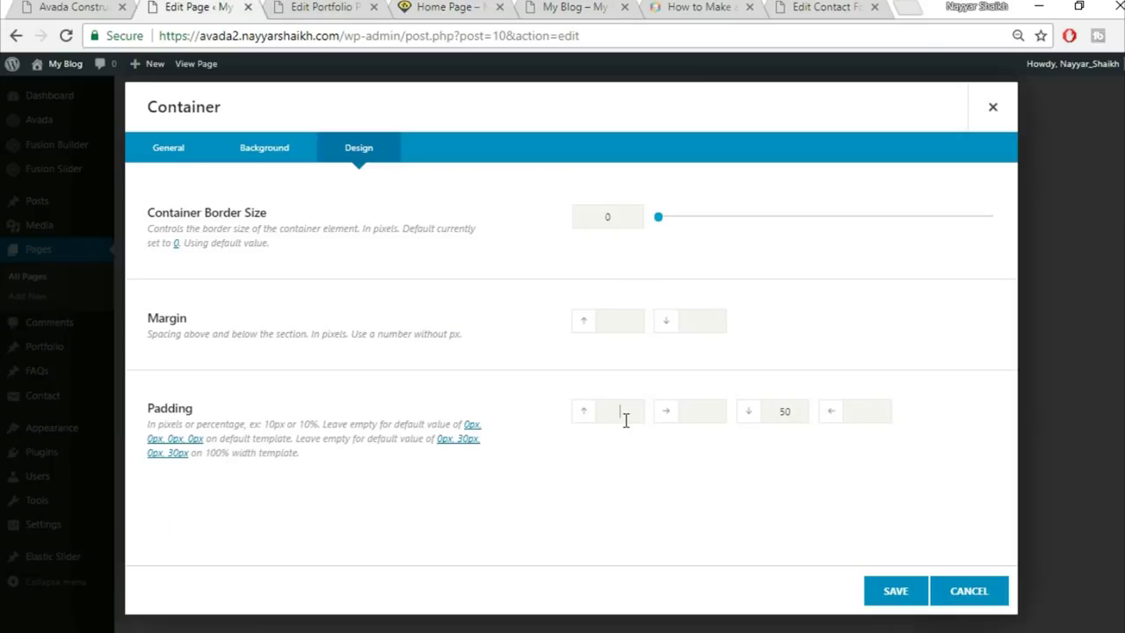
click(900, 593)
scroll(1011, 352, up, 10)
click(1074, 264)
Reload the live home page to check the new spacing against the Avada Construction demo
click(347, 7)
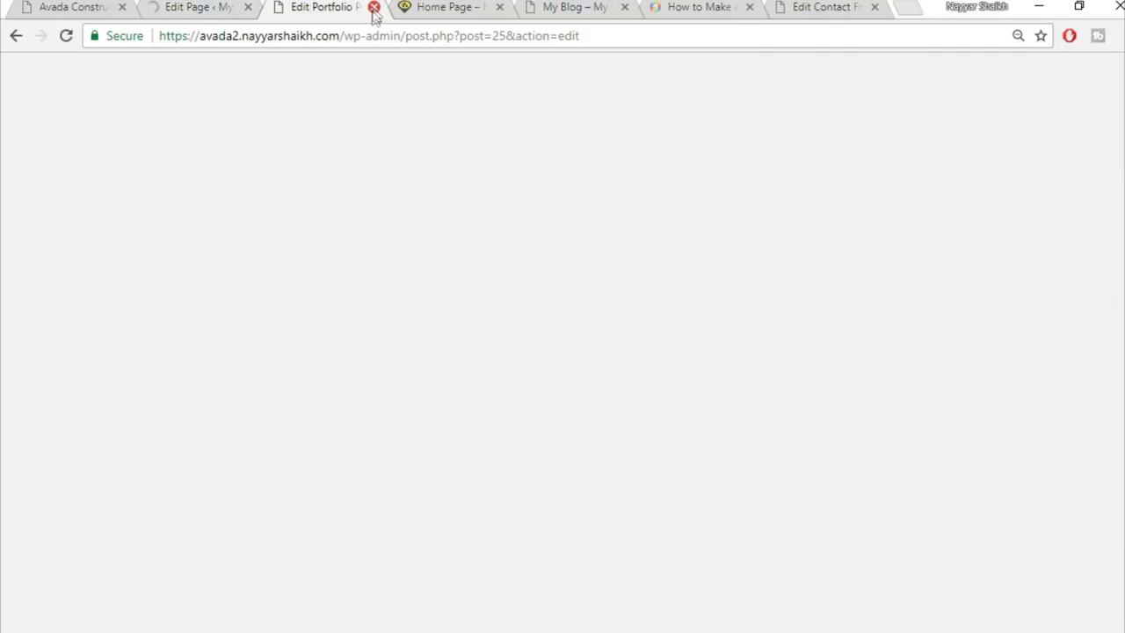
click(374, 7)
click(407, 35)
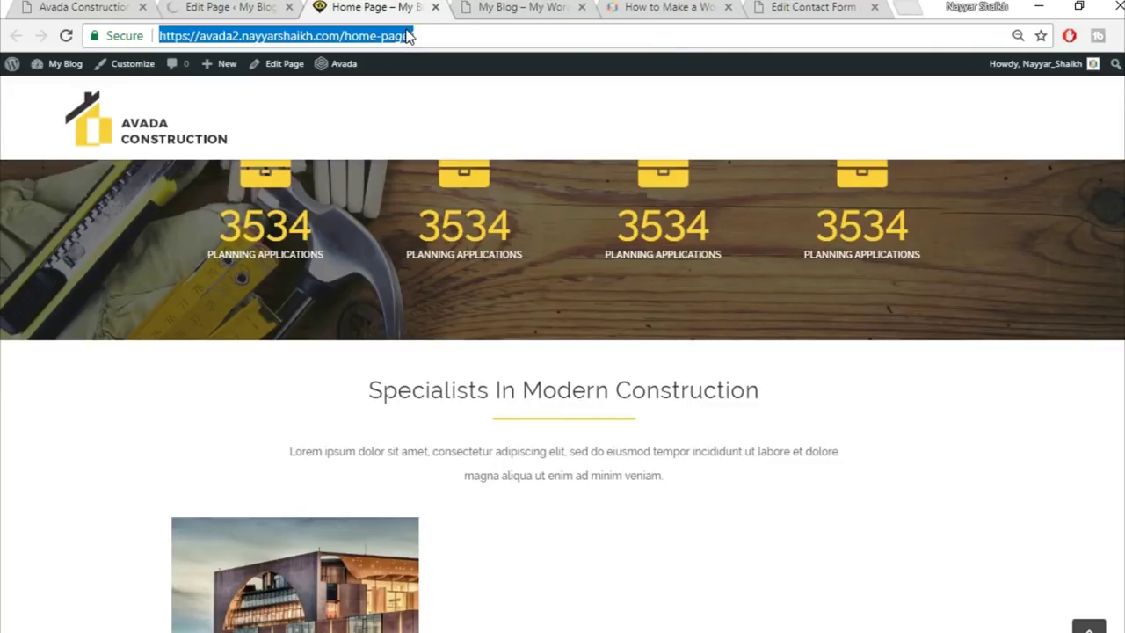
key(Return)
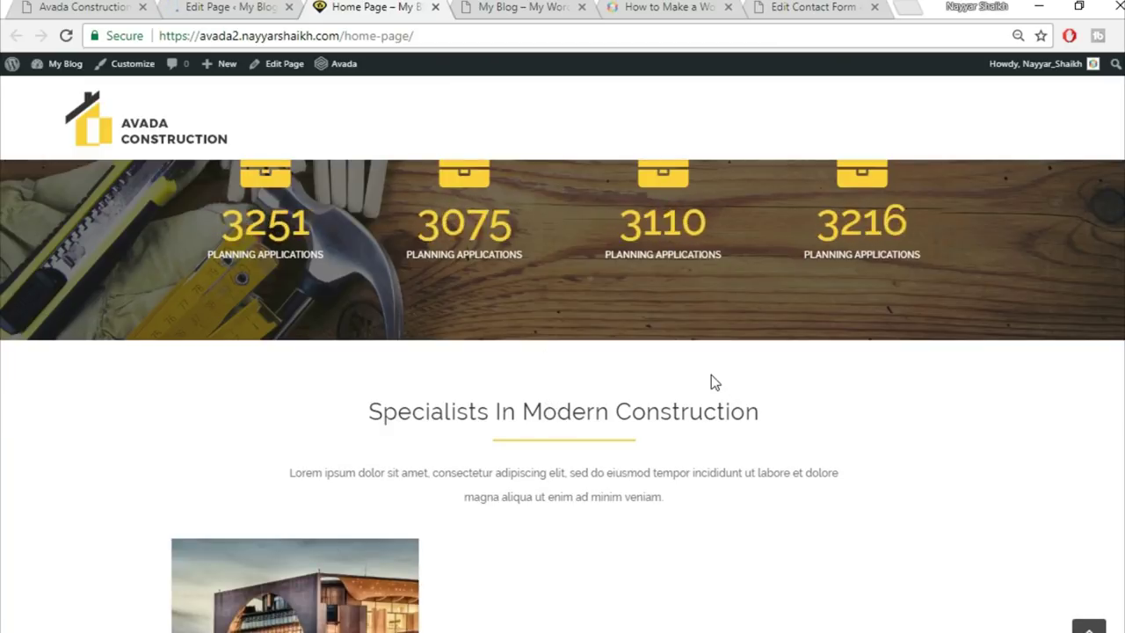
scroll(713, 381, down, 3)
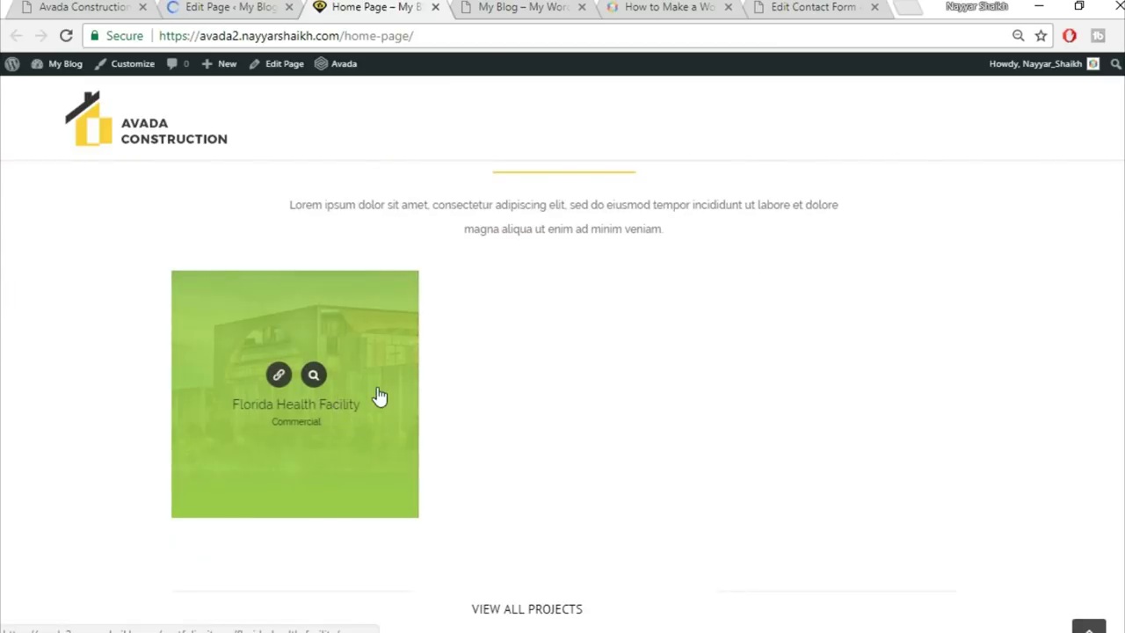
scroll(580, 469, down, 3)
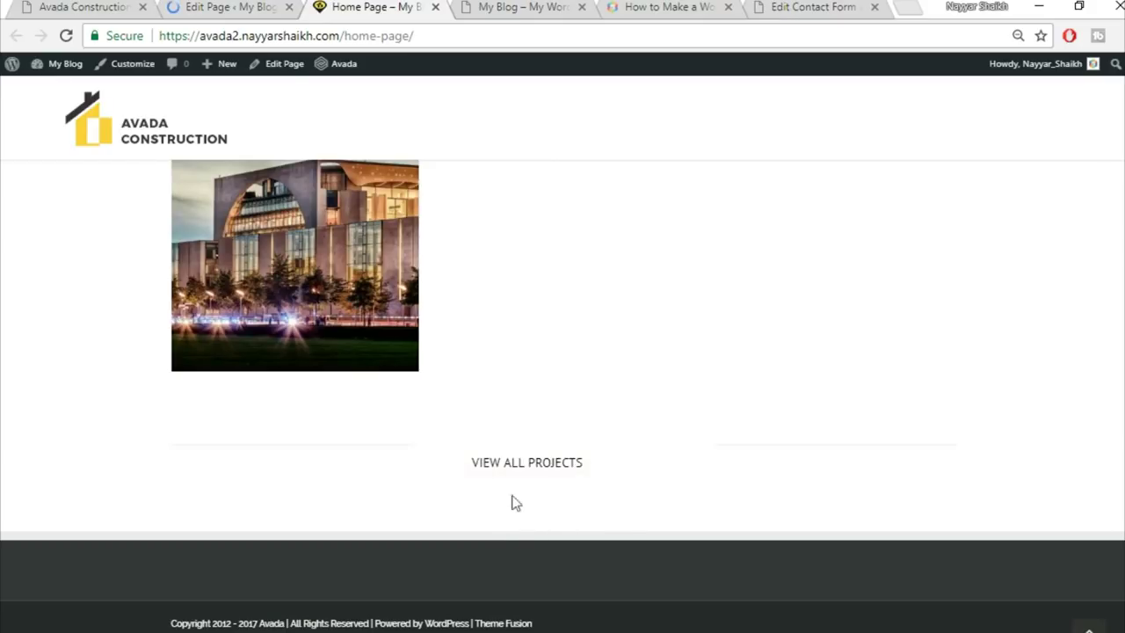
click(83, 7)
scroll(841, 422, down, 2)
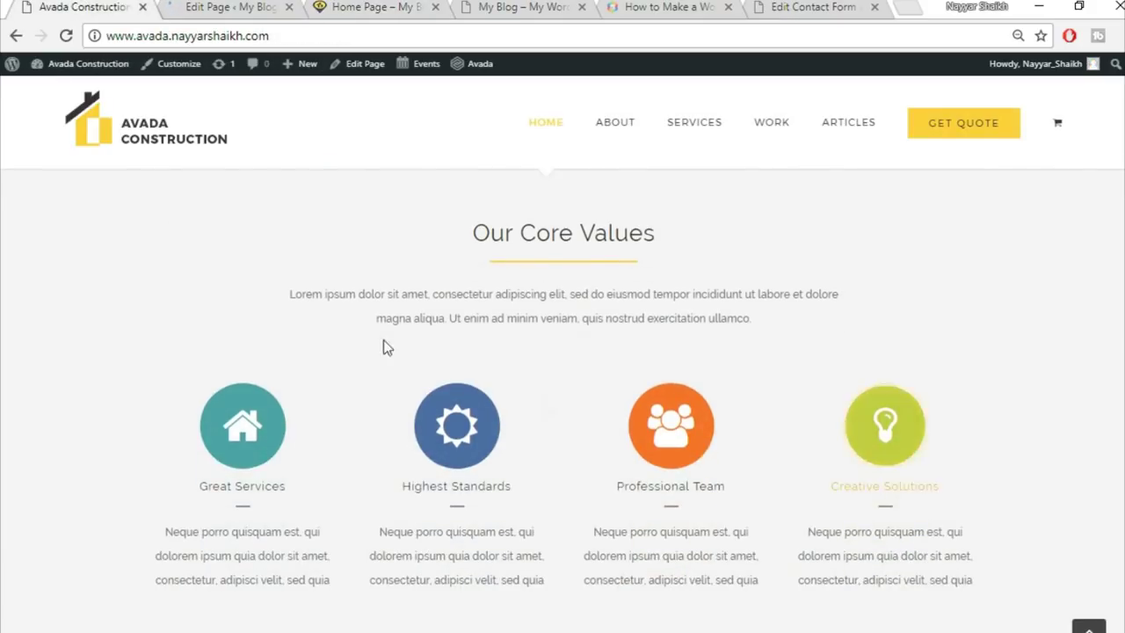
click(216, 7)
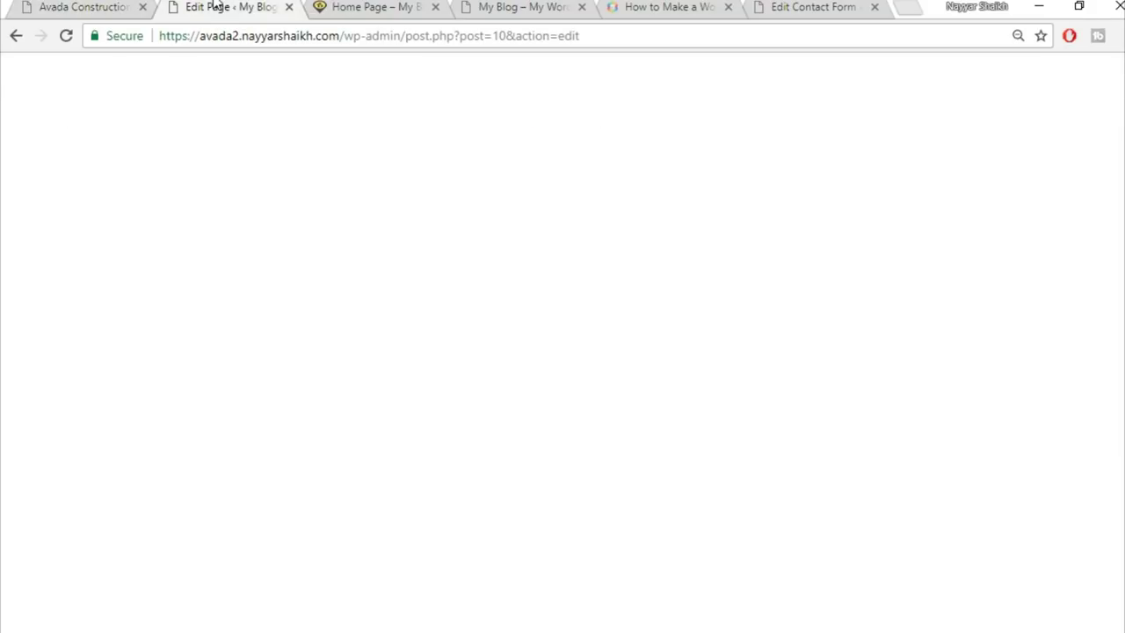
Insert the saved Title container from the library below the projects row
scroll(611, 239, down, 10)
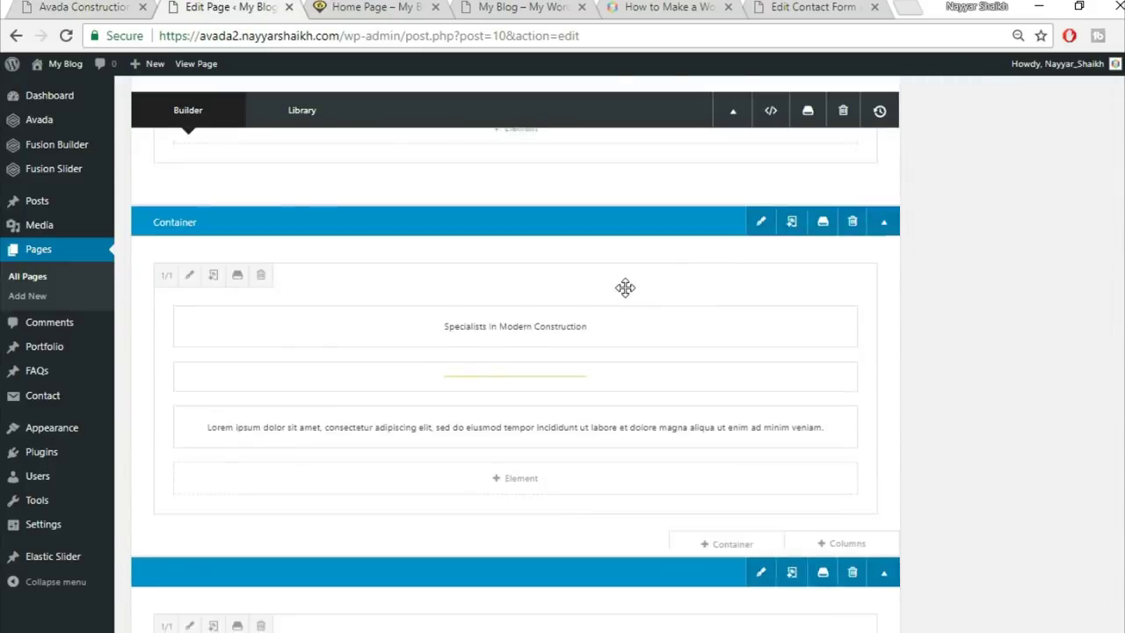
scroll(628, 297, down, 15)
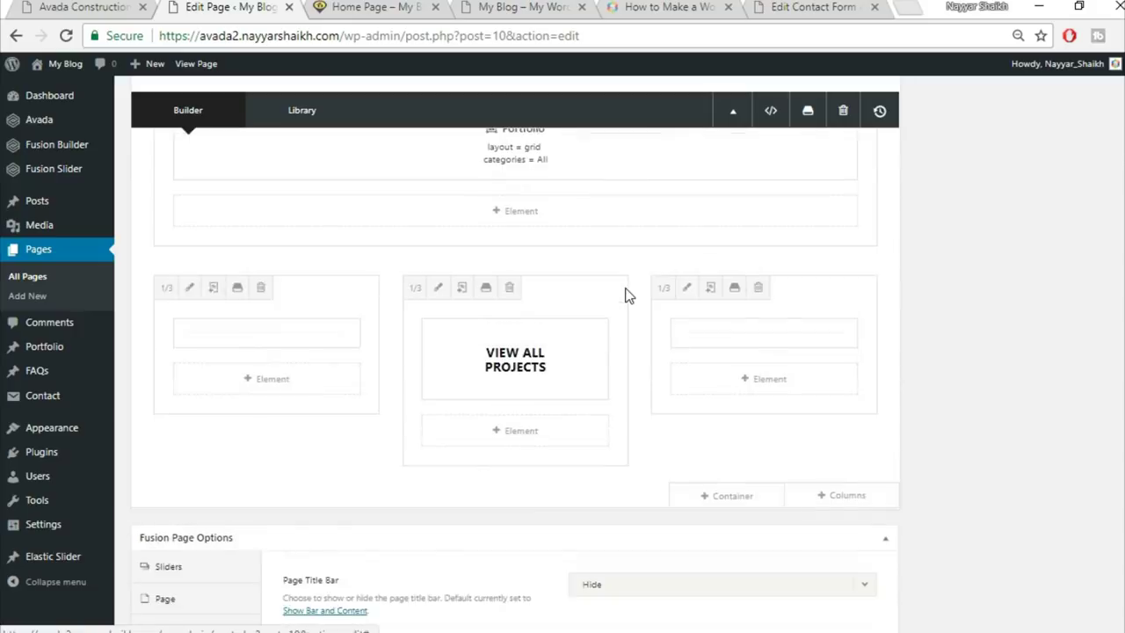
click(711, 342)
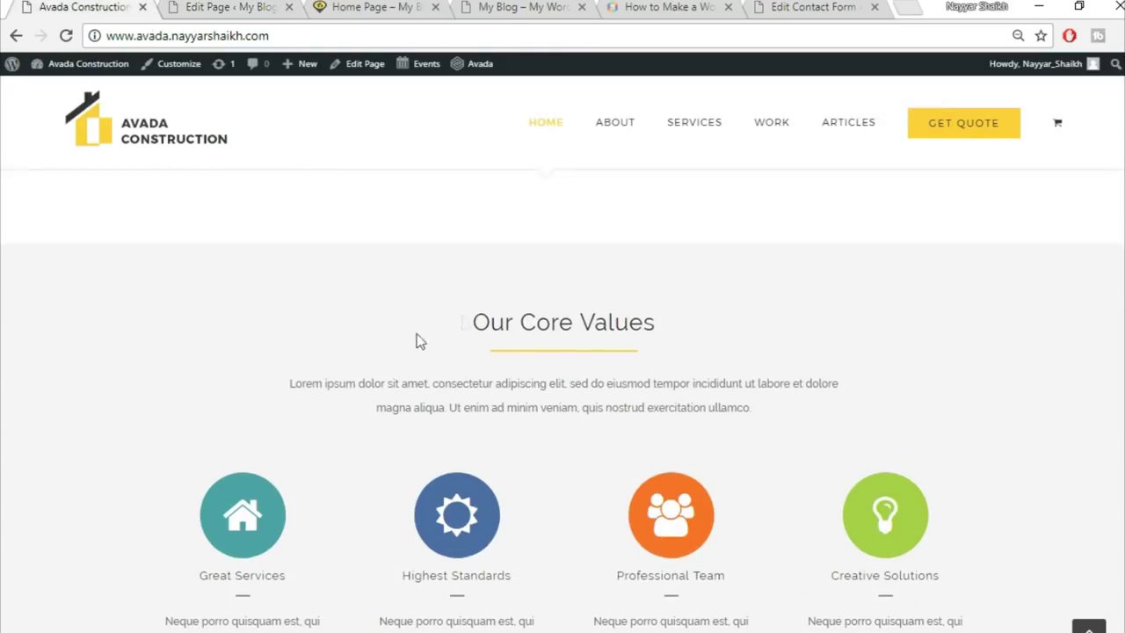
click(218, 7)
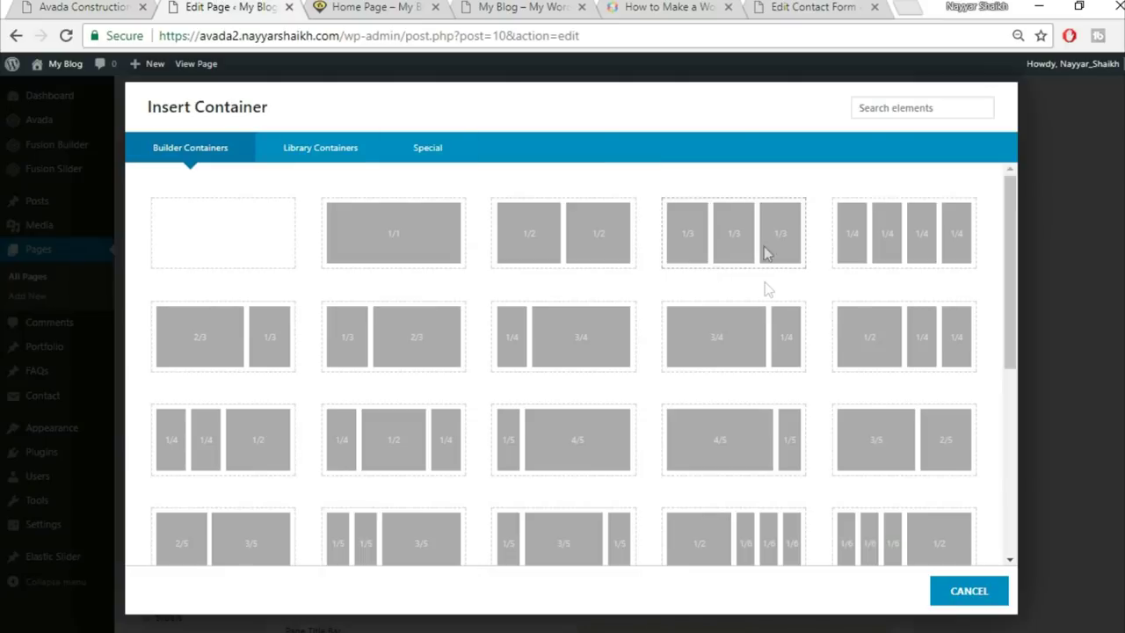
click(336, 160)
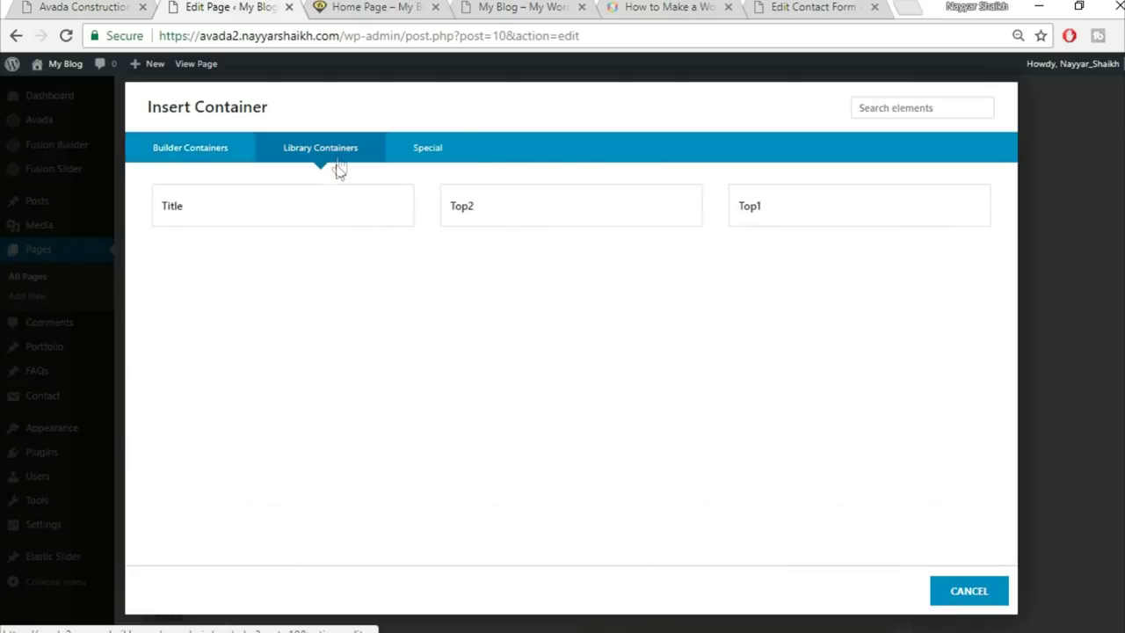
click(301, 220)
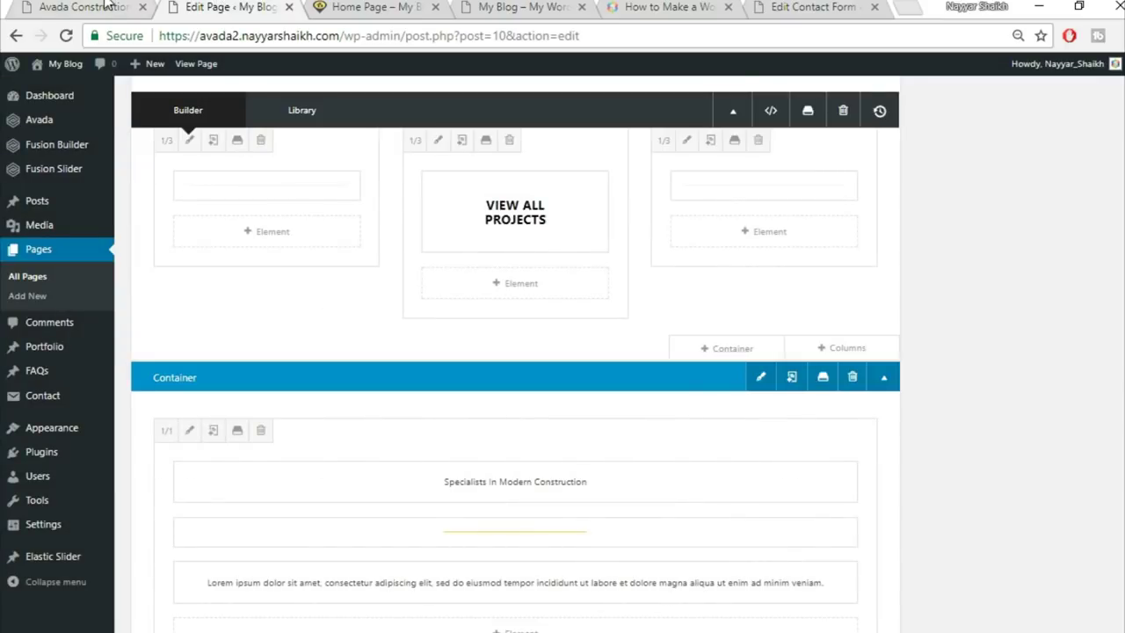
Copy 'Our Core Values' from the demo and paste it over the Specialists heading
click(105, 6)
drag(462, 322, 708, 320)
key(ctrl+c)
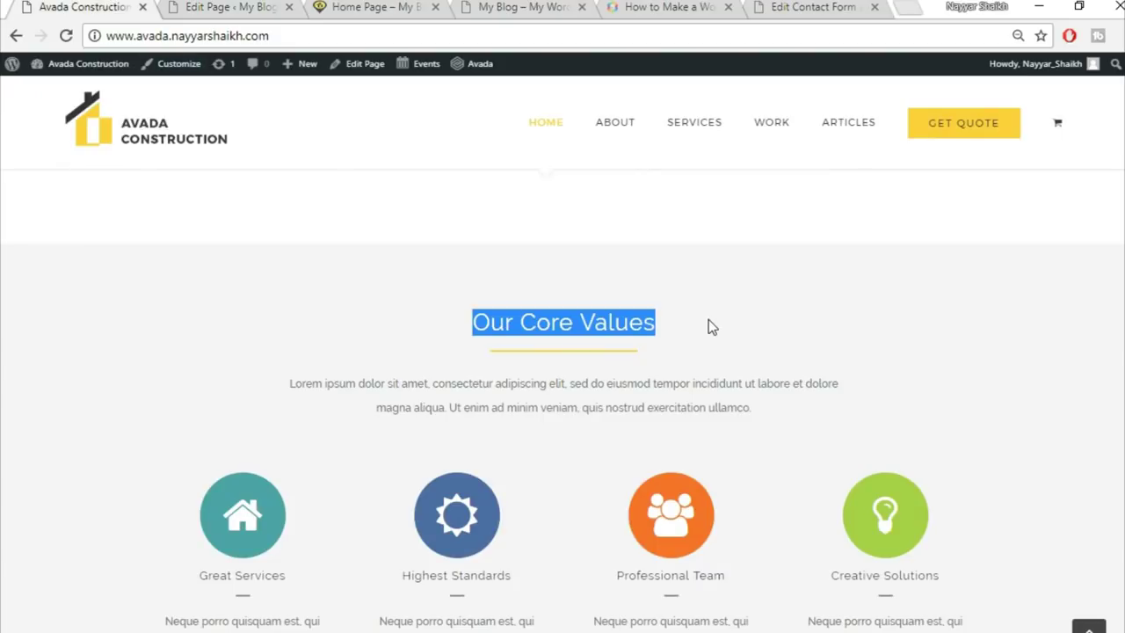
click(200, 6)
scroll(955, 435, down, 2)
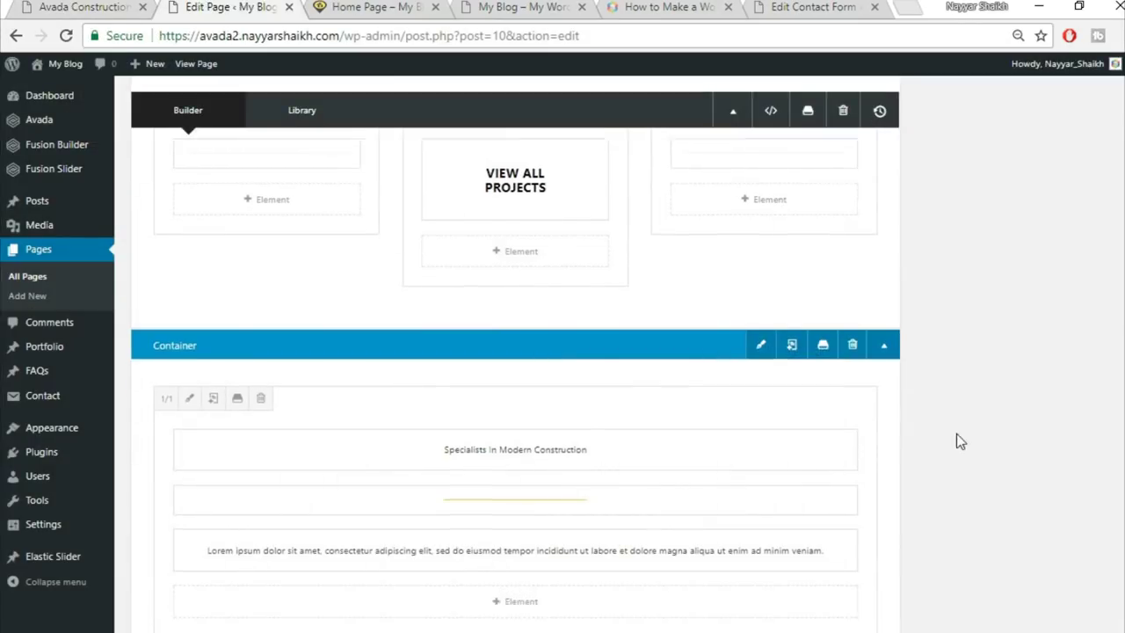
click(480, 393)
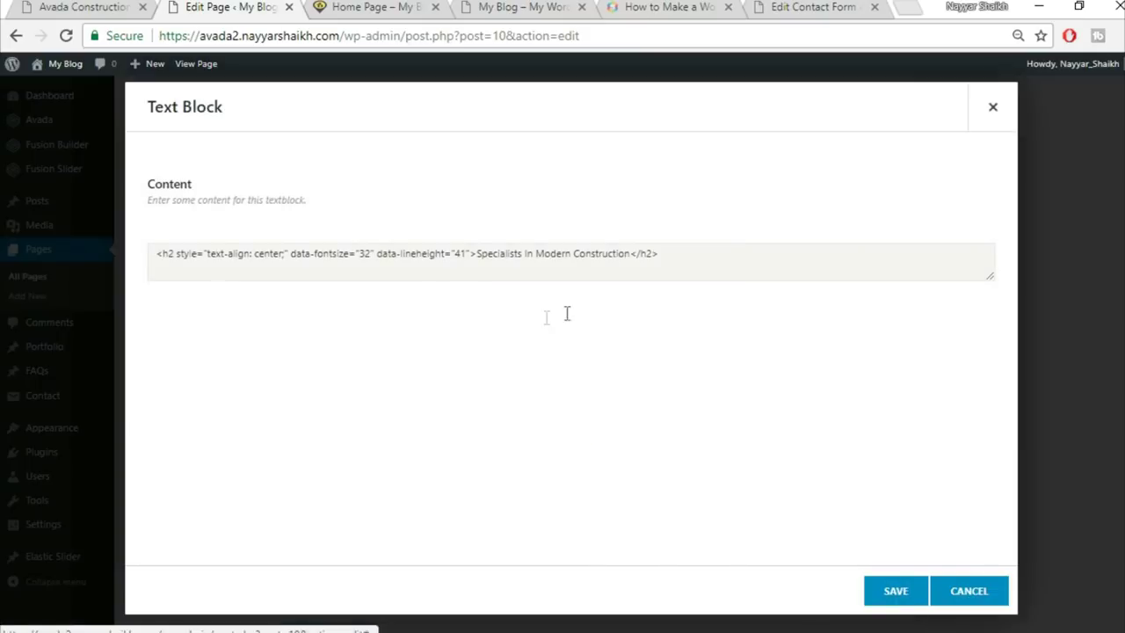
double_click(564, 338)
key(ctrl+a)
key(ctrl+v)
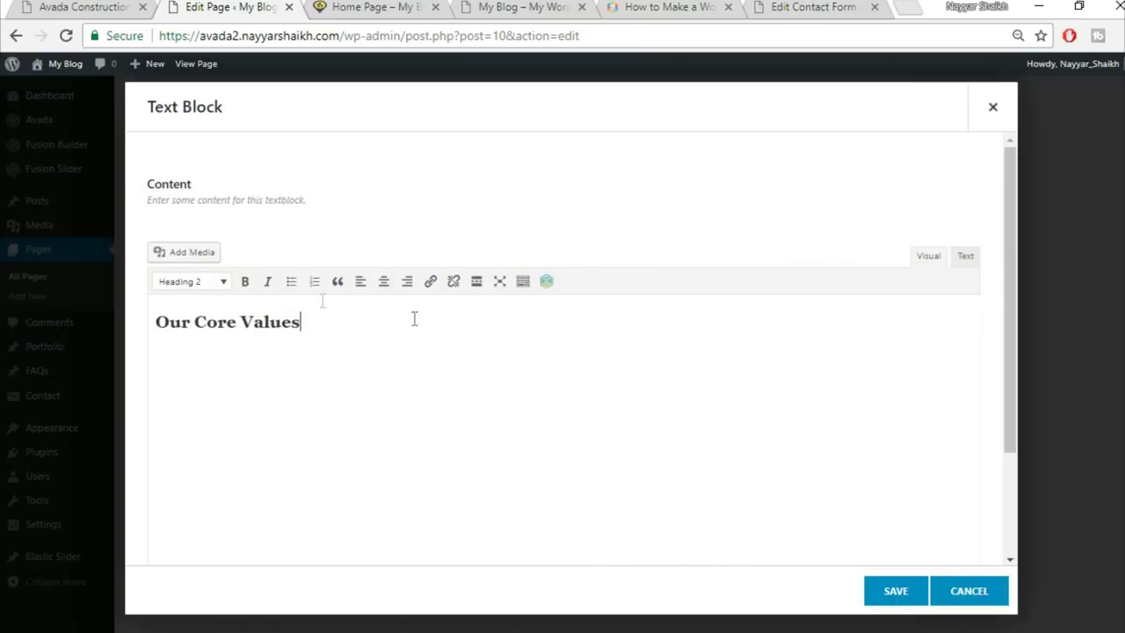
Centre the Our Core Values heading, save it, and compare with the demo
key(ctrl+a)
click(383, 283)
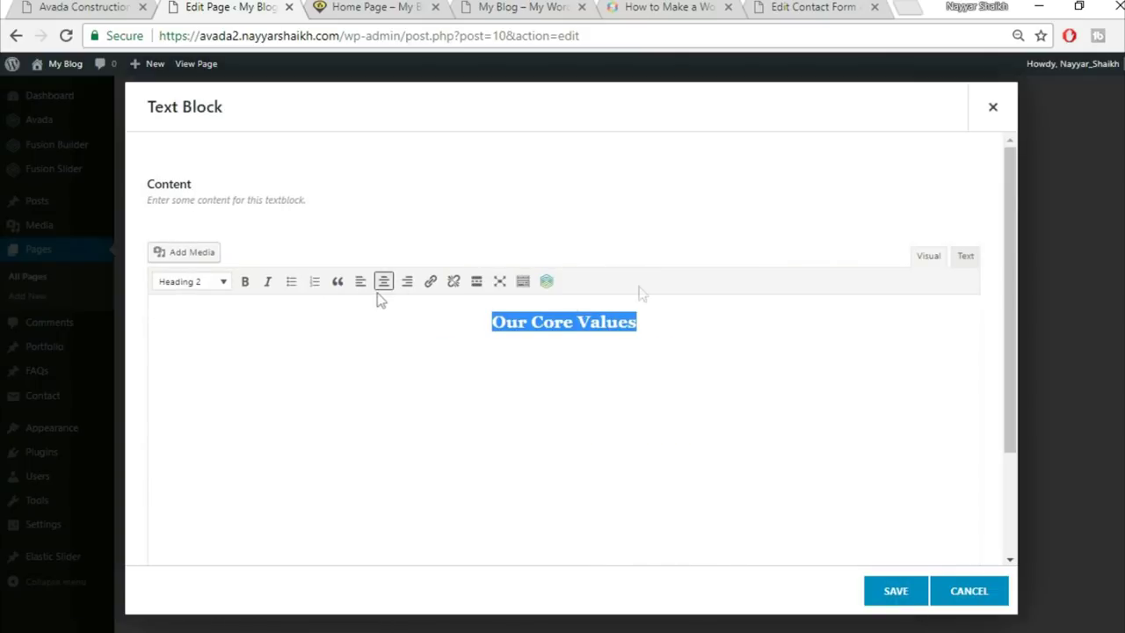
click(896, 582)
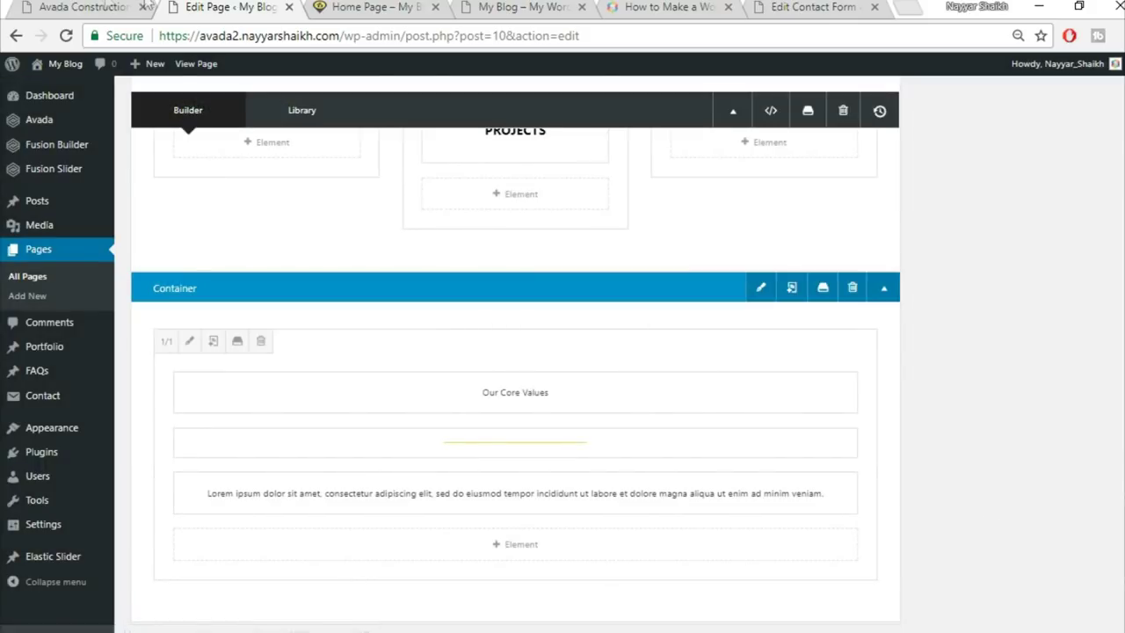
click(88, 7)
scroll(668, 430, down, 2)
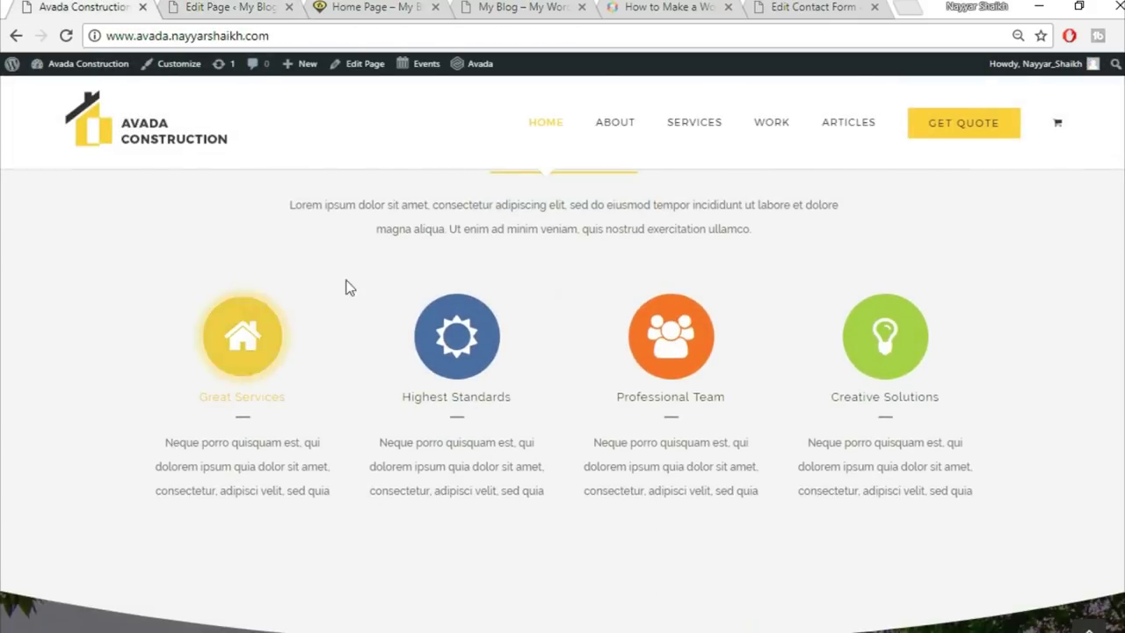
click(233, 6)
scroll(856, 208, down, 2)
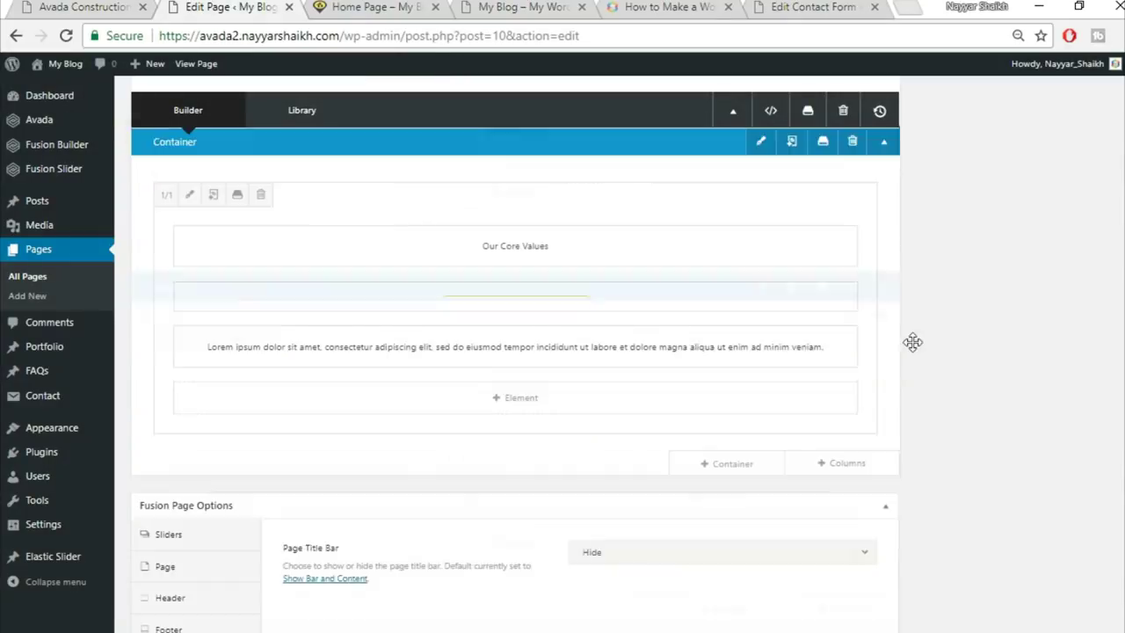
Add a 1/1 full-width column row beneath the Our Core Values heading
click(846, 431)
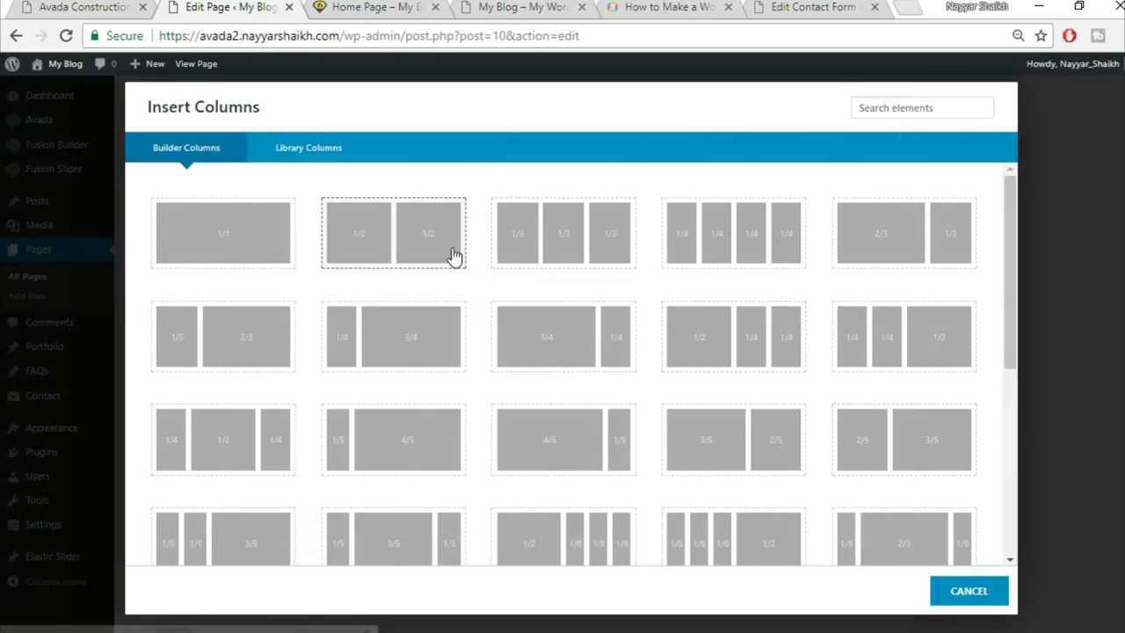
click(228, 239)
click(57, 6)
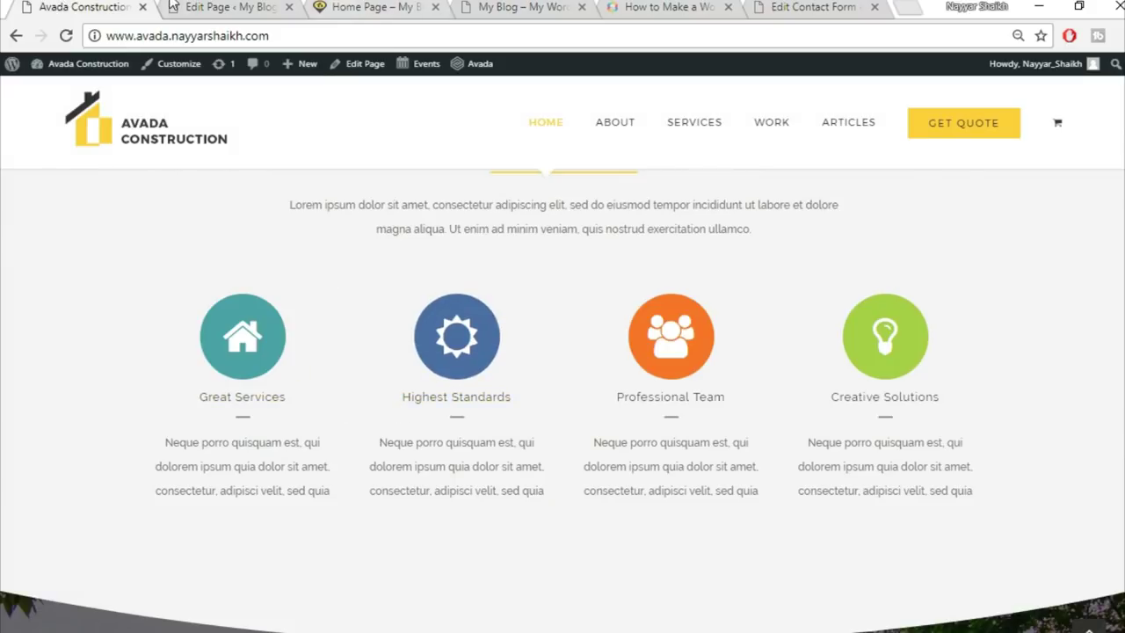
click(230, 6)
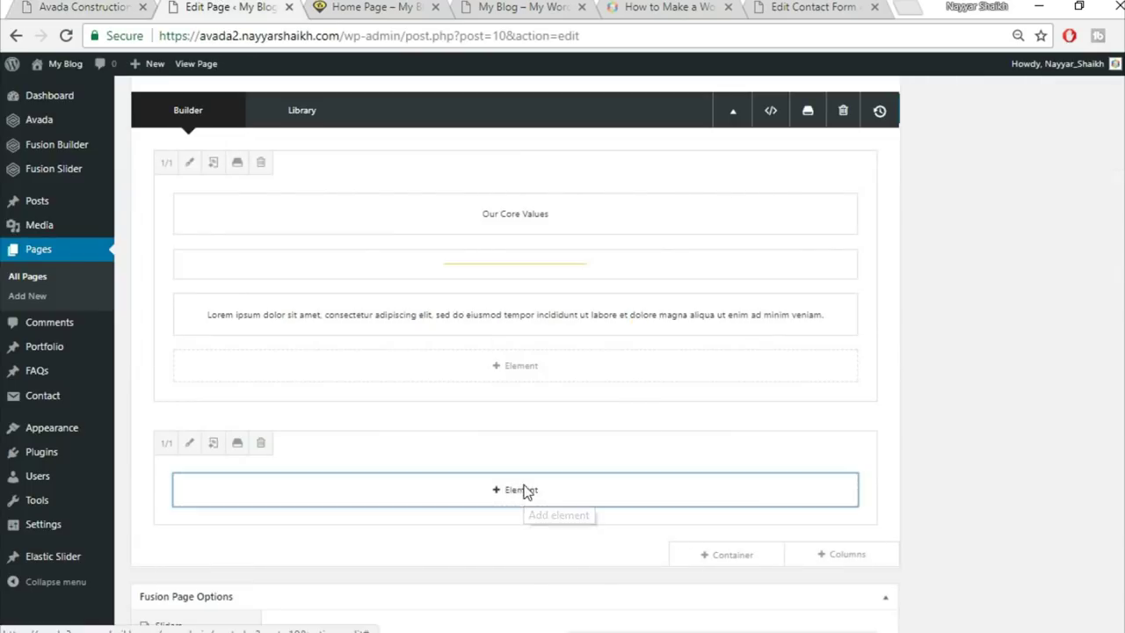
Search elements for 'CON' and add Content Boxes to the new column
click(528, 493)
text(CON)
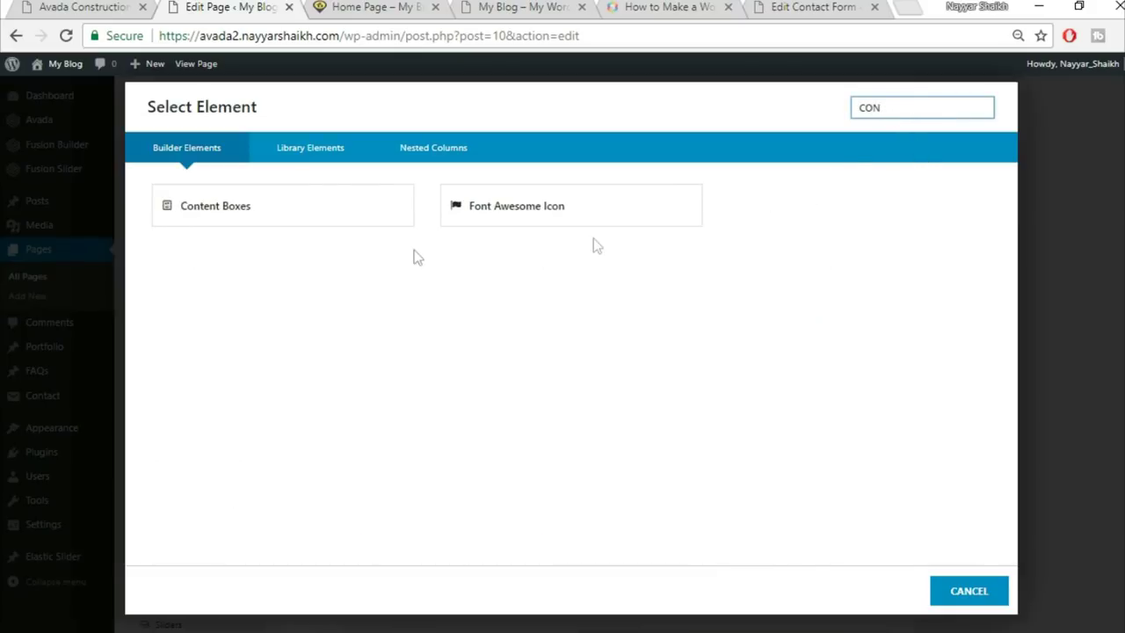
click(266, 207)
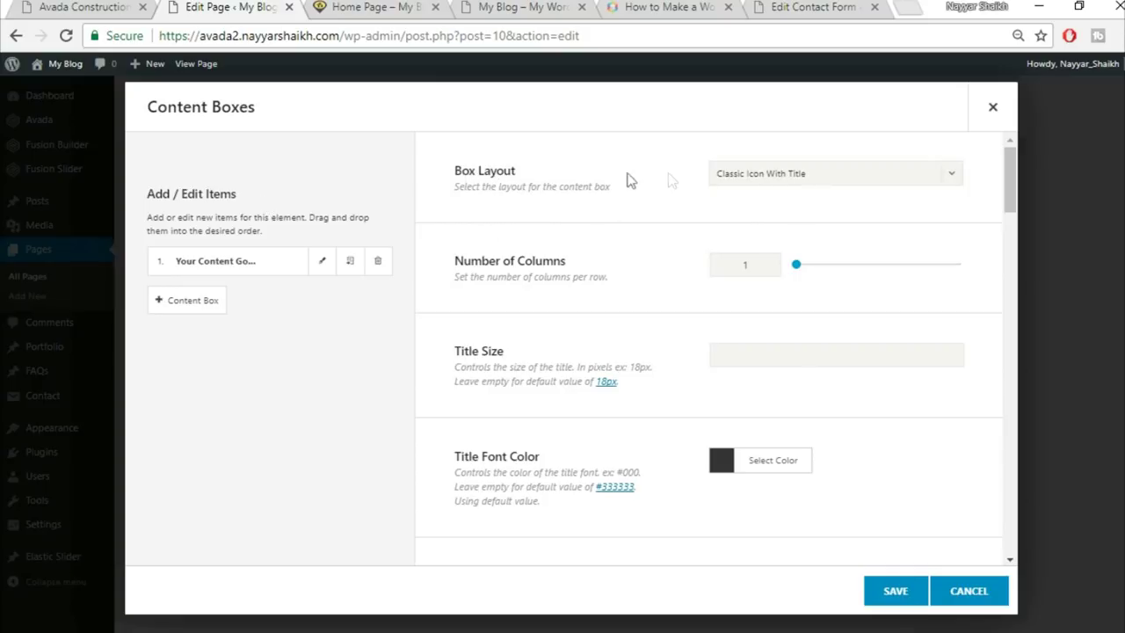
Set Box Layout to Classic Icon On Top and Number of Columns to 4
click(776, 179)
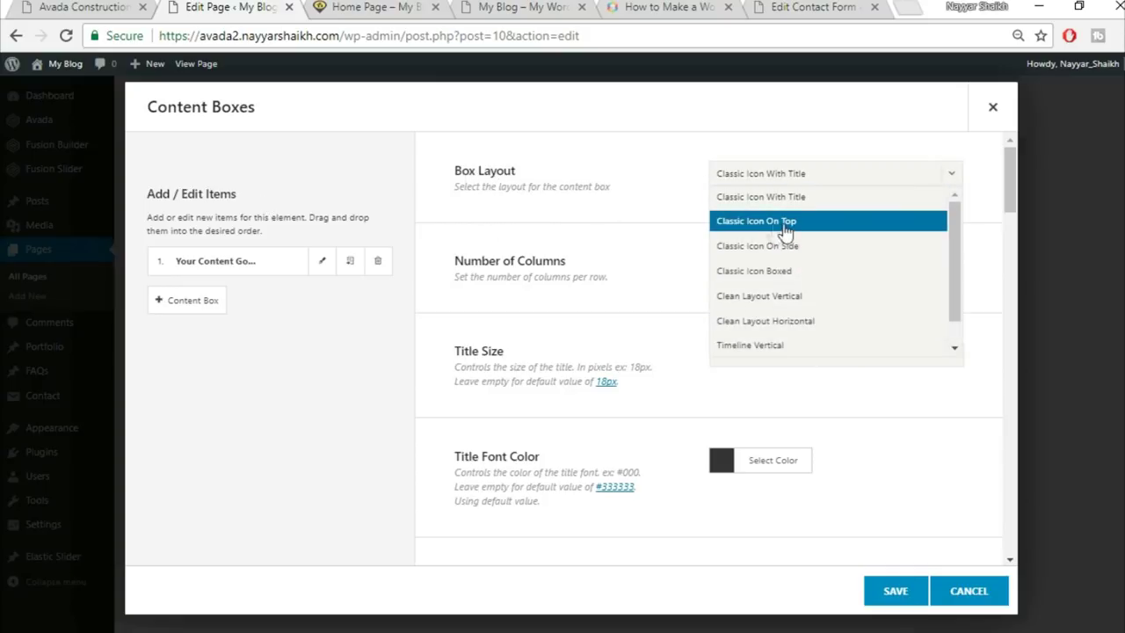
click(788, 232)
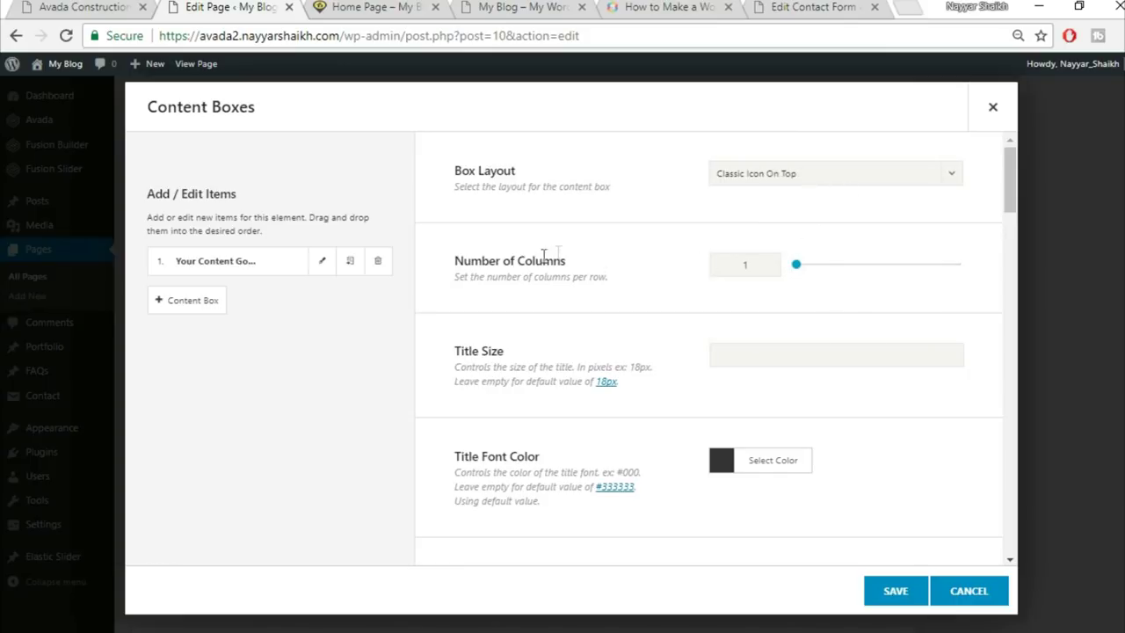
text(4)
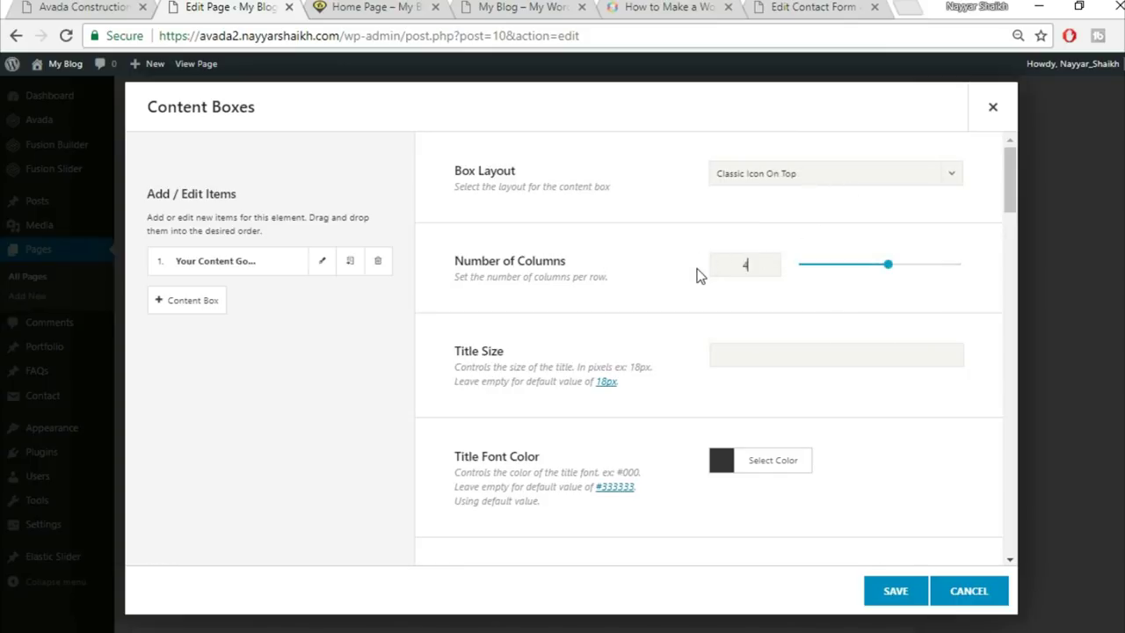
click(124, 5)
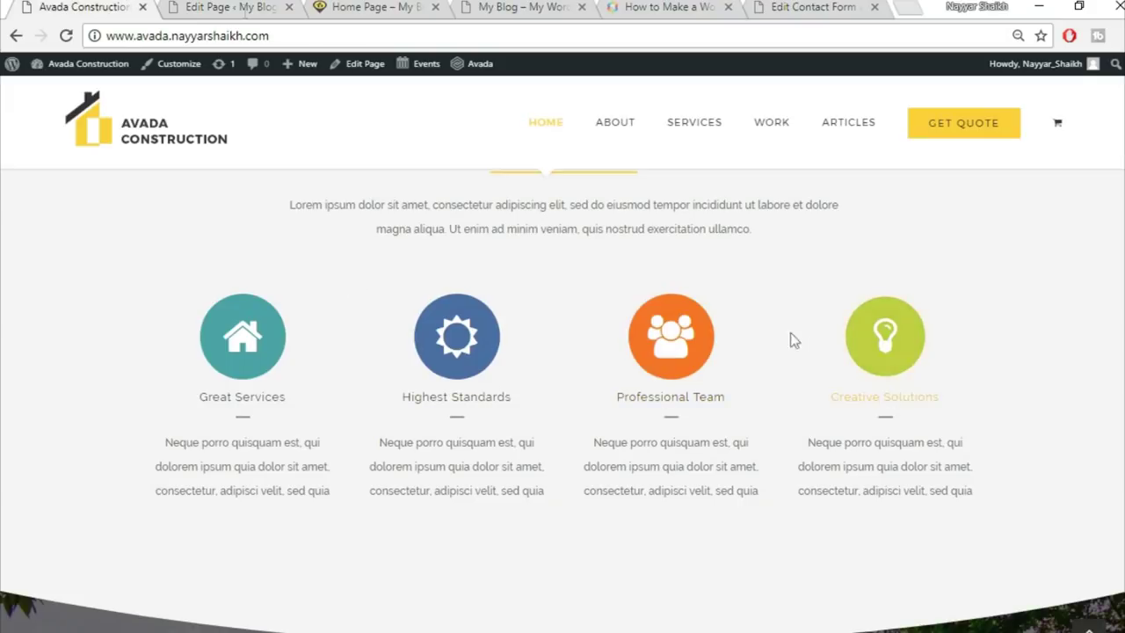
click(226, 7)
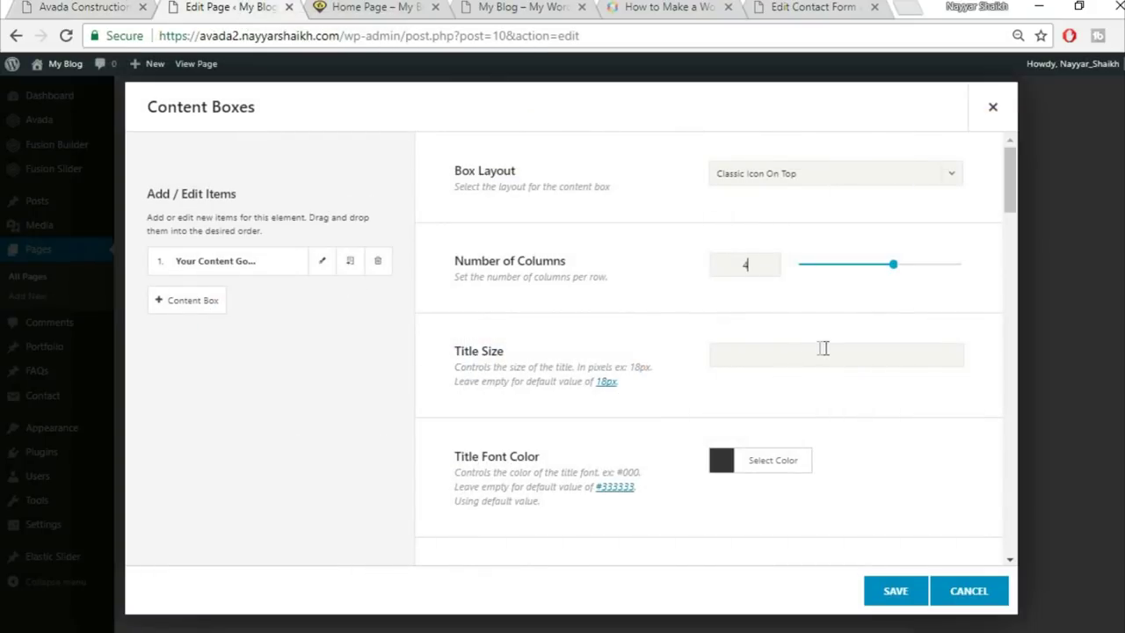
Review the Content Boxes icon and colour options, including the #333333 icon background
scroll(788, 361, down, 2)
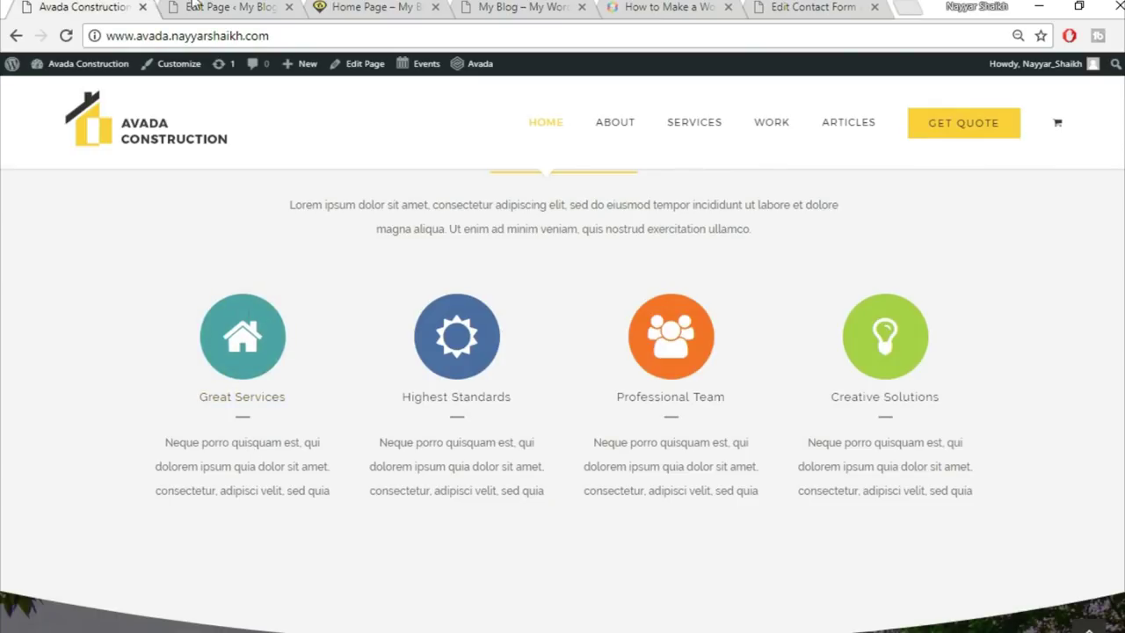
click(195, 6)
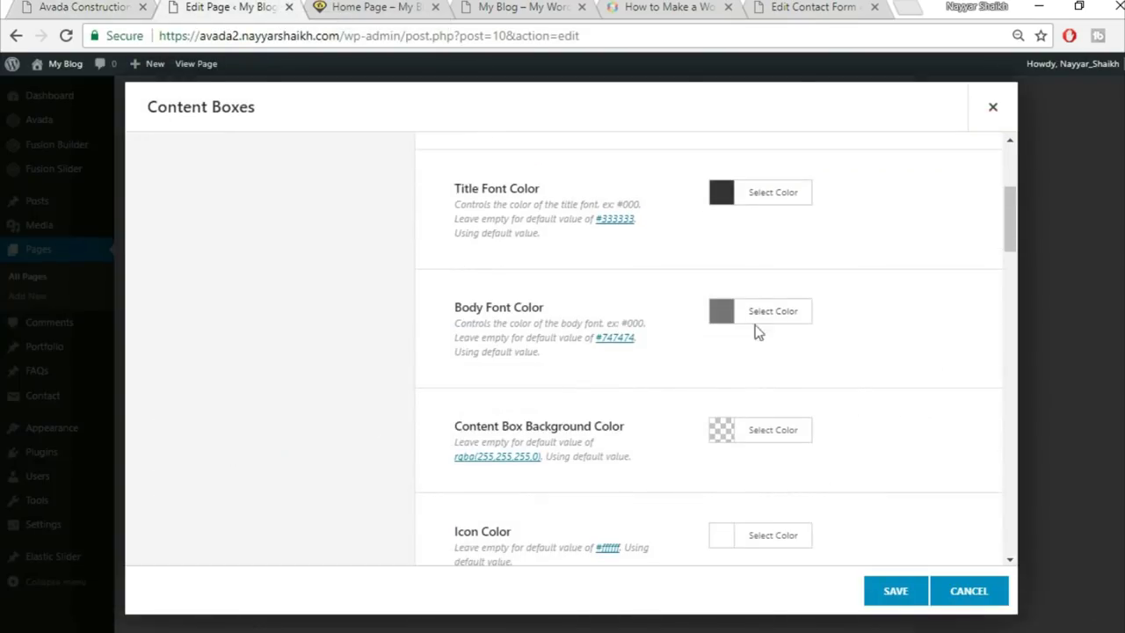
scroll(942, 349, down, 1)
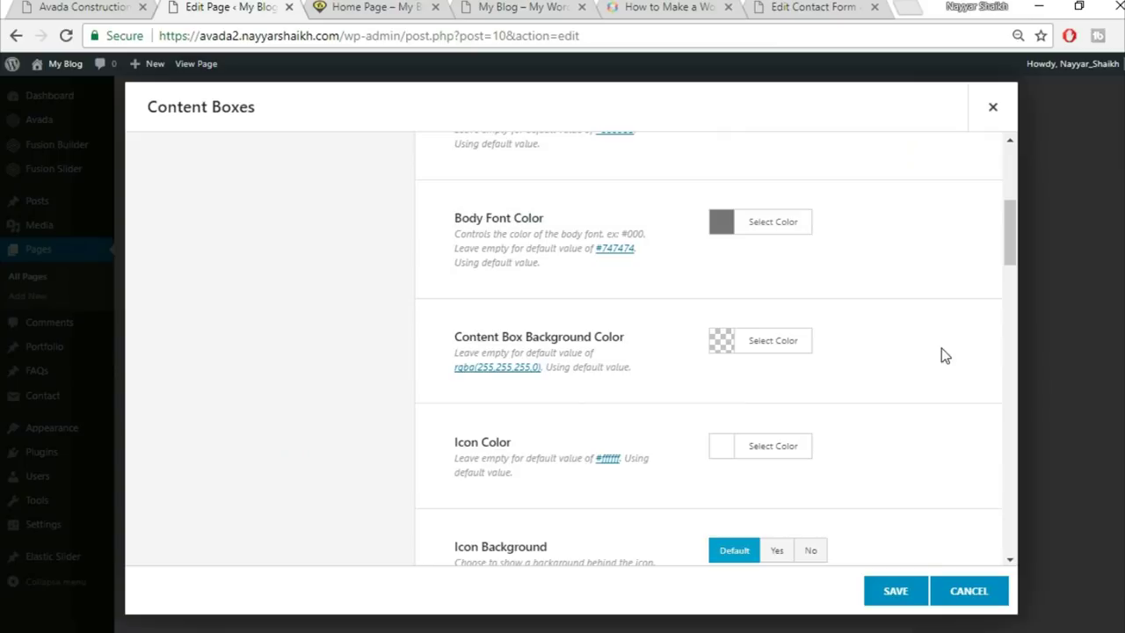
scroll(913, 366, down, 1)
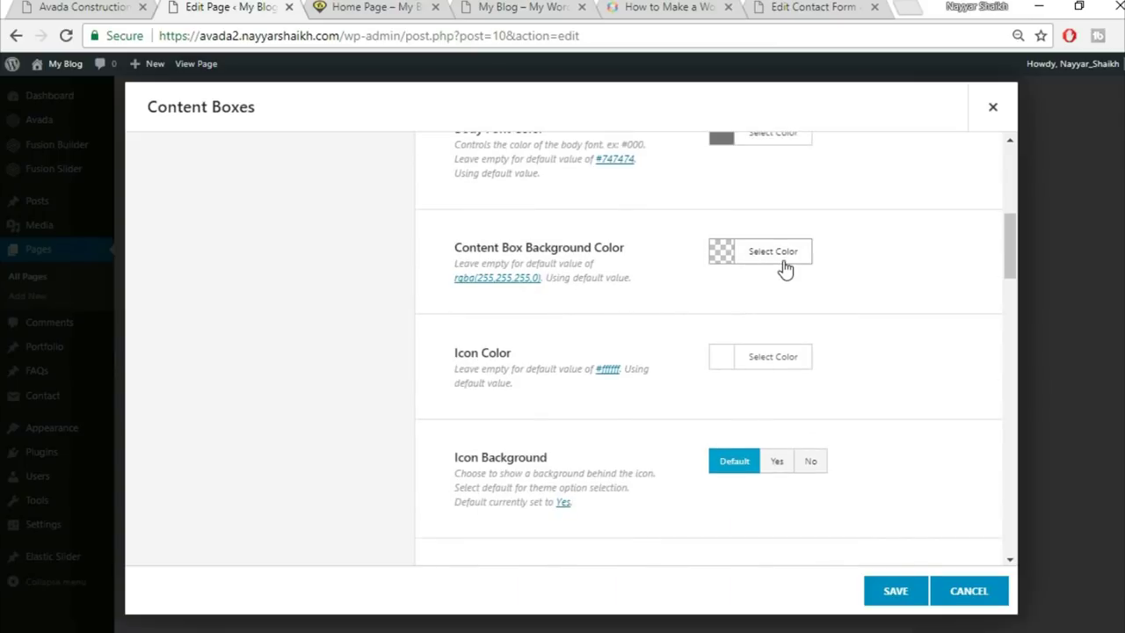
scroll(917, 333, down, 1)
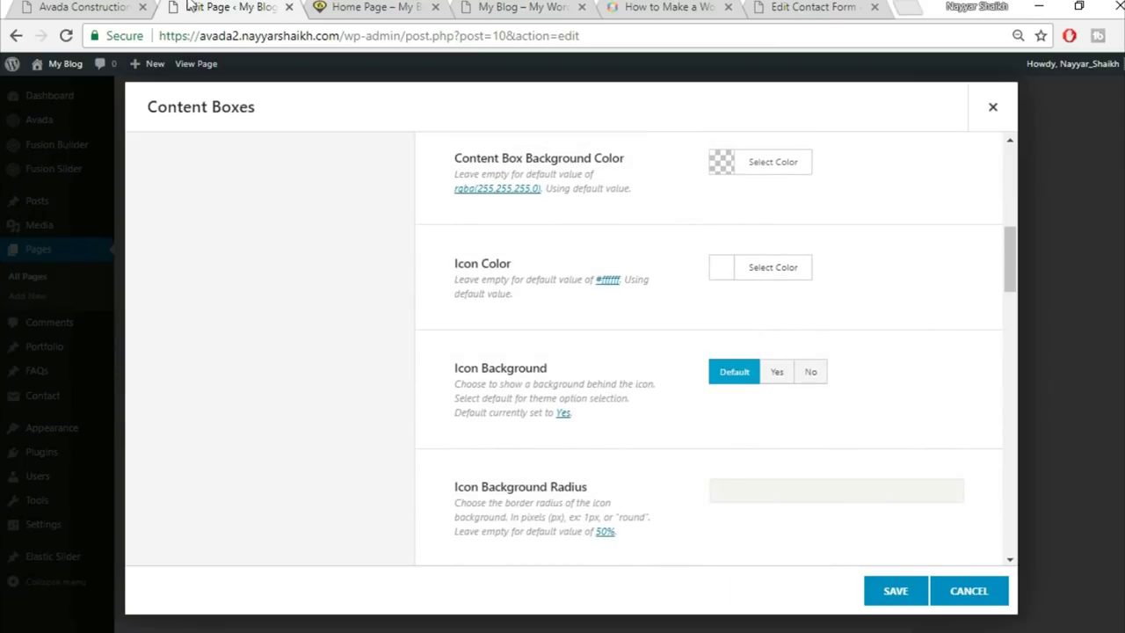
scroll(930, 402, down, 1)
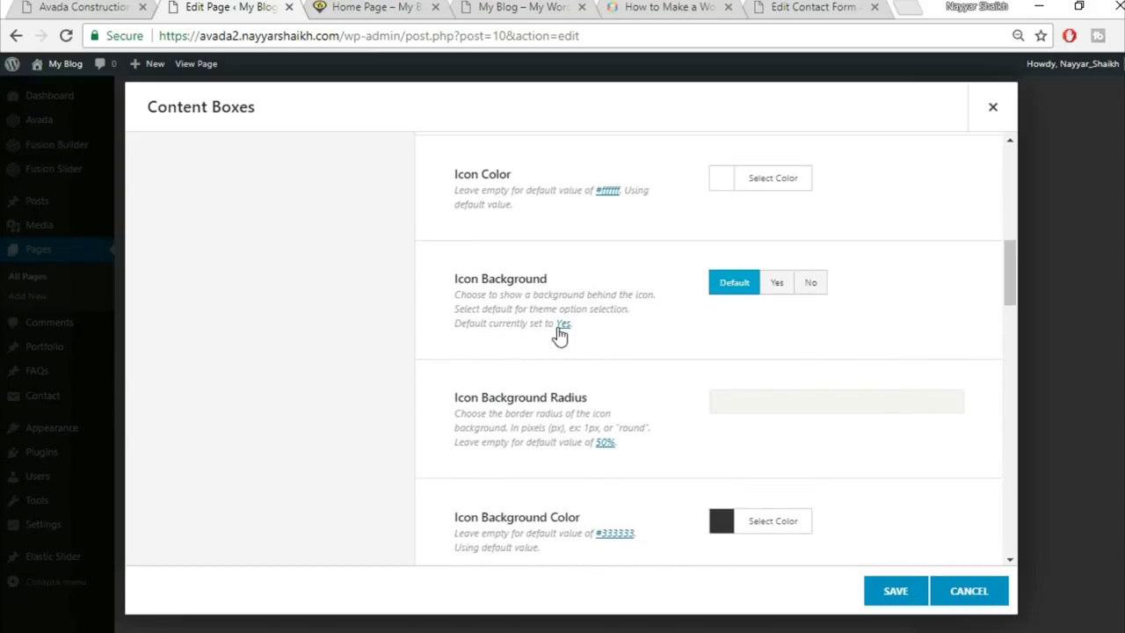
scroll(949, 355, down, 4)
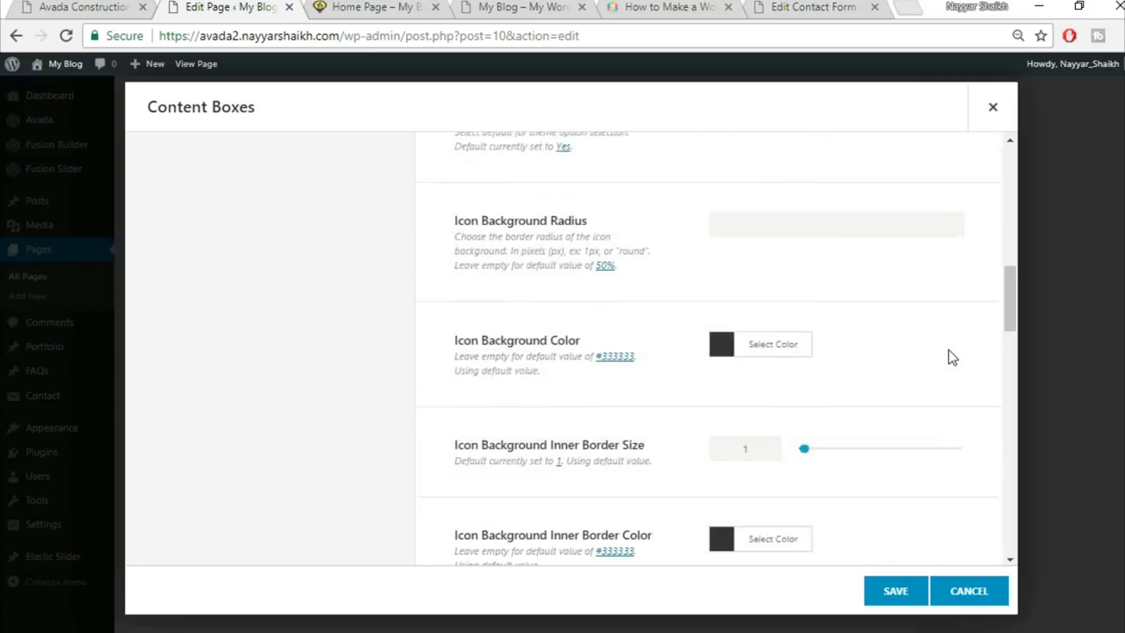
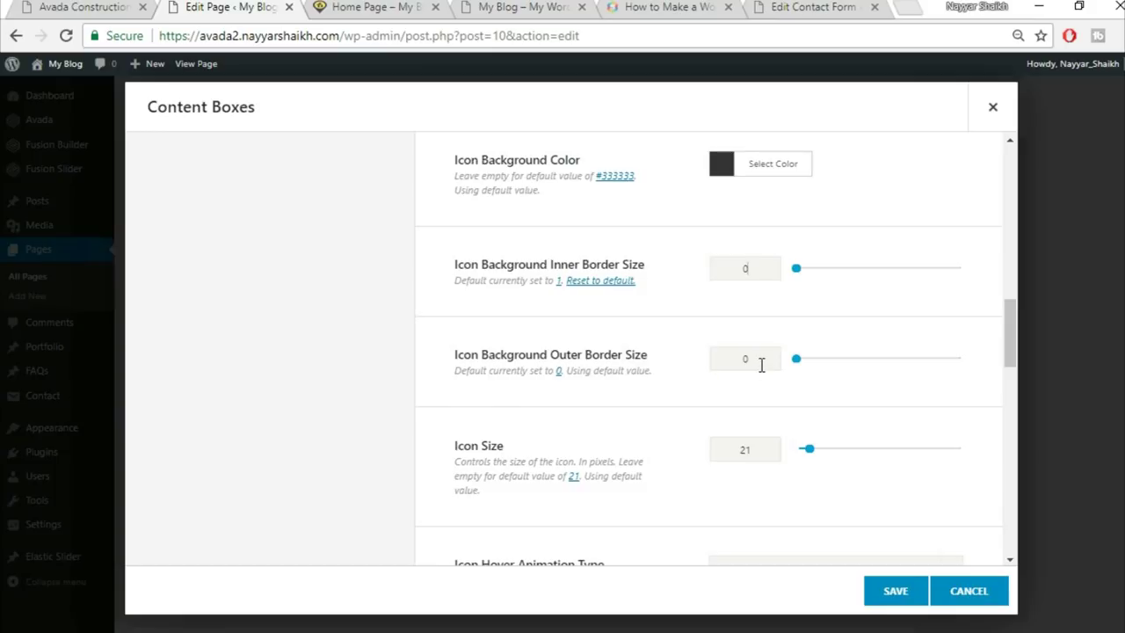
Set the content box icon size to 60 and the icon hover animation to Pulsate
scroll(833, 393, down, 1)
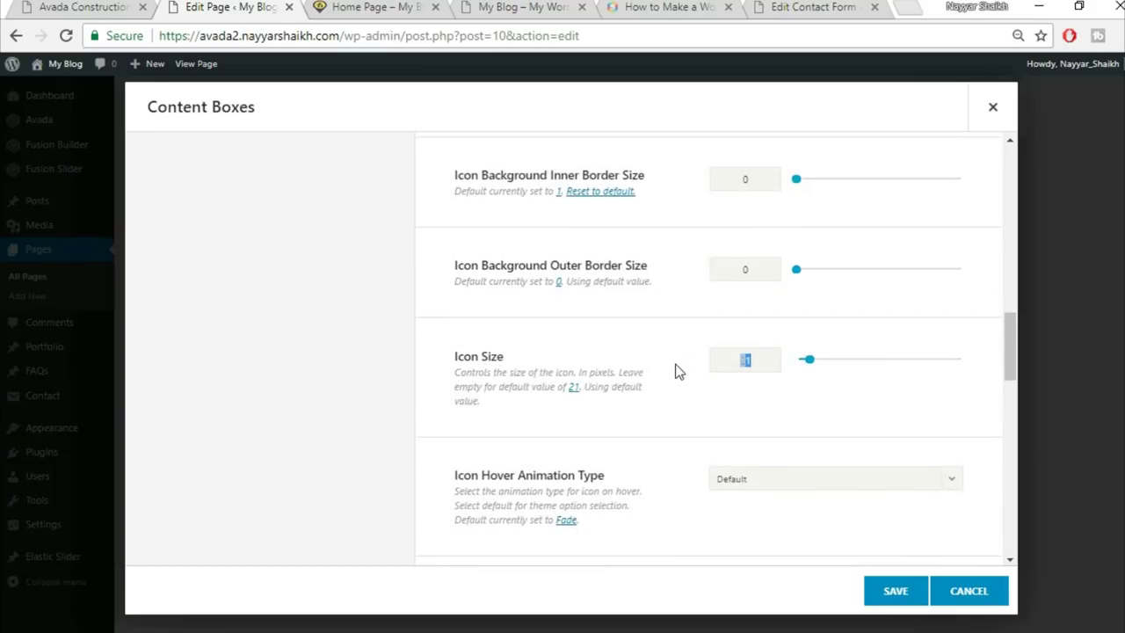
text(60)
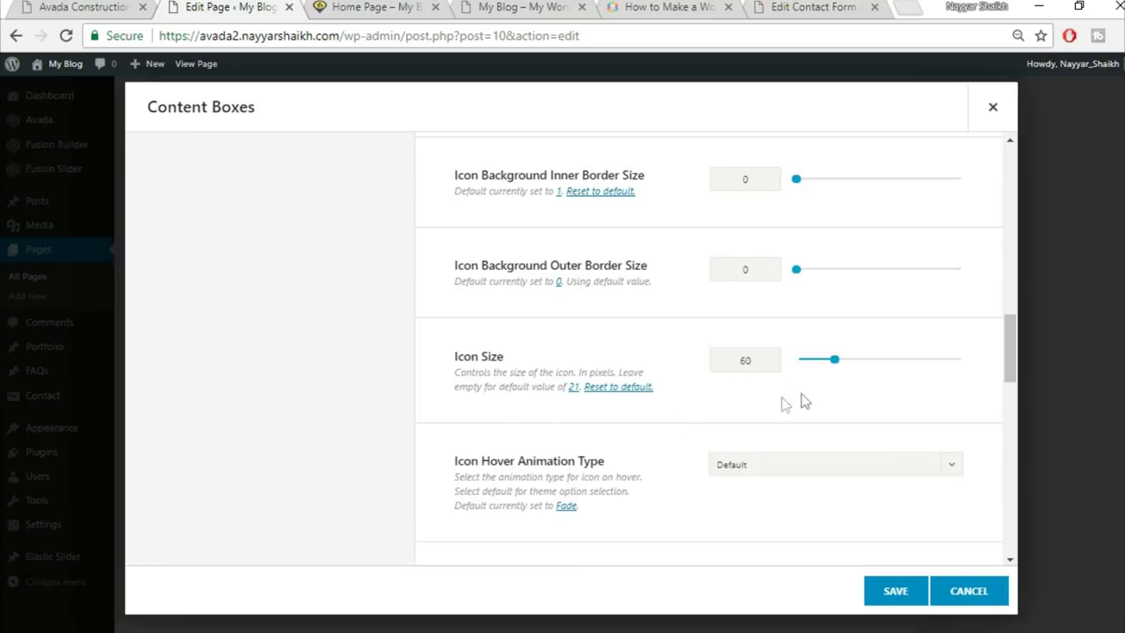
scroll(667, 412, down, 1)
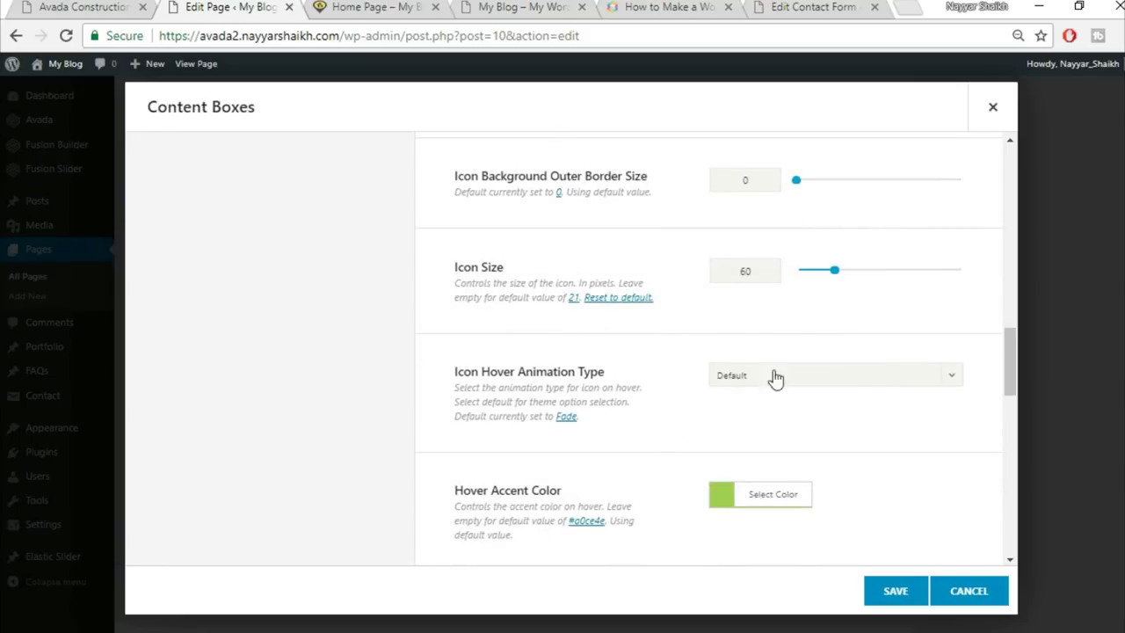
click(776, 376)
click(759, 505)
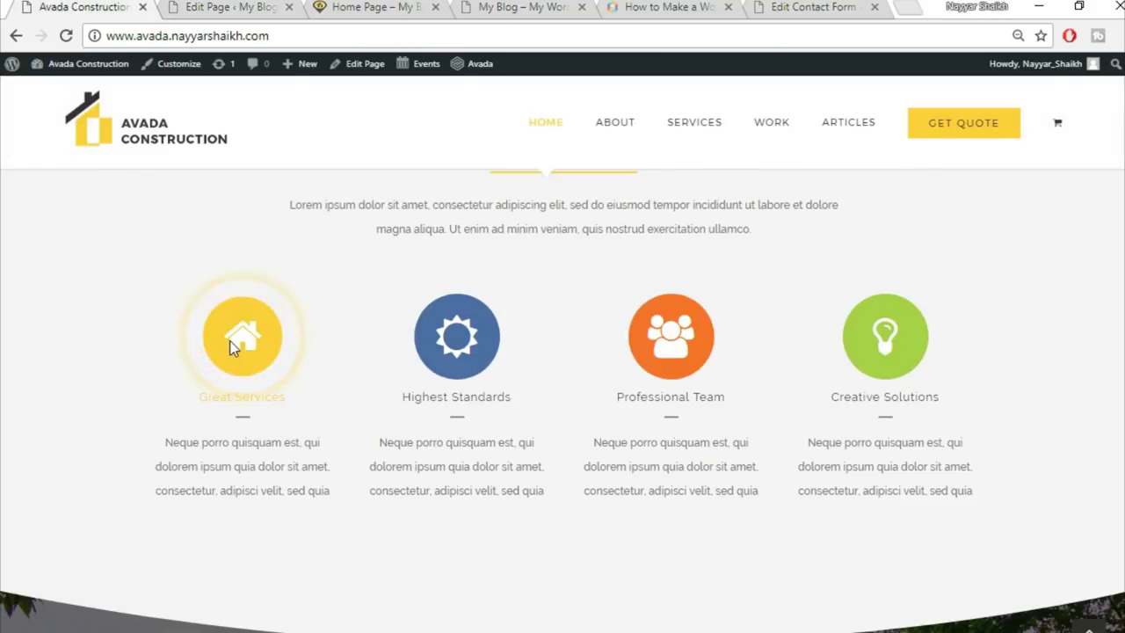
click(226, 6)
Set the content boxes' hover accent colour to #fedd35
scroll(929, 405, down, 2)
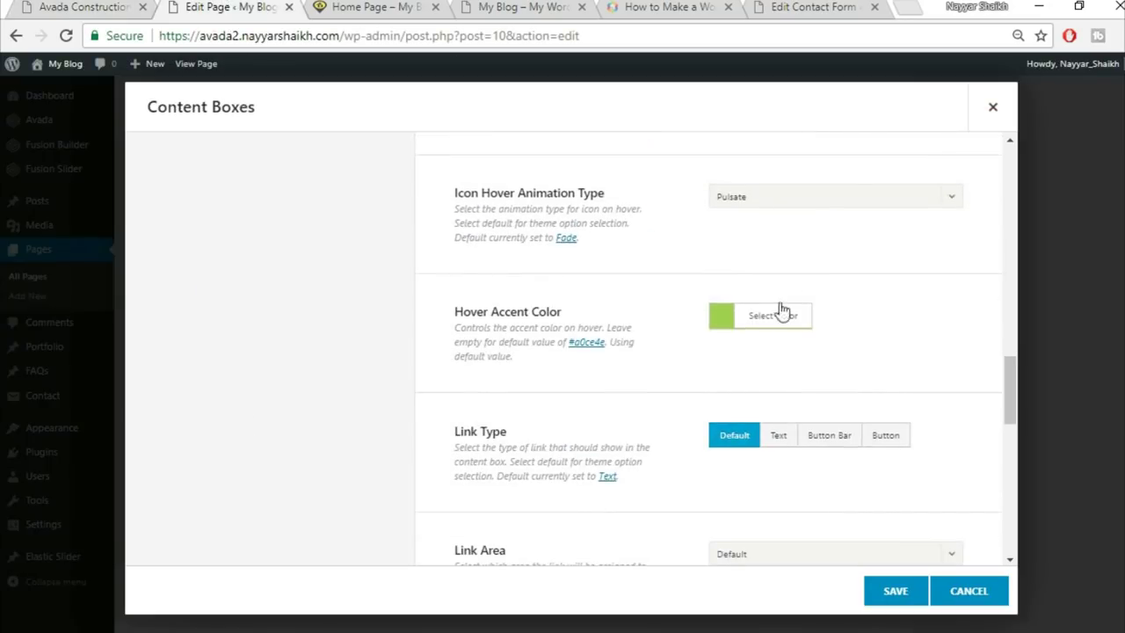
click(782, 315)
click(883, 343)
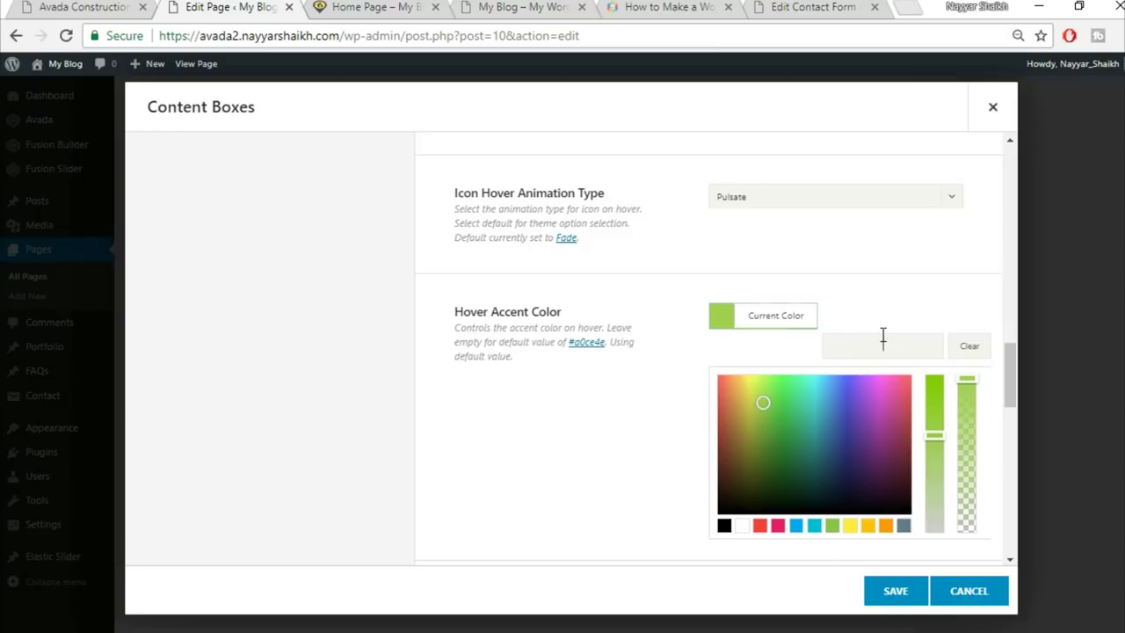
text(fedd35)
click(877, 266)
scroll(884, 365, down, 1)
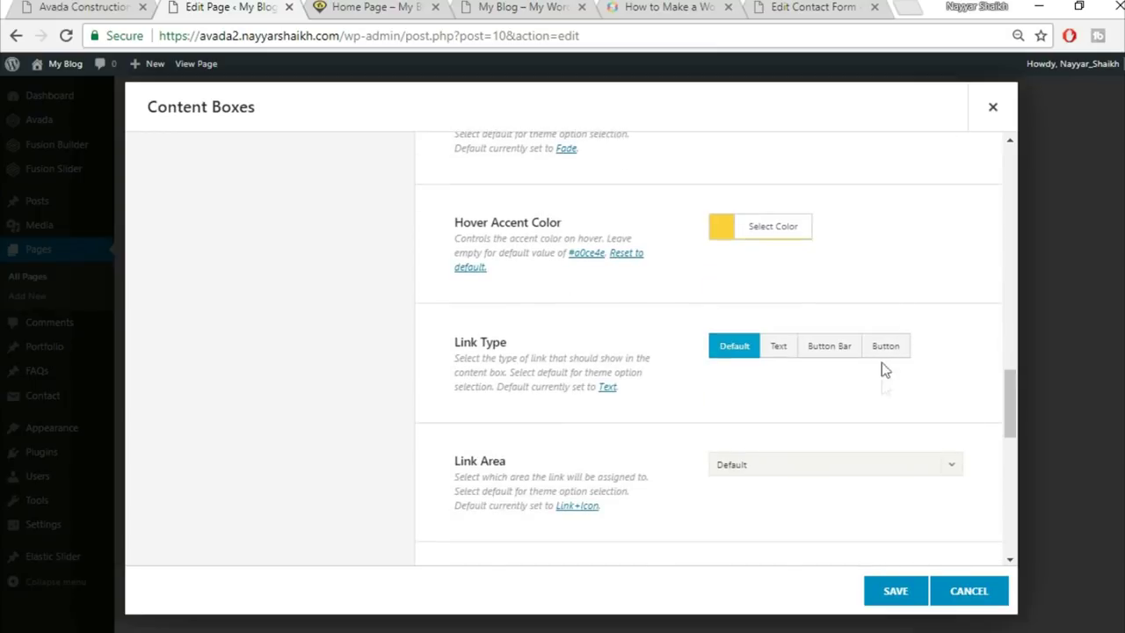
scroll(902, 385, down, 4)
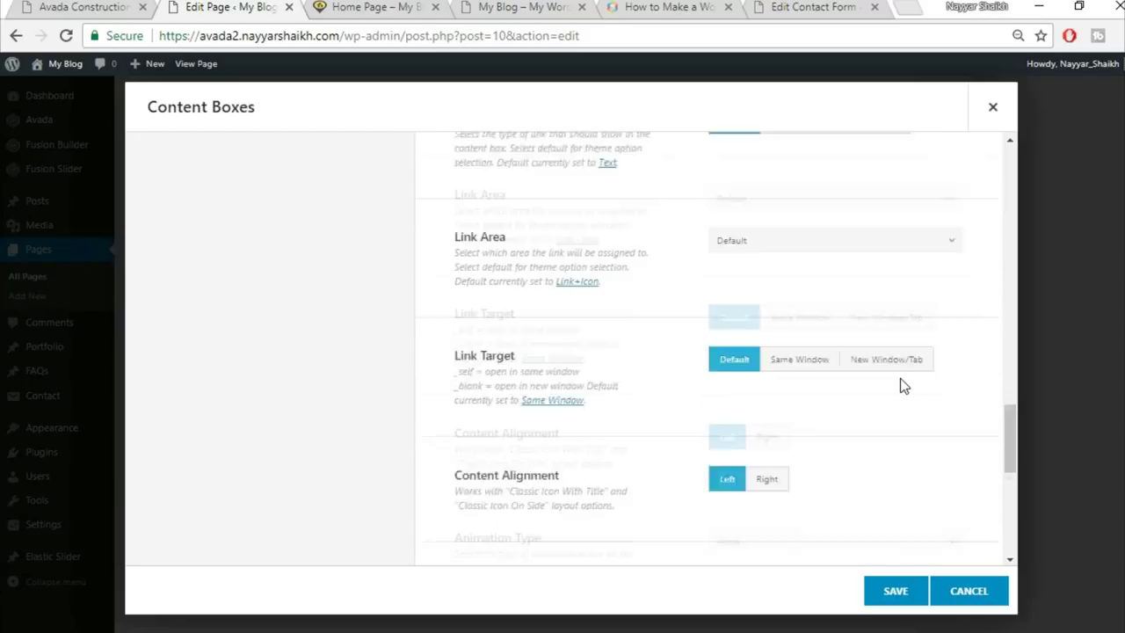
scroll(901, 386, down, 3)
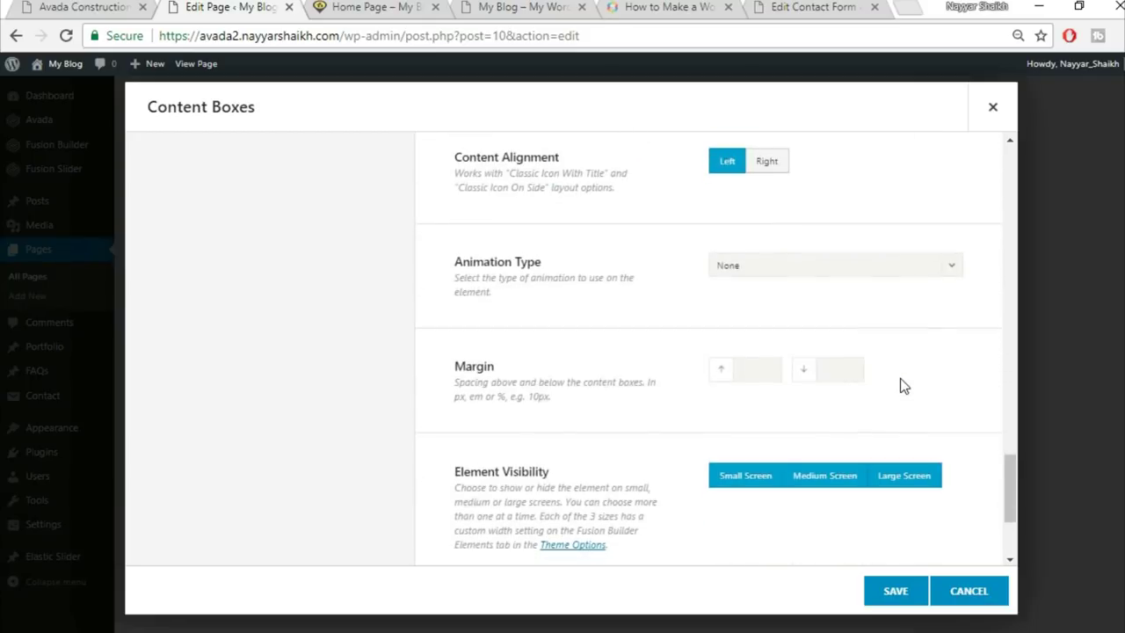
scroll(890, 378, down, 1)
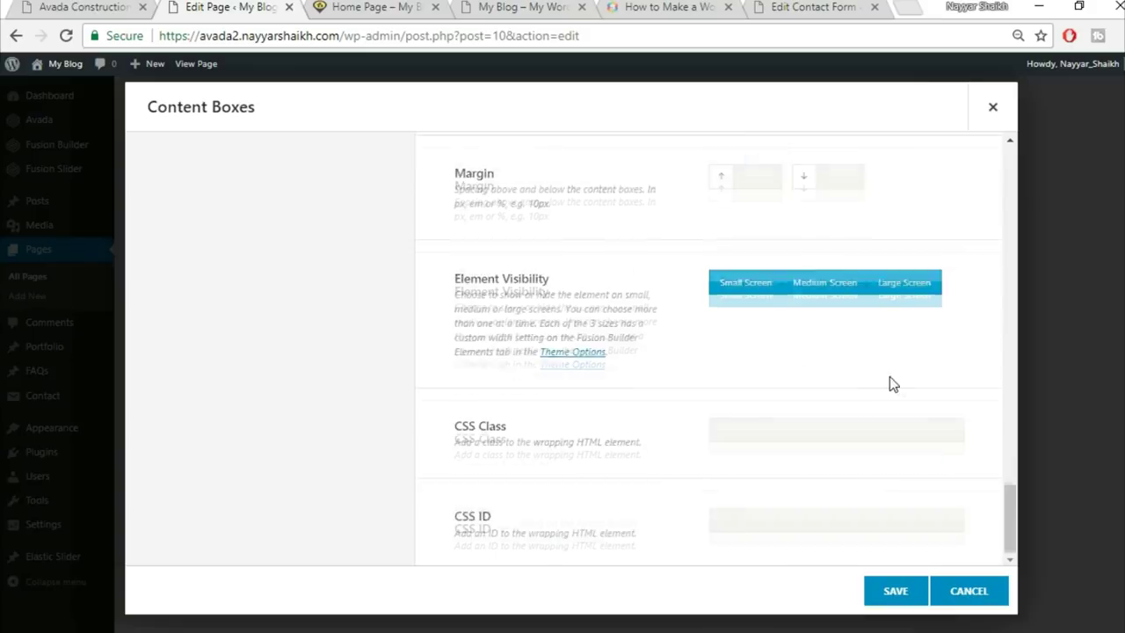
scroll(897, 381, up, 5)
scroll(901, 382, up, 8)
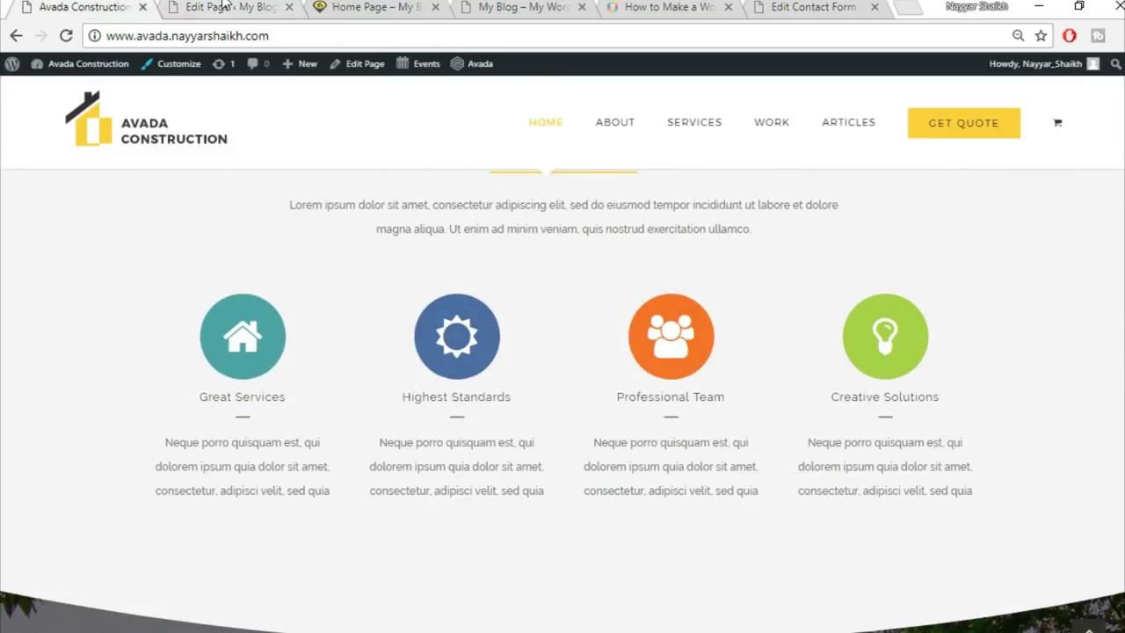
Title the first content box 'Great Services', copying the text from the live site
click(224, 6)
click(323, 261)
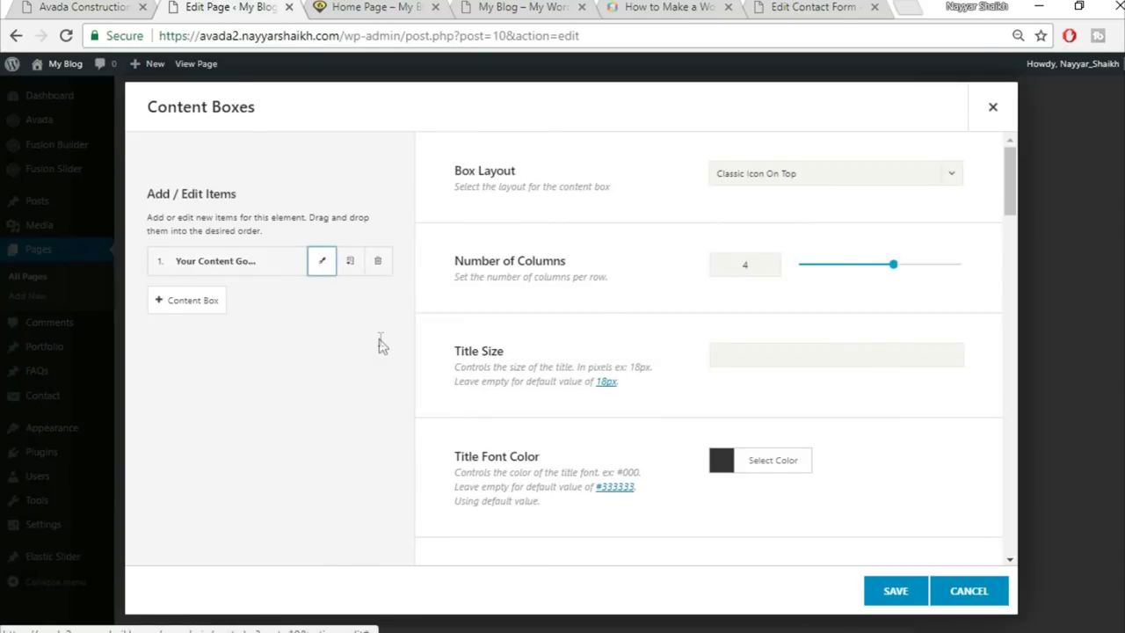
click(60, 7)
drag(199, 397, 305, 397)
key(ctrl+c)
click(224, 6)
click(640, 219)
key(ctrl+v)
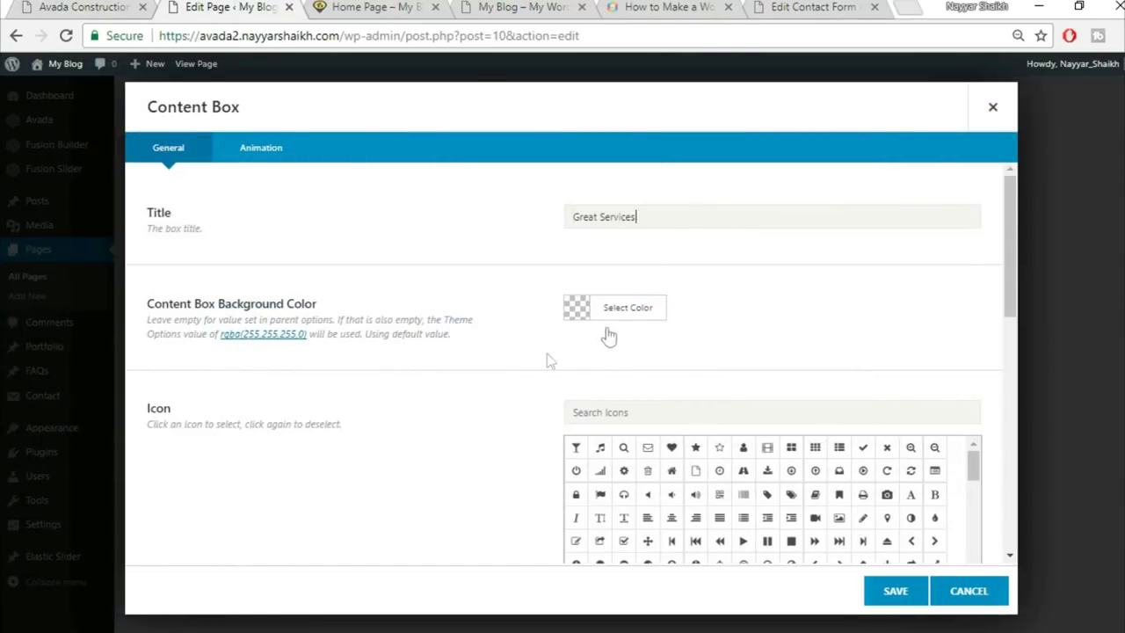
click(95, 5)
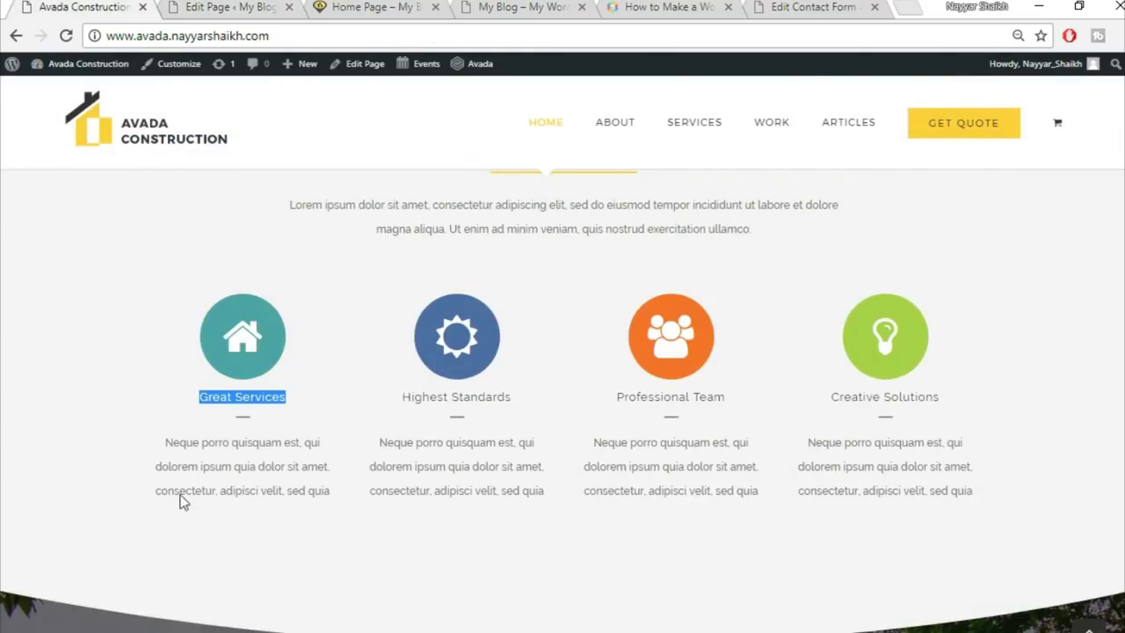
click(207, 7)
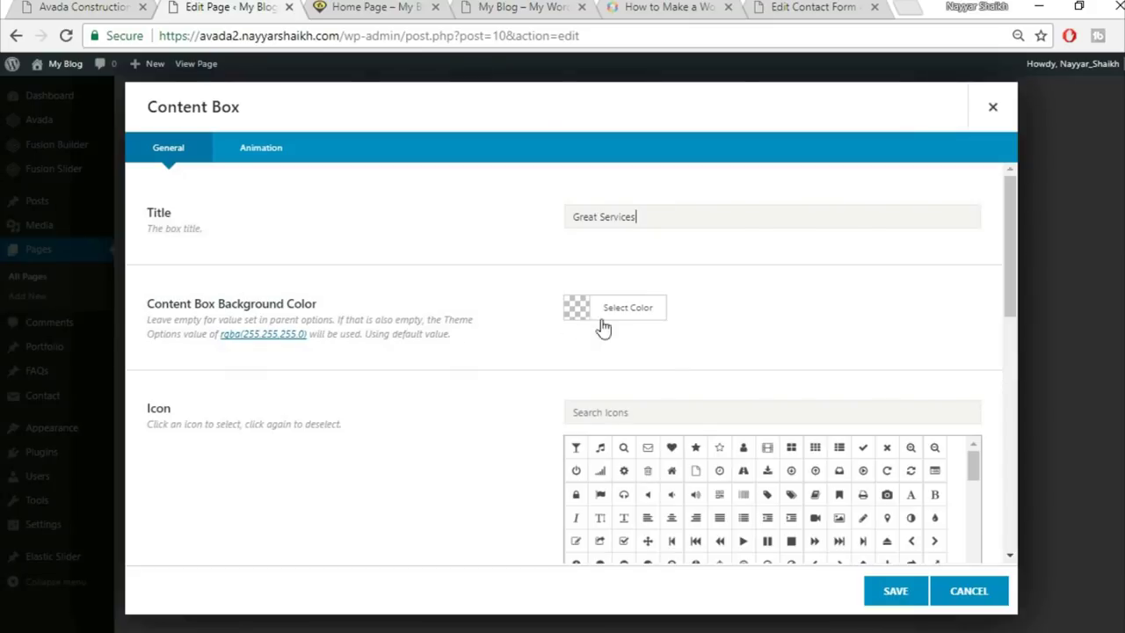
click(98, 5)
Search the icon set for 'hom' and give the box the home icon
click(687, 407)
text(home)
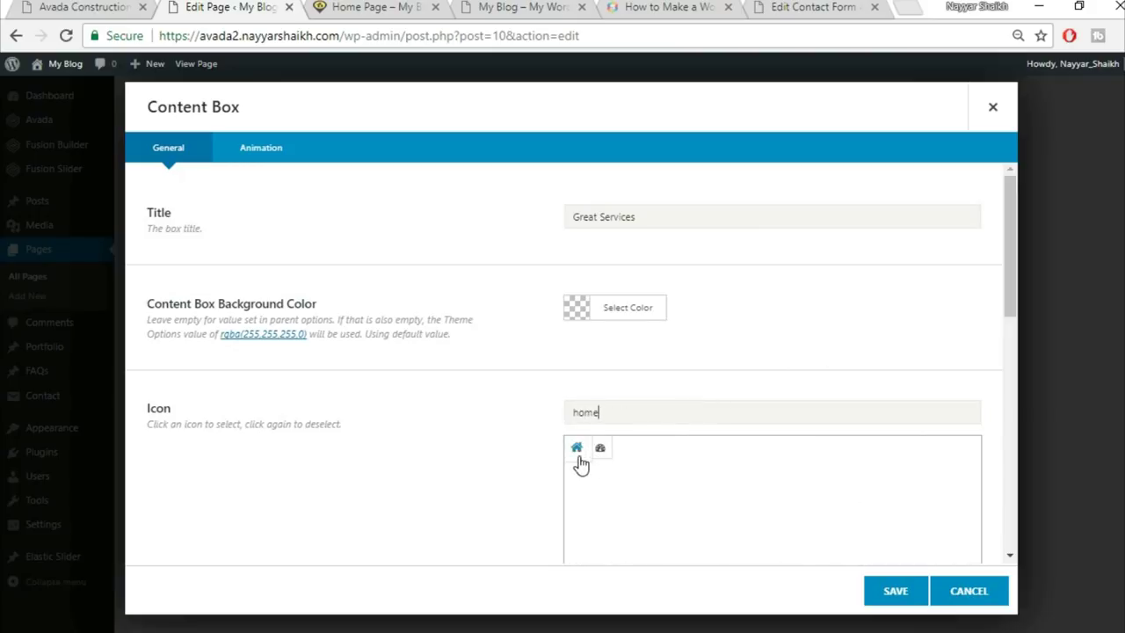
click(577, 450)
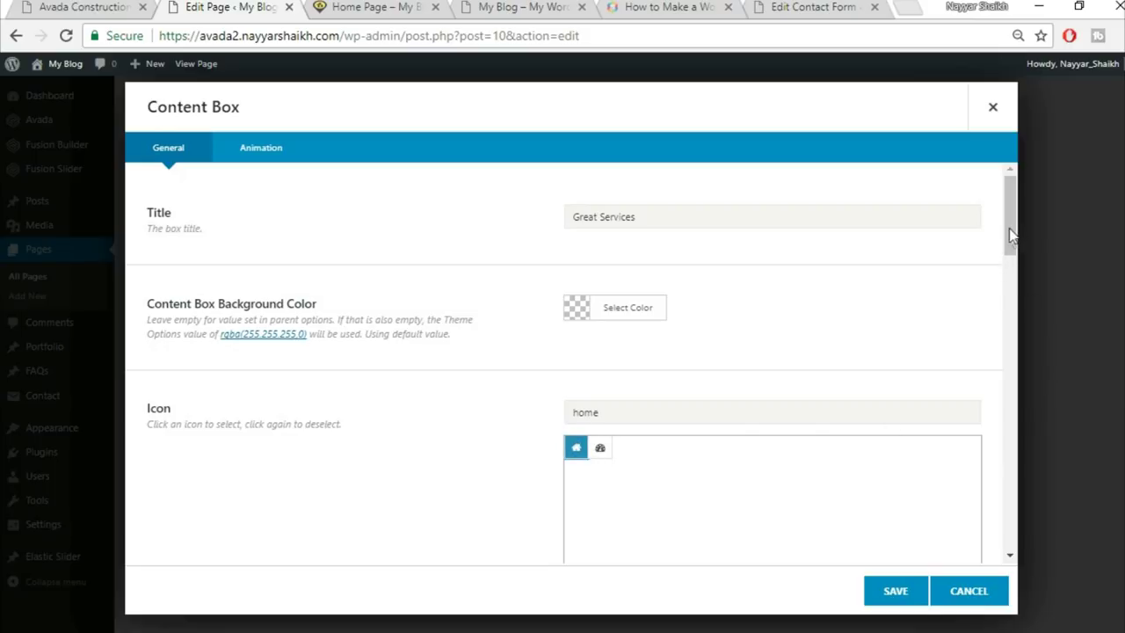
drag(1010, 236, 1011, 337)
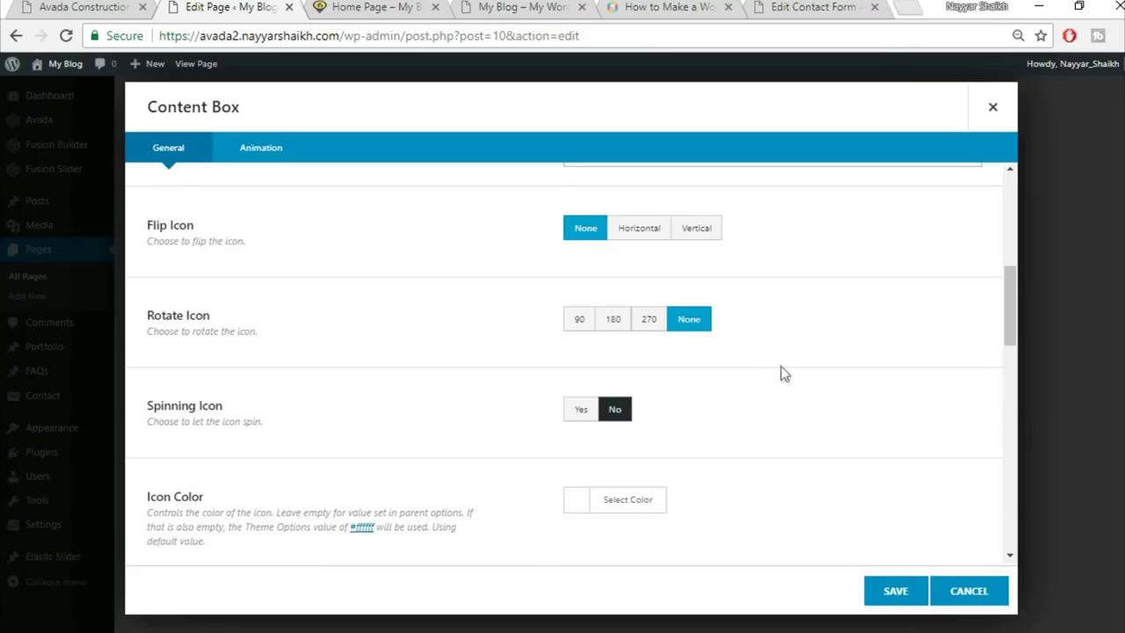
scroll(781, 374, down, 1)
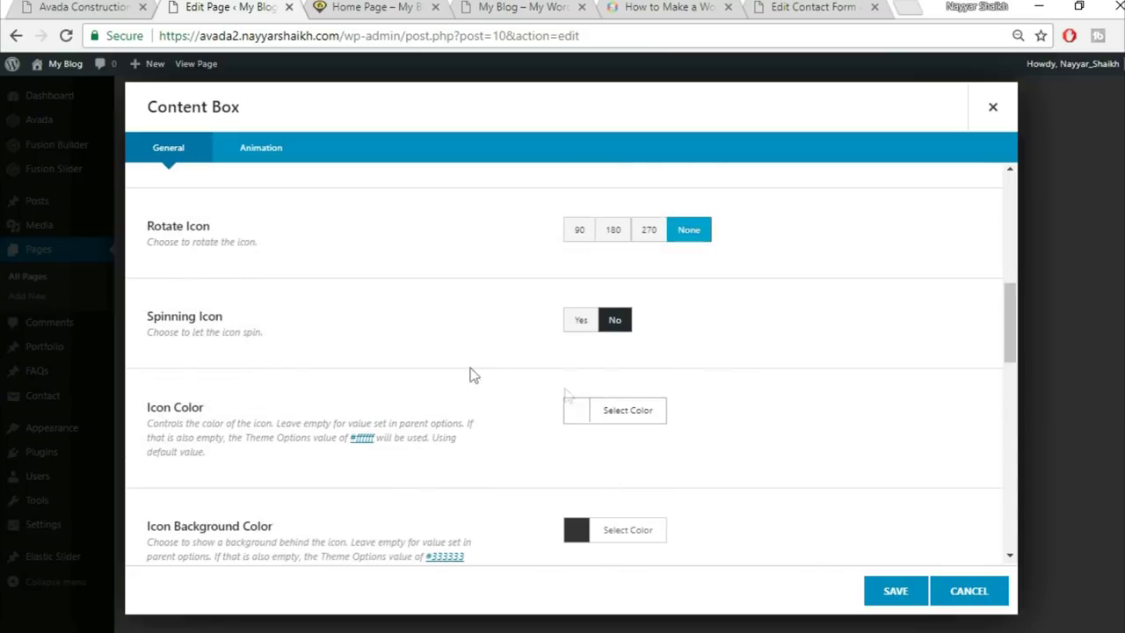
Set the box's icon colour to the white swatch
click(592, 410)
scroll(852, 414, down, 2)
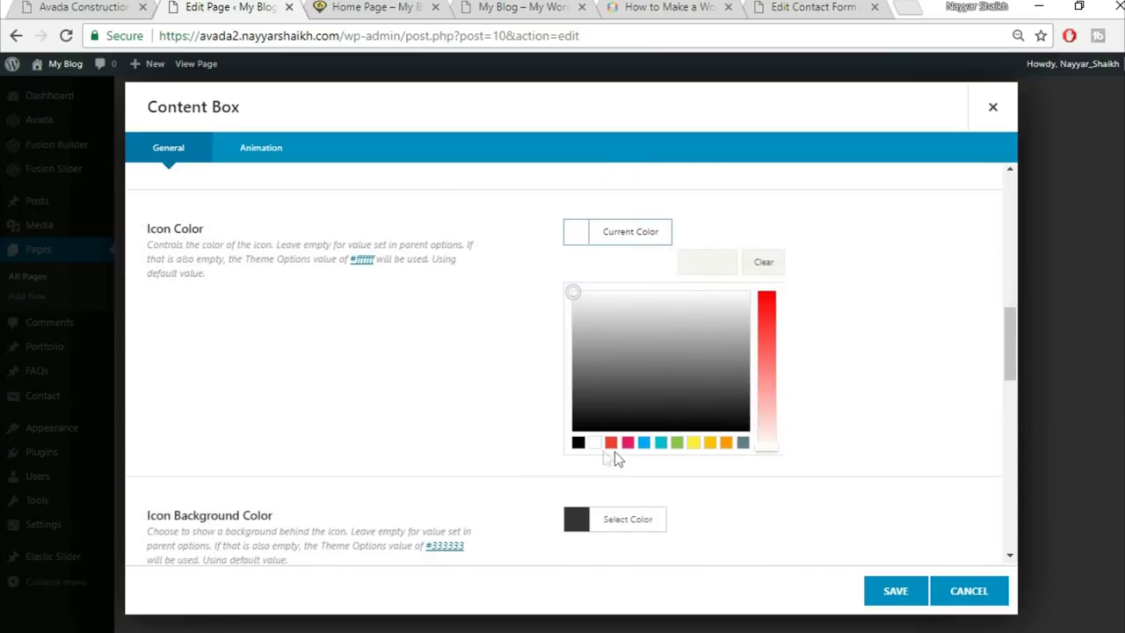
click(595, 443)
click(959, 310)
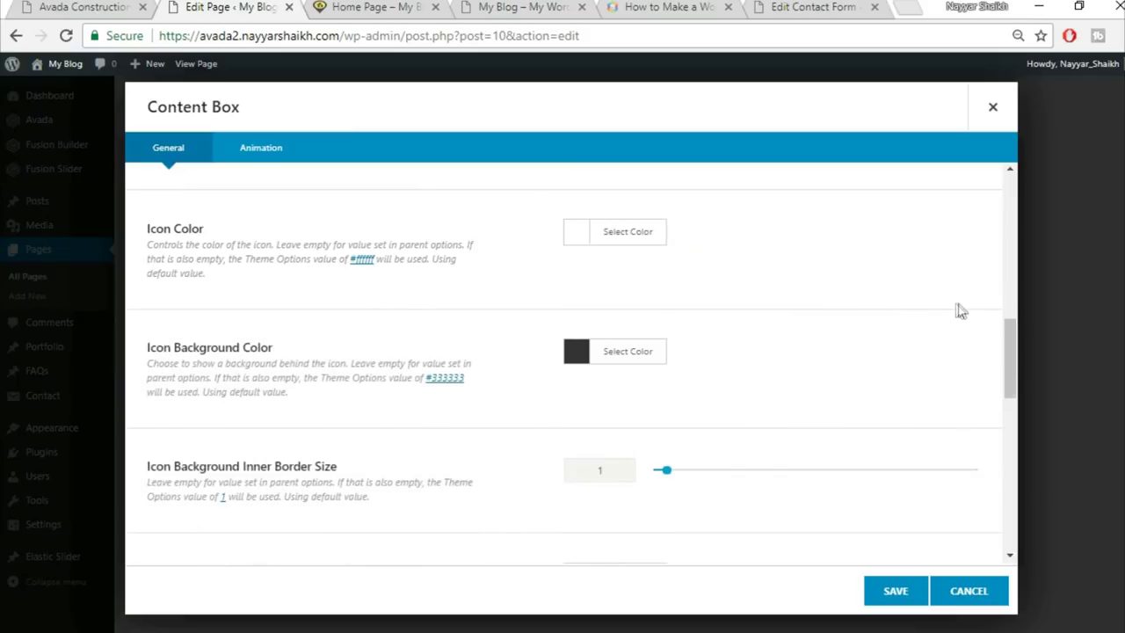
click(82, 5)
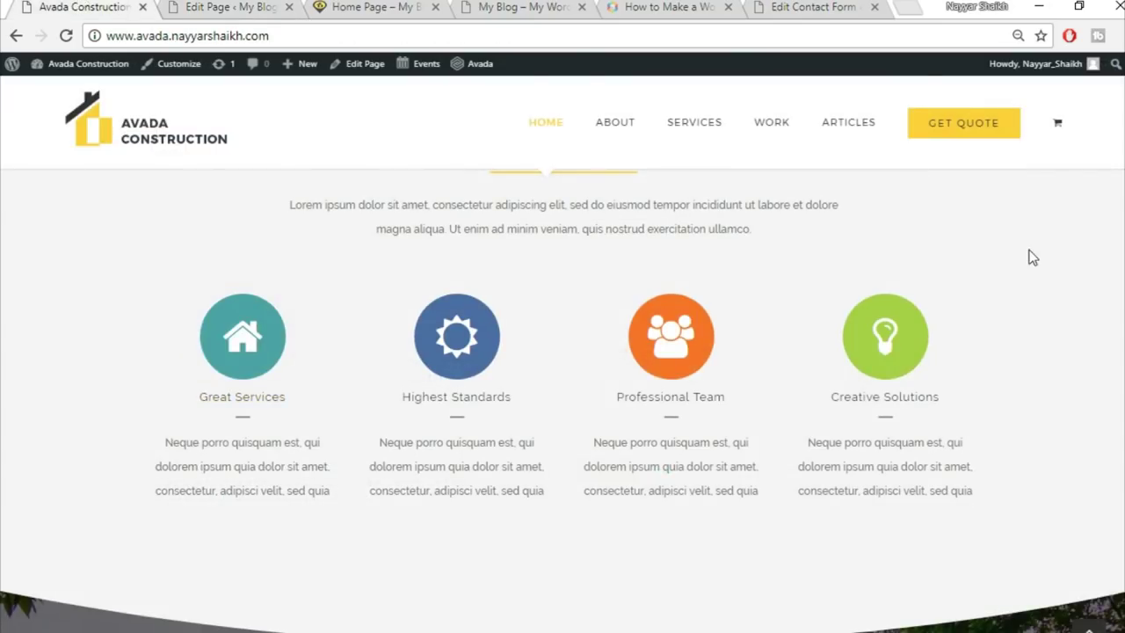
scroll(336, 323, down, 1)
scroll(336, 324, up, 1)
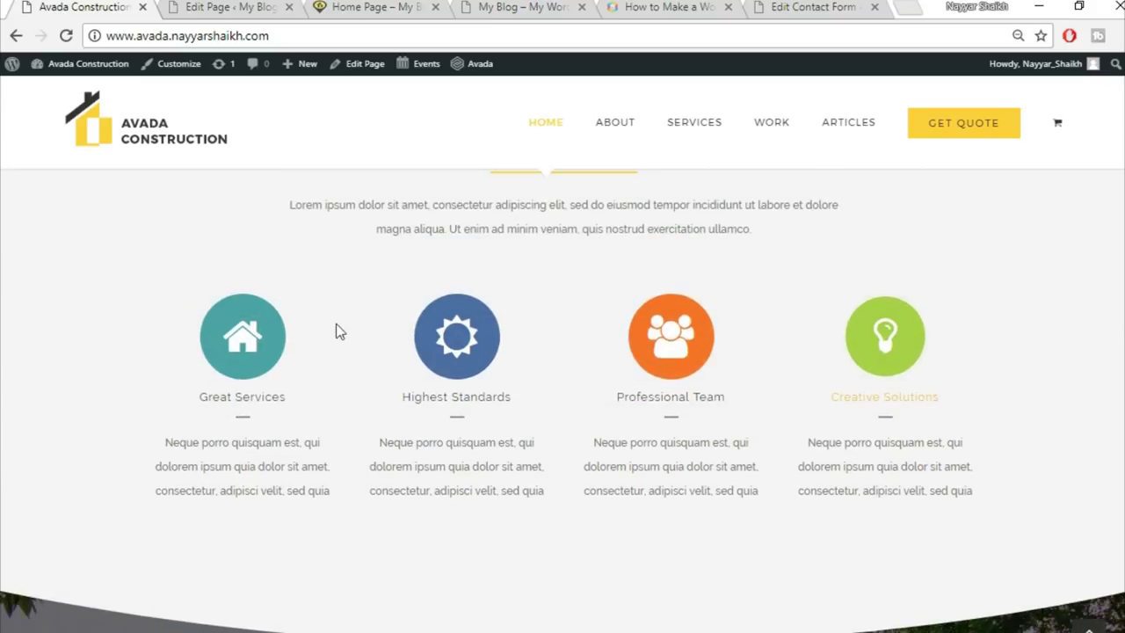
right_click(261, 352)
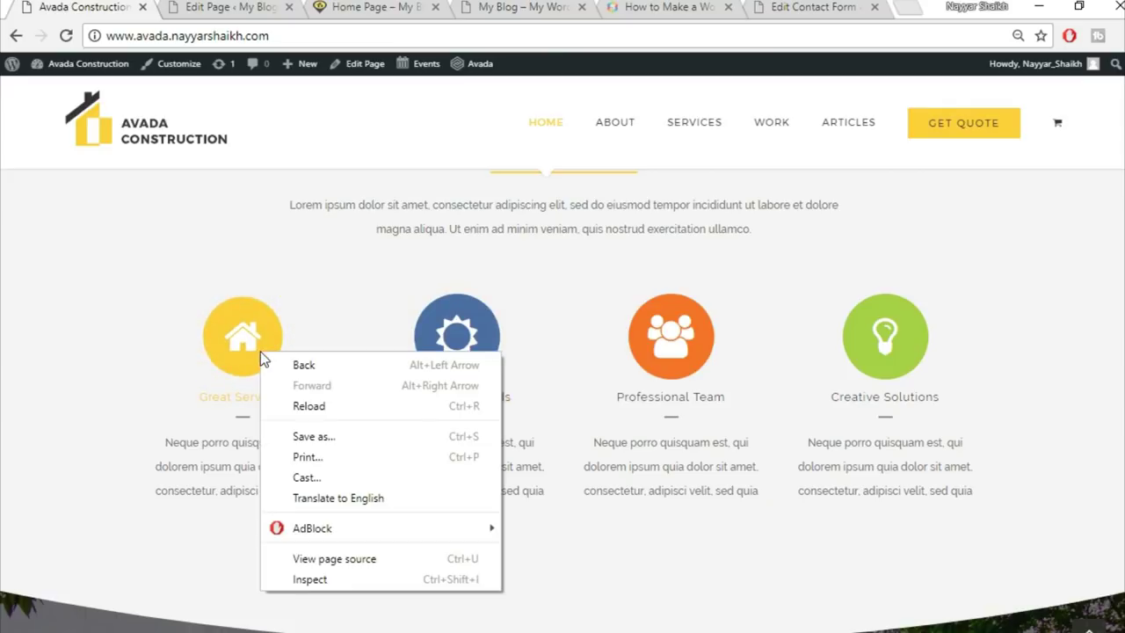
Inspect the live site's icons in DevTools and copy the #4ea4a5 background colour
click(317, 580)
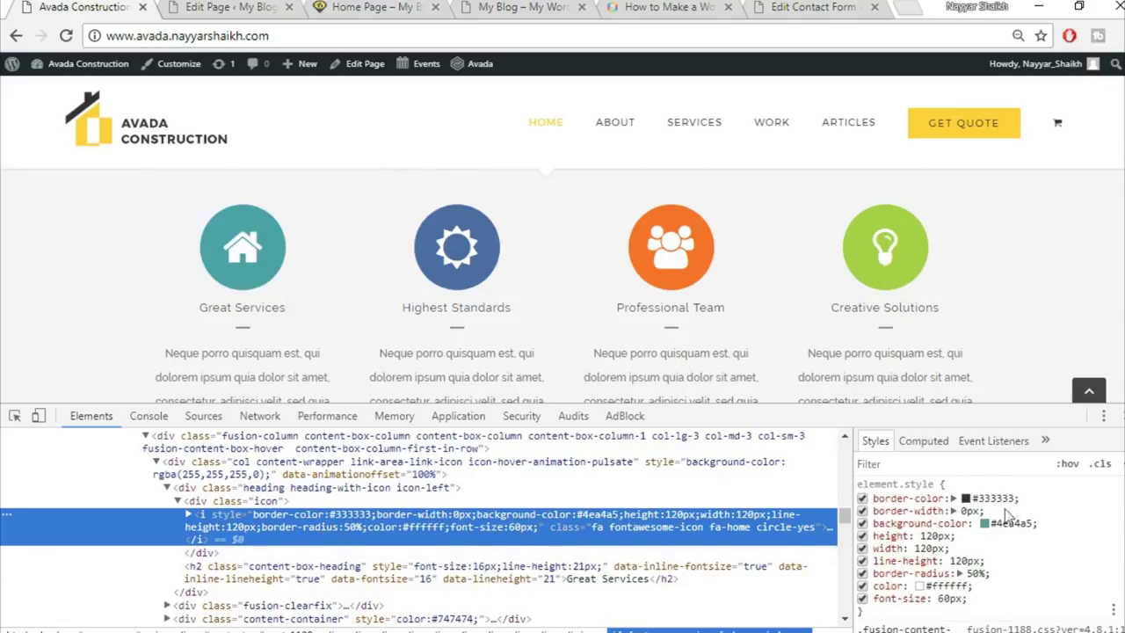
click(1008, 522)
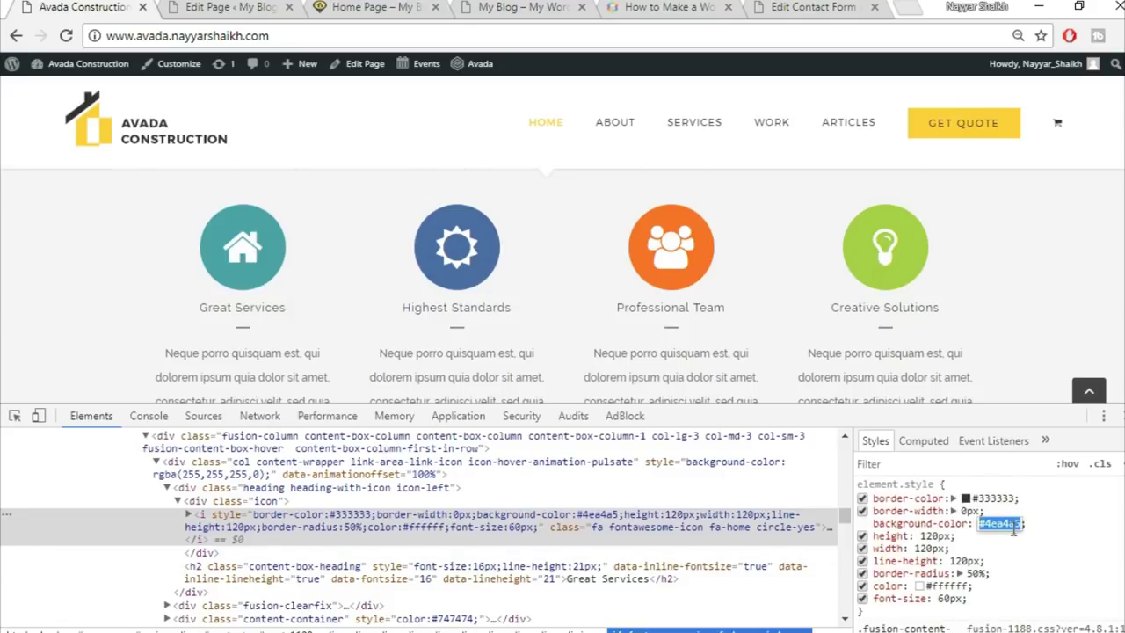
key(Escape)
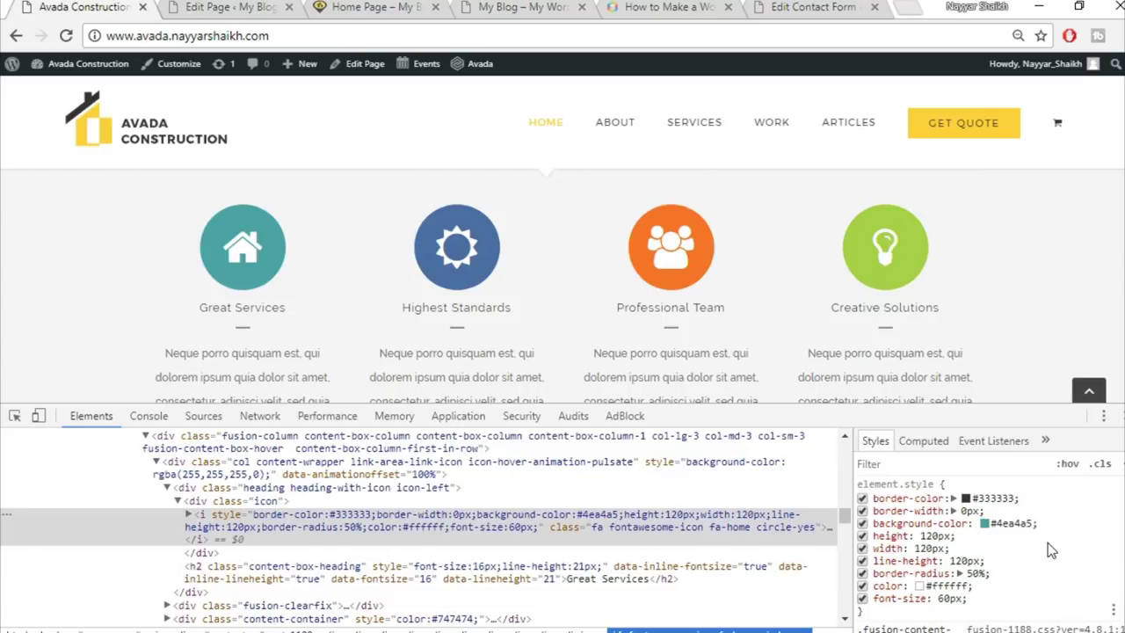
right_click(479, 275)
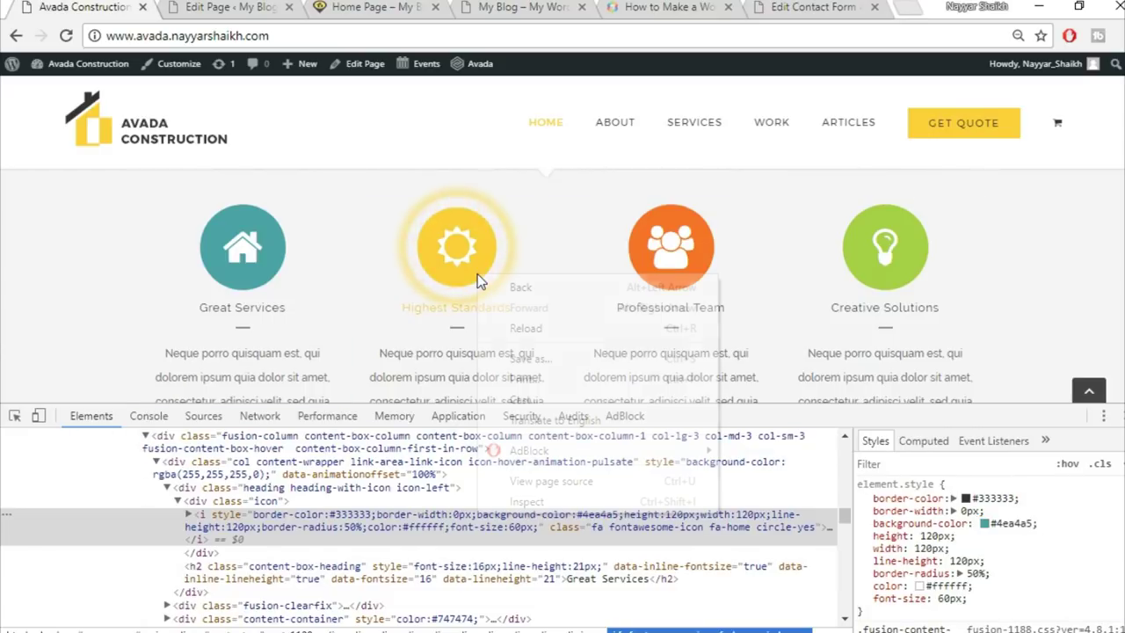
click(538, 506)
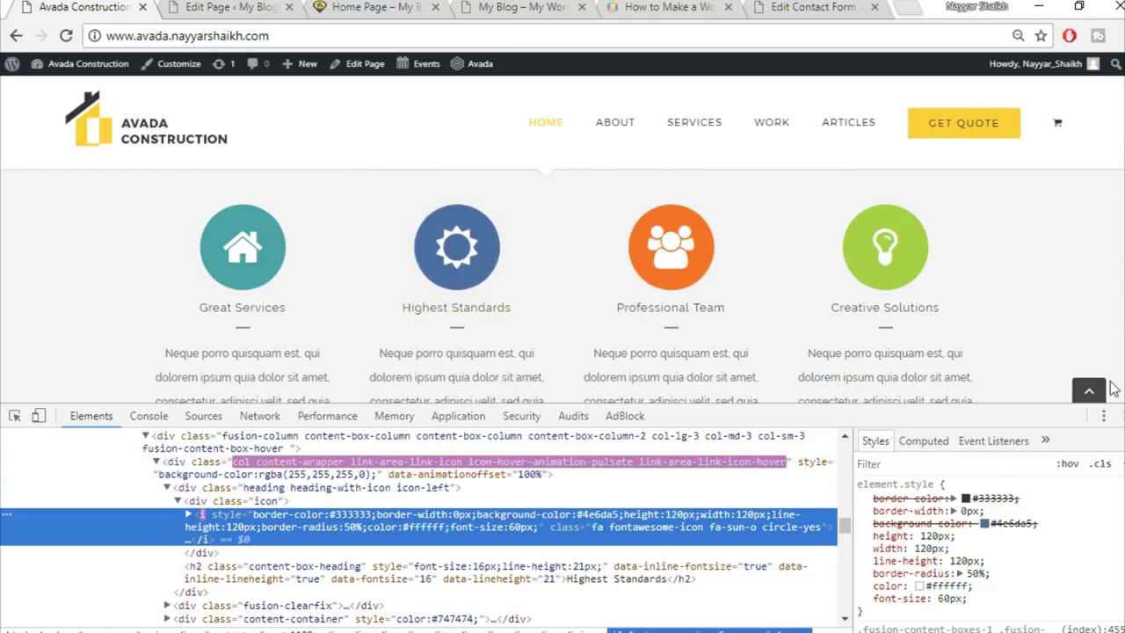
key(F12)
click(240, 7)
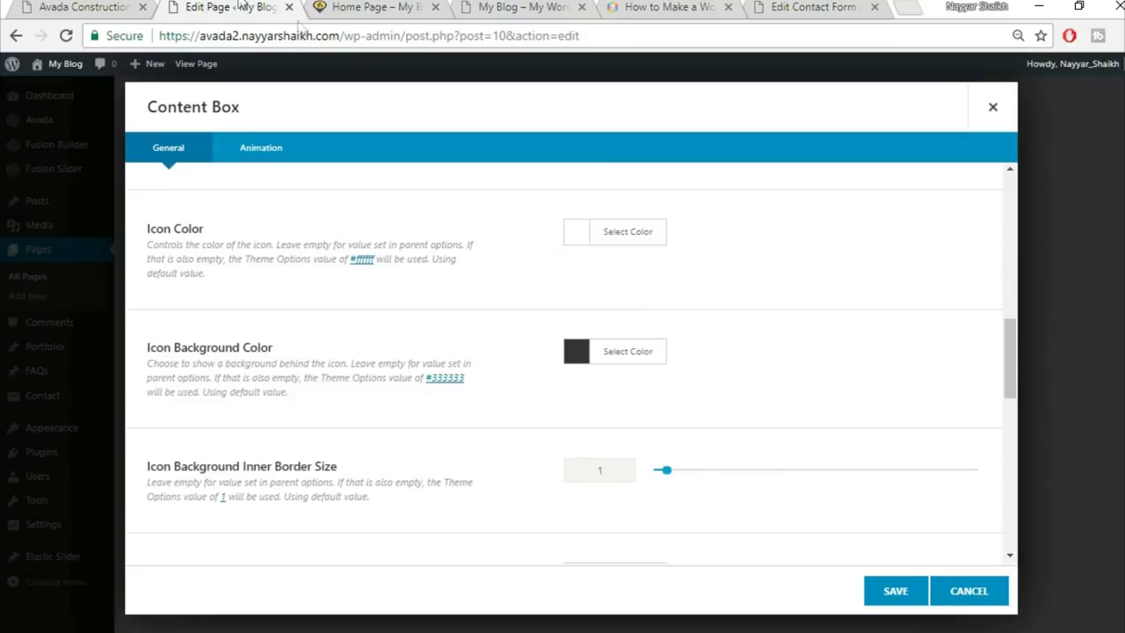
Give the icon the teal #4ea4a5 background and an inner border size of 0
click(630, 352)
click(720, 385)
key(ctrl+v)
click(934, 345)
scroll(934, 345, down, 1)
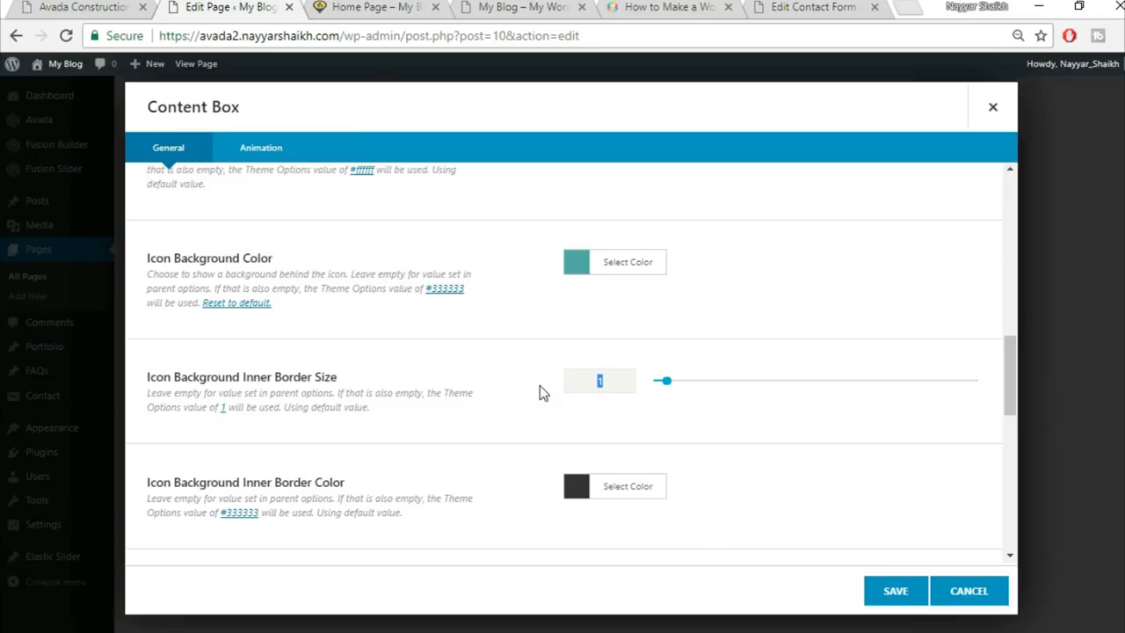
text(0)
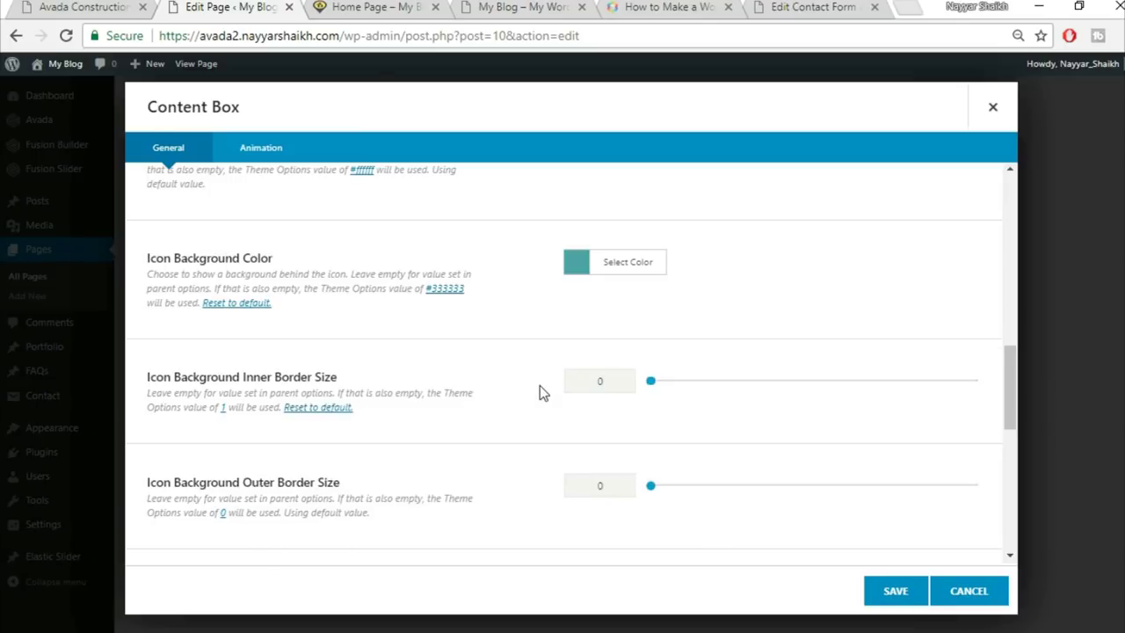
Replace the box content with the Neque porro paragraph from the demo and save the box
scroll(540, 412, down, 3)
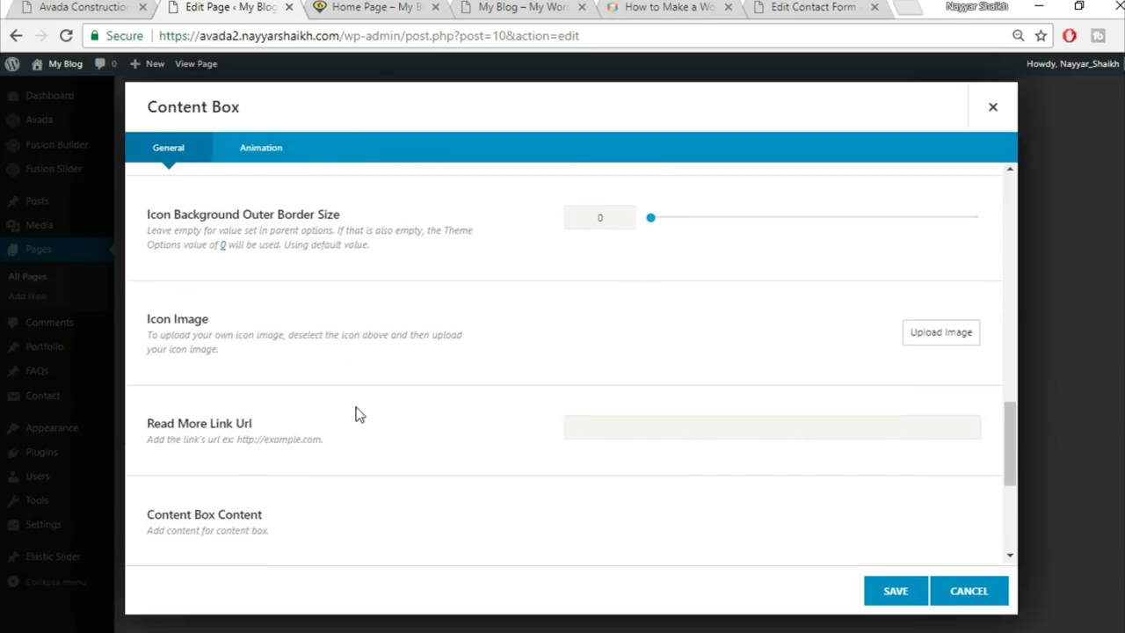
scroll(516, 409, down, 3)
key(ctrl+a)
key(BackSpace)
click(83, 7)
drag(156, 360, 342, 421)
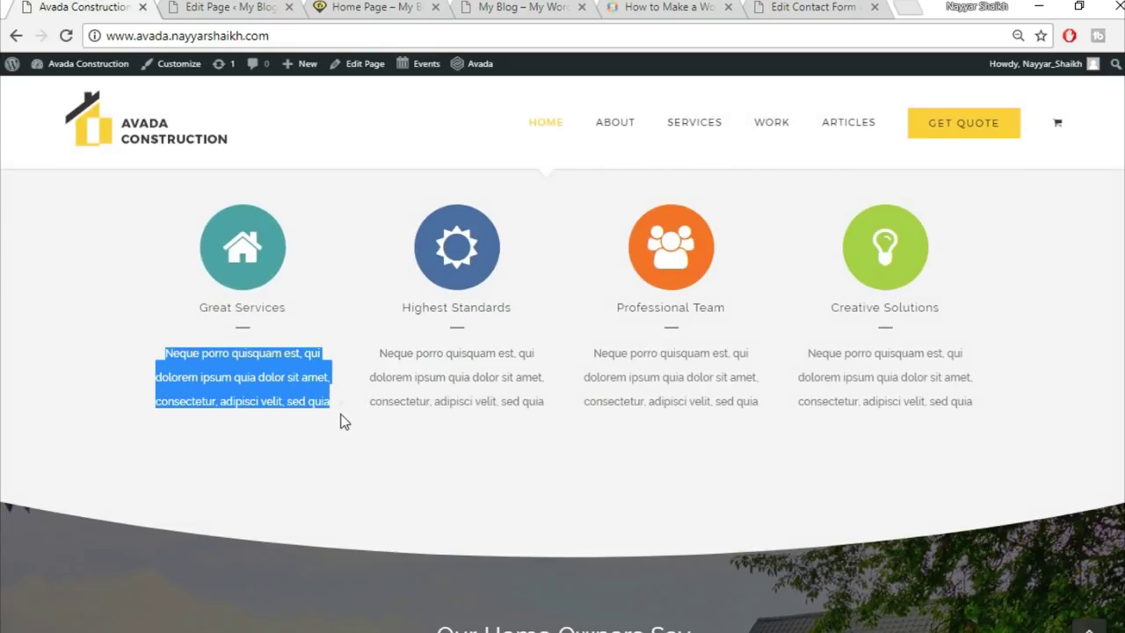
click(218, 7)
key(ctrl+v)
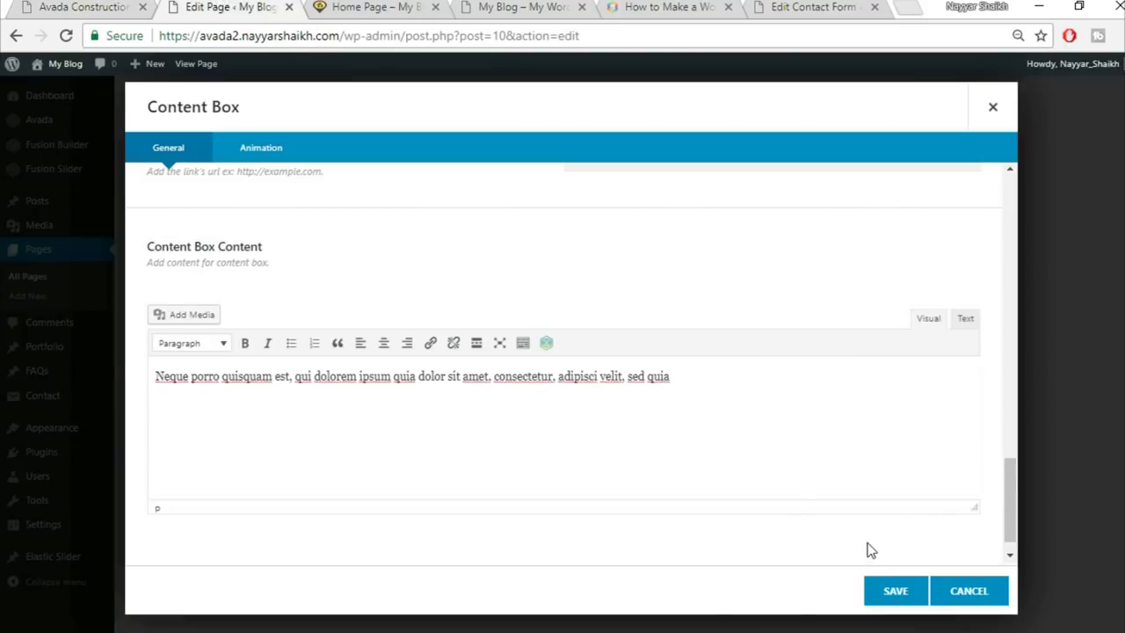
scroll(871, 550, down, 1)
click(903, 596)
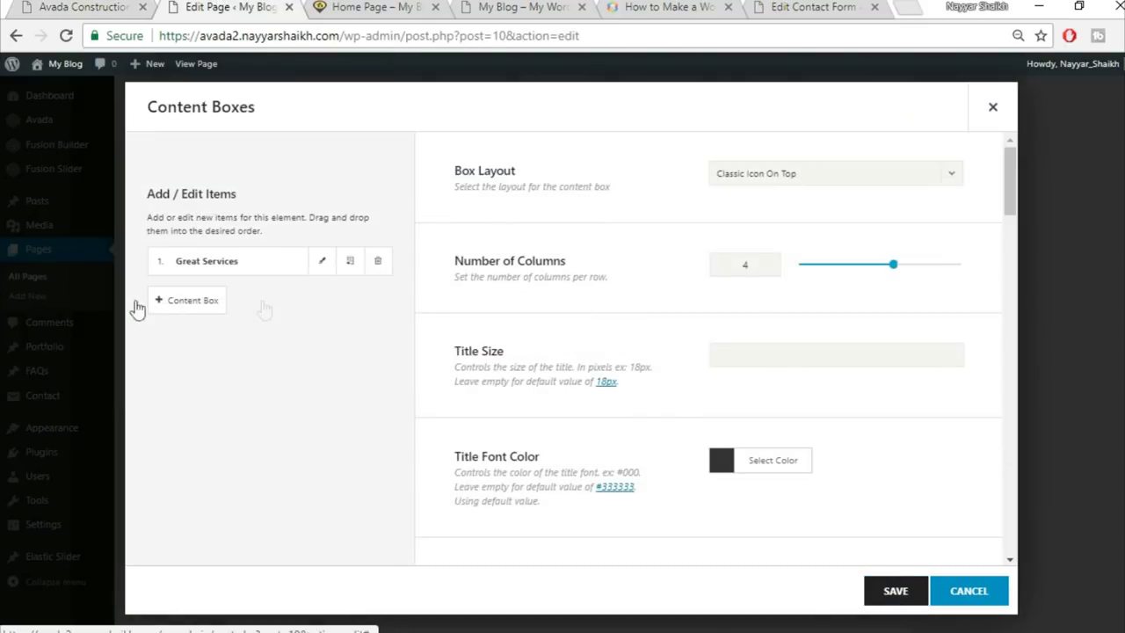
Clone the Great Services box into four boxes and save the Content Boxes element
click(349, 263)
click(349, 263)
click(349, 267)
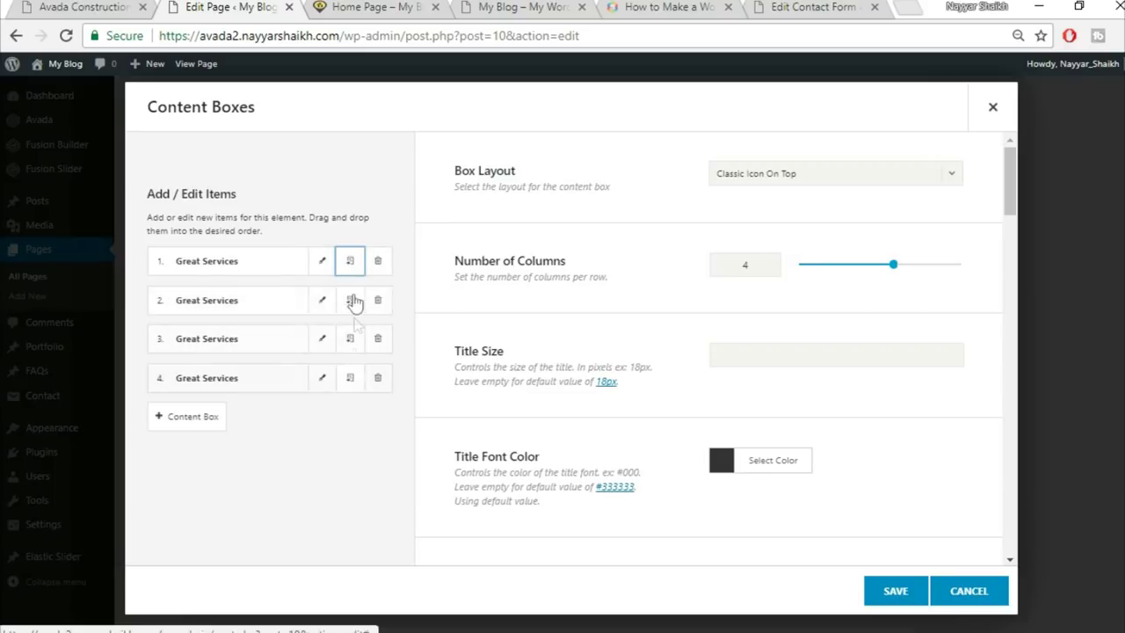
key(ctrl+1)
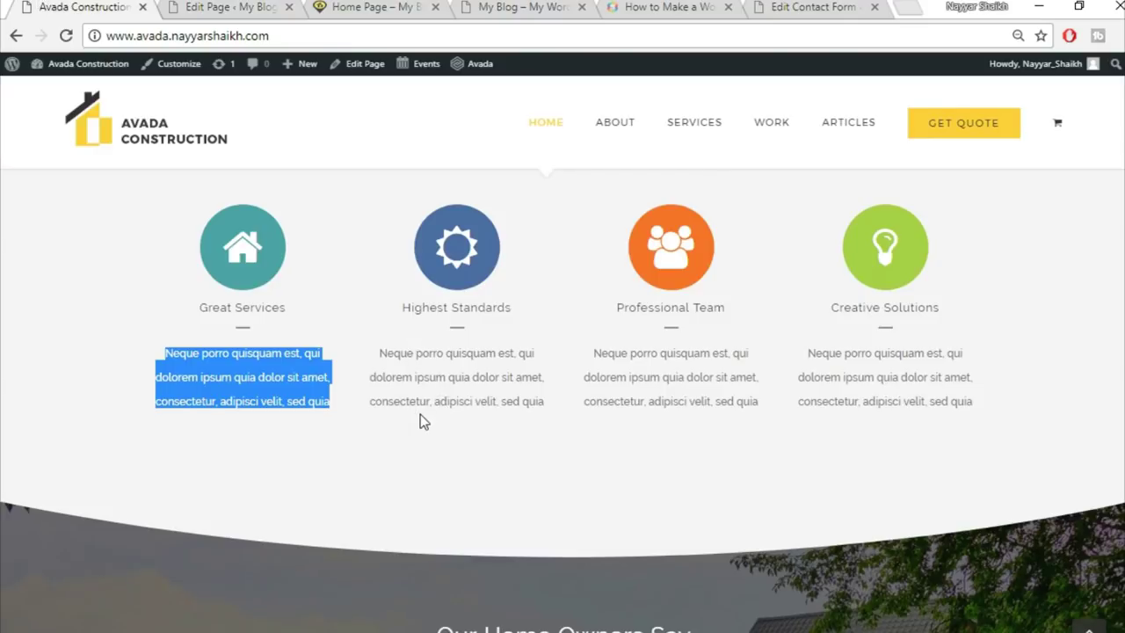
click(421, 422)
click(230, 7)
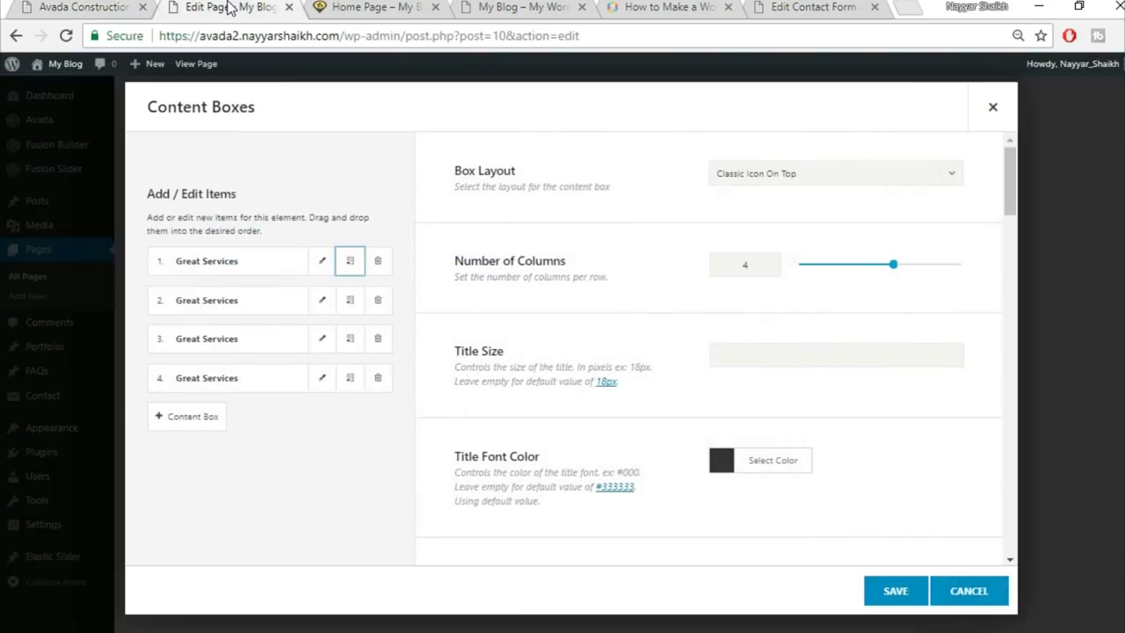
click(886, 595)
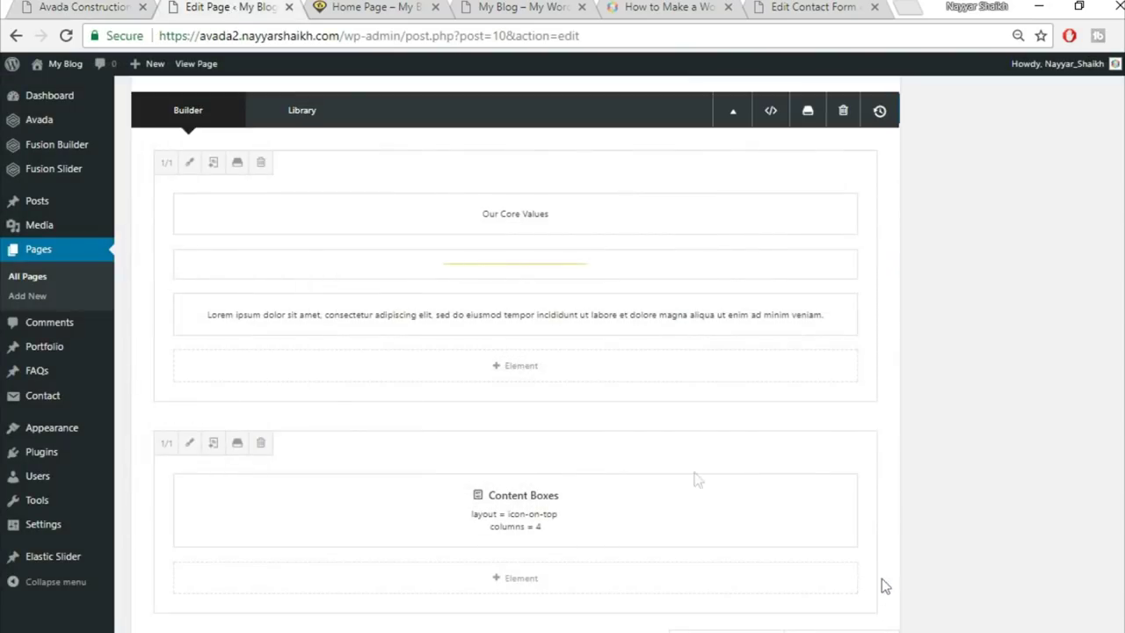
click(95, 5)
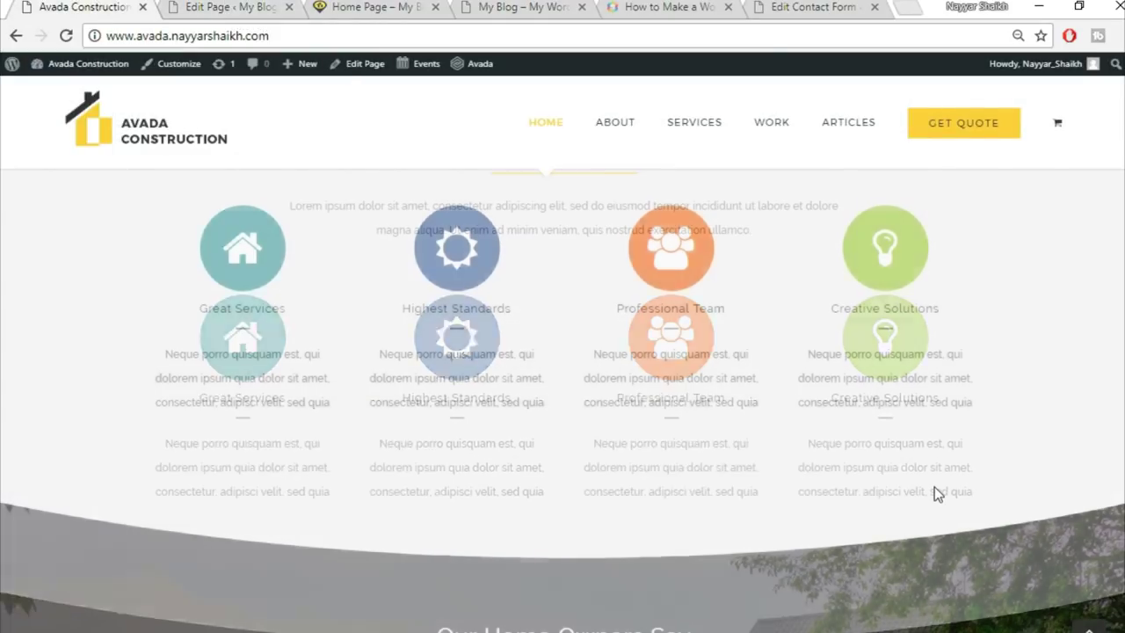
scroll(934, 486, up, 3)
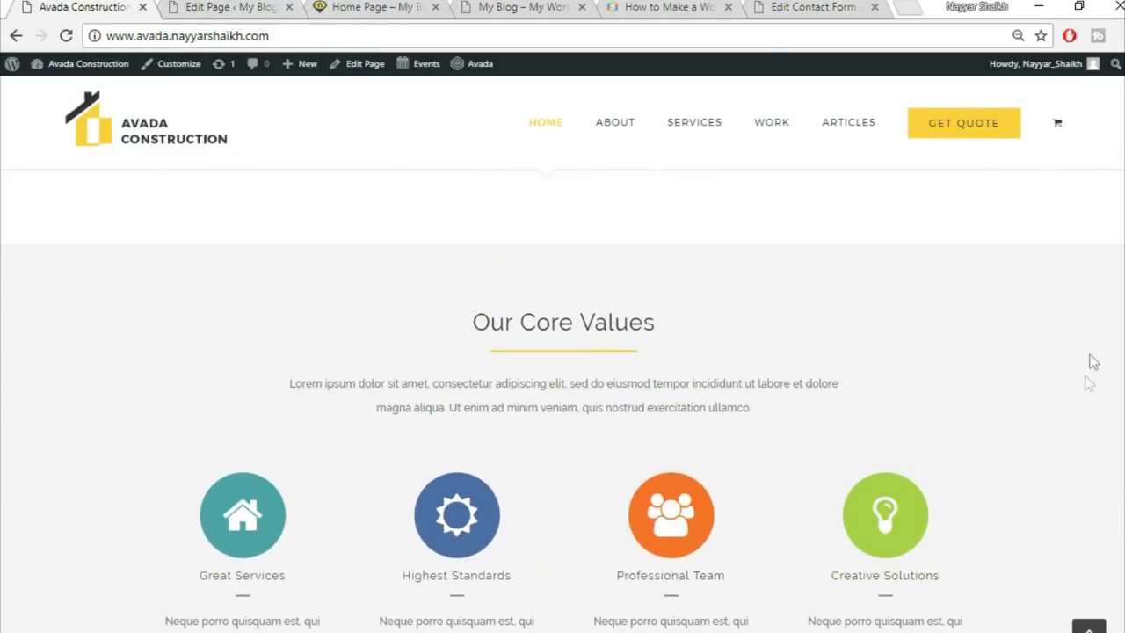
Set the Our Core Values container's background colour to #f5f5f5
scroll(1093, 363, up, 2)
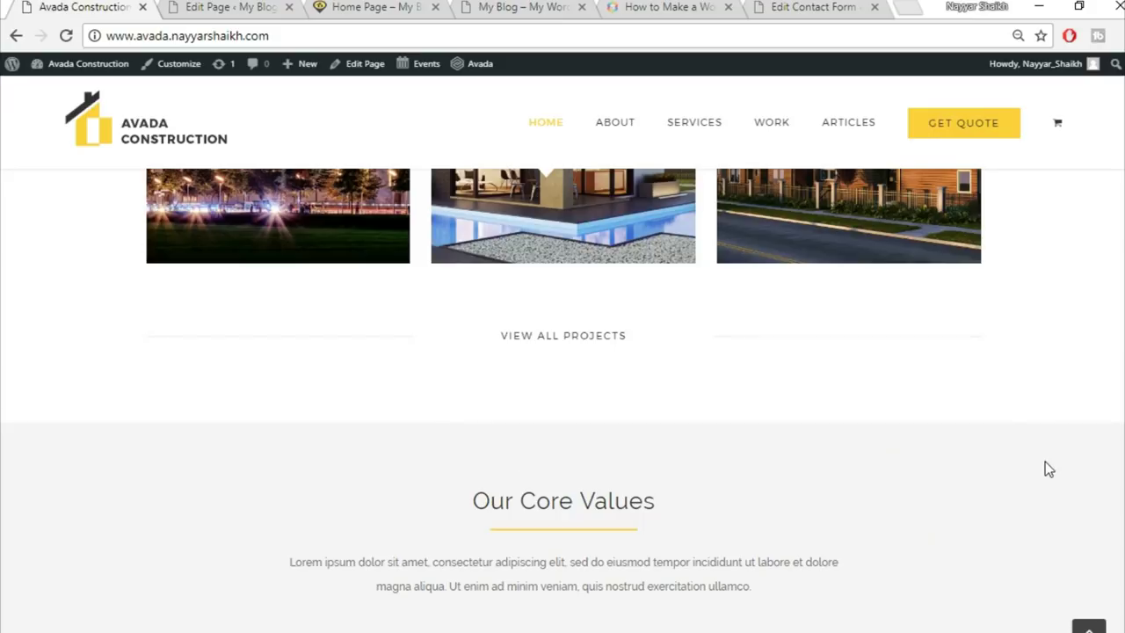
scroll(1016, 402, down, 1)
click(218, 9)
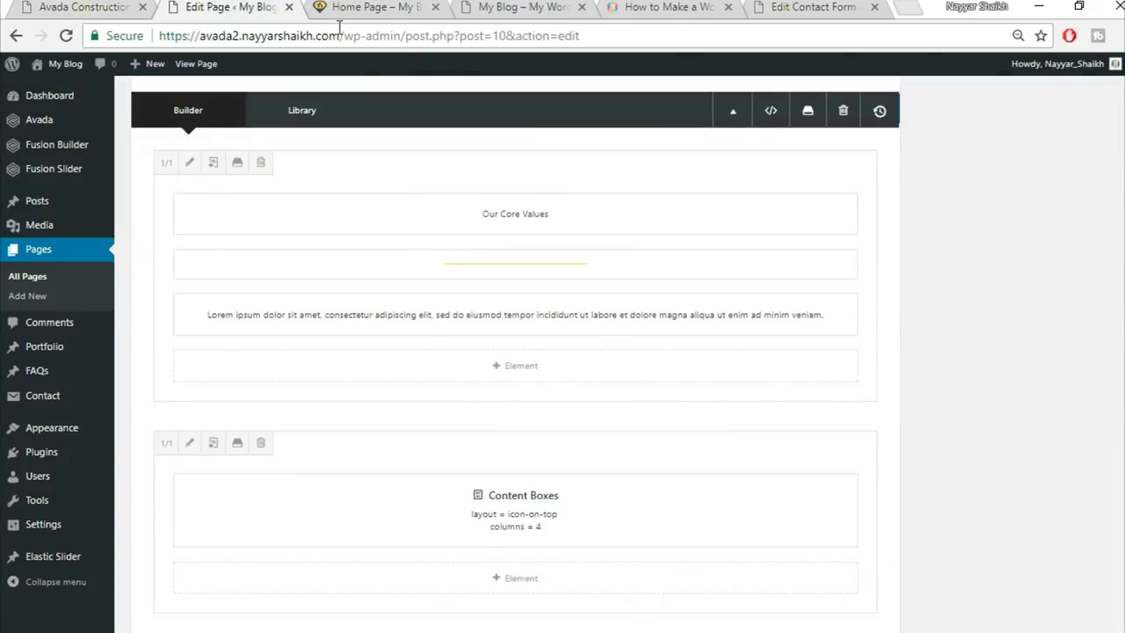
click(761, 289)
click(301, 150)
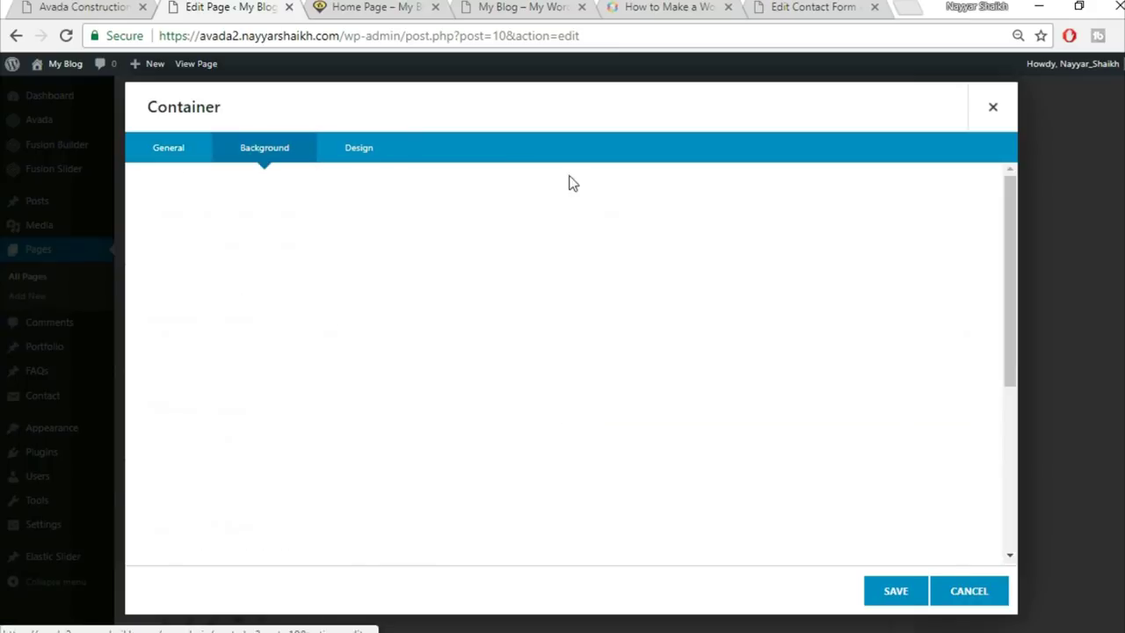
click(637, 218)
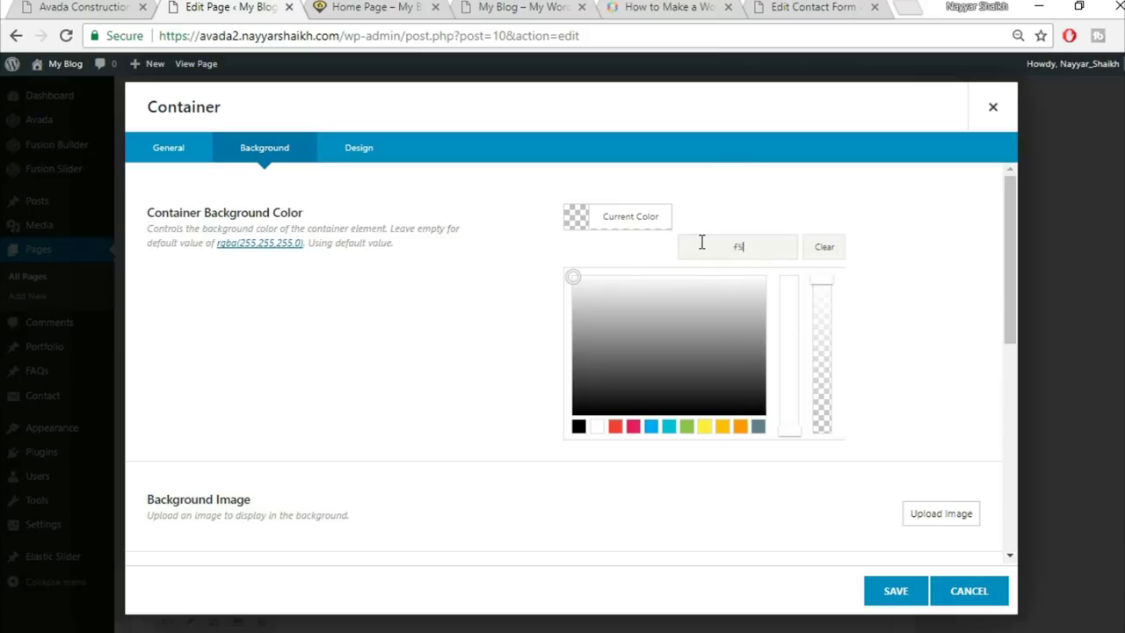
text(5f5f5)
click(896, 591)
Update the Home Page to publish the changes
scroll(1081, 469, up, 5)
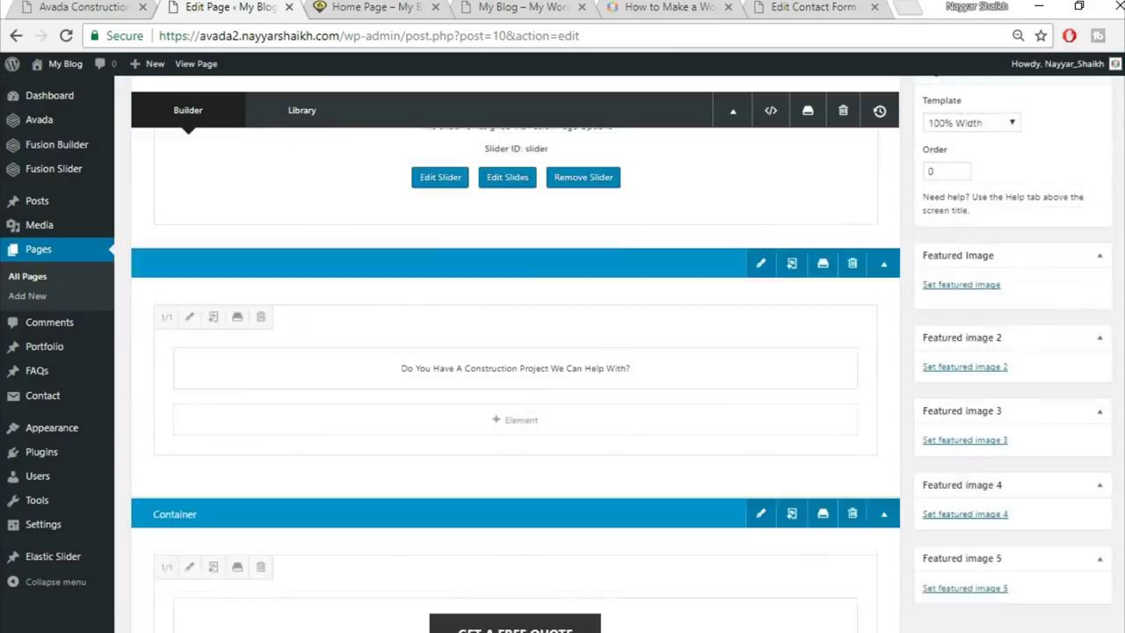
scroll(1080, 395, up, 3)
click(1083, 327)
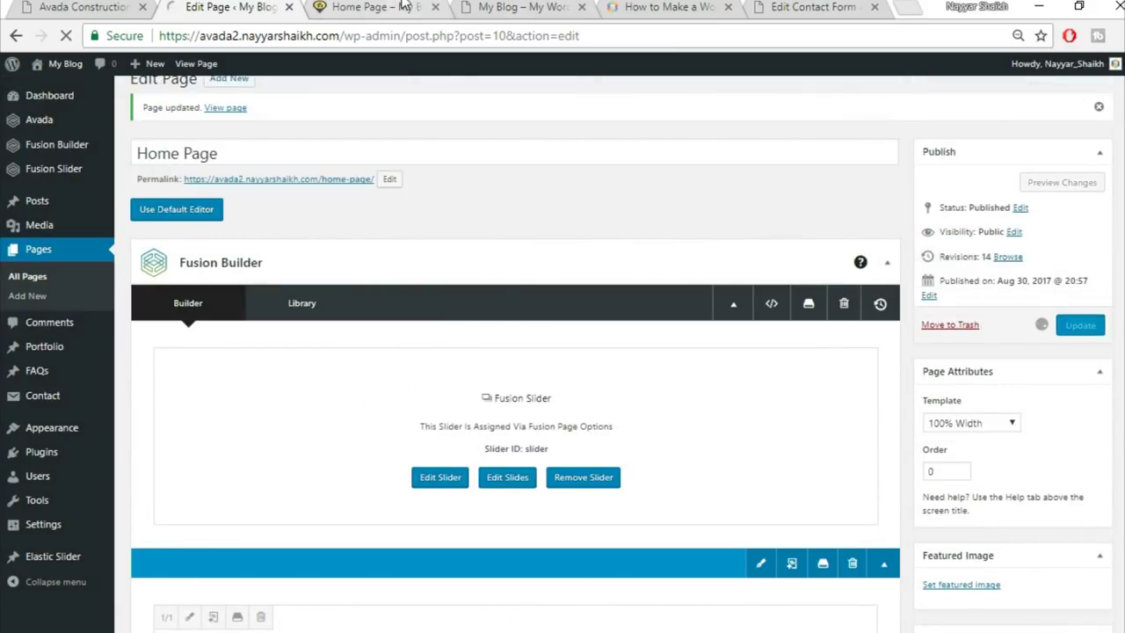
Reload the live Home Page and scroll to check the four teal Great Services boxes
click(403, 6)
click(422, 35)
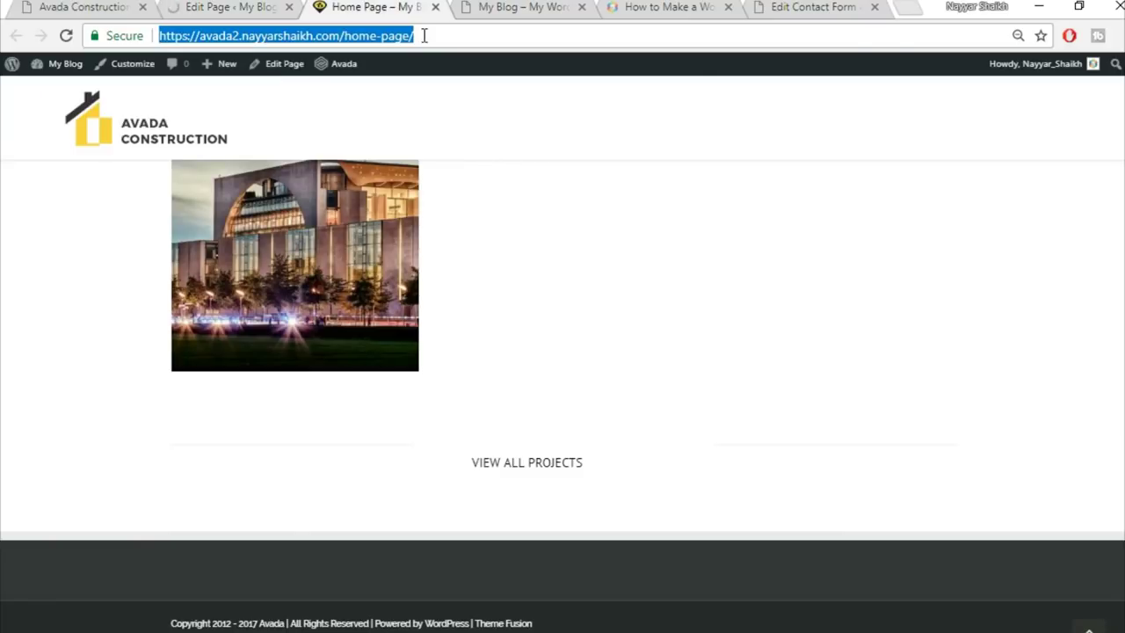
key(Return)
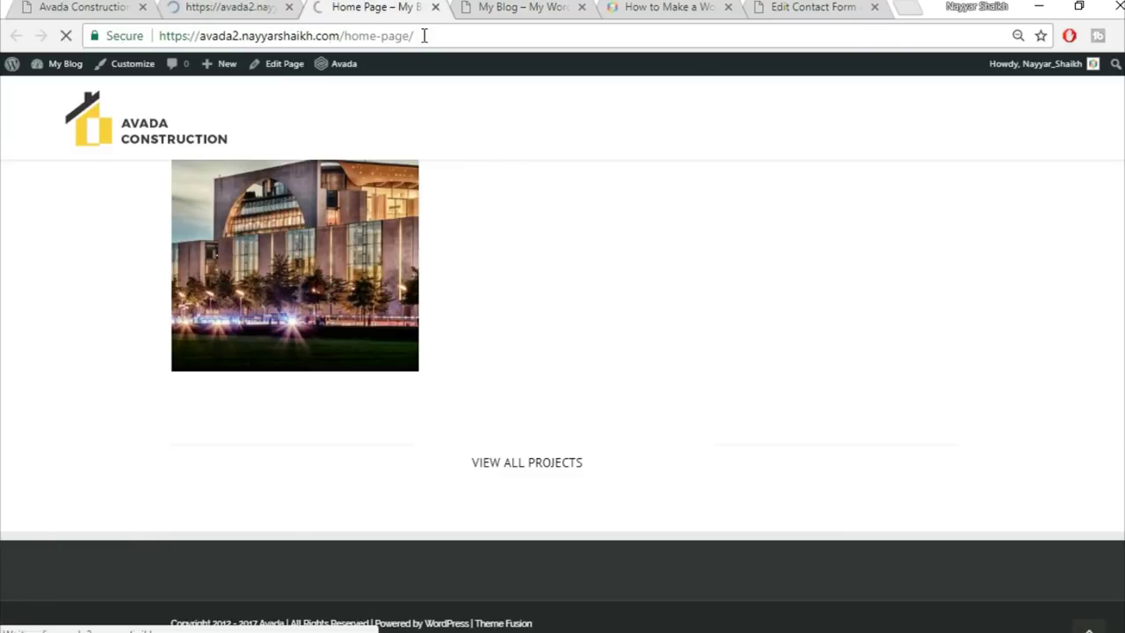
scroll(863, 401, down, 4)
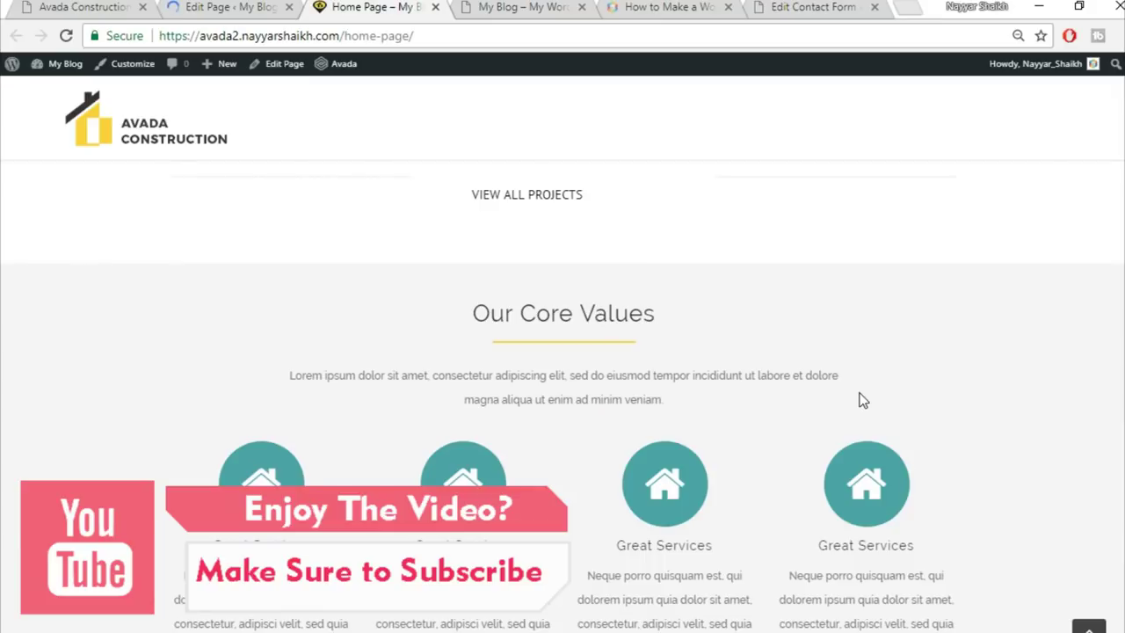
scroll(946, 325, up, 1)
scroll(1060, 394, down, 1)
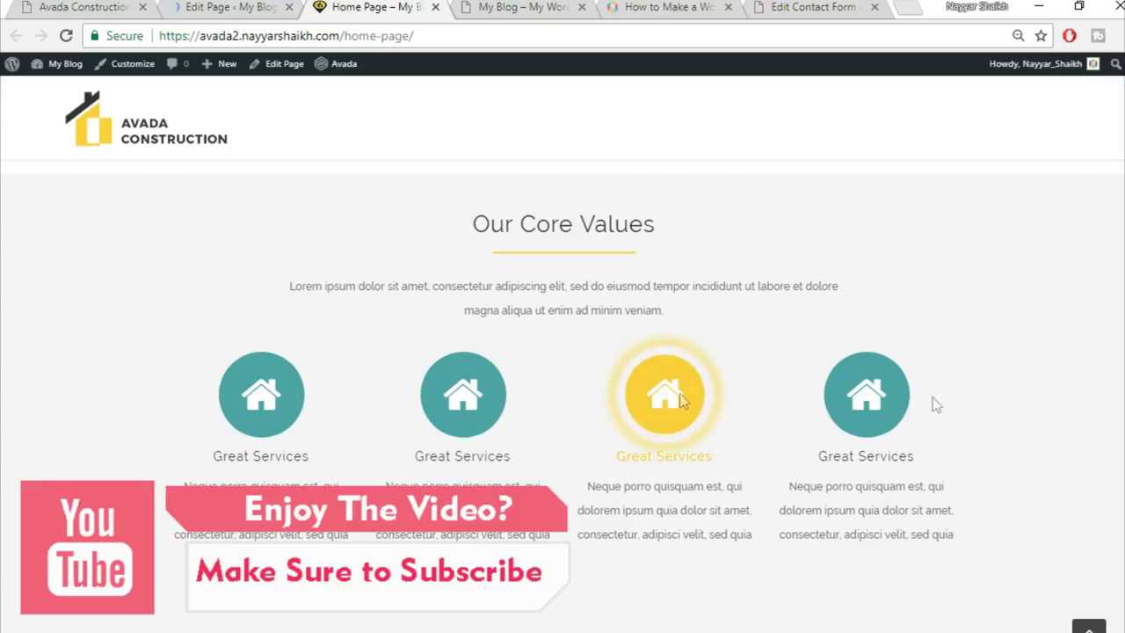
scroll(951, 392, down, 1)
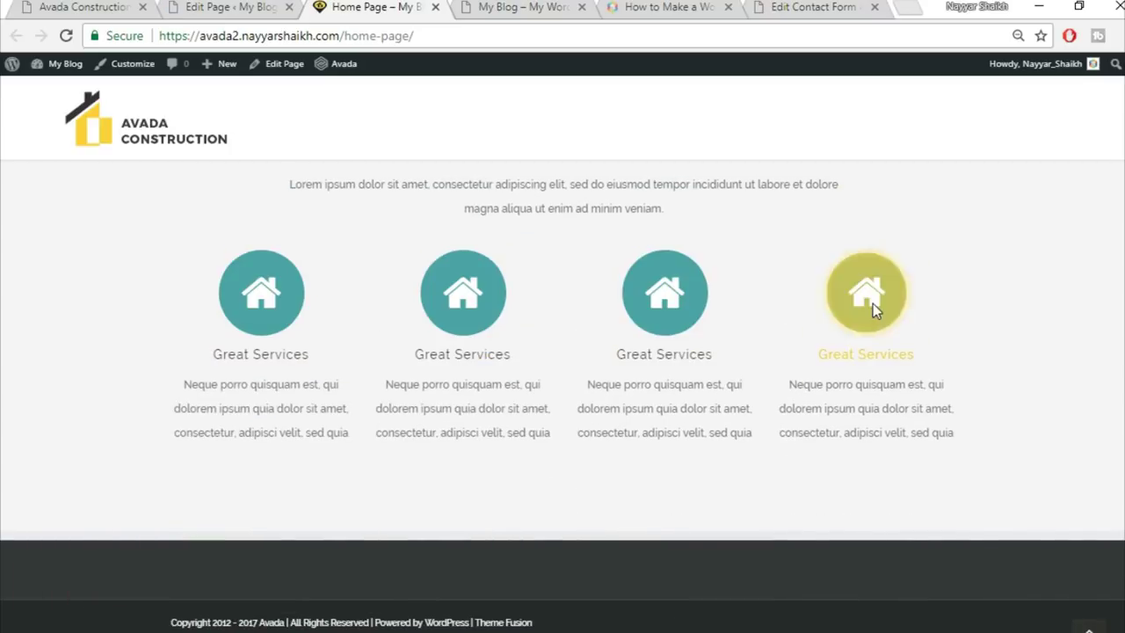
Bring up the Avada Construction demo and scroll to its testimonials
click(52, 5)
scroll(472, 397, down, 3)
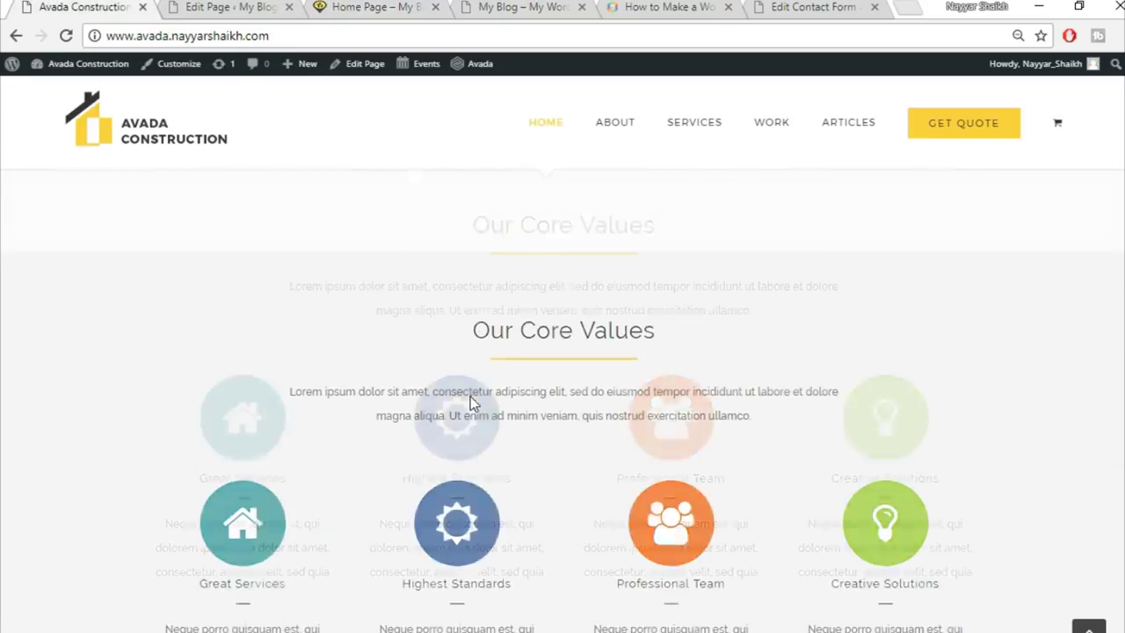
click(234, 7)
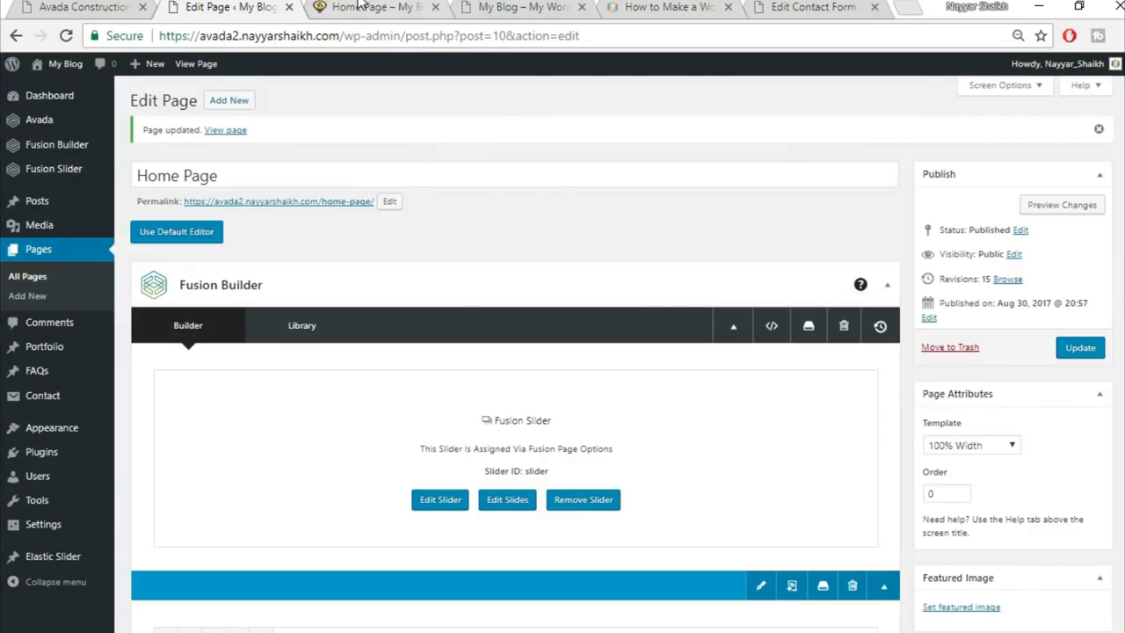
click(361, 5)
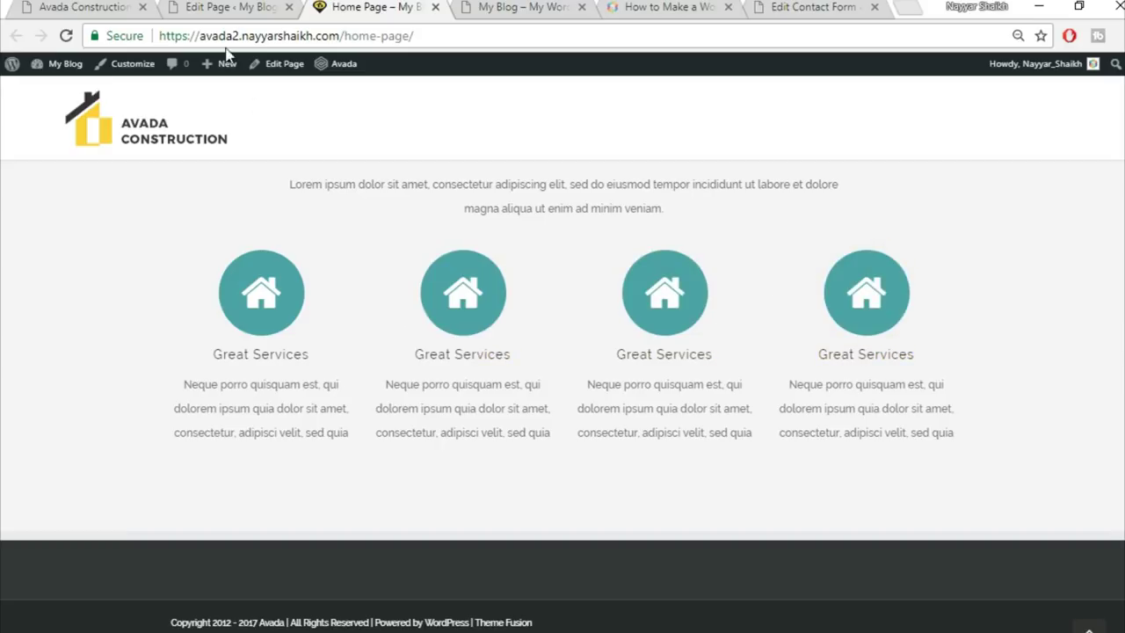
click(90, 5)
scroll(774, 447, down, 3)
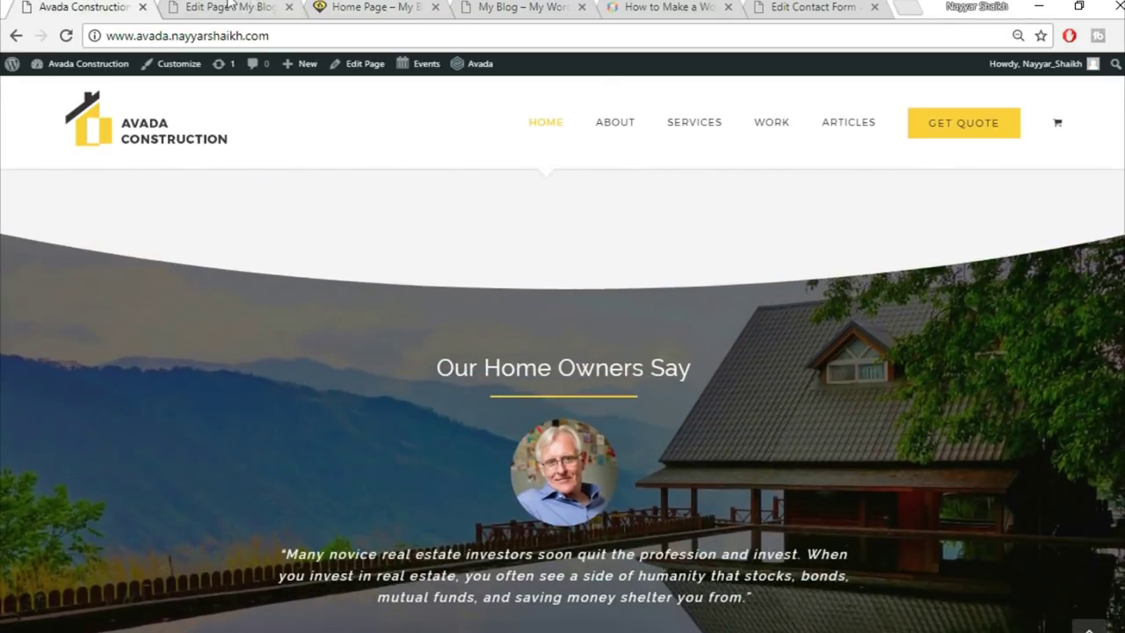
Add a new one-column container below the content boxes
click(231, 6)
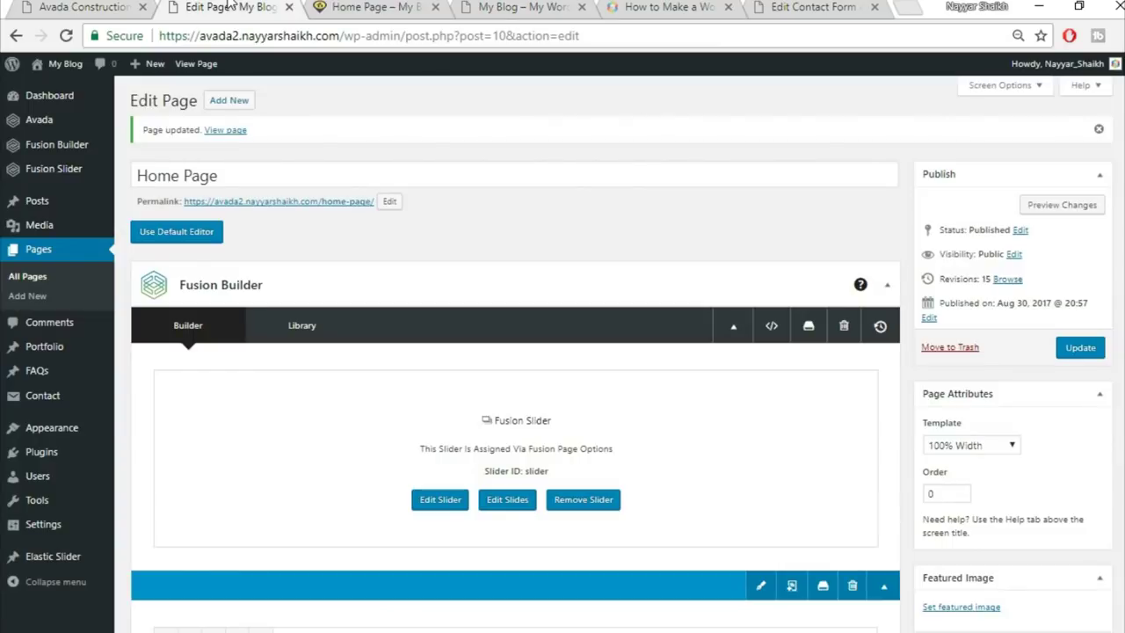
scroll(1018, 458, down, 15)
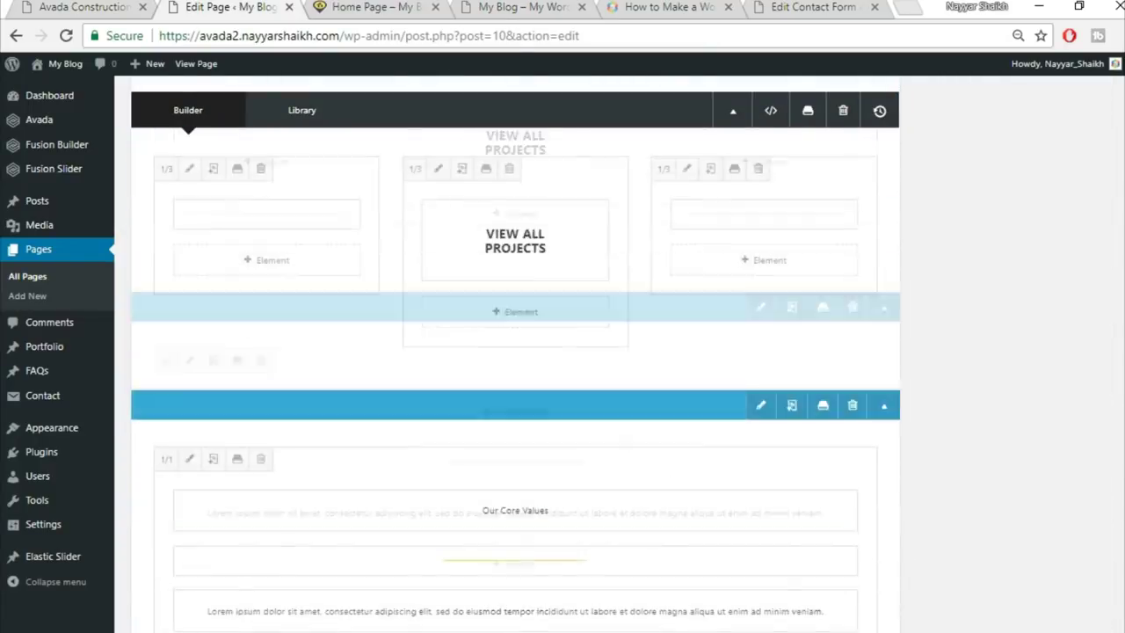
scroll(1018, 454, down, 5)
click(735, 314)
click(390, 238)
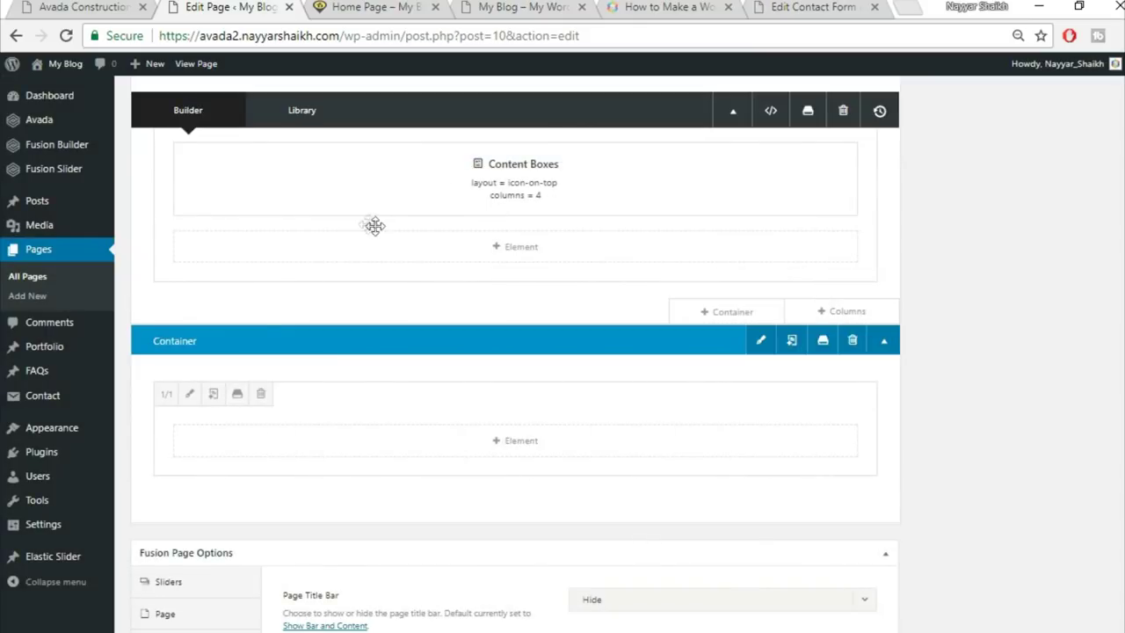
key(ctrl+1)
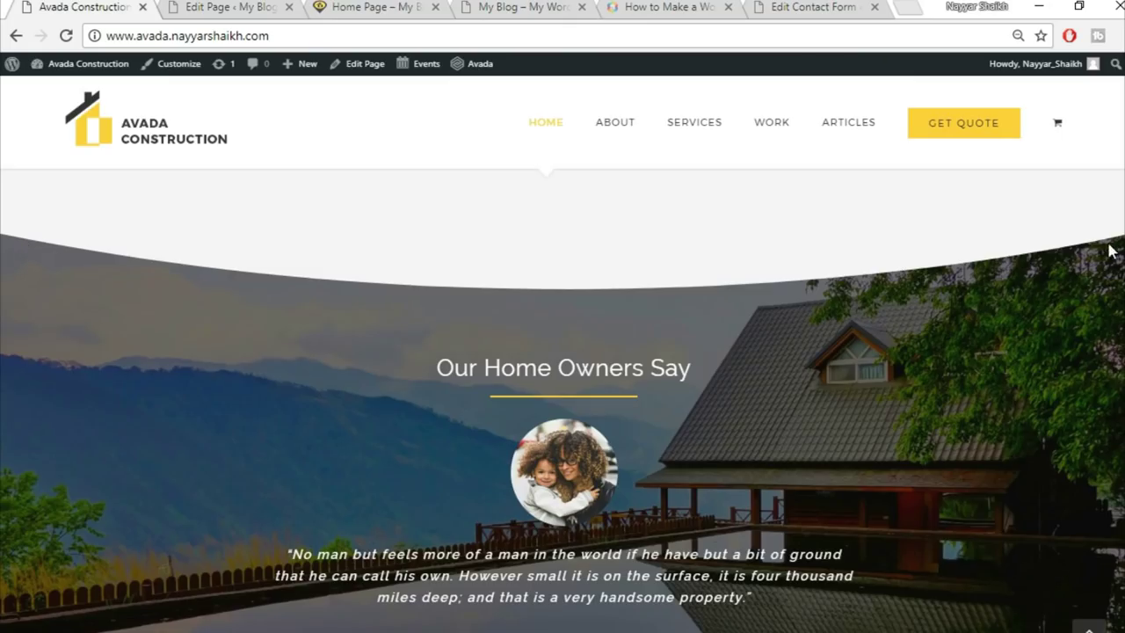
click(208, 6)
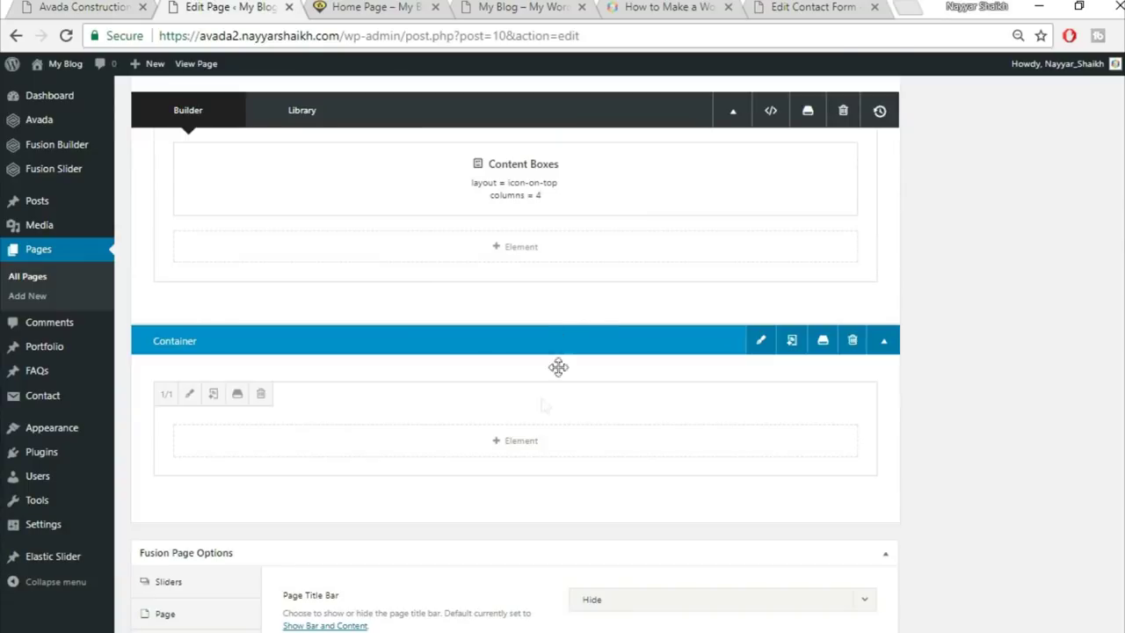
Add a Section Separator with Big Half Circle style, positioned at the bottom
click(538, 450)
click(895, 103)
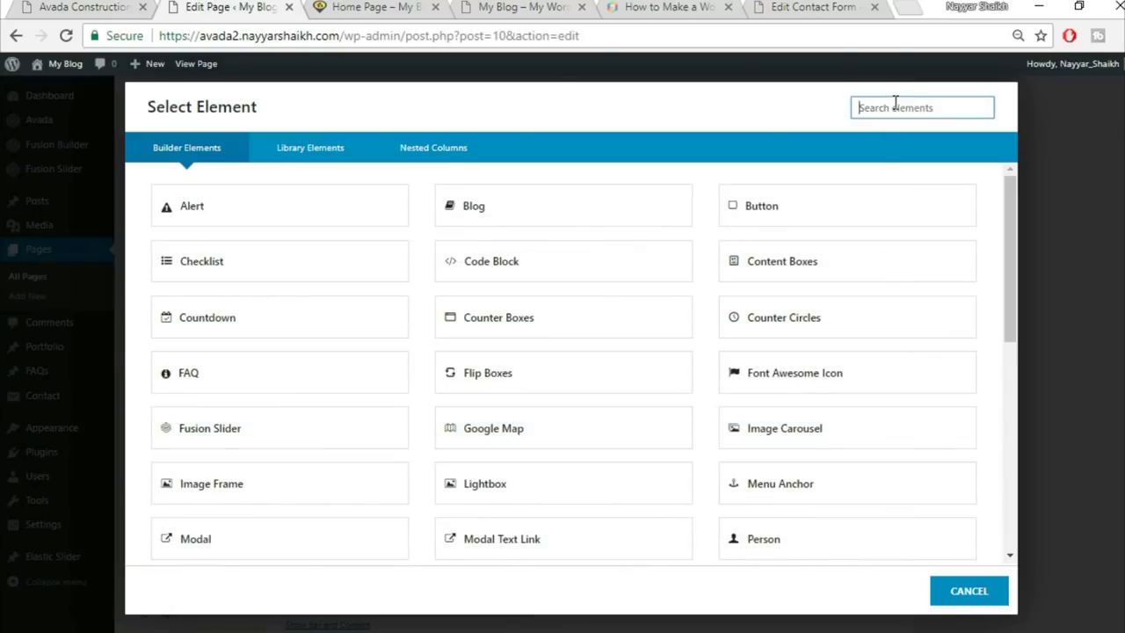
text(sex)
key(BackSpace)
text(c)
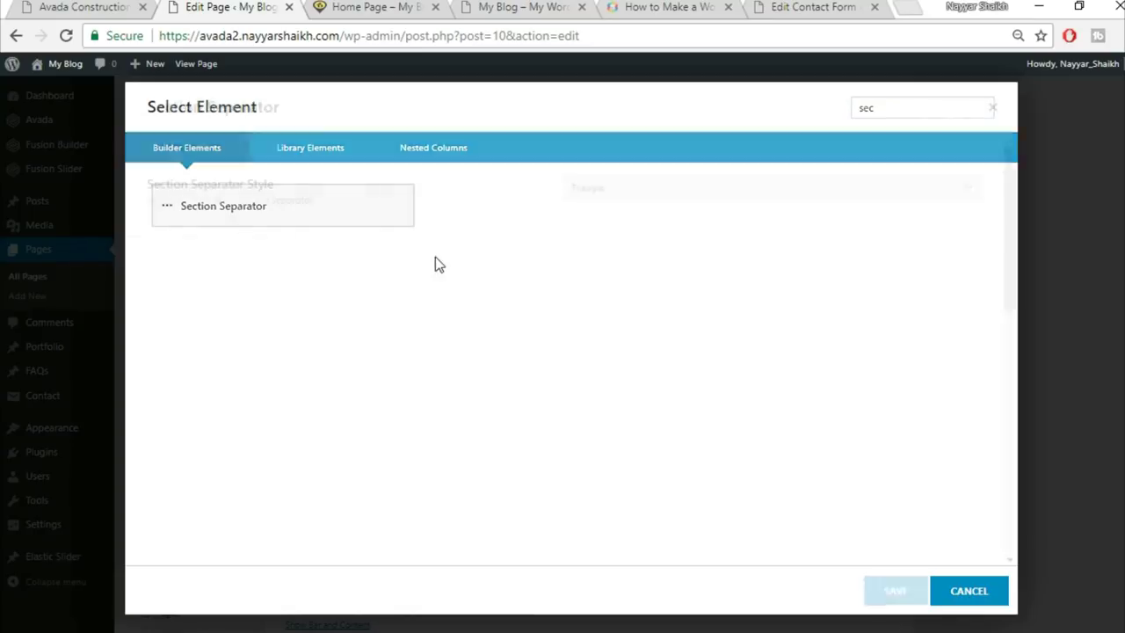
click(659, 196)
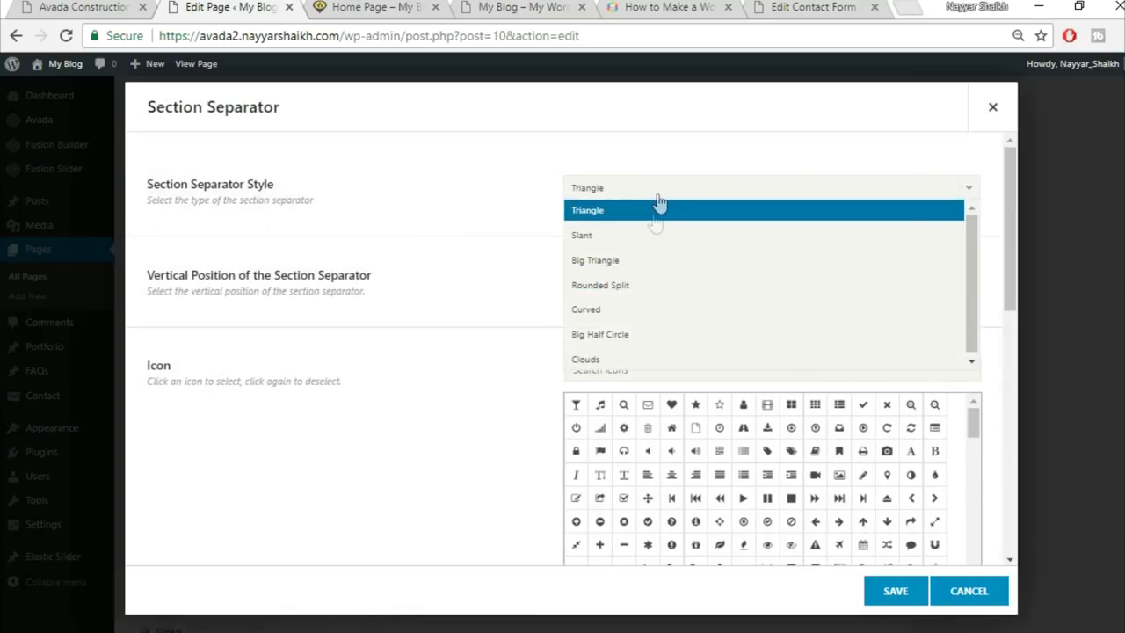
click(651, 346)
click(638, 282)
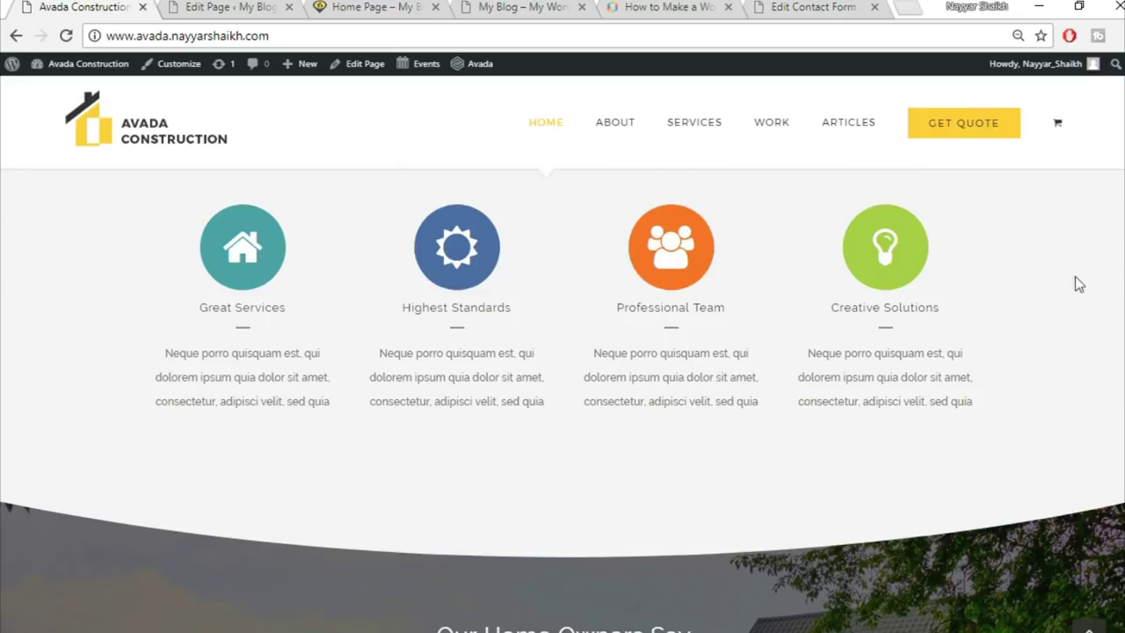
Keep the separator's default background colour and save the separator
click(231, 7)
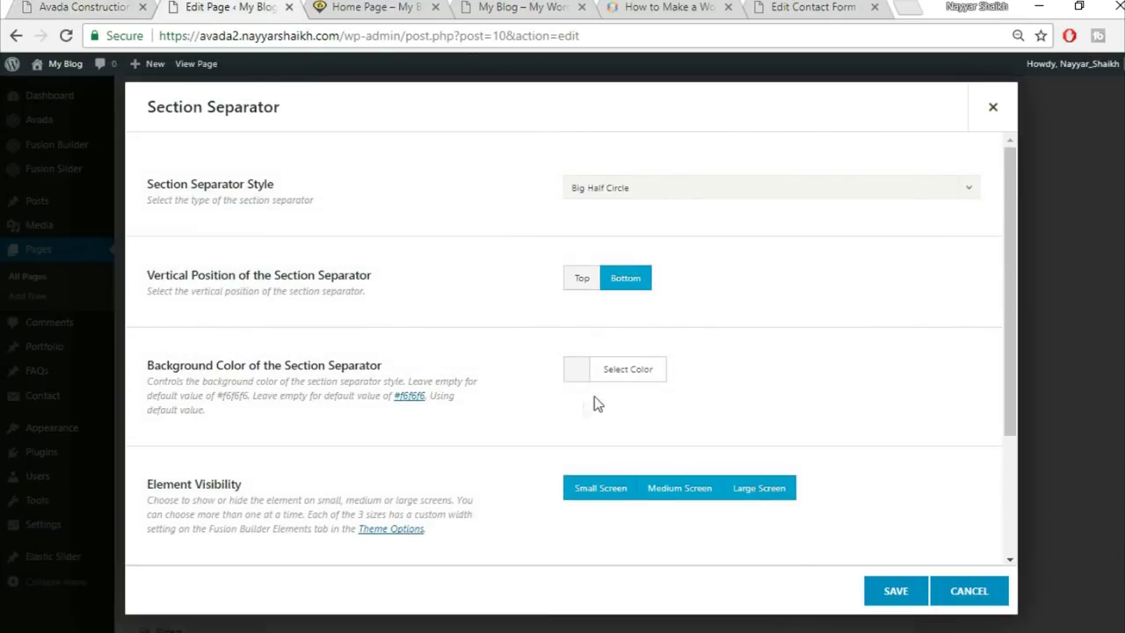
click(626, 371)
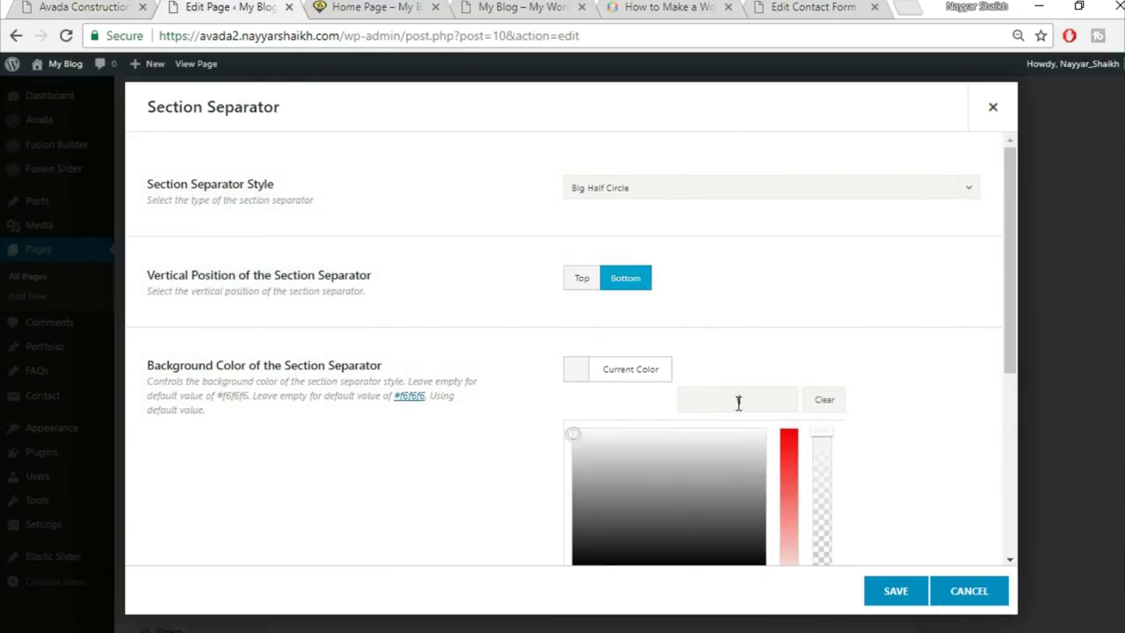
click(937, 444)
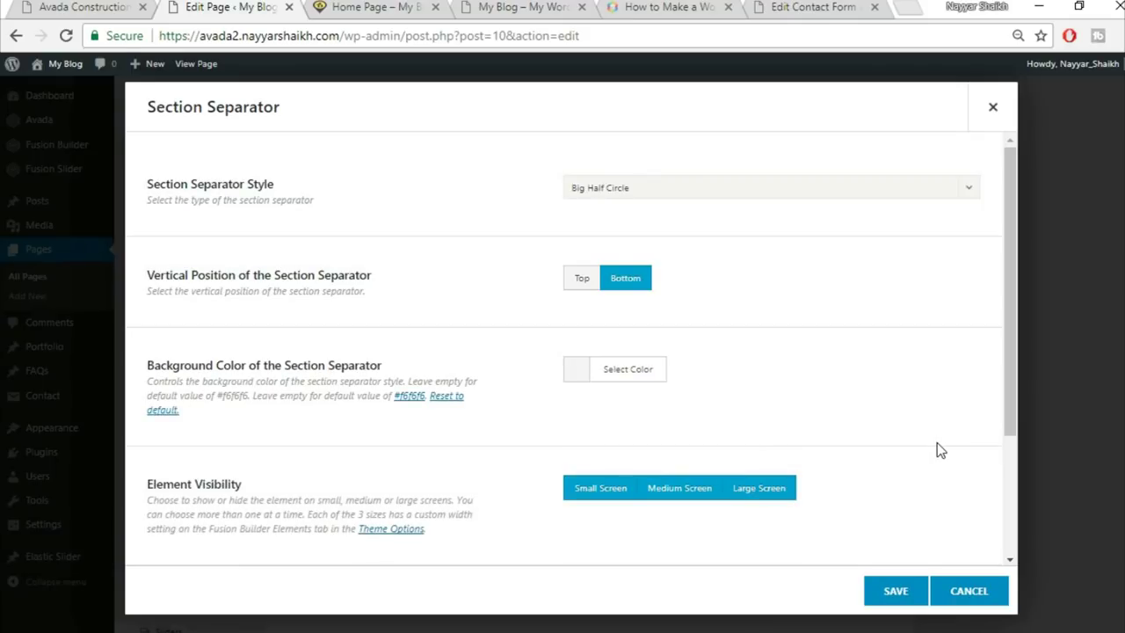
scroll(899, 402, down, 2)
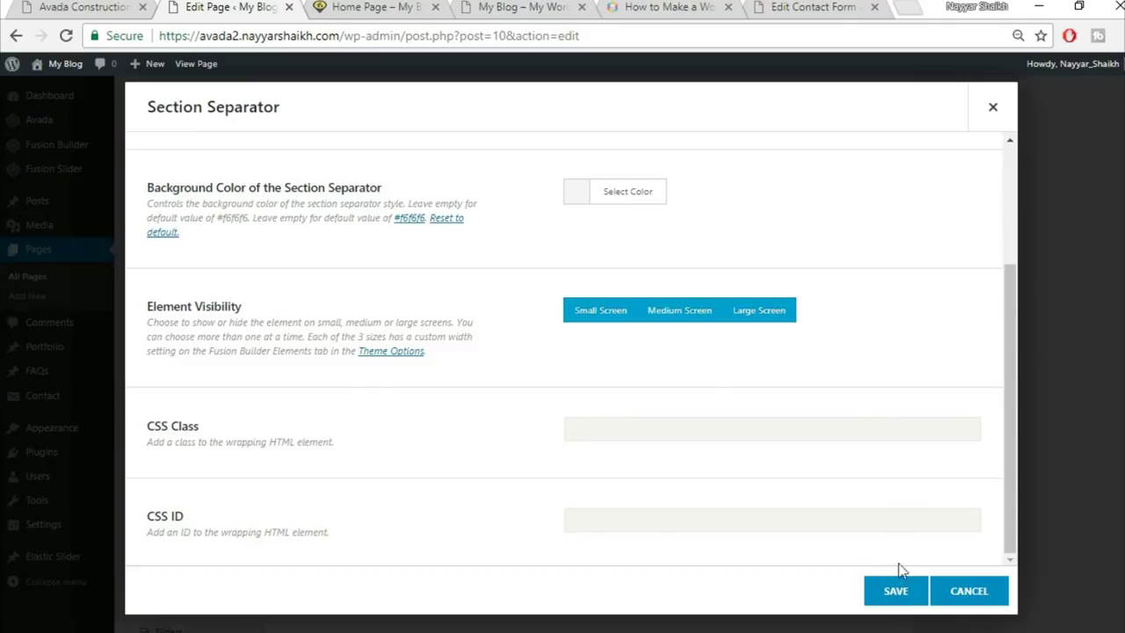
click(894, 594)
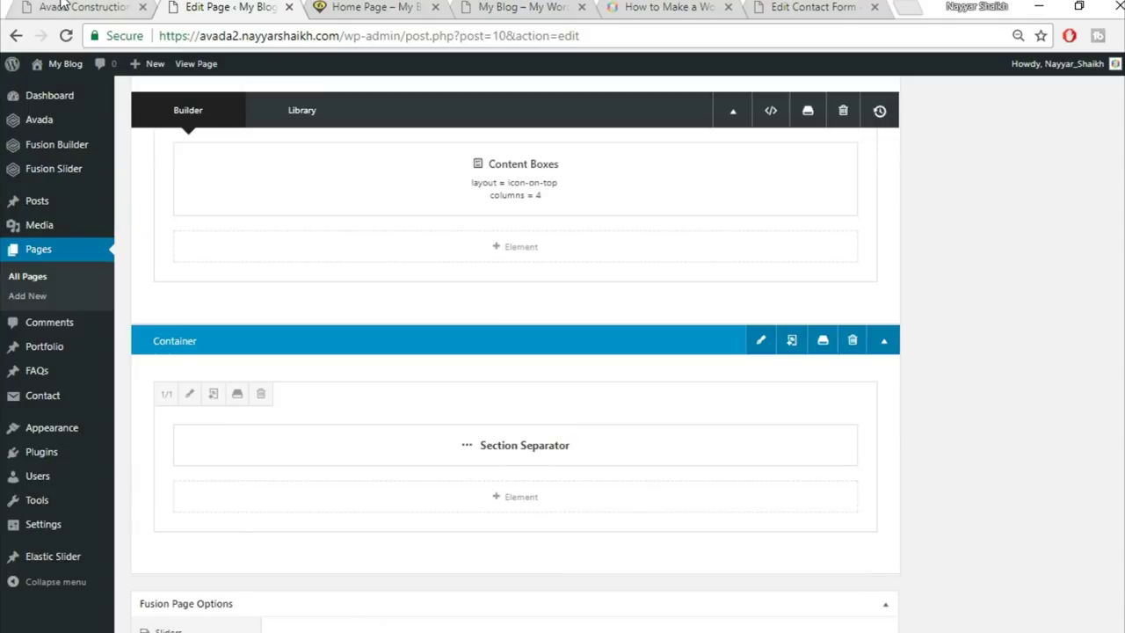
click(63, 5)
Insert the saved Title container from the library containers
scroll(877, 407, up, 1)
scroll(877, 405, down, 5)
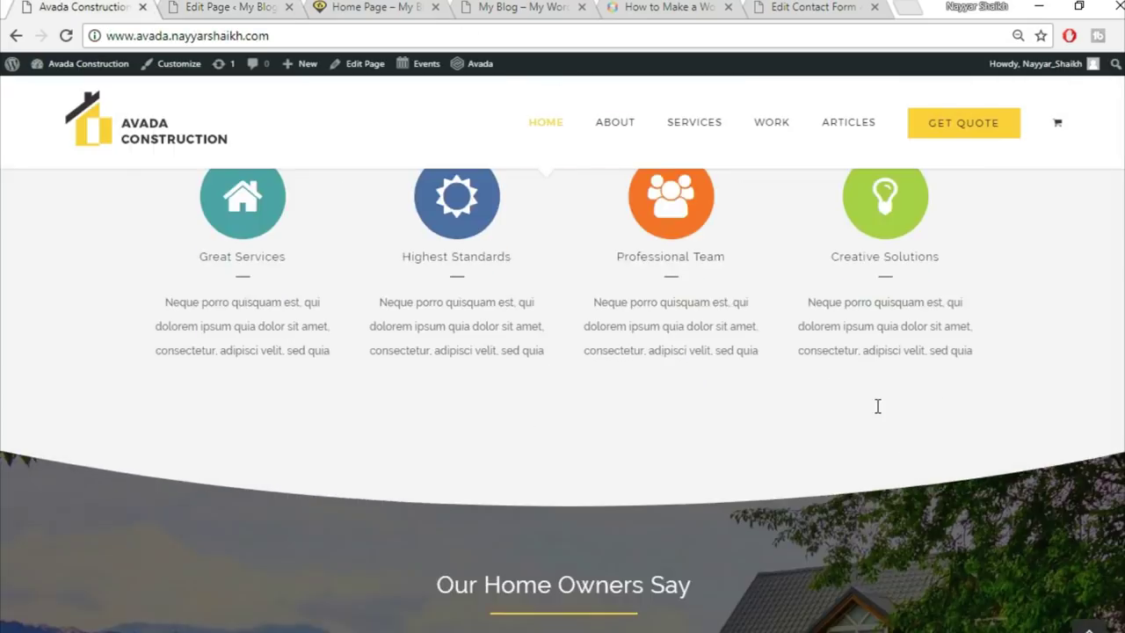
scroll(472, 317, up, 1)
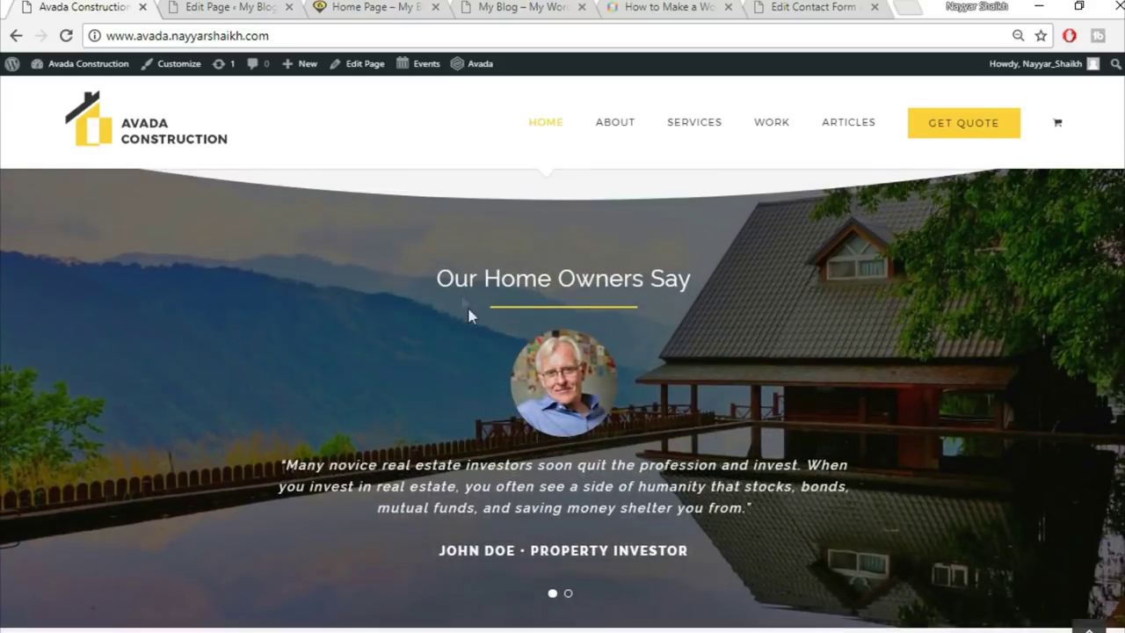
click(239, 6)
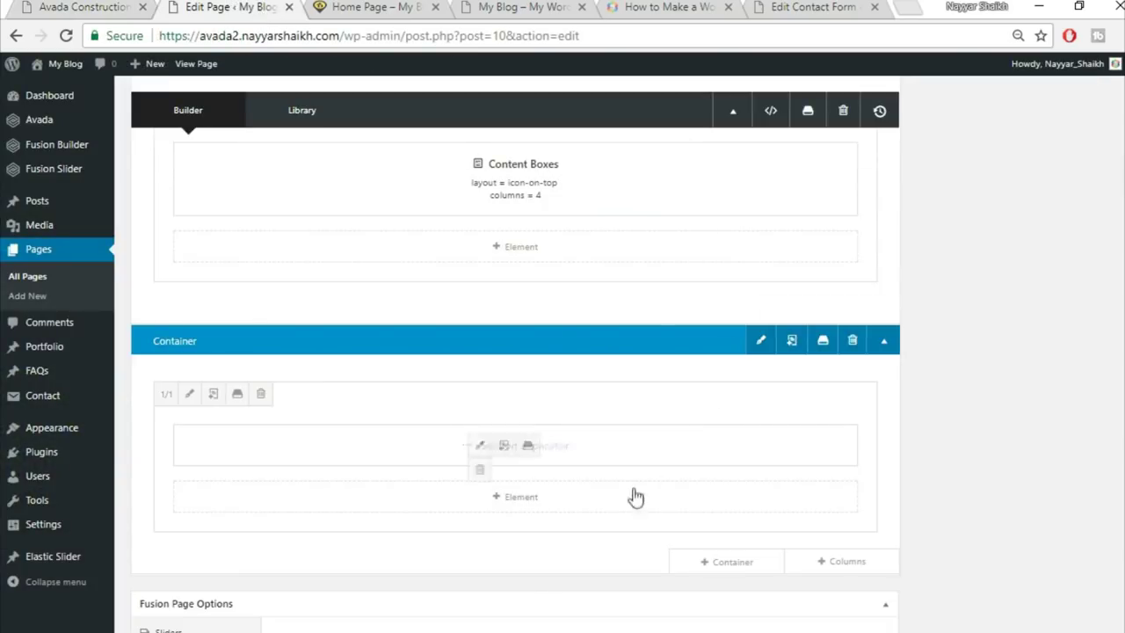
click(753, 568)
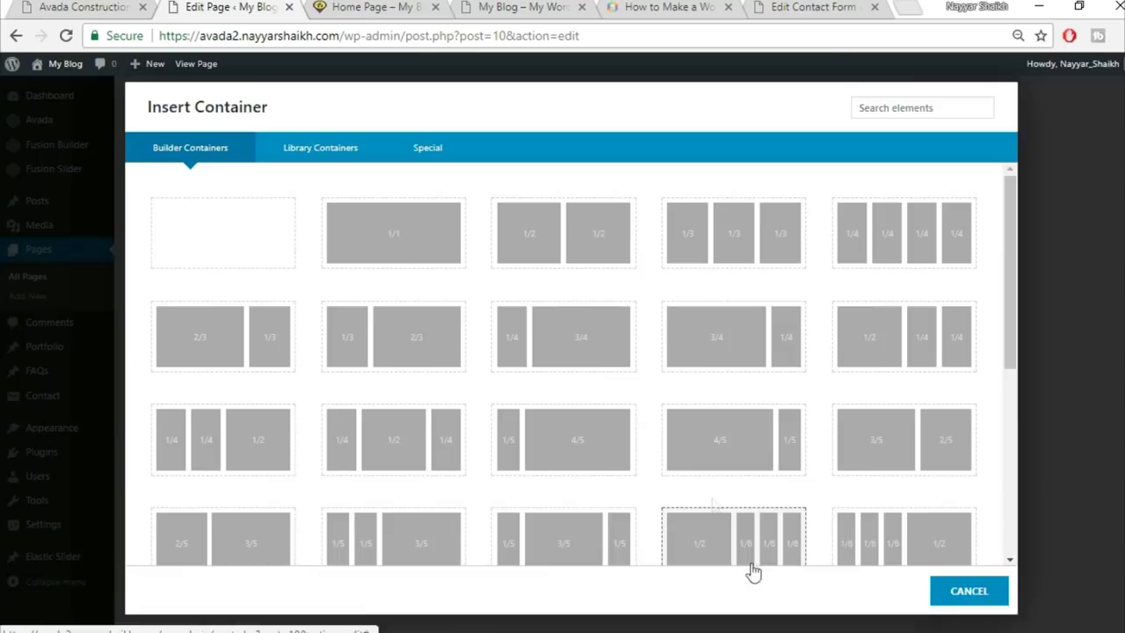
click(310, 154)
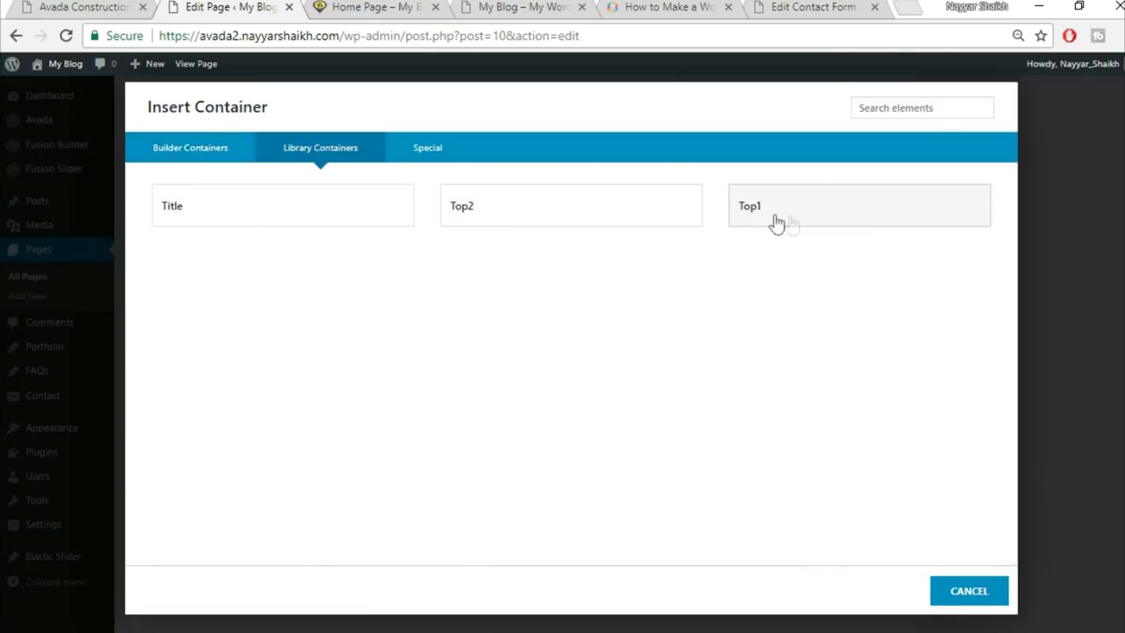
click(338, 228)
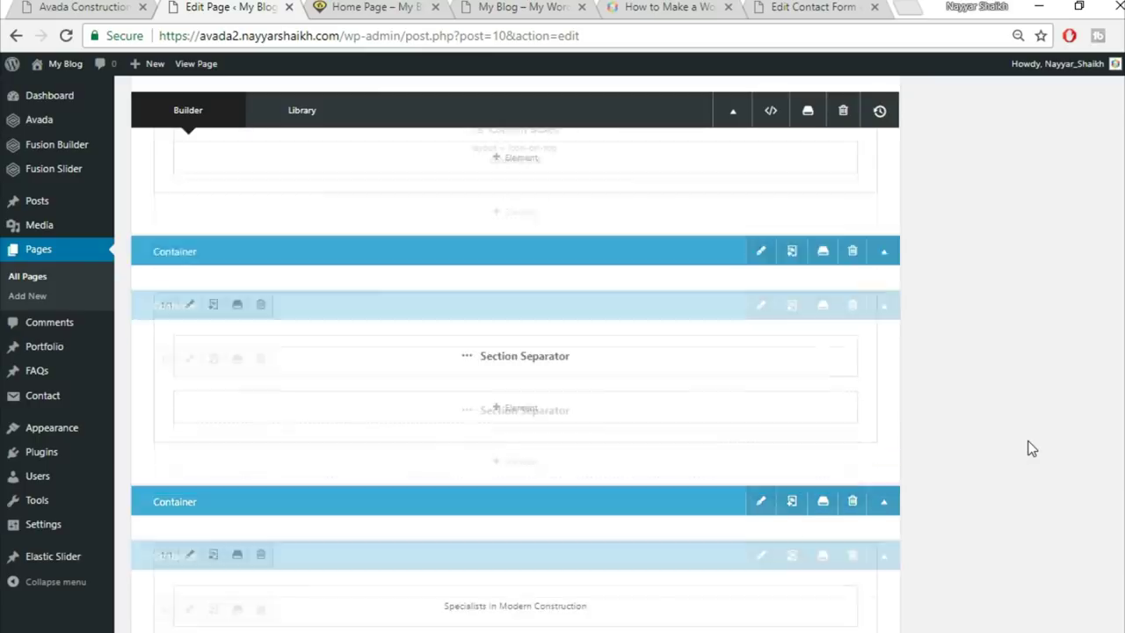
Move the separator between containers and move the heading and yellow divider into a new 1/1 column
mouse_move(598, 528)
mouse_down()
mouse_move(588, 368)
mouse_move(587, 392)
mouse_move(786, 477)
mouse_up()
click(859, 384)
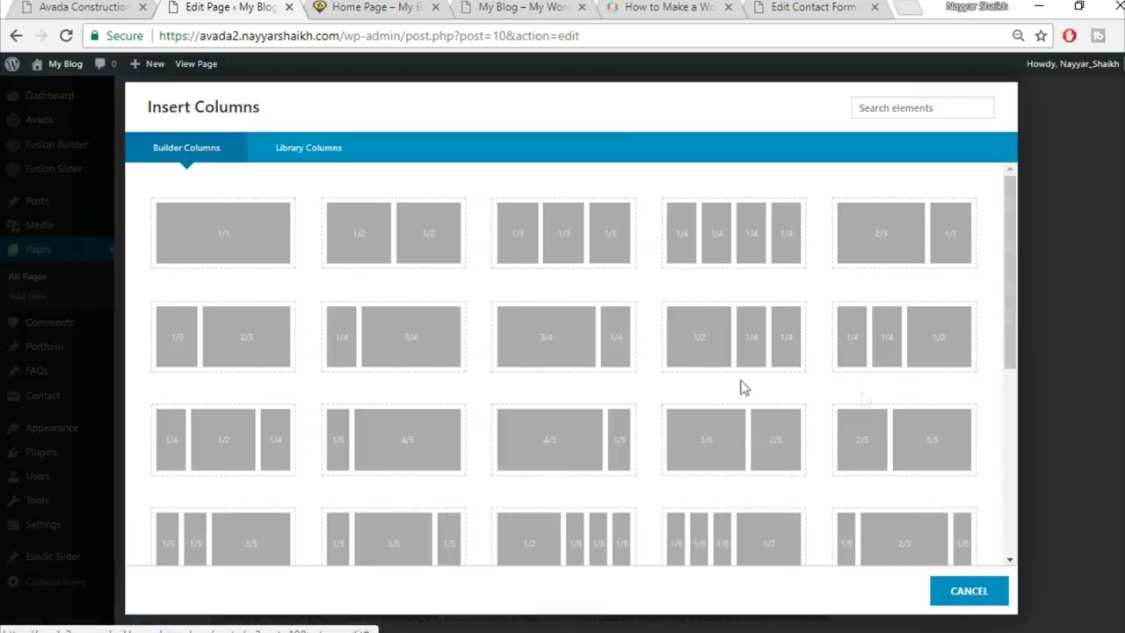
click(257, 249)
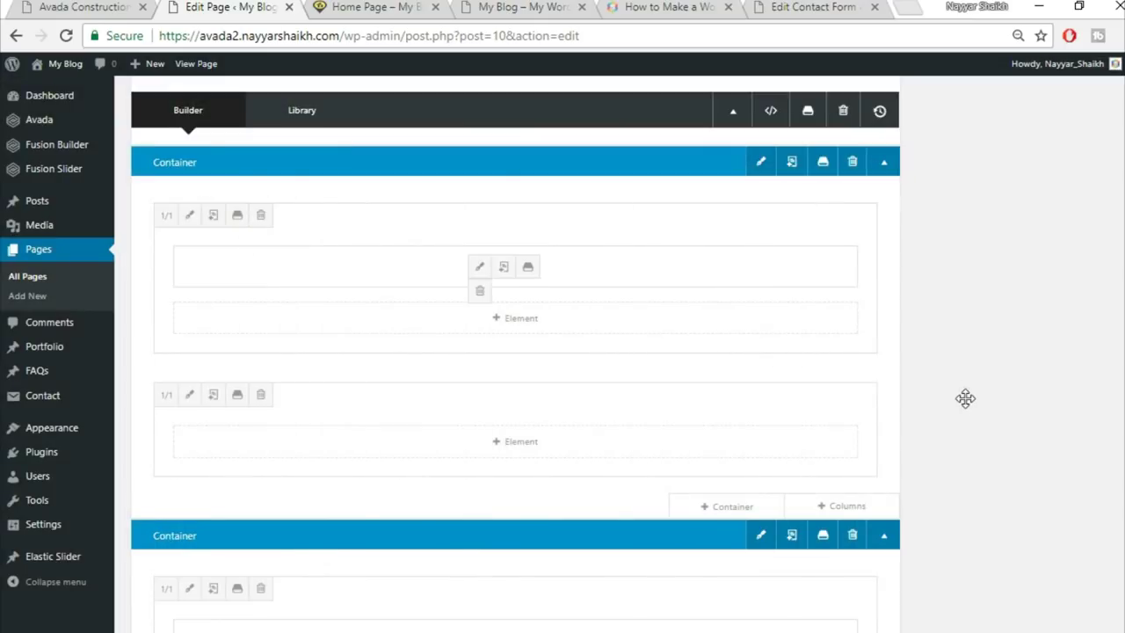
scroll(965, 404, down, 4)
drag(657, 385, 609, 180)
drag(561, 425, 545, 242)
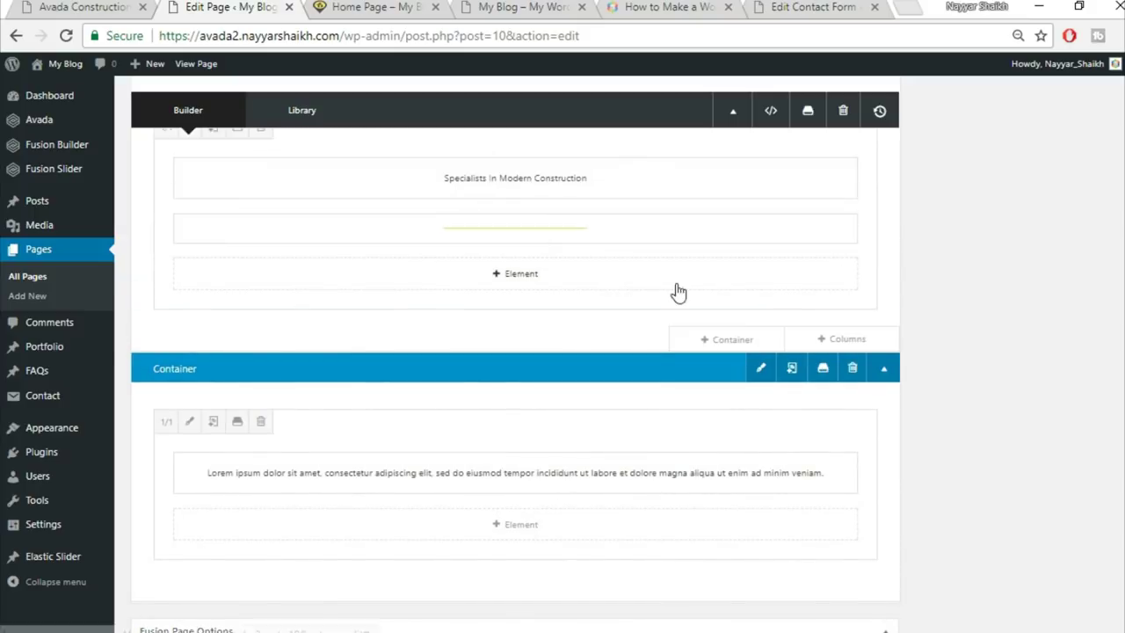
Delete the container holding the lorem ipsum text
key(ctrl+1)
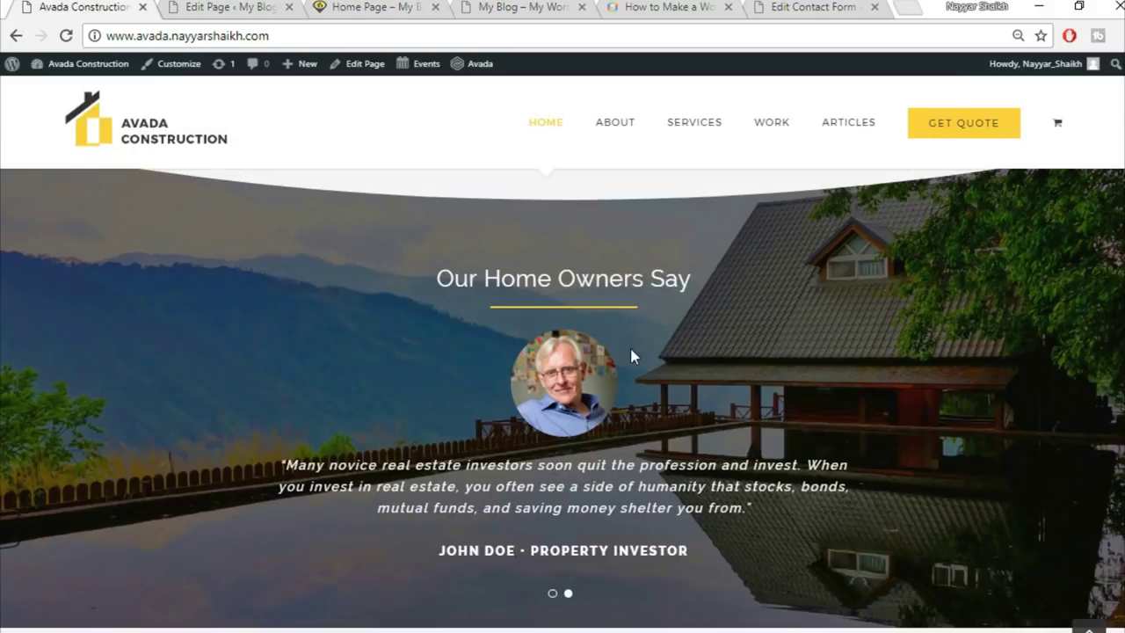
click(208, 4)
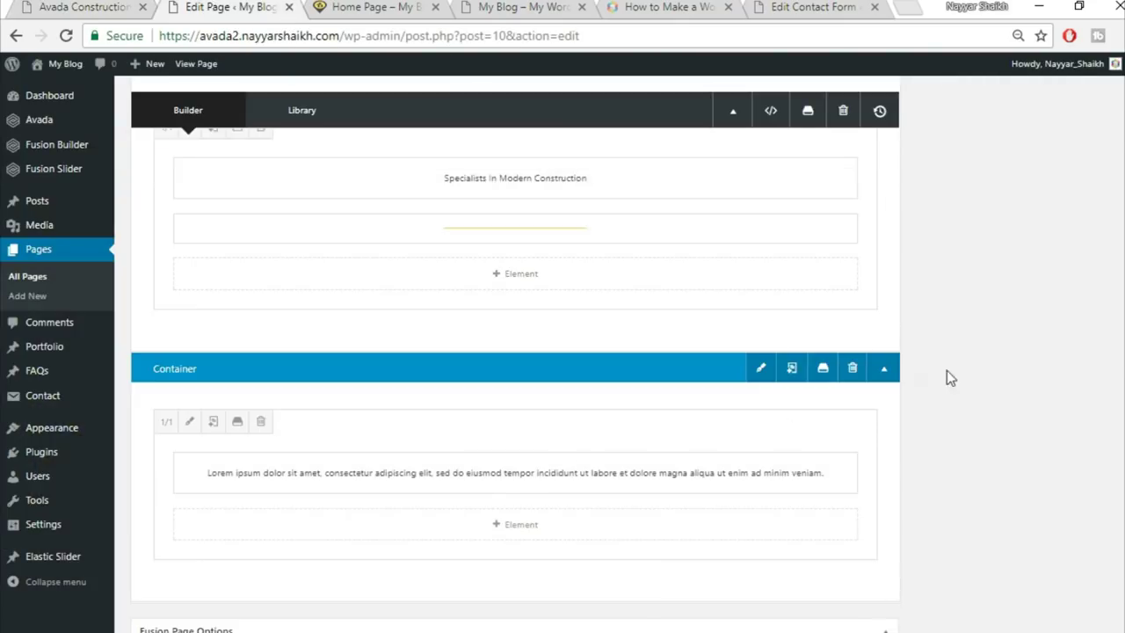
click(851, 373)
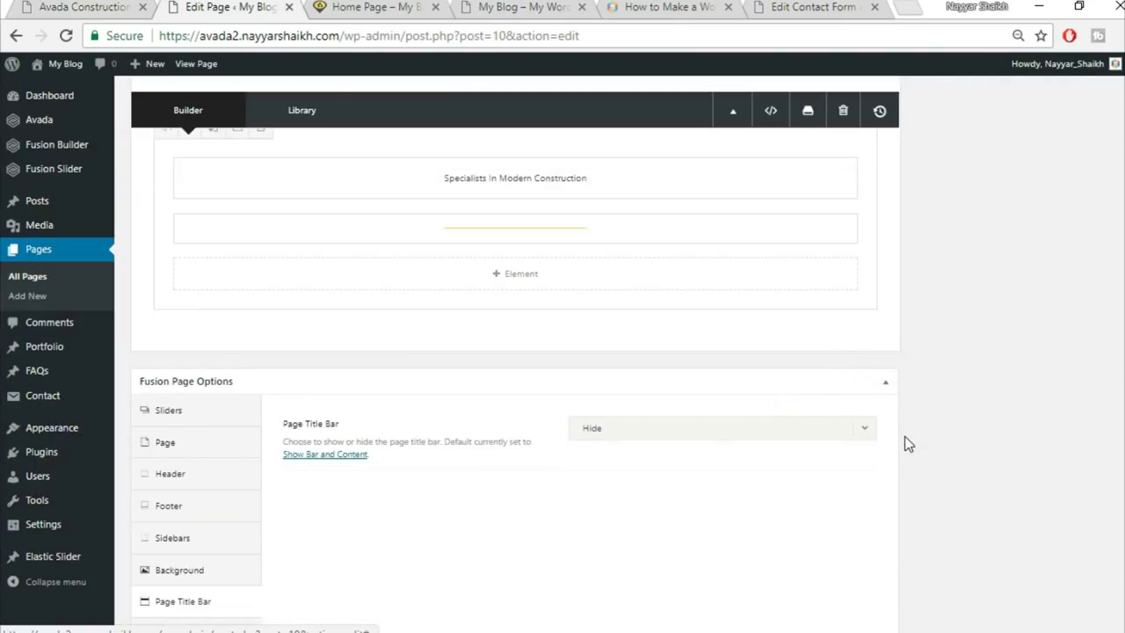
scroll(906, 442, up, 2)
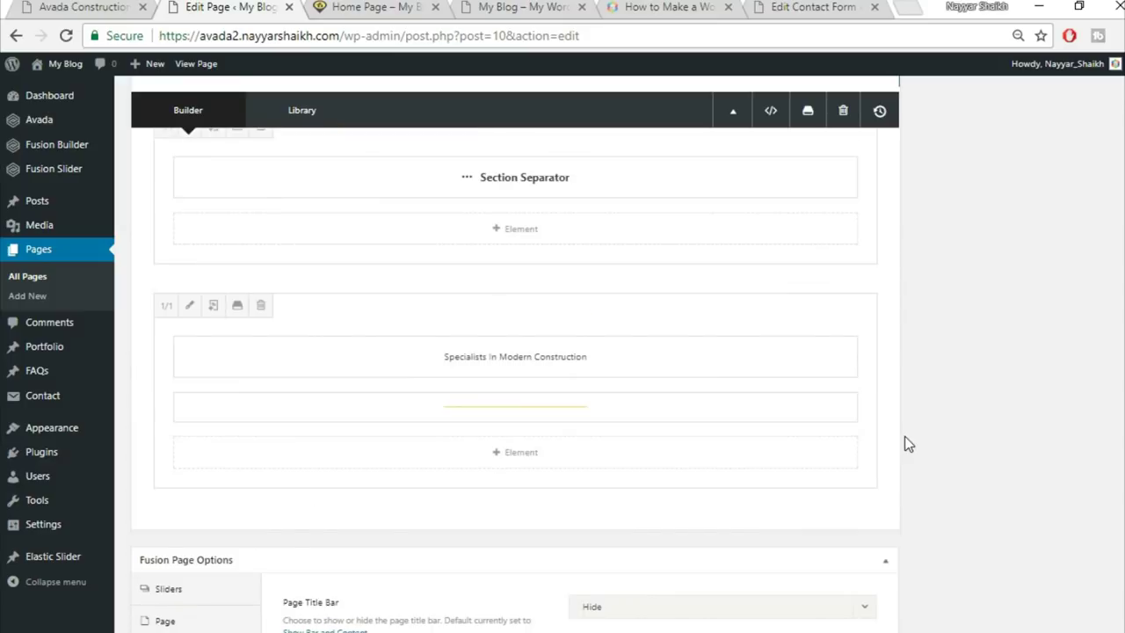
Add an empty 1/1 column below the Specialists In Modern Construction section
click(65, 5)
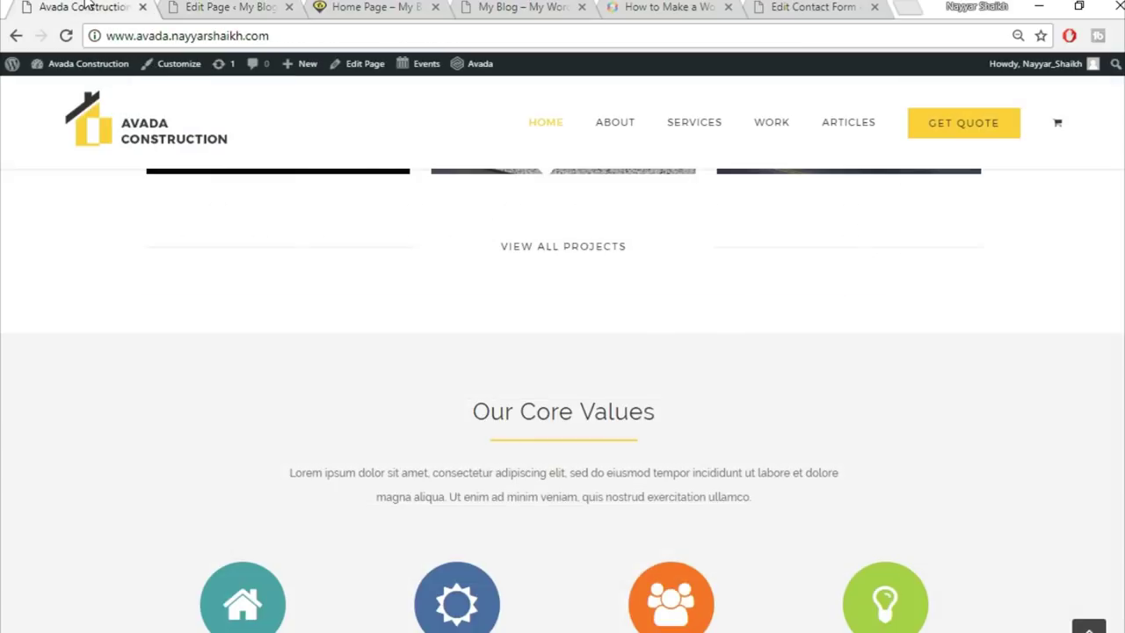
scroll(795, 392, down, 2)
scroll(787, 406, down, 6)
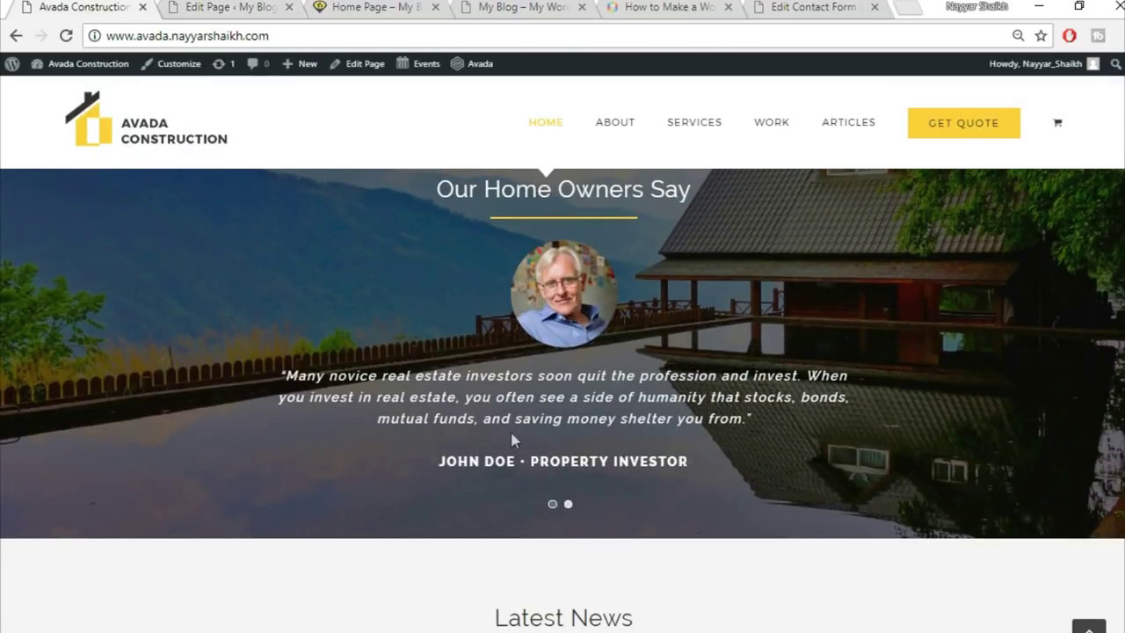
key(ctrl+Tab)
scroll(791, 396, down, 2)
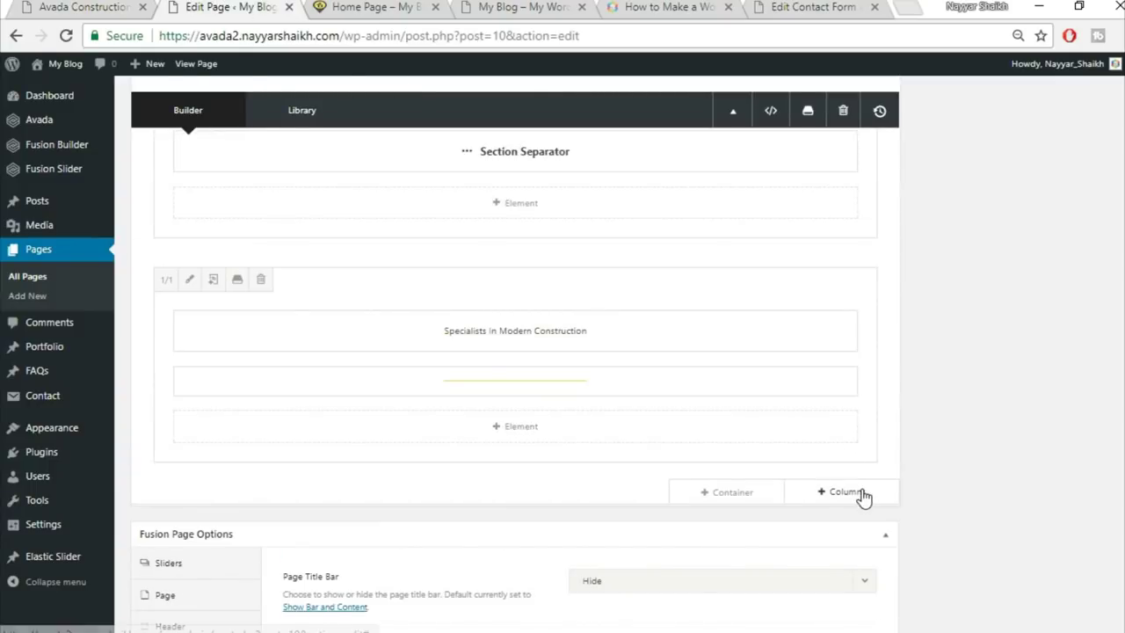
click(863, 494)
click(220, 241)
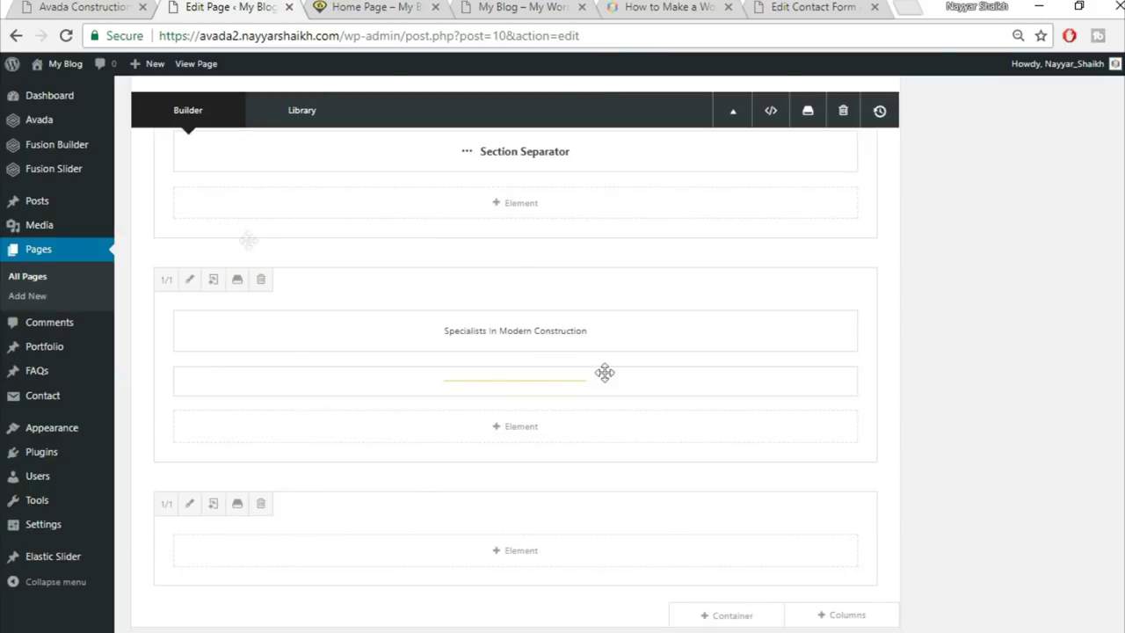
scroll(715, 482, down, 1)
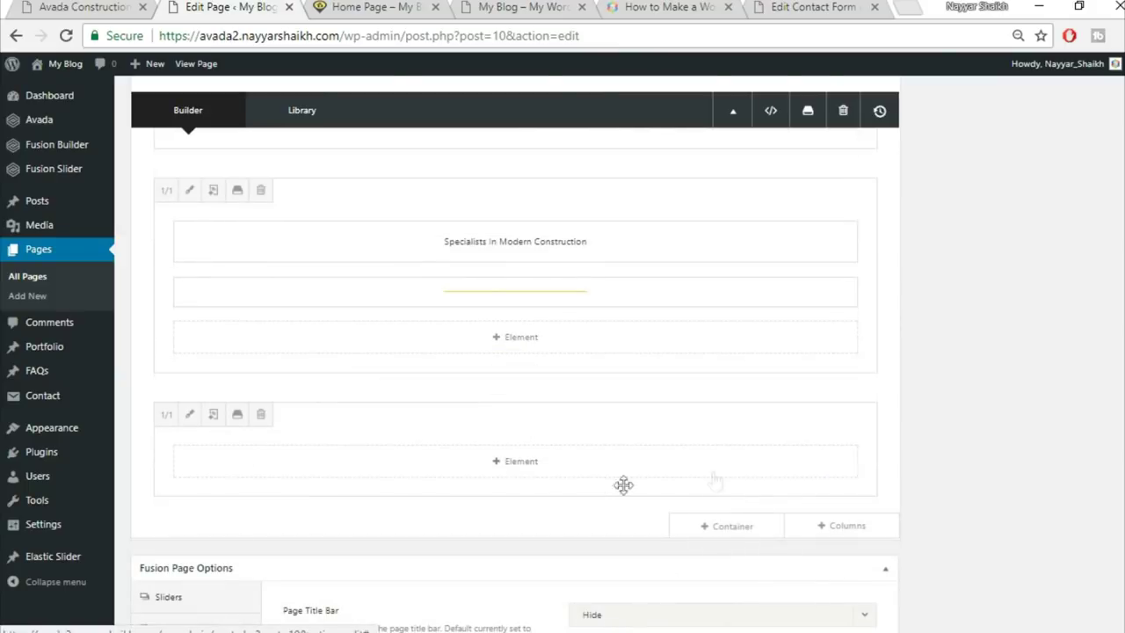
Add a Testimonials element to the empty column with the Clean design
click(567, 473)
click(914, 112)
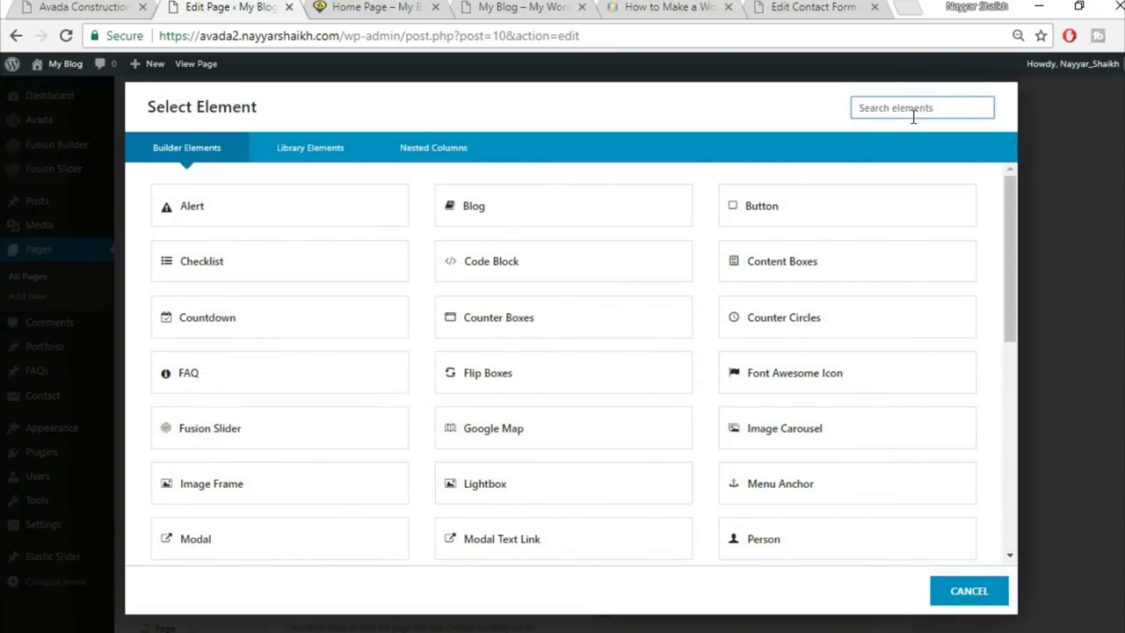
text(test)
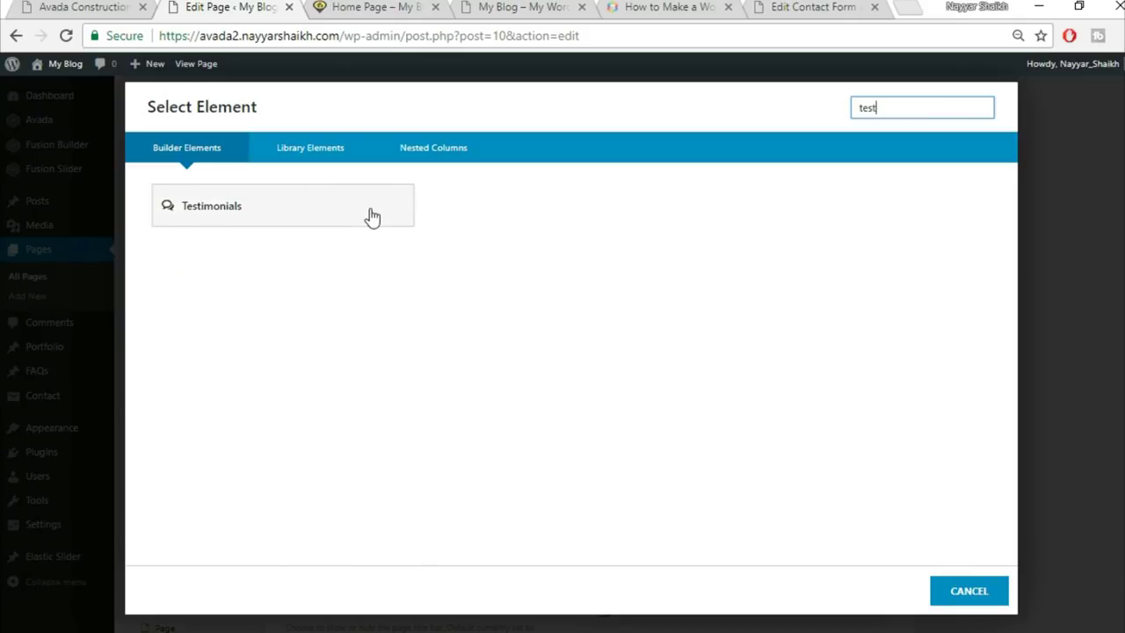
click(373, 217)
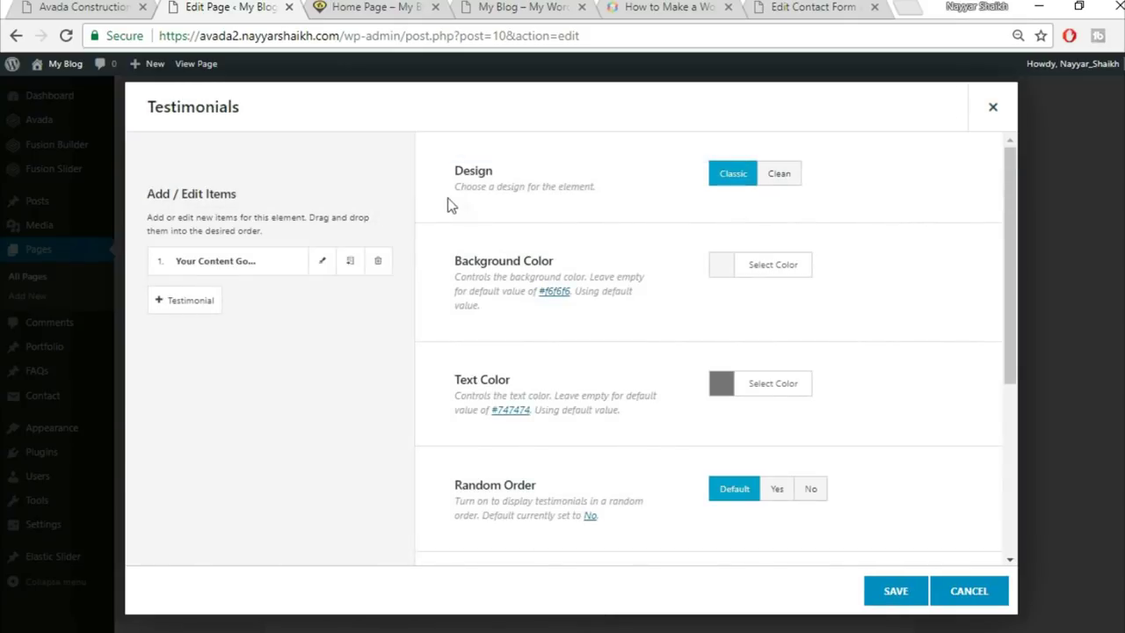
click(783, 180)
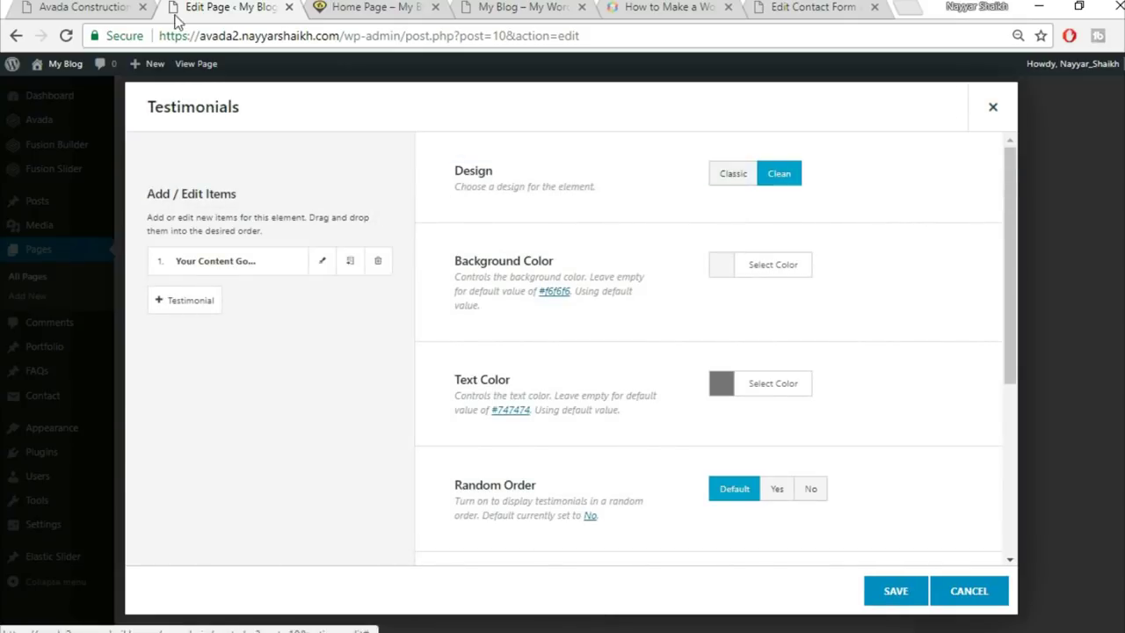
click(105, 8)
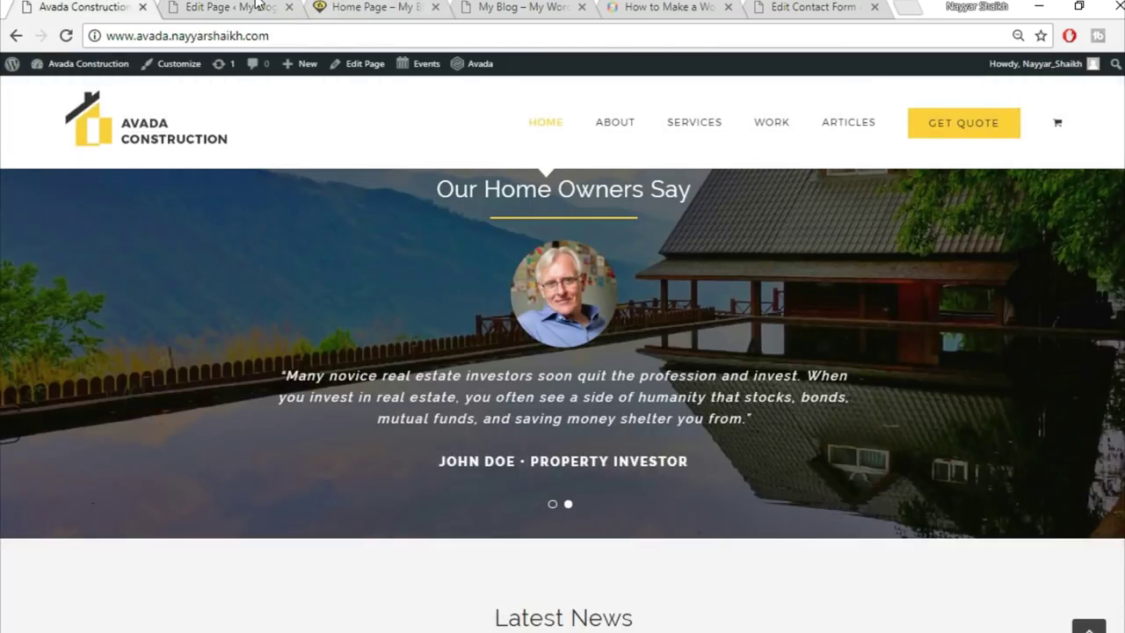
click(258, 6)
Lower the testimonials background colour's alpha to 0.15, making it mostly transparent
click(804, 269)
drag(972, 328, 974, 490)
click(655, 404)
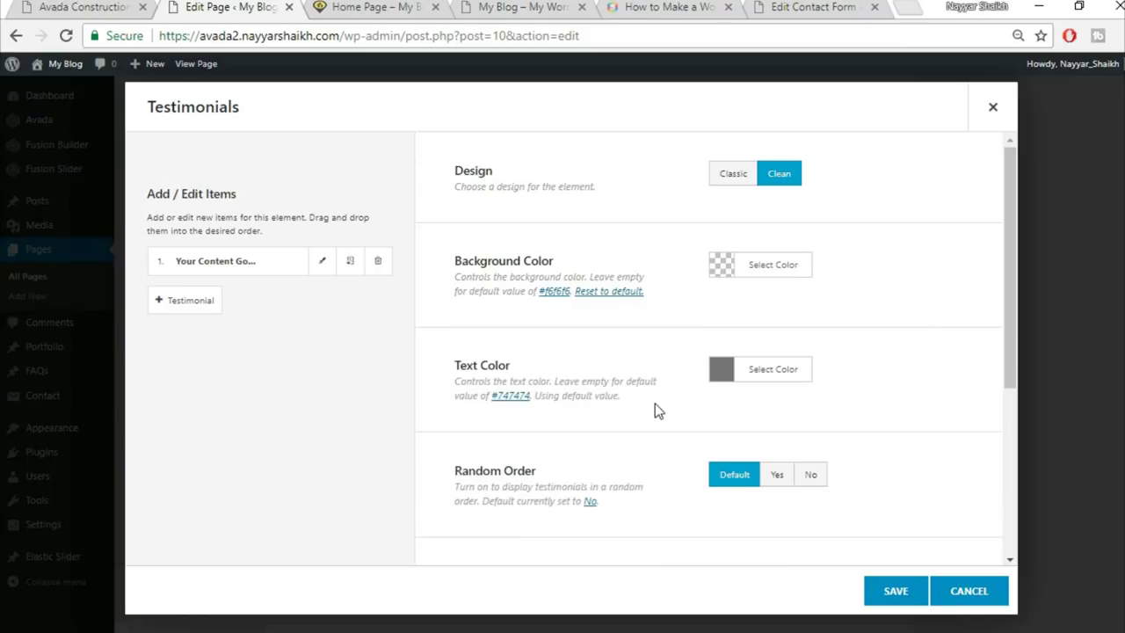
scroll(872, 352, down, 1)
click(79, 7)
click(211, 6)
Set the testimonial text colour to white
click(802, 277)
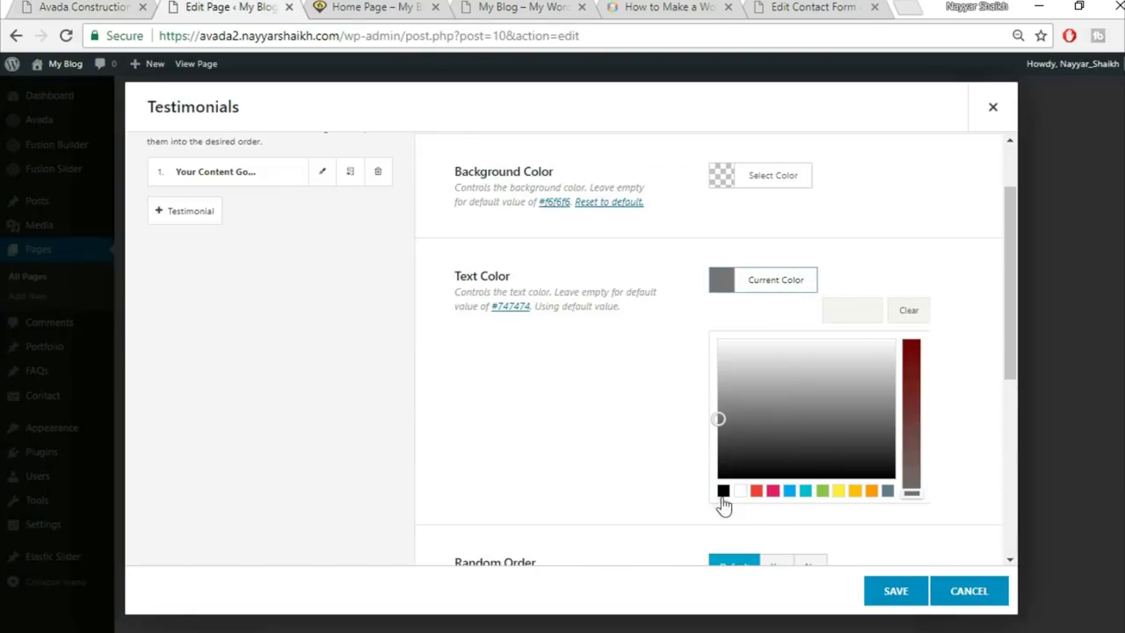
click(739, 492)
click(907, 204)
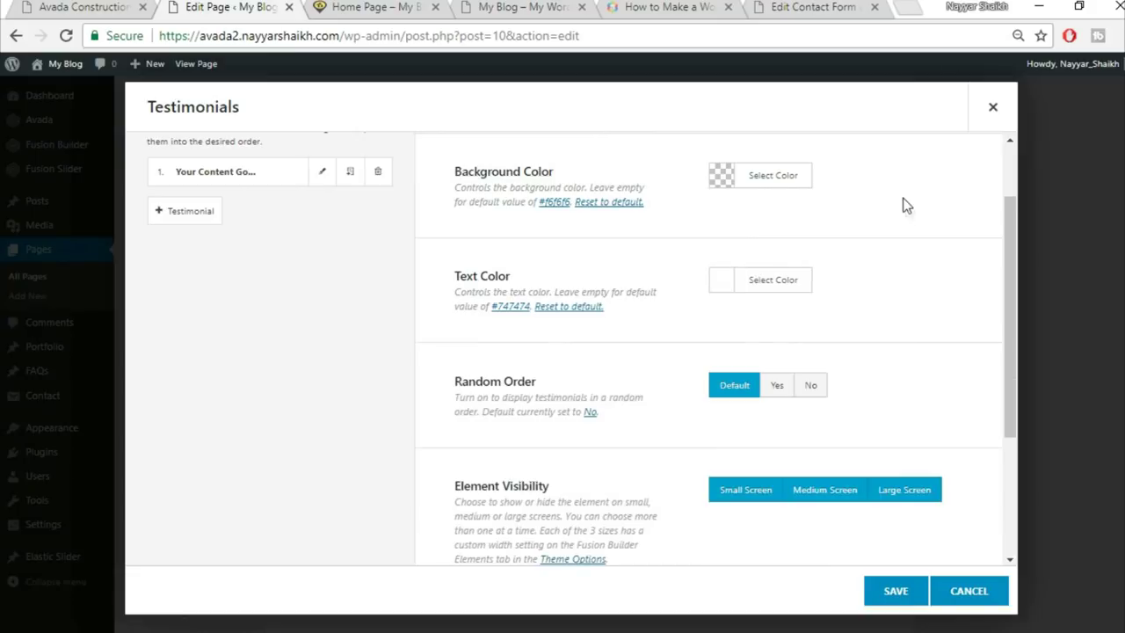
scroll(911, 217, down, 2)
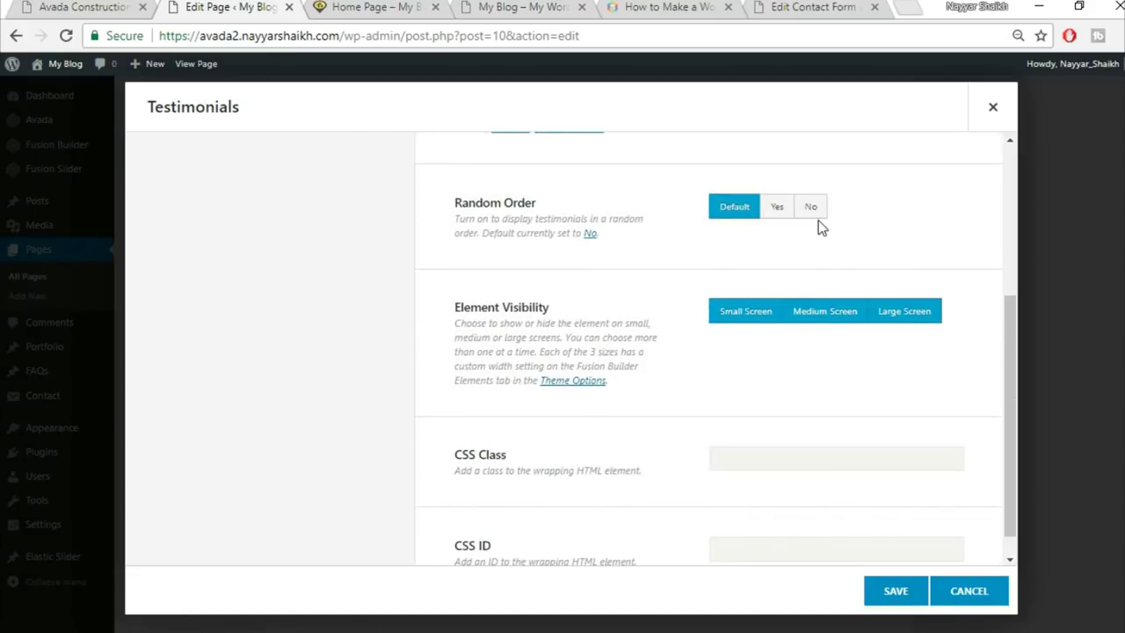
scroll(748, 282, down, 1)
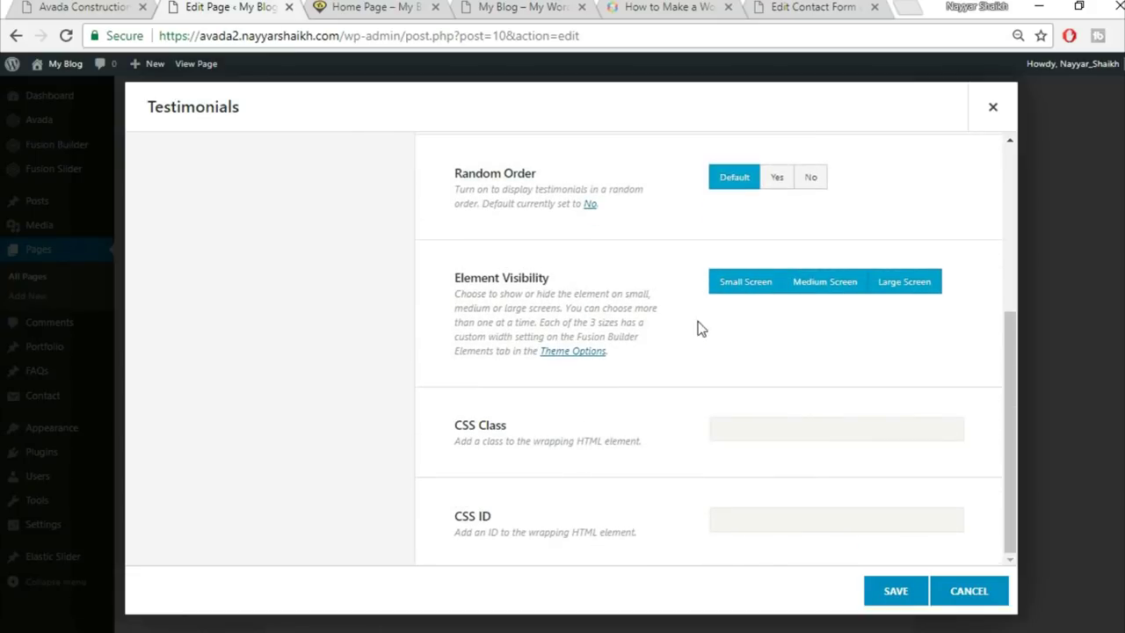
scroll(703, 329, up, 3)
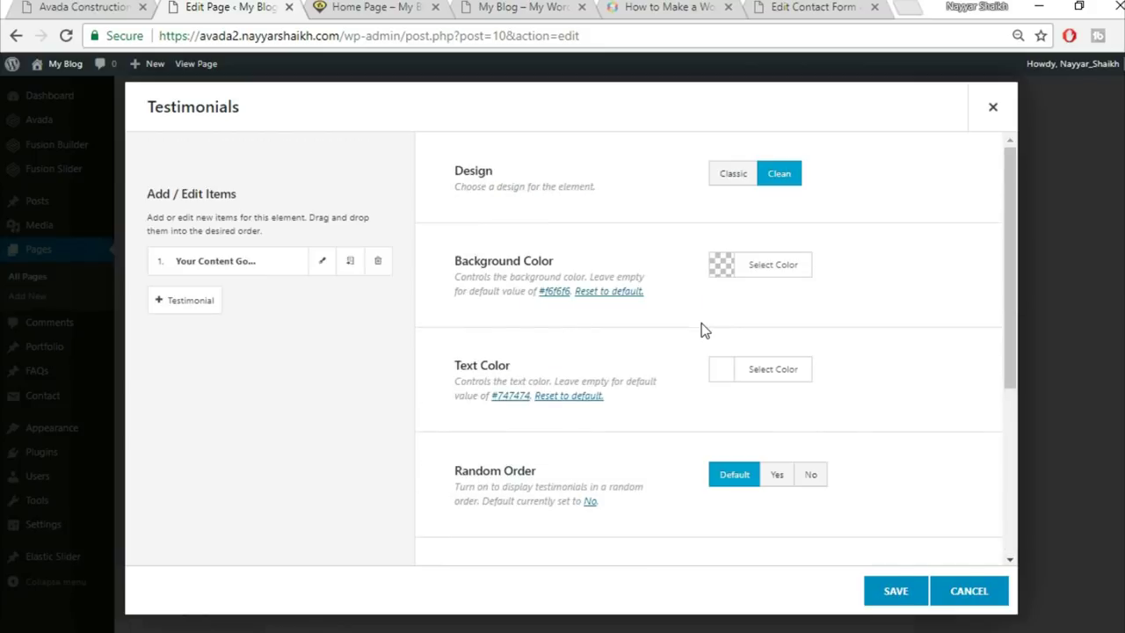
Paste the live site's name and title into the first testimonial's Name field
click(321, 266)
click(83, 8)
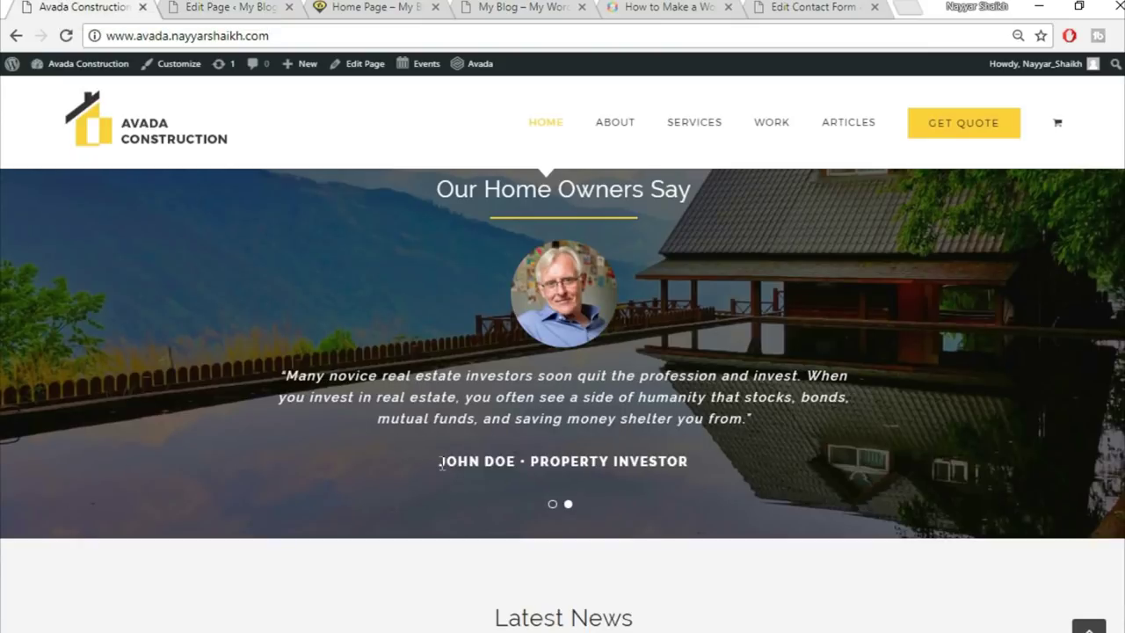
drag(441, 464, 726, 468)
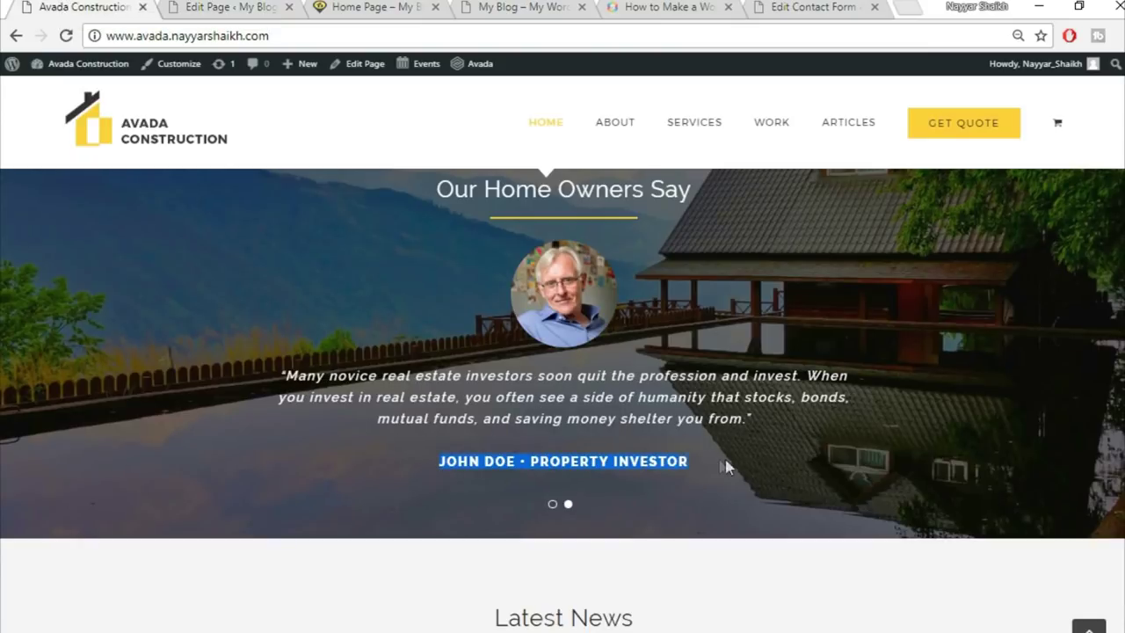
click(205, 7)
click(683, 184)
text(JOHN DOE • PROPERTY INVESTOR)
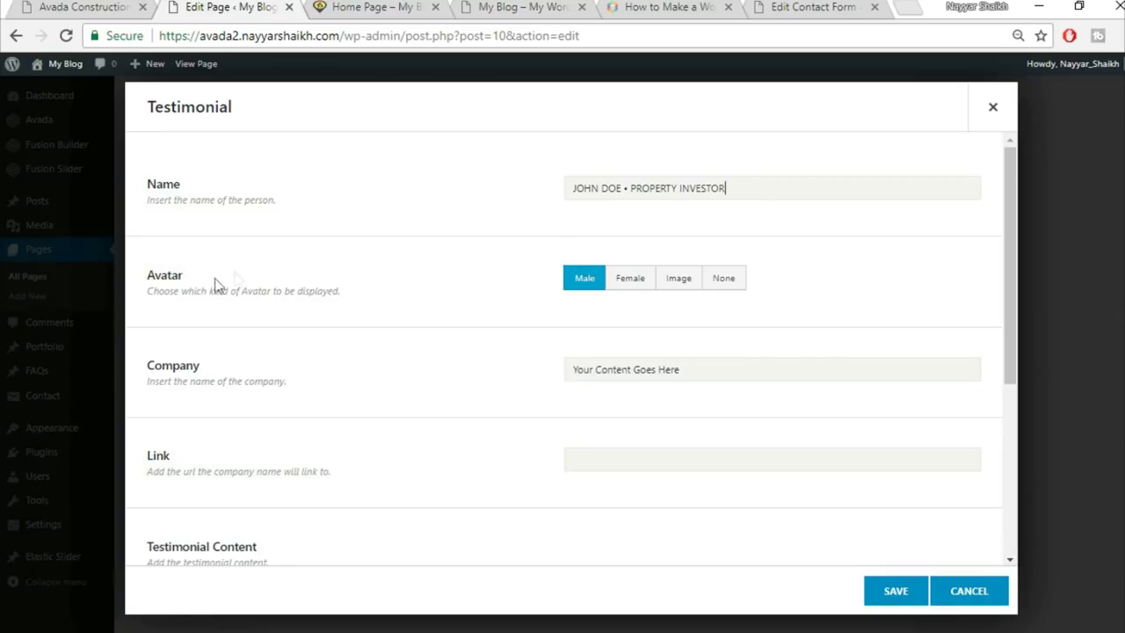
Set the avatar to Image and upload home-testimonial-84268399 as the custom avatar
click(683, 290)
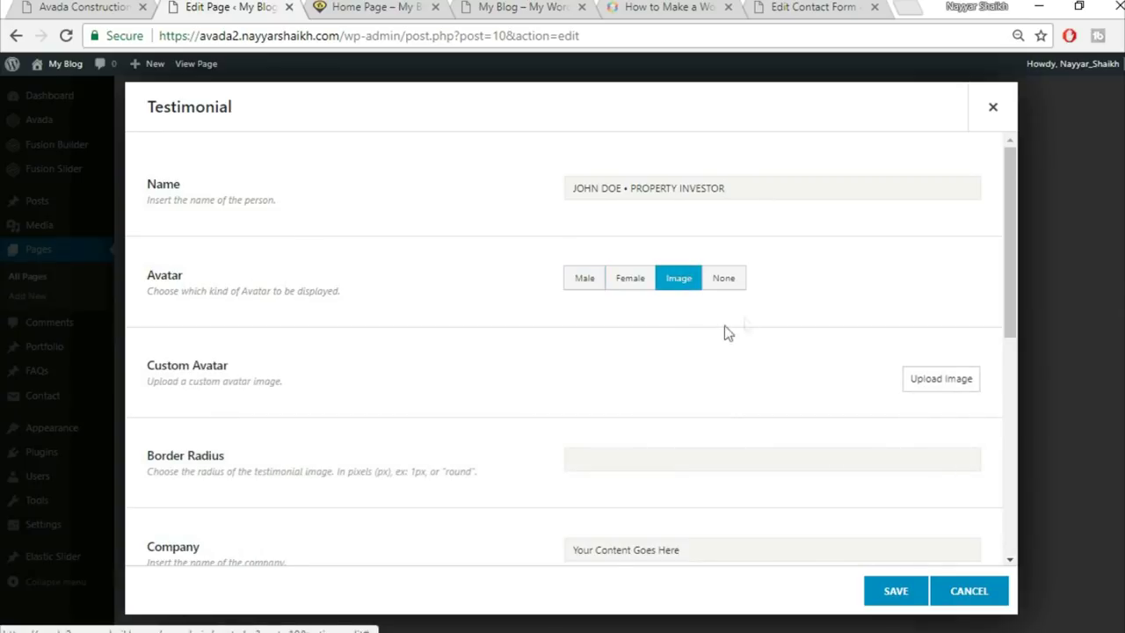
click(101, 7)
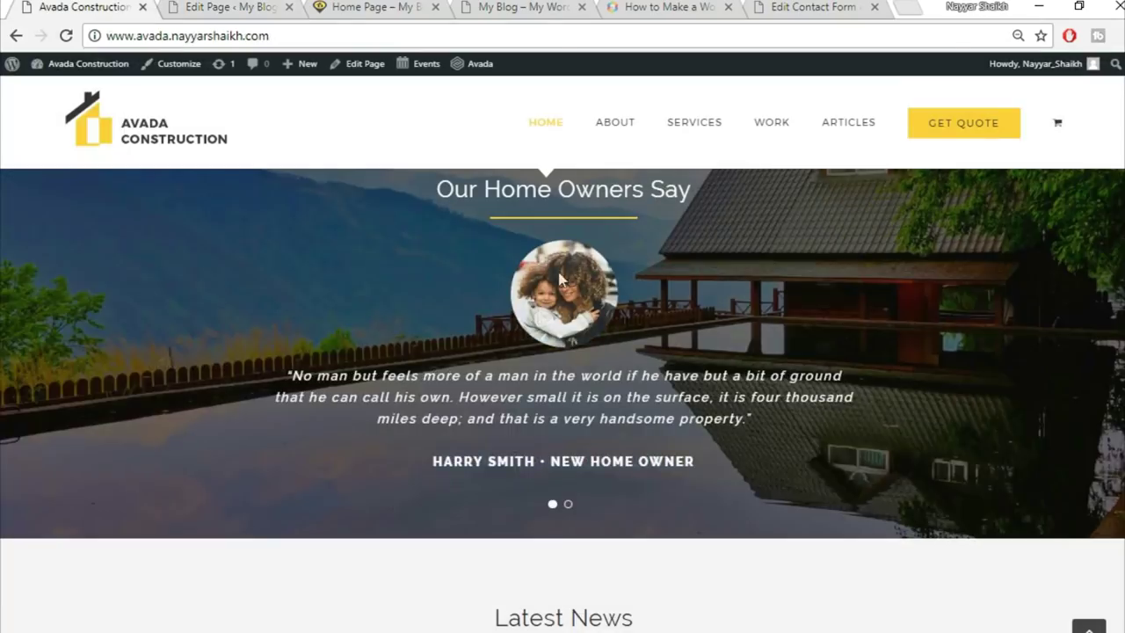
click(226, 6)
click(941, 378)
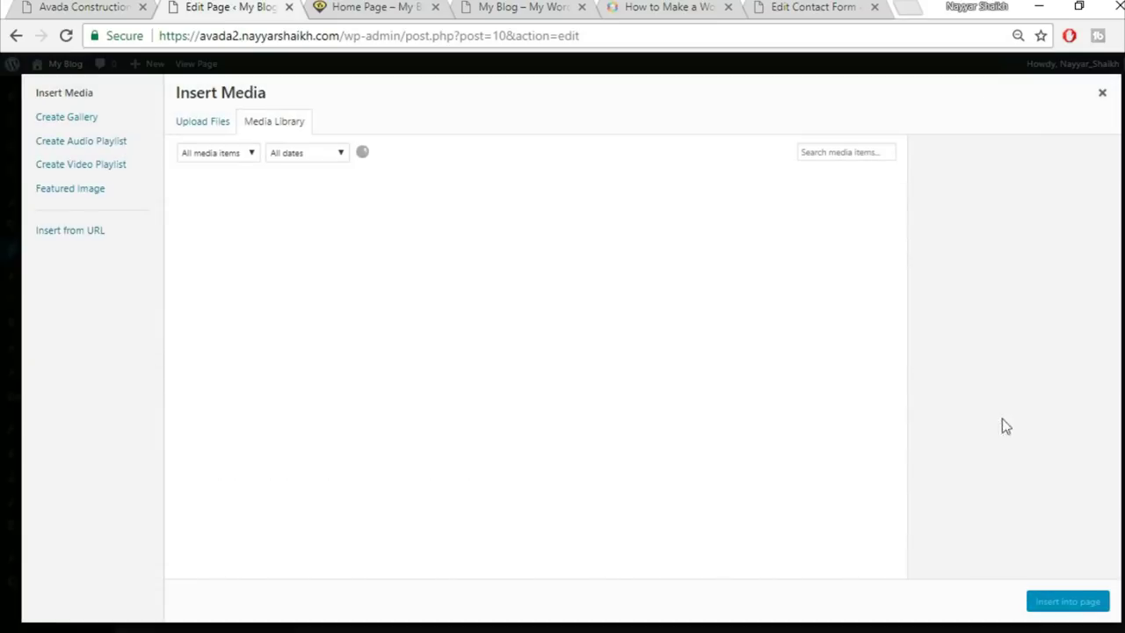
click(193, 123)
click(618, 347)
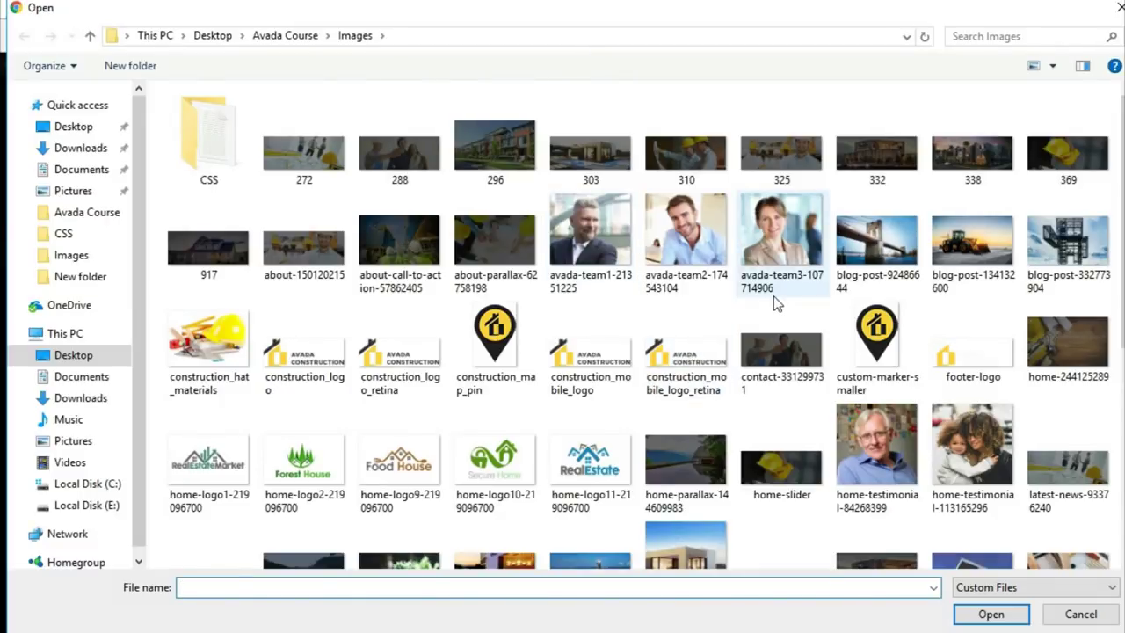
scroll(774, 296, down, 3)
click(873, 121)
click(1008, 618)
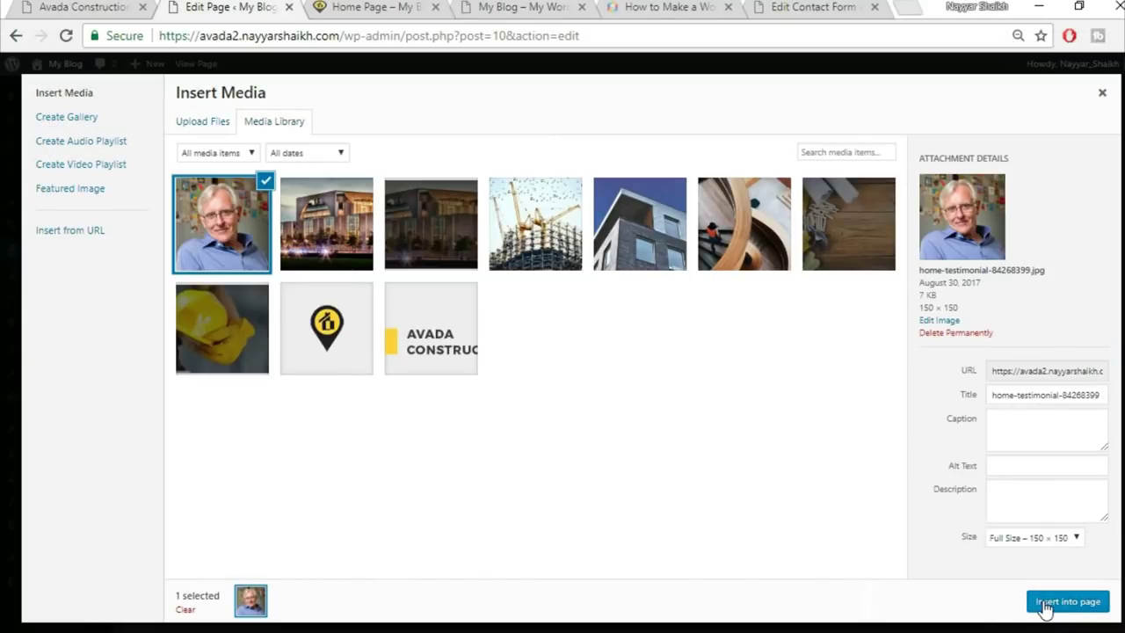
click(1066, 602)
scroll(486, 404, down, 3)
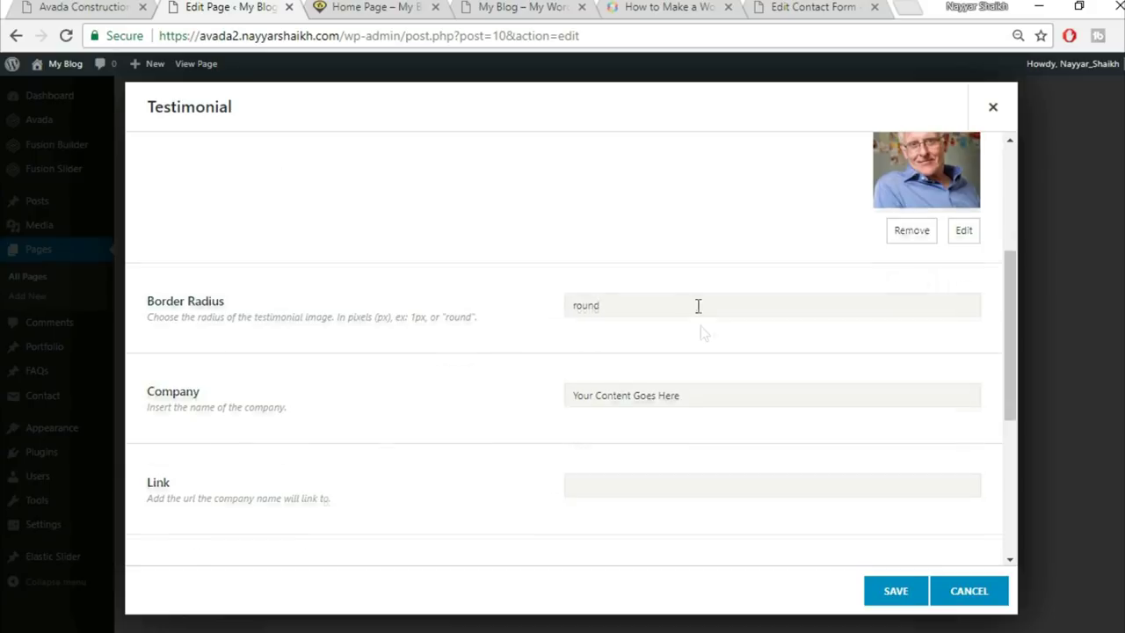
Replace the first testimonial's content with the live site's 'No man but feels more of a man' quote
scroll(697, 305, up, 2)
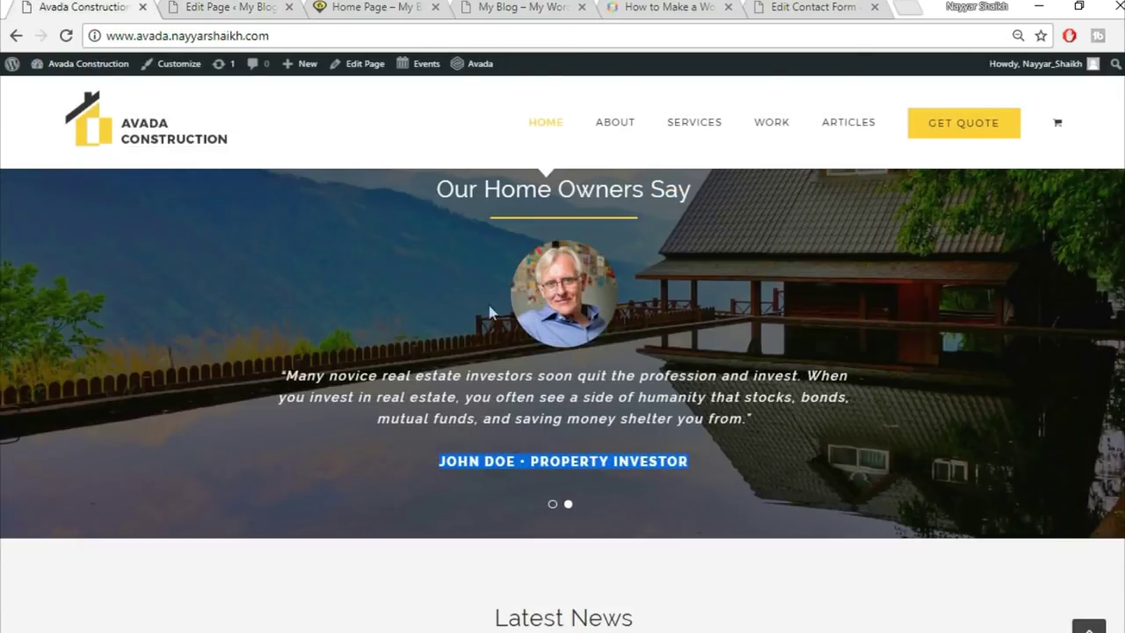
click(220, 6)
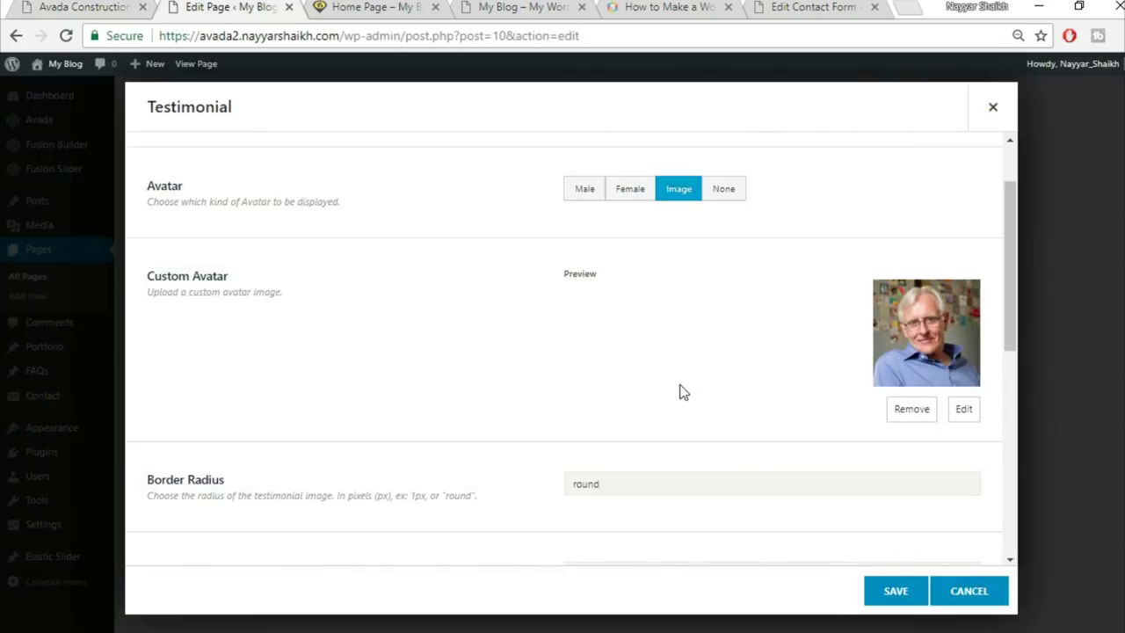
scroll(495, 369, down, 3)
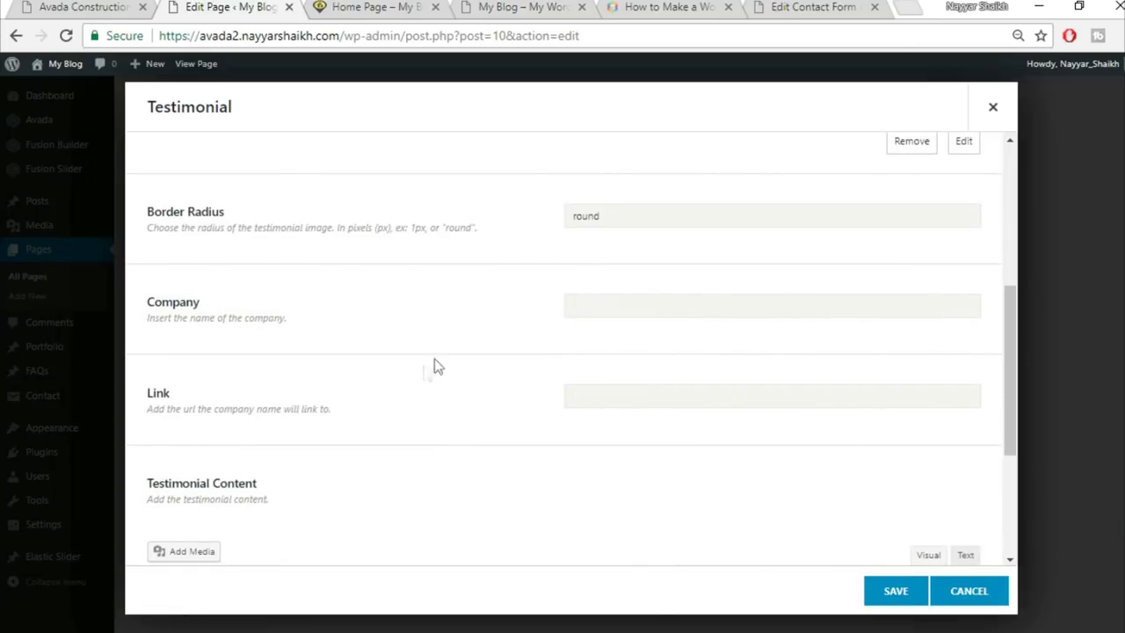
scroll(670, 358, down, 2)
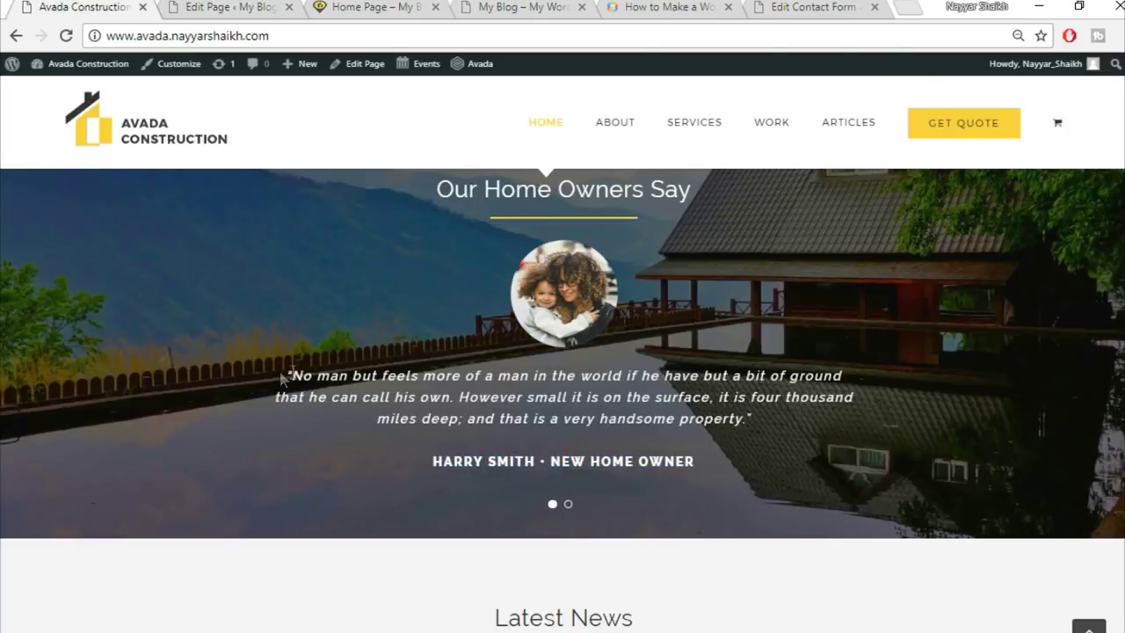
drag(283, 376, 788, 432)
key(ctrl+c)
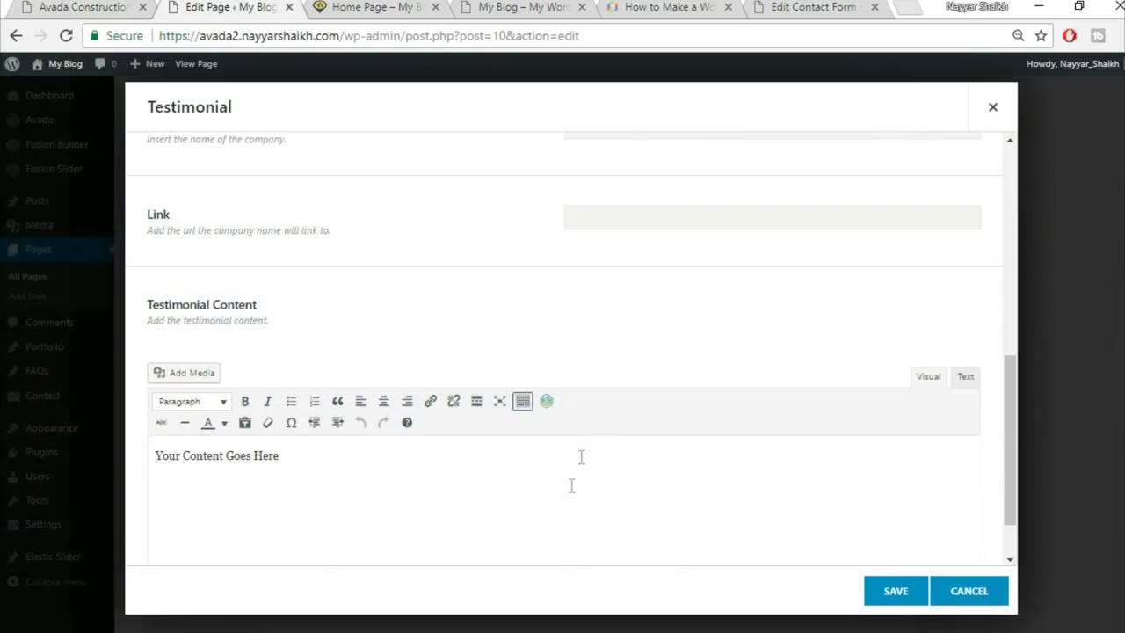
key(ctrl+a)
key(Delete)
key(ctrl+v)
Centre the quote, save the item, clone it as a second testimonial, and save the element
scroll(778, 365, down, 1)
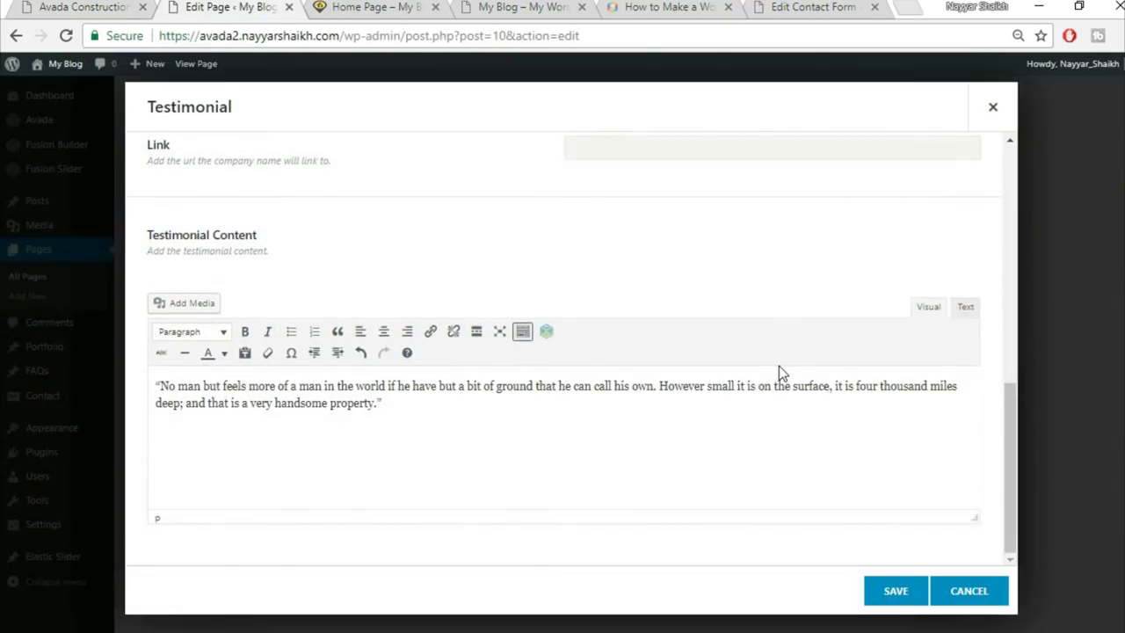
key(ctrl+a)
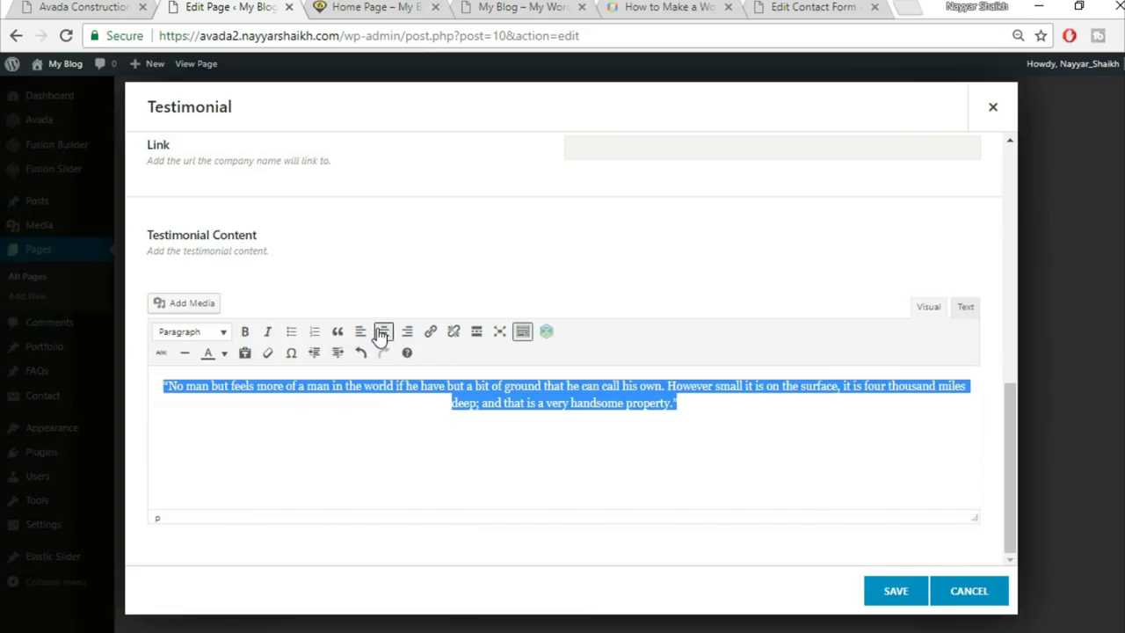
click(384, 332)
scroll(581, 485, up, 2)
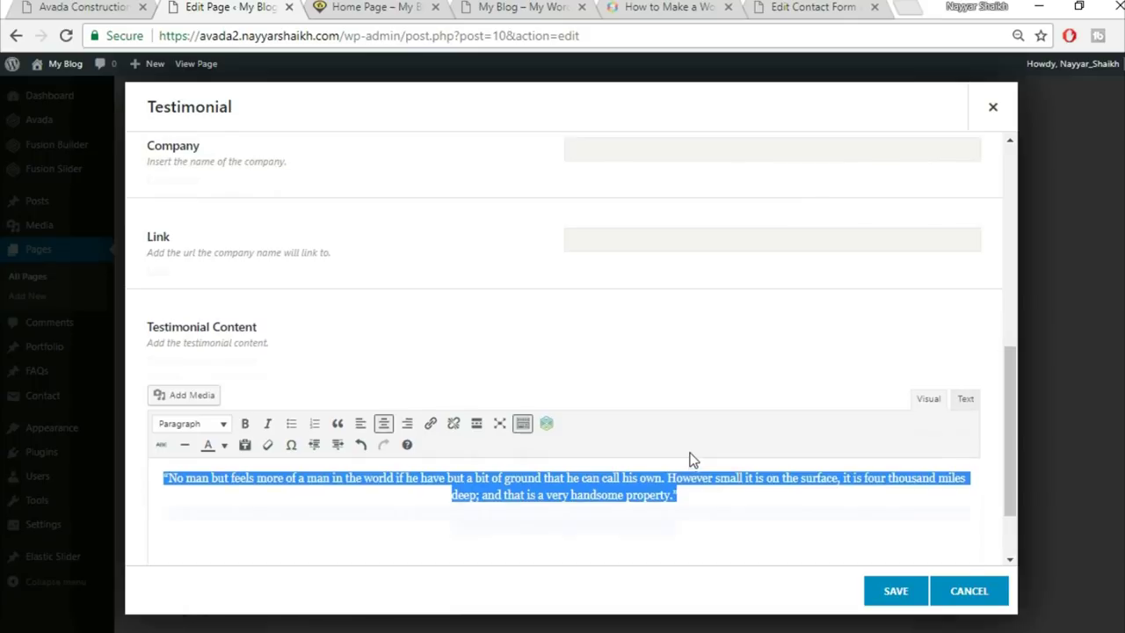
scroll(691, 463, up, 2)
scroll(691, 460, down, 4)
click(82, 6)
click(224, 7)
click(896, 591)
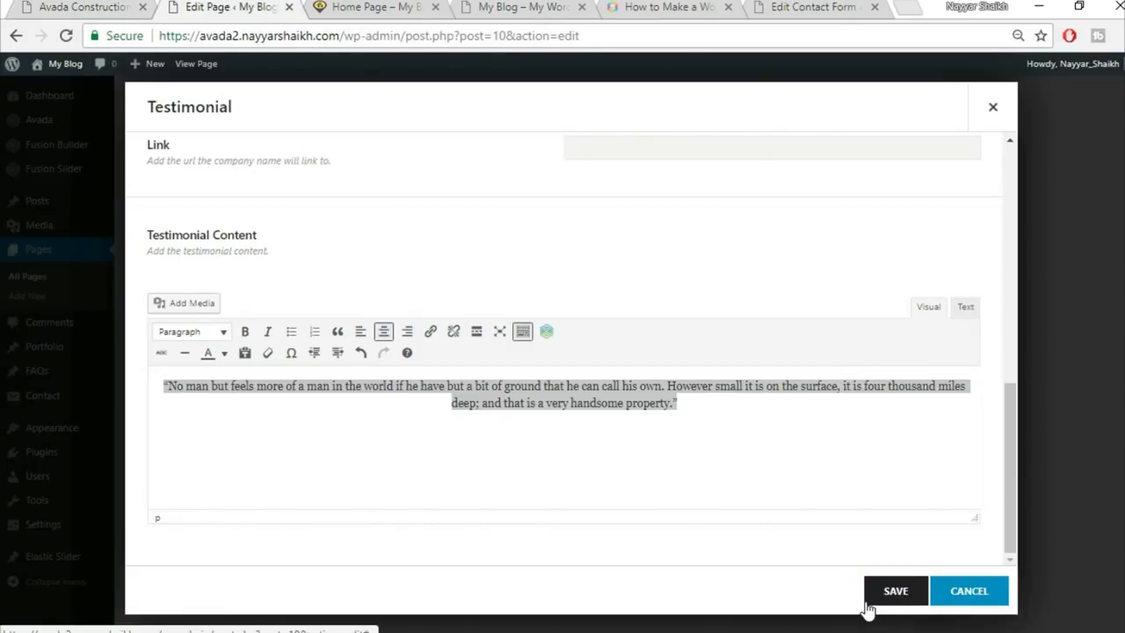
click(349, 263)
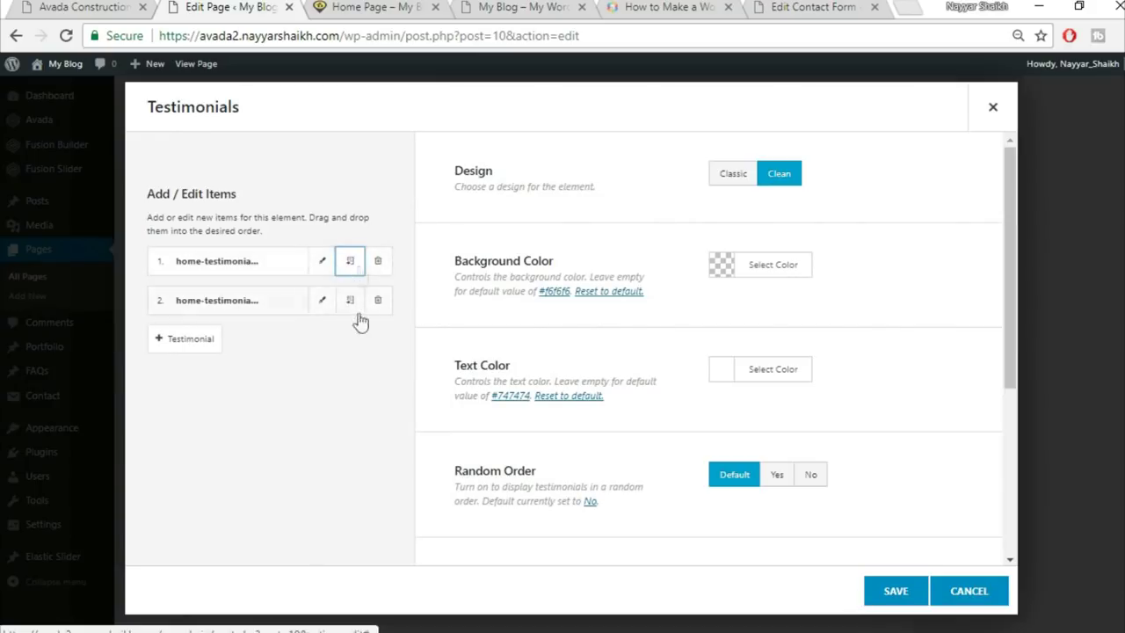
click(900, 591)
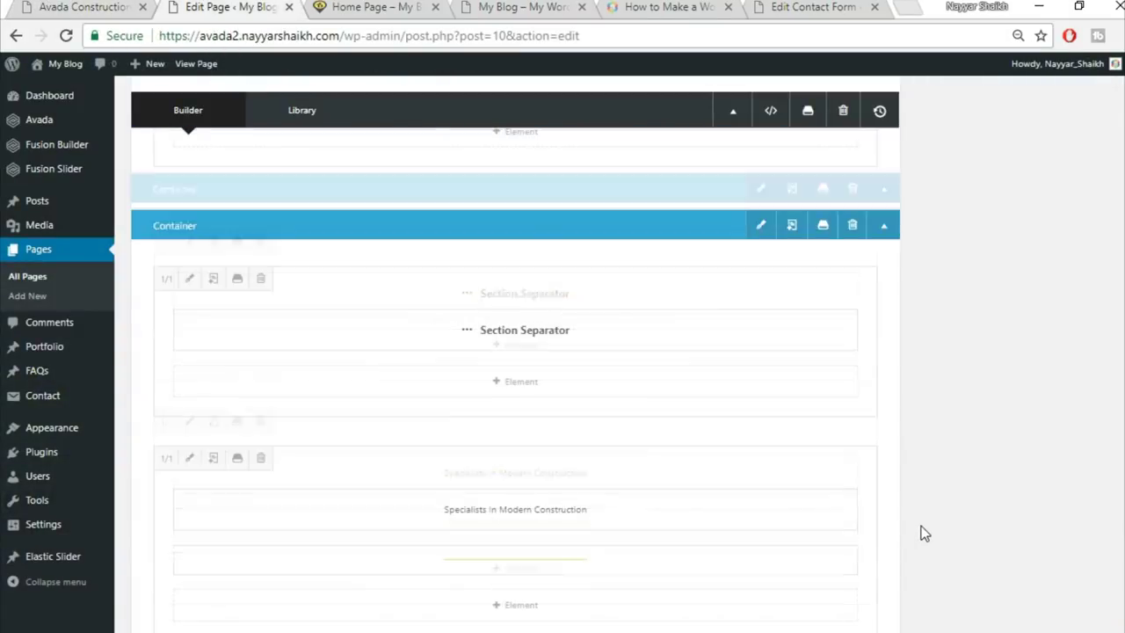
Upload home-parallax-144609983.jpg as the container's background image and update the Home Page
click(761, 225)
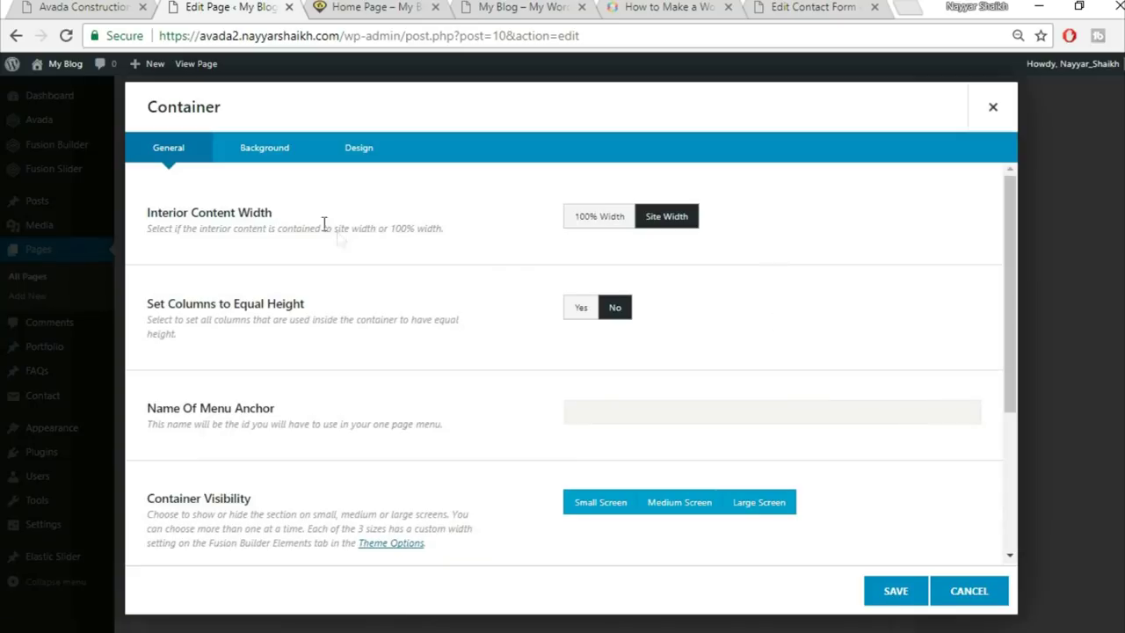
click(291, 152)
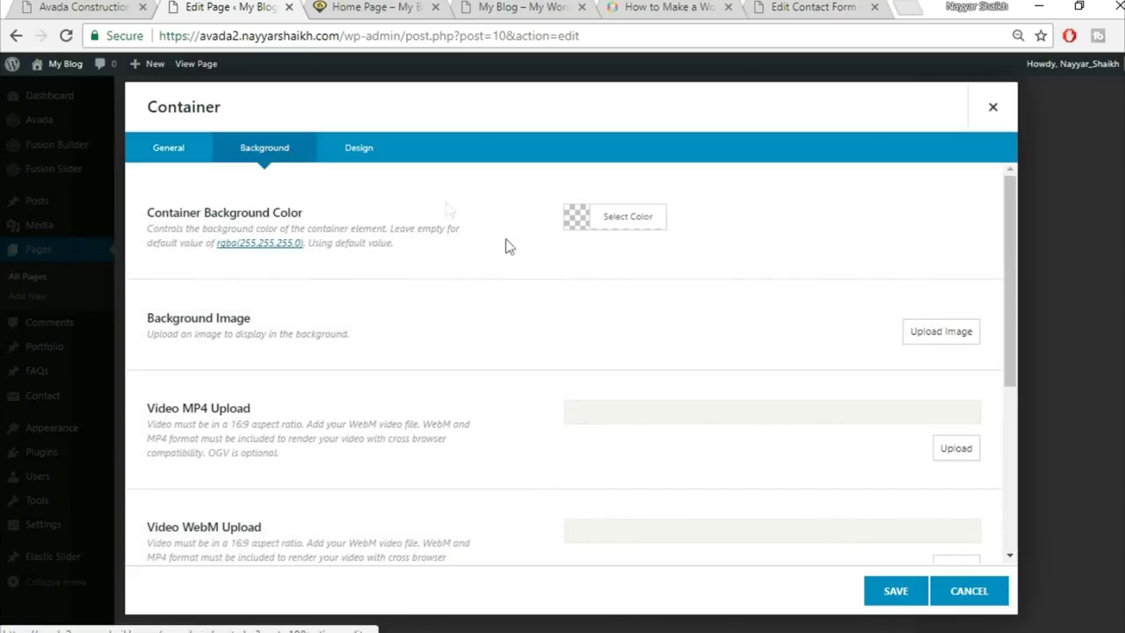
click(914, 332)
click(207, 128)
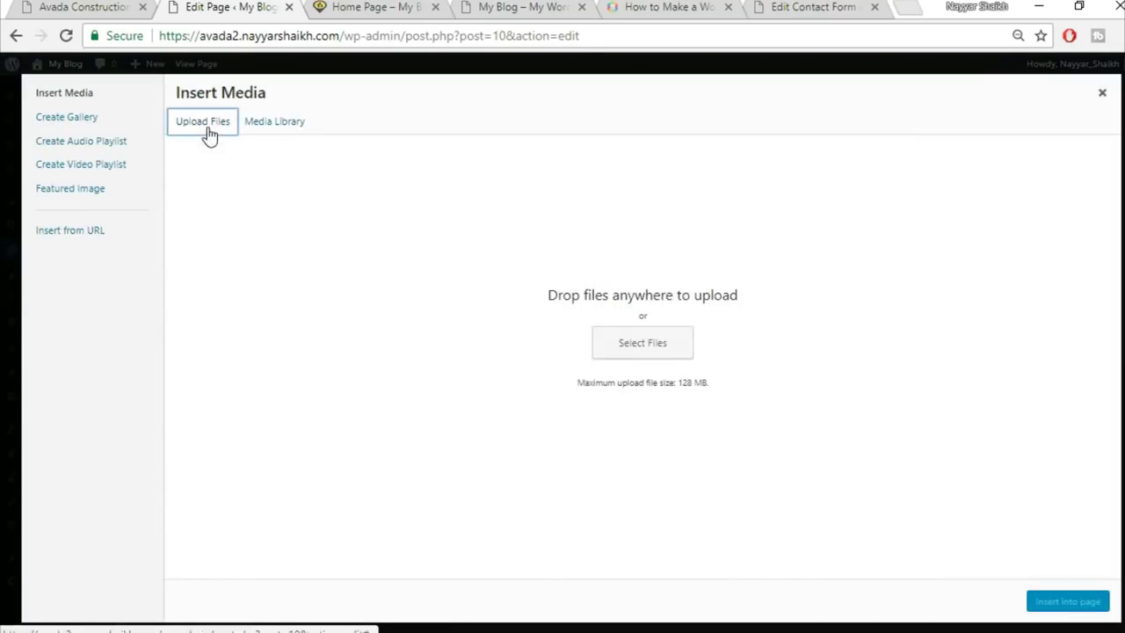
click(640, 346)
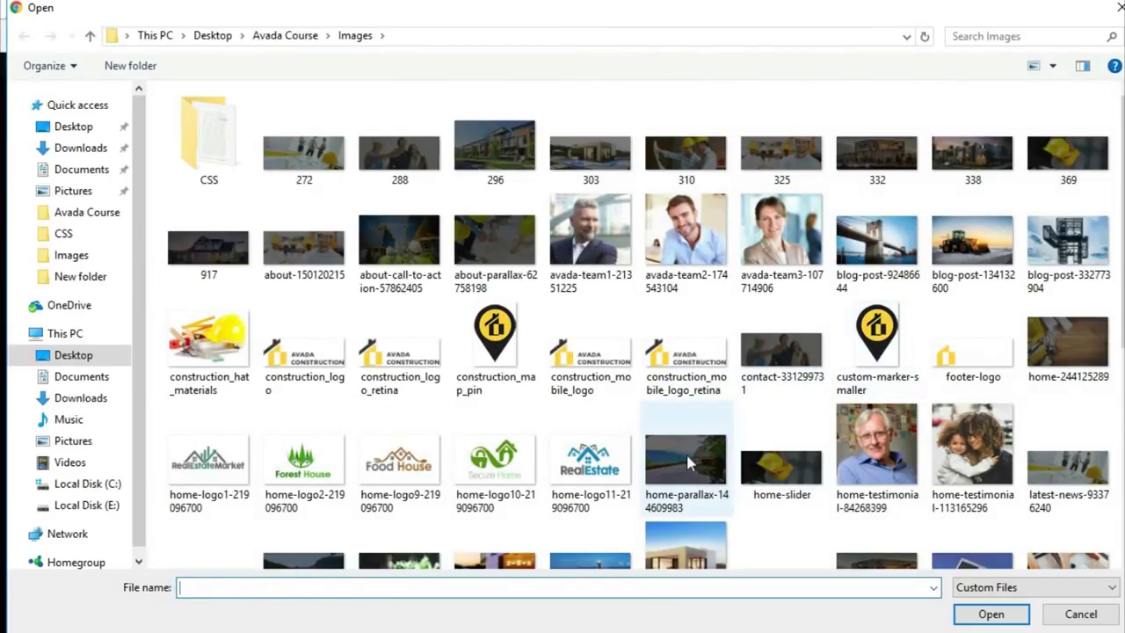
click(685, 451)
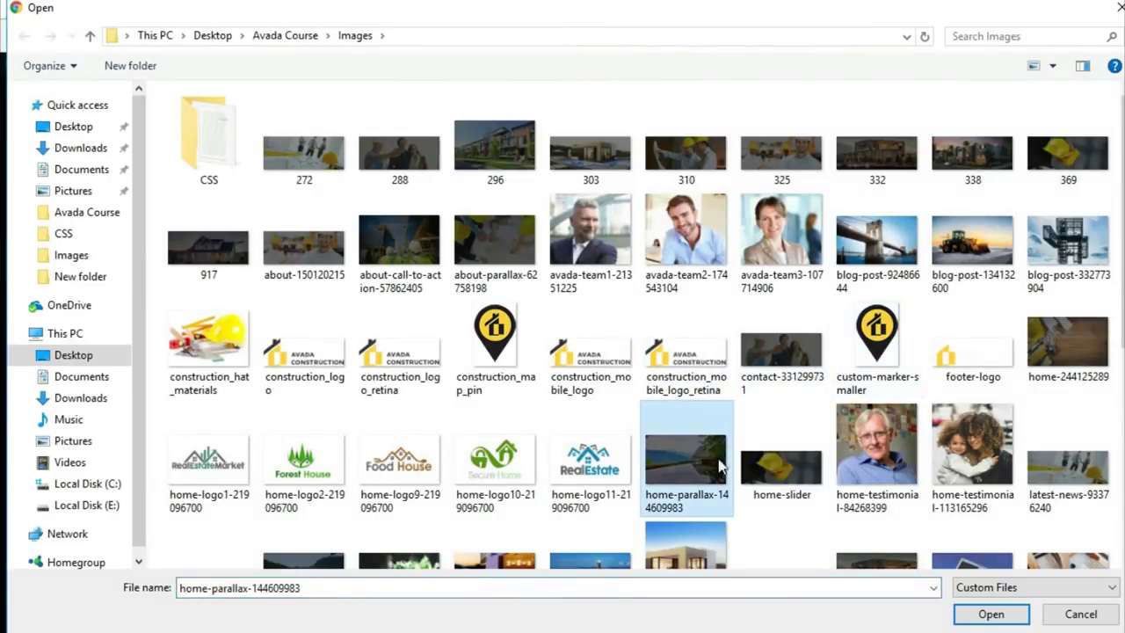
click(991, 613)
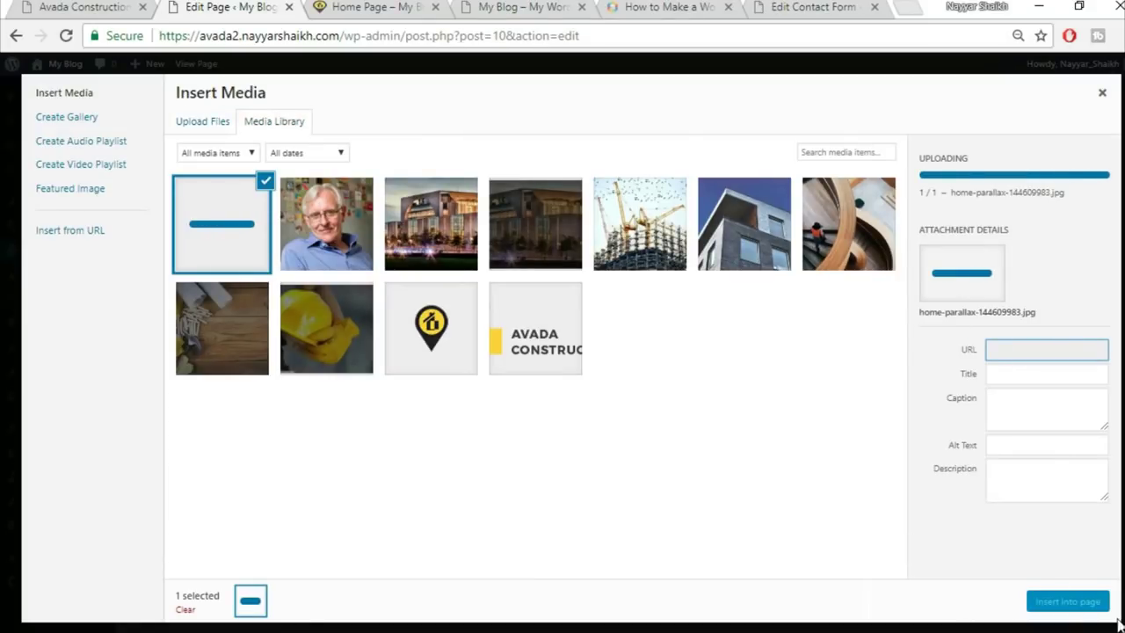
click(1085, 604)
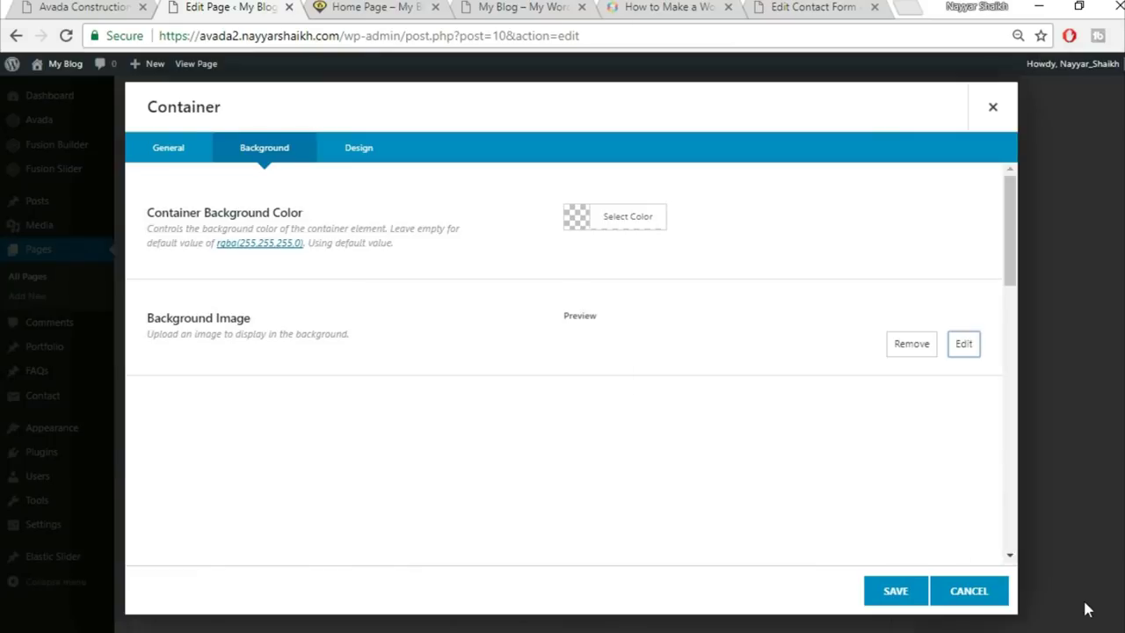
click(913, 601)
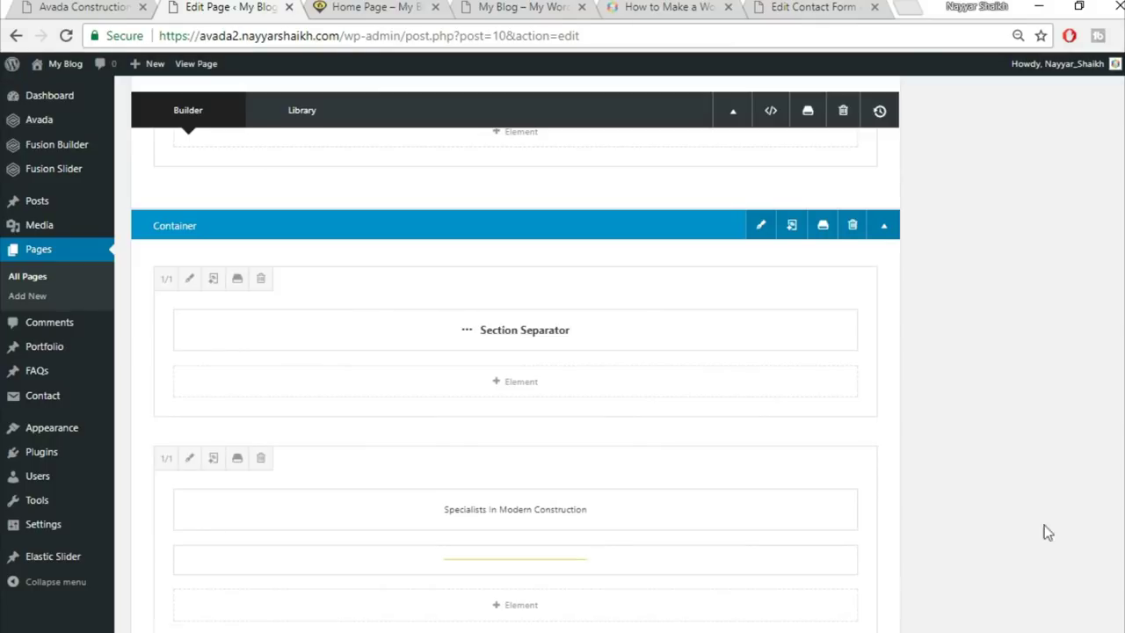
scroll(885, 589, up, 10)
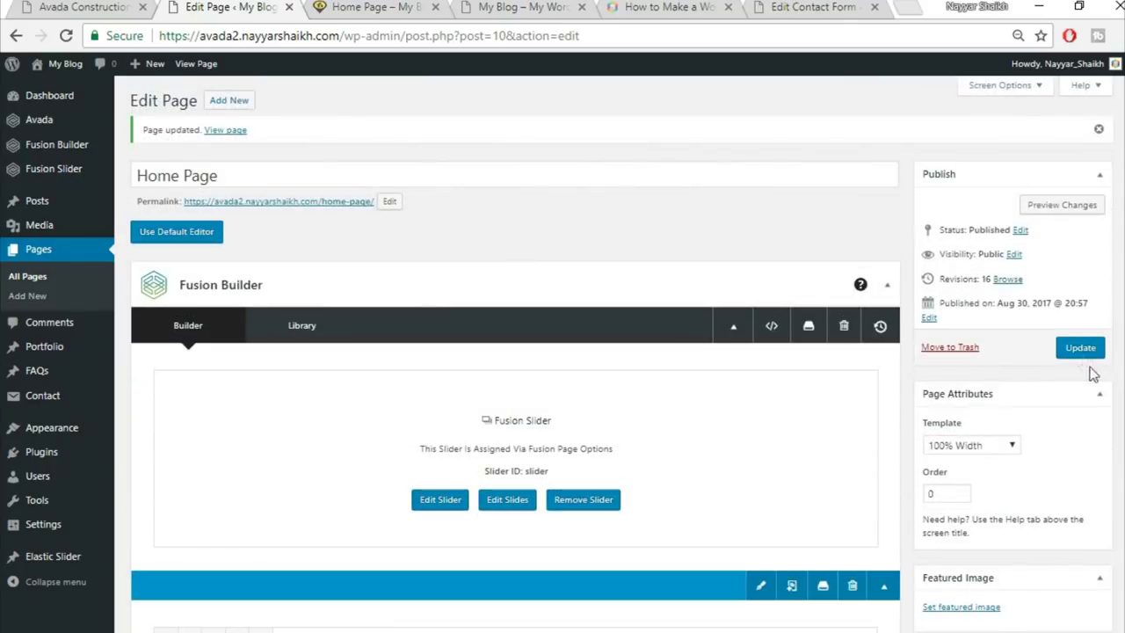
click(1080, 348)
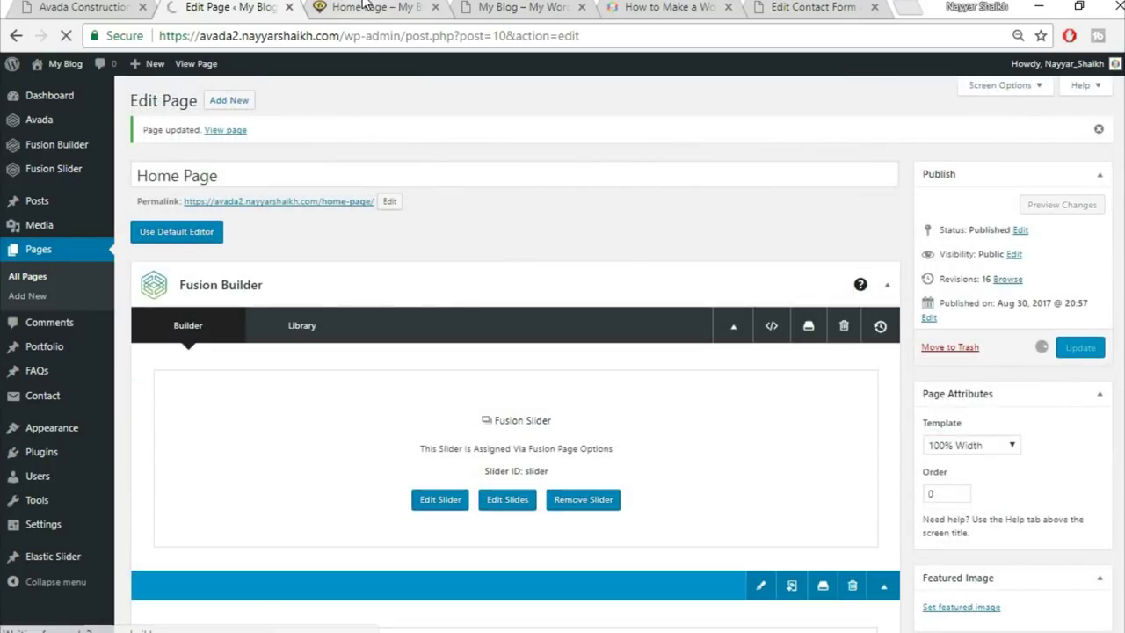
click(369, 7)
click(381, 36)
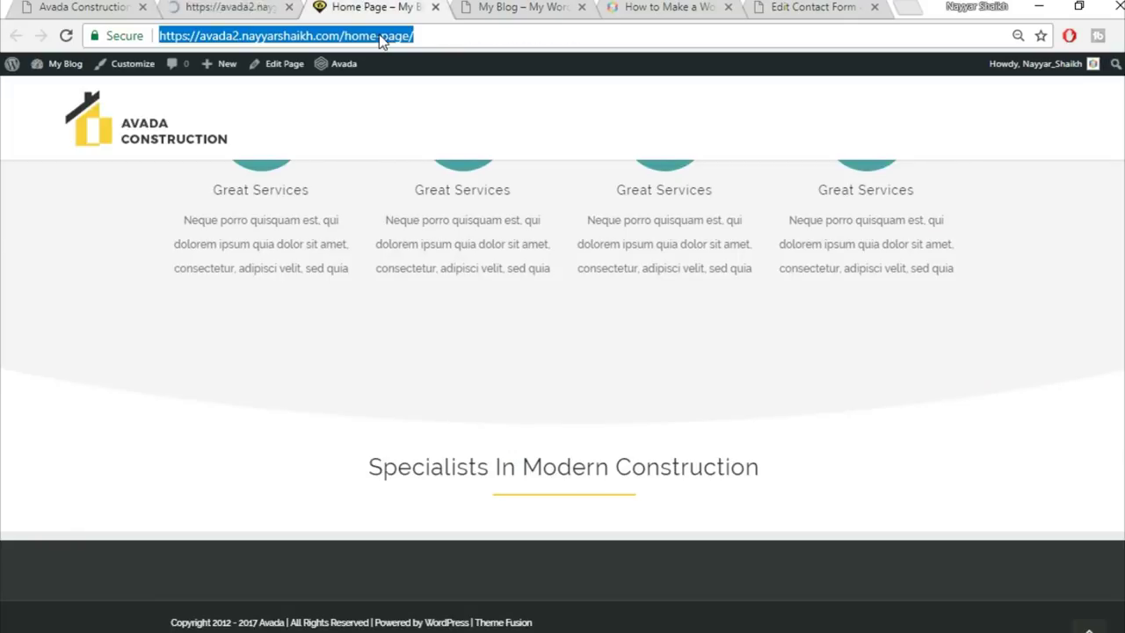
key(Return)
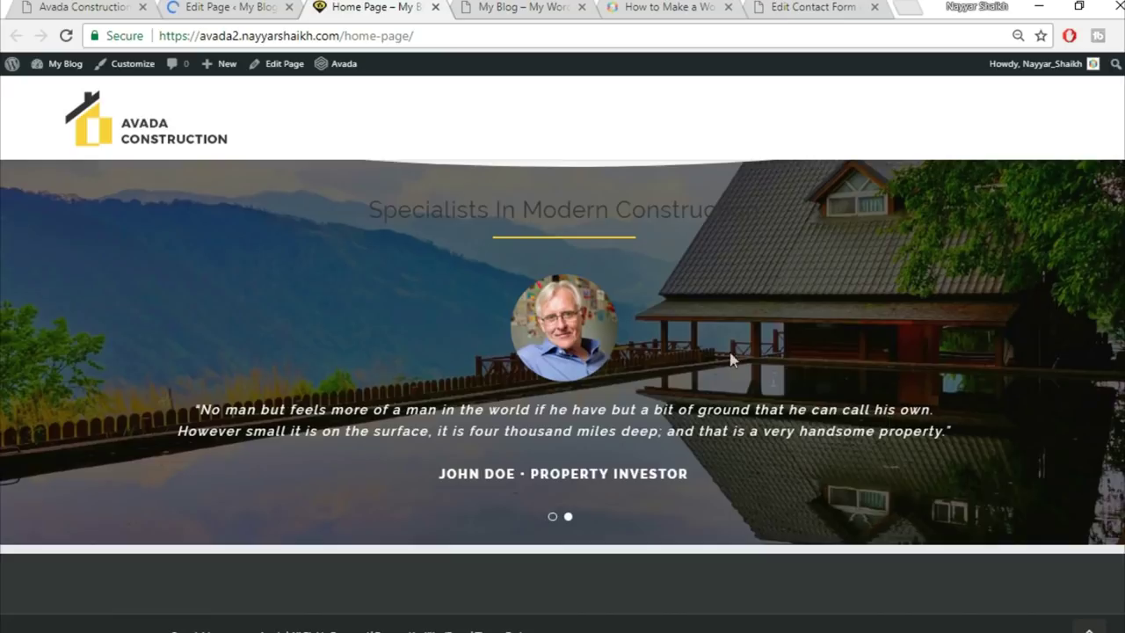
scroll(741, 366, up, 2)
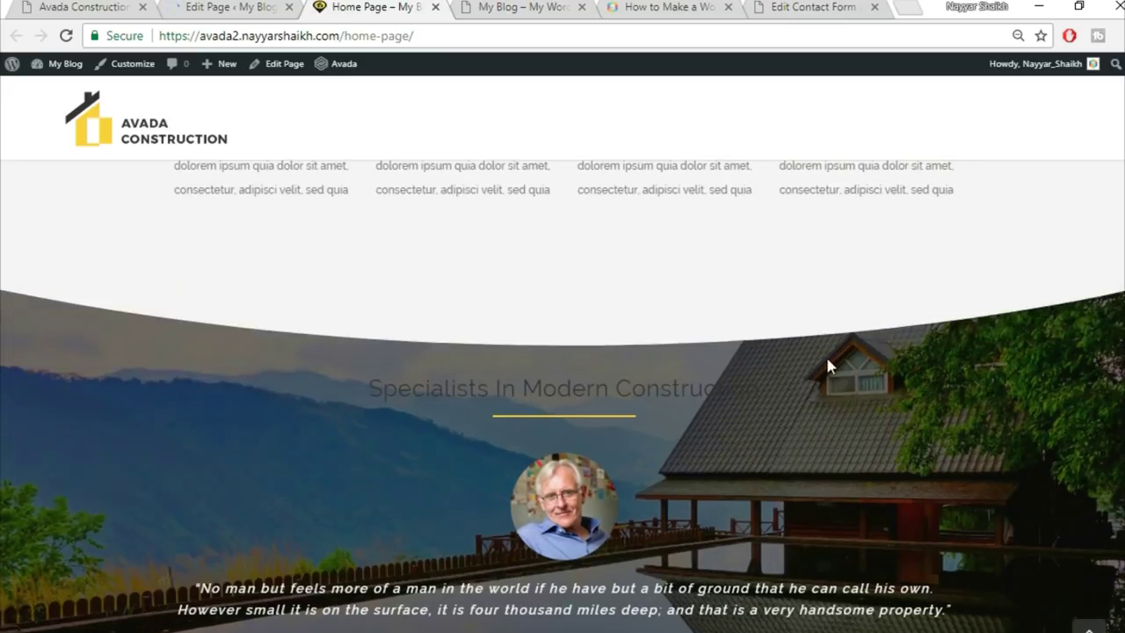
scroll(827, 360, down, 2)
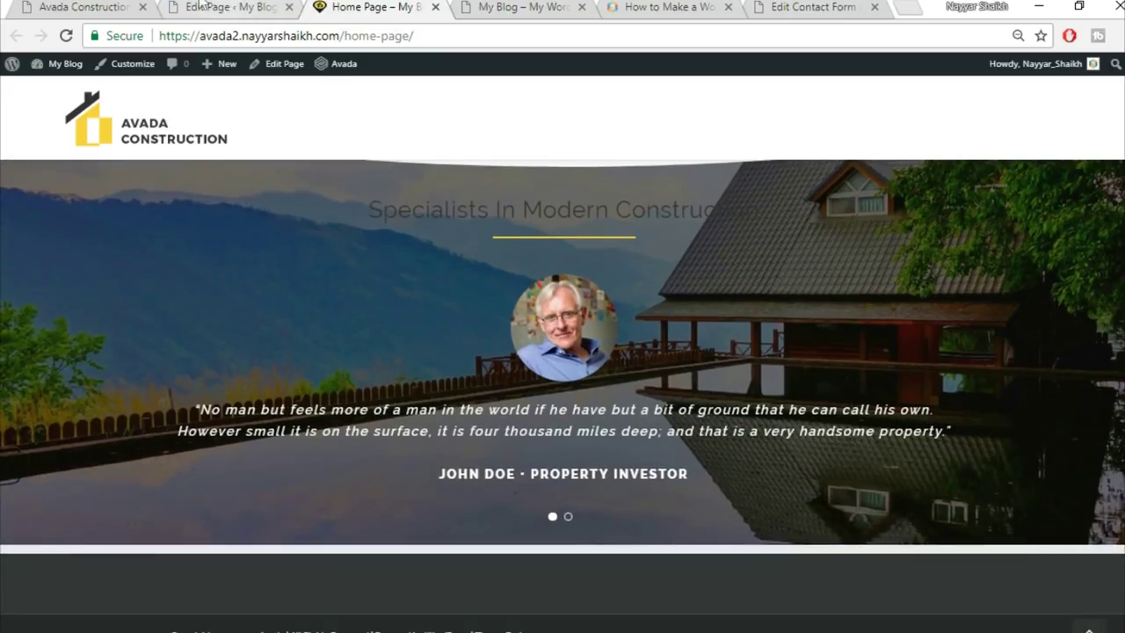
click(16, 5)
click(85, 9)
click(85, 9)
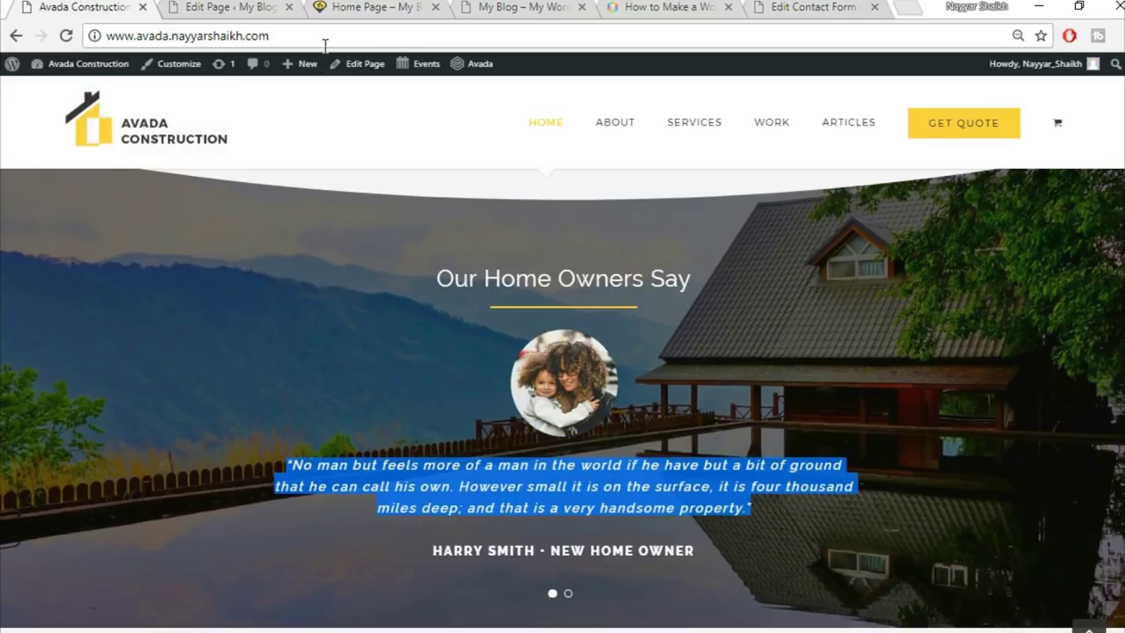
scroll(719, 393, down, 7)
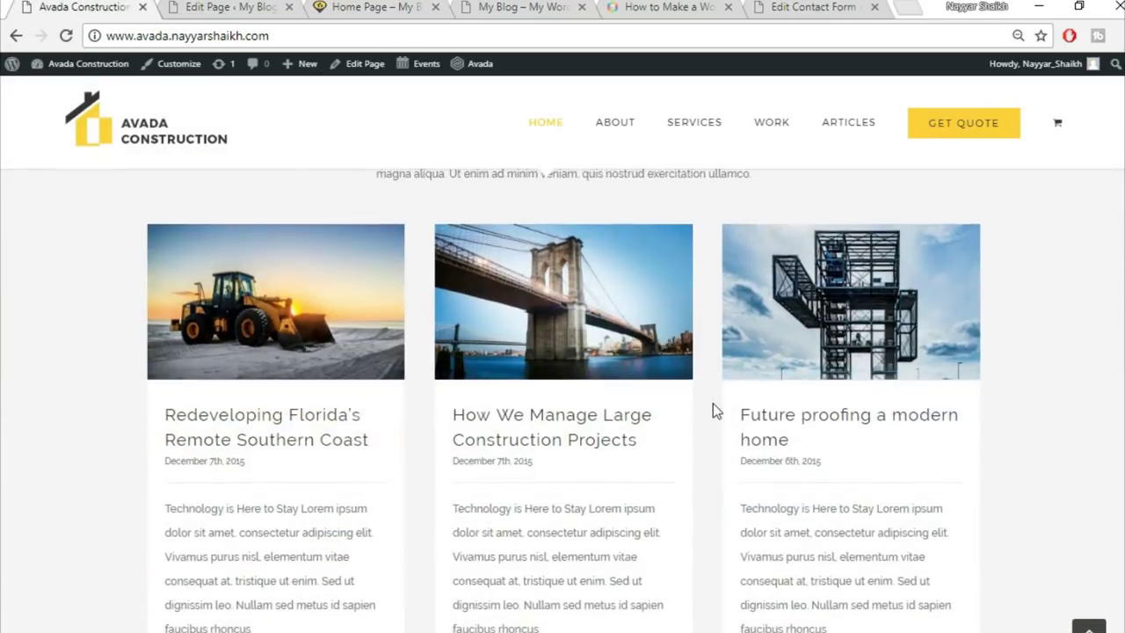
scroll(713, 403, up, 2)
scroll(972, 480, down, 1)
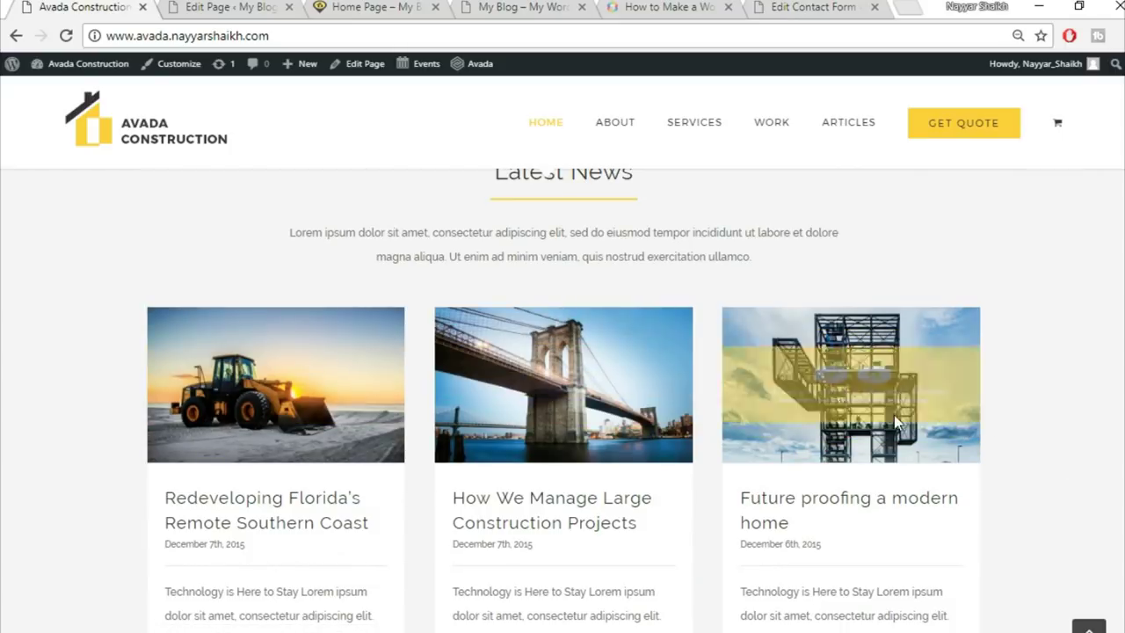
scroll(838, 398, up, 1)
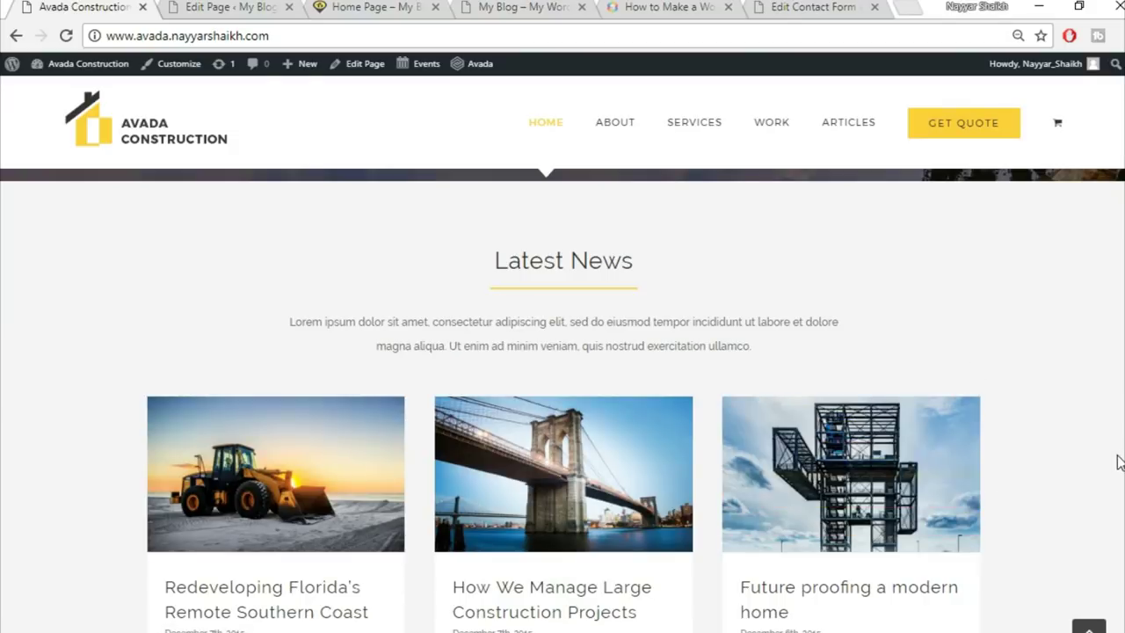
scroll(1105, 479, down, 8)
click(262, 6)
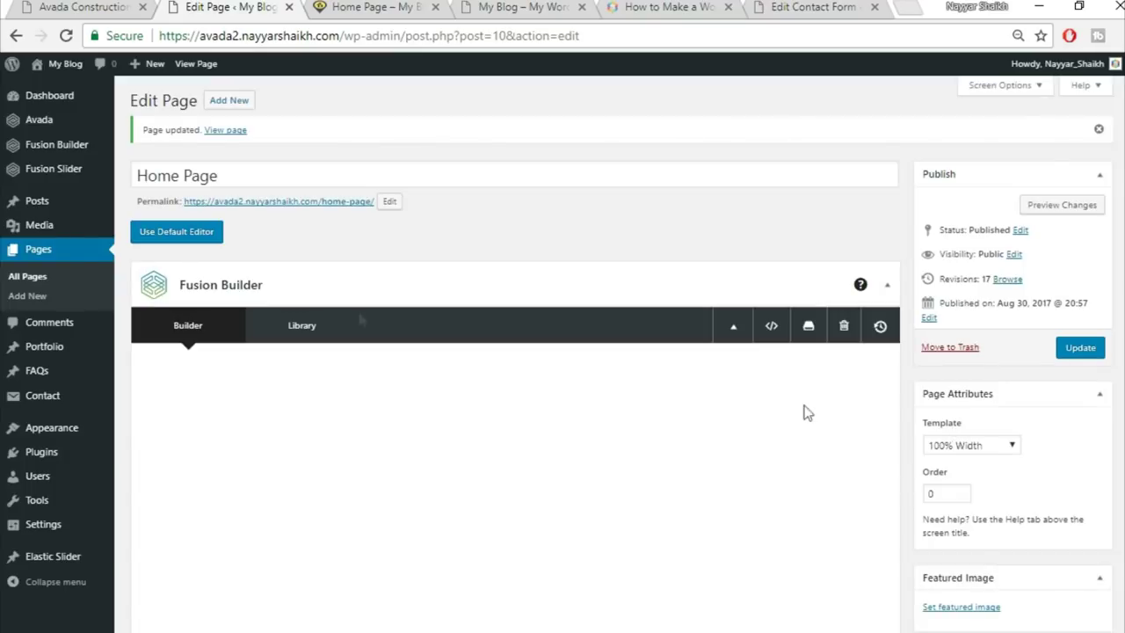
Open a new Add New Post screen in a separate tab
mouse_move(37, 203)
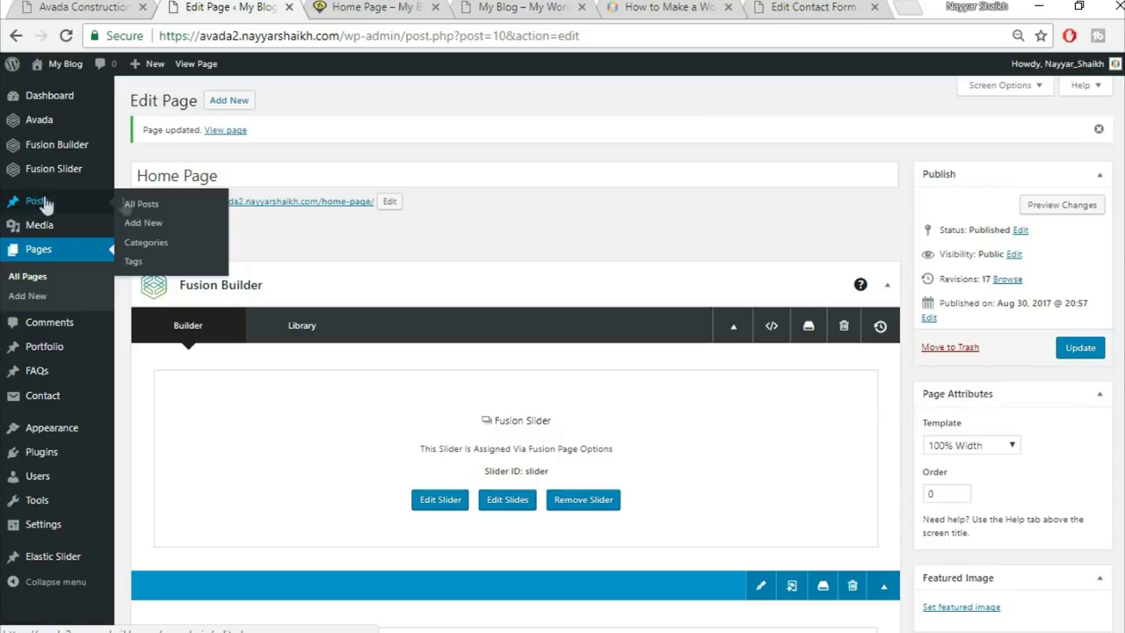
right_click(143, 230)
click(161, 238)
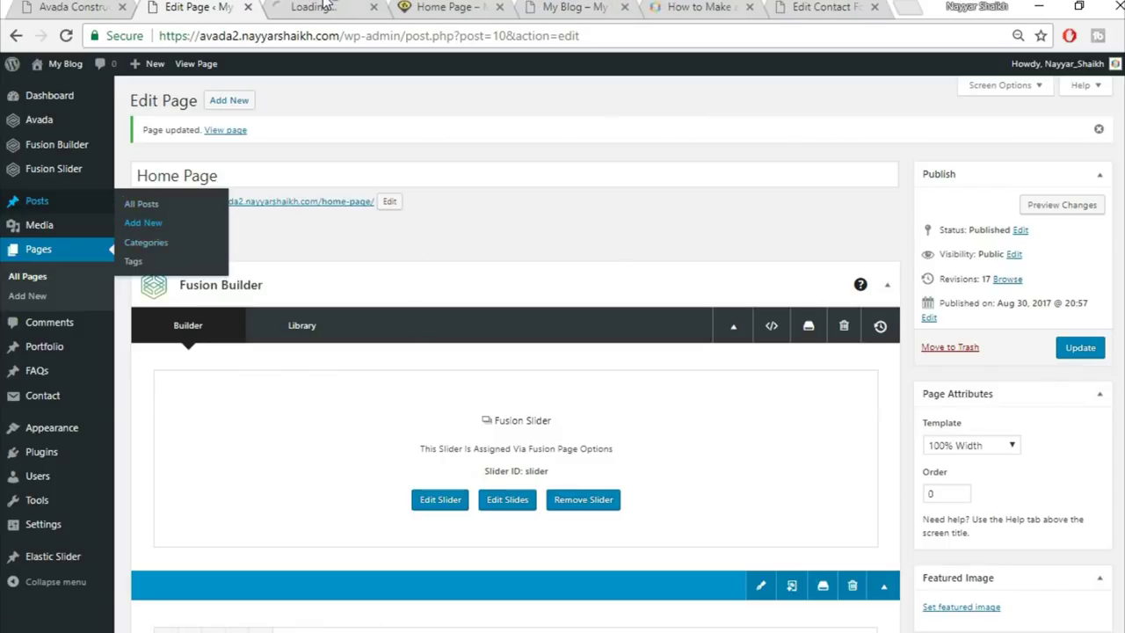
click(321, 7)
Open the 'Redeveloping Florida's Remote Southern Coast' demo post and select its title
click(75, 7)
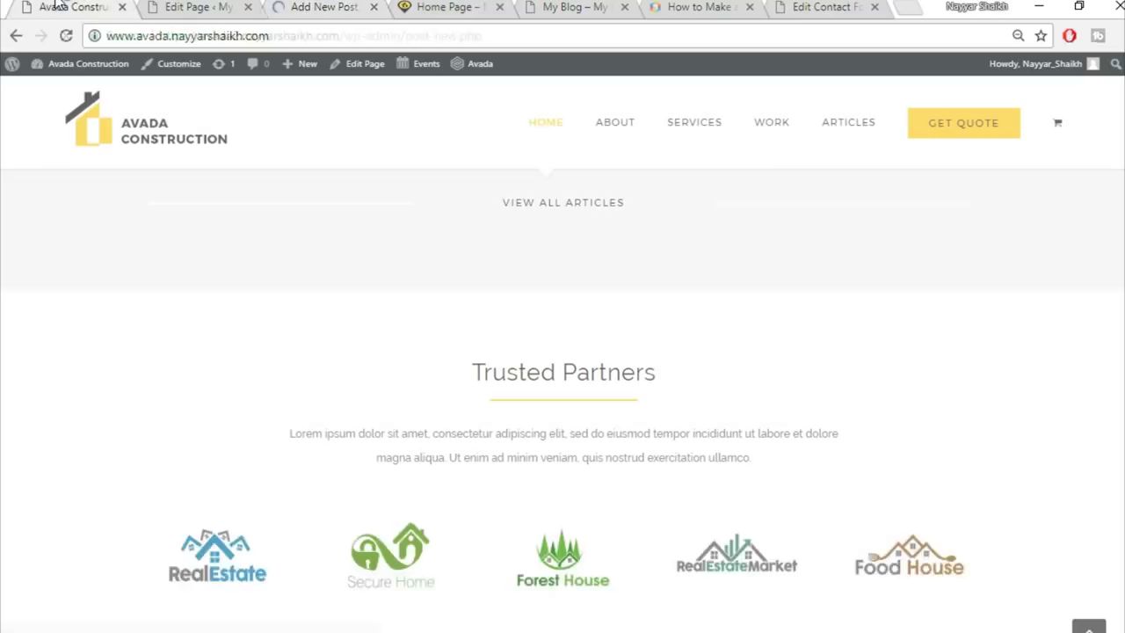
scroll(469, 317, up, 5)
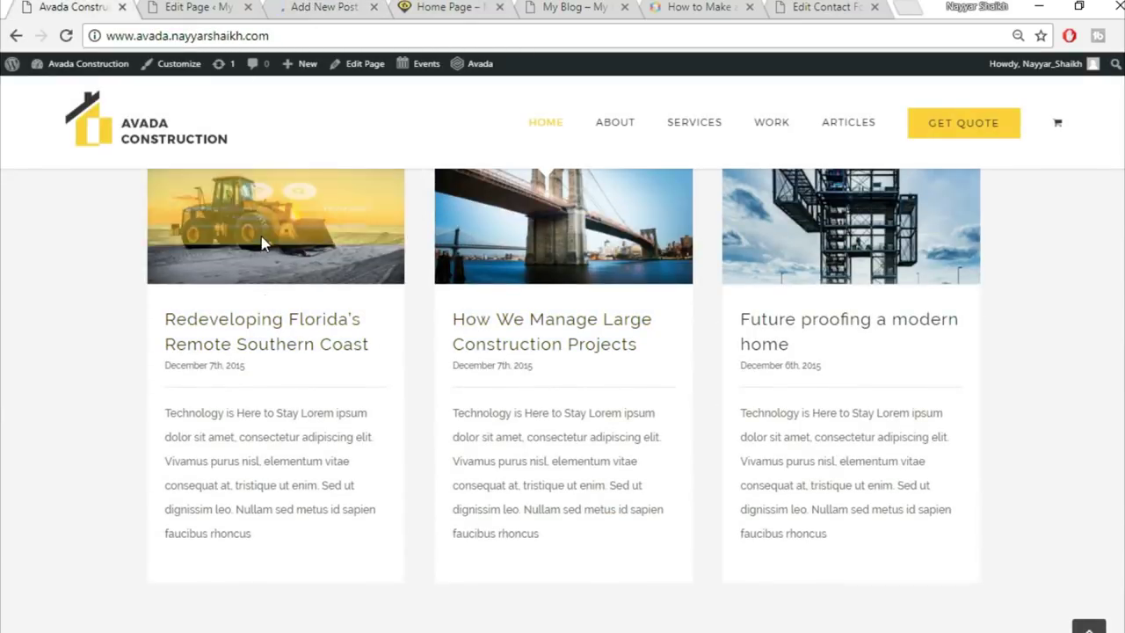
click(320, 227)
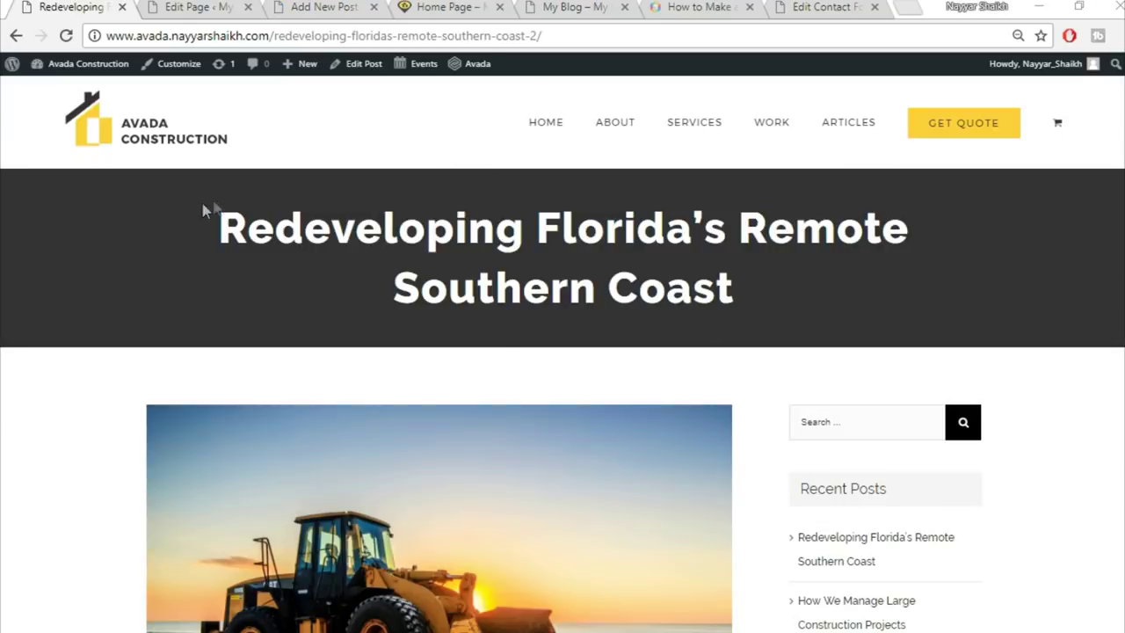
drag(202, 211, 779, 302)
click(783, 302)
drag(206, 232, 773, 303)
click(817, 279)
drag(207, 221, 762, 294)
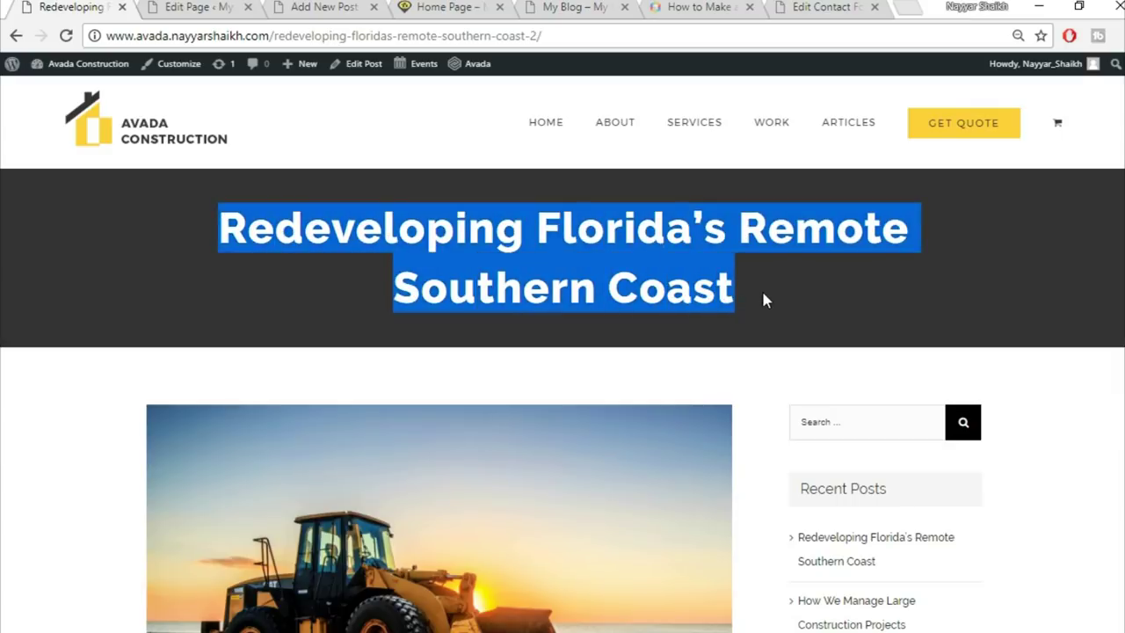
click(763, 297)
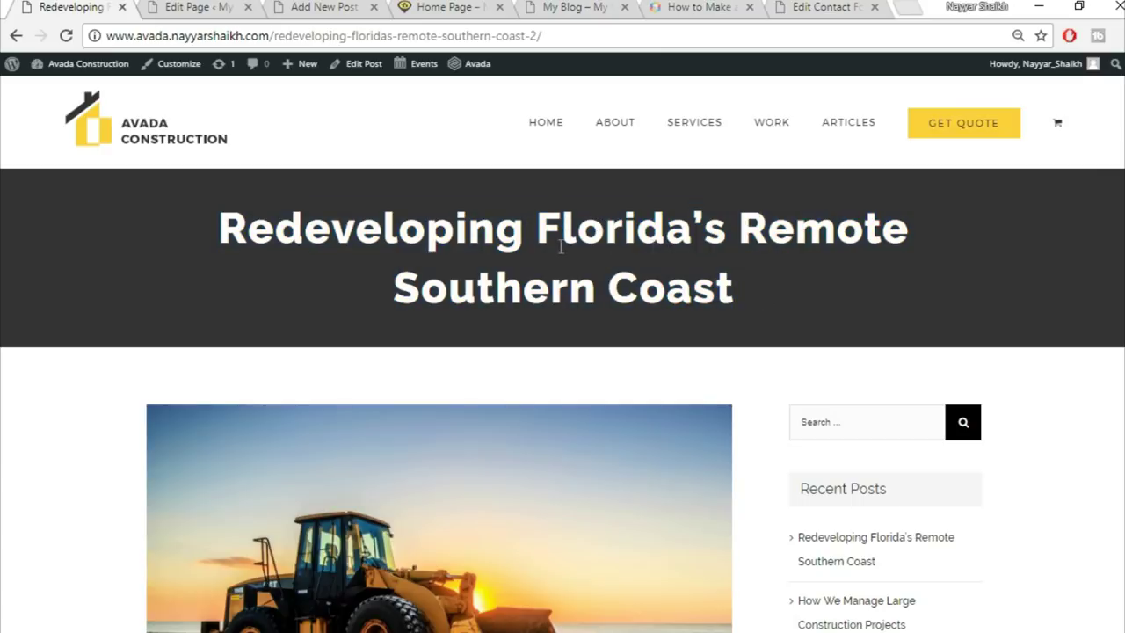
Copy the demo post's title and focus the new post's title field beside it
scroll(973, 289, down, 6)
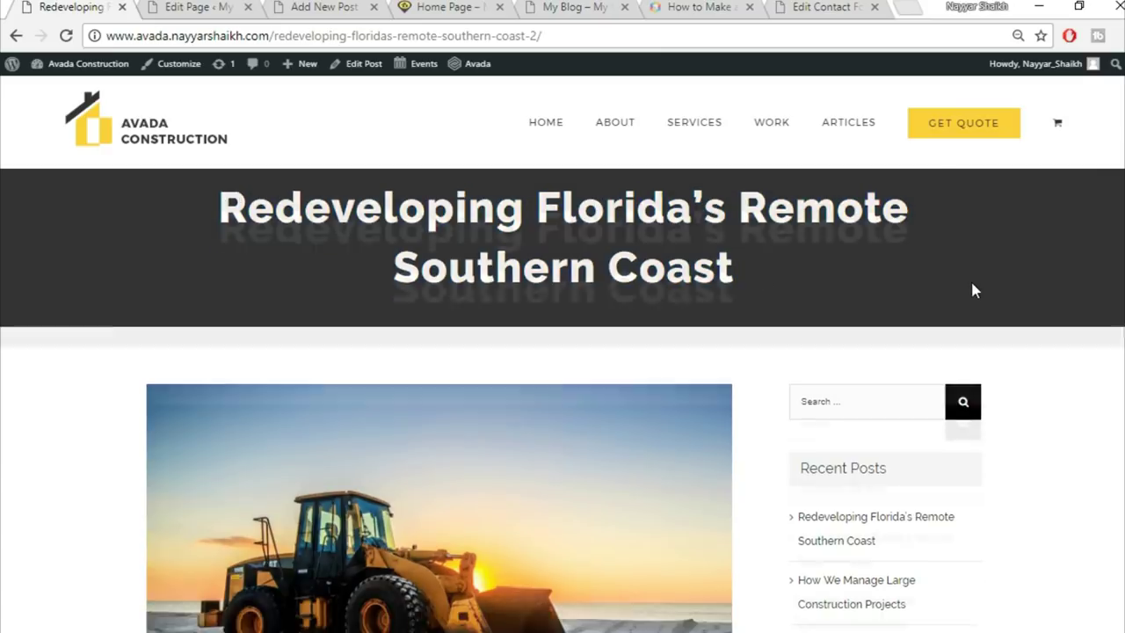
scroll(853, 629, up, 5)
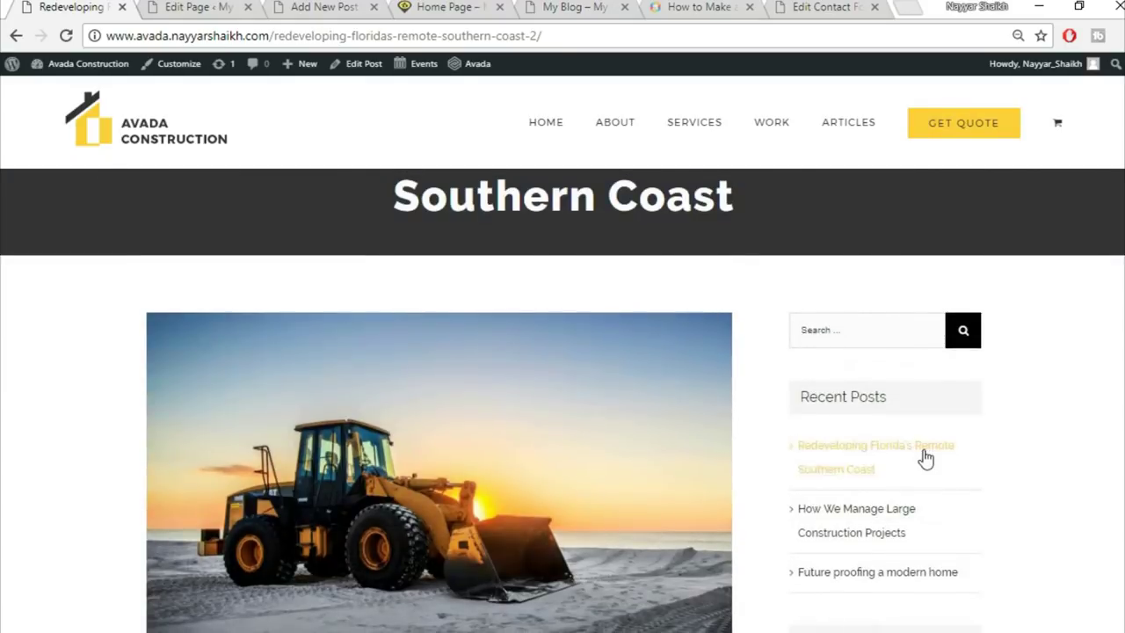
scroll(924, 460, down, 10)
scroll(926, 472, down, 5)
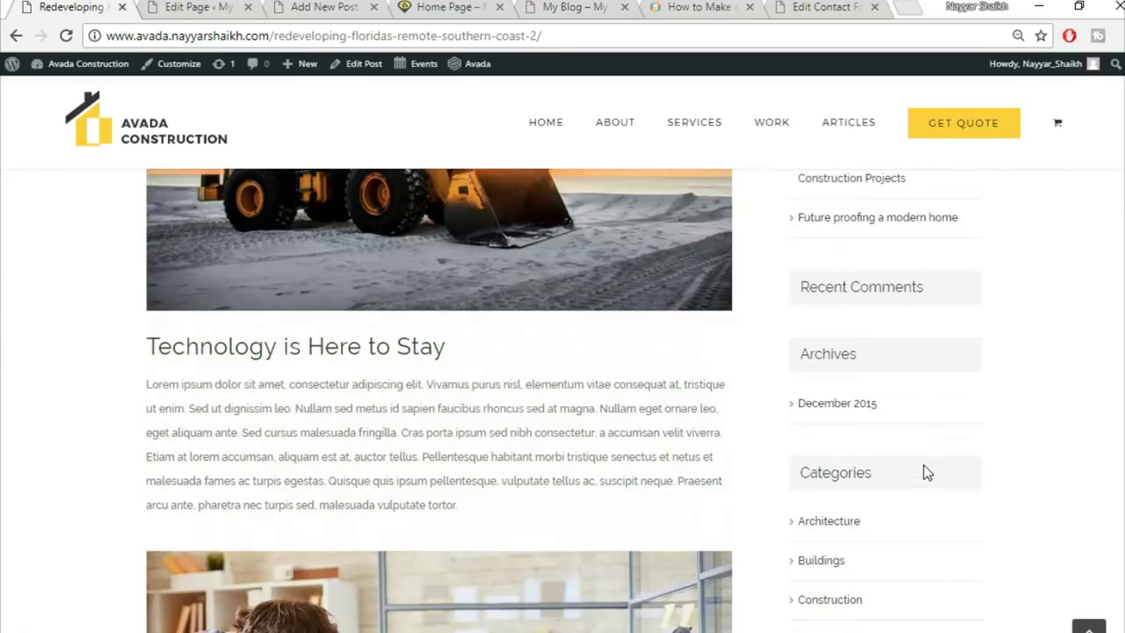
click(175, 6)
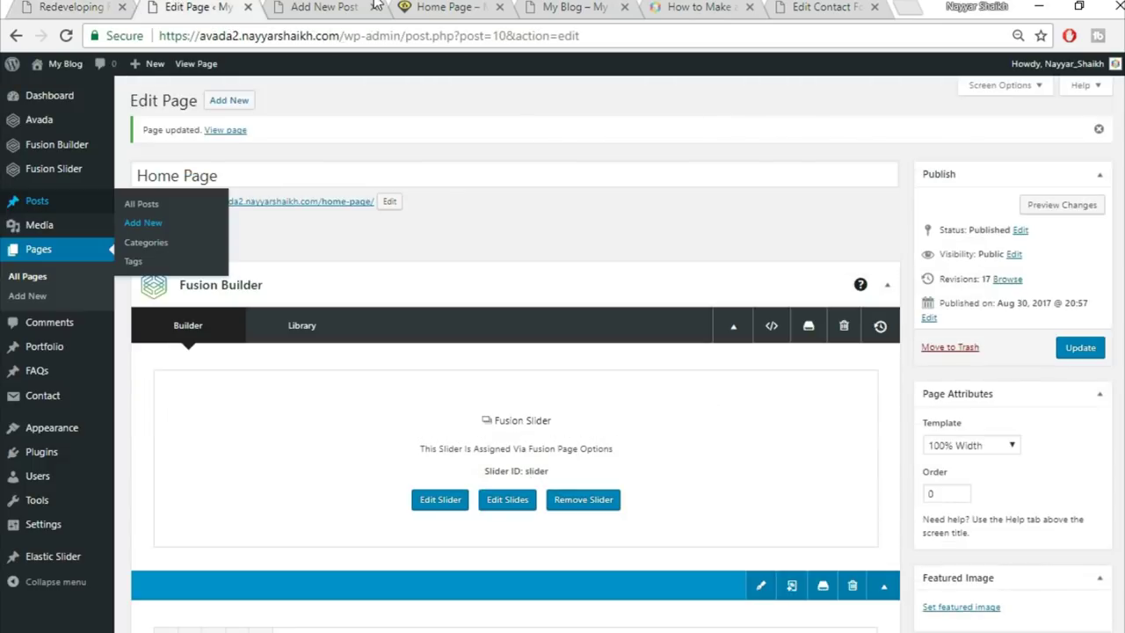
click(324, 5)
click(40, 5)
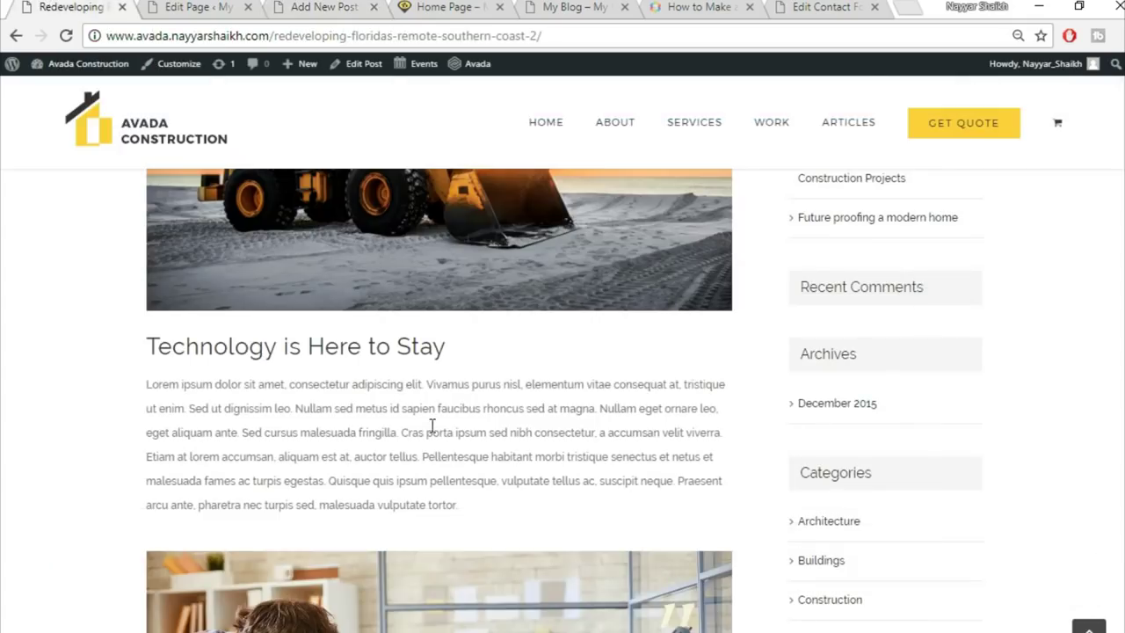
scroll(433, 428, up, 10)
drag(204, 226, 794, 291)
key(ctrl+c)
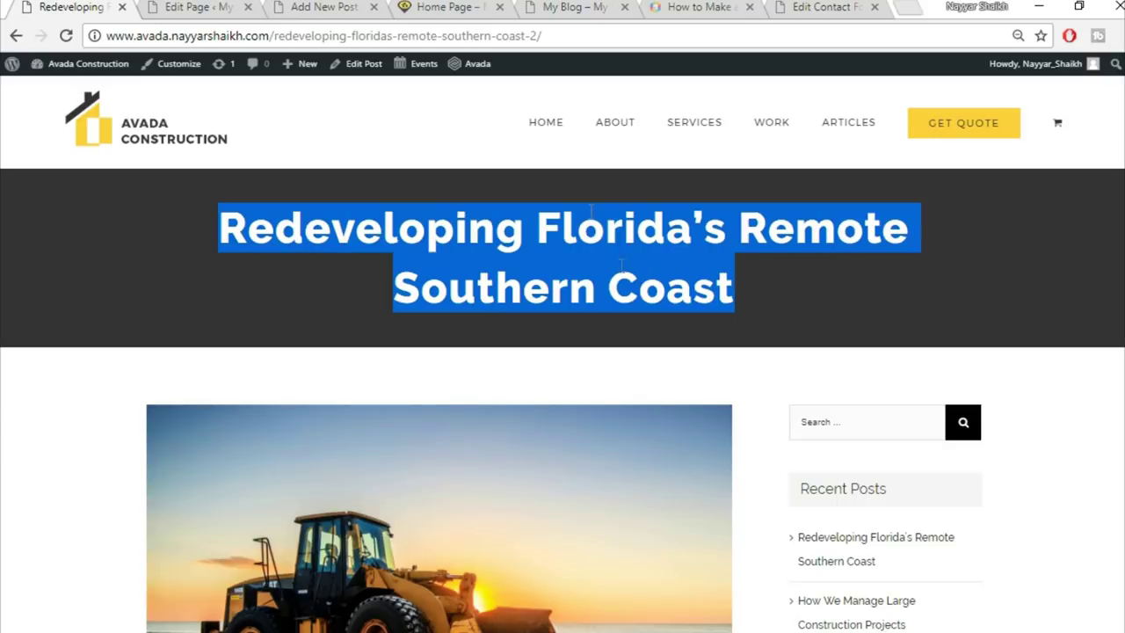
drag(316, 5, 196, 7)
click(287, 134)
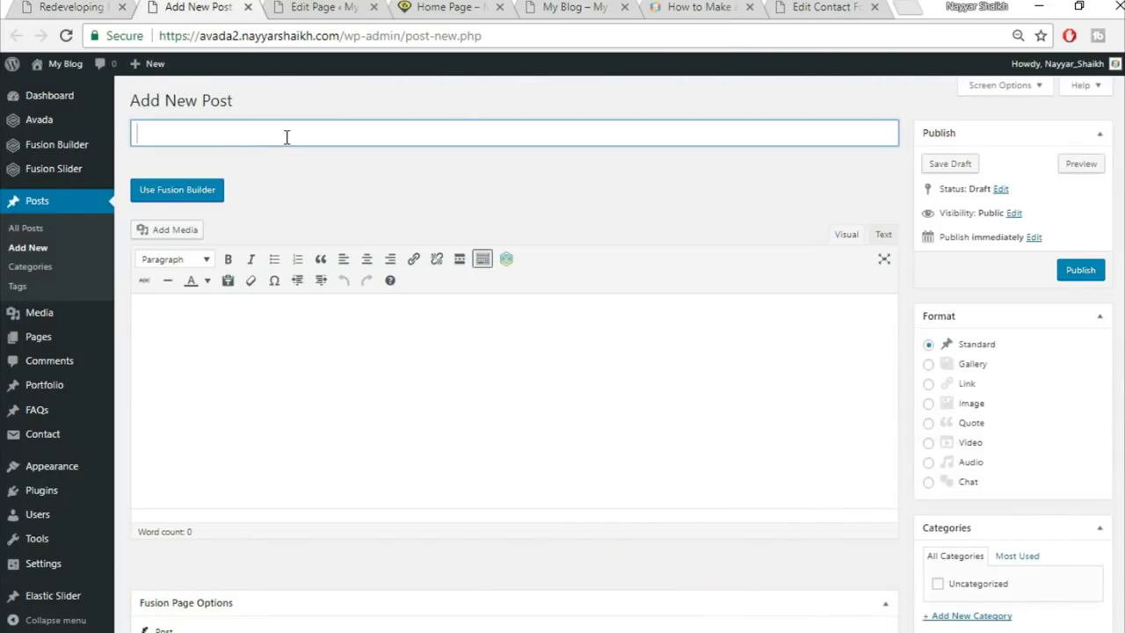
Paste 'Redeveloping Florida's Remote Southern Coast' into the new post's title field
key(ctrl+v)
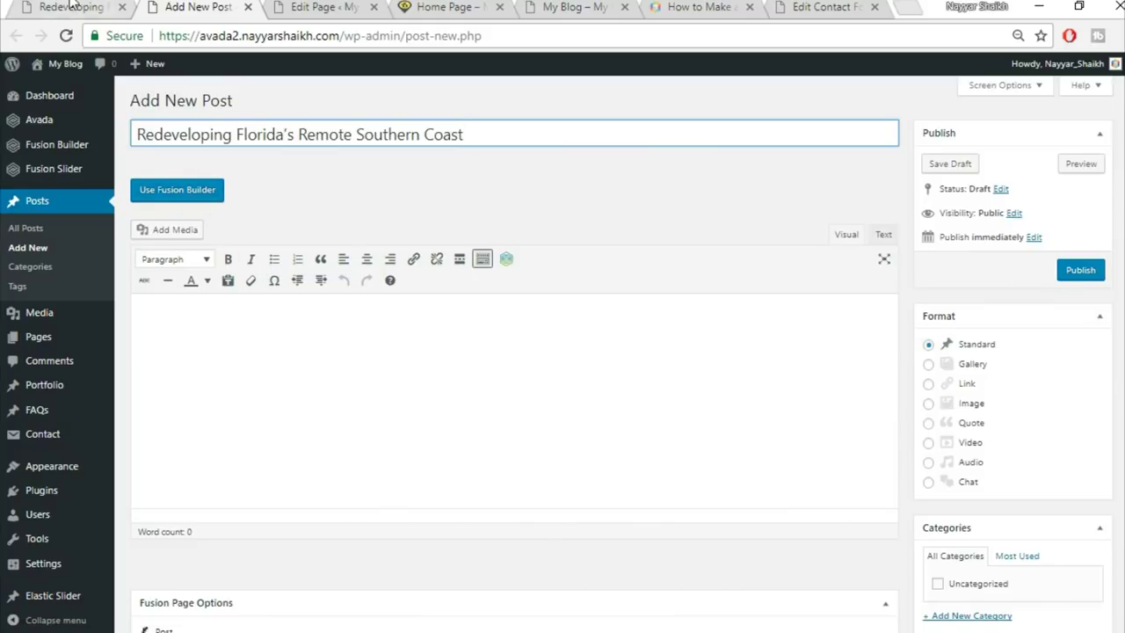
scroll(977, 334, down, 1)
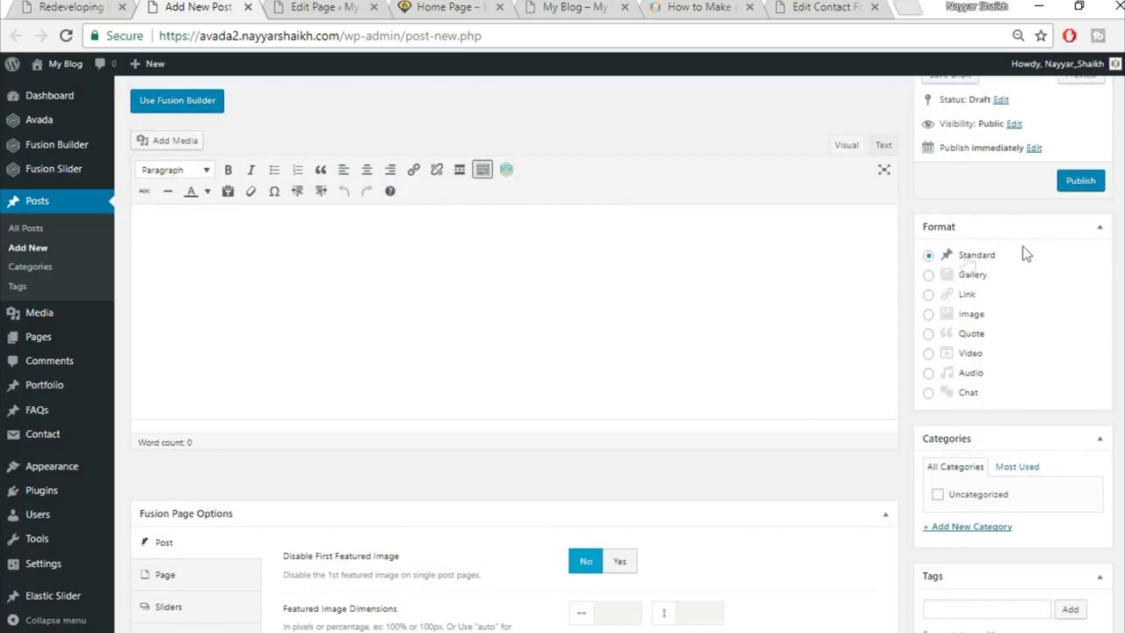
scroll(1098, 400, down, 2)
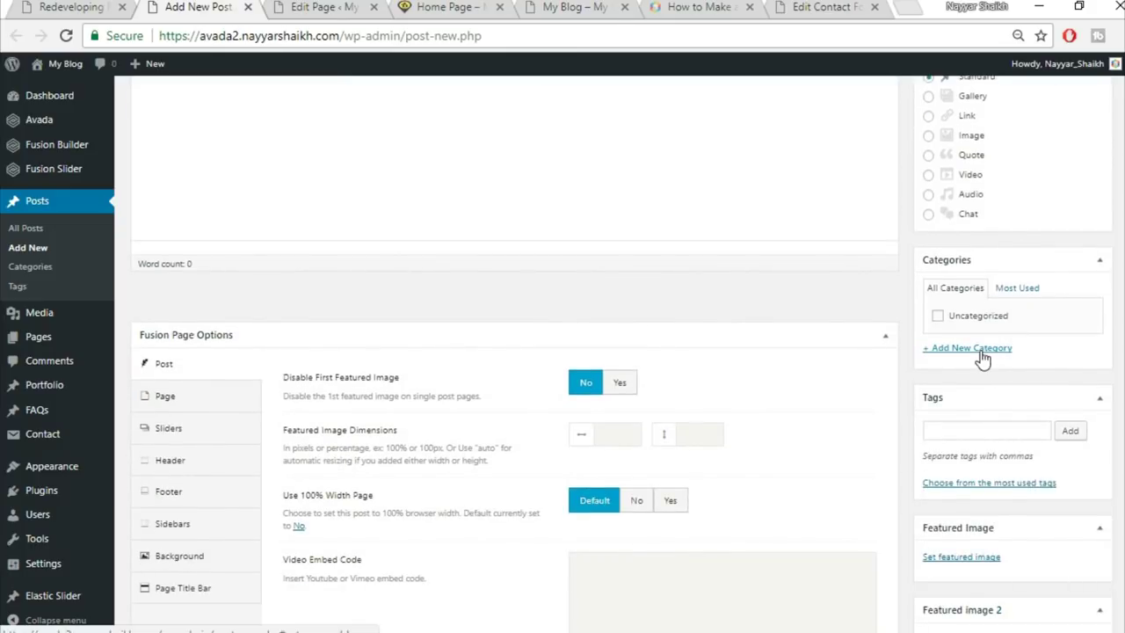
Add a new 'Commercial' post category and tick it
click(983, 357)
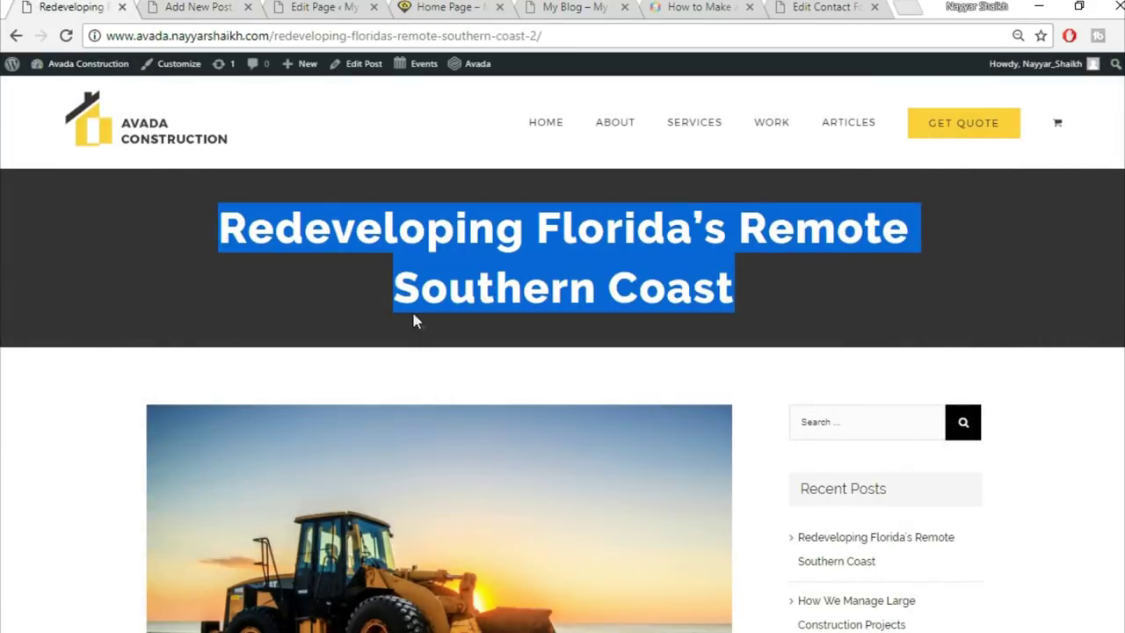
click(415, 321)
scroll(435, 348, down, 4)
scroll(434, 350, down, 4)
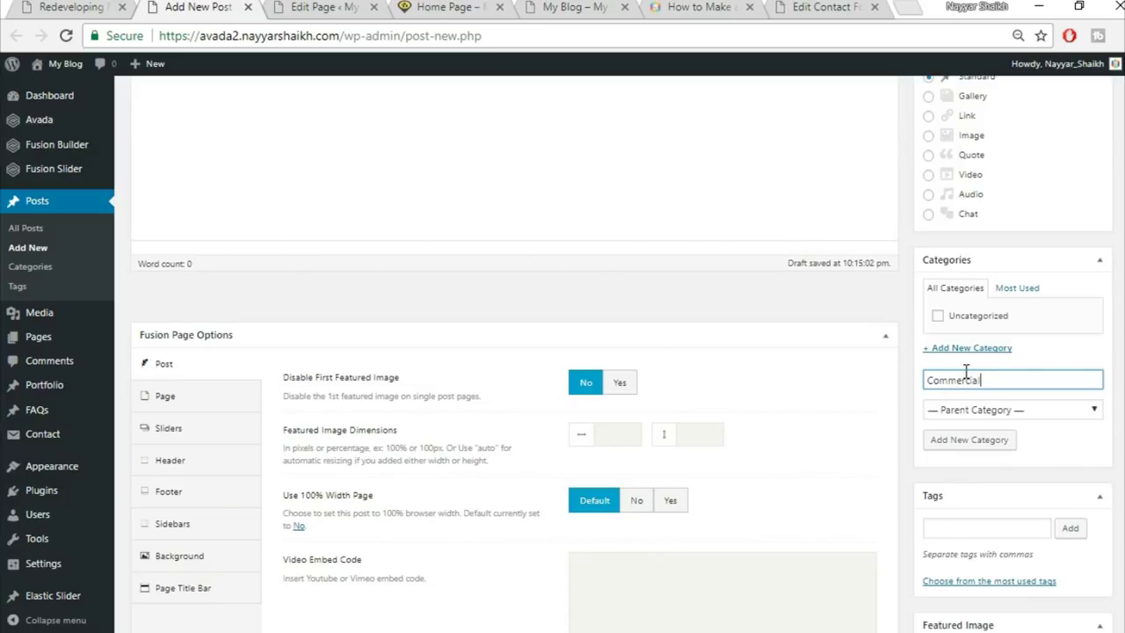
click(1002, 439)
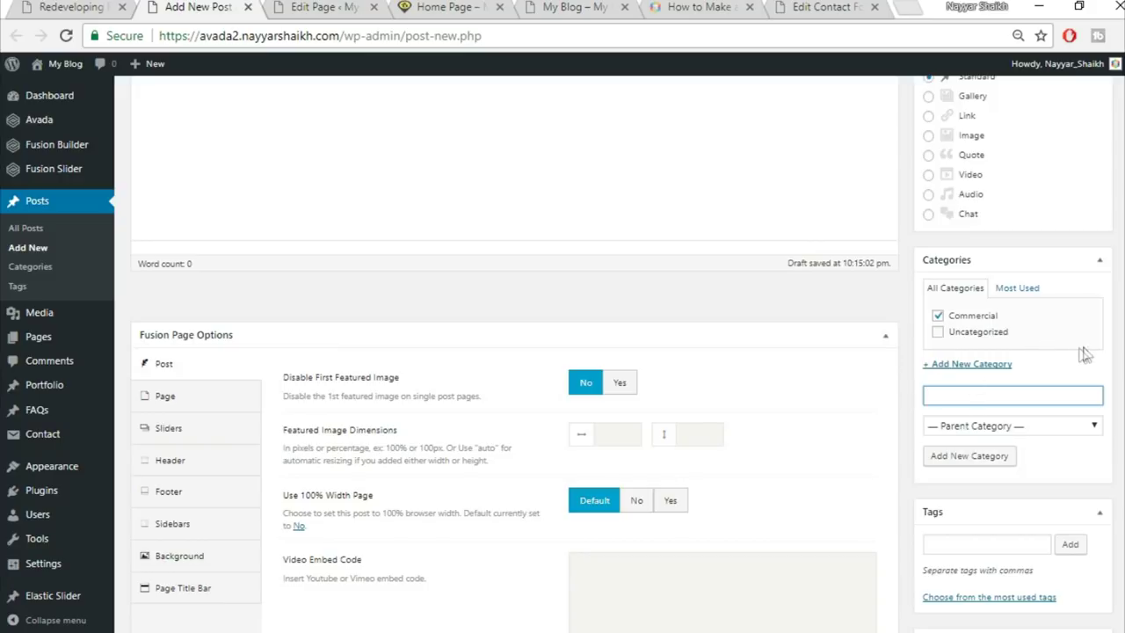
scroll(1113, 364, up, 1)
scroll(1113, 364, down, 2)
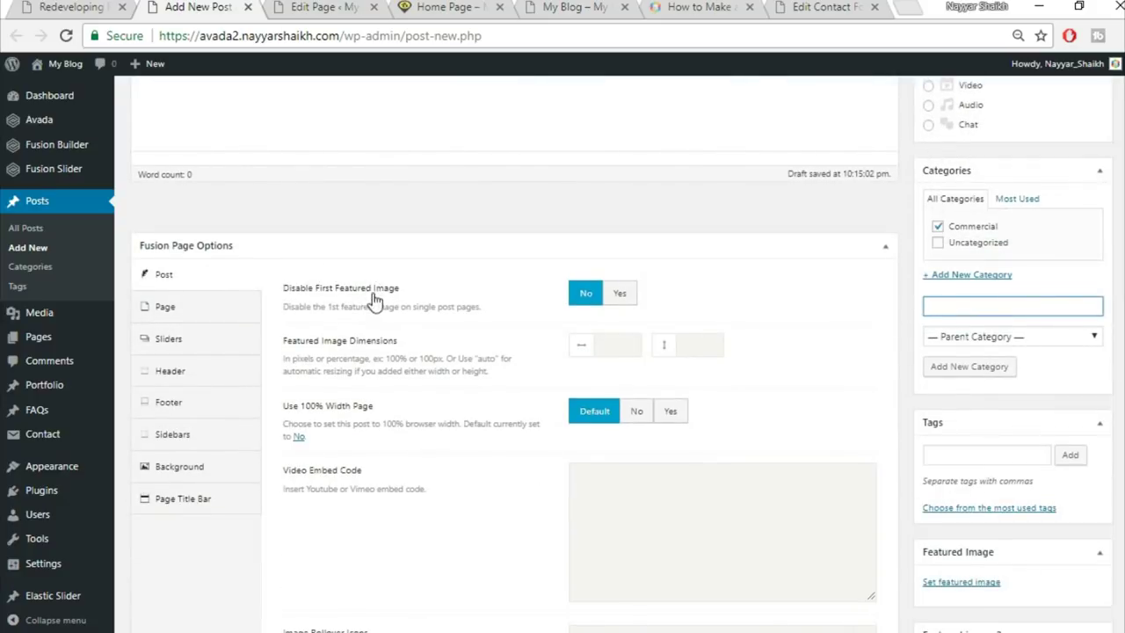
Set Disable First Featured Image to Yes, comparing with the live post
click(626, 296)
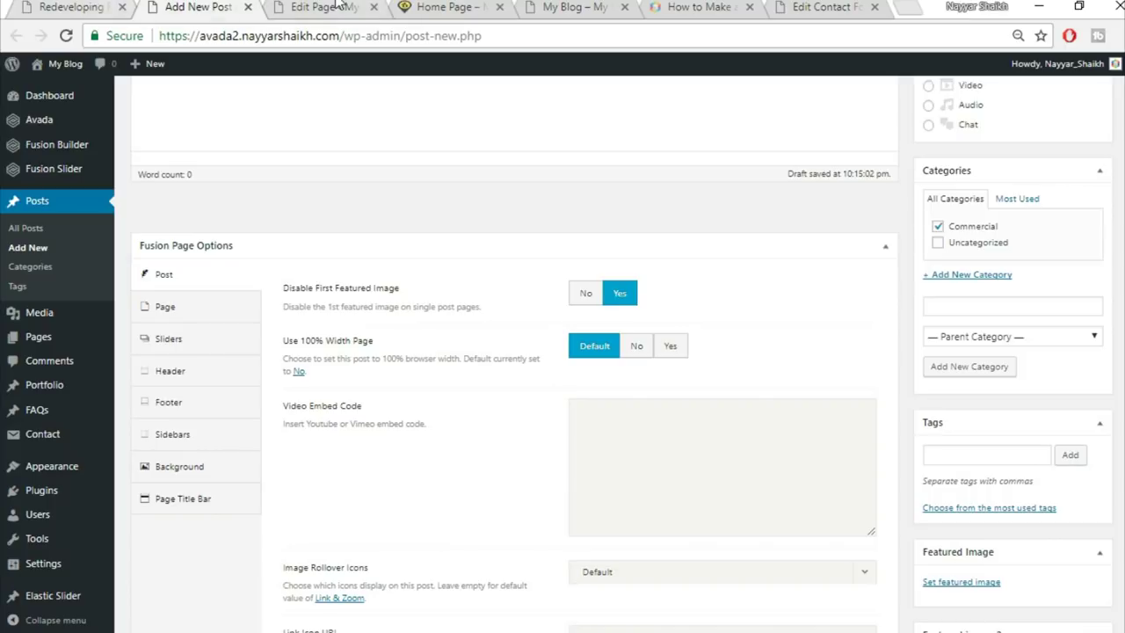
click(97, 7)
scroll(904, 565, down, 1)
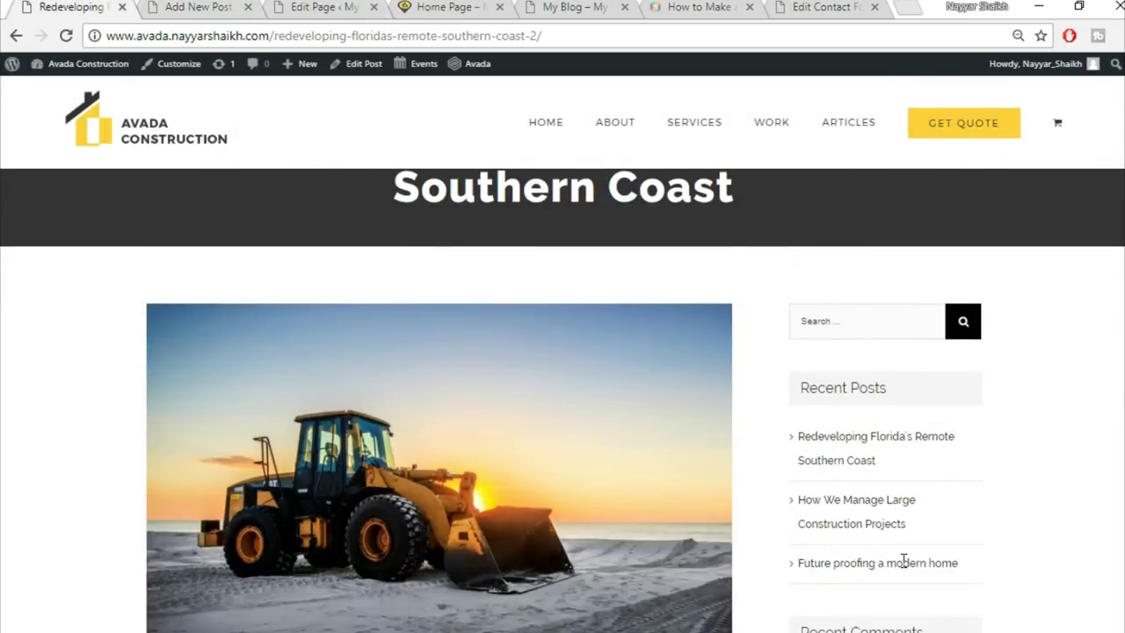
scroll(904, 563, down, 3)
scroll(871, 603, up, 4)
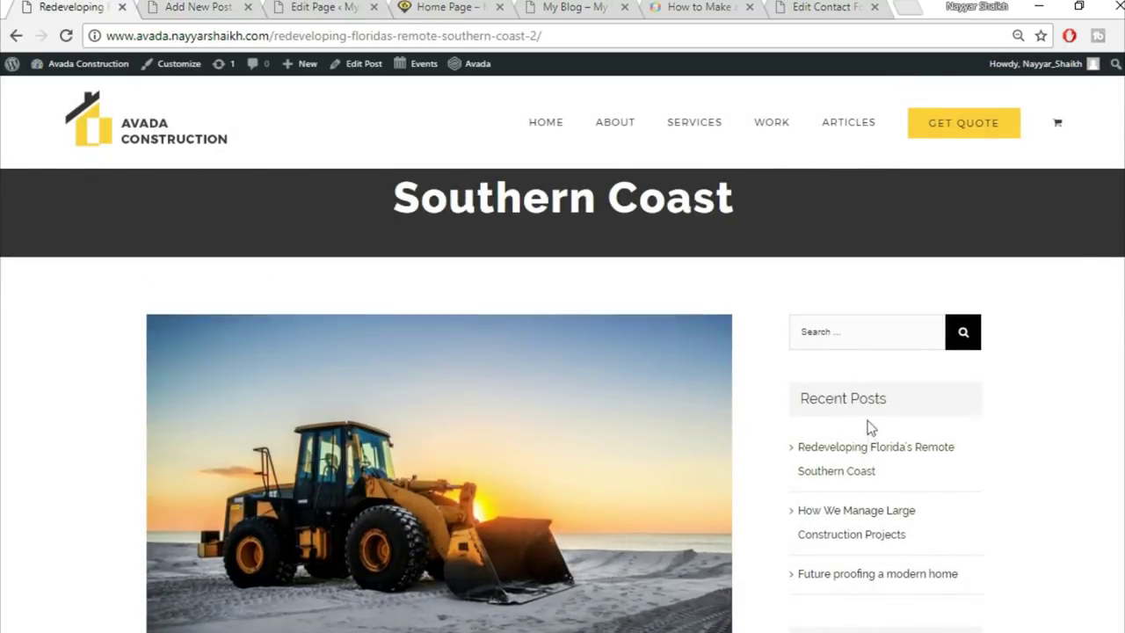
click(227, 7)
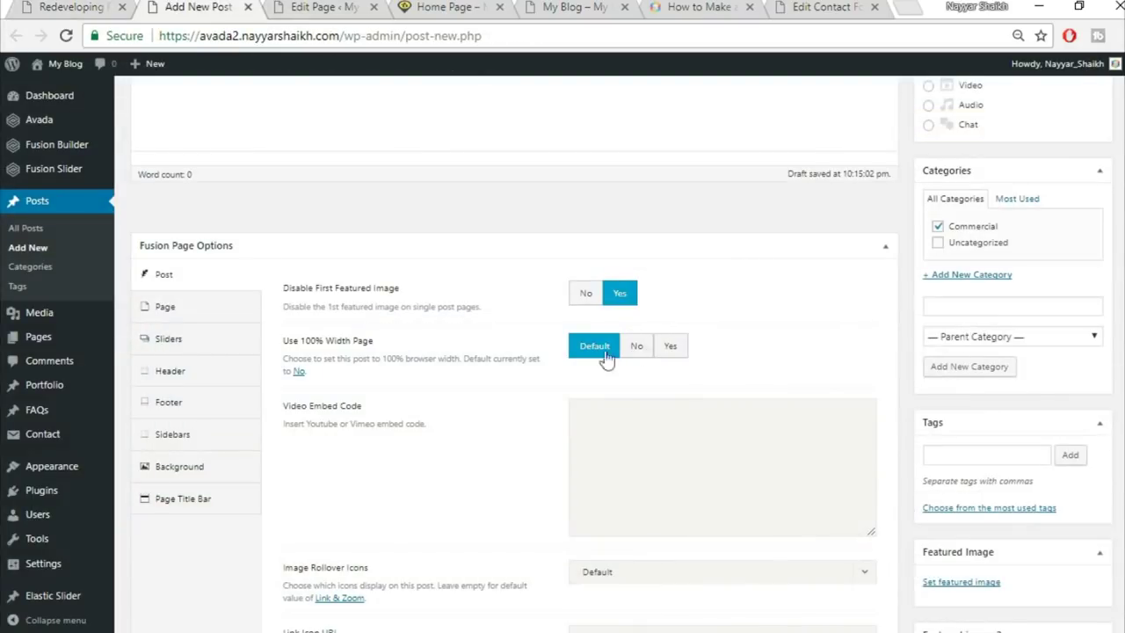
Set Use 100% Width Page to No and hide the social share box and related posts
click(639, 347)
scroll(775, 338, down, 3)
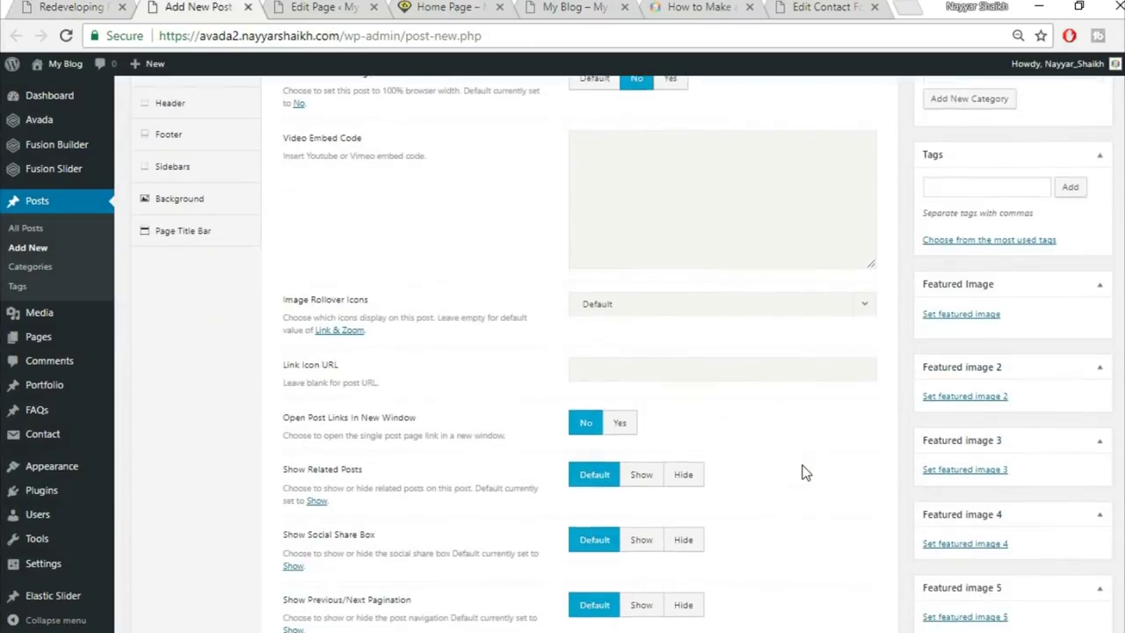
scroll(805, 473, down, 1)
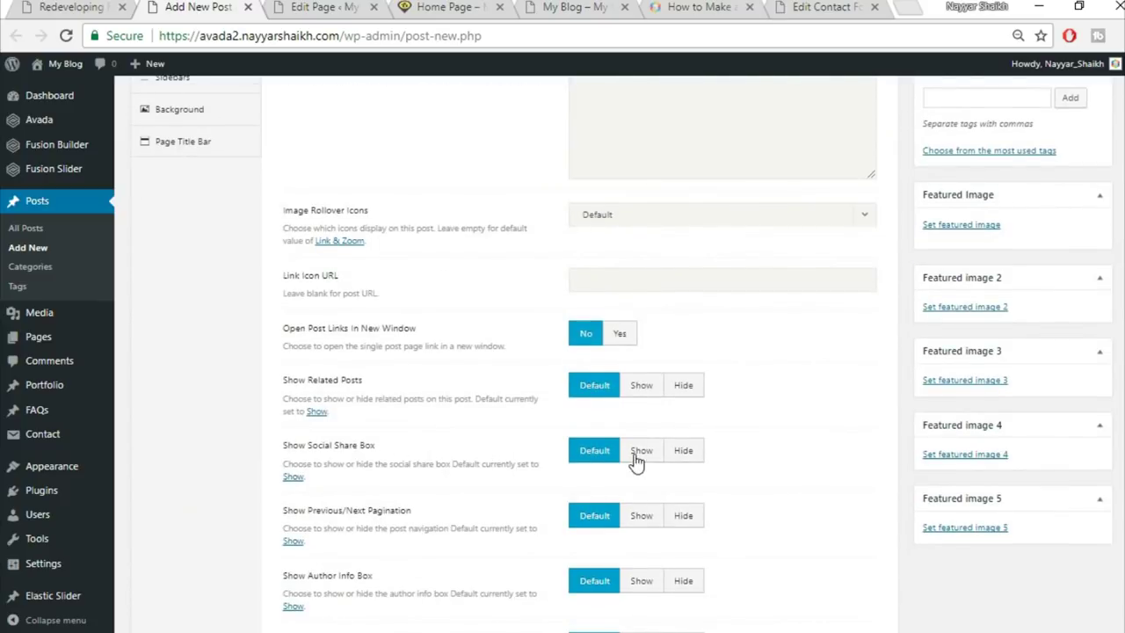
click(690, 453)
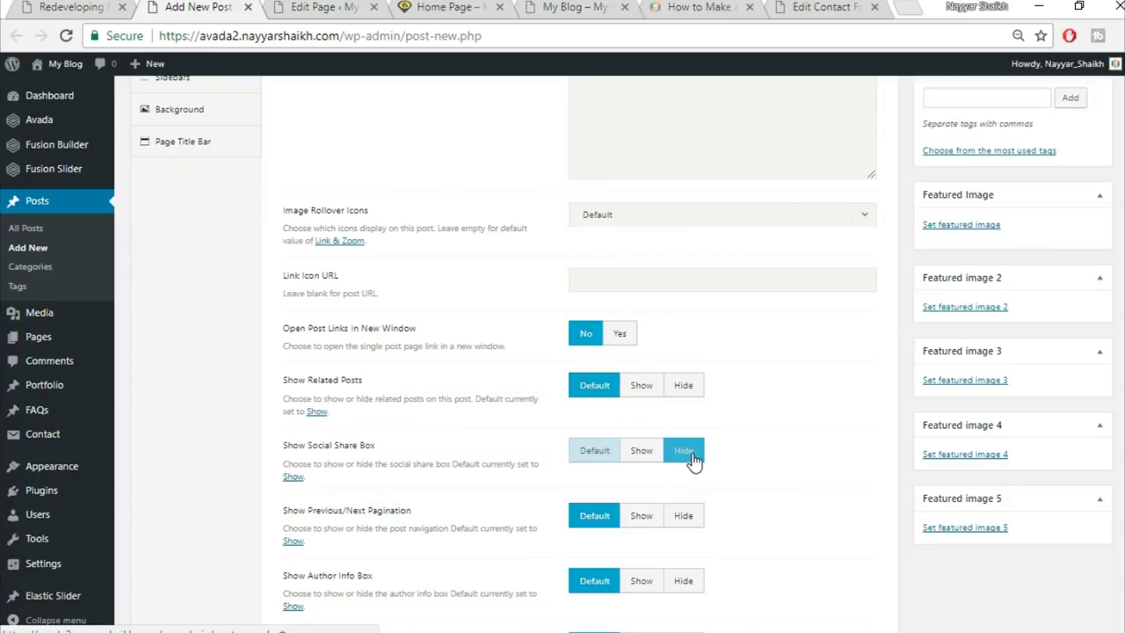
click(690, 390)
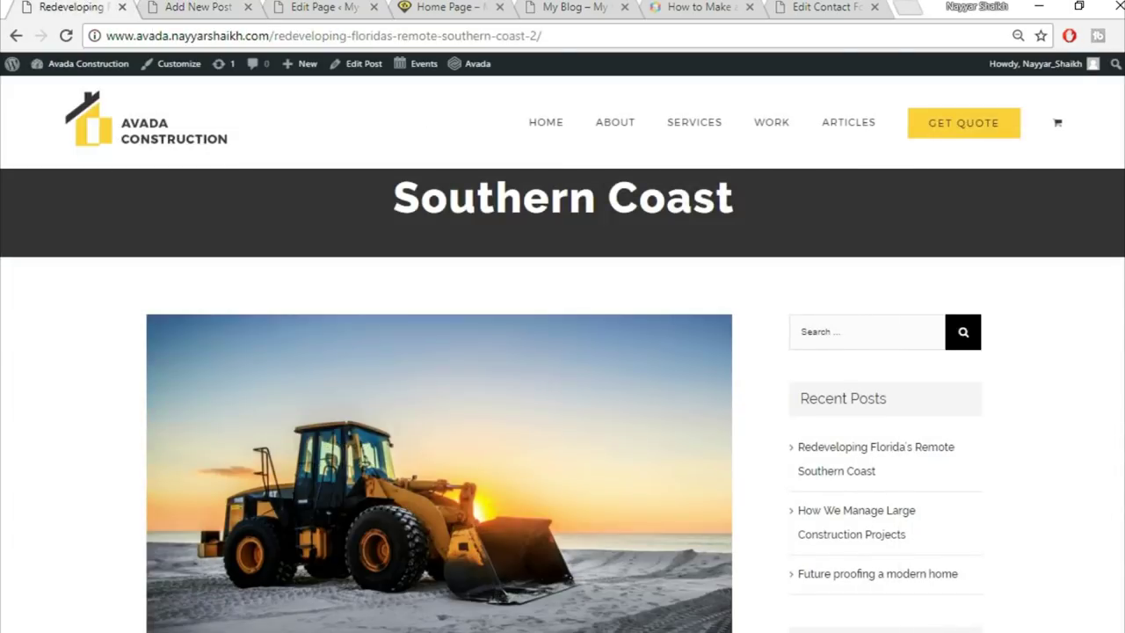
scroll(563, 400, down, 15)
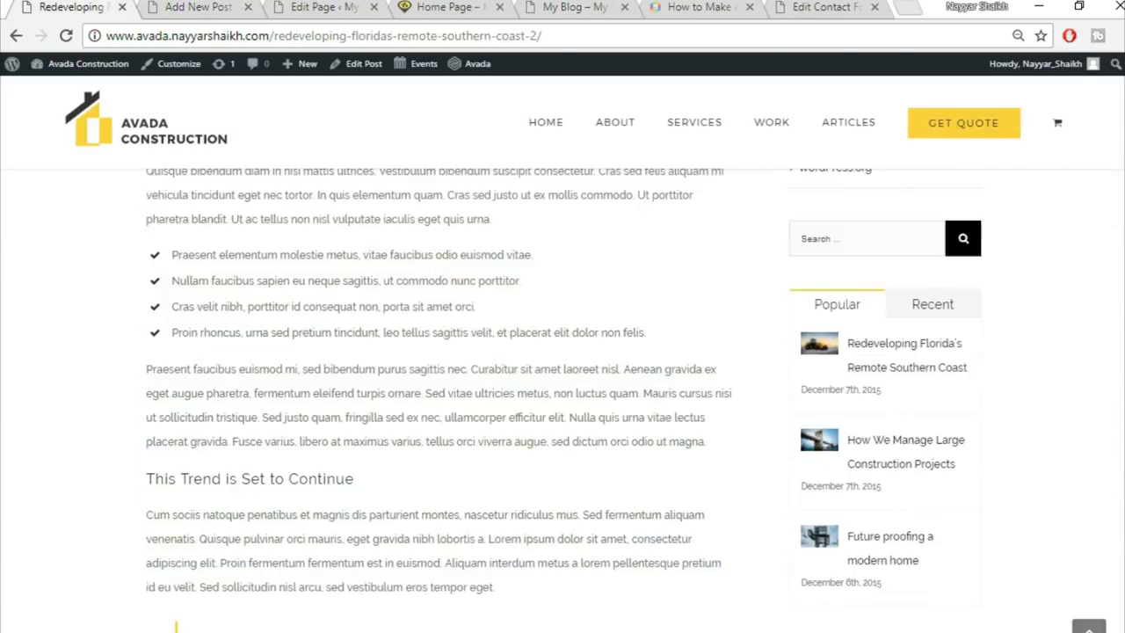
scroll(290, 346, down, 2)
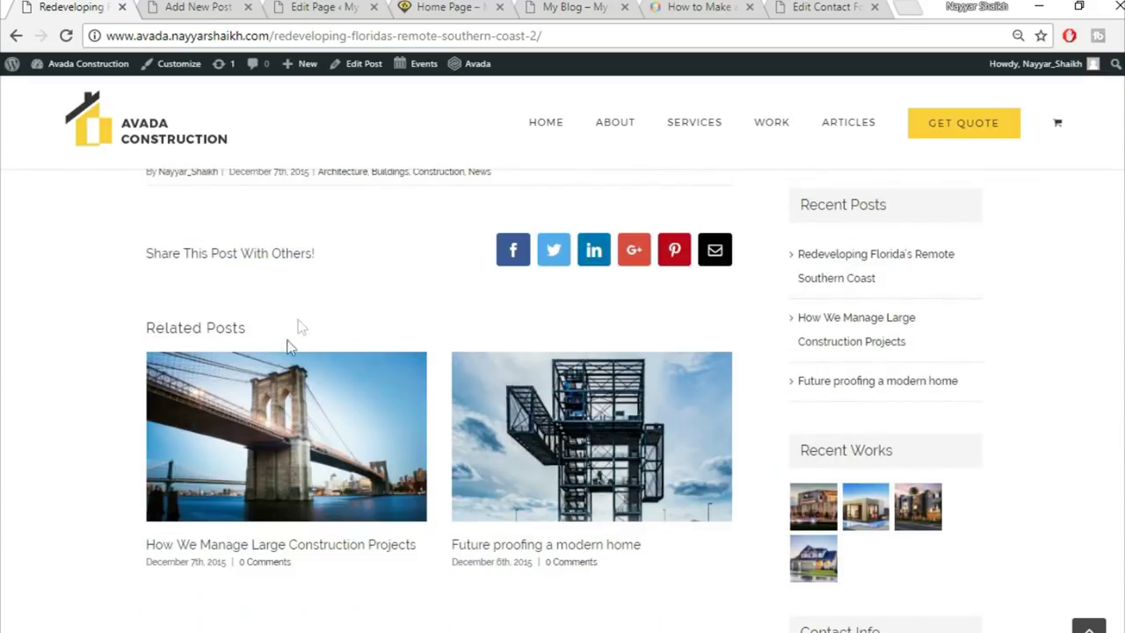
scroll(322, 407, down, 8)
scroll(332, 447, up, 4)
scroll(335, 449, up, 5)
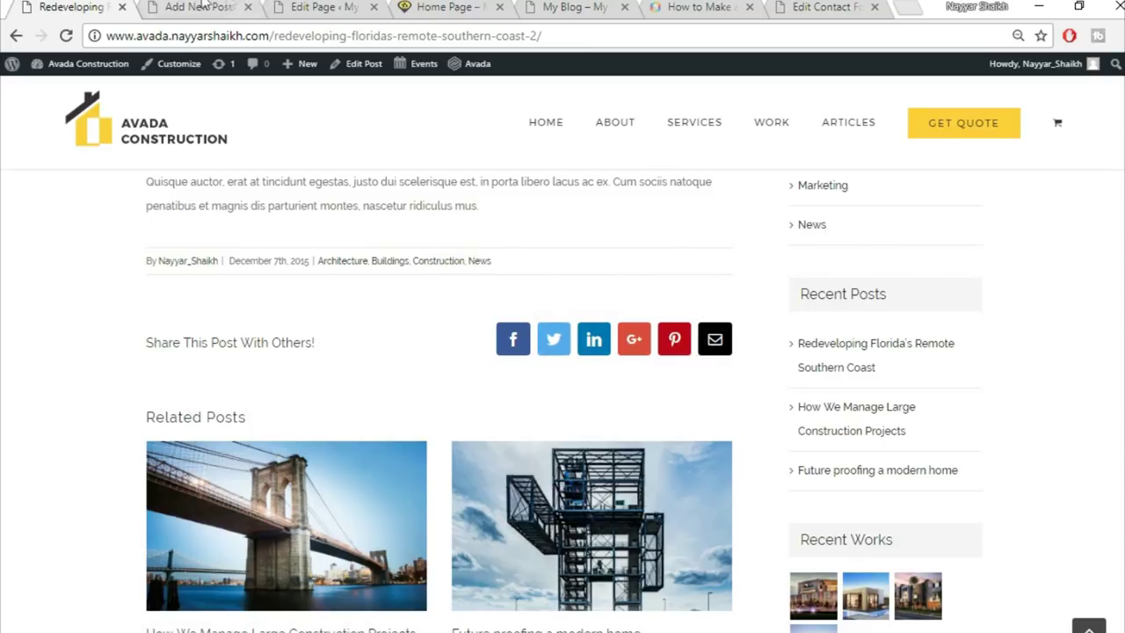
Restore related posts and the social share box to their default settings
click(200, 6)
click(589, 390)
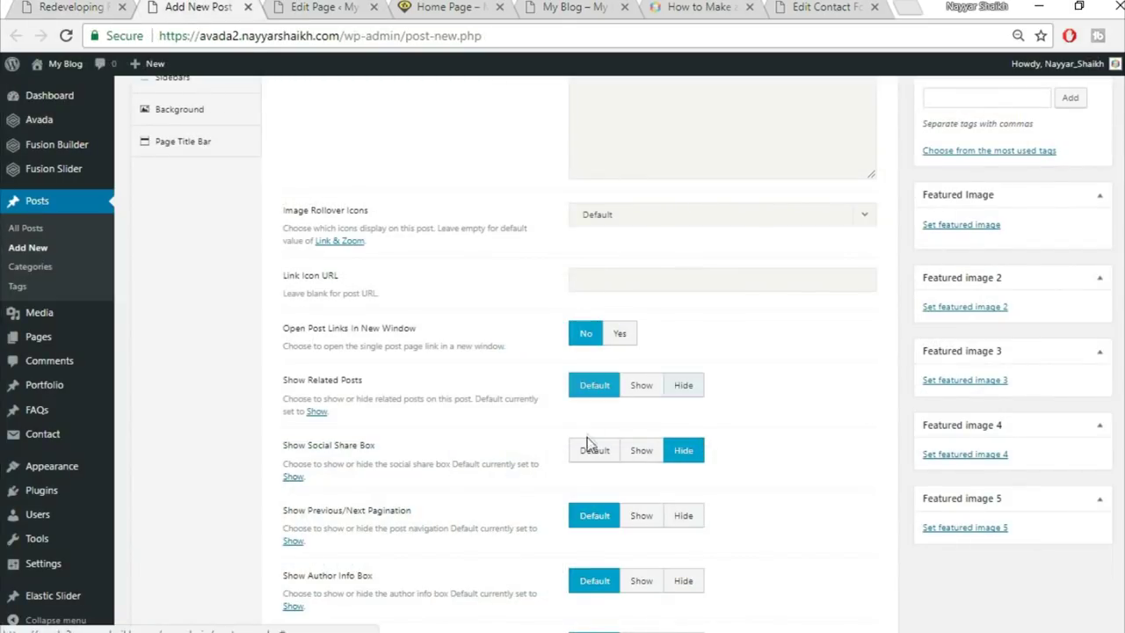
click(592, 454)
scroll(791, 467, down, 3)
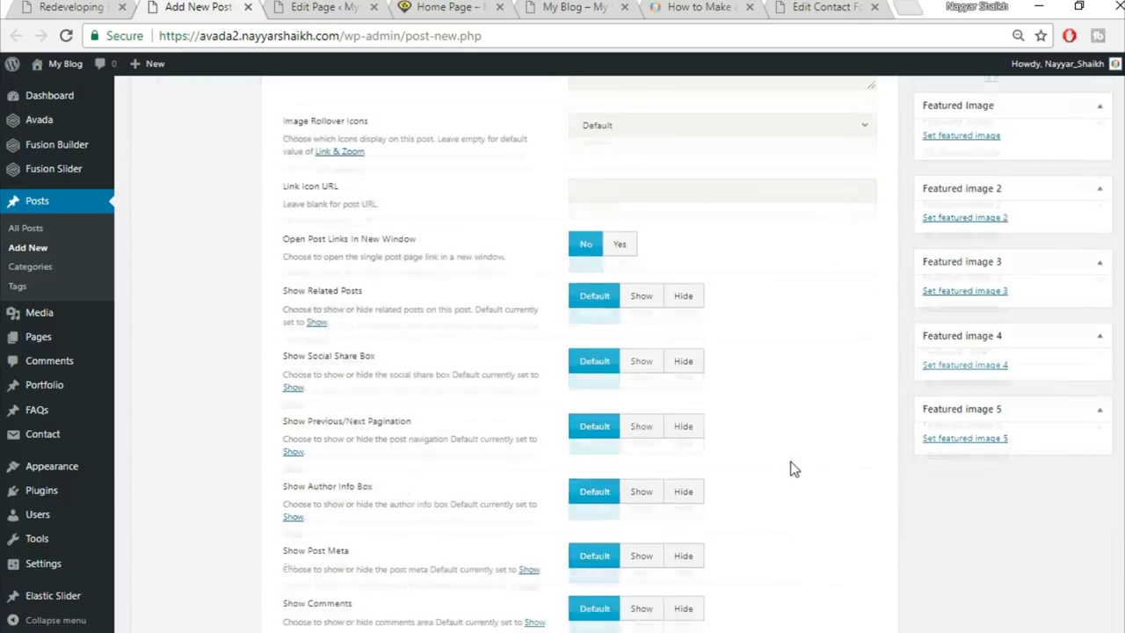
scroll(1040, 506, up, 8)
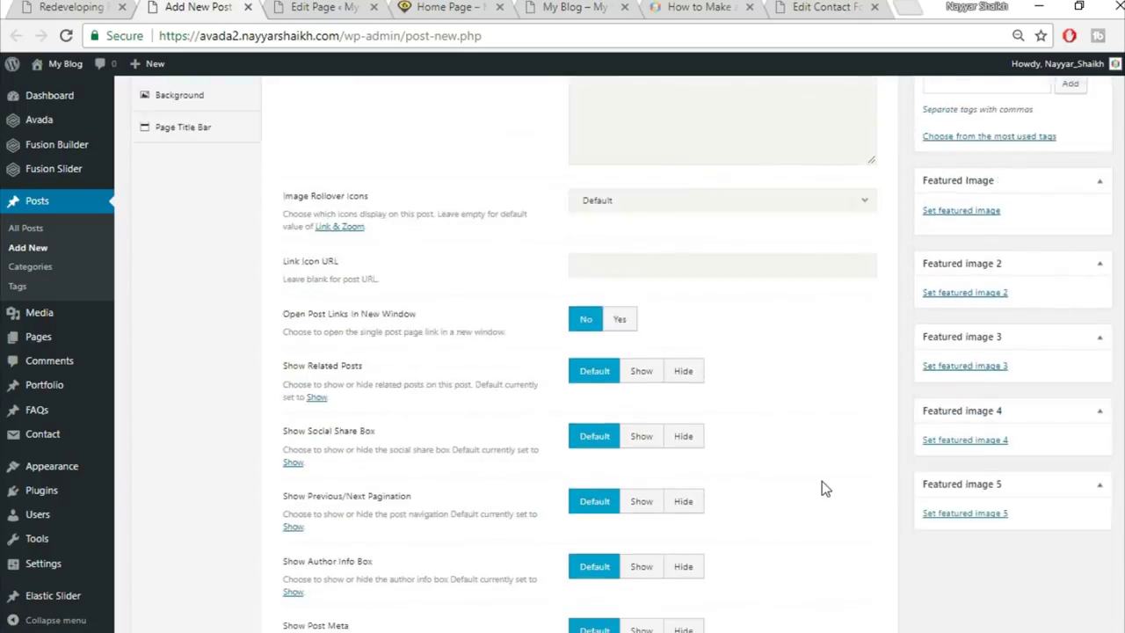
scroll(1089, 495, down, 2)
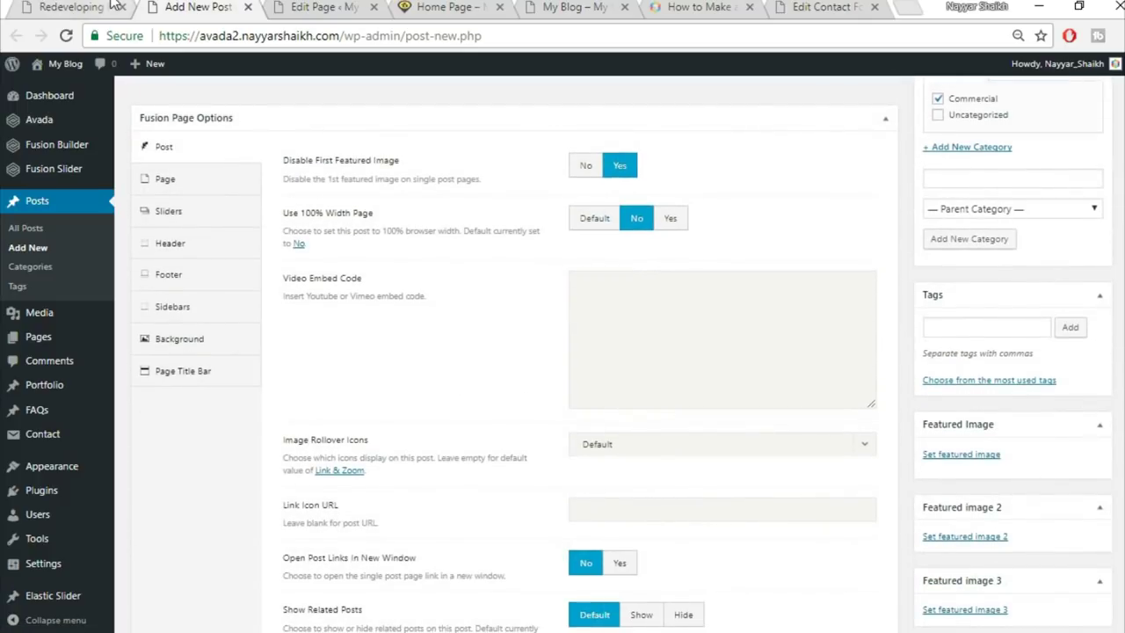
Reload the live post and set Disable First Featured Image back to No
key(ctrl+shift+Tab)
key(F5)
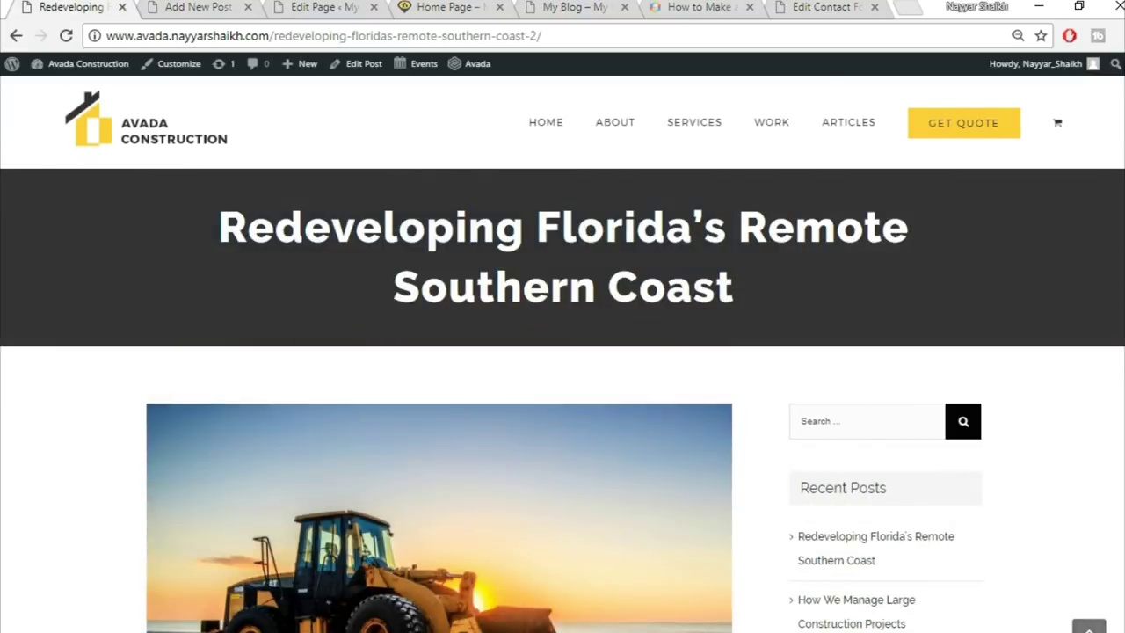
scroll(708, 455, down, 3)
click(138, 7)
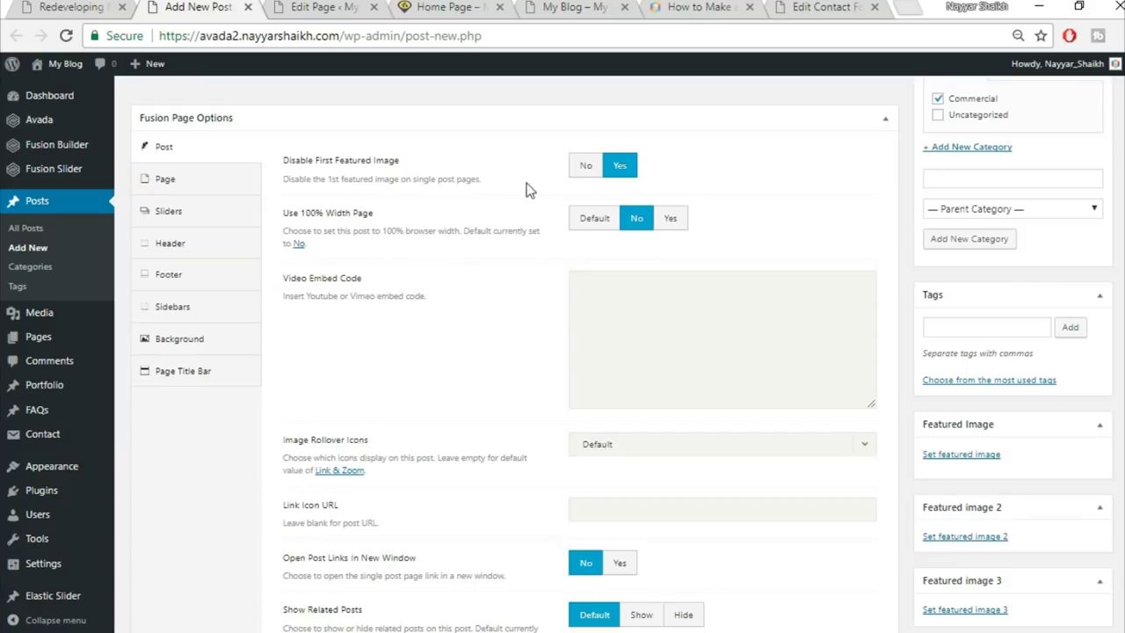
click(584, 167)
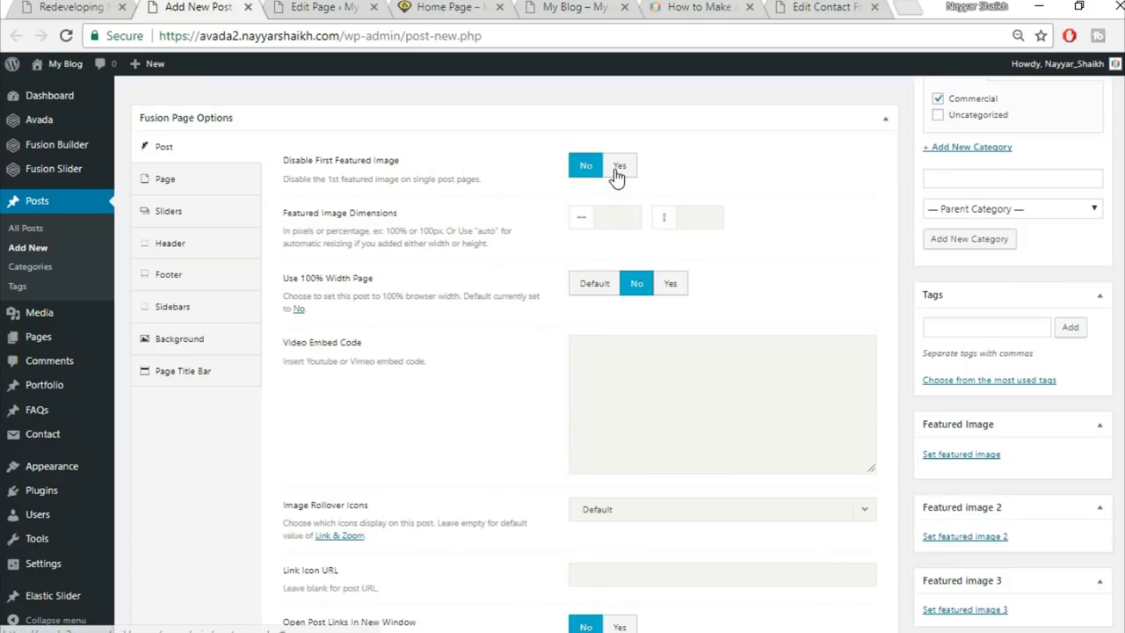
click(618, 169)
click(580, 168)
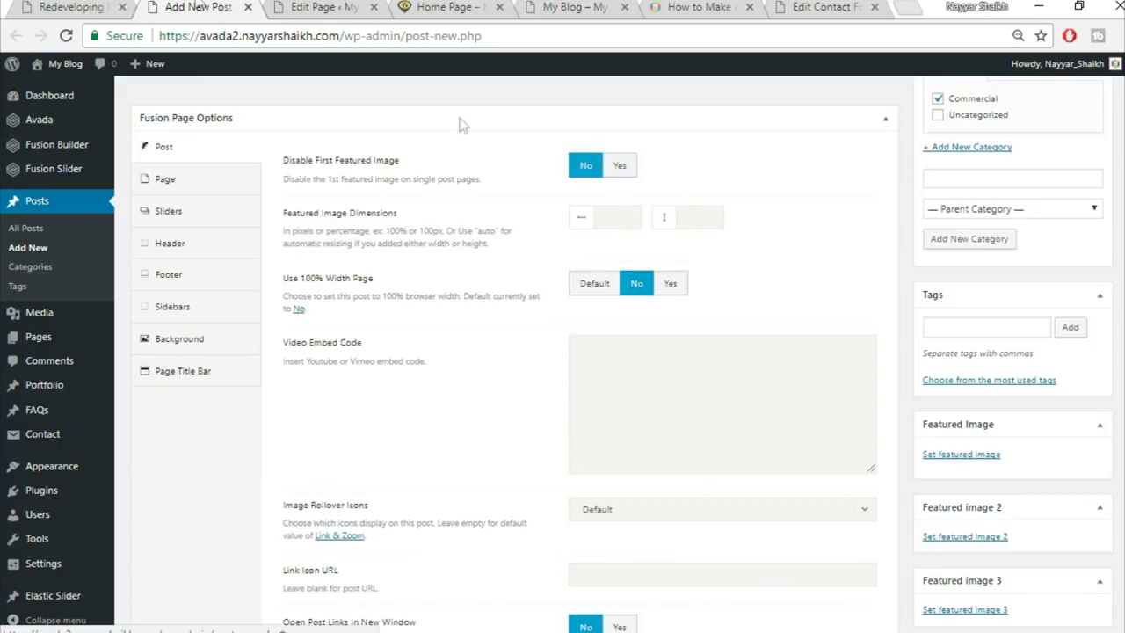
click(67, 6)
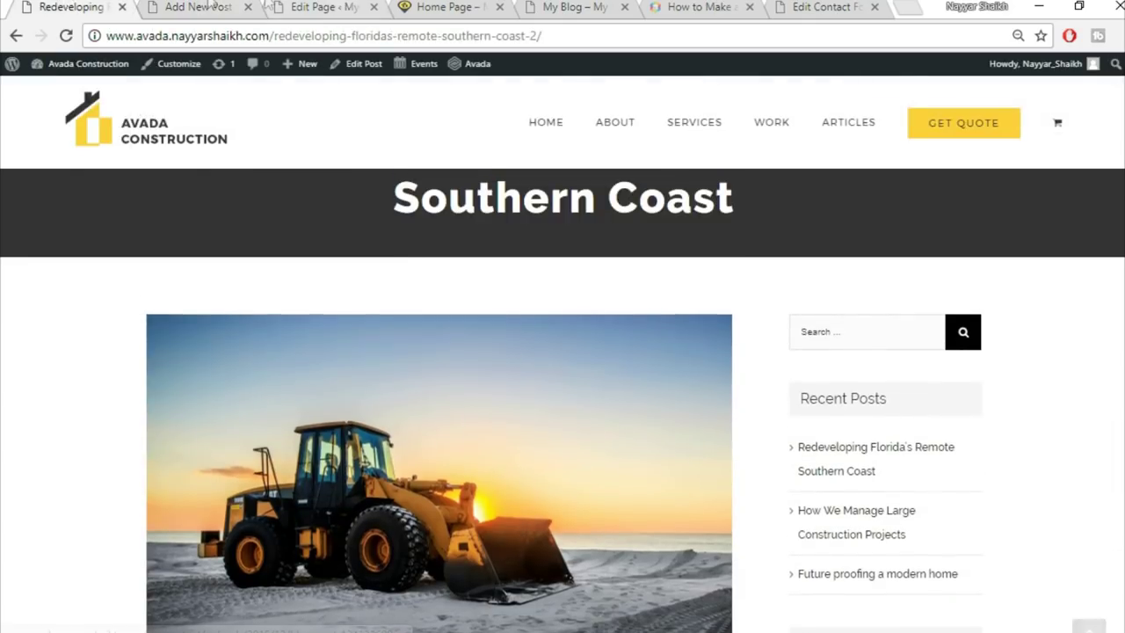
click(198, 7)
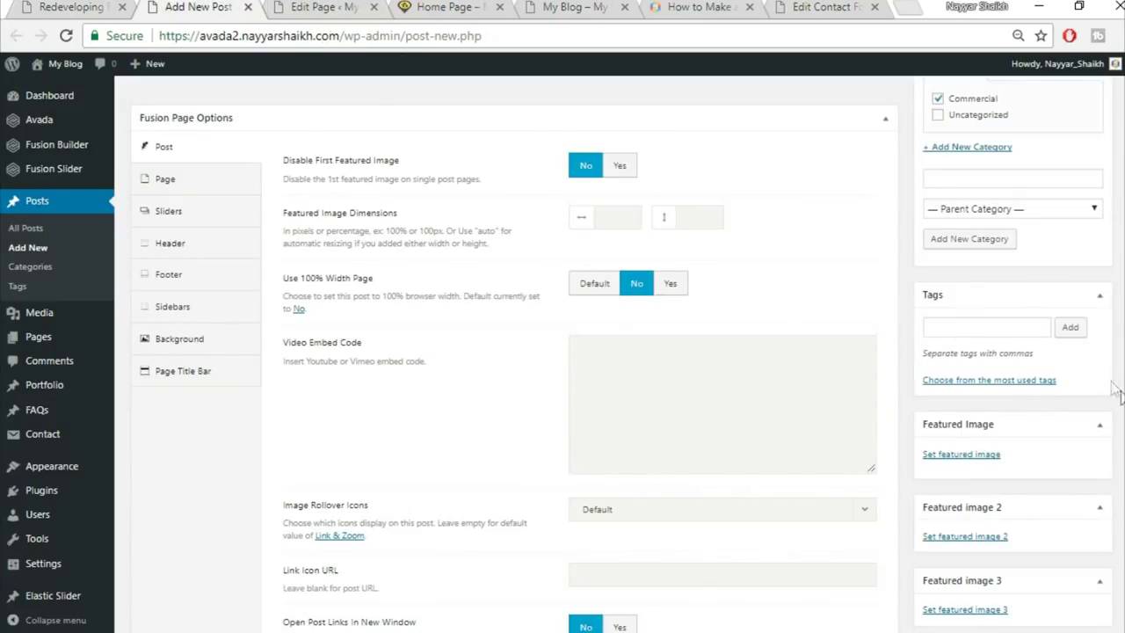
Upload blog-post-134132600.jpg and set it as the post's featured image
scroll(967, 379, down, 1)
click(963, 365)
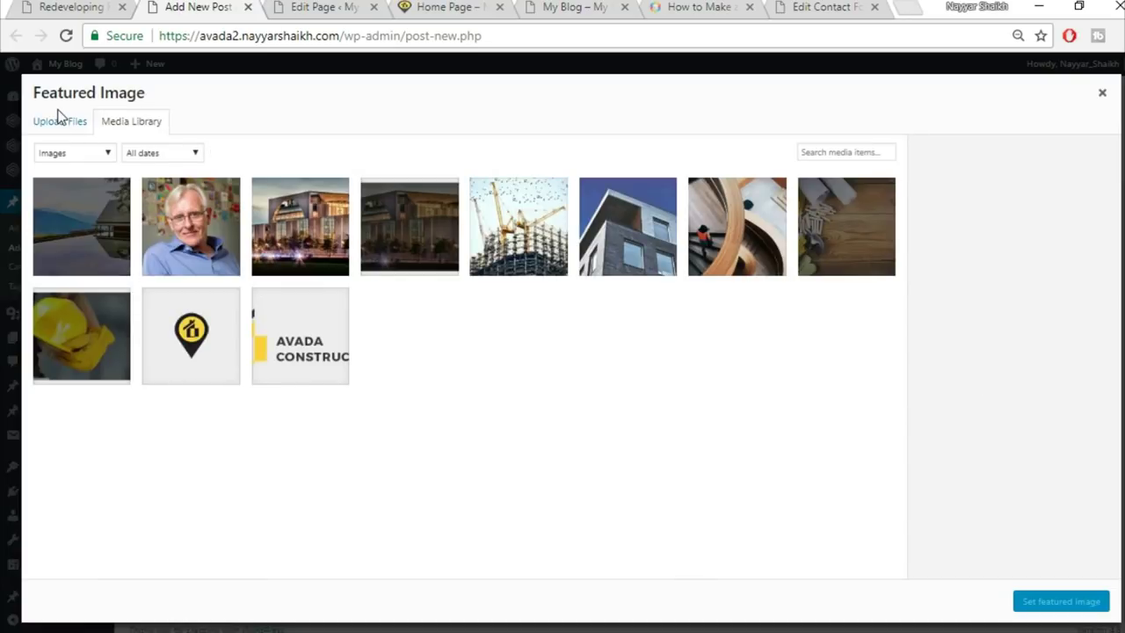
click(54, 122)
click(562, 350)
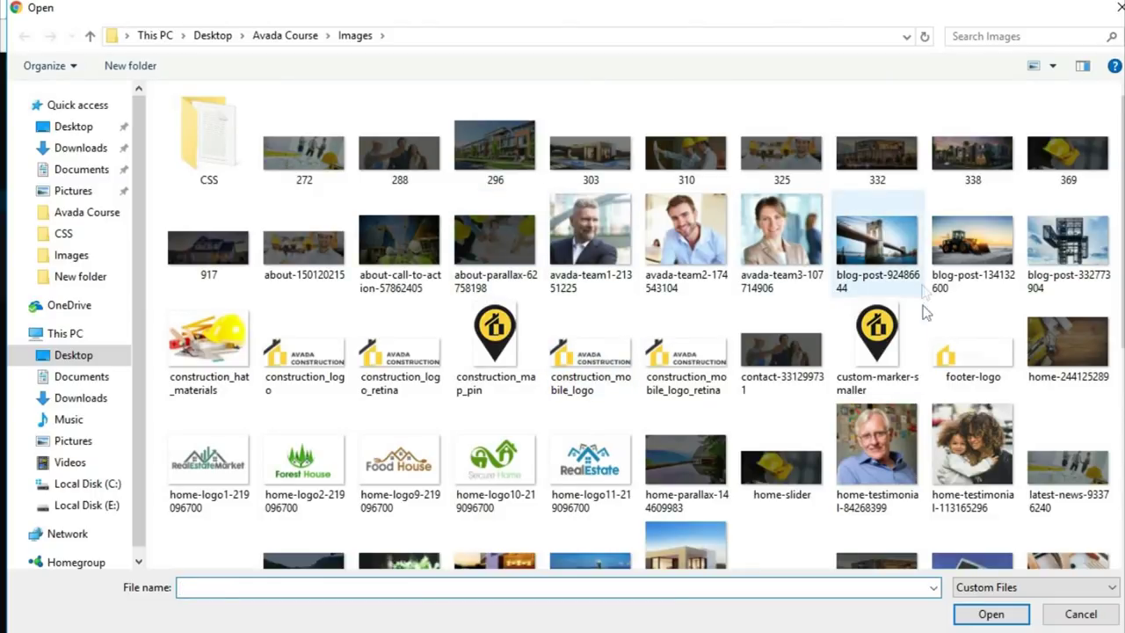
click(974, 250)
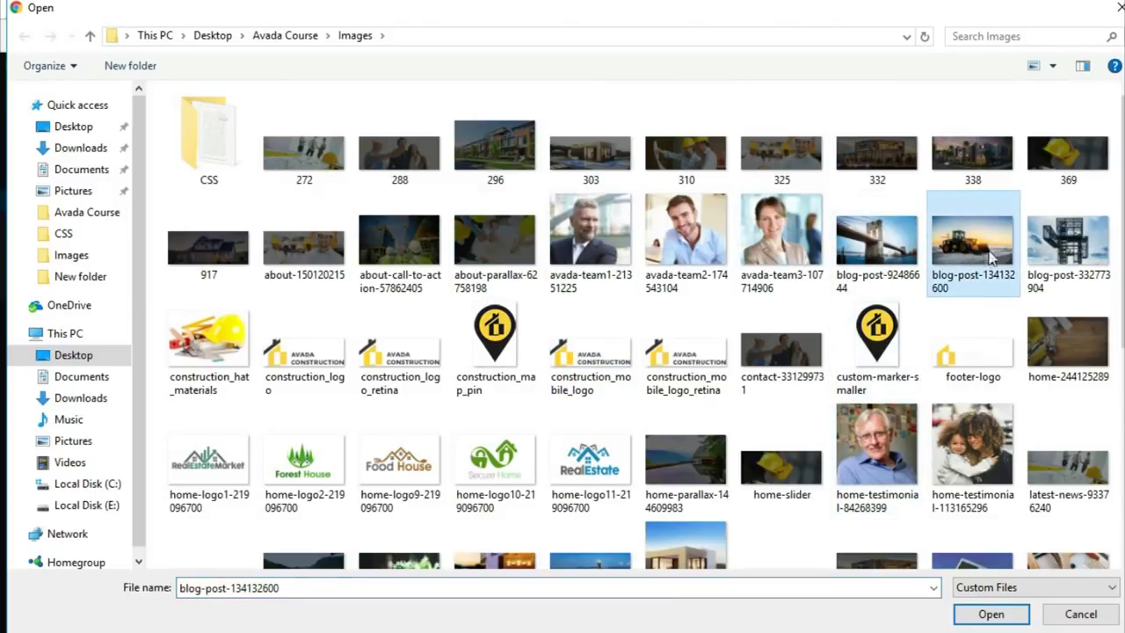
click(989, 614)
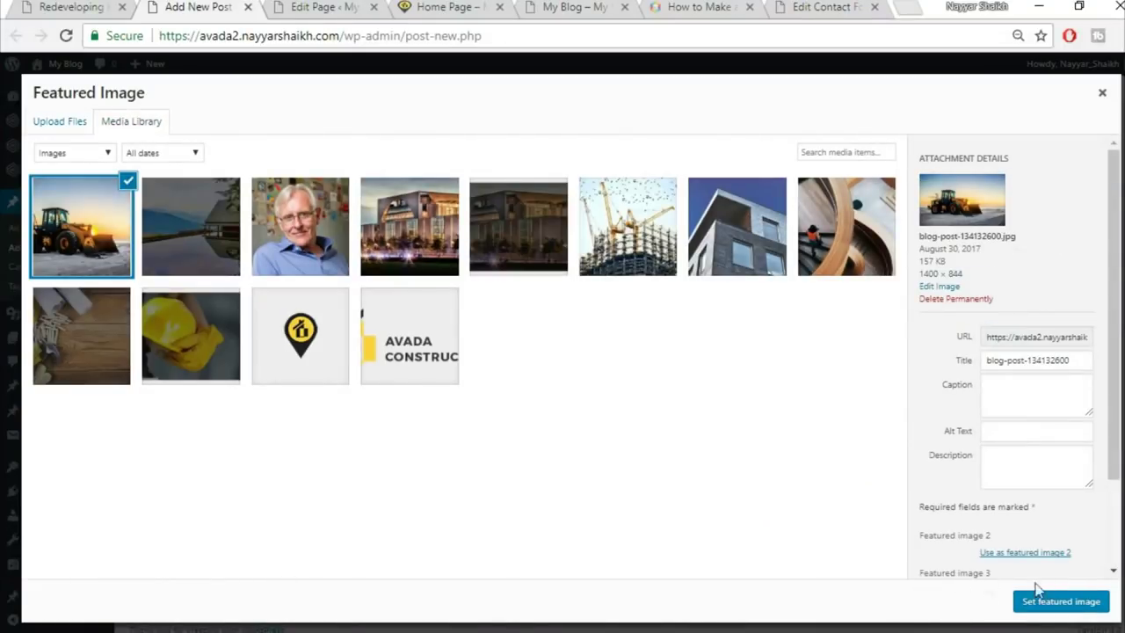
click(1061, 601)
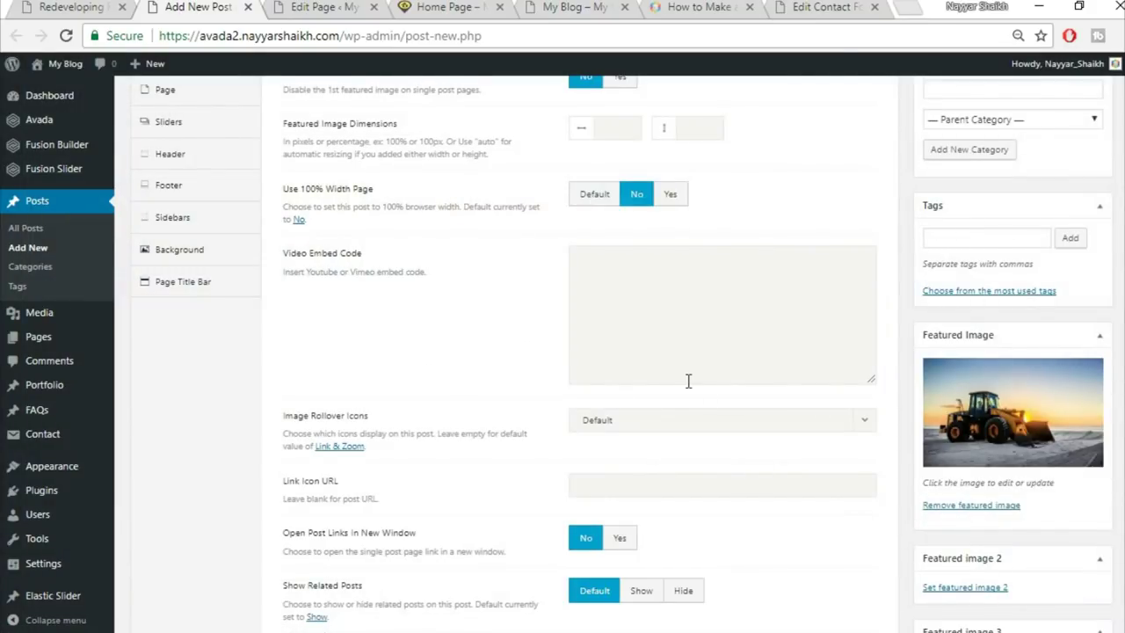
scroll(681, 382, up, 1)
Enter 0 for both top and bottom Page Content Padding, then view the Page Title Bar options
click(199, 185)
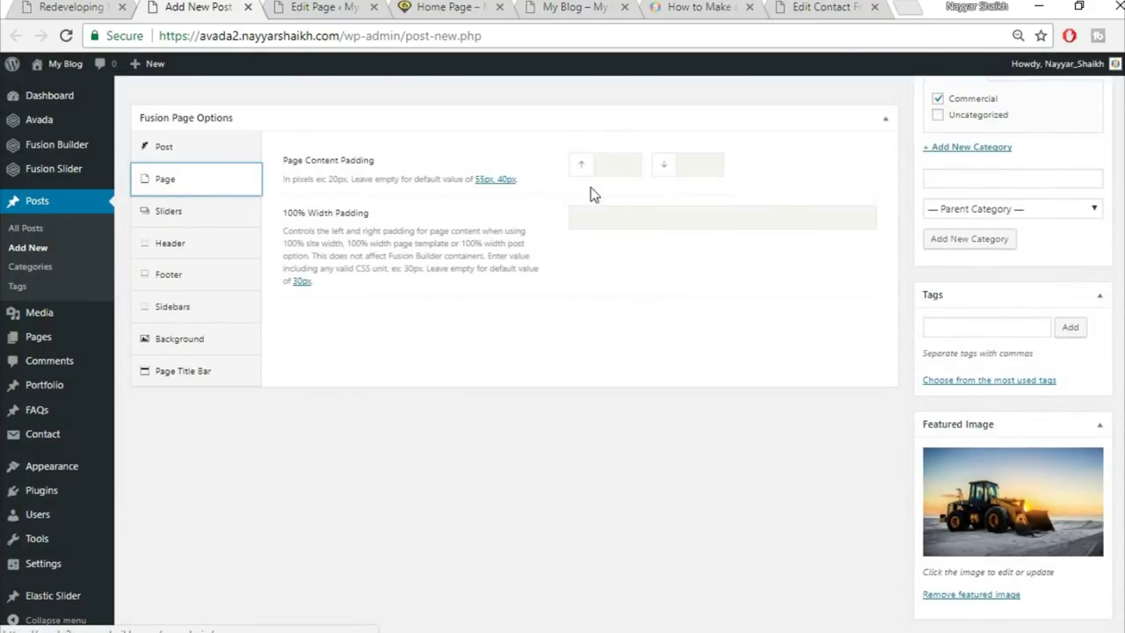
click(620, 164)
text(0)
key(Tab)
text(0)
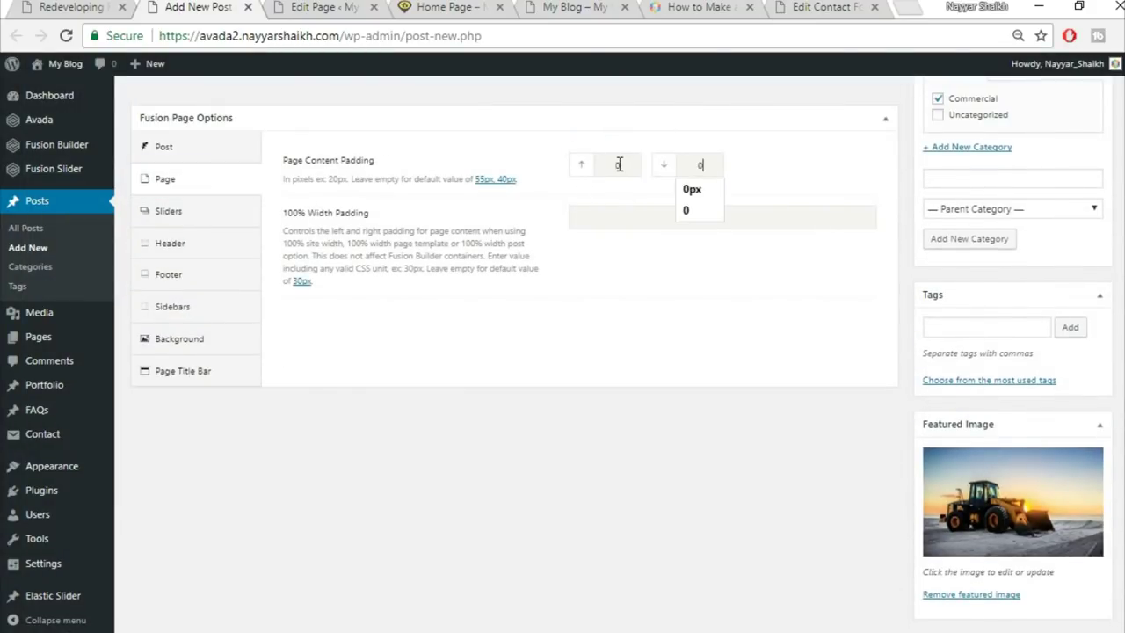
click(204, 371)
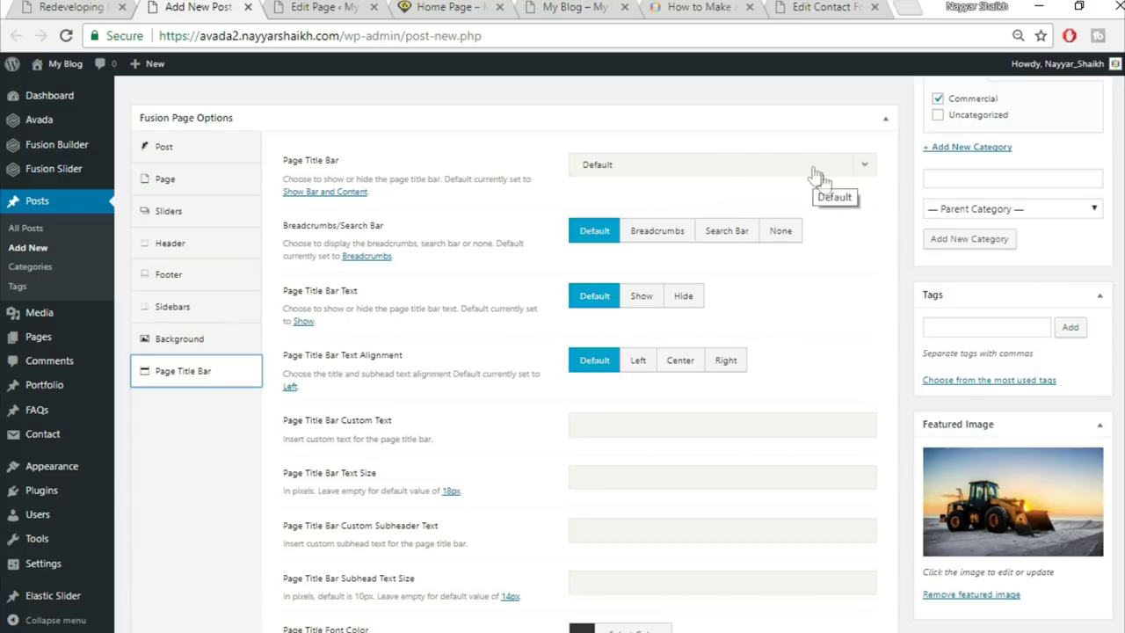
scroll(215, 474, up, 2)
scroll(218, 470, up, 4)
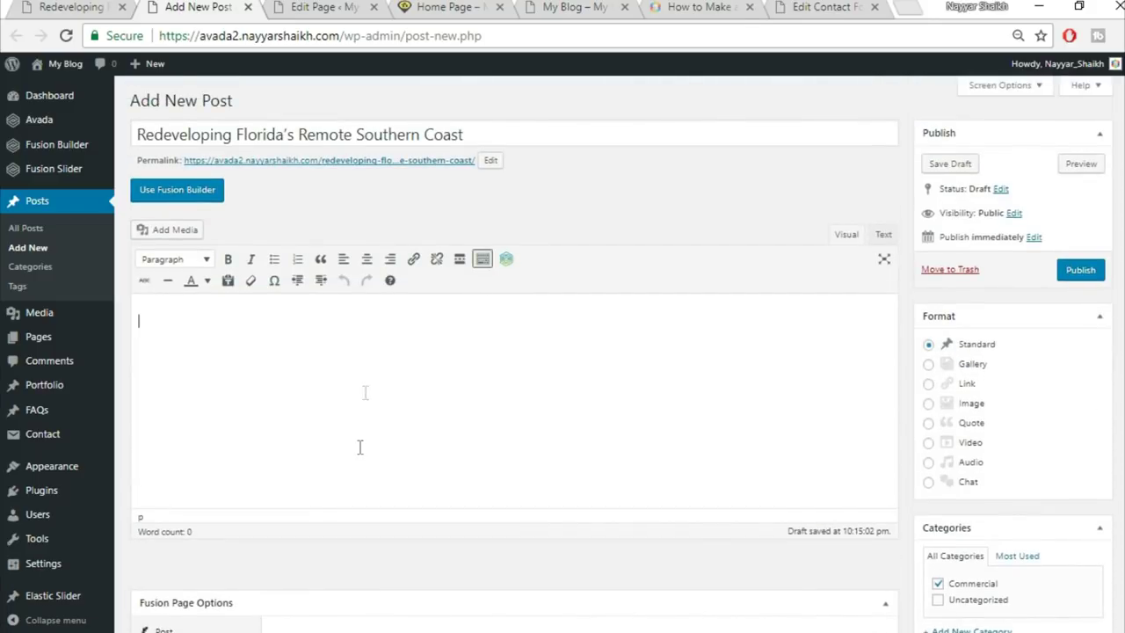
Copy the paragraph under 'Technology is Here to Stay' from the live post into the editor
click(106, 6)
scroll(615, 414, down, 5)
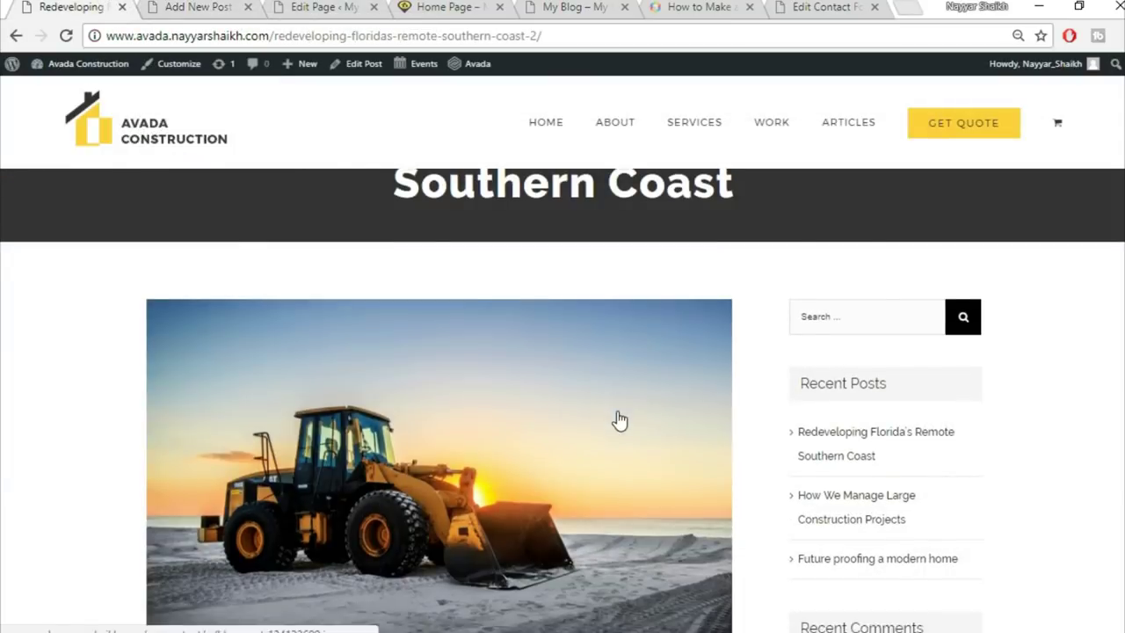
drag(145, 345, 527, 628)
scroll(439, 395, down, 5)
scroll(439, 396, up, 5)
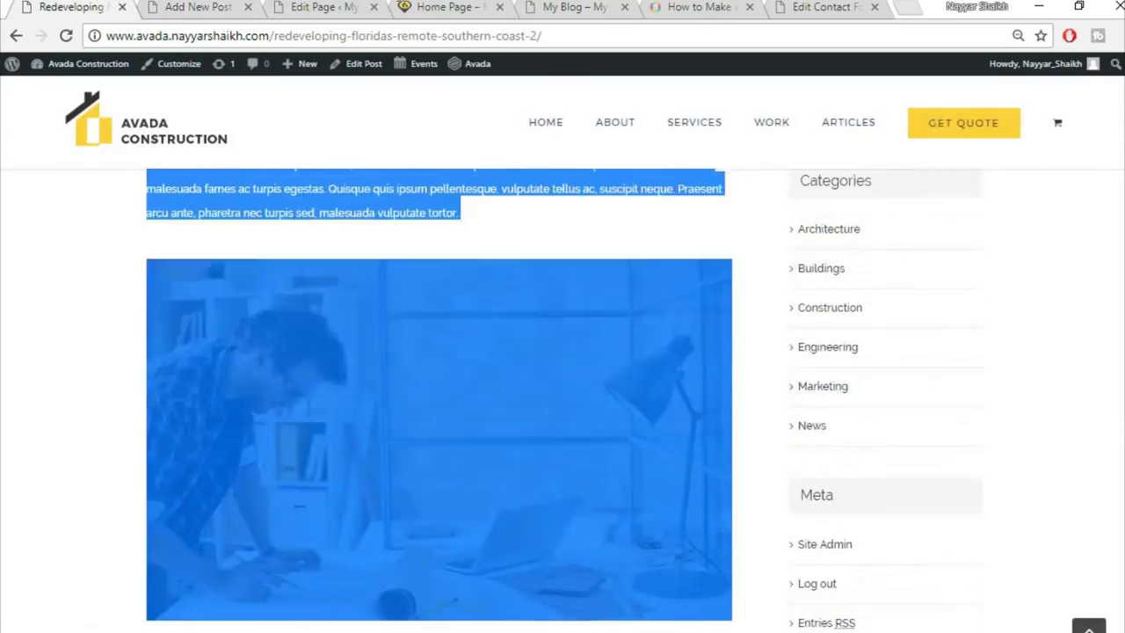
click(430, 277)
scroll(429, 278, up, 5)
drag(146, 492, 307, 359)
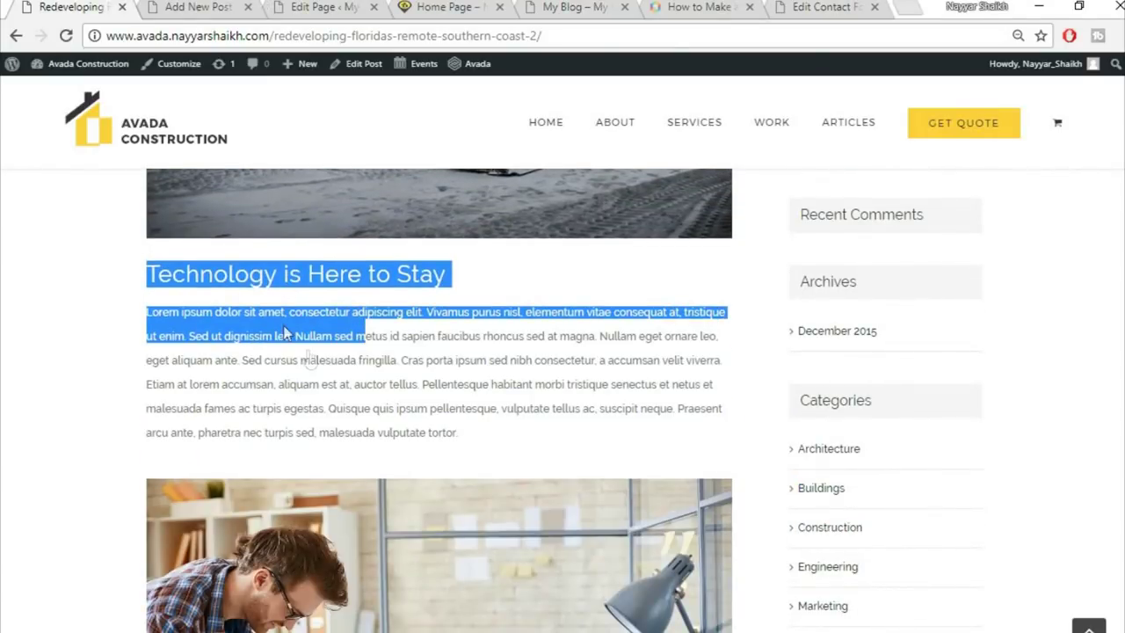
click(200, 319)
drag(152, 313, 515, 429)
key(ctrl+c)
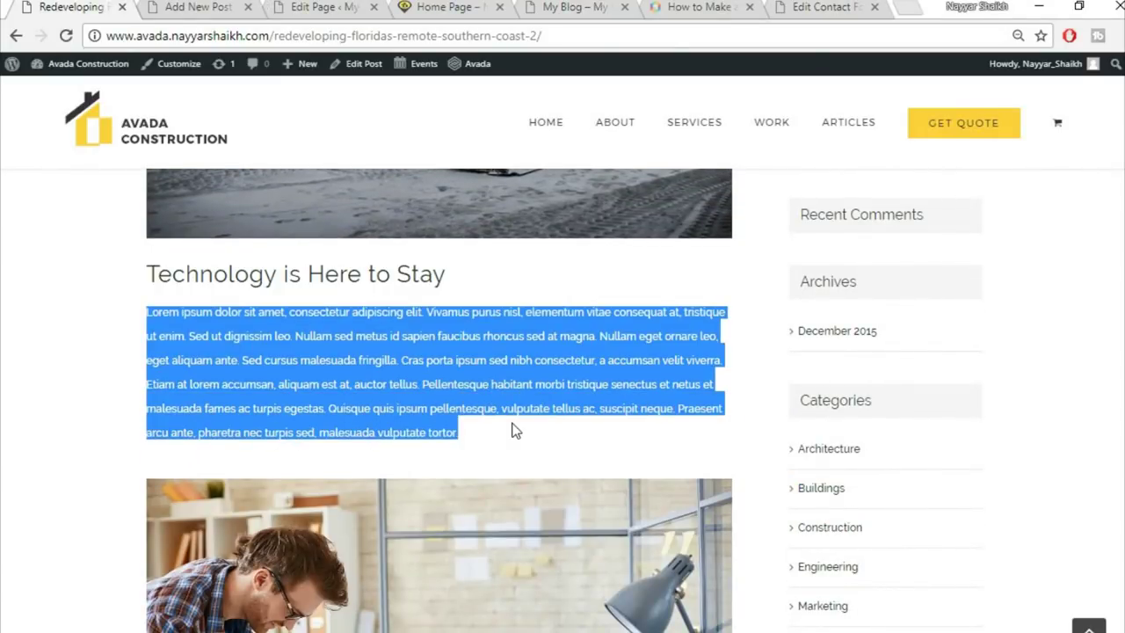
click(204, 5)
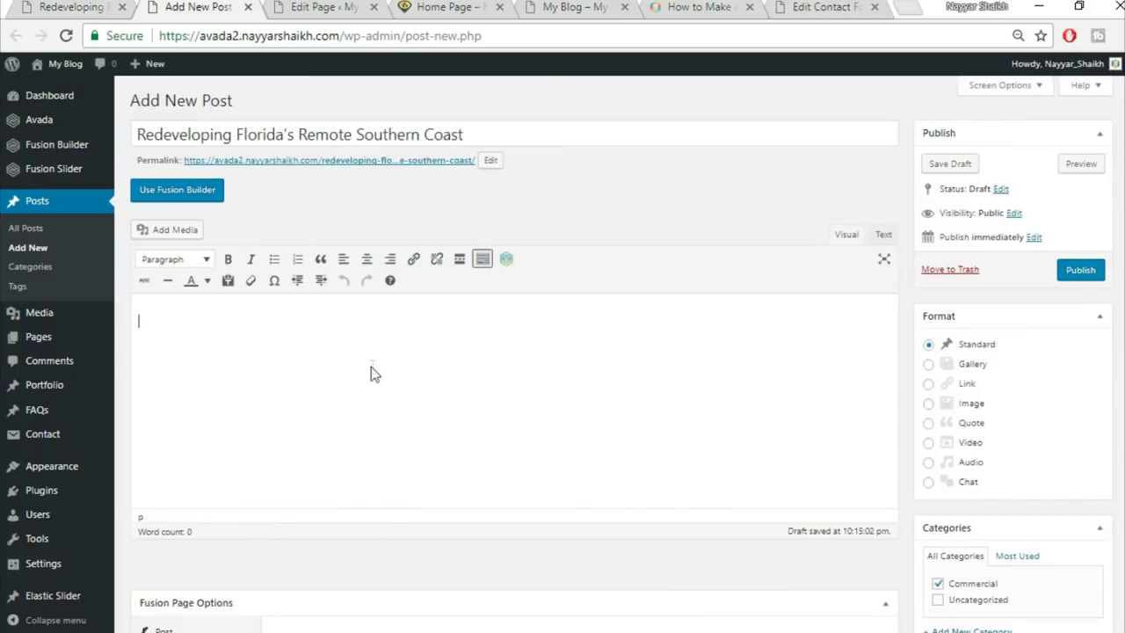
key(ctrl+v)
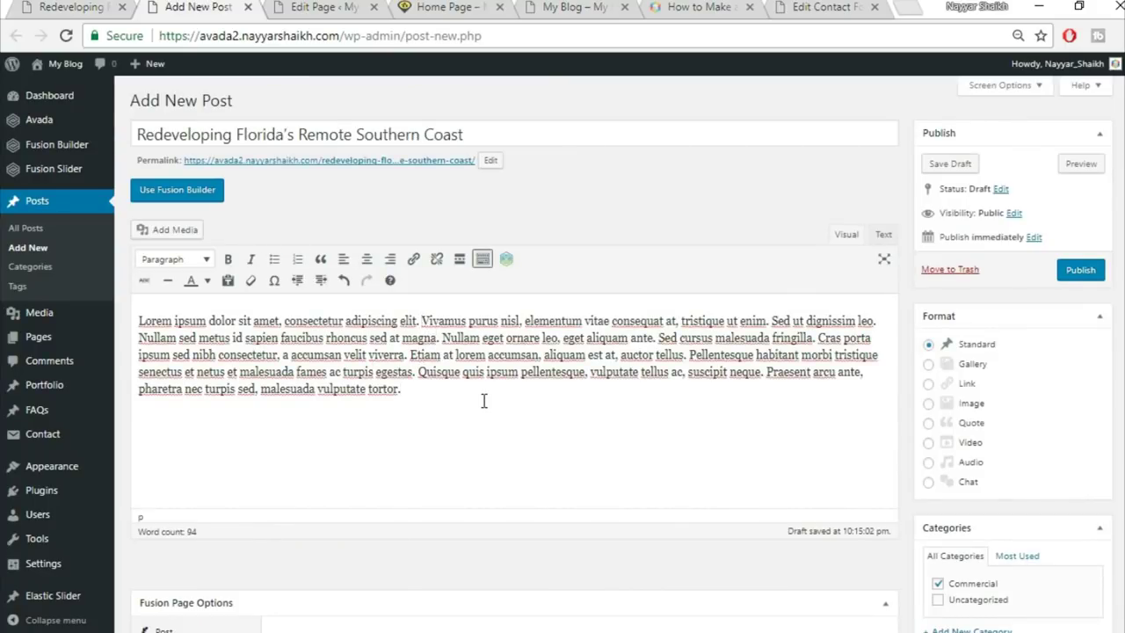
Split off the 'Lorem ipsum dolor sit amet…' first sentence and format it as Heading 2
key(Return)
drag(434, 312, 140, 349)
click(24, 5)
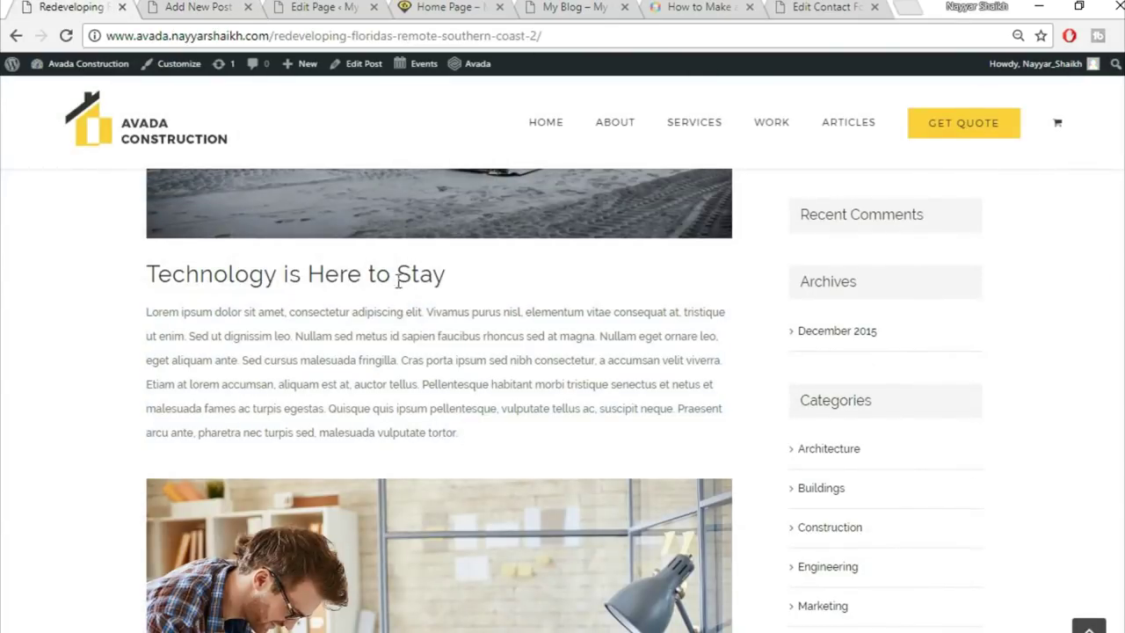
drag(155, 269, 415, 274)
click(404, 338)
click(197, 6)
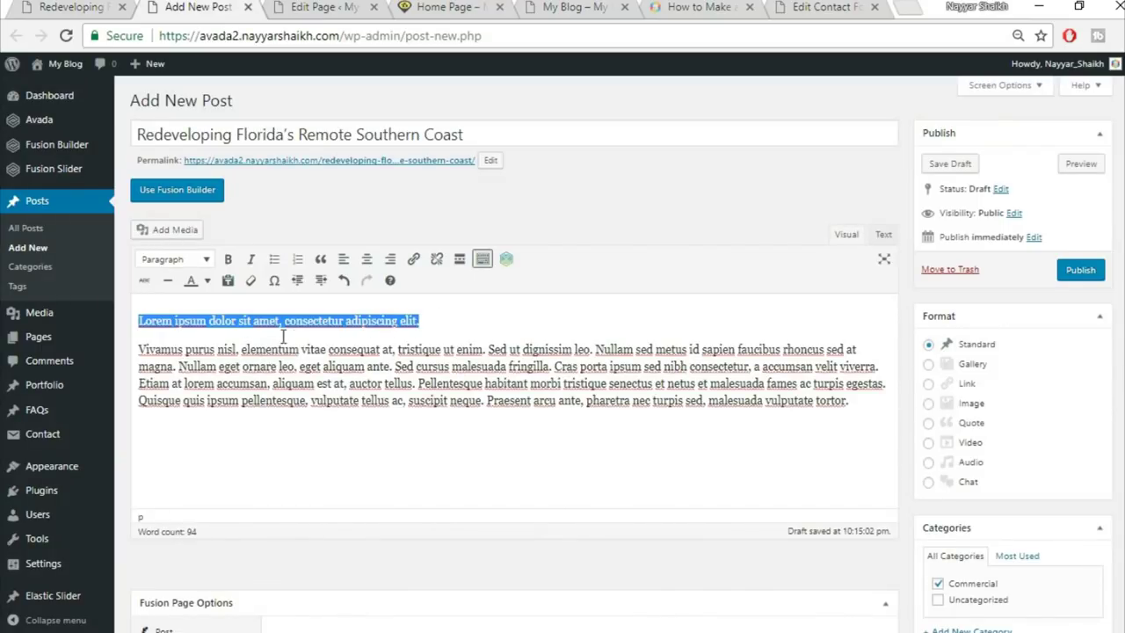
click(180, 259)
click(227, 350)
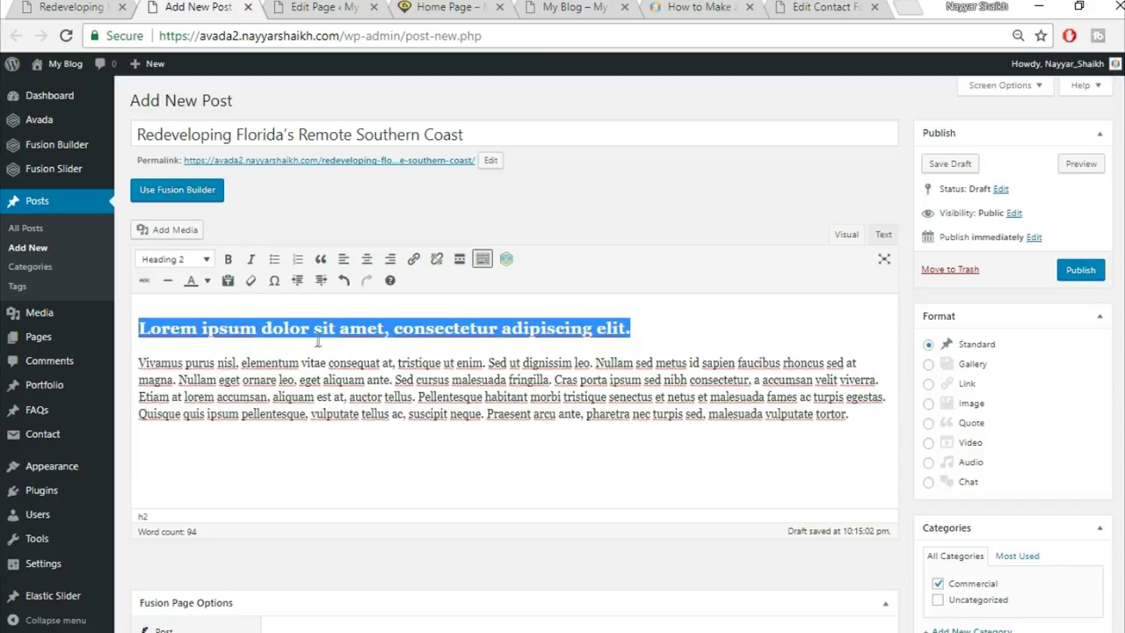
click(316, 362)
click(77, 6)
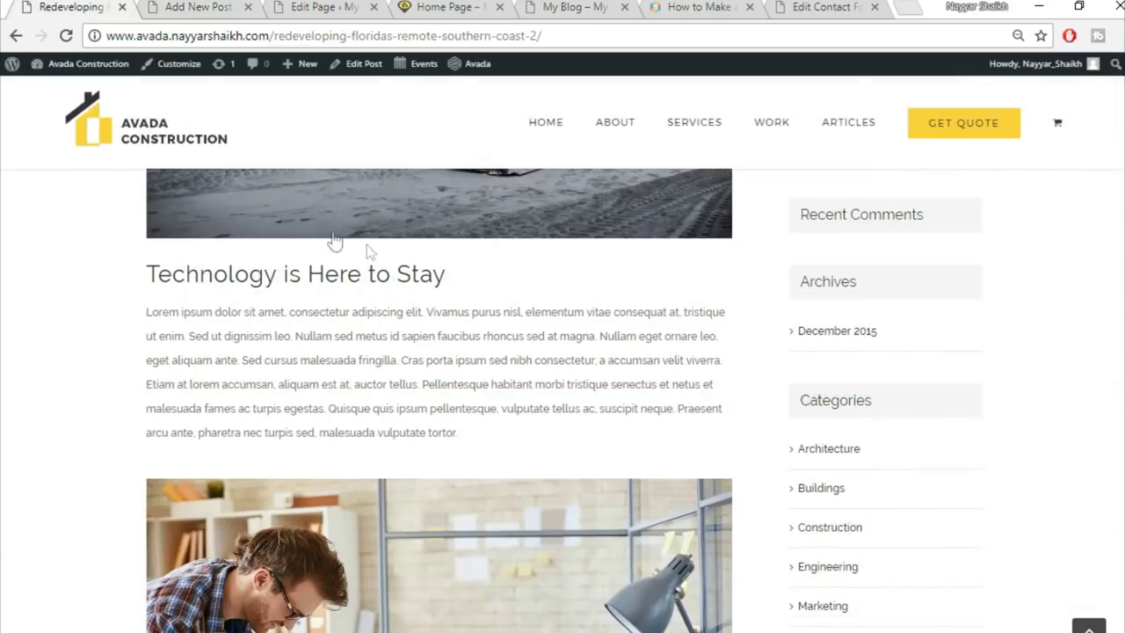
scroll(508, 567, down, 3)
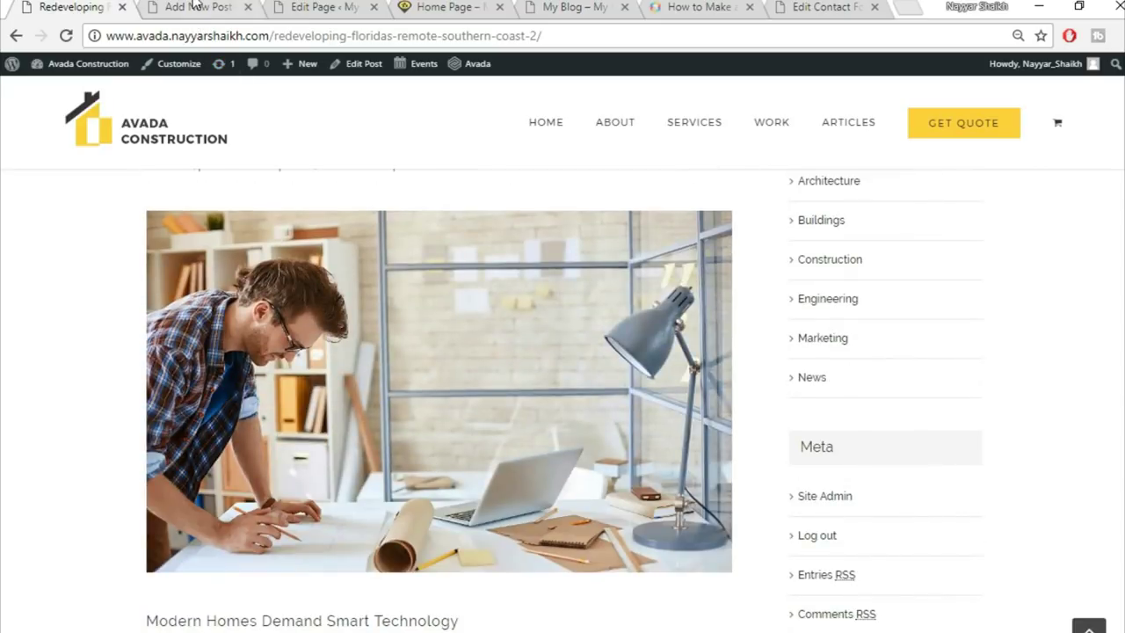
click(195, 6)
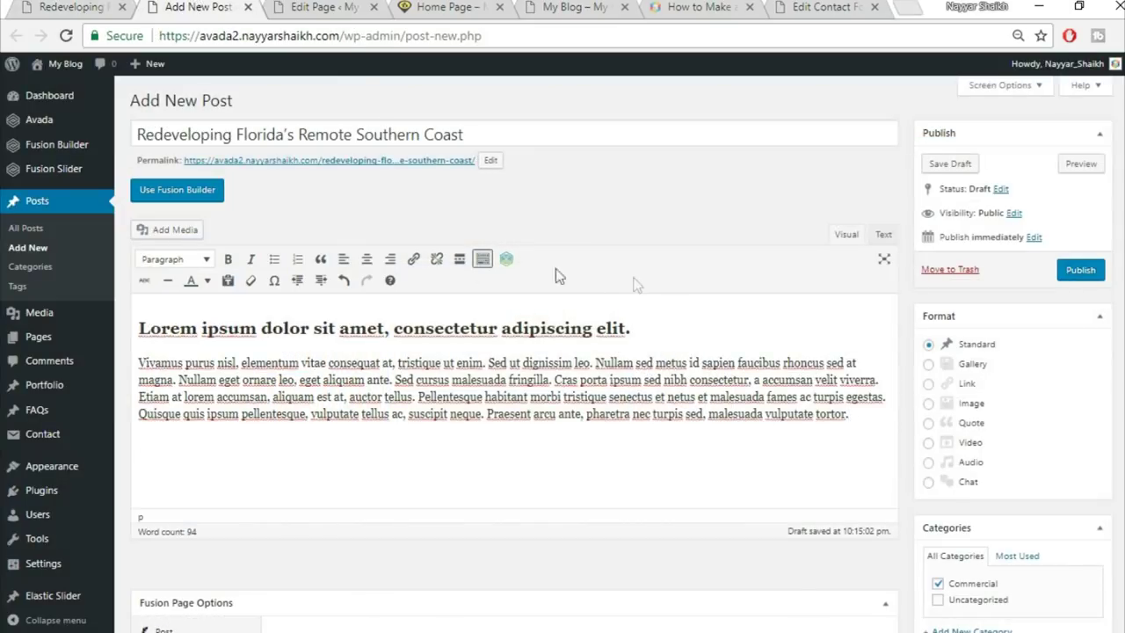
Insert the staircase photo project2-detail-97066739.jpg from the Media Library below the paragraph
click(180, 230)
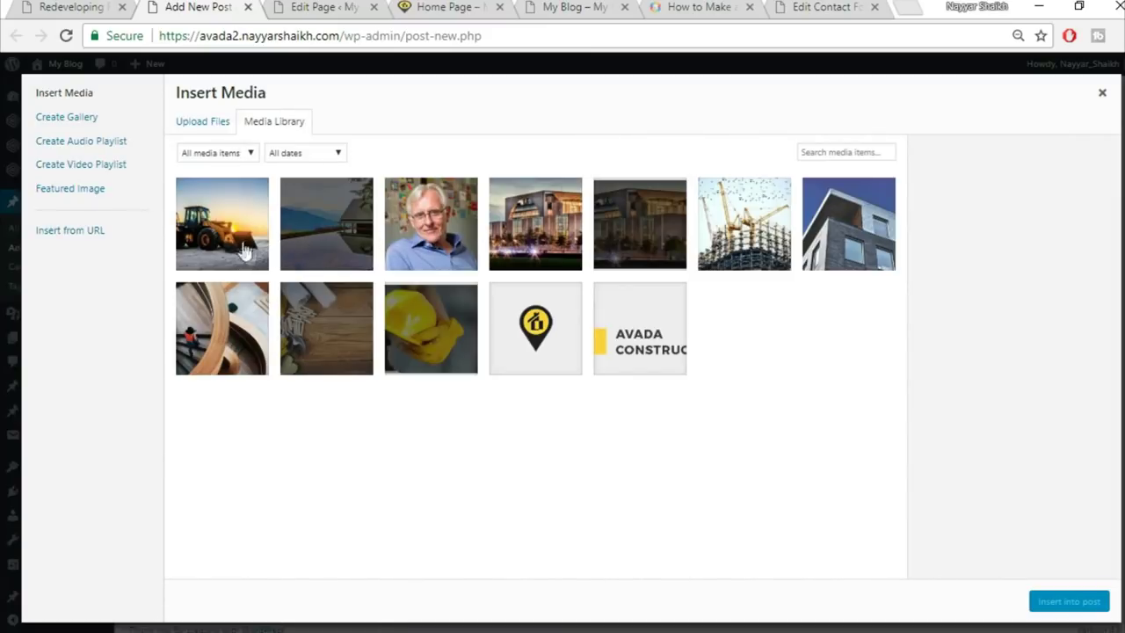
click(240, 337)
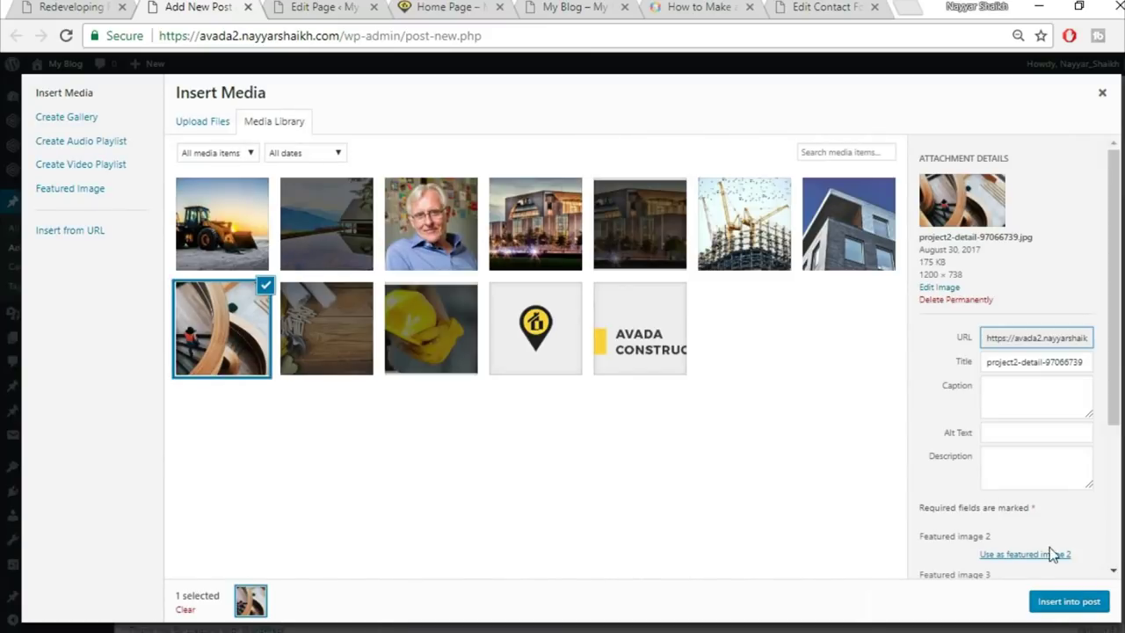
click(1069, 601)
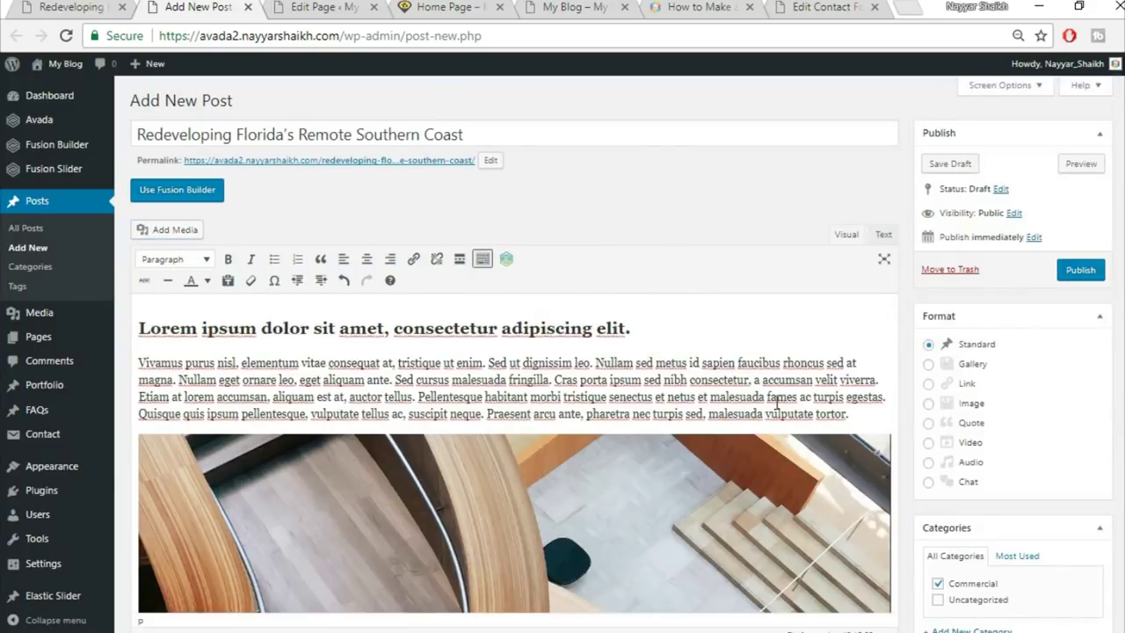
scroll(777, 403, down, 3)
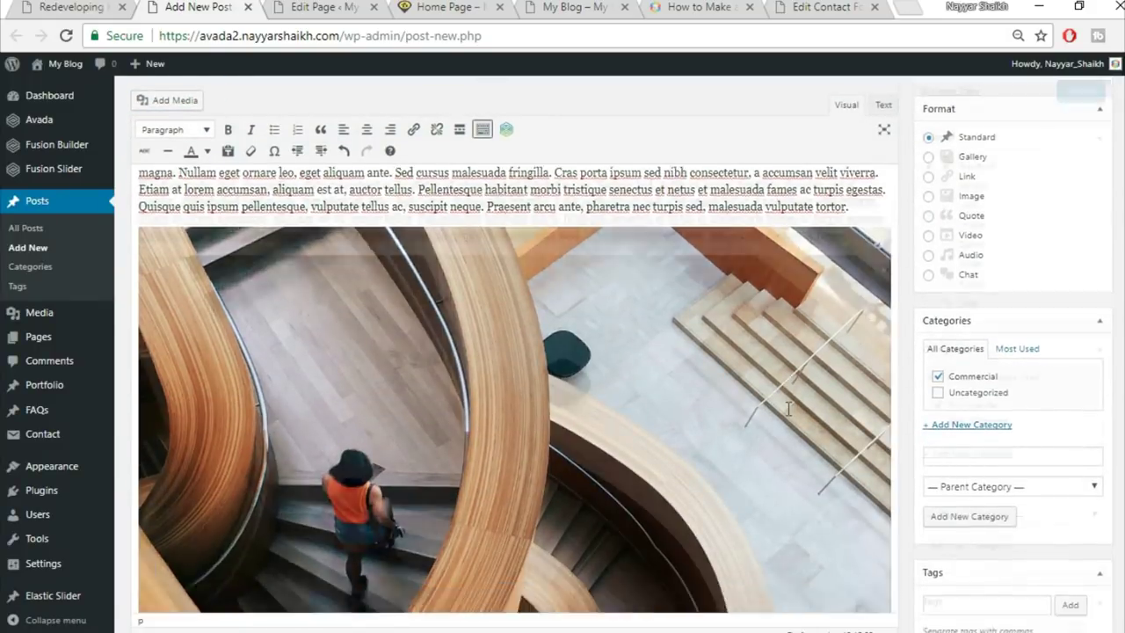
scroll(788, 409, down, 2)
click(101, 5)
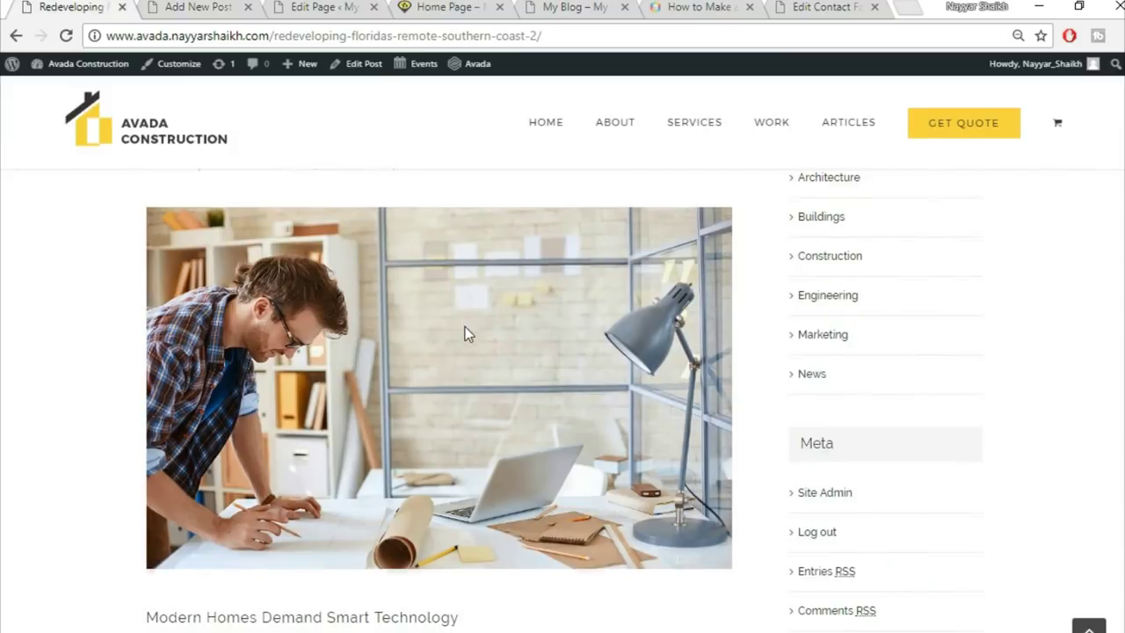
scroll(465, 326, down, 5)
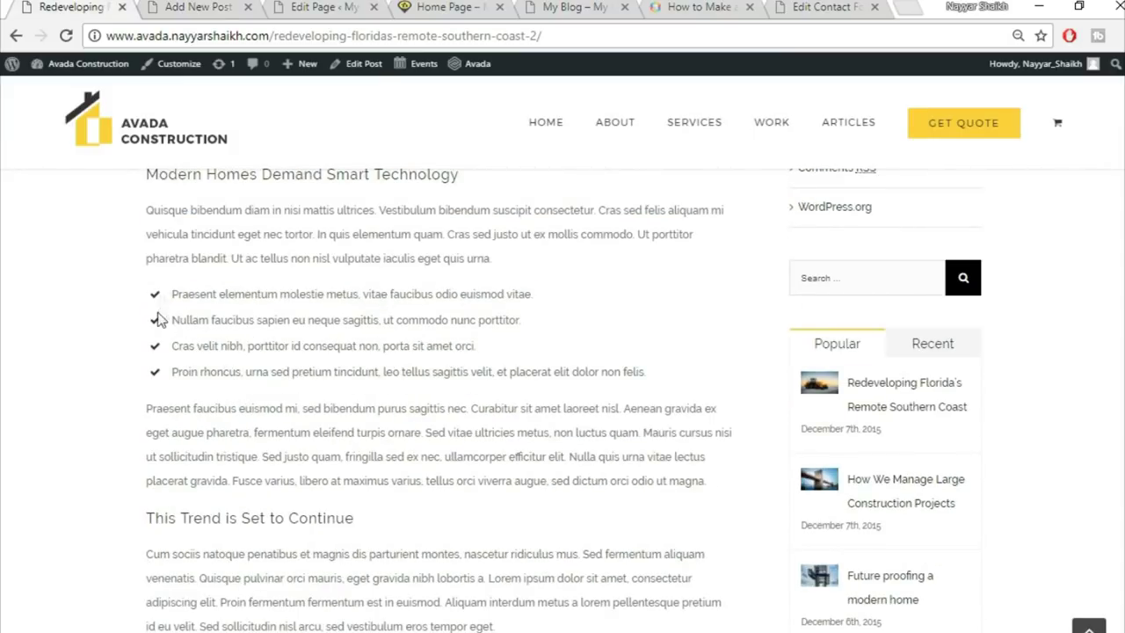
Paste the Quisque paragraph copied from the live post below the staircase photo
click(180, 6)
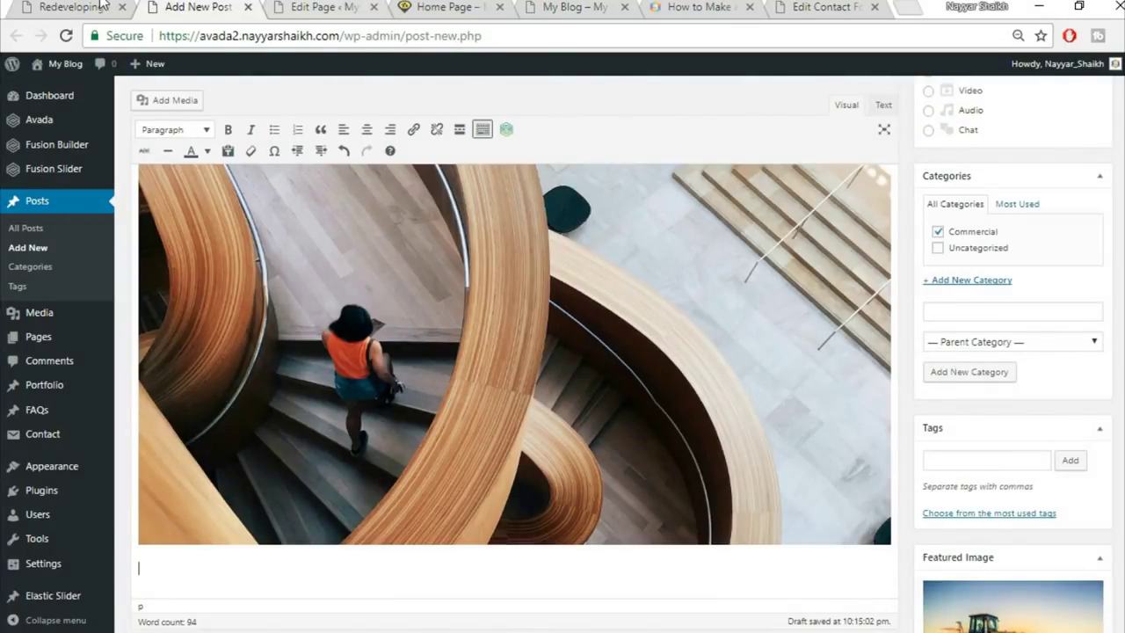
click(101, 5)
drag(147, 210, 538, 253)
key(ctrl+c)
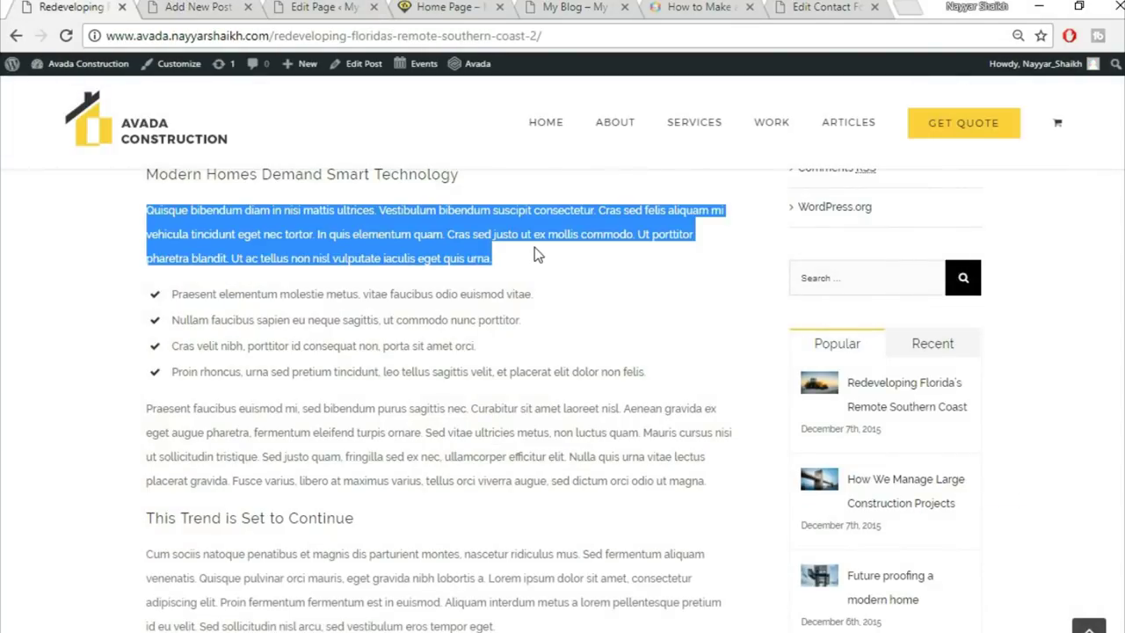
click(218, 7)
key(ctrl+v)
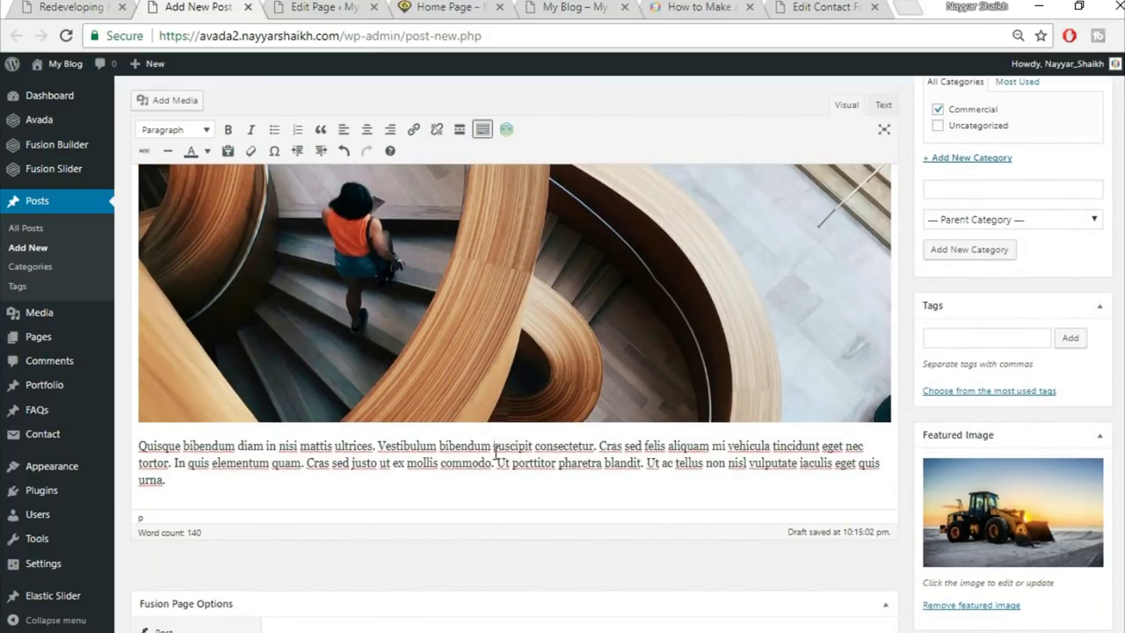
Break the Quisque text into four paragraphs and format them as a bulleted list
click(495, 449)
key(Return)
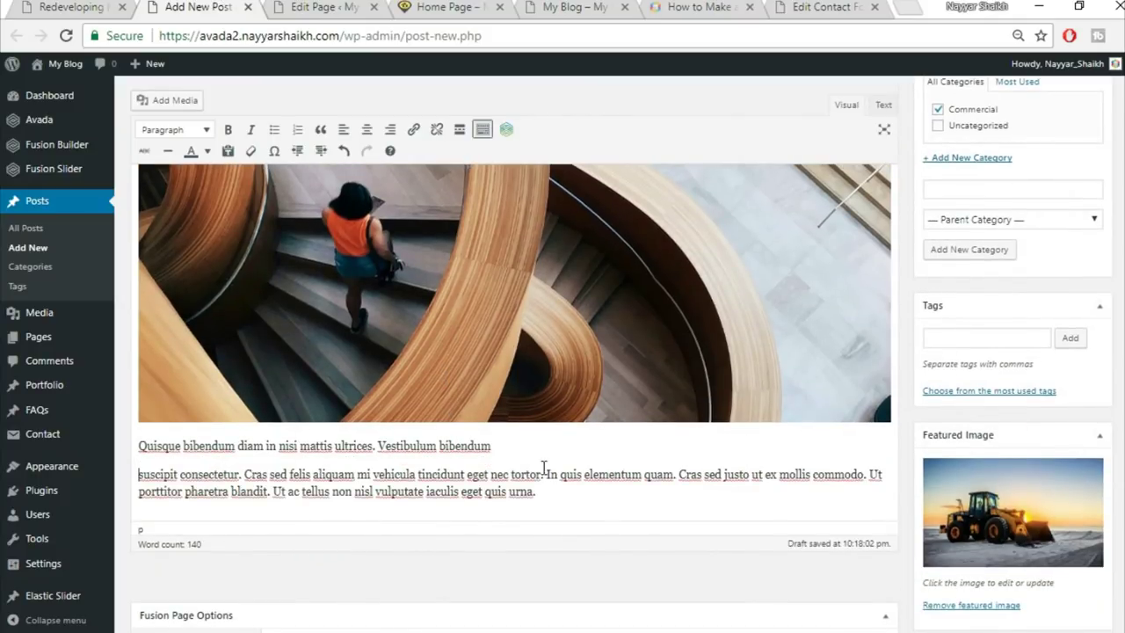
click(551, 474)
key(ctrl+shift+End)
key(Left)
key(Left)
key(Return)
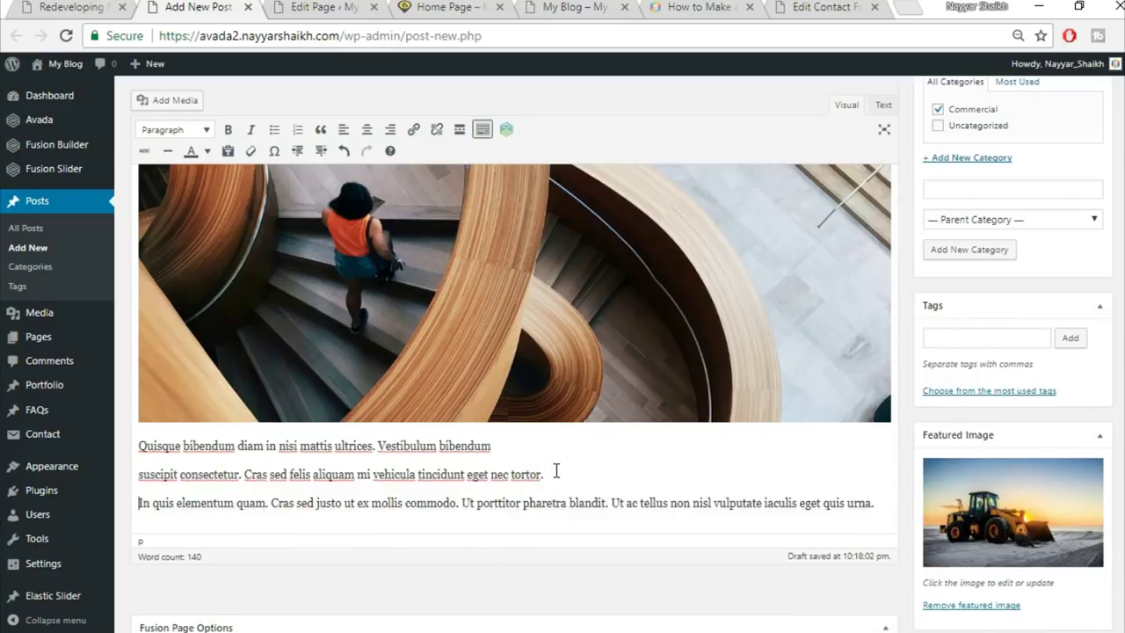
click(620, 508)
key(Return)
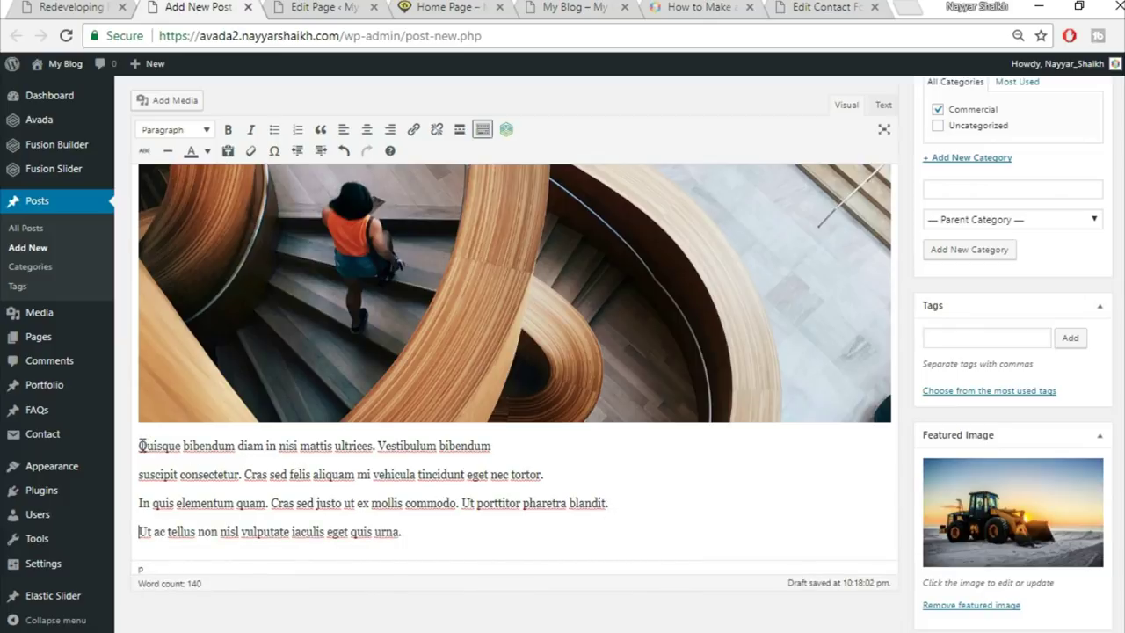
drag(149, 449, 480, 522)
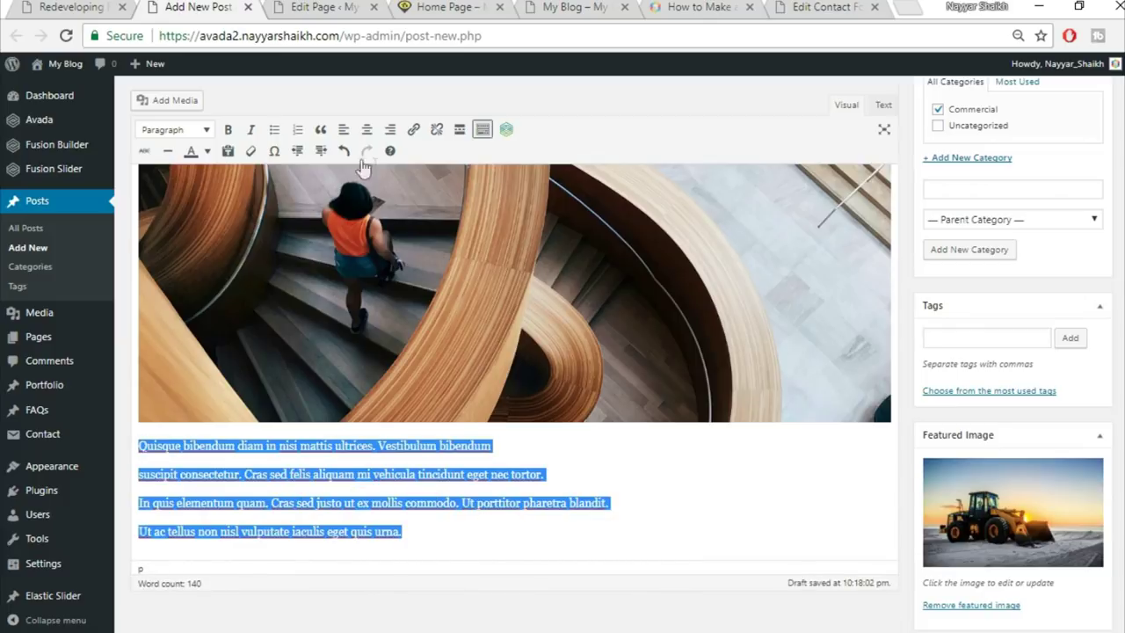
click(274, 131)
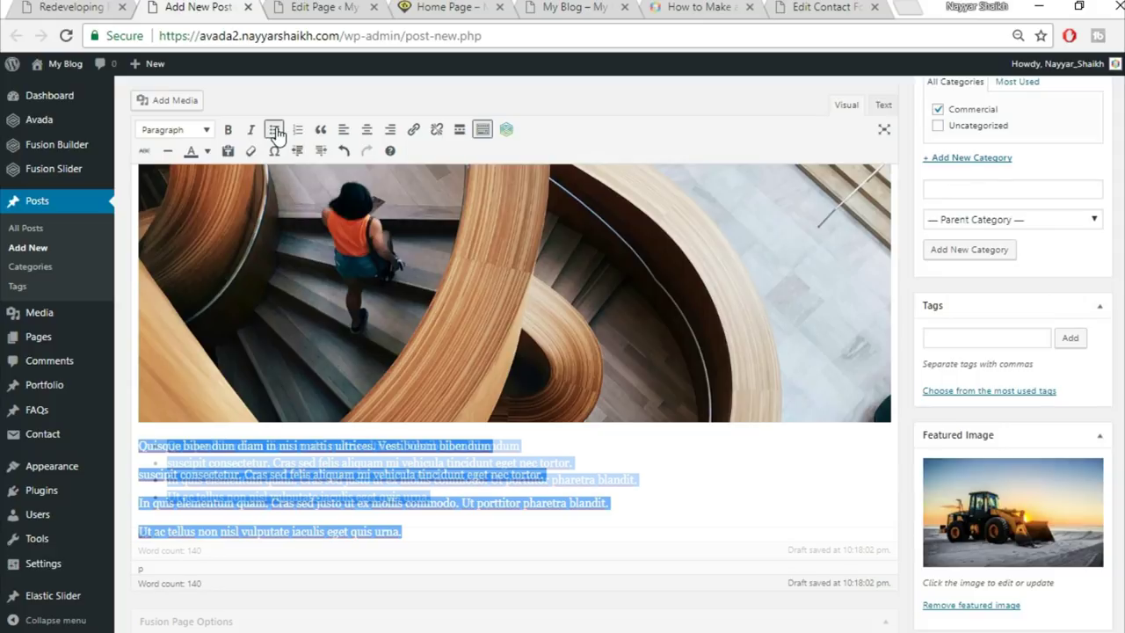
click(282, 514)
Paste the Cum sociis paragraph from the live post below the bullet list
click(85, 6)
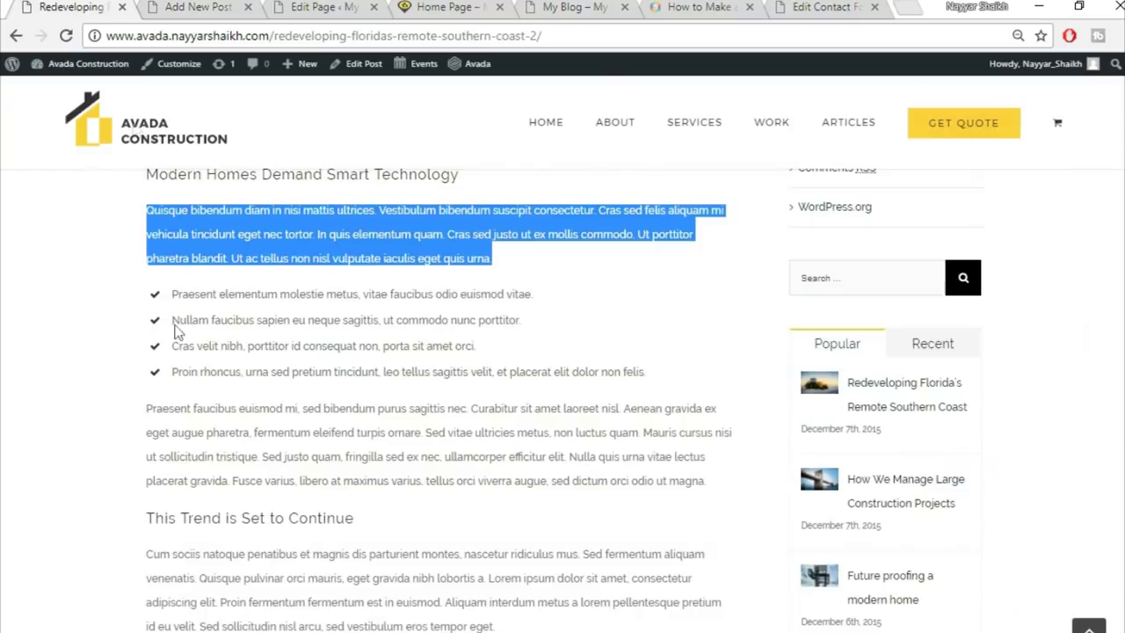
scroll(493, 454, down, 4)
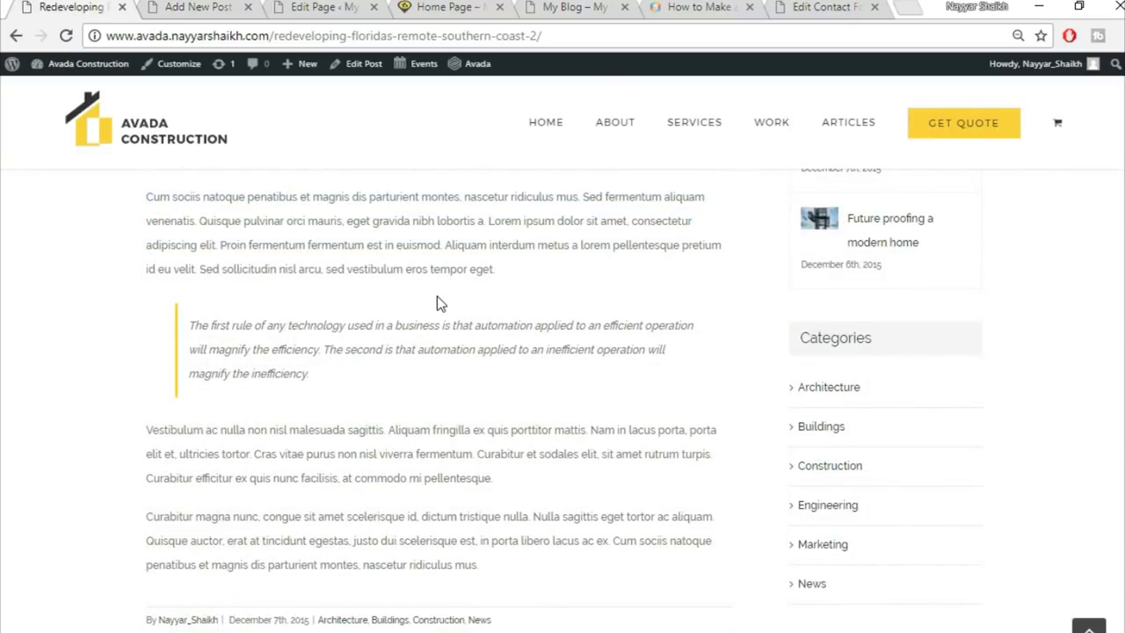
scroll(189, 312, up, 1)
drag(150, 283, 110, 282)
key(ctrl+c)
click(514, 373)
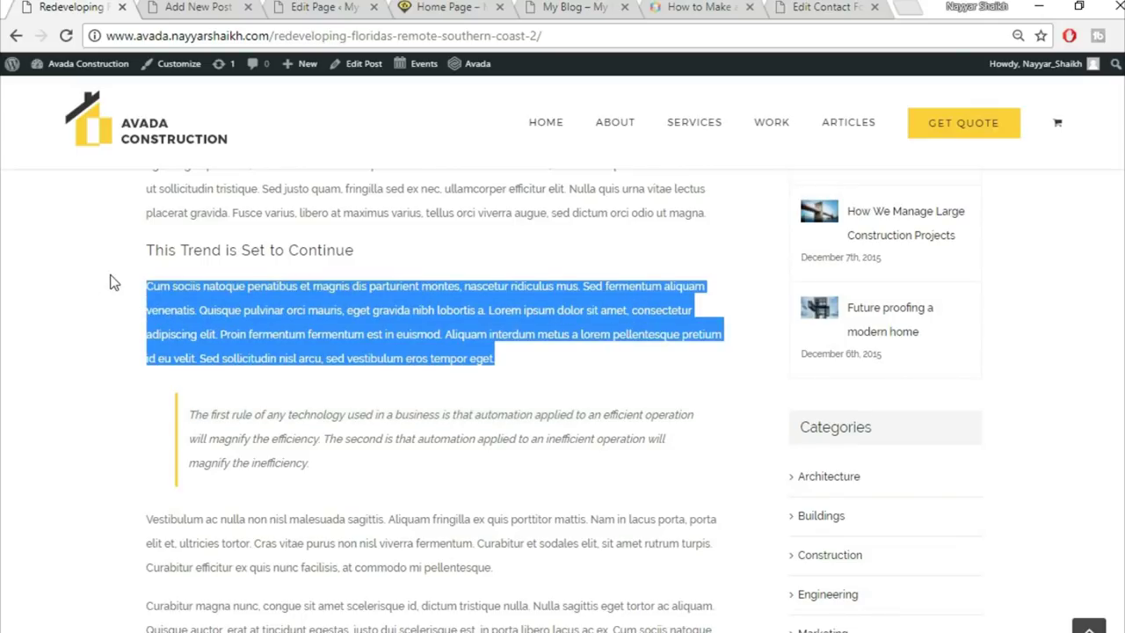
click(233, 6)
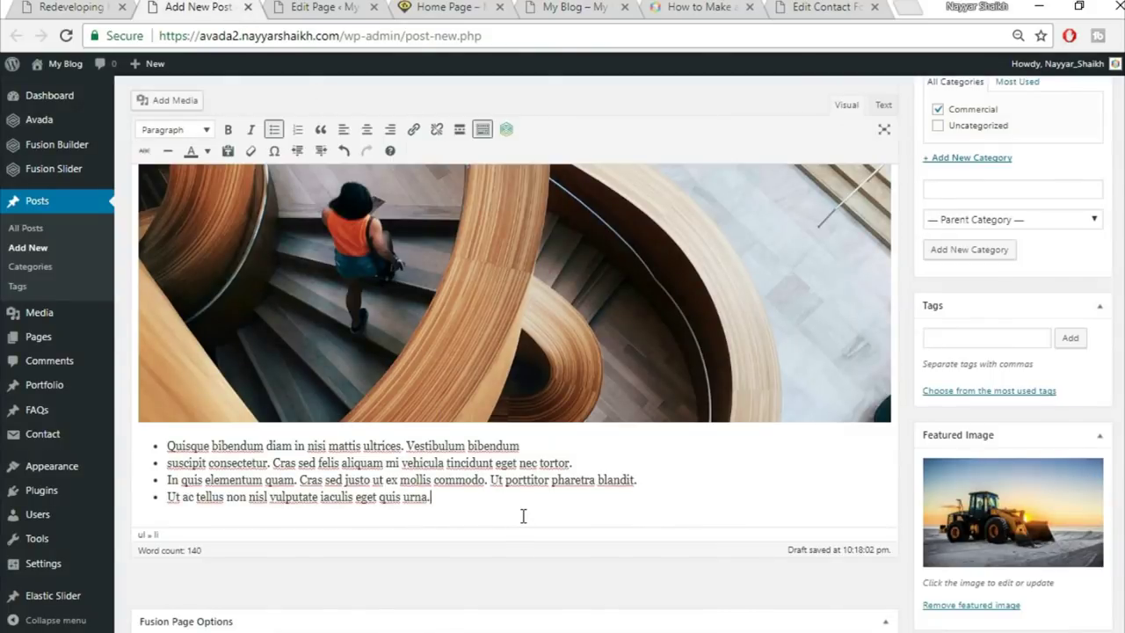
key(Return)
key(Return)
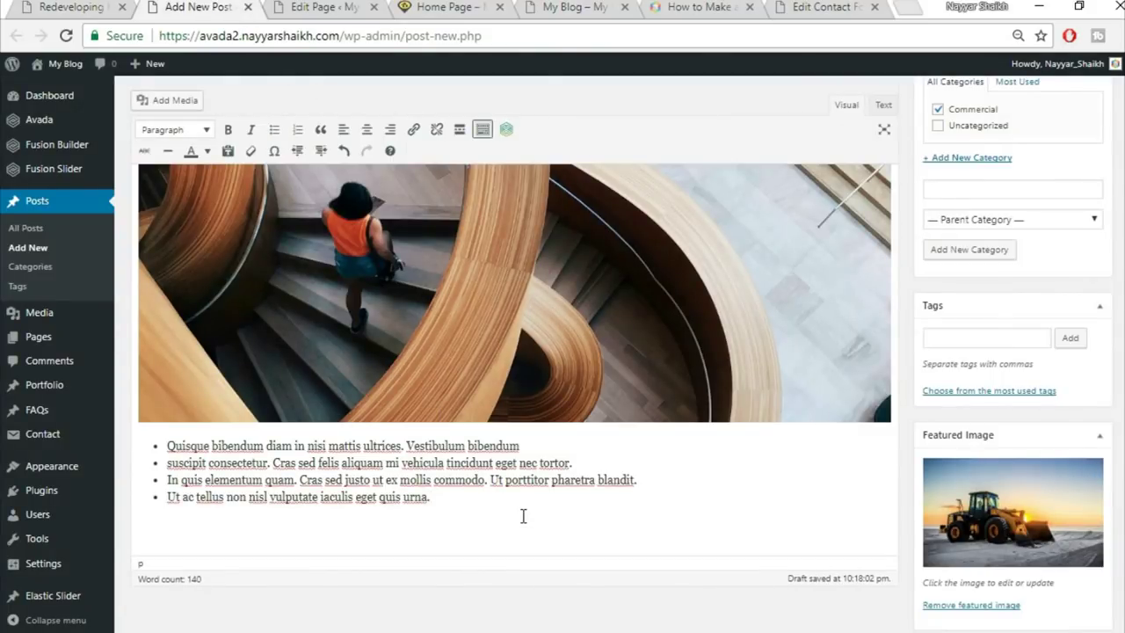
key(ctrl+v)
scroll(580, 444, down, 1)
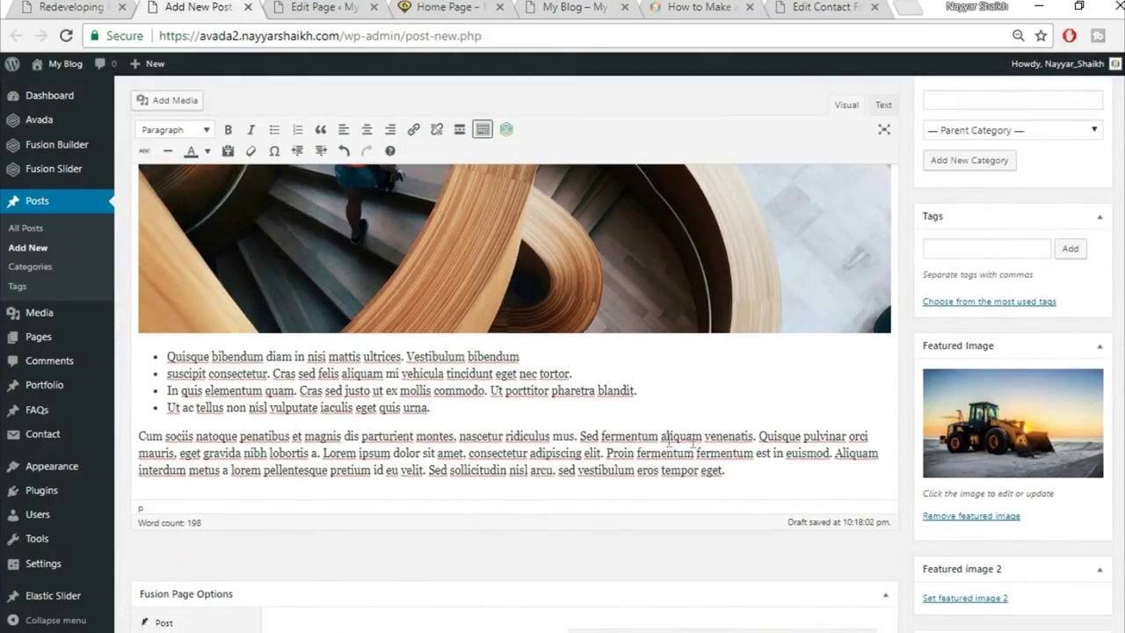
Format the Cum sociis paragraph as a blockquote, check it live, and publish the post
click(81, 7)
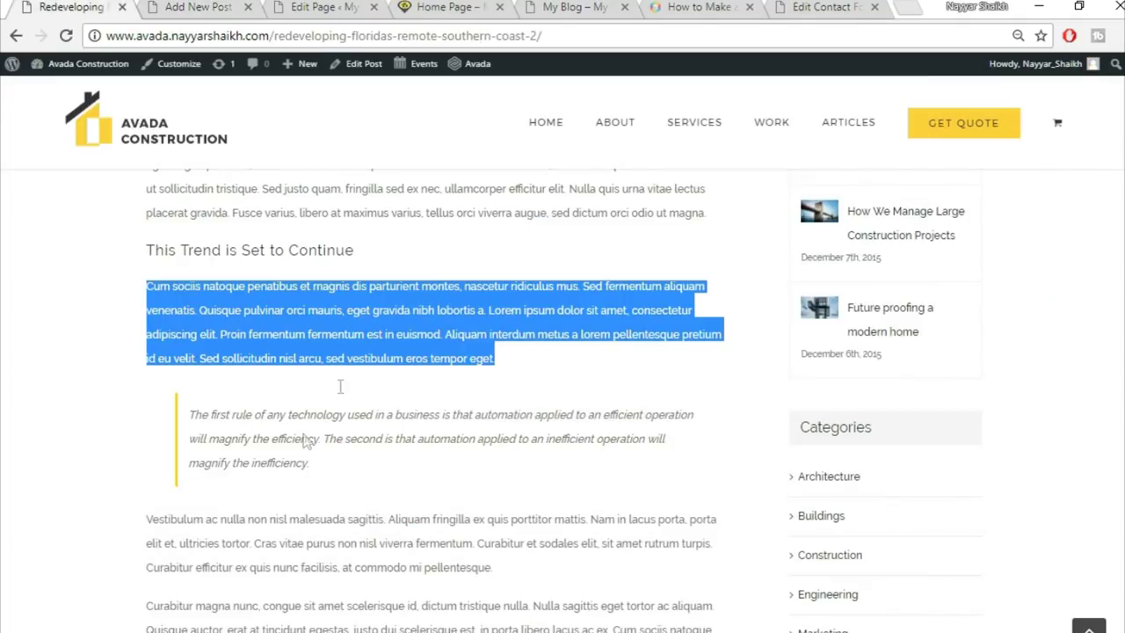
click(268, 412)
click(153, 7)
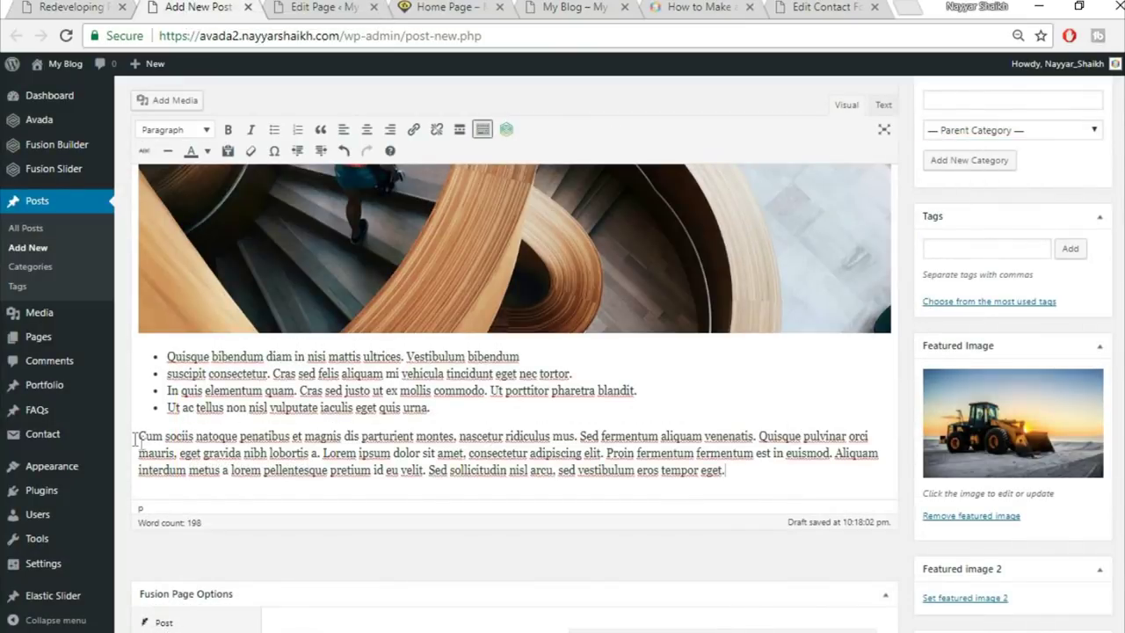
drag(141, 437, 835, 468)
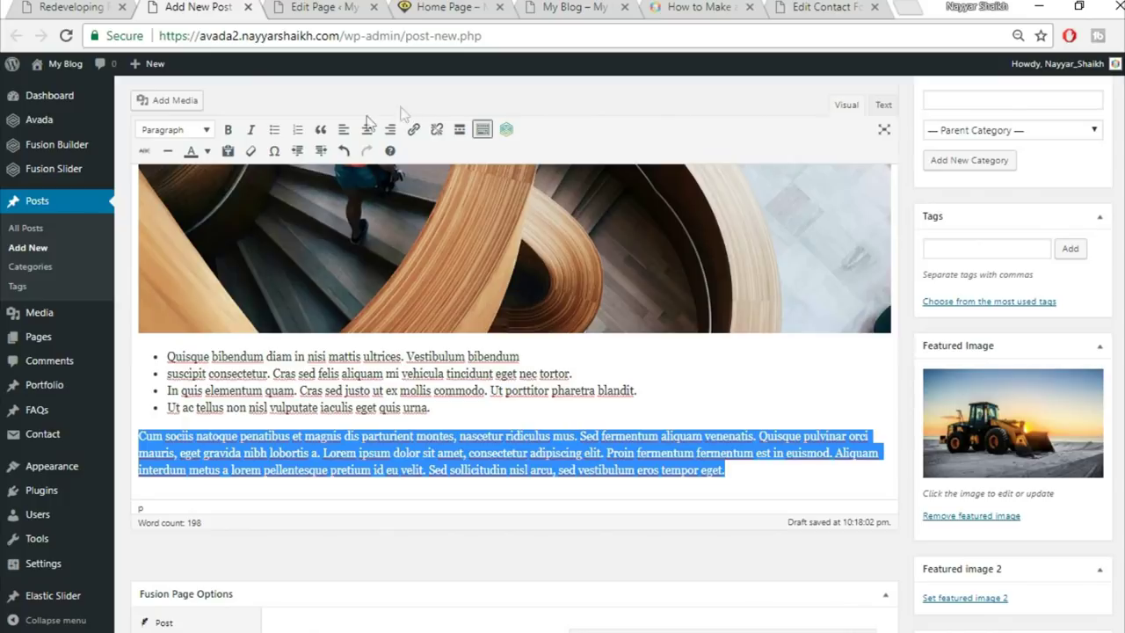
click(321, 130)
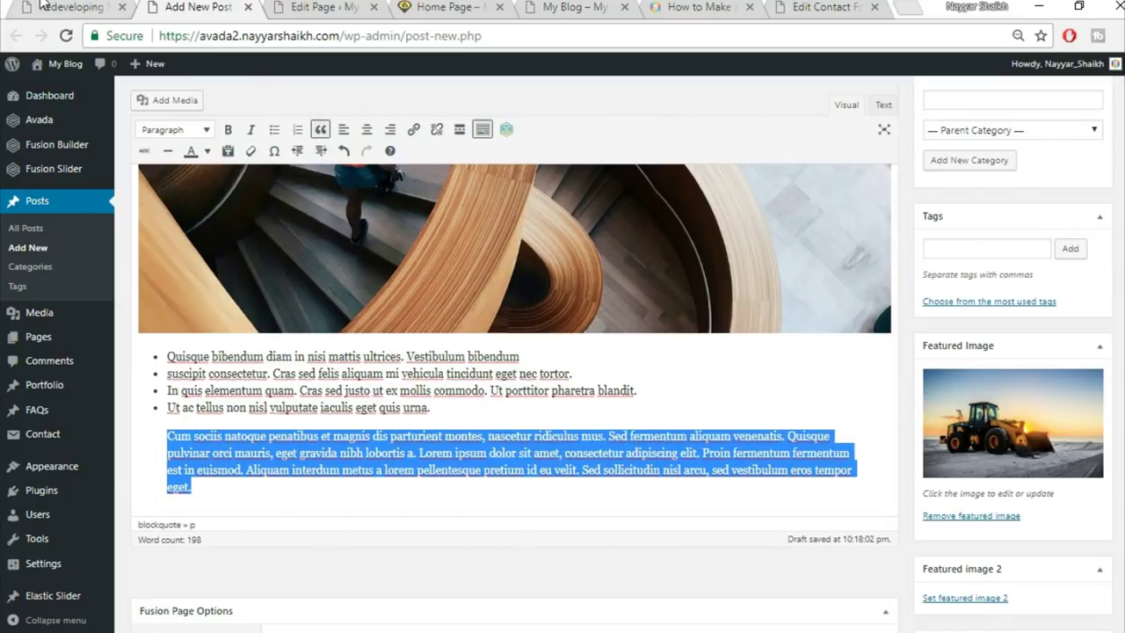
click(41, 6)
scroll(414, 515, down, 4)
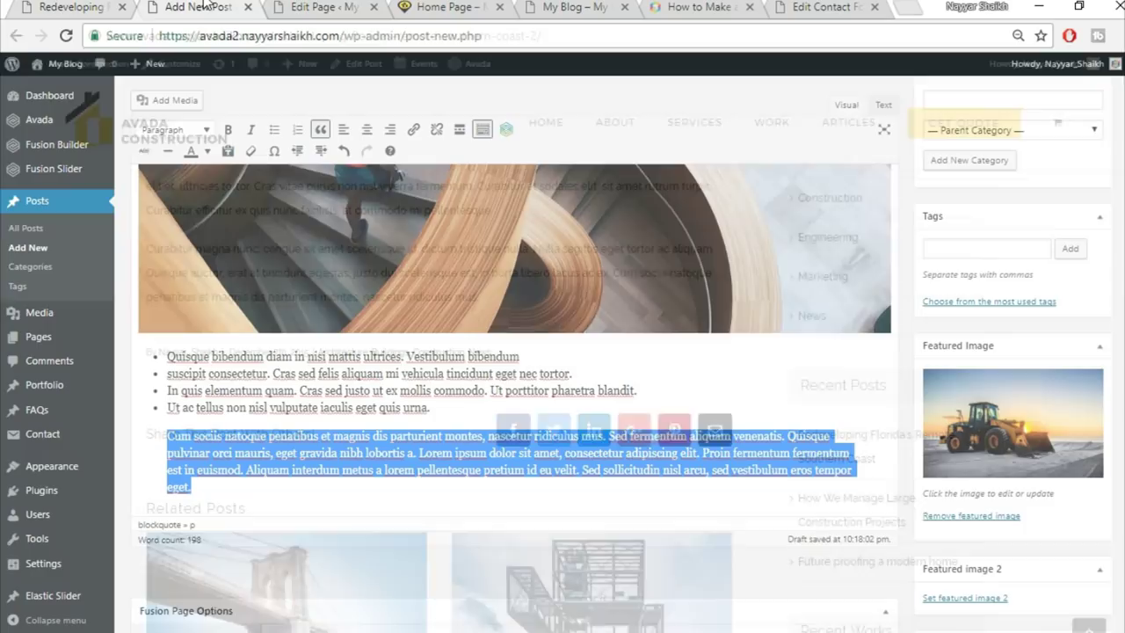
scroll(865, 418, down, 3)
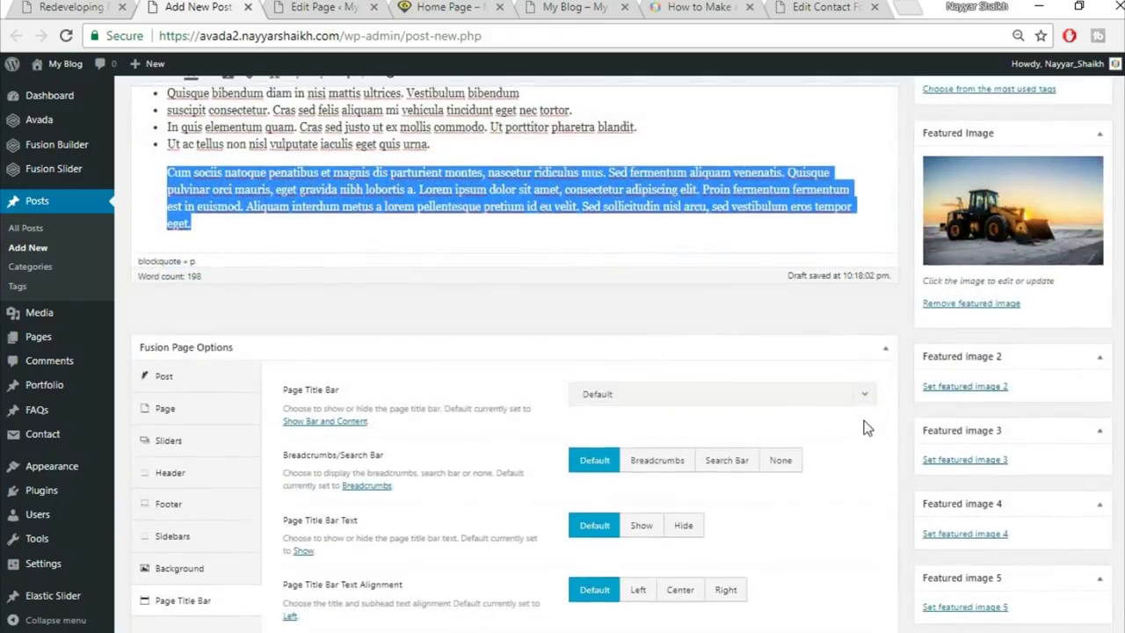
scroll(862, 419, up, 8)
scroll(842, 429, up, 2)
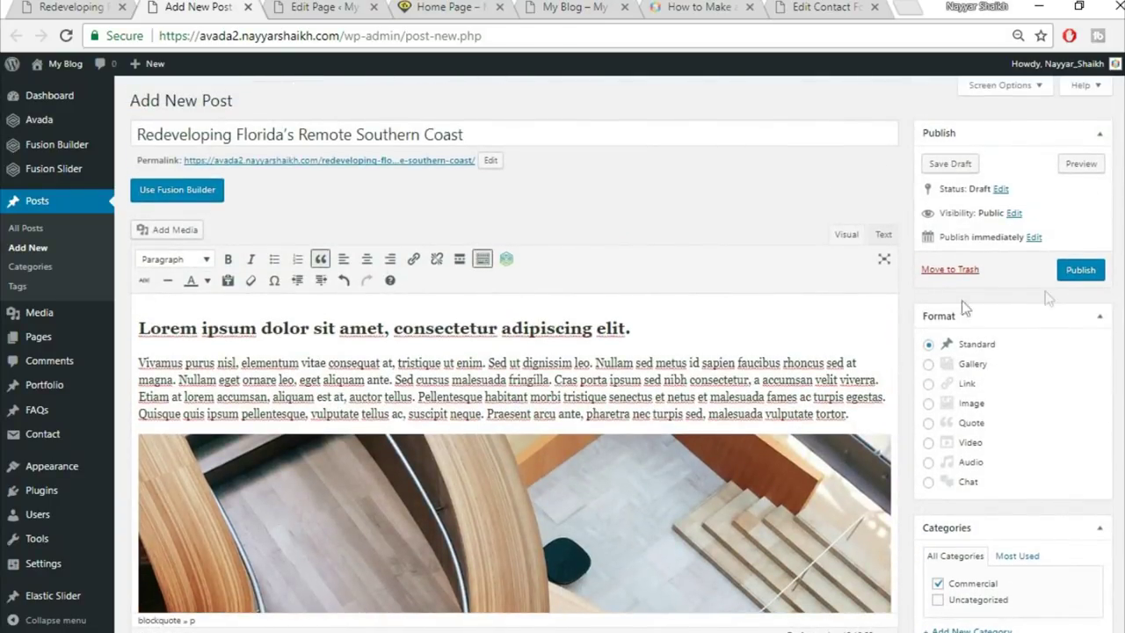
click(1090, 273)
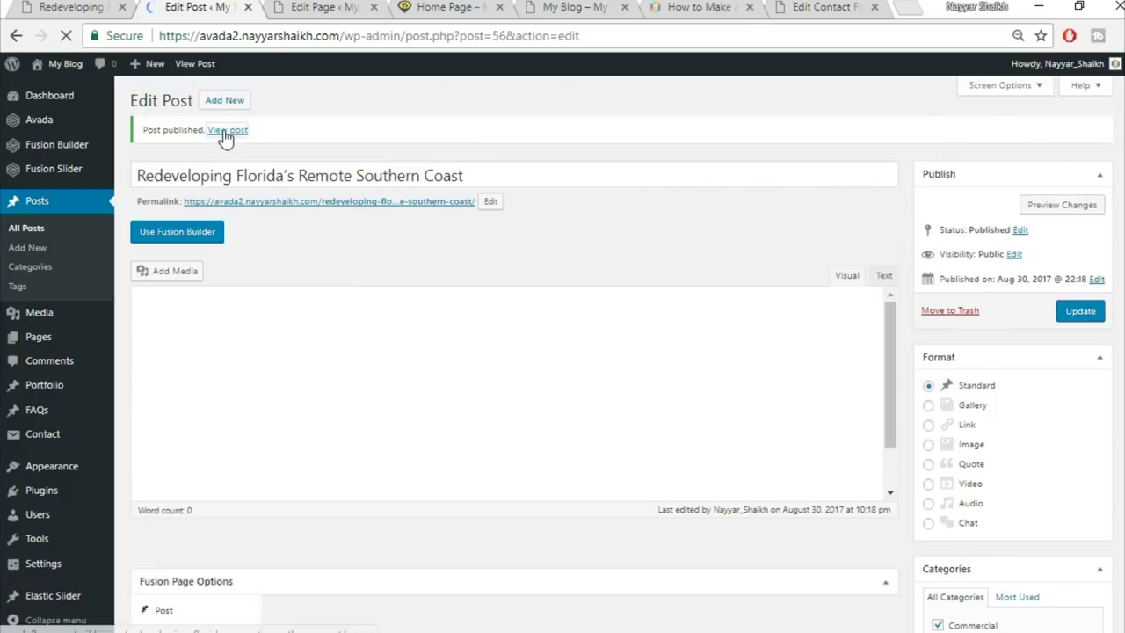
Open the published post in a new tab and scroll through it
right_click(227, 131)
click(251, 142)
click(290, 7)
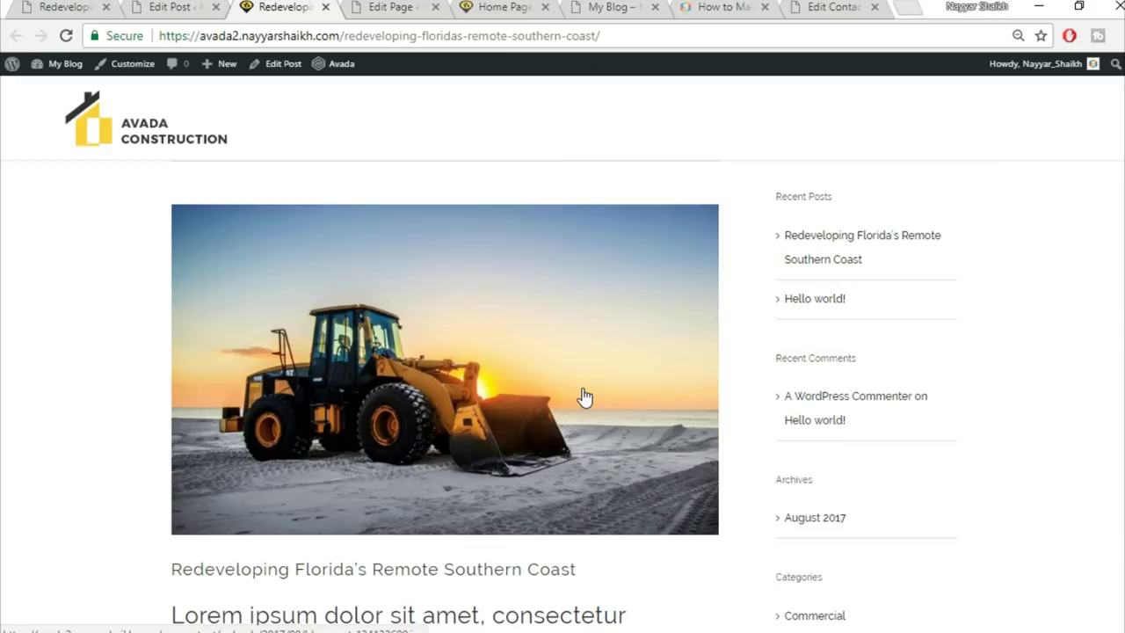
scroll(585, 397, down, 2)
scroll(520, 314, down, 3)
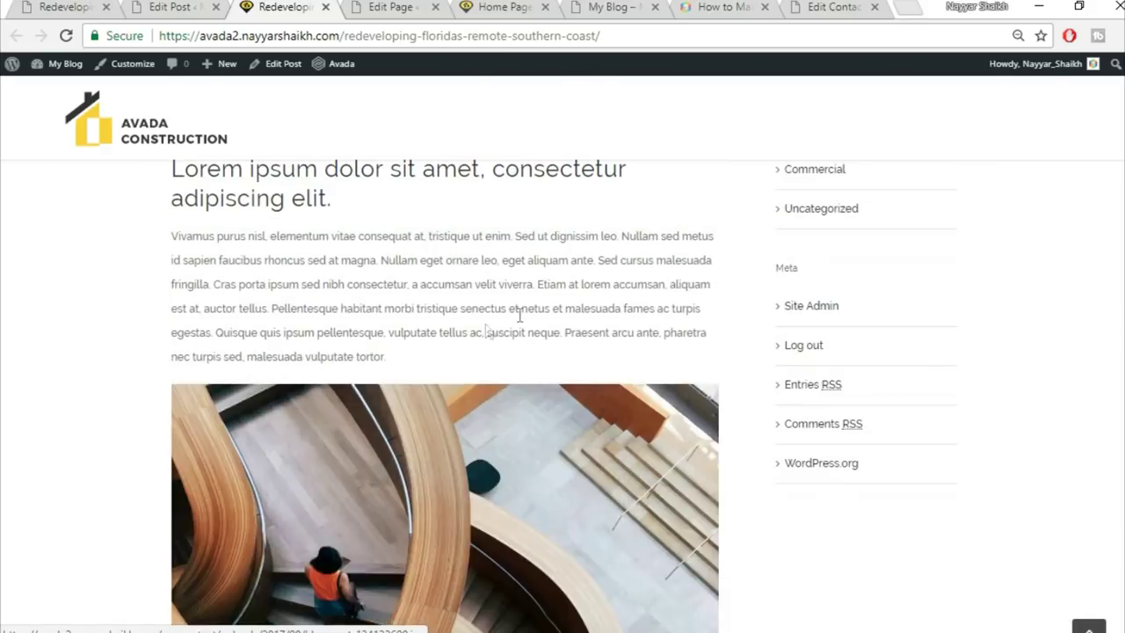
scroll(320, 330, up, 2)
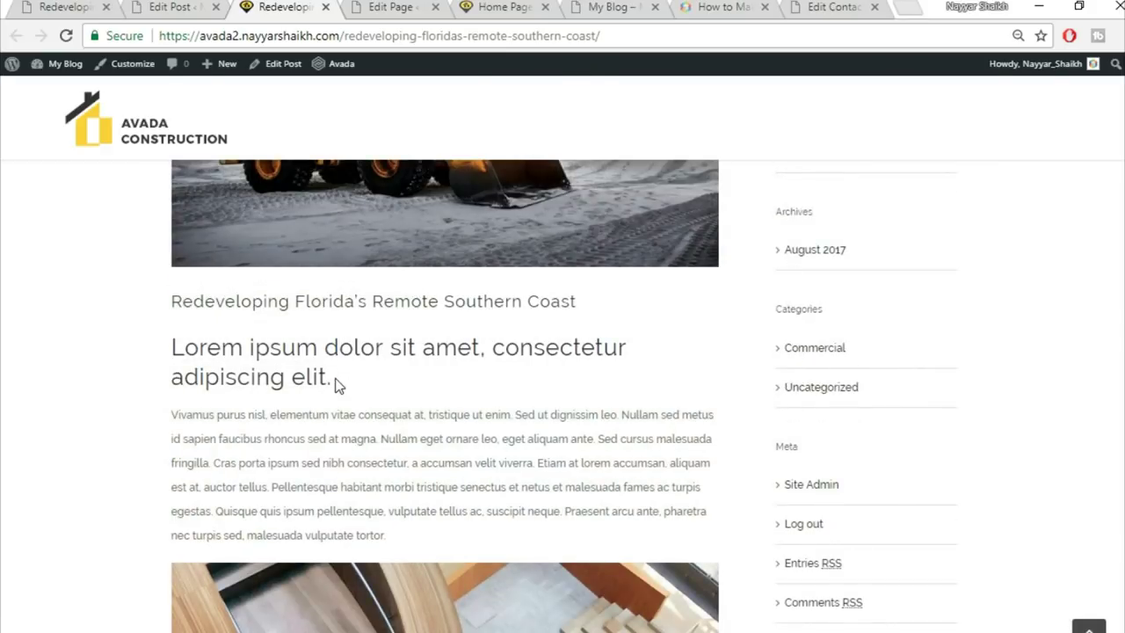
scroll(370, 382, down, 2)
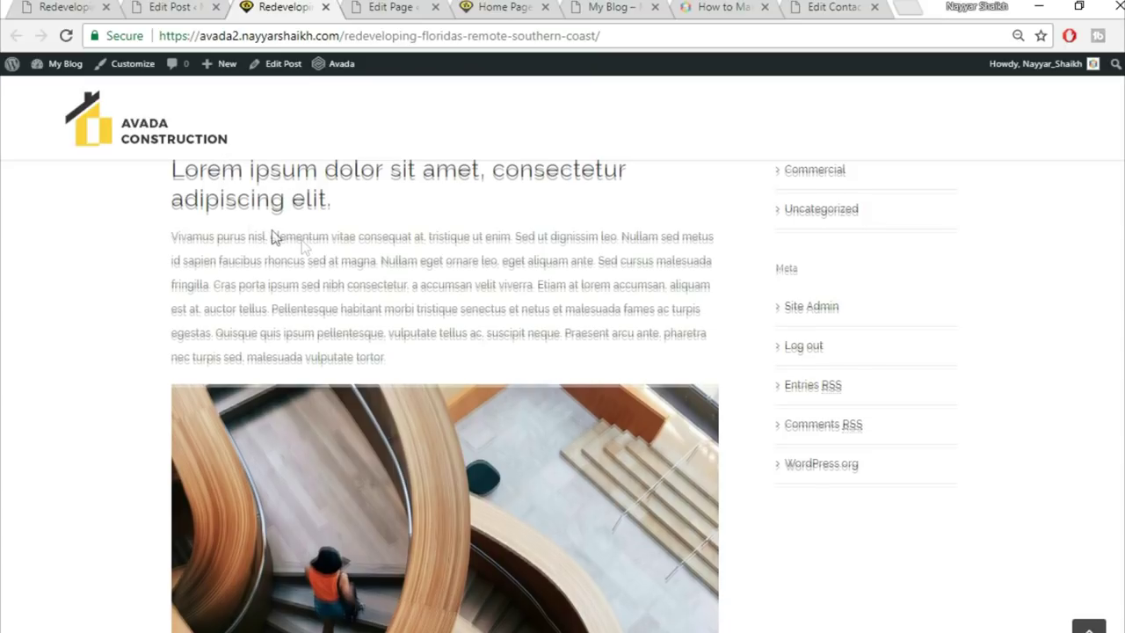
scroll(272, 237, up, 1)
Review the live heading, list and quote, then return to the Edit Post screen
drag(384, 291, 170, 253)
click(250, 257)
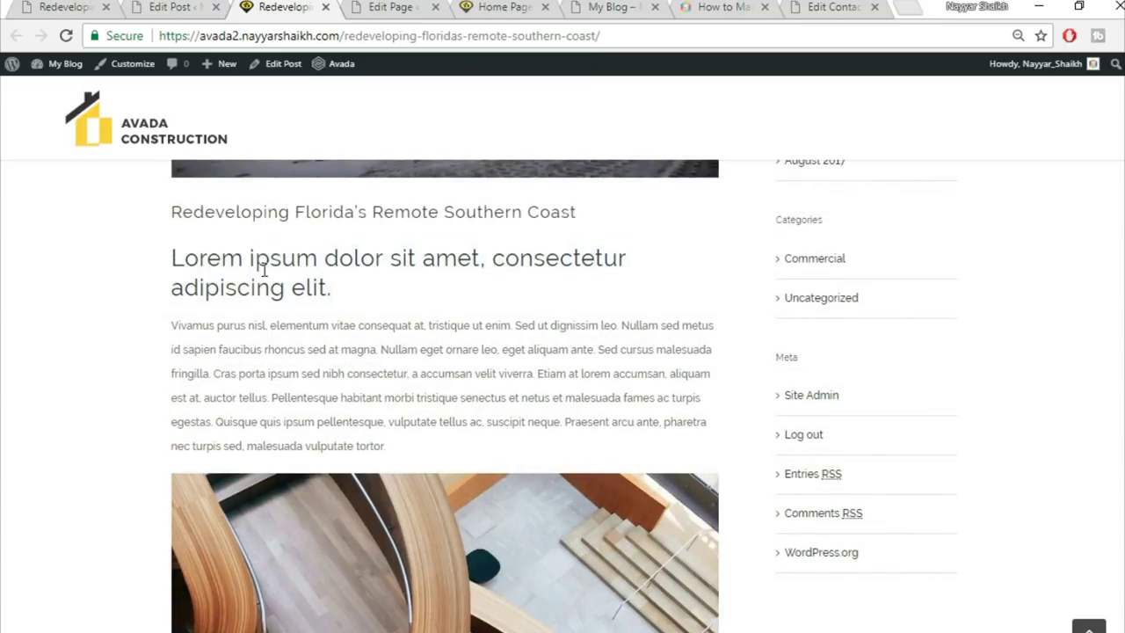
scroll(352, 283, down, 7)
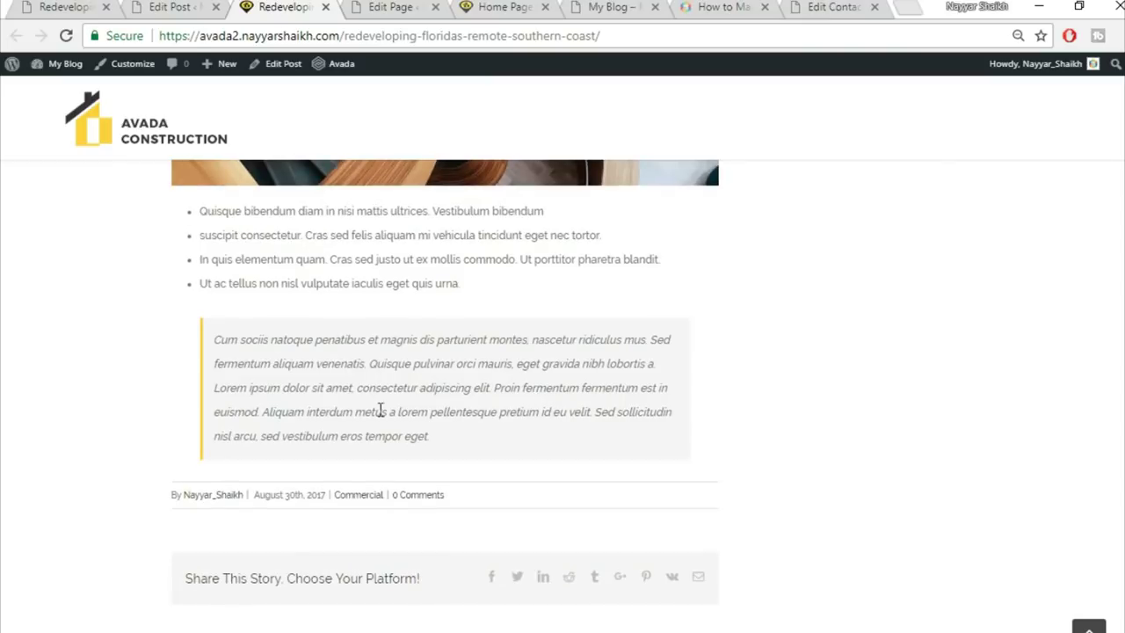
drag(213, 213, 281, 384)
click(281, 387)
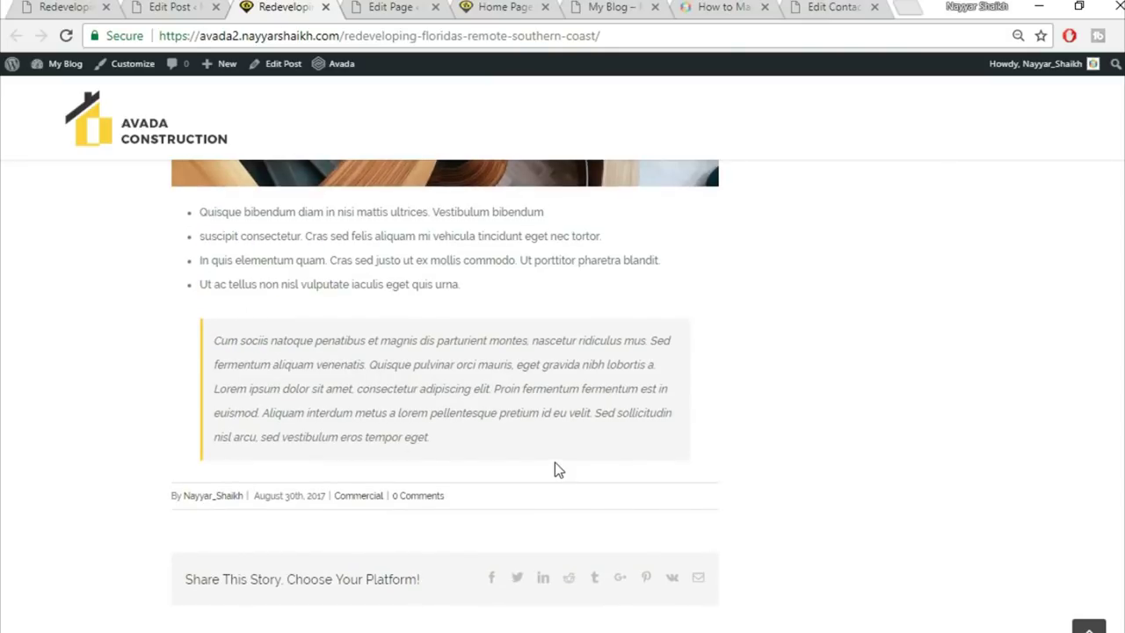
scroll(555, 462, up, 5)
scroll(879, 291, up, 3)
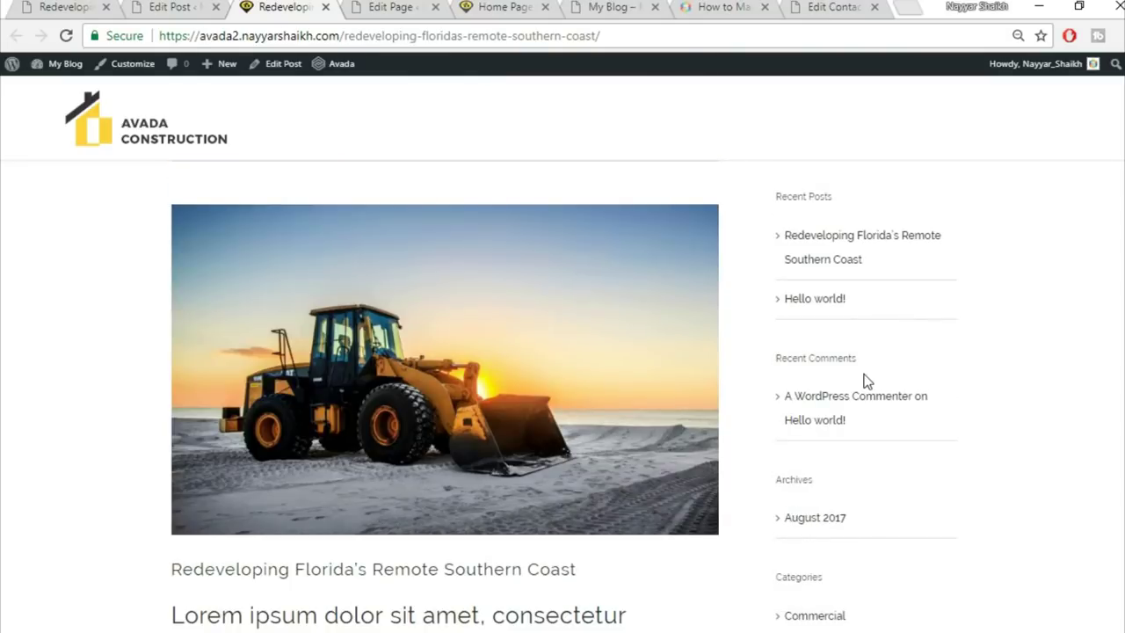
click(187, 6)
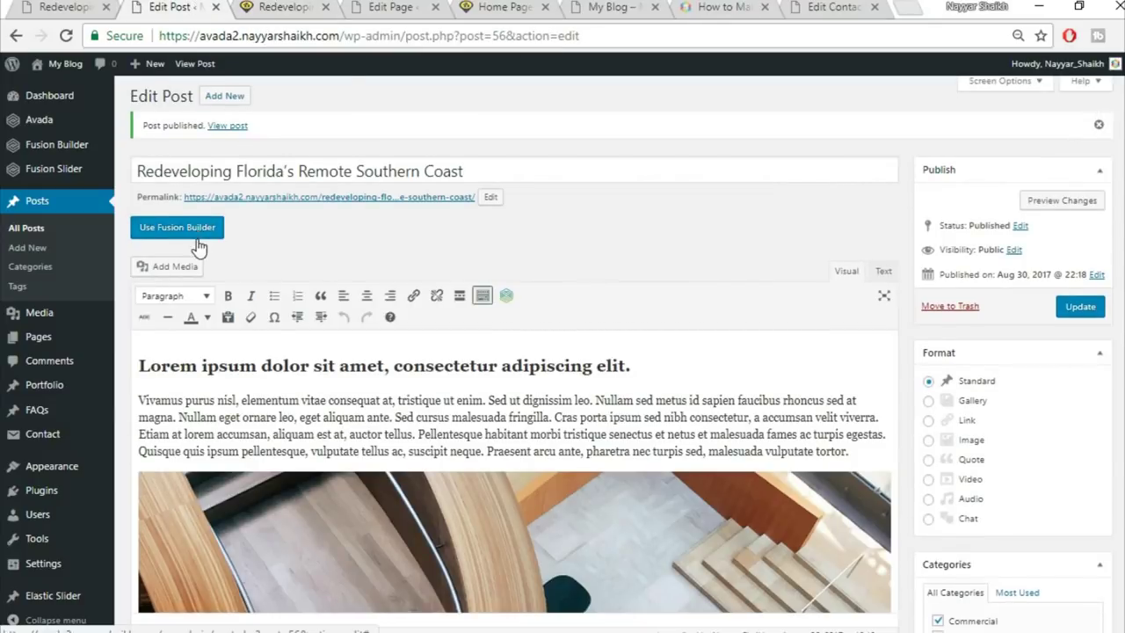
scroll(200, 246, down, 2)
Check which widgets the live post's sidebar currently shows
mouse_move(66, 477)
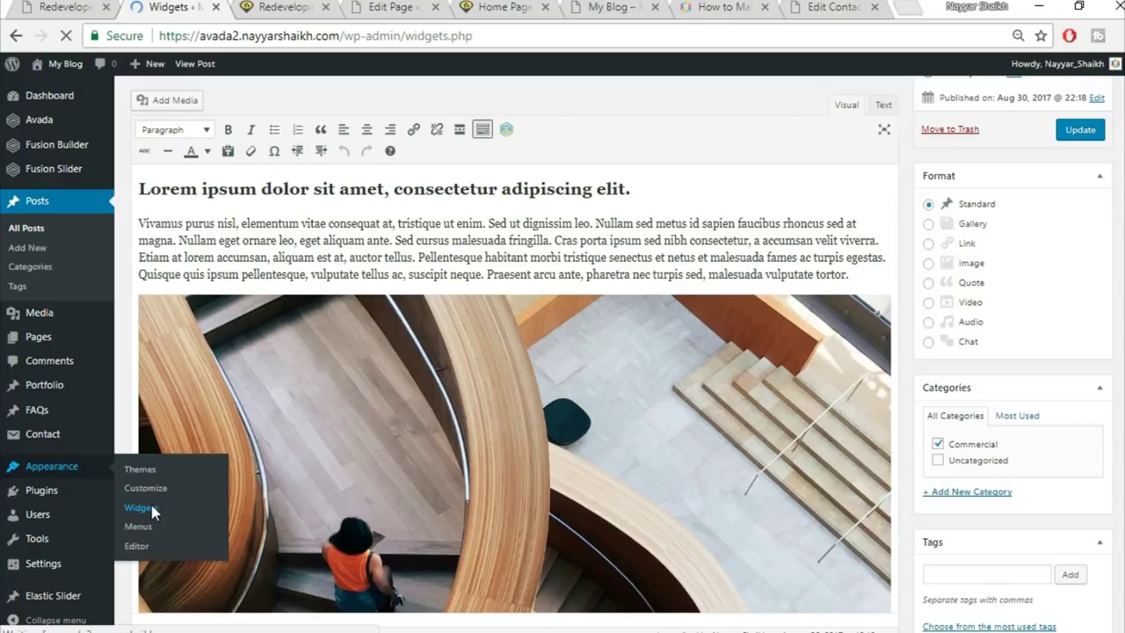
scroll(762, 261, down, 2)
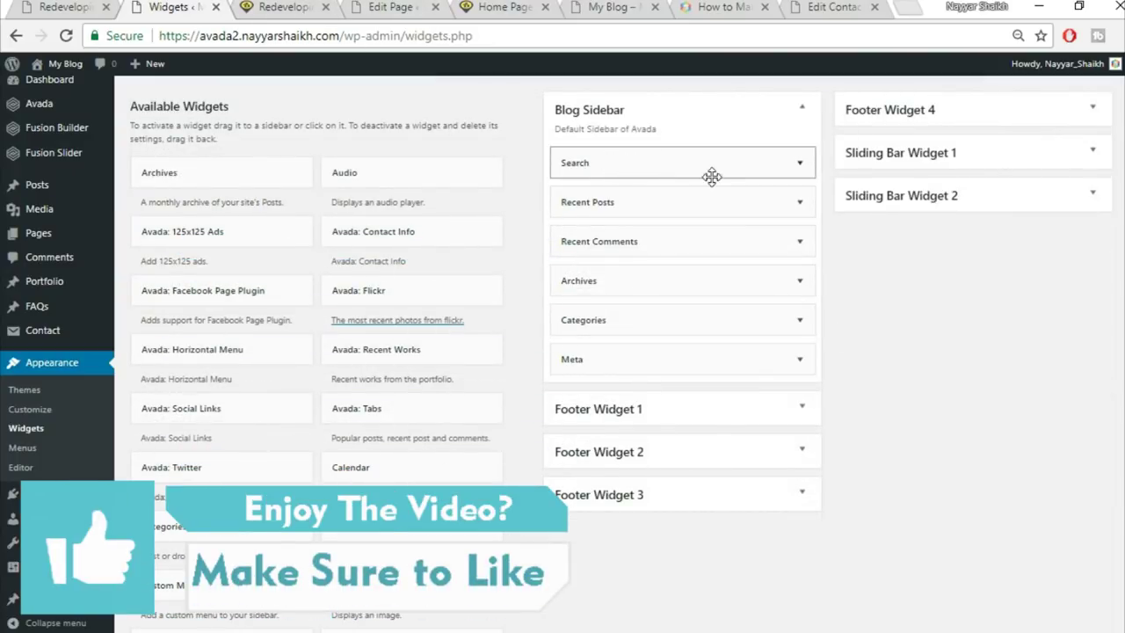
click(315, 7)
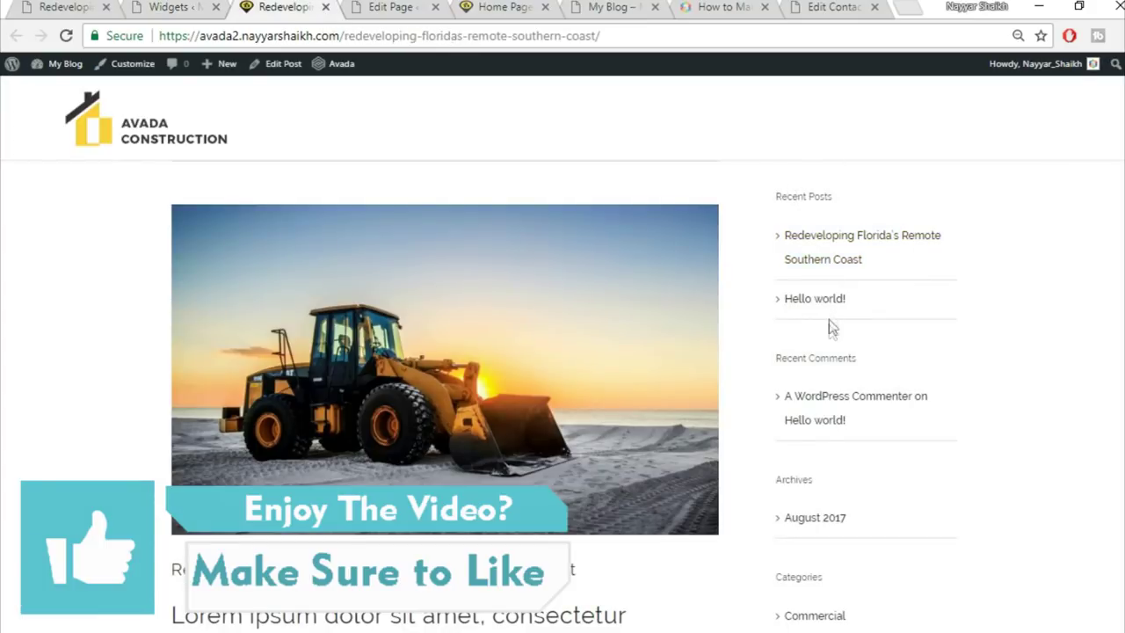
scroll(847, 498, down, 1)
Remove the Recent Posts widget from the Blog Sidebar and place a Calendar under Search
click(160, 7)
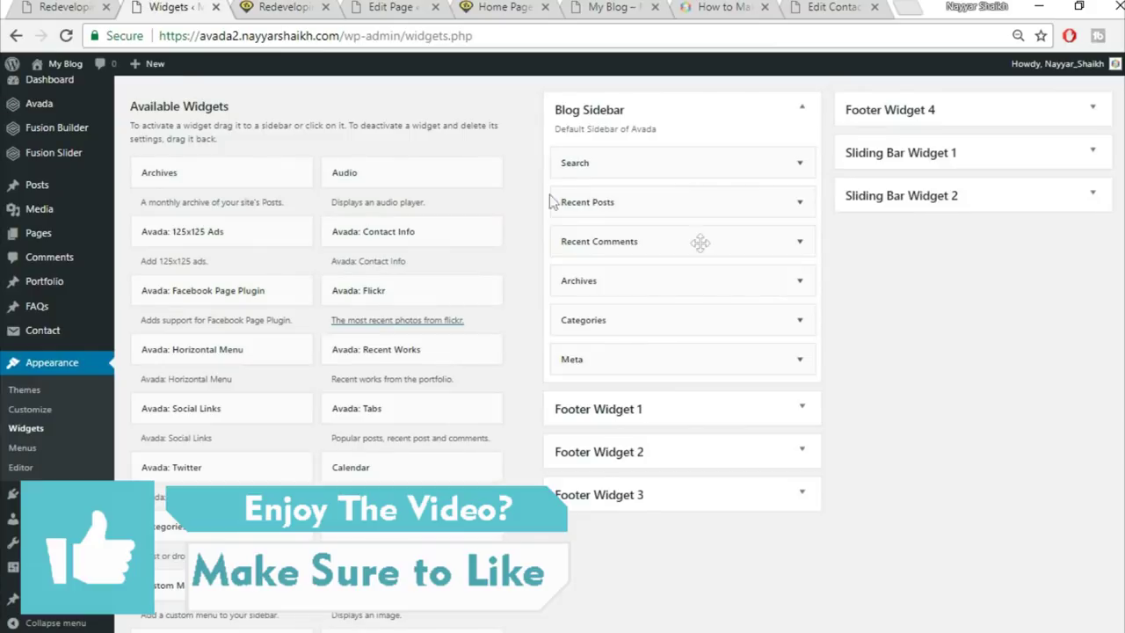
click(800, 203)
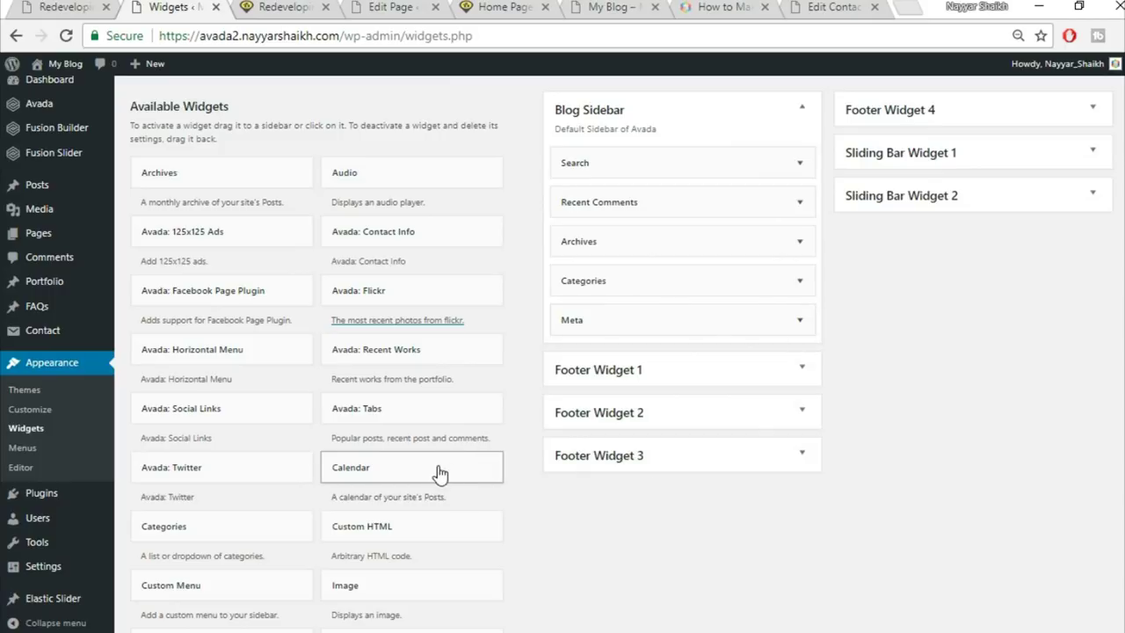
drag(458, 399, 712, 200)
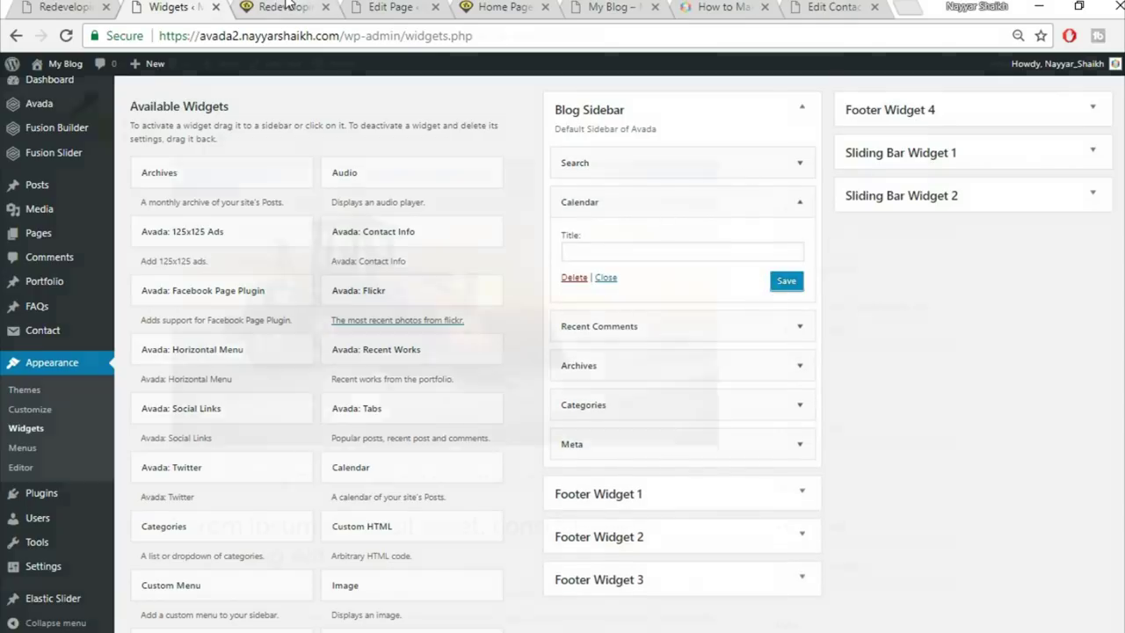
Reload the live post page so the sidebar shows the August 2017 calendar
click(283, 7)
click(316, 36)
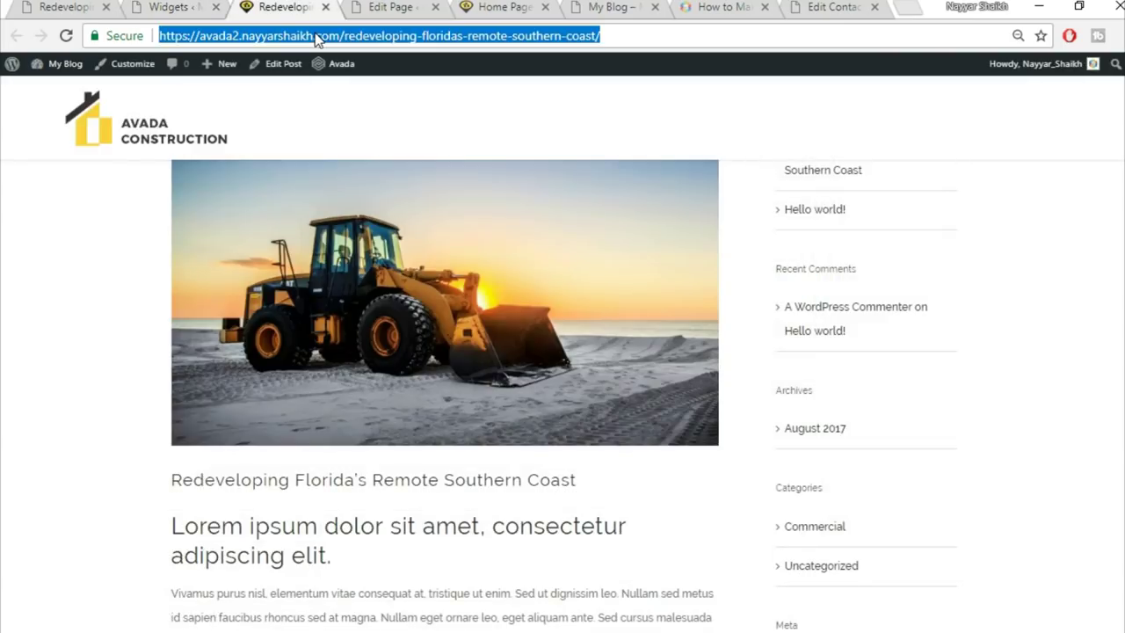
key(Return)
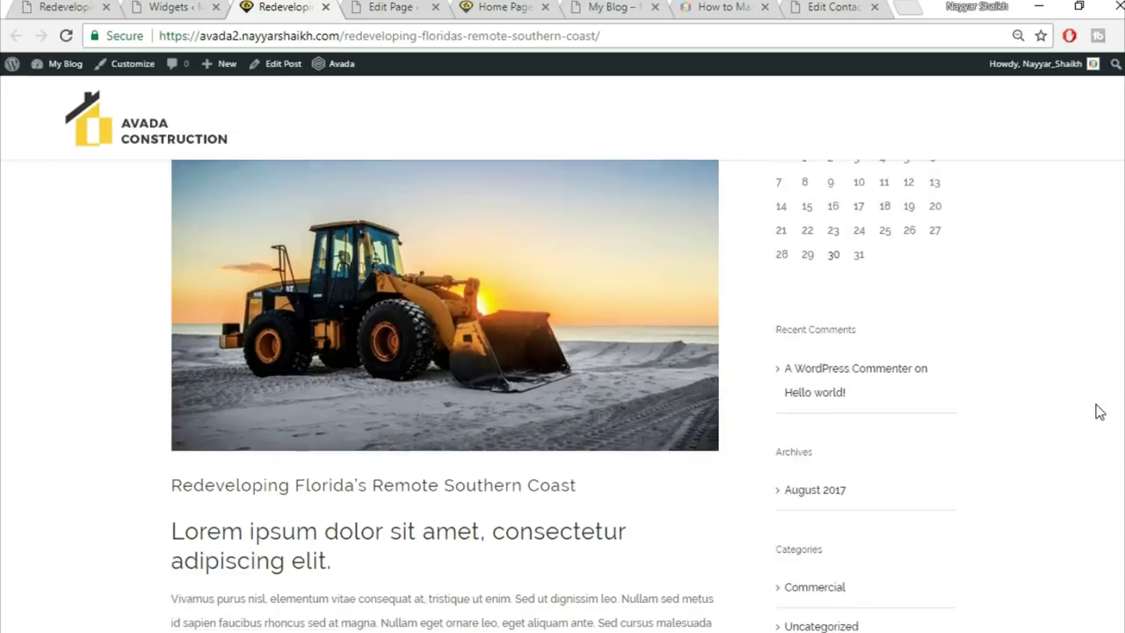
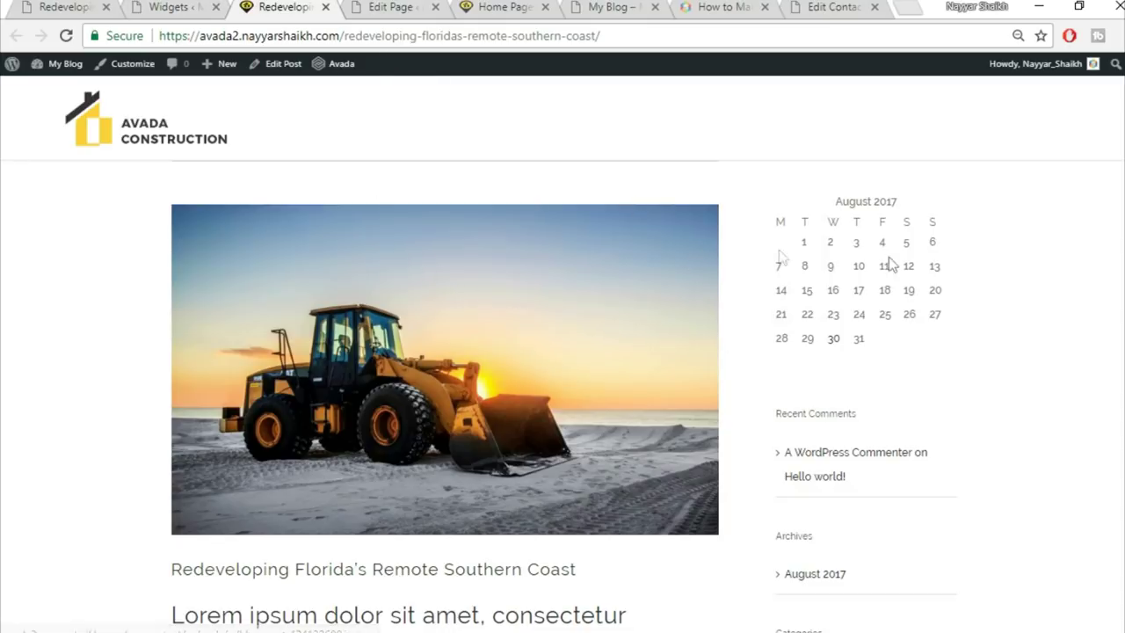
Load the Avada Construction demo homepage and scroll through it for reference
click(91, 4)
click(174, 141)
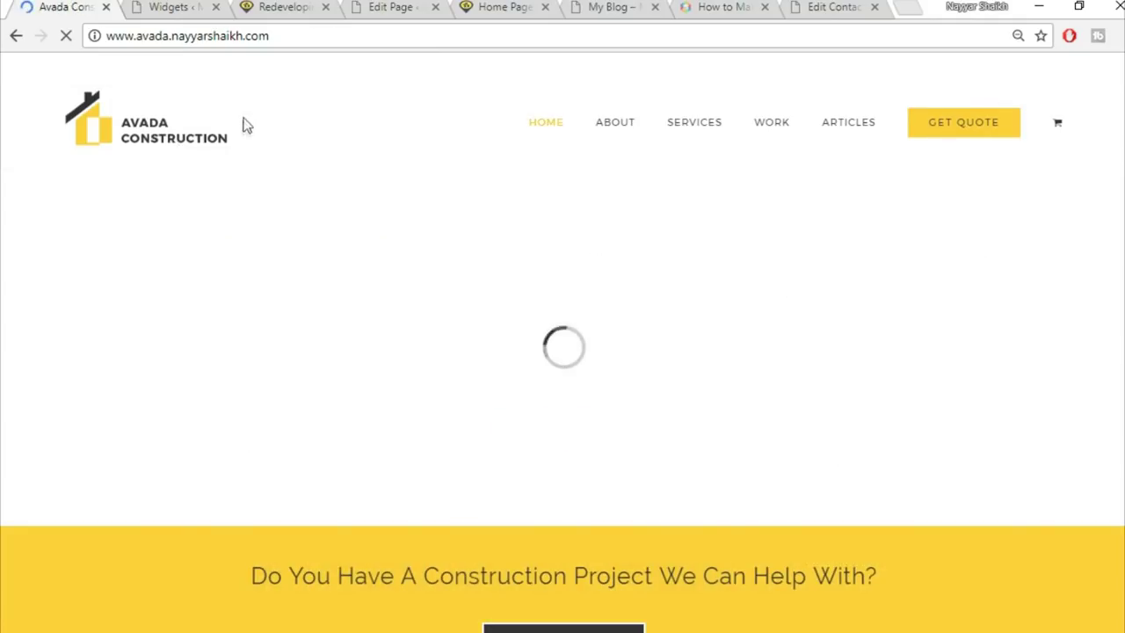
scroll(444, 302, down, 15)
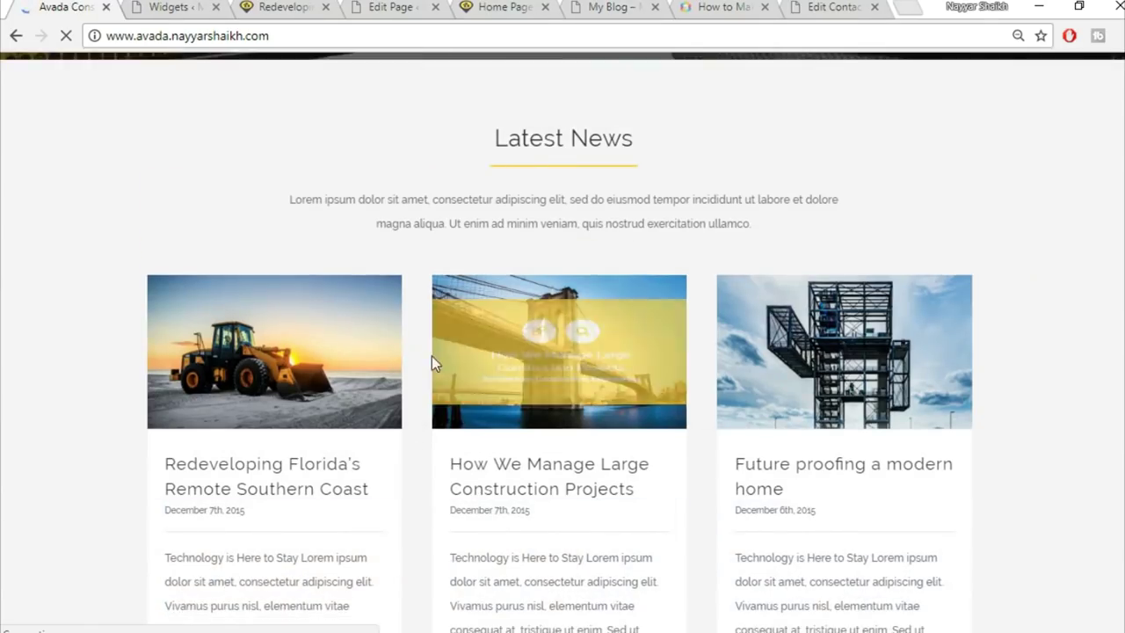
scroll(695, 369, down, 2)
Close the Widgets and Redeveloping Florida post tabs to reveal the Home Page editor
click(209, 6)
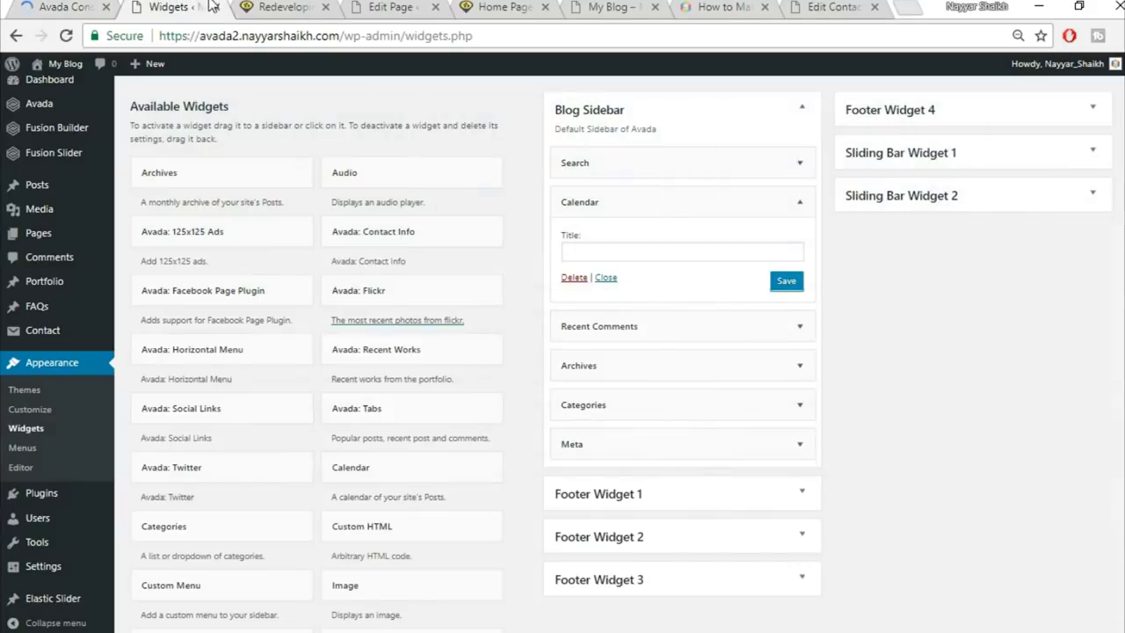
click(215, 8)
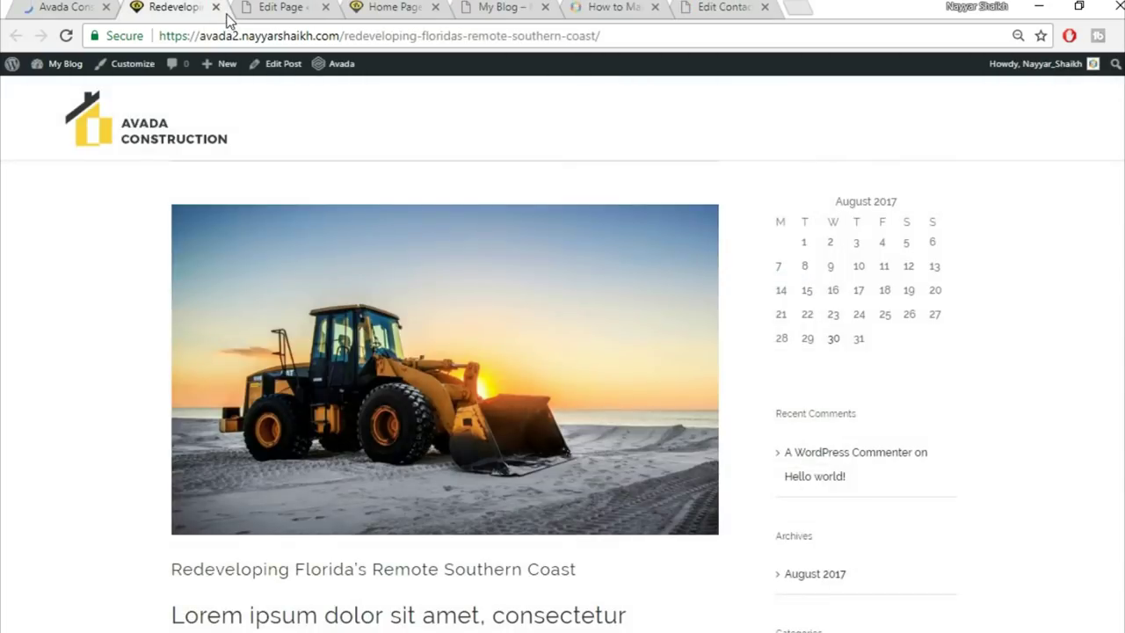
click(215, 8)
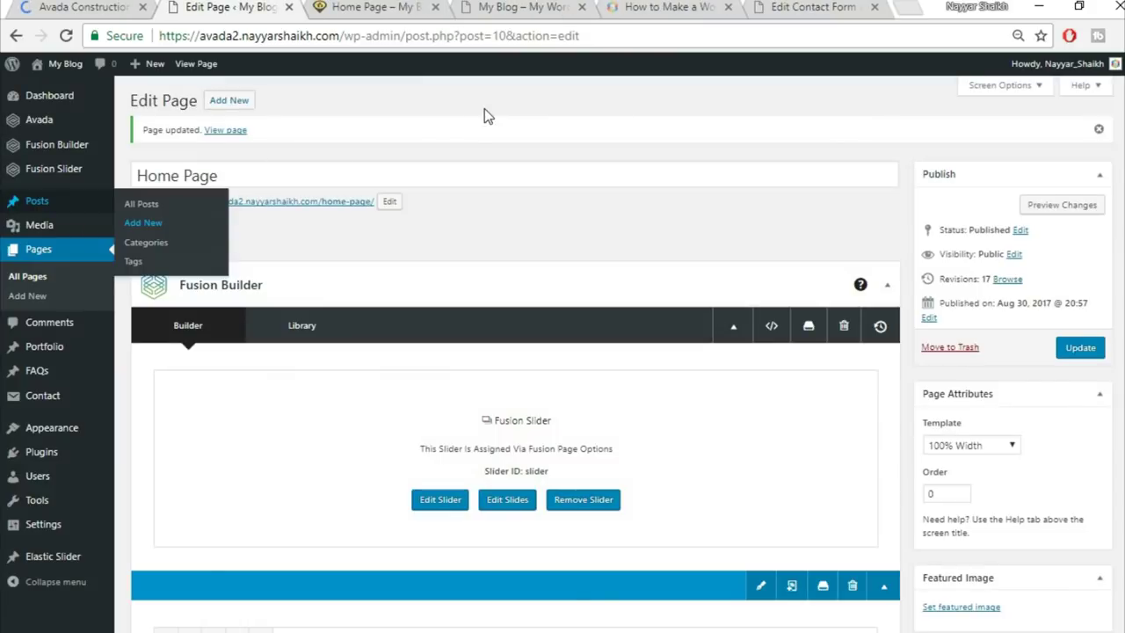
Append the saved Title library container after Testimonials, then review the demo's Latest News section
scroll(657, 248, down, 15)
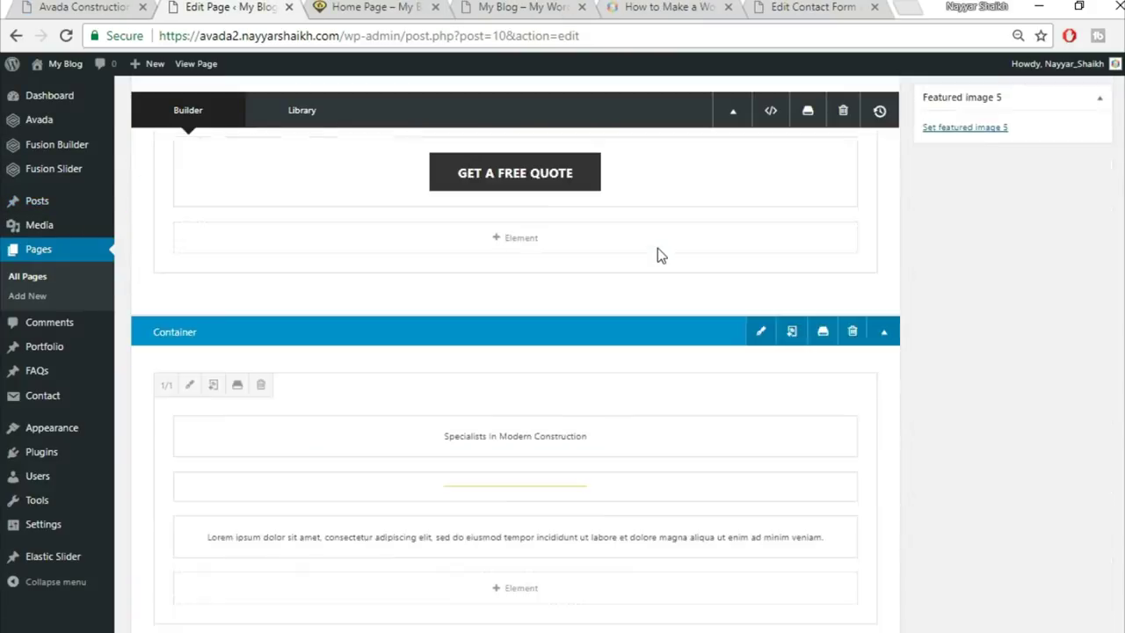
scroll(658, 248, down, 10)
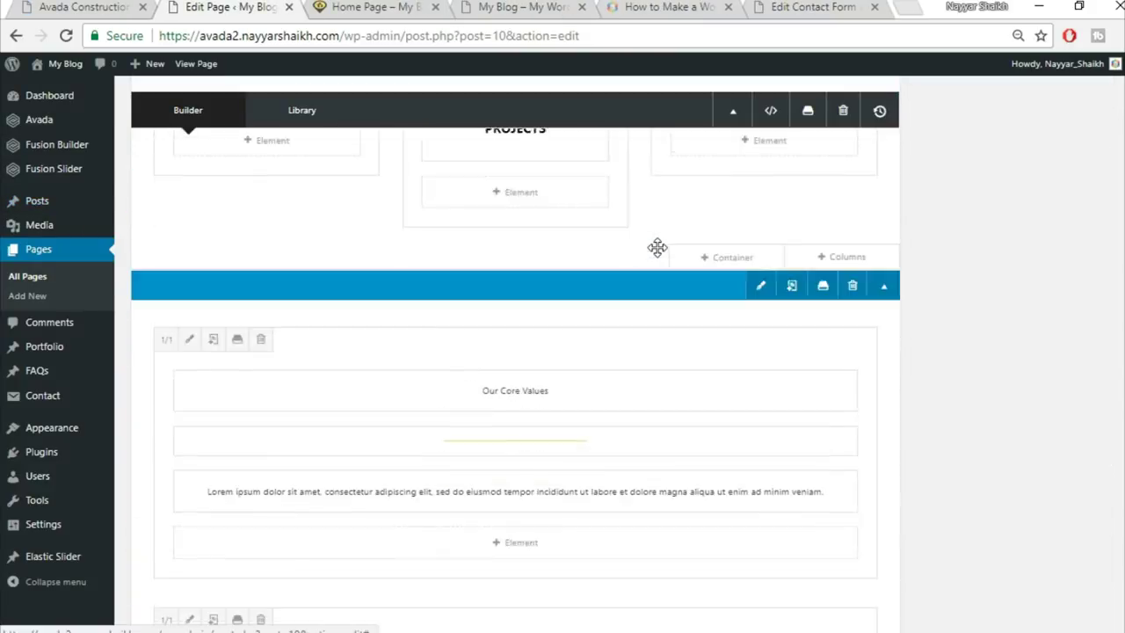
scroll(706, 264, down, 8)
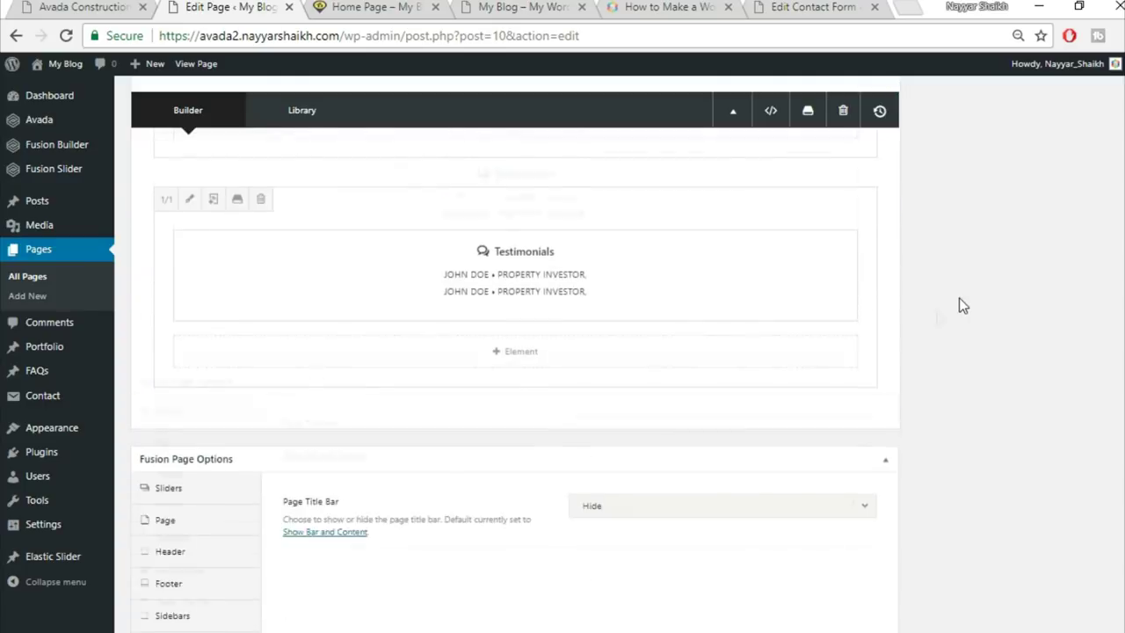
click(734, 364)
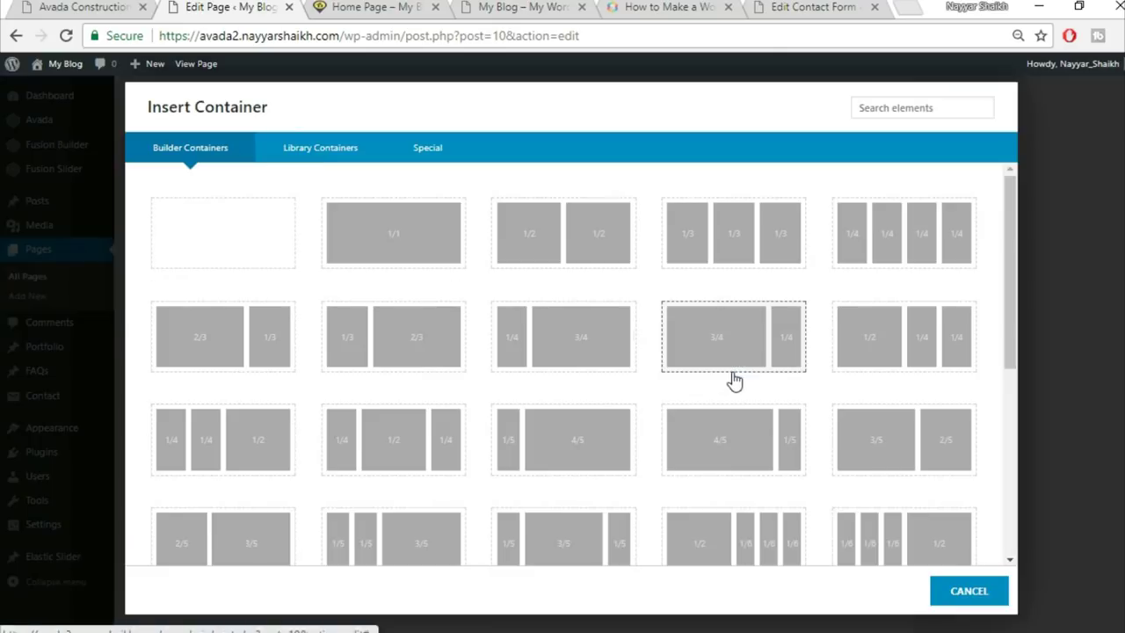
click(304, 147)
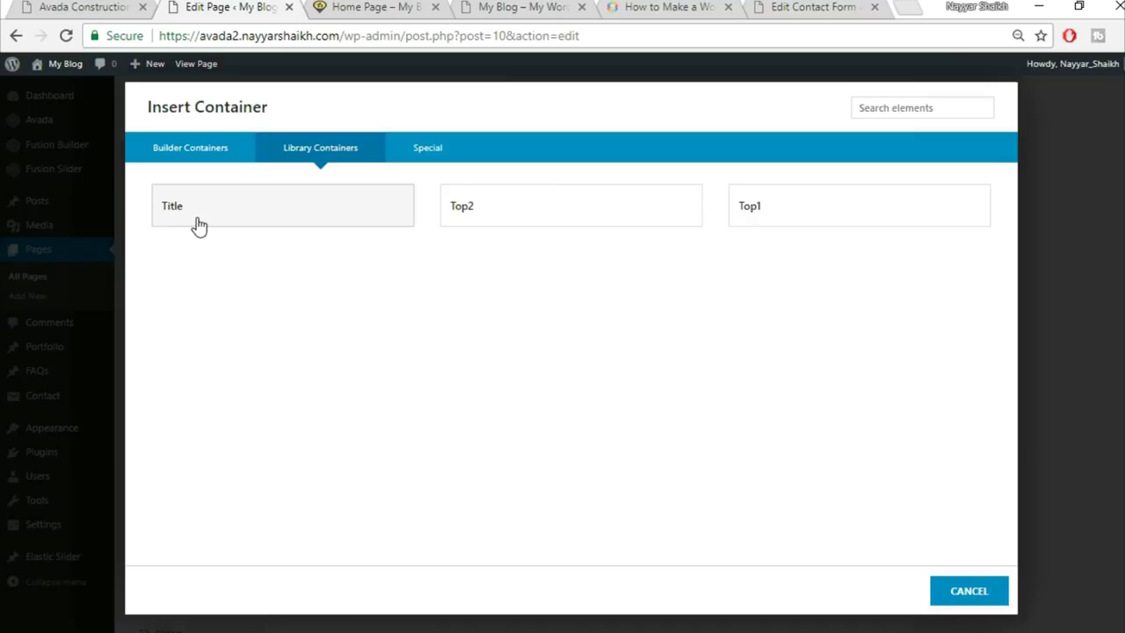
click(84, 7)
scroll(510, 231, up, 2)
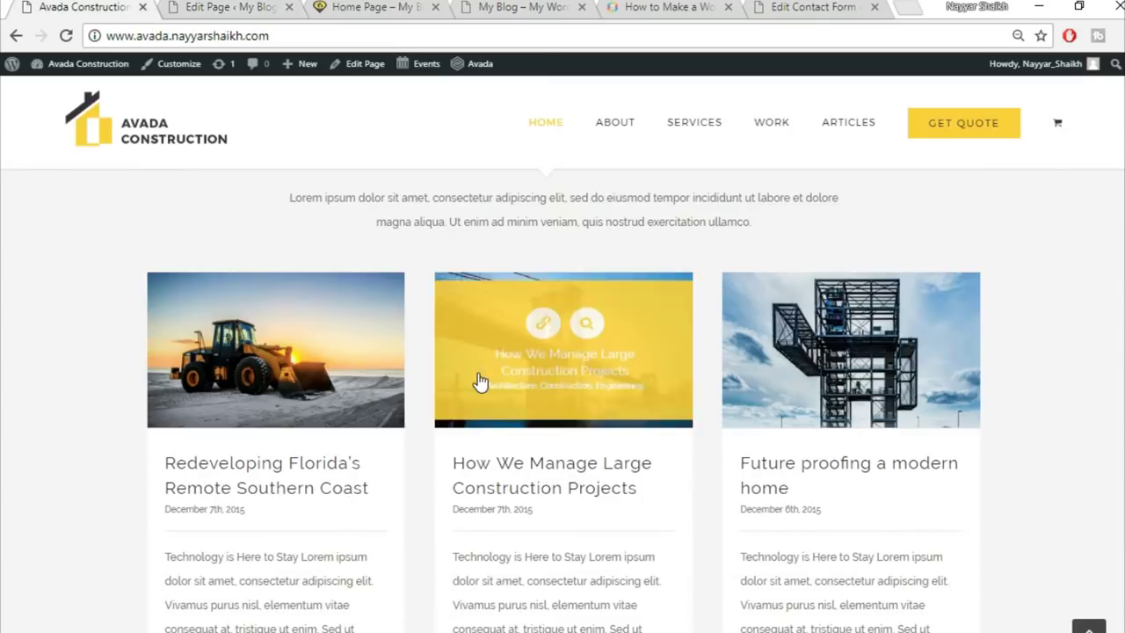
scroll(480, 373, up, 2)
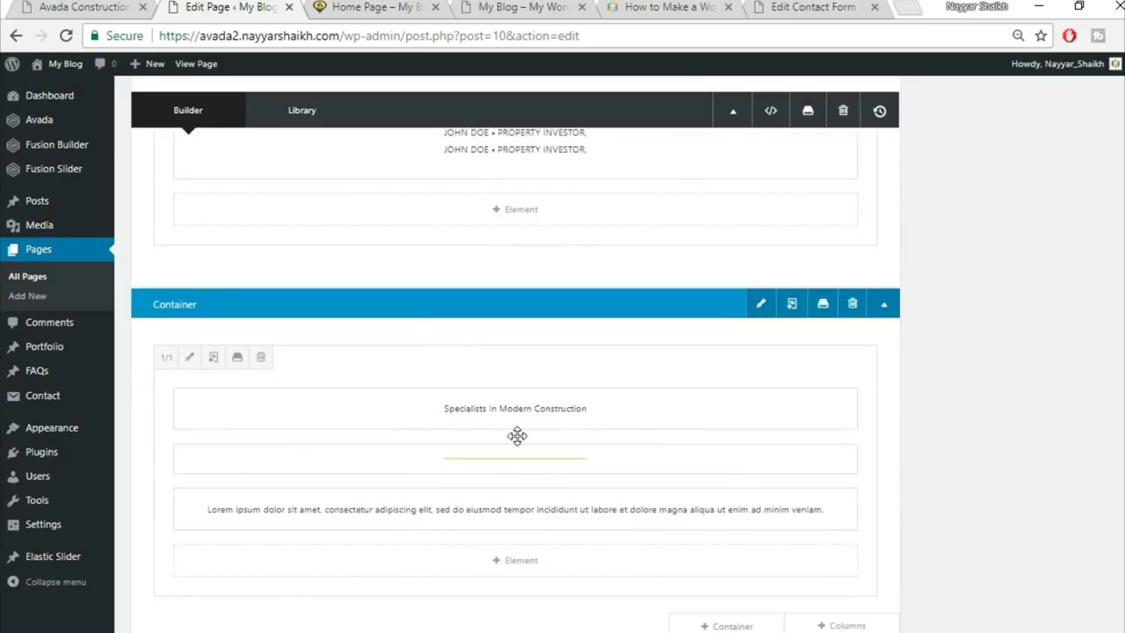
Replace the container heading with 'Latest News' copied from the demo, centre it and save
click(479, 409)
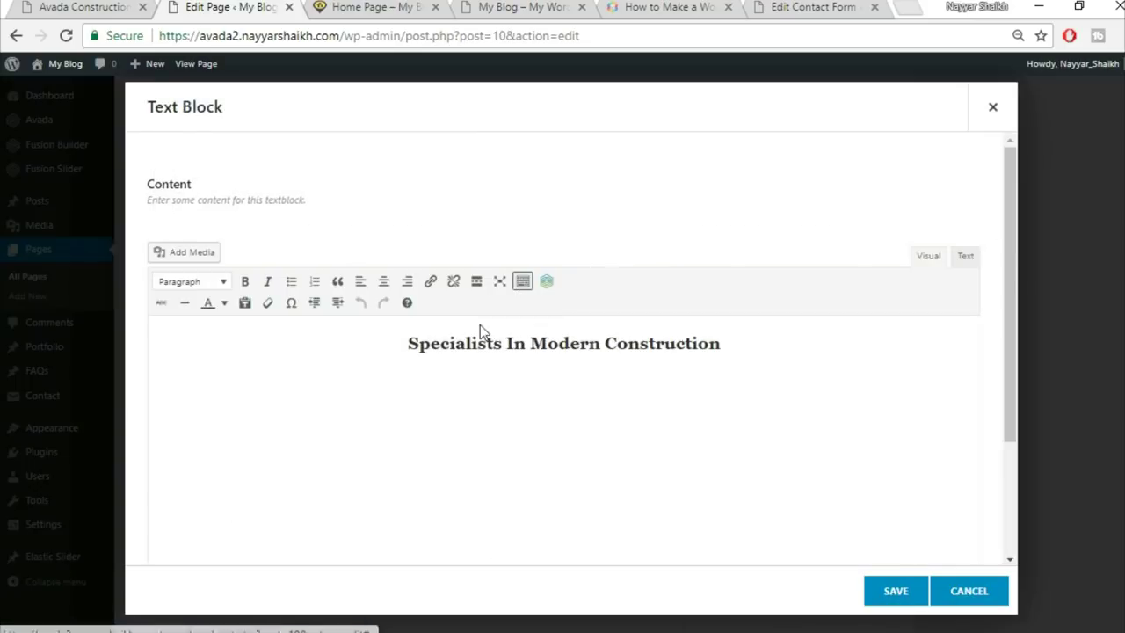
triple_click(569, 344)
key(ctrl+1)
triple_click(514, 314)
key(ctrl+c)
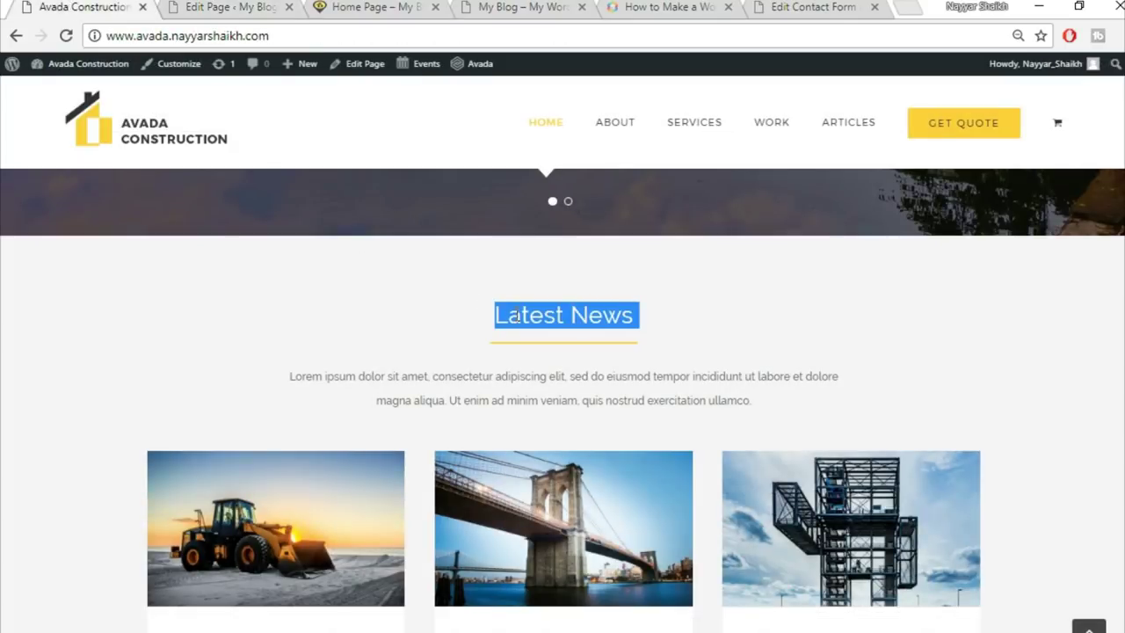
click(262, 9)
key(ctrl+v)
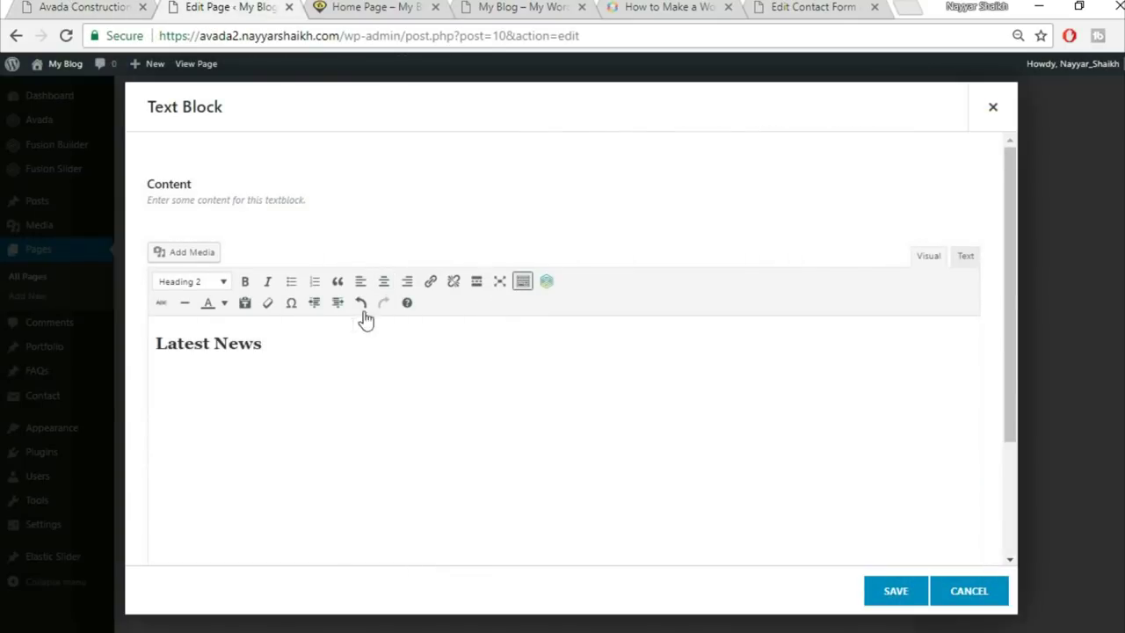
click(384, 281)
click(911, 593)
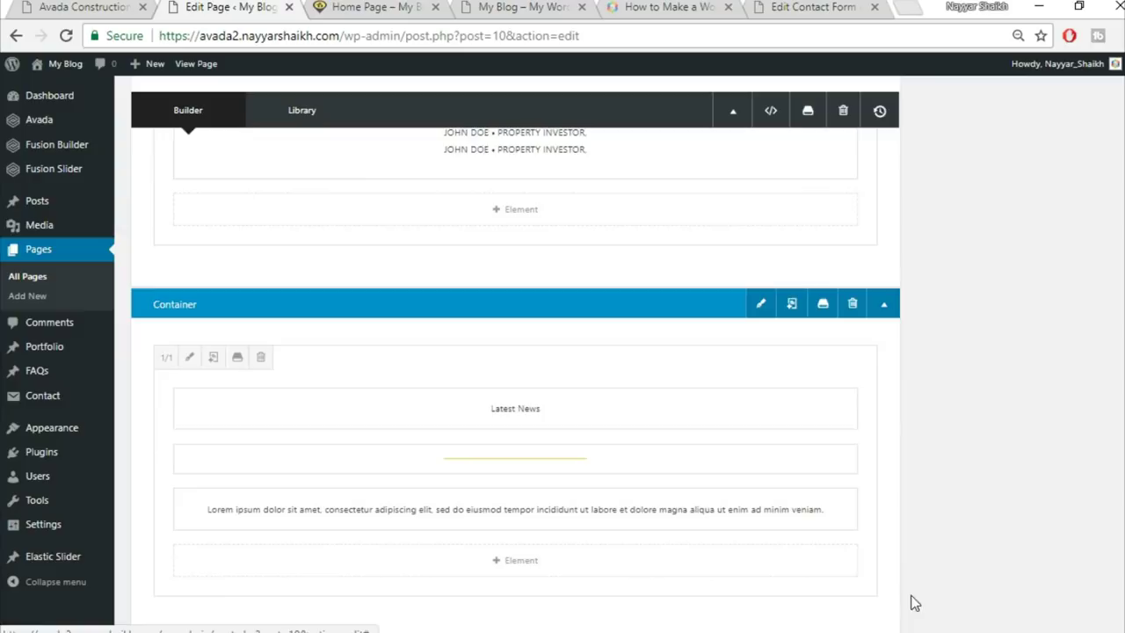
click(84, 8)
scroll(939, 362, down, 3)
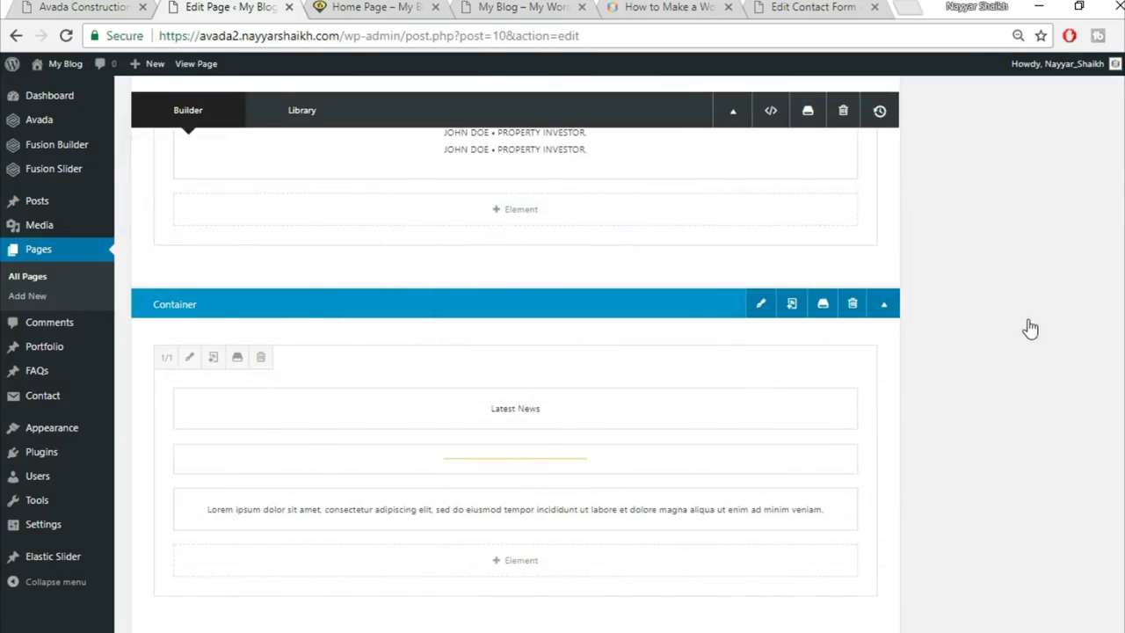
scroll(1030, 328, down, 2)
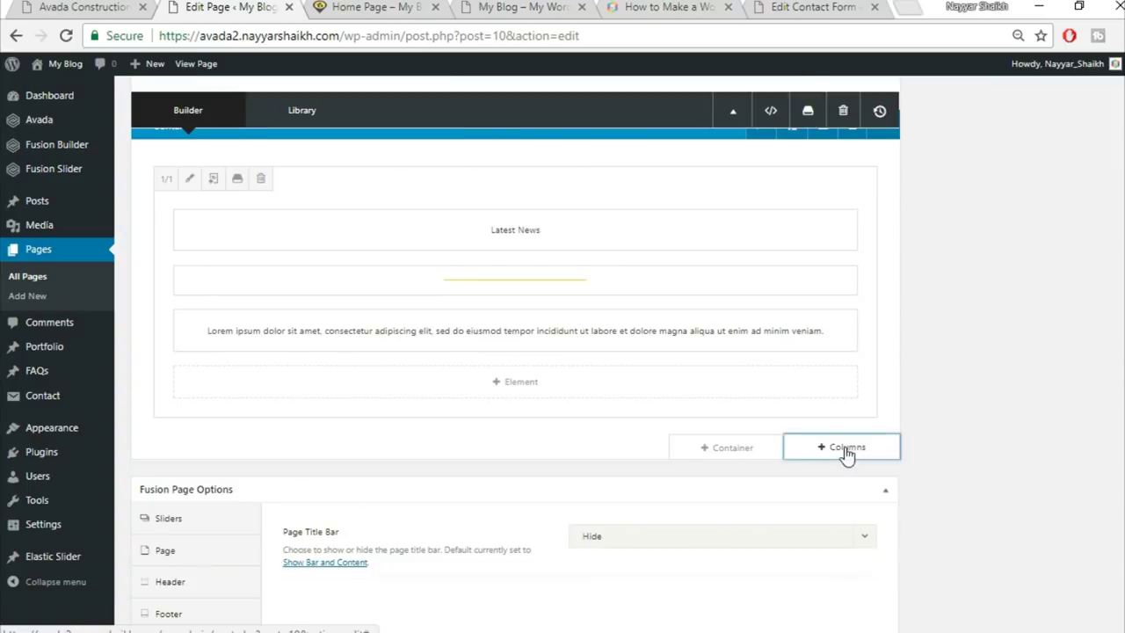
Add a full-width 1/1 column row containing a Blog element
click(846, 448)
click(231, 219)
click(569, 516)
click(893, 106)
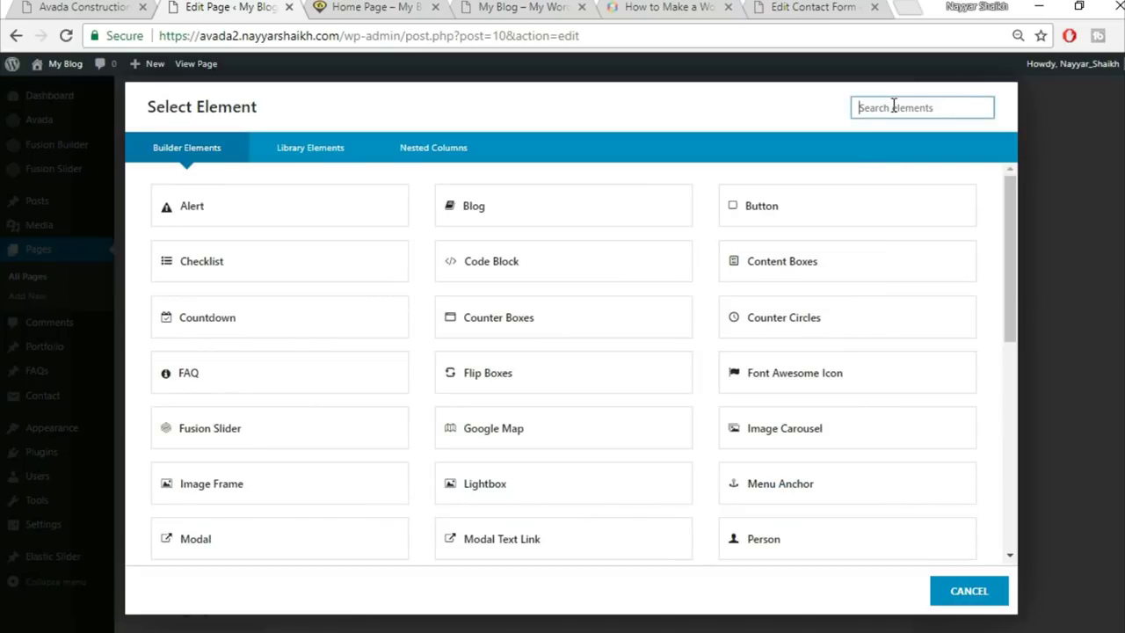
text(blo)
click(249, 211)
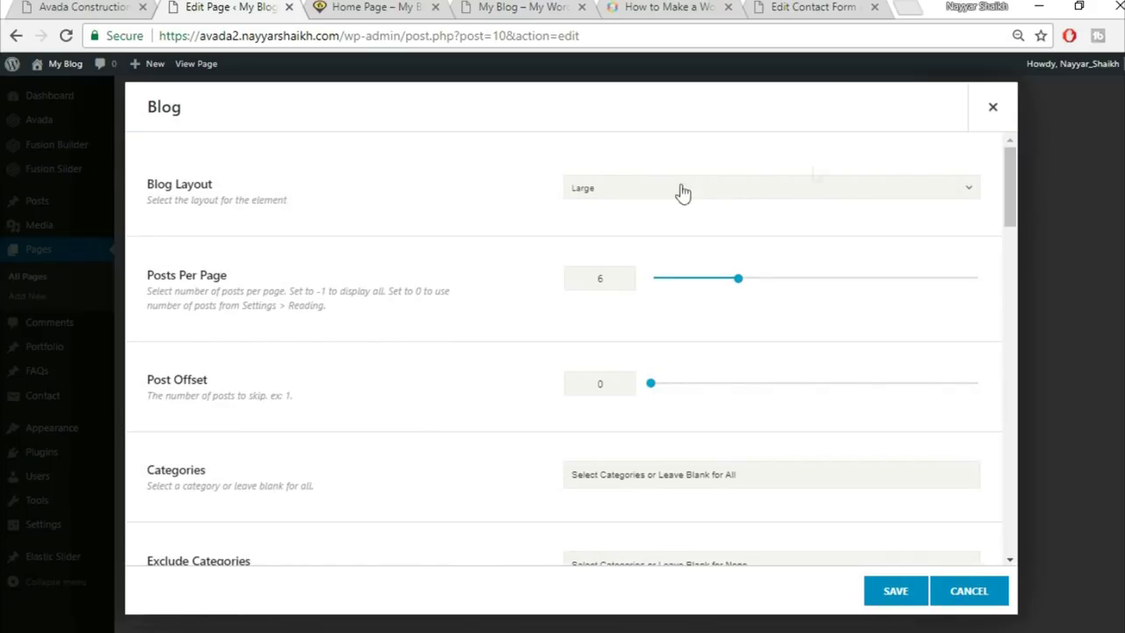
Set the Blog element to a Grid layout with 3 columns, 30 column spacing, 3 posts per page
click(741, 189)
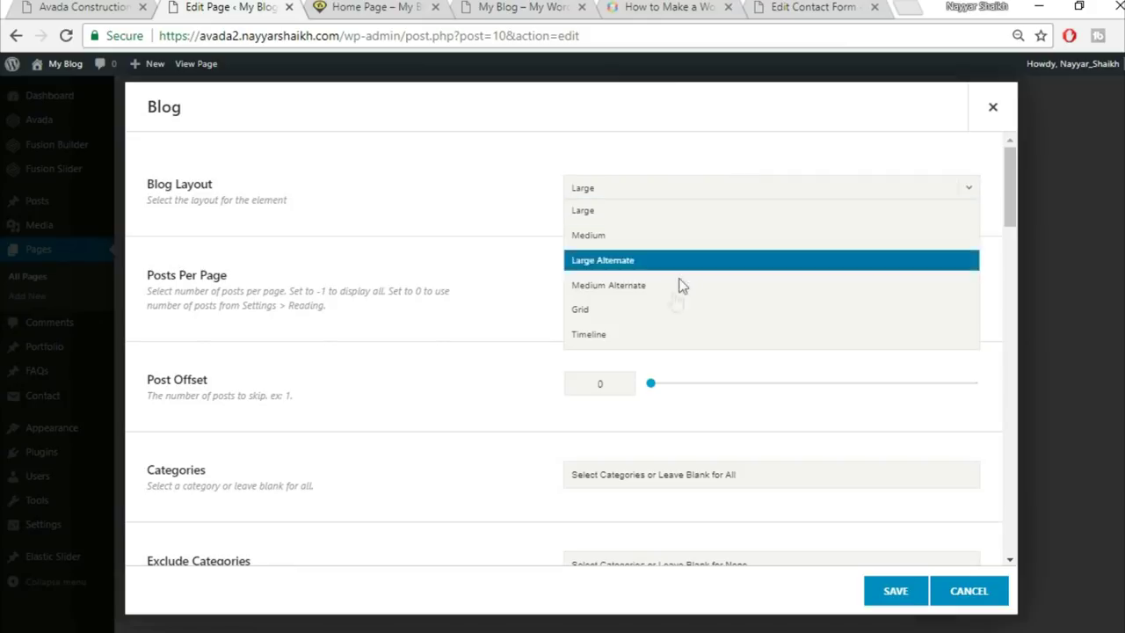
click(666, 309)
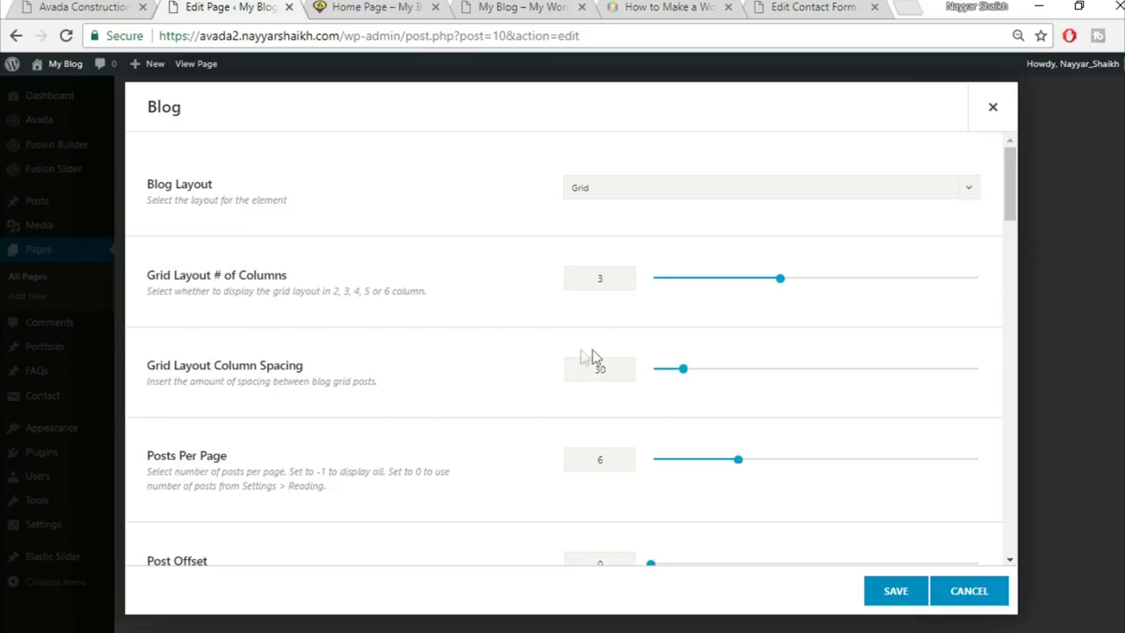
scroll(505, 389, down, 1)
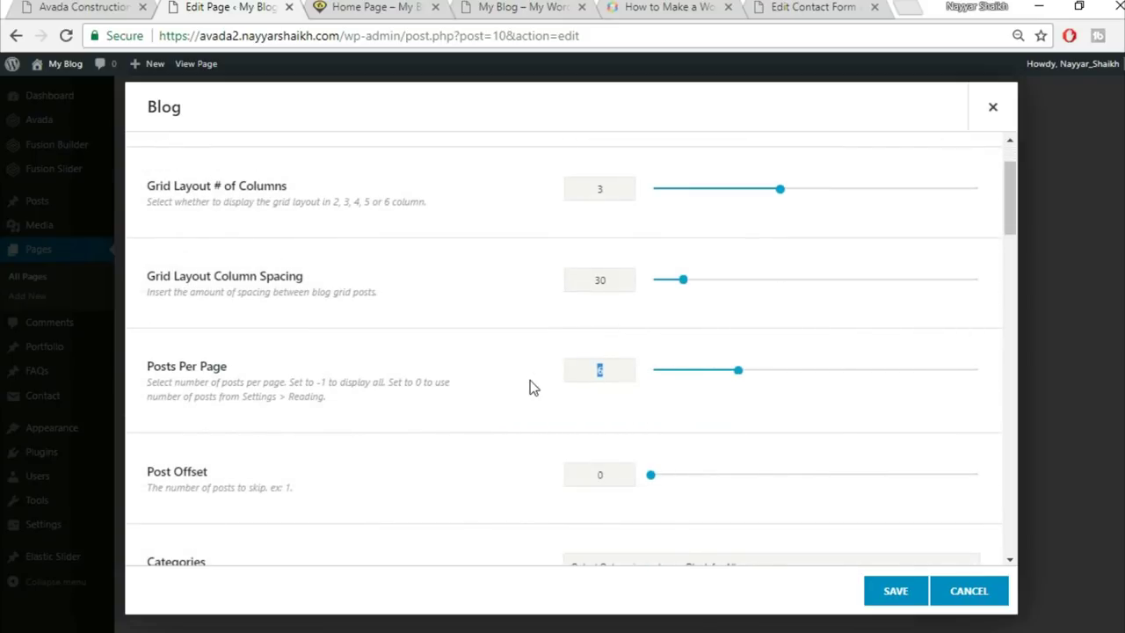
scroll(530, 395, down, 2)
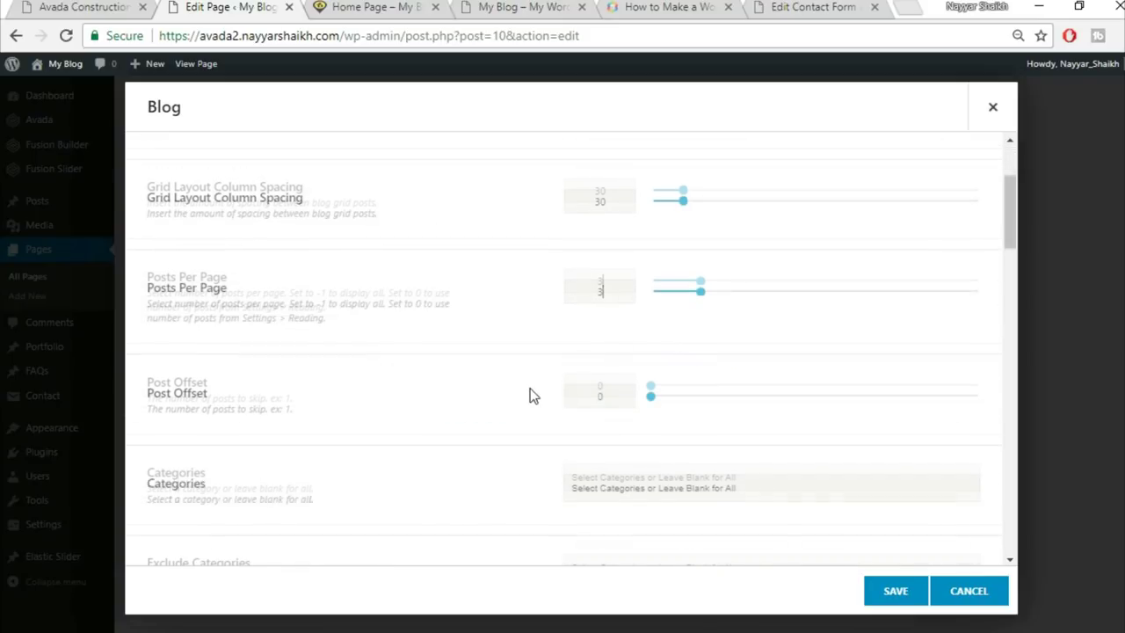
scroll(543, 417, down, 4)
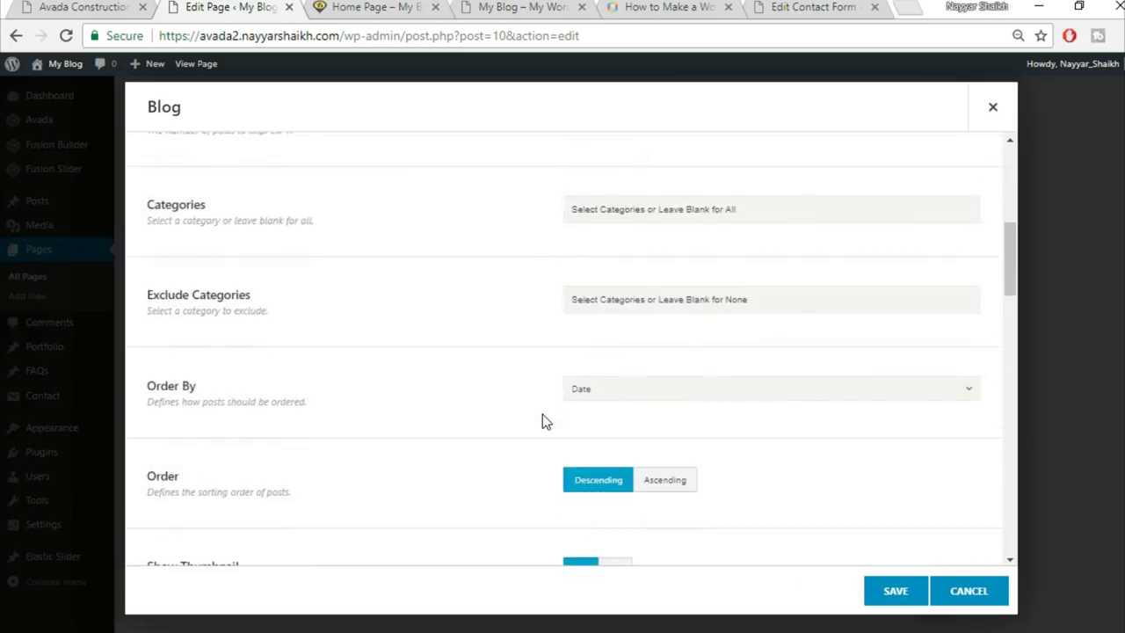
scroll(543, 414, down, 1)
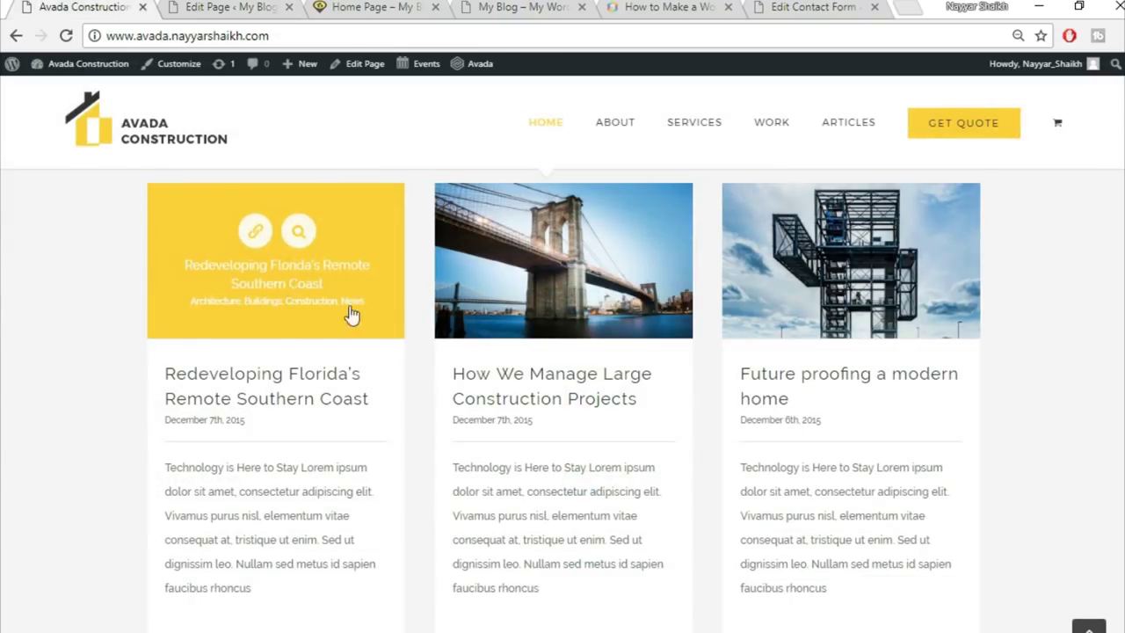
click(225, 6)
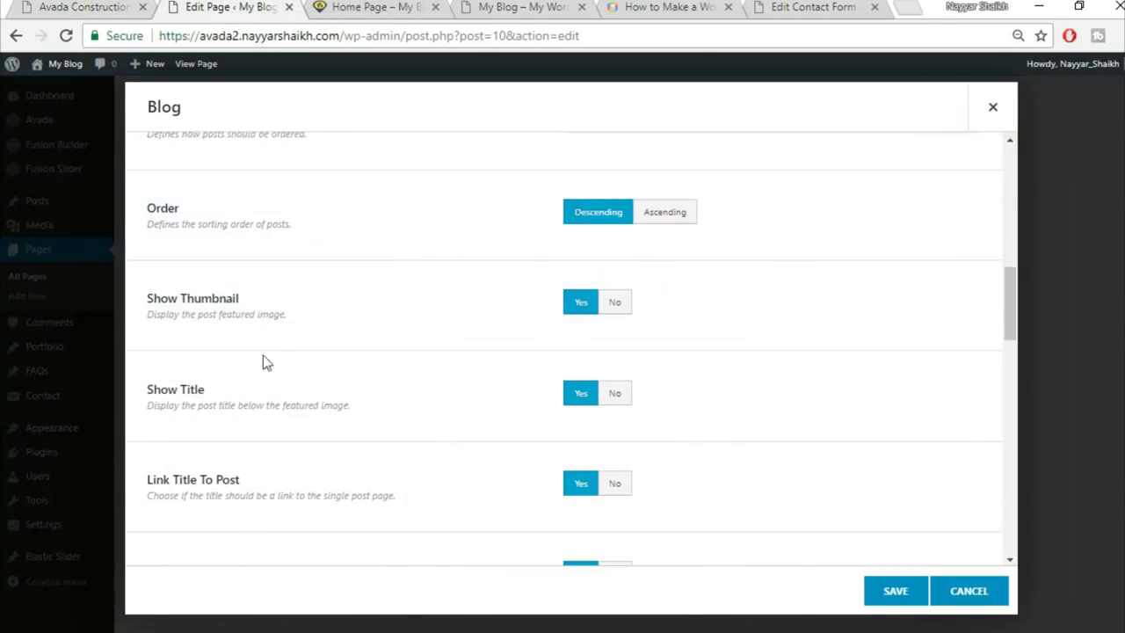
scroll(575, 404, down, 1)
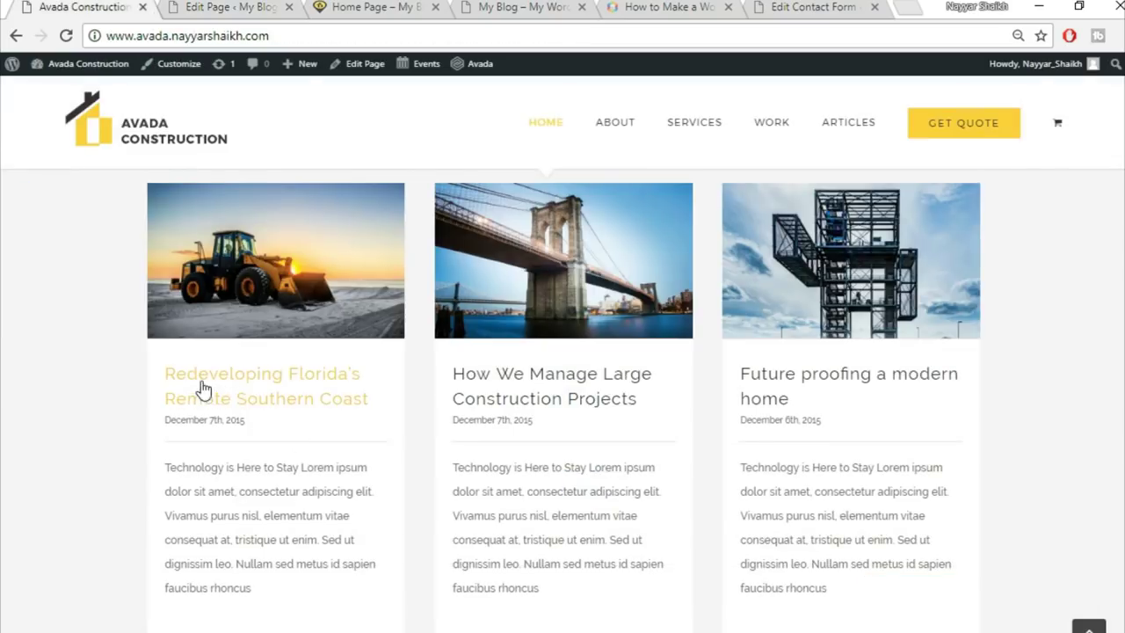
click(264, 7)
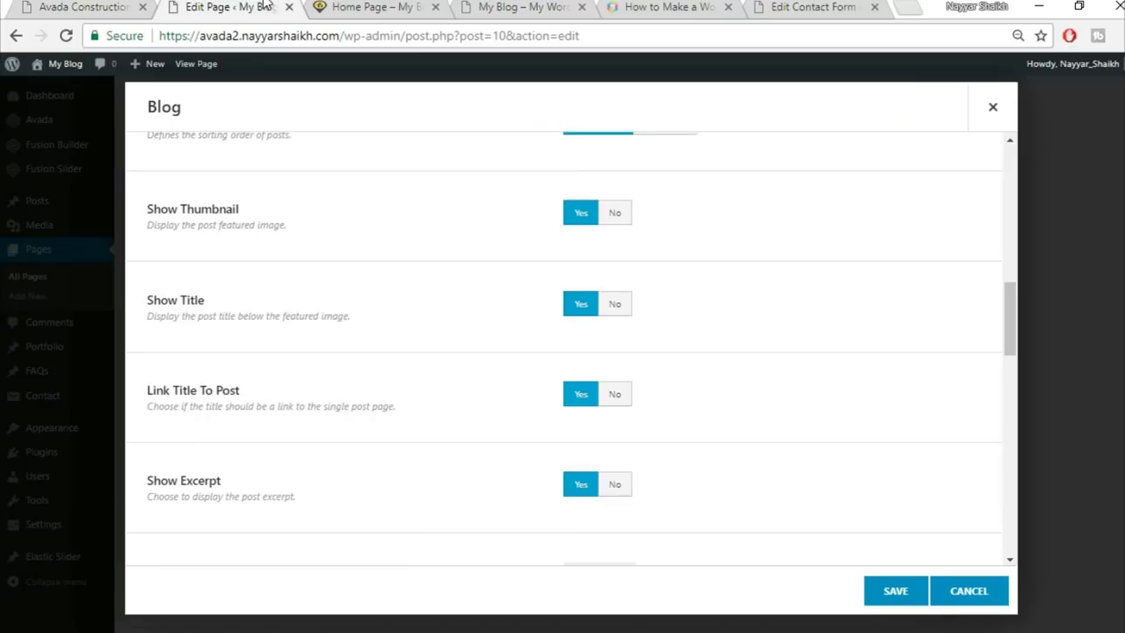
Set Show Comment Count, Show Categories and Show Author Name to No on the Blog element
scroll(296, 444, down, 1)
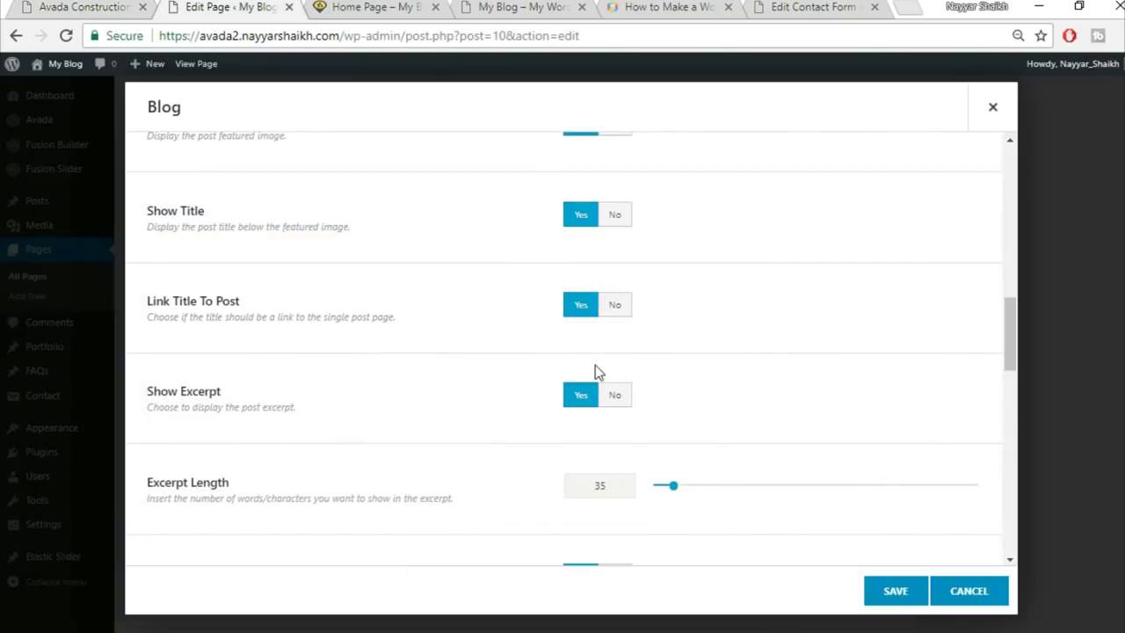
scroll(595, 365, down, 2)
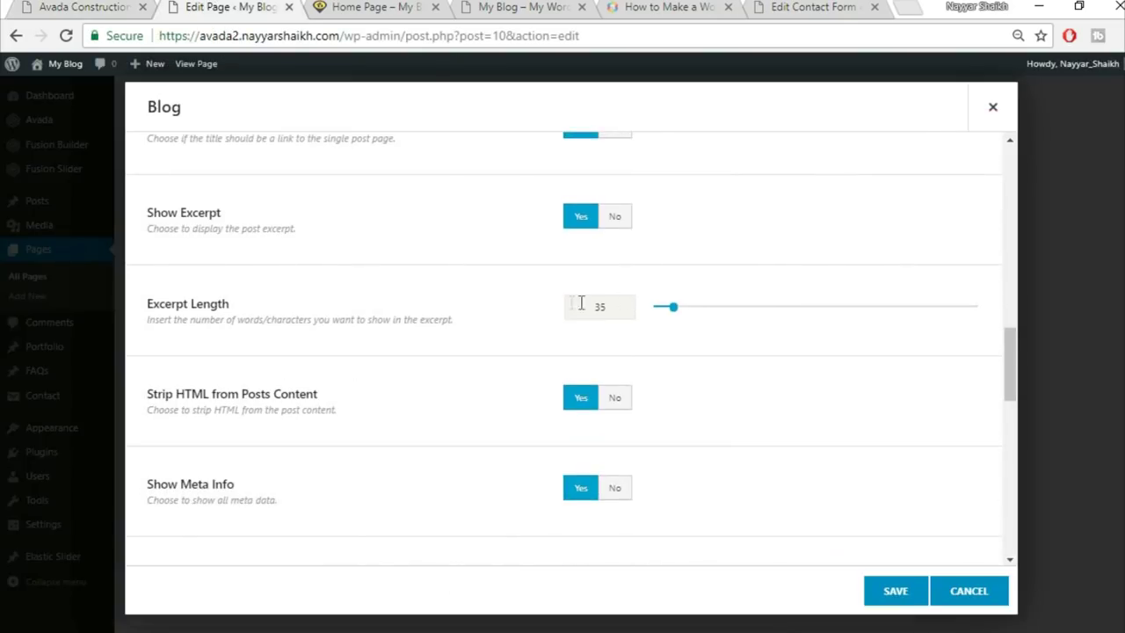
scroll(475, 455, down, 1)
scroll(615, 396, down, 1)
scroll(616, 401, down, 1)
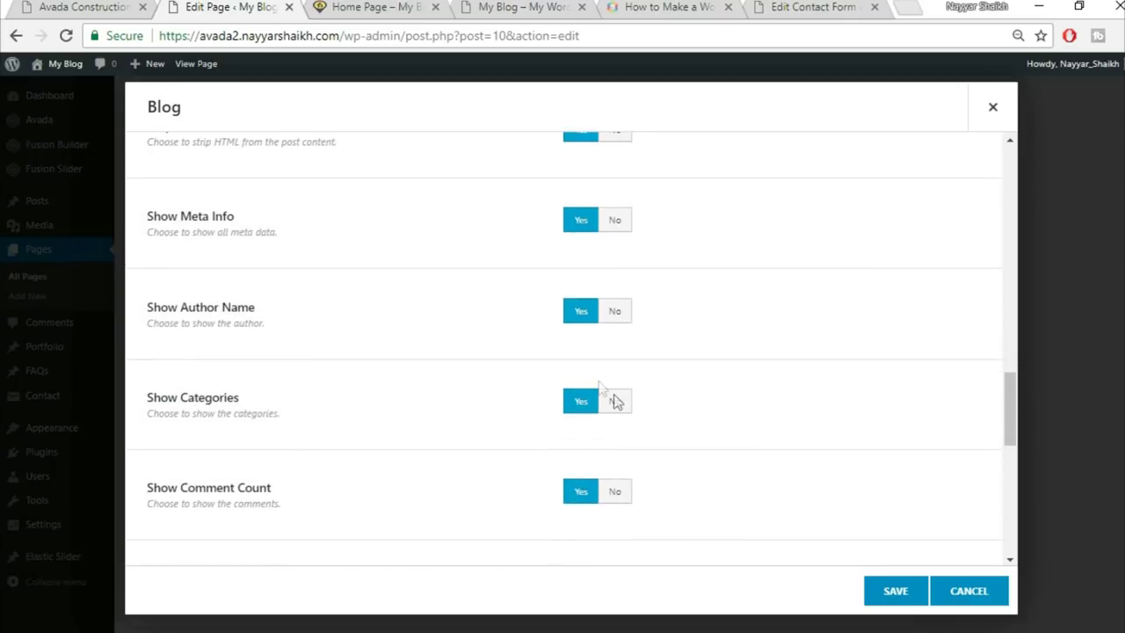
scroll(721, 450, down, 1)
click(623, 403)
click(616, 311)
click(617, 223)
Hide post tags, choose No Pagination, and save the Blog element settings
scroll(771, 329, down, 2)
scroll(730, 354, down, 1)
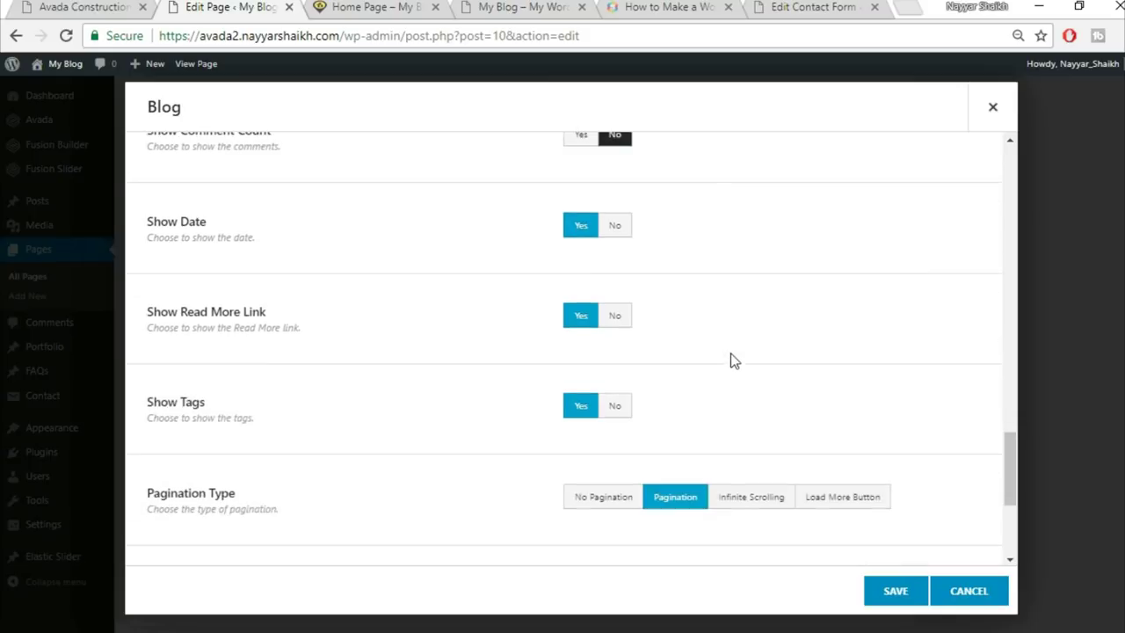
scroll(607, 365, down, 1)
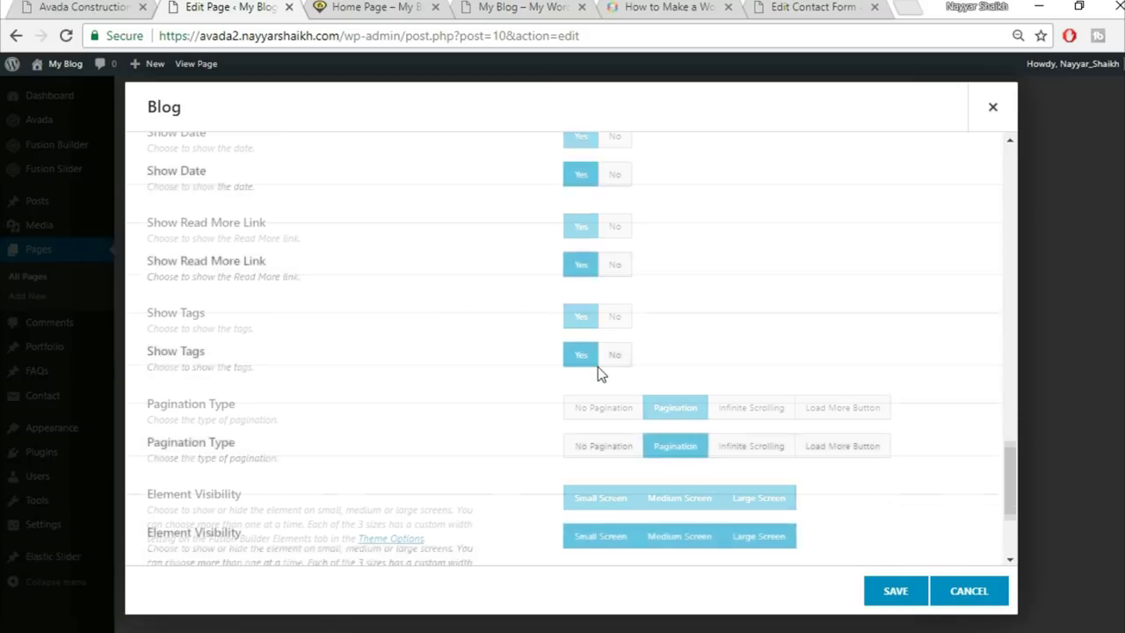
click(616, 318)
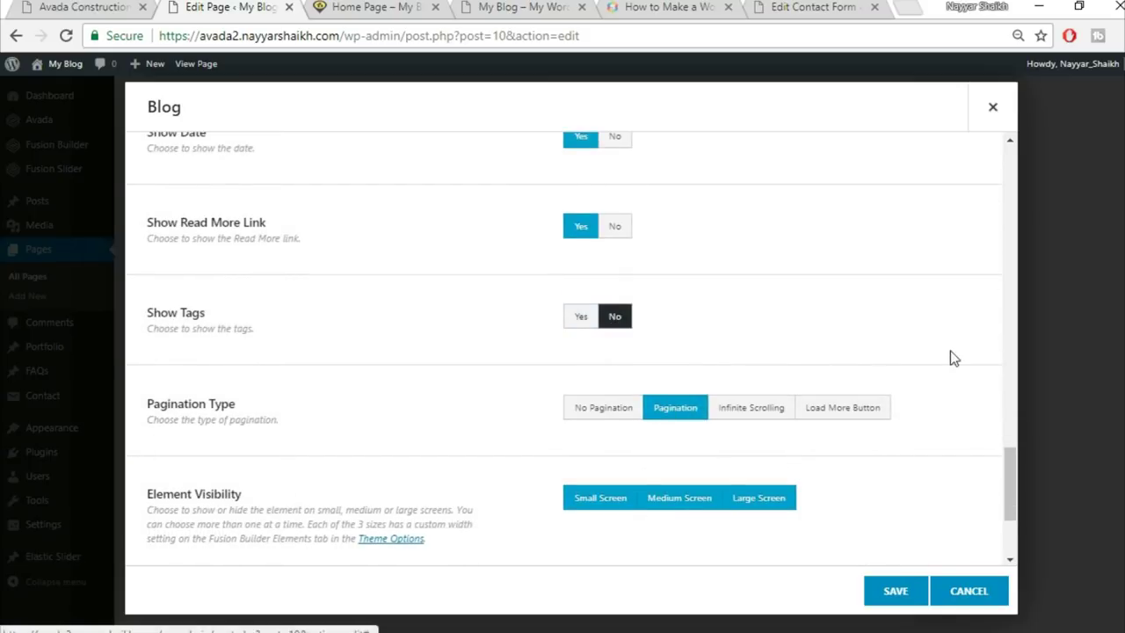
scroll(950, 357, down, 1)
click(621, 330)
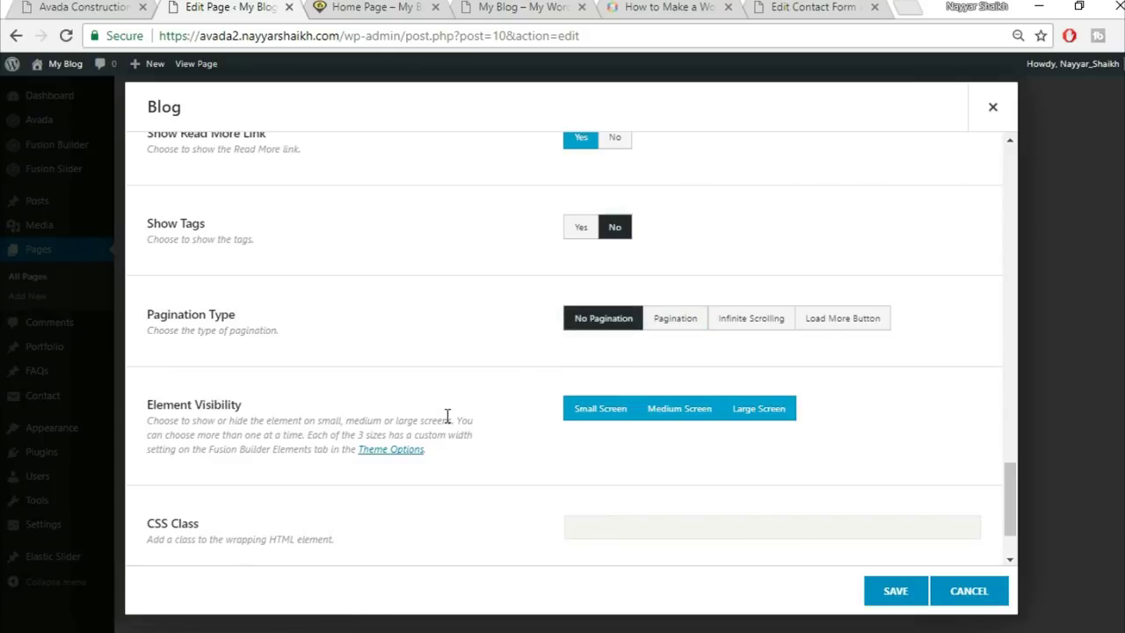
scroll(447, 420, down, 1)
scroll(459, 432, up, 10)
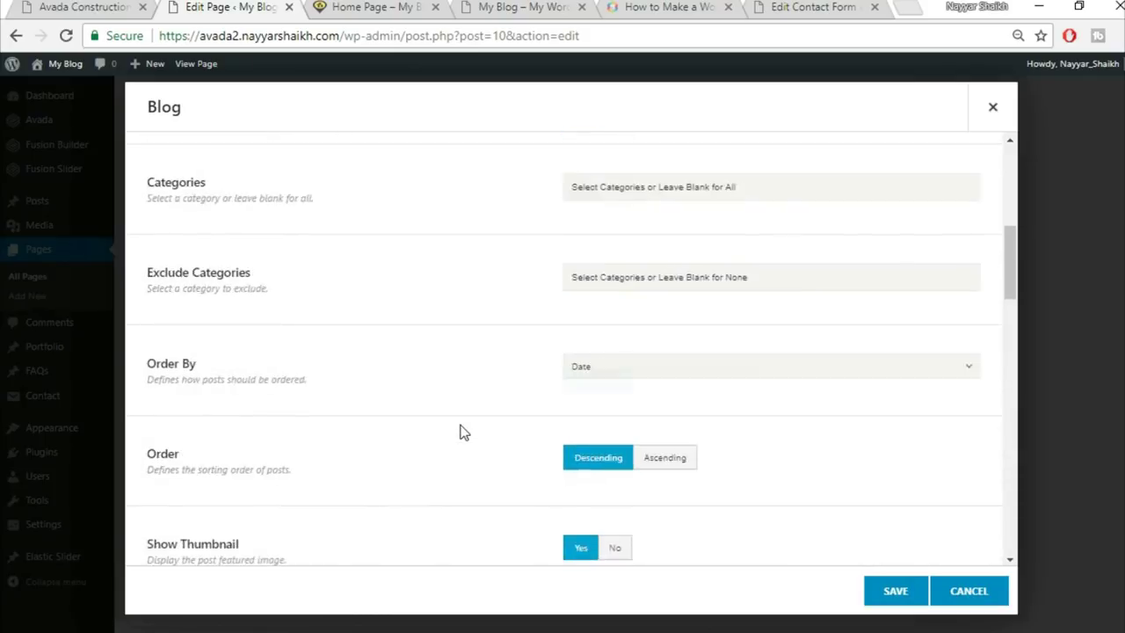
scroll(460, 432, up, 5)
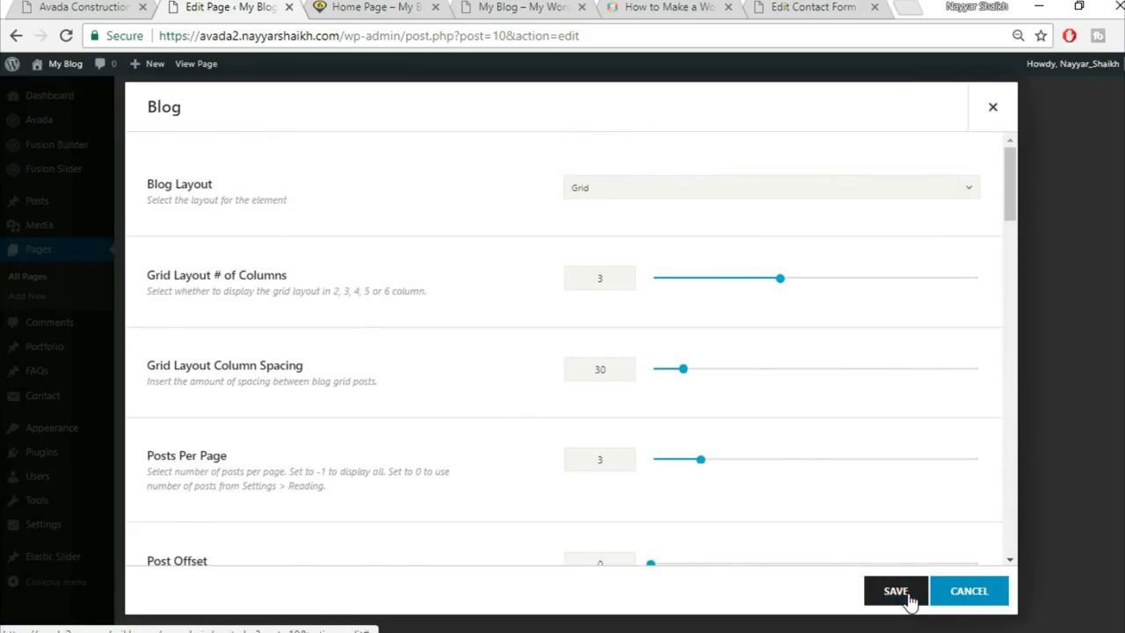
scroll(858, 502, down, 4)
scroll(859, 506, down, 6)
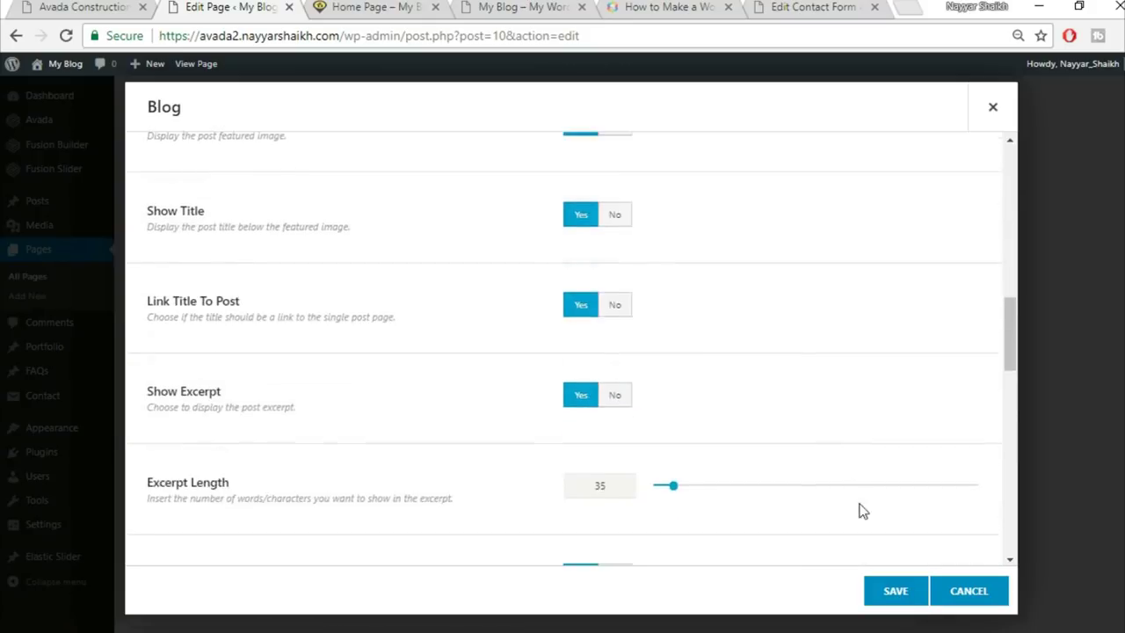
click(894, 591)
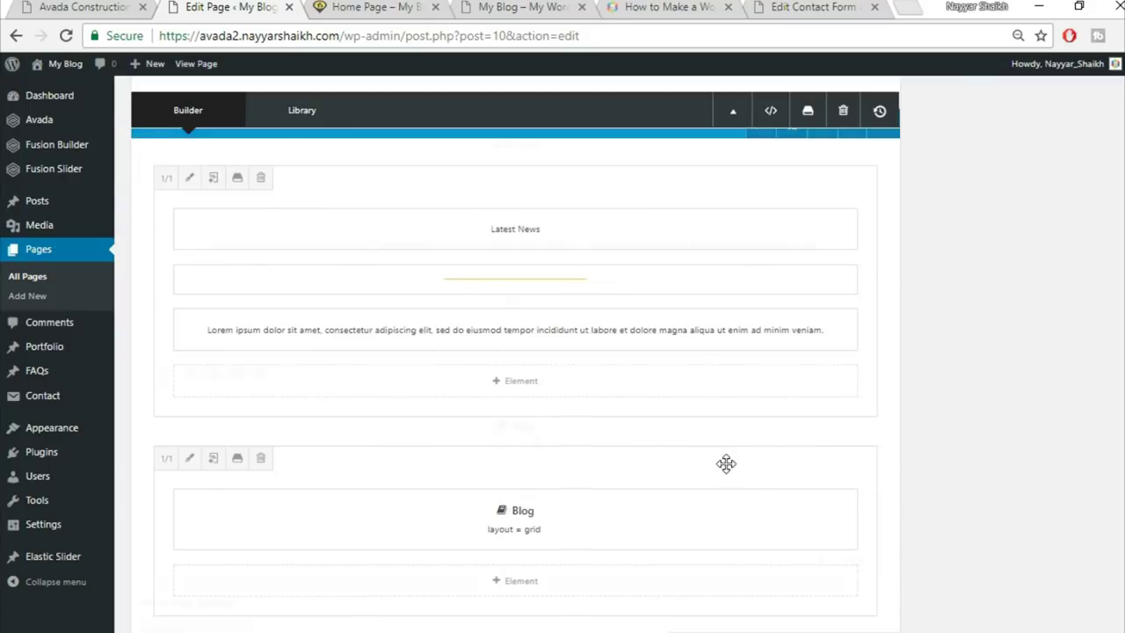
Compare against the demo, update the Home Page, and select the live Home Page tab's address
scroll(726, 465, down, 3)
click(83, 7)
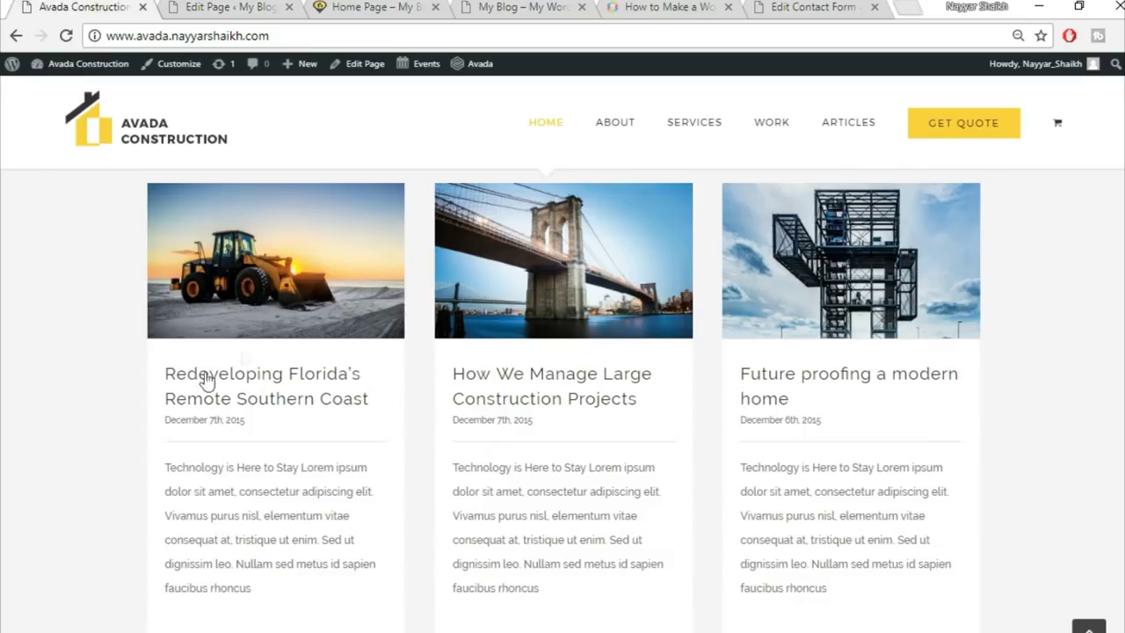
scroll(313, 356, up, 1)
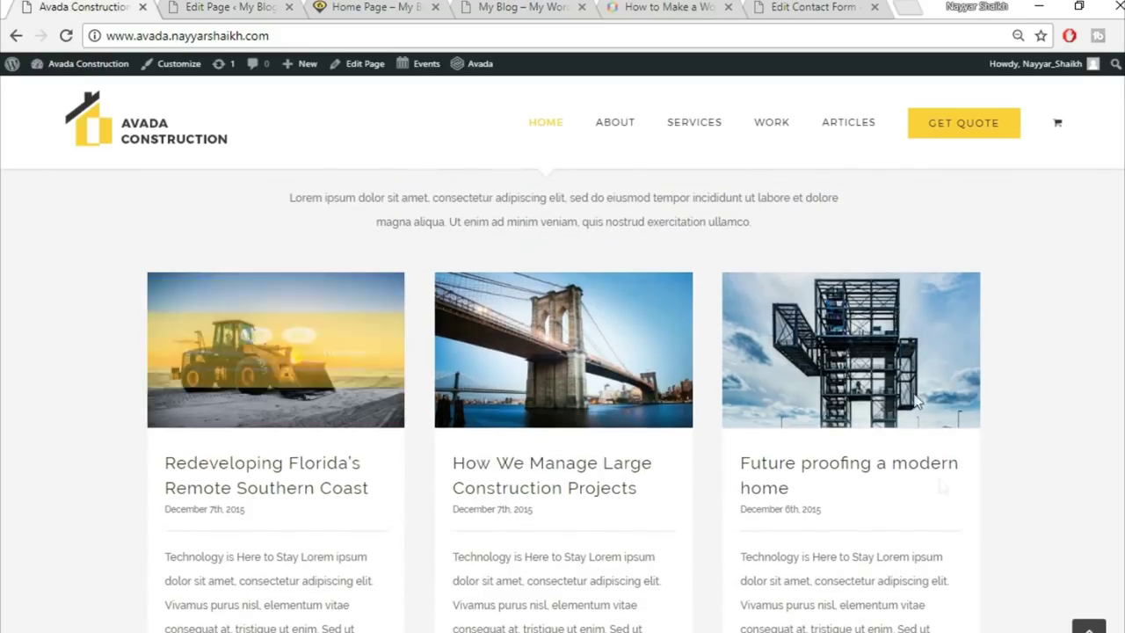
click(172, 6)
scroll(1012, 490, up, 5)
scroll(1097, 350, up, 15)
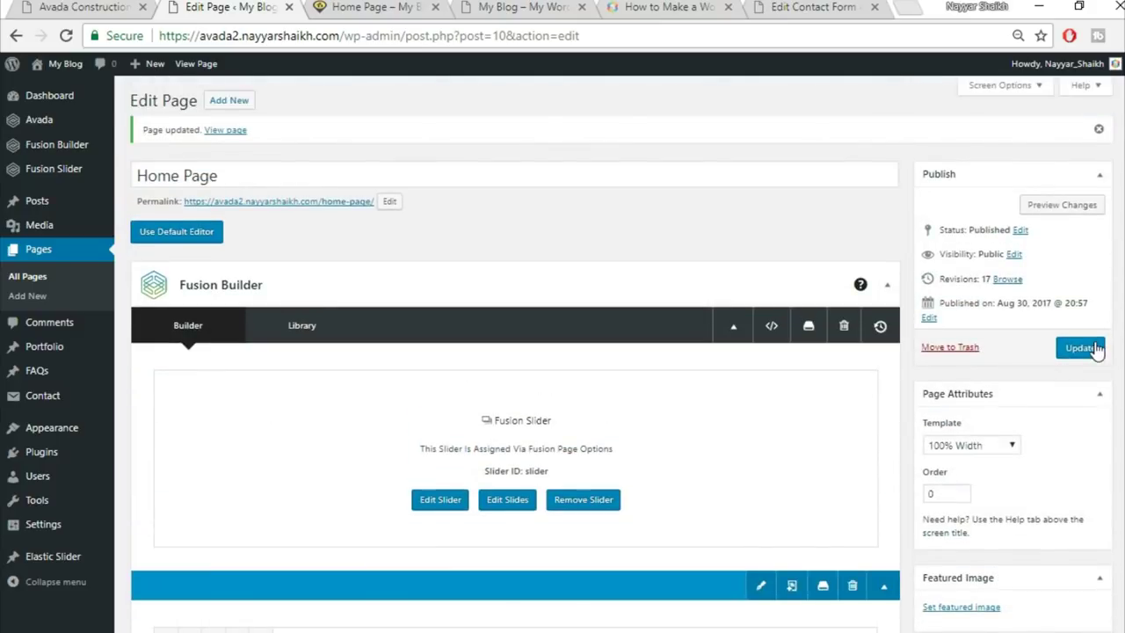
click(404, 11)
click(416, 31)
Reload the live Home Page and check the new Latest News post grid
key(Return)
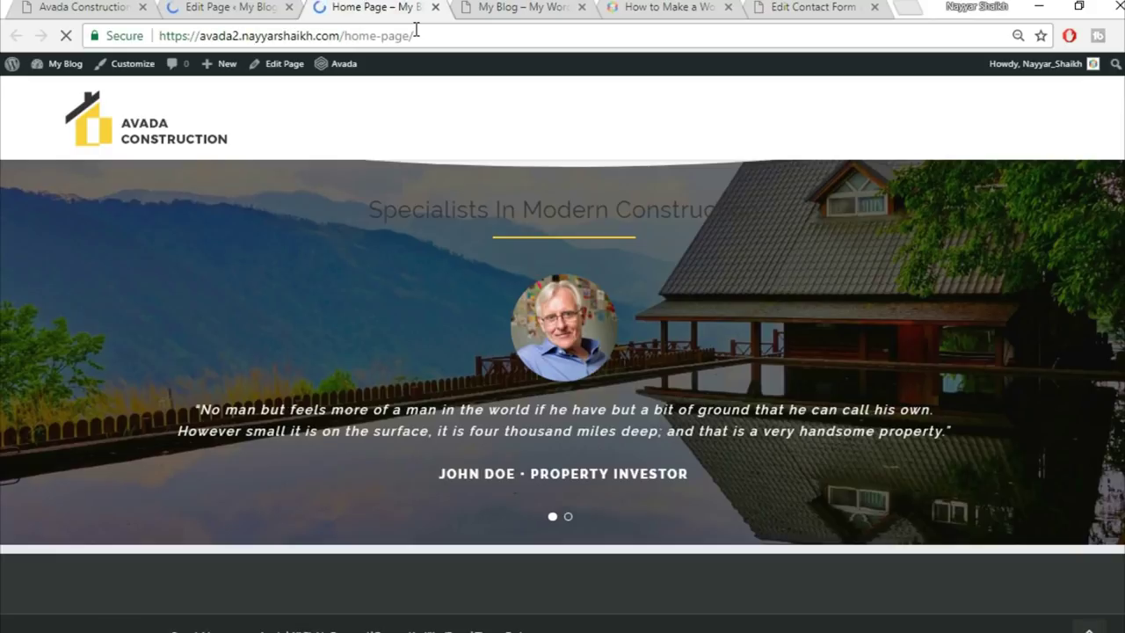
scroll(344, 430, down, 1)
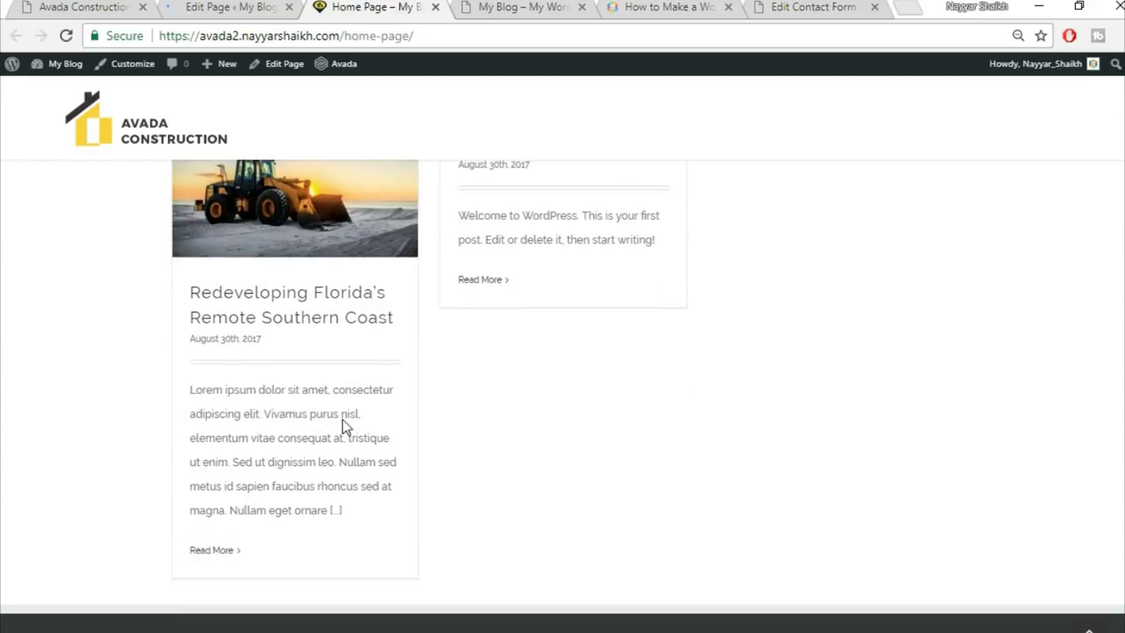
scroll(322, 385, up, 1)
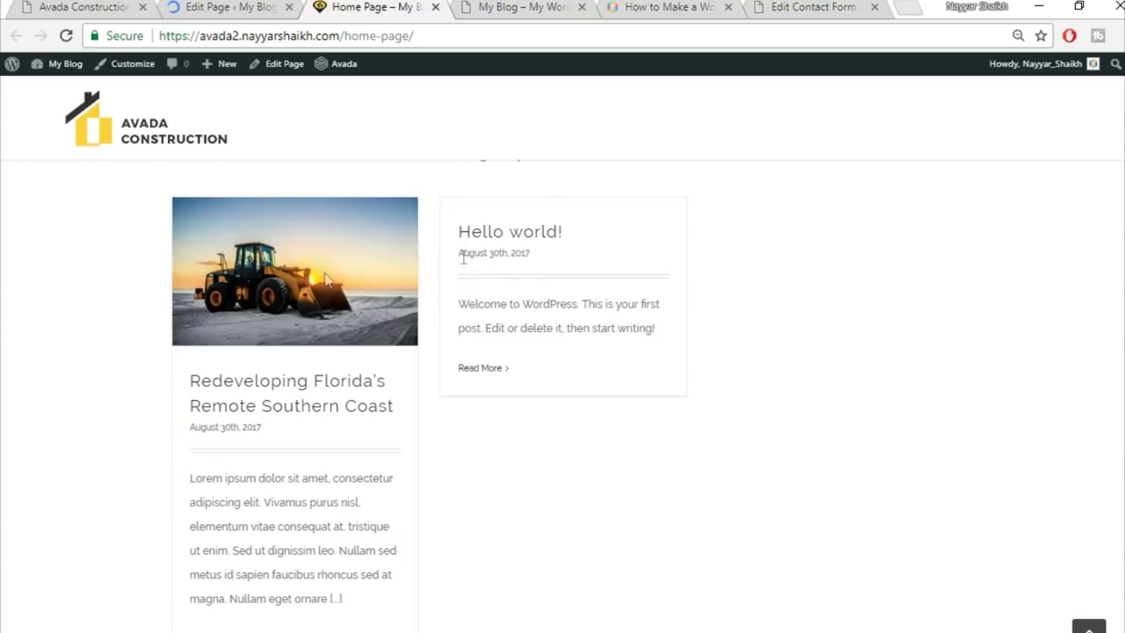
mouse_move(314, 267)
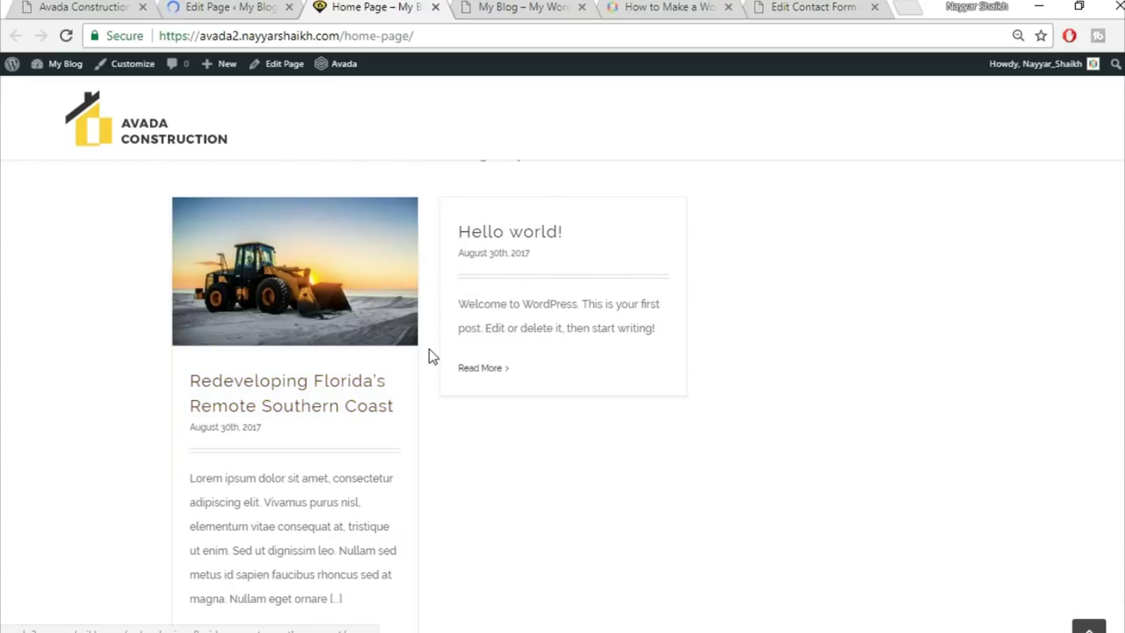
scroll(832, 387, up, 2)
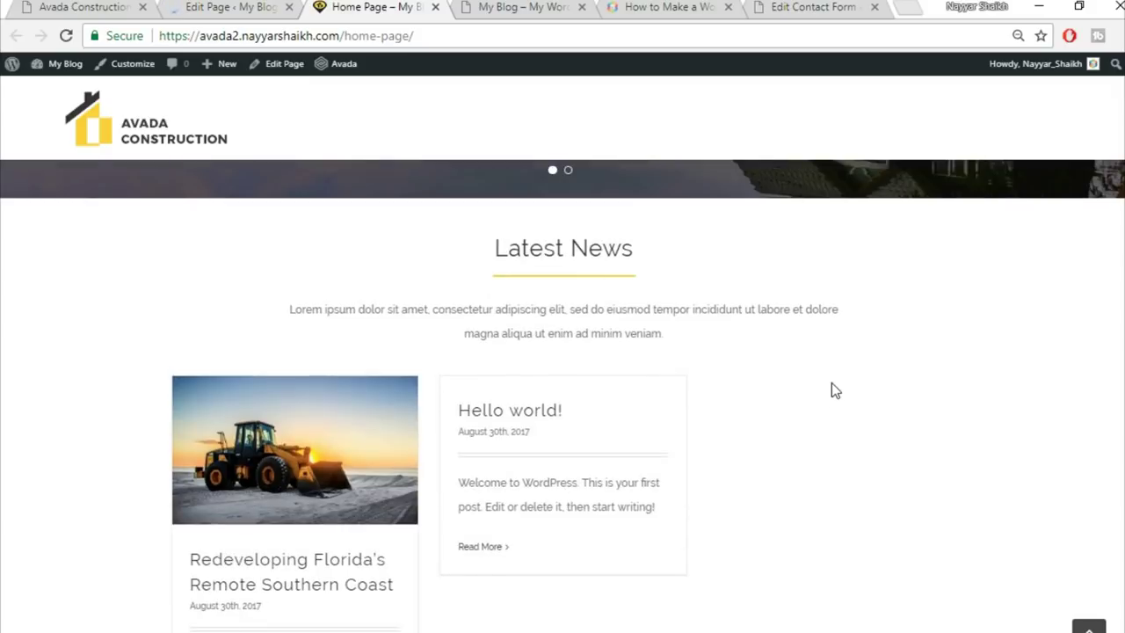
scroll(844, 402, down, 2)
Scroll the Avada Construction demo to the Trusted Partners logos after its article grid
click(107, 6)
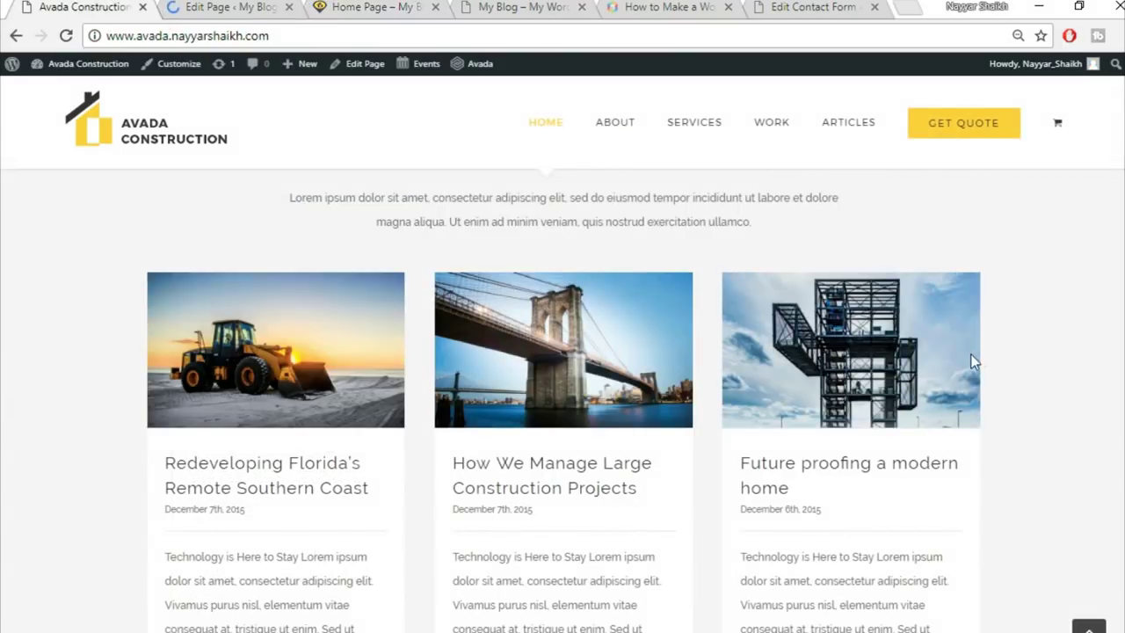
scroll(974, 360, down, 6)
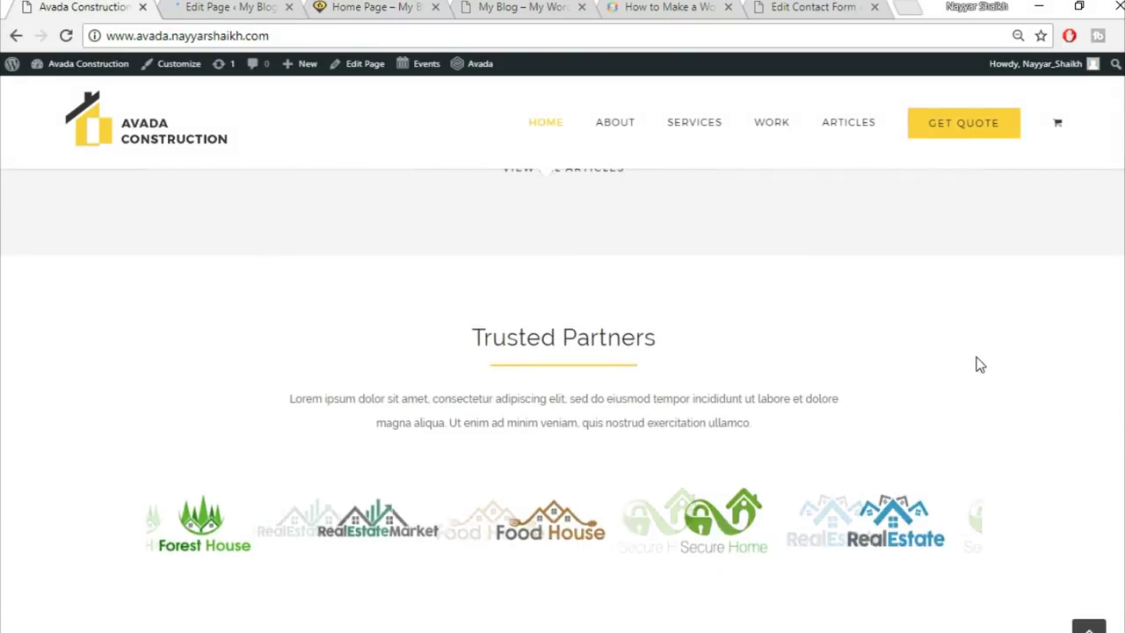
scroll(976, 364, up, 3)
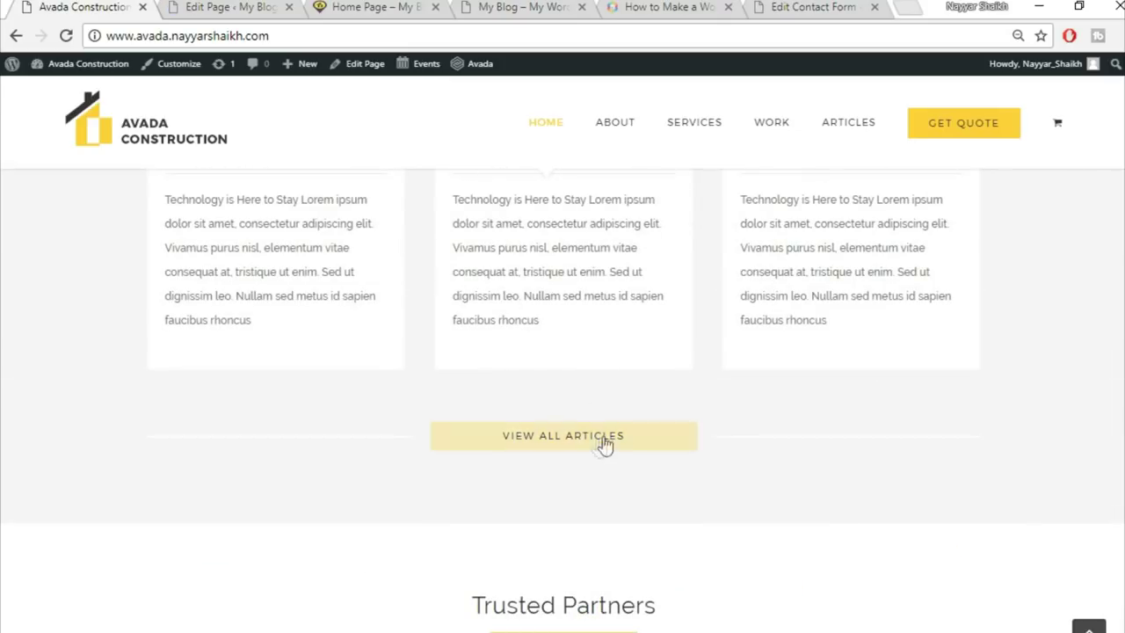
scroll(684, 489, up, 10)
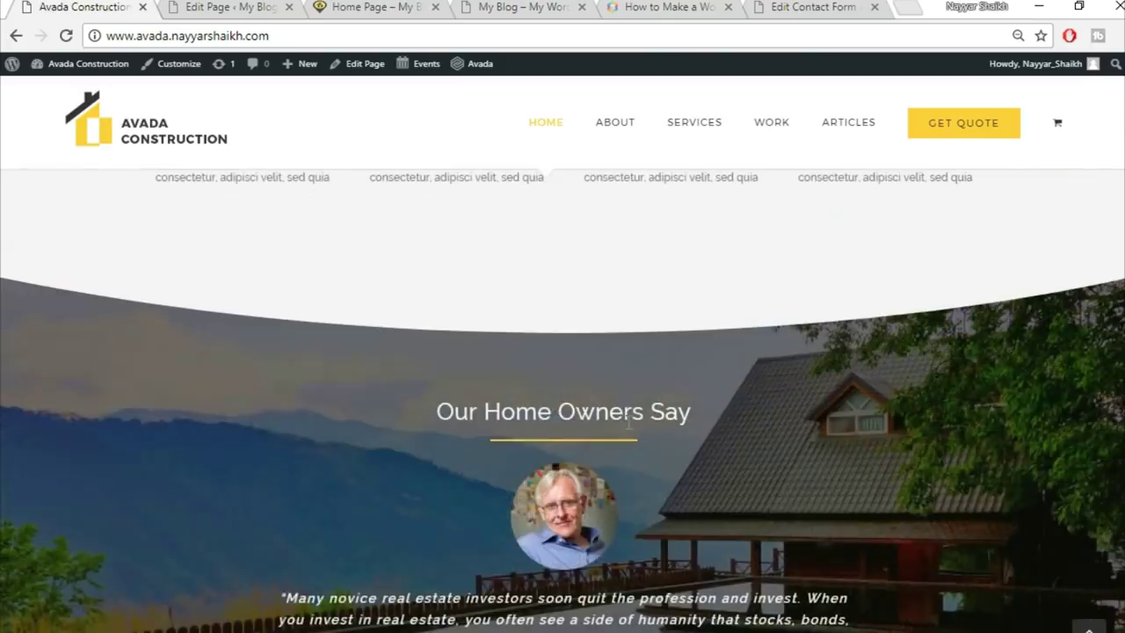
scroll(629, 429, up, 3)
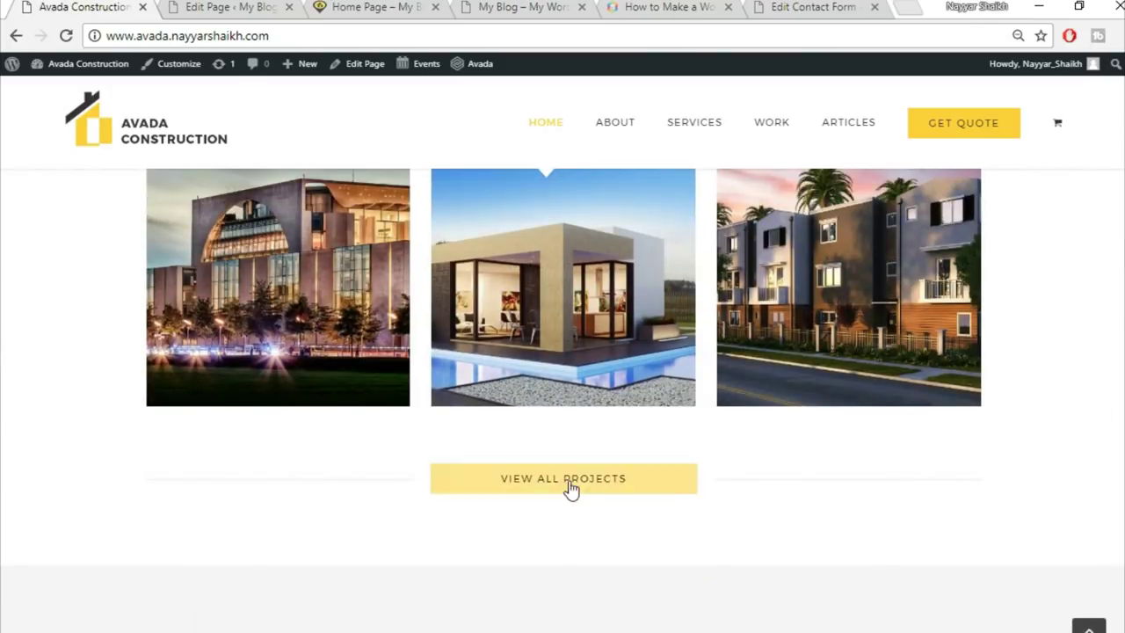
scroll(857, 534, down, 8)
scroll(858, 534, down, 10)
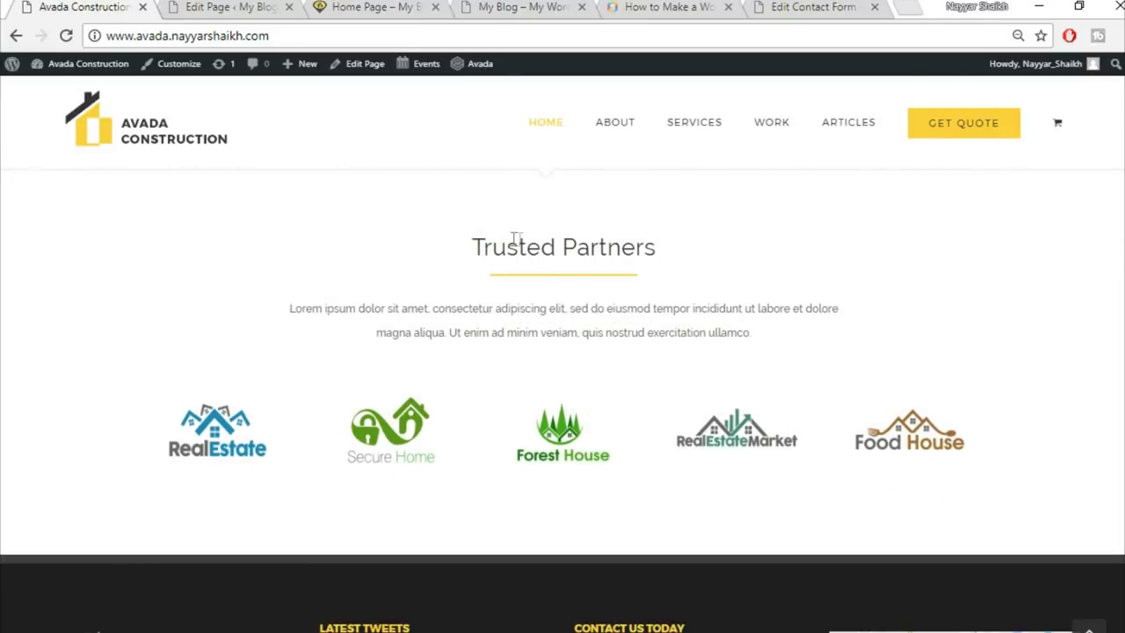
Insert the saved Title library container at the layout's end, deleting a stray 1/1 container
click(244, 6)
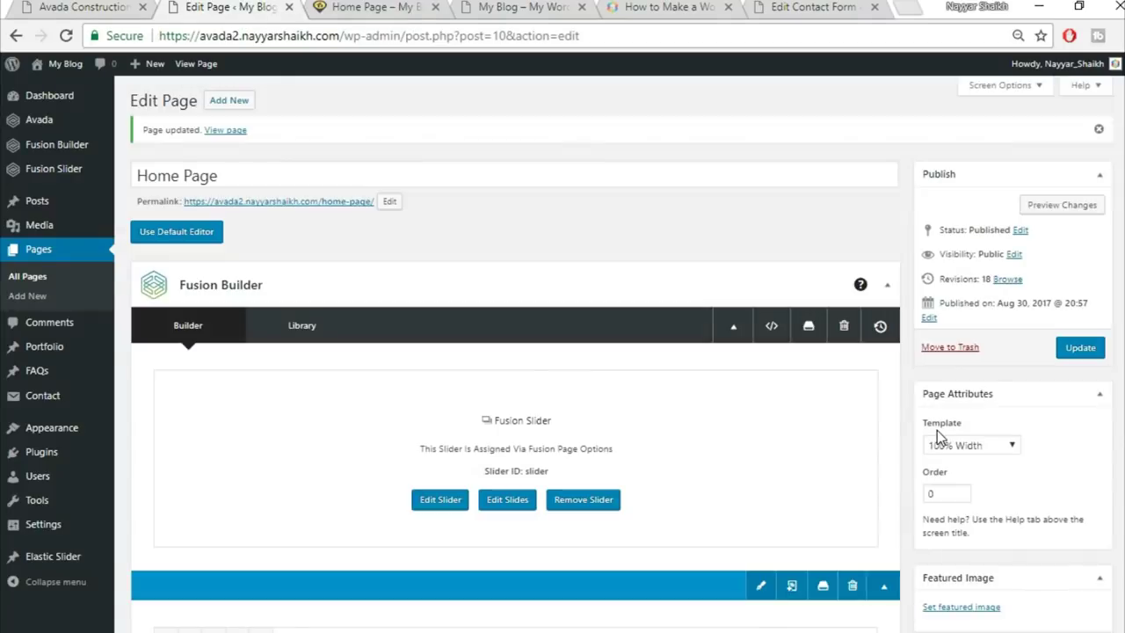
scroll(937, 431, down, 7)
scroll(937, 430, down, 12)
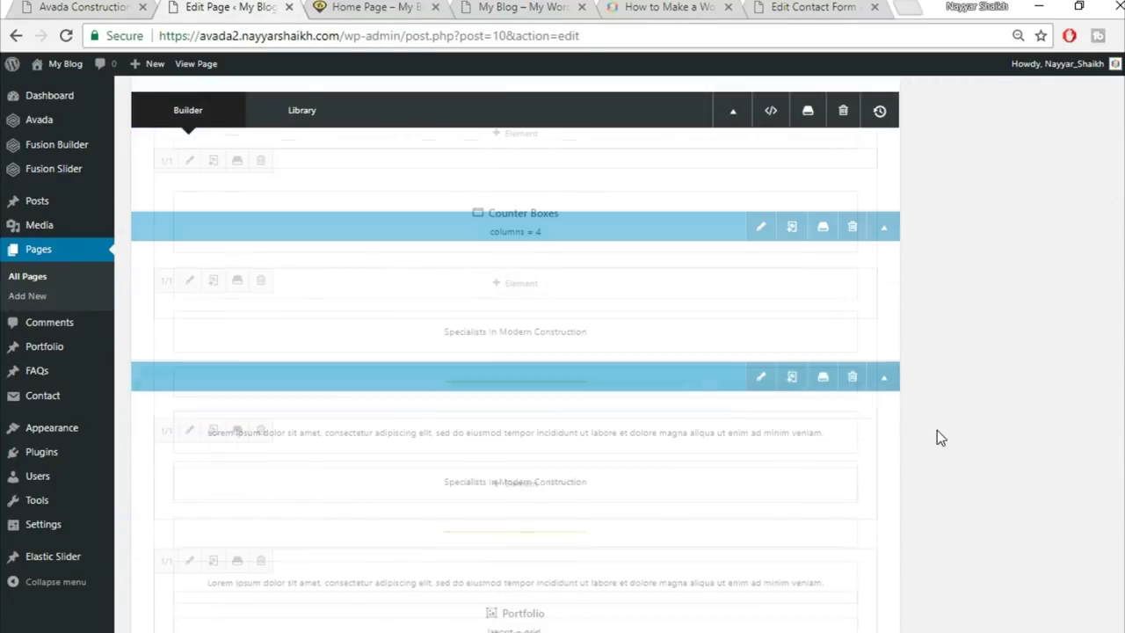
scroll(937, 430, down, 12)
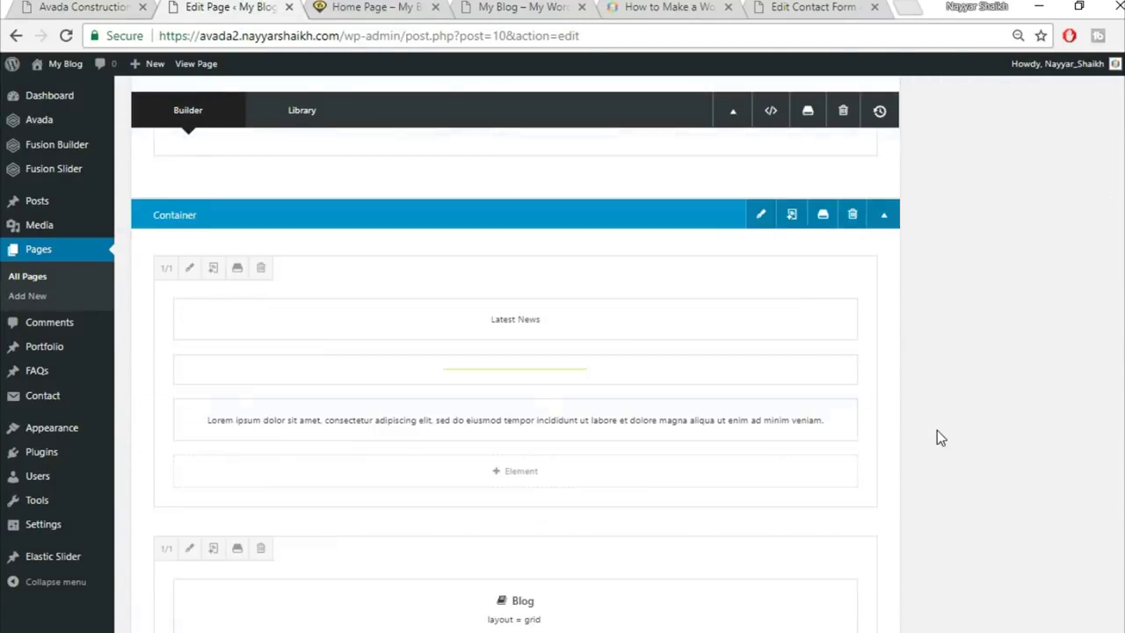
scroll(937, 430, up, 8)
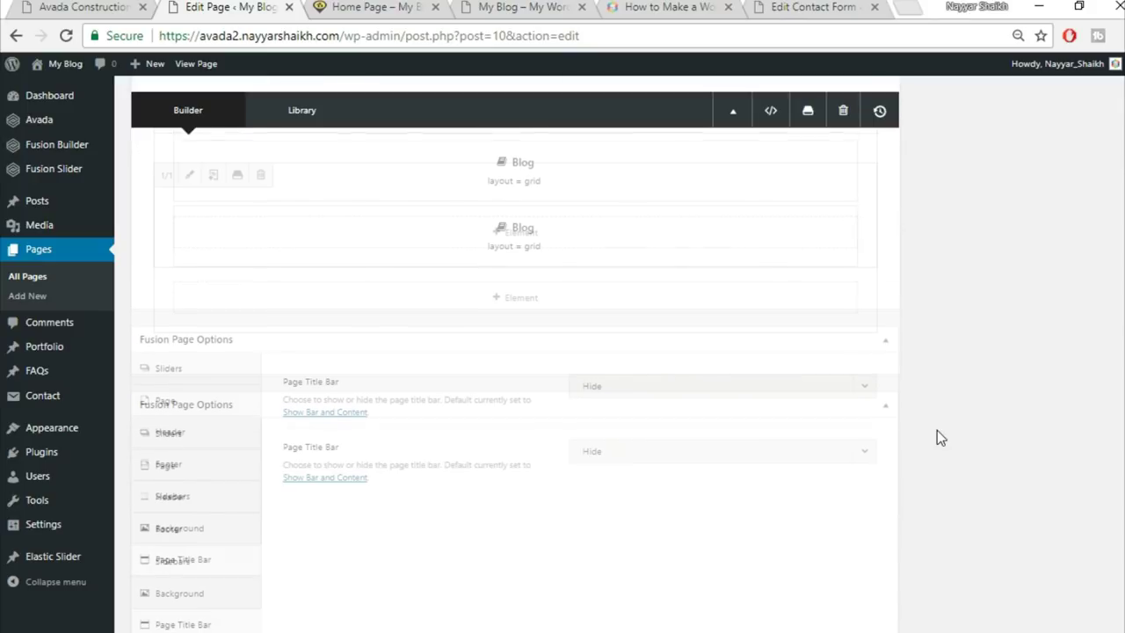
click(721, 381)
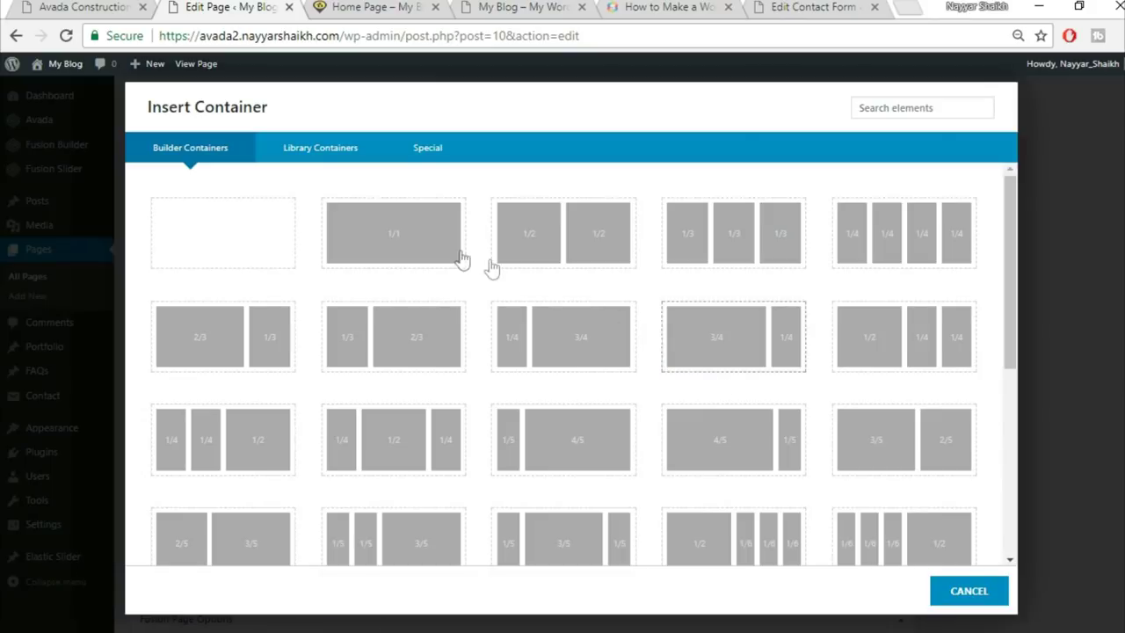
click(395, 243)
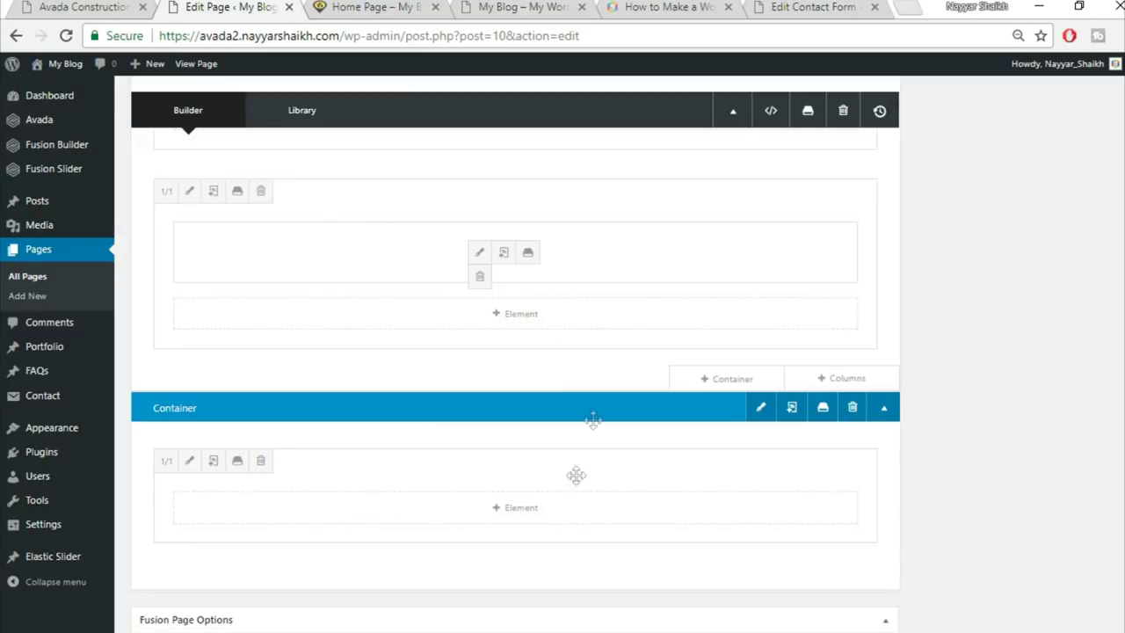
scroll(930, 489, up, 1)
scroll(967, 486, down, 1)
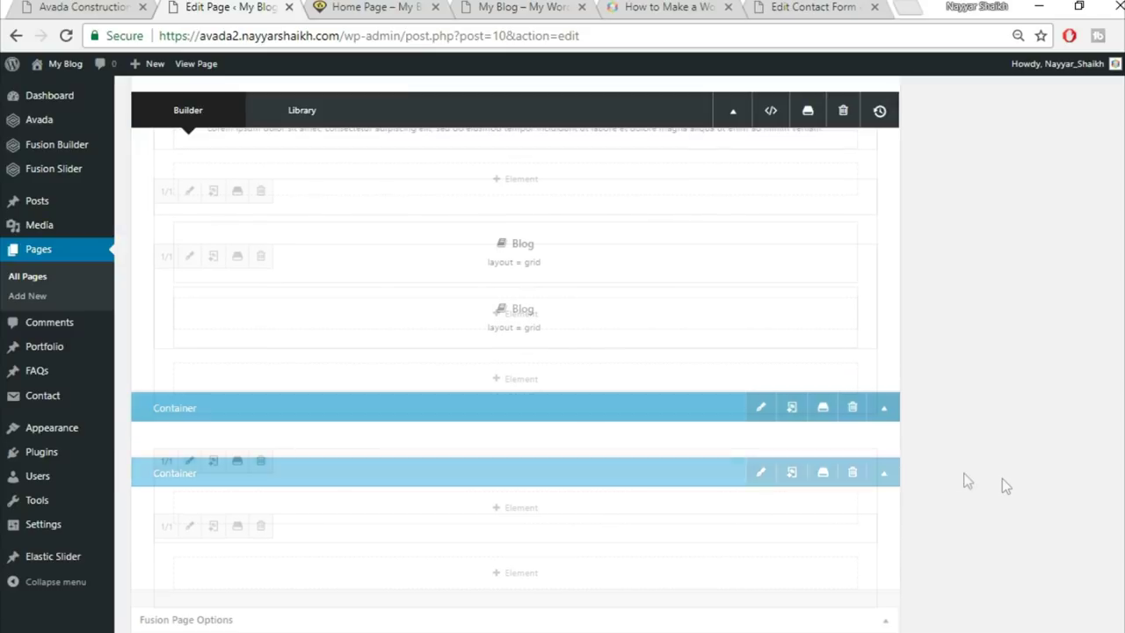
click(852, 407)
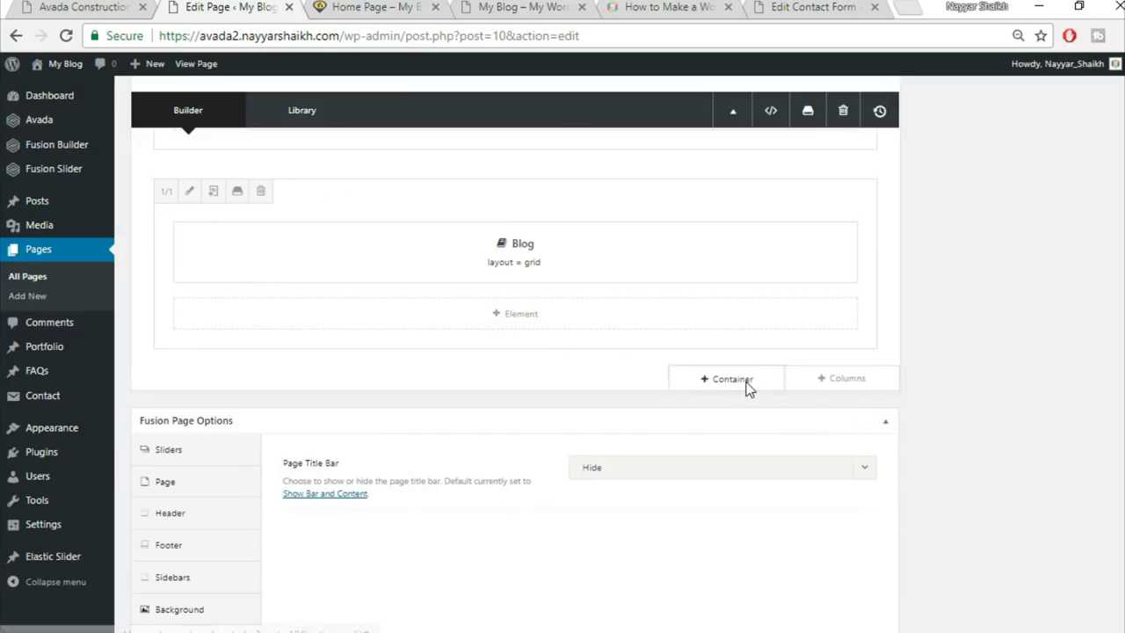
click(748, 387)
click(332, 156)
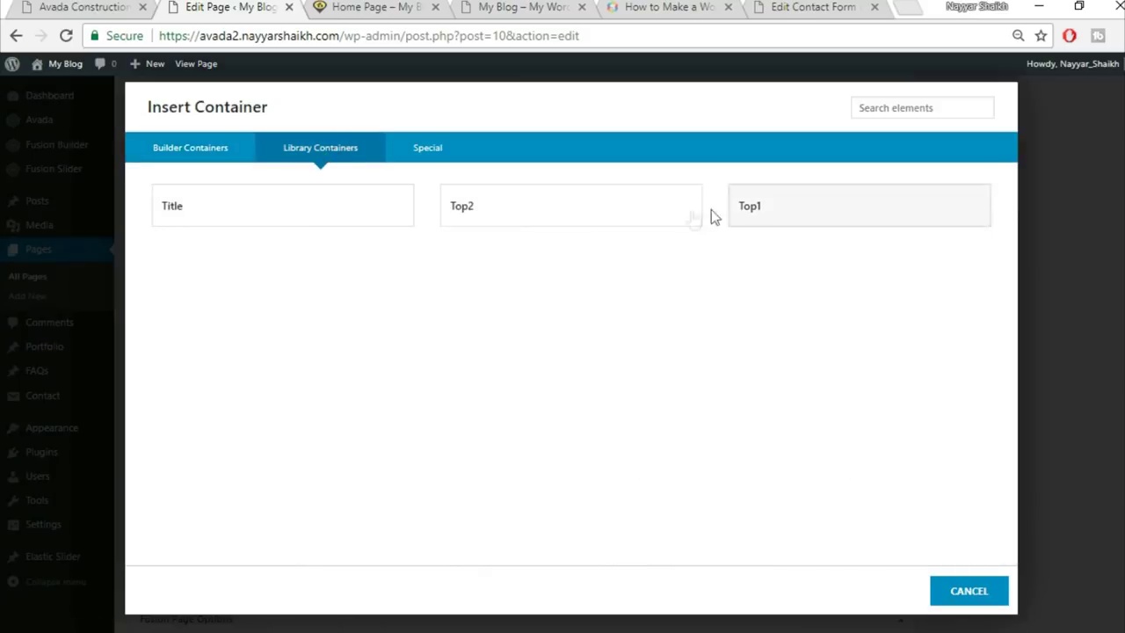
click(233, 214)
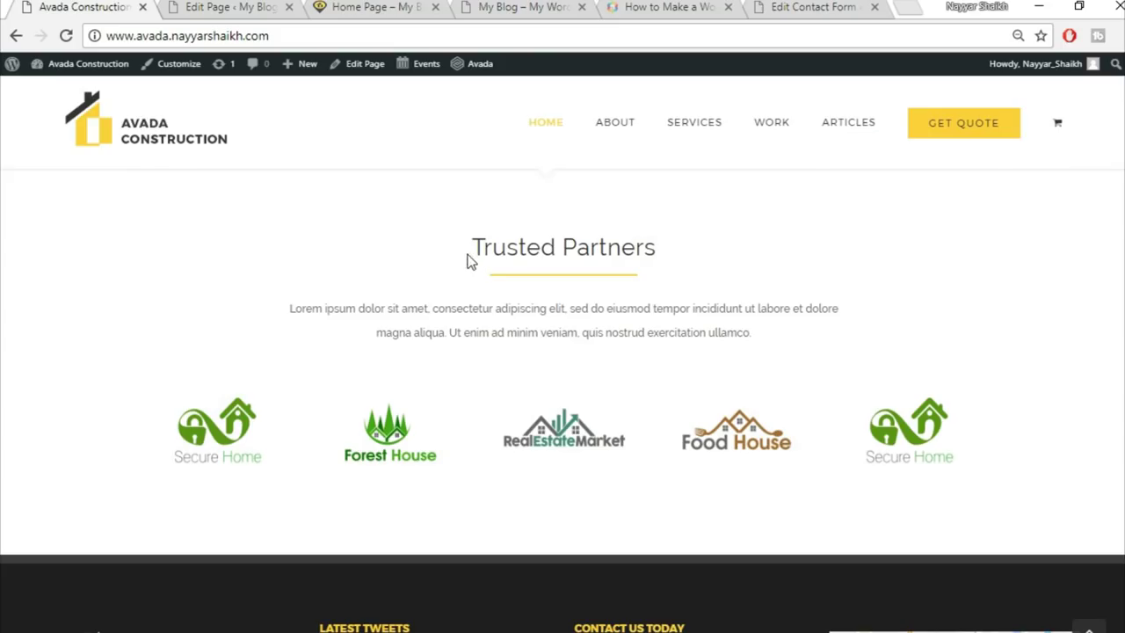
Change the new heading to 'Trusted Partners' copied from the demo, centred, and save
drag(470, 259, 716, 253)
key(ctrl+c)
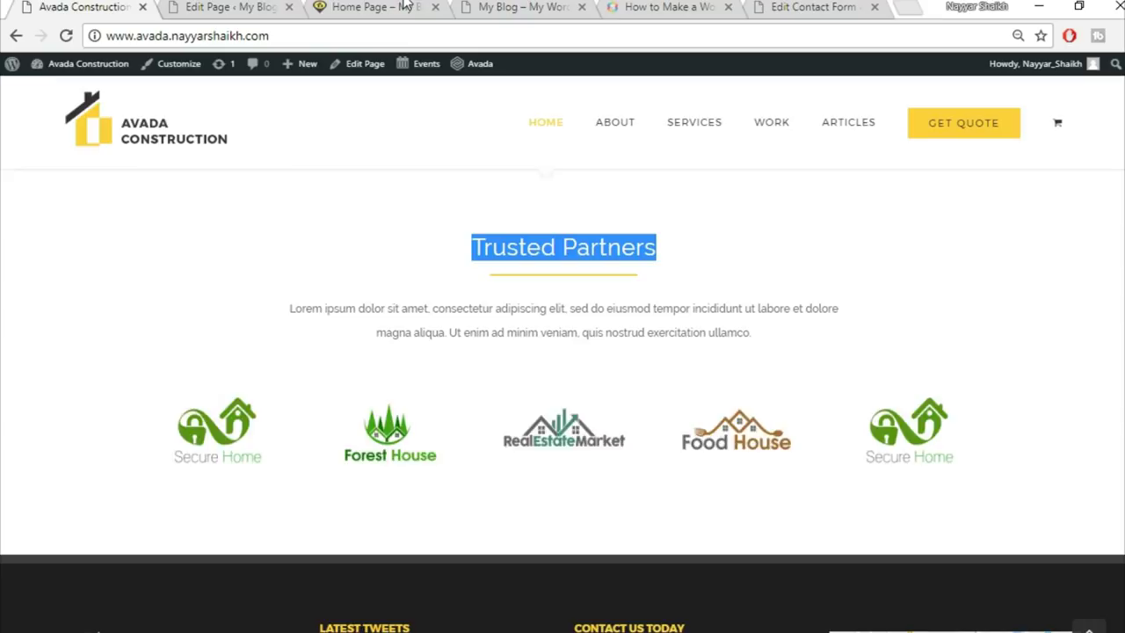
click(230, 8)
scroll(489, 345, down, 3)
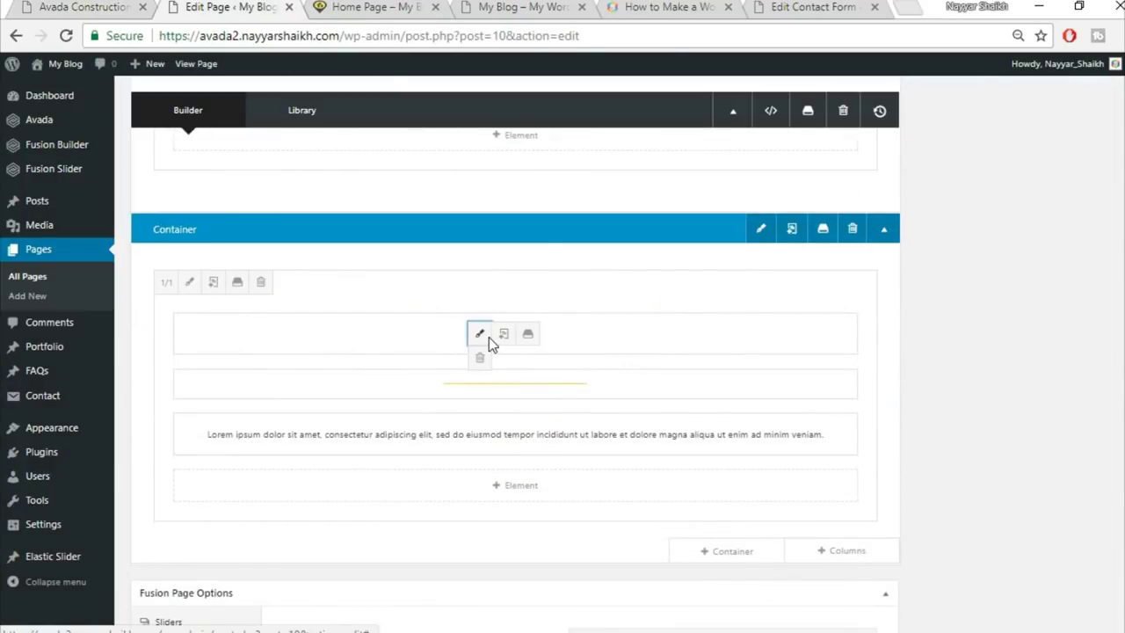
click(489, 339)
triple_click(560, 358)
key(ctrl+v)
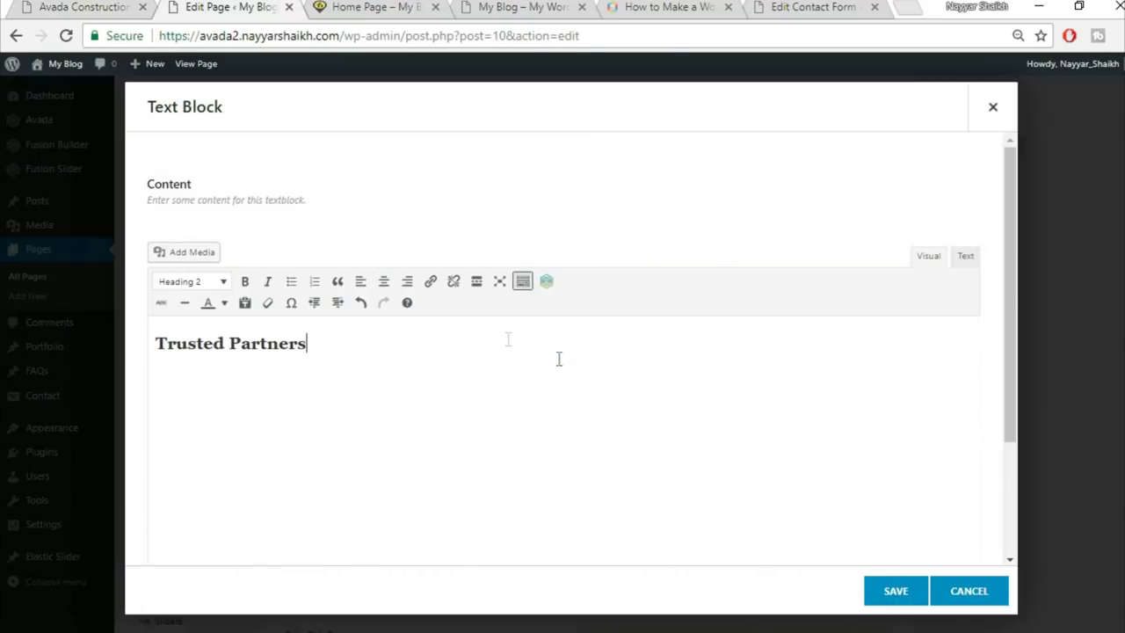
click(383, 281)
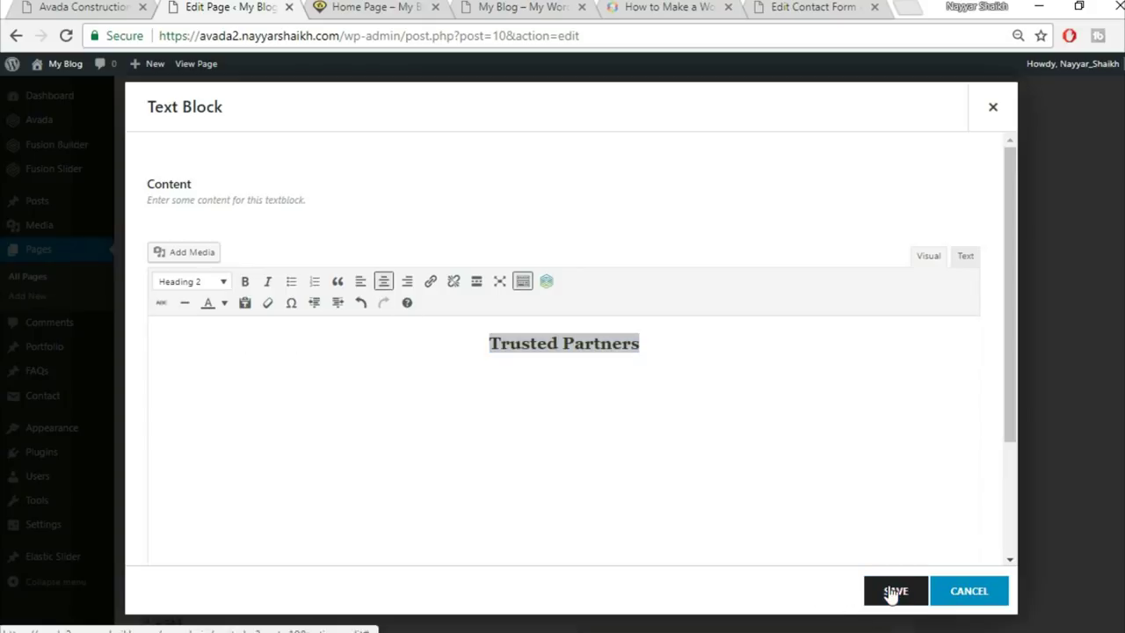
click(892, 592)
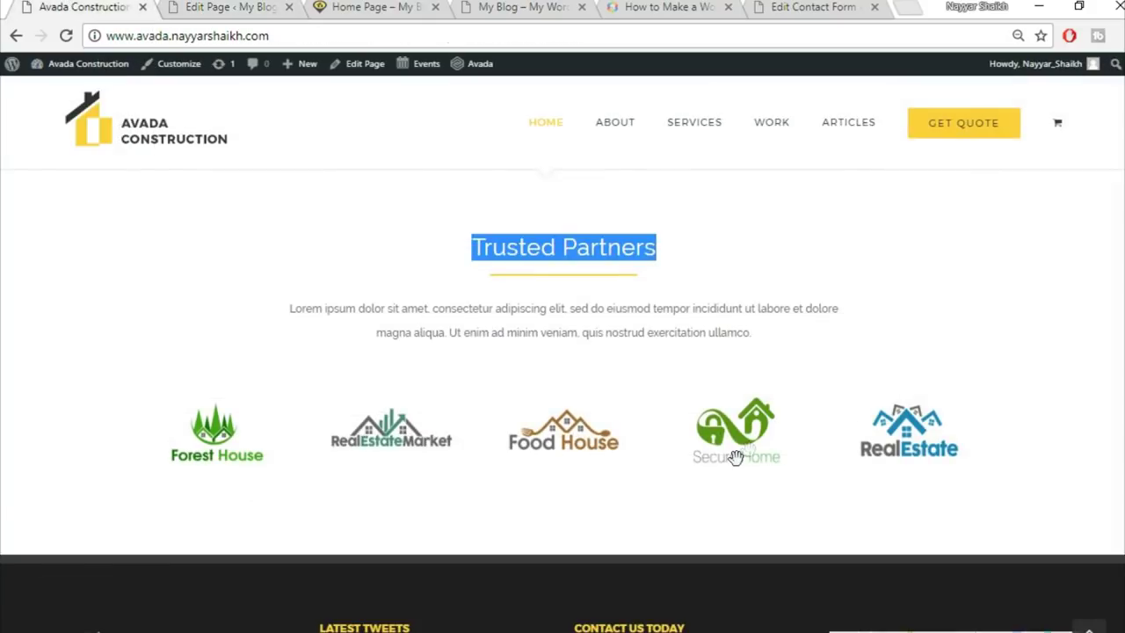
scroll(736, 457, down, 1)
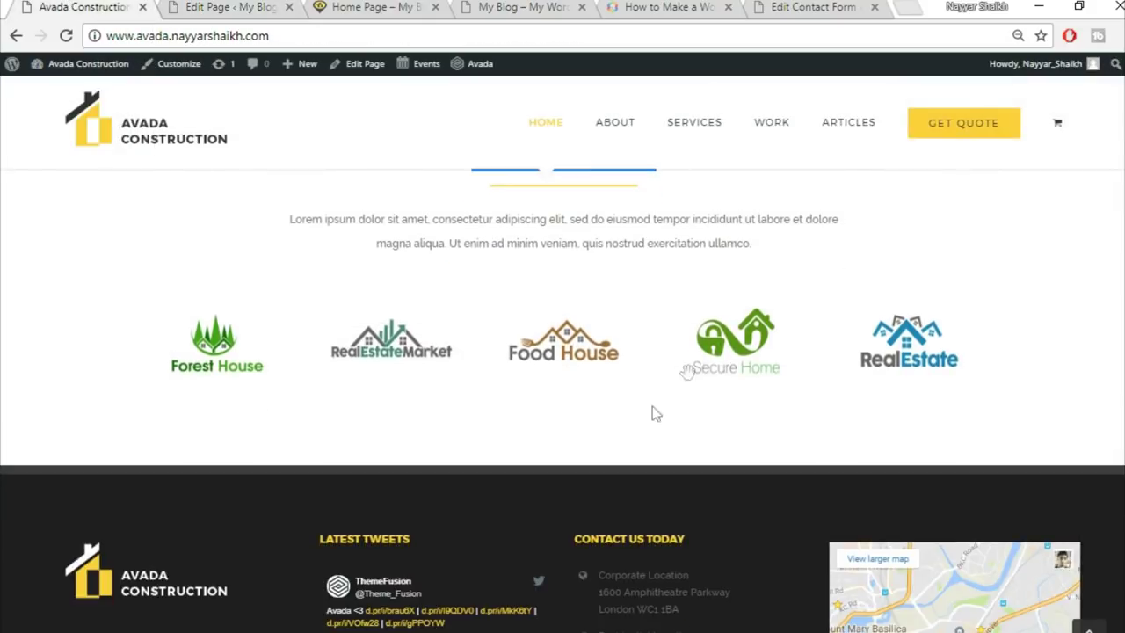
click(303, 8)
scroll(962, 477, down, 2)
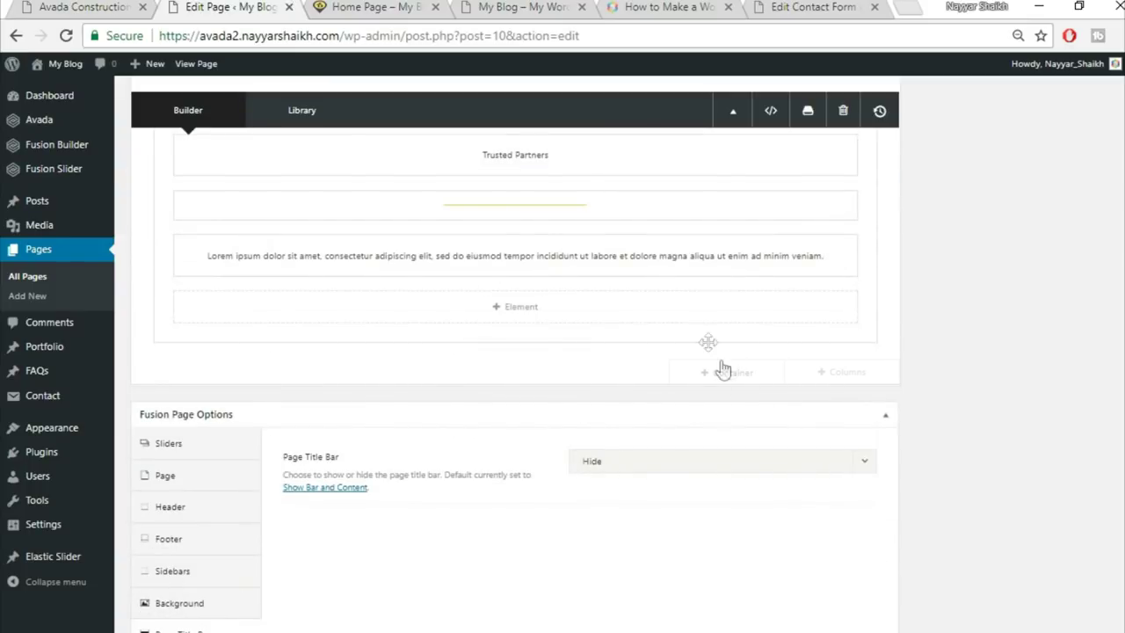
Add a single full-width column containing an Image Carousel element
click(839, 373)
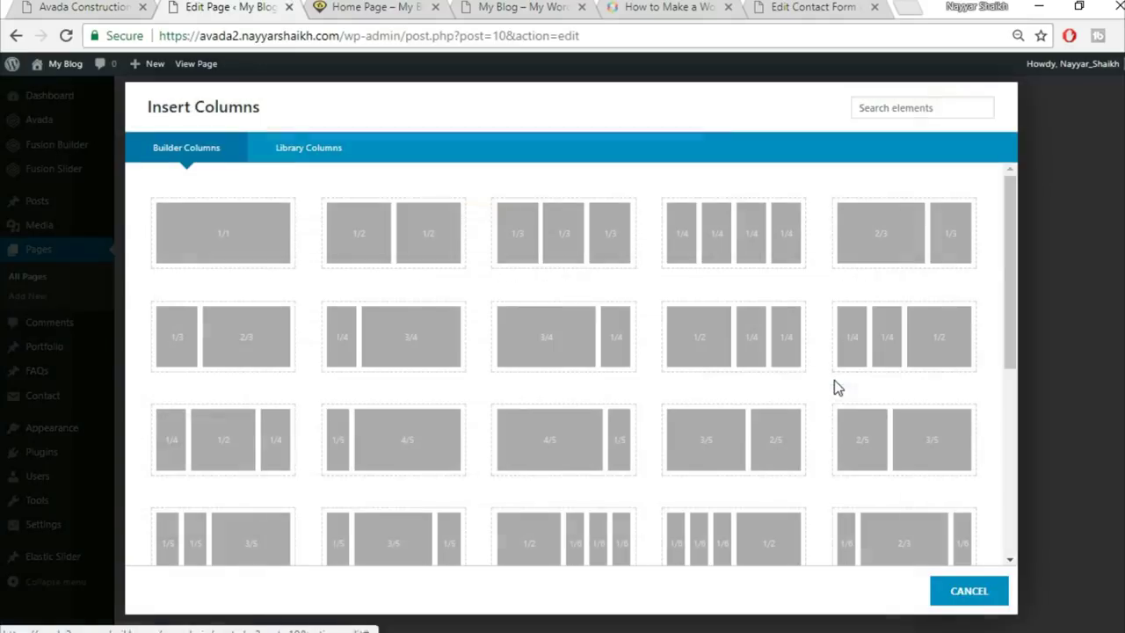
click(218, 254)
click(525, 440)
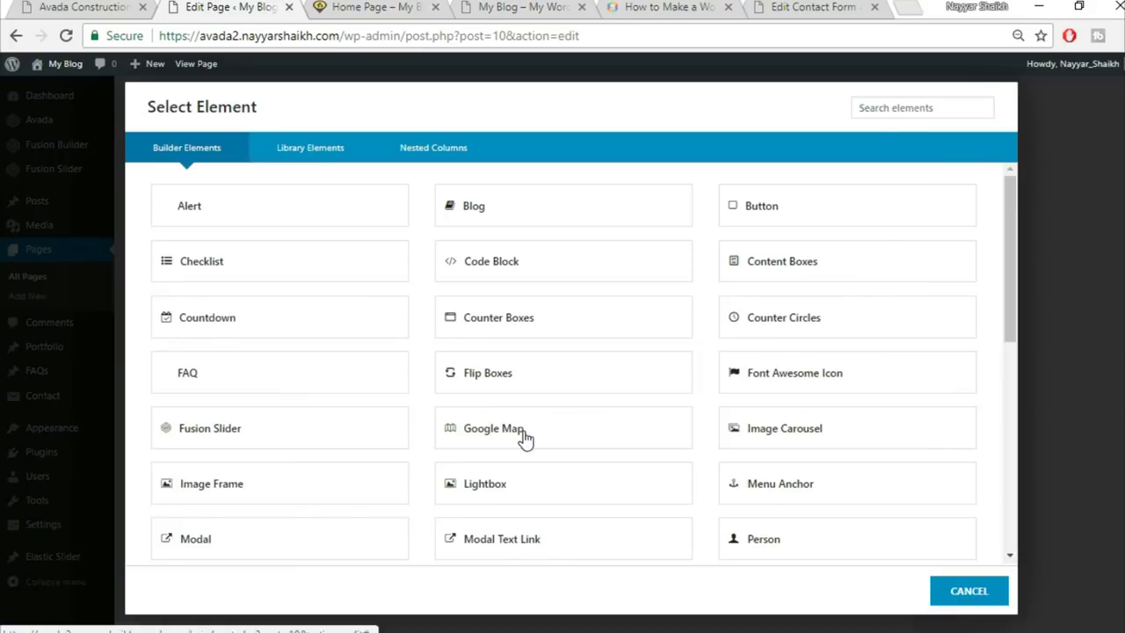
click(880, 114)
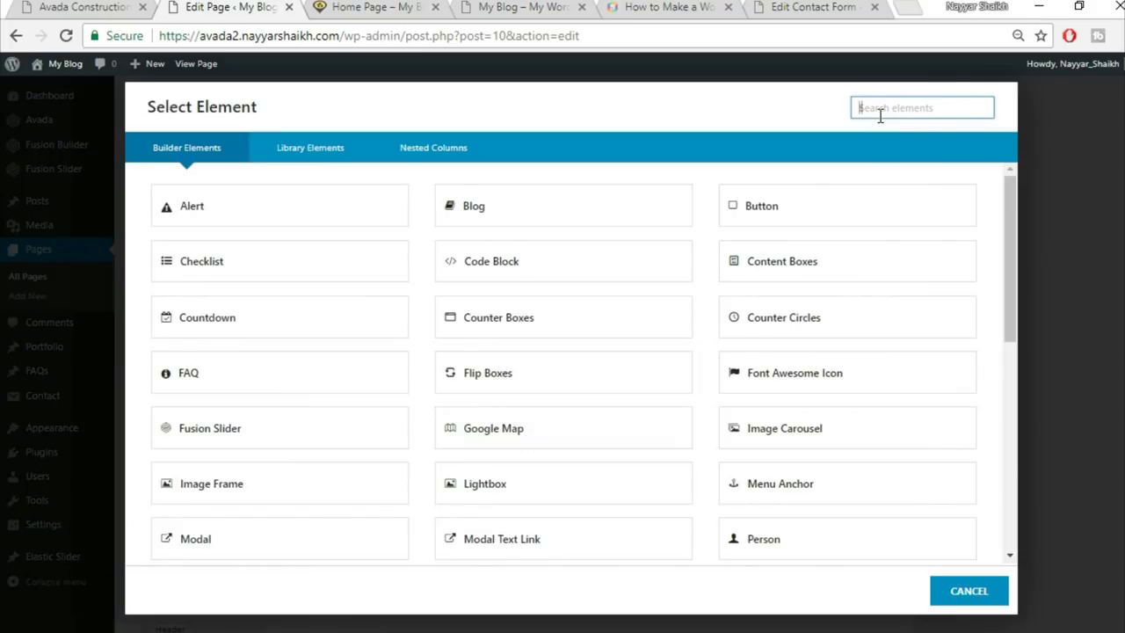
text(ima)
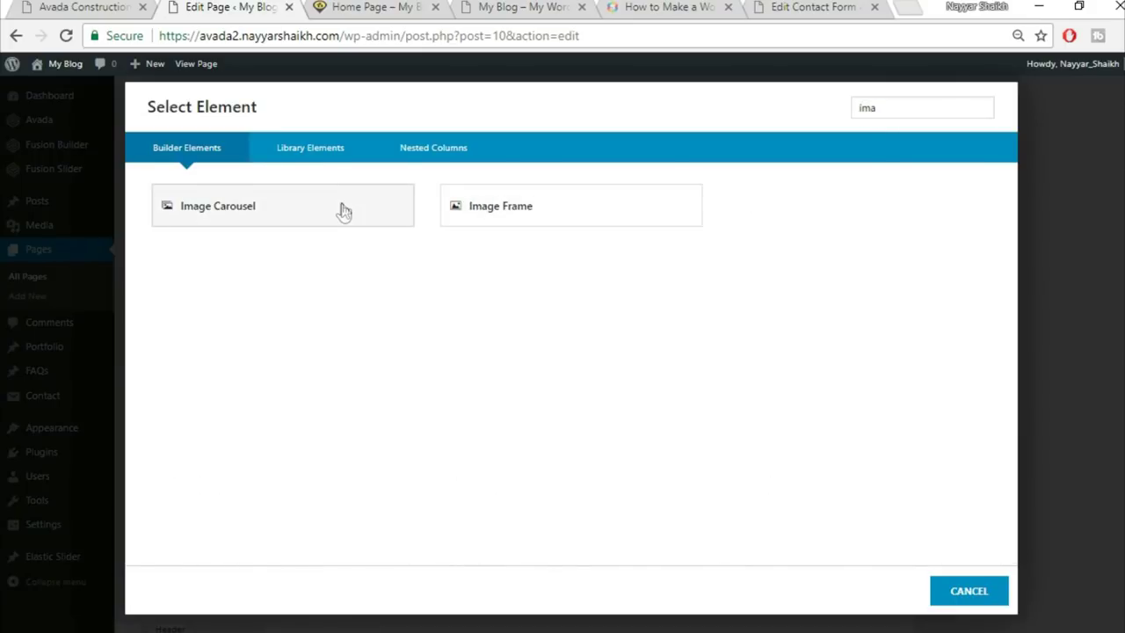
click(344, 212)
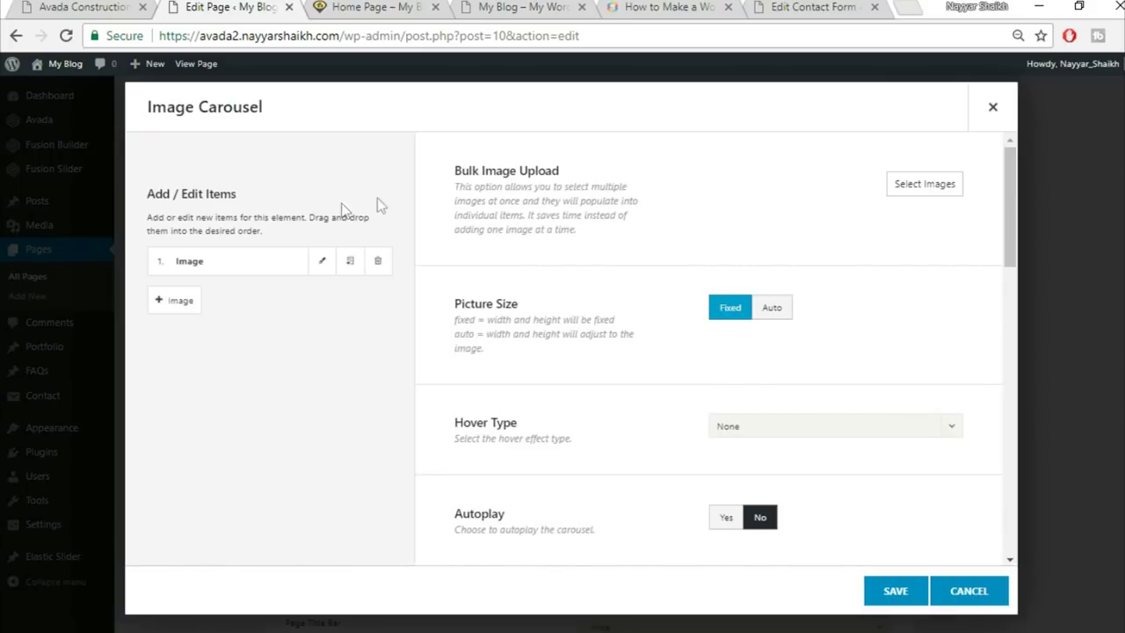
Upload logos home-logo1, home-logo2, home-logo9, home-logo10 and home-logo11 and insert them into the carousel
click(920, 184)
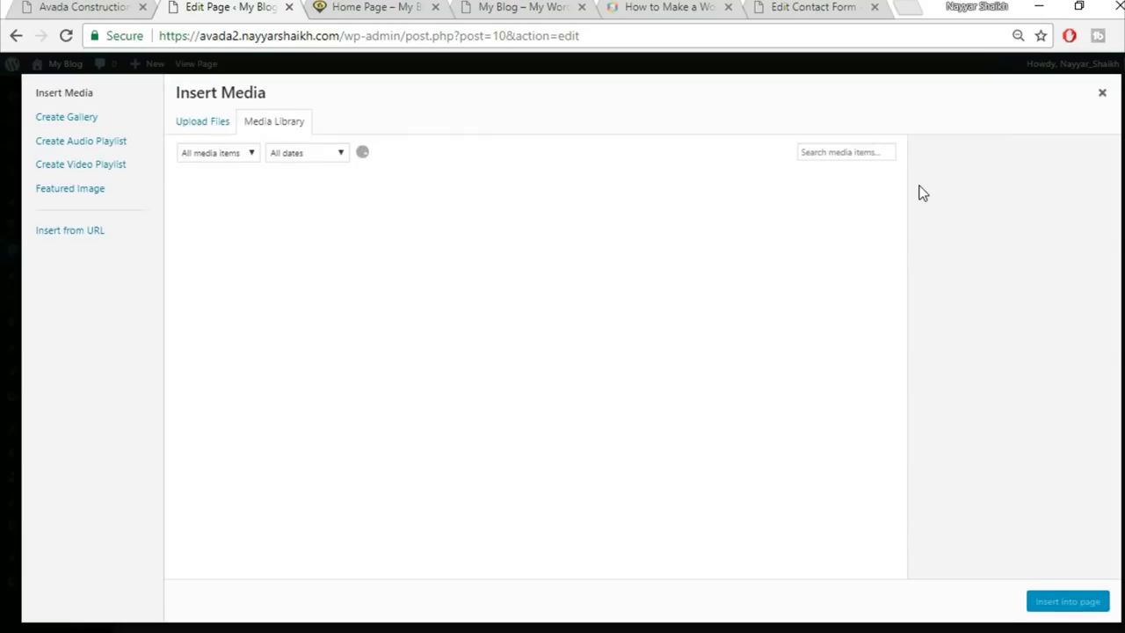
click(201, 123)
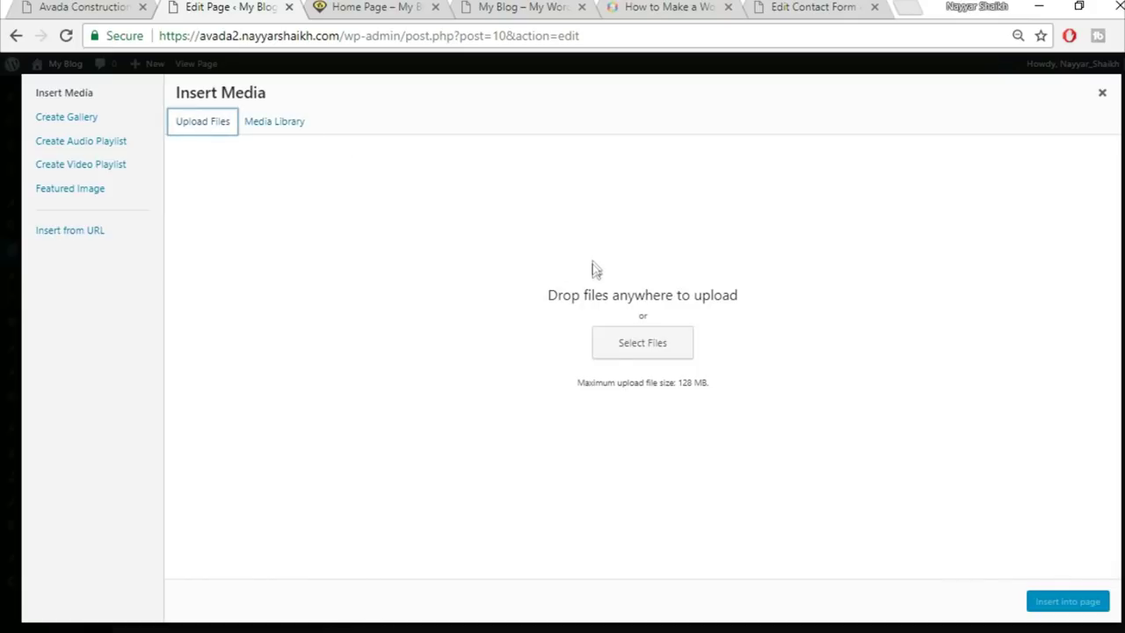
click(611, 340)
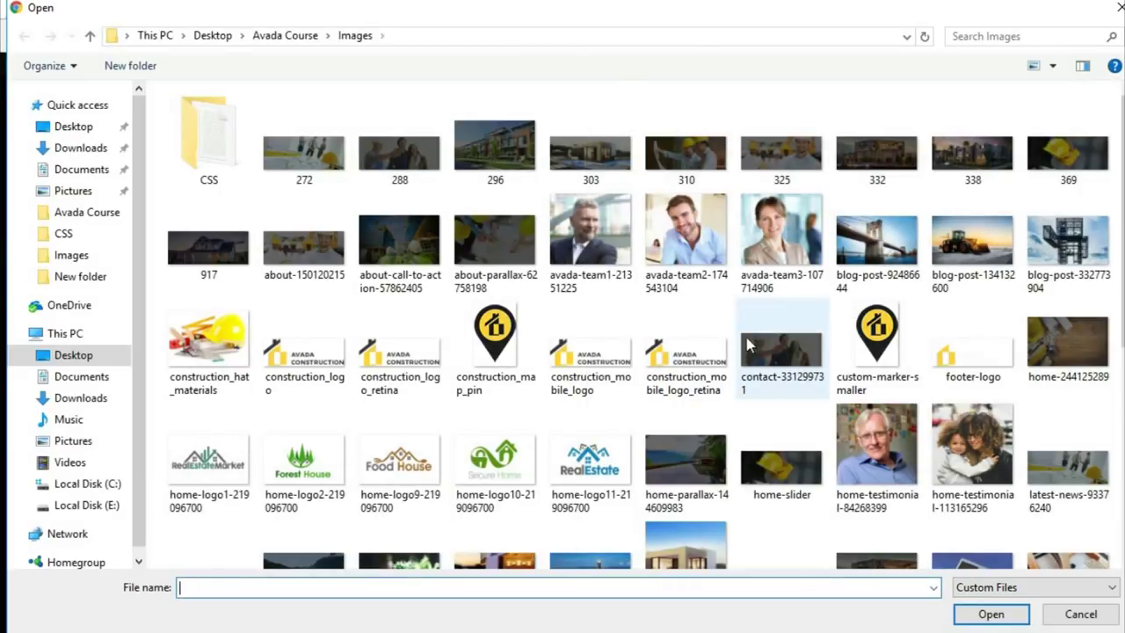
click(209, 458)
ctrl+click(303, 457)
ctrl+click(428, 474)
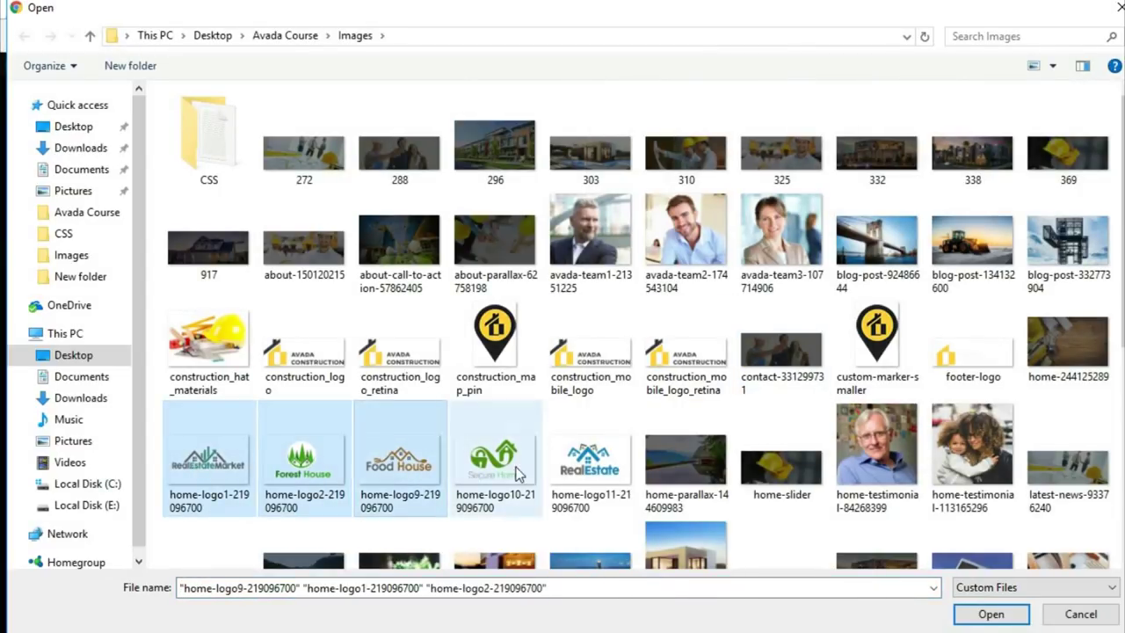
ctrl+click(517, 469)
ctrl+click(598, 472)
click(992, 614)
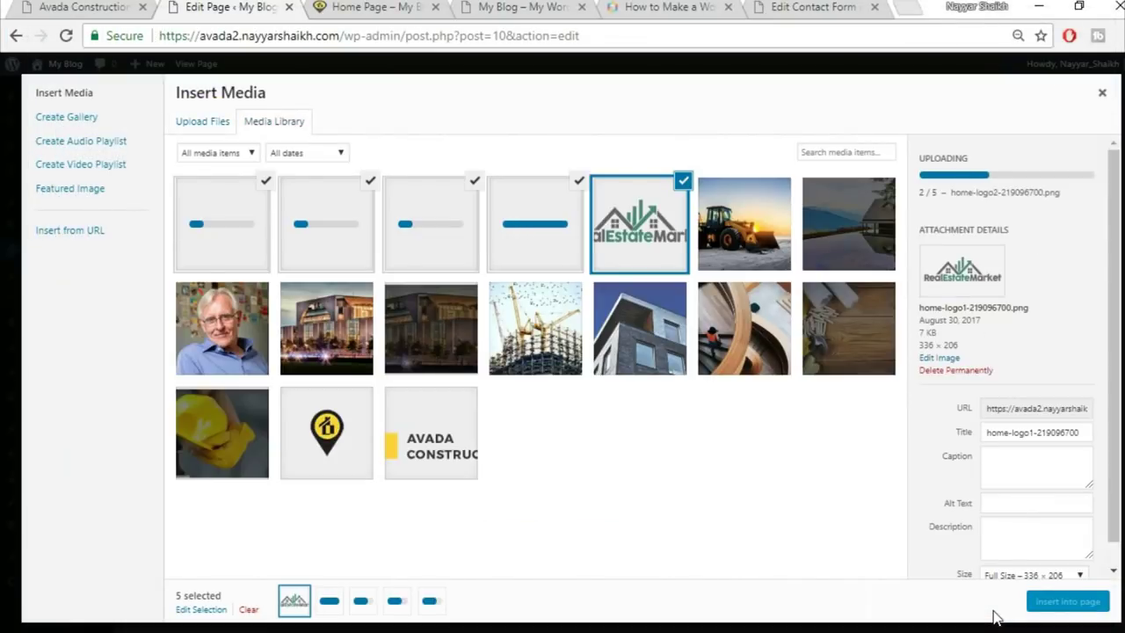
click(1056, 605)
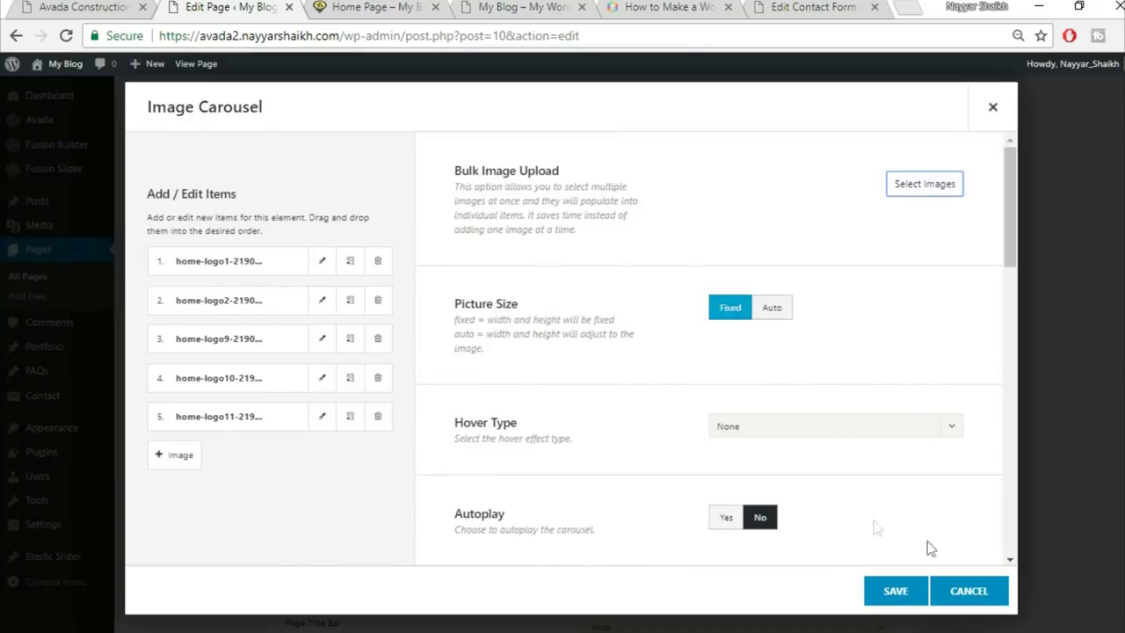
Upload home-logo9 again and add more logos, including RealEstateMarket, to the carousel
click(925, 185)
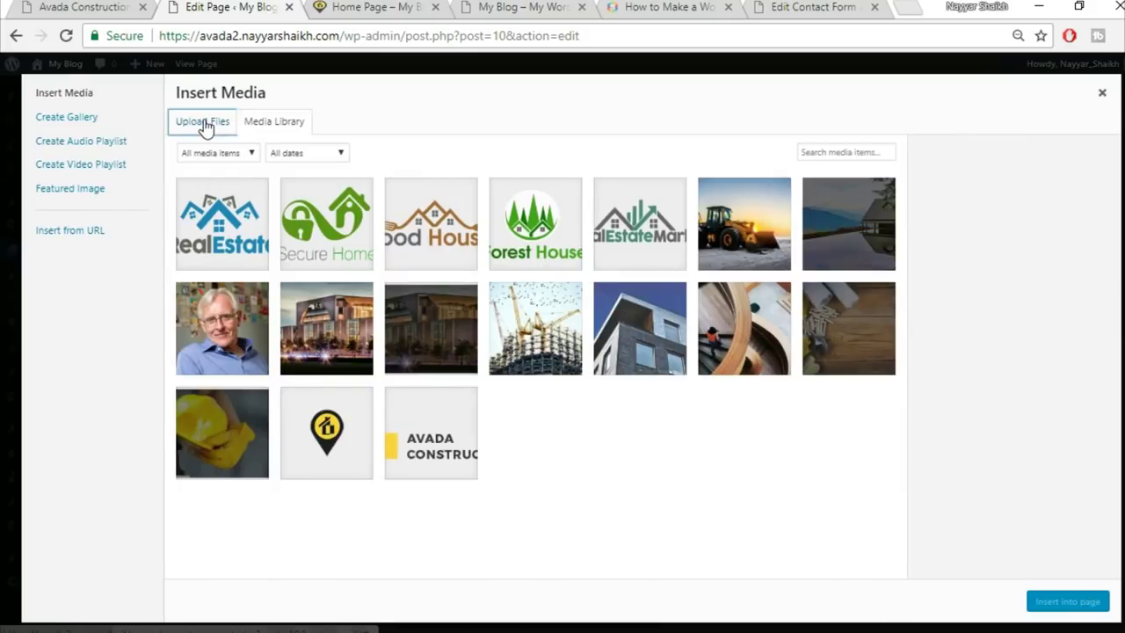
click(204, 123)
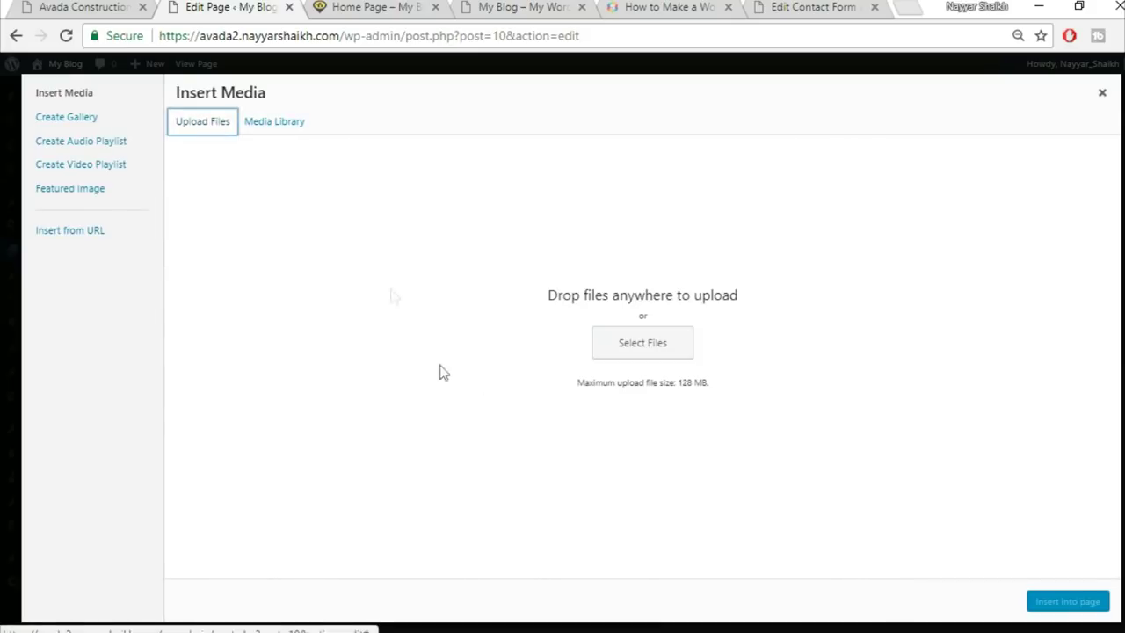
click(630, 344)
click(400, 457)
click(991, 613)
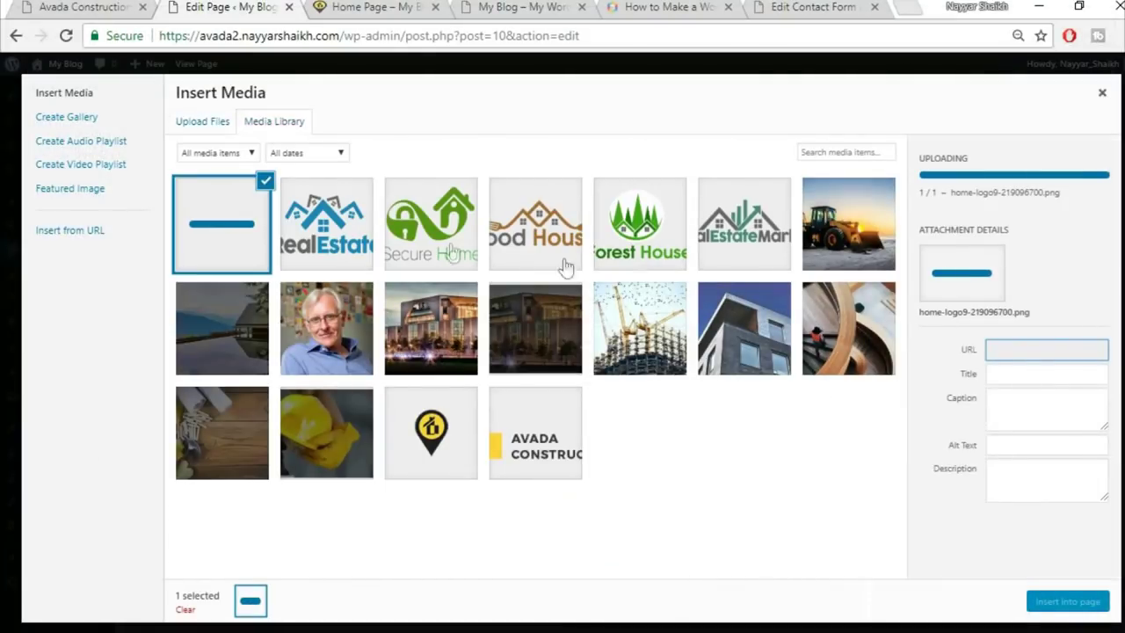
click(326, 221)
click(431, 221)
click(536, 221)
click(640, 222)
click(741, 217)
click(1065, 602)
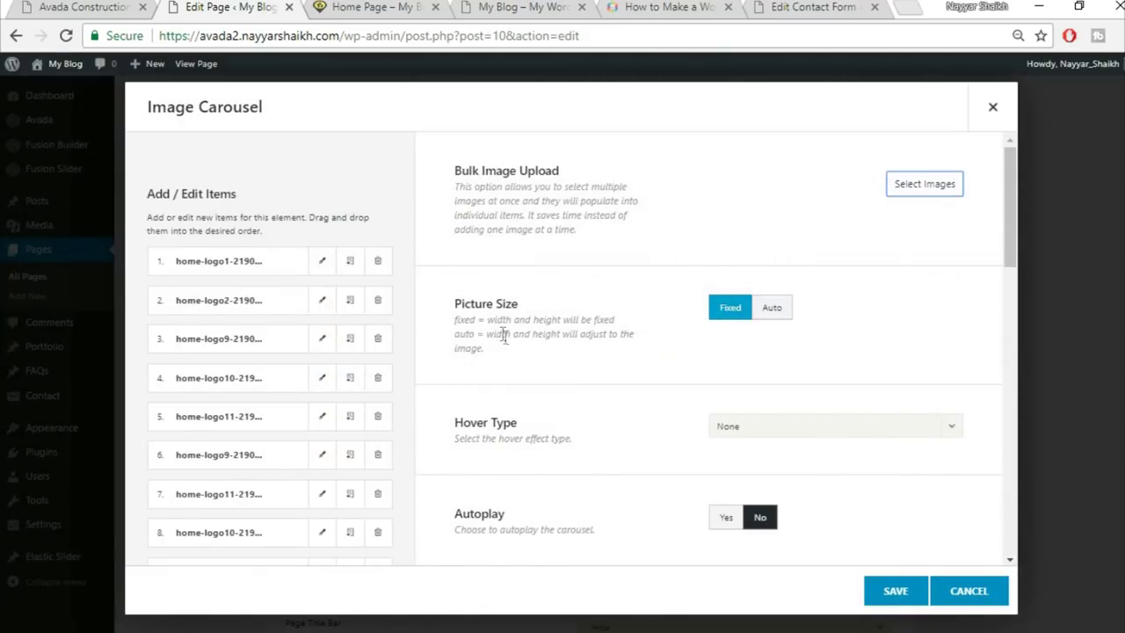
Turn on carousel autoplay and set Scroll Items to 1, checking the demo's partner carousel
scroll(610, 365, down, 1)
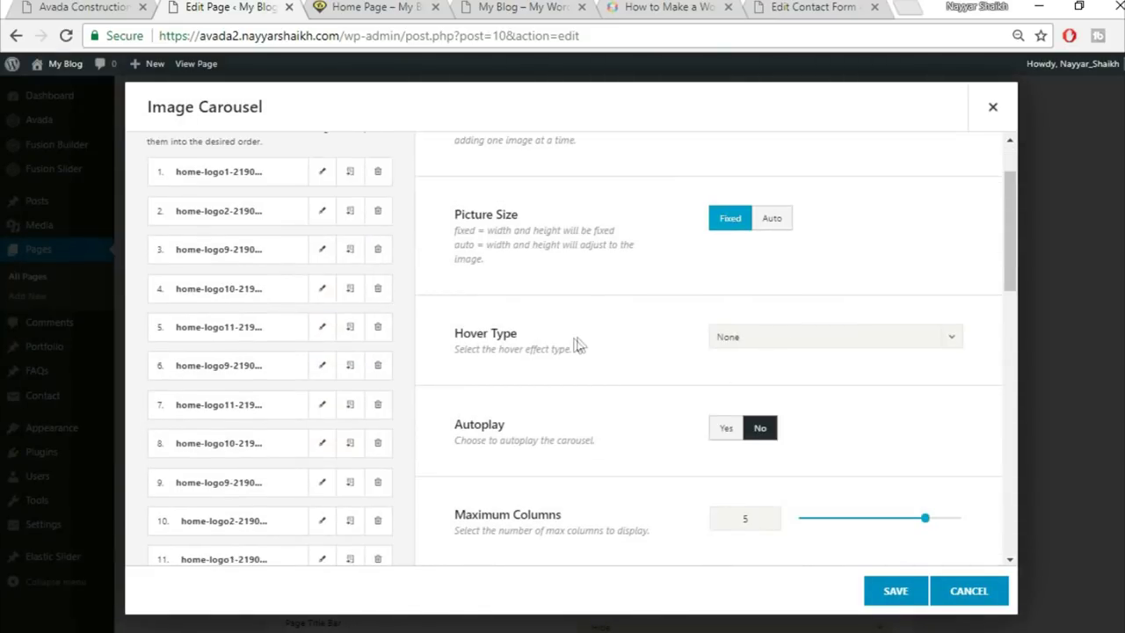
scroll(709, 357, down, 2)
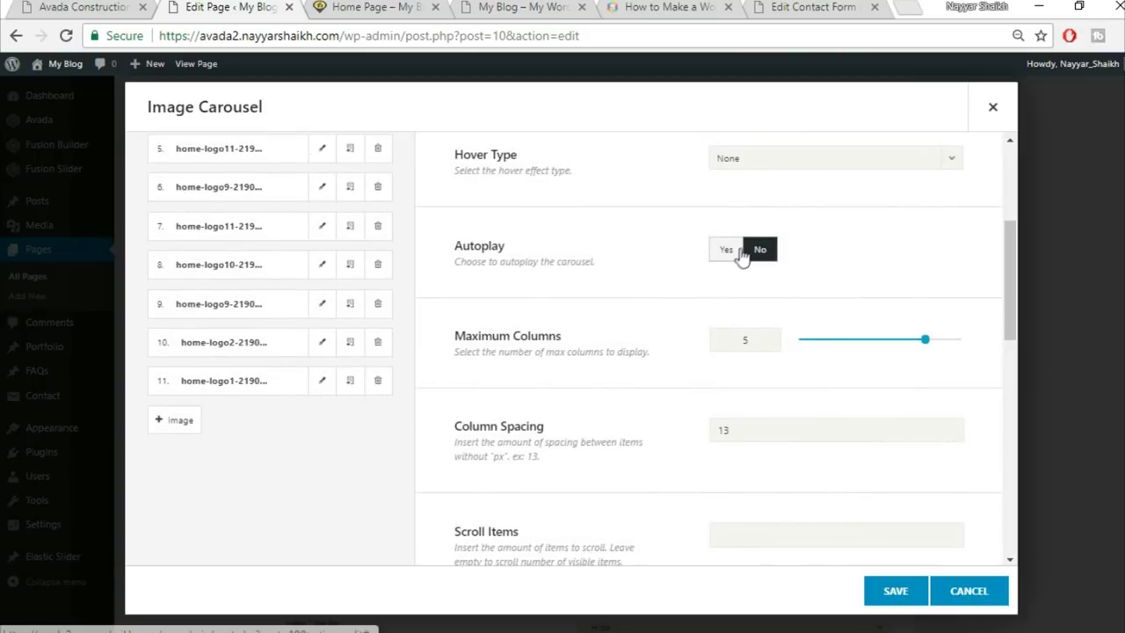
click(727, 252)
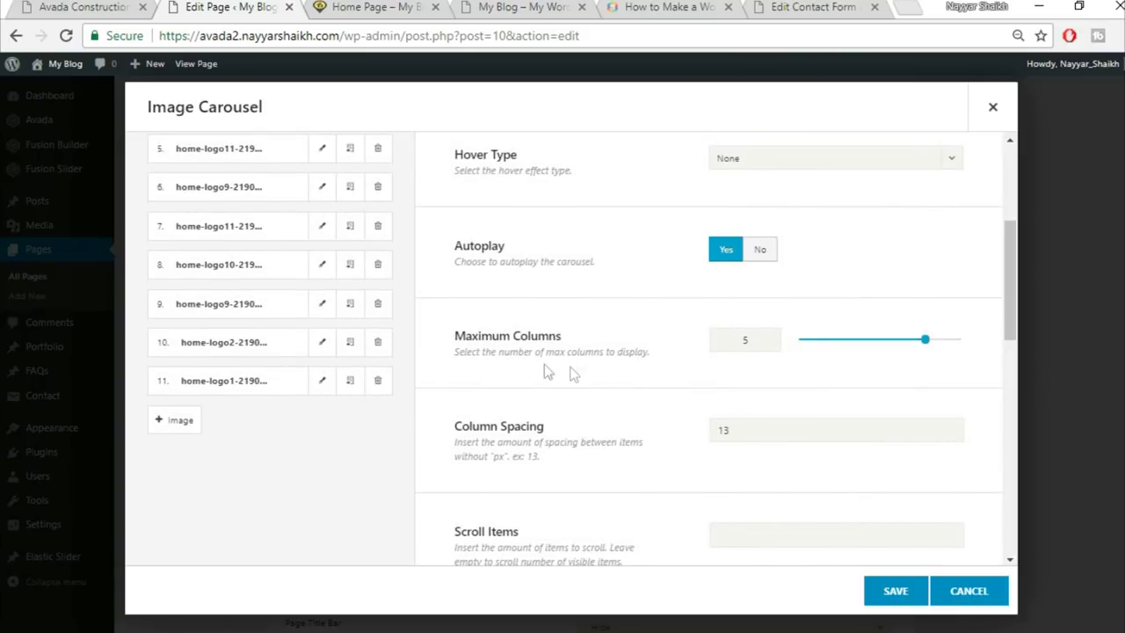
click(48, 7)
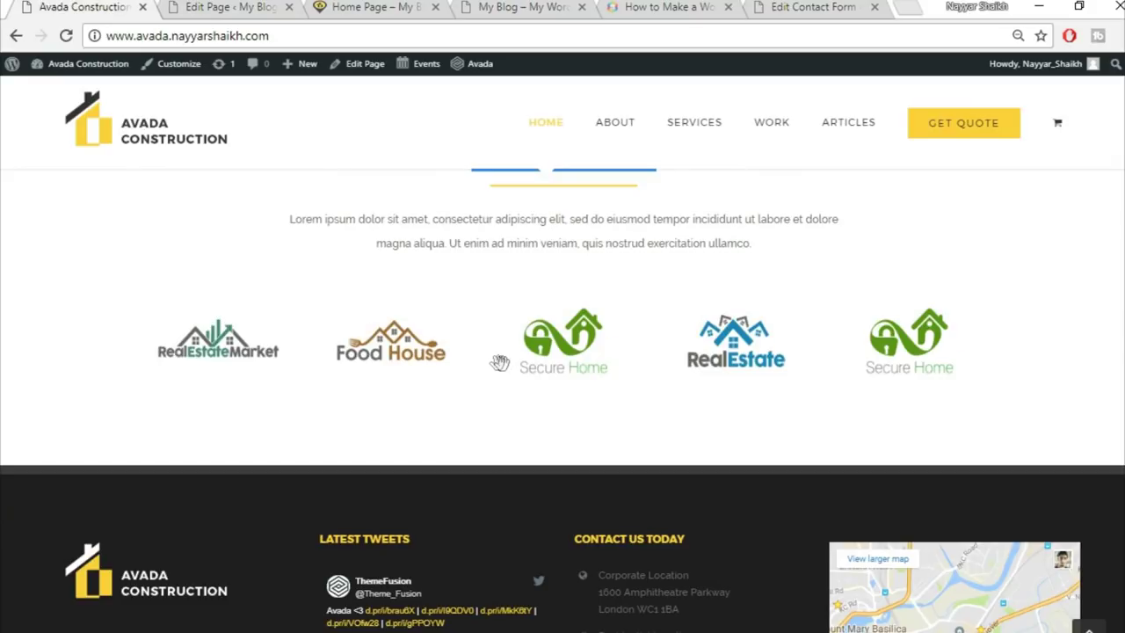
click(257, 6)
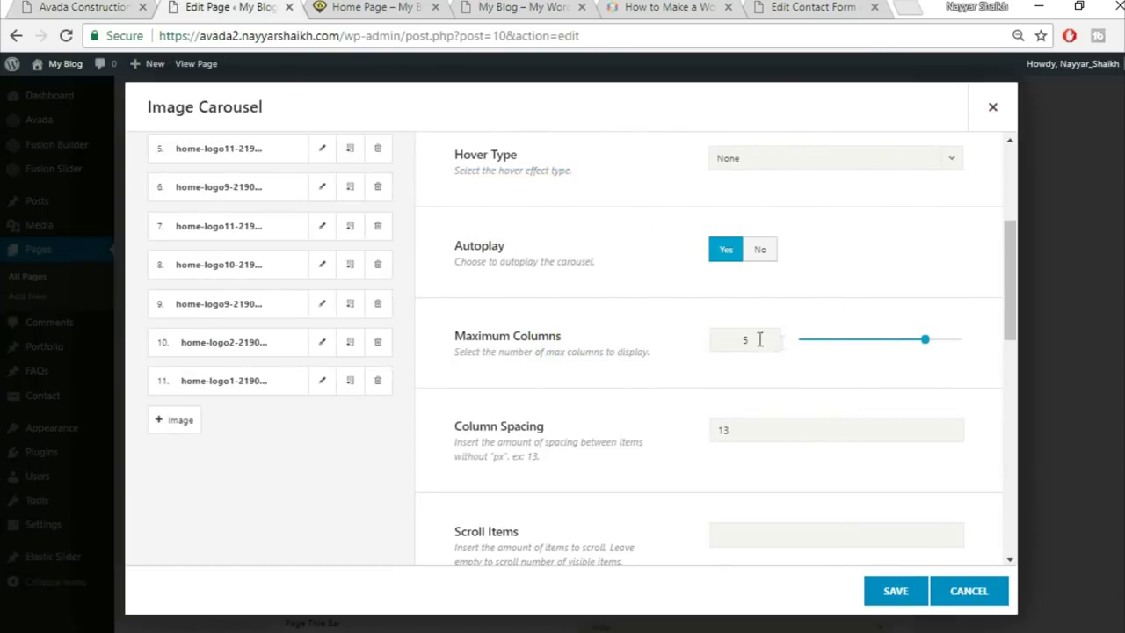
scroll(747, 369, down, 1)
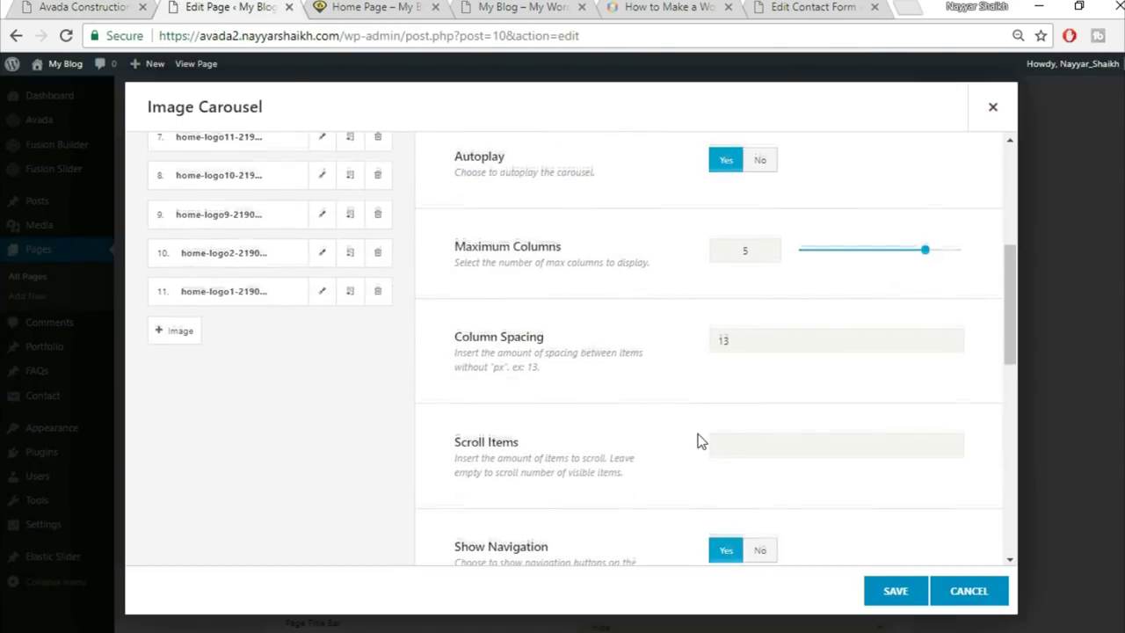
scroll(698, 439, down, 2)
click(801, 260)
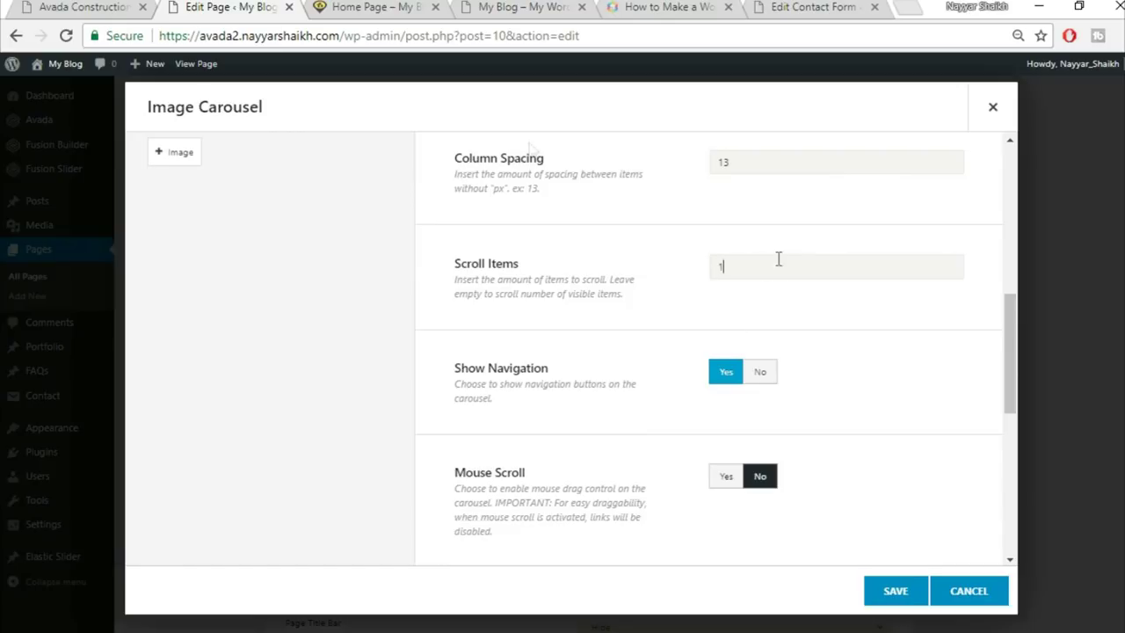
Set Show Navigation to No and Mouse Scroll to Yes, comparing with the demo
click(128, 6)
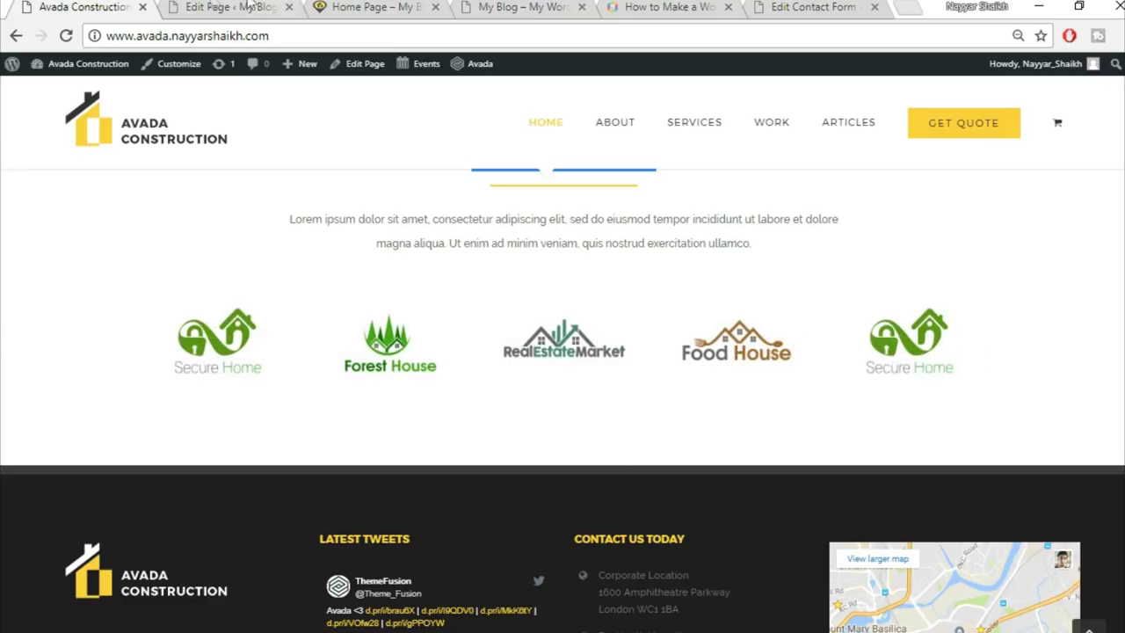
click(230, 6)
scroll(933, 389, down, 1)
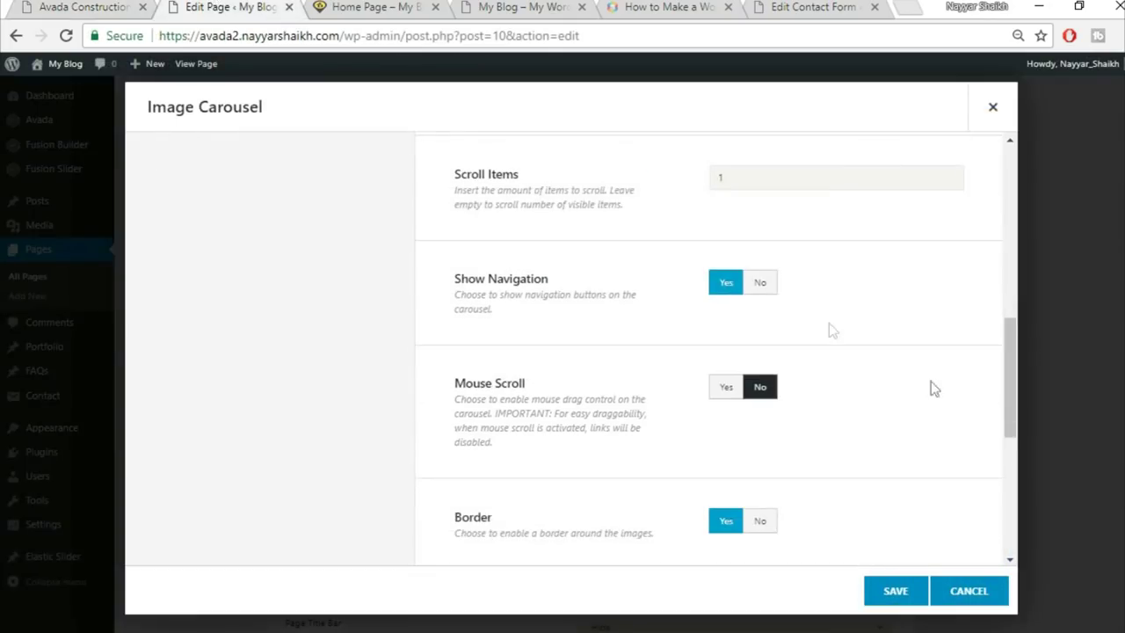
click(756, 283)
key(ctrl+Page_Up)
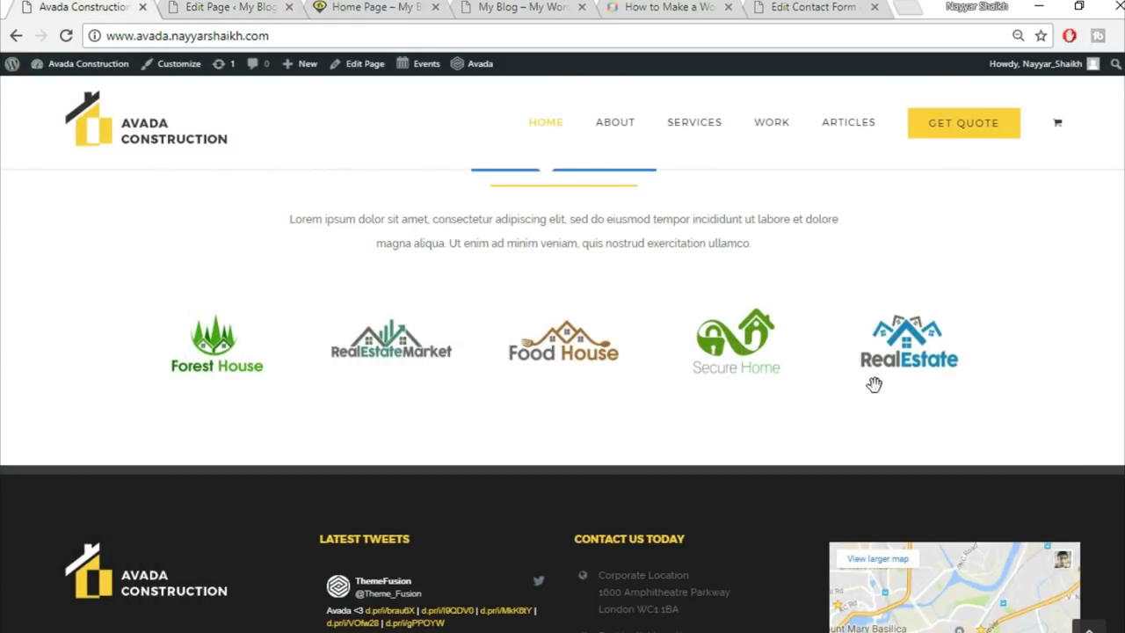
key(ctrl+Page_Down)
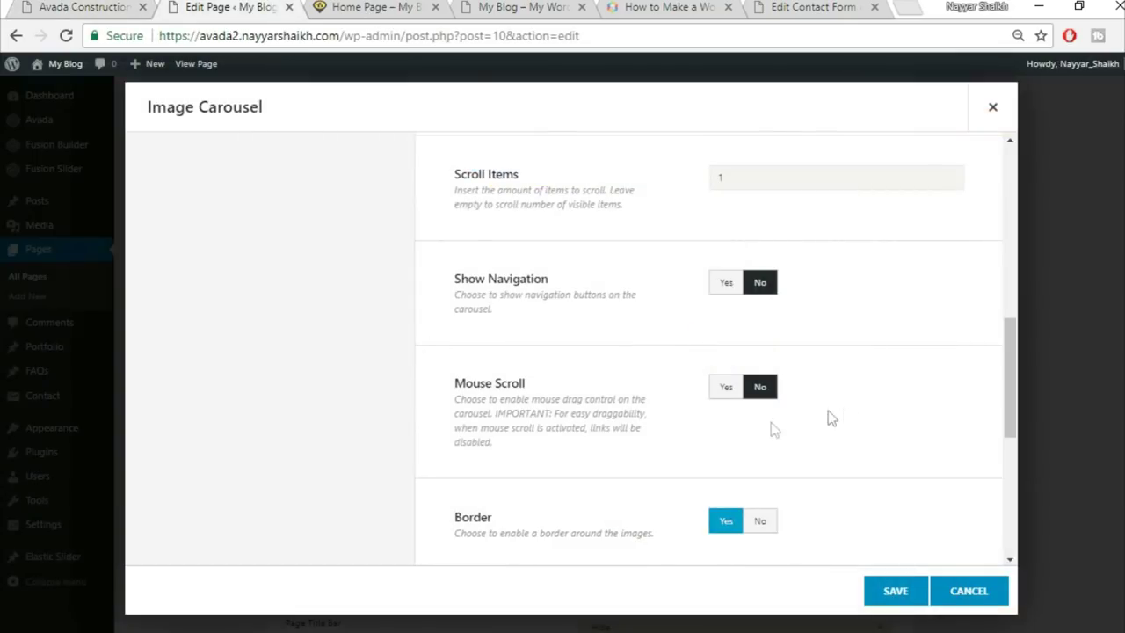
click(725, 389)
Set the image Border to No and save the carousel settings
key(ctrl+Page_Up)
scroll(607, 338, up, 1)
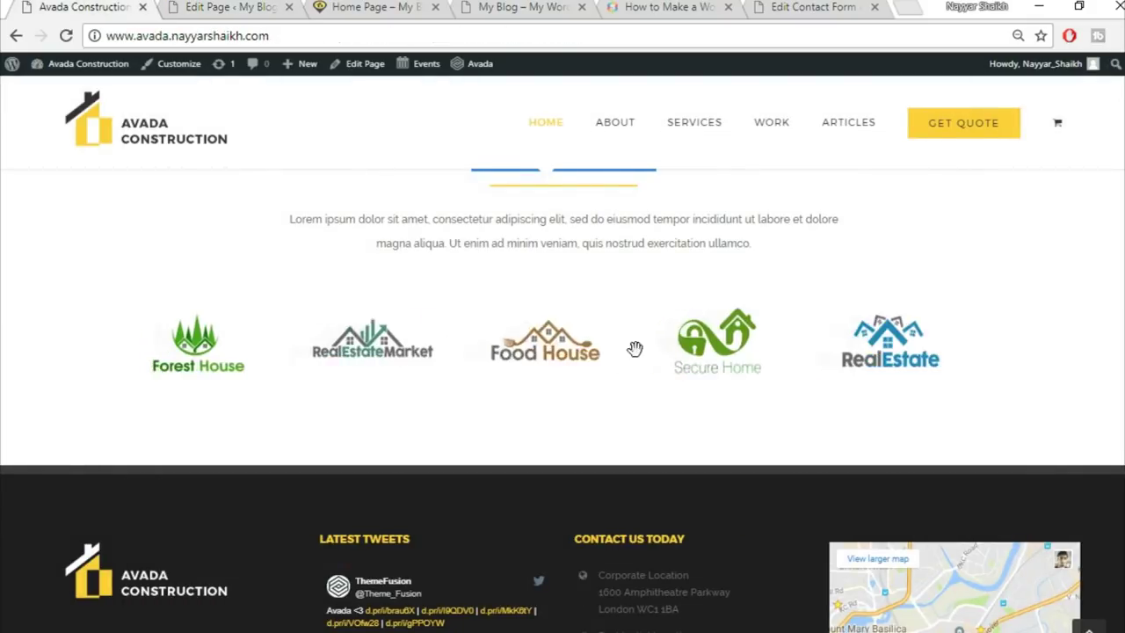
click(253, 6)
scroll(961, 395, down, 3)
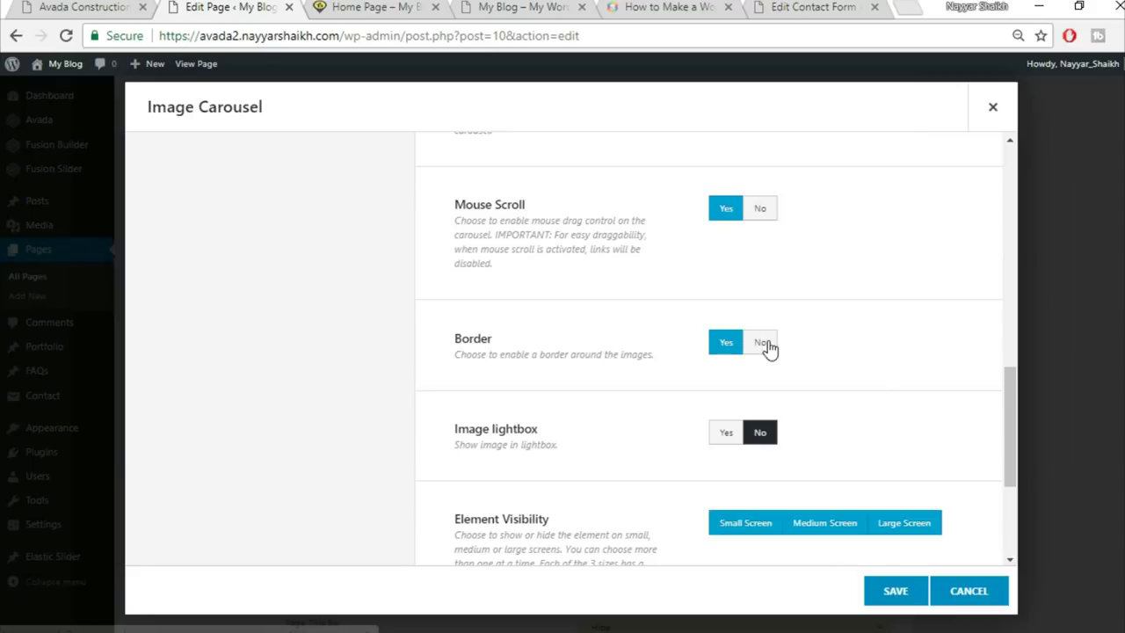
click(765, 344)
scroll(914, 396, down, 2)
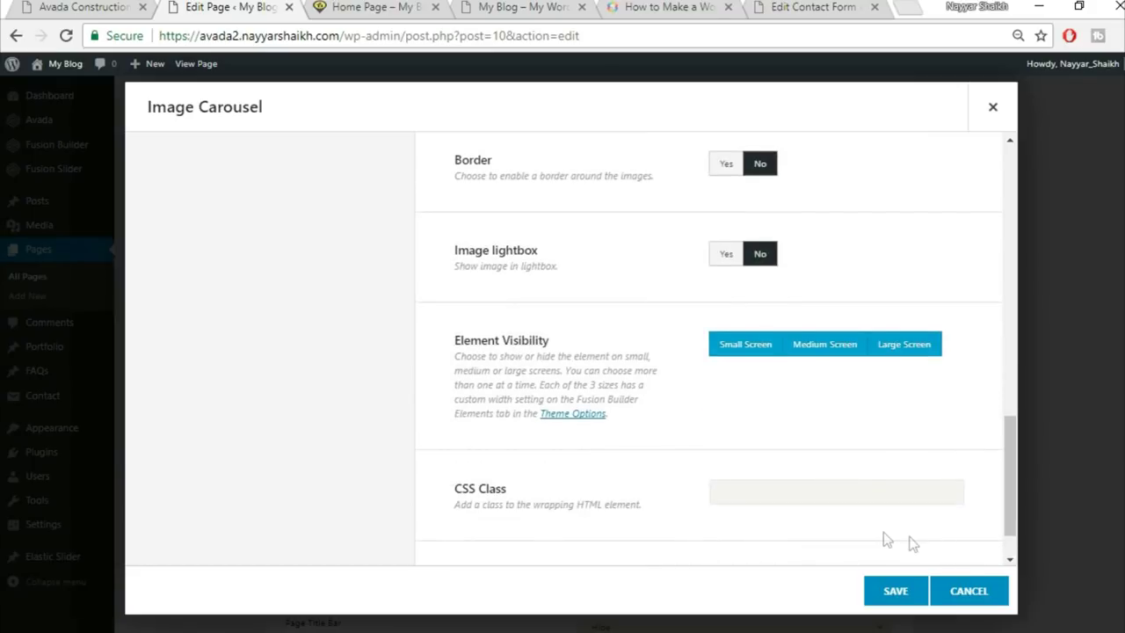
scroll(913, 544, down, 1)
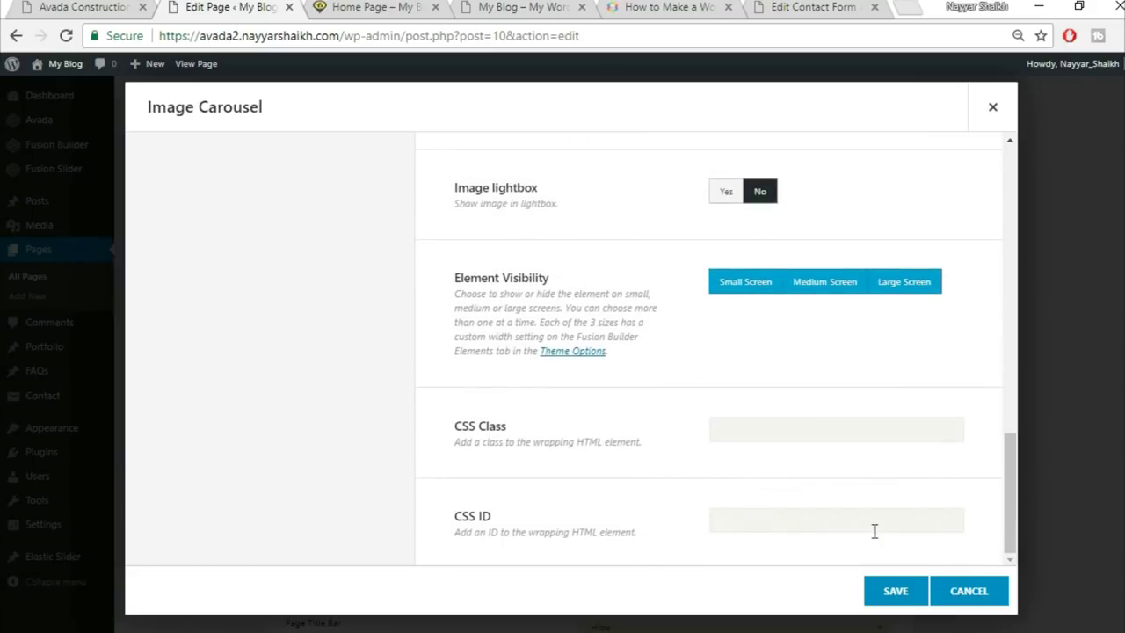
click(895, 591)
scroll(889, 606, up, 5)
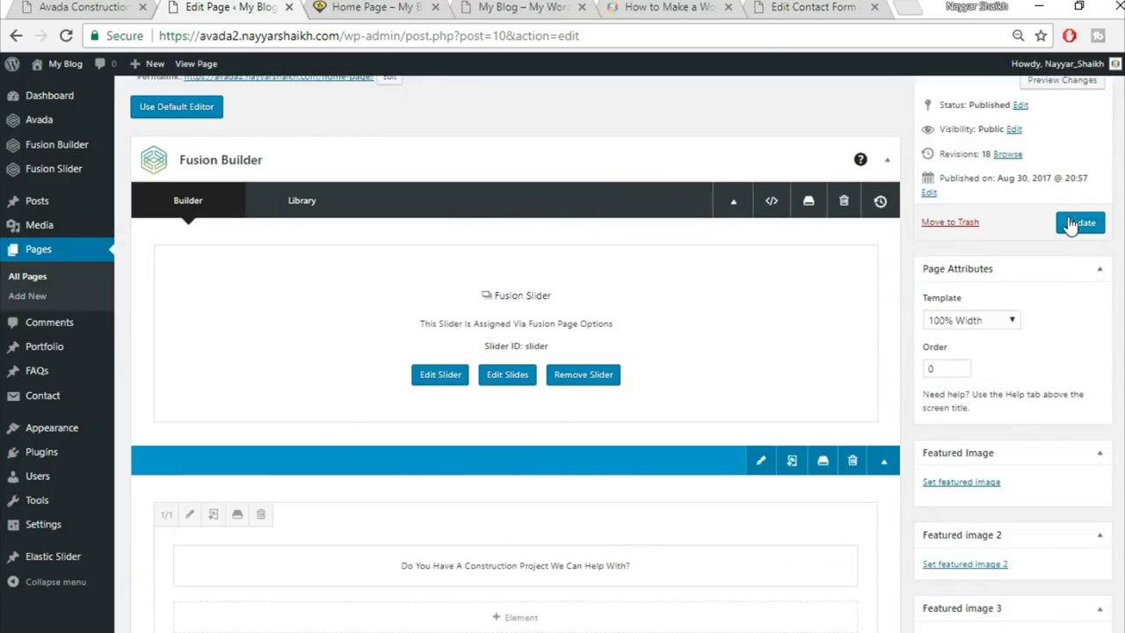
Update the Home Page and reload the live home page
click(1070, 225)
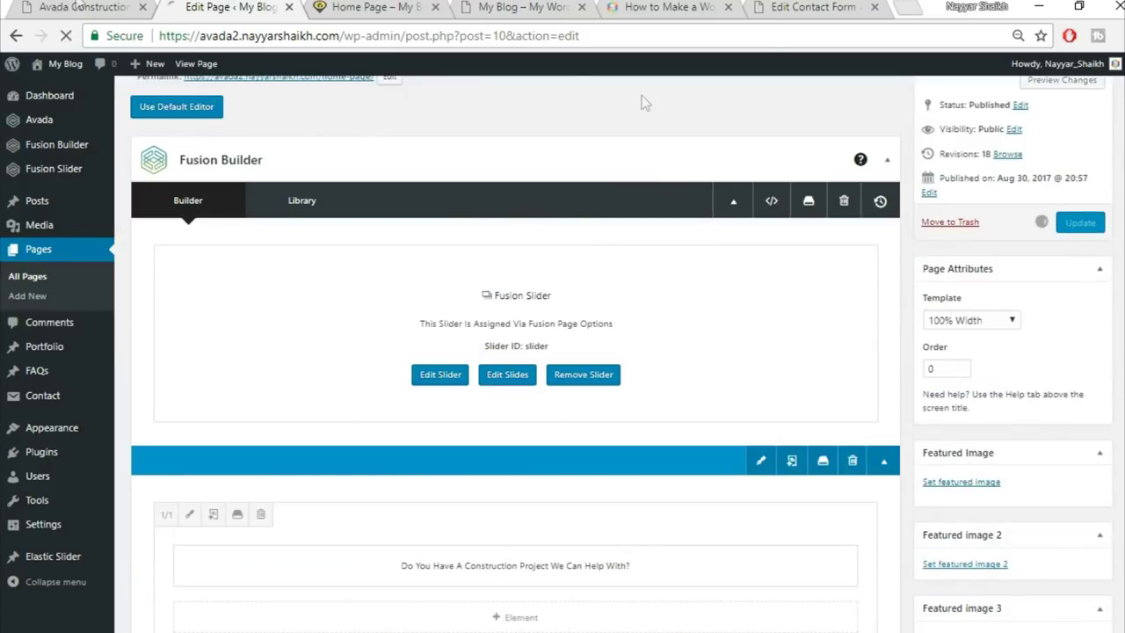
click(347, 7)
click(373, 38)
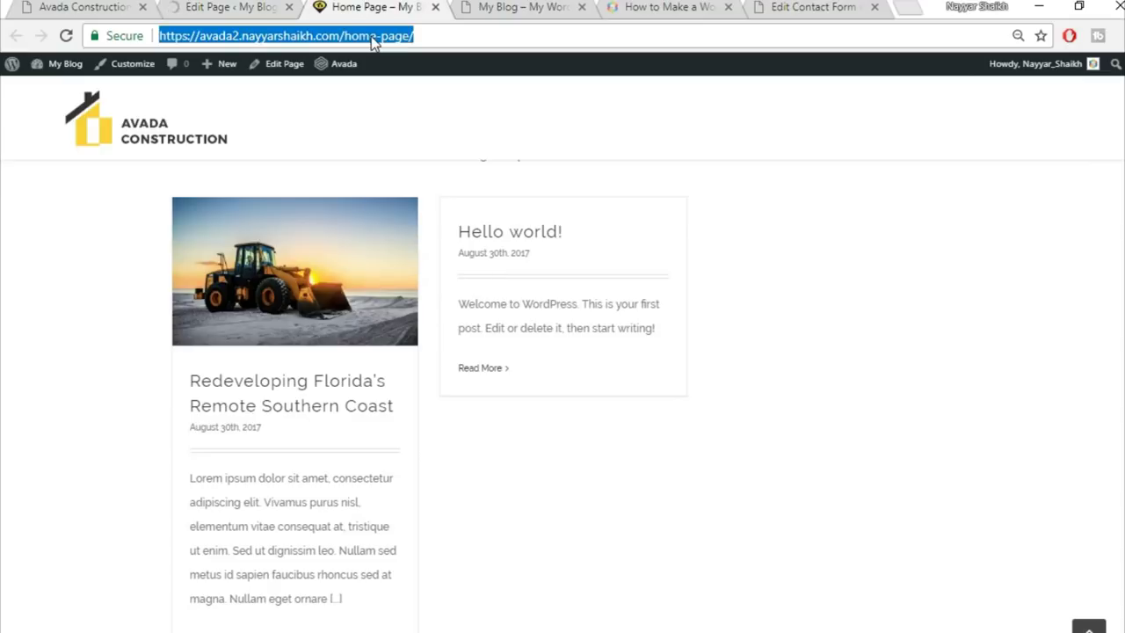
key(Return)
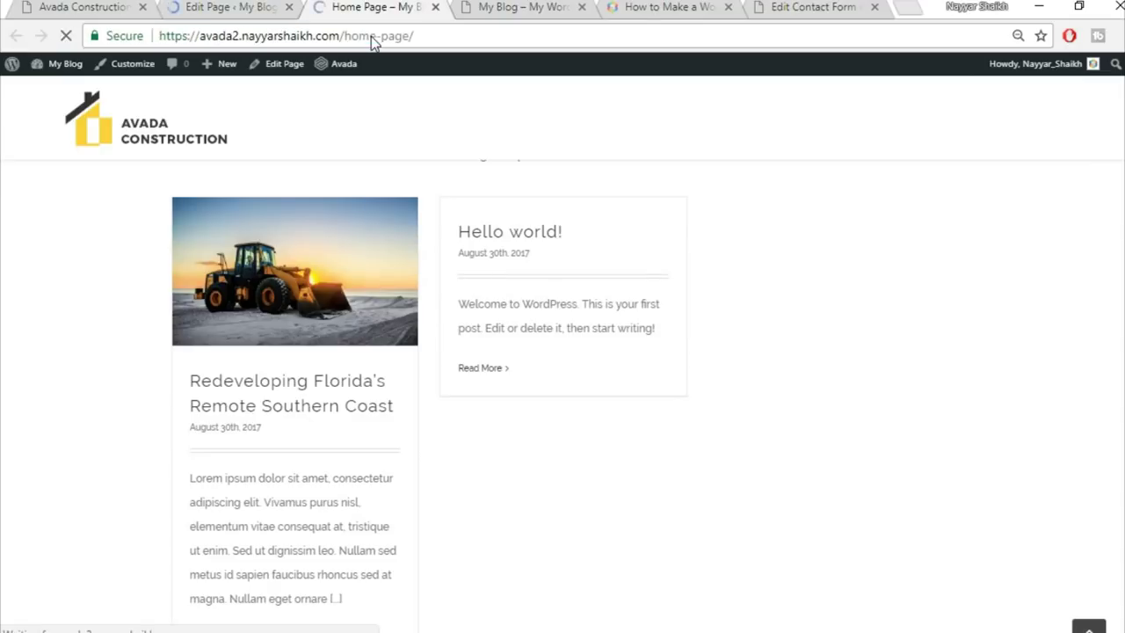
scroll(458, 283, down, 5)
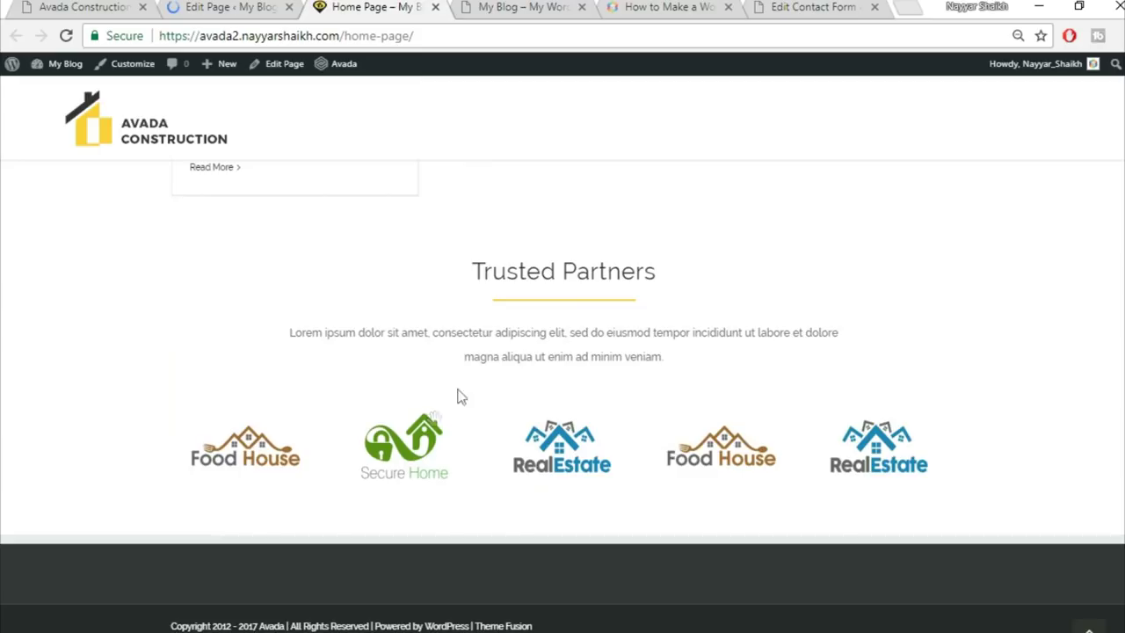
Compare the live Trusted Partners logo carousel against the demo site's version
click(114, 6)
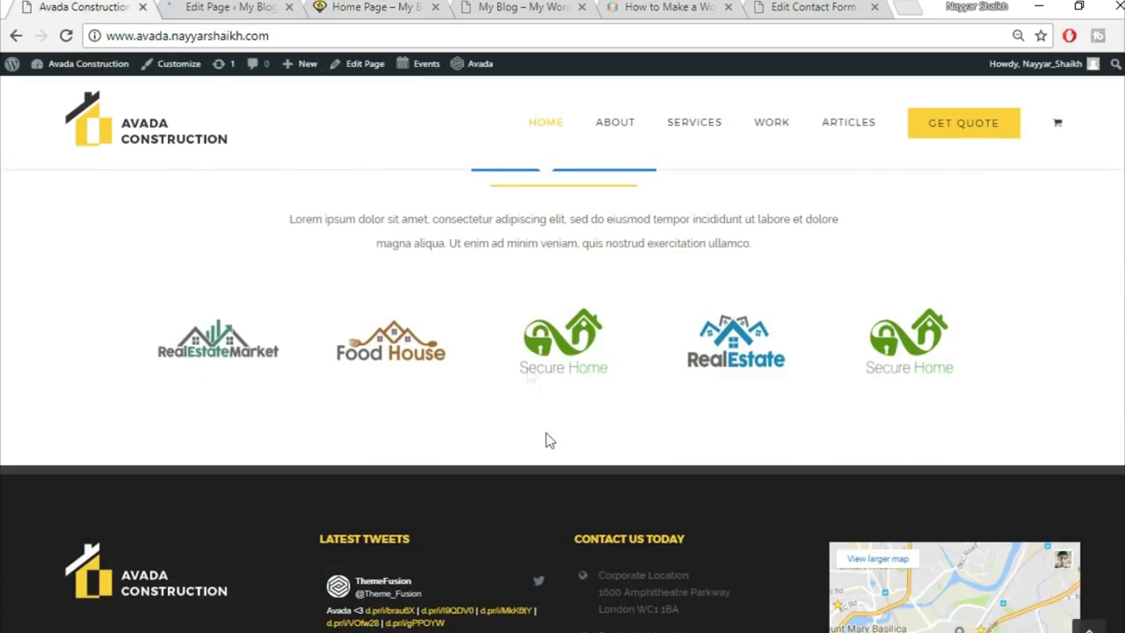
scroll(546, 432, up, 2)
triple_click(548, 438)
scroll(576, 446, up, 3)
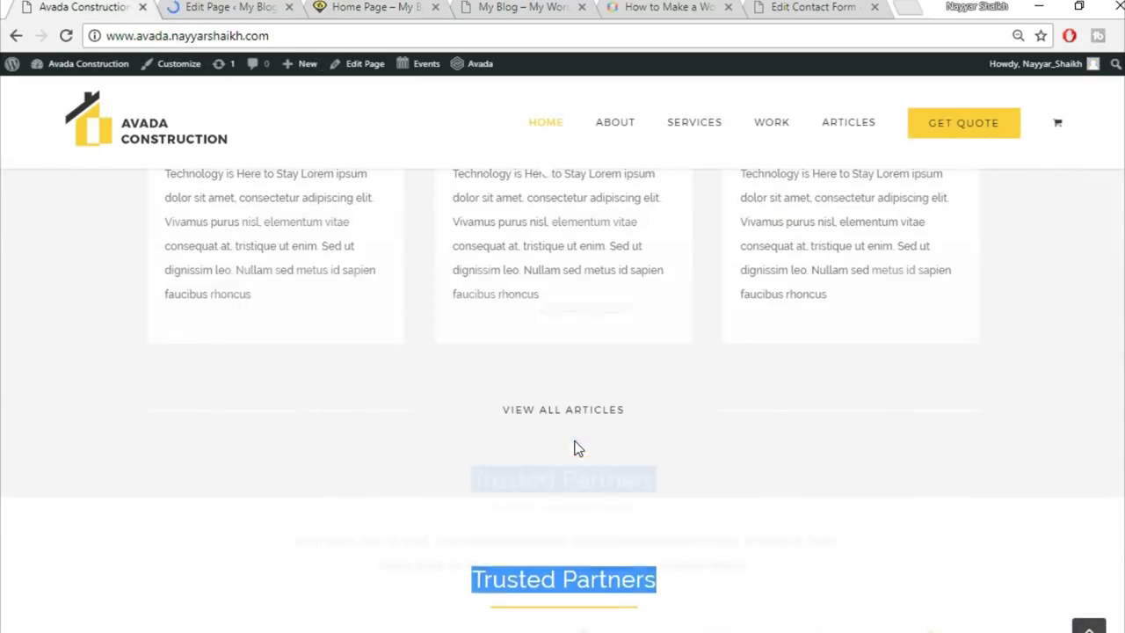
scroll(576, 447, down, 3)
scroll(651, 464, down, 2)
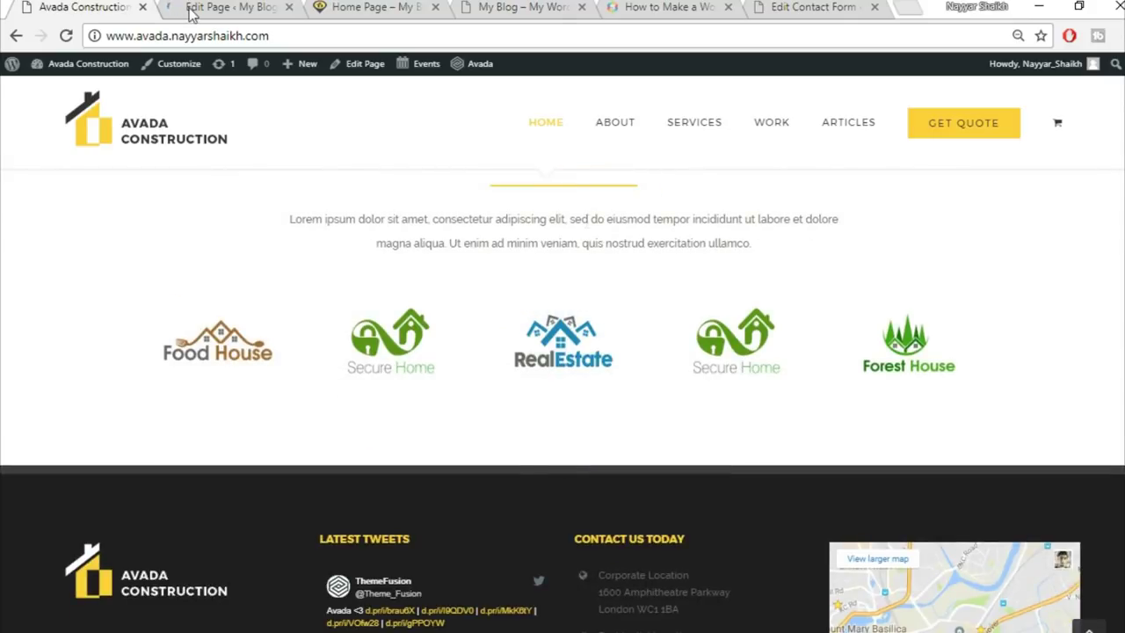
click(221, 8)
click(384, 5)
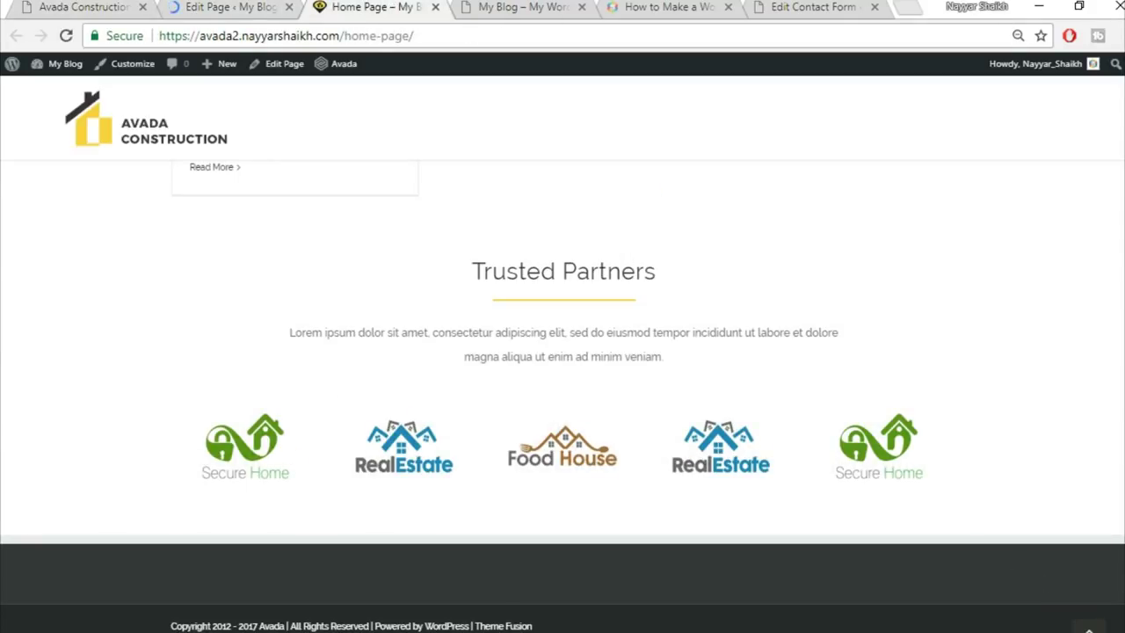
scroll(563, 396, up, 15)
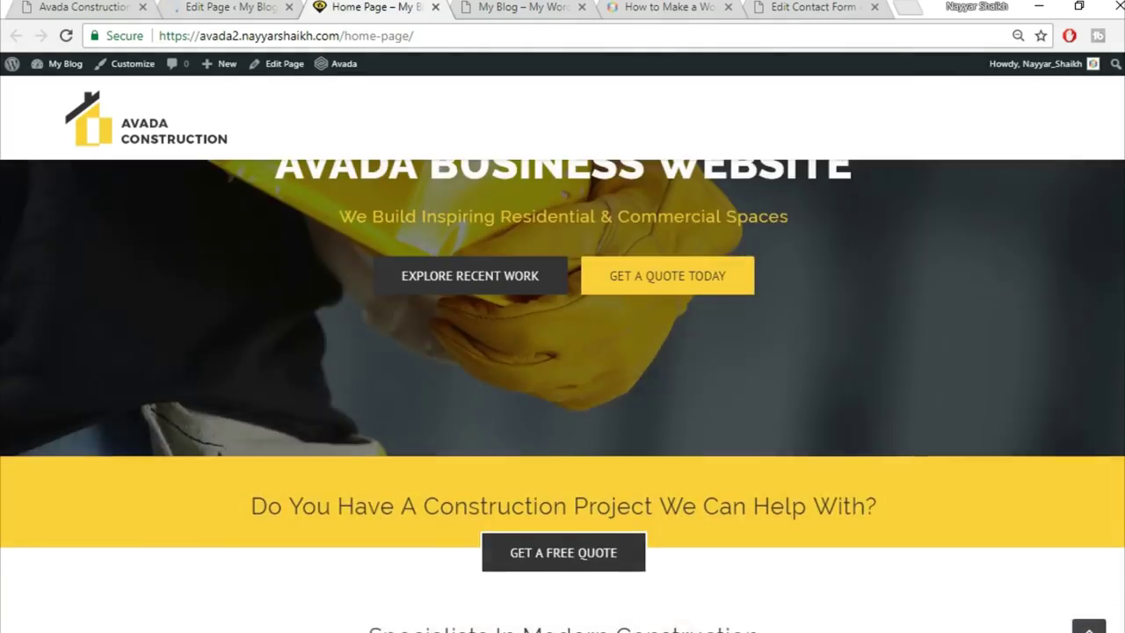
scroll(563, 395, up, 2)
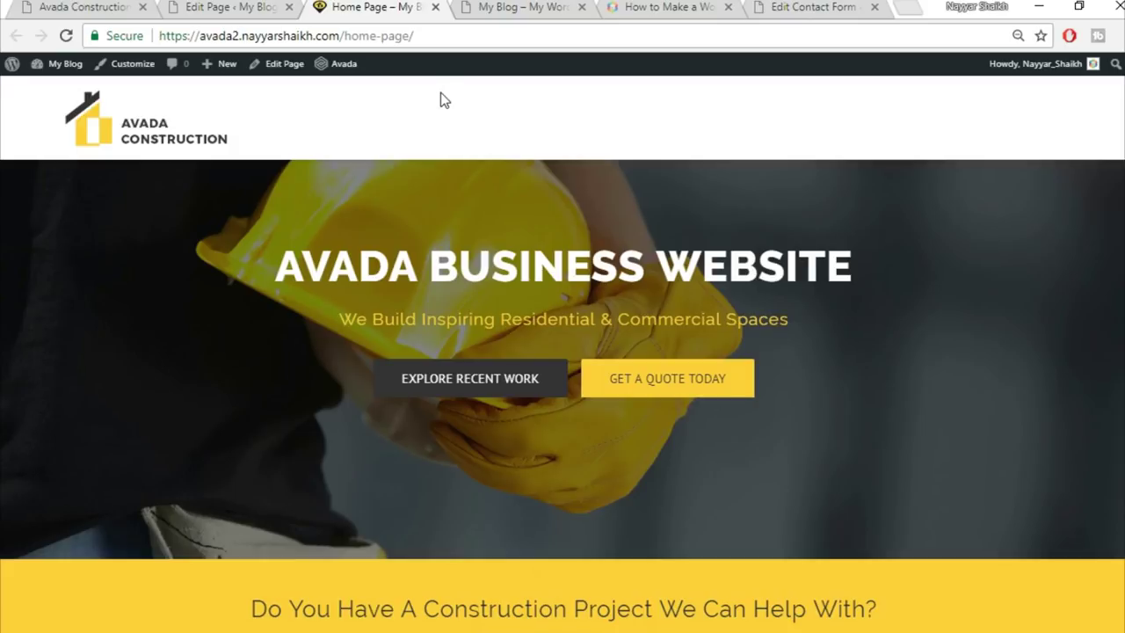
scroll(657, 522, down, 2)
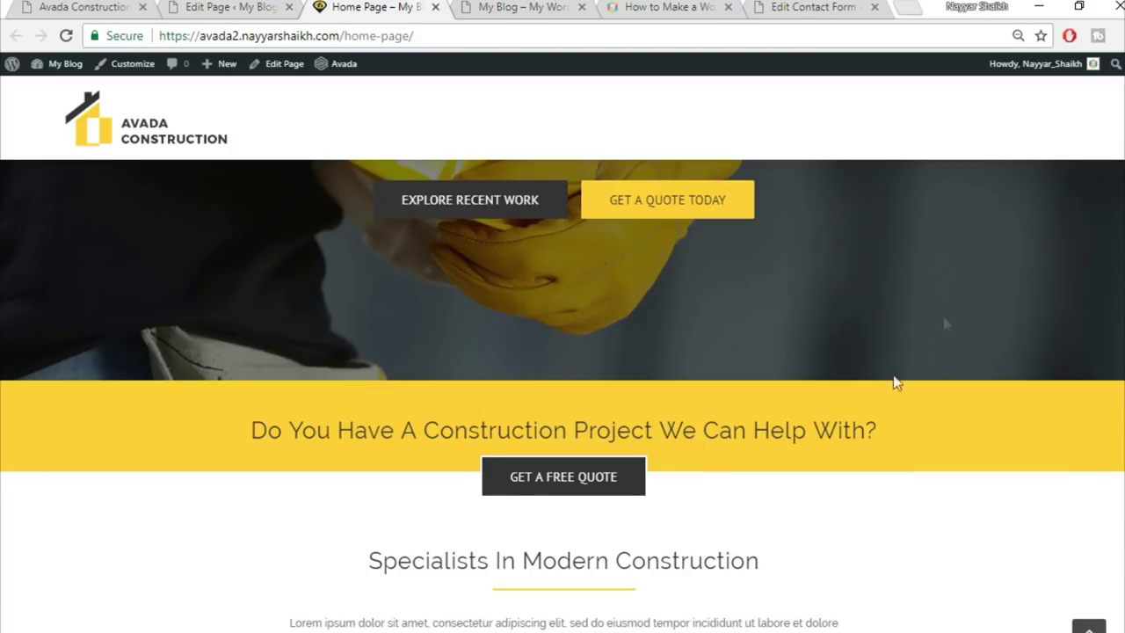
scroll(562, 396, up, 2)
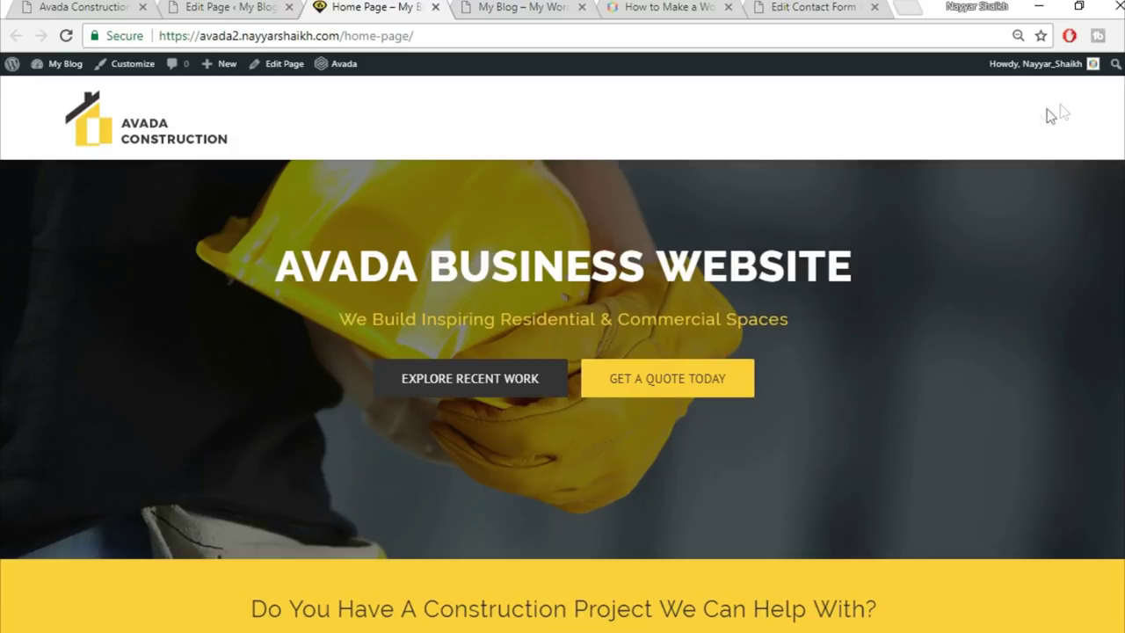
Open the demo site's About page for reference and return to the page editor
click(82, 4)
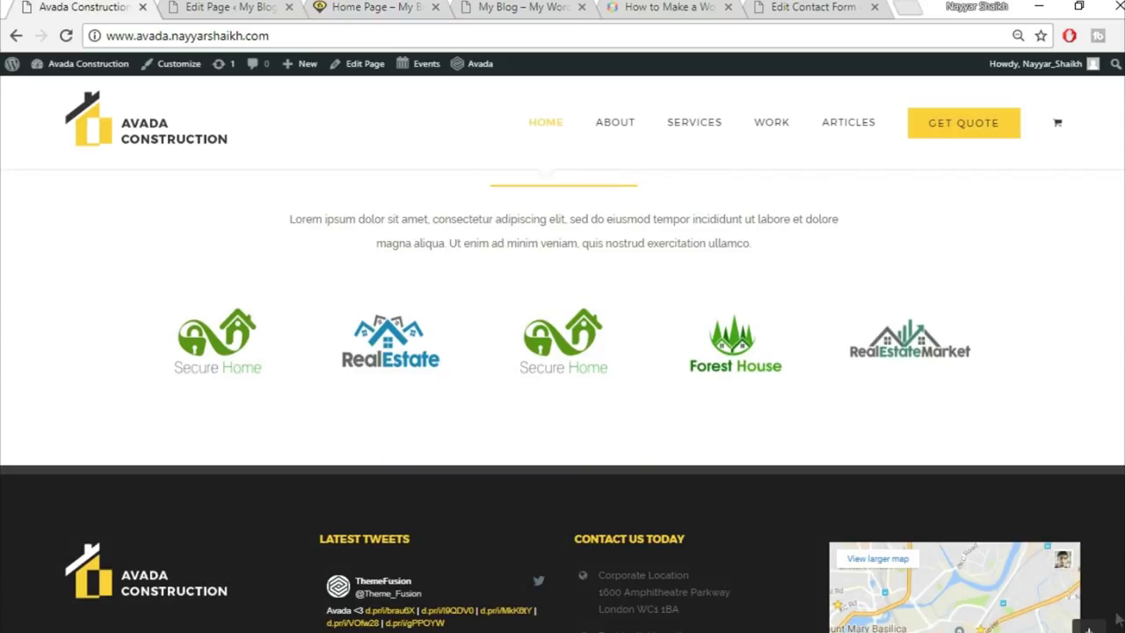
click(1089, 626)
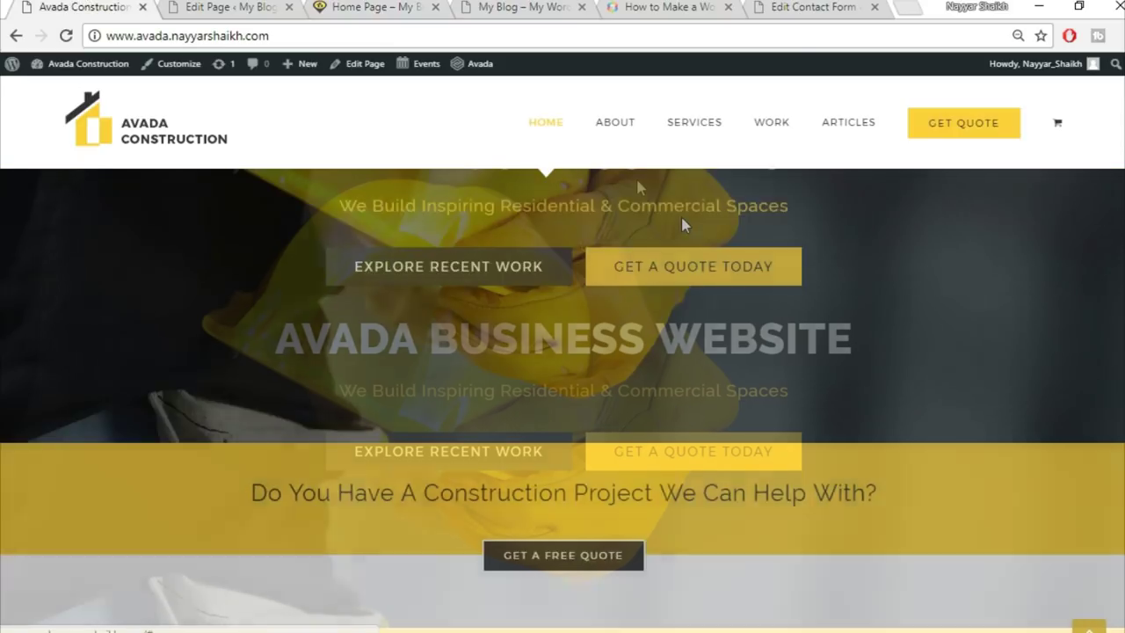
click(605, 128)
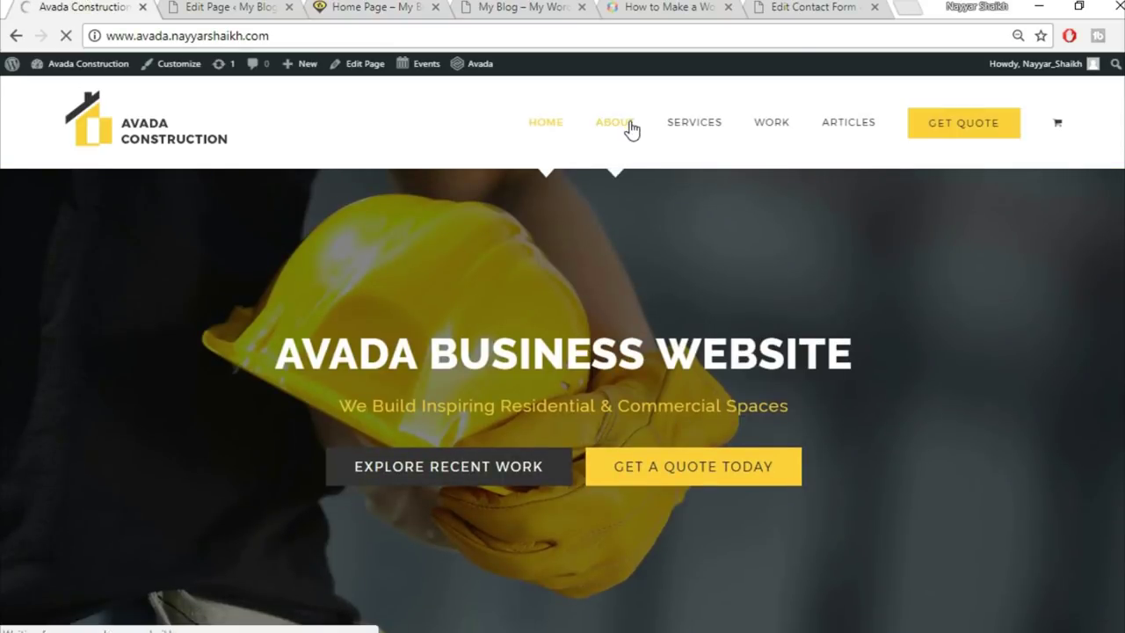
click(223, 8)
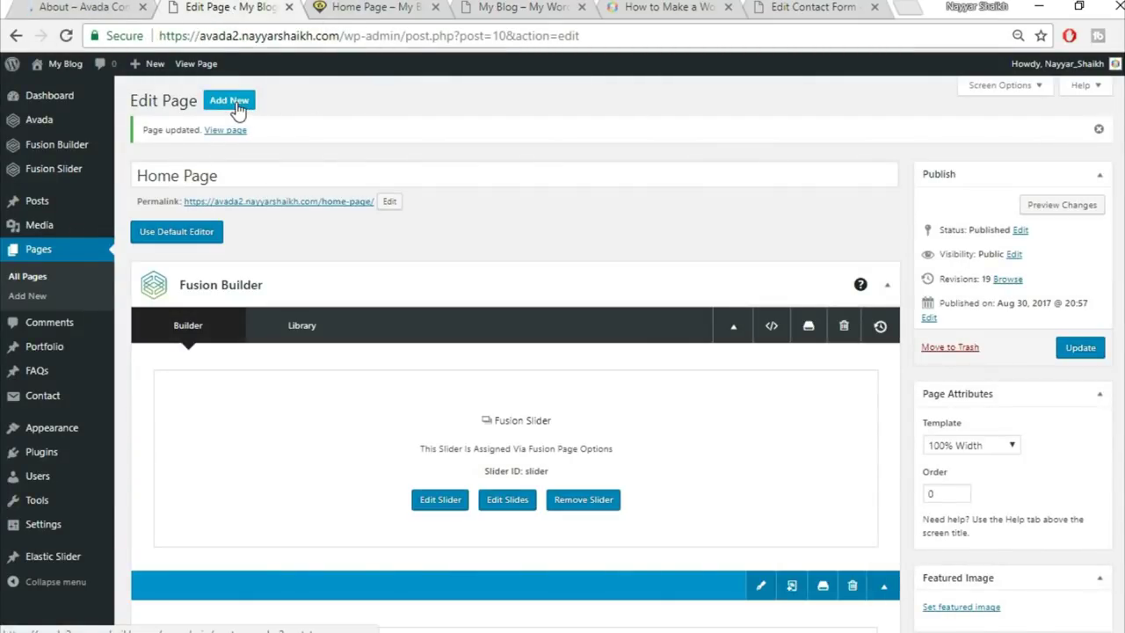
Create a new page titled 'About' using the 100% Width template
click(230, 101)
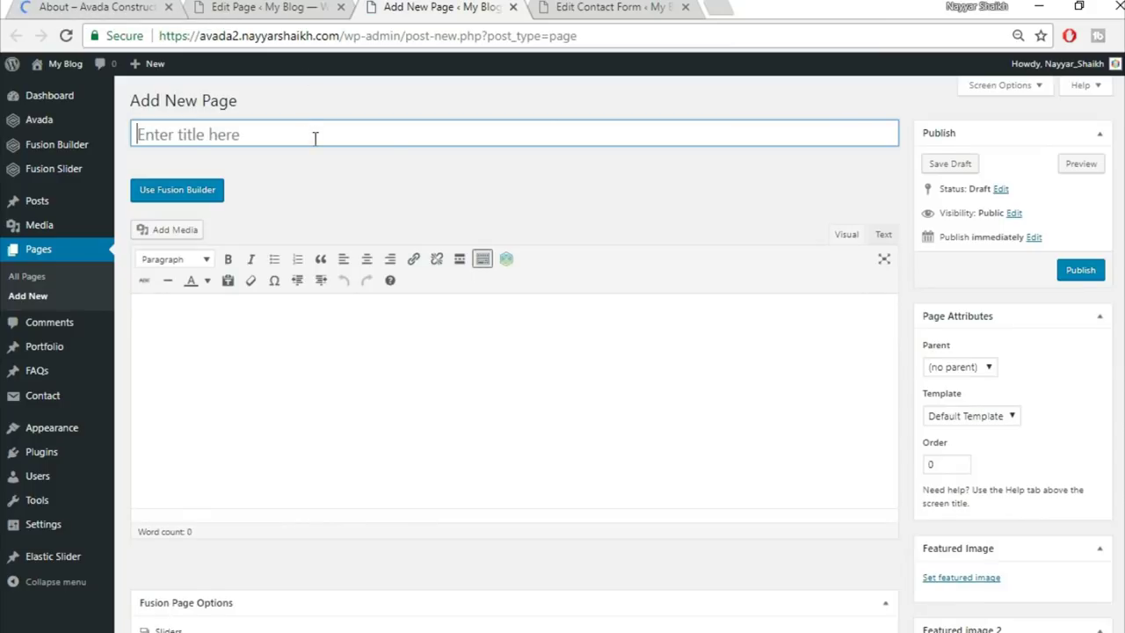
text(About)
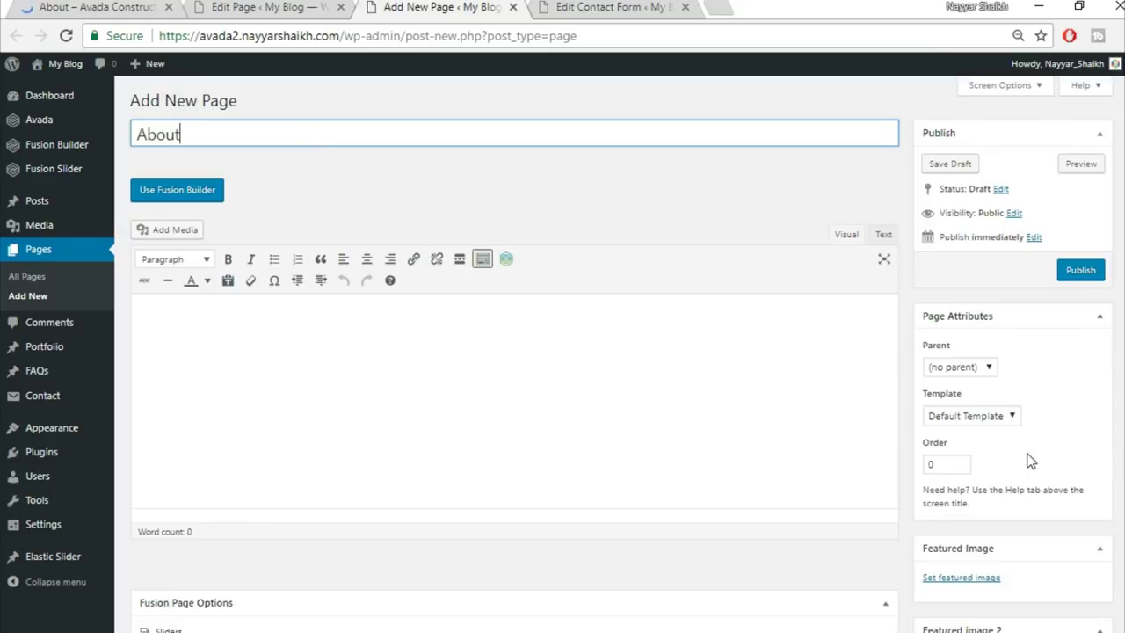
click(986, 416)
click(975, 445)
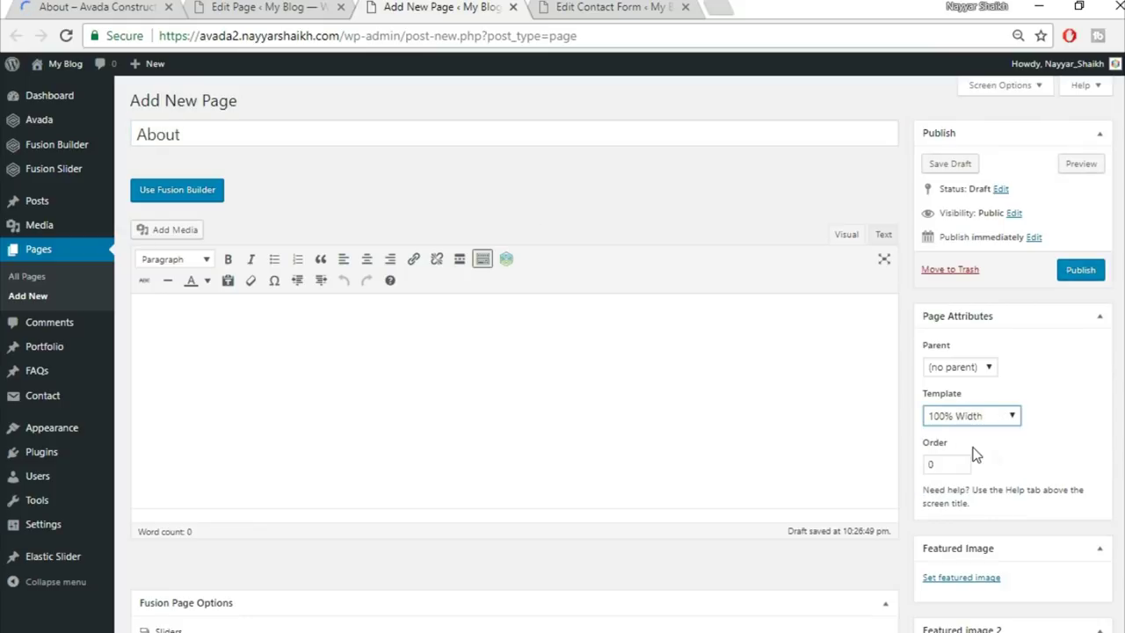
Set the page's Slider Type to Fusion Slider and choose the slider named 'Slider'
scroll(397, 519, down, 3)
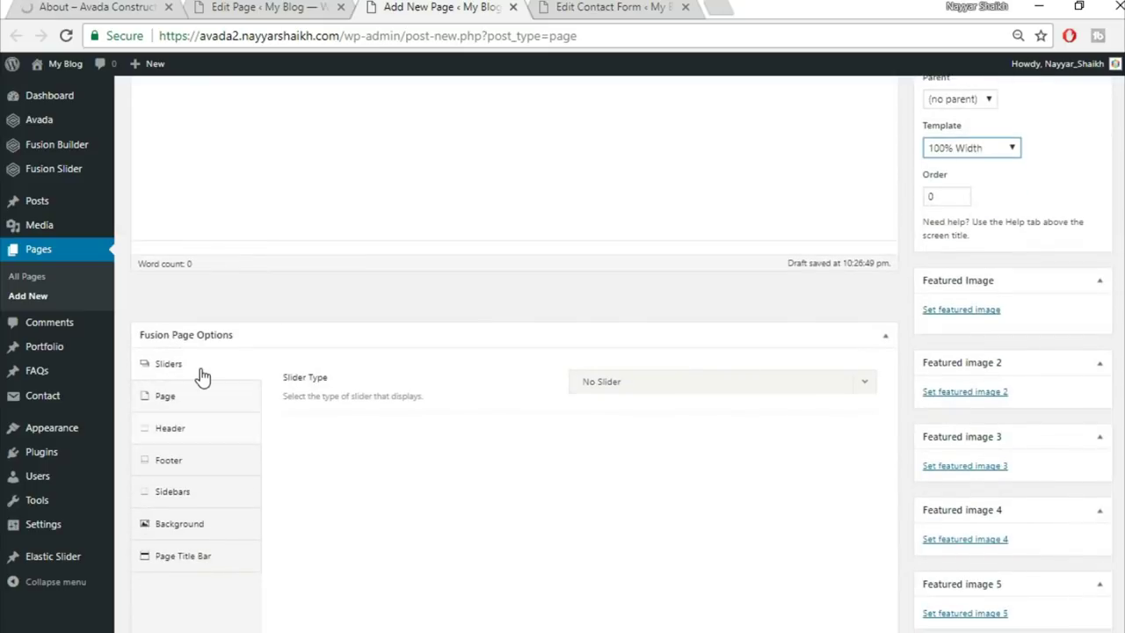
click(703, 392)
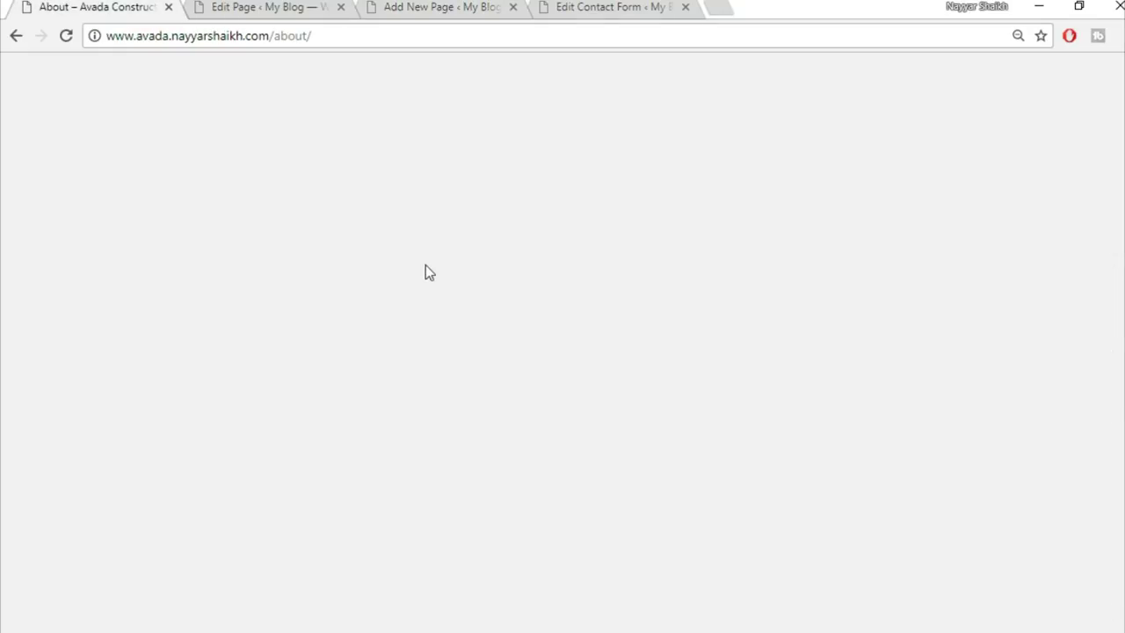
scroll(593, 452, down, 4)
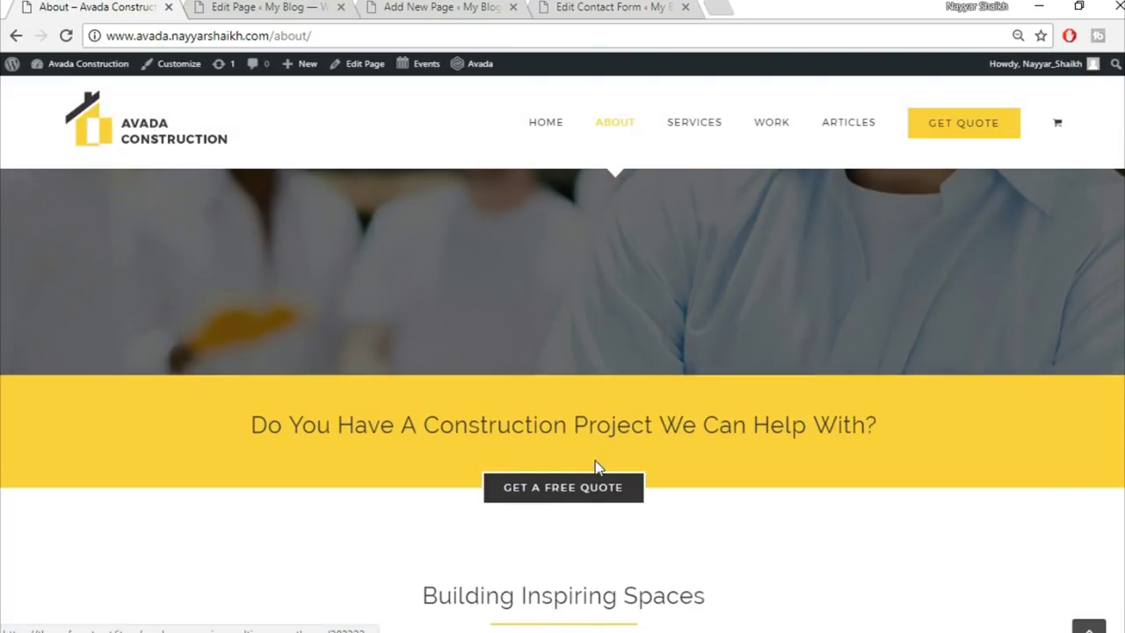
click(264, 7)
scroll(648, 470, down, 2)
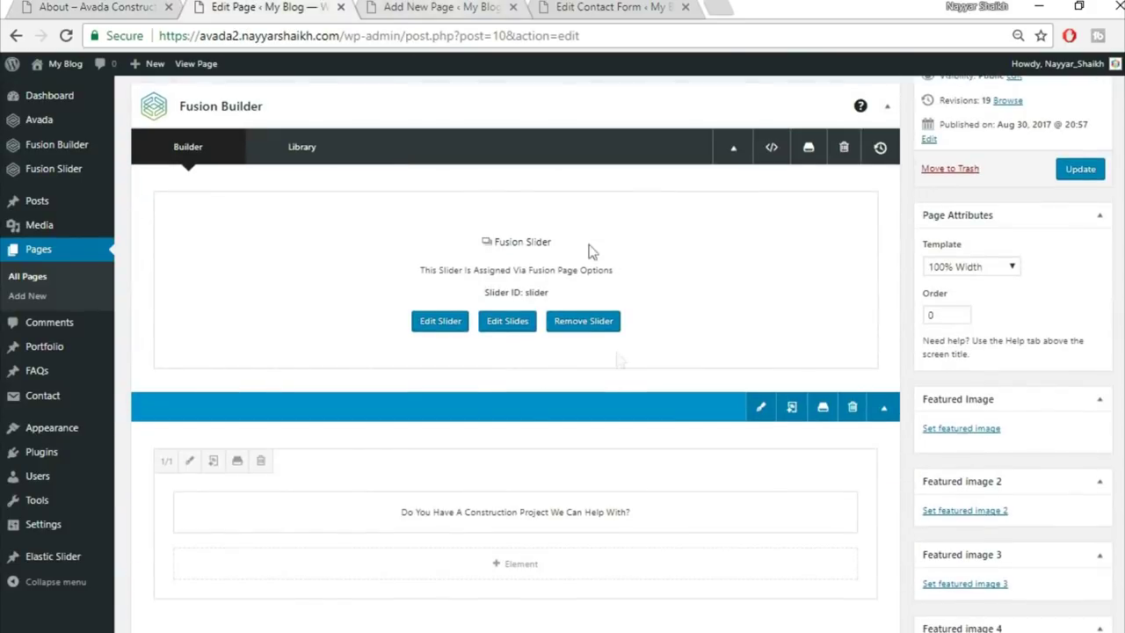
scroll(618, 362, down, 3)
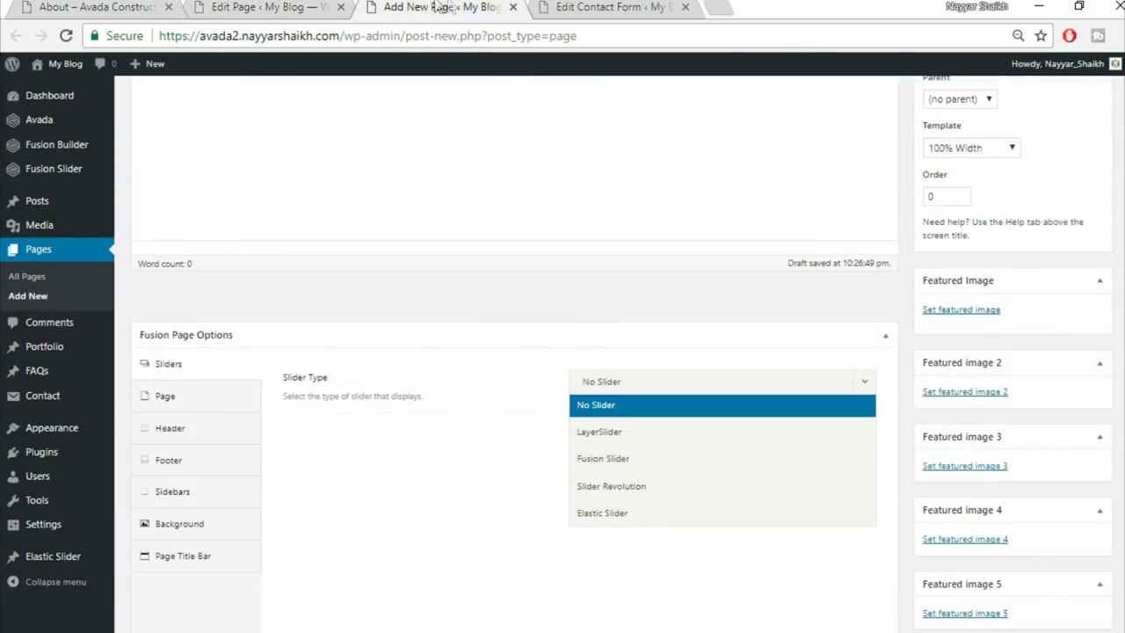
drag(446, 9, 195, 16)
key(ctrl+4)
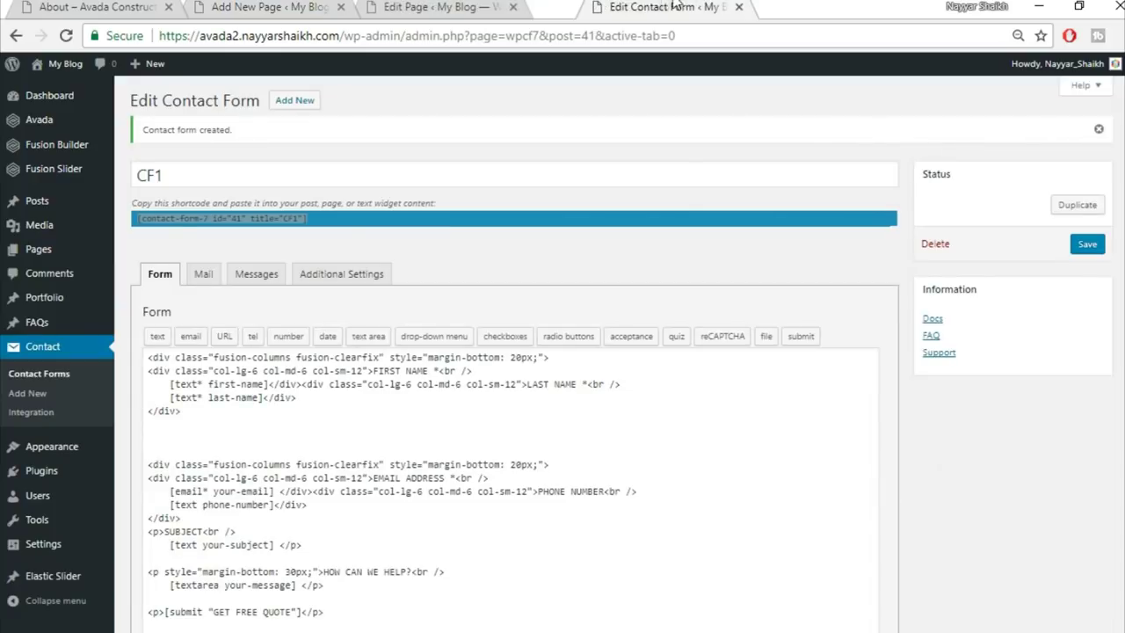
click(208, 7)
click(662, 457)
click(665, 440)
click(665, 484)
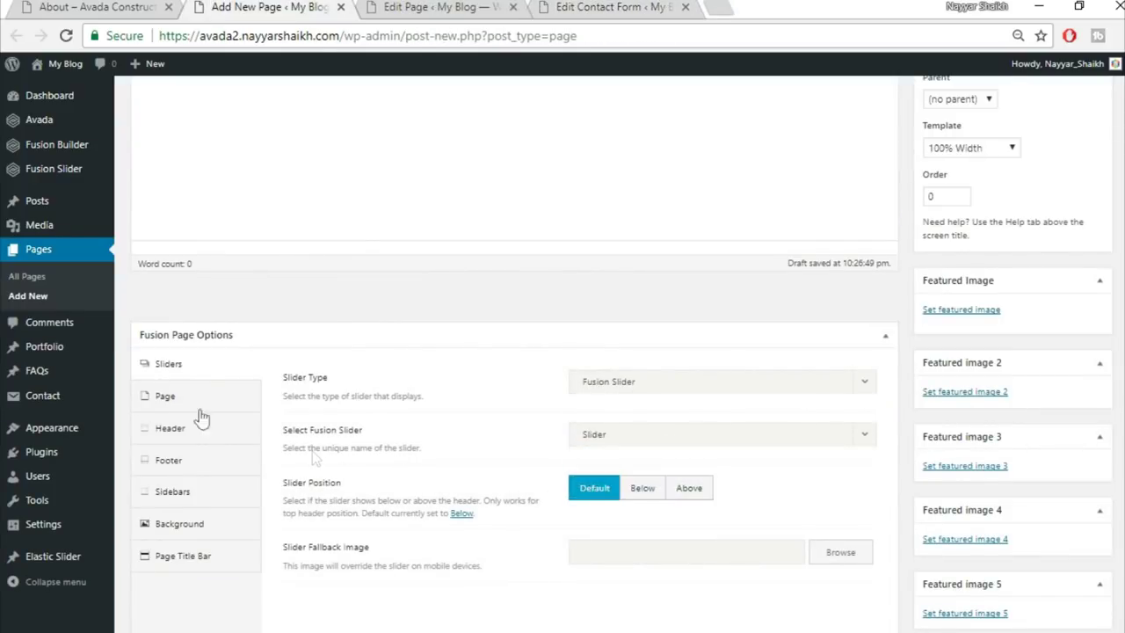
Set the page content padding to 0 top and bottom and hide the Page Title Bar
click(146, 402)
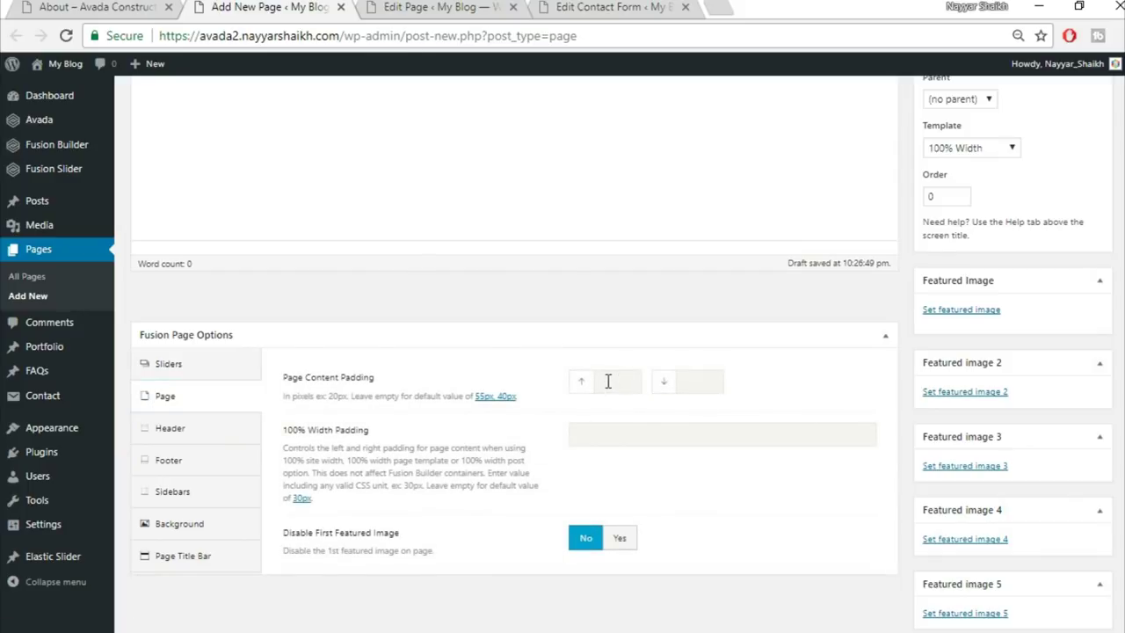
key(Tab)
text(0)
click(618, 335)
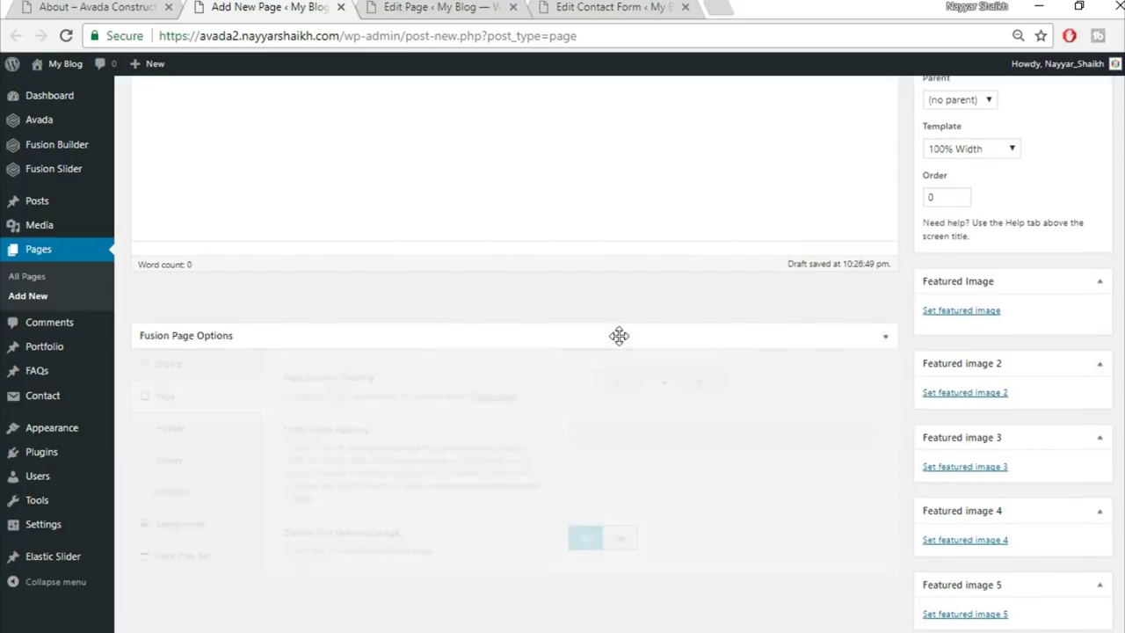
click(889, 342)
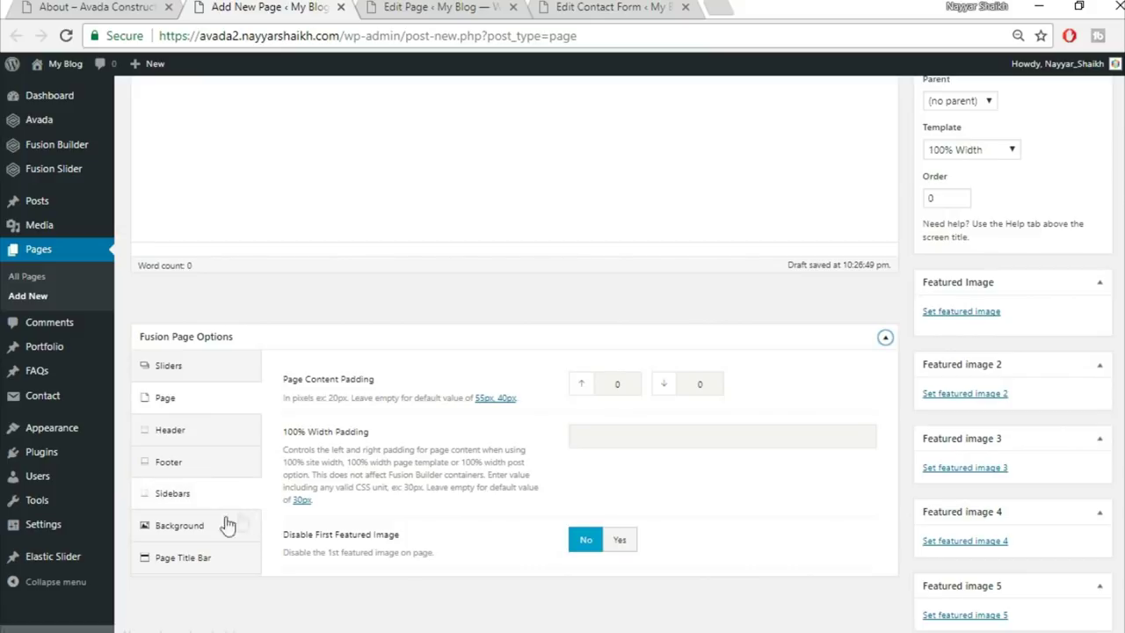
click(219, 570)
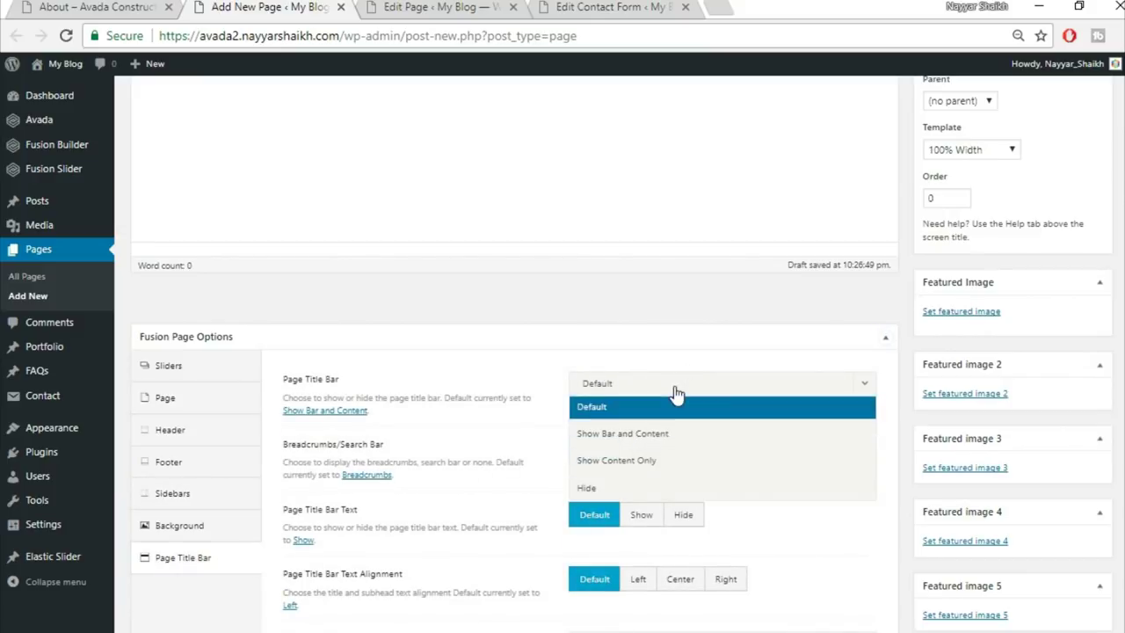
click(630, 489)
Switch the About page to Fusion Builder and compare it with the demo About page
scroll(514, 352, up, 3)
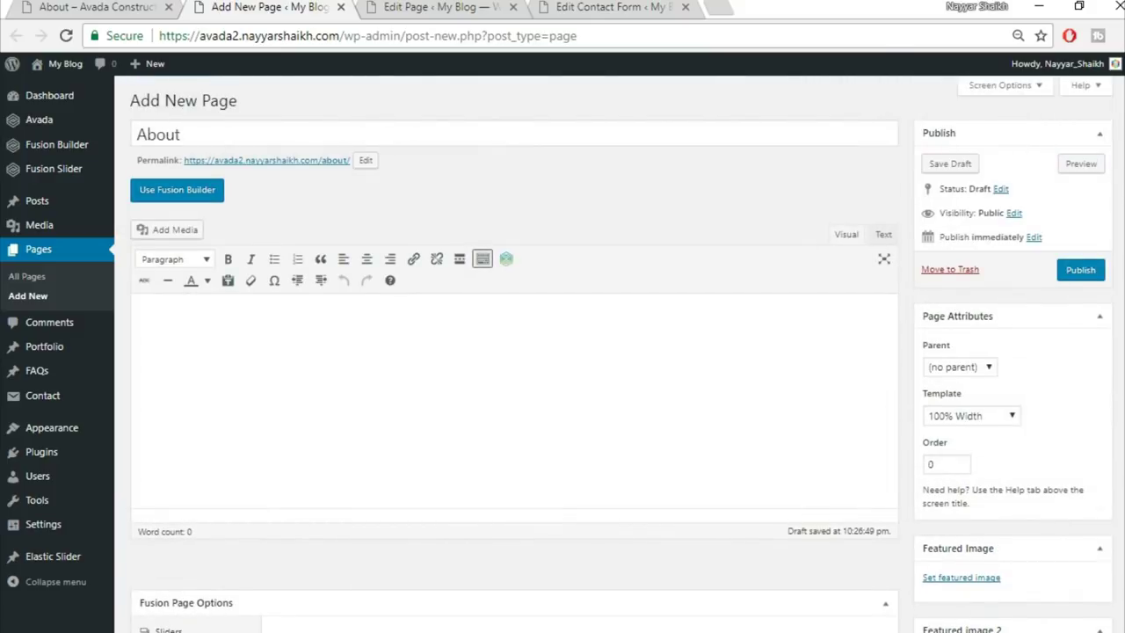
click(177, 190)
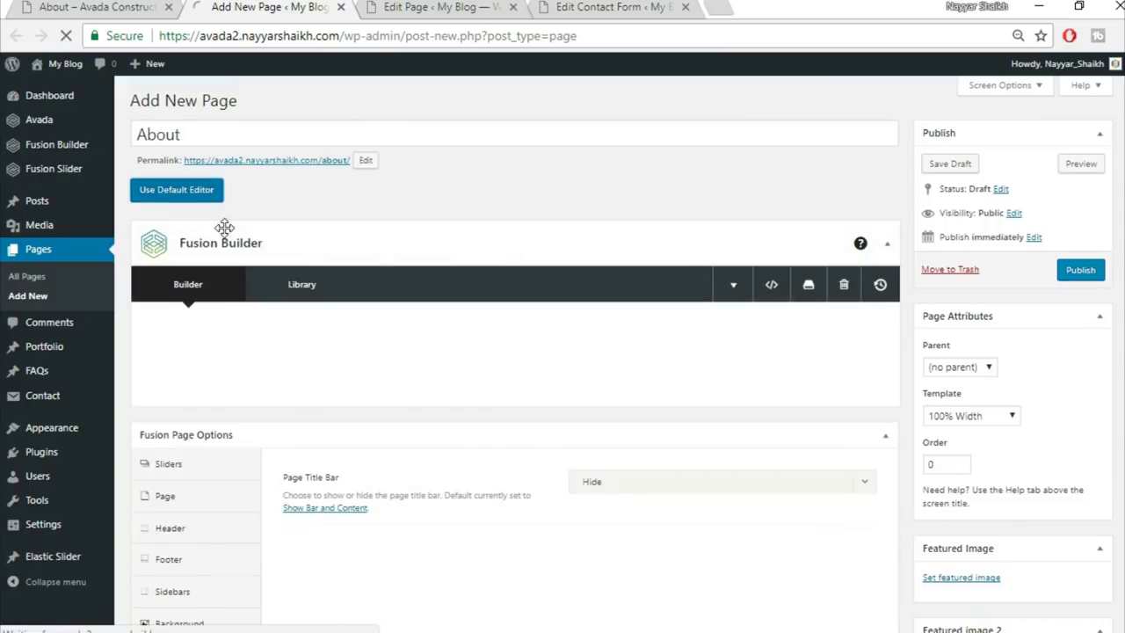
key(ctrl+1)
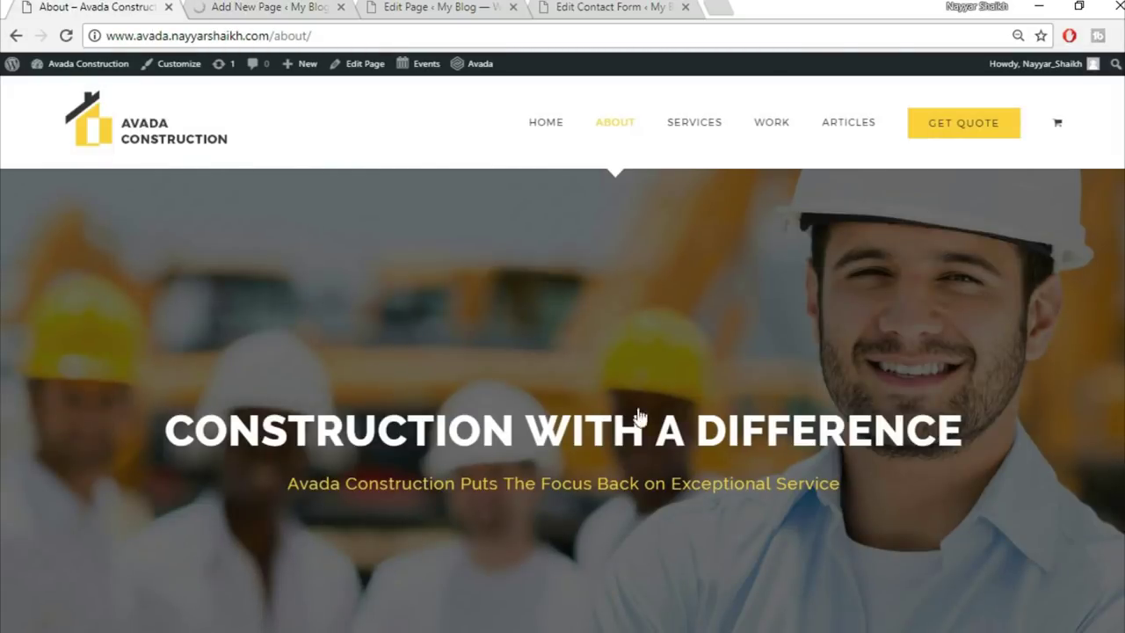
click(272, 6)
click(66, 4)
Insert the saved library containers Top1 and Top2 into the About page
scroll(686, 369, down, 5)
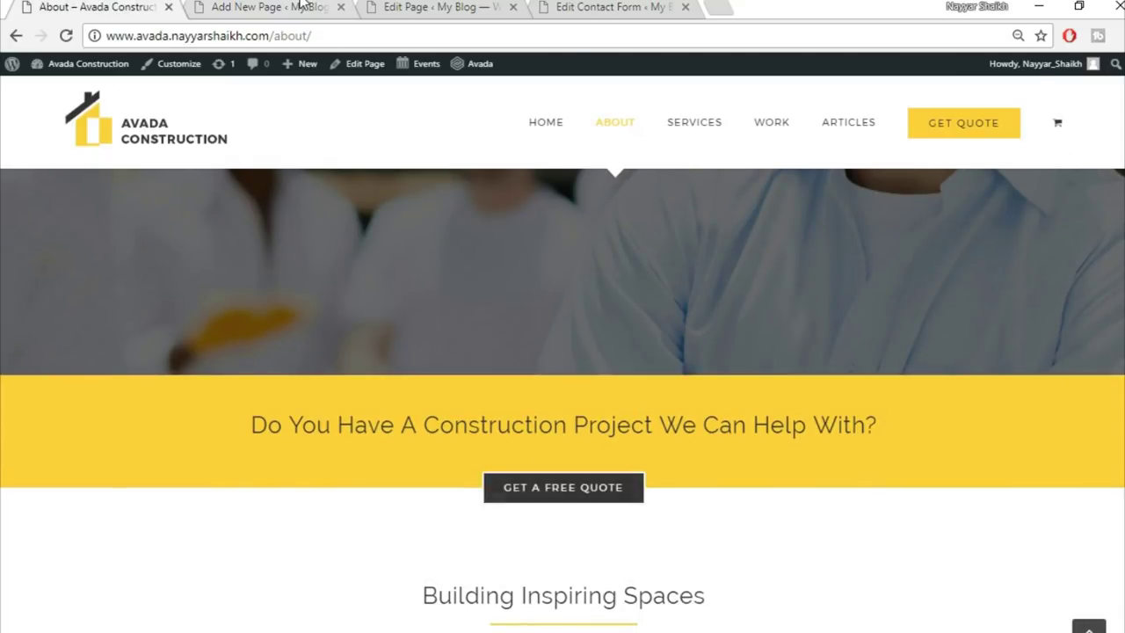
key(ctrl+2)
scroll(779, 466, down, 2)
click(486, 267)
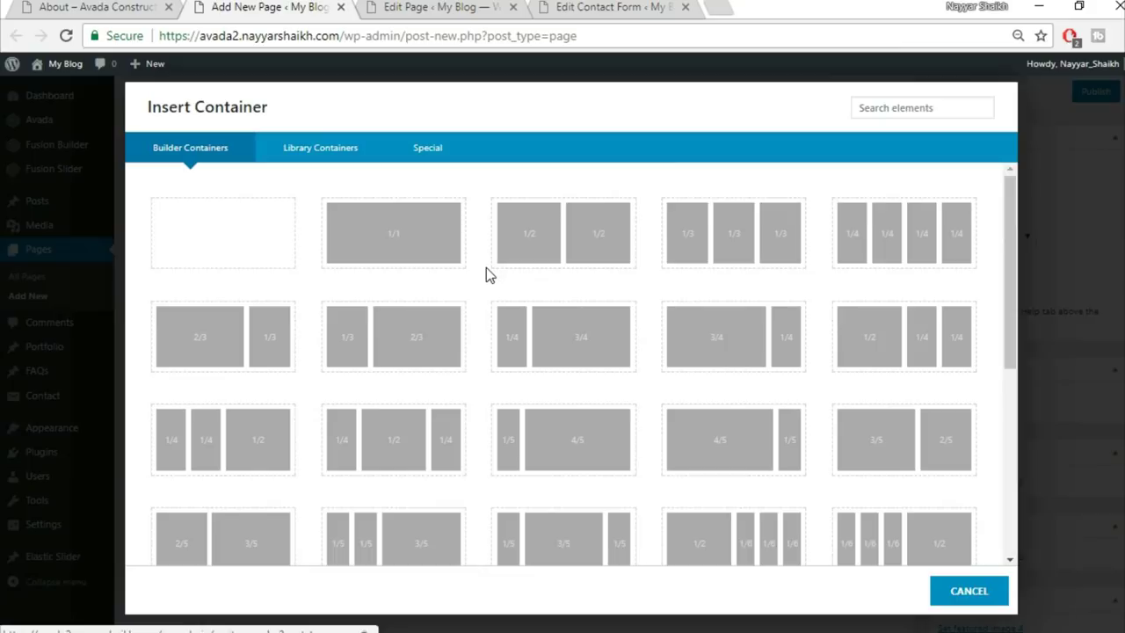
click(348, 153)
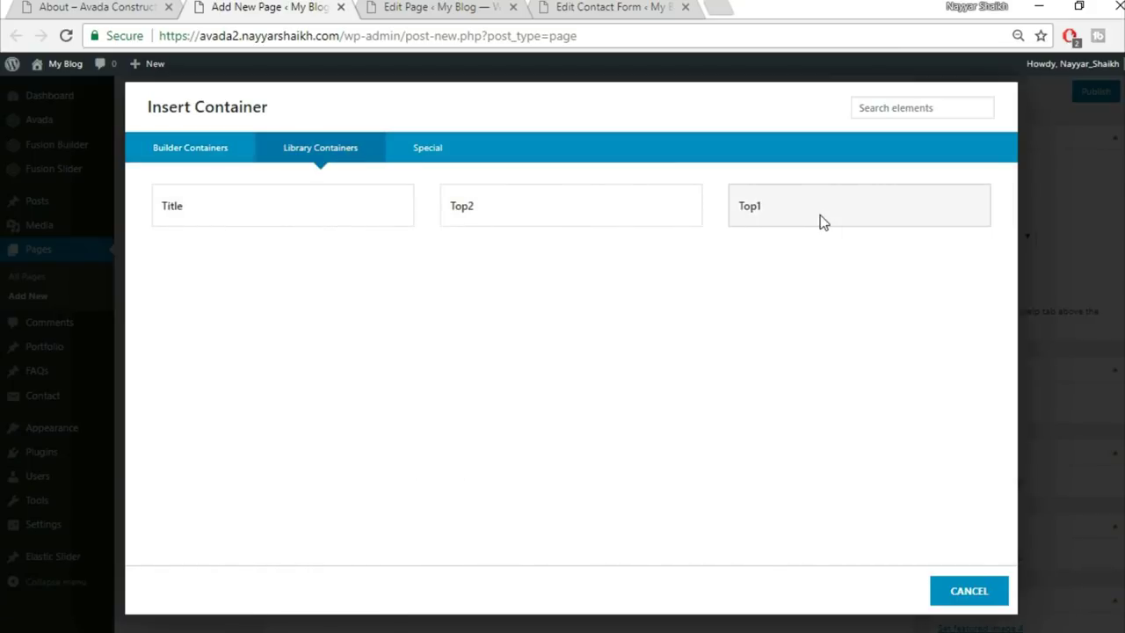
click(822, 219)
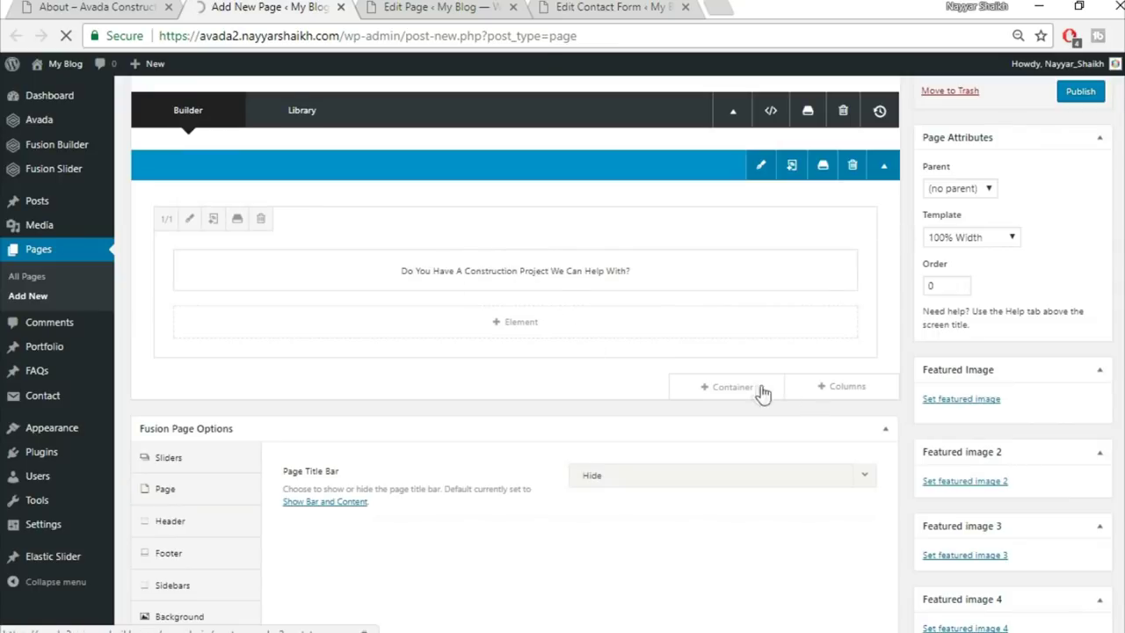
click(760, 389)
click(372, 155)
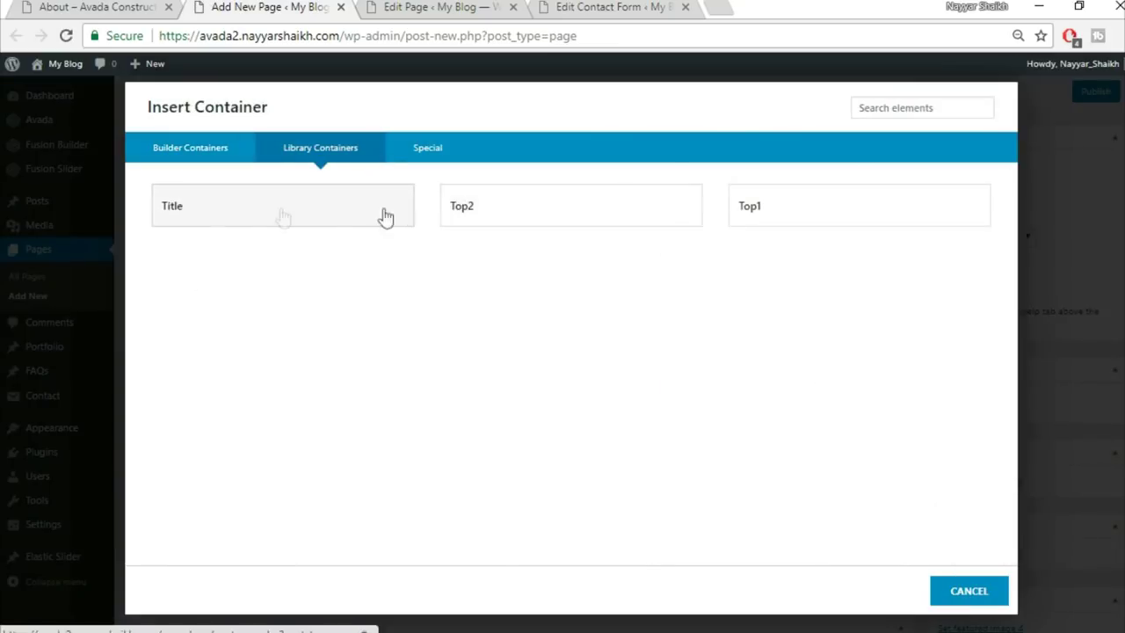
click(587, 216)
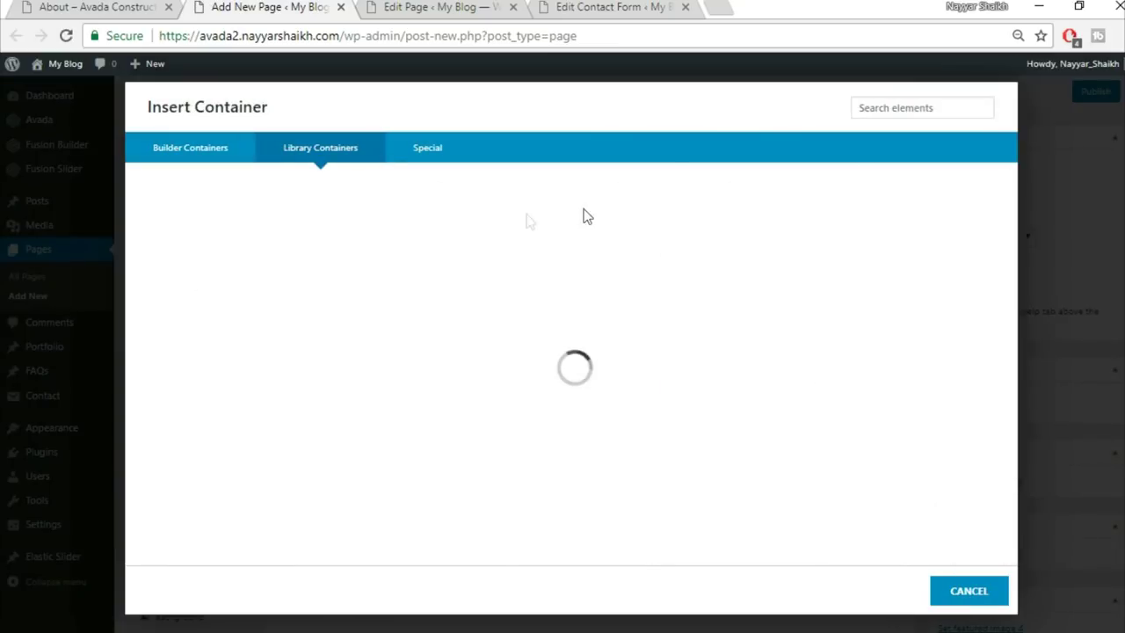
Check the demo About page, then insert the saved Title container below
click(95, 6)
scroll(683, 519, down, 4)
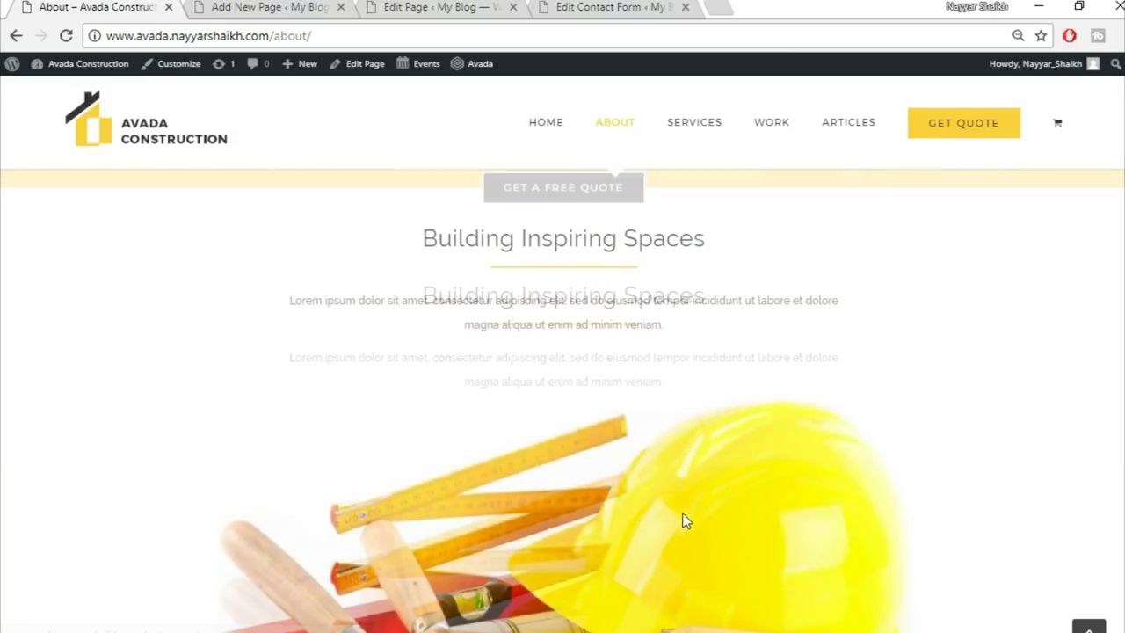
click(235, 5)
scroll(592, 603, down, 3)
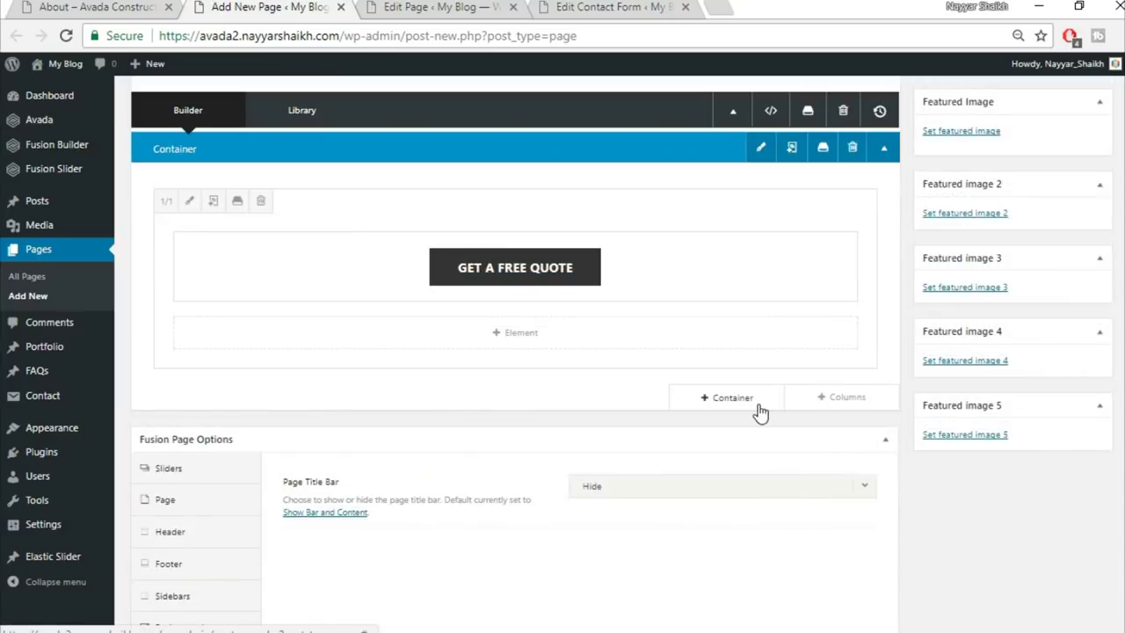
click(758, 410)
click(321, 159)
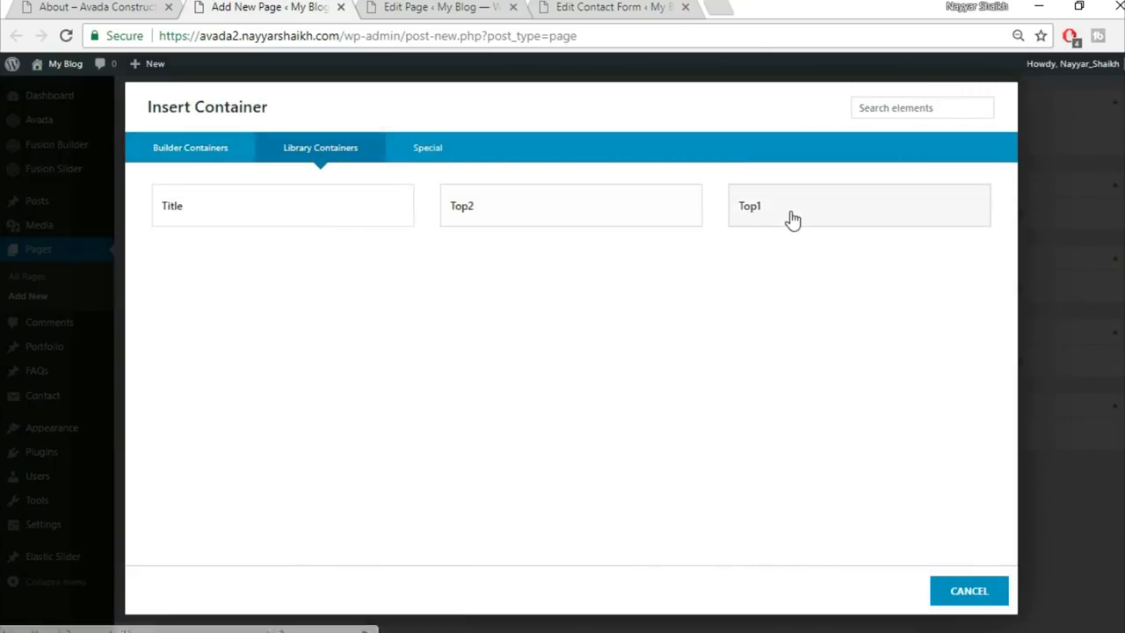
click(265, 209)
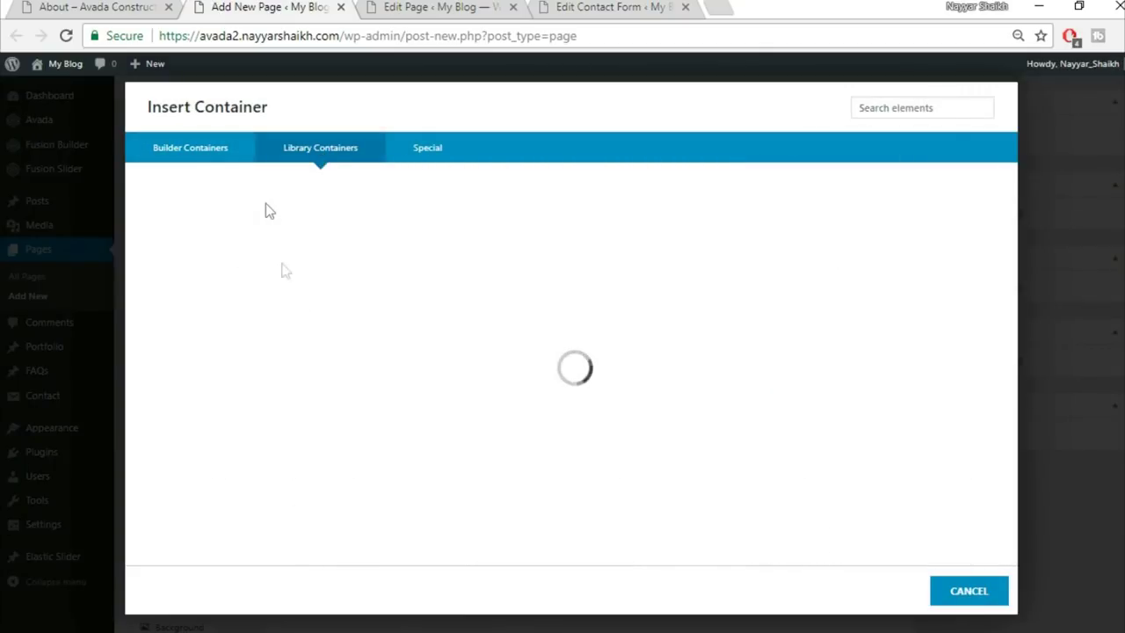
Replace the Title text block heading with 'Building Inspiring Spaces', centre it, and save
click(98, 7)
triple_click(749, 238)
key(ctrl+c)
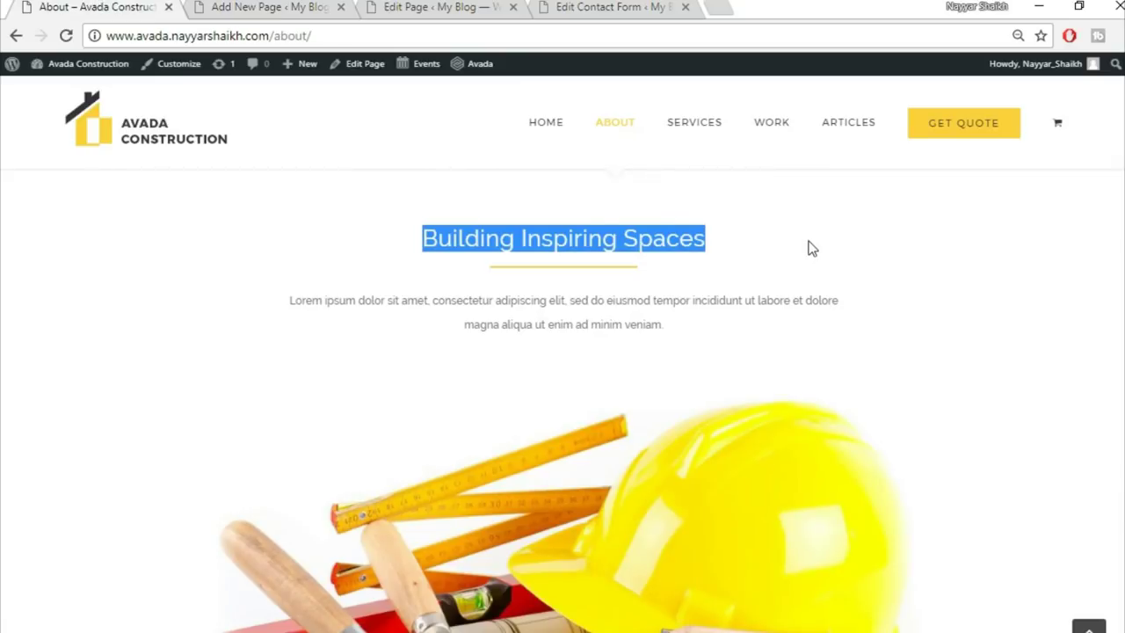
click(251, 7)
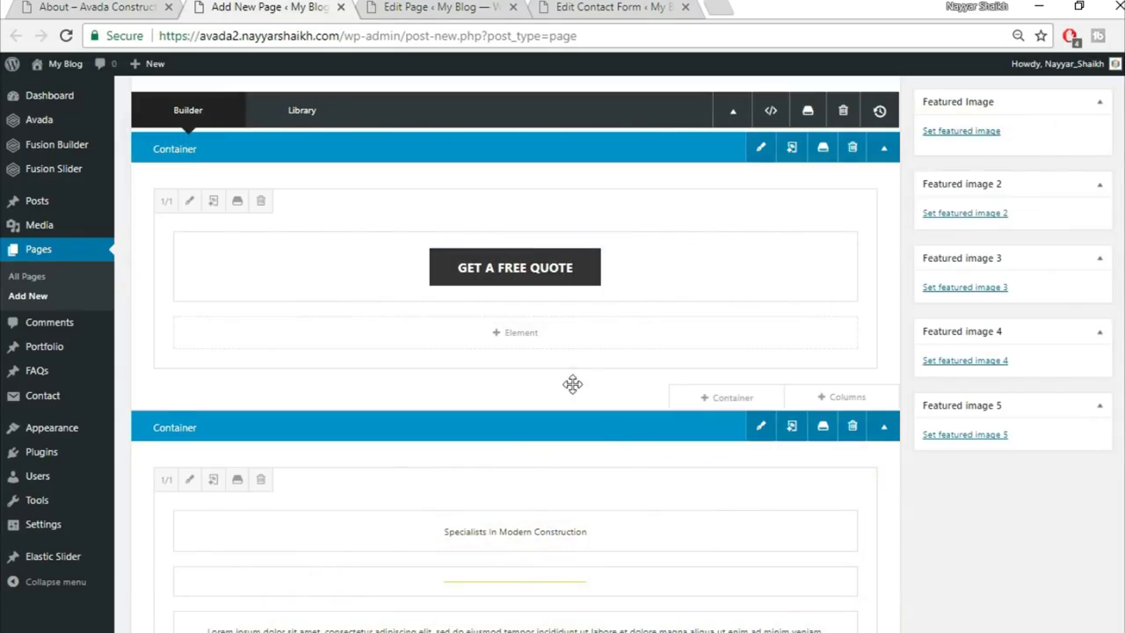
click(482, 264)
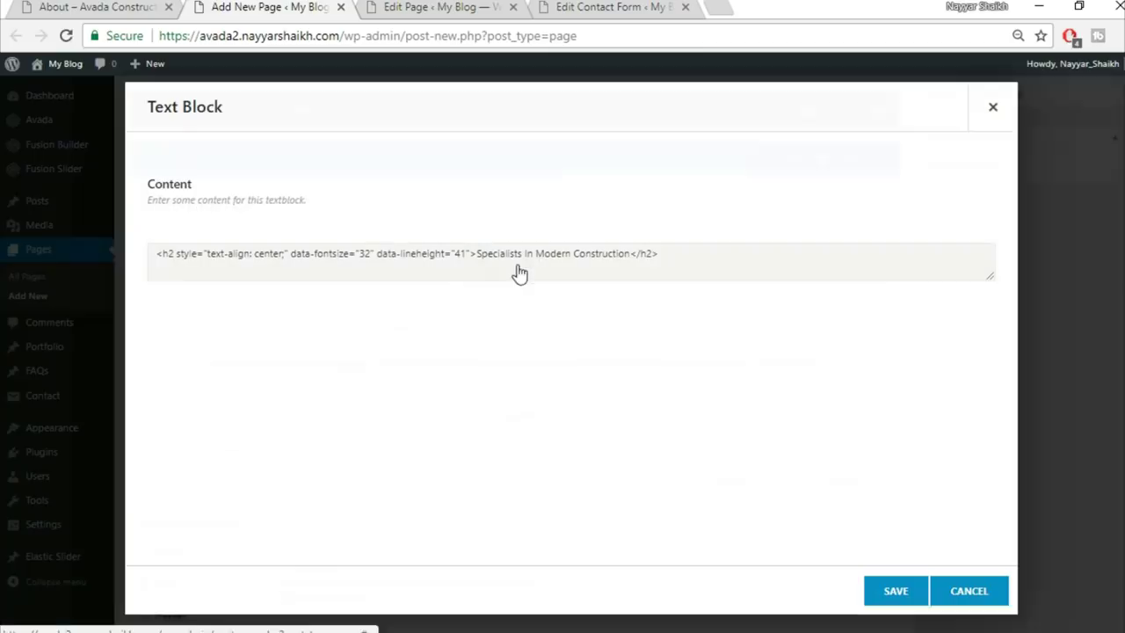
triple_click(490, 343)
key(ctrl+v)
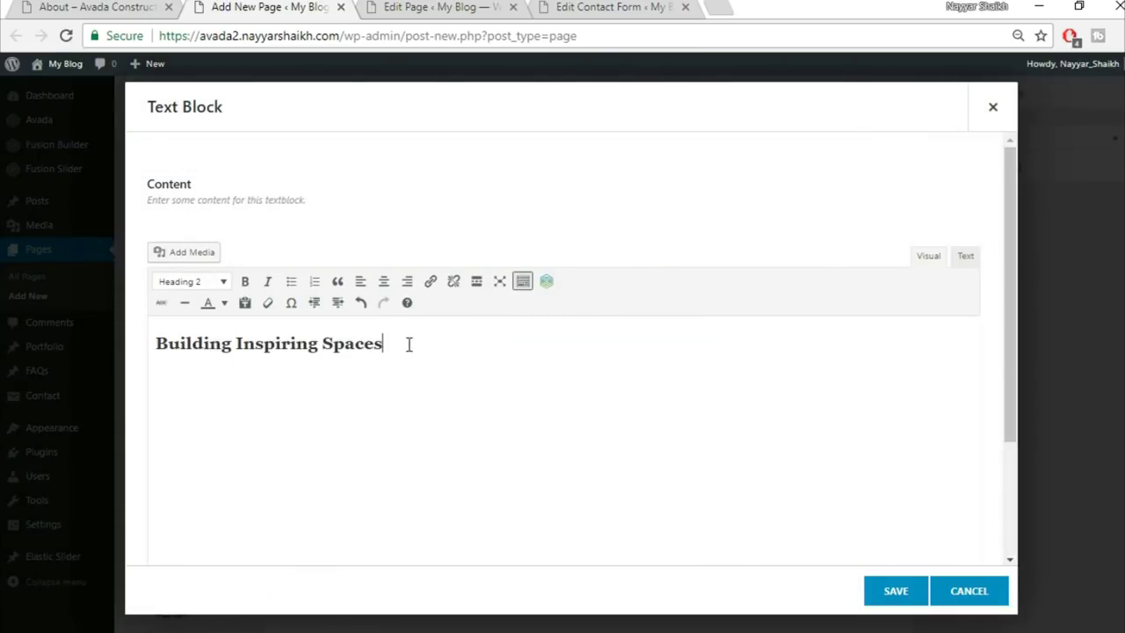
click(384, 281)
click(896, 593)
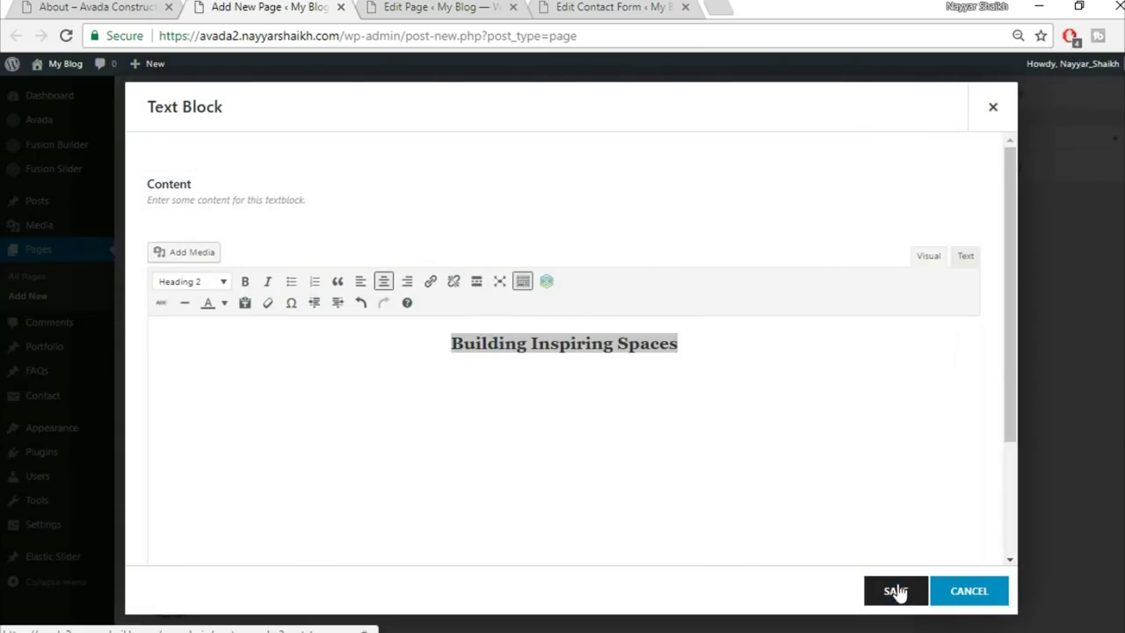
click(39, 6)
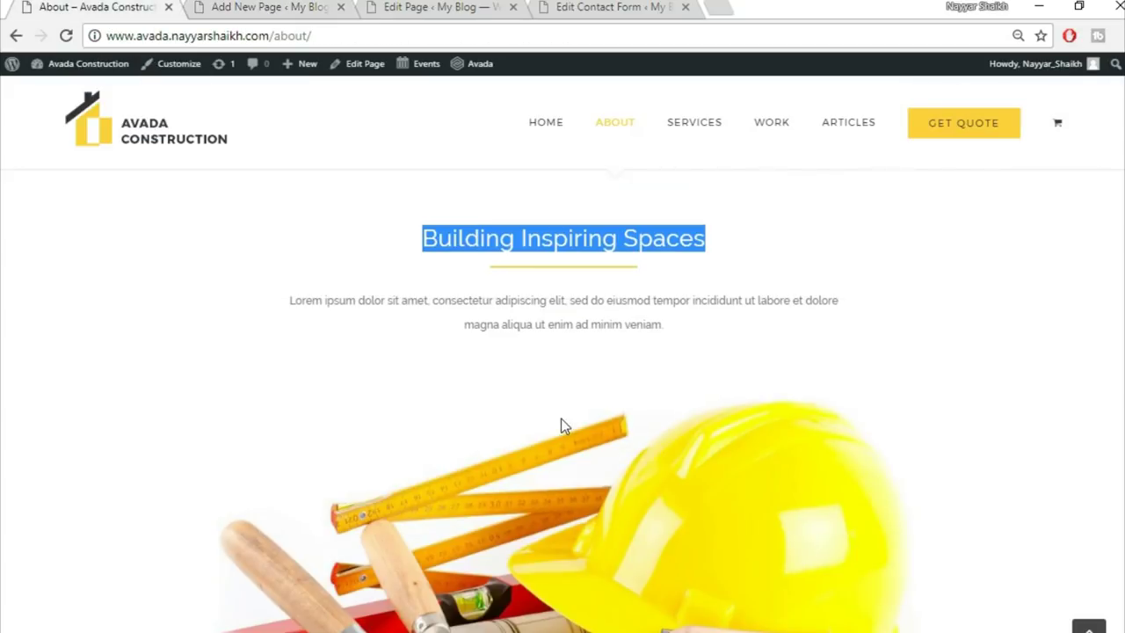
scroll(561, 418, down, 3)
click(299, 7)
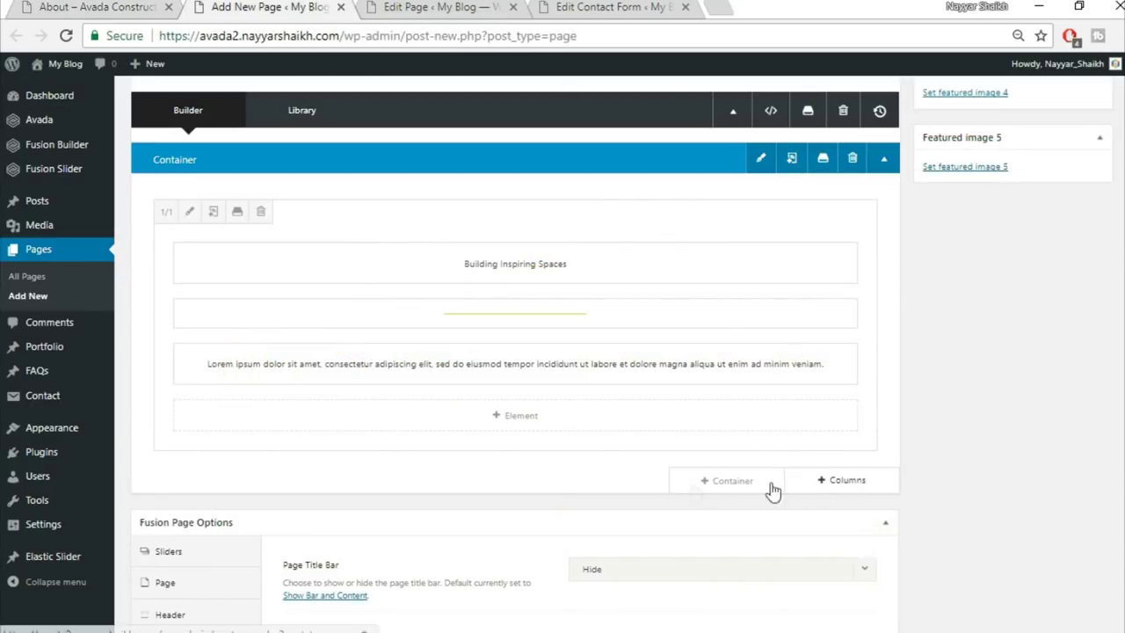
Add a full-width 1/1 column row holding an Image Frame element
click(841, 482)
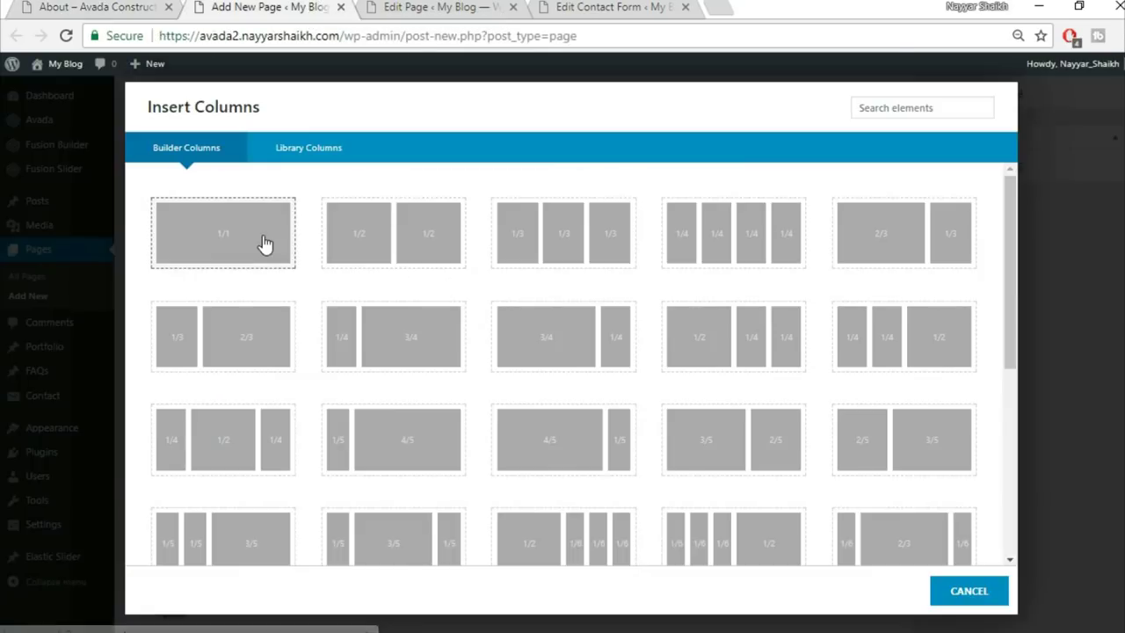
click(262, 236)
scroll(616, 506, down, 1)
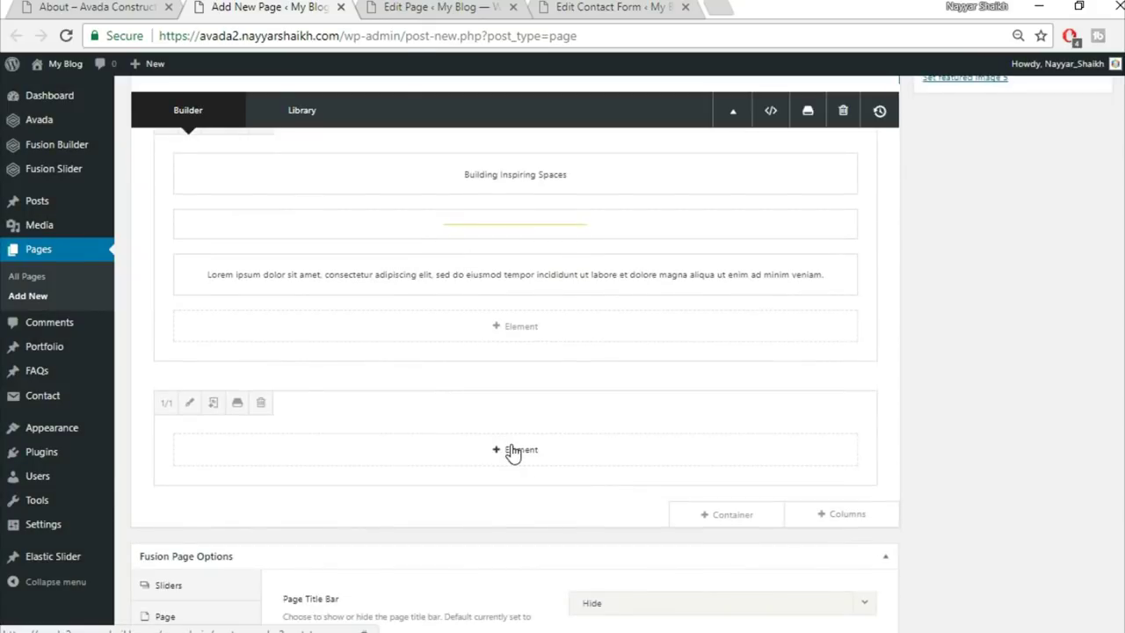
click(512, 449)
click(870, 115)
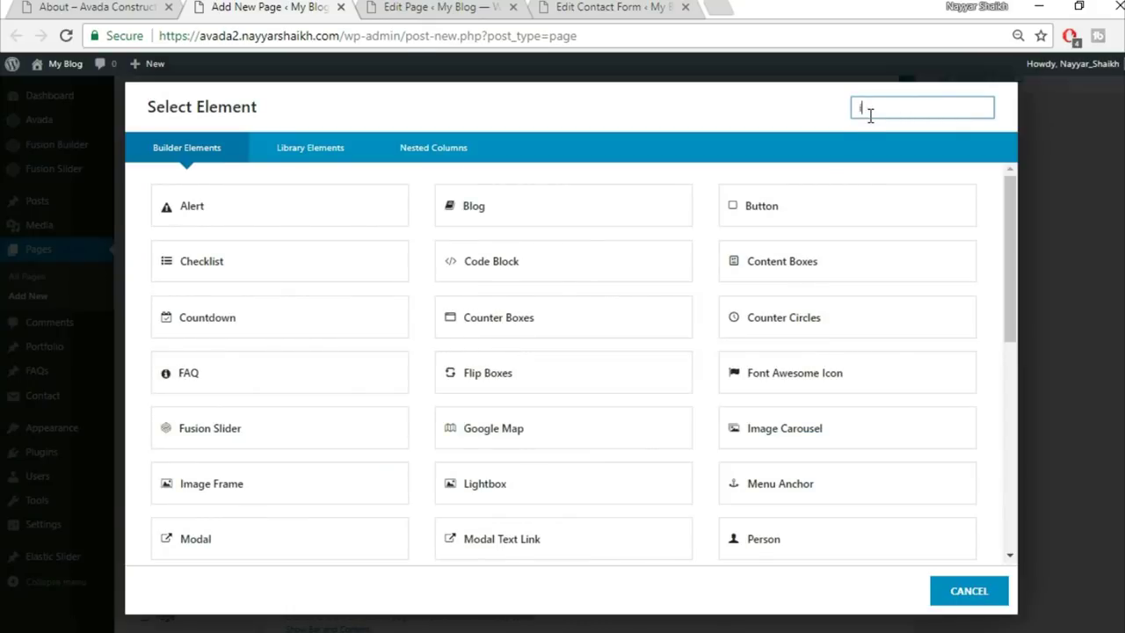
text(ima)
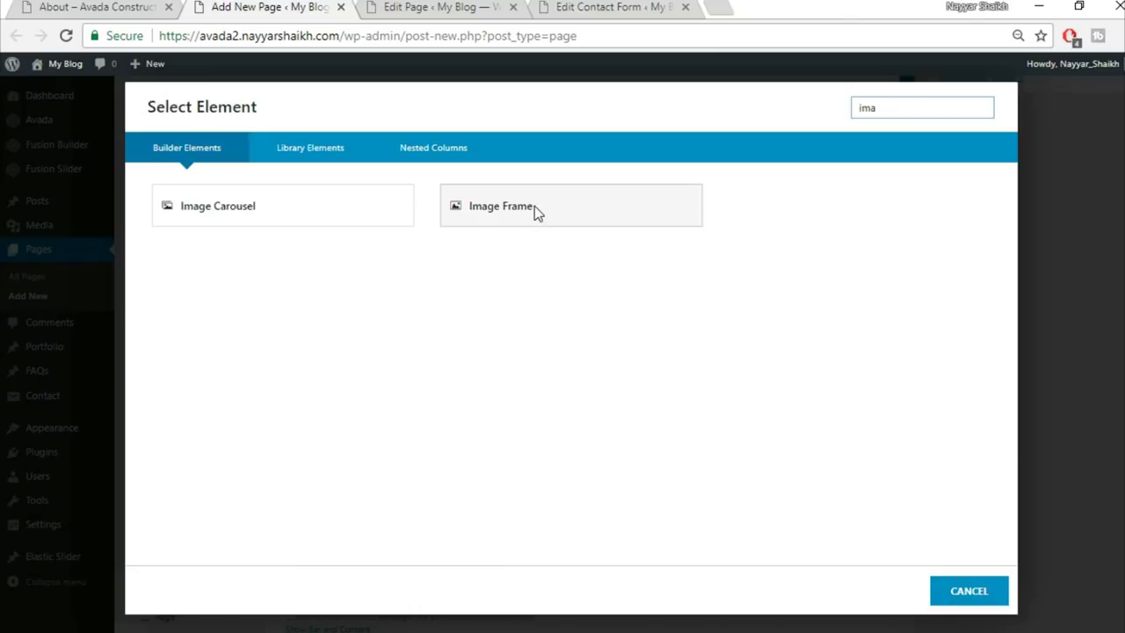
click(534, 206)
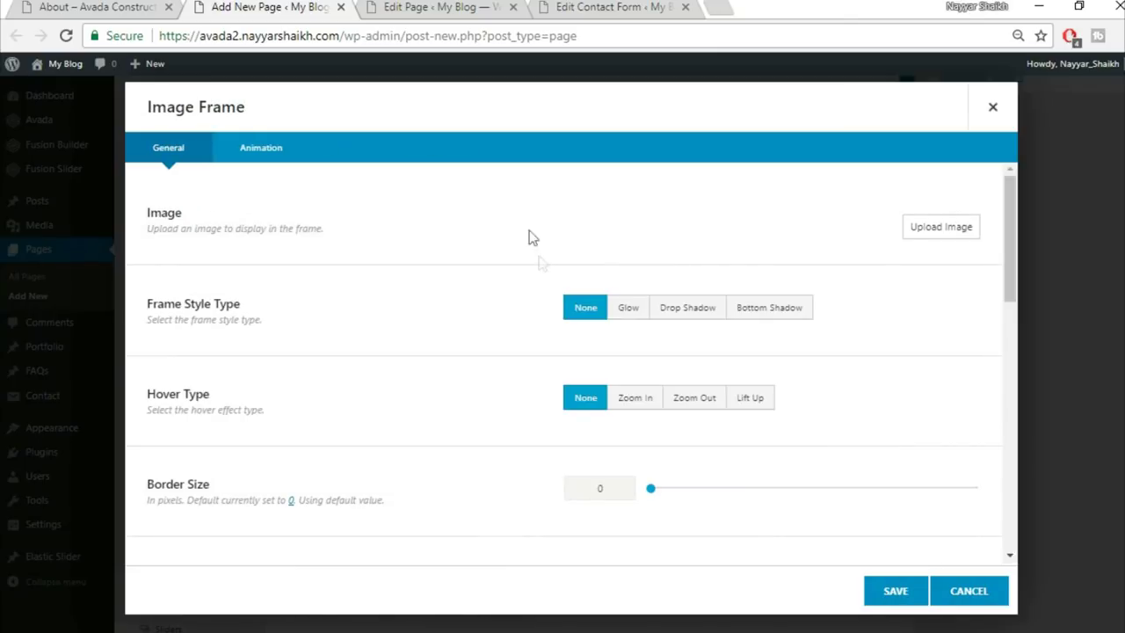
Upload construction_hat_materials and insert it into the Image Frame
click(946, 231)
click(208, 123)
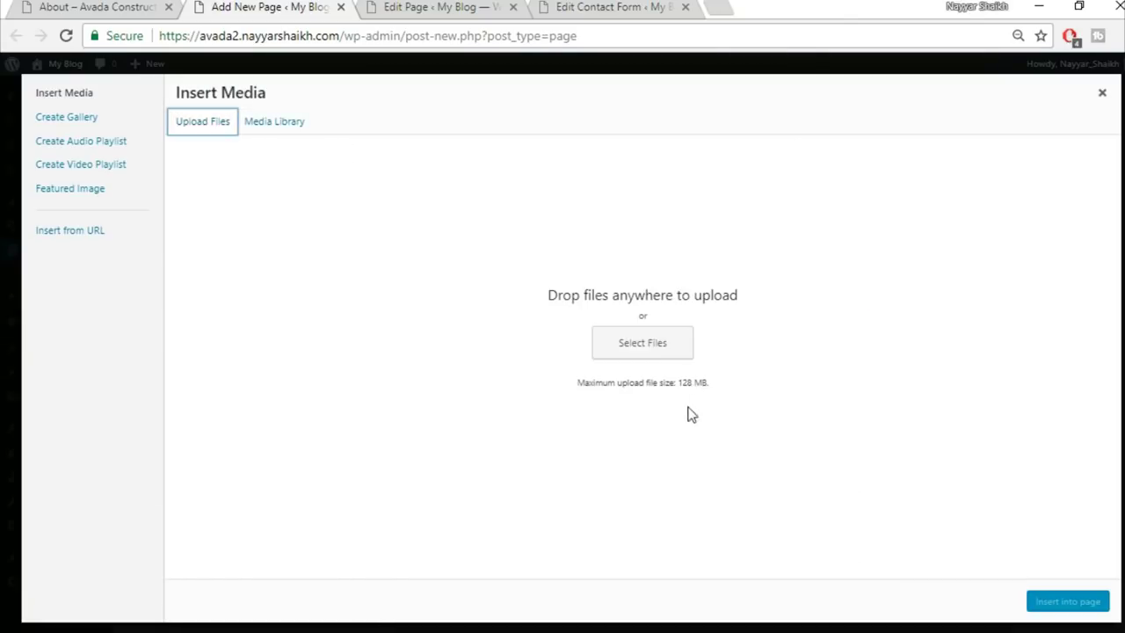
click(652, 345)
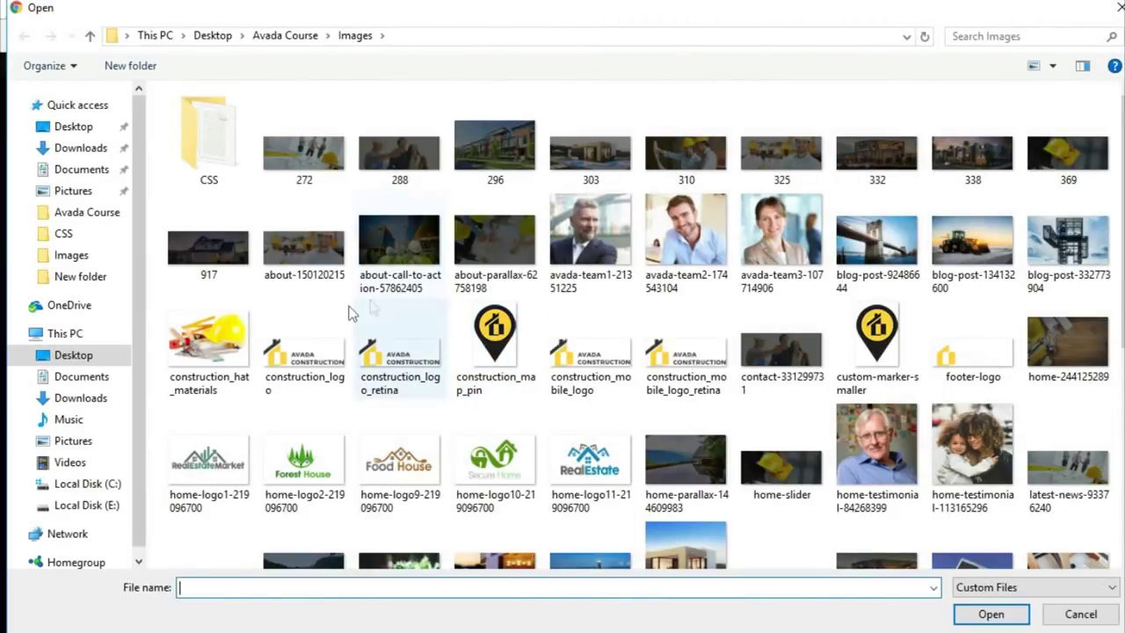
click(218, 339)
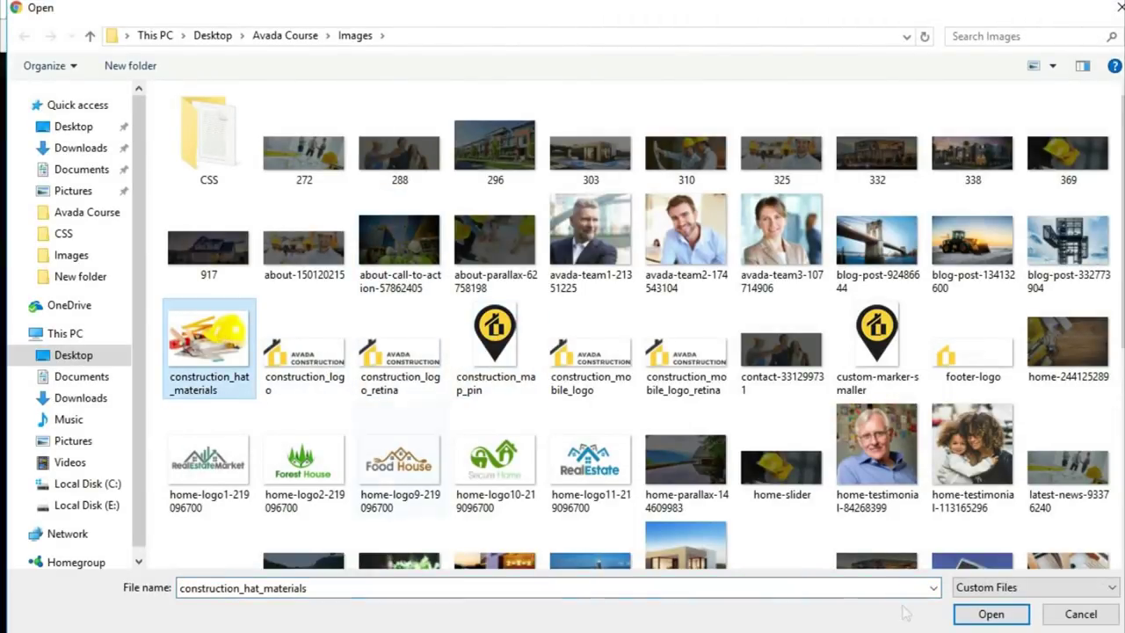
click(1003, 619)
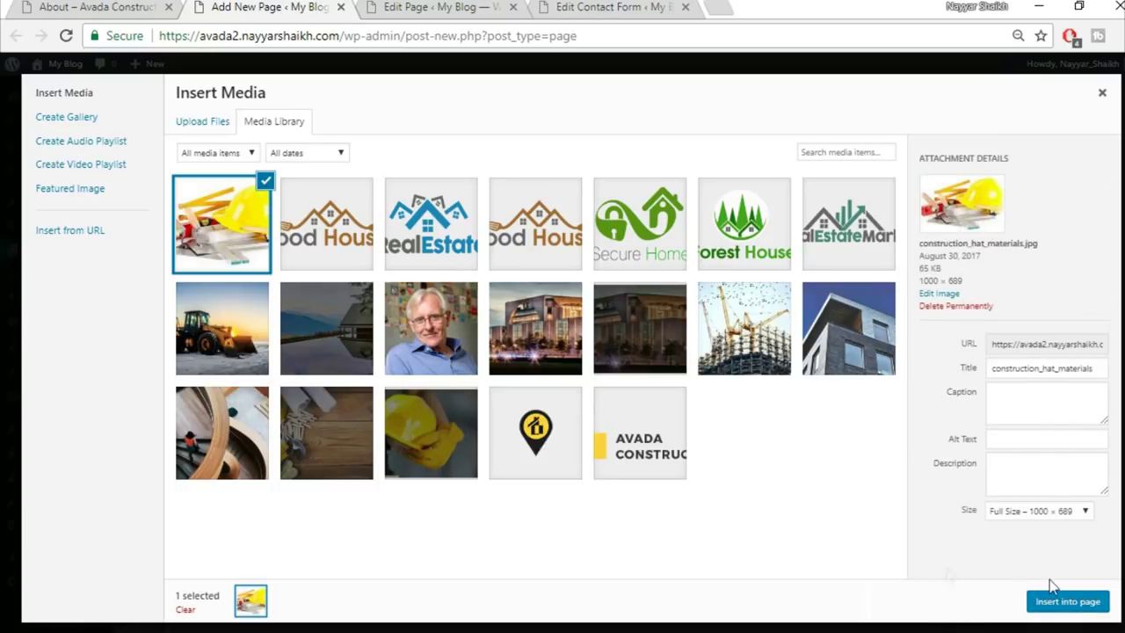
click(1070, 604)
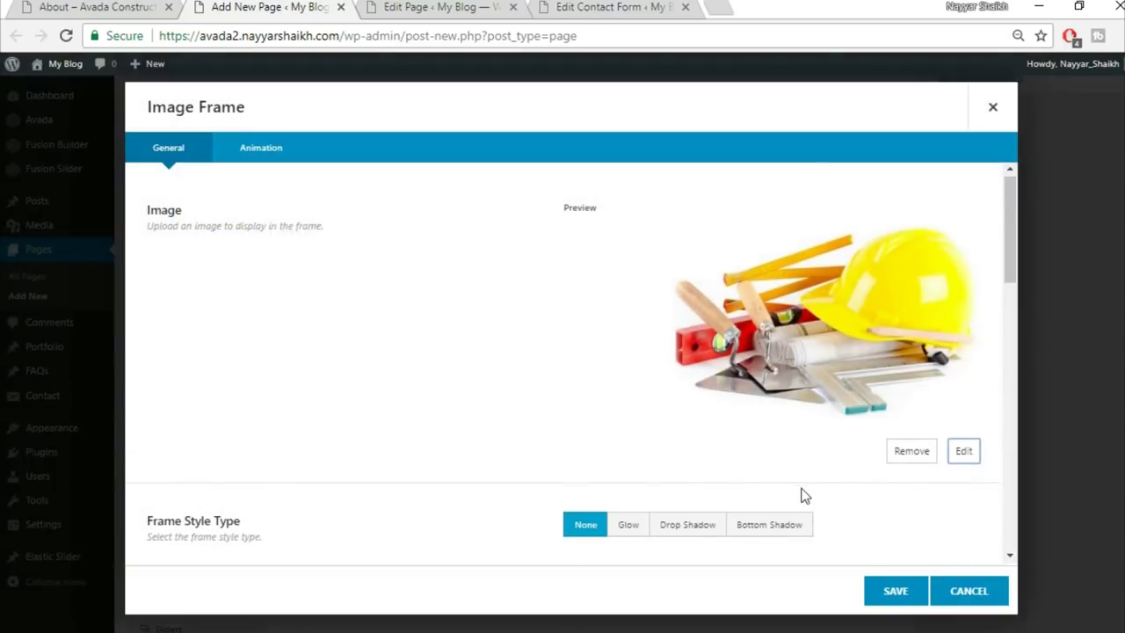
Centre-align the image and save the Image Frame element
scroll(806, 496, down, 3)
scroll(806, 496, down, 2)
click(728, 461)
scroll(835, 449, down, 6)
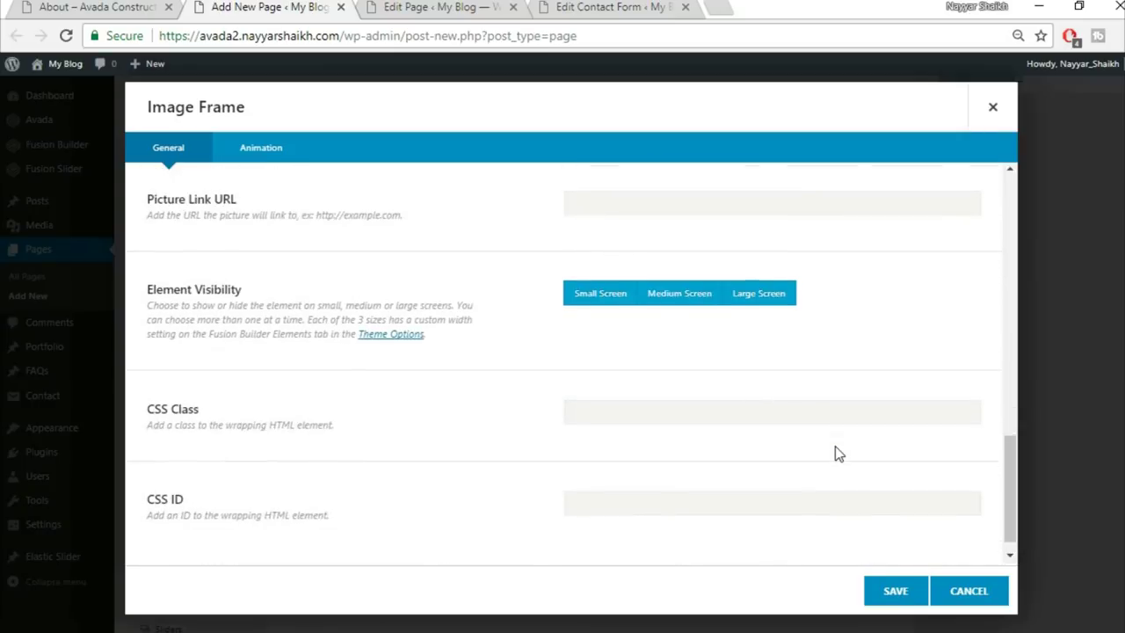
click(896, 591)
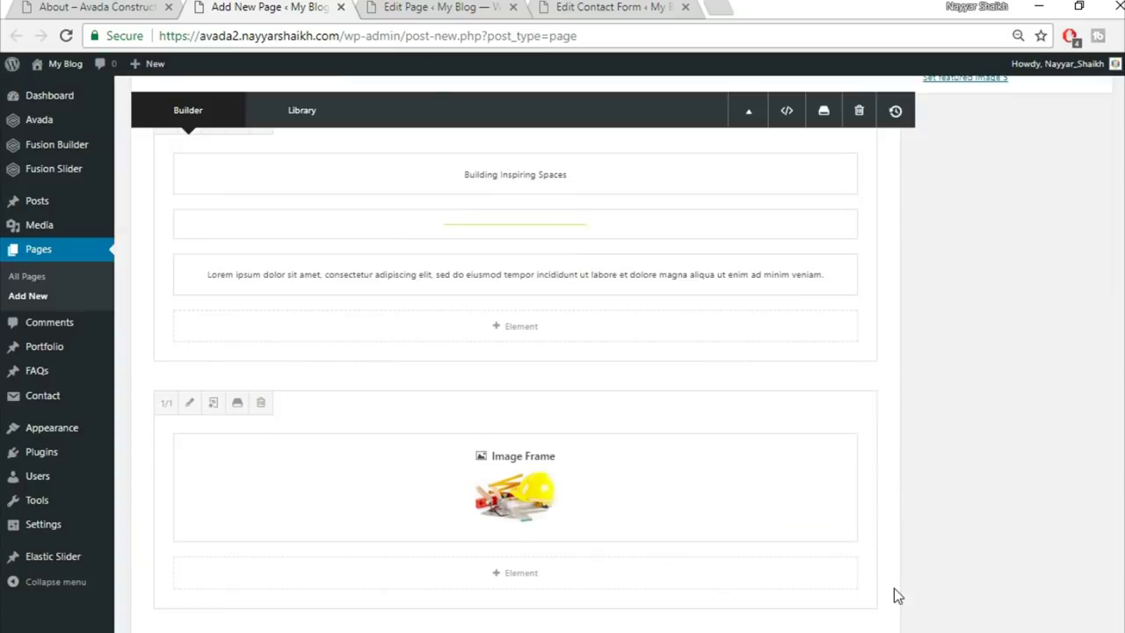
click(70, 4)
Check the demo's Meet Our Team section, then add a full-width container below the Image Frame
scroll(976, 427, down, 6)
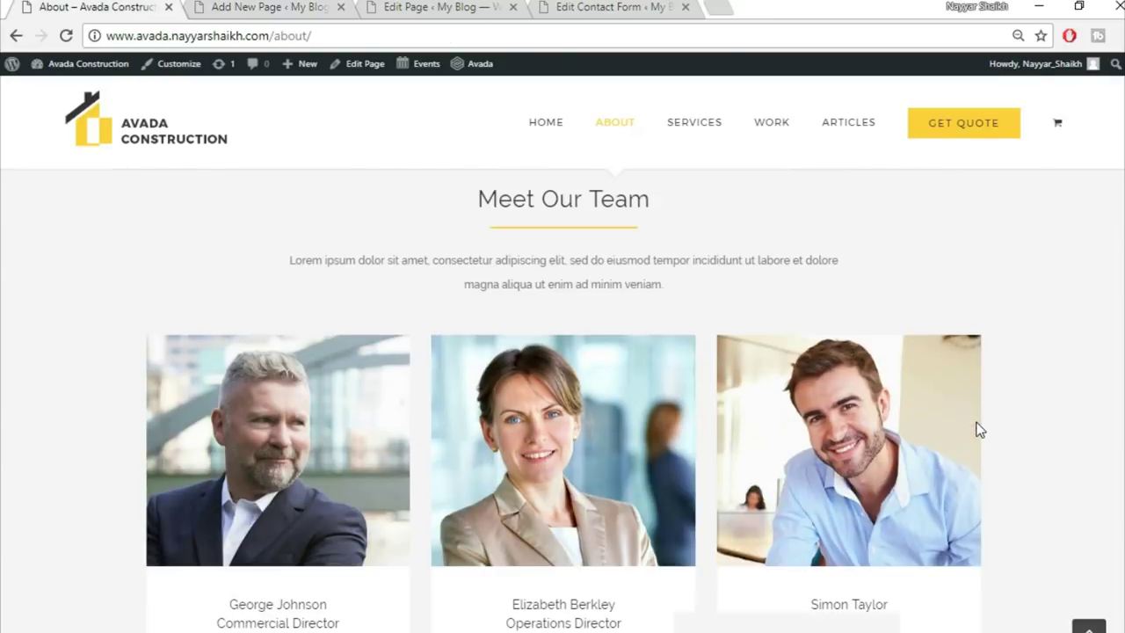
scroll(618, 352, up, 2)
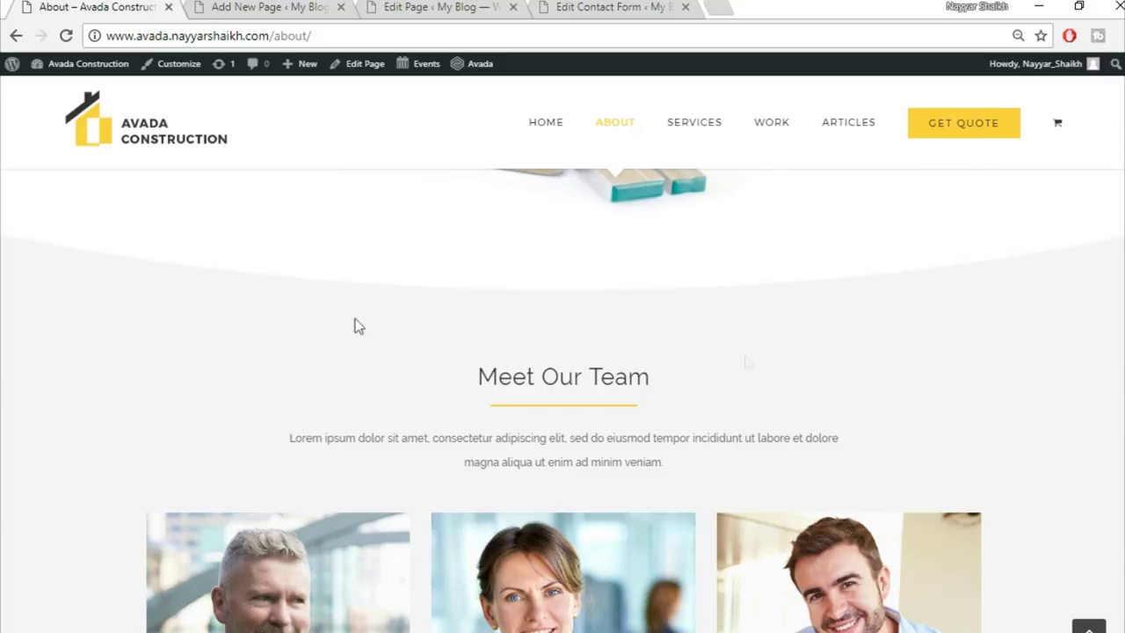
click(323, 7)
scroll(857, 413, down, 3)
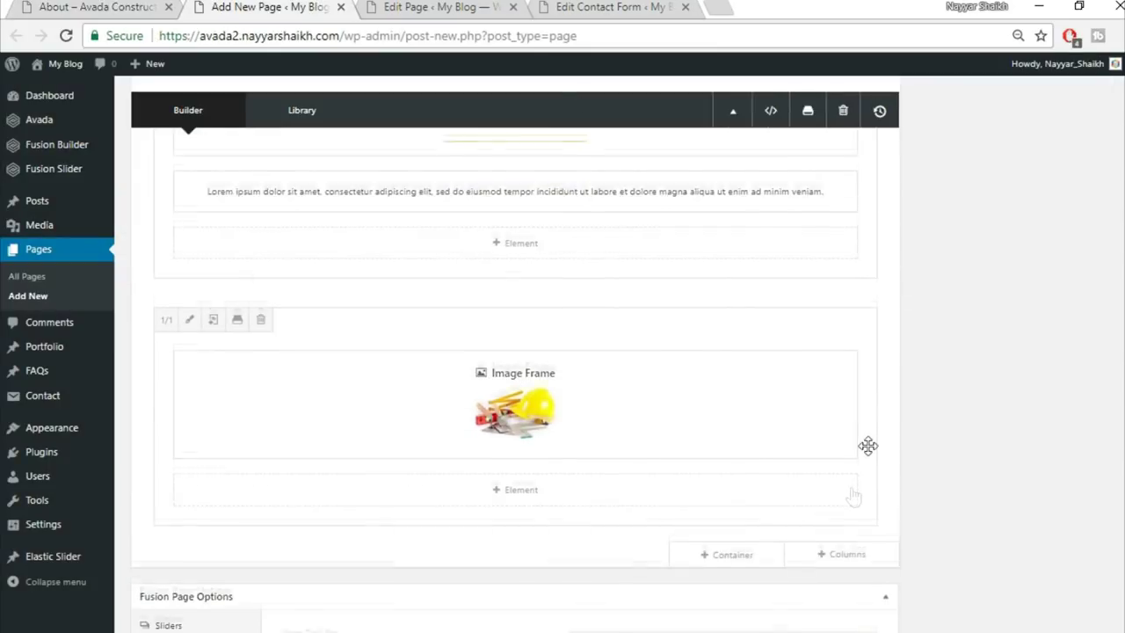
click(748, 550)
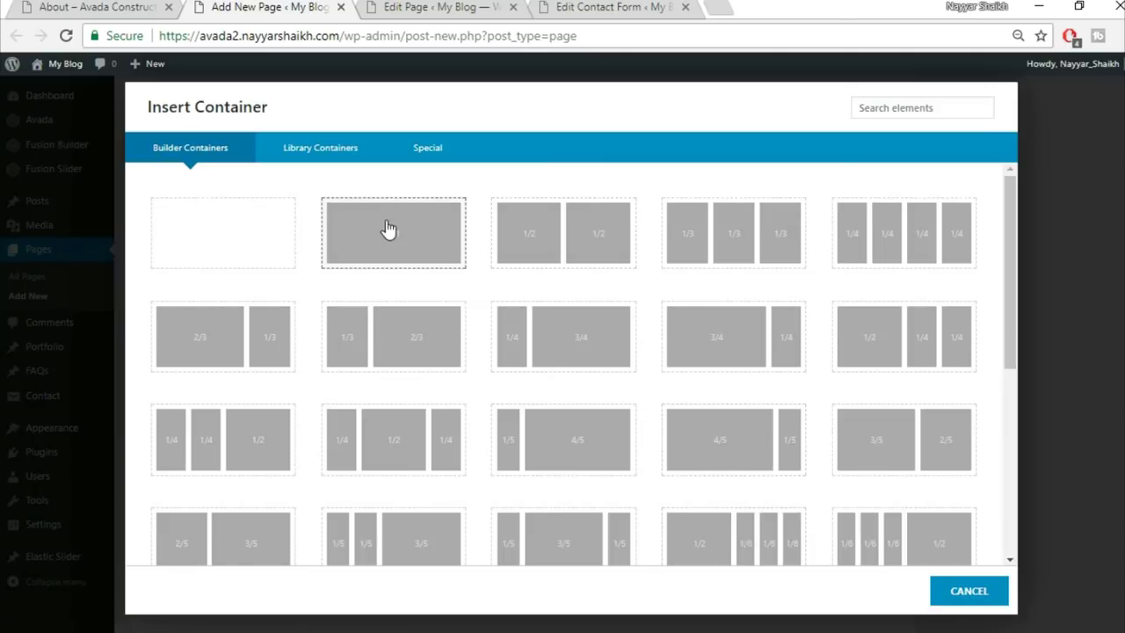
click(387, 230)
scroll(762, 524, down, 2)
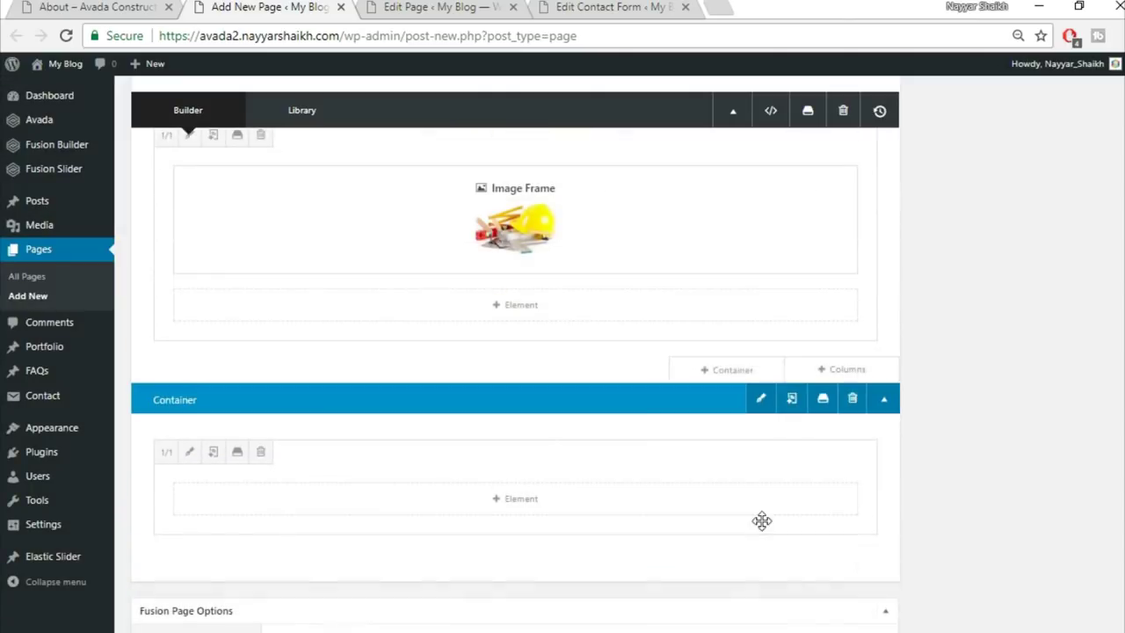
click(535, 507)
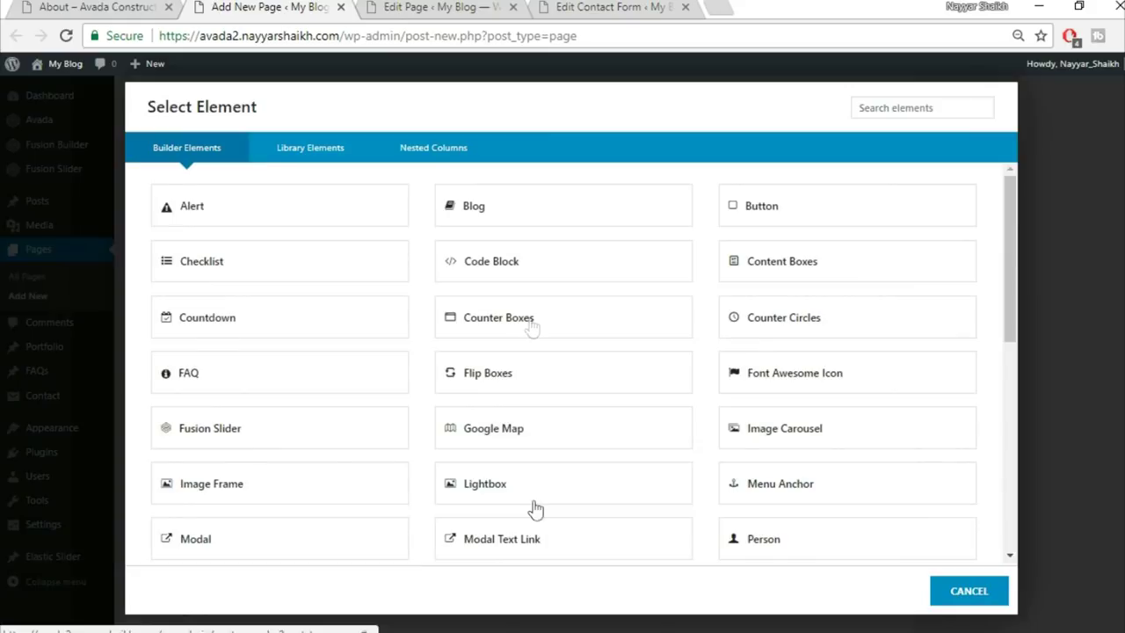
Add a Section Separator in Big Half Circle style placed at the bottom
click(893, 109)
text(sec)
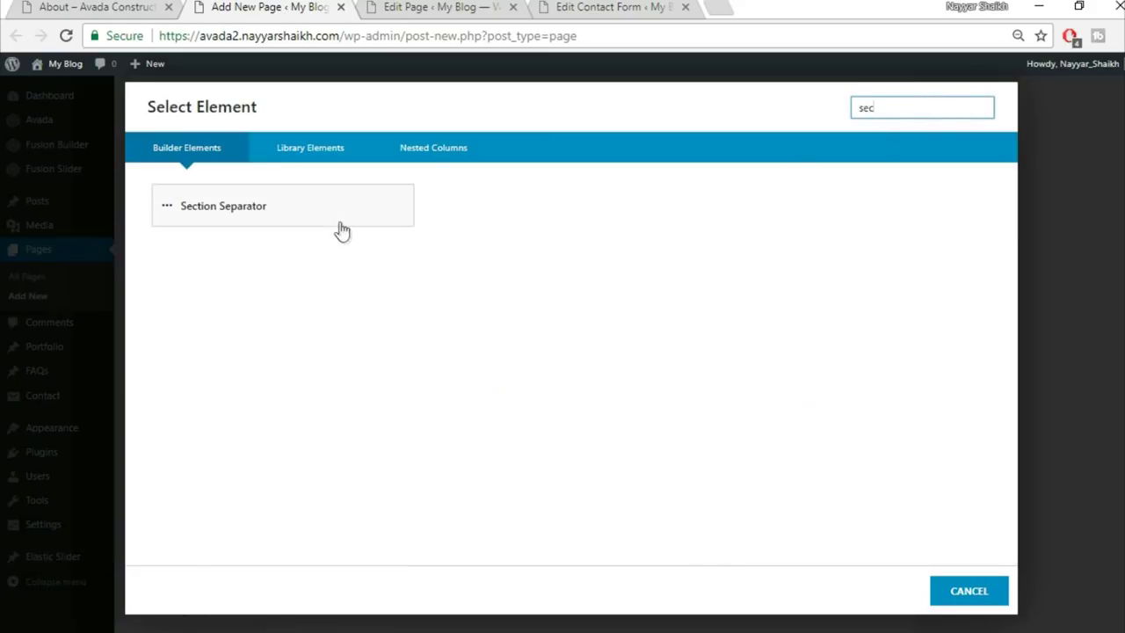
click(338, 227)
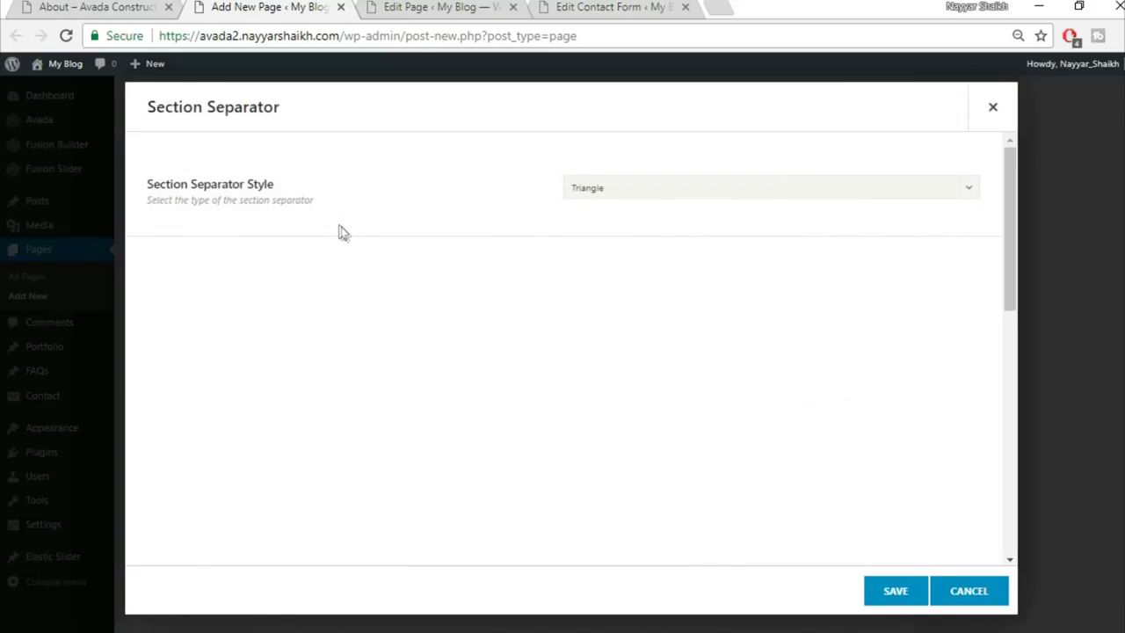
click(666, 192)
click(678, 336)
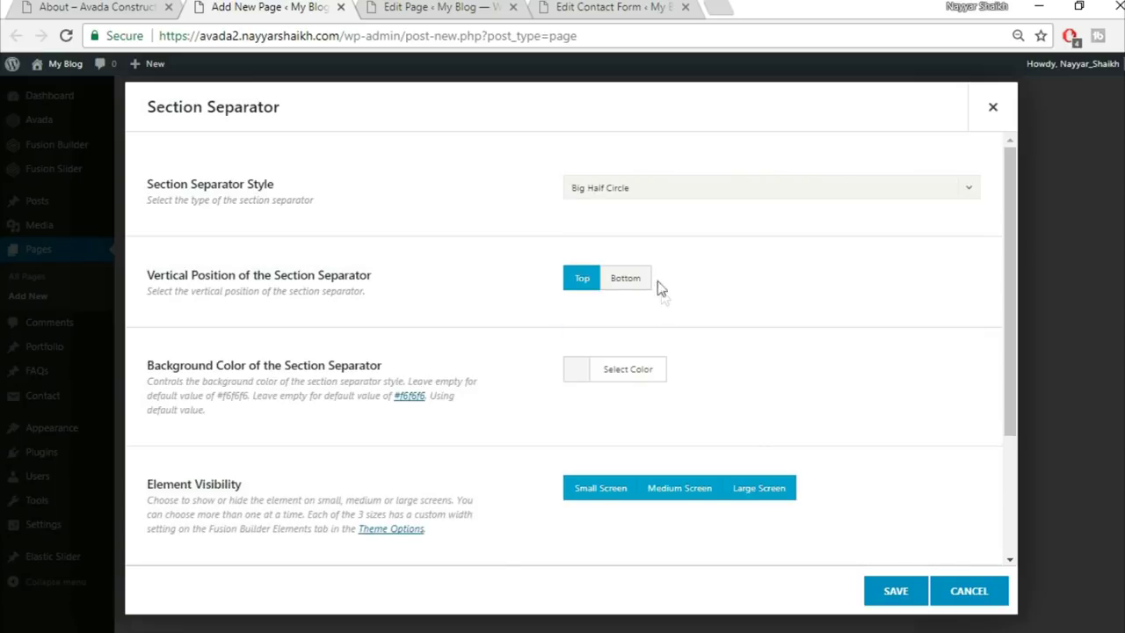
click(647, 283)
Compare with the demo's curved divider and make the separator background white
click(96, 6)
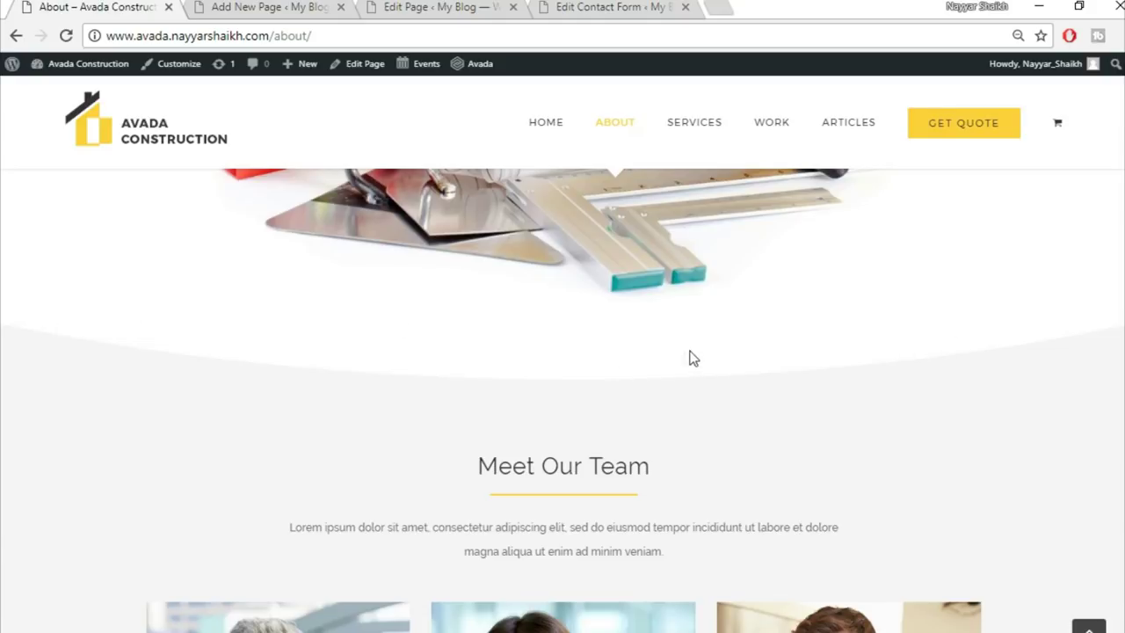
click(283, 4)
click(623, 368)
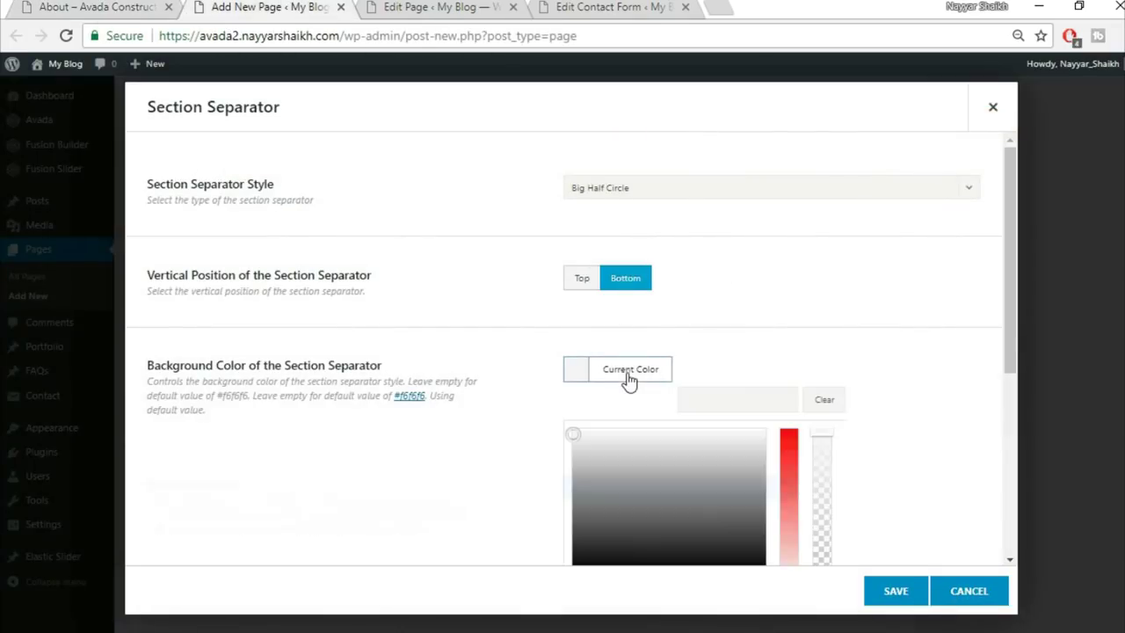
scroll(675, 447, down, 1)
click(594, 497)
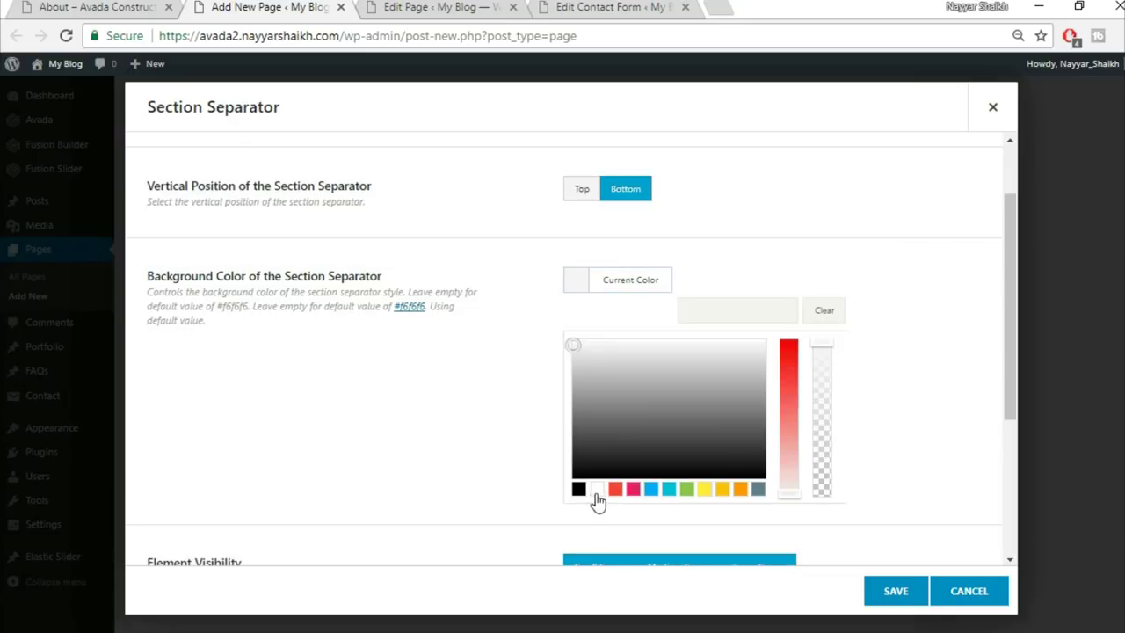
click(598, 501)
click(478, 432)
Save the Section Separator settings and review the demo page again
scroll(477, 432, down, 2)
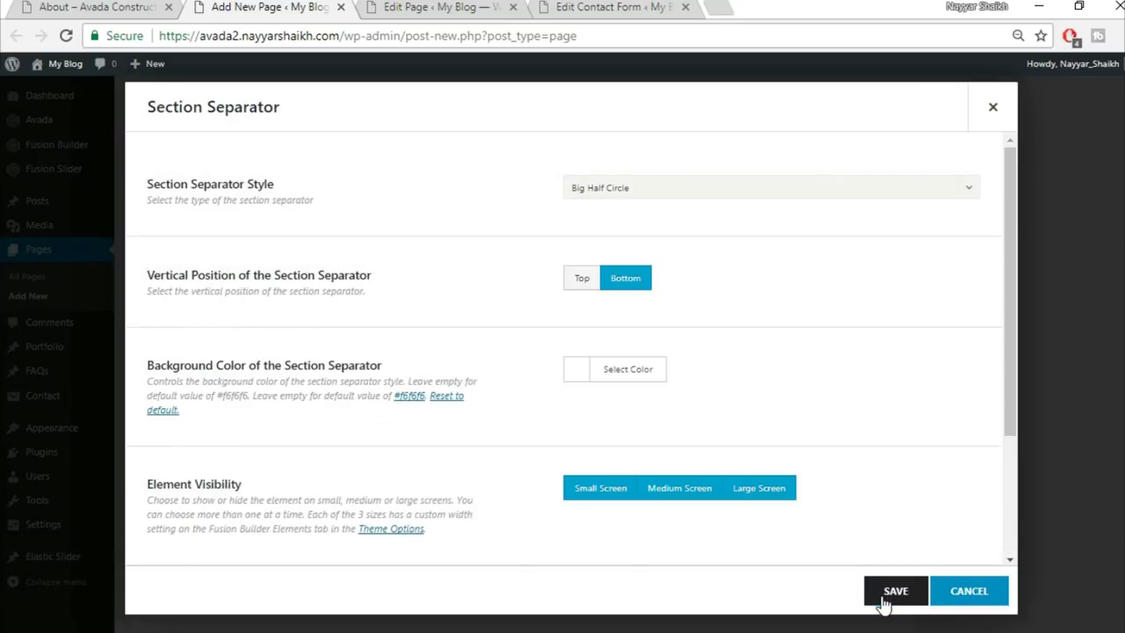
click(892, 593)
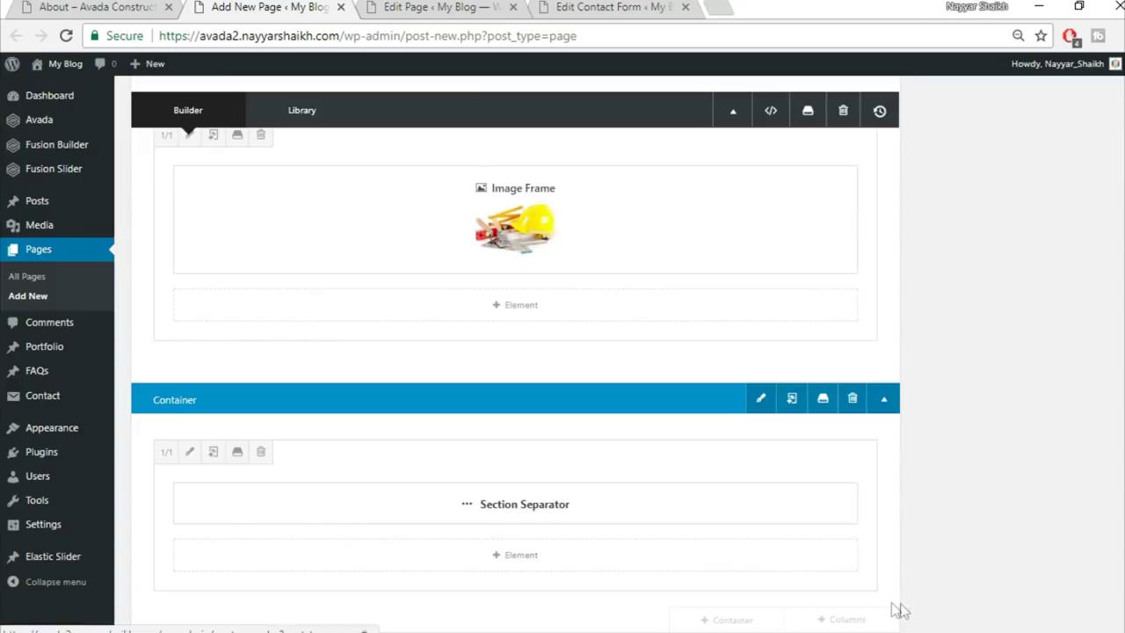
click(139, 6)
scroll(577, 382, down, 1)
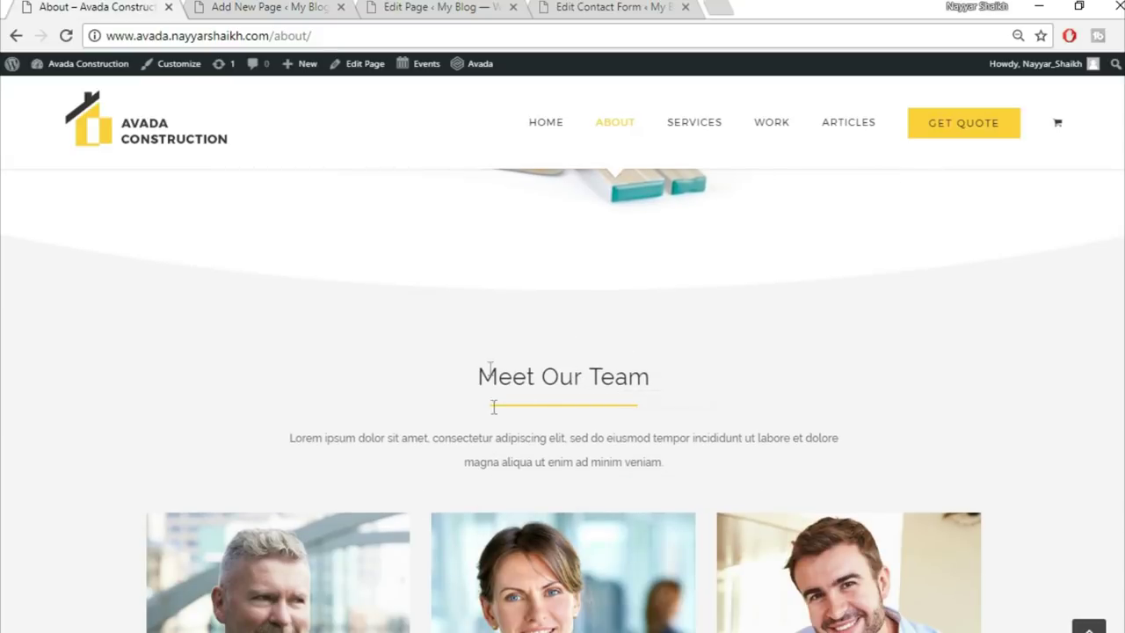
click(308, 5)
Start a new container and browse Library Containers for the saved title container
scroll(899, 384, down, 2)
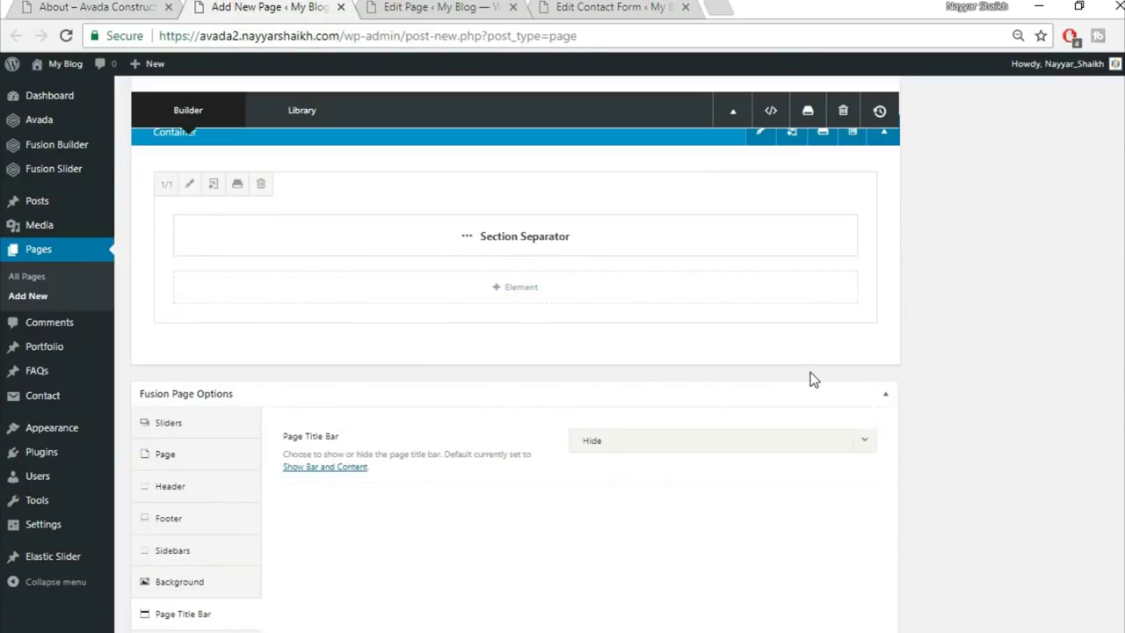
click(105, 7)
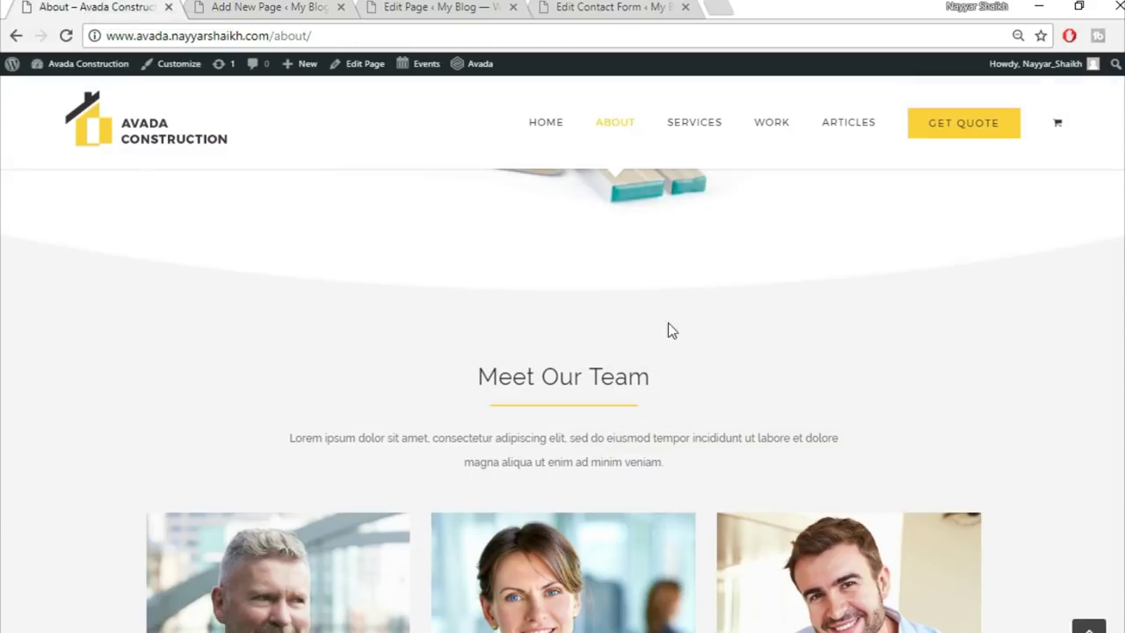
click(220, 6)
click(747, 362)
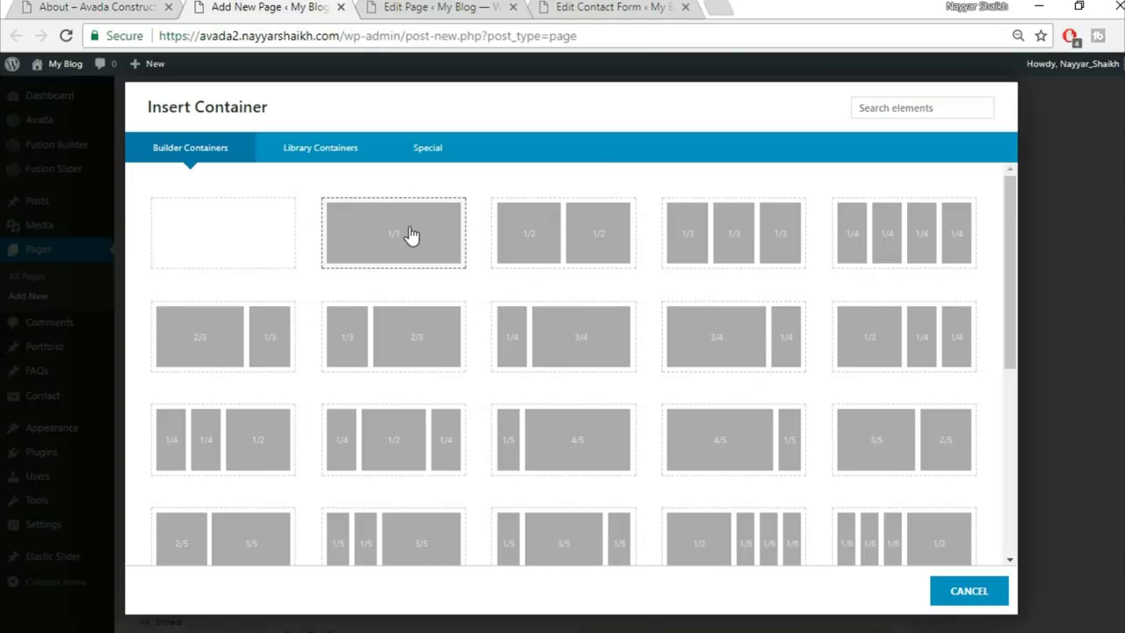
click(340, 151)
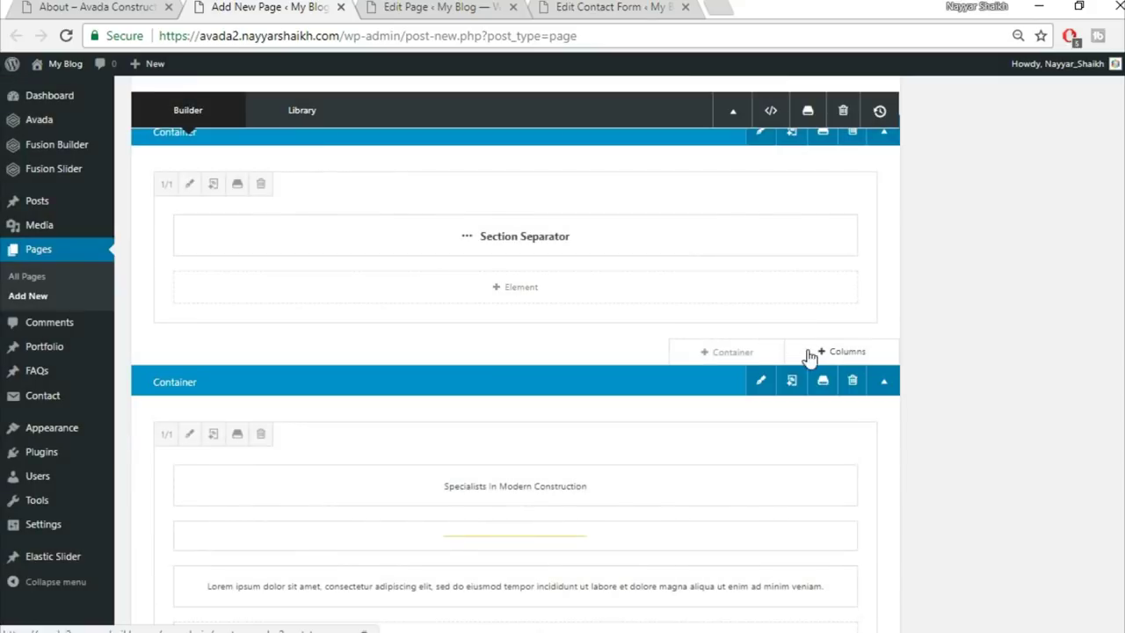
mouse_move(510, 495)
Add a 1/1 column and move the heading, yellow separator and intro text into it
click(847, 356)
click(259, 241)
scroll(627, 572, down, 1)
drag(639, 535, 624, 322)
drag(655, 590, 611, 376)
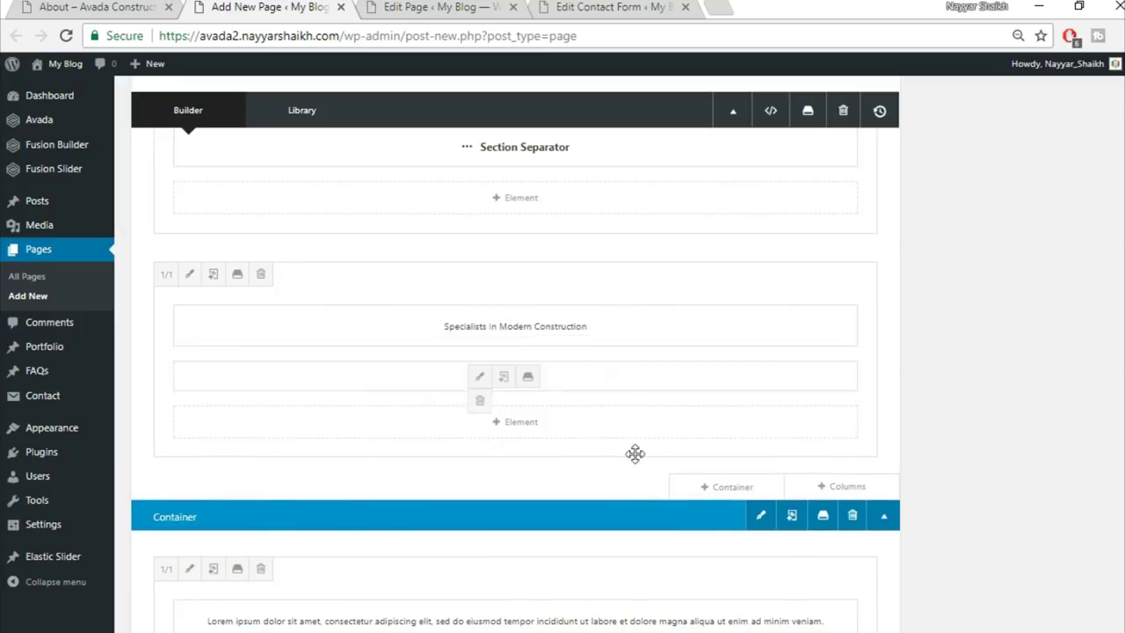
drag(647, 618, 641, 442)
scroll(879, 488, down, 2)
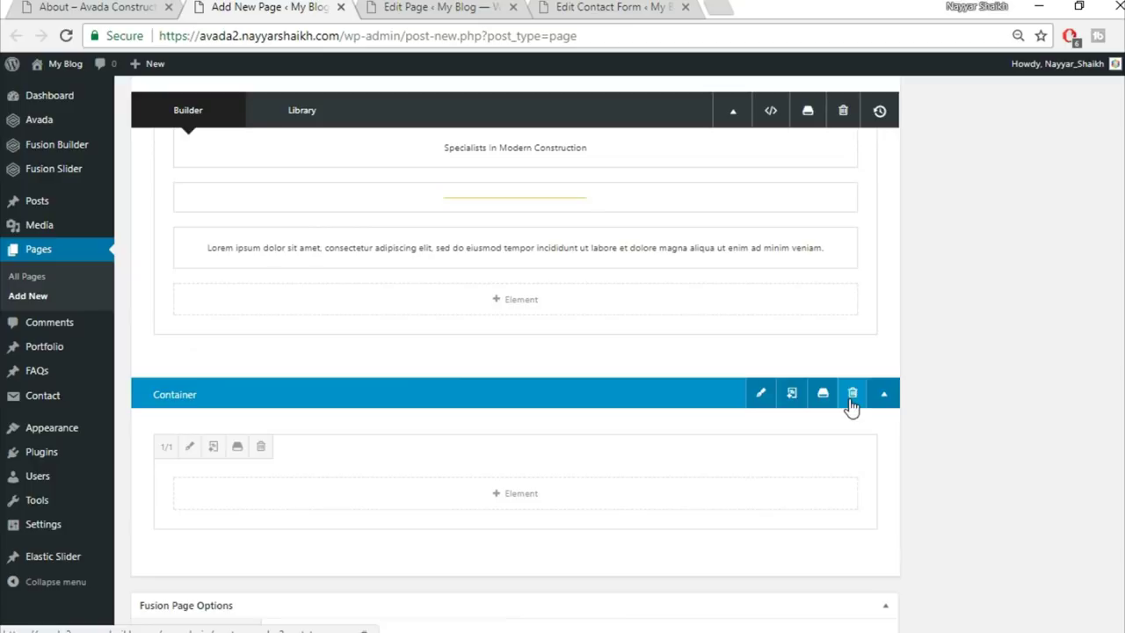
Delete the emptied lower container and add a row of three 1/3 columns
click(851, 398)
scroll(760, 419, up, 2)
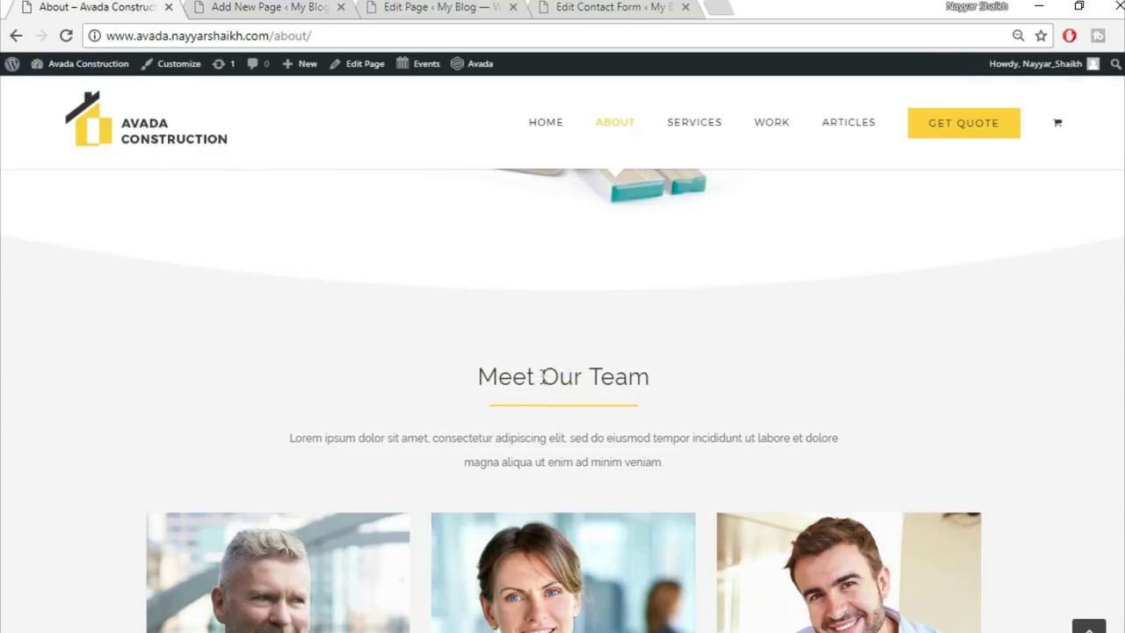
scroll(645, 455, down, 3)
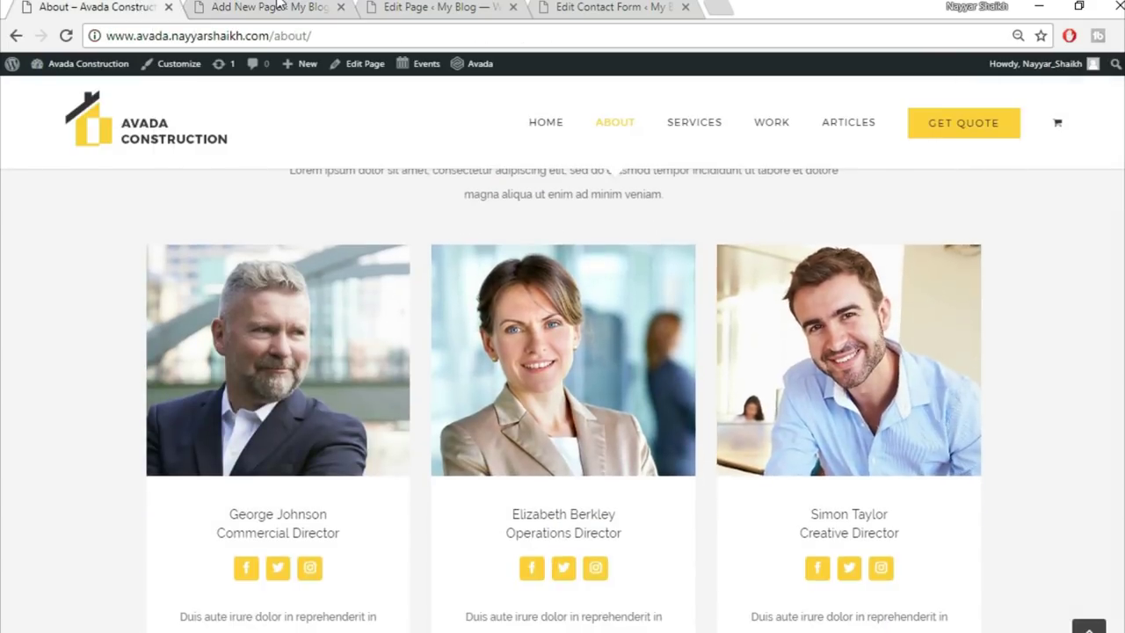
click(282, 7)
click(840, 542)
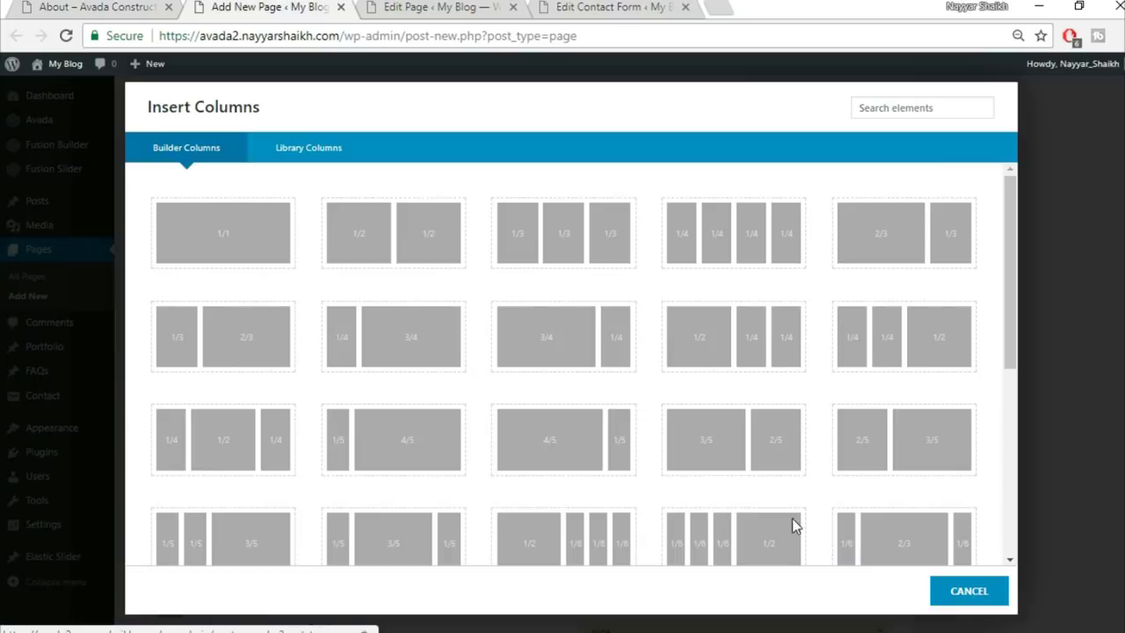
click(585, 237)
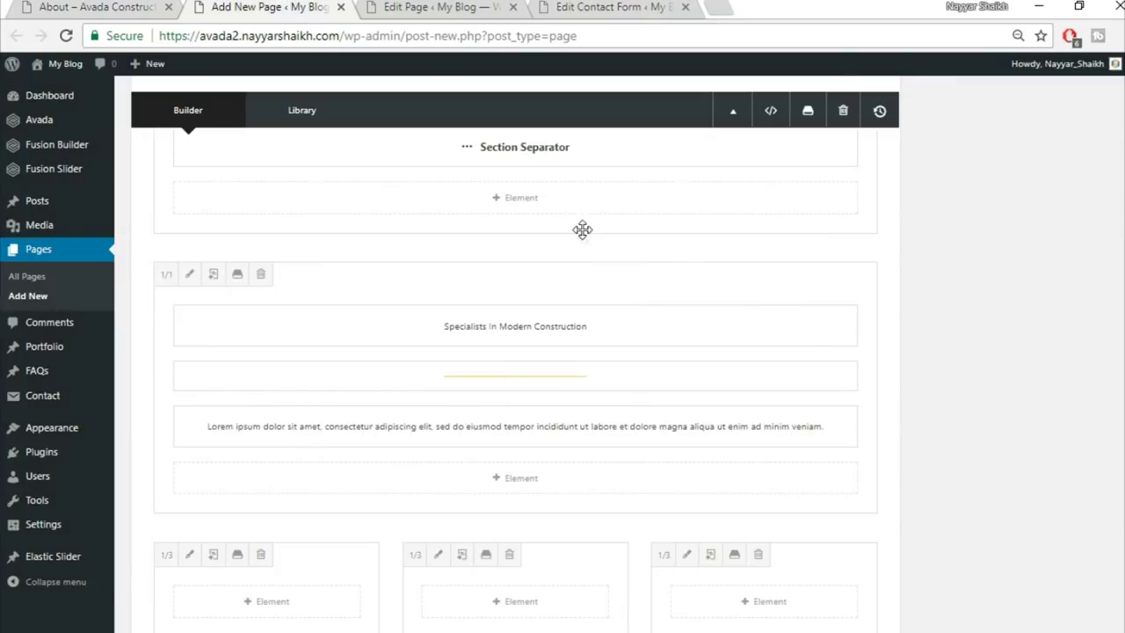
scroll(998, 357, down, 2)
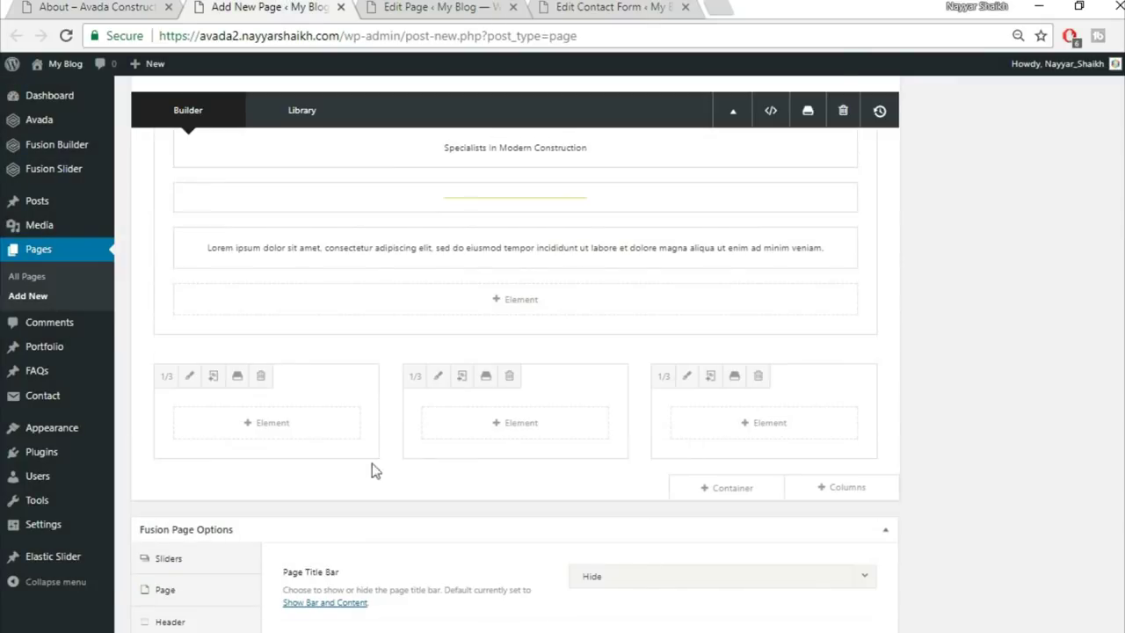
click(295, 427)
Add a Person element and fill in the first team member's name from the demo
click(888, 102)
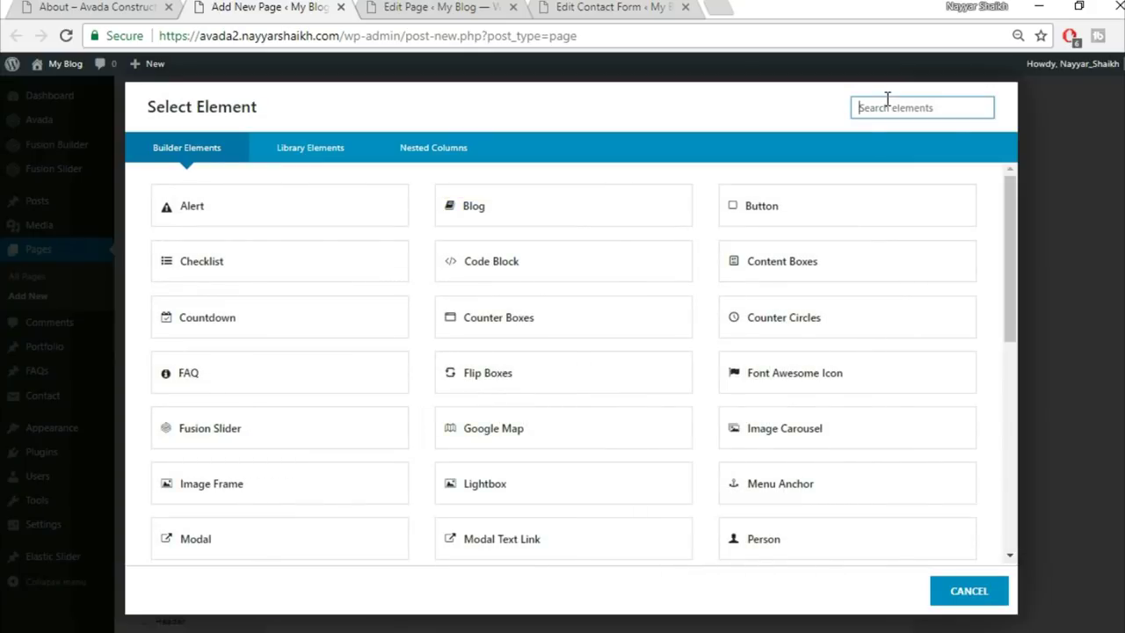
text(per)
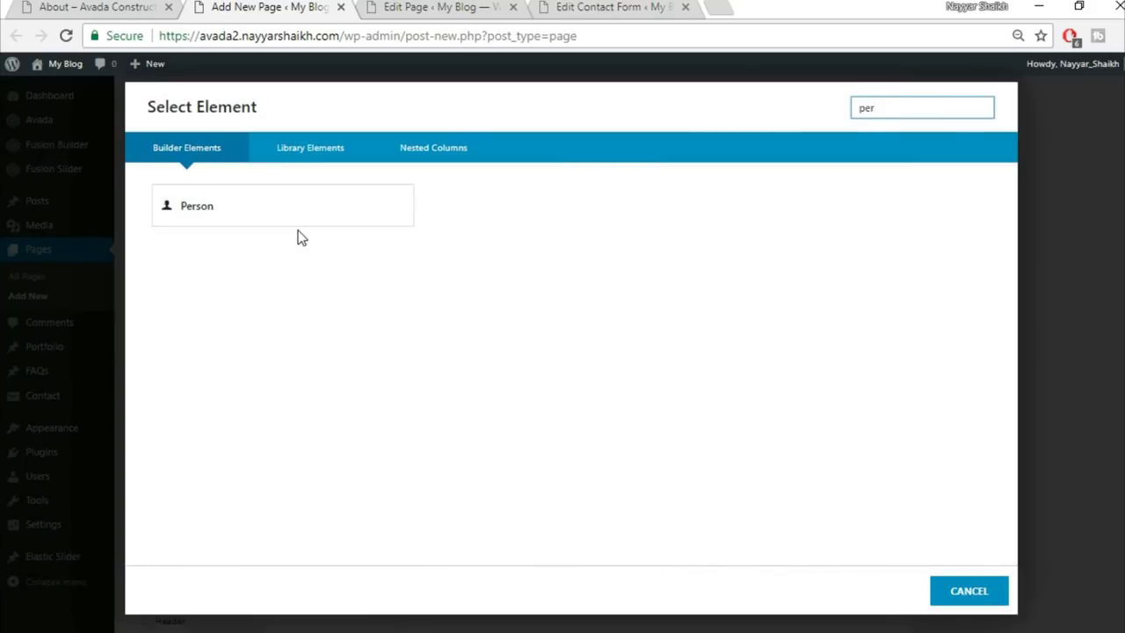
click(310, 227)
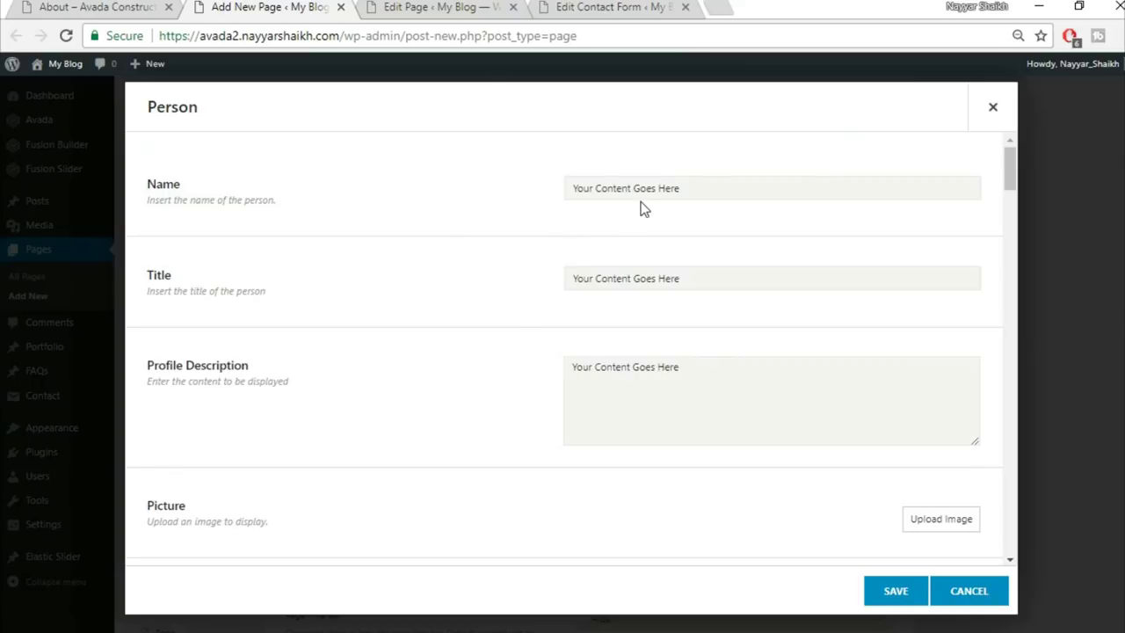
click(161, 6)
triple_click(297, 514)
key(ctrl+Tab)
Fill in the job title and paste the demo bio into the profile description
click(155, 6)
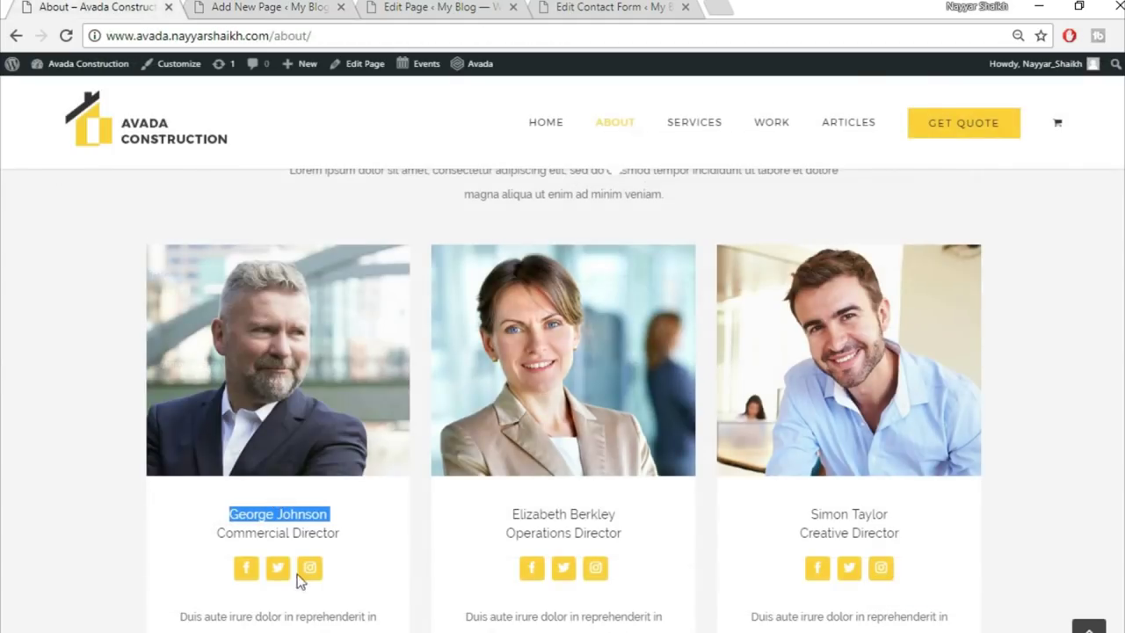
triple_click(285, 534)
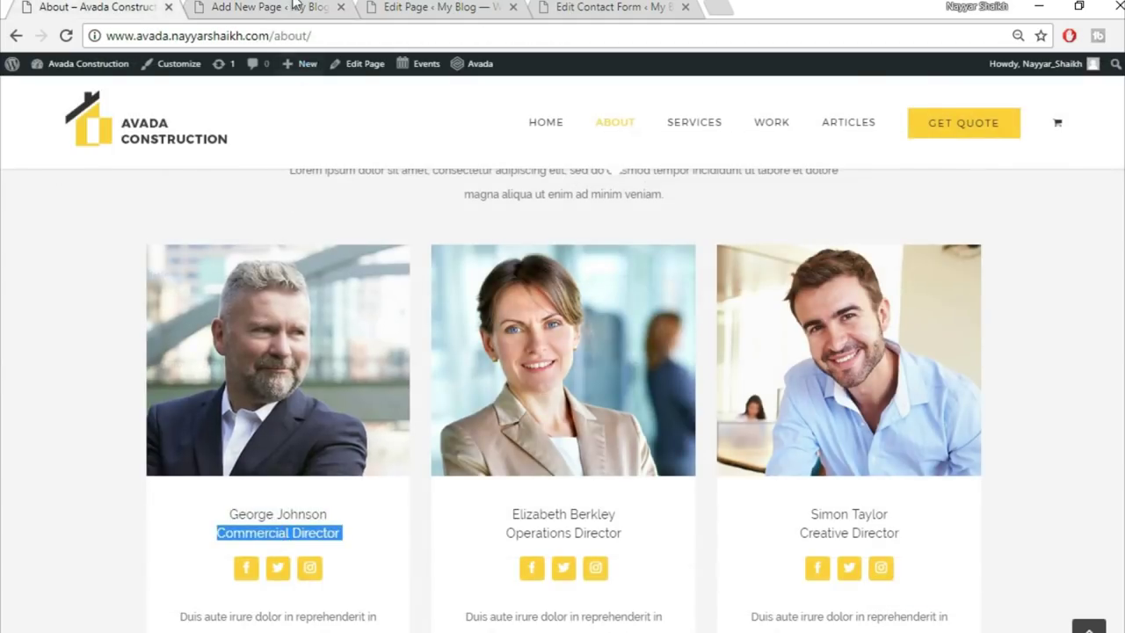
key(ctrl+Tab)
click(128, 6)
scroll(352, 527, down, 3)
drag(172, 353, 397, 421)
key(ctrl+c)
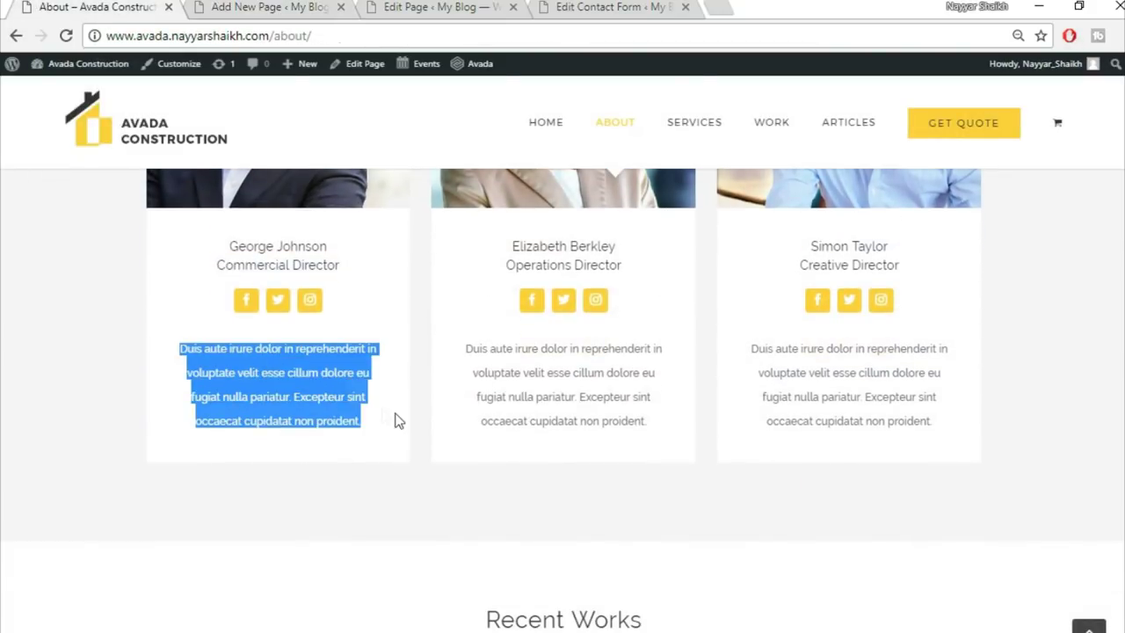
click(297, 7)
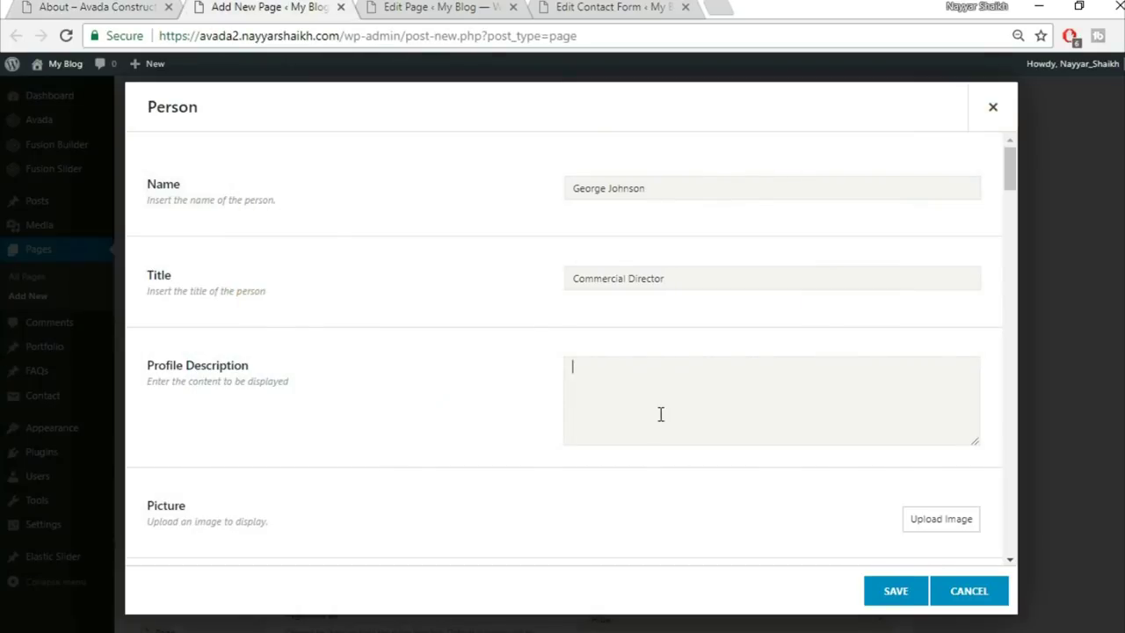
key(ctrl+v)
Upload the avada-team1 photo and insert it as the Person picture
scroll(758, 528, down, 2)
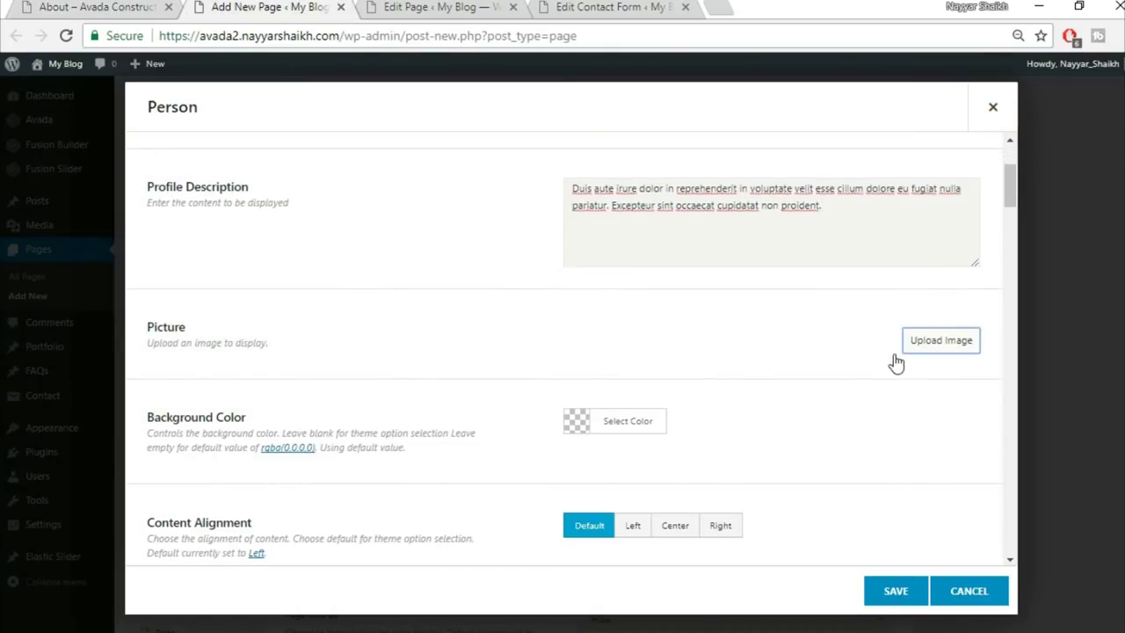
click(939, 342)
click(213, 127)
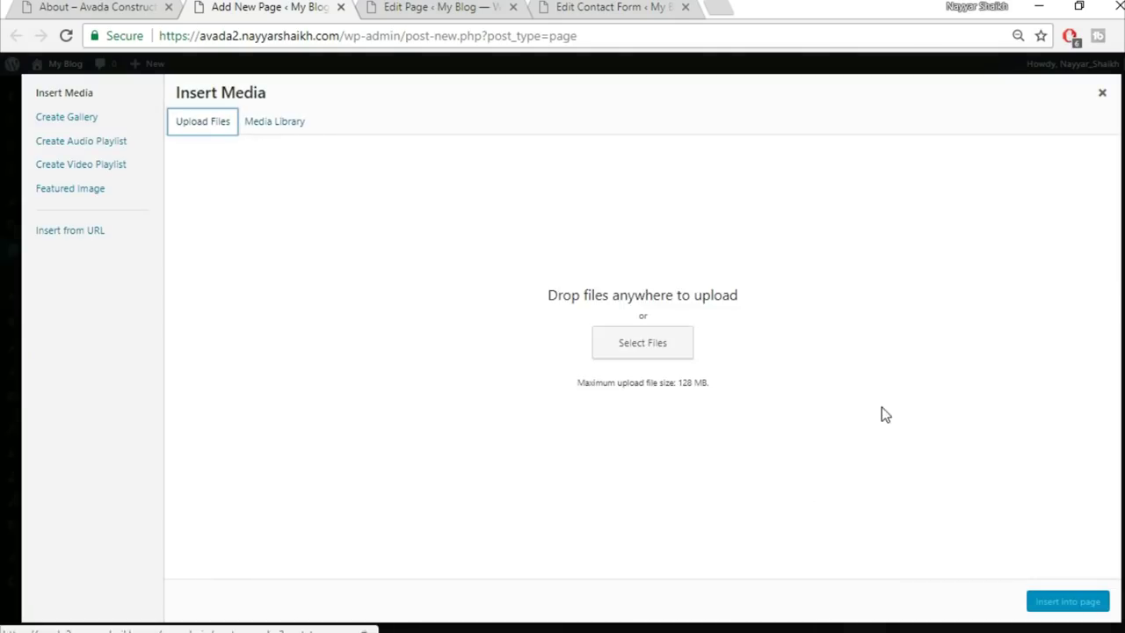
click(646, 348)
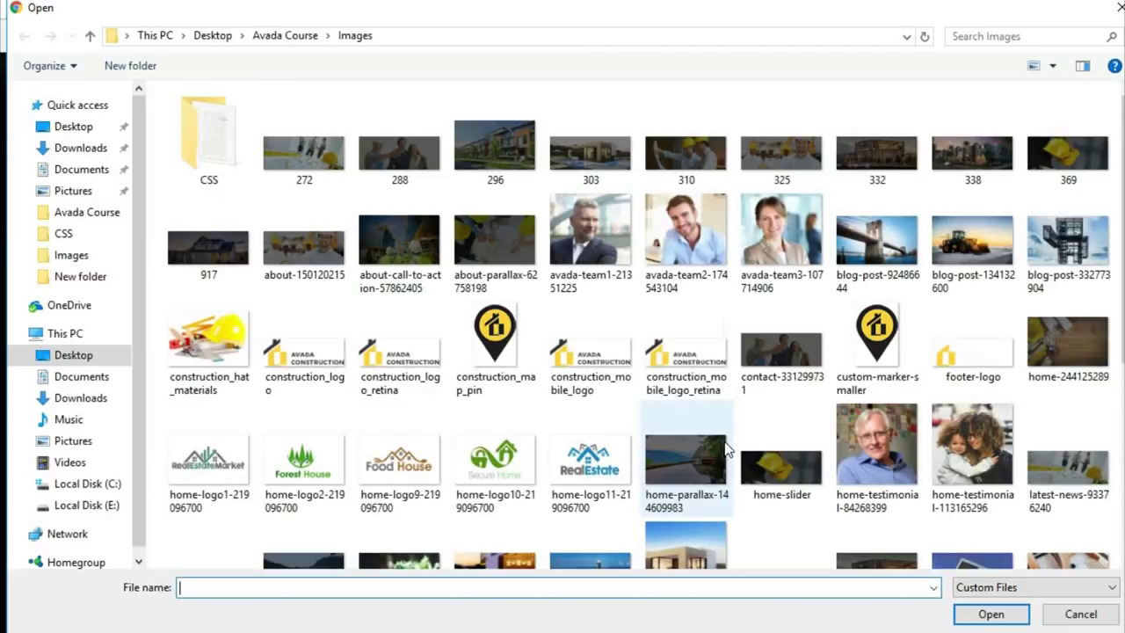
click(627, 253)
click(989, 612)
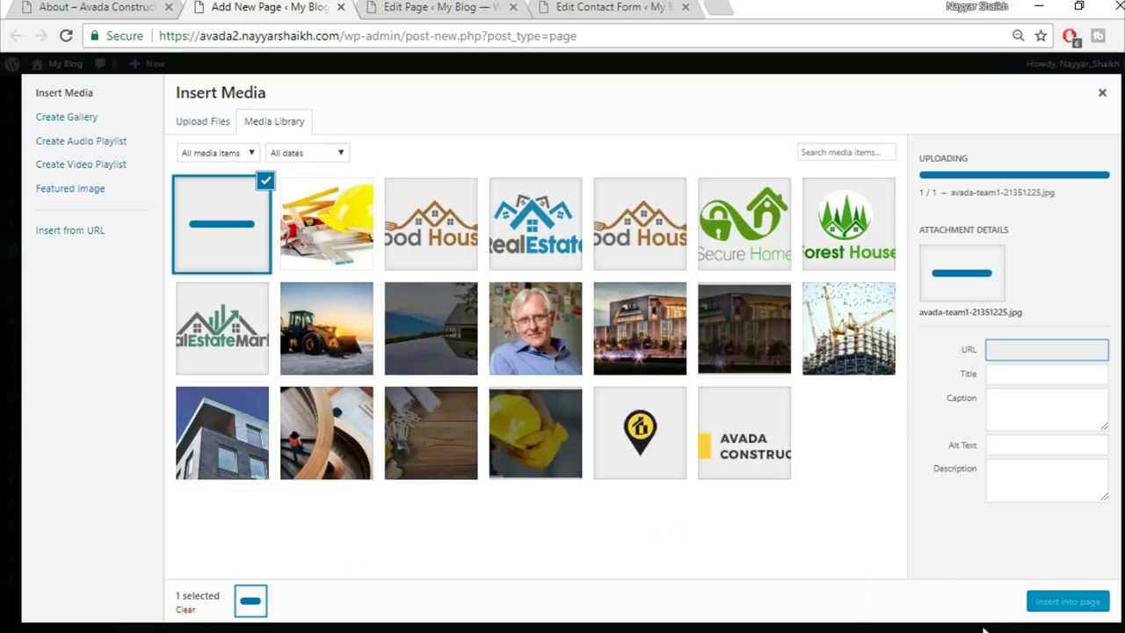
click(1059, 607)
scroll(494, 393, down, 5)
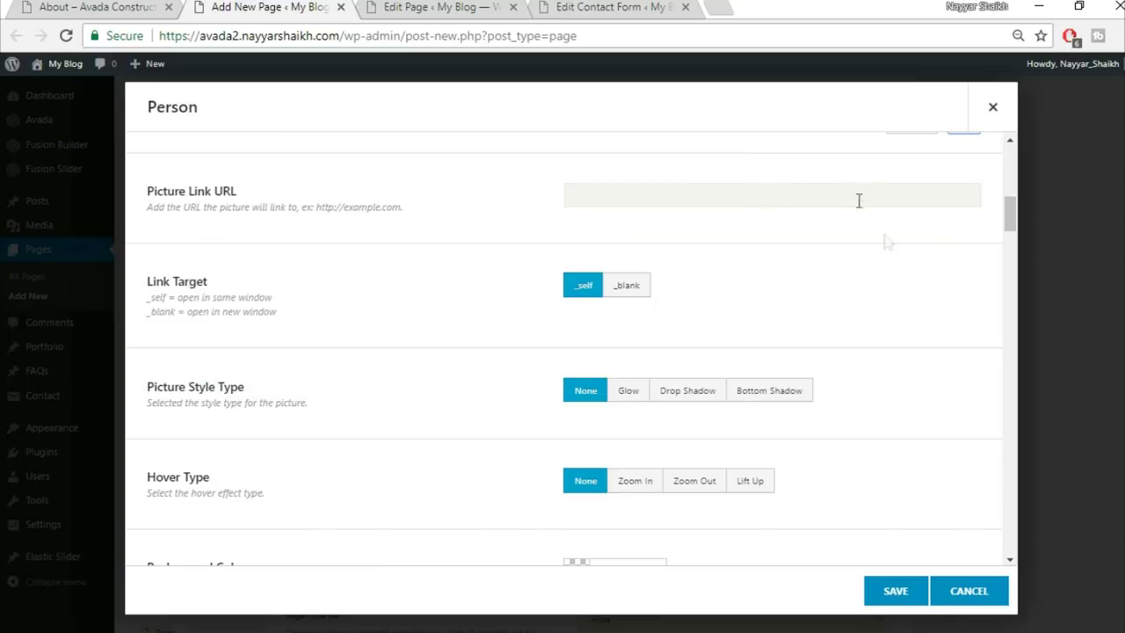
Set the Person picture hover effect to Zoom Out and compare with the demo
scroll(885, 254, down, 1)
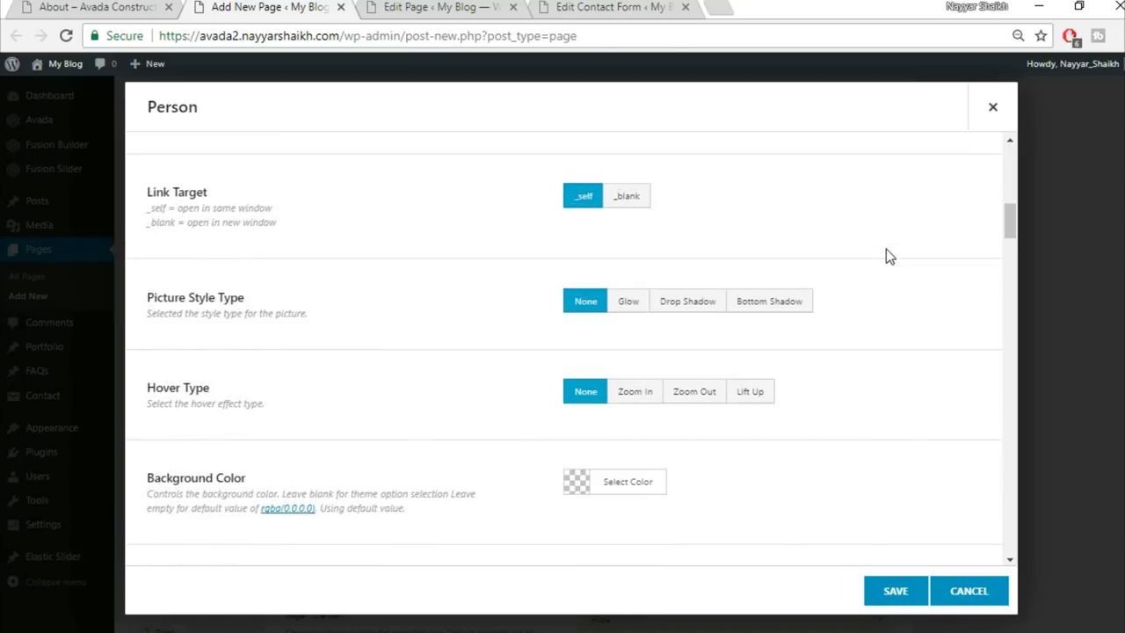
click(751, 393)
click(701, 402)
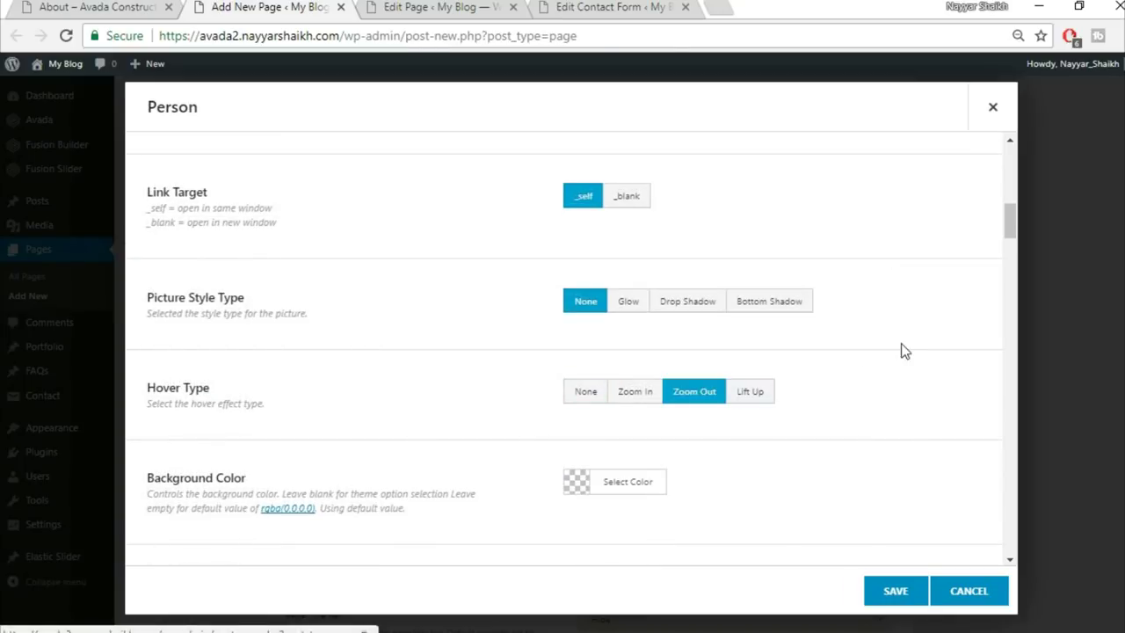
scroll(918, 369, down, 2)
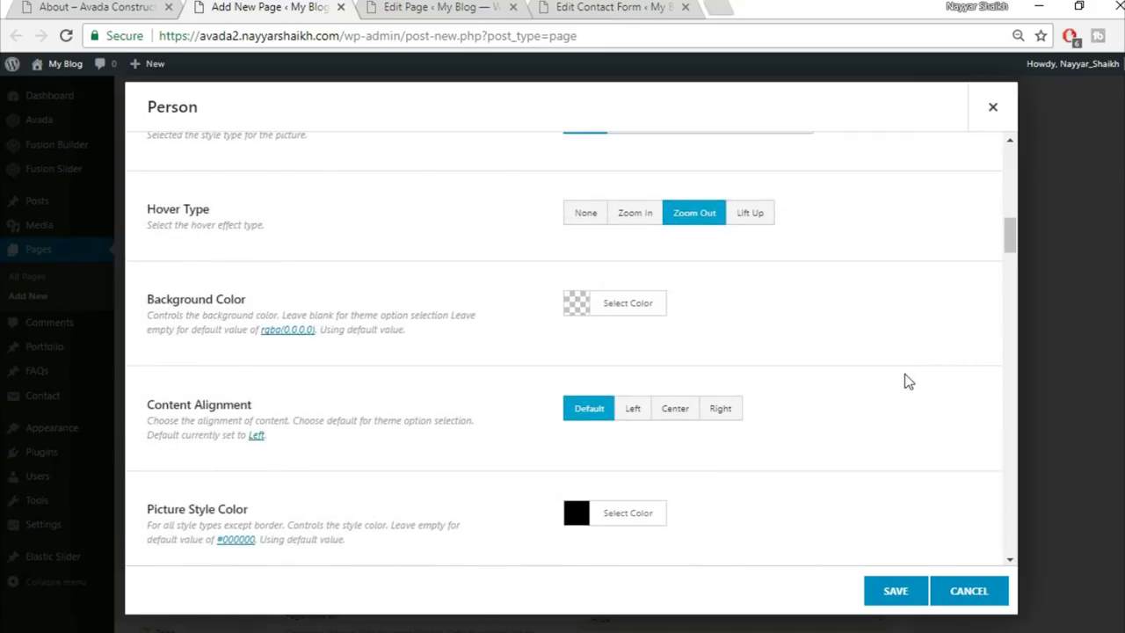
click(137, 6)
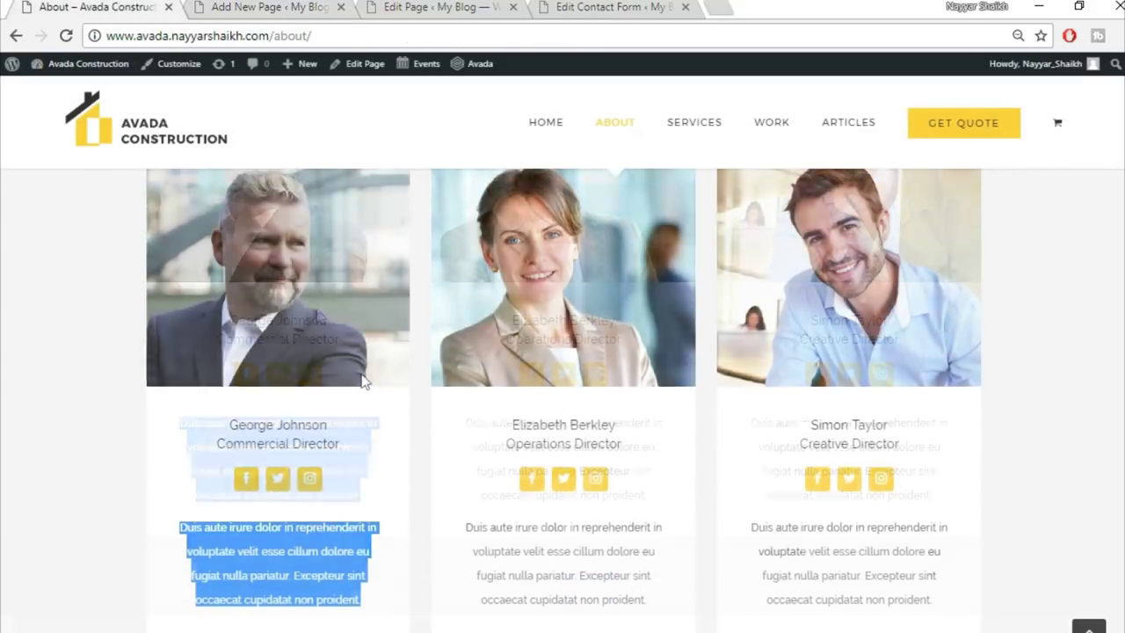
click(379, 444)
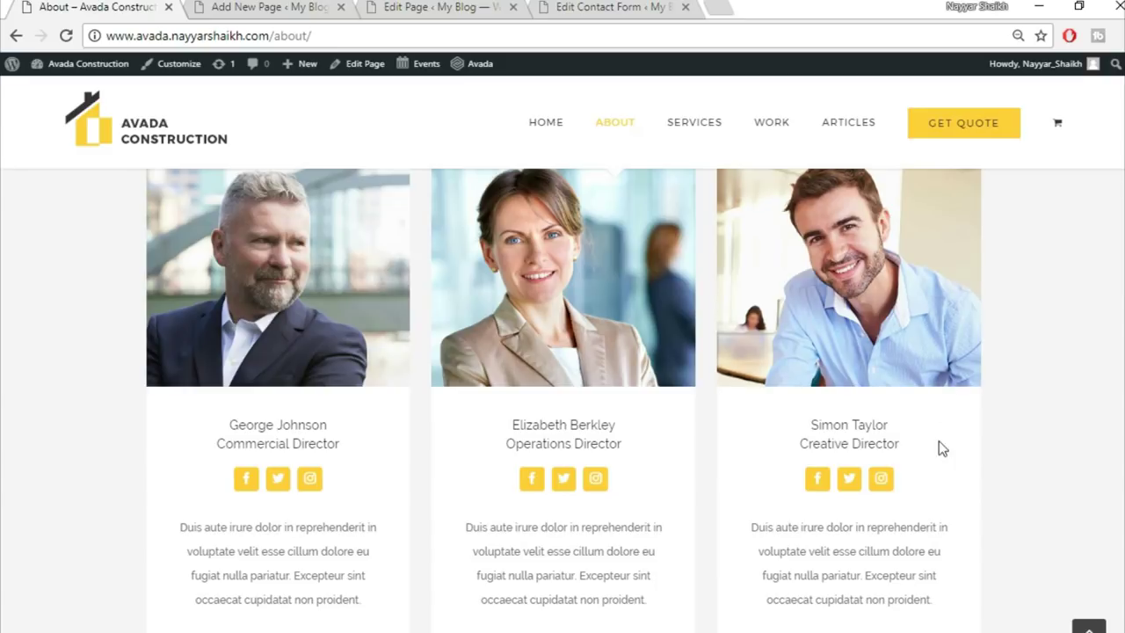
click(208, 7)
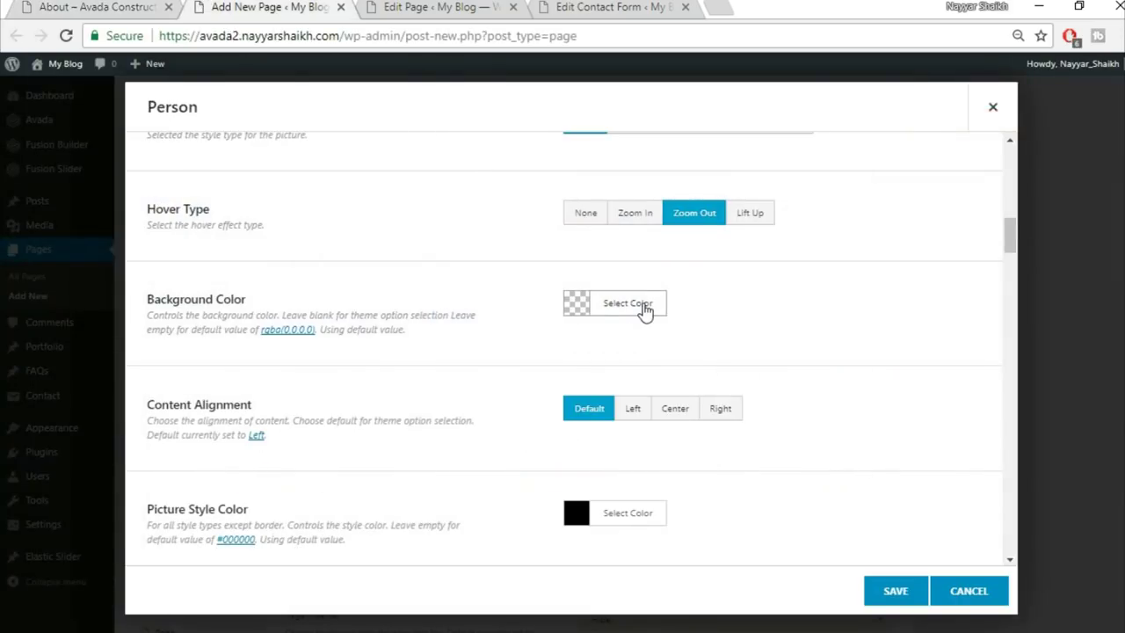
Set the card background to transparent white, then use Clear in the colour picker
click(632, 309)
click(597, 513)
click(840, 276)
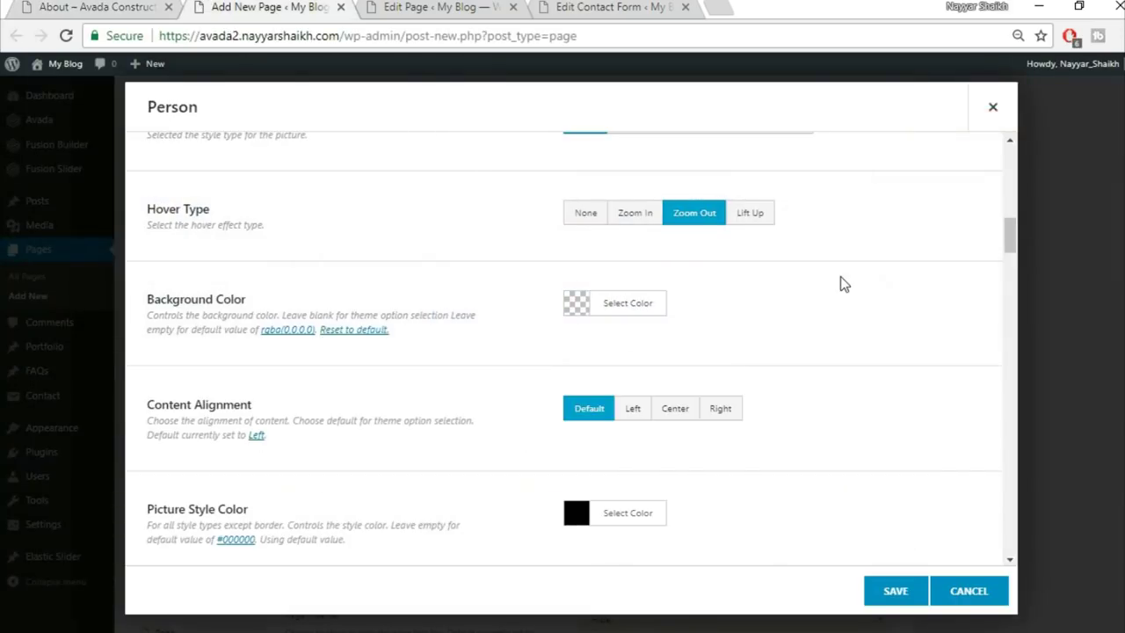
click(653, 304)
click(832, 334)
click(899, 307)
Set the Person element's content alignment to Center
scroll(904, 339, down, 1)
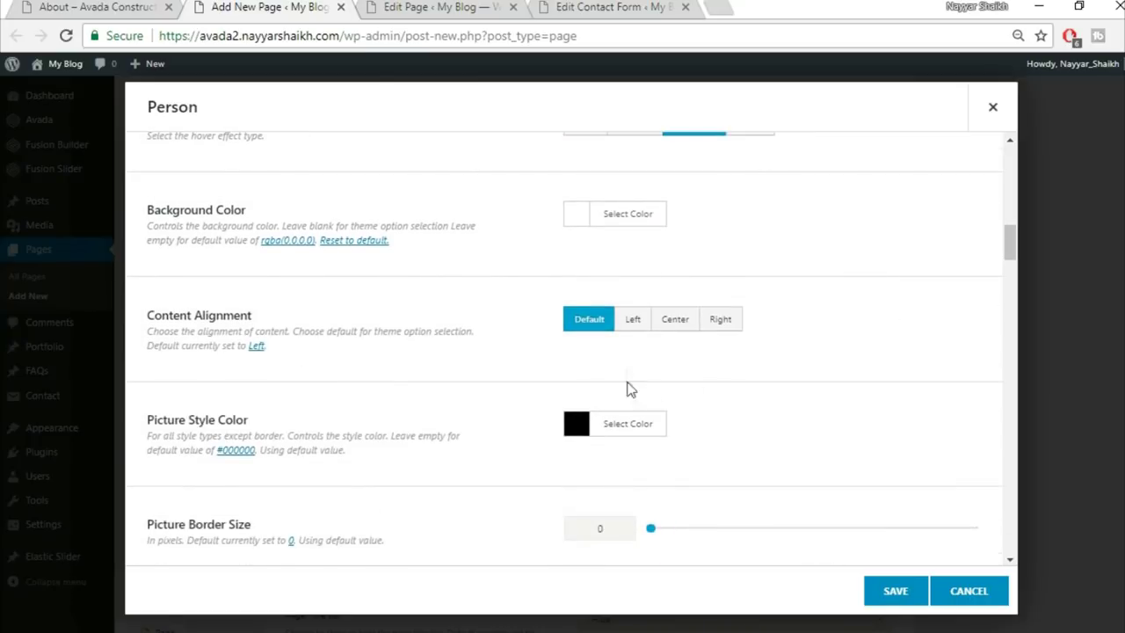
click(675, 319)
scroll(888, 351, down, 1)
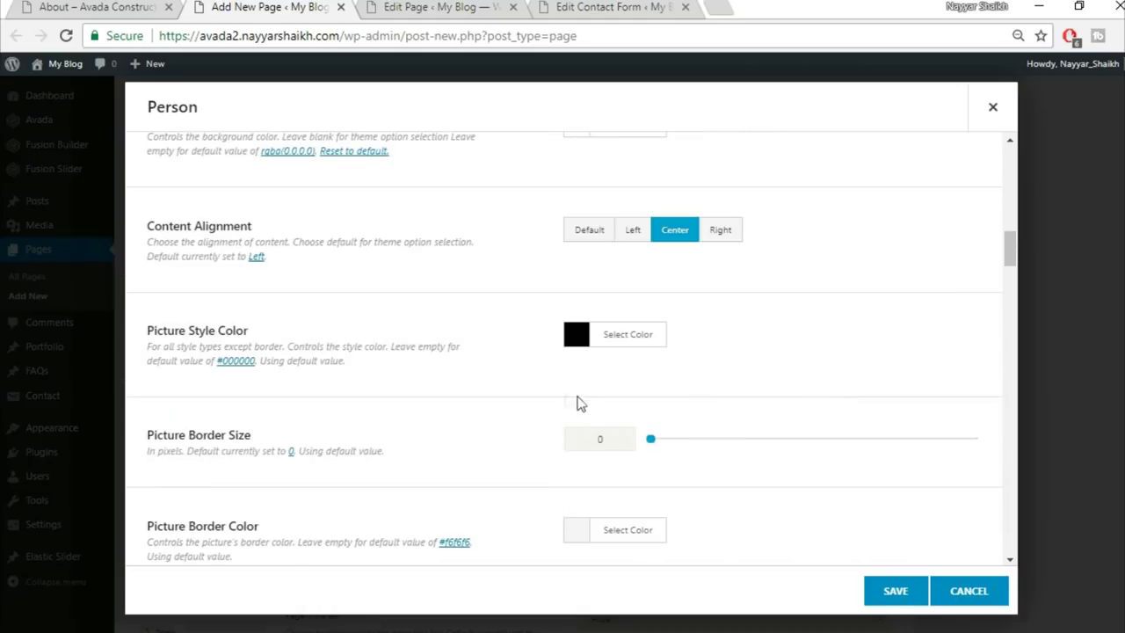
scroll(797, 335, down, 1)
scroll(373, 455, down, 3)
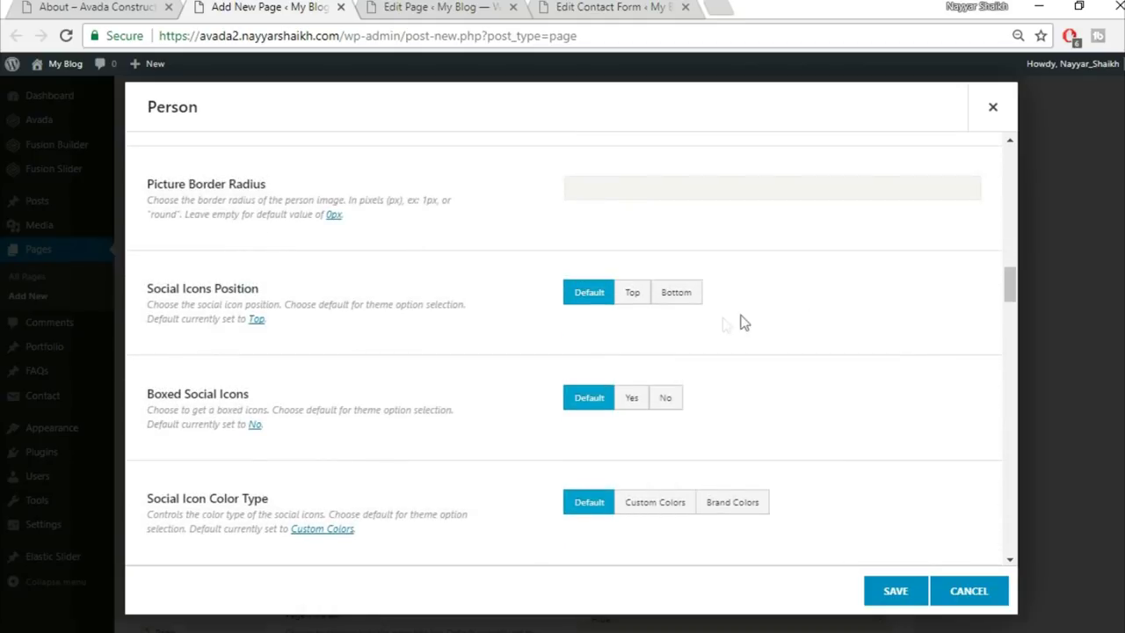
scroll(419, 159, down, 1)
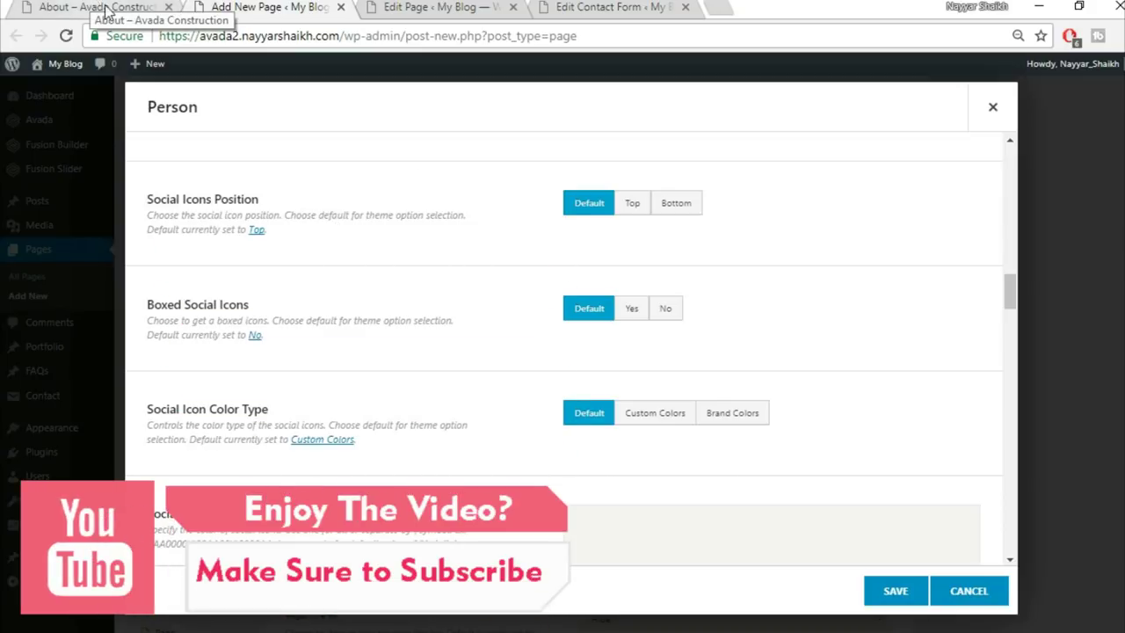
Set Boxed Social Icons to Yes for the Person card
click(104, 6)
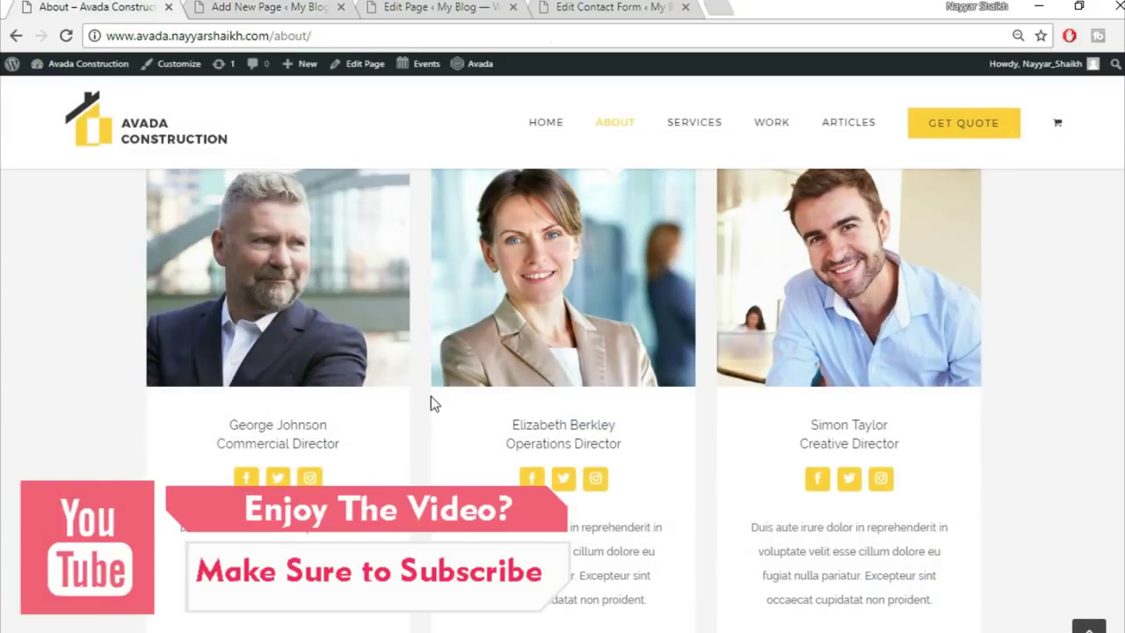
click(211, 7)
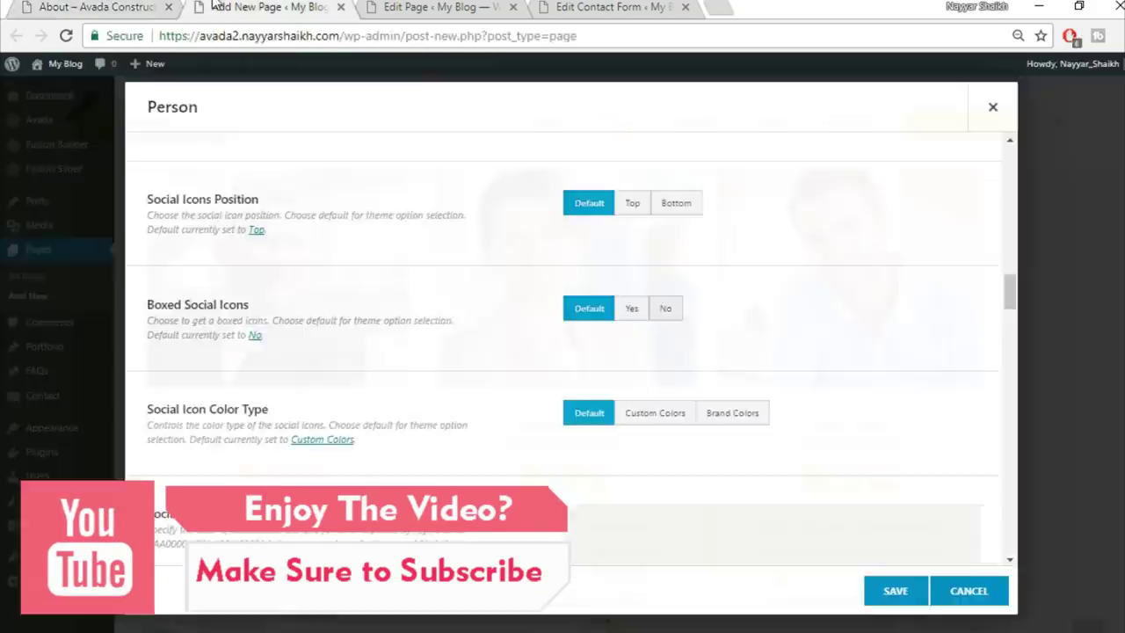
click(638, 312)
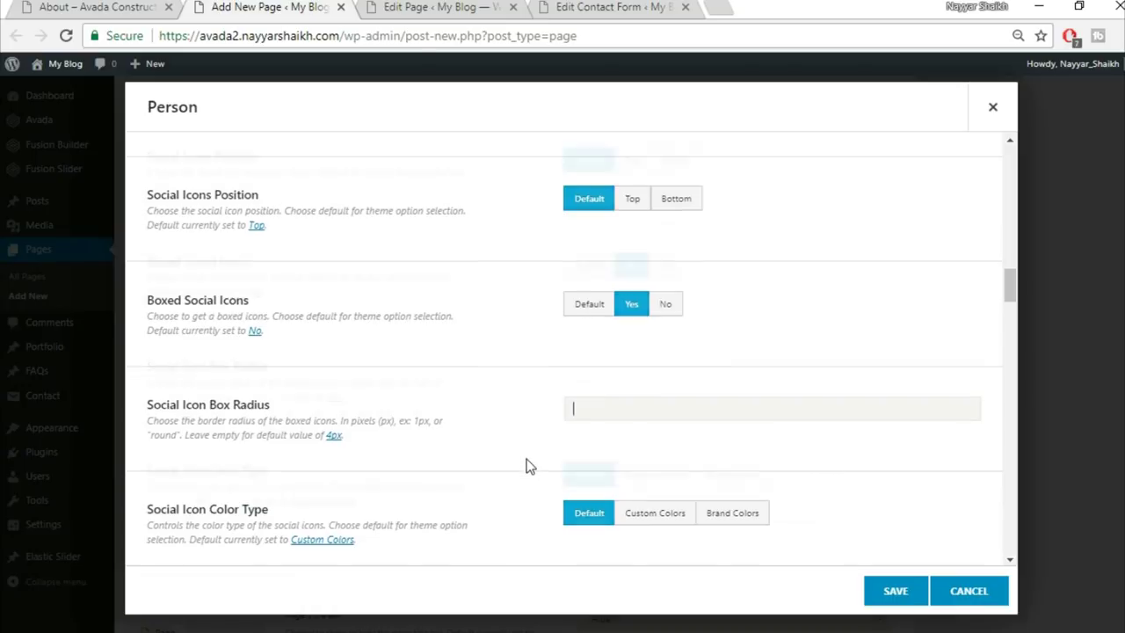
scroll(529, 465, down, 2)
scroll(528, 466, down, 2)
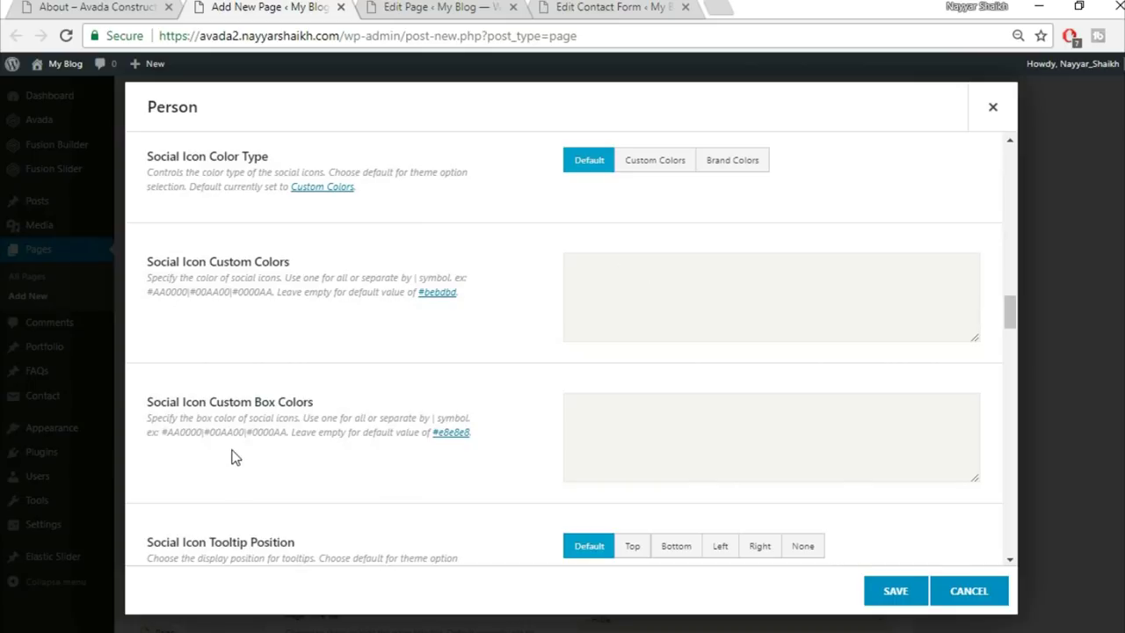
Match the demo's social icon colours: white icons on #fed03d boxes
click(70, 14)
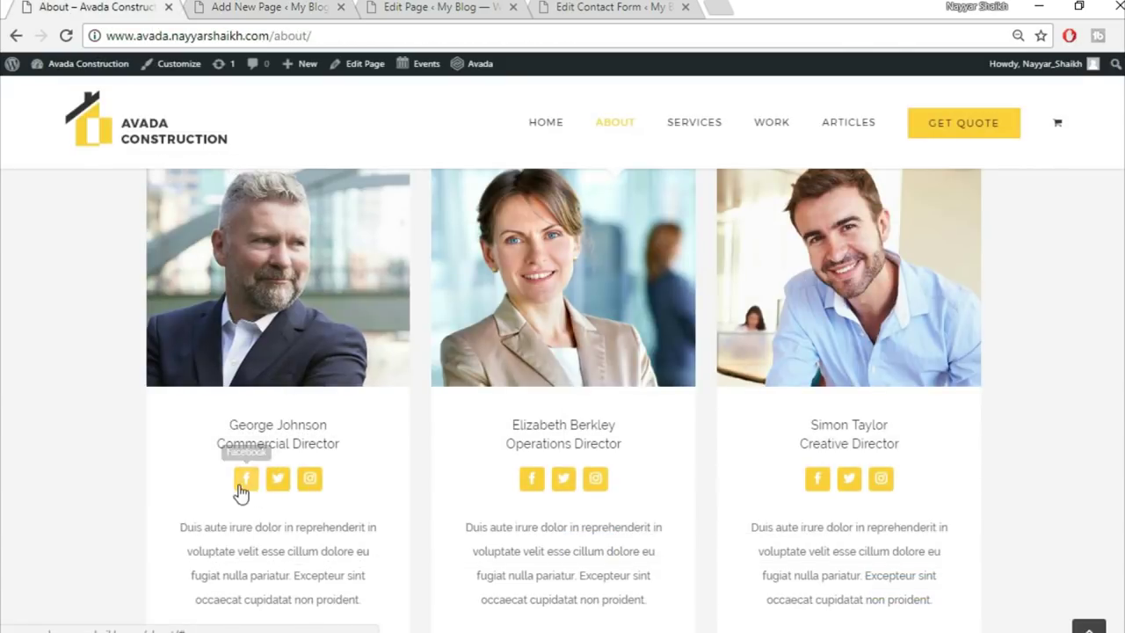
click(235, 6)
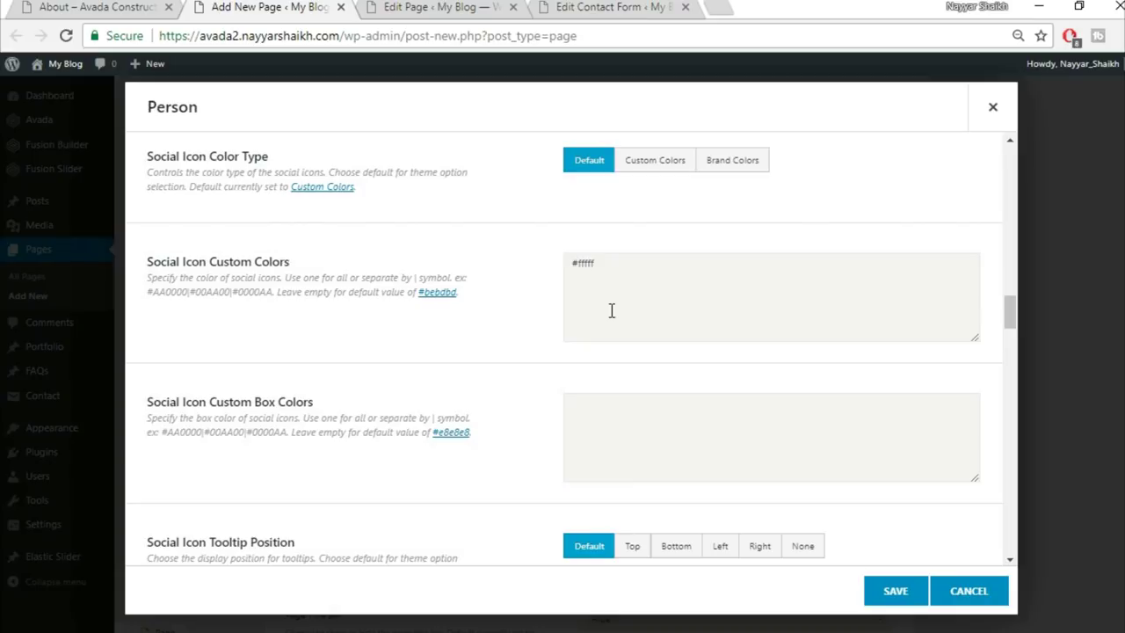
click(165, 6)
scroll(507, 384, down, 10)
scroll(703, 376, up, 8)
click(70, 6)
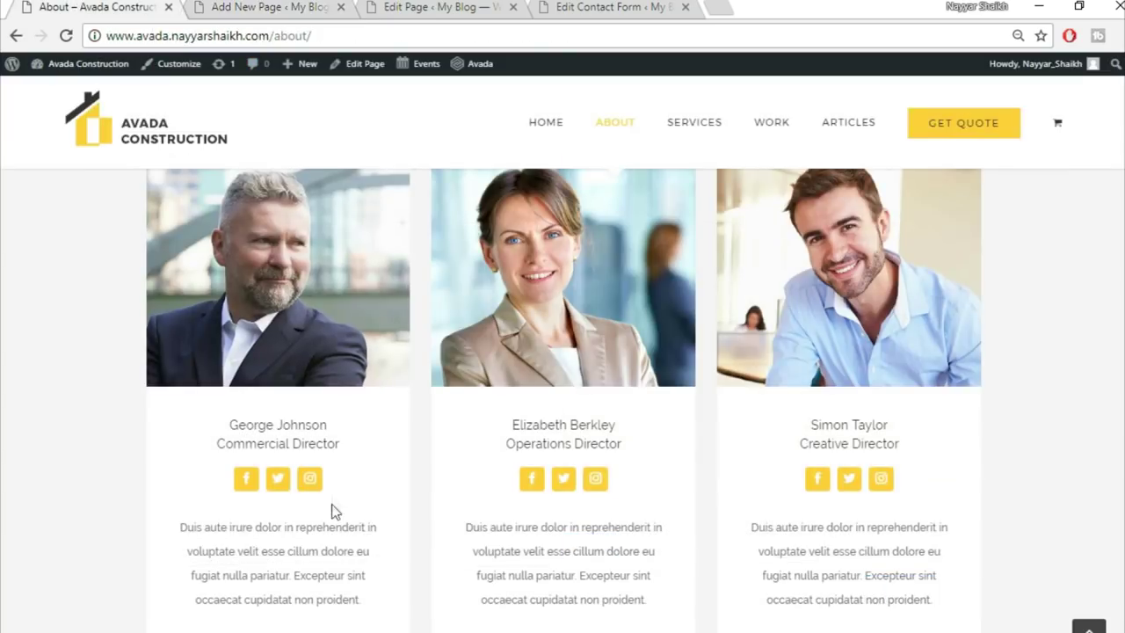
click(270, 6)
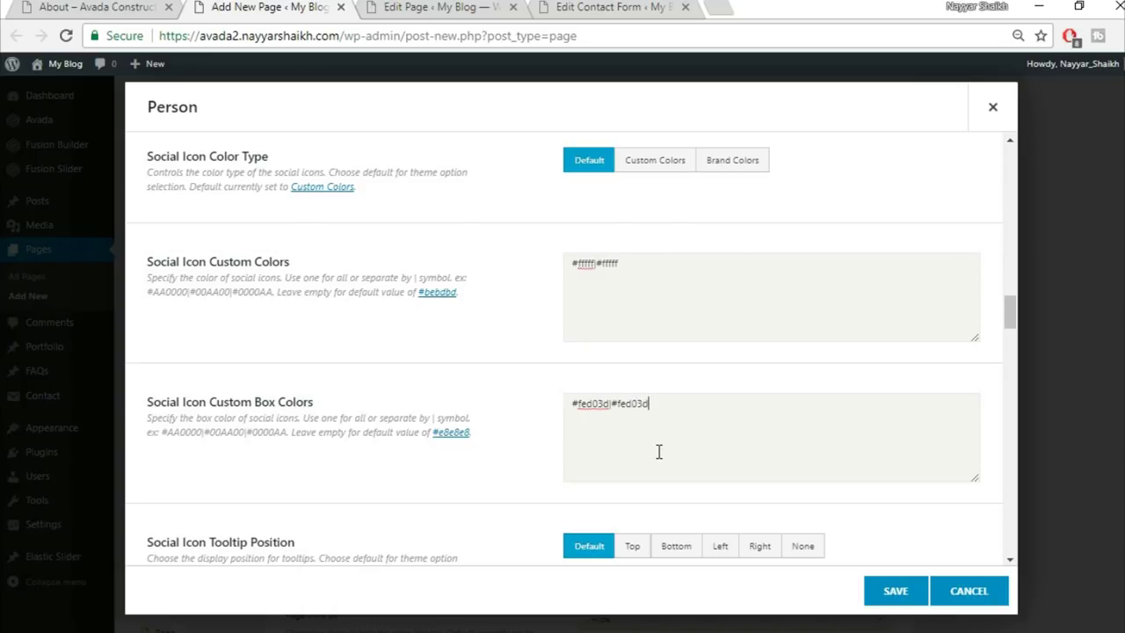
Save the Person element settings
scroll(658, 452, down, 1)
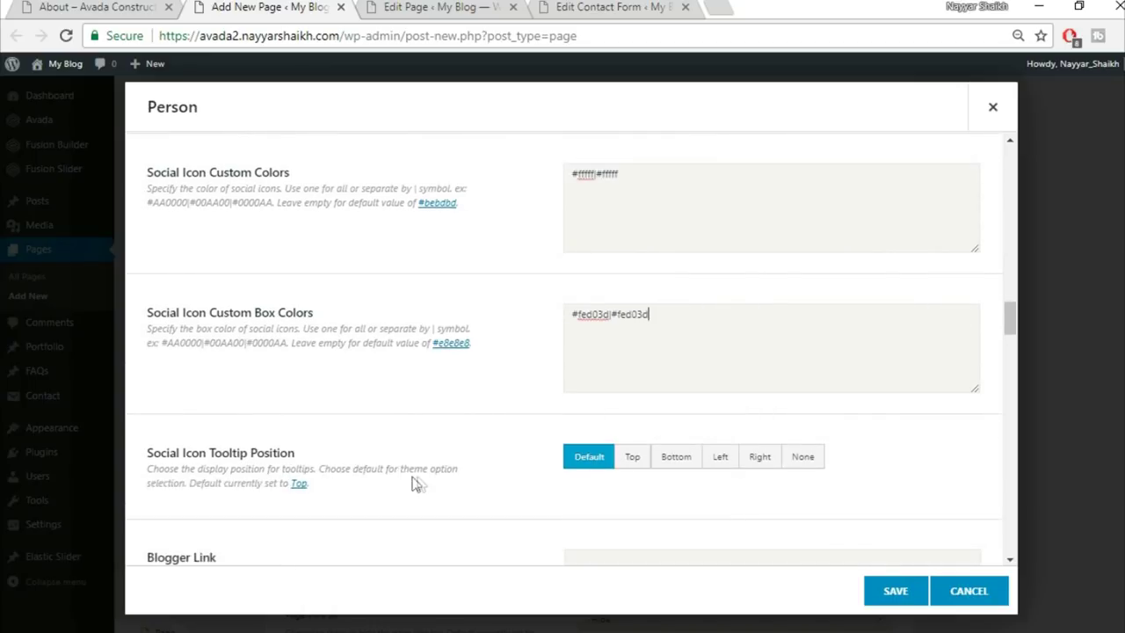
scroll(415, 484, down, 1)
scroll(762, 413, down, 2)
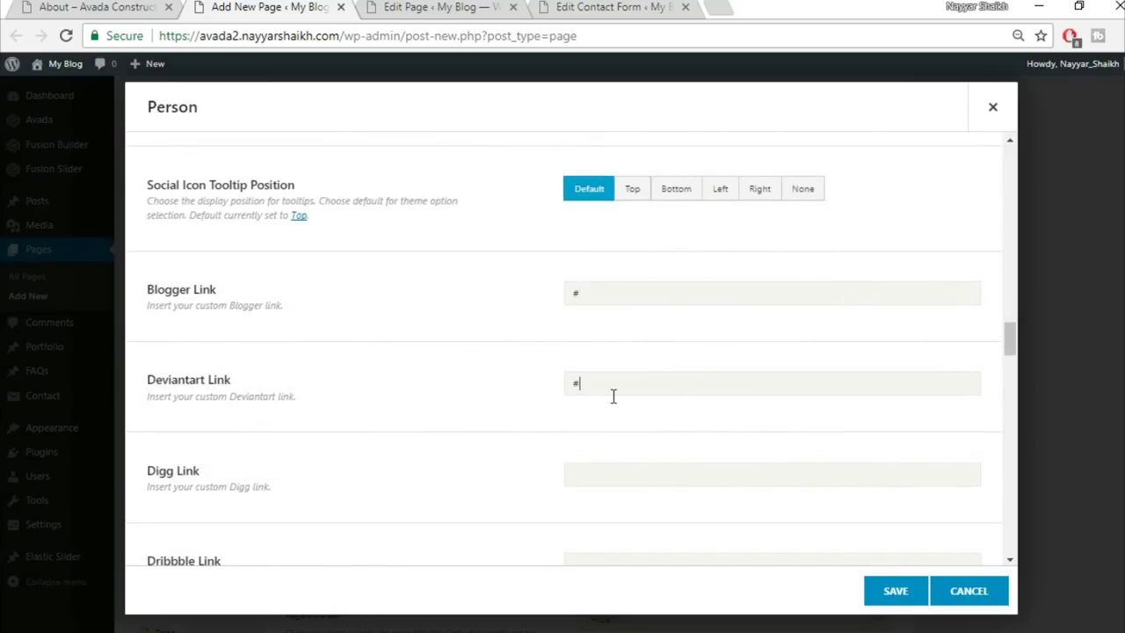
scroll(414, 375, down, 8)
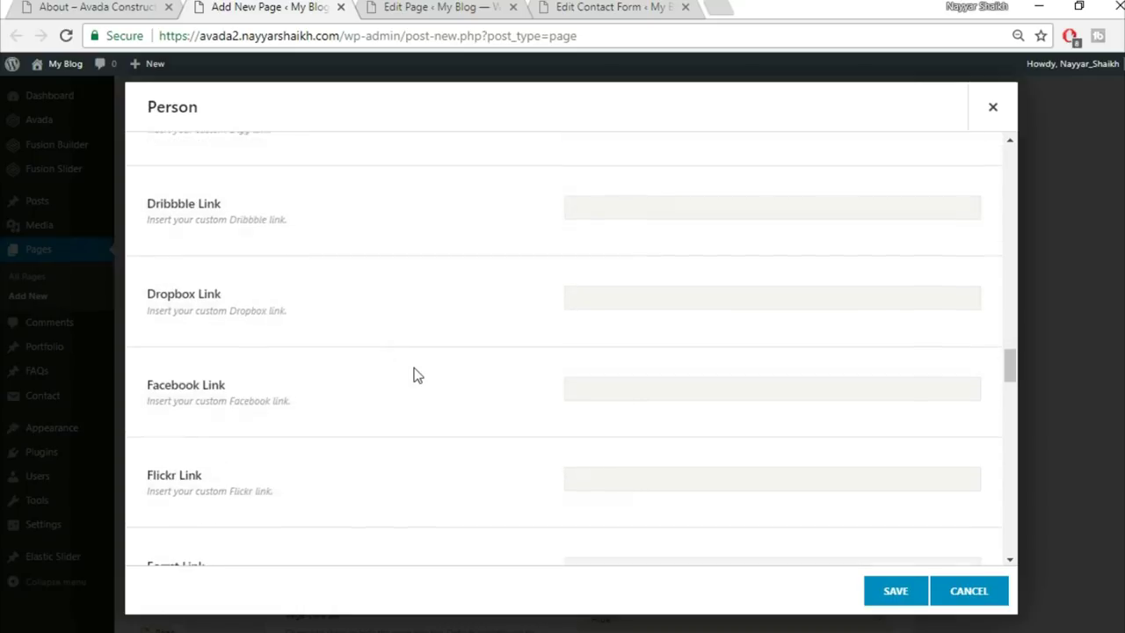
scroll(488, 393, down, 4)
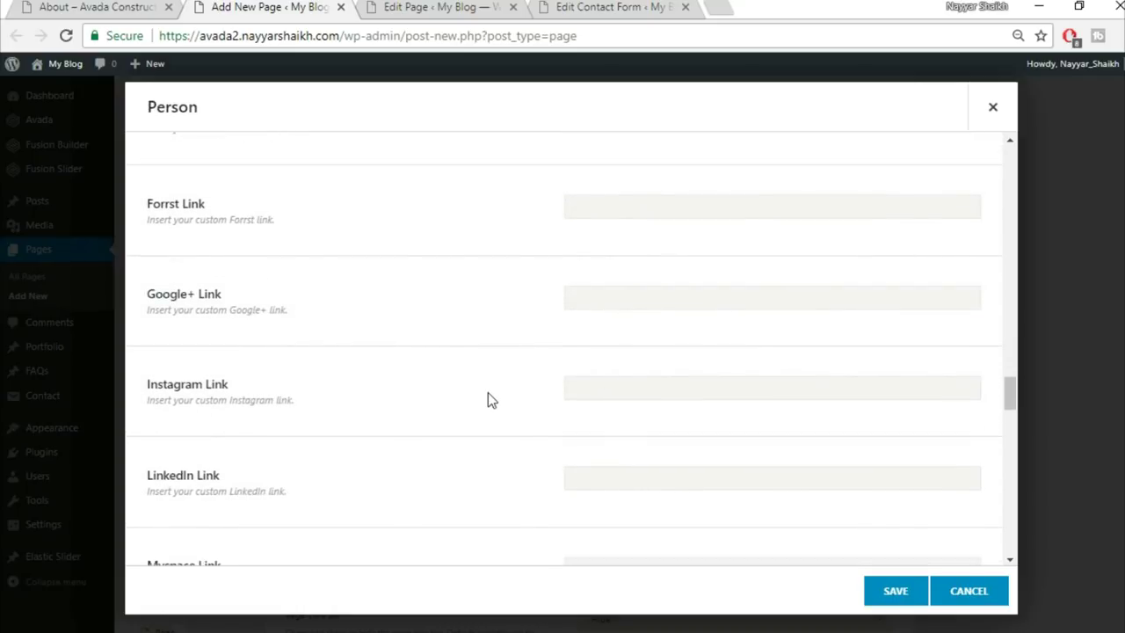
scroll(488, 392, down, 2)
scroll(531, 378, down, 10)
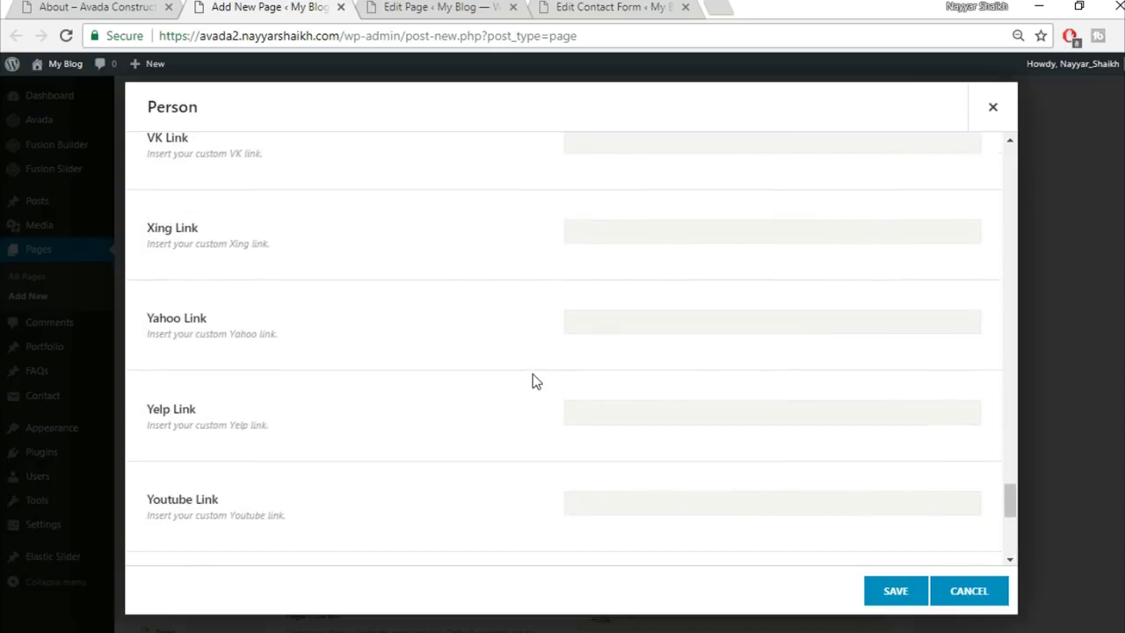
scroll(533, 378, down, 3)
scroll(532, 378, down, 1)
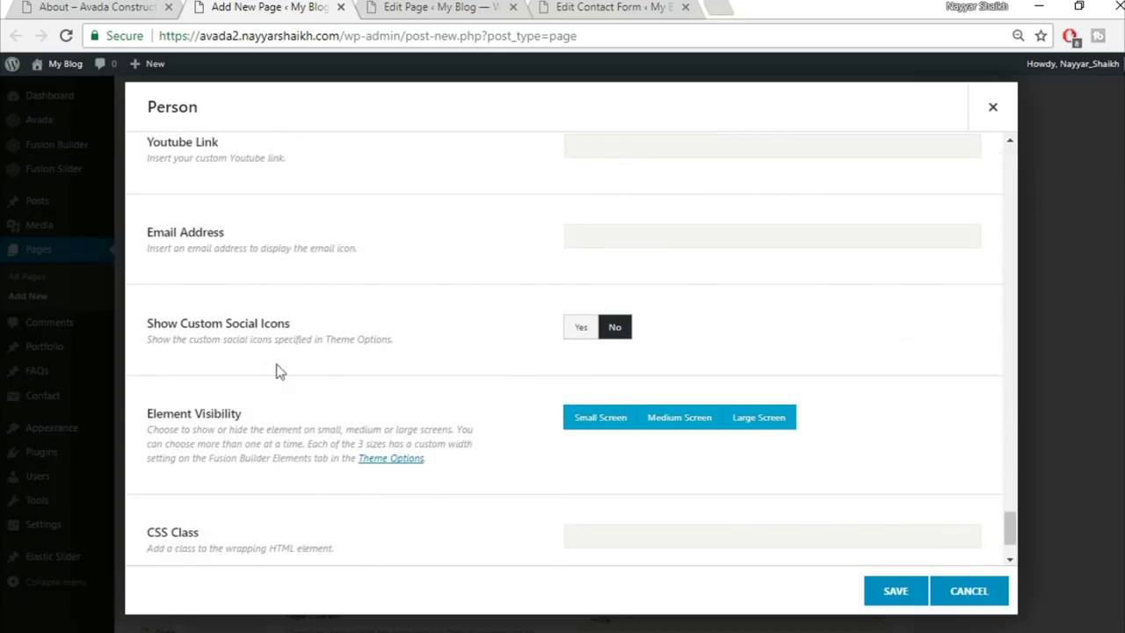
scroll(462, 392, down, 3)
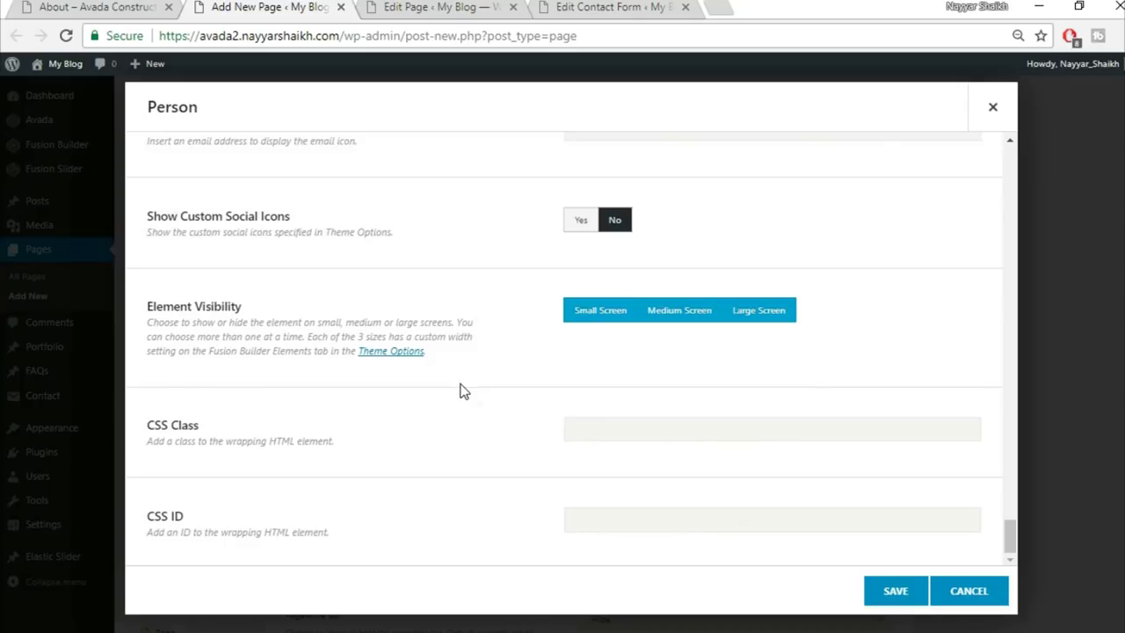
click(894, 595)
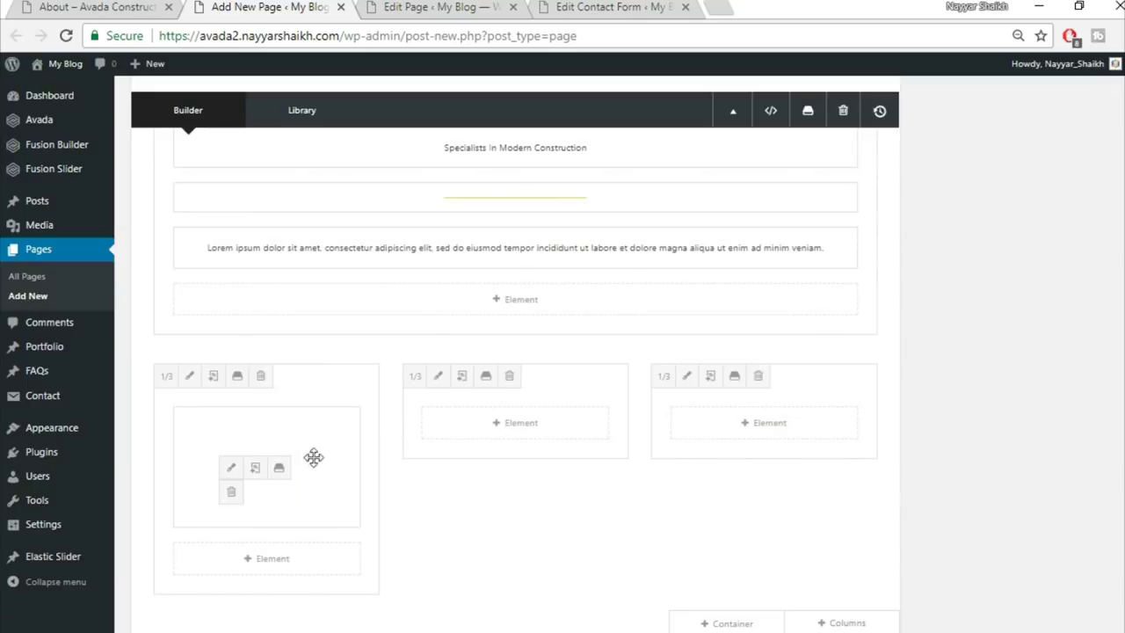
Clone the Person element and move copies into the middle and right columns
click(255, 468)
drag(234, 437, 502, 422)
drag(329, 414, 839, 434)
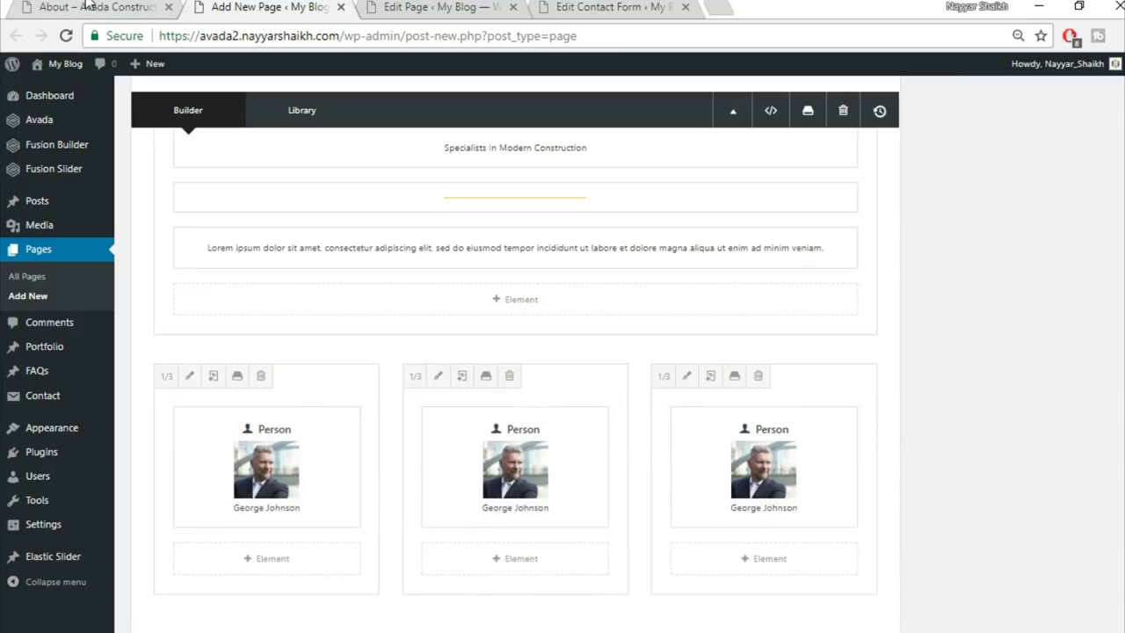
click(88, 6)
scroll(616, 356, down, 7)
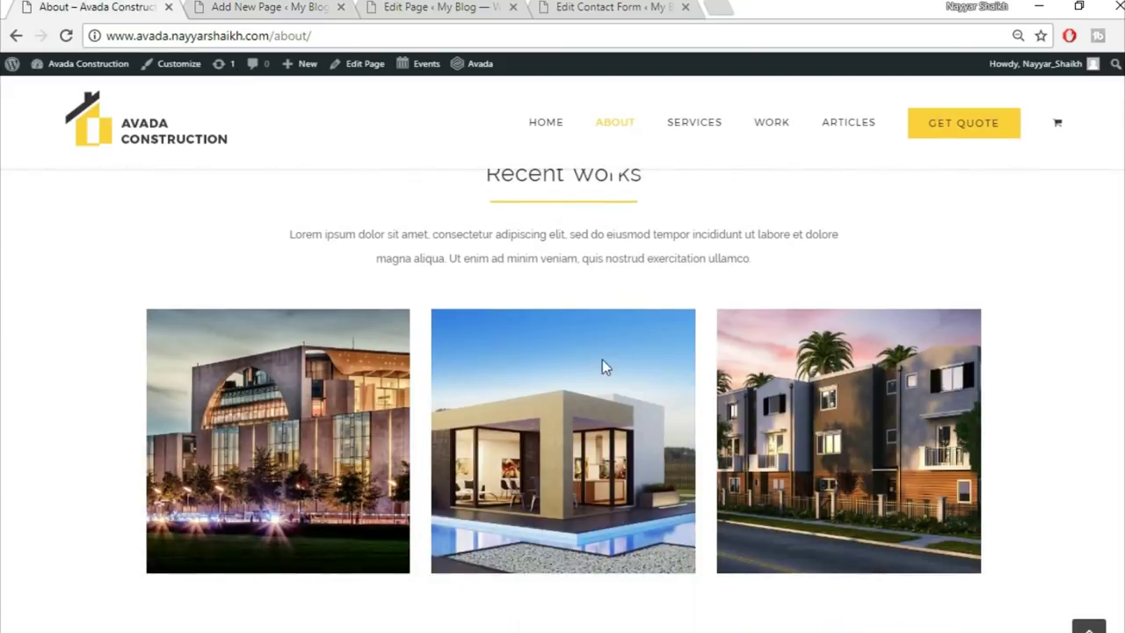
Scroll through the demo About page's lower sections, jump to its top, and return to the editor
scroll(443, 296, up, 1)
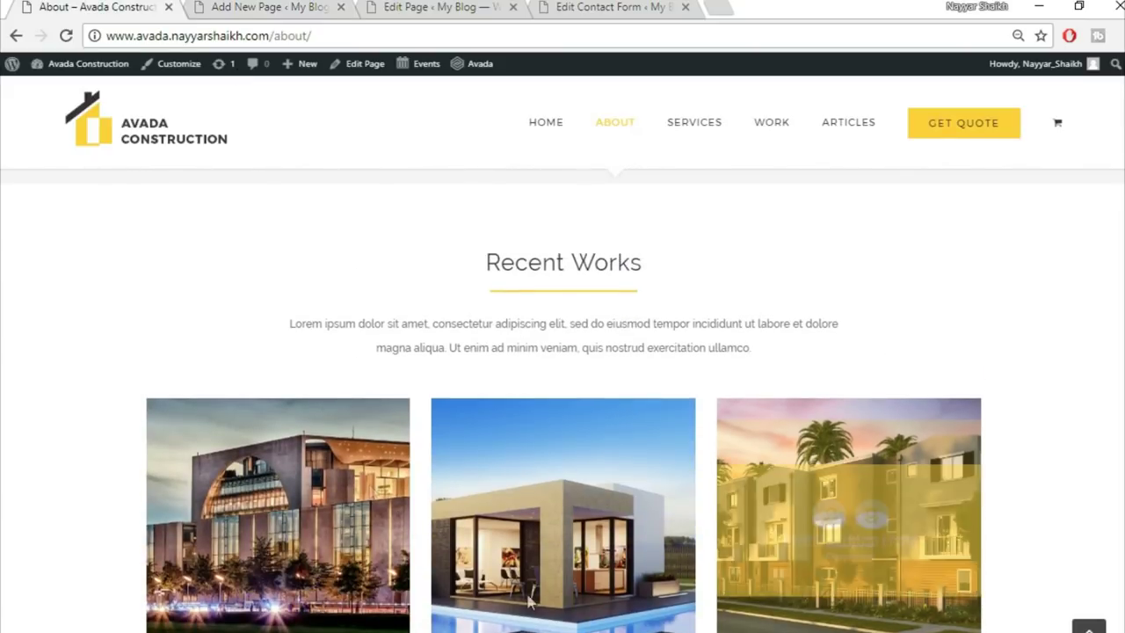
scroll(824, 379, down, 6)
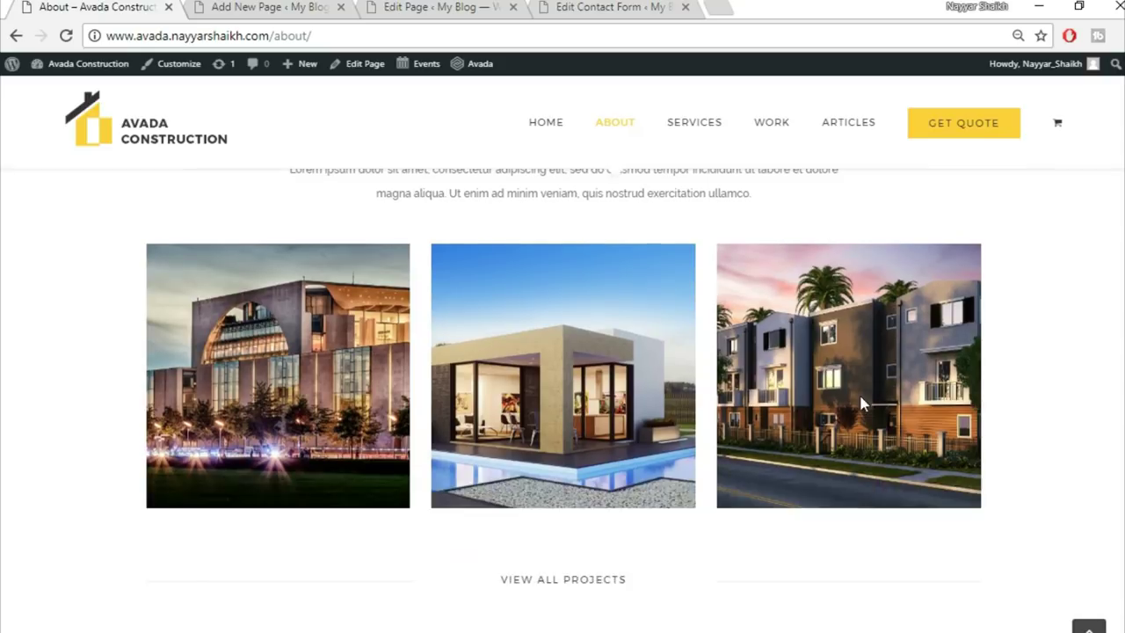
scroll(895, 357, down, 1)
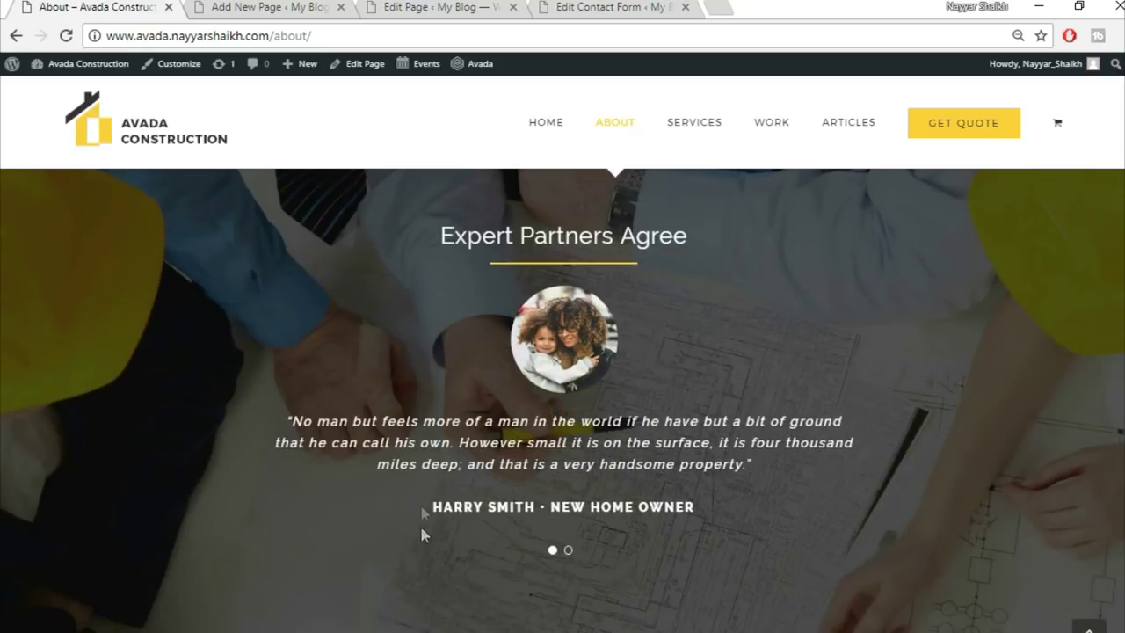
scroll(820, 408, down, 5)
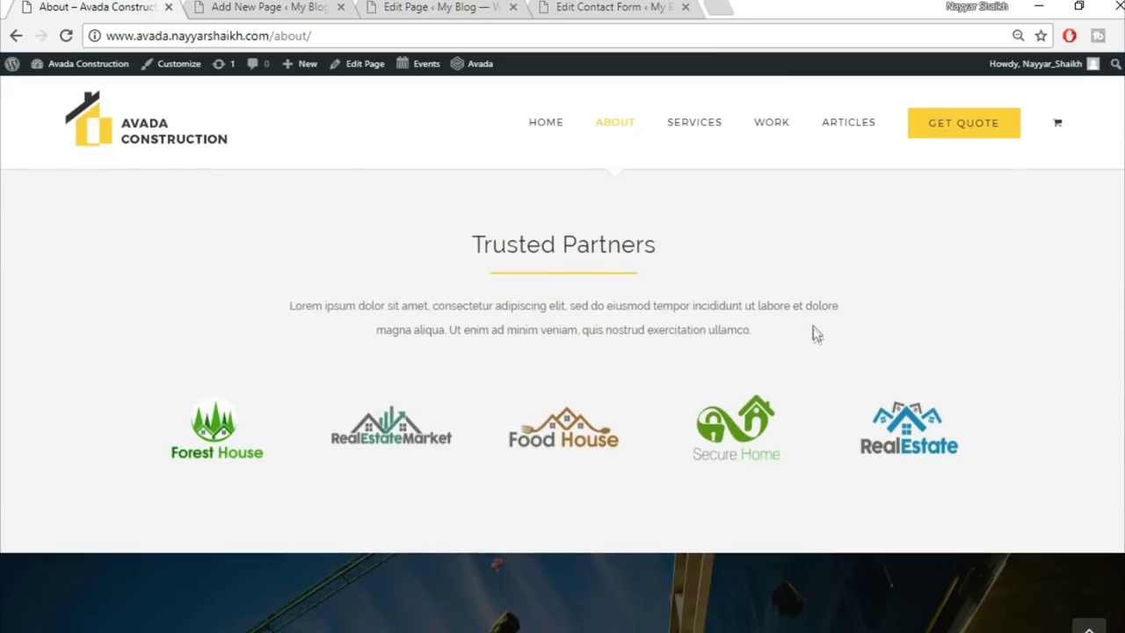
scroll(816, 334, down, 5)
scroll(540, 323, up, 1)
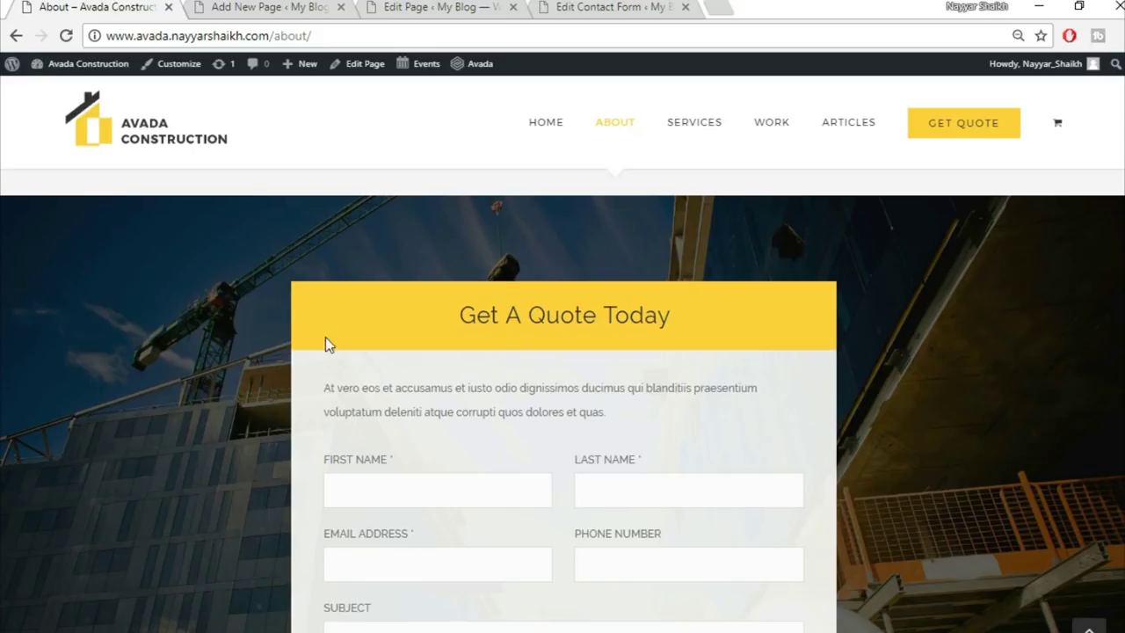
scroll(696, 311, up, 2)
scroll(748, 506, down, 10)
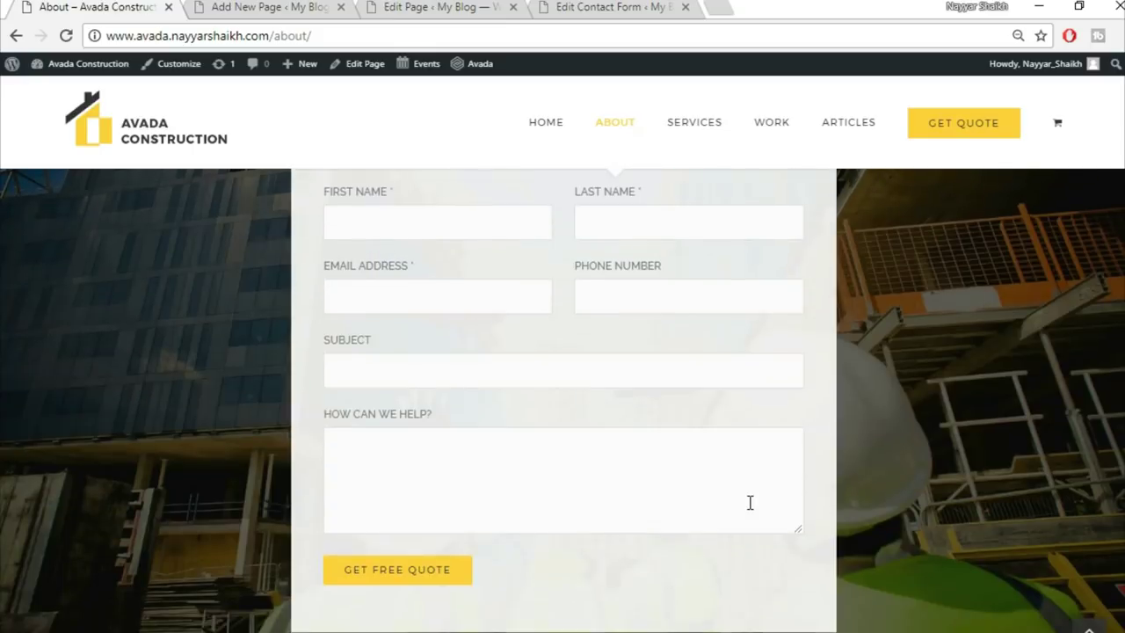
click(1089, 626)
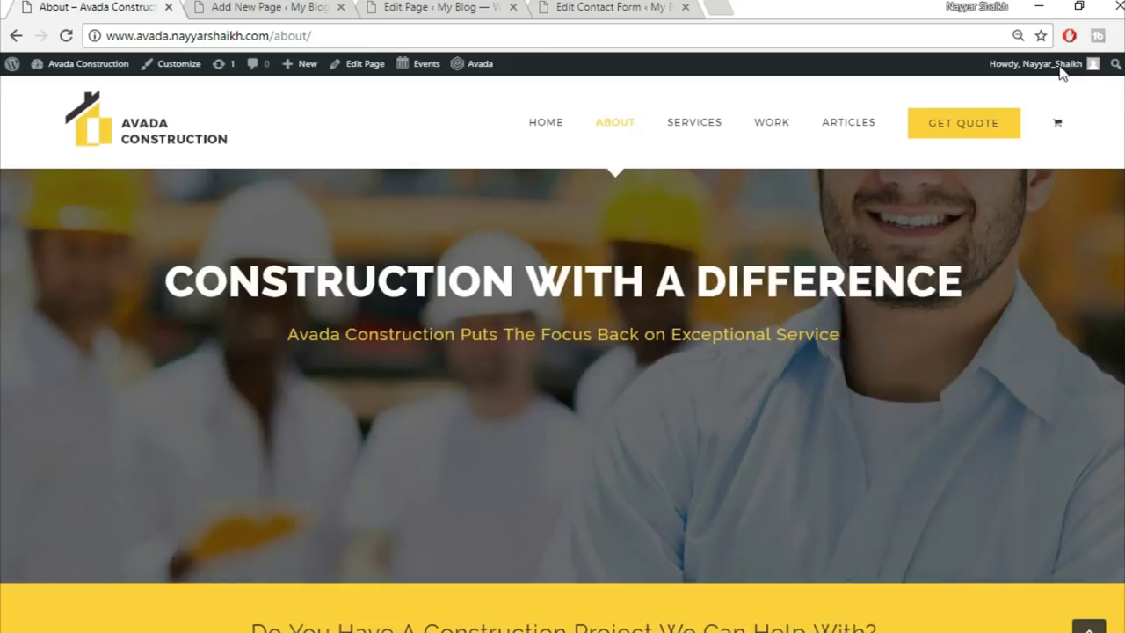
click(245, 5)
scroll(668, 352, up, 5)
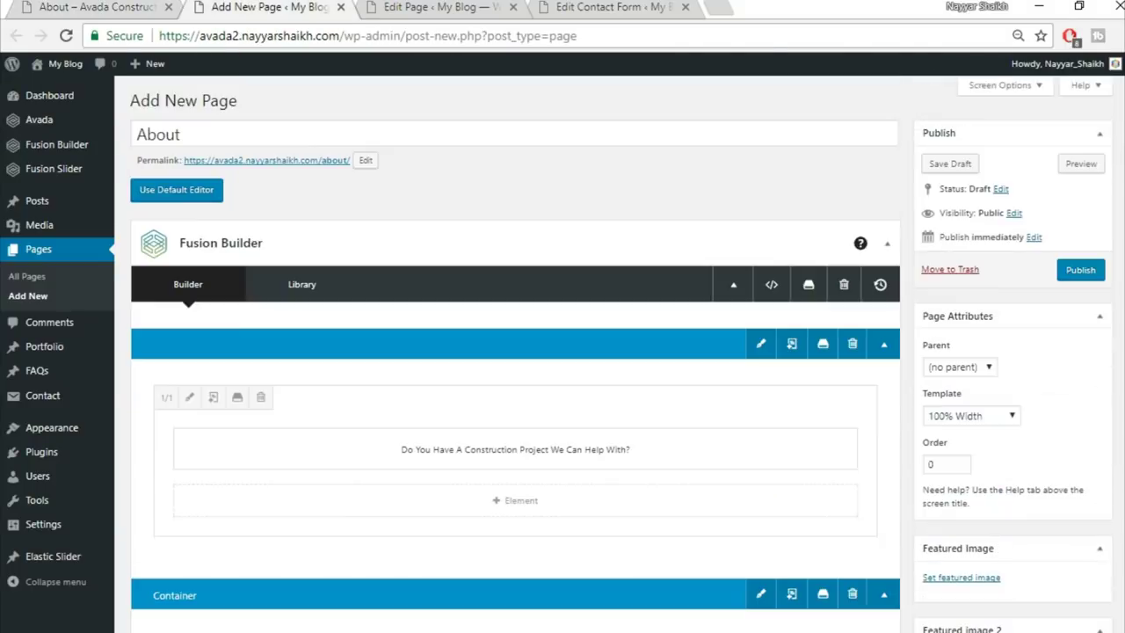
Publish the About page and open the live page in a new tab
click(1073, 272)
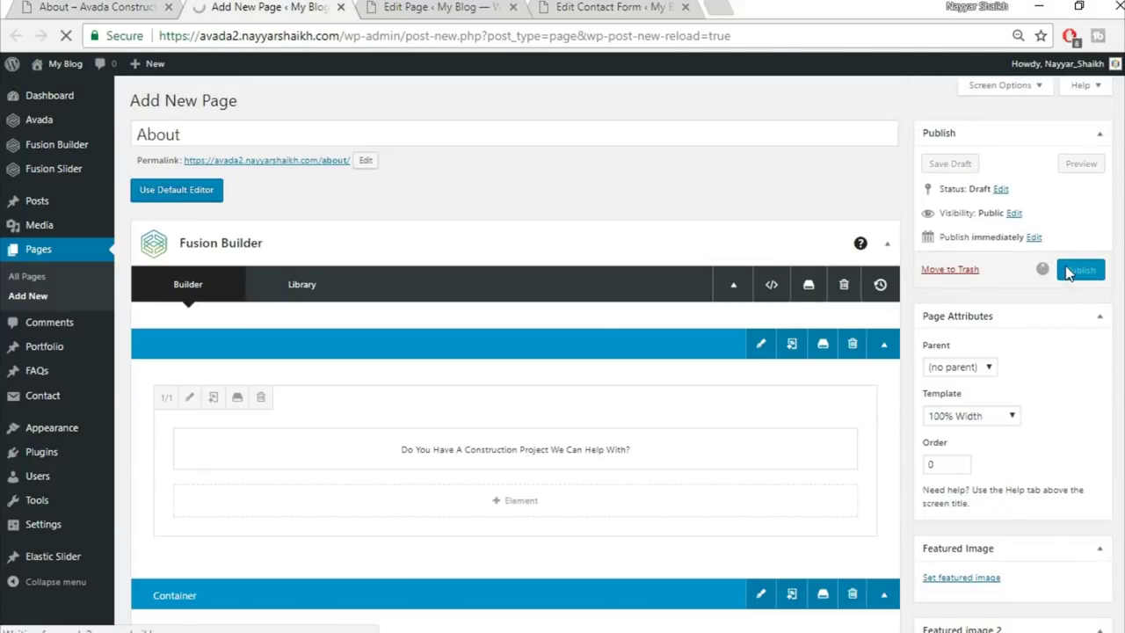
right_click(233, 130)
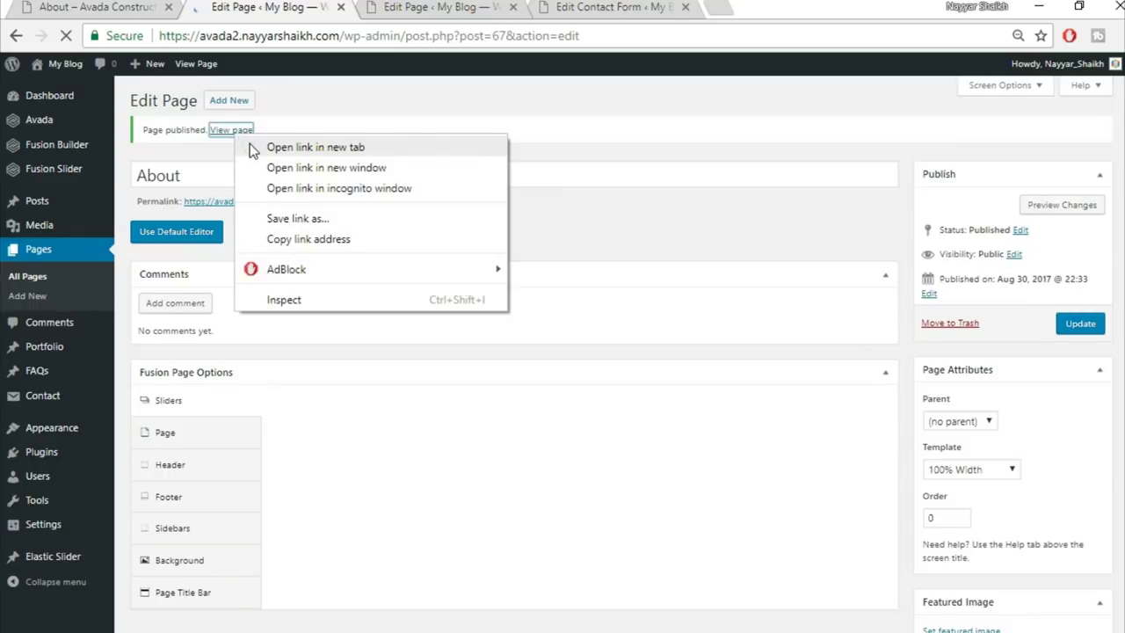
click(308, 146)
key(ctrl+Tab)
Compare the live page's team cards with the demo's Meet Our Team section, then return to the editor
scroll(885, 364, down, 4)
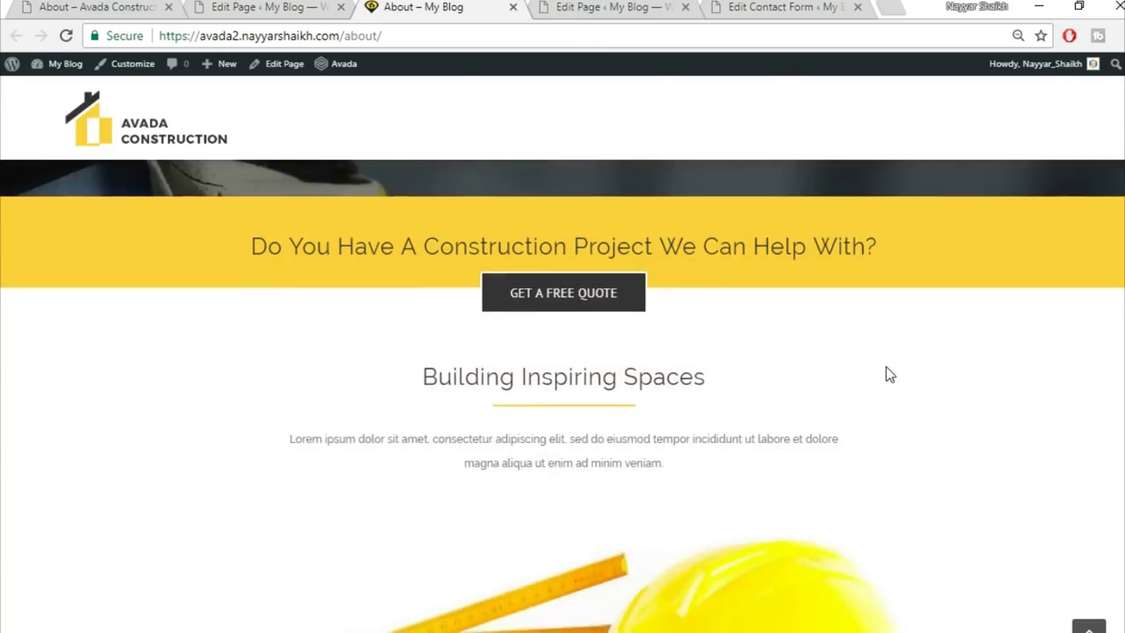
scroll(886, 367, down, 10)
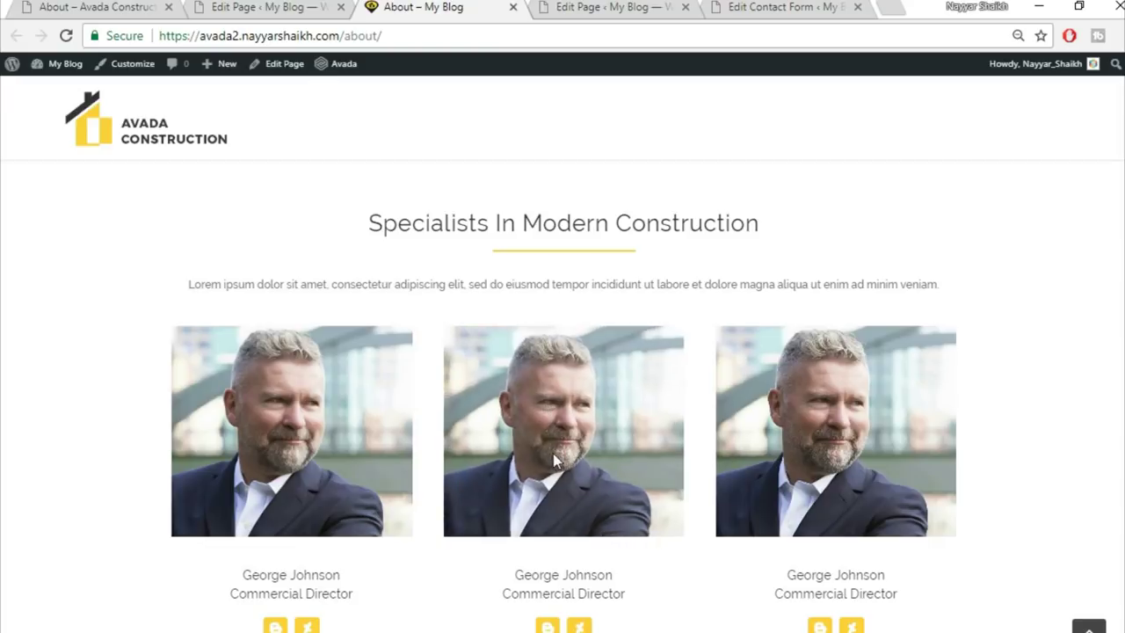
scroll(603, 470, up, 3)
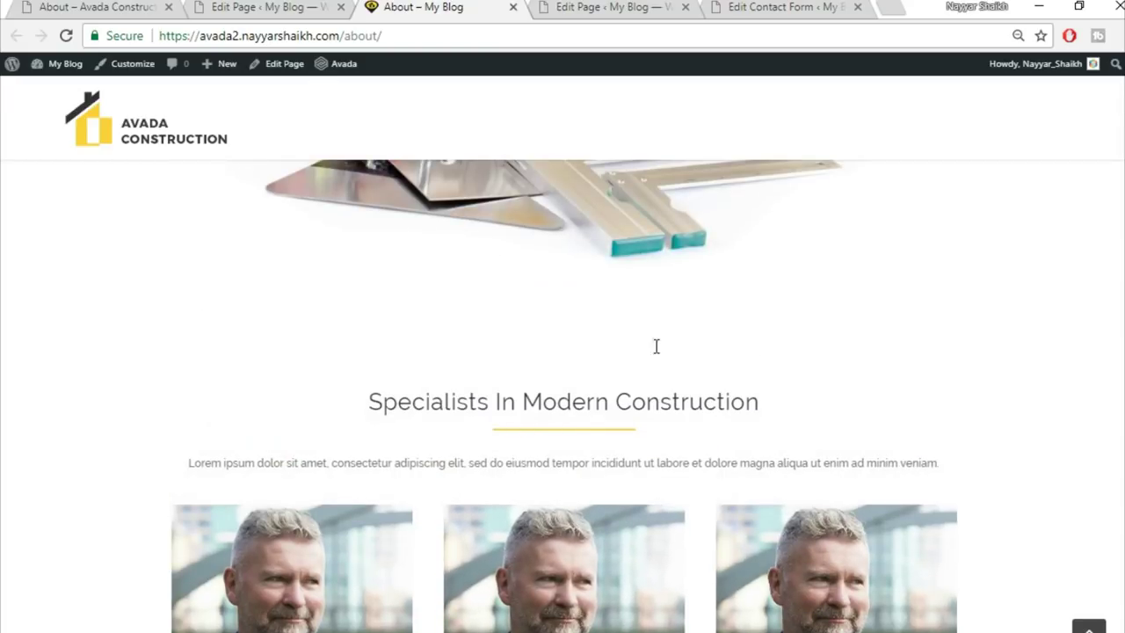
click(97, 7)
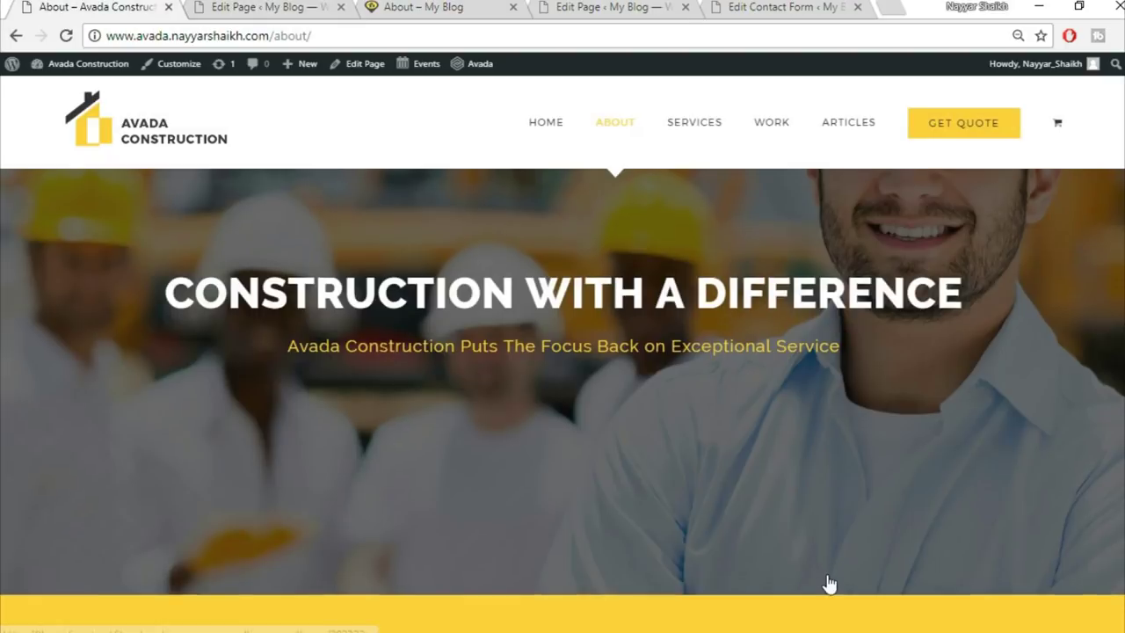
scroll(827, 584, down, 10)
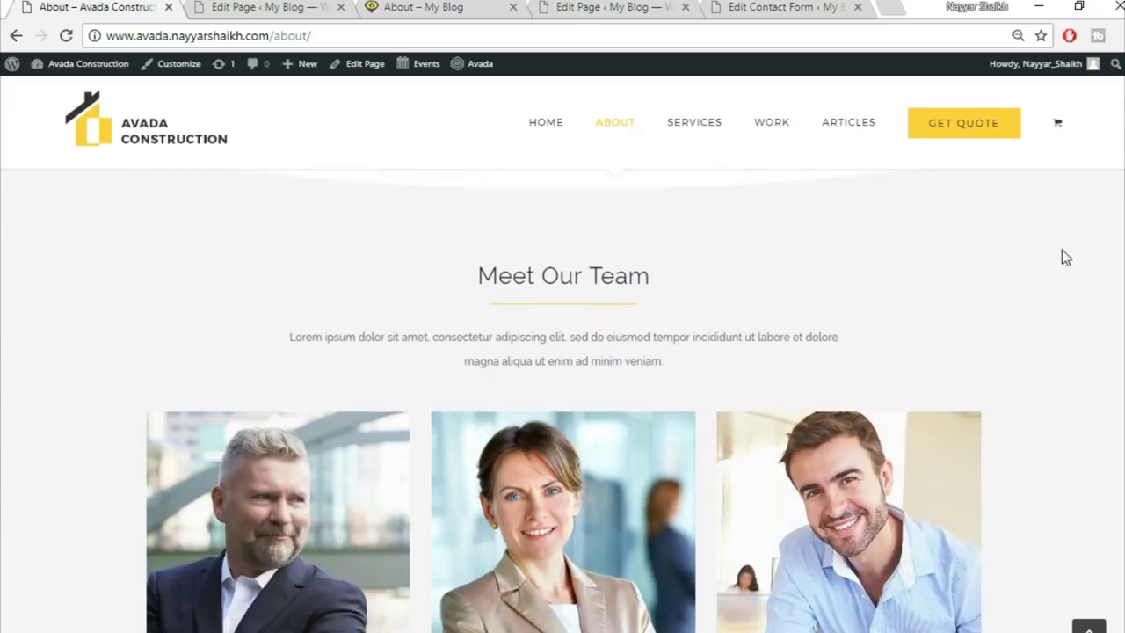
click(276, 9)
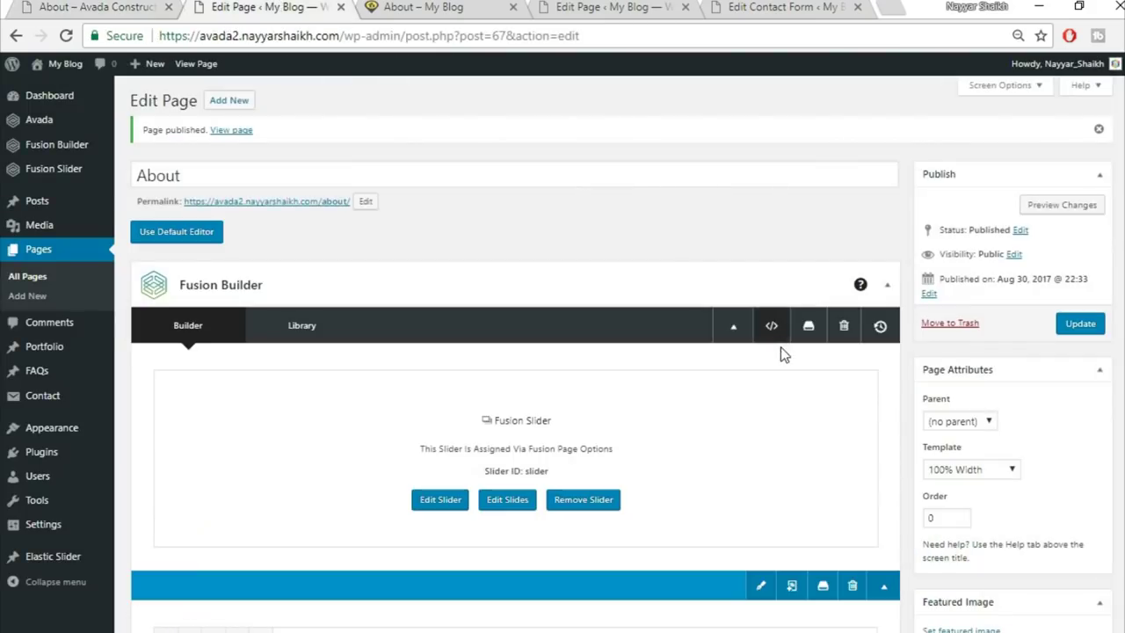
Set the Specialists In Modern Construction container's background colour to f5f5f5
scroll(780, 347, down, 15)
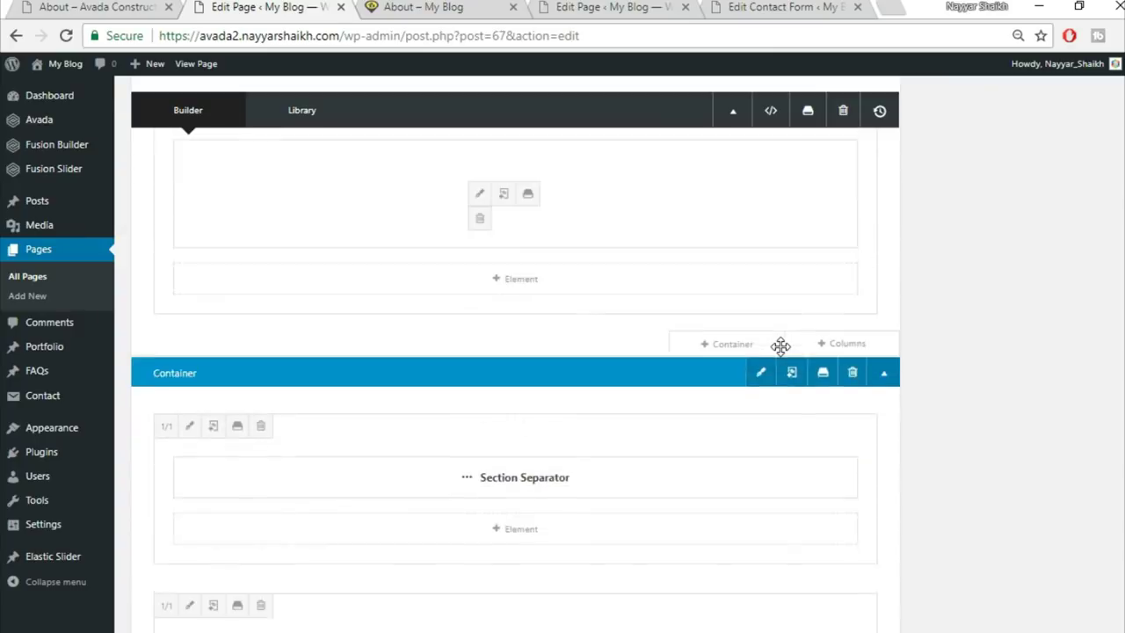
scroll(780, 347, down, 2)
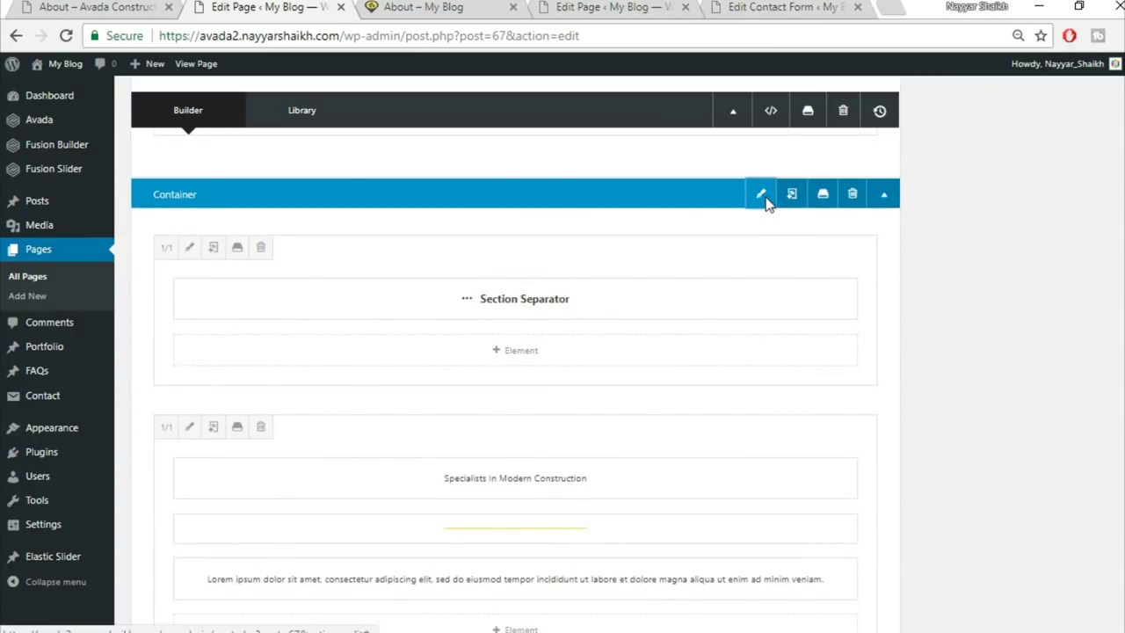
click(761, 194)
click(267, 152)
click(623, 225)
click(742, 246)
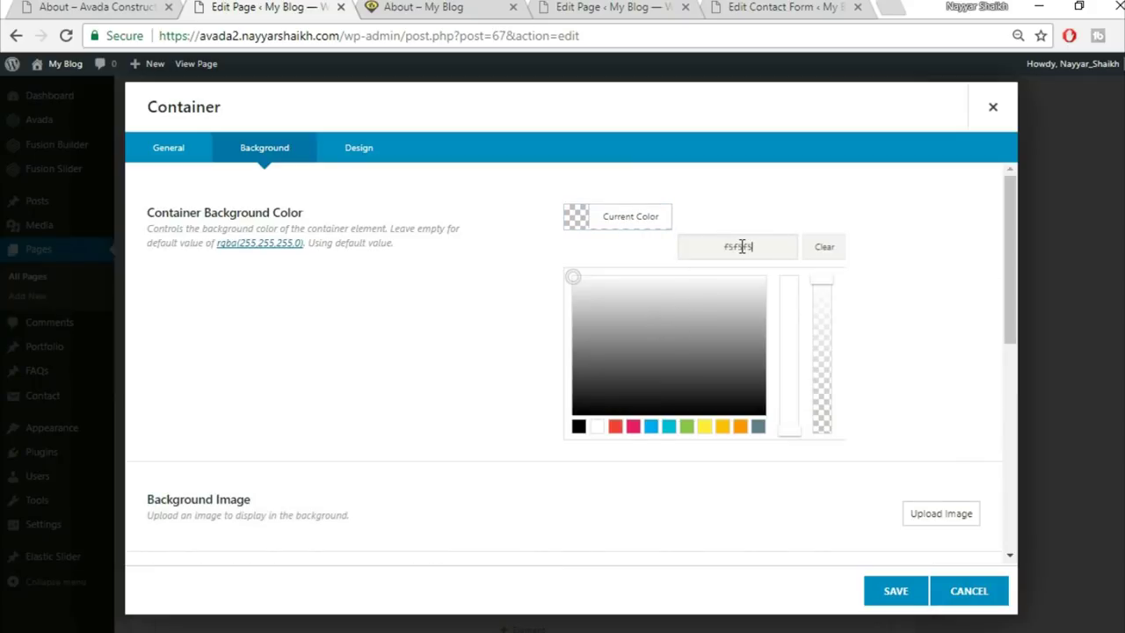
text(f5f5f5)
click(897, 593)
Update the published About page and go to its live tab
scroll(1069, 414, up, 10)
click(1081, 246)
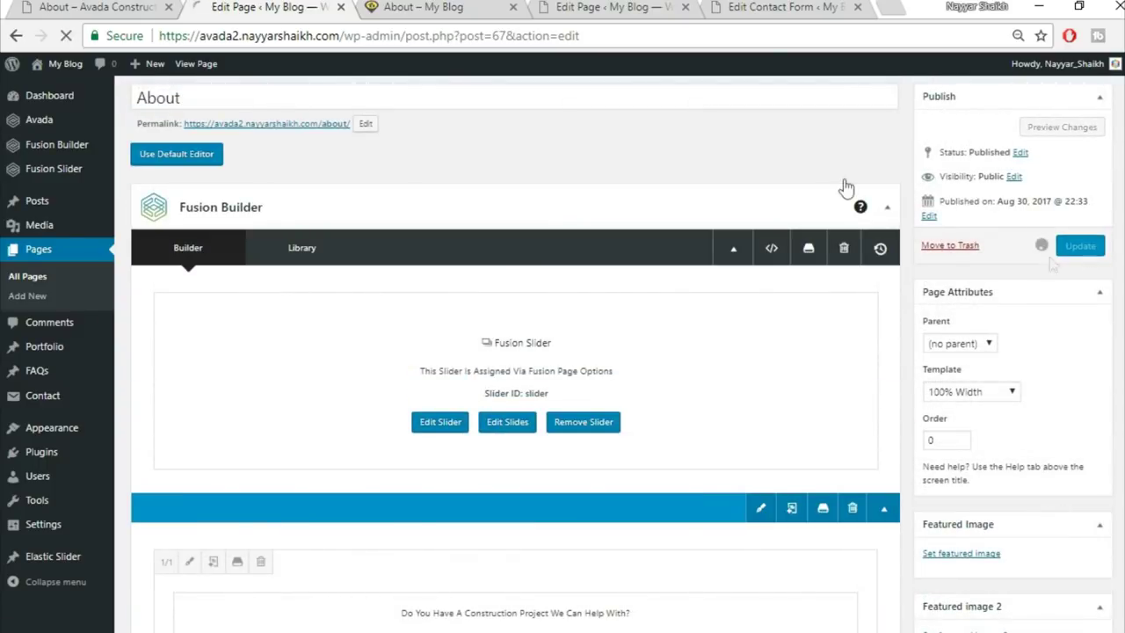
click(427, 7)
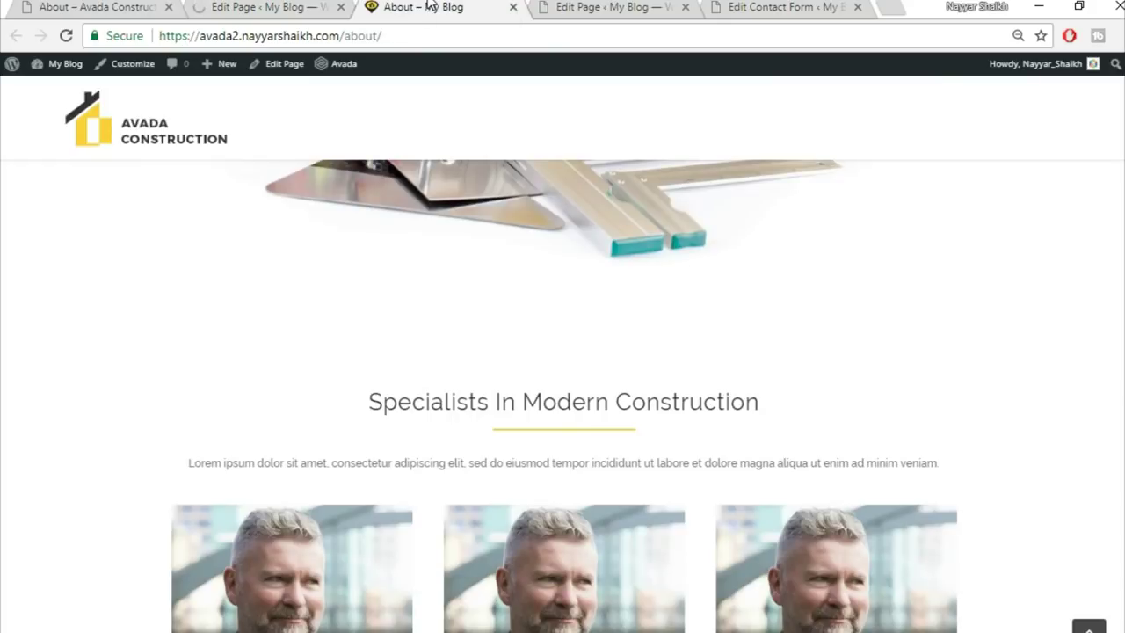
Reload the live About page and scroll down to the team section
click(436, 28)
key(Return)
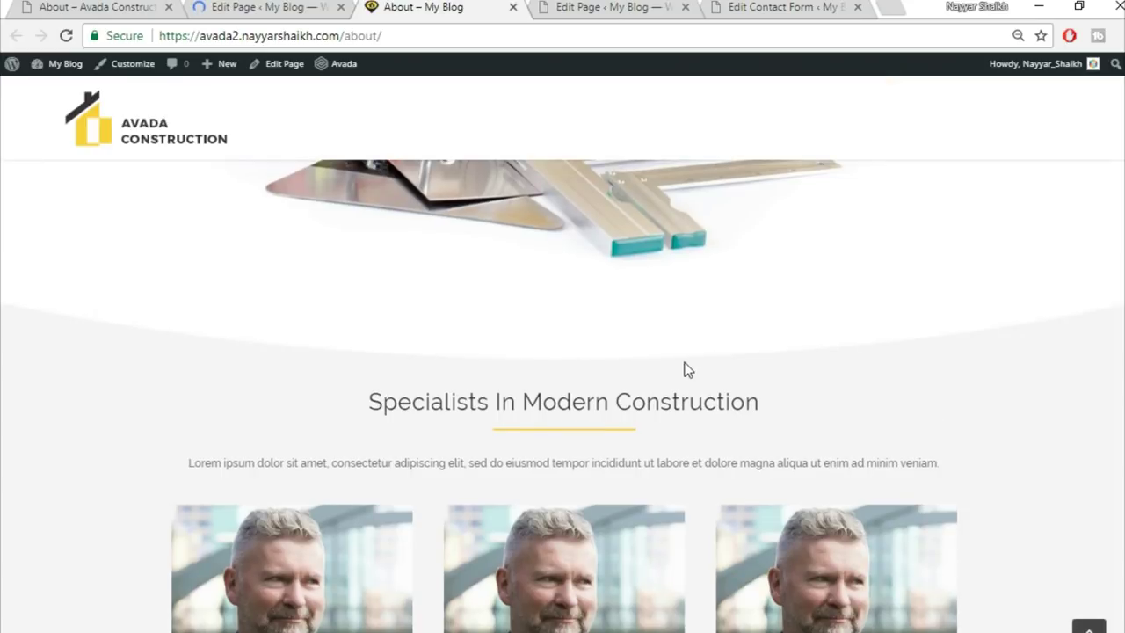
scroll(1011, 414, down, 5)
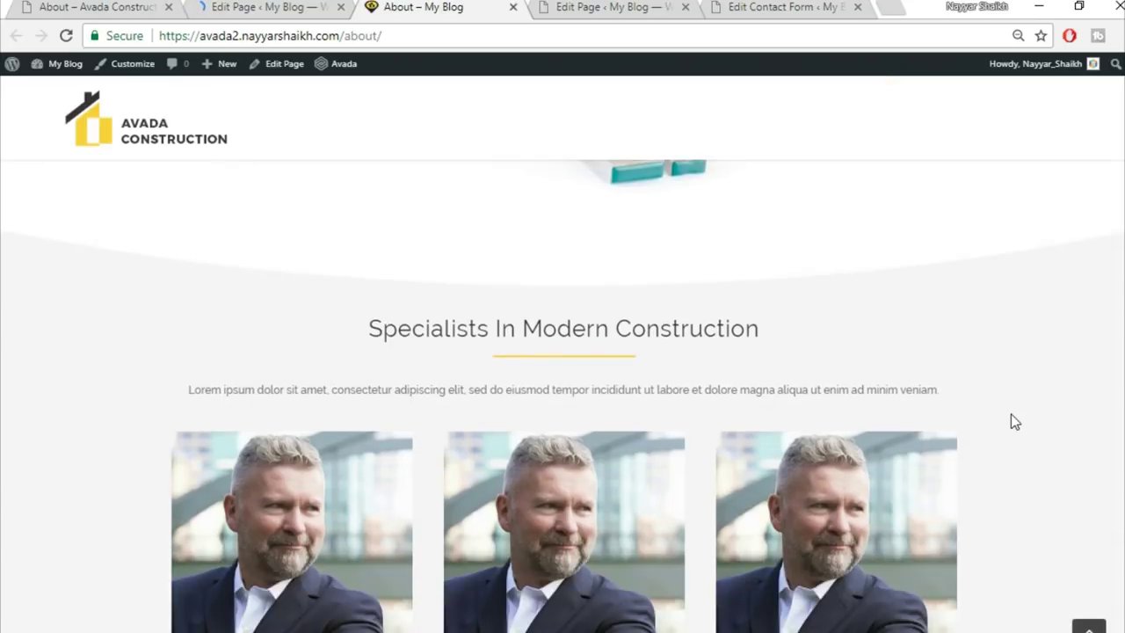
scroll(1052, 391, down, 2)
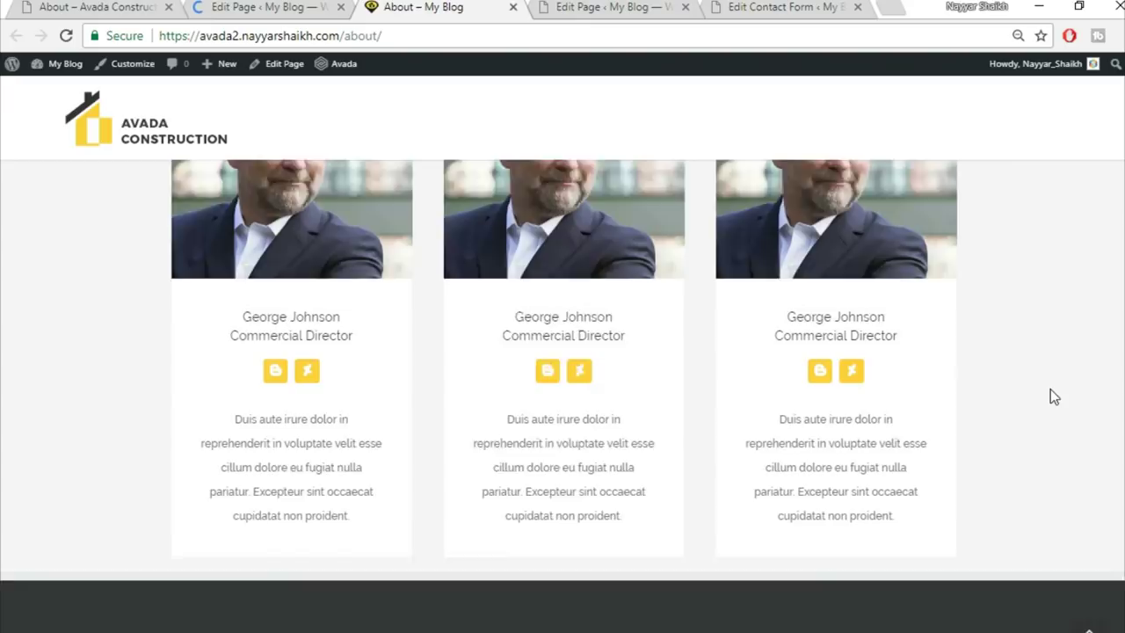
Scroll through the demo About page to compare its team section
click(95, 4)
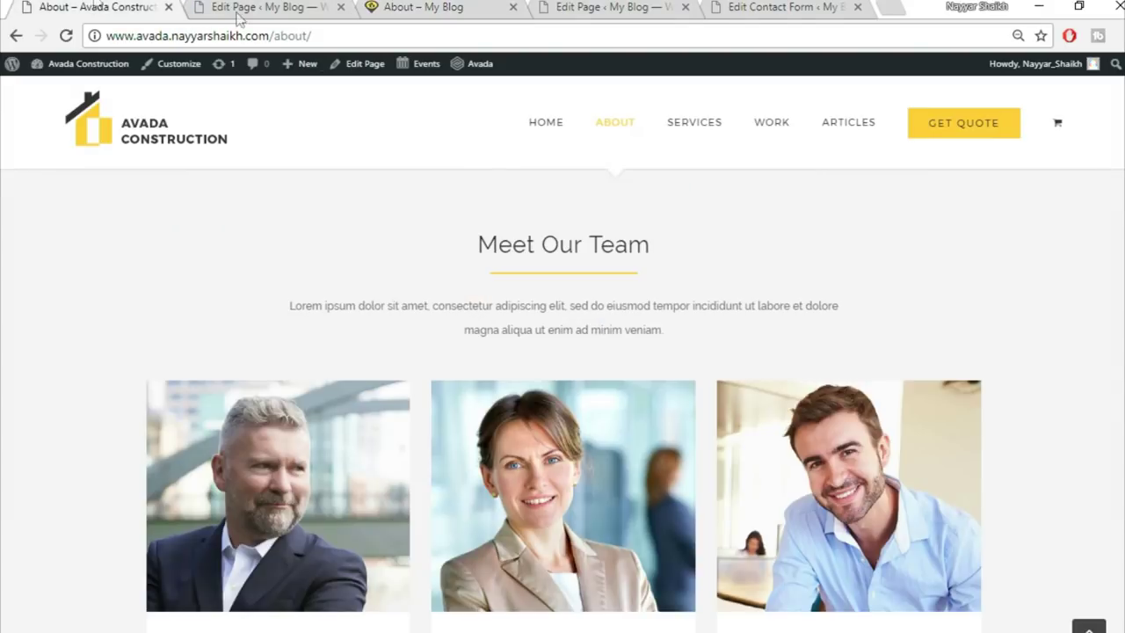
scroll(888, 423, down, 9)
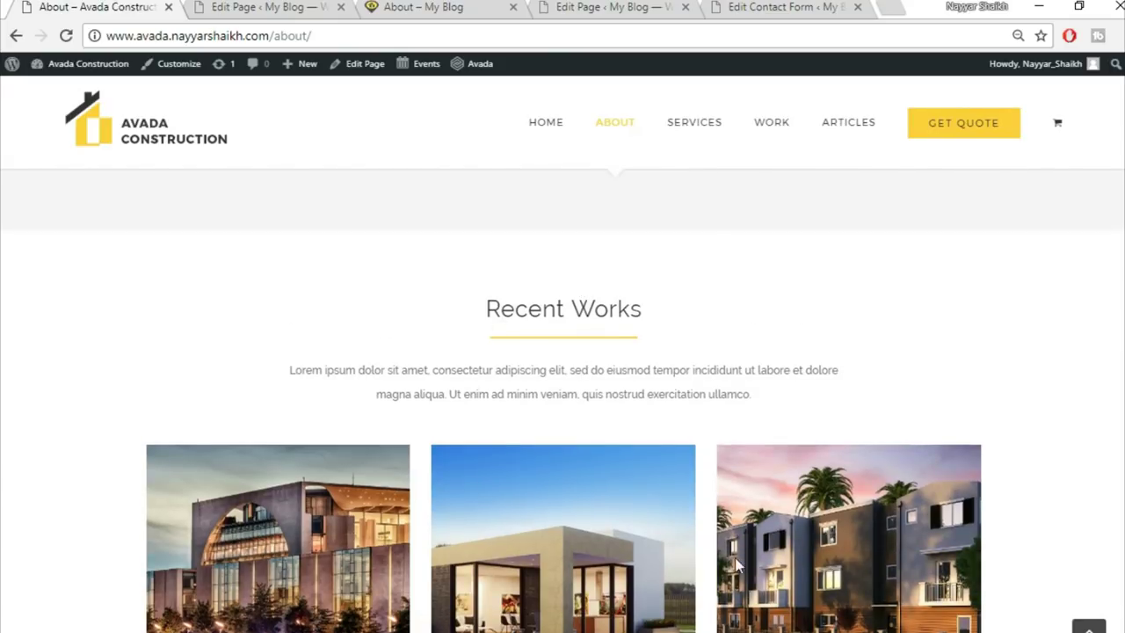
scroll(828, 408, down, 3)
scroll(827, 410, down, 5)
scroll(460, 359, up, 2)
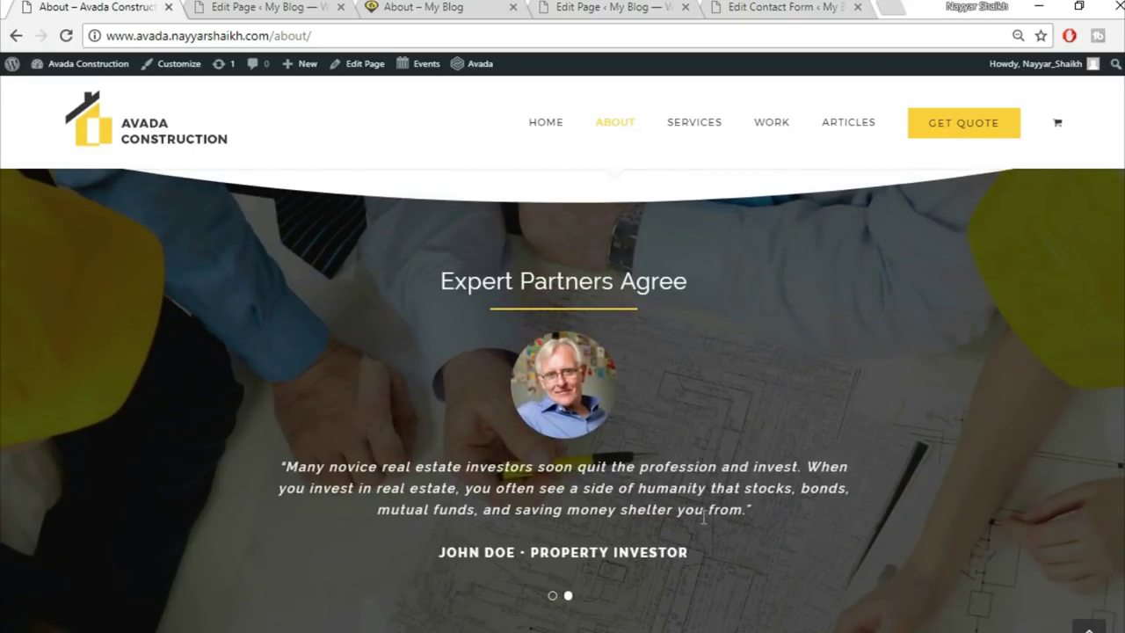
scroll(704, 519, down, 6)
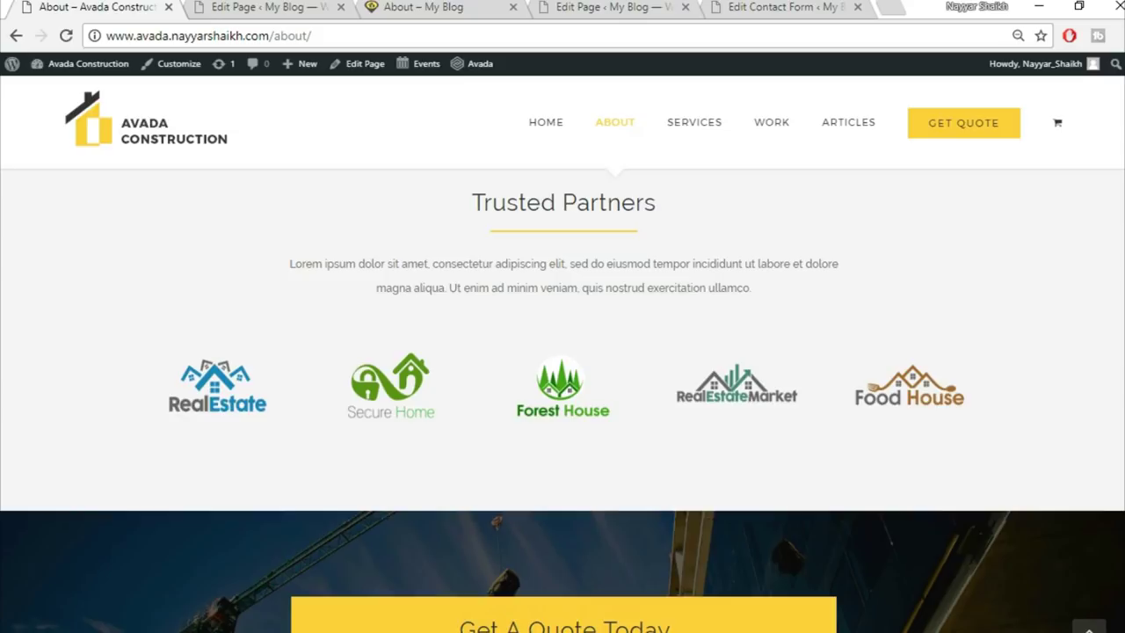
scroll(562, 396, up, 5)
scroll(953, 299, up, 10)
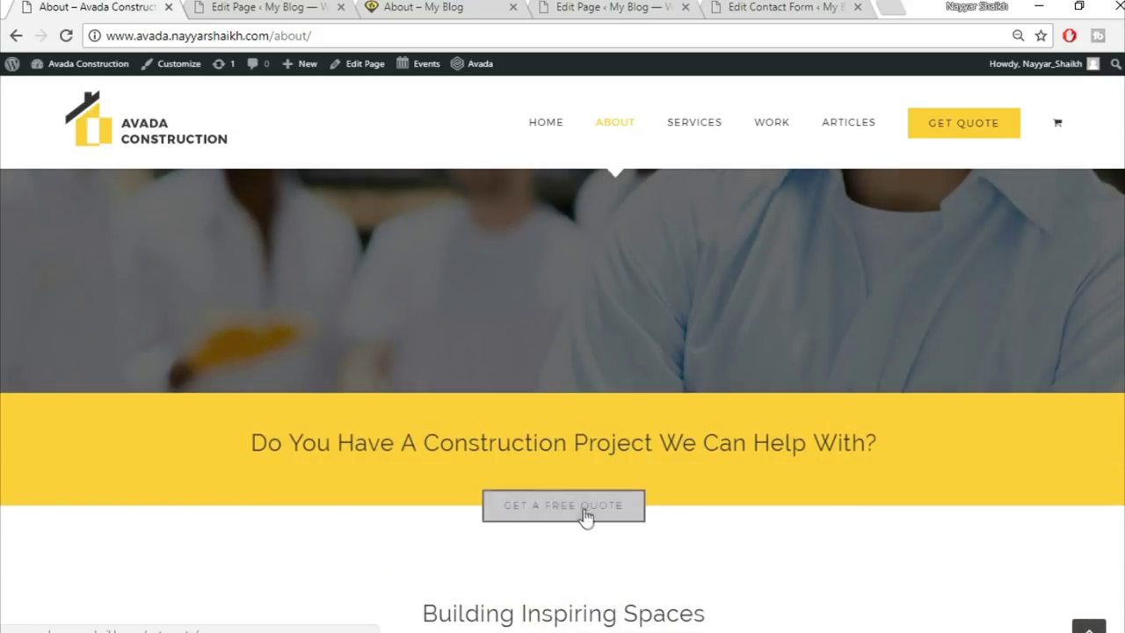
Return to the live About page via the editor tab and jump to its top
click(292, 7)
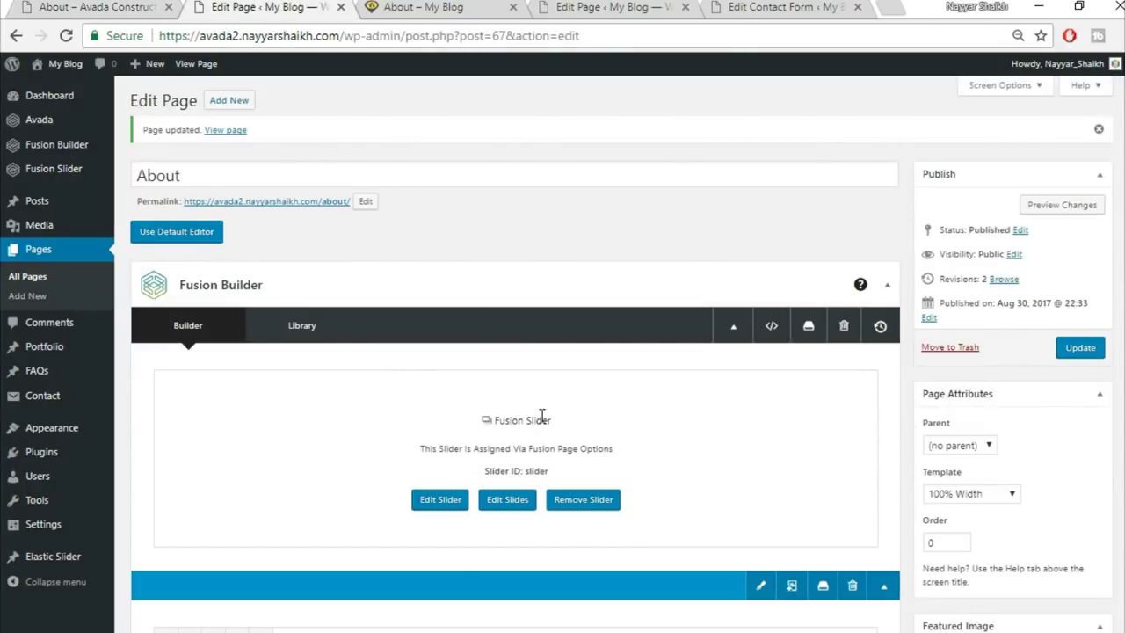
click(439, 8)
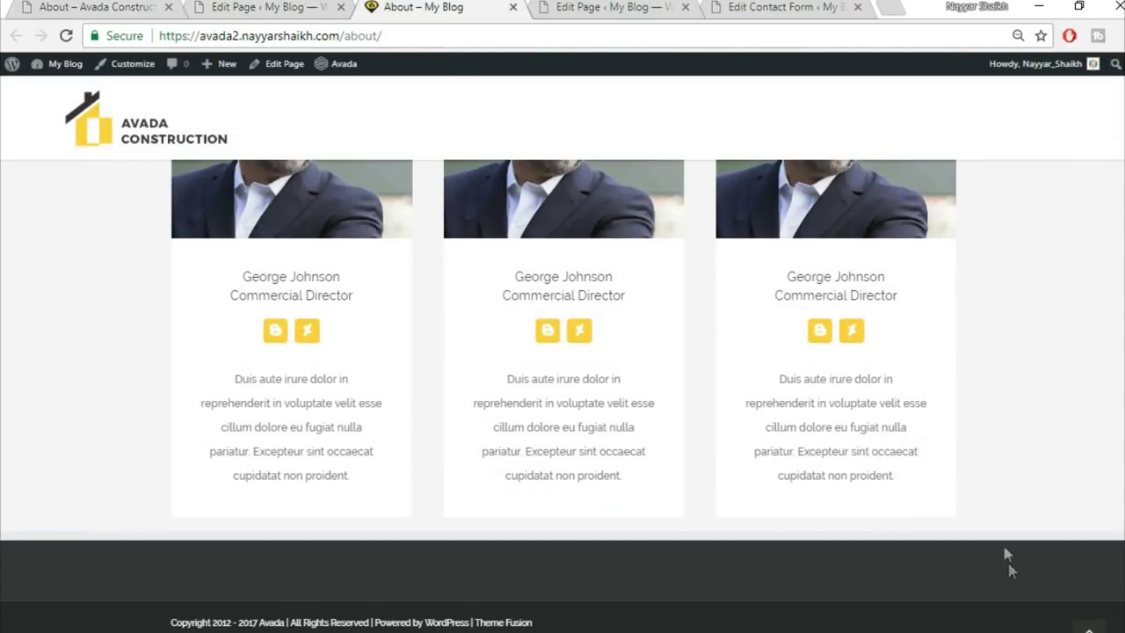
click(1086, 626)
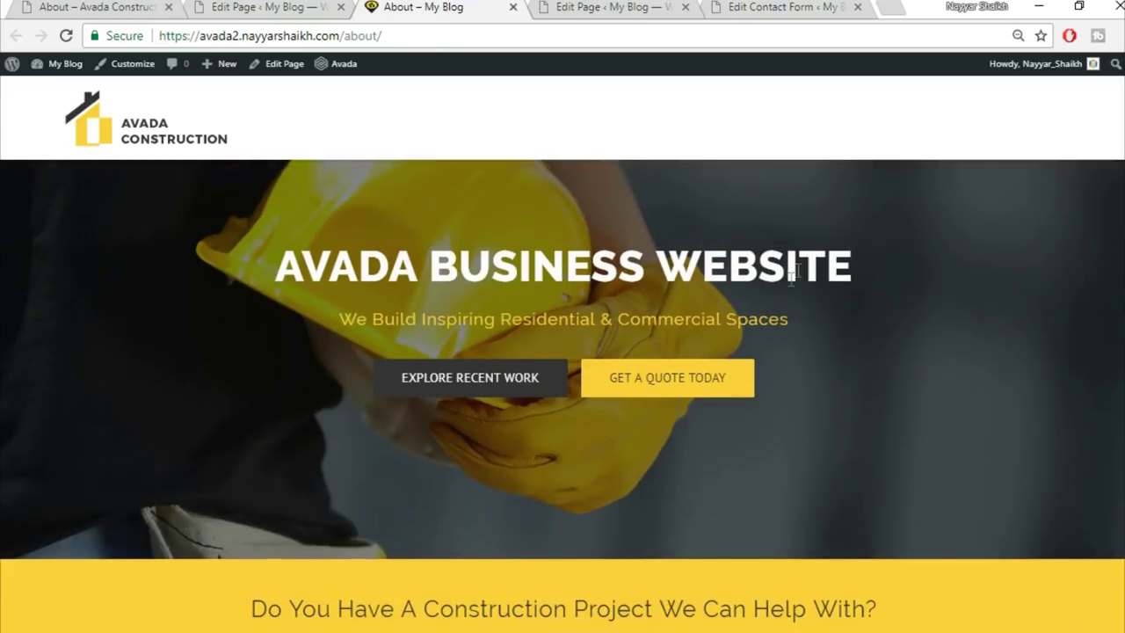
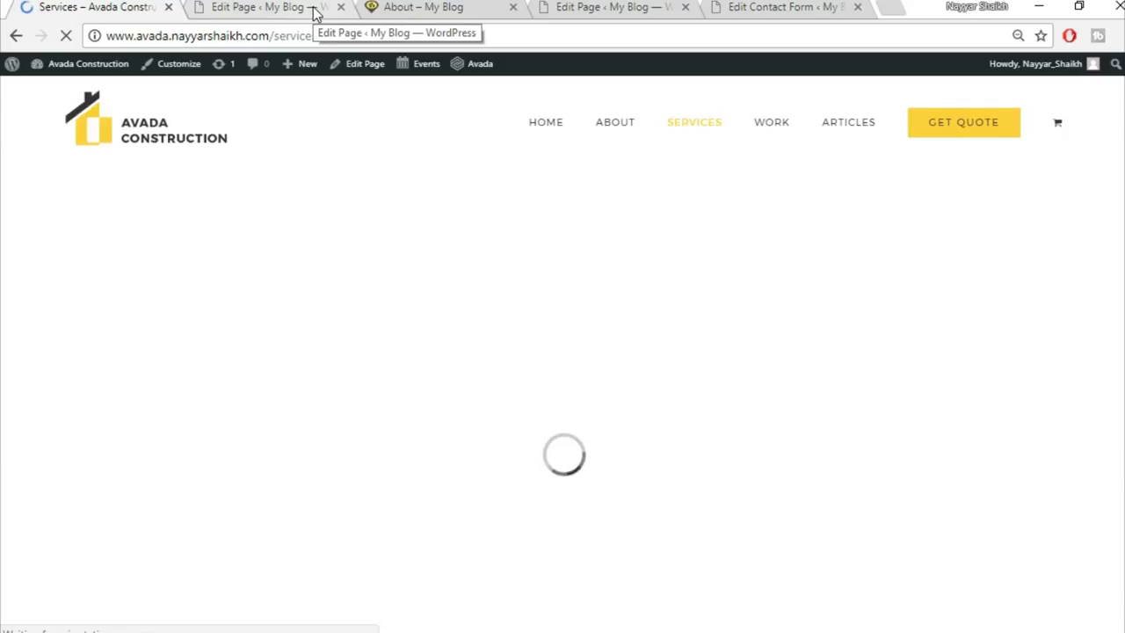
Start a new page titled 'Services' with the 100% Width template
click(314, 12)
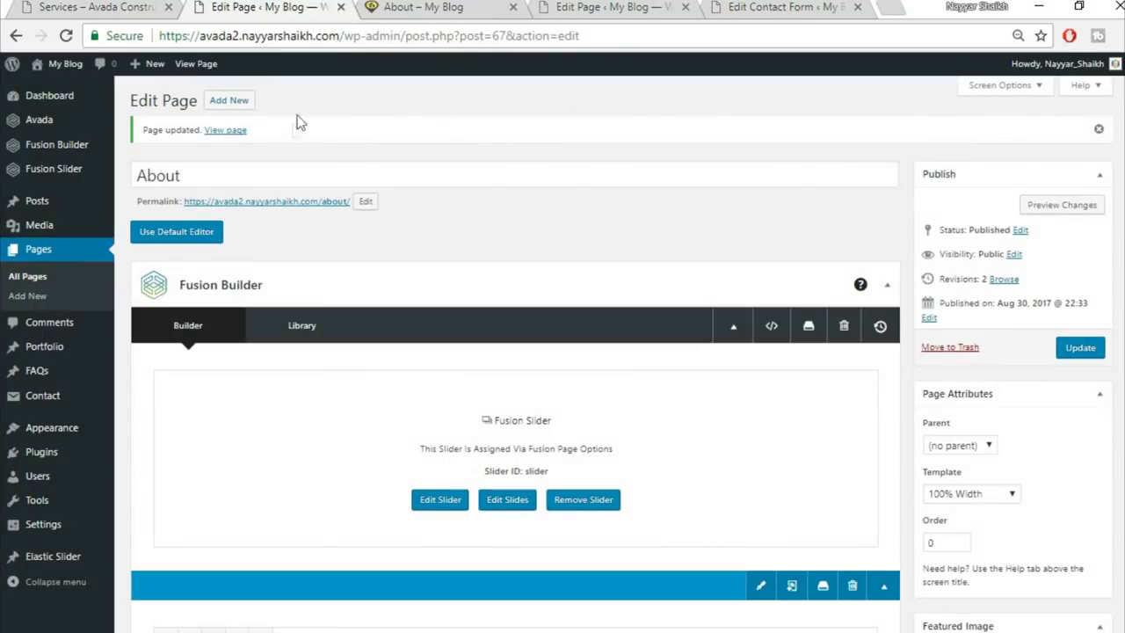
click(230, 102)
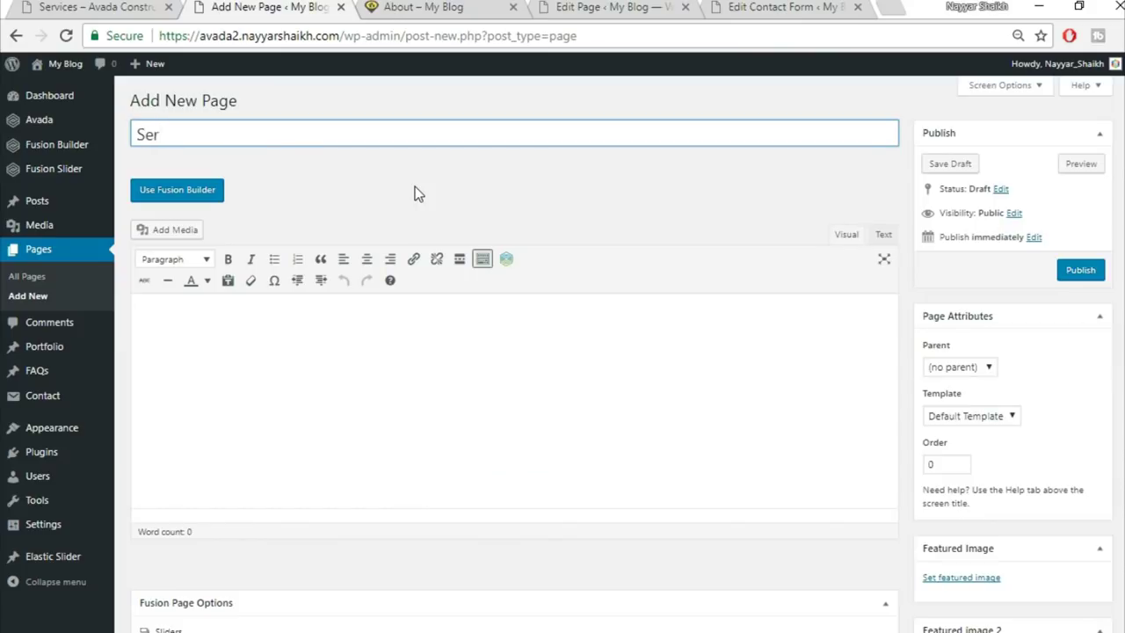
text(Services)
scroll(1000, 343, down, 1)
click(984, 326)
click(950, 357)
Set the page's slider type to Fusion Slider using the slider named Slider
scroll(949, 359, down, 2)
scroll(164, 349, down, 1)
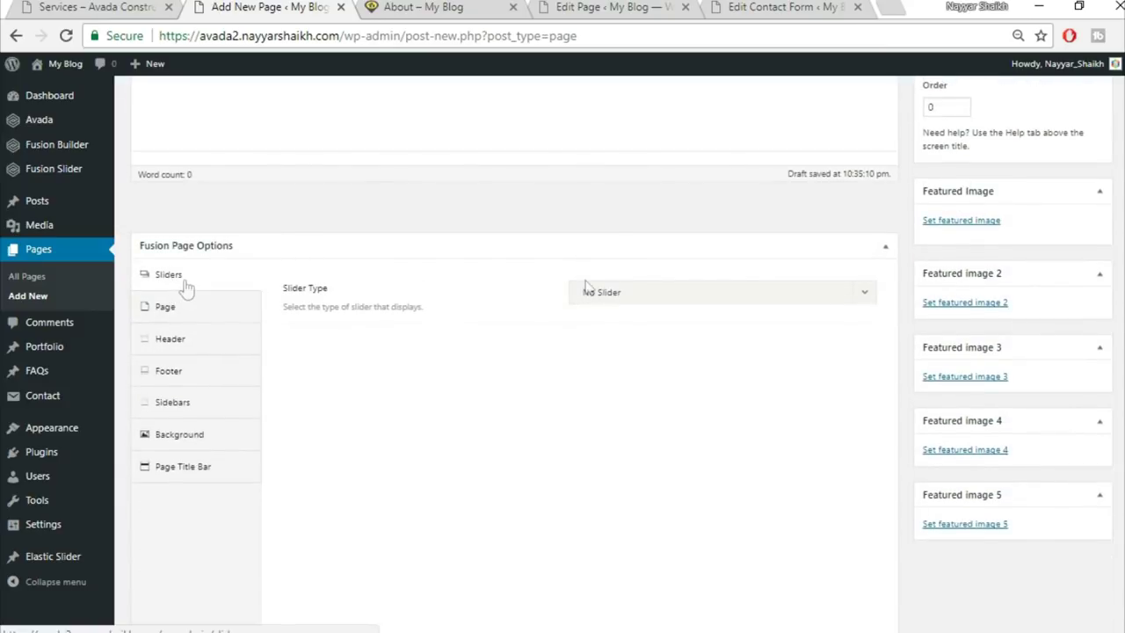
click(638, 294)
click(631, 371)
click(642, 344)
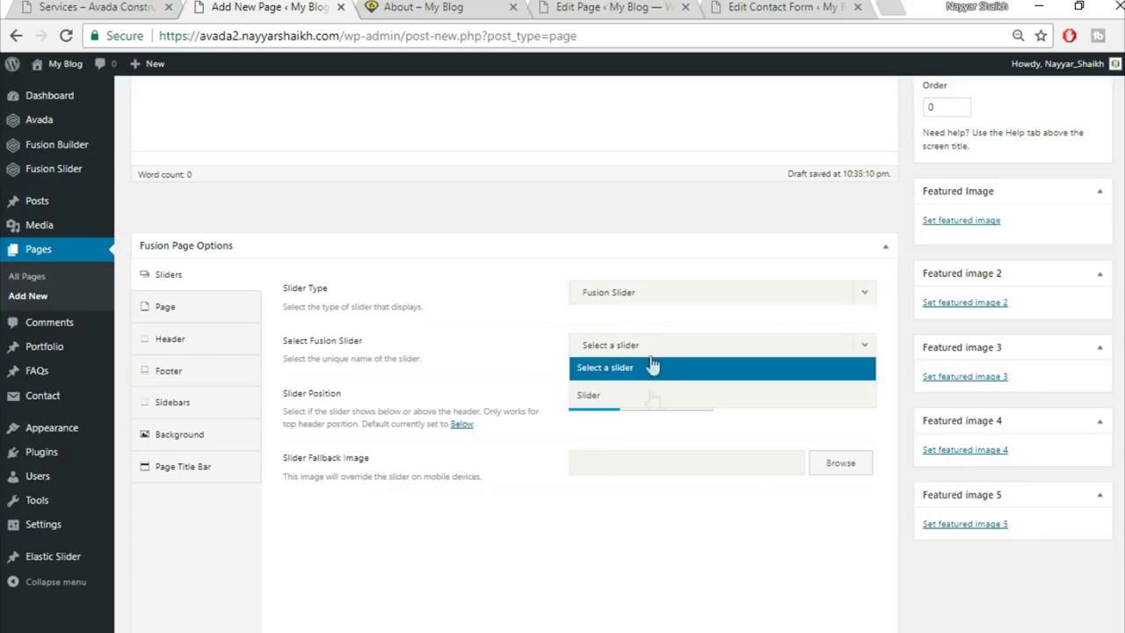
click(652, 396)
Set the page content bottom padding to 0
click(182, 309)
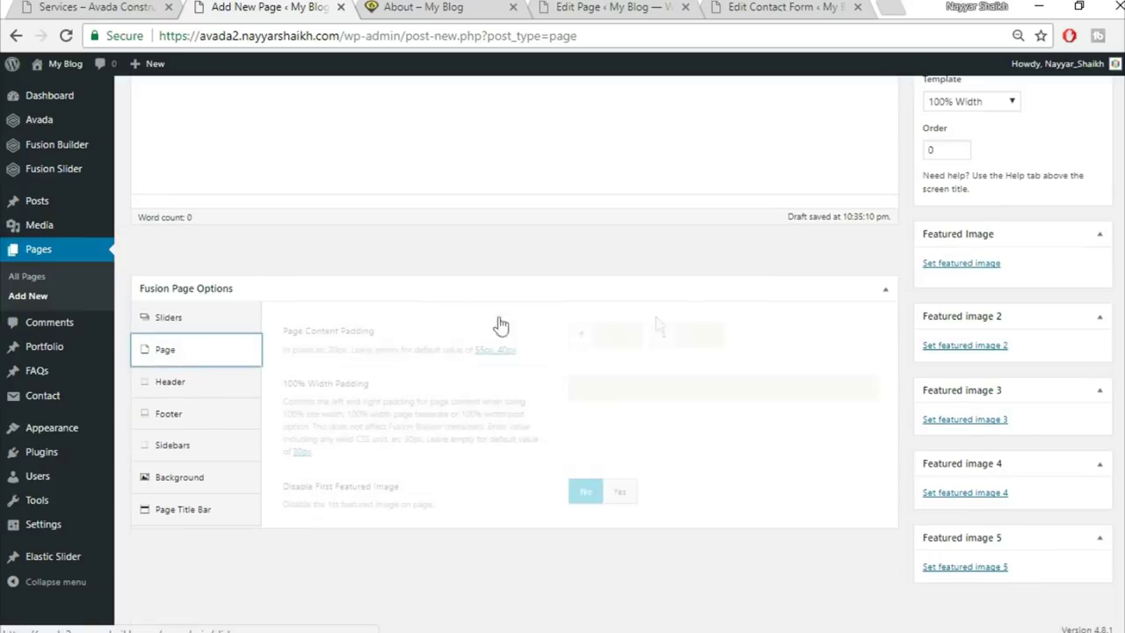
click(614, 339)
key(Tab)
text(0)
click(886, 290)
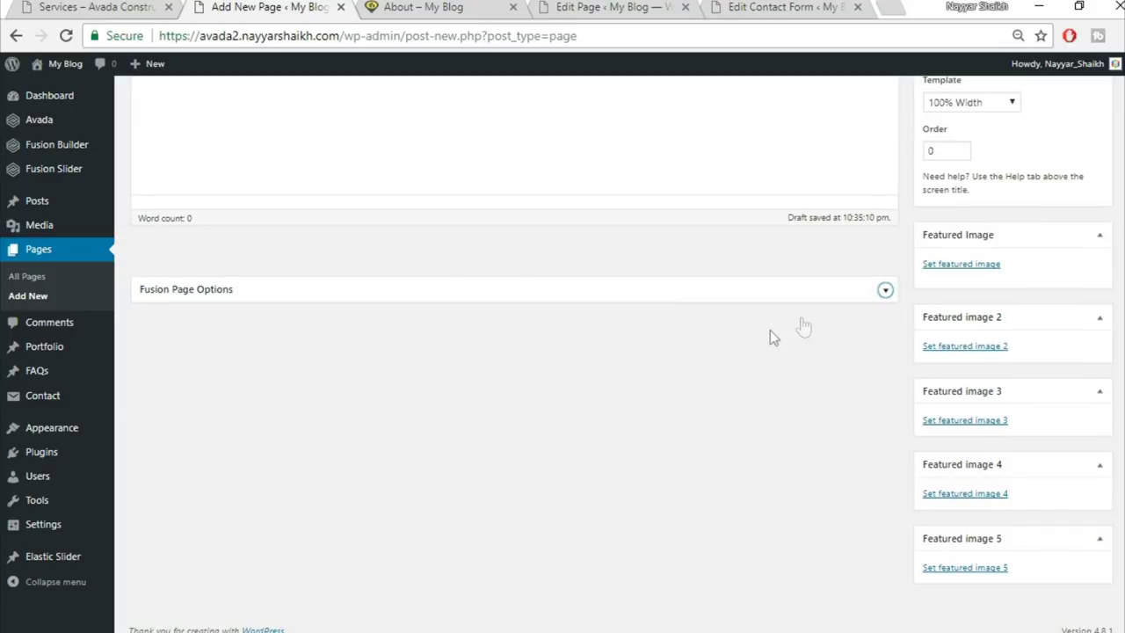
click(884, 291)
Hide the page title bar in Fusion Page Options
click(211, 517)
click(617, 337)
click(626, 444)
click(113, 6)
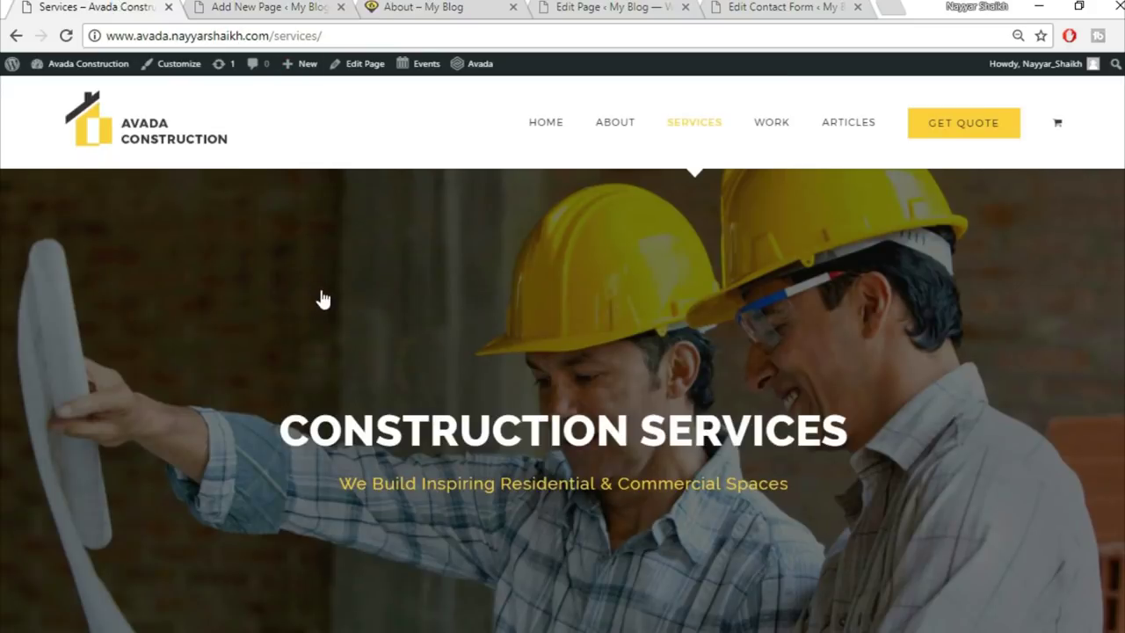
Switch the Services page to the Fusion Builder editor
scroll(322, 299, down, 6)
scroll(565, 363, up, 2)
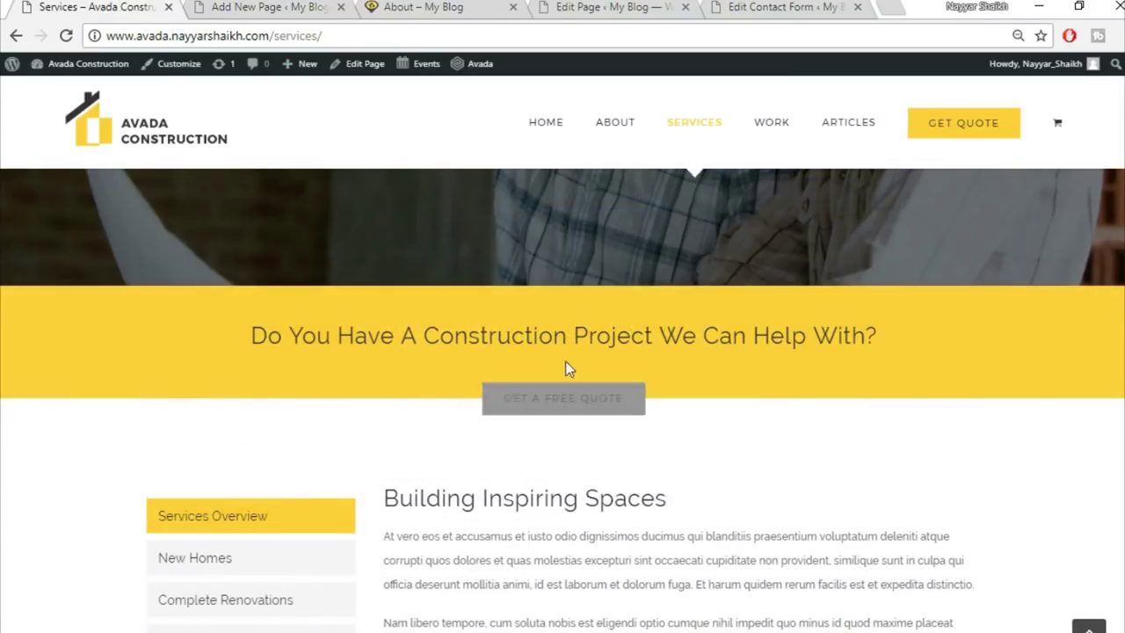
click(246, 6)
scroll(598, 377, up, 4)
click(177, 191)
scroll(618, 448, down, 2)
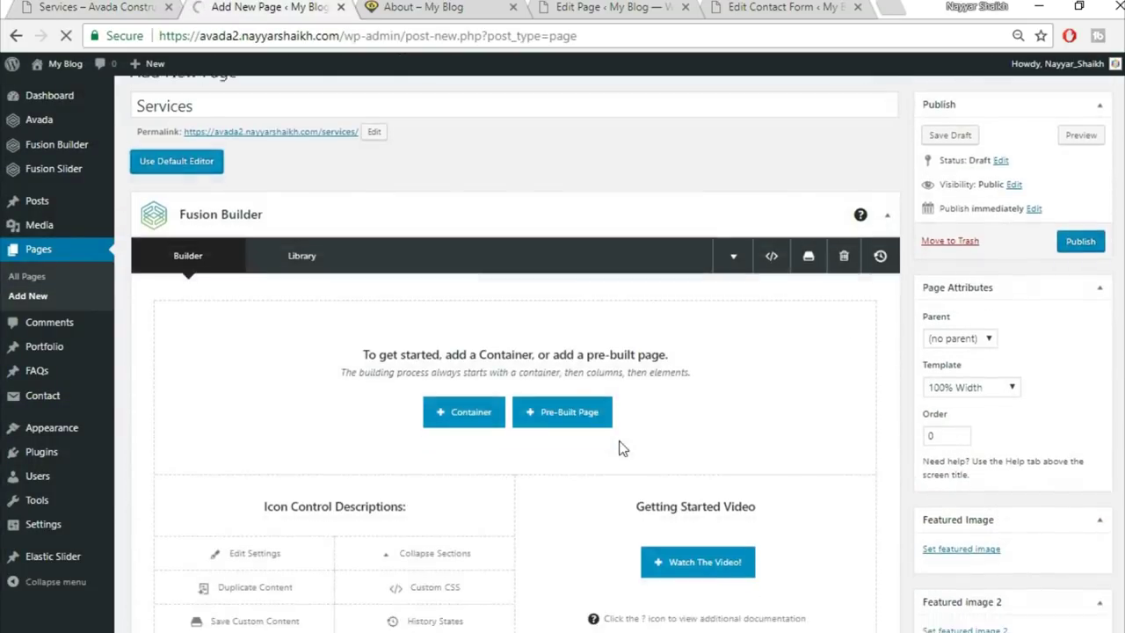
scroll(490, 309, down, 2)
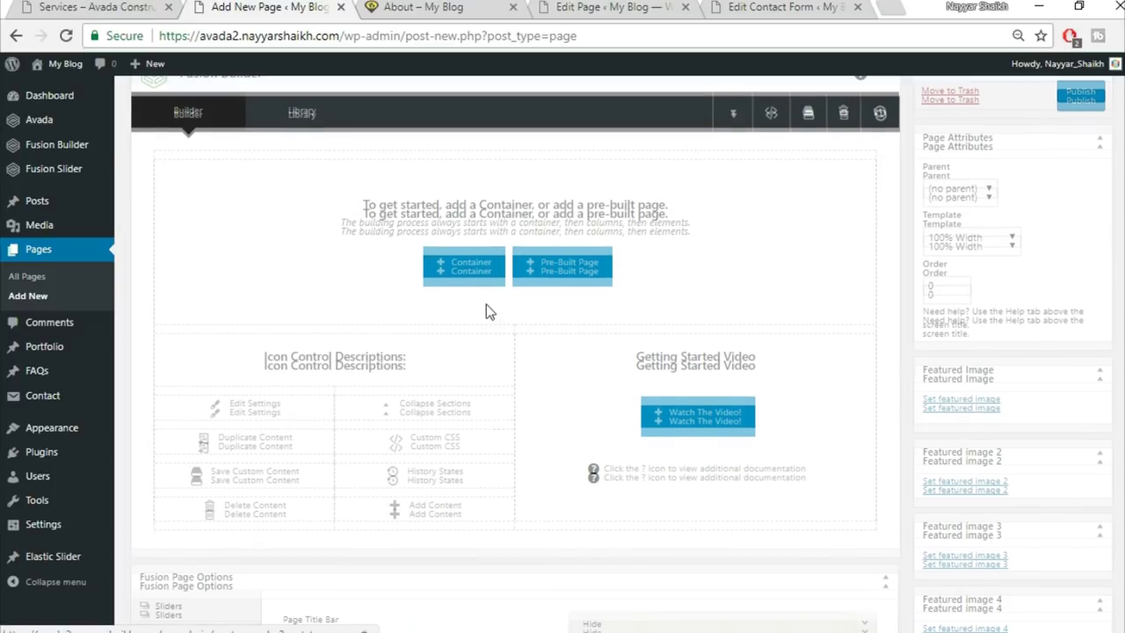
Insert the saved Top1 library container, removing a stray 1/1 container first
click(468, 260)
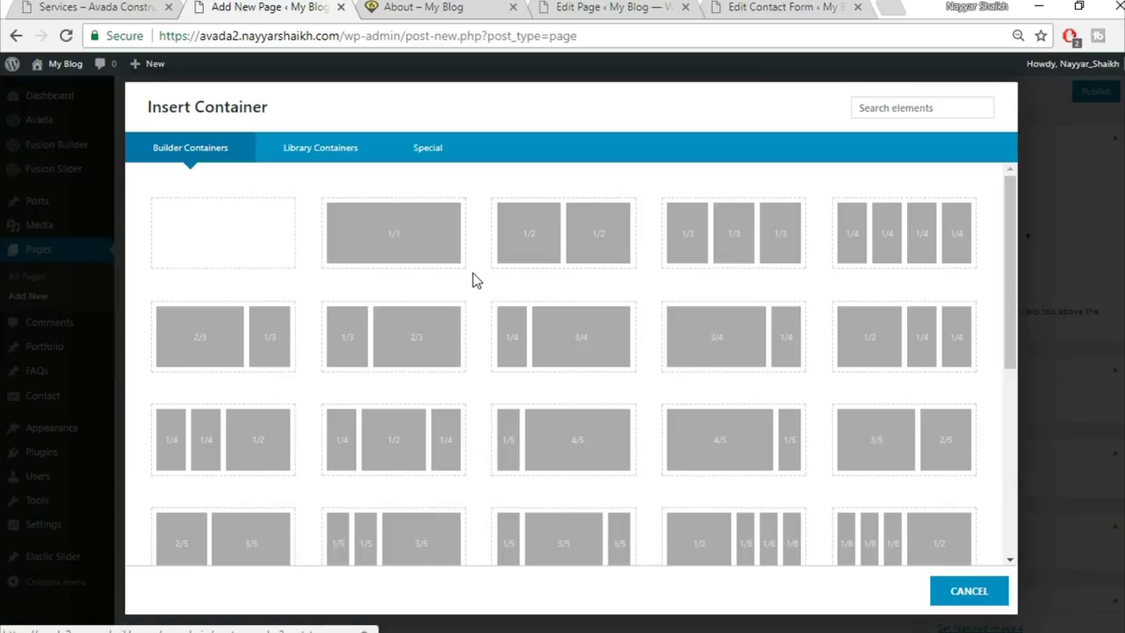
click(417, 265)
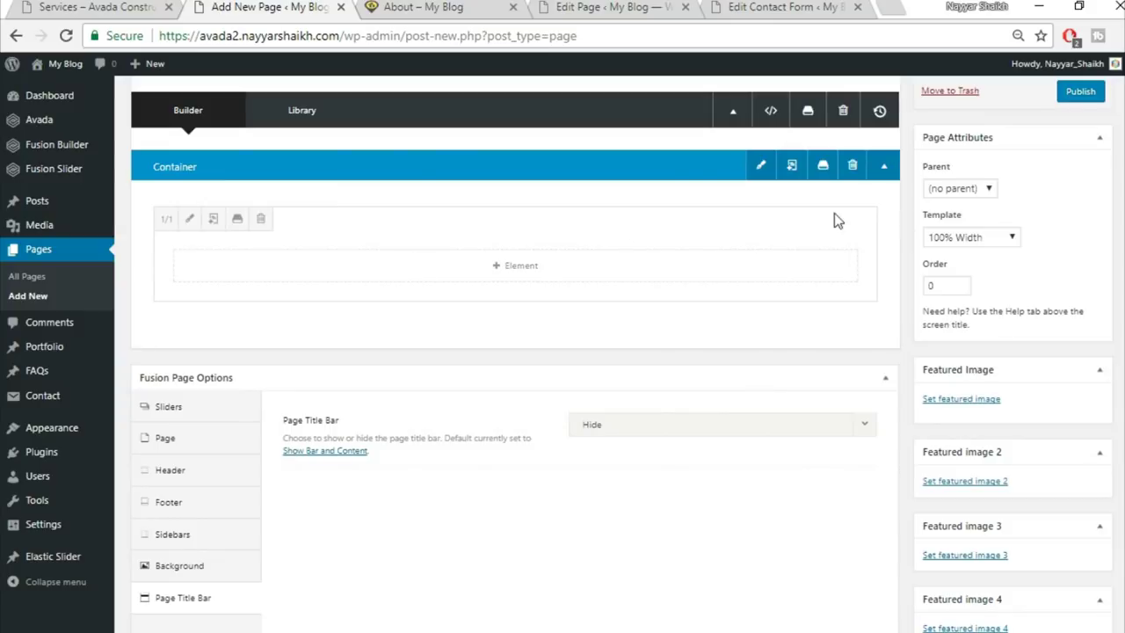
click(851, 166)
scroll(515, 329, up, 4)
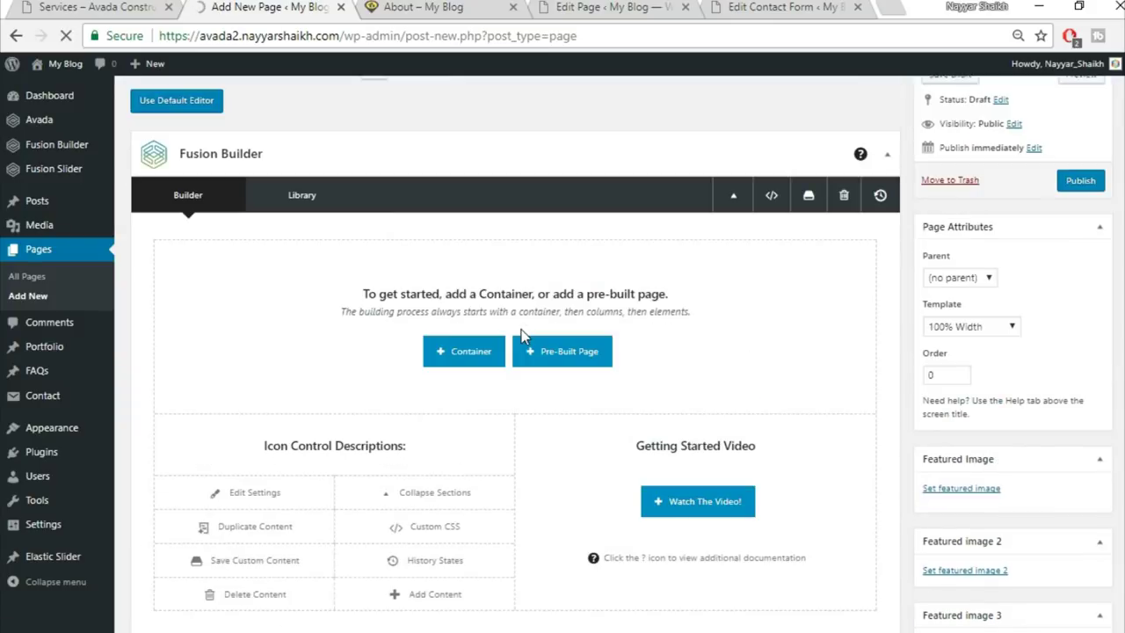
click(466, 440)
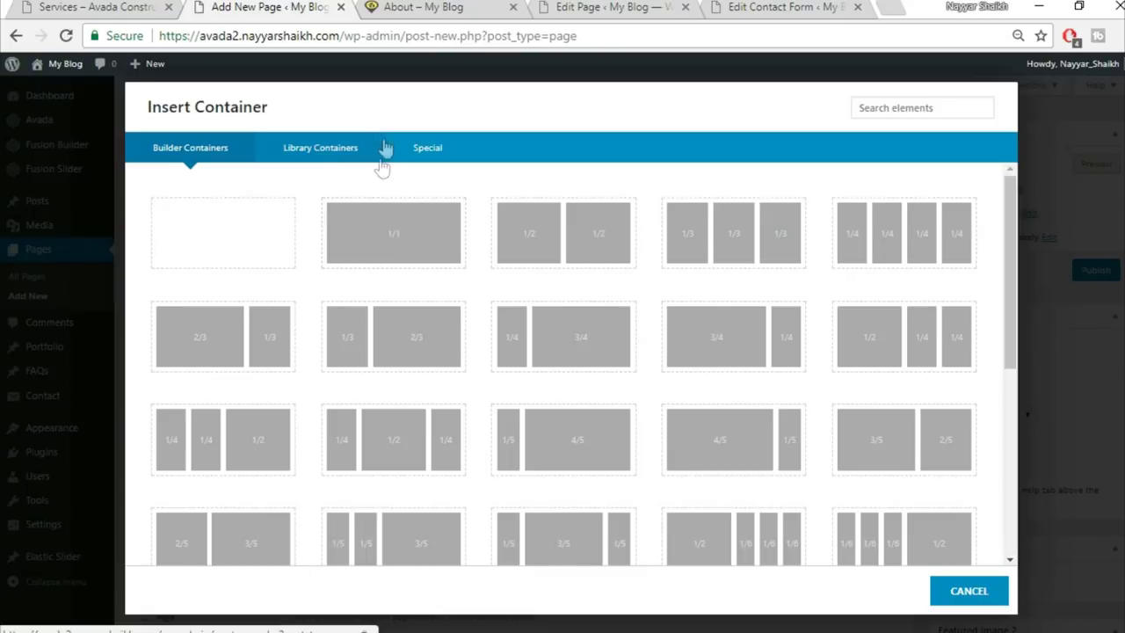
click(320, 147)
click(797, 220)
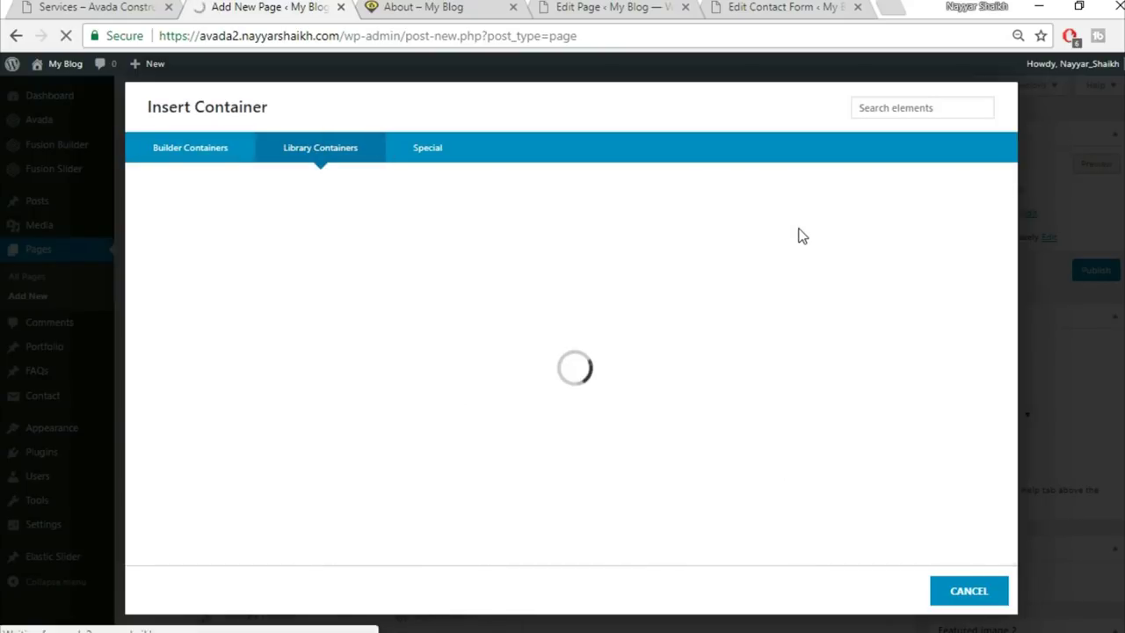
Insert the saved Top2 library container below Top1
scroll(786, 406, down, 1)
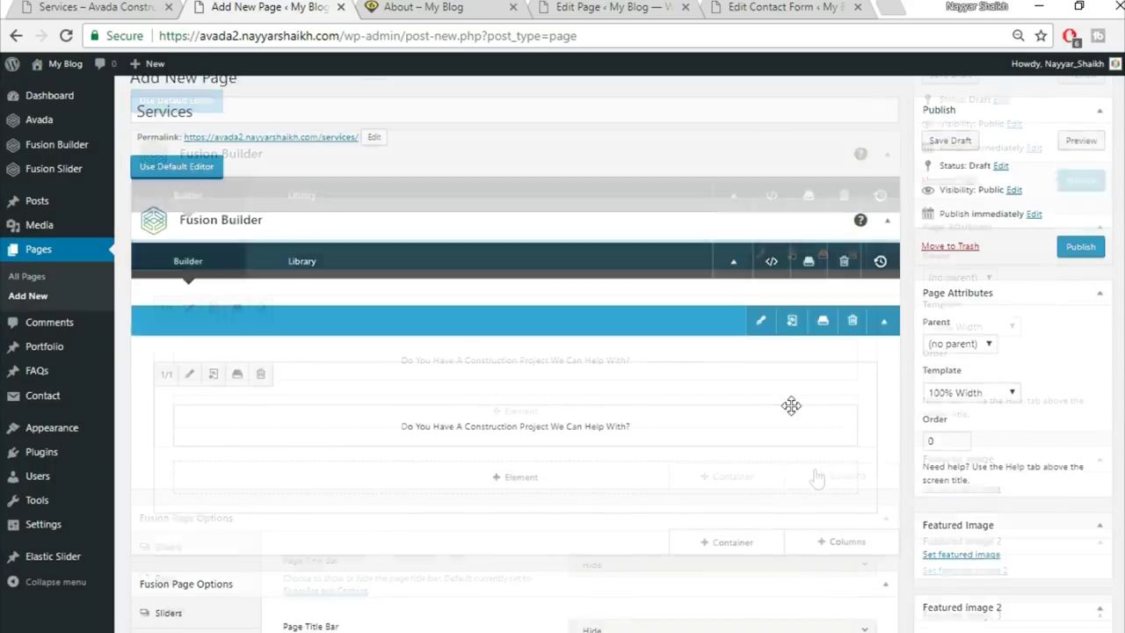
click(756, 479)
click(362, 149)
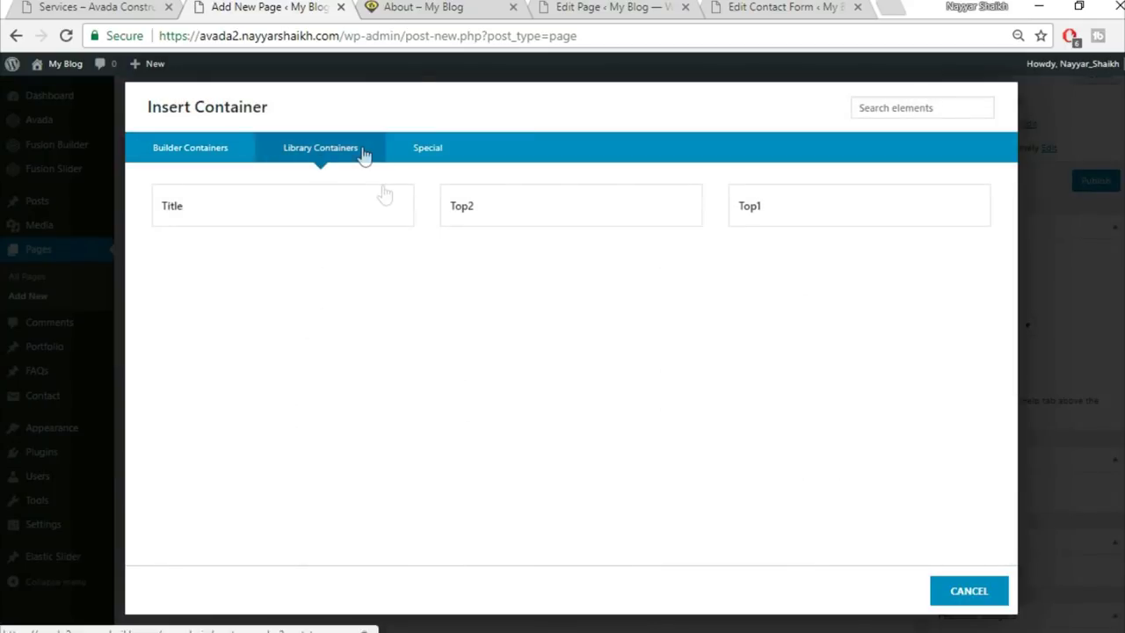
click(508, 223)
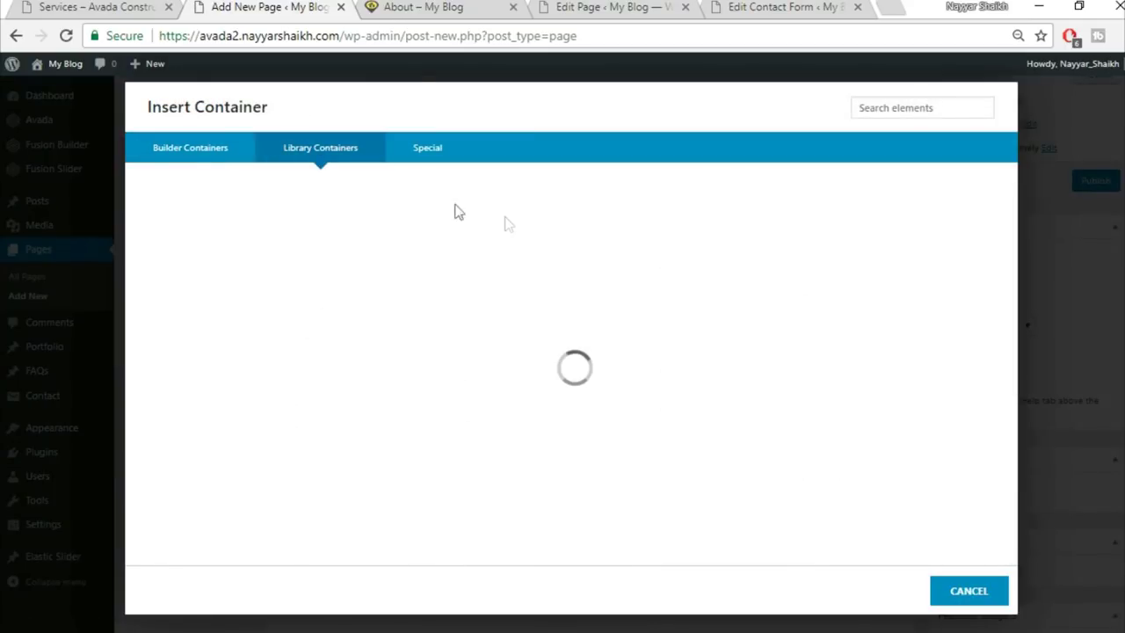
click(129, 6)
scroll(721, 372, down, 3)
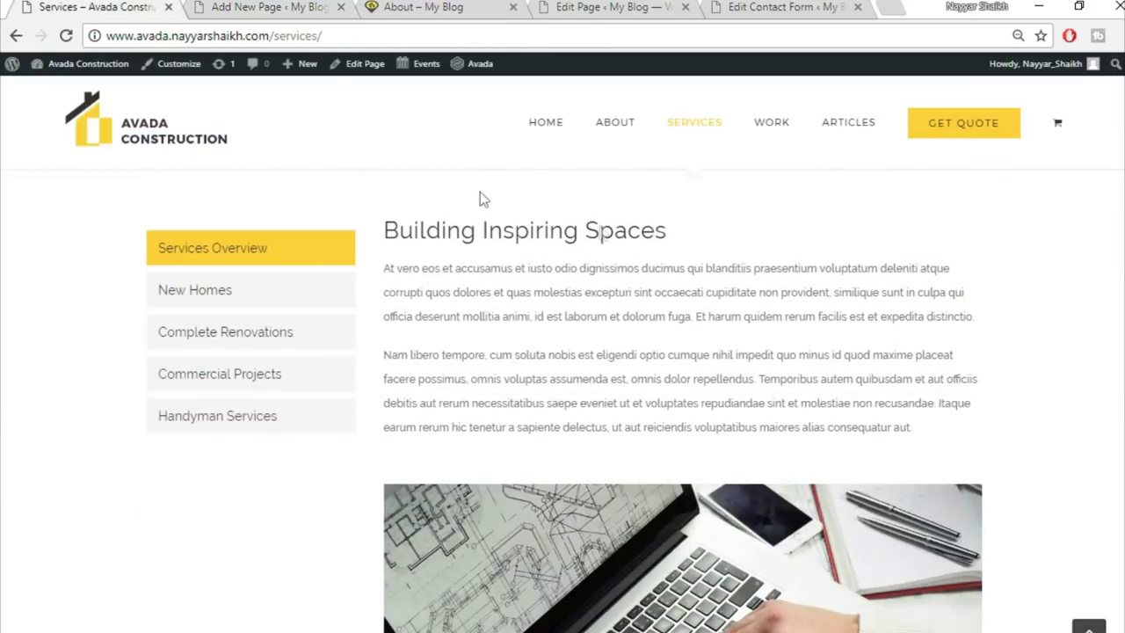
scroll(696, 354, up, 1)
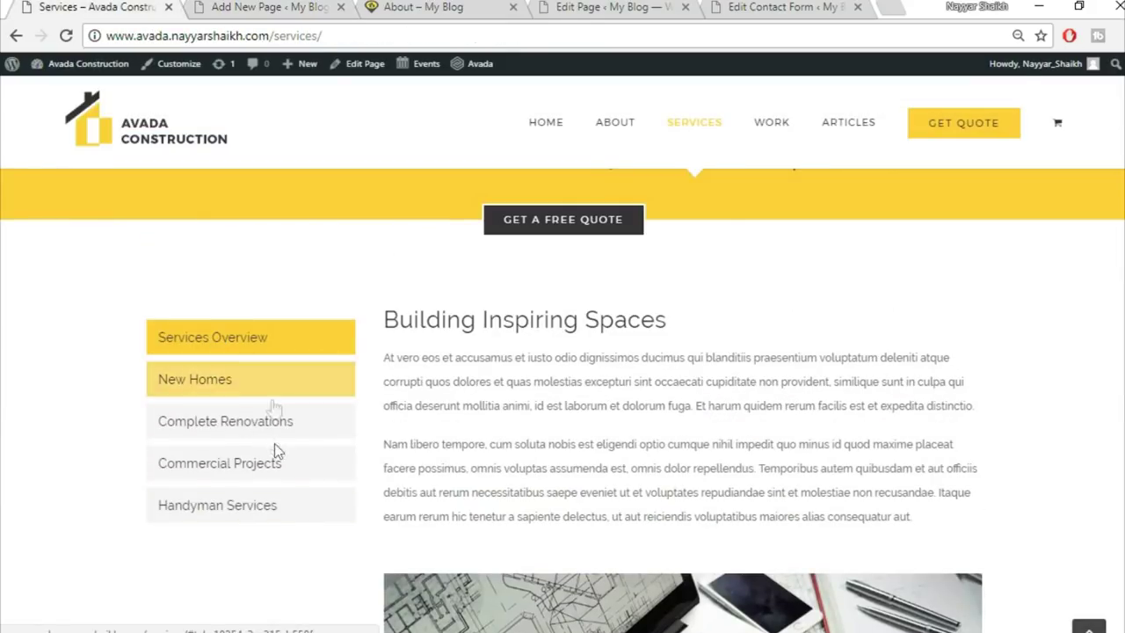
Add an empty 1/1 full-width container below the Top sections
click(285, 6)
scroll(628, 231, down, 3)
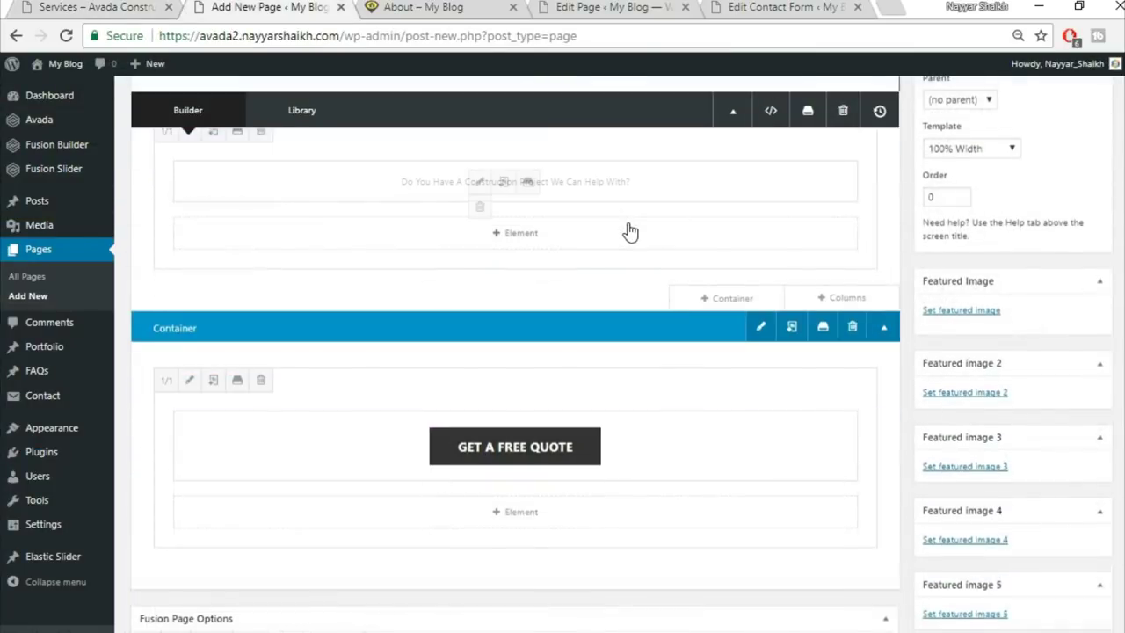
click(733, 489)
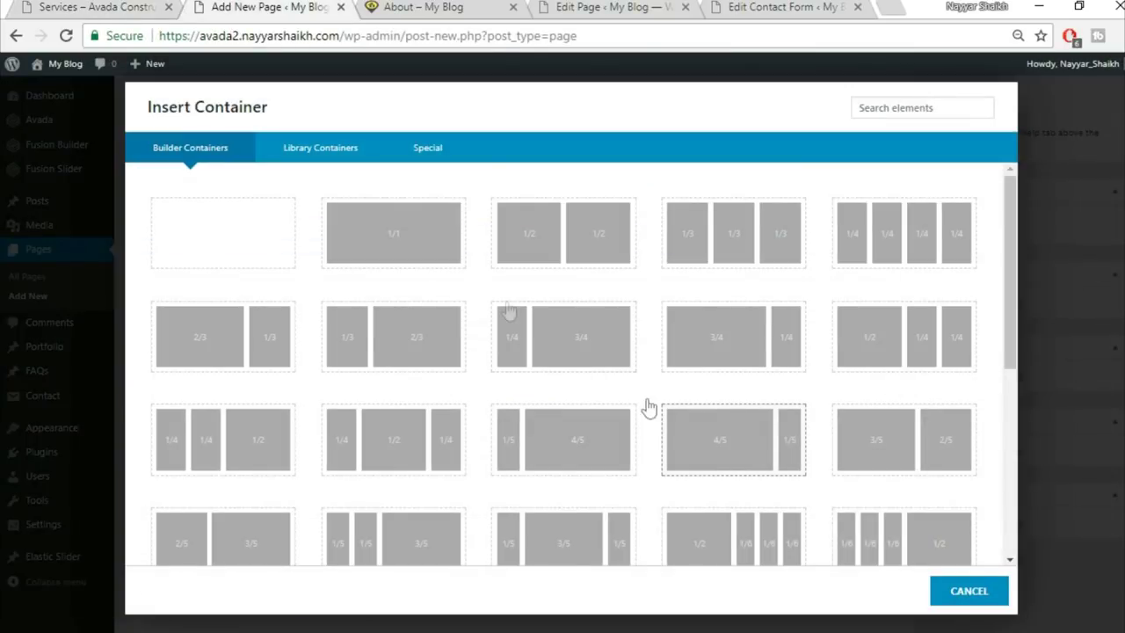
click(384, 242)
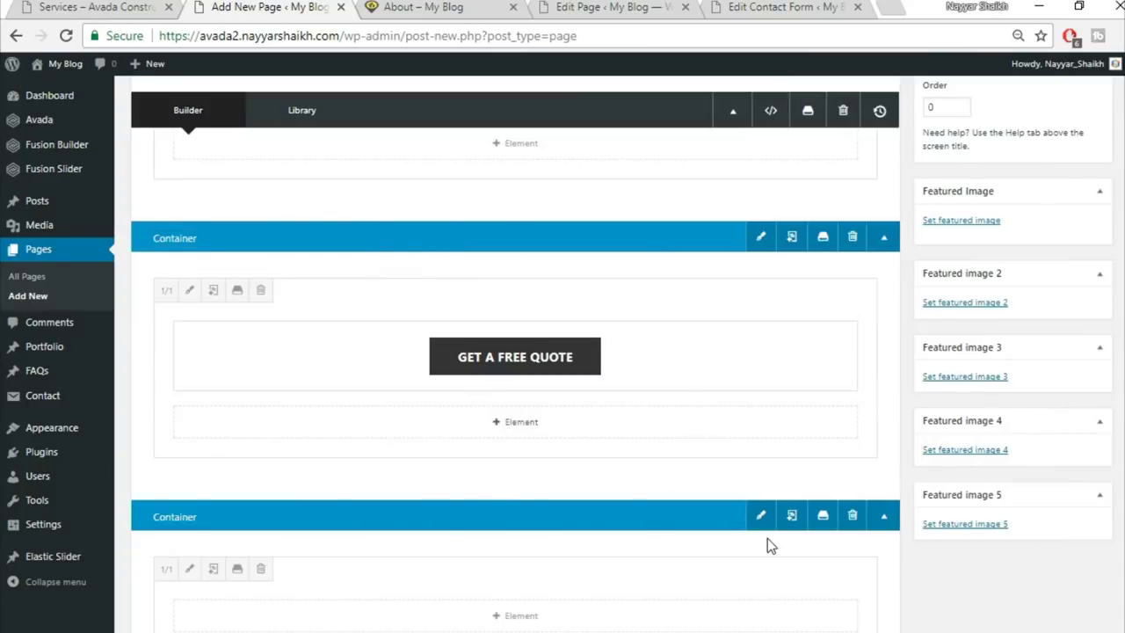
Add a Tabs element to the new container with Clean design and vertical layout
click(534, 347)
click(885, 108)
text(tabs)
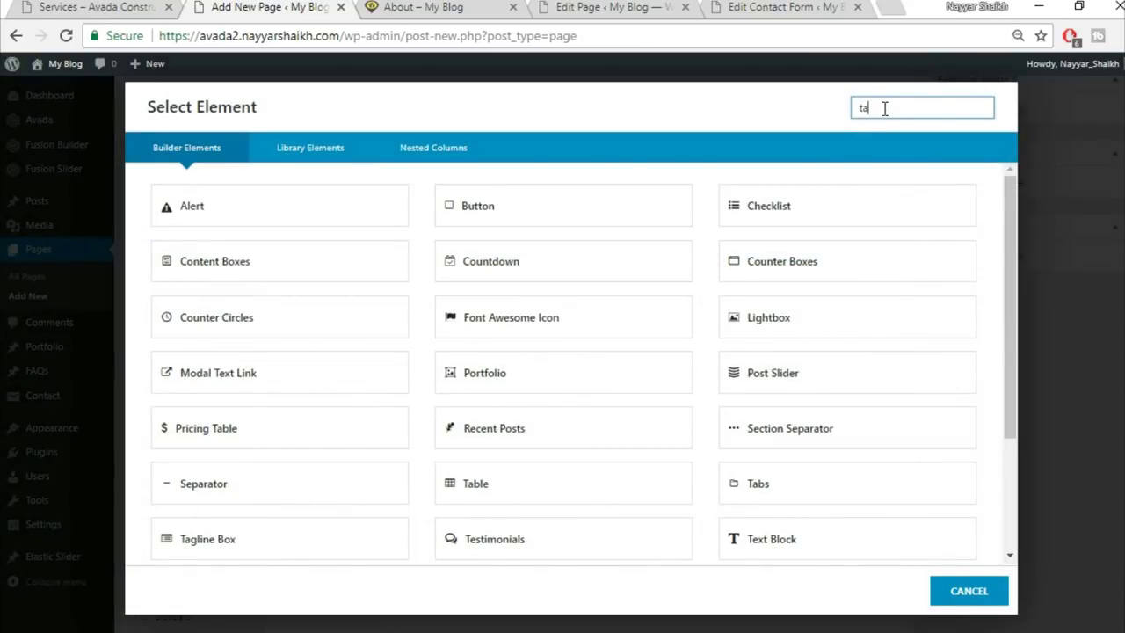
click(348, 224)
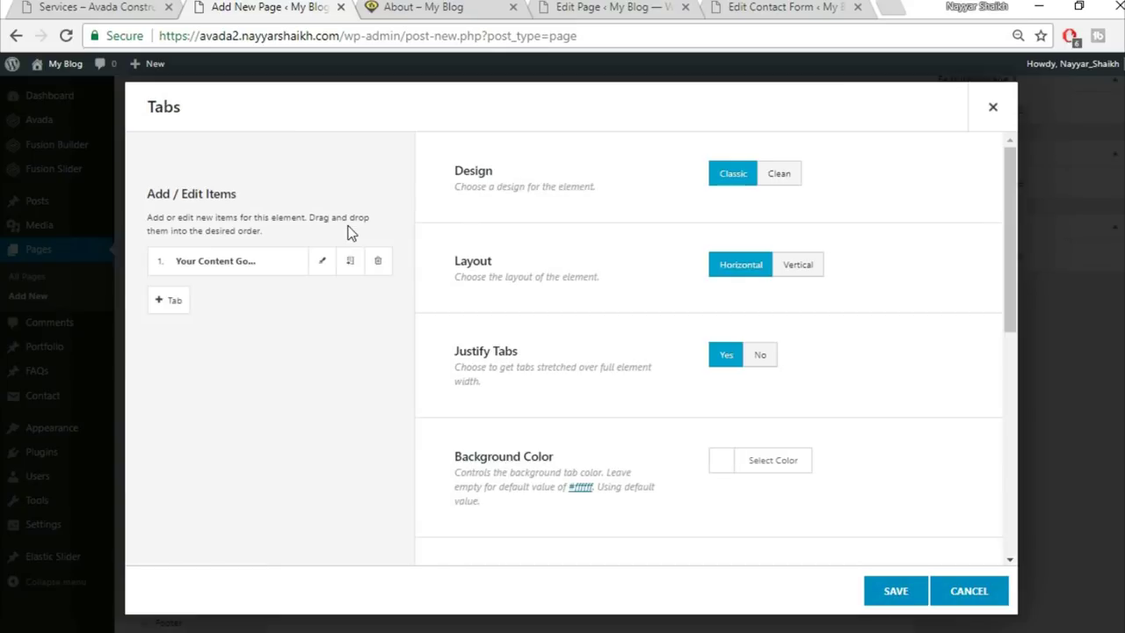
click(785, 179)
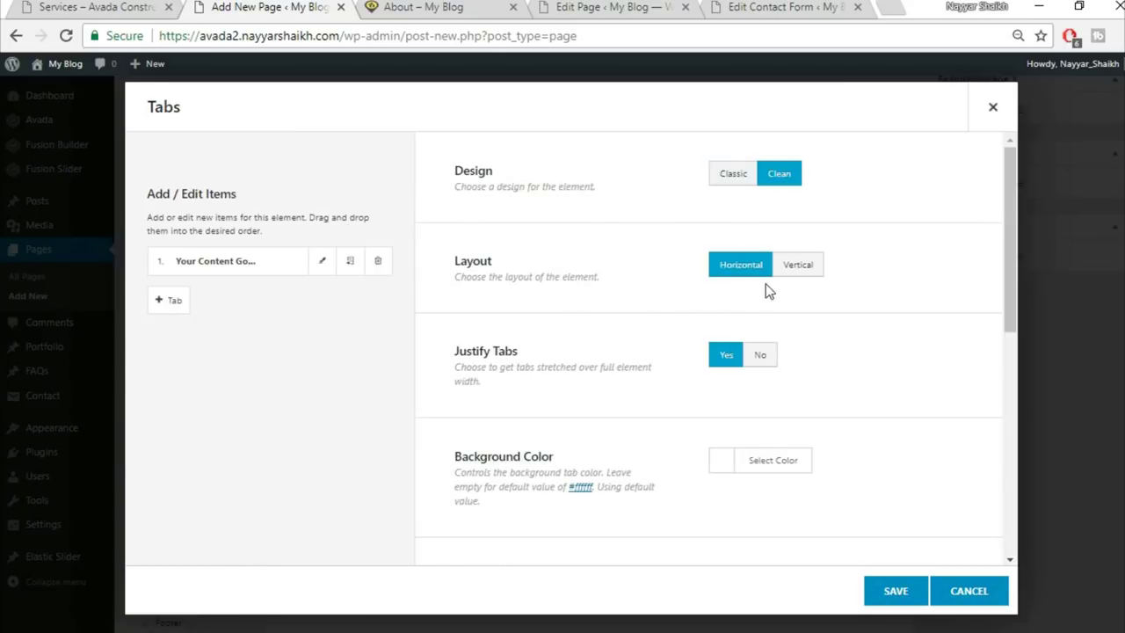
click(805, 269)
Set the tabs background colour to yellow #fed83d
scroll(911, 285, down, 1)
click(105, 7)
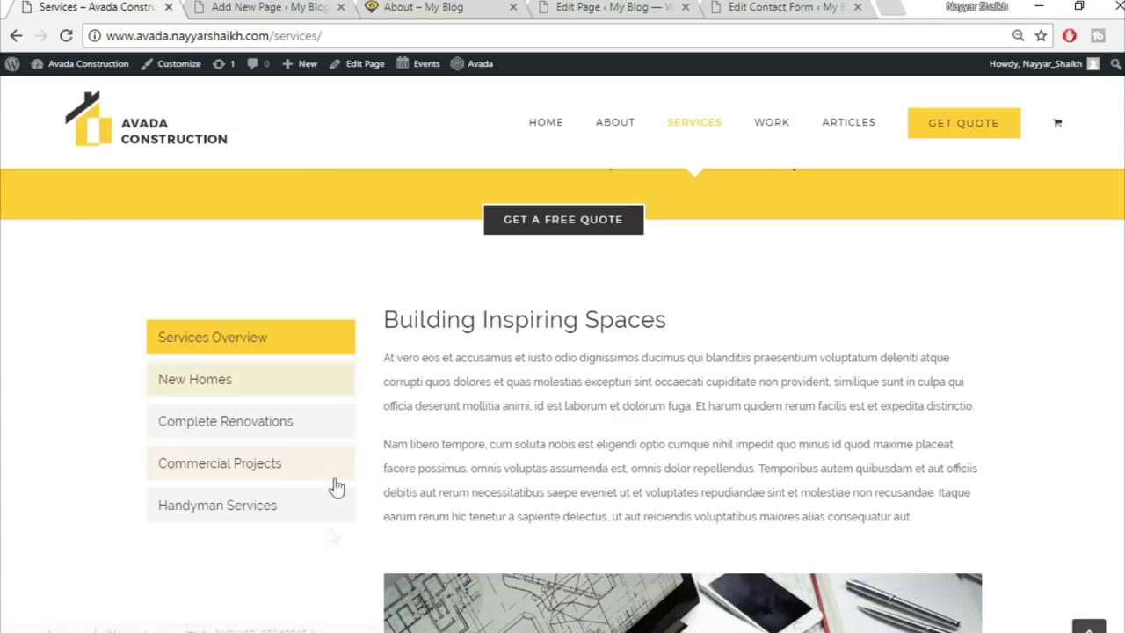
click(255, 7)
scroll(811, 371, down, 1)
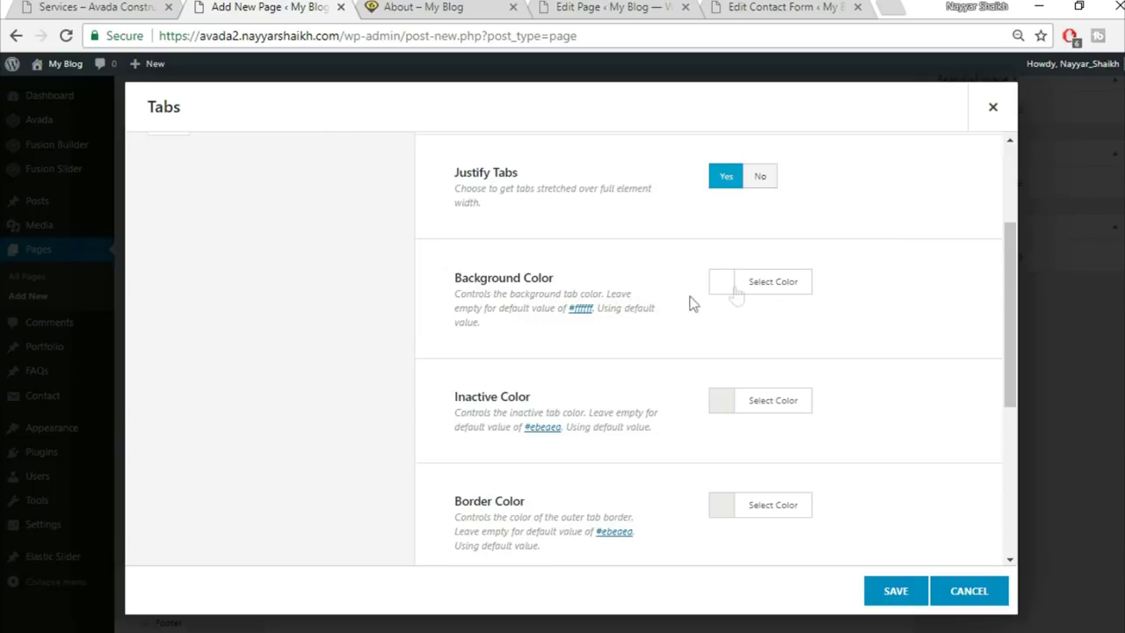
click(97, 7)
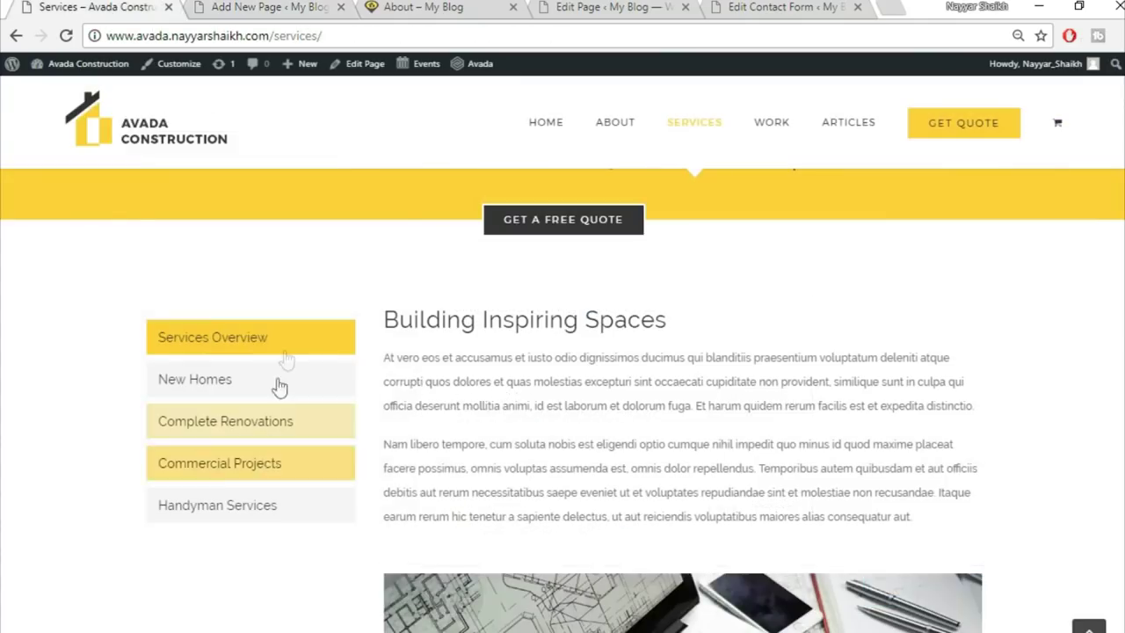
click(269, 7)
click(804, 286)
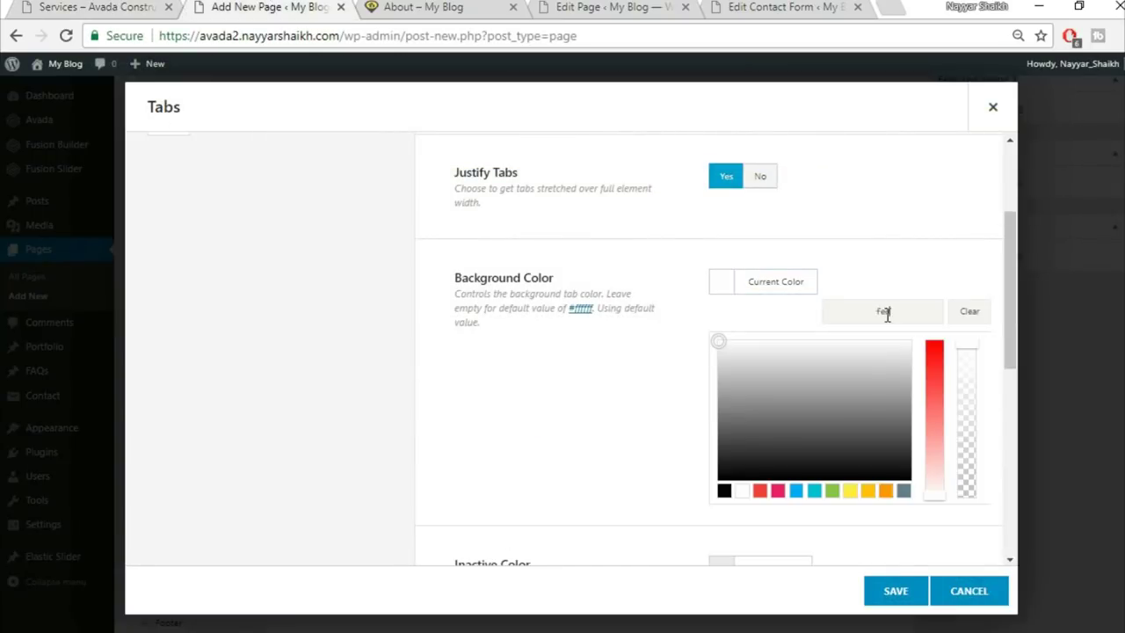
click(914, 255)
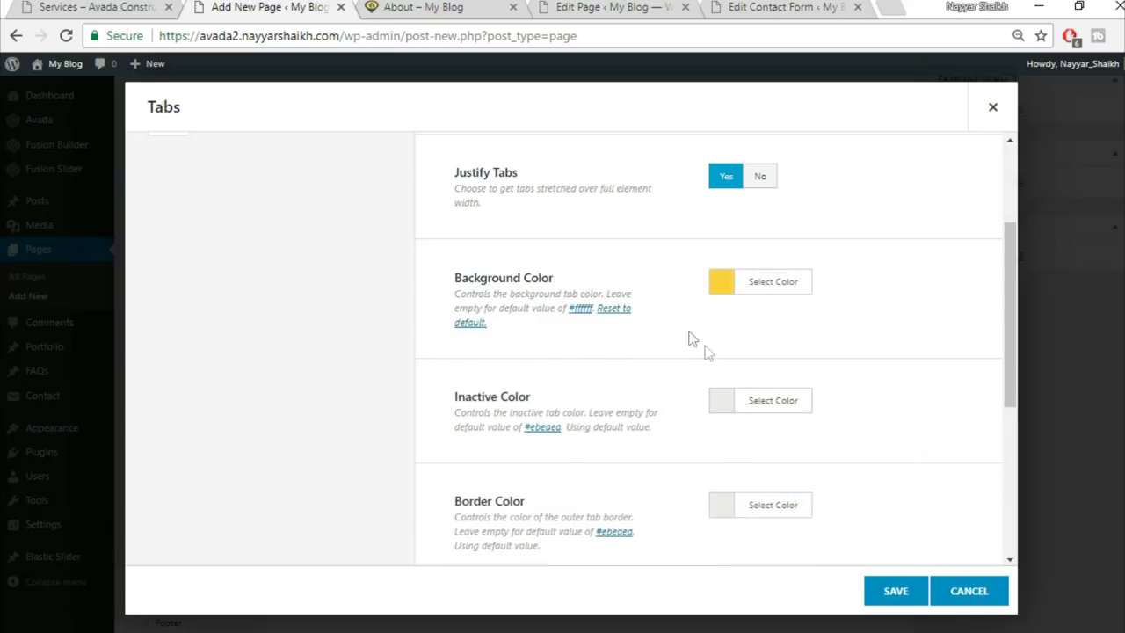
Set the inactive tab colour to #f5f5f5 and drag the border colour's alpha to 0
click(770, 412)
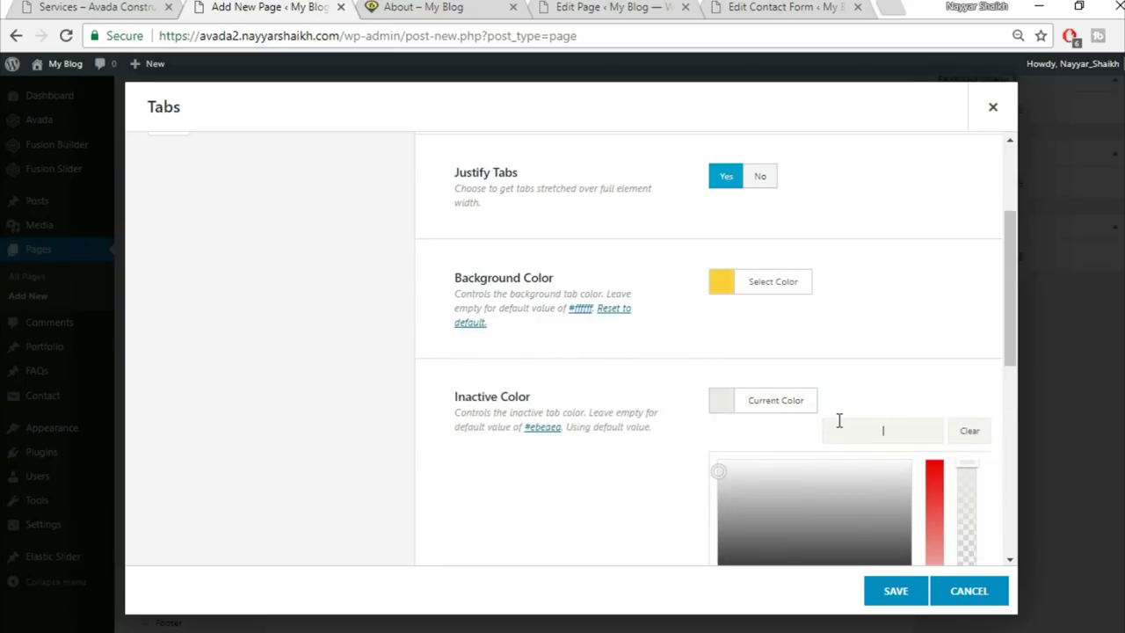
text(f5f5f5)
click(880, 335)
scroll(880, 343, down, 2)
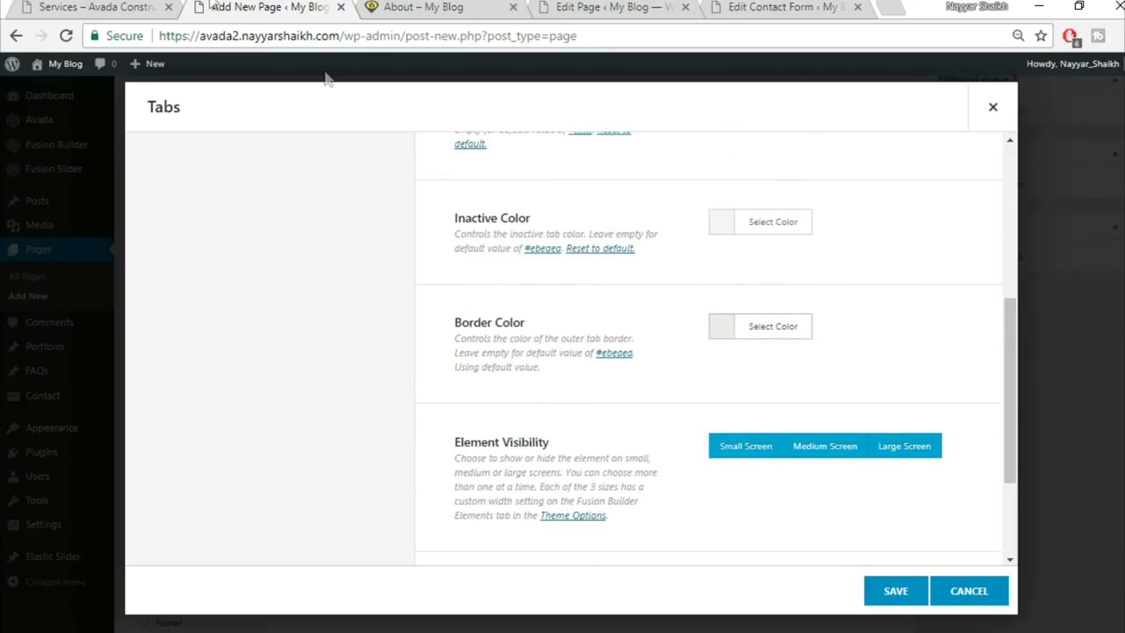
click(790, 332)
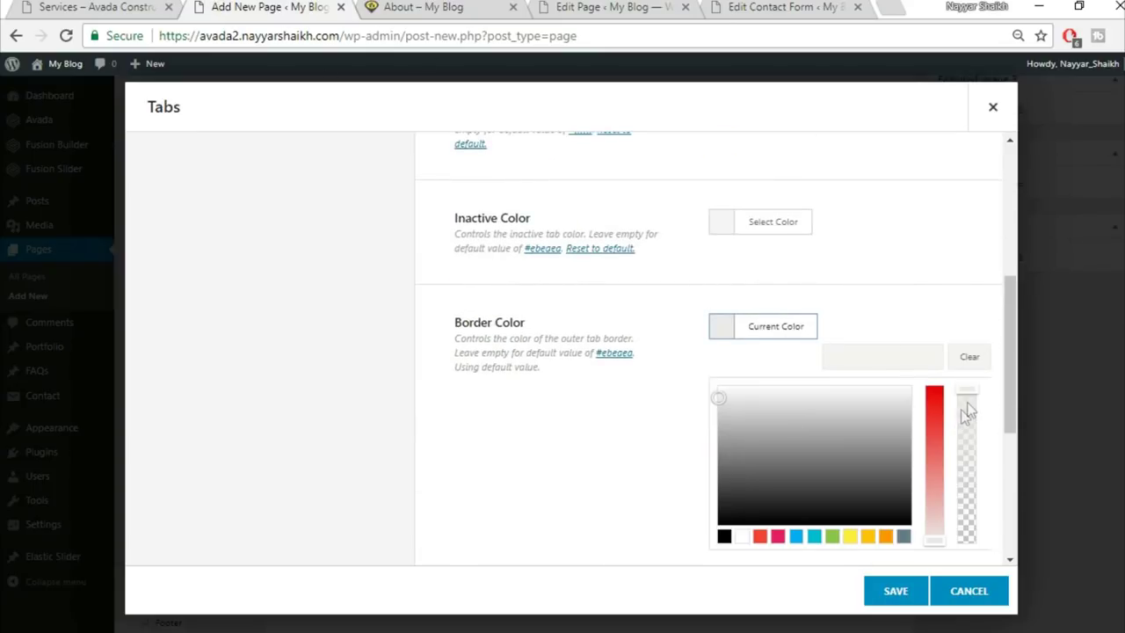
drag(970, 384, 970, 557)
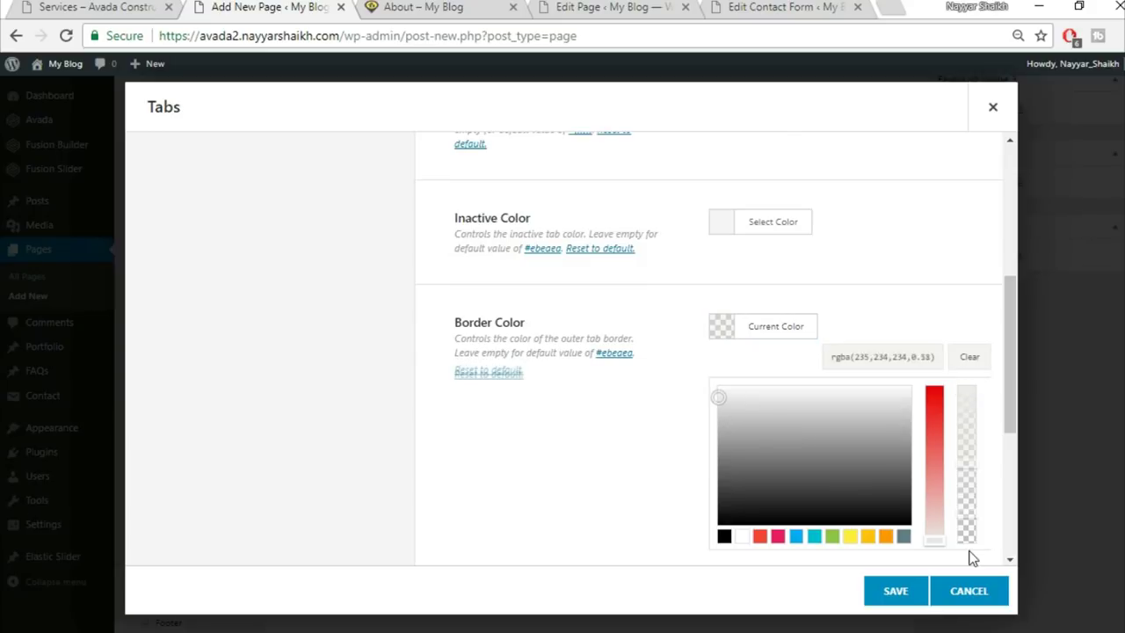
click(930, 297)
scroll(925, 284, down, 1)
scroll(924, 282, down, 2)
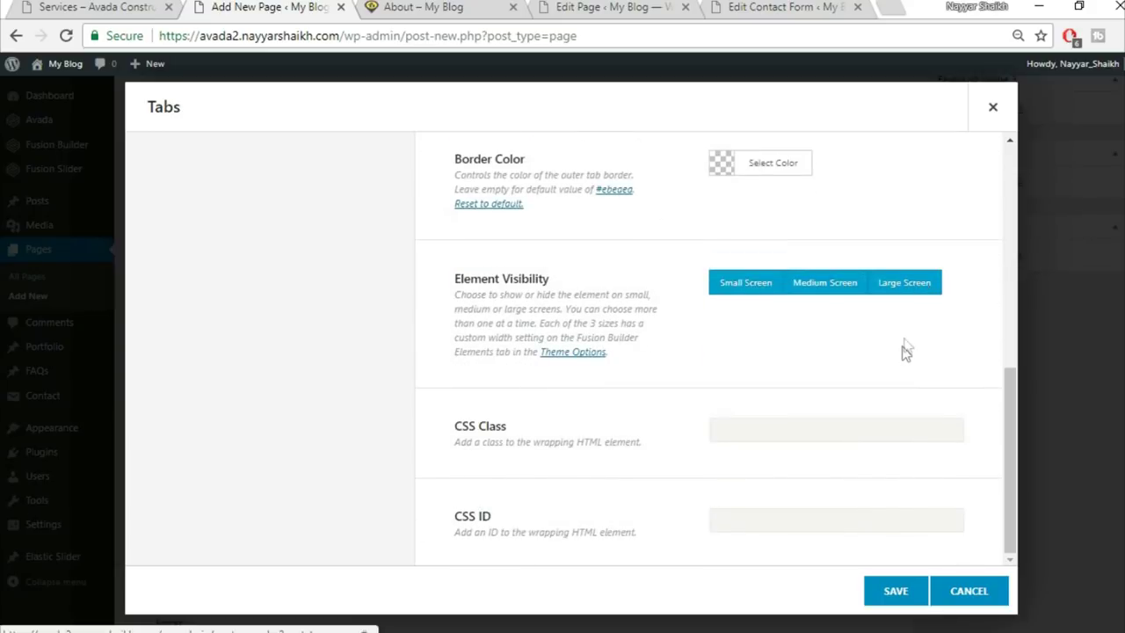
scroll(904, 351, up, 6)
click(53, 7)
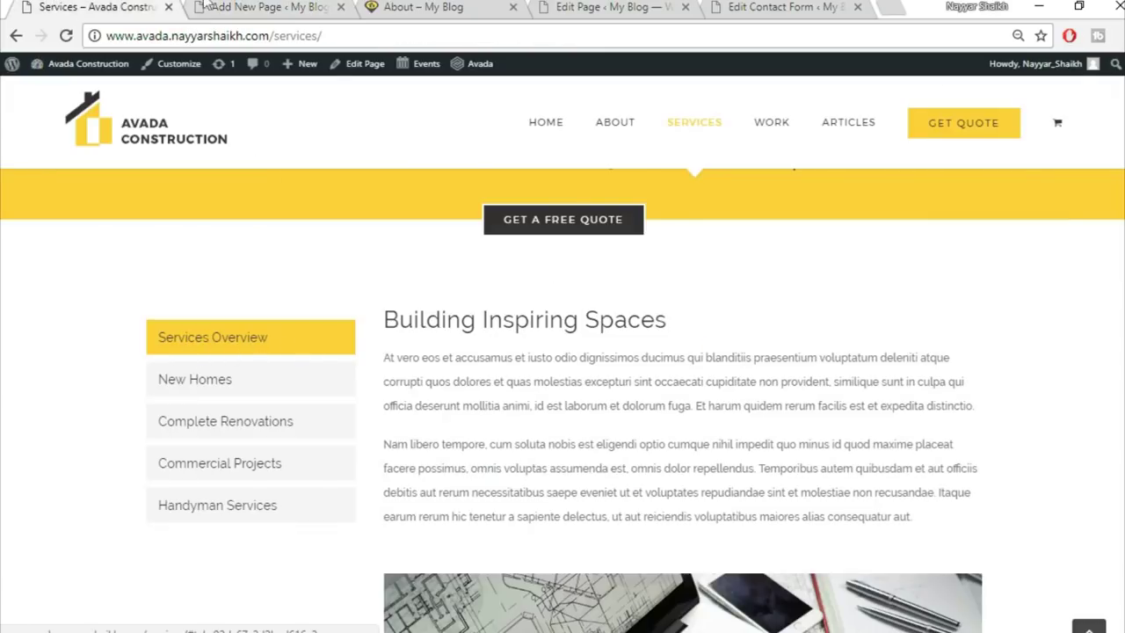
click(211, 7)
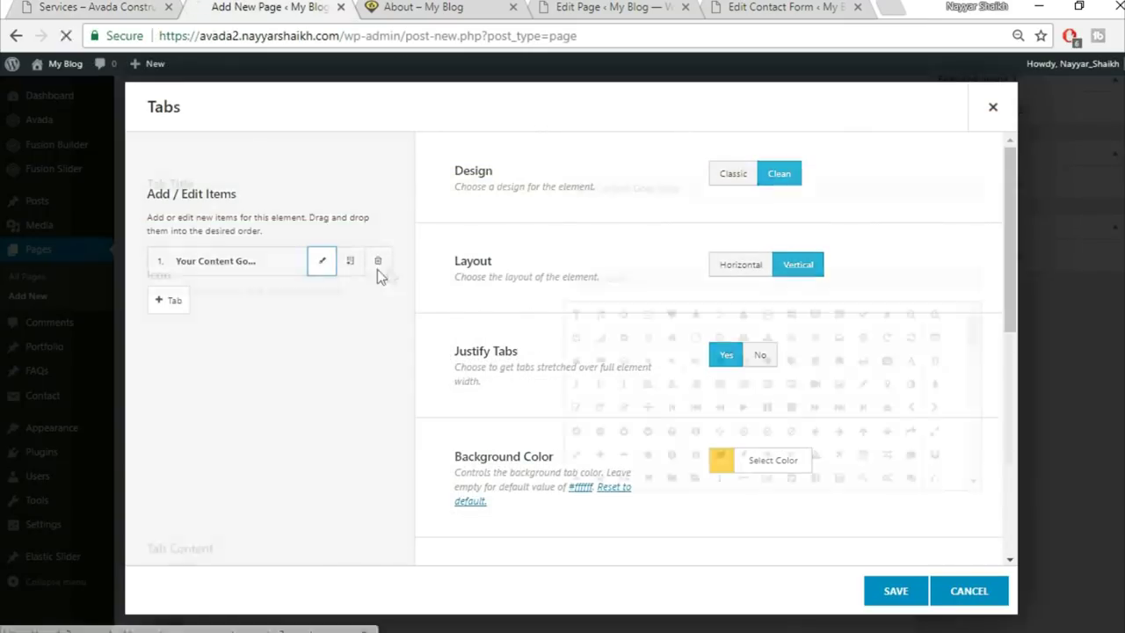
Clear the placeholder tab title and copy the services description text from the live page
triple_click(694, 191)
key(BackSpace)
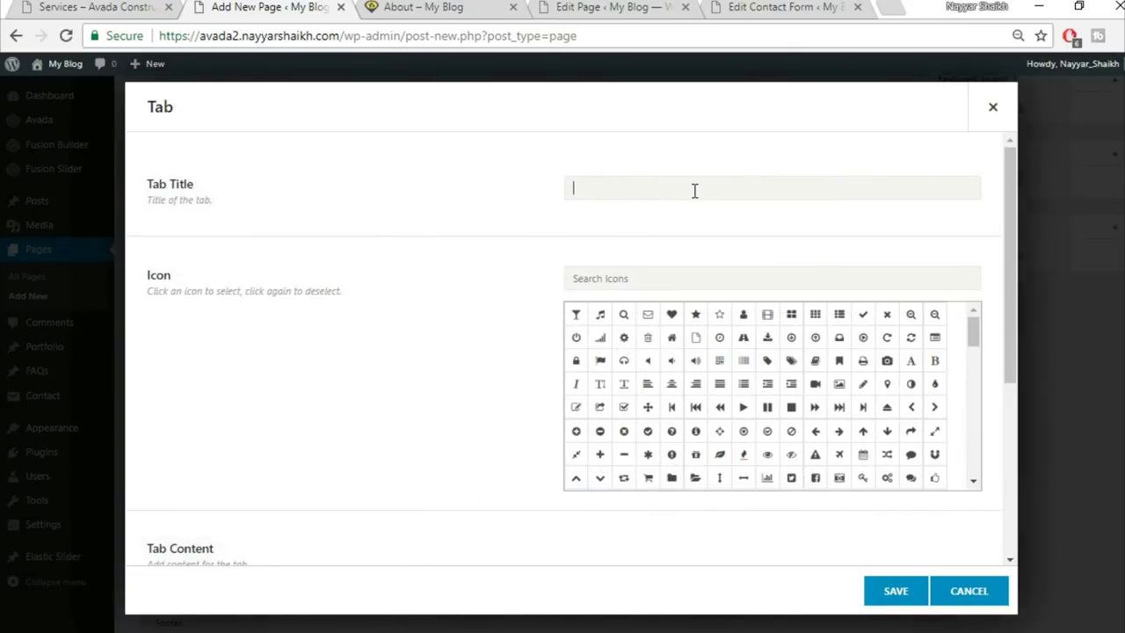
key(ctrl+s)
key(Escape)
click(132, 6)
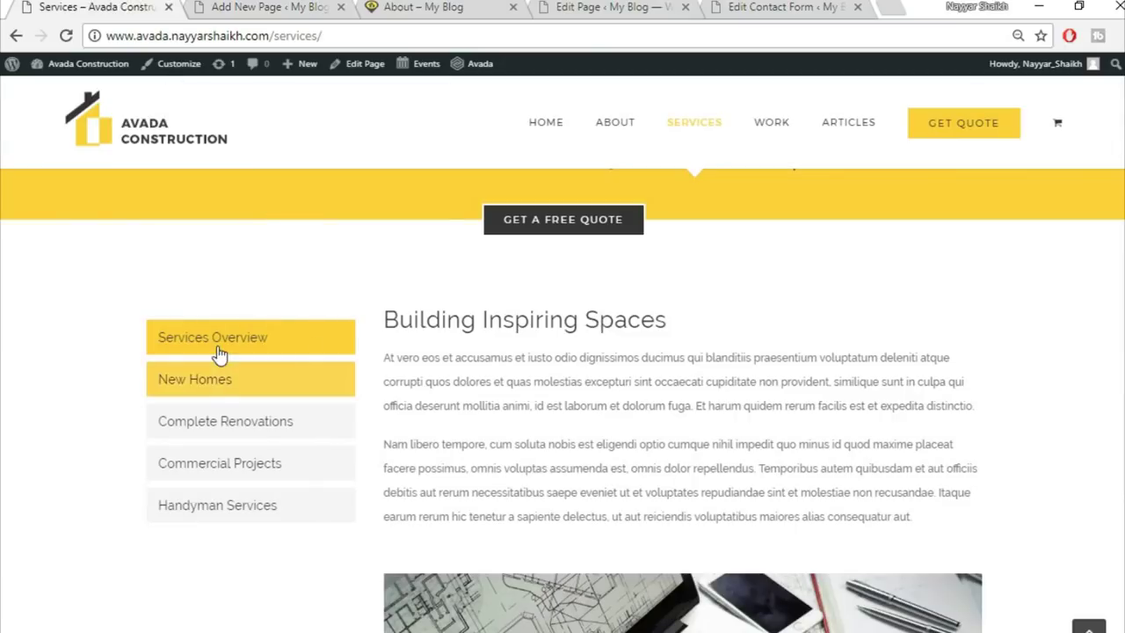
drag(386, 317, 648, 220)
scroll(648, 220, down, 5)
click(882, 451)
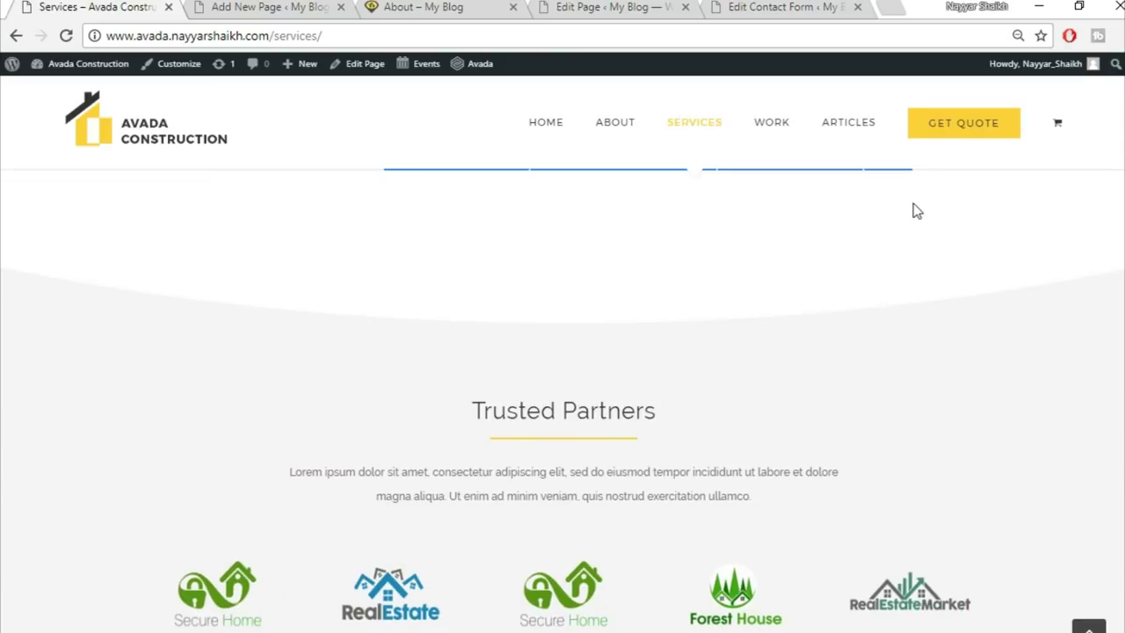
click(276, 6)
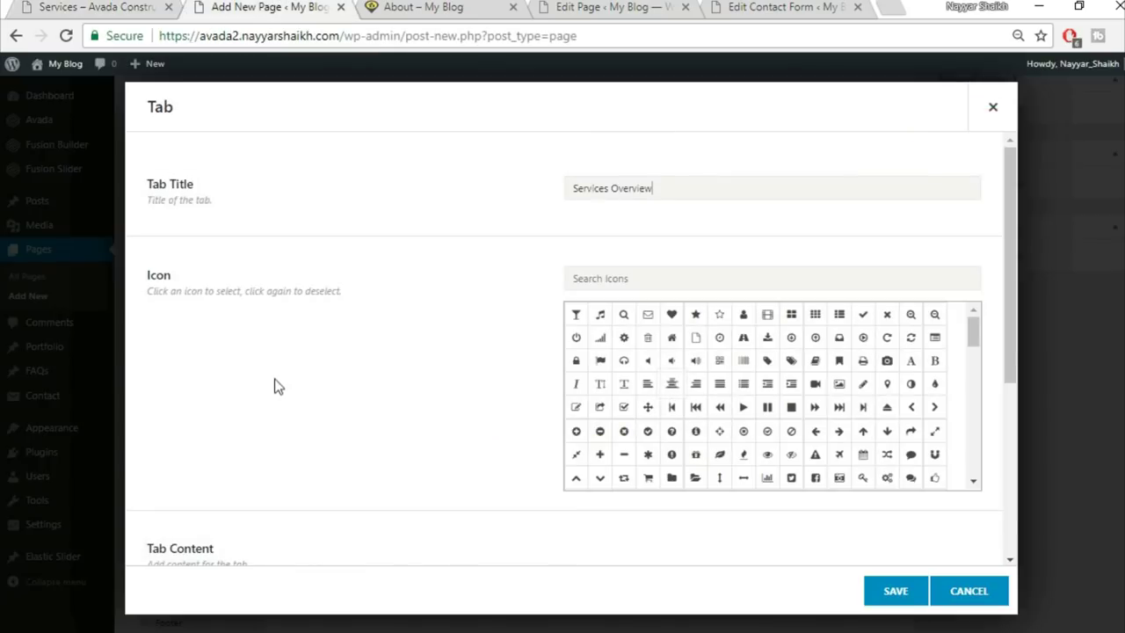
Replace the tab's placeholder content with the pasted services paragraphs and save the tab
scroll(276, 386, down, 3)
scroll(413, 434, down, 2)
click(412, 434)
key(ctrl+a)
key(Delete)
key(ctrl+v)
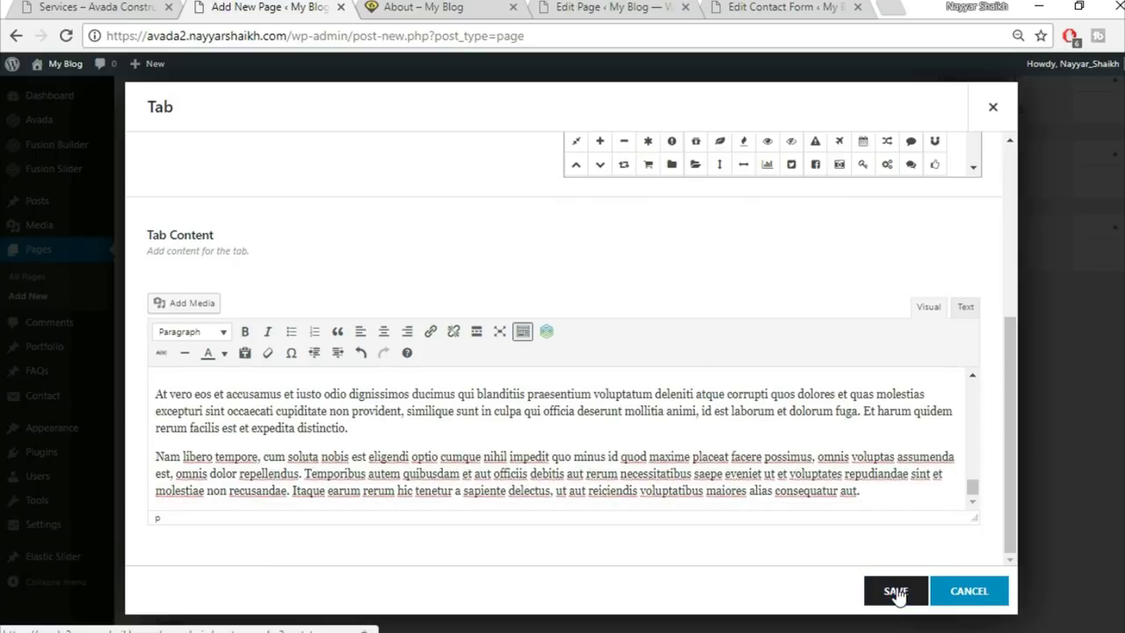
click(896, 590)
Clone the Services Overview tab three times, save the Tabs element, and publish the page
click(350, 263)
click(350, 264)
click(350, 264)
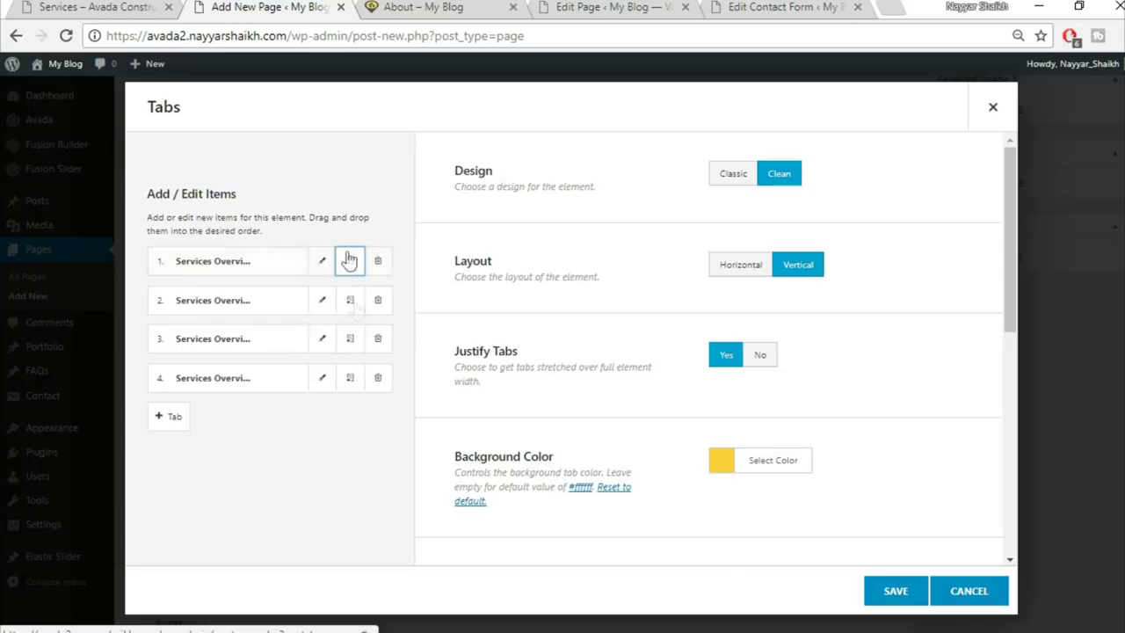
click(899, 592)
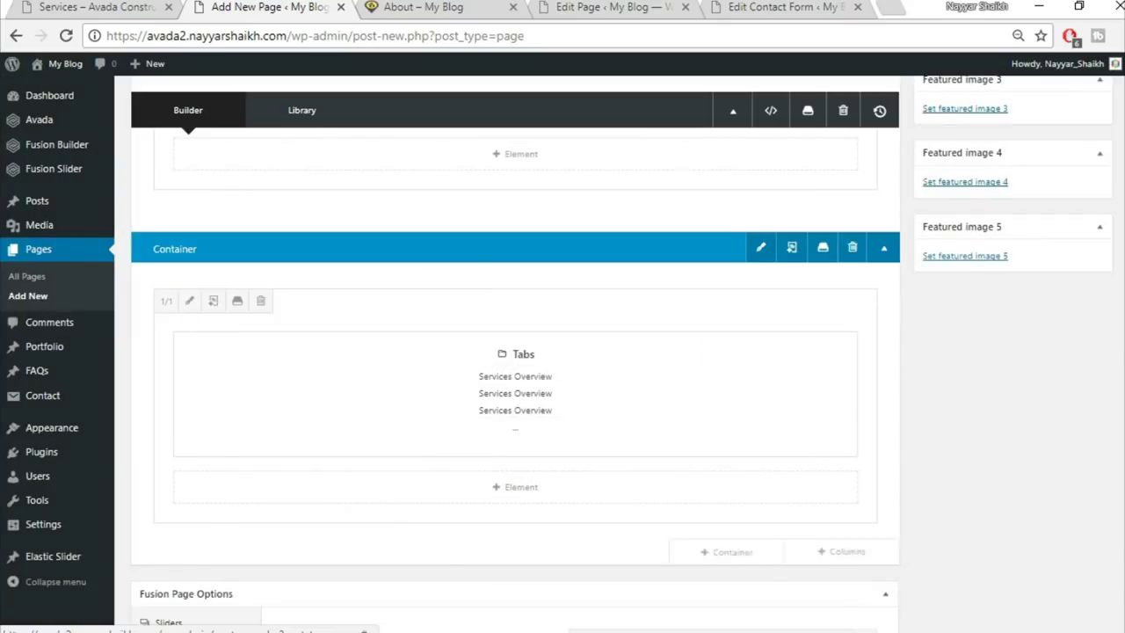
scroll(1011, 395, up, 5)
click(1081, 271)
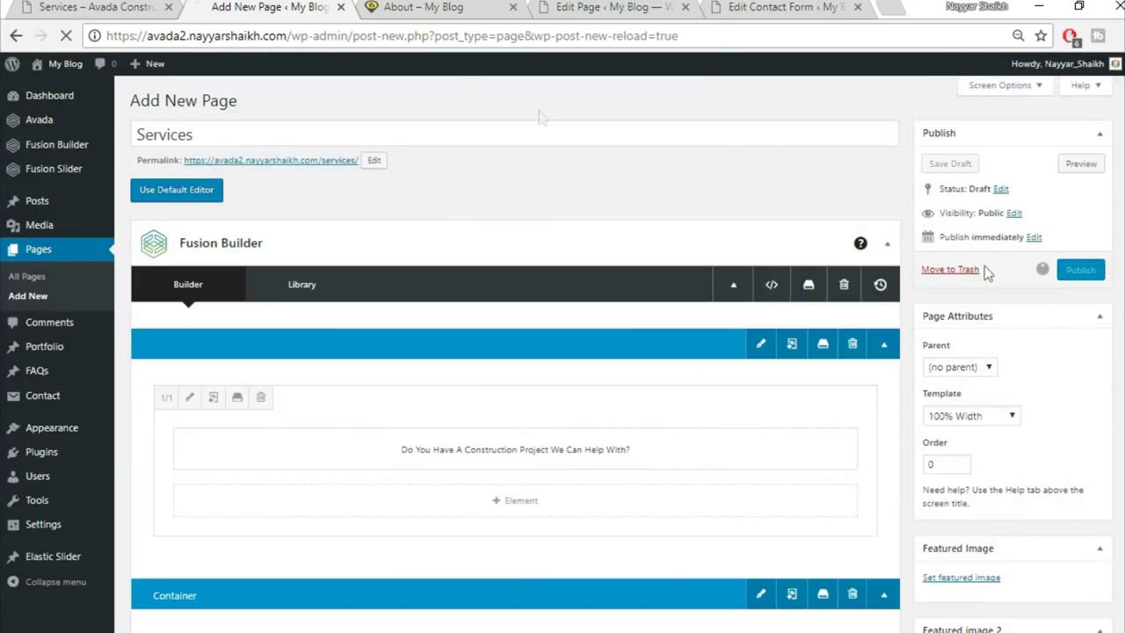
Open the published Services page's permalink in a new browser tab
click(95, 7)
scroll(319, 457, up, 8)
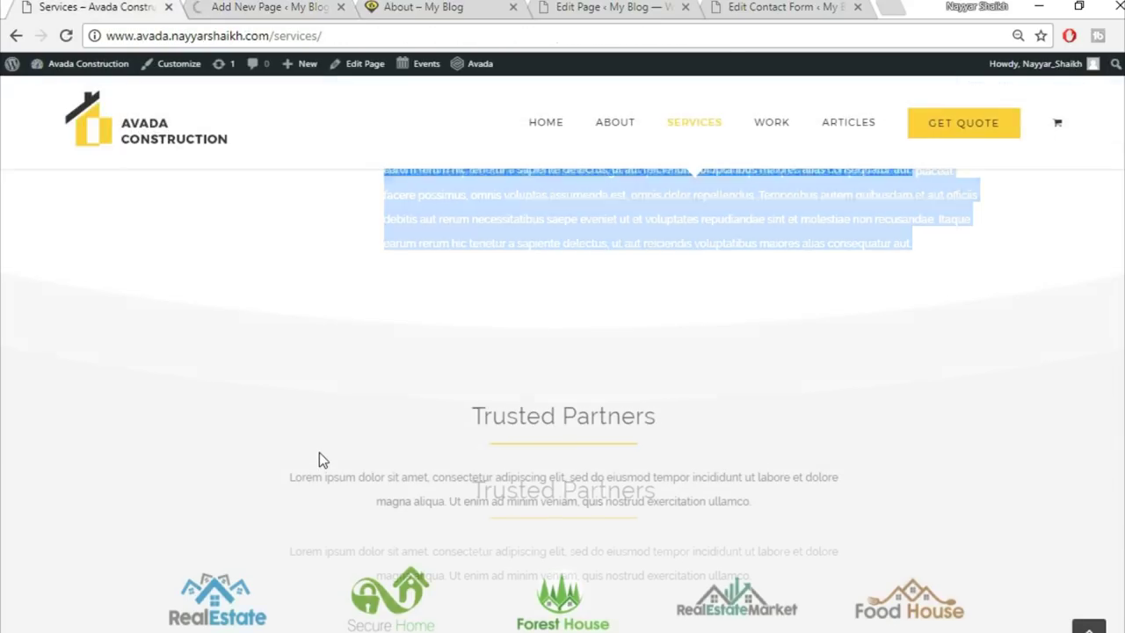
scroll(251, 469, up, 10)
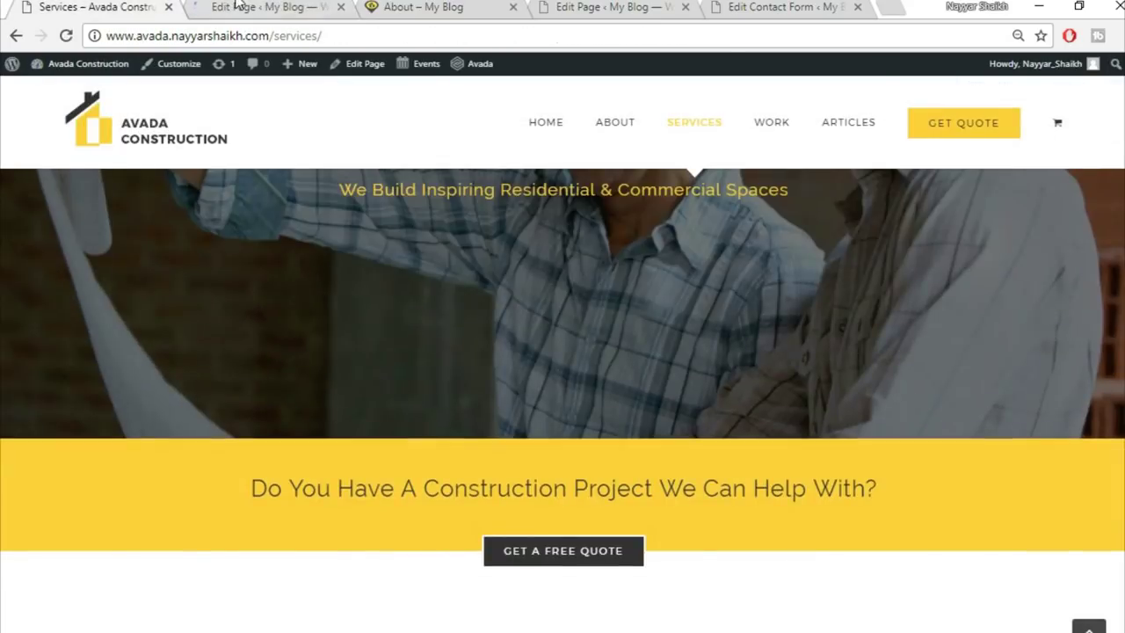
click(263, 7)
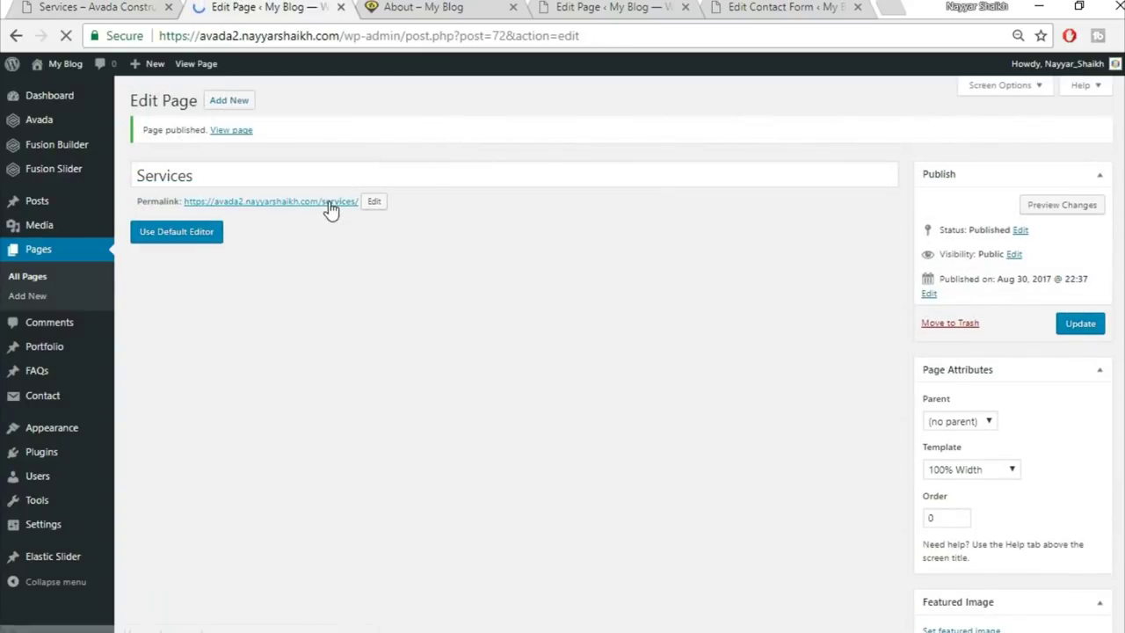
right_click(331, 208)
click(363, 215)
click(416, 7)
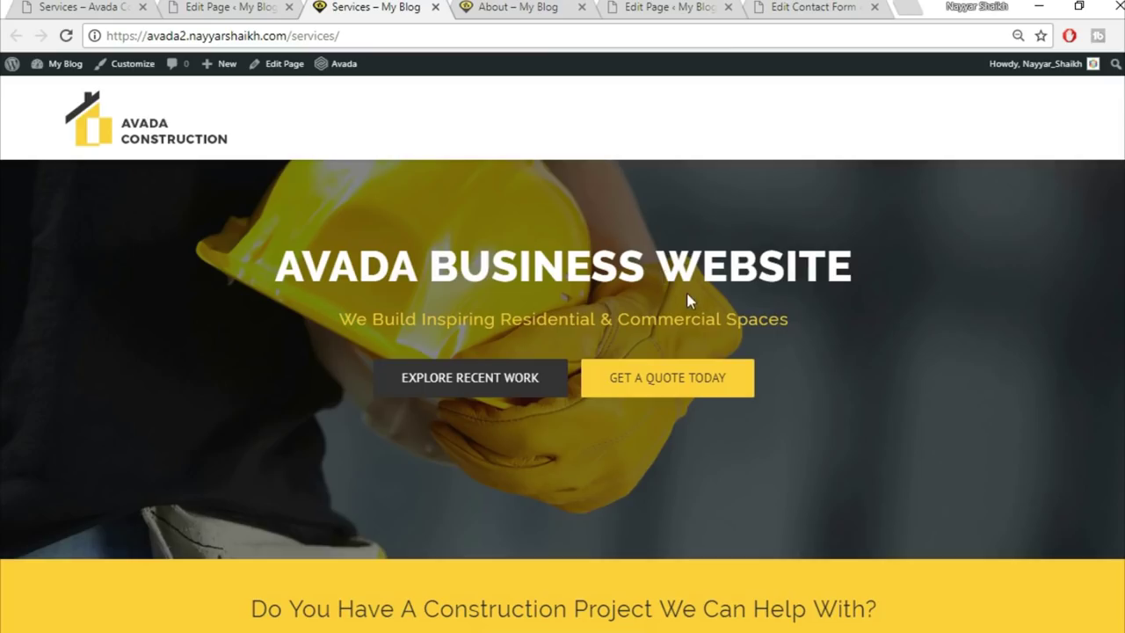
Click through all four Services Overview tabs to confirm they switch, then return to the editor
scroll(750, 331, down, 4)
scroll(833, 332, down, 1)
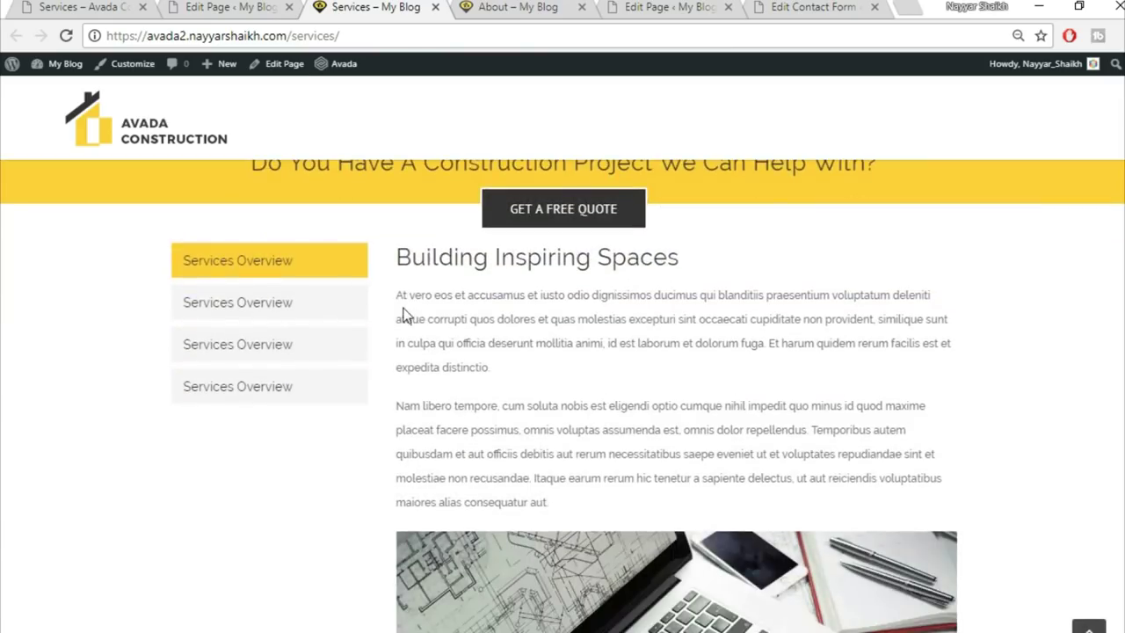
click(216, 301)
click(233, 352)
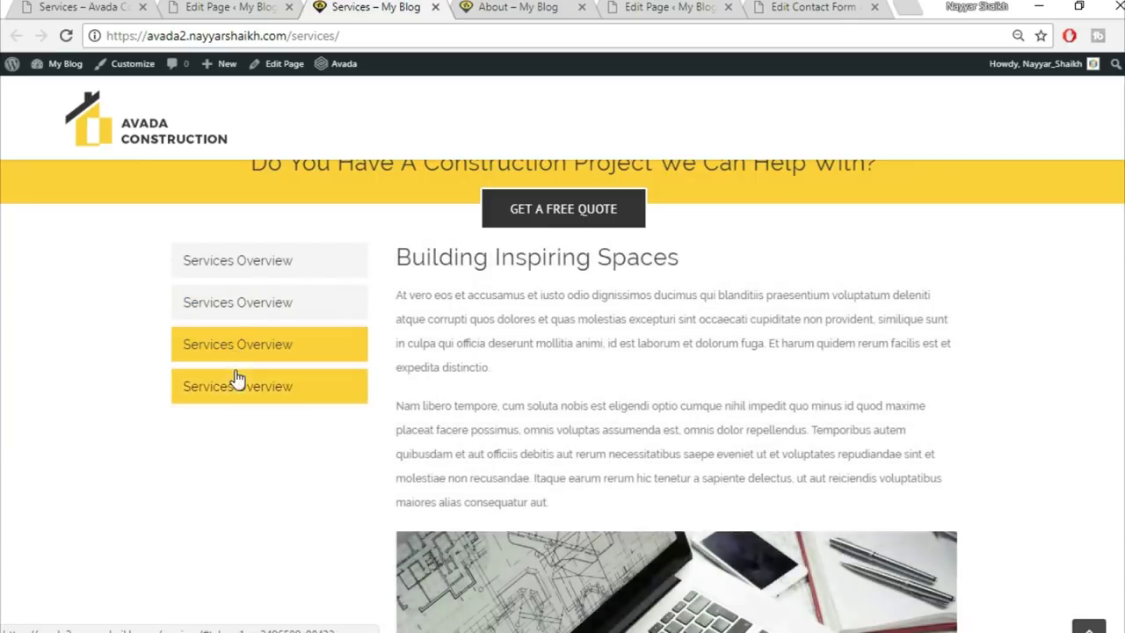
click(253, 310)
click(275, 256)
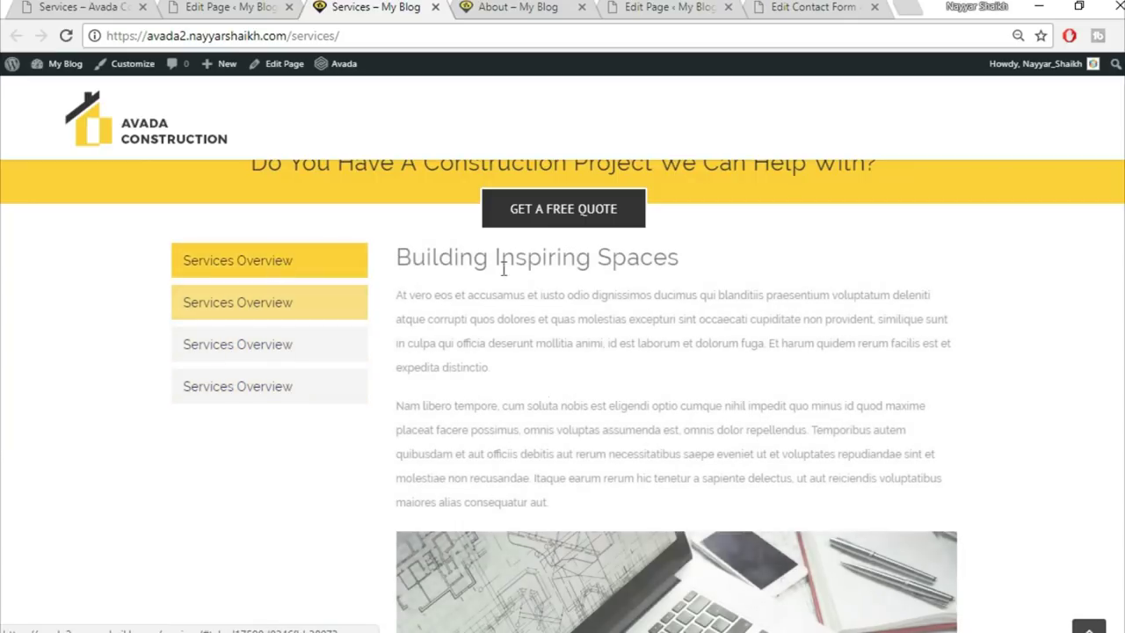
click(290, 308)
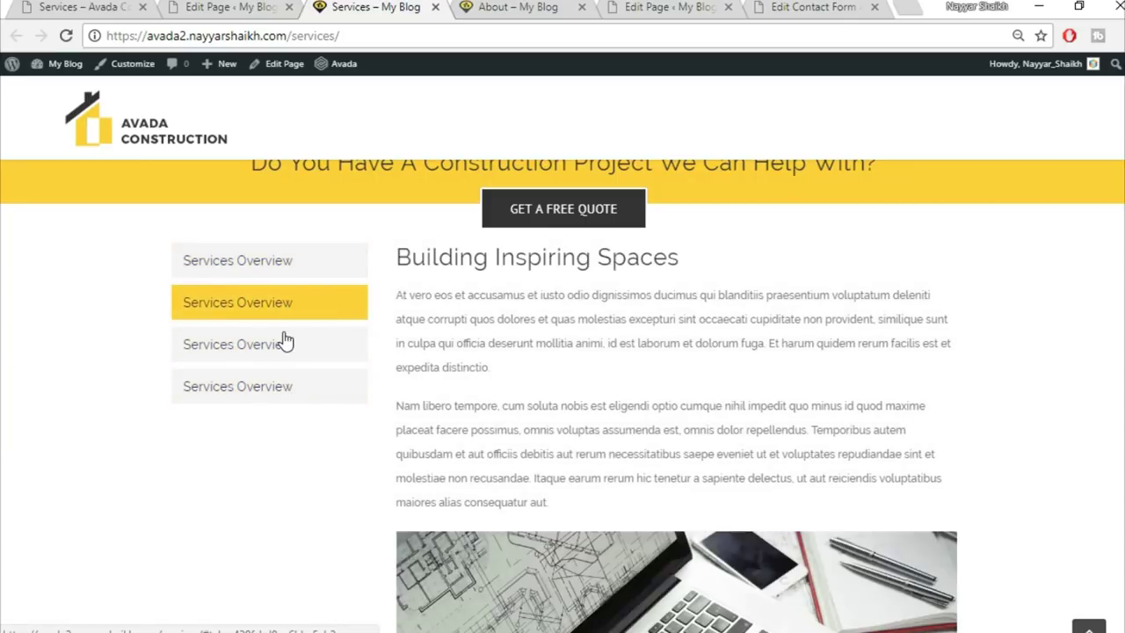
click(280, 350)
click(259, 387)
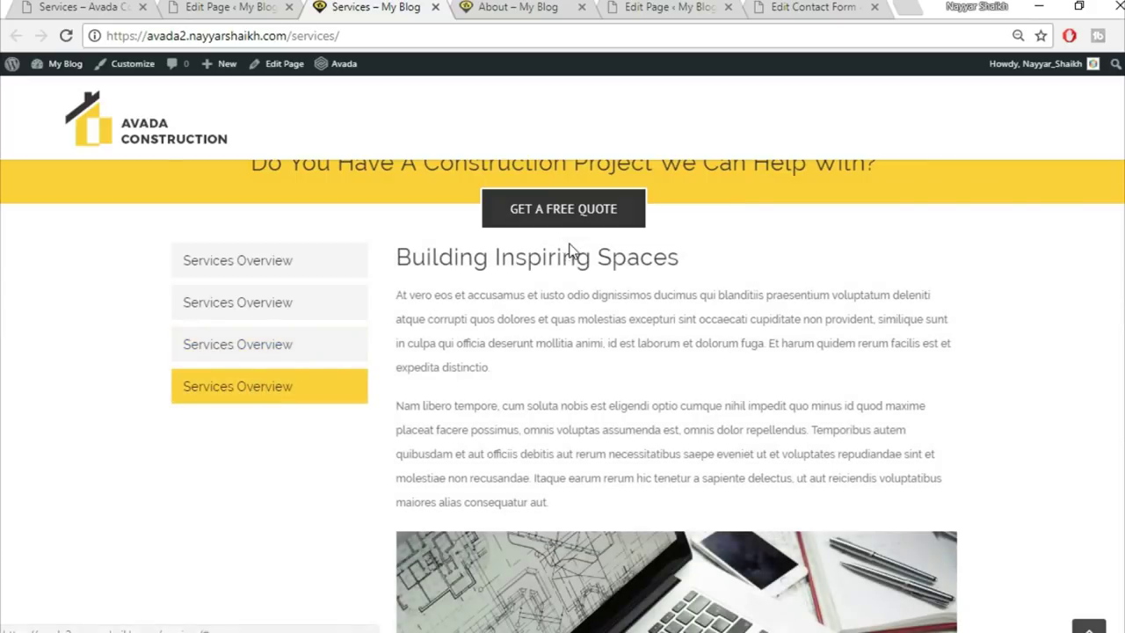
click(193, 6)
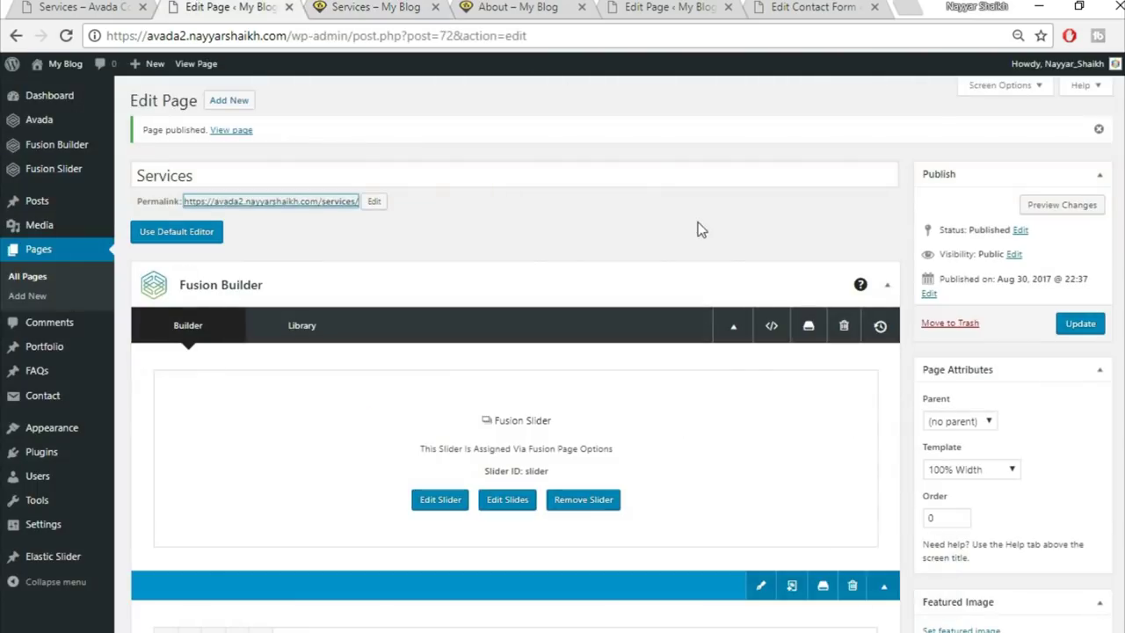
Give the tabs container 40 px top padding in its Design settings and save
scroll(873, 412, down, 8)
scroll(875, 421, down, 1)
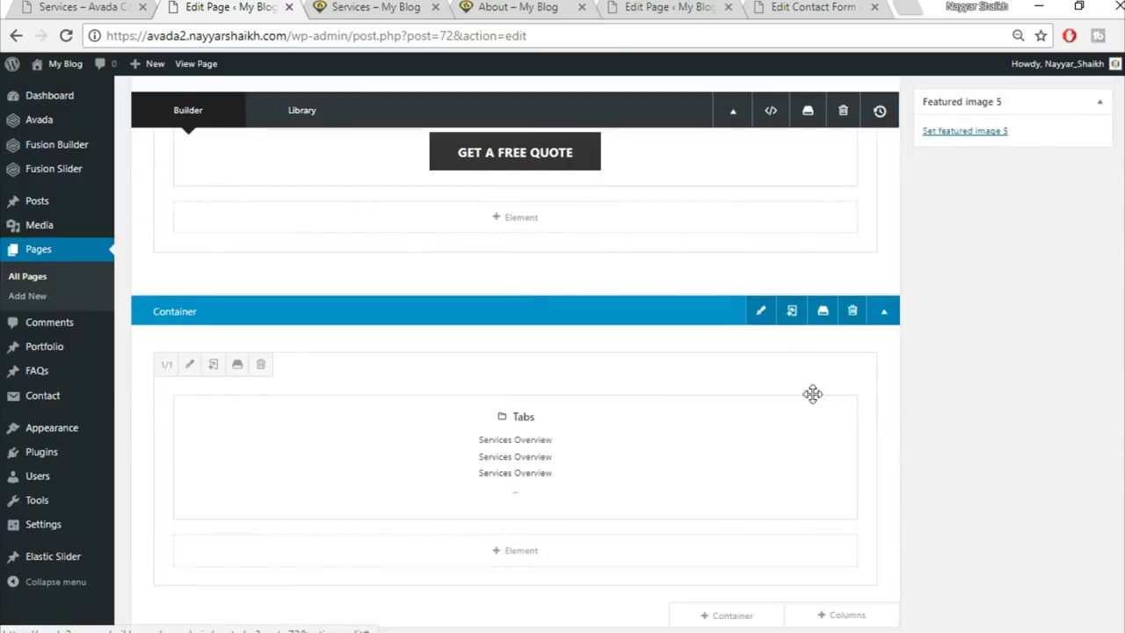
click(761, 312)
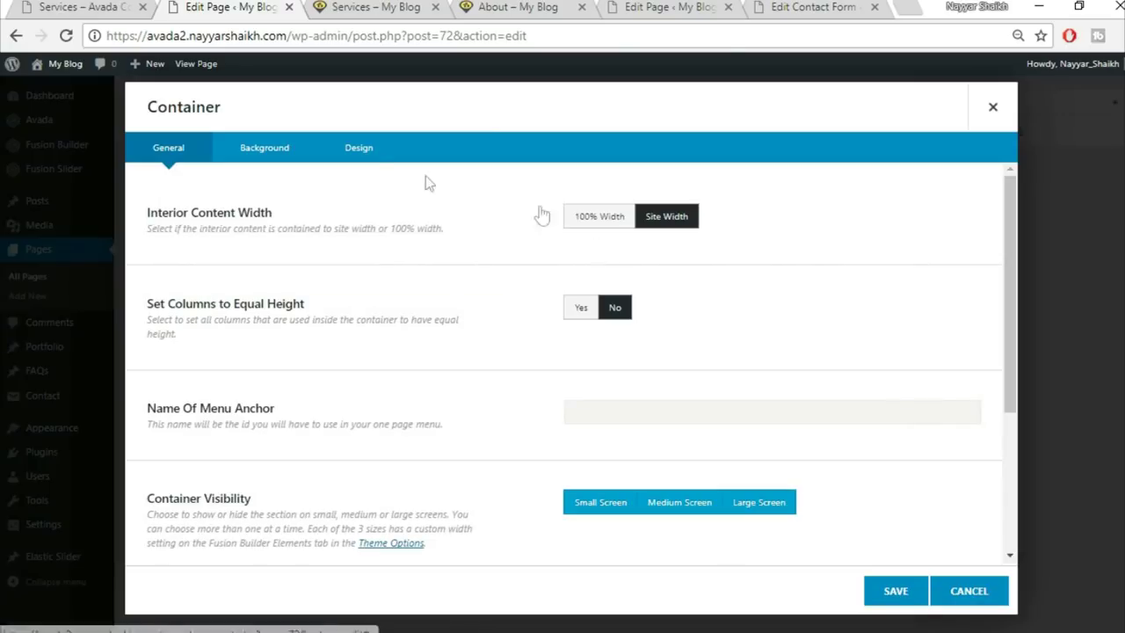
click(376, 151)
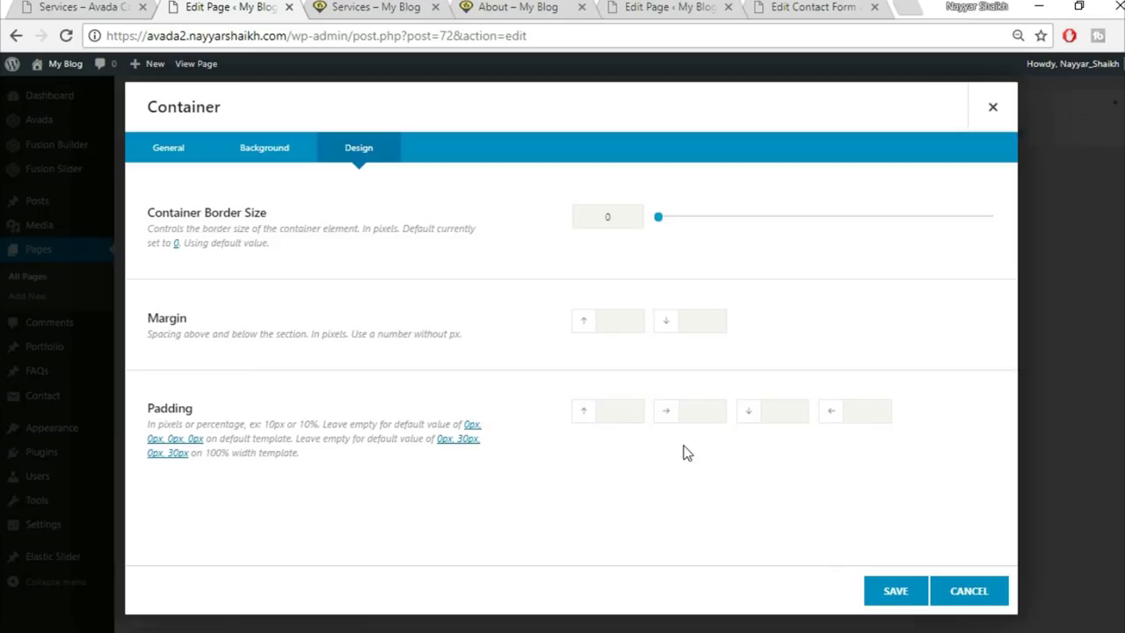
text(40)
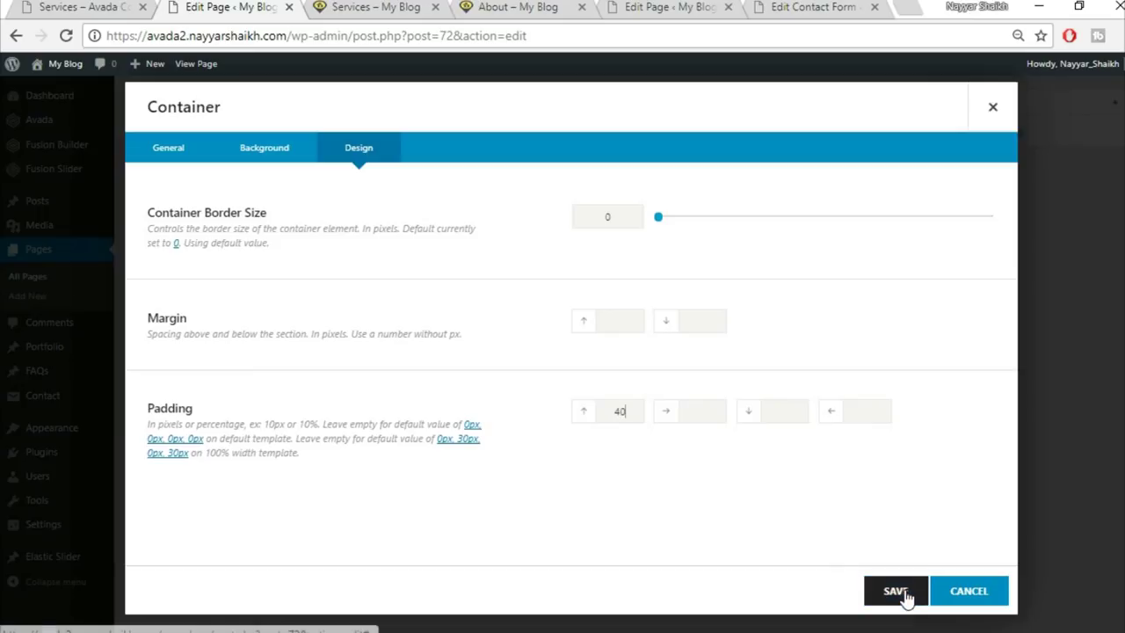
click(901, 594)
scroll(998, 556, up, 8)
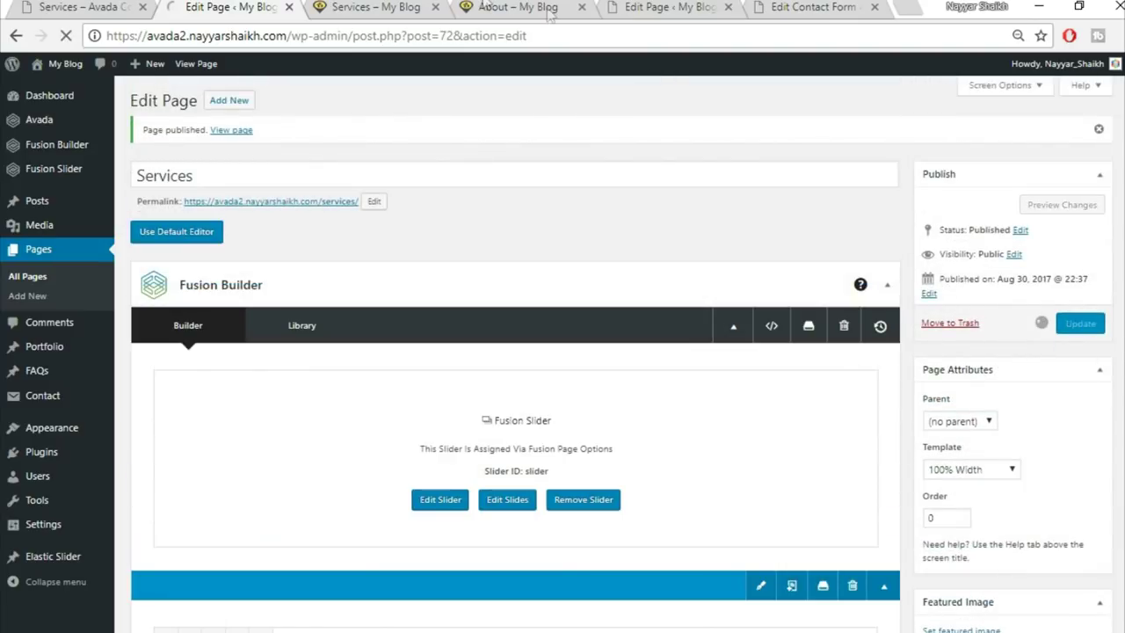
click(361, 7)
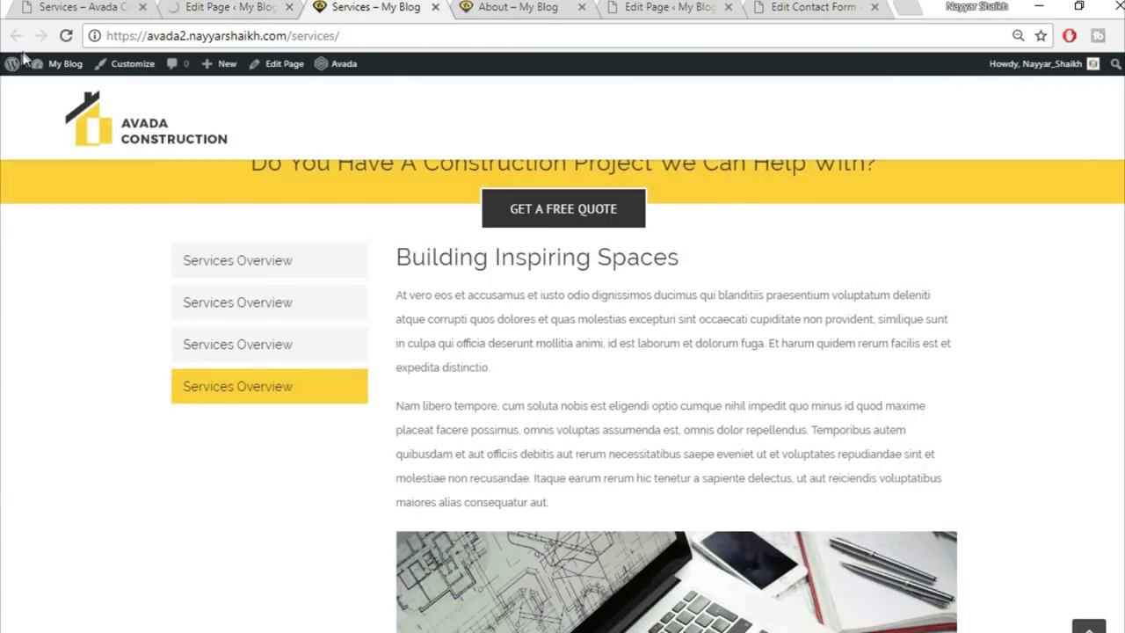
Reload the live Services page and browse the demo site's reference pages
click(66, 37)
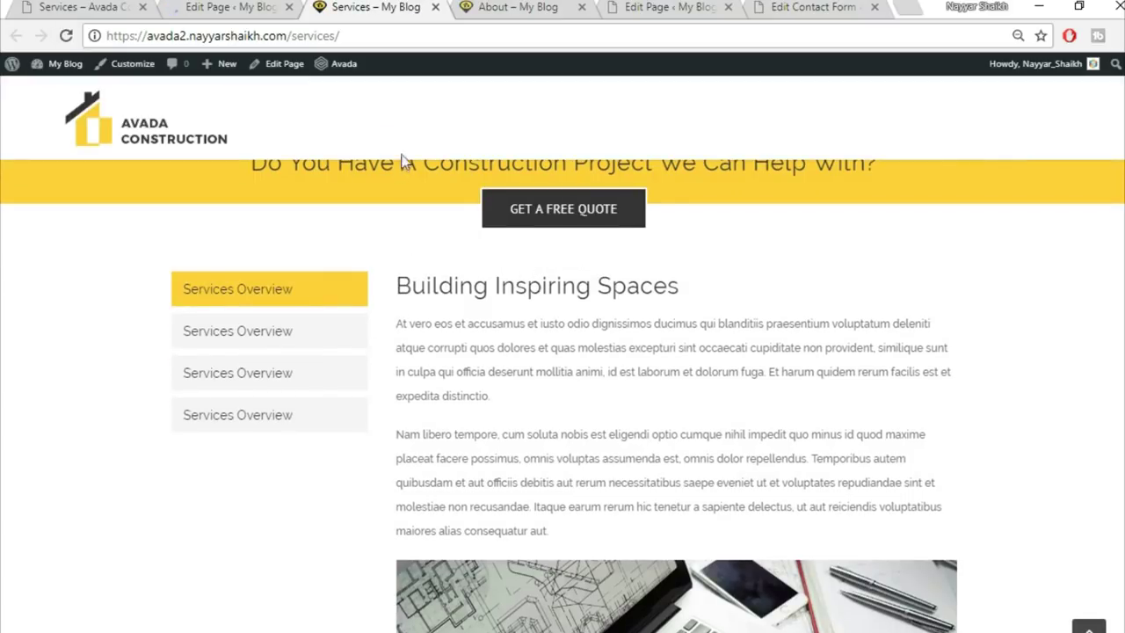
click(102, 7)
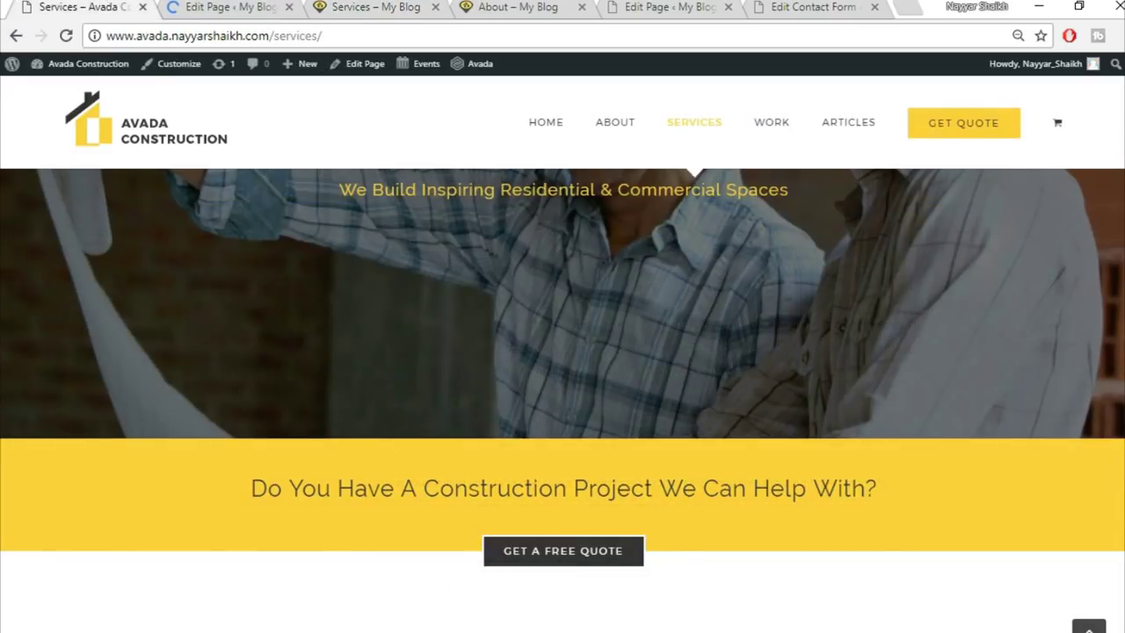
scroll(563, 396, down, 15)
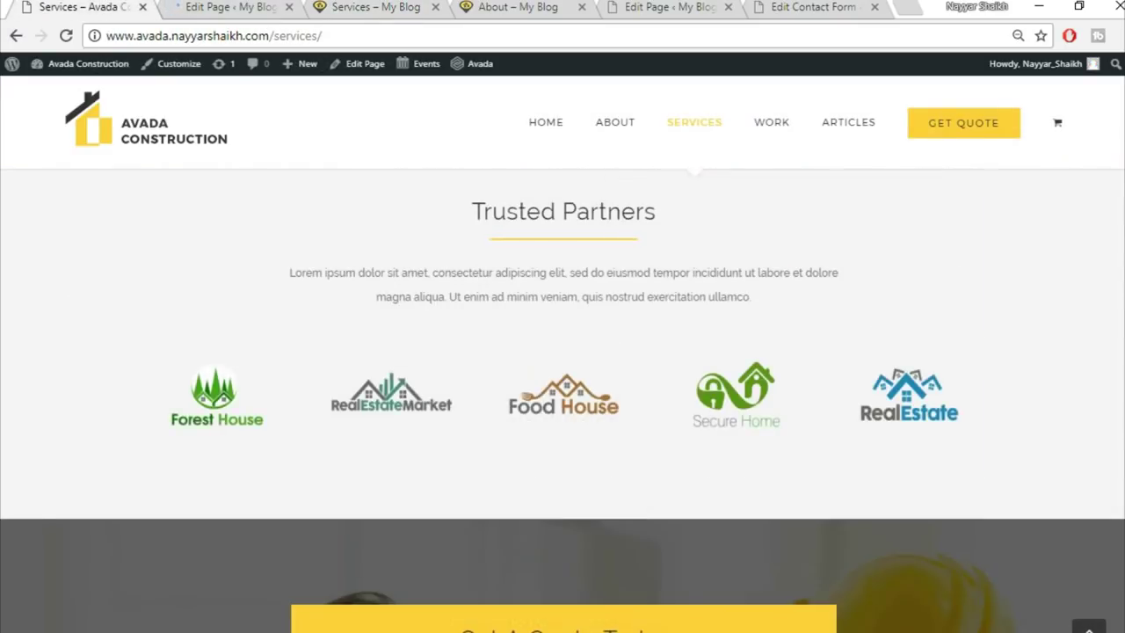
scroll(1124, 344, down, 5)
scroll(1123, 345, up, 8)
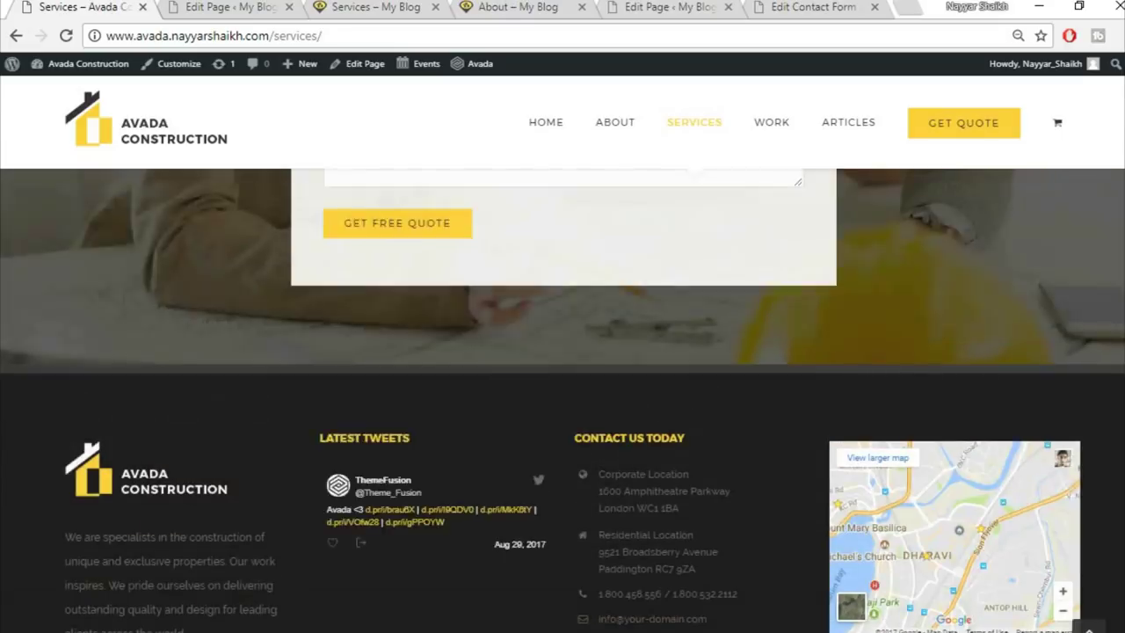
drag(1124, 345, 1113, 150)
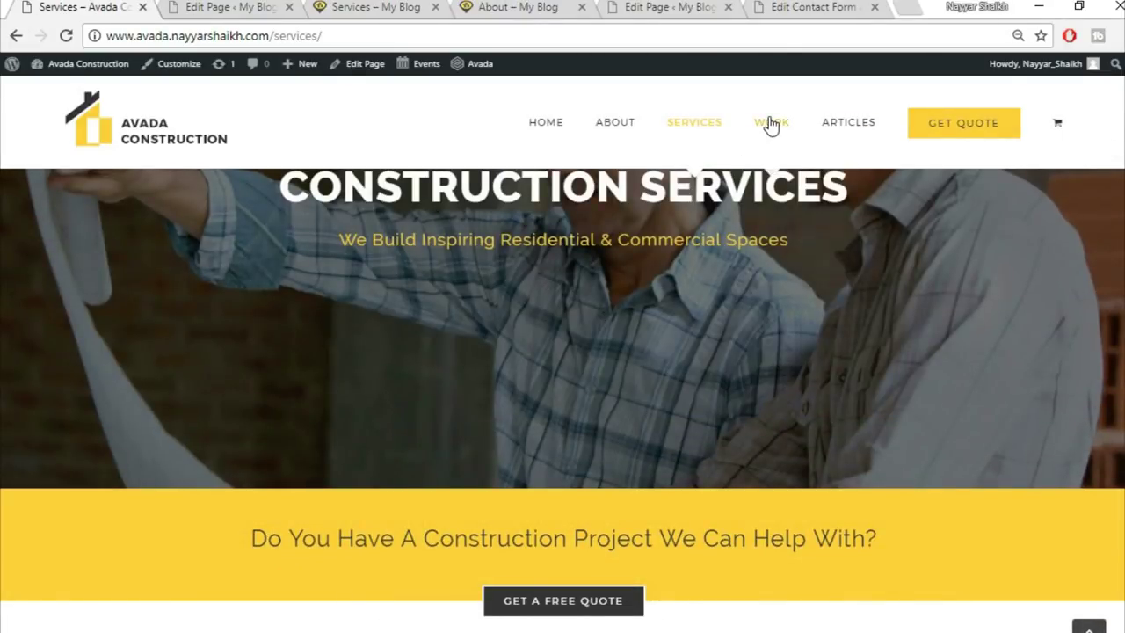
mouse_move(771, 125)
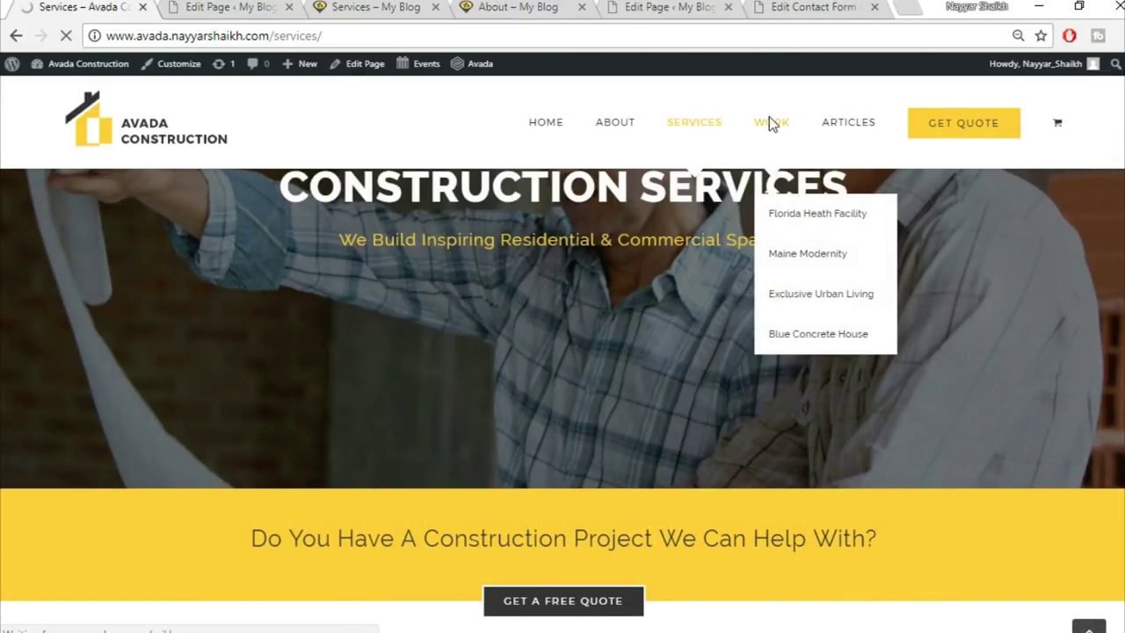
Start a new page in the admin and close the Services and About preview tabs
click(224, 7)
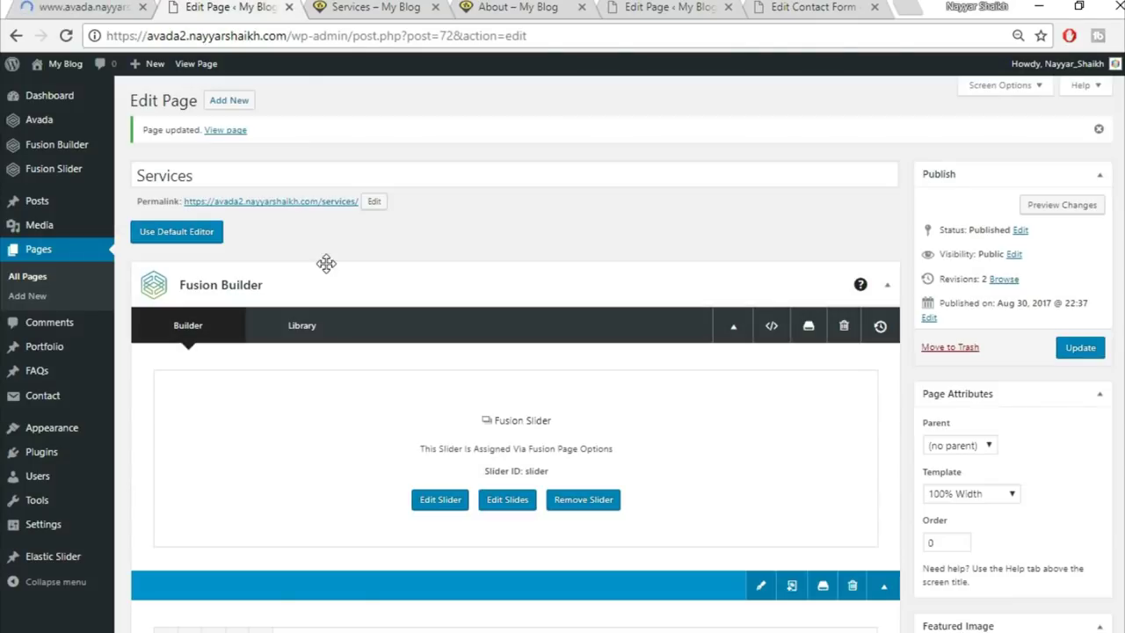
click(236, 102)
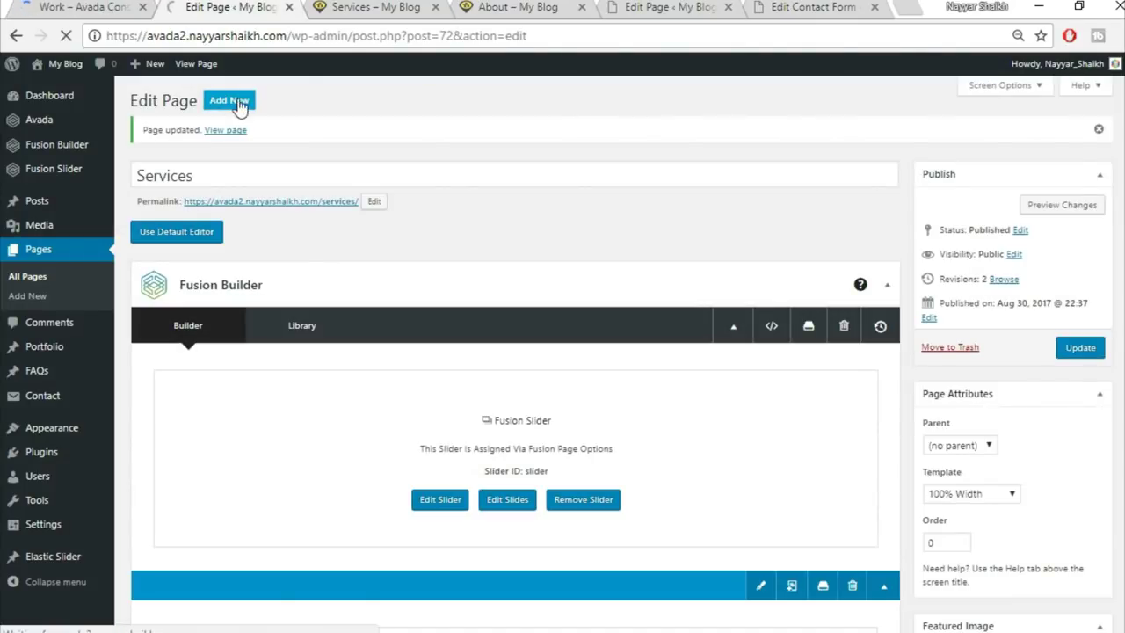
click(371, 8)
click(434, 8)
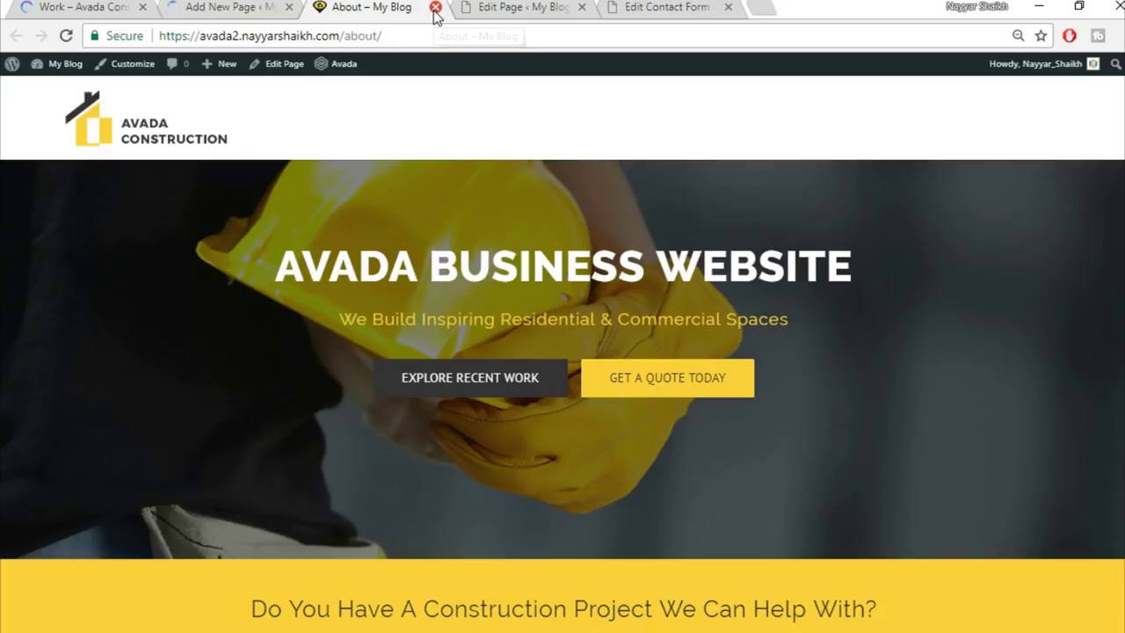
click(434, 8)
Title the new page 'Work' and set its template to 100% Width
click(83, 7)
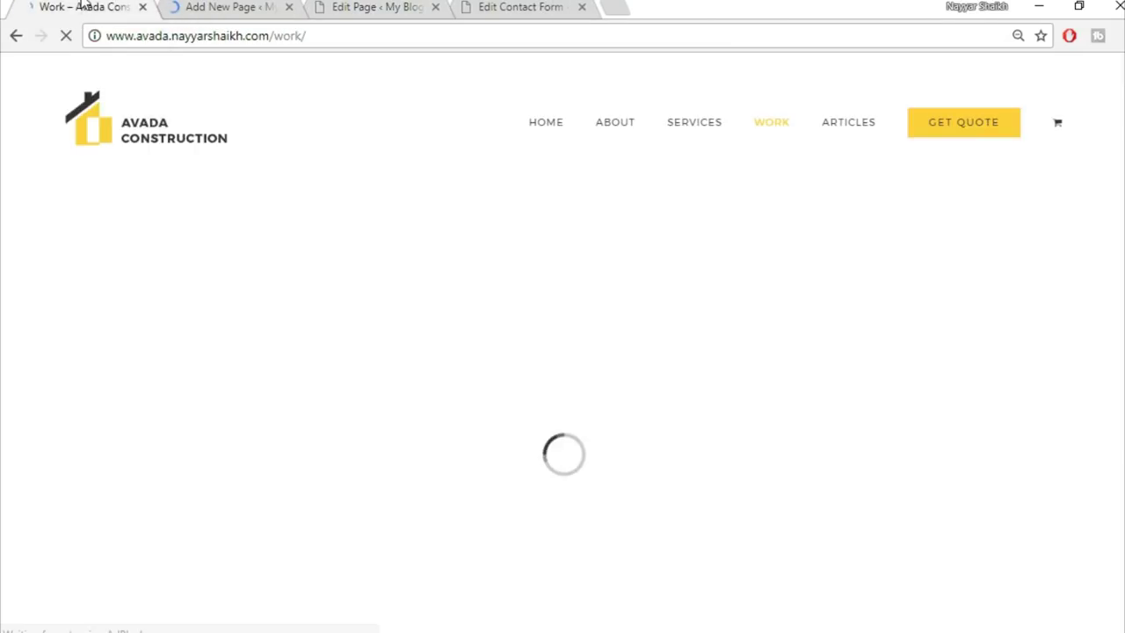
click(280, 6)
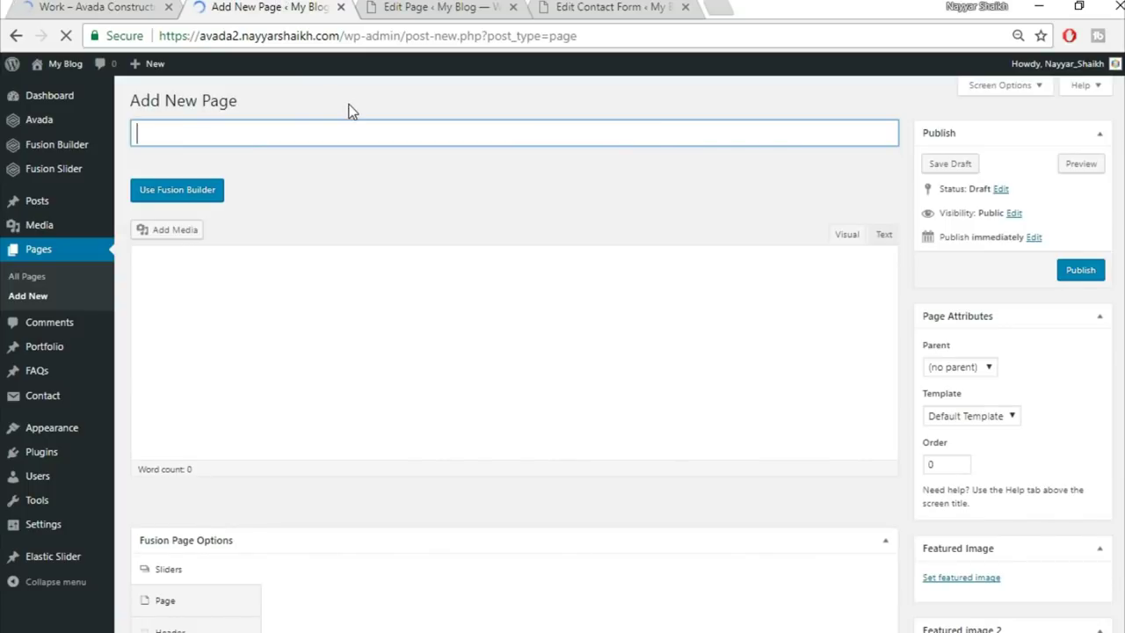
text(Work)
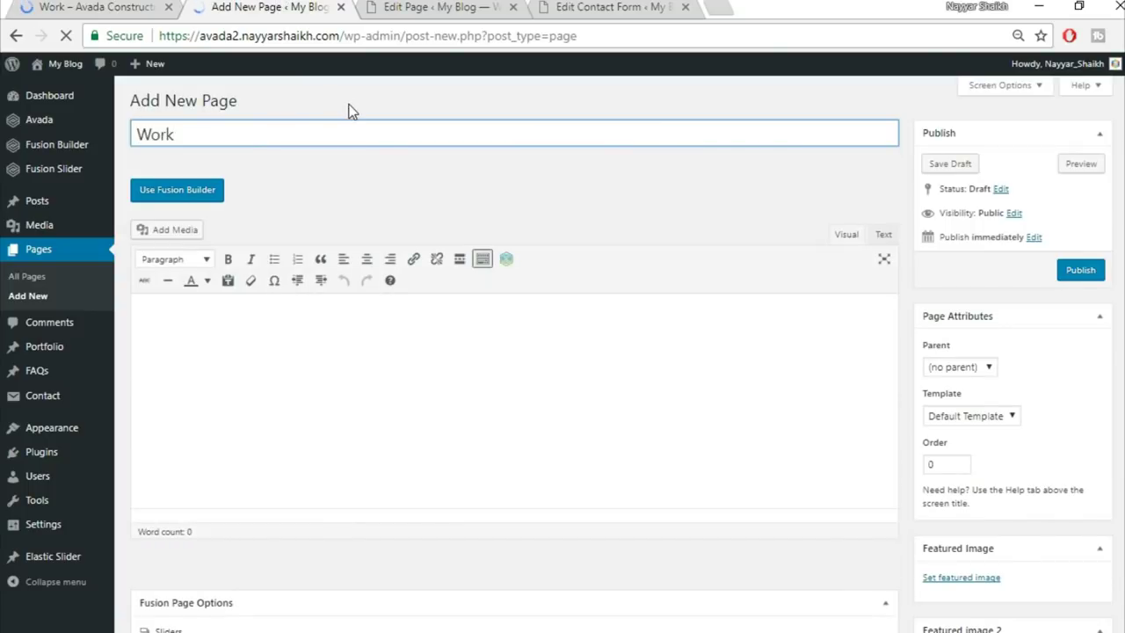
scroll(1089, 388, down, 2)
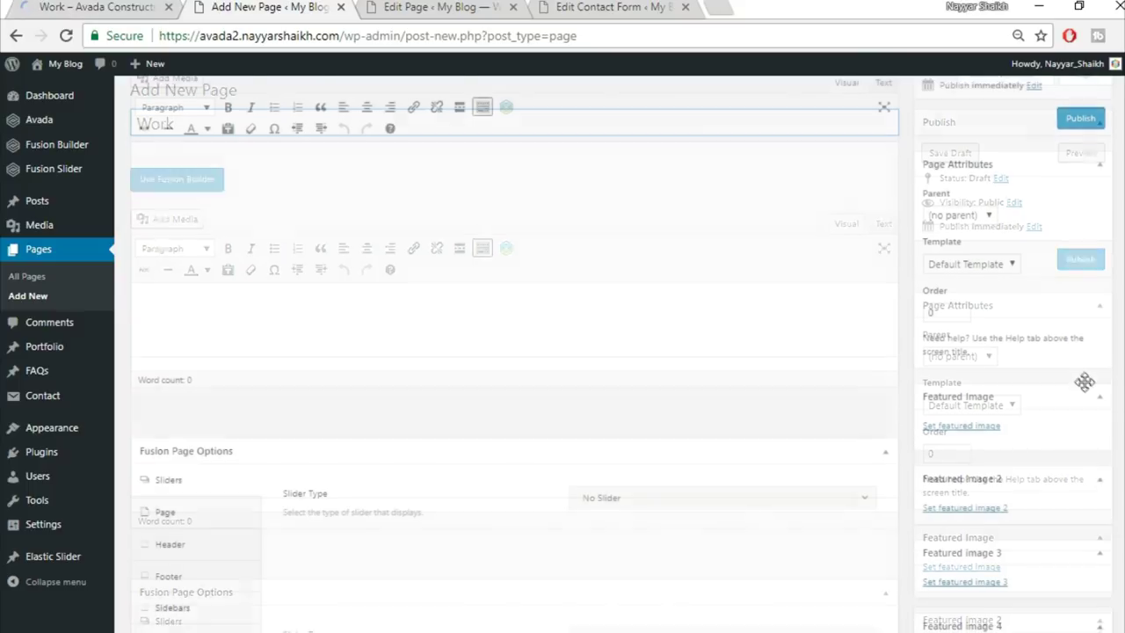
click(1004, 239)
click(977, 271)
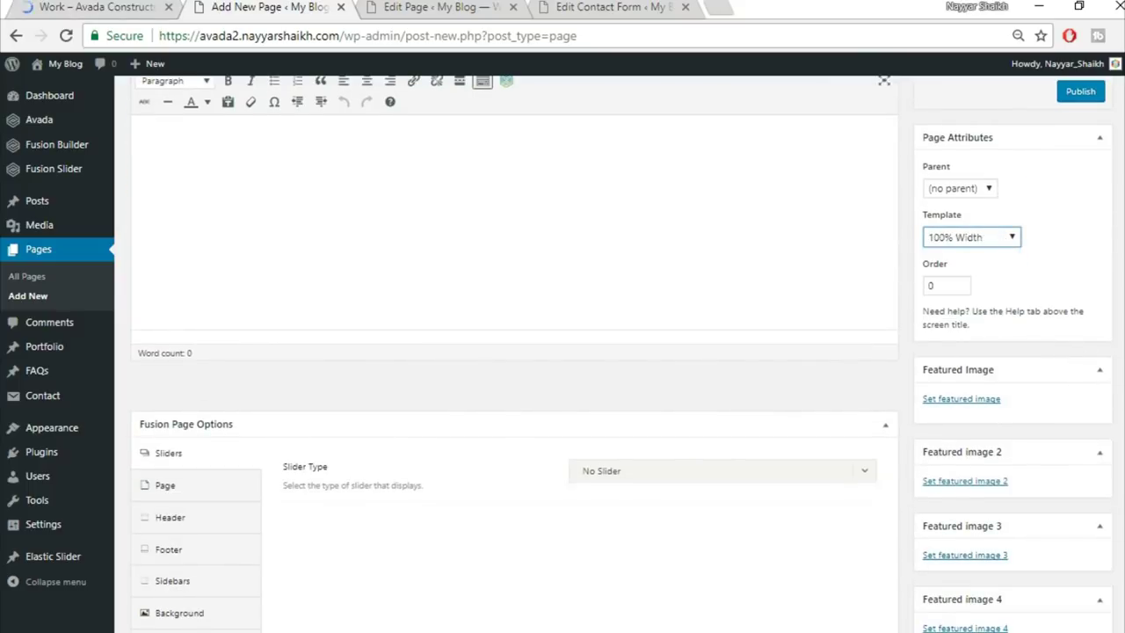
Set the slider type to Fusion Slider, using the slider named Slider
scroll(794, 378, down, 3)
click(612, 207)
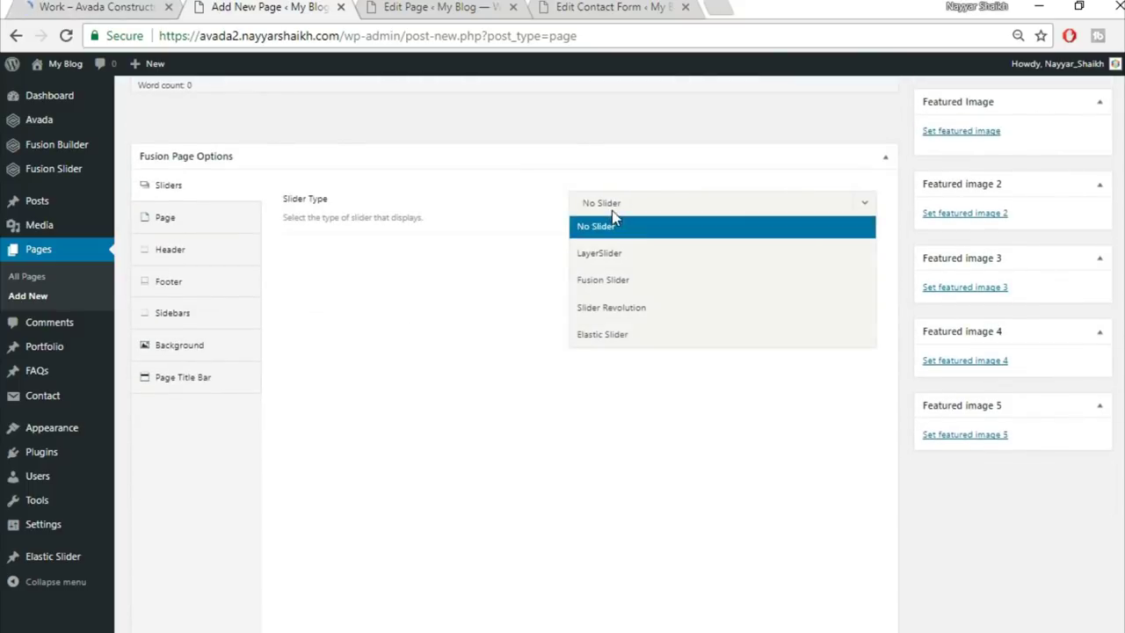
click(639, 281)
click(641, 257)
click(638, 308)
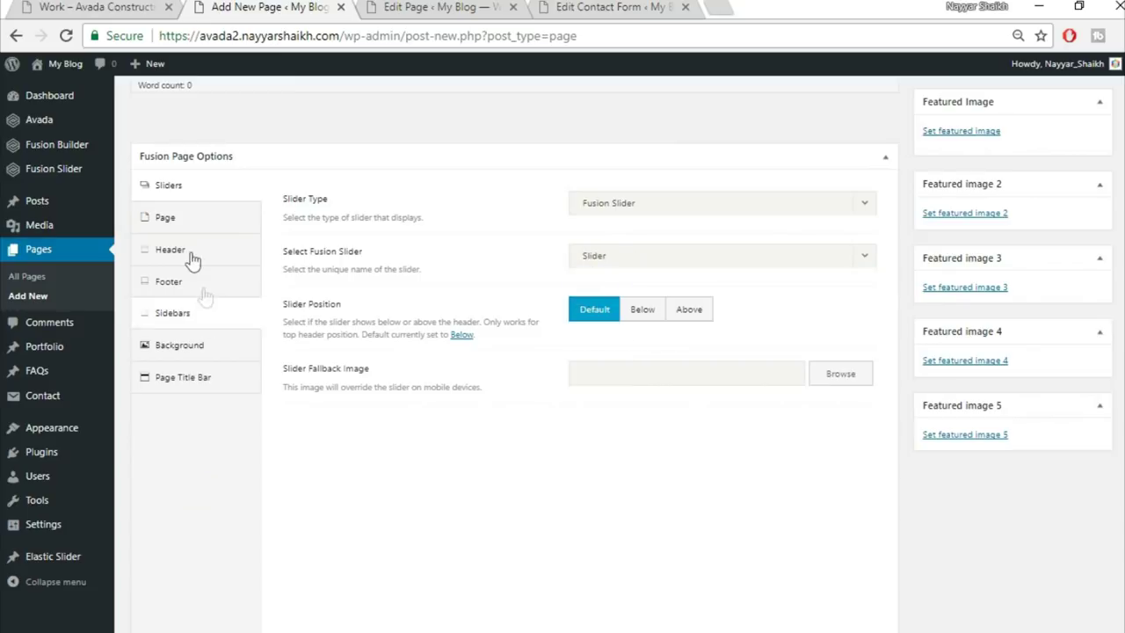
Set page content padding to 0, hide the page title bar, and enable Fusion Builder
click(167, 219)
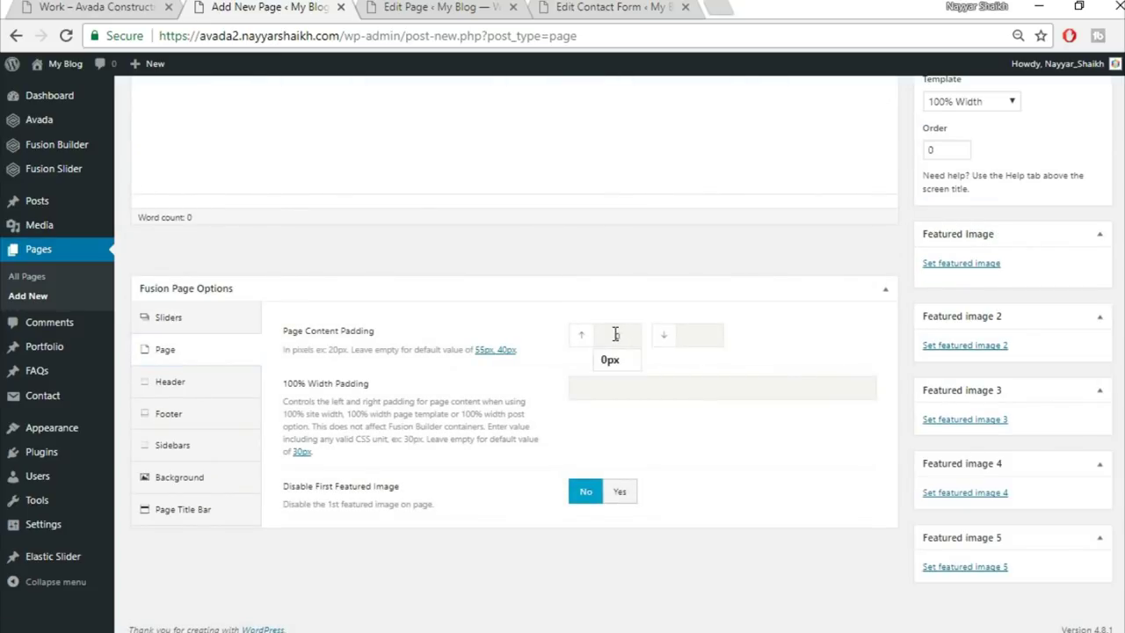
text(0)
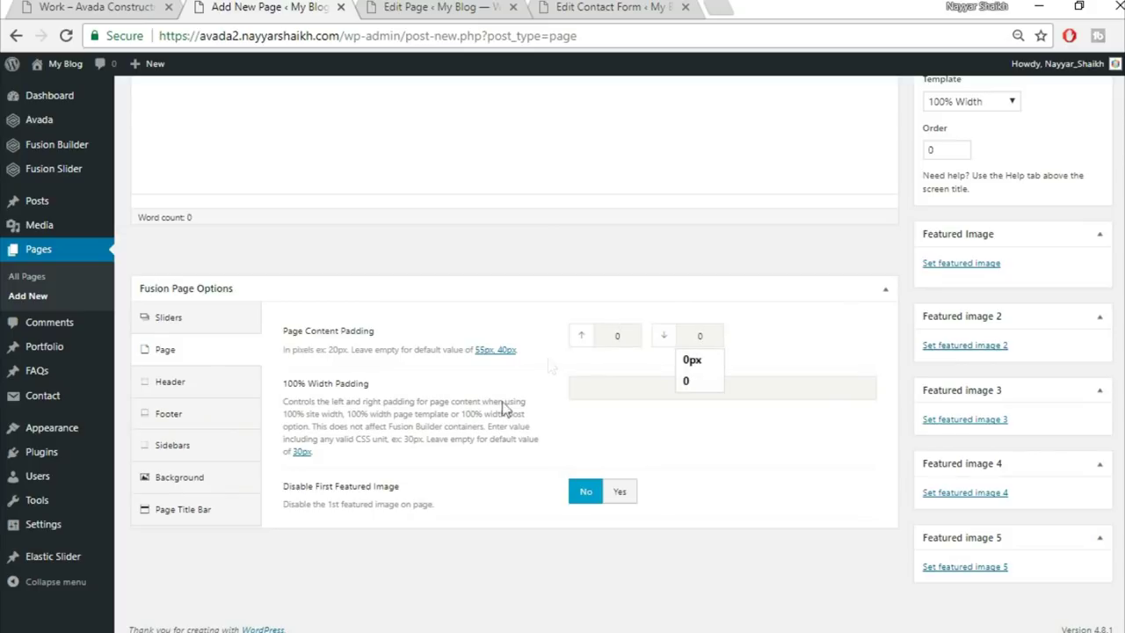
click(199, 512)
click(715, 208)
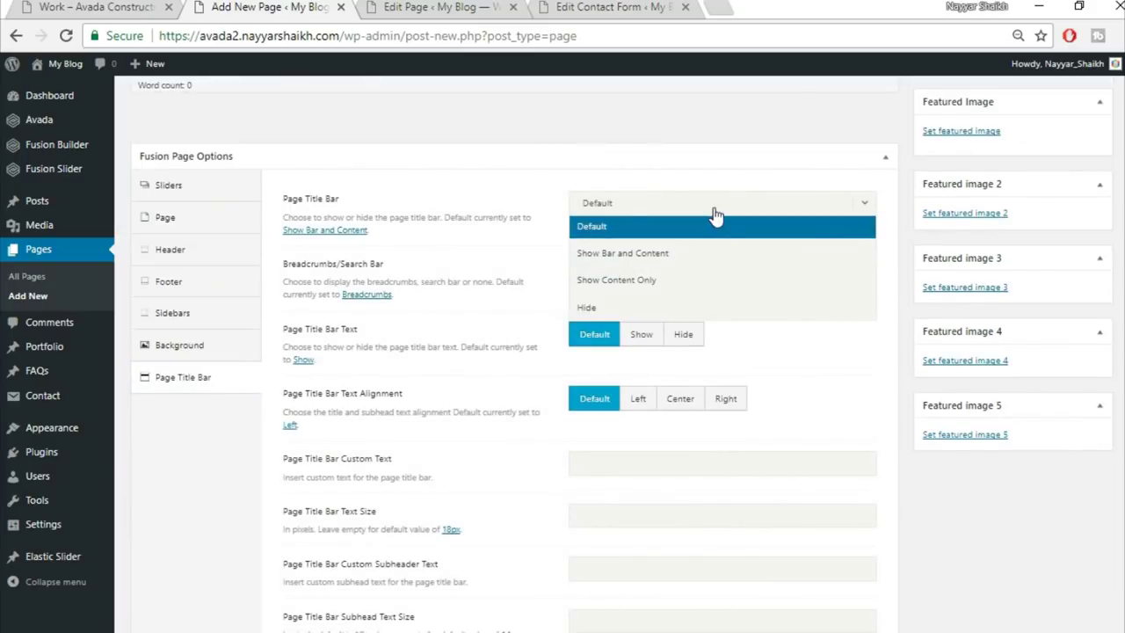
click(645, 308)
scroll(861, 380, up, 5)
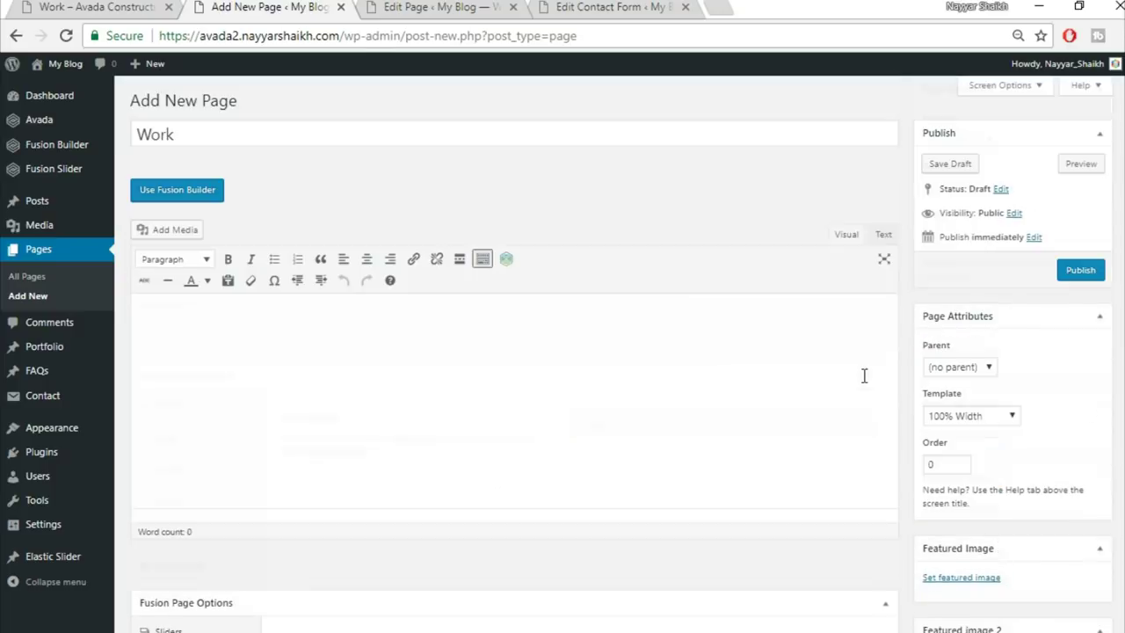
click(176, 194)
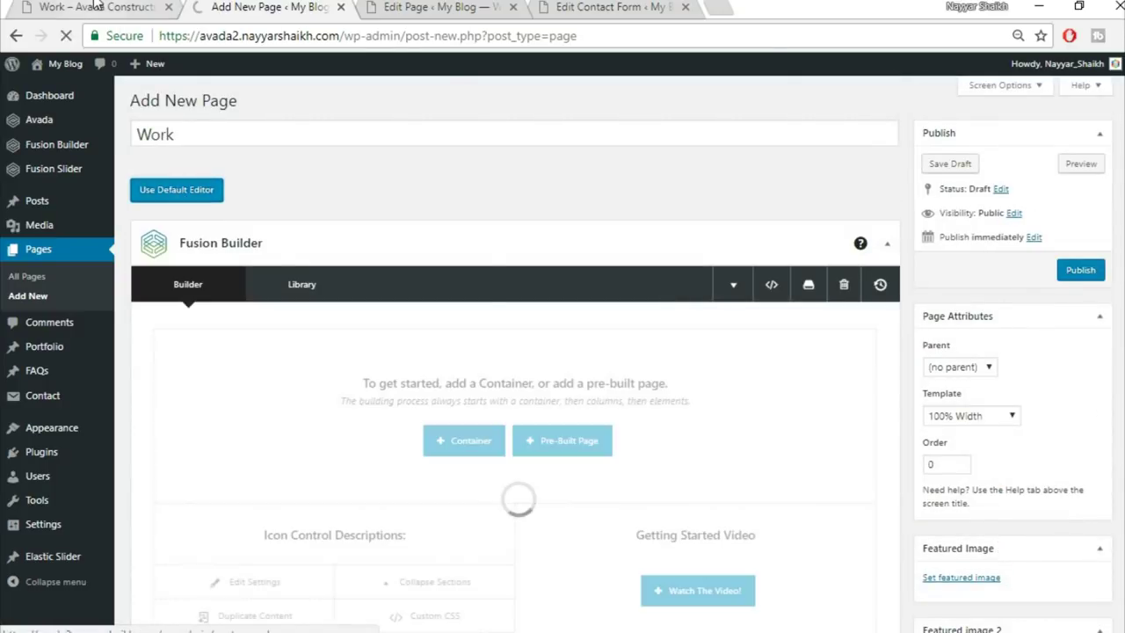
Insert the saved Top1 and Top2 library containers into the Work page
click(97, 7)
scroll(598, 459, down, 4)
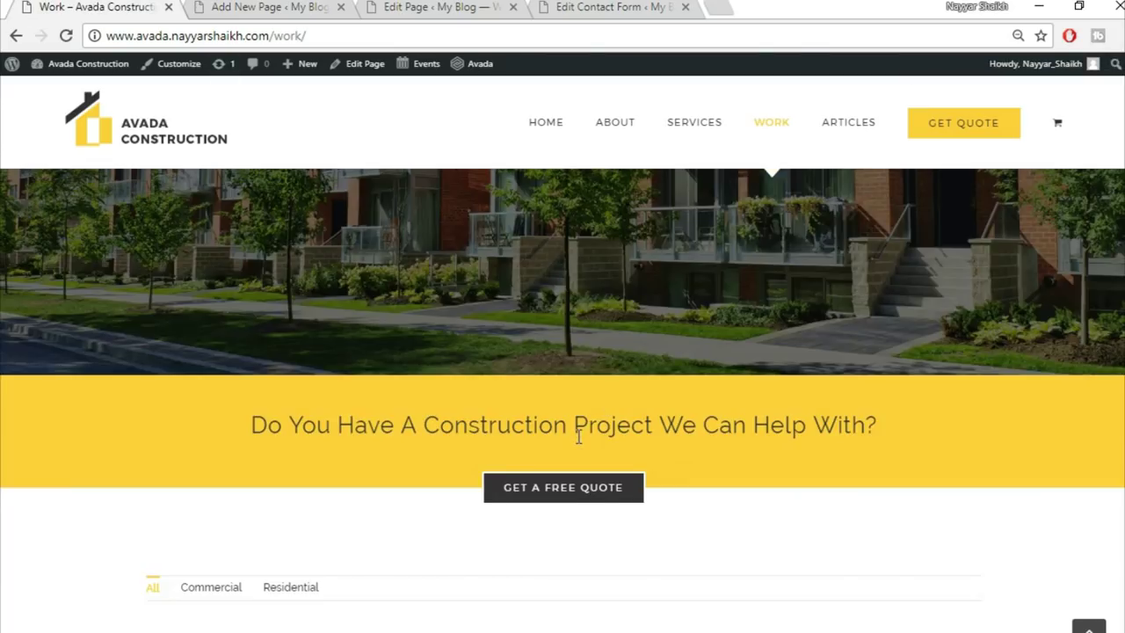
scroll(579, 437, up, 4)
click(280, 8)
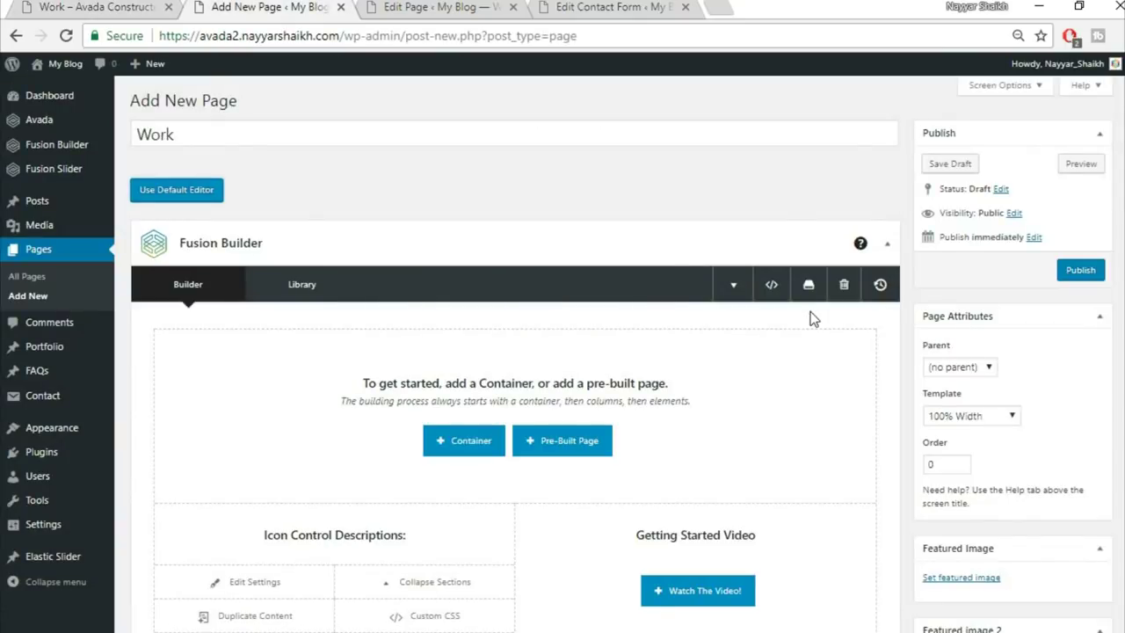
scroll(810, 311, down, 2)
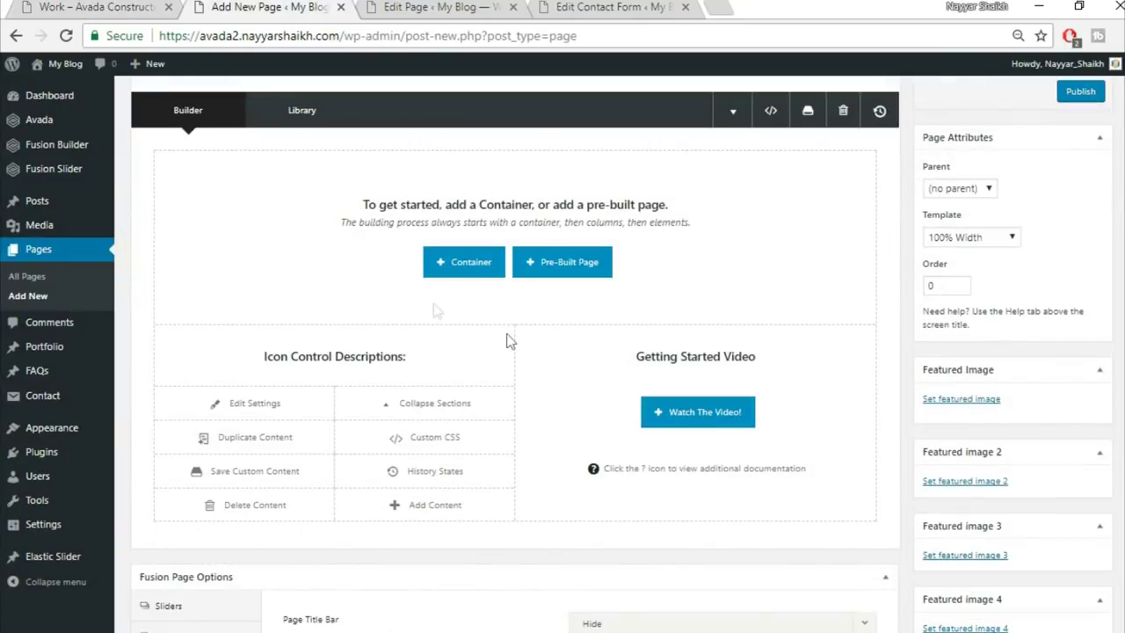
click(469, 275)
click(344, 149)
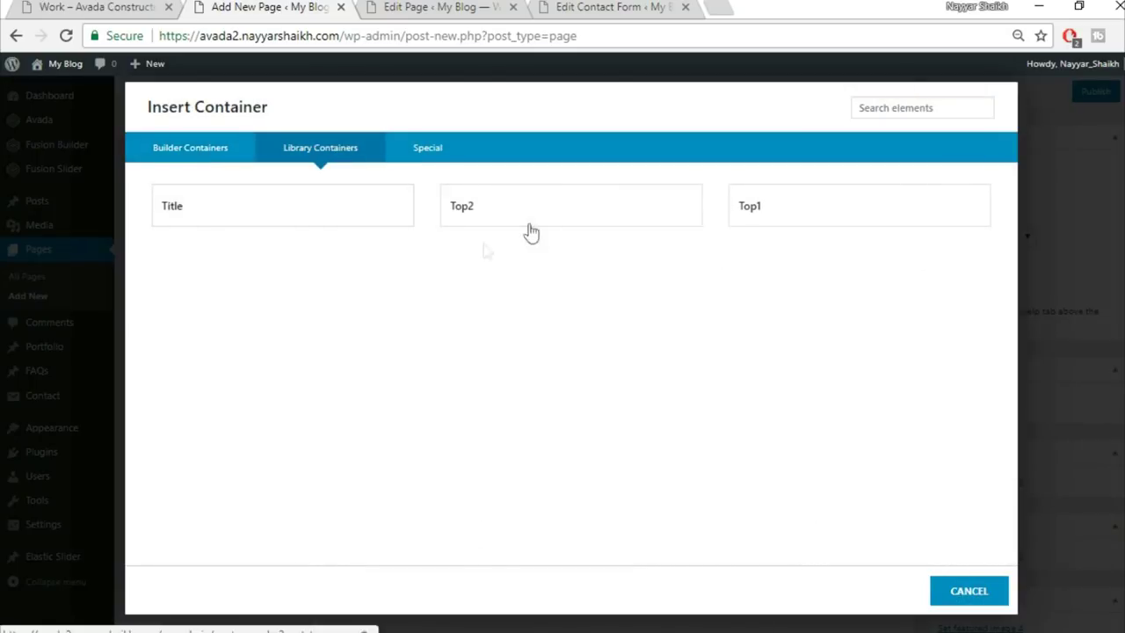
click(814, 197)
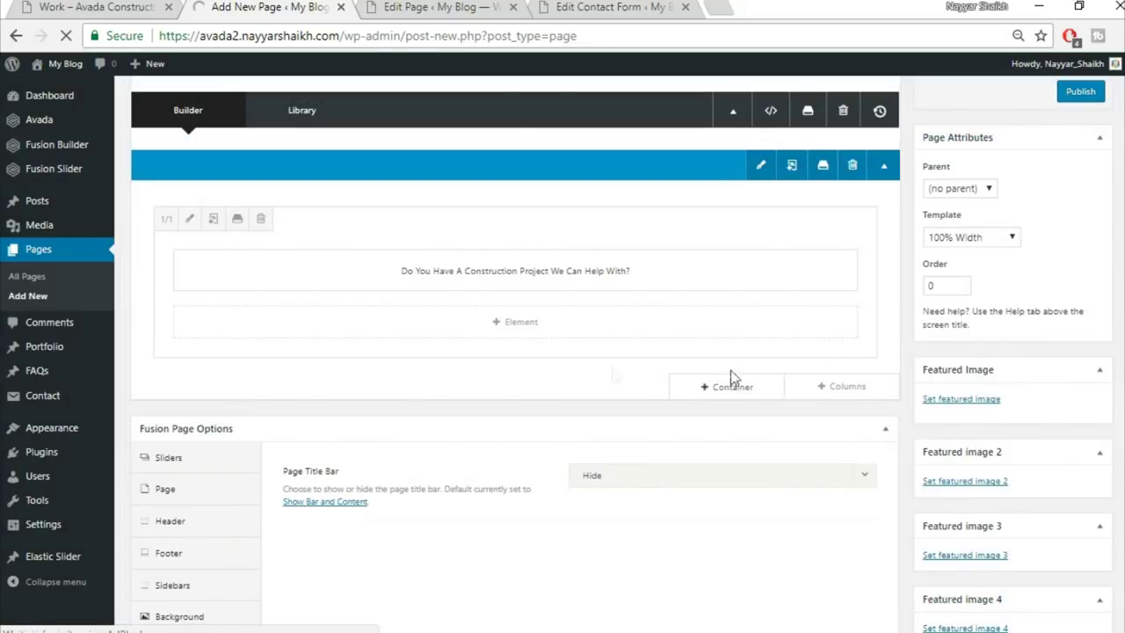
click(737, 387)
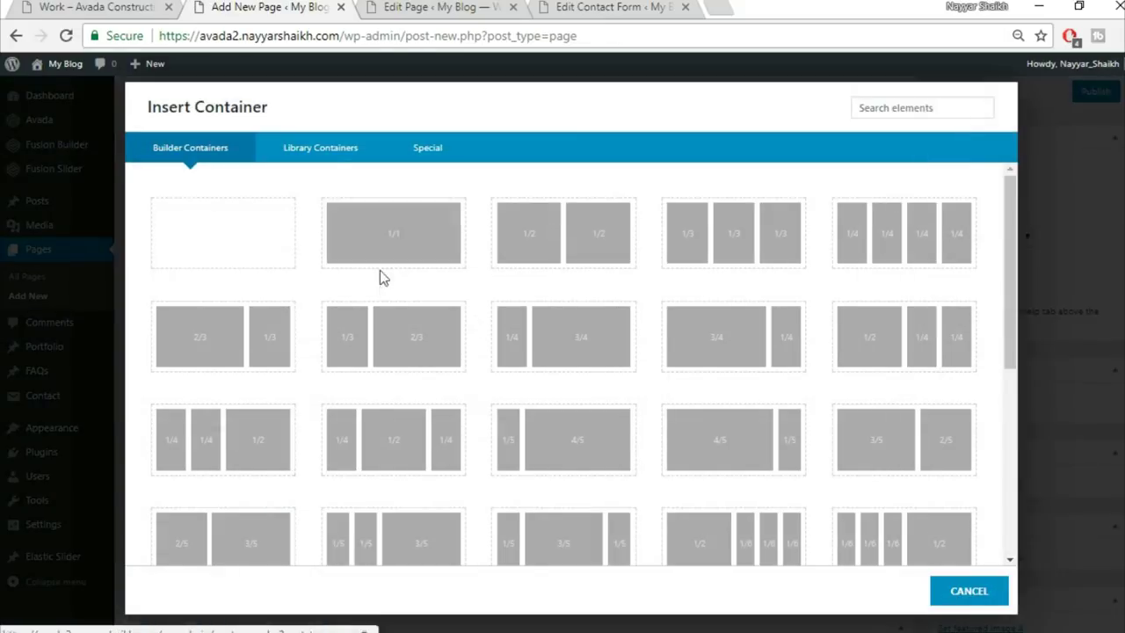
click(323, 151)
click(482, 219)
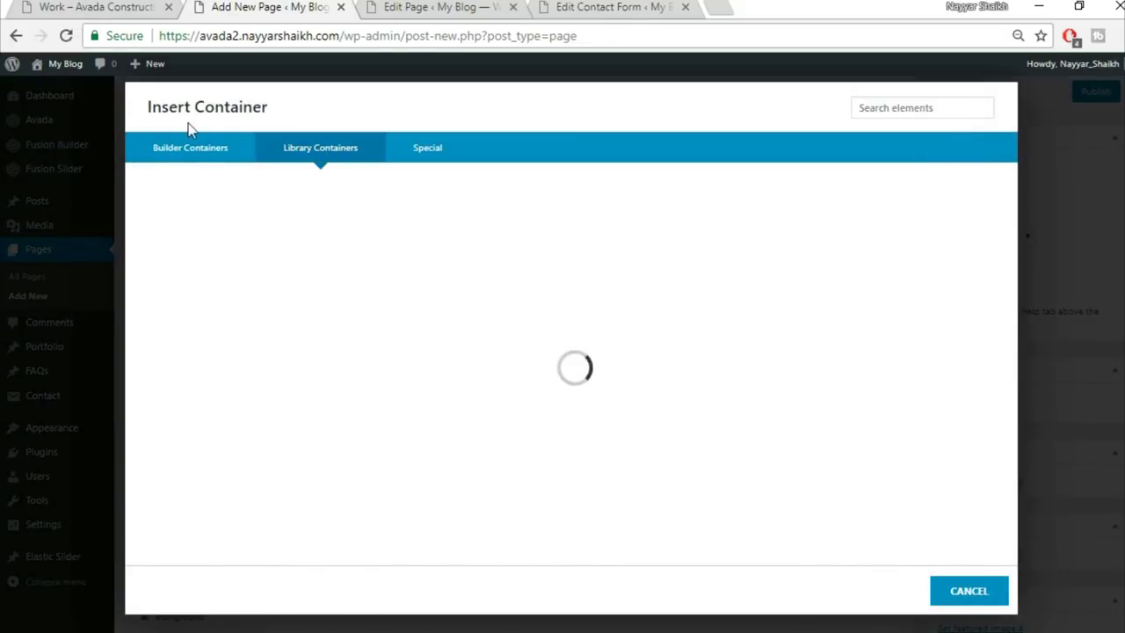
Add an empty 1/1 full-width container below the existing content
click(100, 9)
scroll(542, 551, down, 8)
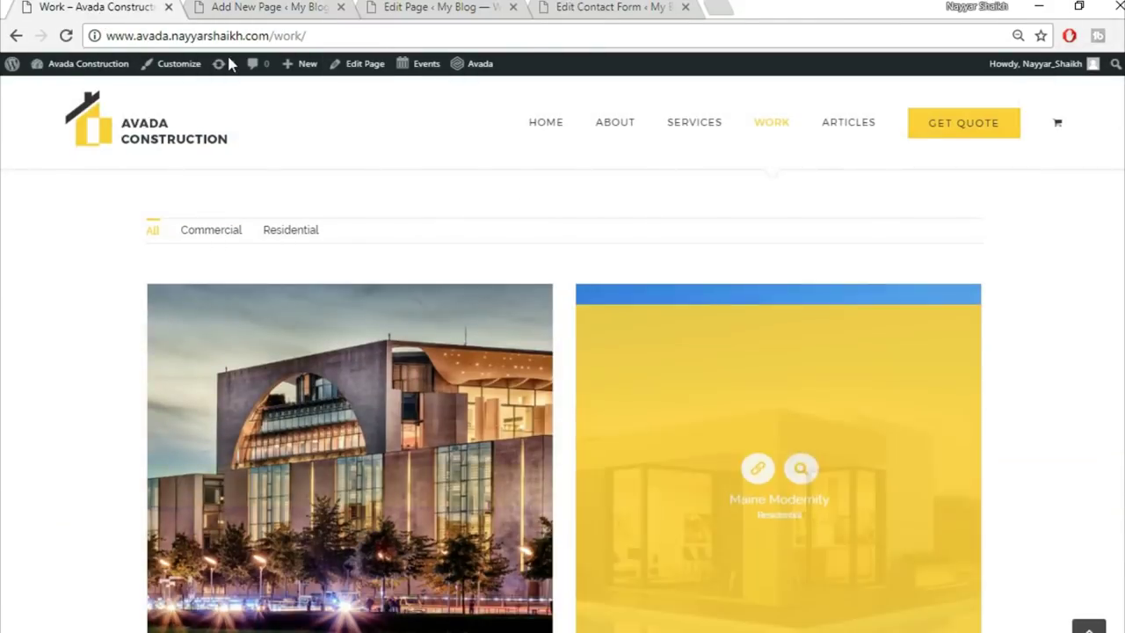
key(ctrl+Tab)
scroll(837, 396, down, 4)
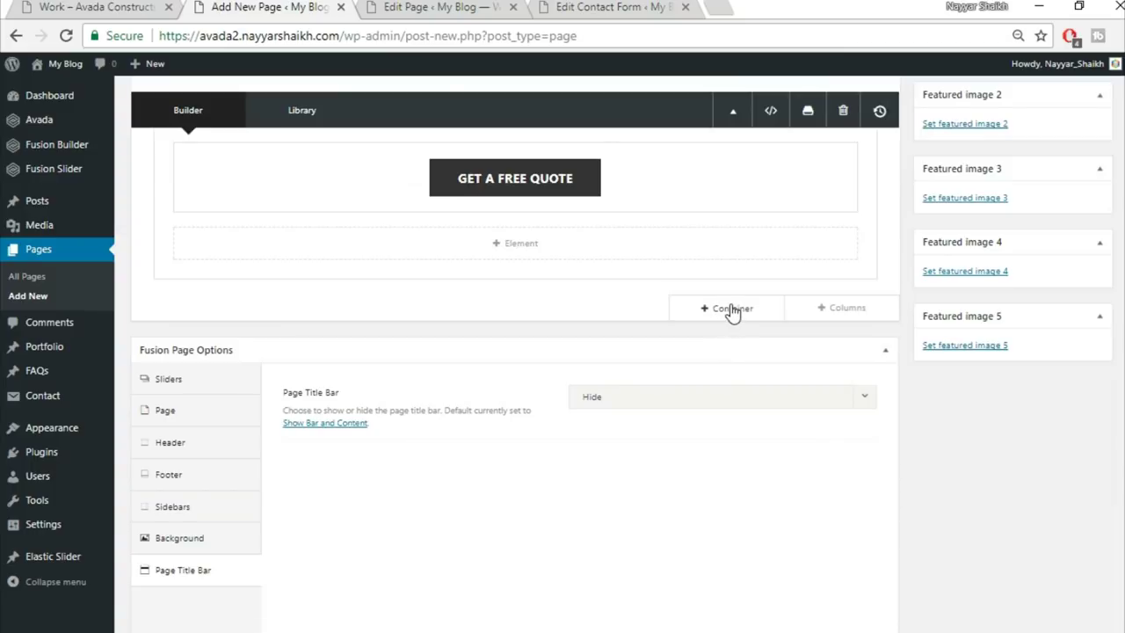
click(726, 307)
click(388, 257)
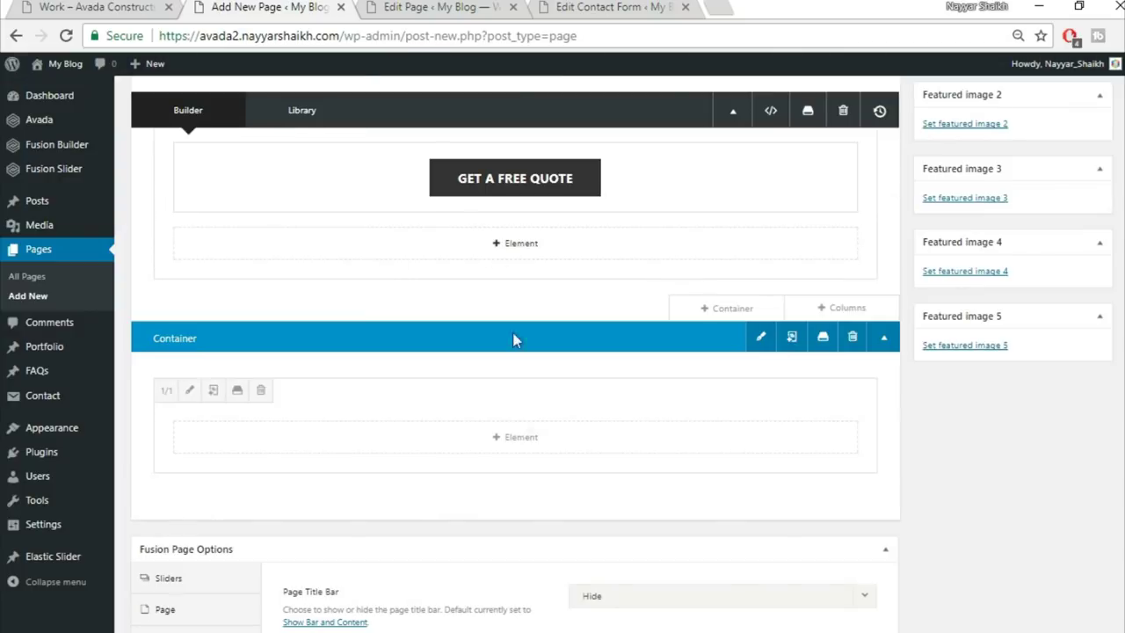
click(526, 444)
Add a Portfolio element with Grid layout and Auto picture size
click(917, 108)
text(por)
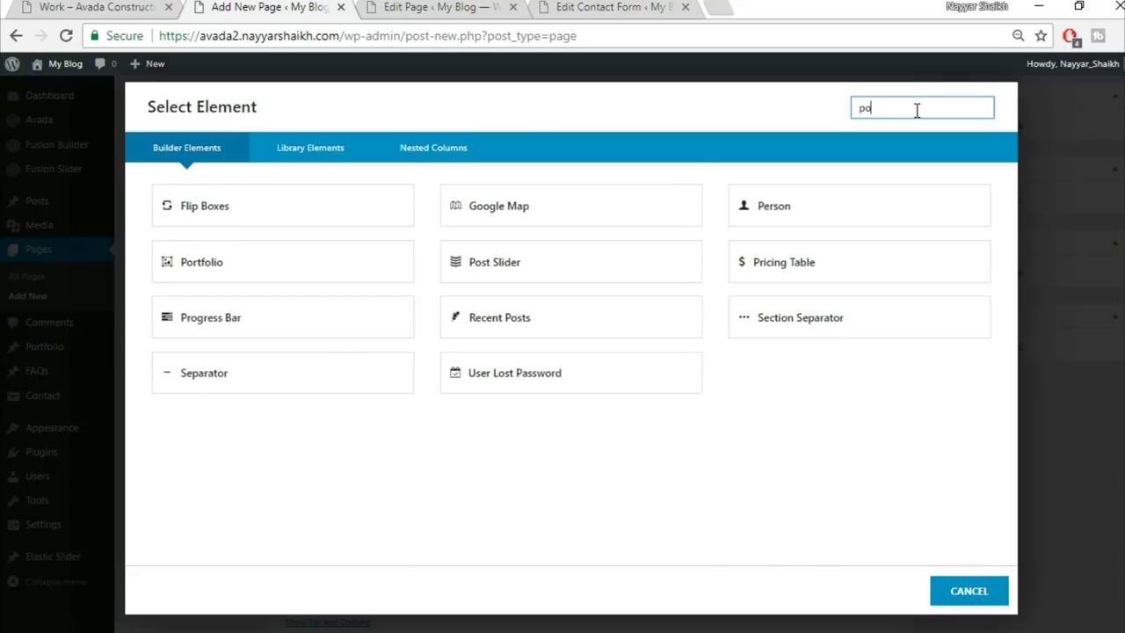
click(299, 208)
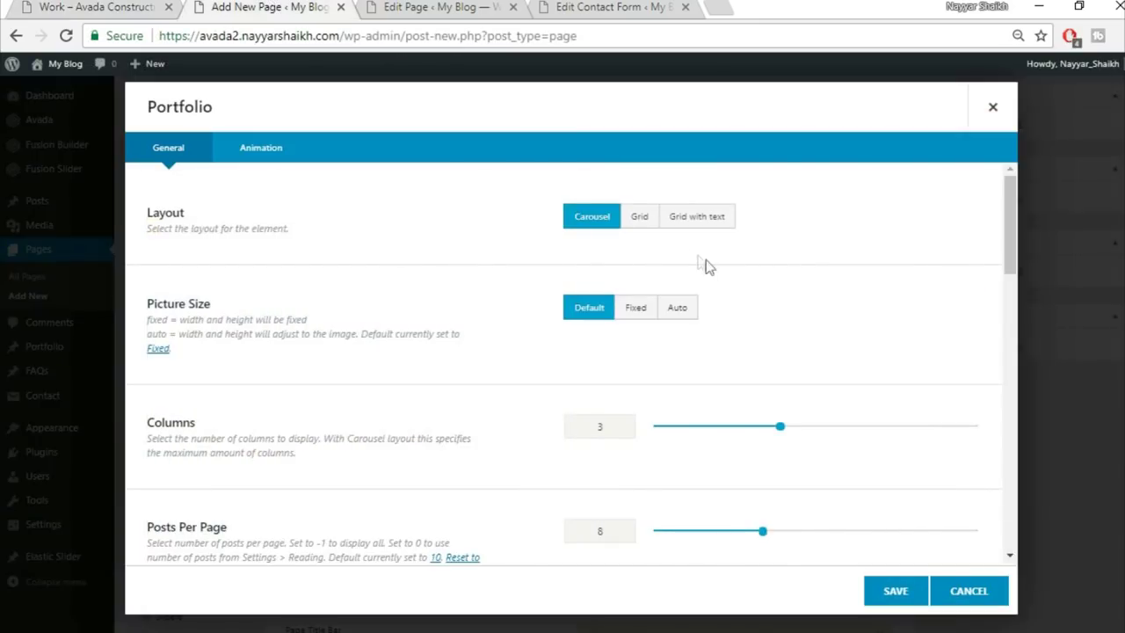
click(640, 227)
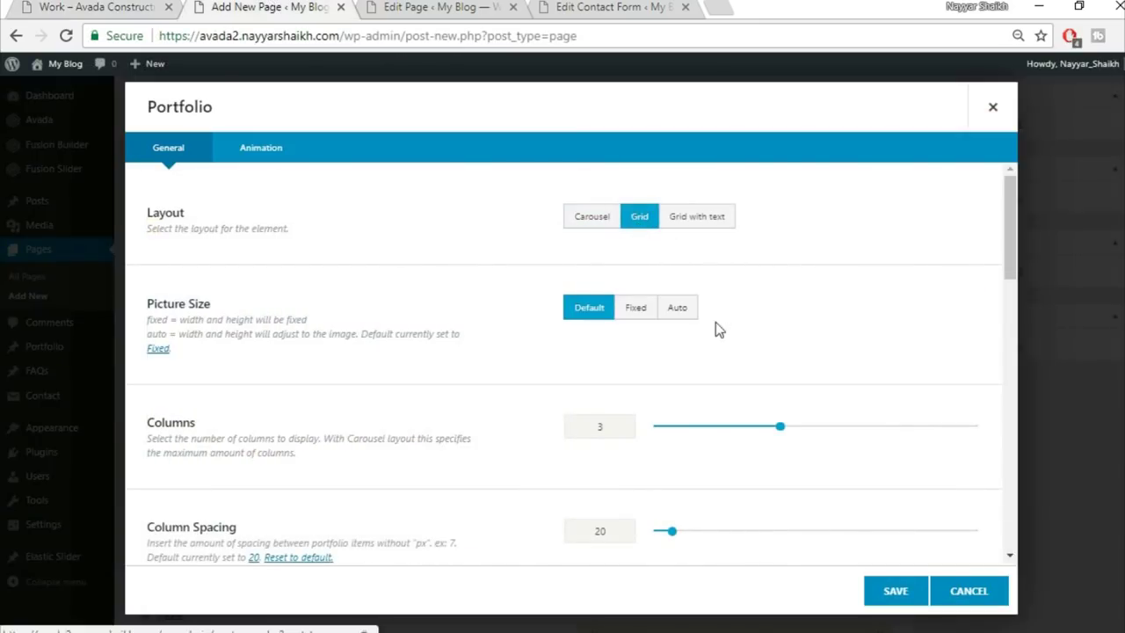
click(689, 313)
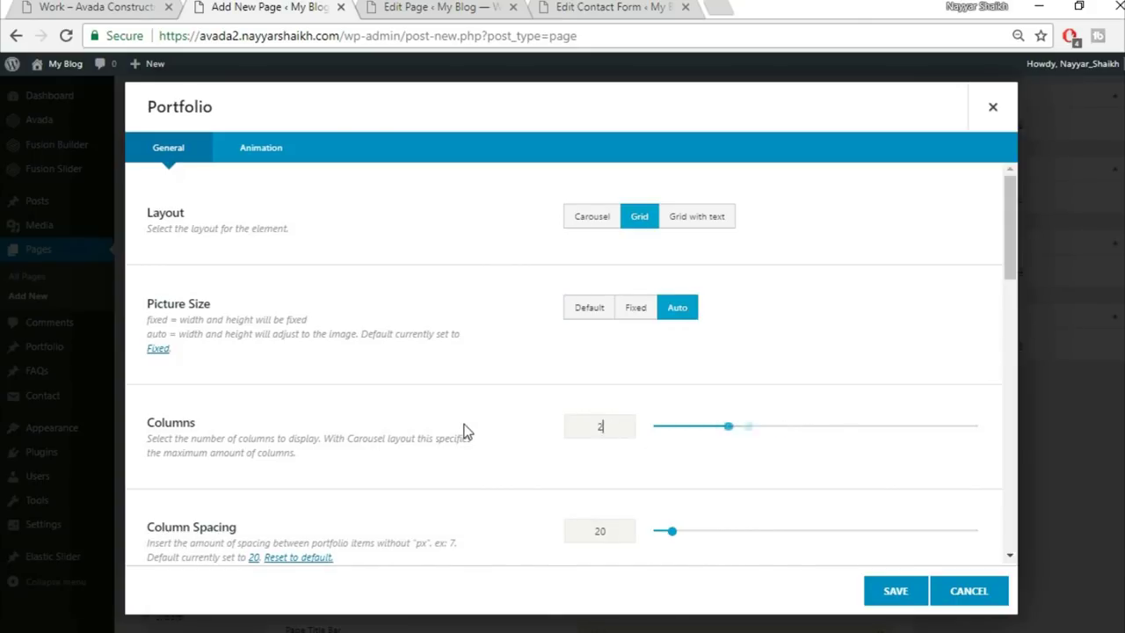
Set the portfolio column spacing to 30
scroll(520, 425, down, 2)
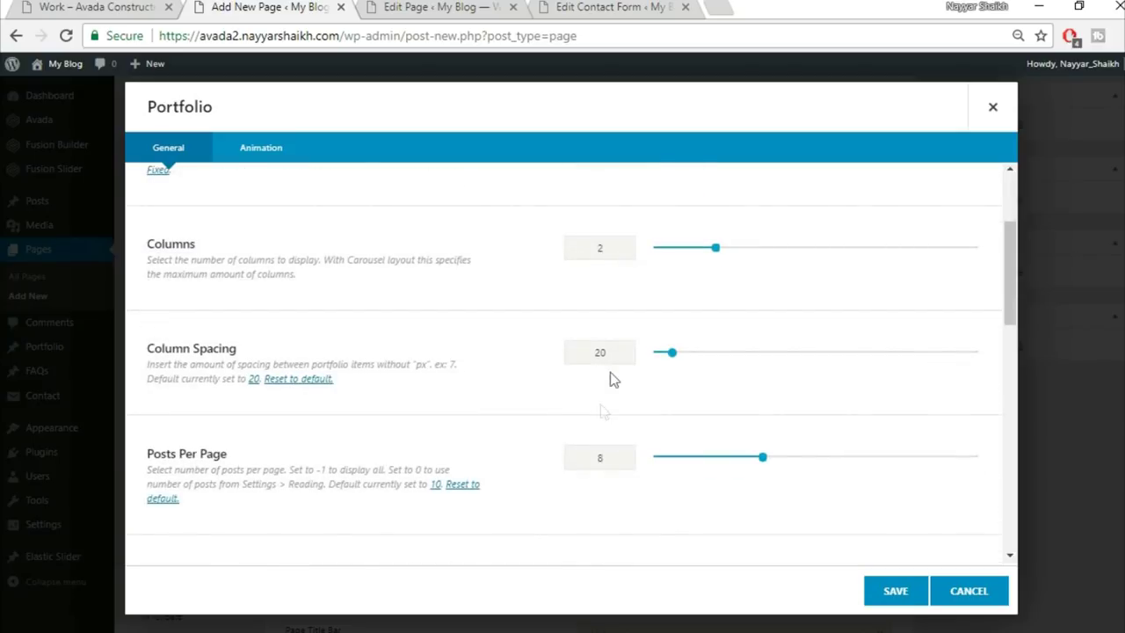
text(30)
scroll(544, 426, down, 3)
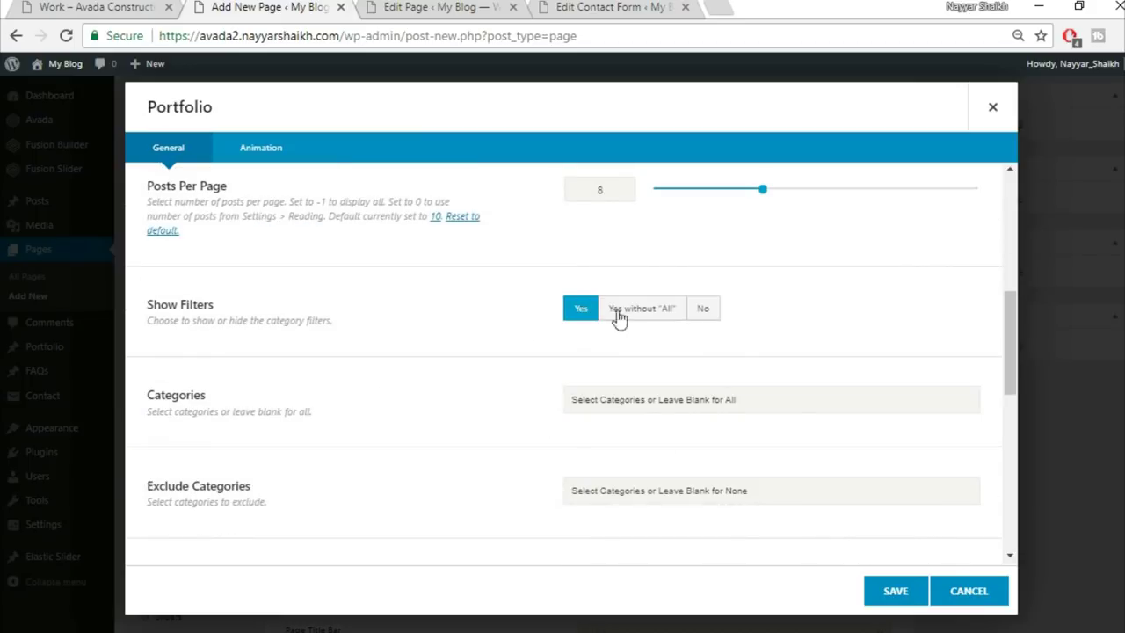
click(83, 6)
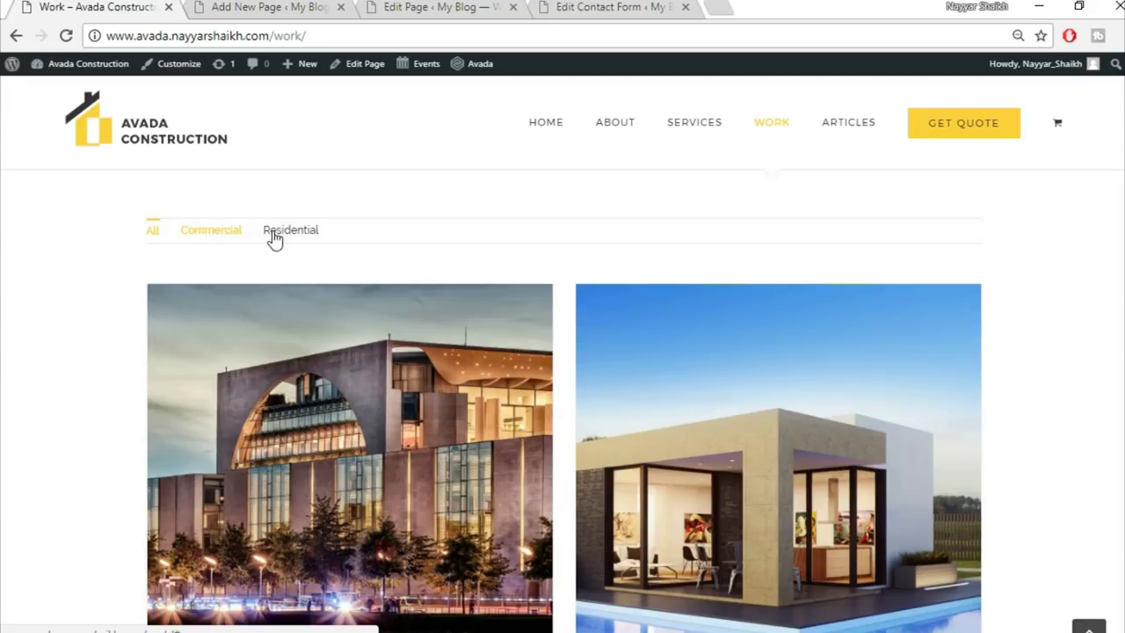
click(256, 7)
Set the pagination type to Pagination and save the Portfolio element
scroll(821, 414, down, 3)
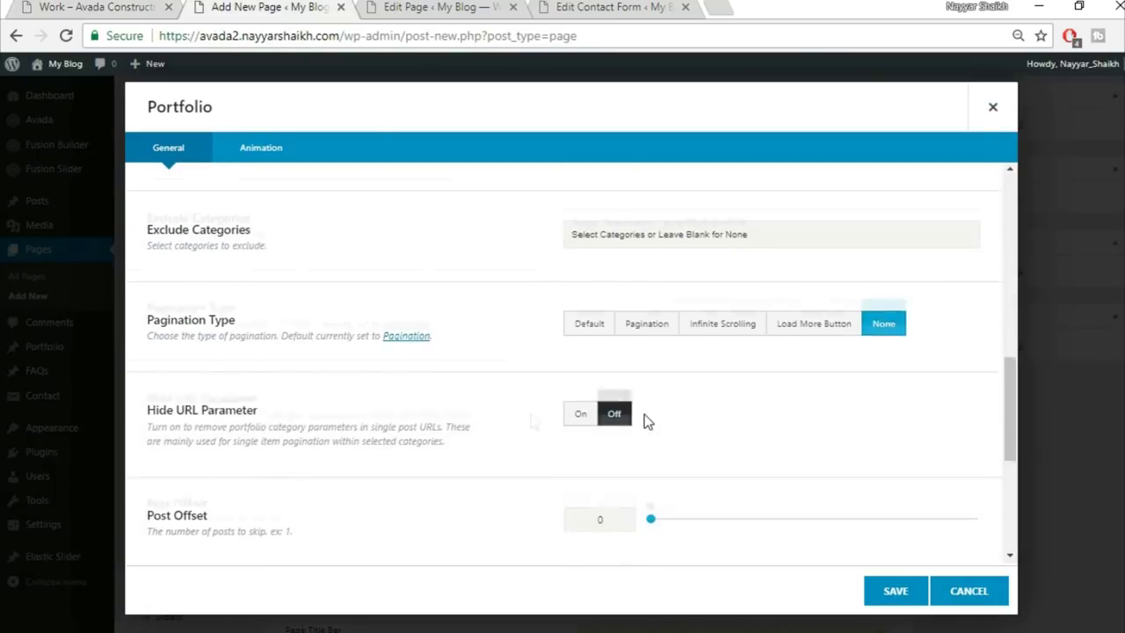
click(647, 319)
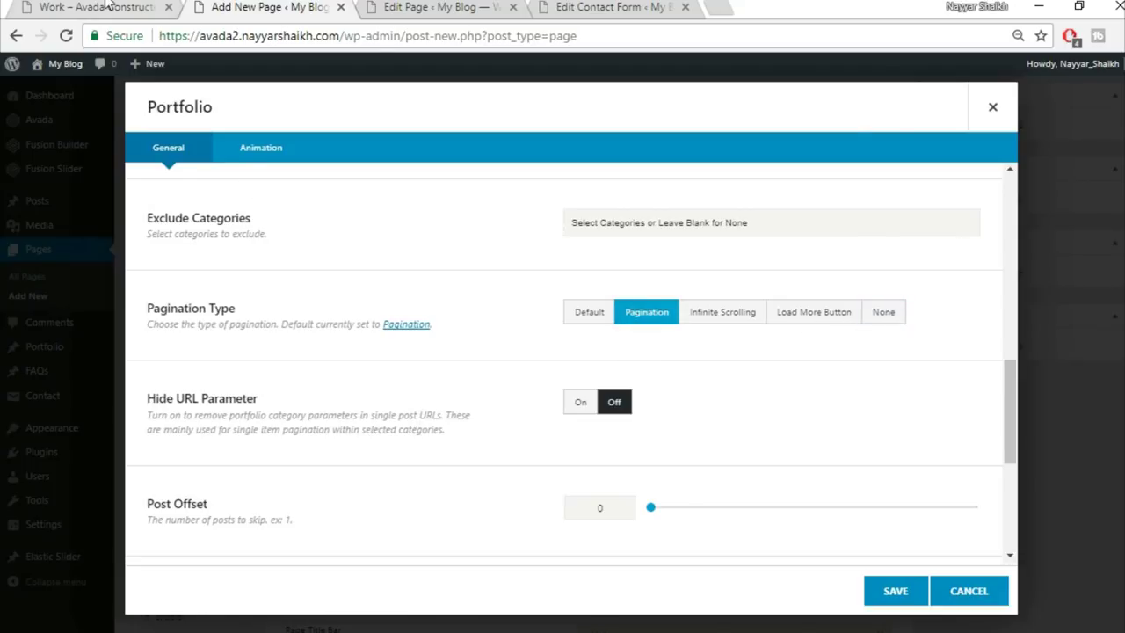
click(105, 4)
scroll(261, 402, up, 3)
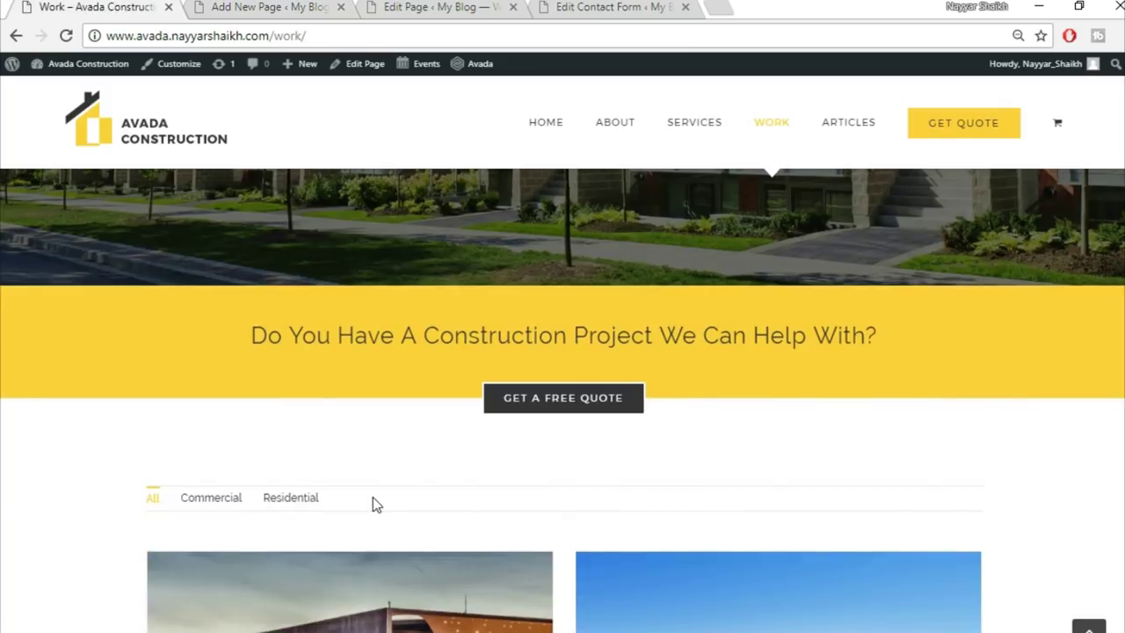
scroll(373, 504, down, 2)
click(263, 7)
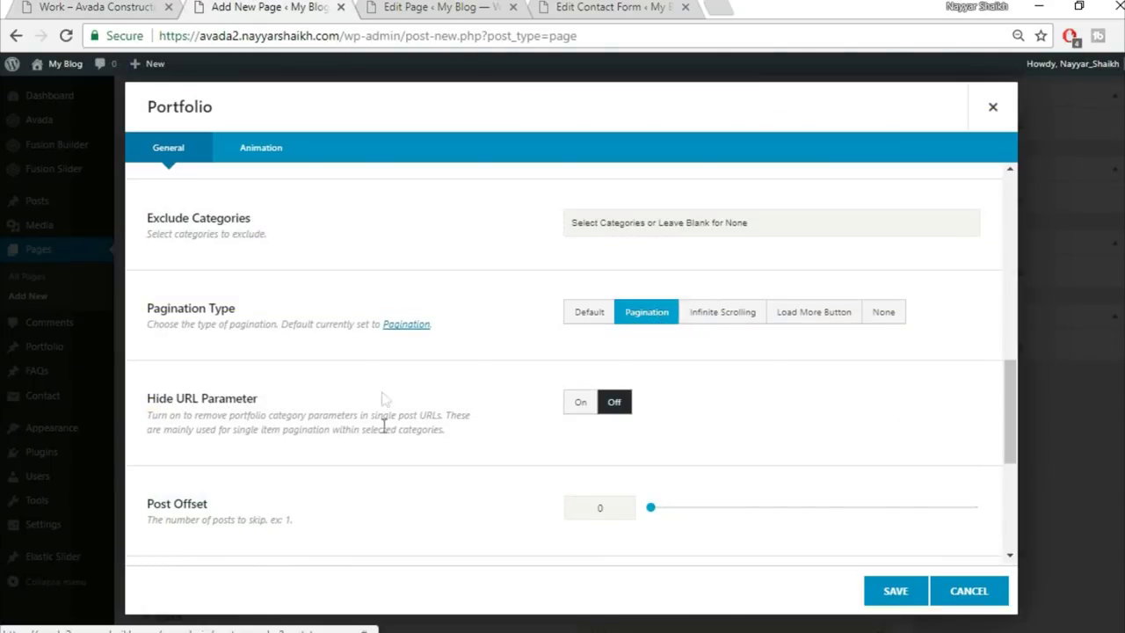
scroll(390, 495, down, 3)
scroll(387, 492, down, 3)
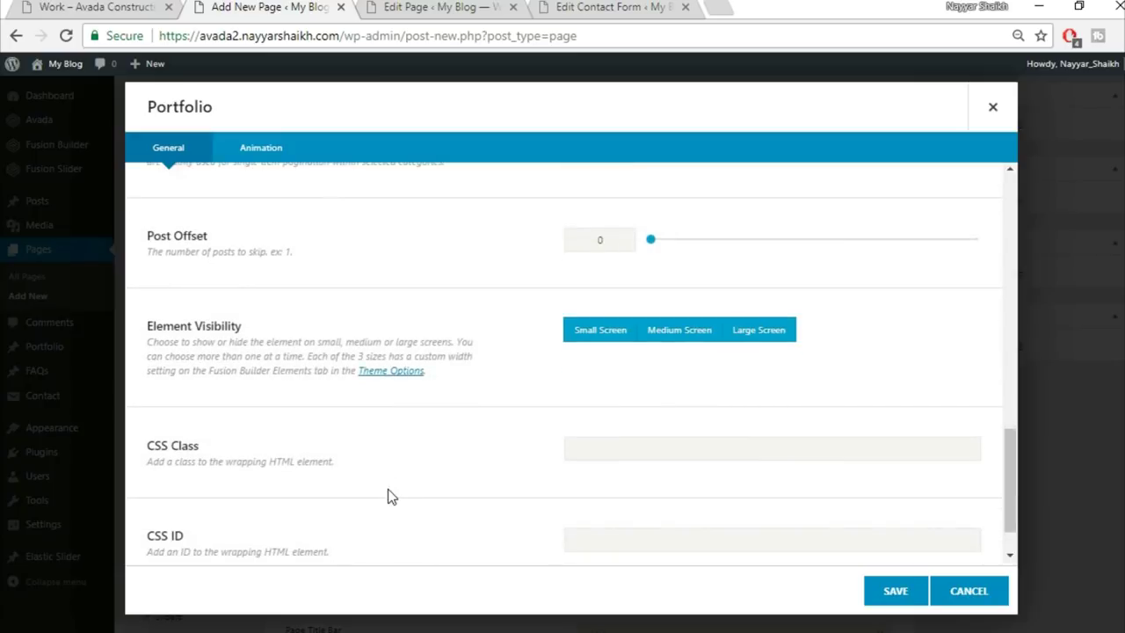
click(897, 591)
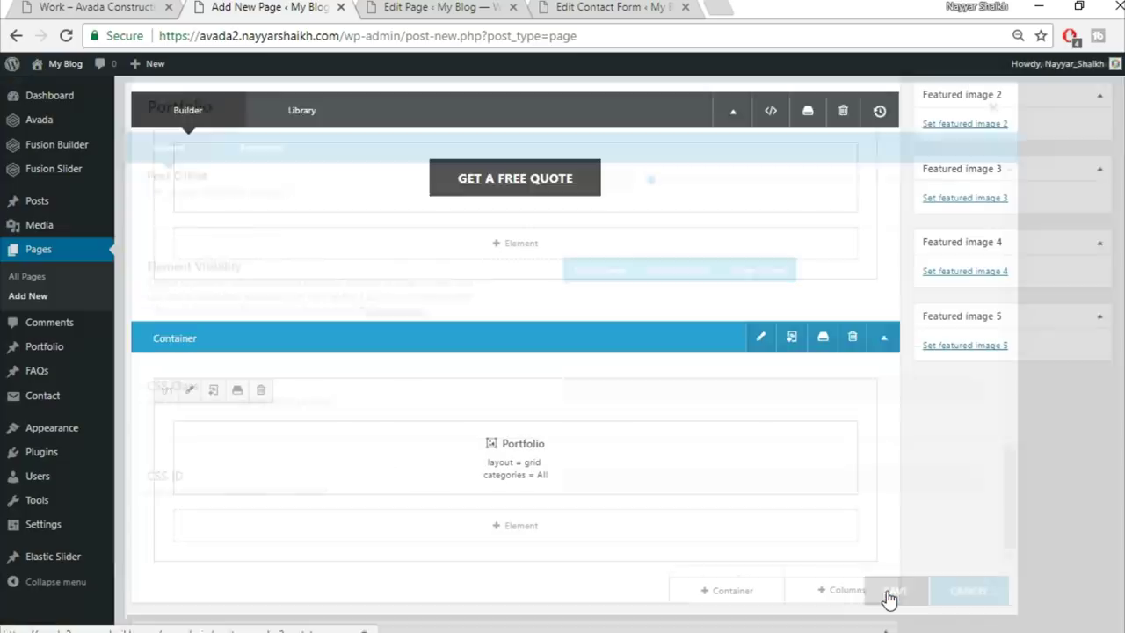
Publish the Work page and scroll through it on the live site
scroll(515, 351, up, 5)
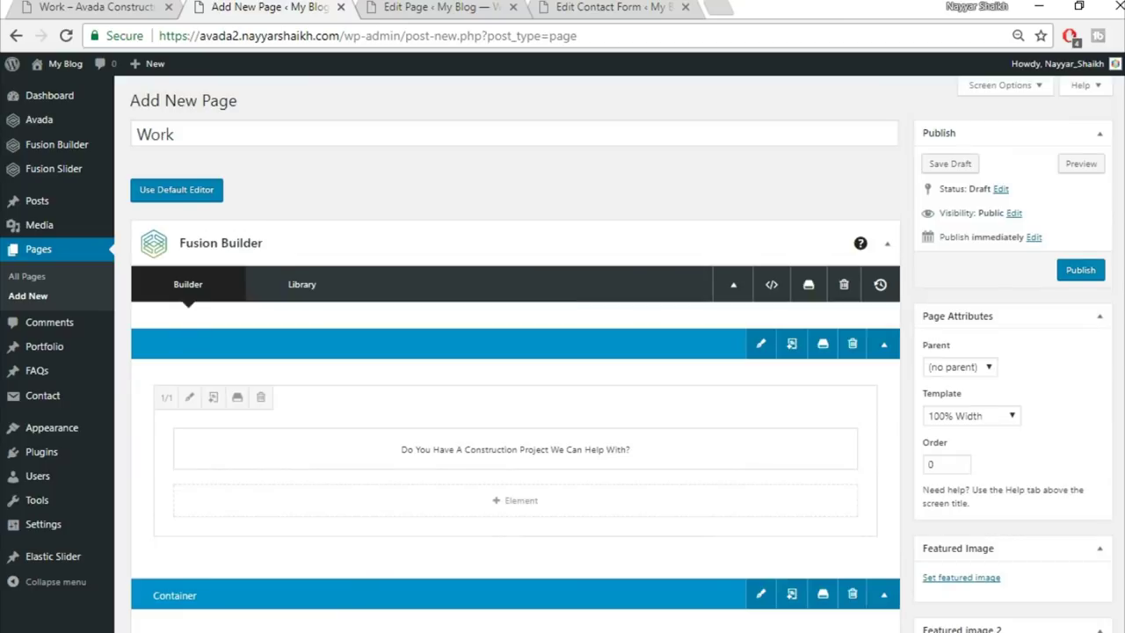
click(1103, 274)
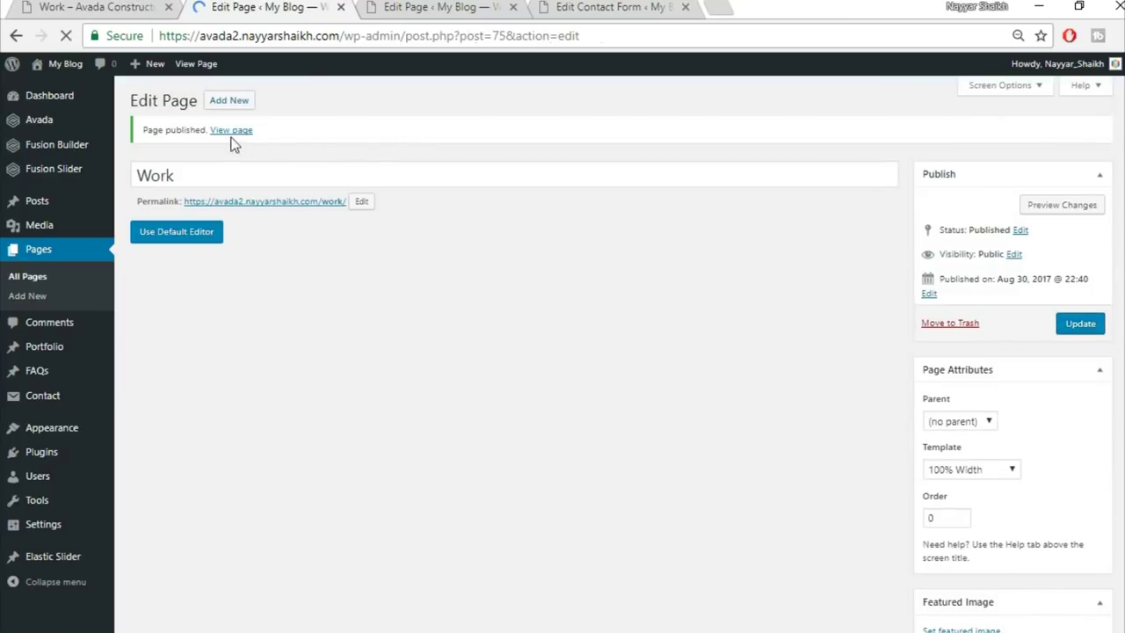
click(230, 130)
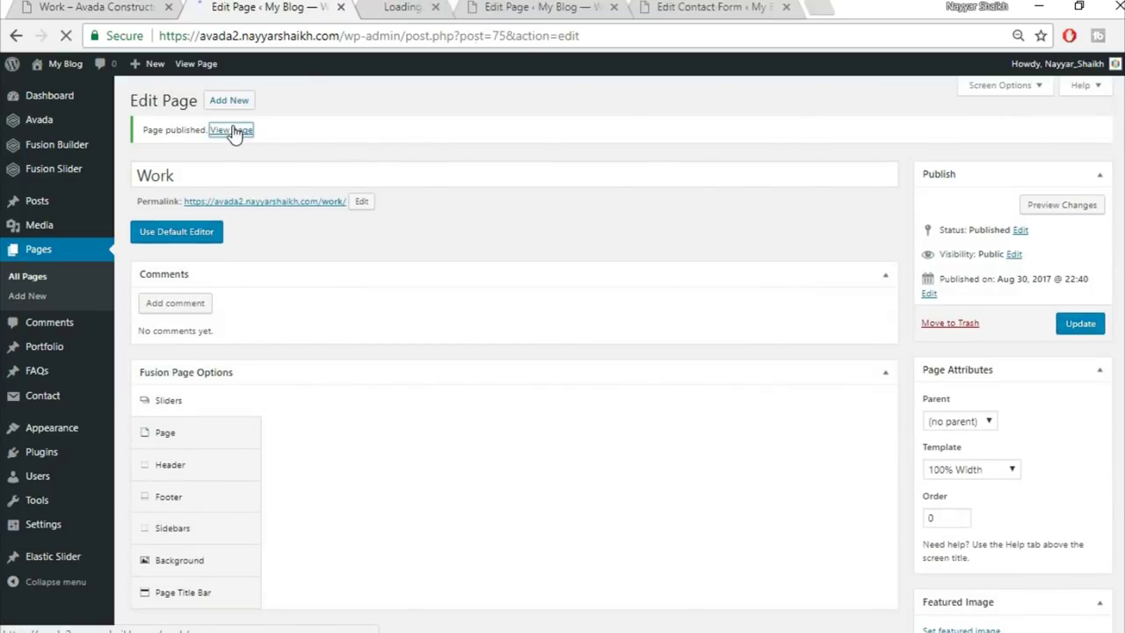
scroll(679, 262, down, 5)
scroll(364, 409, down, 1)
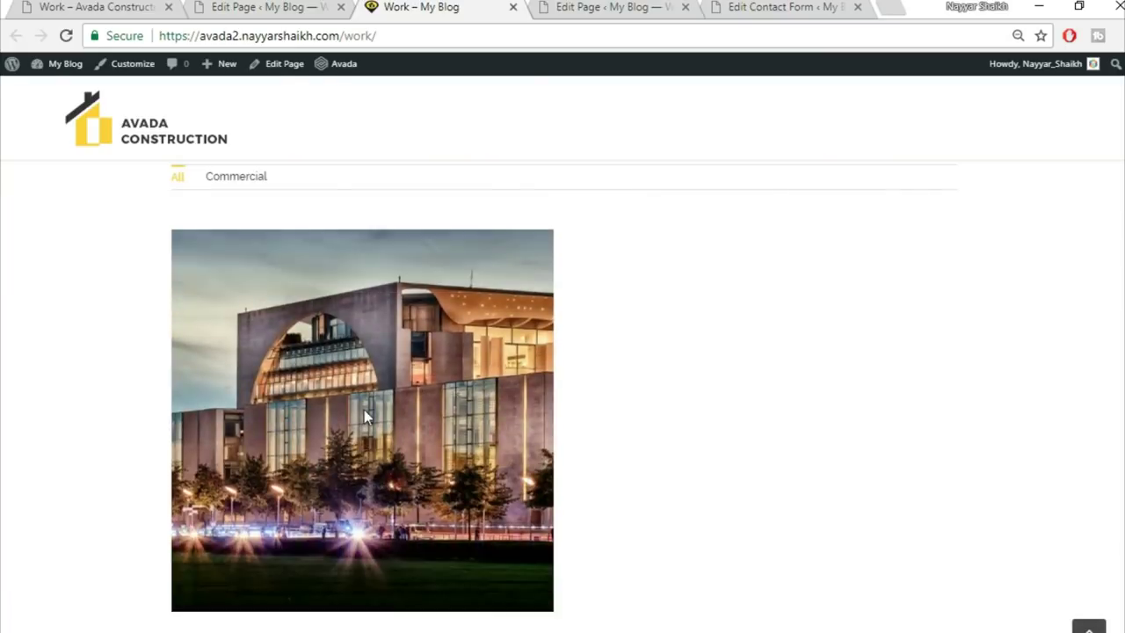
mouse_move(364, 410)
scroll(396, 413, up, 1)
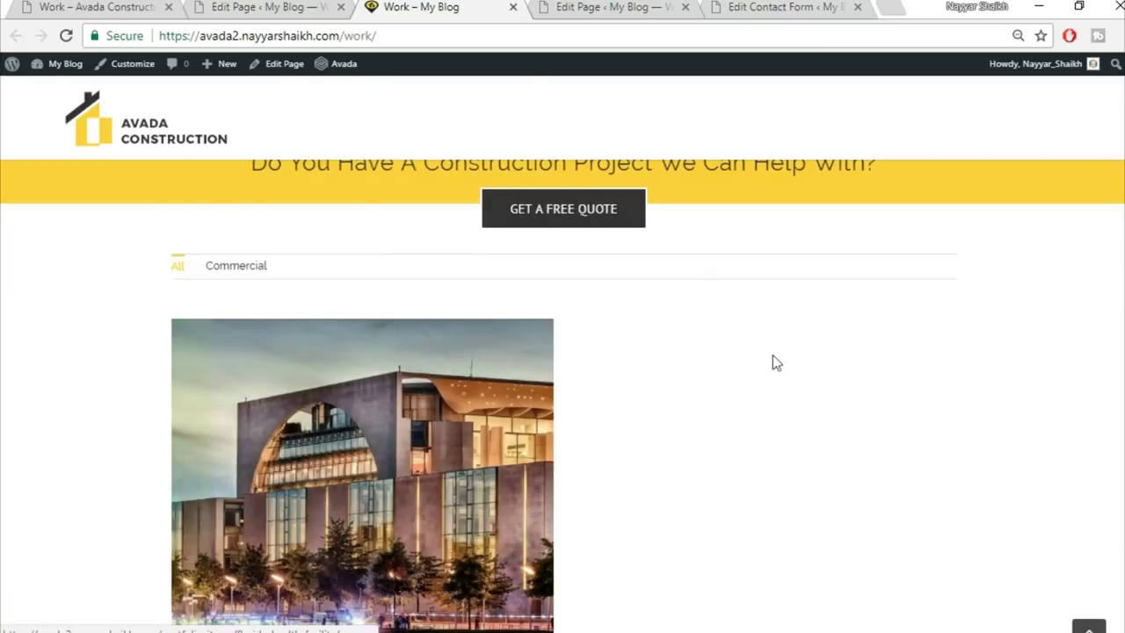
scroll(433, 466, down, 2)
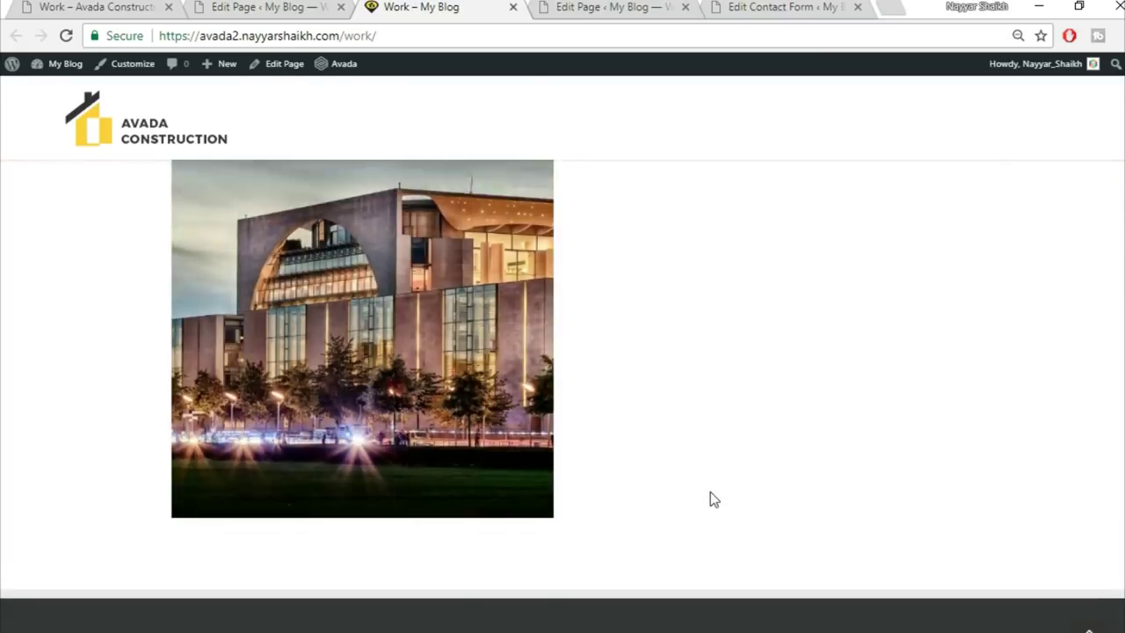
scroll(709, 498, up, 7)
Compare it with the demo site's Work page, then go back to the Work page editor
click(163, 6)
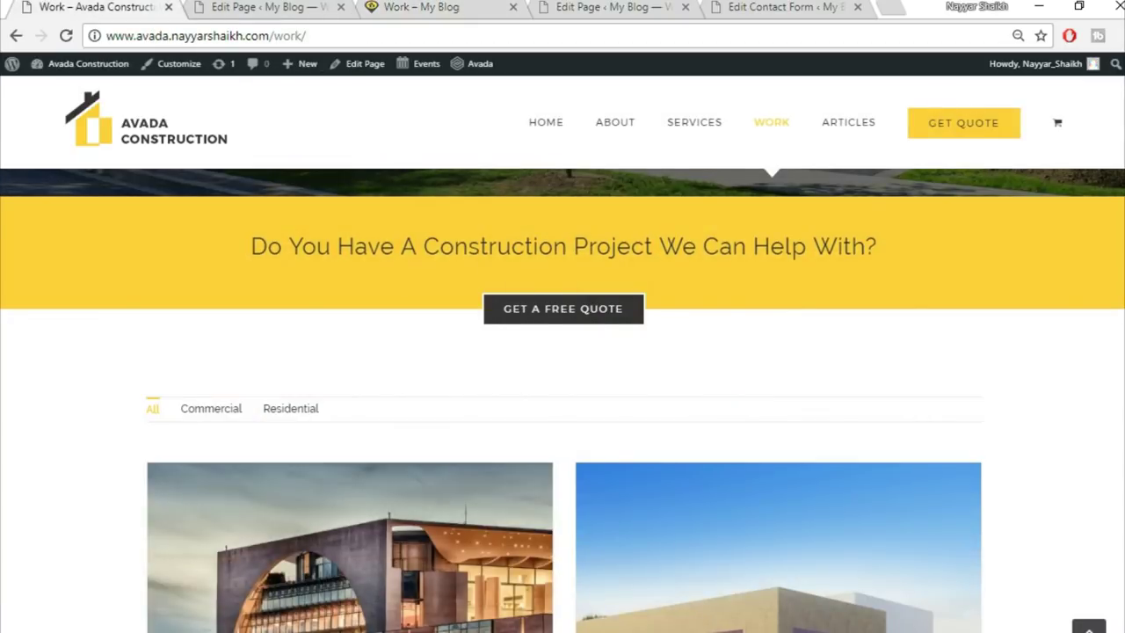
scroll(580, 327, down, 8)
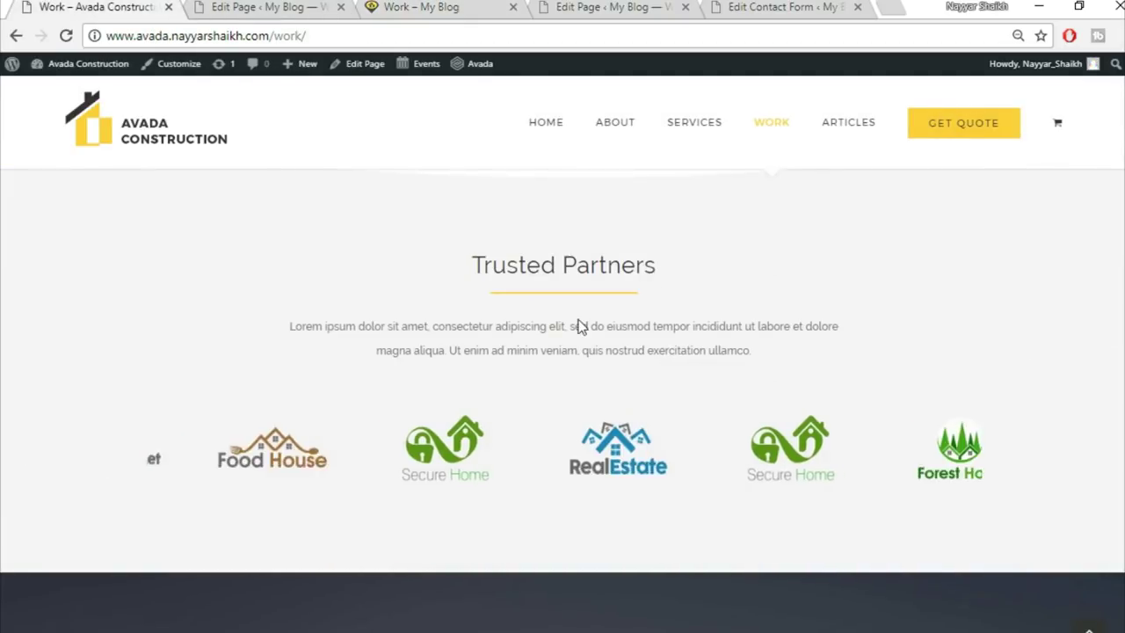
scroll(937, 274, down, 10)
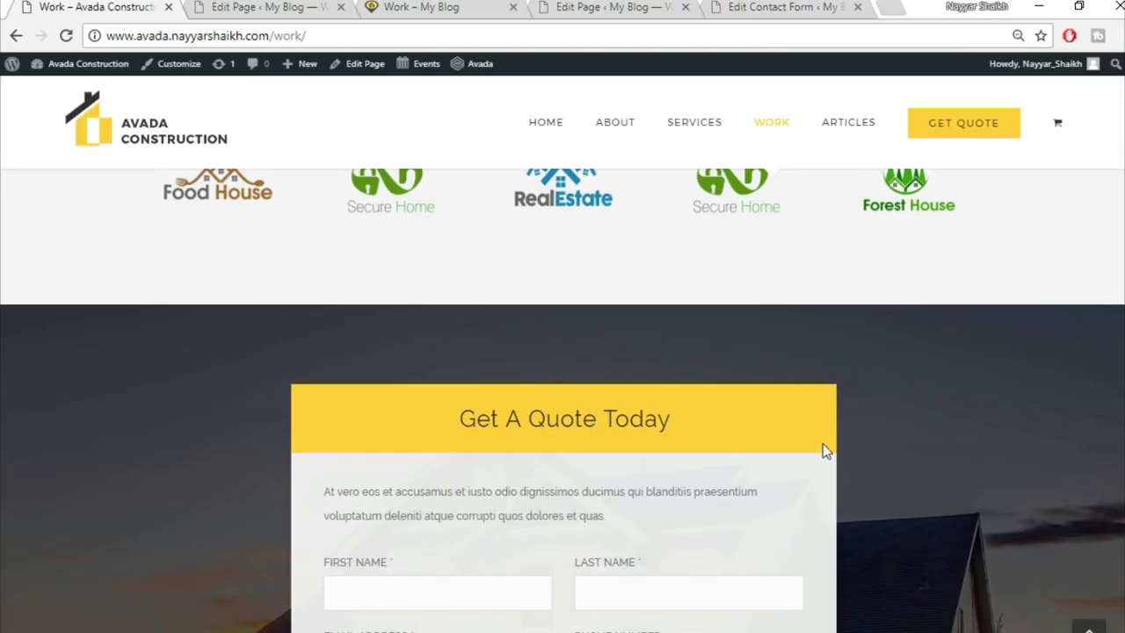
scroll(822, 452, down, 1)
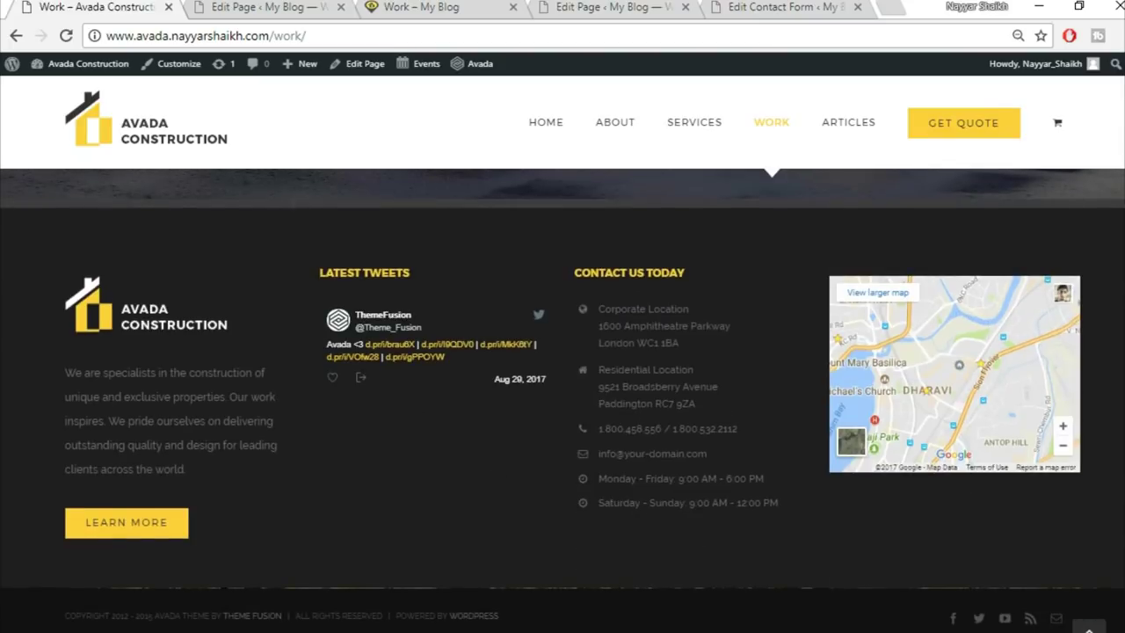
click(1088, 629)
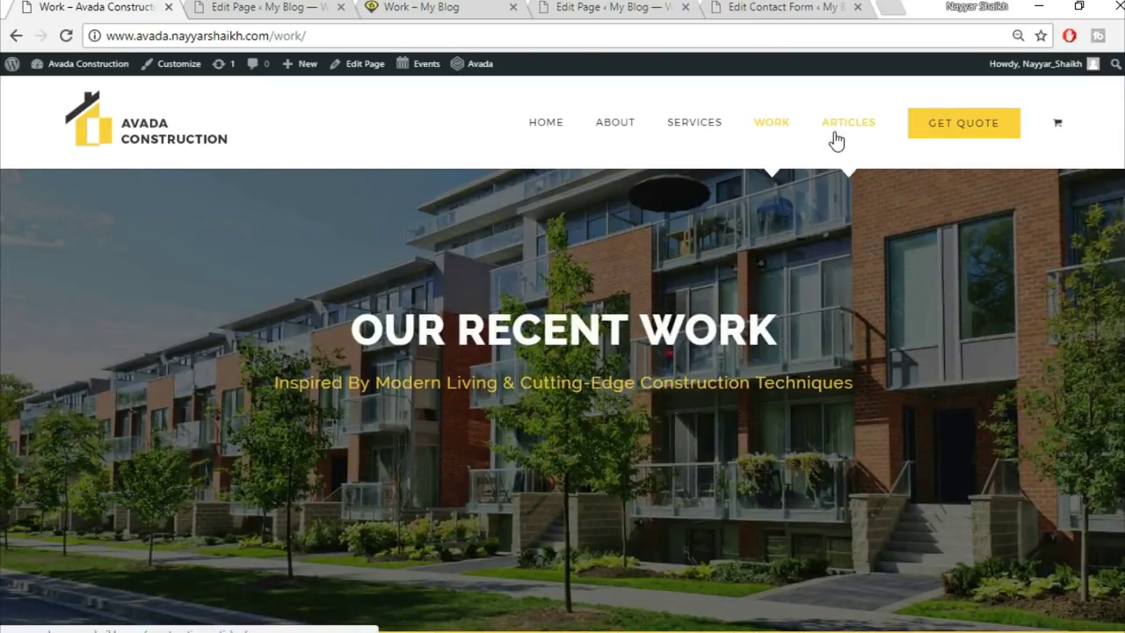
click(310, 13)
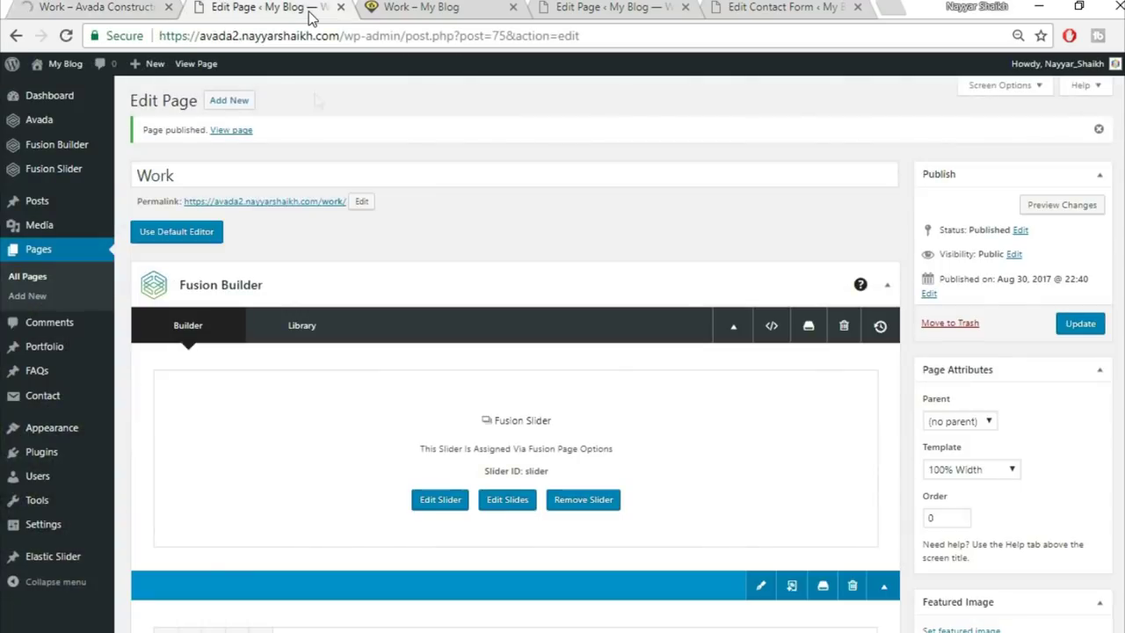
Start another new page titled 'Artcles' after closing the live Work page tab
click(228, 101)
click(508, 7)
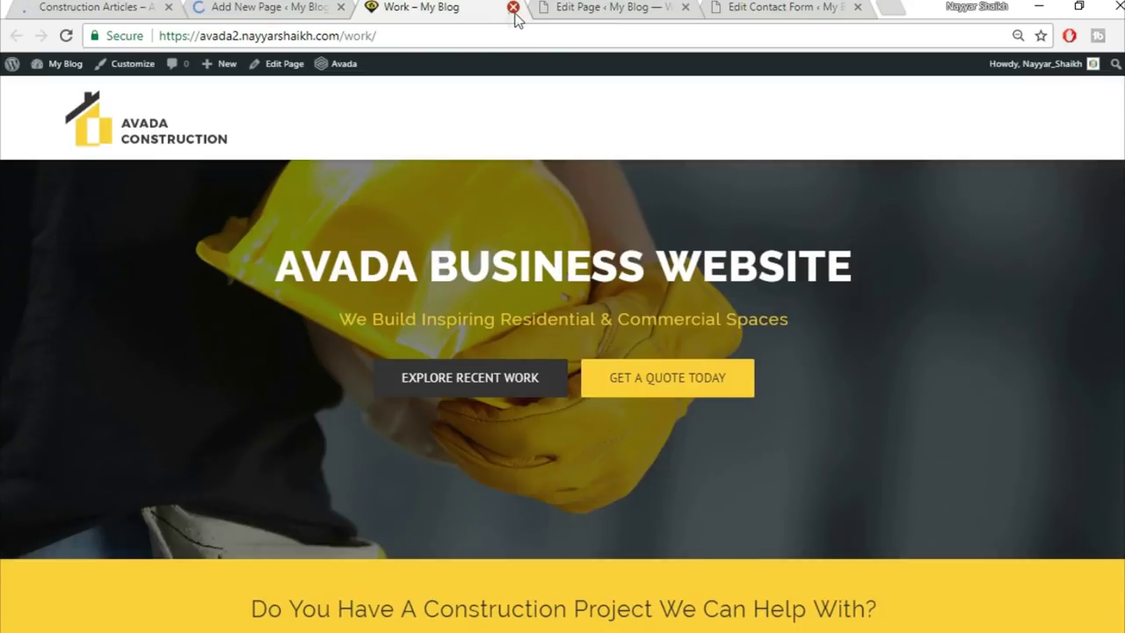
click(515, 9)
click(283, 7)
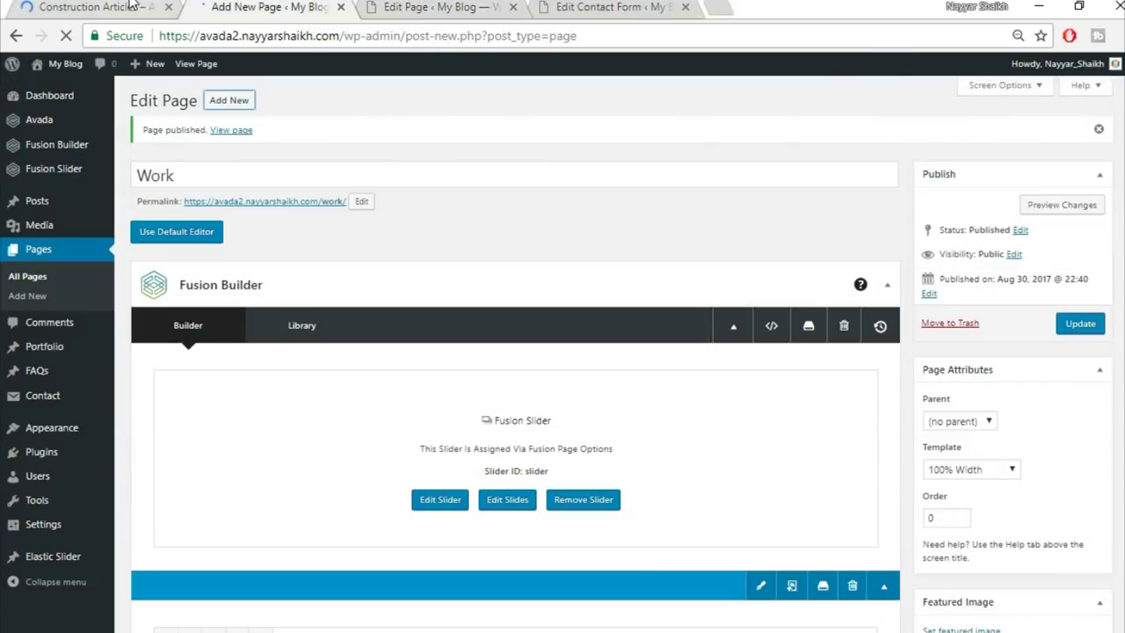
click(131, 8)
click(283, 7)
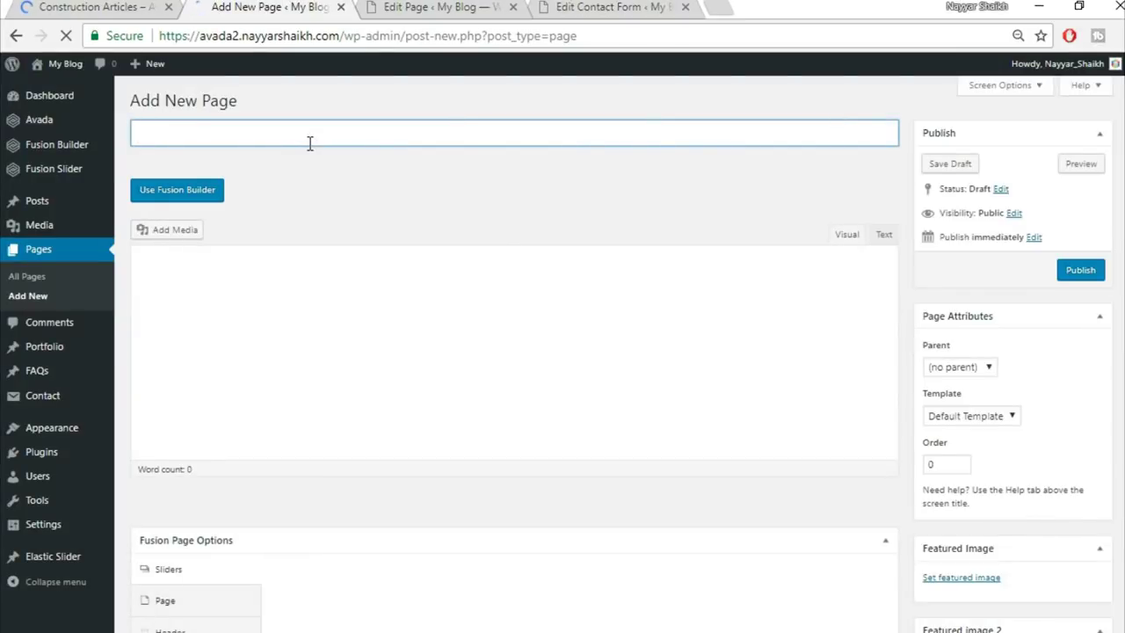
text(Artcles)
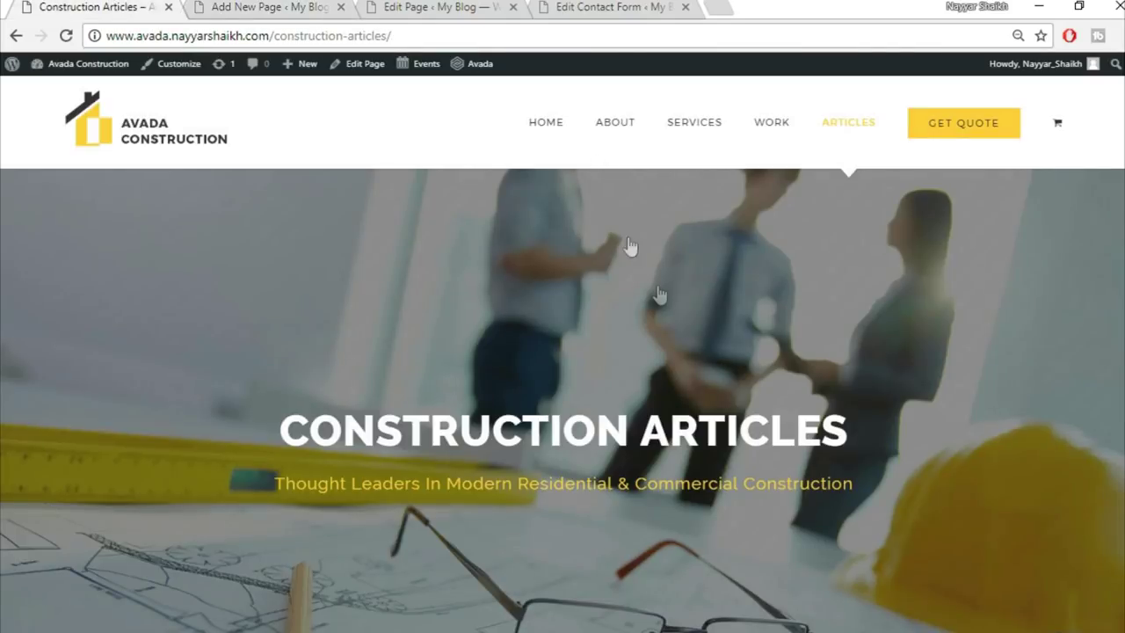
Set the page template to 100% Width
scroll(660, 299, down, 6)
scroll(658, 334, up, 4)
scroll(643, 440, down, 8)
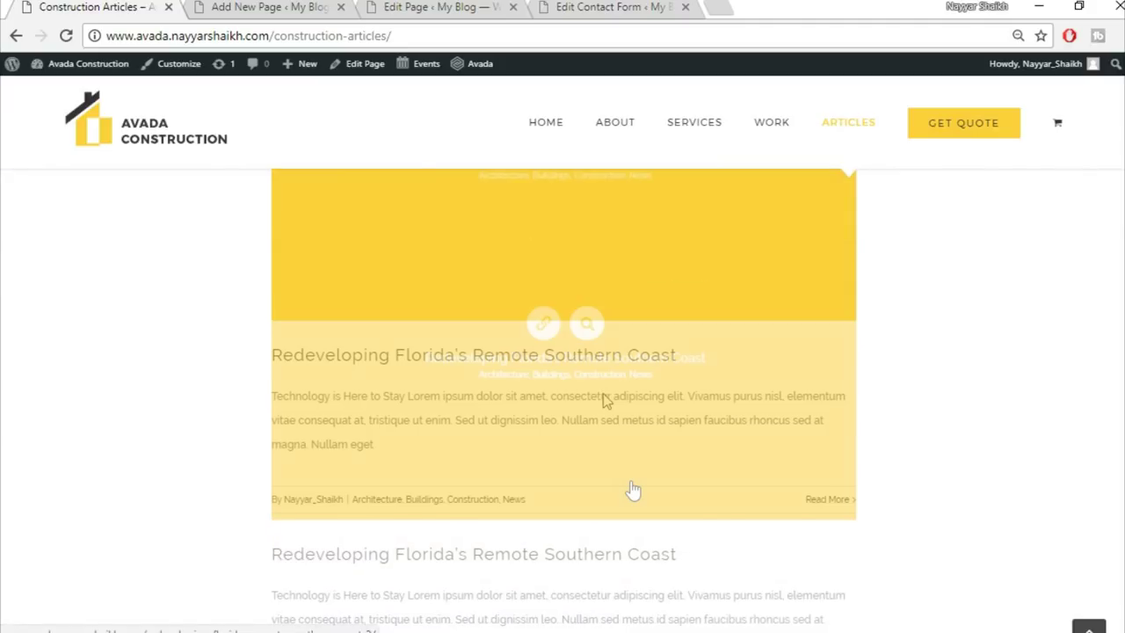
scroll(590, 510, up, 3)
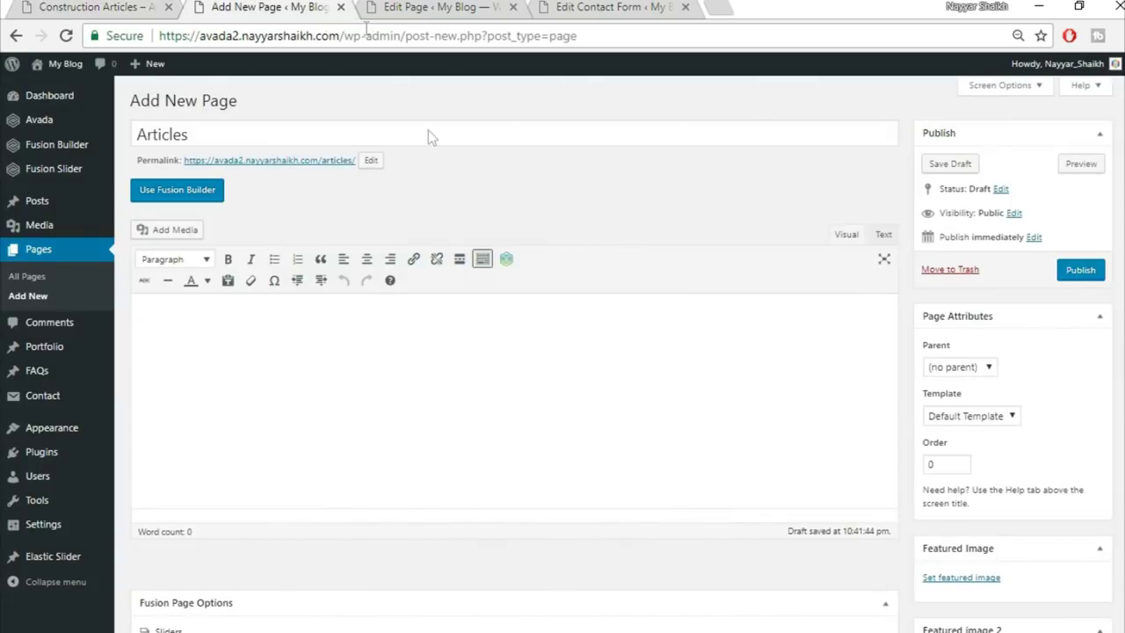
click(985, 416)
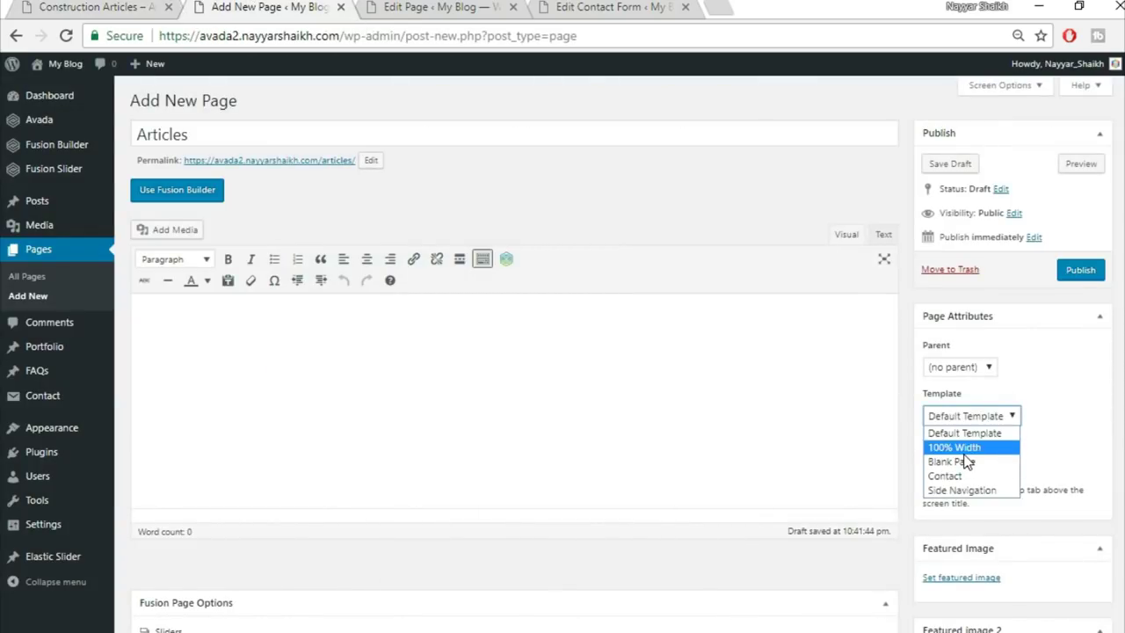
click(967, 445)
Set the slider type to Fusion Slider, using the slider named Slider
scroll(967, 446, down, 2)
scroll(632, 301, down, 5)
click(631, 299)
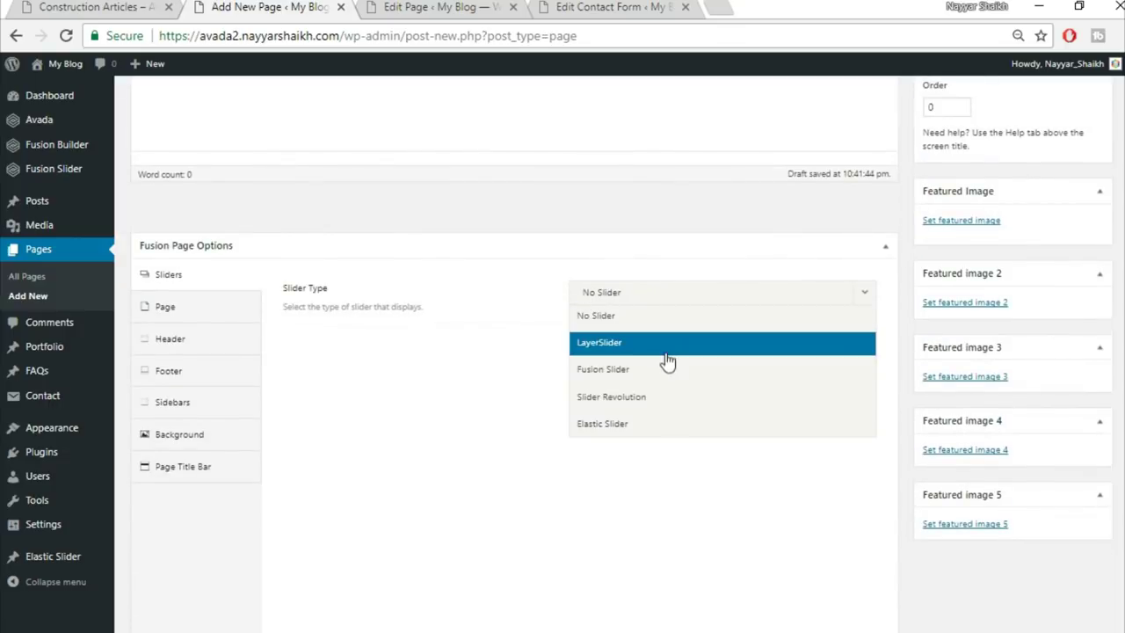
click(666, 367)
click(666, 347)
click(653, 396)
Set the top and bottom content padding to 0
click(165, 307)
click(620, 341)
text(0)
key(Tab)
text(0)
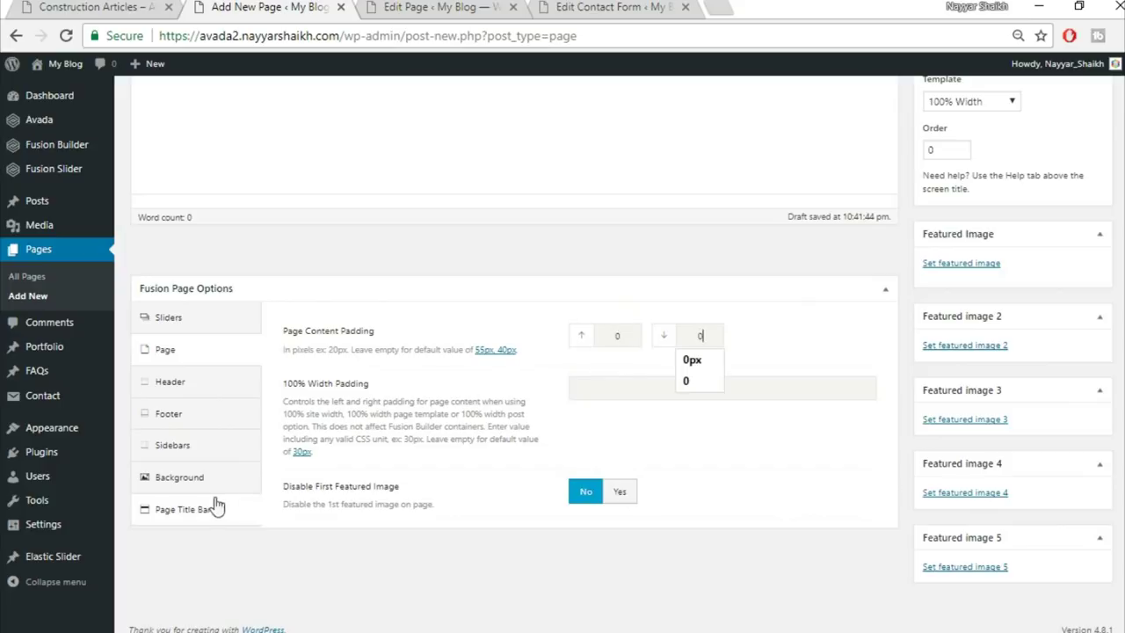
Hide the page title bar
click(184, 509)
click(643, 292)
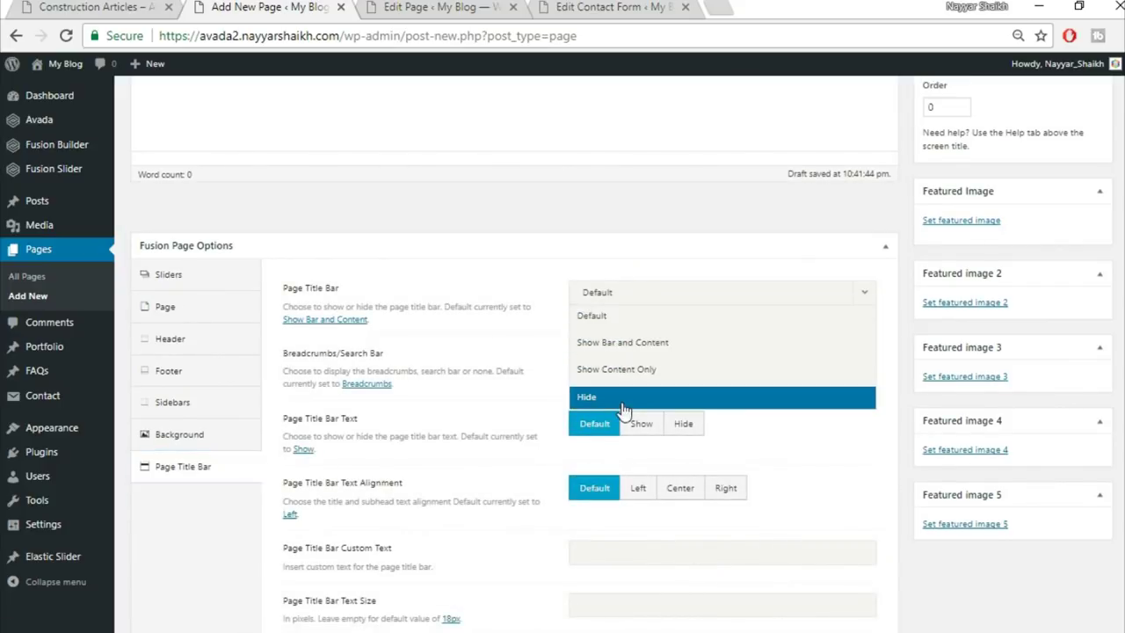
click(627, 397)
scroll(465, 526, up, 4)
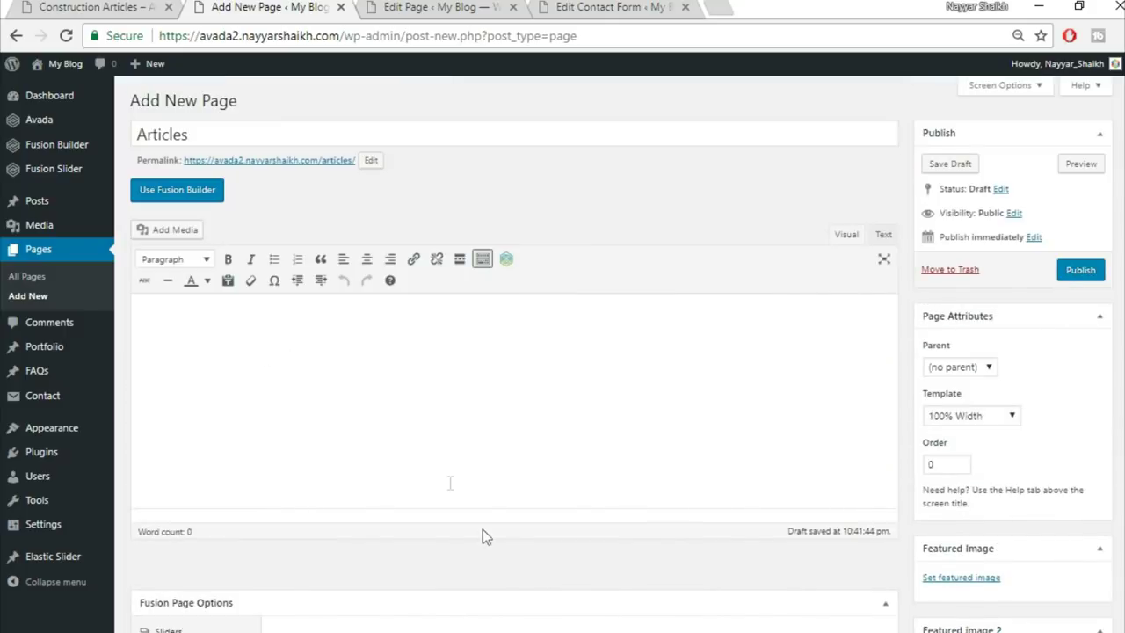
Switch to Fusion Builder and insert the saved Top1 construction-project heading container
click(178, 192)
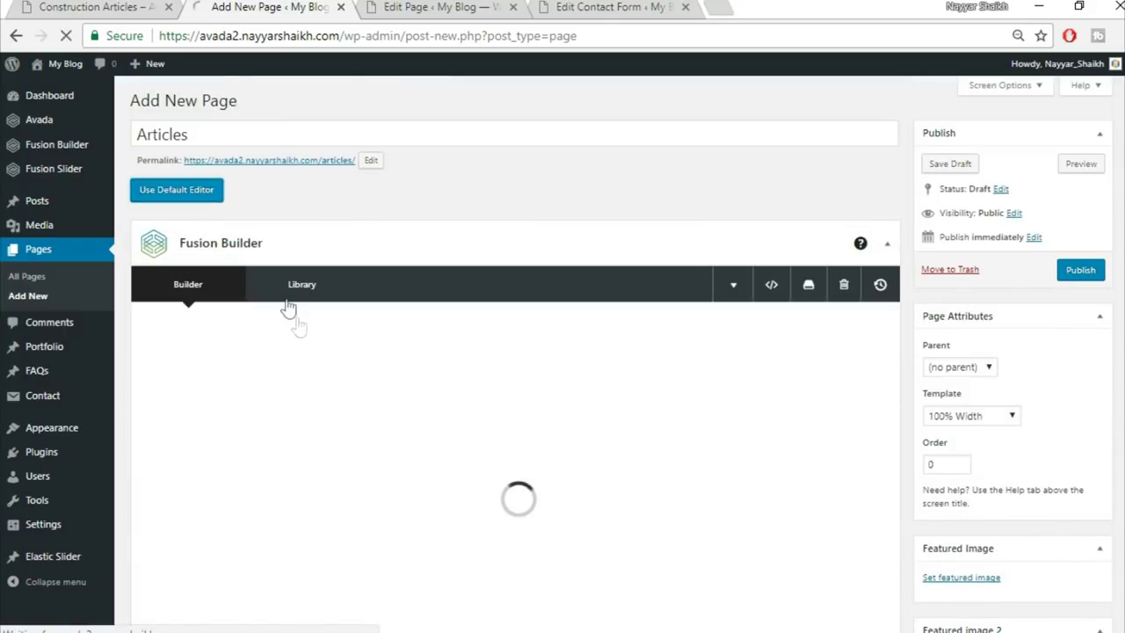
click(469, 451)
click(344, 167)
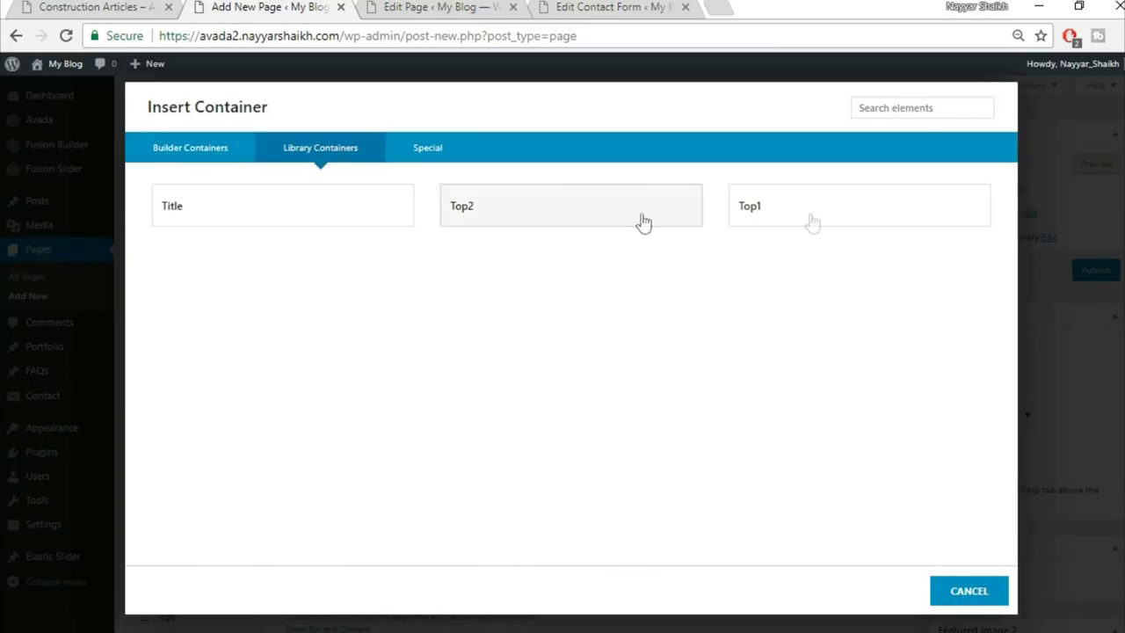
click(833, 224)
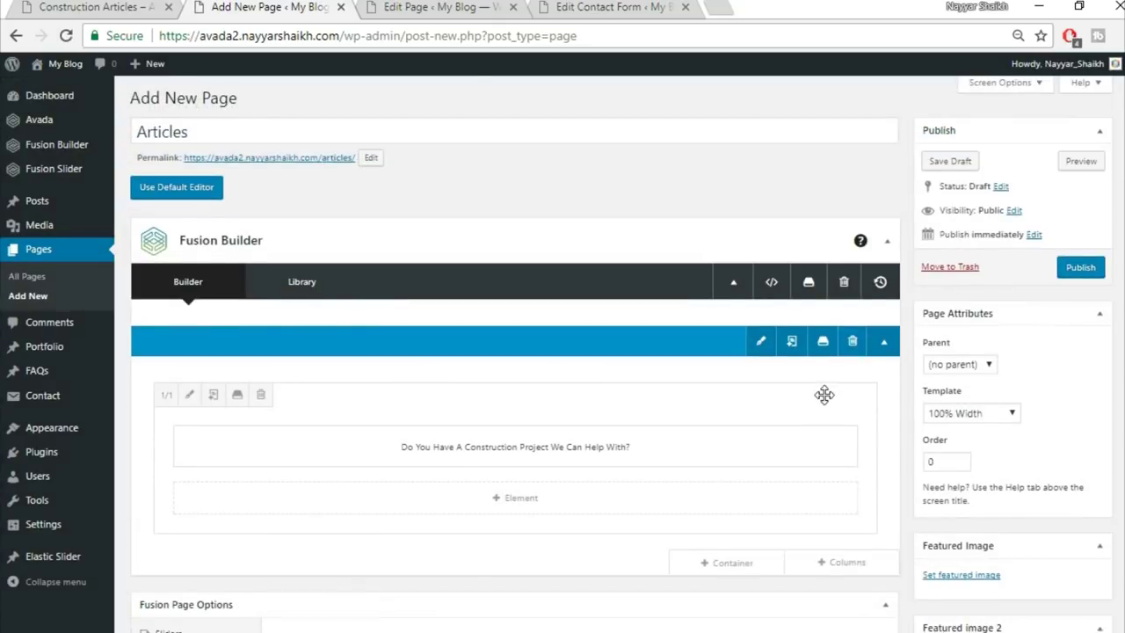
Insert the saved Top2 GET A FREE QUOTE container below it
scroll(791, 405, down, 2)
click(742, 388)
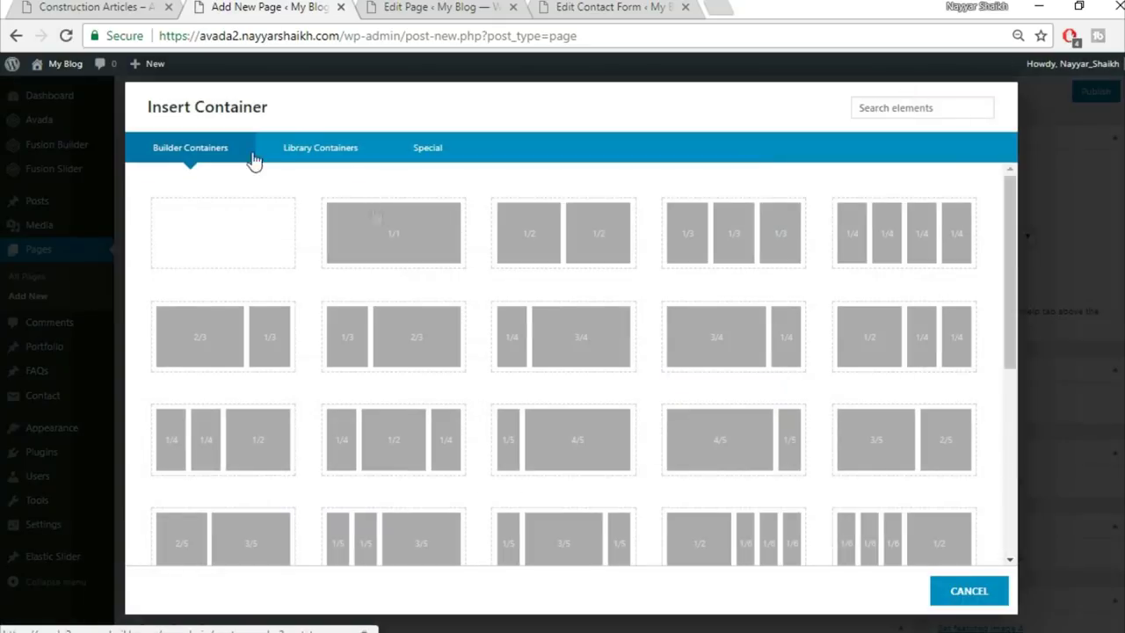
click(308, 145)
click(534, 210)
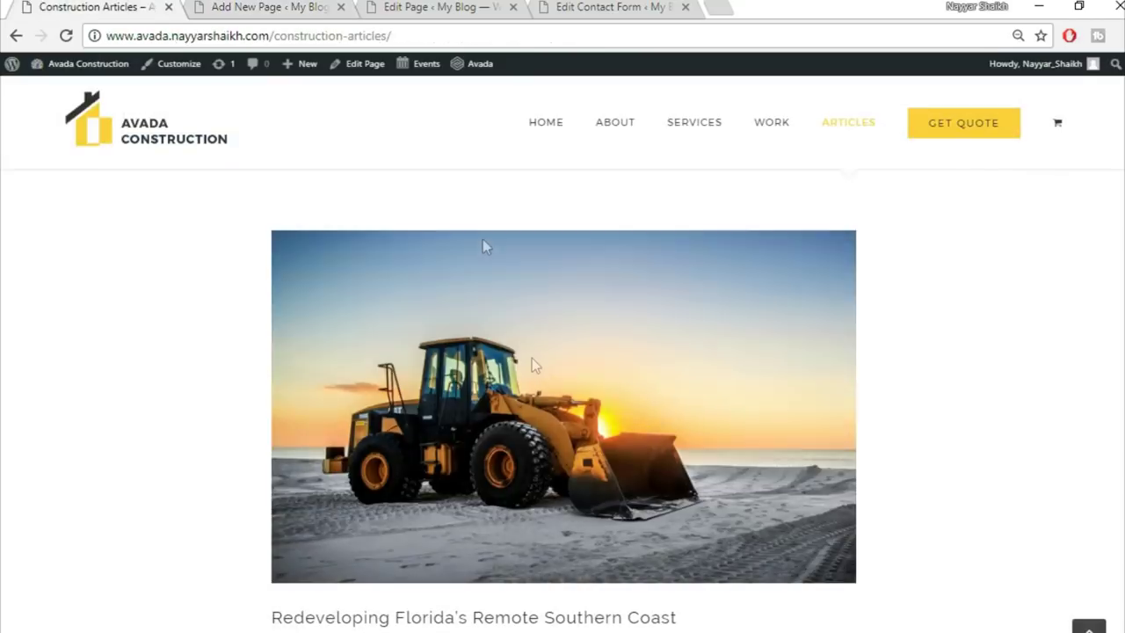
Add an empty 1/1 full-width container below the quote button
click(97, 7)
scroll(541, 378, up, 2)
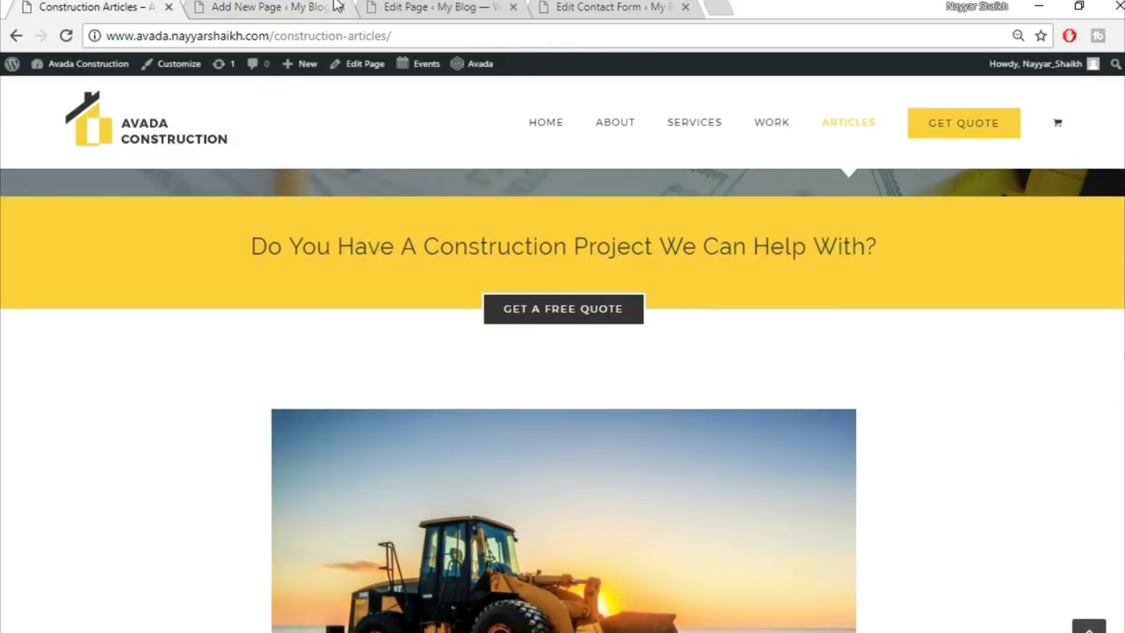
click(270, 7)
scroll(660, 396, down, 4)
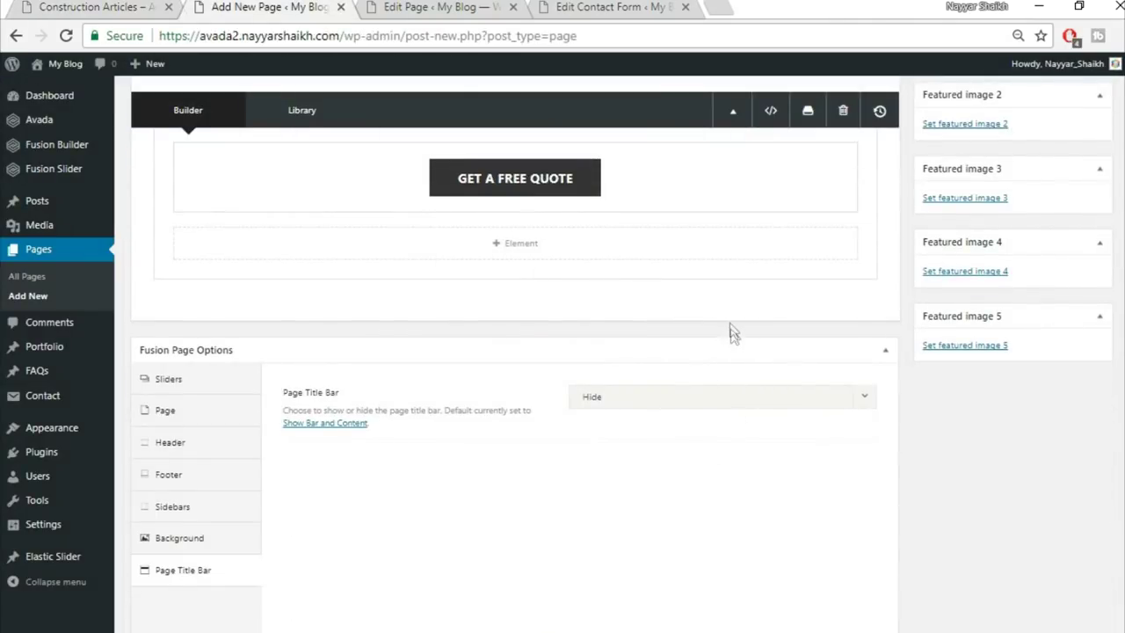
click(723, 310)
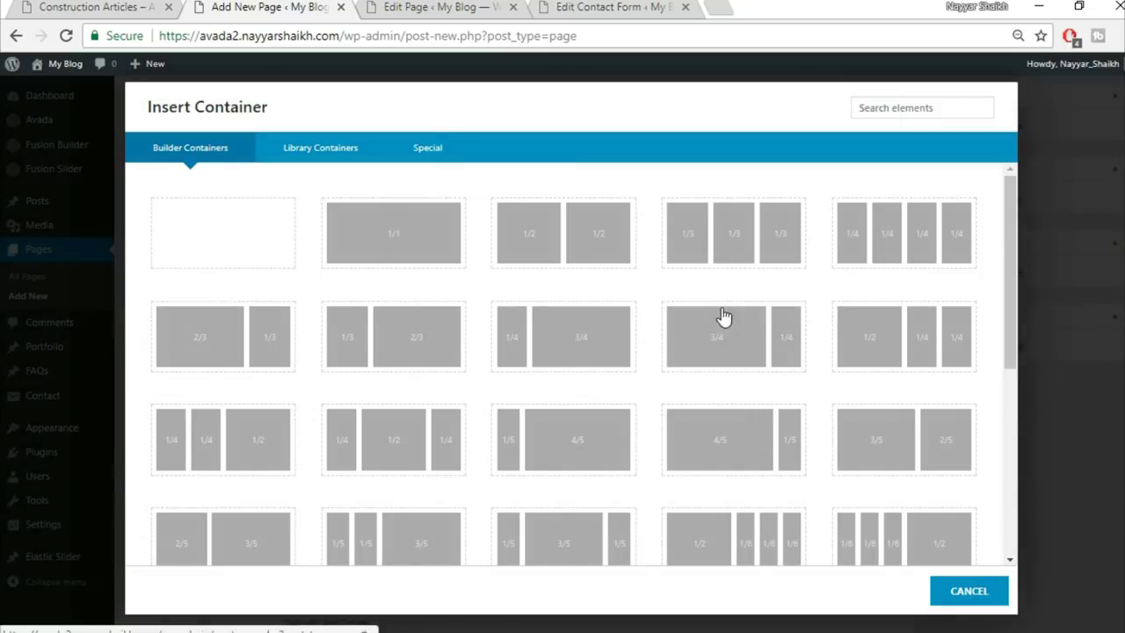
click(397, 243)
Add a Blog element to the empty column with the Large layout
click(515, 436)
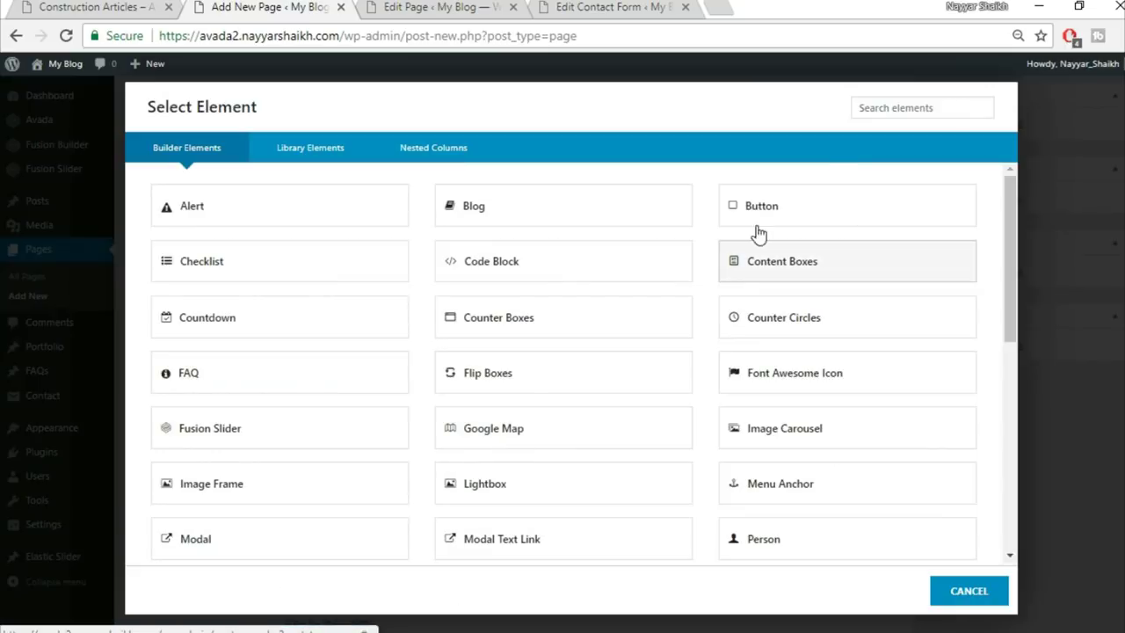
click(522, 226)
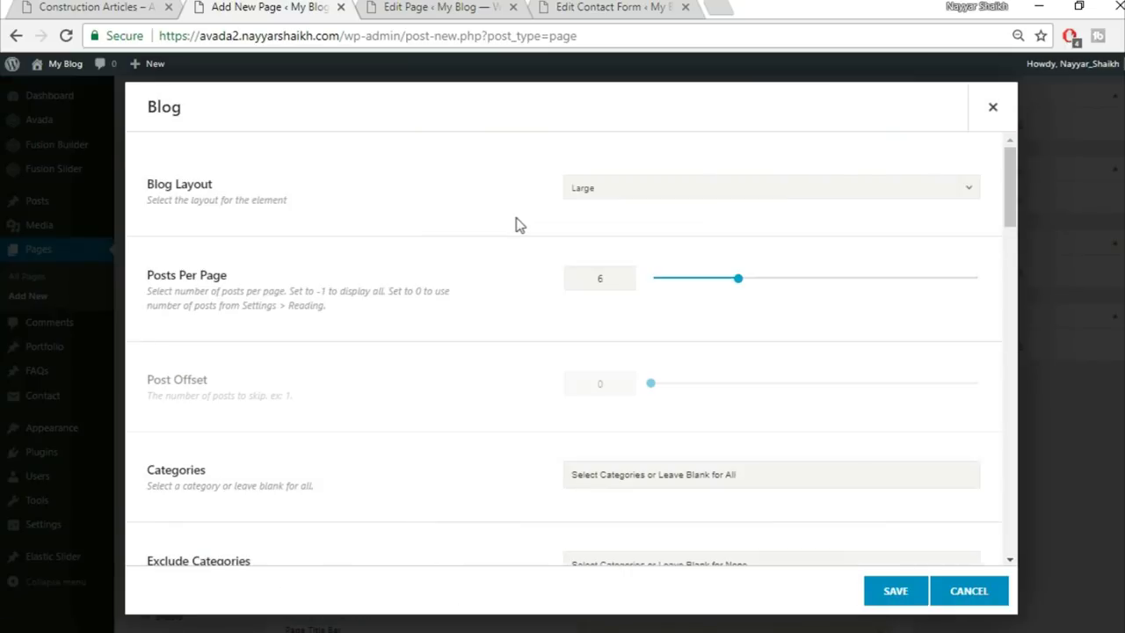
click(636, 191)
click(639, 208)
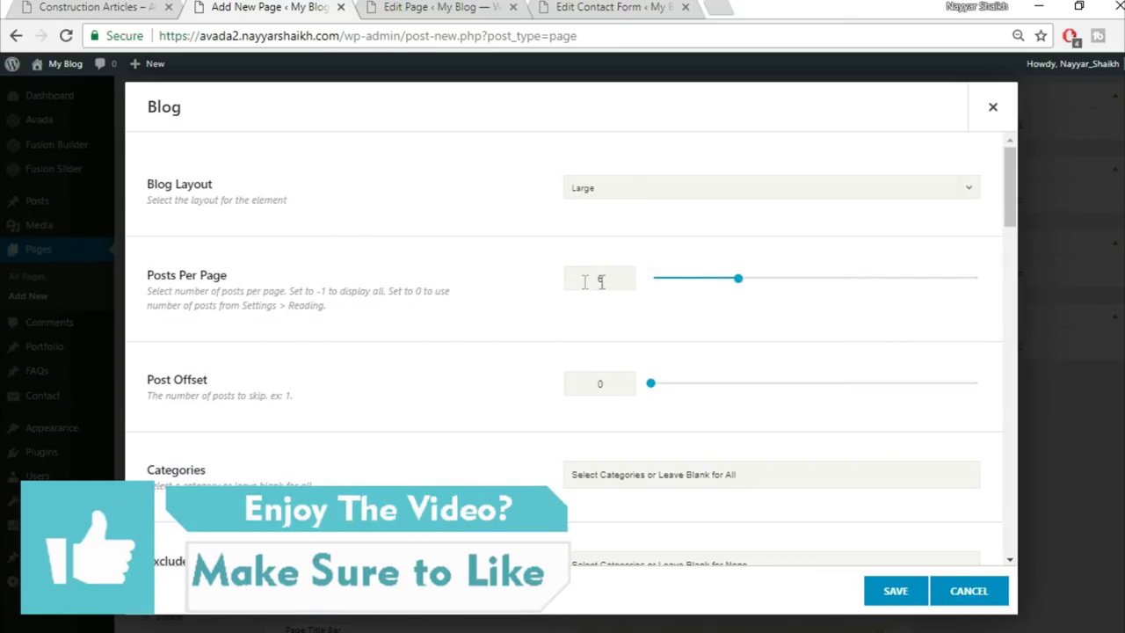
scroll(607, 393, down, 3)
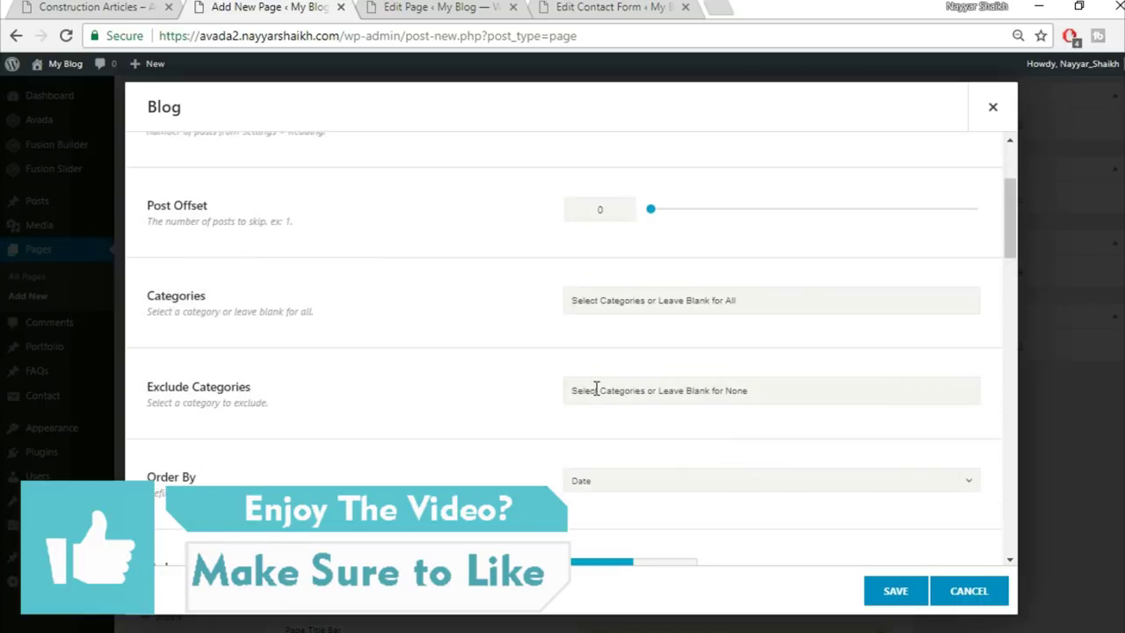
scroll(595, 395, down, 1)
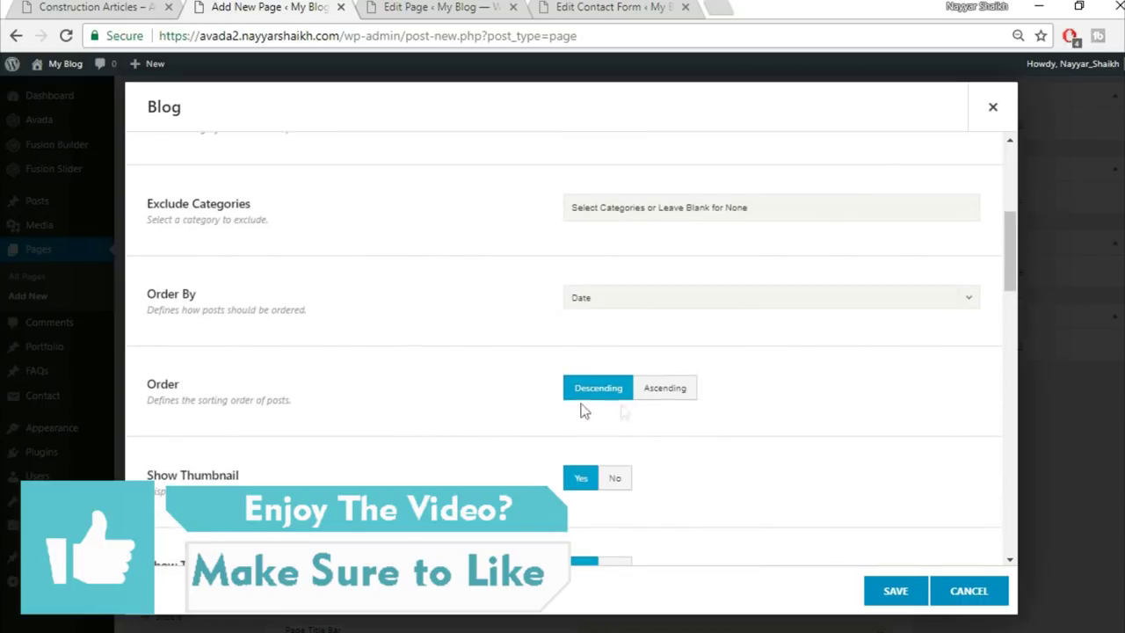
scroll(873, 400, down, 2)
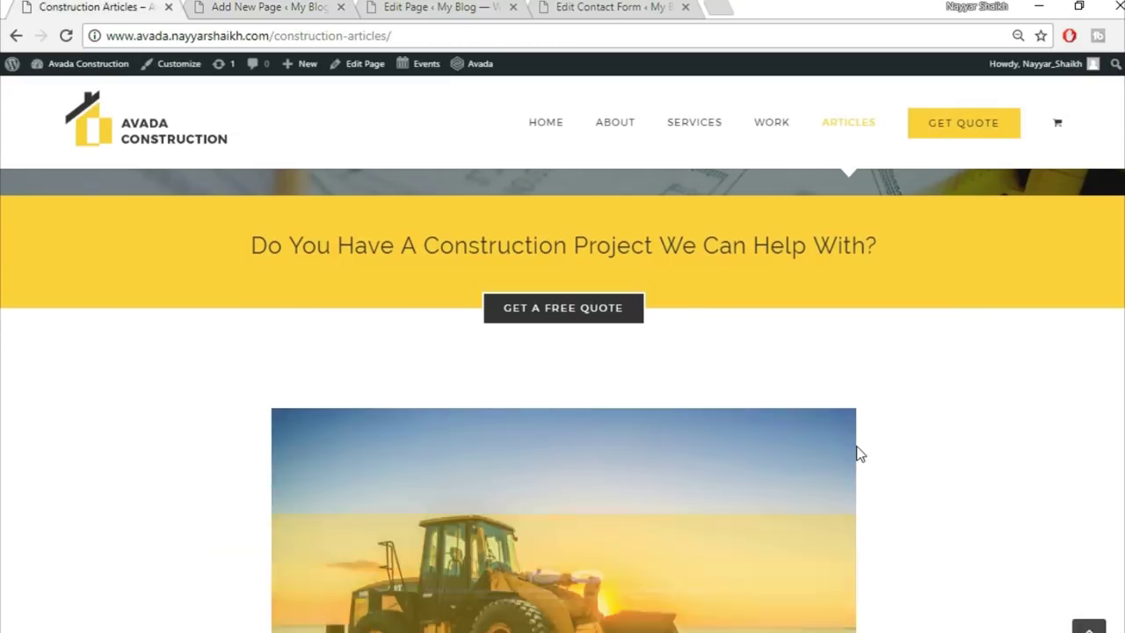
scroll(860, 453, down, 3)
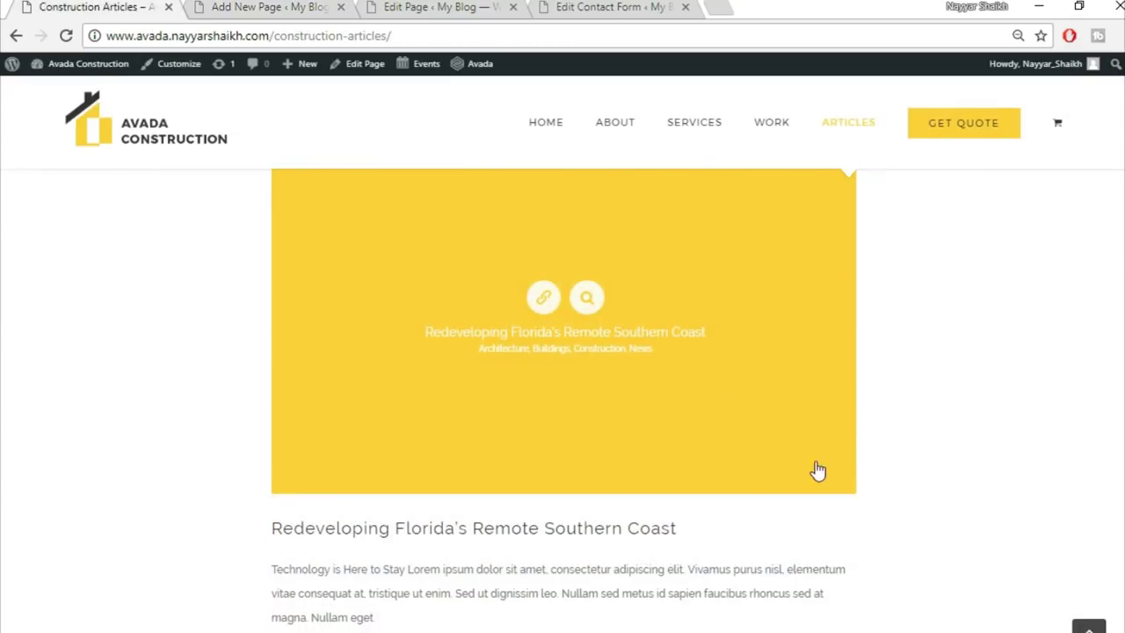
scroll(909, 417, down, 1)
Keep 6 posts per page and set Show Author Name to No
click(293, 7)
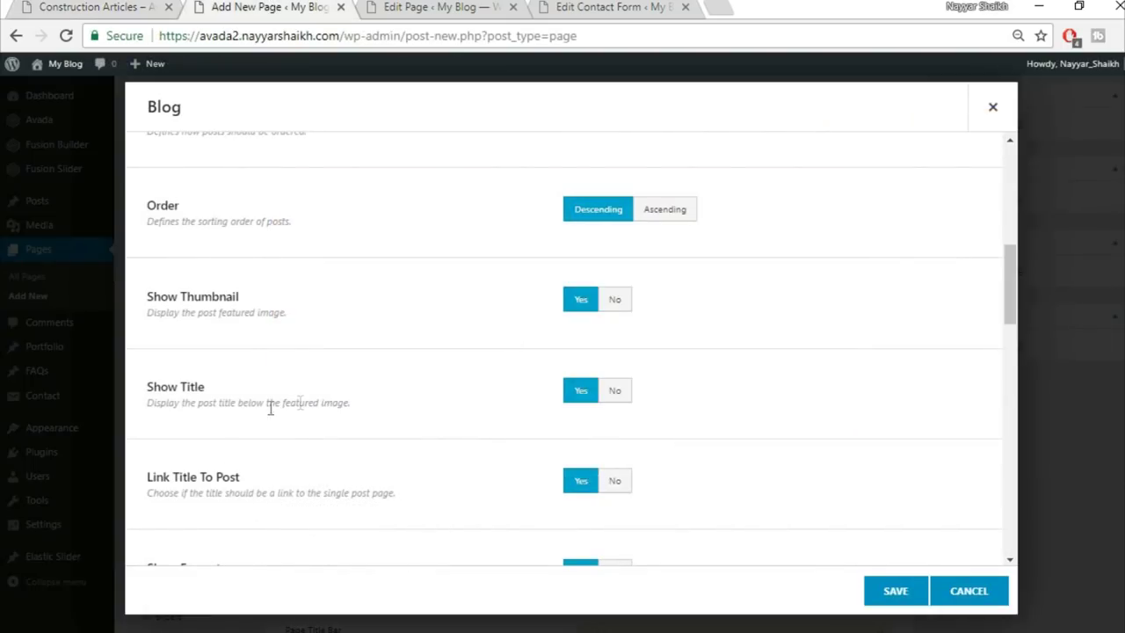
right_click(2, 2)
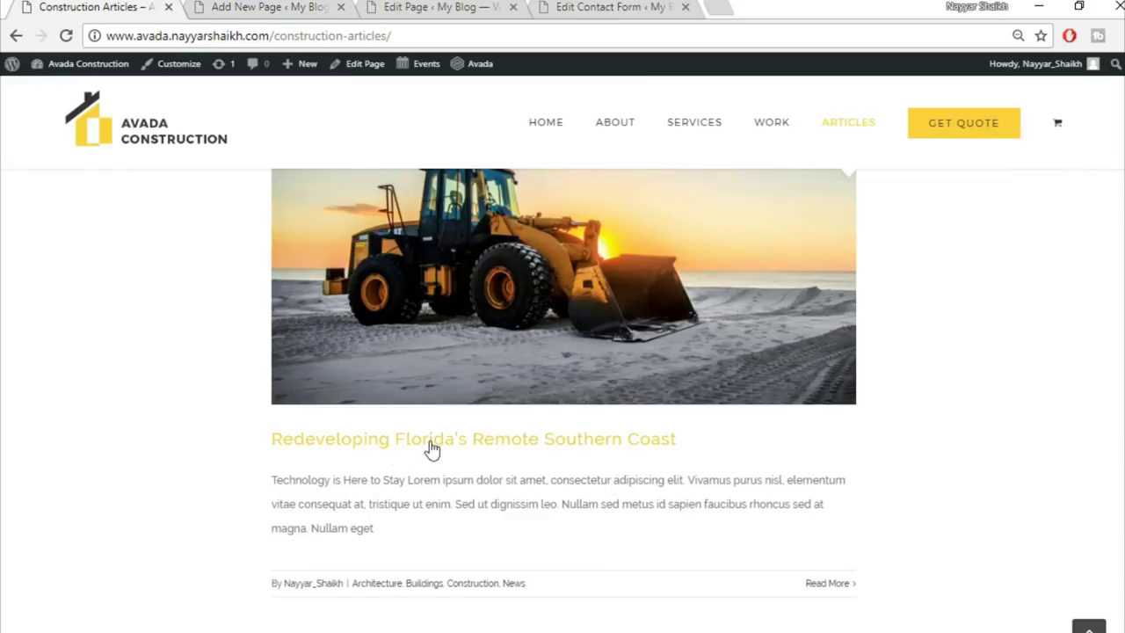
scroll(1077, 434, down, 1)
scroll(478, 320, down, 2)
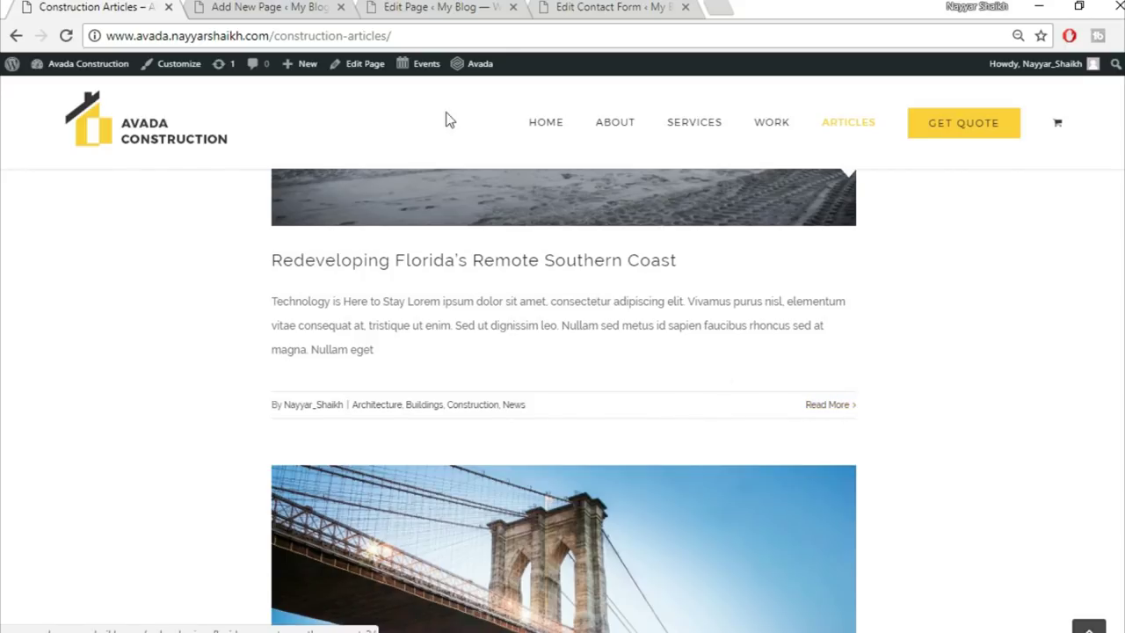
click(290, 6)
scroll(533, 440, down, 1)
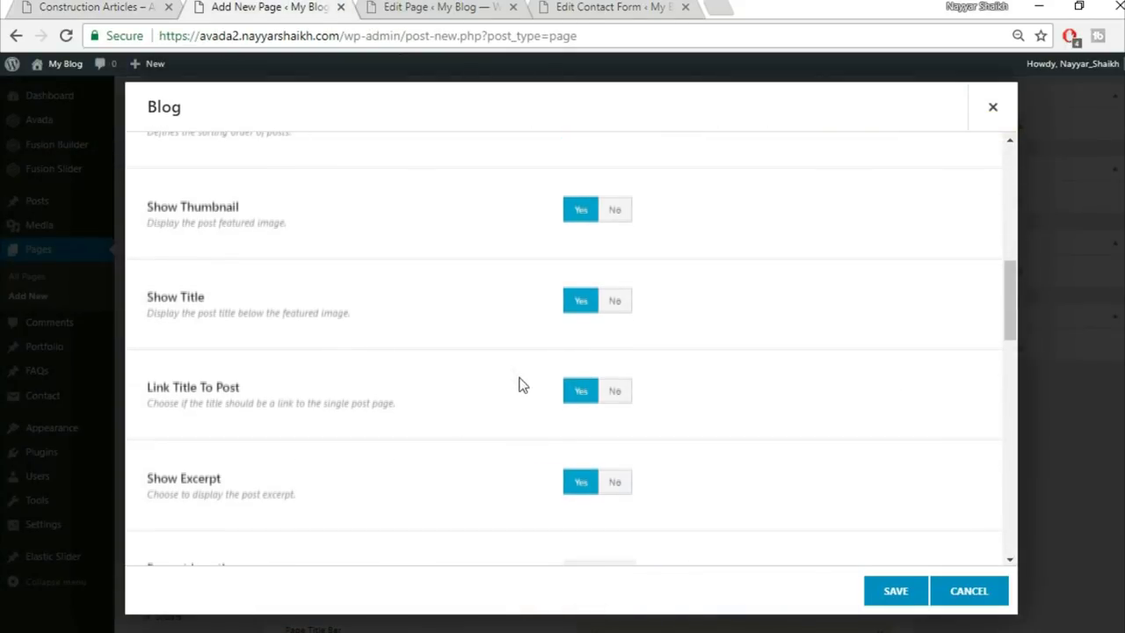
scroll(518, 385, down, 3)
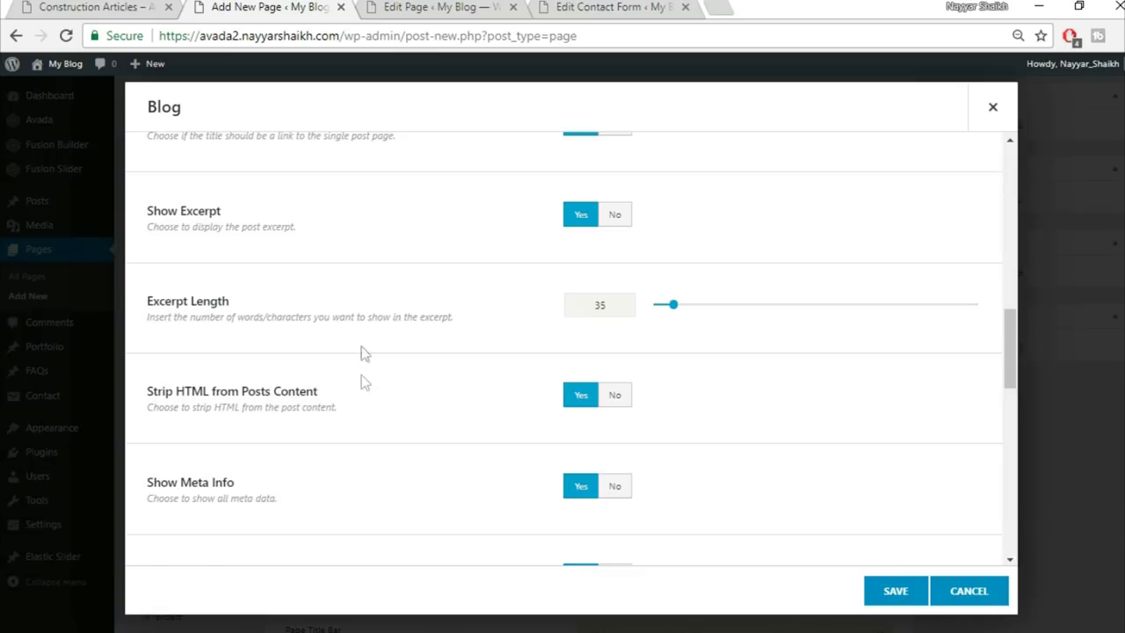
scroll(364, 354, down, 2)
click(626, 411)
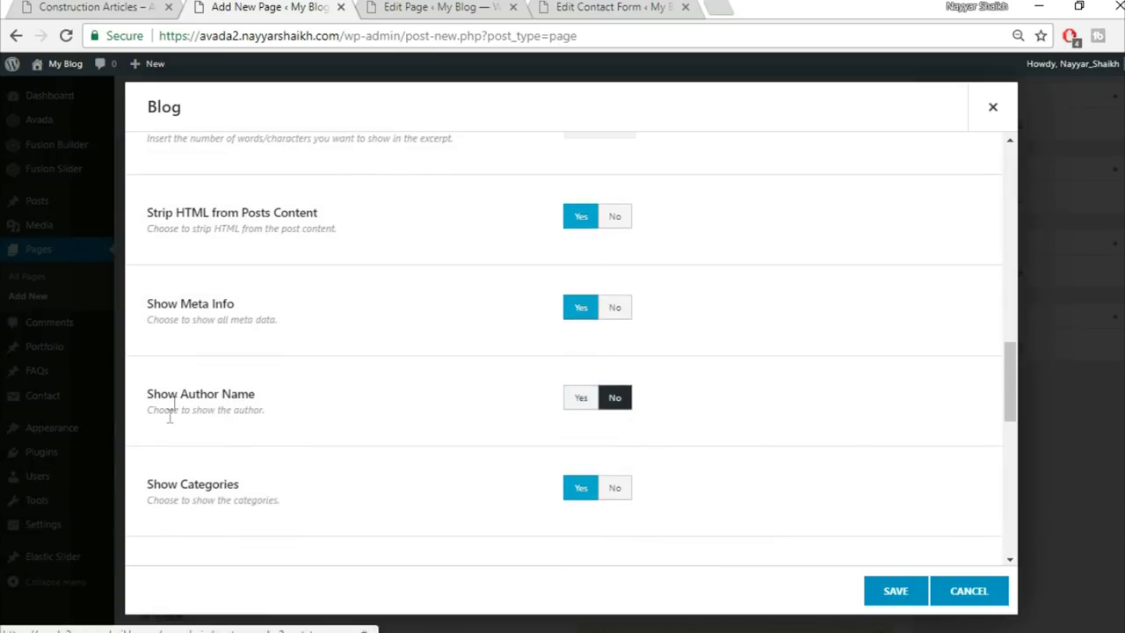
Check against the live Construction Articles page and save the Blog element
key(ctrl+1)
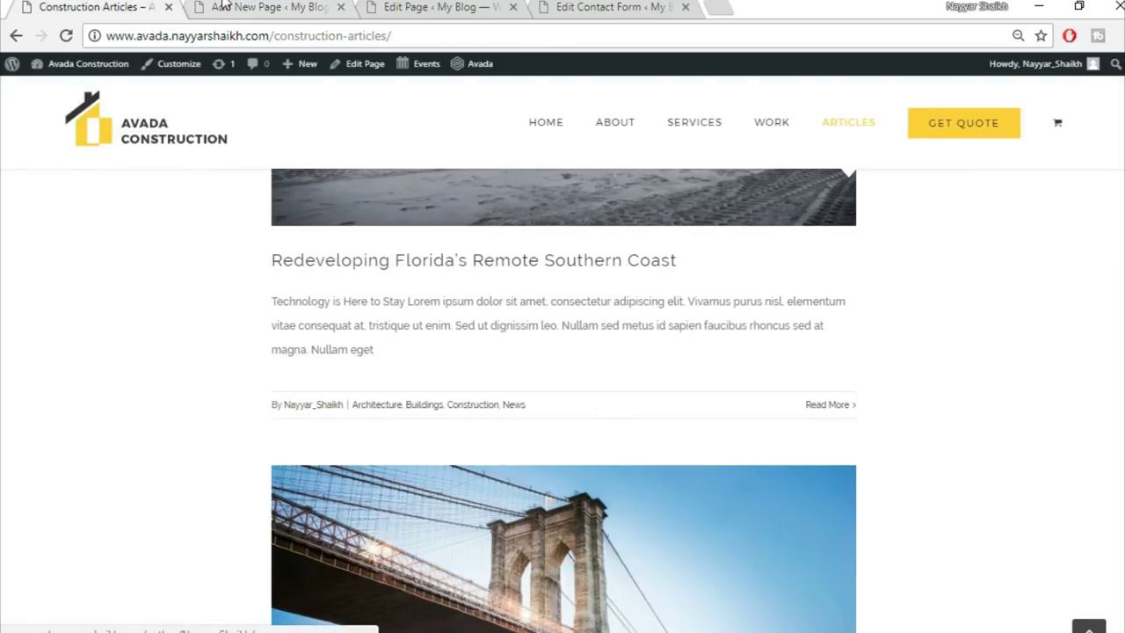
click(224, 6)
scroll(838, 420, down, 3)
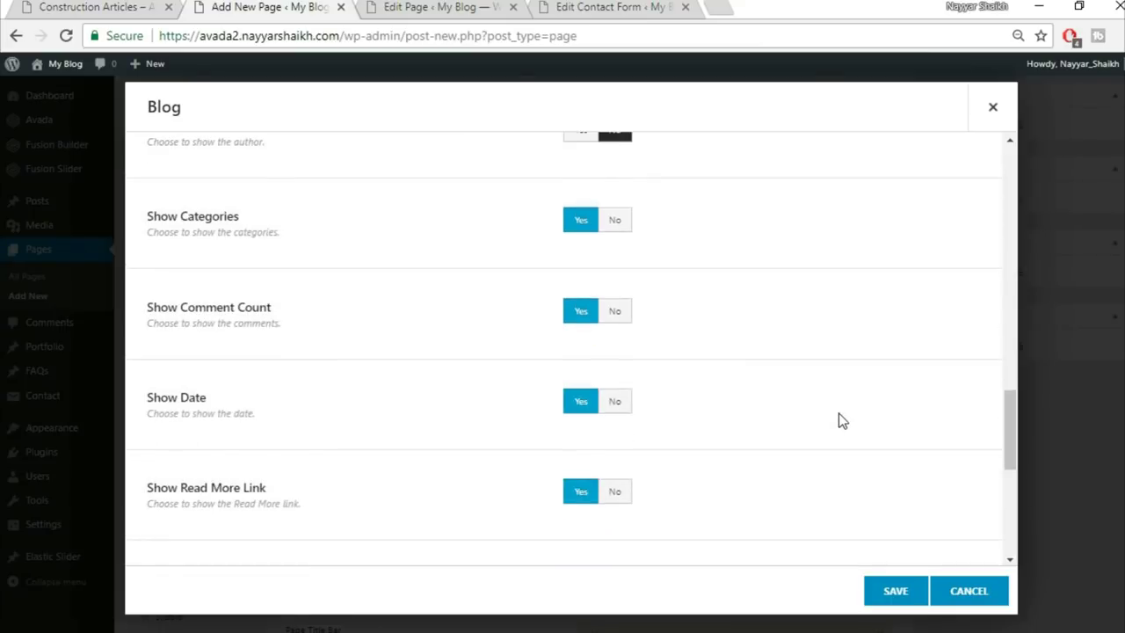
scroll(838, 420, down, 5)
scroll(919, 502, up, 20)
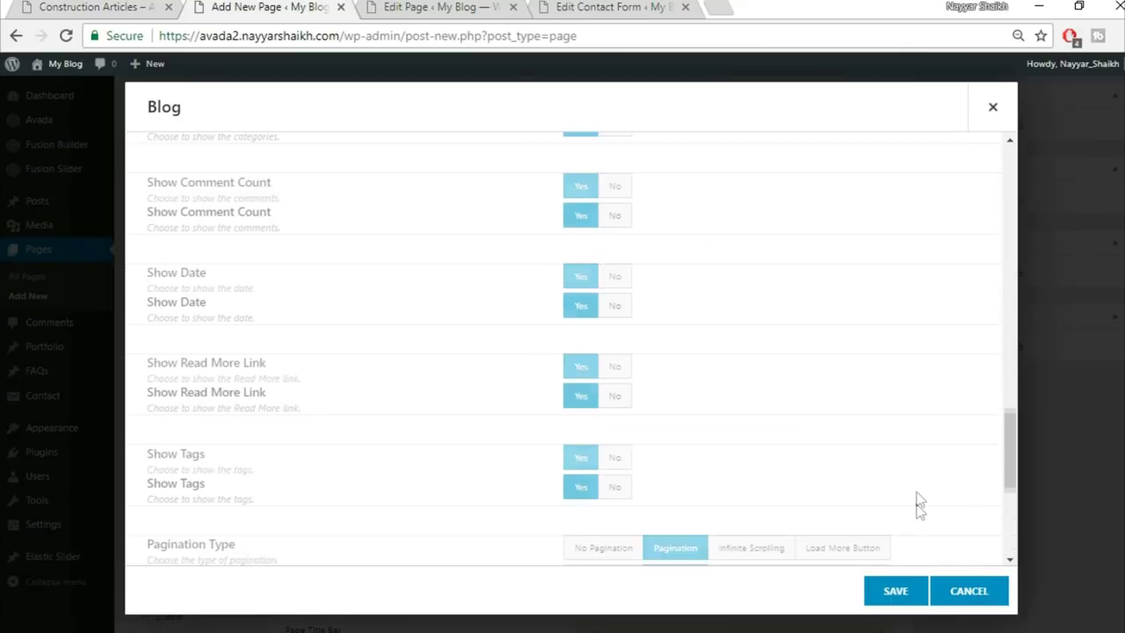
click(902, 593)
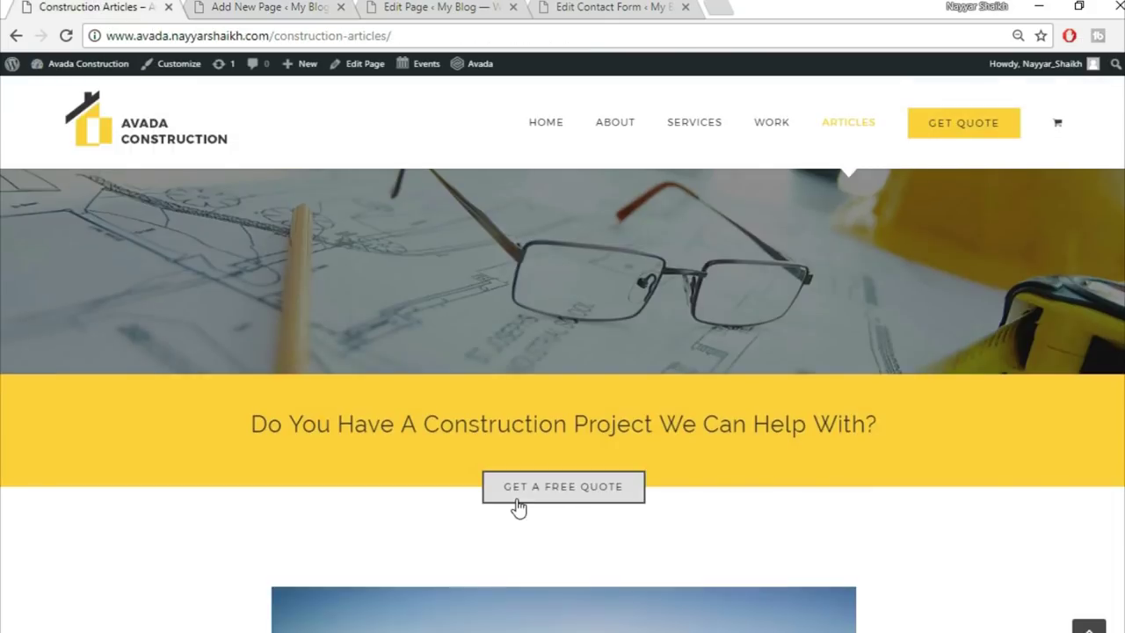
Open the blog column's Design settings in the builder and save them
scroll(536, 457, down, 2)
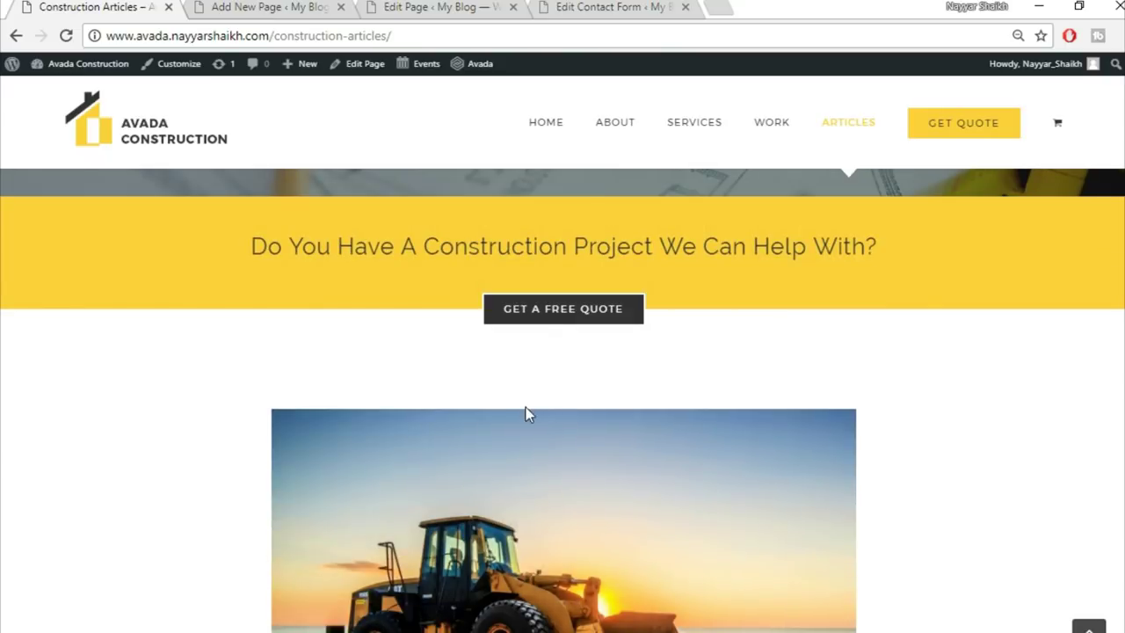
click(260, 6)
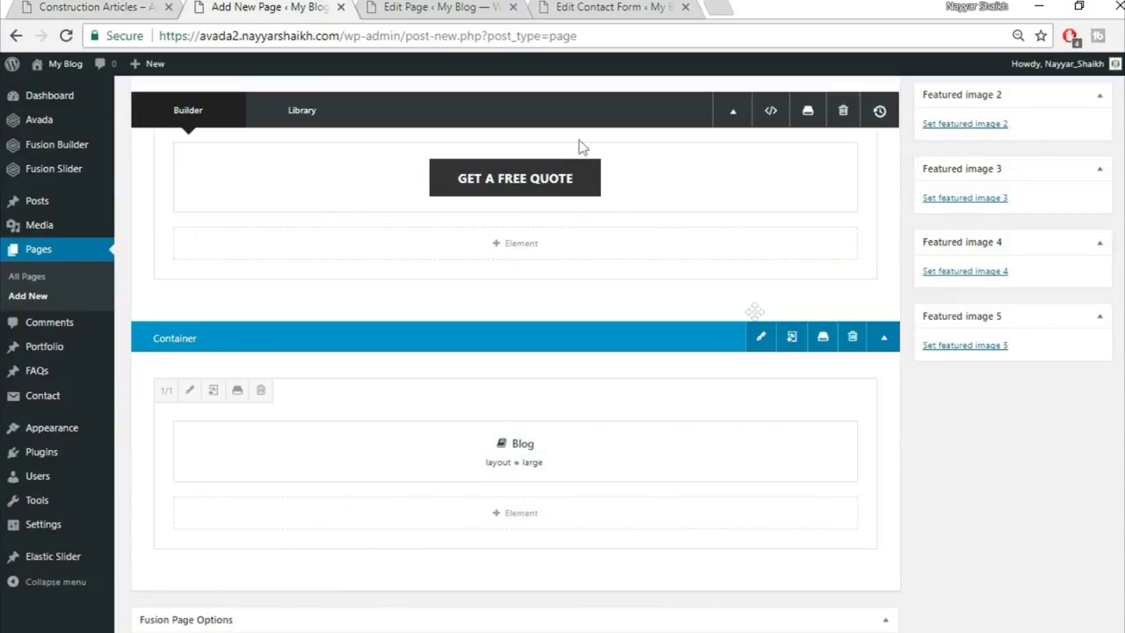
click(187, 393)
click(995, 109)
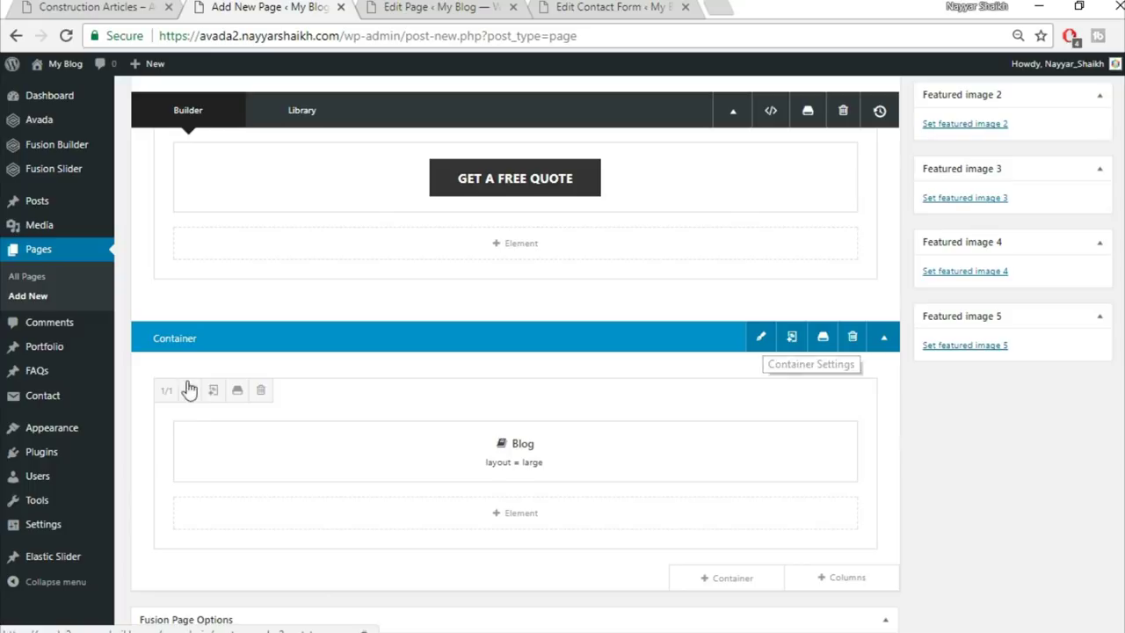
click(187, 393)
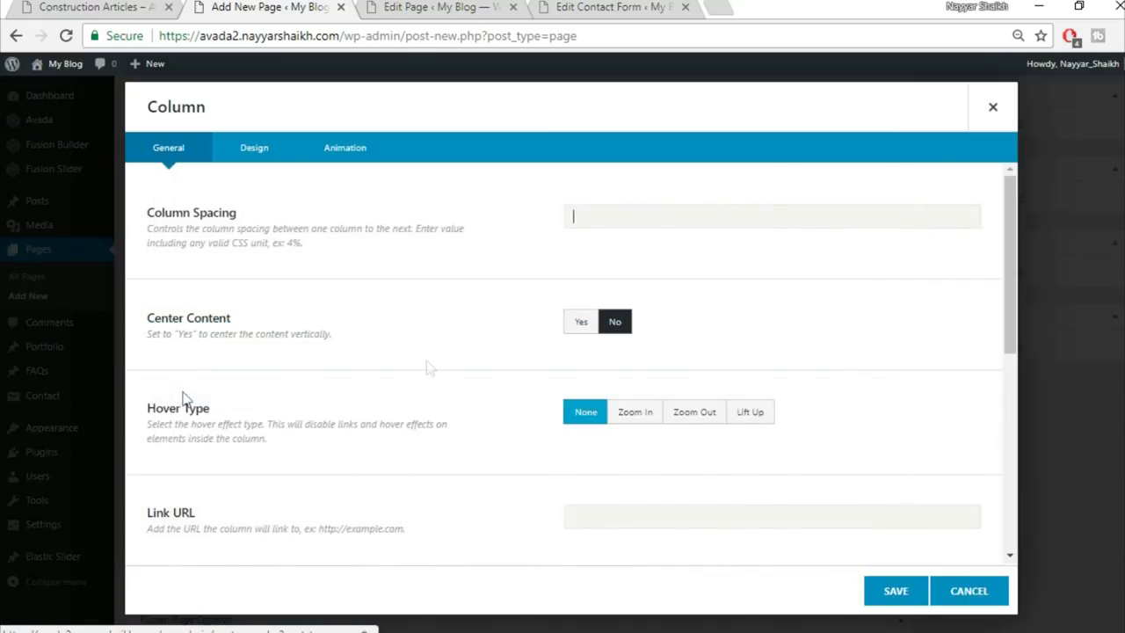
click(249, 154)
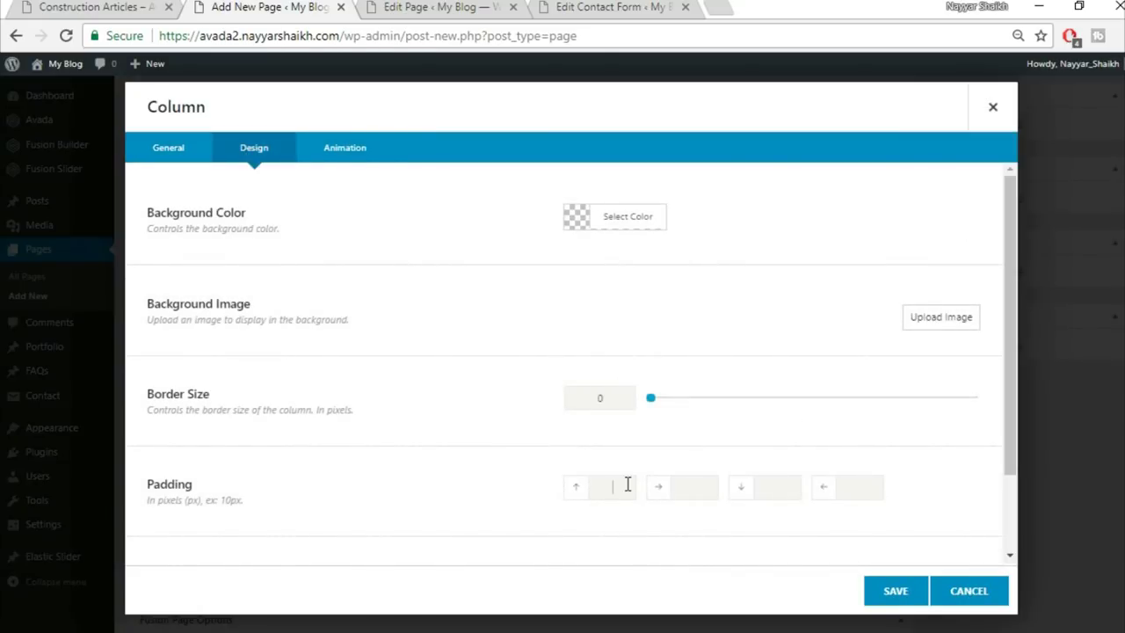
click(892, 591)
Check the blog column spacing on the reference Articles page
click(50, 6)
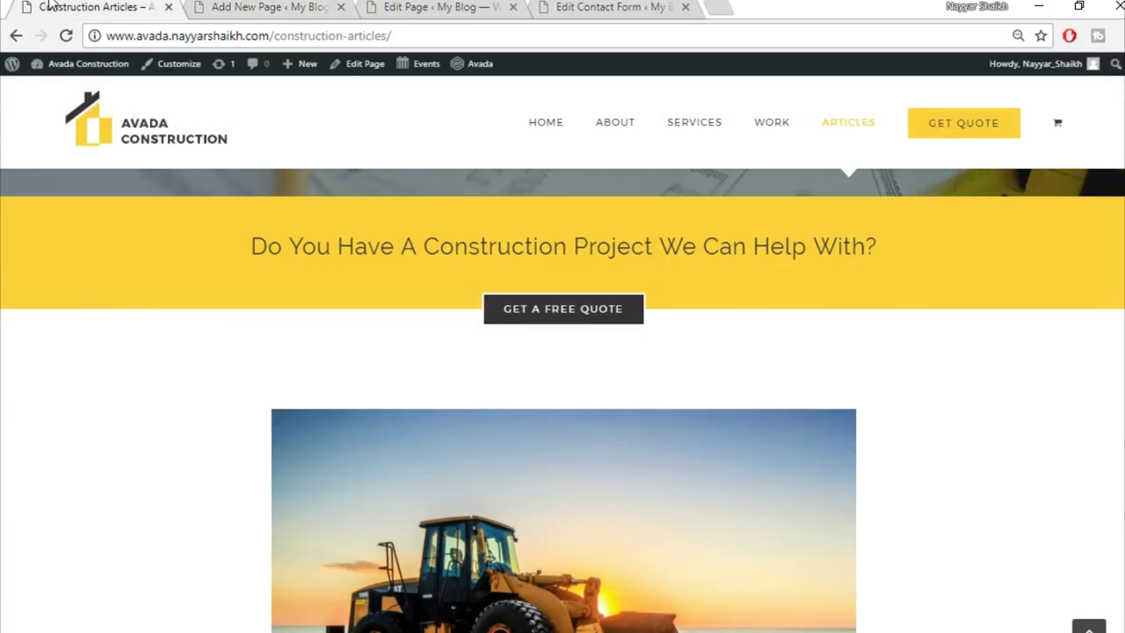
scroll(121, 396, down, 3)
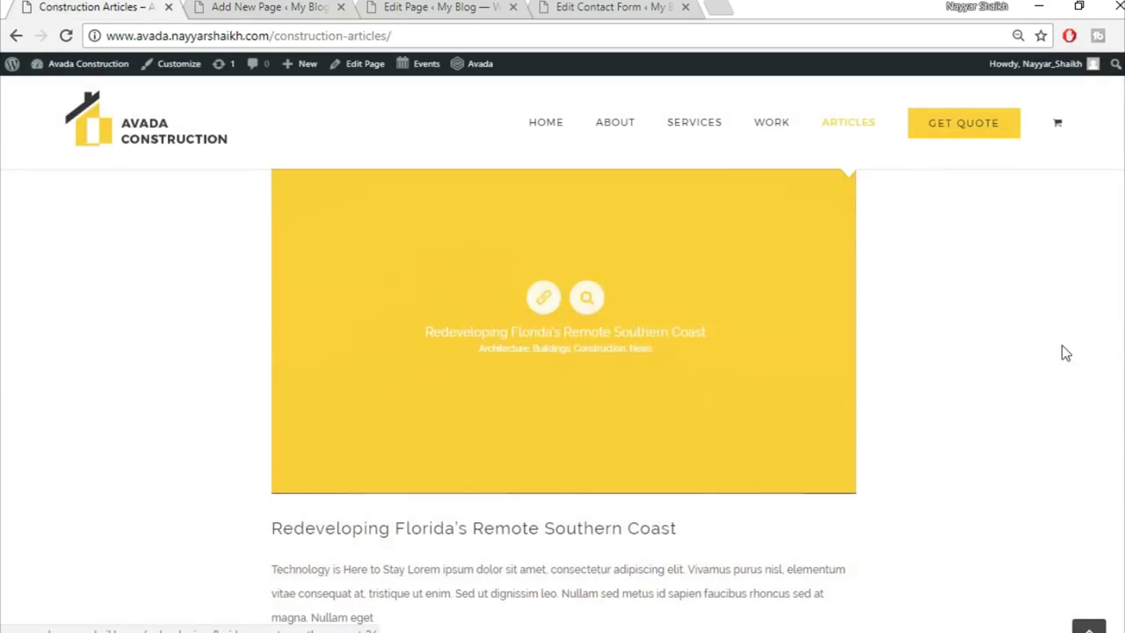
scroll(1062, 347, up, 2)
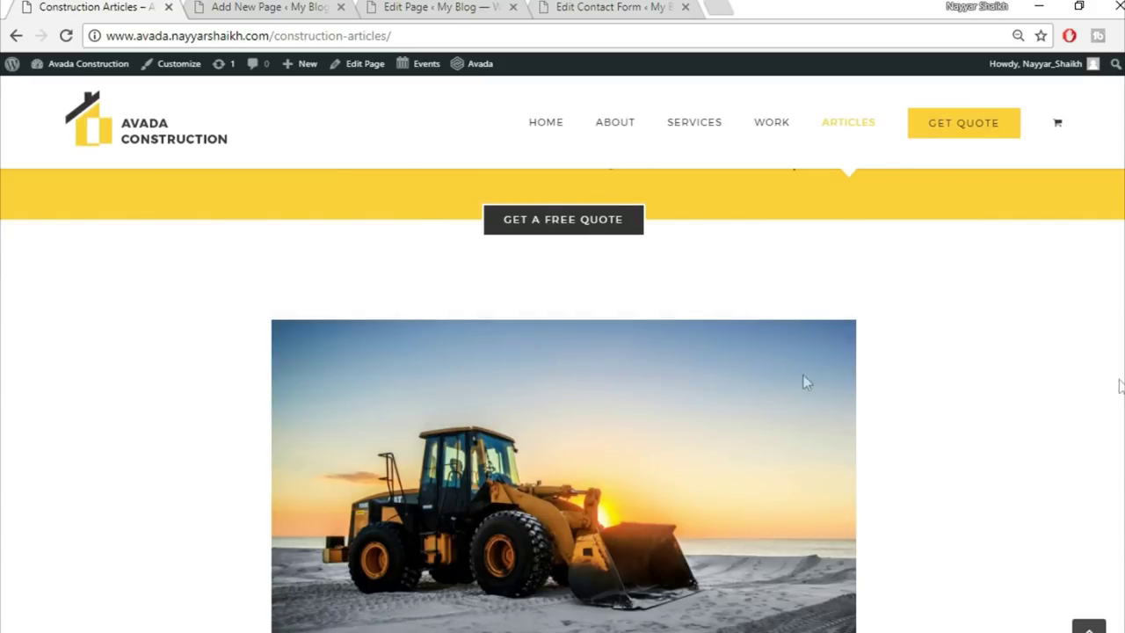
scroll(804, 382, down, 2)
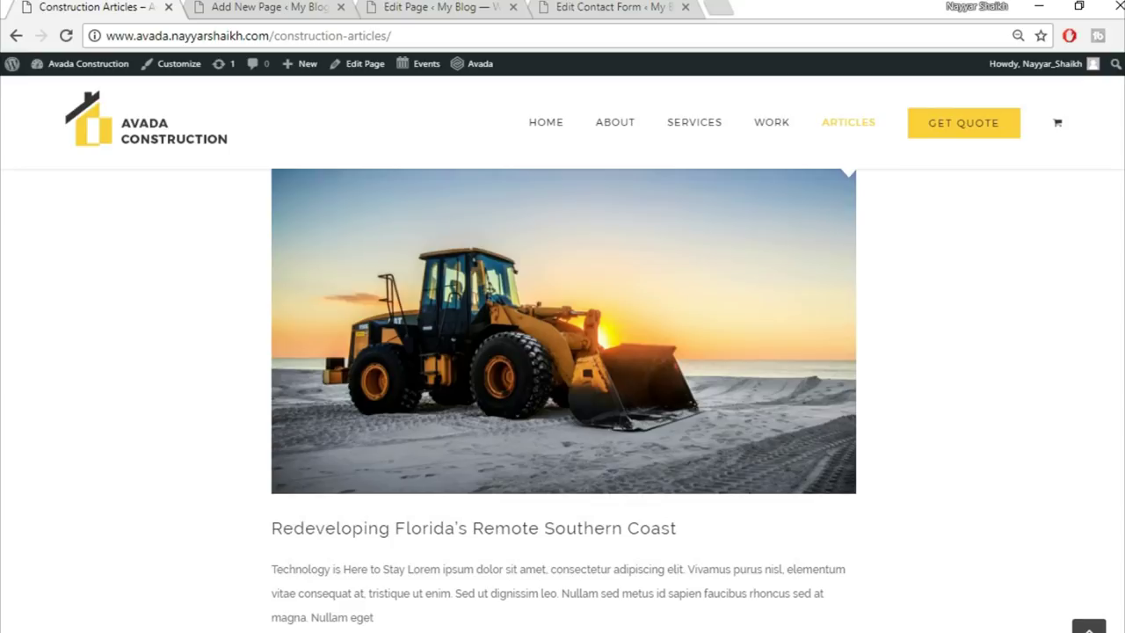
scroll(933, 355, up, 2)
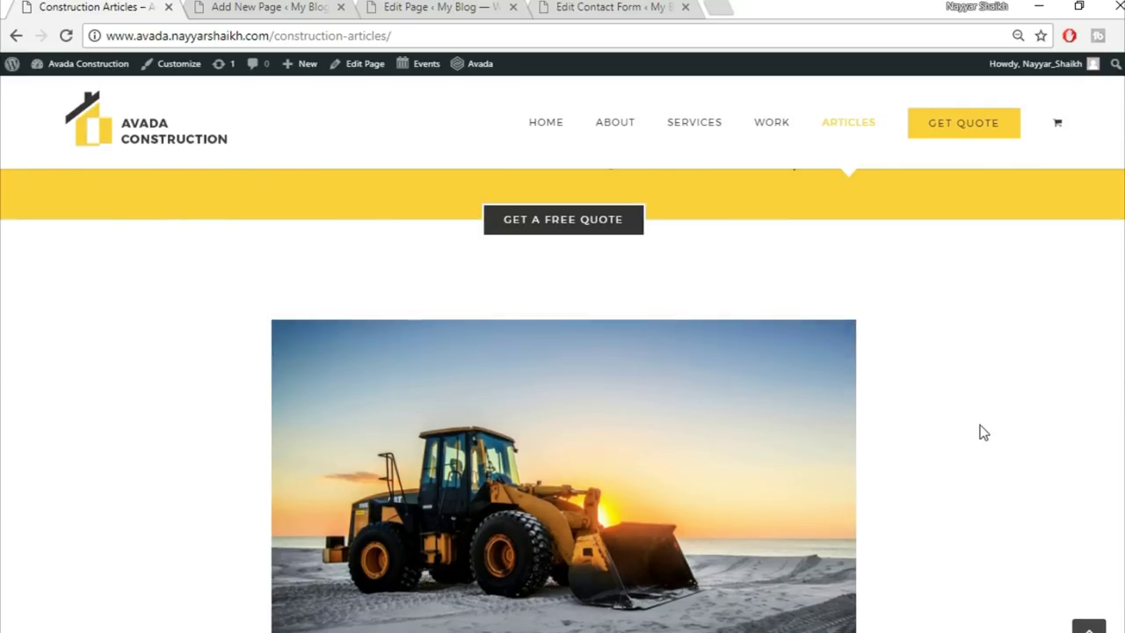
scroll(984, 433, down, 2)
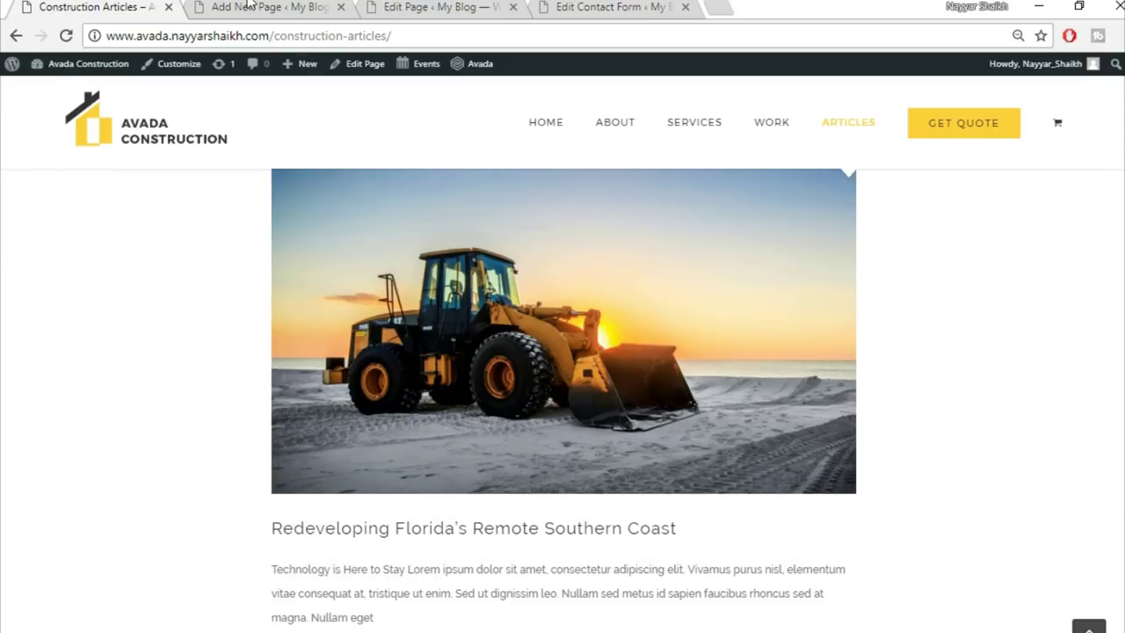
Set the blog column padding to 50 top, 15% right, 0px bottom, 15% left, and save
click(249, 6)
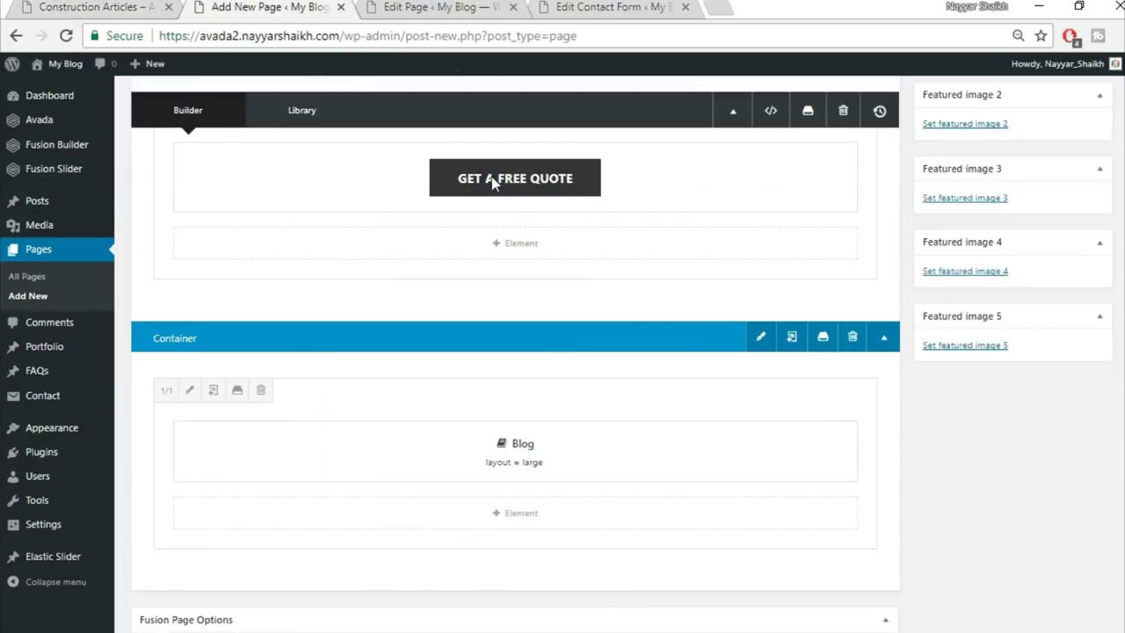
click(190, 391)
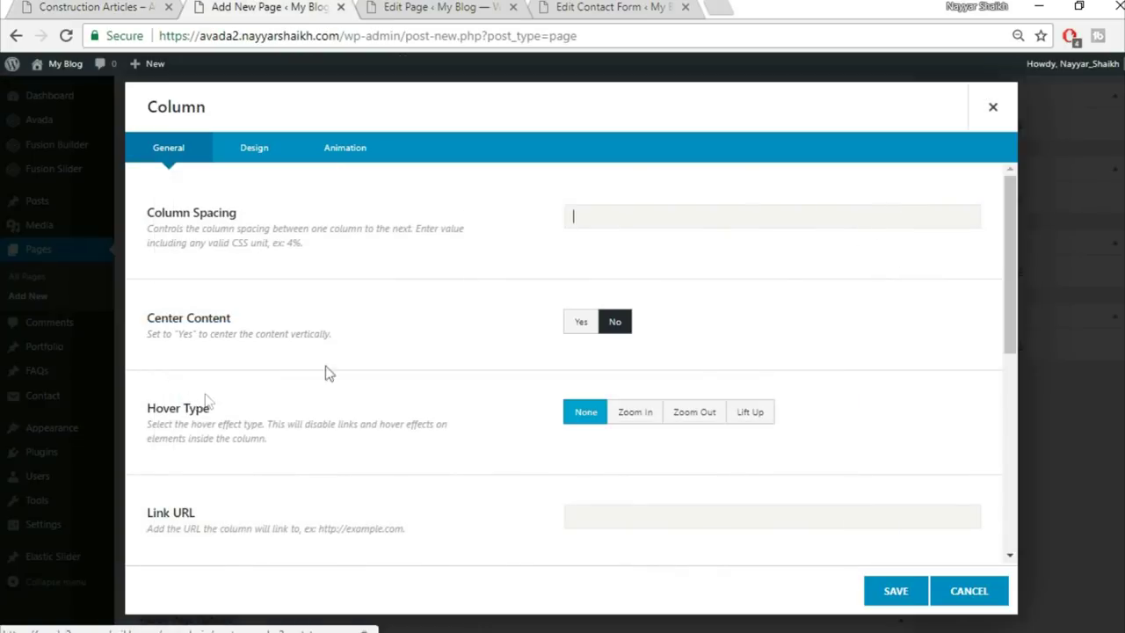
click(257, 150)
scroll(653, 425, down, 2)
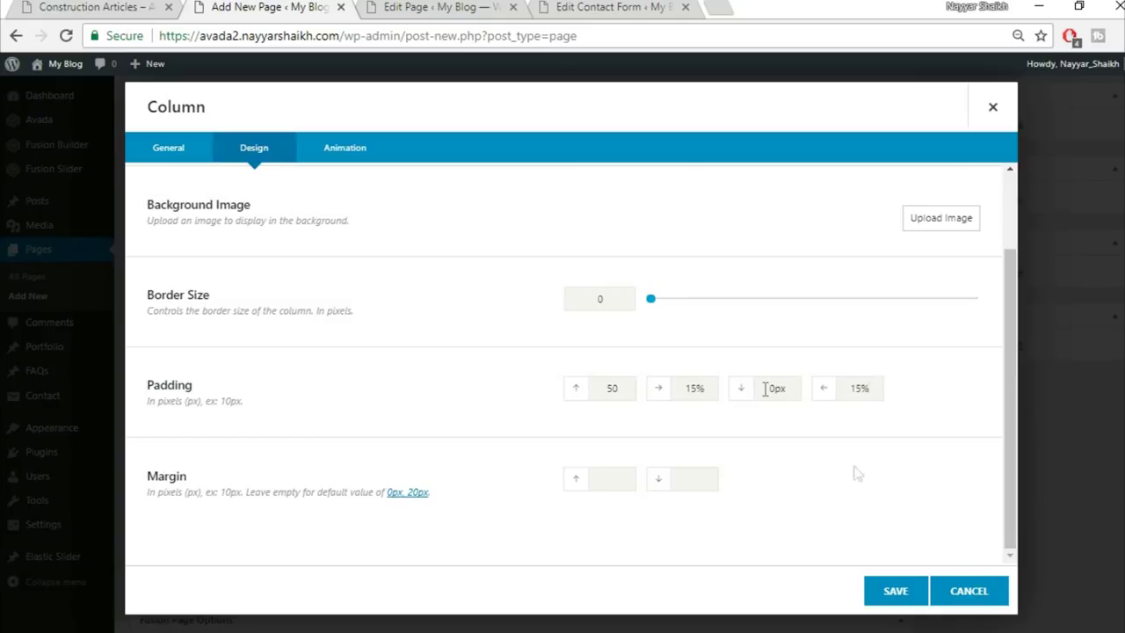
click(914, 594)
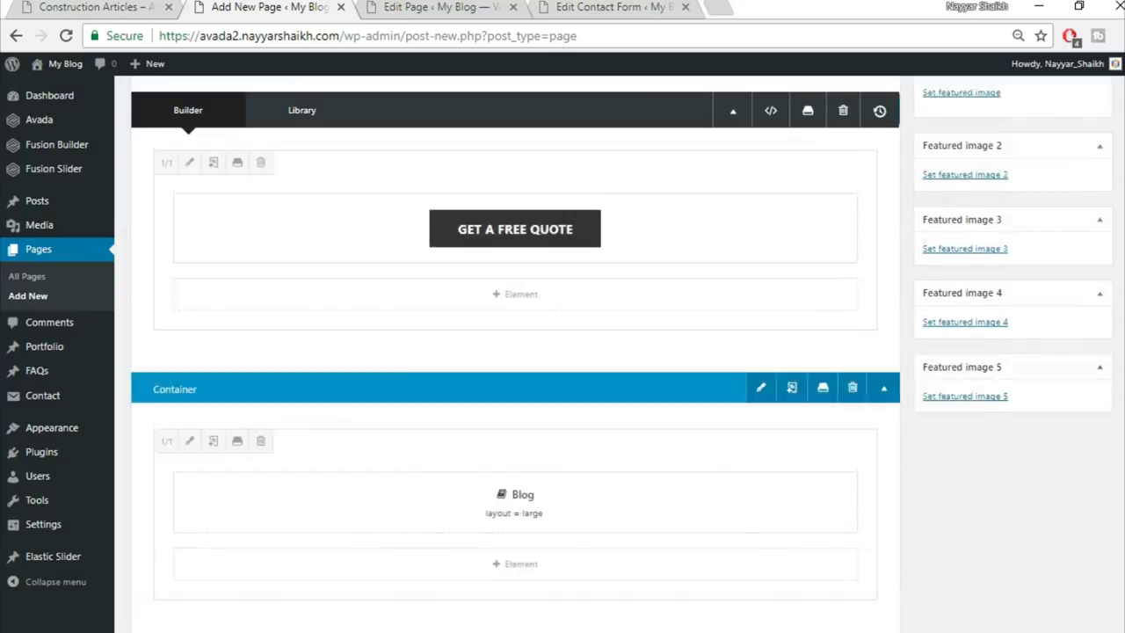
scroll(515, 351, up, 5)
Publish the Articles page and open the live page in a new tab
click(1090, 284)
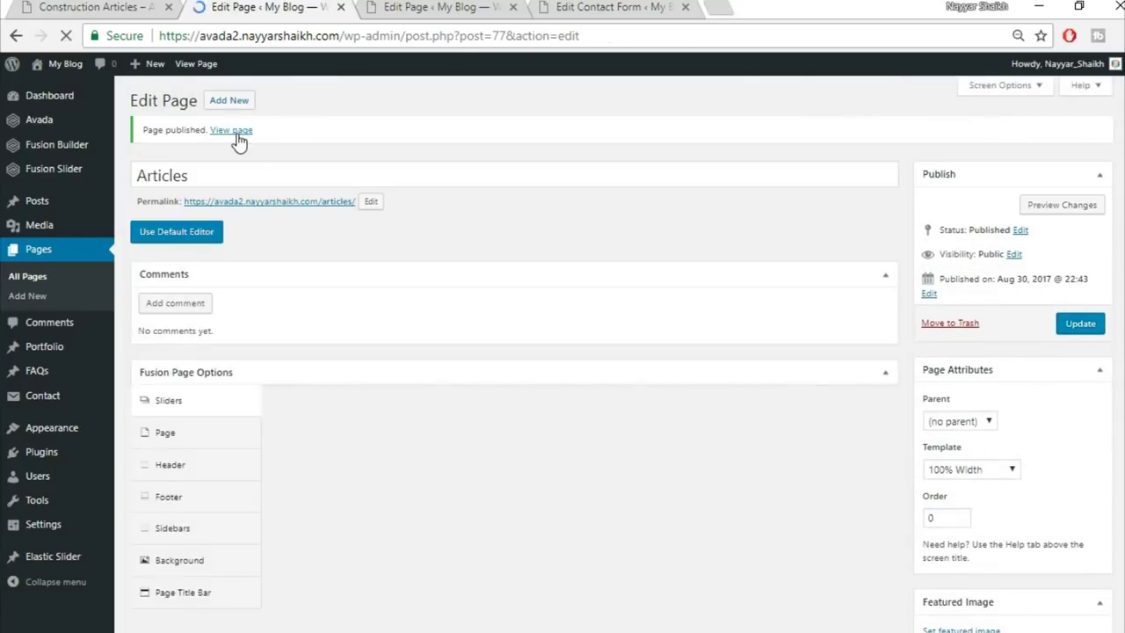
right_click(239, 132)
click(319, 147)
click(429, 7)
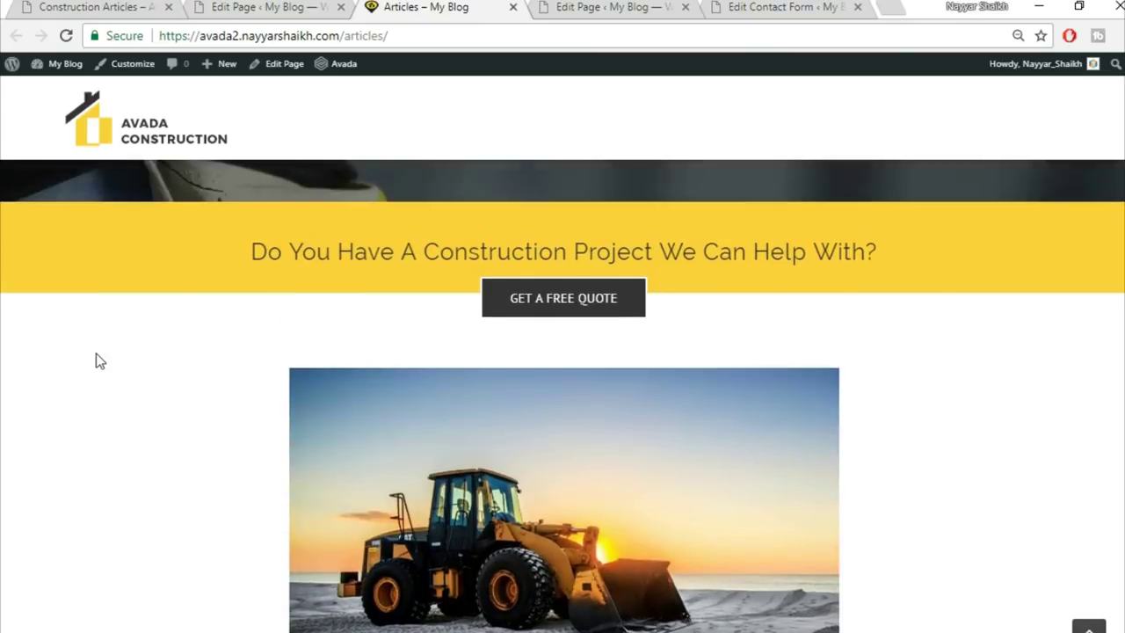
Scroll through the live Articles page, then return to its editor
scroll(99, 360, down, 1)
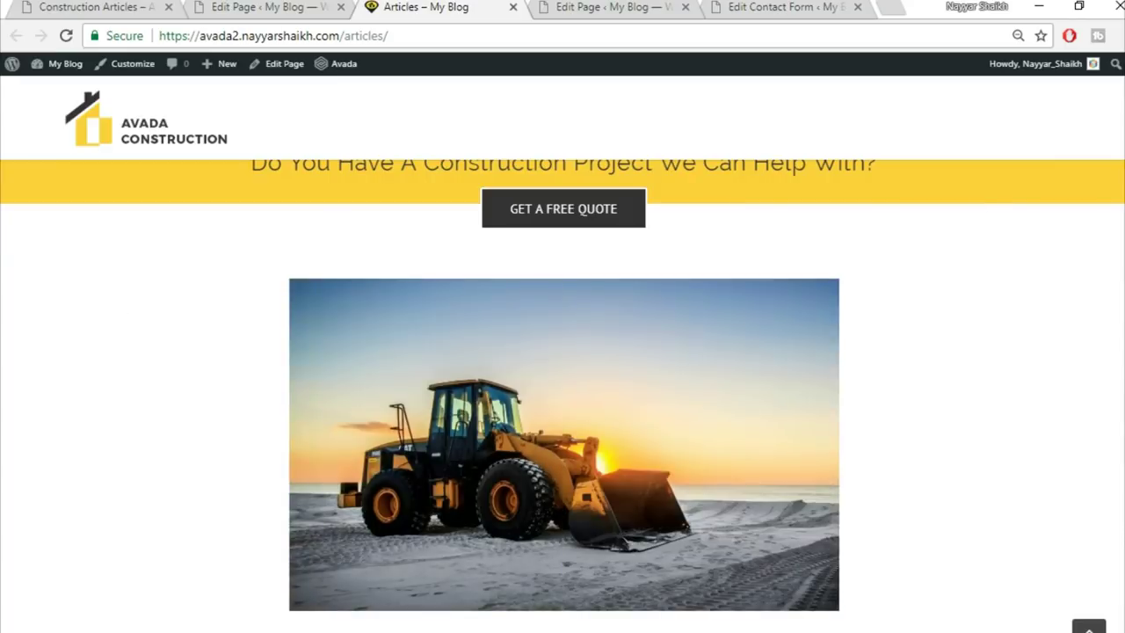
scroll(1013, 440, down, 5)
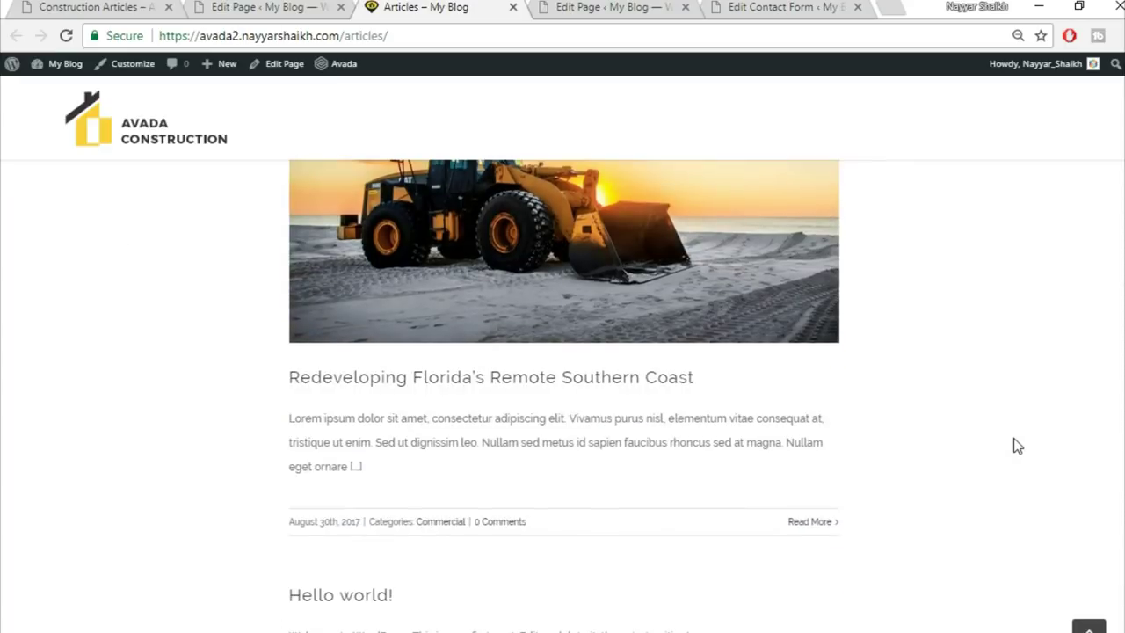
scroll(1013, 445, up, 10)
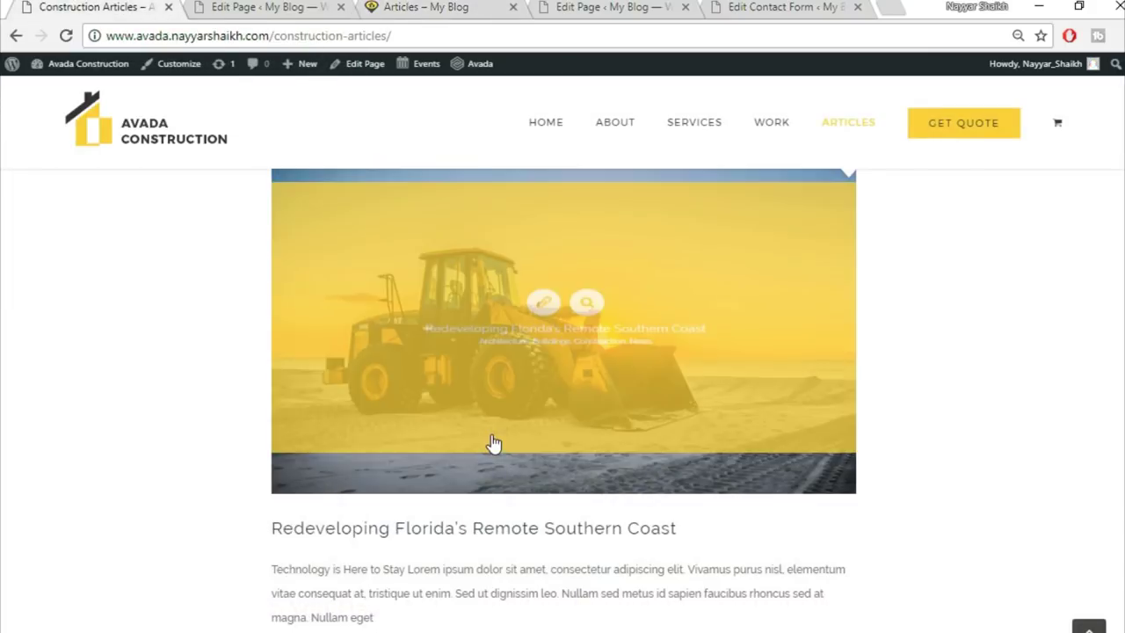
scroll(476, 497, down, 12)
scroll(475, 490, down, 5)
scroll(475, 491, up, 10)
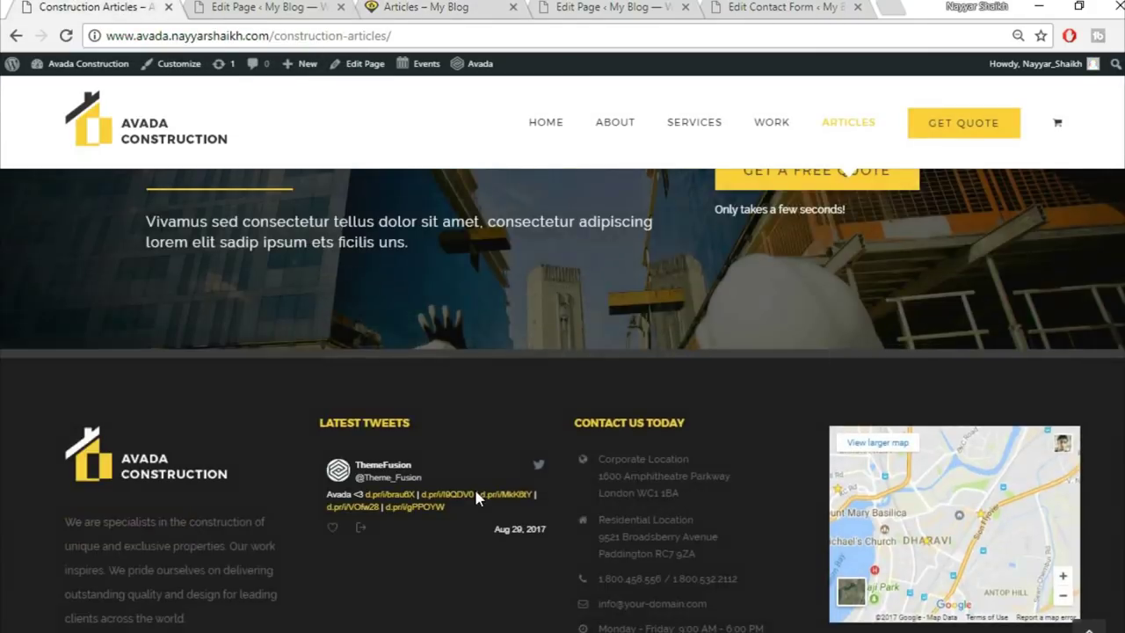
scroll(476, 491, up, 5)
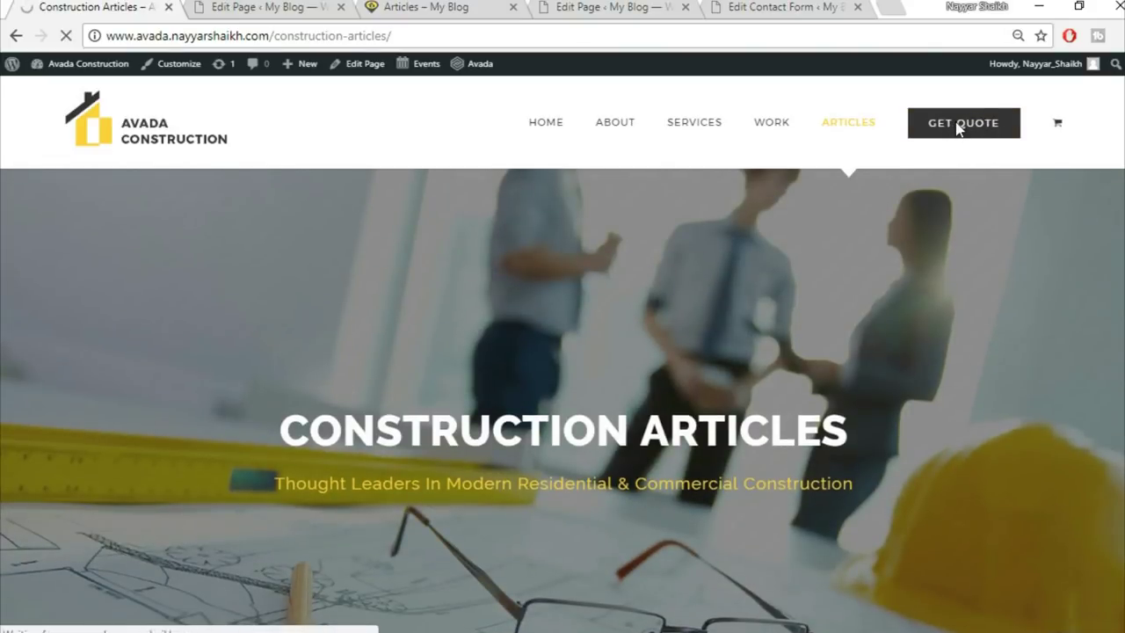
click(246, 7)
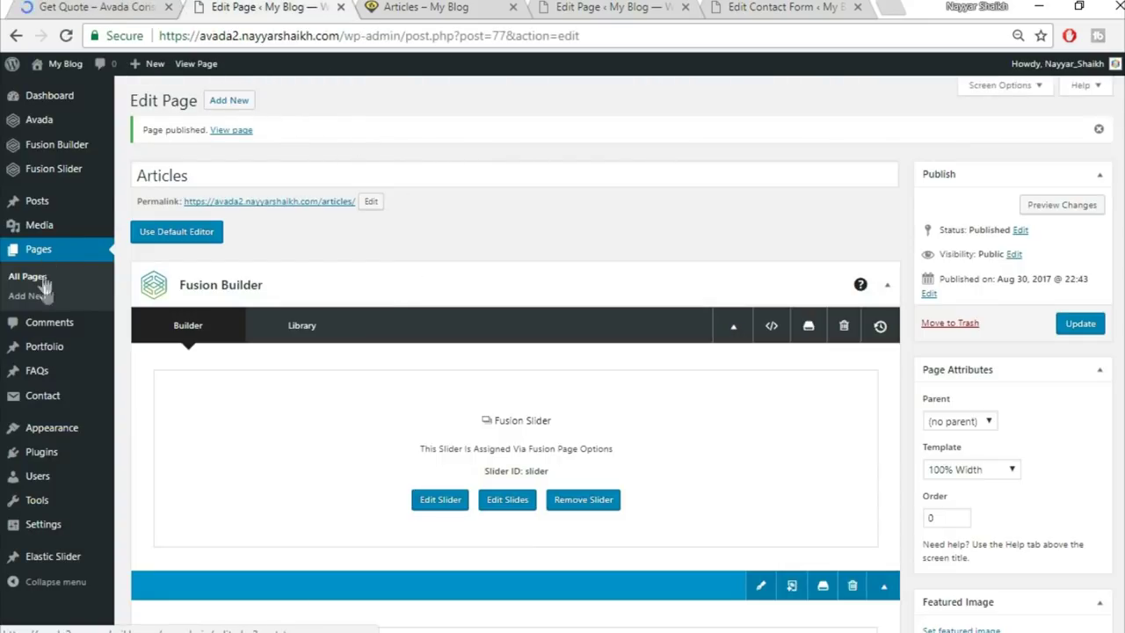
Start a new Get Quote page using the 100% Width template
click(236, 104)
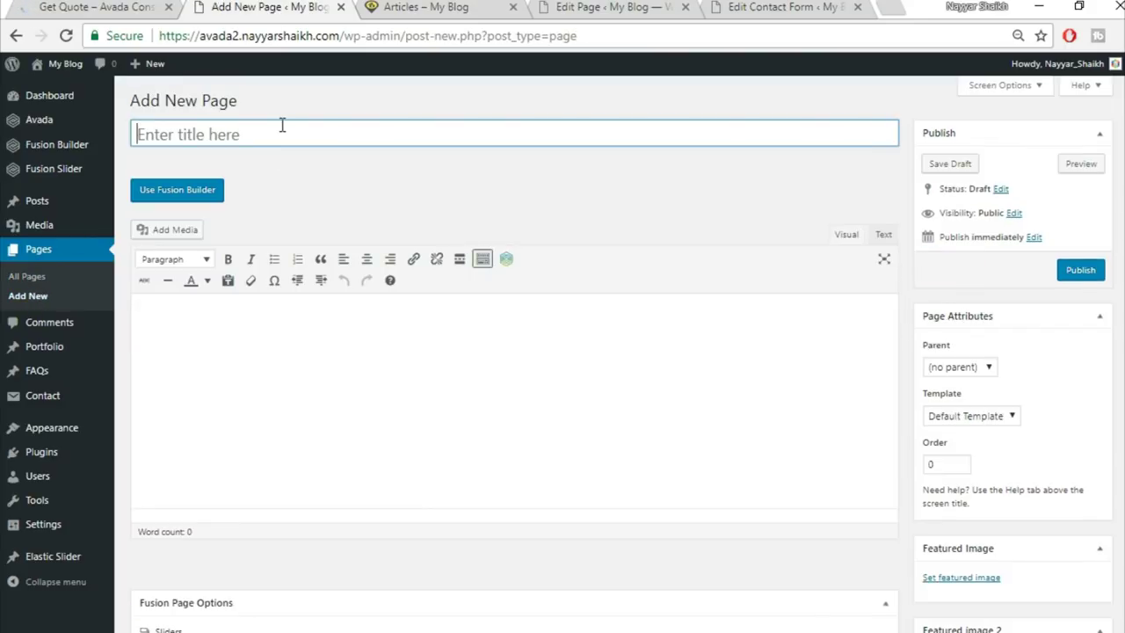
text(Get Quote)
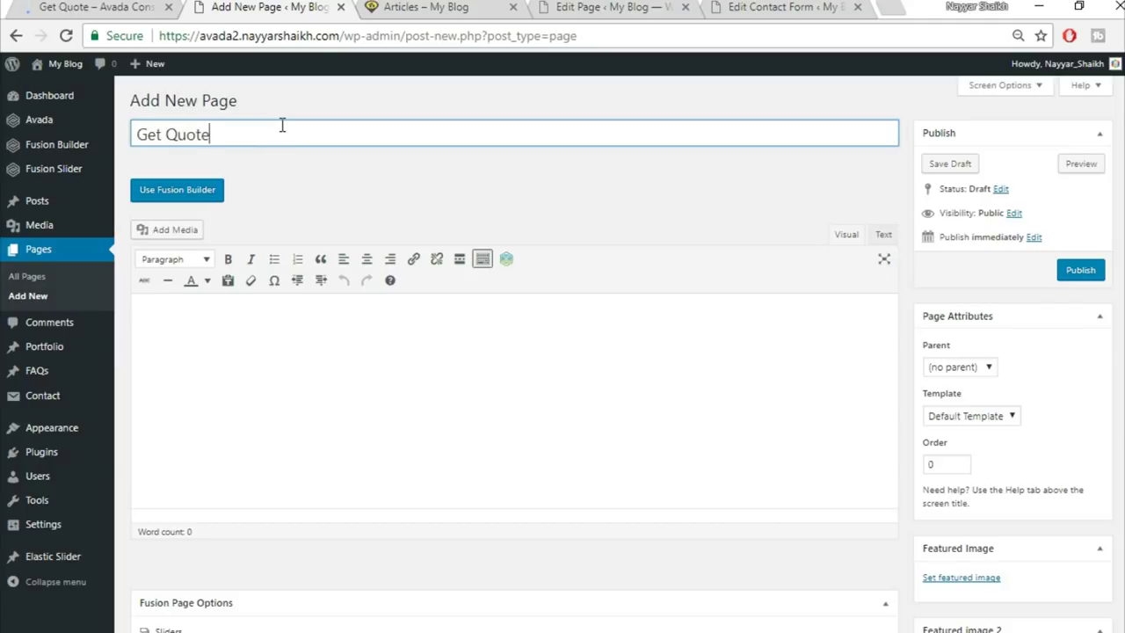
click(969, 418)
click(963, 447)
Assign the Fusion Slider named Slider to the page
scroll(653, 209, down, 5)
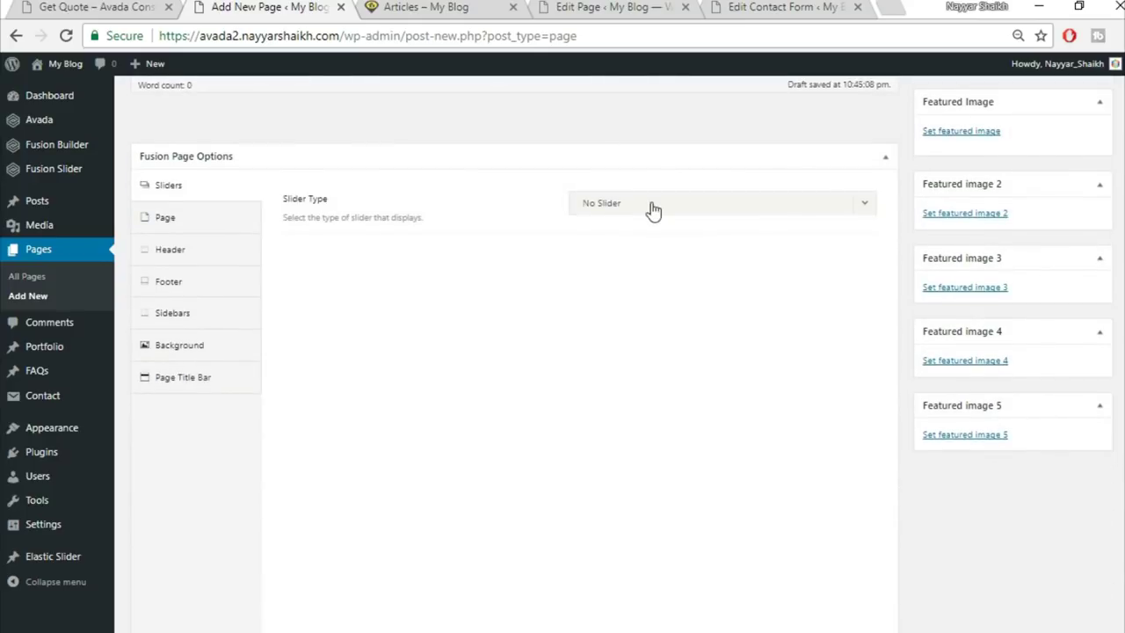
click(653, 210)
click(659, 283)
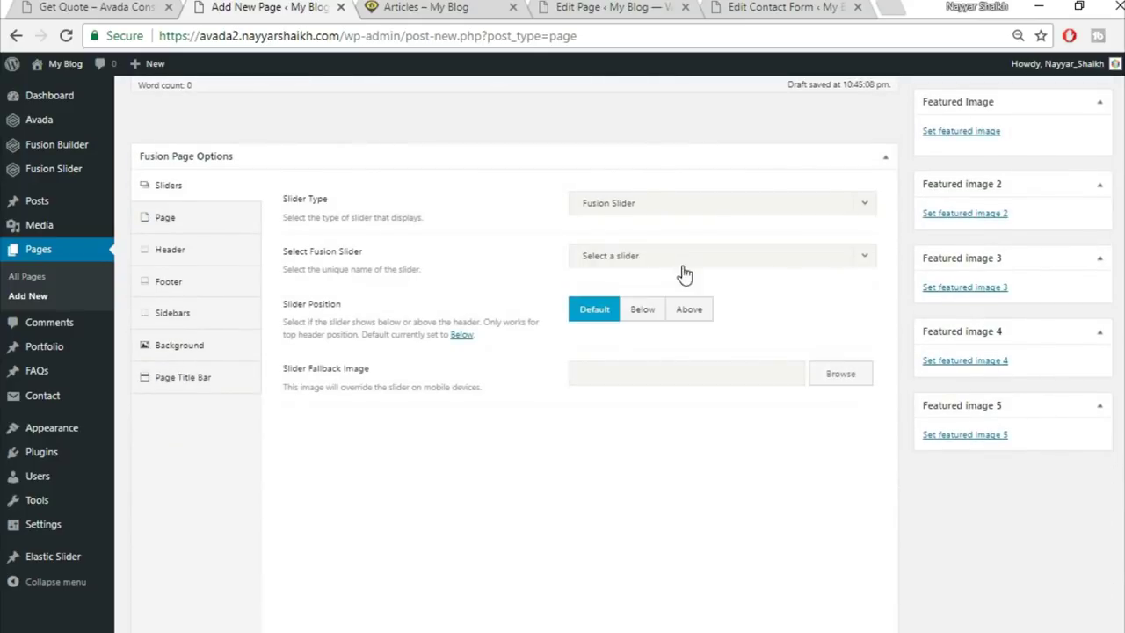
click(685, 264)
click(646, 305)
Adjust the page content top padding, hide the page title bar, and switch to Fusion Builder
click(226, 219)
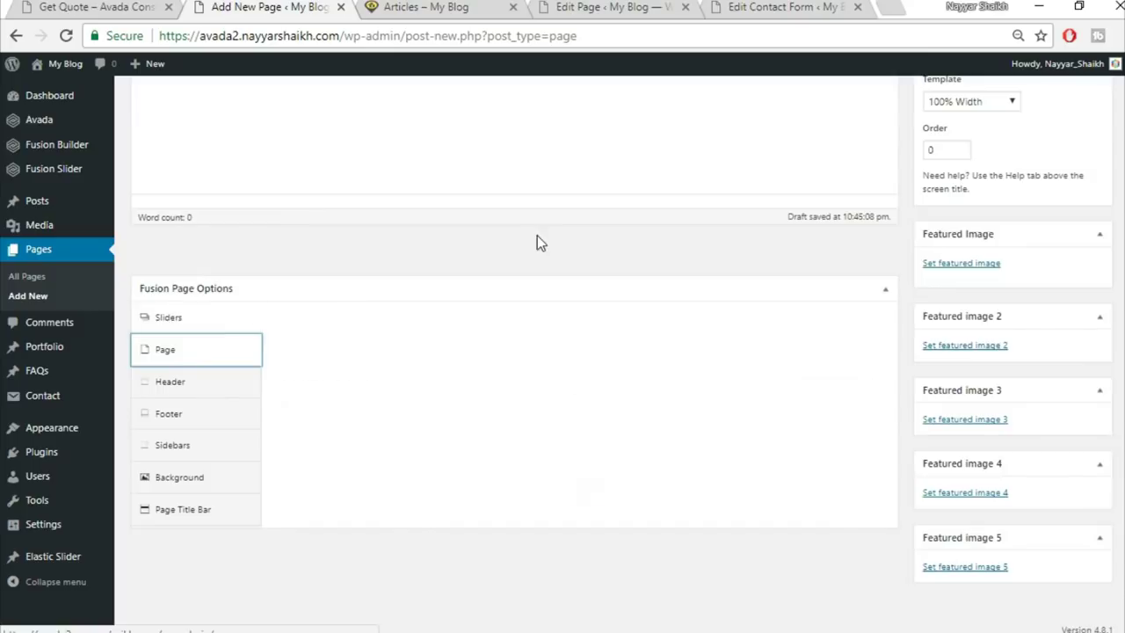
click(600, 347)
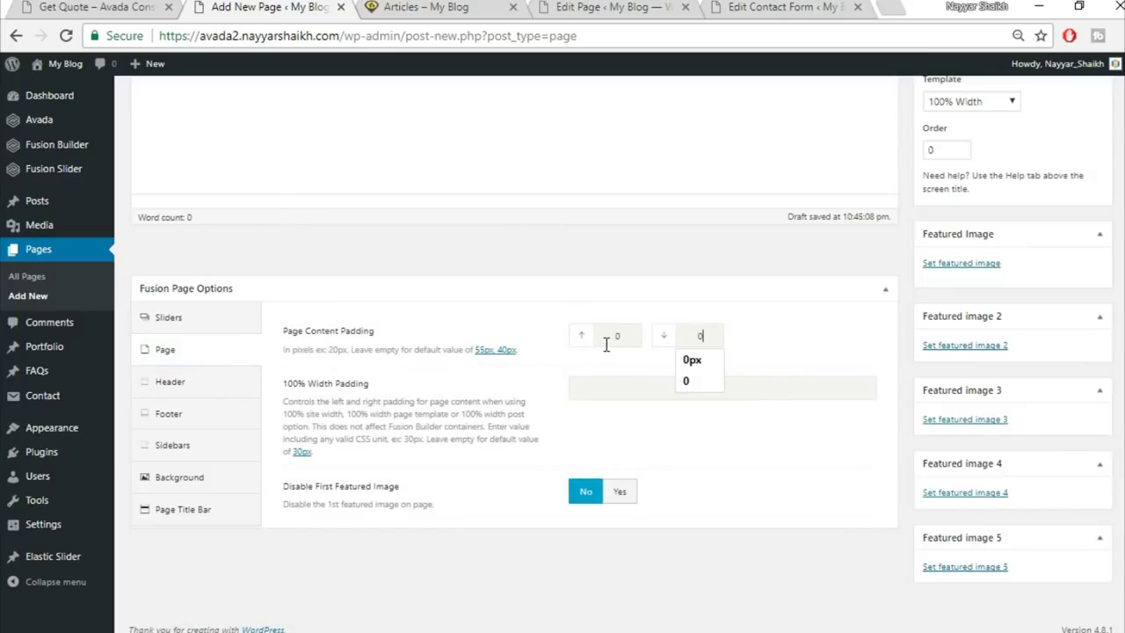
click(236, 508)
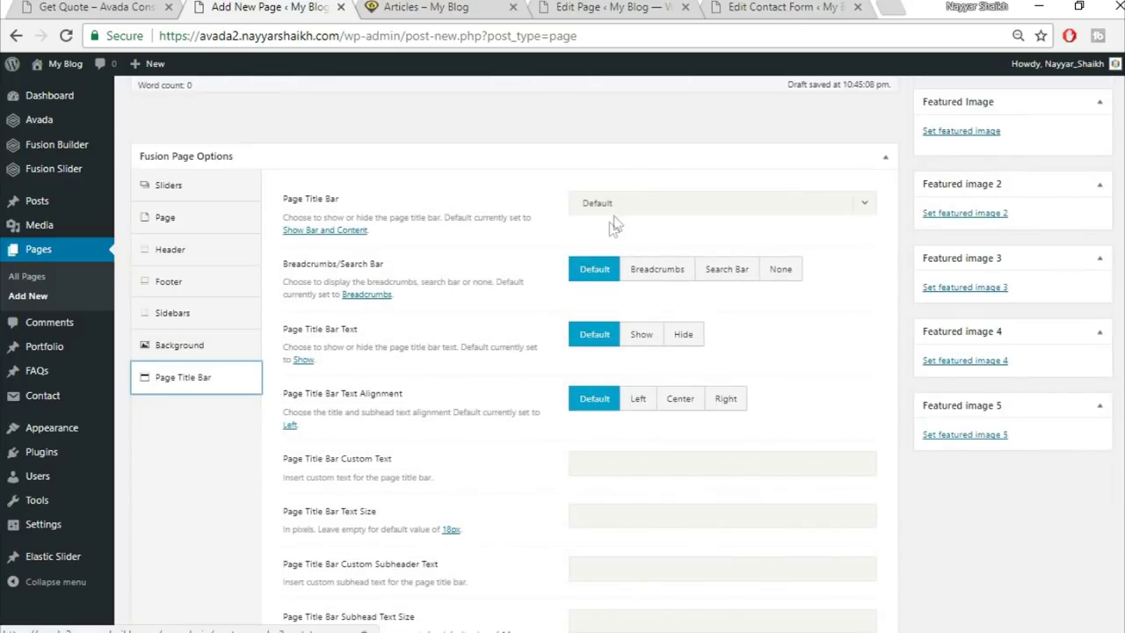
click(620, 211)
click(624, 308)
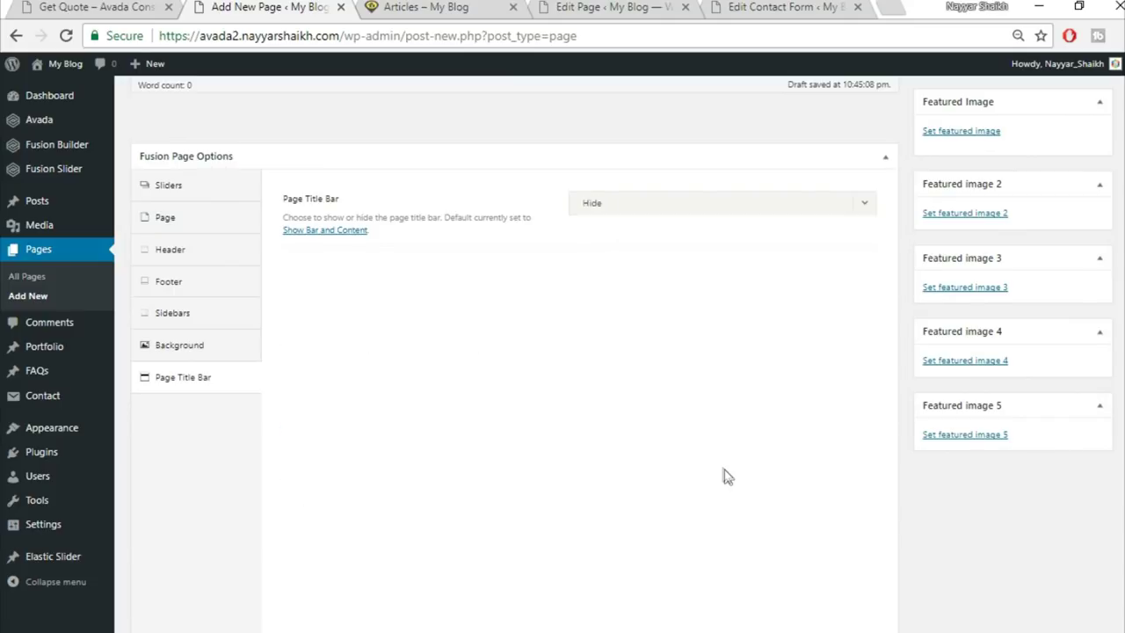
scroll(725, 471, up, 3)
click(176, 190)
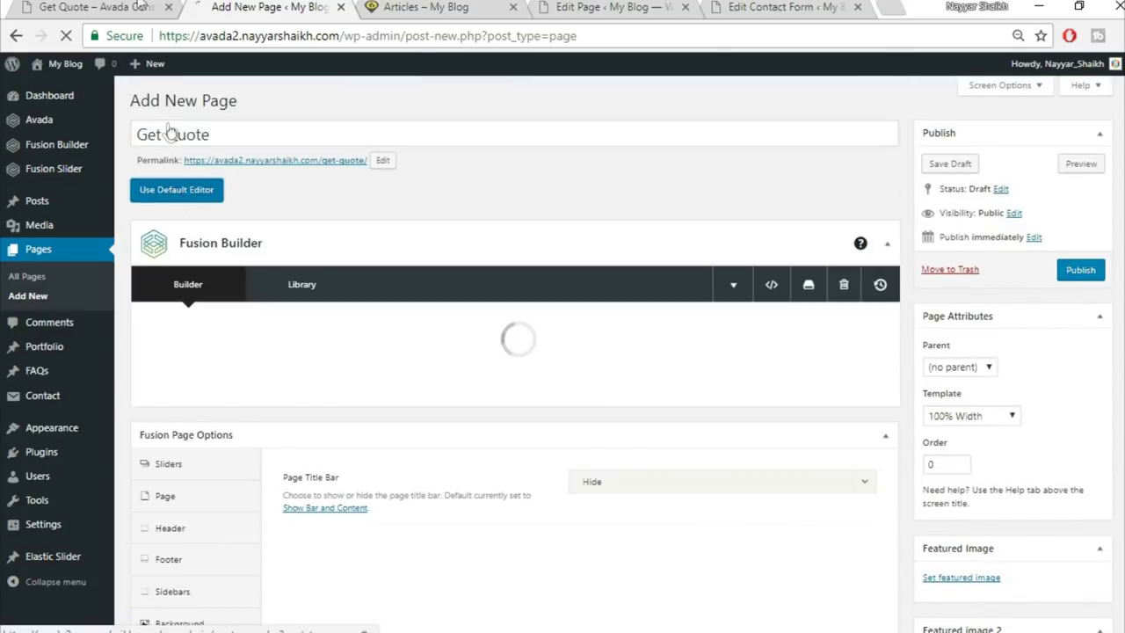
View the live Get Quote page on the demo site
click(123, 5)
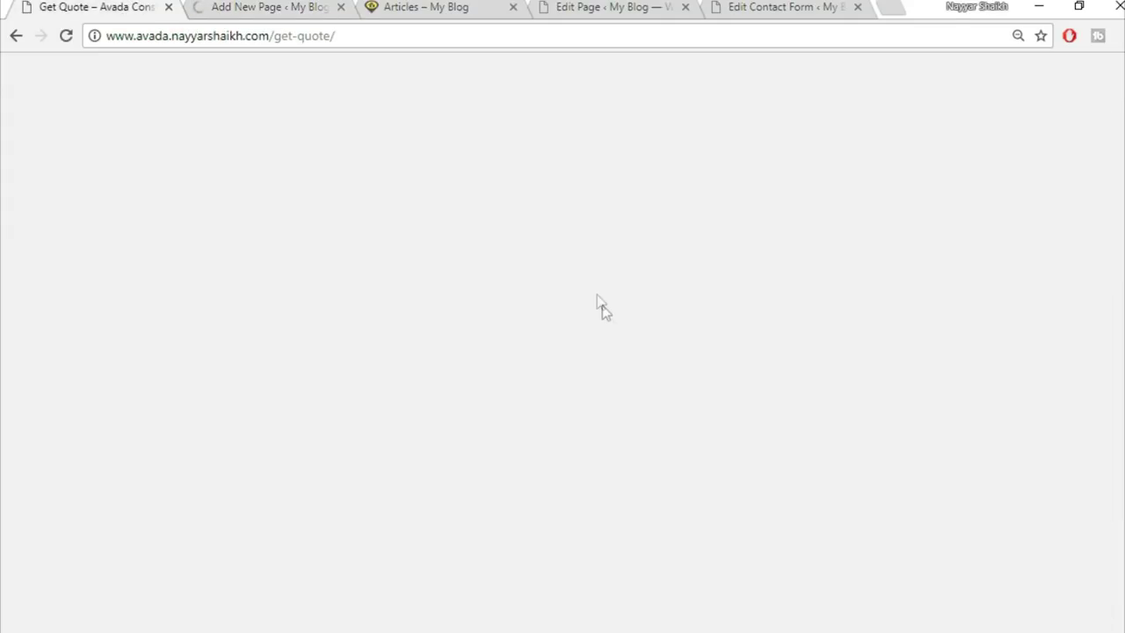
scroll(621, 420, down, 5)
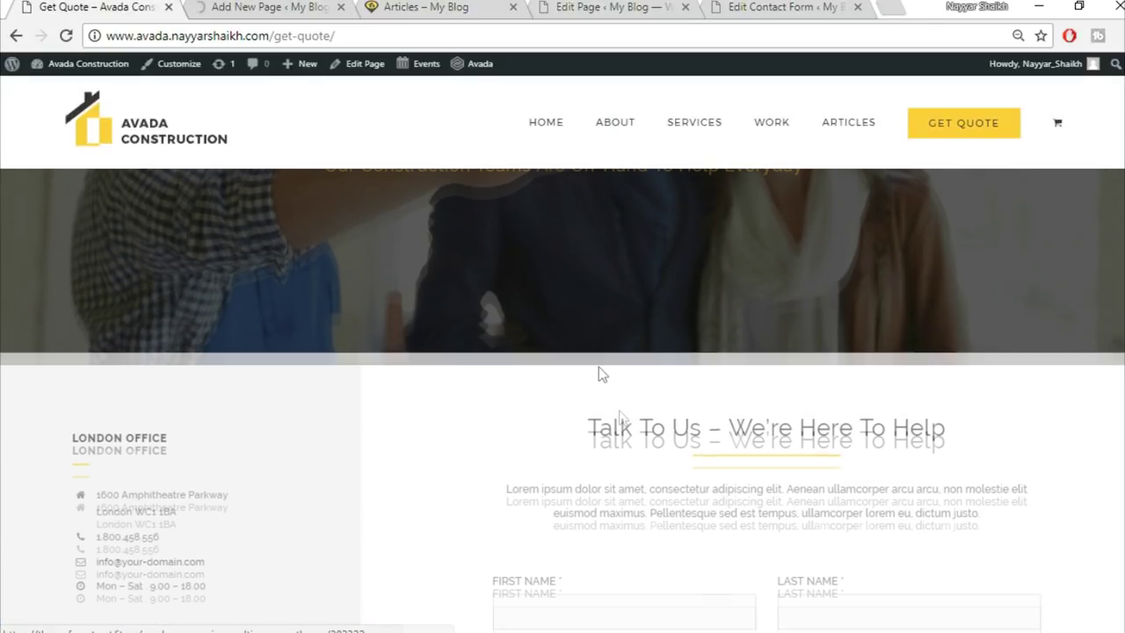
scroll(599, 371, up, 3)
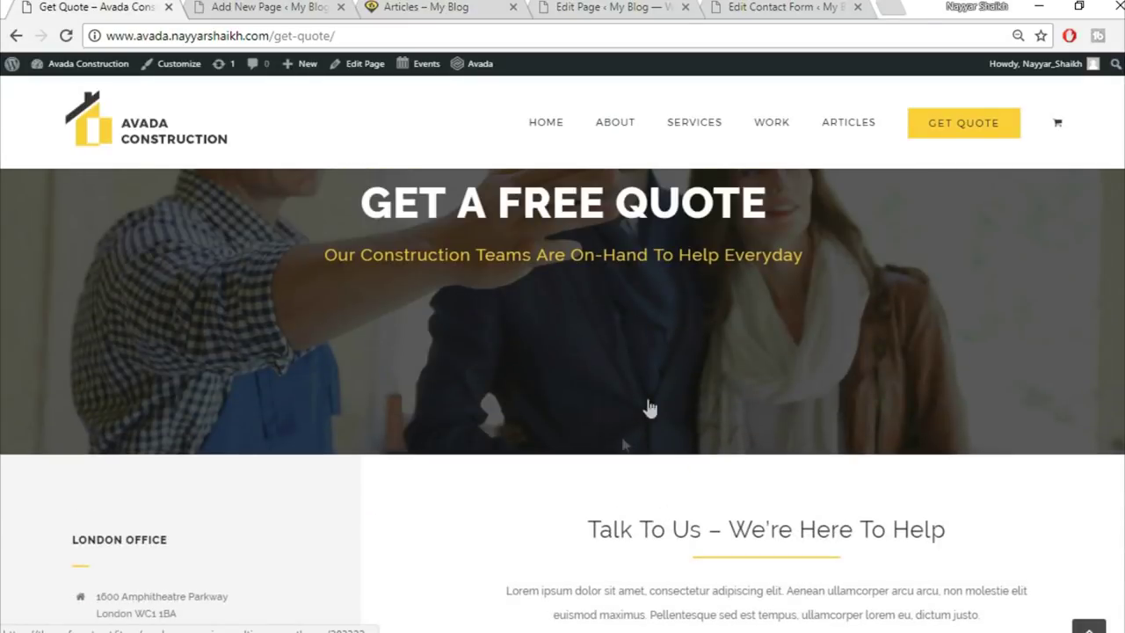
Scroll through the demo Get Quote layout, then return to the empty Get Quote draft
scroll(914, 444, down, 3)
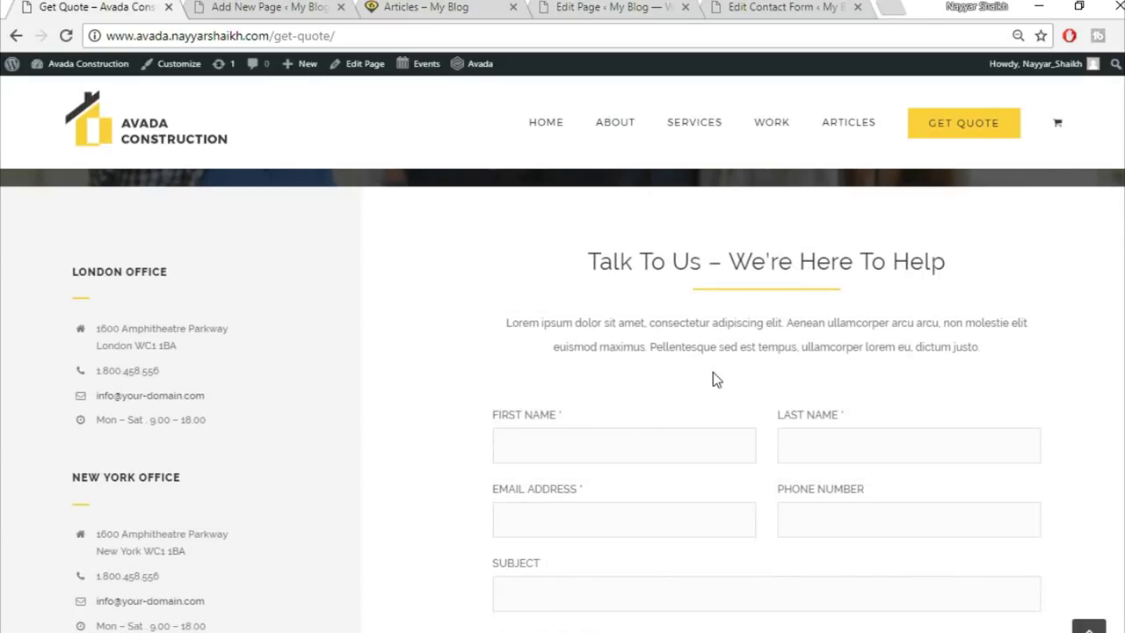
scroll(713, 379, up, 1)
scroll(637, 525, down, 2)
scroll(640, 528, up, 1)
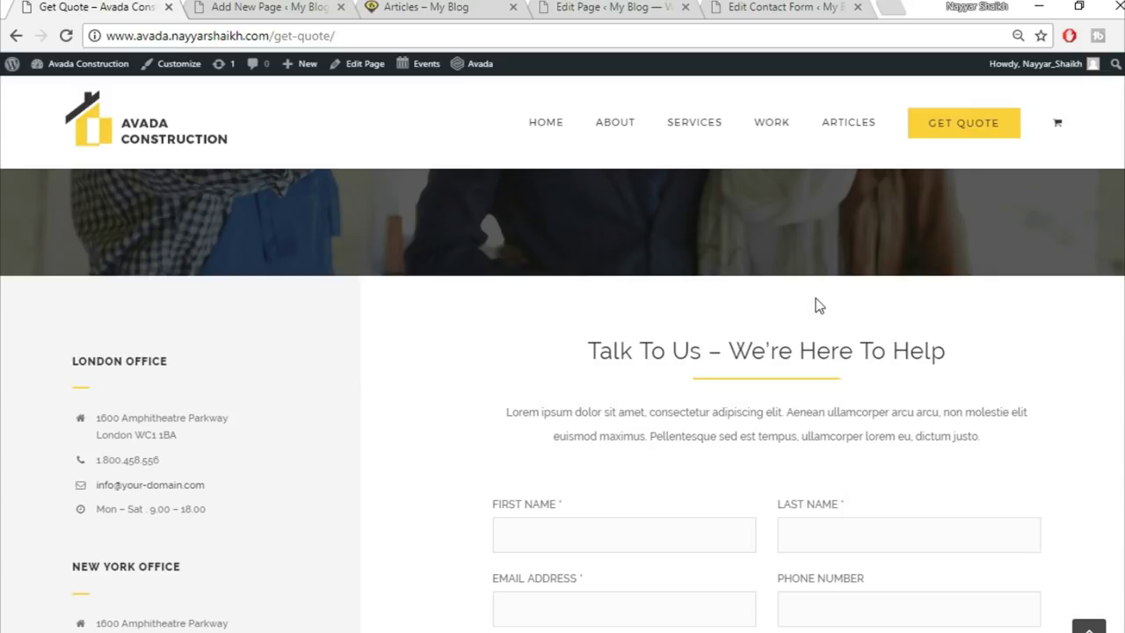
click(331, 6)
scroll(568, 313, down, 3)
scroll(598, 390, up, 2)
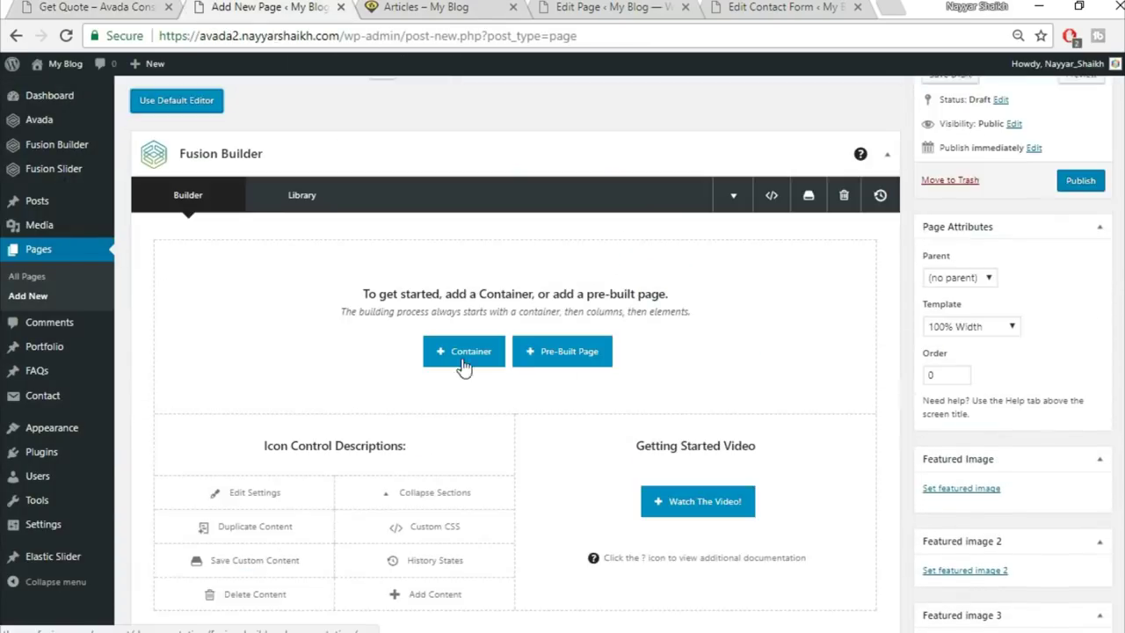
Add a 1/3 + 2/3 container and copy the LONDON OFFICE heading from the live page
click(463, 357)
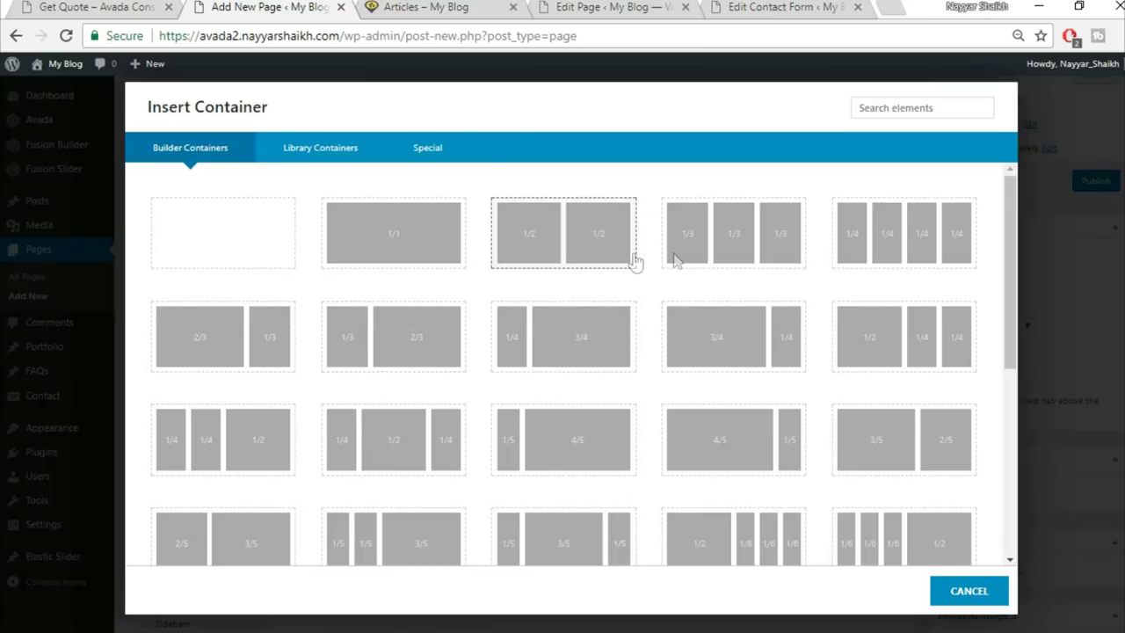
click(439, 353)
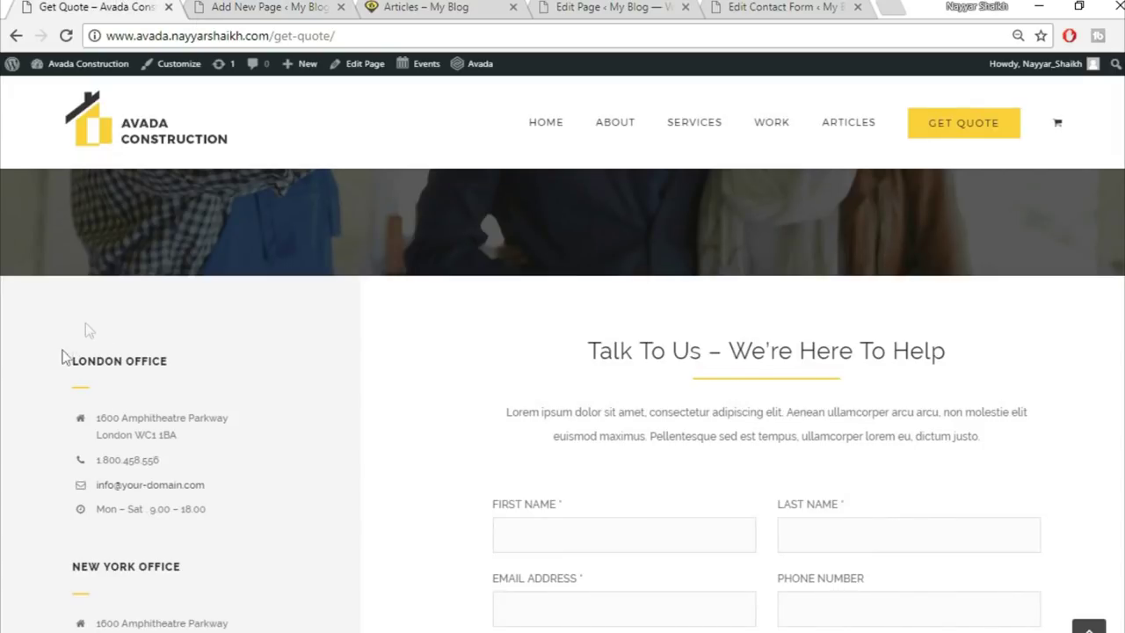
drag(72, 360, 228, 369)
key(ctrl+c)
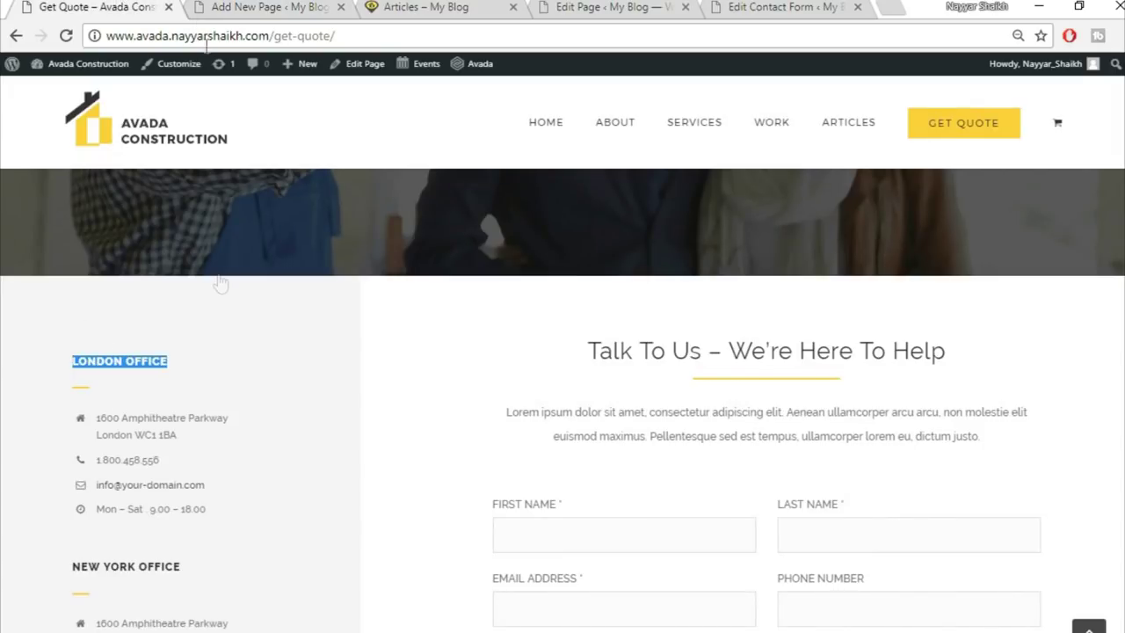
click(264, 7)
Add a Text Block to the 1/3 column containing the LONDON OFFICE heading
click(280, 367)
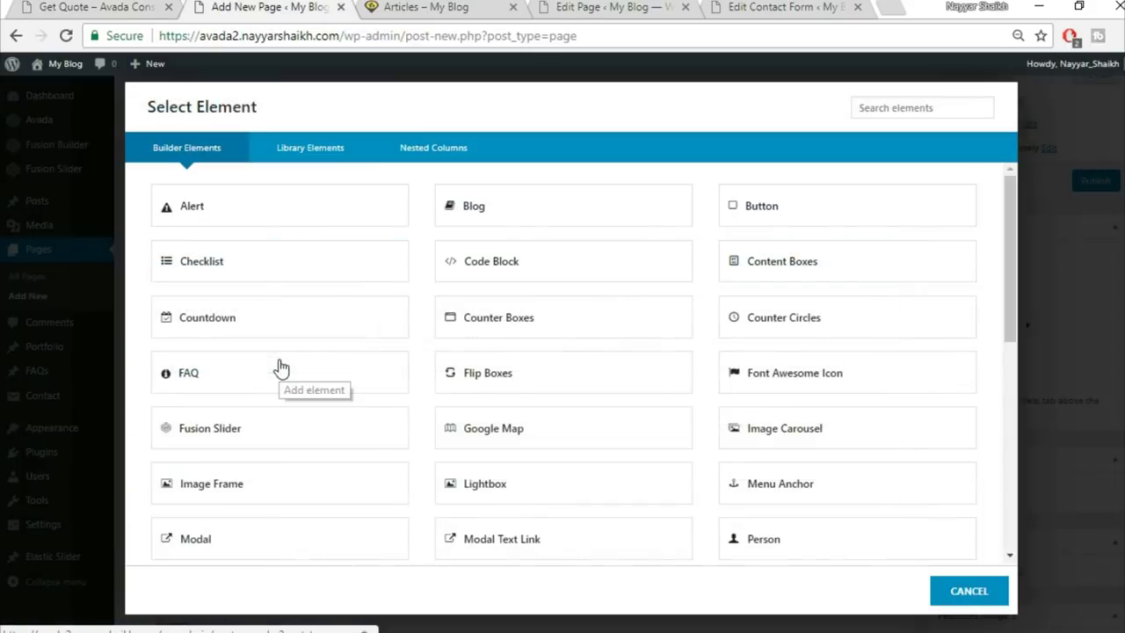
click(893, 111)
text(tex)
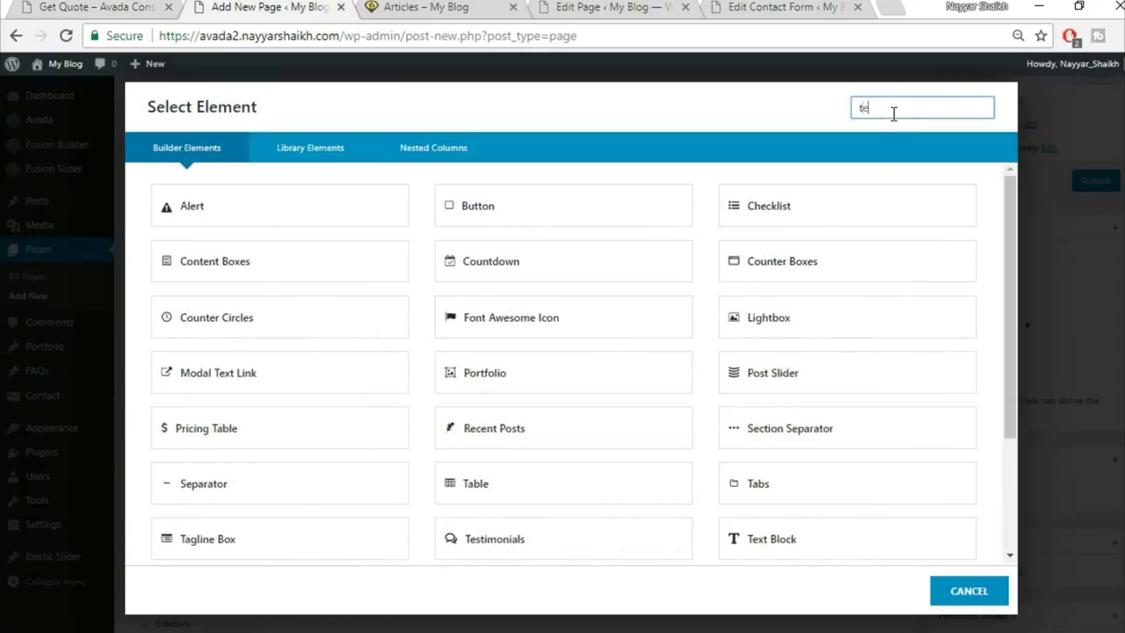
click(526, 196)
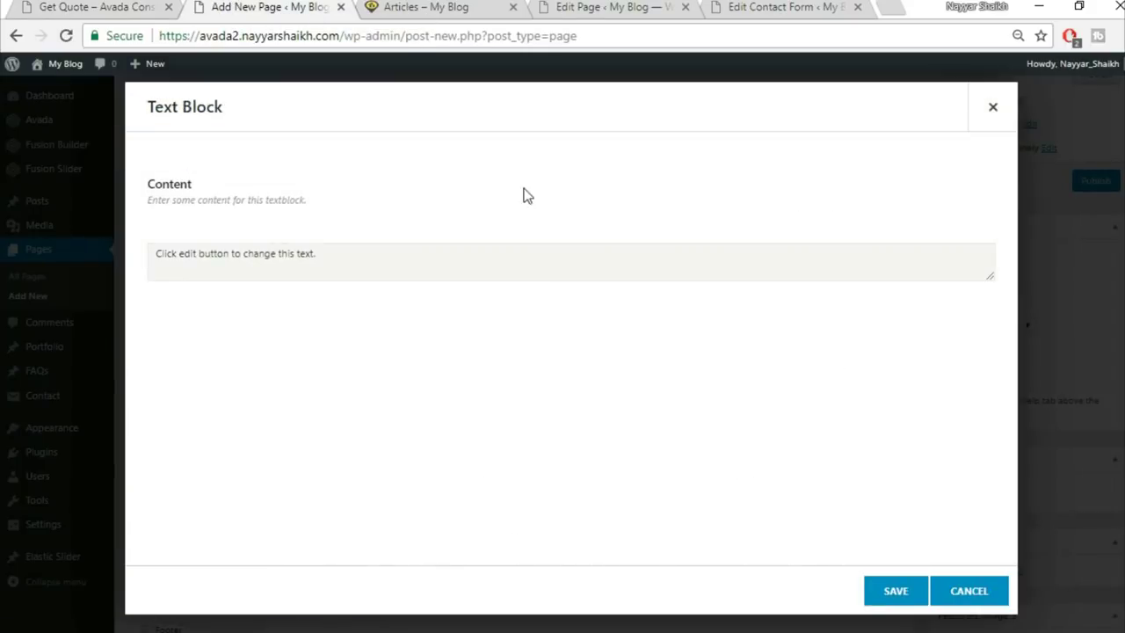
key(ctrl+a)
key(Delete)
key(ctrl+v)
click(895, 591)
Recheck the live Get Quote page and start adding an element below LONDON OFFICE
click(132, 7)
click(54, 401)
click(208, 7)
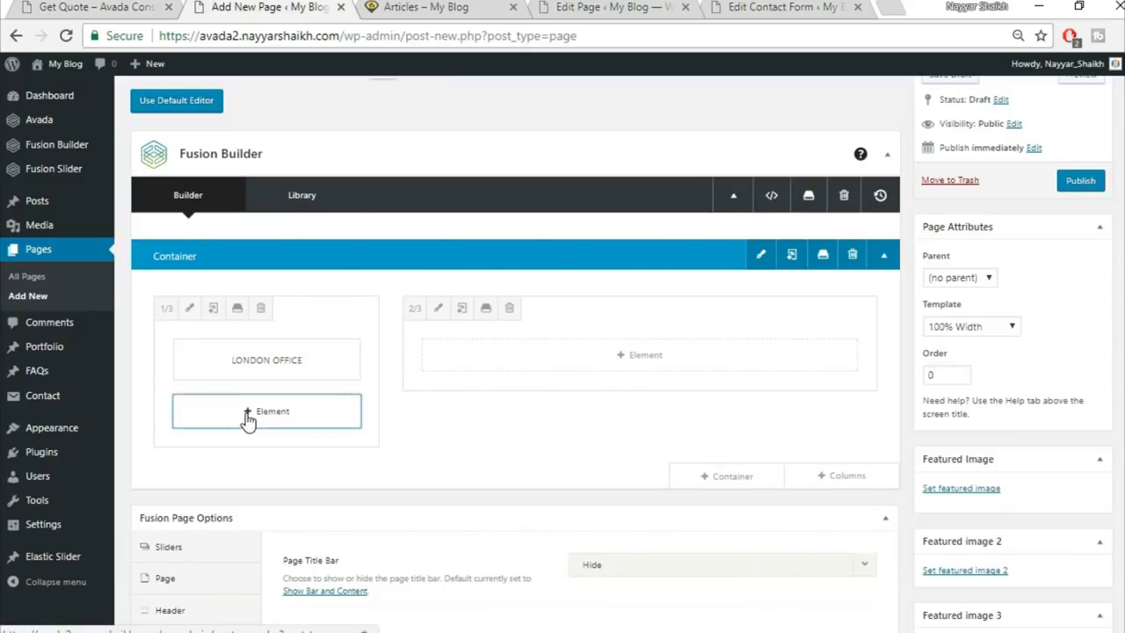
click(248, 415)
Add a Single Border Solid separator coloured #fed03c
click(896, 109)
text(sepa)
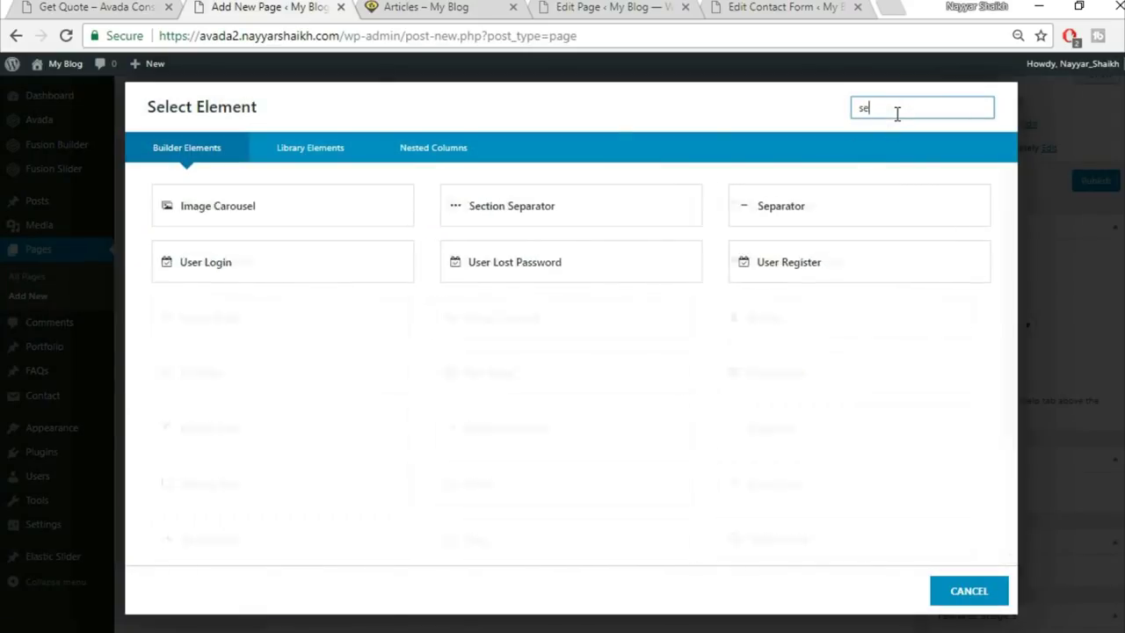
click(647, 213)
click(648, 222)
click(648, 263)
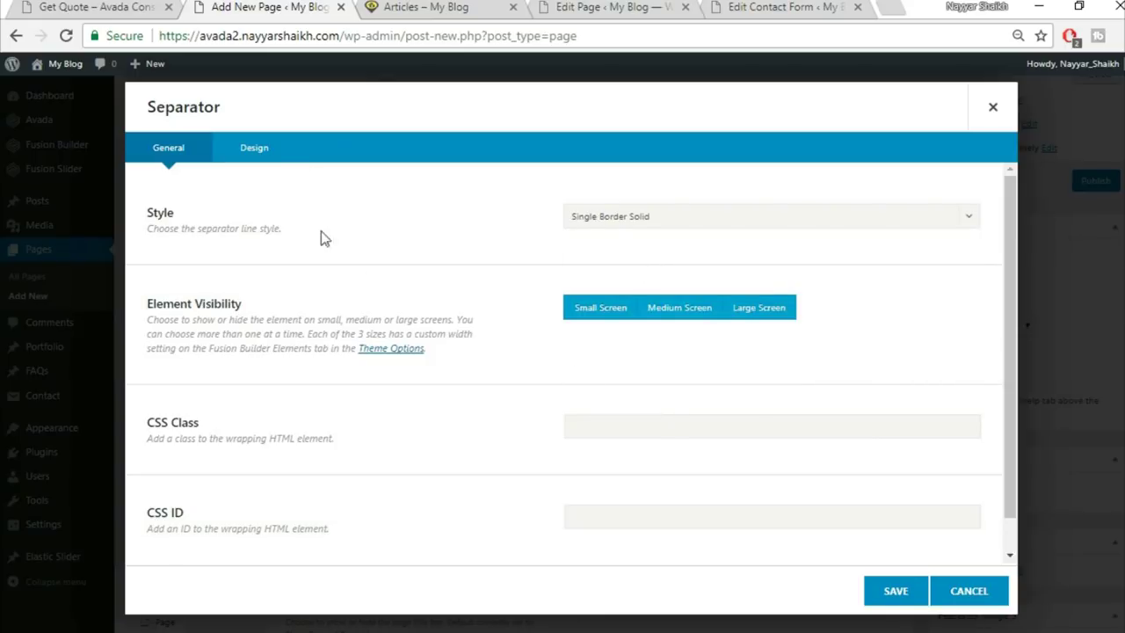
click(271, 147)
click(648, 219)
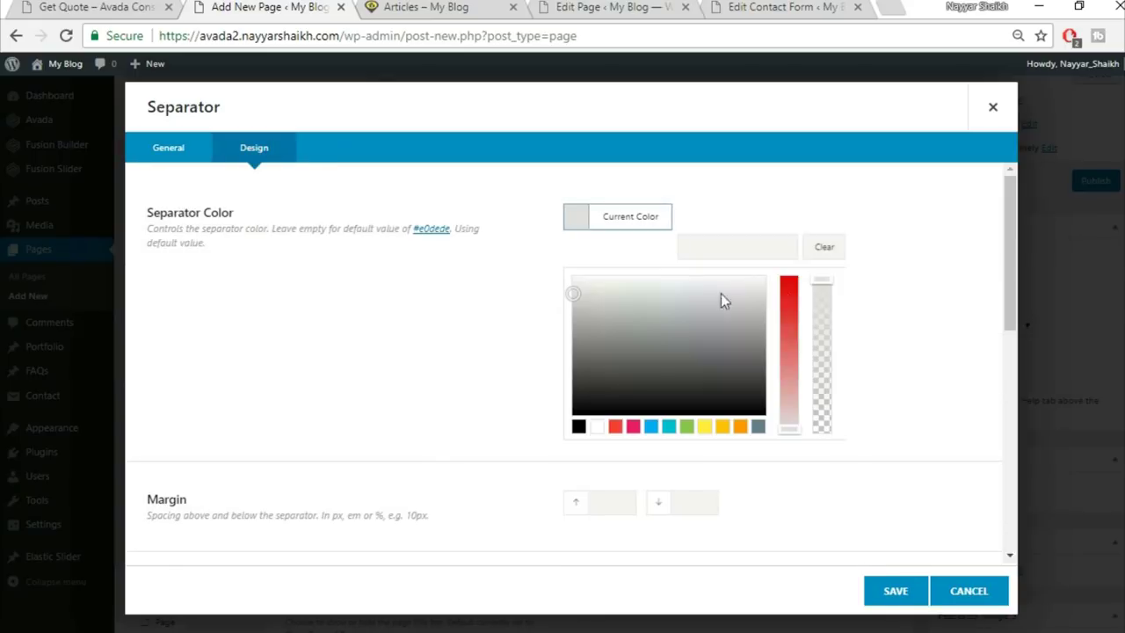
text(fed03c)
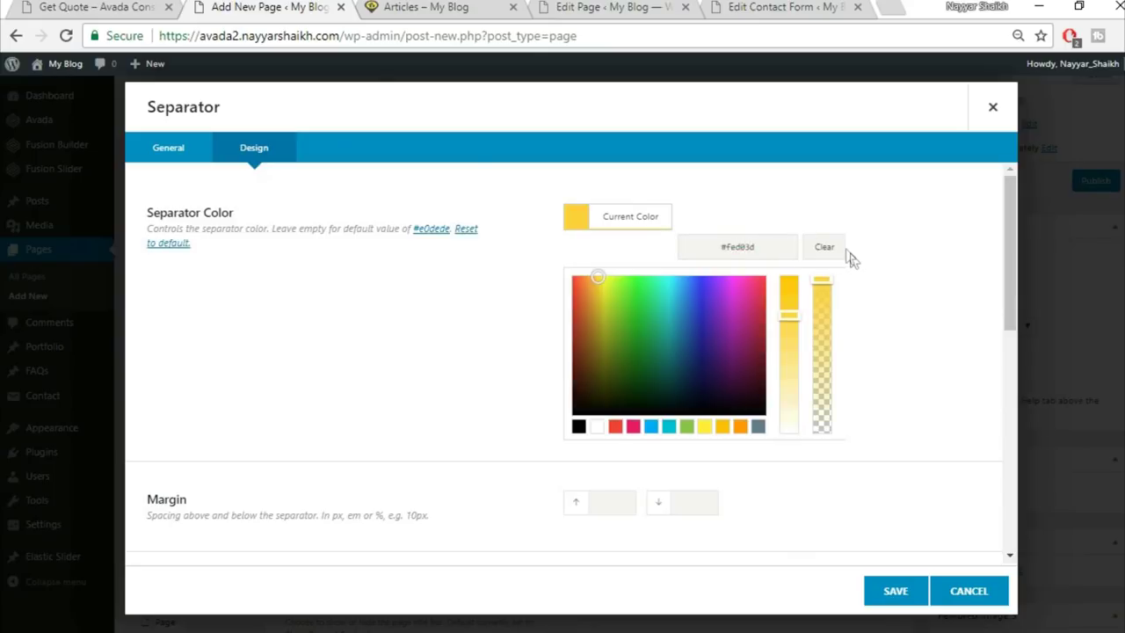
Give the separator a 20 bottom margin and border size 2
scroll(912, 294, down, 1)
scroll(689, 265, down, 2)
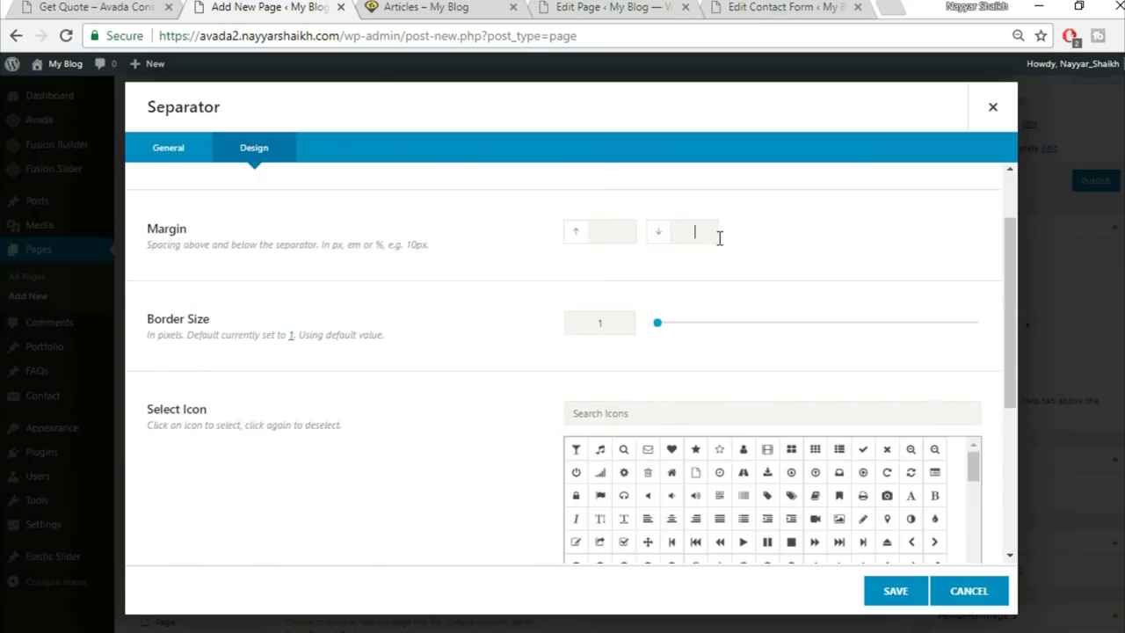
text(20)
text(21)
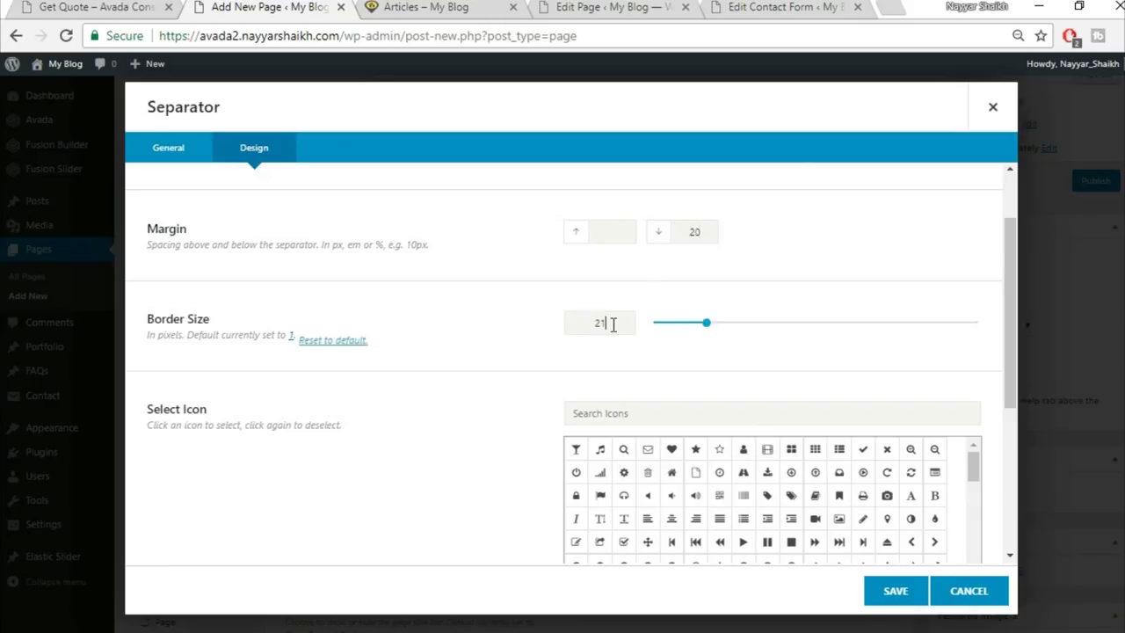
key(BackSpace)
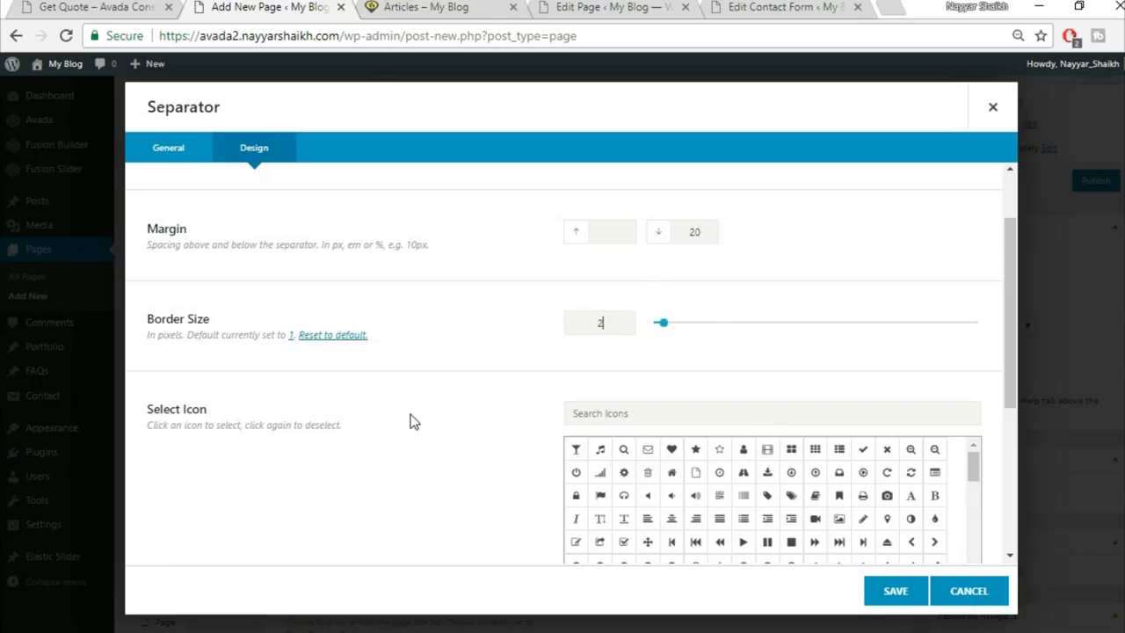
scroll(411, 423, down, 4)
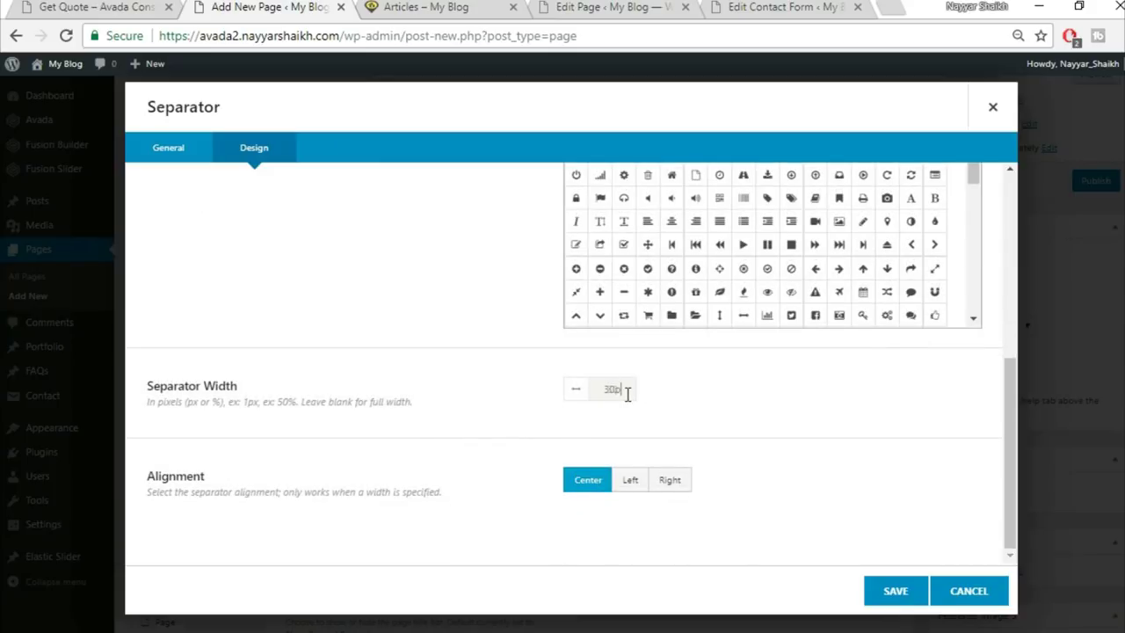
Make the separator 30px wide and left-aligned, then save it
click(143, 5)
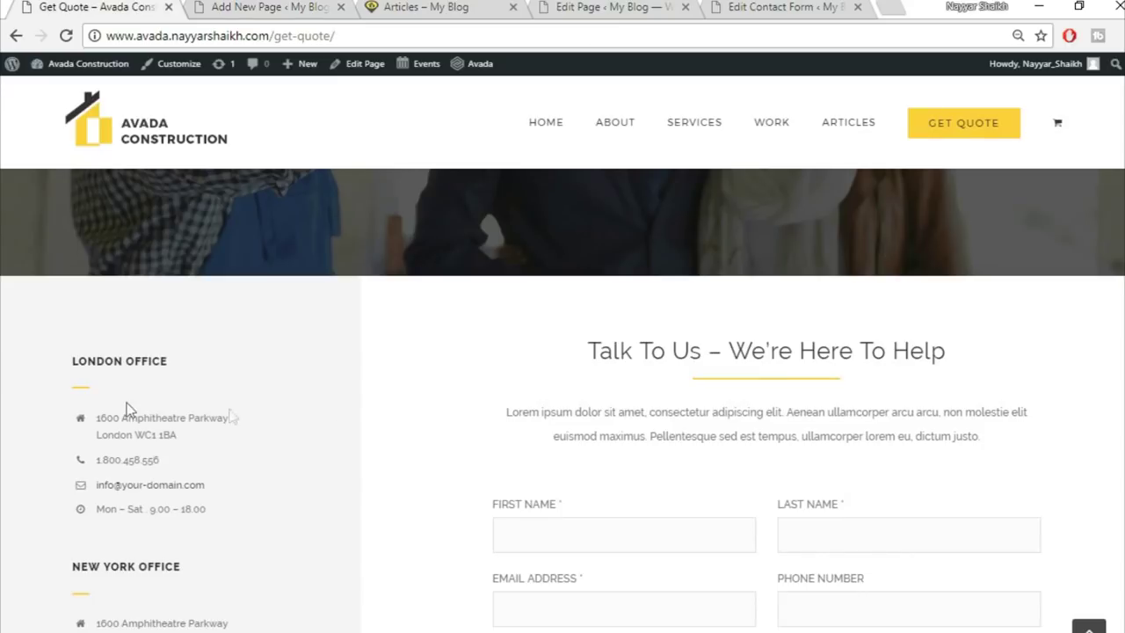
click(188, 7)
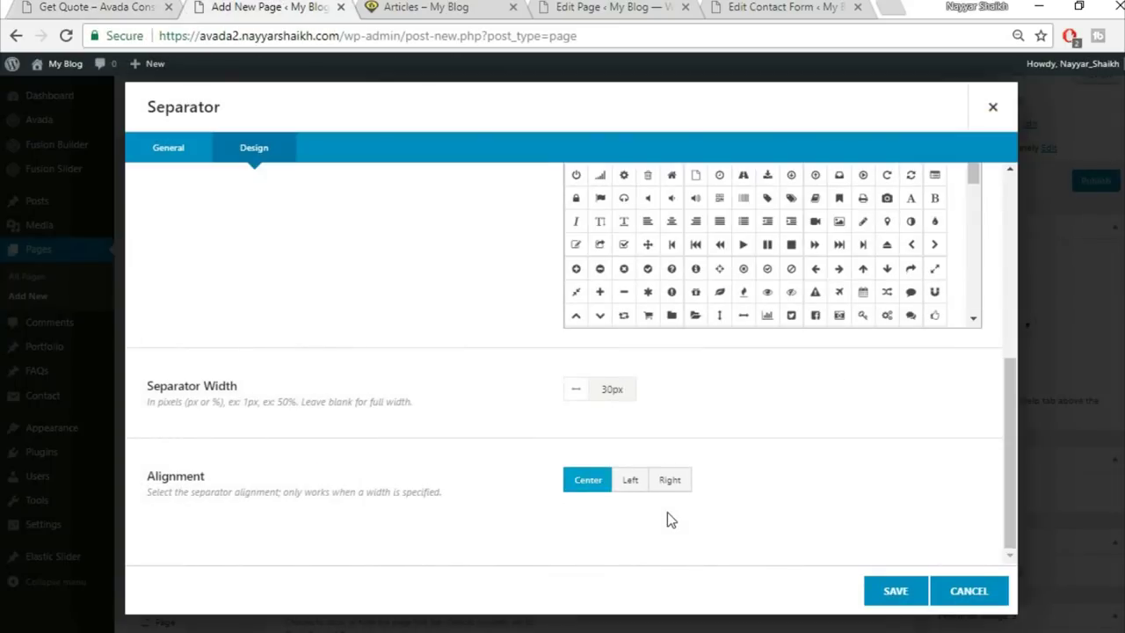
click(631, 480)
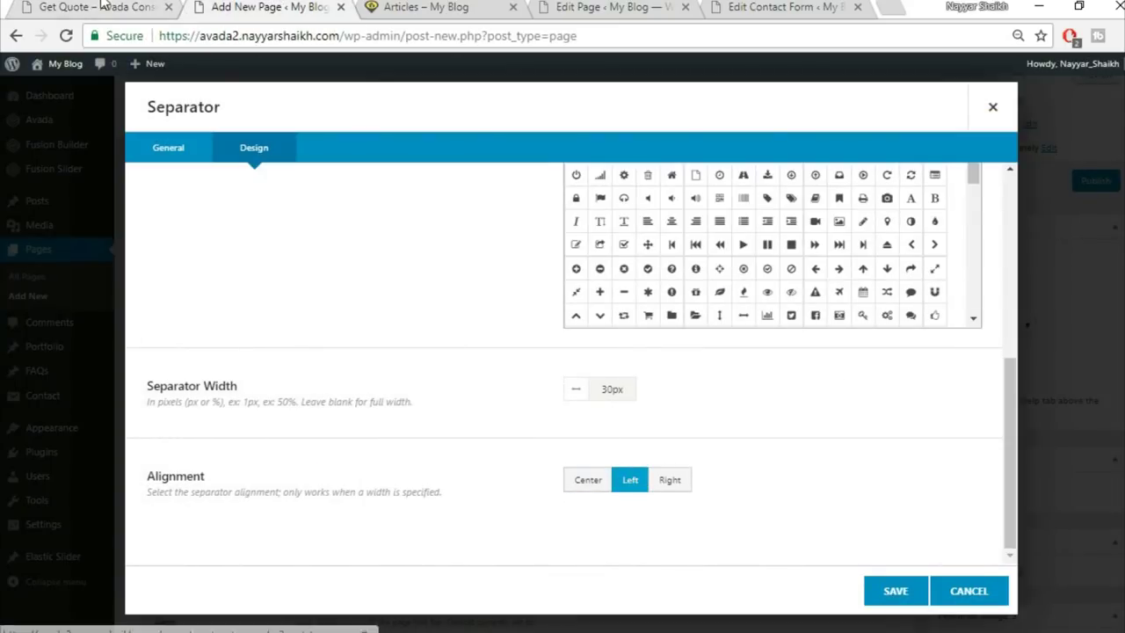
click(149, 7)
click(215, 6)
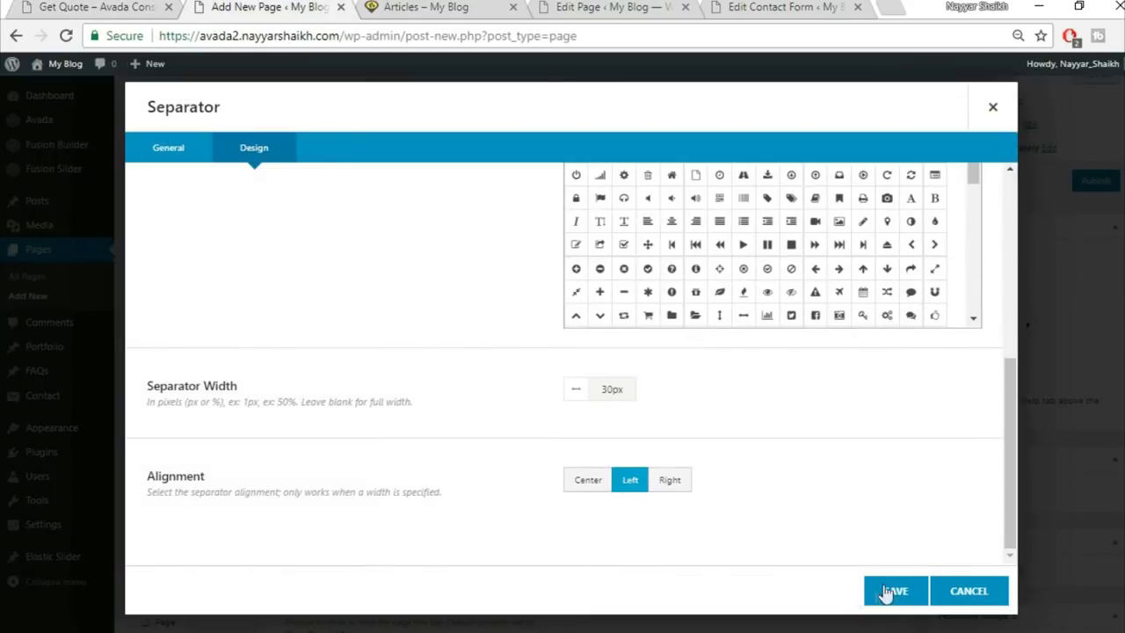
click(890, 591)
click(97, 6)
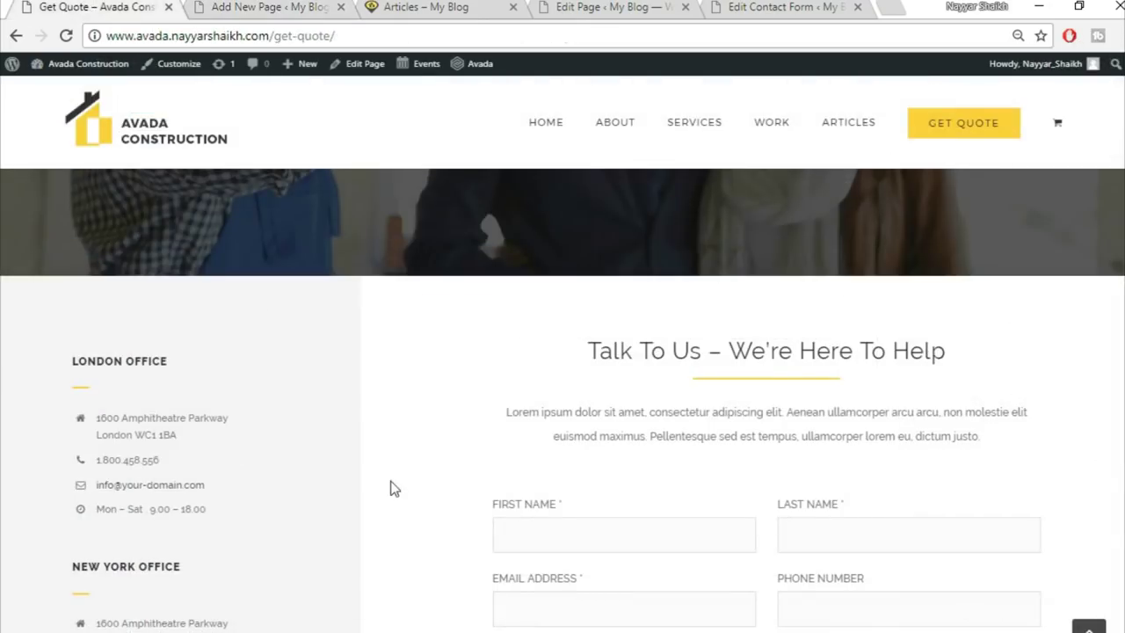
Add a Checklist to the narrow column with icon circle backgrounds turned off
click(222, 6)
click(284, 460)
click(878, 110)
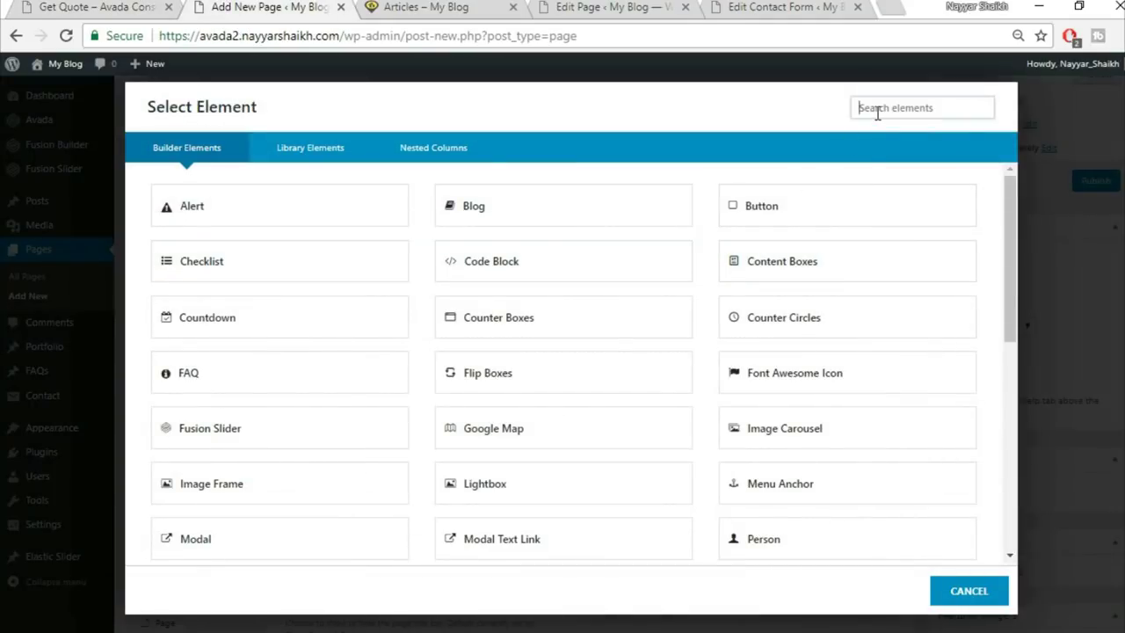
text(chec)
click(287, 208)
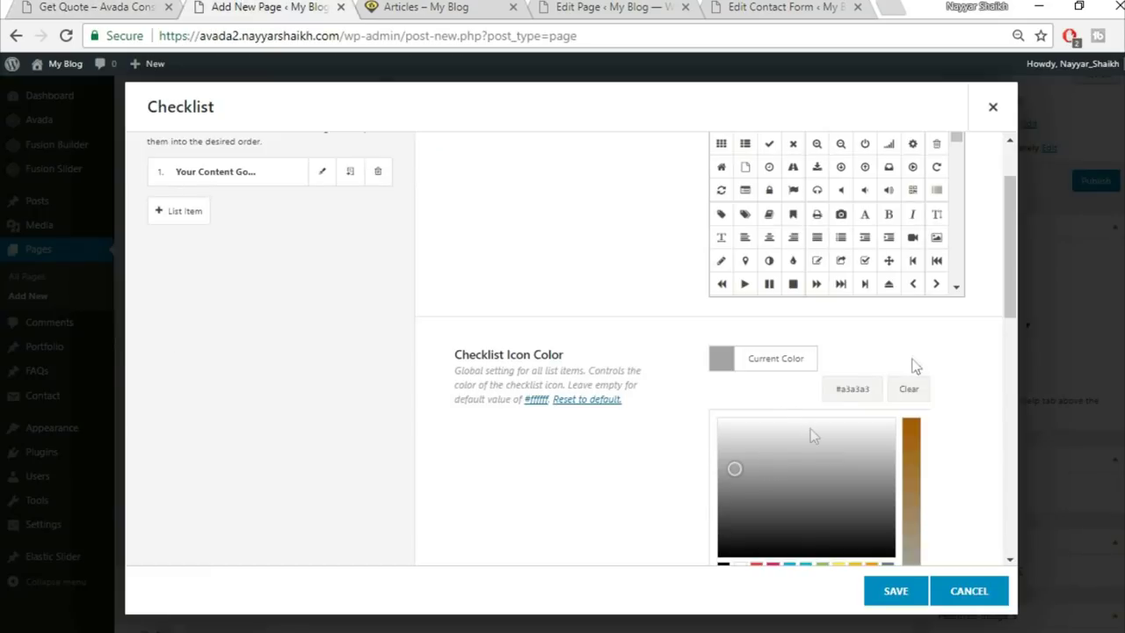
click(913, 351)
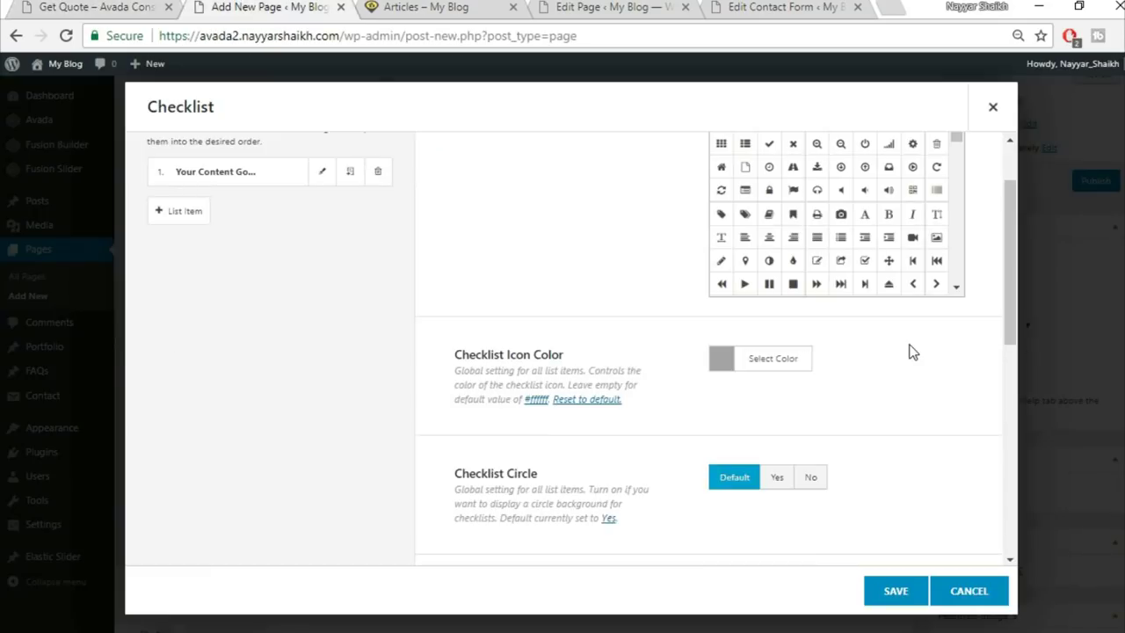
scroll(958, 424, down, 2)
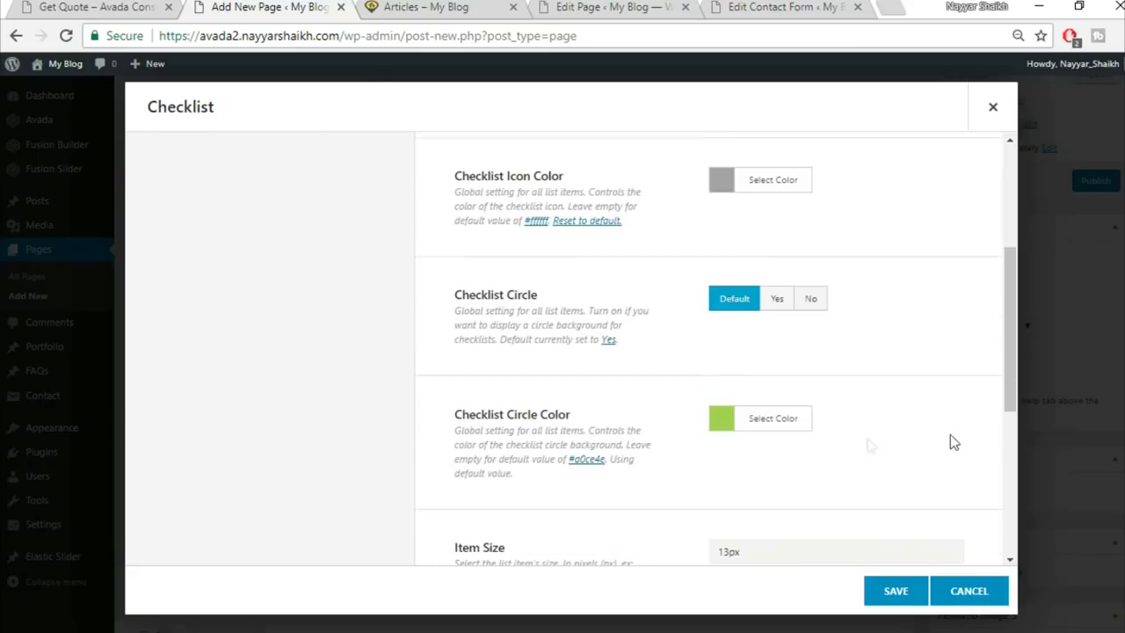
click(805, 306)
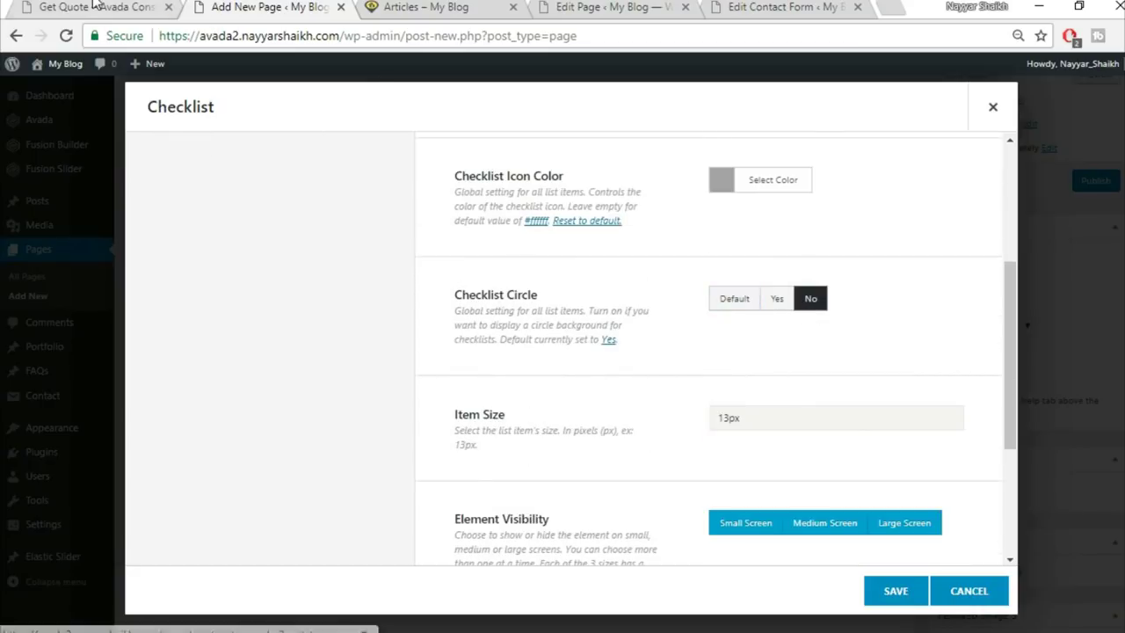
Set the checklist item size to 15px
click(141, 7)
click(202, 7)
scroll(809, 386, down, 1)
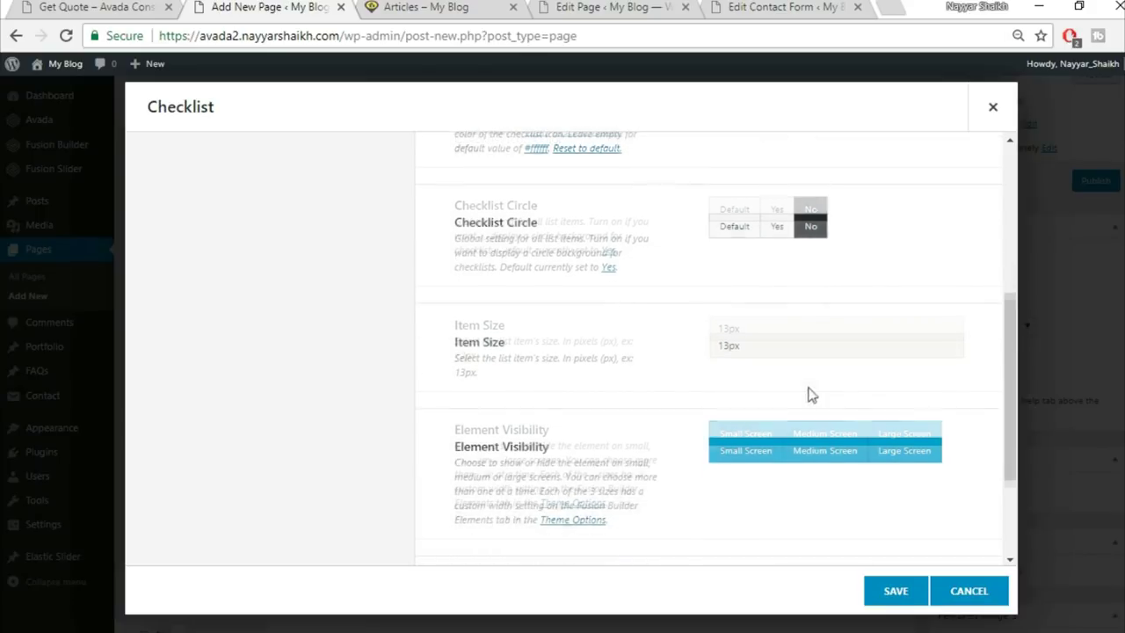
drag(773, 321, 666, 332)
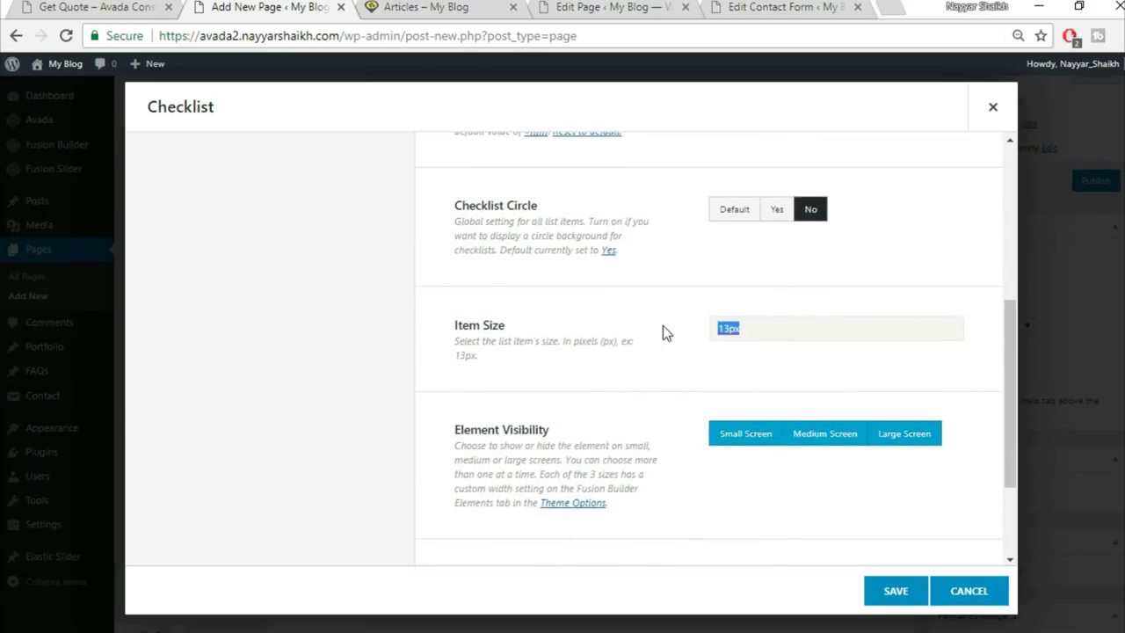
text(15px)
scroll(609, 359, down, 2)
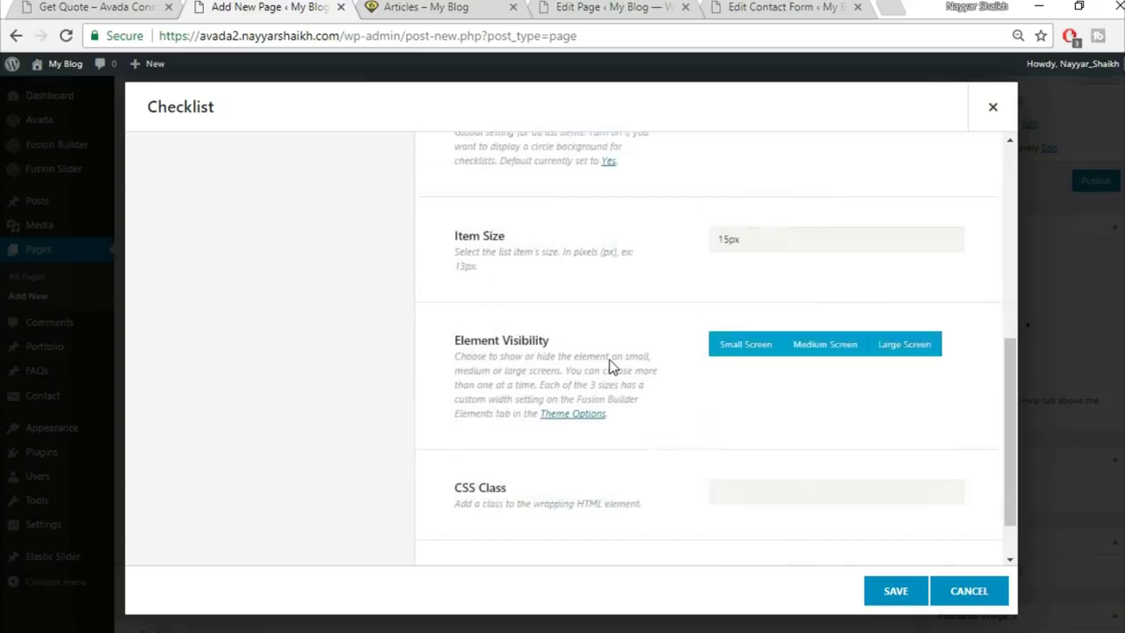
scroll(638, 439, up, 5)
scroll(638, 440, up, 1)
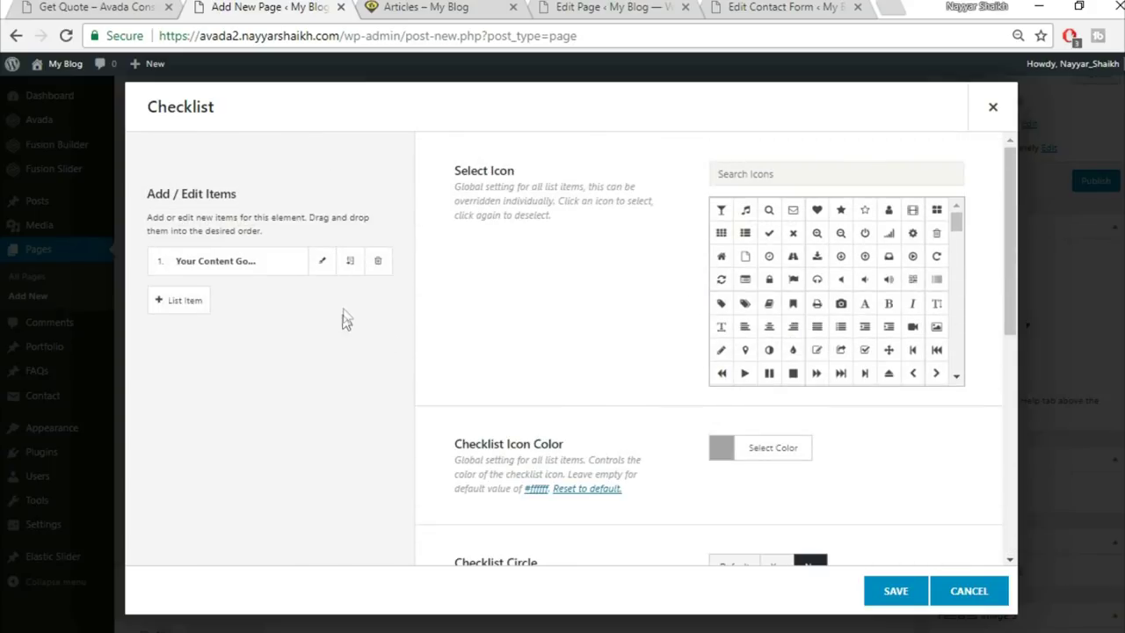
Copy the London office address from the live page for the first checklist item
click(322, 265)
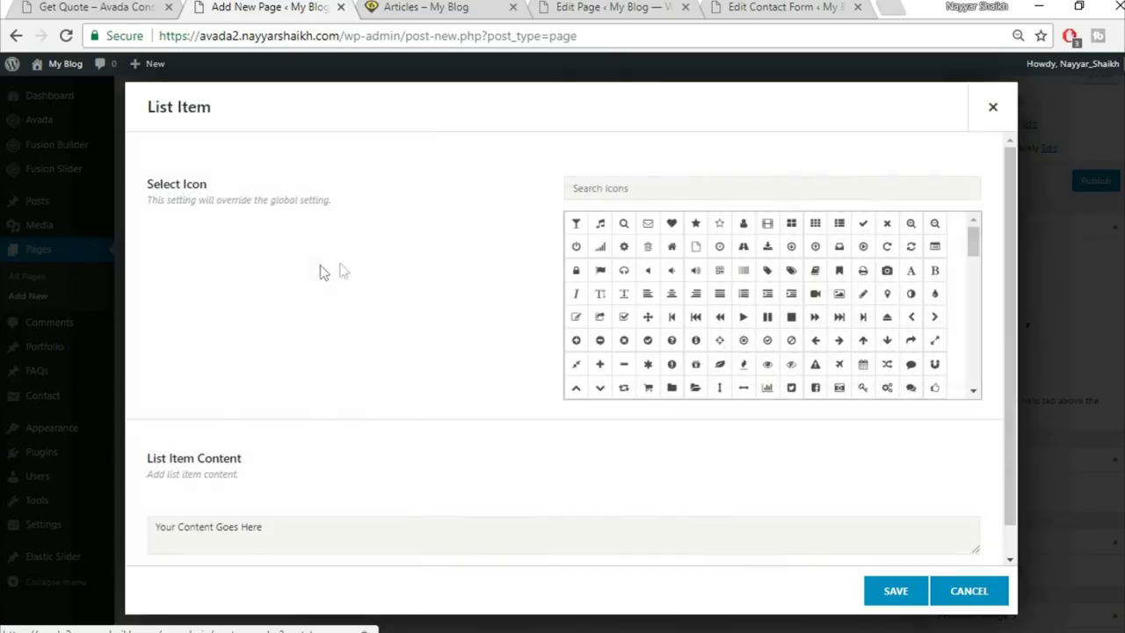
click(66, 7)
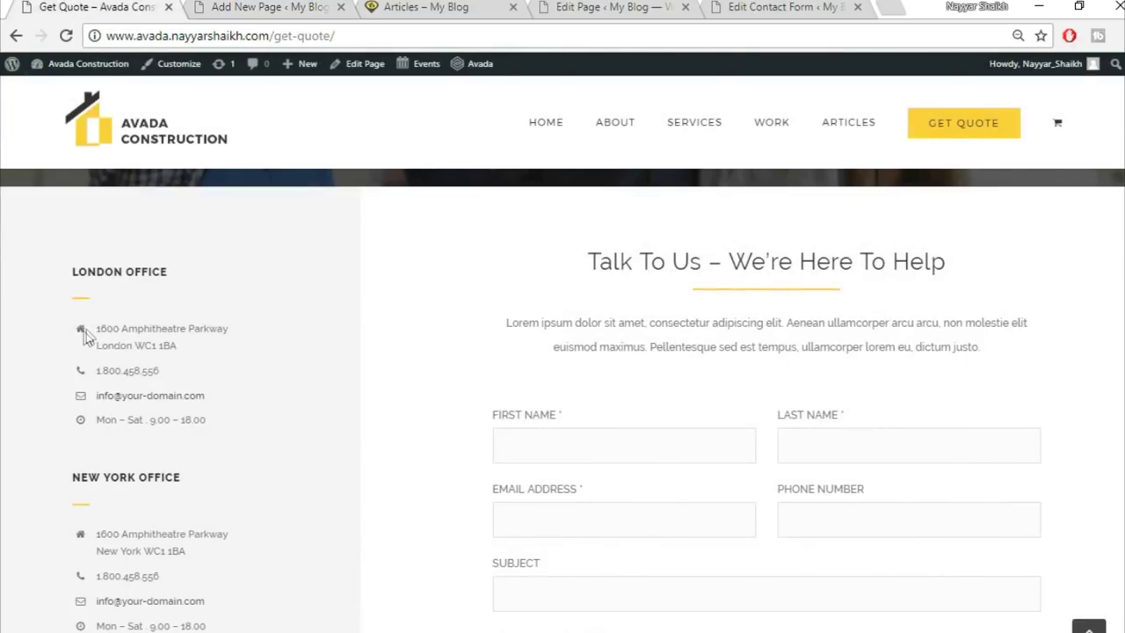
drag(99, 325, 246, 356)
key(ctrl+c)
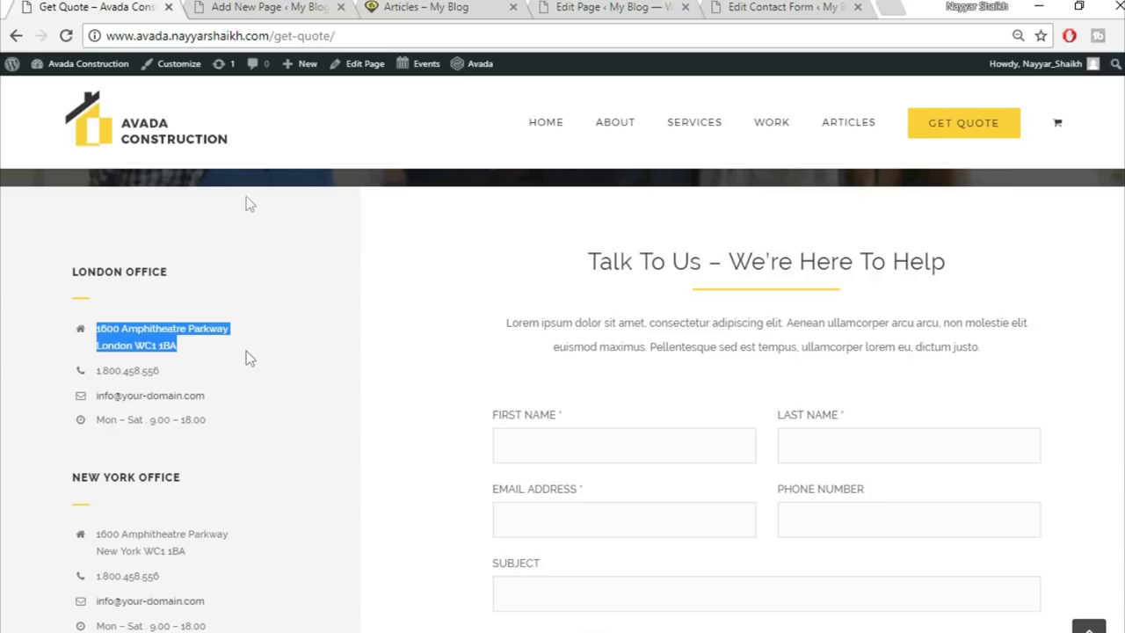
click(237, 6)
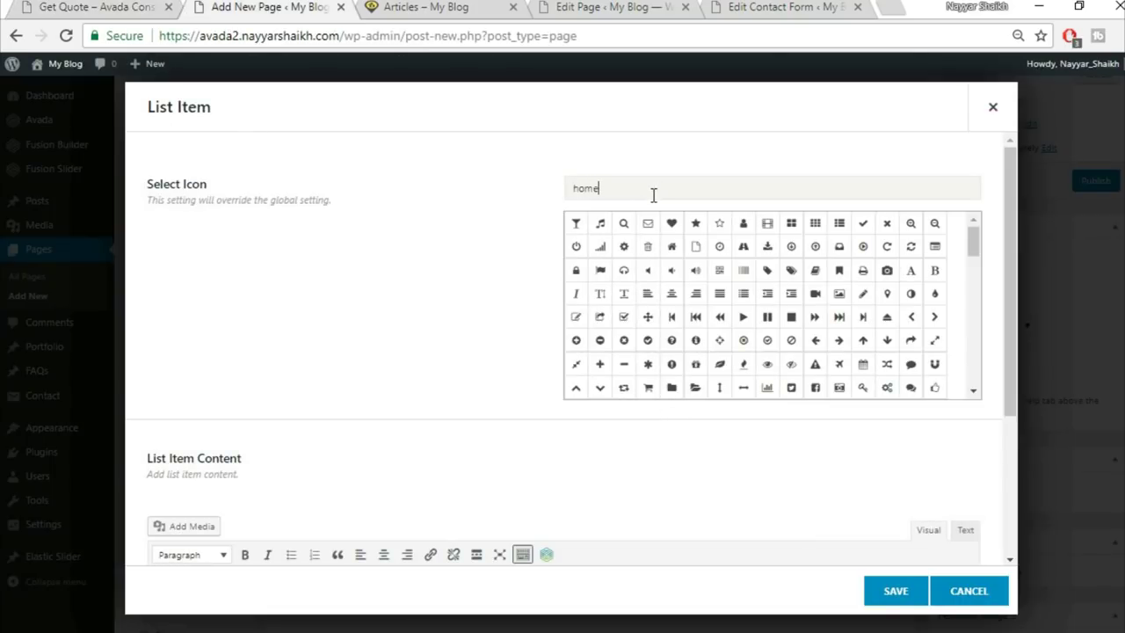
Give the first item a home icon and the London address as content, and save it
click(576, 225)
scroll(523, 296, down, 1)
scroll(527, 297, up, 1)
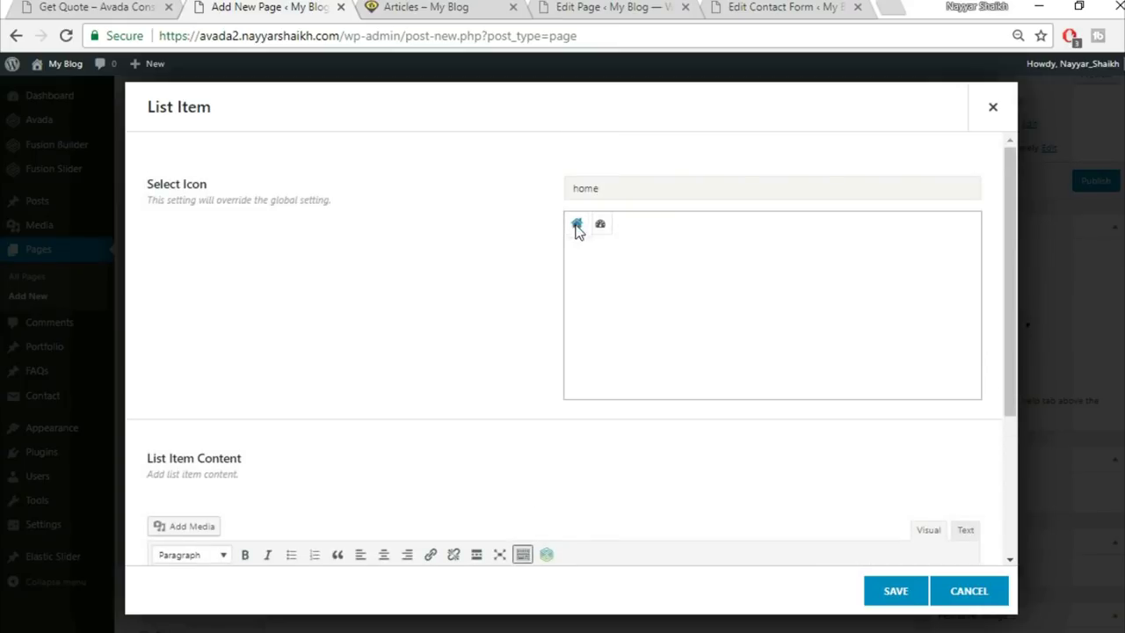
scroll(455, 349, down, 2)
click(454, 471)
key(ctrl+a)
key(BackSpace)
key(ctrl+v)
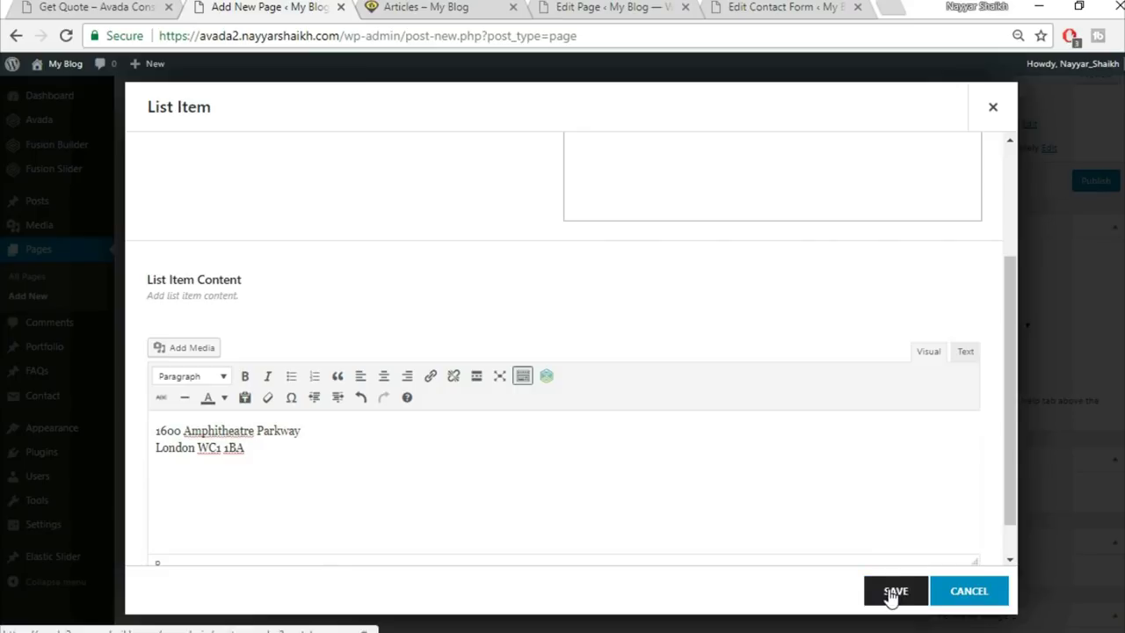
click(891, 591)
Clone the address item three times and save the checklist
click(350, 261)
click(350, 261)
click(349, 261)
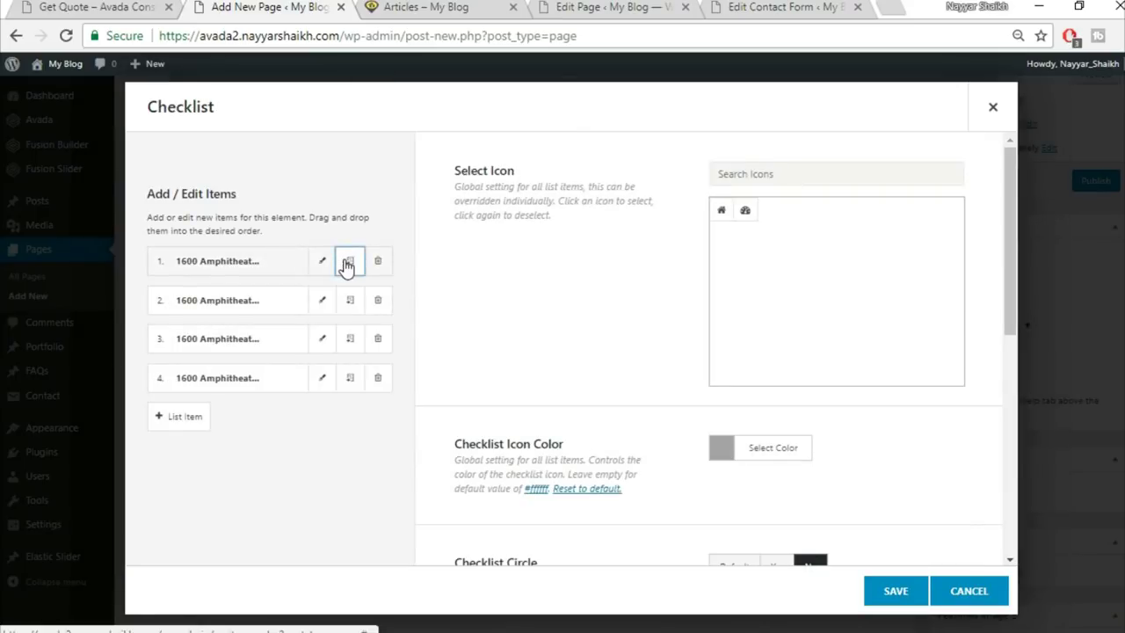
click(898, 593)
scroll(465, 401, down, 2)
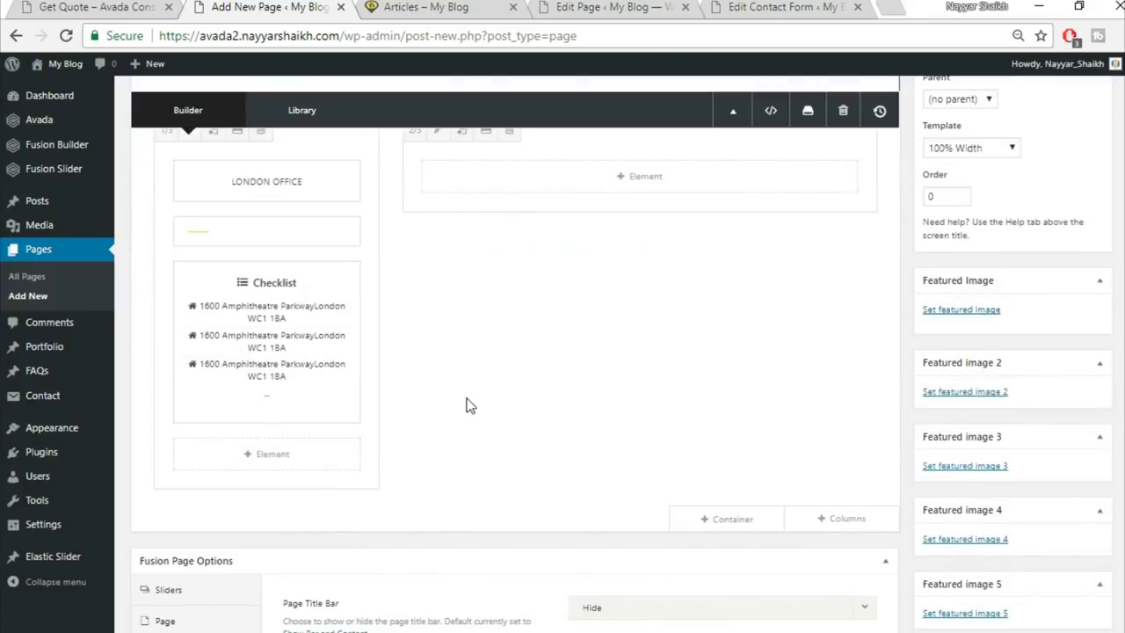
scroll(448, 398, up, 1)
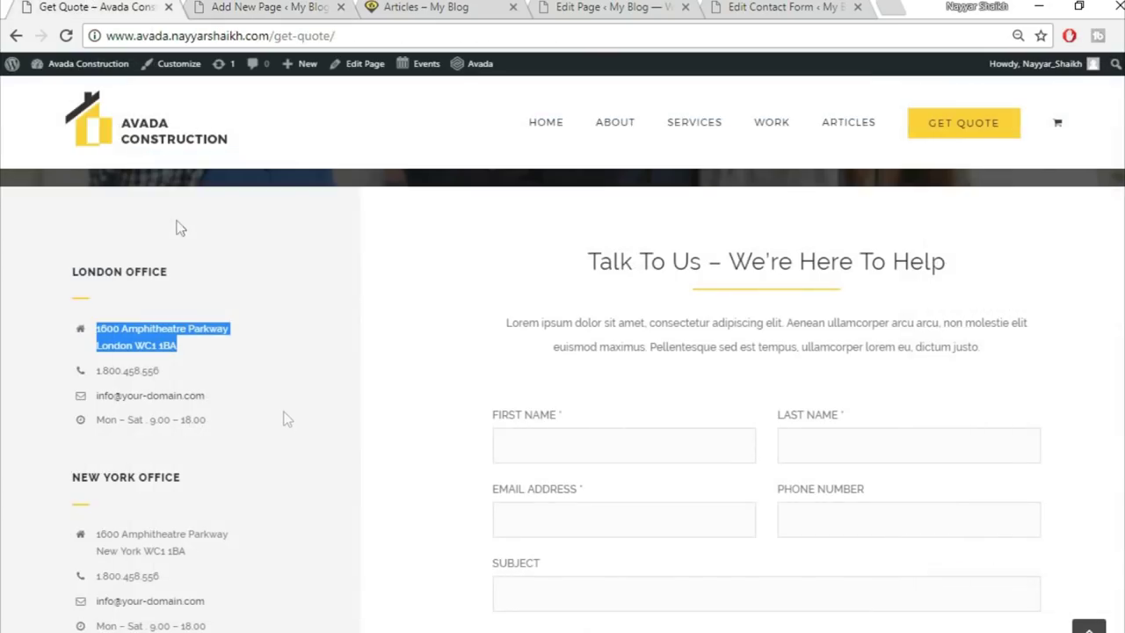
click(289, 423)
click(240, 6)
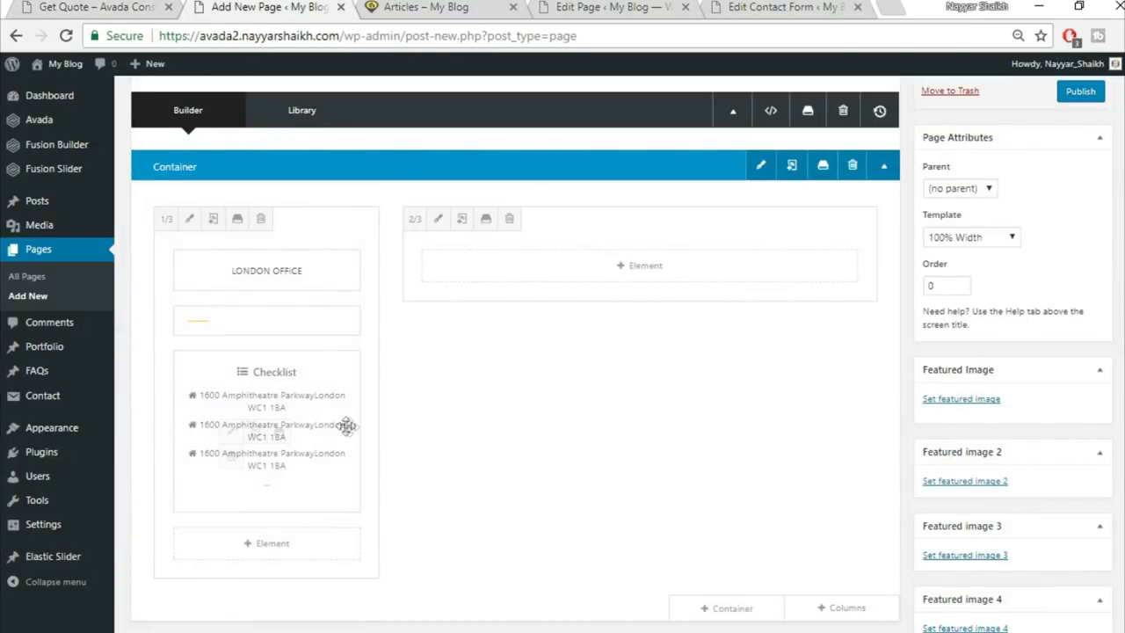
scroll(355, 272, down, 1)
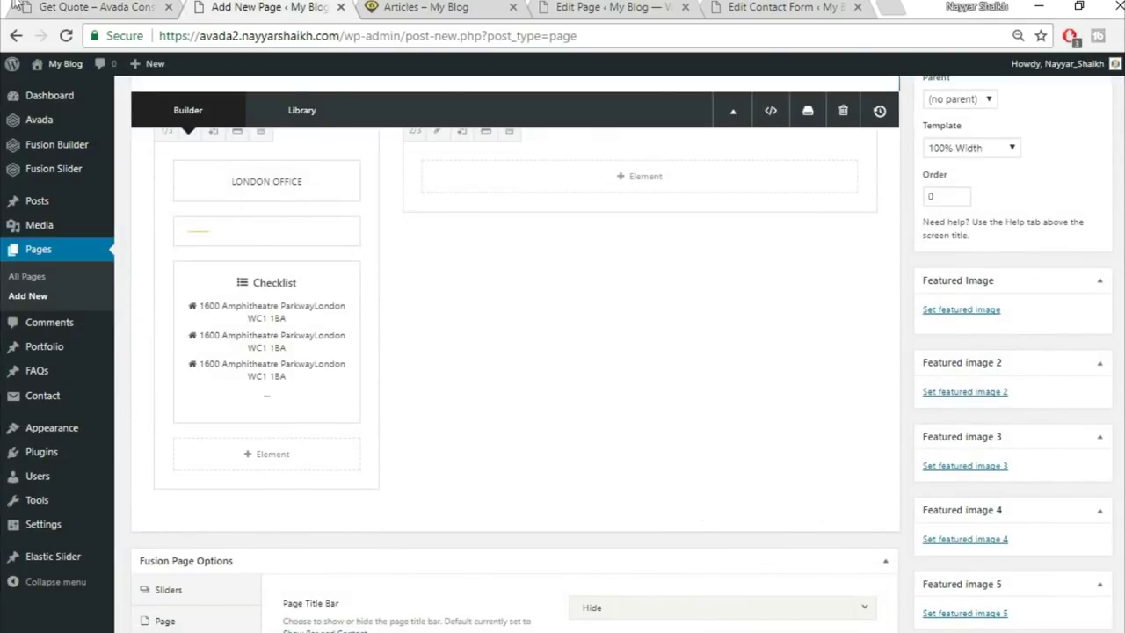
click(97, 6)
scroll(76, 284, down, 2)
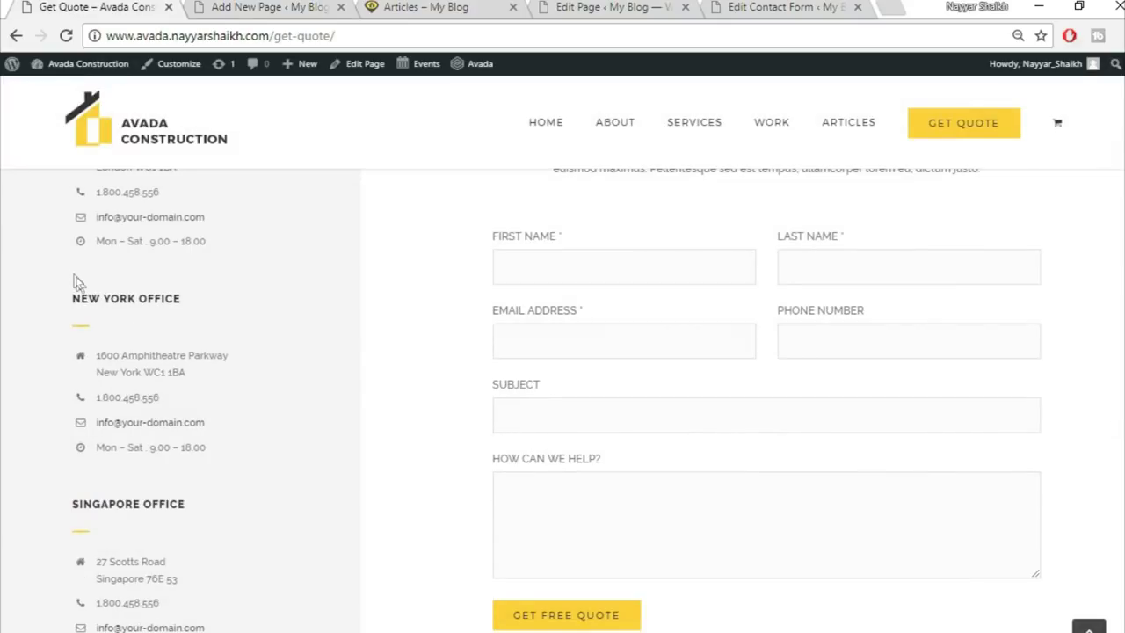
scroll(194, 381, up, 2)
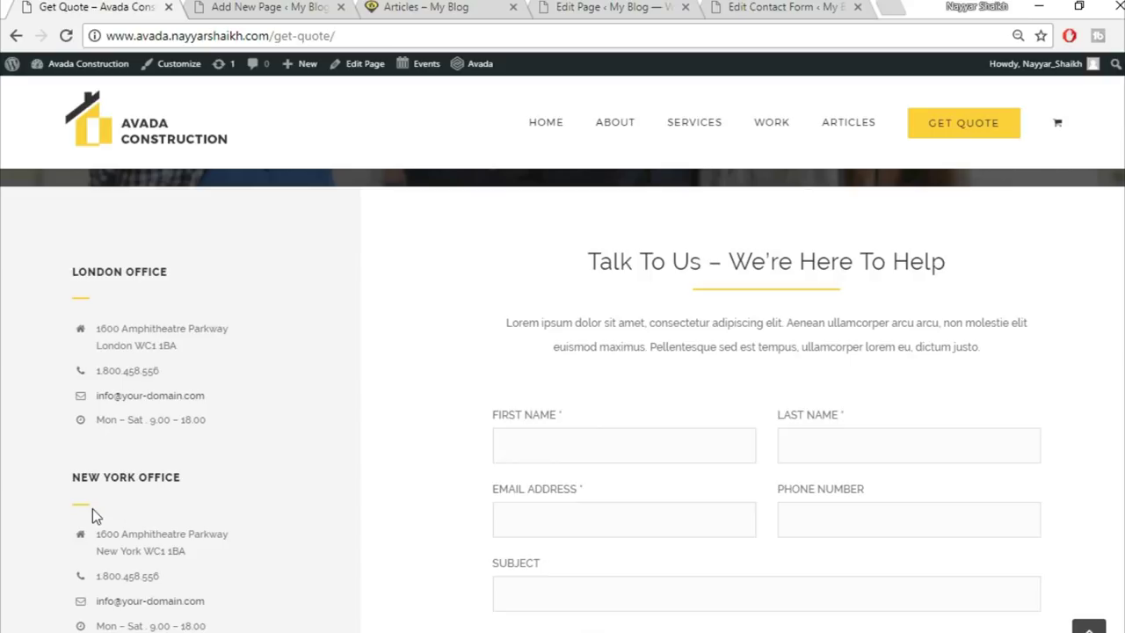
scroll(218, 427, down, 3)
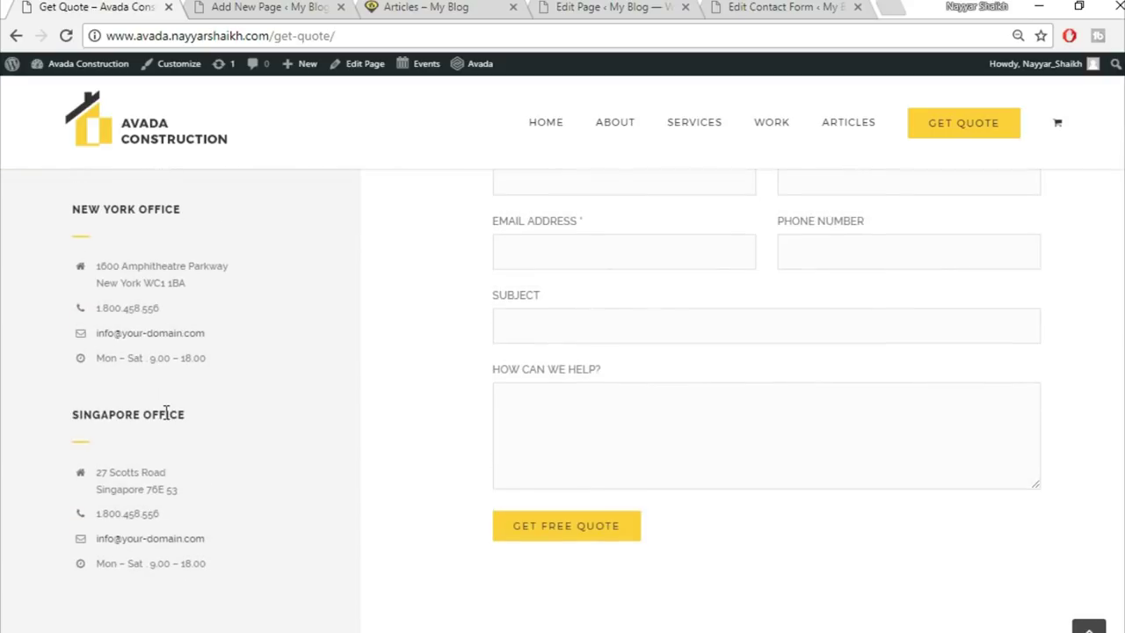
scroll(357, 608, up, 4)
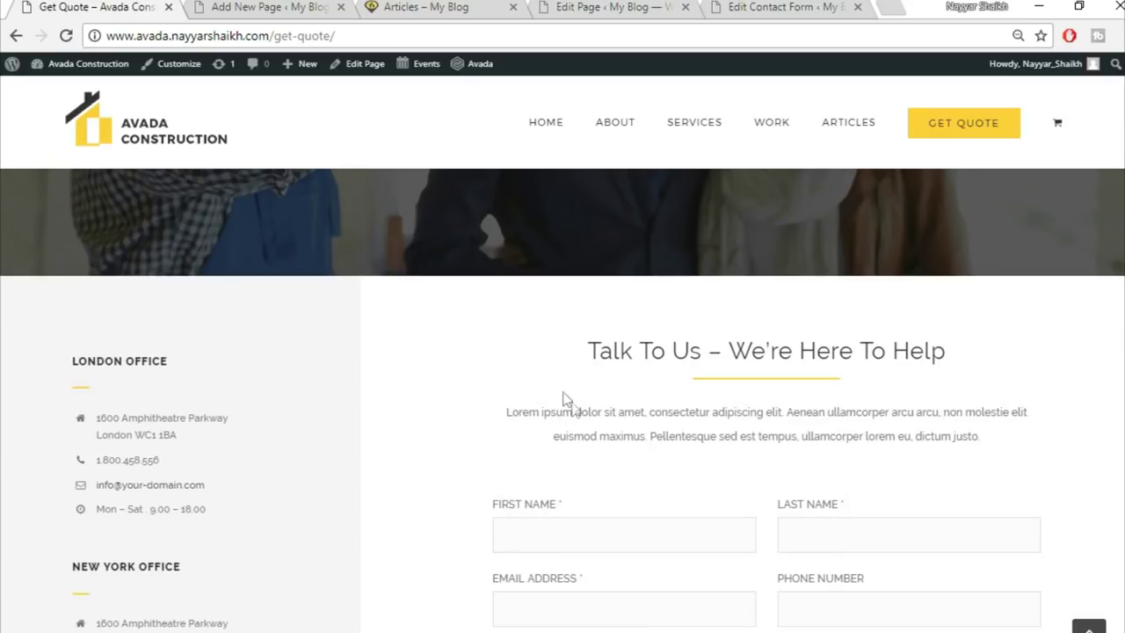
key(ctrl+Tab)
click(643, 361)
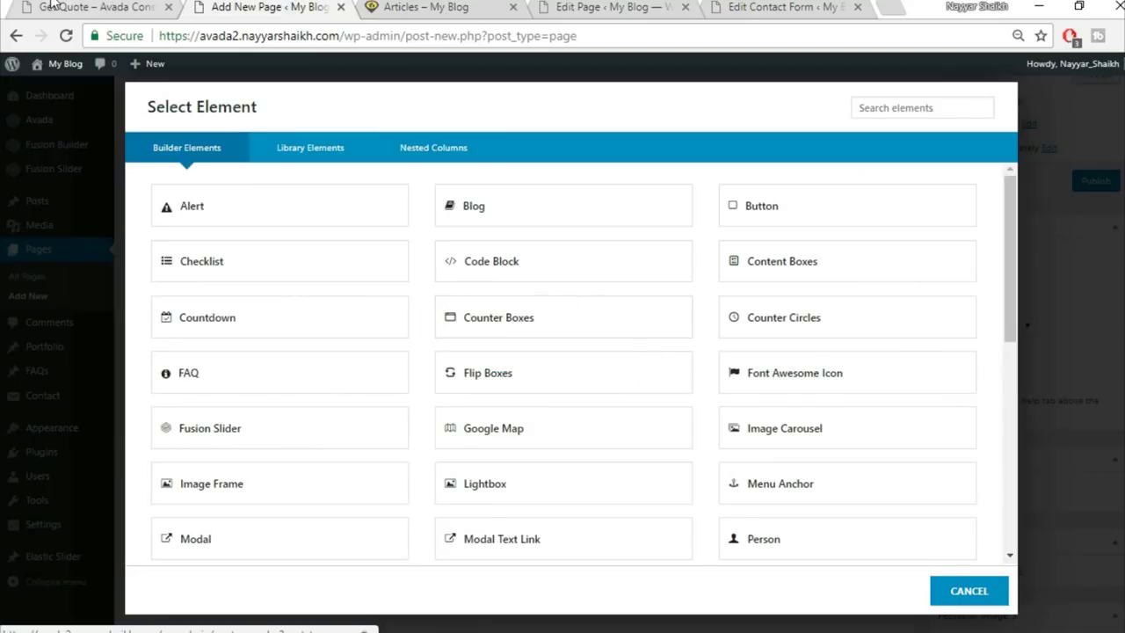
key(ctrl+shift+Tab)
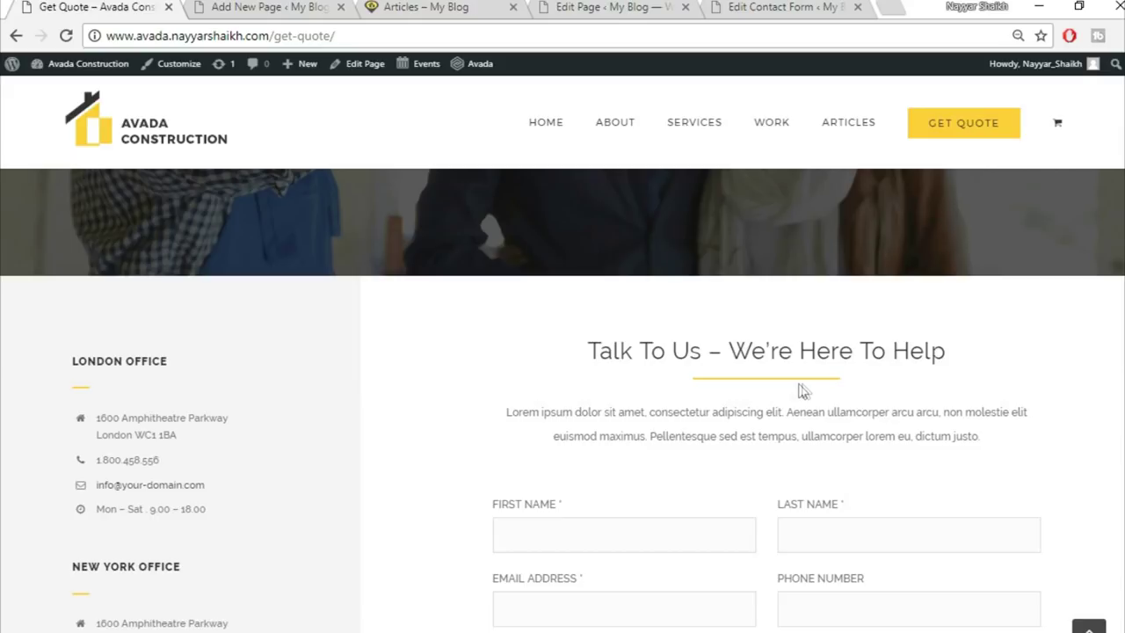
click(295, 6)
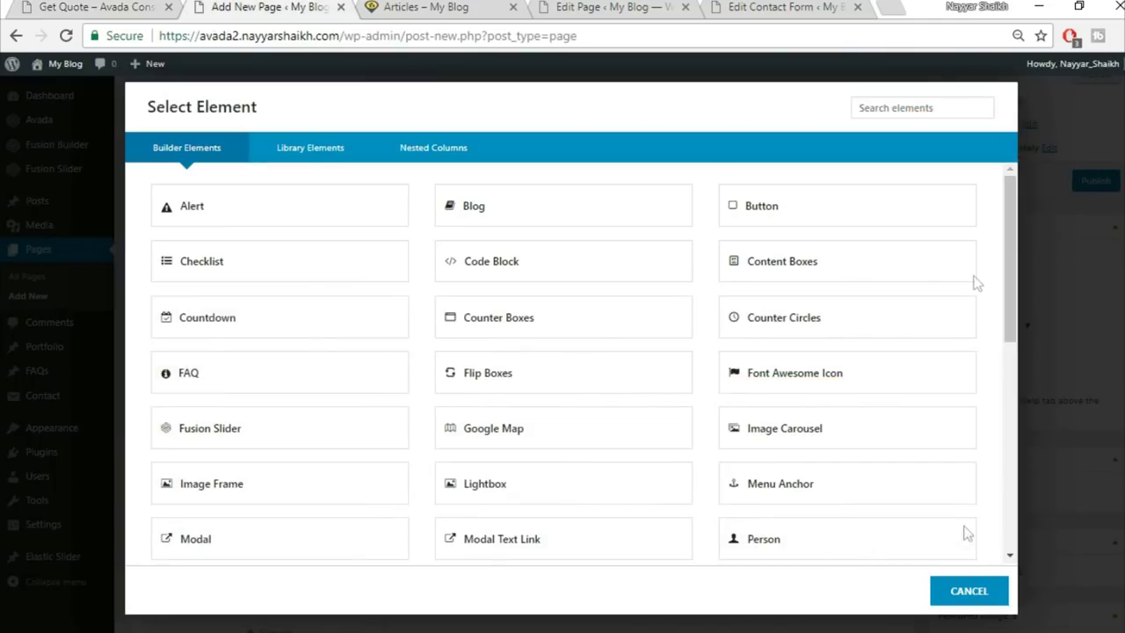
click(967, 589)
scroll(743, 445, down, 2)
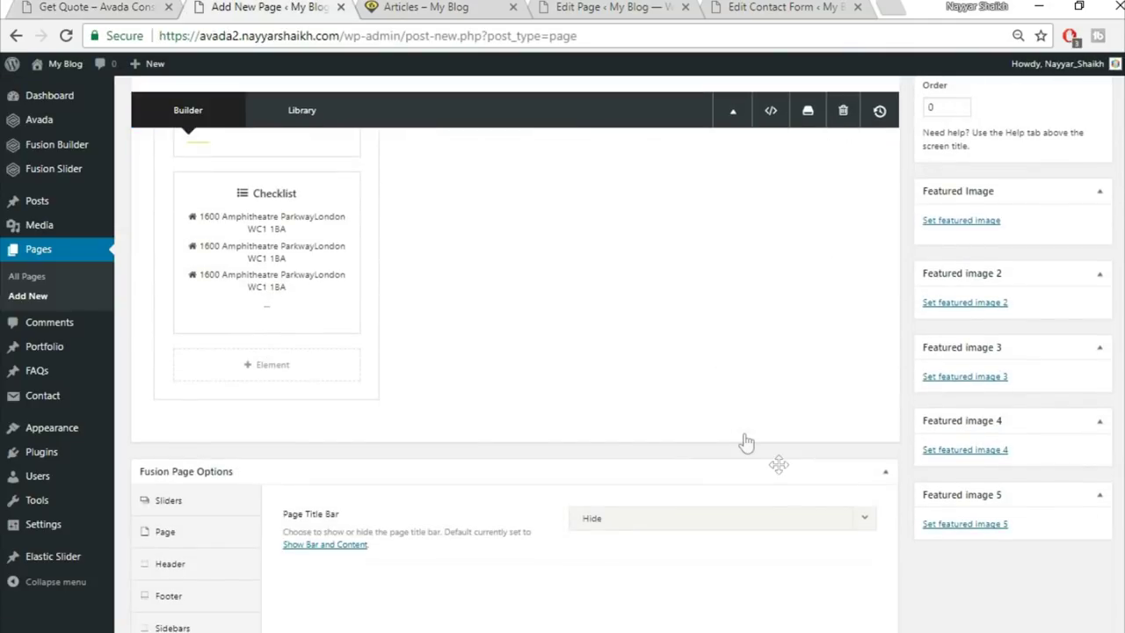
Insert the saved Title container from the library
click(747, 439)
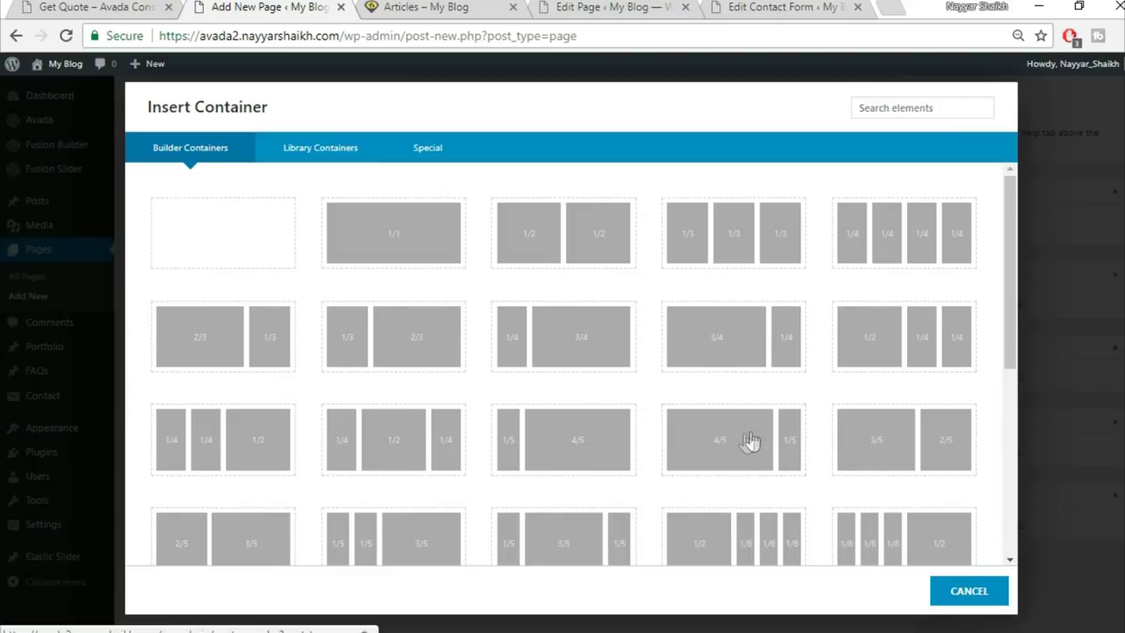
click(315, 152)
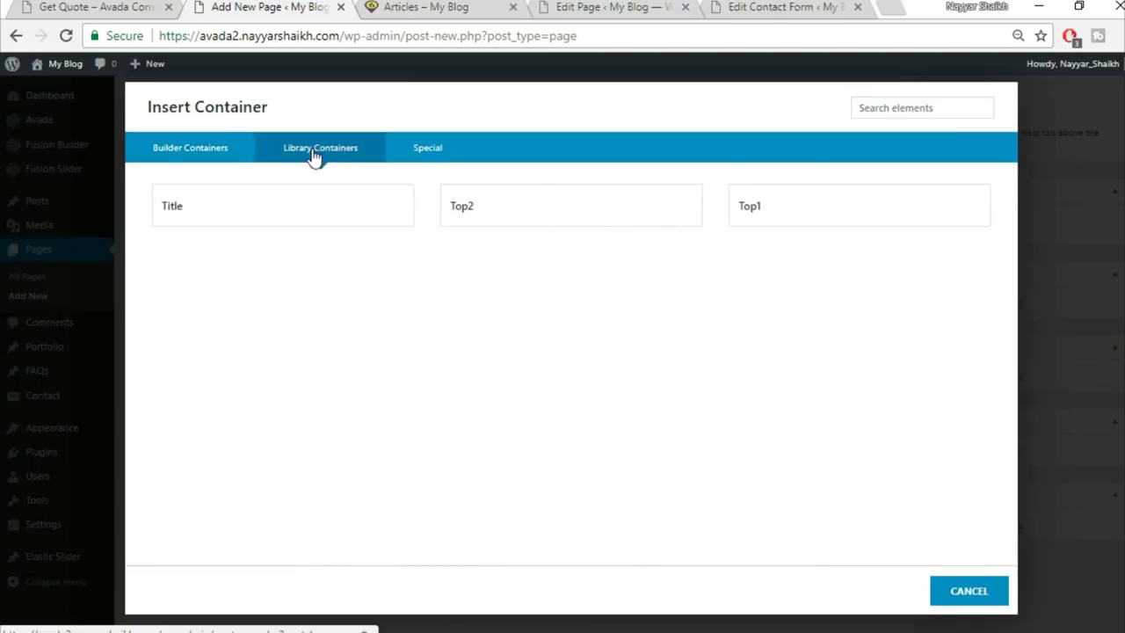
click(358, 216)
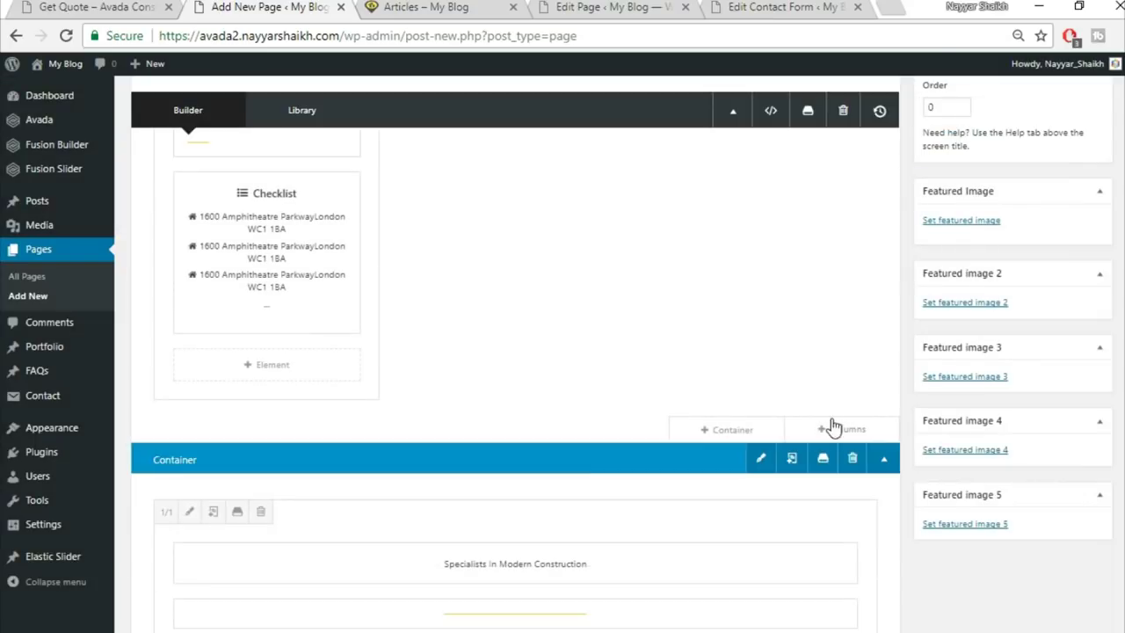
Move its Specialists heading, separator and text block into the 2/3 column and delete the empty container
drag(630, 557, 718, 225)
scroll(748, 384, down, 2)
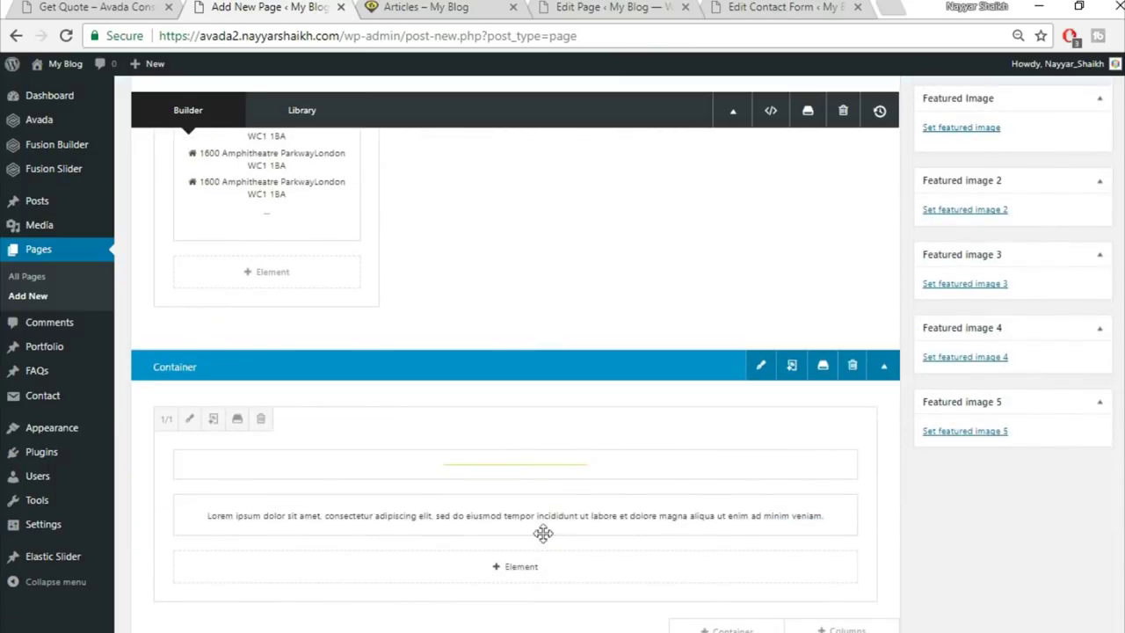
drag(555, 472, 666, 171)
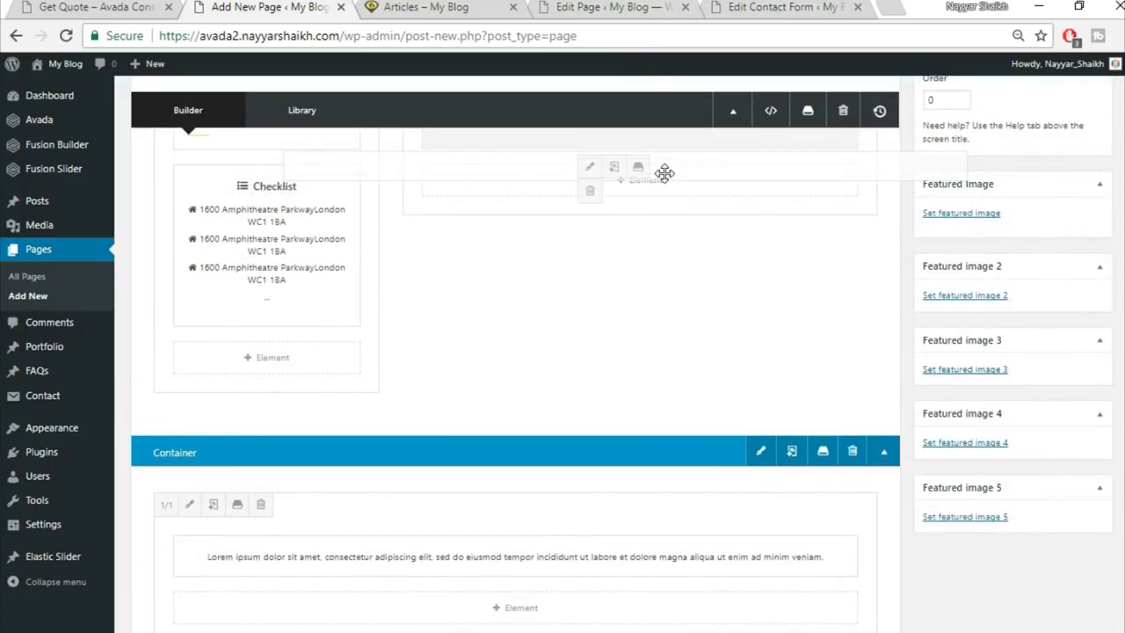
drag(570, 571, 666, 211)
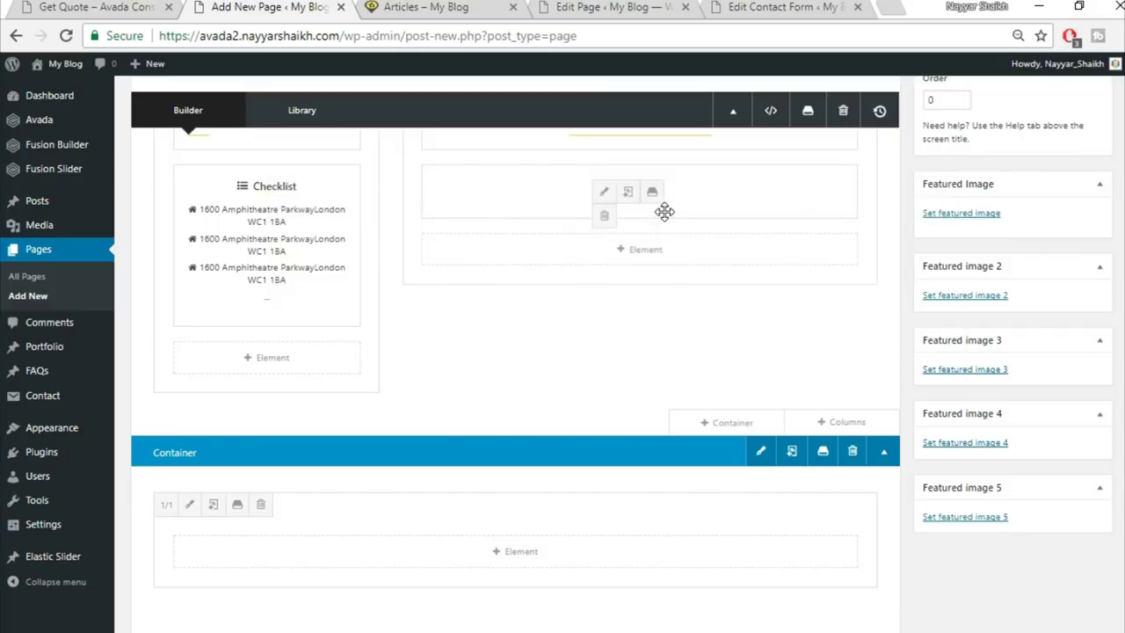
click(852, 452)
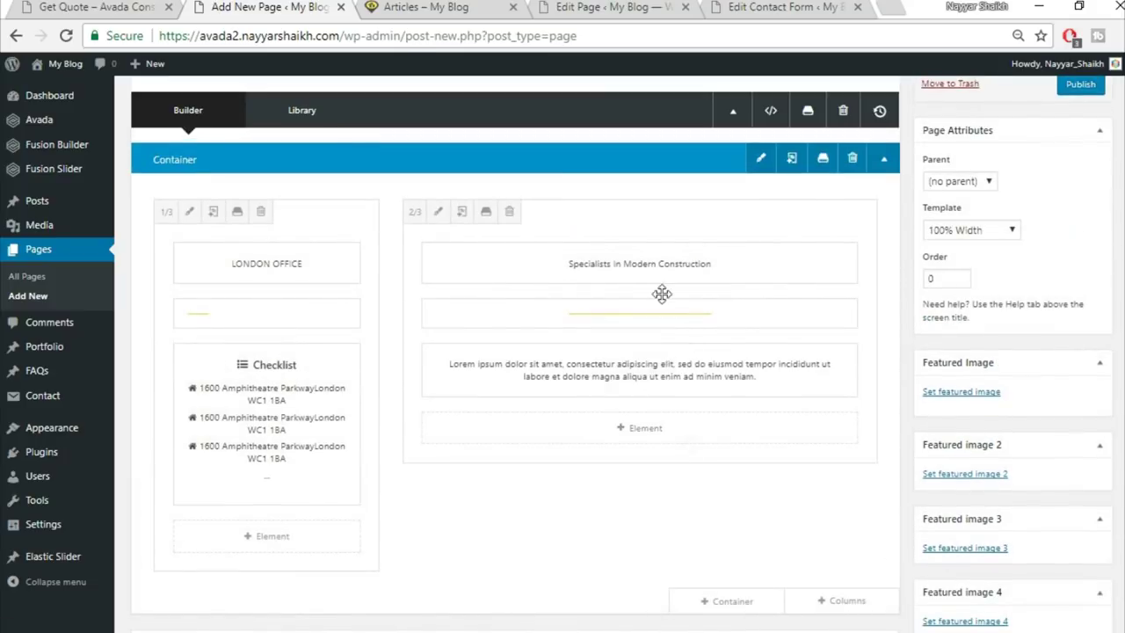
click(159, 12)
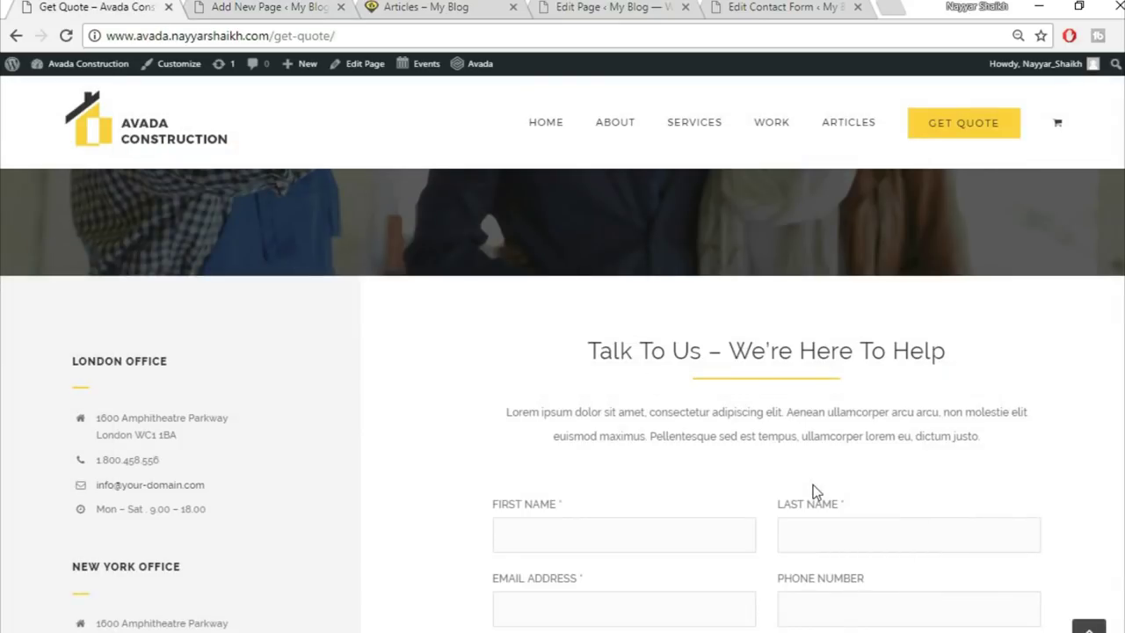
Insert a Code Block element into the 2/3 column by searching 'cod'
scroll(813, 492, down, 2)
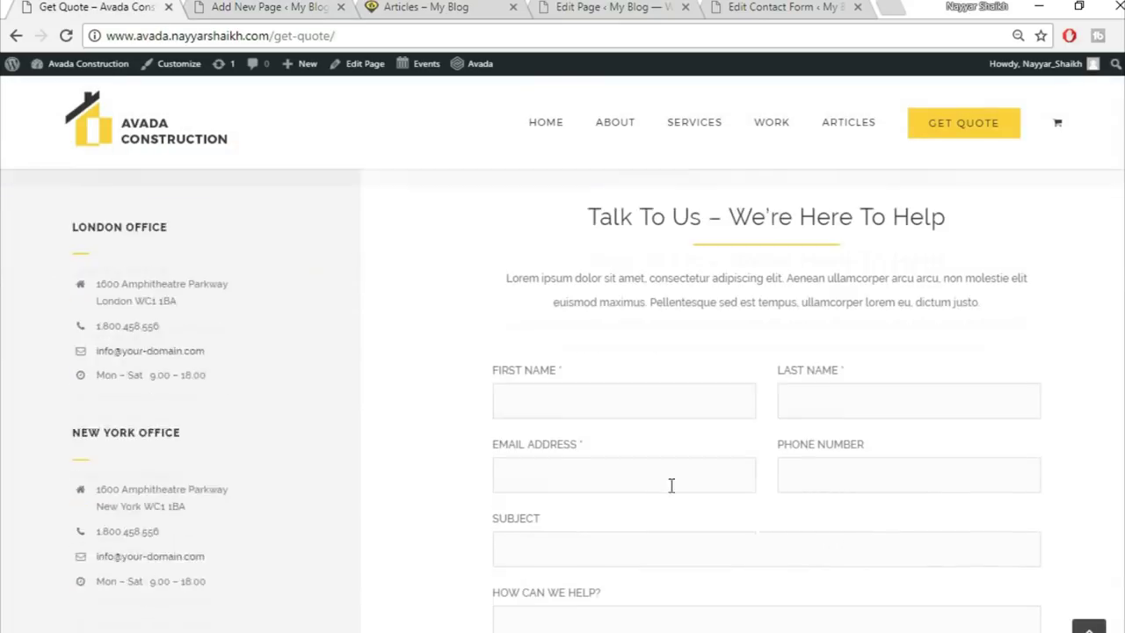
click(282, 11)
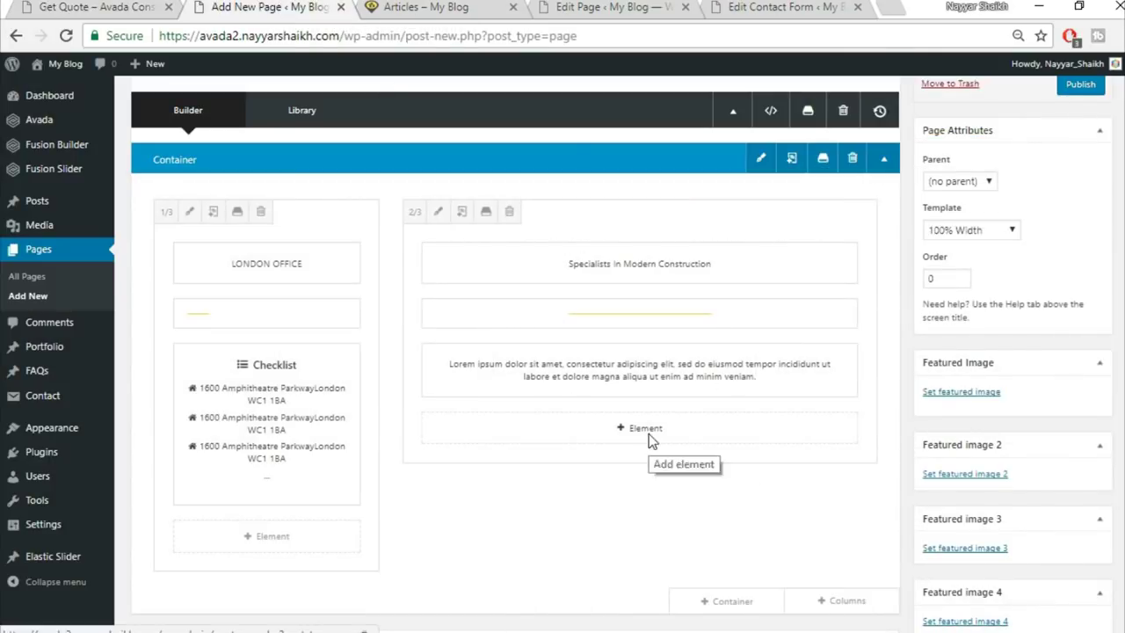
click(648, 437)
click(931, 106)
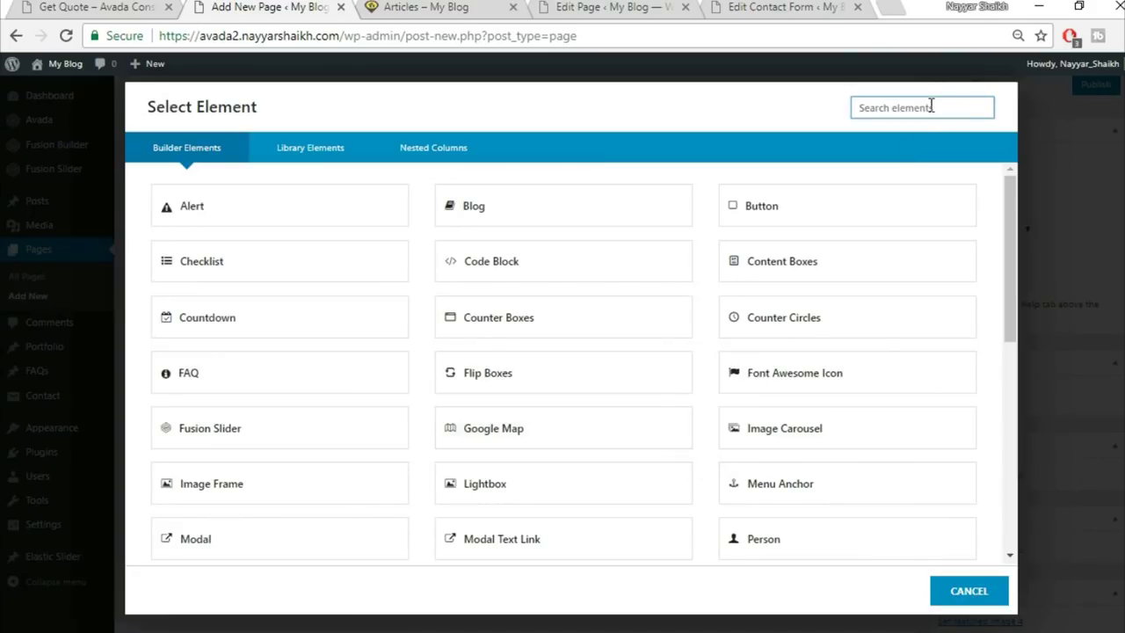
text(cod)
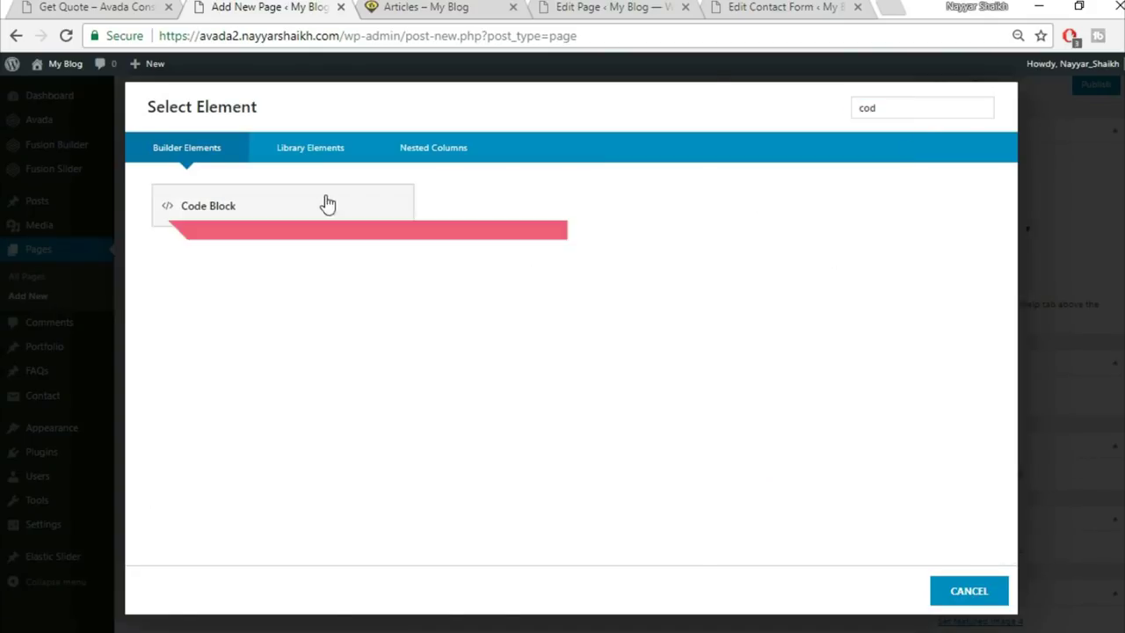
click(327, 204)
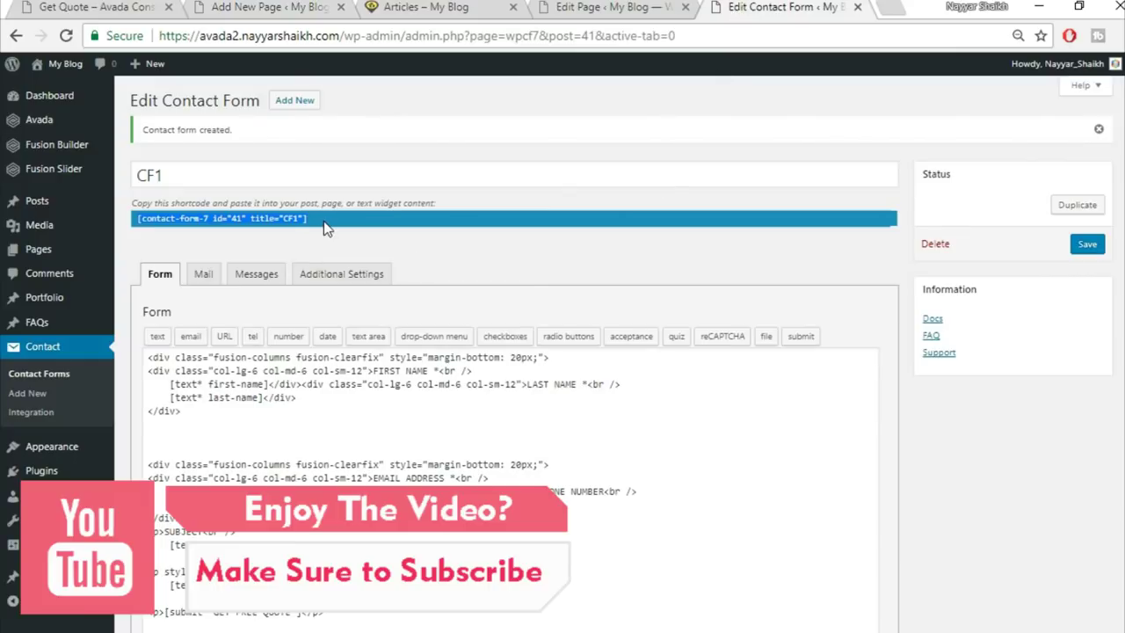
Paste the Contact Form 7 CF1 shortcode into the code block and save it
click(230, 5)
click(737, 331)
text([contact-form-7 id="43" title="CF1"])
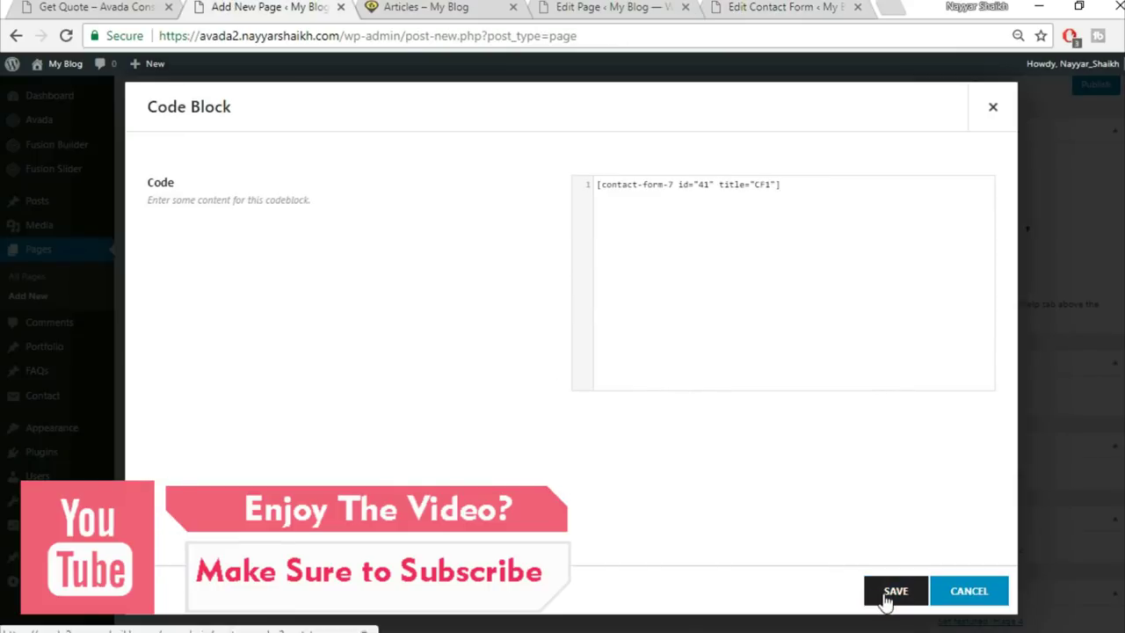
click(896, 591)
key(ctrl+1)
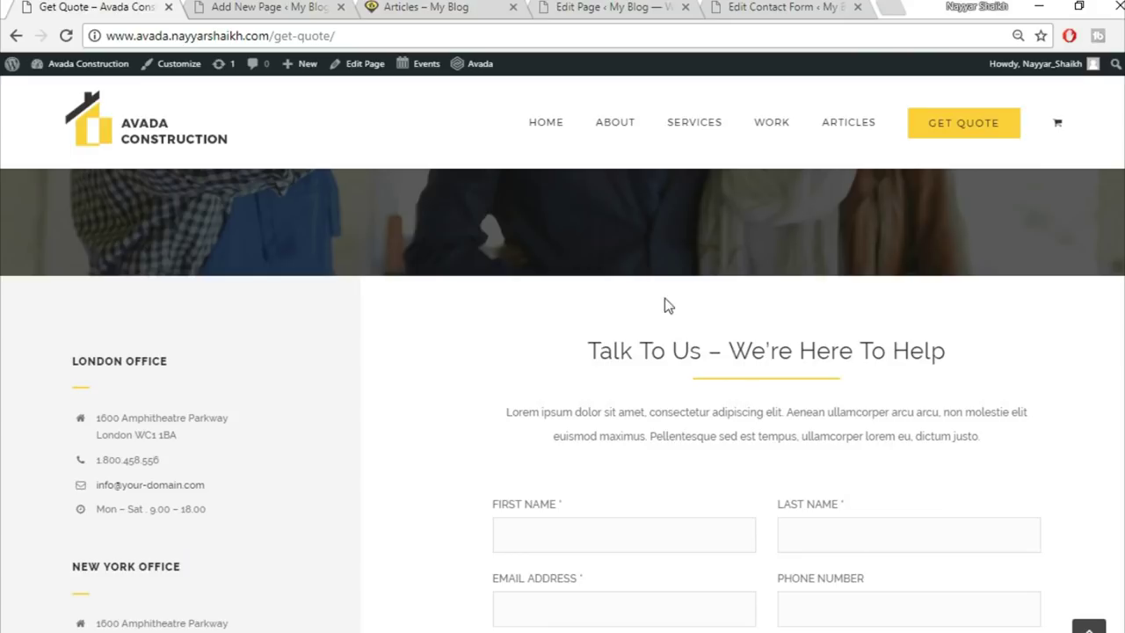
click(237, 11)
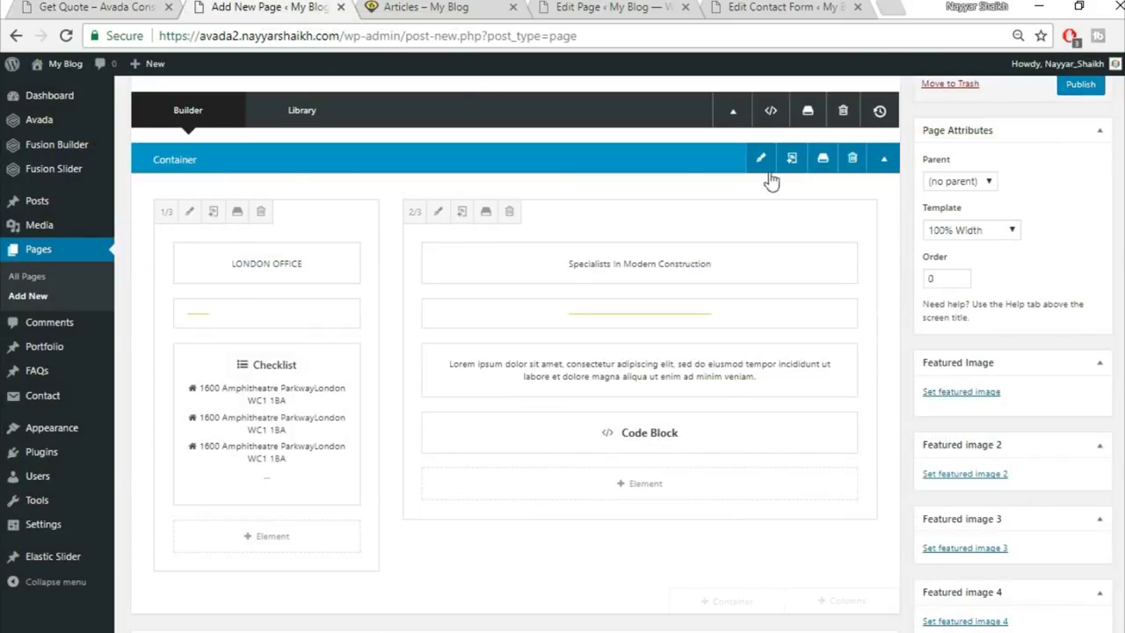
Check the container's Design padding (top 60) and save the container settings
click(762, 158)
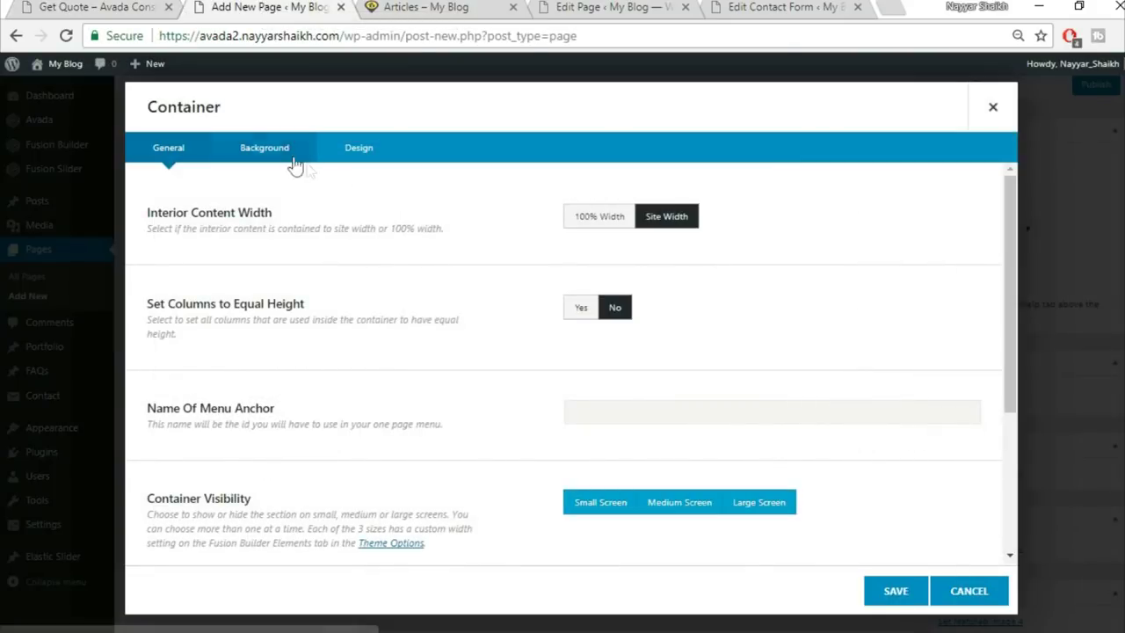
click(380, 154)
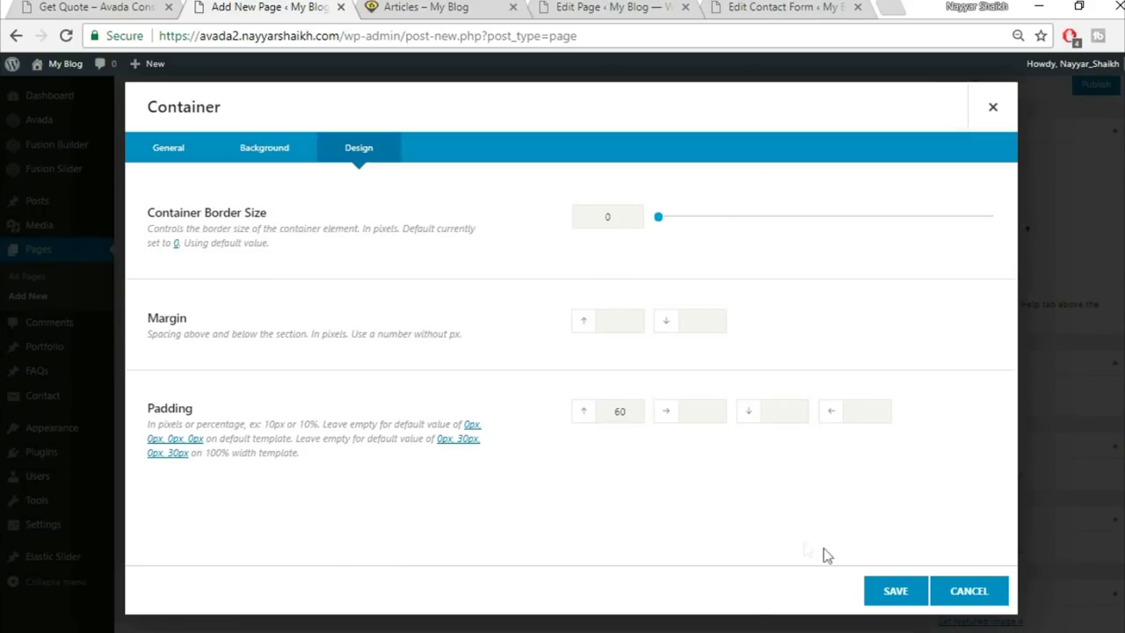
click(894, 589)
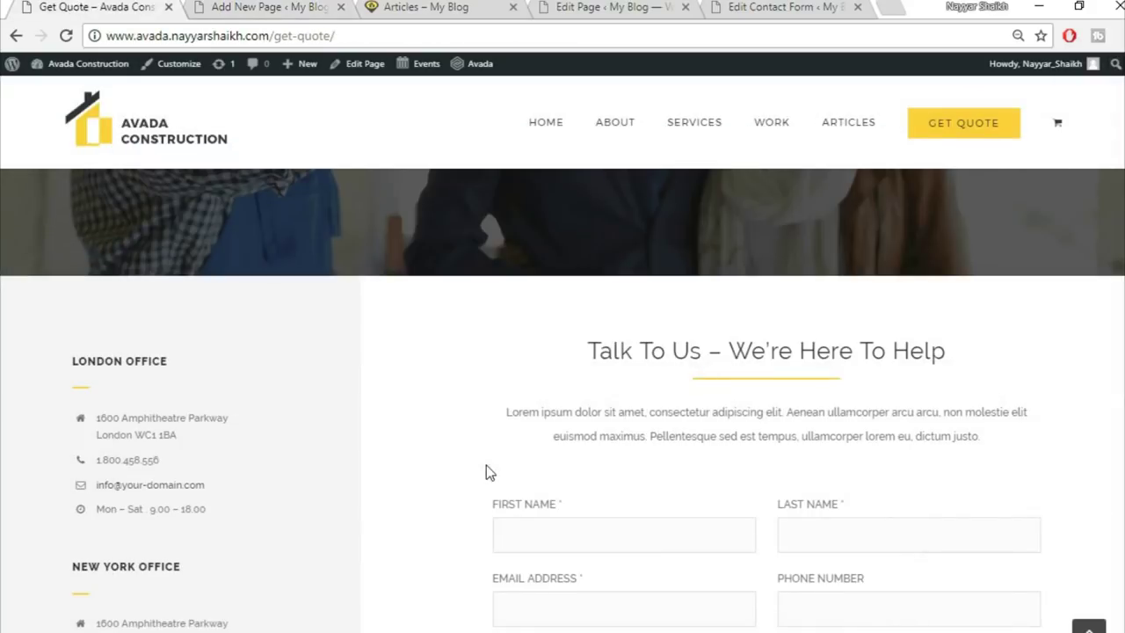
Publish the Get Quote page and view the live page in a new tab
scroll(486, 472, down, 5)
scroll(495, 567, up, 5)
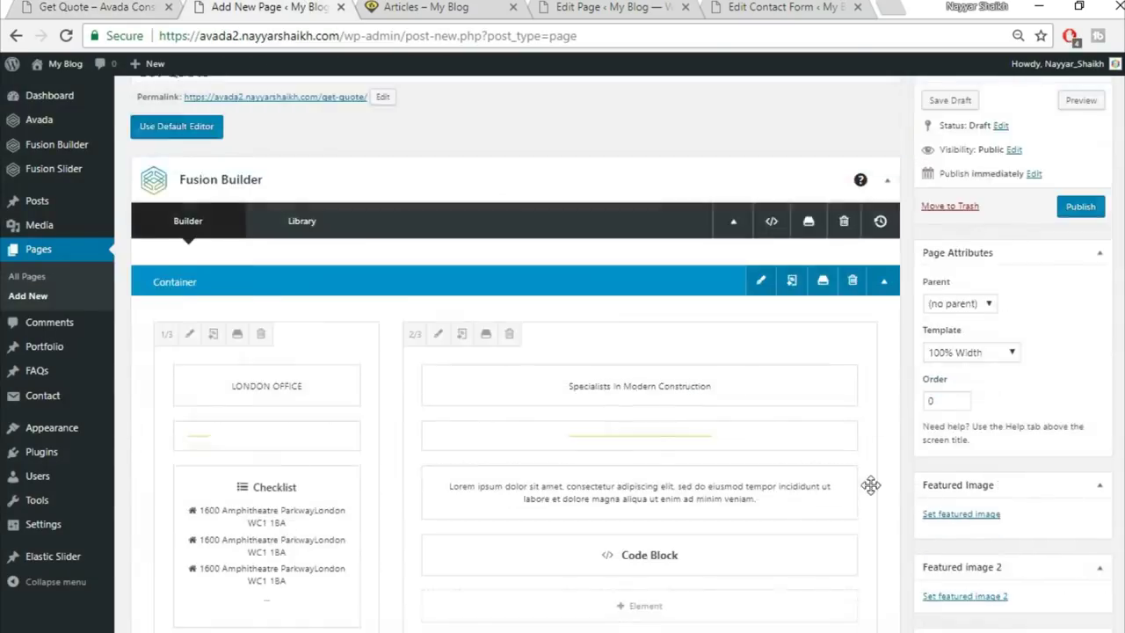
scroll(871, 485, up, 1)
click(1083, 273)
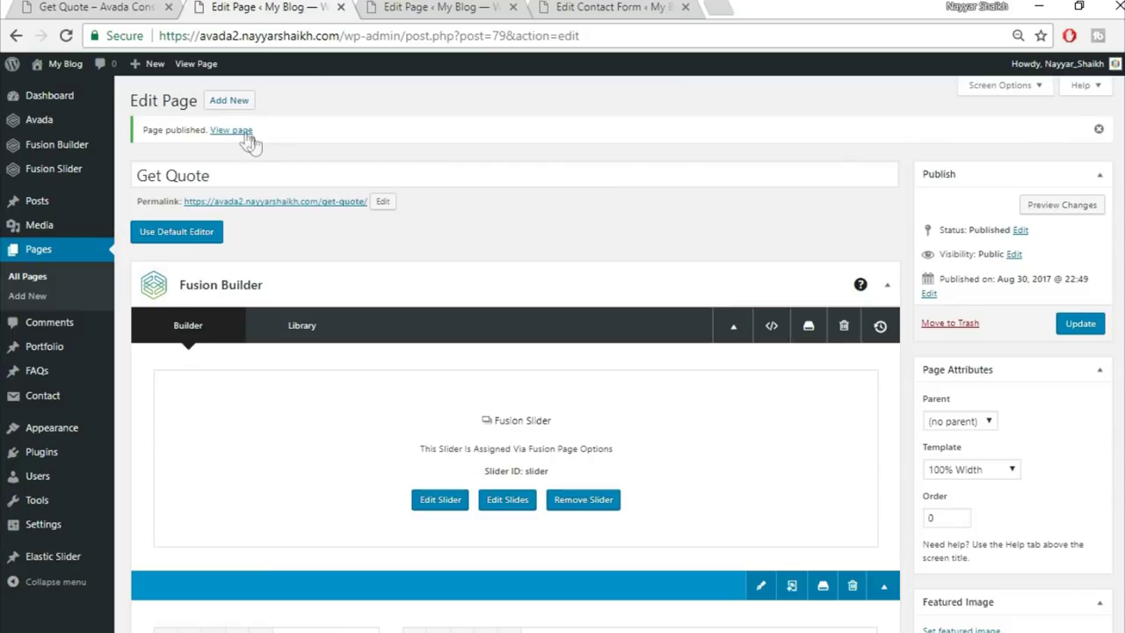
right_click(249, 142)
click(268, 142)
click(425, 16)
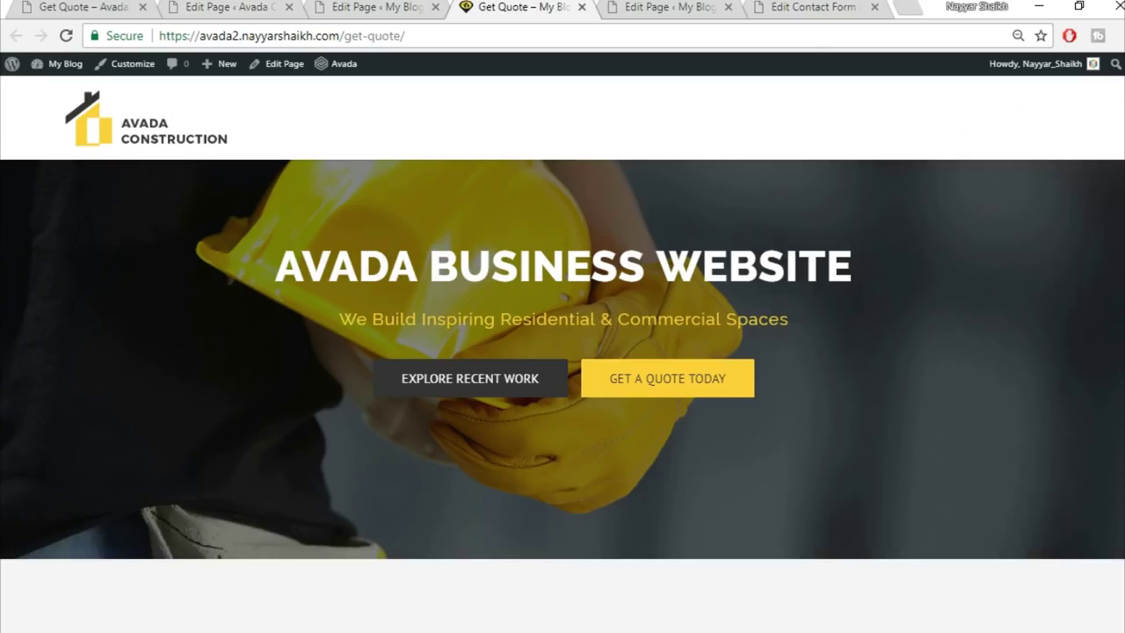
Close the old Avada editing tab and bring up the site's menu settings
scroll(563, 351, down, 5)
scroll(563, 352, up, 5)
click(290, 8)
click(264, 8)
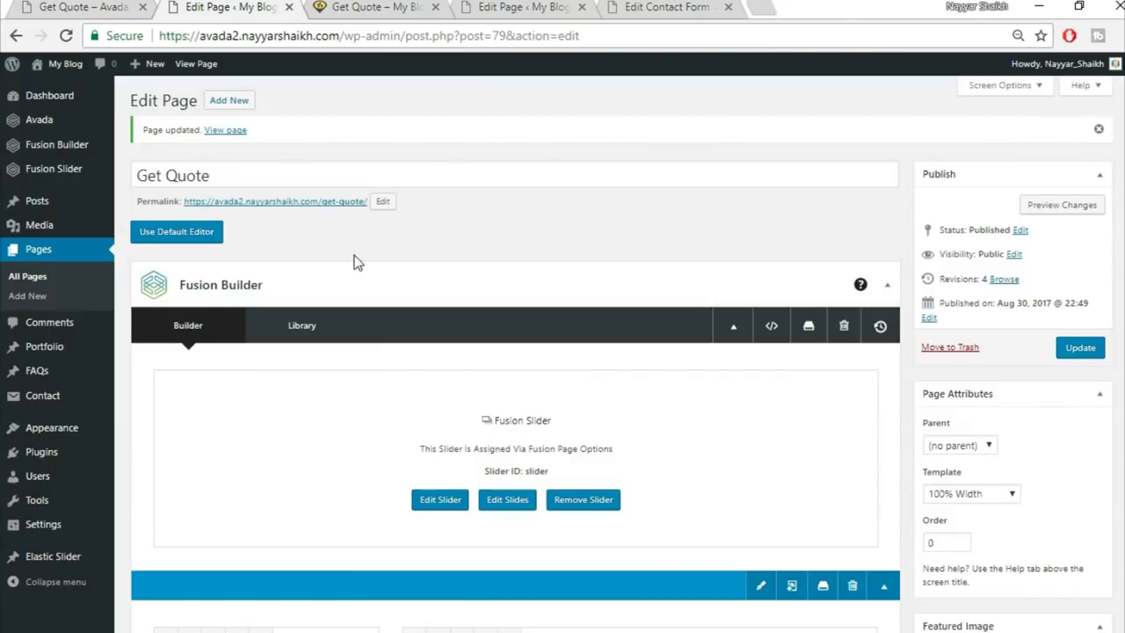
mouse_move(79, 440)
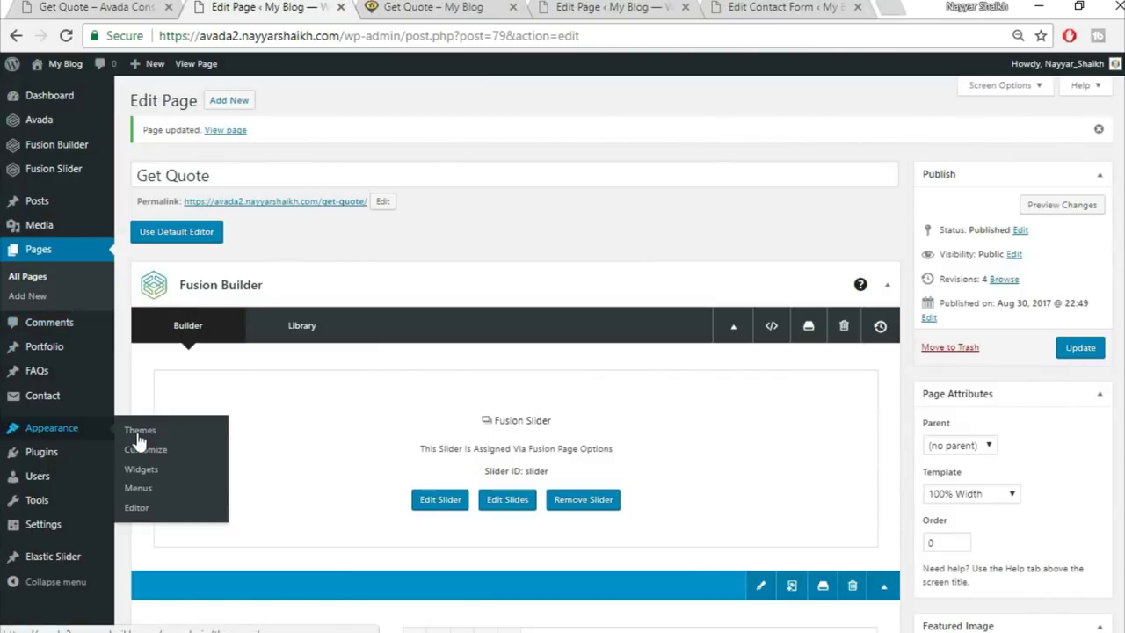
click(150, 488)
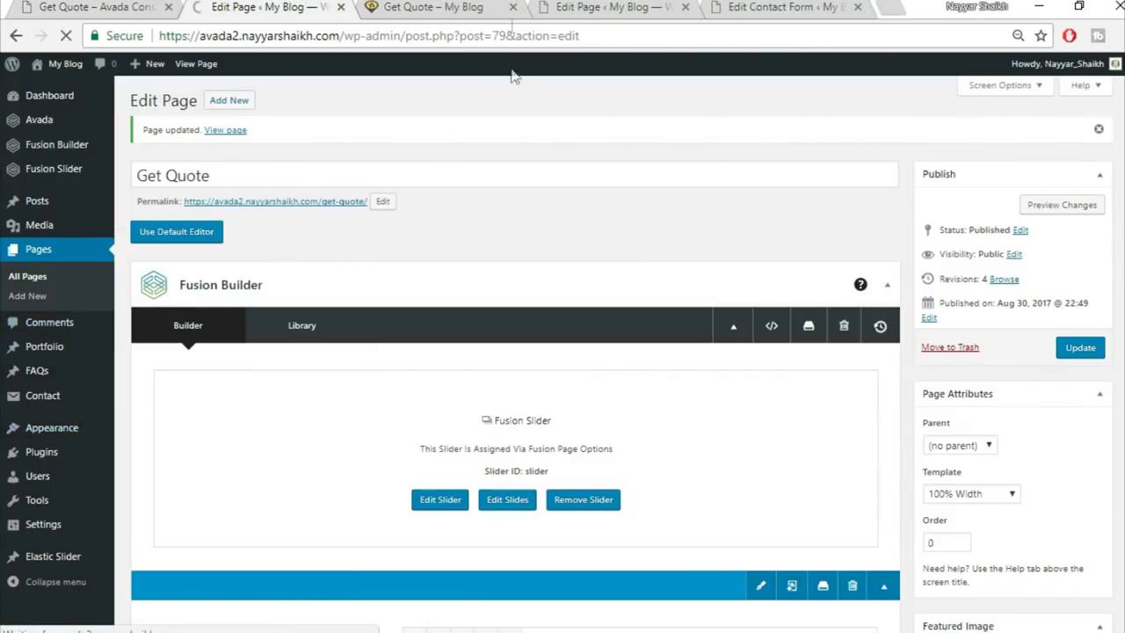
From the live Get Quote page, go to the blog home page and launch the Customizer
click(431, 7)
click(151, 139)
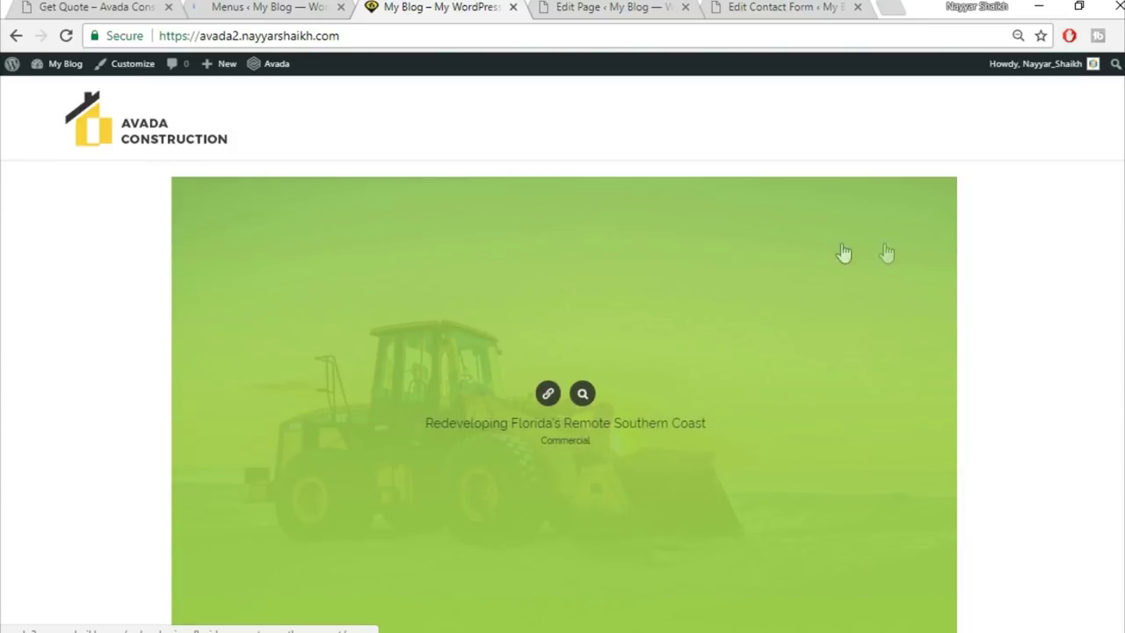
scroll(1067, 276, down, 3)
scroll(1066, 269, up, 10)
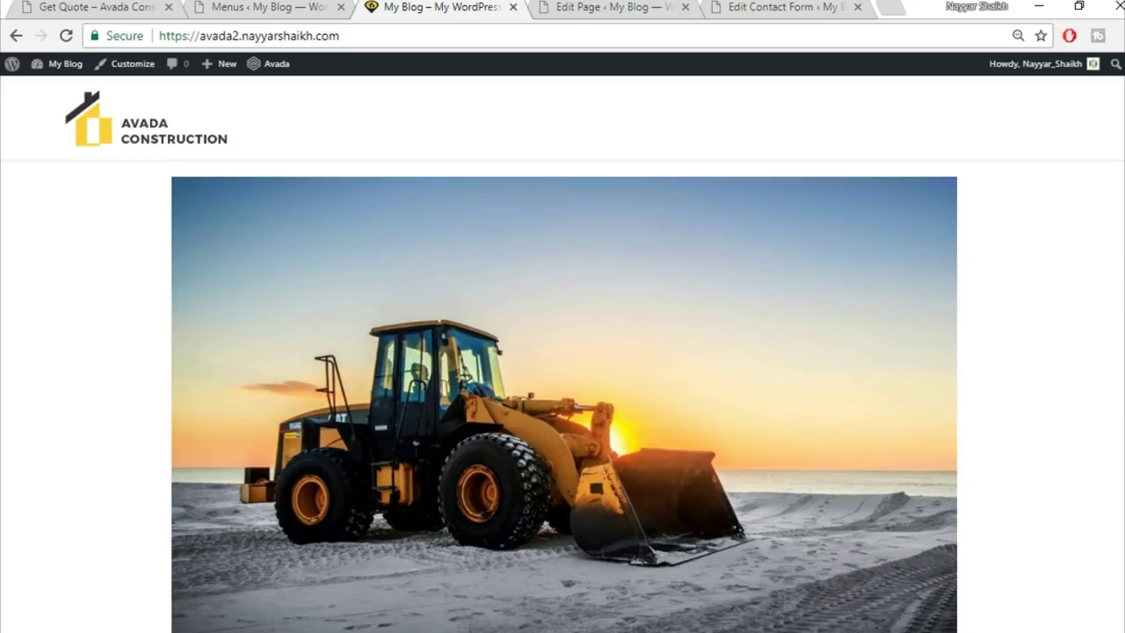
click(125, 71)
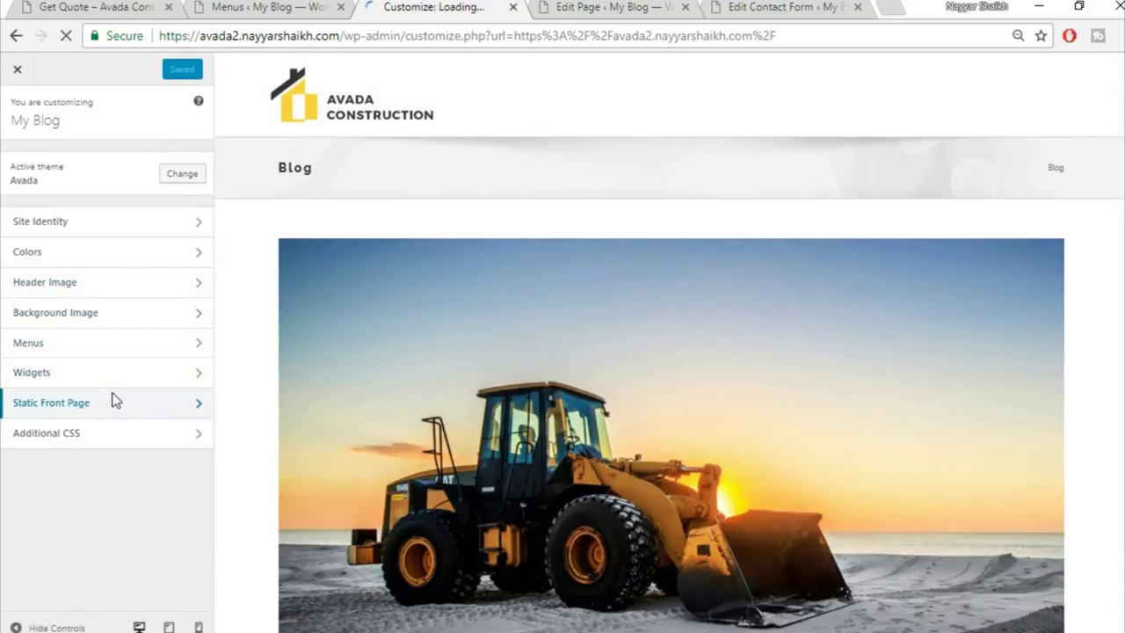
Set a static front page of Home Page with Articles as posts page, and publish
click(112, 401)
click(64, 235)
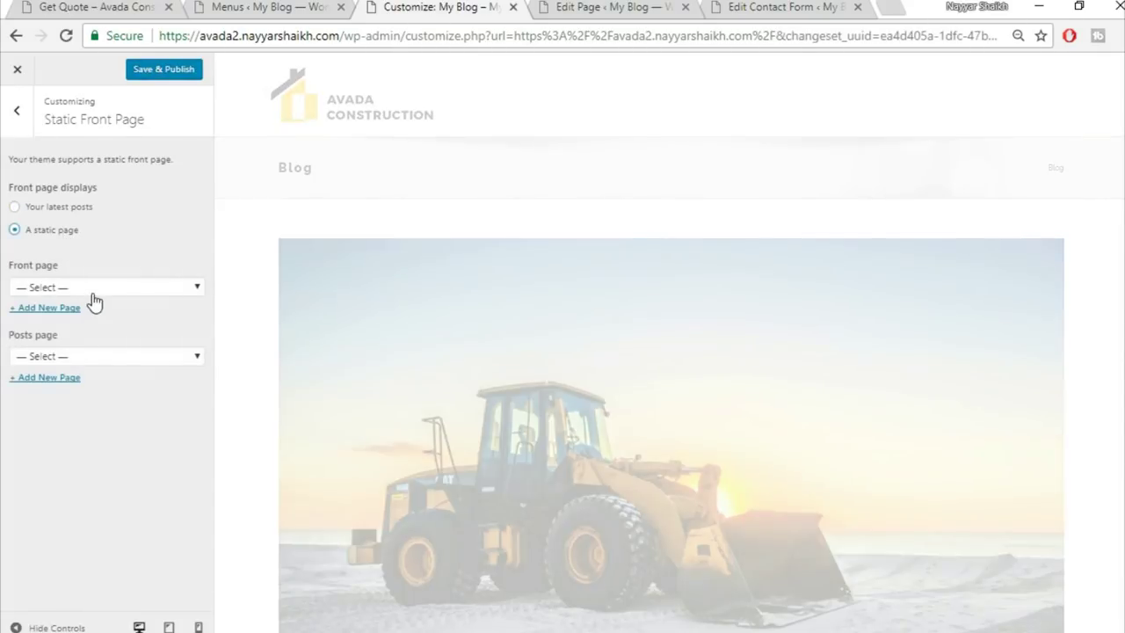
click(92, 292)
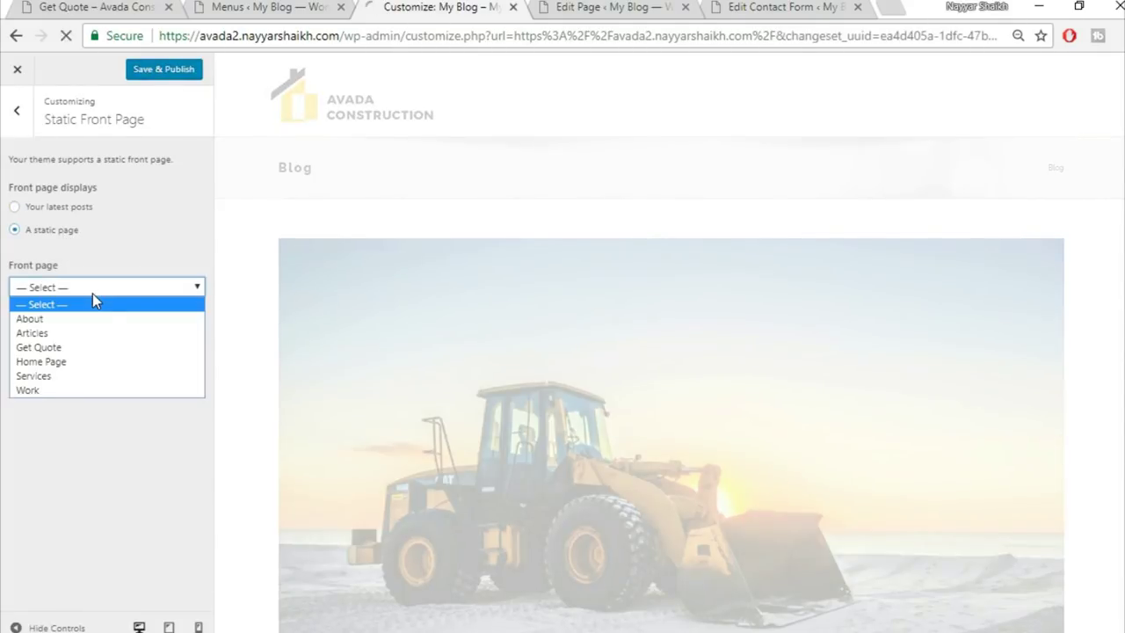
click(83, 361)
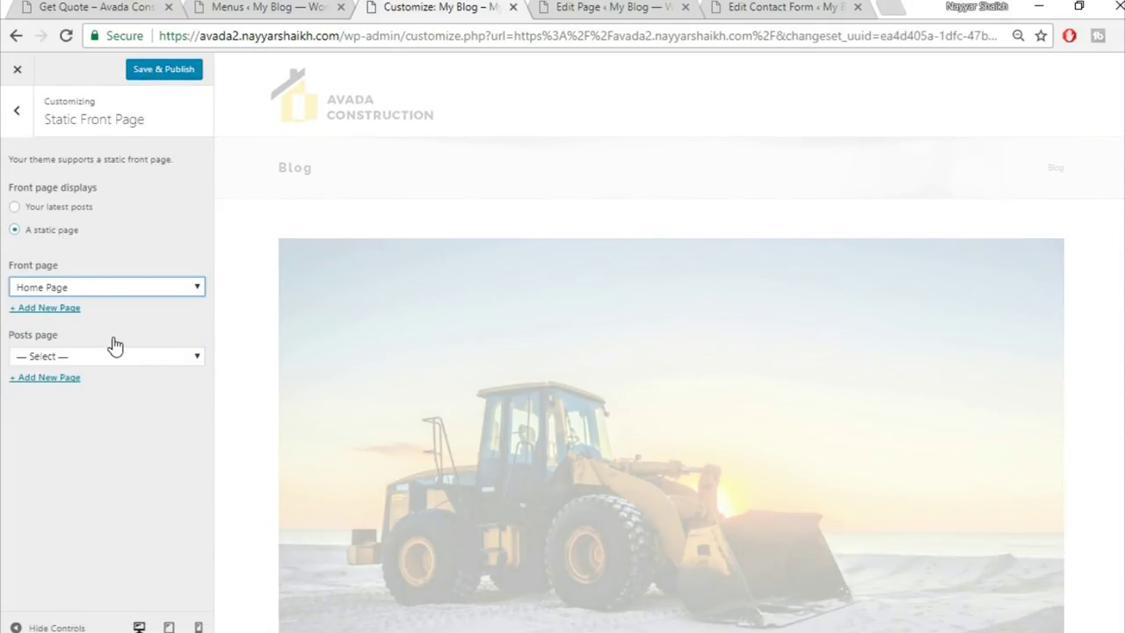
click(102, 354)
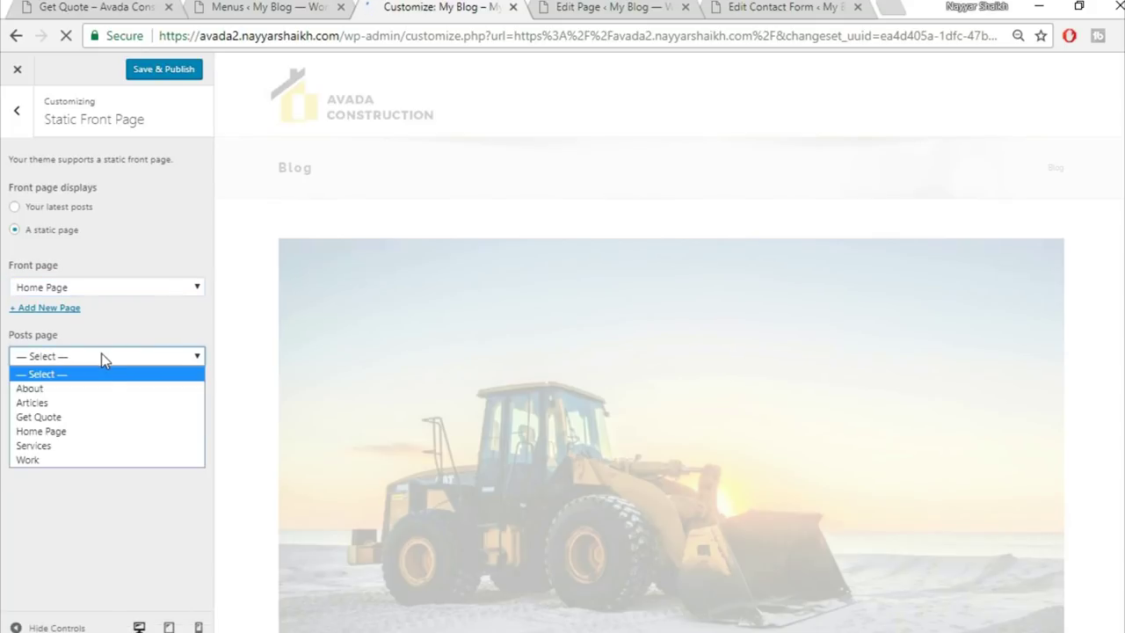
click(69, 406)
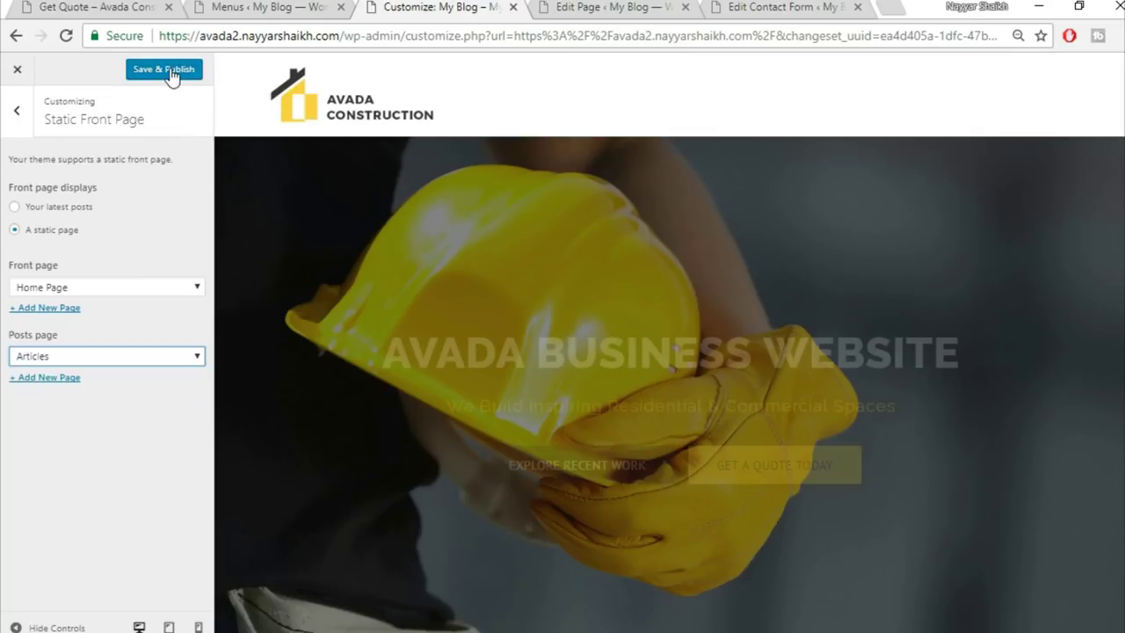
click(172, 74)
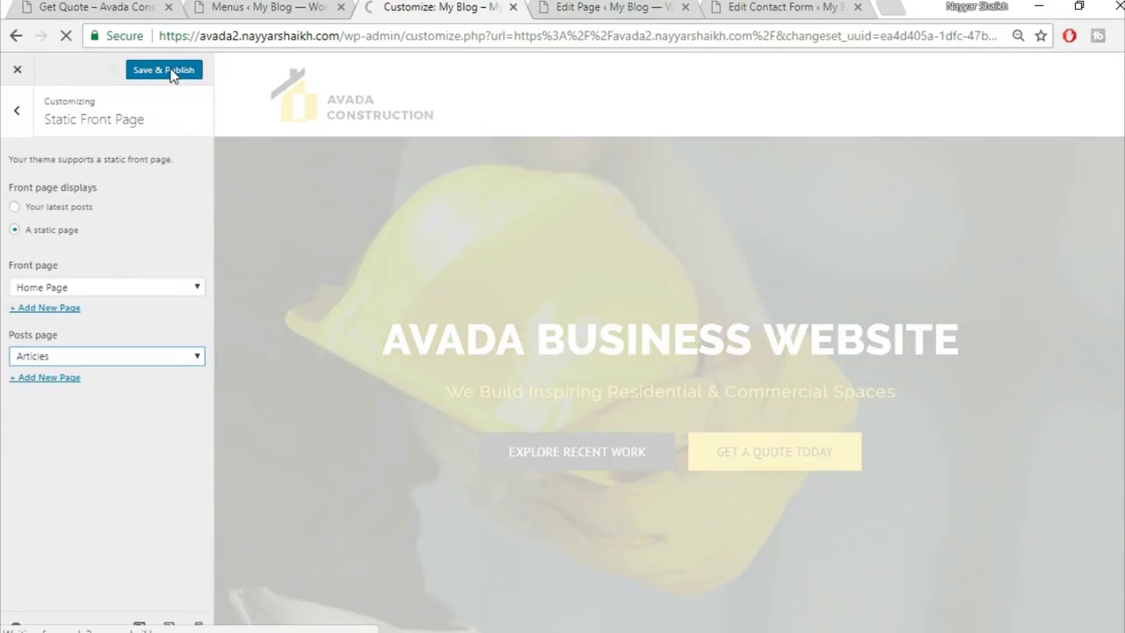
Go to Site Identity and select the site title 'My Blog'
click(16, 112)
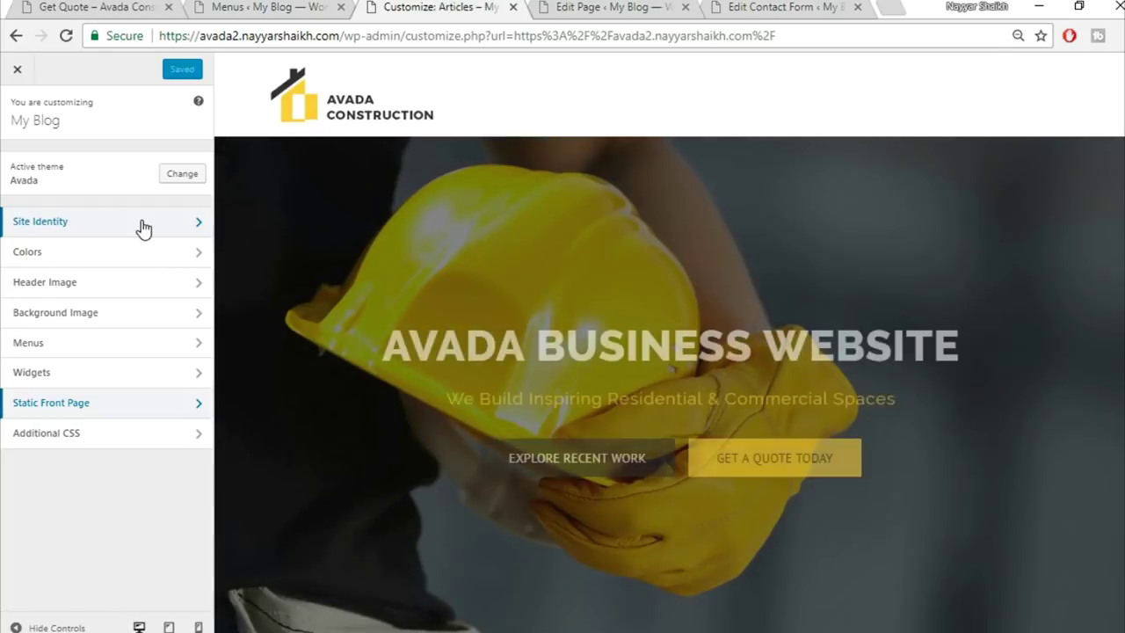
click(143, 225)
triple_click(110, 177)
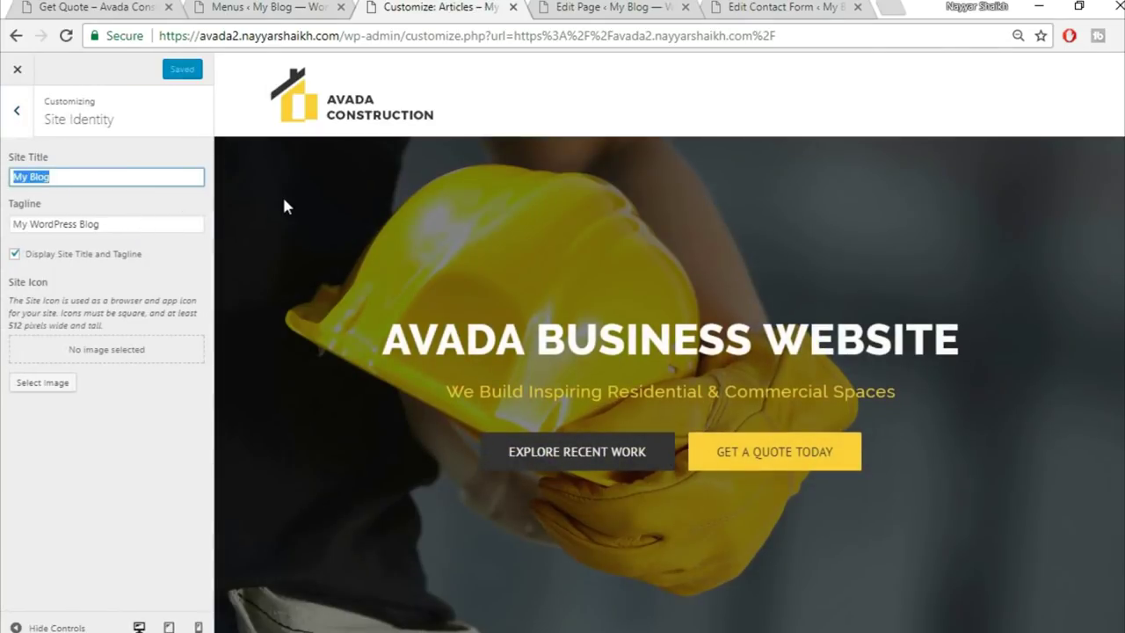
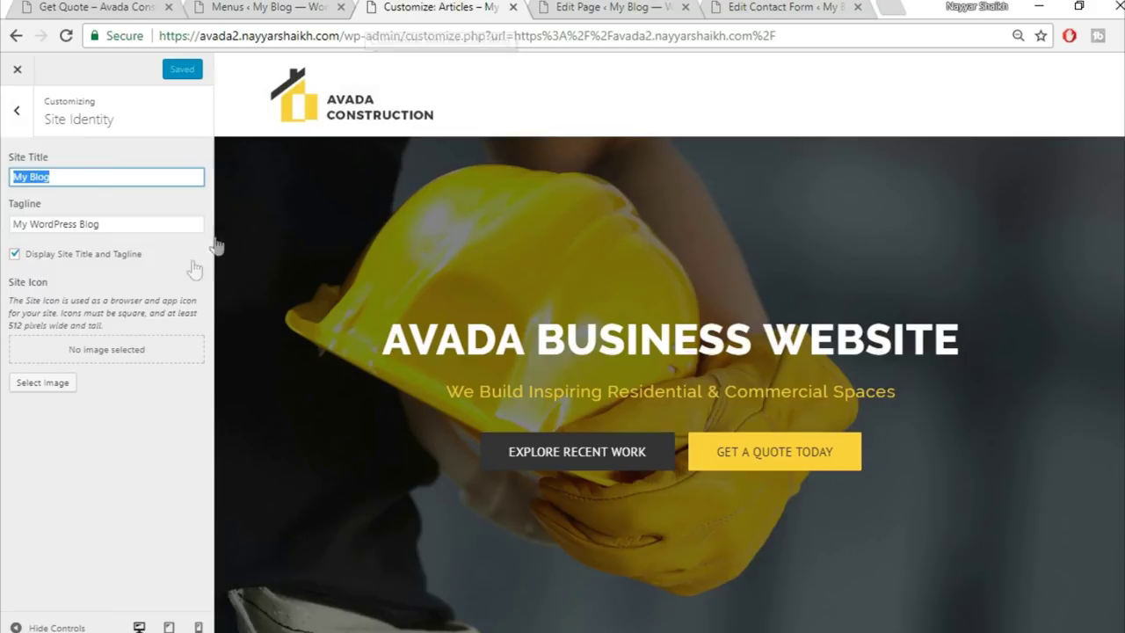
Exit the Customizer and create a new empty menu called 'Main' on the Menus page
click(17, 70)
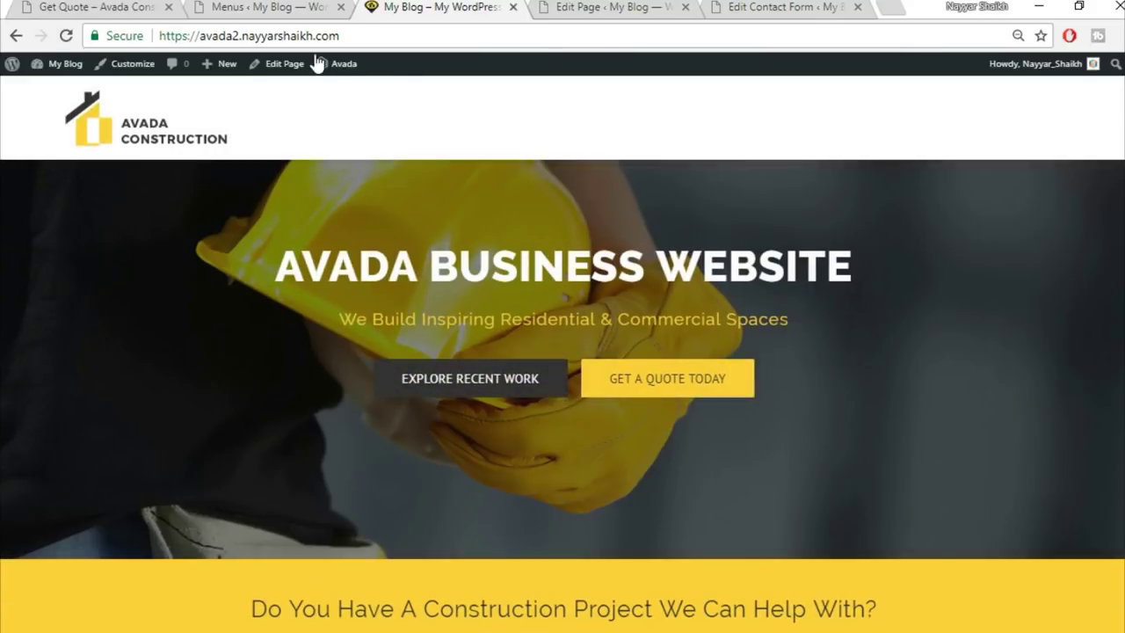
click(262, 6)
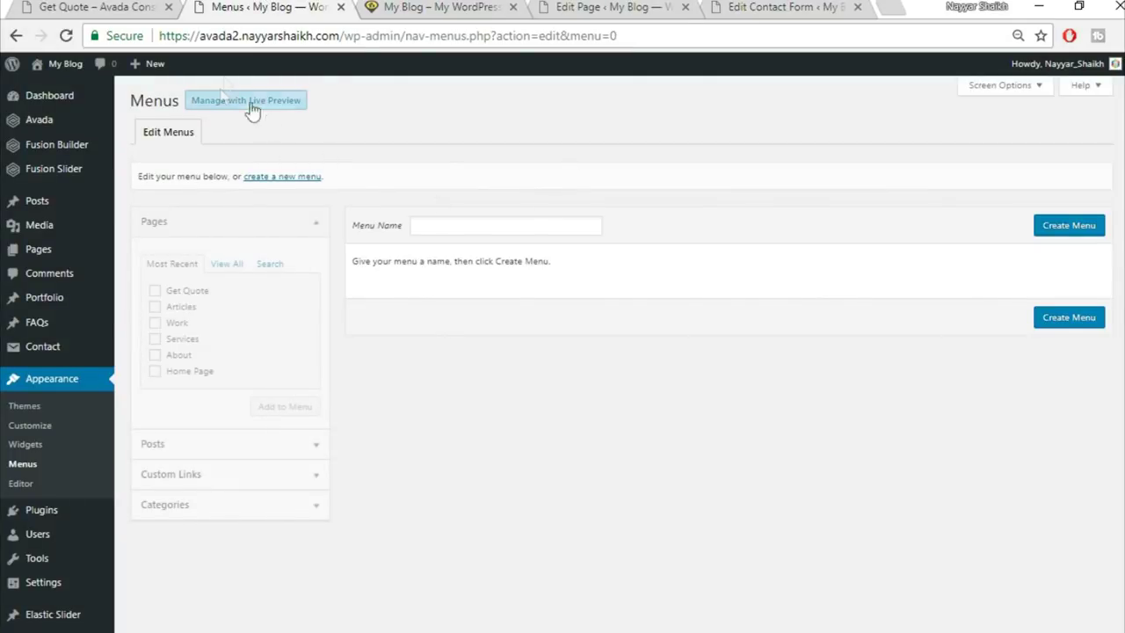
click(502, 225)
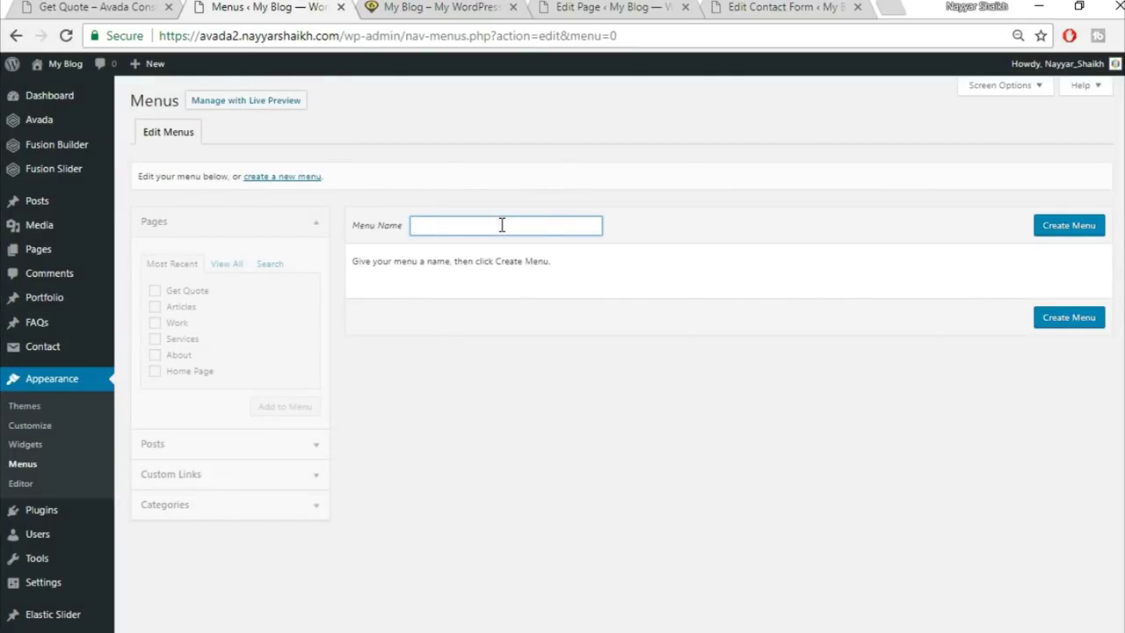
text(Main)
click(1054, 227)
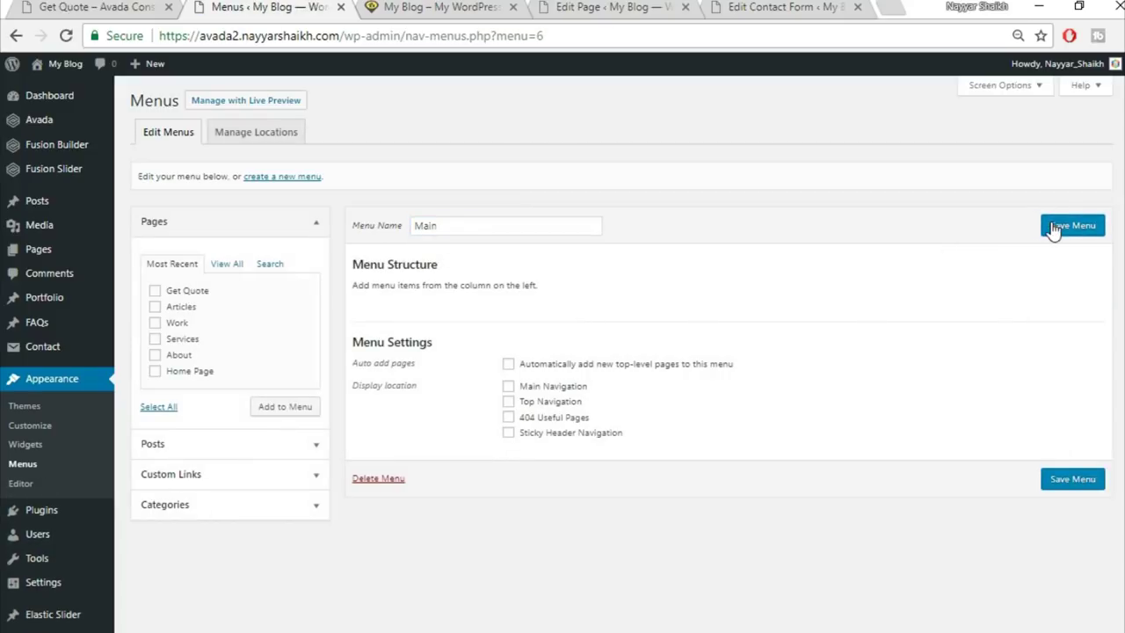
Assign Main to the Main Navigation location and check the homepage and reference Get Quote page
click(553, 388)
click(456, 5)
click(152, 6)
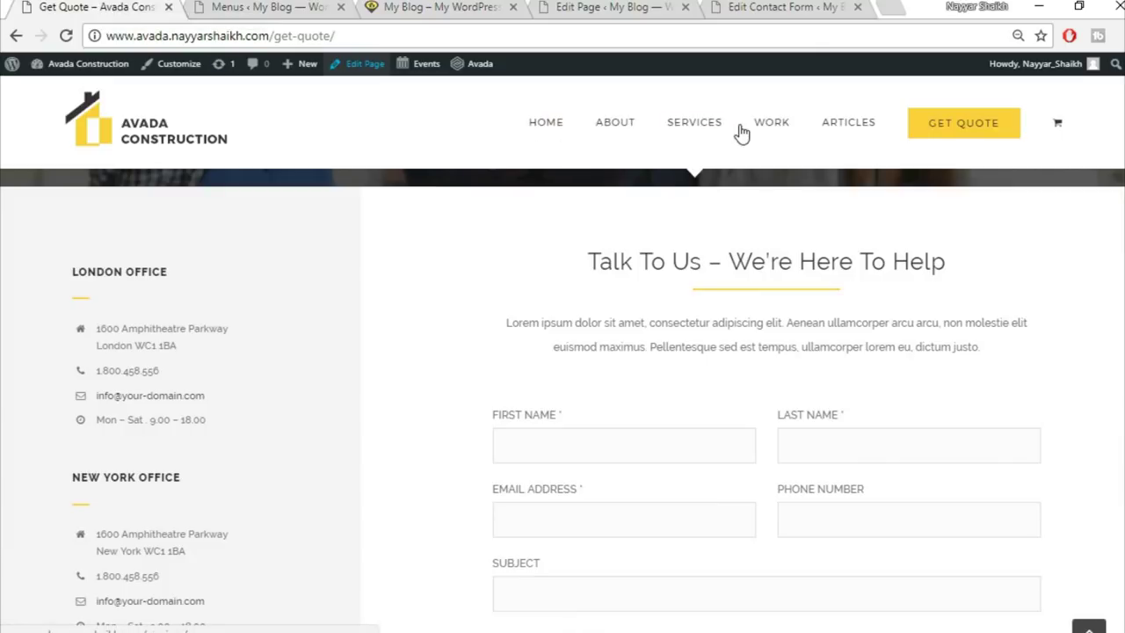
click(300, 6)
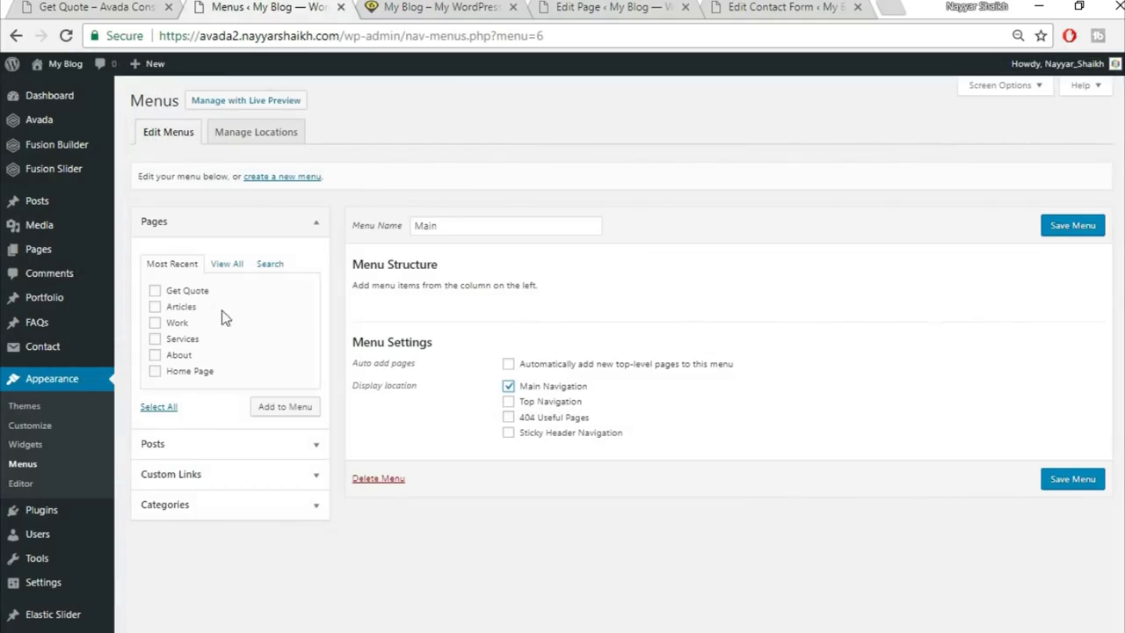
Add all seven pages to the menu: Home, About, Articles, Get Quote, Home Page, Services and Work
click(226, 264)
click(205, 291)
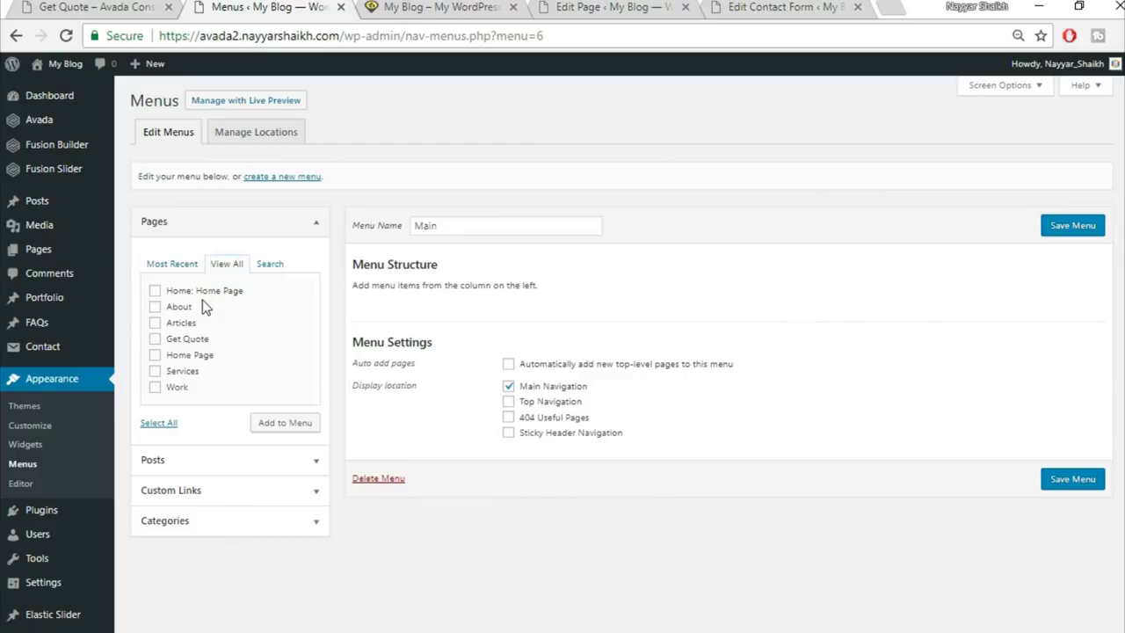
click(180, 307)
click(181, 322)
click(185, 340)
click(185, 355)
click(183, 371)
click(178, 387)
click(279, 424)
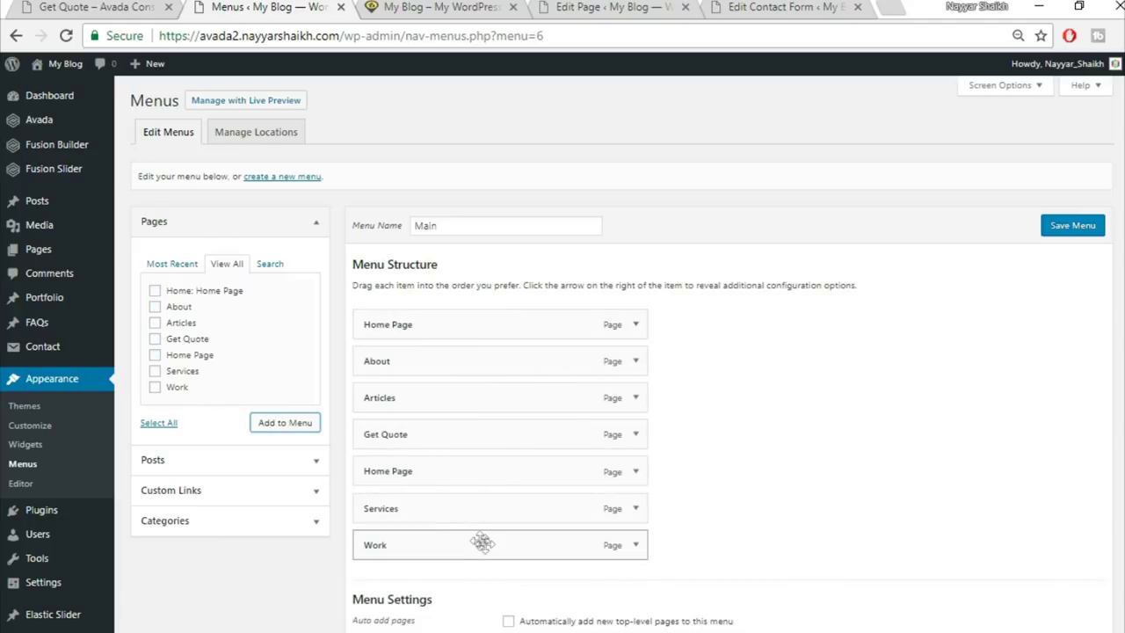
Move Get Quote to the end of the menu, below Work, matching the reference page
drag(454, 431, 452, 620)
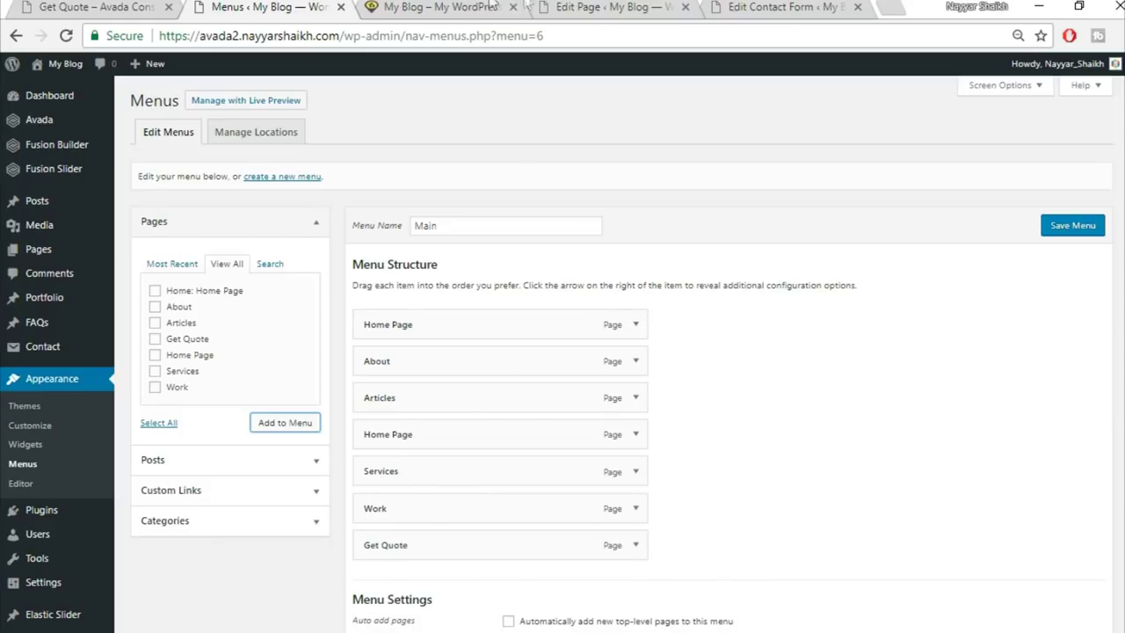
click(105, 7)
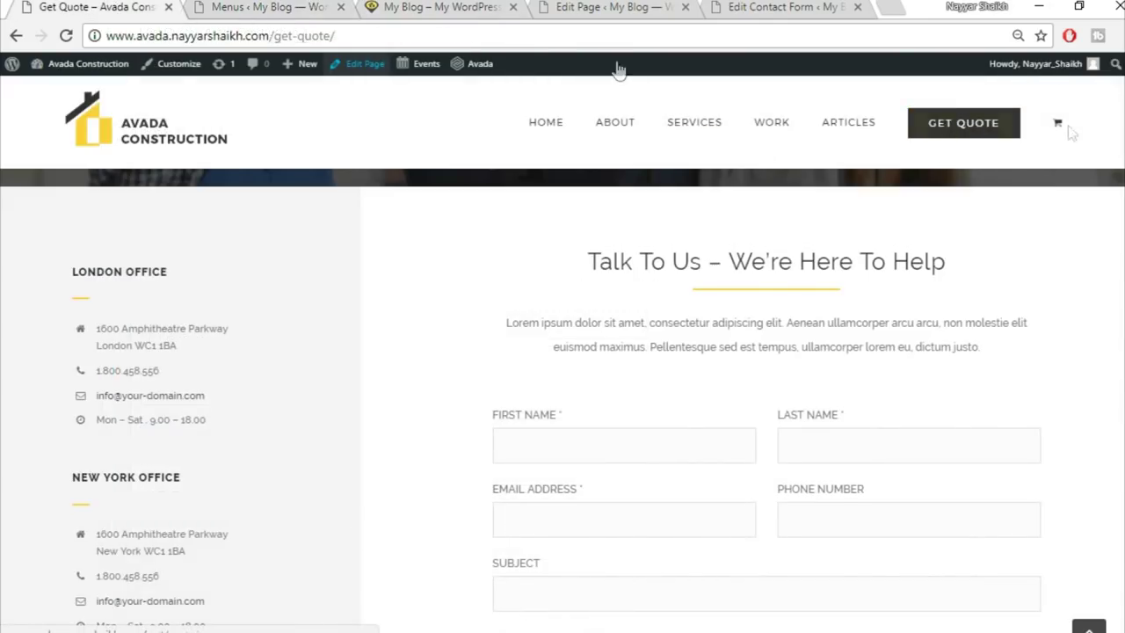
click(263, 7)
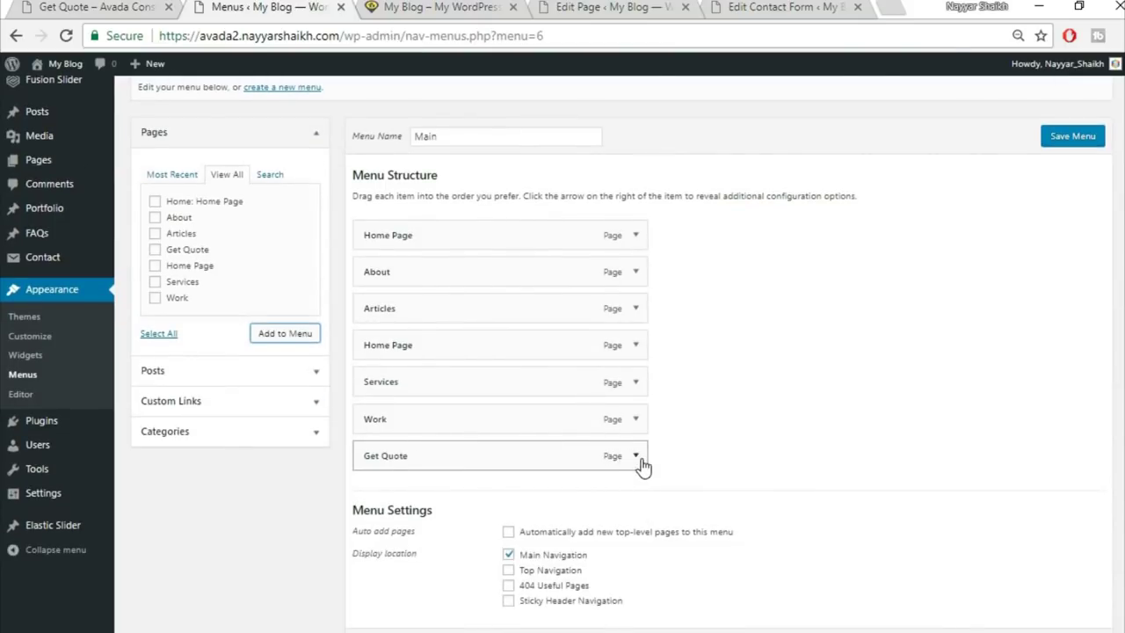
Set the Get Quote item's Avada Menu First Level Style to Button Large and save it
click(643, 467)
scroll(809, 448, down, 2)
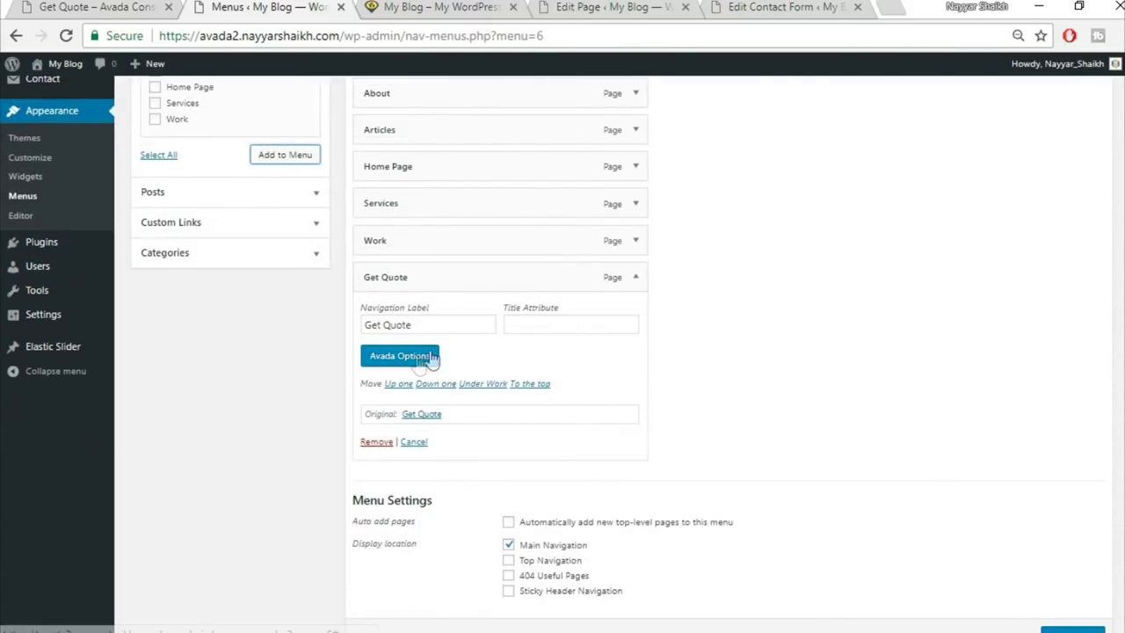
click(422, 359)
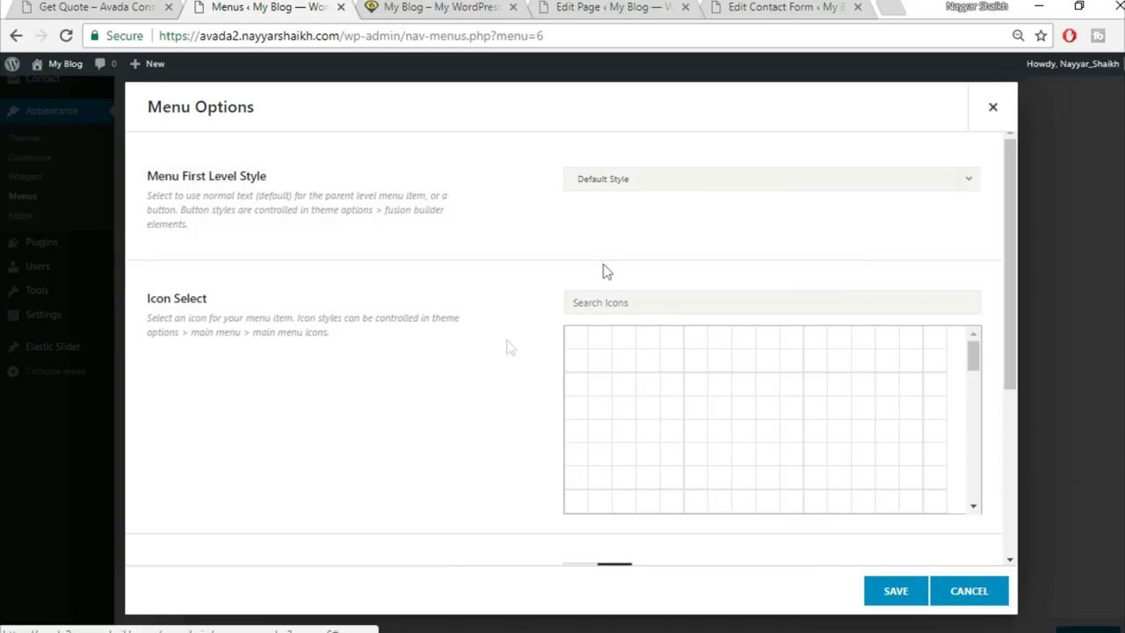
click(668, 183)
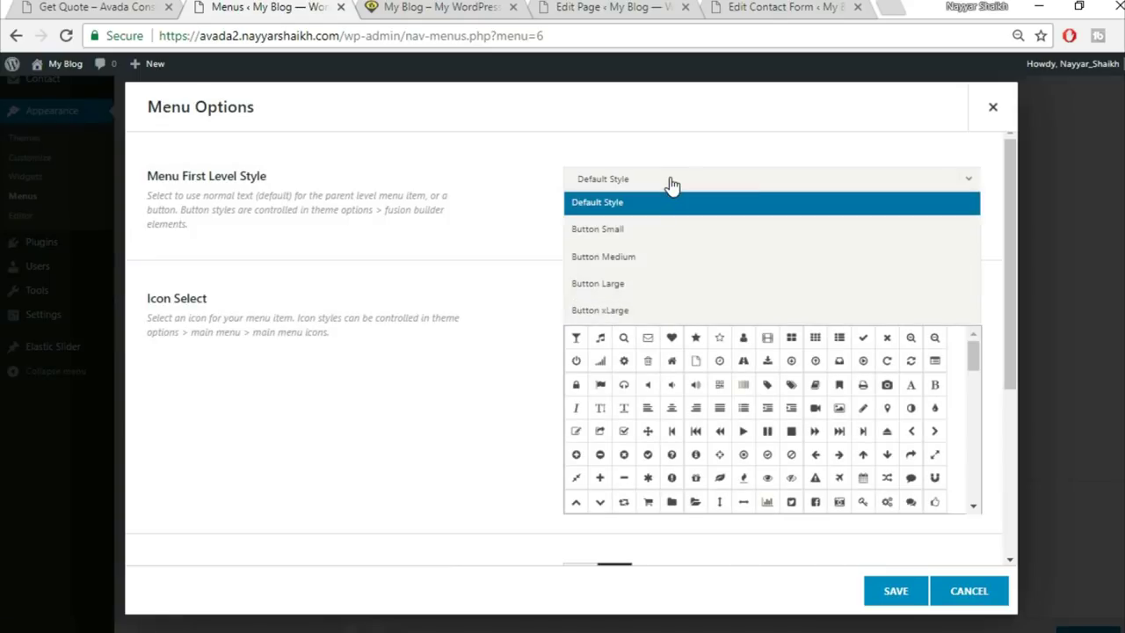
click(644, 284)
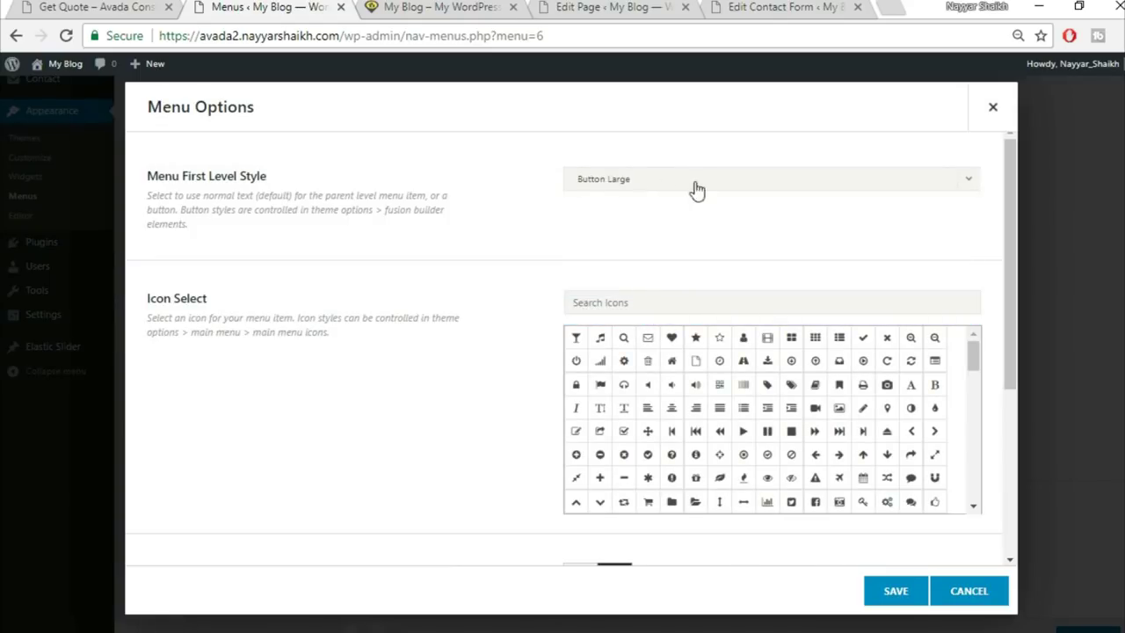
click(907, 597)
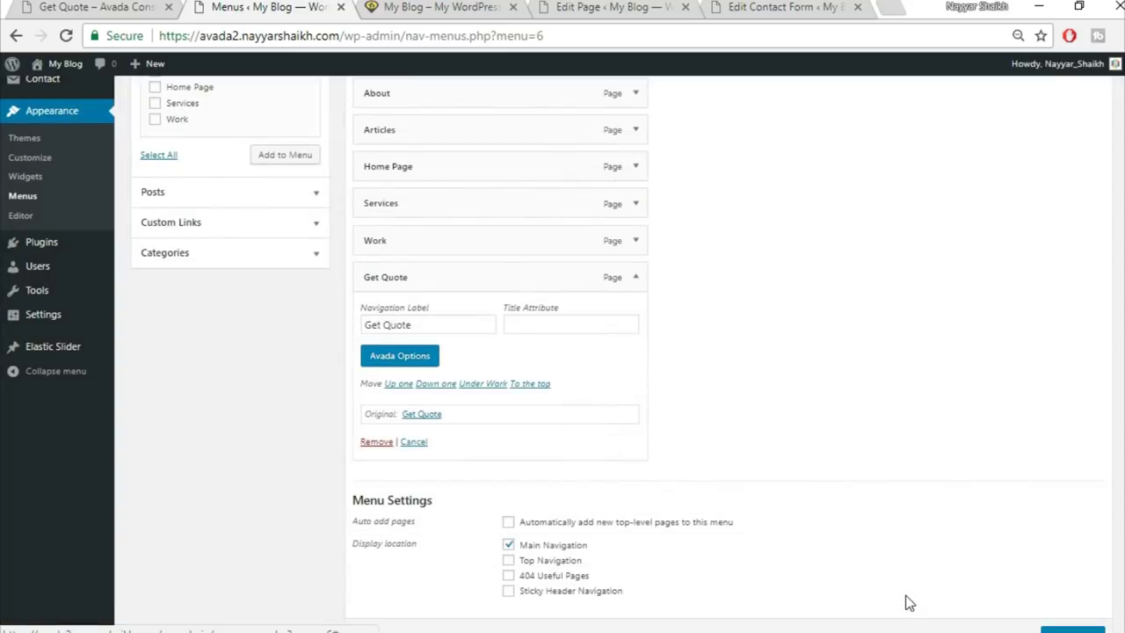
Save the Main menu and bring up the site homepage
scroll(1043, 533, down, 2)
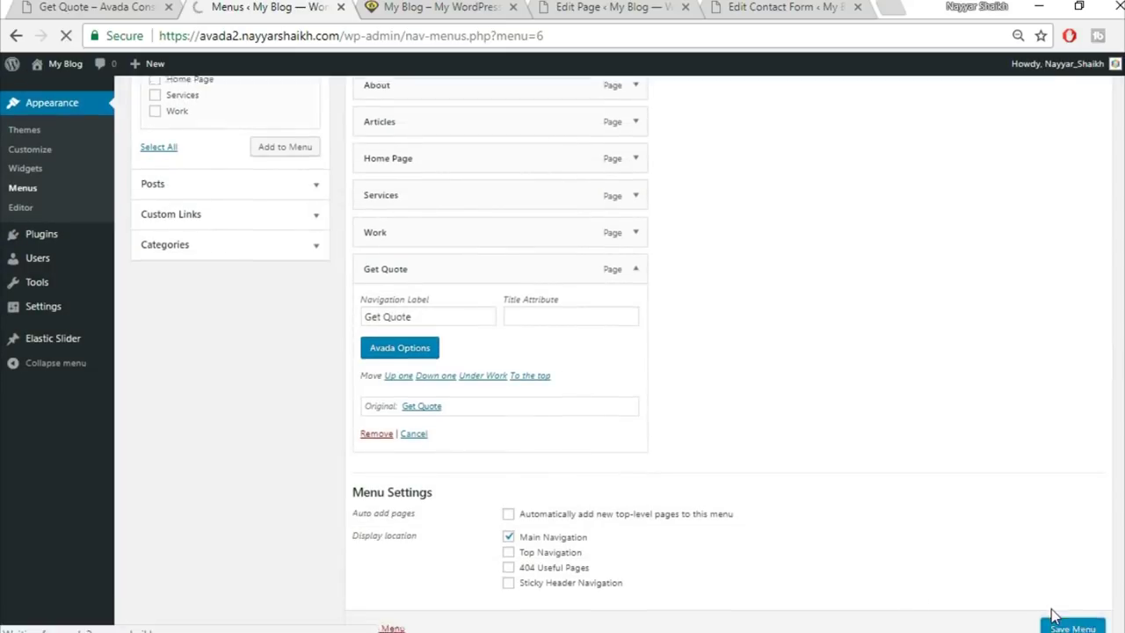
click(1060, 565)
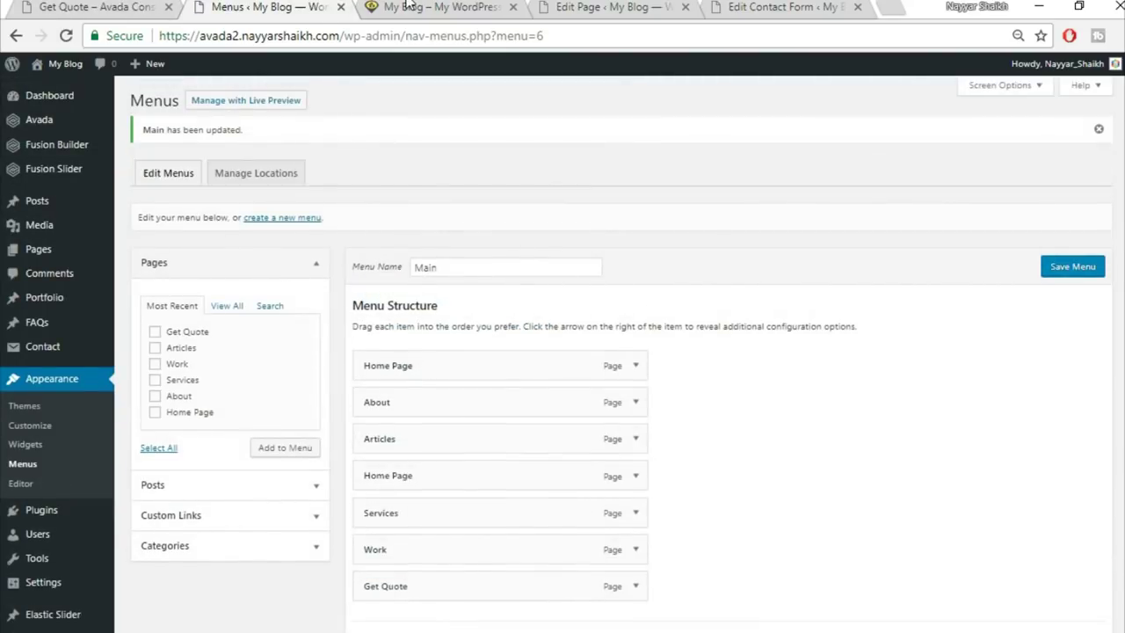
click(444, 7)
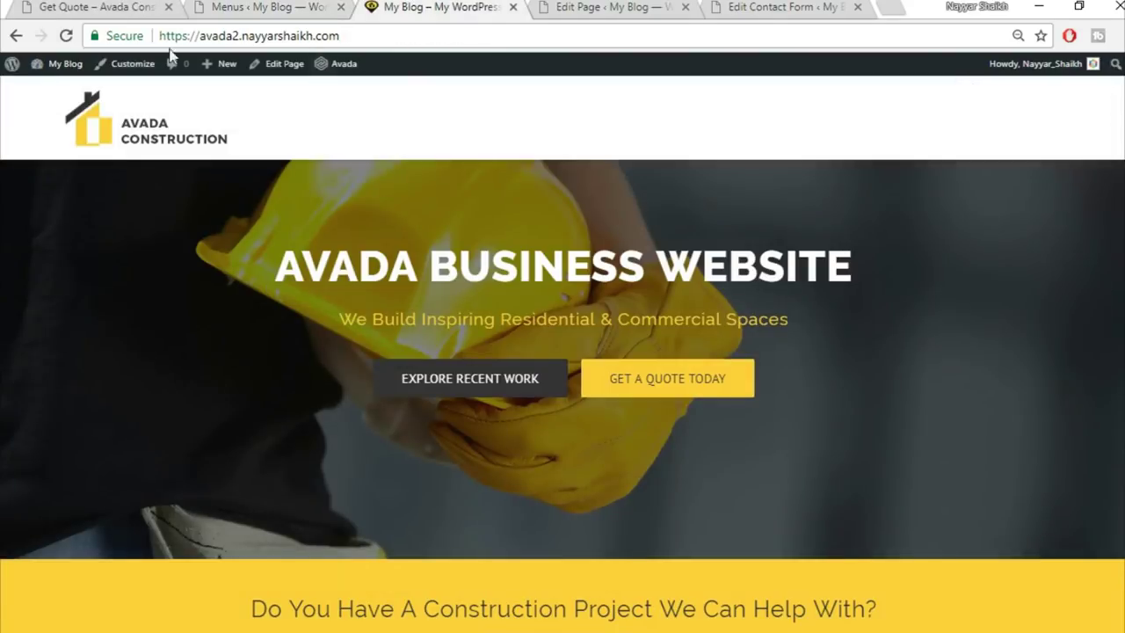
Remove the duplicate Home Page item from the Main menu and save it
click(66, 35)
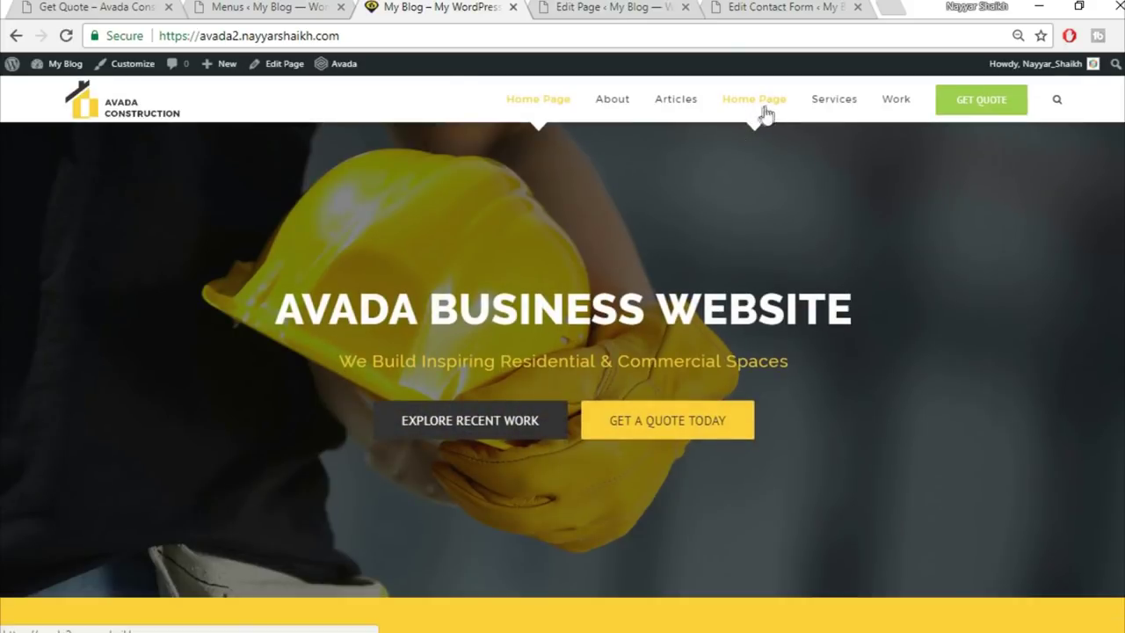
click(213, 4)
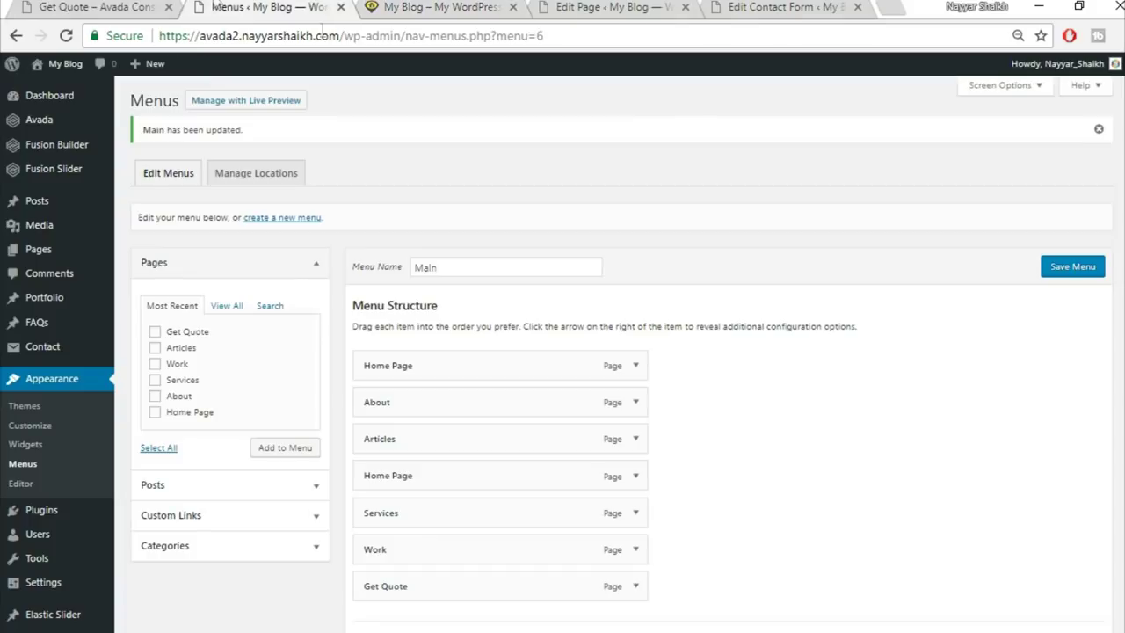
click(635, 476)
scroll(673, 493, down, 2)
click(377, 461)
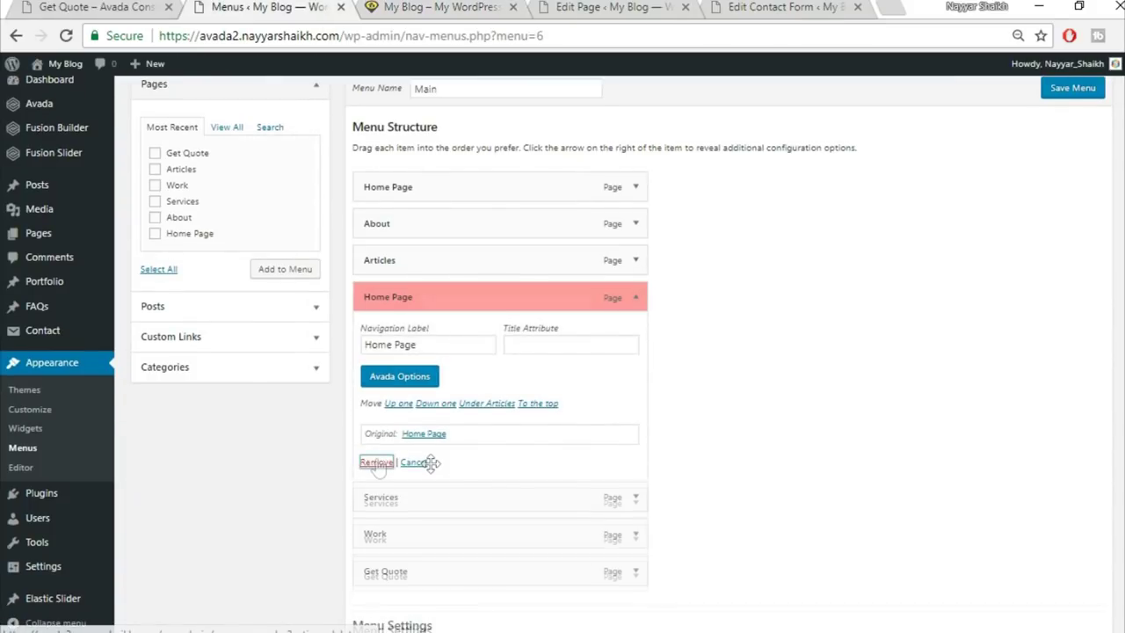
click(1072, 88)
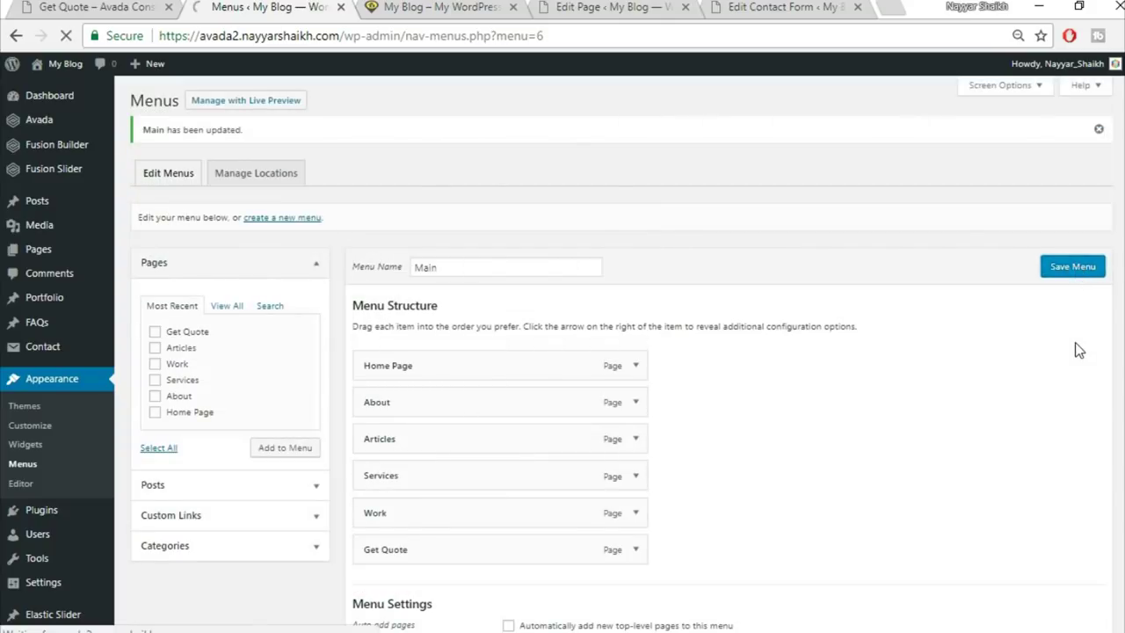
Reload the homepage to verify the menu, then return to the admin Widgets page
click(431, 8)
click(433, 36)
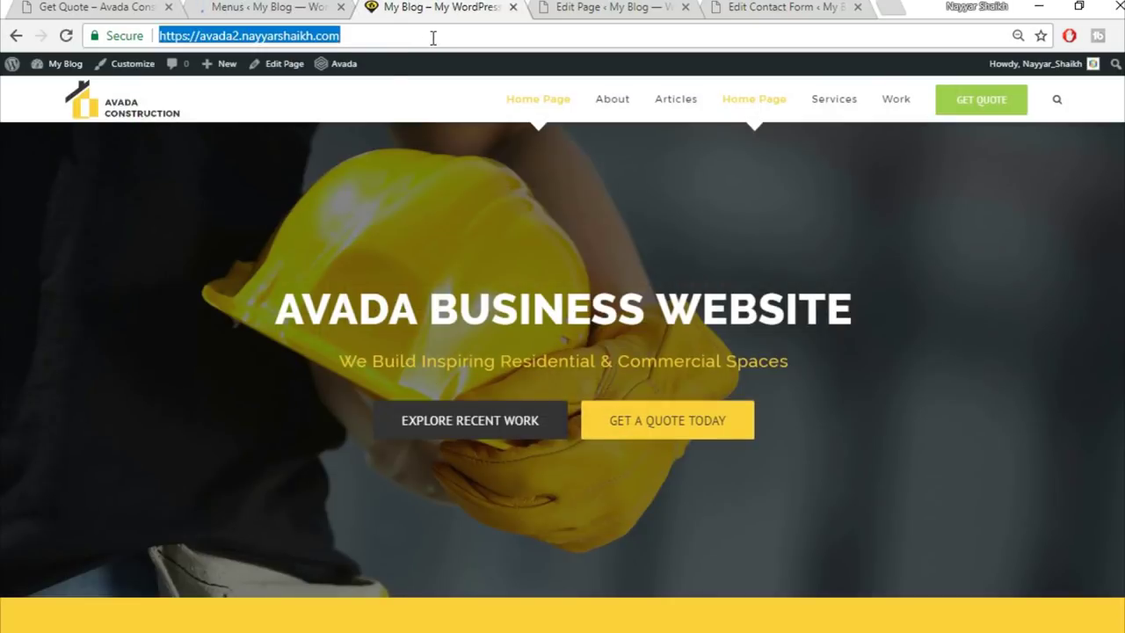
key(Return)
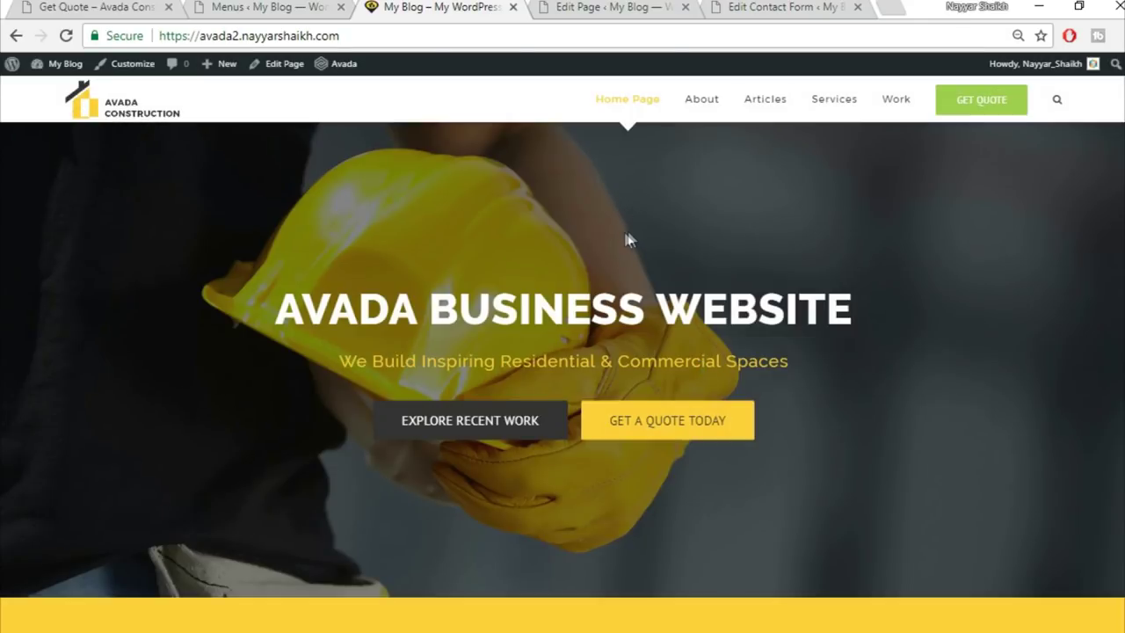
scroll(430, 221, down, 3)
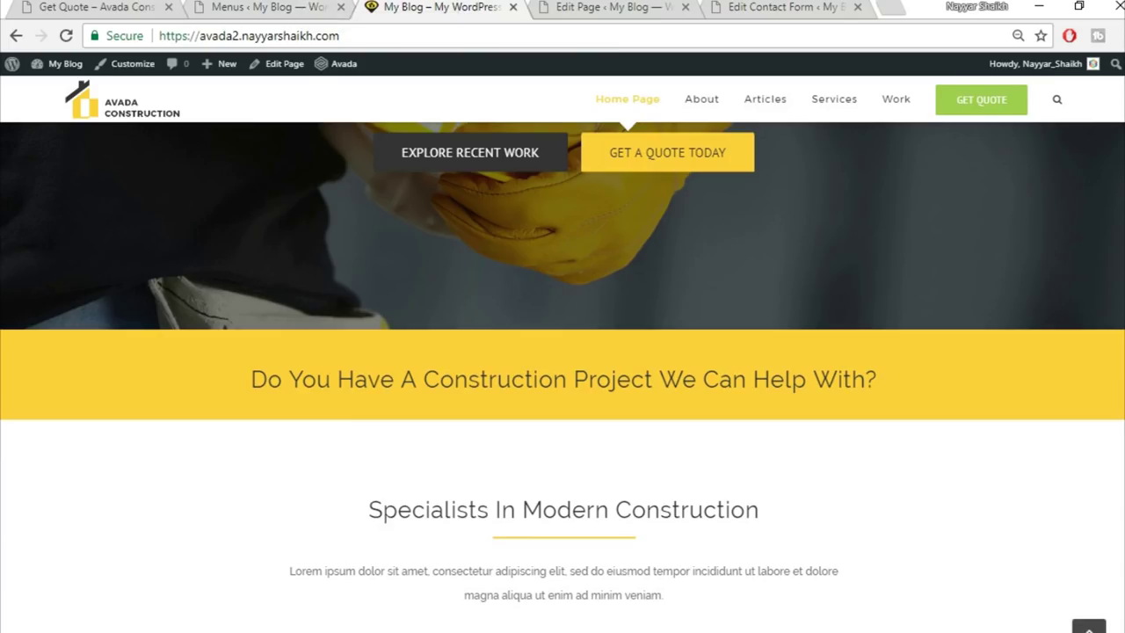
scroll(563, 377, down, 10)
scroll(1010, 421, down, 5)
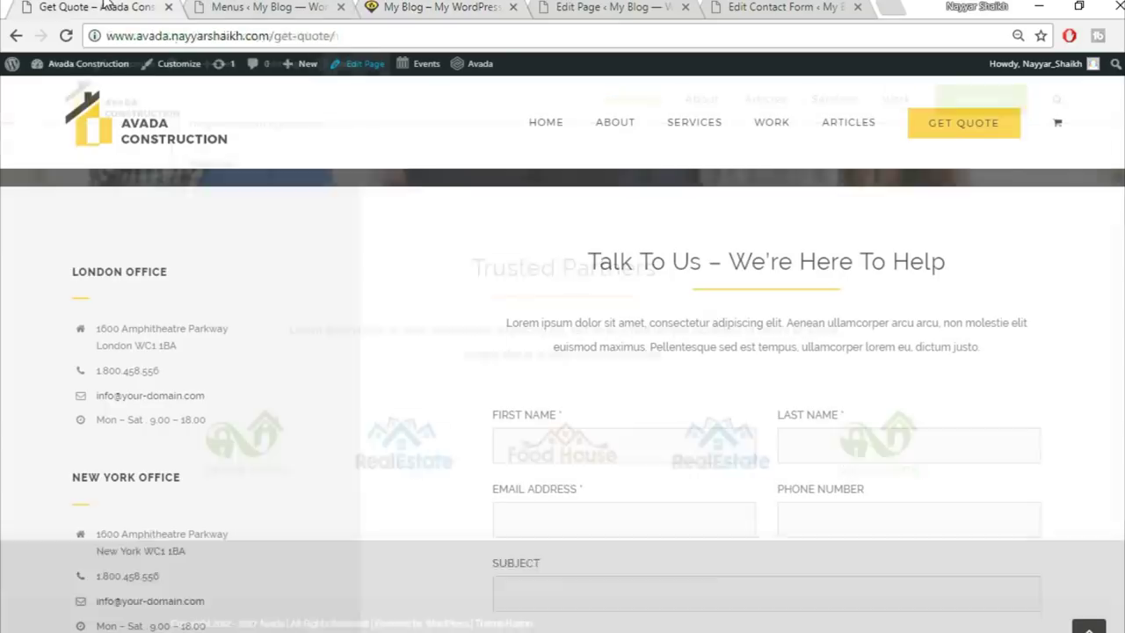
scroll(892, 554, down, 10)
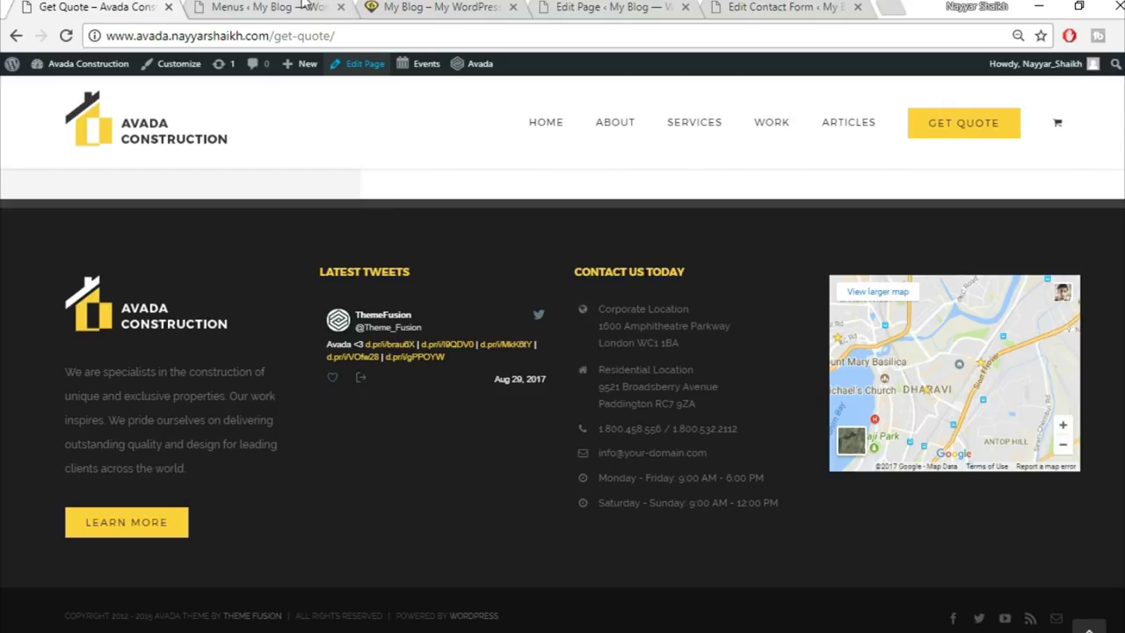
click(268, 7)
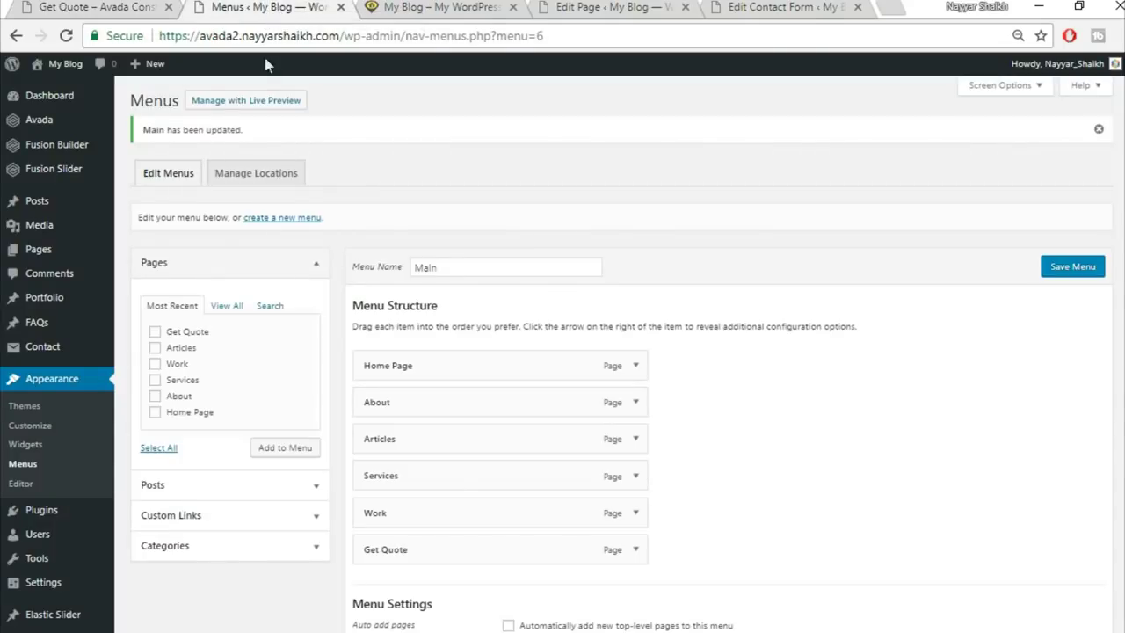
scroll(160, 342, down, 2)
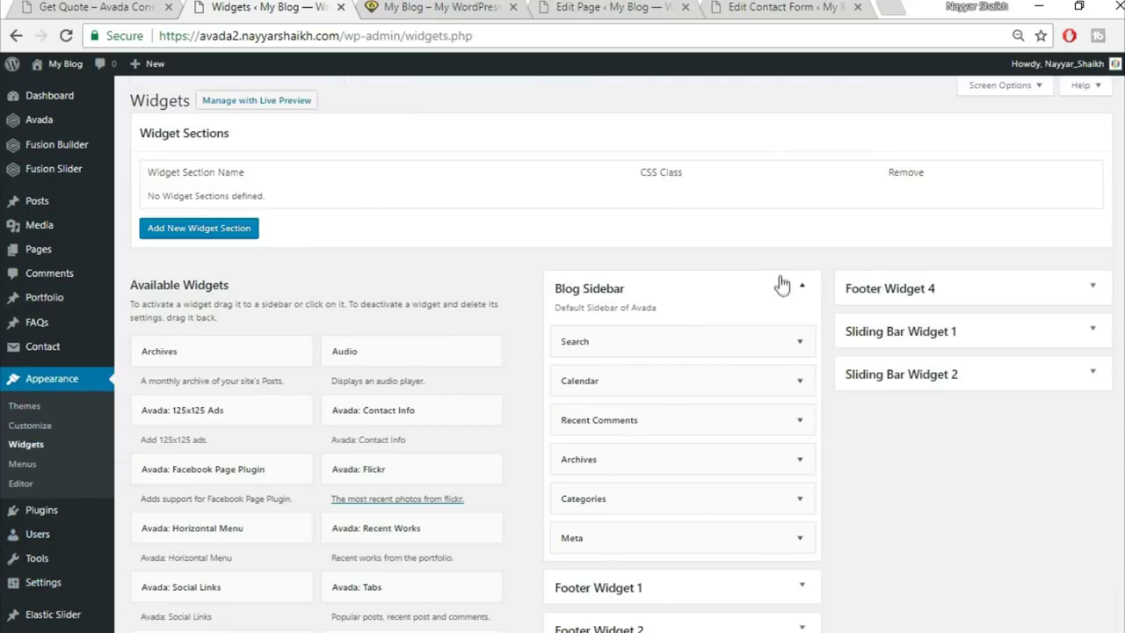
Add a Text widget to the Footer Widget 1 area using the sidebar chooser
click(780, 286)
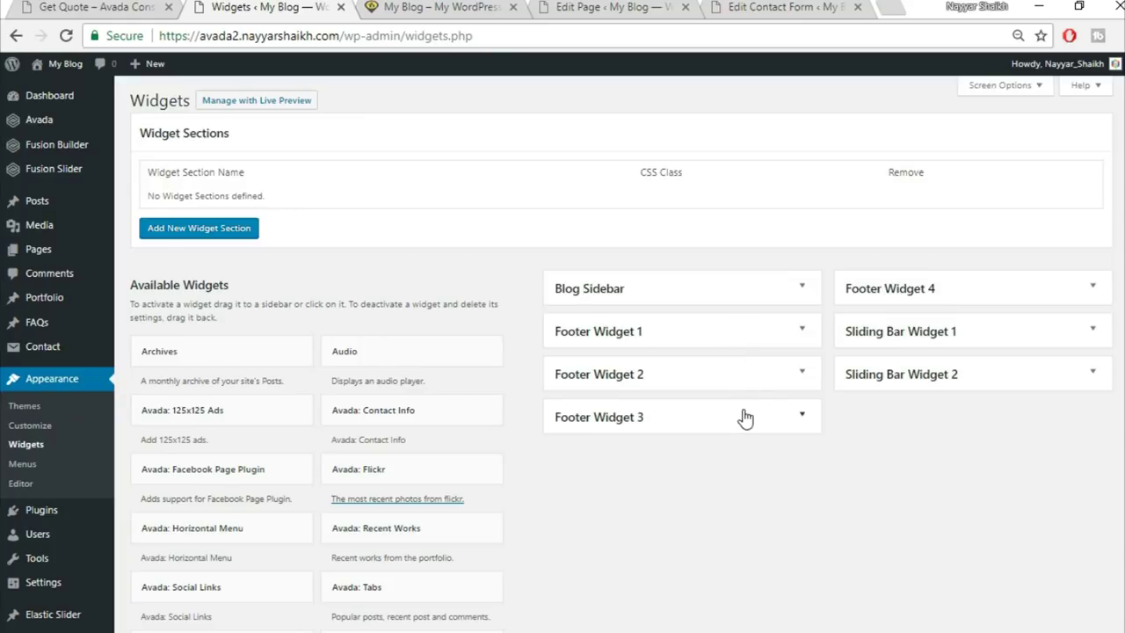
click(802, 333)
click(803, 334)
scroll(736, 444, down, 8)
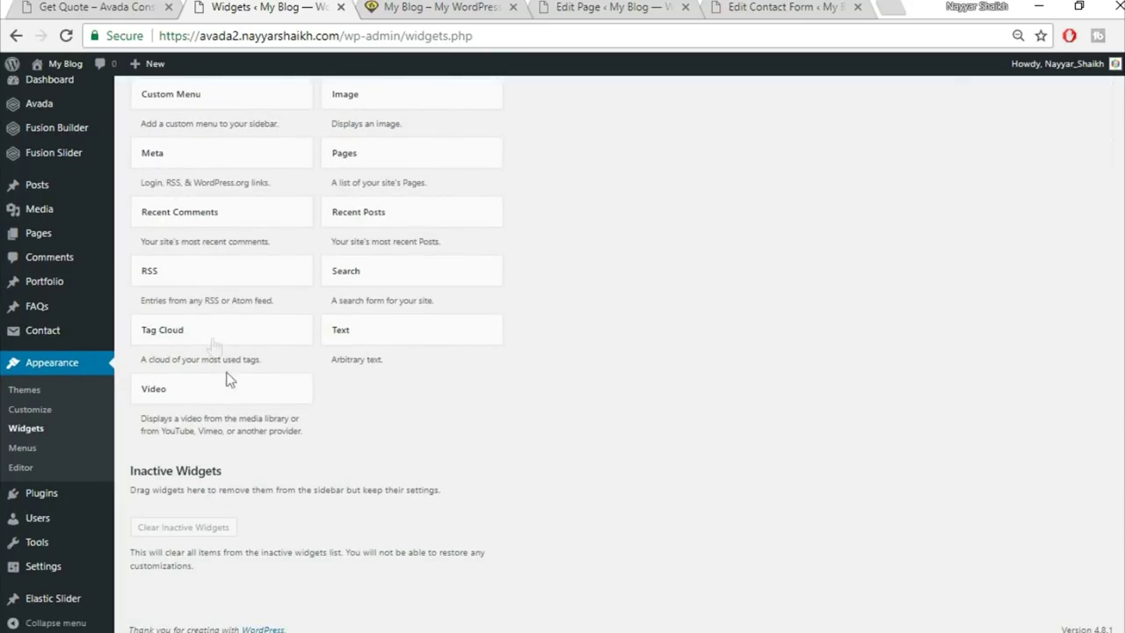
click(451, 337)
click(417, 420)
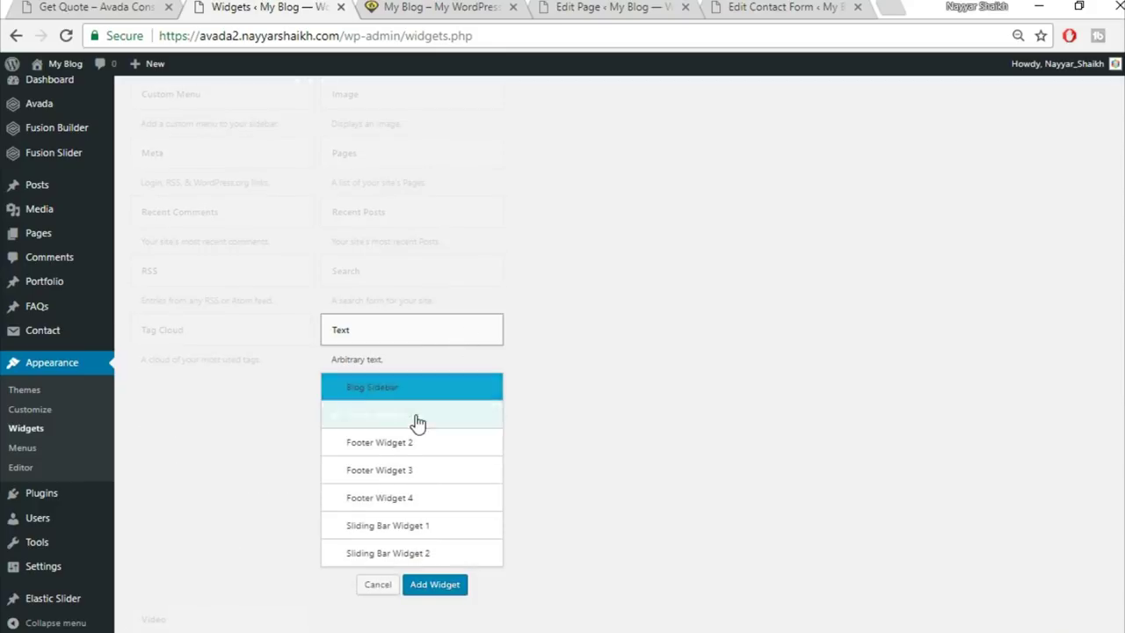
click(435, 585)
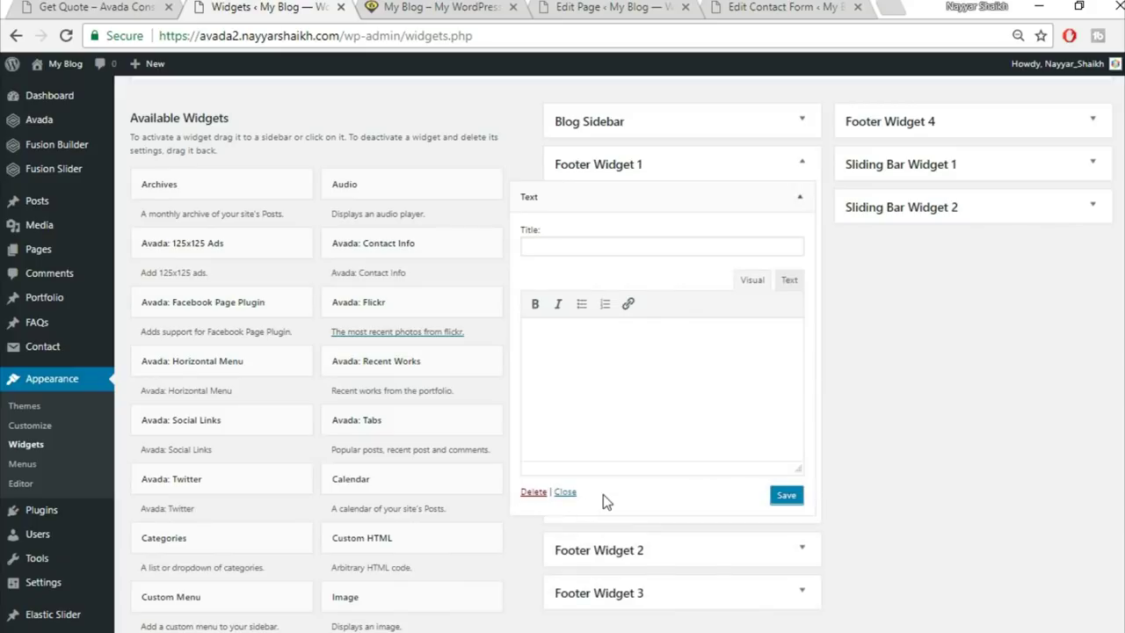
click(509, 629)
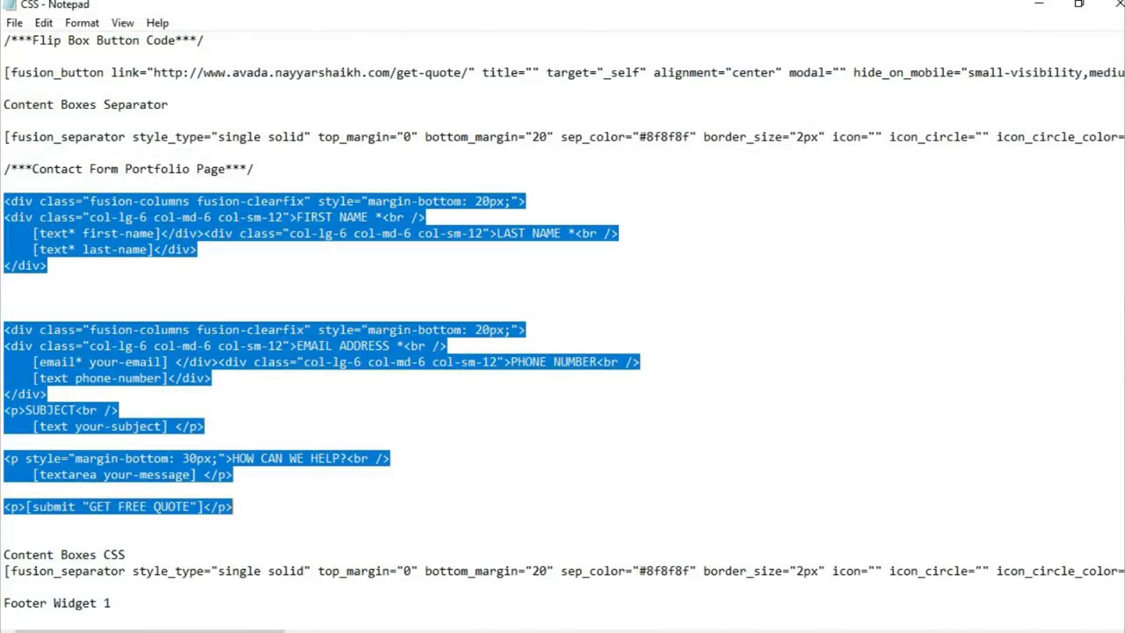
Copy the Footer Widget 1 logo, separators, description and Learn More button code from Notepad
click(450, 384)
scroll(303, 359, down, 10)
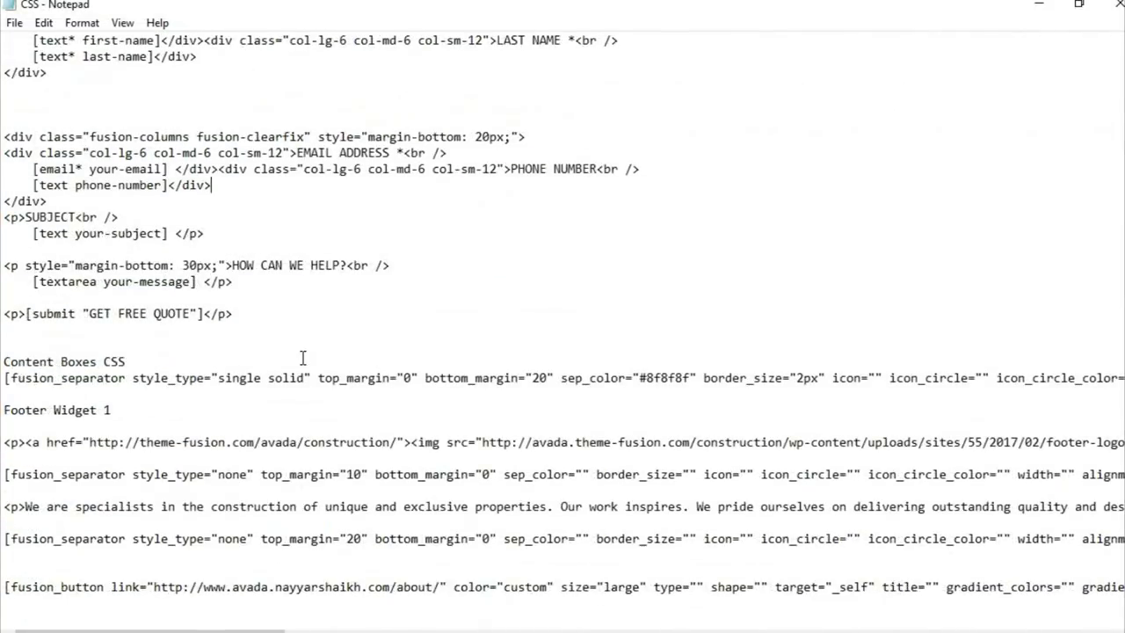
scroll(128, 376, up, 1)
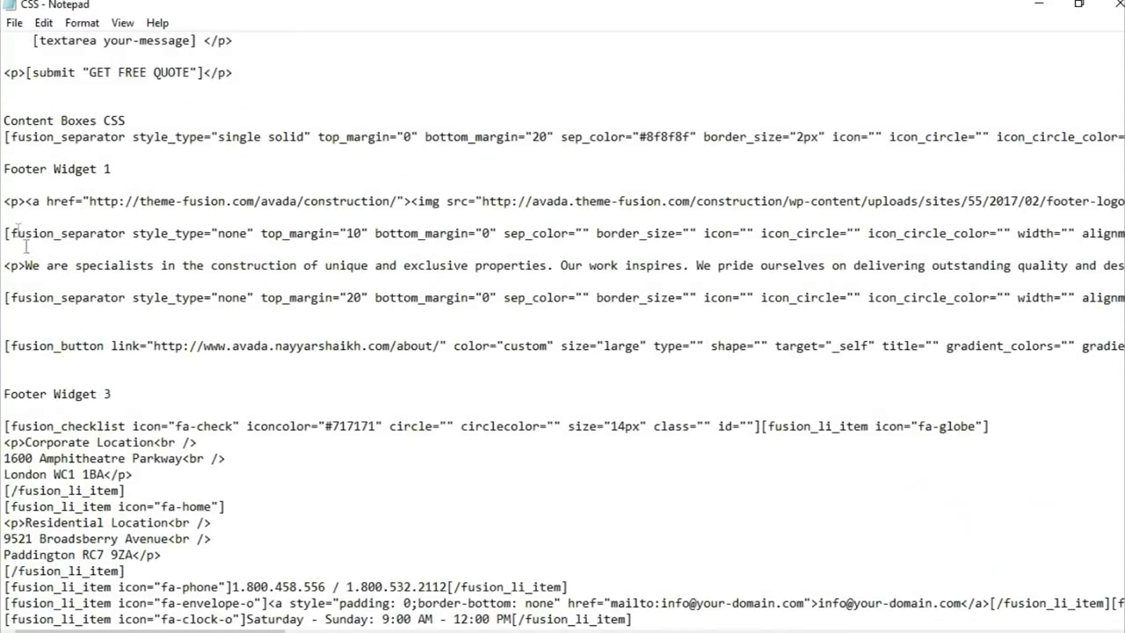
drag(4, 204, 123, 397)
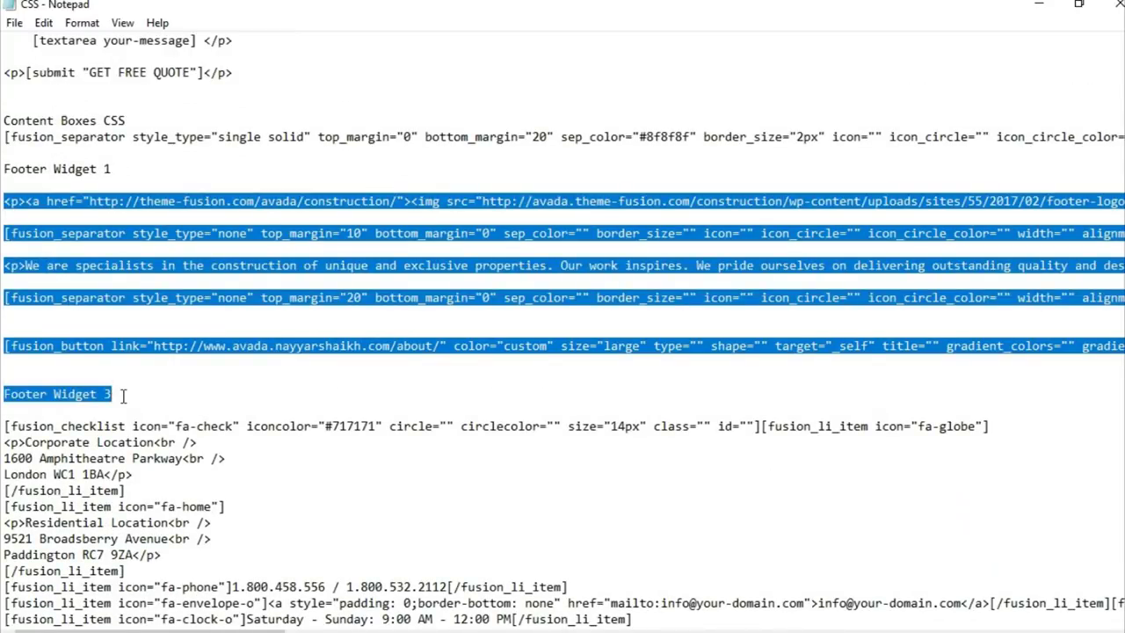
key(alt+Tab)
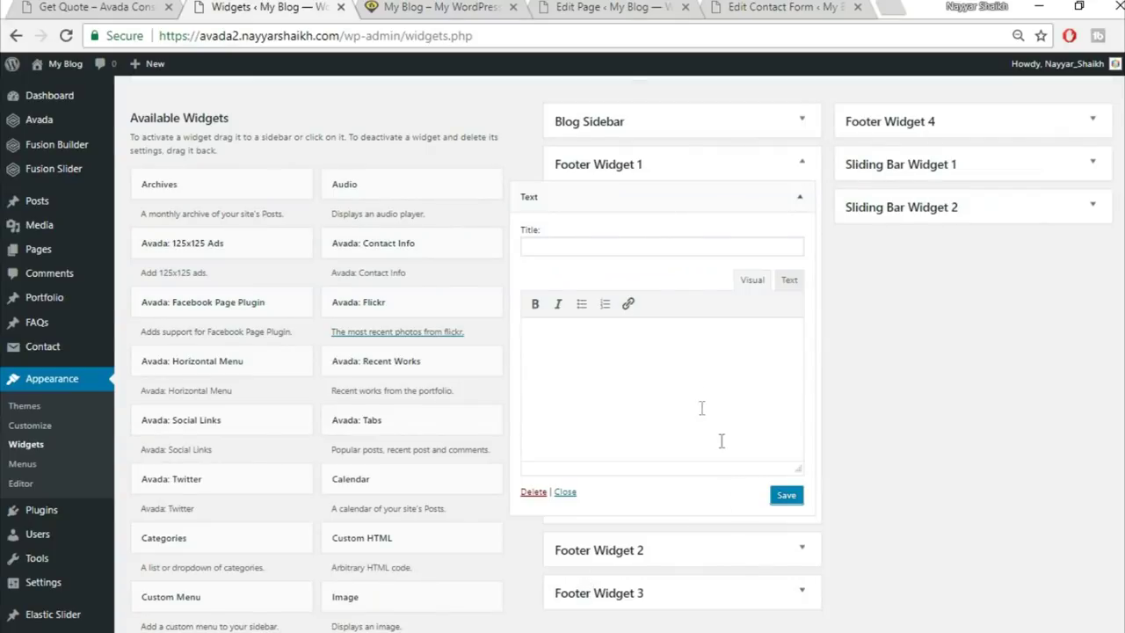
Paste the footer code into the Text widget's Text tab, delete the stray 'Footer Widget 3' label, and save
click(789, 288)
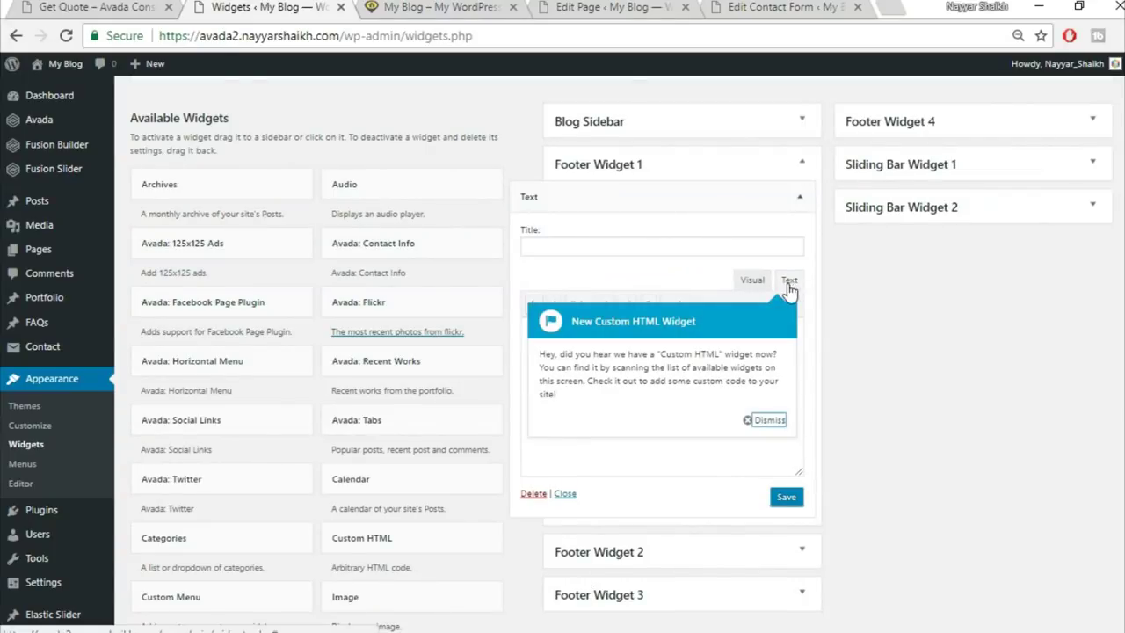
click(767, 422)
key(ctrl+v)
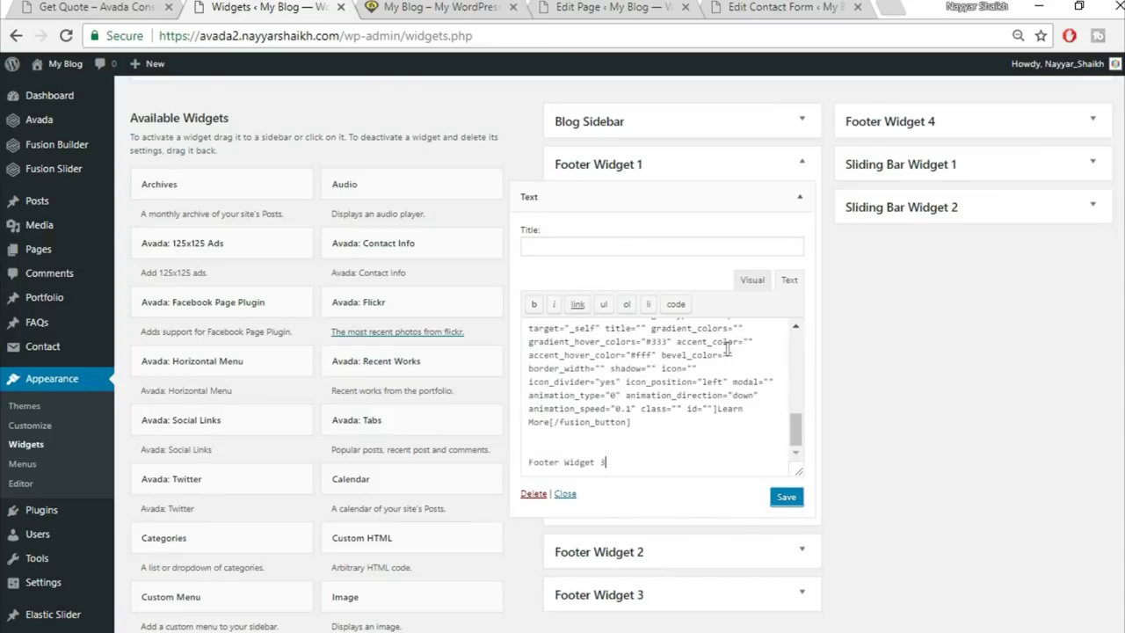
drag(641, 456, 493, 460)
key(BackSpace)
key(BackSpace)
key(BackSpace)
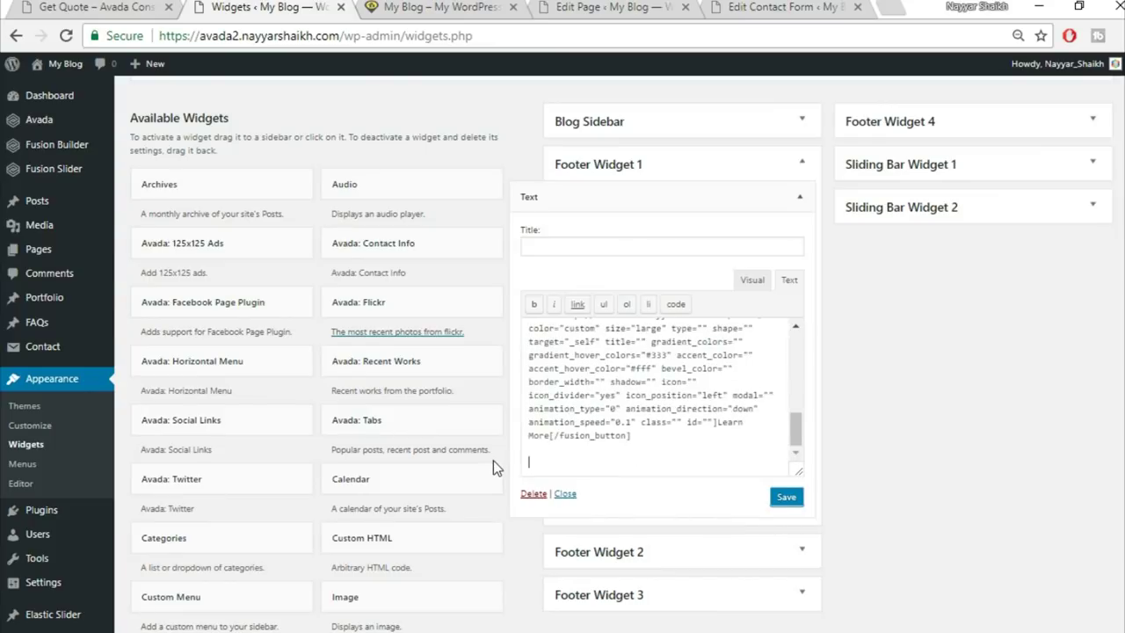
scroll(620, 396, up, 5)
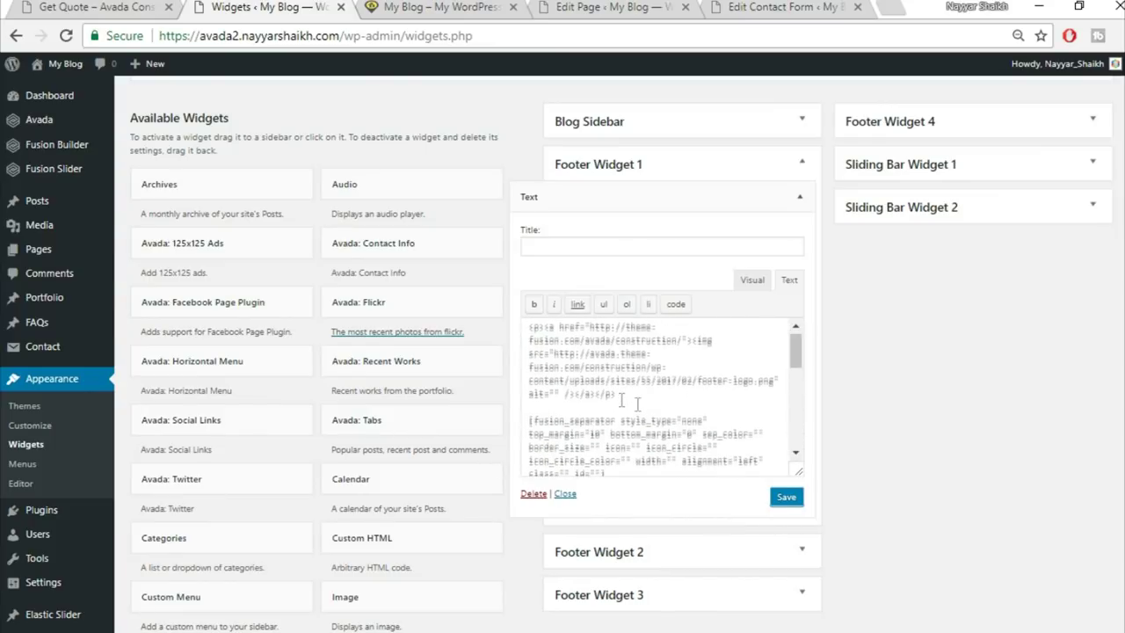
click(778, 499)
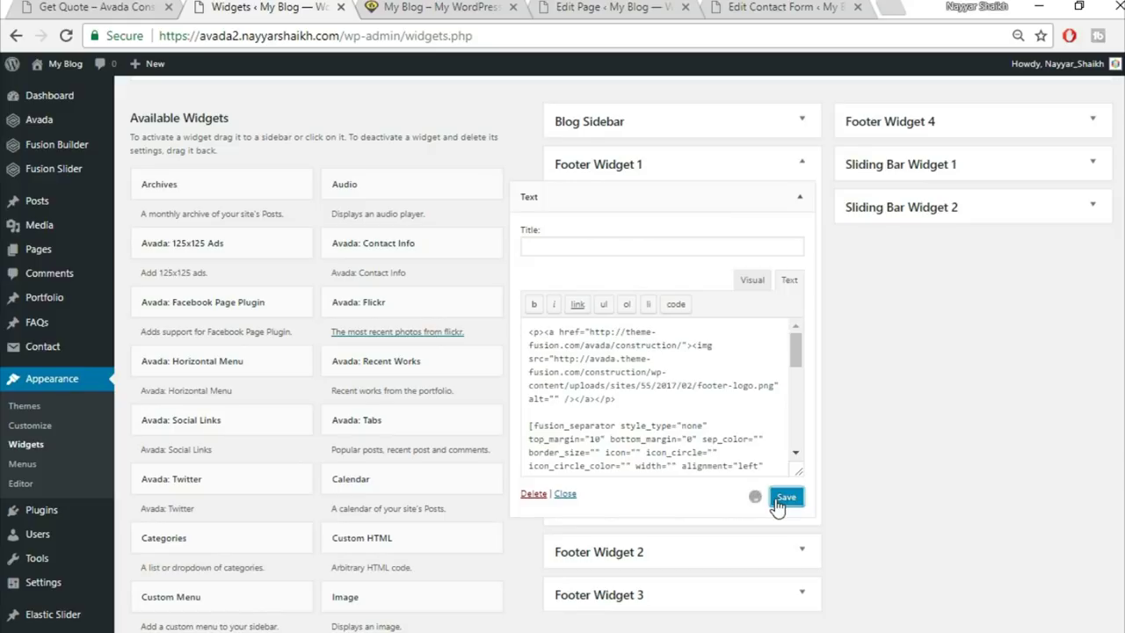
Compare the widget's visual view with the live footer, then save and collapse the widget
click(79, 7)
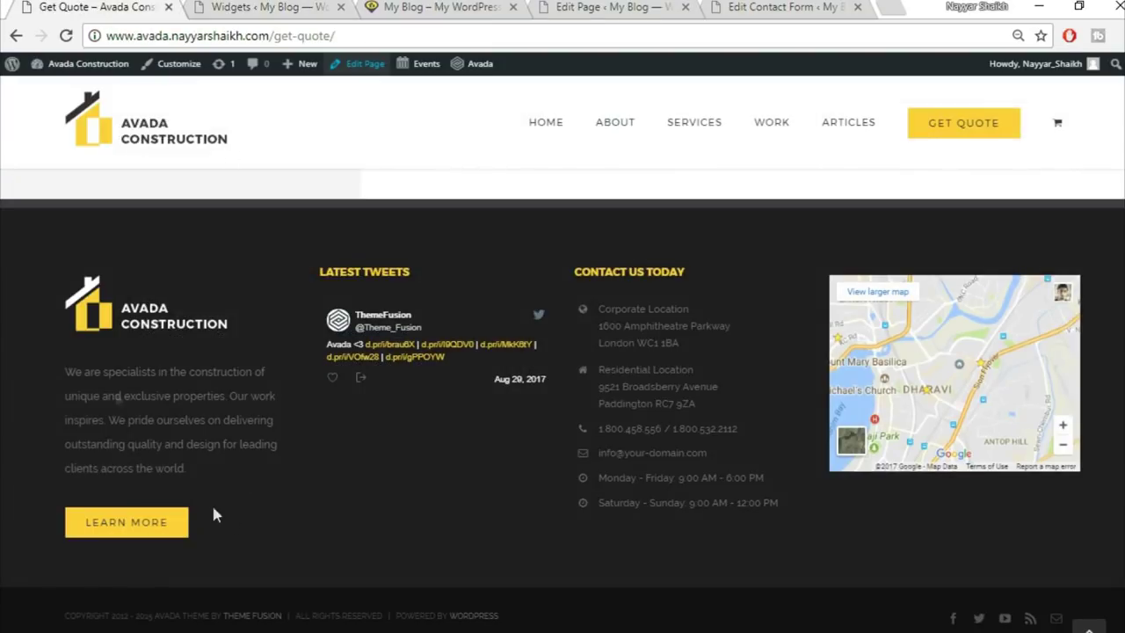
drag(65, 369, 224, 457)
click(266, 6)
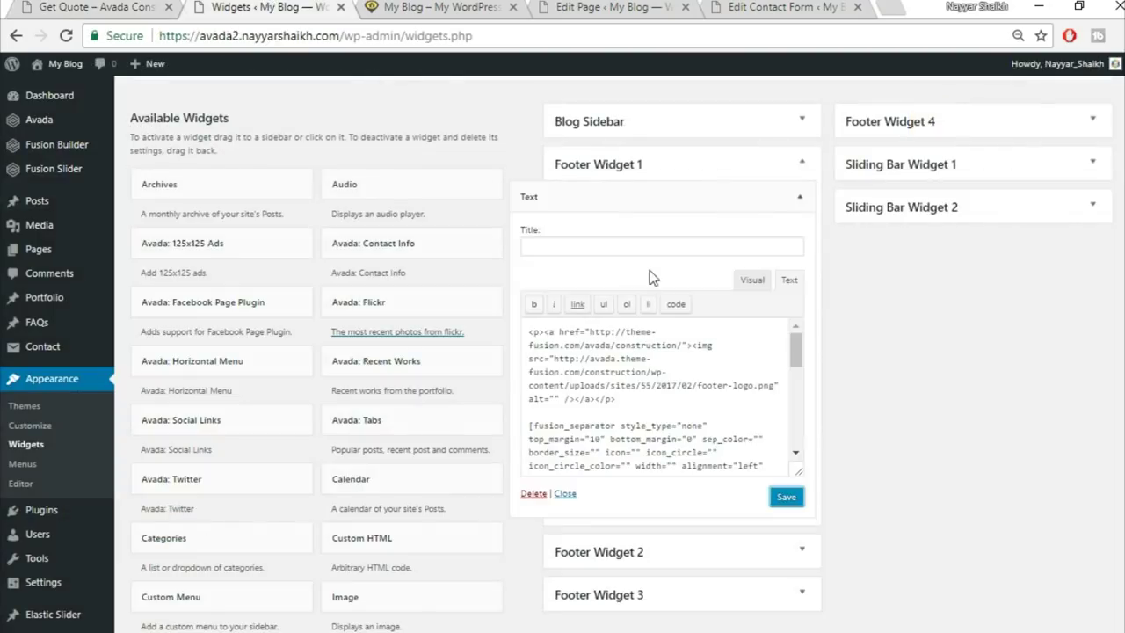
click(752, 280)
scroll(732, 378, down, 5)
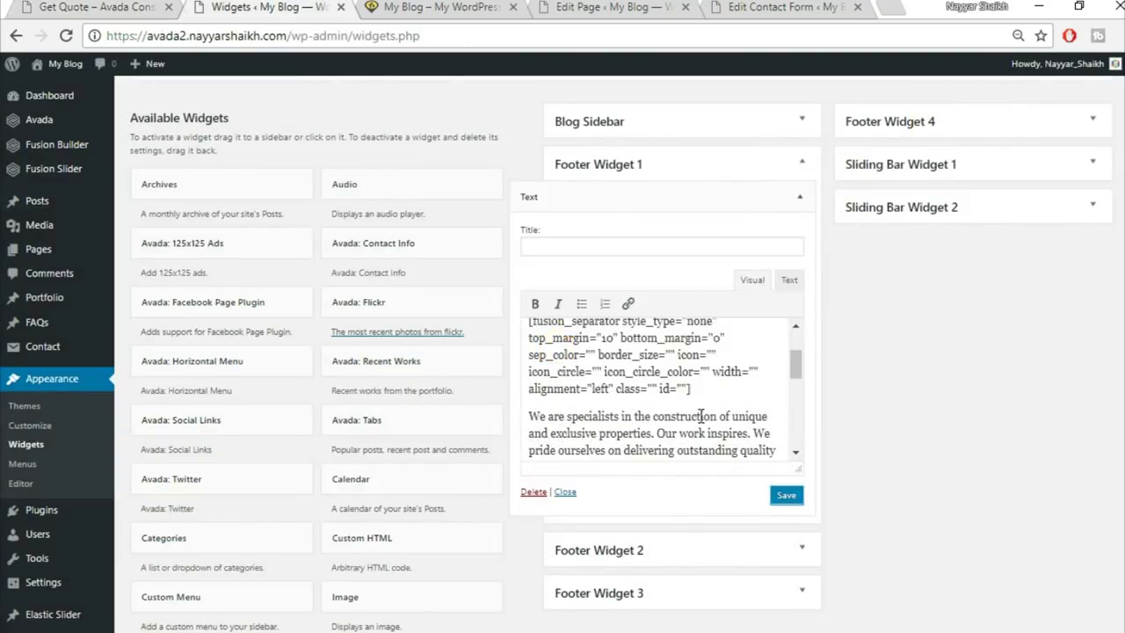
scroll(563, 400, up, 2)
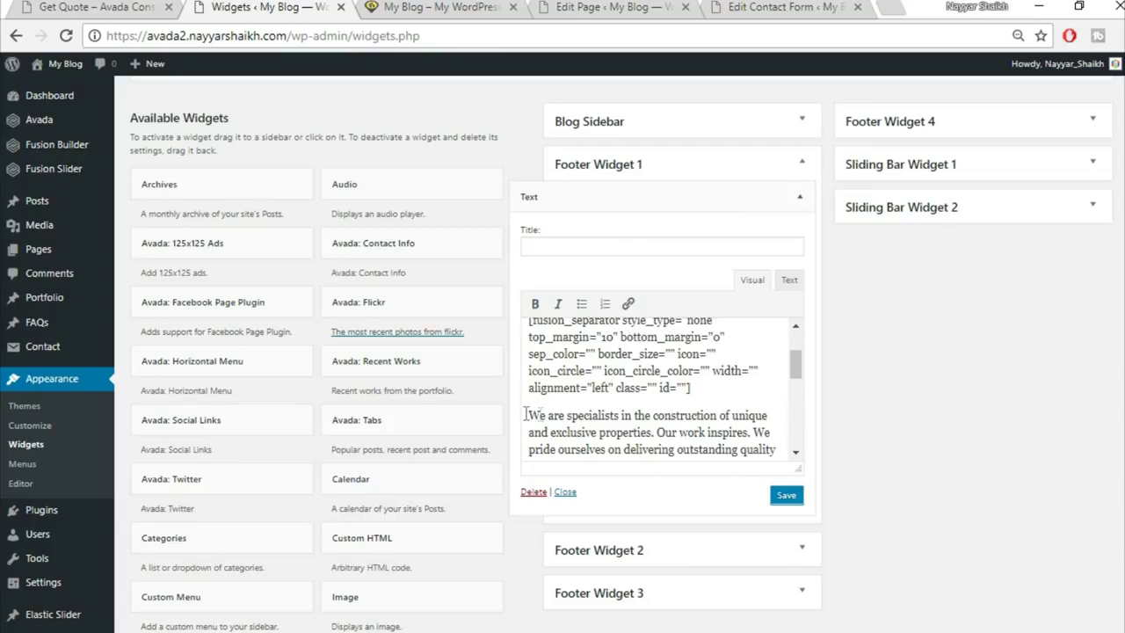
drag(526, 414, 710, 428)
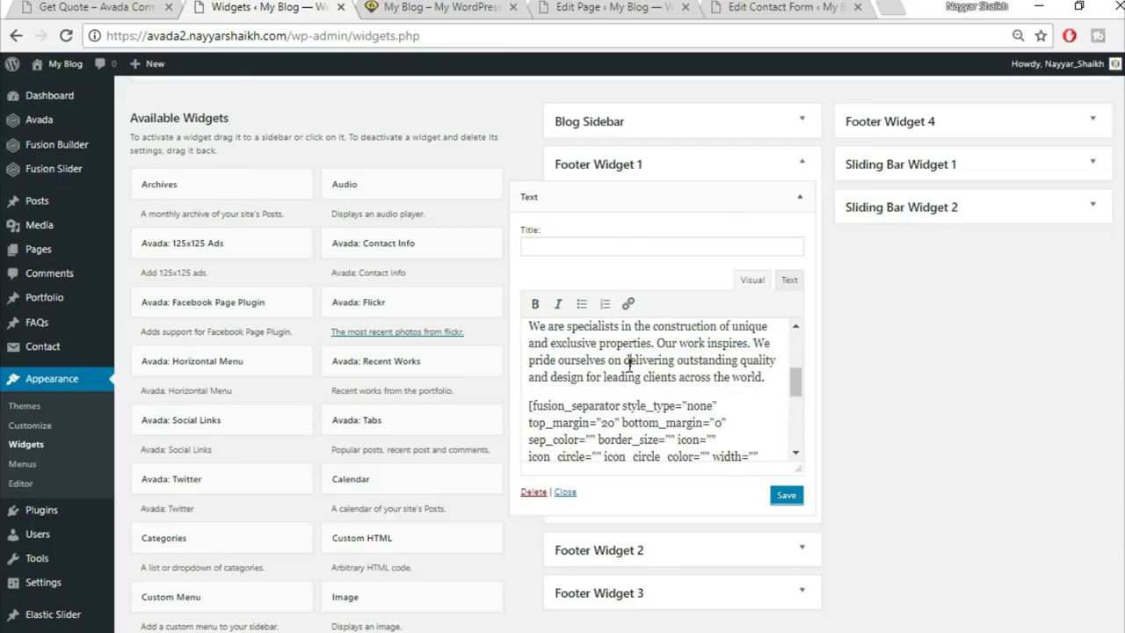
click(114, 7)
click(137, 383)
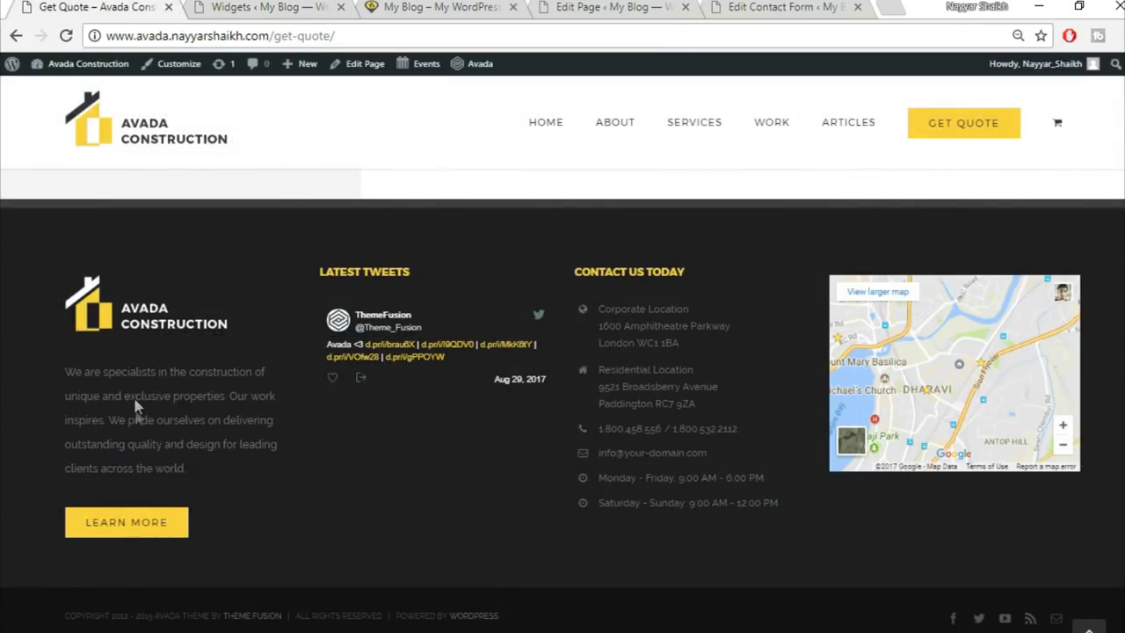
click(267, 6)
click(787, 495)
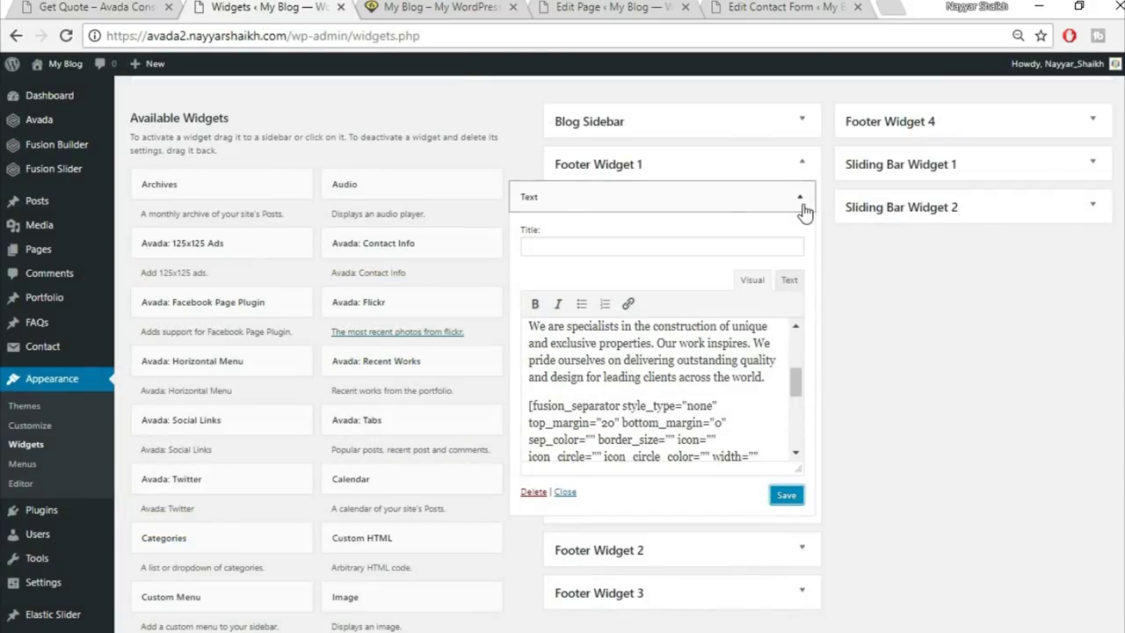
click(803, 204)
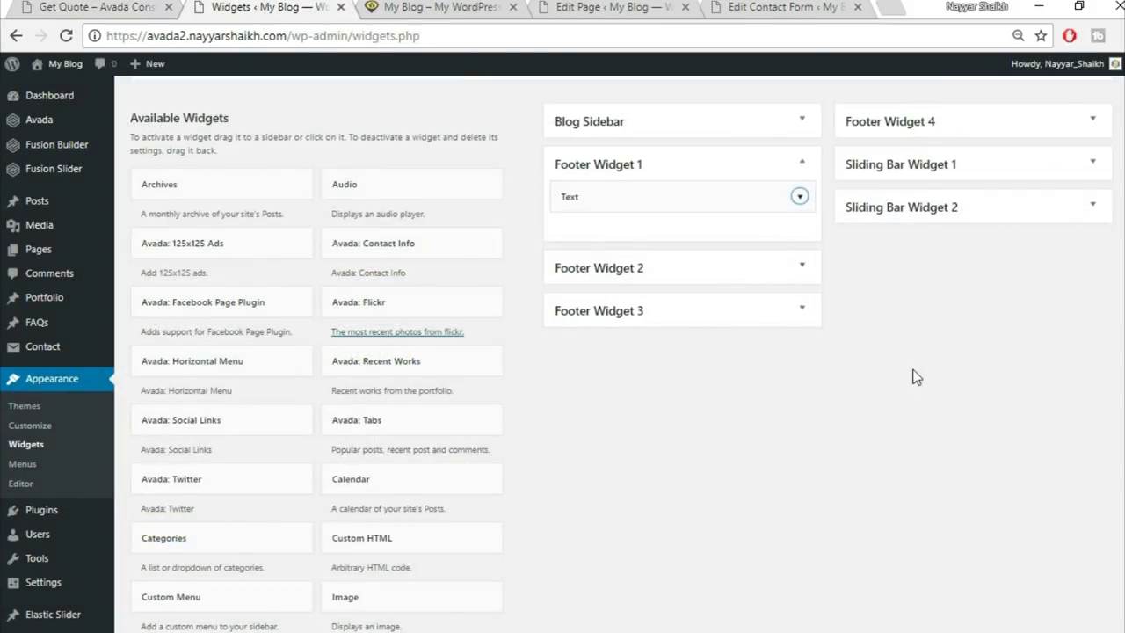
scroll(917, 378, down, 6)
Add an Avada: Twitter widget titled 'Recent Tweets' showing 3 tweets to Footer Widget 2
scroll(917, 377, up, 5)
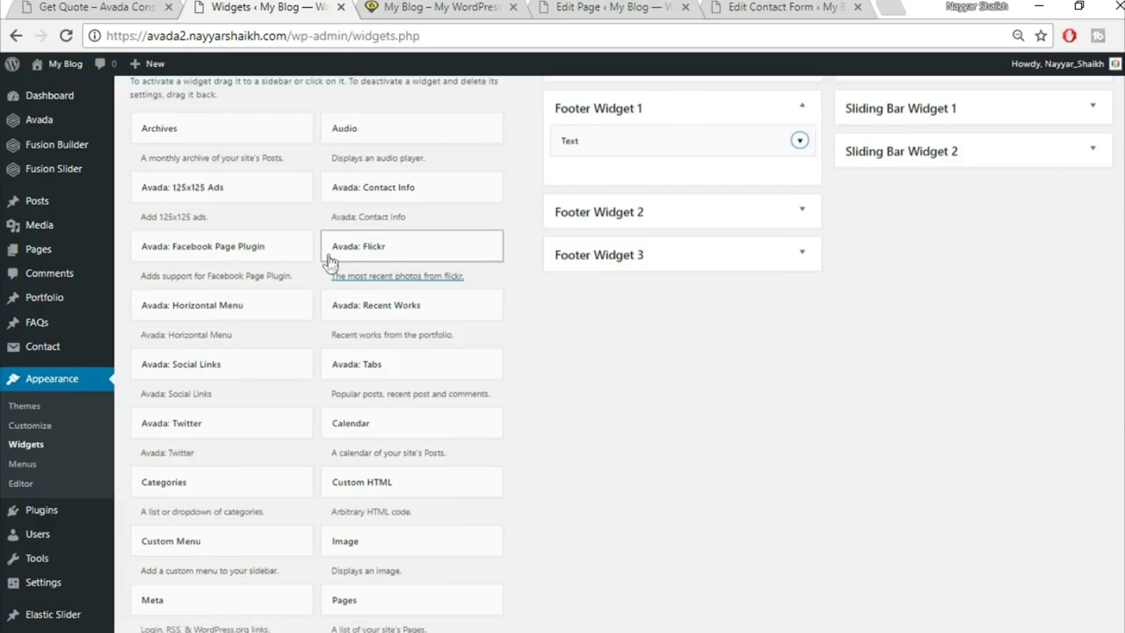
scroll(334, 264, up, 2)
scroll(461, 387, down, 1)
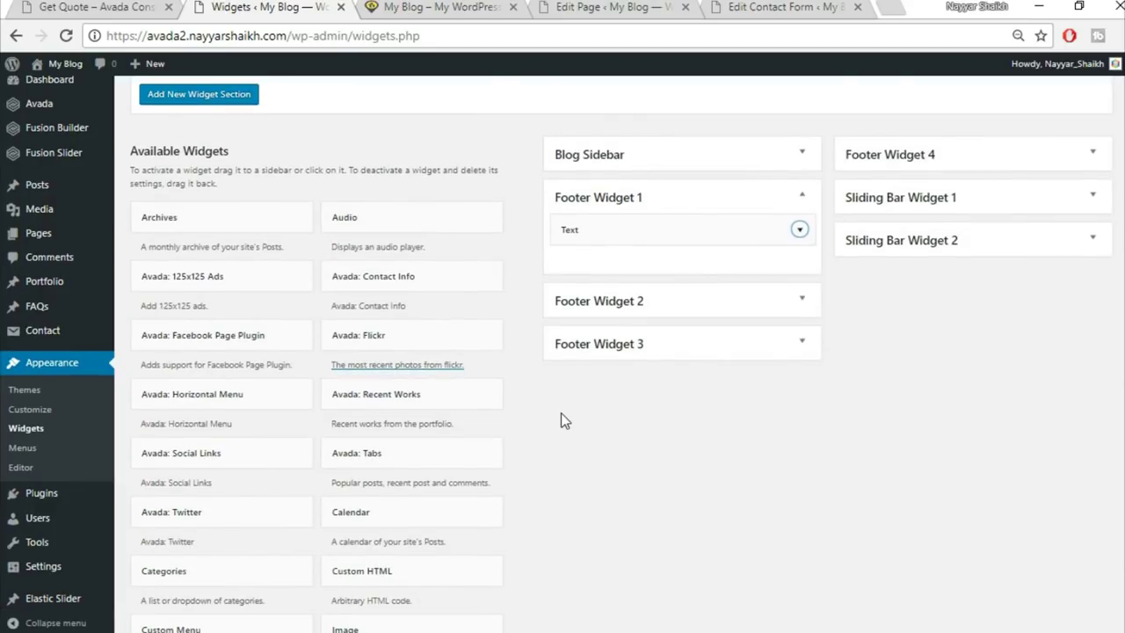
scroll(564, 420, down, 2)
click(247, 331)
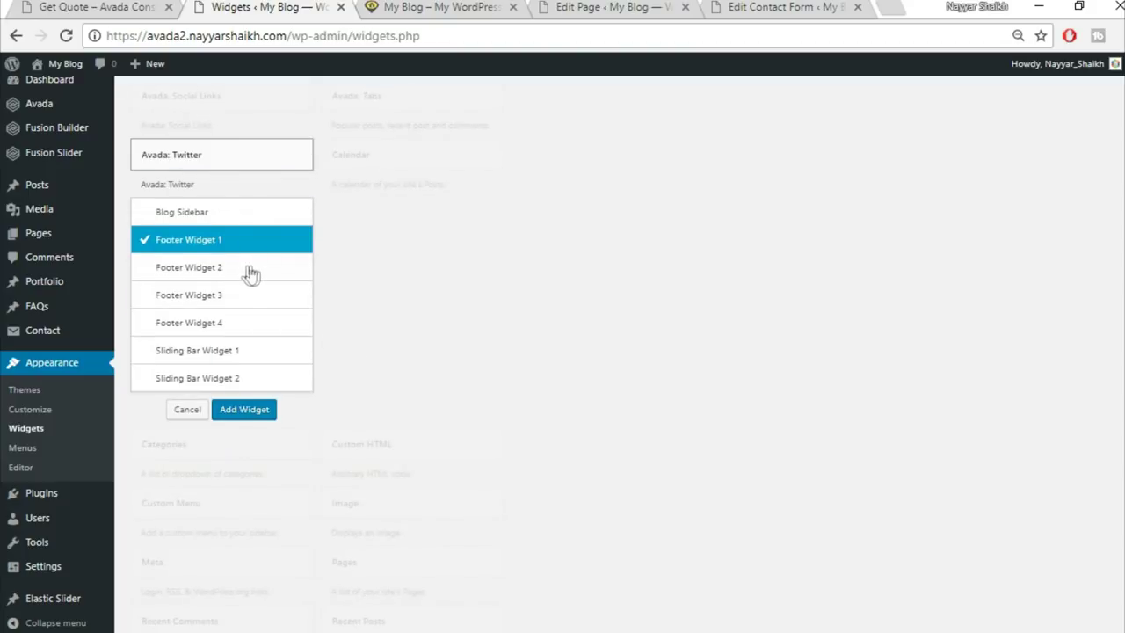
click(252, 275)
click(250, 412)
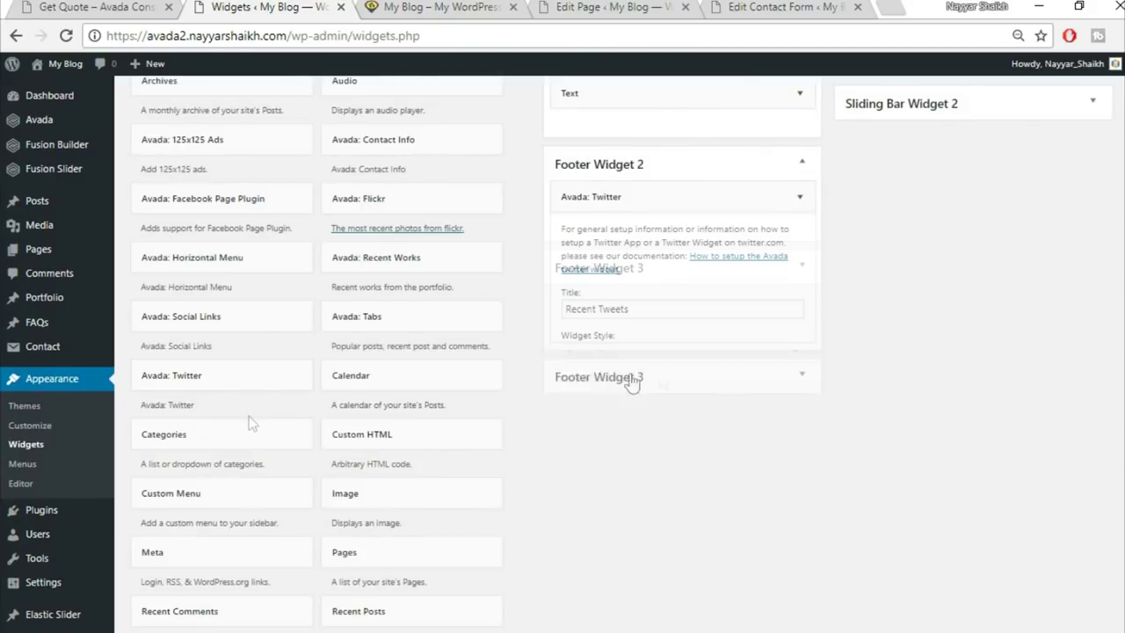
scroll(824, 345, down, 1)
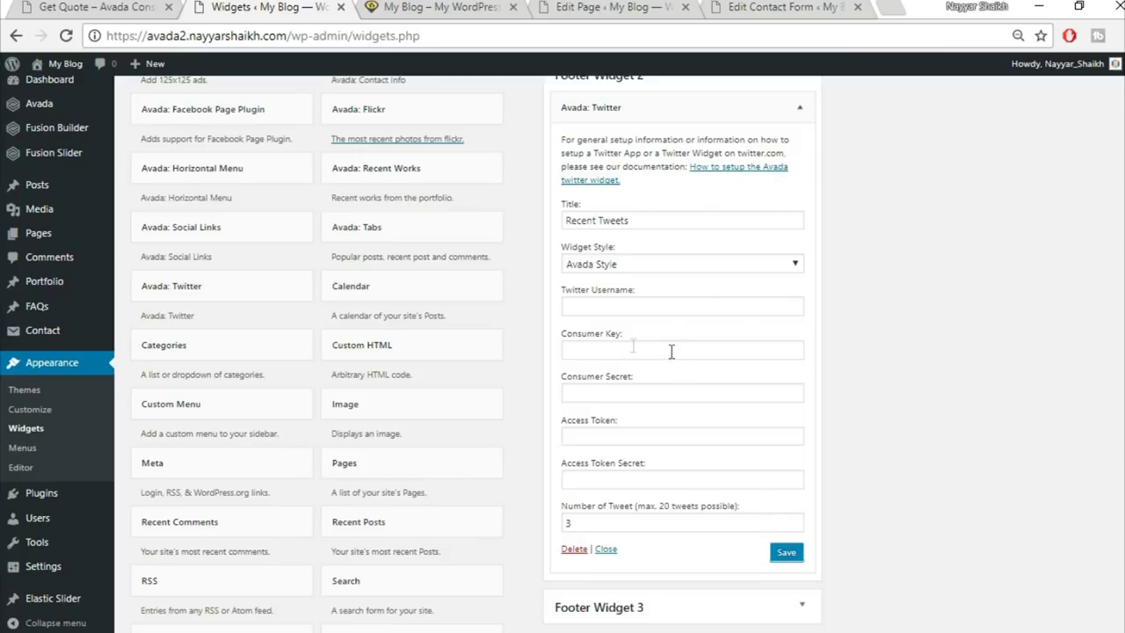
click(802, 111)
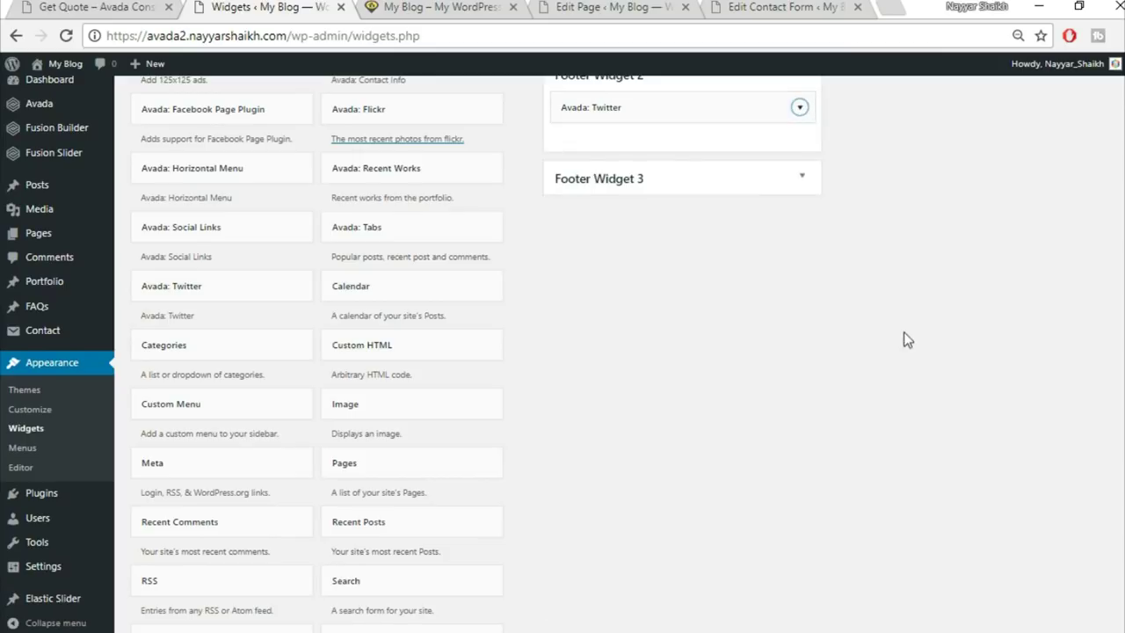
scroll(904, 339, up, 2)
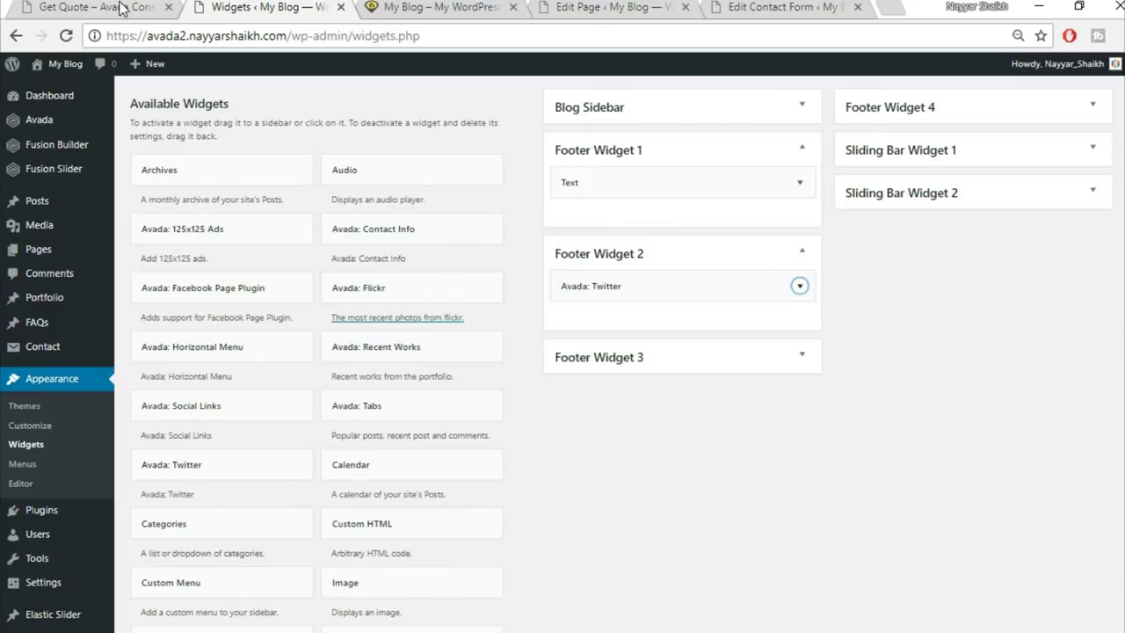
Copy the Footer Widget 3 contact checklist code from the Notepad notes
click(121, 9)
key(alt+Tab)
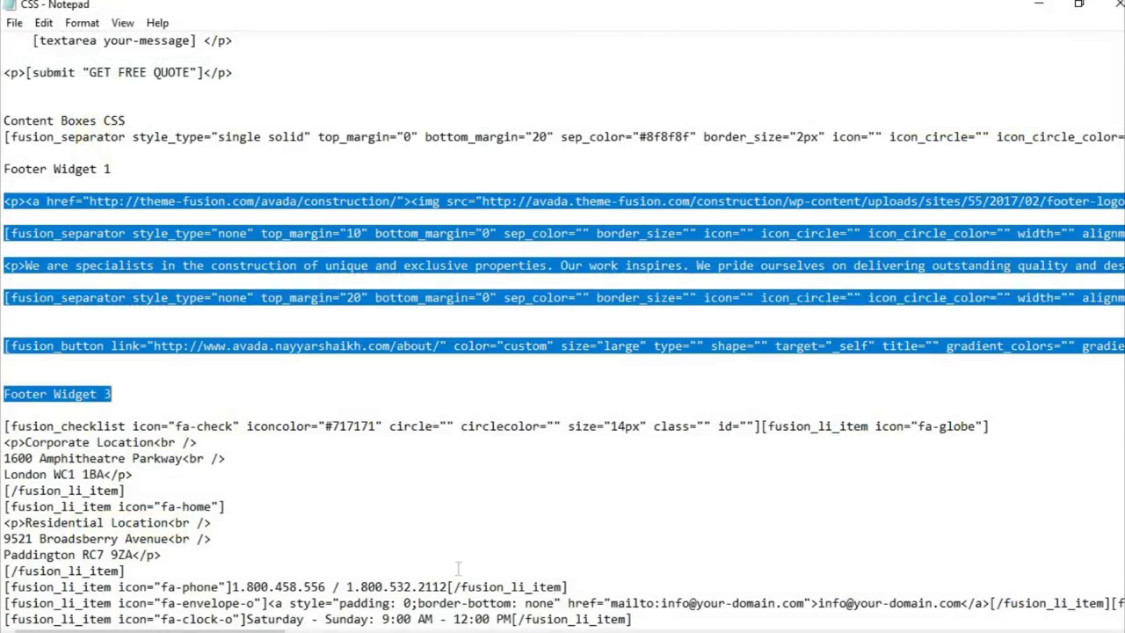
scroll(276, 467, down, 1)
click(54, 374)
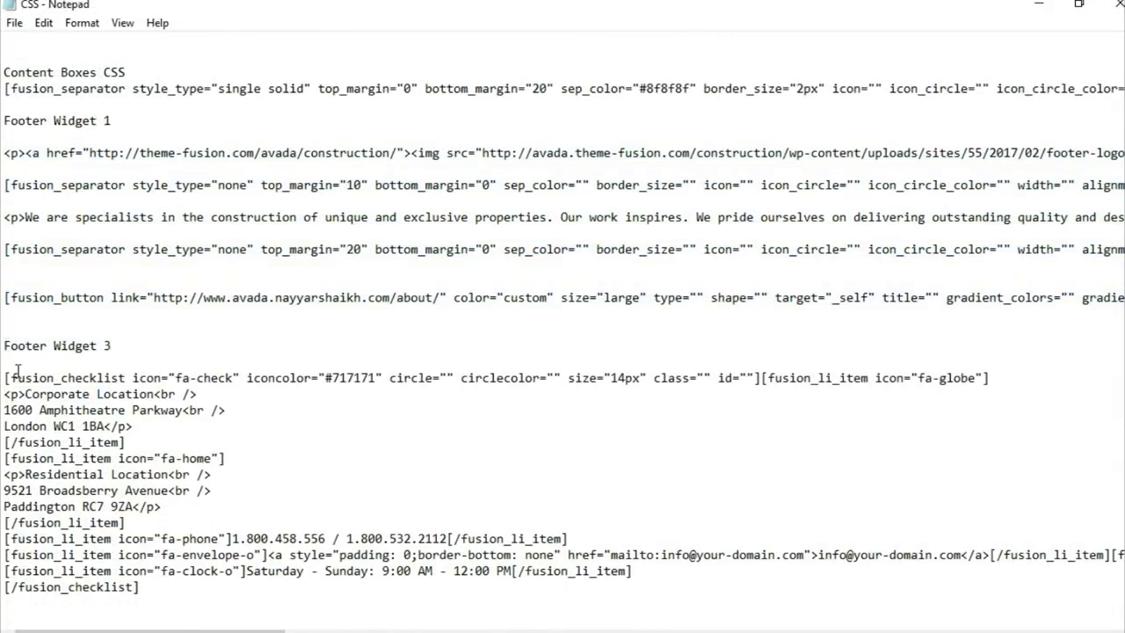
drag(3, 378, 224, 621)
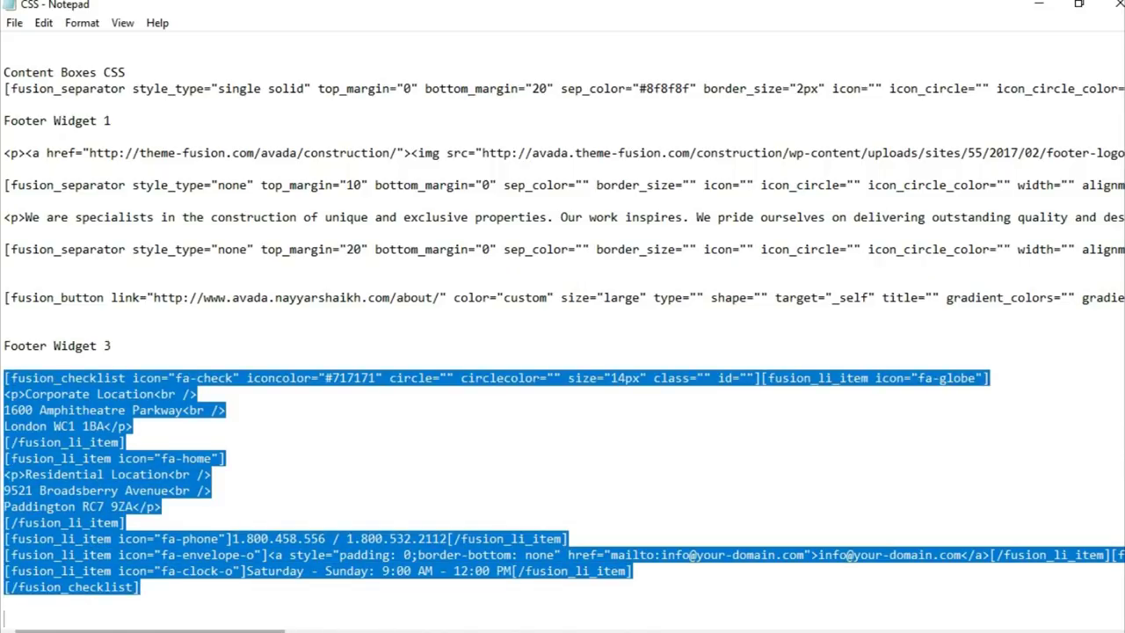
key(alt+Tab)
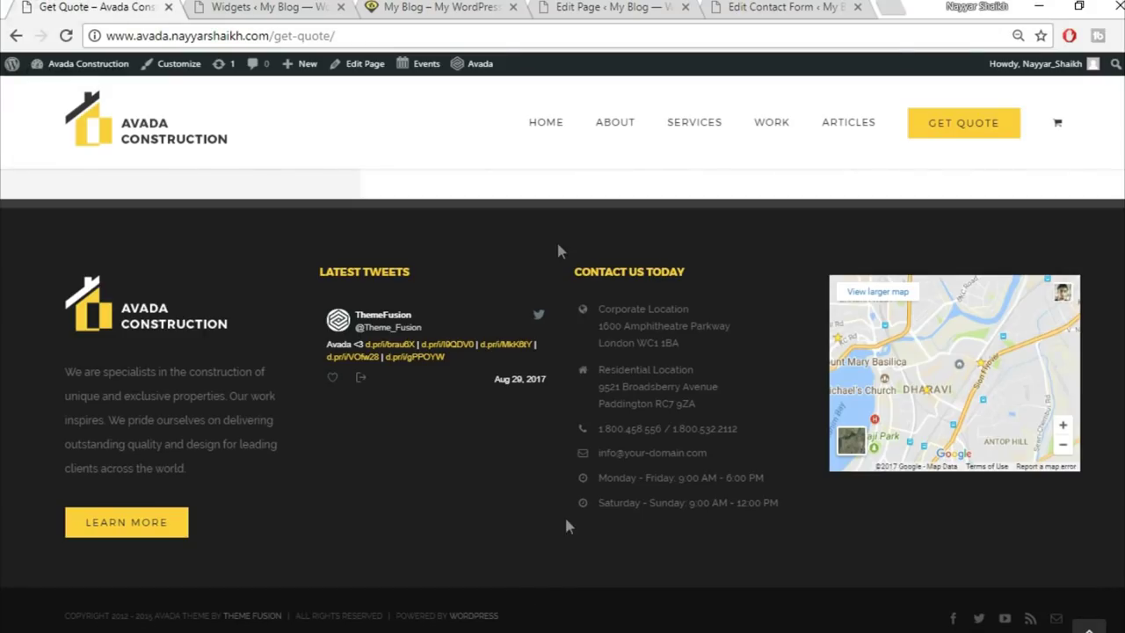
Add a Text widget to Footer Widget 3 and paste the checklist code into its Text tab
click(567, 9)
click(275, 7)
scroll(635, 465, down, 5)
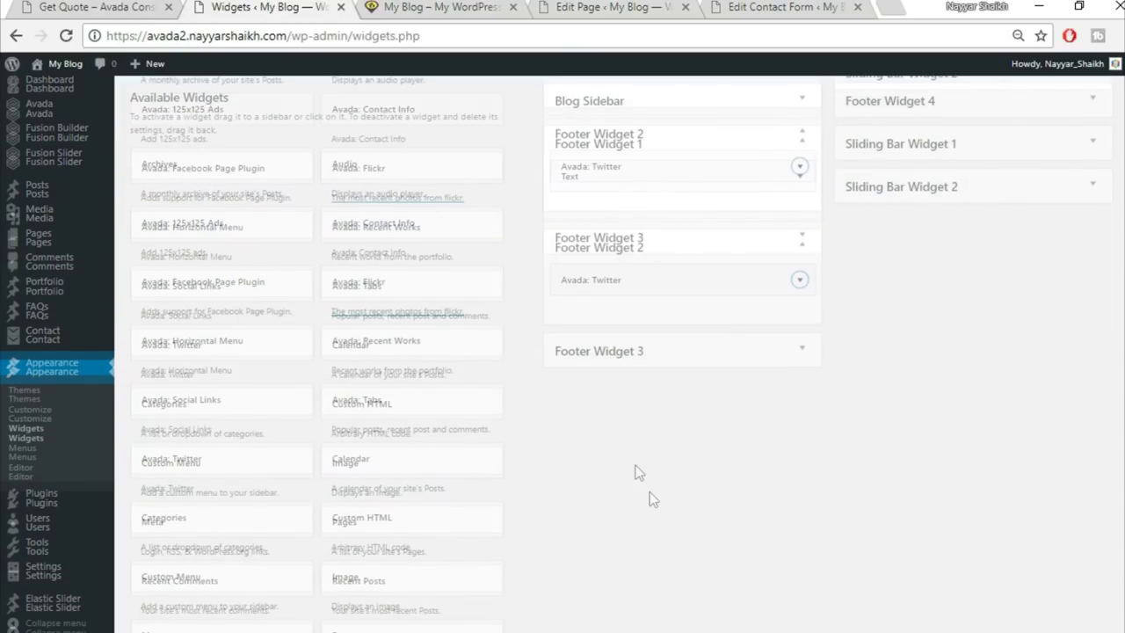
click(385, 324)
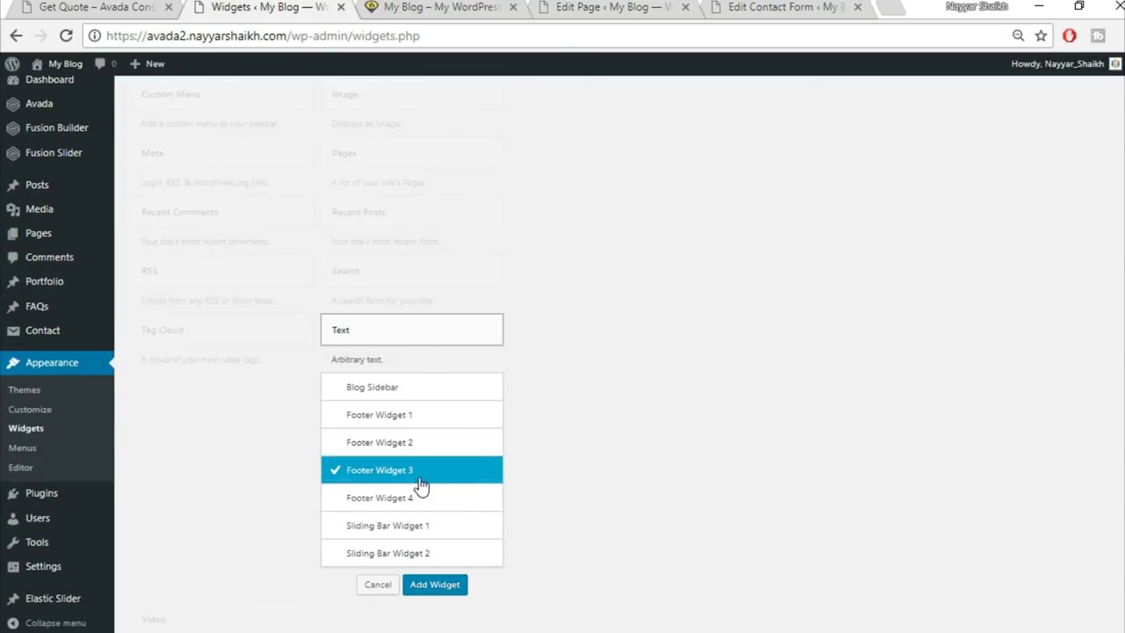
click(440, 584)
click(793, 281)
key(ctrl+v)
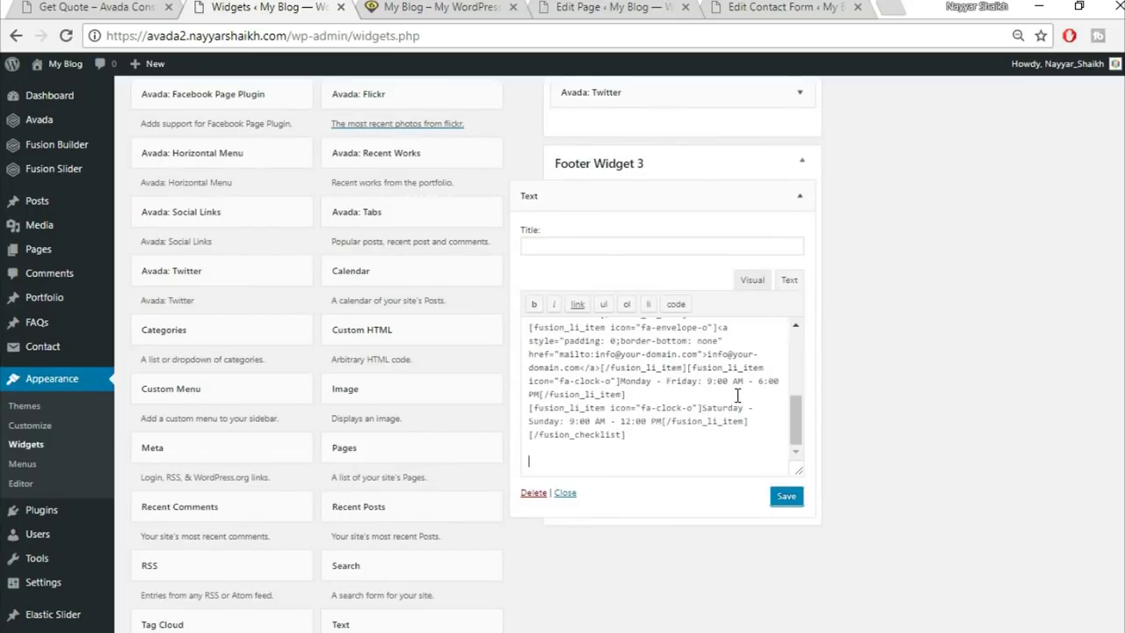
Review the rendered contact details, save and collapse the widget, and view the live footer
click(753, 280)
scroll(586, 380, down, 3)
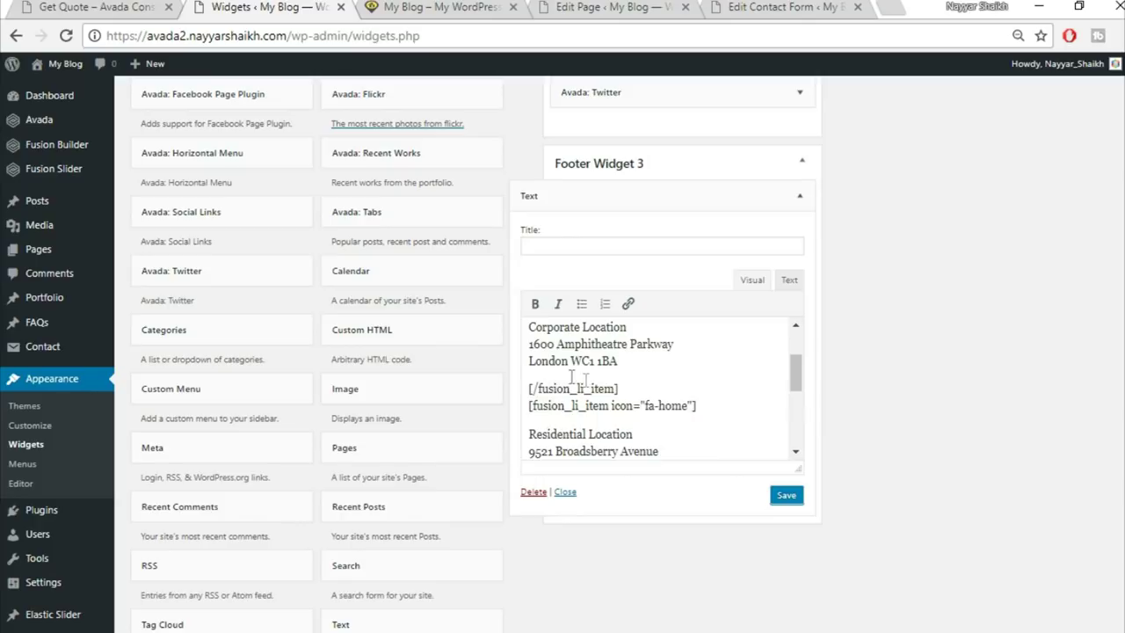
scroll(584, 429, down, 2)
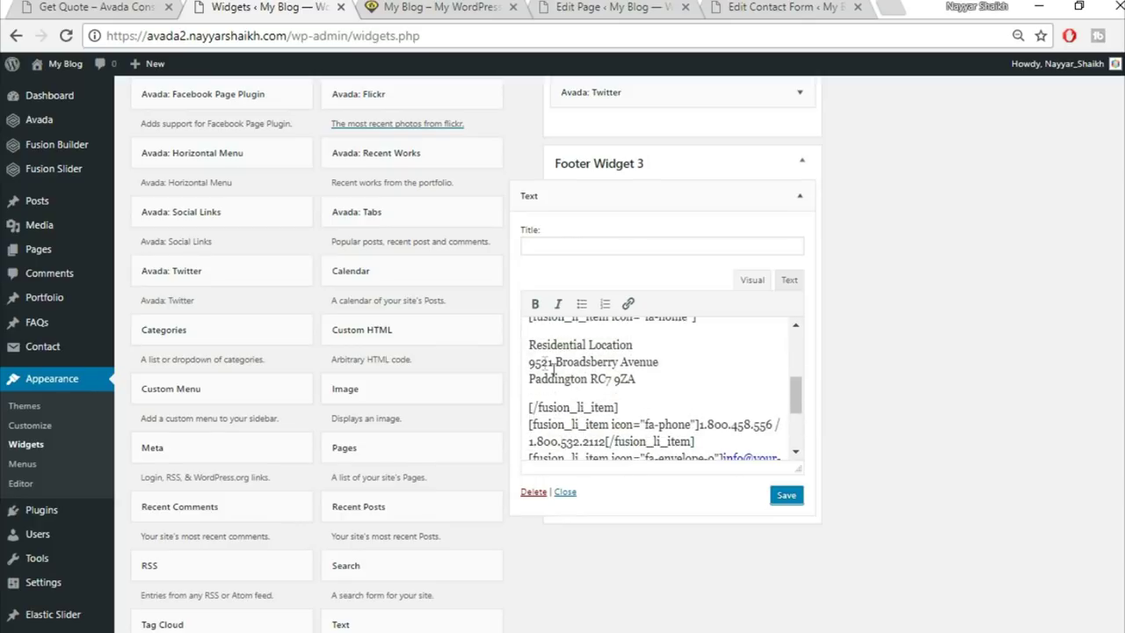
drag(530, 343, 666, 375)
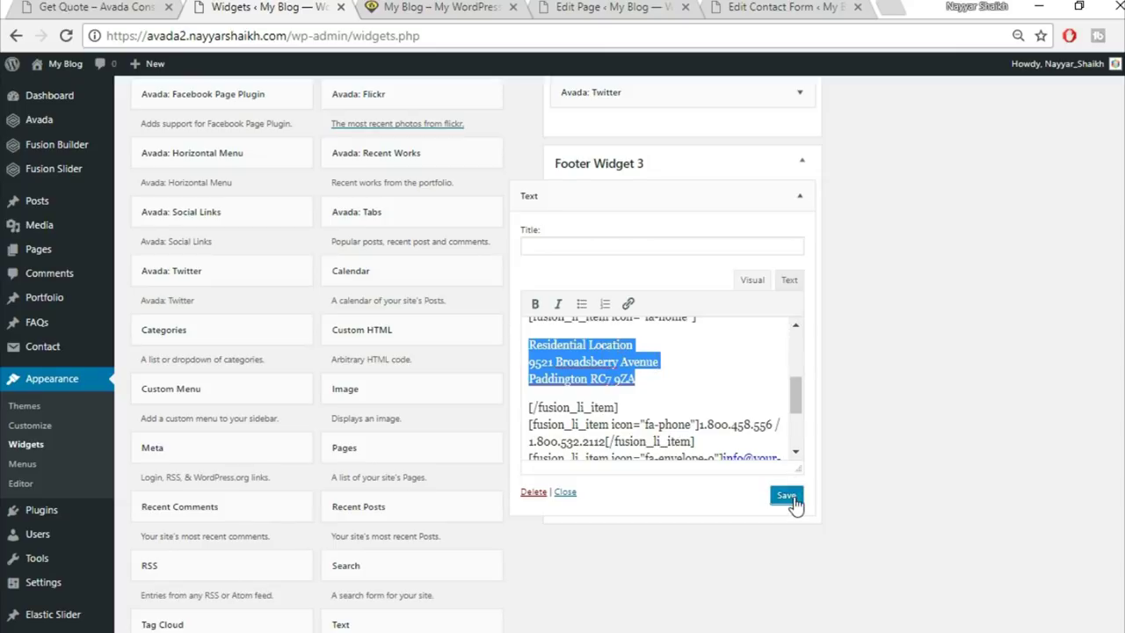
scroll(678, 360, down, 2)
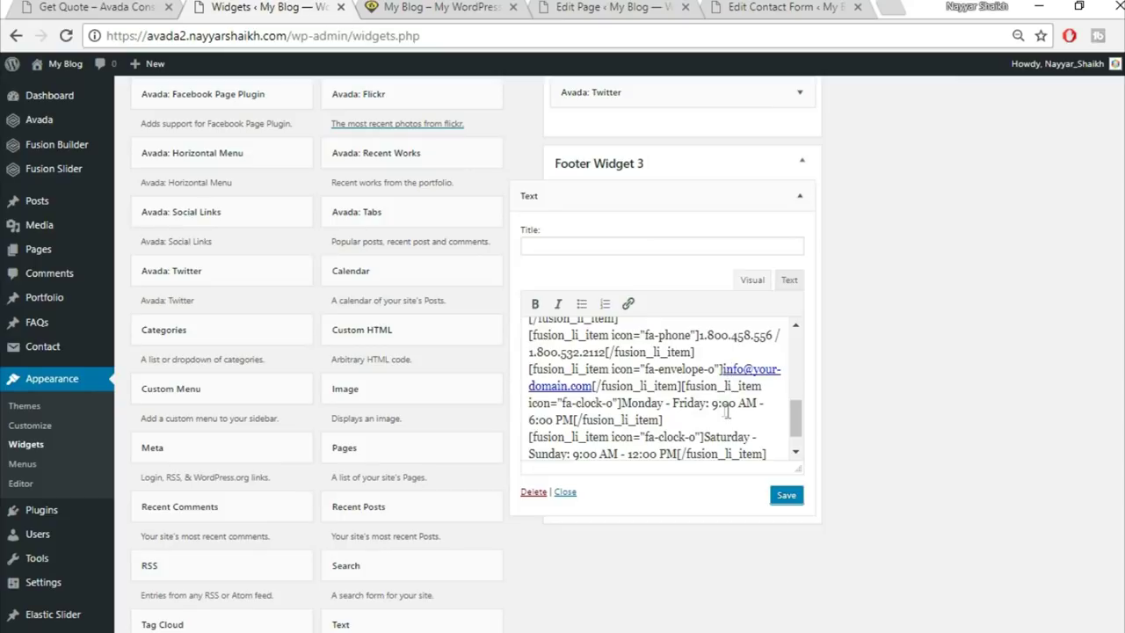
click(785, 498)
click(800, 195)
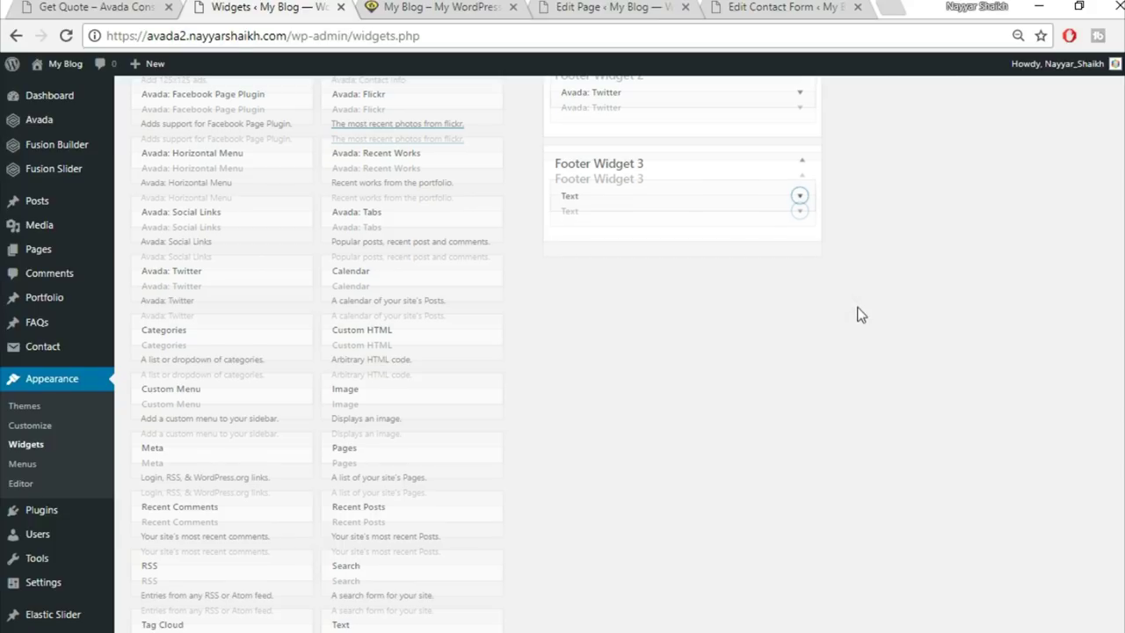
click(146, 6)
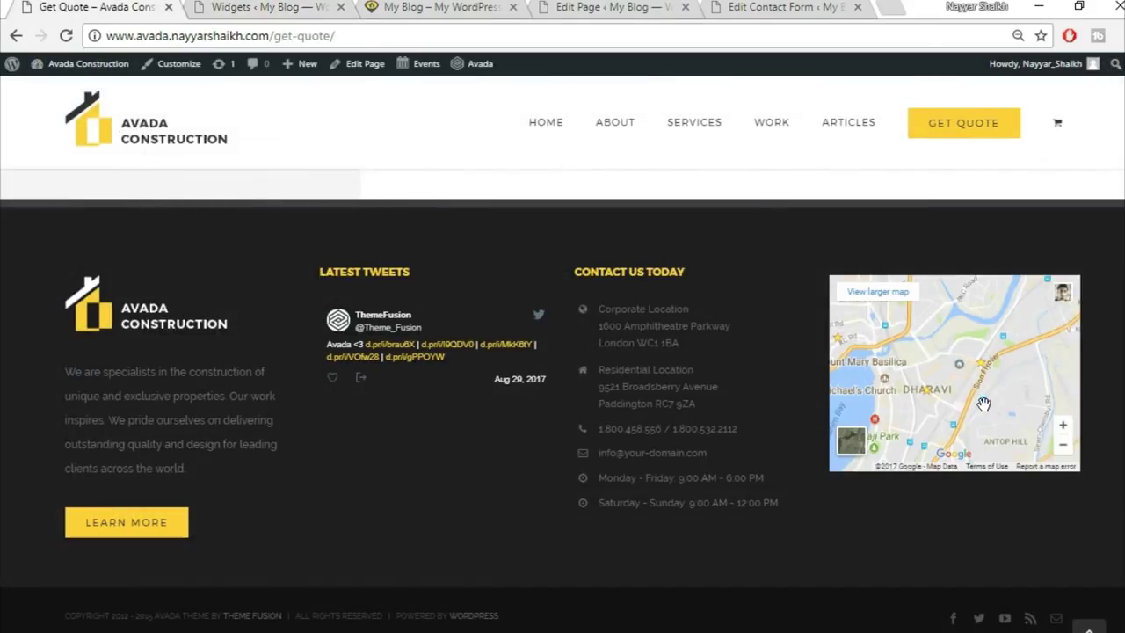
Load Google Maps in a new tab and display the Embed map code through Share or embed map
click(884, 6)
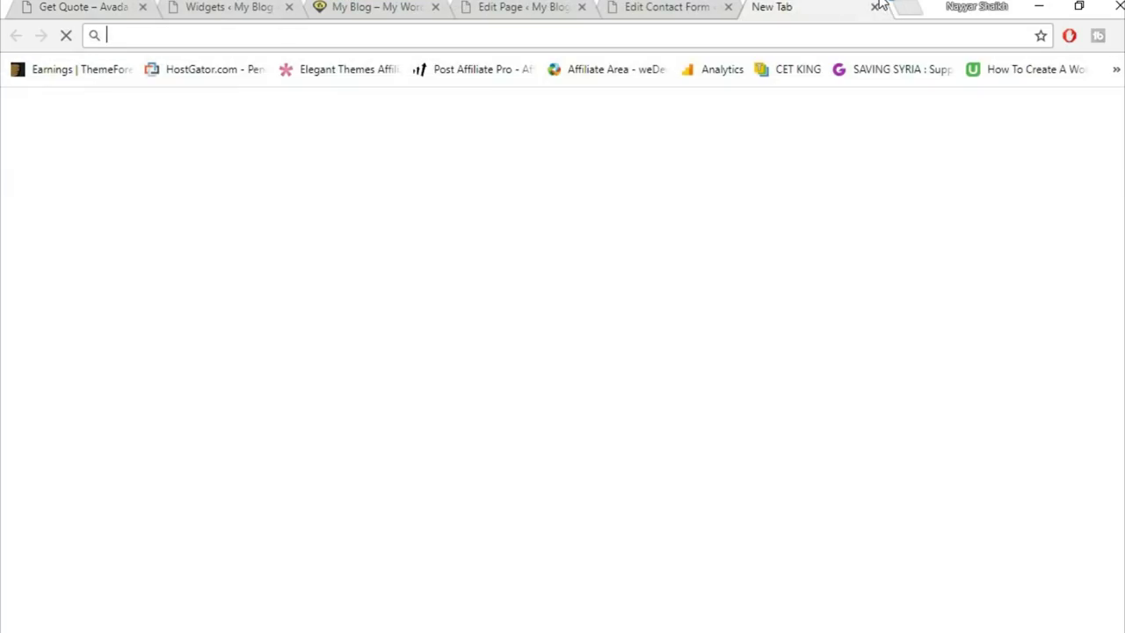
text(map.google.com)
key(Return)
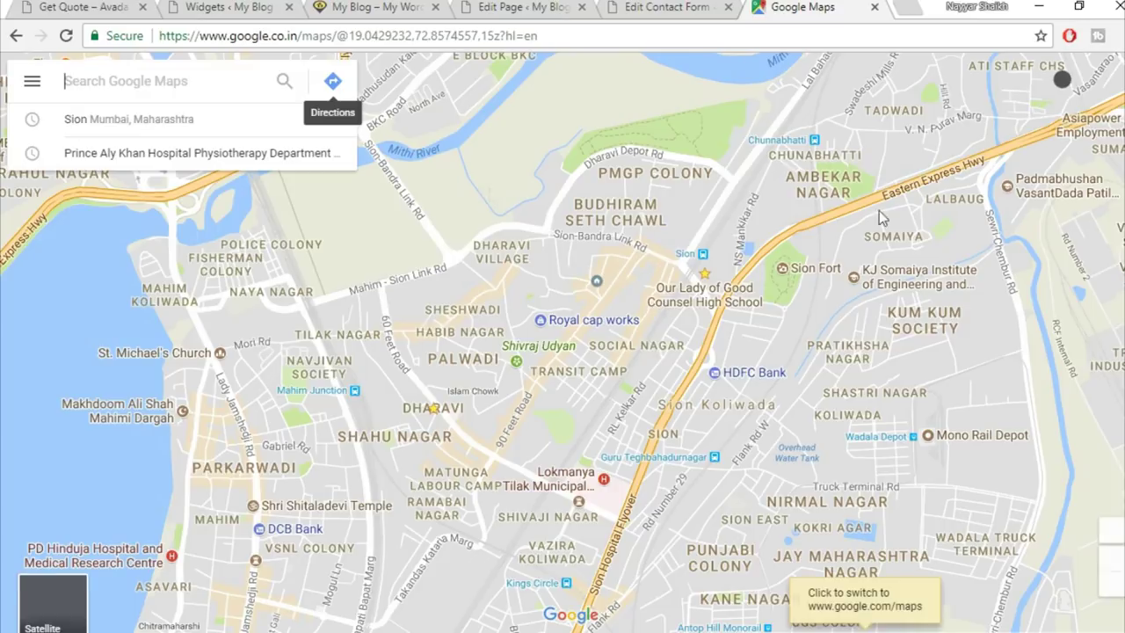
click(31, 83)
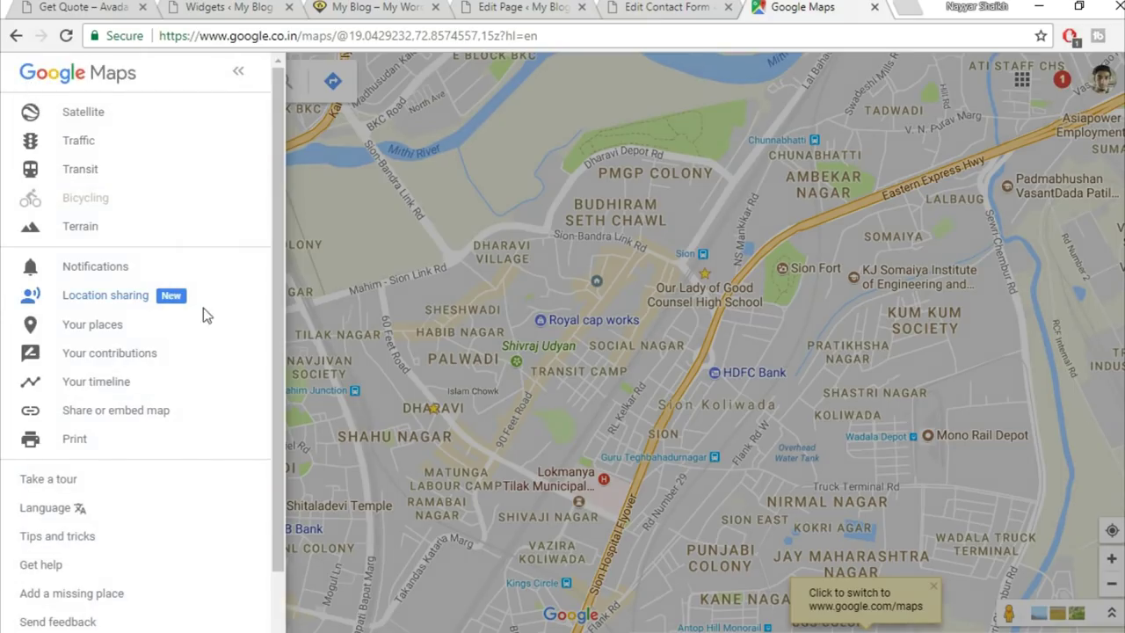
click(165, 418)
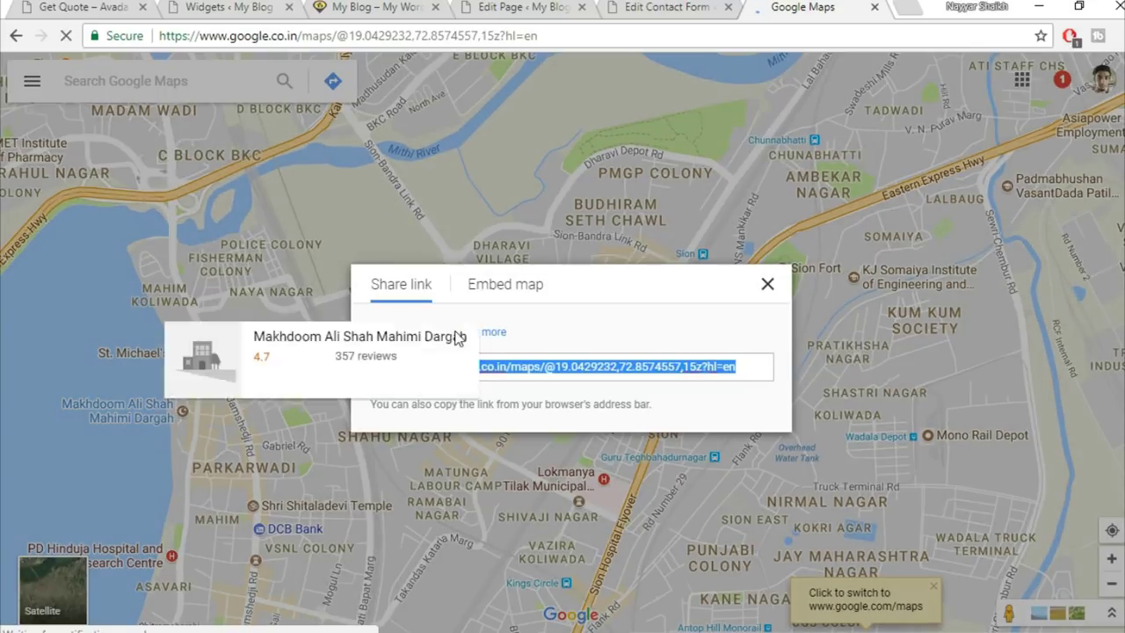
click(523, 294)
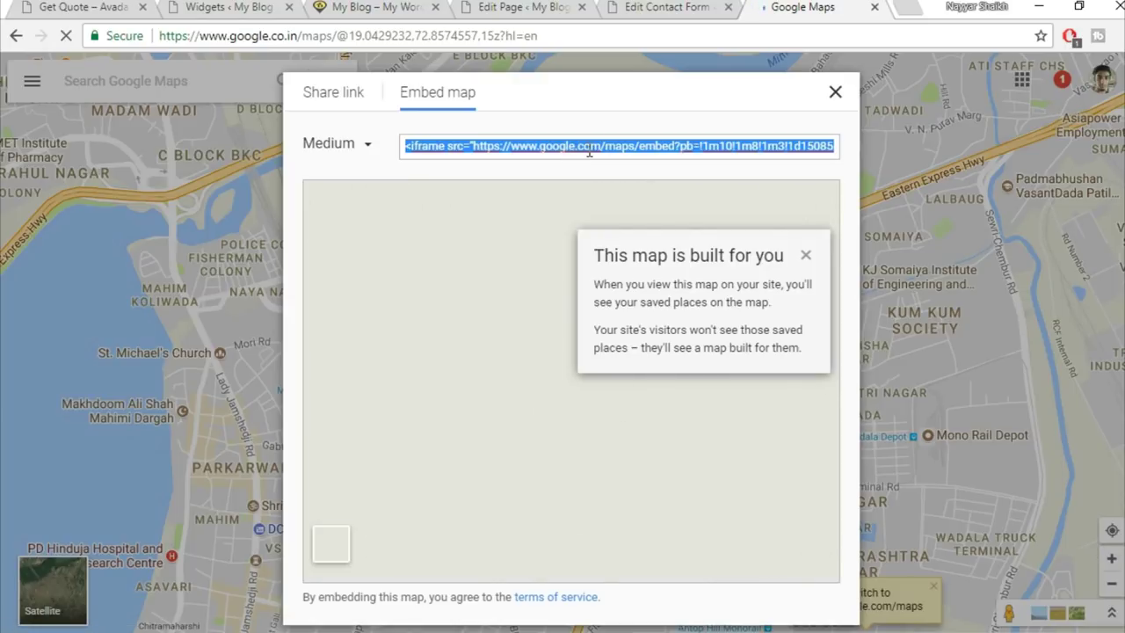
click(527, 7)
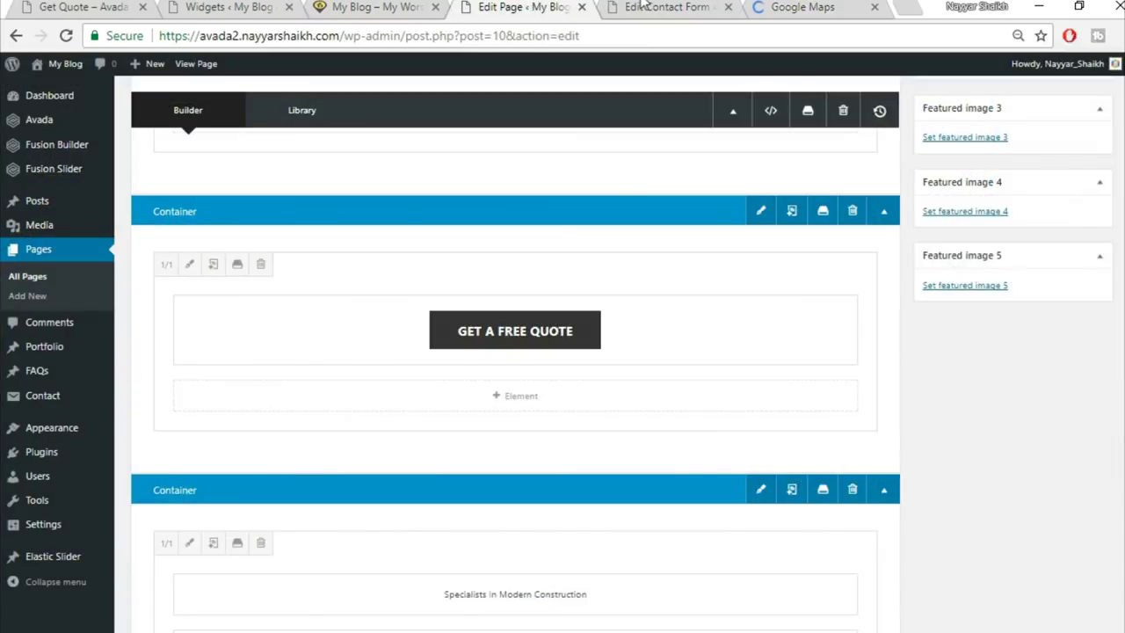
Add a Text widget to Footer Widget 4 holding the pasted Google Maps embed code, sized 275
click(644, 7)
click(247, 7)
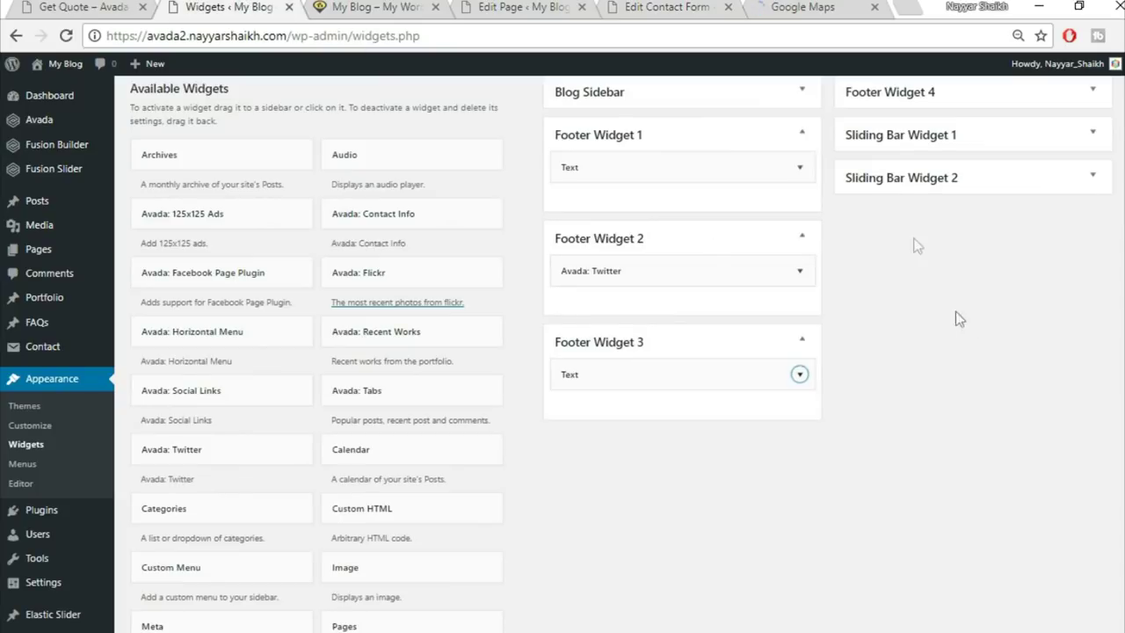
scroll(846, 453, down, 1)
scroll(845, 457, down, 5)
click(432, 330)
click(431, 497)
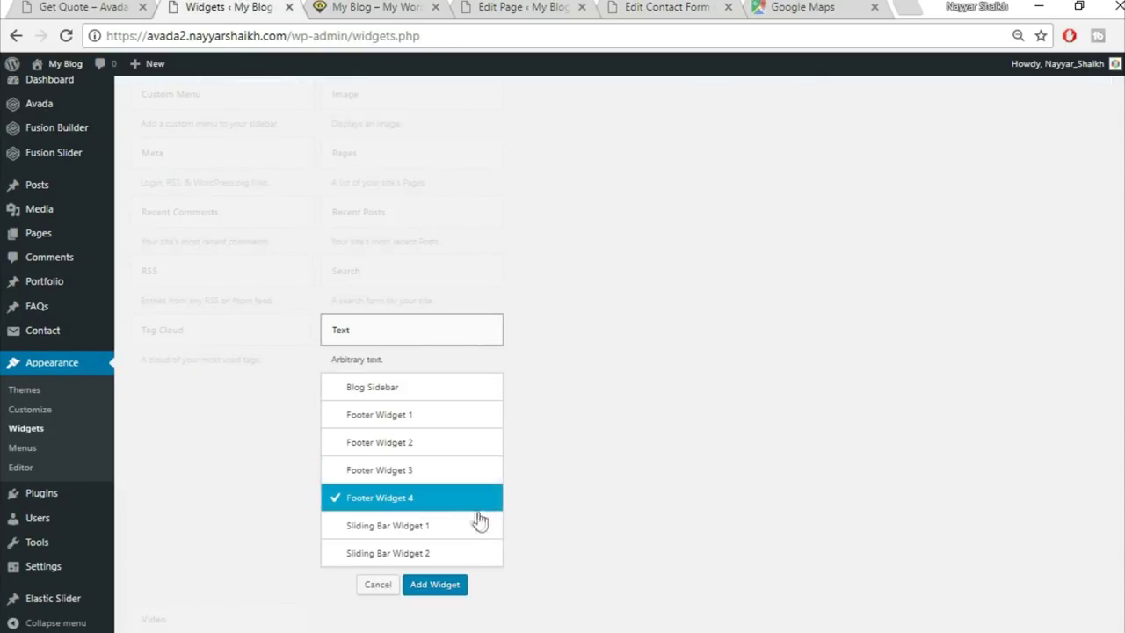
click(450, 587)
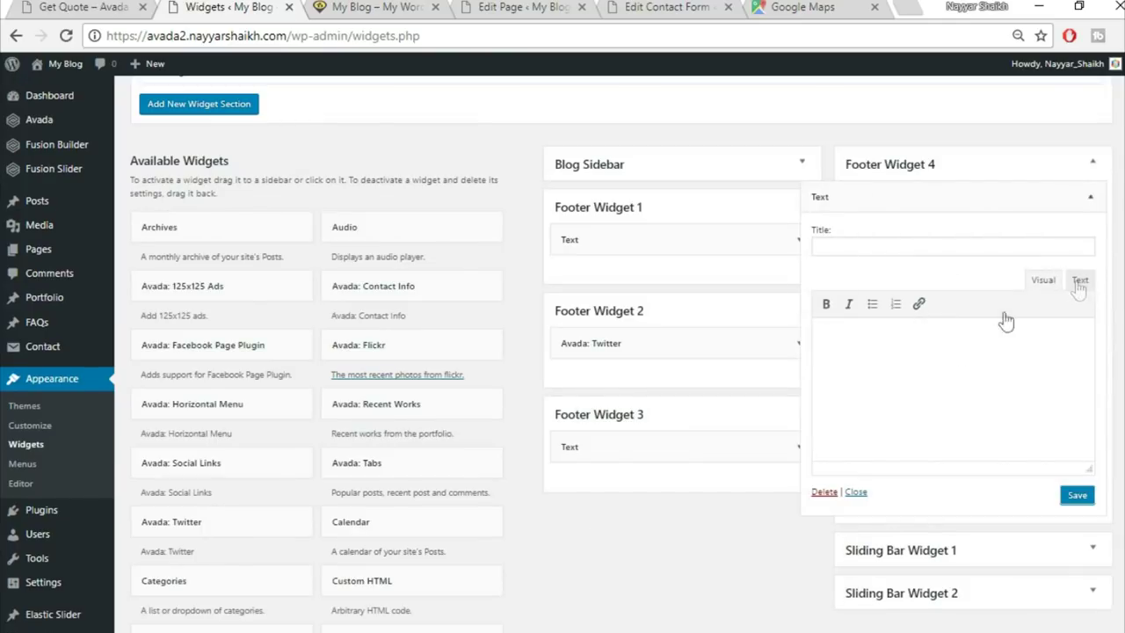
click(1082, 282)
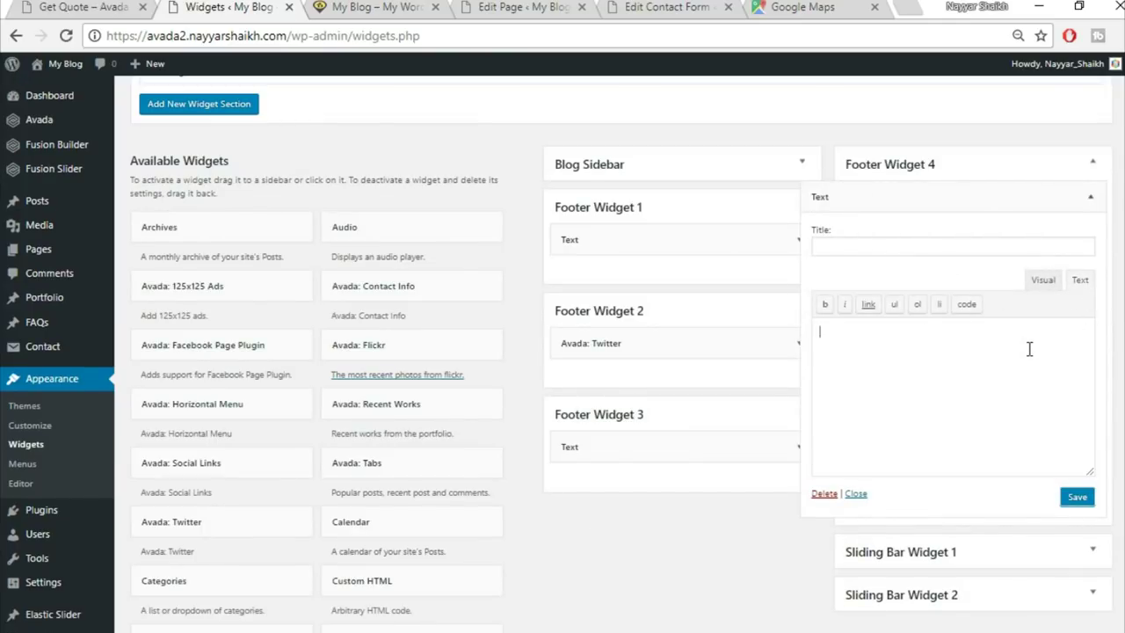
key(ctrl+v)
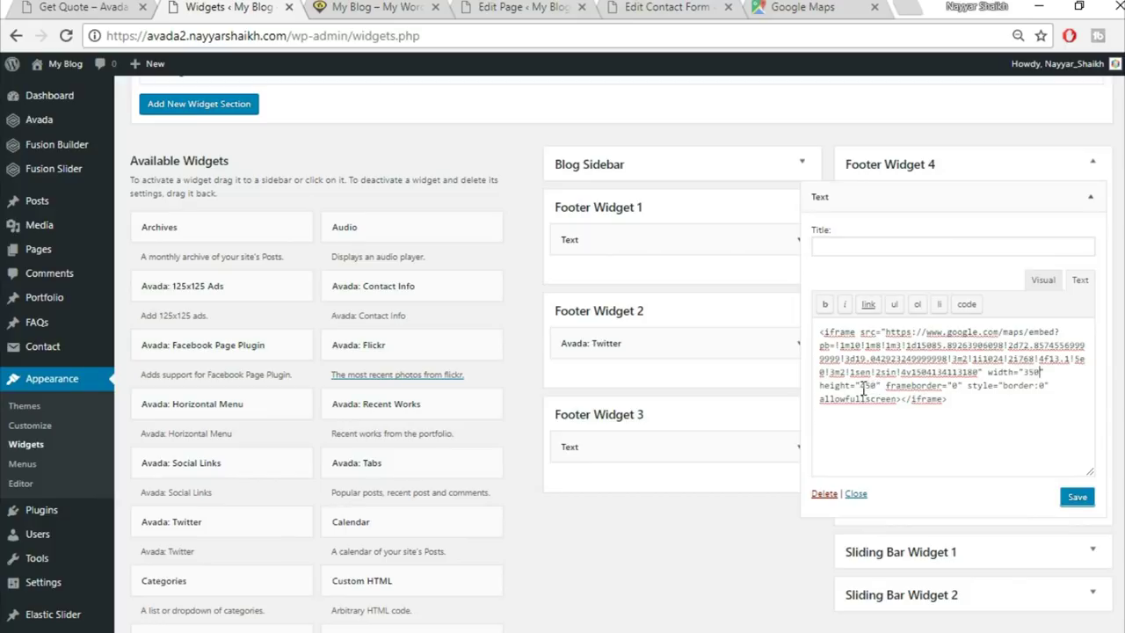
text(275)
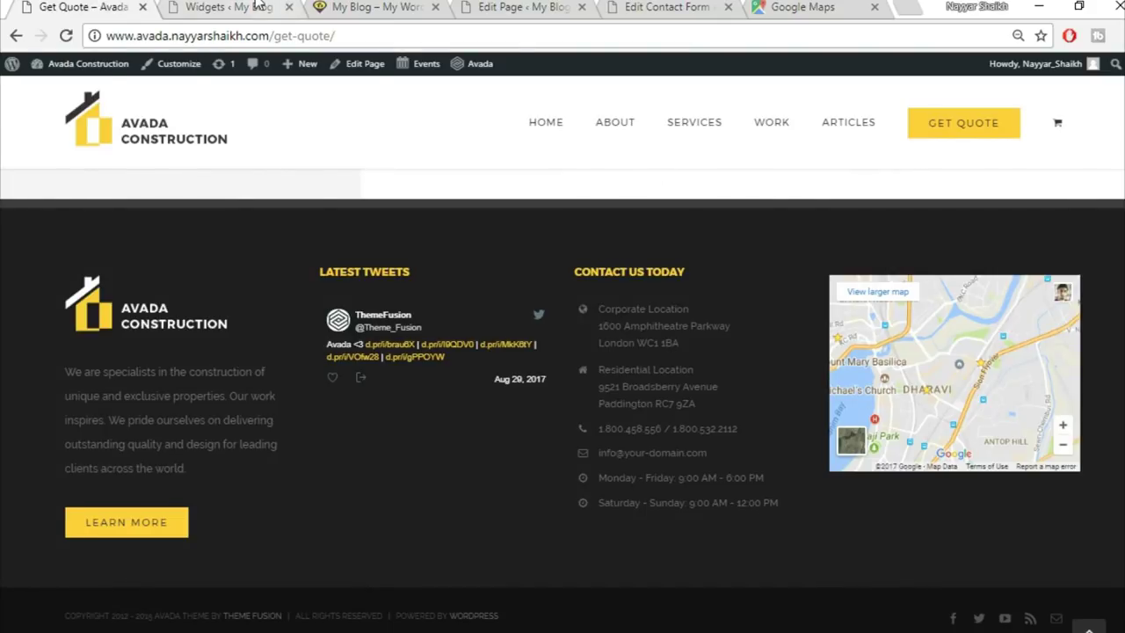
Check the map's size on the live footer, collapse the map widget, and reload the live site
click(257, 6)
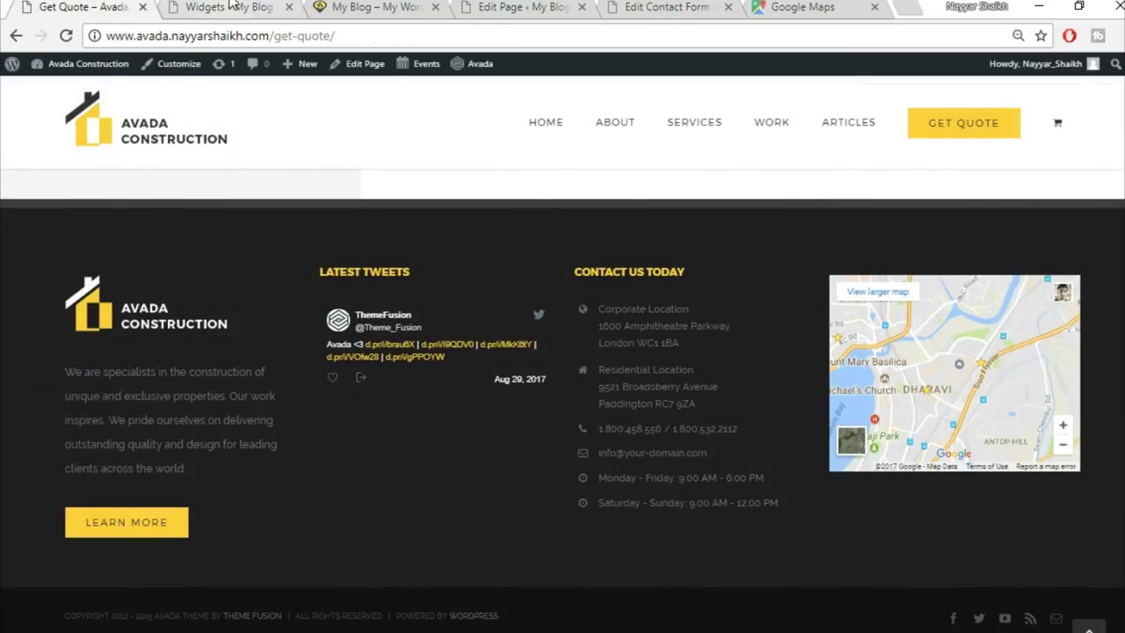
click(230, 6)
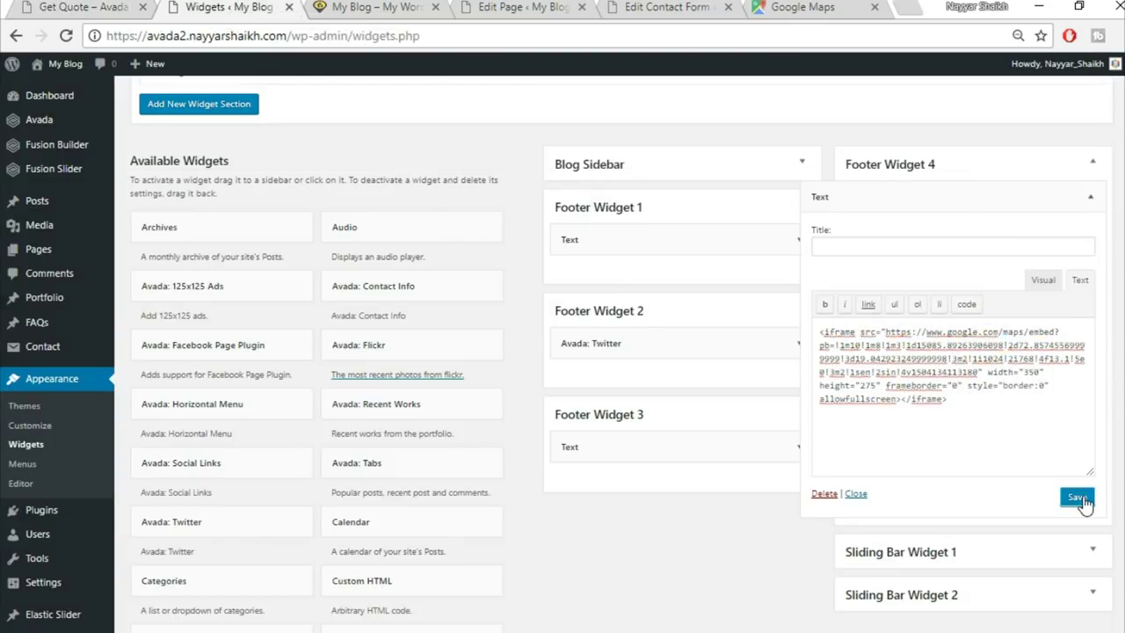
click(1090, 197)
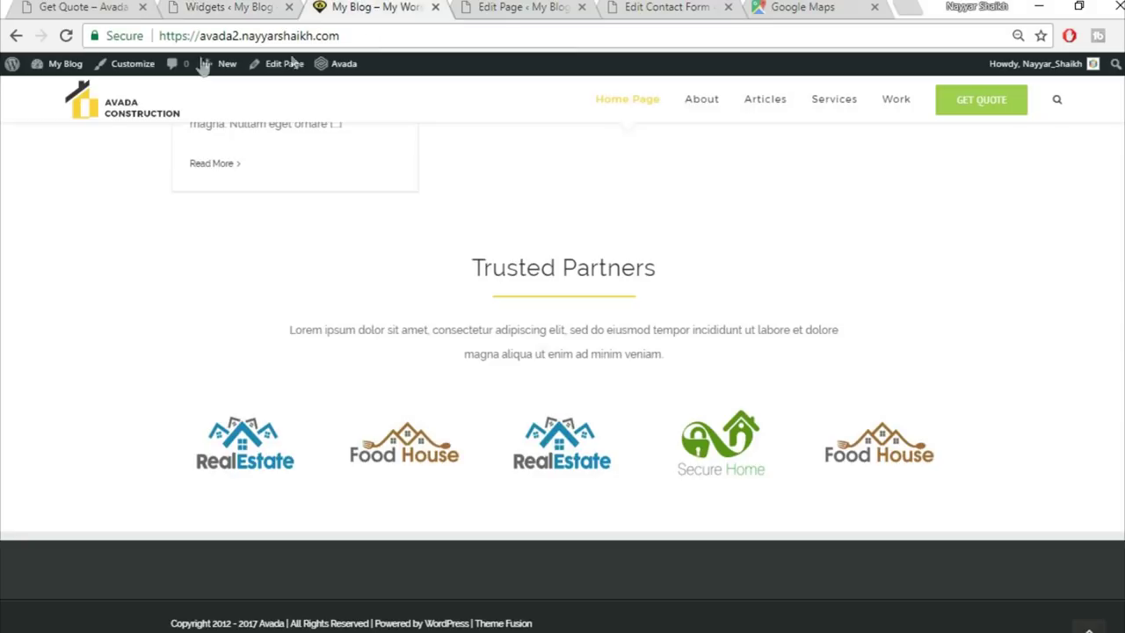
click(66, 36)
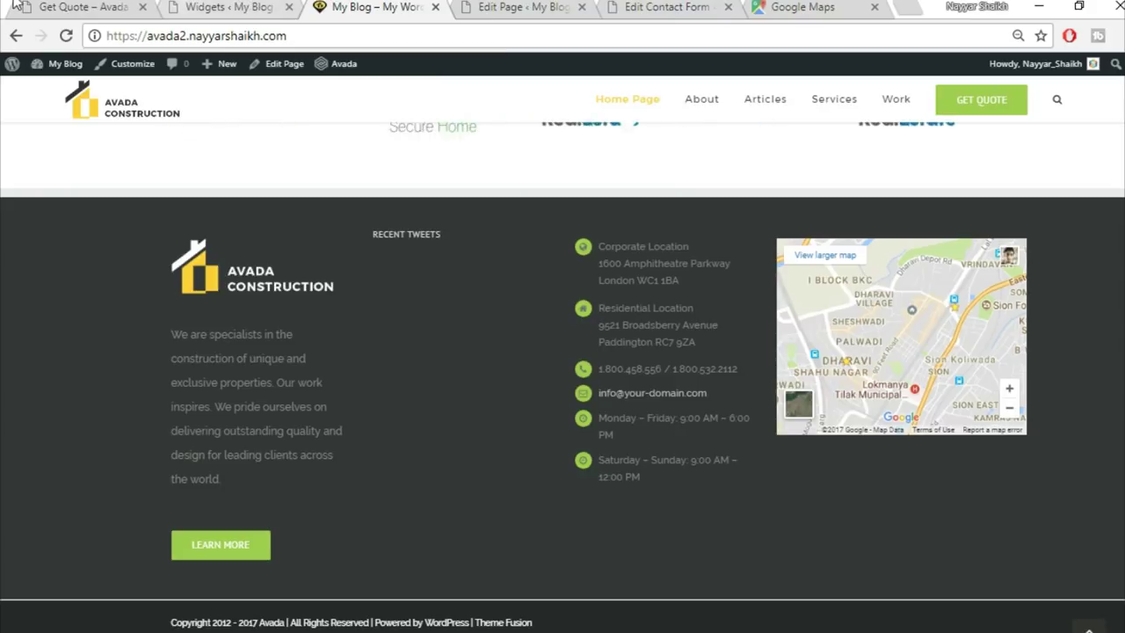
Inspect the reference footer's LATEST TWEETS heading, then return to the Widgets page
click(57, 6)
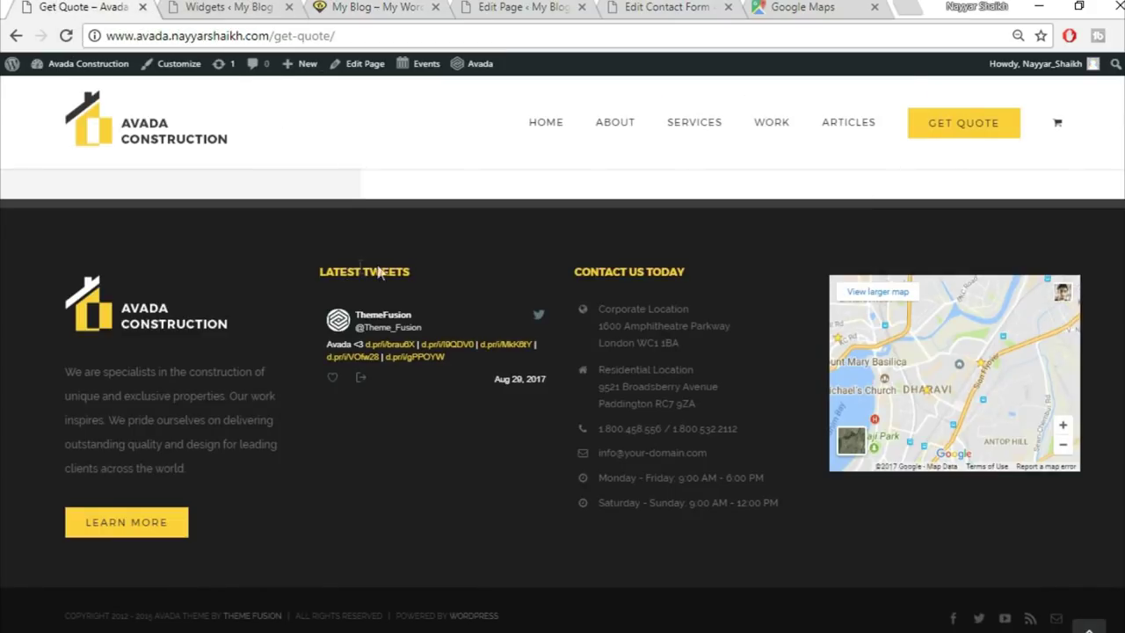
drag(431, 272, 340, 273)
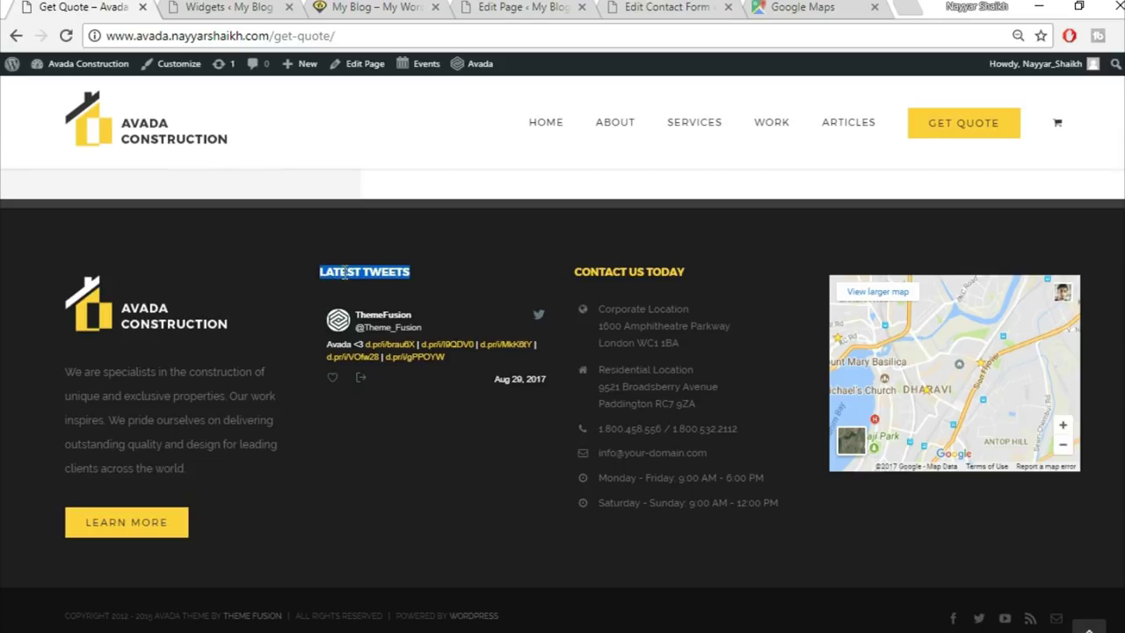
click(384, 7)
key(ctrl+shift+Tab)
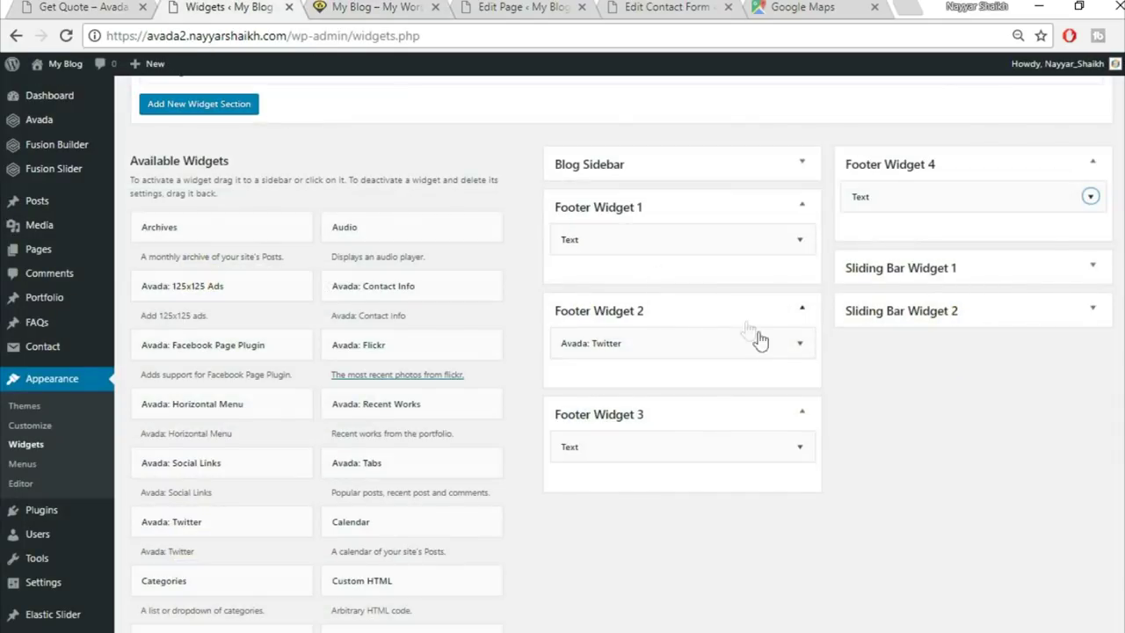
Look over the Avada: Twitter widget's settings and its title, then collapse it
click(801, 345)
scroll(683, 462, down, 1)
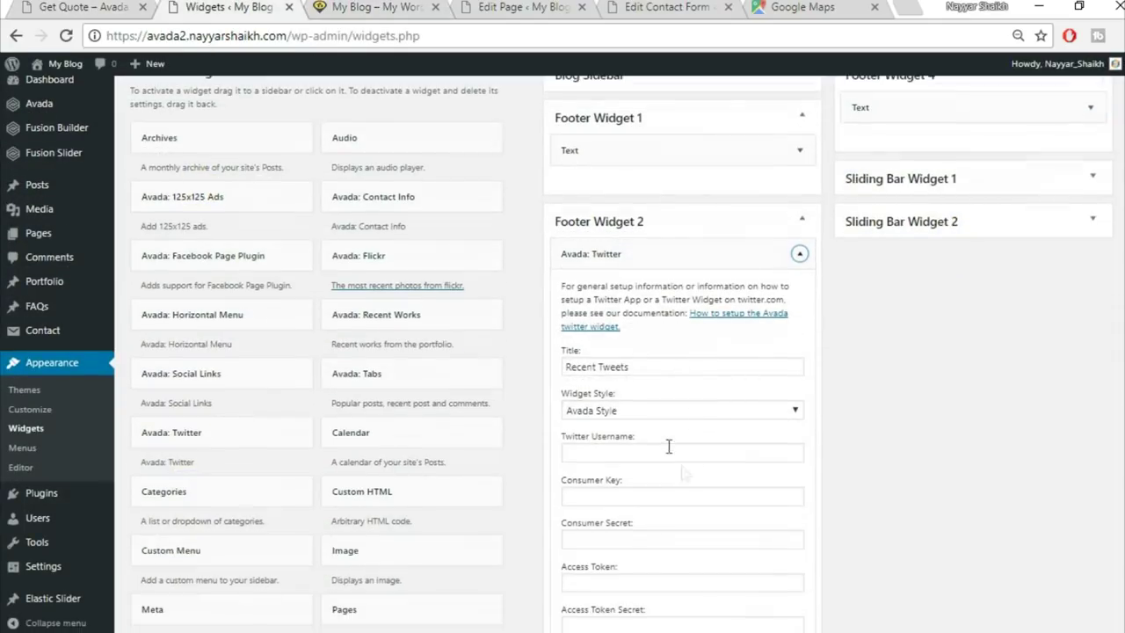
click(640, 369)
click(799, 253)
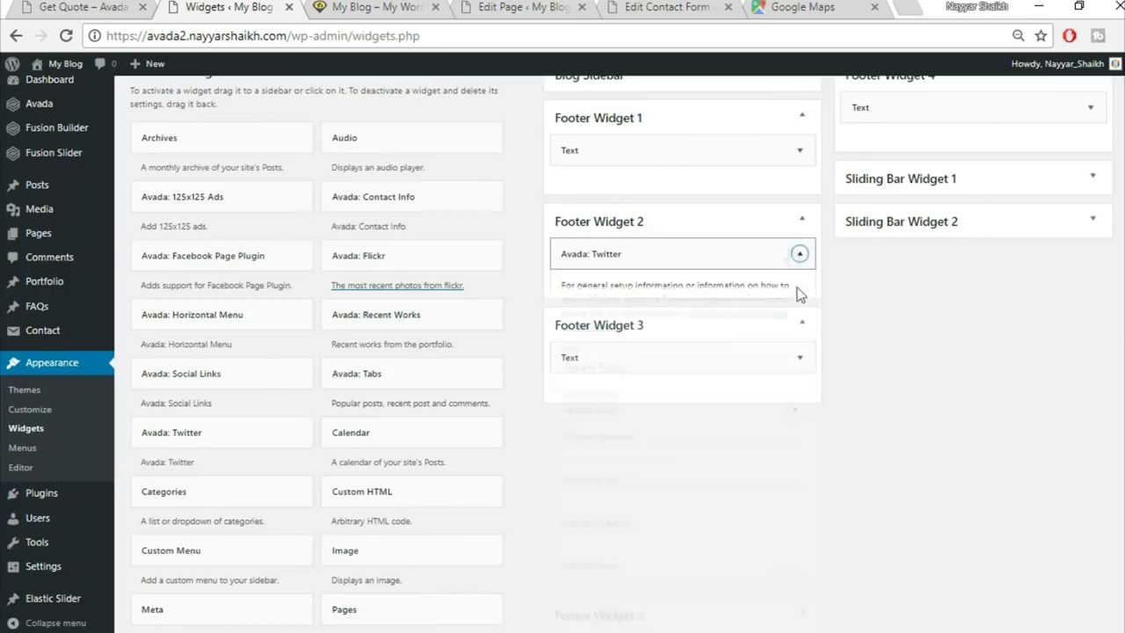
Copy CONTACT US TODAY from the reference footer into Footer Widget 3's Text widget title
click(800, 361)
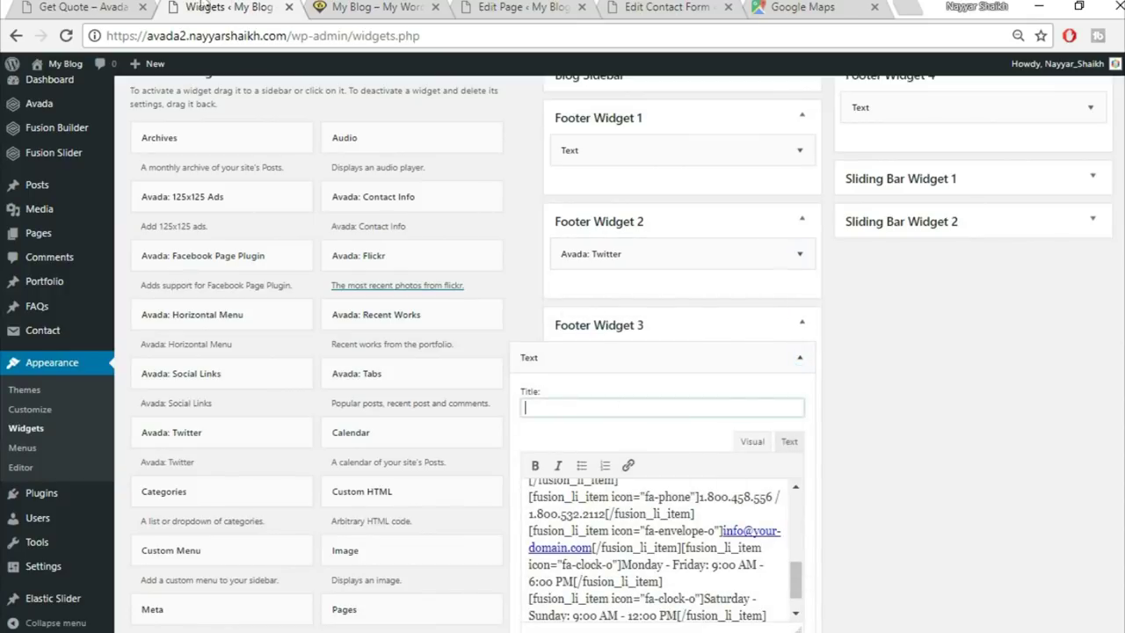
click(88, 7)
drag(704, 276, 568, 262)
key(ctrl+c)
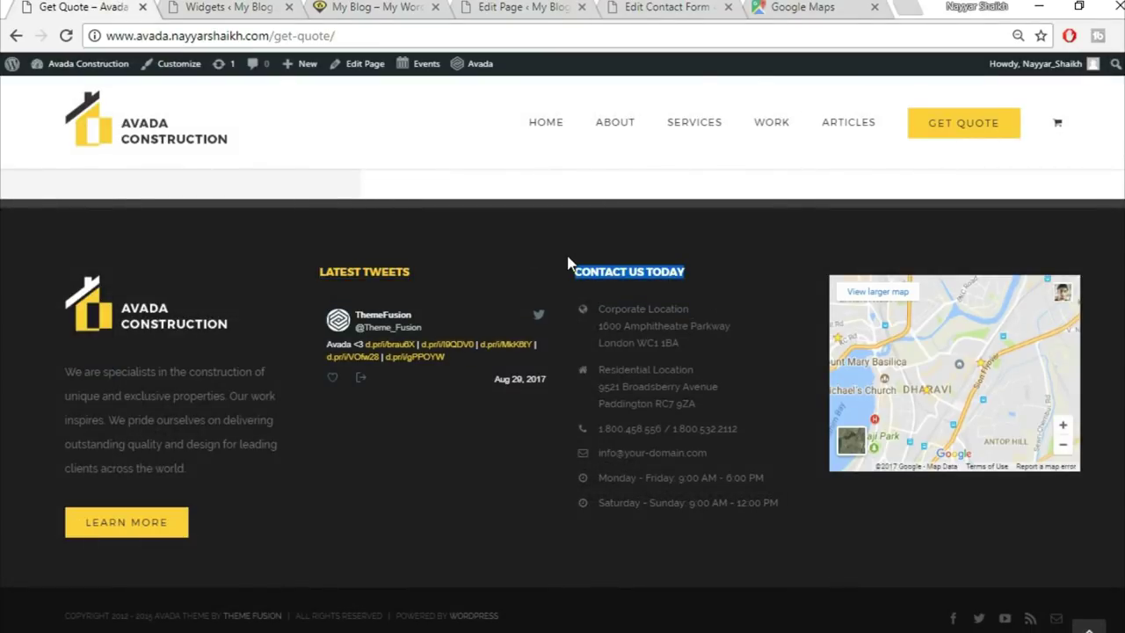
click(318, 7)
click(227, 7)
click(746, 406)
key(ctrl+v)
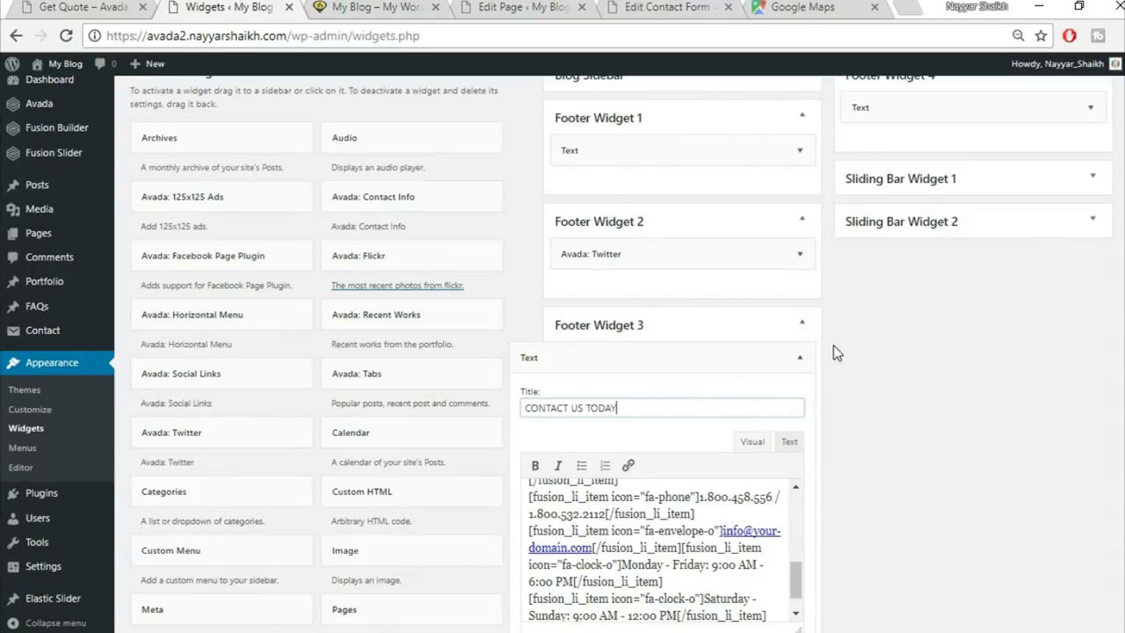
click(799, 357)
click(62, 7)
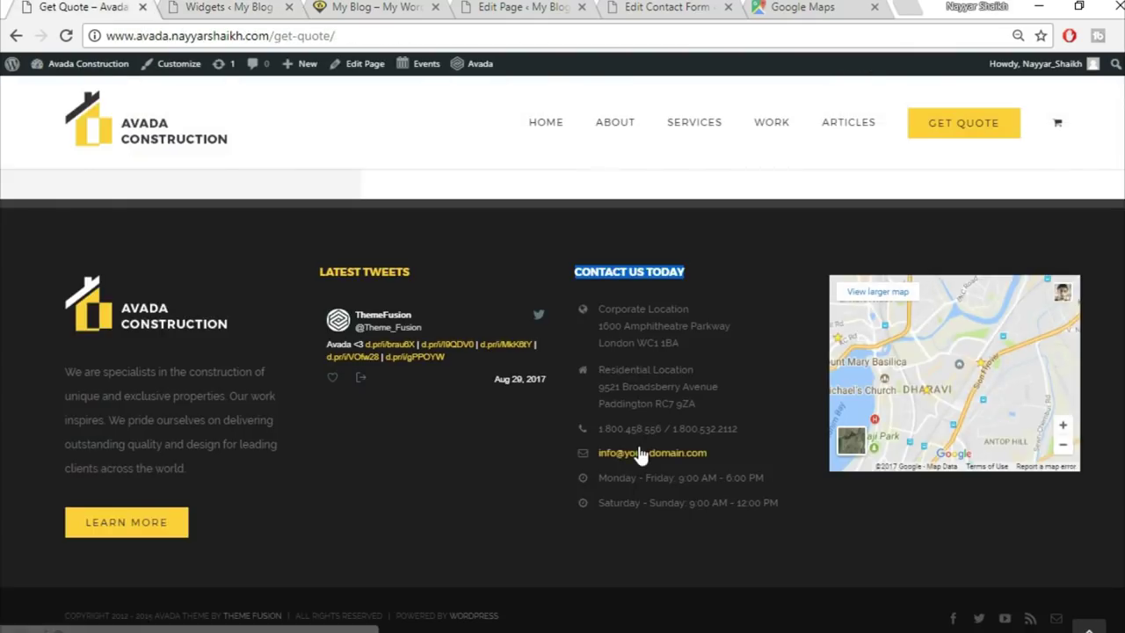
Compare the working site's RECENT TWEETS footer headings against the reference footer, ending on Widgets
click(468, 529)
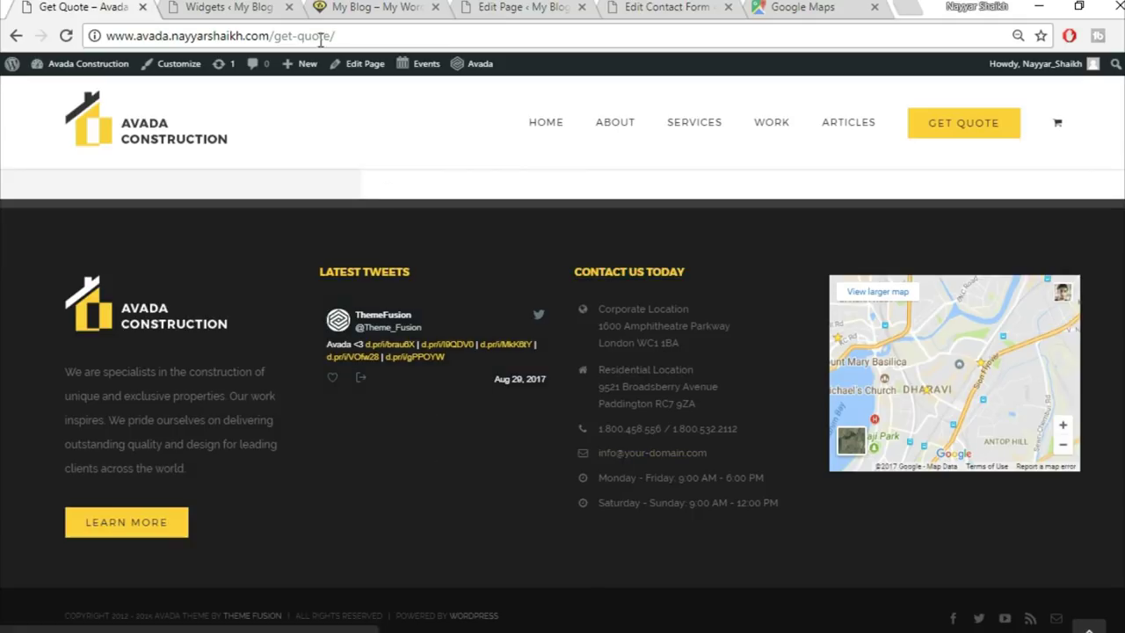
click(264, 7)
click(428, 7)
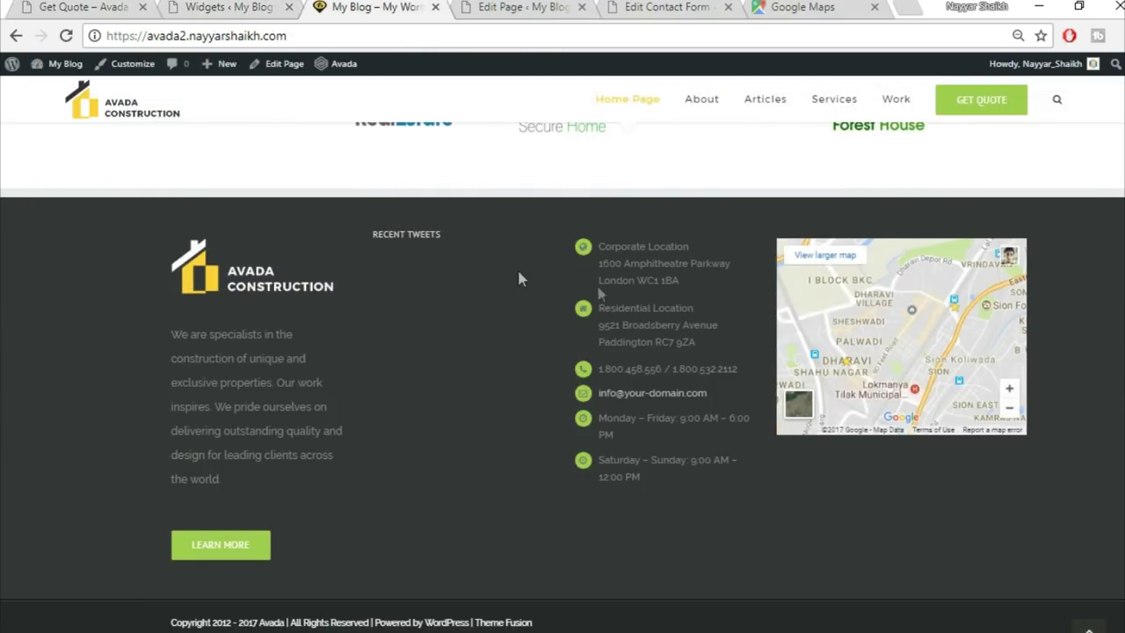
drag(359, 237, 483, 234)
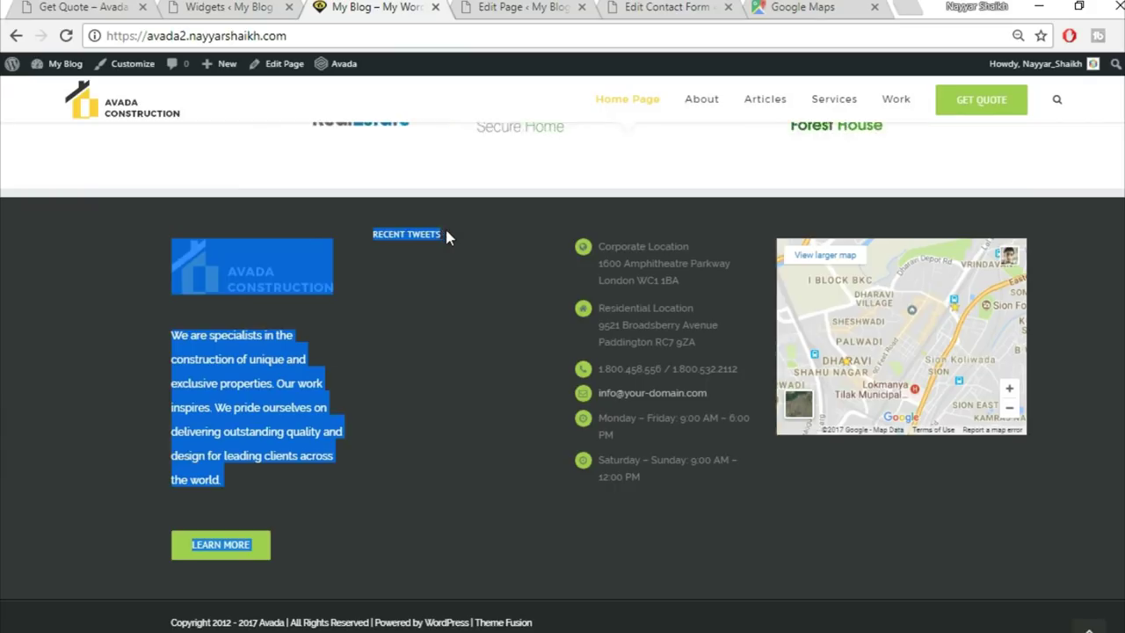
click(446, 234)
click(98, 6)
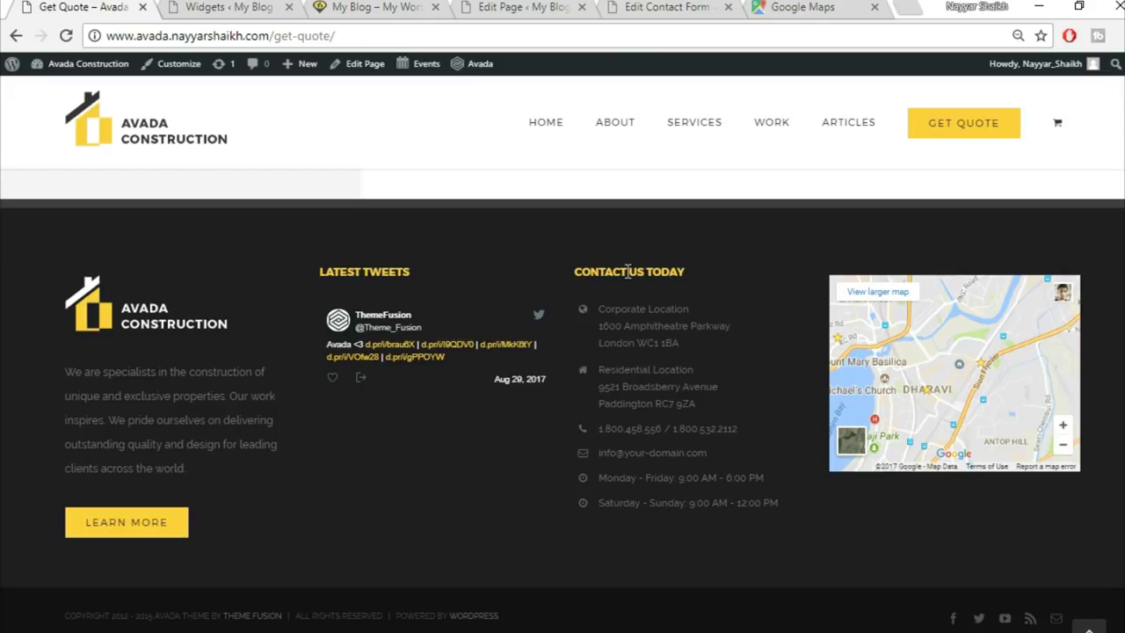
click(223, 7)
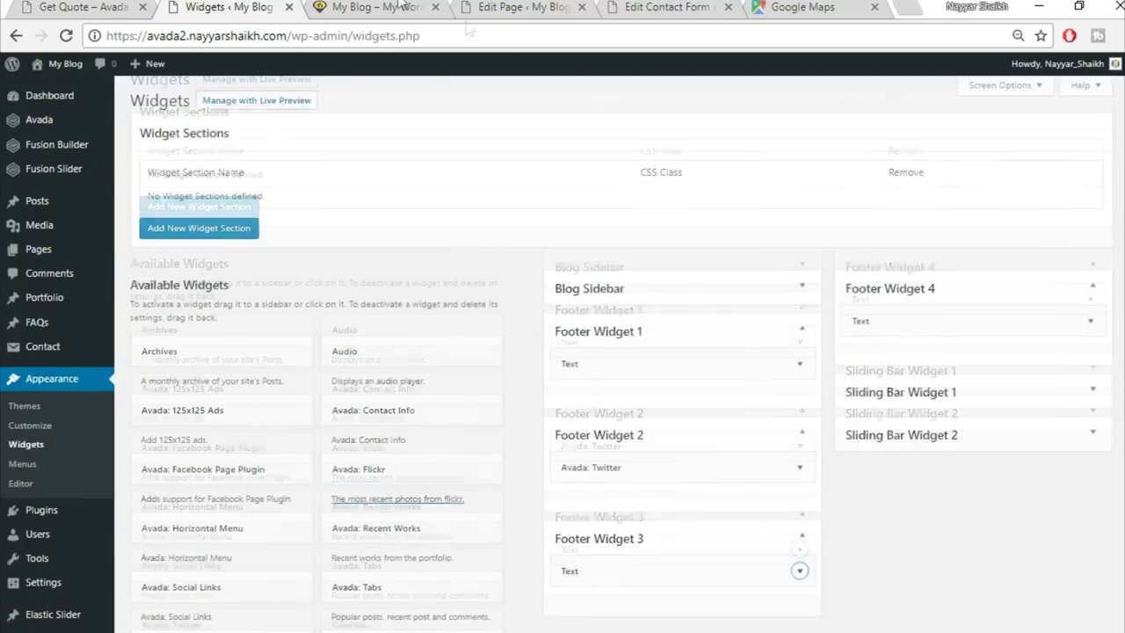
click(400, 7)
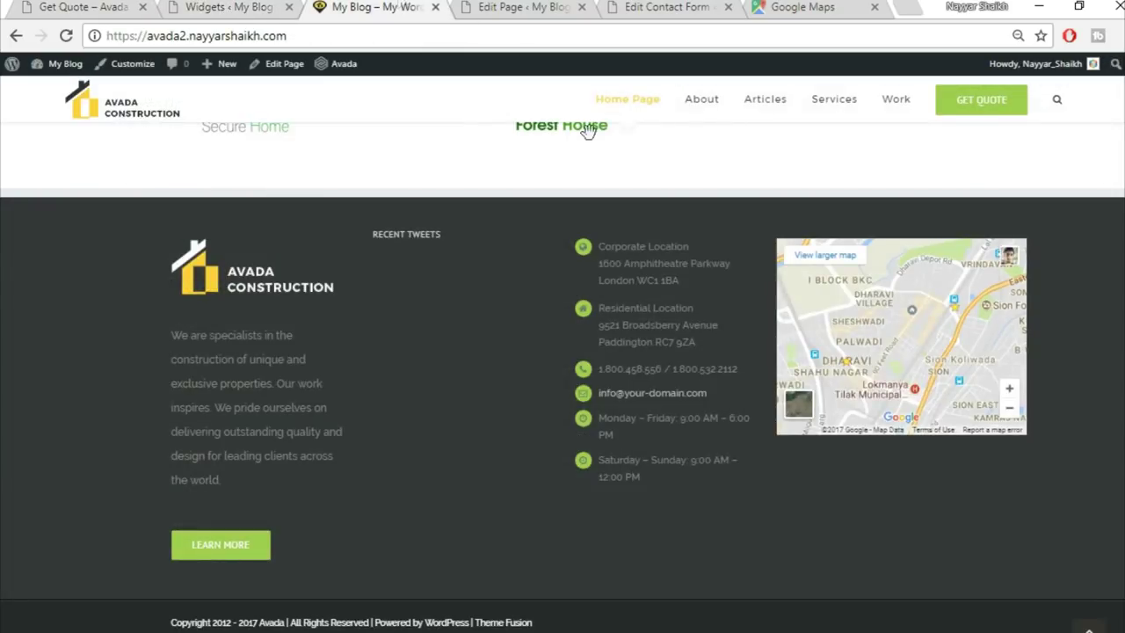
click(222, 8)
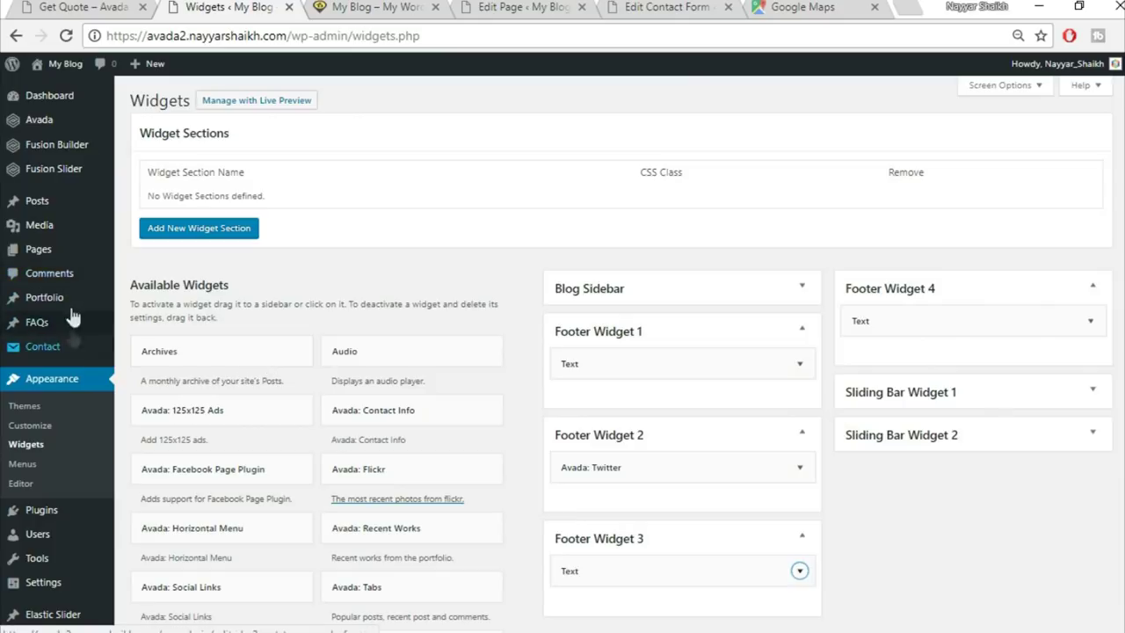
mouse_move(52, 128)
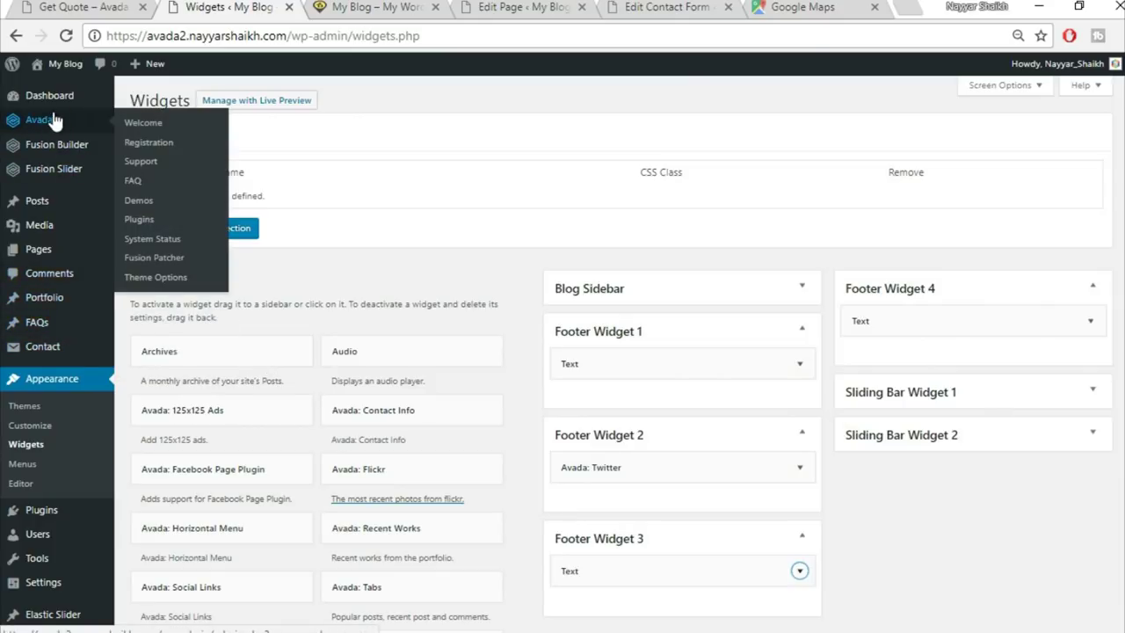
In Avada Theme Options Footer Styling, turn 100% Footer Width on
click(164, 279)
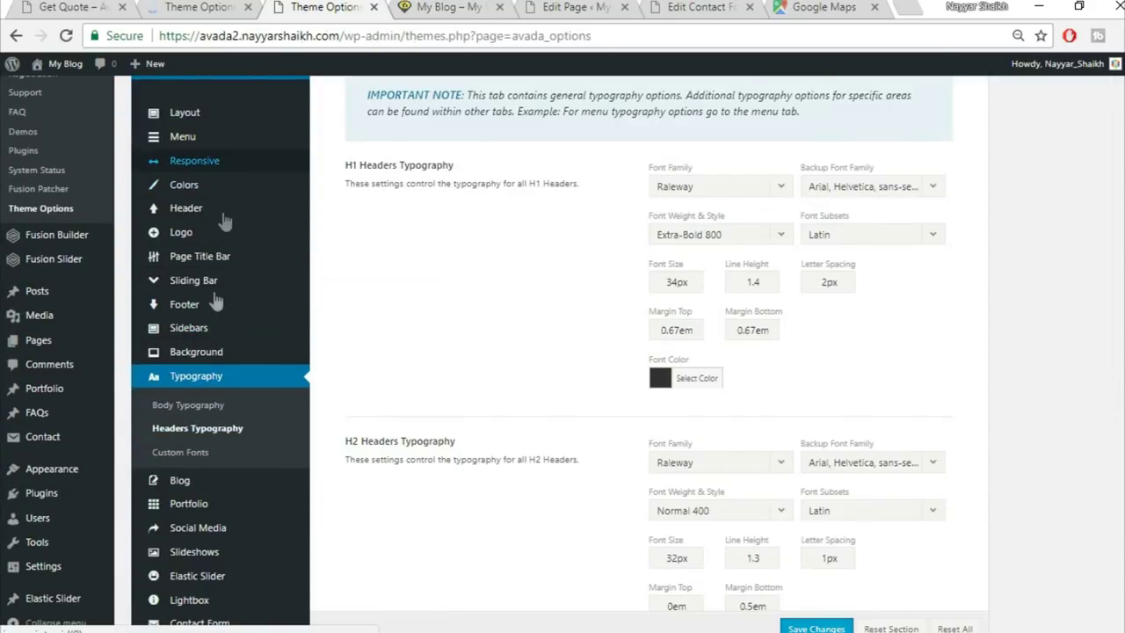
mouse_move(218, 306)
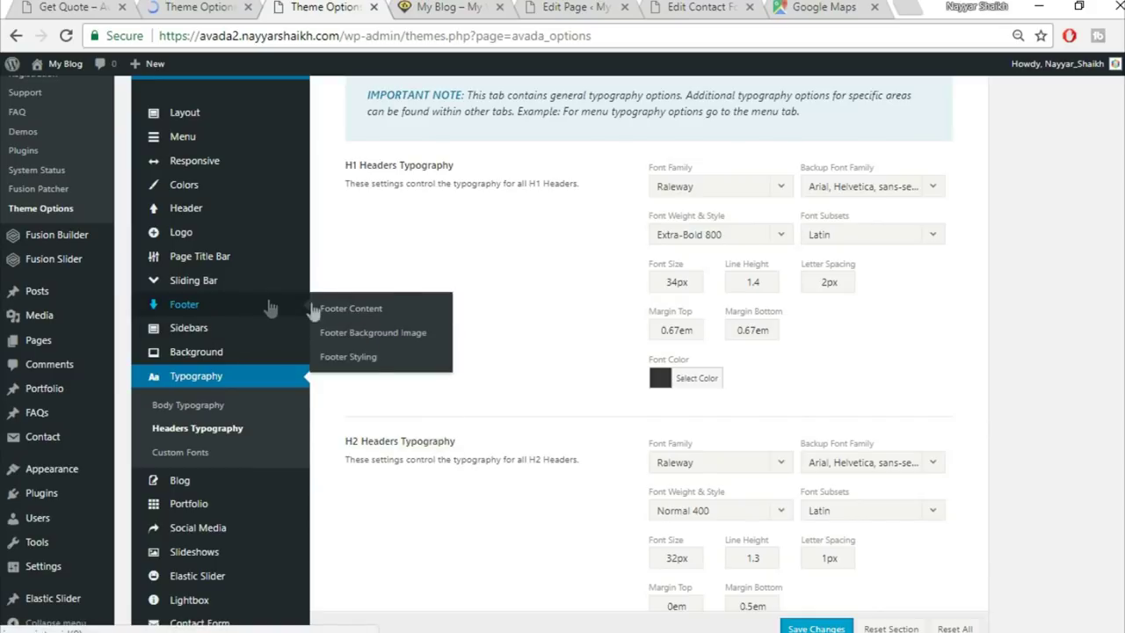
click(367, 363)
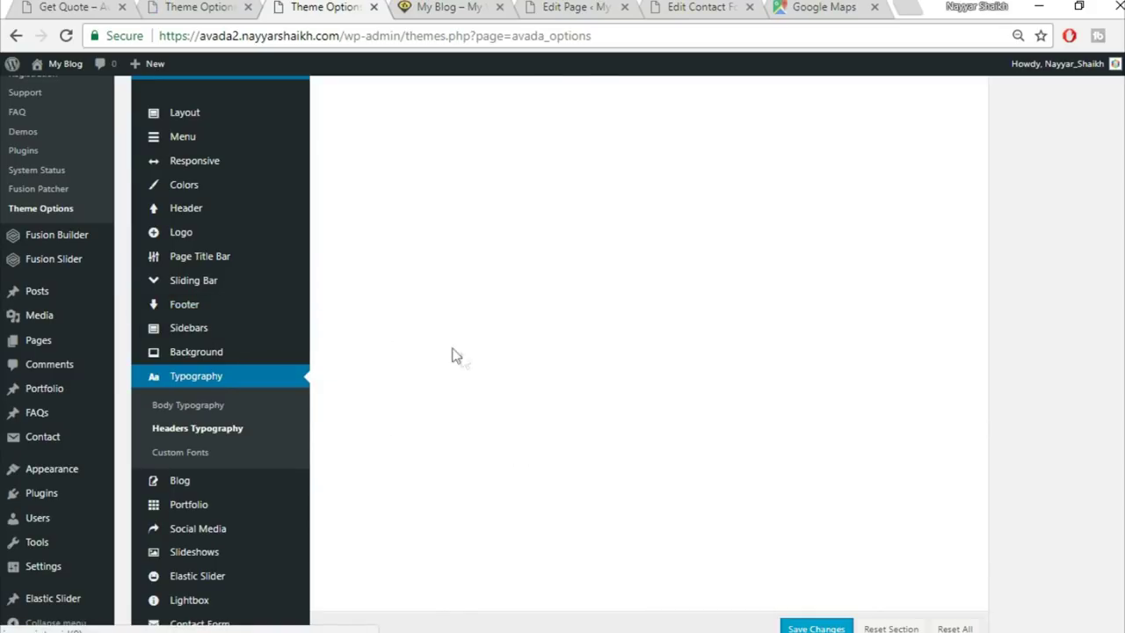
click(663, 188)
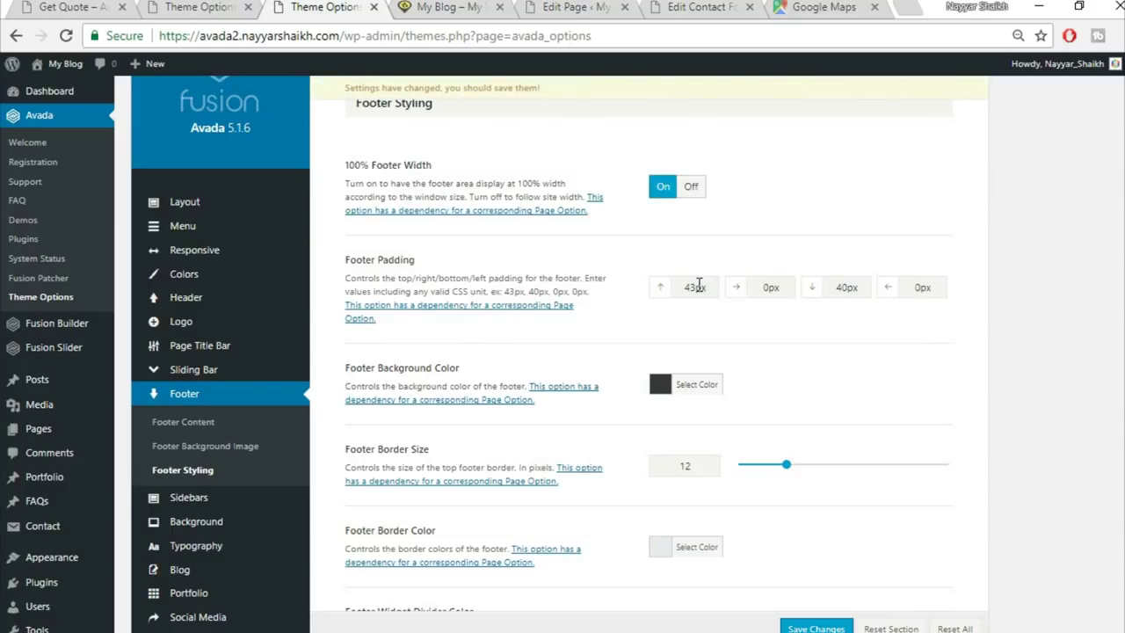
Set footer padding to 80 top, 4% right, 70 bottom and 4% left
drag(711, 288, 682, 288)
text(80)
key(Tab)
text(4%)
key(Tab)
text(70)
key(Tab)
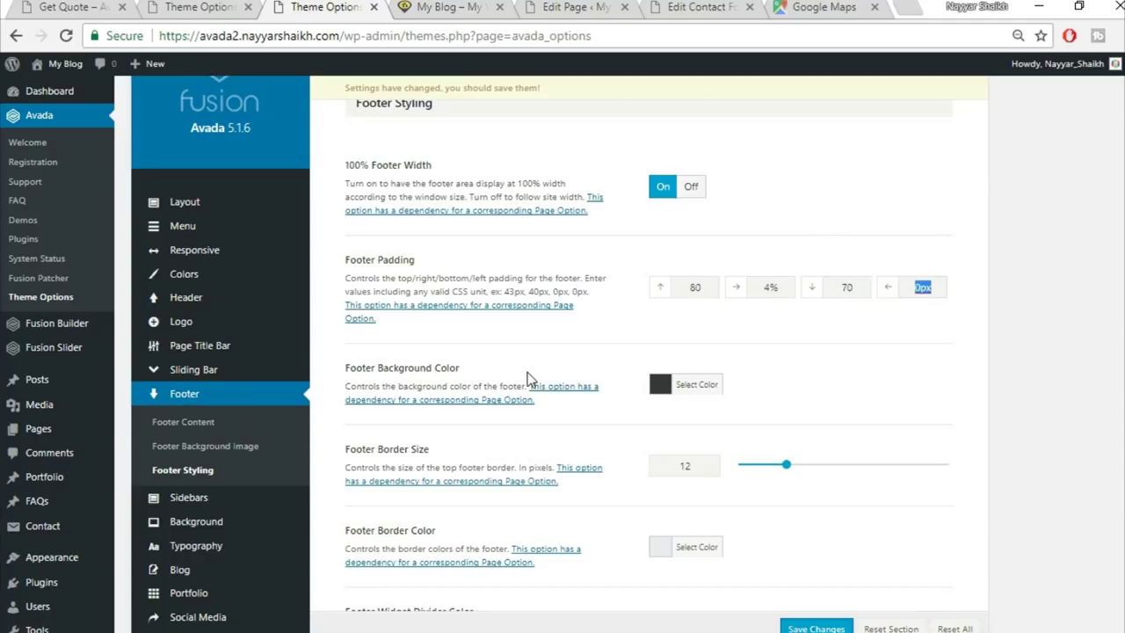
text(4)
scroll(854, 390, down, 3)
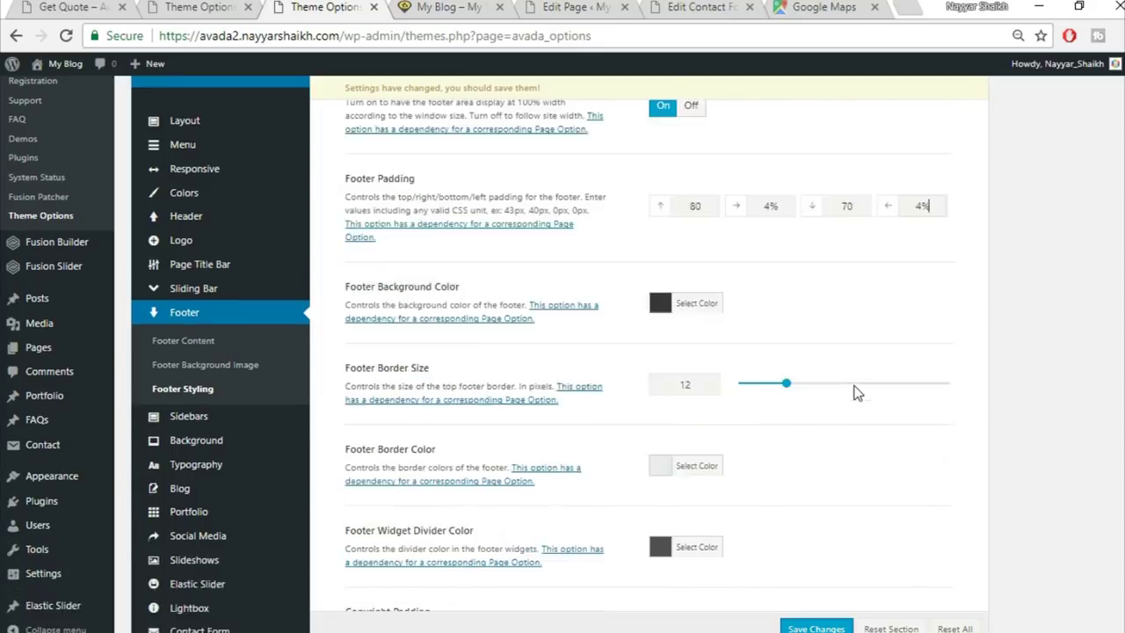
scroll(1029, 393, down, 2)
scroll(1030, 393, down, 5)
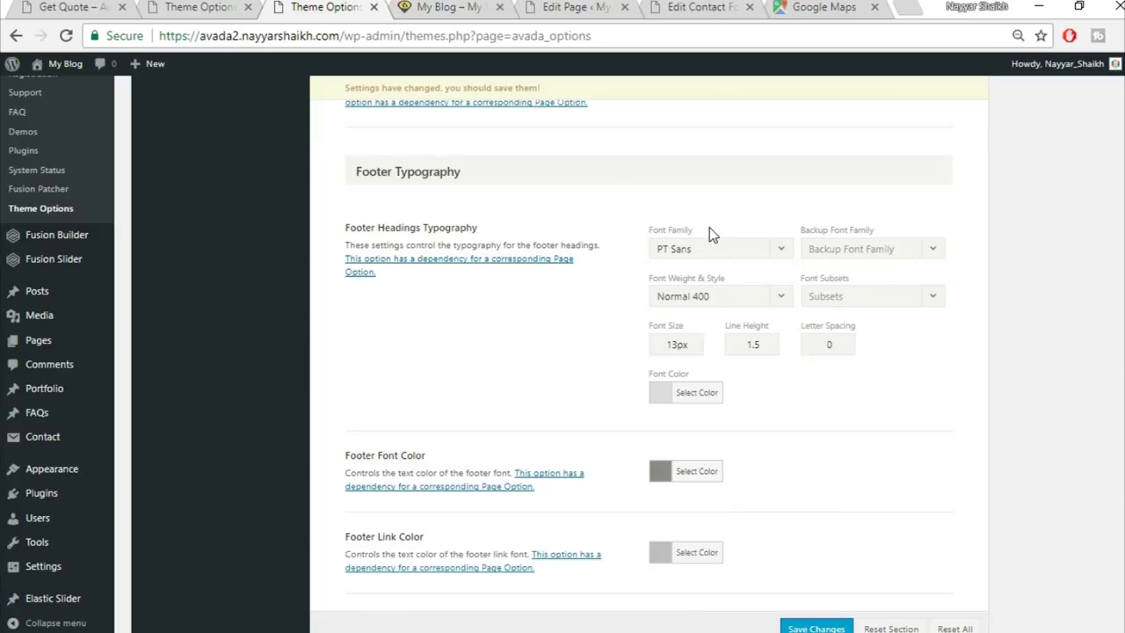
Set footer headings to Montserrat Bold 700 with an Arial, Helvetica, sans-serif backup font
scroll(709, 228, down, 1)
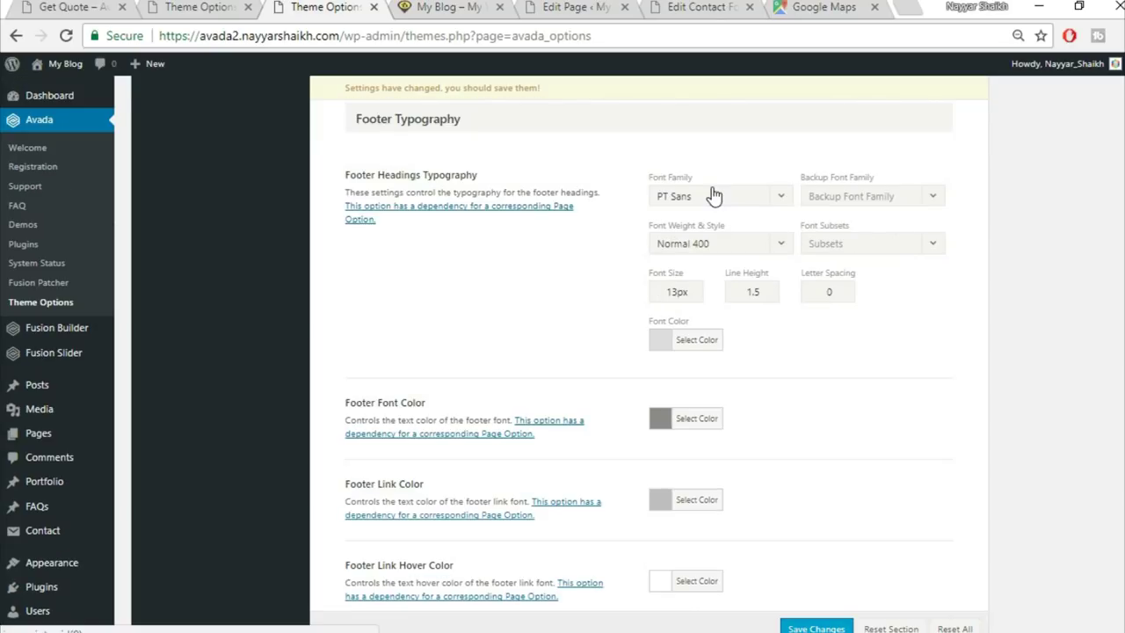
click(721, 193)
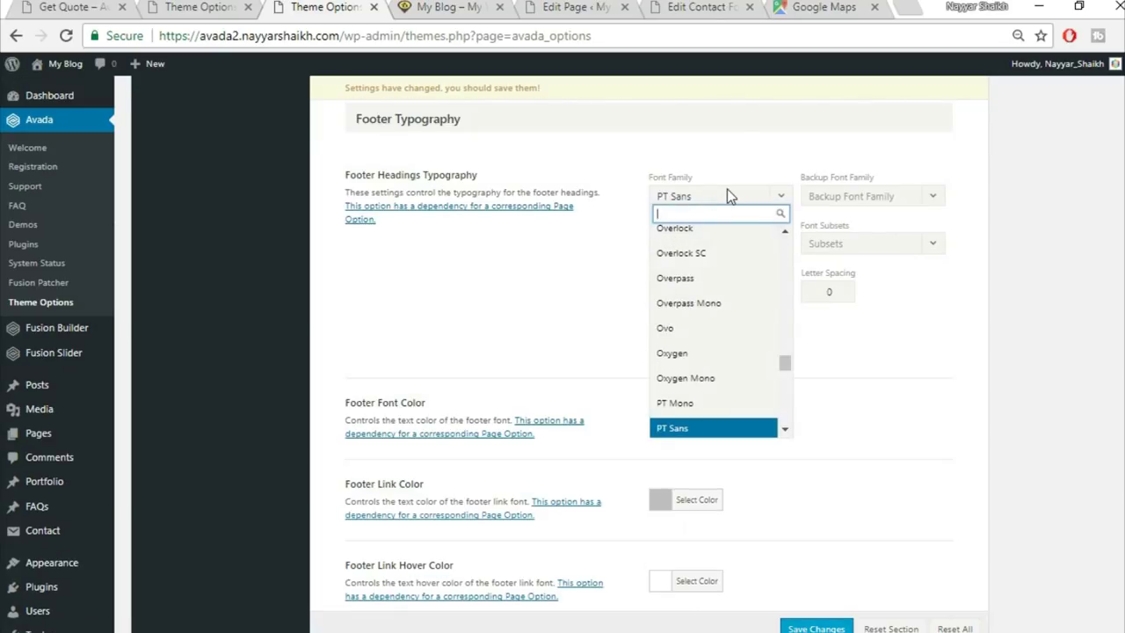
text(montse)
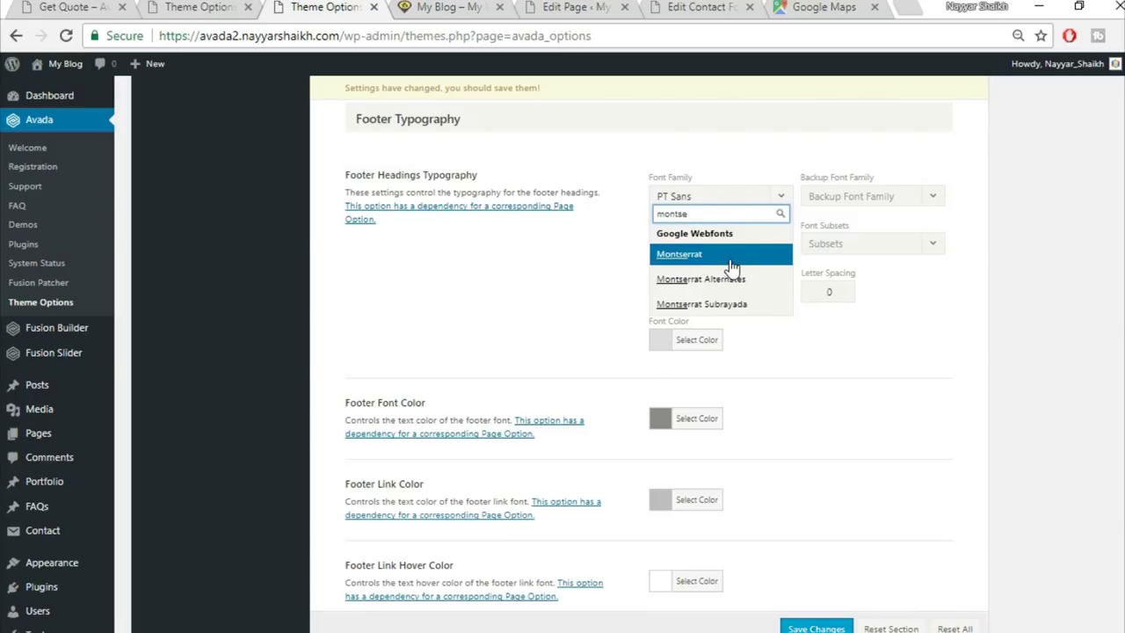
click(732, 256)
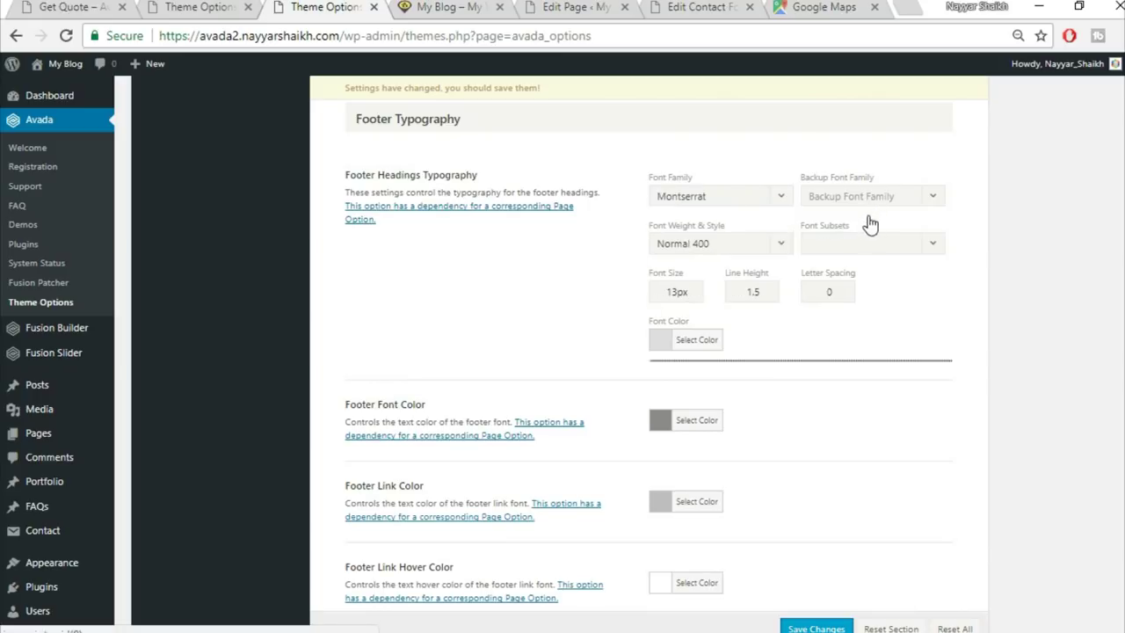
click(871, 199)
click(866, 217)
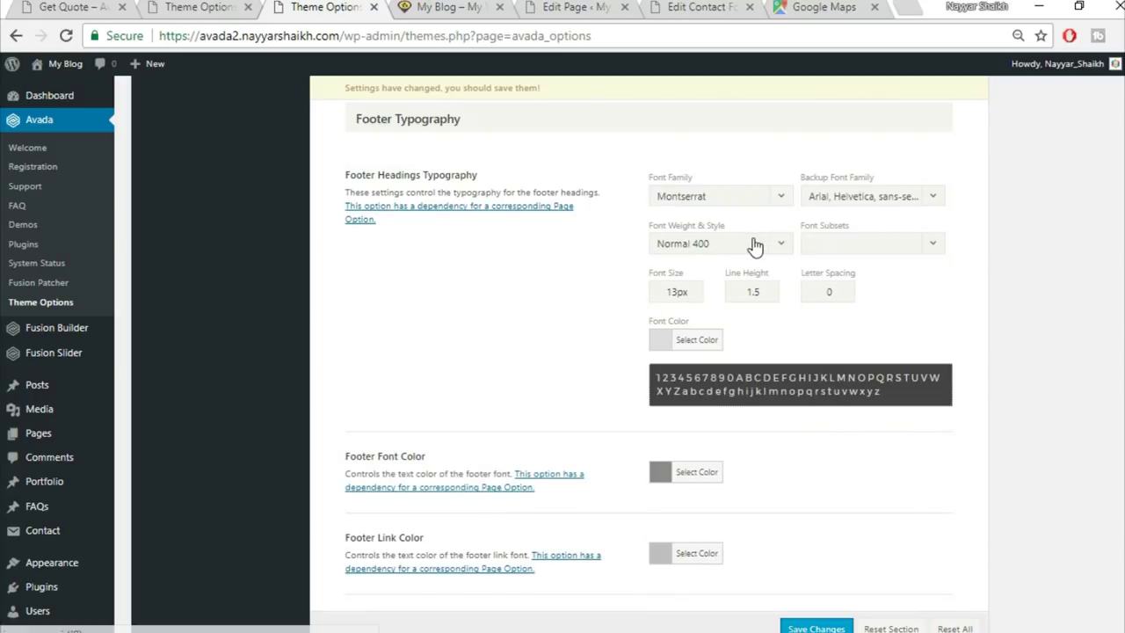
click(753, 245)
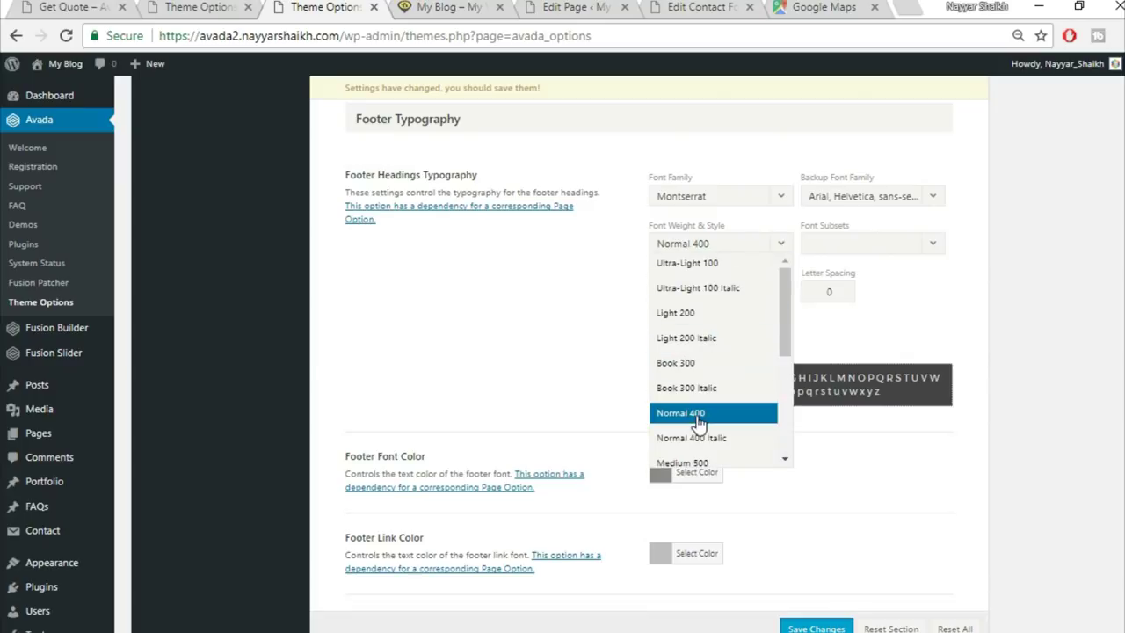
scroll(707, 435, down, 5)
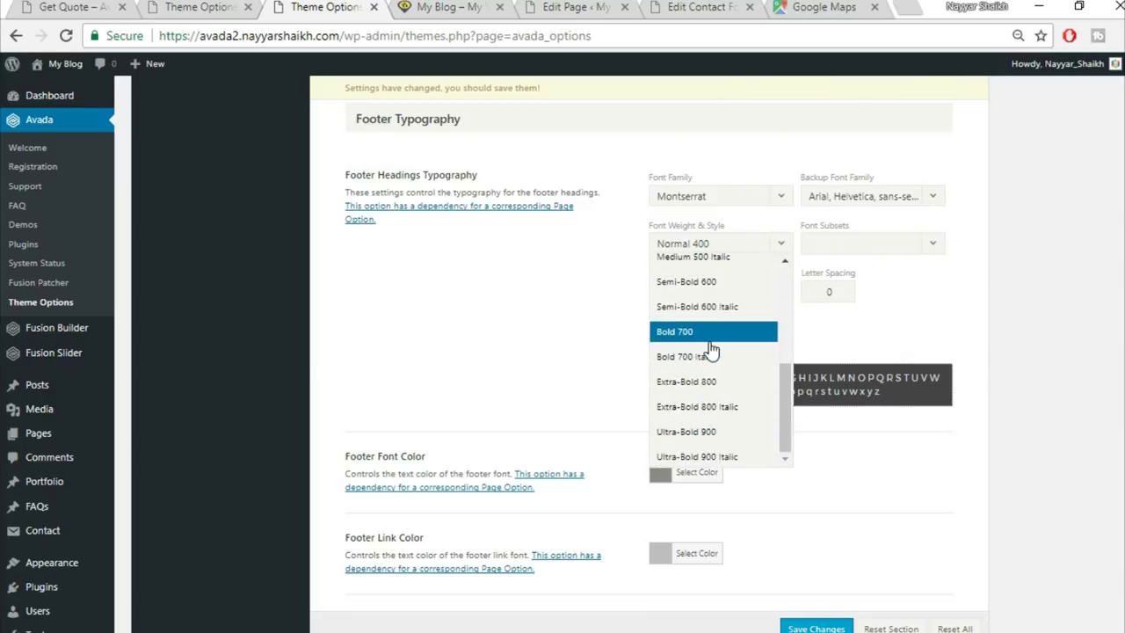
click(711, 341)
Check the reference footer, then change the footer heading size from 13 to 15px
click(193, 8)
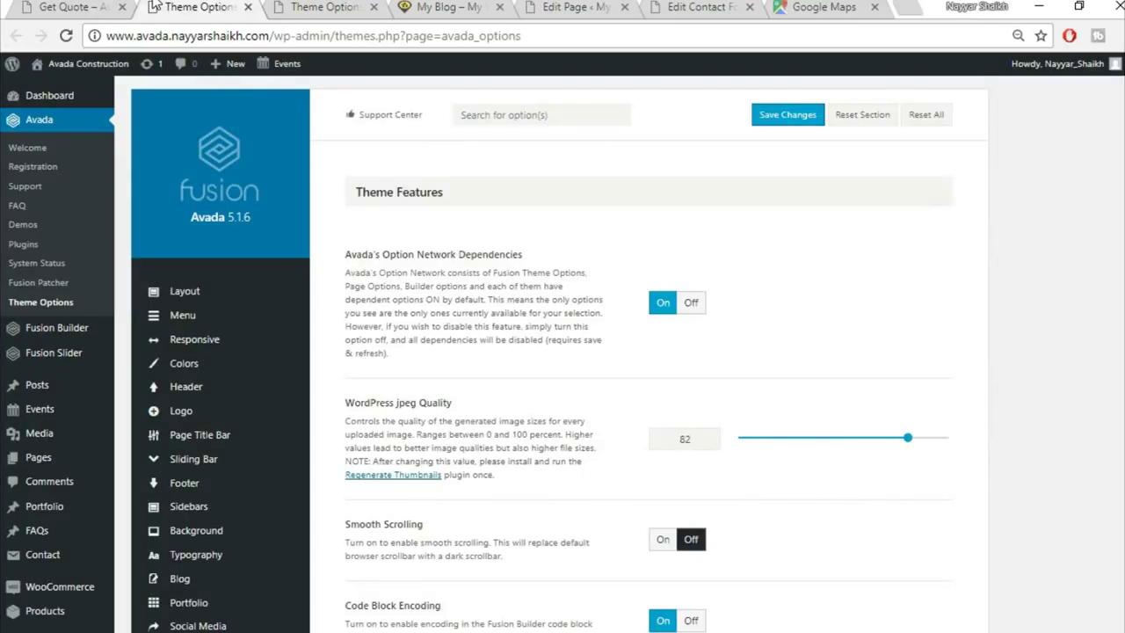
click(37, 5)
scroll(421, 560, down, 5)
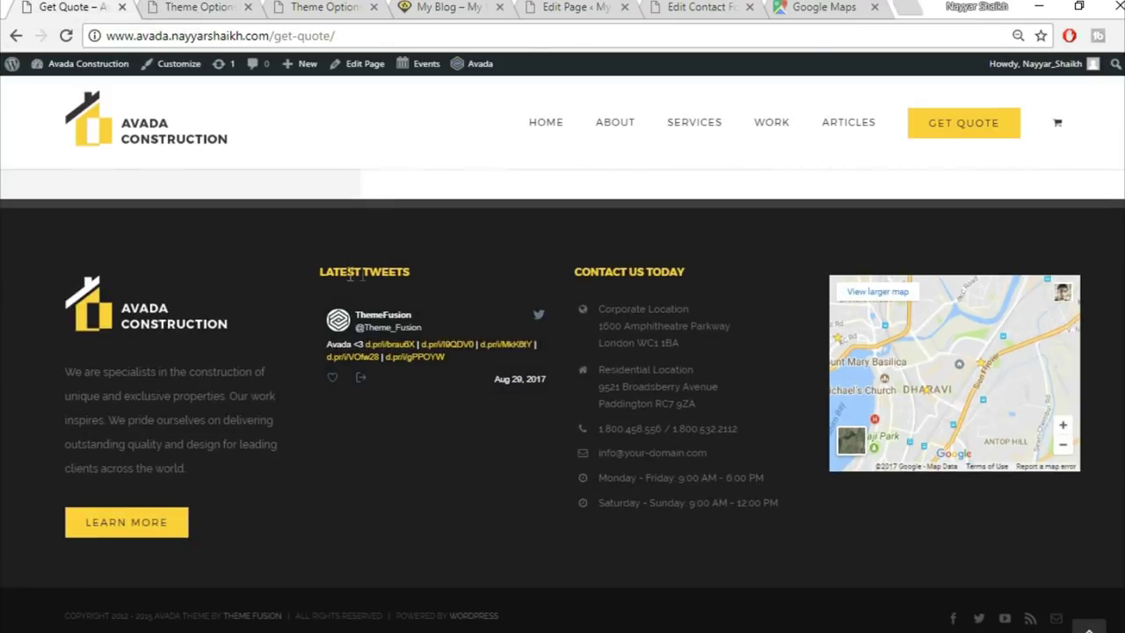
click(360, 7)
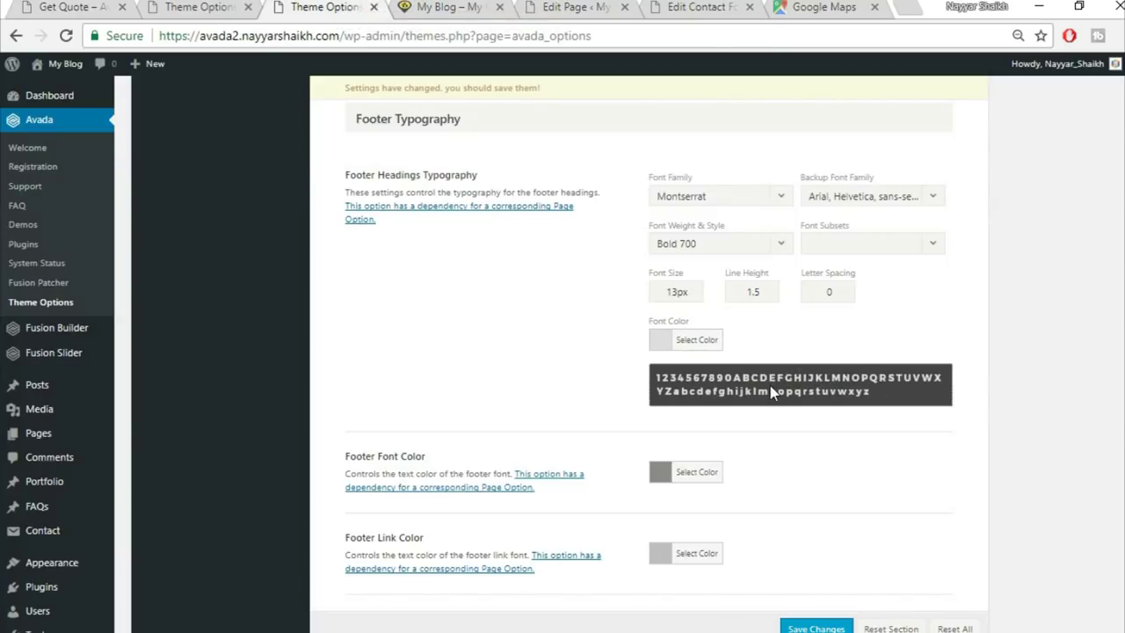
drag(678, 291, 665, 292)
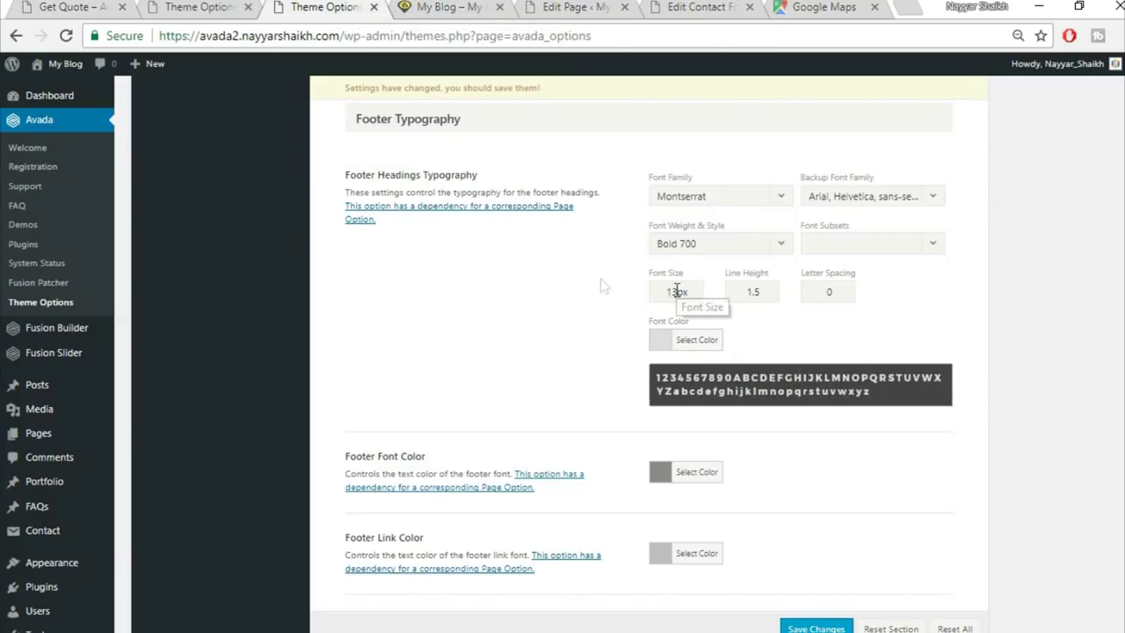
text(15)
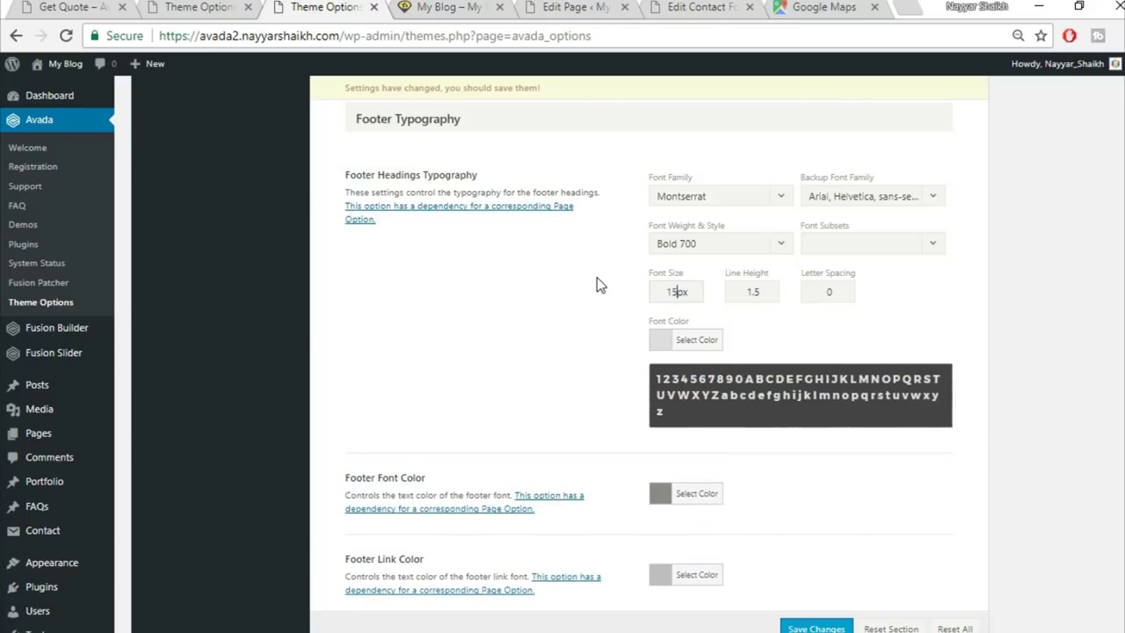
Make the footer heading font colour yellow #fed03d
click(710, 341)
drag(768, 348, 640, 323)
text(fed03d)
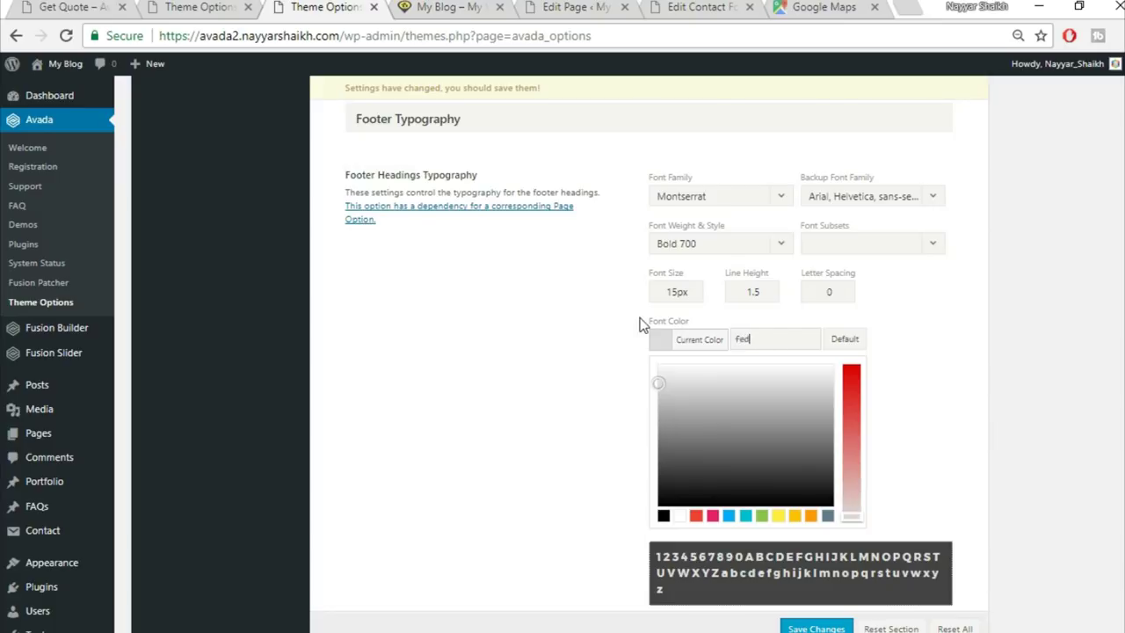
click(961, 384)
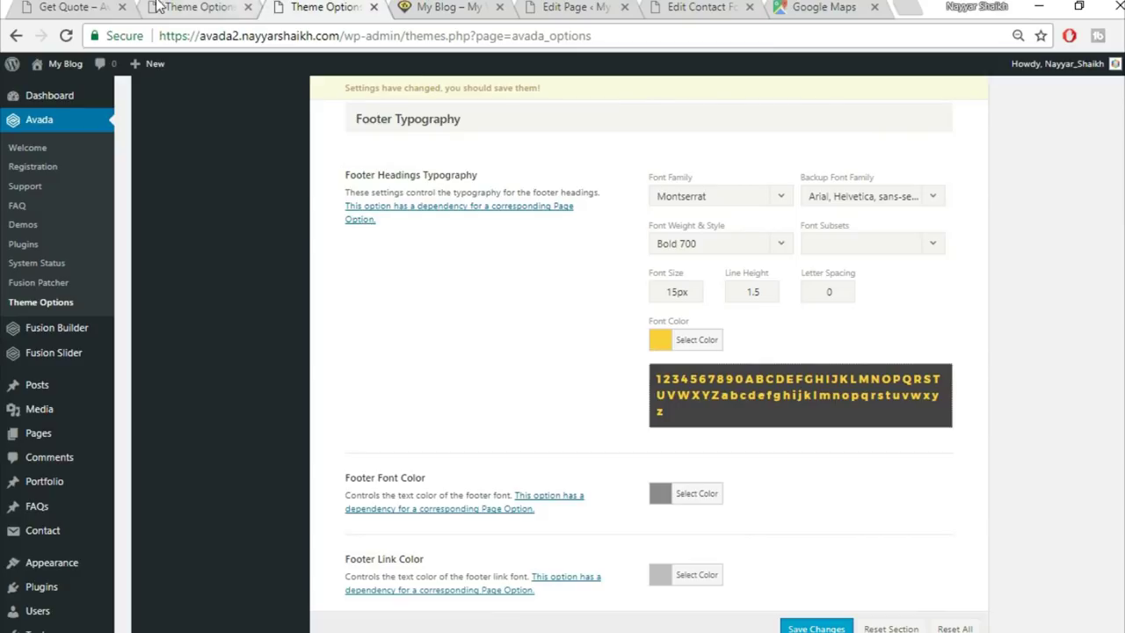
scroll(914, 515, down, 1)
scroll(891, 538, down, 1)
Save the heading changes and confirm the yellow bold RECENT TWEETS heading on the reloaded live site
click(835, 627)
click(435, 7)
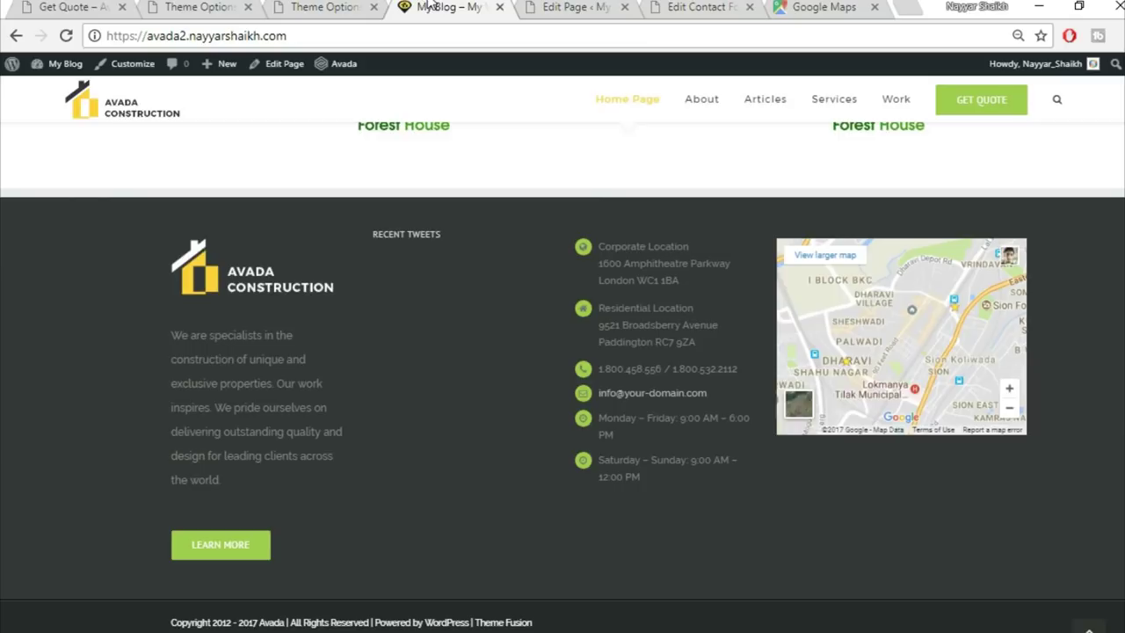
click(68, 37)
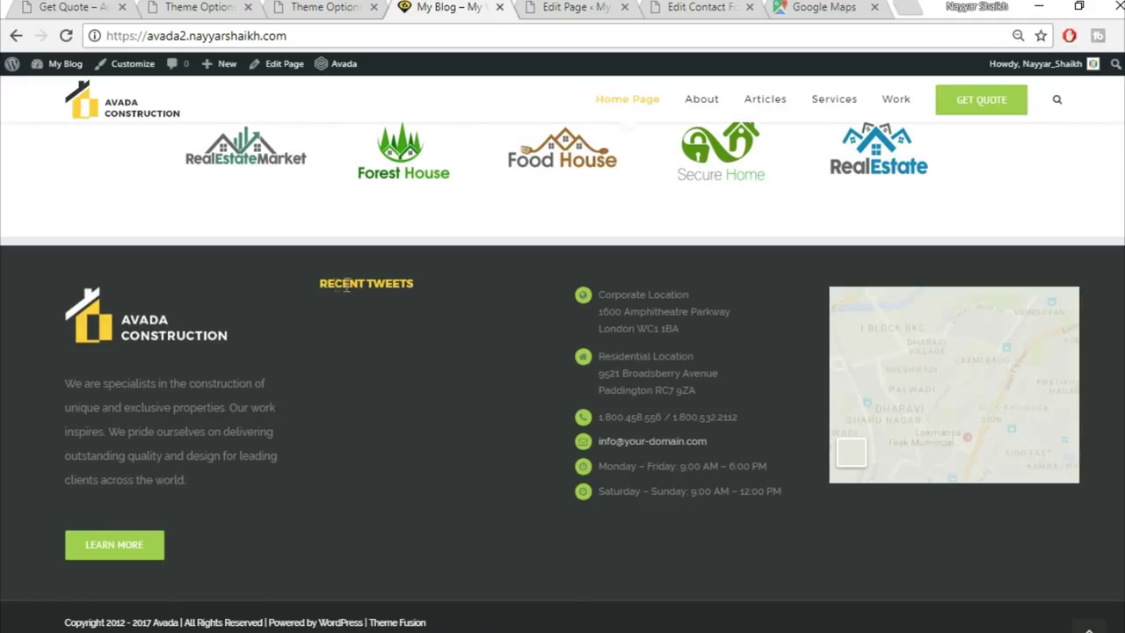
drag(328, 289, 432, 285)
click(432, 285)
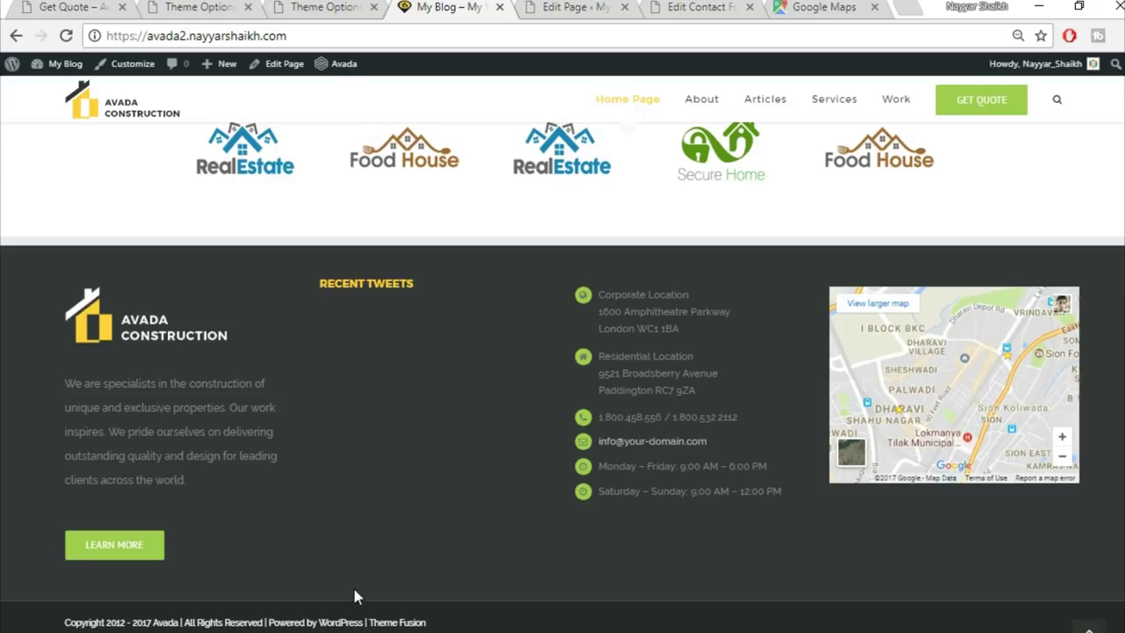
Return to the Theme Options Footer section showing the full-width and padding settings
click(326, 8)
scroll(691, 482, up, 5)
scroll(691, 482, up, 10)
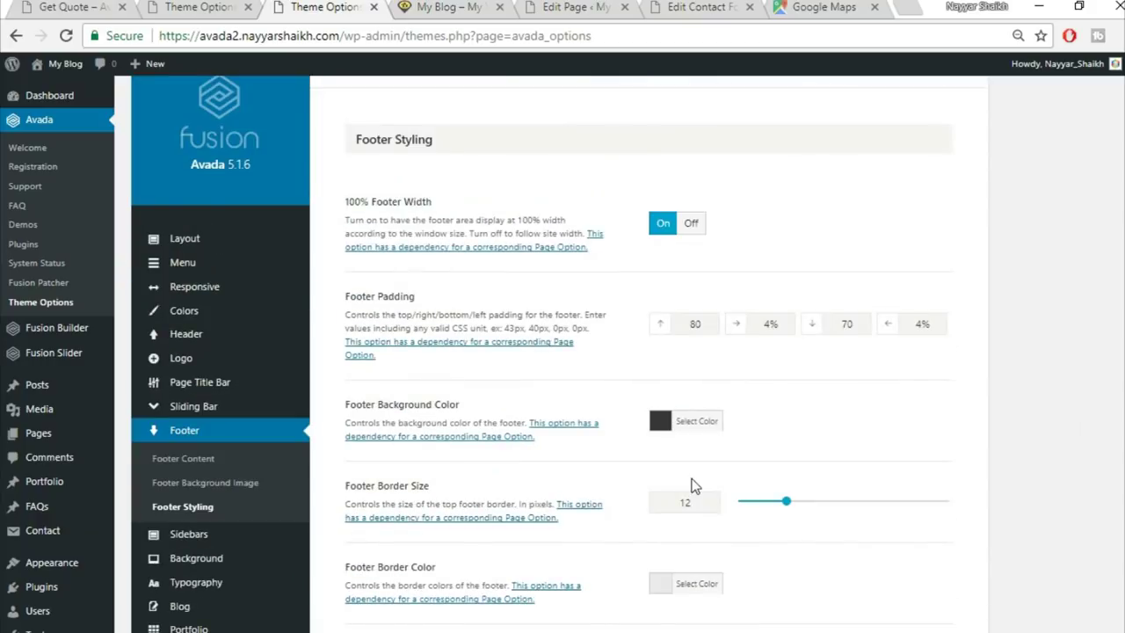
In Footer Content, remove '2012 -' from the Copyright Text
click(187, 462)
scroll(648, 351, down, 5)
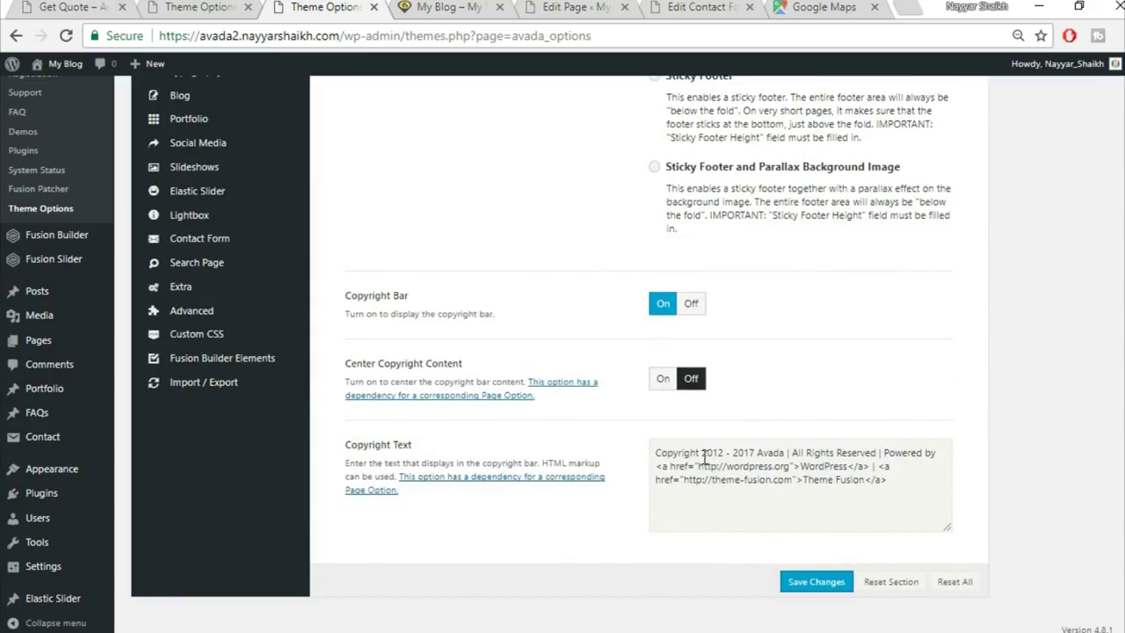
drag(702, 455, 730, 455)
key(BackSpace)
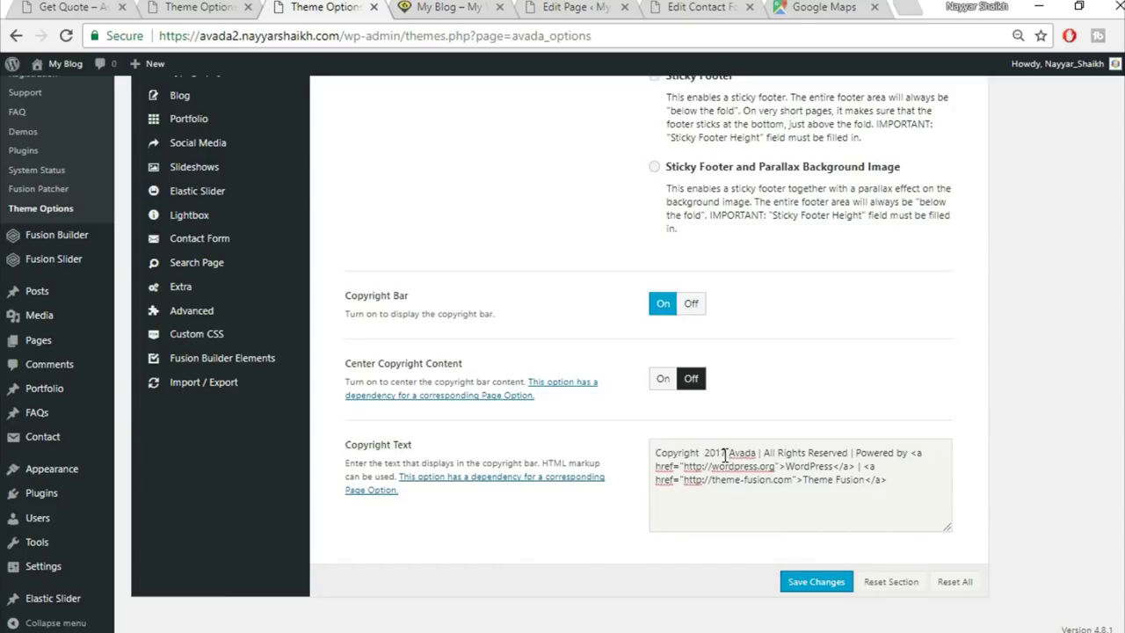
Replace Avada with BloggDude in the copyright text
drag(757, 453, 728, 453)
key(ctrl+shift+End)
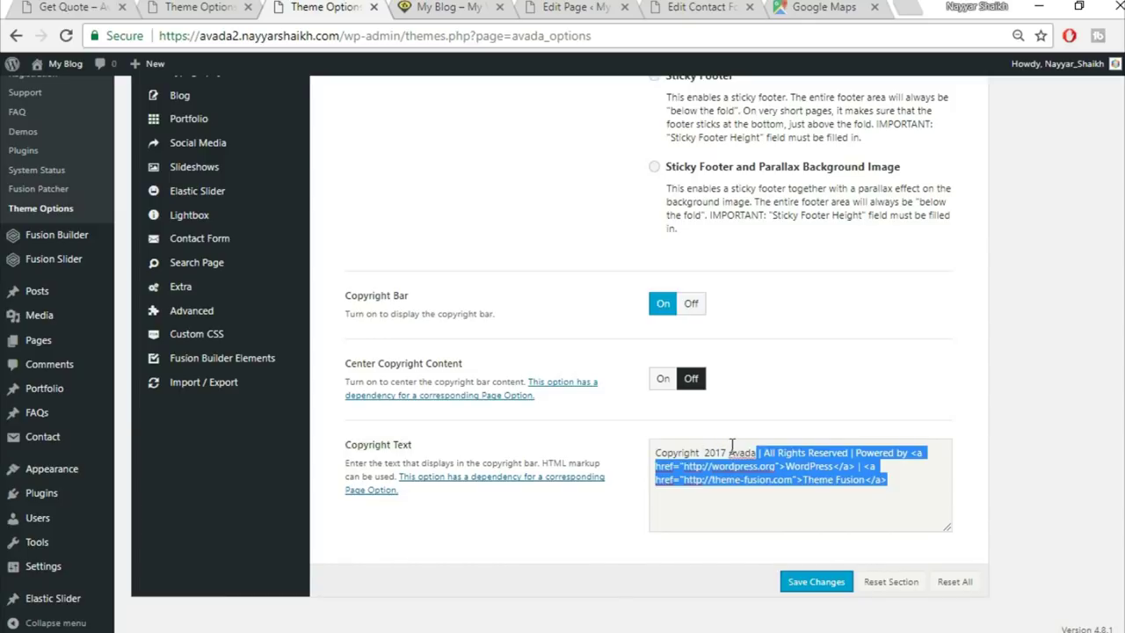
key(BackSpace)
text(BloggDude)
key(ctrl+z)
key(ctrl+z)
click(757, 452)
drag(760, 452, 730, 447)
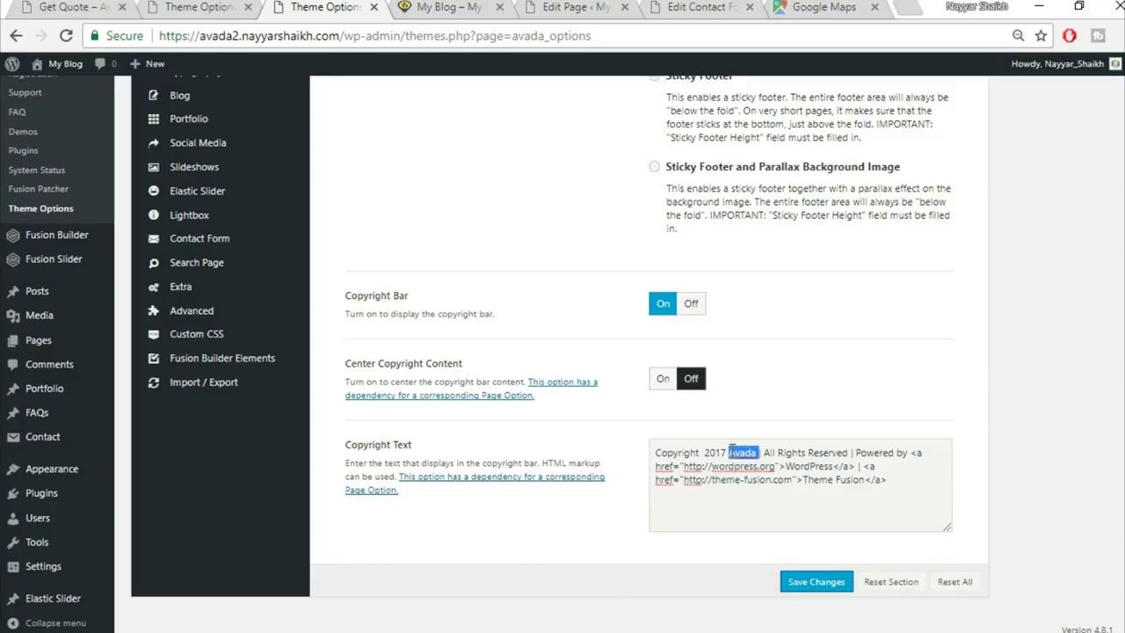
text(BloggDude)
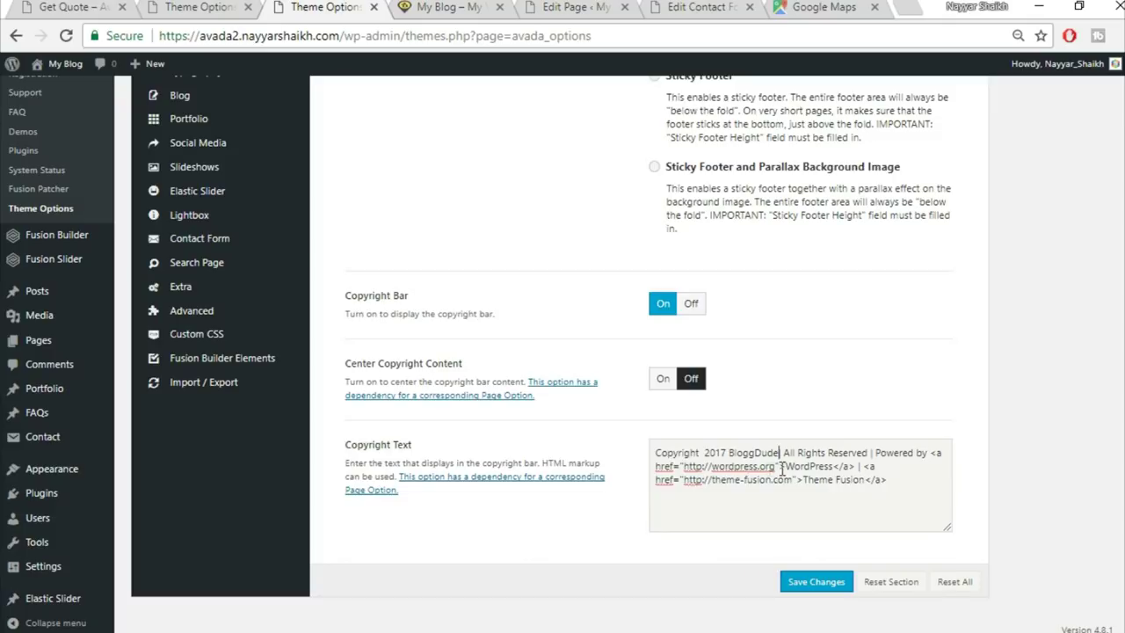
Delete the Powered by WordPress and Theme Fusion credit links and save the copyright
drag(786, 467, 830, 457)
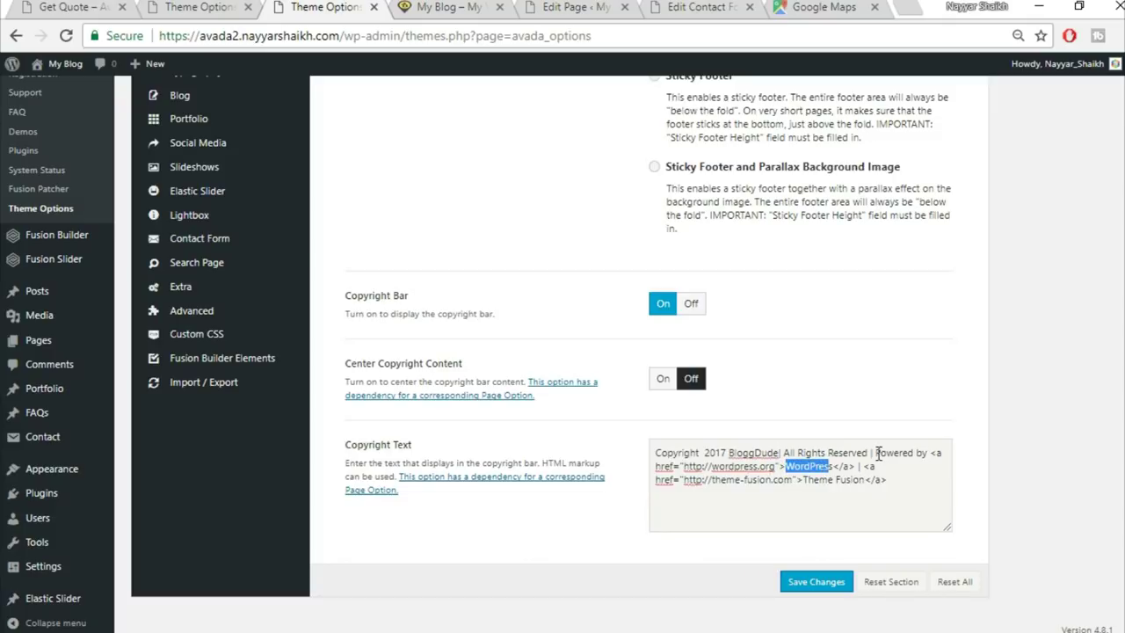
drag(877, 452, 857, 467)
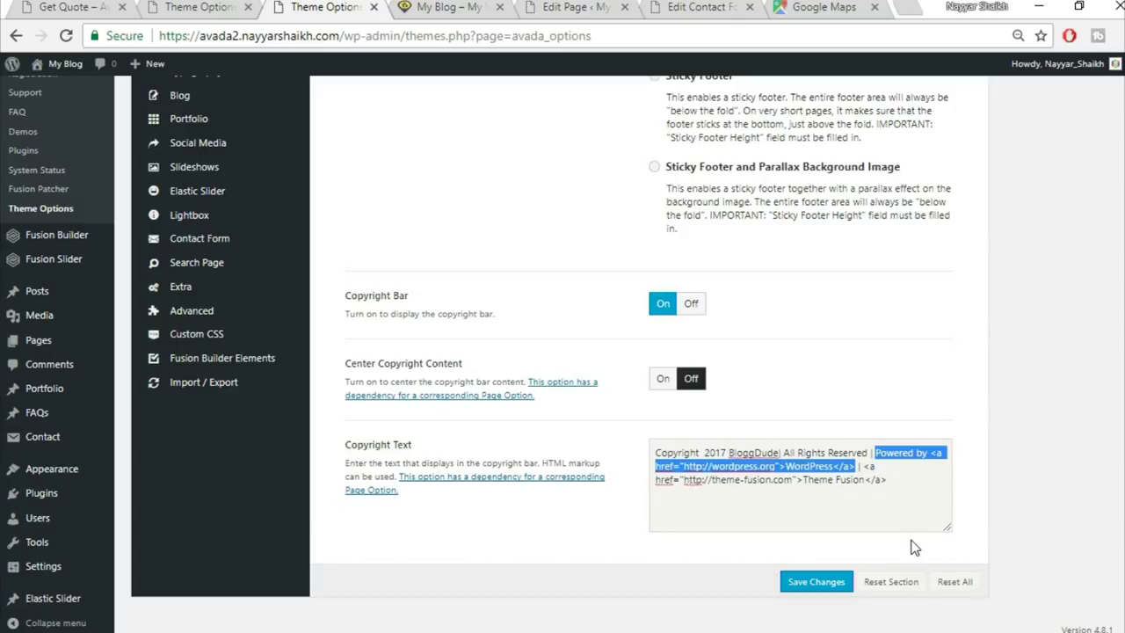
key(BackSpace)
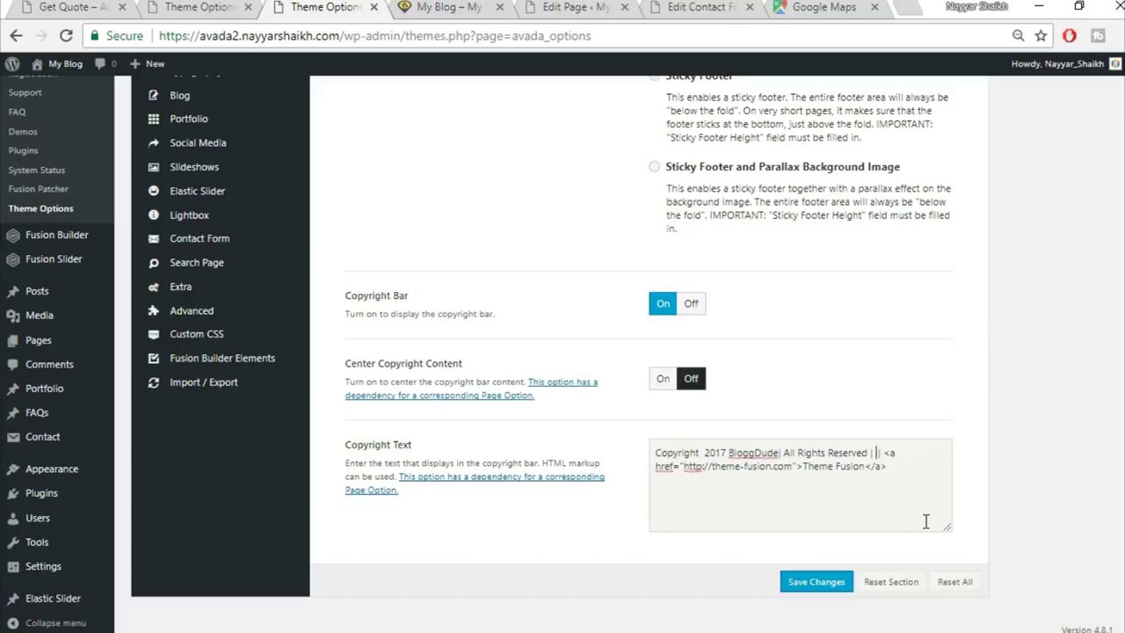
drag(802, 468, 918, 492)
key(BackSpace)
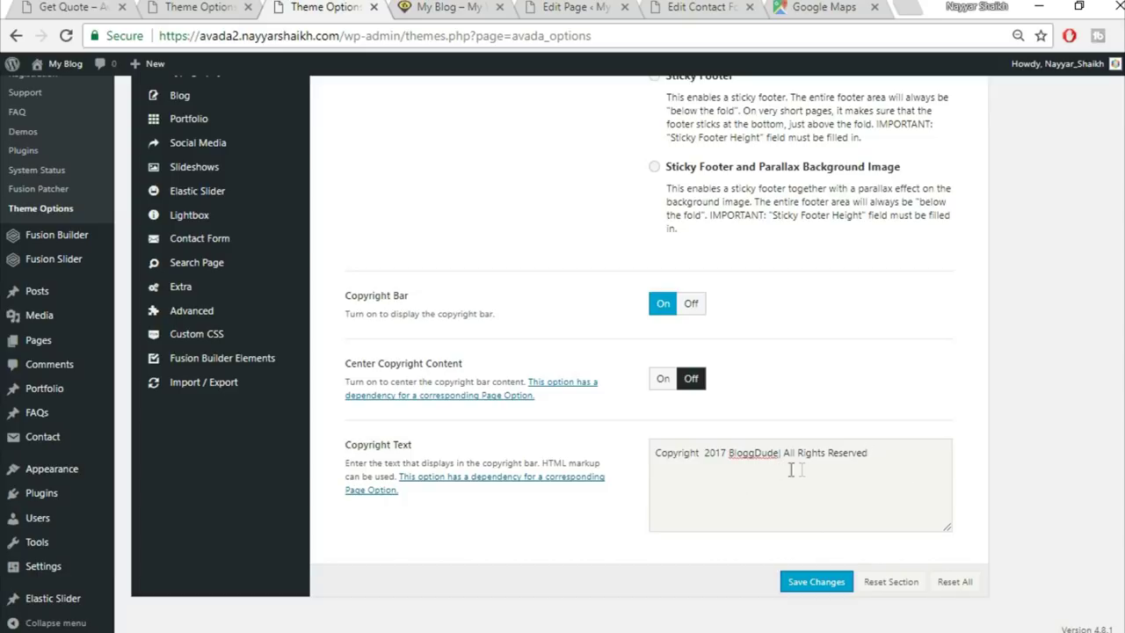
click(818, 582)
click(475, 7)
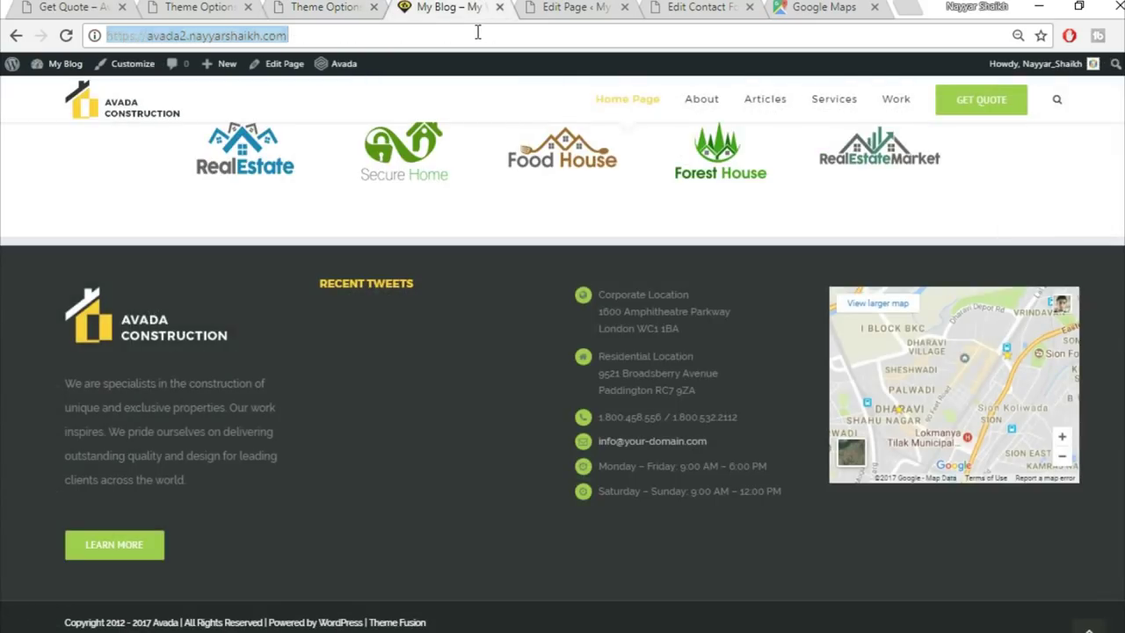
Reload the live homepage and check the footer reads 'Copyright 2017 BloggDude| All Rights Reserved'
key(Return)
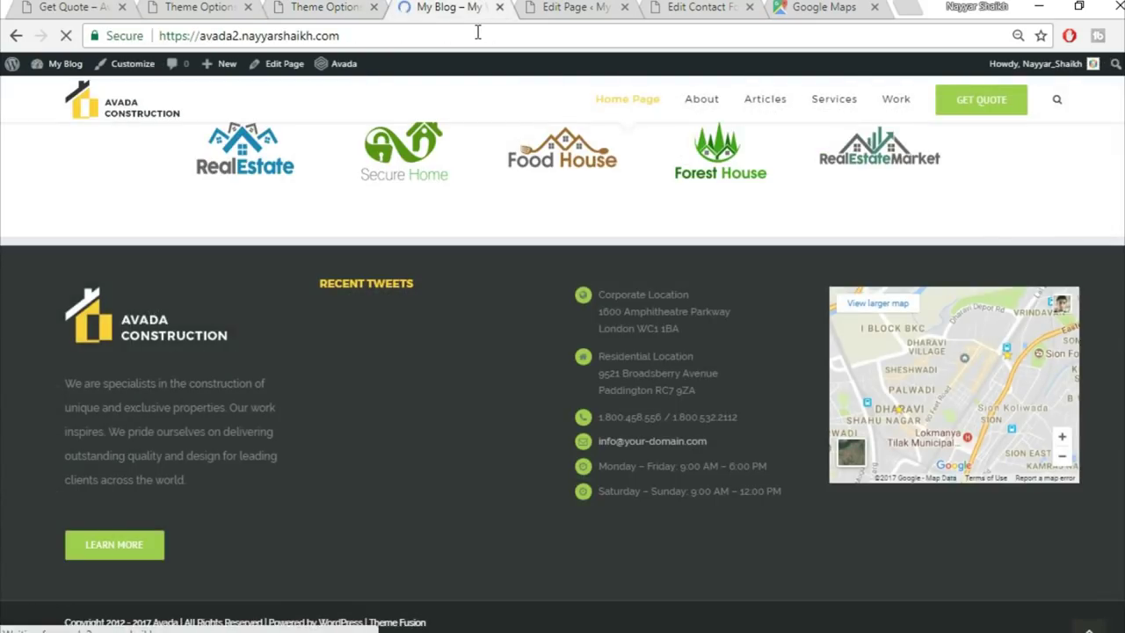
scroll(954, 385, down, 2)
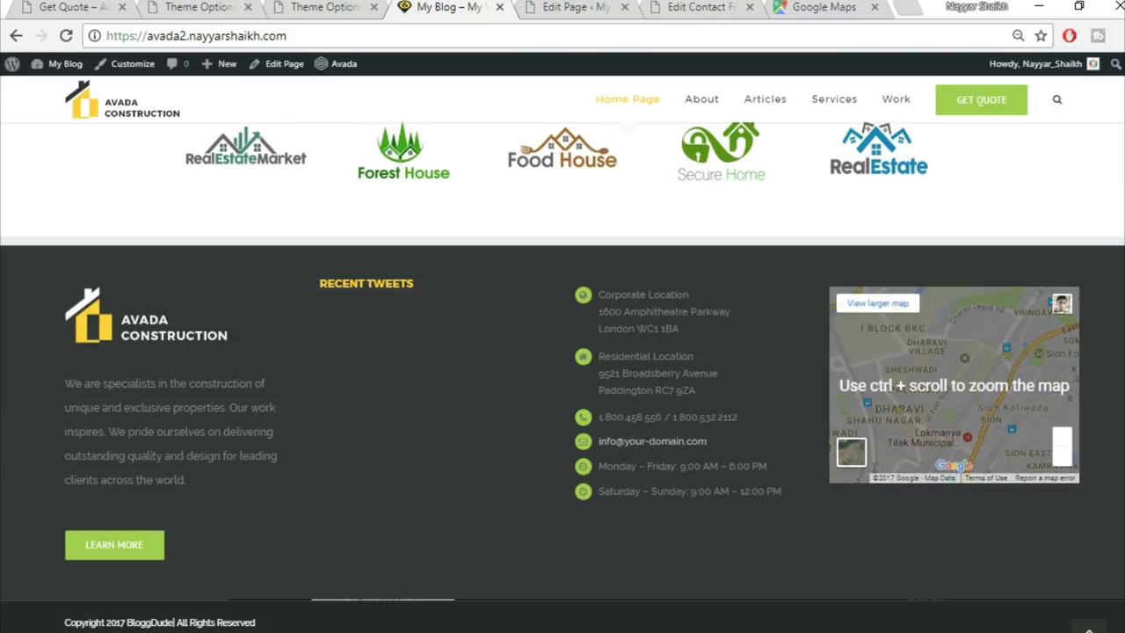
scroll(266, 629, up, 1)
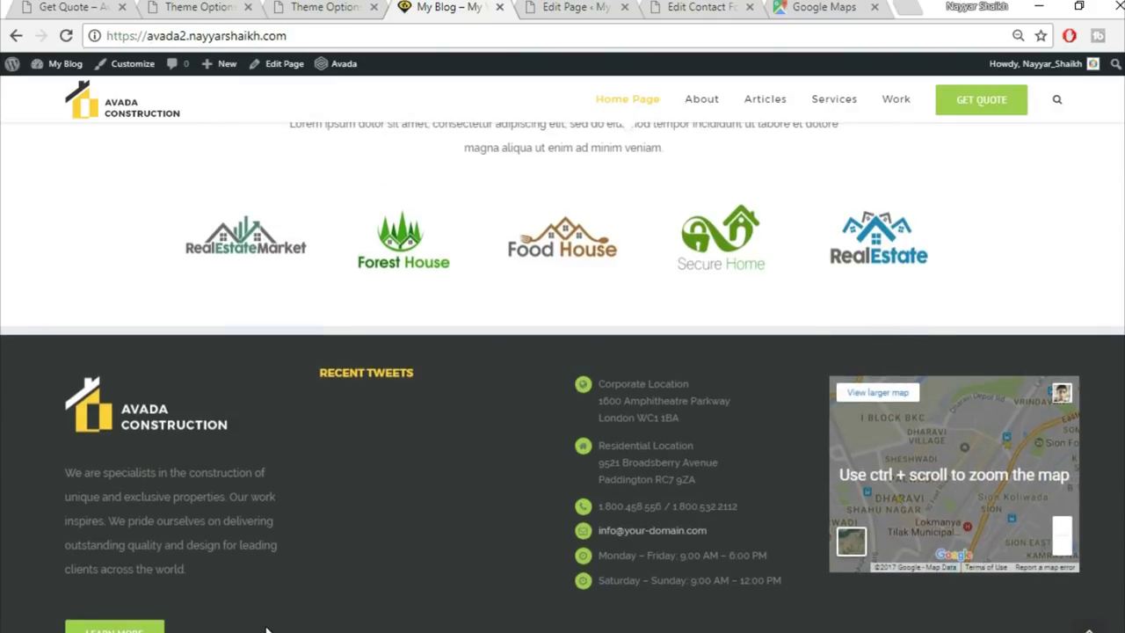
scroll(267, 630, down, 1)
scroll(562, 378, up, 20)
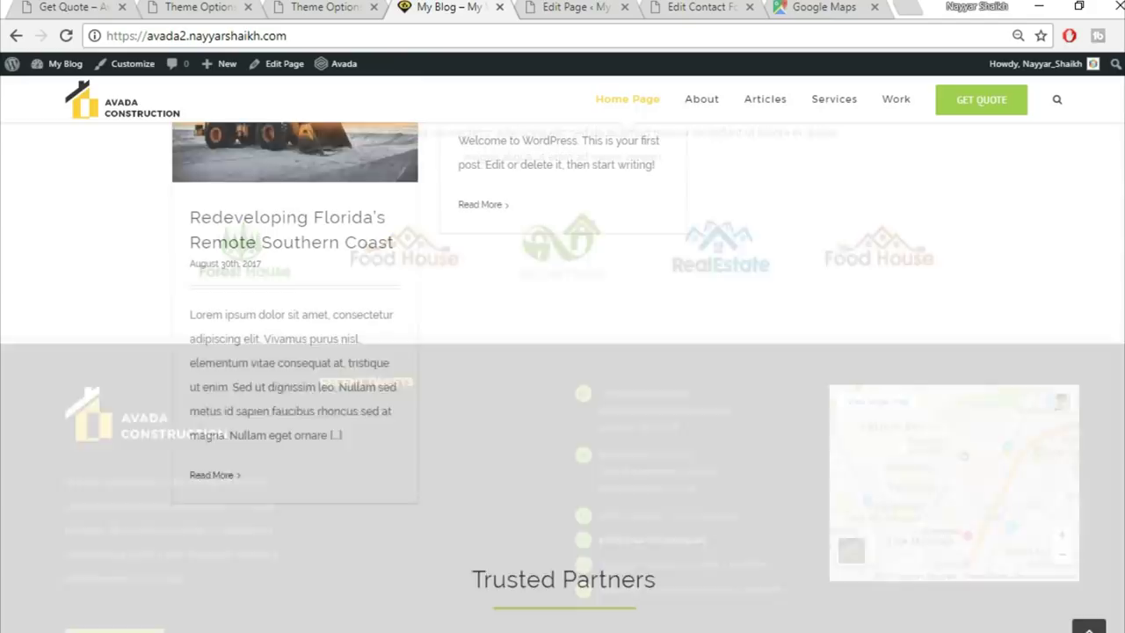